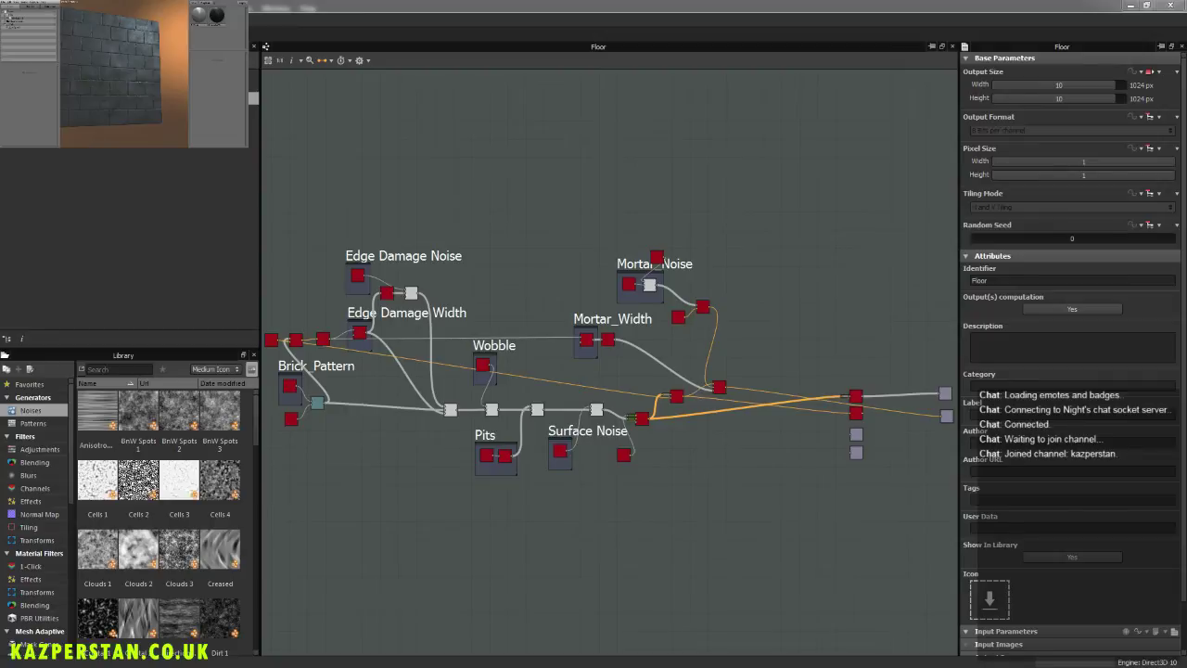
# Step: Switch to the Chrome browser and open cgtextures.com in a maximised window to view its texture categories
pyautogui.click(545, 189)
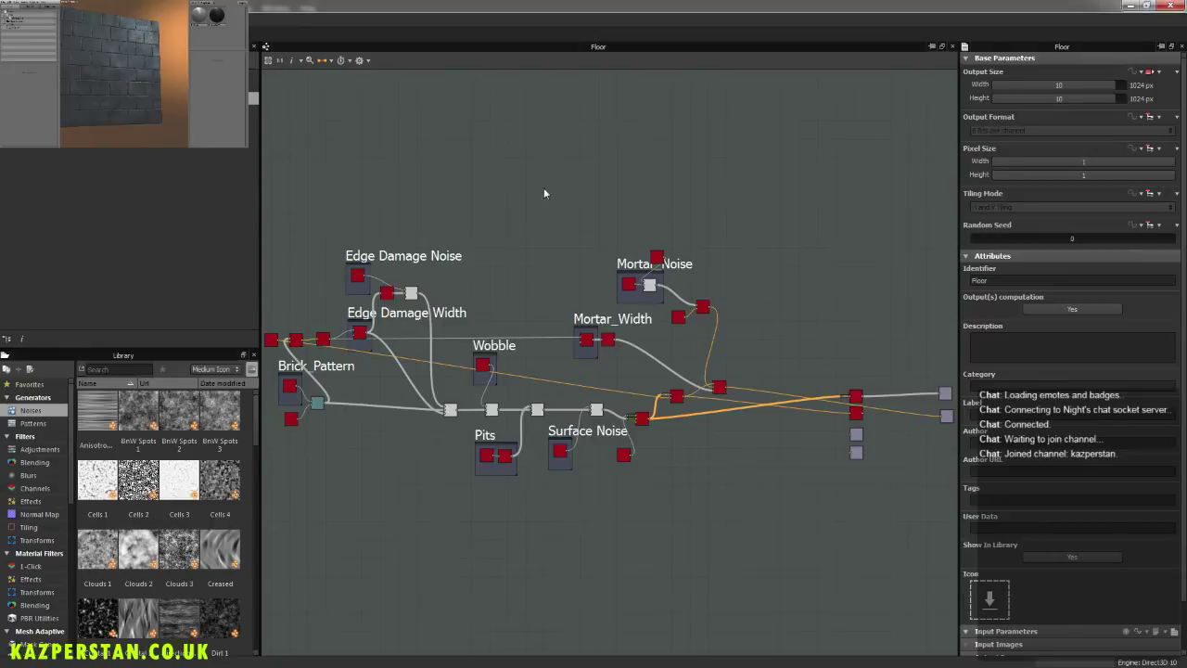
pyautogui.moveTo(566, 490); pyautogui.dragTo(587, 482, button='middle')
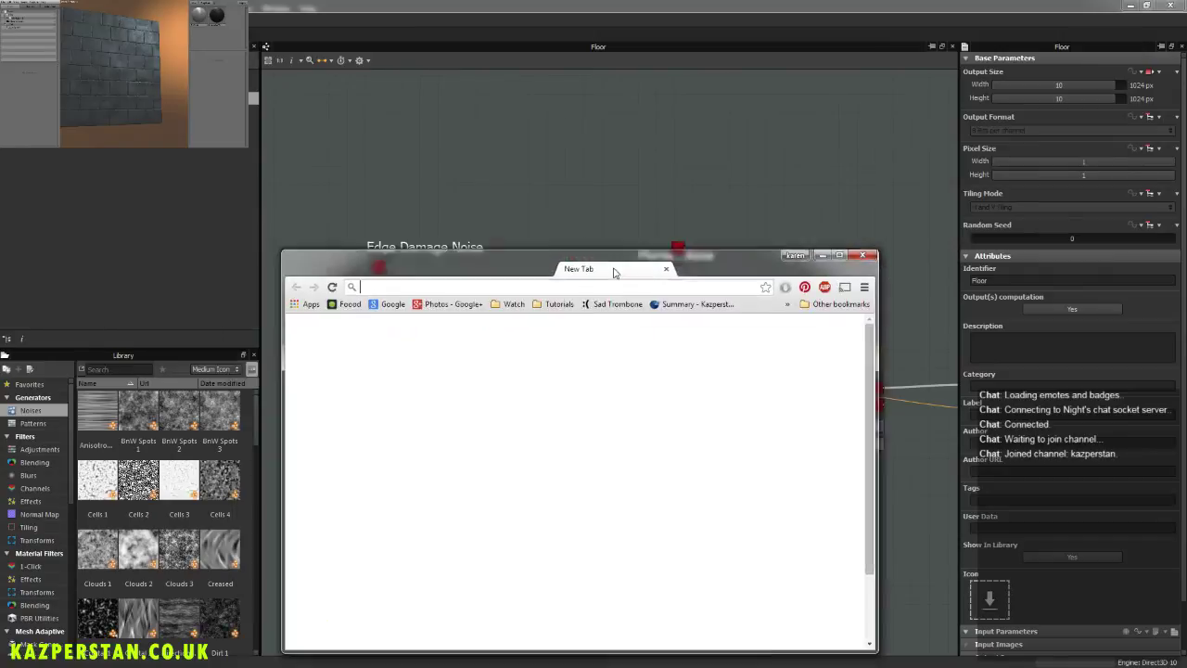
pyautogui.write('cgtextures.com')
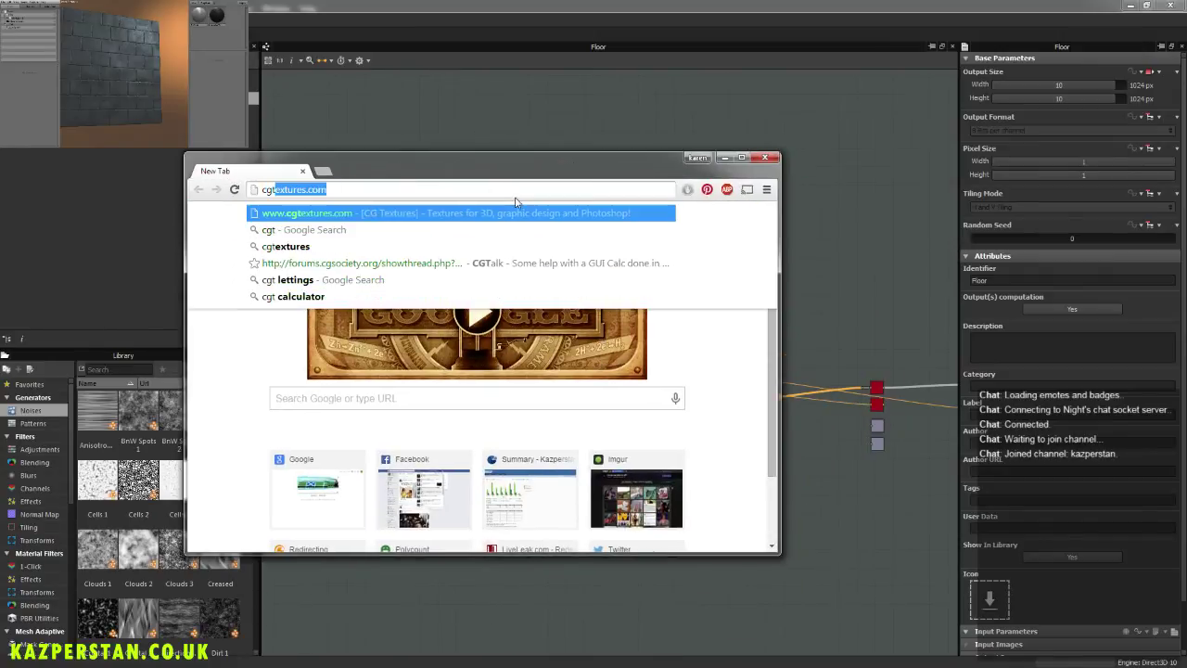
pyautogui.press('Return')
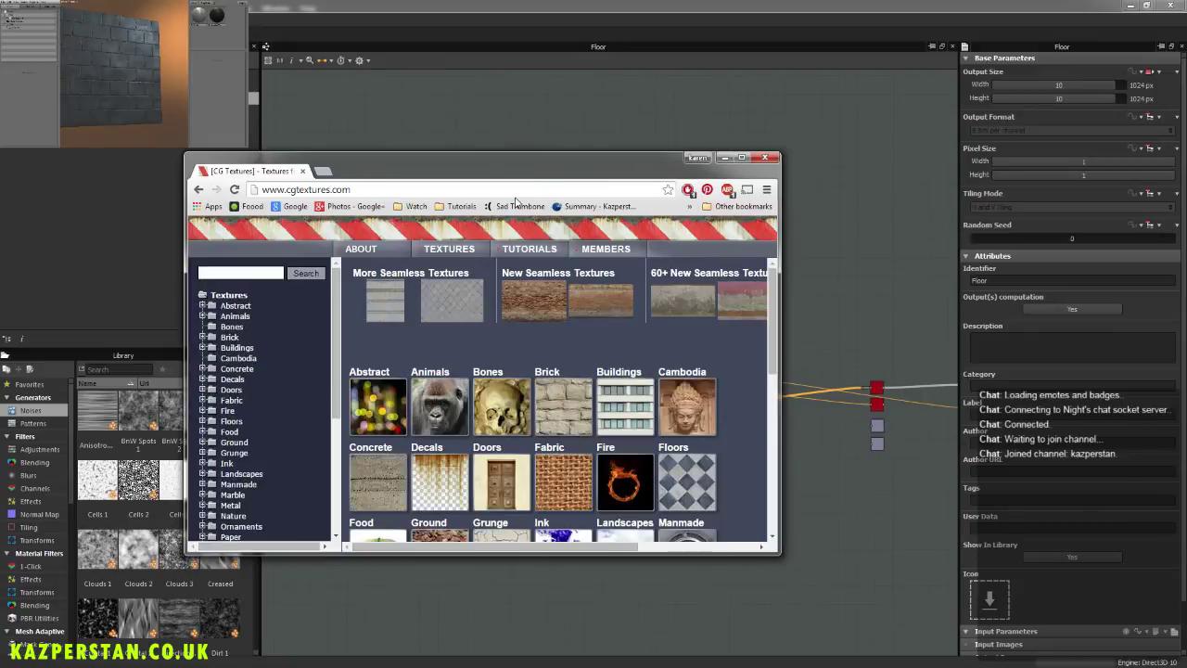
pyautogui.click(742, 157)
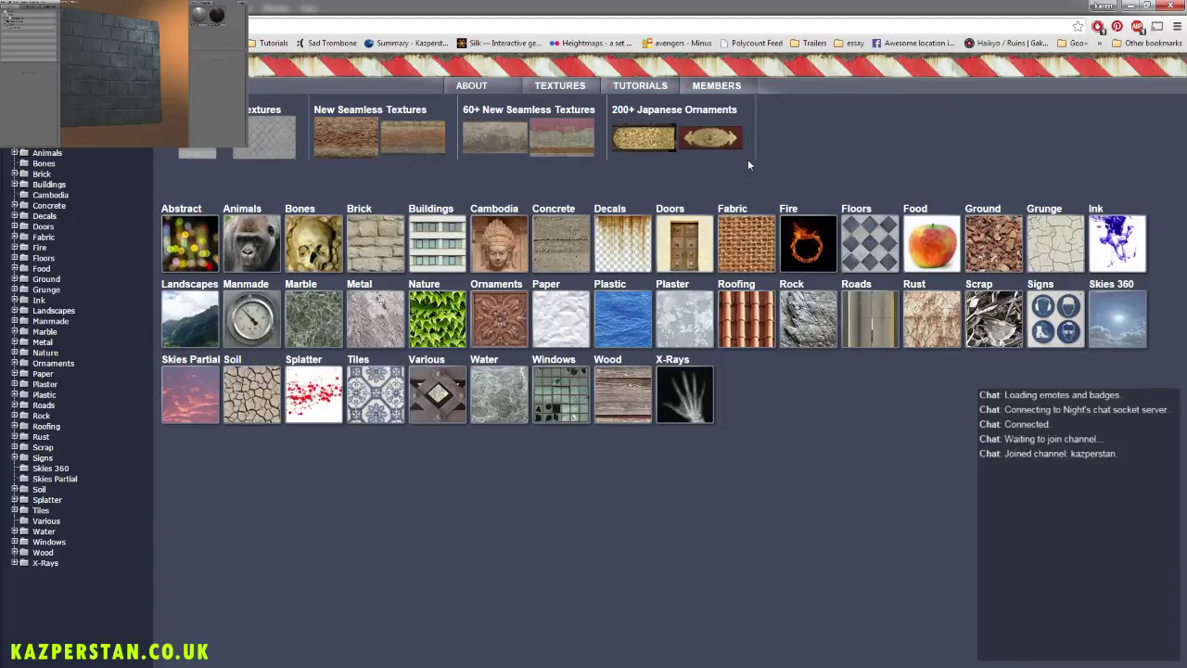
pyautogui.moveTo(903, 6); pyautogui.dragTo(0, 194)
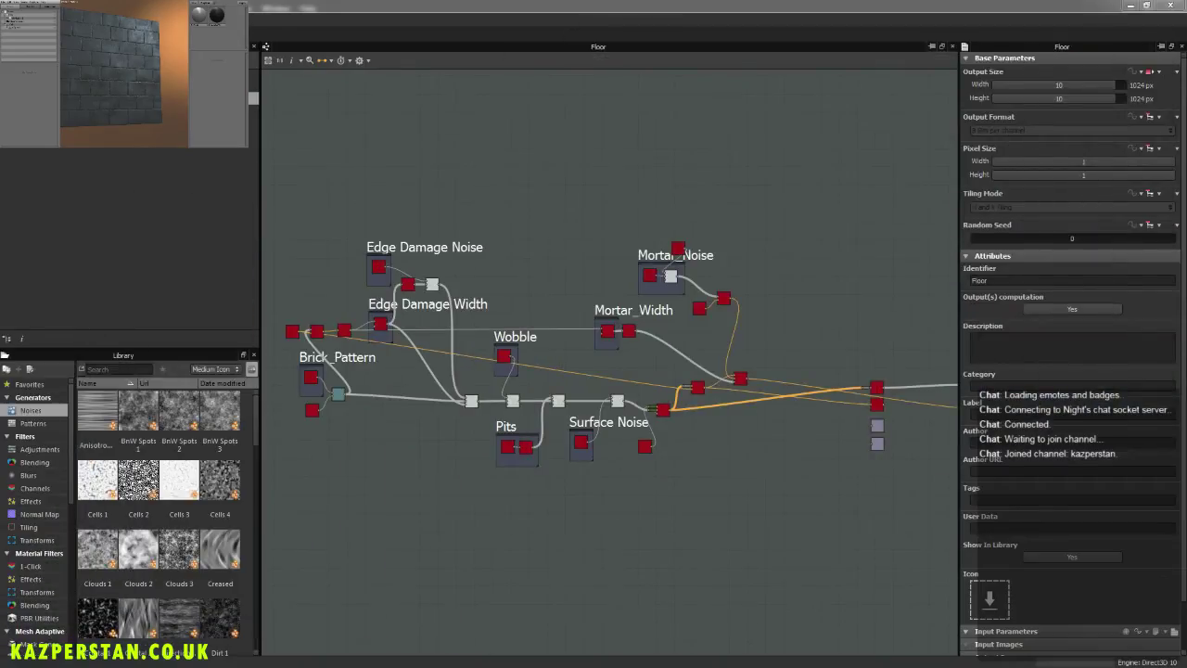
# Step: Open the first Google result for "xmd brushes", the brush author's free-stuff page, and put the browser window away
pyautogui.moveTo(0, 286); pyautogui.dragTo(440, 1)
pyautogui.click(150, 166)
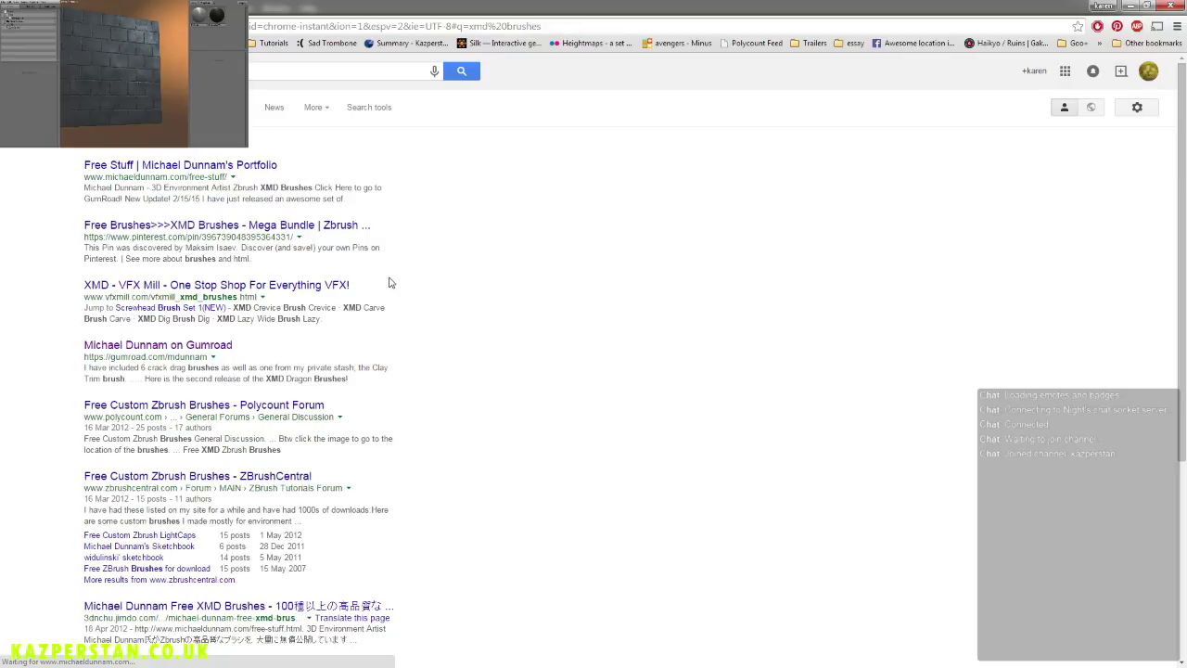
pyautogui.press('super+Down')
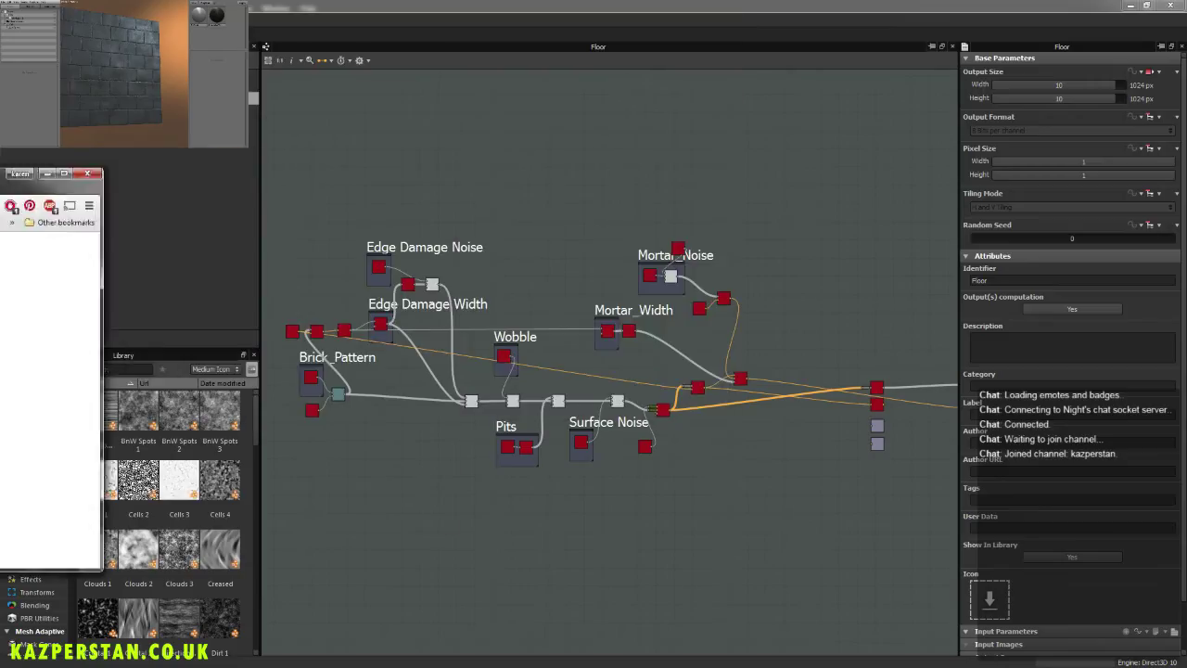
pyautogui.press('super+Down')
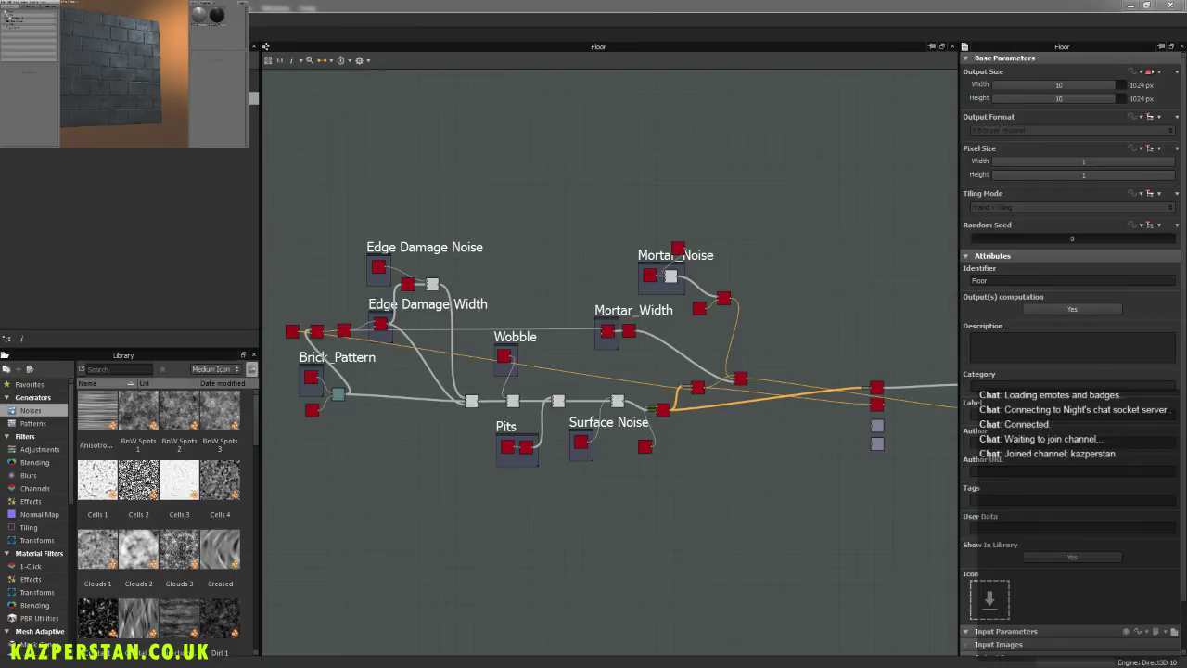
# Step: Switch to the browser with the Gumroad page, enlarge its window and look through the XMD brush sets
pyautogui.hotkey('alt', 'Tab')
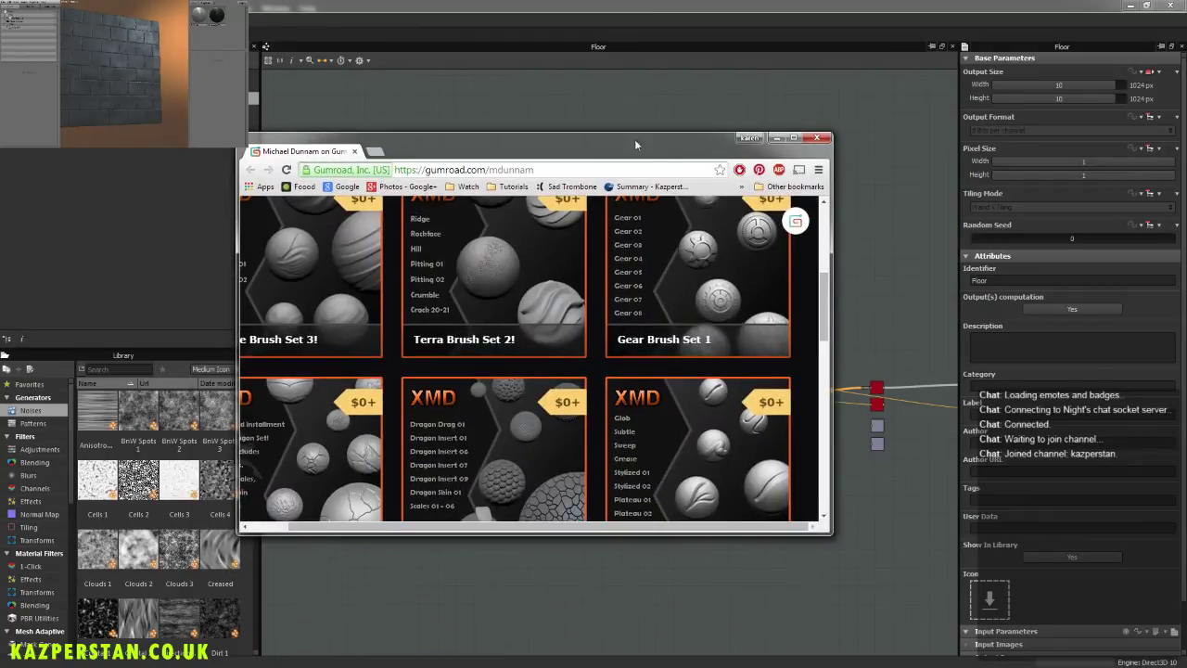
pyautogui.moveTo(635, 139); pyautogui.dragTo(492, 53)
pyautogui.moveTo(689, 434); pyautogui.dragTo(1118, 618)
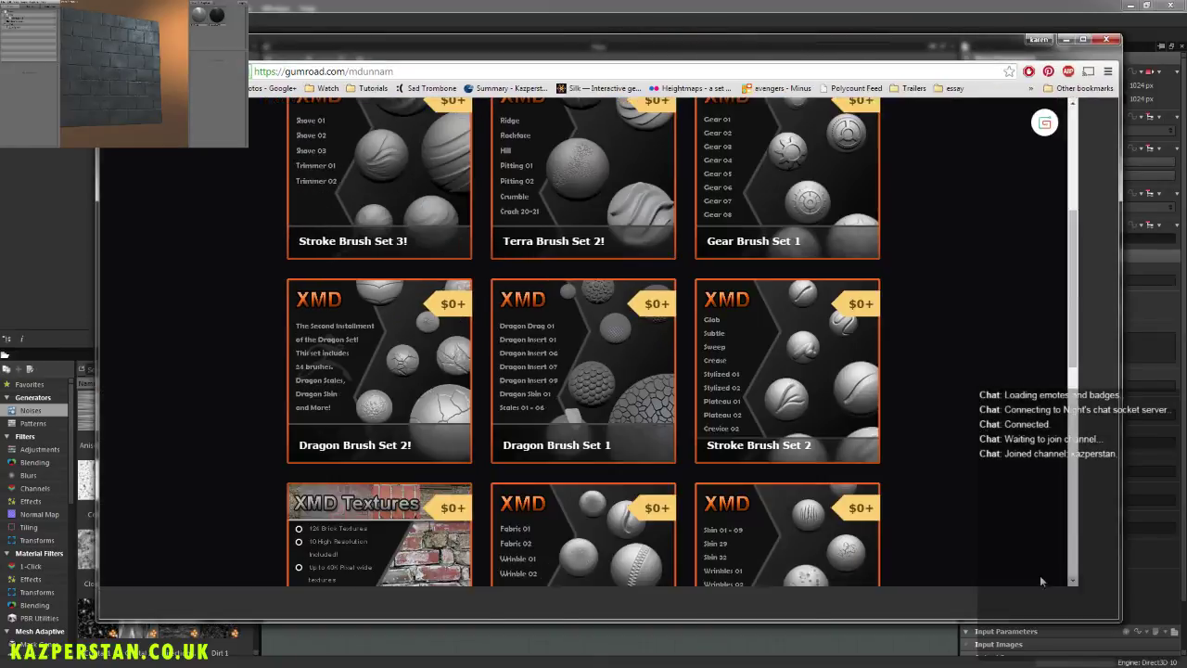
pyautogui.scroll(3, 657, 425)
pyautogui.scroll(-2, 691, 434)
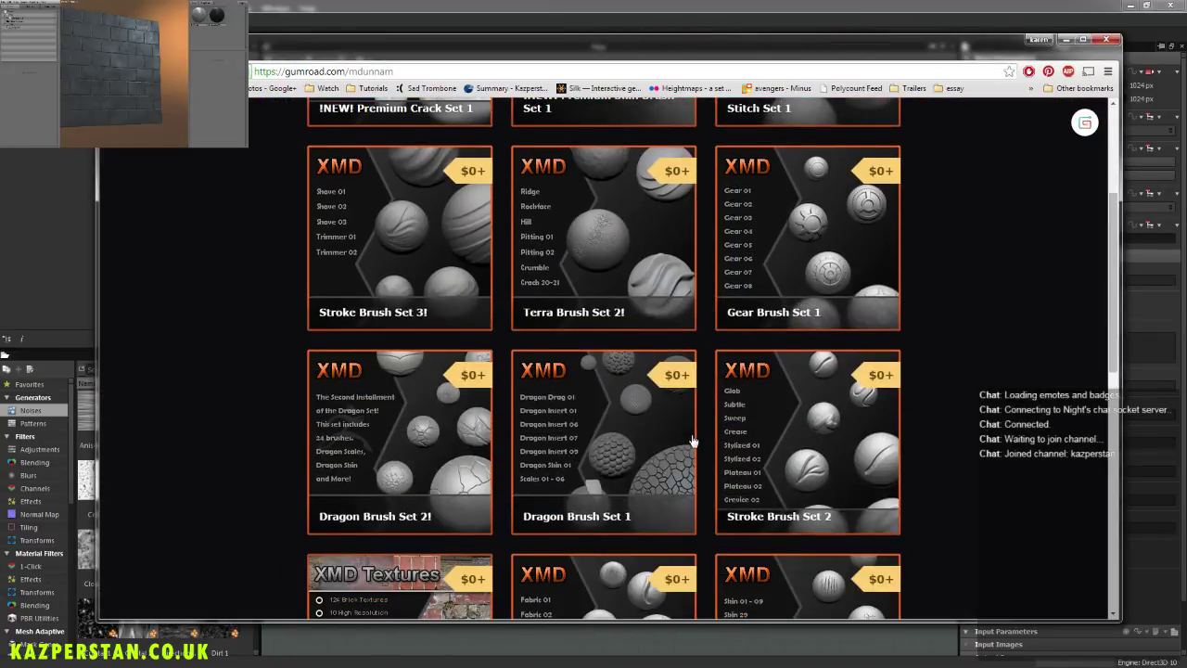
pyautogui.scroll(-3, 692, 440)
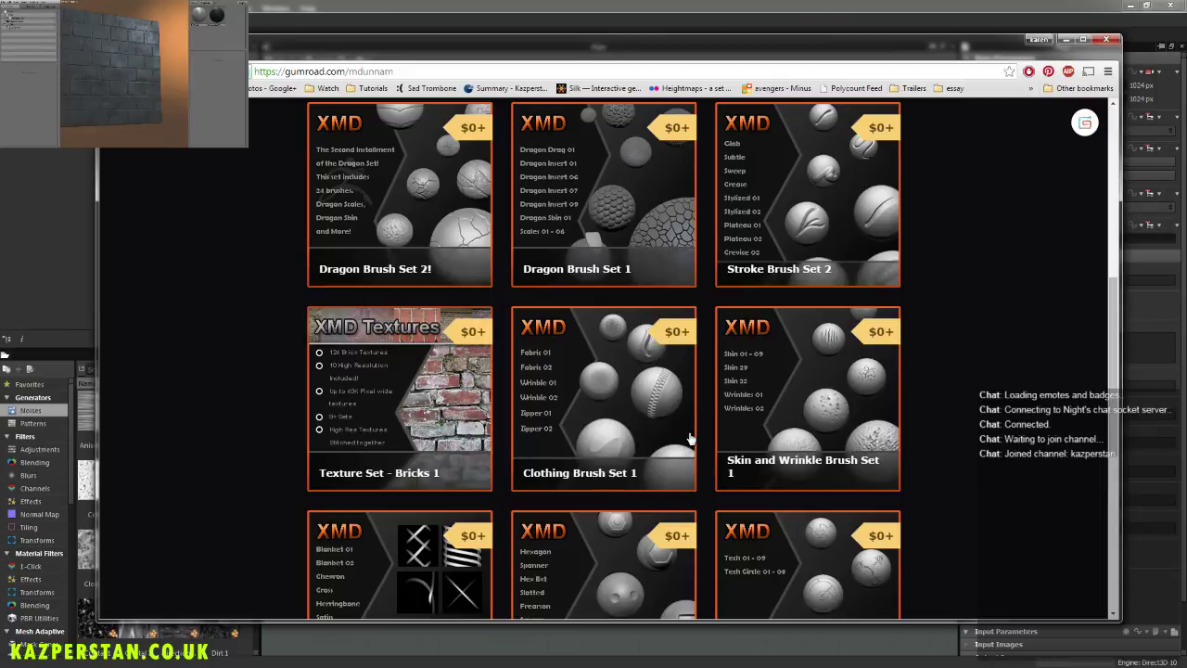
pyautogui.scroll(-3, 691, 439)
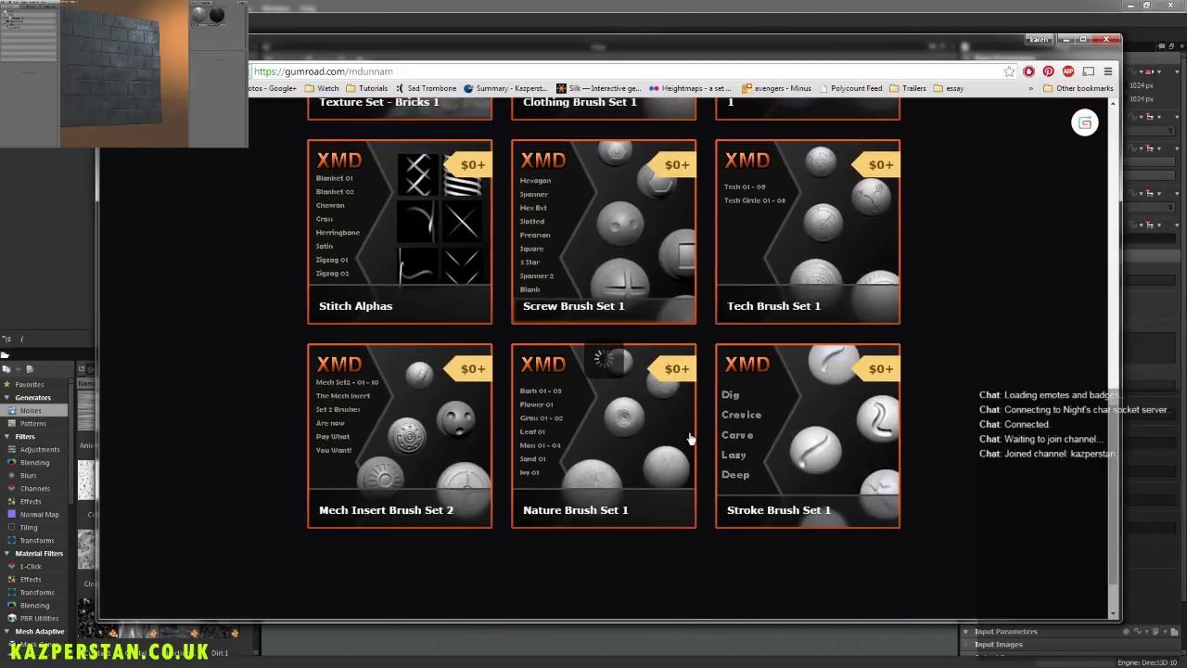
pyautogui.scroll(-2, 690, 439)
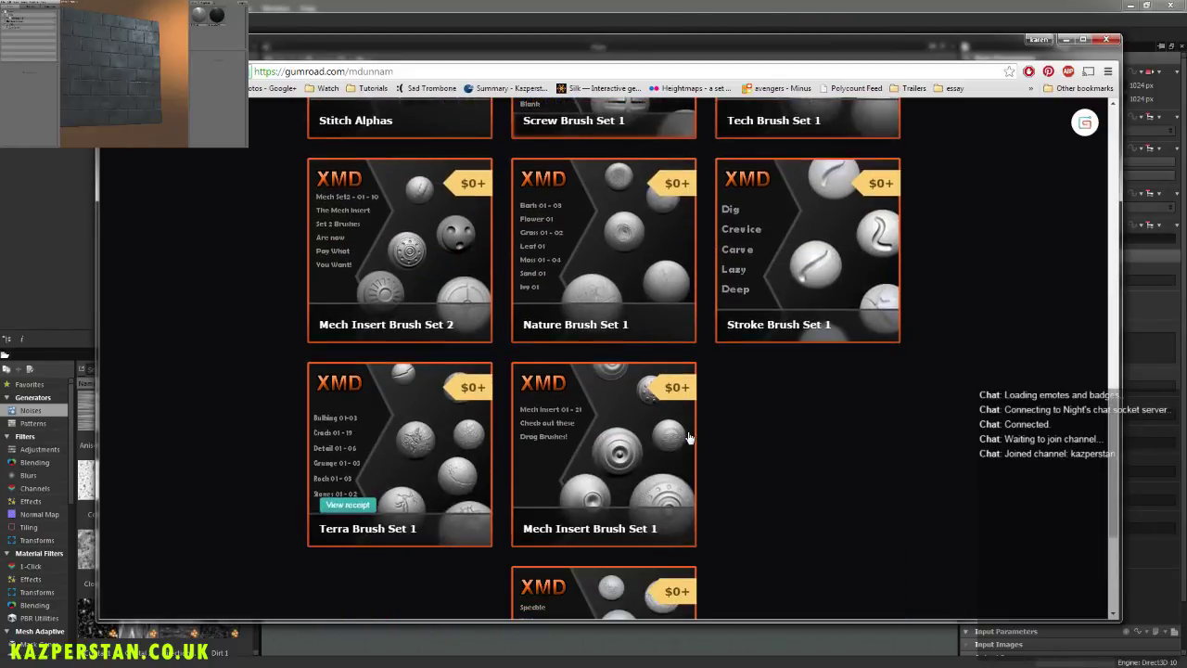
pyautogui.scroll(-2, 689, 438)
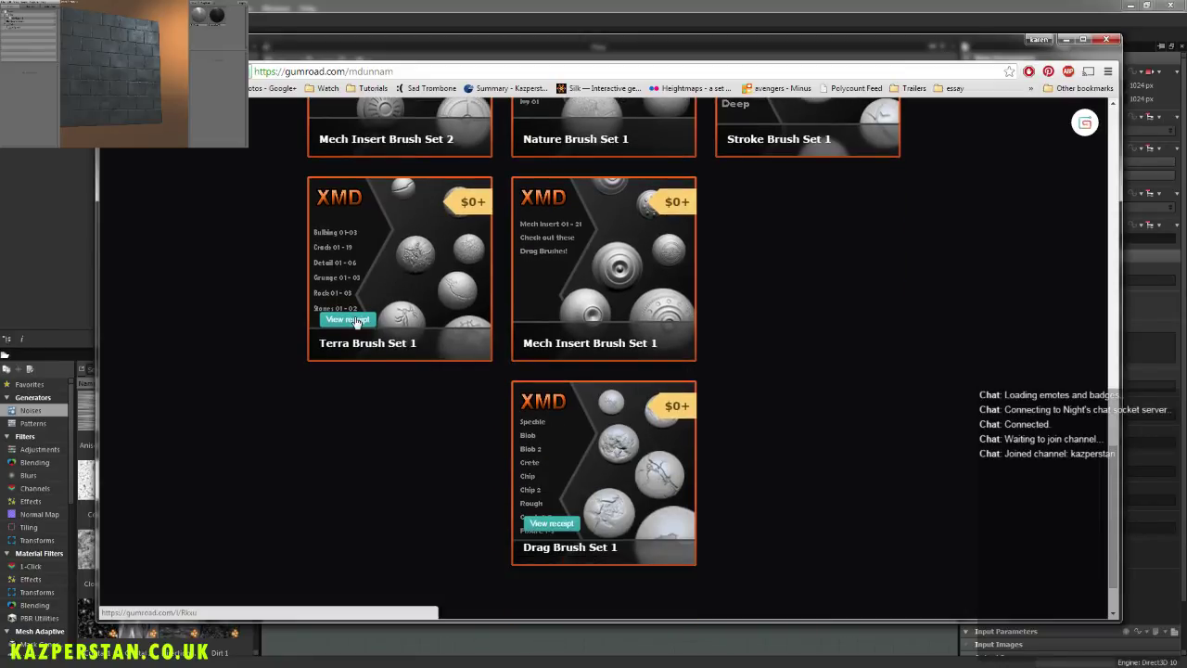
# Step: Open the Terra Brush Set 1 receipt in a separate tab, review the remaining XMD sets and move the browser away
pyautogui.middleClick(357, 320)
pyautogui.scroll(3, 717, 419)
pyautogui.scroll(9, 705, 421)
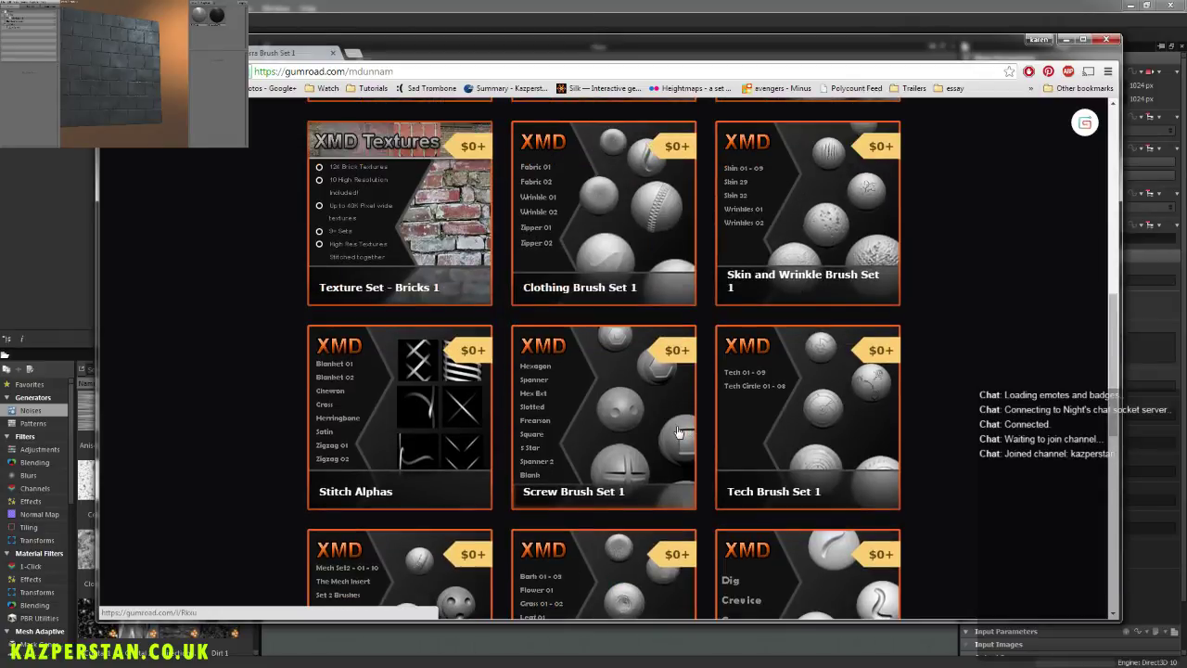
pyautogui.scroll(5, 678, 432)
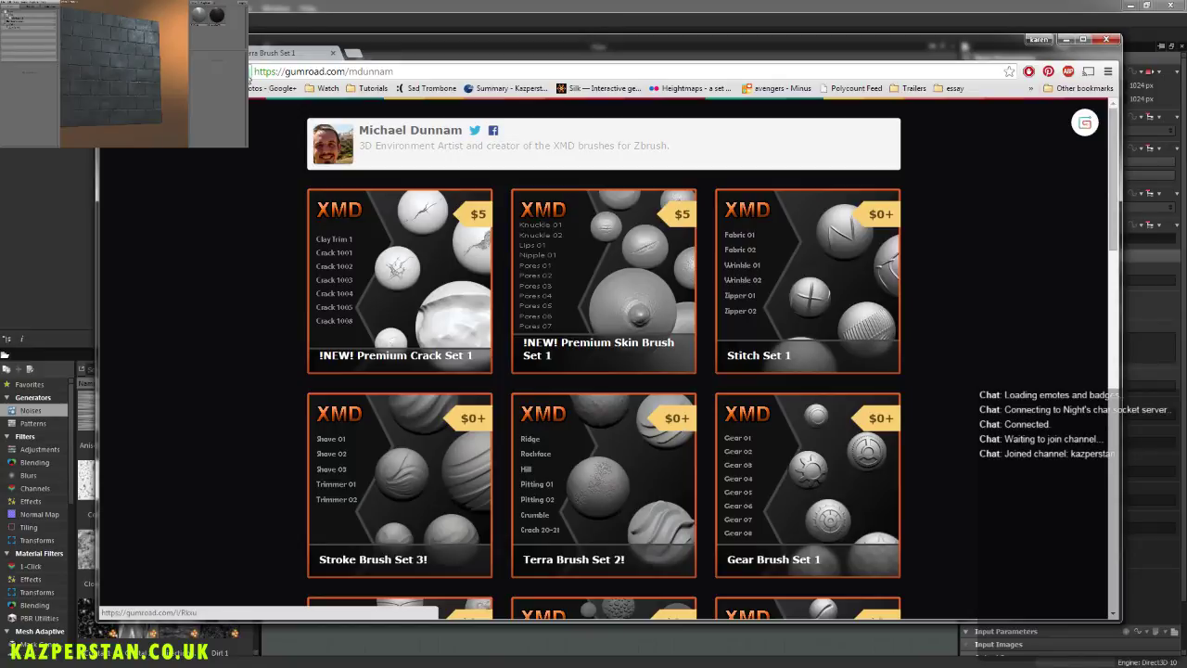
pyautogui.moveTo(417, 50); pyautogui.dragTo(0, 102)
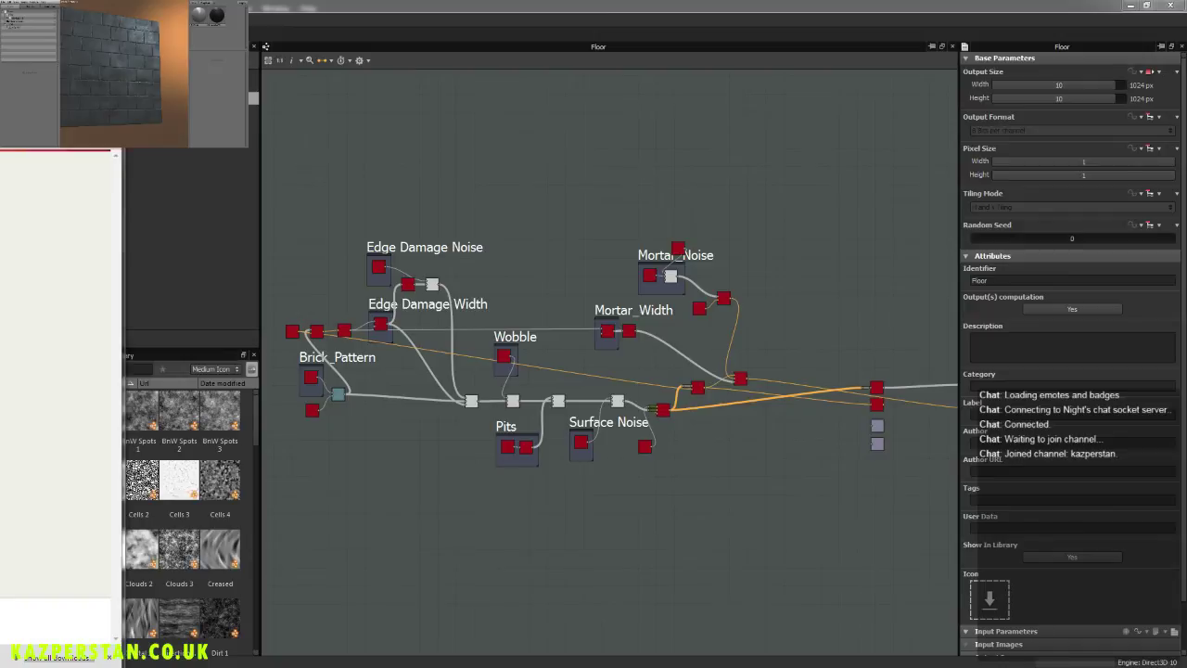
# Step: In Windows Explorer, open the stone floor photo from WorkFiles (F:) > ThroneRoom > Reference and move it to the other monitor
pyautogui.click(465, 191)
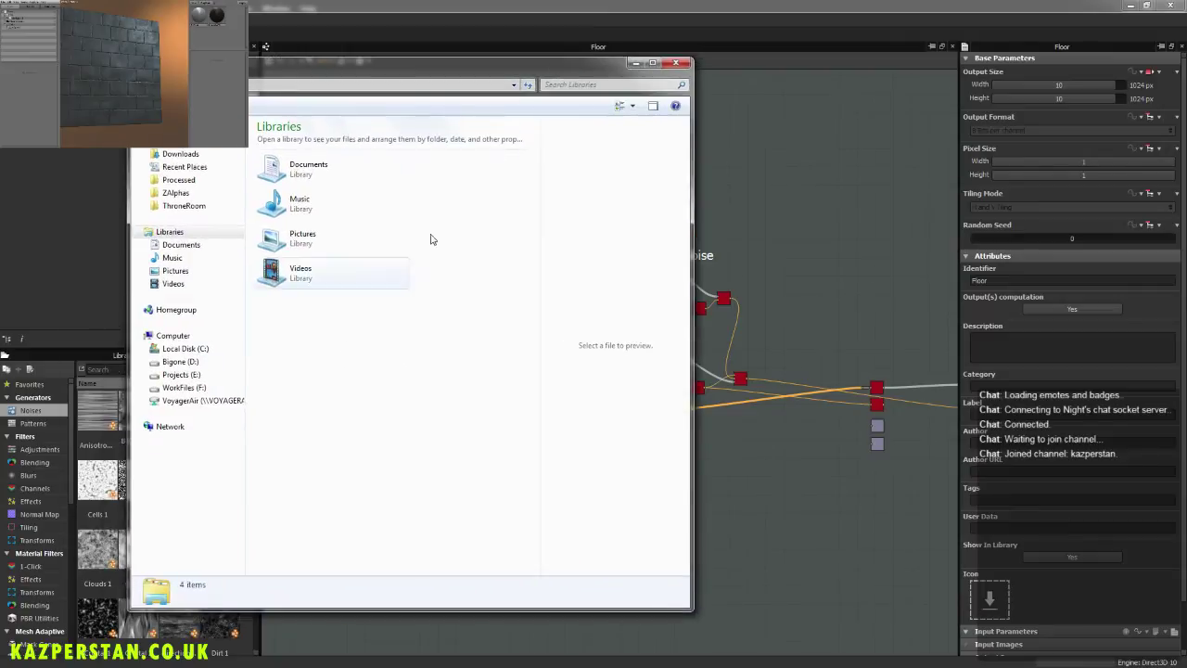
pyautogui.click(183, 387)
pyautogui.doubleClick(287, 234)
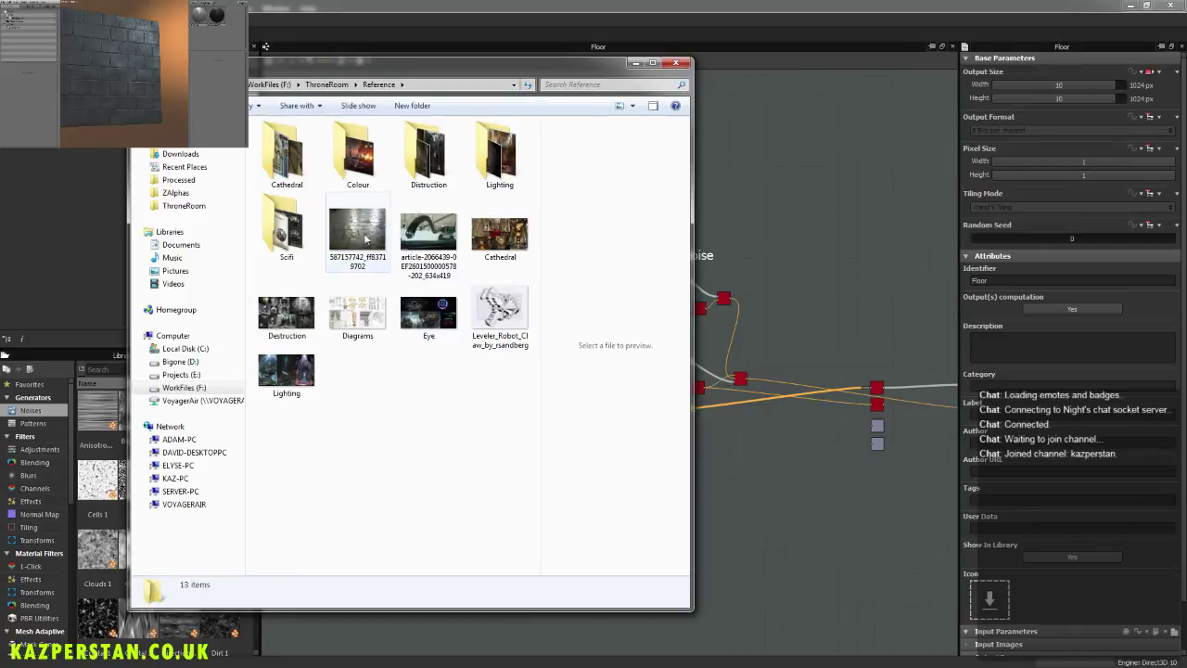
pyautogui.doubleClick(362, 237)
pyautogui.click(636, 63)
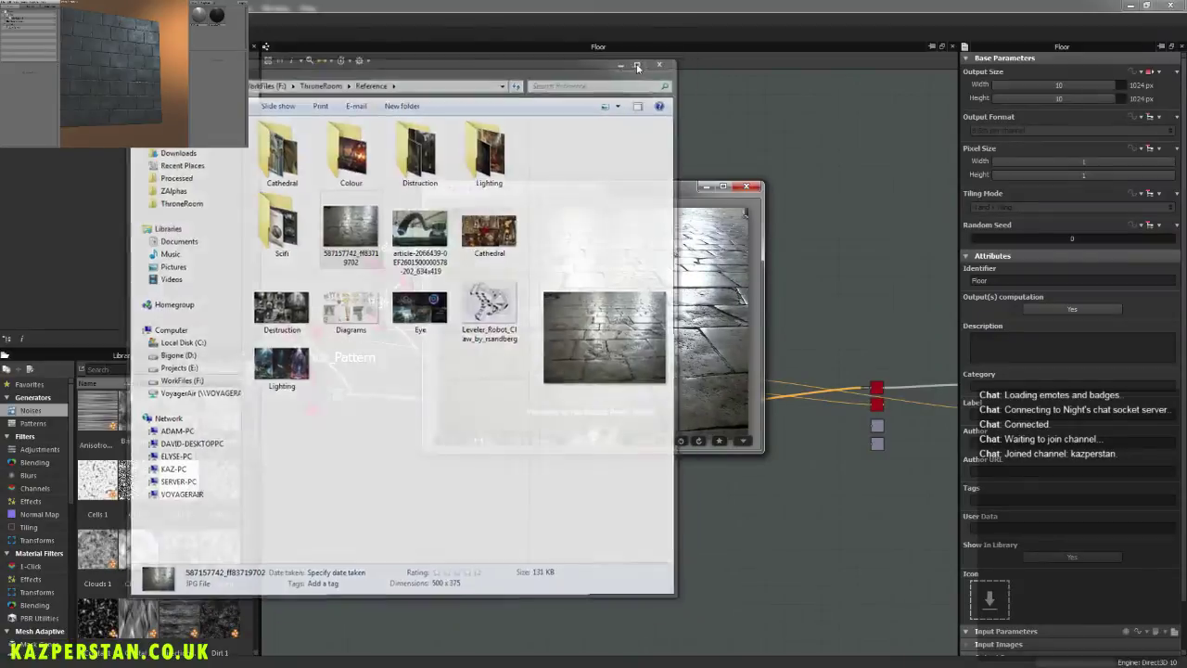
pyautogui.moveTo(636, 191); pyautogui.dragTo(0, 265)
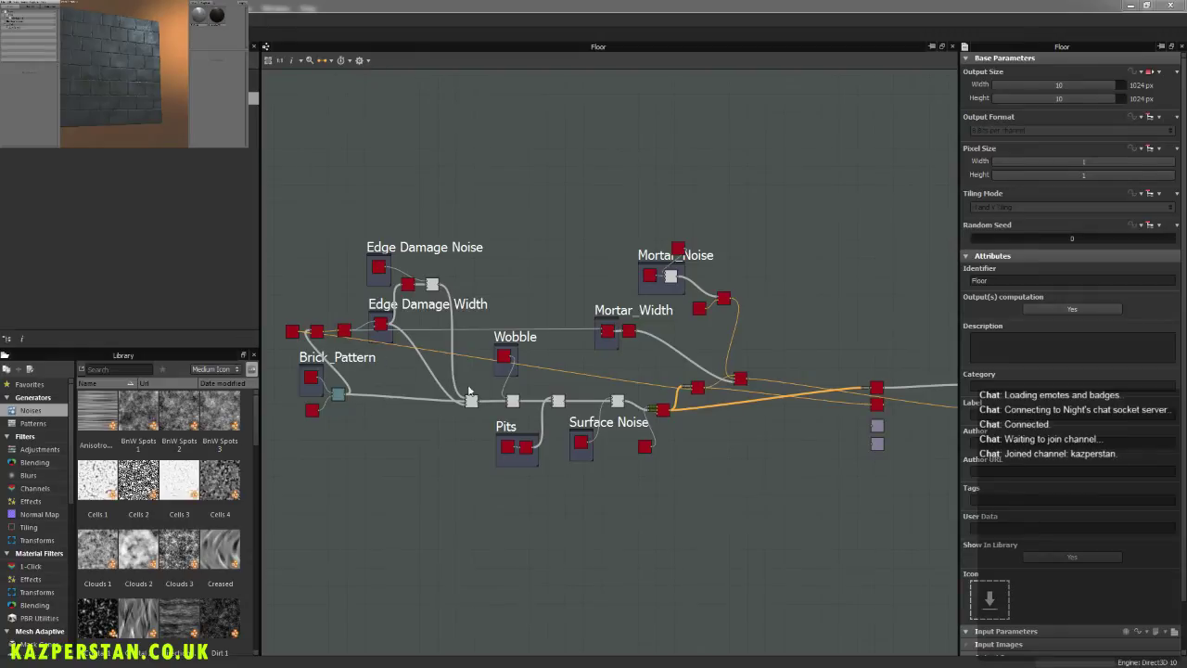
# Step: Examine the end of the Floor graph in Substance Designer, from the normal blends to the Base Color, Normal, Roughness and Metallic outputs
pyautogui.moveTo(798, 443); pyautogui.dragTo(786, 407, button='middle')
pyautogui.moveTo(840, 377); pyautogui.dragTo(491, 362, button='middle')
pyautogui.scroll(3, 761, 364)
pyautogui.moveTo(761, 365); pyautogui.dragTo(618, 375, button='middle')
pyautogui.scroll(3, 618, 375)
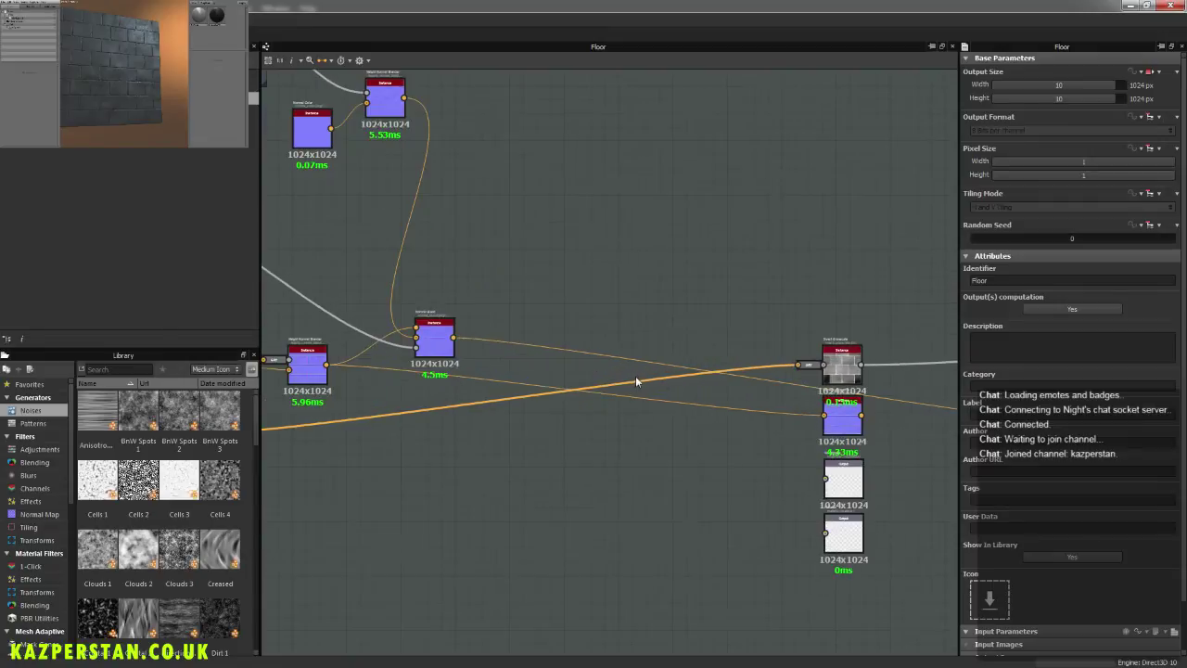
pyautogui.moveTo(745, 398); pyautogui.dragTo(609, 375, button='middle')
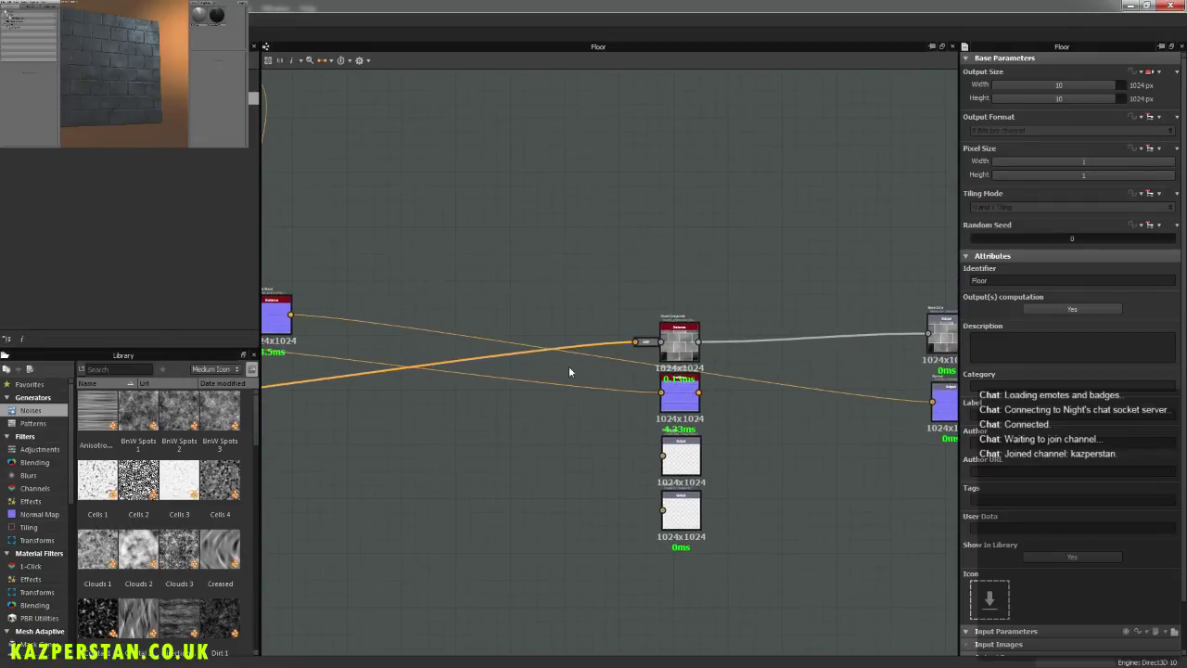
pyautogui.scroll(4, 586, 372)
pyautogui.moveTo(820, 359); pyautogui.dragTo(397, 340, button='middle')
pyautogui.moveTo(646, 358); pyautogui.dragTo(702, 336, button='middle')
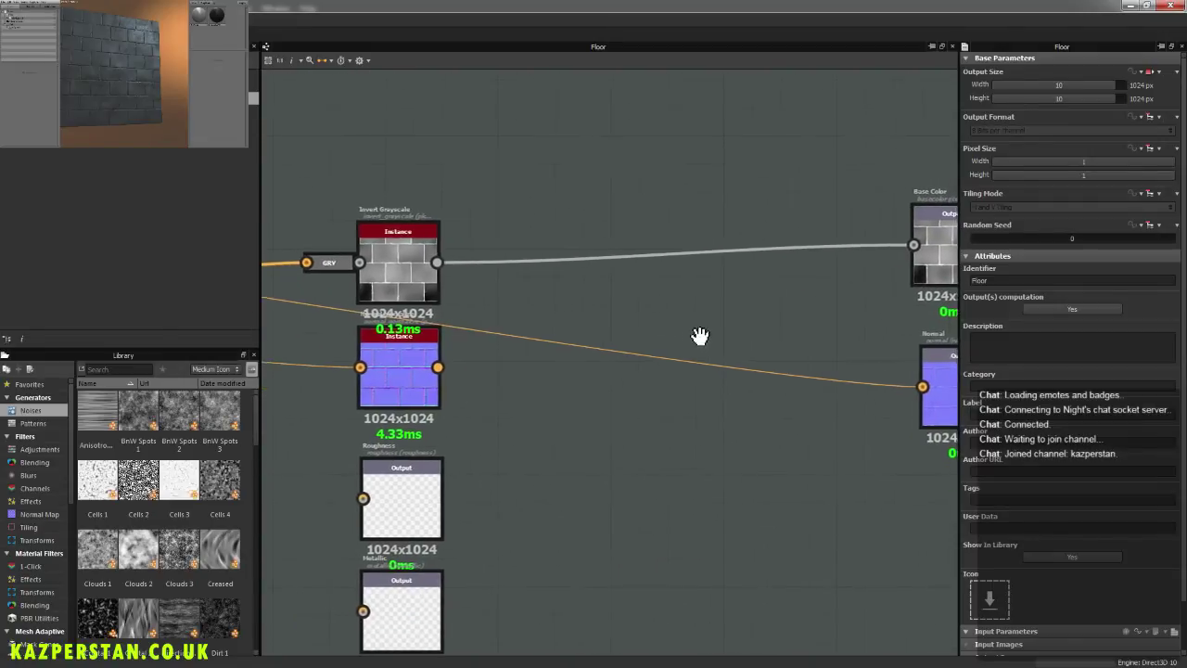
# Step: Add the grunge map 004 noise from the library to the Floor graph
pyautogui.scroll(-4, 702, 336)
pyautogui.moveTo(262, 414); pyautogui.dragTo(269, 512)
pyautogui.moveTo(138, 538); pyautogui.dragTo(382, 515)
pyautogui.moveTo(257, 513); pyautogui.dragTo(258, 542)
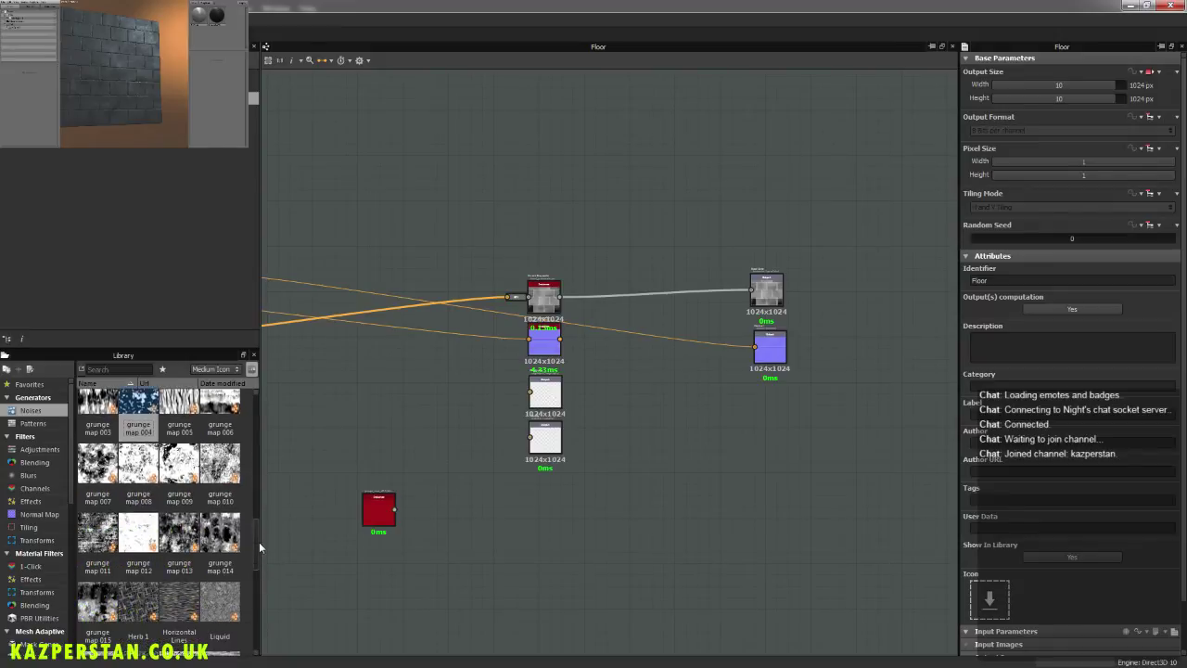
pyautogui.moveTo(179, 543); pyautogui.dragTo(340, 404)
pyautogui.moveTo(257, 532); pyautogui.dragTo(251, 616)
pyautogui.click(339, 408)
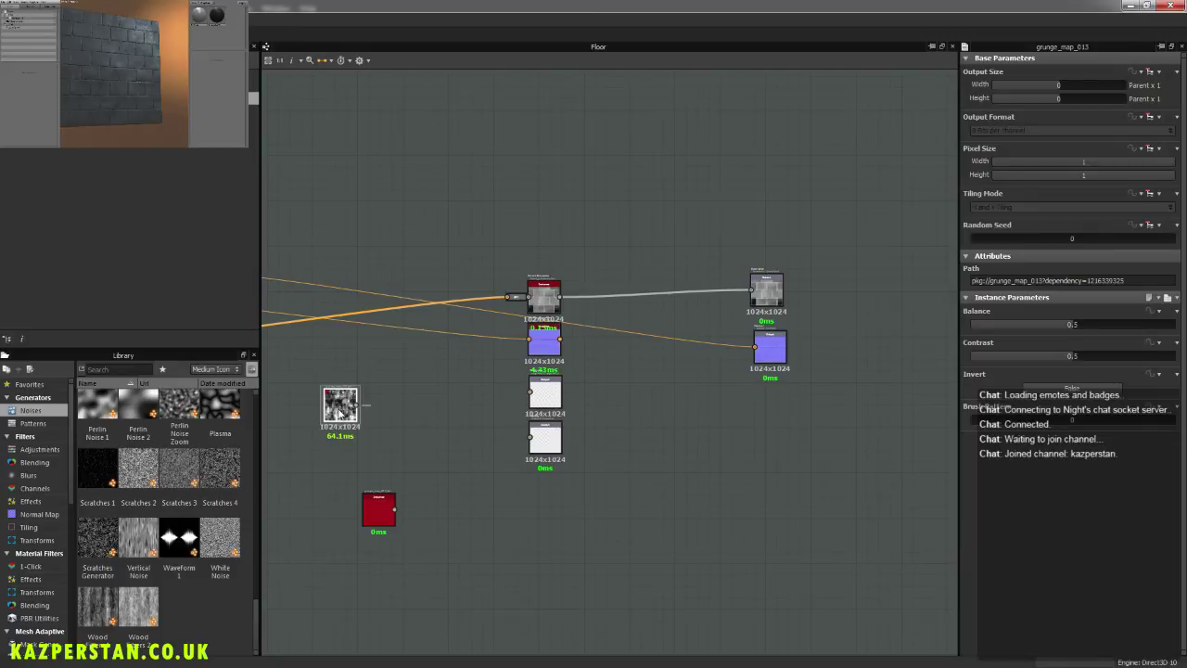
pyautogui.press('Delete')
# Step: Move the grunge map 004 node to the empty area above the Invert Grayscale node
pyautogui.click(379, 510)
pyautogui.moveTo(381, 520); pyautogui.dragTo(574, 188)
pyautogui.moveTo(644, 207); pyautogui.dragTo(646, 228, button='middle')
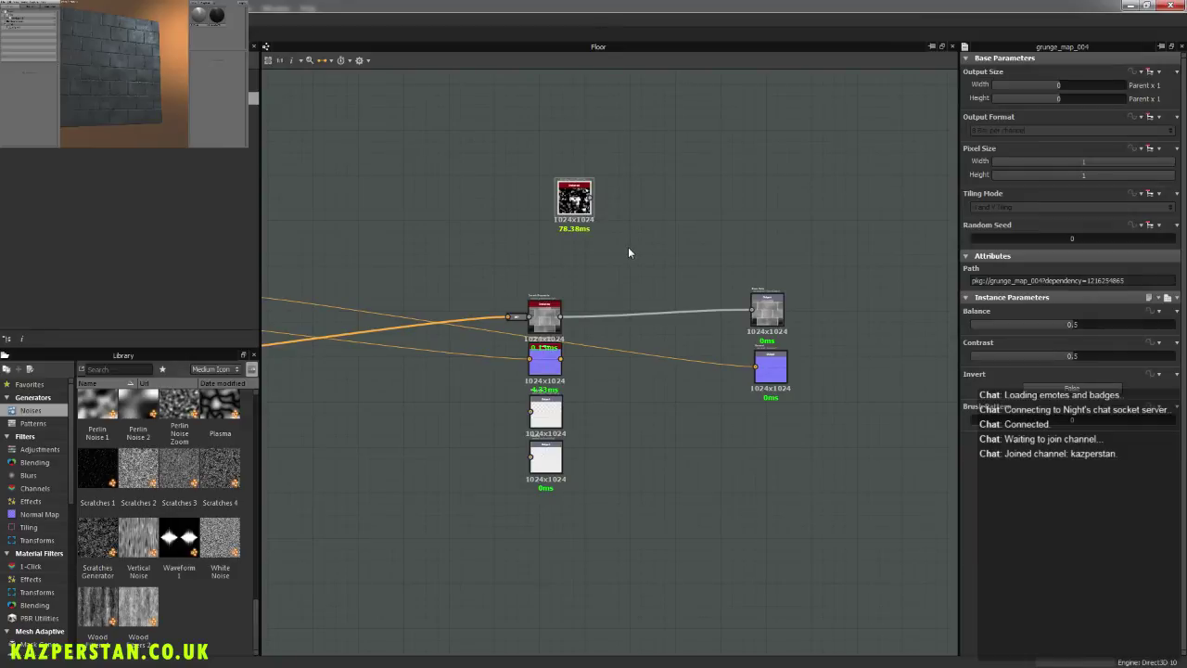
# Step: Add a Transformation 2D node and connect the grunge map 004 output to its input
pyautogui.rightClick(627, 246)
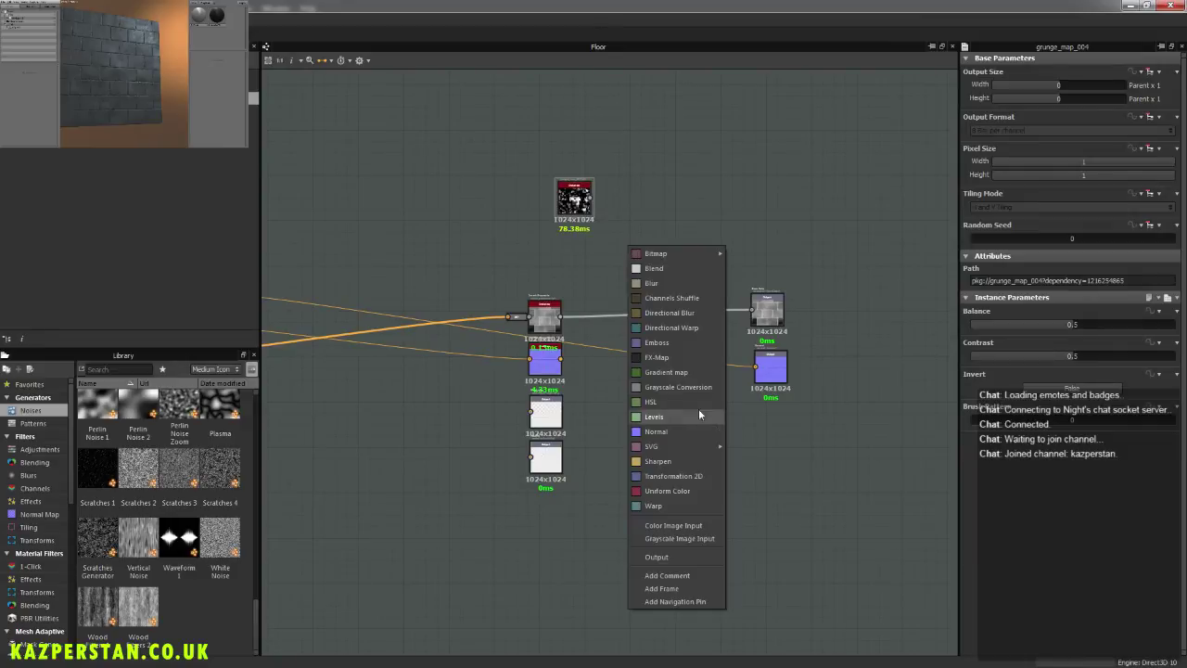
pyautogui.click(675, 477)
pyautogui.moveTo(593, 198); pyautogui.dragTo(611, 246)
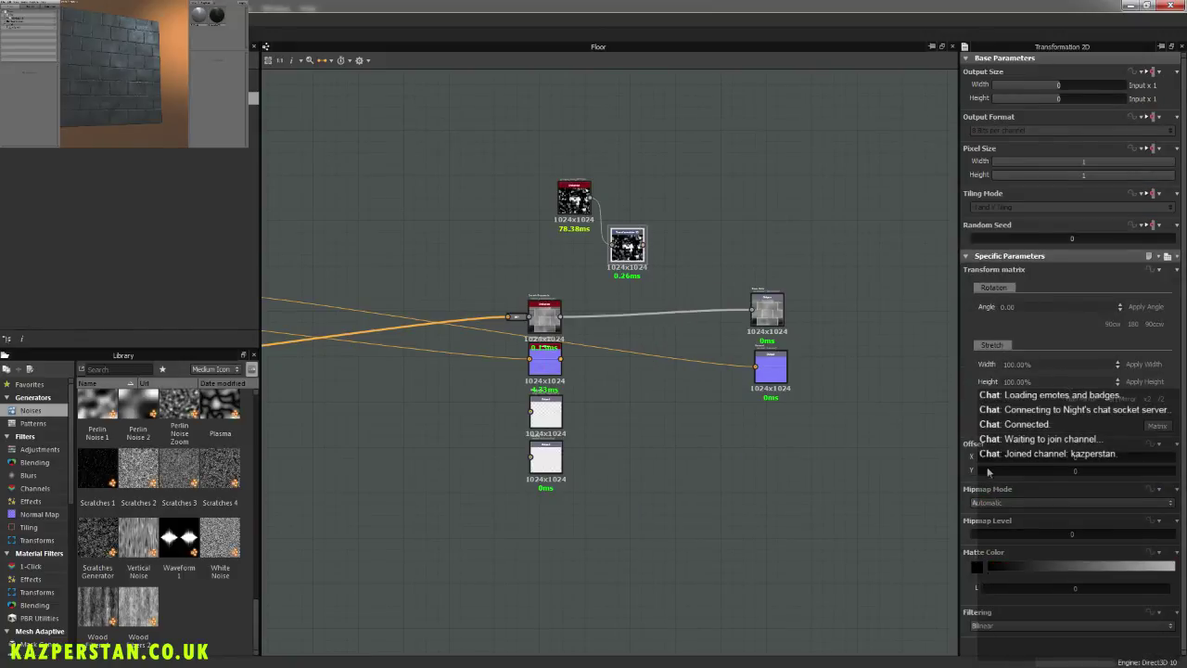
# Step: Shrink the grunge pattern with the Transformation 2D node's /2 stretch preset and align the node beside grunge map 004
pyautogui.moveTo(983, 459); pyautogui.dragTo(1056, 470)
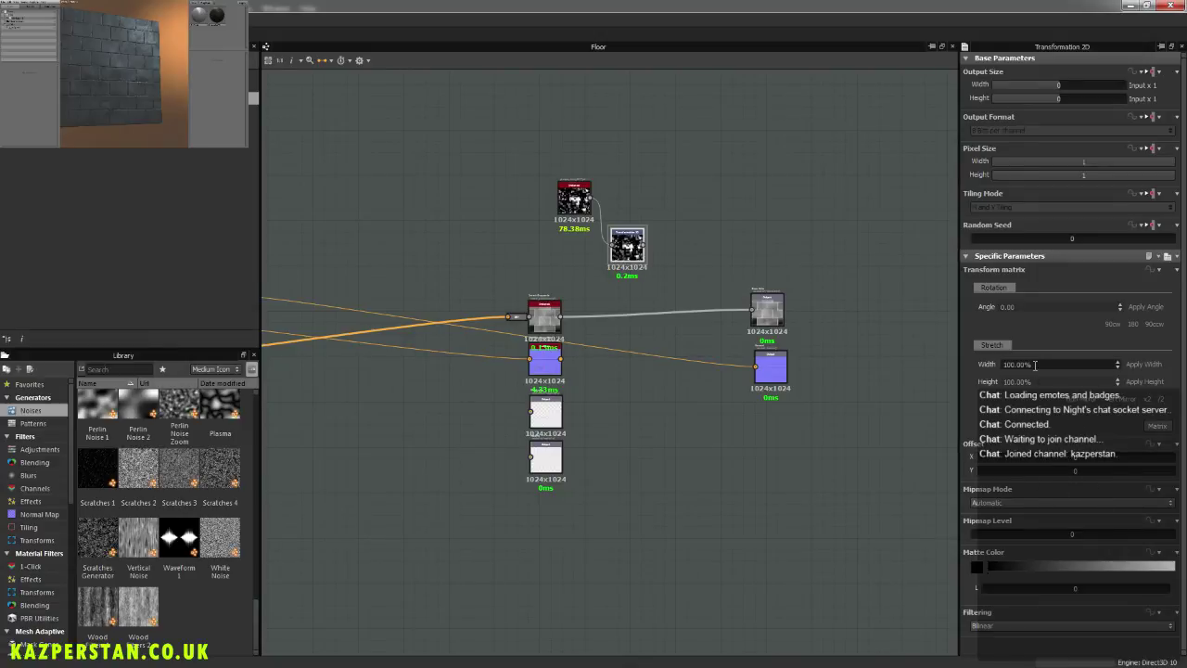
pyautogui.click(1160, 400)
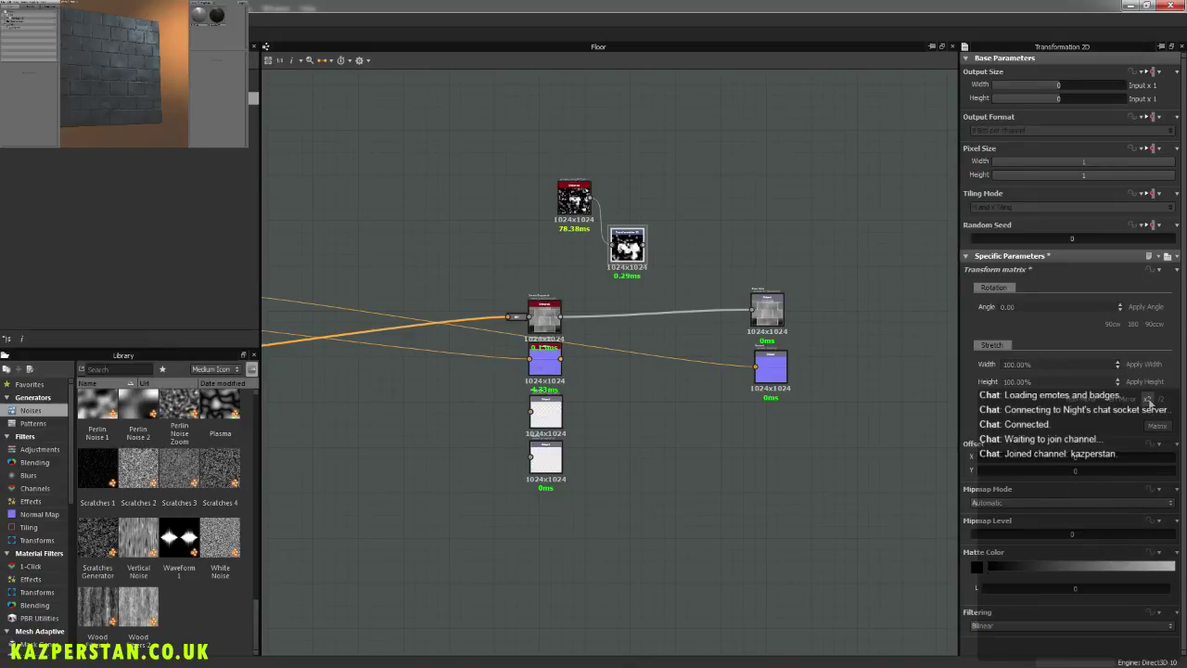
pyautogui.click(1160, 402)
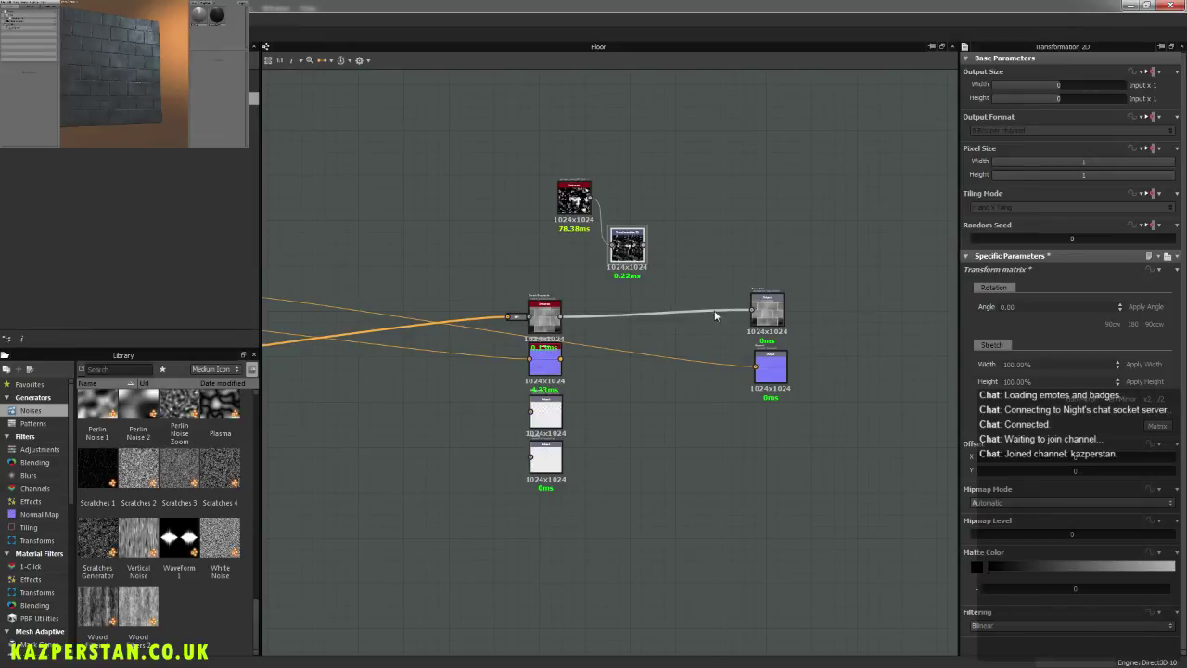
pyautogui.moveTo(627, 243); pyautogui.dragTo(631, 201)
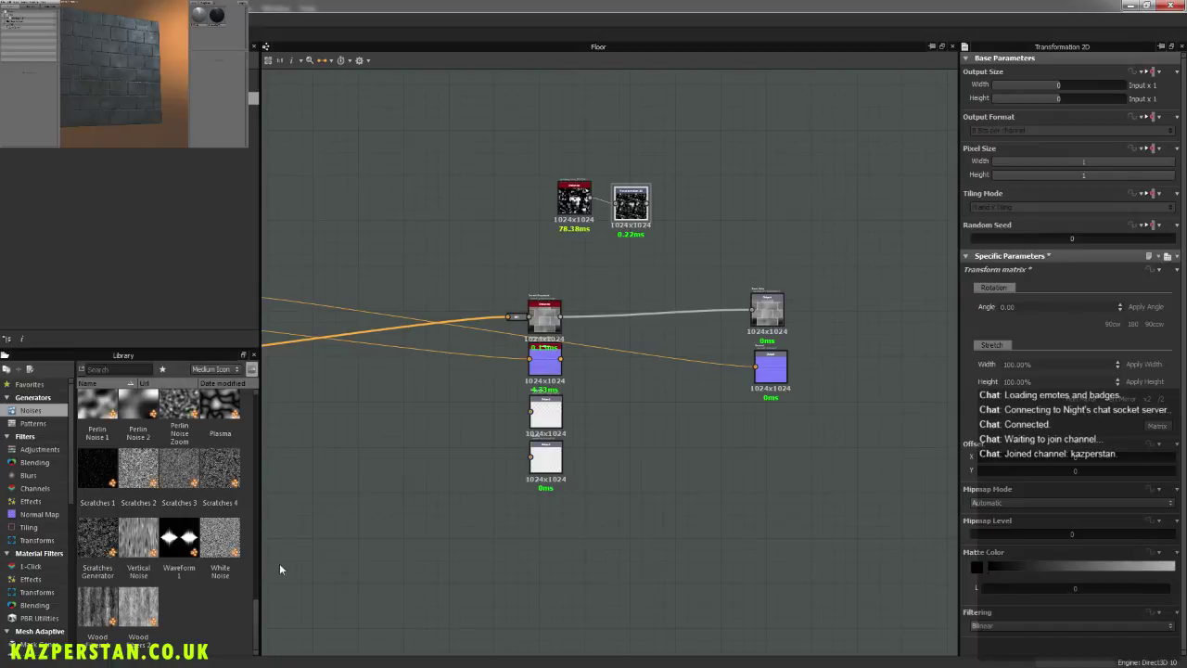
# Step: Add the Crystal 1 noise from the library to the Floor graph
pyautogui.moveTo(262, 621); pyautogui.dragTo(259, 554)
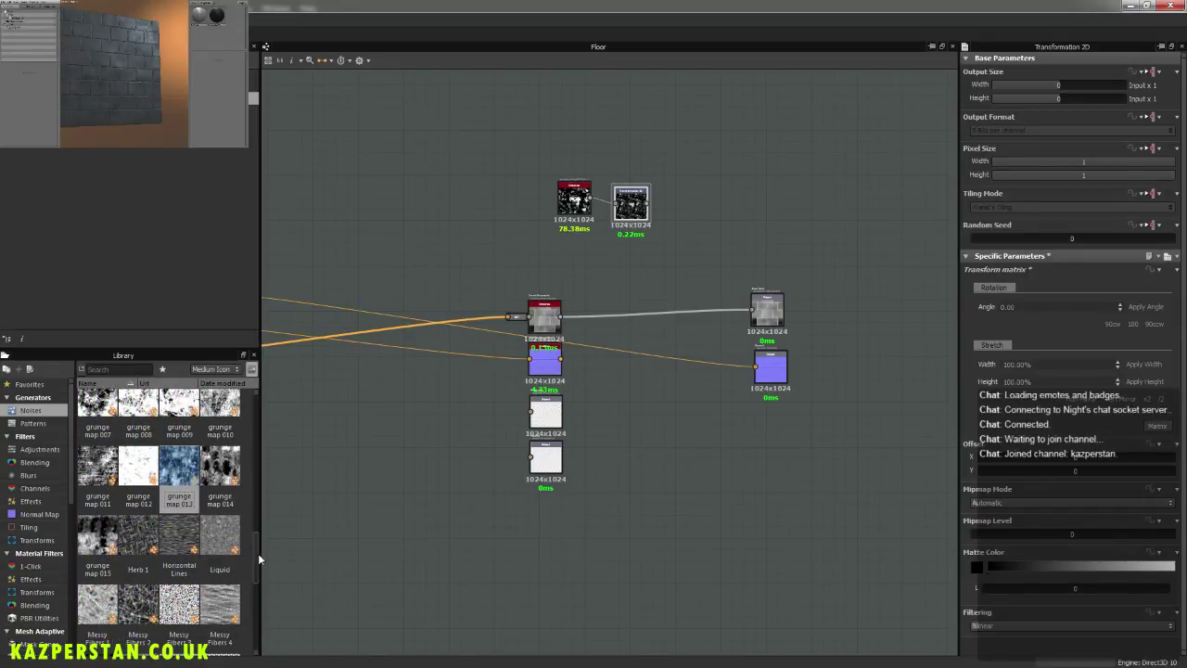
pyautogui.moveTo(258, 552); pyautogui.dragTo(312, 450)
pyautogui.moveTo(97, 547); pyautogui.dragTo(429, 509)
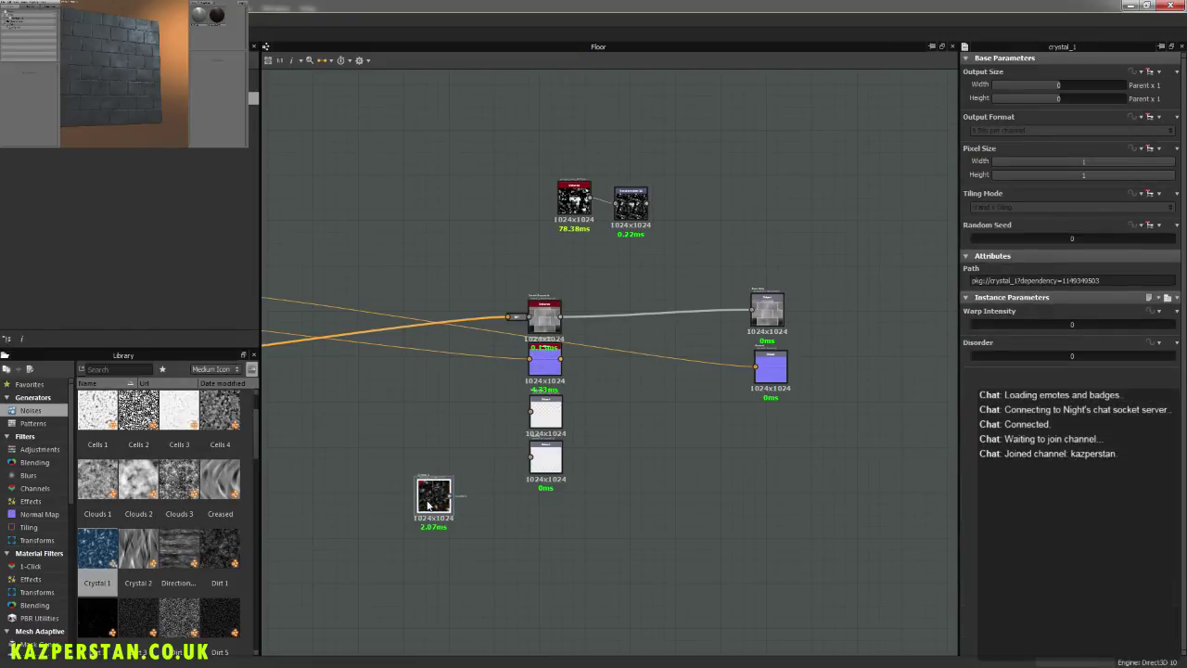
# Step: Move the Crystal 1 node across the graph to the empty area above the Edge Damage Noise frame
pyautogui.moveTo(390, 457); pyautogui.dragTo(641, 547, button='middle')
pyautogui.moveTo(685, 586); pyautogui.dragTo(613, 263)
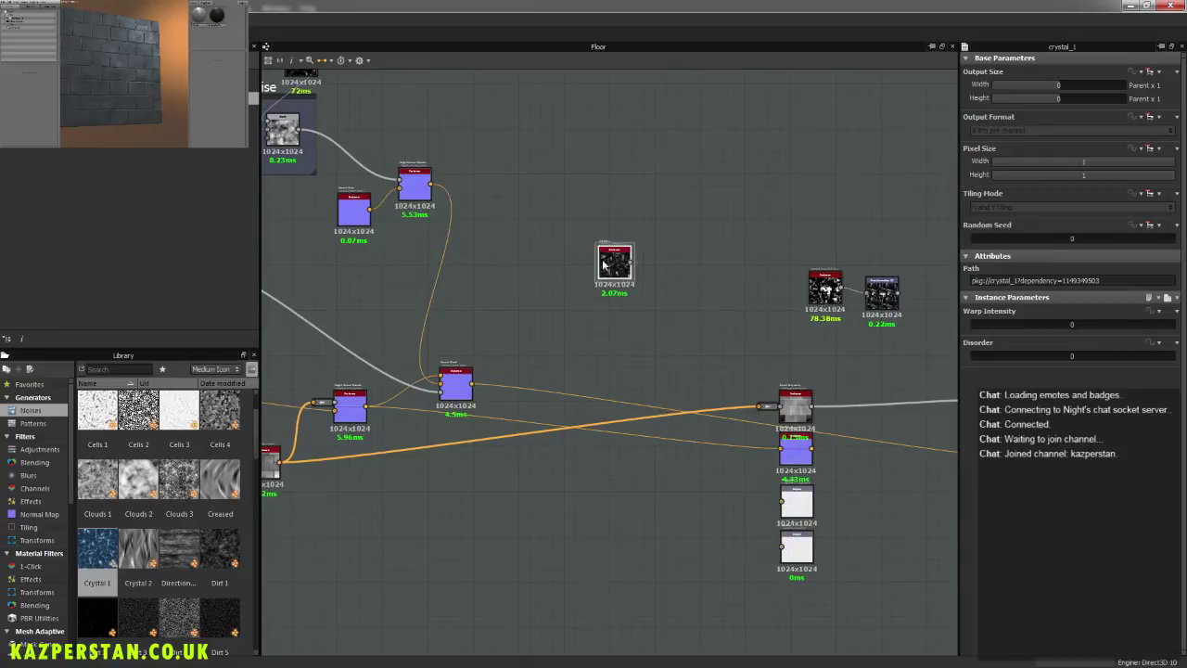
pyautogui.moveTo(550, 283); pyautogui.dragTo(823, 495, button='middle')
pyautogui.moveTo(890, 470); pyautogui.dragTo(368, 360)
pyautogui.moveTo(503, 382); pyautogui.dragTo(986, 350, button='middle')
pyautogui.moveTo(569, 436); pyautogui.dragTo(601, 409, button='middle')
pyautogui.moveTo(893, 318); pyautogui.dragTo(370, 164)
pyautogui.moveTo(372, 167); pyautogui.dragTo(479, 264, button='middle')
pyautogui.scroll(3, 480, 264)
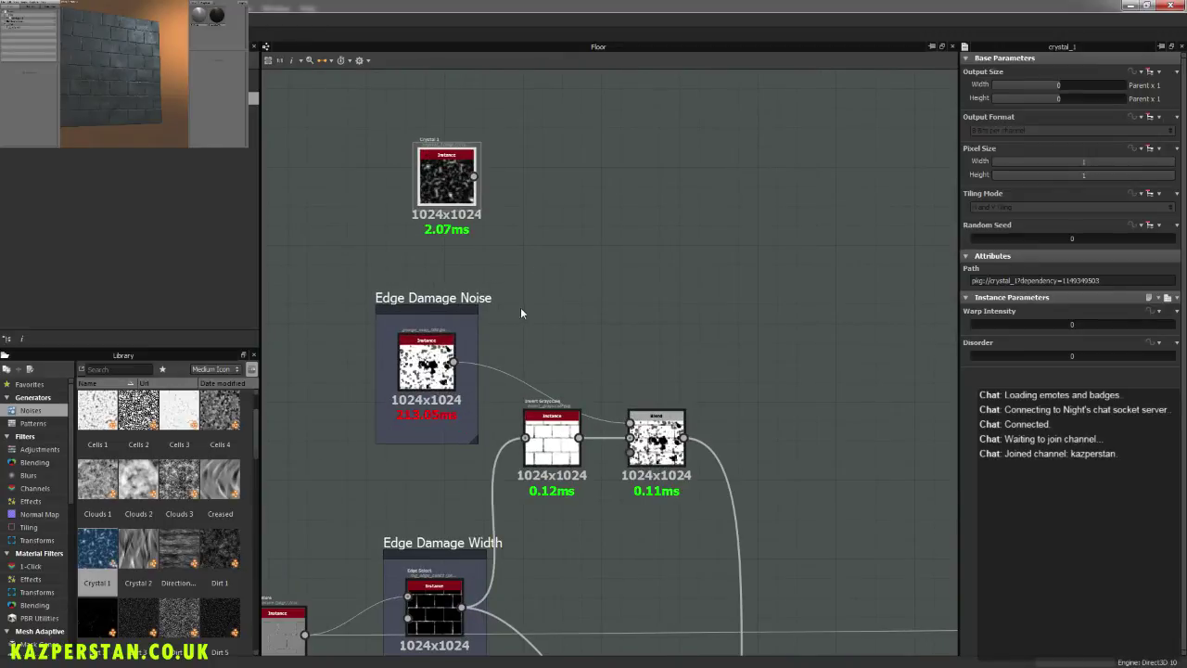
# Step: Route Crystal 1 through a new Invert Grayscale node into the foreground input of the edge damage Blend node
pyautogui.rightClick(471, 202)
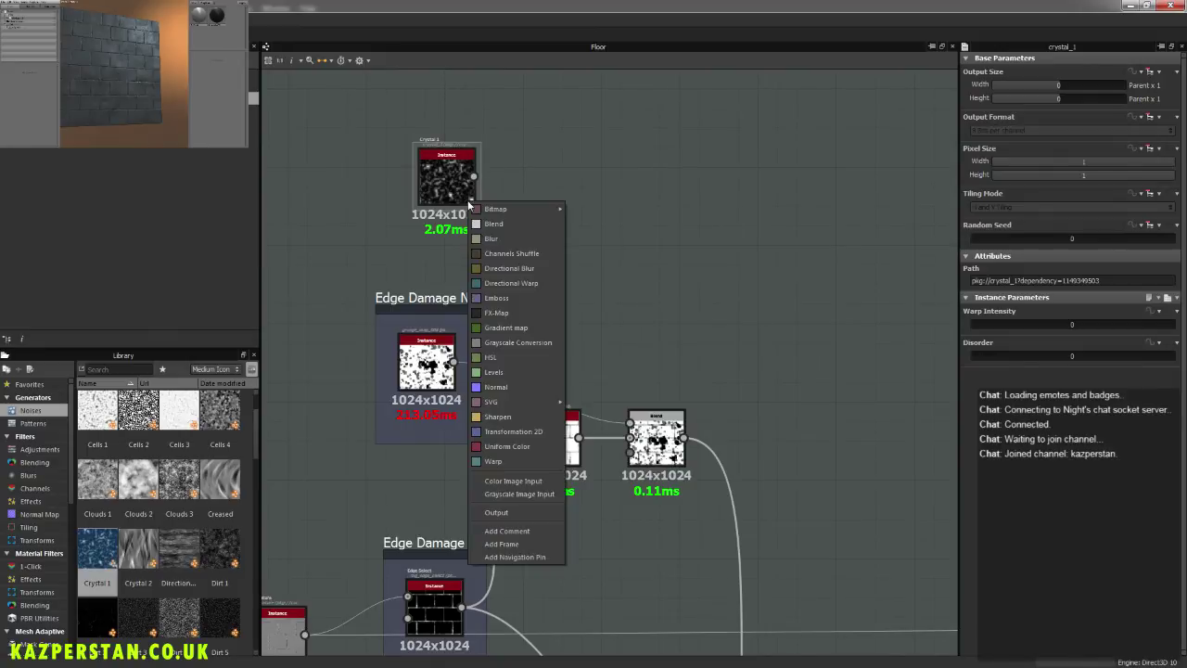
pyautogui.click(572, 359)
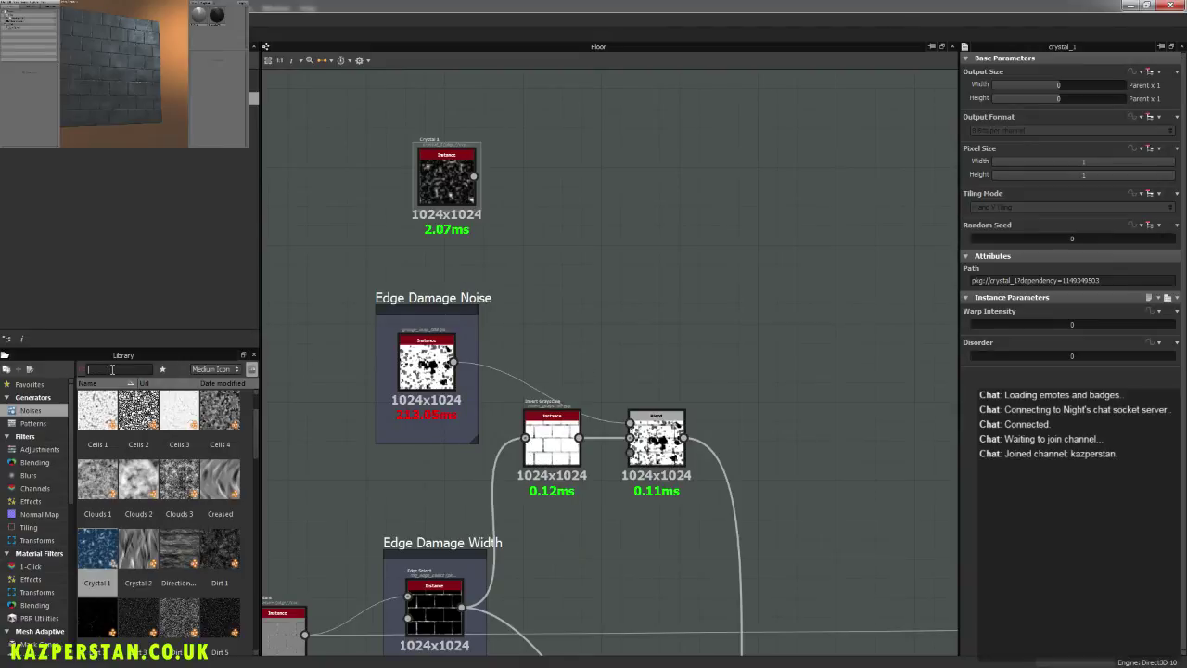
pyautogui.write('inv')
pyautogui.moveTo(138, 419); pyautogui.dragTo(528, 216)
pyautogui.moveTo(474, 176); pyautogui.dragTo(502, 215)
pyautogui.moveTo(611, 322); pyautogui.dragTo(630, 423)
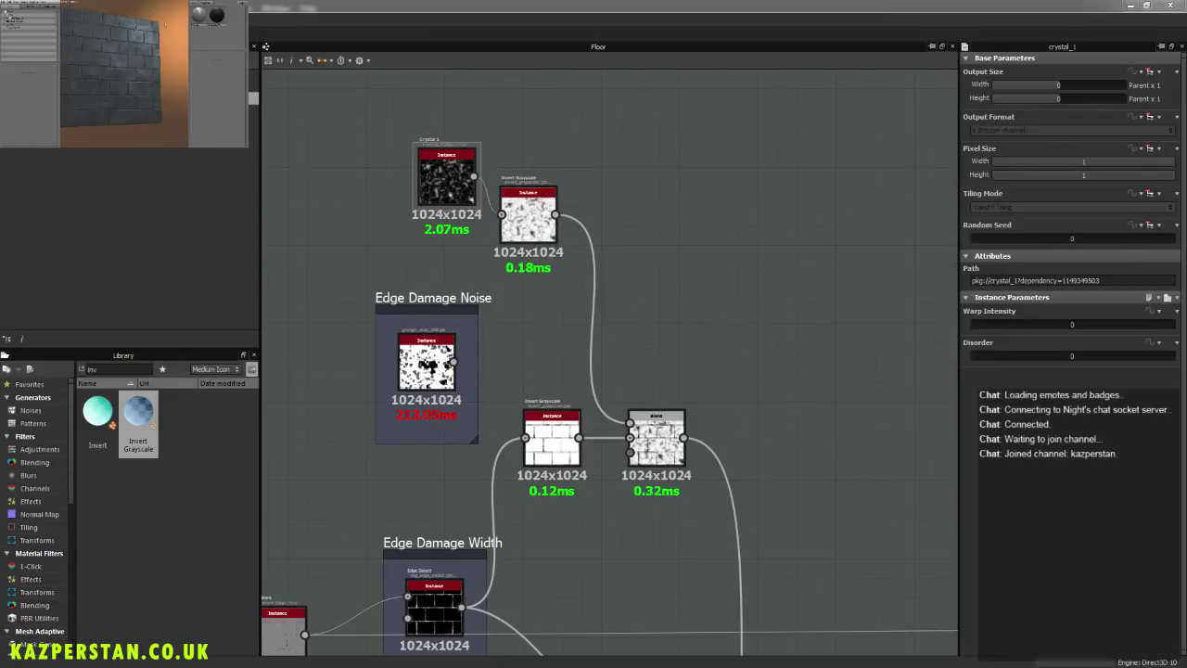
# Step: Inspect the edge damage on the brick surface in the 3D preview from close up and from a distance
pyautogui.moveTo(143, 71); pyautogui.dragTo(147, 73)
pyautogui.moveTo(147, 73); pyautogui.dragTo(177, 98, button='right')
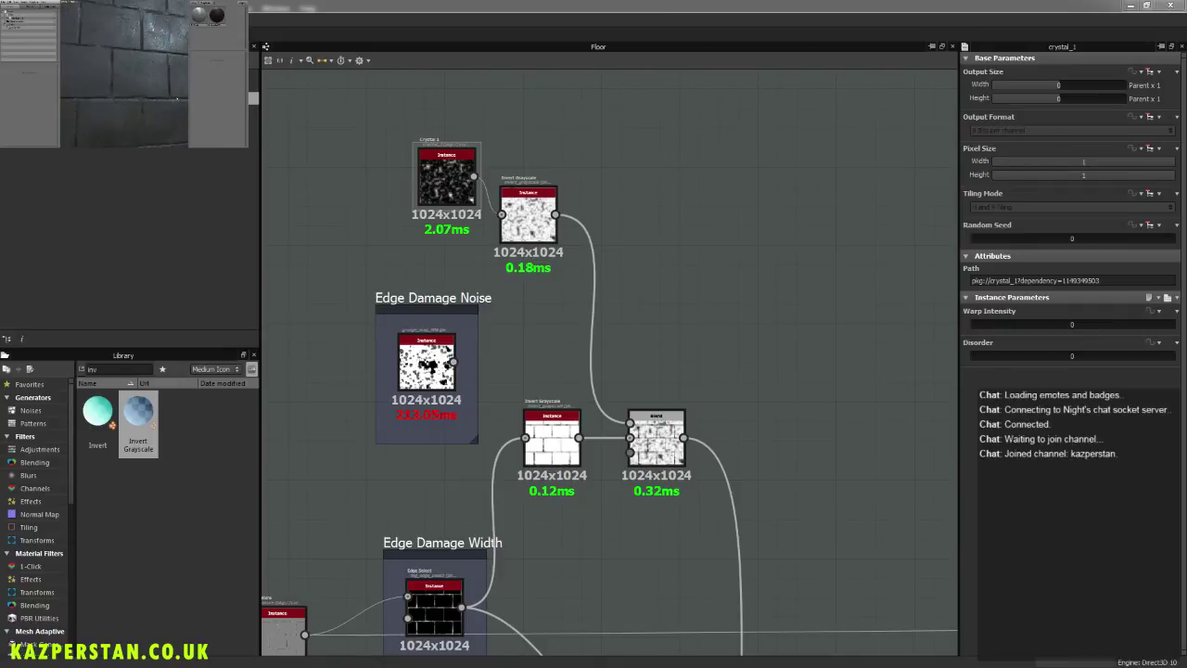
pyautogui.moveTo(177, 99); pyautogui.dragTo(133, 87)
pyautogui.moveTo(133, 87); pyautogui.dragTo(100, 74, button='right')
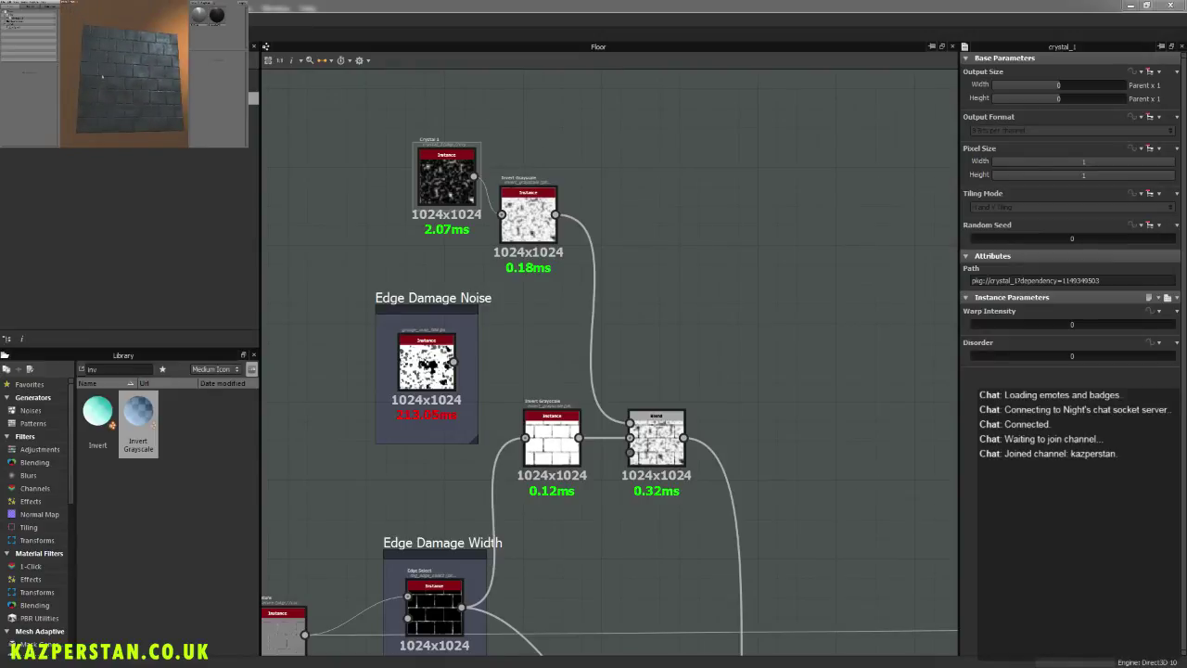
pyautogui.moveTo(140, 91); pyautogui.dragTo(142, 93)
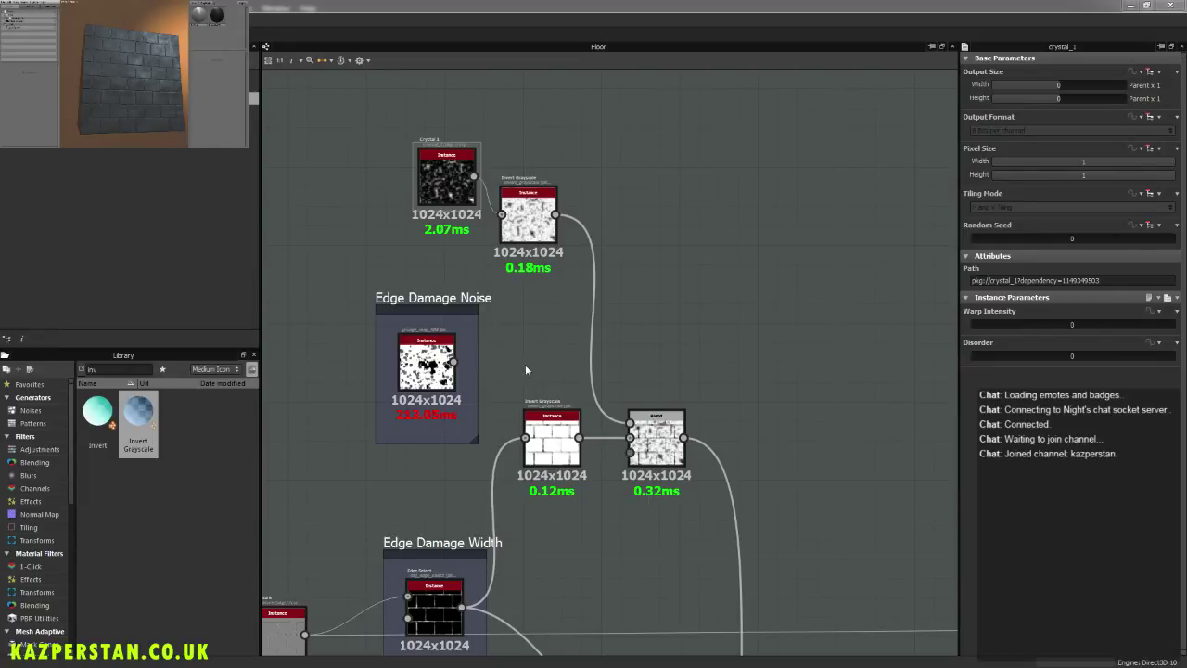
# Step: Try the original grunge noise and the uninverted Crystal 1 in turn as the edge damage Blend node's foreground
pyautogui.moveTo(504, 230); pyautogui.dragTo(635, 433)
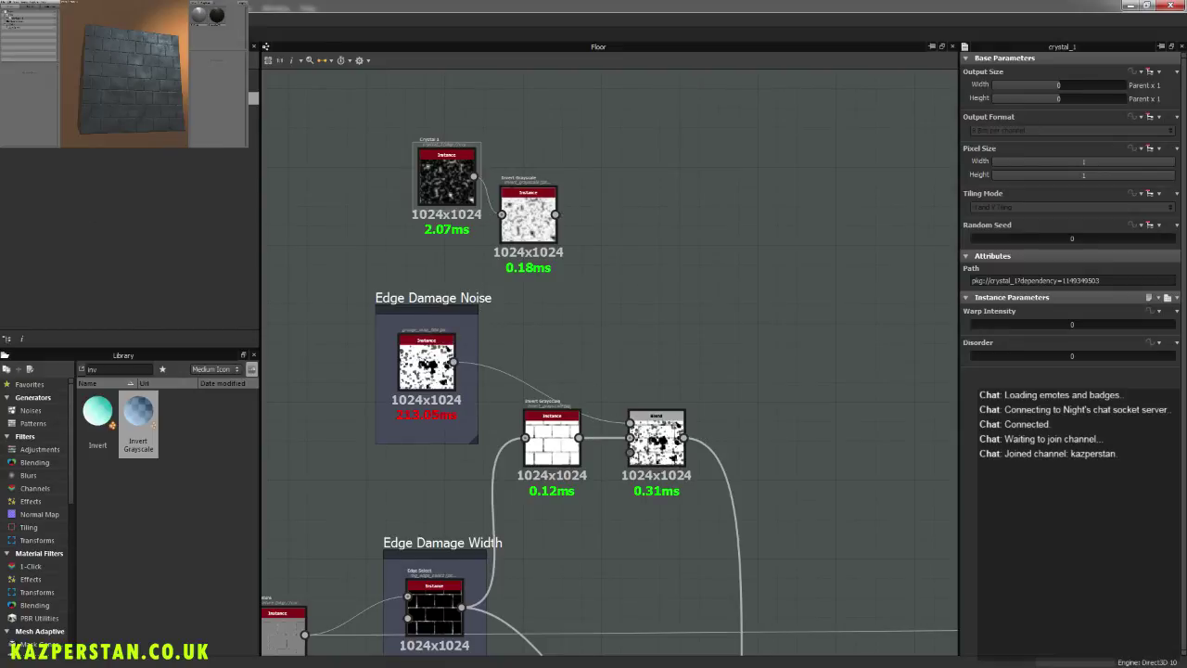
pyautogui.scroll(5, 158, 36)
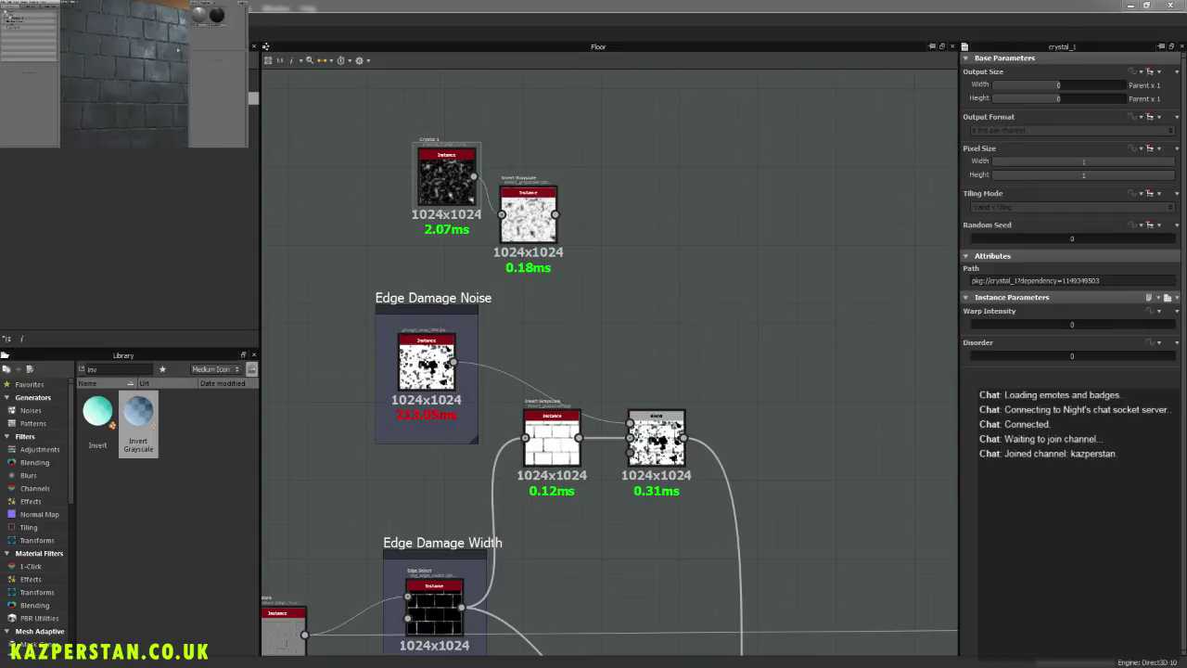
pyautogui.moveTo(474, 176); pyautogui.dragTo(629, 423)
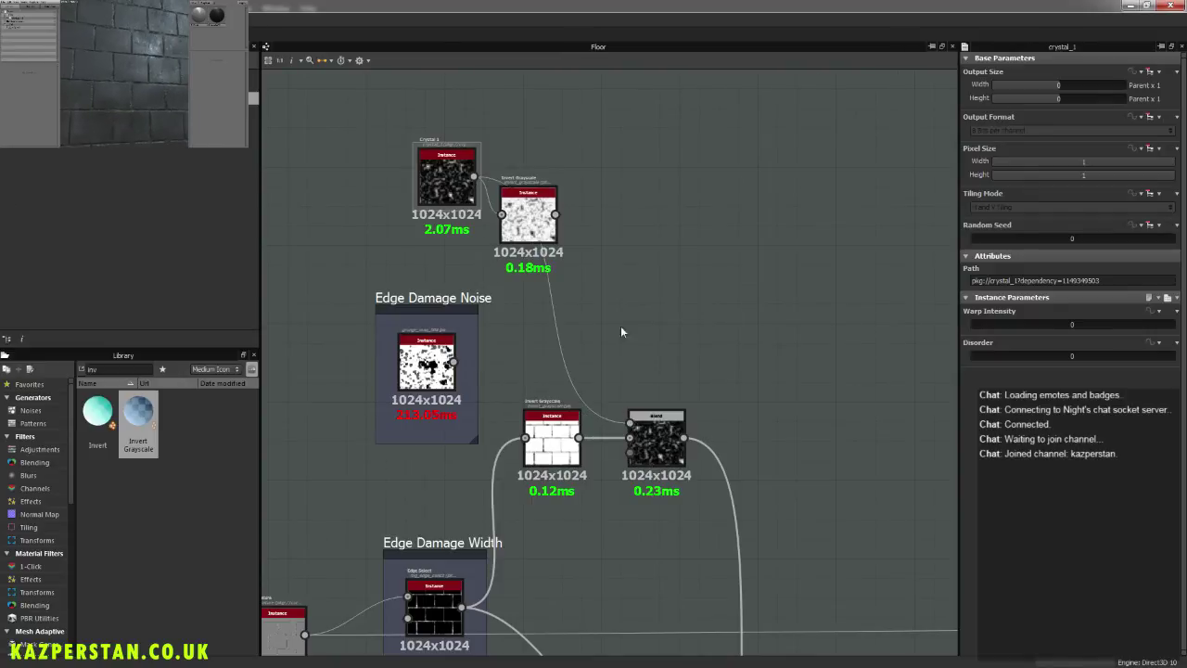
pyautogui.moveTo(159, 58)
pyautogui.mouseDown()
pyautogui.moveTo(145, 59)
pyautogui.moveTo(153, 48)
pyautogui.mouseUp()
# Step: Replace the grunge map 004 node in the Edge Damage Noise frame with the Crystal 1 node
pyautogui.moveTo(582, 316); pyautogui.dragTo(469, 233, button='middle')
pyautogui.scroll(-1, 465, 235)
pyautogui.click(349, 147)
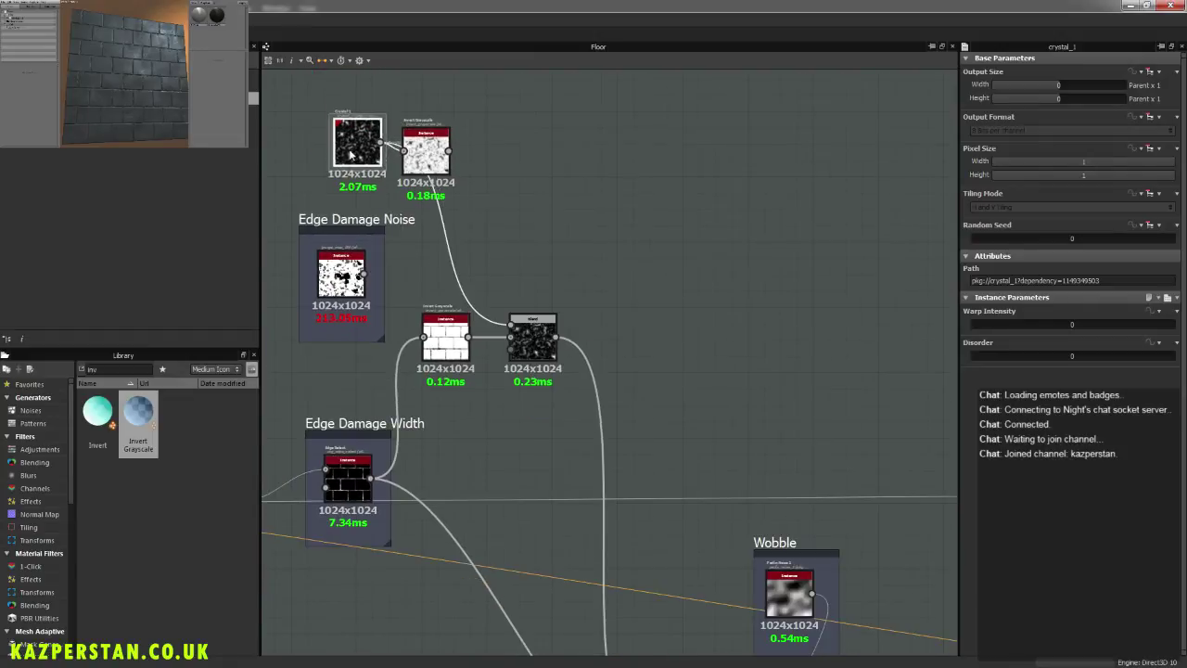
pyautogui.click(341, 273)
pyautogui.press('Delete')
pyautogui.moveTo(355, 140); pyautogui.dragTo(337, 280)
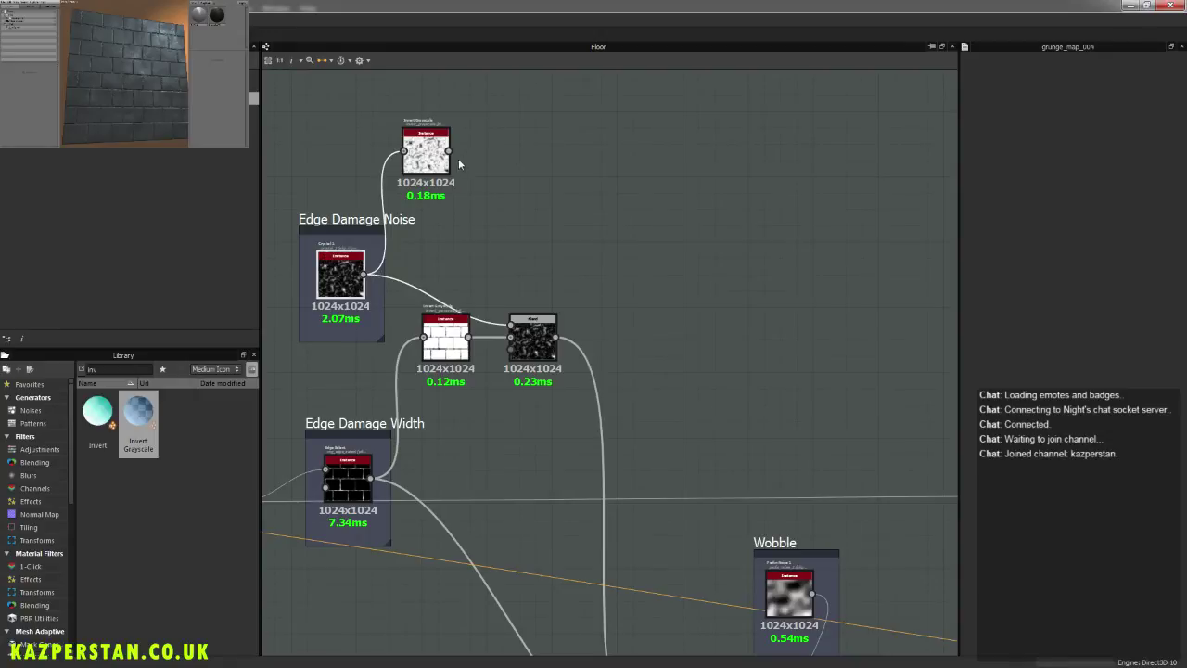
# Step: Compare inverted and direct Crystal 1 as the edge damage Blend's foreground, leaving the Invert Grayscale output connected
pyautogui.moveTo(449, 152); pyautogui.dragTo(512, 328)
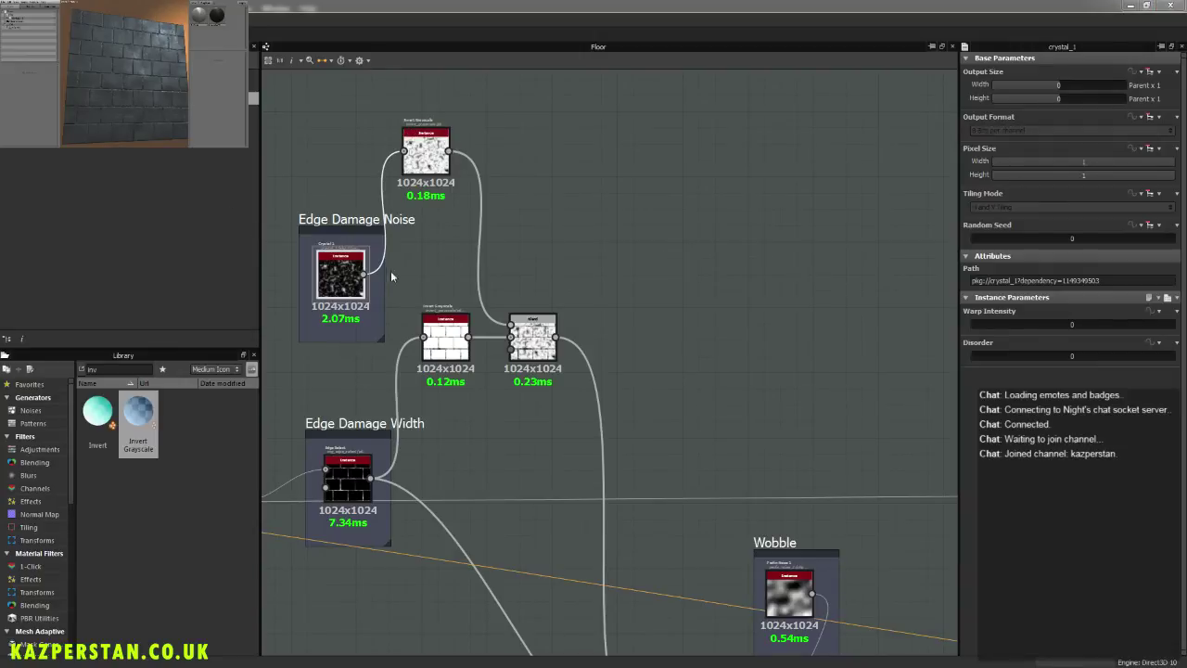
pyautogui.moveTo(367, 274); pyautogui.dragTo(520, 329)
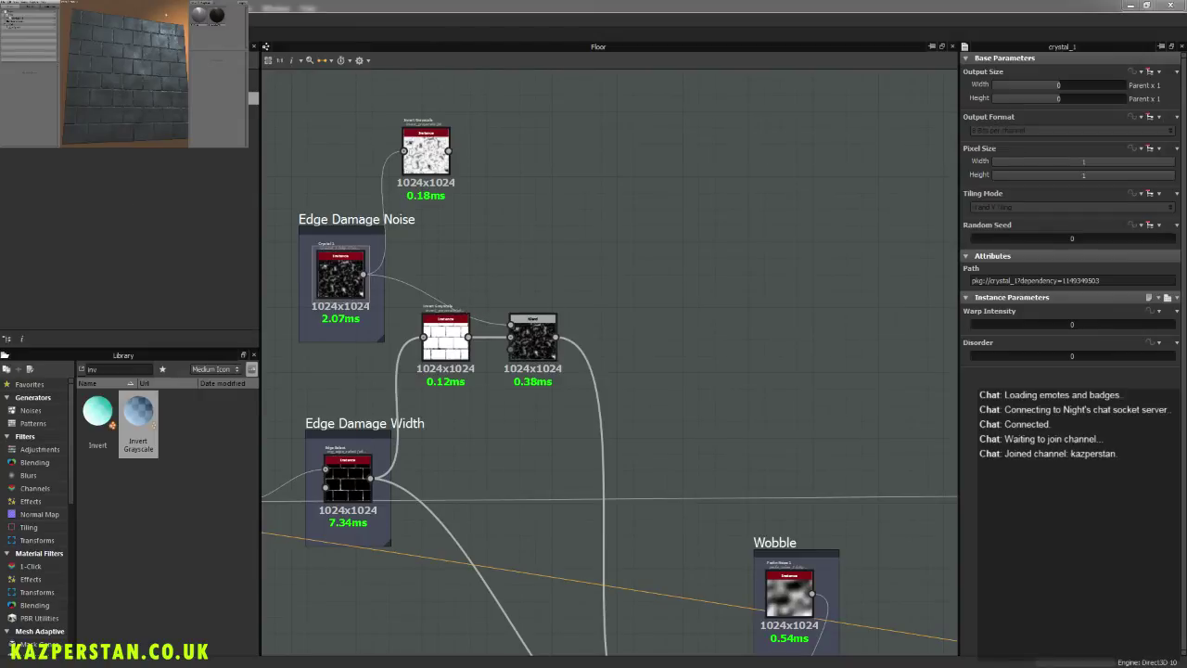
pyautogui.moveTo(448, 151); pyautogui.dragTo(511, 325)
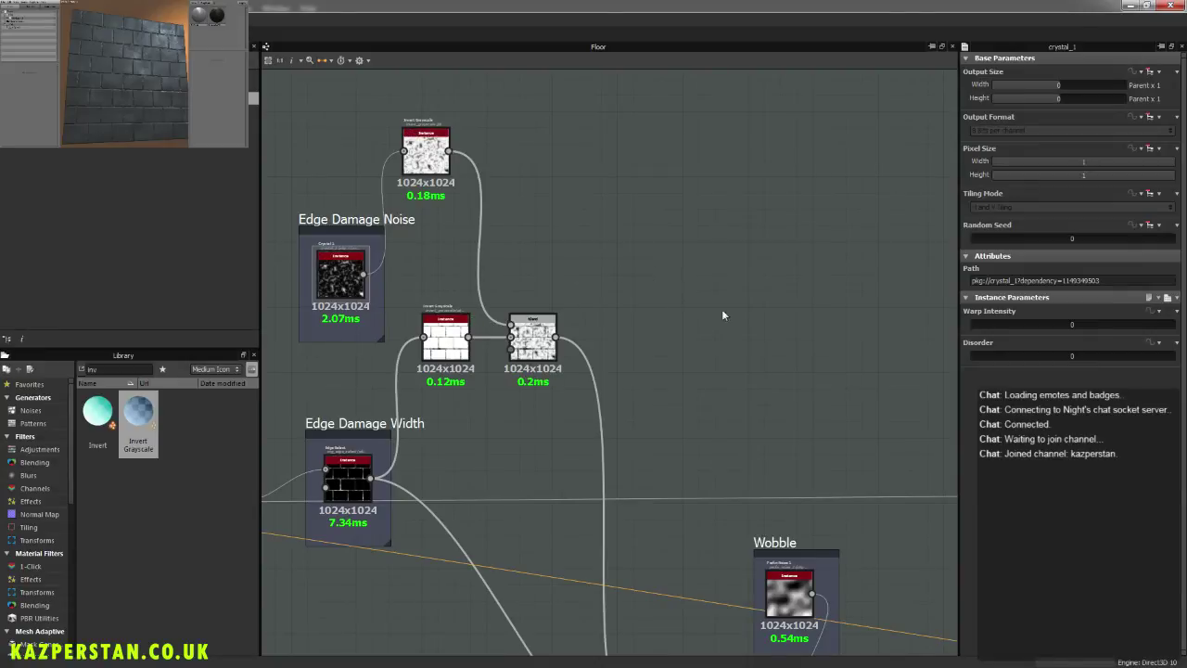
# Step: Find the Moisture Noise in the library and add it to the graph below the Transformation 2D node
pyautogui.moveTo(813, 355); pyautogui.dragTo(689, 323, button='middle')
pyautogui.scroll(-1, 689, 324)
pyautogui.moveTo(857, 423); pyautogui.dragTo(594, 340, button='middle')
pyautogui.scroll(-5, 689, 361)
pyautogui.moveTo(786, 407); pyautogui.dragTo(510, 392, button='middle')
pyautogui.scroll(5, 663, 422)
pyautogui.scroll(1, 610, 289)
pyautogui.moveTo(610, 288); pyautogui.dragTo(605, 413, button='middle')
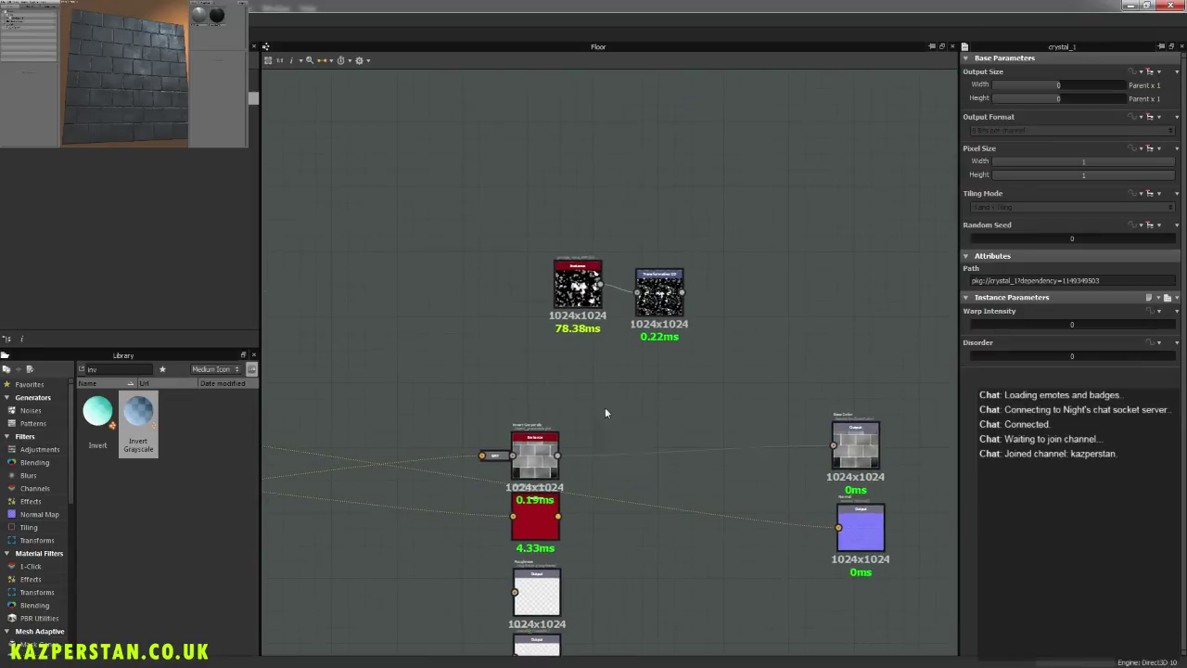
pyautogui.click(31, 410)
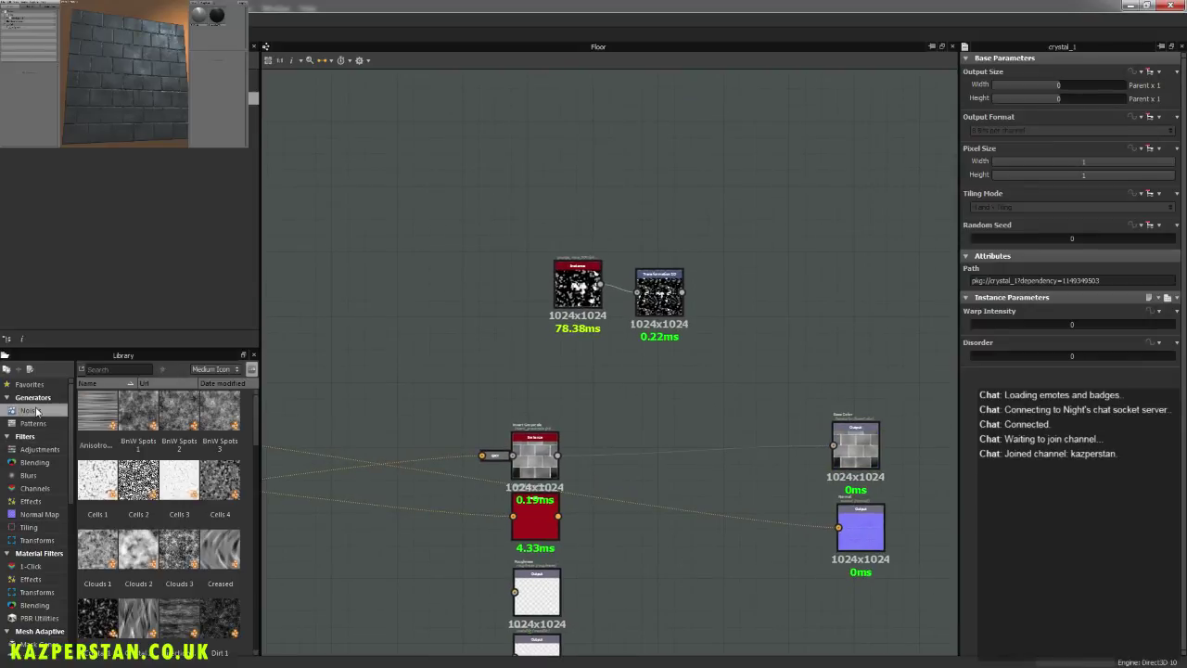
pyautogui.moveTo(253, 422); pyautogui.dragTo(255, 466)
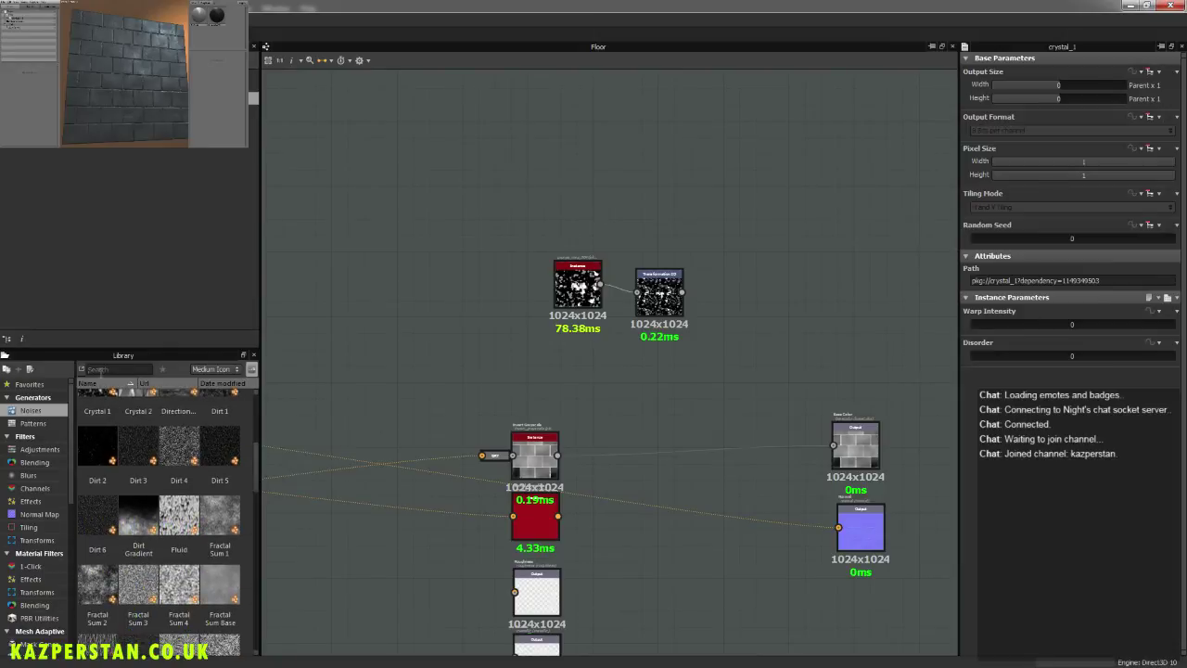
pyautogui.click(105, 370)
pyautogui.write('moi')
pyautogui.moveTo(97, 413); pyautogui.dragTo(655, 353)
# Step: Add a Blend node beside the Transformation 2D node and shift the Moisture Noise node slightly down
pyautogui.rightClick(745, 353)
pyautogui.click(777, 24)
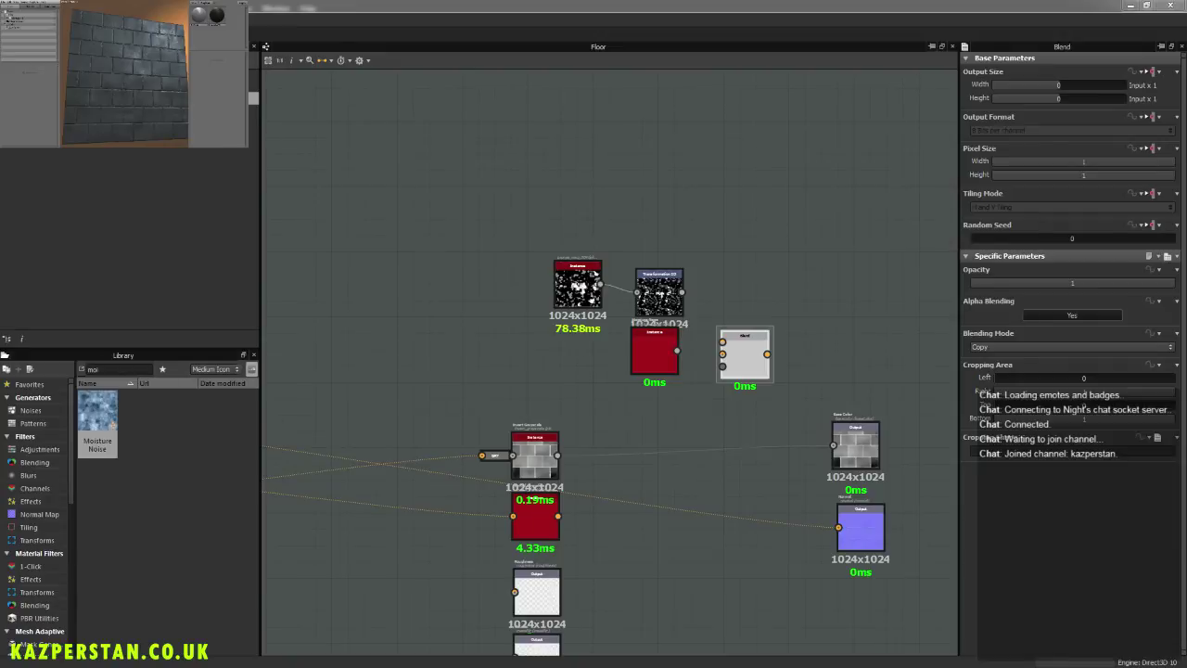
pyautogui.moveTo(744, 355); pyautogui.dragTo(747, 293)
pyautogui.moveTo(660, 357); pyautogui.dragTo(662, 374)
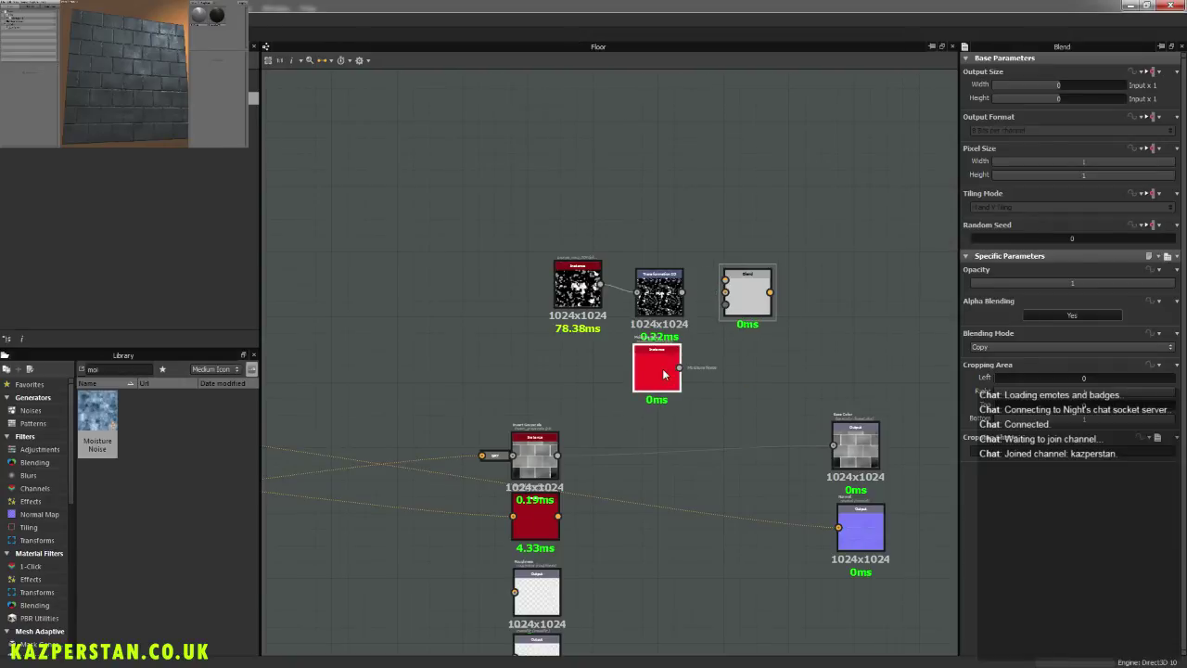
pyautogui.click(662, 370)
# Step: Connect the Transformation 2D output to the new Blend node's background and the Moisture Noise output to its foreground
pyautogui.scroll(3, 684, 392)
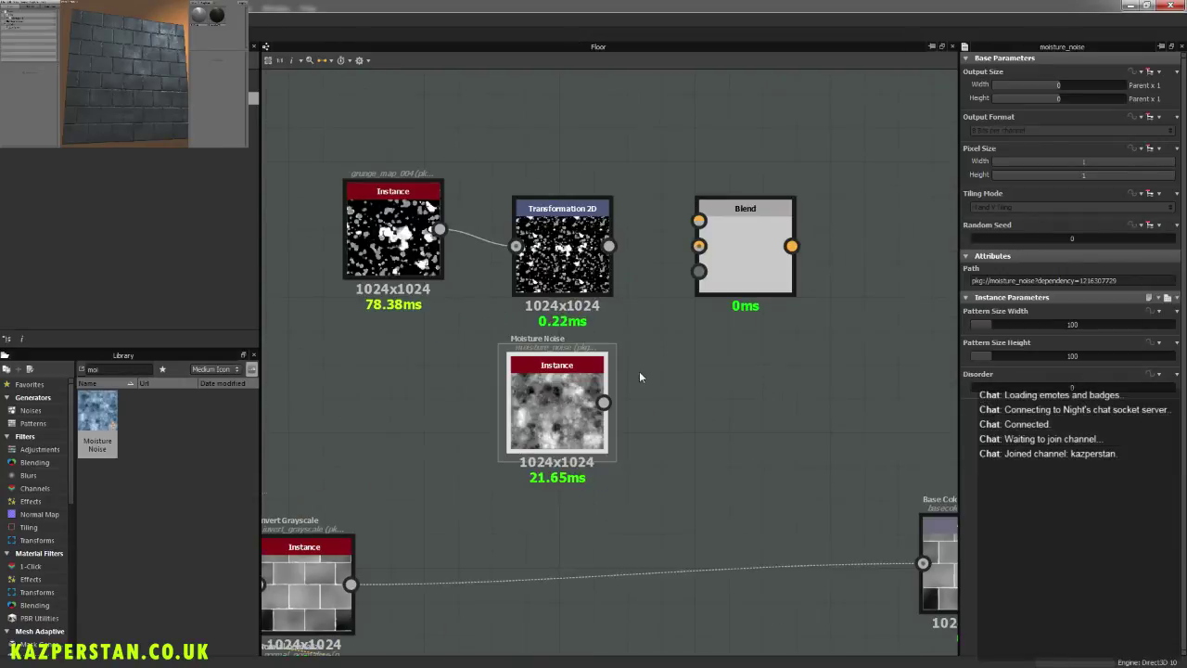
pyautogui.moveTo(608, 246); pyautogui.dragTo(699, 245)
pyautogui.moveTo(603, 402); pyautogui.dragTo(698, 221)
# Step: Set the blending mode of the grunge and moisture Blend node to Multiply
pyautogui.click(740, 256)
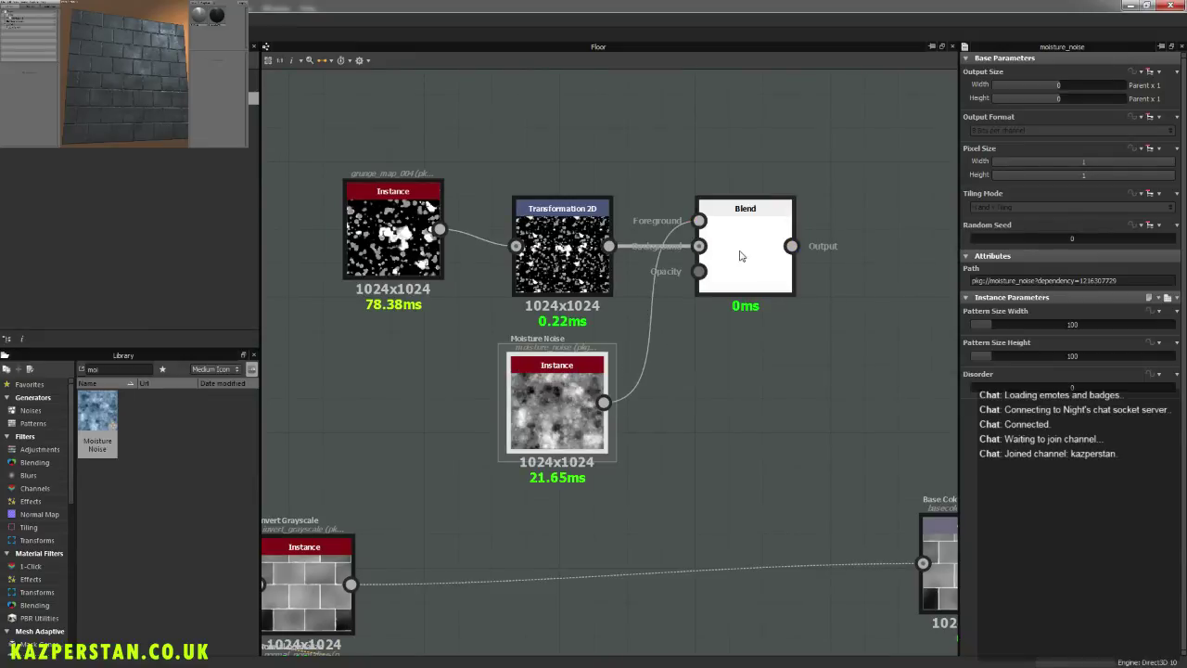
pyautogui.click(742, 254)
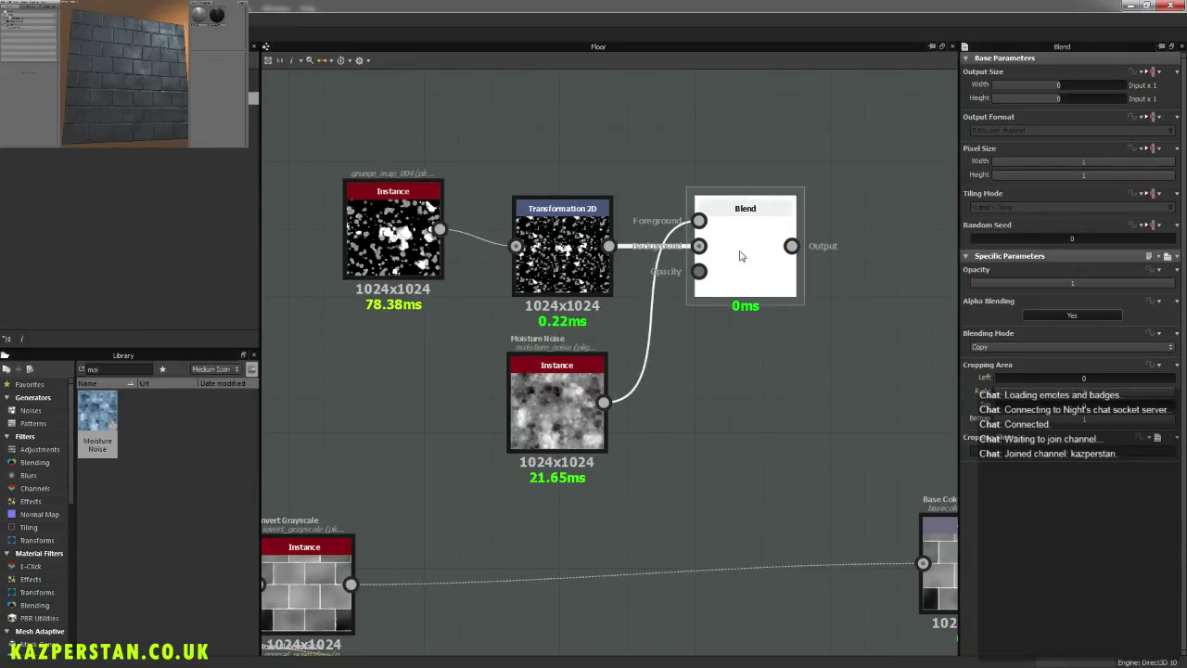
pyautogui.click(1006, 286)
pyautogui.moveTo(1006, 292); pyautogui.dragTo(1184, 297)
pyautogui.click(1010, 348)
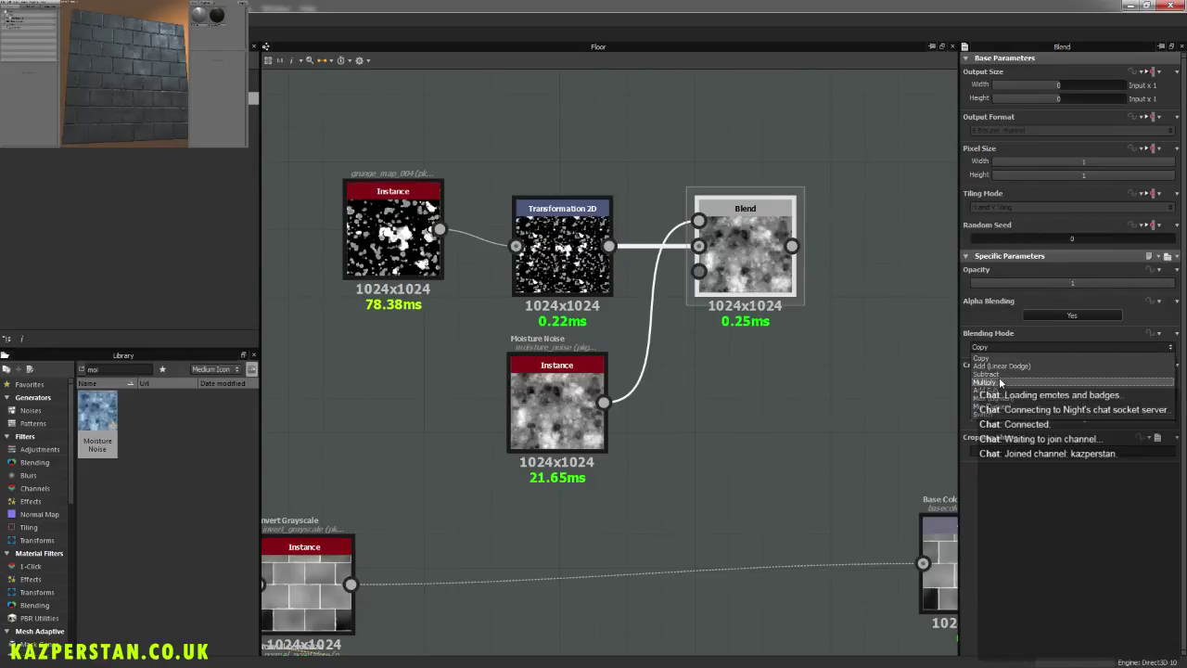
pyautogui.click(998, 382)
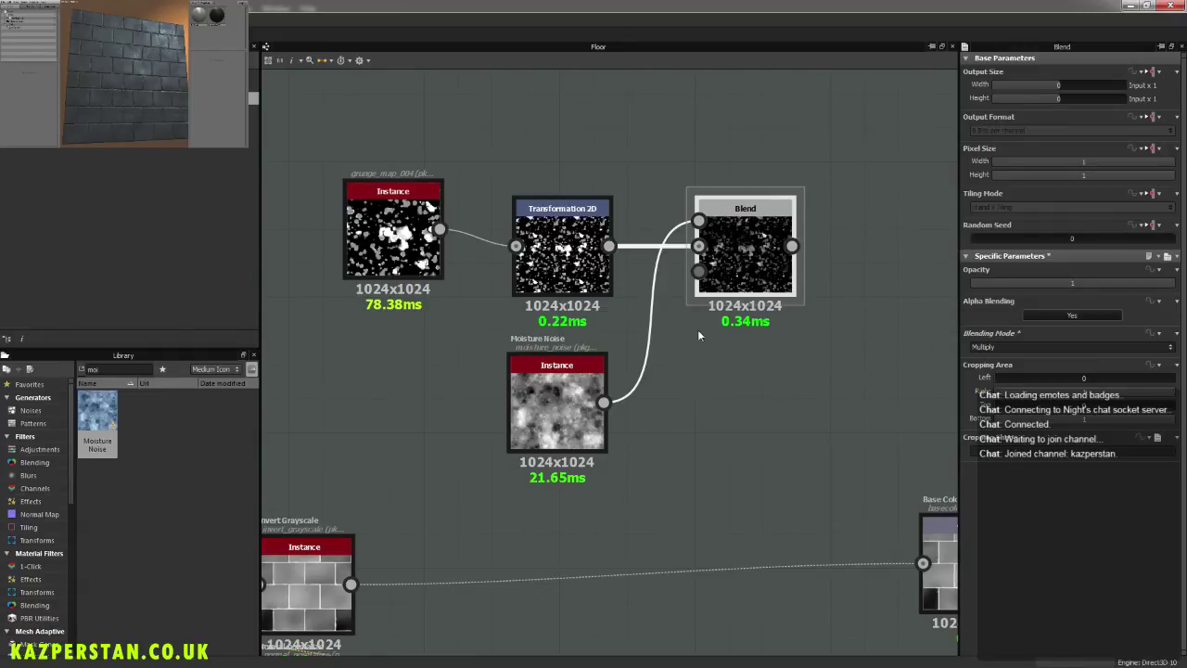
# Step: Move the grunge map, Transformation 2D, Moisture Noise and Blend nodes together to the area above the Normal Blend node
pyautogui.scroll(-2, 732, 312)
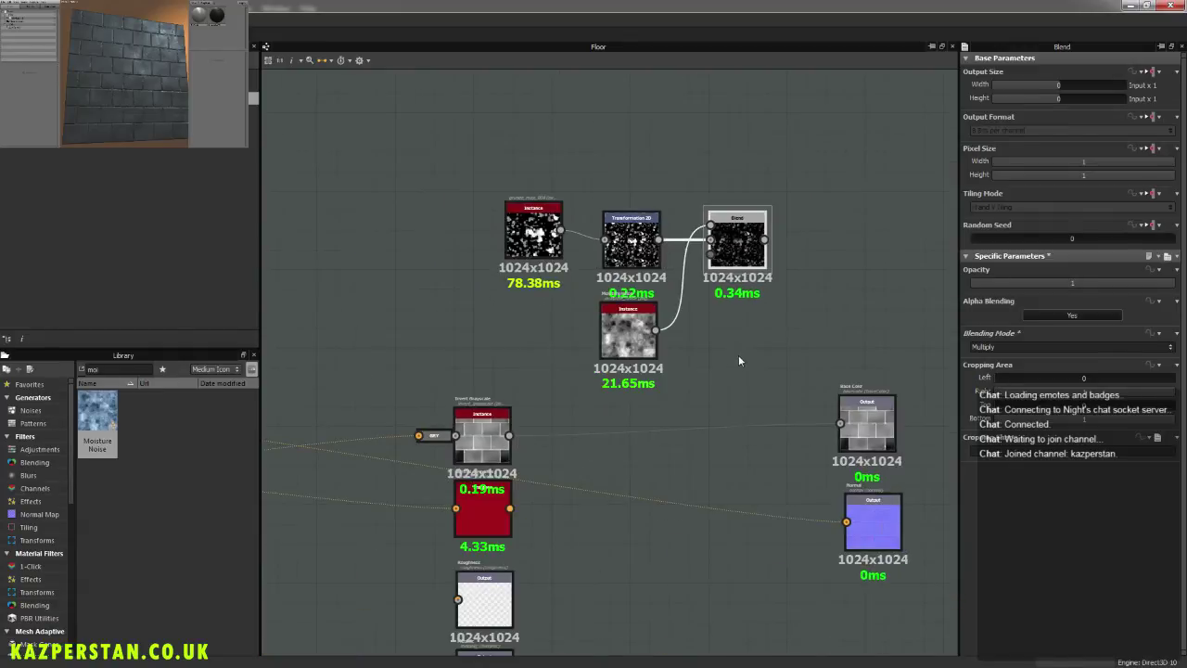
pyautogui.scroll(-2, 675, 417)
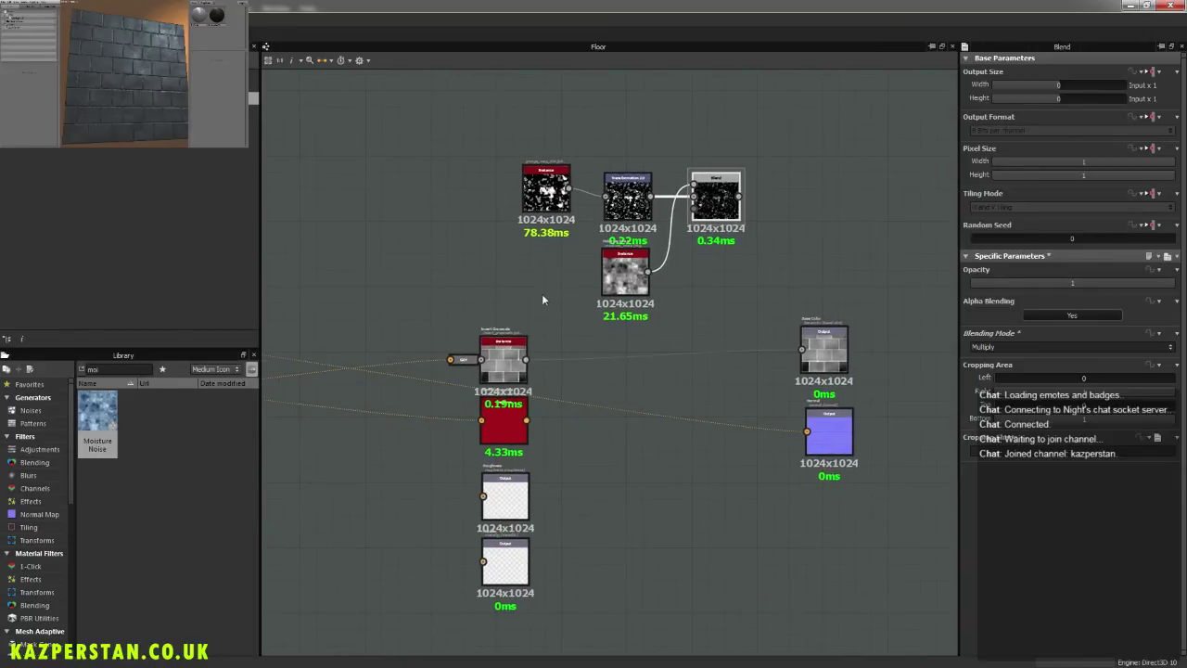
pyautogui.moveTo(544, 299); pyautogui.dragTo(658, 302, button='middle')
pyautogui.moveTo(610, 136); pyautogui.dragTo(838, 284)
pyautogui.moveTo(731, 275); pyautogui.dragTo(381, 208)
pyautogui.moveTo(482, 288); pyautogui.dragTo(766, 324, button='middle')
pyautogui.moveTo(675, 245); pyautogui.dragTo(584, 214)
pyautogui.moveTo(599, 281); pyautogui.dragTo(778, 360, button='middle')
pyautogui.moveTo(672, 373); pyautogui.dragTo(483, 302, button='middle')
pyautogui.moveTo(719, 350); pyautogui.dragTo(353, 302, button='middle')
# Step: Bring the Normal output node in front of the Invert Grayscale node and place the Normal Blend node directly beside it
pyautogui.moveTo(854, 432); pyautogui.dragTo(392, 325)
pyautogui.moveTo(440, 332); pyautogui.dragTo(874, 353, button='middle')
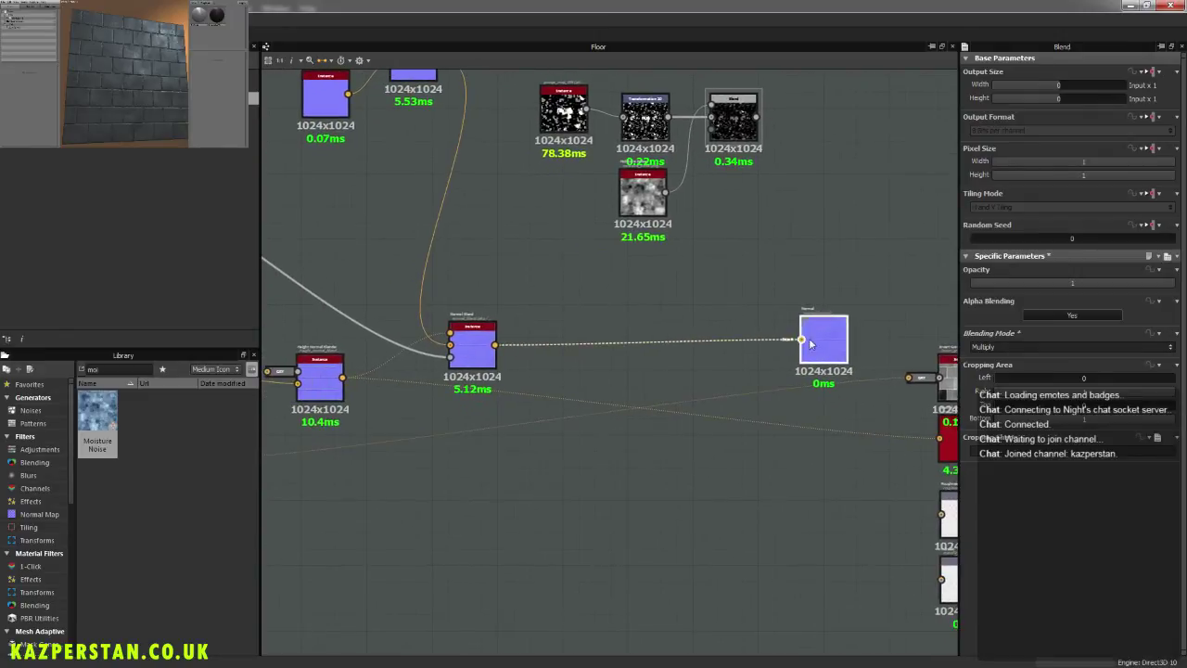
pyautogui.moveTo(480, 353); pyautogui.dragTo(754, 359)
pyautogui.moveTo(516, 357); pyautogui.dragTo(816, 459, button='middle')
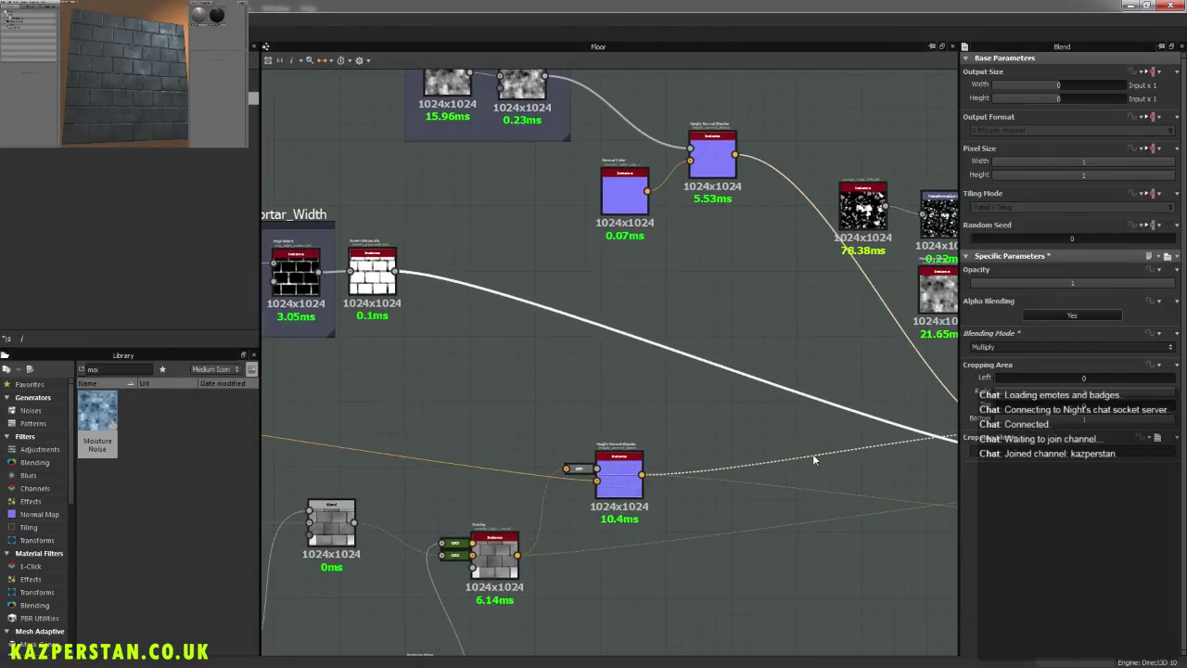
pyautogui.moveTo(722, 456); pyautogui.dragTo(656, 393, button='middle')
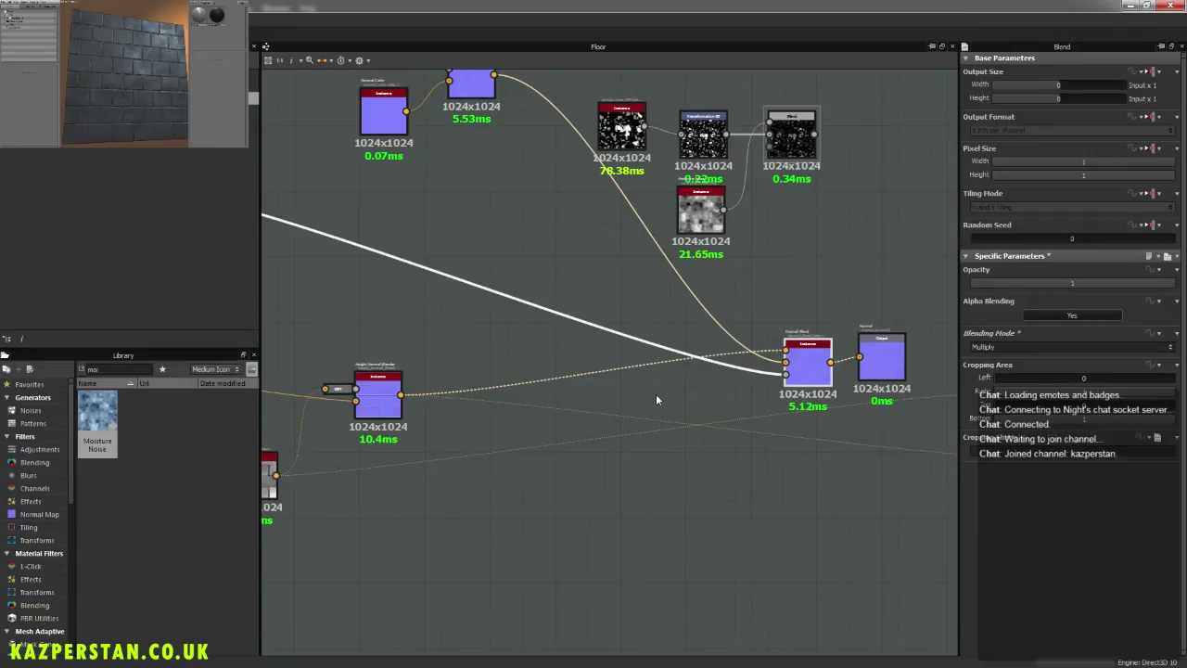
pyautogui.moveTo(702, 398); pyautogui.dragTo(418, 344, button='middle')
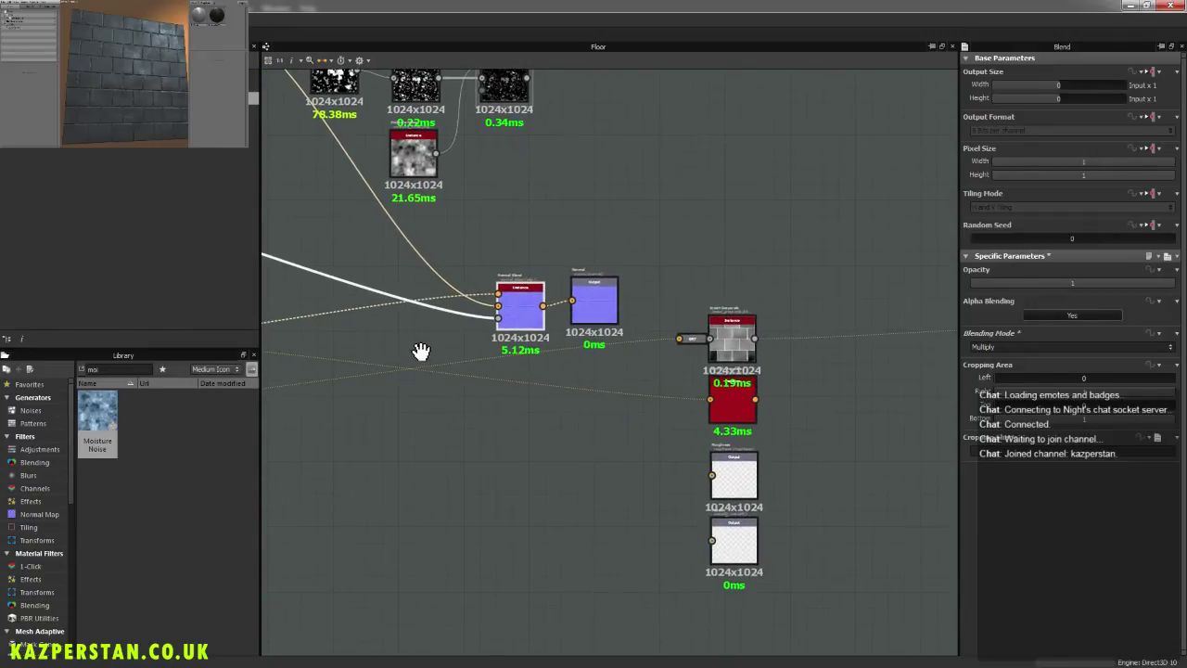
# Step: Move the Normal Blend node back away from the Normal output to leave a gap between them
pyautogui.scroll(5, 725, 399)
pyautogui.scroll(-1, 729, 397)
pyautogui.scroll(-4, 729, 399)
pyautogui.moveTo(554, 360); pyautogui.dragTo(700, 410, button='middle')
pyautogui.moveTo(619, 334); pyautogui.dragTo(405, 315)
pyautogui.moveTo(506, 343); pyautogui.dragTo(635, 430, button='middle')
pyautogui.click(635, 436)
pyautogui.moveTo(708, 289); pyautogui.dragTo(681, 336, button='middle')
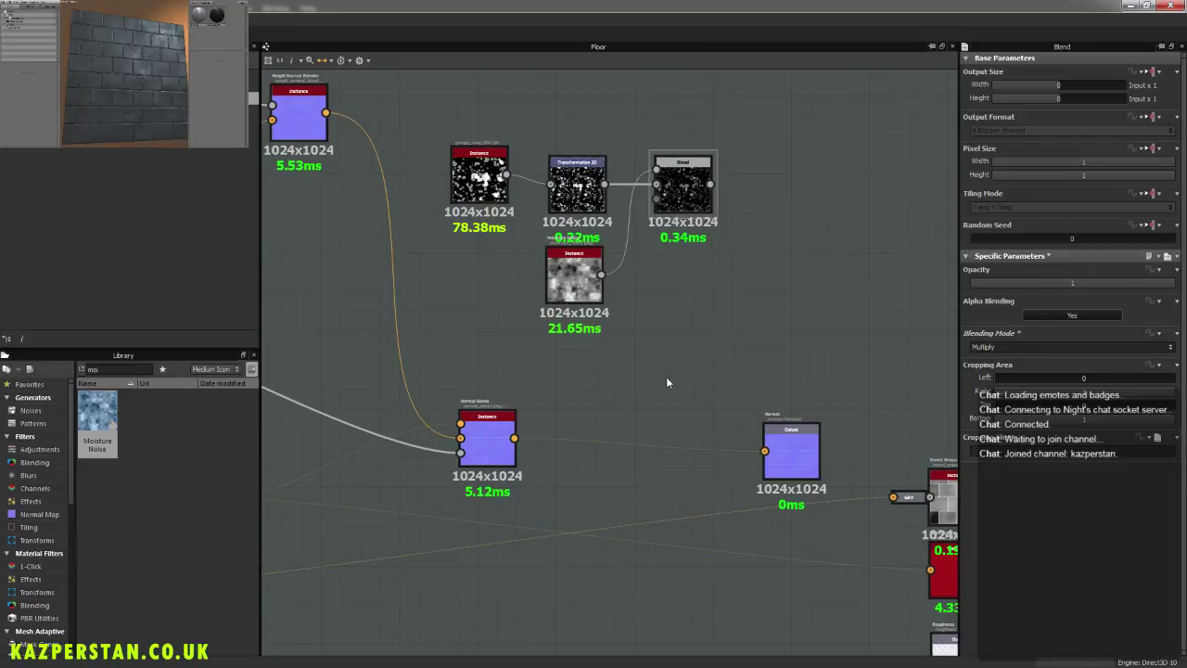
# Step: Find the Height Normal Blender in the library and add it to the graph below the grunge and moisture Blend node
pyautogui.rightClick(616, 397)
pyautogui.moveTo(120, 367); pyautogui.dragTo(50, 388)
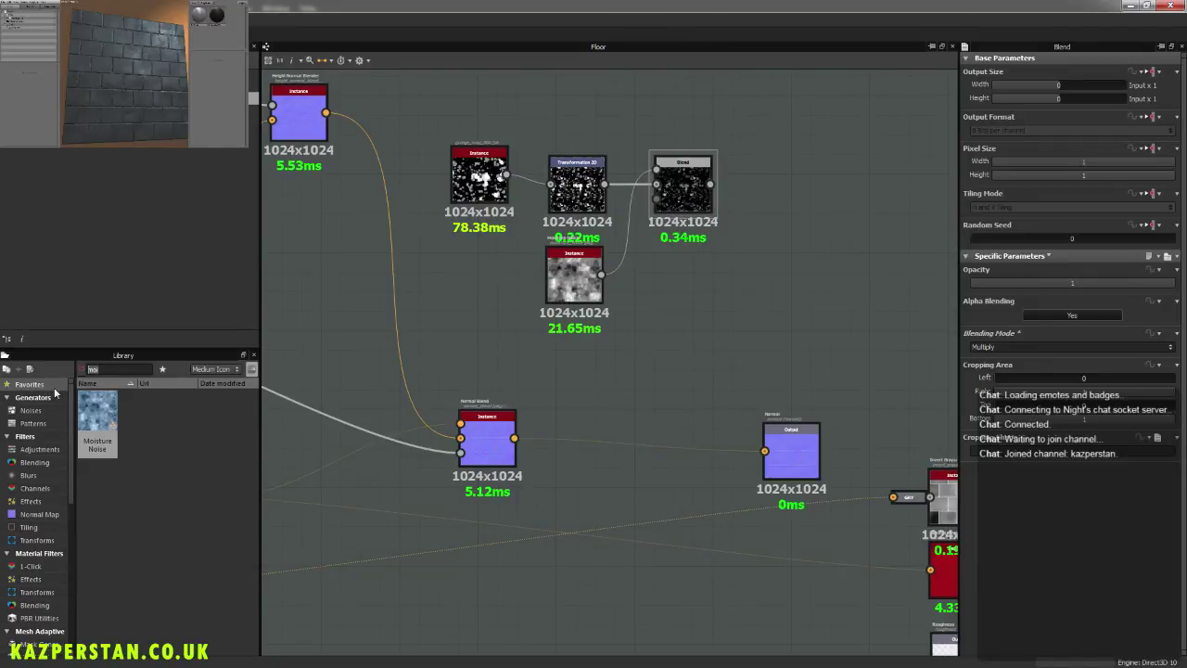
pyautogui.write('norm')
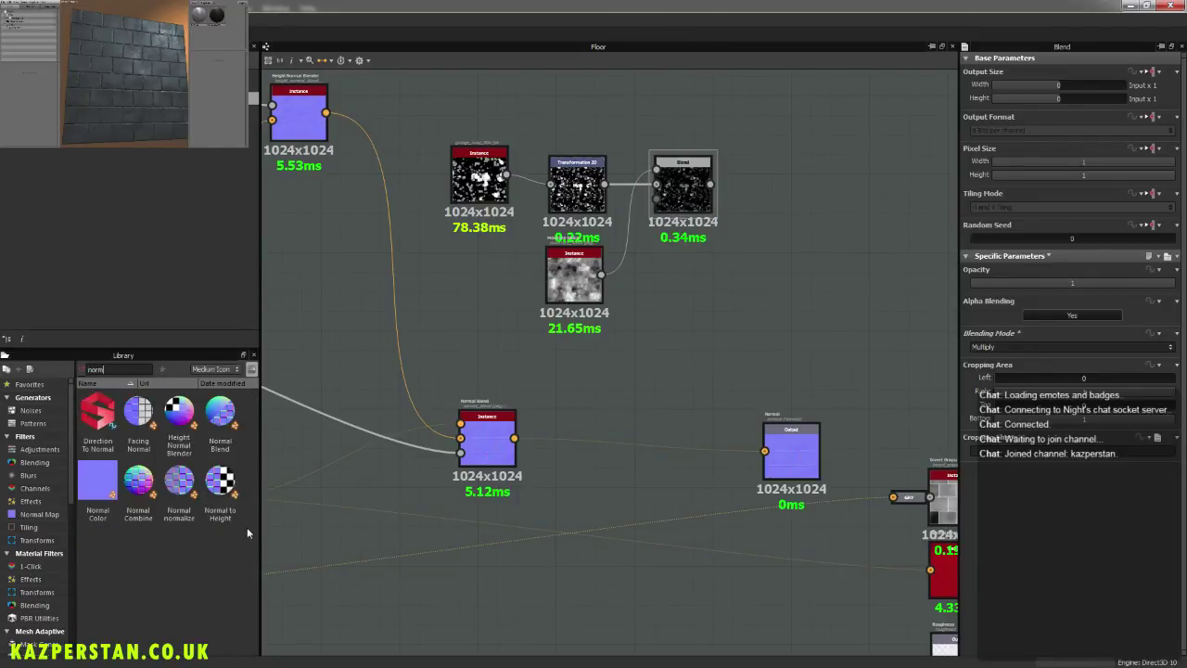
pyautogui.moveTo(180, 425); pyautogui.dragTo(652, 325)
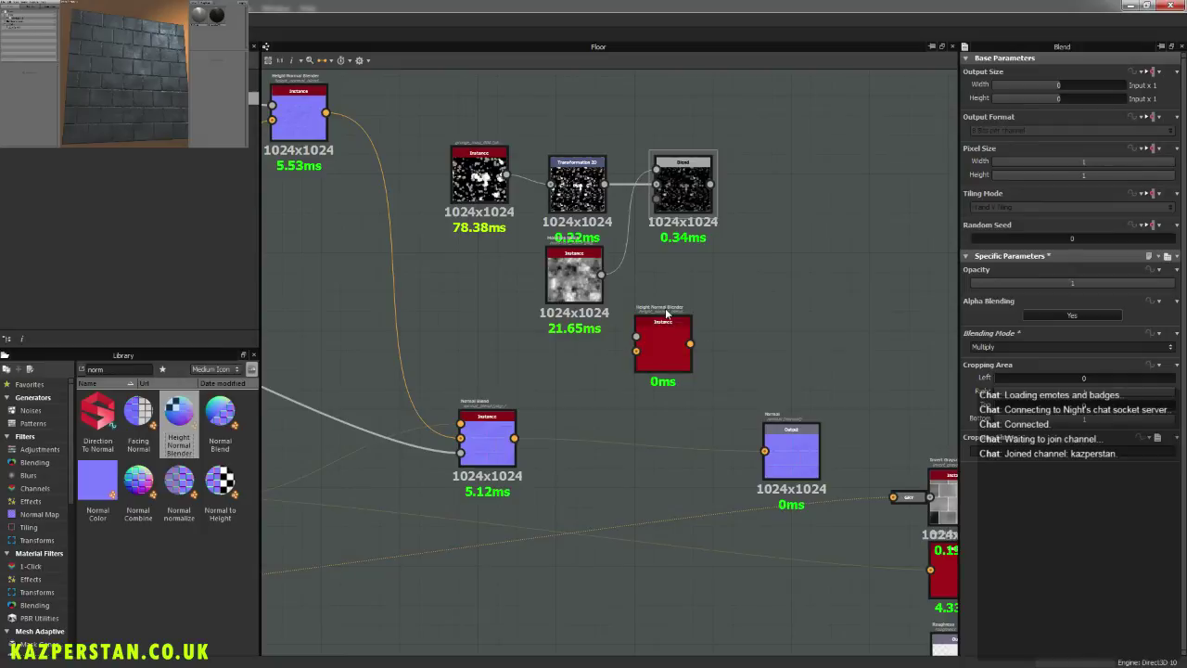
# Step: Feed the grunge and moisture Blend into the Height Normal Blender's Height input and the Normal Blend into its Normal input
pyautogui.moveTo(697, 233); pyautogui.dragTo(682, 273, button='middle')
pyautogui.moveTo(694, 223); pyautogui.dragTo(621, 374)
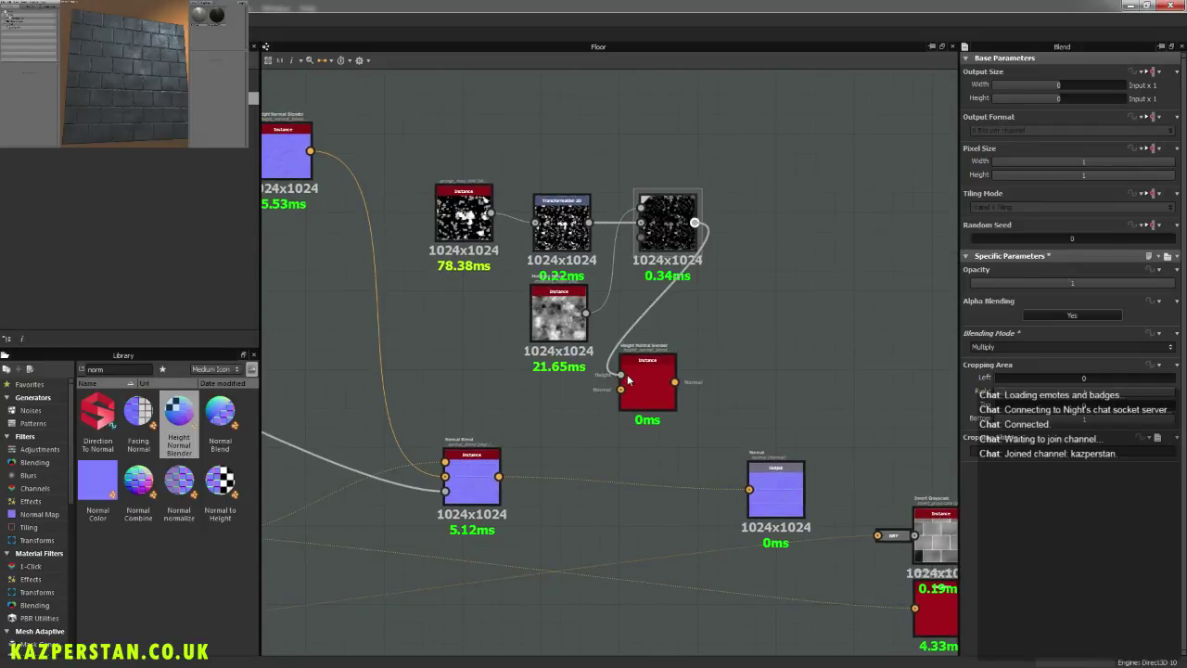
pyautogui.moveTo(499, 475); pyautogui.dragTo(622, 389)
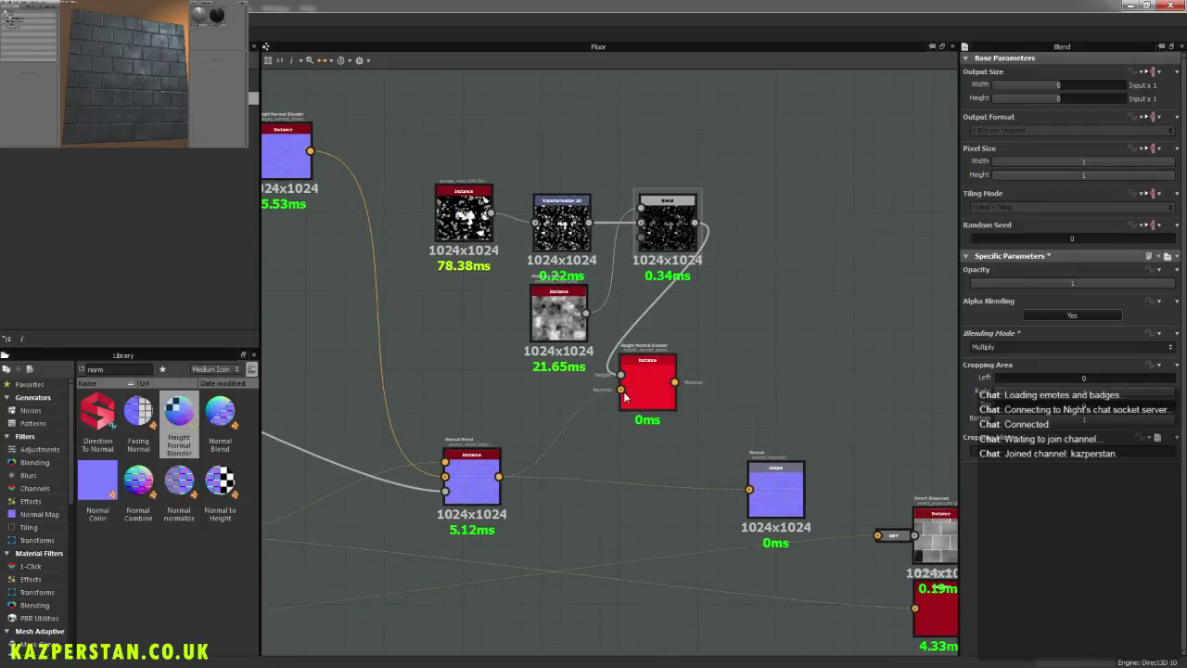
# Step: Set the new Height Normal Blender's Normal Intensity to 16.97 and connect its result to the Normal output node
pyautogui.click(655, 376)
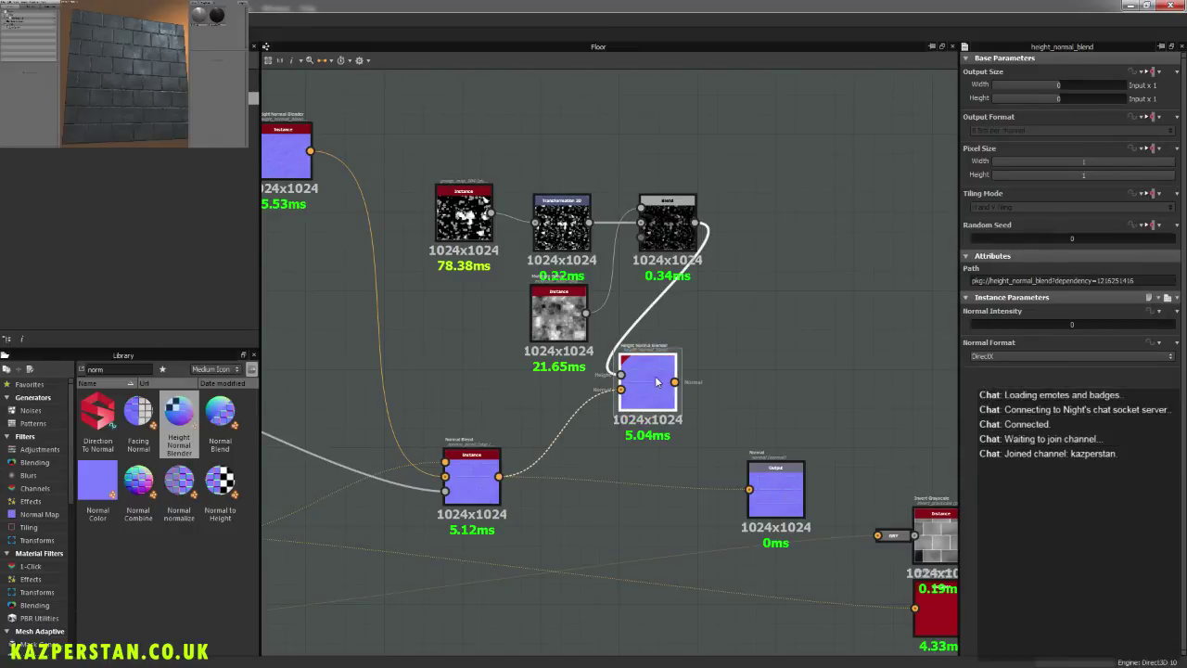
pyautogui.moveTo(1056, 328); pyautogui.dragTo(1005, 328)
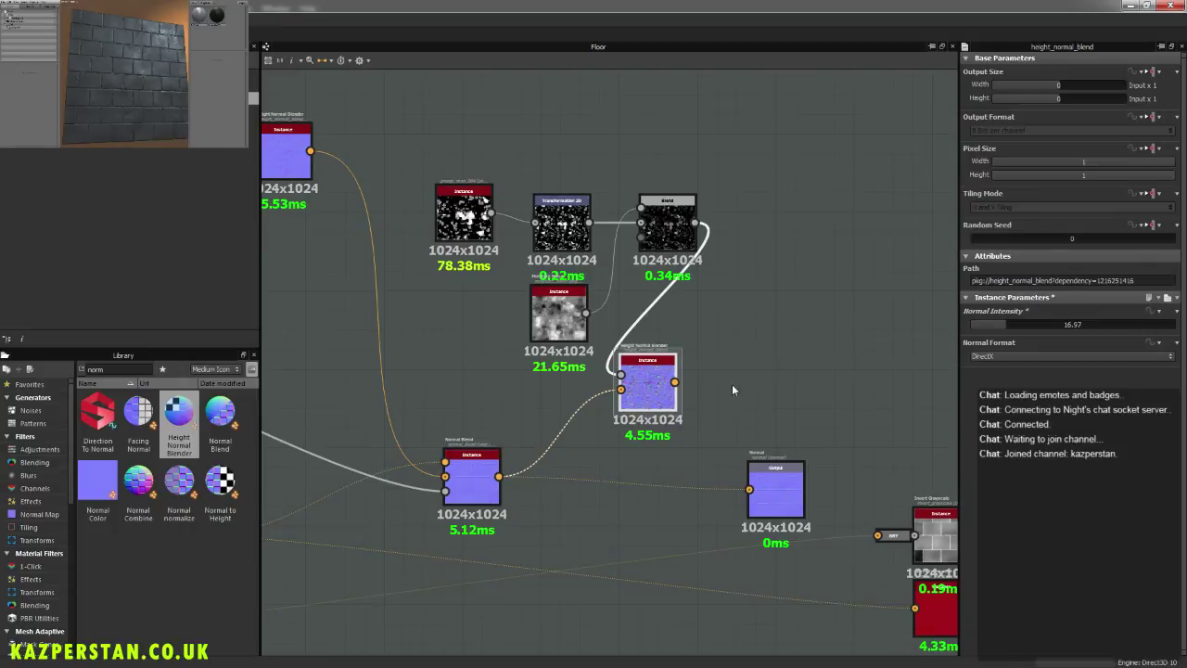
pyautogui.moveTo(675, 381); pyautogui.dragTo(684, 430)
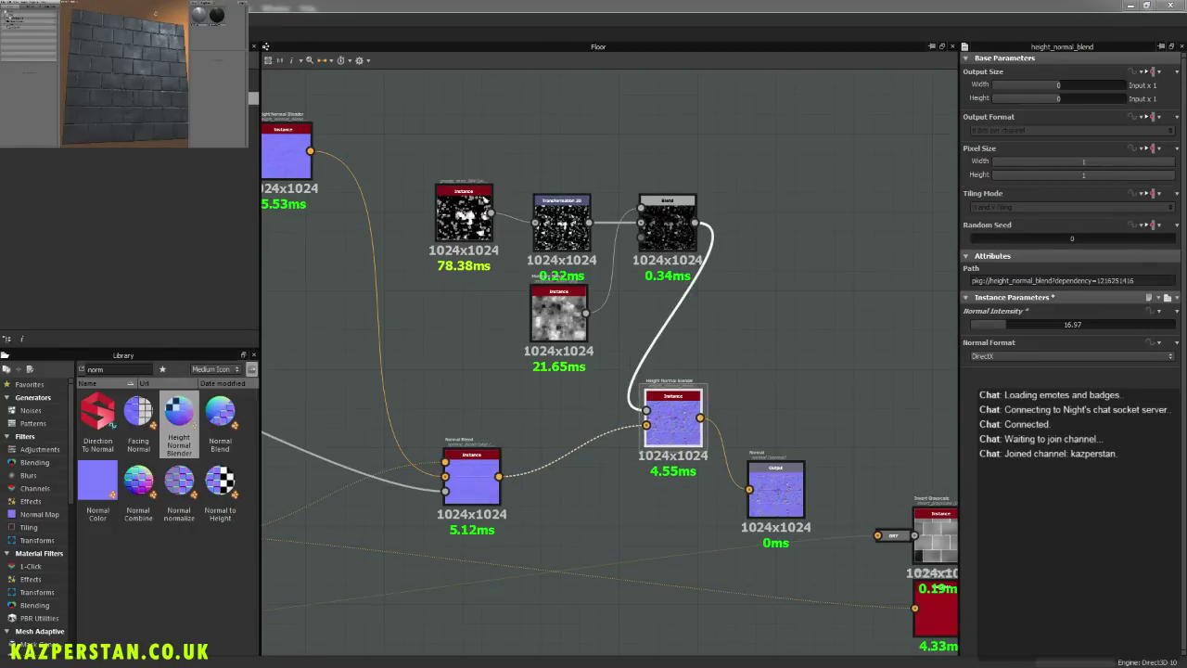
# Step: Insert an Invert Grayscale node between the grunge and moisture Blend node and the Height input of the Height Normal Blender
pyautogui.moveTo(861, 332); pyautogui.dragTo(727, 418, button='middle')
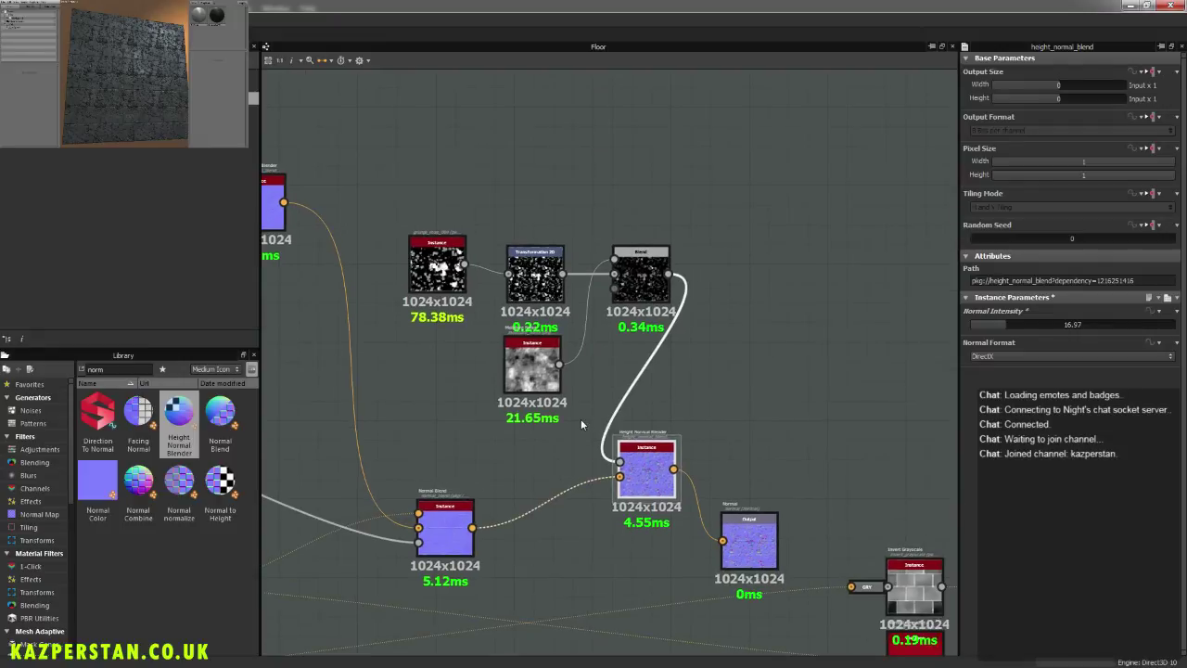
pyautogui.moveTo(646, 294); pyautogui.dragTo(712, 306, button='middle')
pyautogui.click(712, 306)
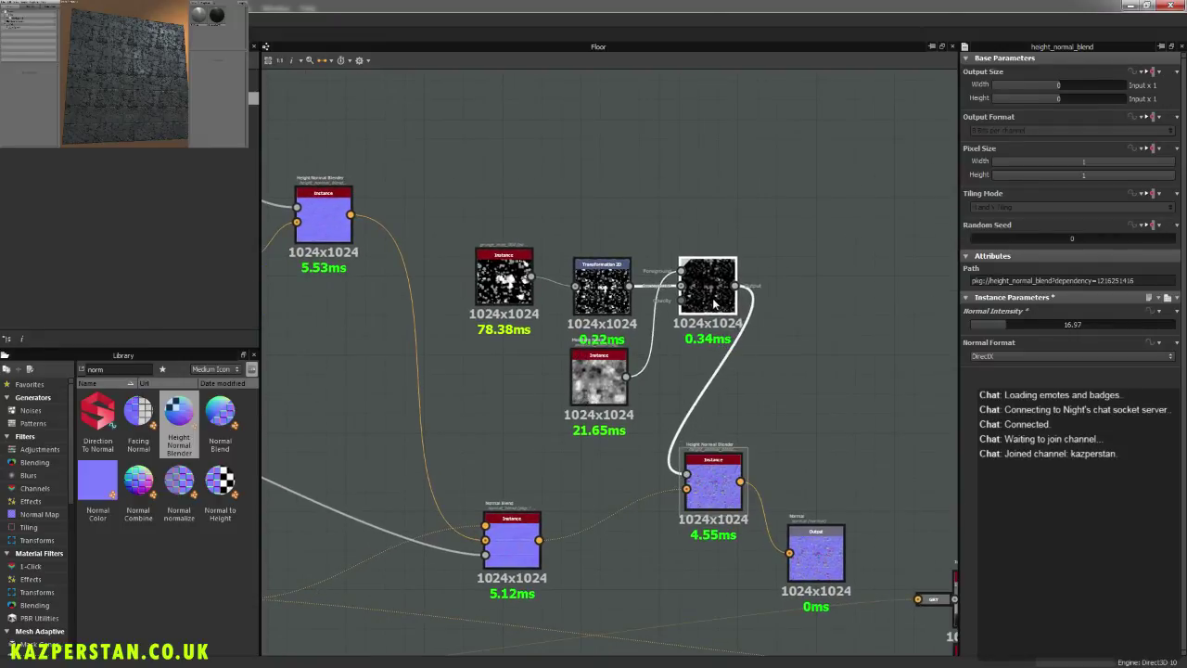
pyautogui.moveTo(721, 489); pyautogui.dragTo(762, 503)
pyautogui.rightClick(824, 417)
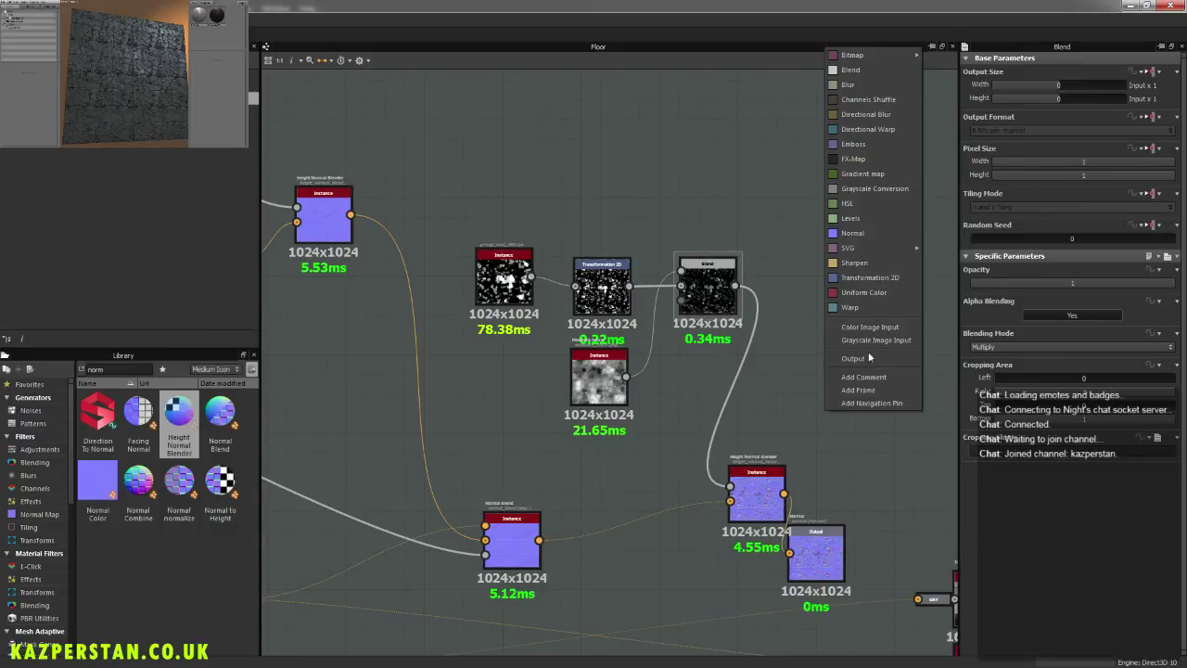
pyautogui.hotkey('ctrl', 'a')
pyautogui.write('inv')
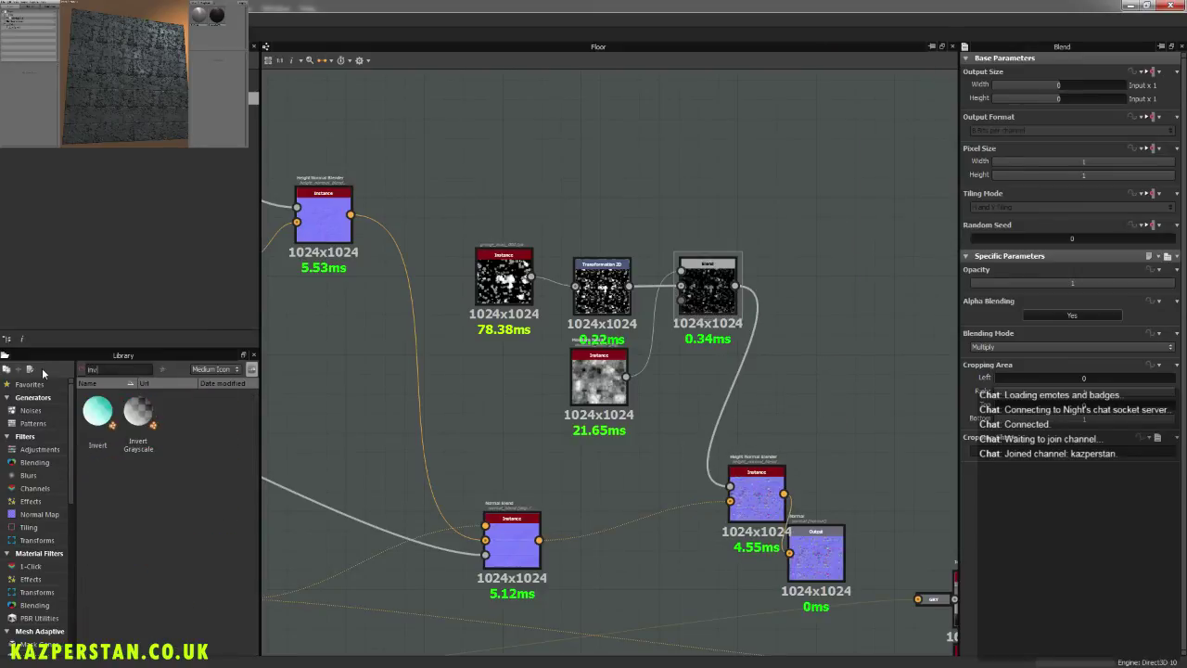
pyautogui.moveTo(138, 422); pyautogui.dragTo(807, 330)
pyautogui.moveTo(735, 286); pyautogui.dragTo(730, 485)
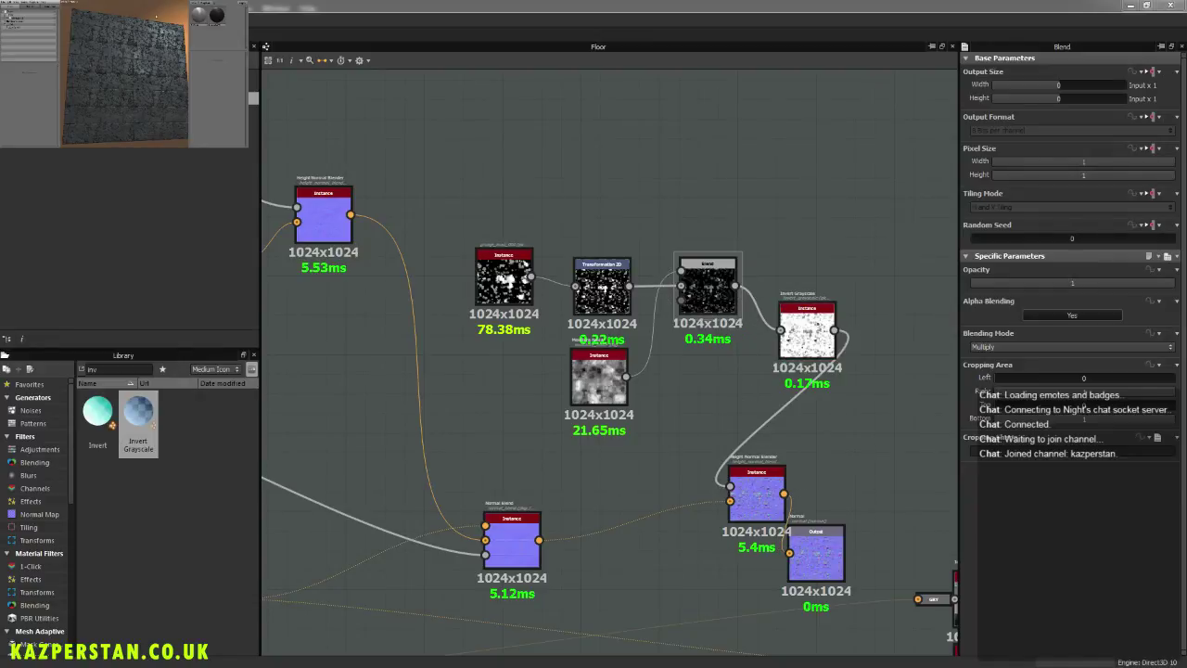
# Step: Spread out the grunge map, Transformation 2D, Blend and Moisture Noise nodes to make room before the Invert Grayscale node
pyautogui.moveTo(503, 278); pyautogui.dragTo(441, 238)
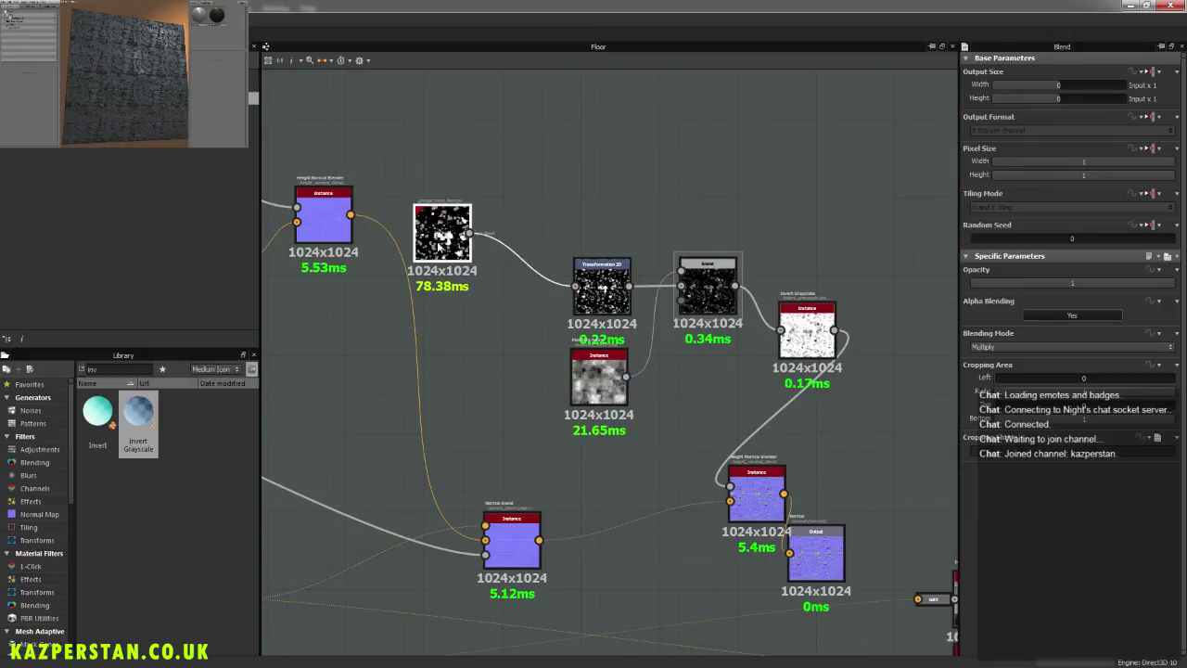
pyautogui.moveTo(602, 290); pyautogui.dragTo(551, 250)
pyautogui.moveTo(692, 281); pyautogui.dragTo(633, 246)
pyautogui.moveTo(593, 366); pyautogui.dragTo(533, 360)
pyautogui.click(788, 343)
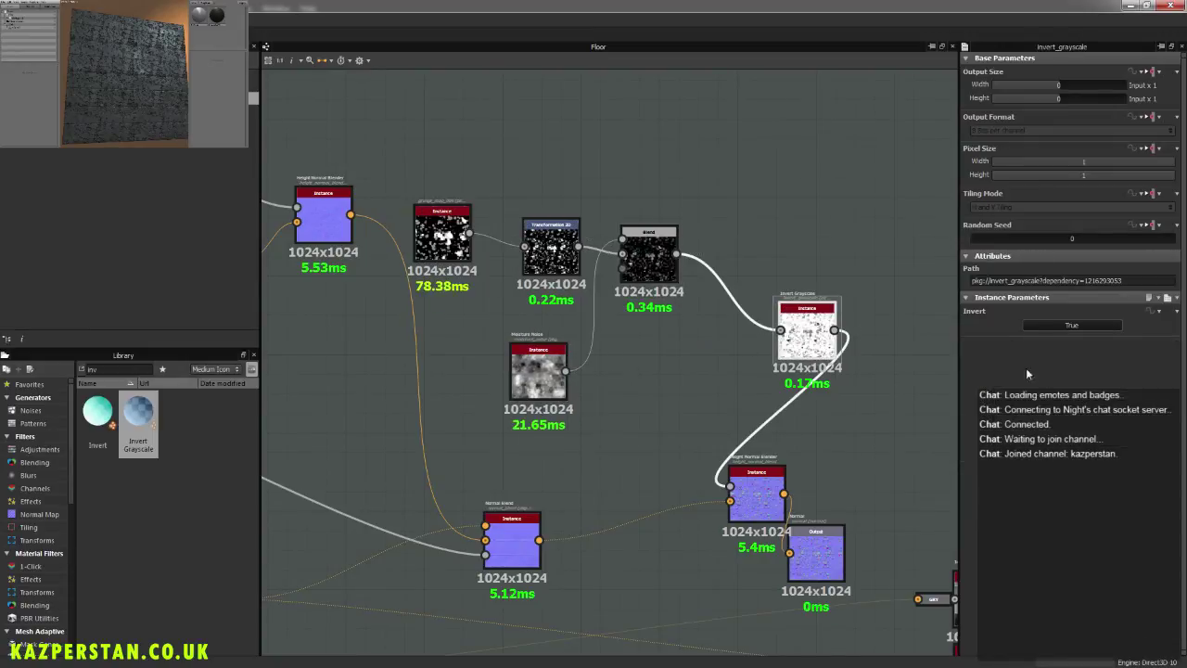
# Step: Place the Height Normal Blender between the Normal Blend and Normal output, and set its Normal Intensity to 0.91
pyautogui.moveTo(757, 492); pyautogui.dragTo(682, 519)
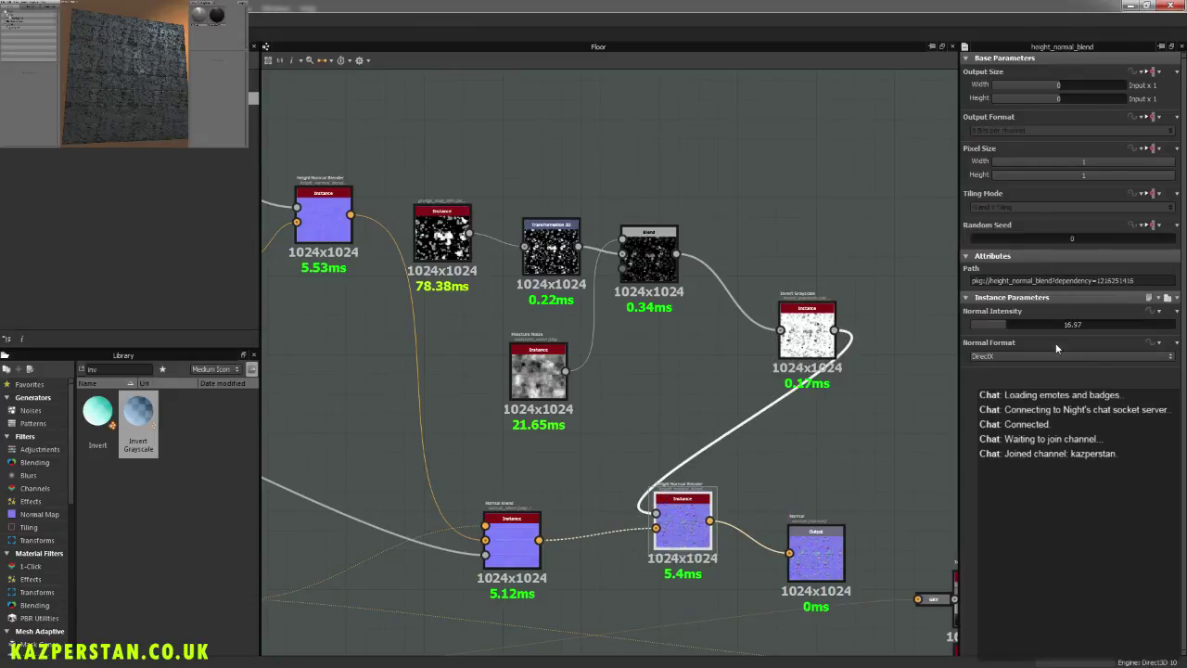
pyautogui.click(978, 325)
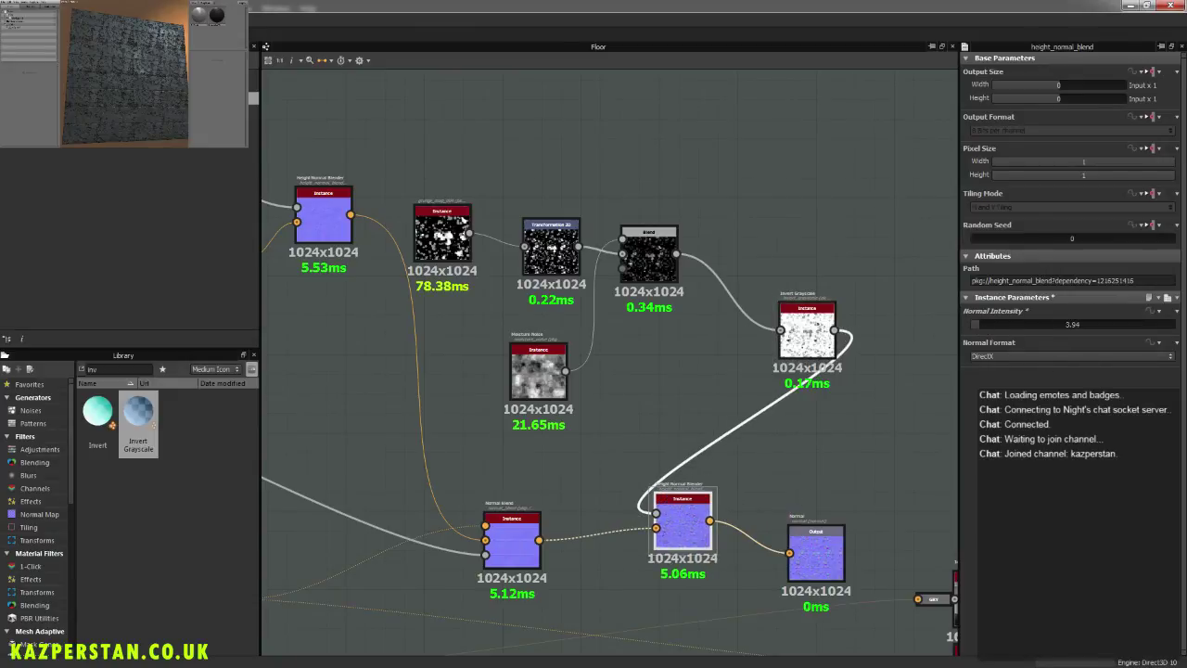
pyautogui.click(973, 327)
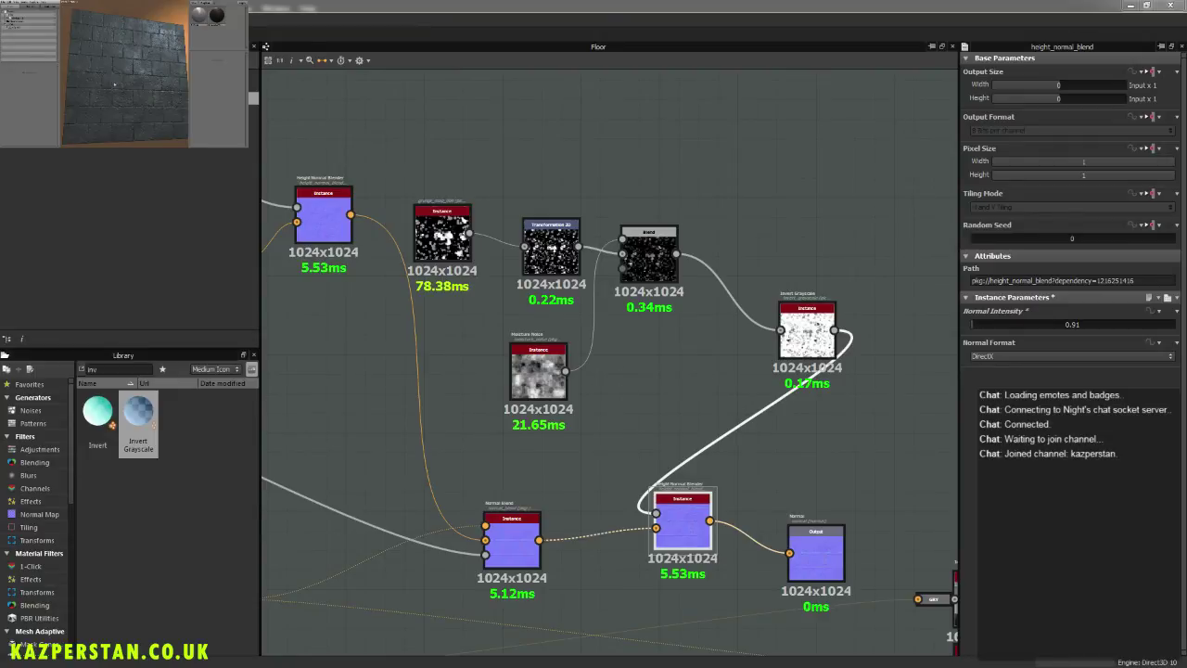
pyautogui.scroll(5, 120, 75)
pyautogui.moveTo(130, 86); pyautogui.dragTo(88, 68)
pyautogui.scroll(-5, 88, 69)
pyautogui.scroll(3, 88, 69)
# Step: Move the Invert Grayscale node closer to the Blend, and set the Moisture Noise pattern width to 496.97 and height to 666.67
pyautogui.moveTo(824, 361); pyautogui.dragTo(754, 344)
pyautogui.click(543, 379)
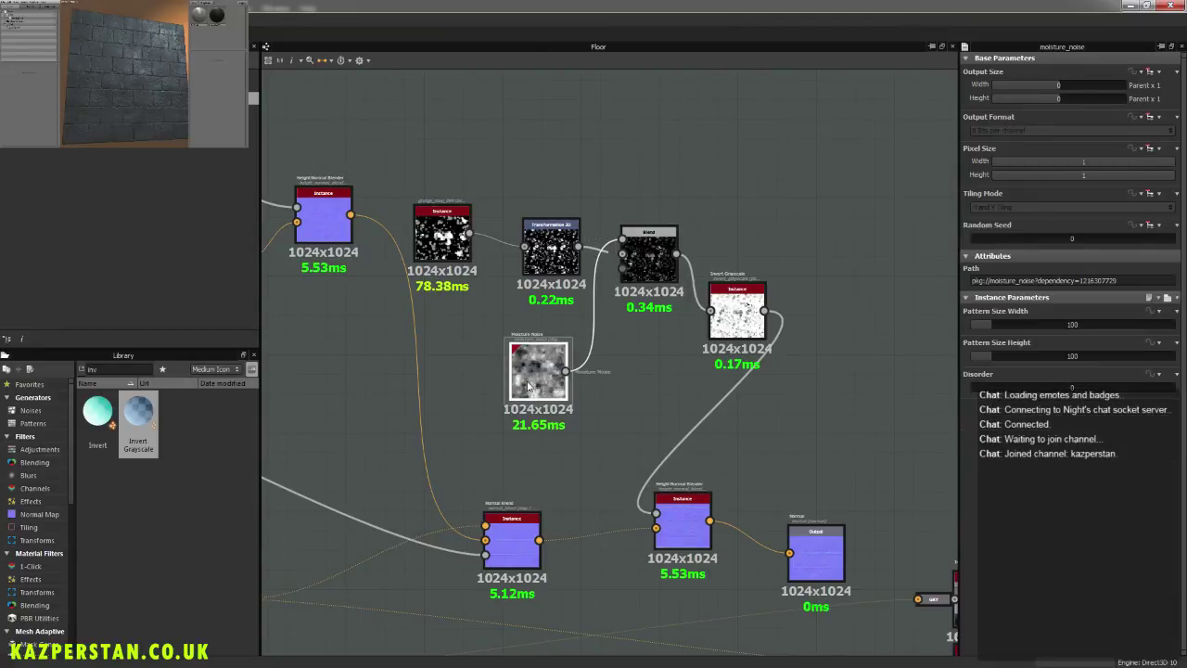
pyautogui.moveTo(991, 326); pyautogui.dragTo(1074, 326)
pyautogui.moveTo(995, 362); pyautogui.dragTo(1106, 361)
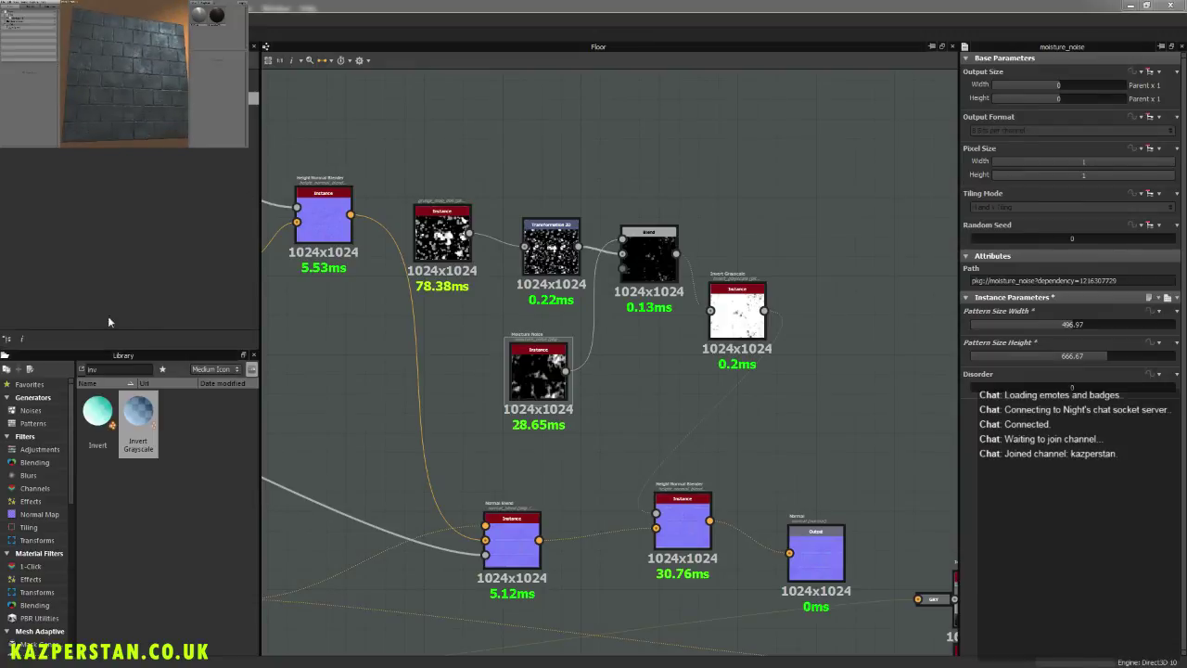
# Step: Set the Moisture Noise pattern width to 515.15 and height to 739.39, and check the material under different lighting in the 3D preview
pyautogui.moveTo(1101, 365); pyautogui.dragTo(1121, 356)
pyautogui.moveTo(1064, 325)
pyautogui.mouseDown()
pyautogui.moveTo(1087, 323)
pyautogui.moveTo(1076, 327)
pyautogui.mouseUp()
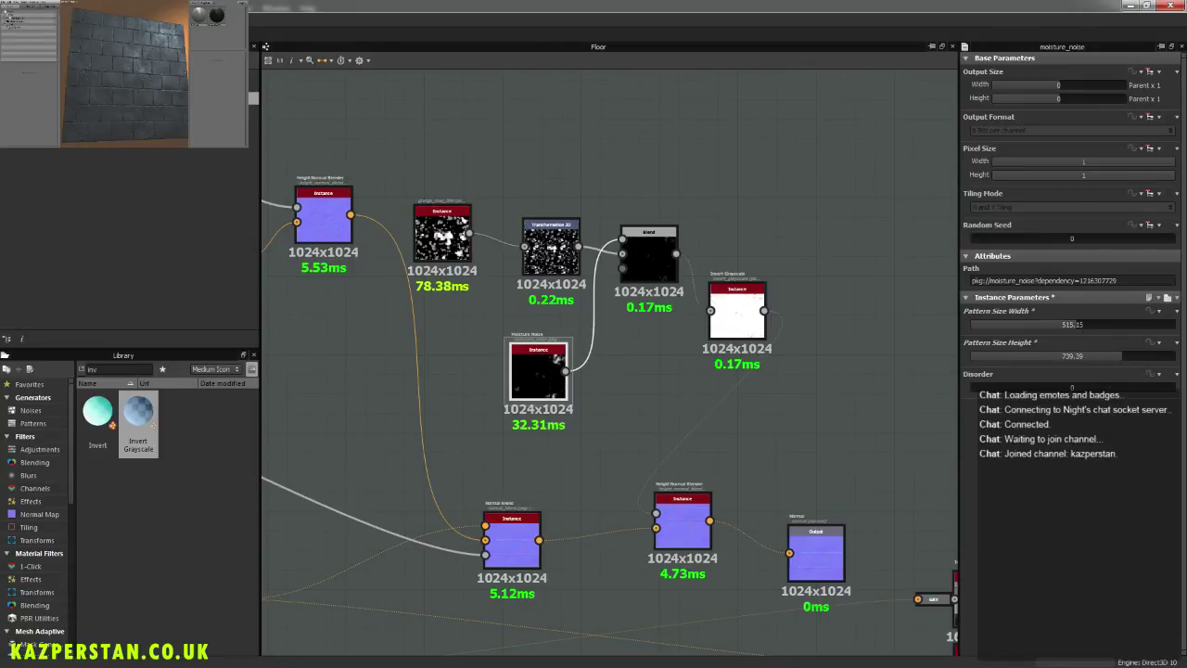
pyautogui.moveTo(988, 399); pyautogui.dragTo(937, 393)
pyautogui.moveTo(139, 69); pyautogui.dragTo(166, 43)
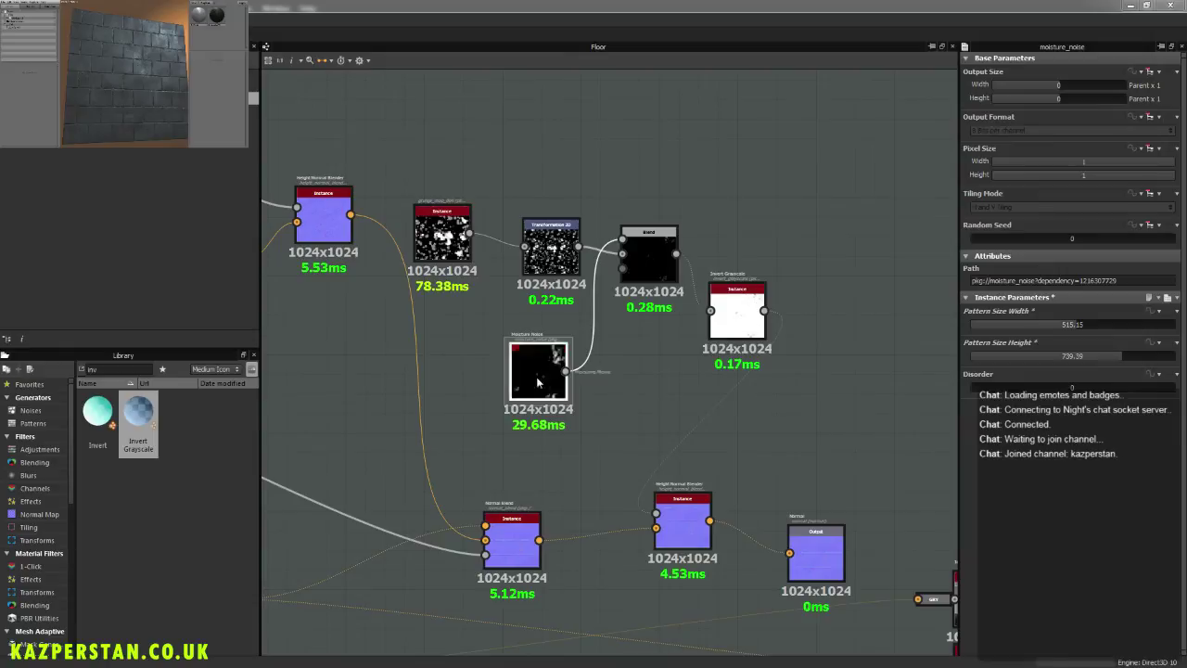
# Step: Set the Moisture Noise pattern width to 490.91 and height to 757.58, and check the result in the 3D preview
pyautogui.moveTo(1105, 355); pyautogui.dragTo(1102, 357)
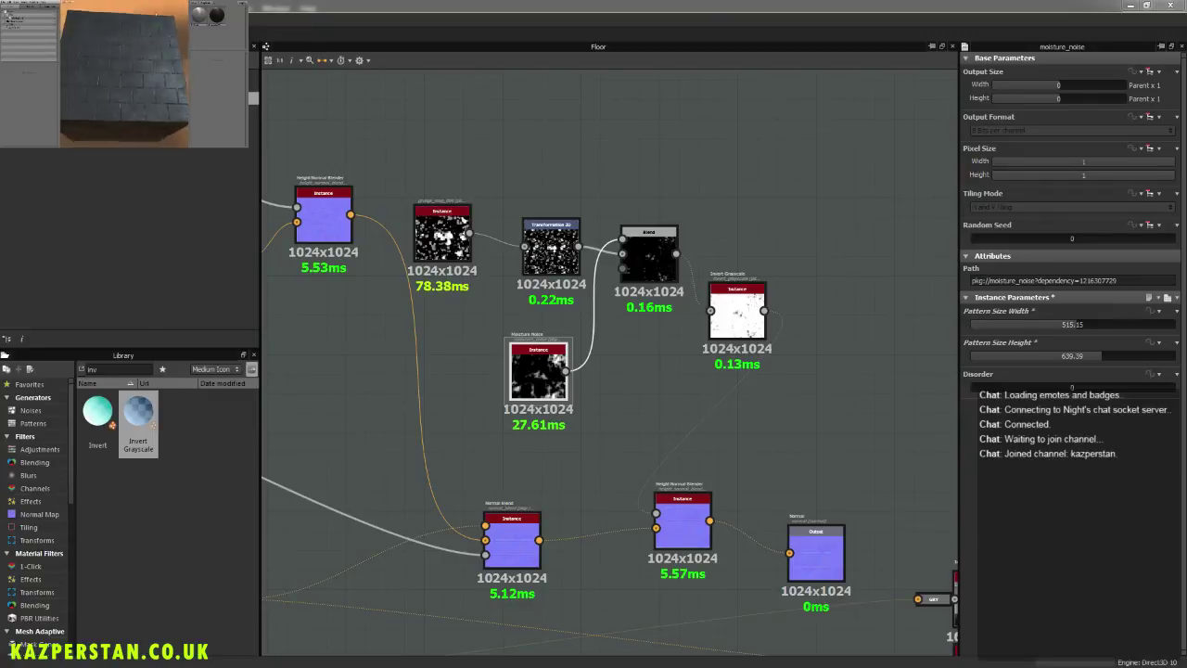
pyautogui.moveTo(1077, 325); pyautogui.dragTo(1126, 356)
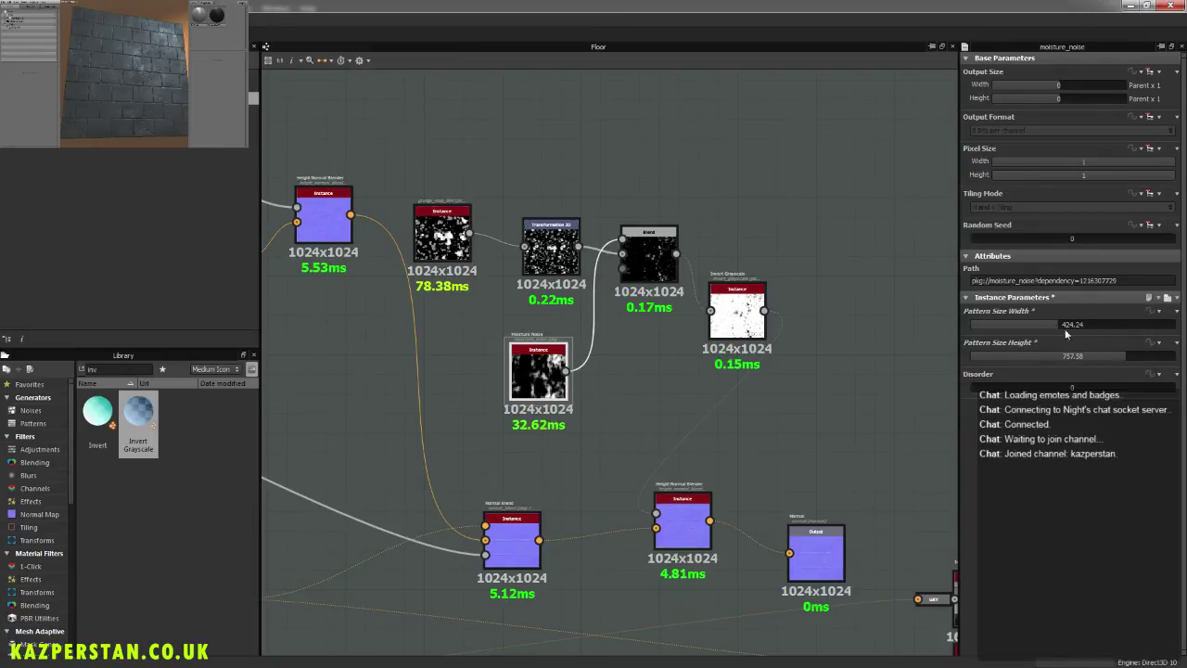
pyautogui.moveTo(1054, 325); pyautogui.dragTo(1073, 326)
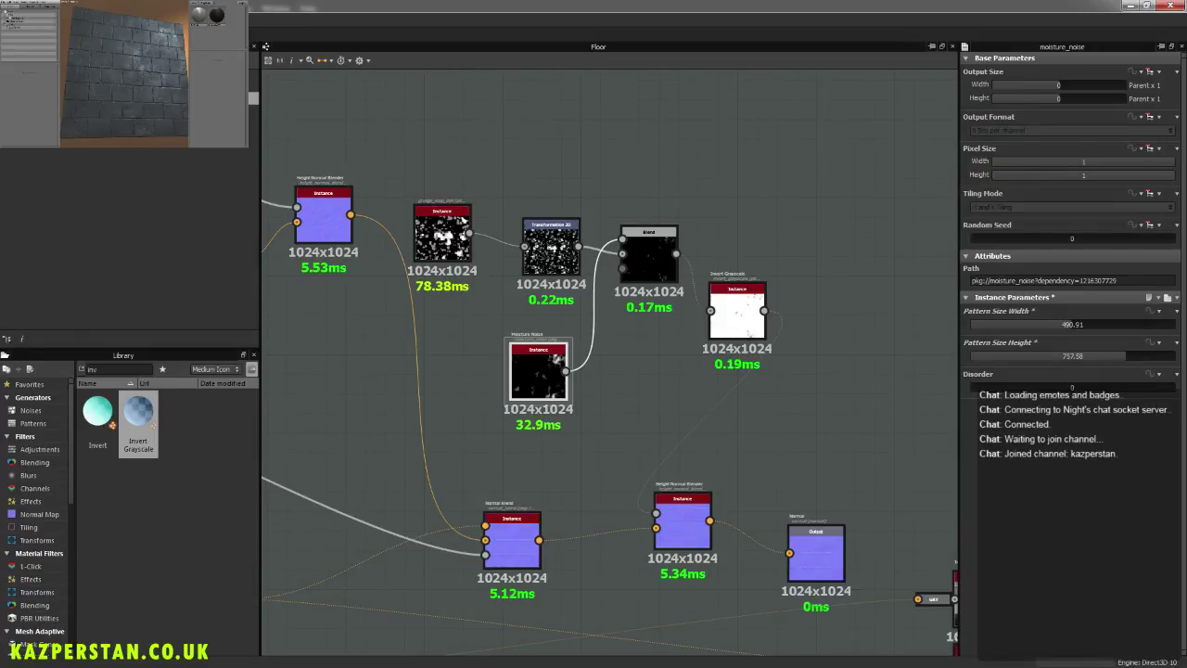
pyautogui.moveTo(172, 36)
pyautogui.mouseDown()
pyautogui.moveTo(159, 39)
pyautogui.moveTo(180, 38)
pyautogui.mouseUp()
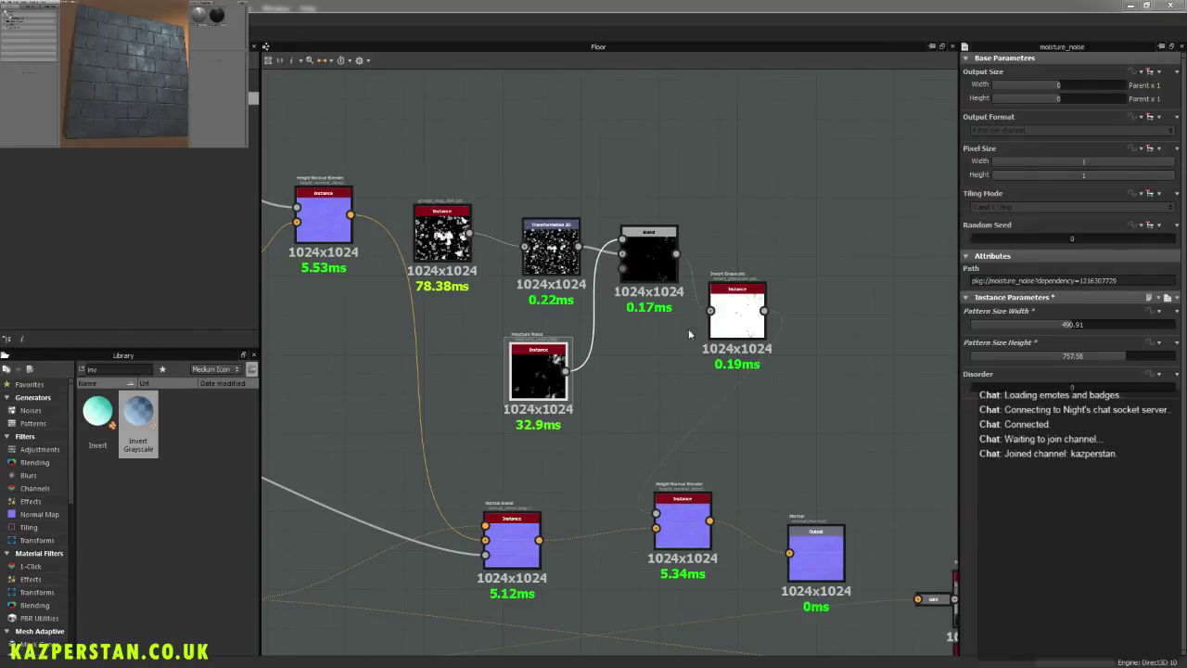
# Step: Set the Moisture Noise pattern width to 400 and pattern height to 657.58
pyautogui.moveTo(684, 326); pyautogui.dragTo(675, 344, button='middle')
pyautogui.click(638, 271)
pyautogui.click(733, 334)
pyautogui.click(552, 392)
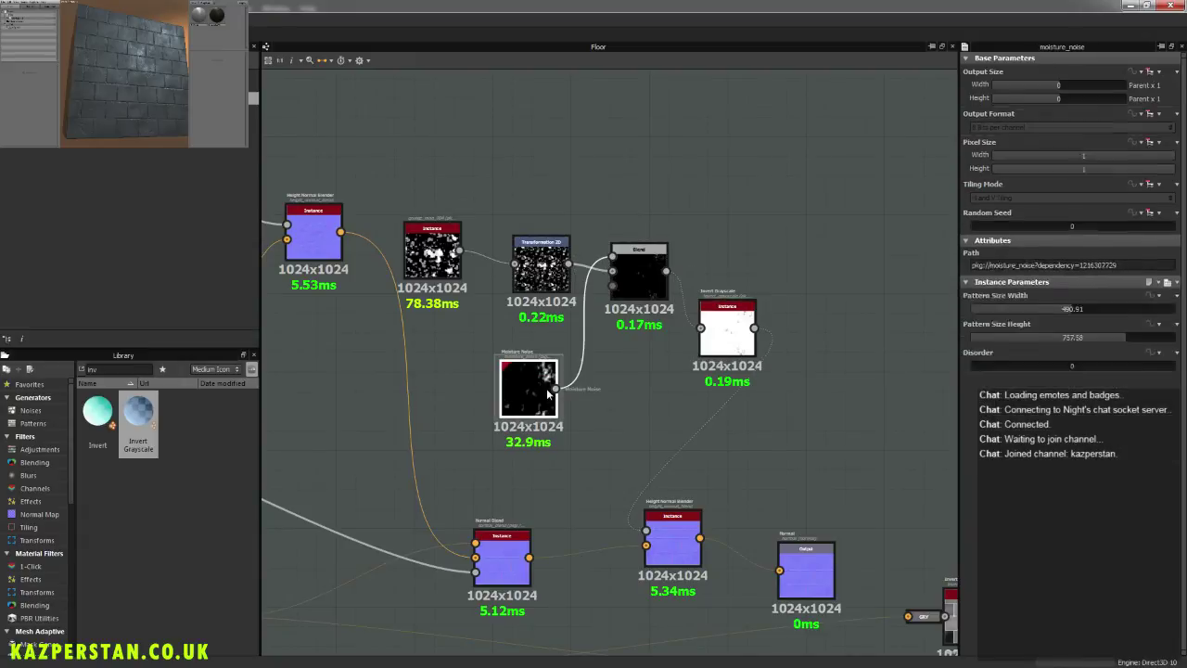
pyautogui.moveTo(1068, 328); pyautogui.dragTo(1053, 326)
pyautogui.moveTo(1119, 357); pyautogui.dragTo(1104, 357)
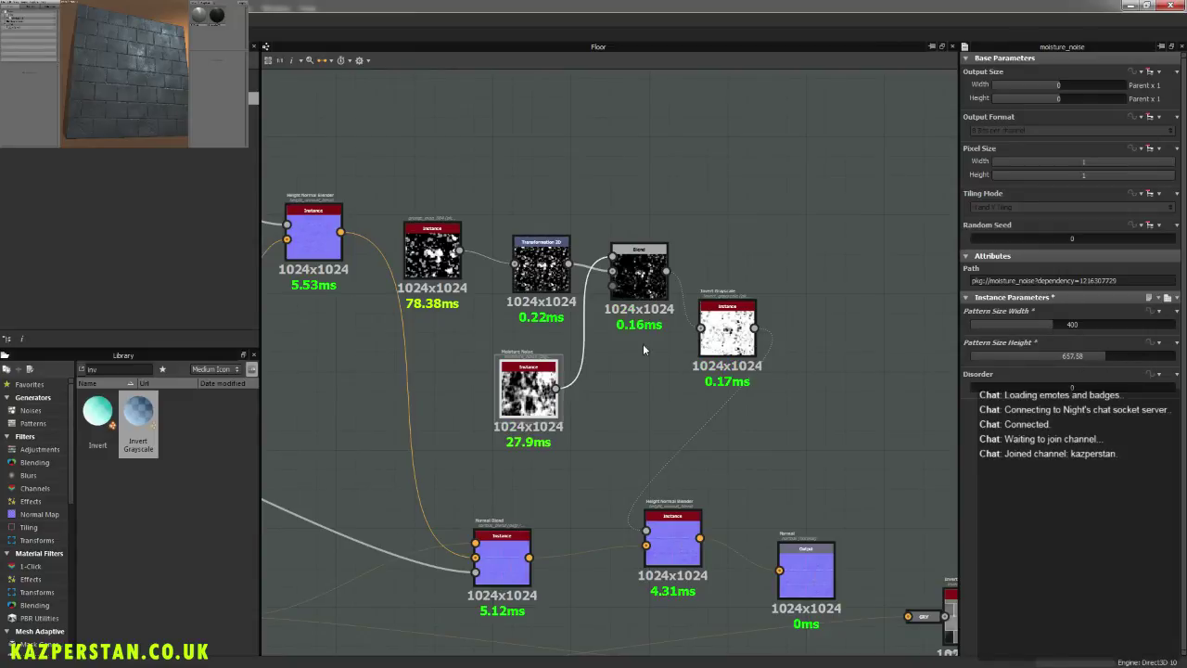
# Step: Compare the result with the Blend wired directly into the Height Normal Blender, and restore the connection through the Invert Grayscale node
pyautogui.moveTo(727, 330); pyautogui.dragTo(729, 325)
pyautogui.moveTo(667, 271); pyautogui.dragTo(651, 531)
pyautogui.scroll(-1, 663, 507)
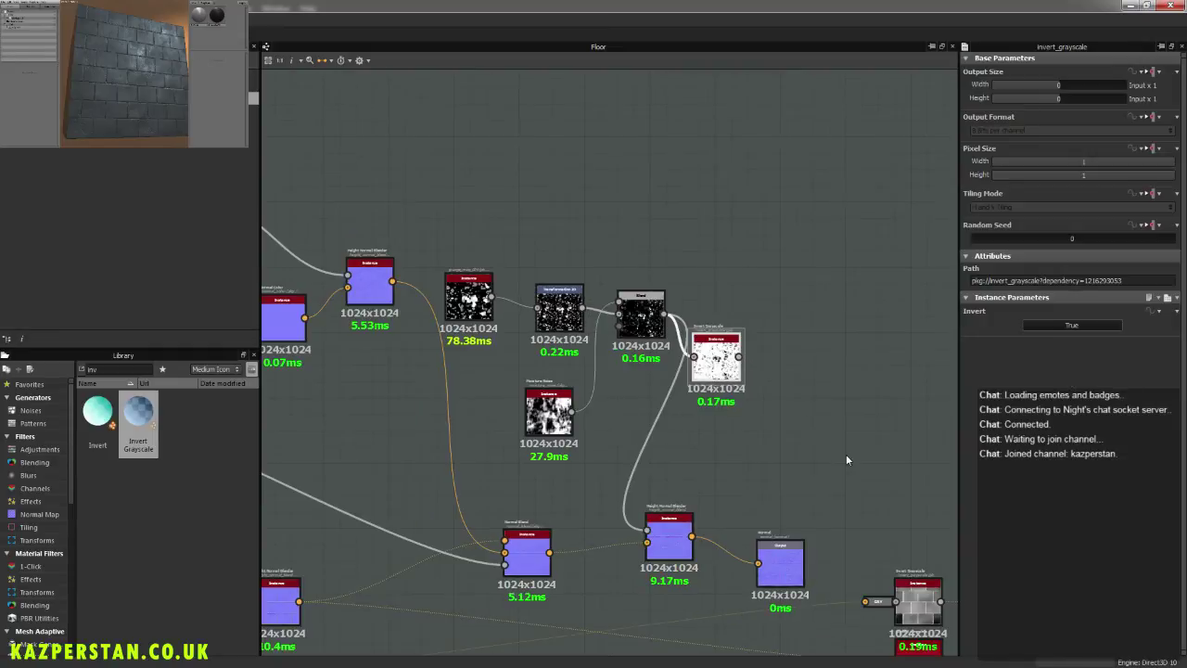
pyautogui.scroll(2, 734, 447)
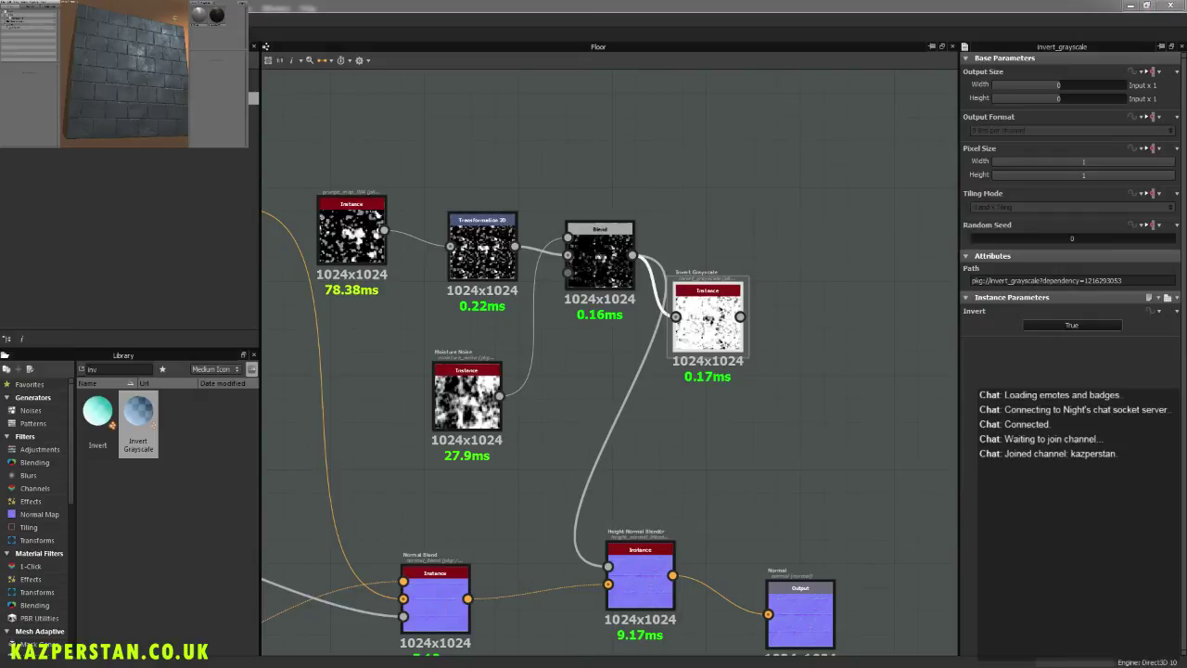
pyautogui.moveTo(669, 363); pyautogui.dragTo(693, 395)
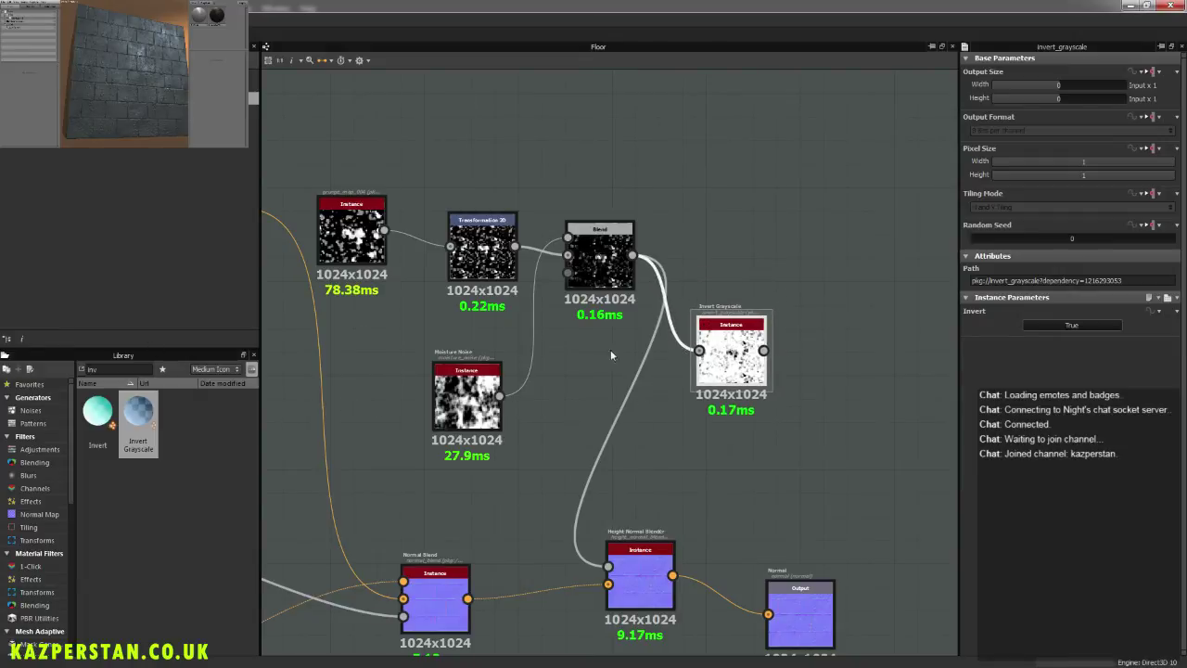
pyautogui.moveTo(763, 351); pyautogui.dragTo(608, 568)
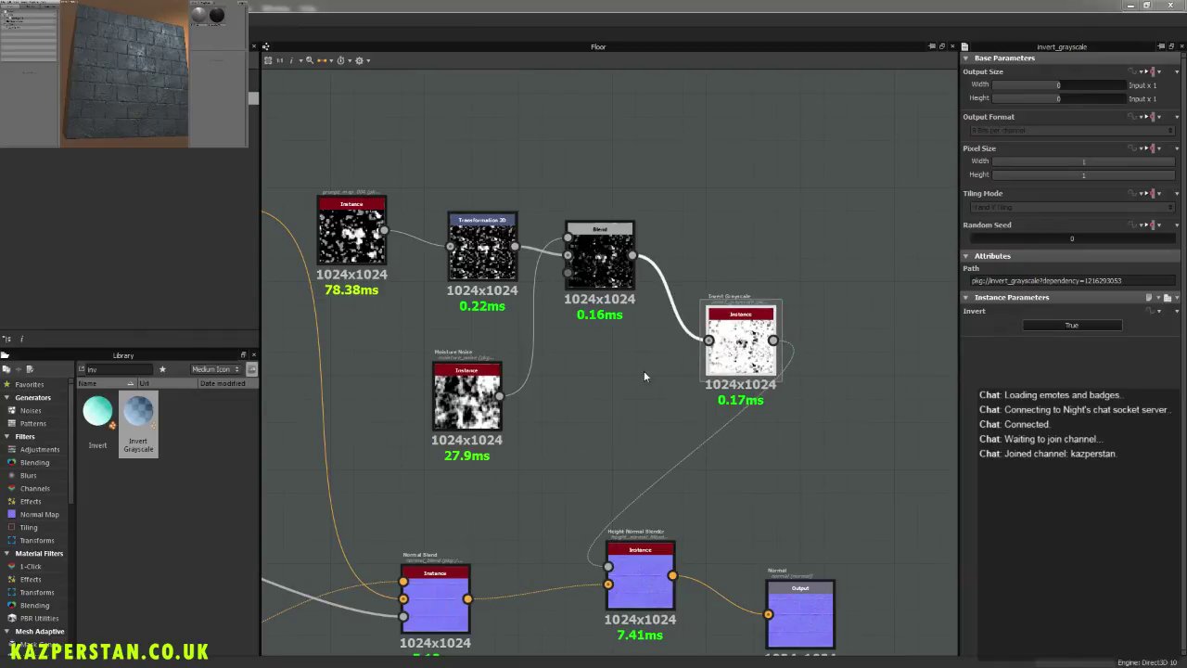
# Step: Try an Invert Grayscale node between the Moisture Noise and the Blend's foreground input, moving the Moisture Noise aside to make room
pyautogui.click(467, 394)
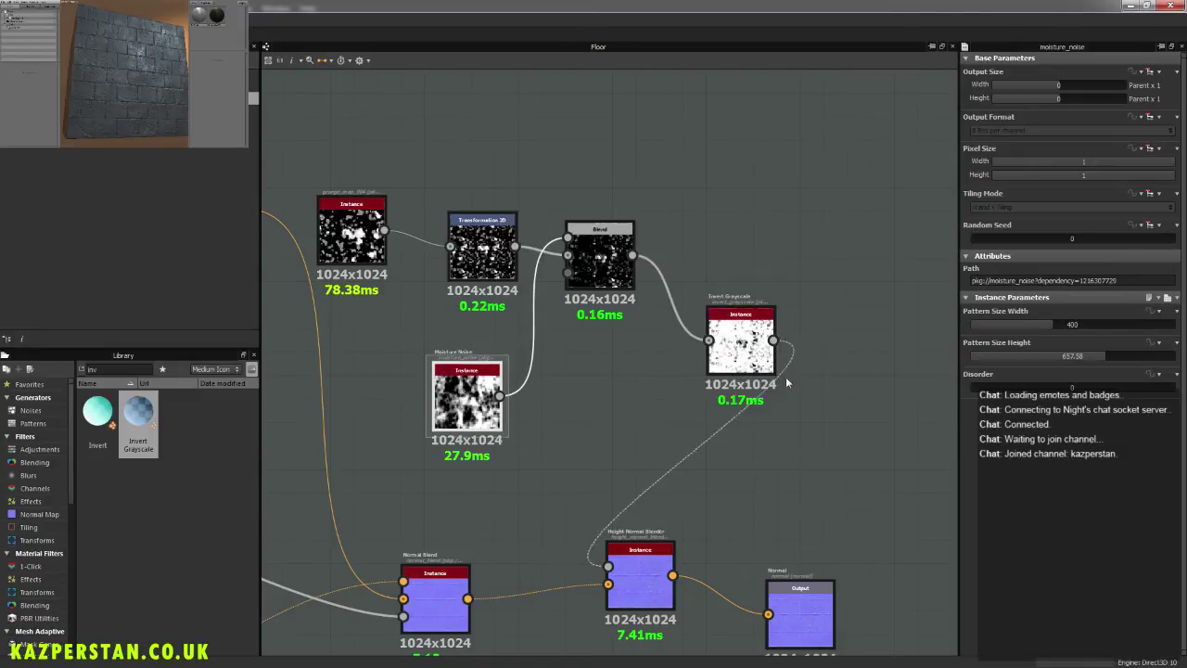
pyautogui.moveTo(569, 435); pyautogui.dragTo(612, 428, button='middle')
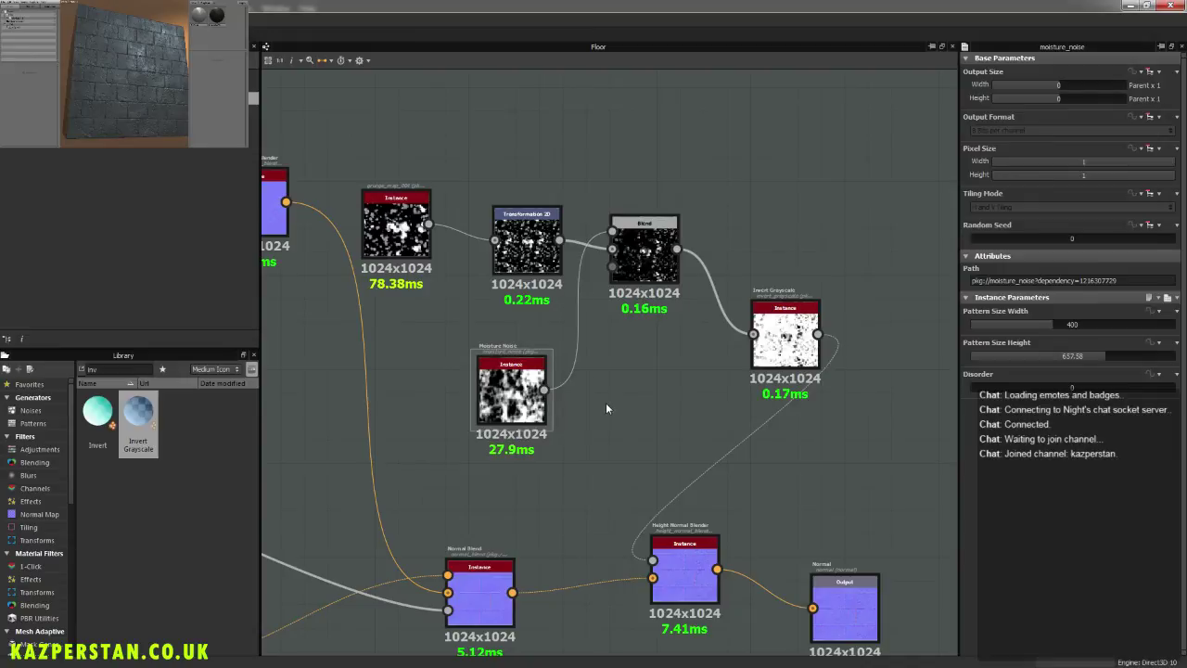
pyautogui.rightClick(605, 403)
pyautogui.click(102, 376)
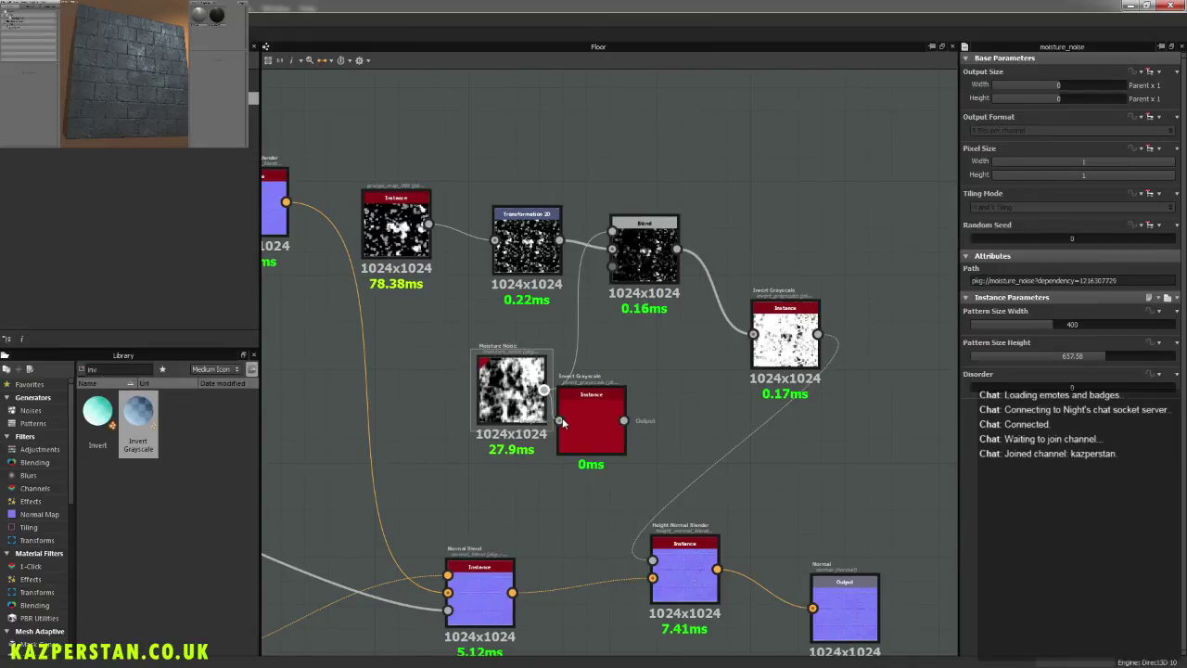
pyautogui.moveTo(623, 420); pyautogui.dragTo(612, 249)
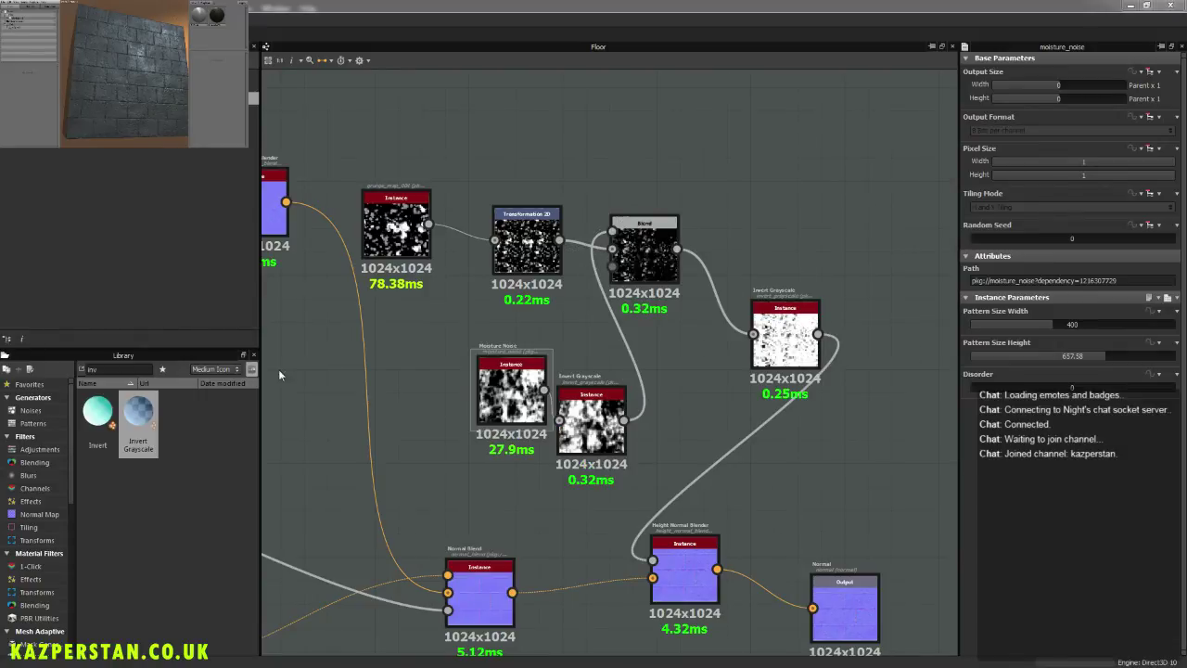
pyautogui.moveTo(506, 439); pyautogui.dragTo(441, 464)
# Step: Set the Moisture Noise pattern size to 518.18 by 727.27, wire it directly into the Blend, and delete the inverter beside it
pyautogui.moveTo(1048, 325); pyautogui.dragTo(1121, 365)
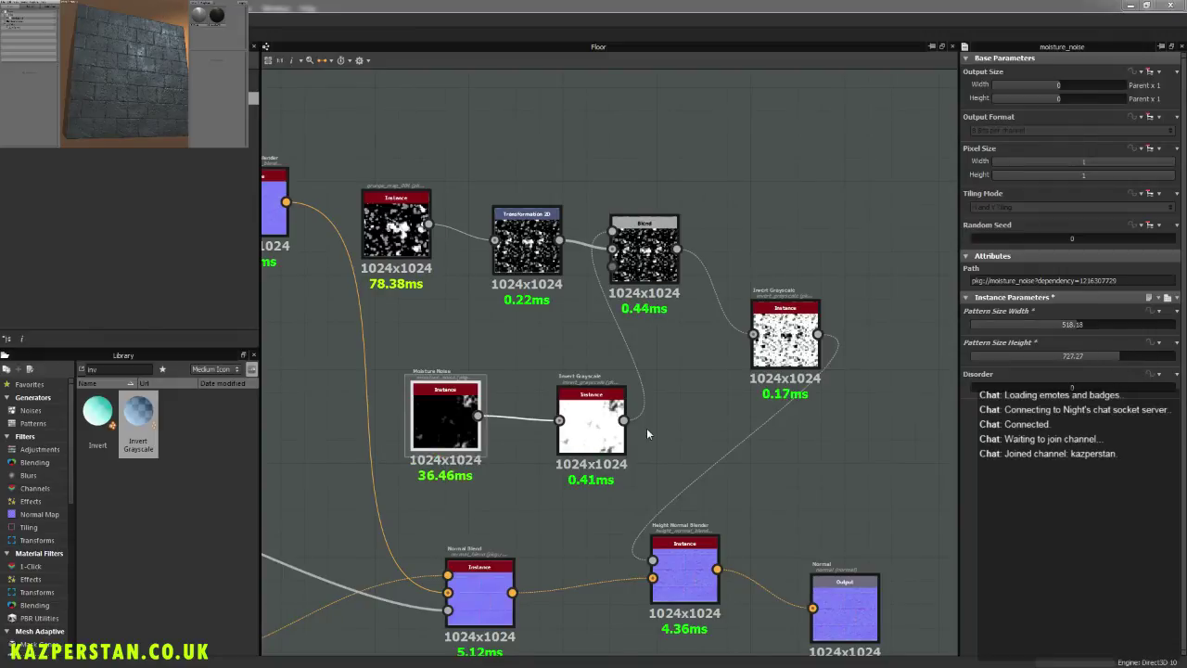
pyautogui.moveTo(478, 415); pyautogui.dragTo(612, 233)
pyautogui.click(572, 425)
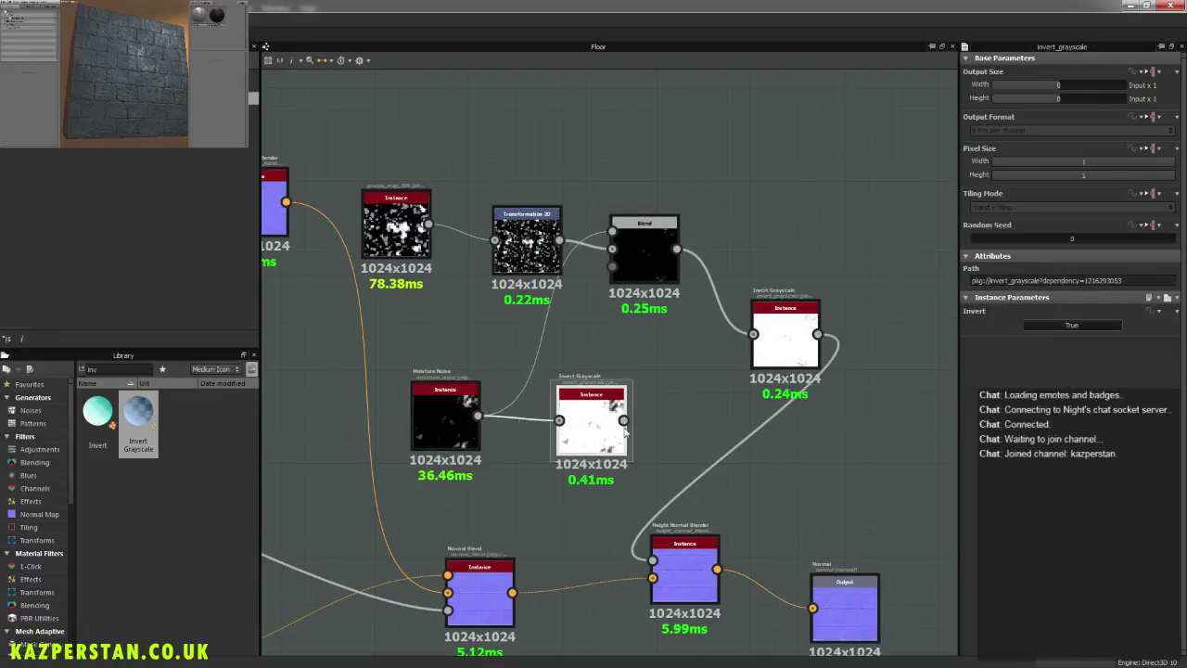
pyautogui.press('Delete')
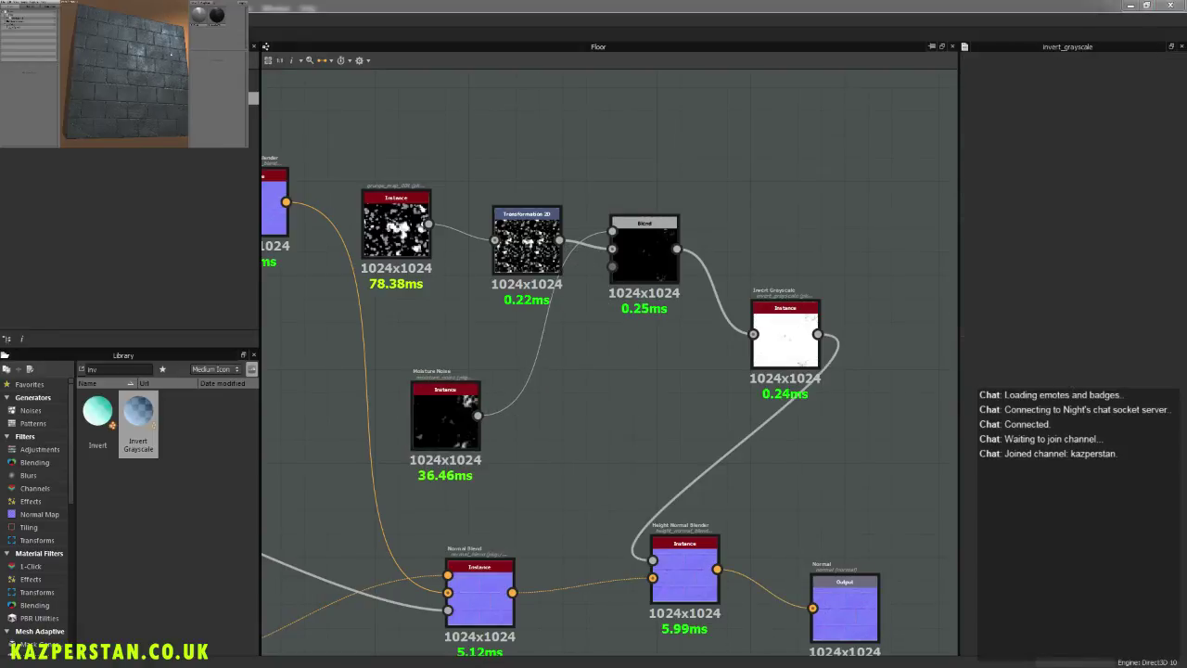
# Step: Examine the stone surface detail in the 3D preview from close up and from different angles
pyautogui.moveTo(170, 48); pyautogui.dragTo(181, 74)
pyautogui.scroll(8, 181, 79)
pyautogui.scroll(-6, 115, 72)
pyautogui.moveTo(118, 73); pyautogui.dragTo(126, 81)
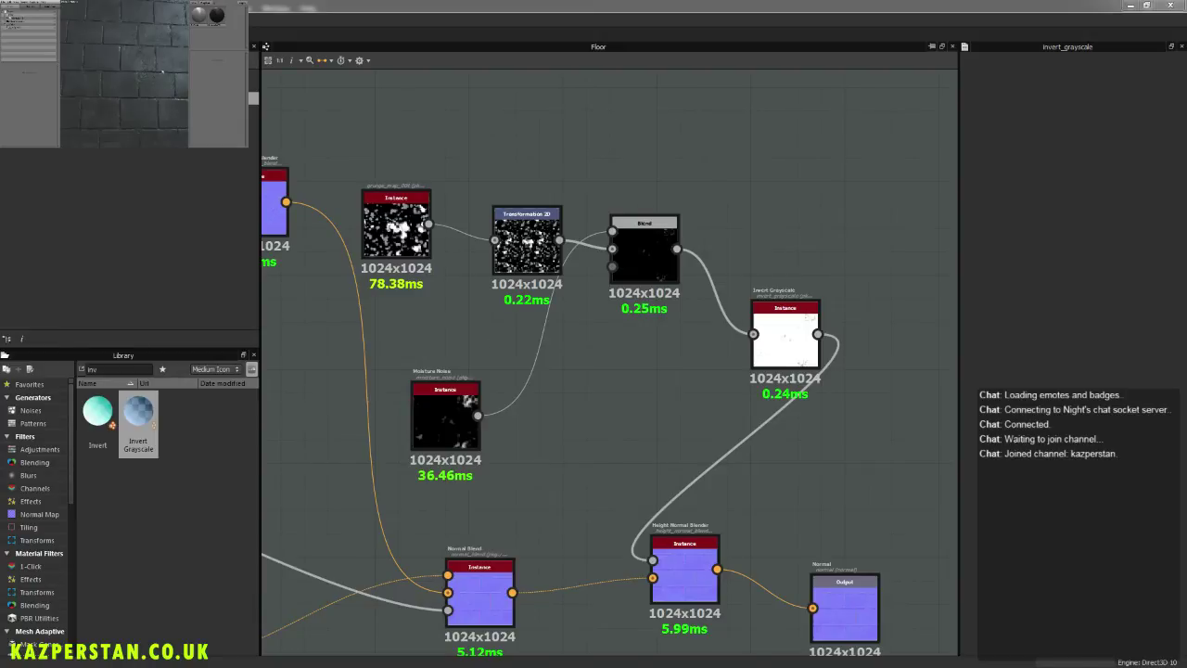
pyautogui.scroll(-5, 163, 72)
pyautogui.moveTo(152, 96); pyautogui.dragTo(180, 102)
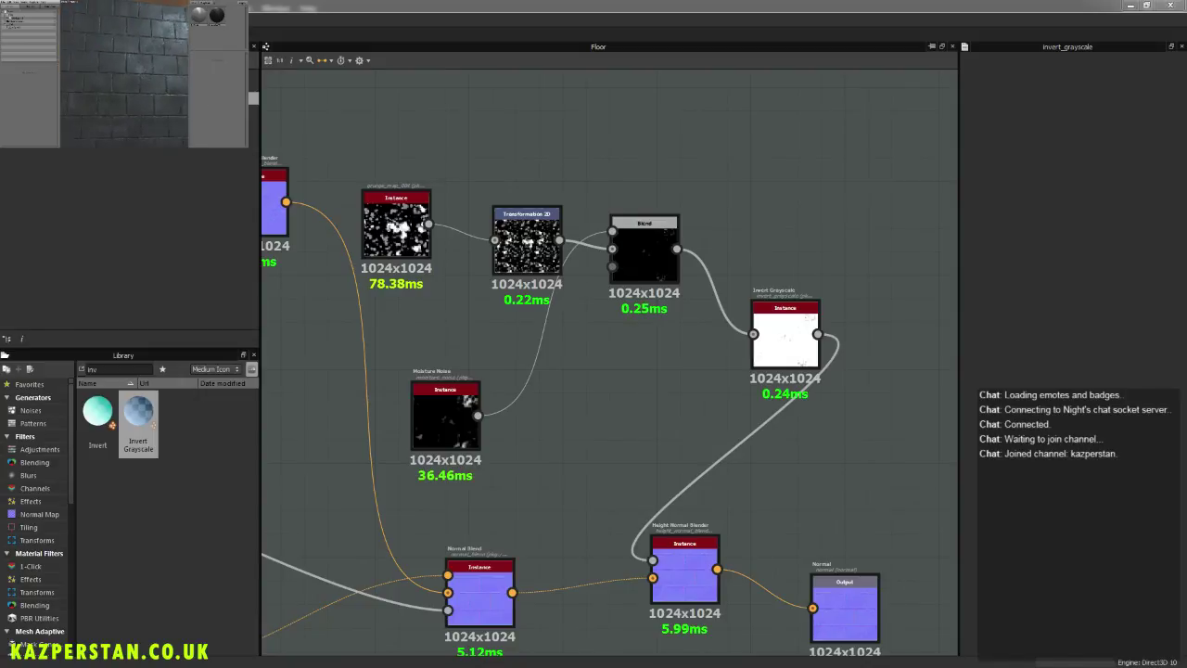
# Step: Halve the Transformation 2D scale so the grunge tiles more densely, and check the material in the 3D preview
pyautogui.click(396, 227)
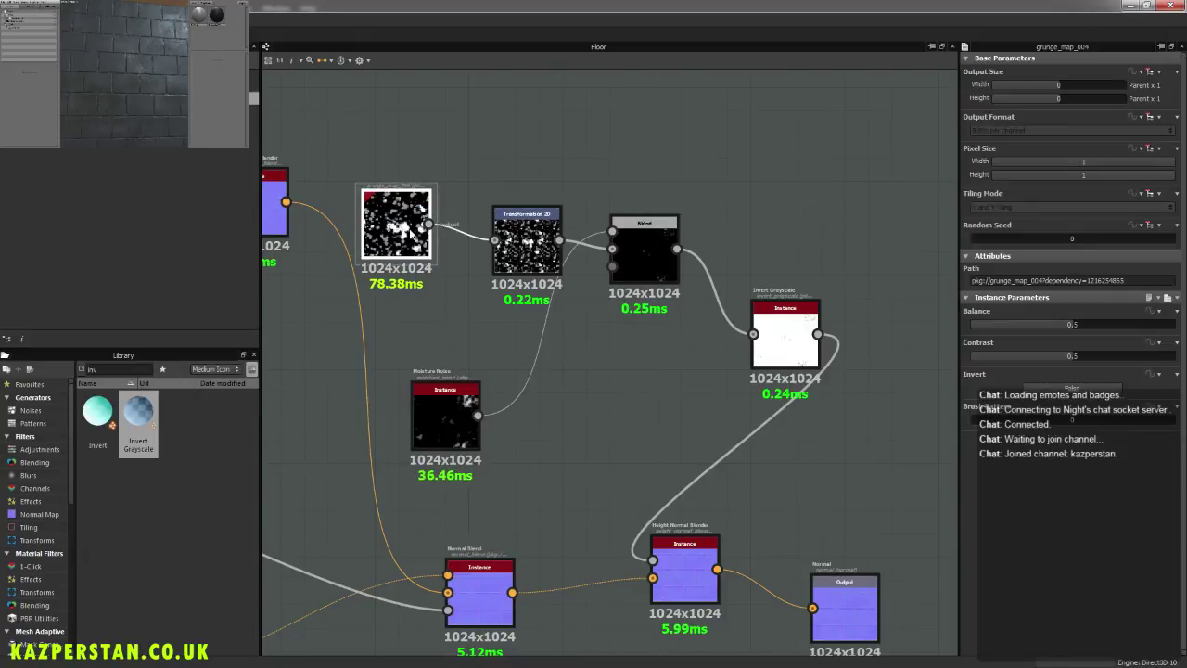
pyautogui.click(528, 242)
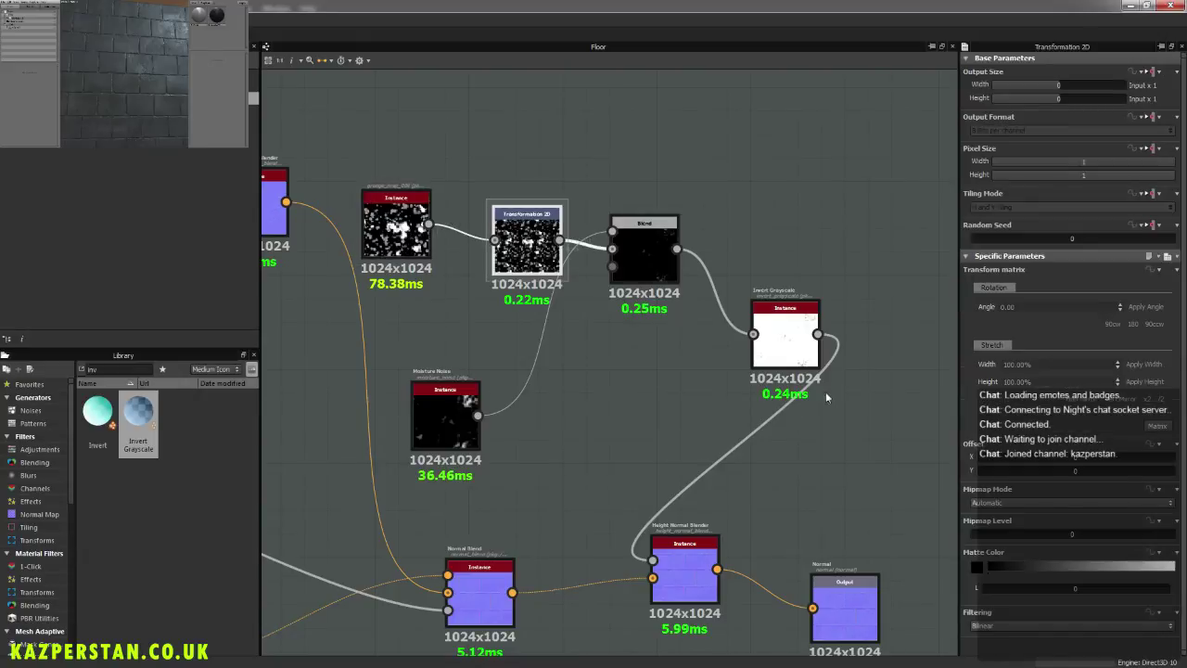
pyautogui.click(1161, 400)
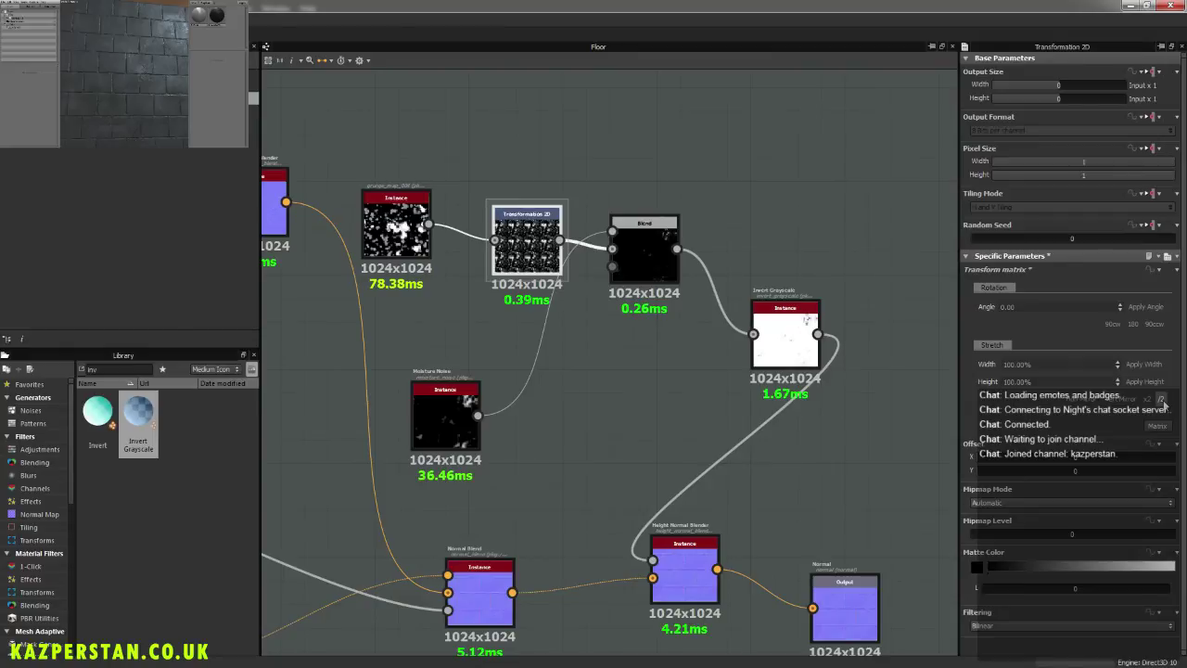
pyautogui.click(132, 65)
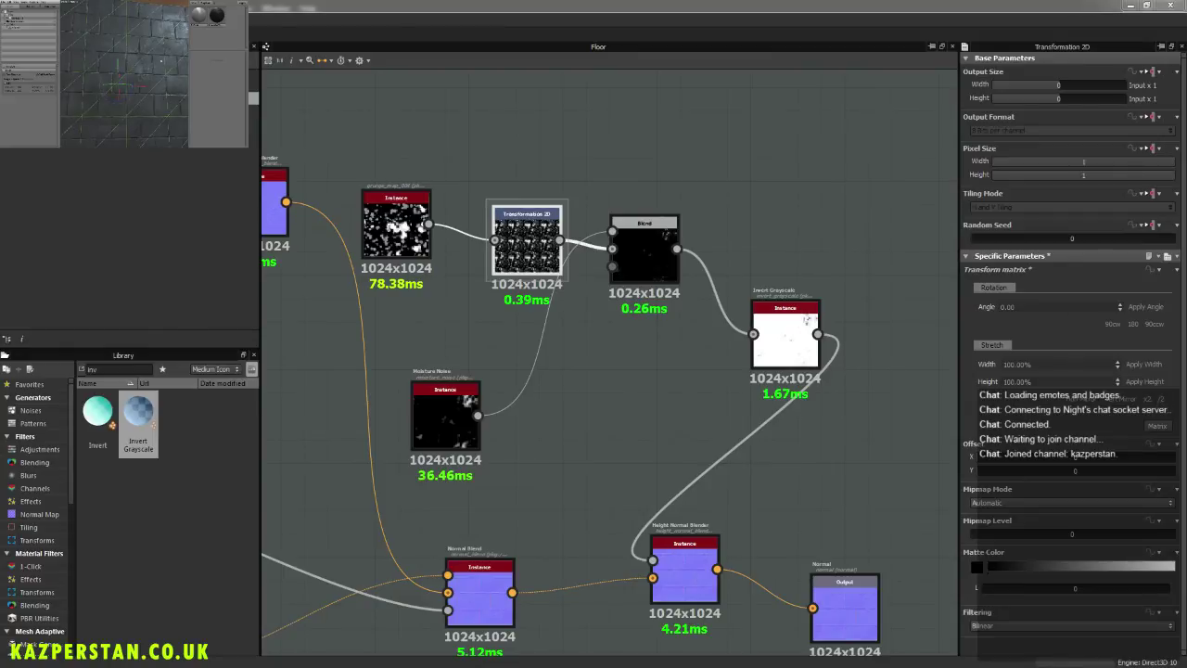
pyautogui.click(177, 9)
pyautogui.moveTo(139, 51); pyautogui.dragTo(147, 82)
# Step: Try halving the Transformation 2D scale once more, check the surface up close, and double the scale back
pyautogui.click(396, 236)
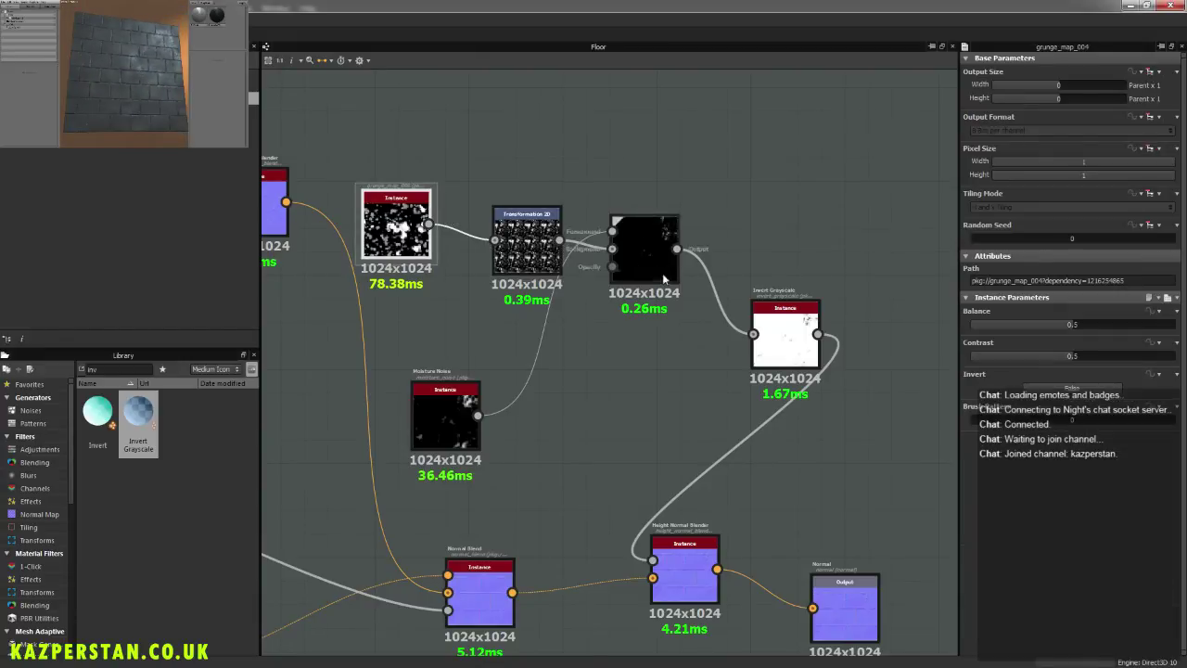
pyautogui.click(546, 275)
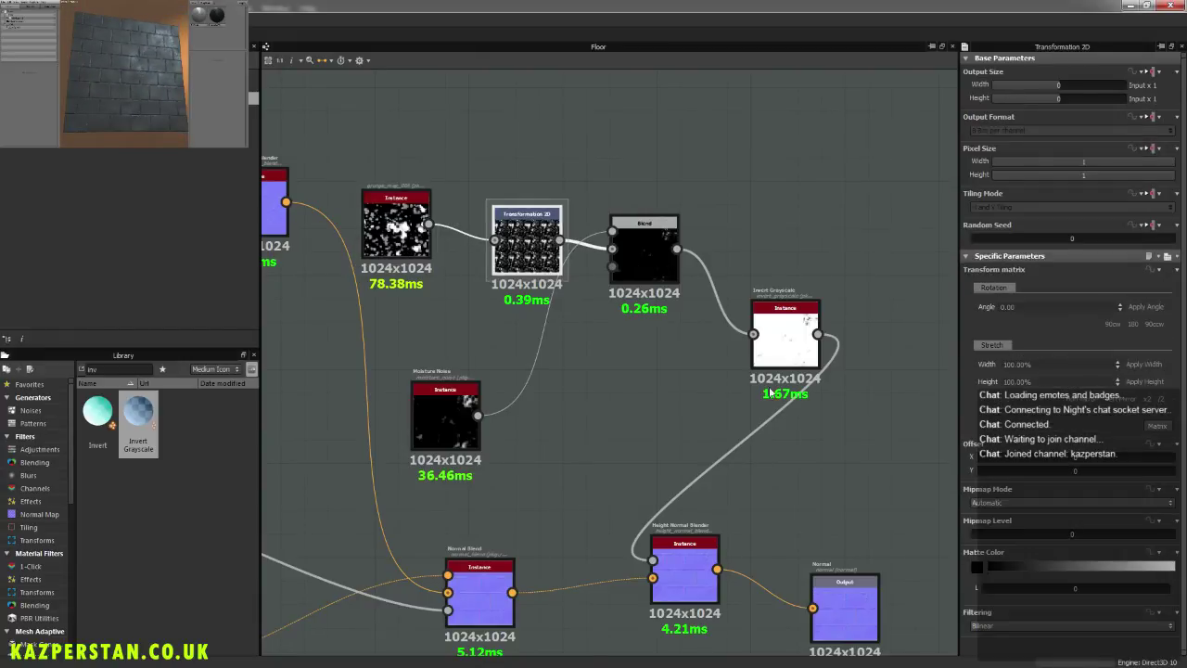
pyautogui.click(1161, 399)
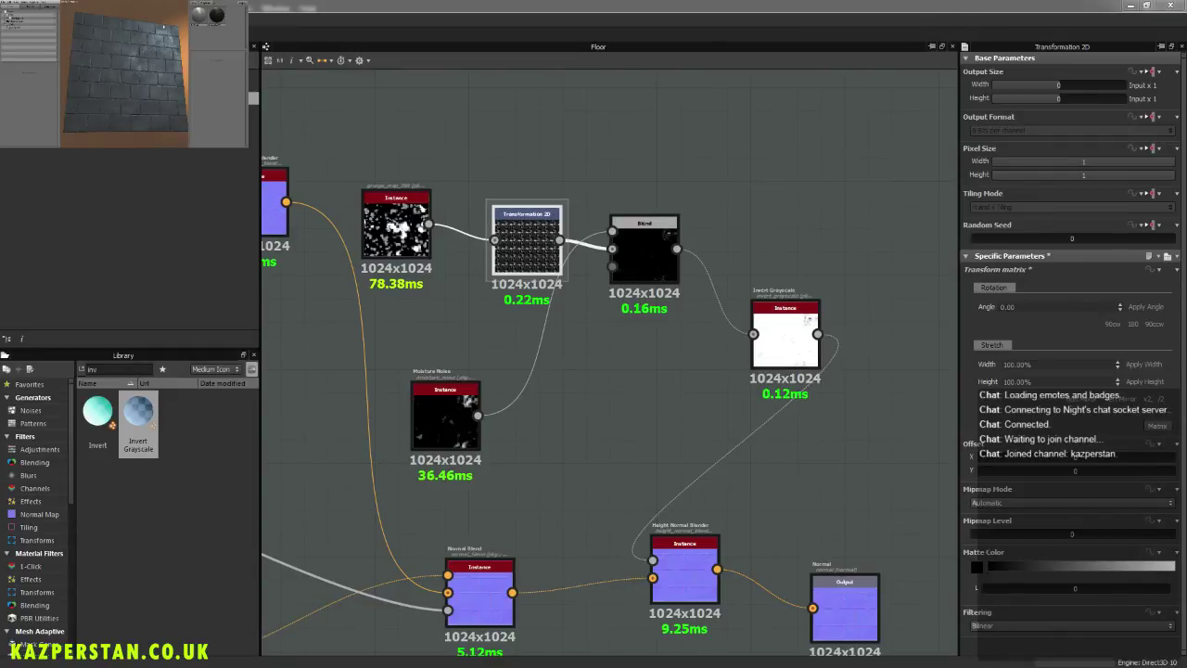
pyautogui.scroll(4, 143, 32)
pyautogui.moveTo(144, 31); pyautogui.dragTo(191, 91)
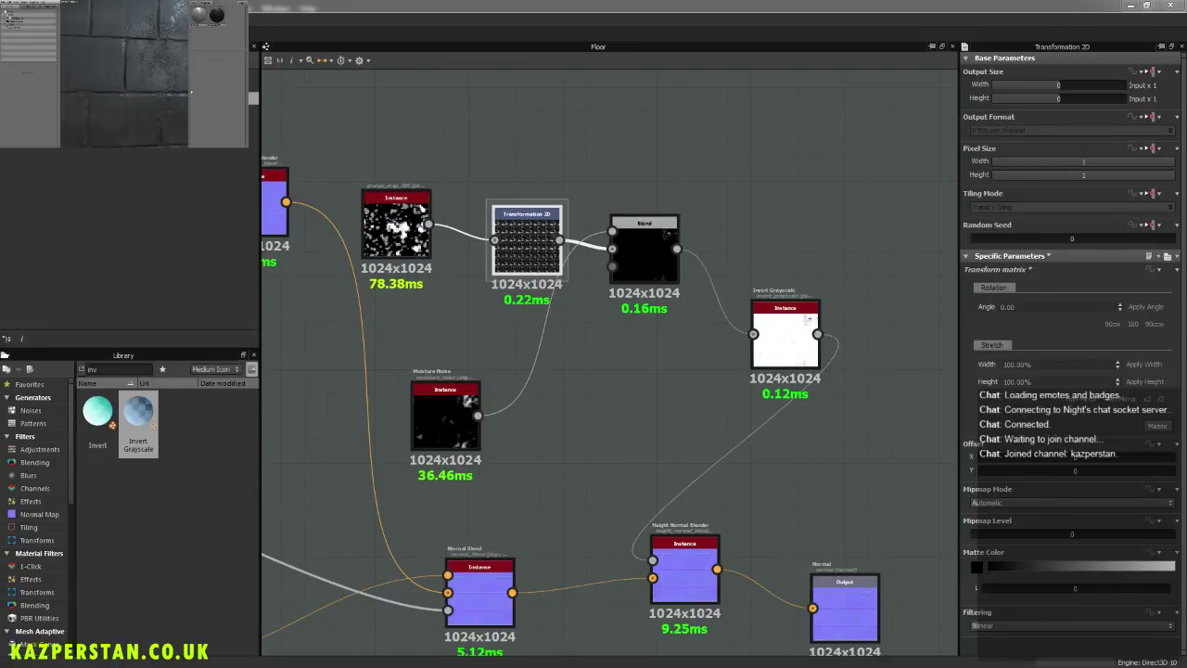
pyautogui.click(1149, 400)
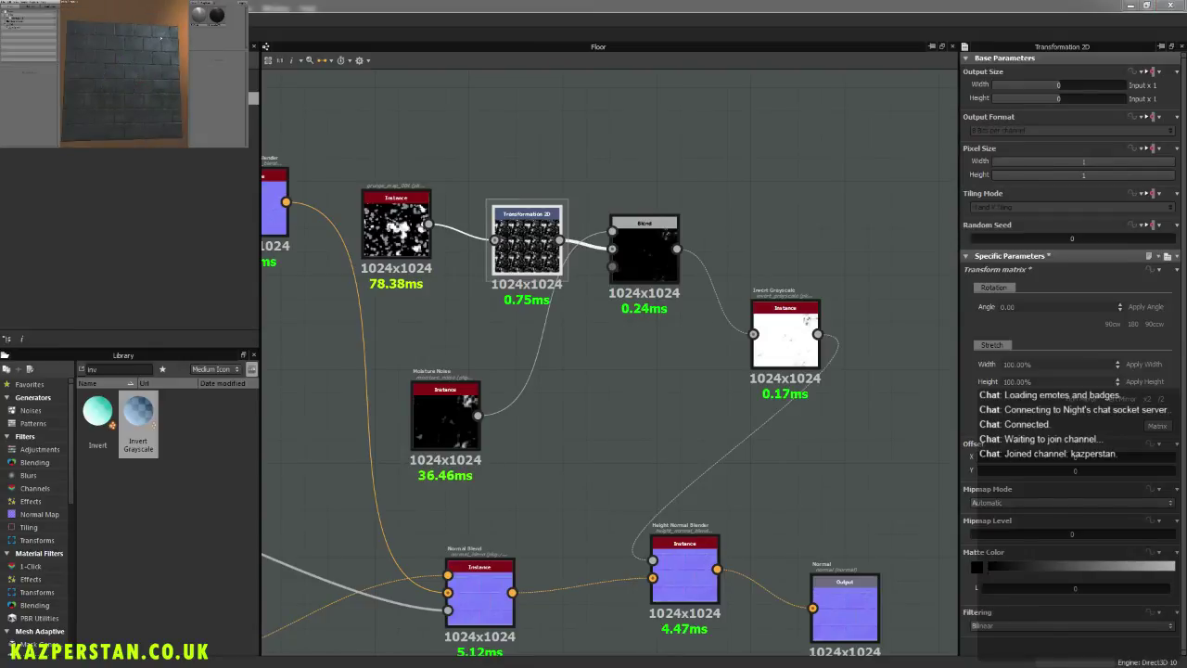
# Step: Look through the pattern and noise generators, add a Perlin Noise 1 node and wire it into the Blend's foreground
pyautogui.click(444, 473)
pyautogui.click(50, 423)
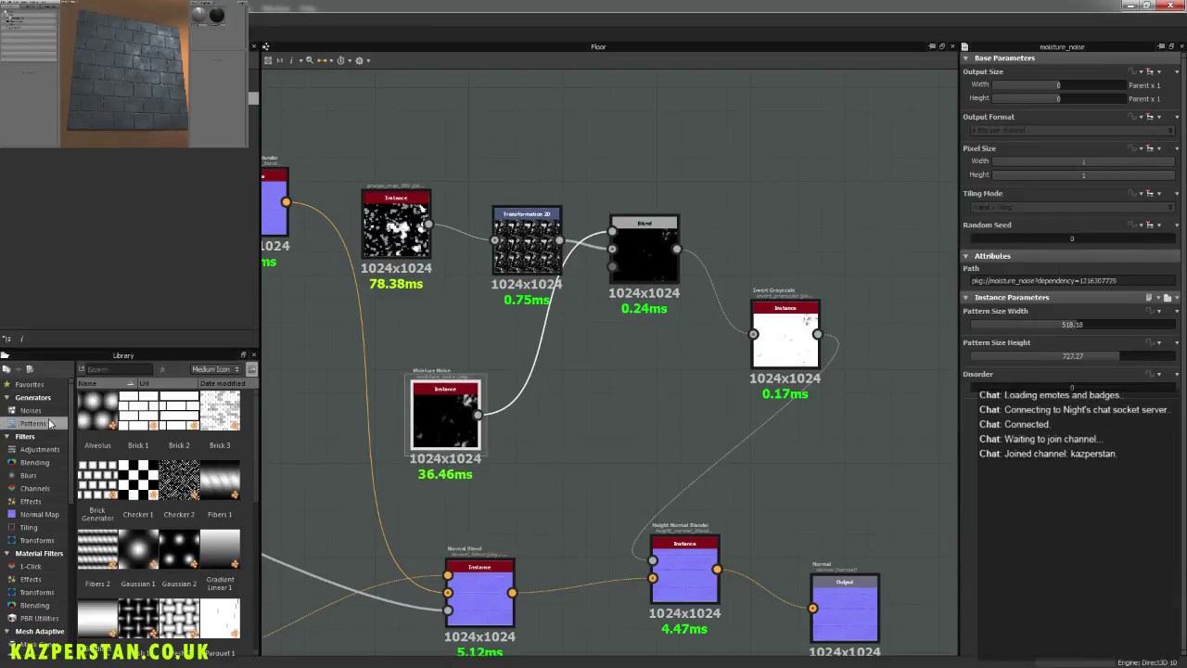
pyautogui.scroll(-3, 260, 530)
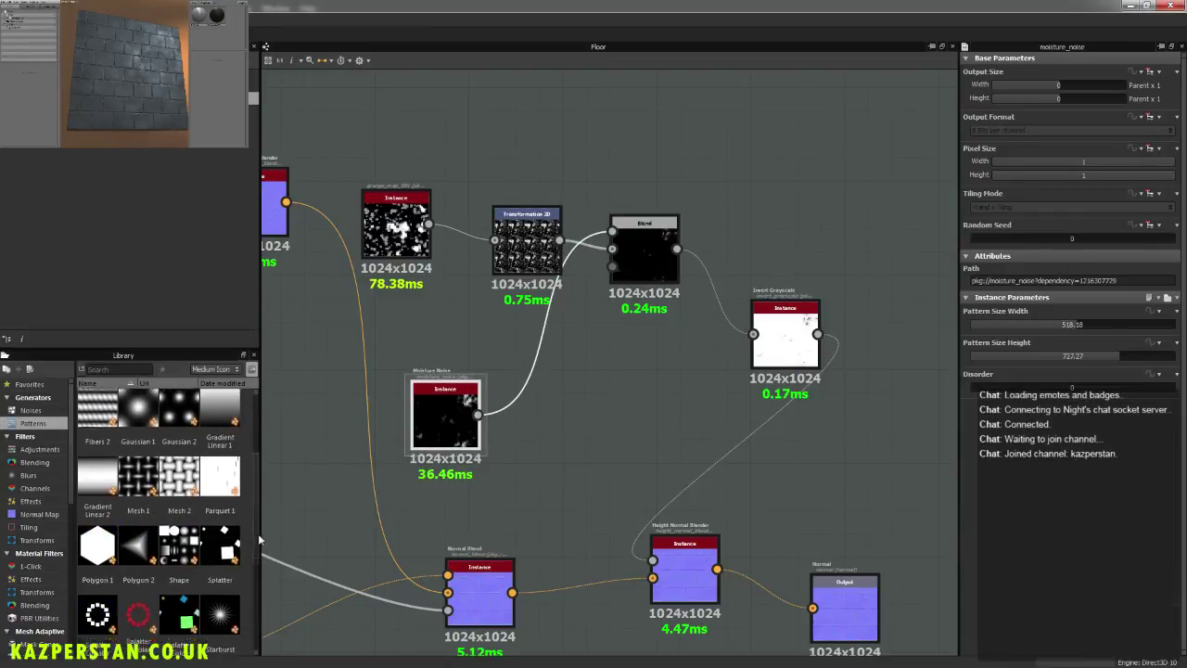
pyautogui.scroll(-3, 261, 570)
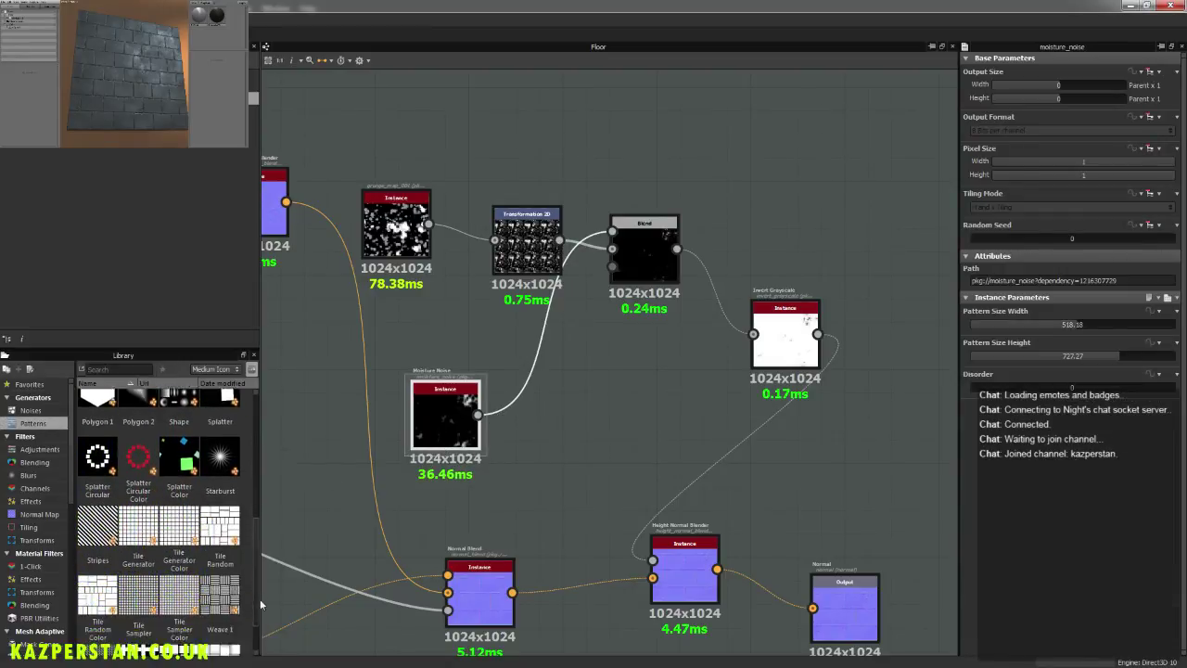
pyautogui.click(30, 410)
pyautogui.scroll(-3, 260, 530)
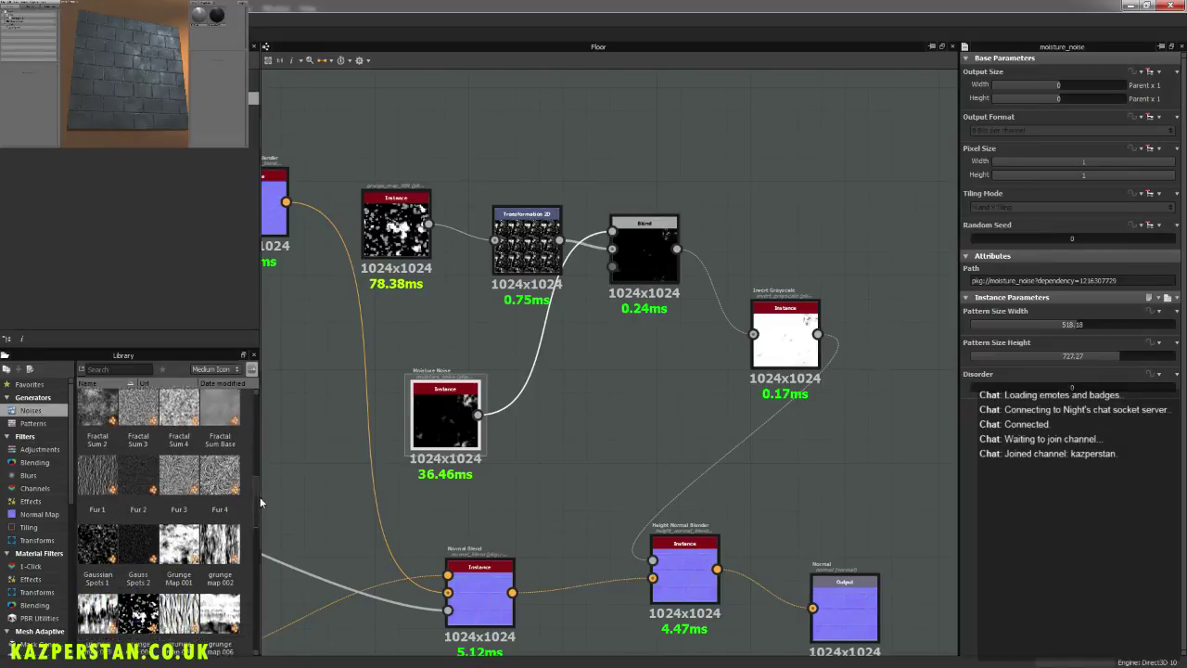
pyautogui.scroll(-1, 259, 532)
pyautogui.moveTo(259, 530); pyautogui.dragTo(271, 601)
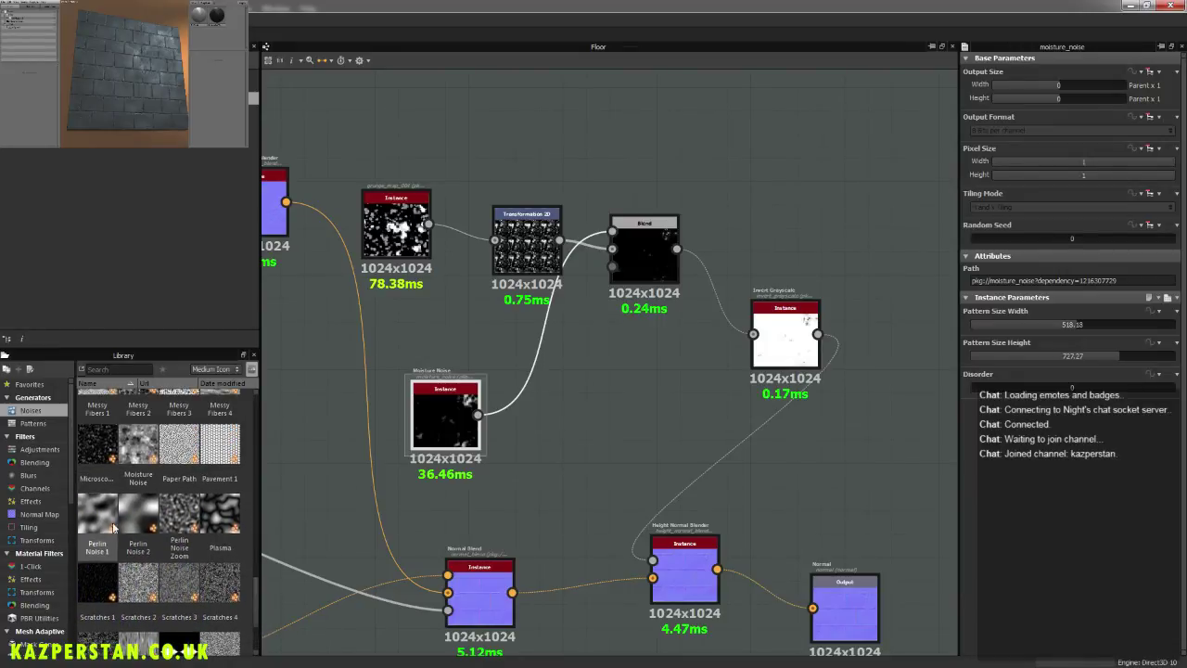
pyautogui.moveTo(100, 512); pyautogui.dragTo(616, 238)
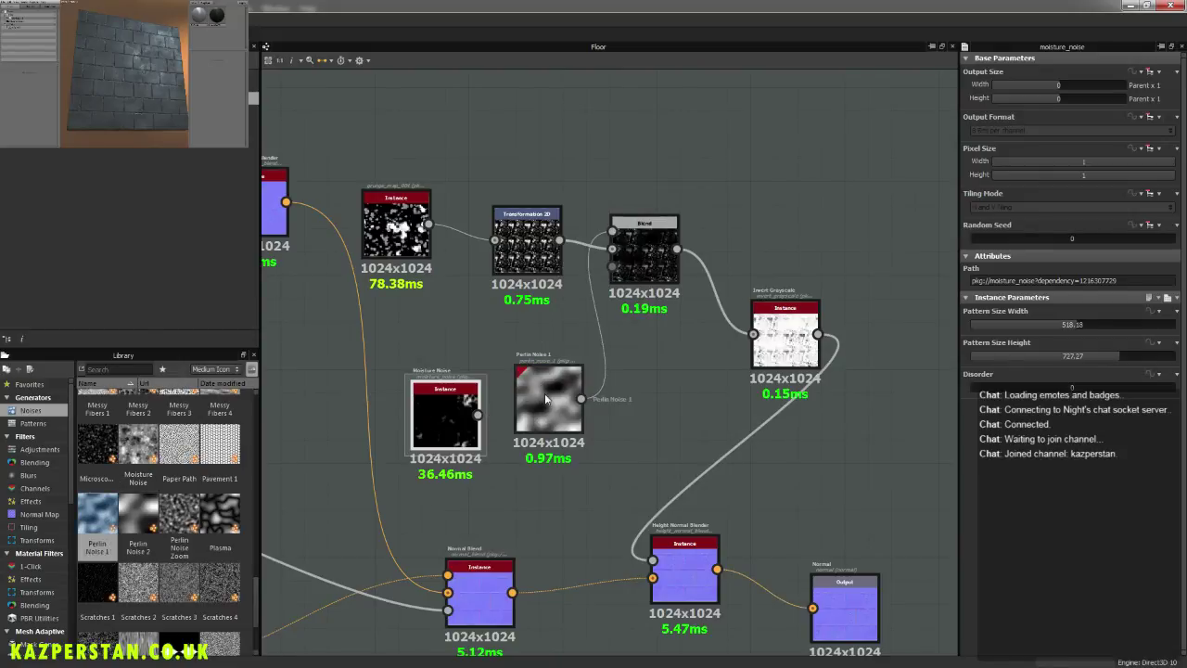
# Step: Delete the Perlin Noise 1 node and reconnect the Moisture Noise to the Blend's foreground input
pyautogui.moveTo(537, 391); pyautogui.dragTo(525, 404)
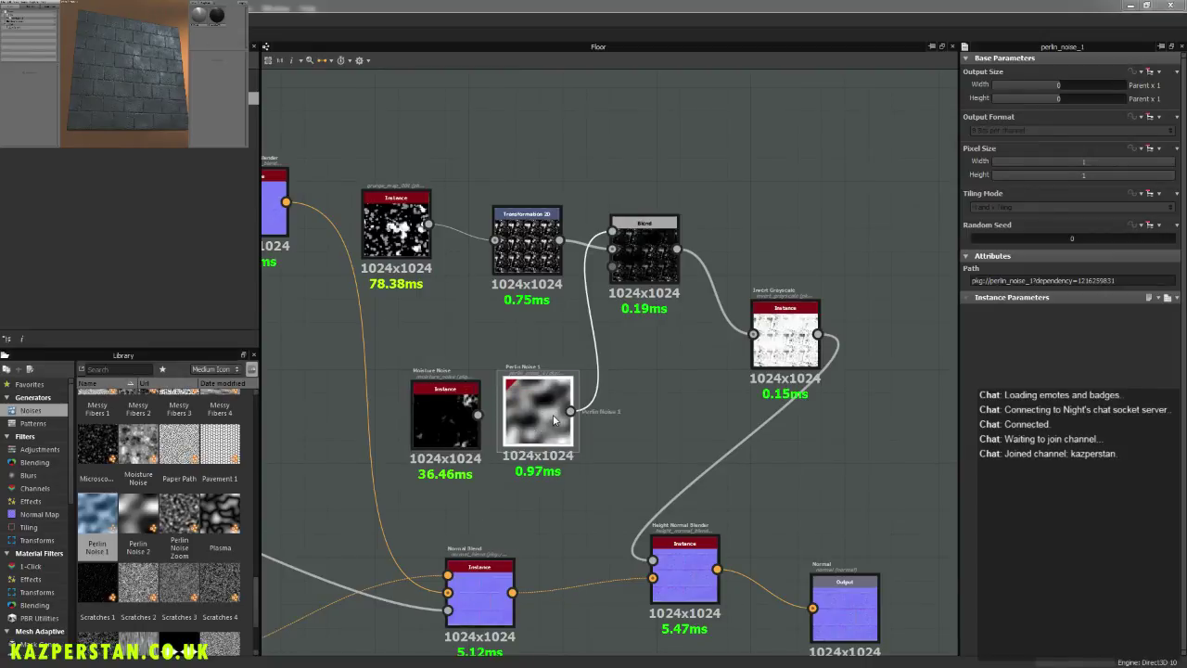
pyautogui.press('Delete')
pyautogui.moveTo(478, 415); pyautogui.dragTo(614, 229)
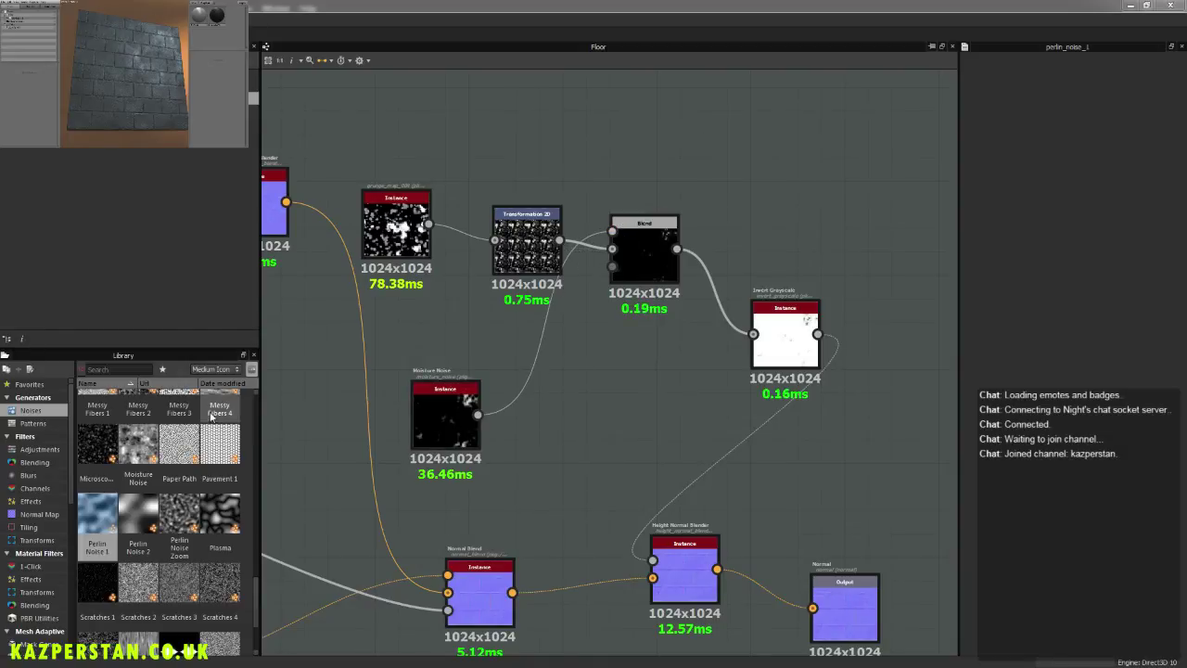
# Step: Set the Moisture Noise pattern height to 566.67 and check the result in the 3D preview
pyautogui.click(465, 429)
pyautogui.moveTo(1103, 353); pyautogui.dragTo(1087, 363)
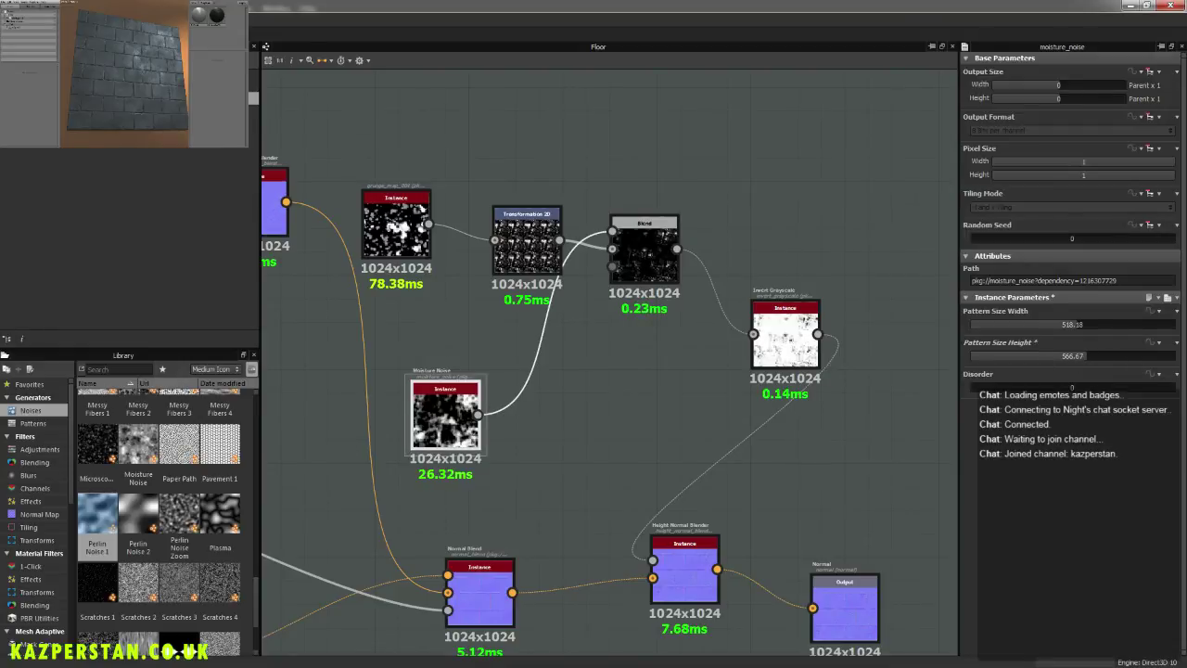
pyautogui.click(169, 18)
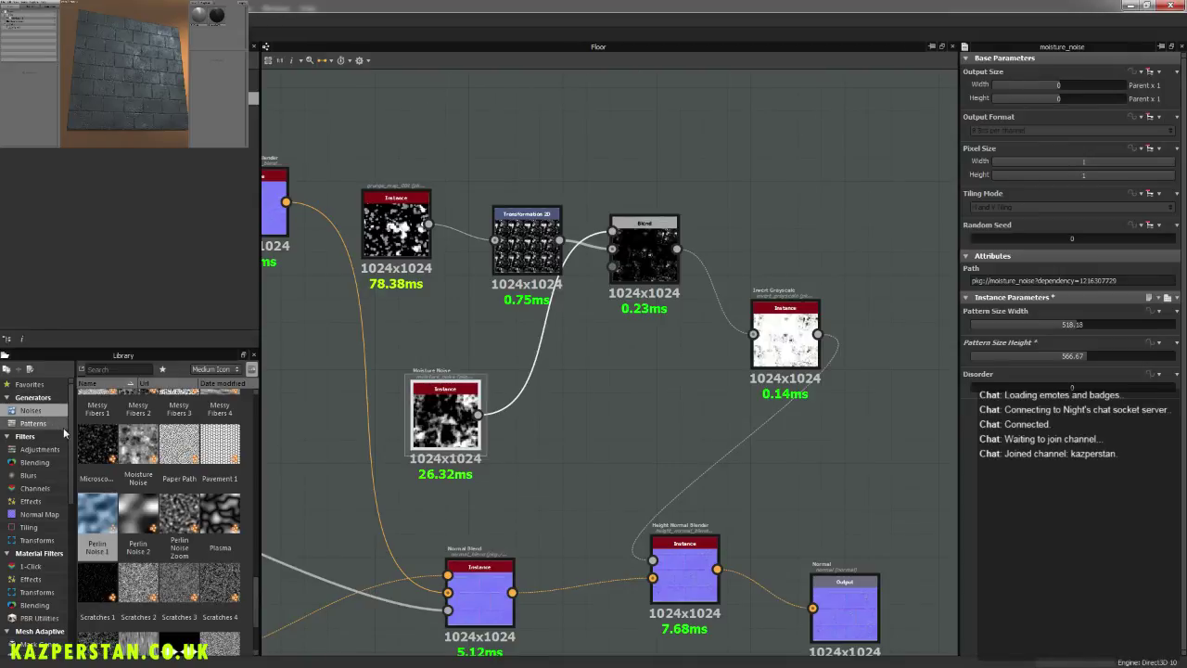
# Step: Try a Histogram Scan node beside the Moisture Noise, and insert a Levels node between the Moisture Noise and the Blend instead
pyautogui.write('his')
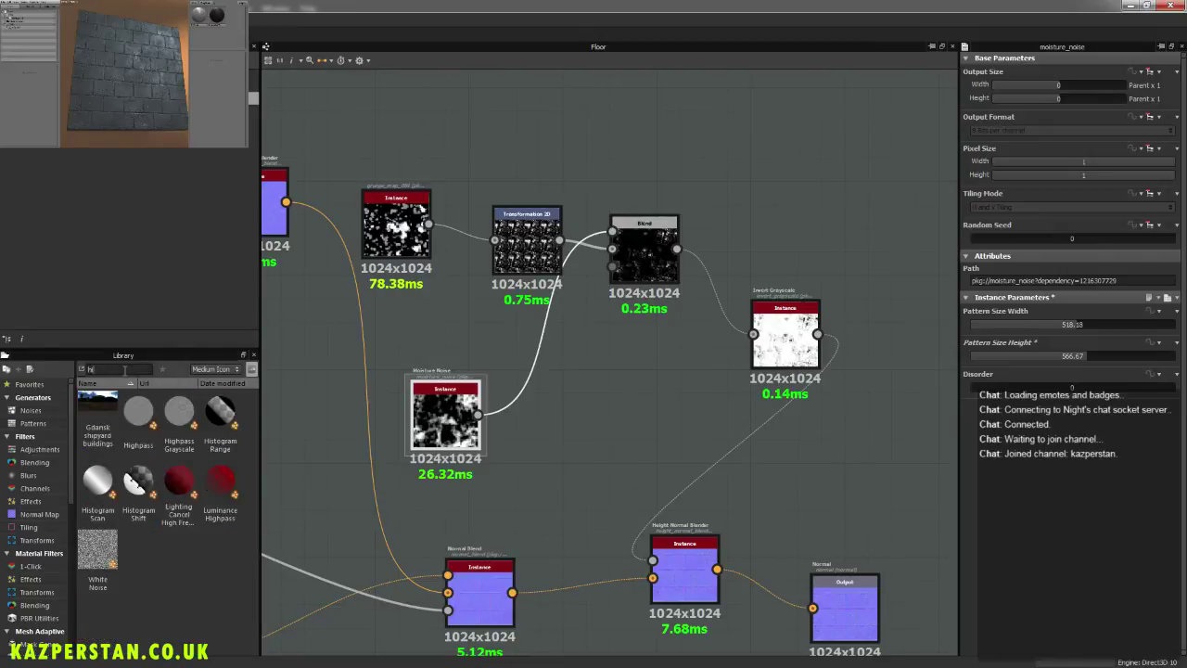
pyautogui.moveTo(137, 419); pyautogui.dragTo(575, 413)
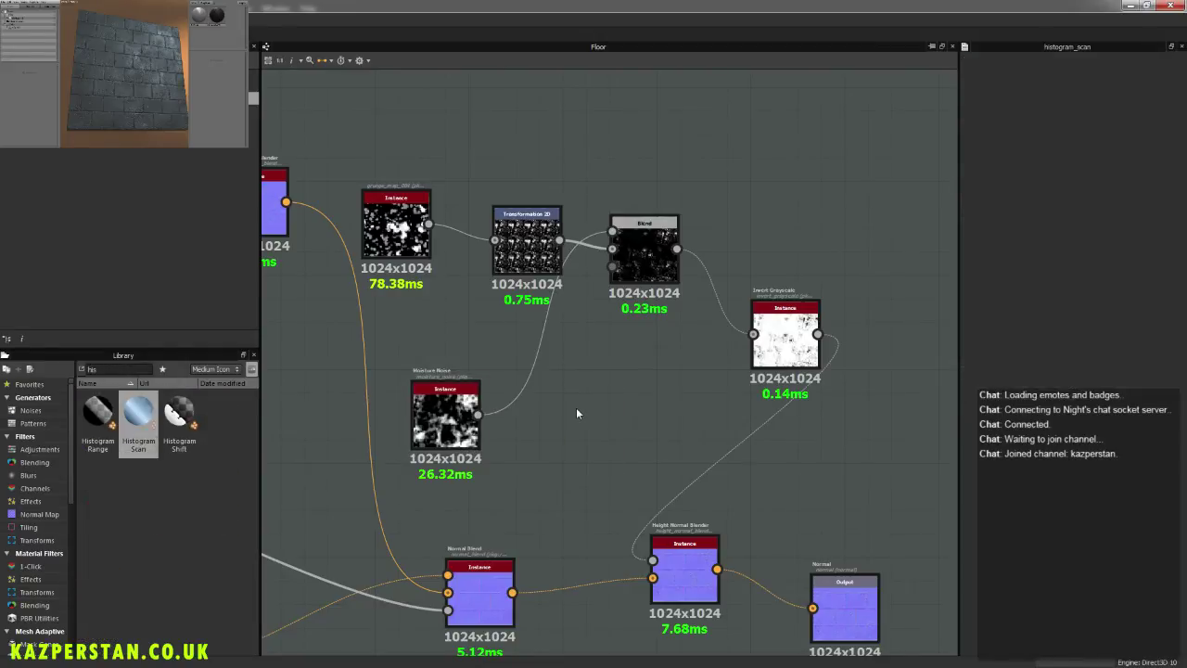
pyautogui.rightClick(576, 407)
pyautogui.click(621, 217)
pyautogui.moveTo(477, 415); pyautogui.dragTo(613, 233)
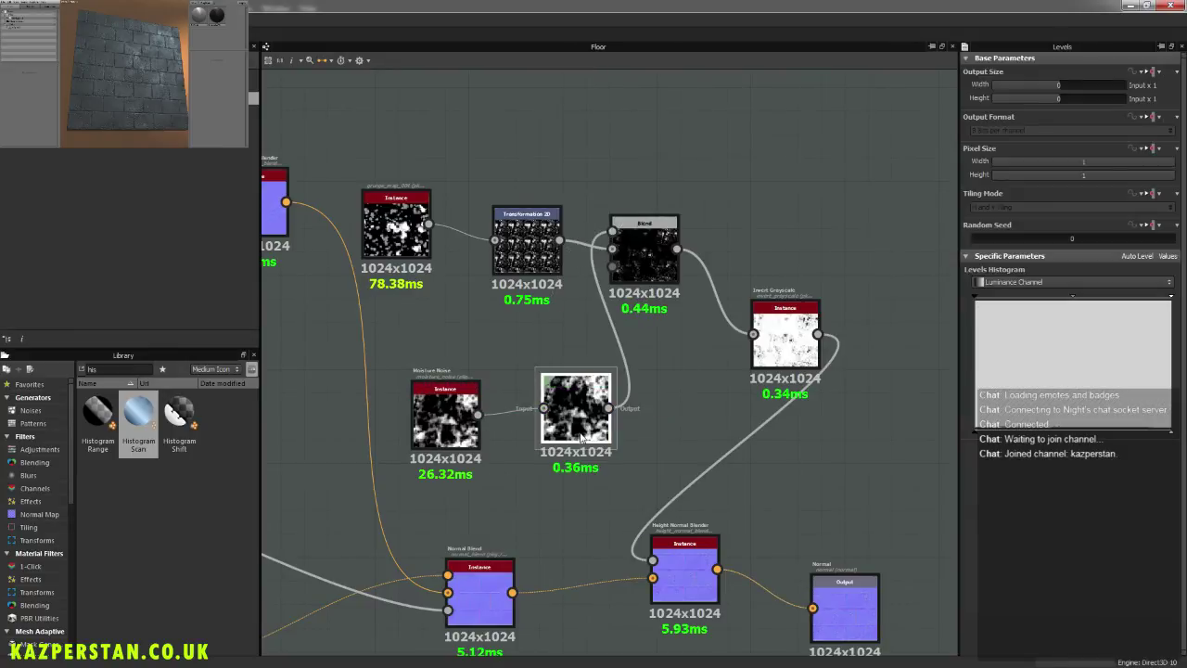
# Step: Lower the Levels node's output white while keeping its output black at minimum, and set the Moisture Noise pattern width to 503.03
pyautogui.moveTo(979, 438); pyautogui.dragTo(1037, 439)
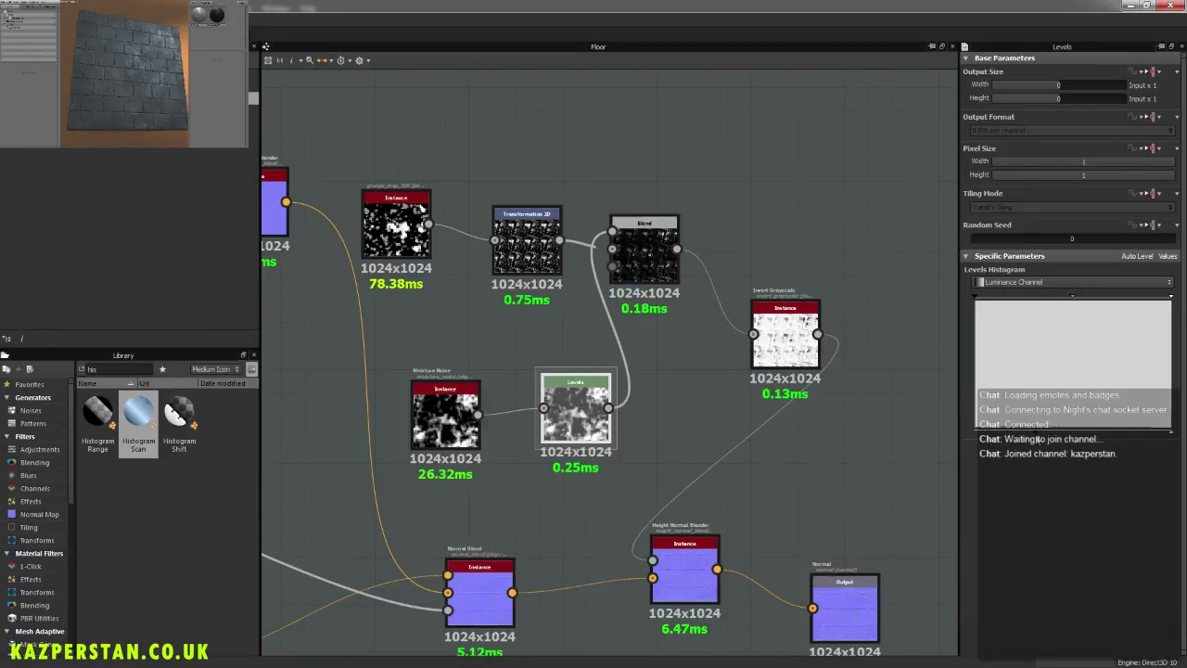
pyautogui.moveTo(1173, 436); pyautogui.dragTo(1100, 447)
pyautogui.click(445, 413)
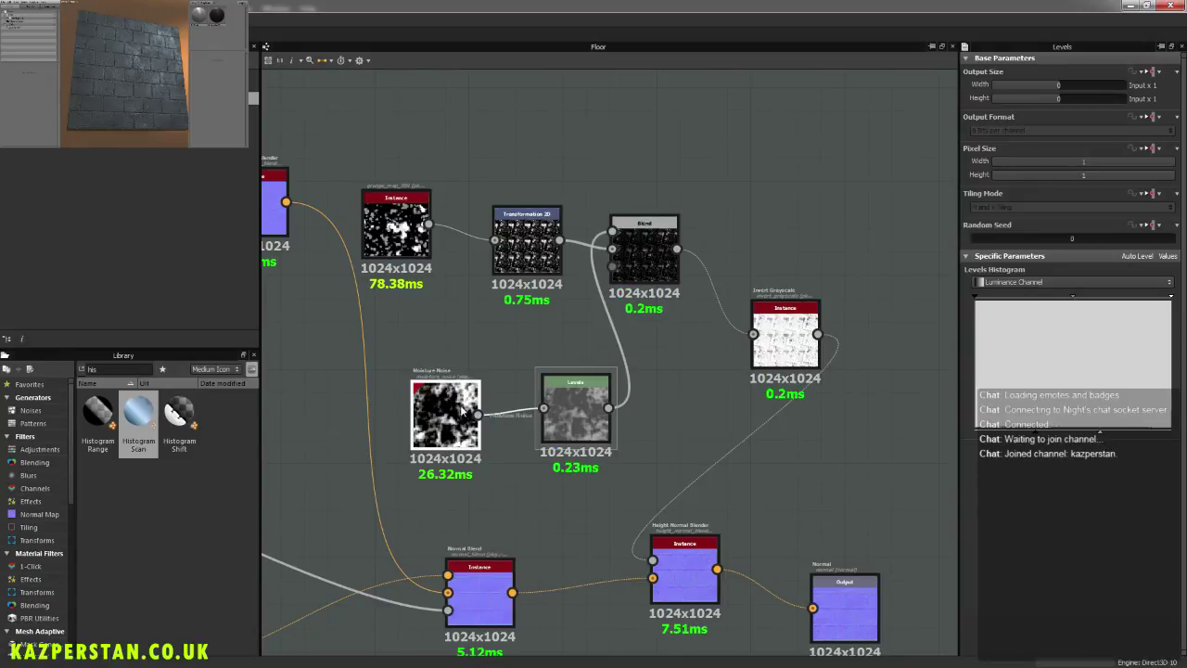
pyautogui.moveTo(1080, 331)
pyautogui.mouseDown()
pyautogui.moveTo(1059, 327)
pyautogui.moveTo(1073, 327)
pyautogui.mouseUp()
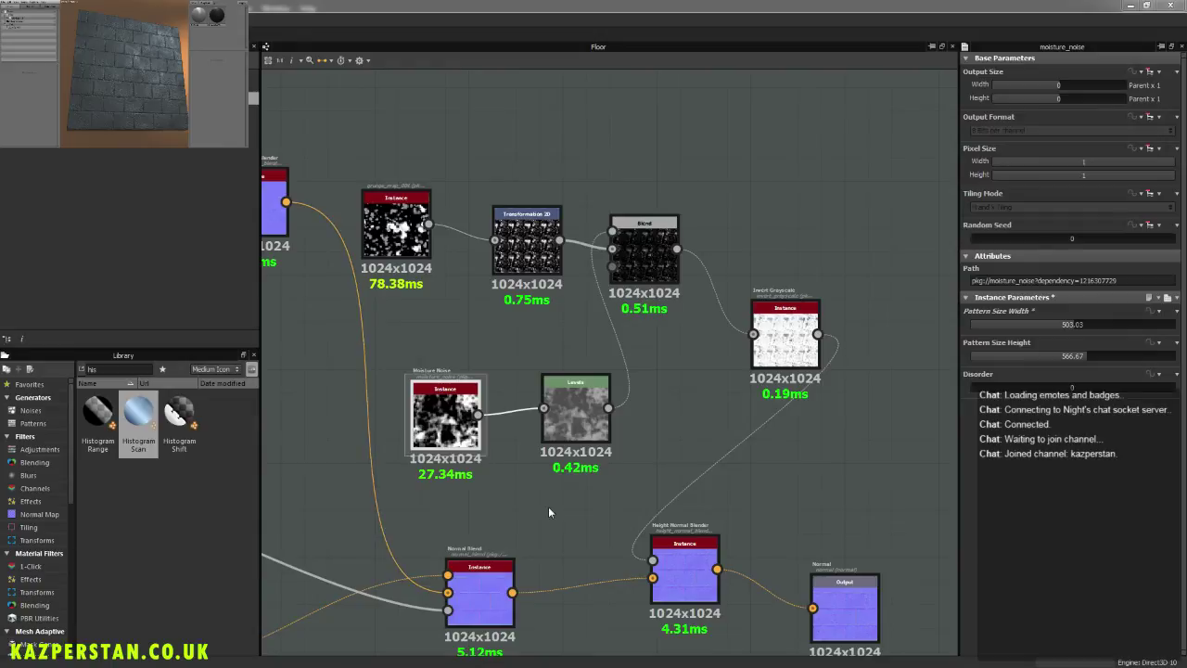
pyautogui.click(575, 412)
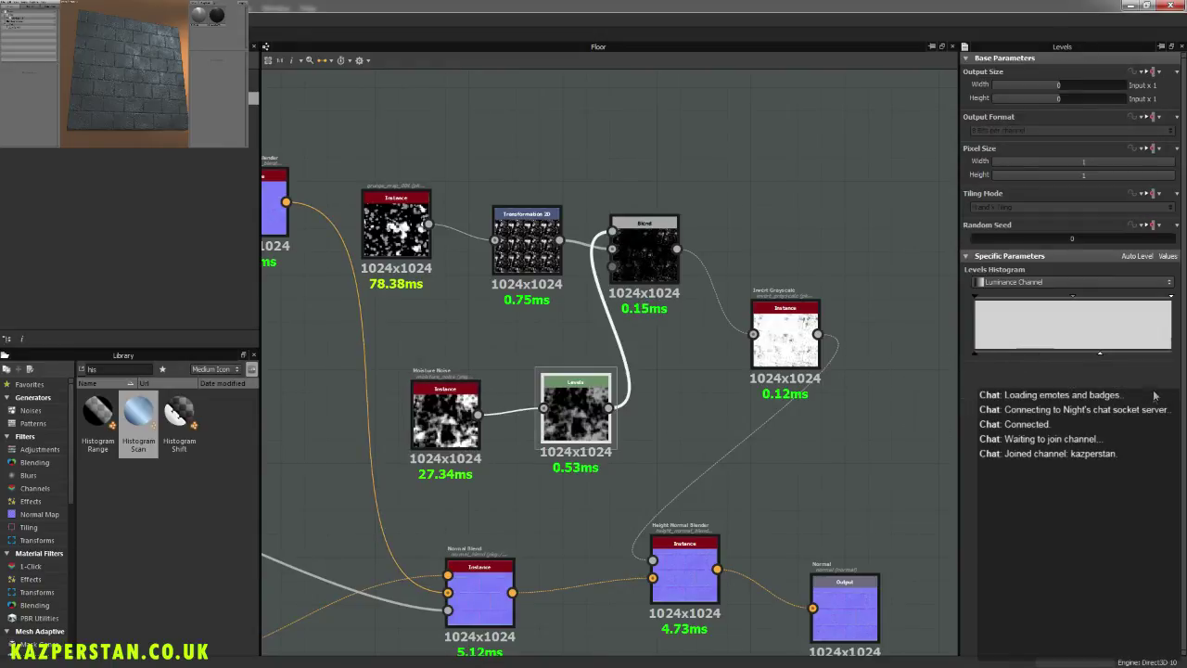
# Step: Lower the Levels node's output white a little more and reposition the Moisture Noise and Levels nodes closer to the grunge branch
pyautogui.moveTo(1106, 357); pyautogui.dragTo(1081, 355)
pyautogui.moveTo(447, 413); pyautogui.dragTo(434, 380)
pyautogui.moveTo(575, 408); pyautogui.dragTo(527, 381)
pyautogui.click(622, 413)
# Step: Move the grunge and moisture nodes up and right, and shift the Height Normal Blender and output nodes right to make room
pyautogui.scroll(-3, 674, 425)
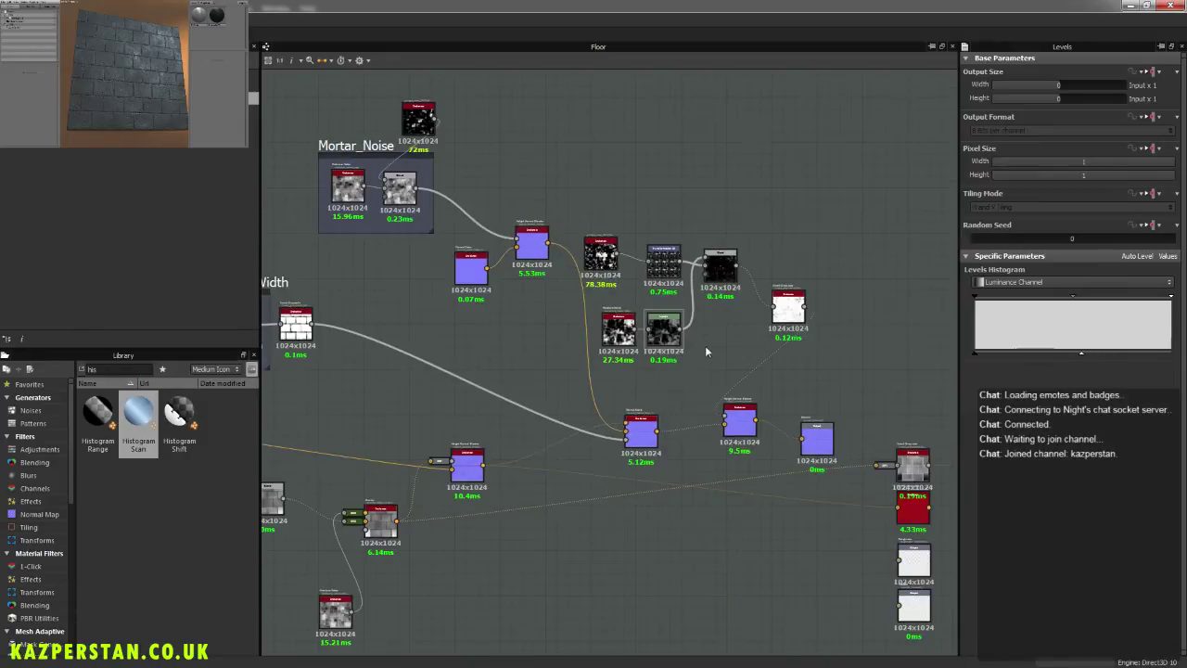
pyautogui.moveTo(570, 203); pyautogui.dragTo(780, 335)
pyautogui.moveTo(675, 334); pyautogui.dragTo(736, 250)
pyautogui.moveTo(814, 327); pyautogui.dragTo(698, 288, button='middle')
pyautogui.moveTo(606, 301); pyautogui.dragTo(868, 584)
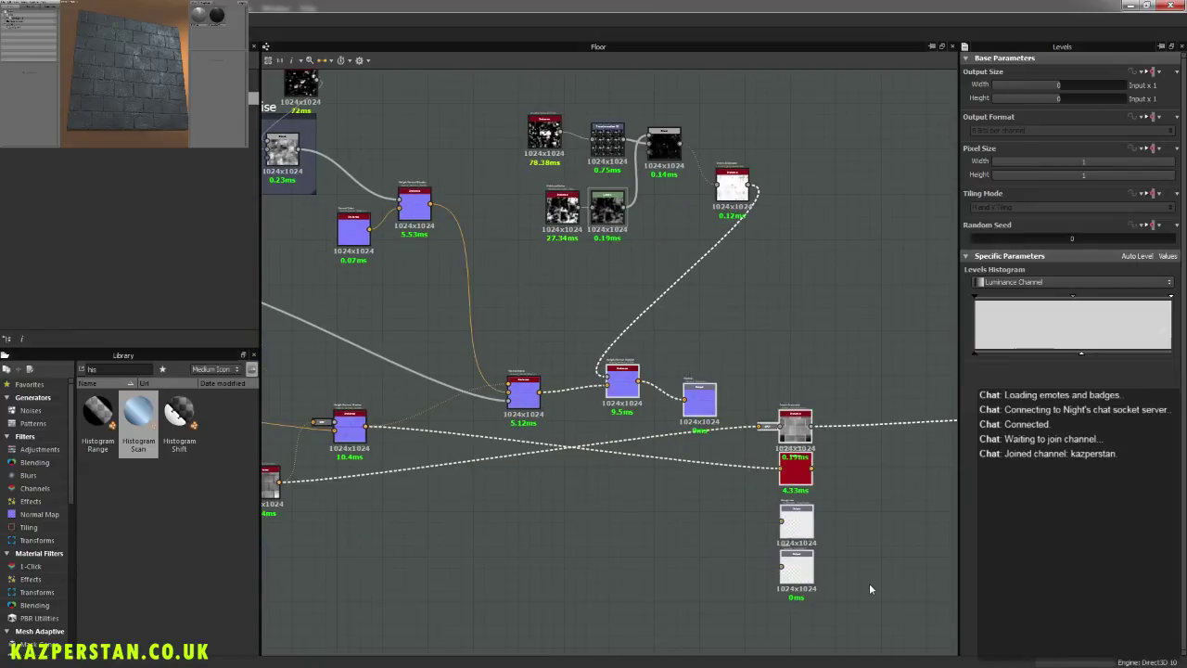
pyautogui.moveTo(799, 440); pyautogui.dragTo(930, 436)
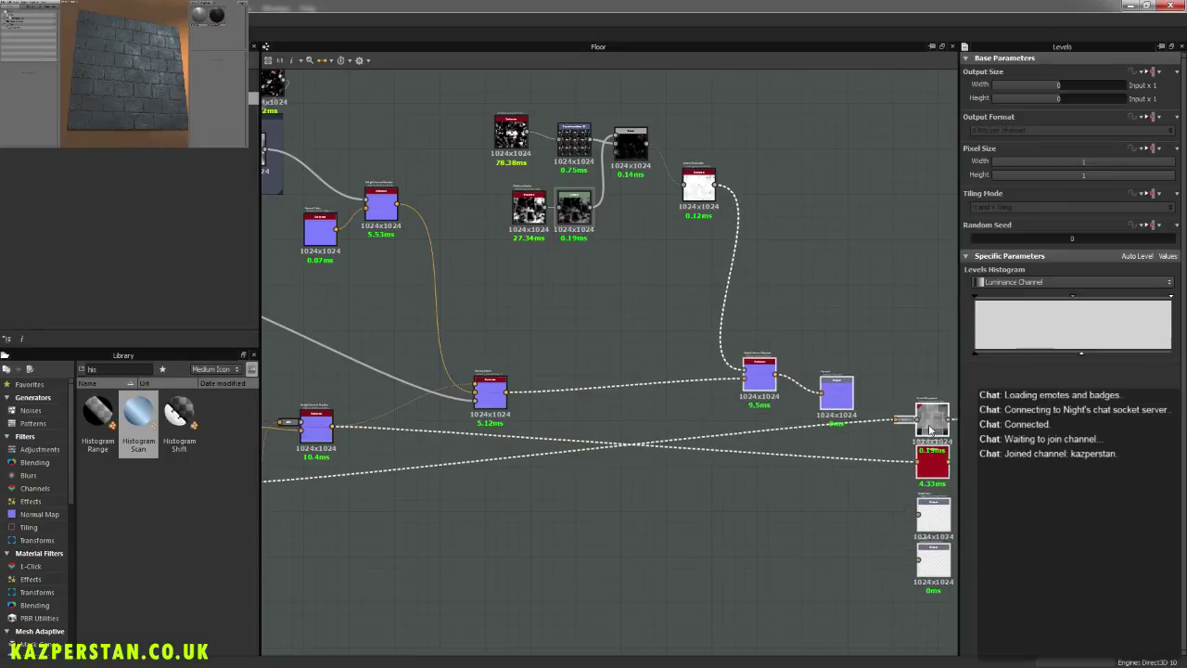
# Step: Add a Blend node below the moisture branch and connect the Levels output to its foreground input
pyautogui.moveTo(665, 292); pyautogui.dragTo(668, 331, button='middle')
pyautogui.scroll(5, 655, 392)
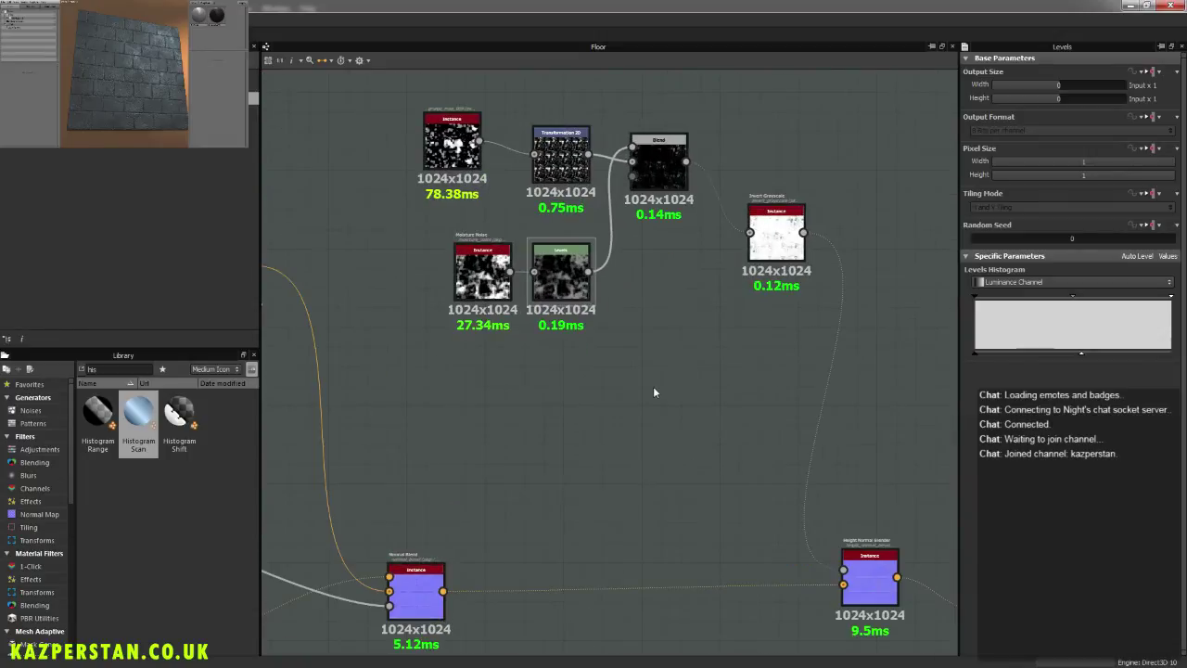
pyautogui.rightClick(632, 368)
pyautogui.click(686, 24)
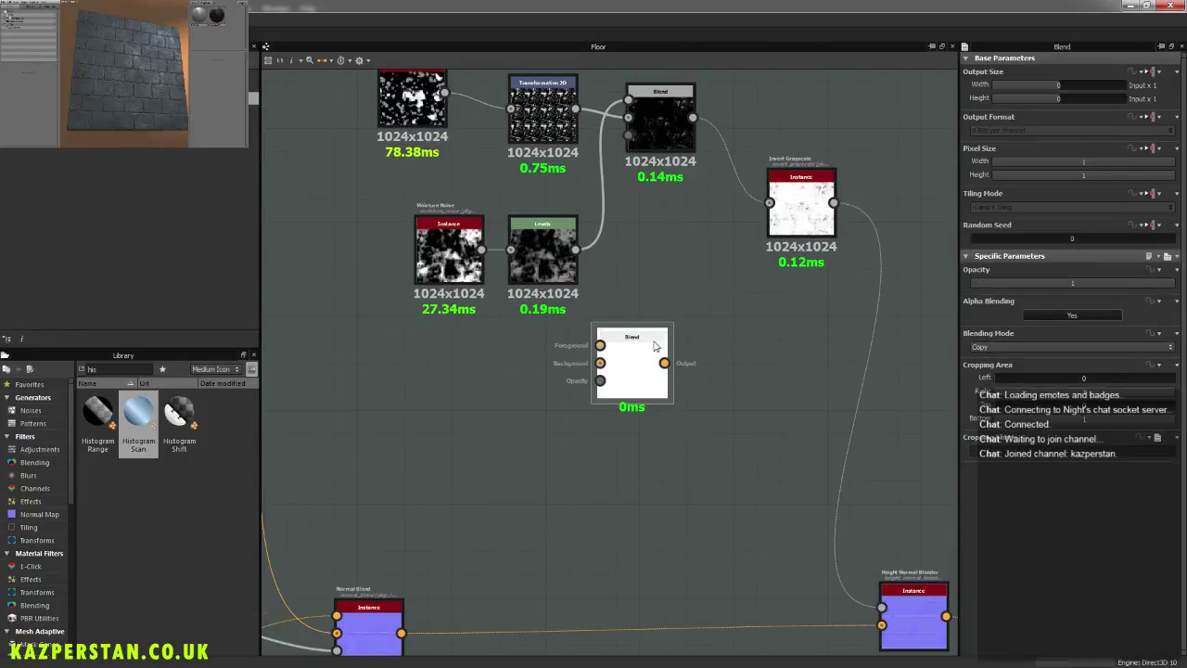
pyautogui.scroll(-6, 732, 334)
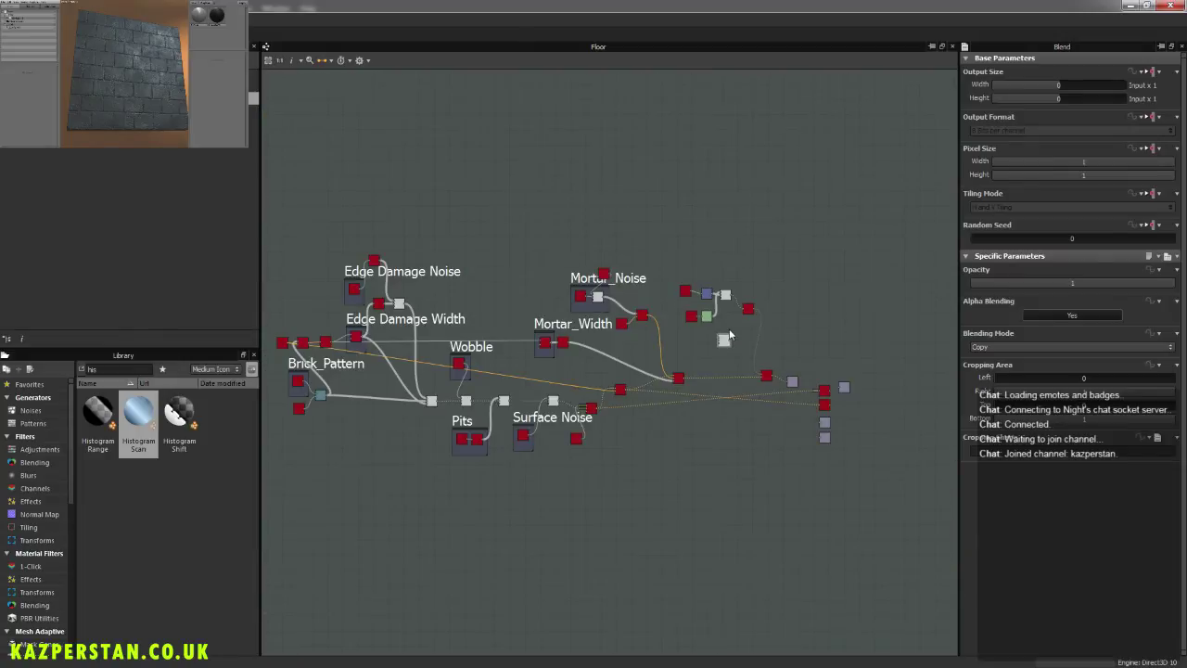
pyautogui.scroll(6, 735, 337)
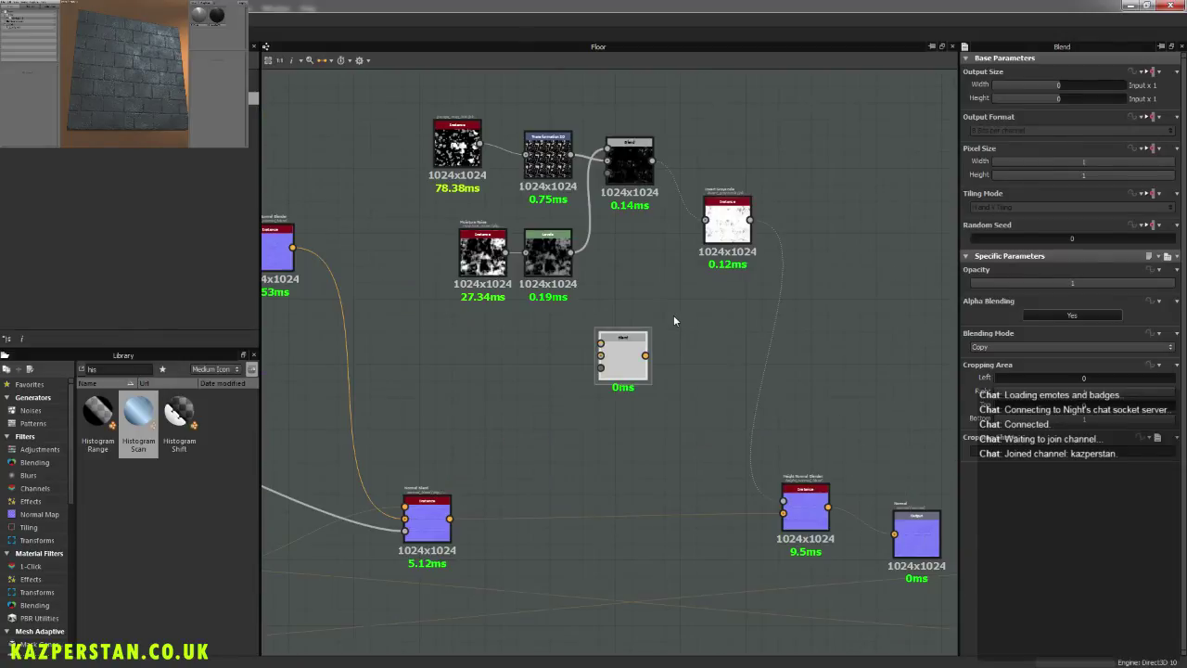
pyautogui.moveTo(547, 305); pyautogui.dragTo(590, 435)
# Step: Duplicate the Moisture Noise and Levels pair into the new Blend's background, and feed that Blend into the upper Blend's foreground
pyautogui.moveTo(398, 393); pyautogui.dragTo(525, 306)
pyautogui.hotkey('ctrl', 'c')
pyautogui.hotkey('ctrl', 'v')
pyautogui.moveTo(562, 346); pyautogui.dragTo(377, 423)
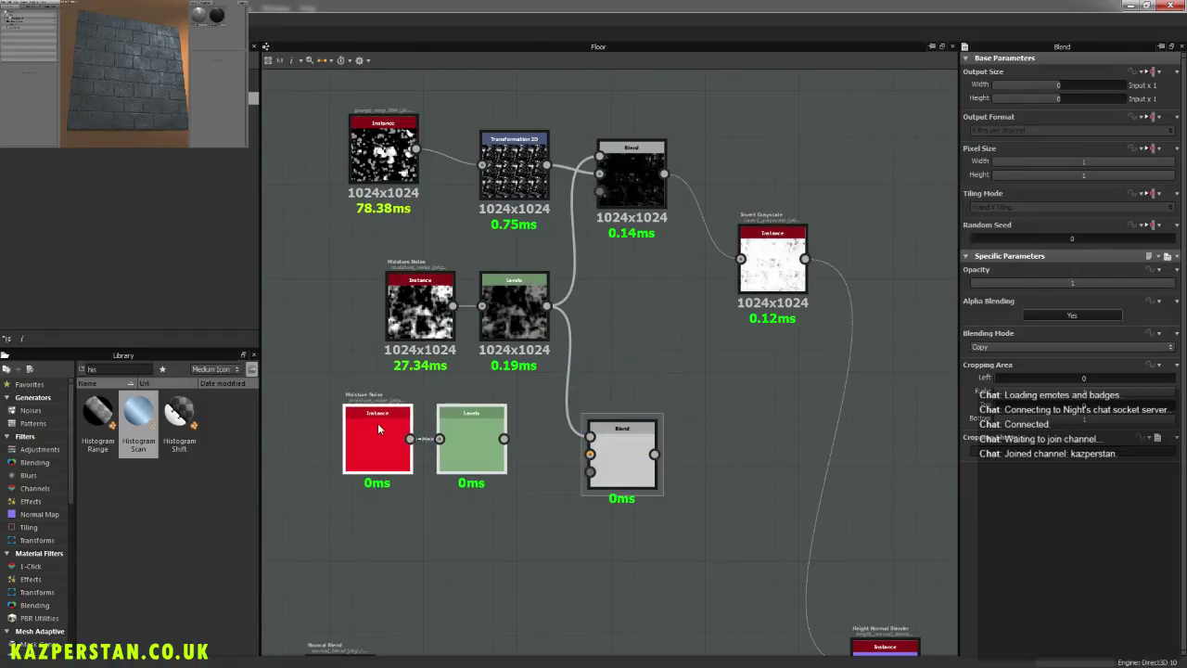
pyautogui.moveTo(503, 442); pyautogui.dragTo(594, 177)
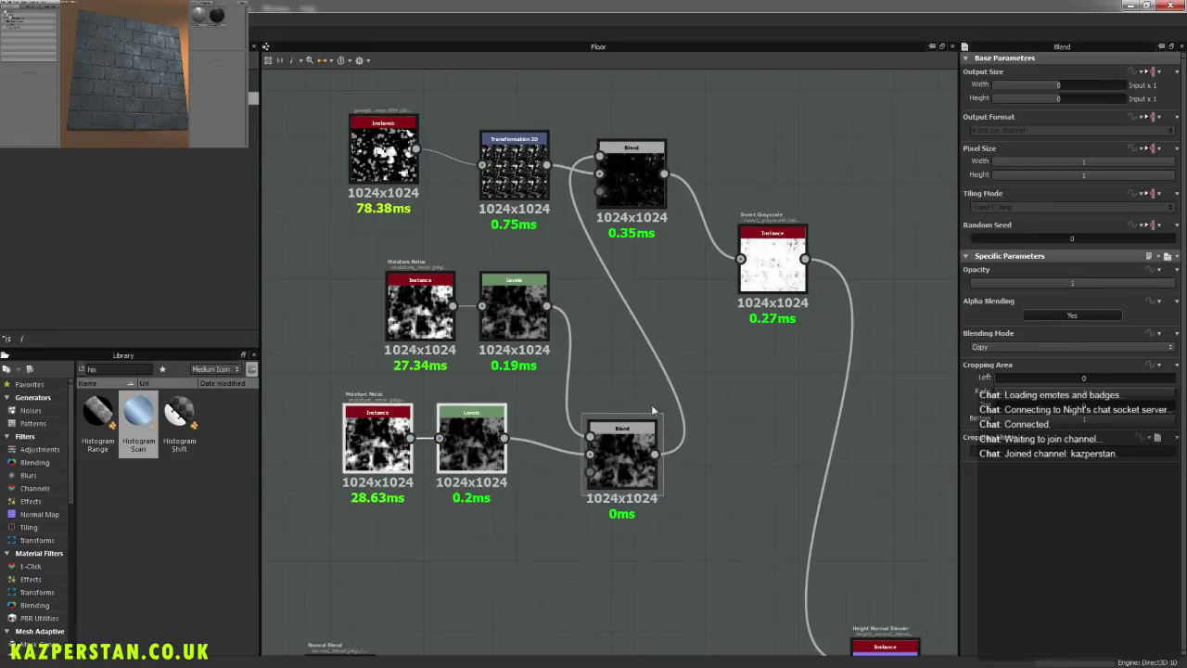
# Step: Set the duplicated Moisture Noise's disorder to 46.67 and the new Blend's blending mode to Add (Linear Dodge)
pyautogui.click(378, 436)
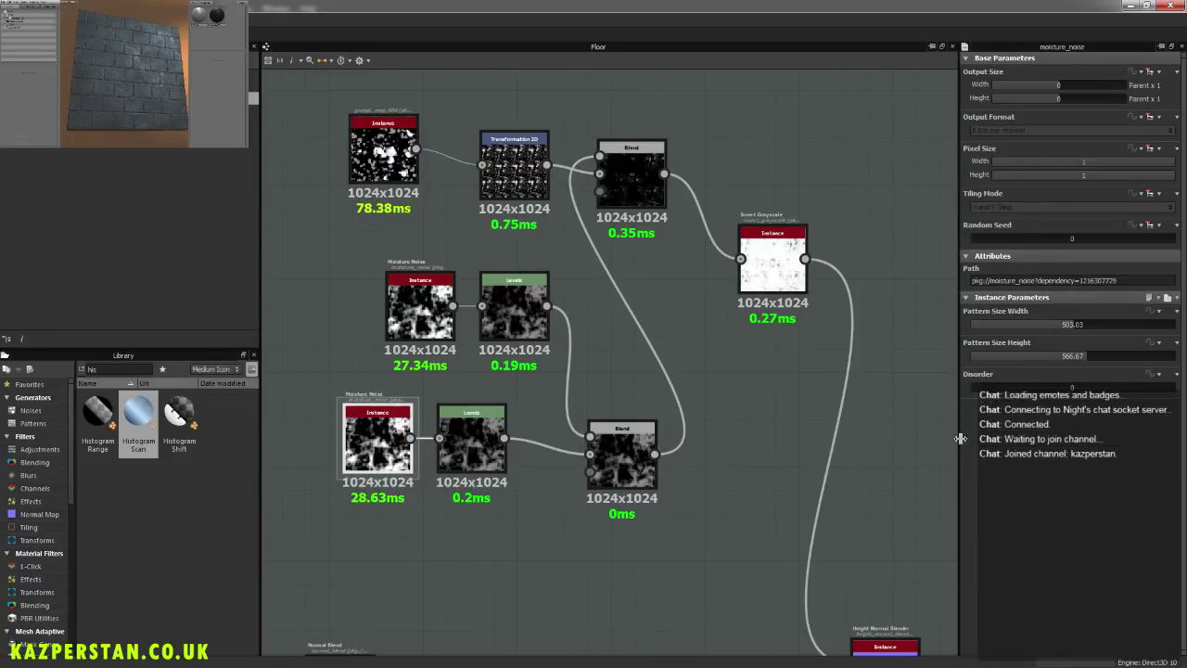
pyautogui.moveTo(1027, 395); pyautogui.dragTo(1066, 397)
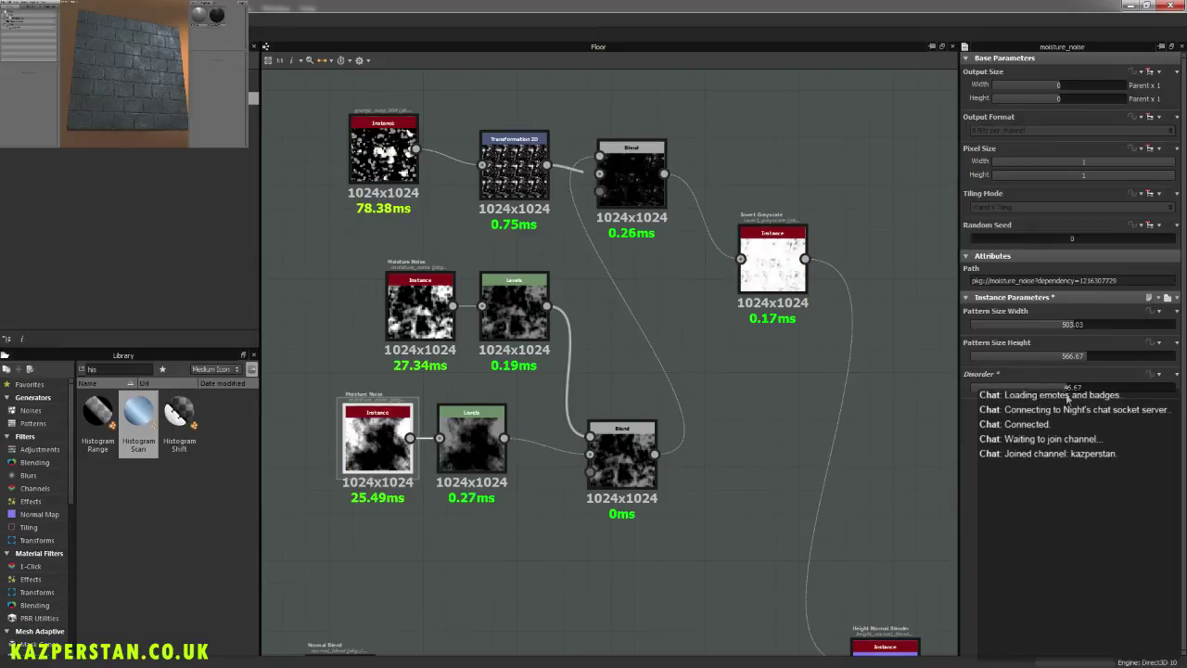
pyautogui.click(629, 451)
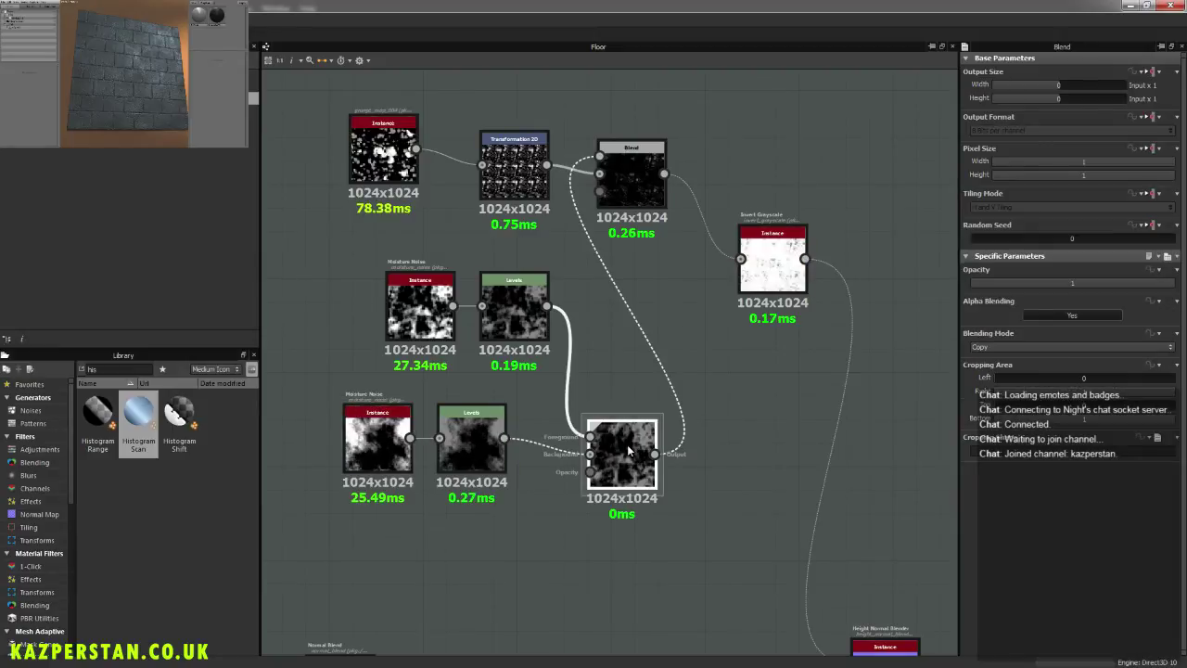
pyautogui.click(1024, 348)
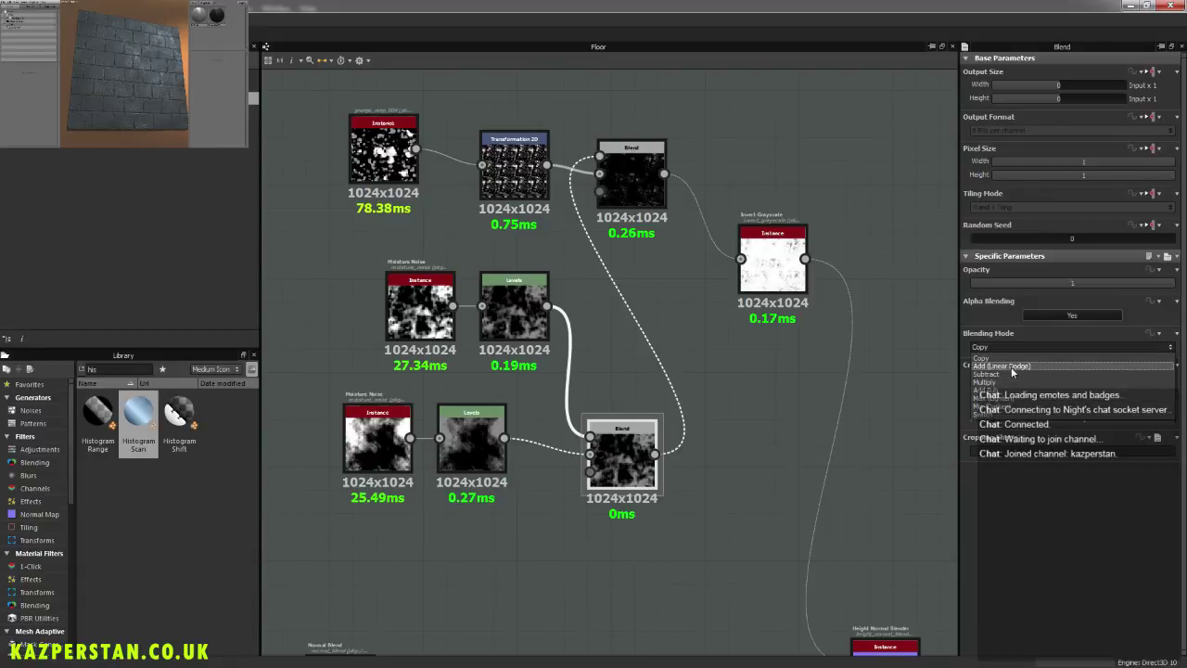
pyautogui.click(1011, 368)
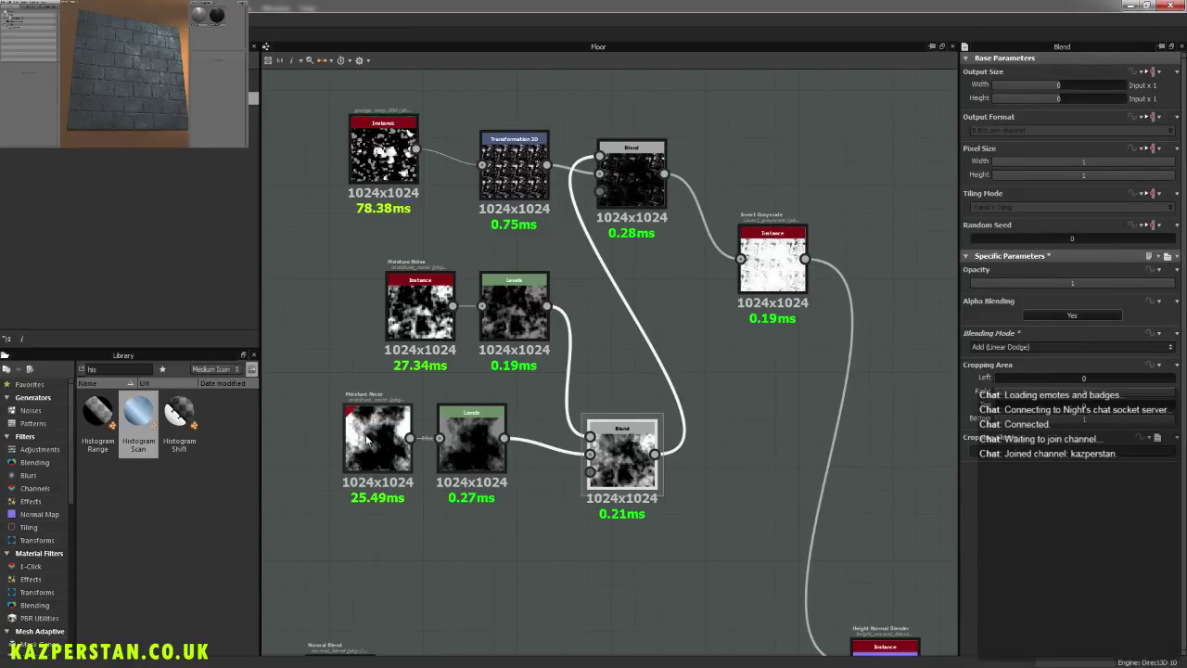
# Step: Set the duplicated Moisture Noise's pattern size width to 463.64
pyautogui.click(375, 434)
pyautogui.moveTo(1066, 326); pyautogui.dragTo(1055, 331)
pyautogui.click(422, 306)
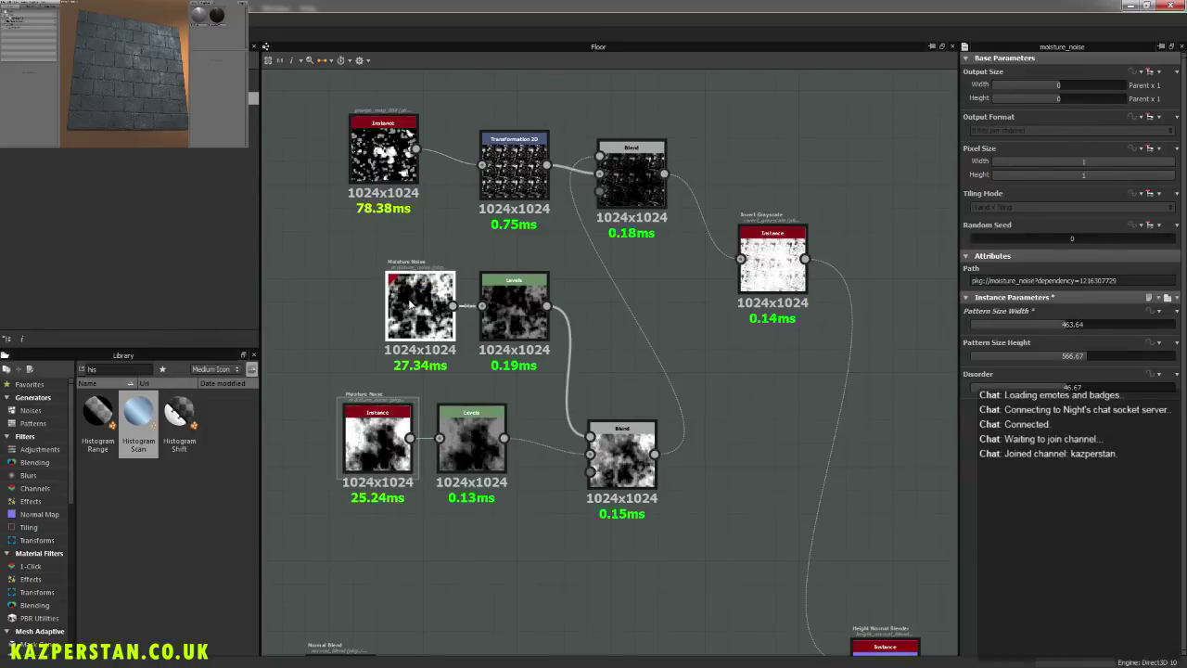
# Step: Keep the upper Levels node's output black at minimum, raise the lower Levels node's output black slightly, and check the 3D preview
pyautogui.click(521, 313)
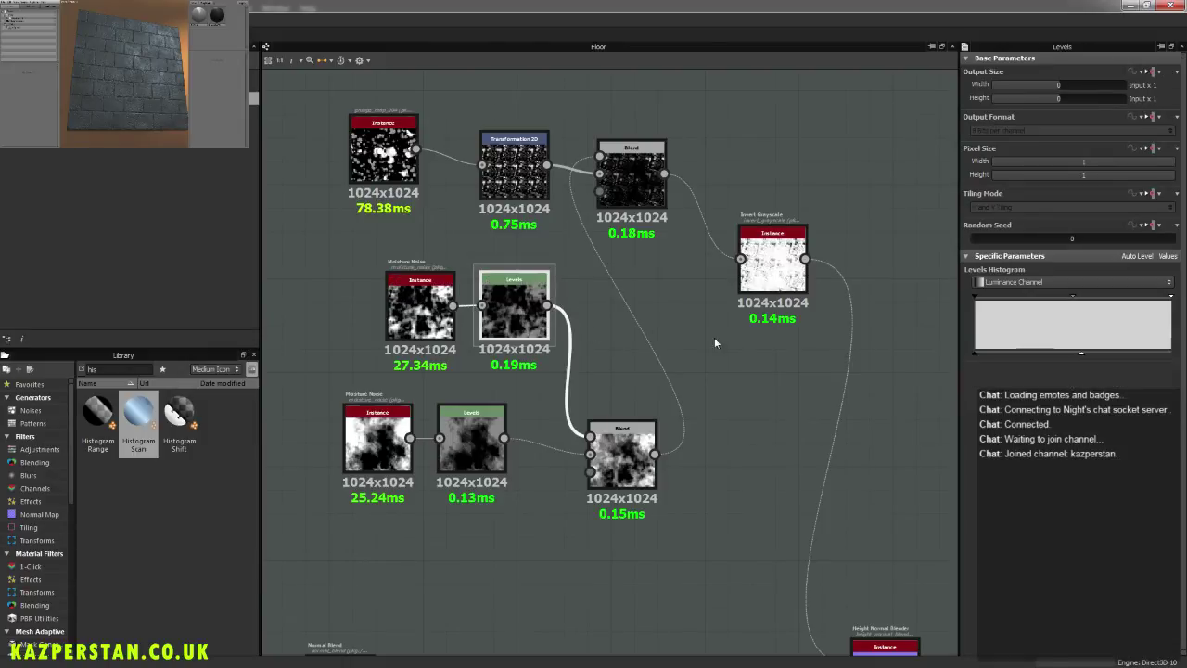
pyautogui.moveTo(978, 353); pyautogui.dragTo(945, 361)
pyautogui.click(471, 443)
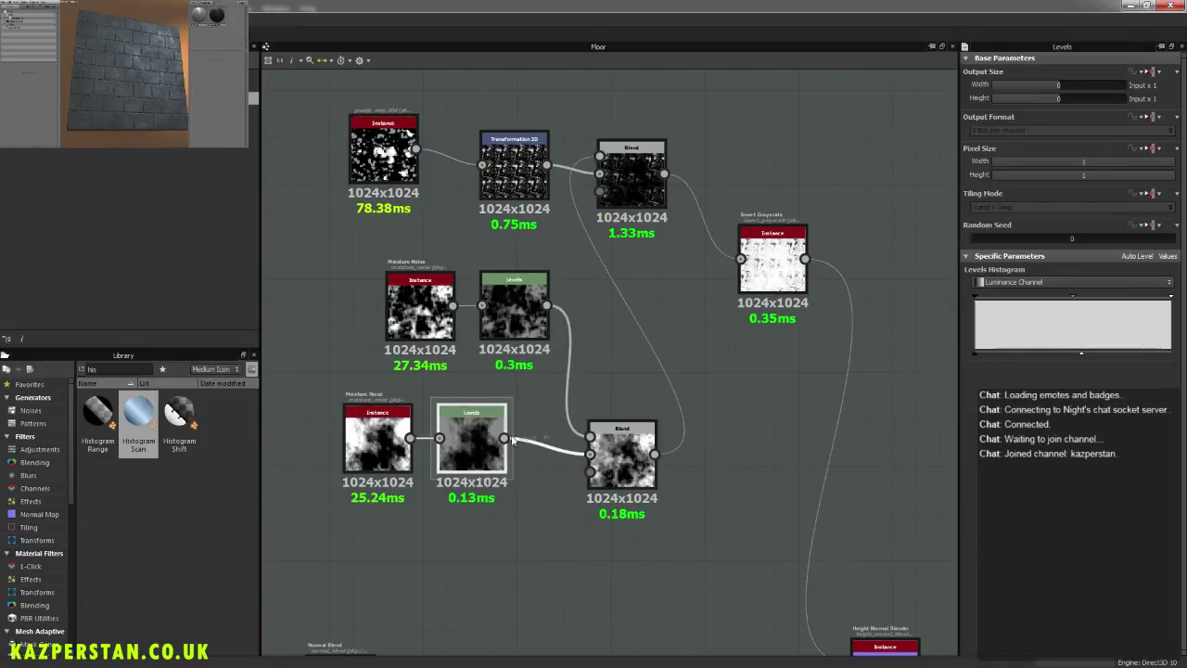
pyautogui.moveTo(977, 354); pyautogui.dragTo(992, 355)
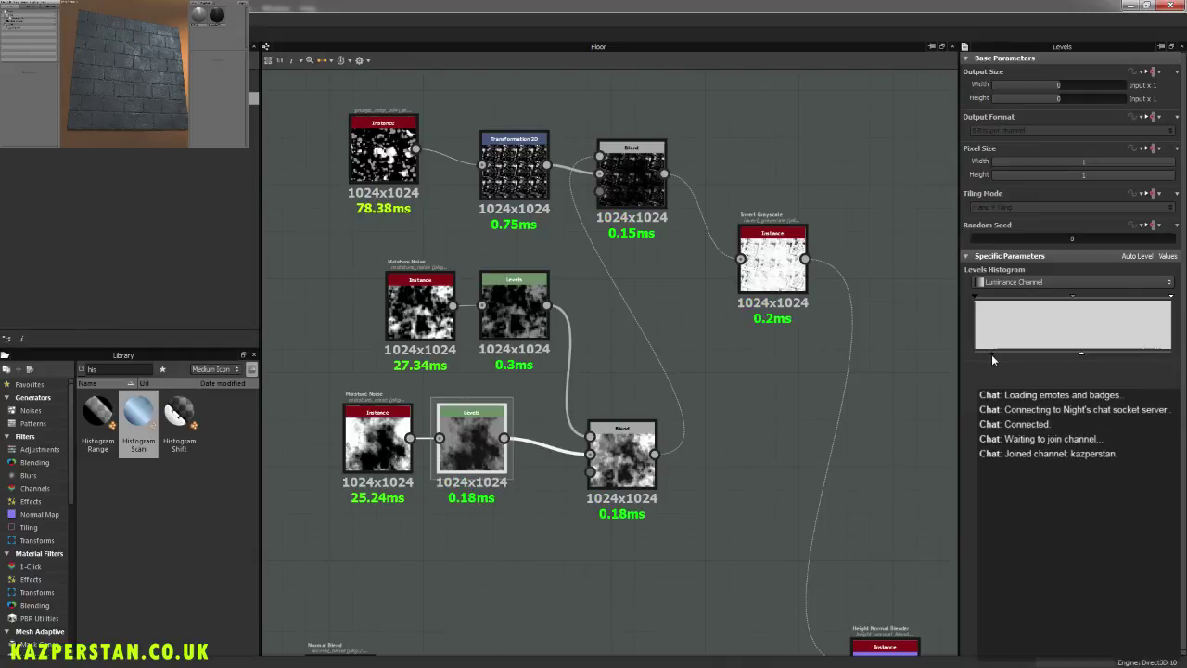
pyautogui.click(170, 15)
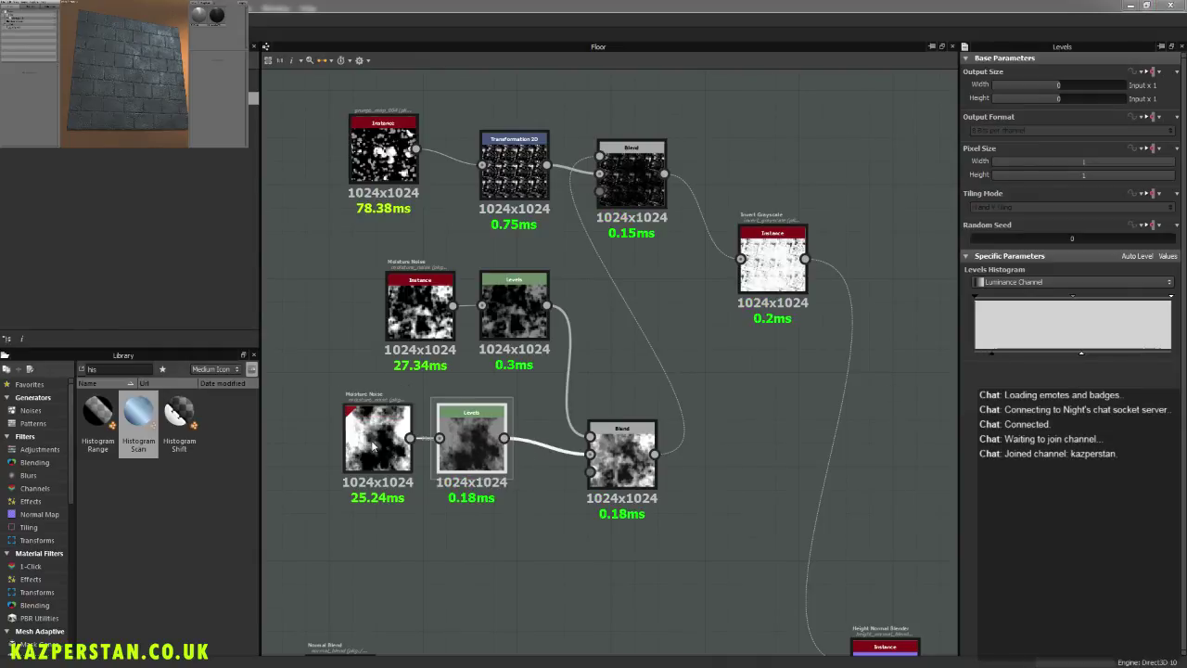
# Step: Strongly lower the output white on both moisture Levels nodes and check the result in the 3D preview
pyautogui.click(375, 444)
pyautogui.click(471, 441)
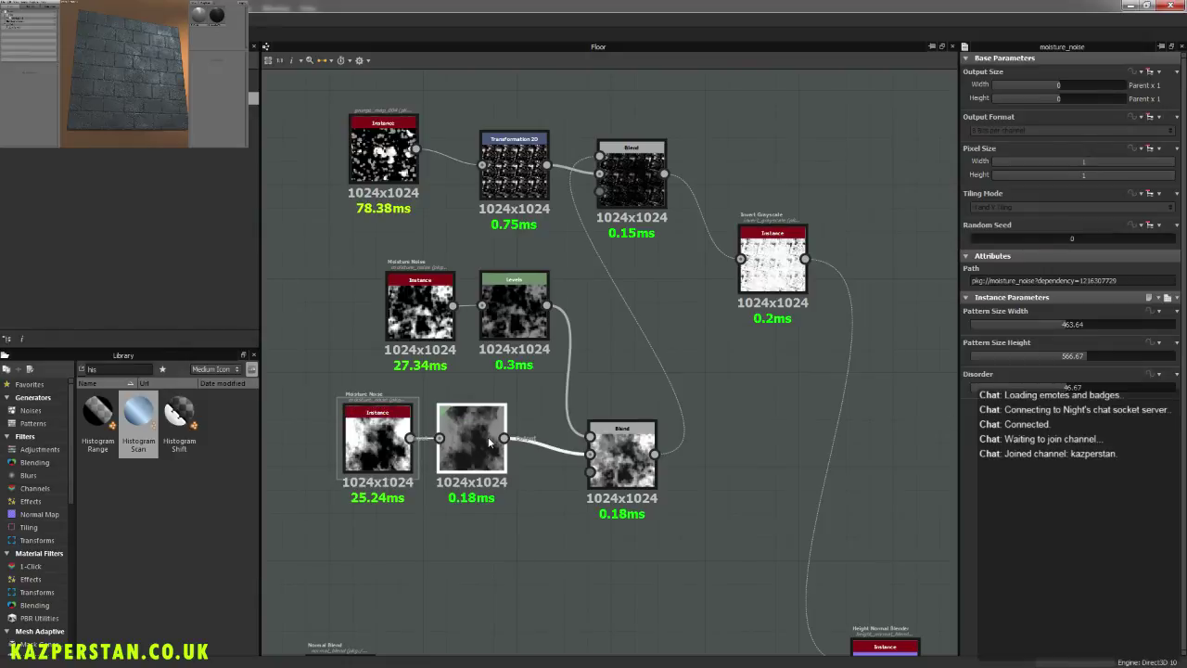
pyautogui.moveTo(1082, 353); pyautogui.dragTo(1003, 358)
pyautogui.click(532, 311)
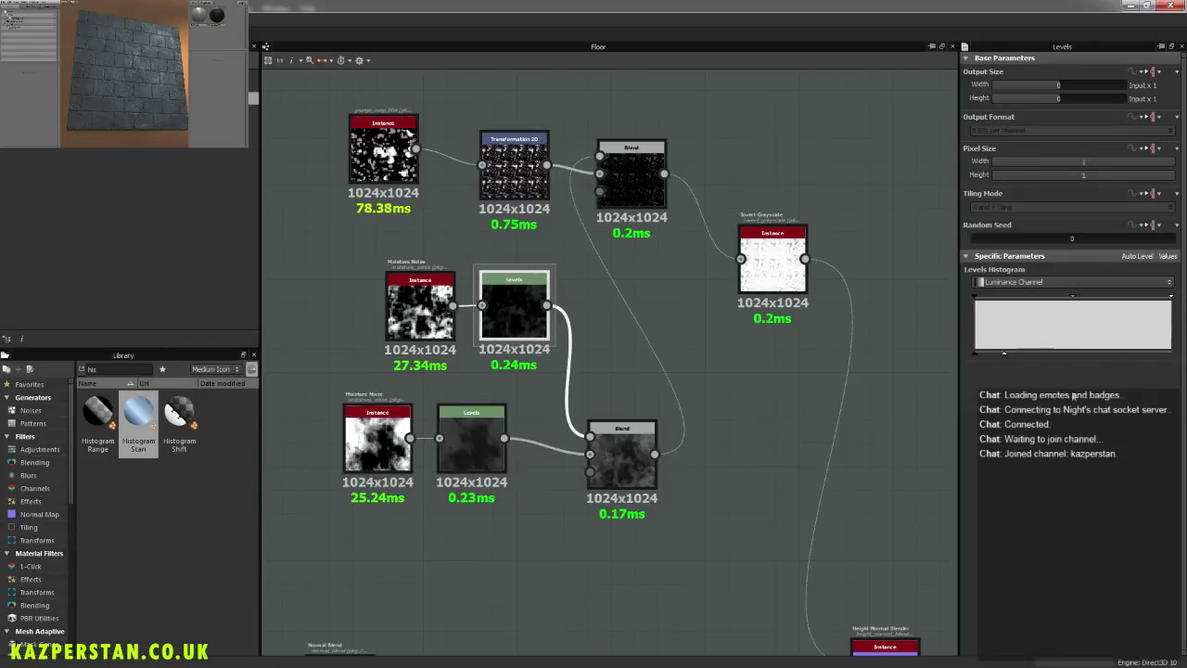
pyautogui.click(167, 17)
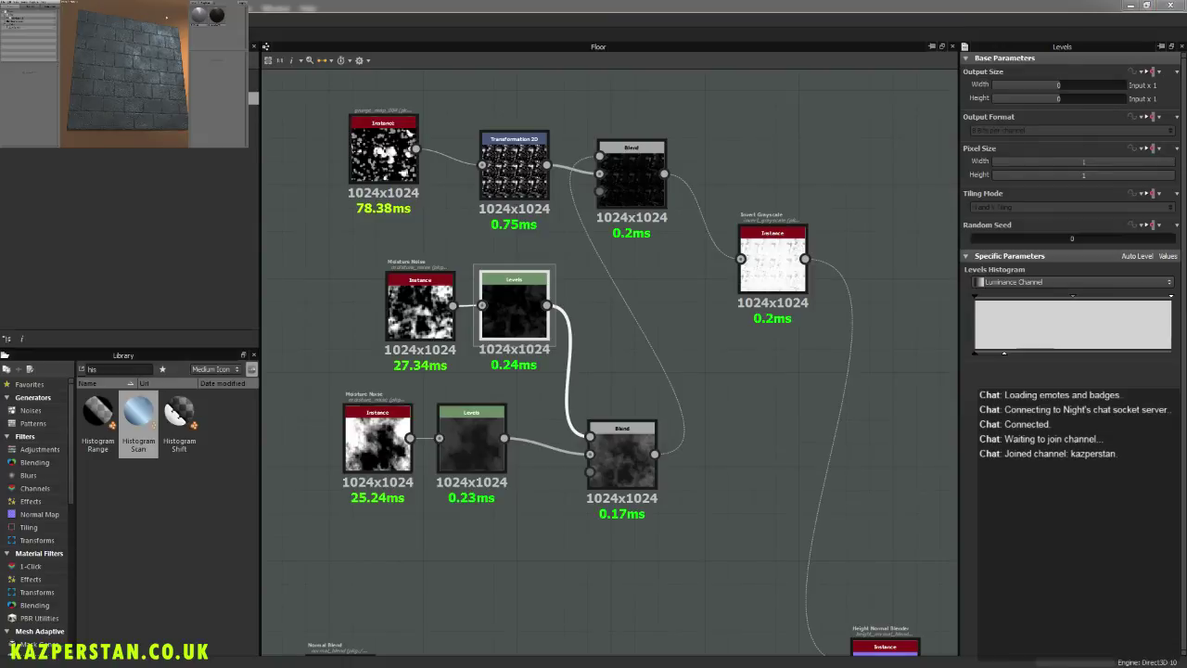
# Step: Set the pattern size width to 581.82 on the upper Moisture Noise and 548.48 on the lower one
pyautogui.click(420, 302)
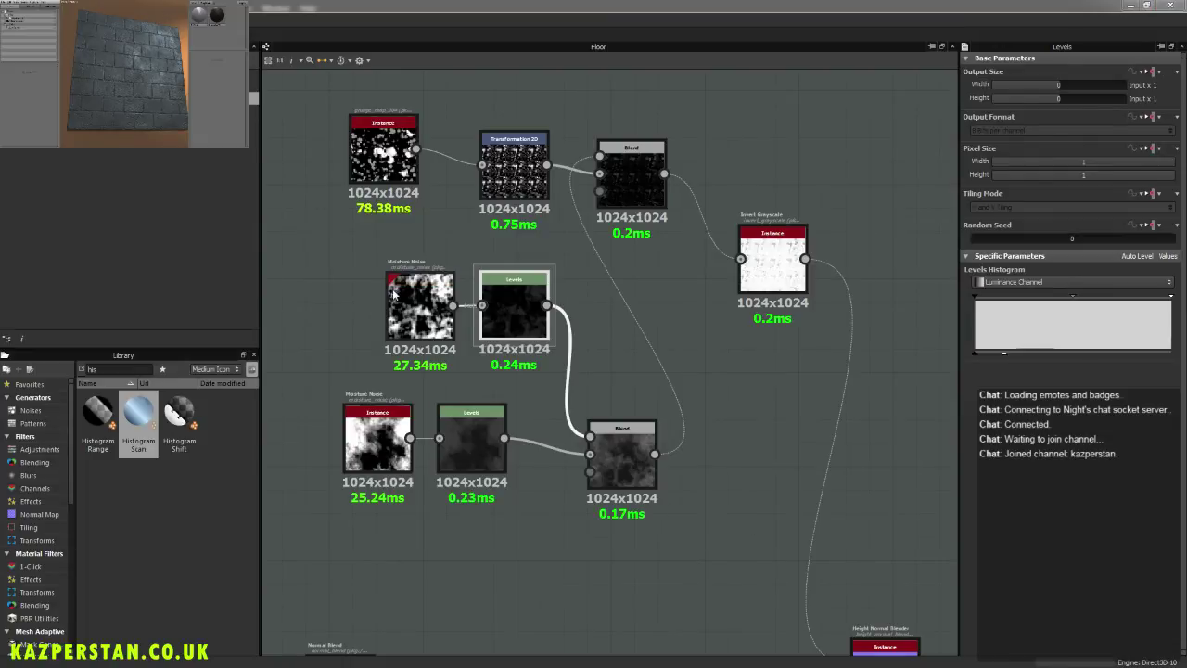
pyautogui.moveTo(1070, 327); pyautogui.dragTo(1089, 325)
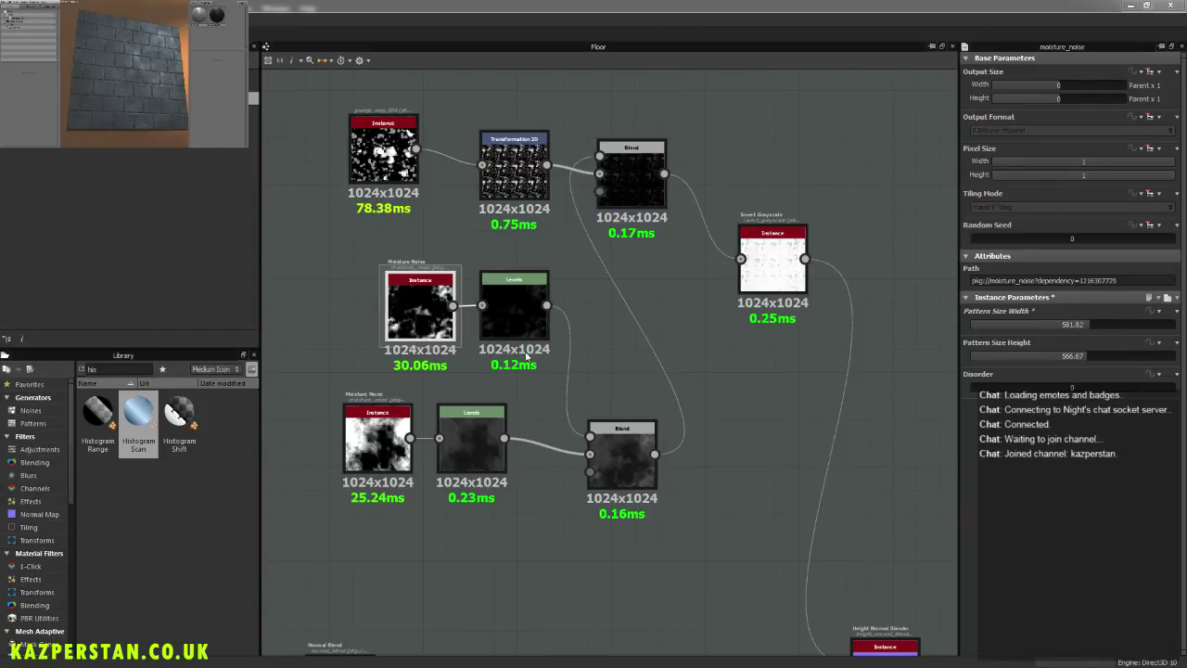
pyautogui.click(339, 436)
pyautogui.moveTo(1068, 325); pyautogui.dragTo(1082, 323)
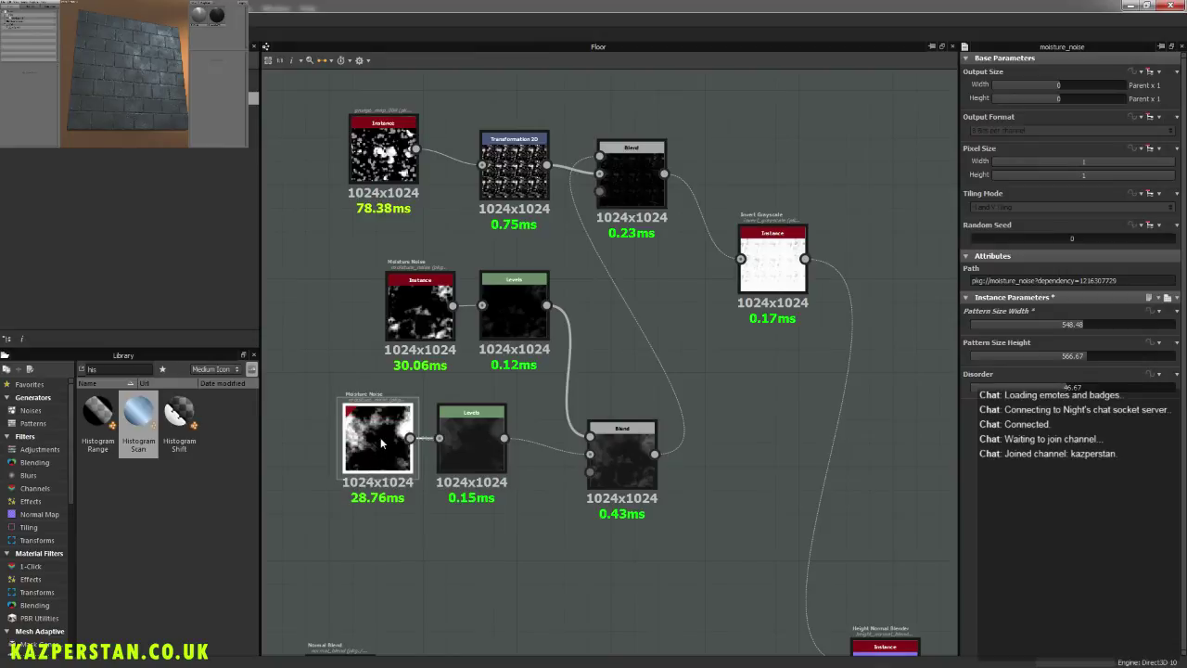
# Step: Set the lower Moisture Noise's disorder to 71.21 and its pattern size width to 457.58
pyautogui.moveTo(1117, 395); pyautogui.dragTo(1106, 394)
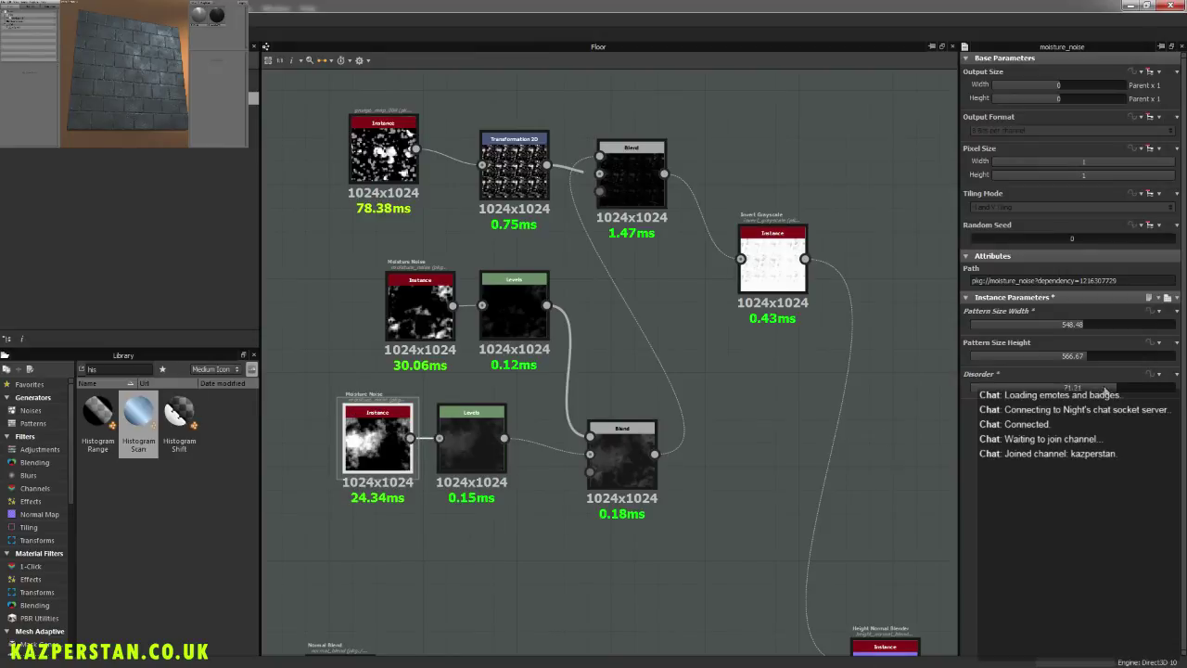
pyautogui.moveTo(1076, 325); pyautogui.dragTo(1066, 325)
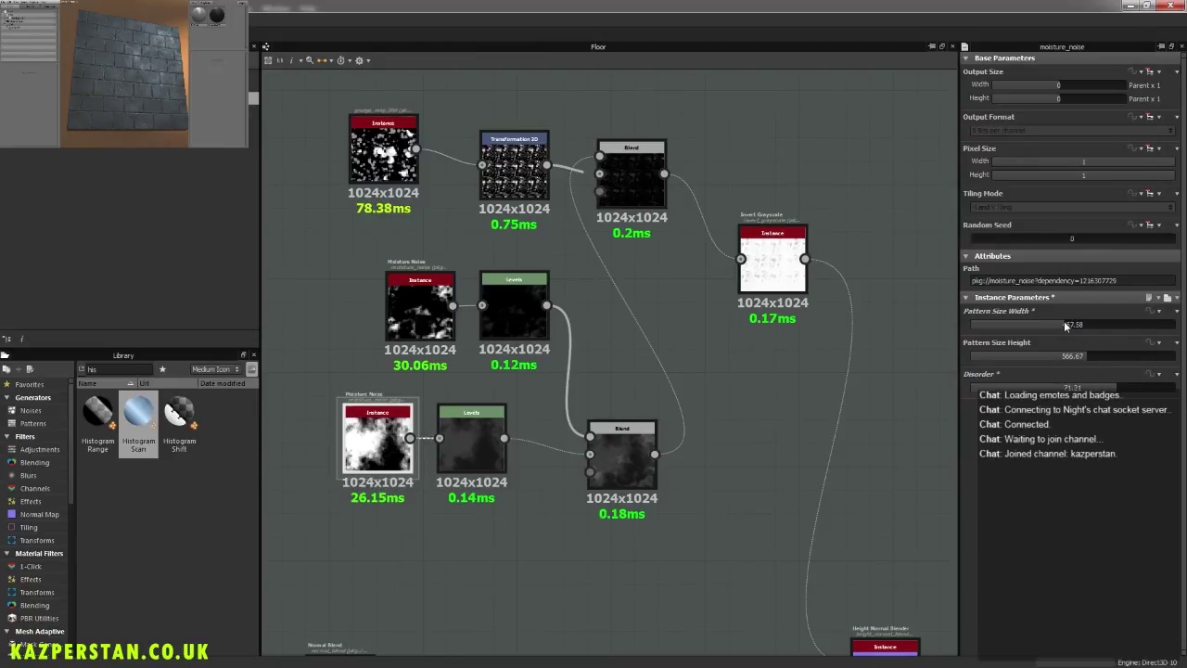
pyautogui.click(156, 16)
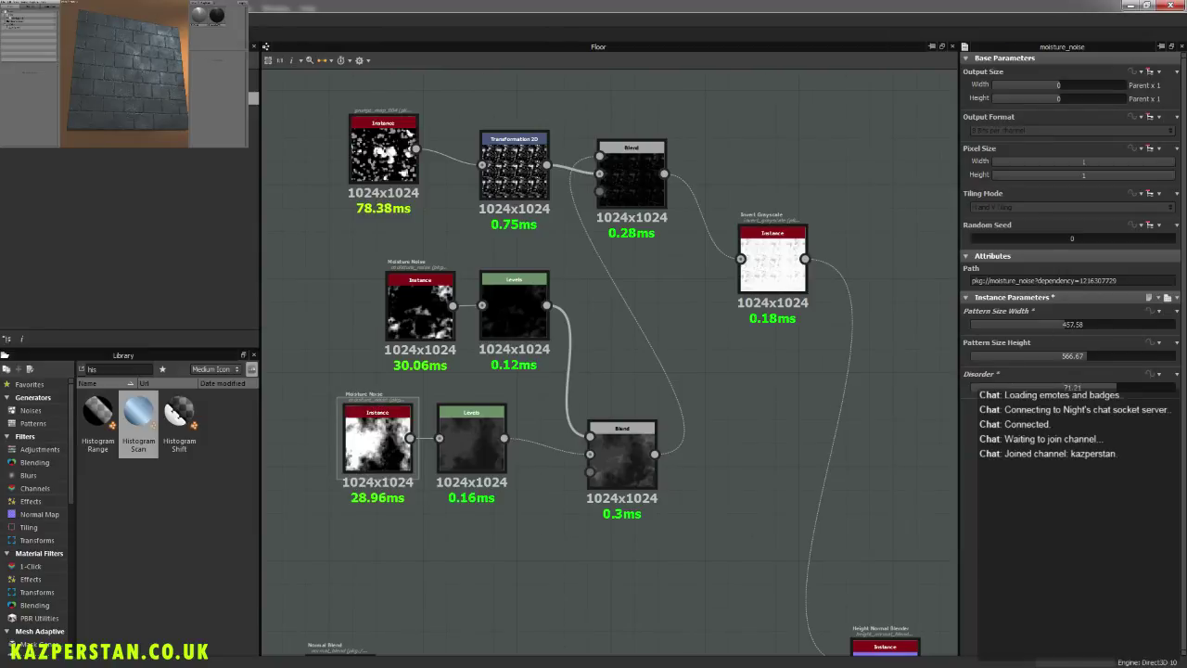
# Step: Inspect the bricks up close in the 3D preview and lower the lower Levels node's output black to near minimum
pyautogui.moveTo(707, 424); pyautogui.dragTo(711, 387, button='middle')
pyautogui.click(163, 109)
pyautogui.scroll(5, 165, 114)
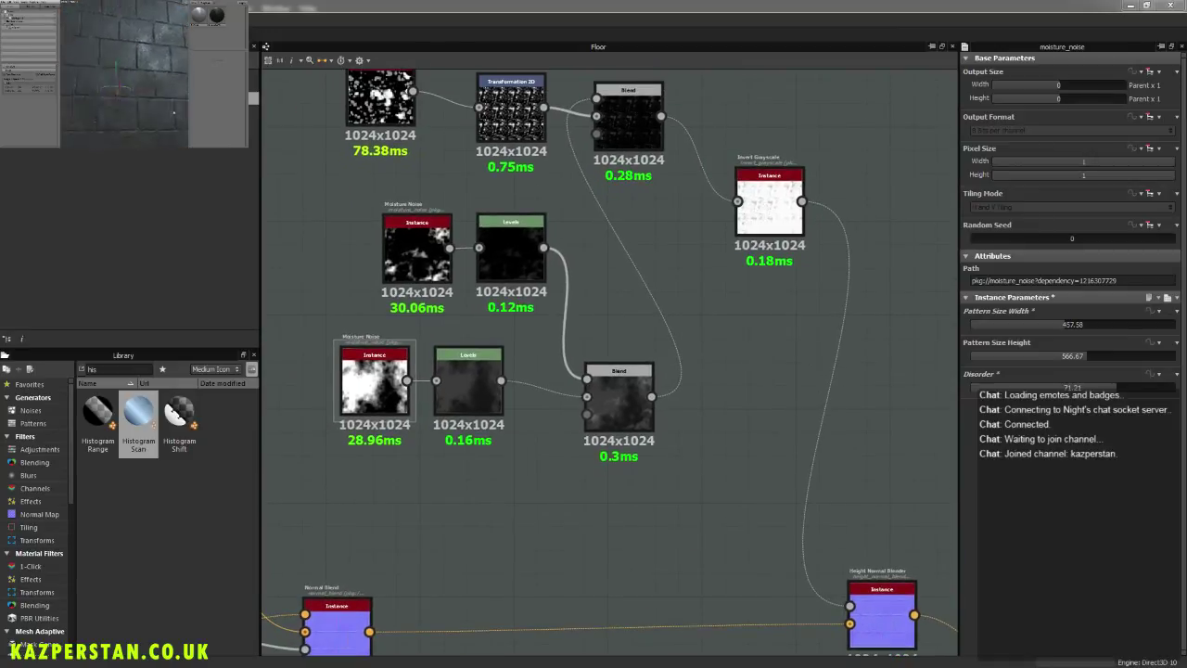
pyautogui.moveTo(165, 114)
pyautogui.keyDown('alt'); pyautogui.mouseDown()
pyautogui.moveTo(170, 105)
pyautogui.moveTo(182, 135)
pyautogui.moveTo(174, 111)
pyautogui.mouseUp(); pyautogui.keyUp('alt')
pyautogui.moveTo(494, 482); pyautogui.dragTo(532, 492, button='middle')
pyautogui.click(507, 390)
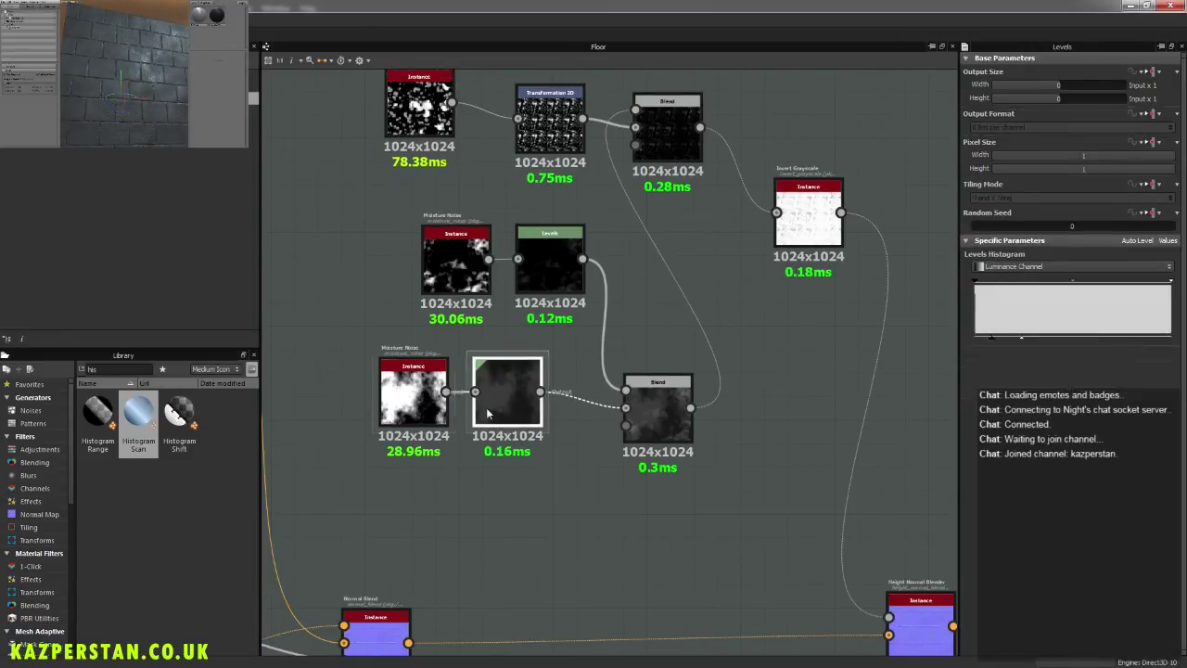
pyautogui.moveTo(992, 357); pyautogui.dragTo(979, 353)
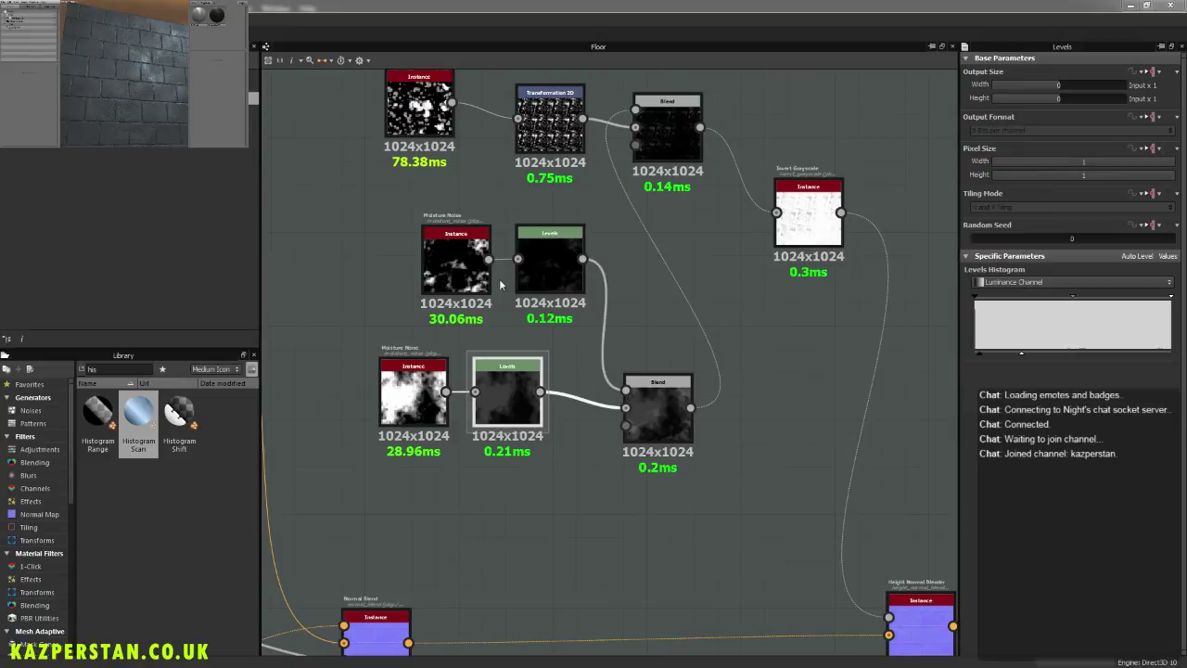
# Step: Review the settings of both moisture Levels nodes and examine the brick surface in the 3D preview
pyautogui.click(549, 268)
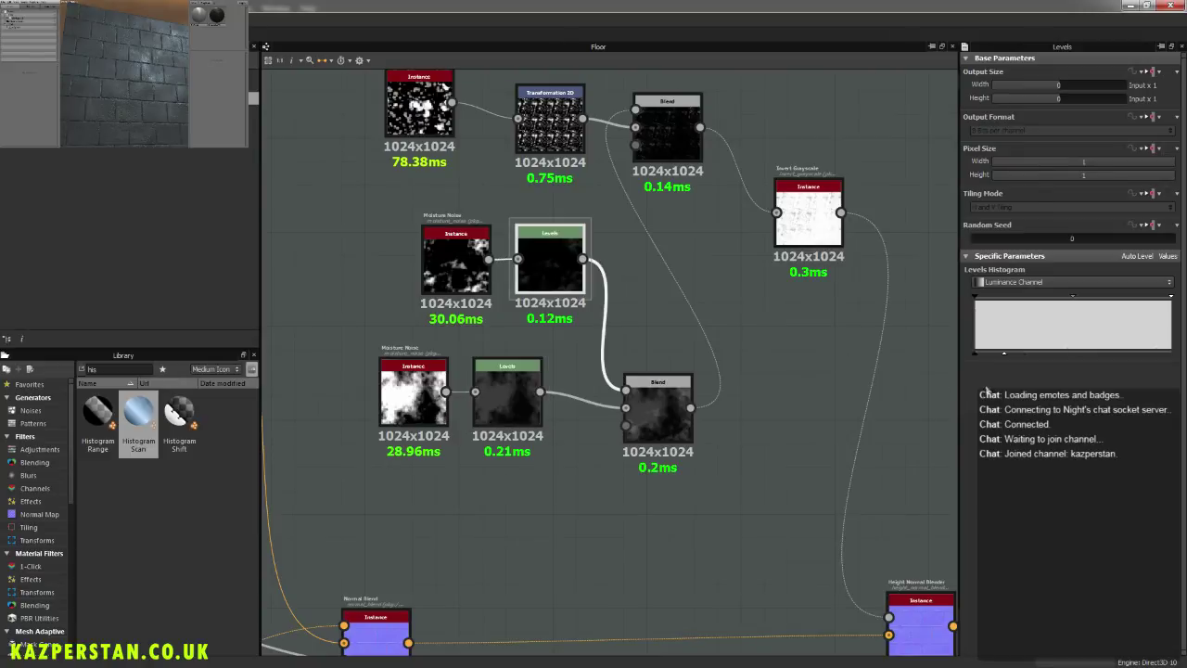
pyautogui.click(492, 408)
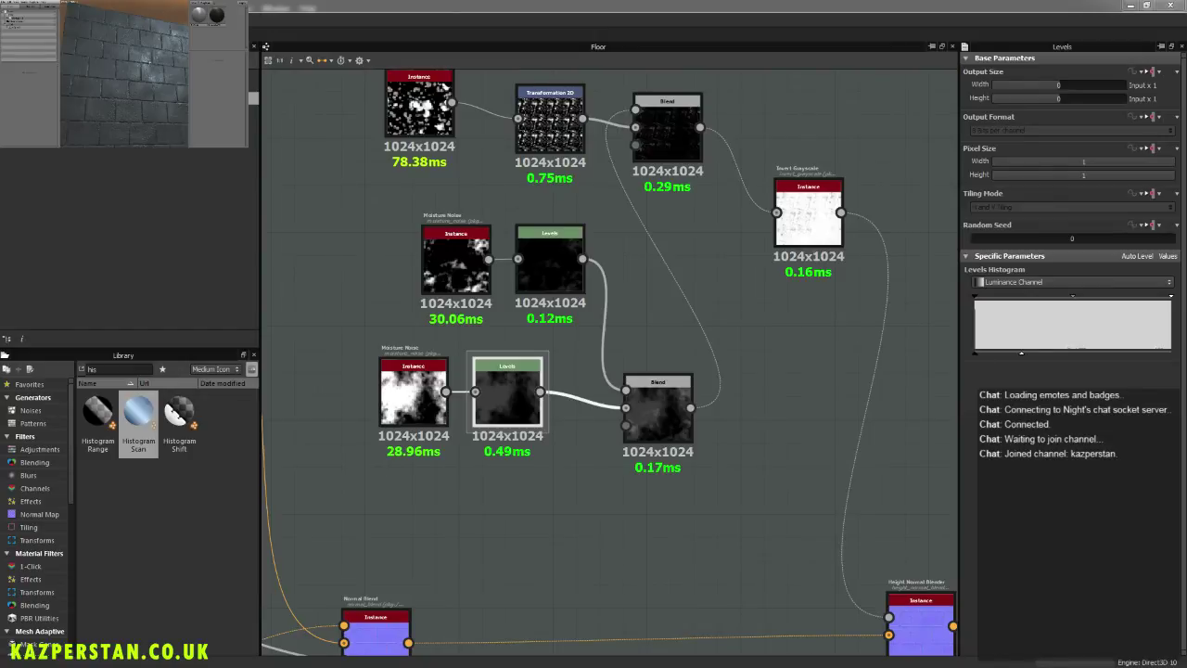
pyautogui.scroll(-5, 167, 99)
pyautogui.moveTo(167, 100)
pyautogui.mouseDown()
pyautogui.moveTo(143, 80)
pyautogui.moveTo(147, 94)
pyautogui.mouseUp()
pyautogui.scroll(5, 139, 83)
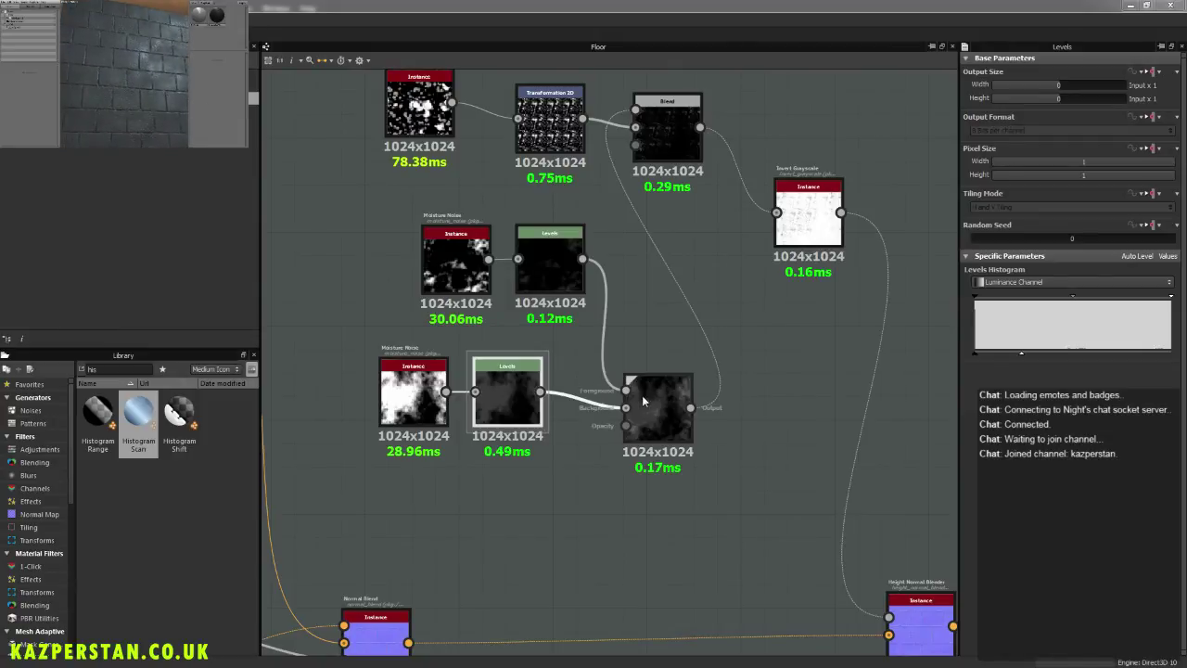
# Step: Set the lower Moisture Noise's pattern size width to 554.55 and inspect the brick surface in the 3D preview
pyautogui.click(400, 413)
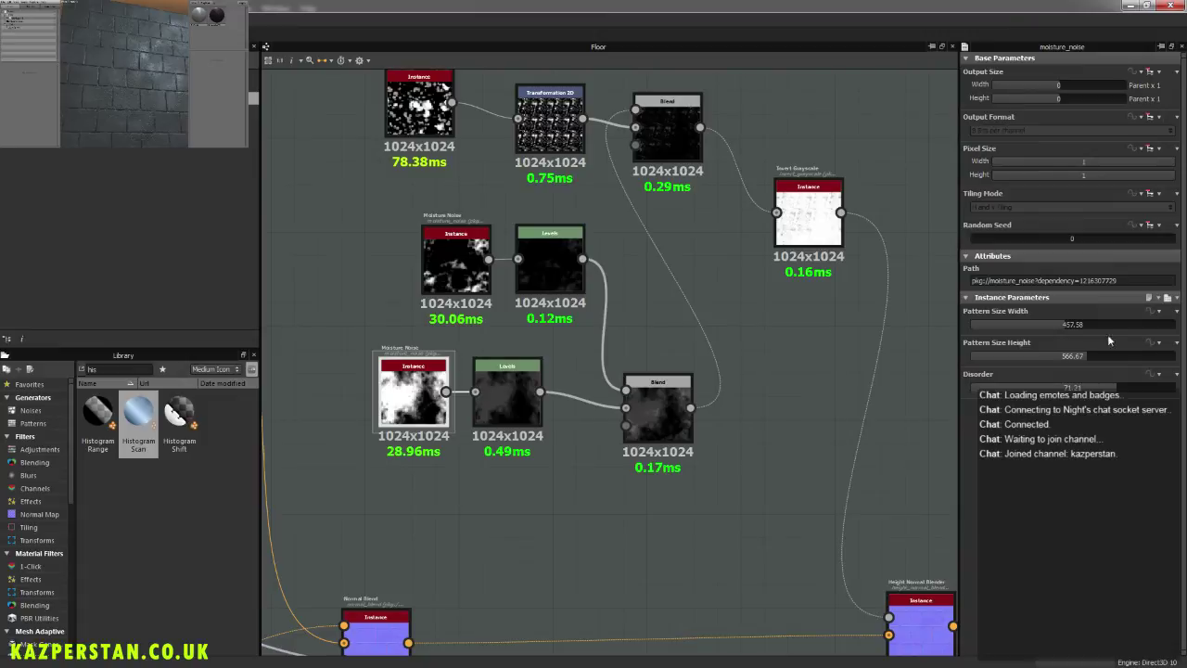
pyautogui.moveTo(1065, 325); pyautogui.dragTo(1084, 327)
pyautogui.click(130, 100)
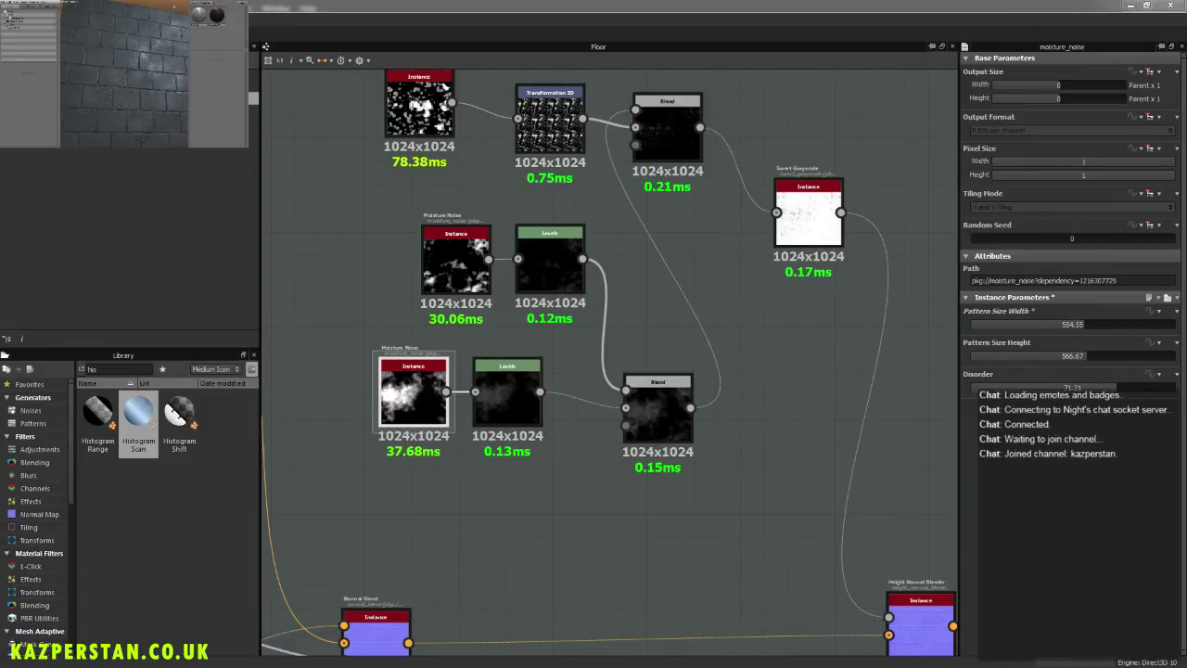
pyautogui.scroll(-5, 129, 100)
pyautogui.moveTo(130, 100); pyautogui.dragTo(186, 102)
pyautogui.scroll(5, 166, 89)
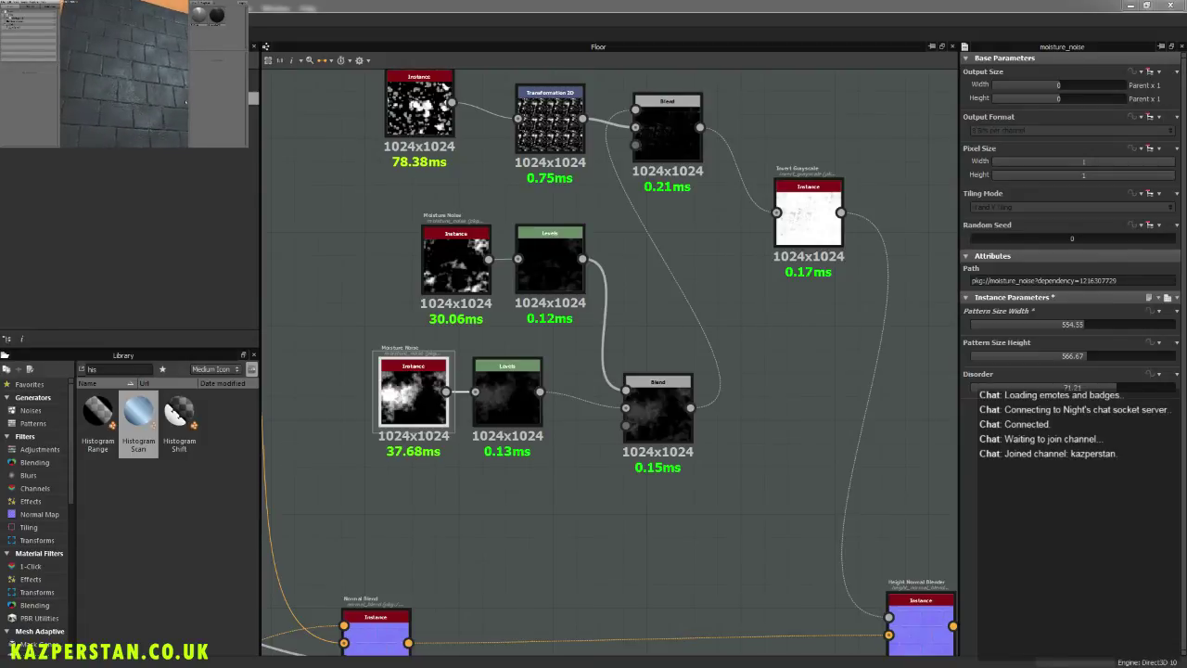
pyautogui.moveTo(703, 384); pyautogui.dragTo(698, 390, button='middle')
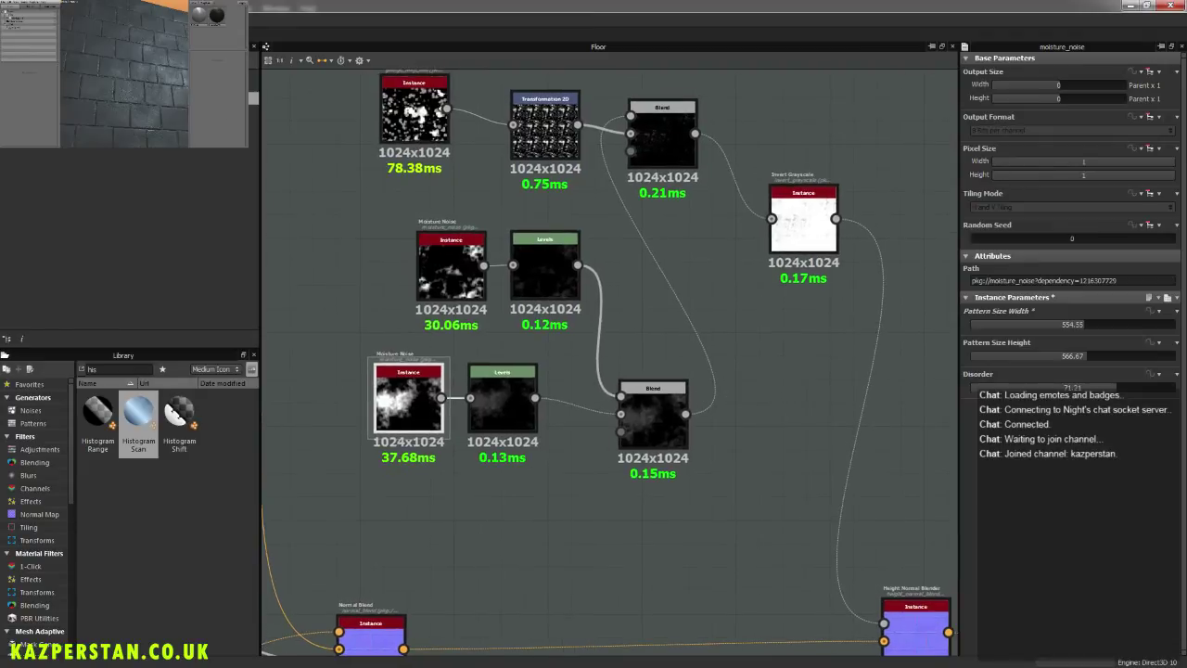
pyautogui.hotkey('alt', 'Tab')
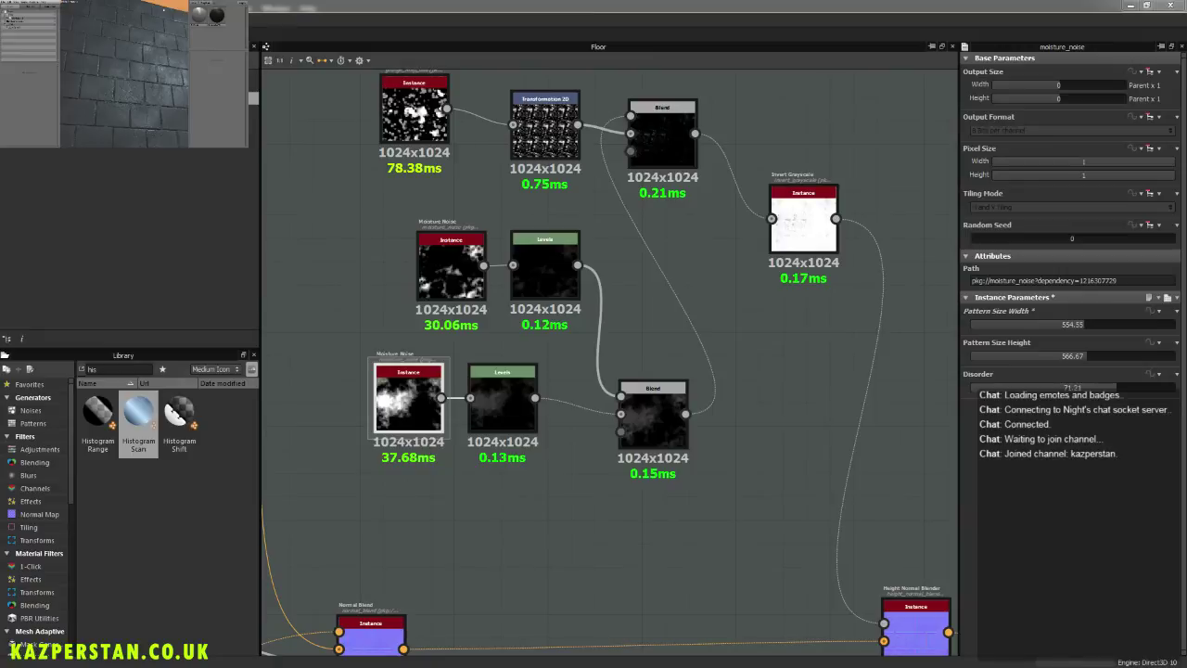
pyautogui.moveTo(173, 8); pyautogui.dragTo(135, 65)
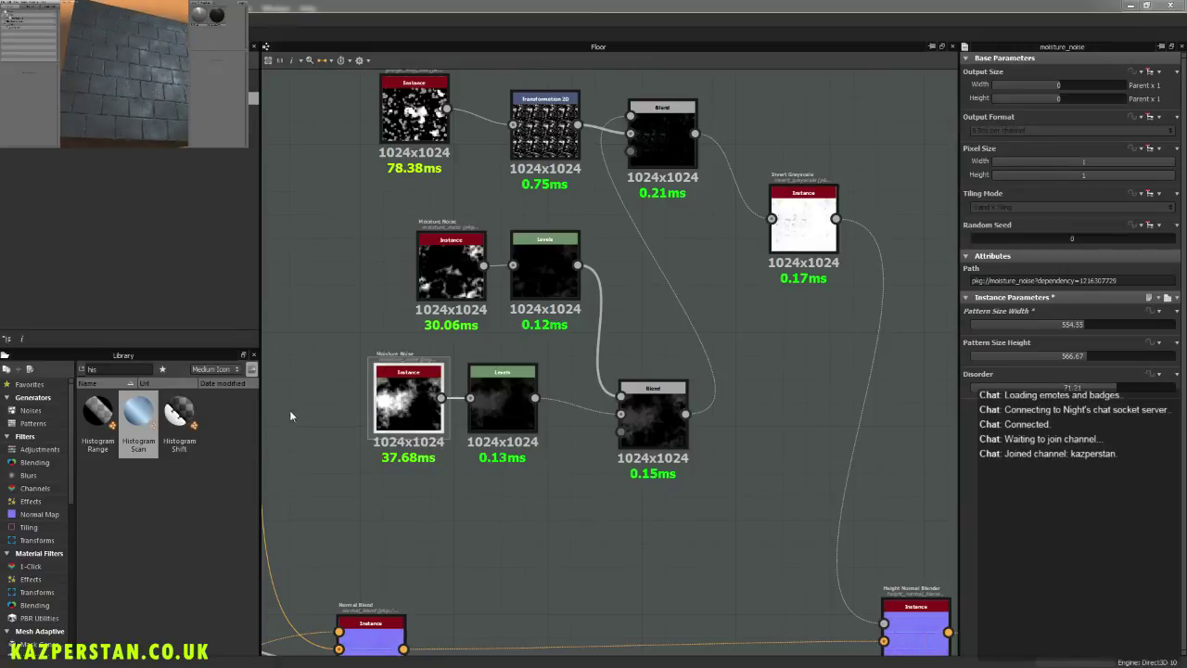
# Step: Add a Blend node after the Invert Grayscale node and connect the inverted output to the Blend's background
pyautogui.moveTo(752, 380); pyautogui.dragTo(633, 355, button='middle')
pyautogui.scroll(-2, 649, 345)
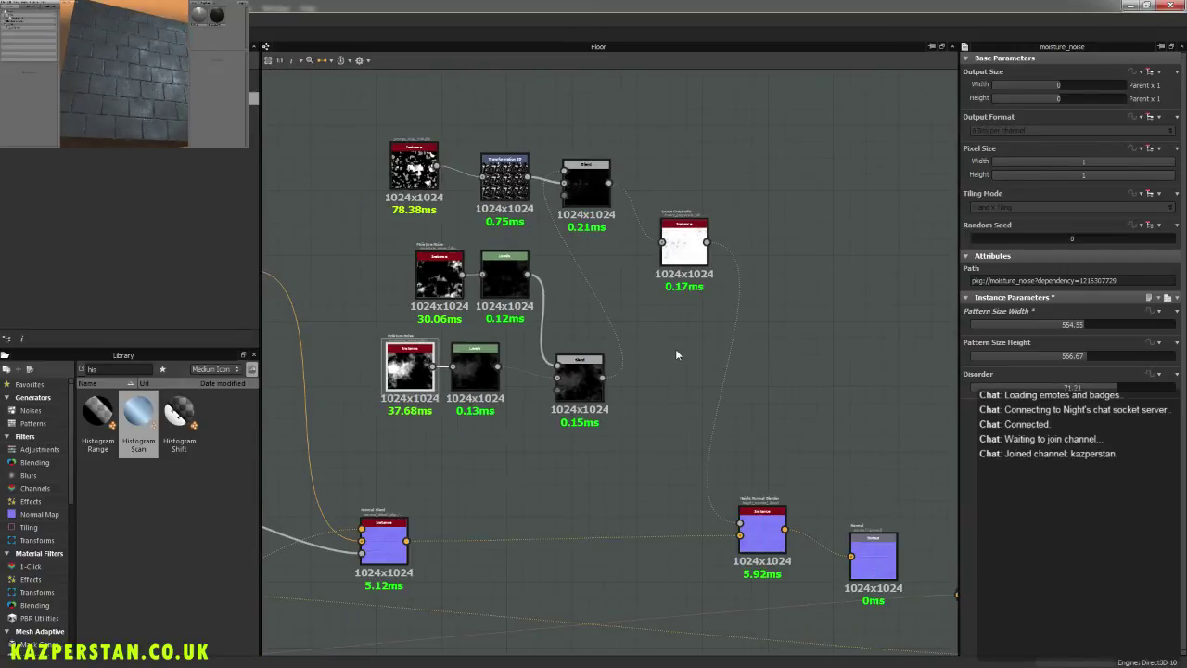
pyautogui.rightClick(776, 325)
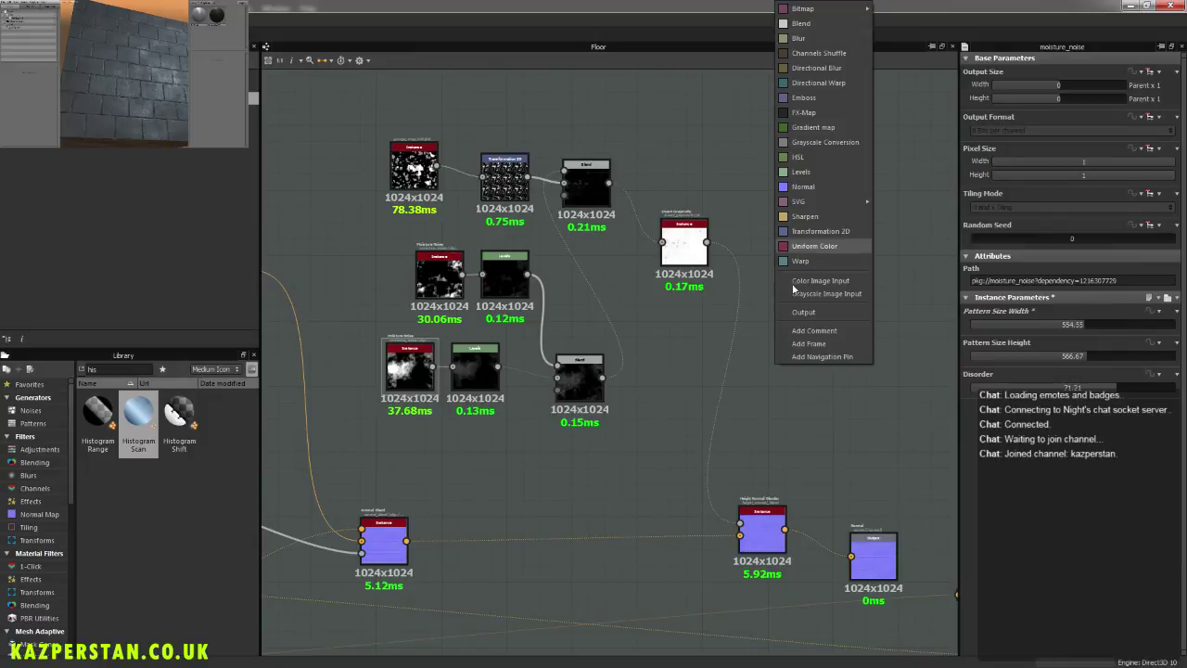
pyautogui.click(814, 27)
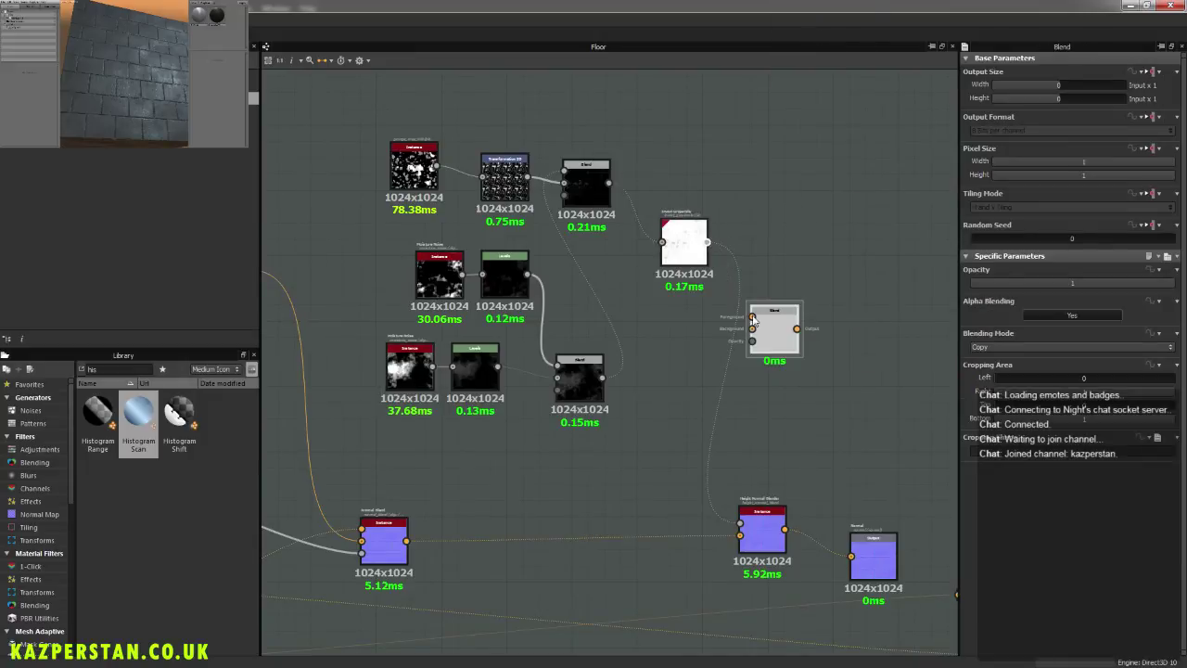
pyautogui.moveTo(753, 320); pyautogui.dragTo(753, 318)
pyautogui.hotkey('ctrl', 'z')
pyautogui.moveTo(708, 243); pyautogui.dragTo(752, 333)
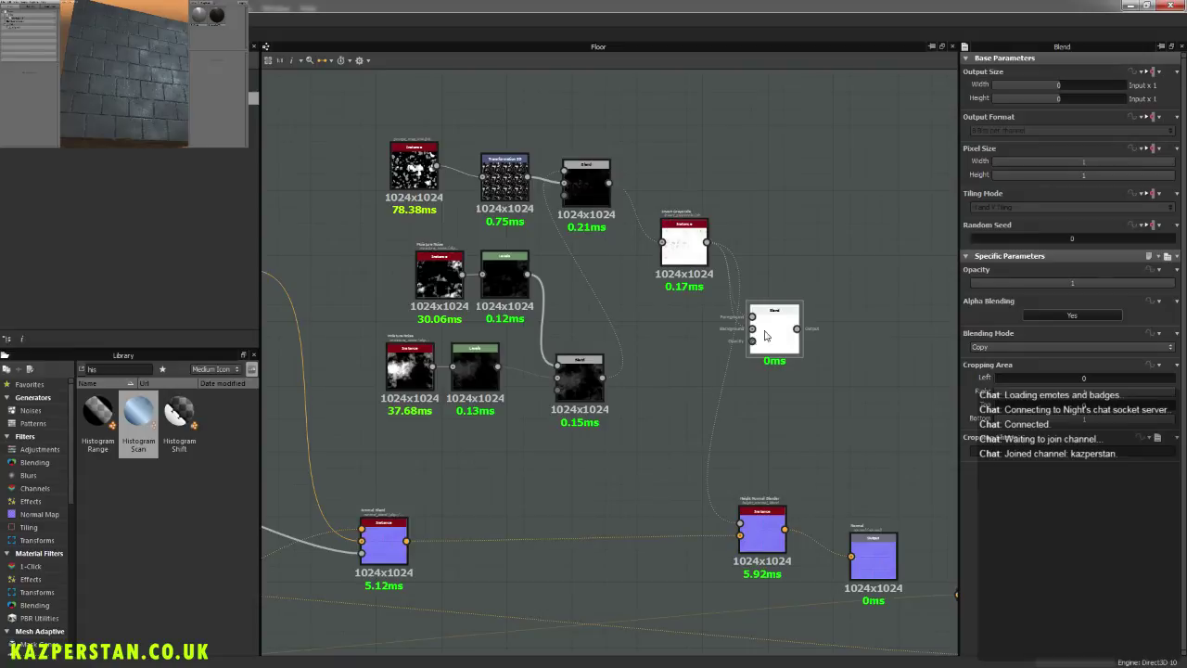
# Step: Add a Uniform Color node in grayscale mode with luminance 127 and connect it to the new Blend's foreground
pyautogui.scroll(-5, 695, 350)
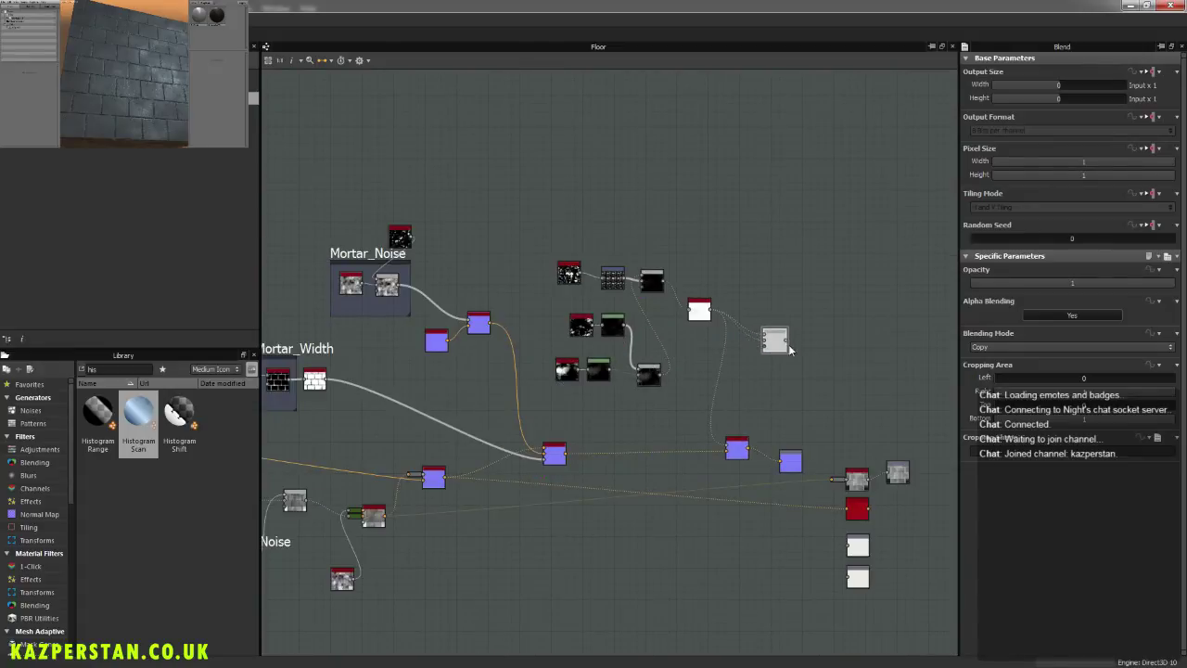
pyautogui.scroll(5, 747, 396)
pyautogui.rightClick(687, 163)
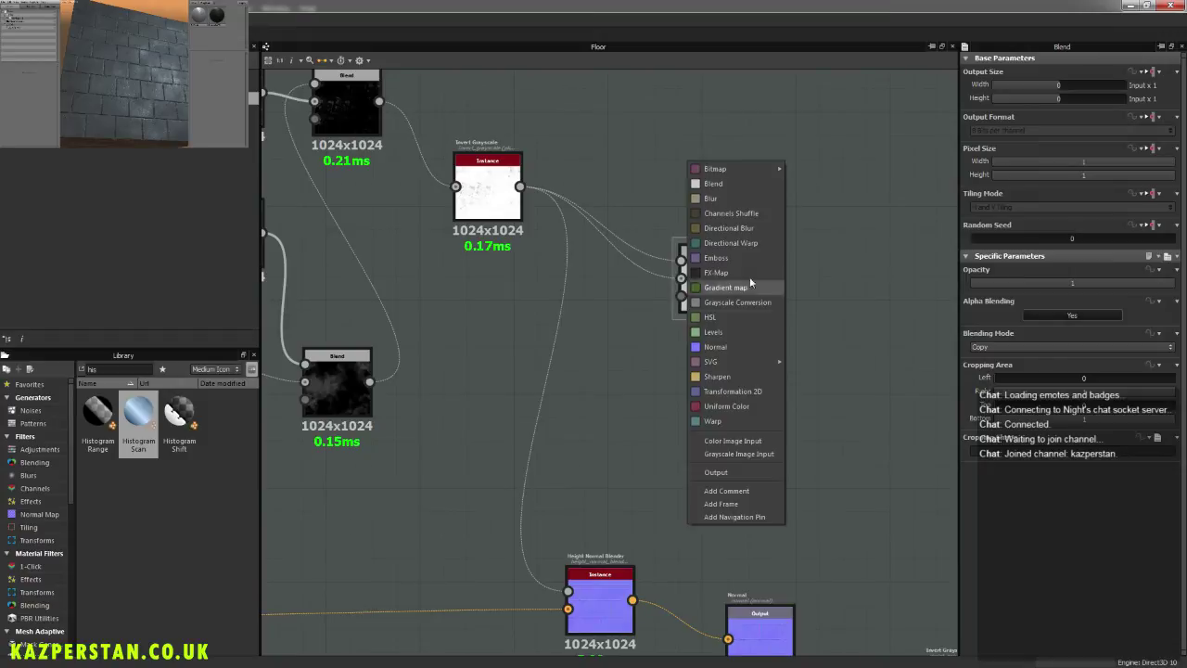
pyautogui.click(731, 411)
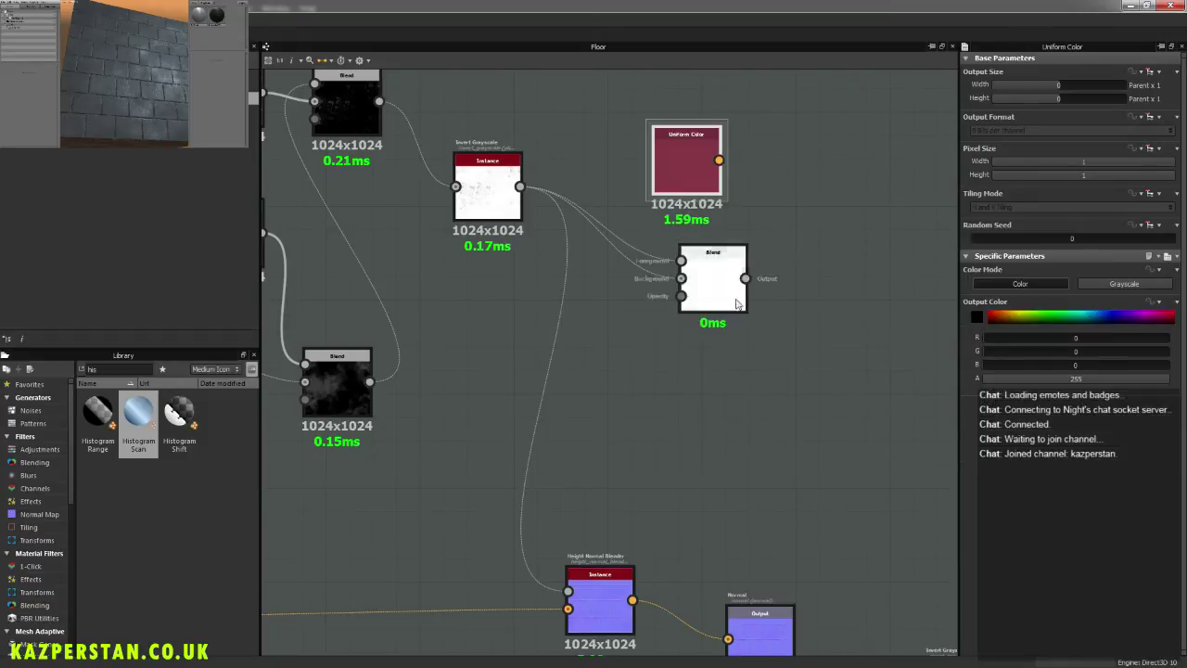
pyautogui.click(1117, 285)
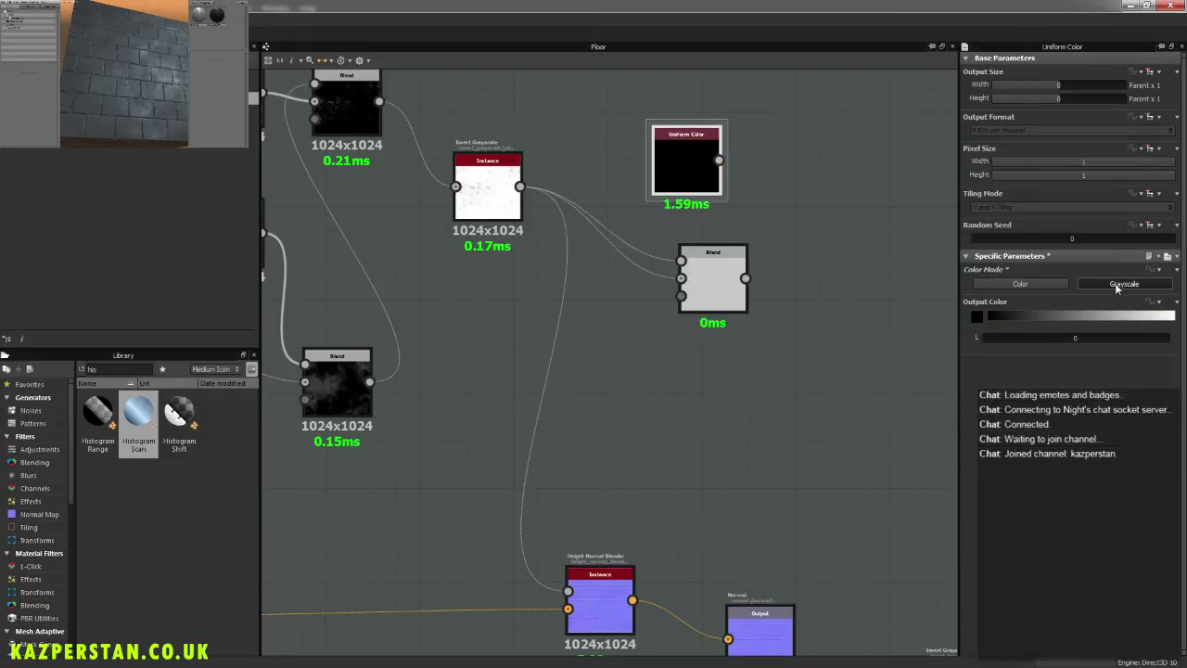
pyautogui.doubleClick(1076, 338)
pyautogui.click(1077, 338)
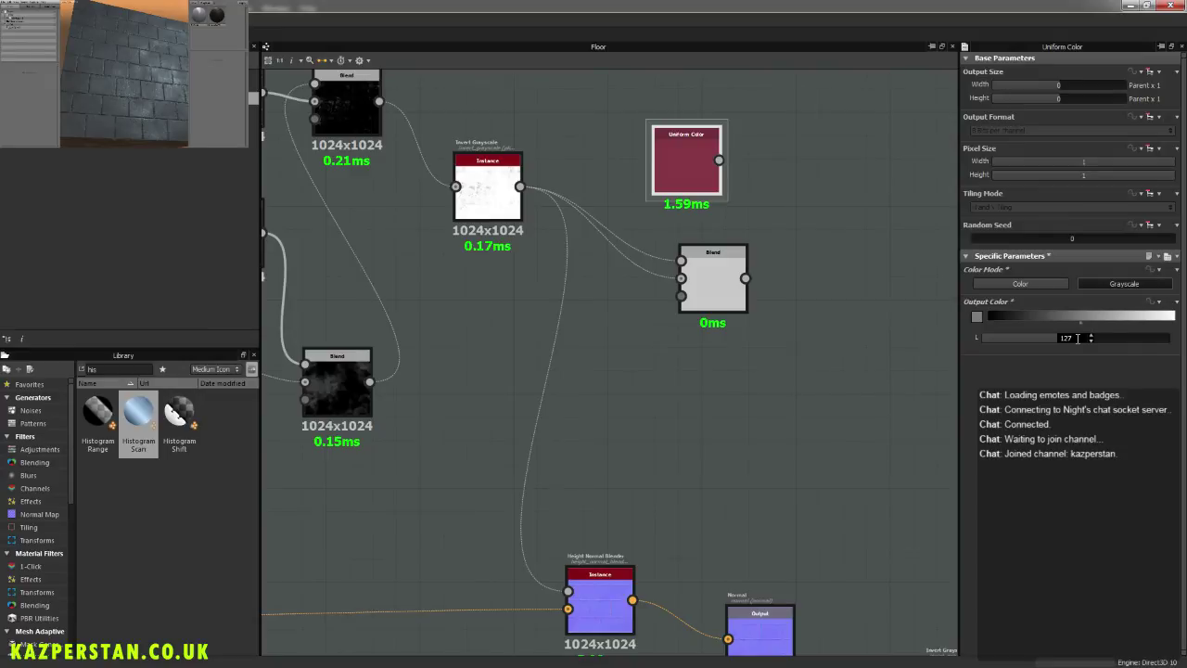
pyautogui.moveTo(719, 160); pyautogui.dragTo(713, 271)
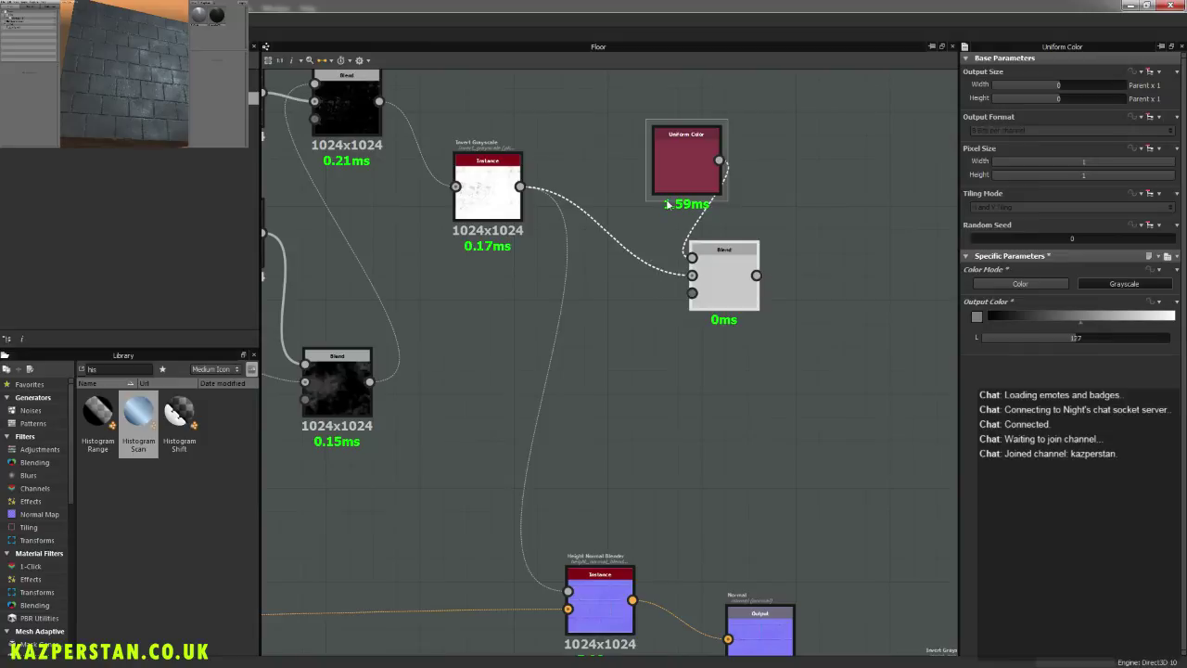
pyautogui.click(658, 179)
pyautogui.click(736, 268)
# Step: Connect the output of the framed Edge Select node upstream of Mortar_Width to the new Blend's opacity input
pyautogui.moveTo(269, 366); pyautogui.dragTo(729, 389, button='middle')
pyautogui.scroll(-1, 450, 379)
pyautogui.scroll(-4, 450, 379)
pyautogui.moveTo(383, 385); pyautogui.dragTo(631, 400, button='middle')
pyautogui.scroll(6, 603, 436)
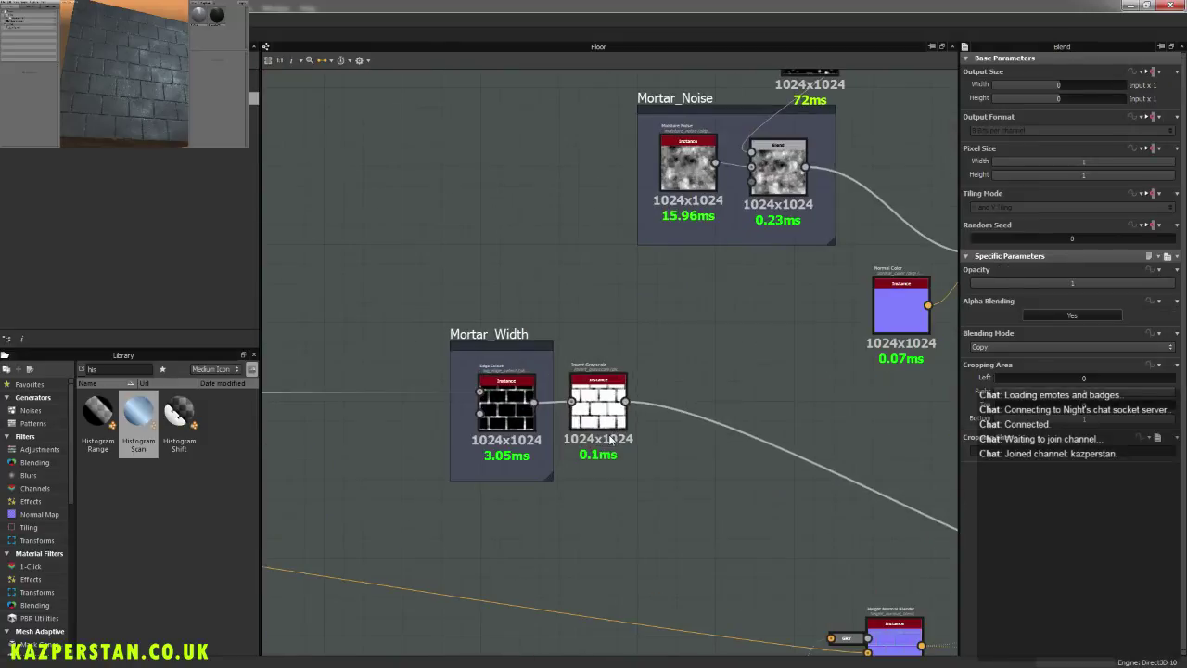
pyautogui.scroll(-5, 610, 433)
pyautogui.moveTo(526, 446); pyautogui.dragTo(794, 399, button='middle')
pyautogui.moveTo(599, 409); pyautogui.dragTo(770, 392, button='middle')
pyautogui.moveTo(323, 363); pyautogui.dragTo(540, 461, button='middle')
pyautogui.scroll(7, 512, 418)
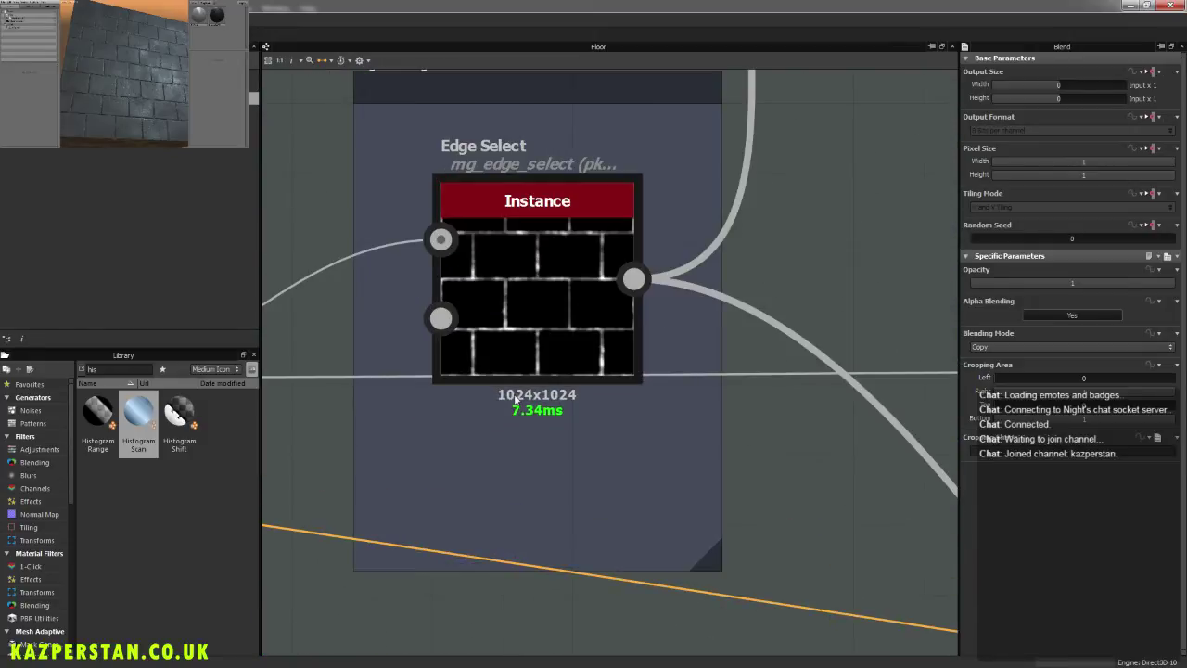
pyautogui.moveTo(784, 324); pyautogui.dragTo(612, 375, button='middle')
pyautogui.moveTo(462, 334); pyautogui.dragTo(863, 437)
pyautogui.moveTo(863, 438); pyautogui.dragTo(541, 430, button='middle')
pyautogui.scroll(-7, 712, 414)
pyautogui.moveTo(882, 355); pyautogui.dragTo(408, 385, button='middle')
pyautogui.moveTo(794, 378); pyautogui.dragTo(556, 385, button='middle')
pyautogui.moveTo(812, 380); pyautogui.dragTo(417, 399, button='middle')
pyautogui.moveTo(763, 383); pyautogui.dragTo(390, 396, button='middle')
pyautogui.click(628, 444)
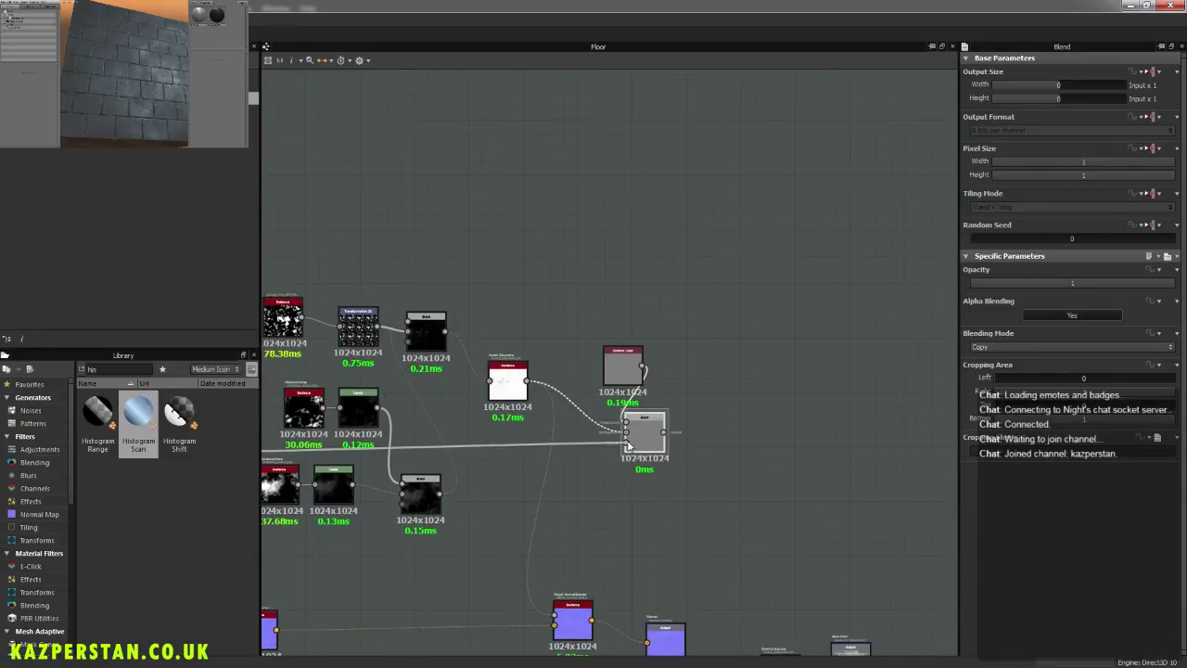
# Step: Try feeding the new Blend's output into the Height Normal Blender's height input and inspect the bricks in the 3D preview
pyautogui.moveTo(712, 402); pyautogui.dragTo(762, 266, button='middle')
pyautogui.moveTo(716, 276); pyautogui.dragTo(603, 461)
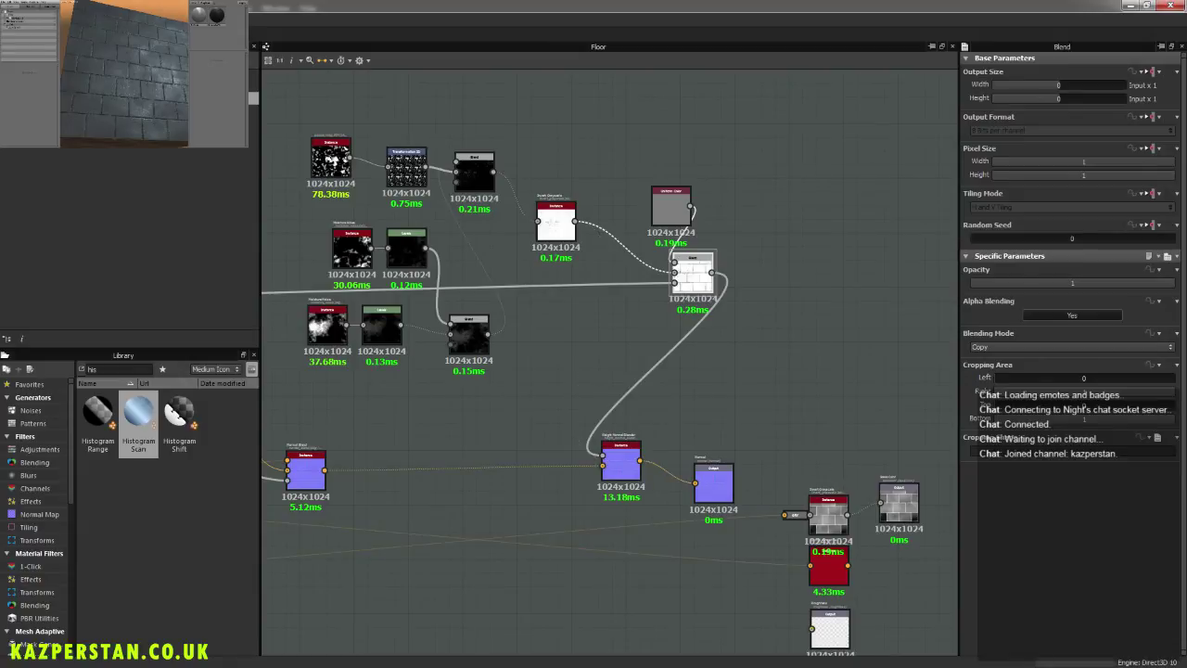
pyautogui.moveTo(171, 91)
pyautogui.mouseDown()
pyautogui.moveTo(160, 98)
pyautogui.moveTo(192, 121)
pyautogui.moveTo(157, 93)
pyautogui.mouseUp()
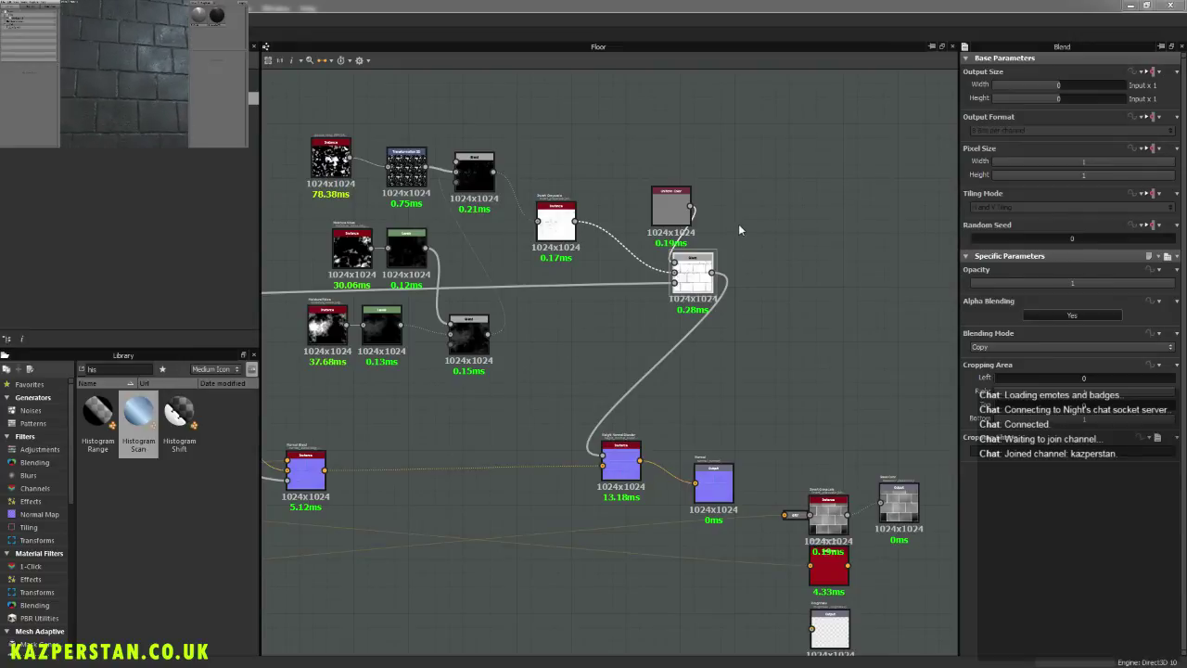
pyautogui.moveTo(610, 362); pyautogui.dragTo(617, 409, button='middle')
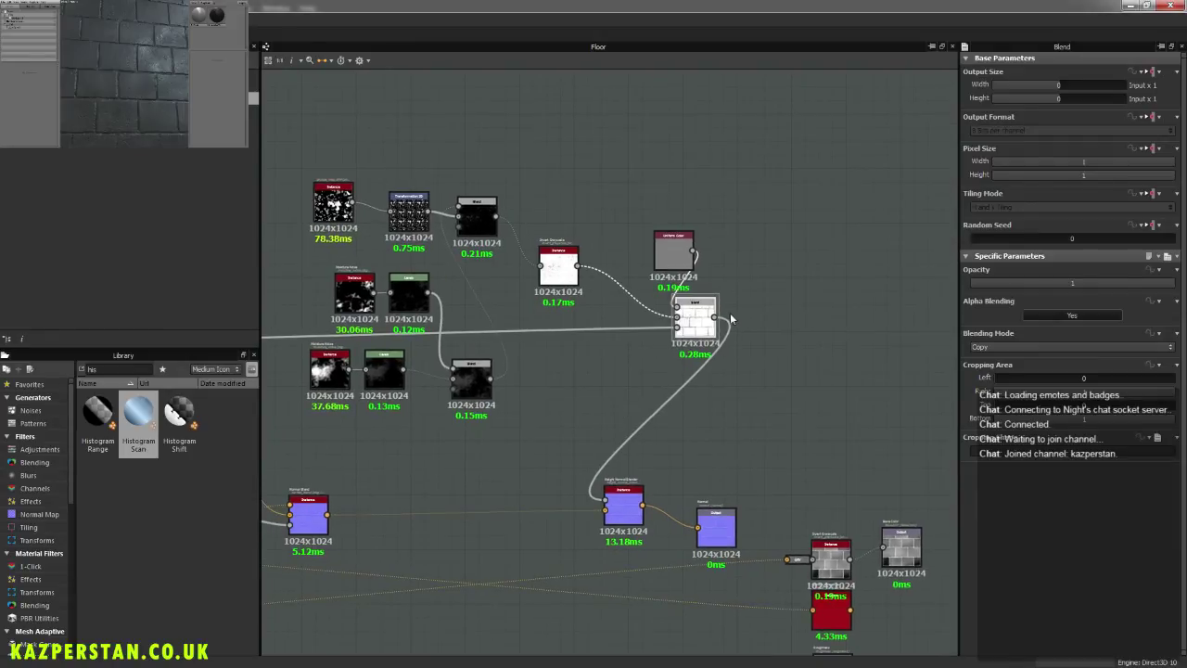
# Step: Reconnect the Invert Grayscale output directly to the Height Normal Blender's height input and compare the bricks in the 3D preview
pyautogui.moveTo(577, 266); pyautogui.dragTo(603, 505)
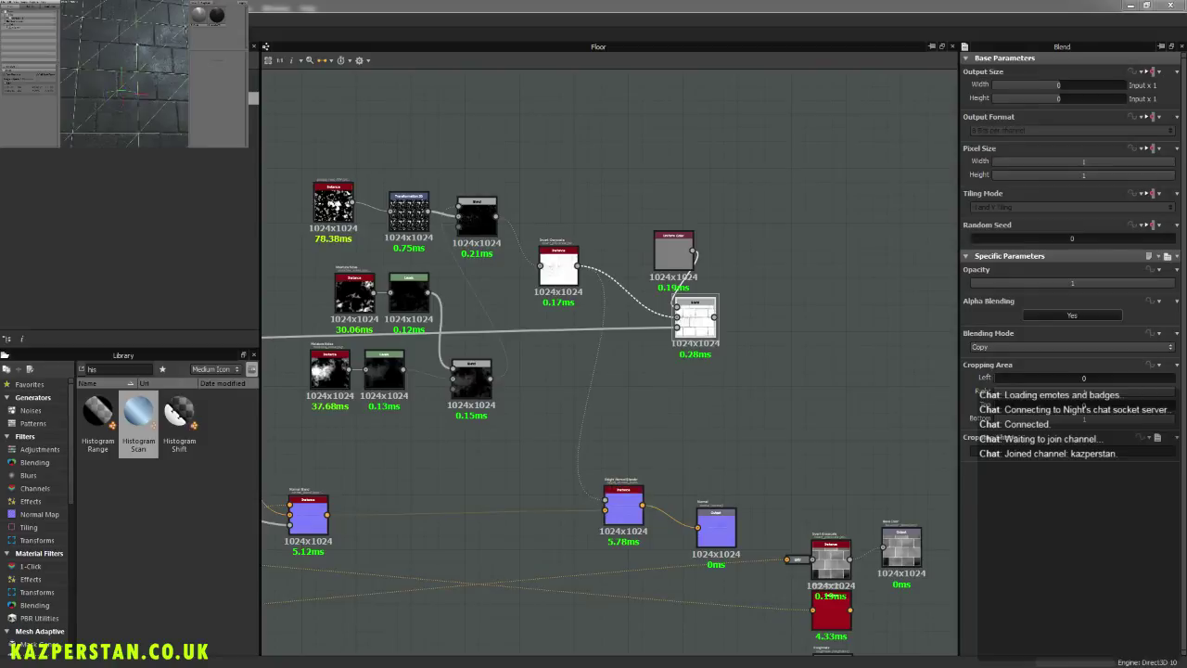
pyautogui.scroll(-6, 160, 77)
pyautogui.click(160, 80)
pyautogui.moveTo(159, 80)
pyautogui.mouseDown()
pyautogui.moveTo(161, 44)
pyautogui.moveTo(173, 62)
pyautogui.moveTo(153, 74)
pyautogui.mouseUp()
pyautogui.scroll(5, 170, 55)
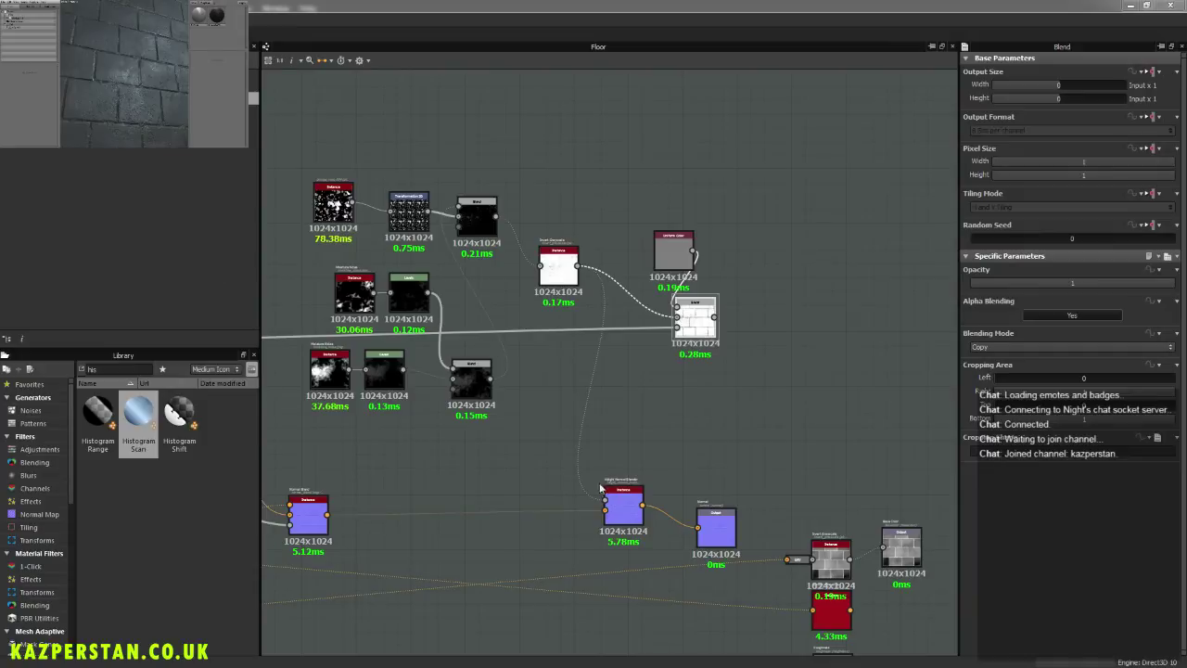
# Step: Set the Height Normal Blender's normal intensity to 0.5 and inspect the whole brick slab in the 3D preview
pyautogui.click(625, 515)
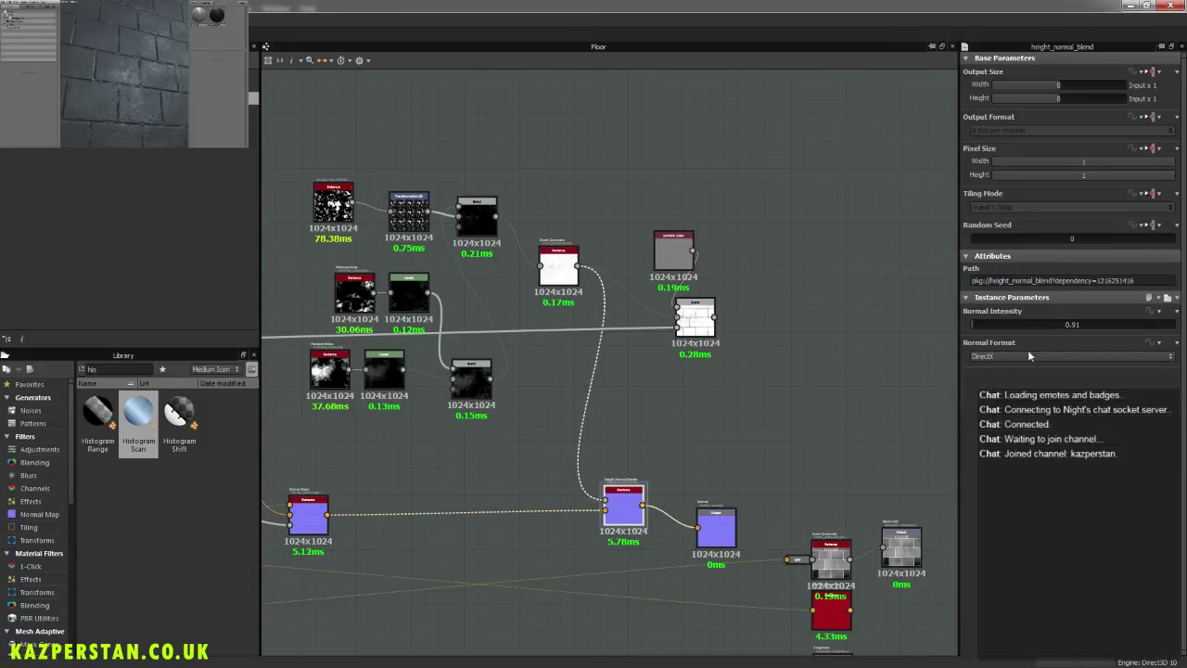
pyautogui.write('0.5')
pyautogui.press('Return')
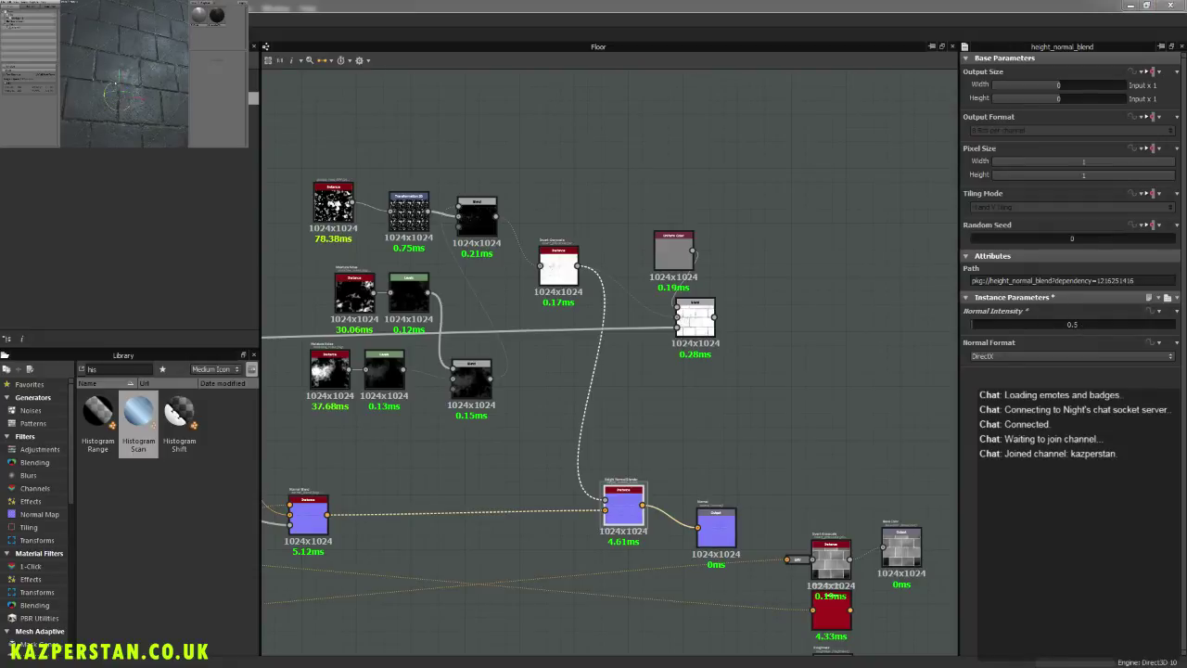
pyautogui.scroll(-5, 112, 83)
pyautogui.click(148, 12)
pyautogui.moveTo(147, 31); pyautogui.dragTo(165, 53)
# Step: Open the Pillars substance package from the Substance folder and display its Pillars graph
pyautogui.click(36, 229)
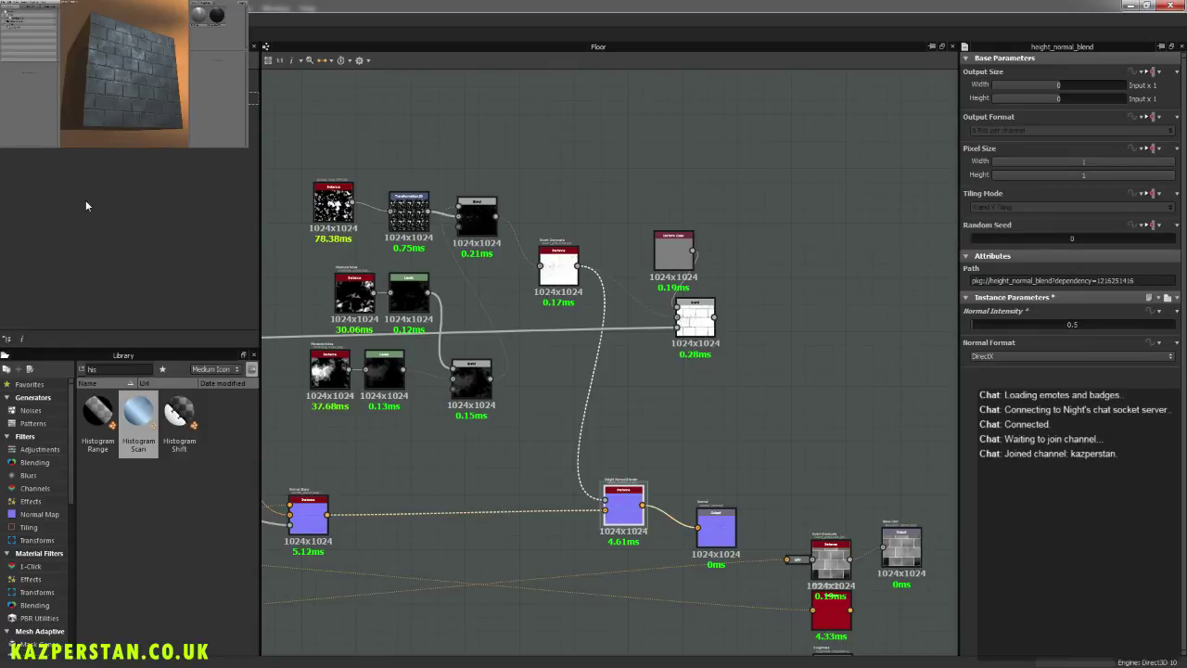
pyautogui.rightClick(80, 152)
pyautogui.click(127, 173)
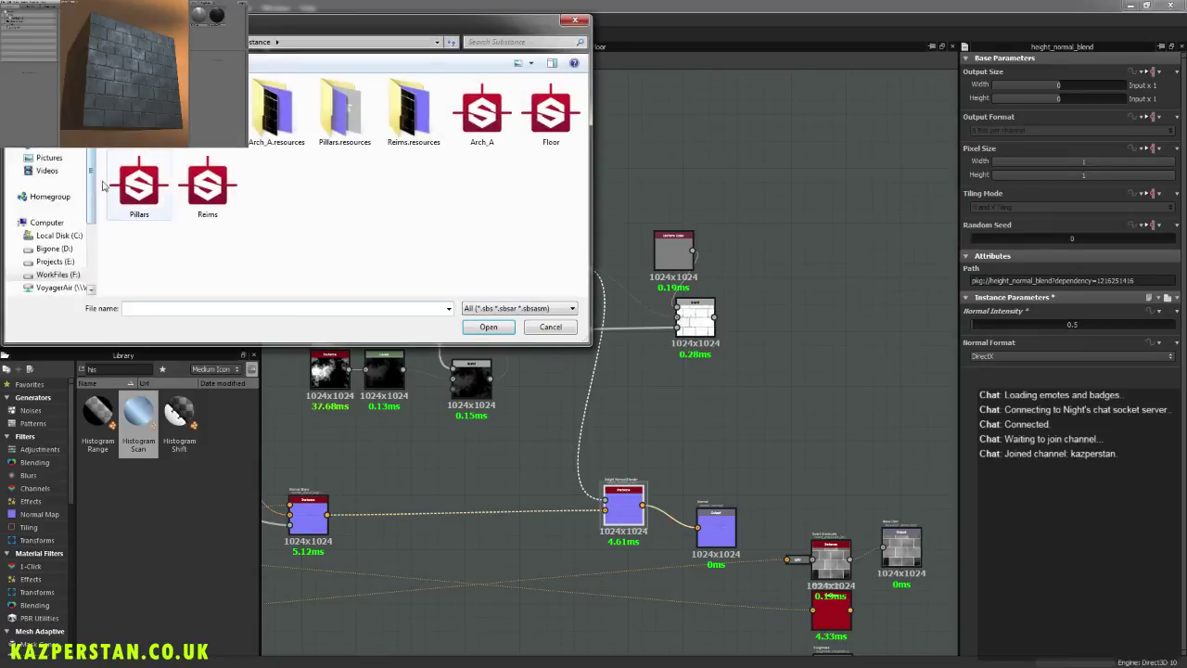
pyautogui.click(150, 216)
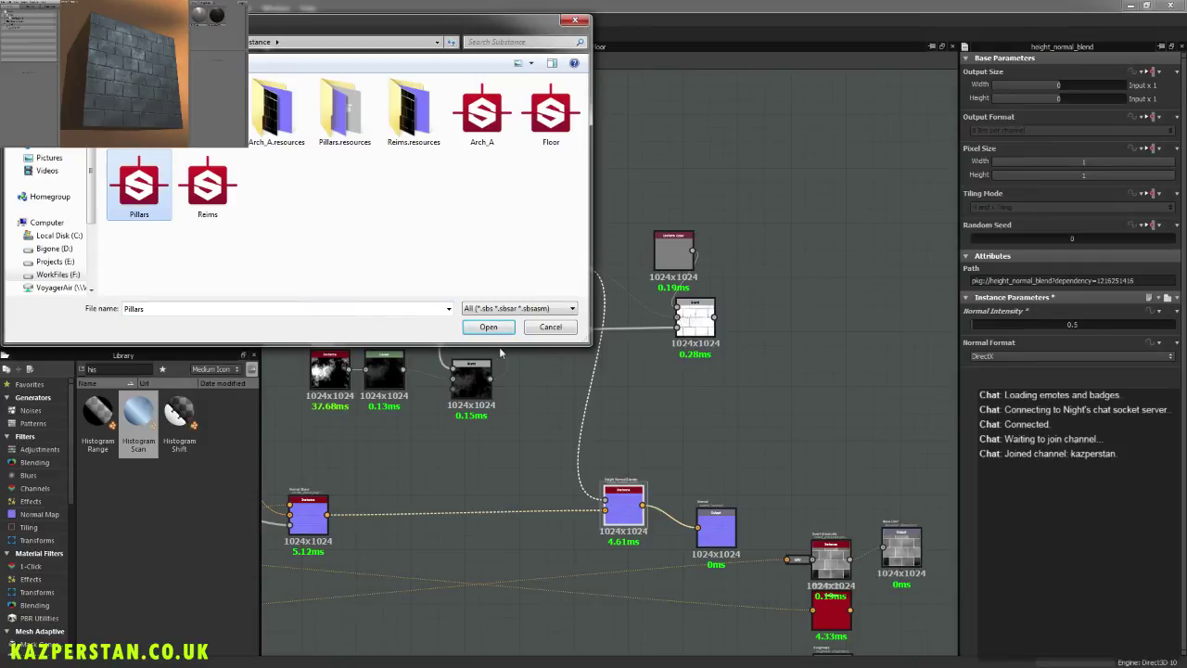
pyautogui.click(489, 327)
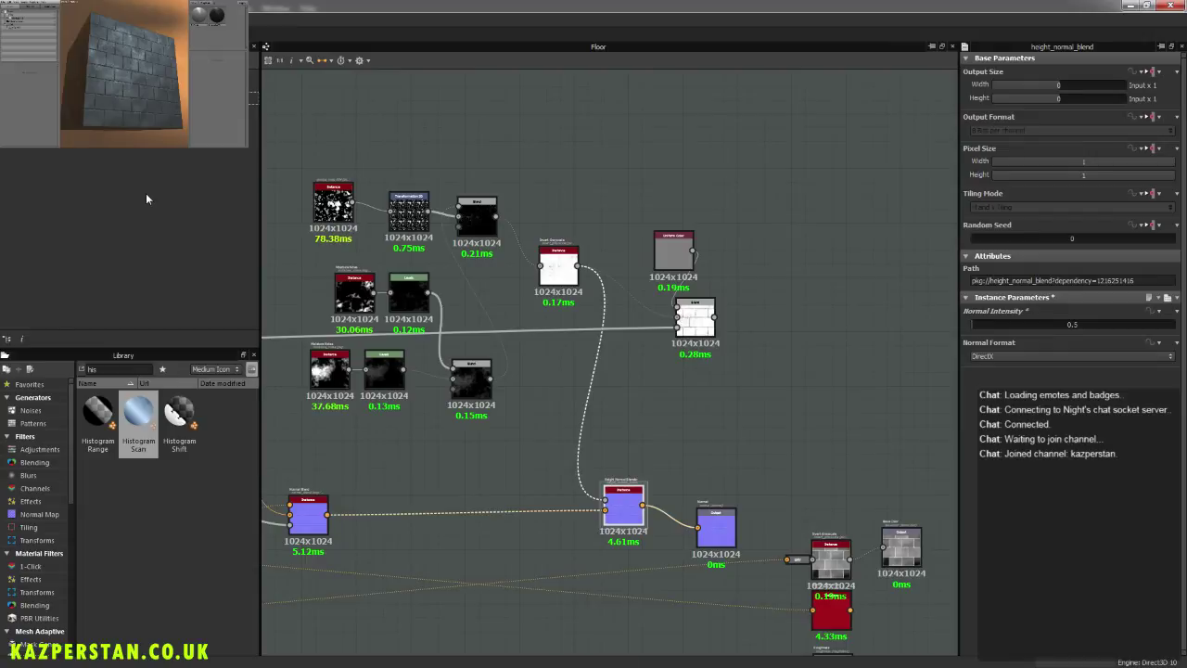
pyautogui.doubleClick(56, 123)
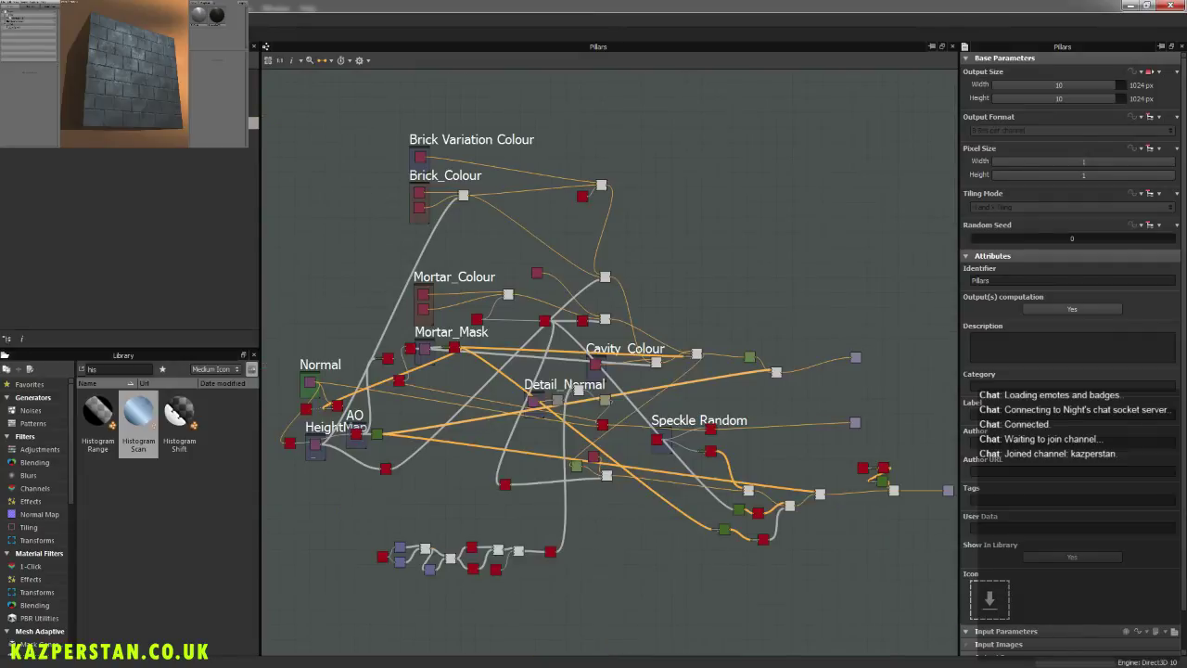
# Step: Examine the Pillars graph's node network, following the Speckle Random and blend chains through to the output nodes
pyautogui.scroll(5, 479, 392)
pyautogui.scroll(2, 411, 382)
pyautogui.scroll(-4, 411, 388)
pyautogui.moveTo(702, 359); pyautogui.dragTo(450, 422, button='middle')
pyautogui.scroll(-3, 450, 422)
pyautogui.scroll(1, 634, 433)
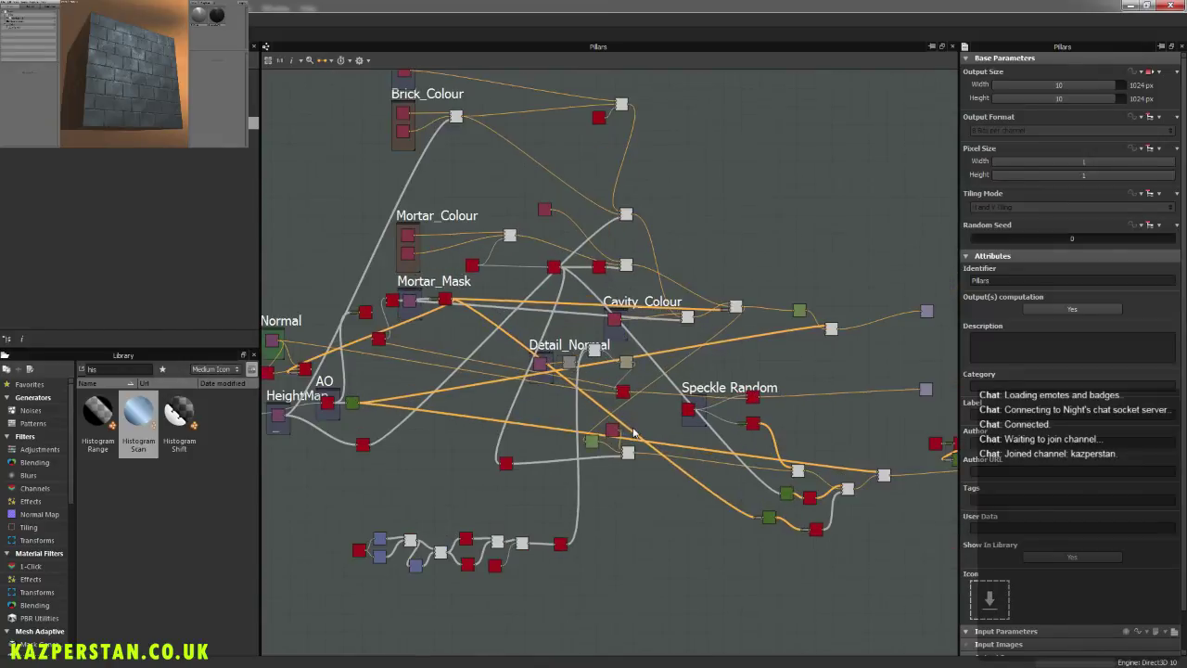
pyautogui.moveTo(748, 435); pyautogui.dragTo(609, 411, button='middle')
pyautogui.scroll(2, 790, 419)
pyautogui.scroll(3, 790, 419)
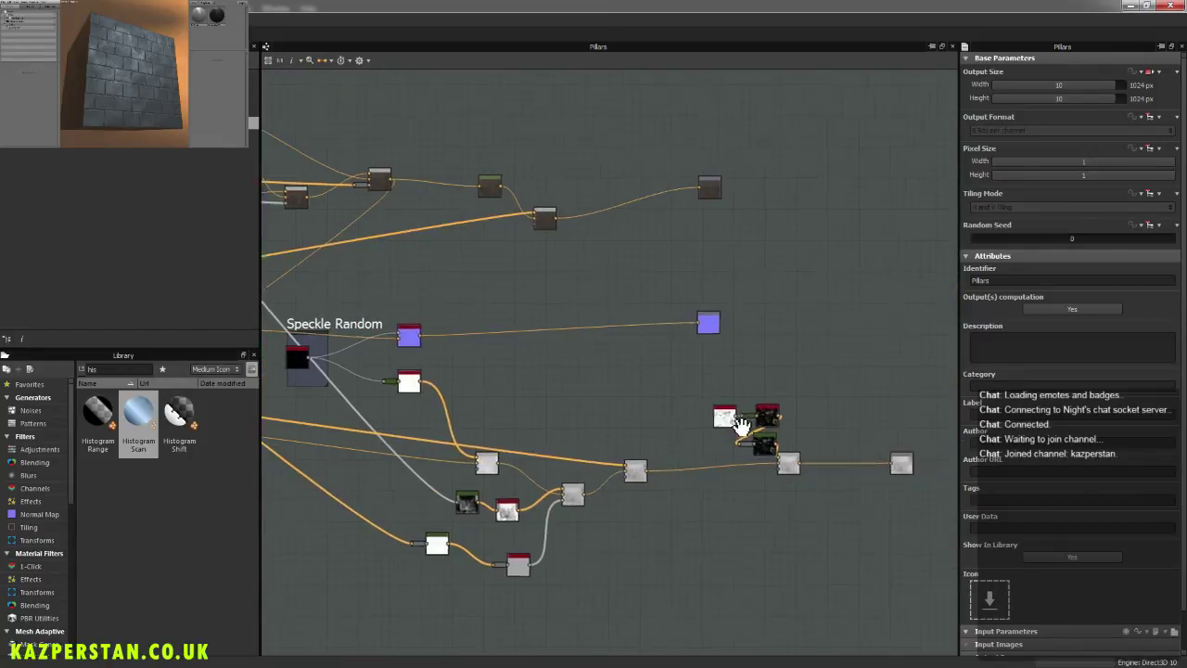
pyautogui.moveTo(492, 337); pyautogui.dragTo(671, 363, button='middle')
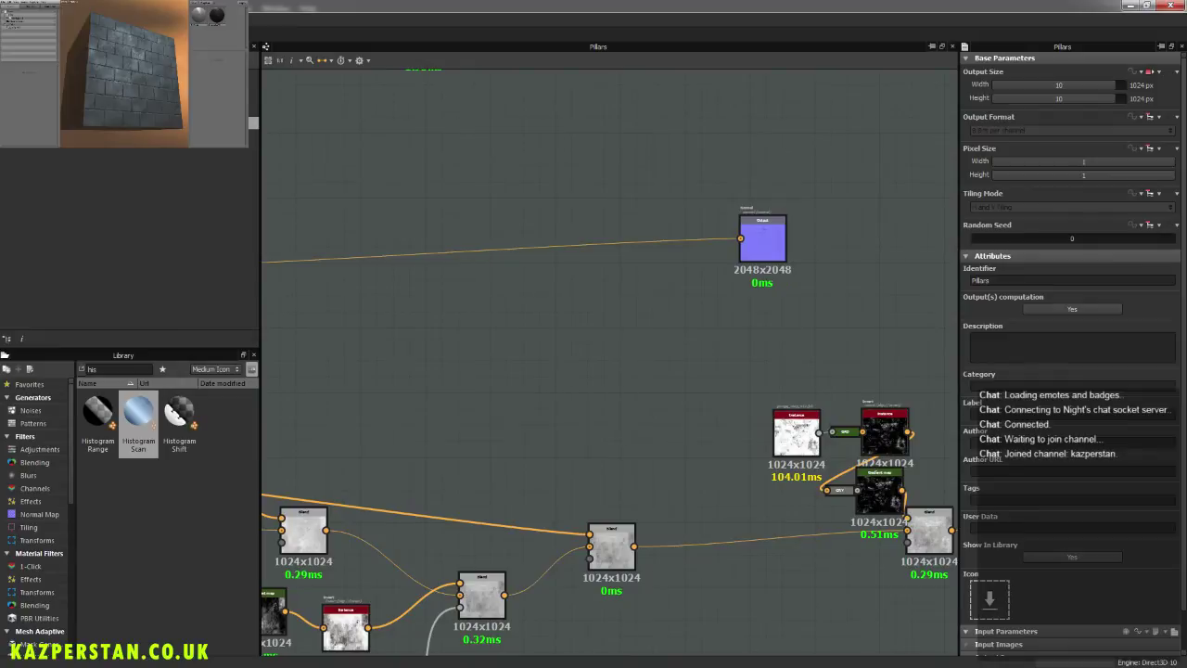
# Step: Close the Pillars package and save its changes
pyautogui.rightClick(56, 154)
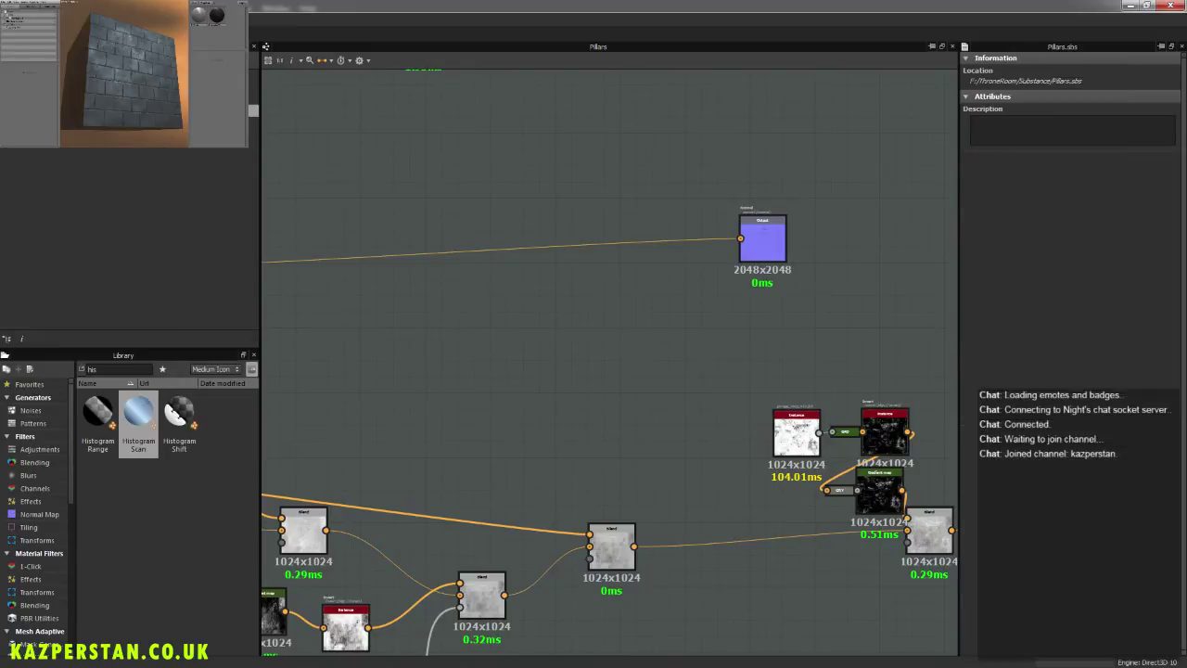
pyautogui.click(126, 272)
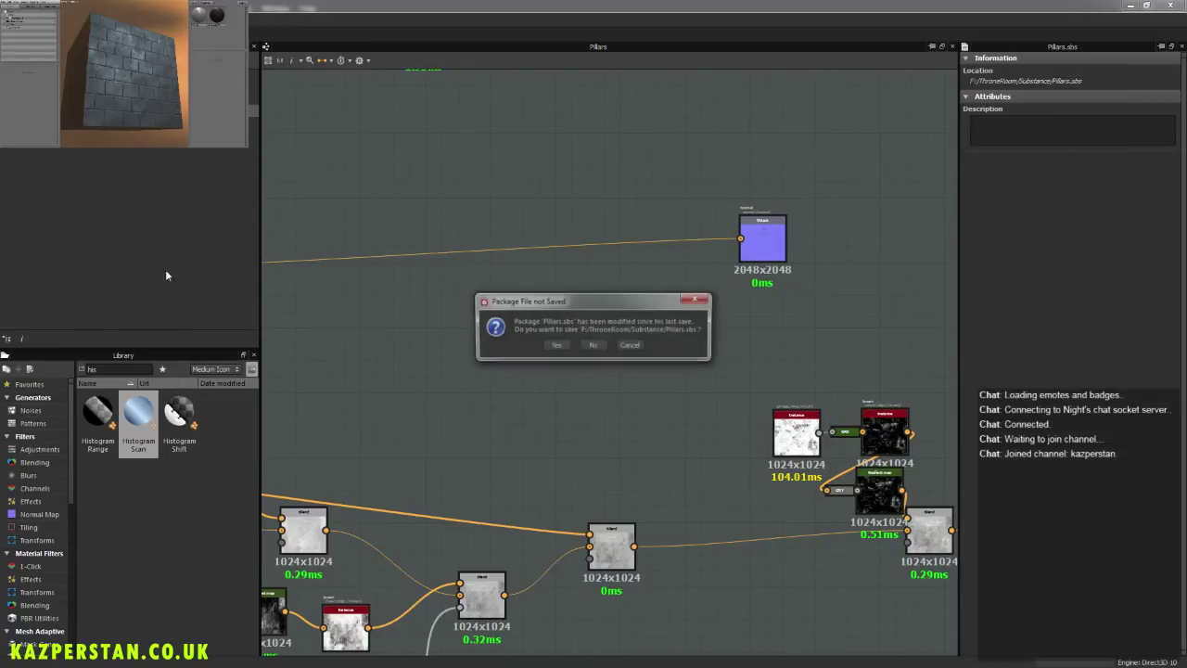
pyautogui.click(553, 343)
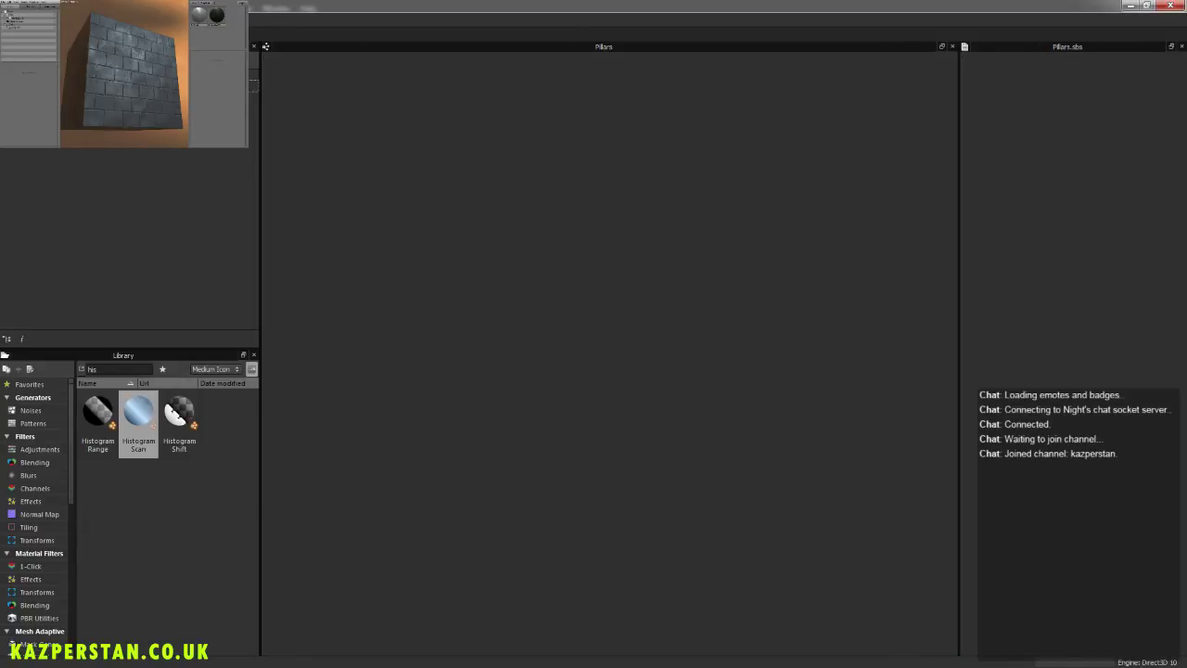
# Step: Open the Reims substance package from the Substance folder and bring its graph's nodes into view
pyautogui.rightClick(53, 145)
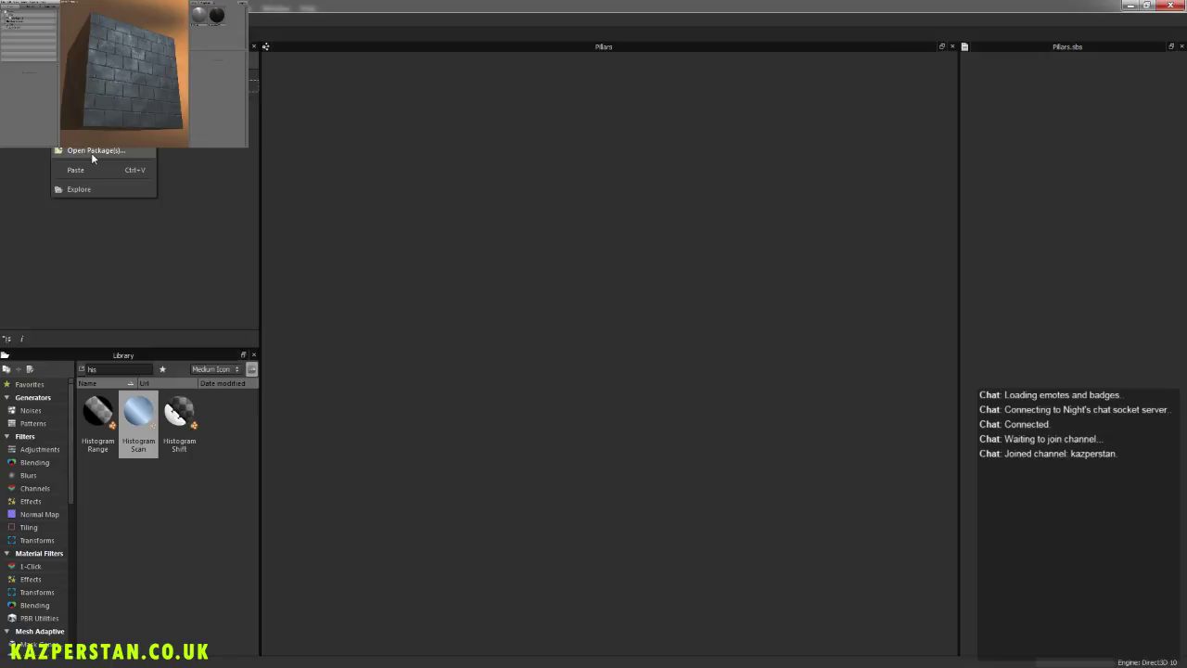
pyautogui.click(91, 152)
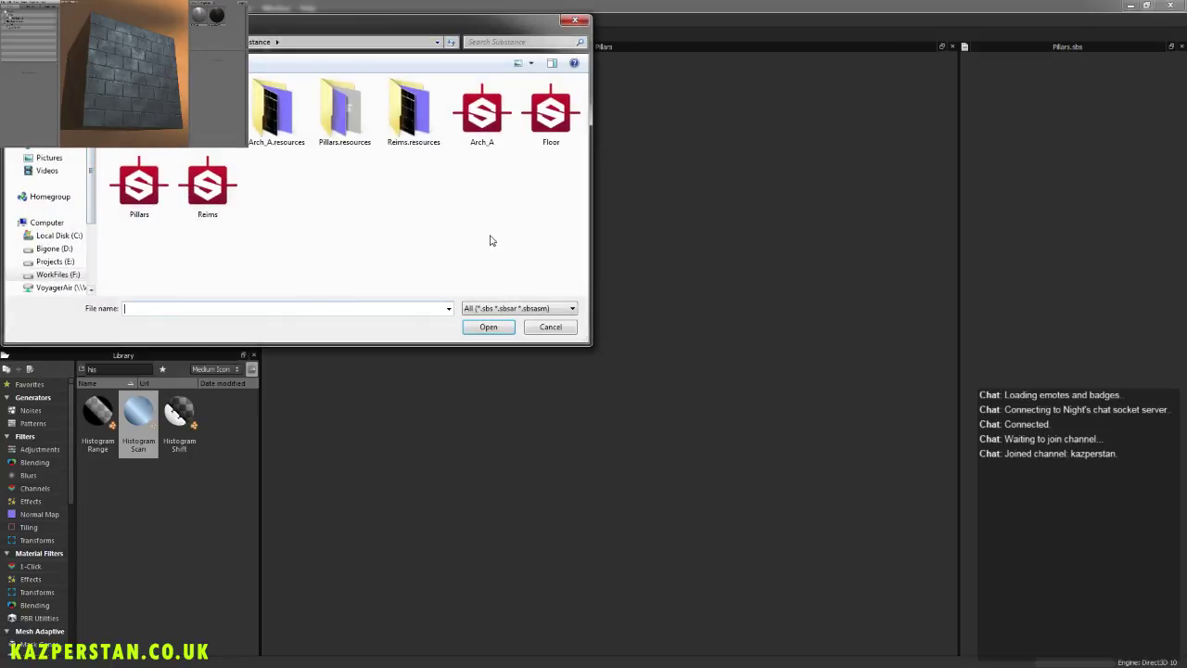
pyautogui.click(212, 190)
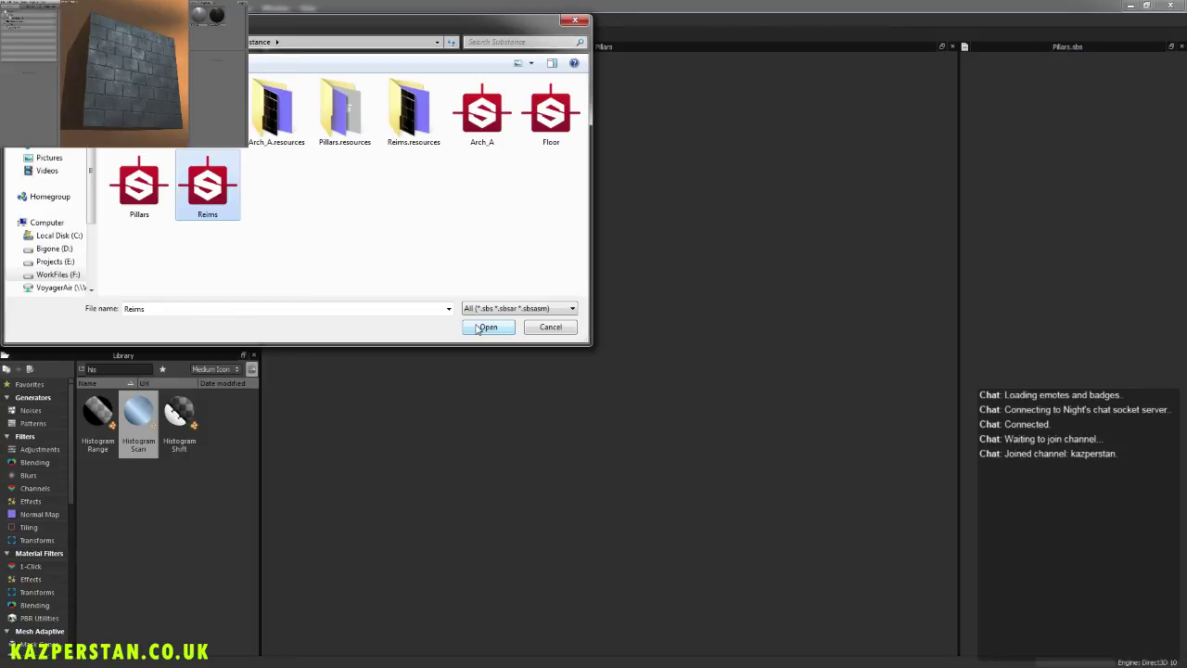
pyautogui.click(485, 326)
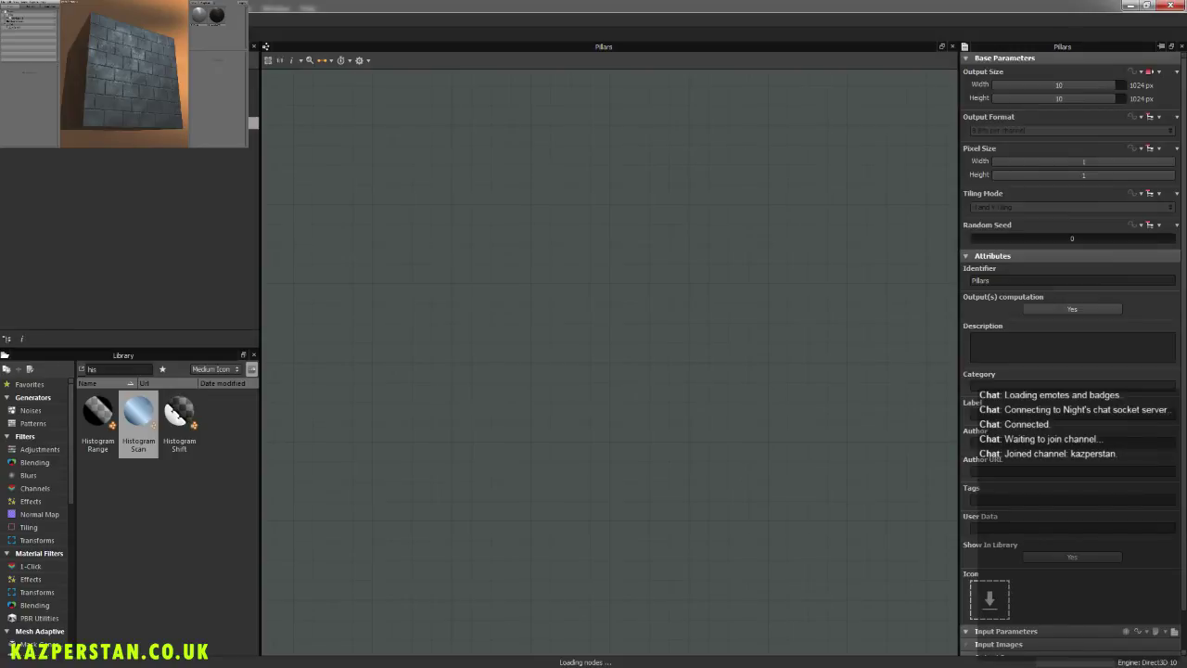
pyautogui.moveTo(554, 334); pyautogui.dragTo(712, 369, button='middle')
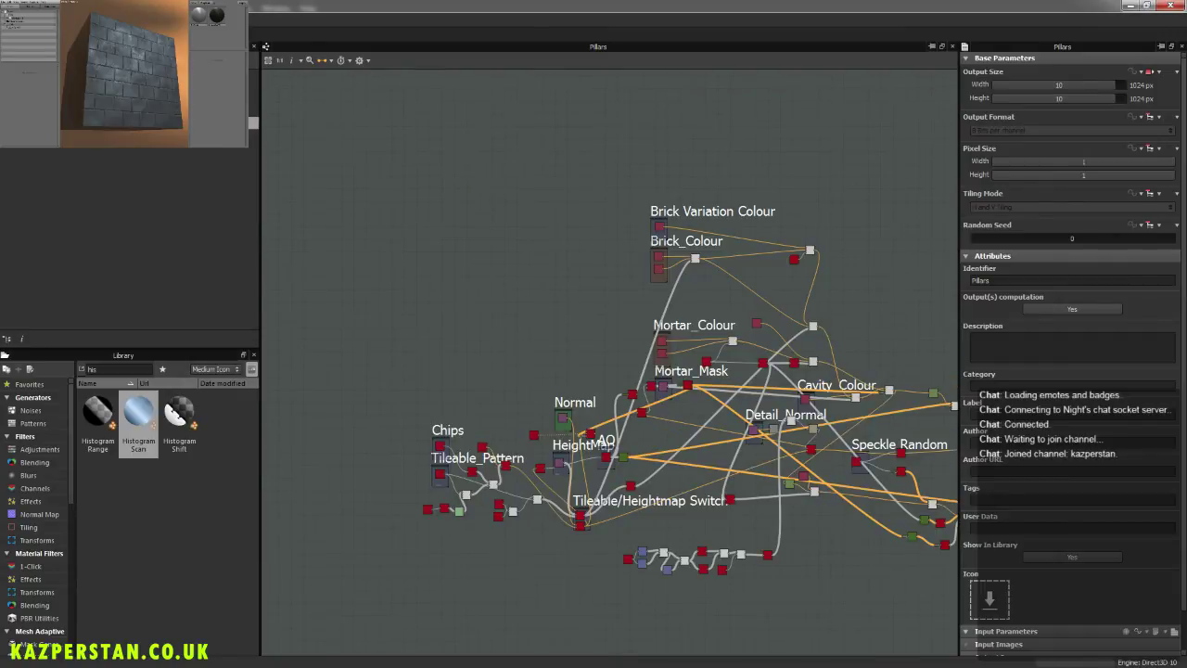
# Step: Toggle the Switch Grayscale node in the Tileable/Heightmap Switch frame, leaving its Switch parameter set to True
pyautogui.scroll(5, 513, 426)
pyautogui.scroll(2, 525, 447)
pyautogui.moveTo(541, 517); pyautogui.dragTo(594, 441, button='middle')
pyautogui.scroll(4, 594, 441)
pyautogui.scroll(-3, 594, 442)
pyautogui.scroll(-4, 594, 442)
pyautogui.moveTo(813, 472); pyautogui.dragTo(694, 425, button='middle')
pyautogui.scroll(3, 695, 429)
pyautogui.scroll(3, 767, 455)
pyautogui.scroll(1, 766, 458)
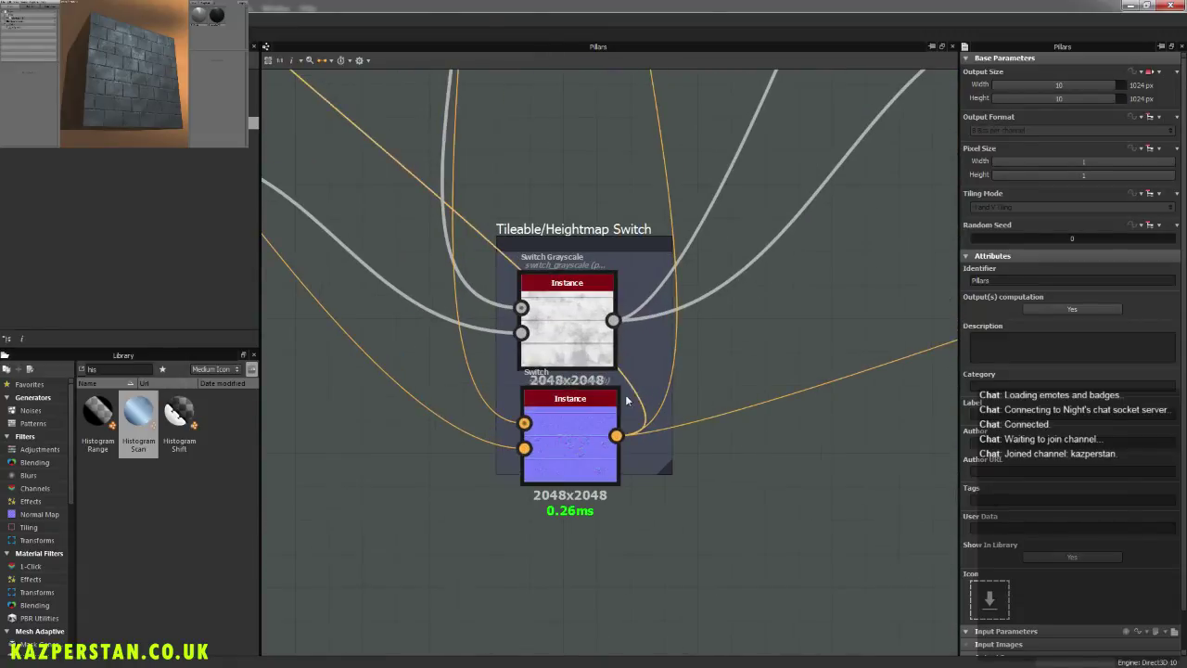
pyautogui.click(565, 296)
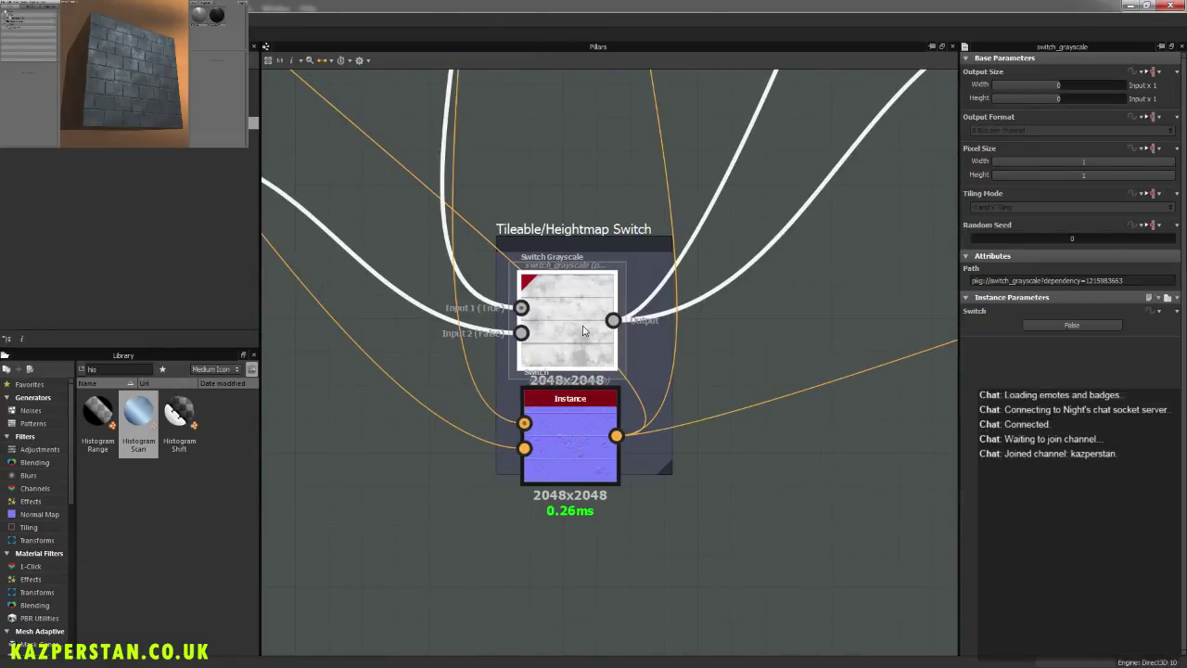
pyautogui.click(1071, 326)
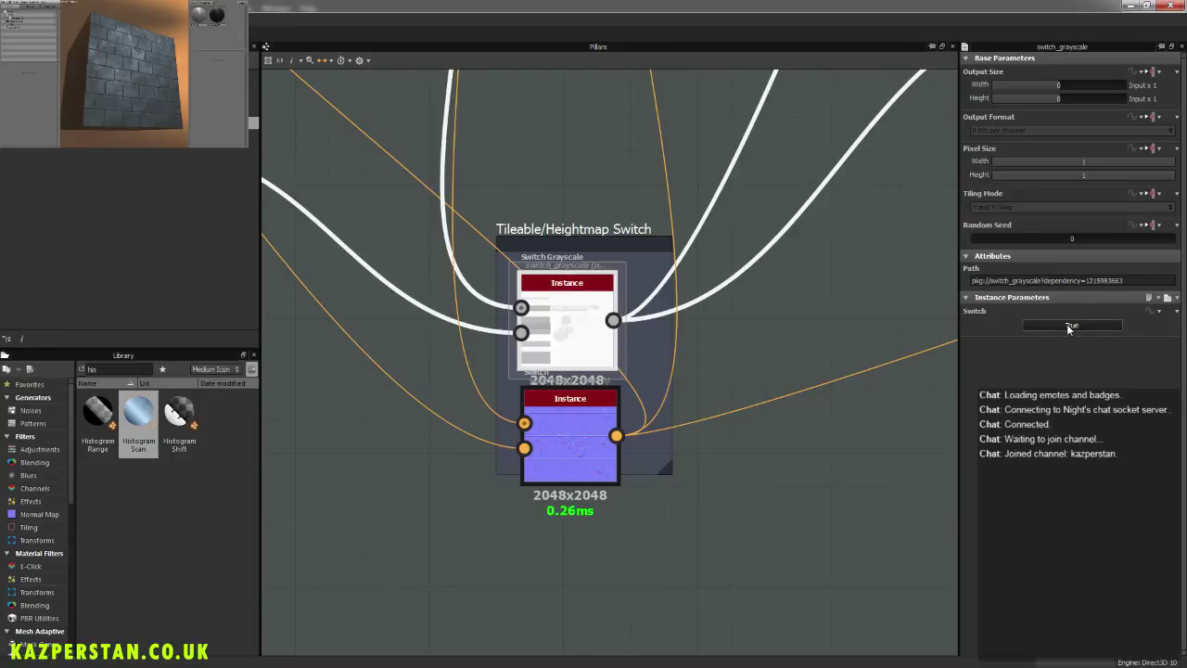
pyautogui.click(1068, 330)
pyautogui.click(1069, 329)
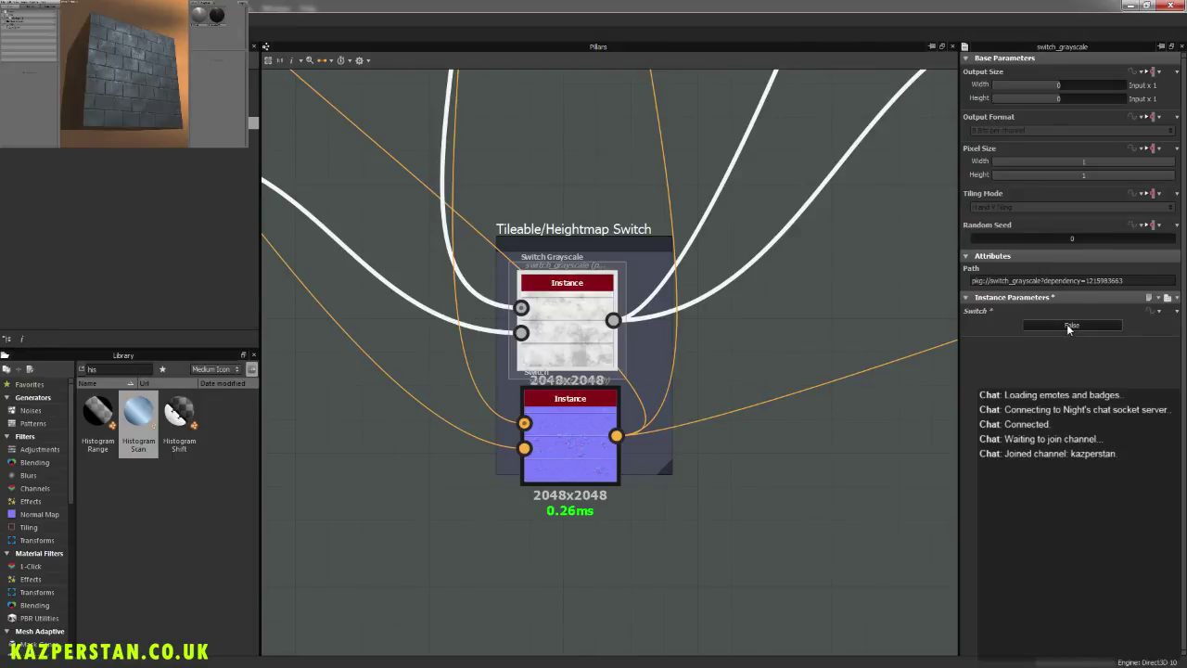
# Step: Expose the Switch Grayscale node's Switch parameter as a new graph input named Tileable_Height_Switch
pyautogui.moveTo(438, 314); pyautogui.dragTo(845, 541, button='middle')
pyautogui.scroll(-5, 516, 375)
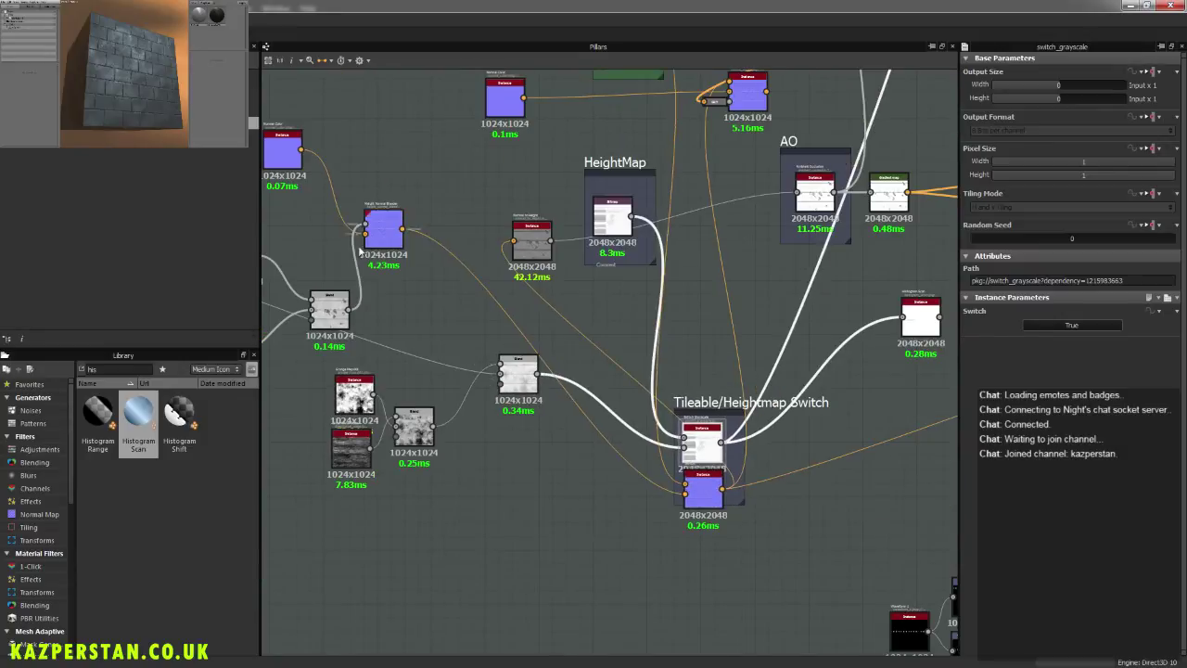
pyautogui.scroll(-1, 345, 243)
pyautogui.moveTo(452, 323); pyautogui.dragTo(629, 400, button='middle')
pyautogui.scroll(-1, 619, 377)
pyautogui.moveTo(833, 432); pyautogui.dragTo(774, 408, button='middle')
pyautogui.scroll(3, 774, 408)
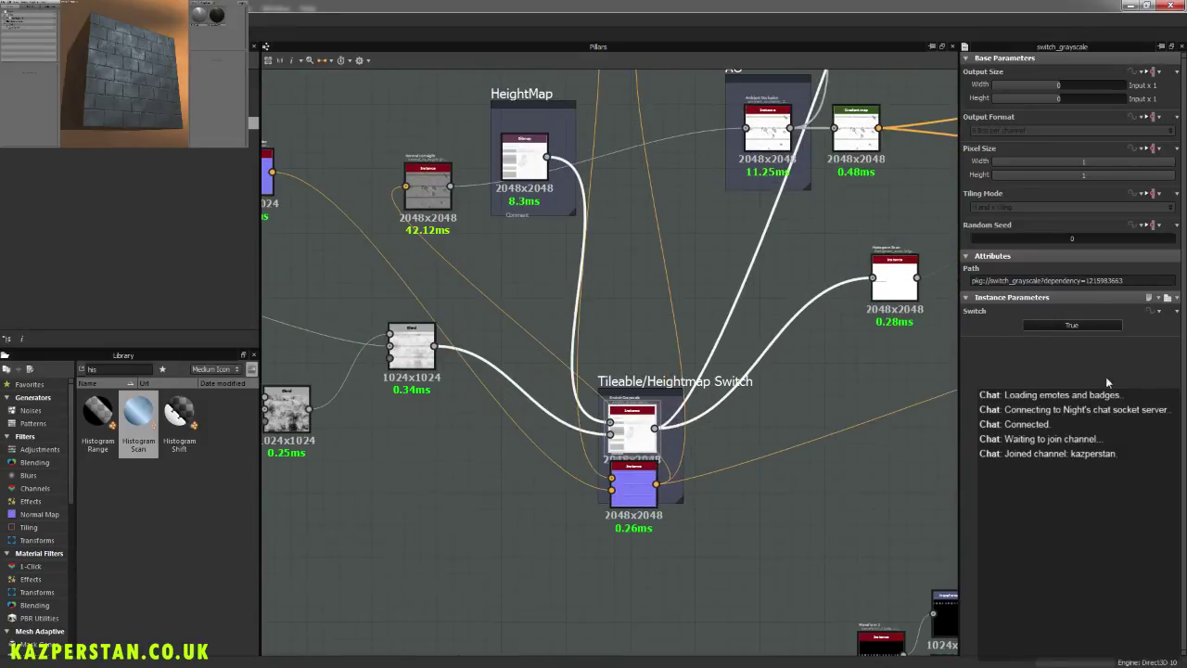
pyautogui.click(1154, 310)
pyautogui.click(1159, 391)
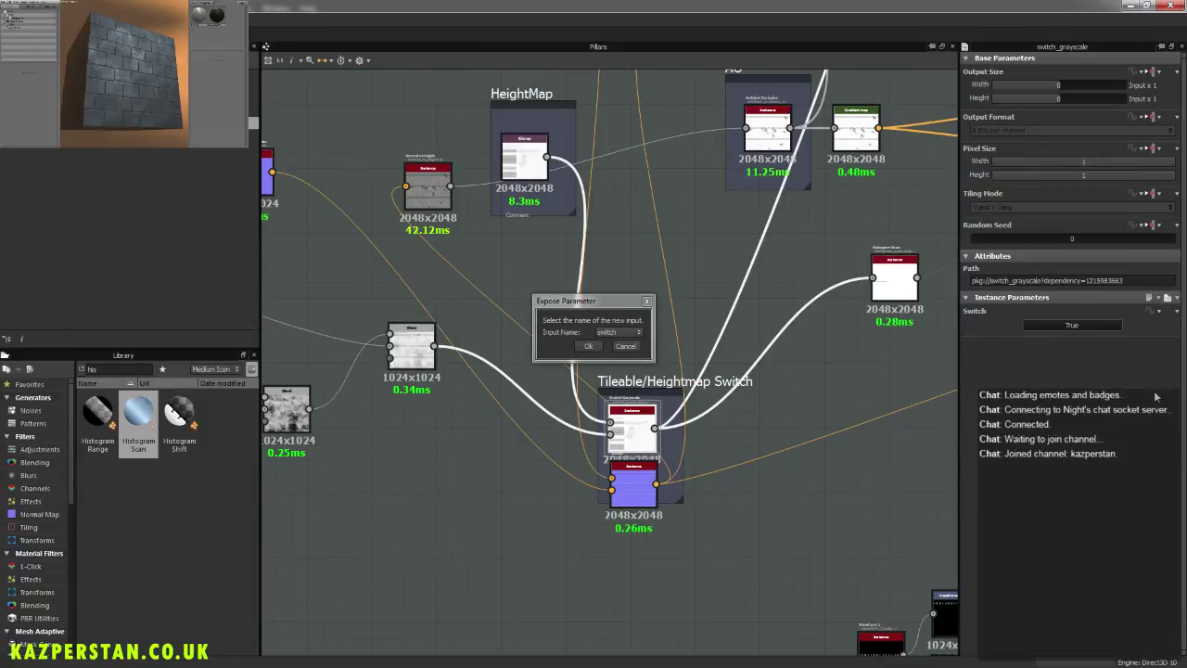
pyautogui.click(615, 334)
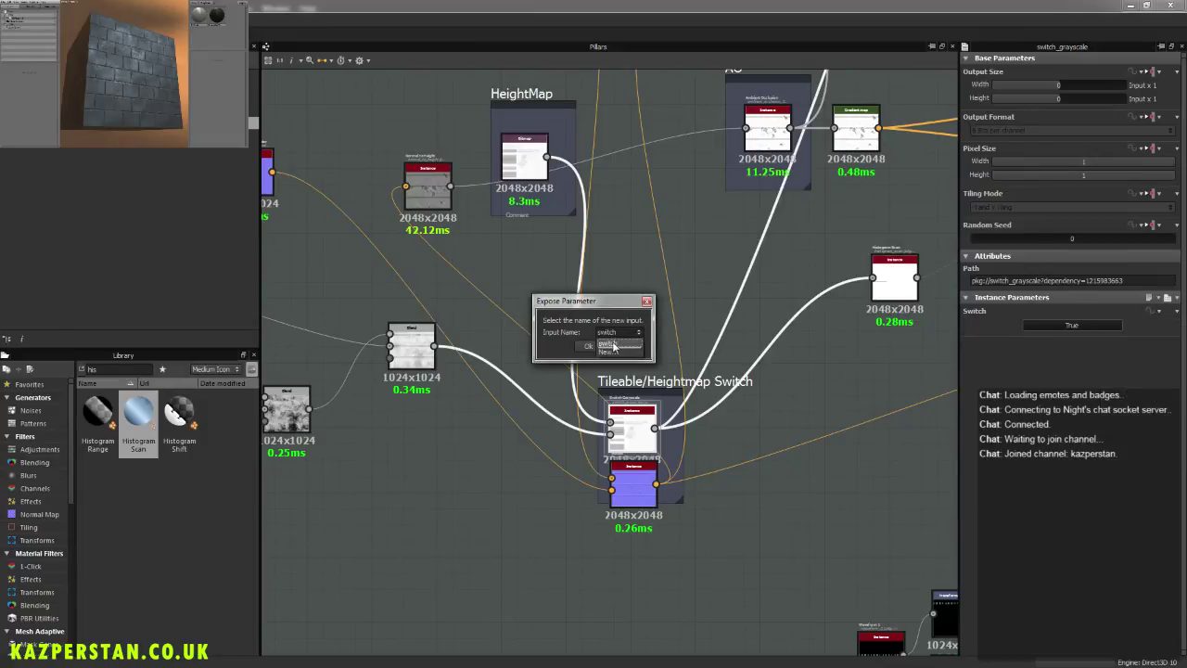
pyautogui.click(613, 351)
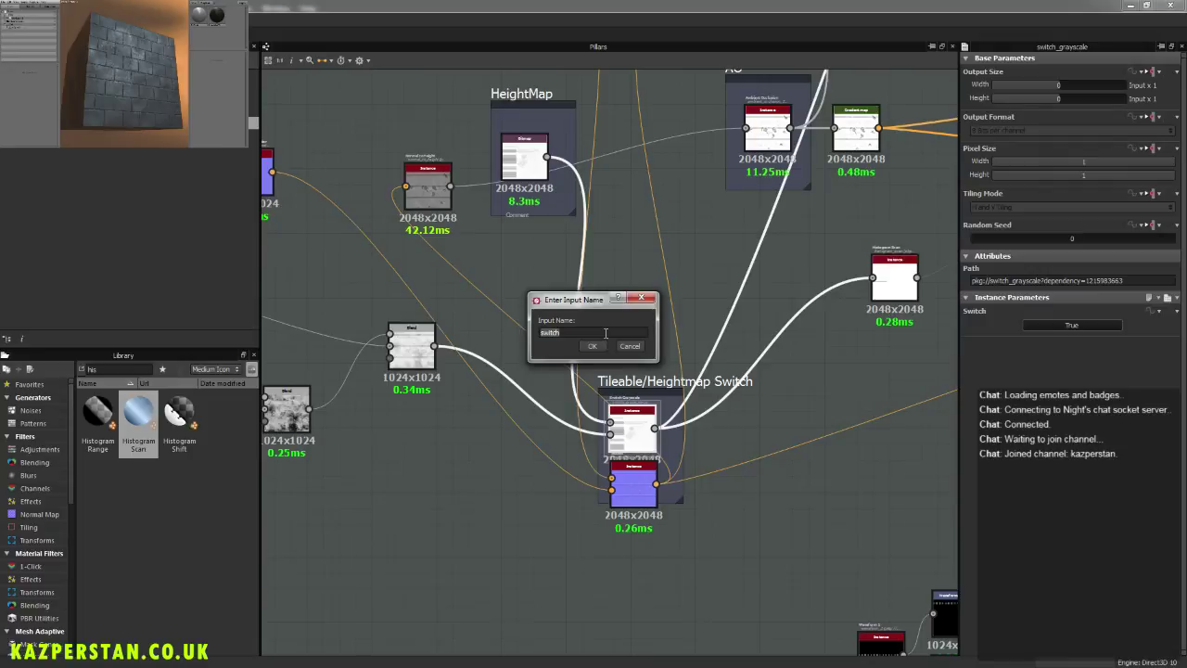
pyautogui.write('Tileable_')
pyautogui.click(591, 346)
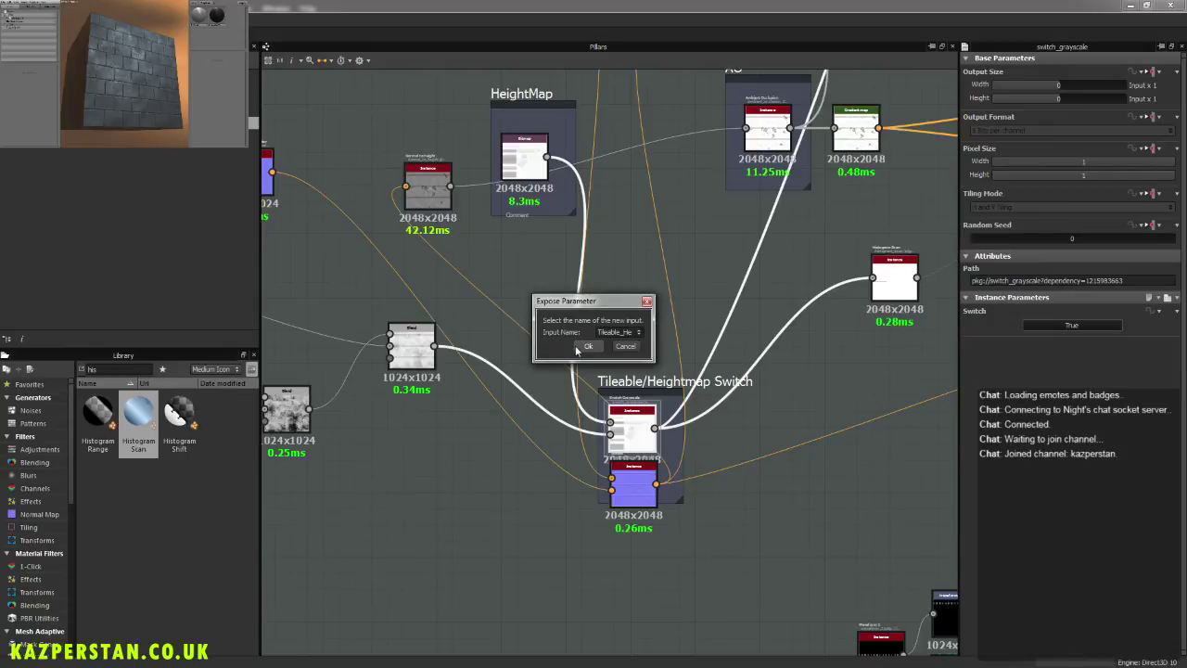
pyautogui.click(589, 346)
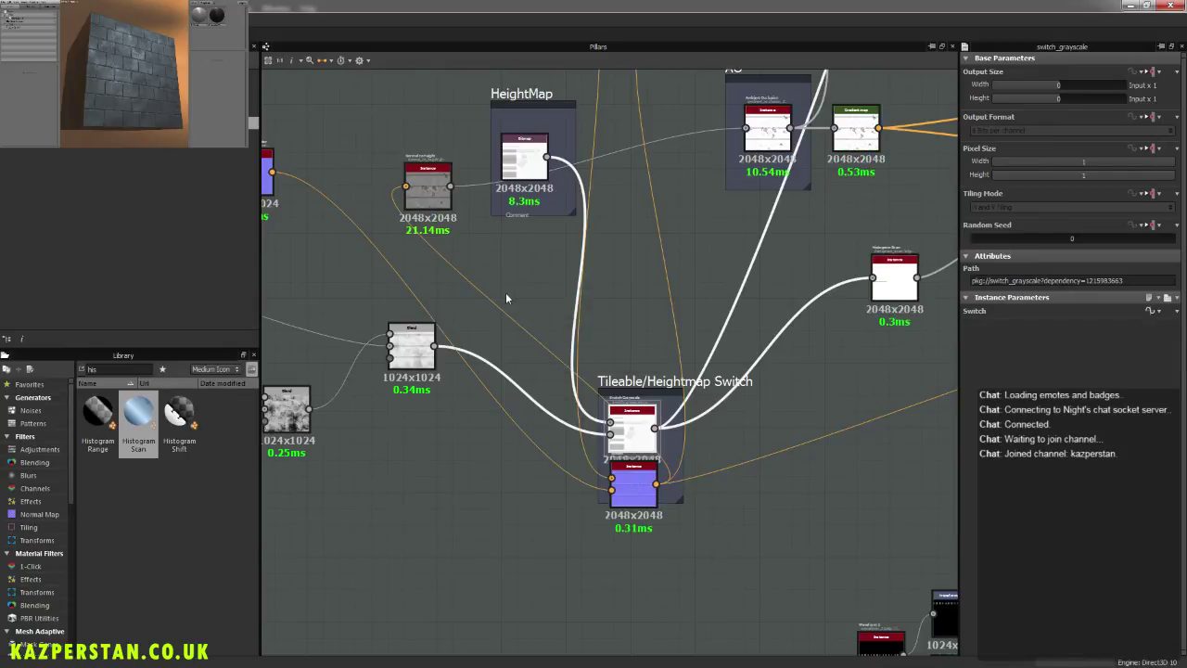
# Step: Select the bitmap node in the HeightMap frame and check the options offered for its resource path and color mode
pyautogui.moveTo(505, 292); pyautogui.dragTo(655, 432, button='middle')
pyautogui.scroll(-5, 696, 401)
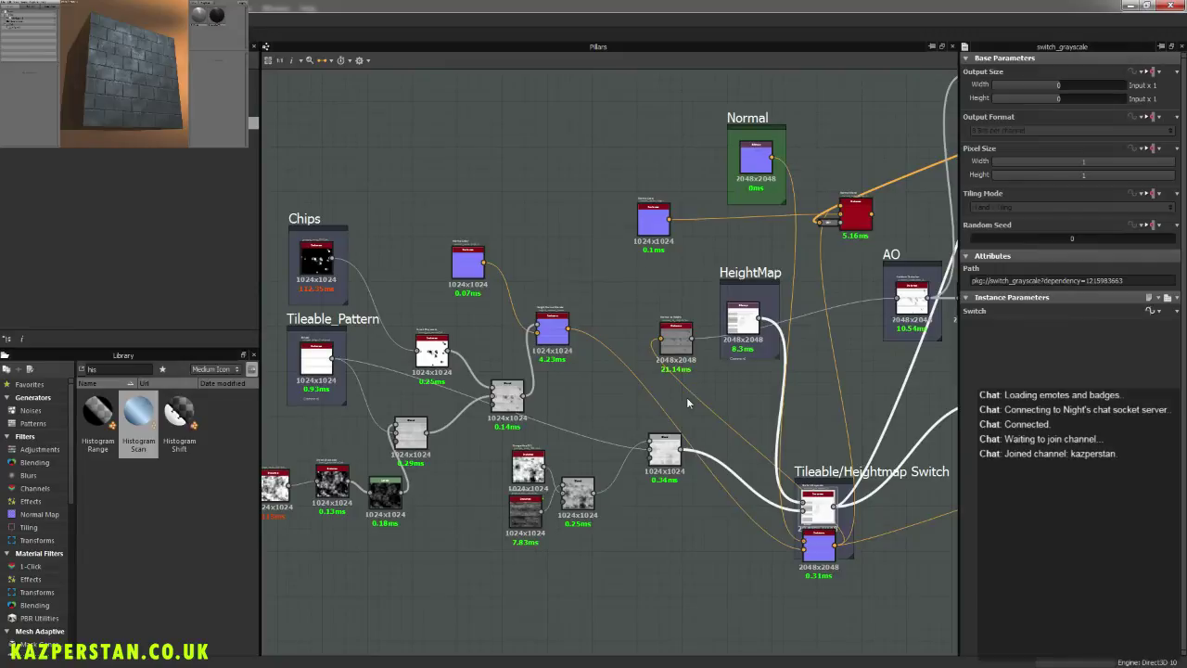
pyautogui.moveTo(696, 401); pyautogui.dragTo(710, 372, button='middle')
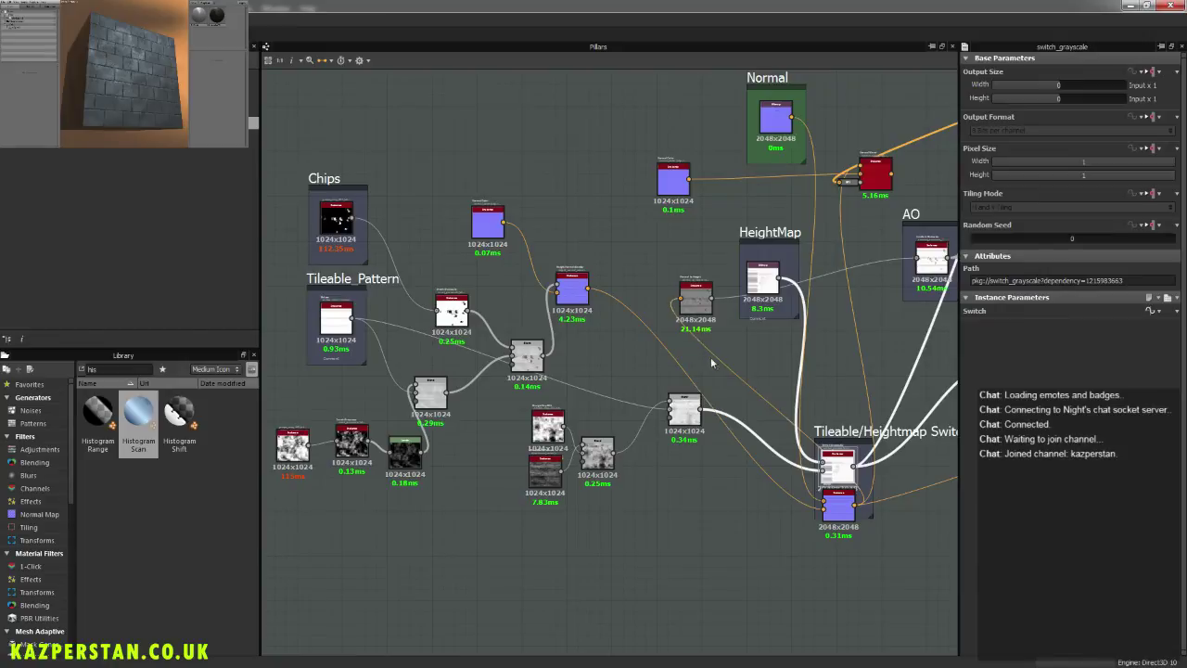
pyautogui.click(765, 284)
pyautogui.moveTo(792, 344); pyautogui.dragTo(721, 392, button='middle')
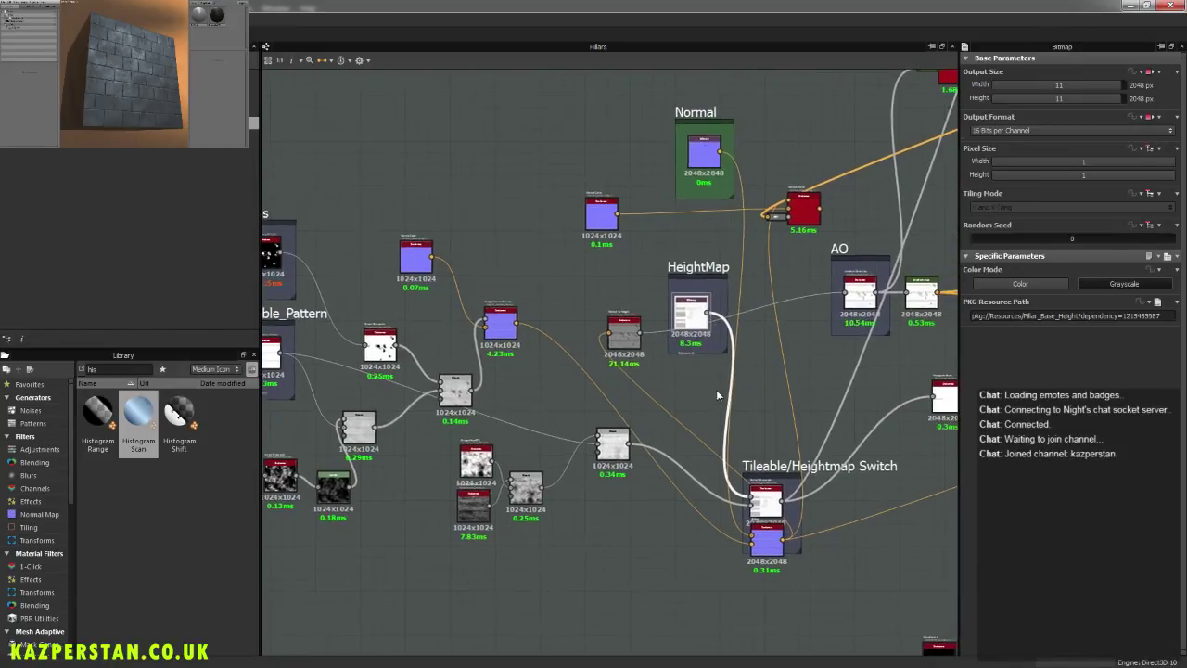
pyautogui.scroll(2, 829, 361)
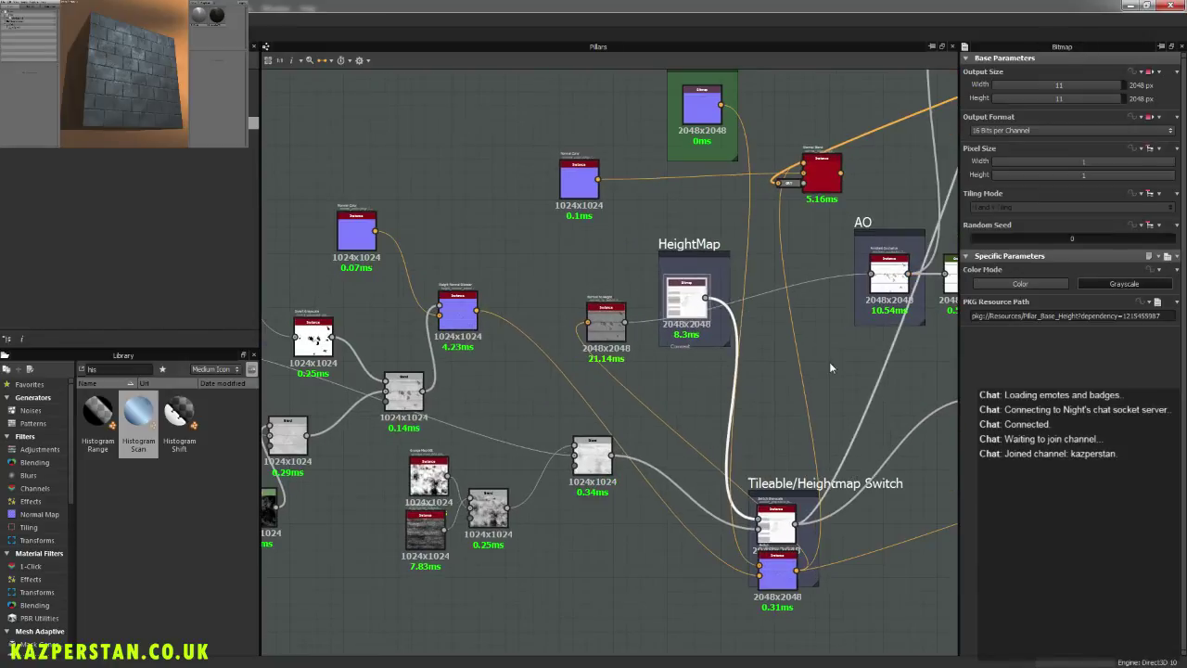
pyautogui.click(1145, 306)
pyautogui.click(1079, 384)
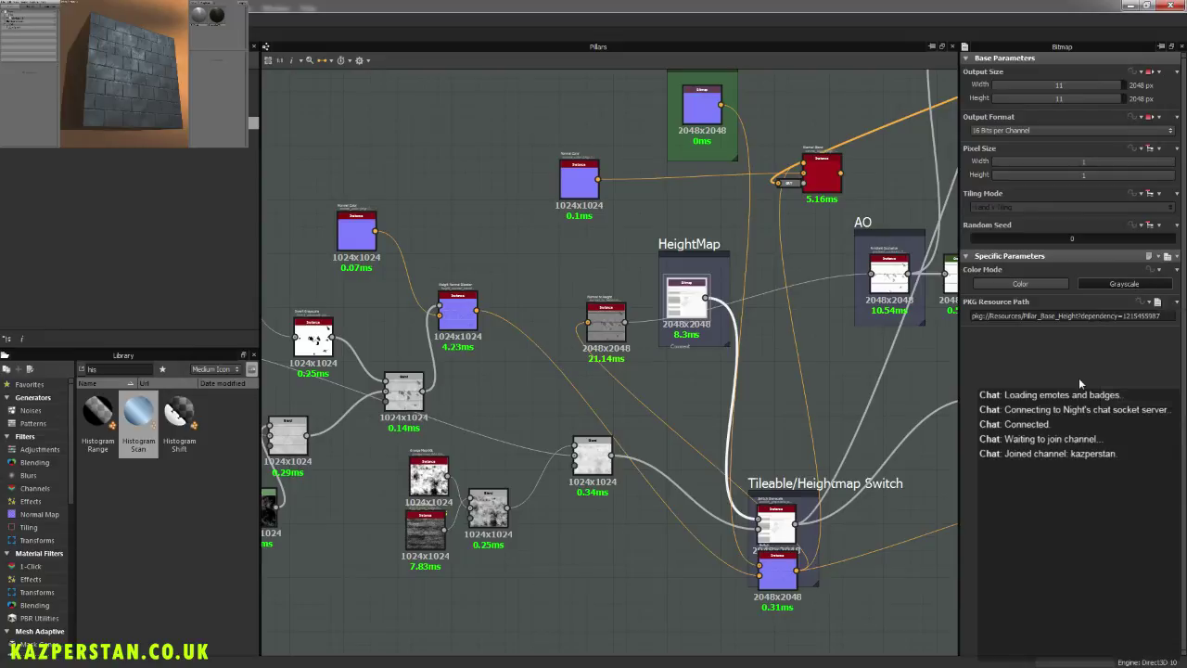
pyautogui.click(1176, 303)
pyautogui.click(1127, 375)
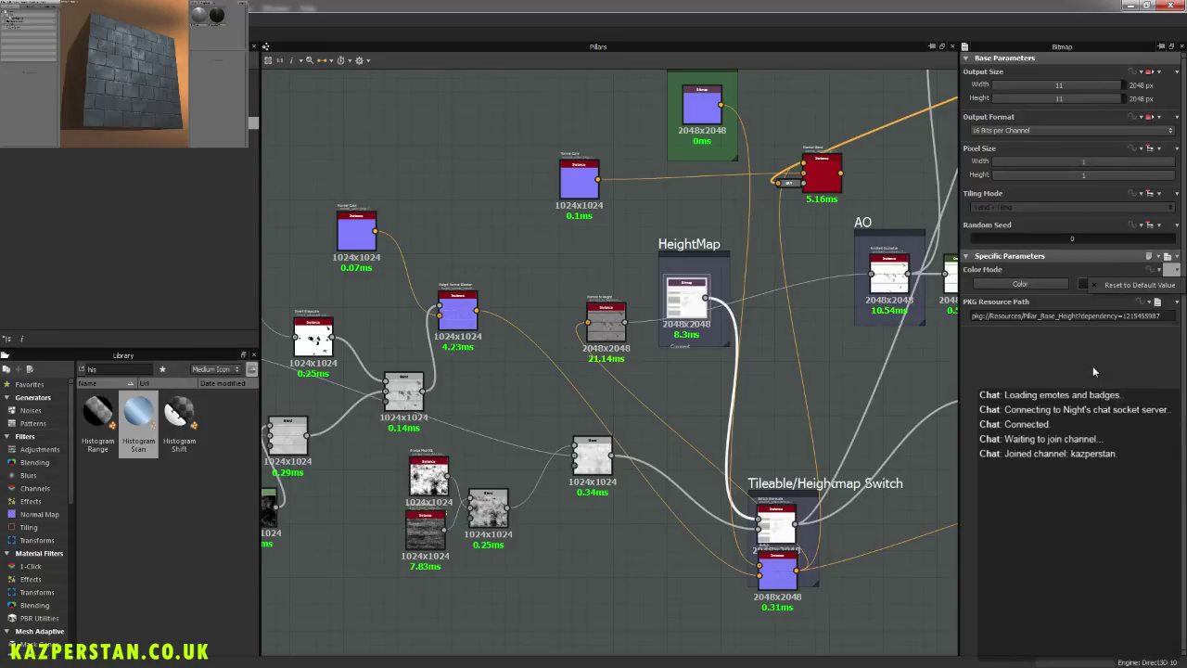
pyautogui.click(1153, 270)
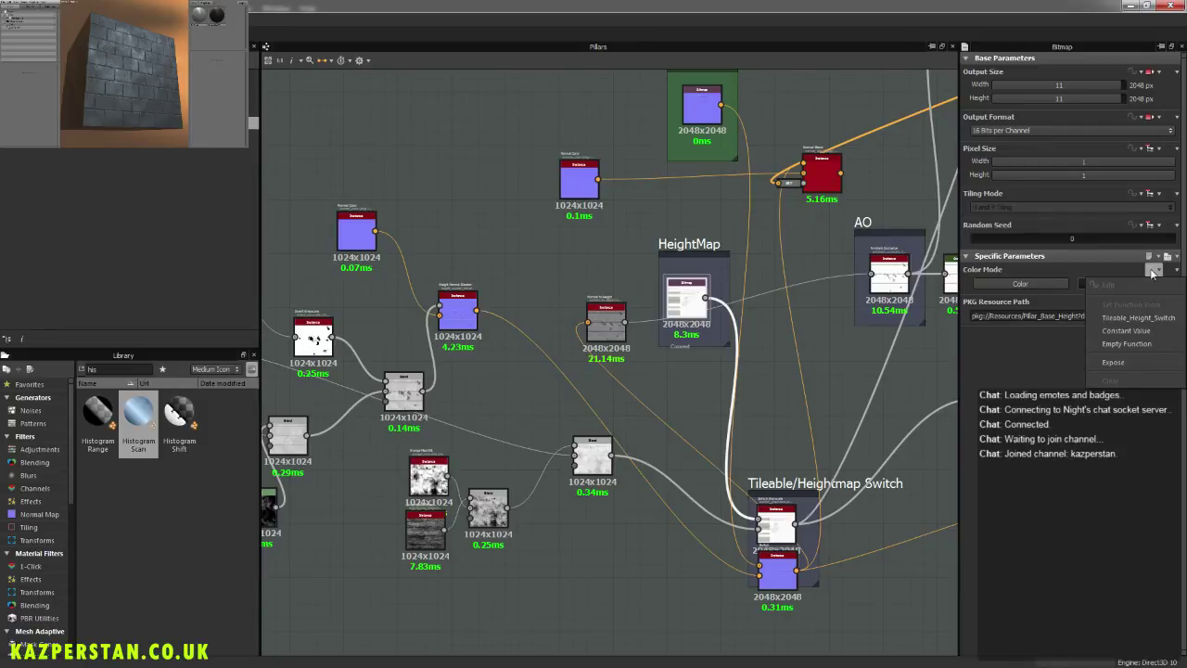
pyautogui.click(1130, 358)
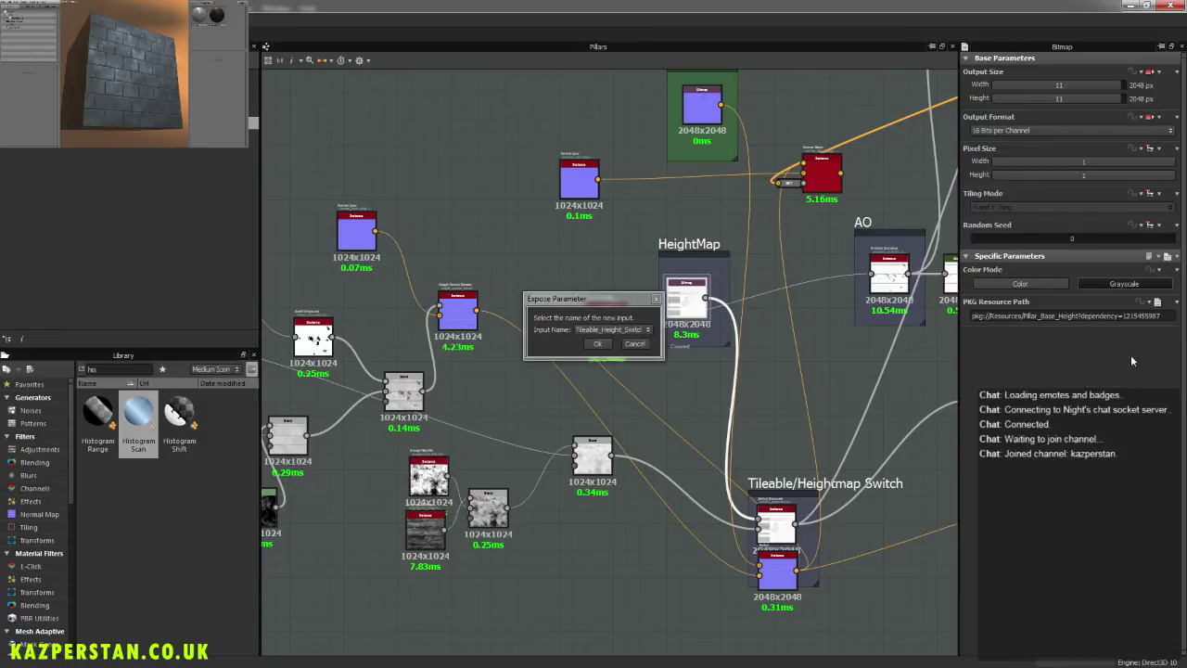
pyautogui.click(626, 329)
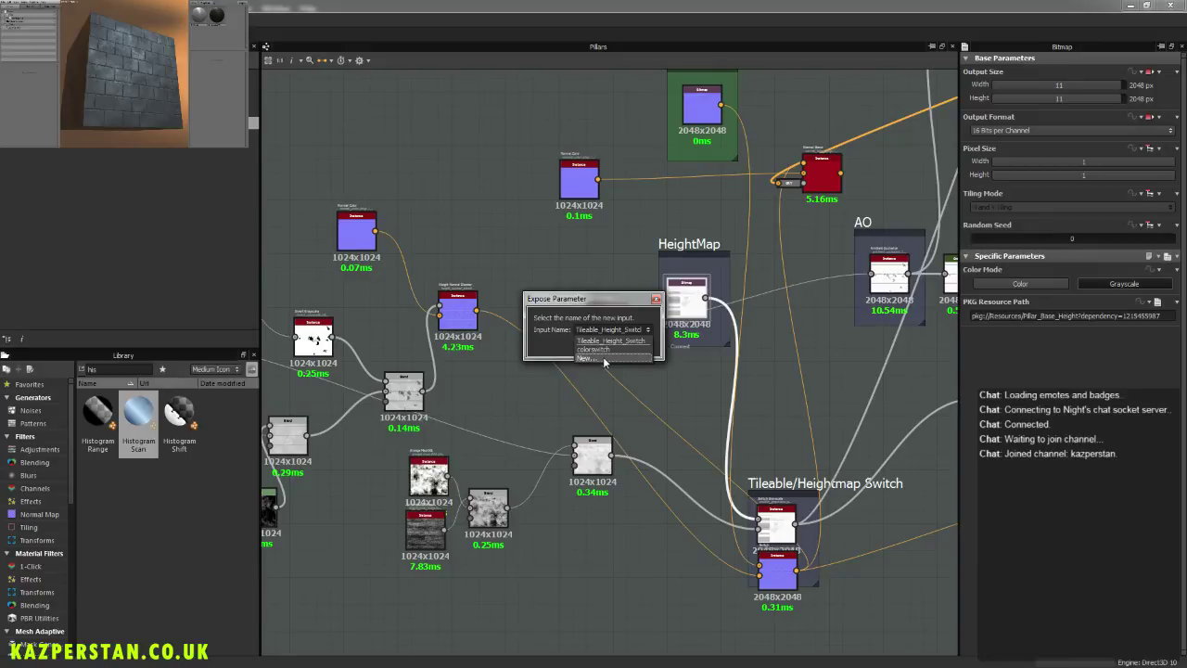
pyautogui.click(643, 301)
pyautogui.click(655, 299)
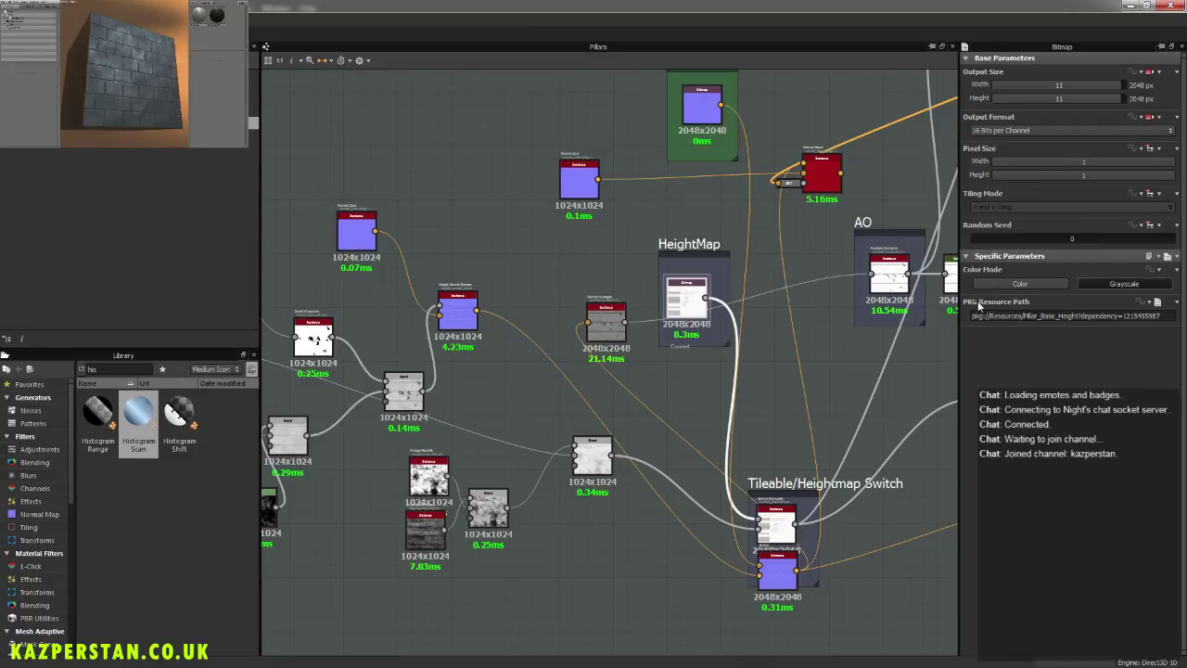
# Step: Review which parameters of the HeightMap bitmap node can be exposed, closing the list without exposing any
pyautogui.rightClick(685, 296)
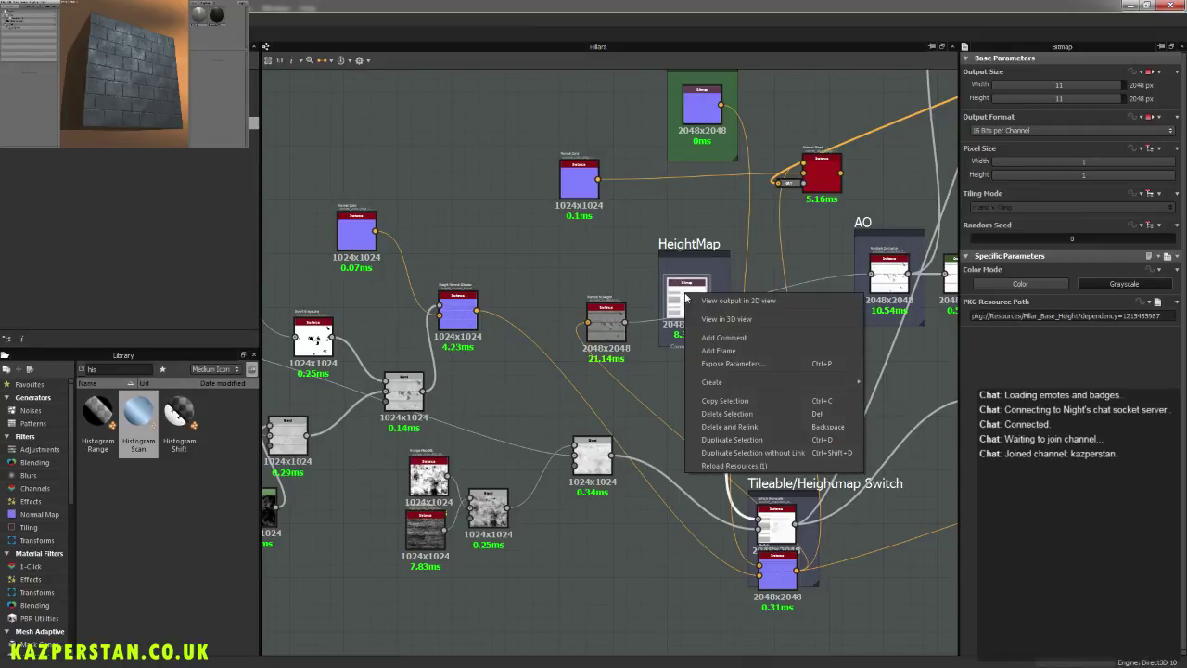
pyautogui.click(737, 363)
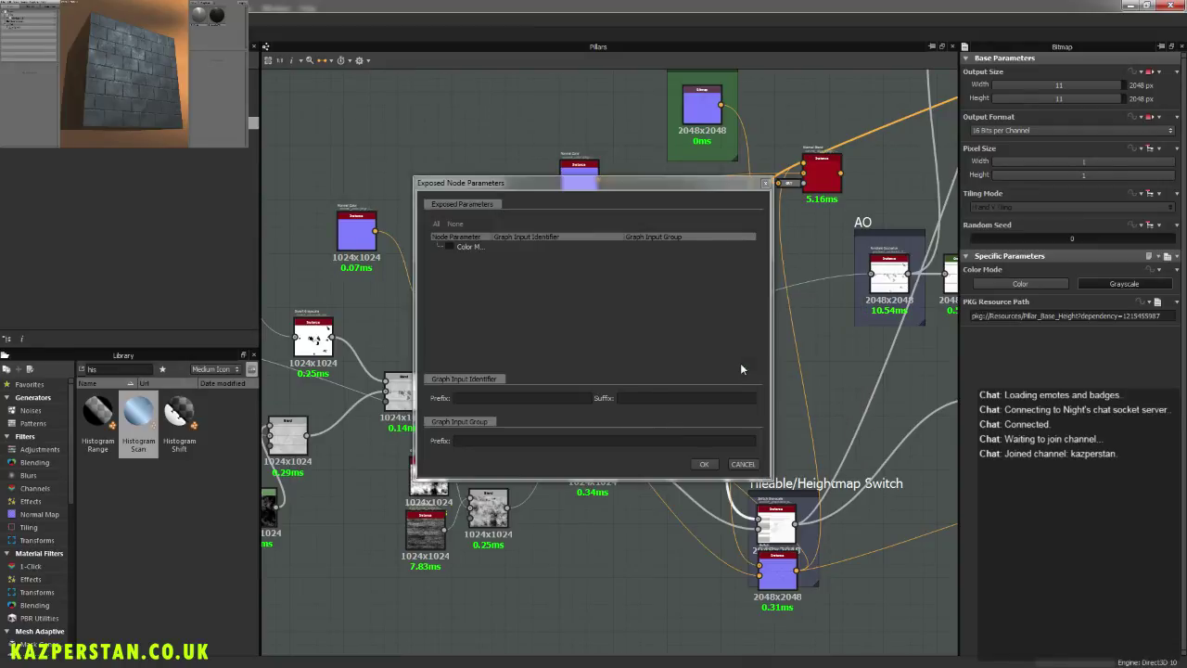
pyautogui.moveTo(492, 237); pyautogui.dragTo(568, 246)
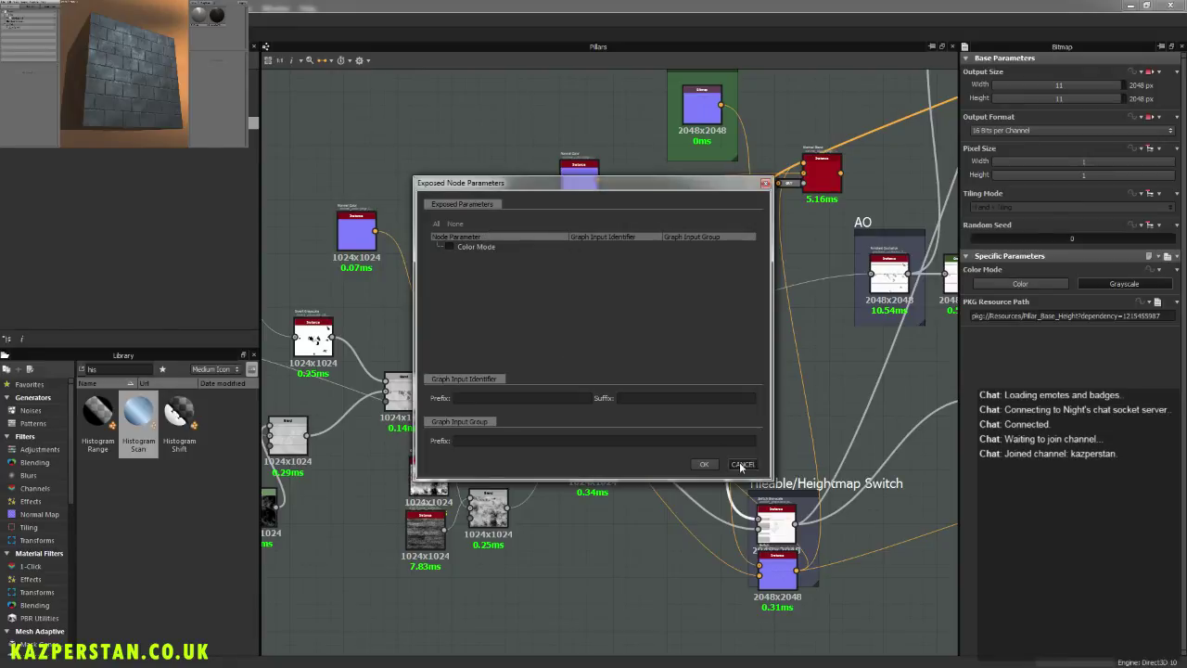
pyautogui.click(742, 464)
pyautogui.scroll(-6, 547, 386)
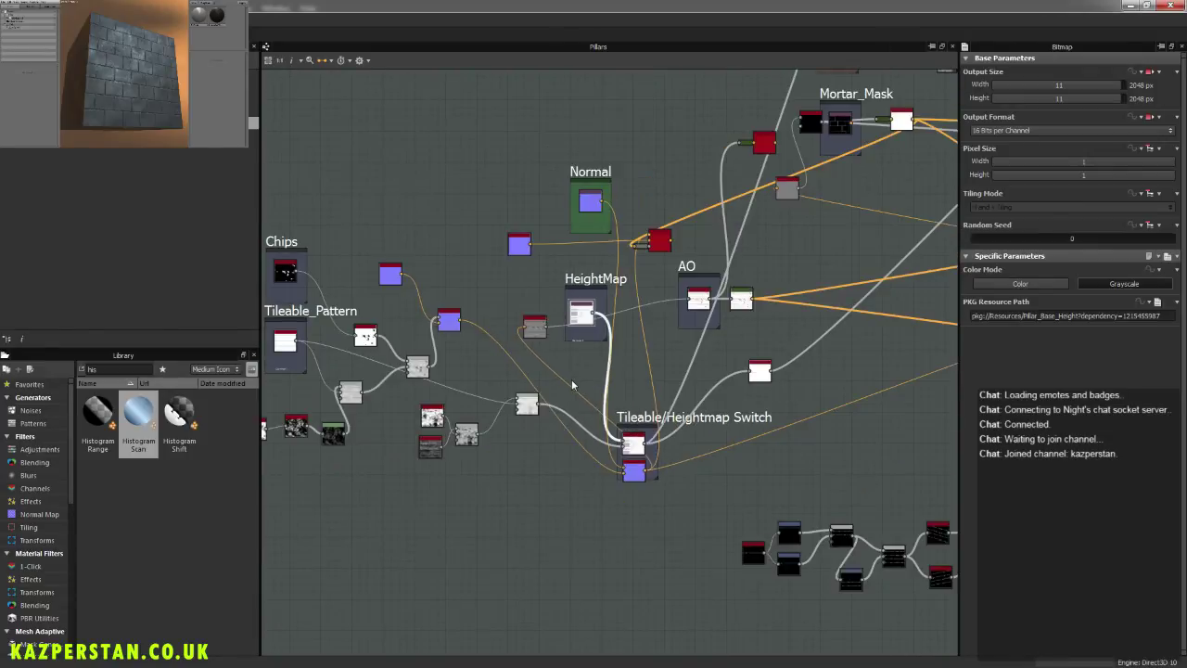
pyautogui.scroll(5, 572, 384)
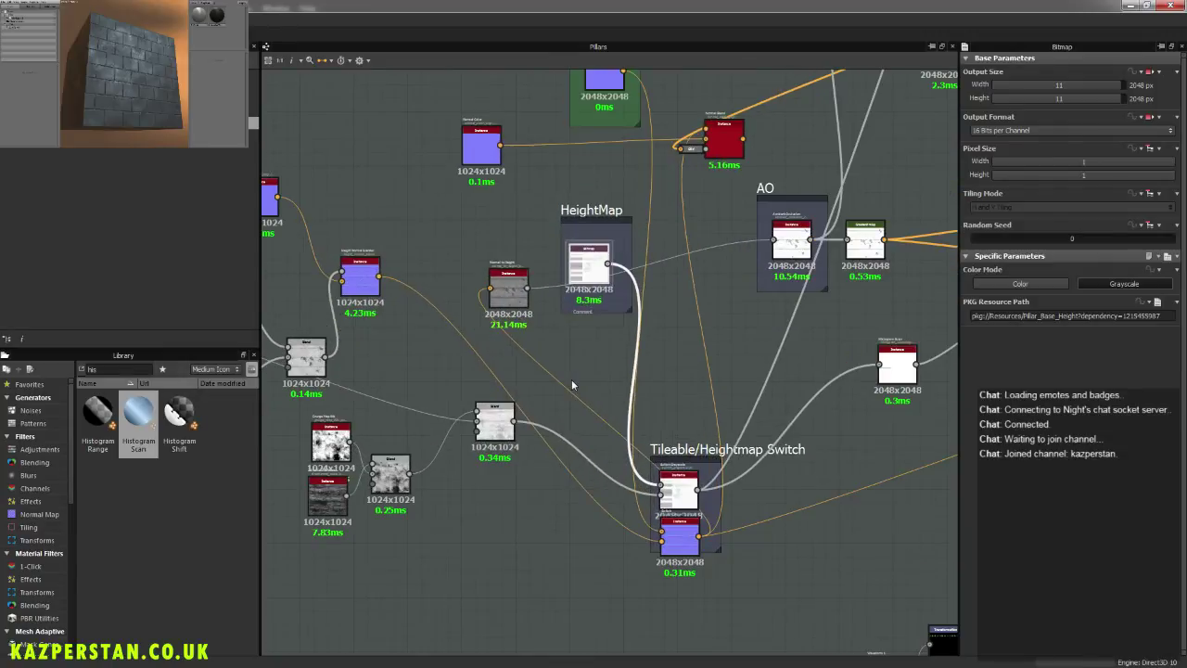
pyautogui.scroll(-2, 584, 413)
pyautogui.scroll(4, 597, 408)
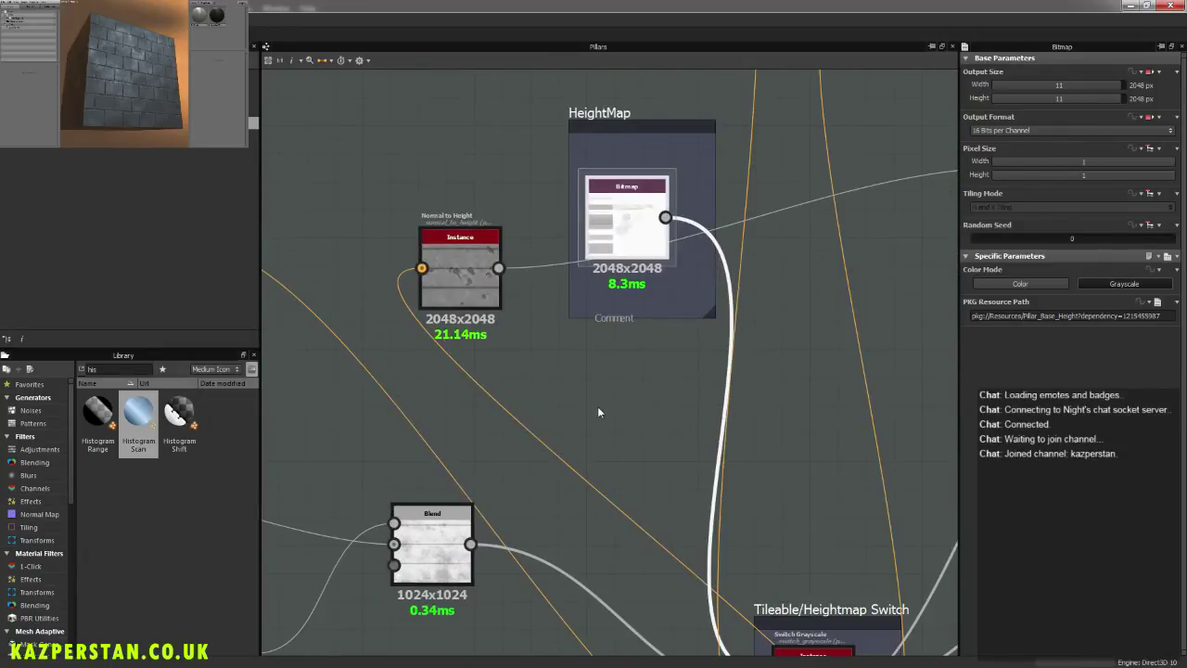
# Step: Search the library for "inp", try a Base Color 8 Inputs node in the graph, look over its parameters and delete it
pyautogui.scroll(-3, 597, 400)
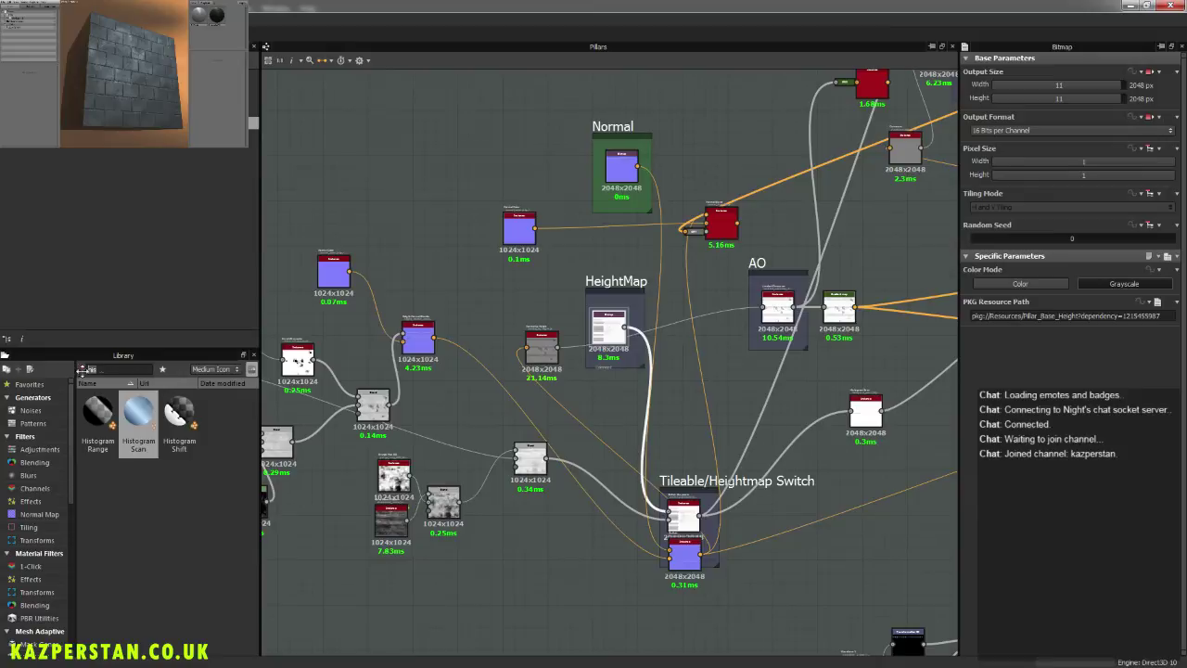
pyautogui.write('inp')
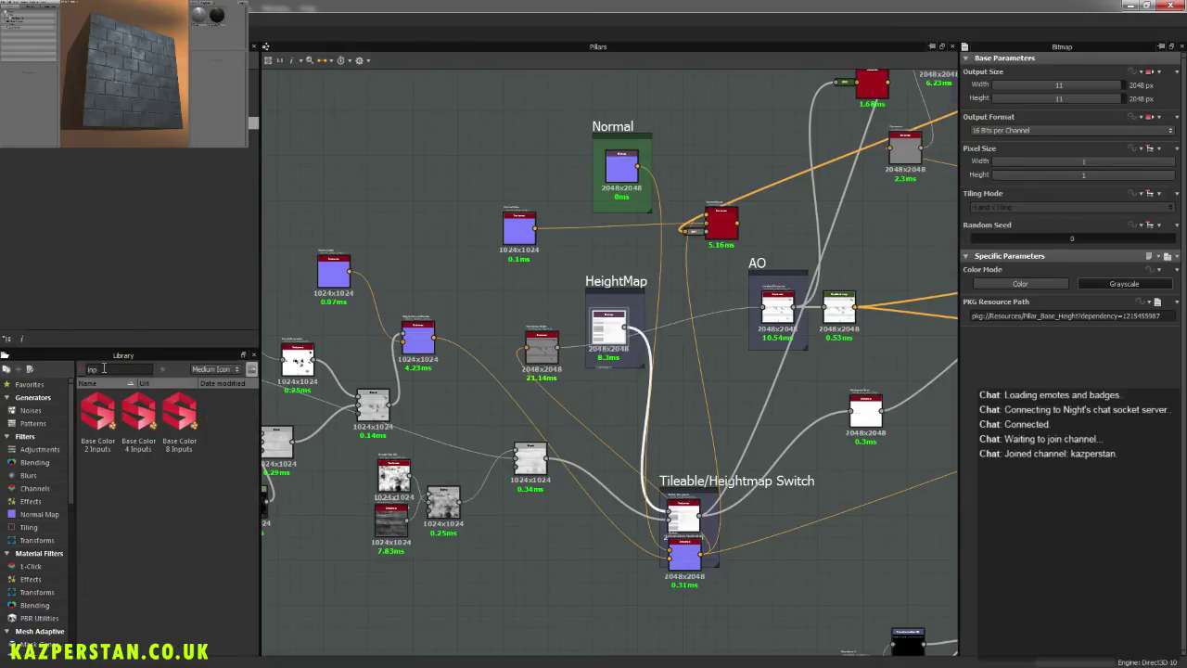
pyautogui.click(139, 412)
pyautogui.moveTo(167, 412); pyautogui.dragTo(371, 119)
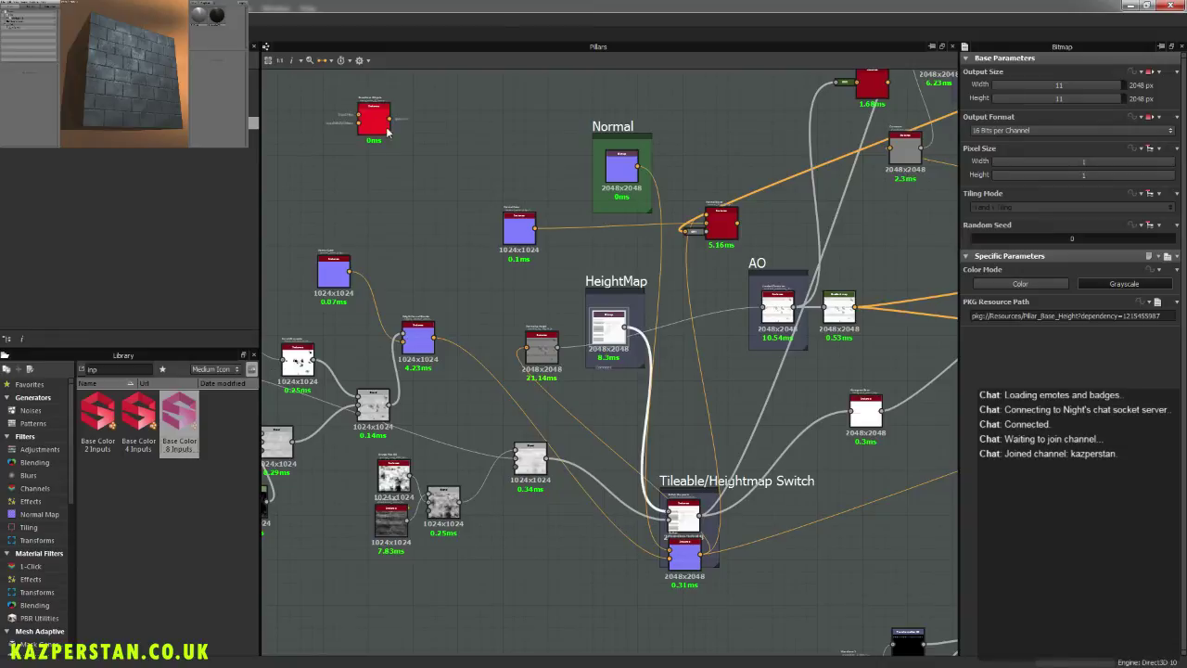
pyautogui.press('f')
pyautogui.click(574, 311)
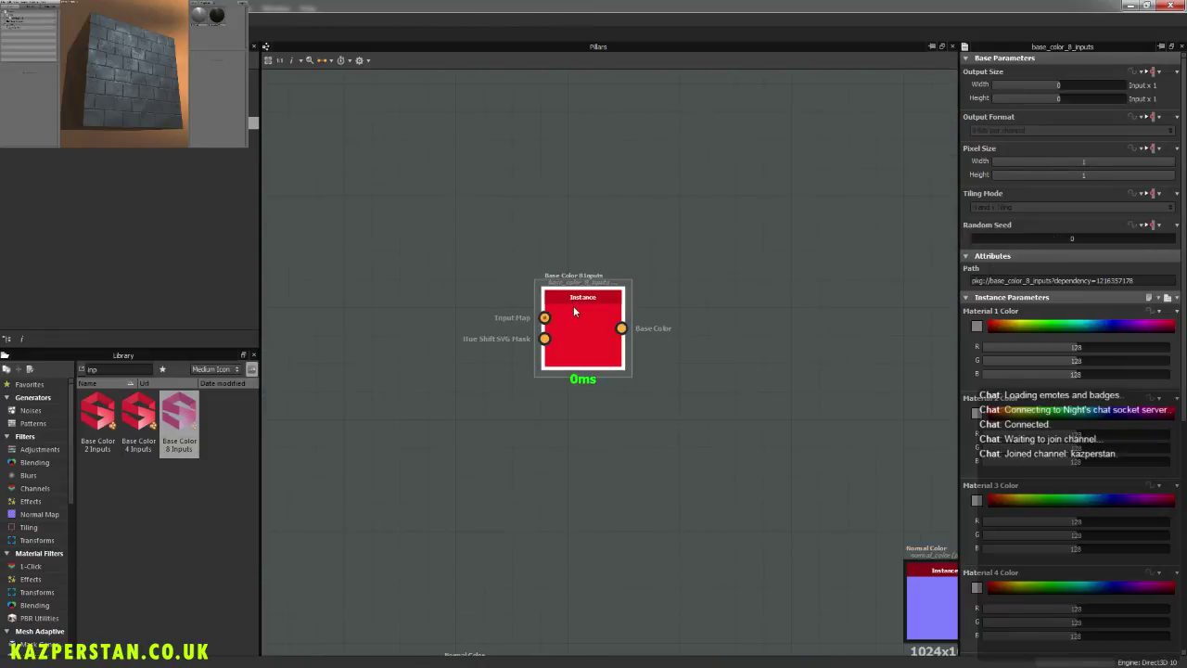
pyautogui.moveTo(603, 331); pyautogui.dragTo(532, 268, button='middle')
pyautogui.scroll(-8, 1111, 374)
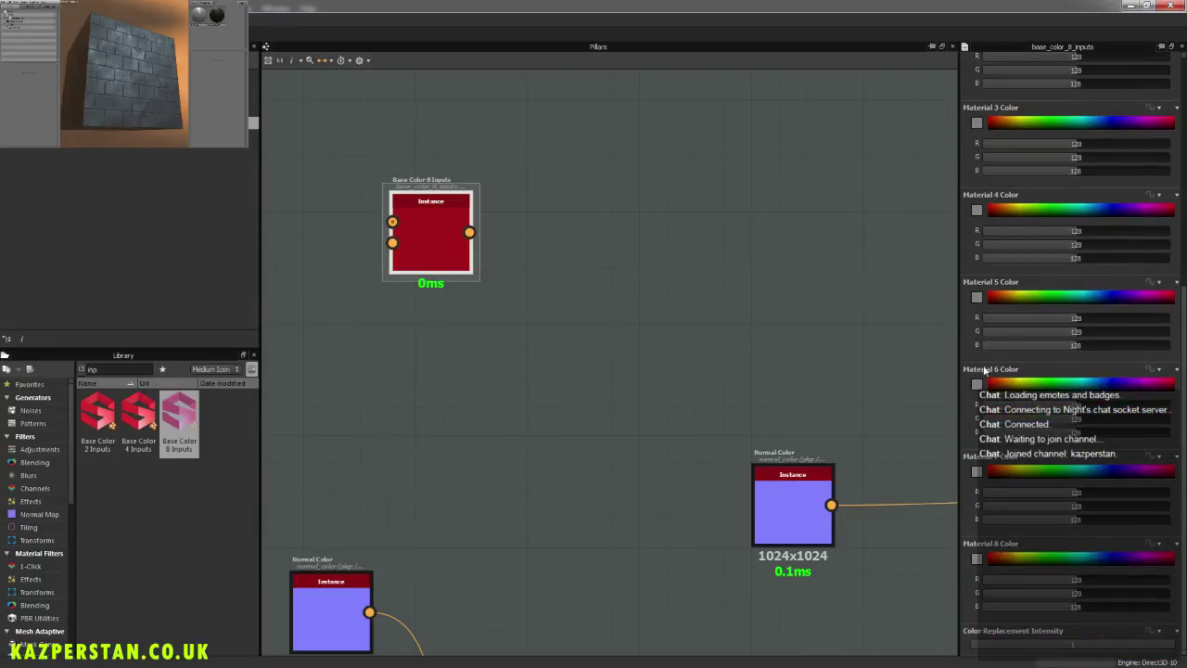
pyautogui.press('Delete')
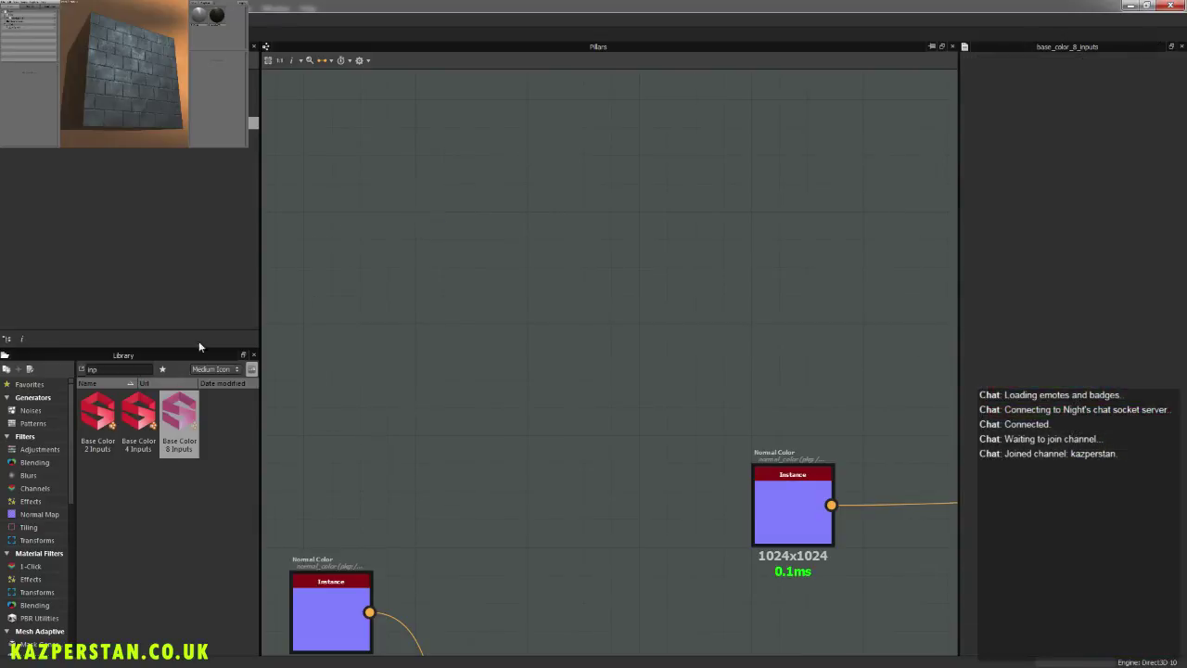
# Step: Add a Base Color 2 Inputs node to the graph and connect the grayscale heightmap output to its Input Map
pyautogui.moveTo(97, 411); pyautogui.dragTo(430, 237)
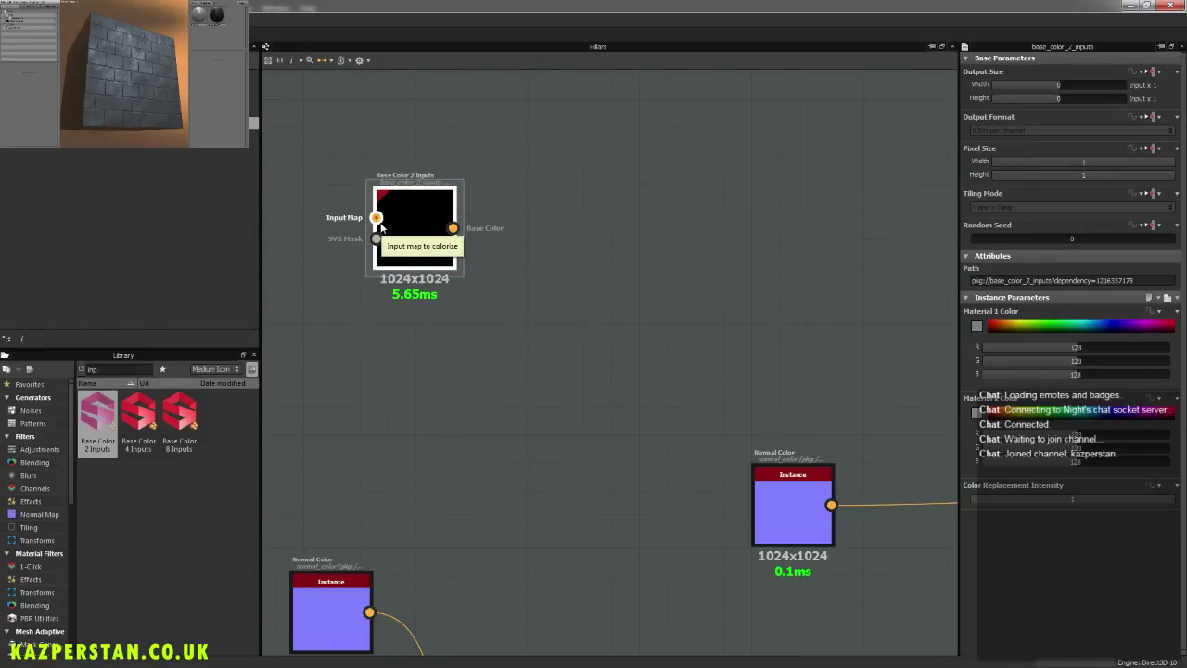
pyautogui.moveTo(531, 399); pyautogui.dragTo(568, 343, button='middle')
pyautogui.scroll(-4, 568, 343)
pyautogui.scroll(-2, 660, 546)
pyautogui.moveTo(541, 636); pyautogui.dragTo(576, 510, button='middle')
pyautogui.scroll(4, 576, 509)
pyautogui.moveTo(514, 397); pyautogui.dragTo(444, 400, button='middle')
pyautogui.scroll(-2, 442, 401)
pyautogui.moveTo(756, 365); pyautogui.dragTo(711, 502, button='middle')
pyautogui.moveTo(779, 454); pyautogui.dragTo(451, 202)
pyautogui.scroll(3, 561, 283)
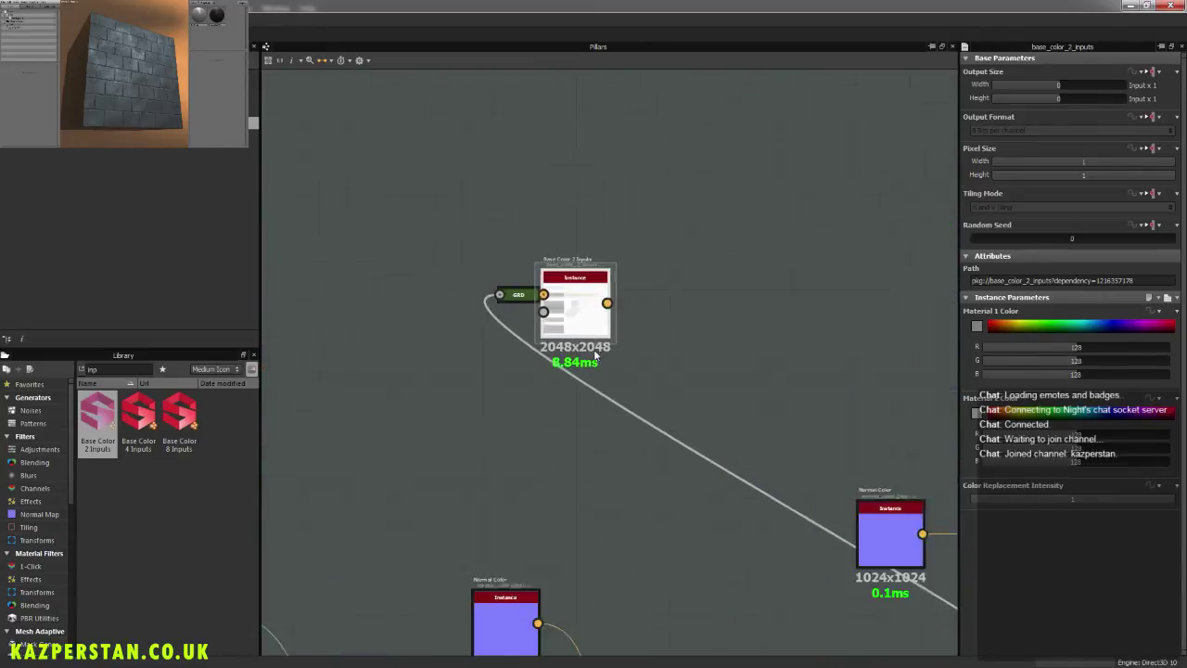
# Step: Delete the gradient conversion node feeding the Base Color 2 Inputs node and move the latter below the HeightMap frame
pyautogui.click(506, 286)
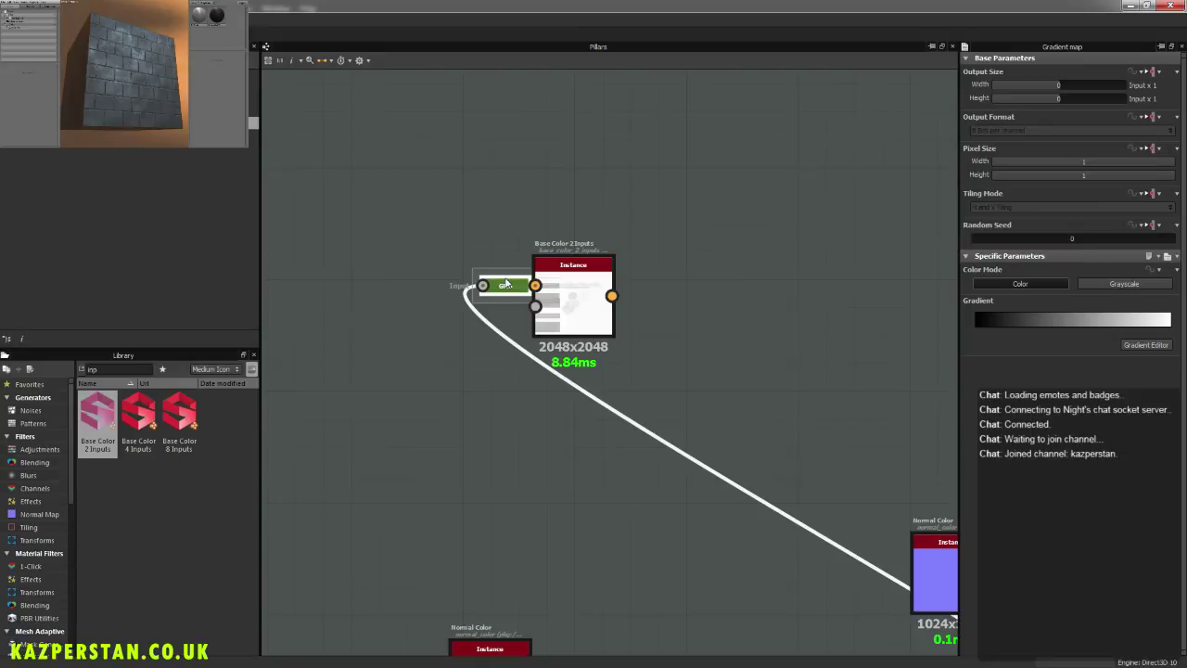
pyautogui.press('Delete')
pyautogui.moveTo(584, 308); pyautogui.dragTo(693, 466)
pyautogui.scroll(-4, 694, 463)
pyautogui.scroll(-4, 693, 482)
pyautogui.moveTo(693, 500); pyautogui.dragTo(566, 261, button='middle')
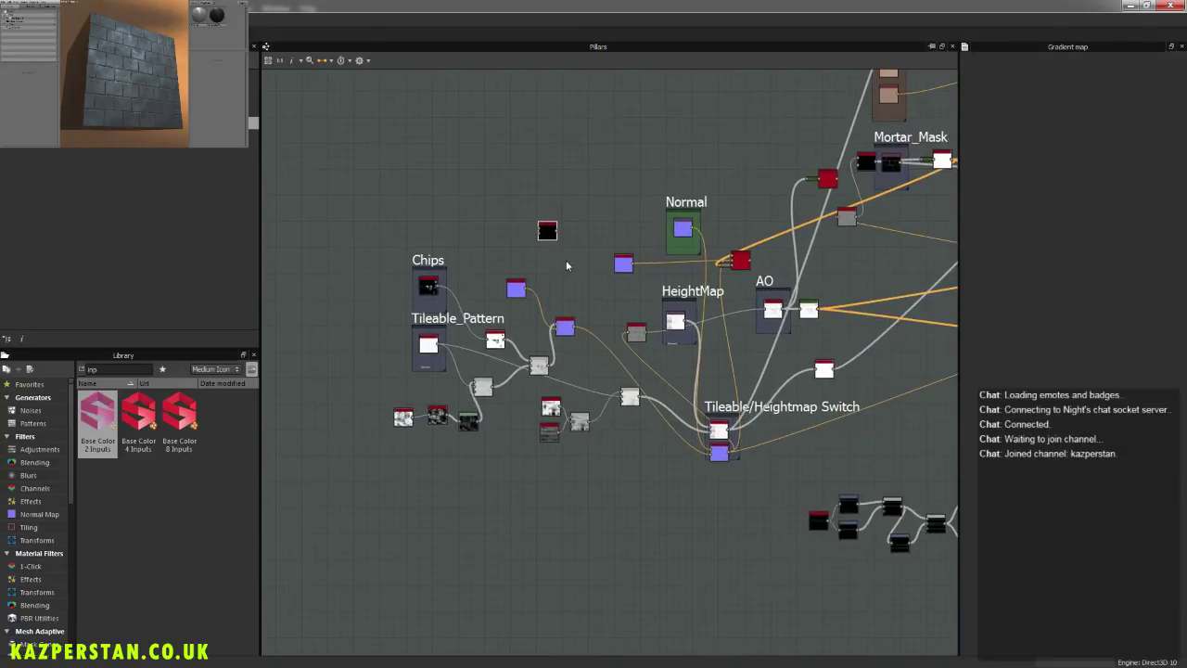
pyautogui.moveTo(557, 232); pyautogui.dragTo(704, 492)
pyautogui.click(547, 230)
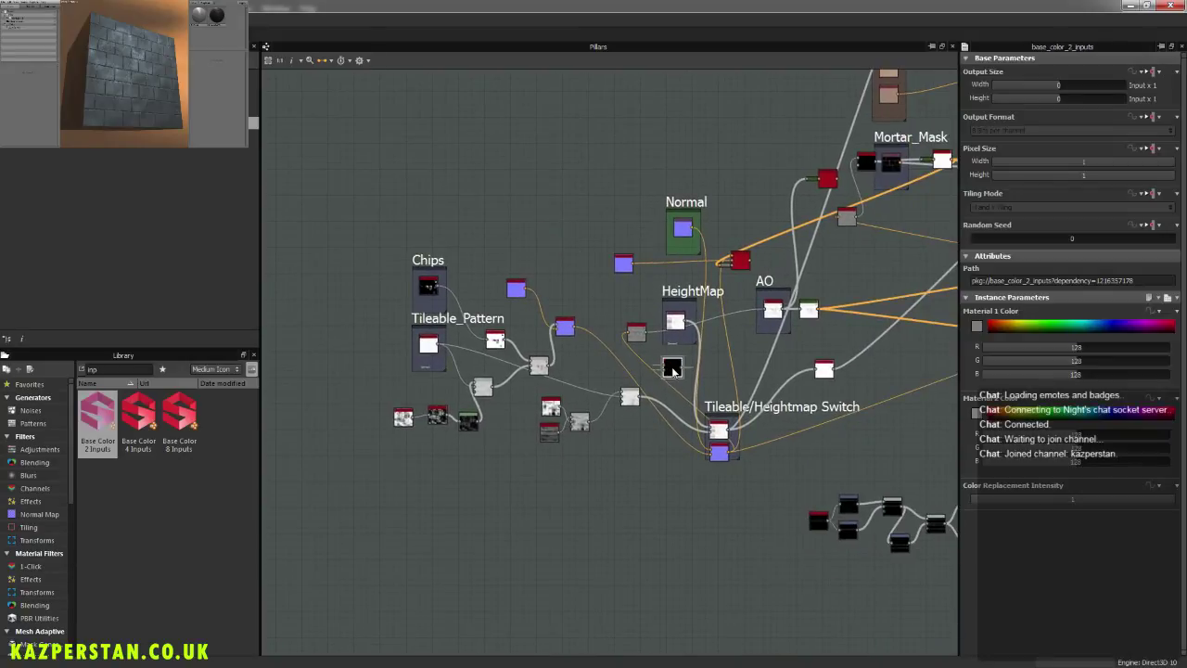
pyautogui.scroll(5, 678, 371)
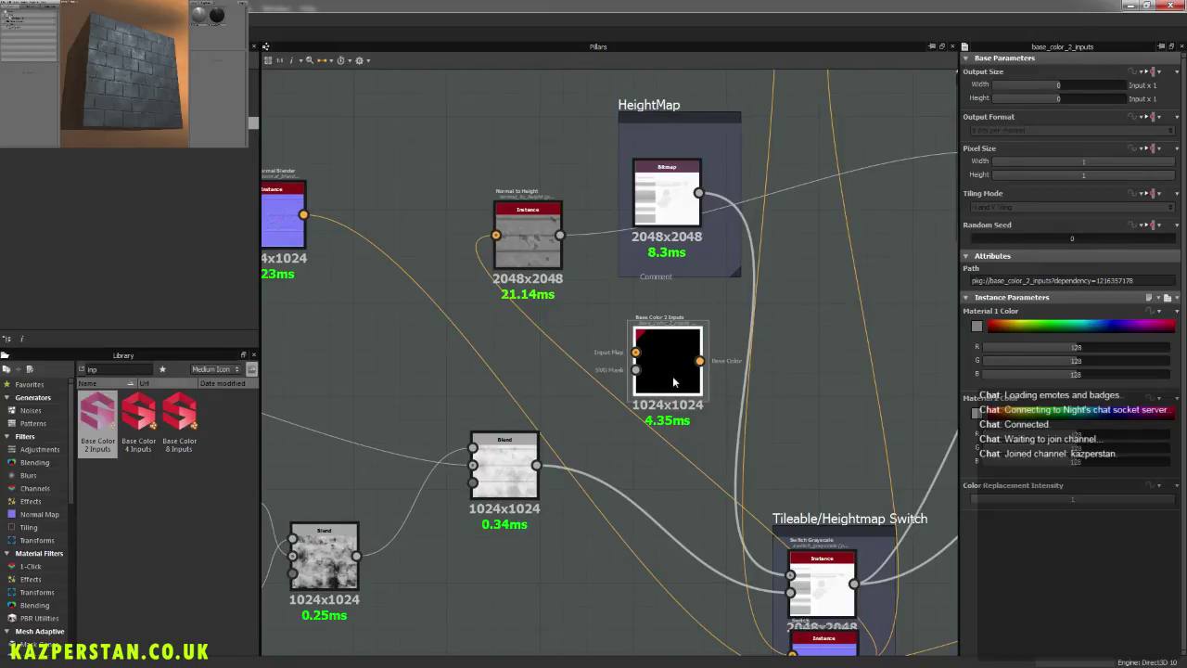
pyautogui.moveTo(670, 375)
pyautogui.mouseDown()
pyautogui.moveTo(688, 358)
pyautogui.moveTo(679, 363)
pyautogui.mouseUp()
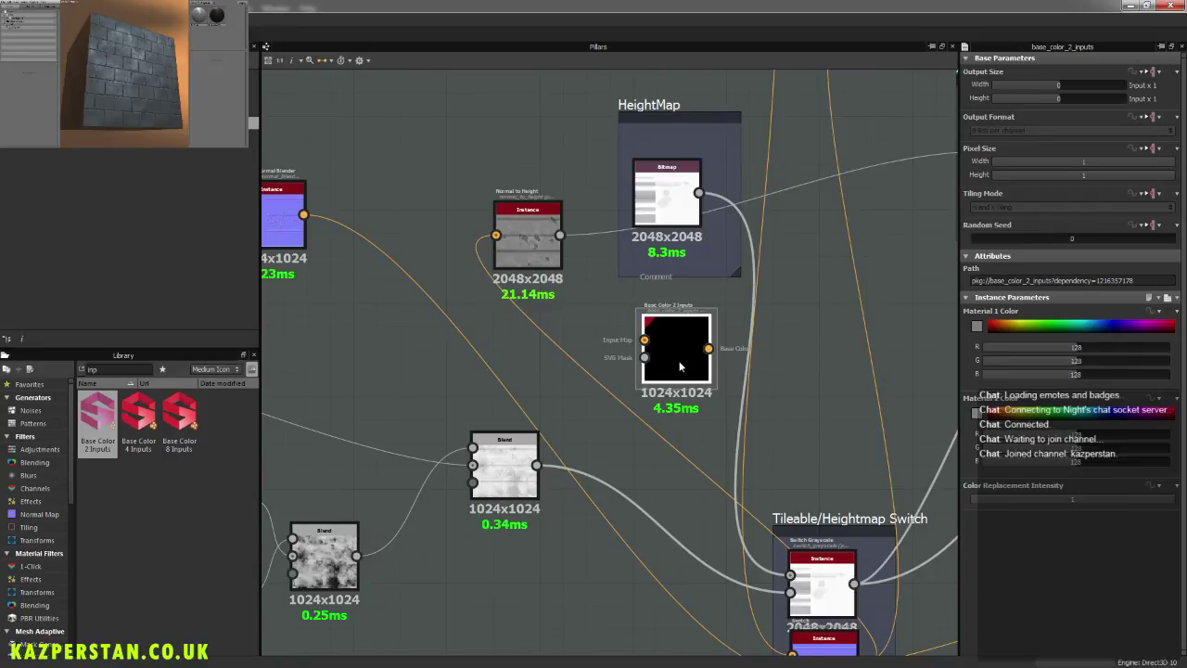
# Step: Review which parameters of the Base Color 2 Inputs node can be exposed, closing the list without exposing any
pyautogui.click(1176, 298)
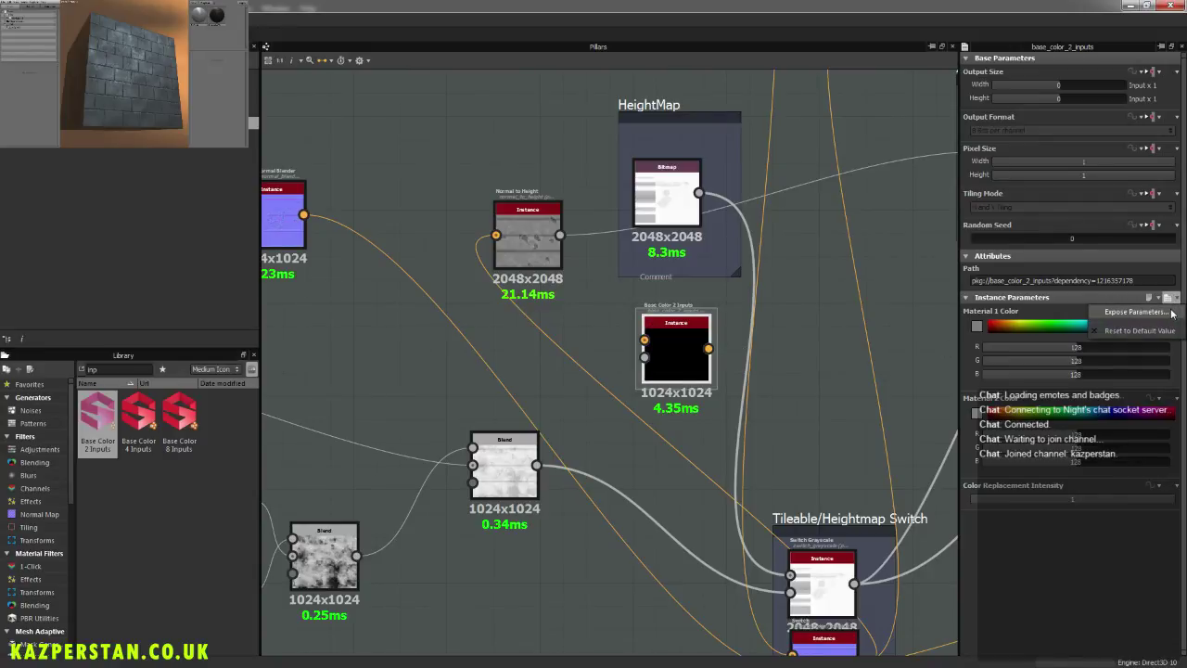
pyautogui.click(1171, 313)
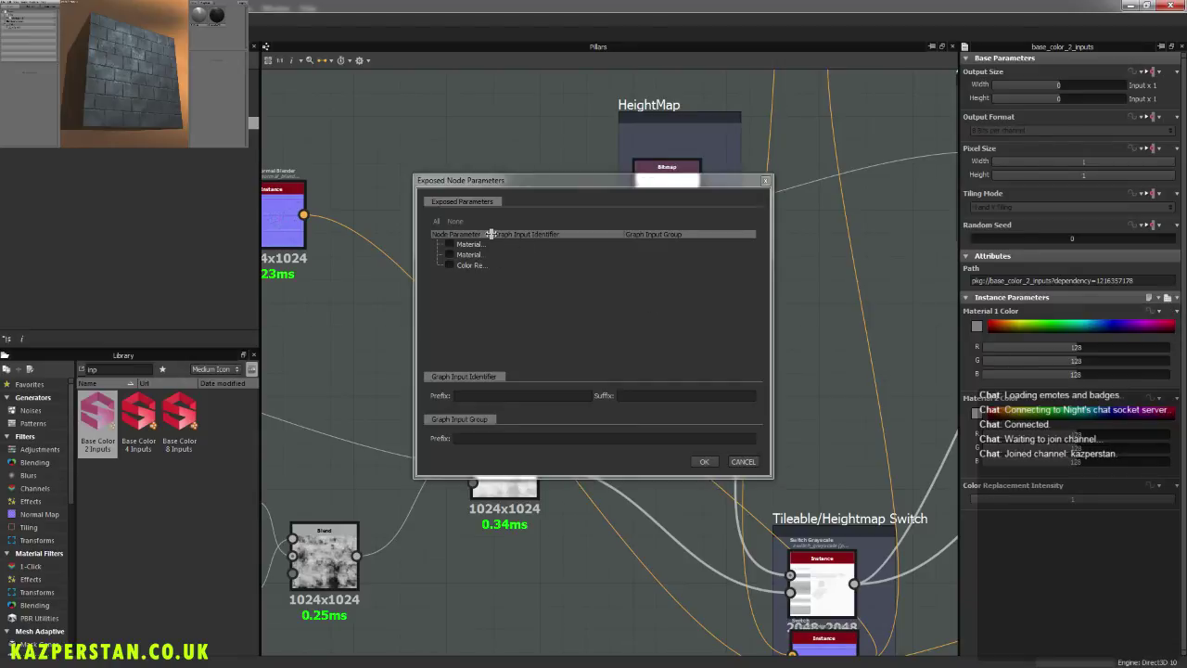
pyautogui.moveTo(491, 233); pyautogui.dragTo(564, 244)
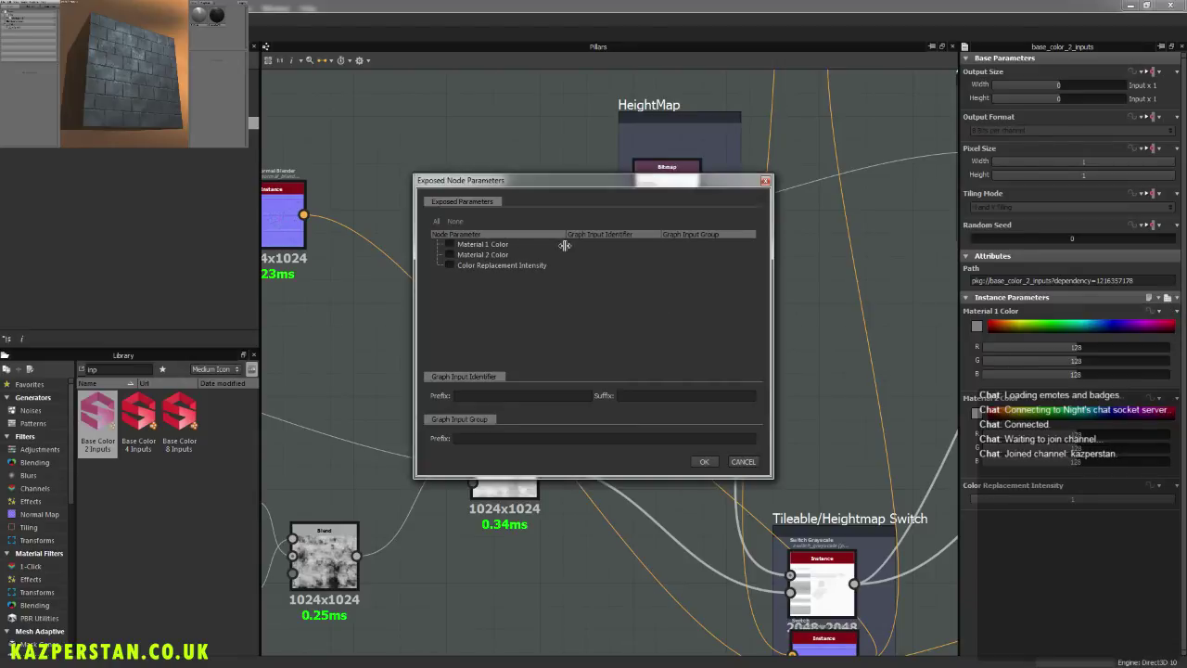
pyautogui.click(766, 182)
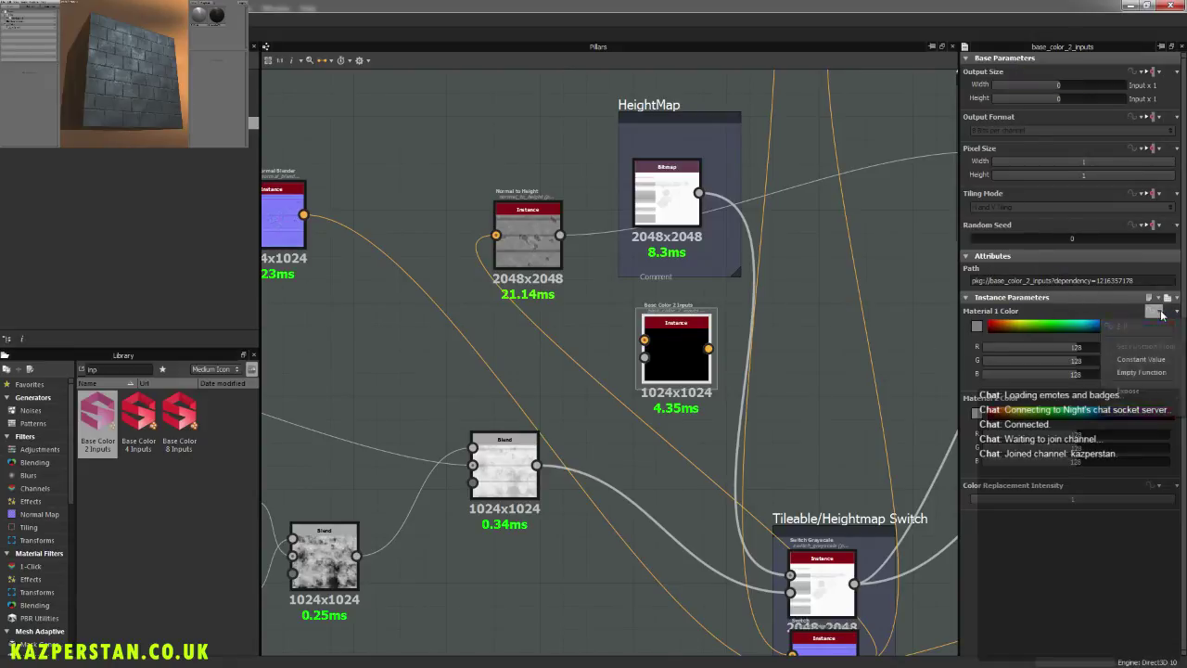
pyautogui.moveTo(668, 349); pyautogui.dragTo(658, 338)
pyautogui.moveTo(768, 337); pyautogui.dragTo(672, 288, button='middle')
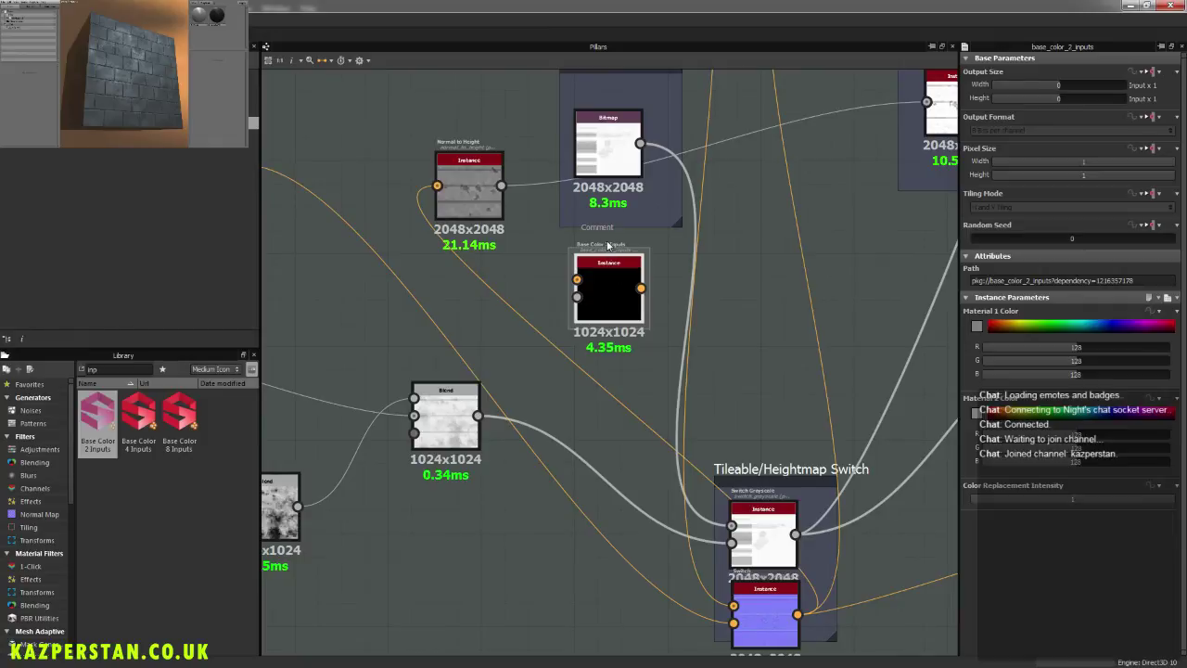
# Step: Compare the Create options offered for the Base Color 2 Inputs node and the HeightMap bitmap node
pyautogui.rightClick(612, 276)
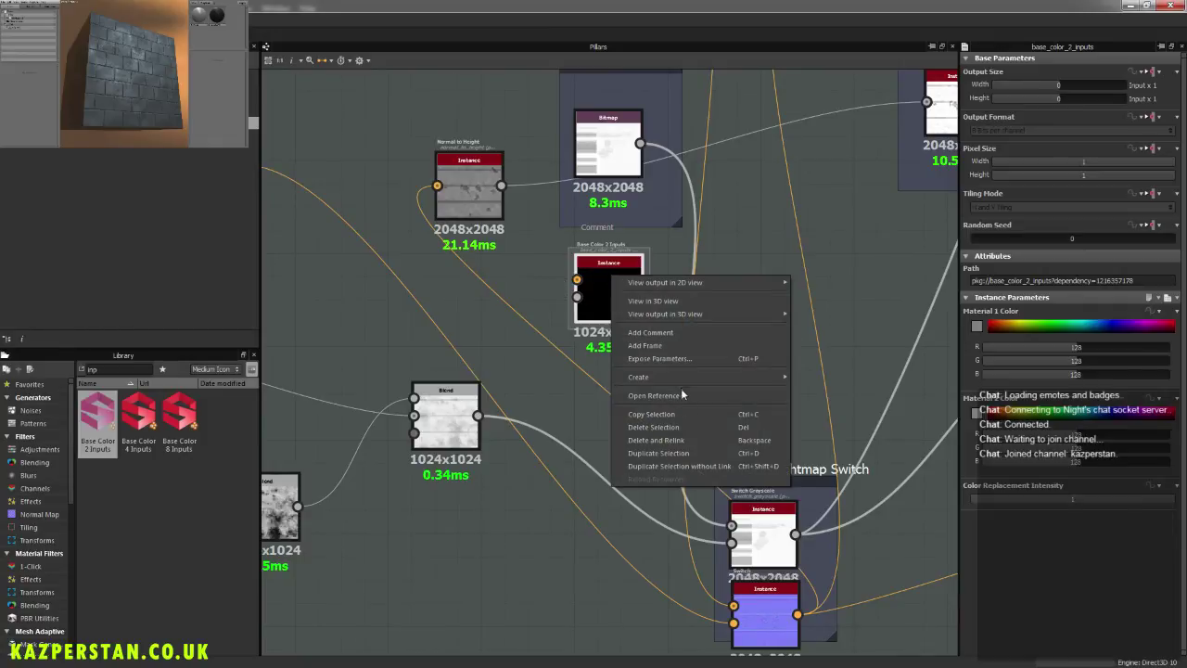
pyautogui.moveTo(677, 377)
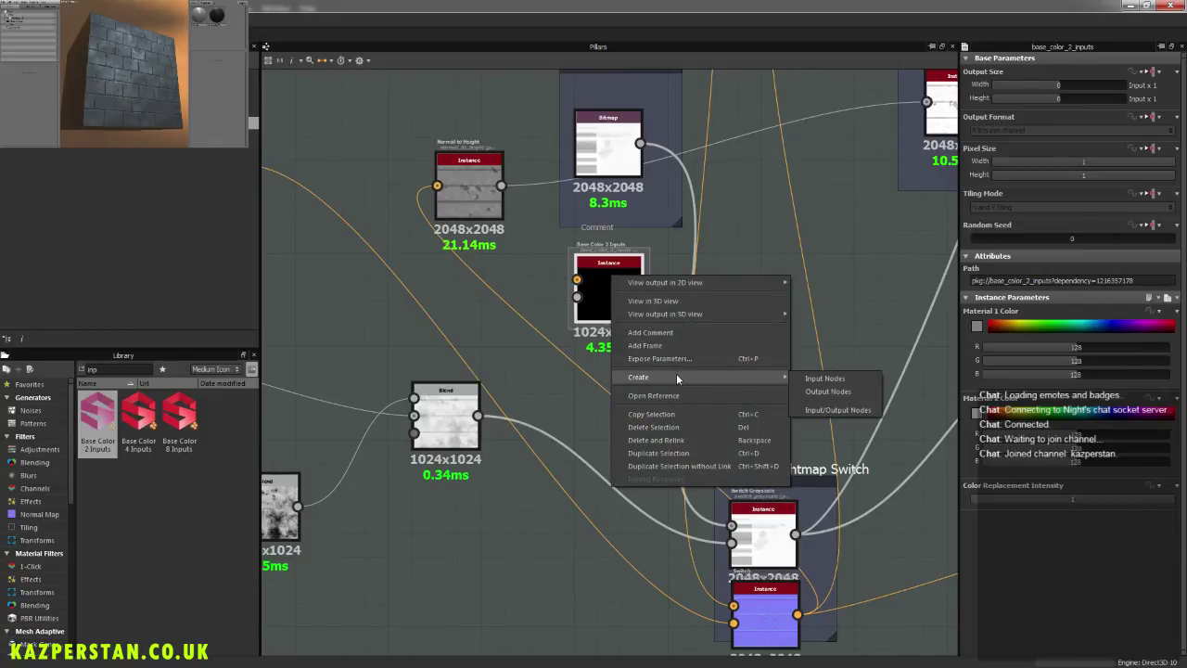
pyautogui.click(595, 206)
pyautogui.rightClick(604, 154)
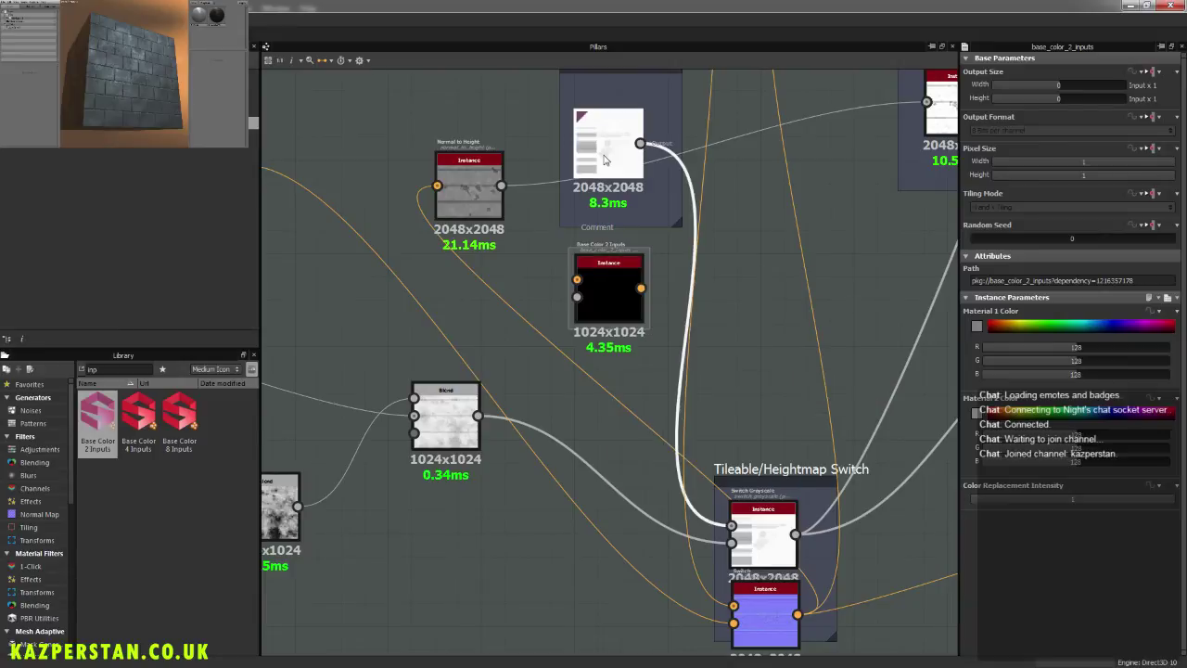
pyautogui.moveTo(678, 242)
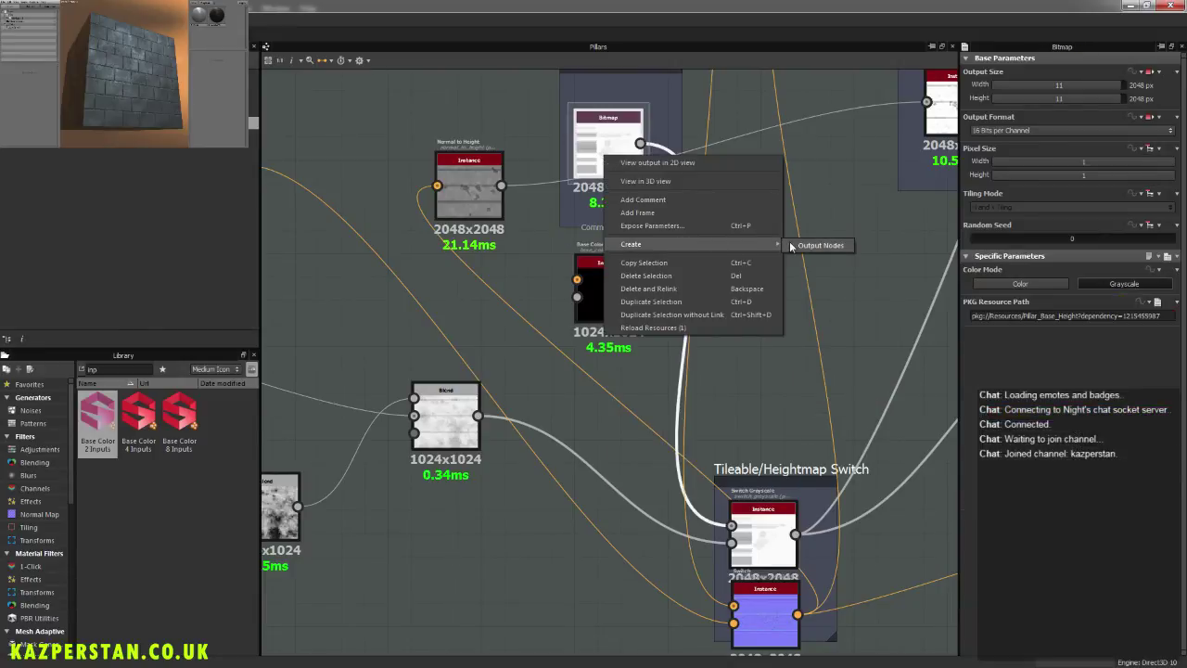
pyautogui.click(591, 315)
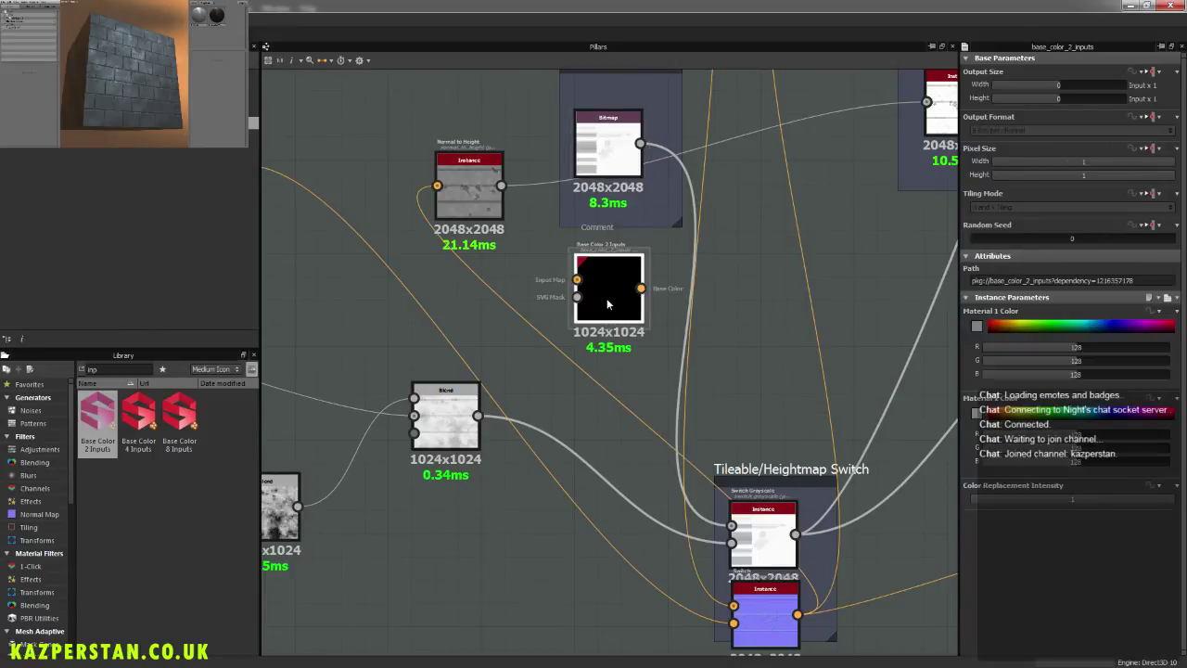
# Step: Create input nodes for the Base Color 2 Inputs node and space them apart in the graph
pyautogui.rightClick(609, 296)
pyautogui.moveTo(740, 401)
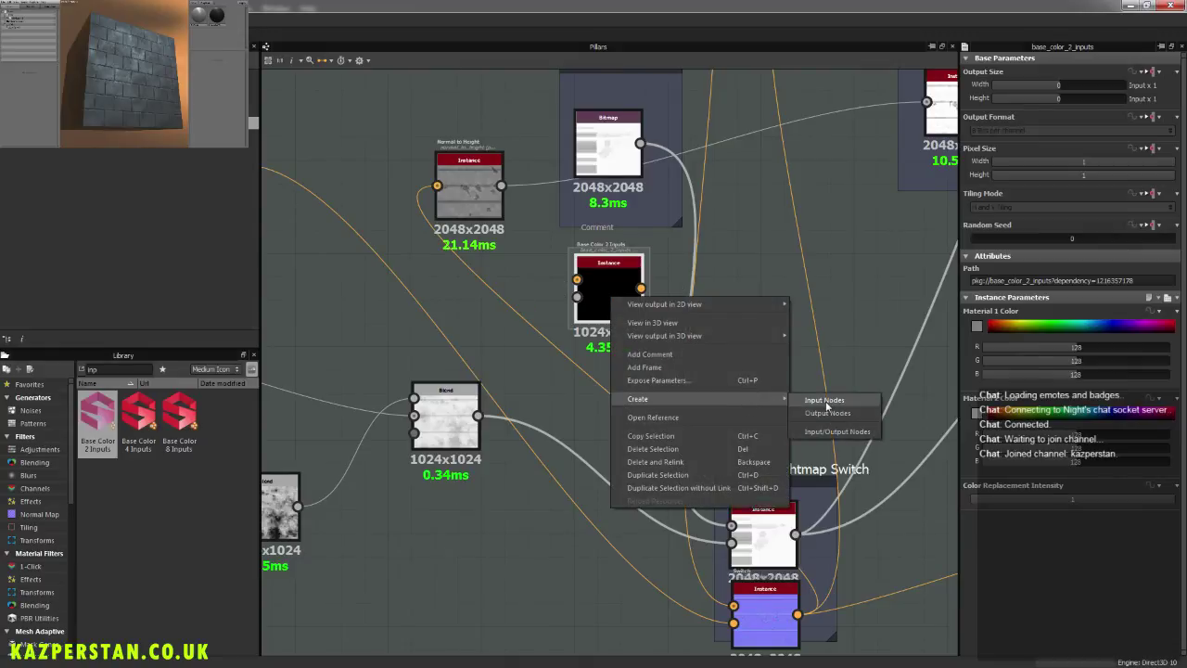
pyautogui.click(826, 405)
pyautogui.moveTo(694, 359); pyautogui.dragTo(751, 512, button='middle')
pyautogui.moveTo(471, 385); pyautogui.dragTo(414, 265)
pyautogui.moveTo(481, 498); pyautogui.dragTo(430, 447)
pyautogui.click(688, 436)
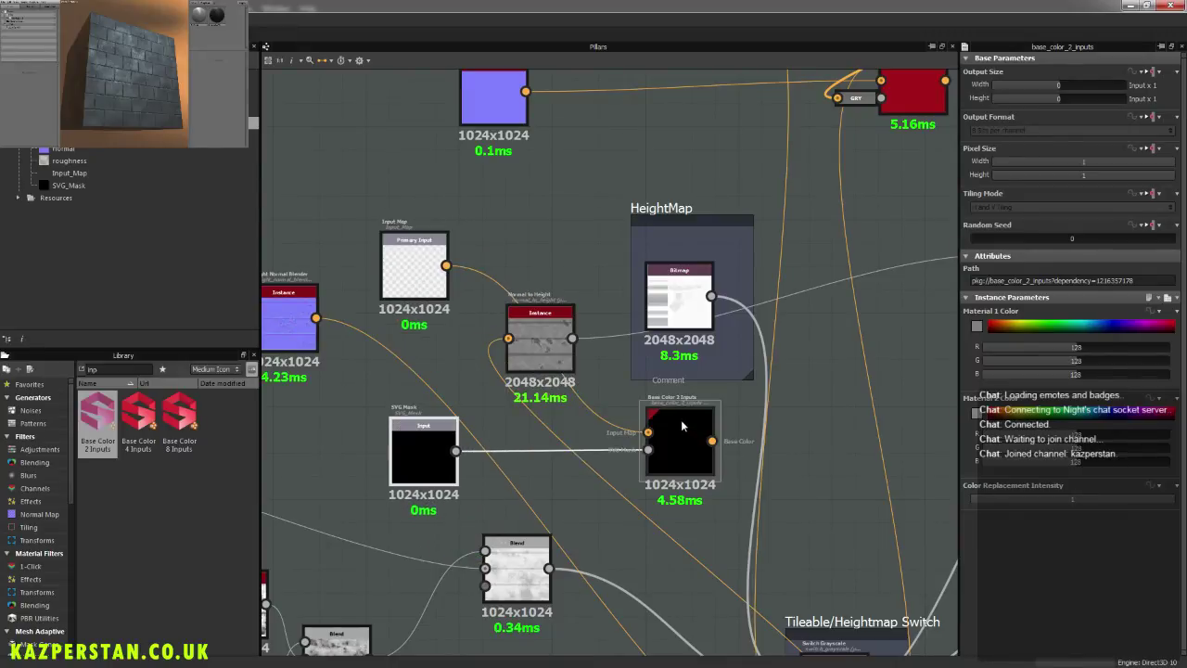
# Step: Delete the SVG Mask and Input Map input nodes and move the Base Color 2 Inputs node above Normal to Height
pyautogui.click(412, 464)
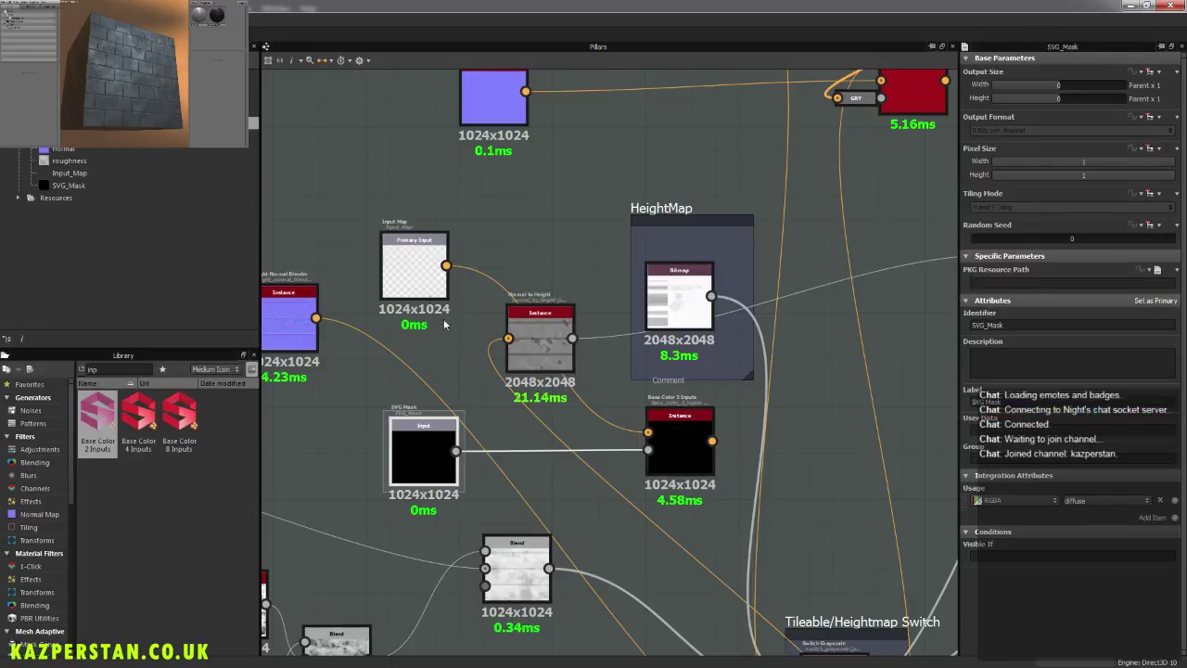
pyautogui.press('Delete')
pyautogui.click(420, 275)
pyautogui.press('Delete')
pyautogui.moveTo(680, 436); pyautogui.dragTo(456, 215)
# Step: Check the commands offered for the HeightMap bitmap node, closing the list without choosing any
pyautogui.click(674, 312)
pyautogui.rightClick(674, 312)
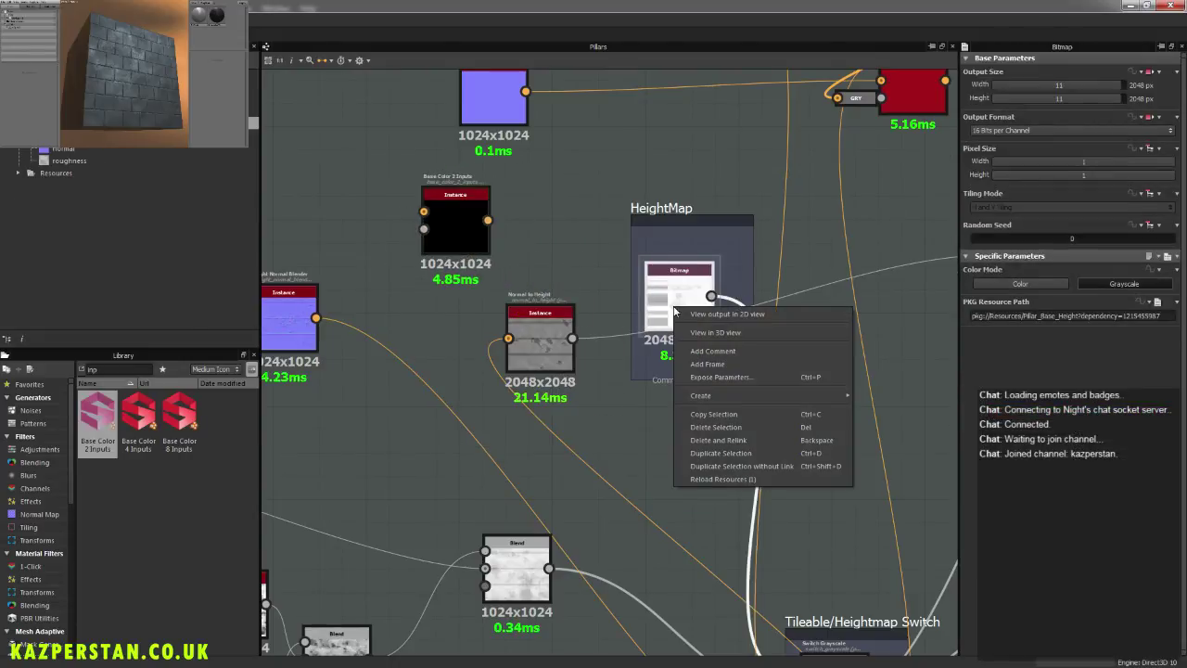
pyautogui.click(872, 392)
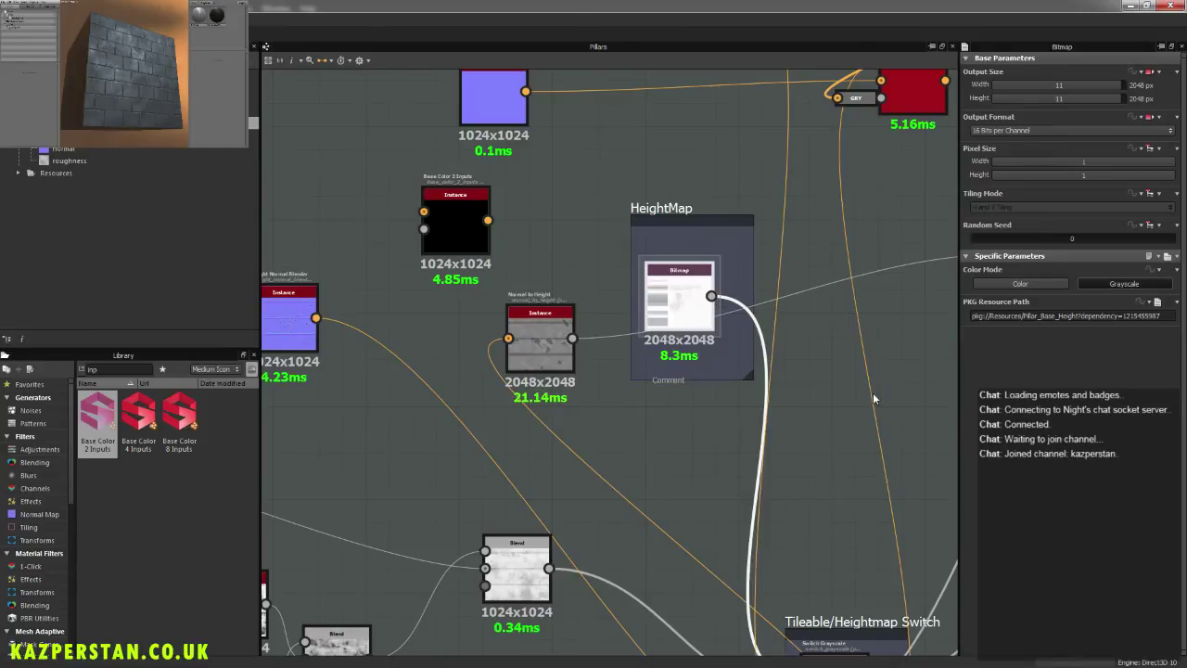
pyautogui.moveTo(734, 374); pyautogui.dragTo(692, 203, button='middle')
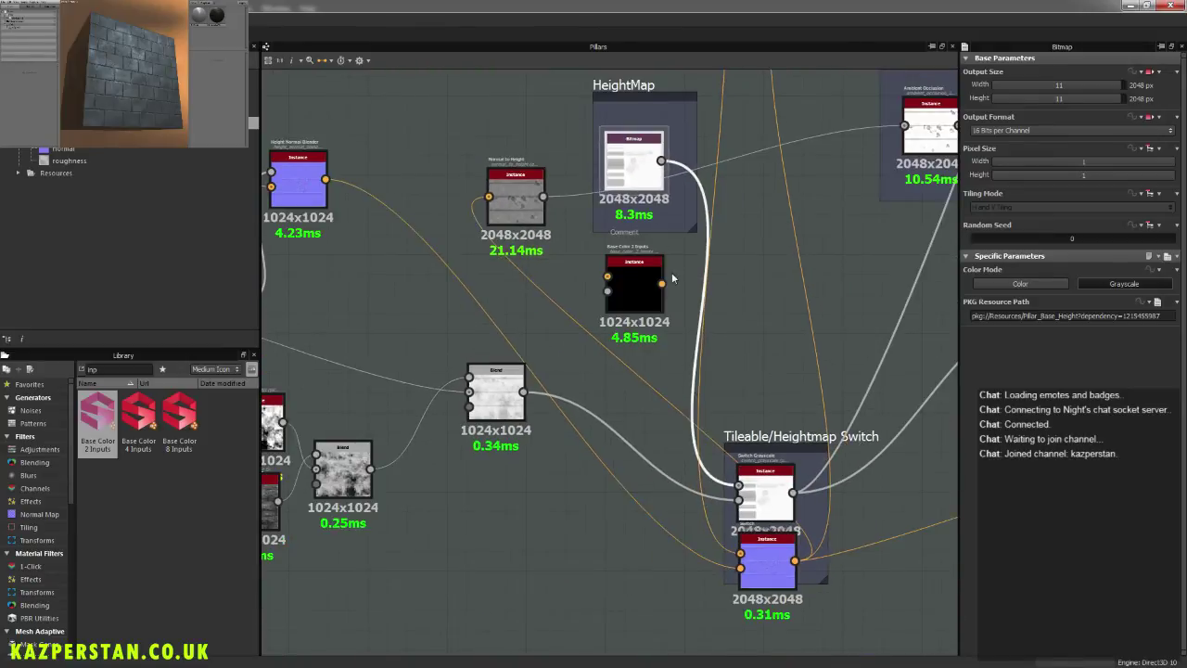
# Step: Delete the Base Color 2 Inputs node below the HeightMap frame
pyautogui.click(654, 286)
pyautogui.press('Delete')
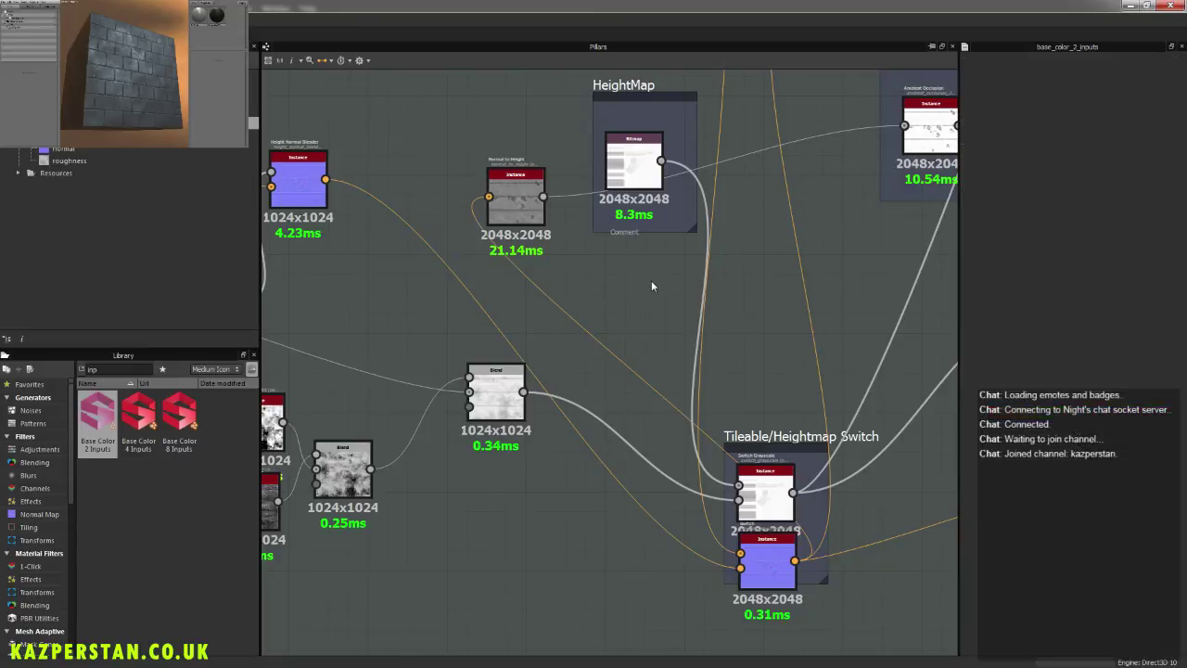
pyautogui.moveTo(678, 266); pyautogui.dragTo(670, 339, button='middle')
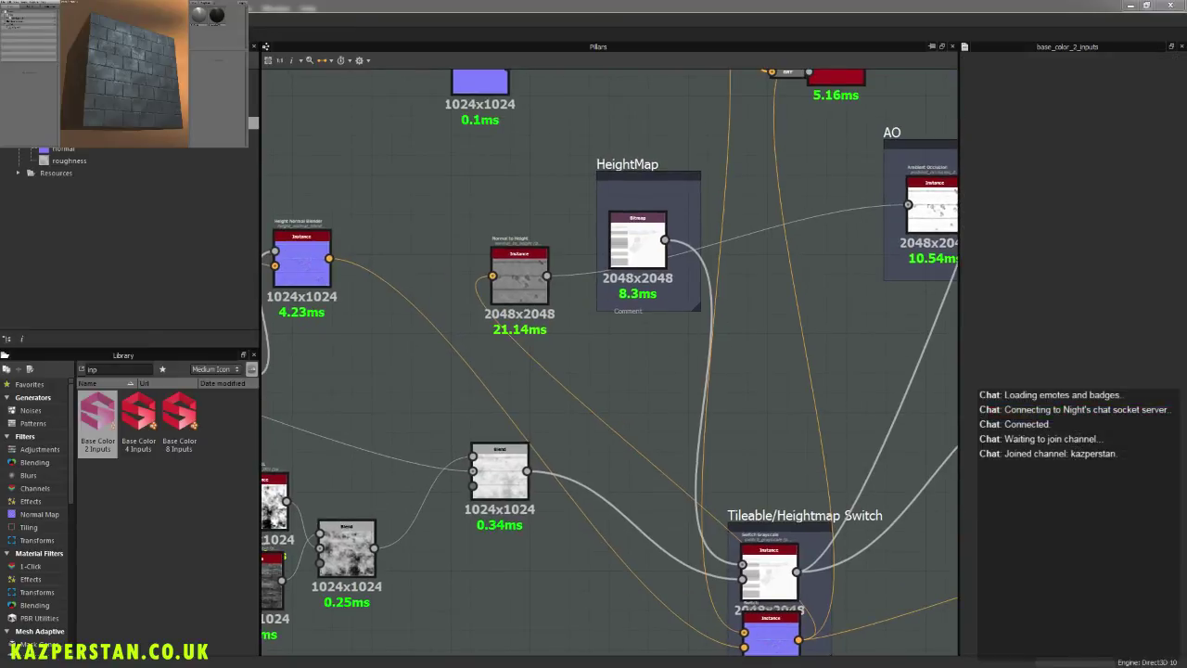
# Step: Check the HeightMap bitmap node's available commands again without applying any
pyautogui.click(640, 243)
pyautogui.rightClick(648, 248)
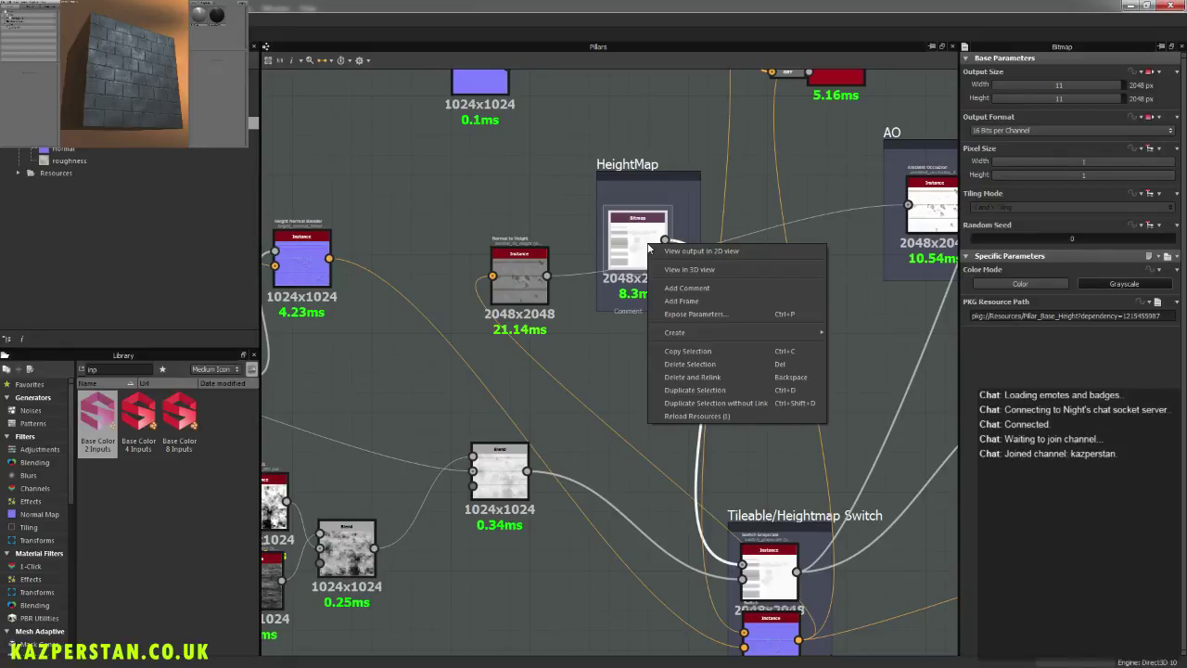
pyautogui.click(612, 332)
pyautogui.moveTo(612, 332); pyautogui.dragTo(636, 396, button='middle')
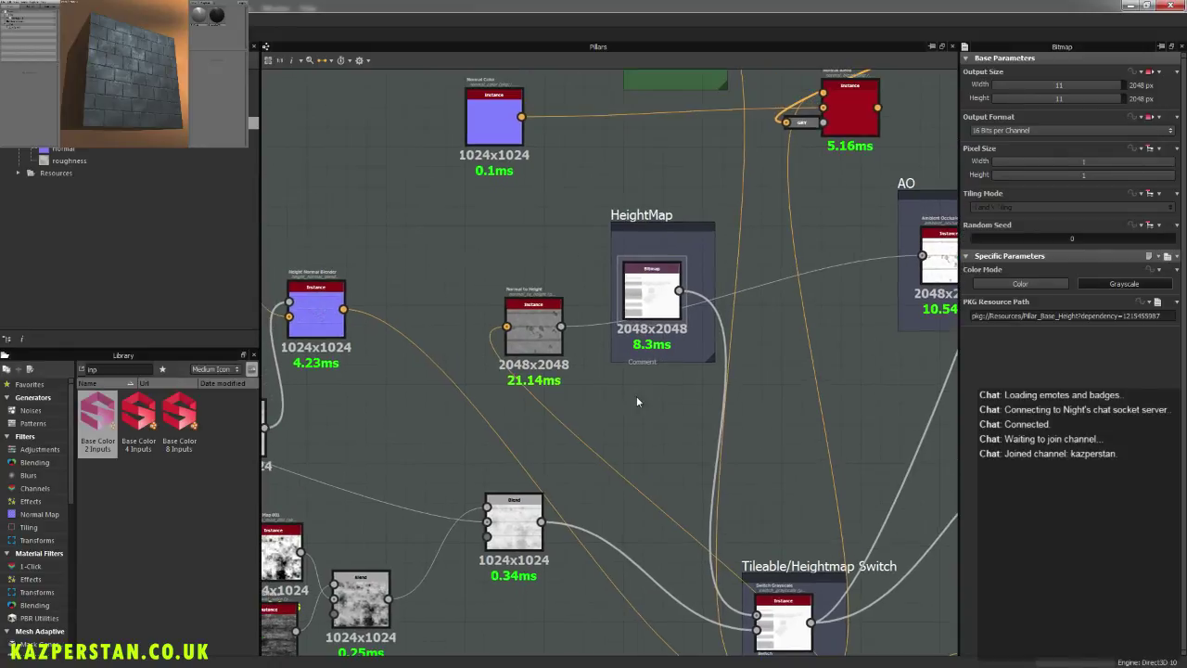
# Step: Examine the node chain leading from the Chips and Tileable_Pattern frames to the Tileable/Heightmap Switch
pyautogui.scroll(-5, 633, 382)
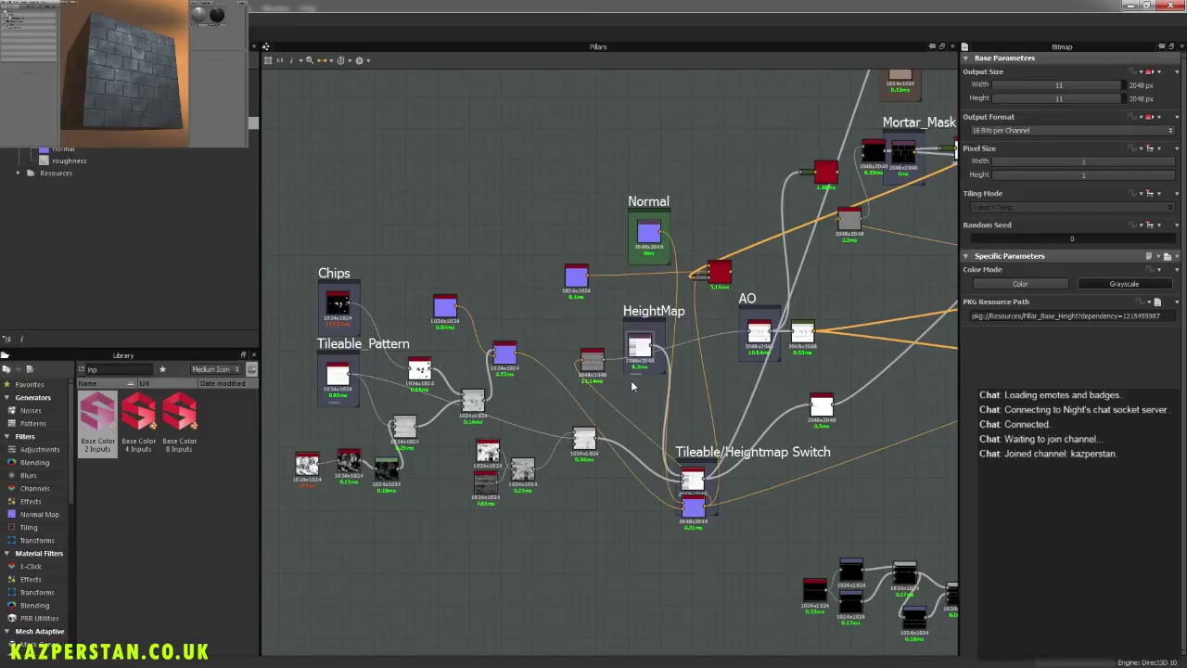
pyautogui.moveTo(631, 385); pyautogui.dragTo(548, 392, button='middle')
pyautogui.scroll(1, 634, 403)
pyautogui.scroll(1, 678, 395)
pyautogui.scroll(3, 657, 534)
pyautogui.scroll(2, 656, 536)
pyautogui.moveTo(511, 448); pyautogui.dragTo(640, 559, button='middle')
pyautogui.scroll(-7, 540, 485)
pyautogui.moveTo(477, 426); pyautogui.dragTo(581, 461, button='middle')
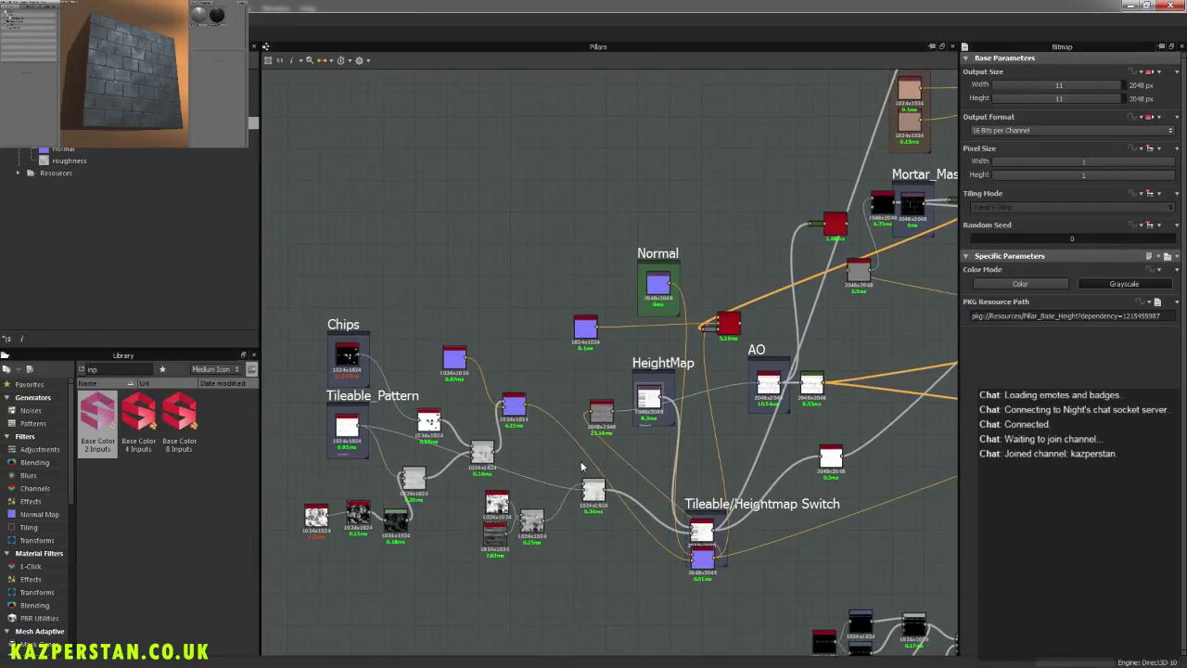
# Step: Examine how the HeightMap and Normal bitmap nodes feed the Pillars graph, selecting the Normal bitmap
pyautogui.scroll(-4, 590, 466)
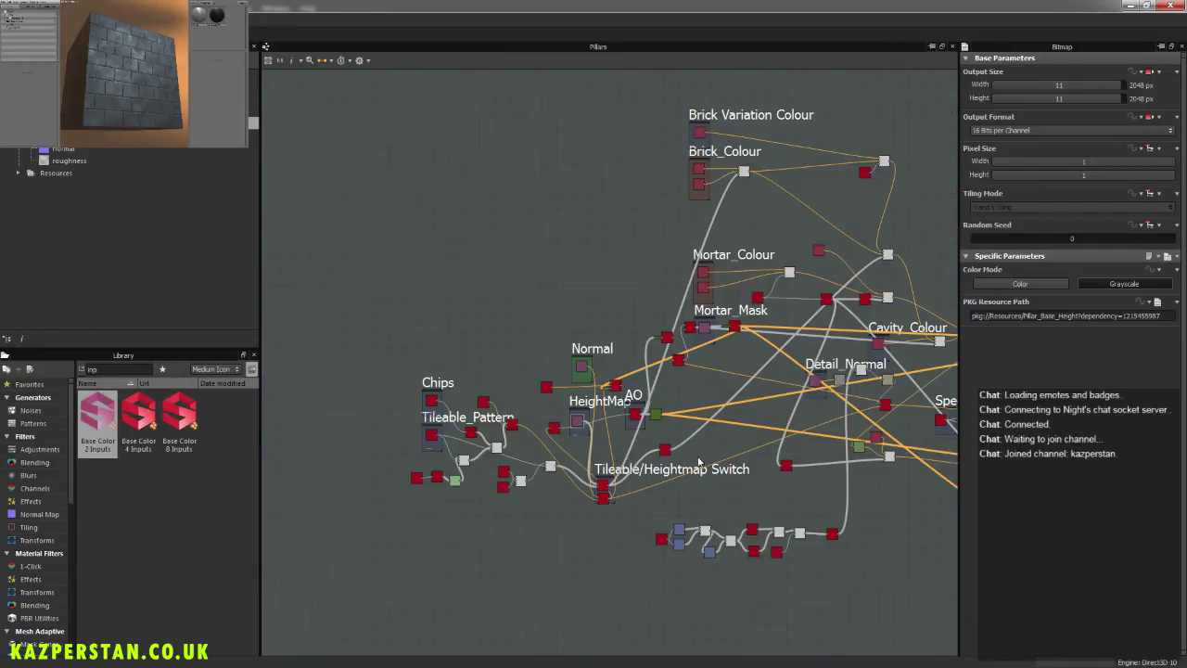
pyautogui.scroll(4, 612, 413)
pyautogui.scroll(-2, 579, 416)
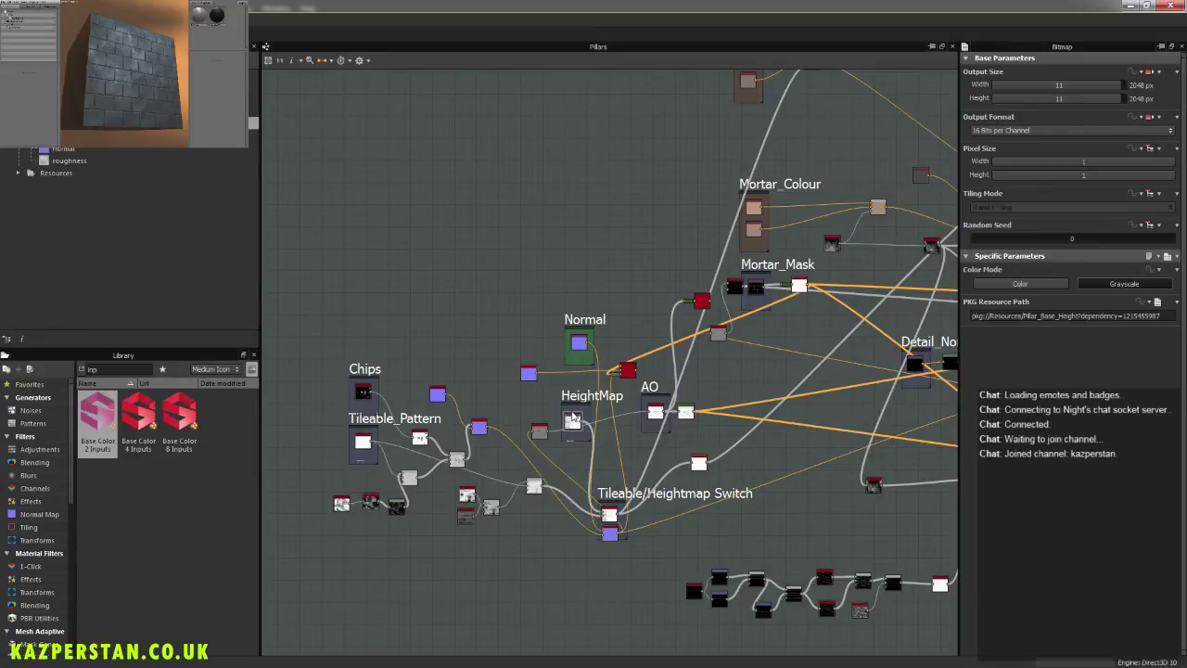
pyautogui.scroll(3, 573, 417)
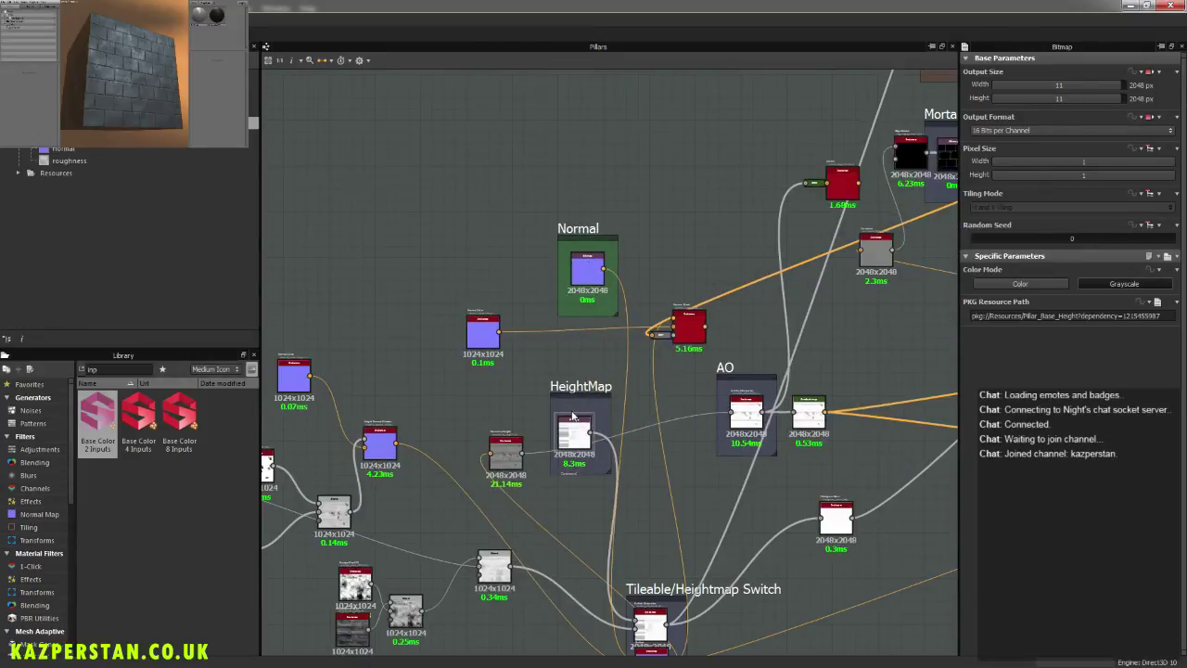
pyautogui.click(587, 260)
pyautogui.moveTo(592, 302); pyautogui.dragTo(586, 406, button='middle')
pyautogui.scroll(4, 584, 399)
pyautogui.scroll(-3, 583, 398)
pyautogui.scroll(-3, 582, 396)
pyautogui.moveTo(499, 441); pyautogui.dragTo(604, 391, button='middle')
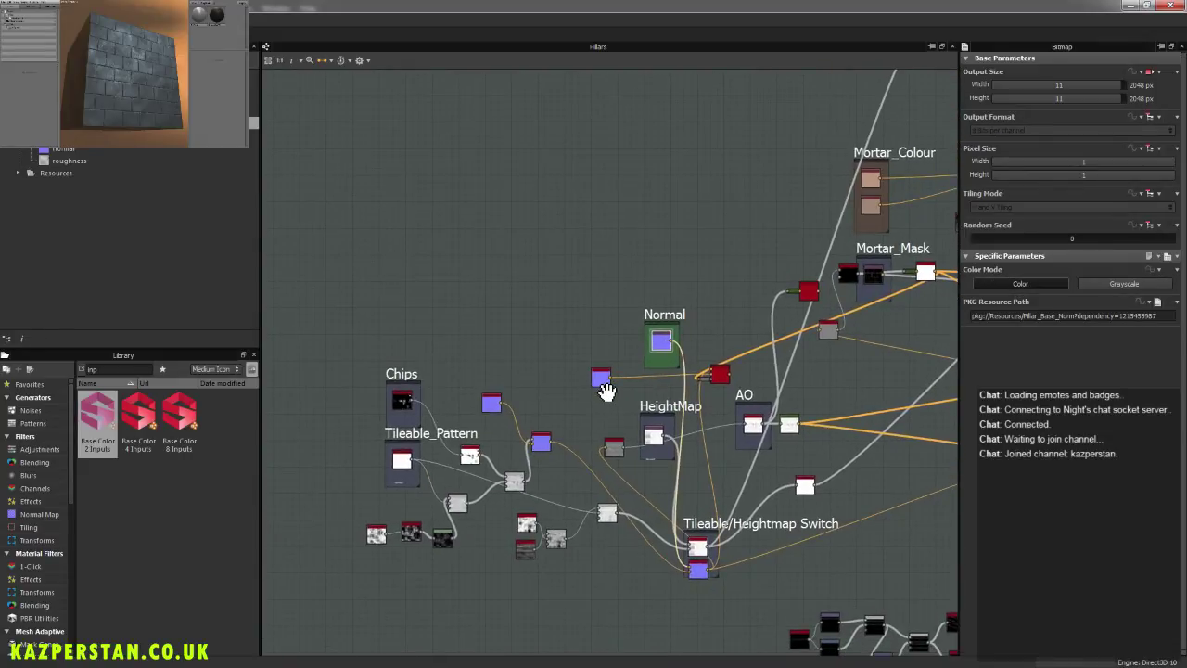
# Step: Examine the Stripes node in Tileable_Pattern and the blends leading to the Tileable/Heightmap Switch, and select the HeightMap bitmap
pyautogui.scroll(8, 390, 437)
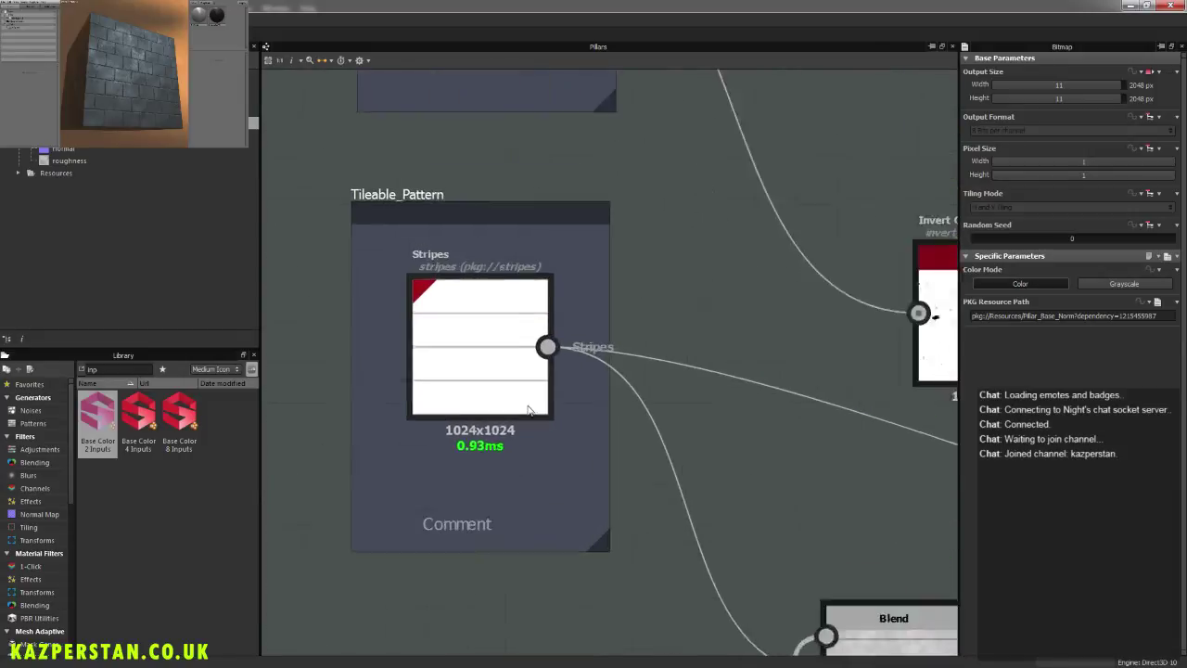
pyautogui.scroll(-8, 529, 410)
pyautogui.moveTo(684, 458); pyautogui.dragTo(652, 439, button='middle')
pyautogui.scroll(6, 572, 459)
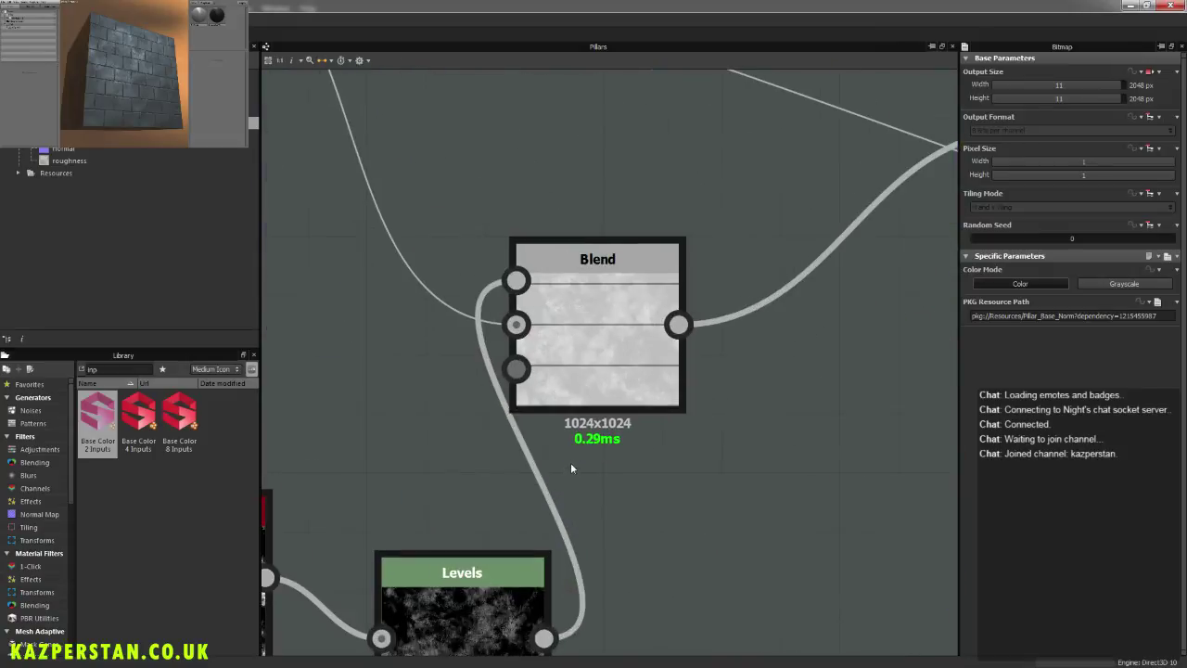
pyautogui.scroll(-5, 575, 459)
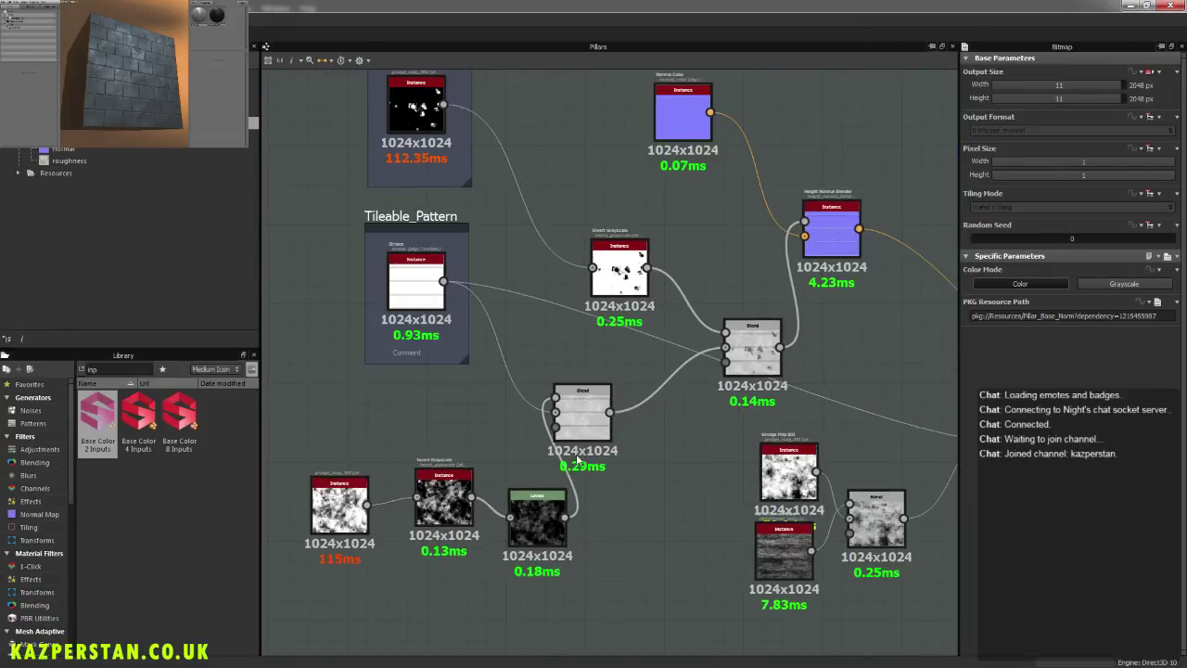
pyautogui.moveTo(712, 457); pyautogui.dragTo(532, 445, button='middle')
pyautogui.scroll(-2, 705, 465)
pyautogui.moveTo(684, 467); pyautogui.dragTo(643, 470, button='middle')
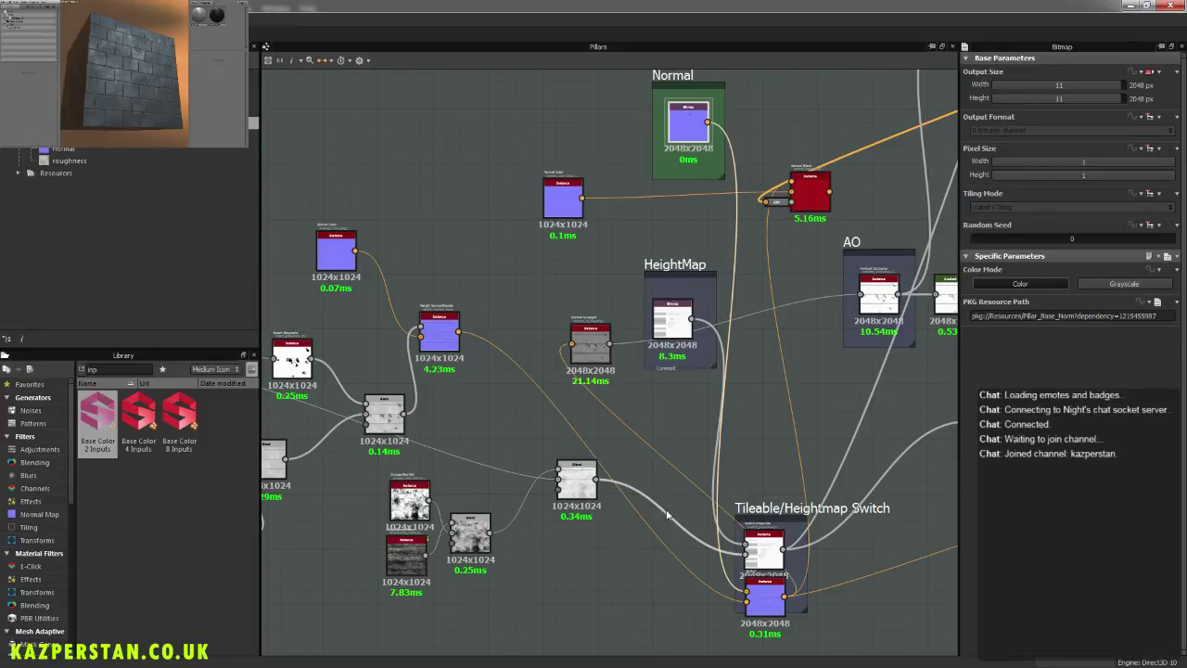
pyautogui.click(673, 333)
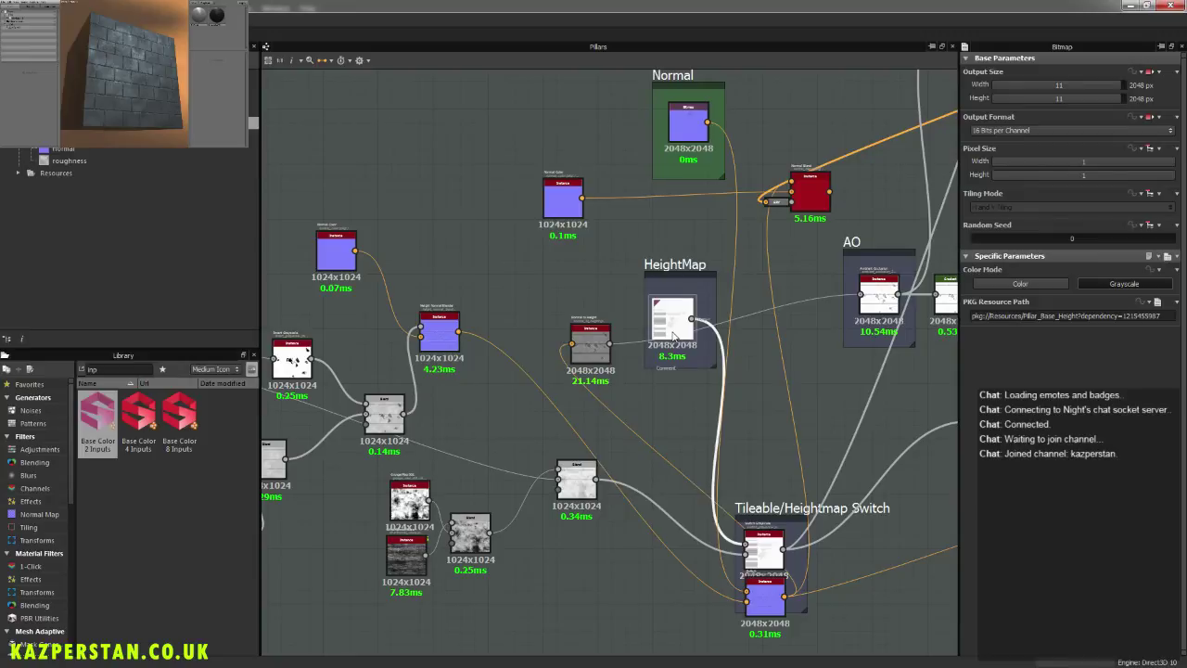
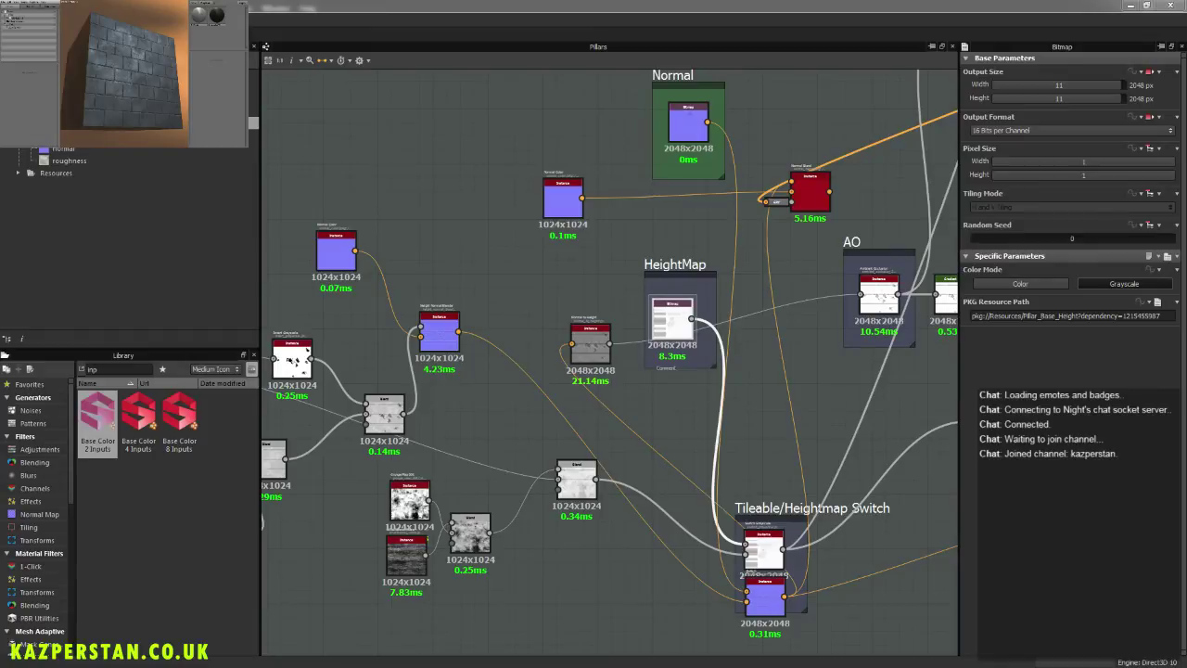
# Step: Add an Edge Dirt mask generator node to an empty area of the Pillars graph
pyautogui.hotkey('alt', 'Tab')
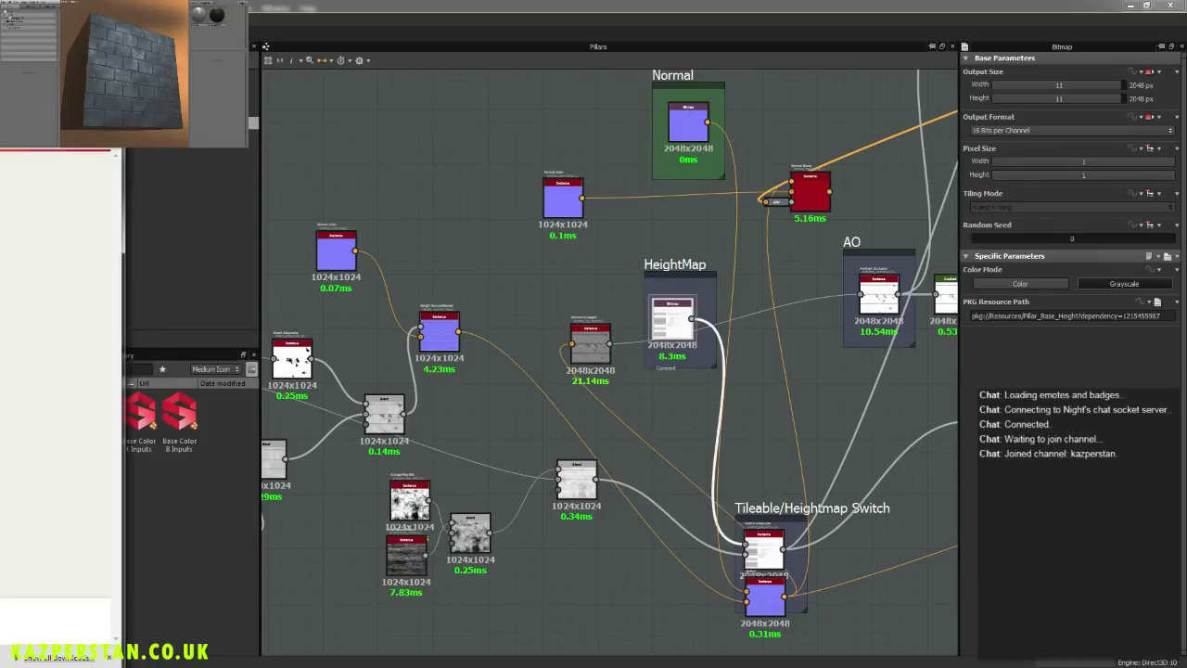
pyautogui.click(189, 458)
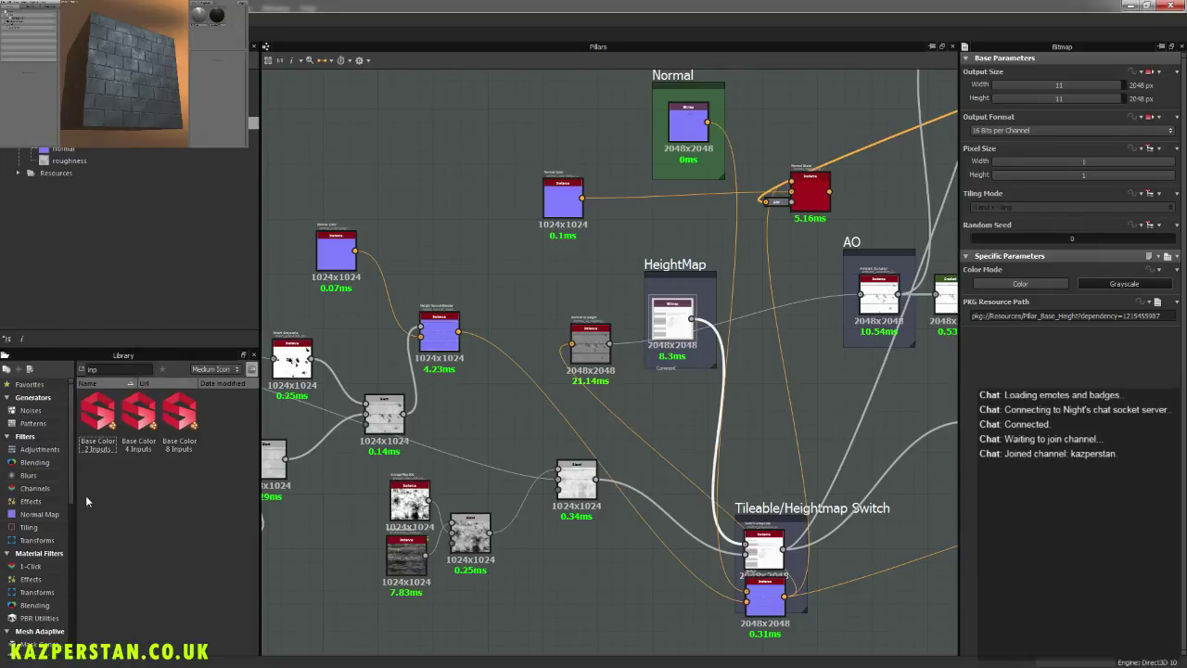
pyautogui.scroll(-2, 39, 524)
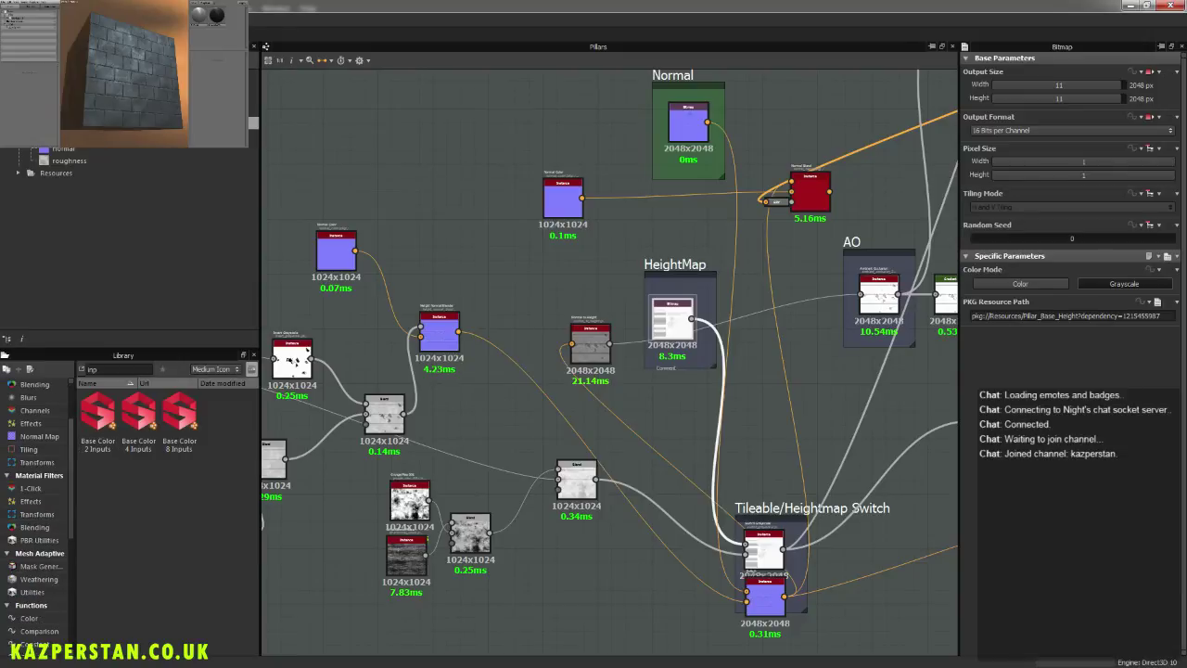
pyautogui.click(37, 566)
pyautogui.moveTo(220, 480); pyautogui.dragTo(381, 148)
# Step: Open the Edge Dirt node's reference graph, inspect its Curvature primary input node's attributes, and close that graph
pyautogui.rightClick(381, 148)
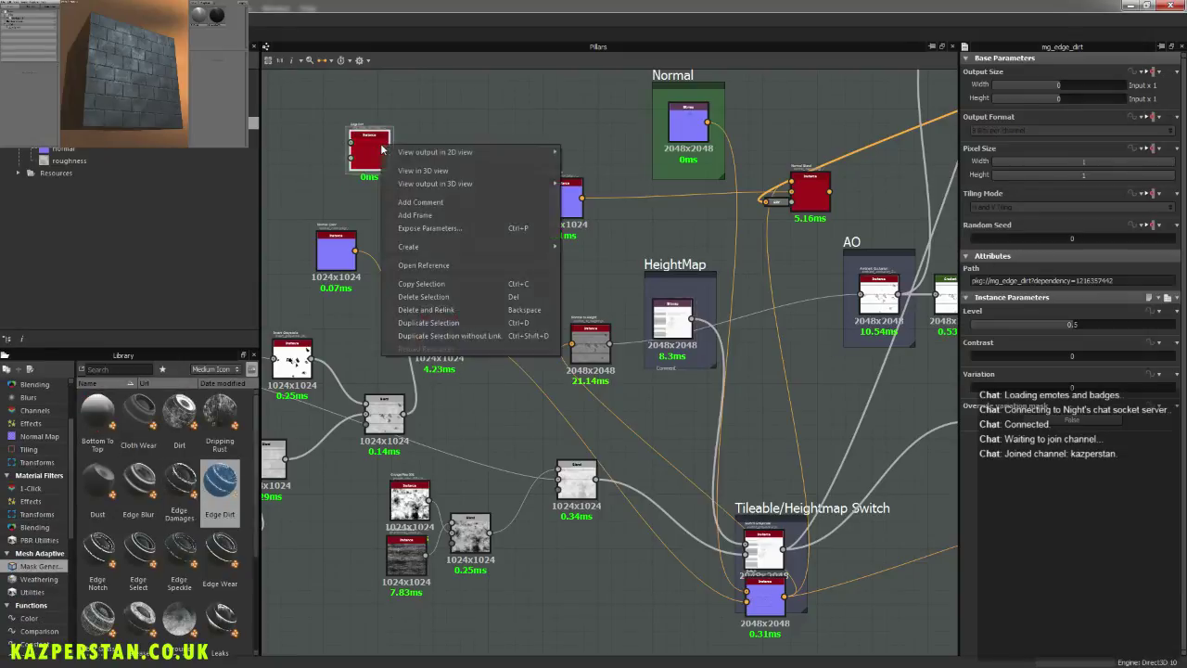
pyautogui.click(415, 266)
pyautogui.click(574, 351)
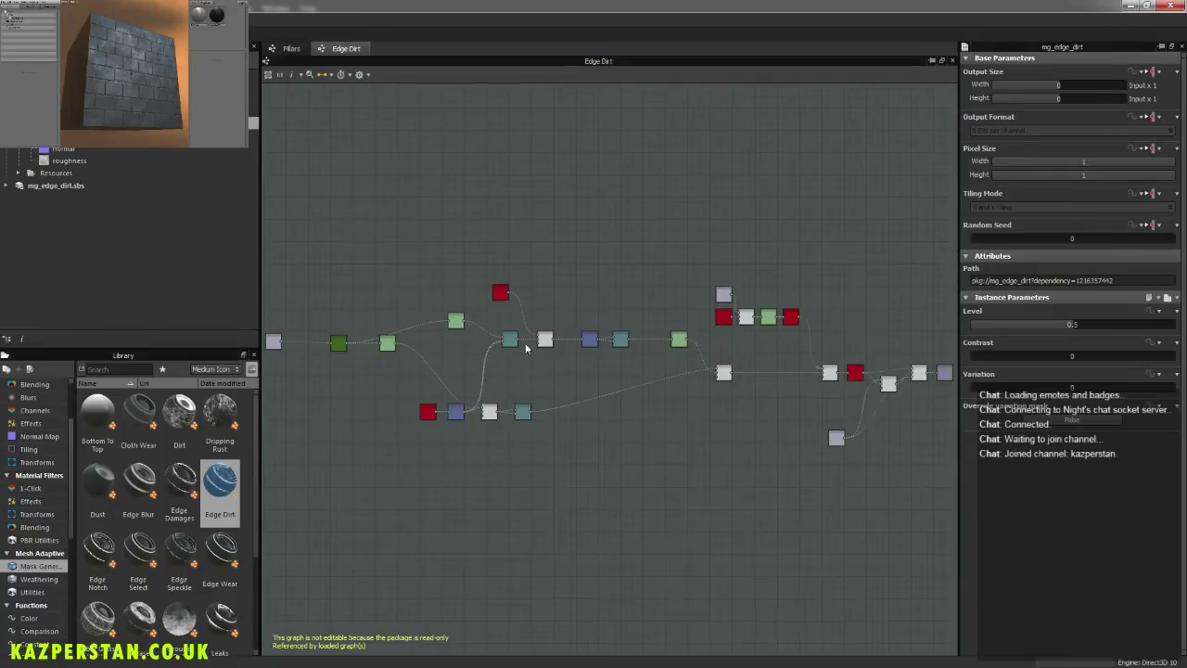
pyautogui.scroll(5, 402, 300)
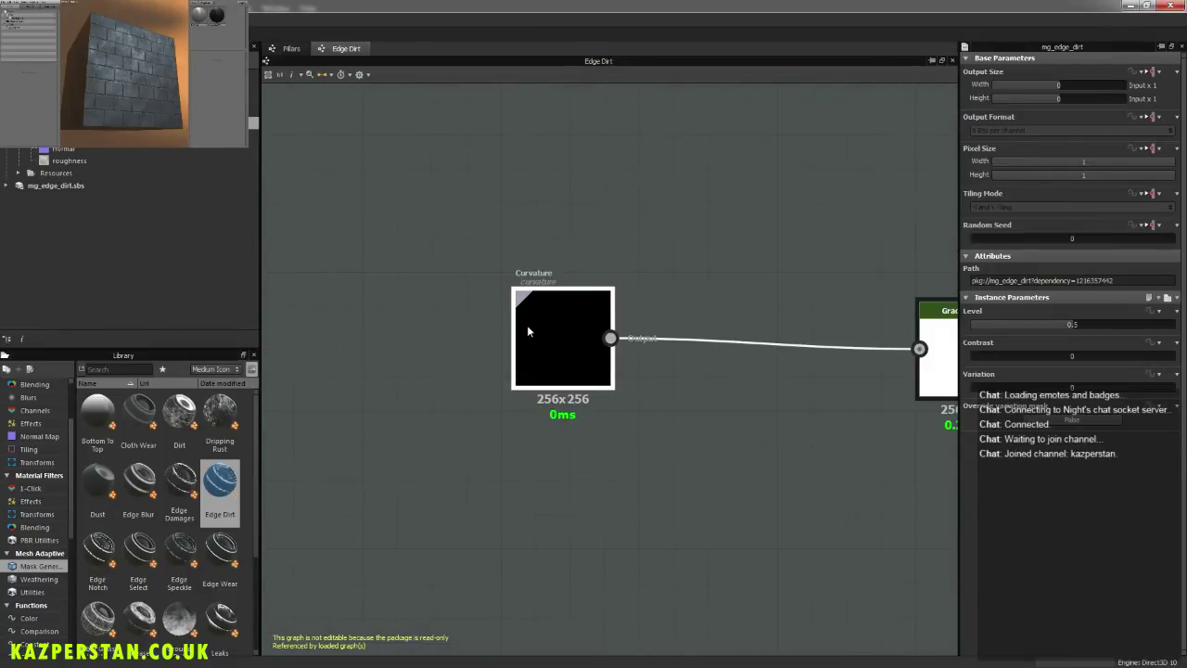
pyautogui.click(527, 326)
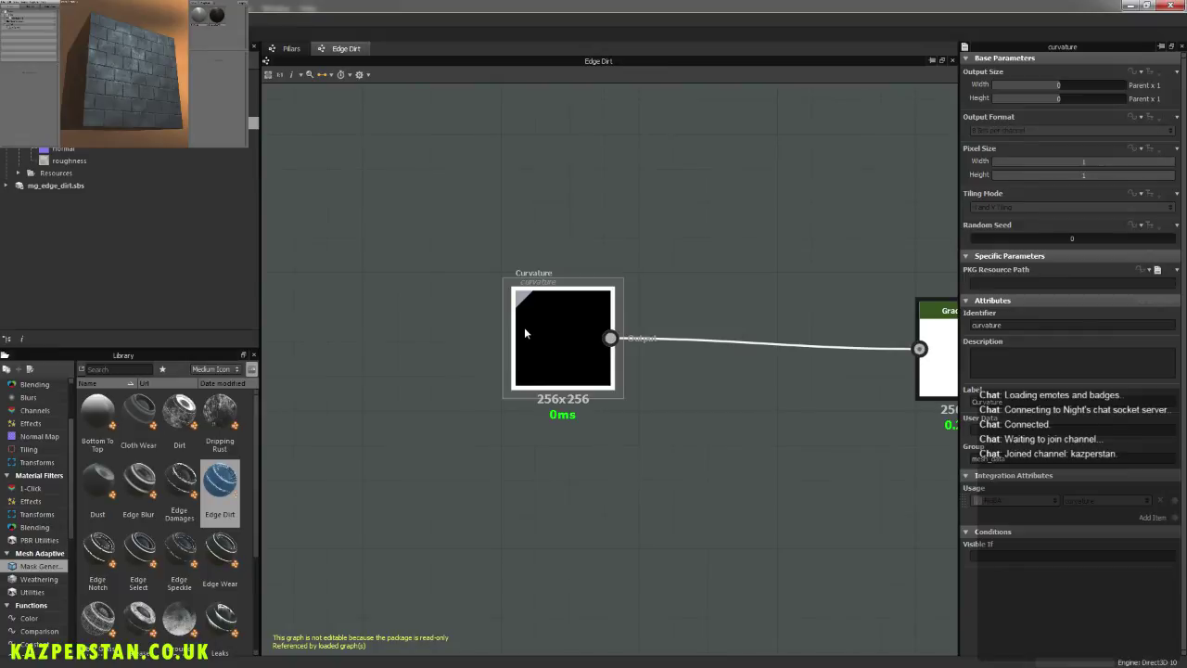
pyautogui.moveTo(523, 326)
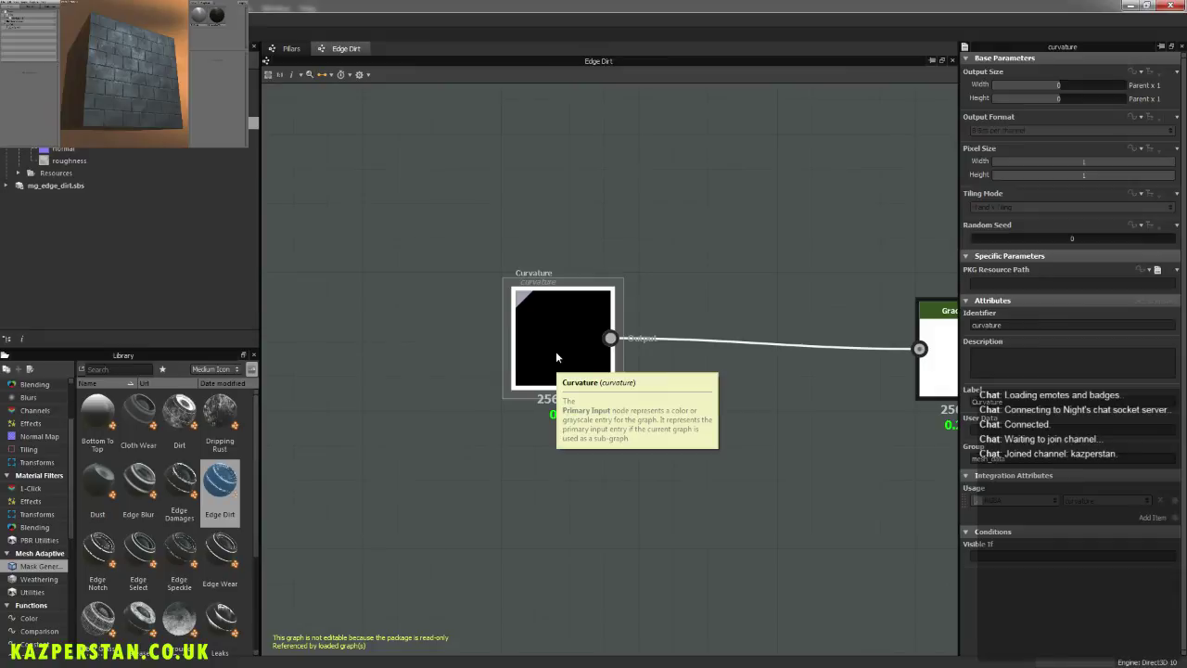
pyautogui.middleClick(340, 51)
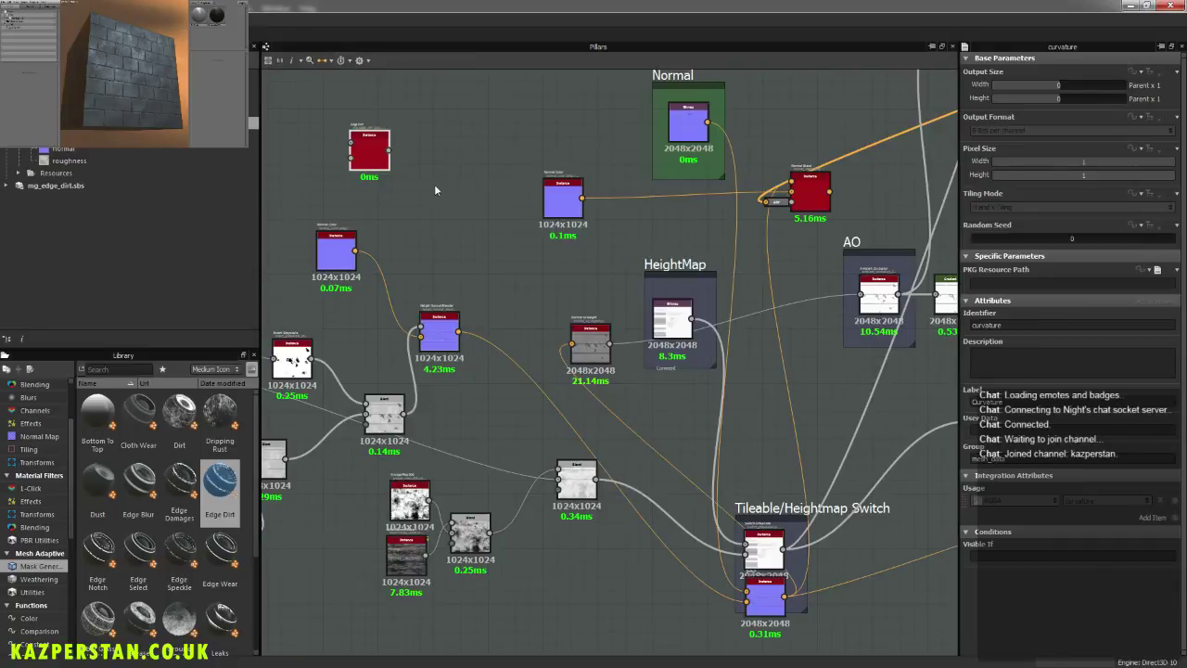
# Step: Search the library for "input", add a Base Color 2 Inputs node, and link the HeightMap bitmap to its Input Map
pyautogui.scroll(-1, 429, 245)
pyautogui.scroll(3, 575, 255)
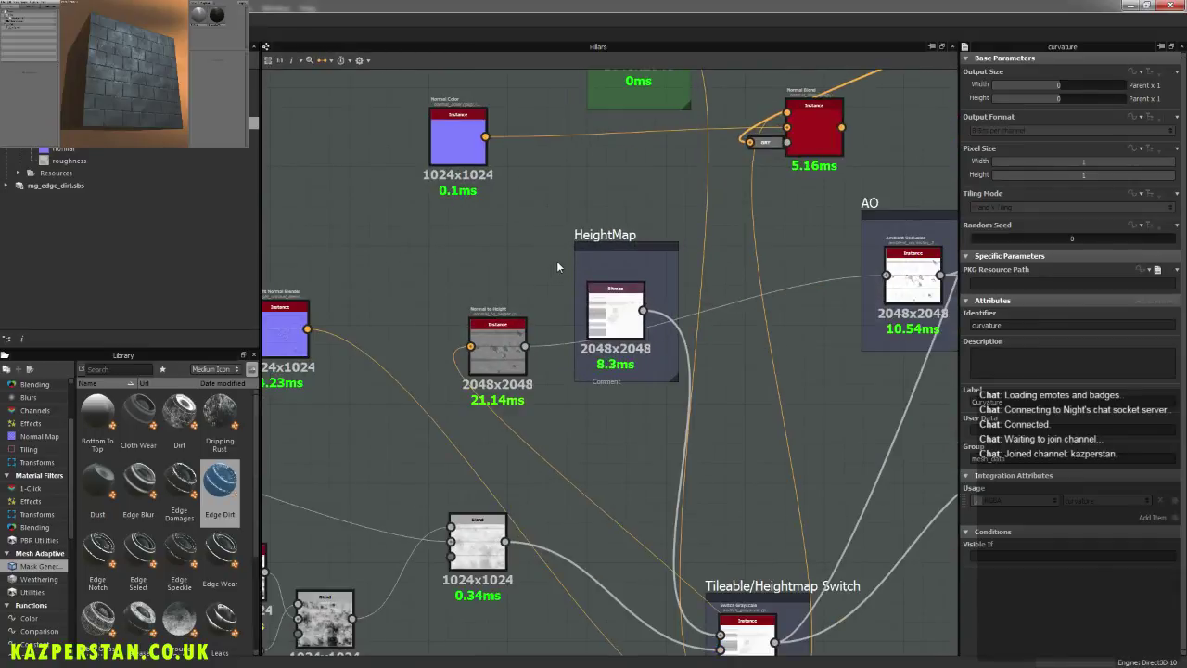
pyautogui.click(141, 368)
pyautogui.write('input')
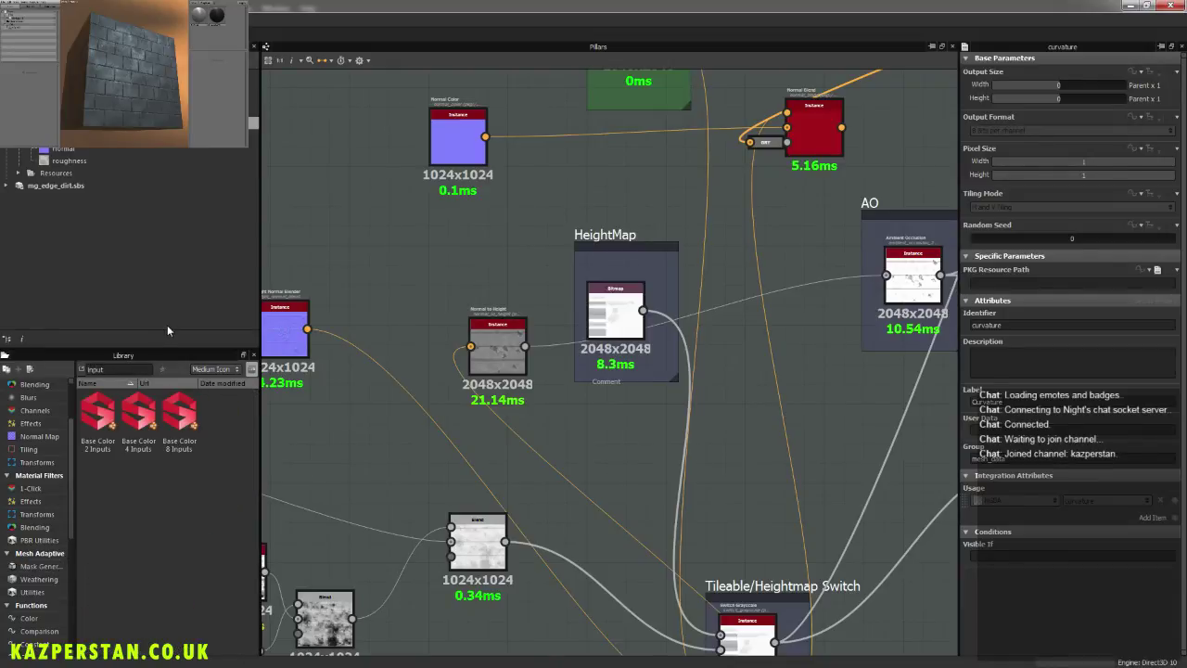
pyautogui.moveTo(98, 411); pyautogui.dragTo(419, 295)
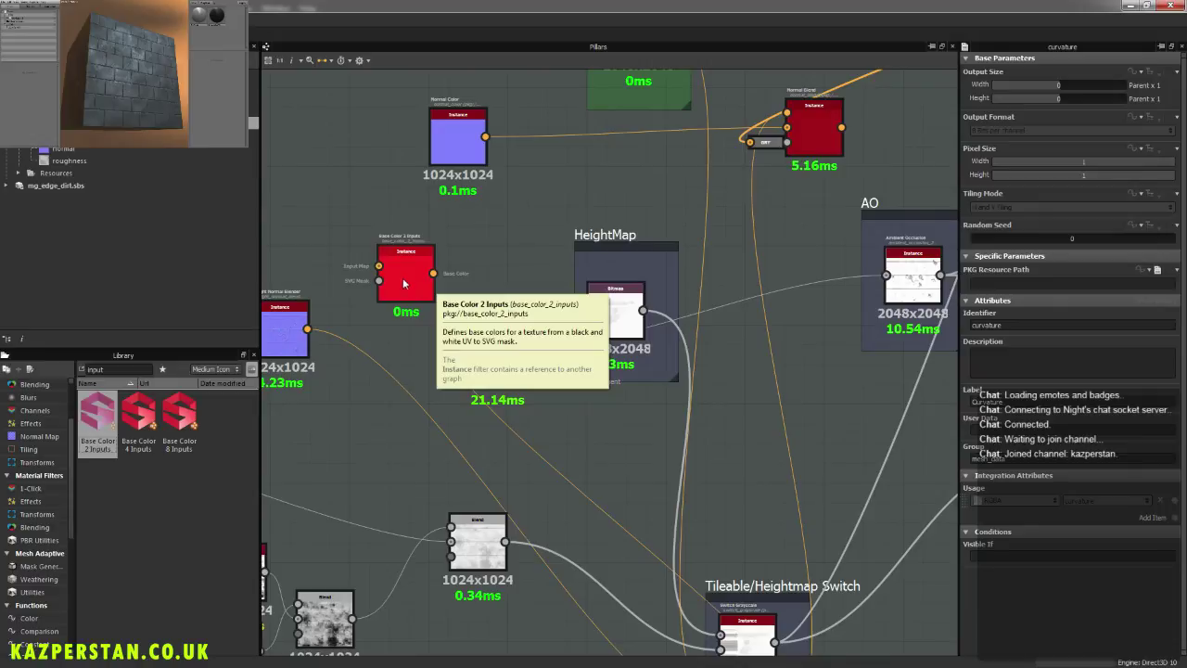
pyautogui.moveTo(642, 309); pyautogui.dragTo(379, 267)
pyautogui.click(408, 274)
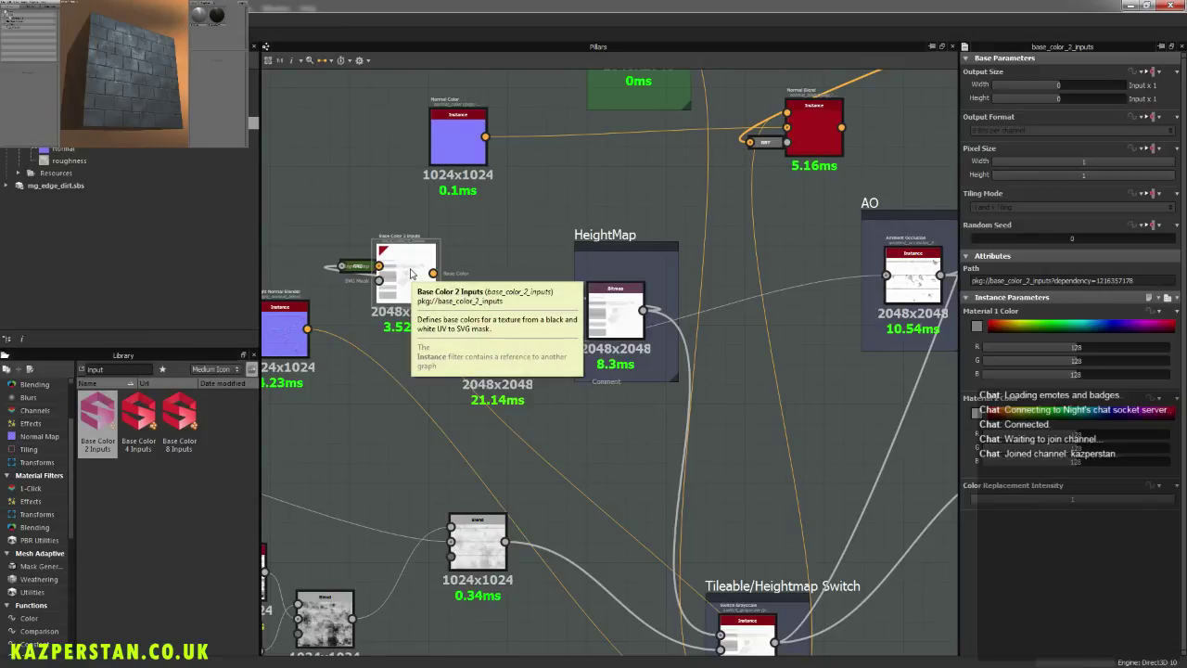
# Step: Delete the Base Color 2 Inputs node and the Gradient map node created with its link
pyautogui.press('Delete')
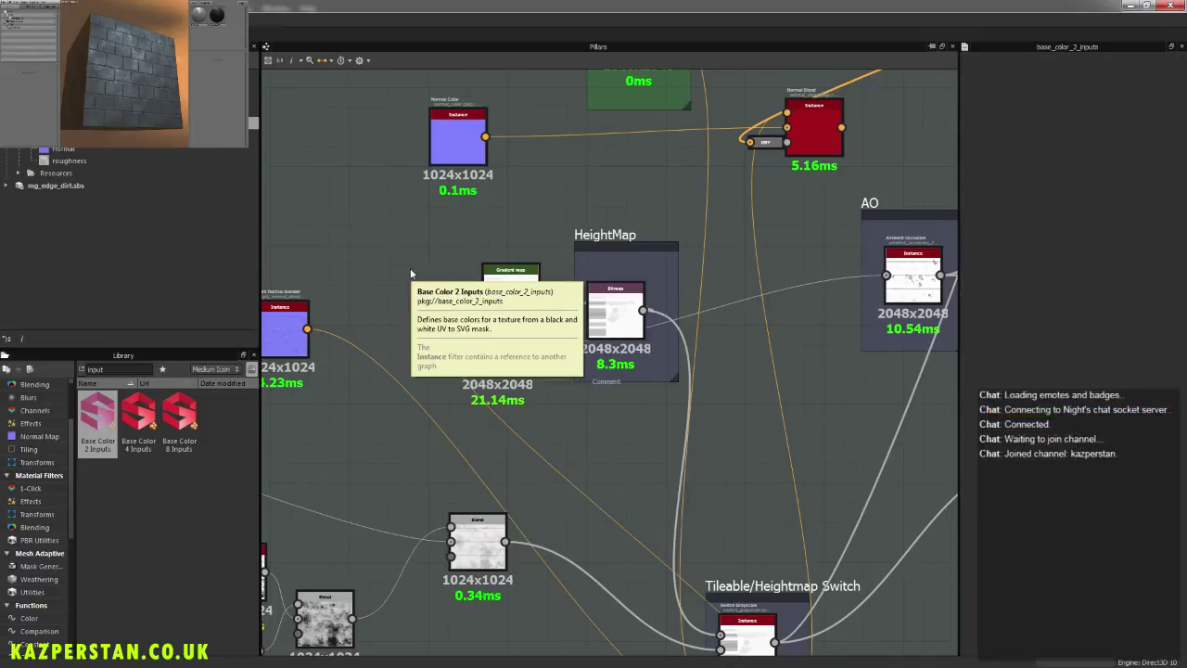
pyautogui.click(527, 277)
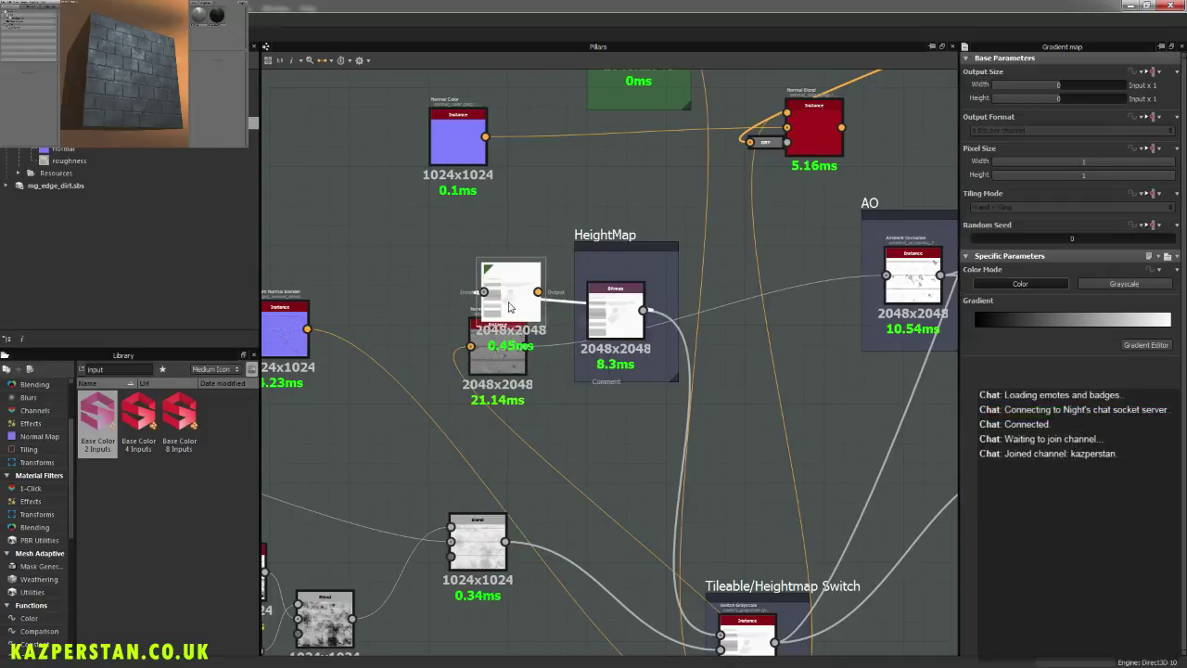
pyautogui.press('Delete')
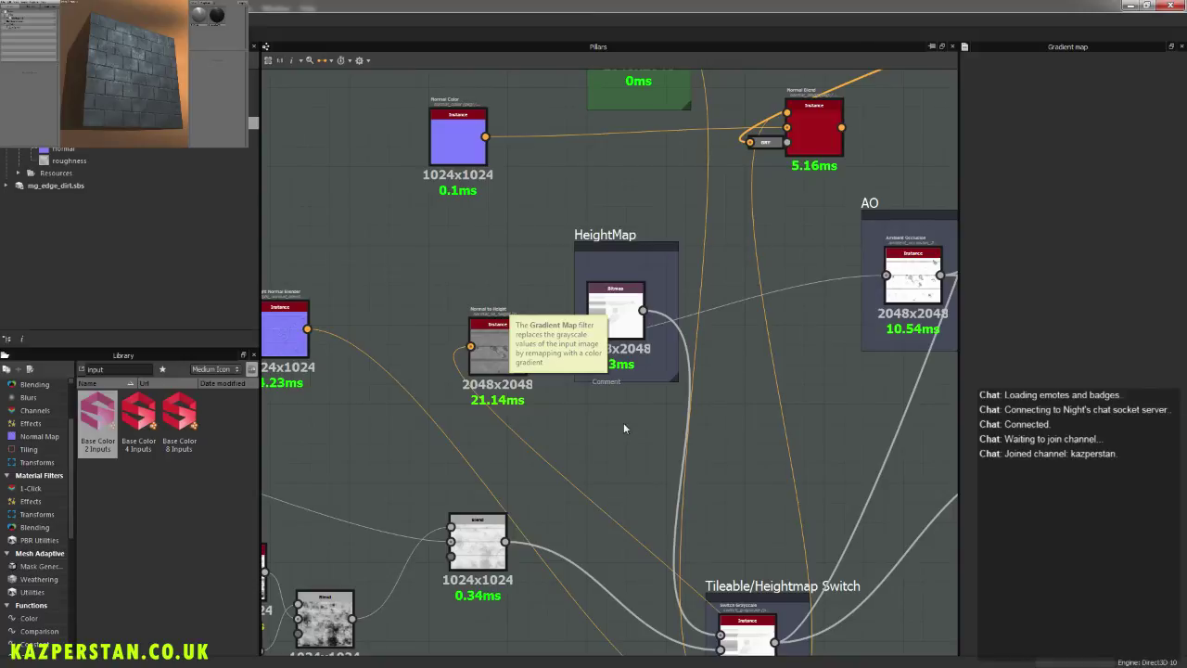
# Step: Create a Grayscale Image Input node near the HeightMap frame
pyautogui.rightClick(421, 241)
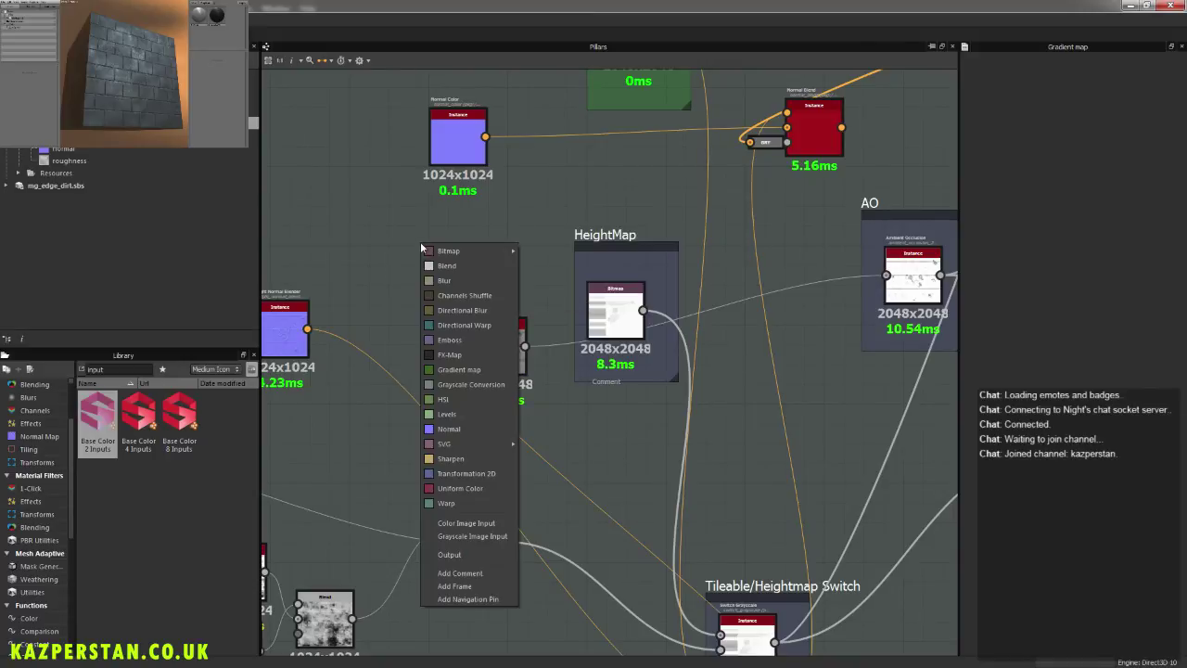
pyautogui.moveTo(439, 252)
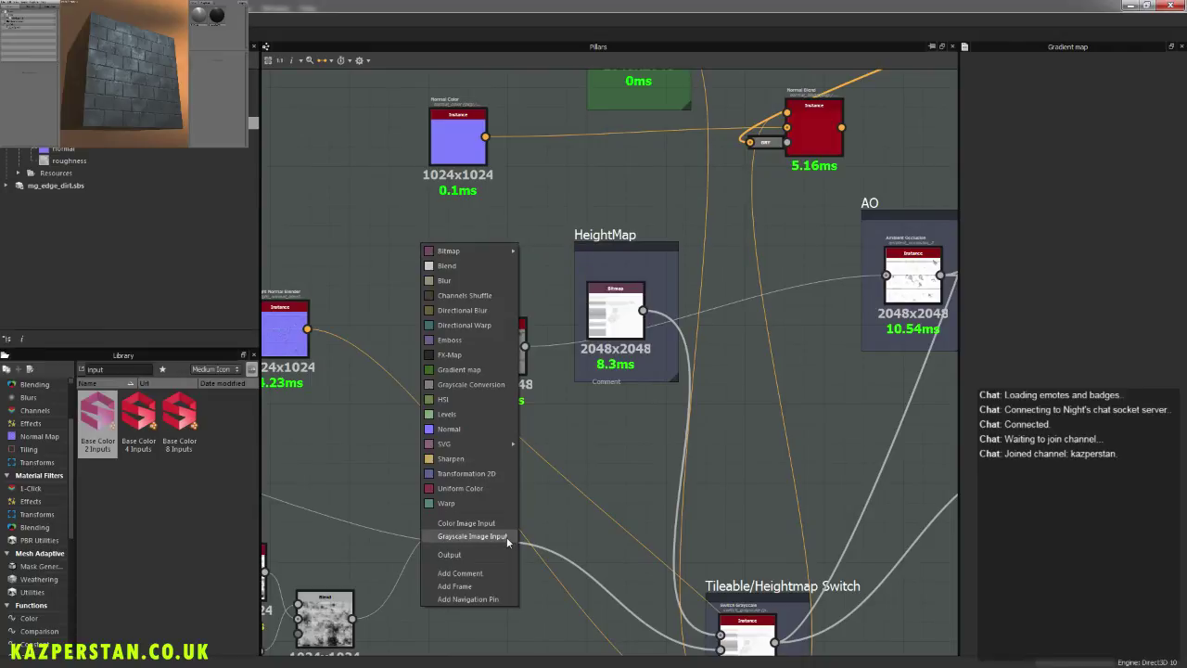
pyautogui.click(472, 536)
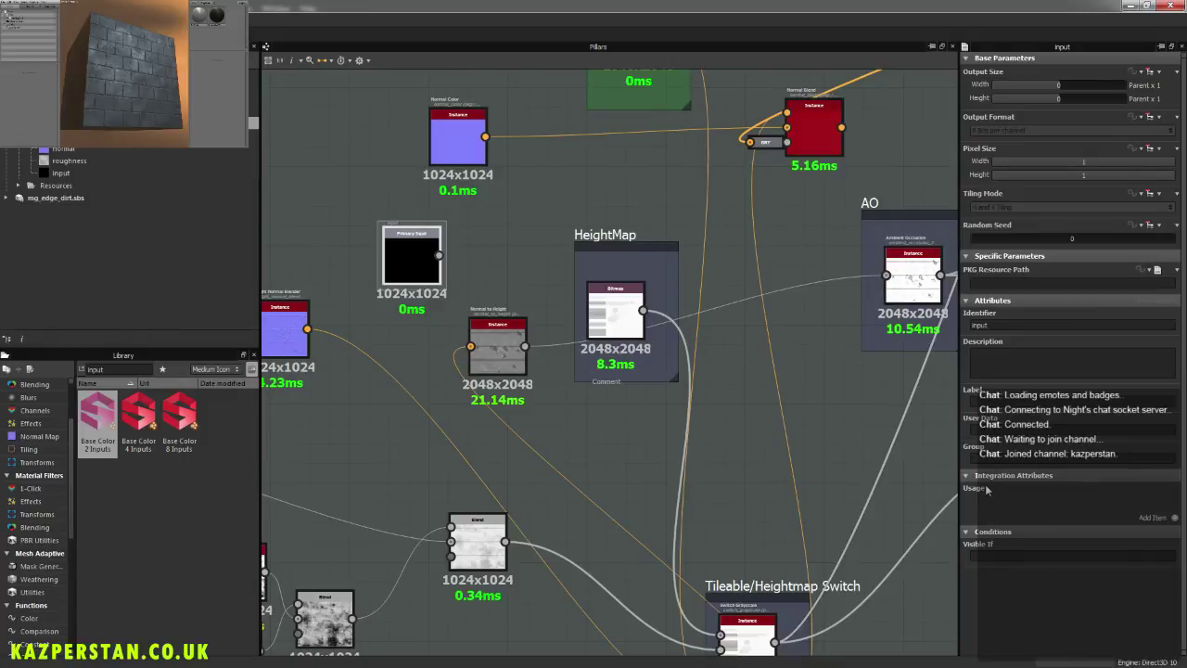
# Step: Set the input node's identifier to Height_Input and group to Inputs, and add a usage item set to height
pyautogui.click(1173, 518)
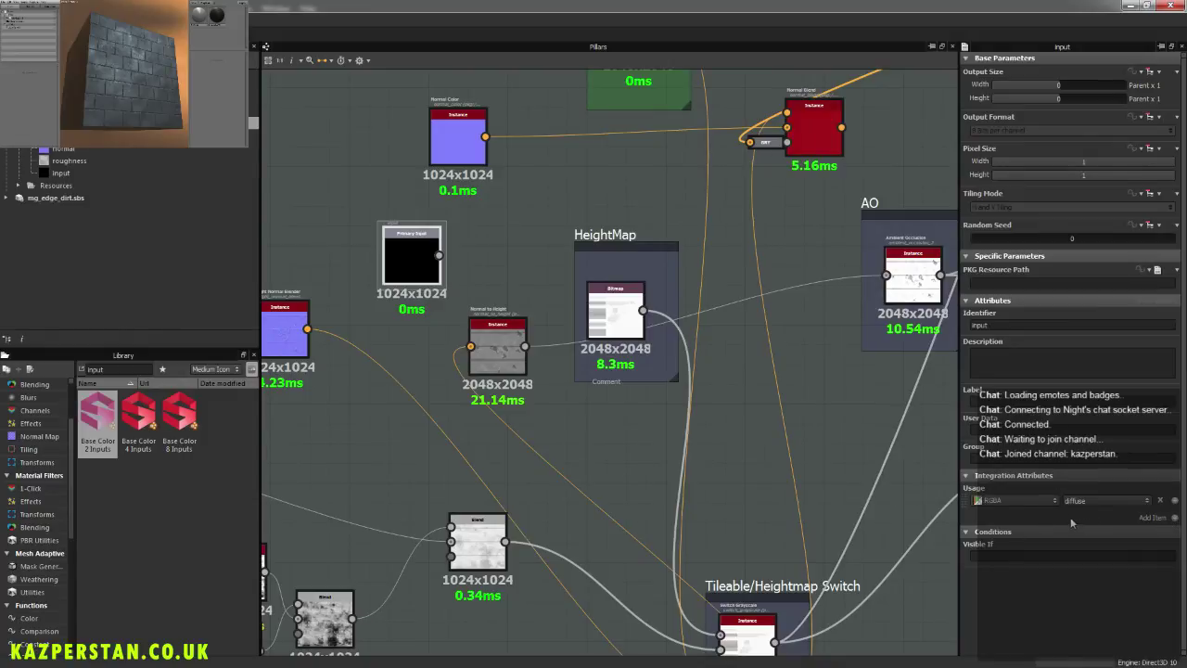
pyautogui.doubleClick(1001, 324)
pyautogui.write('Height_I')
pyautogui.press('Return')
pyautogui.click(1145, 502)
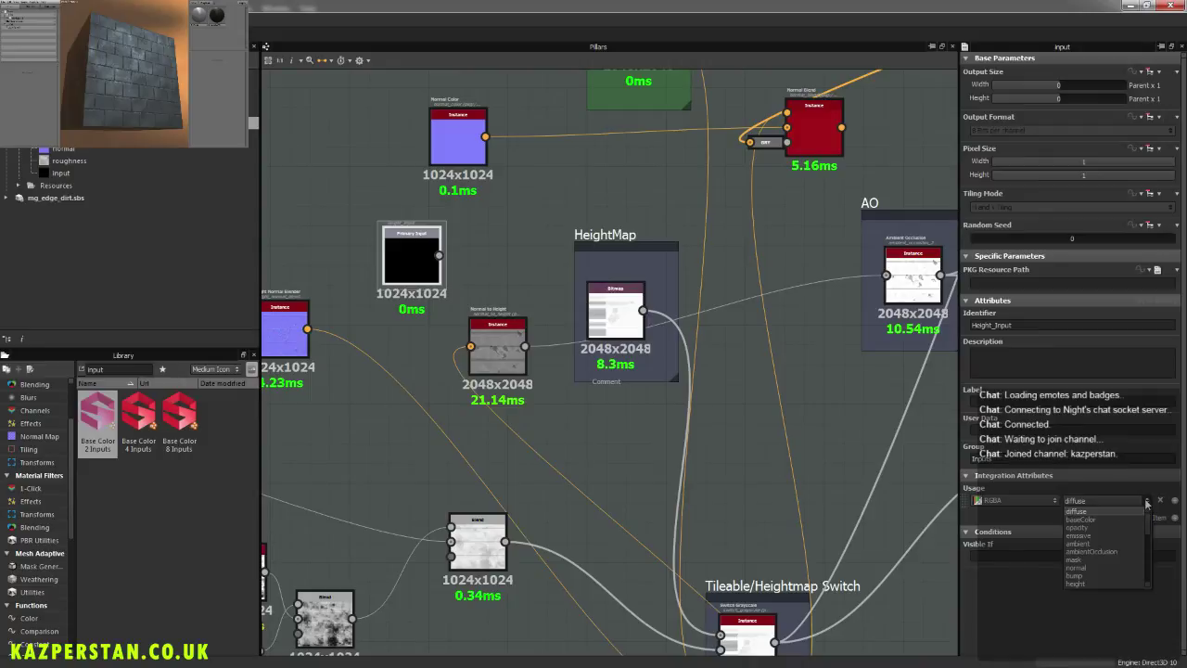
pyautogui.click(1104, 582)
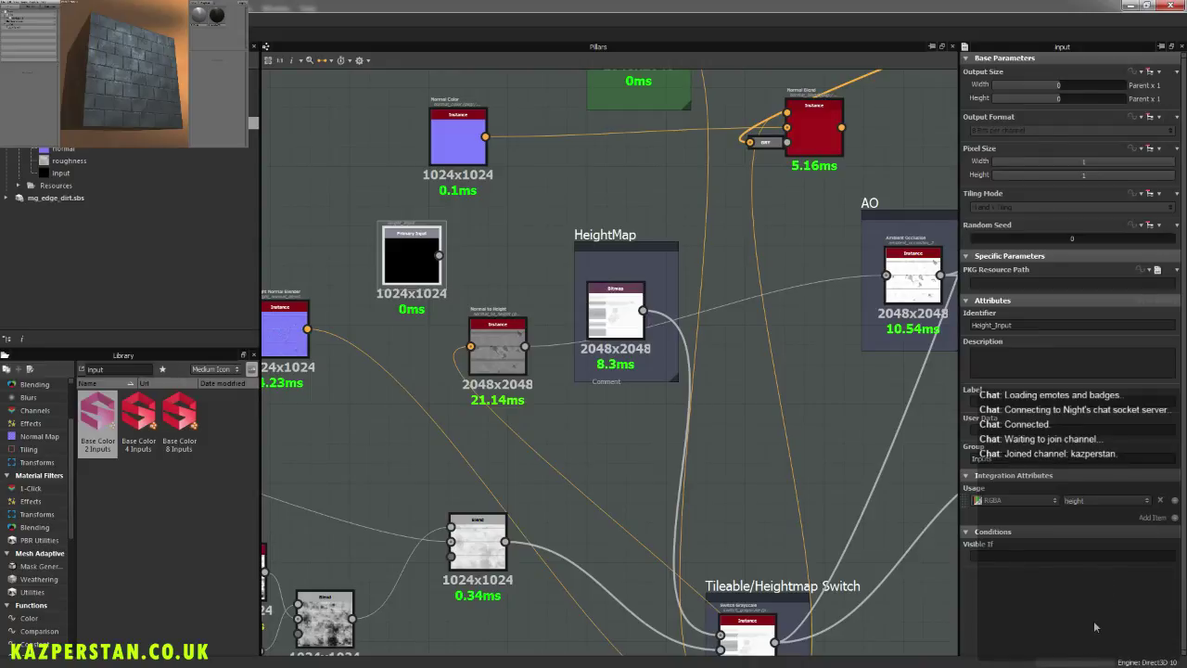
# Step: Move the Height_Input node beside the HeightMap frame and connect it to the grayscale switch's first input, replacing the bitmap's link
pyautogui.moveTo(428, 271); pyautogui.dragTo(532, 256)
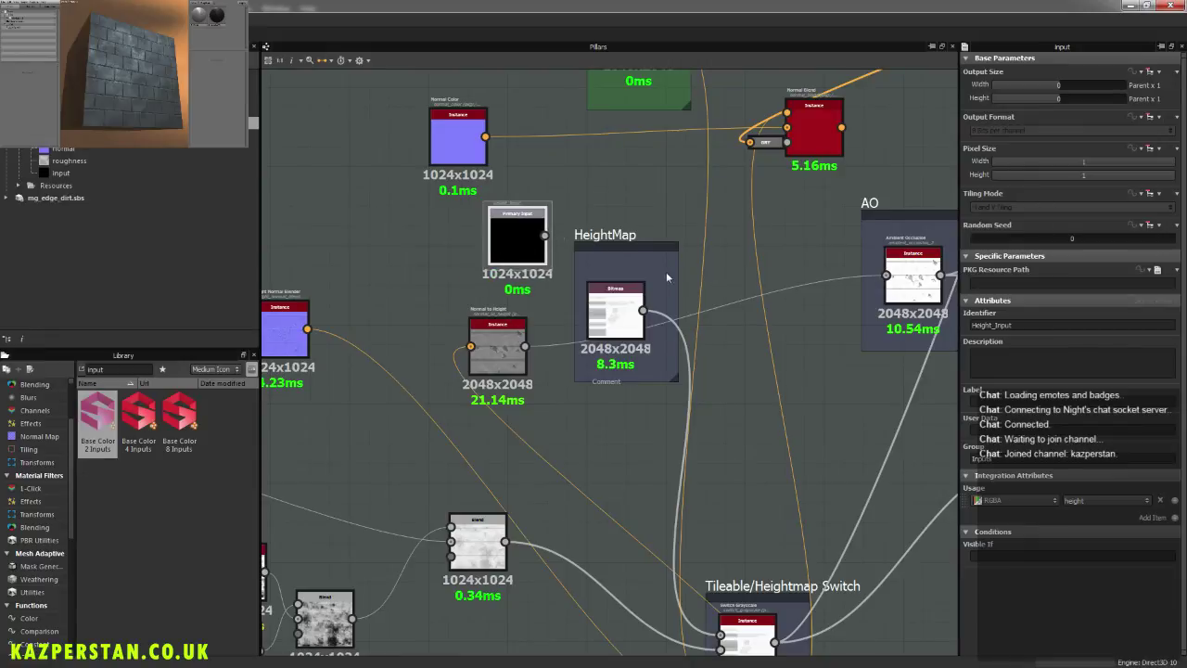
pyautogui.moveTo(532, 256); pyautogui.dragTo(519, 204, button='middle')
pyautogui.click(532, 186)
pyautogui.moveTo(611, 468); pyautogui.dragTo(597, 431, button='middle')
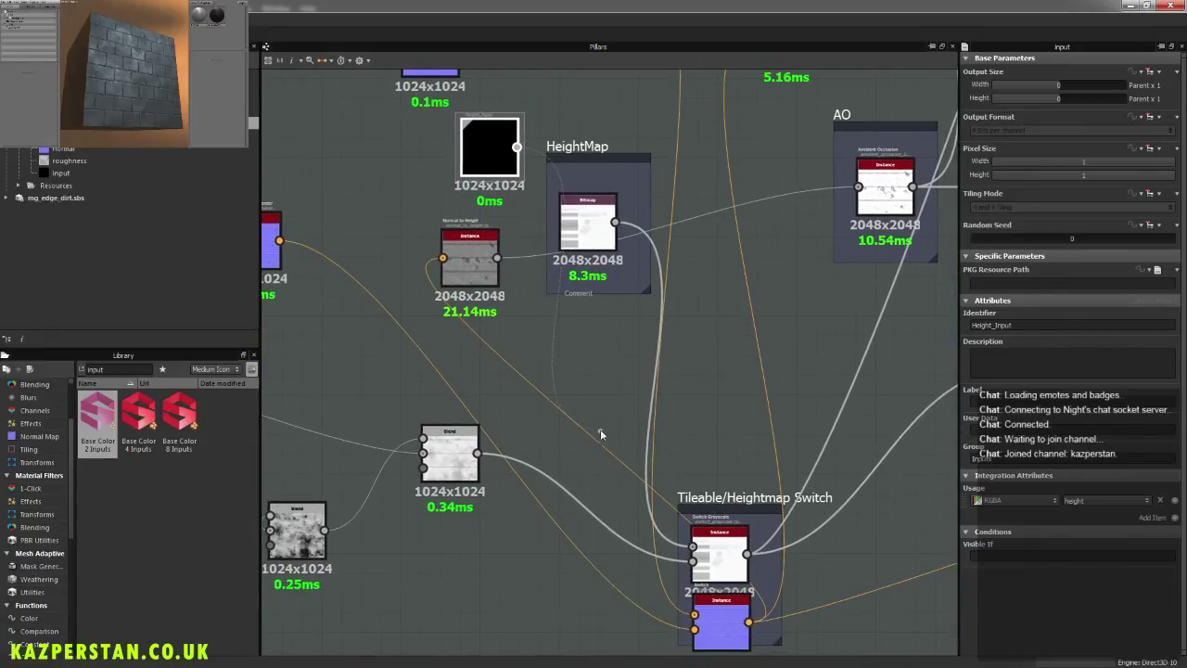
pyautogui.click(695, 548)
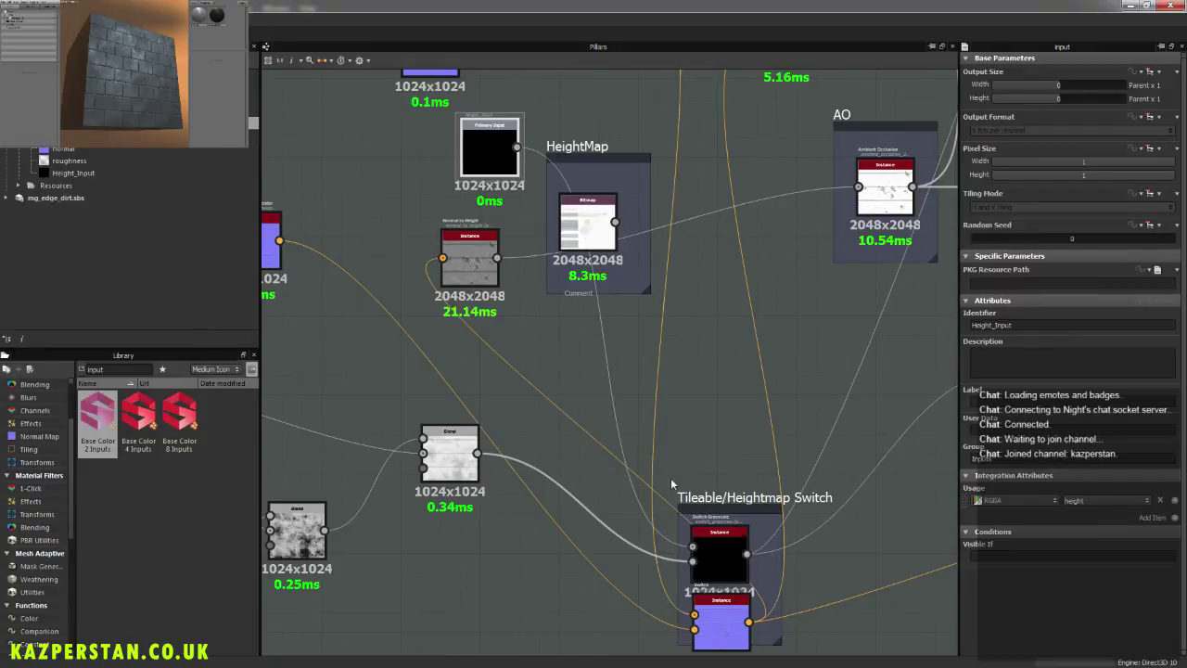
# Step: Delete the bitmap node from the HeightMap frame and place the Height_Input node inside the frame in its place
pyautogui.moveTo(585, 221); pyautogui.dragTo(595, 206)
pyautogui.moveTo(490, 148); pyautogui.dragTo(693, 209)
pyautogui.click(603, 209)
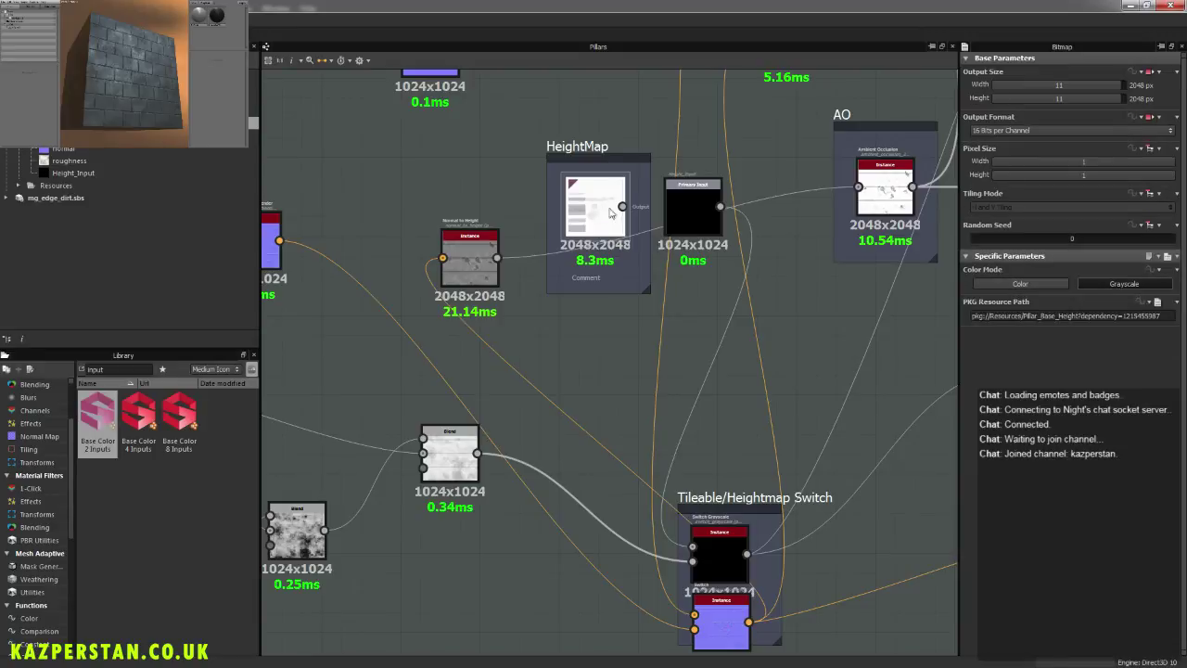
pyautogui.press('Delete')
pyautogui.moveTo(685, 213); pyautogui.dragTo(599, 217)
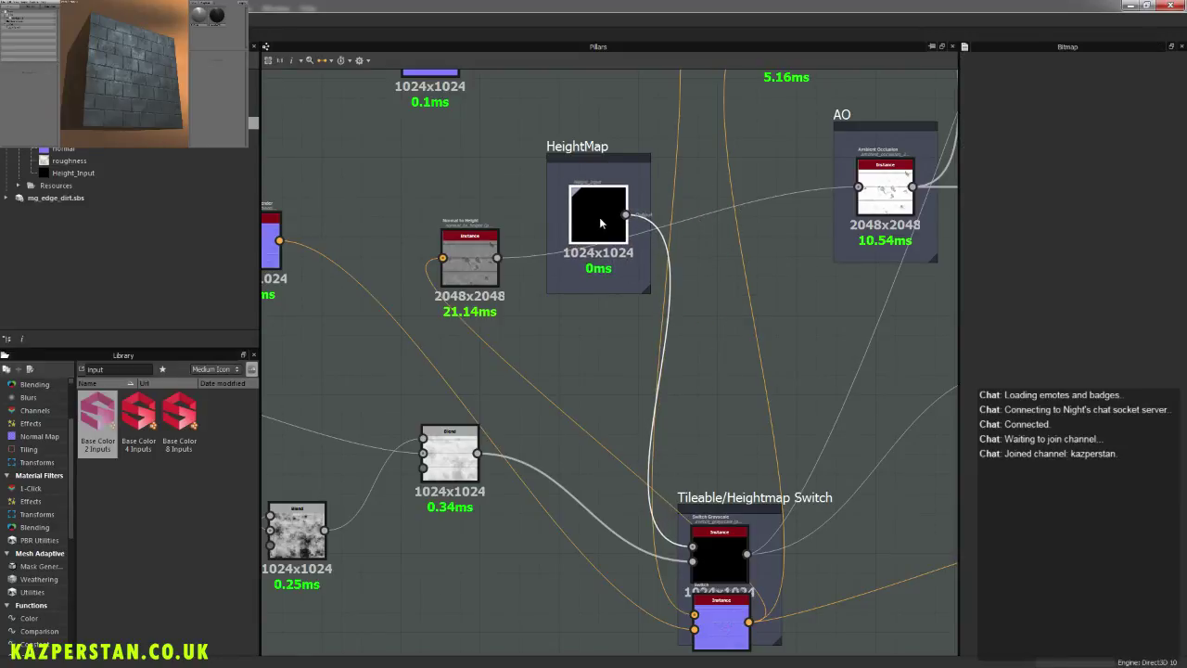
pyautogui.click(618, 320)
# Step: Create a Color Image Input node in the empty area beside the Normal Color node
pyautogui.moveTo(607, 329); pyautogui.dragTo(737, 383, button='middle')
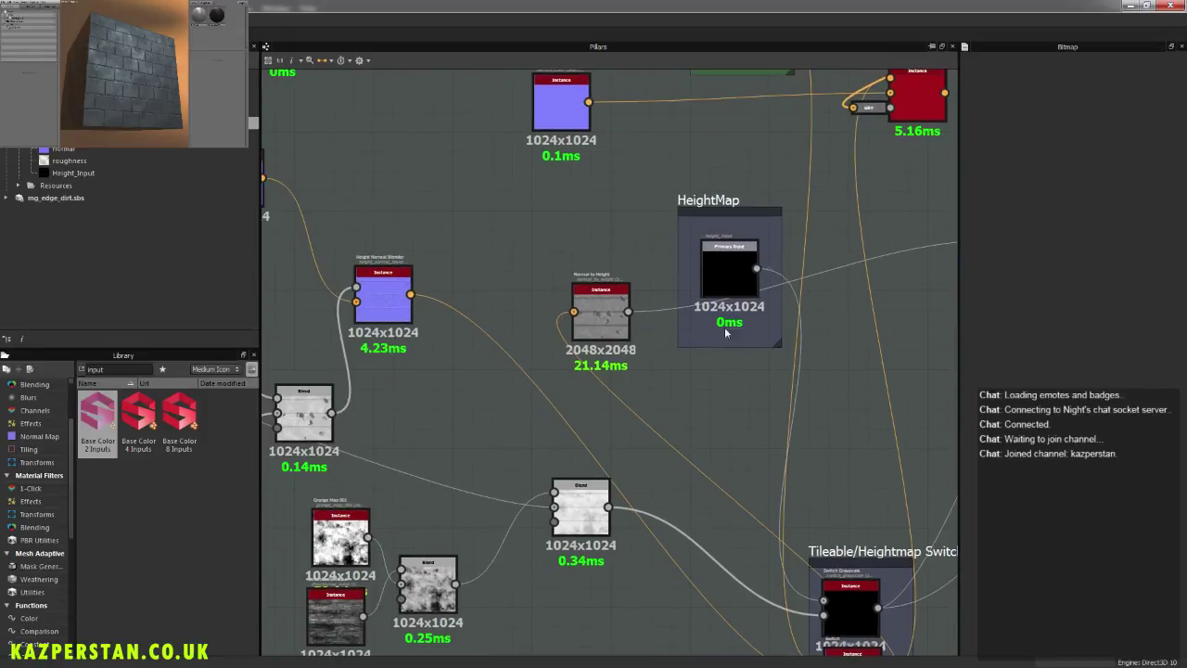
pyautogui.click(720, 273)
pyautogui.moveTo(570, 179); pyautogui.dragTo(591, 324, button='middle')
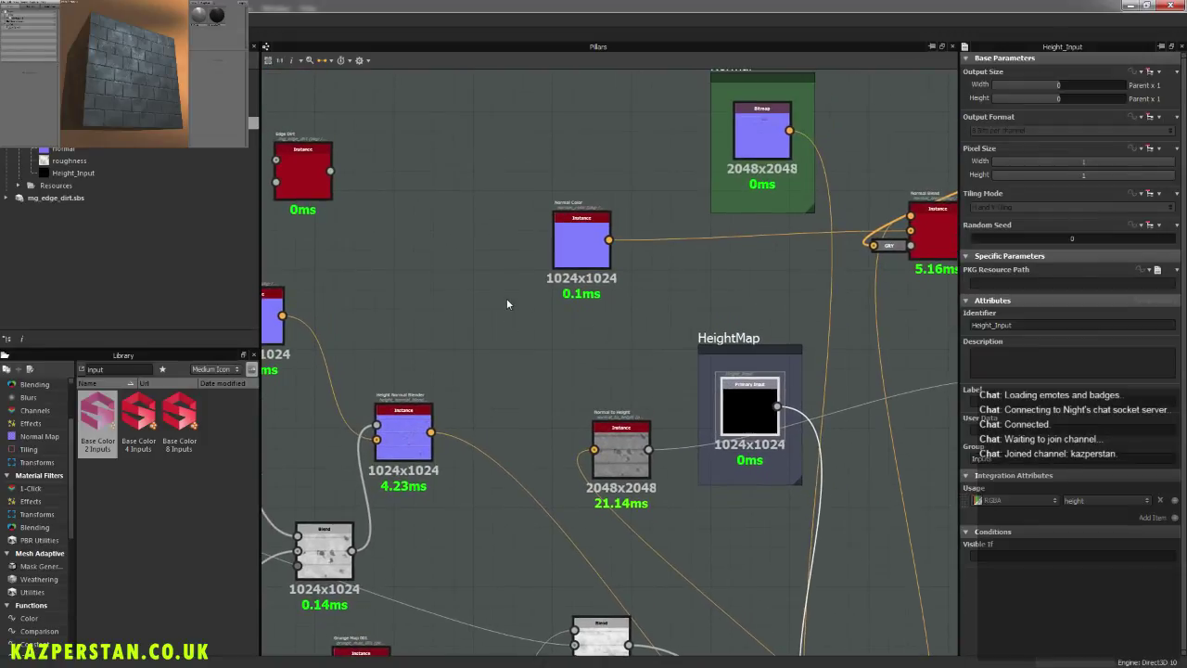
pyautogui.rightClick(483, 279)
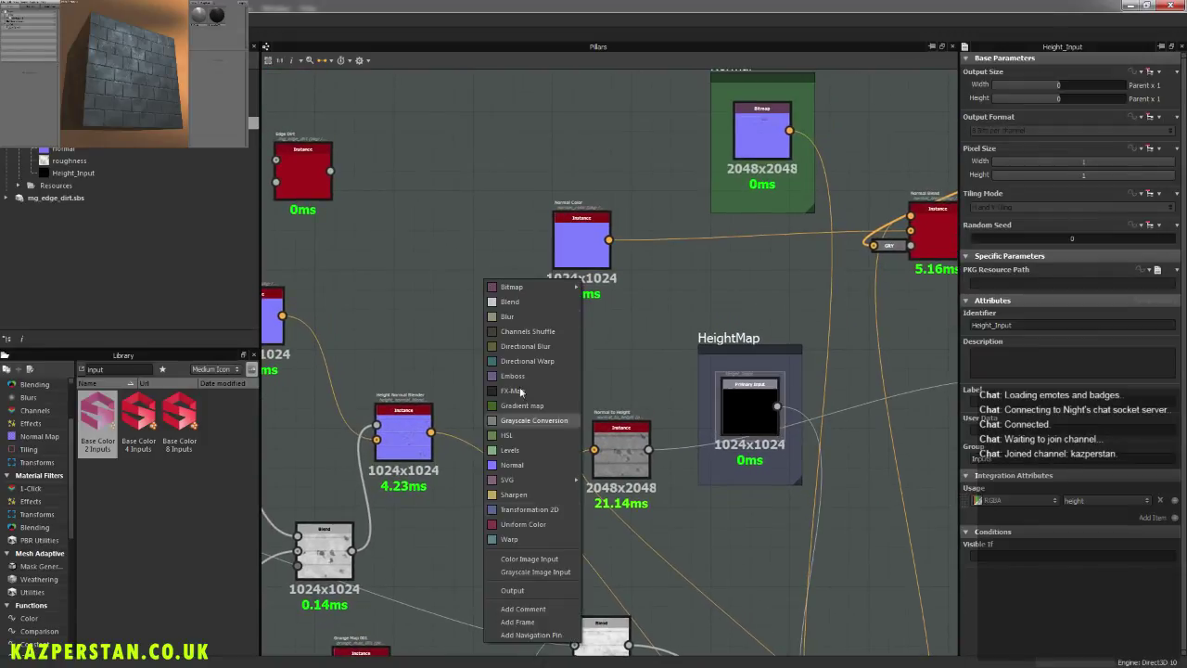
pyautogui.click(536, 558)
pyautogui.moveTo(483, 297); pyautogui.dragTo(483, 266)
pyautogui.moveTo(599, 255); pyautogui.dragTo(546, 302, button='middle')
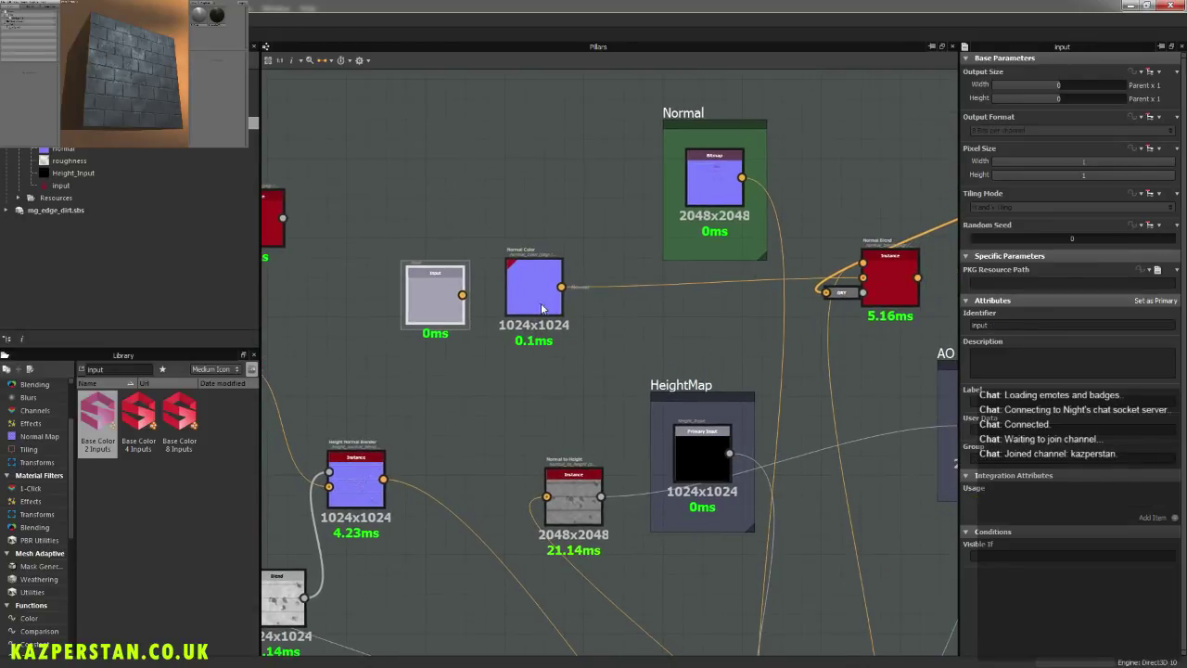
# Step: Move the color input node beside the Normal frame and connect it to the color switch's first input, replacing the bitmap's link
pyautogui.moveTo(434, 297); pyautogui.dragTo(545, 212)
pyautogui.moveTo(622, 210); pyautogui.dragTo(540, 294, button='middle')
pyautogui.scroll(-3, 532, 290)
pyautogui.scroll(3, 529, 290)
pyautogui.moveTo(465, 304); pyautogui.dragTo(586, 299)
pyautogui.moveTo(694, 494); pyautogui.dragTo(659, 110, button='middle')
pyautogui.click(682, 555)
pyautogui.moveTo(715, 241); pyautogui.dragTo(742, 554, button='middle')
pyautogui.moveTo(711, 333); pyautogui.dragTo(690, 382, button='middle')
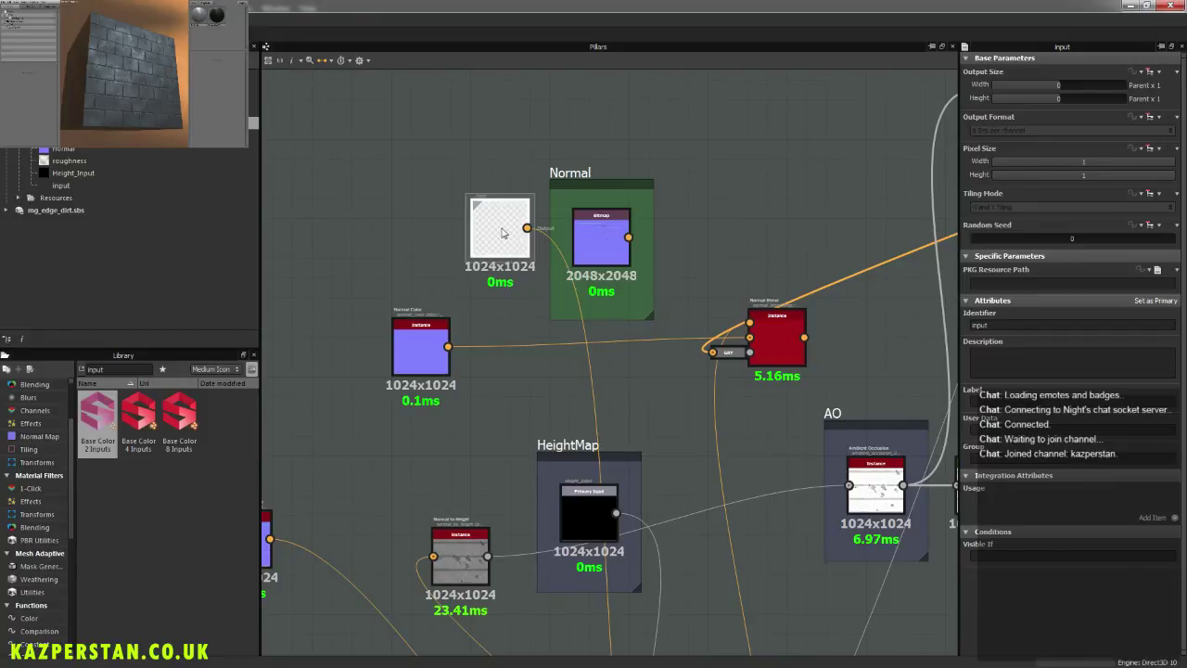
# Step: Set the color input's identifier to Normal_Input, group to Inputs and usage to normal, and move the node below the Normal frame's bitmap
pyautogui.doubleClick(1005, 326)
pyautogui.write('Normal I')
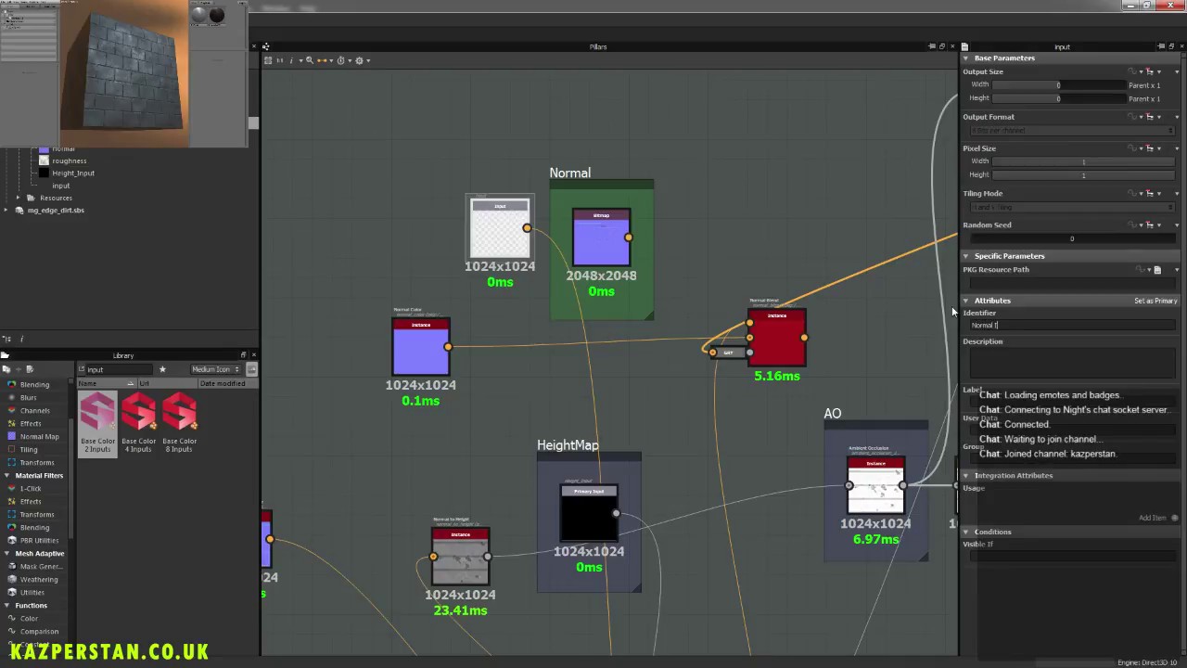
pyautogui.click(1166, 519)
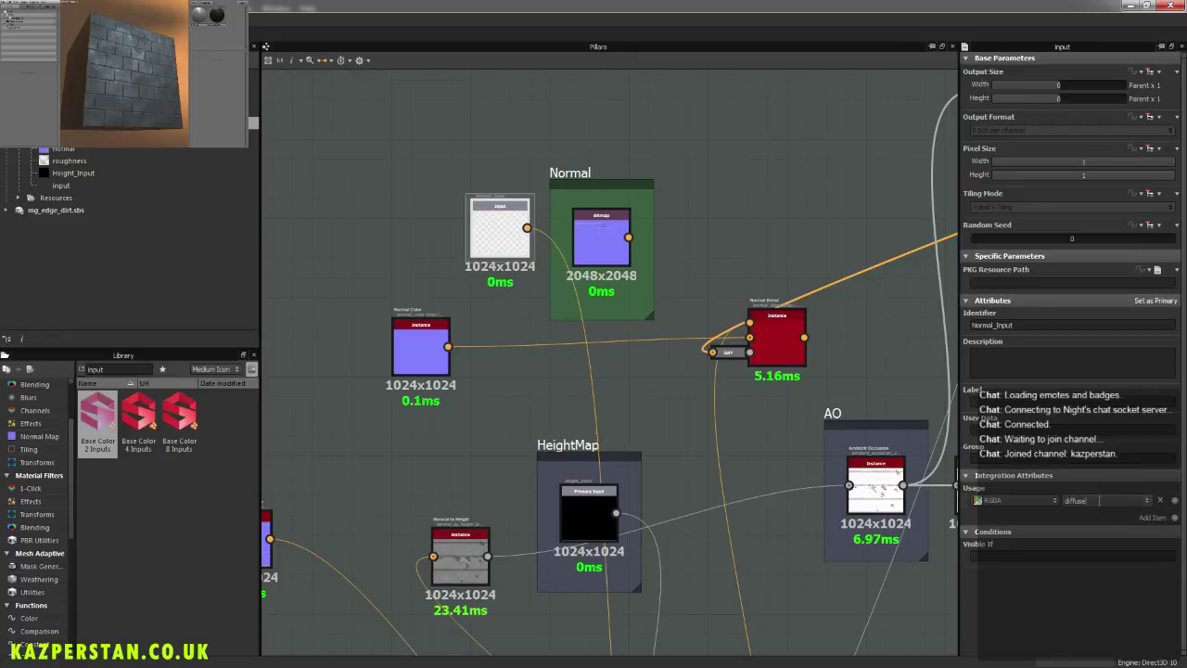
pyautogui.click(1147, 503)
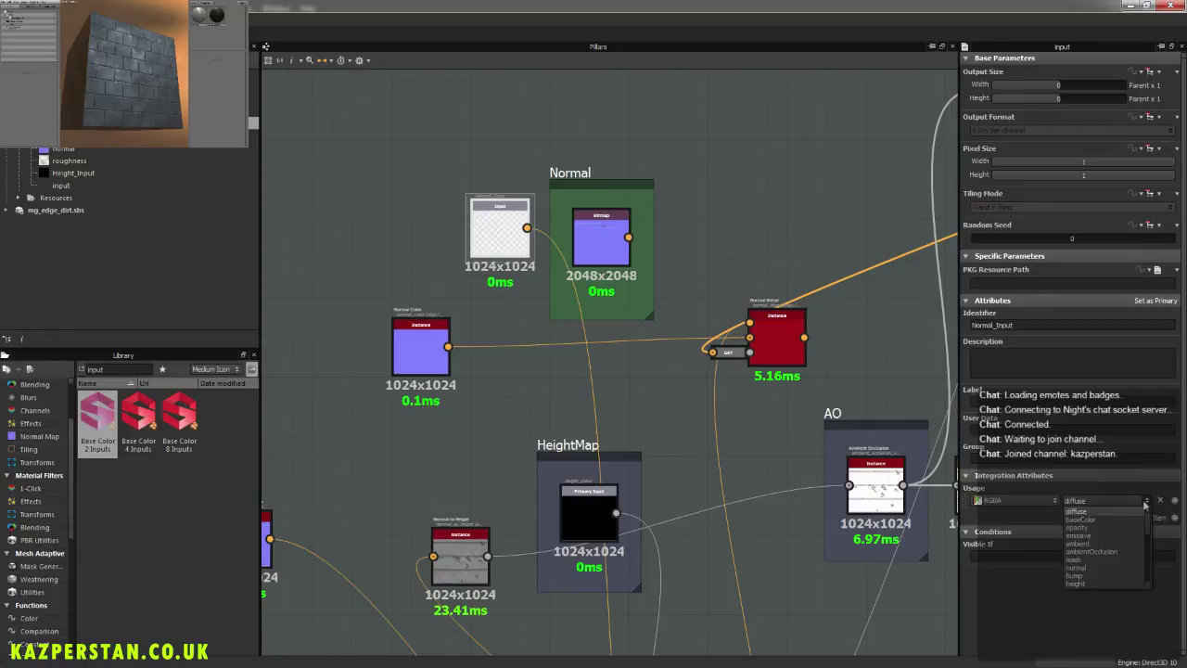
pyautogui.click(1101, 569)
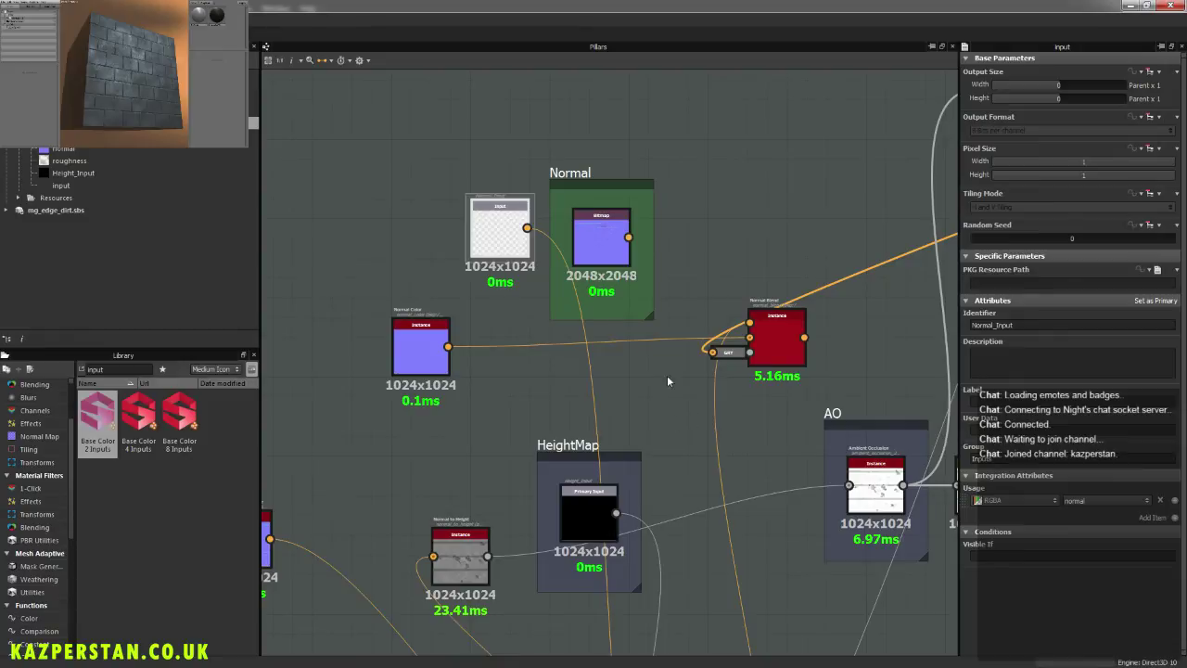
pyautogui.moveTo(667, 294); pyautogui.dragTo(710, 173, button='middle')
pyautogui.moveTo(557, 122); pyautogui.dragTo(658, 246)
# Step: Examine the output nodes at the end of the graph, including the base color output
pyautogui.scroll(-6, 744, 349)
pyautogui.scroll(-1, 788, 400)
pyautogui.moveTo(790, 399); pyautogui.dragTo(268, 393, button='middle')
pyautogui.moveTo(923, 426); pyautogui.dragTo(692, 404, button='middle')
pyautogui.scroll(5, 728, 361)
pyautogui.moveTo(728, 361); pyautogui.dragTo(738, 470, button='middle')
pyautogui.click(745, 190)
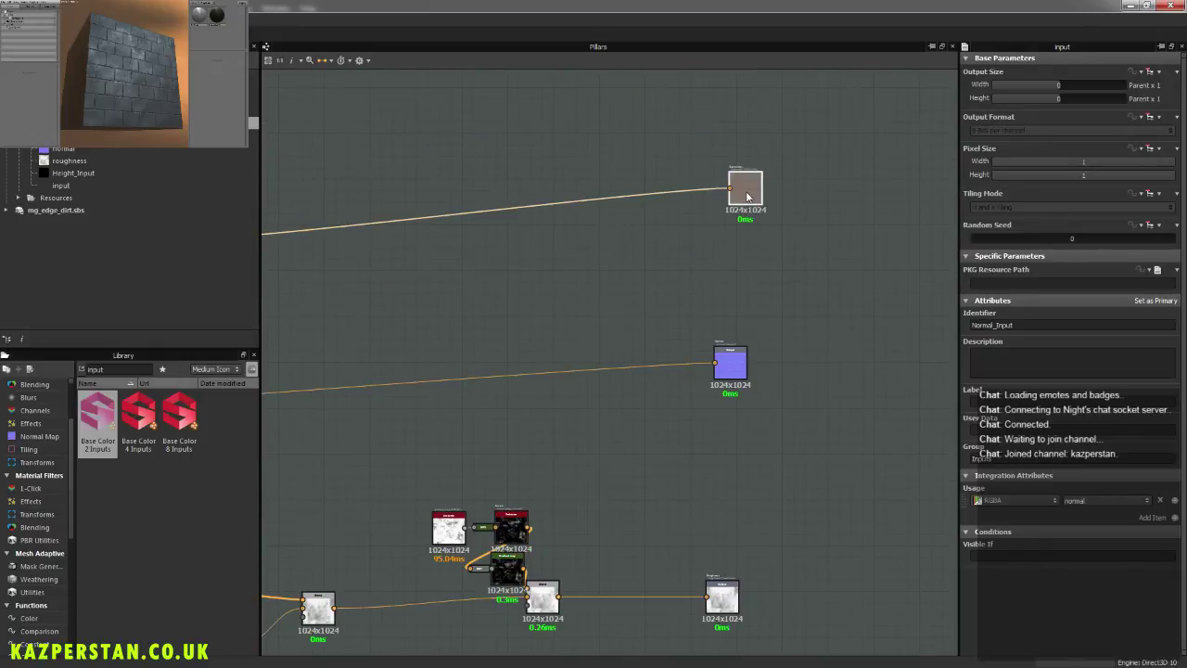
pyautogui.moveTo(496, 373); pyautogui.dragTo(885, 323, button='middle')
pyautogui.scroll(-4, 598, 389)
pyautogui.moveTo(424, 390); pyautogui.dragTo(642, 297, button='middle')
pyautogui.scroll(5, 598, 420)
pyautogui.scroll(2, 594, 470)
# Step: Reset the grayscale switch's exposed Switch parameter and toggle it to False, nudging the node up within its frame
pyautogui.click(558, 459)
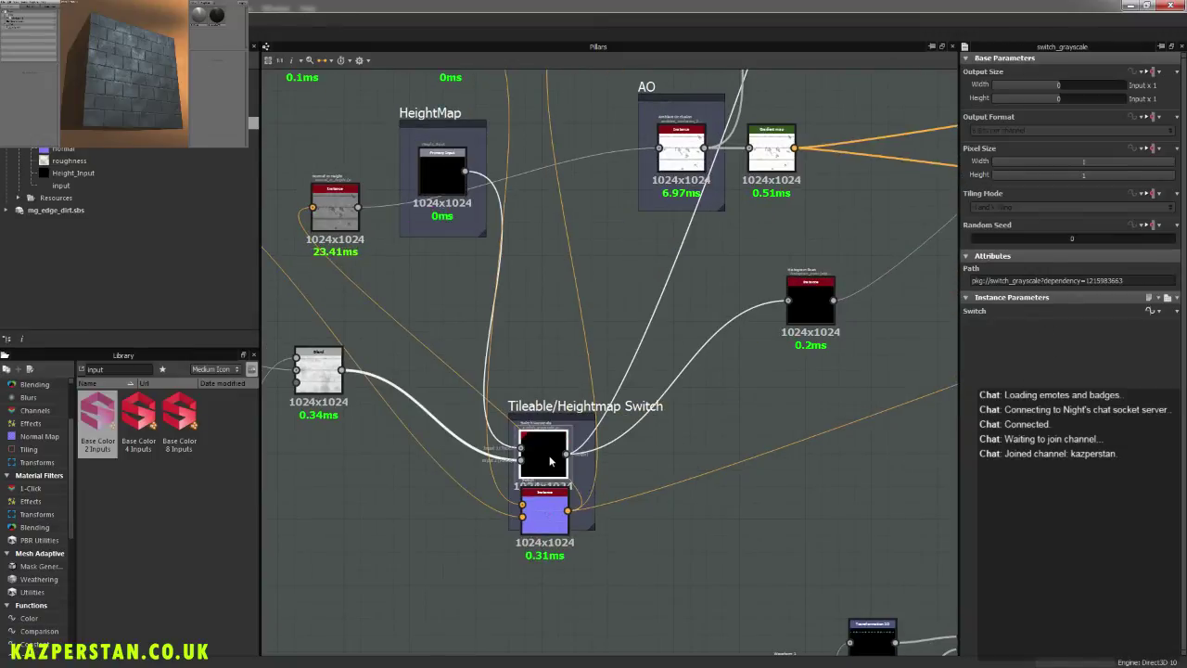
pyautogui.moveTo(549, 455)
pyautogui.mouseDown()
pyautogui.moveTo(559, 418)
pyautogui.moveTo(549, 447)
pyautogui.mouseUp()
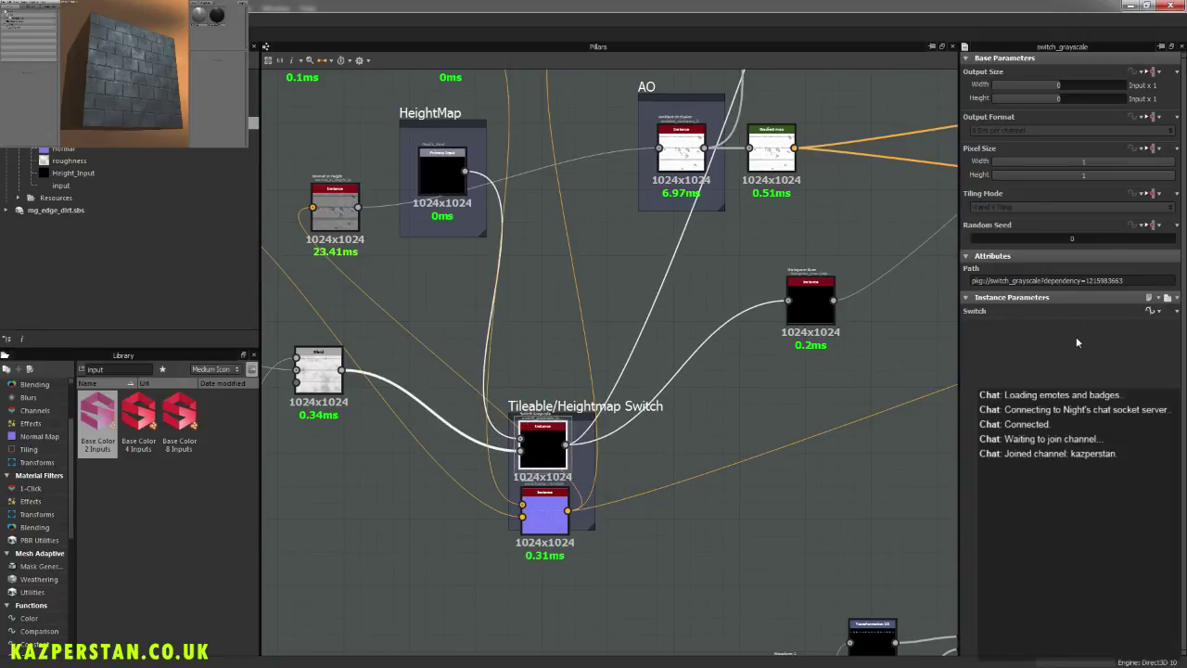
pyautogui.moveTo(494, 458); pyautogui.dragTo(570, 523, button='middle')
pyautogui.moveTo(528, 248)
pyautogui.mouseDown()
pyautogui.moveTo(479, 386)
pyautogui.moveTo(572, 411)
pyautogui.moveTo(524, 251)
pyautogui.mouseUp()
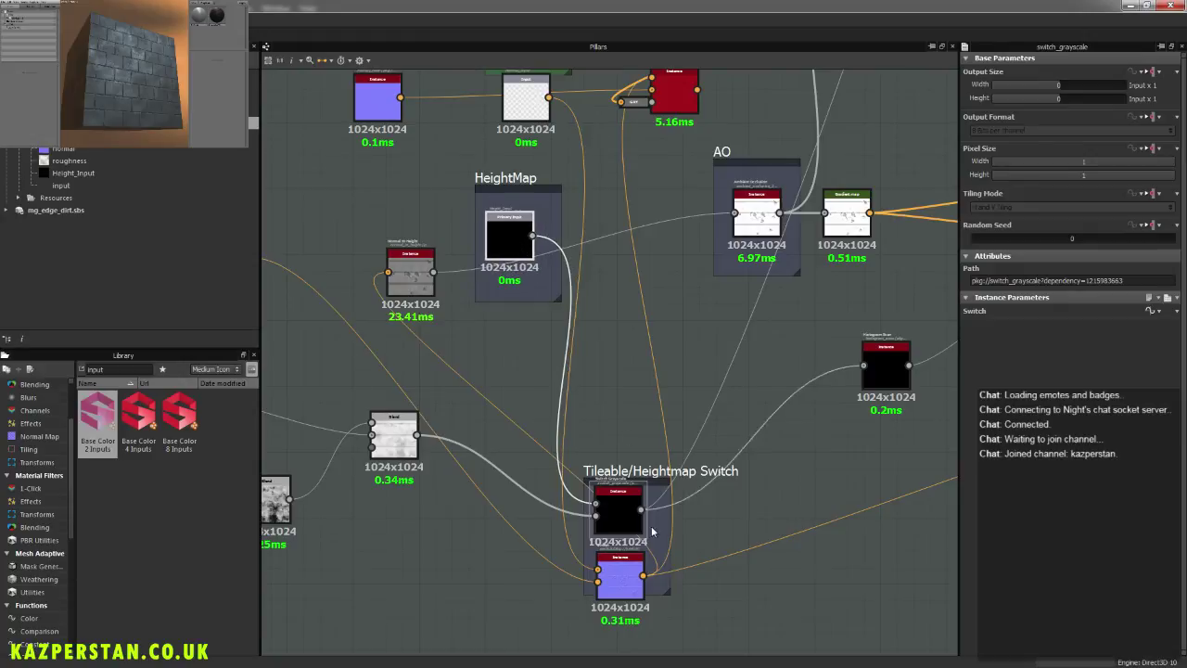
pyautogui.click(1176, 313)
pyautogui.click(1168, 324)
pyautogui.click(1092, 326)
# Step: Check how the switched height input affects the downstream nodes and the base color output
pyautogui.moveTo(819, 365); pyautogui.dragTo(723, 368, button='middle')
pyautogui.scroll(-5, 772, 336)
pyautogui.moveTo(930, 346); pyautogui.dragTo(531, 389, button='middle')
pyautogui.scroll(2, 702, 354)
pyautogui.moveTo(702, 354); pyautogui.dragTo(588, 358, button='middle')
pyautogui.scroll(-3, 768, 357)
pyautogui.moveTo(789, 321); pyautogui.dragTo(458, 356, button='middle')
pyautogui.scroll(4, 656, 311)
pyautogui.click(631, 291)
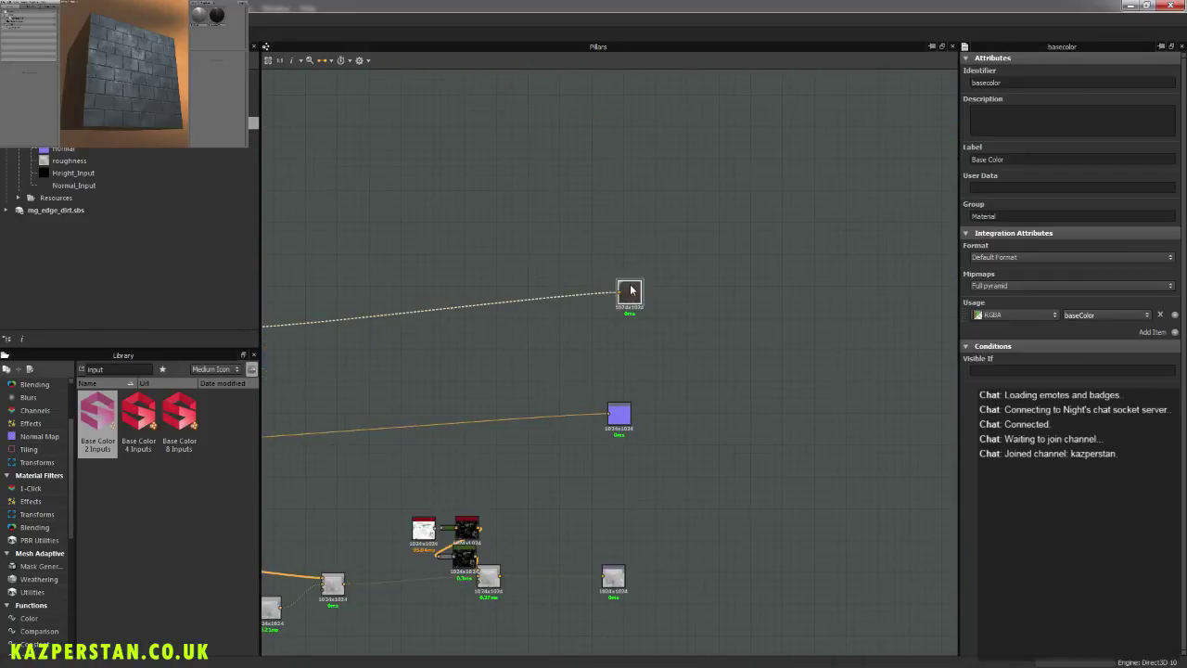
pyautogui.scroll(-4, 863, 355)
pyautogui.scroll(6, 649, 408)
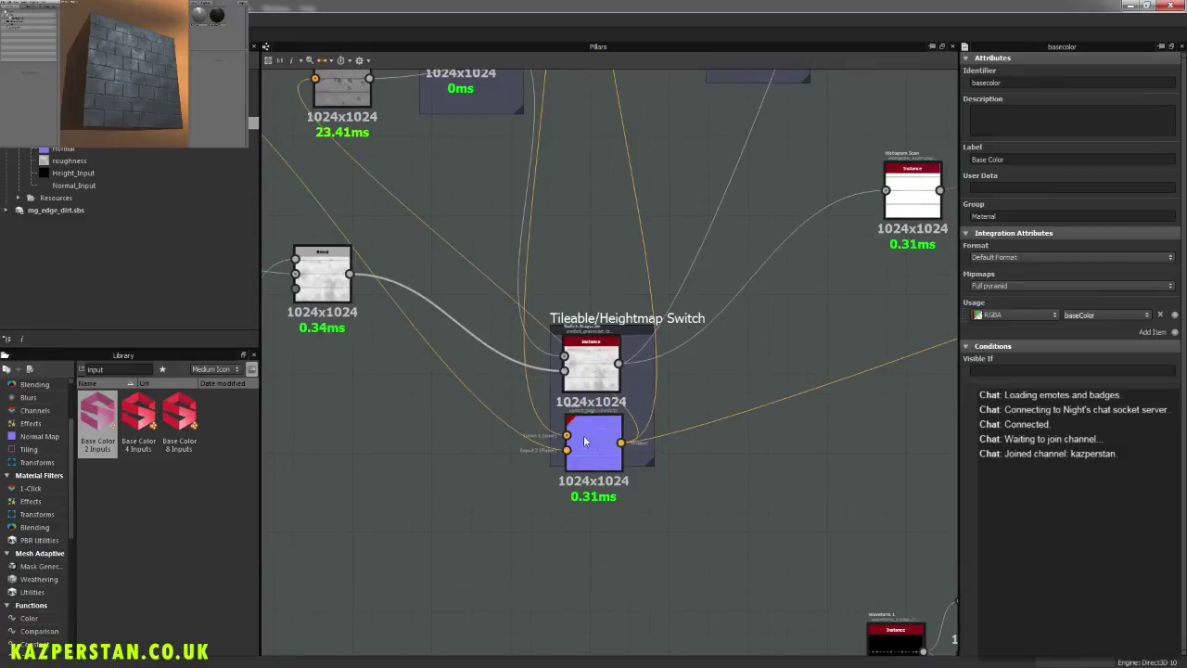
# Step: Set the grayscale switch's Switch parameter to True
pyautogui.click(591, 366)
pyautogui.click(1059, 324)
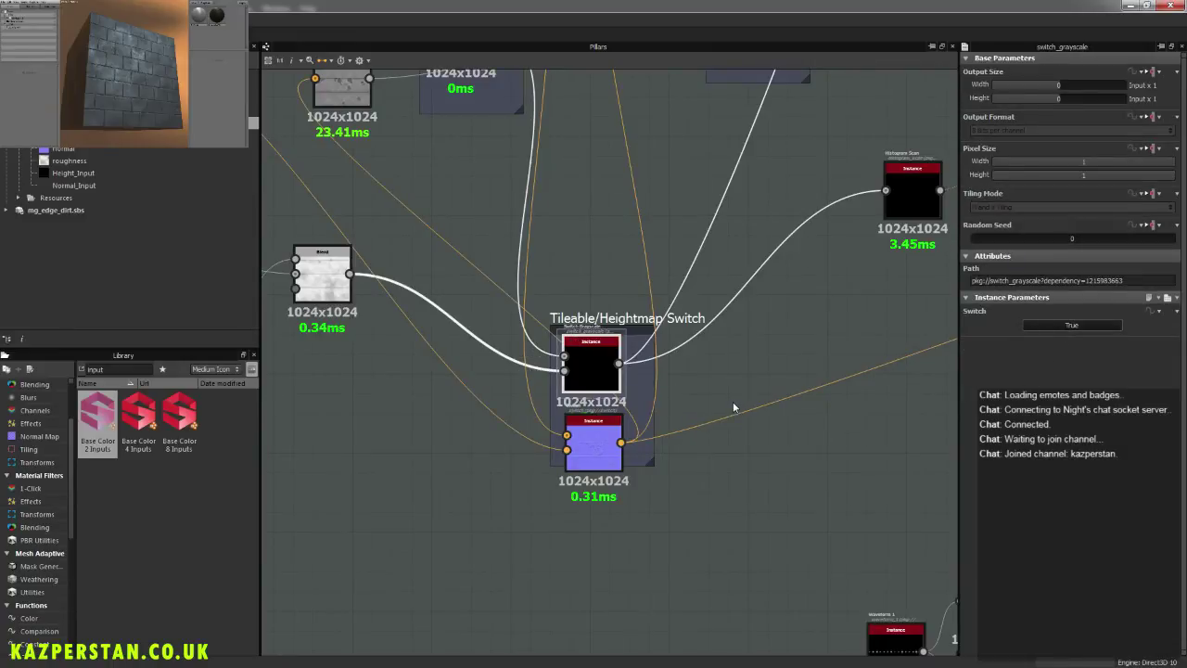
pyautogui.scroll(-5, 733, 405)
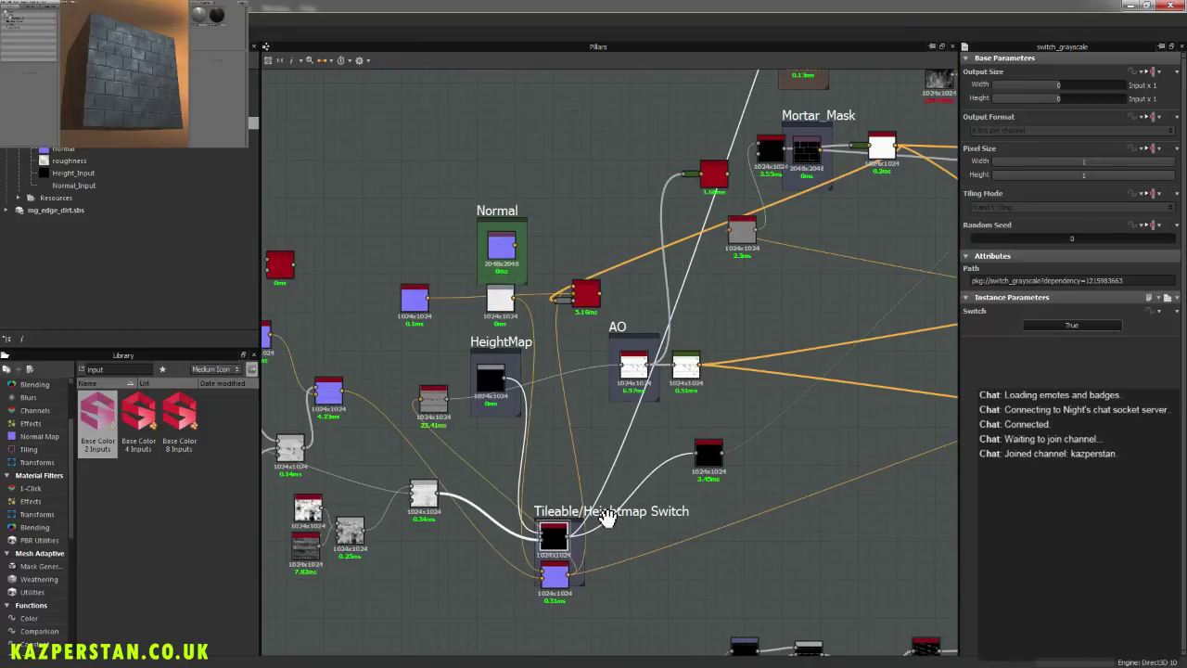
pyautogui.scroll(-1, 607, 518)
# Step: Move the bitmap node out of the Normal frame and place the Normal_Input node inside the frame
pyautogui.moveTo(513, 457); pyautogui.dragTo(699, 456, button='middle')
pyautogui.scroll(5, 522, 409)
pyautogui.moveTo(520, 361)
pyautogui.mouseDown()
pyautogui.moveTo(547, 358)
pyautogui.moveTo(529, 363)
pyautogui.mouseUp()
pyautogui.moveTo(561, 291); pyautogui.dragTo(596, 469, button='middle')
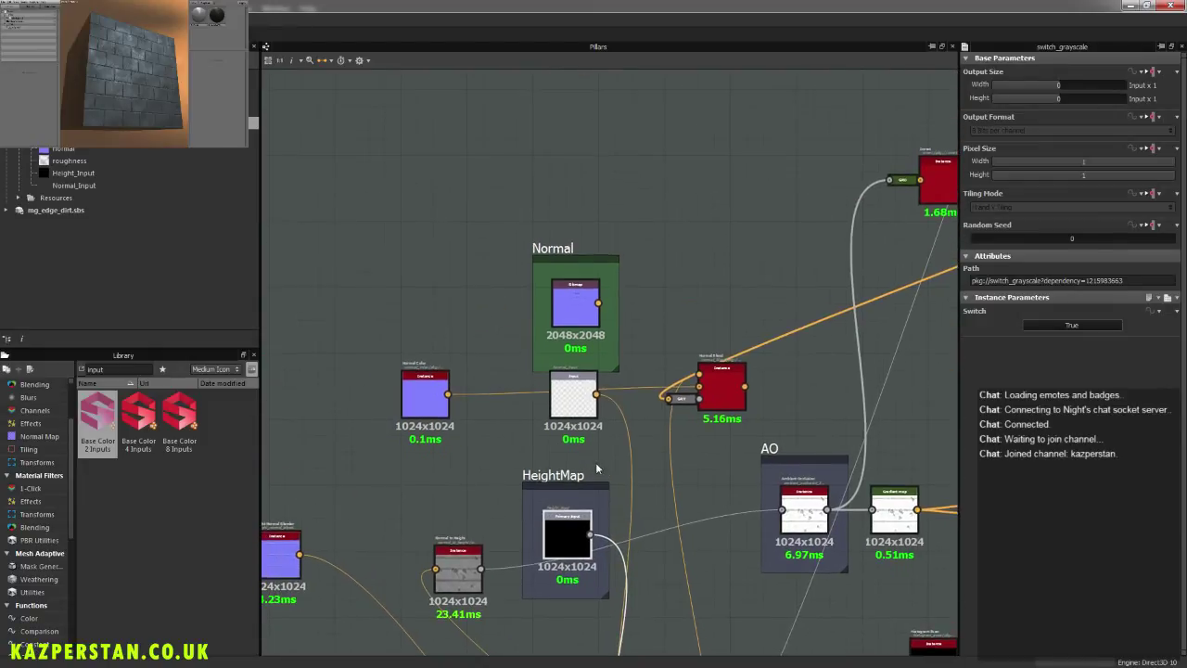
pyautogui.moveTo(576, 401); pyautogui.dragTo(417, 267)
pyautogui.moveTo(623, 301); pyautogui.dragTo(547, 303)
pyautogui.moveTo(677, 465); pyautogui.dragTo(595, 381, button='middle')
pyautogui.moveTo(640, 321)
pyautogui.mouseDown()
pyautogui.moveTo(667, 320)
pyautogui.moveTo(650, 331)
pyautogui.mouseUp()
# Step: Trace the color switch's output through the graph and inspect the Height Normal Blender node it feeds
pyautogui.moveTo(640, 515); pyautogui.dragTo(635, 268, button='middle')
pyautogui.moveTo(654, 497); pyautogui.dragTo(639, 625, button='middle')
pyautogui.moveTo(633, 210); pyautogui.dragTo(613, 231)
pyautogui.moveTo(529, 234)
pyautogui.mouseDown(button='middle')
pyautogui.moveTo(524, 342)
pyautogui.moveTo(509, 191)
pyautogui.mouseUp(button='middle')
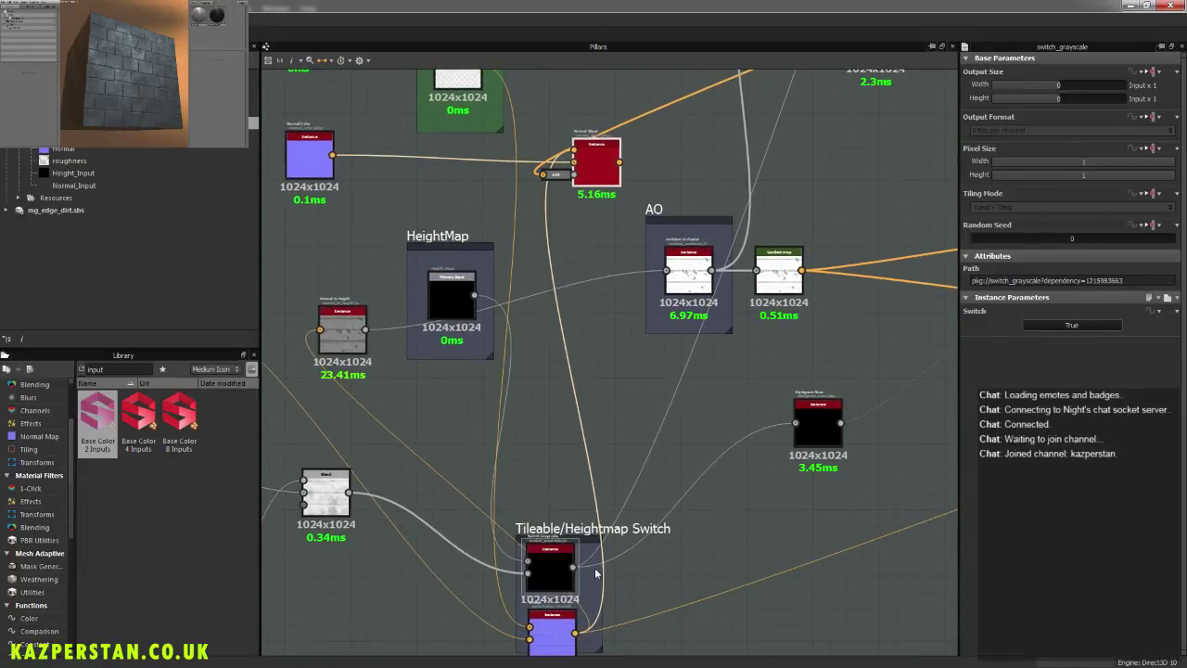
pyautogui.moveTo(594, 567); pyautogui.dragTo(597, 426, button='middle')
pyautogui.moveTo(636, 339); pyautogui.dragTo(609, 418, button='middle')
pyautogui.moveTo(914, 432); pyautogui.dragTo(270, 484, button='middle')
pyautogui.moveTo(918, 352); pyautogui.dragTo(599, 474, button='middle')
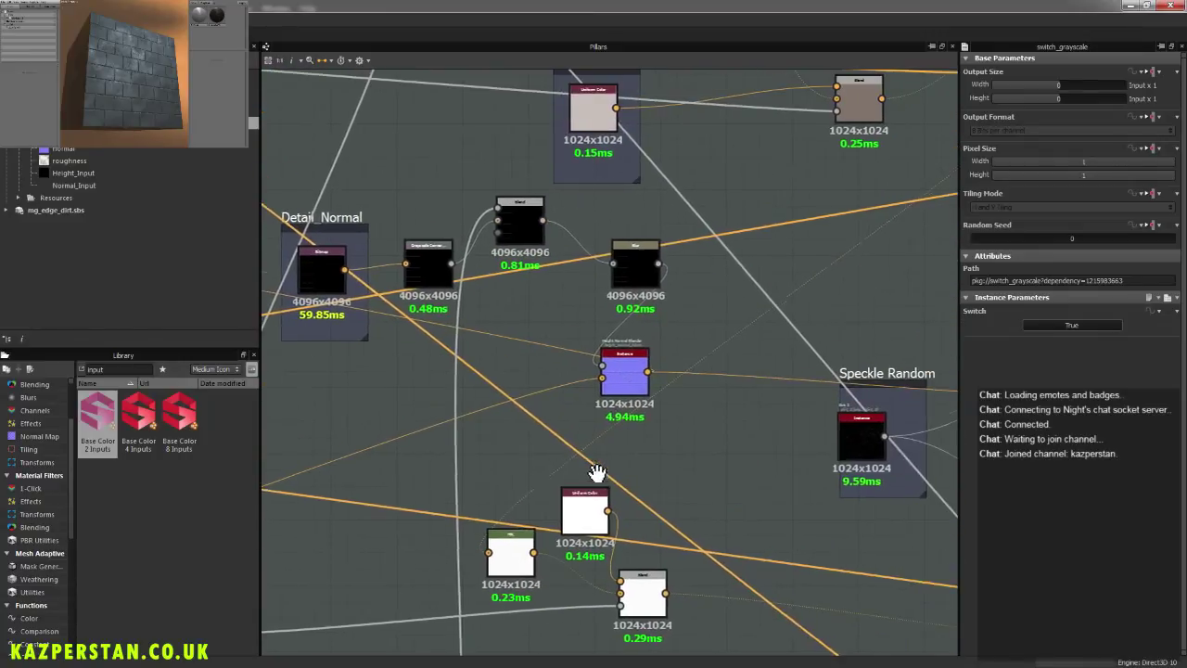
pyautogui.scroll(3, 618, 401)
pyautogui.scroll(2, 619, 400)
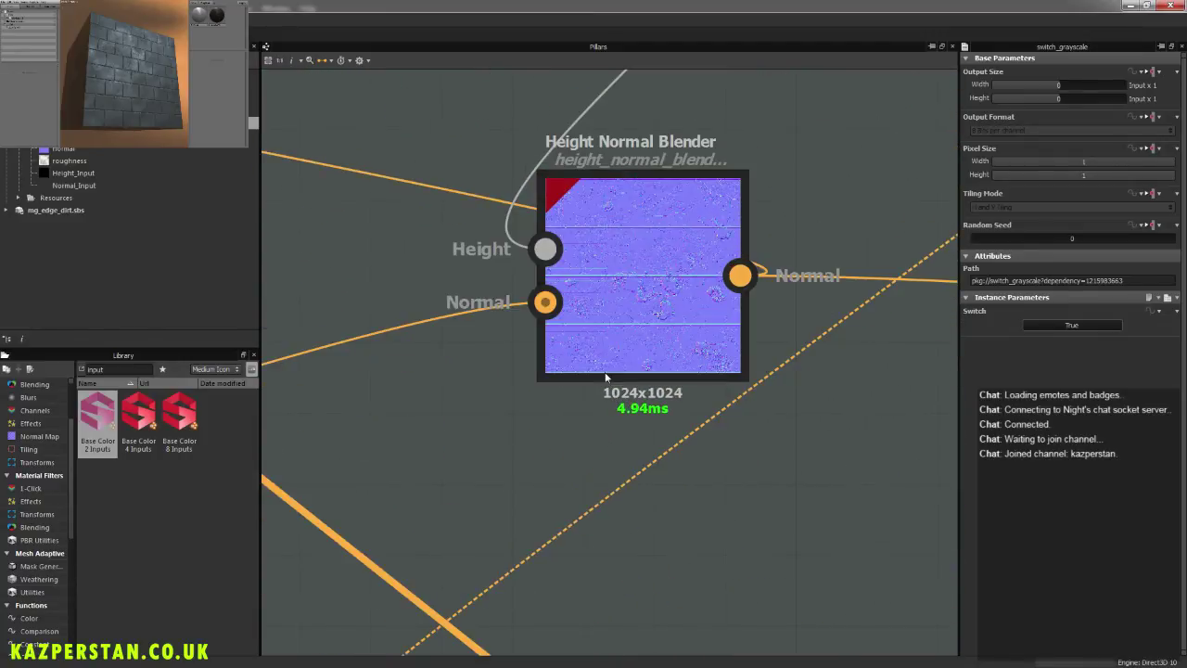
pyautogui.scroll(-4, 499, 314)
pyautogui.moveTo(412, 324); pyautogui.dragTo(639, 366, button='middle')
pyautogui.scroll(-3, 567, 402)
pyautogui.moveTo(530, 472); pyautogui.dragTo(788, 381, button='middle')
pyautogui.moveTo(570, 481); pyautogui.dragTo(908, 378, button='middle')
pyautogui.moveTo(539, 467); pyautogui.dragTo(574, 466, button='middle')
pyautogui.scroll(3, 485, 436)
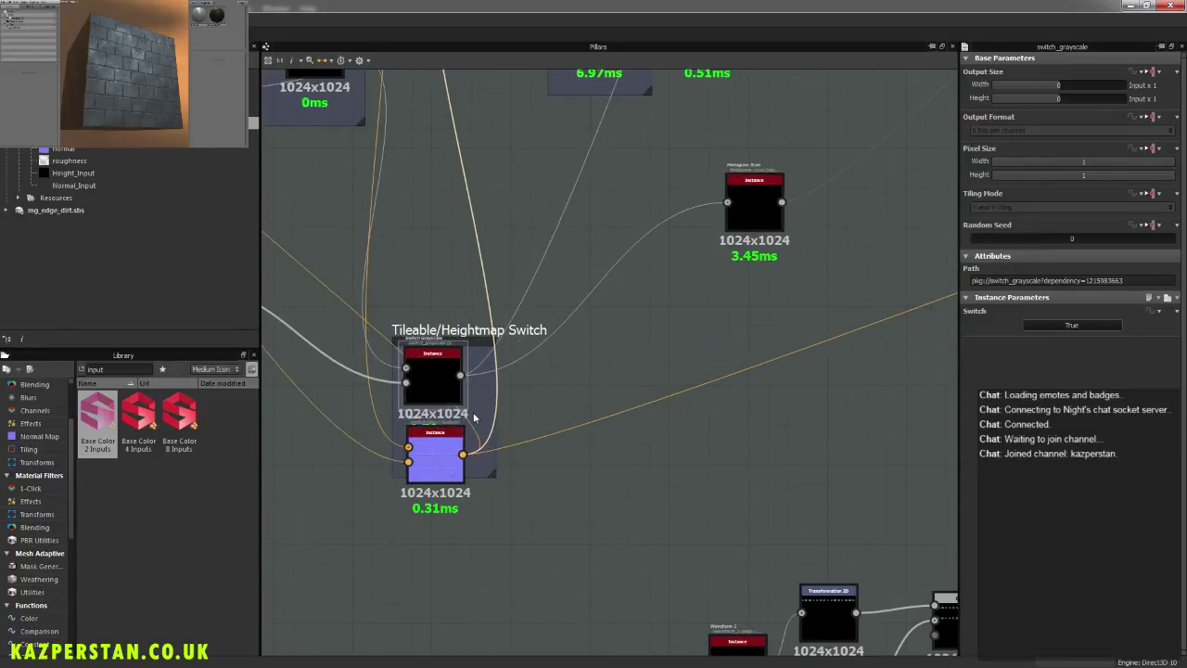
# Step: Set the color switch's Switch parameter to True and nudge the node closer to the grayscale switch
pyautogui.click(436, 452)
pyautogui.click(1072, 325)
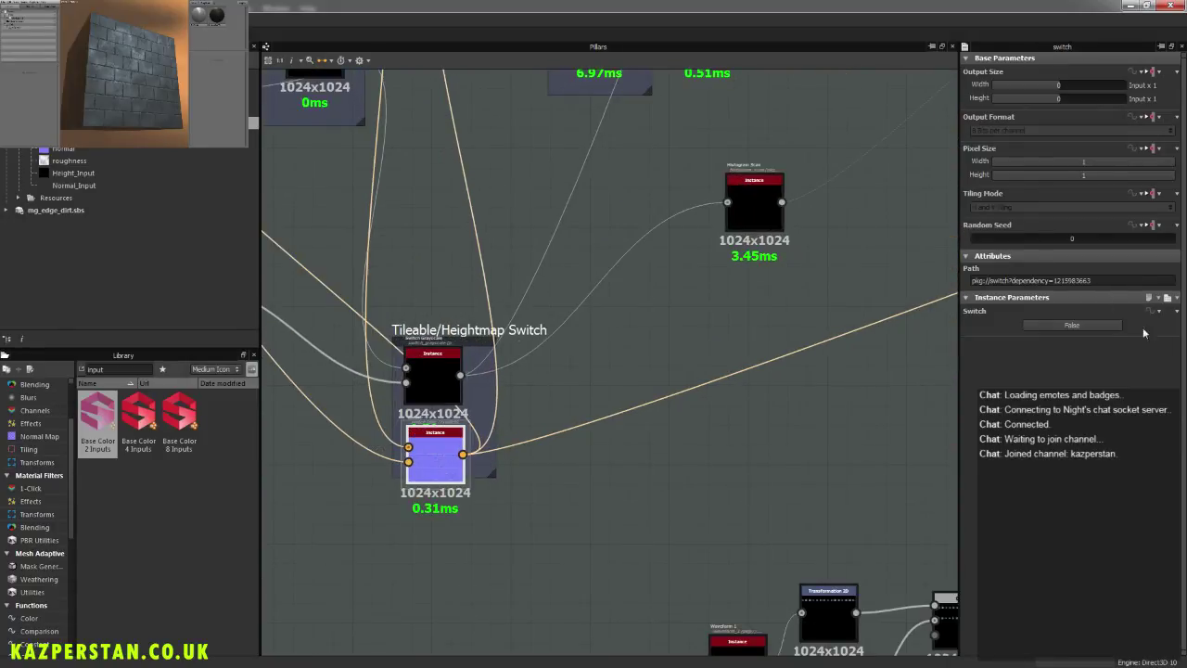
pyautogui.click(1075, 326)
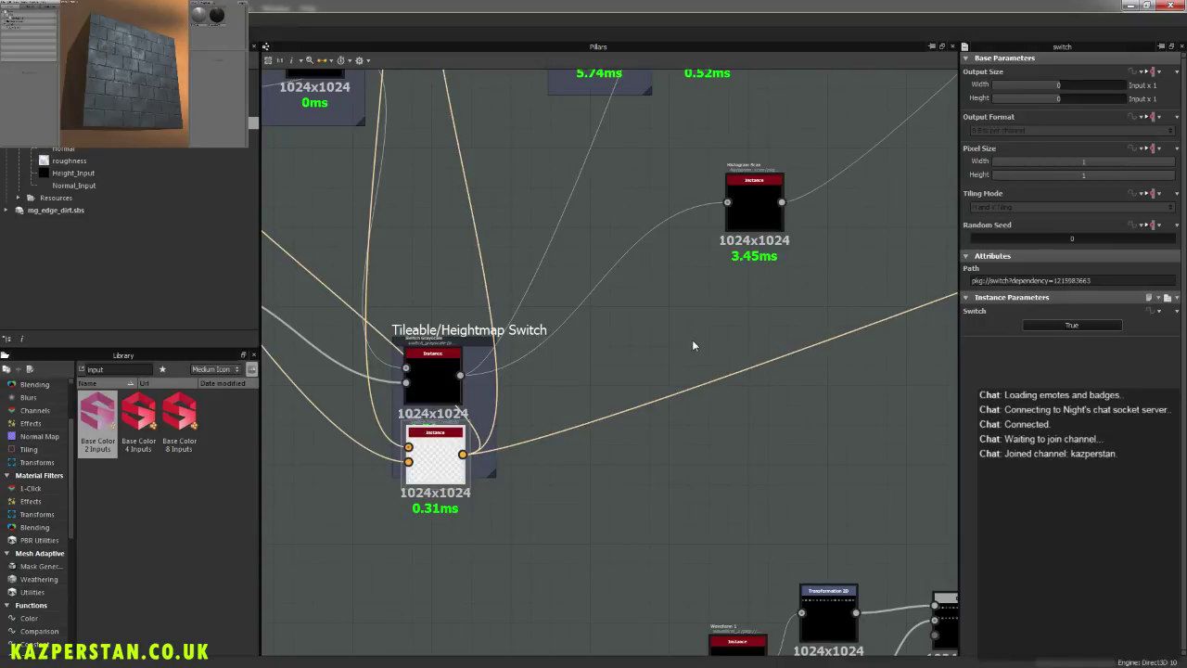
pyautogui.moveTo(426, 458); pyautogui.dragTo(422, 446)
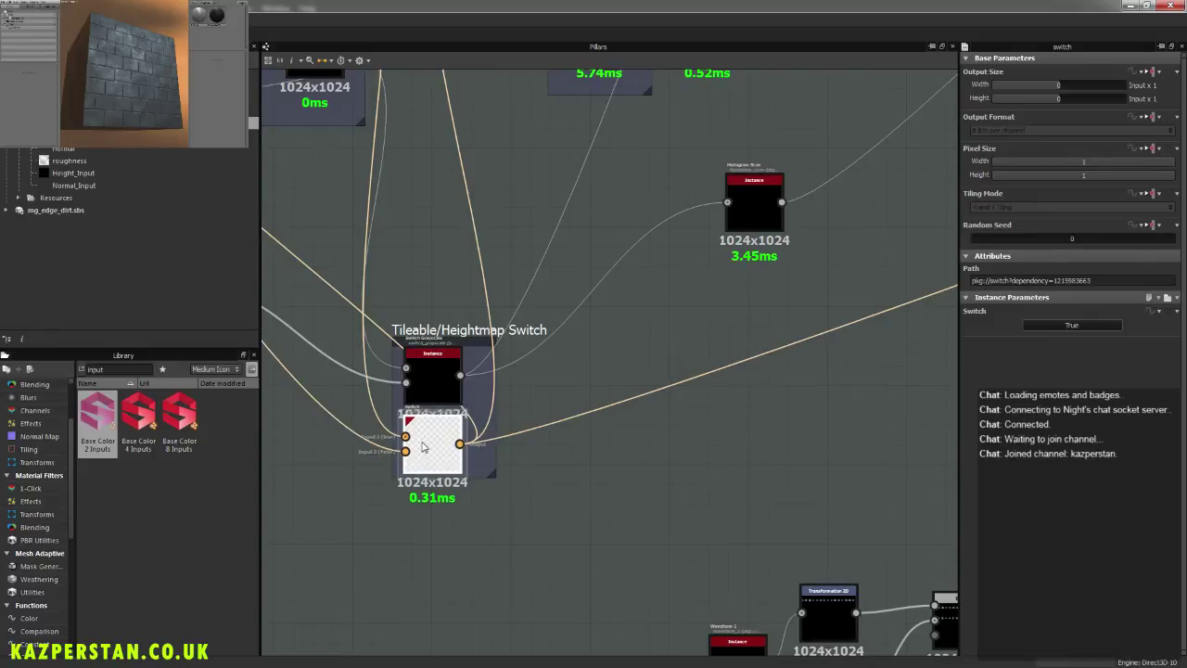
# Step: Delete the leftover normal bitmap node and the unconnected Edge Dirt node
pyautogui.scroll(-5, 686, 436)
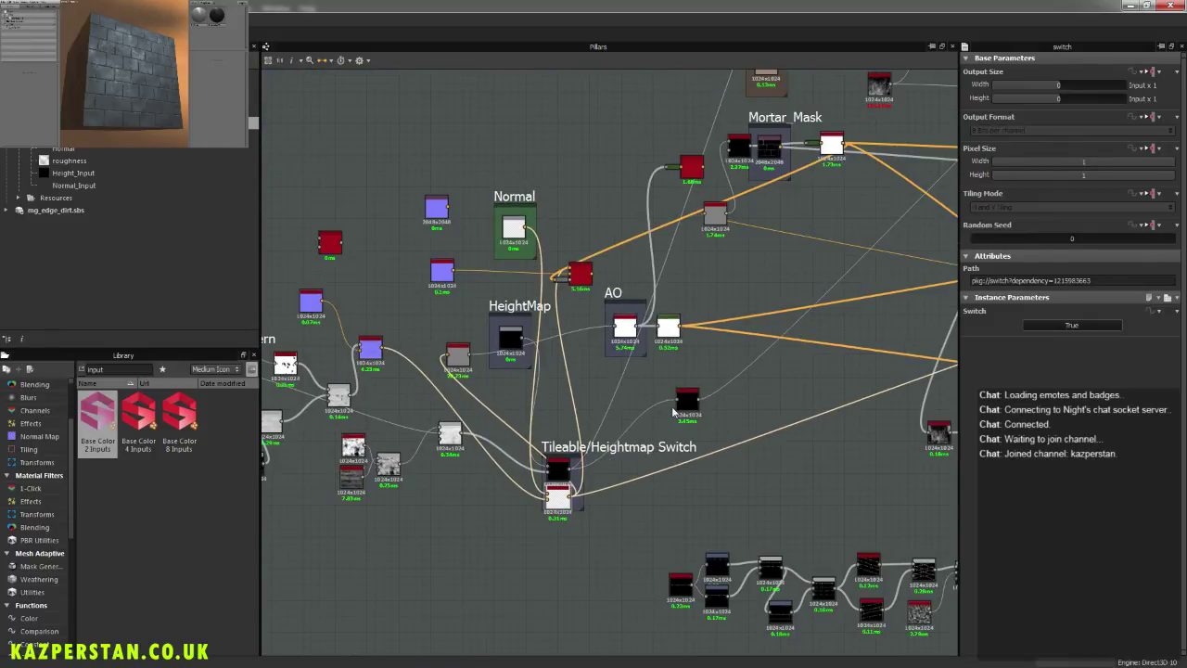
pyautogui.moveTo(414, 237); pyautogui.dragTo(544, 318, button='middle')
pyautogui.click(563, 291)
pyautogui.press('Delete')
pyautogui.click(465, 329)
pyautogui.press('Delete')
# Step: Select the grunge map in the Chips frame and mark its Balance and Contrast parameters for exposure
pyautogui.moveTo(522, 339); pyautogui.dragTo(529, 311, button='middle')
pyautogui.moveTo(413, 326); pyautogui.dragTo(570, 304, button='middle')
pyautogui.scroll(3, 514, 337)
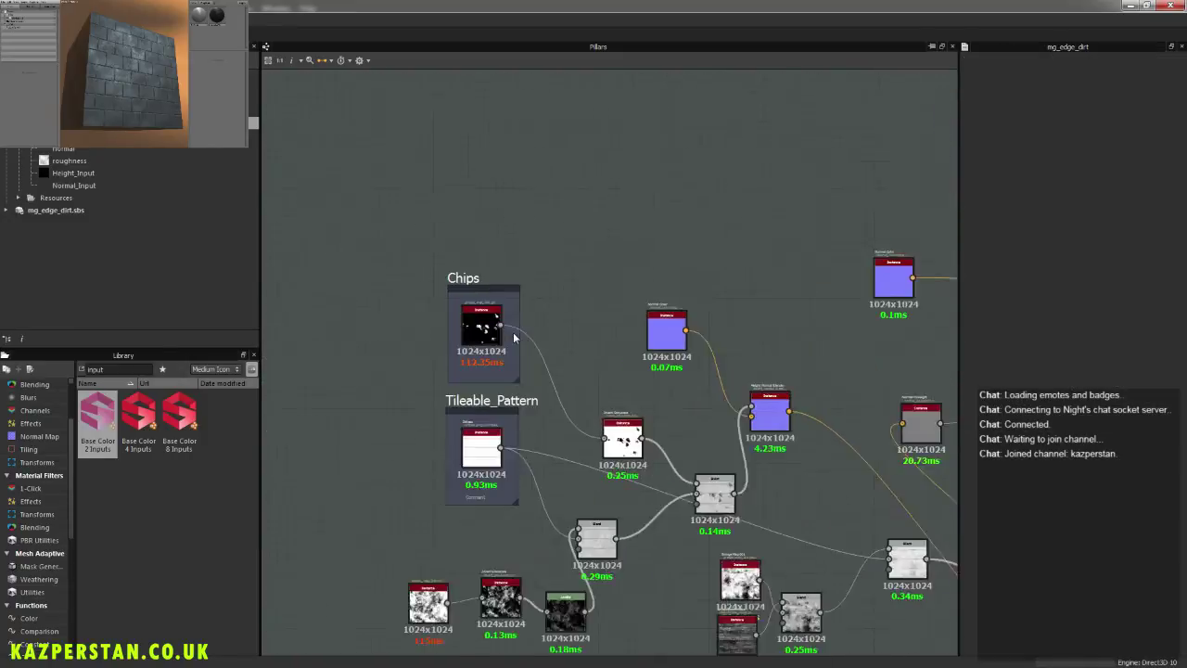
pyautogui.scroll(1, 515, 338)
pyautogui.click(482, 326)
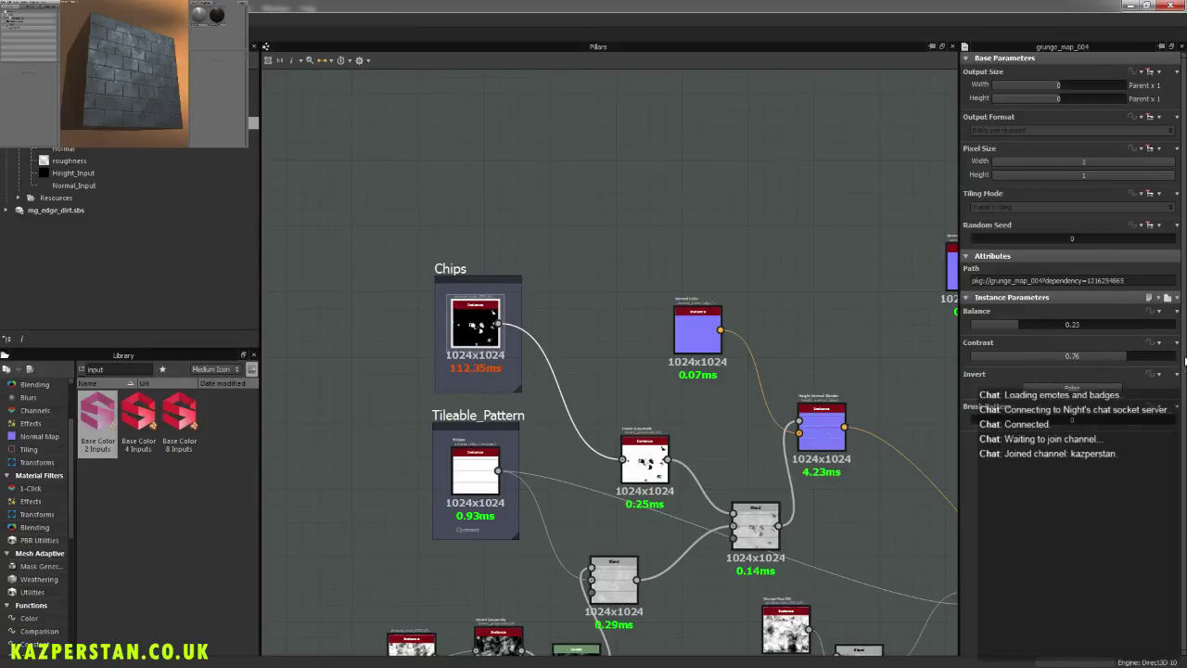
pyautogui.click(1169, 297)
pyautogui.click(1135, 313)
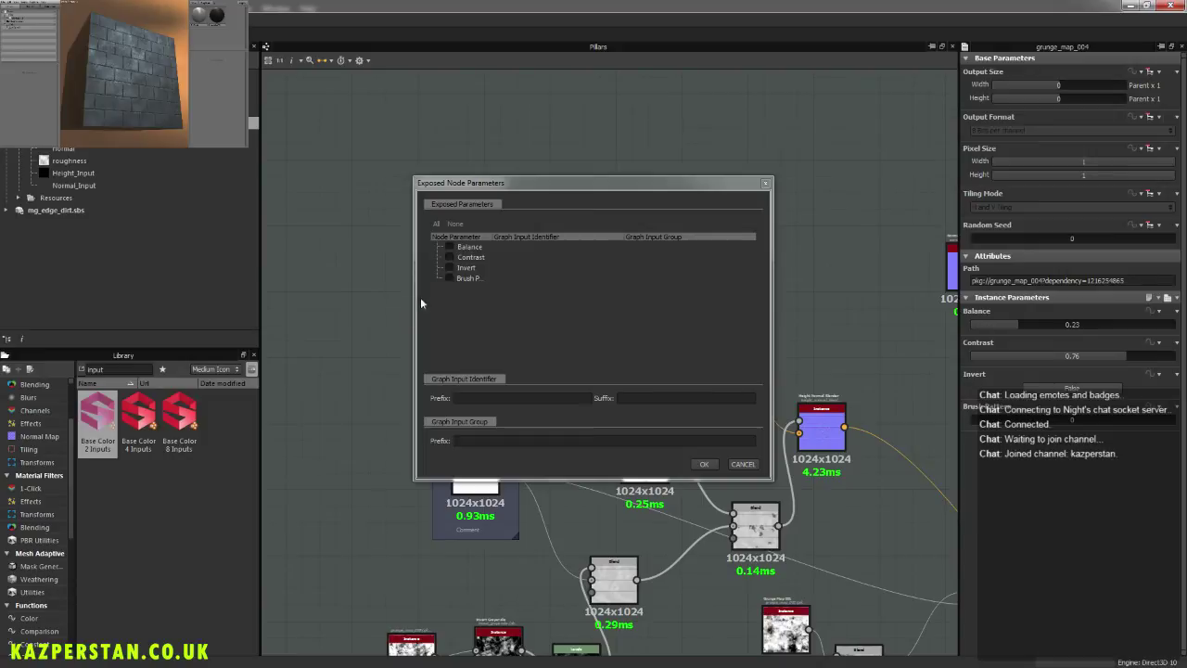
pyautogui.click(450, 257)
pyautogui.click(450, 247)
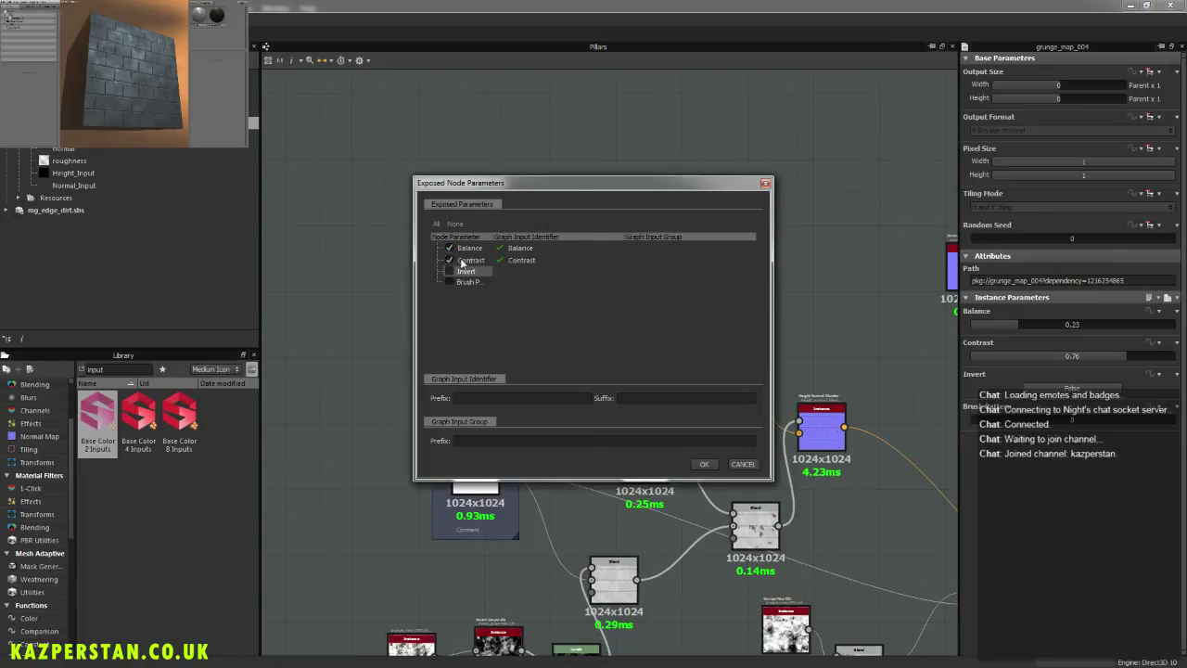
# Step: Expose the parameters with group prefix Damage and identifier prefix Chips_, and remove the unused Switch graph input
pyautogui.click(531, 438)
pyautogui.write('Damage')
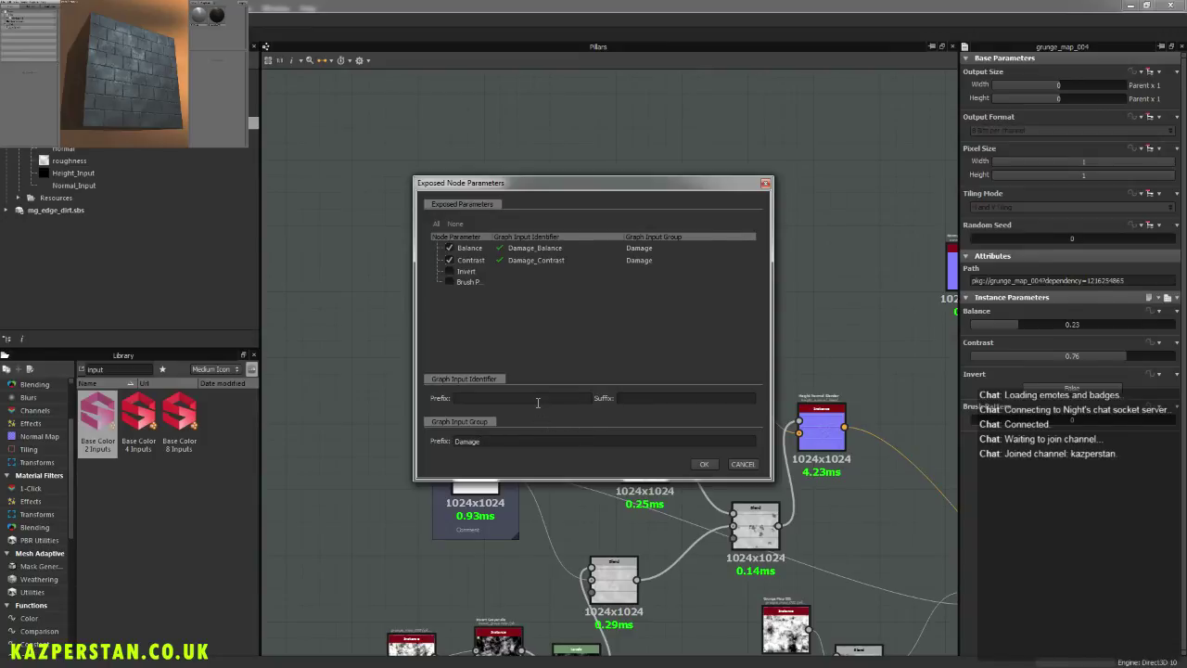
pyautogui.write('Chips')
pyautogui.press('Menu')
pyautogui.click(569, 402)
pyautogui.write('_')
pyautogui.click(704, 466)
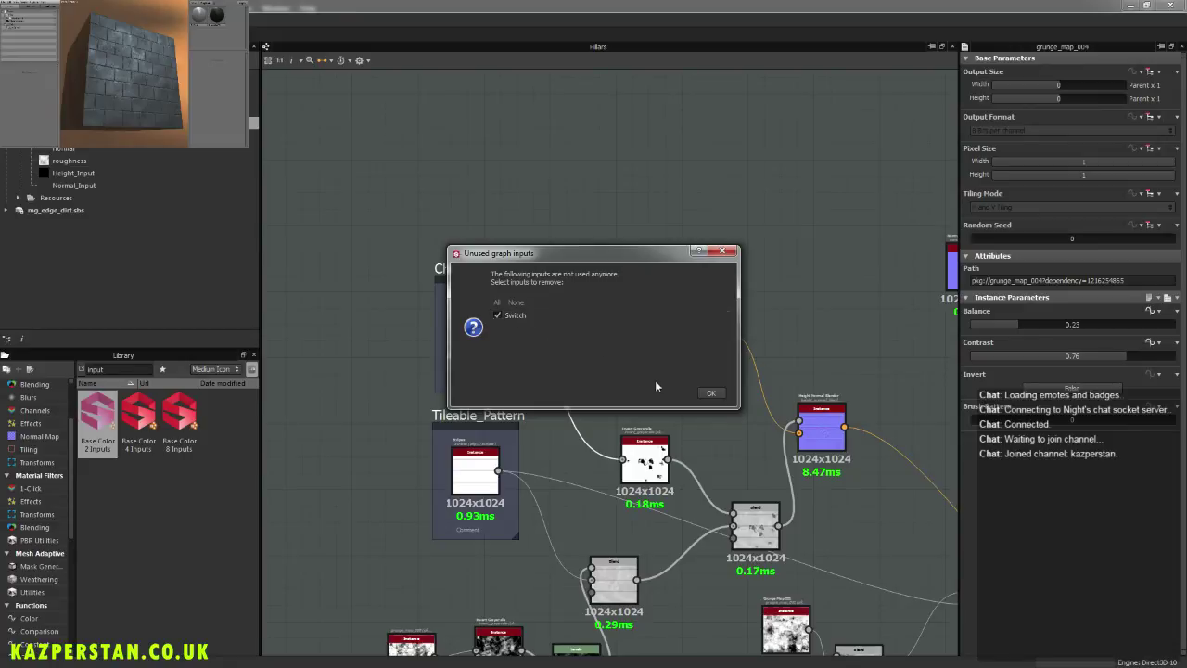
pyautogui.click(705, 392)
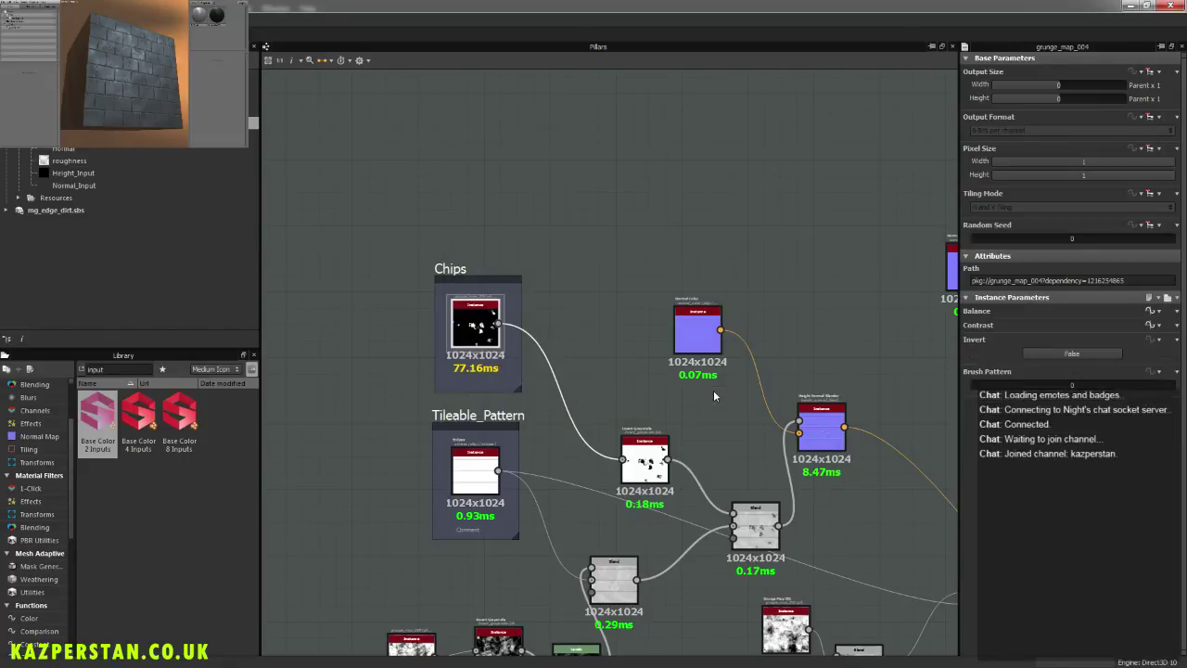
pyautogui.click(637, 243)
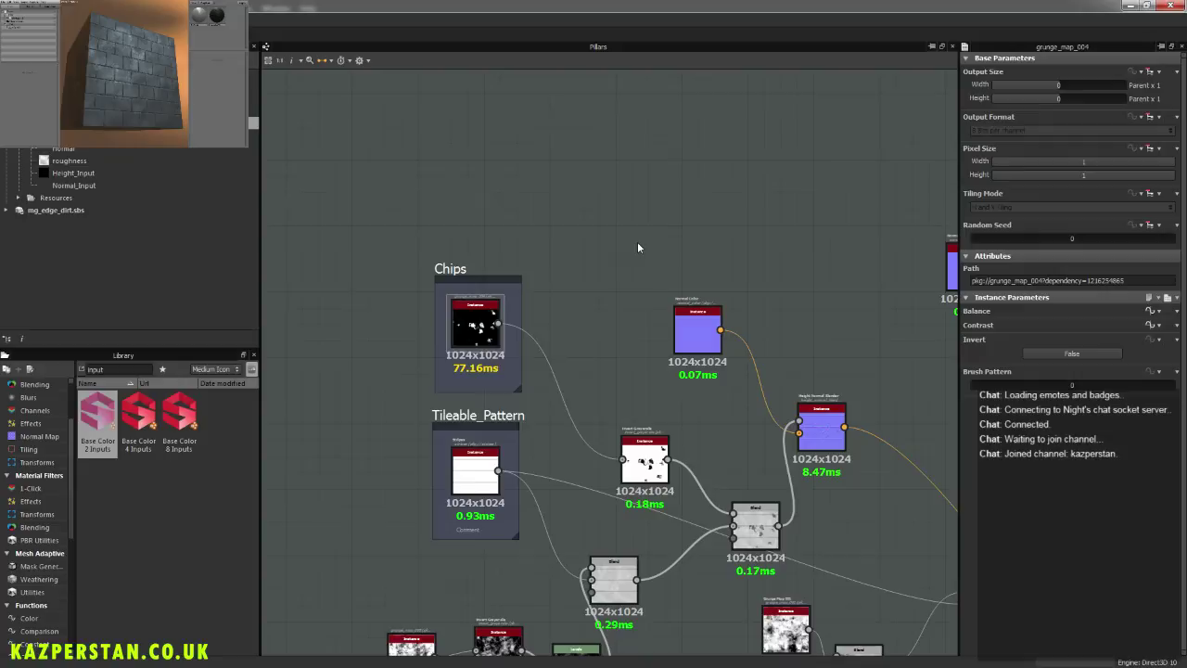
pyautogui.click(967, 298)
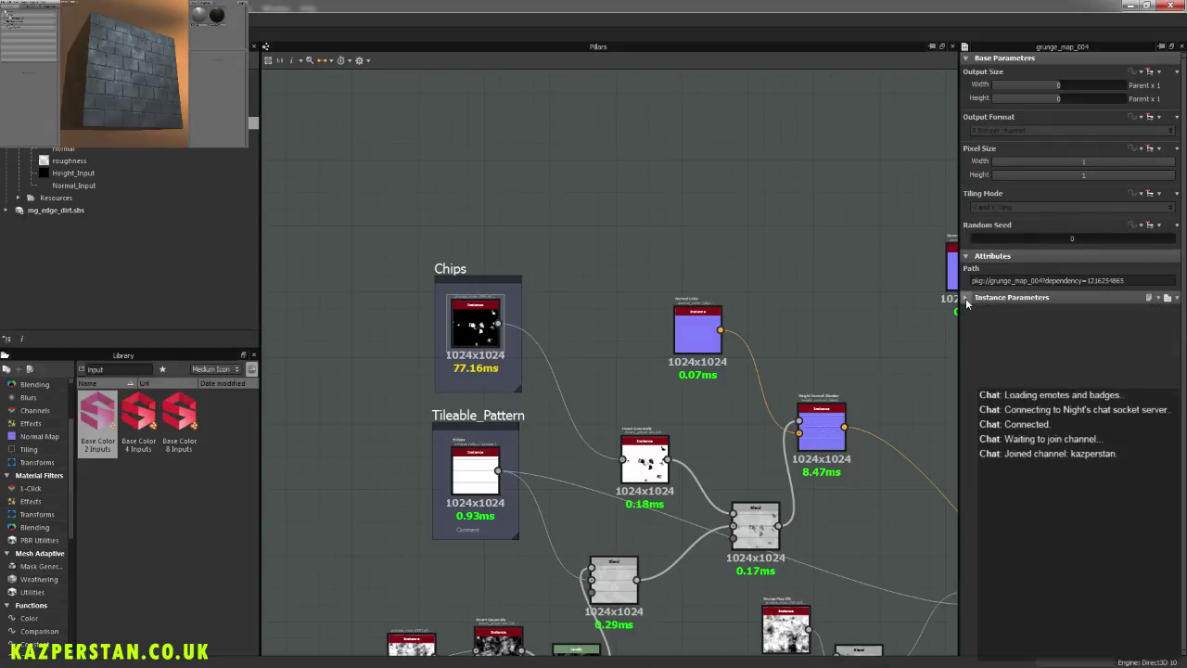
pyautogui.click(967, 298)
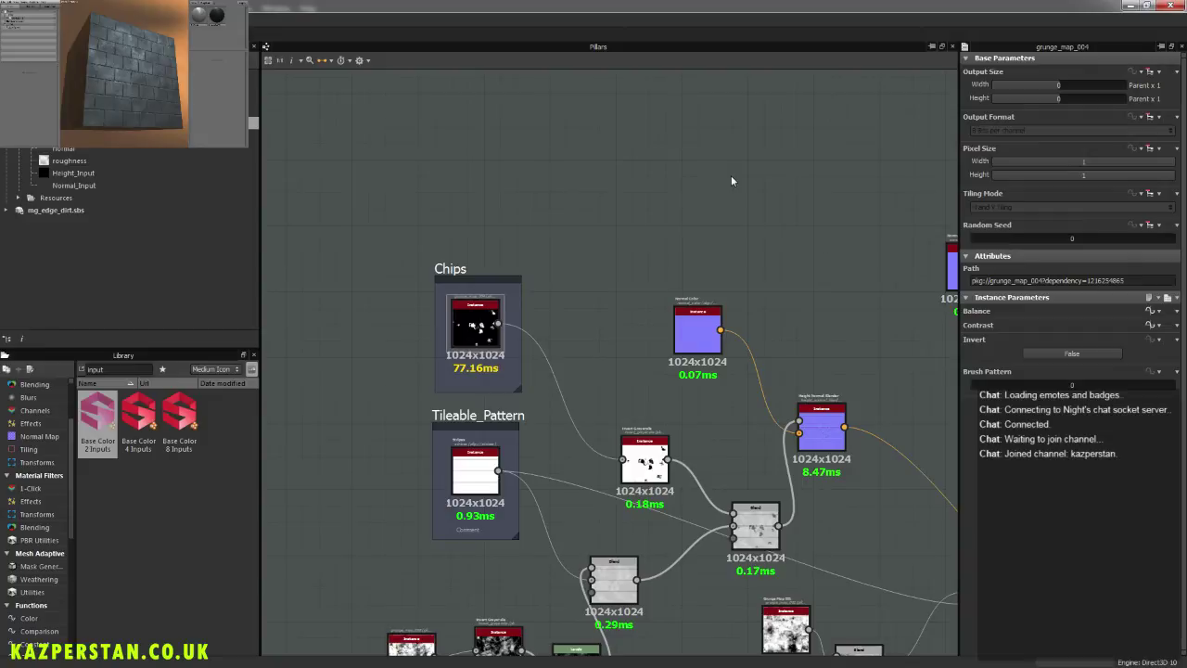
# Step: Inspect the attributes and usage setting of the input node in the Normal frame
pyautogui.moveTo(820, 283)
pyautogui.mouseDown(button='middle')
pyautogui.moveTo(829, 273)
pyautogui.moveTo(652, 243)
pyautogui.mouseUp(button='middle')
pyautogui.scroll(-5, 690, 316)
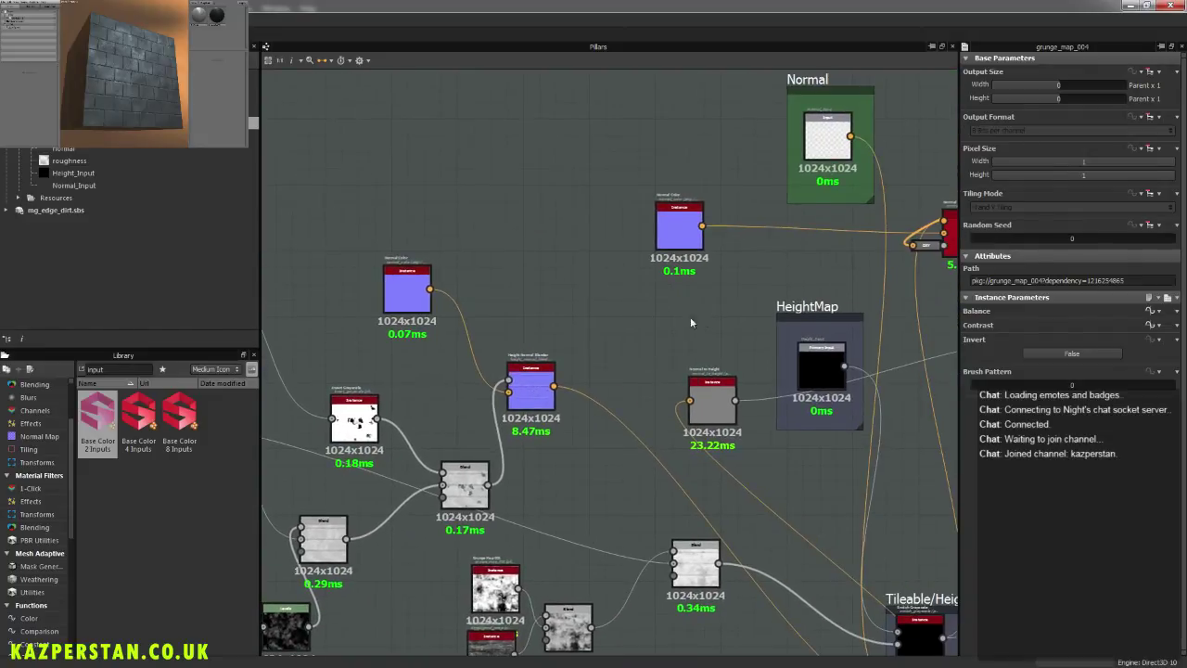
pyautogui.scroll(-3, 662, 339)
pyautogui.scroll(3, 666, 339)
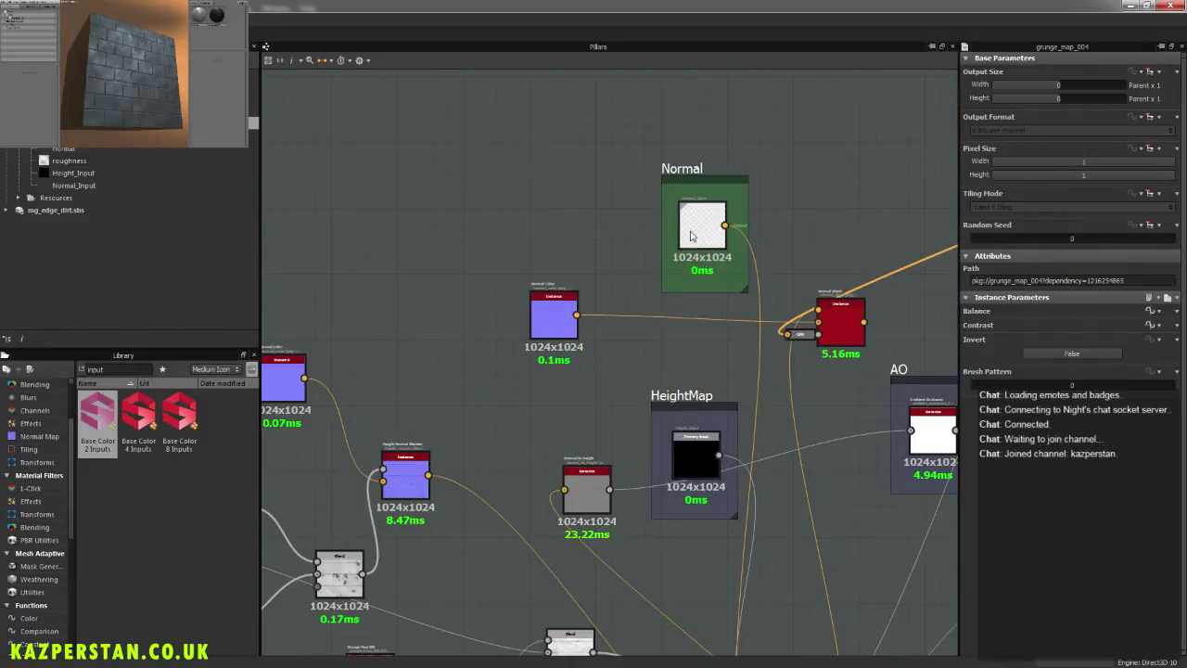
pyautogui.click(690, 234)
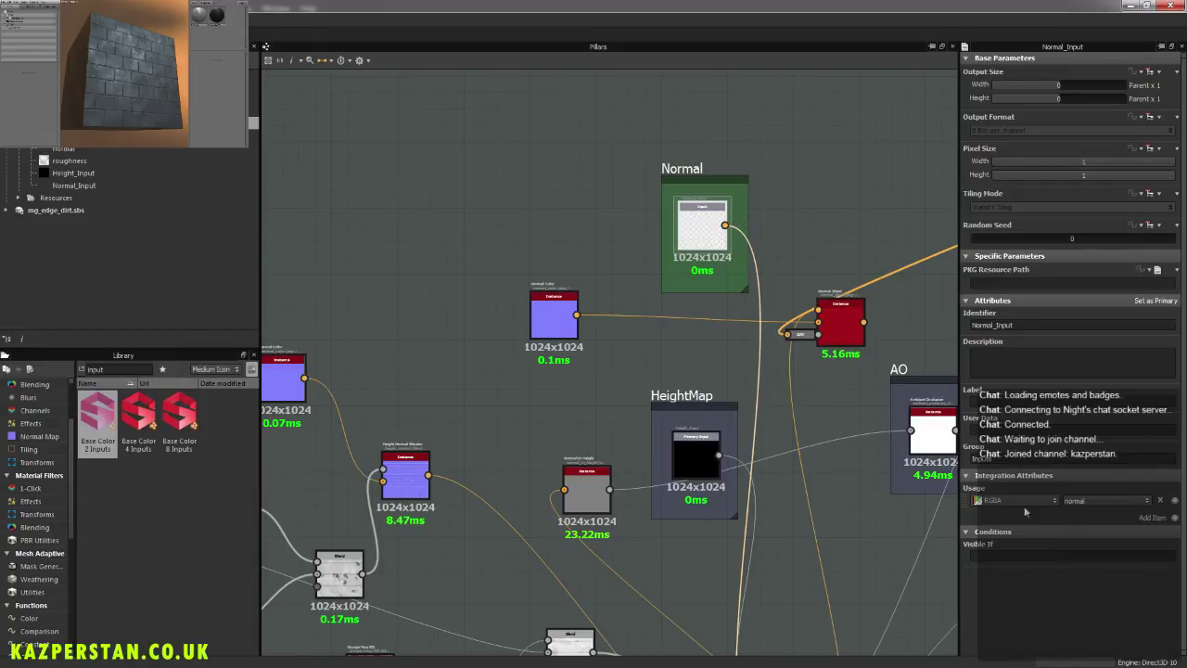
# Step: Review the settings of the exposed Damage parameters Balance and Contrast in the Pillars graph properties
pyautogui.click(869, 177)
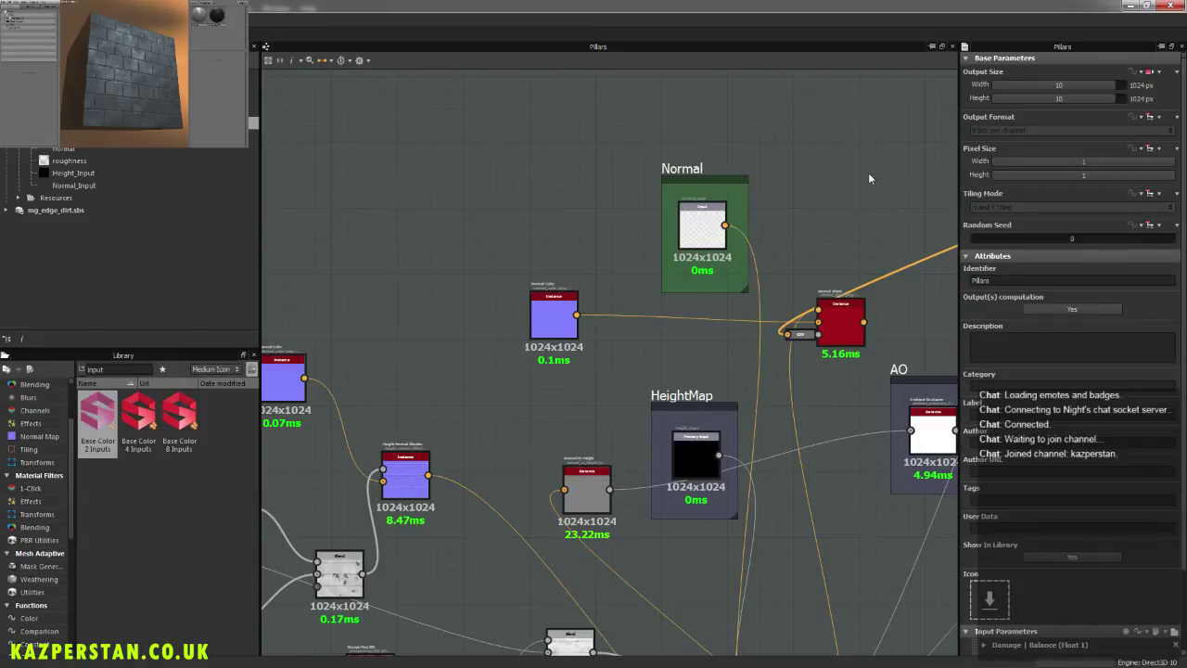
pyautogui.click(967, 258)
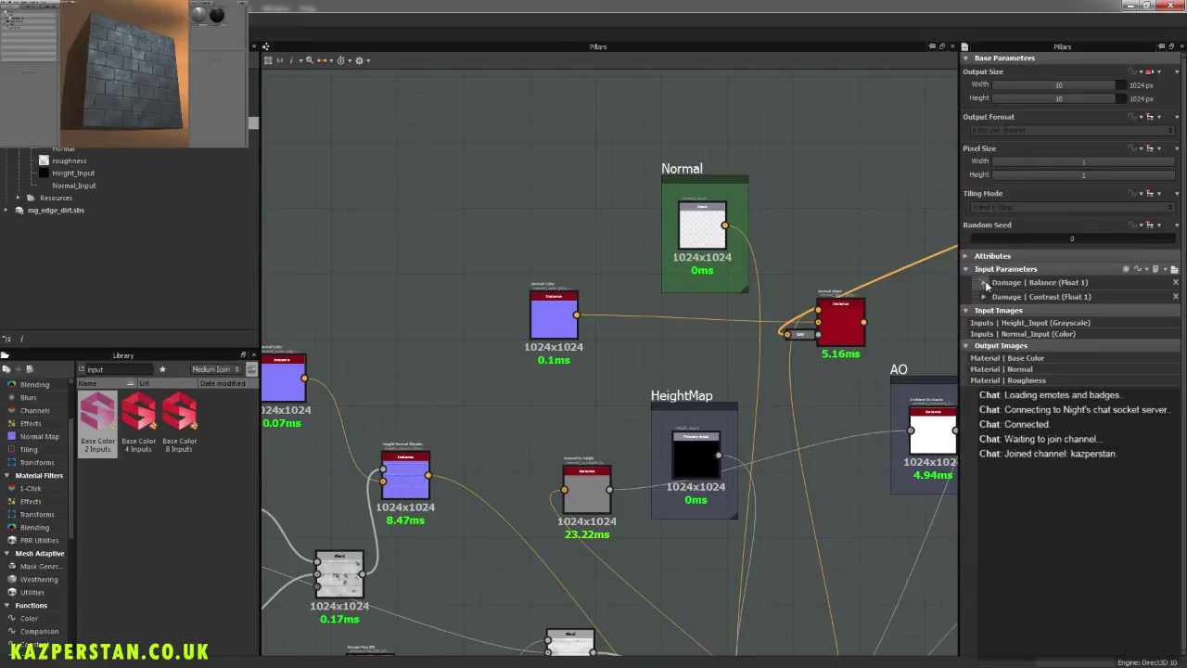
pyautogui.click(986, 284)
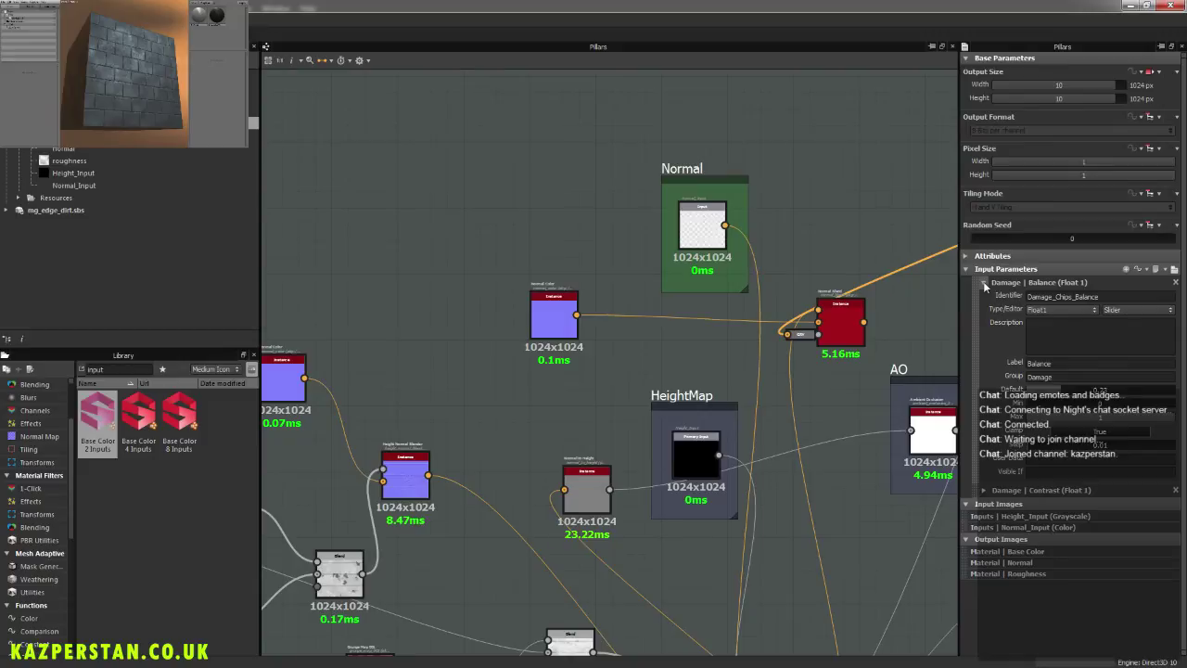
pyautogui.click(985, 283)
pyautogui.click(984, 297)
pyautogui.click(984, 297)
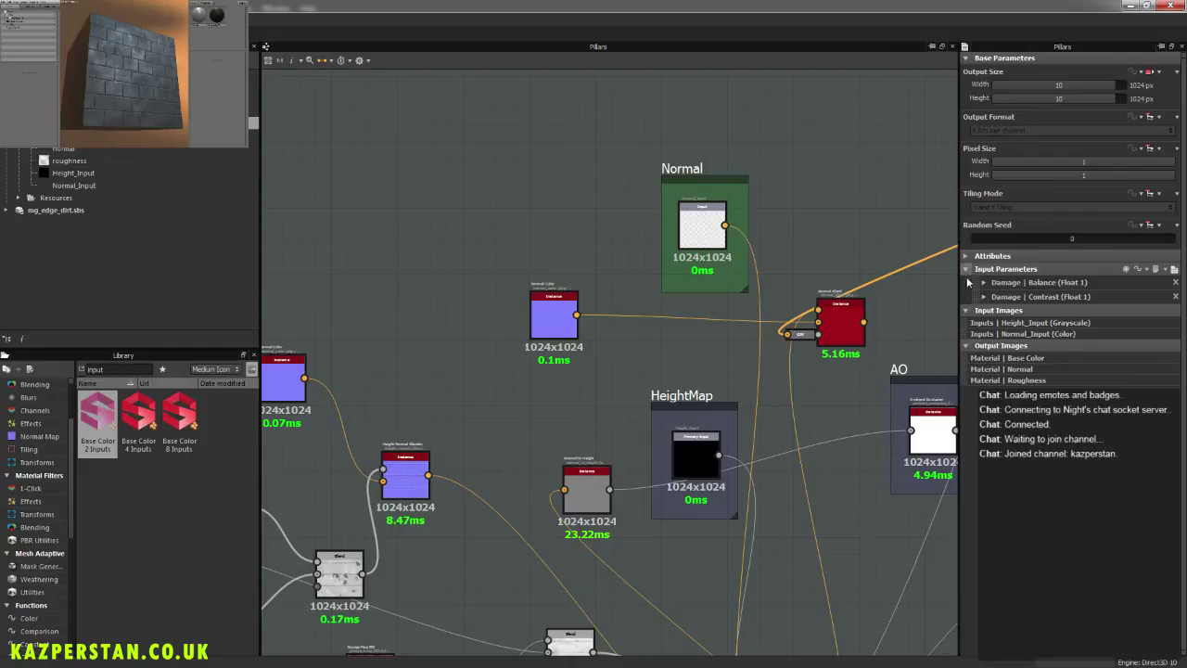
# Step: Examine the Pillars graph's lists of input images and output images
pyautogui.click(965, 269)
pyautogui.click(968, 282)
pyautogui.click(965, 295)
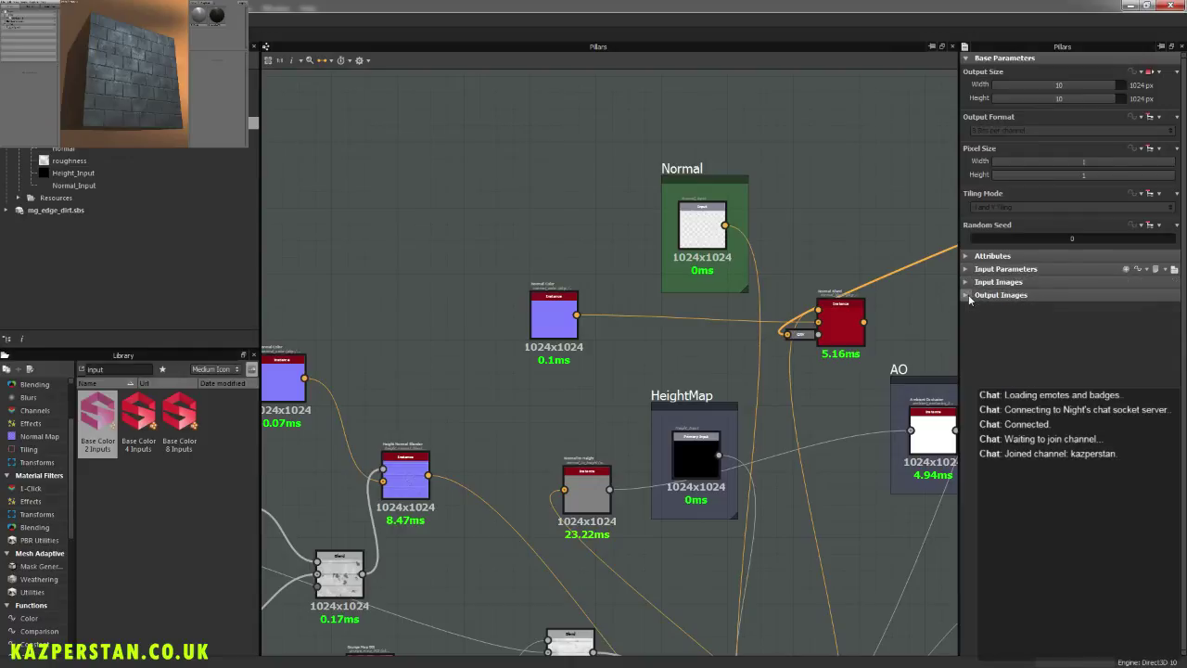
pyautogui.click(967, 281)
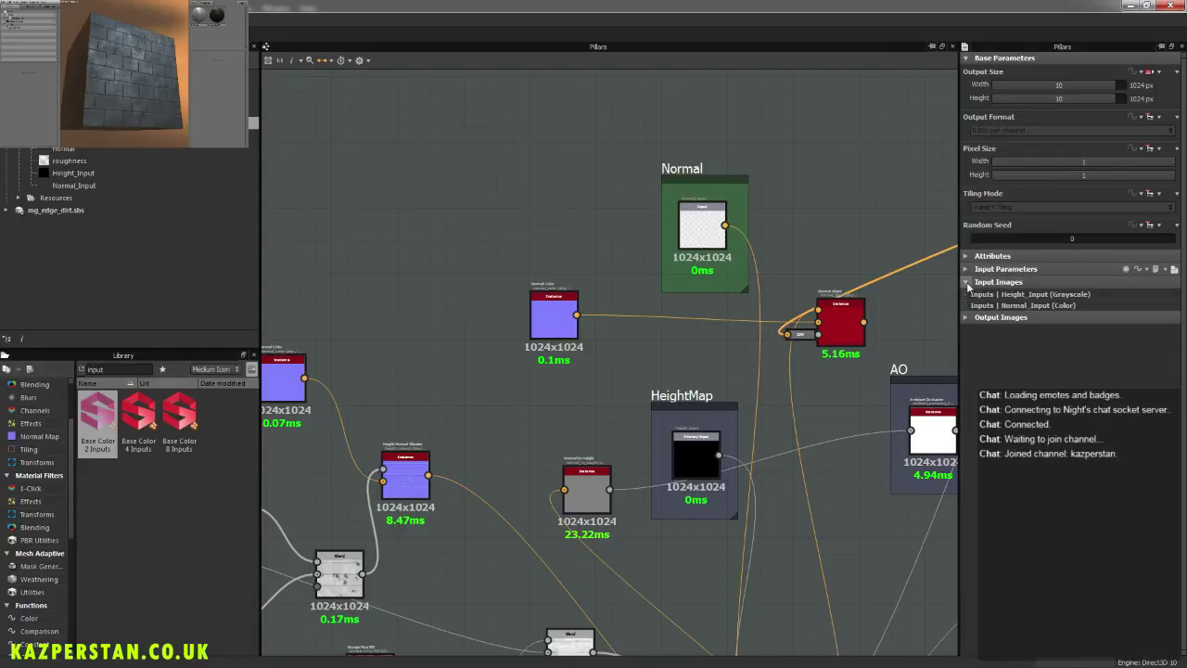
pyautogui.click(968, 282)
pyautogui.click(968, 295)
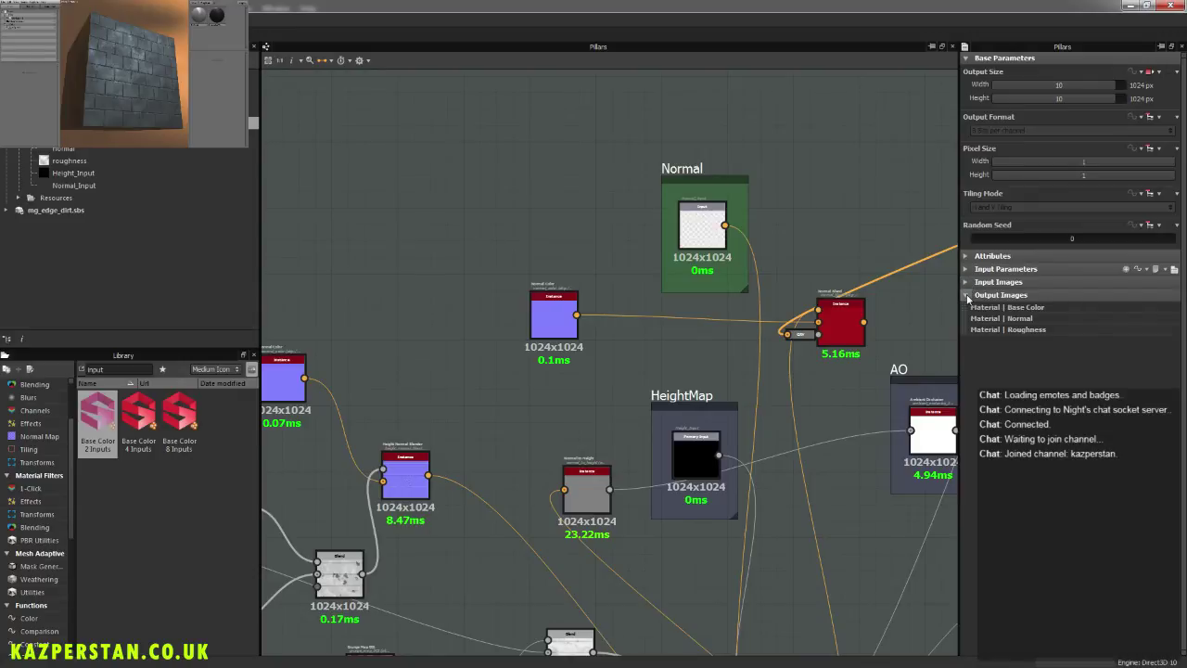
# Step: Review the Pillars graph's output images, input parameters and attributes
pyautogui.click(967, 295)
pyautogui.click(965, 269)
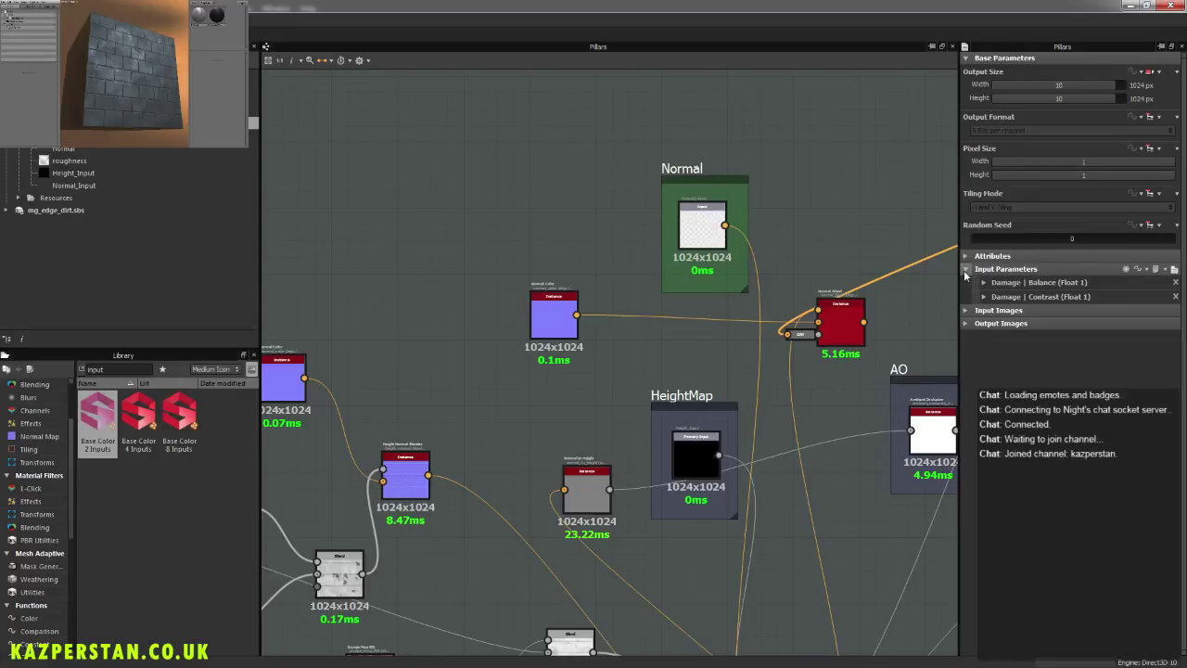
pyautogui.click(965, 269)
pyautogui.click(965, 256)
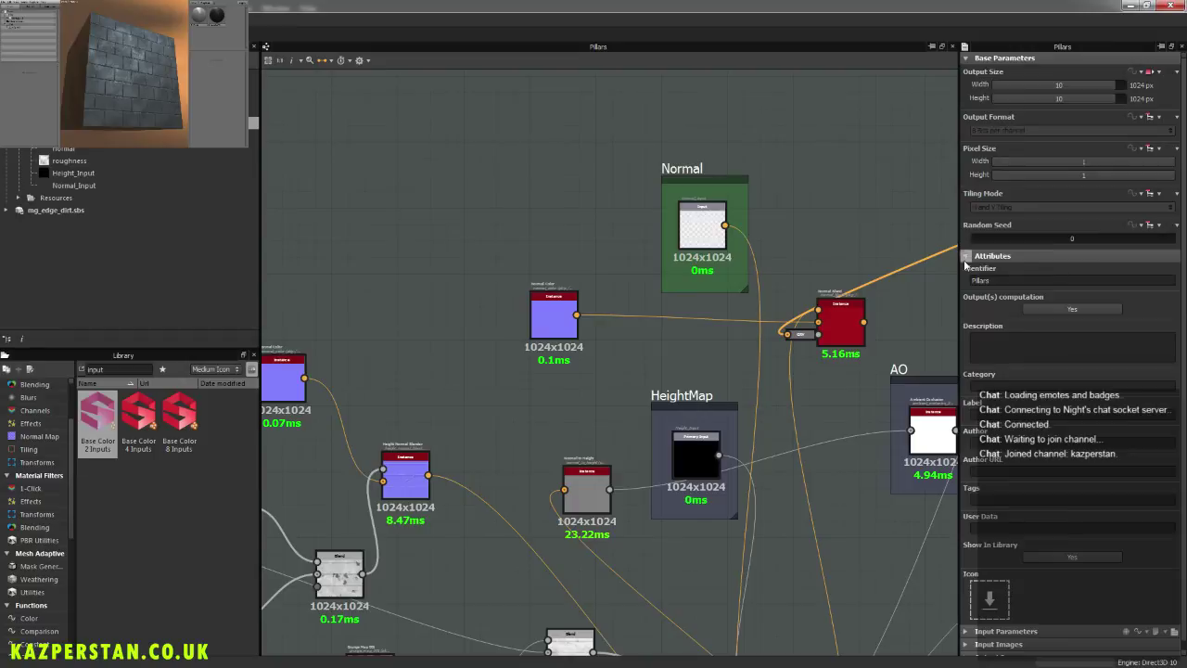
pyautogui.click(965, 256)
pyautogui.scroll(-2, 604, 417)
pyautogui.moveTo(604, 416); pyautogui.dragTo(693, 325, button='middle')
pyautogui.scroll(-2, 693, 322)
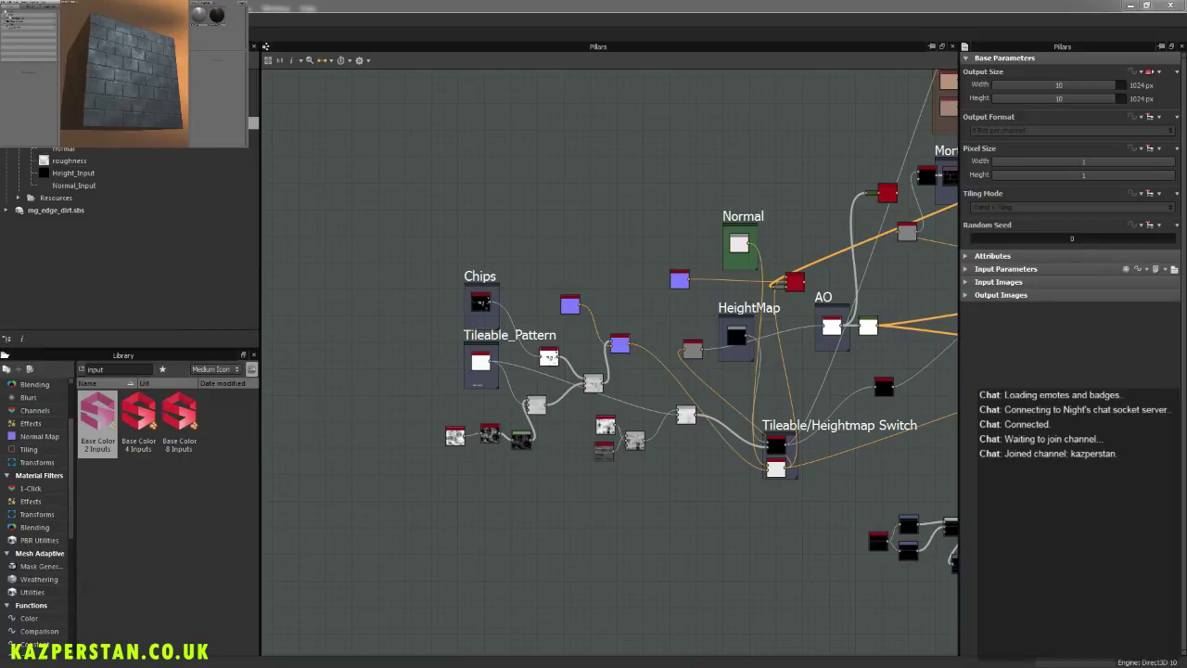
pyautogui.hotkey('alt', 'Tab')
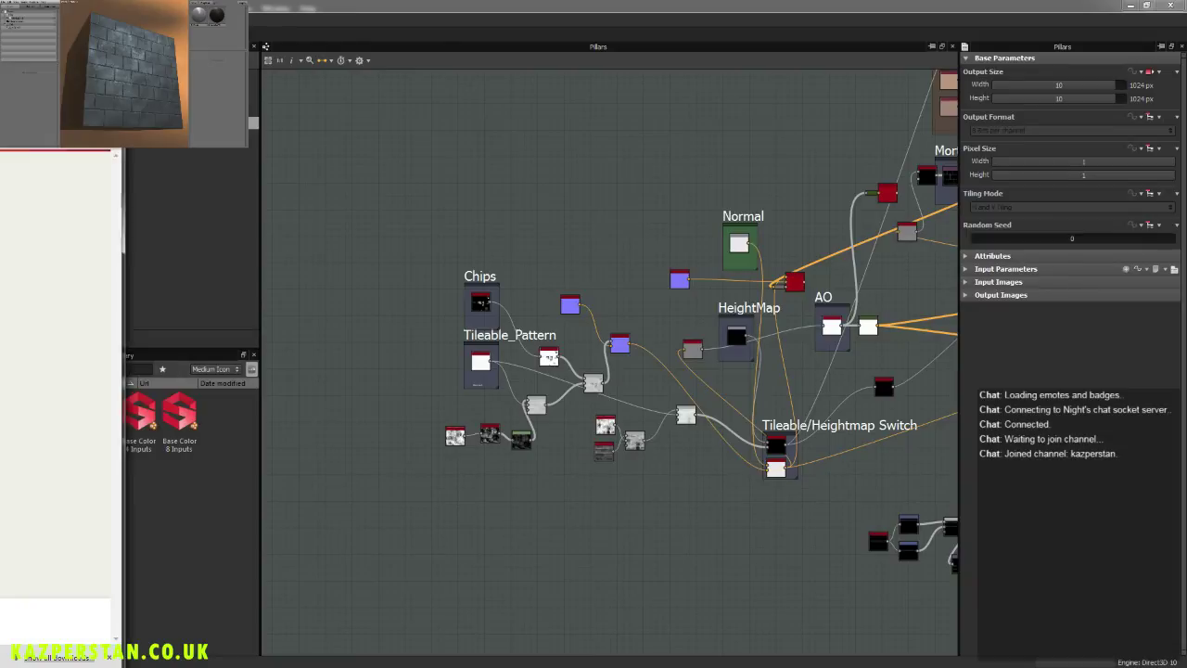
pyautogui.hotkey('alt', 'Tab')
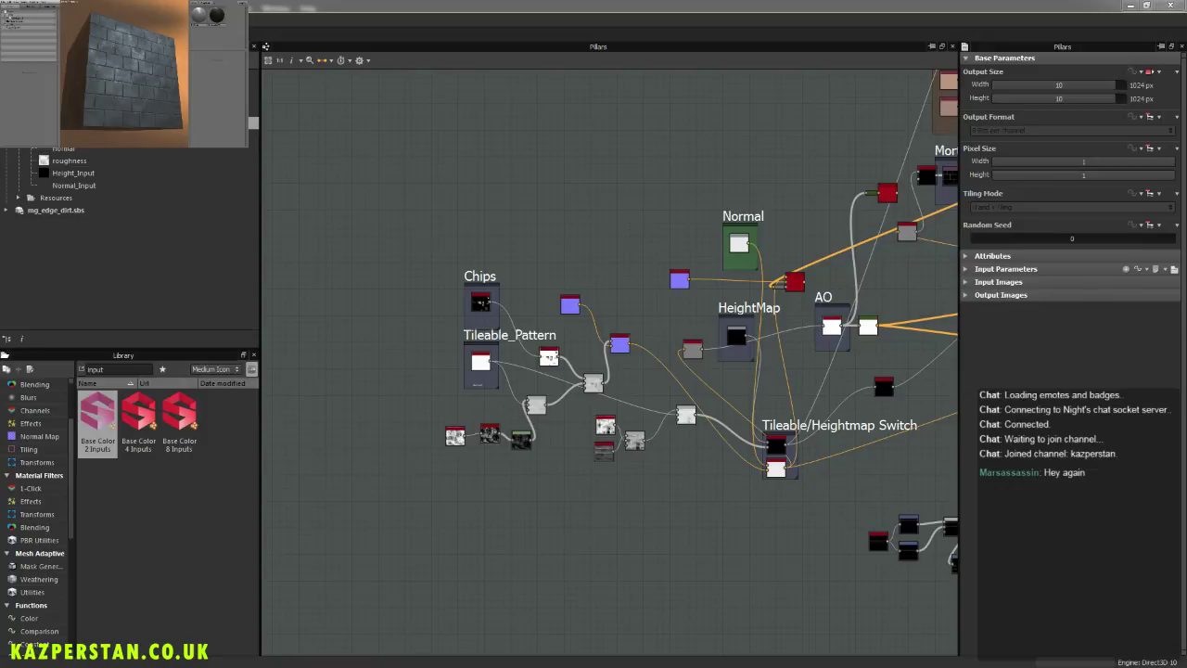
# Step: Start exposing parameters of the upper Uniform Color node in the Mortar_Colour frame and mark Output Color for exposure
pyautogui.scroll(3, 501, 445)
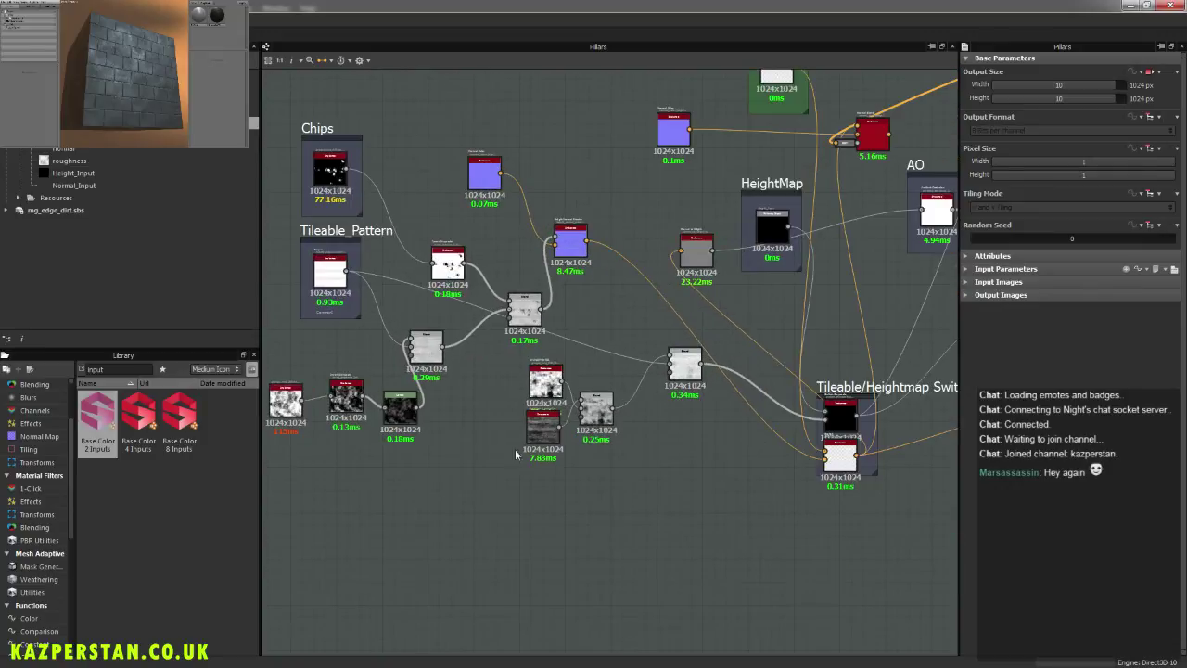
pyautogui.moveTo(803, 471)
pyautogui.mouseDown(button='middle')
pyautogui.moveTo(574, 456)
pyautogui.moveTo(650, 446)
pyautogui.moveTo(681, 533)
pyautogui.mouseUp(button='middle')
pyautogui.scroll(-3, 680, 533)
pyautogui.moveTo(687, 477); pyautogui.dragTo(687, 480, button='middle')
pyautogui.moveTo(755, 333)
pyautogui.mouseDown(button='middle')
pyautogui.moveTo(694, 397)
pyautogui.moveTo(576, 570)
pyautogui.mouseUp(button='middle')
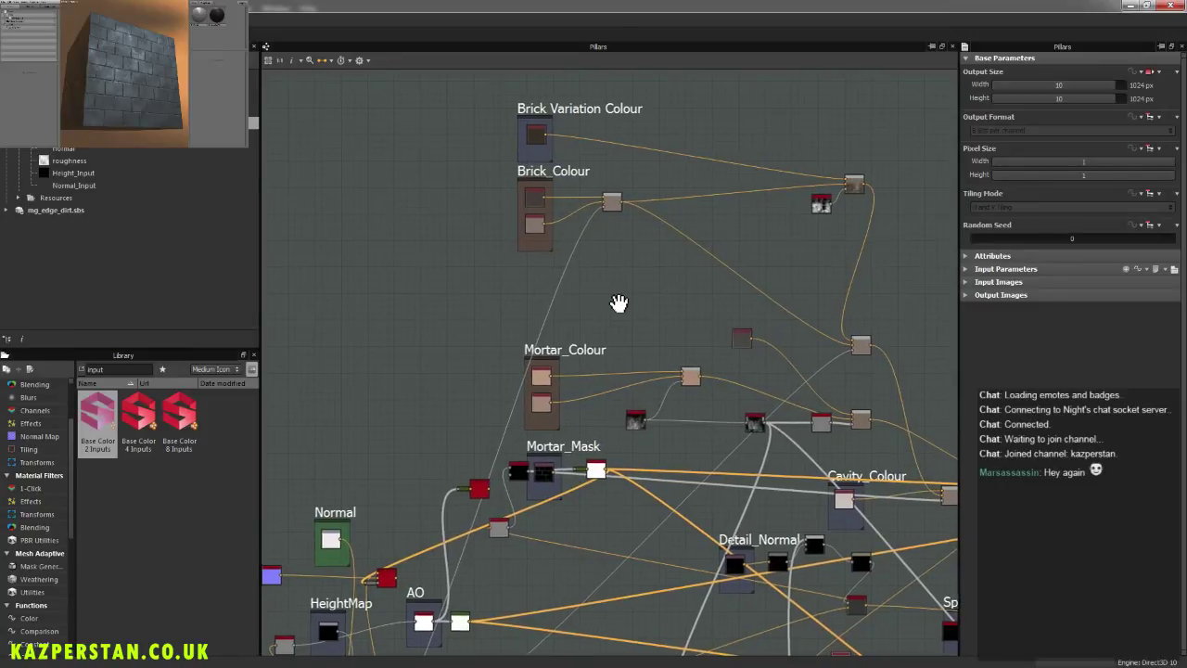
pyautogui.moveTo(621, 302); pyautogui.dragTo(655, 298, button='middle')
pyautogui.scroll(3, 599, 370)
pyautogui.scroll(3, 556, 325)
pyautogui.click(549, 310)
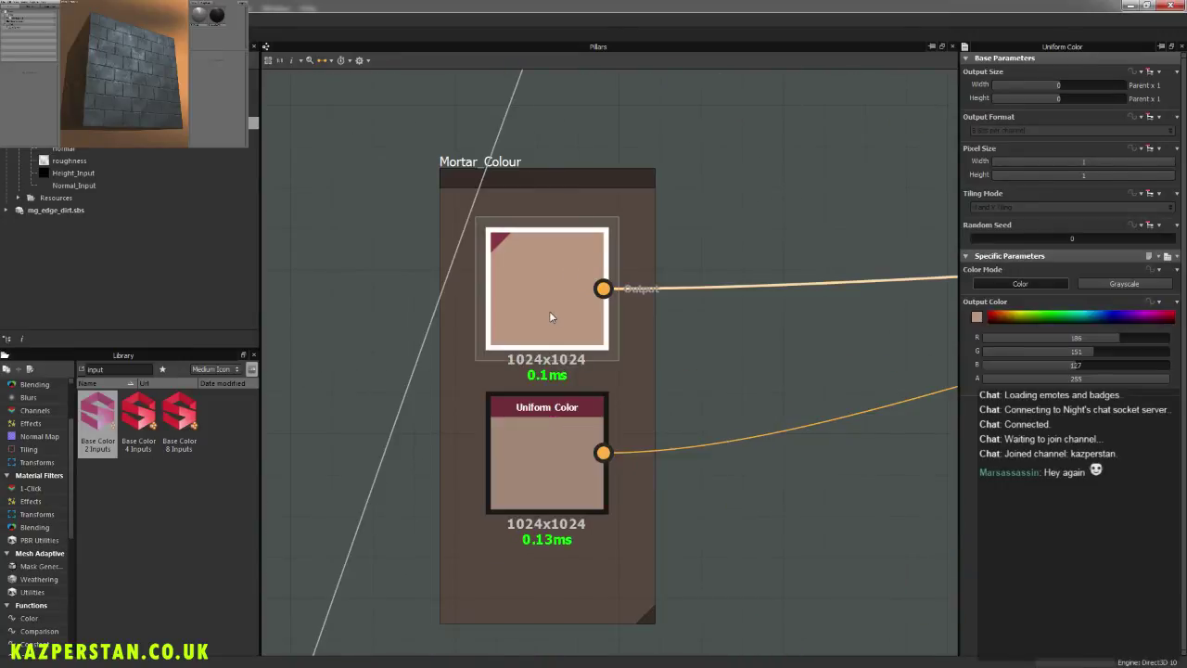
pyautogui.click(1166, 256)
pyautogui.click(1127, 271)
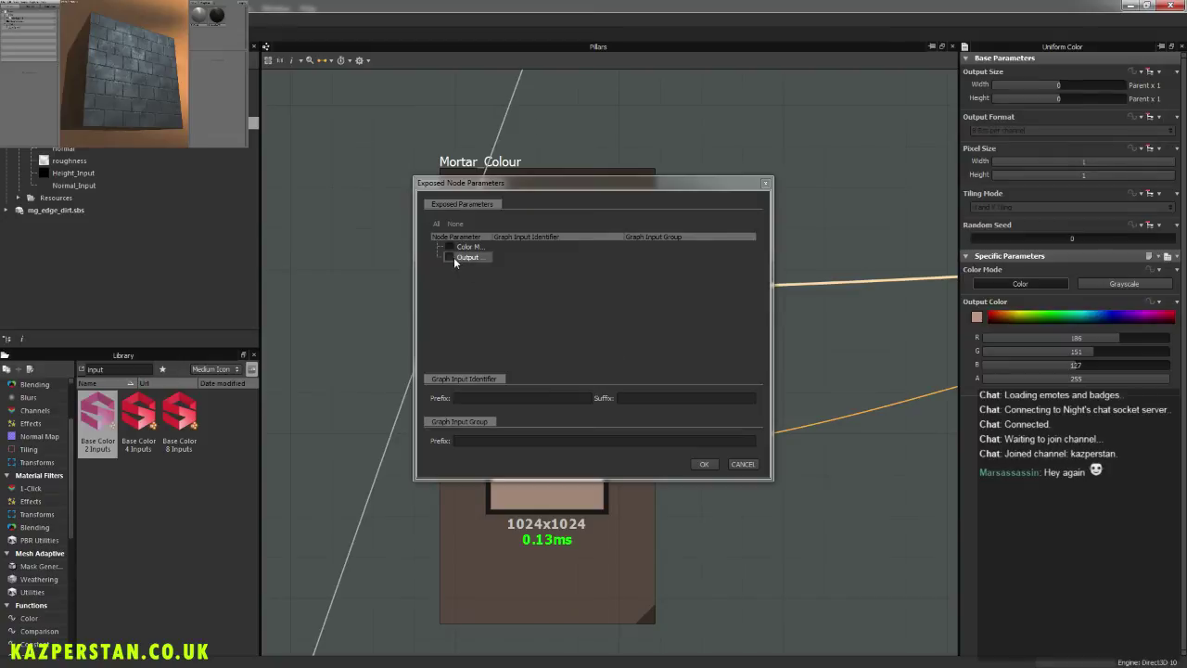
pyautogui.click(450, 258)
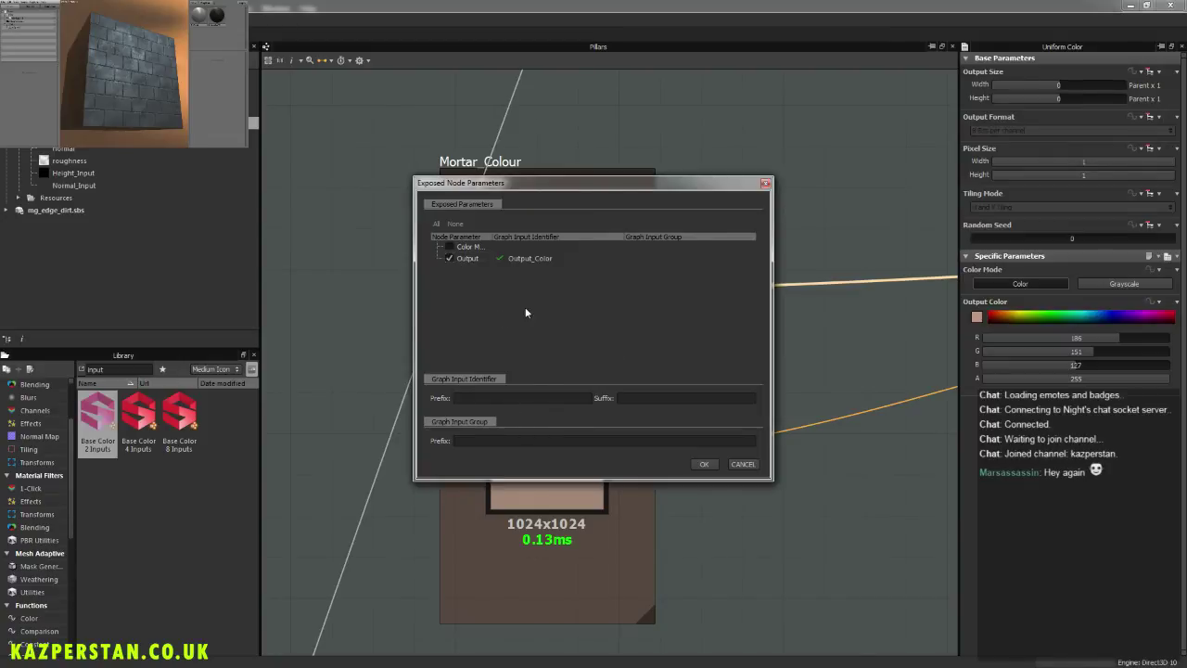
pyautogui.moveTo(565, 182); pyautogui.dragTo(810, 159)
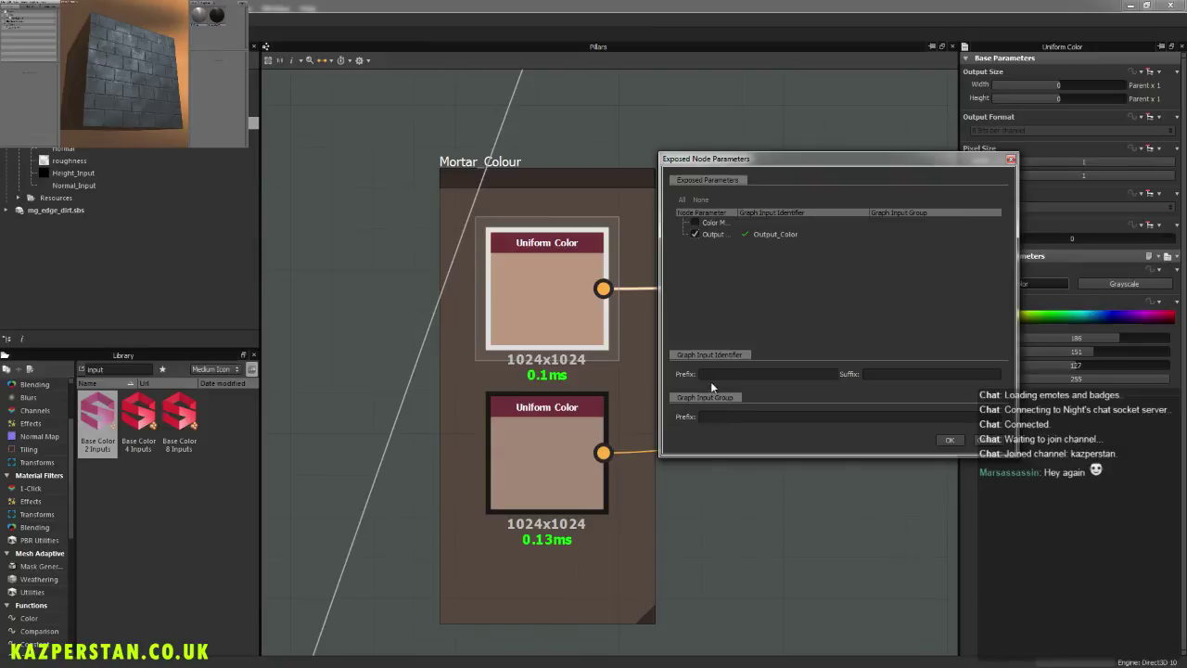
# Step: Expose the mortar colour in the input group Colour with identifier prefix Mortar_Colour_A_, copying the prefix for reuse
pyautogui.click(725, 417)
pyautogui.write('Colou')
pyautogui.write('r')
pyautogui.write('Mortar')
pyautogui.write('_')
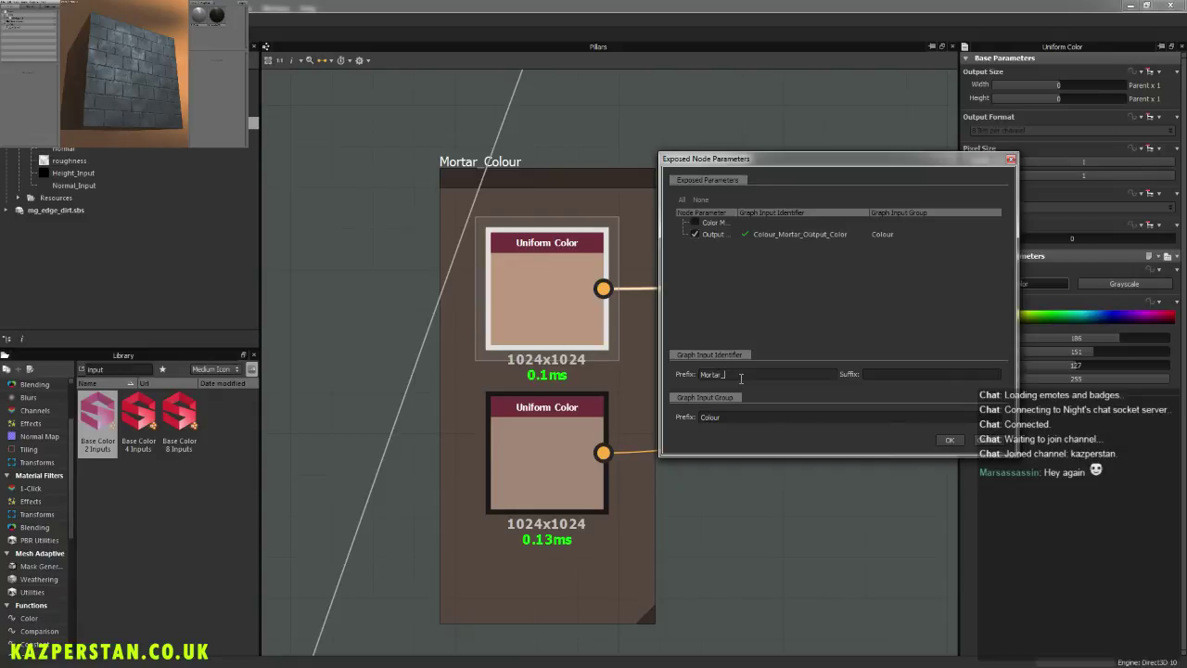
pyautogui.write('Colour_A_')
pyautogui.doubleClick(785, 378)
pyautogui.hotkey('ctrl', 'c')
pyautogui.click(950, 439)
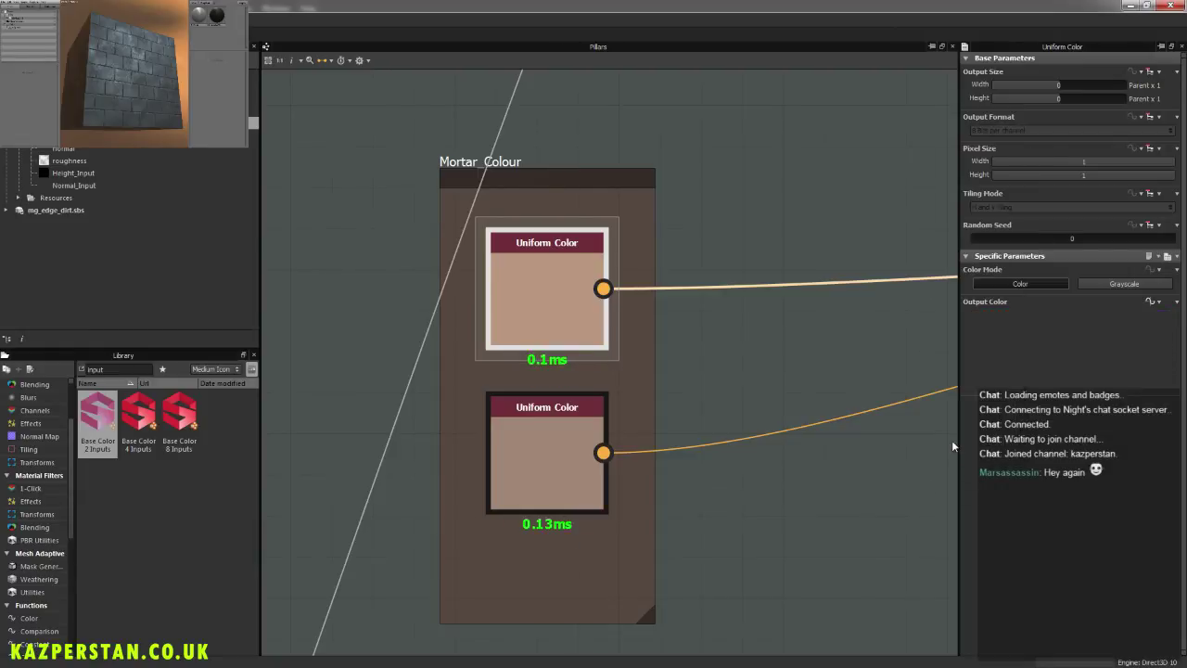
# Step: Mark Output Color for exposure on the lower Mortar_Colour node, using the copied identifier prefix and the group Colour
pyautogui.click(562, 461)
pyautogui.click(1156, 270)
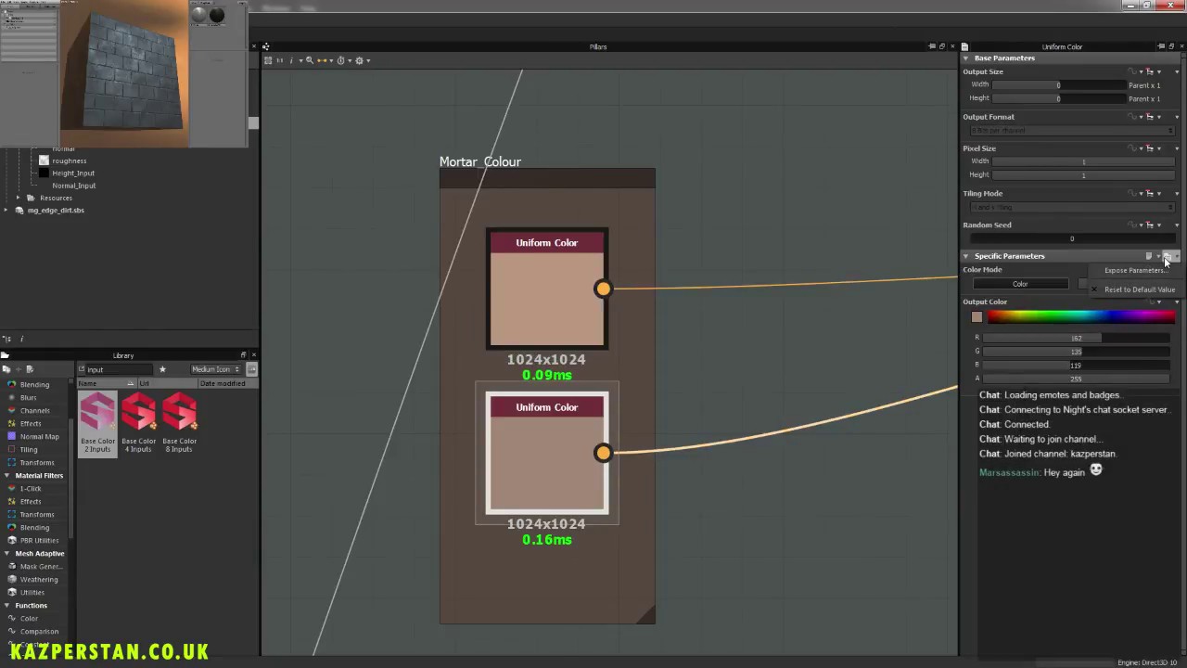
pyautogui.click(1126, 270)
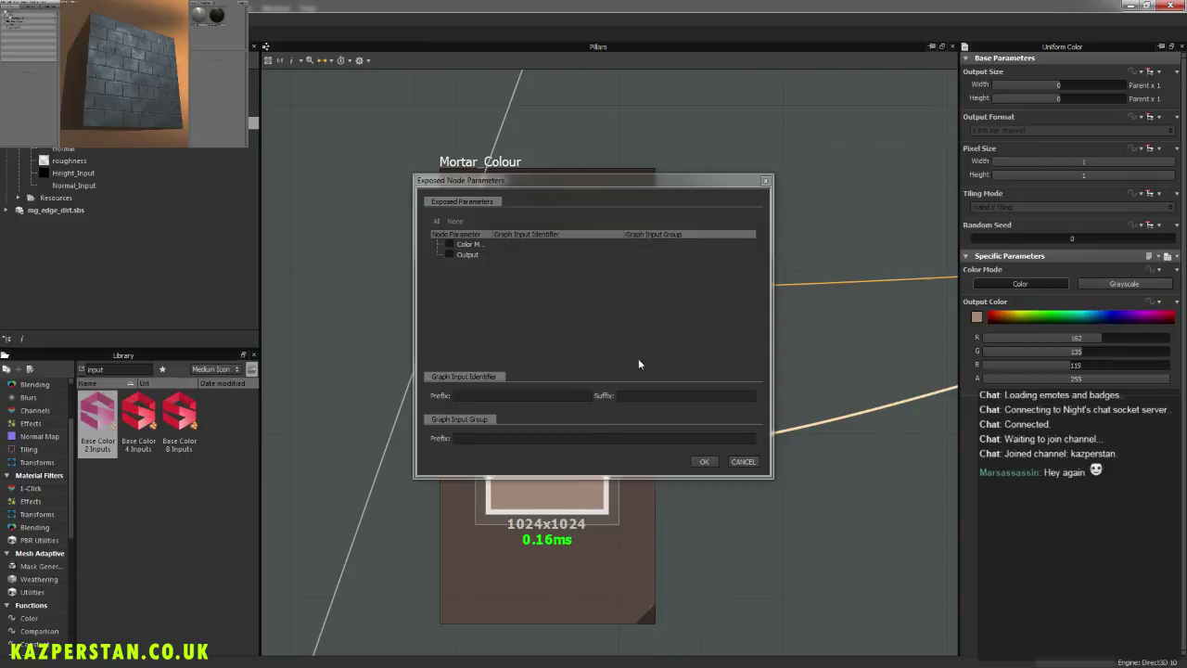
pyautogui.click(501, 396)
pyautogui.hotkey('ctrl', 'v')
pyautogui.write('C')
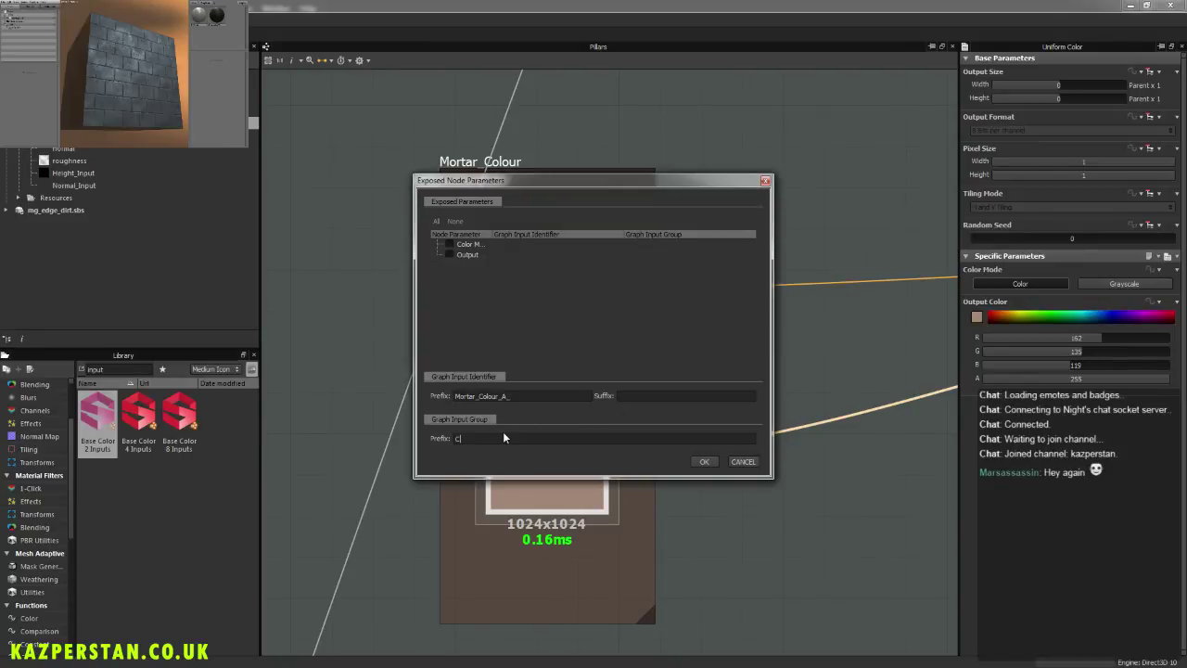
pyautogui.write('olour')
pyautogui.click(448, 256)
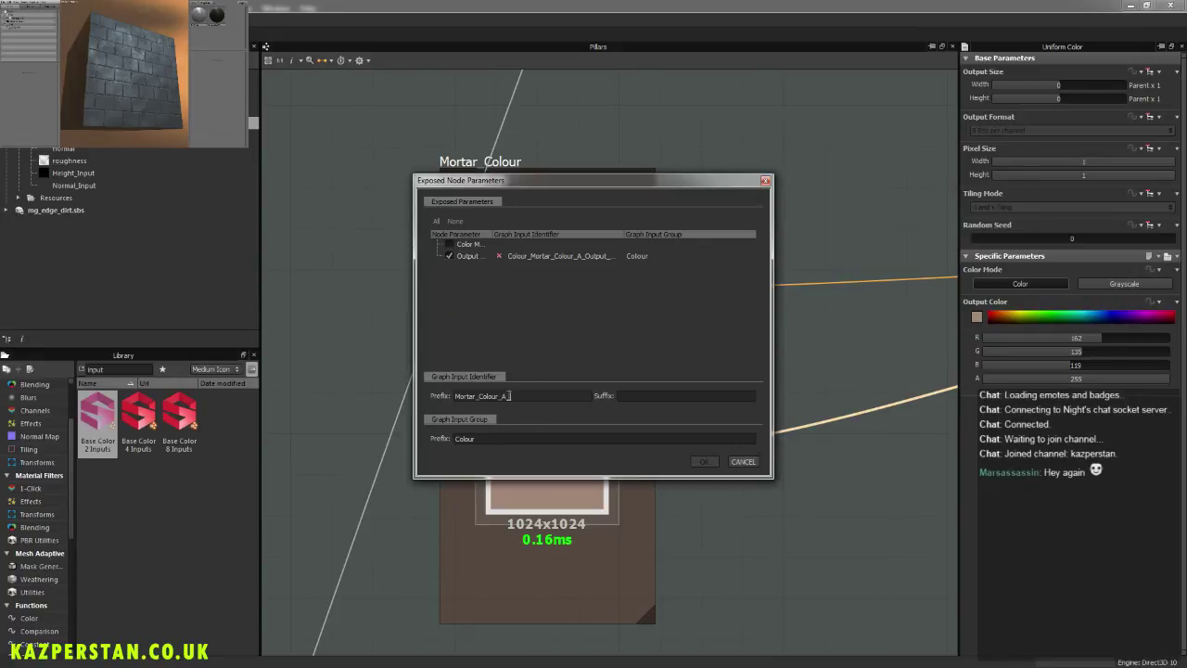
# Step: Change the identifier prefix to Mortar_Colour_B_, re-enter the group Colour, and expose only Output Color
pyautogui.press('BackSpace')
pyautogui.write('B')
pyautogui.moveTo(506, 442); pyautogui.dragTo(415, 443)
pyautogui.write('Colour')
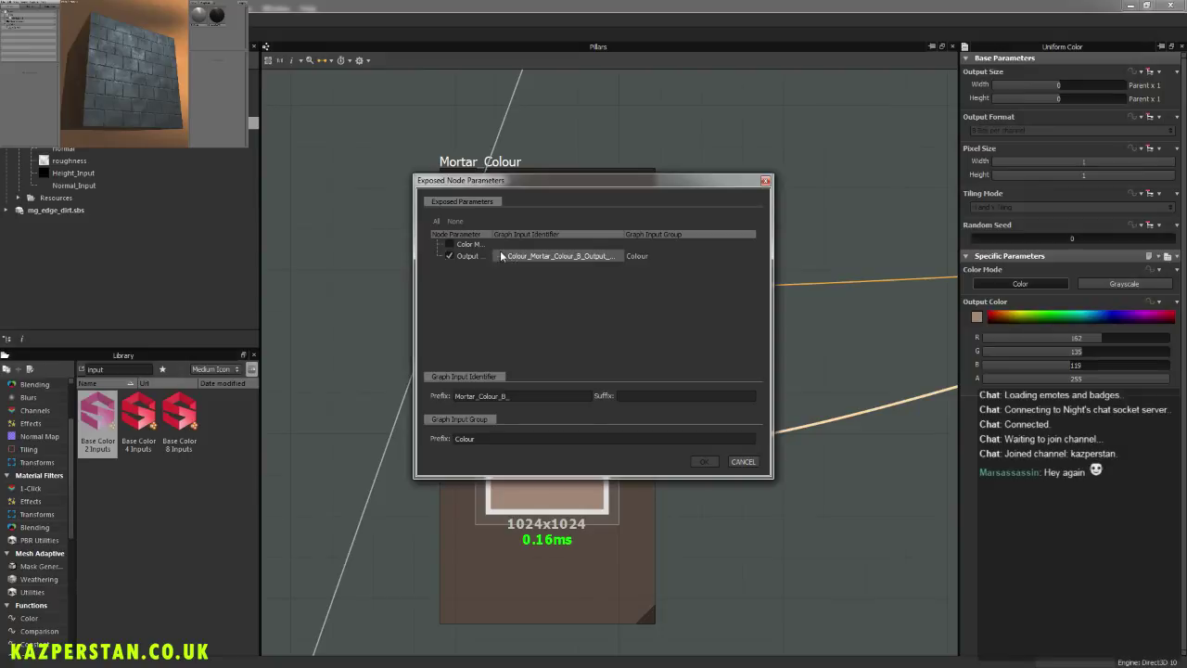
pyautogui.click(449, 244)
pyautogui.click(449, 246)
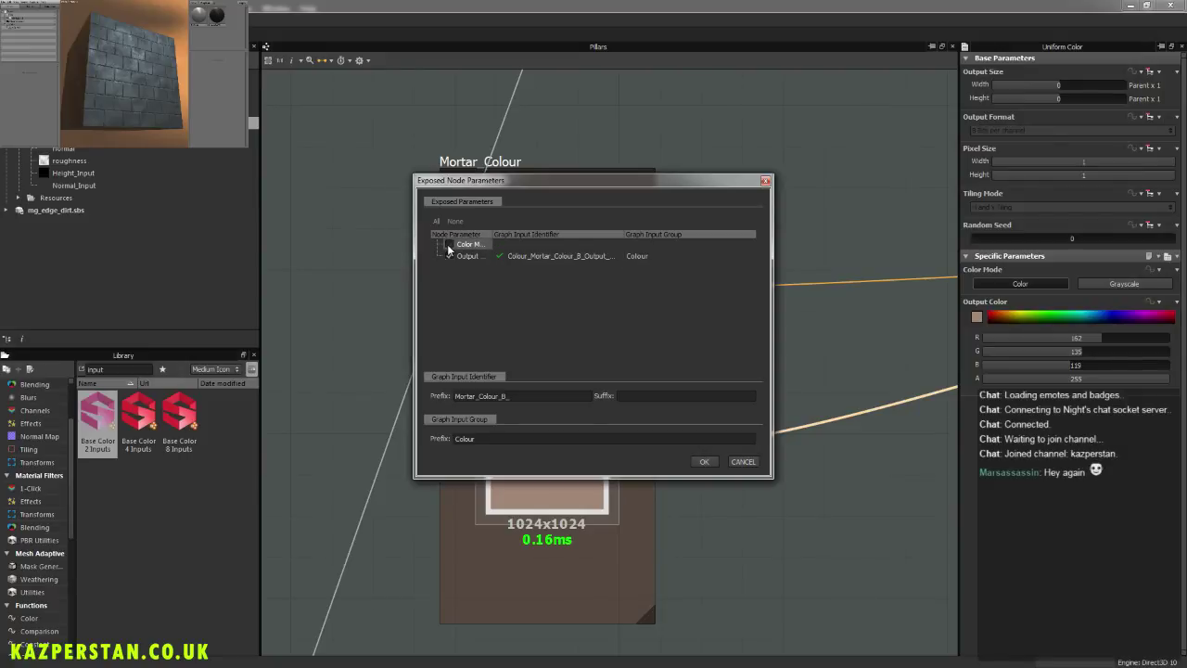
pyautogui.click(703, 462)
# Step: Select the lower Uniform Color node in the Brick_Colour frame
pyautogui.scroll(-5, 665, 453)
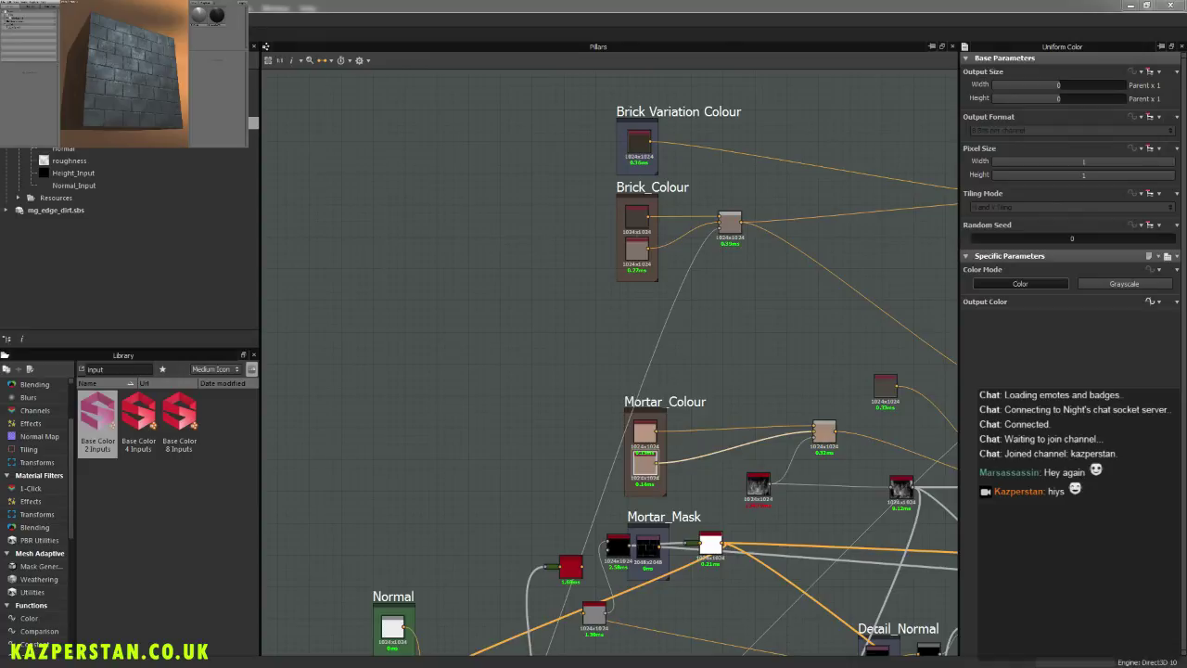
pyautogui.click(627, 305)
pyautogui.moveTo(626, 305); pyautogui.dragTo(603, 359, button='middle')
pyautogui.scroll(3, 602, 360)
pyautogui.scroll(2, 603, 358)
pyautogui.moveTo(637, 280); pyautogui.dragTo(603, 396, button='middle')
pyautogui.scroll(3, 603, 396)
pyautogui.click(592, 316)
# Step: Look over the graph around the Brick_Colour and Mortar_Colour frames for further colour nodes
pyautogui.scroll(-5, 592, 318)
pyautogui.moveTo(614, 488); pyautogui.dragTo(586, 303, button='middle')
pyautogui.scroll(-4, 718, 379)
pyautogui.moveTo(718, 379); pyautogui.dragTo(674, 345, button='middle')
pyautogui.scroll(3, 649, 341)
pyautogui.scroll(-3, 680, 344)
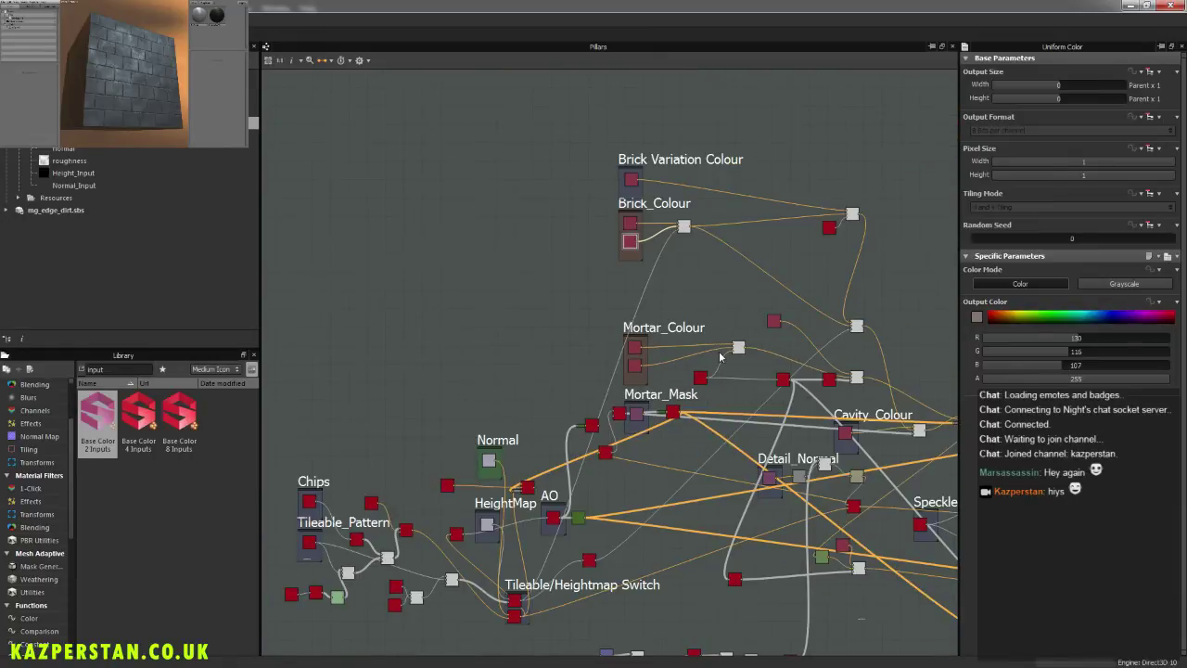
pyautogui.moveTo(717, 343); pyautogui.dragTo(725, 394, button='middle')
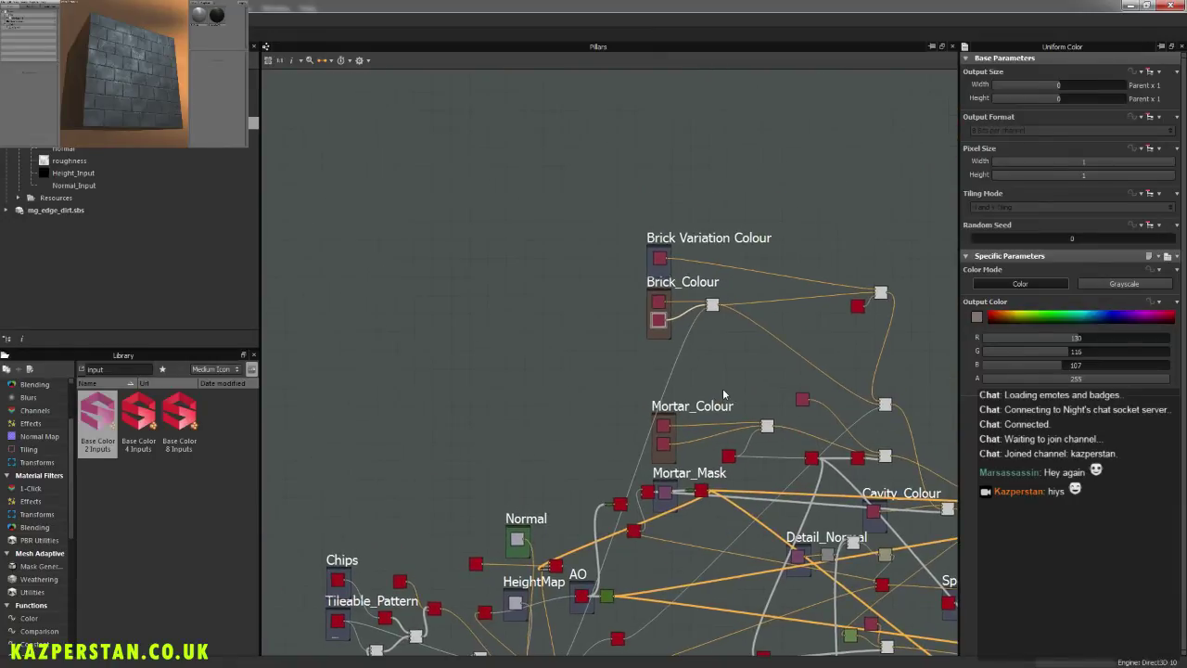
# Step: Mark Output Color for exposure on the selected lower node of the Brick_Colour frame
pyautogui.scroll(5, 661, 366)
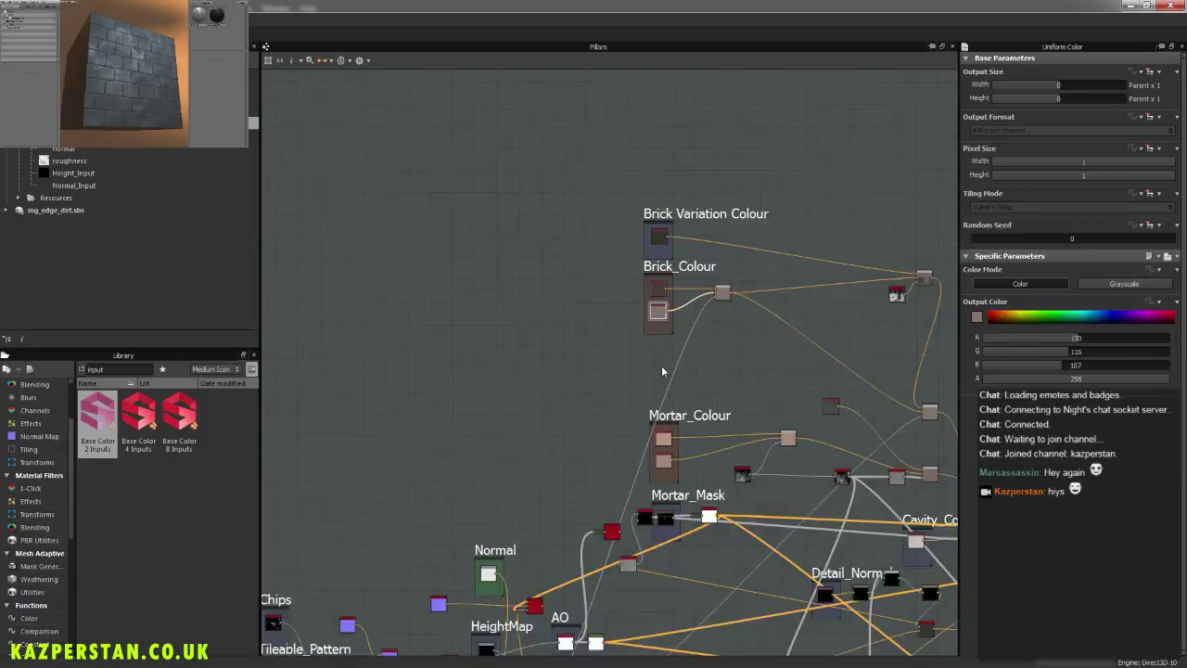
pyautogui.scroll(3, 643, 401)
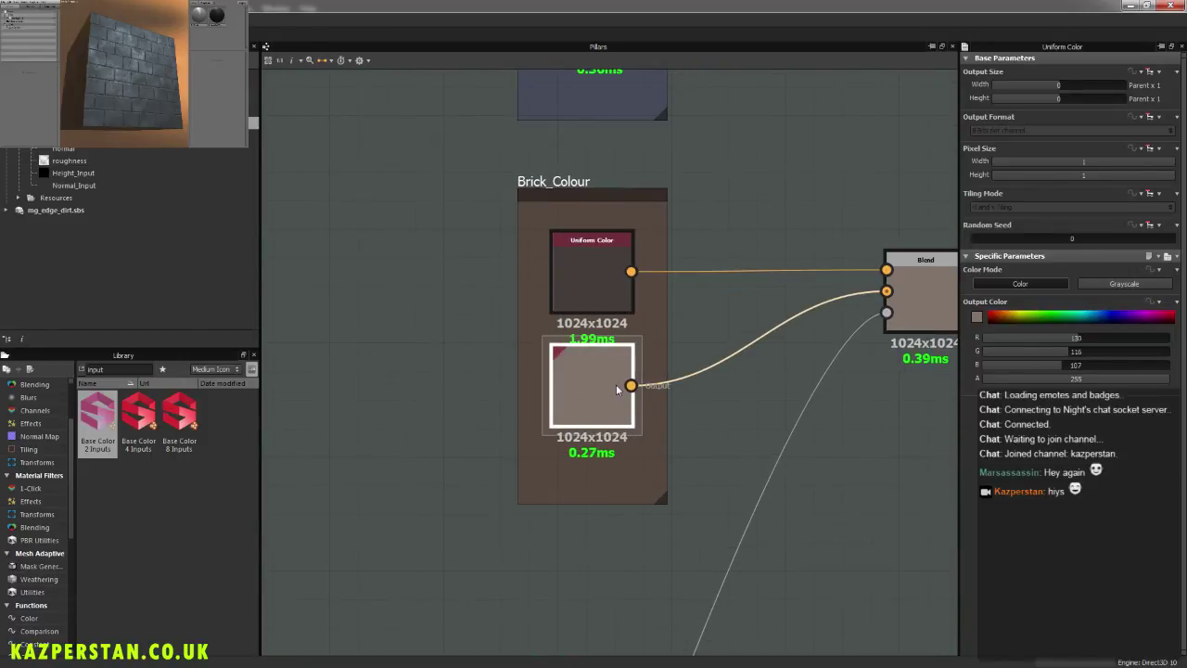
pyautogui.click(1170, 257)
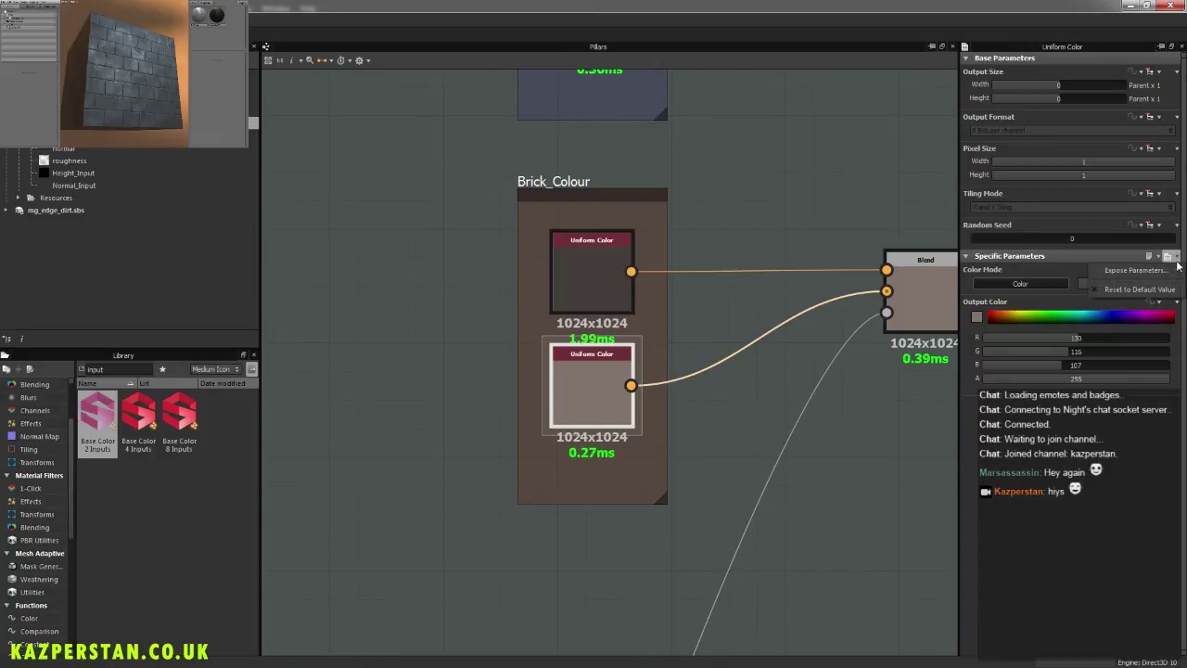
pyautogui.click(1175, 271)
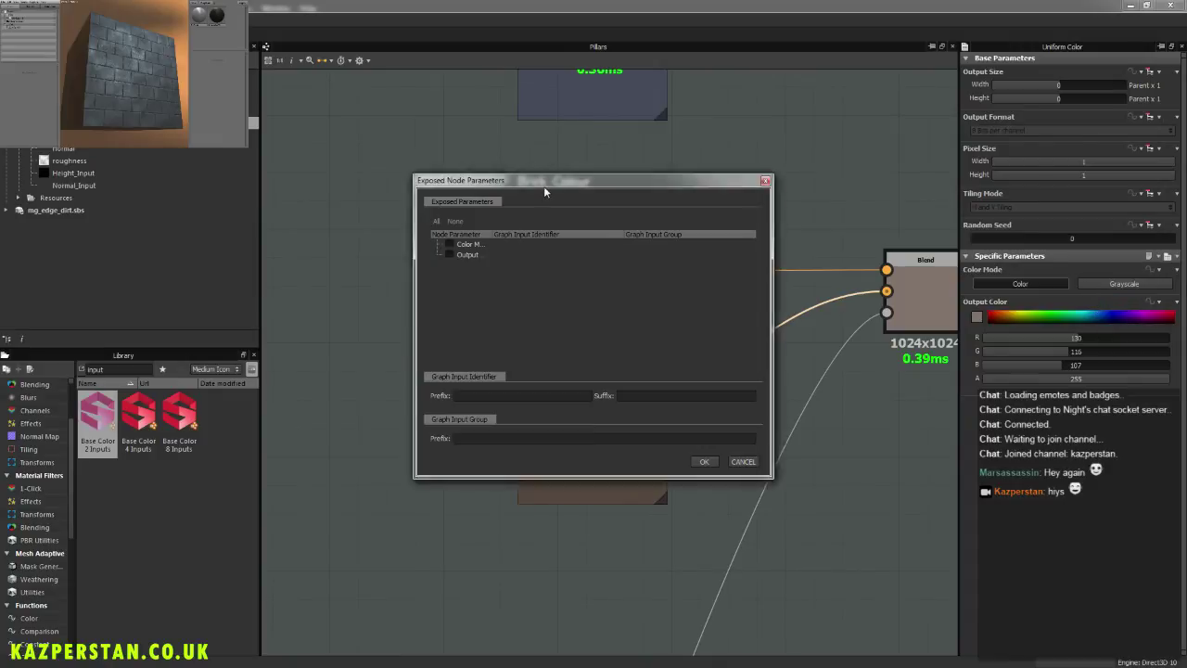
pyautogui.moveTo(543, 185); pyautogui.dragTo(416, 197)
pyautogui.click(319, 268)
# Step: Expose the lower brick colour with identifier prefix Brick_Colour_B_ in the input group Colour
pyautogui.click(351, 408)
pyautogui.write('rick')
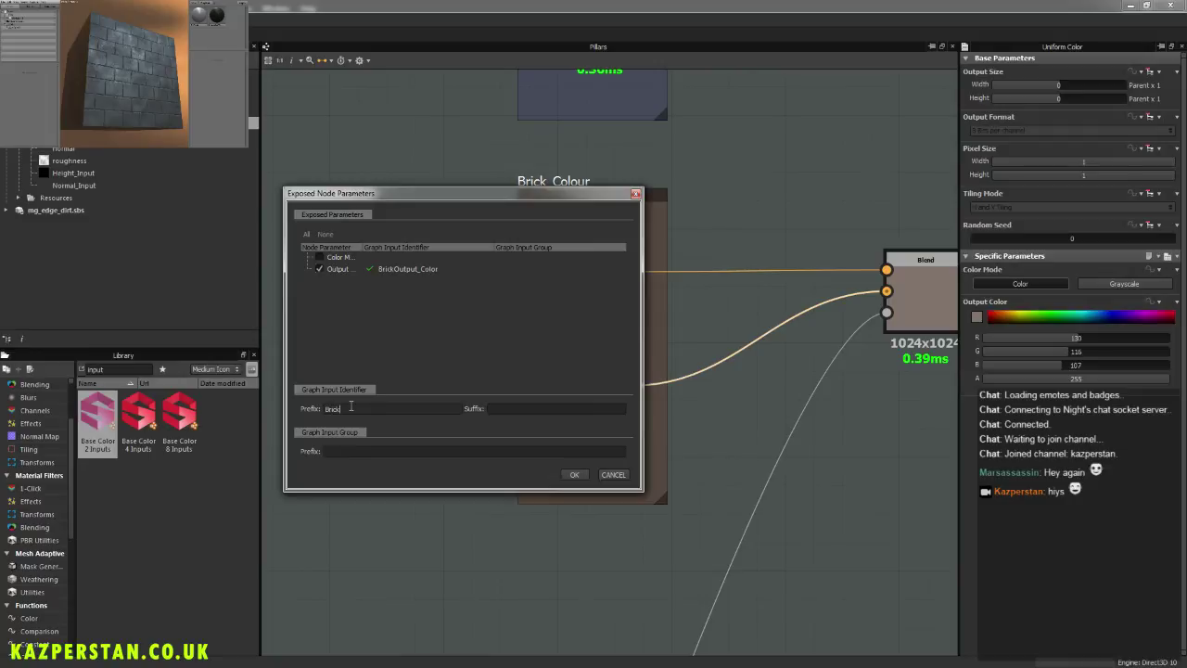
pyautogui.write('_Colour')
pyautogui.moveTo(506, 196); pyautogui.dragTo(821, 283)
pyautogui.write('_B')
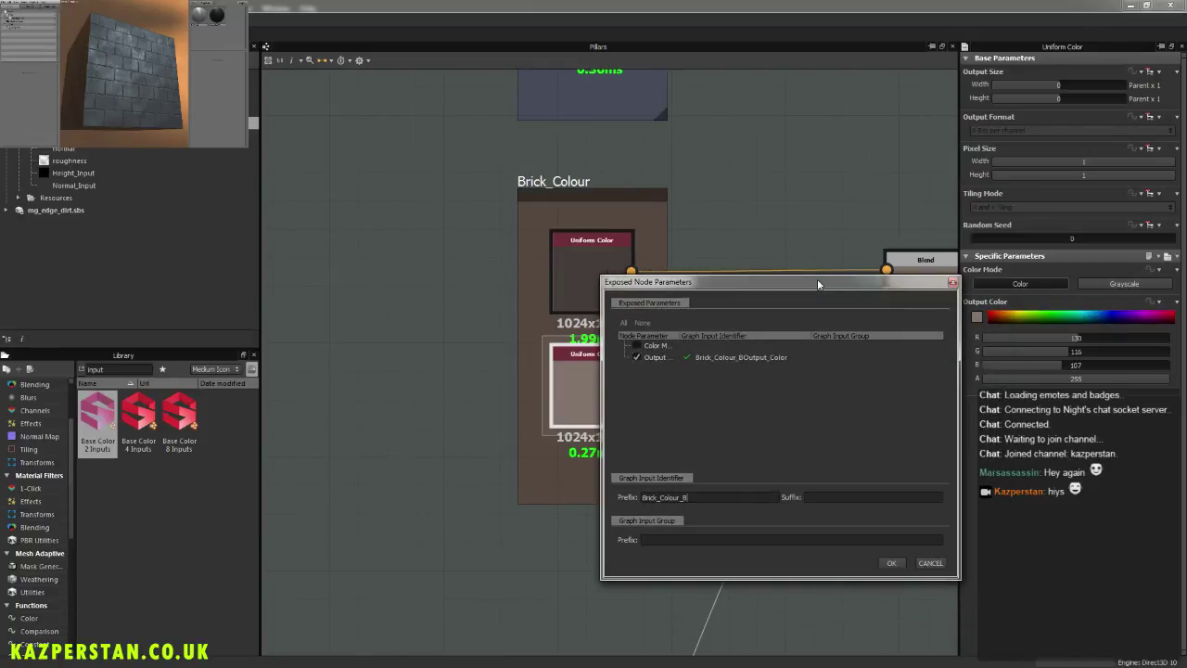
pyautogui.write('_')
pyautogui.click(674, 541)
pyautogui.write('Colour')
pyautogui.click(893, 564)
# Step: Expose Output Color of the upper Brick_Colour node with identifier prefix Brick_Colour_A_ in the group Colour
pyautogui.click(574, 286)
pyautogui.rightClick(574, 286)
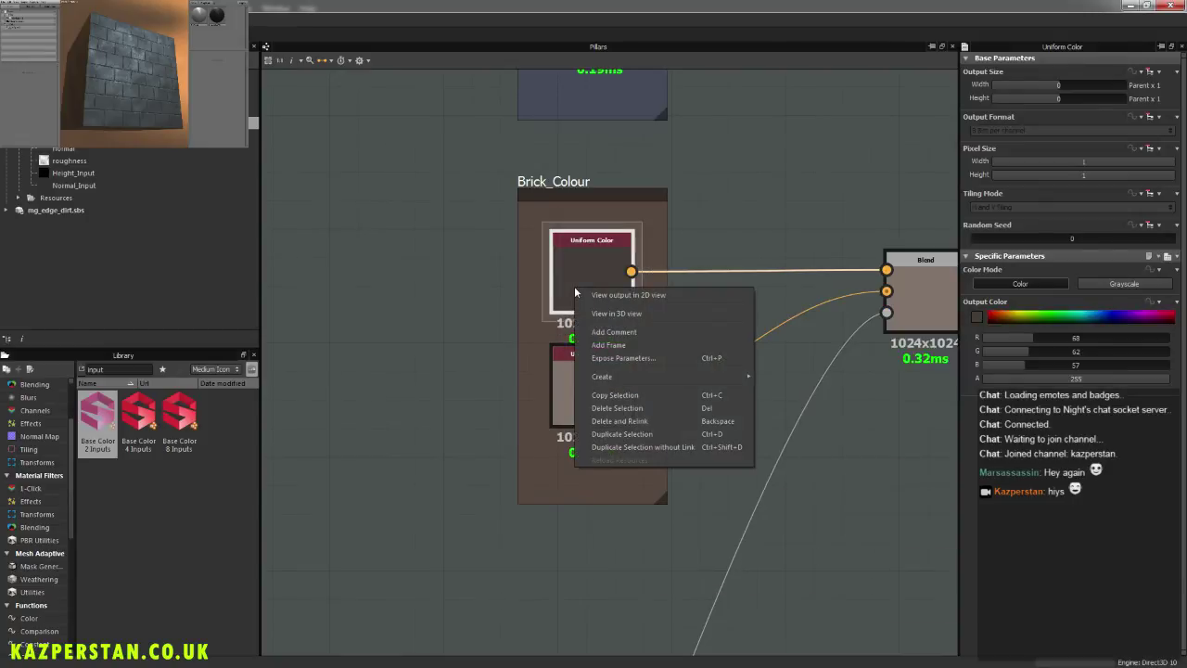
pyautogui.click(640, 359)
pyautogui.click(449, 255)
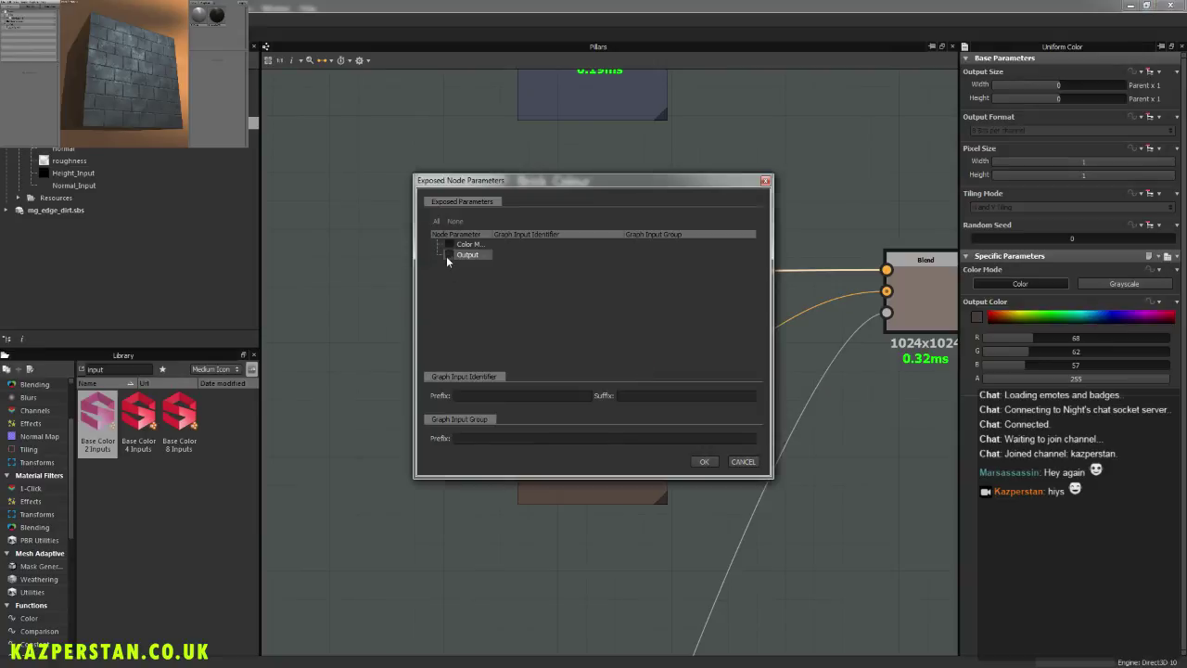
pyautogui.write('Brick')
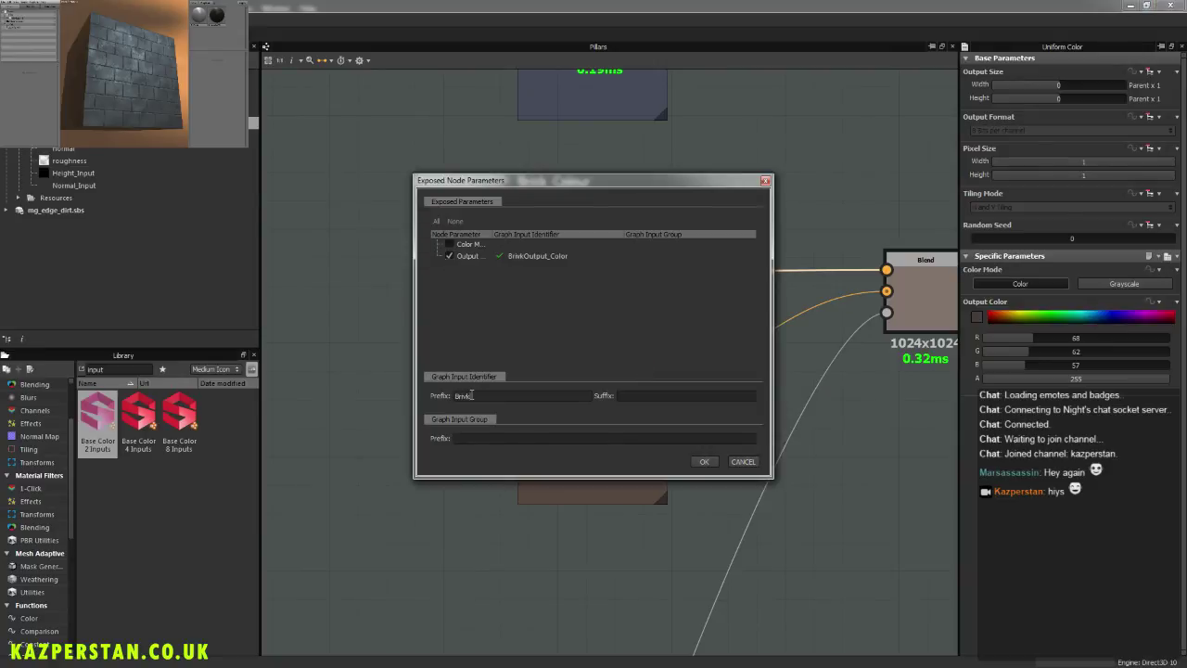
pyautogui.write('_Colour_')
pyautogui.write('A_')
pyautogui.write('Colour')
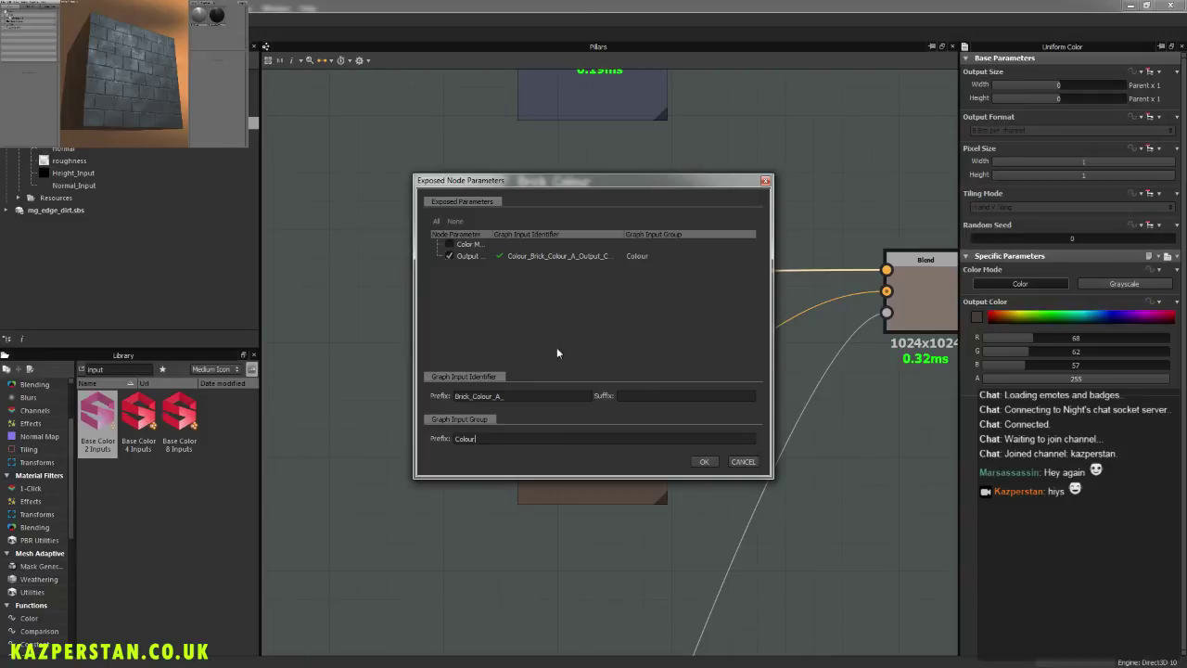
pyautogui.click(704, 461)
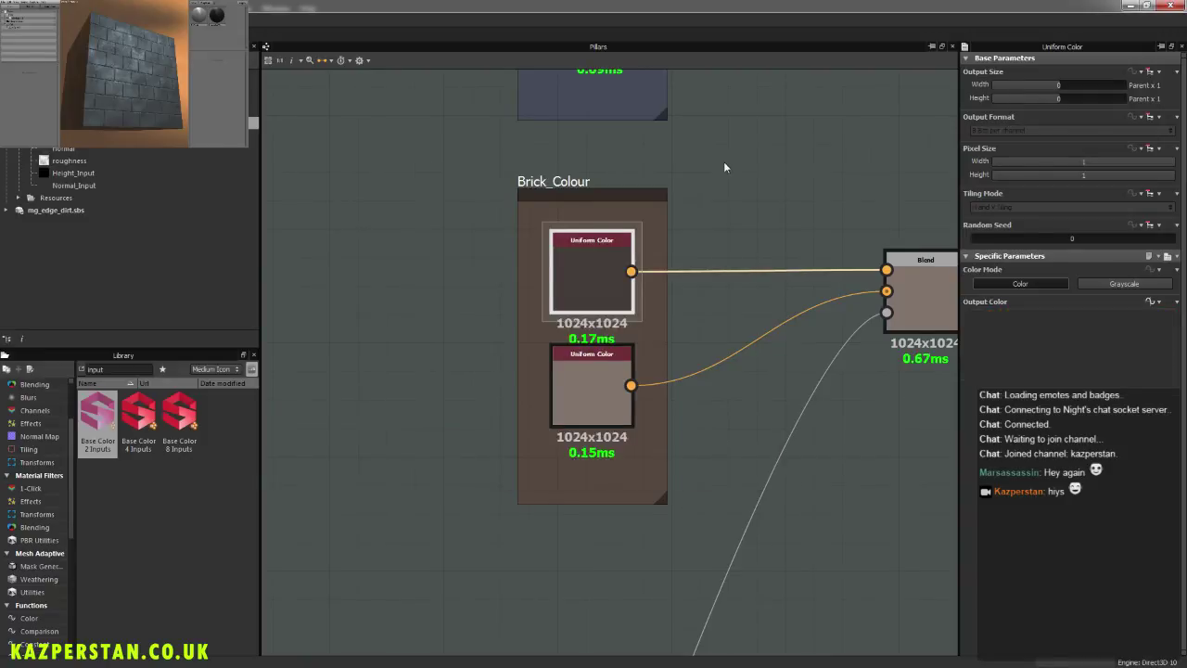
# Step: Mark Output Color for exposure on the Uniform Color node in the Brick Variation Colour frame
pyautogui.moveTo(724, 161); pyautogui.dragTo(710, 431, button='middle')
pyautogui.click(602, 276)
pyautogui.rightClick(548, 262)
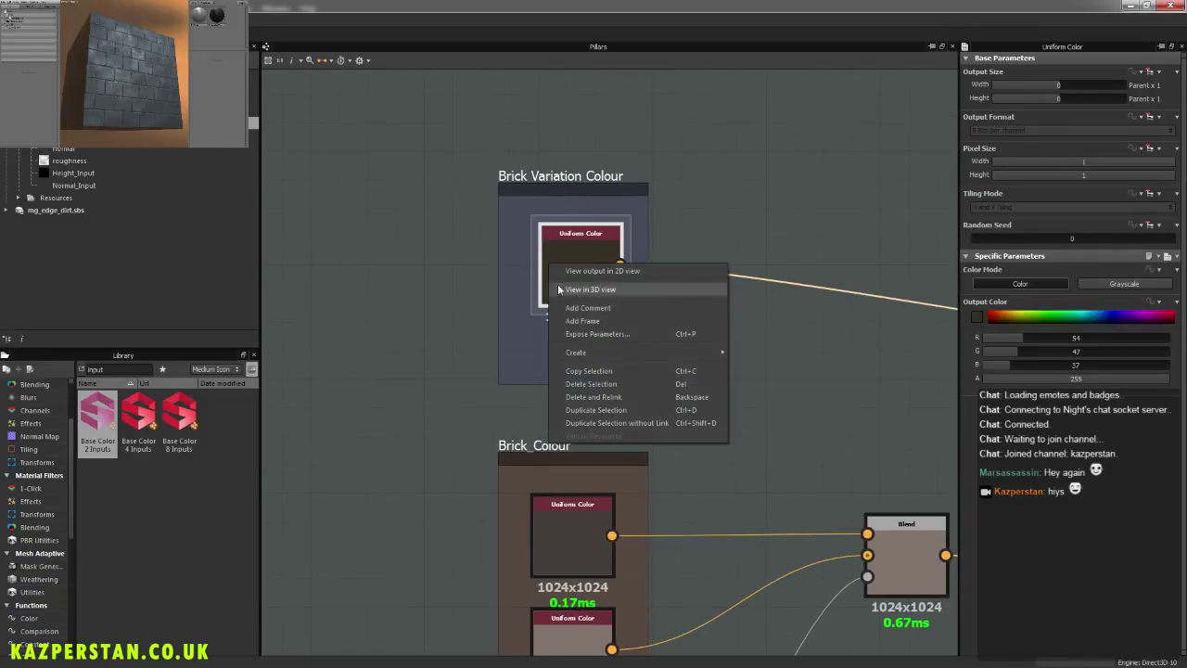
pyautogui.click(623, 334)
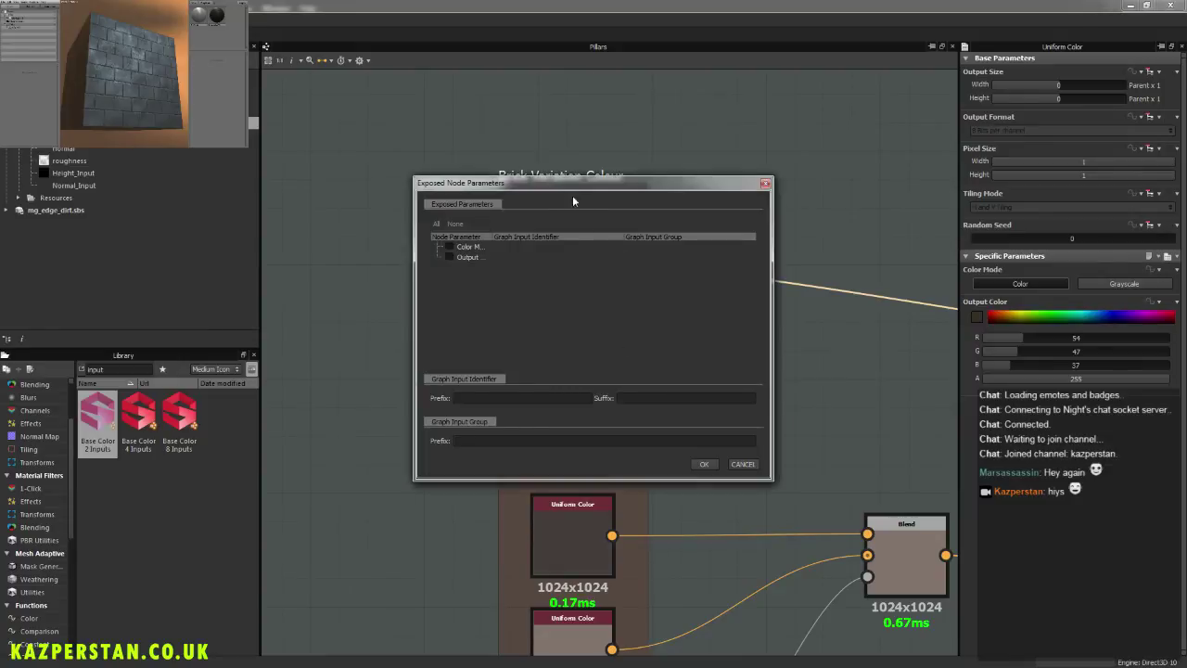
pyautogui.click(496, 342)
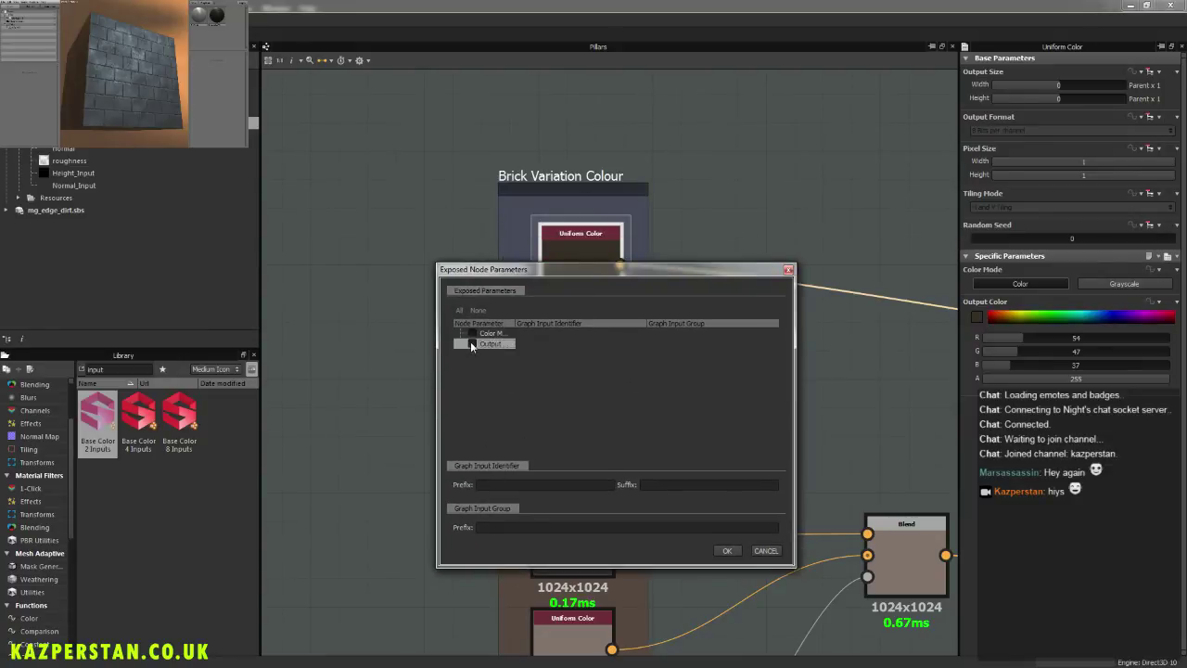
pyautogui.click(472, 344)
# Step: Expose the brick variation colour with identifier prefix Brick_Variation_Colour_ in the input group Colour
pyautogui.click(529, 527)
pyautogui.write('Colopur')
pyautogui.press('BackSpace')
pyautogui.press('BackSpace')
pyautogui.press('BackSpace')
pyautogui.write('ur')
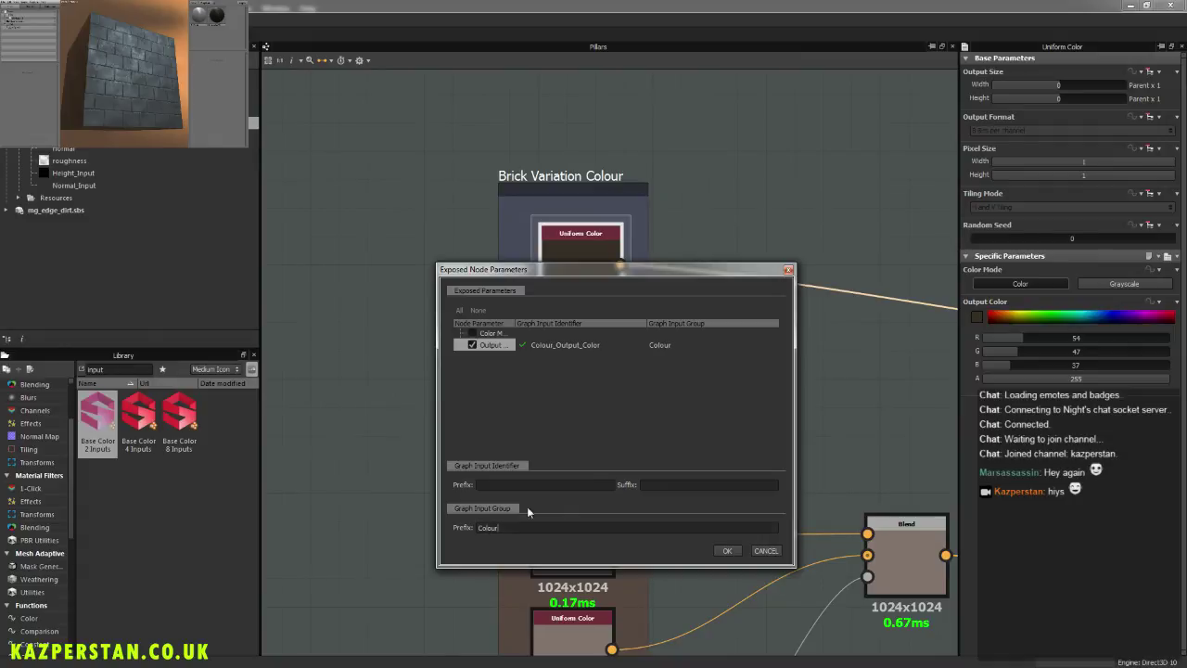
pyautogui.write('Brick_Variation_Colour_')
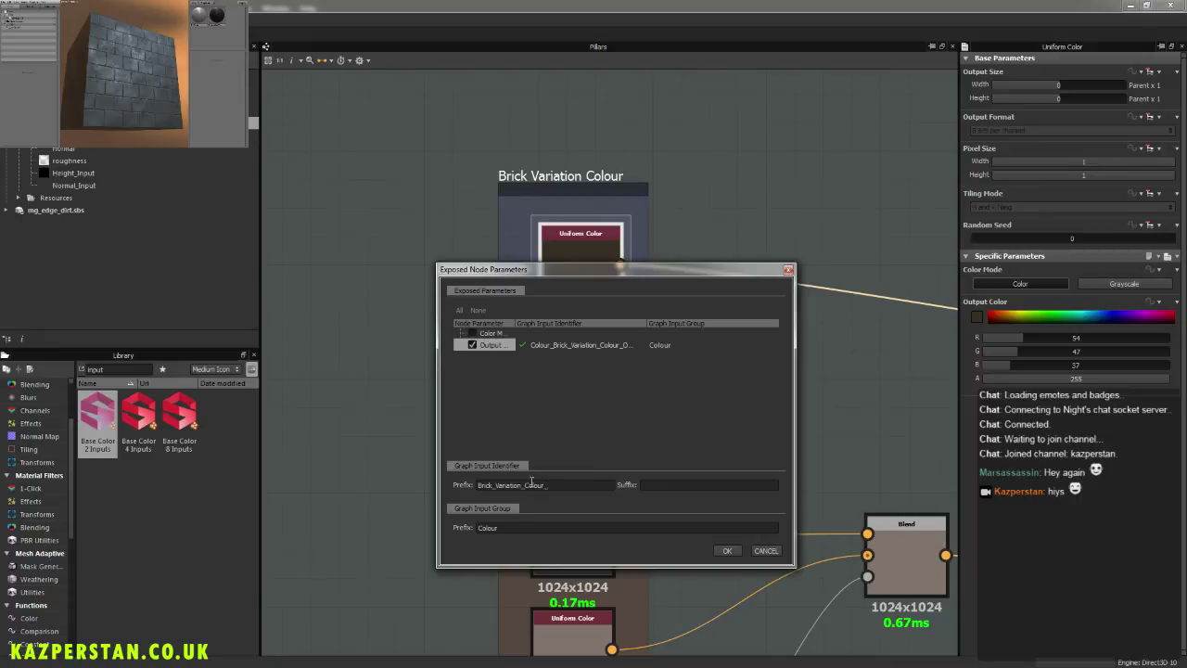
pyautogui.click(726, 551)
# Step: Start publishing the Reims.sbs package as a Substance archive with the file name Stone_Texture
pyautogui.scroll(-4, 671, 393)
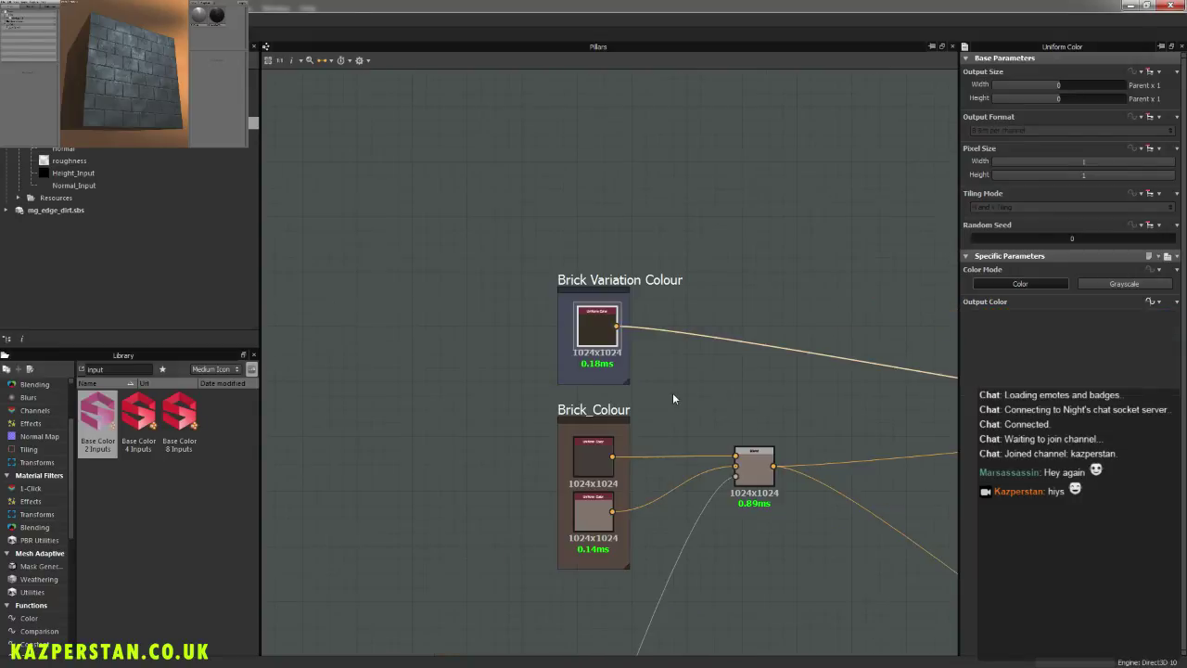
pyautogui.scroll(-4, 649, 392)
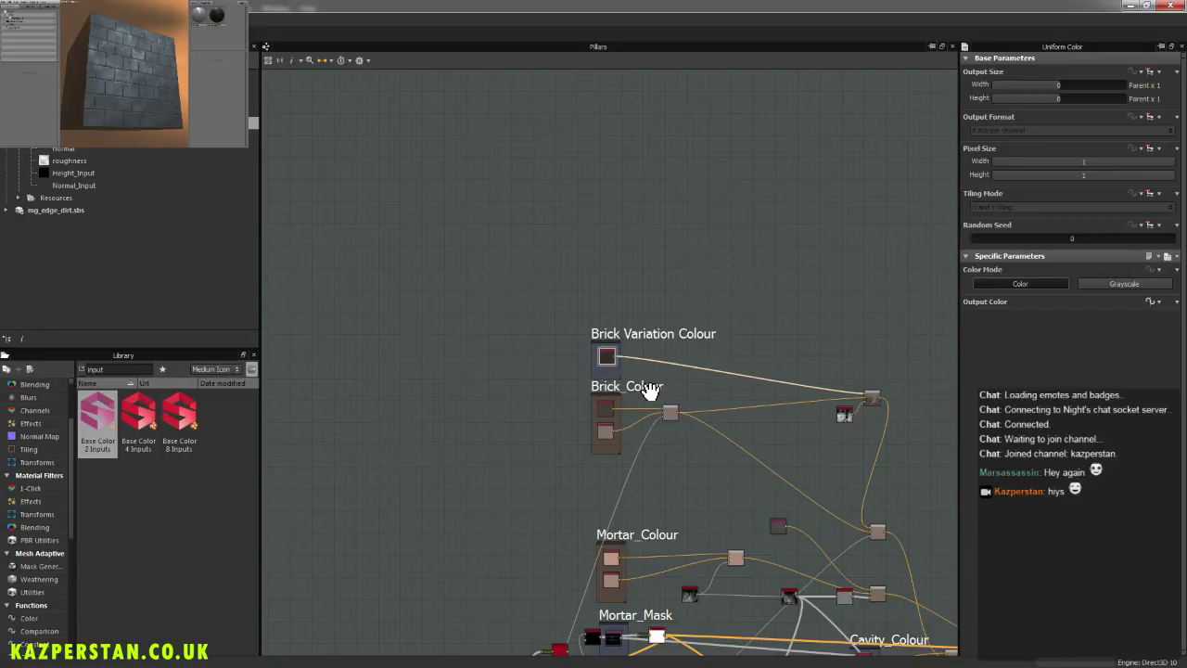
pyautogui.moveTo(746, 451); pyautogui.dragTo(684, 351, button='middle')
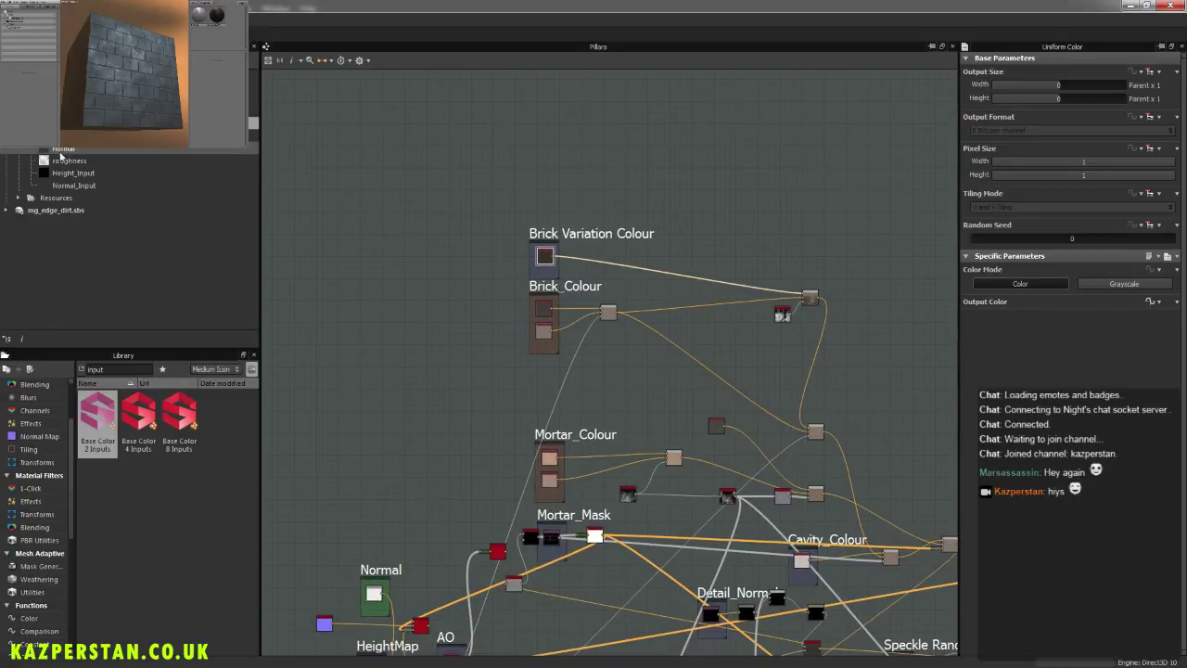
pyautogui.rightClick(60, 110)
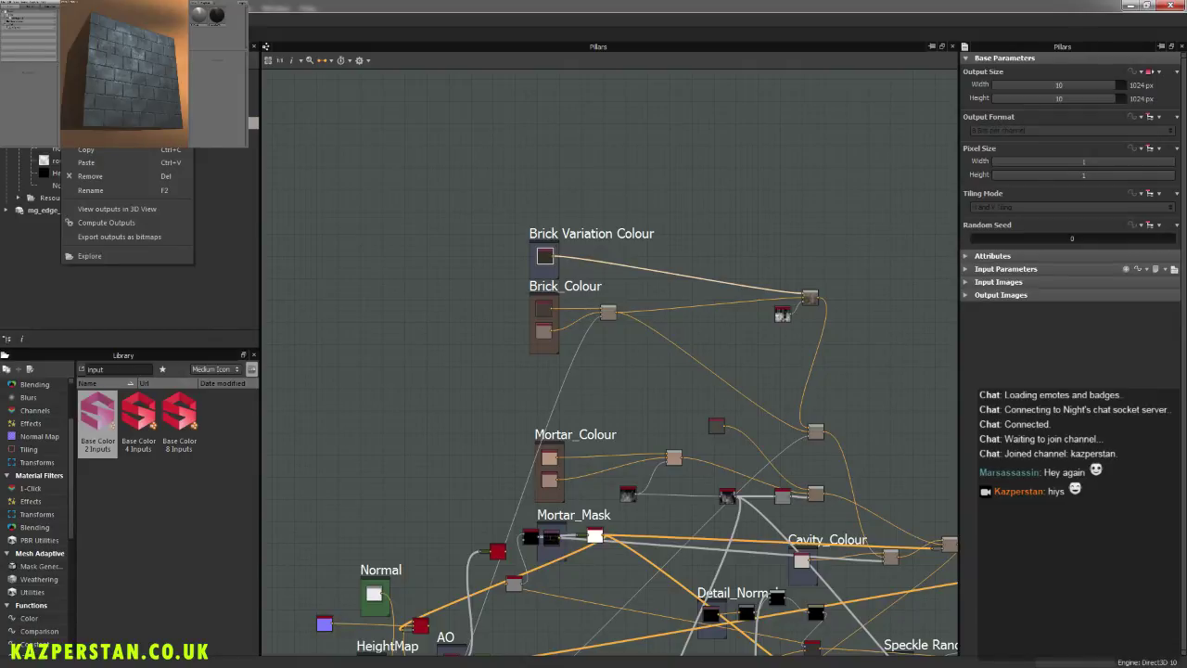
pyautogui.click(88, 121)
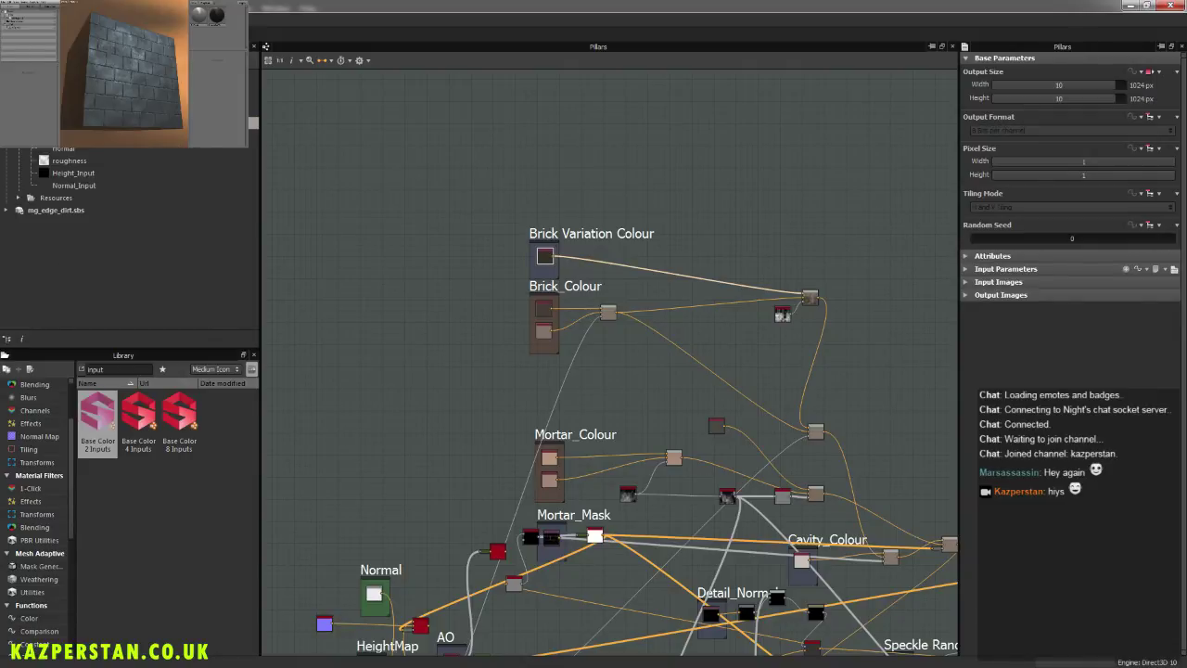
pyautogui.rightClick(49, 111)
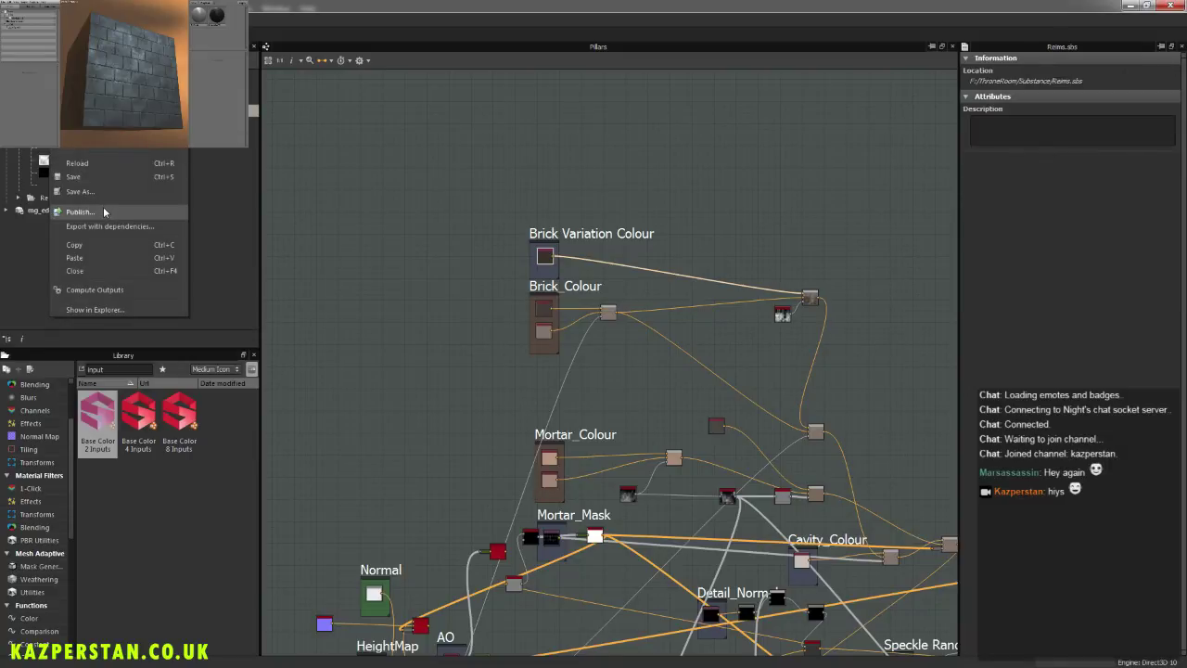
pyautogui.click(104, 212)
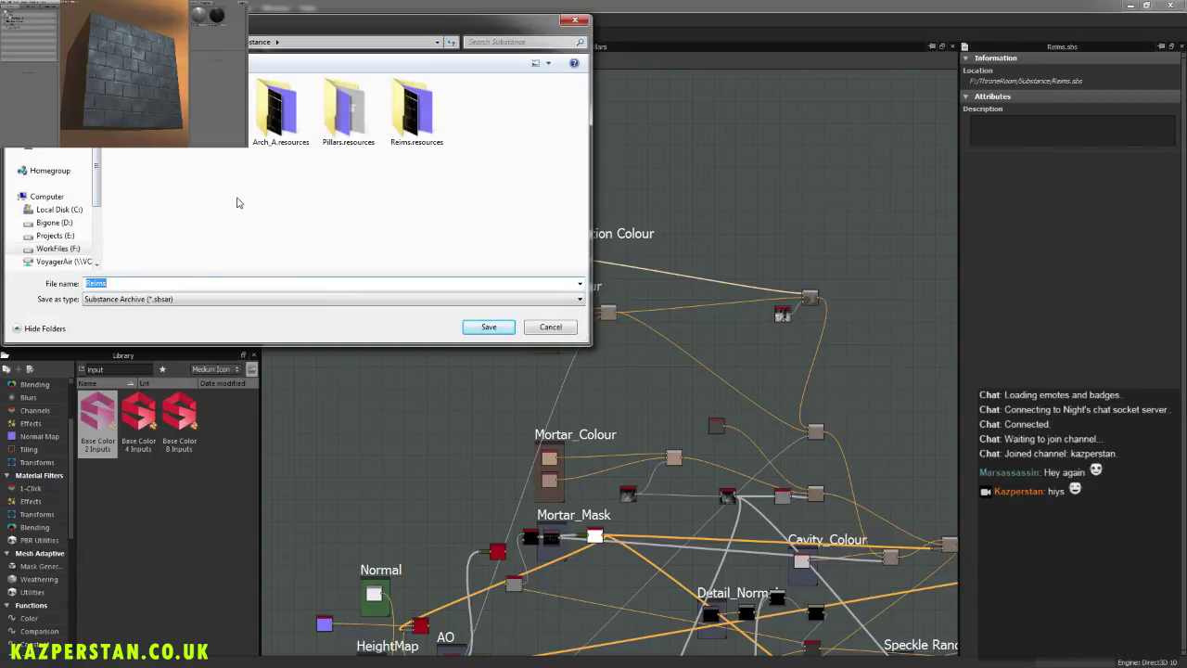
pyautogui.write('Stone_Texture')
# Step: Create a folder named Sbars in the ThroneRoom folder and open it as the save location
pyautogui.hotkey('alt', 'Up')
pyautogui.doubleClick(138, 186)
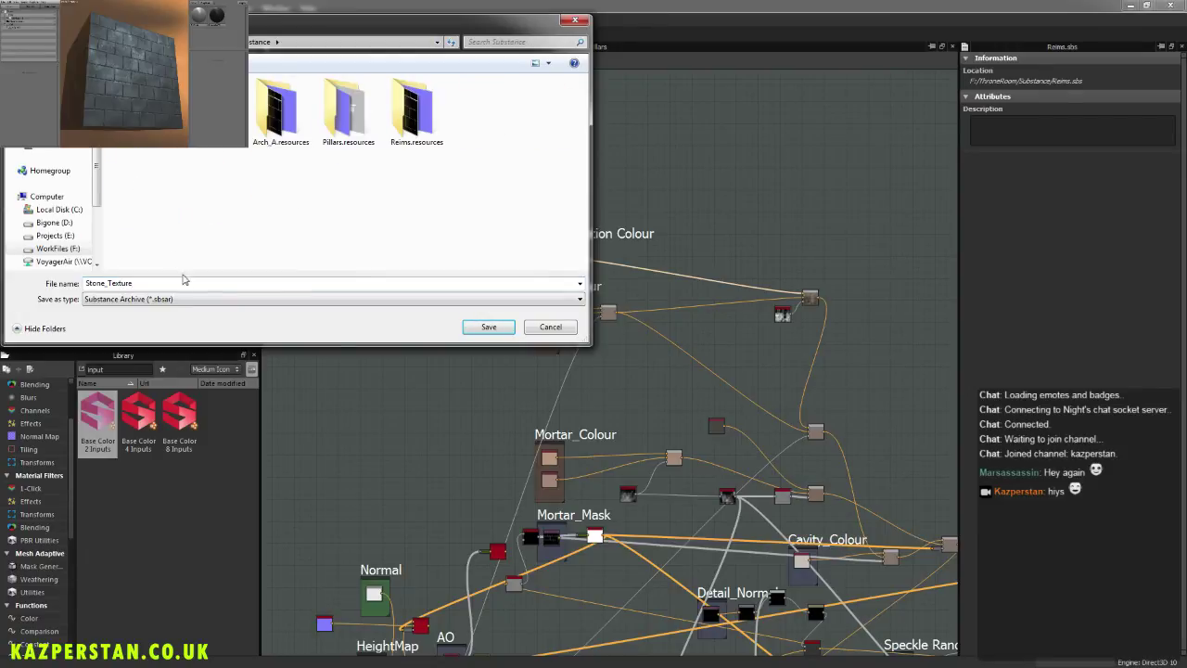
pyautogui.doubleClick(175, 280)
pyautogui.hotkey('alt', 'Up')
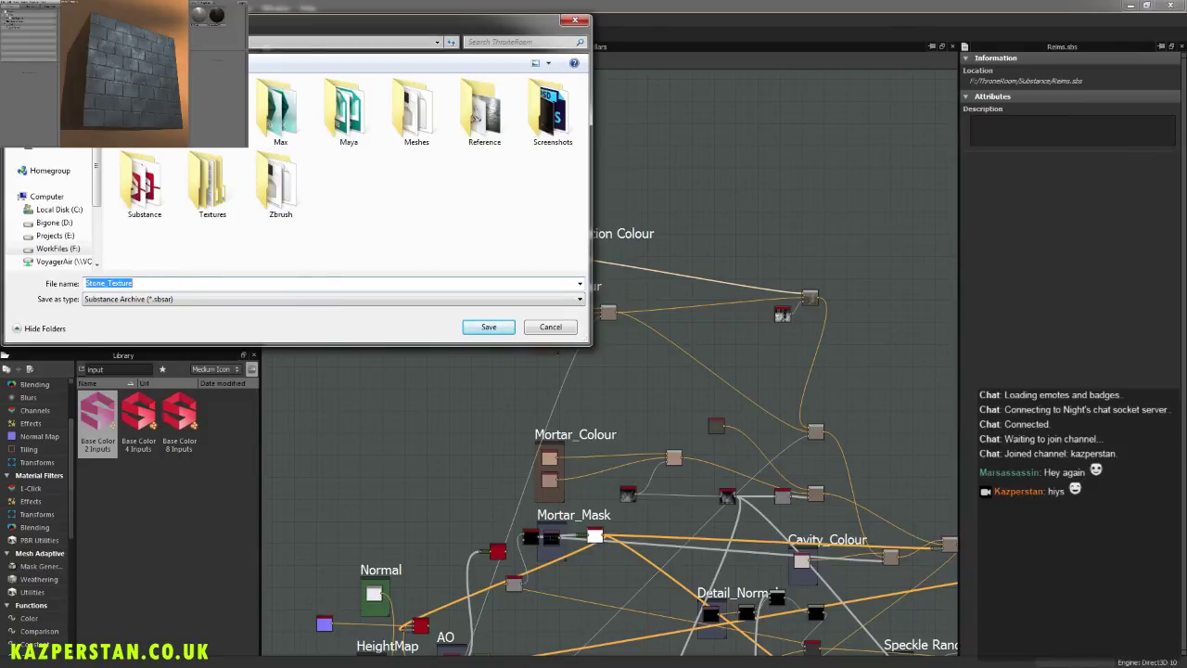
pyautogui.hotkey('ctrl', 'shift', 'n')
pyautogui.write('Sbars')
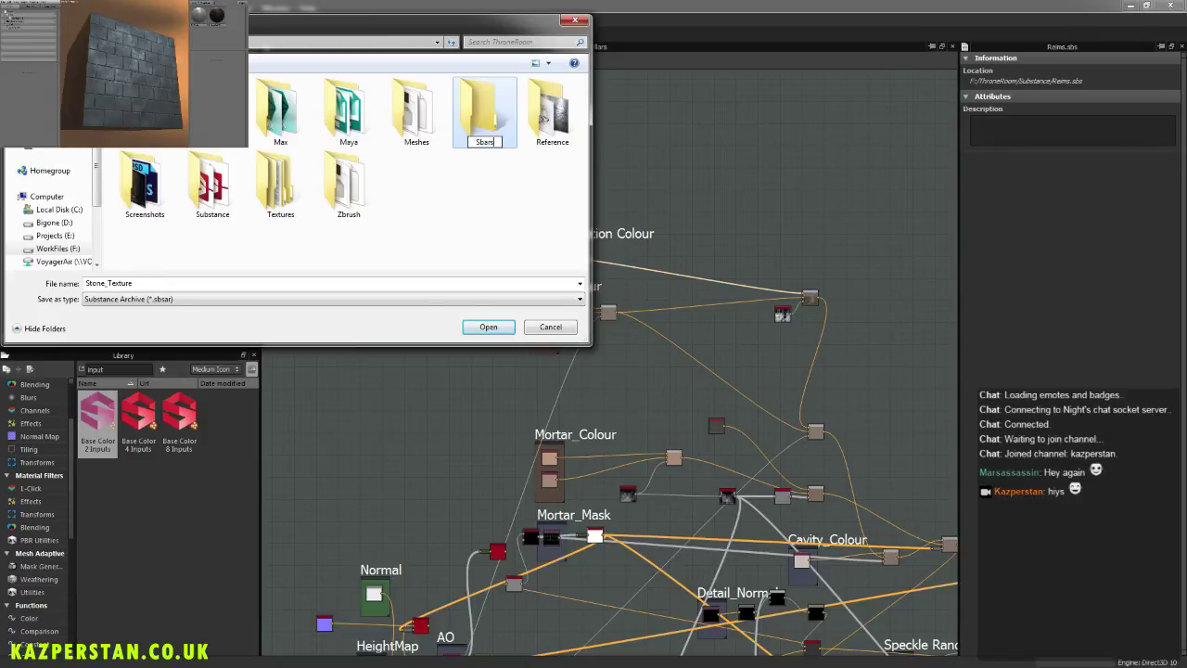
pyautogui.press('Return')
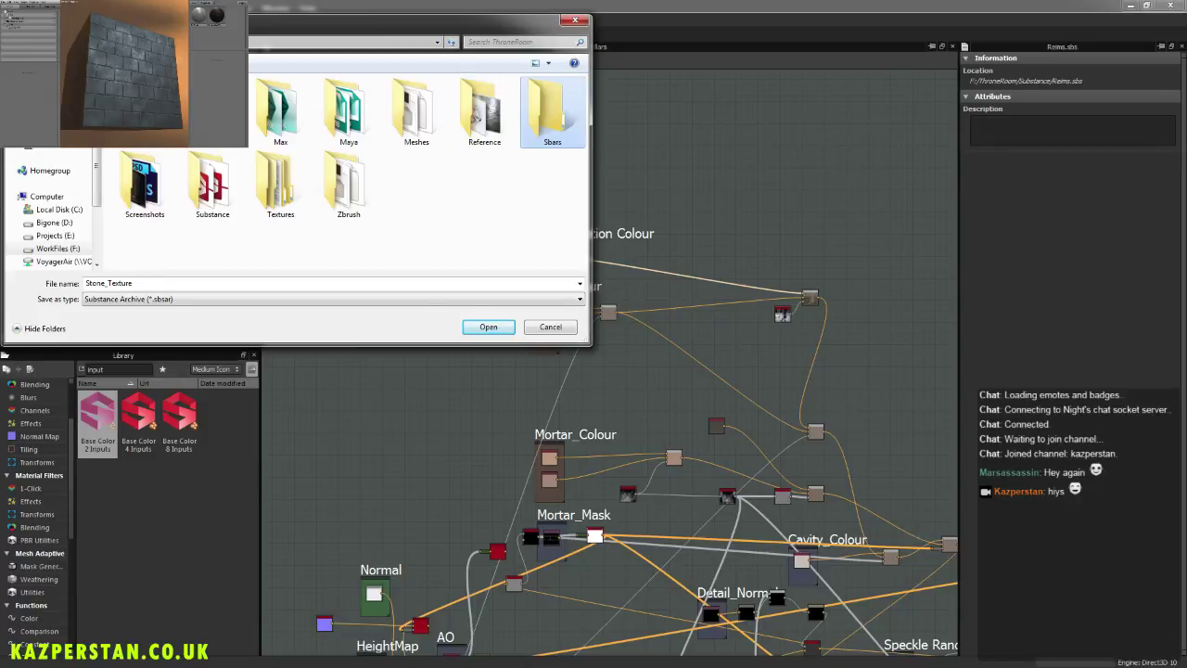
pyautogui.press('Return')
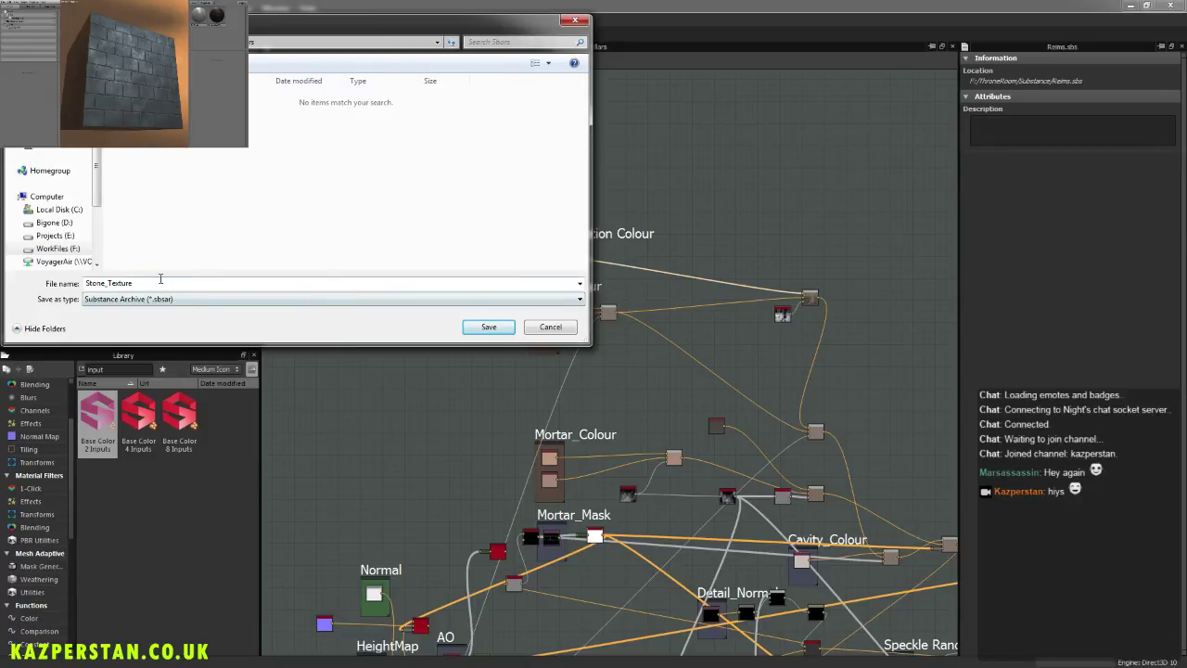
# Step: Save the Stone_Texture archive there and publish it with only Random seed exposed
pyautogui.click(475, 327)
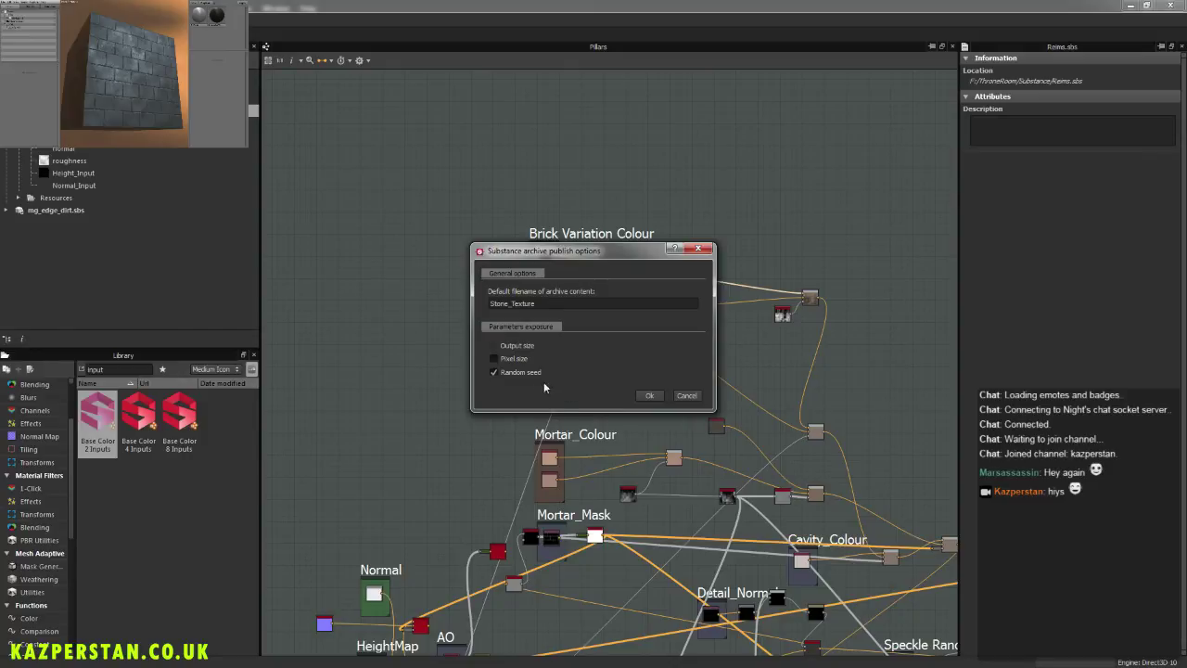
pyautogui.click(644, 396)
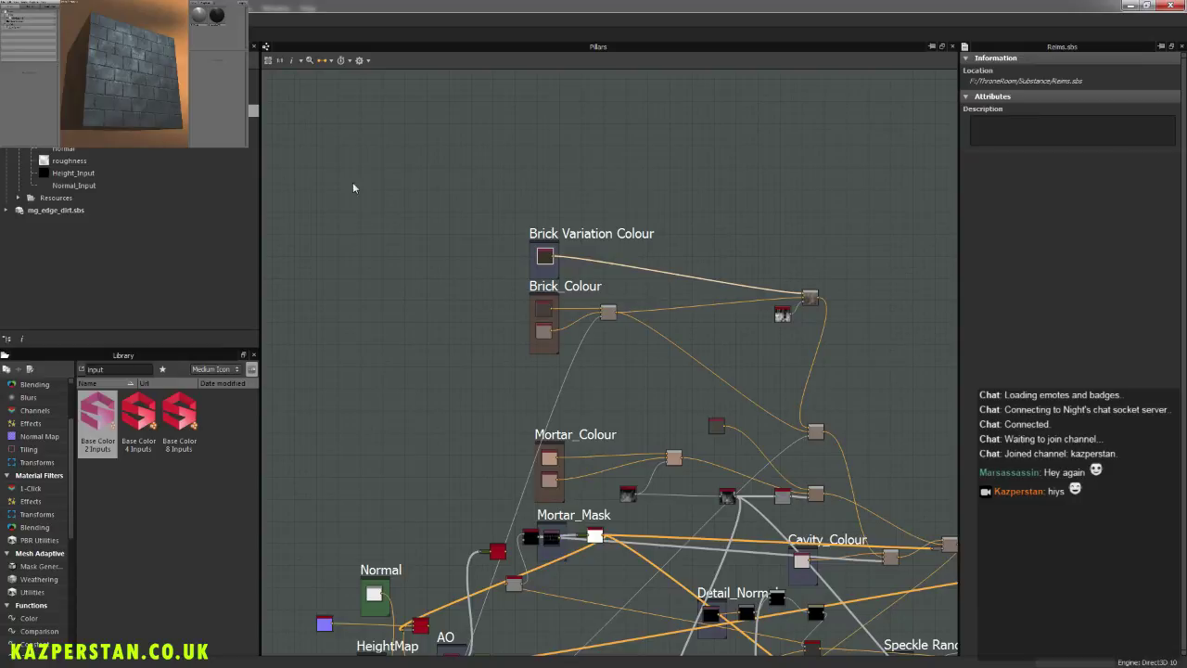
pyautogui.click(399, 185)
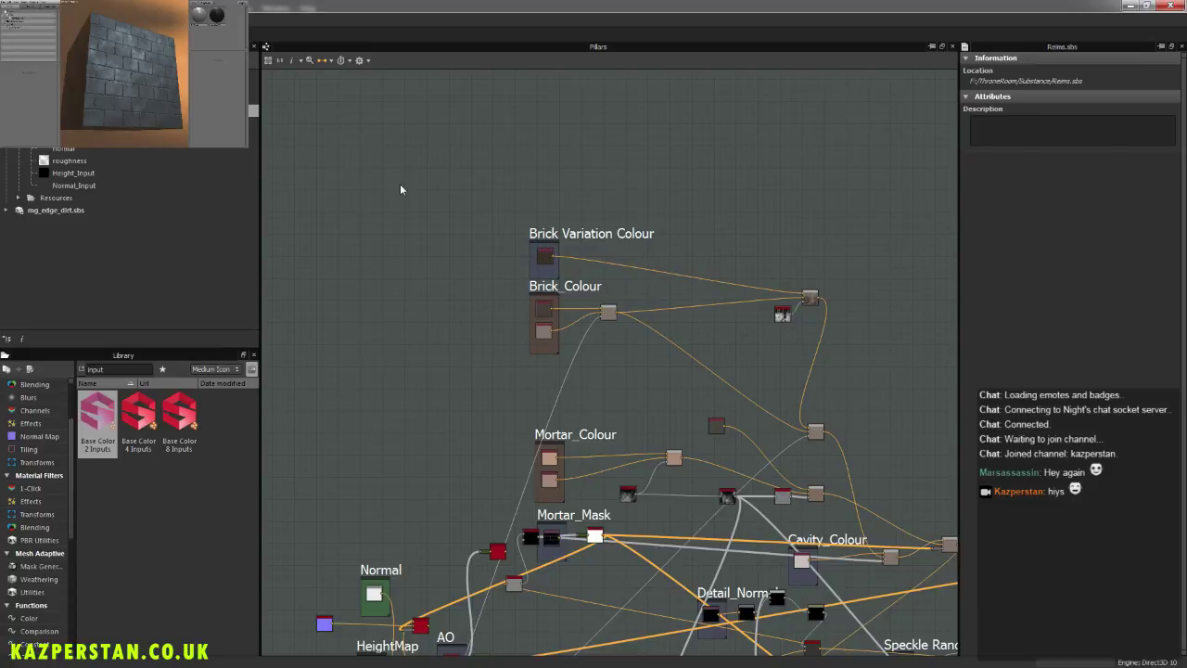
# Step: Close the Reims.sbs package and open the Floor graph with its output nodes in view
pyautogui.rightClick(65, 155)
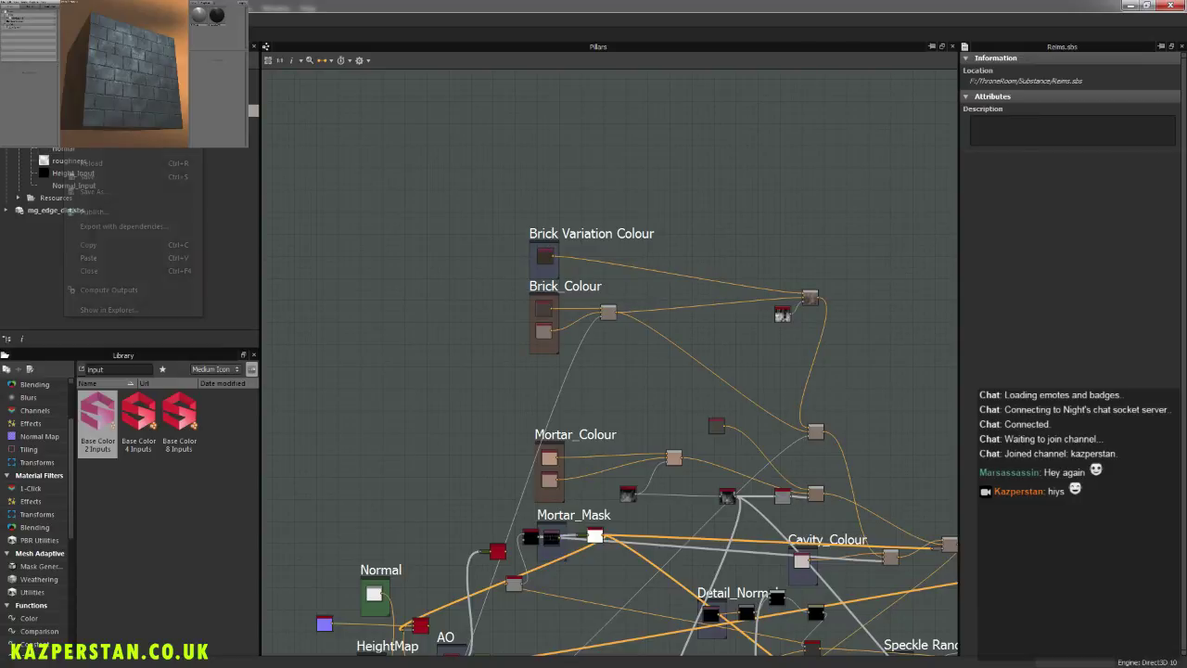
pyautogui.click(121, 270)
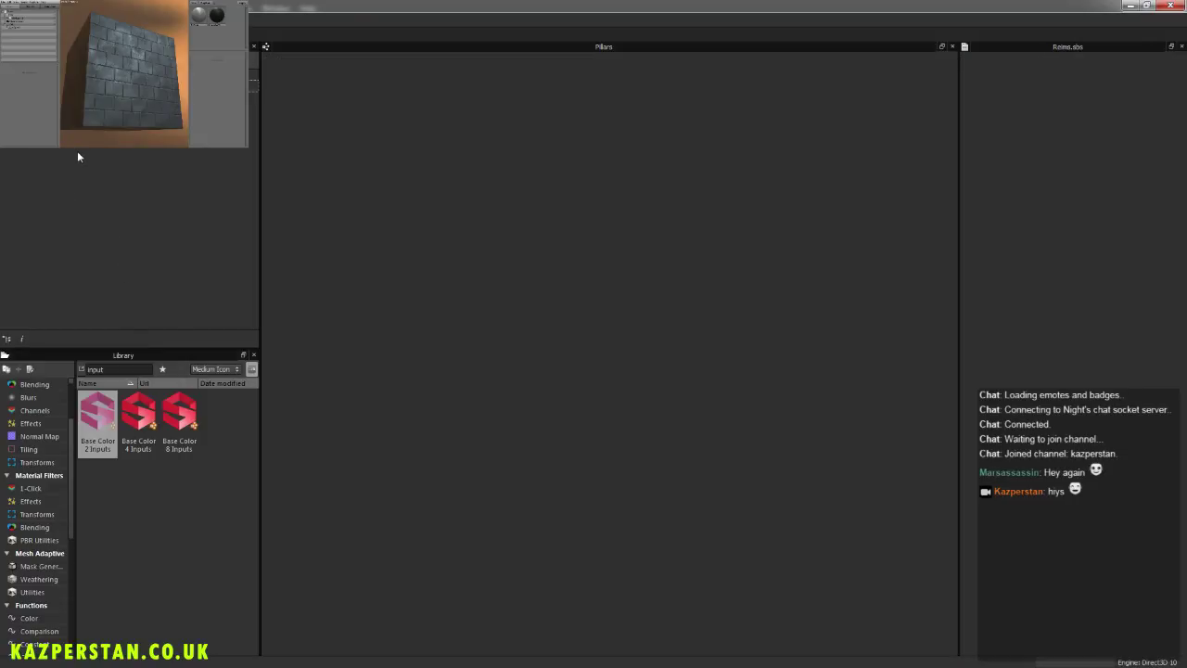
pyautogui.click(48, 97)
pyautogui.rightClick(48, 97)
pyautogui.click(78, 124)
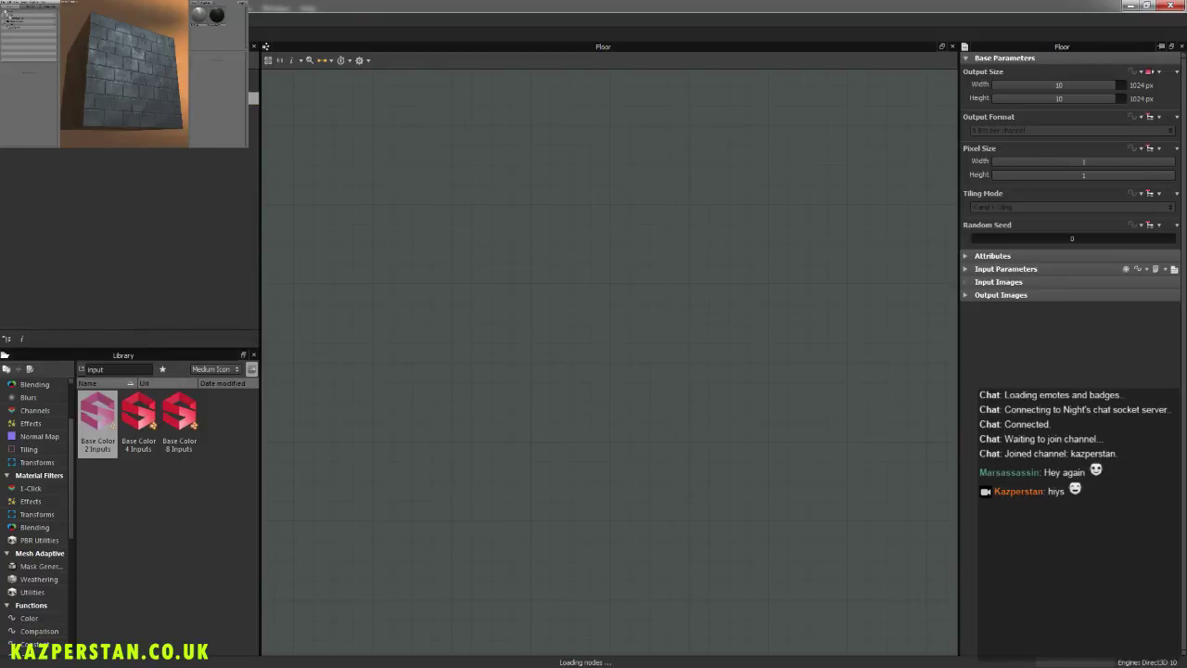
pyautogui.press('f')
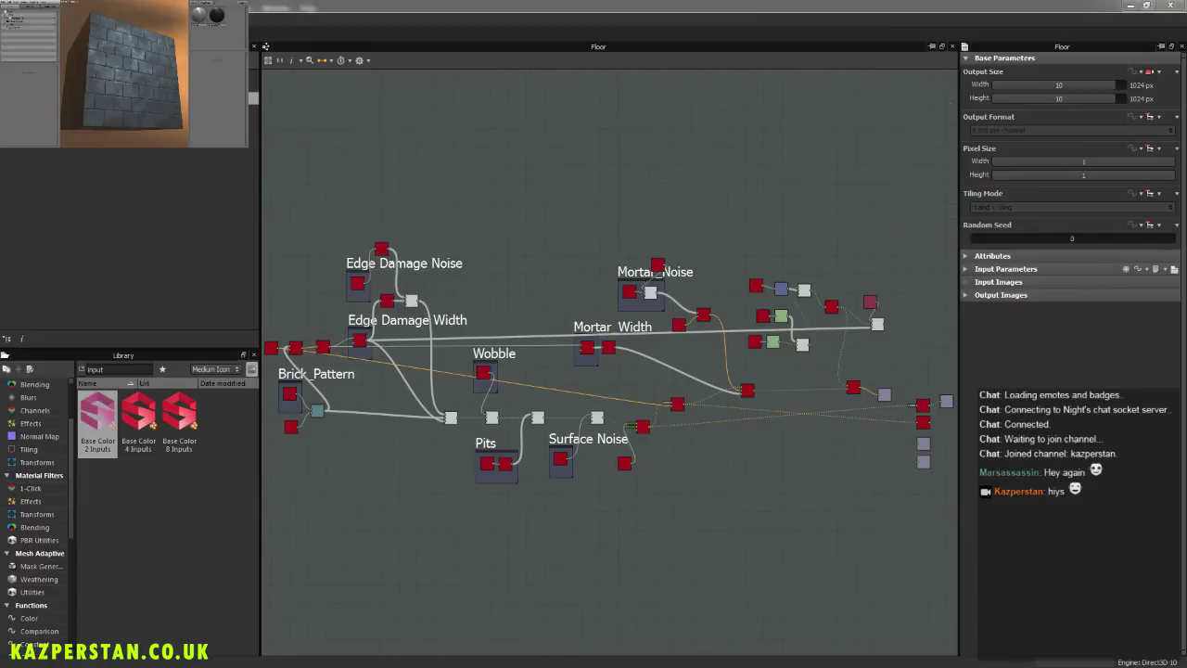
pyautogui.moveTo(549, 517); pyautogui.dragTo(631, 531, button='middle')
pyautogui.scroll(-3, 533, 464)
pyautogui.moveTo(732, 461); pyautogui.dragTo(582, 391, button='middle')
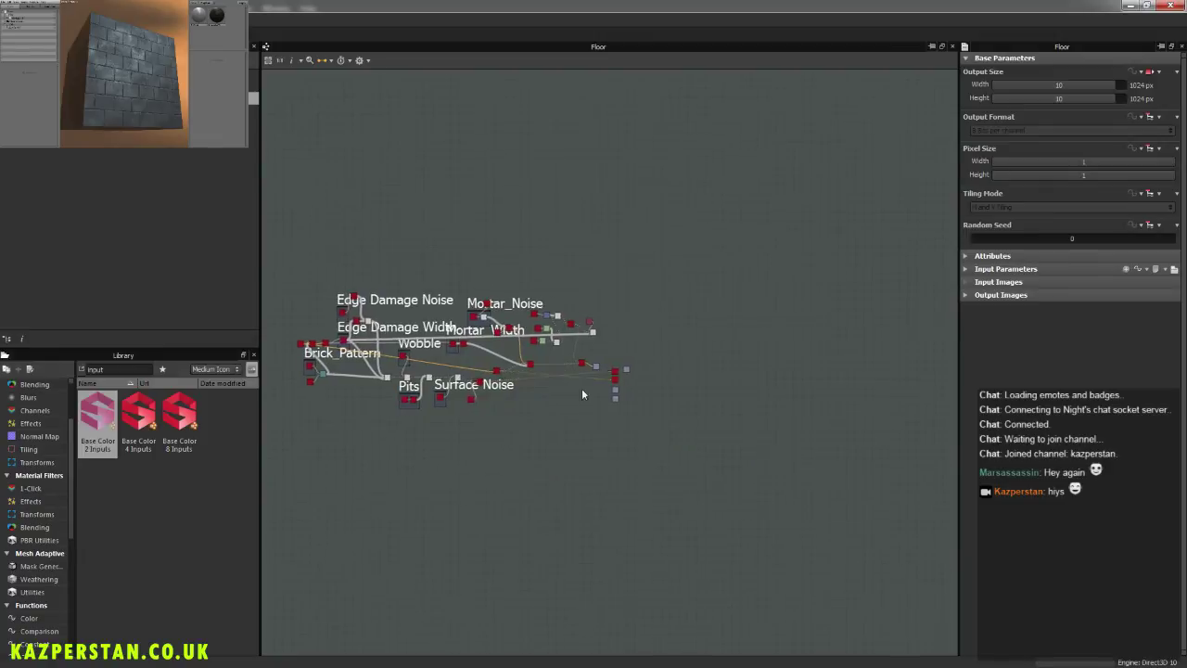
pyautogui.scroll(4, 593, 390)
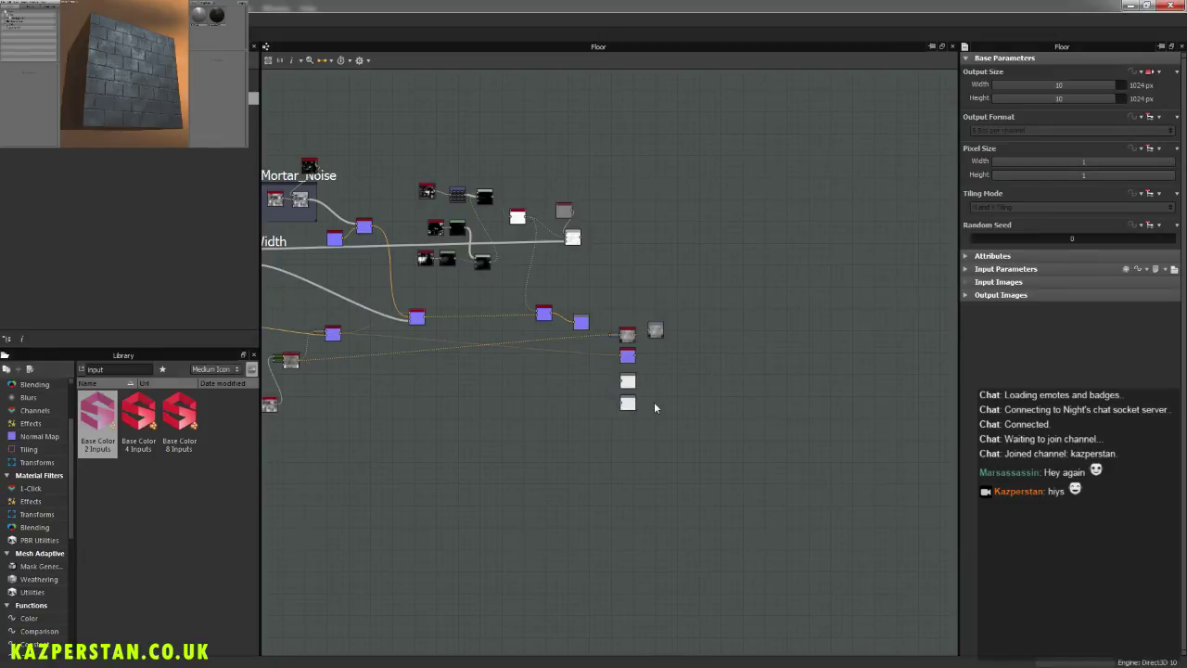
pyautogui.rightClick(80, 191)
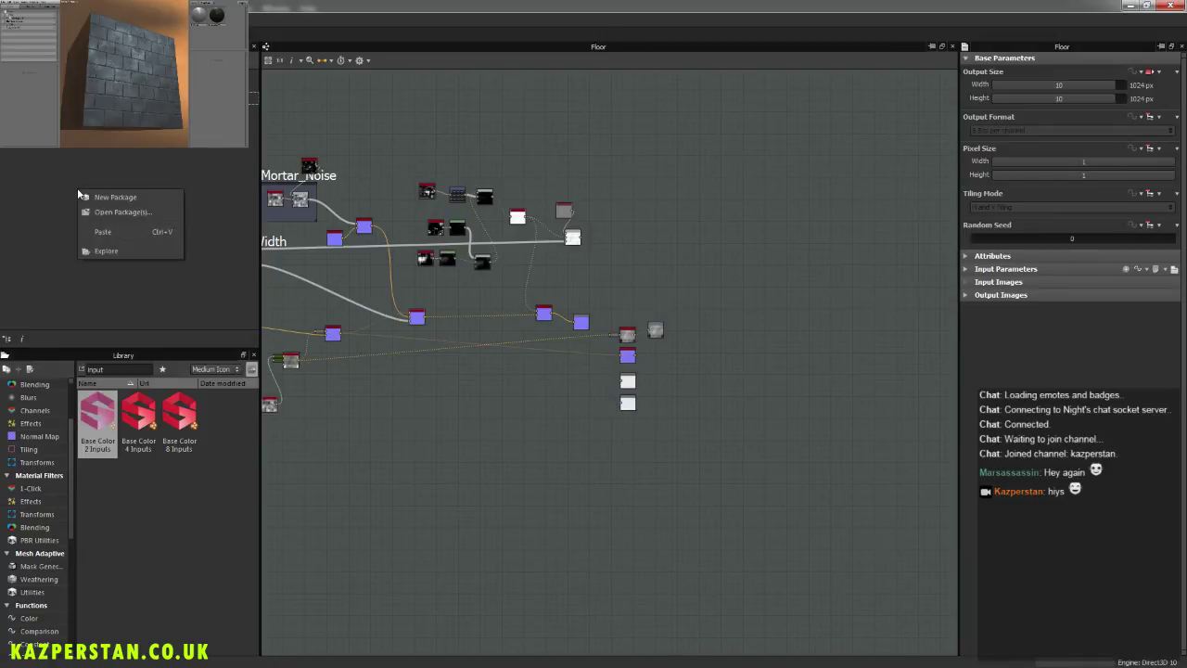
pyautogui.click(139, 217)
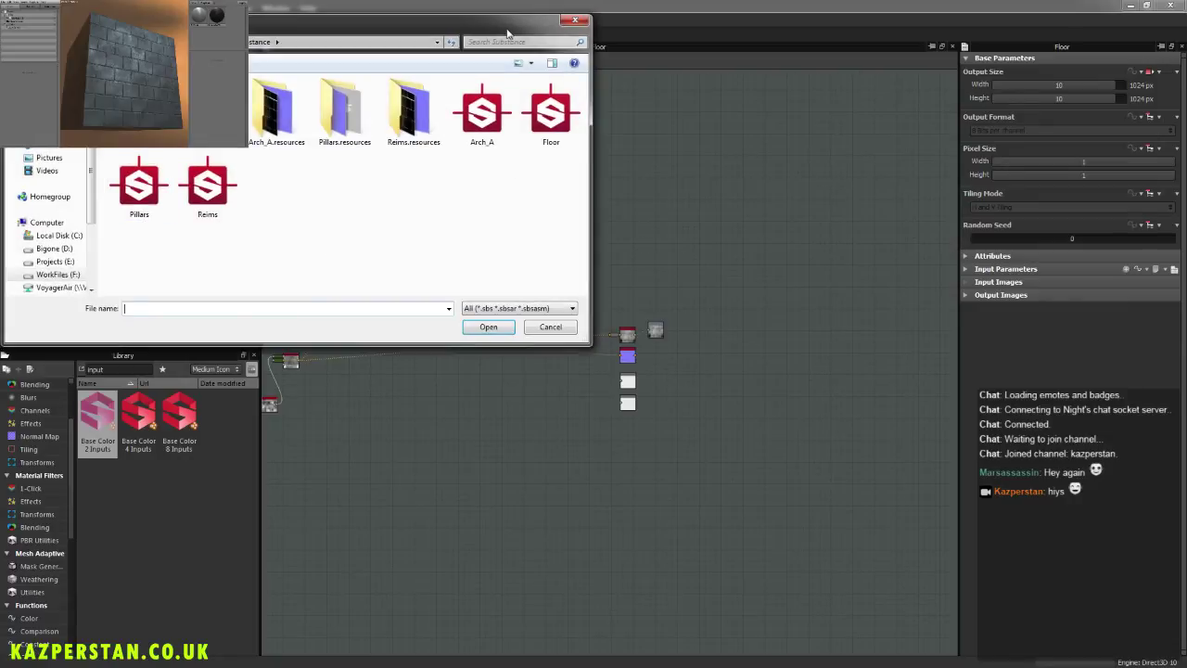
pyautogui.moveTo(509, 30); pyautogui.dragTo(515, 0)
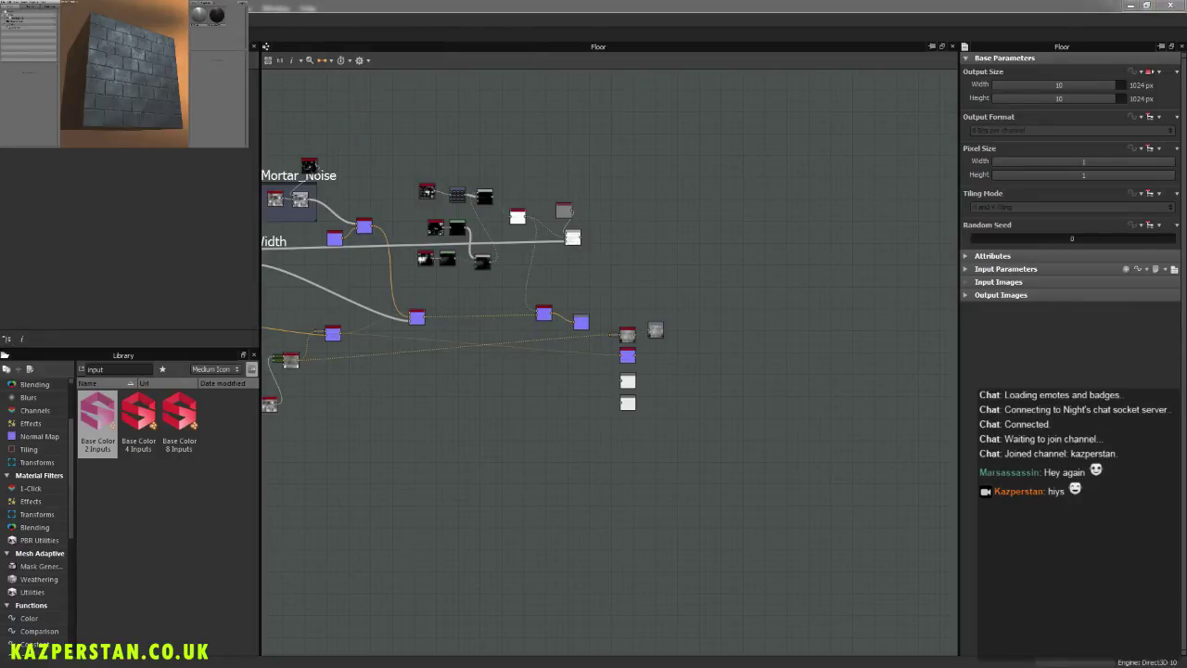
# Step: Switch to Windows Explorer and load Stone_Texture.sbsar from the ThroneRoom Sbars folder into Substance Designer
pyautogui.hotkey('alt', 'Tab')
pyautogui.click(327, 86)
pyautogui.doubleClick(441, 199)
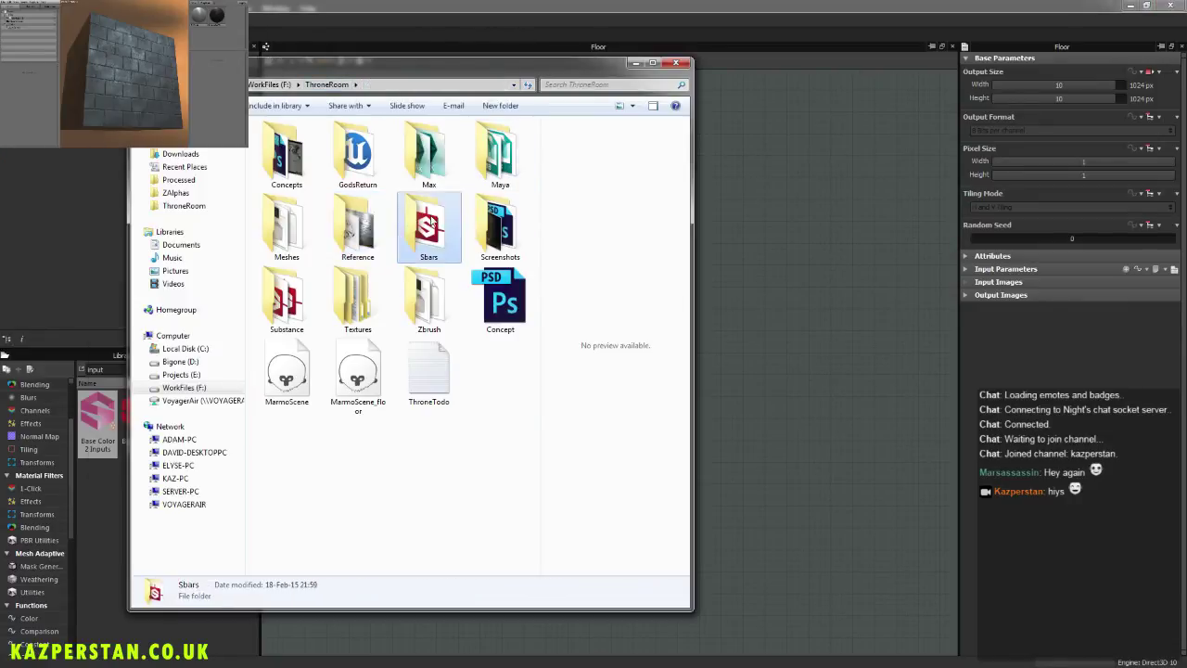
pyautogui.moveTo(475, 65); pyautogui.dragTo(0, 176)
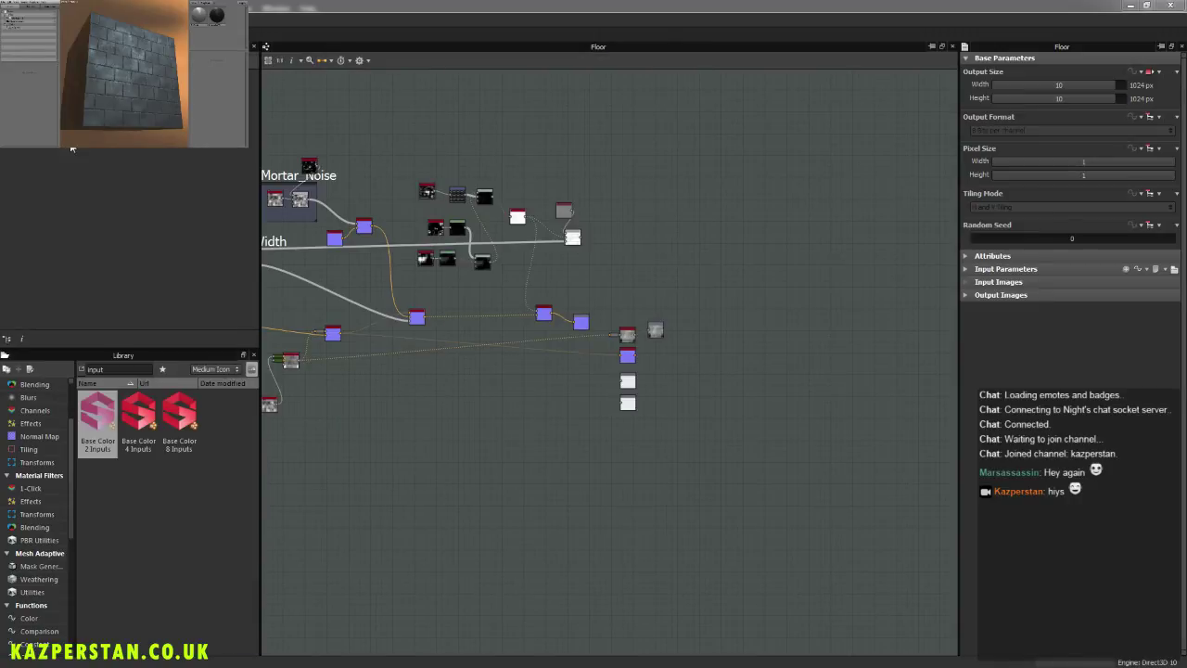
pyautogui.doubleClick(56, 98)
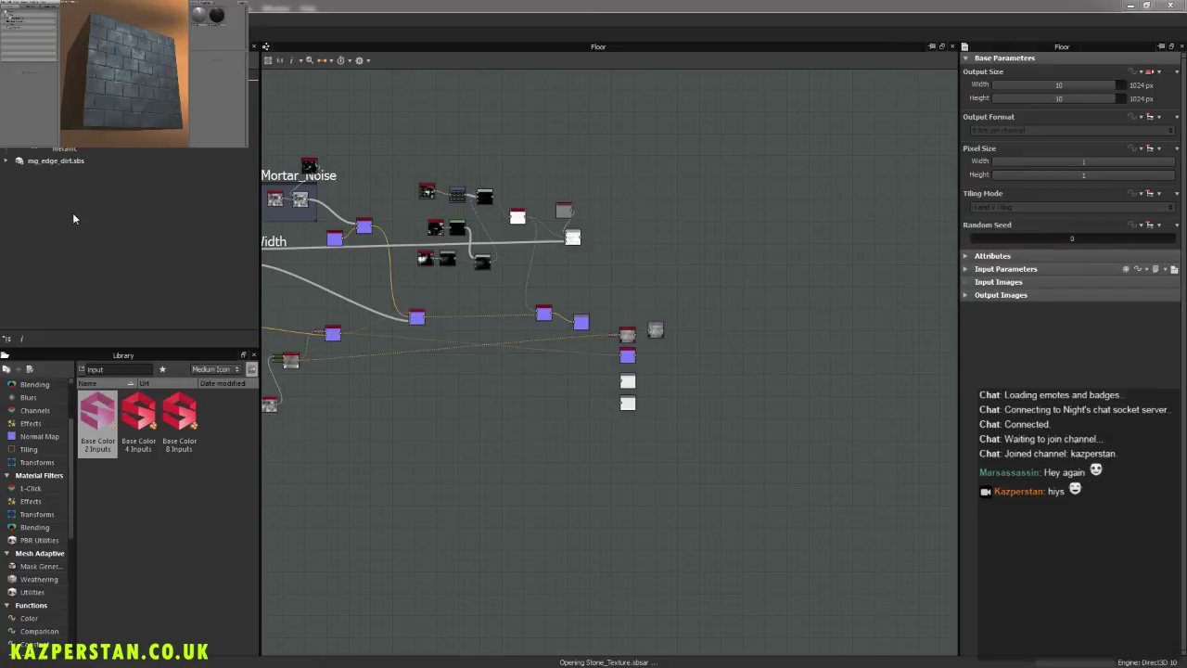
# Step: Add the Pillars graph from Stone_Texture.sbsar as a node in empty space beside the Floor graph's outputs
pyautogui.click(68, 177)
pyautogui.moveTo(70, 175); pyautogui.dragTo(770, 305)
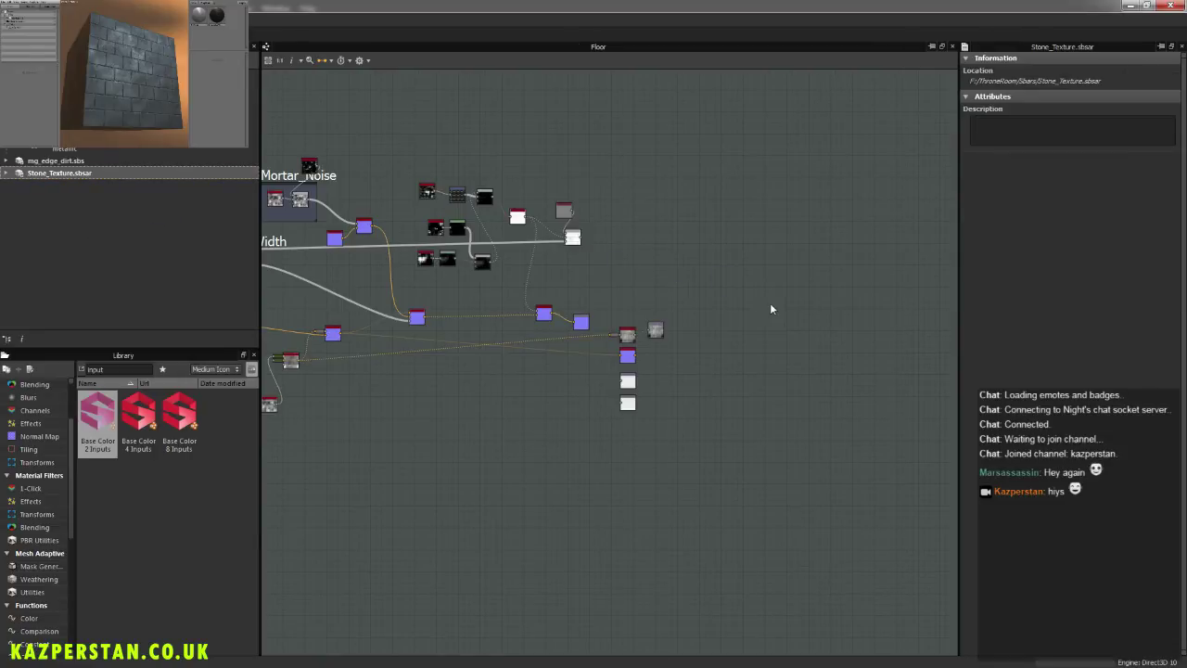
pyautogui.doubleClick(46, 174)
pyautogui.doubleClick(27, 188)
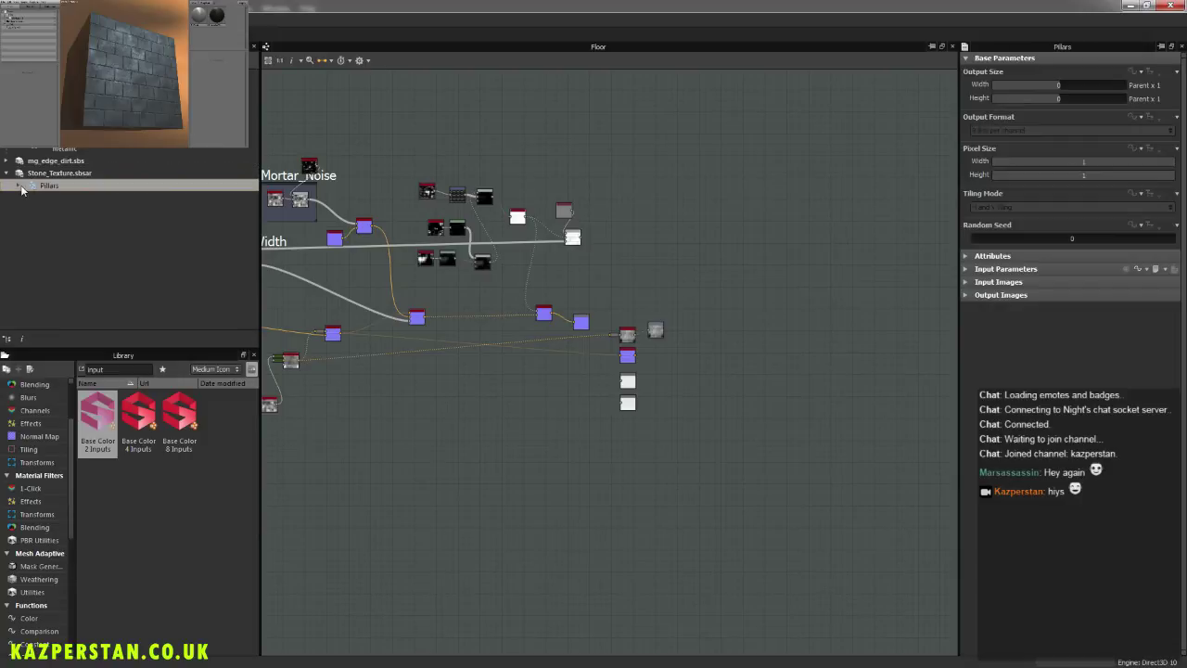
pyautogui.moveTo(642, 276); pyautogui.dragTo(742, 278)
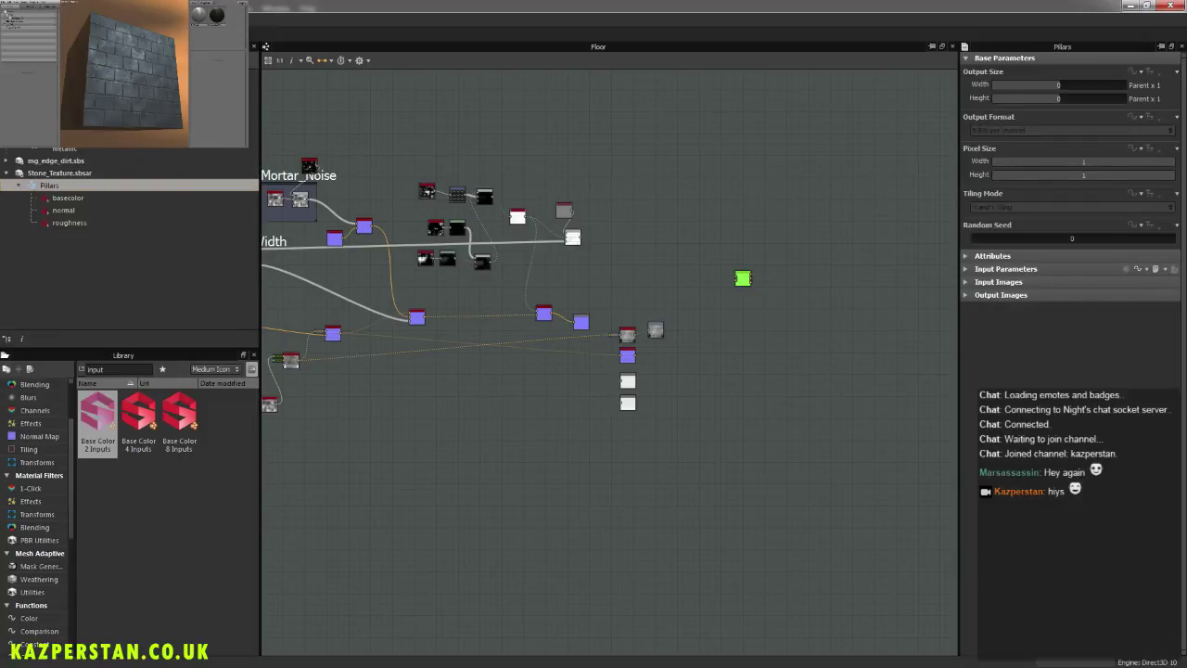
# Step: Move the Pillars node closer to the Floor graph's output nodes
pyautogui.moveTo(665, 341); pyautogui.dragTo(702, 393, button='middle')
pyautogui.scroll(3, 686, 365)
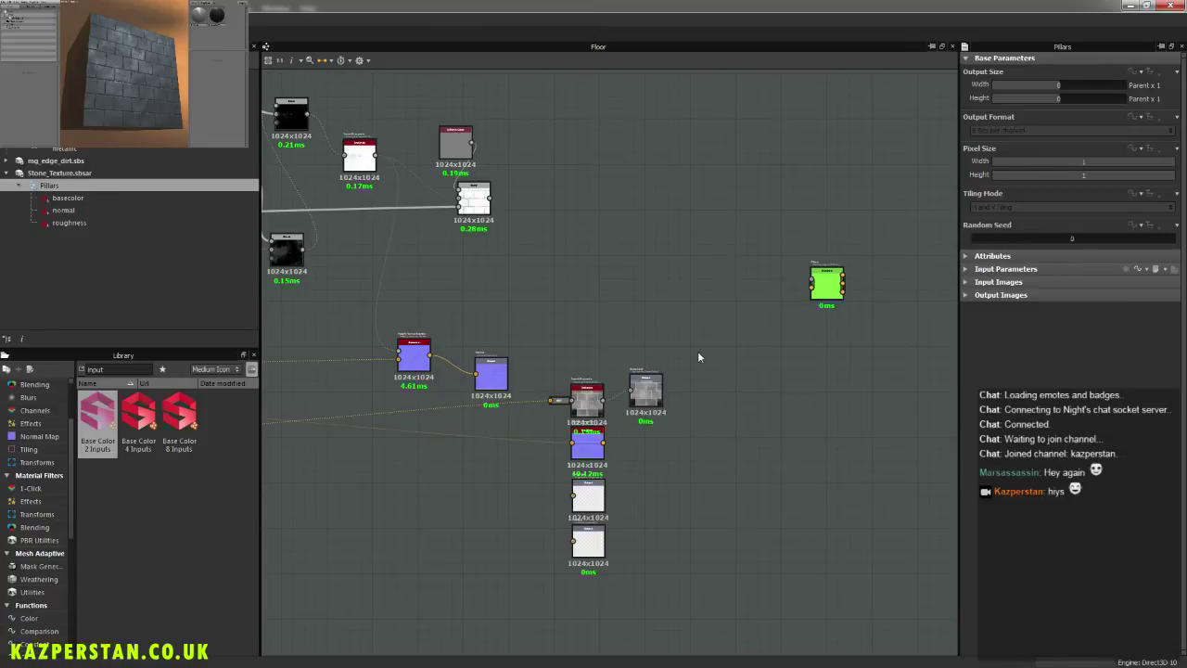
pyautogui.press('f')
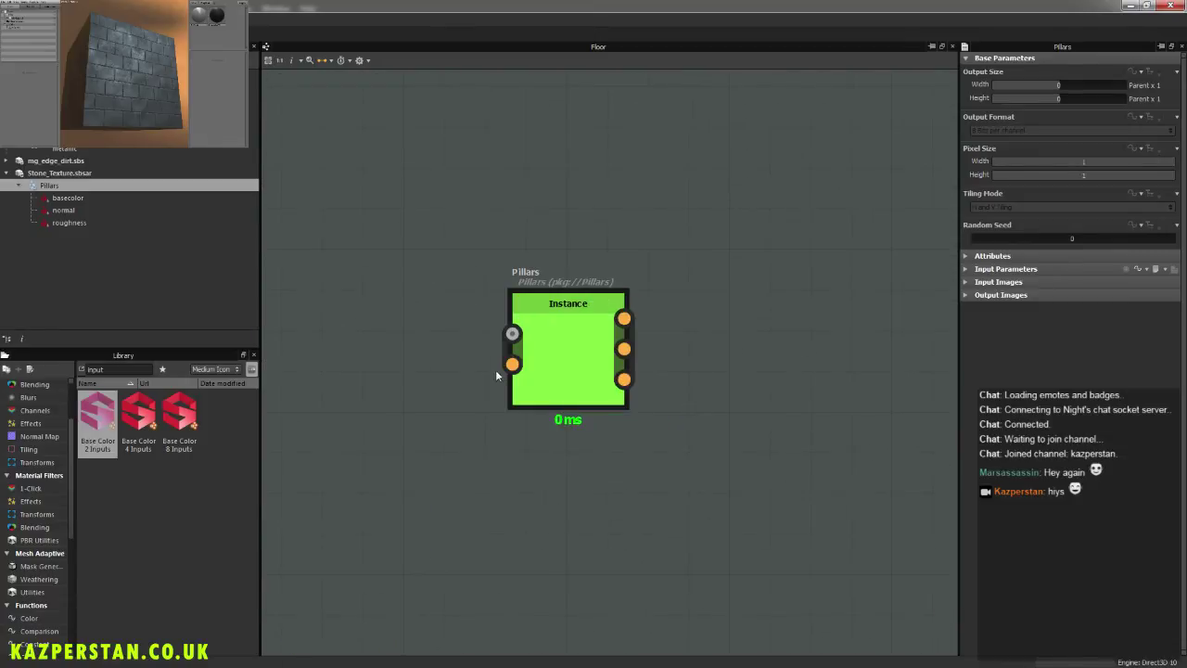
pyautogui.moveTo(496, 370); pyautogui.dragTo(755, 346, button='middle')
pyautogui.scroll(-3, 767, 363)
pyautogui.moveTo(845, 329); pyautogui.dragTo(742, 425)
pyautogui.scroll(2, 644, 472)
pyautogui.moveTo(591, 492); pyautogui.dragTo(677, 392, button='middle')
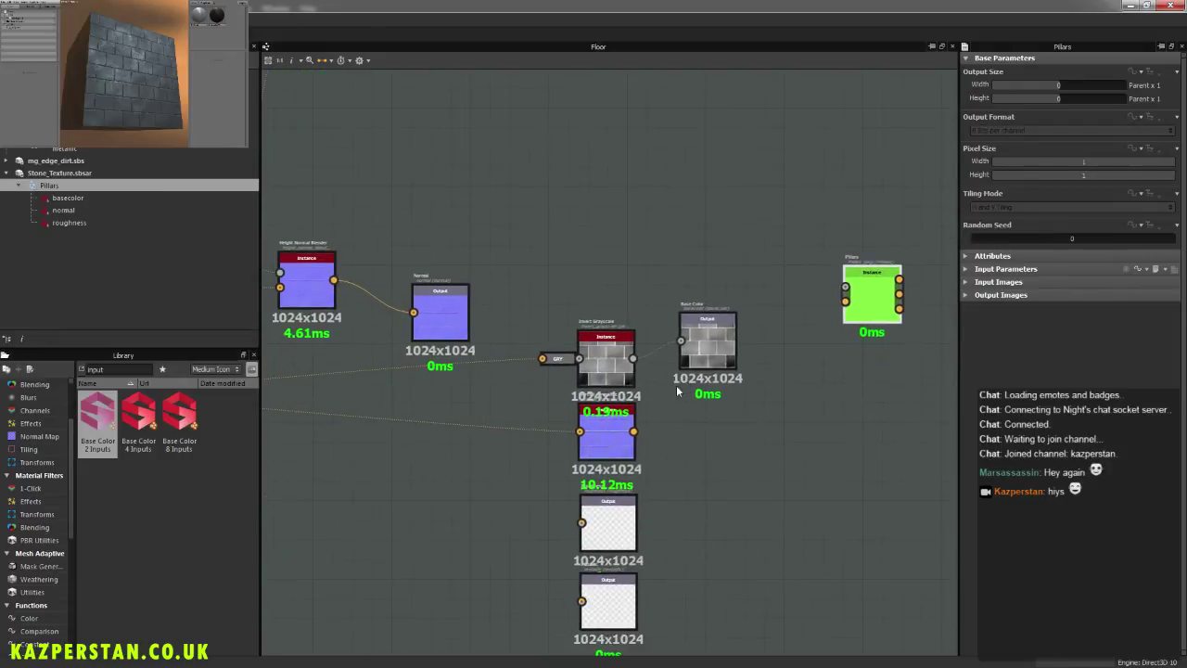
pyautogui.moveTo(456, 416); pyautogui.dragTo(666, 452, button='middle')
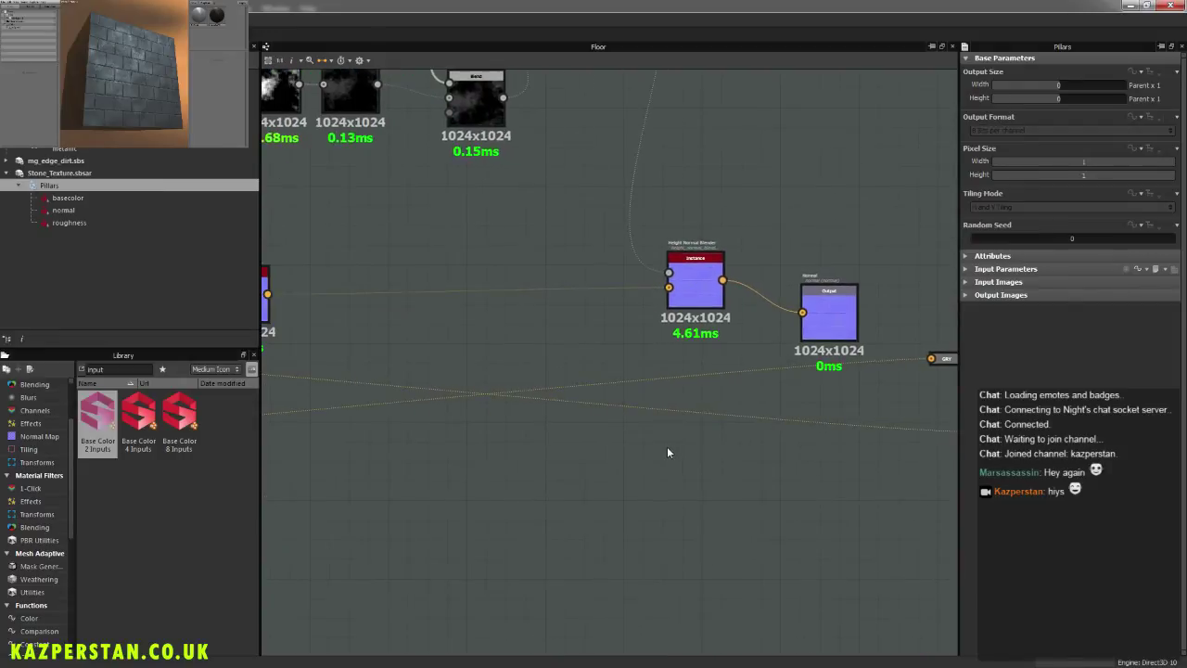
pyautogui.scroll(-2, 667, 452)
pyautogui.scroll(2, 762, 414)
pyautogui.moveTo(790, 412); pyautogui.dragTo(485, 488, button='middle')
pyautogui.scroll(-1, 630, 460)
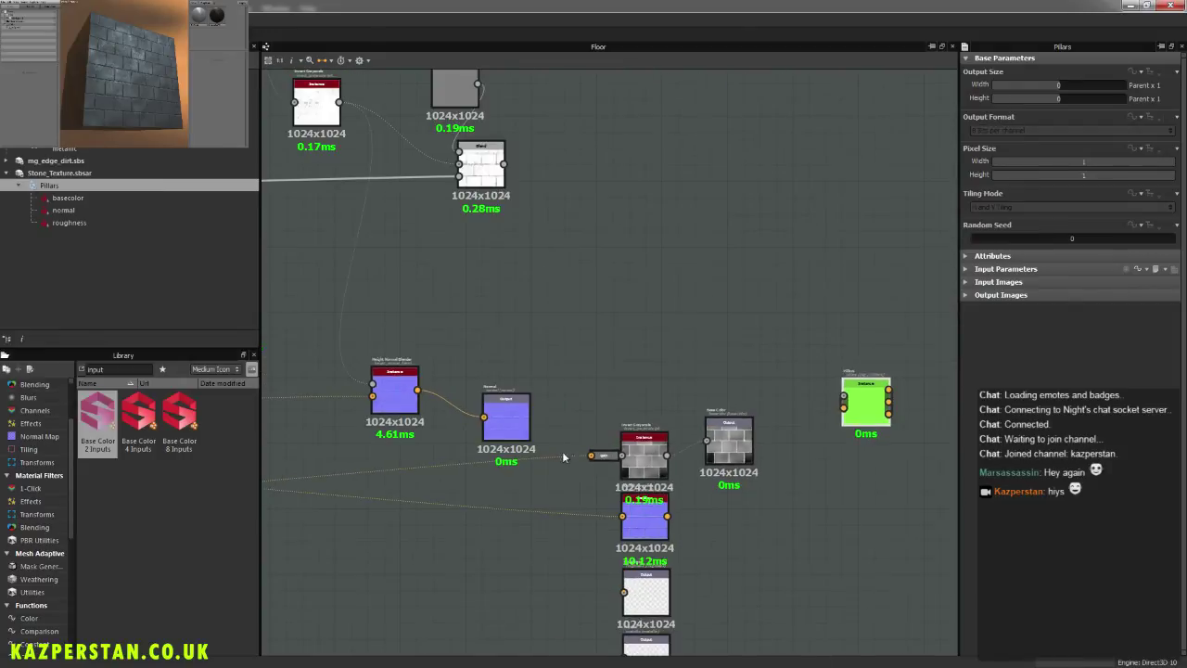
# Step: Delete the spare normal node below Invert Grayscale, feed Height Normal Blender into Pillars' Normal_Input, and move the Normal output node clear
pyautogui.moveTo(655, 525); pyautogui.dragTo(481, 531)
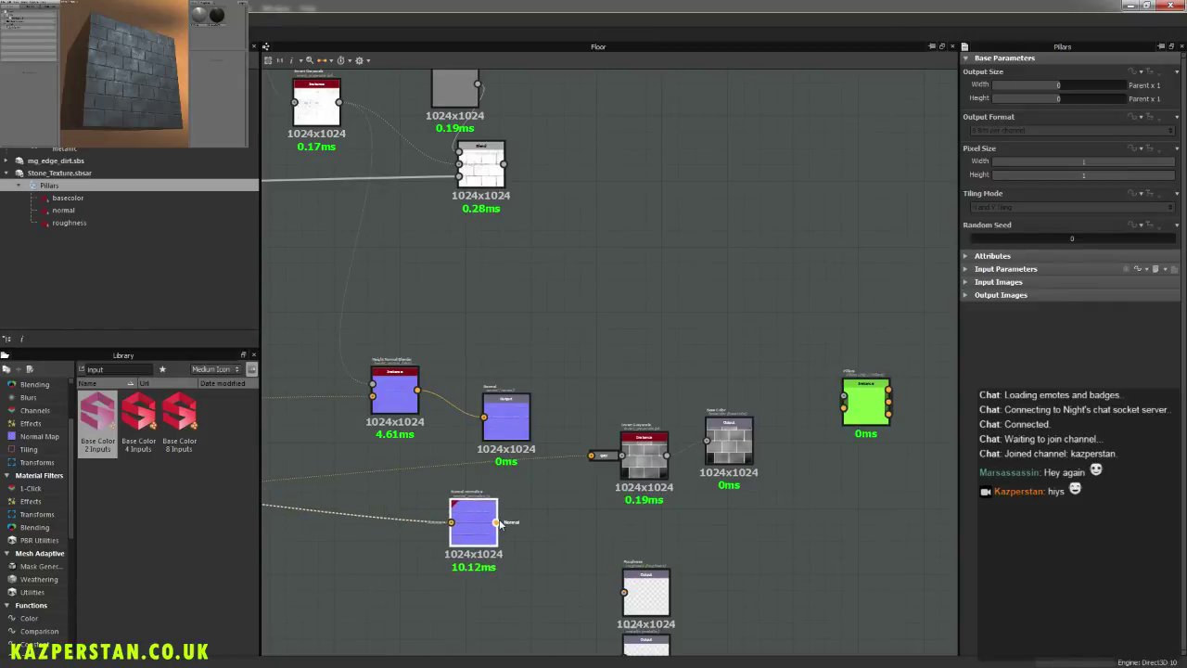
pyautogui.press('Delete')
pyautogui.moveTo(417, 389); pyautogui.dragTo(445, 558)
pyautogui.moveTo(504, 428); pyautogui.dragTo(548, 363)
# Step: Connect the Pillars node's Base Color output to the Floor graph's Base Color output node
pyautogui.moveTo(612, 487); pyautogui.dragTo(627, 406, button='middle')
pyautogui.scroll(2, 505, 458)
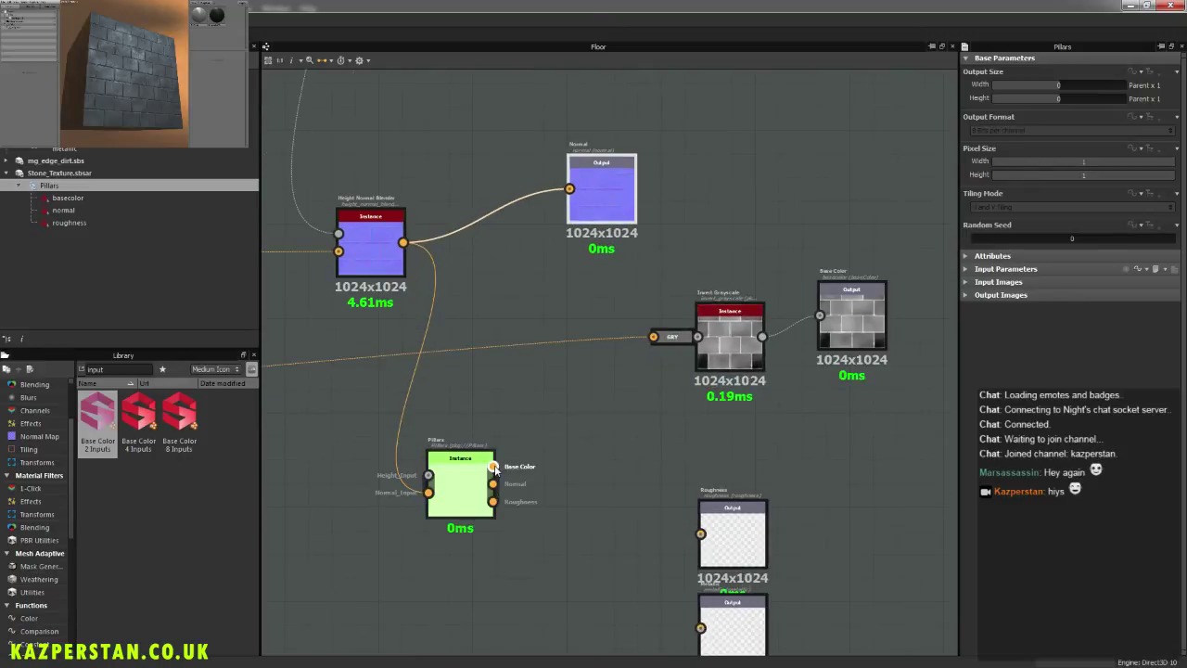
pyautogui.moveTo(495, 467); pyautogui.dragTo(820, 316)
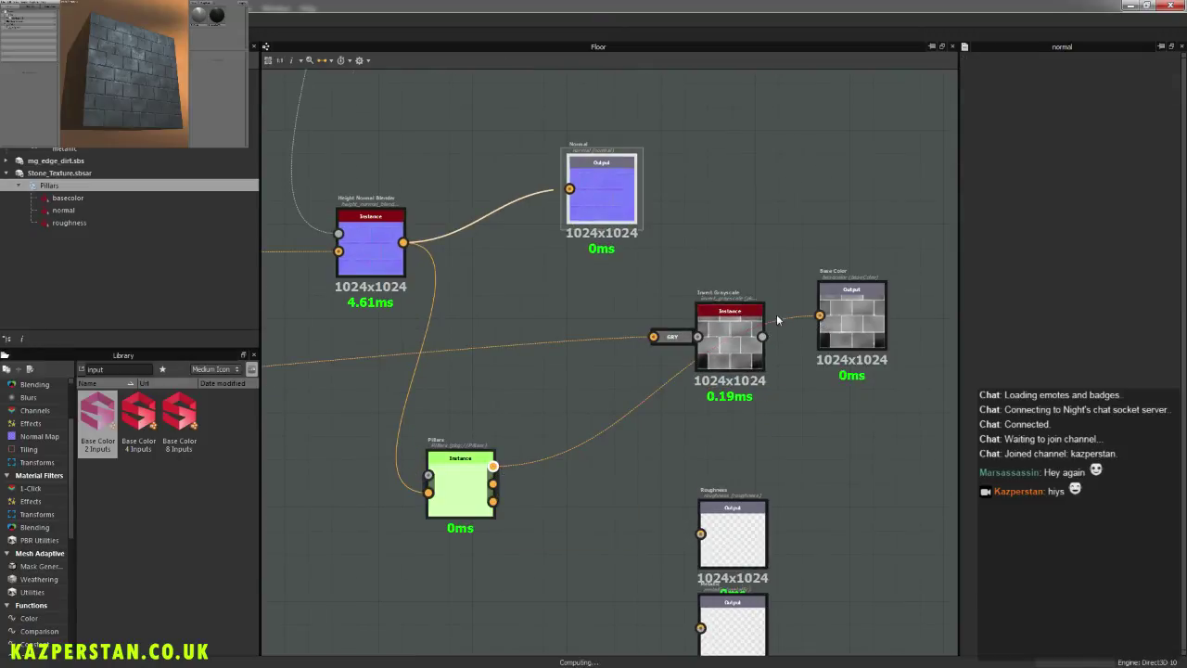
# Step: Place Invert Grayscale level with the Pillars node on its input side and connect its output to Height_Input
pyautogui.moveTo(732, 338); pyautogui.dragTo(533, 318)
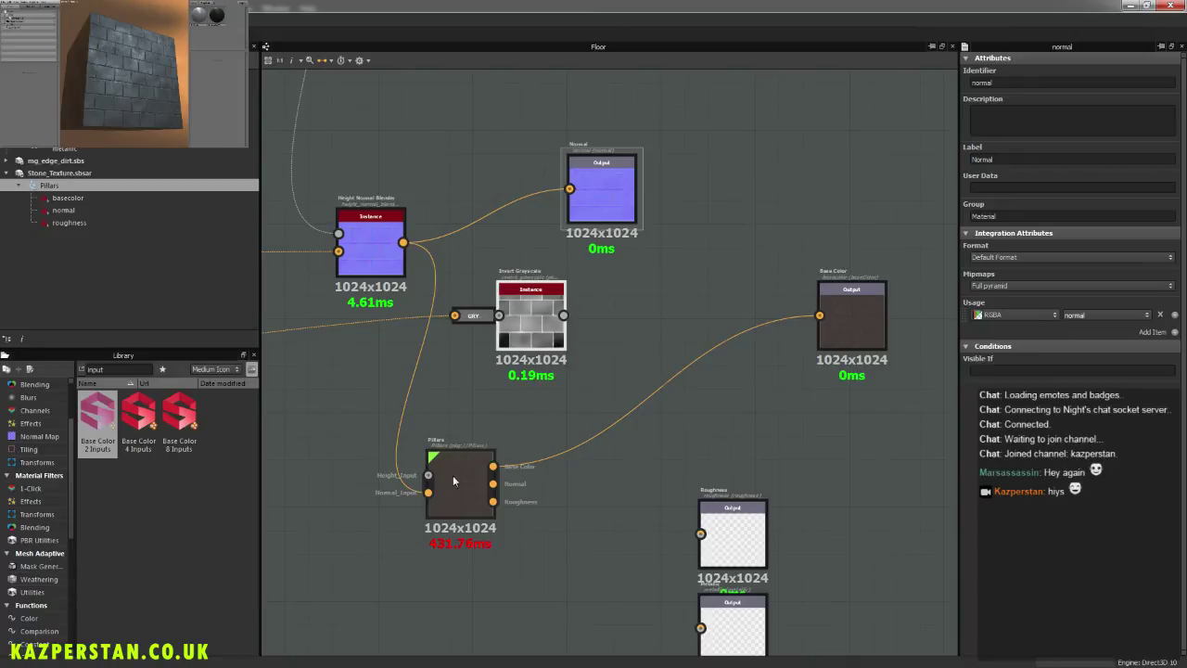
pyautogui.moveTo(452, 475); pyautogui.dragTo(536, 497)
pyautogui.moveTo(523, 328); pyautogui.dragTo(382, 413)
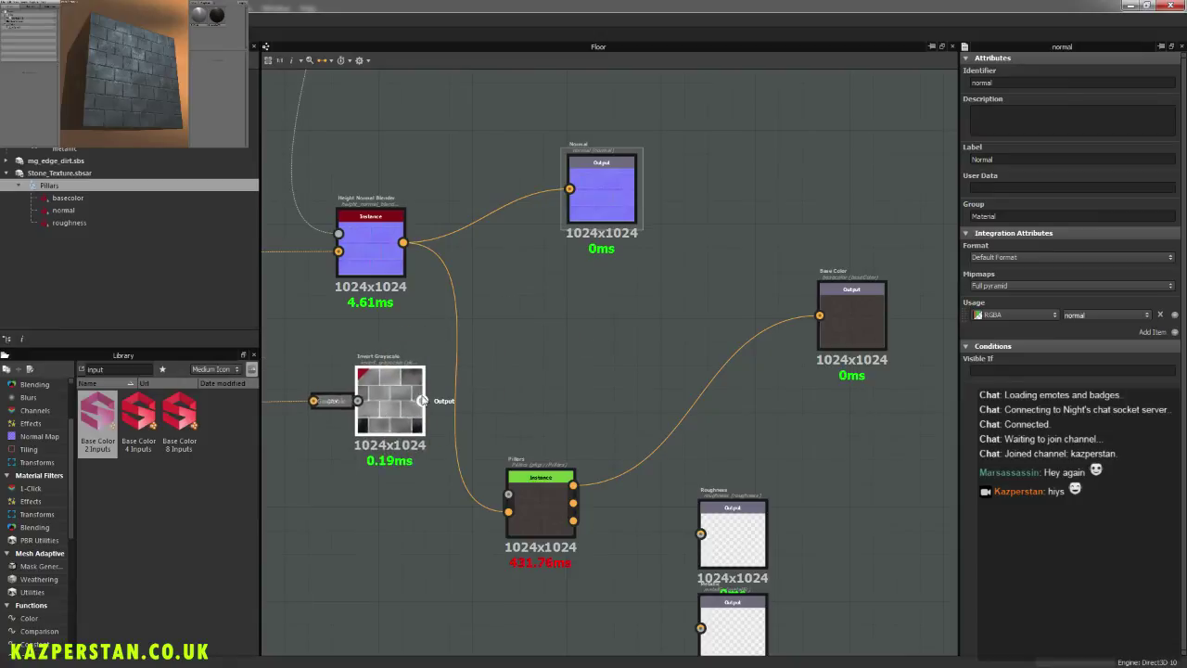
pyautogui.moveTo(422, 400); pyautogui.dragTo(509, 494)
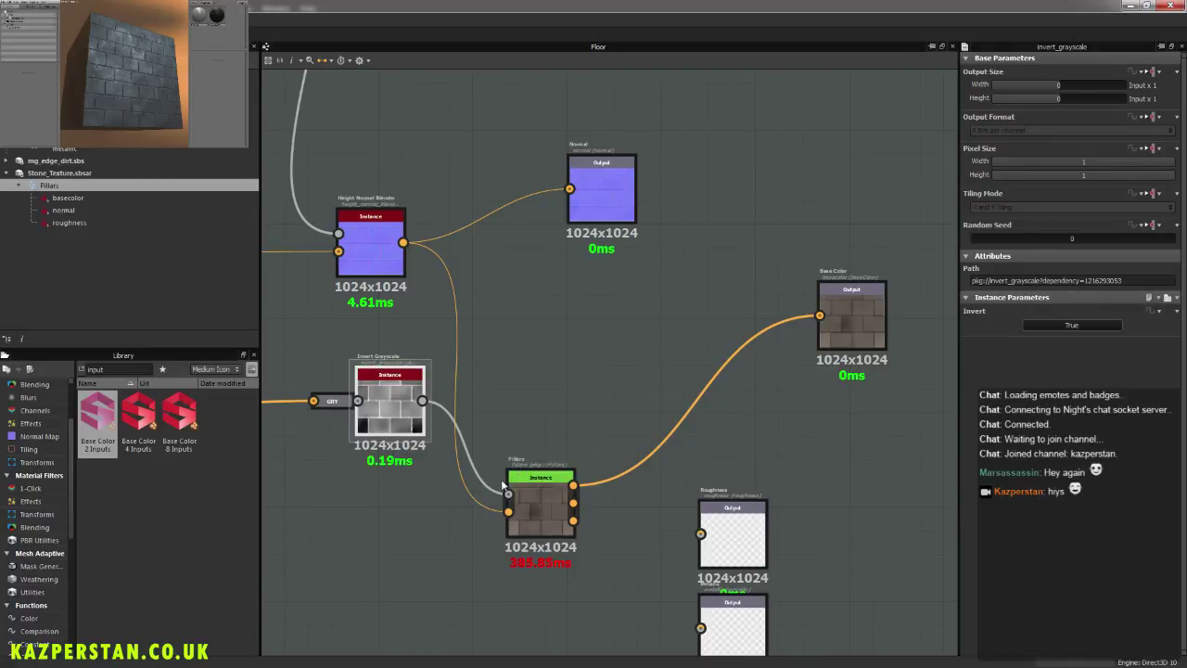
pyautogui.click(150, 9)
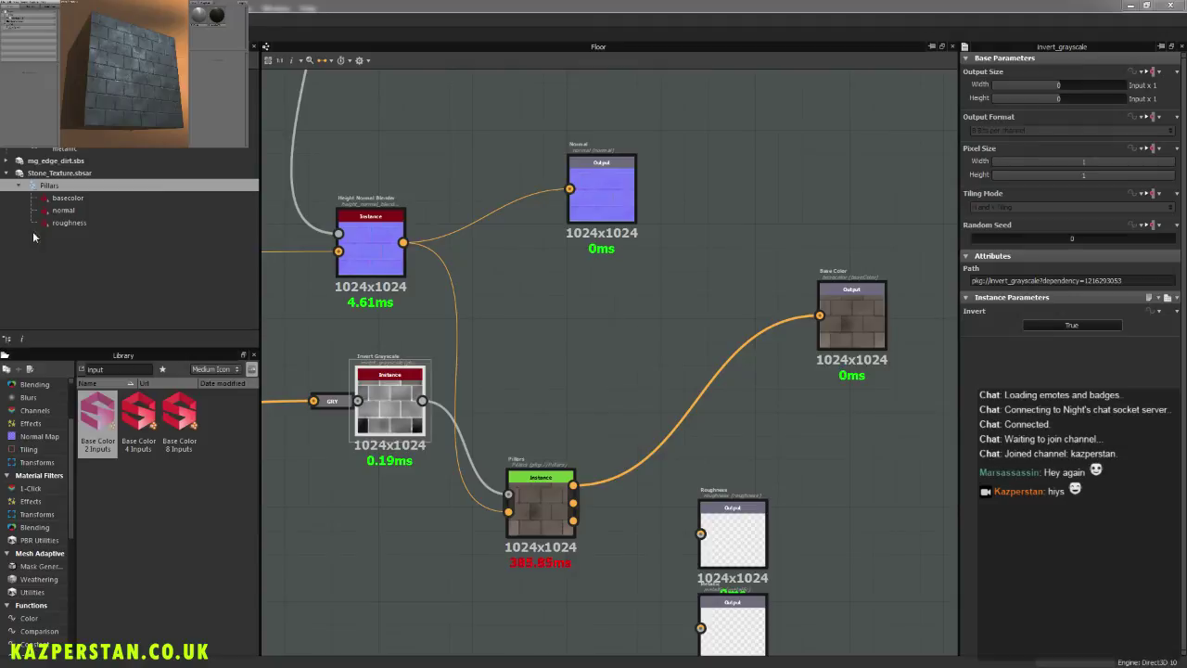
pyautogui.moveTo(630, 400); pyautogui.dragTo(667, 395, button='middle')
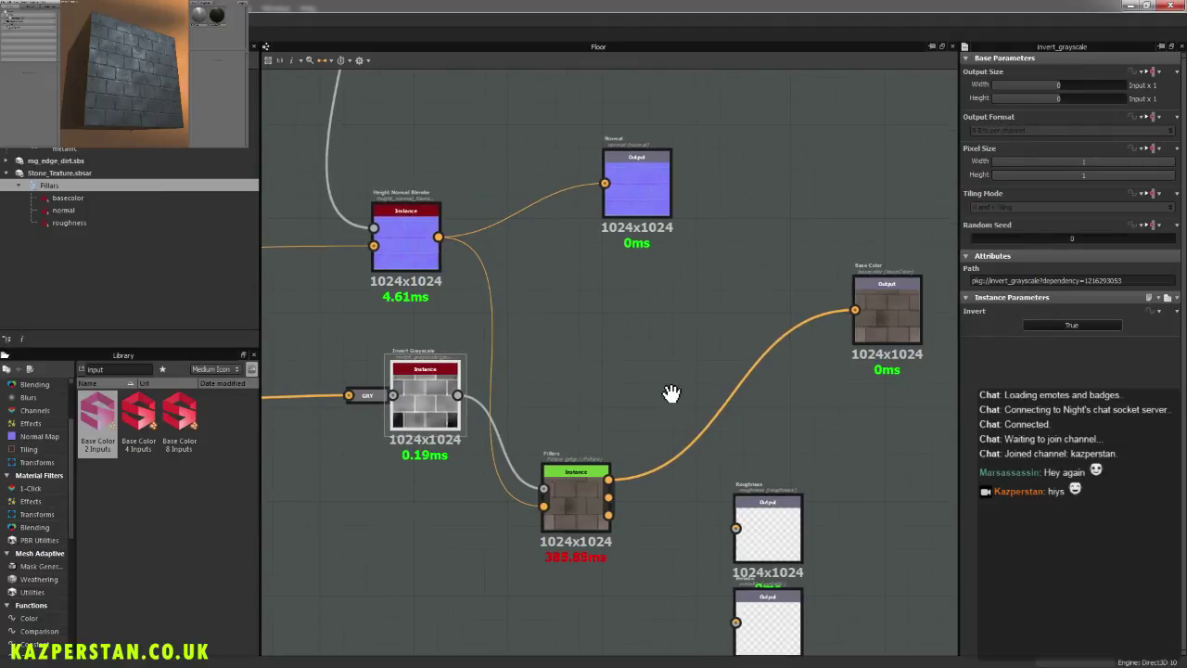
pyautogui.moveTo(427, 416); pyautogui.dragTo(398, 499)
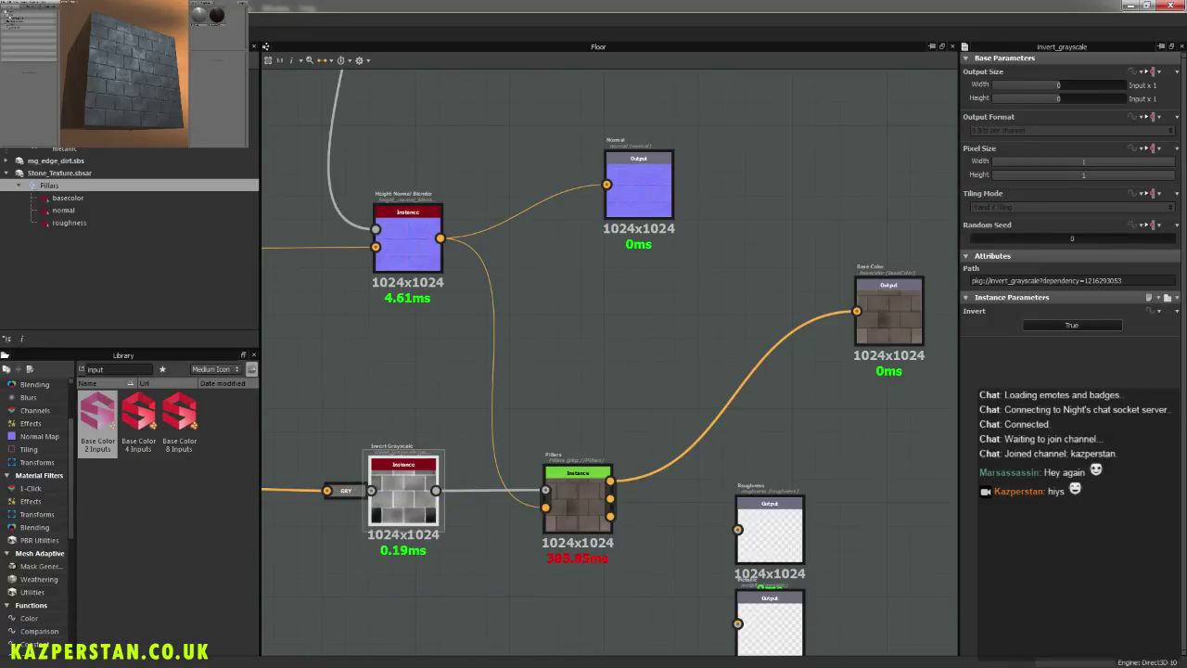
# Step: Connect the Pillars node's Roughness output to the Floor graph's Roughness output node and select that output
pyautogui.click(222, 67)
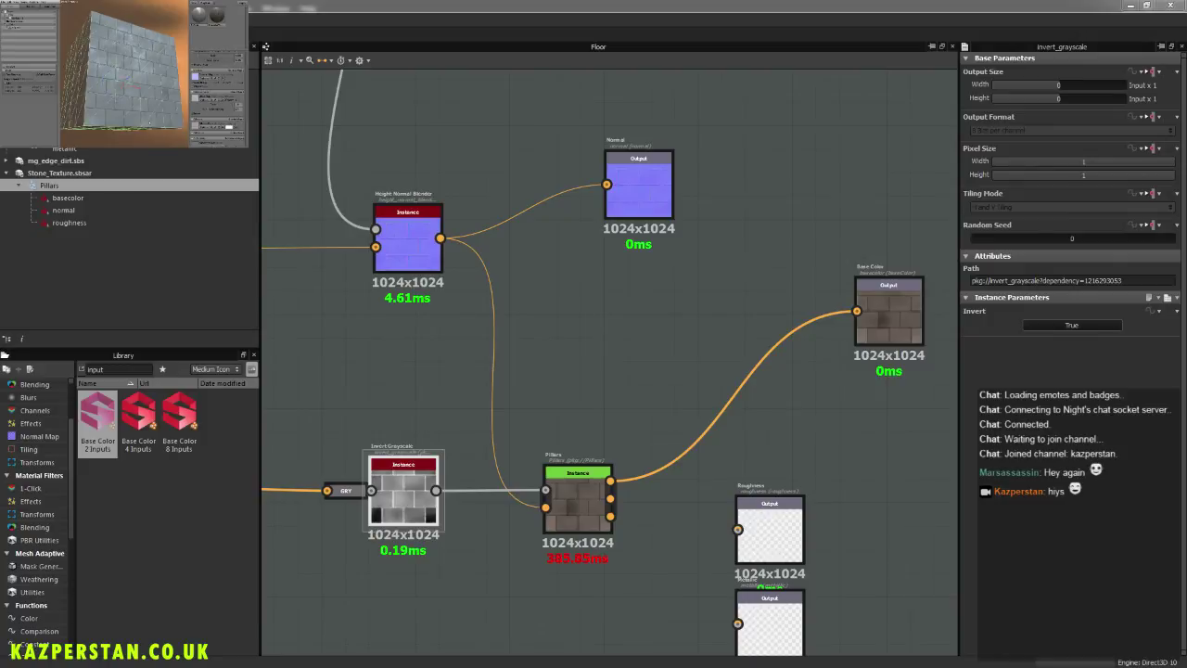
pyautogui.moveTo(572, 406); pyautogui.dragTo(524, 311, button='middle')
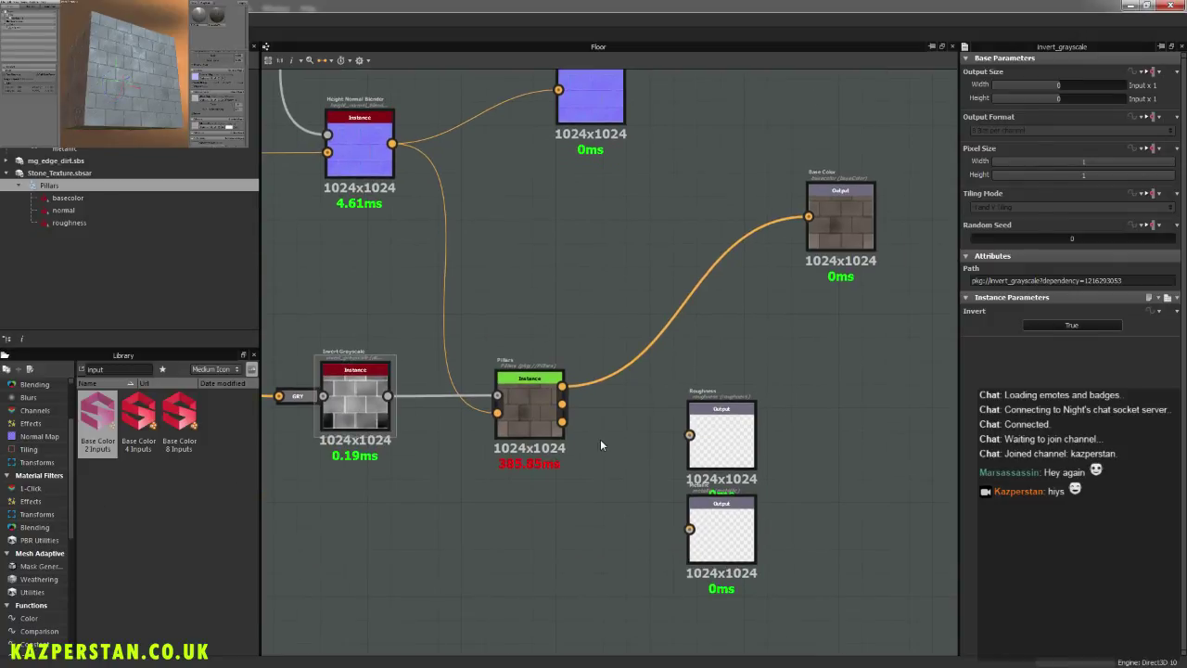
pyautogui.scroll(2, 600, 439)
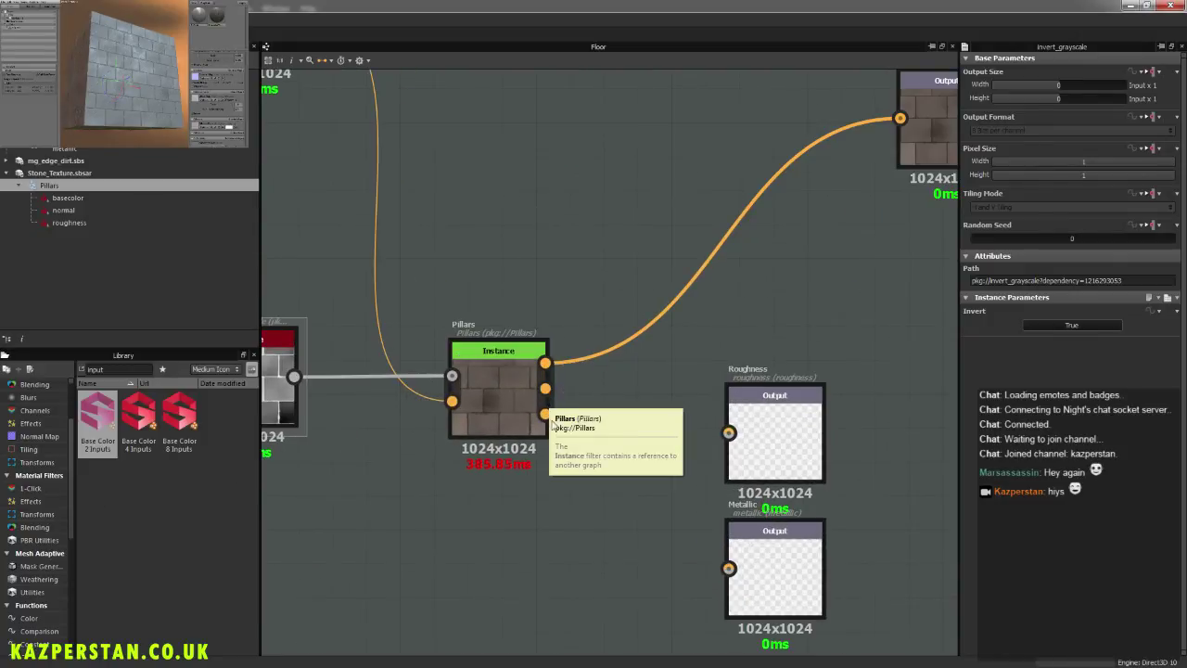
pyautogui.moveTo(544, 414); pyautogui.dragTo(775, 439)
pyautogui.click(774, 436)
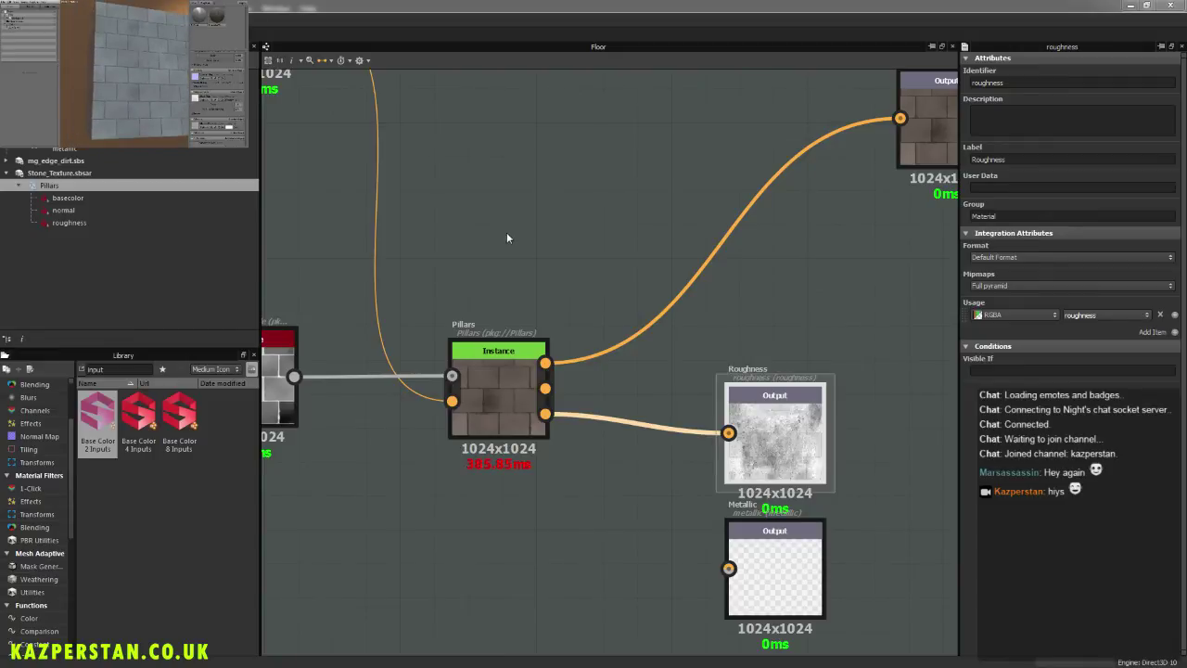
# Step: Examine the Pillars node's Colour instance parameters and the function options for Colour_Mortar_Colour_A_Output_Color
pyautogui.moveTo(505, 232); pyautogui.dragTo(493, 270, button='middle')
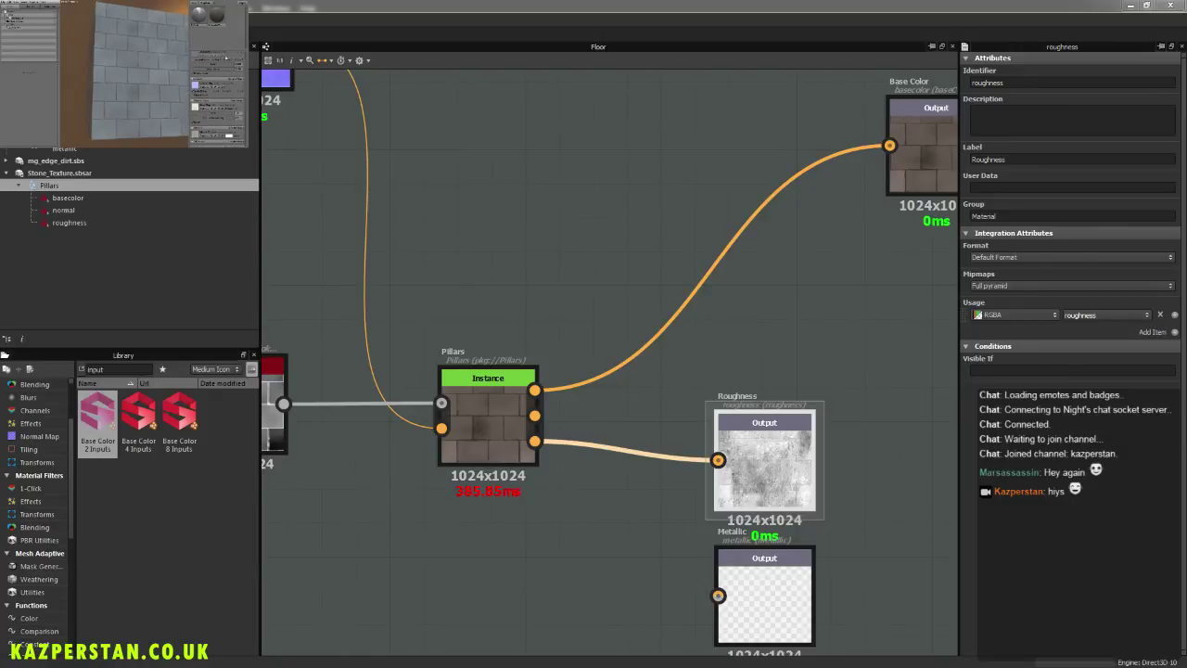
pyautogui.scroll(-3, 762, 370)
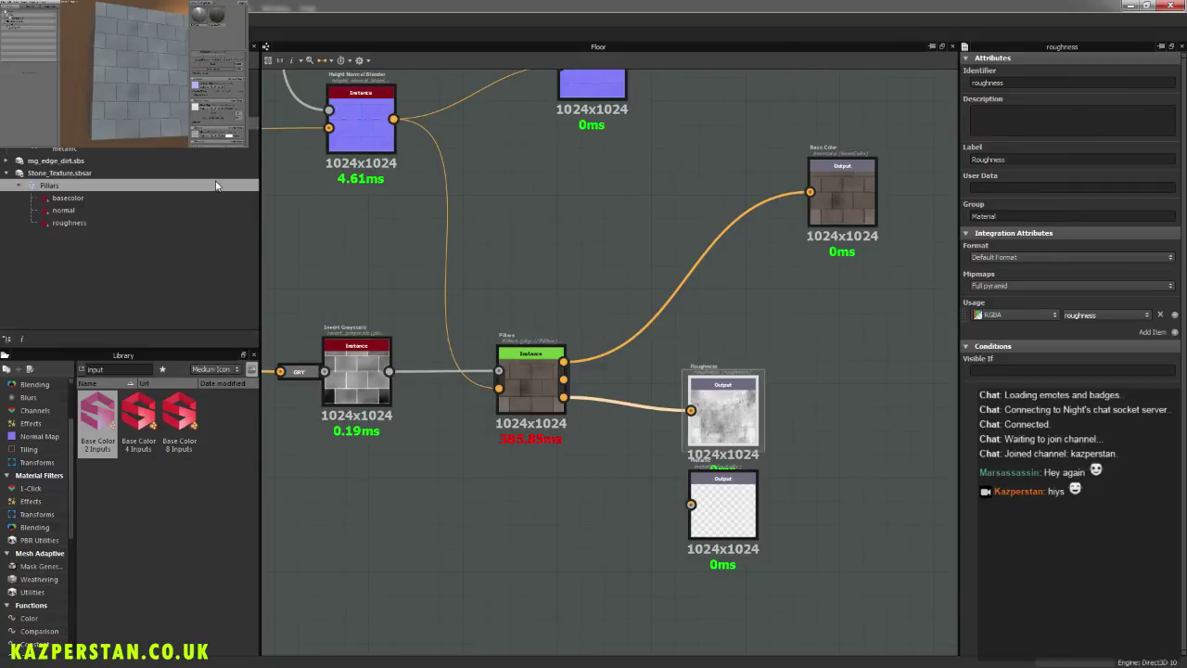
pyautogui.click(155, 36)
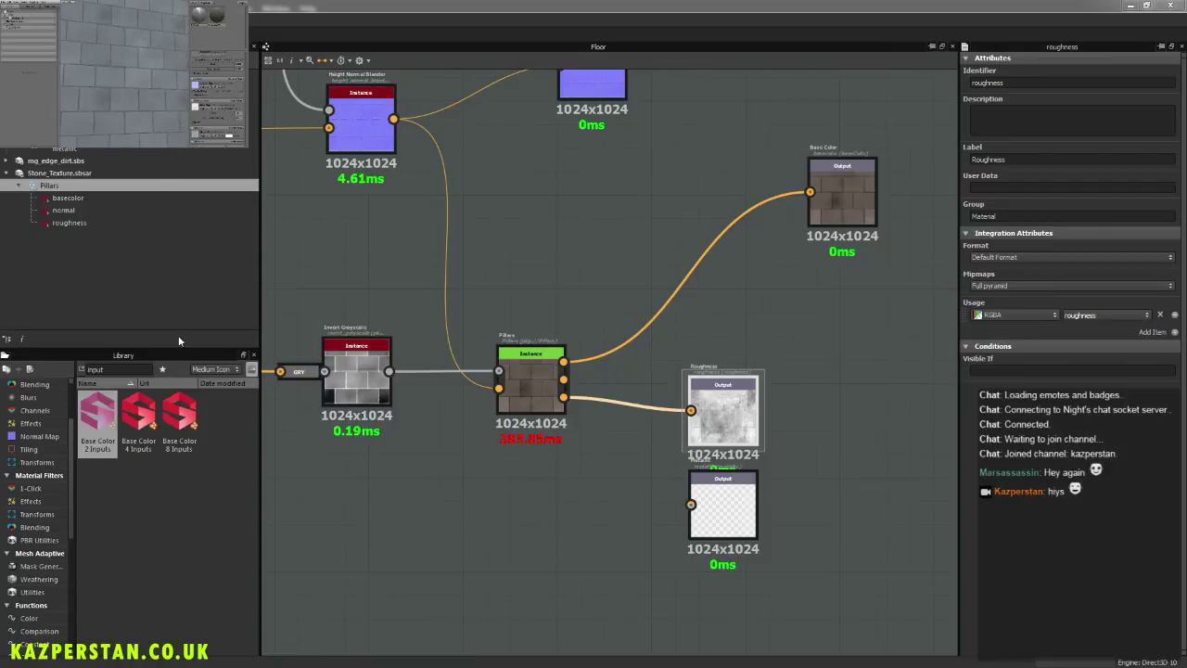
pyautogui.moveTo(547, 281); pyautogui.dragTo(549, 349, button='middle')
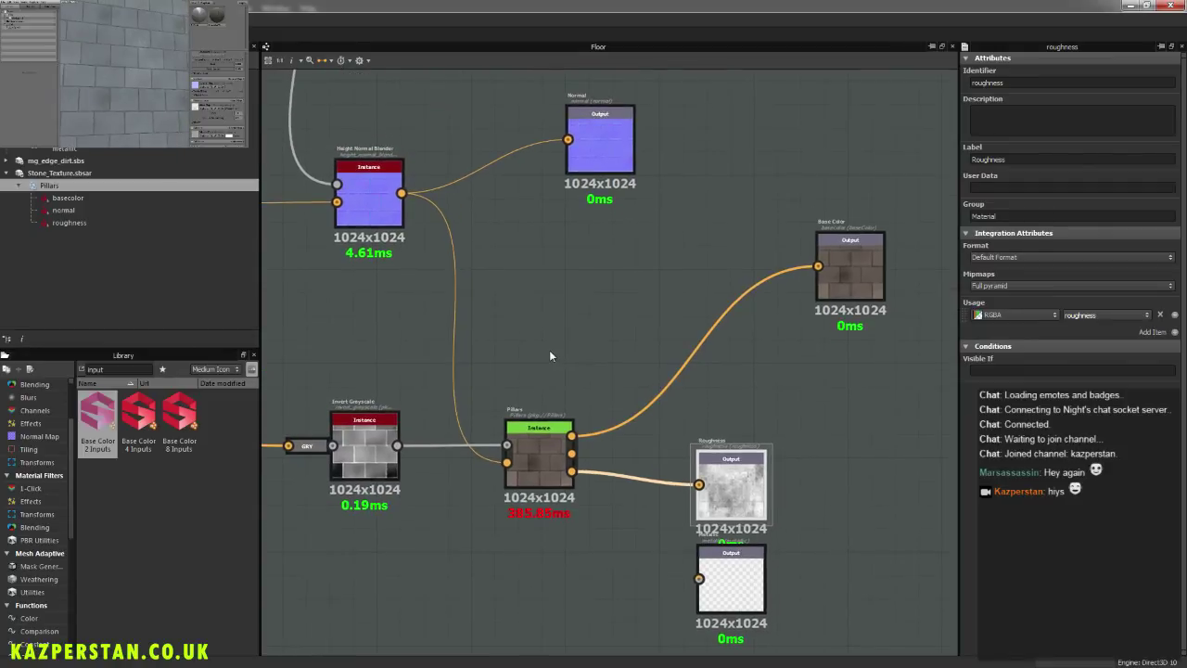
pyautogui.click(545, 464)
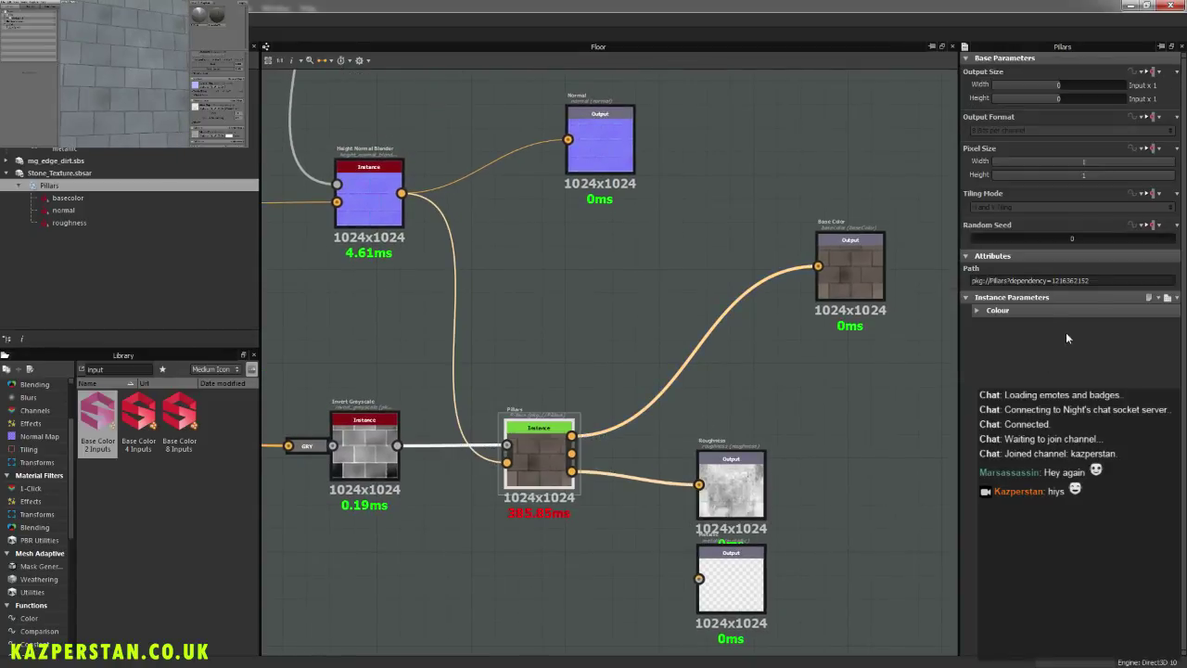
pyautogui.click(978, 310)
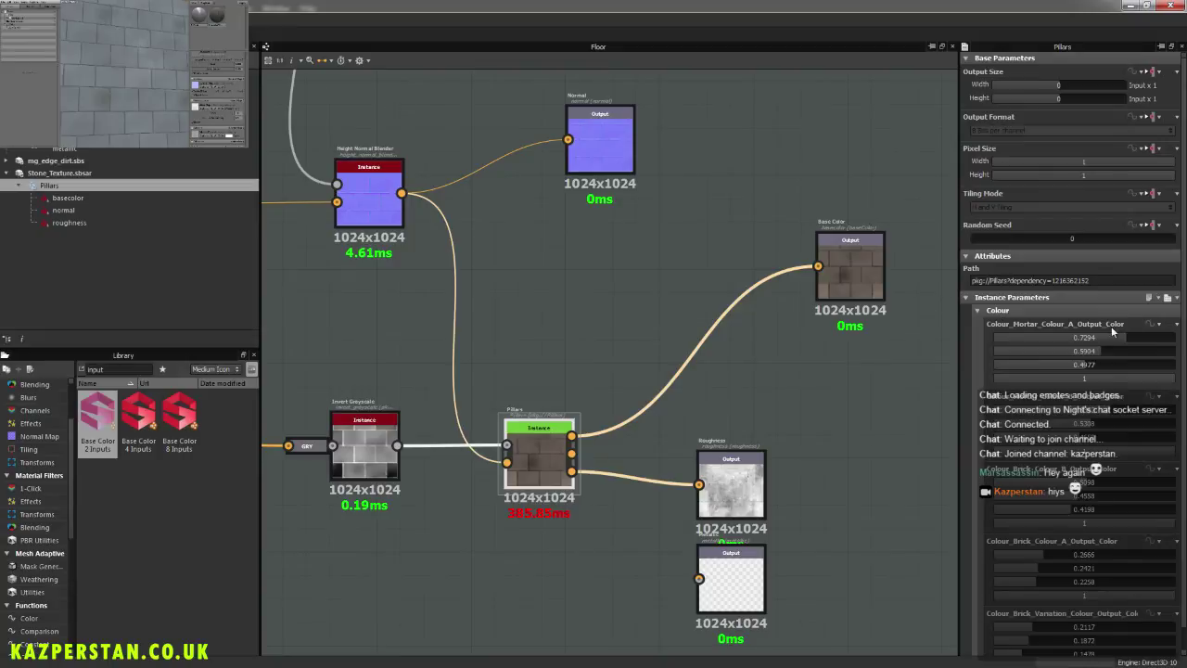
pyautogui.scroll(-1, 1109, 332)
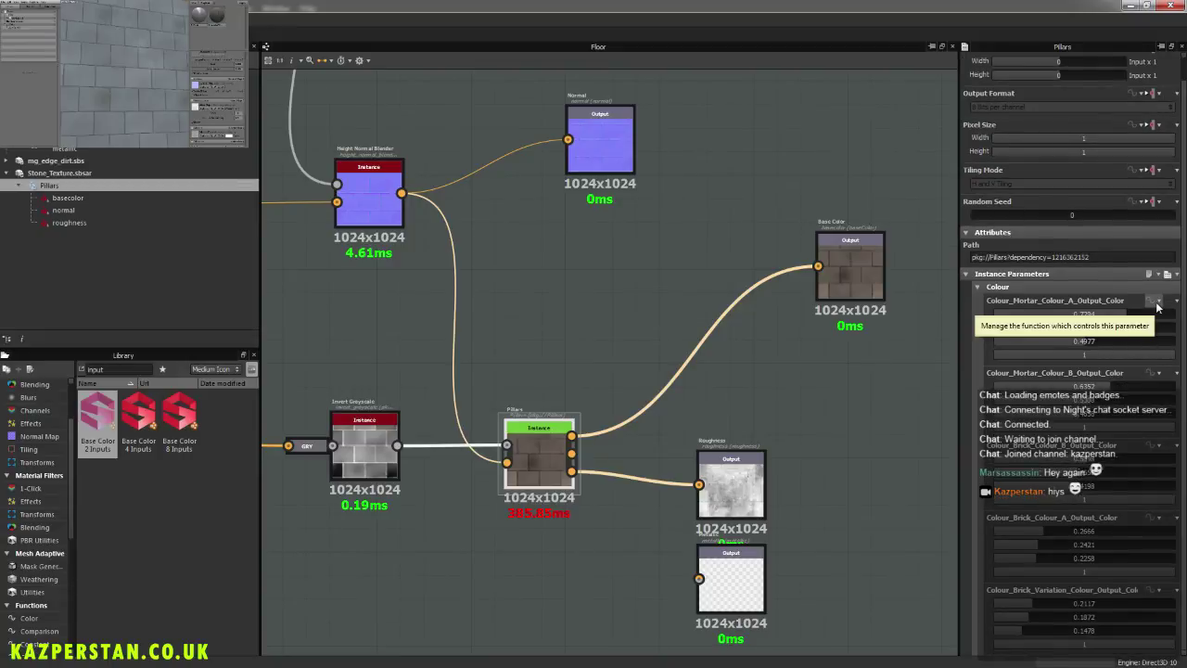
pyautogui.click(1156, 303)
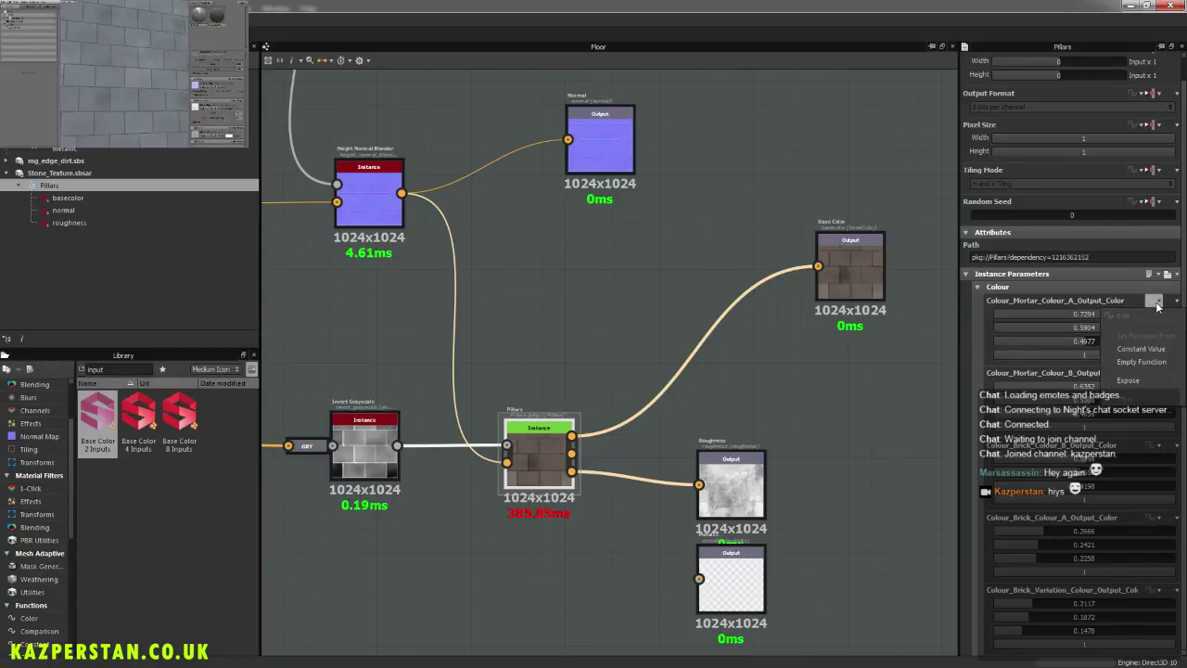
# Step: Open the Pillars node's source graph from Reims.sbs and bring its brick and mortar colour frames into view
pyautogui.click(528, 473)
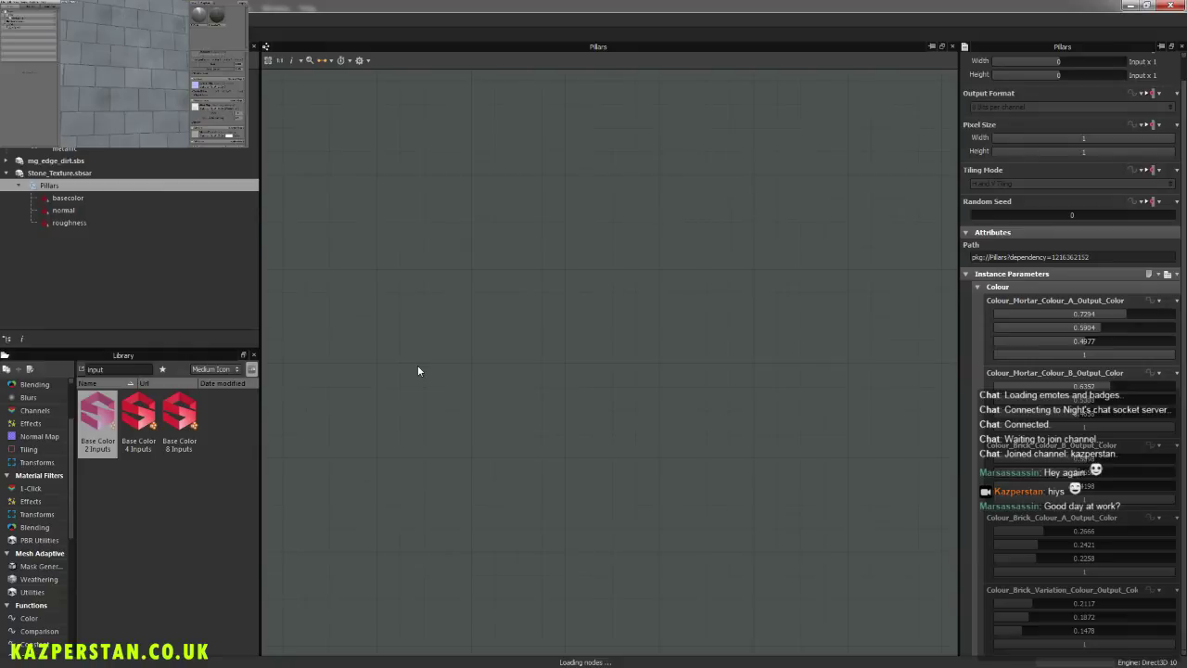
pyautogui.moveTo(563, 384); pyautogui.dragTo(725, 403, button='middle')
pyautogui.scroll(1, 616, 439)
pyautogui.moveTo(573, 419); pyautogui.dragTo(598, 413, button='middle')
pyautogui.scroll(7, 597, 396)
pyautogui.scroll(-7, 597, 395)
pyautogui.moveTo(751, 291); pyautogui.dragTo(638, 403, button='middle')
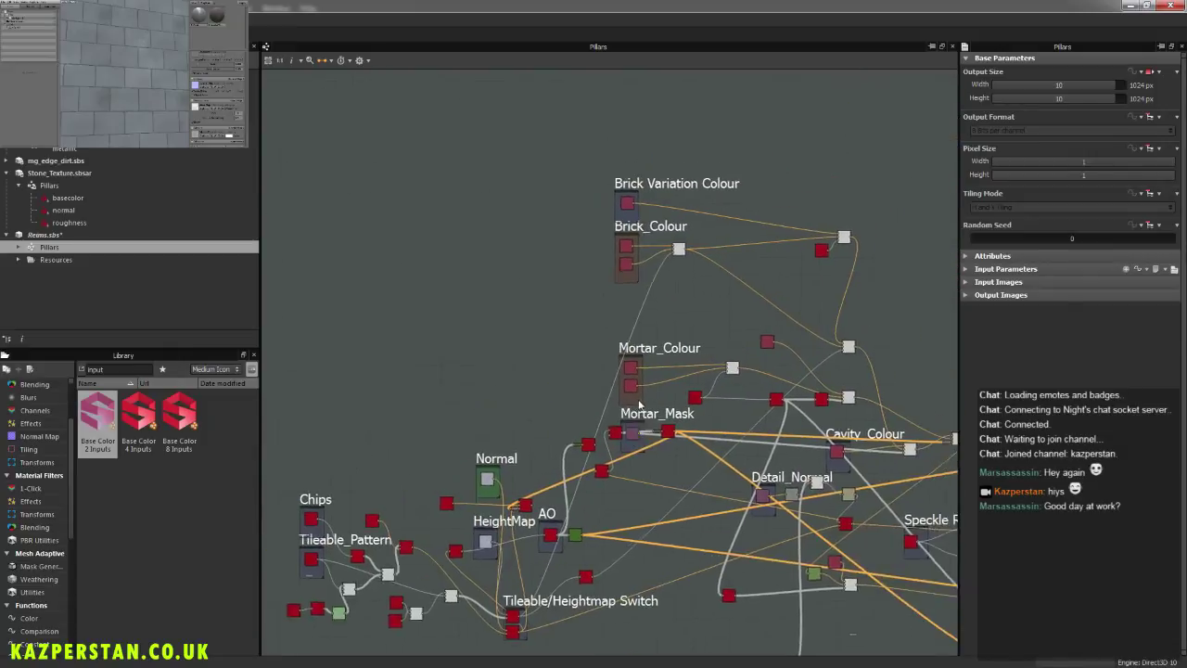
# Step: Review the exposed parameters of the lower Uniform Color node in the Mortar_Colour frame and cancel the dialog
pyautogui.scroll(8, 657, 373)
pyautogui.click(559, 382)
pyautogui.rightClick(559, 385)
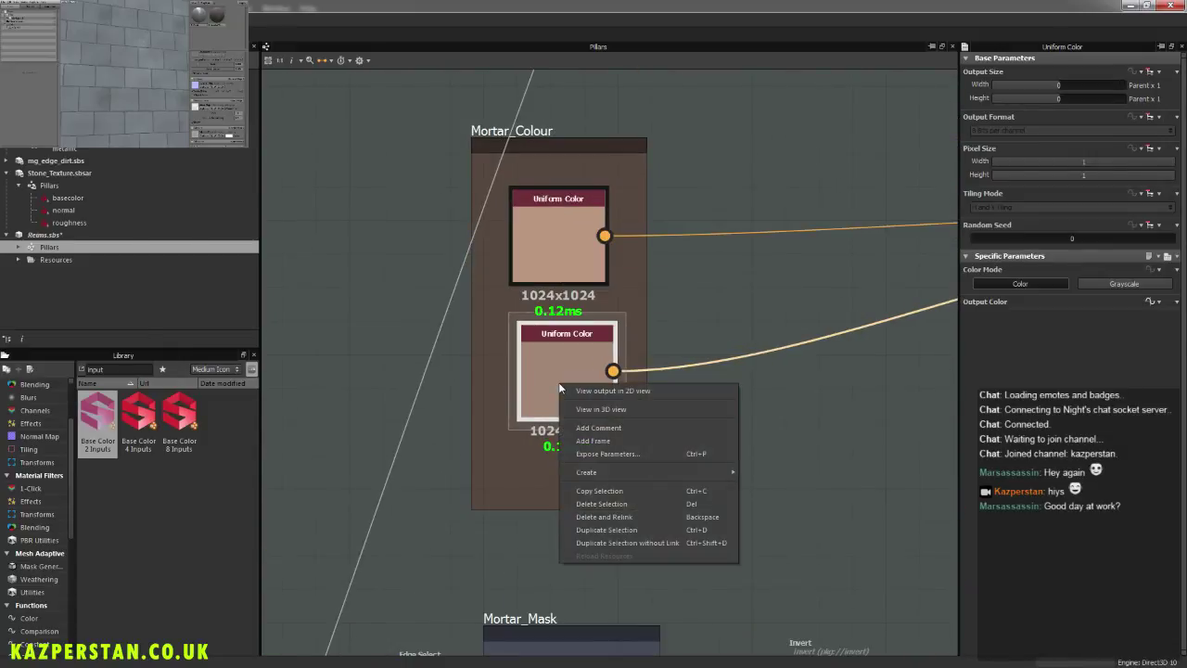
pyautogui.click(616, 454)
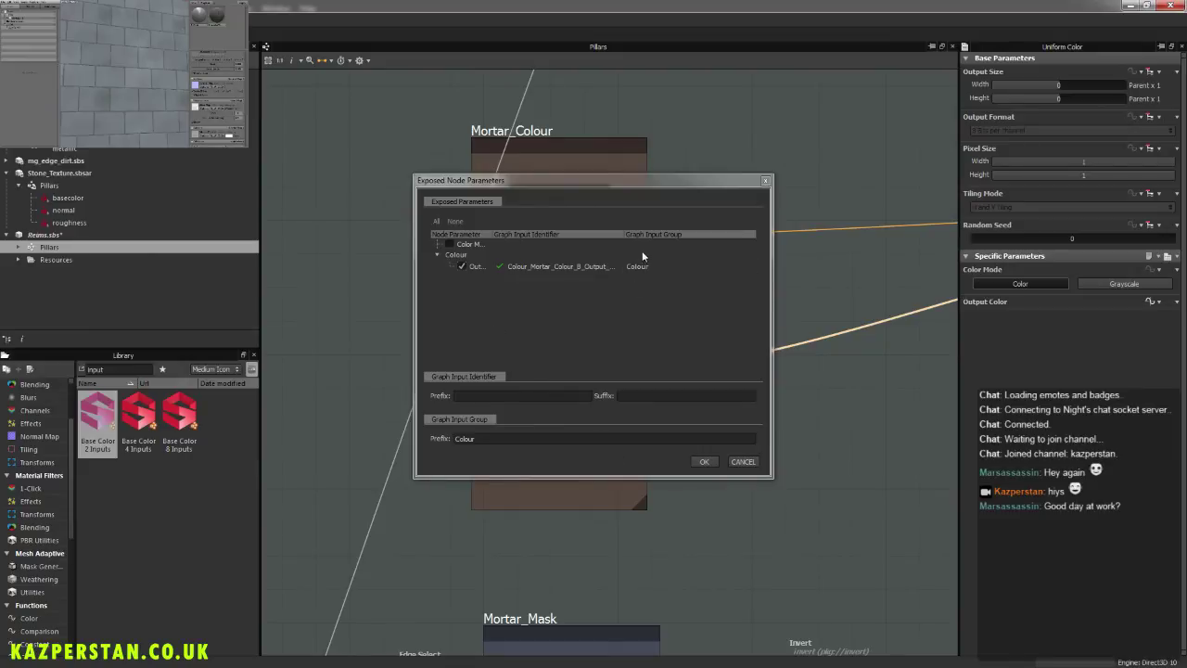
pyautogui.click(743, 460)
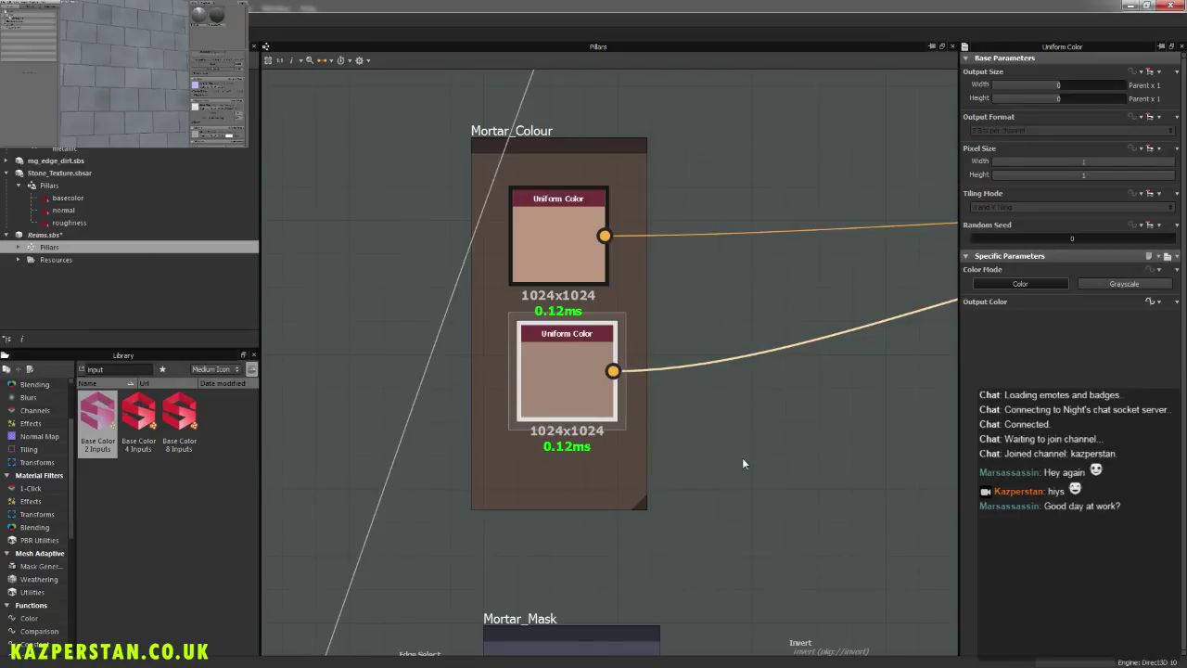
# Step: Check the available commands for Reims.sbs and its Pillars graph, close the Pillars graph, and reopen the Floor graph
pyautogui.click(52, 236)
pyautogui.rightClick(53, 239)
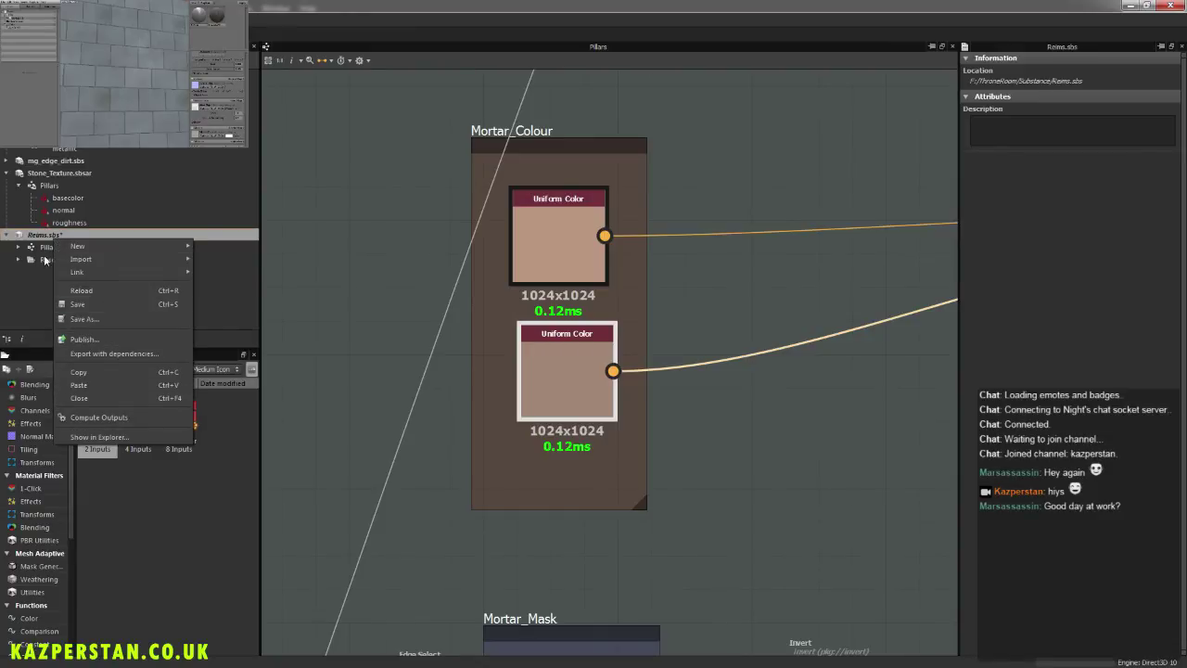
pyautogui.click(47, 248)
pyautogui.rightClick(51, 248)
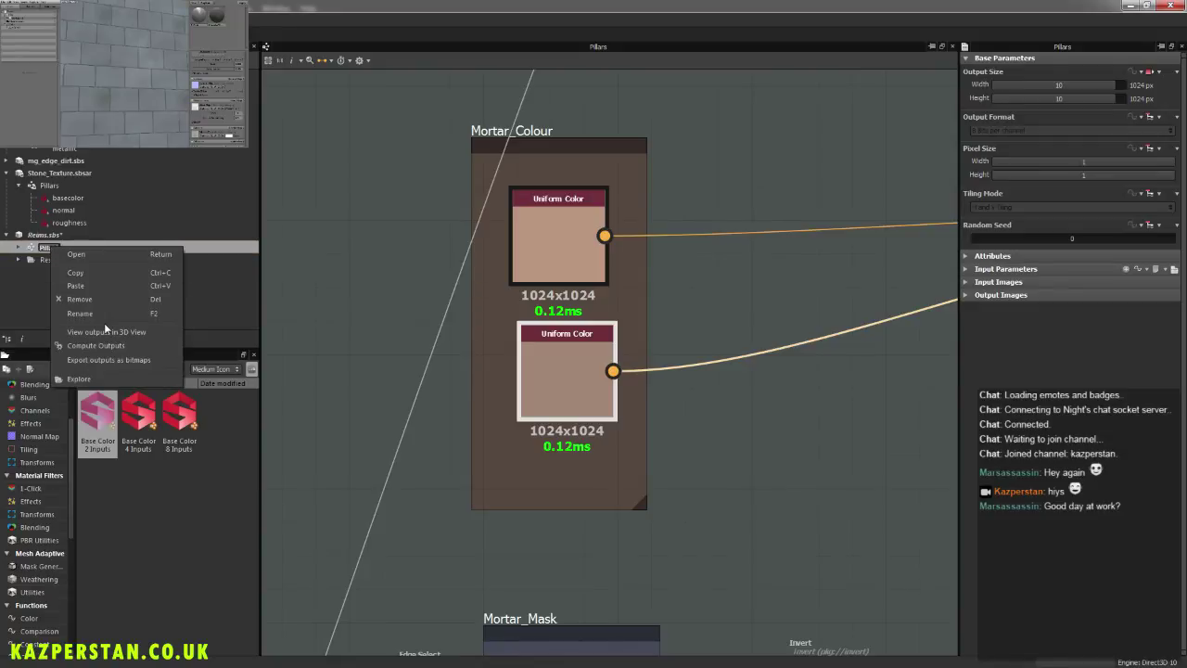
pyautogui.click(950, 46)
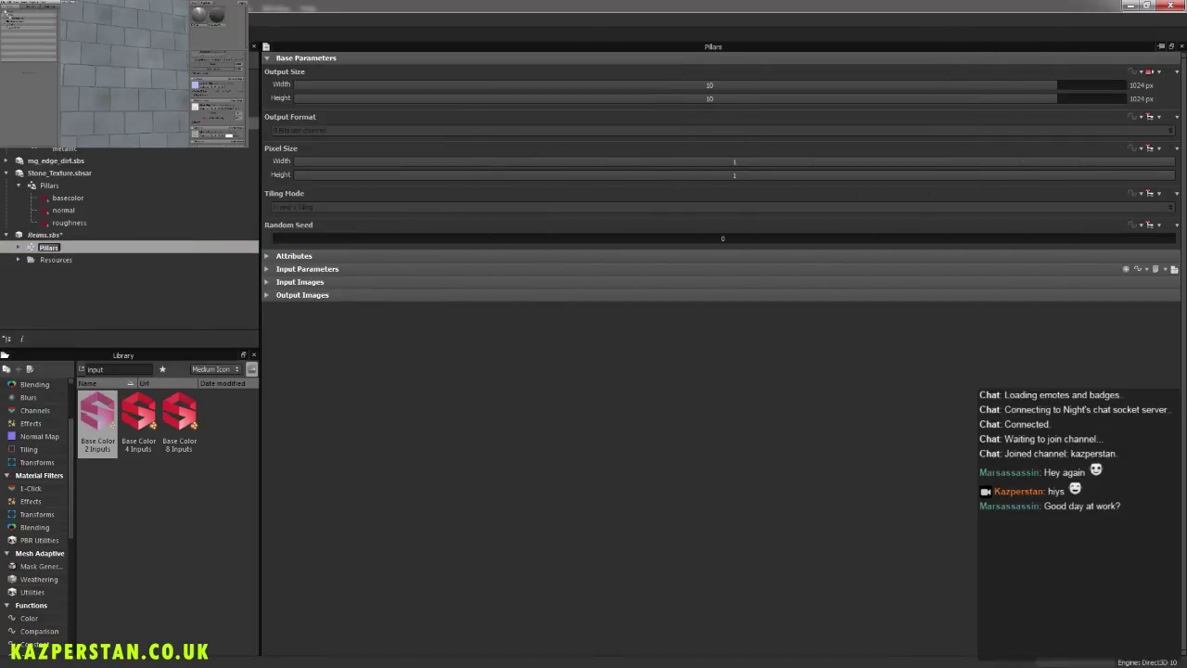
pyautogui.doubleClick(71, 99)
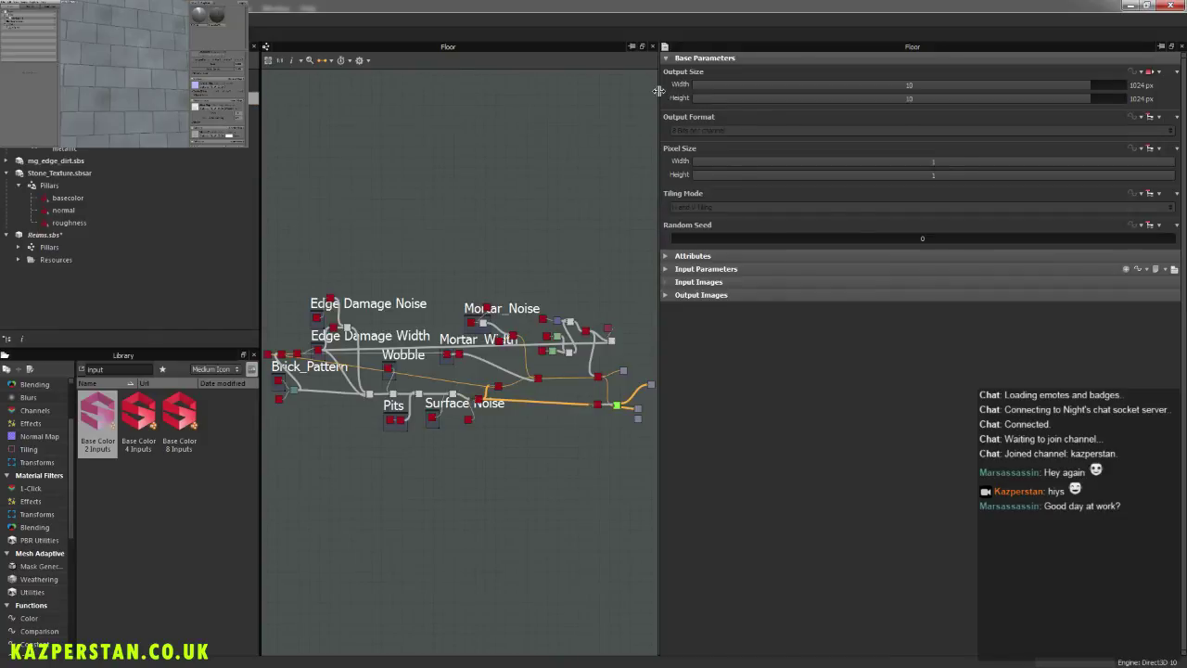
# Step: Enlarge the Floor graph area, check the Pillars node's Expose option for Colour_Mortar_Colour_B_Output_Color, and cancel the dialog
pyautogui.moveTo(658, 91); pyautogui.dragTo(994, 91)
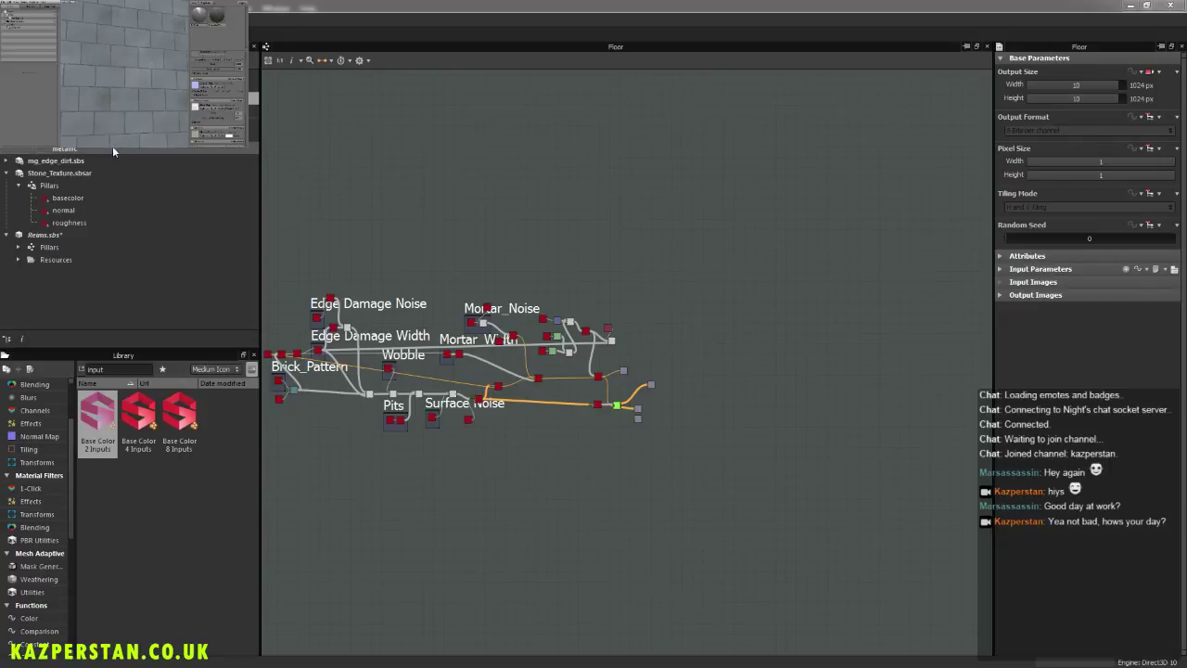
pyautogui.click(116, 99)
pyautogui.scroll(6, 557, 389)
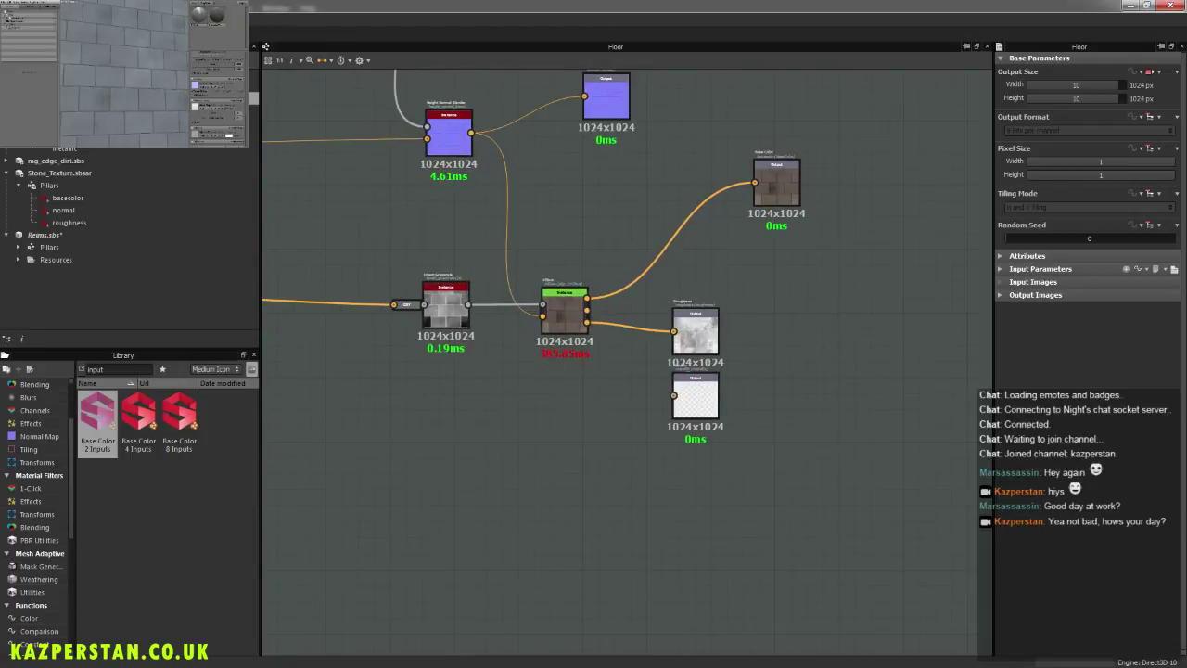
pyautogui.click(569, 322)
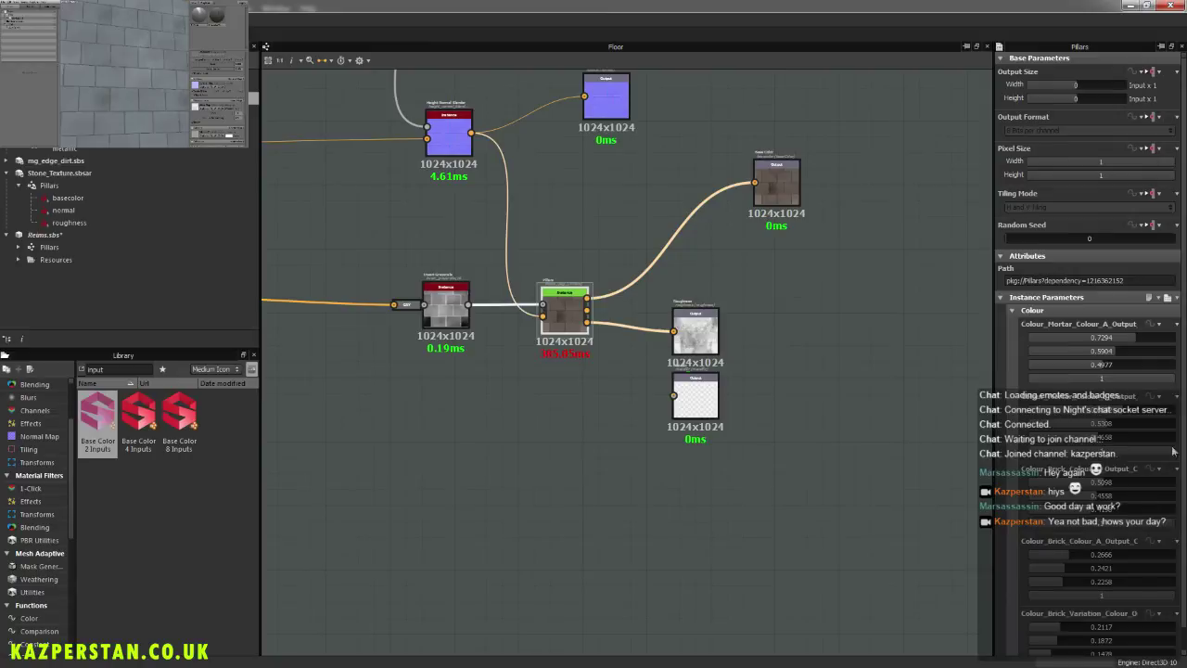
pyautogui.scroll(-1, 1174, 371)
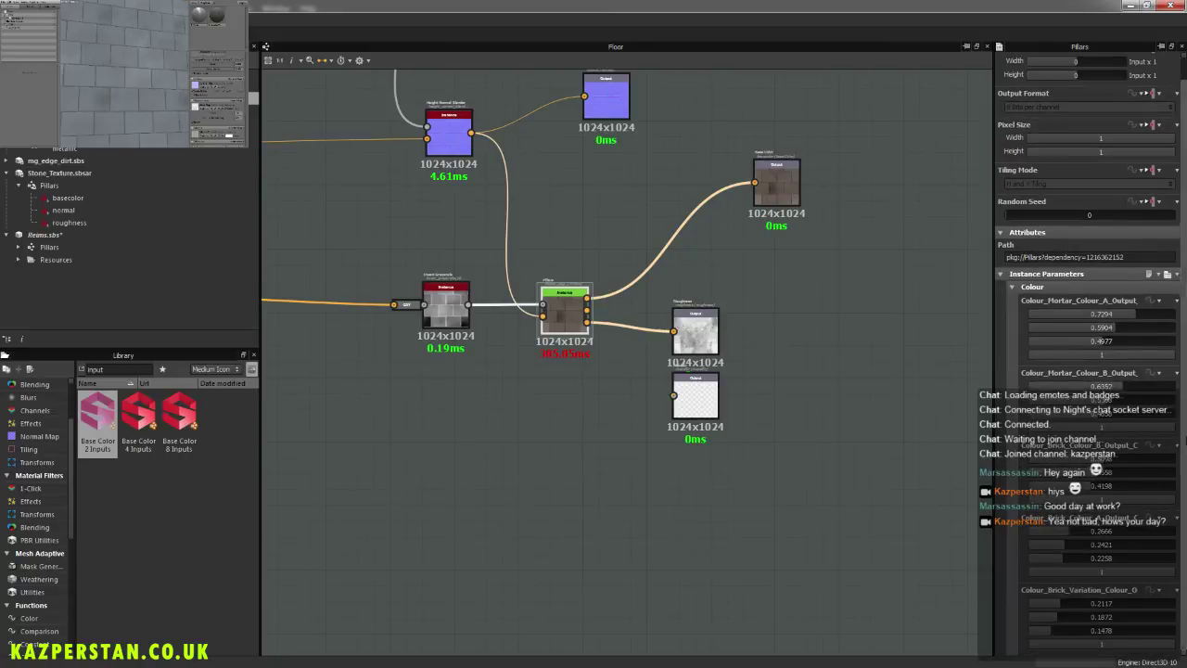
pyautogui.click(1158, 374)
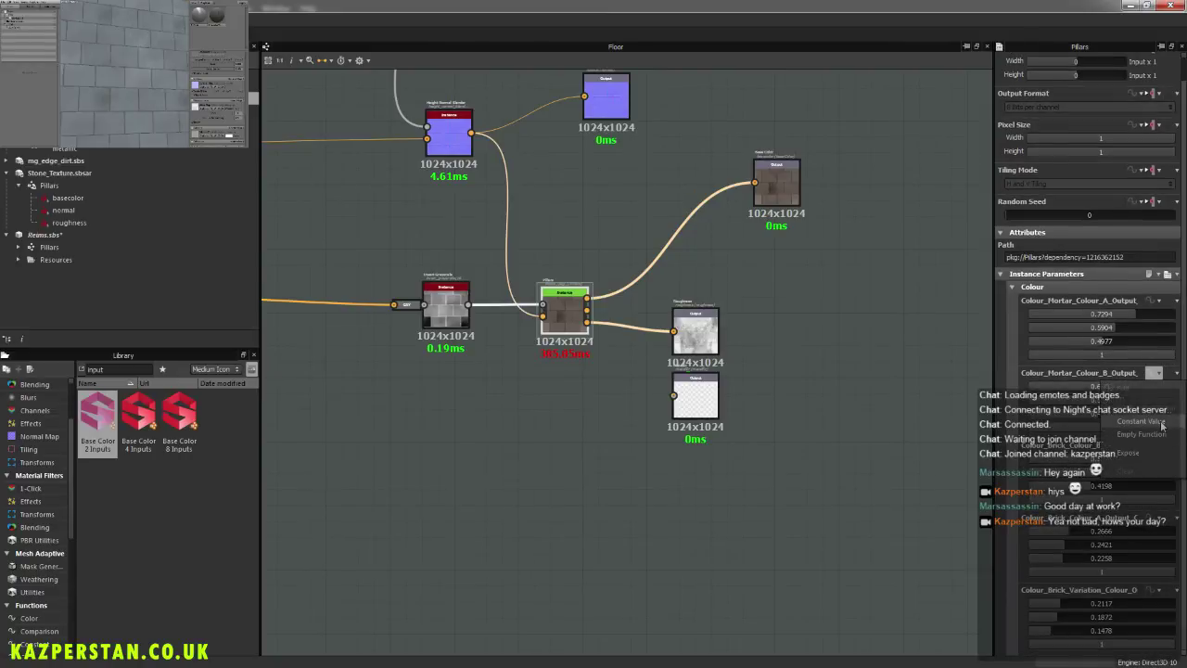
pyautogui.click(1127, 452)
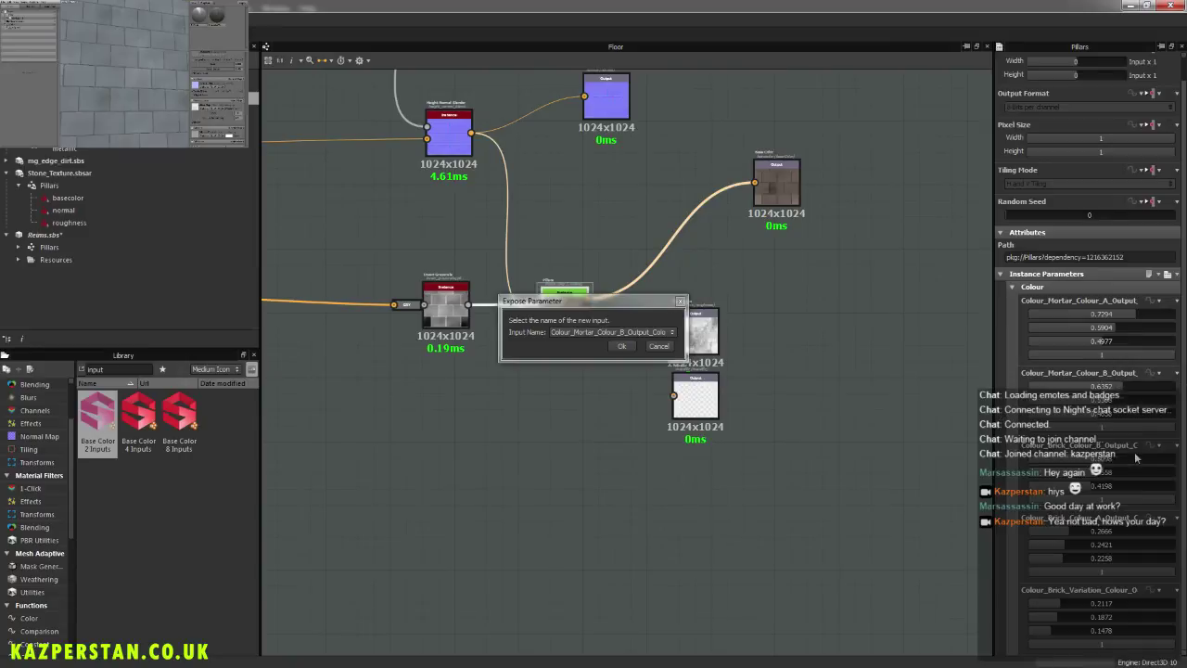
pyautogui.click(658, 346)
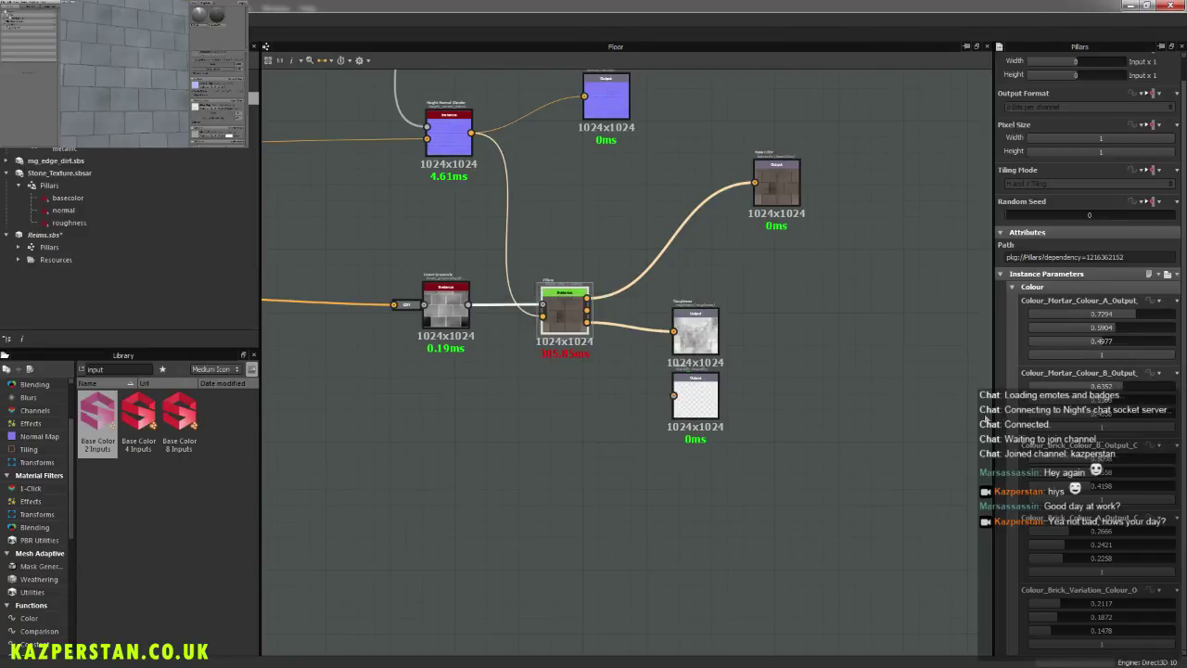
# Step: Widen the parameter area and open the Pillars graph of Reims.sbs at its Mortar_Colour frame
pyautogui.moveTo(993, 401); pyautogui.dragTo(889, 395)
pyautogui.click(51, 248)
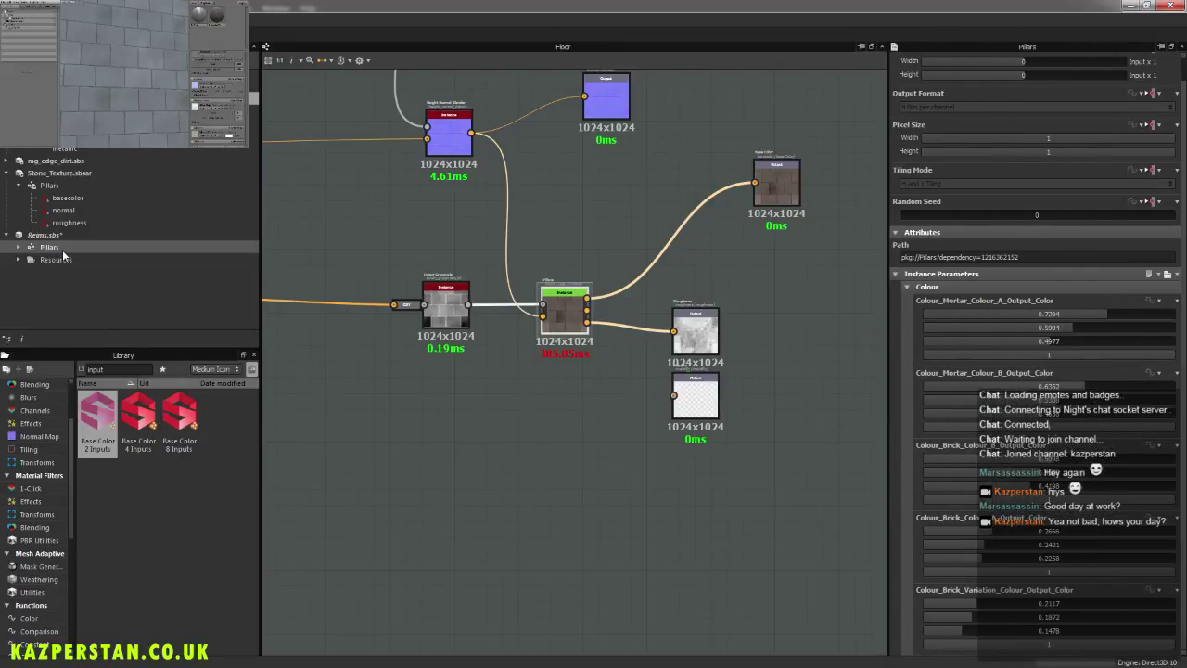
pyautogui.doubleClick(54, 252)
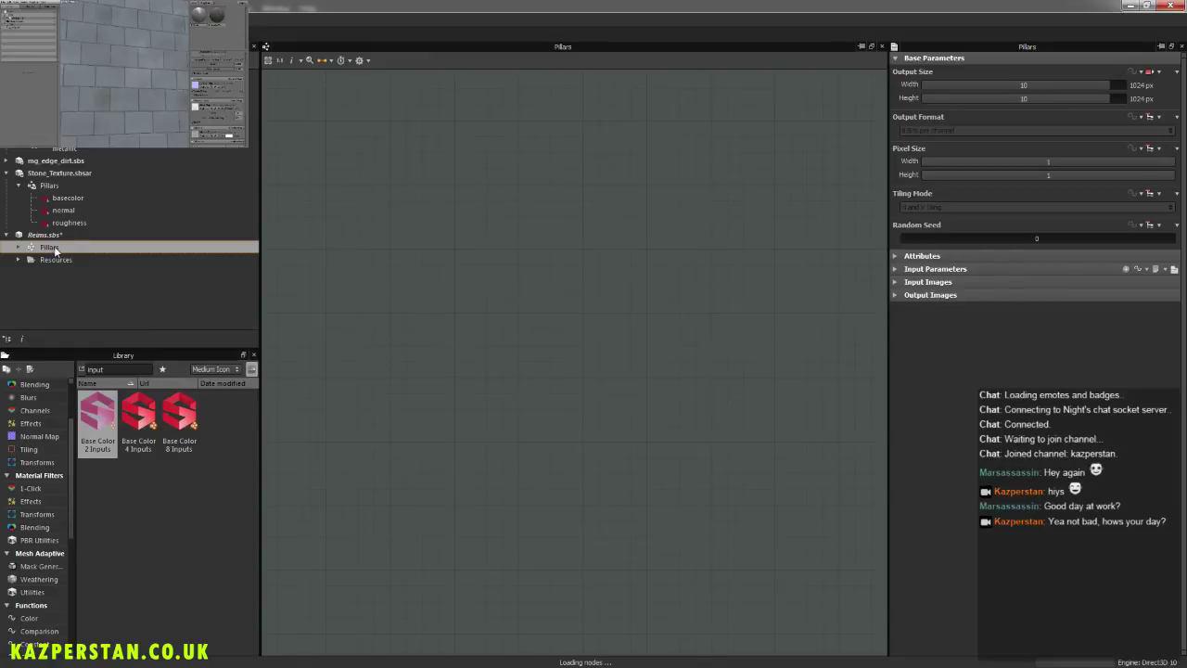
pyautogui.moveTo(652, 355); pyautogui.dragTo(543, 319, button='middle')
pyautogui.scroll(5, 610, 392)
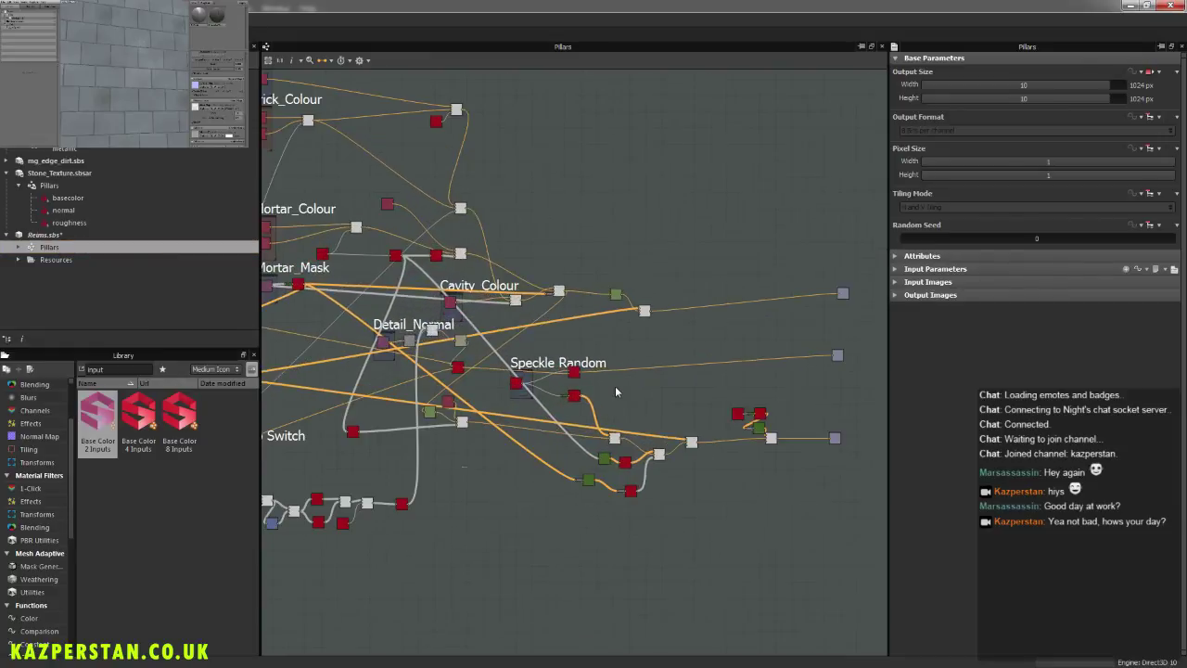
pyautogui.moveTo(292, 299); pyautogui.dragTo(909, 664, button='middle')
pyautogui.moveTo(522, 300); pyautogui.dragTo(588, 300, button='middle')
pyautogui.scroll(3, 561, 366)
pyautogui.moveTo(513, 484); pyautogui.dragTo(576, 250, button='middle')
pyautogui.scroll(2, 576, 251)
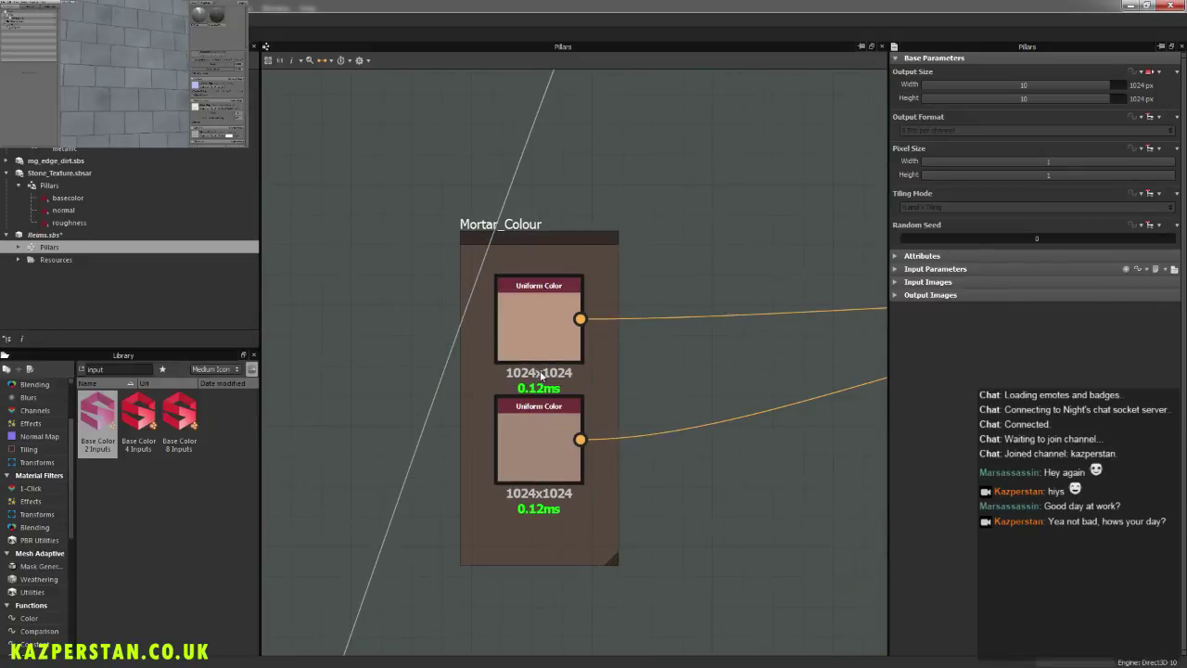
# Step: Review the exposed parameters of the upper Uniform Color node in the Mortar_Colour frame and cancel the dialog
pyautogui.click(516, 318)
pyautogui.rightClick(524, 317)
pyautogui.click(613, 387)
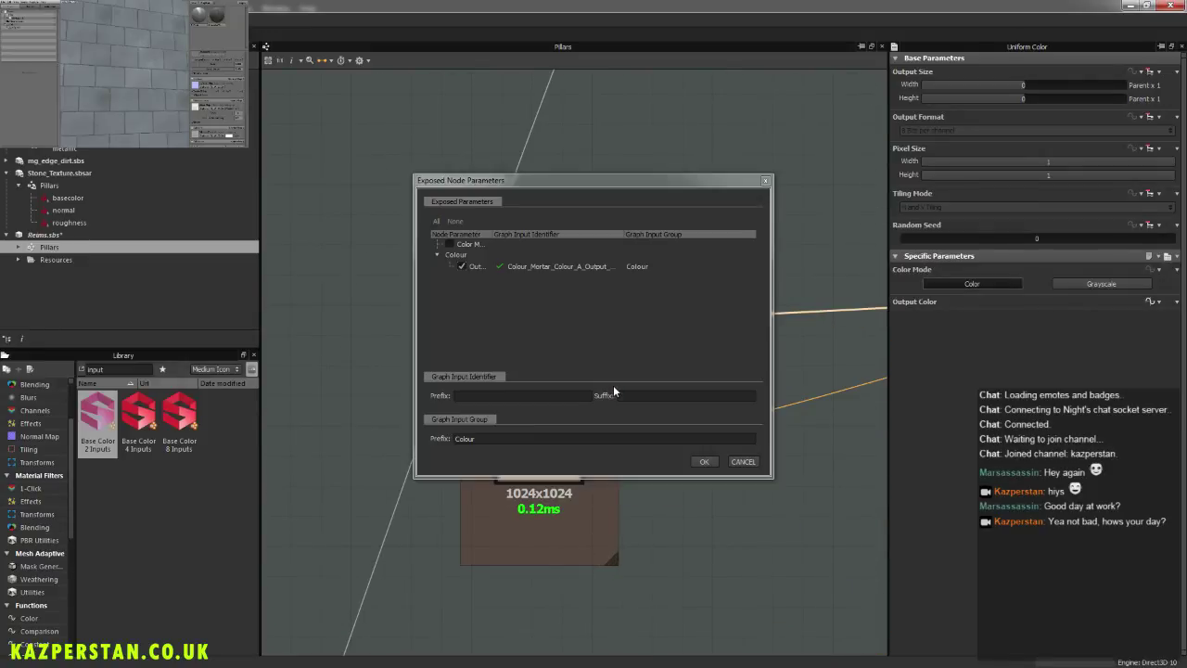
pyautogui.moveTo(493, 231); pyautogui.dragTo(534, 239)
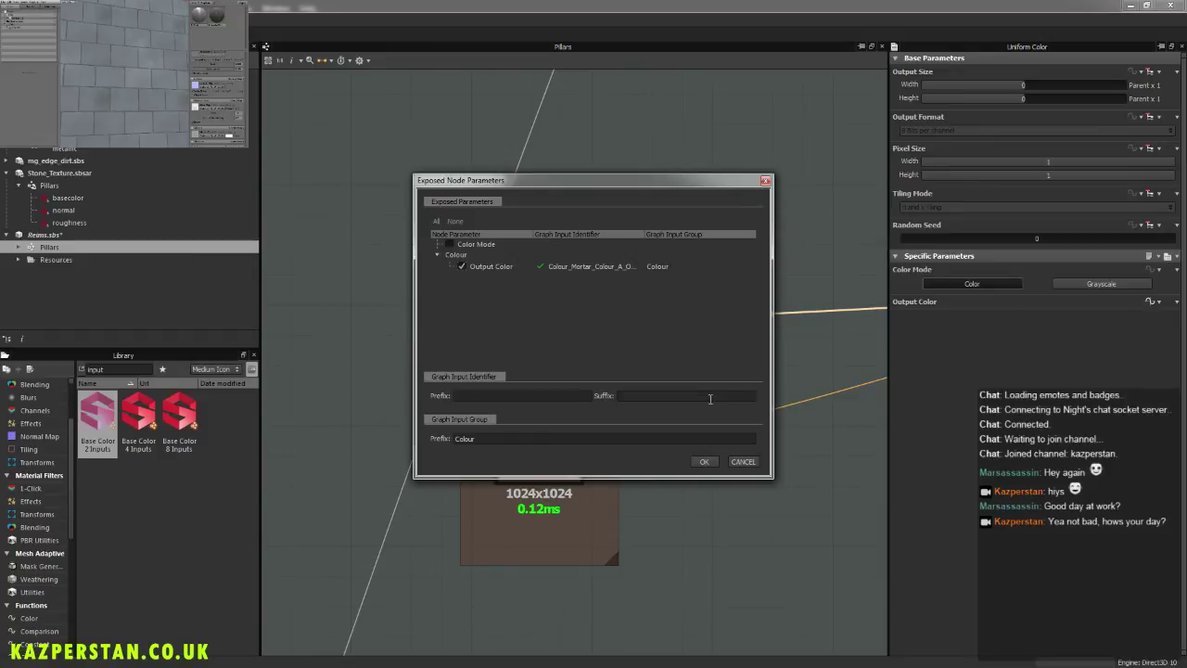
pyautogui.click(743, 461)
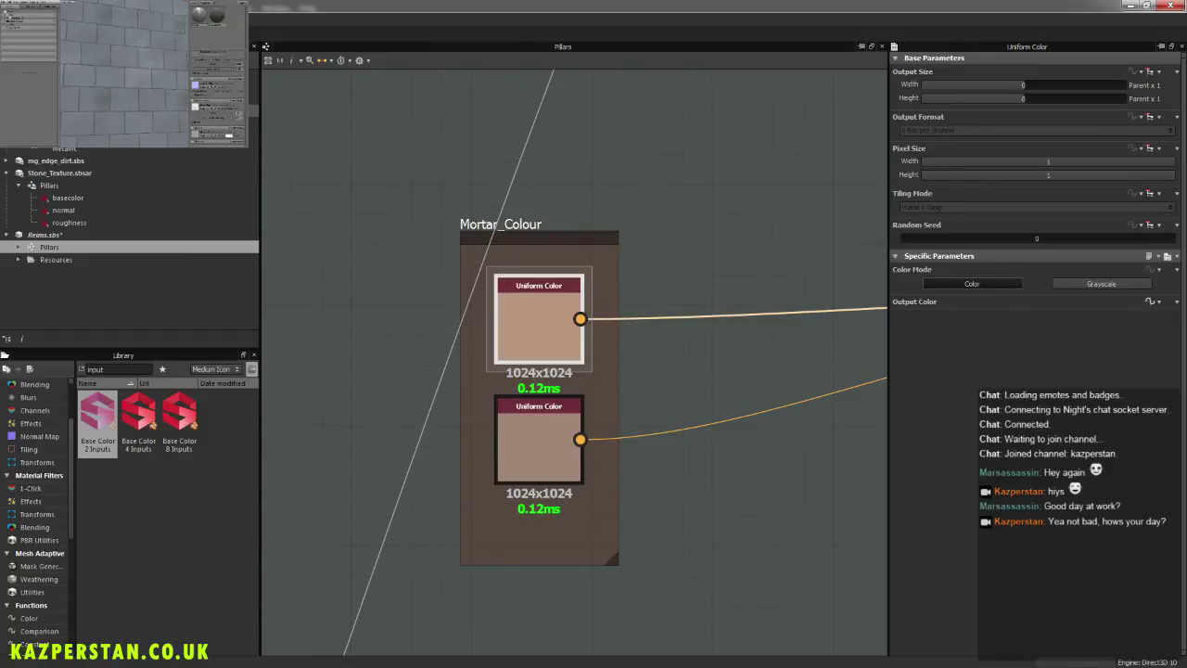
# Step: Return to the Floor graph and inspect the Pillars node's Colour instance parameters
pyautogui.doubleClick(83, 98)
pyautogui.moveTo(673, 393); pyautogui.dragTo(372, 347, button='middle')
pyautogui.scroll(6, 536, 385)
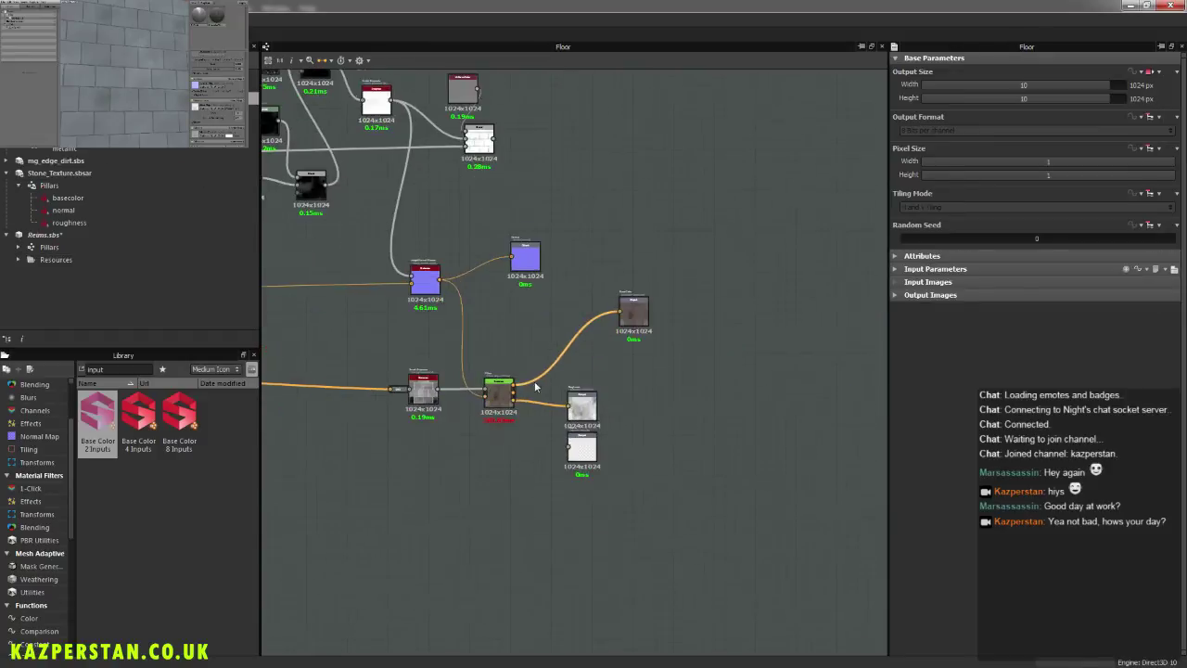
pyautogui.click(464, 407)
pyautogui.scroll(-1, 969, 310)
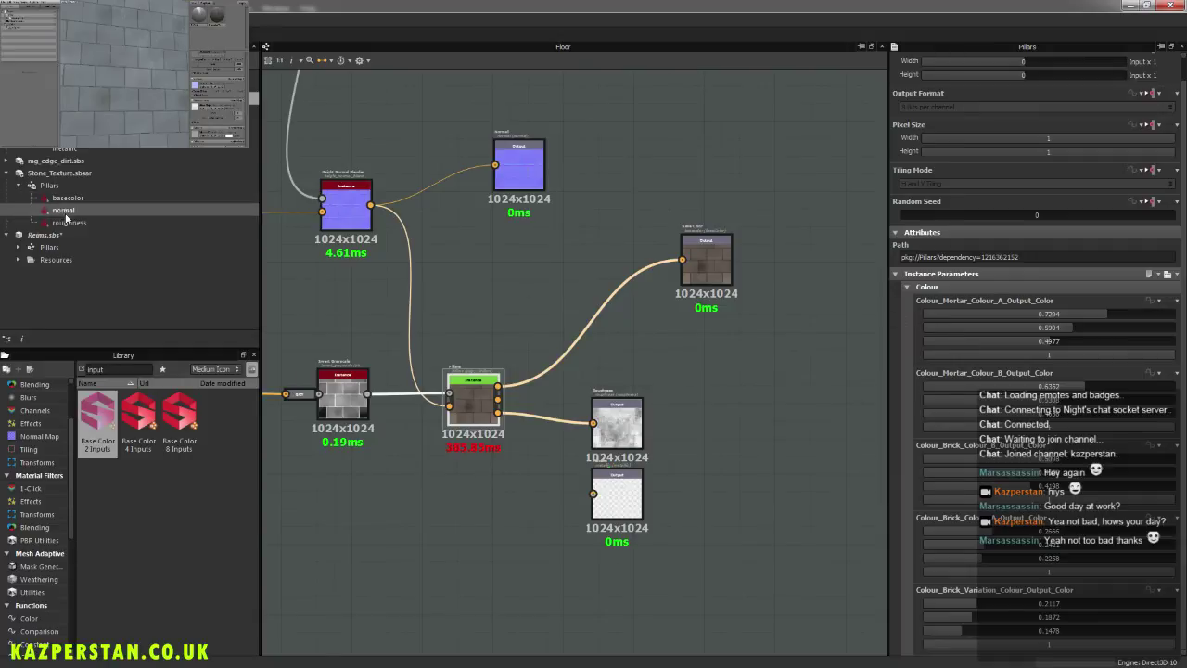
# Step: Reopen the Reims.sbs Pillars graph and inspect the Output Color function of the upper Mortar_Colour Uniform Color node
pyautogui.doubleClick(49, 249)
pyautogui.moveTo(453, 304); pyautogui.dragTo(520, 306, button='middle')
pyautogui.scroll(5, 584, 308)
pyautogui.scroll(4, 556, 315)
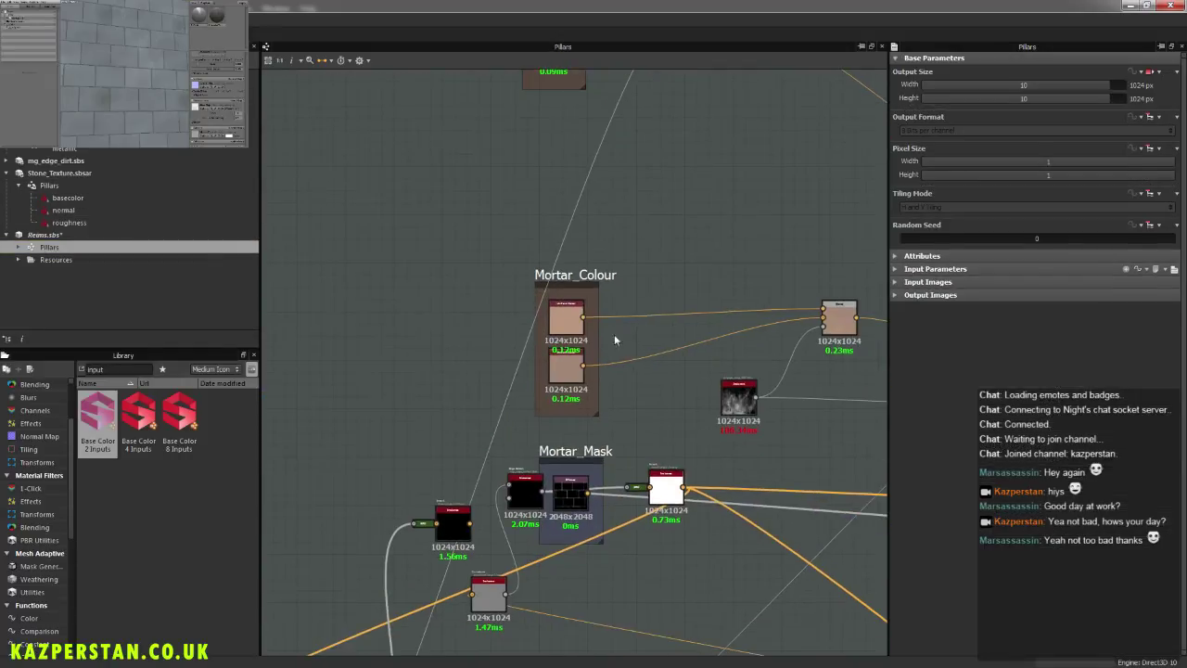
pyautogui.rightClick(546, 313)
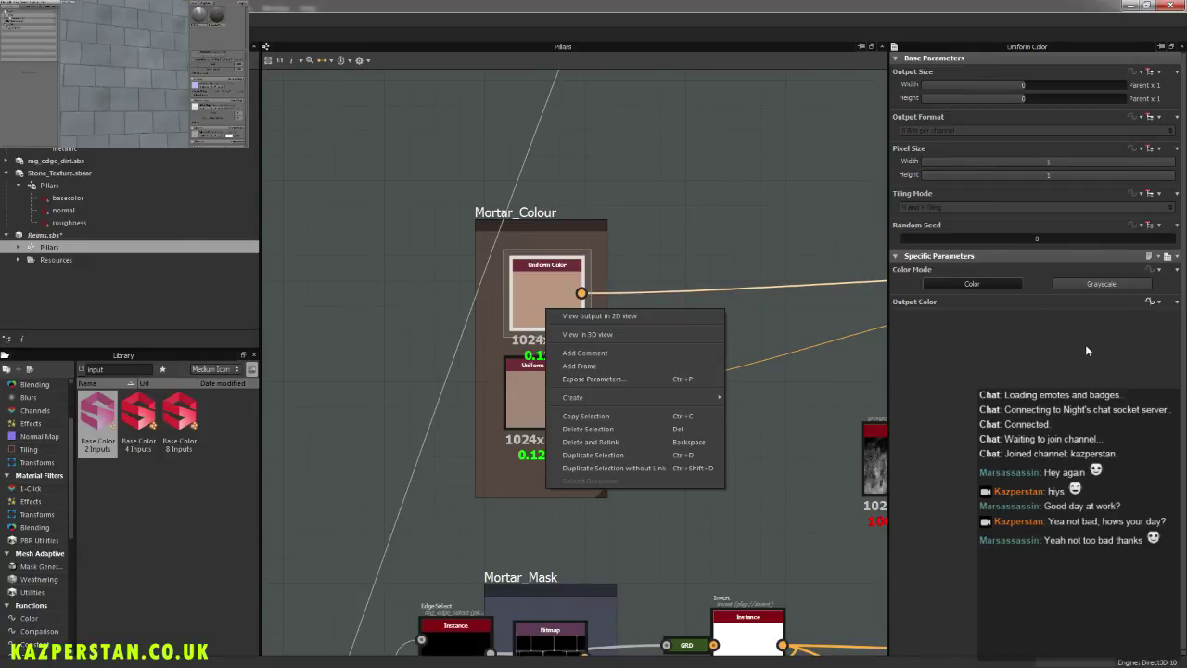
pyautogui.click(1150, 301)
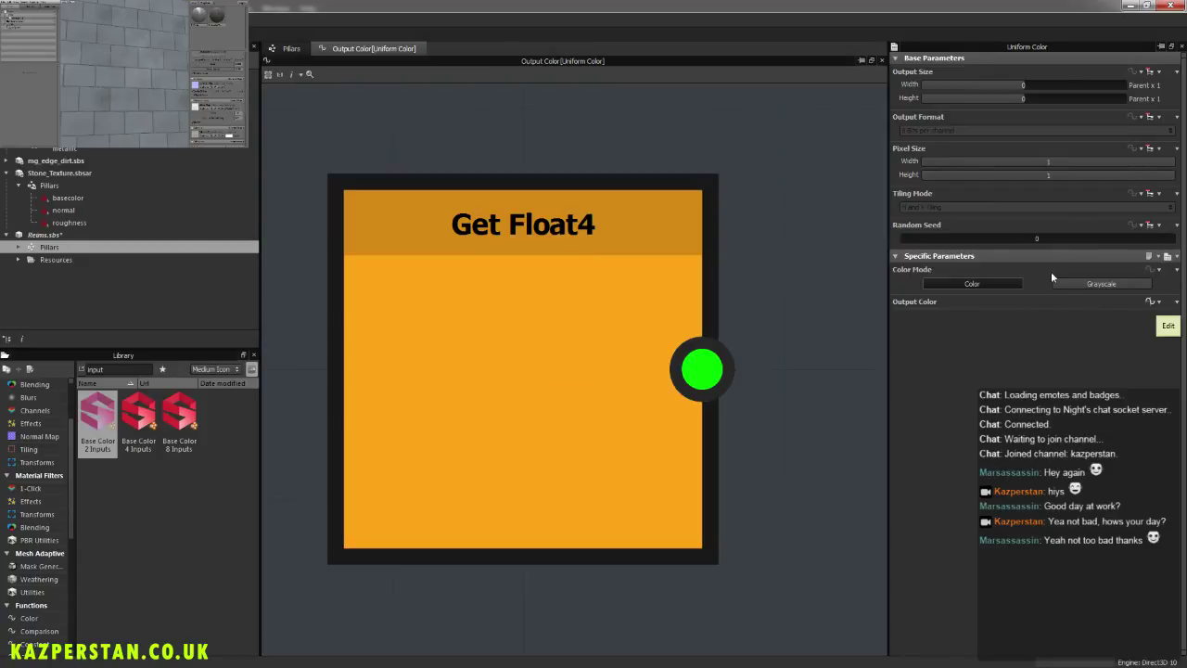
pyautogui.click(291, 48)
# Step: Reset the Output Color of both Uniform Color nodes in the Mortar_Colour frame to the default value
pyautogui.click(1171, 301)
pyautogui.click(1149, 317)
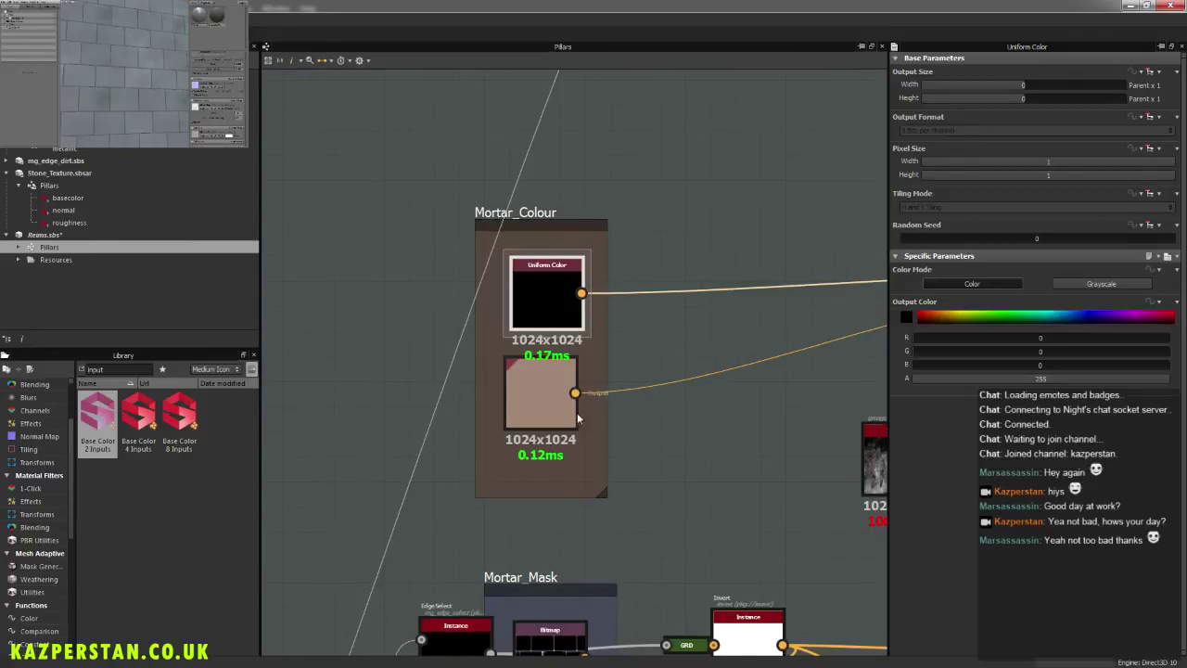
pyautogui.click(535, 390)
pyautogui.click(1170, 301)
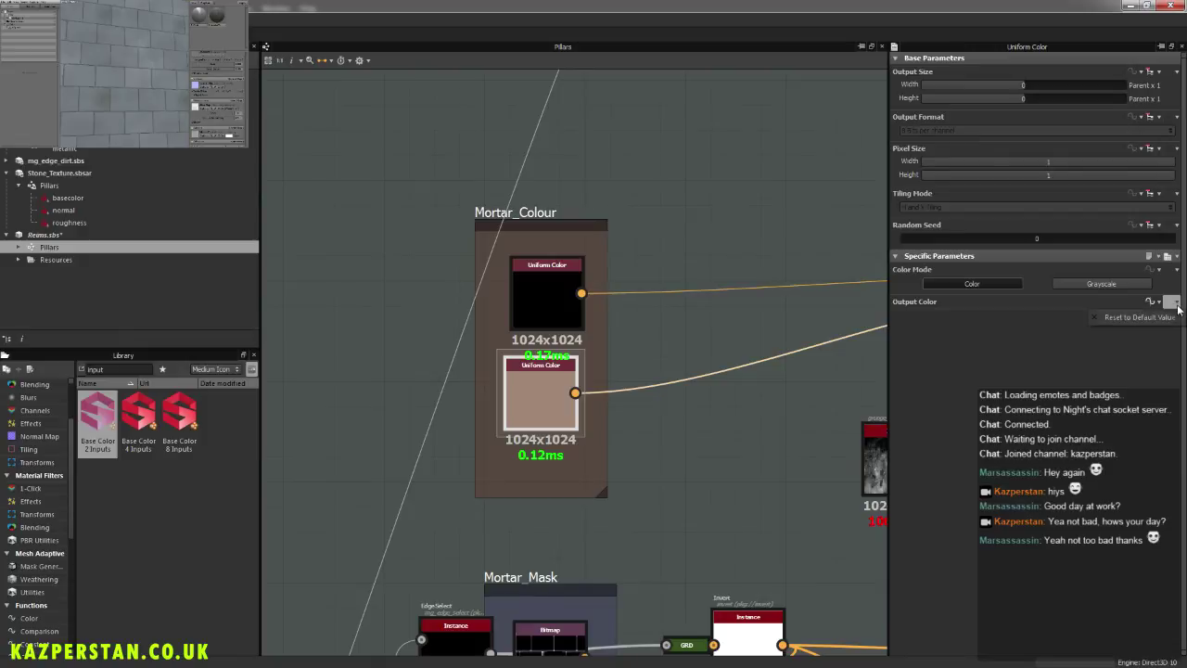
pyautogui.click(1145, 317)
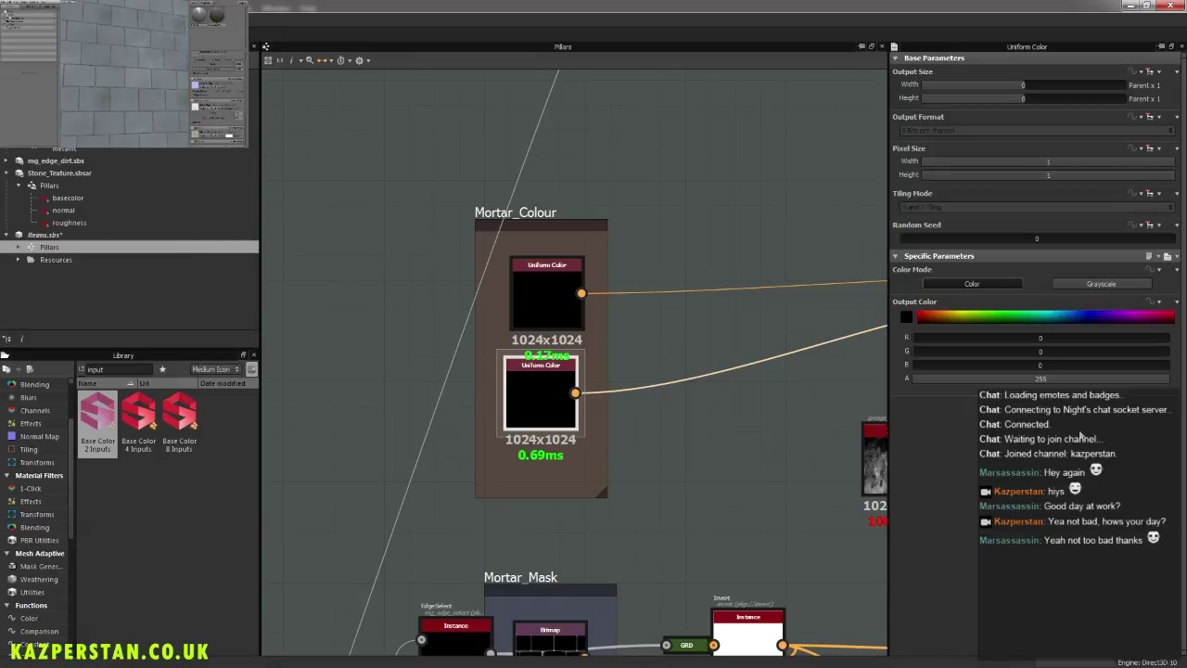
# Step: Set the lower Mortar_Colour node's output colour to RGB 130, 116, 107 by sampling the lower Brick_Colour node
pyautogui.scroll(-5, 663, 385)
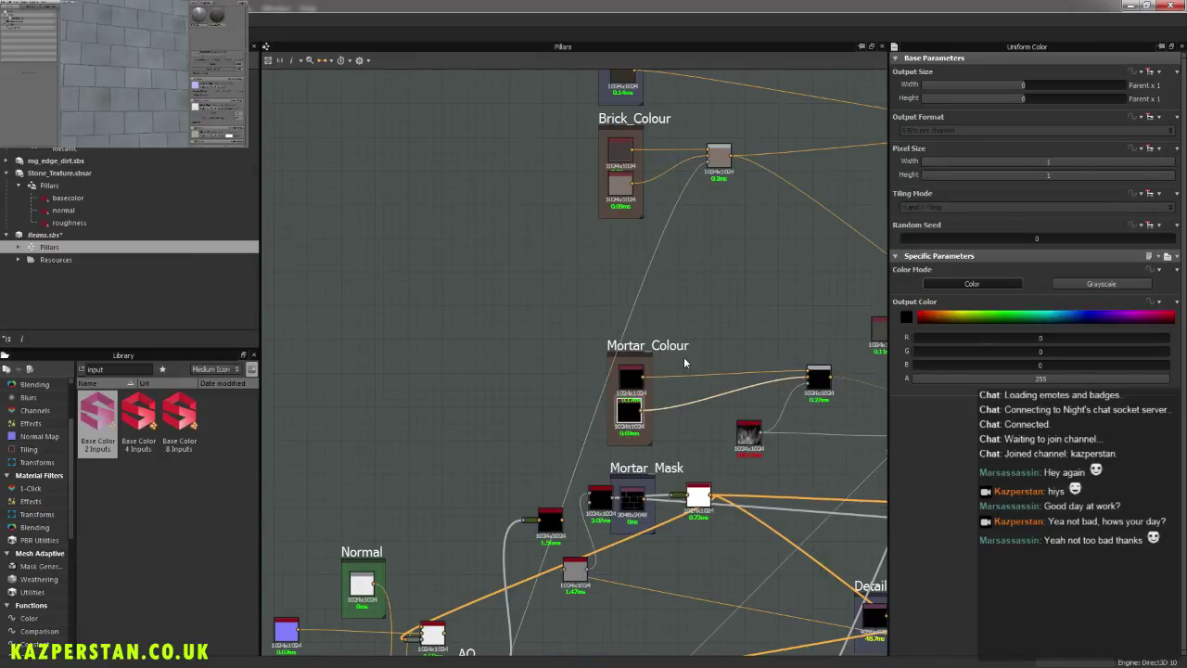
pyautogui.click(906, 317)
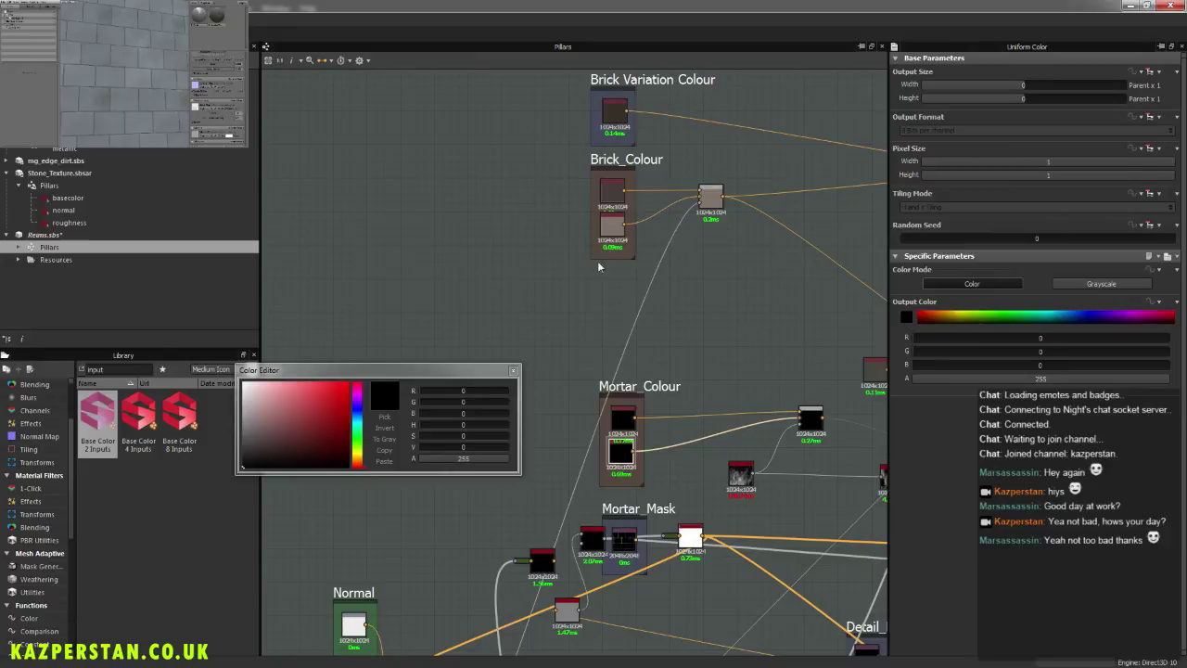
pyautogui.click(384, 416)
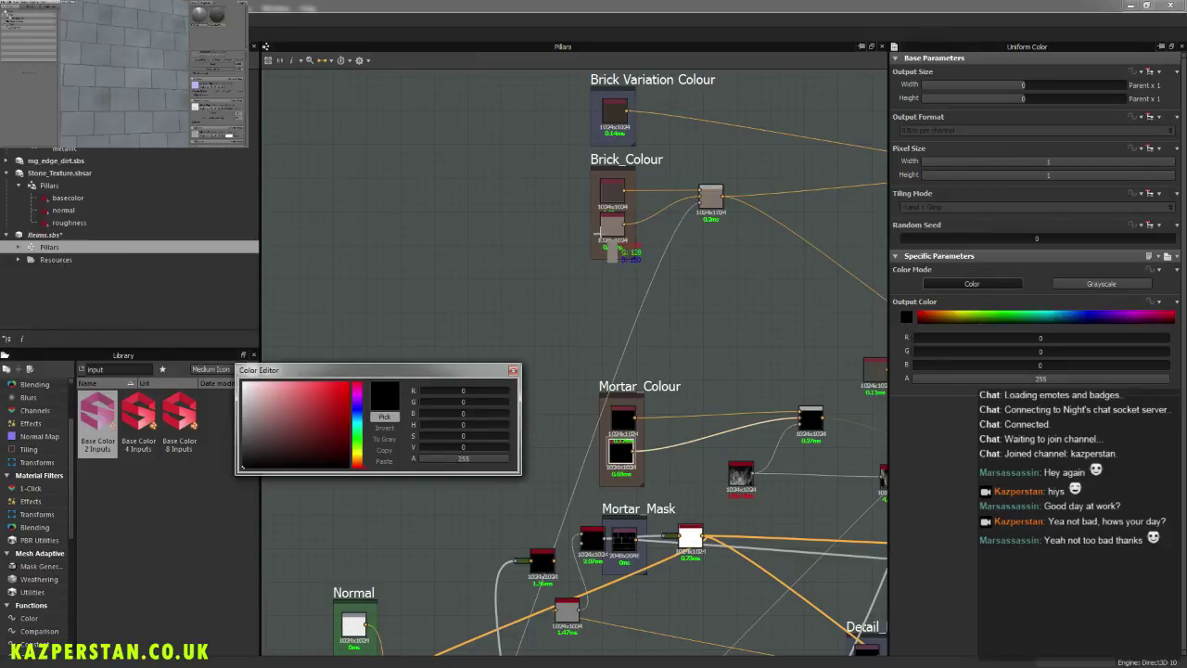
pyautogui.click(609, 235)
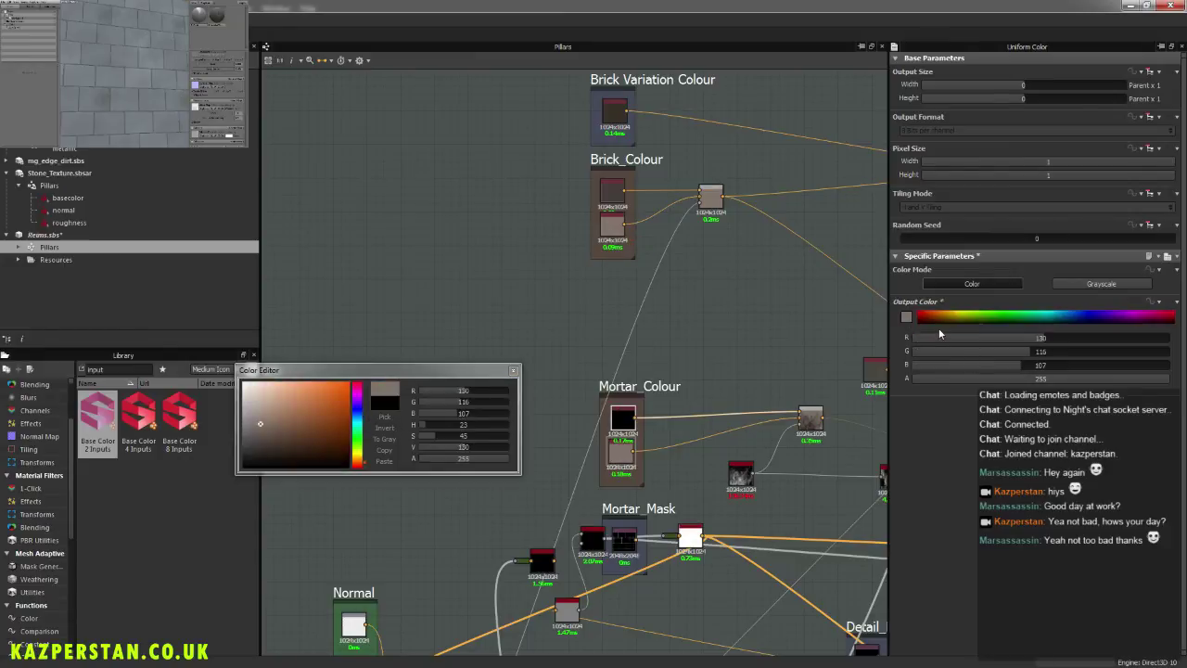
pyautogui.click(513, 371)
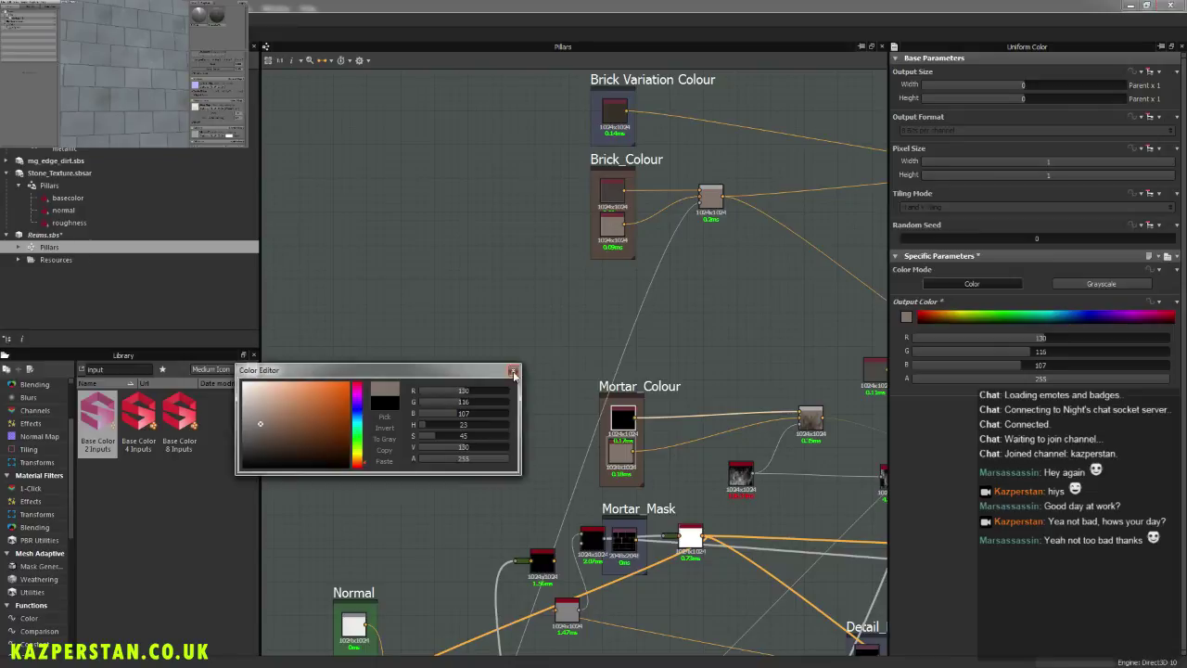
# Step: Sample the lower Brick_Colour node's colour for the upper Mortar_Colour node and darken it to RGB 104, 88, 78
pyautogui.click(623, 423)
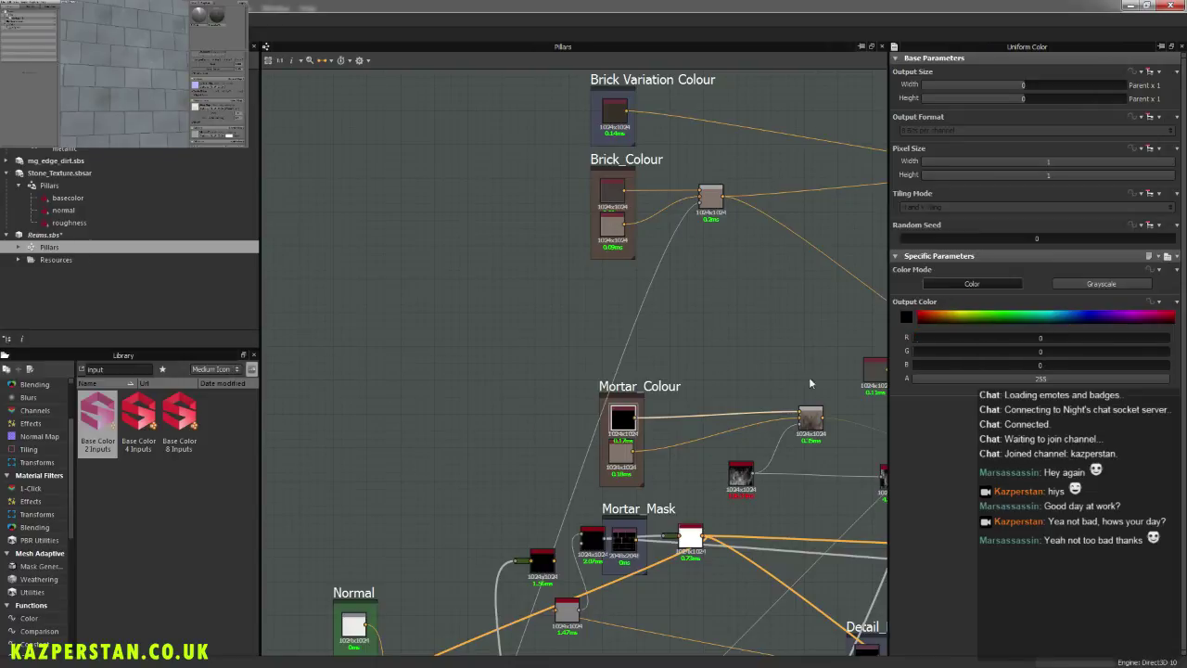
pyautogui.click(908, 318)
pyautogui.click(384, 416)
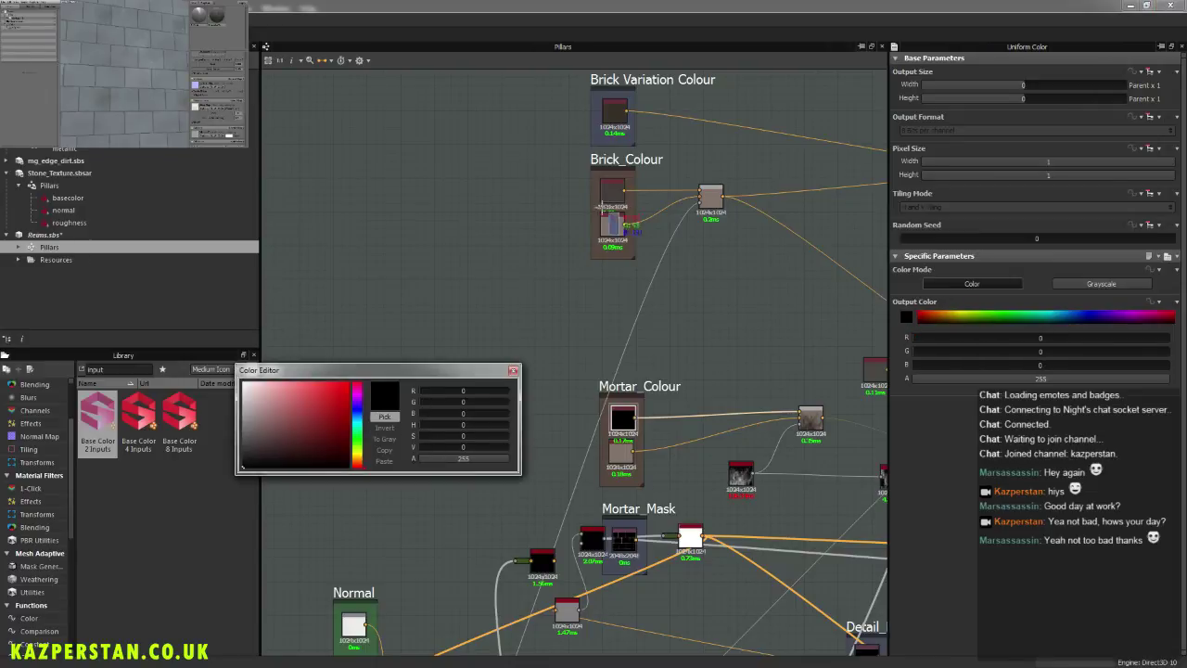
pyautogui.click(625, 243)
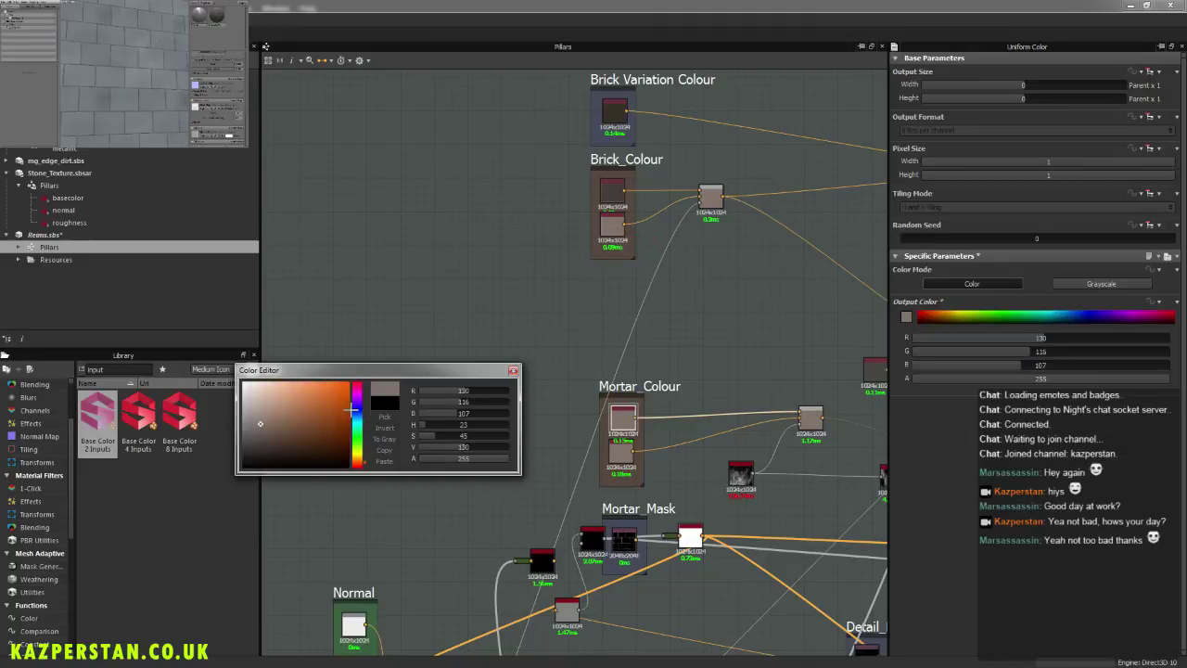
pyautogui.click(268, 432)
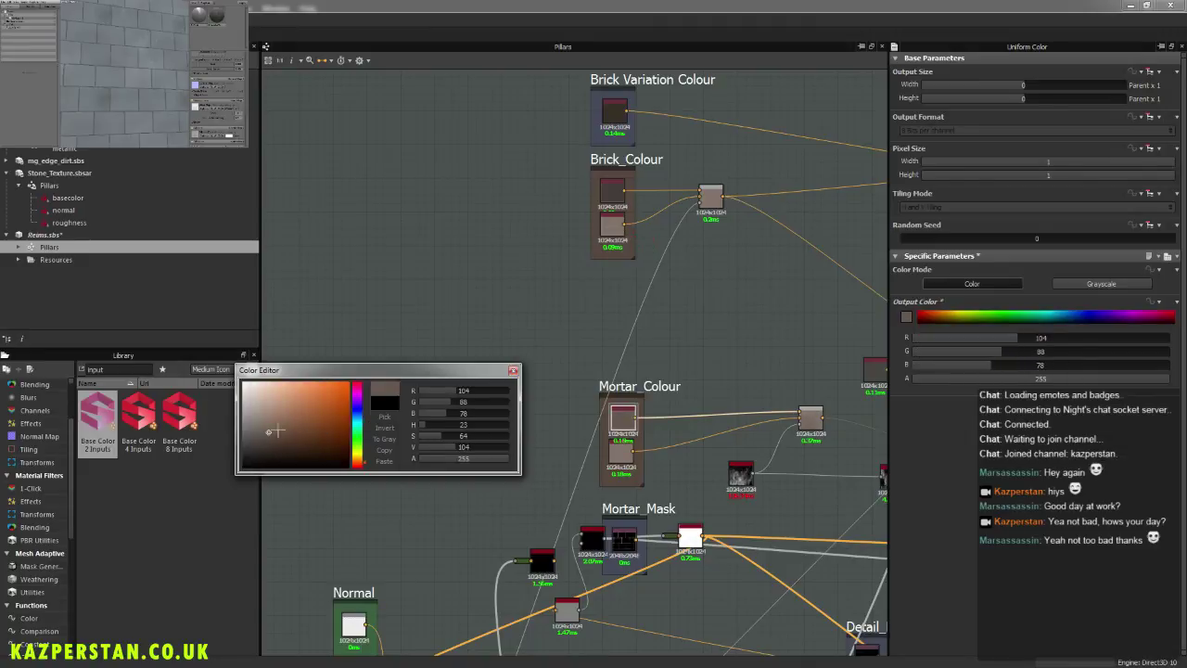
pyautogui.click(512, 371)
# Step: Expose the upper Mortar_Colour node's Output Color as a new graph input named Mortal Colour A
pyautogui.scroll(3, 702, 380)
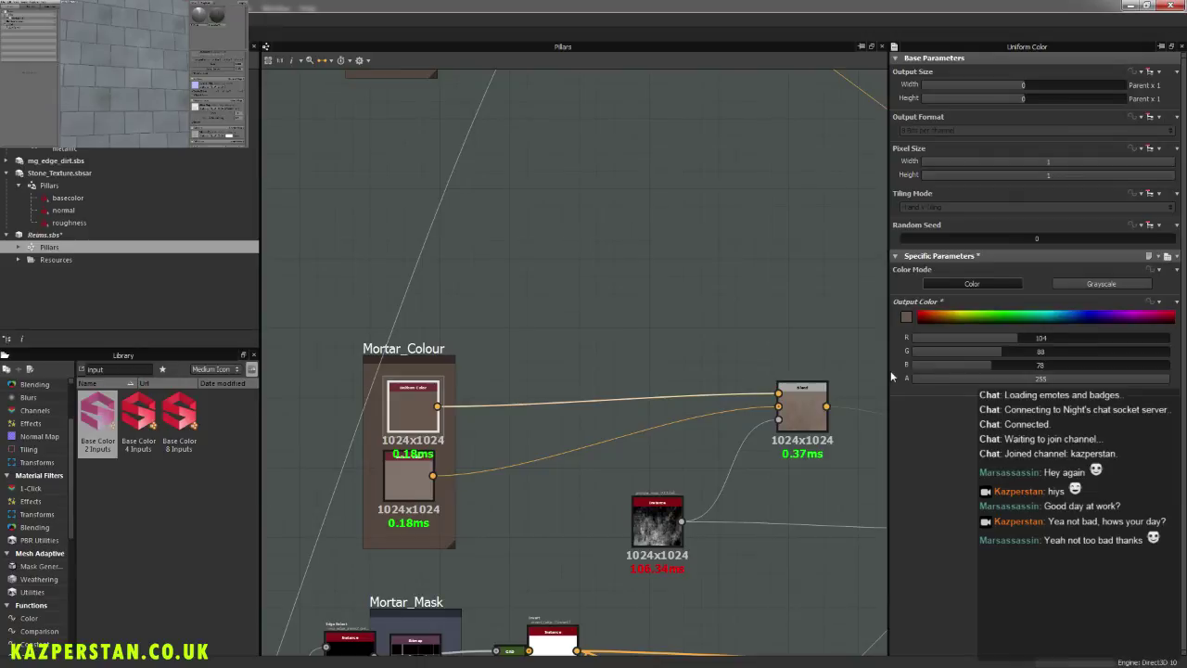
pyautogui.click(1174, 302)
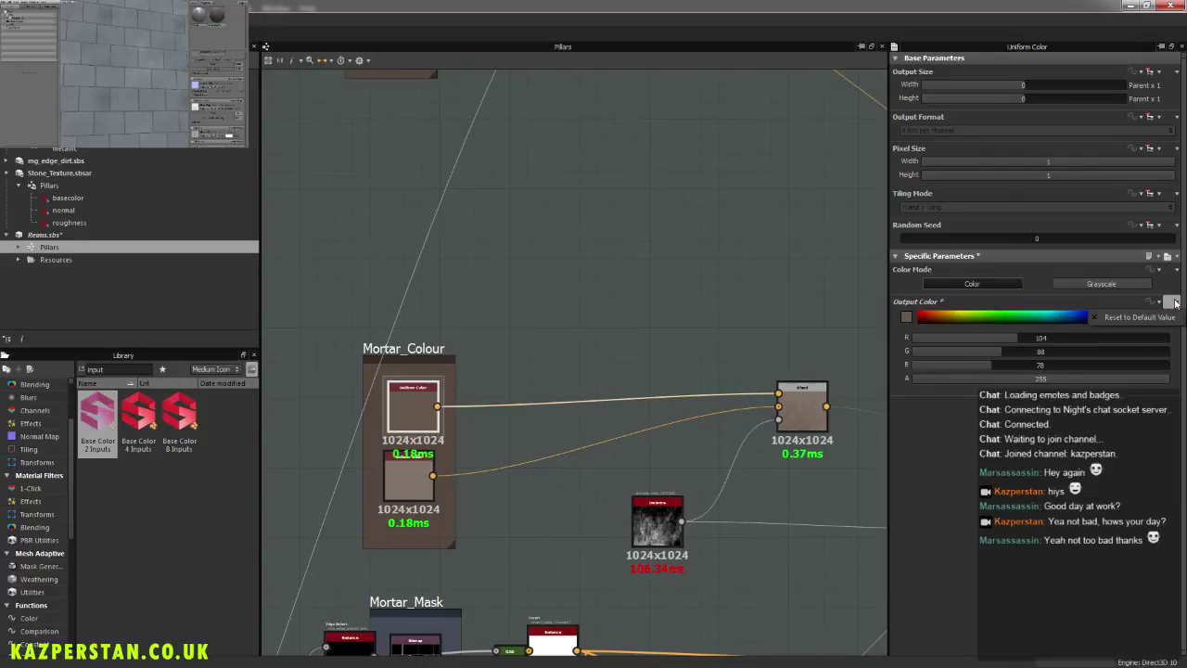
pyautogui.click(1151, 302)
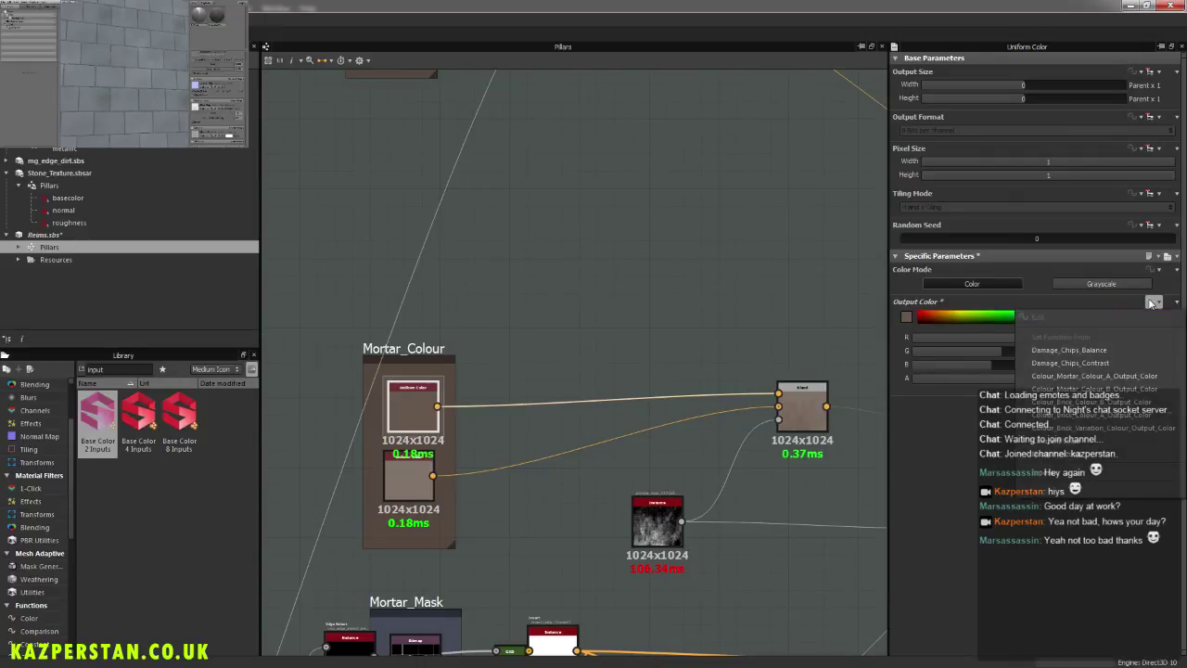
pyautogui.click(1067, 471)
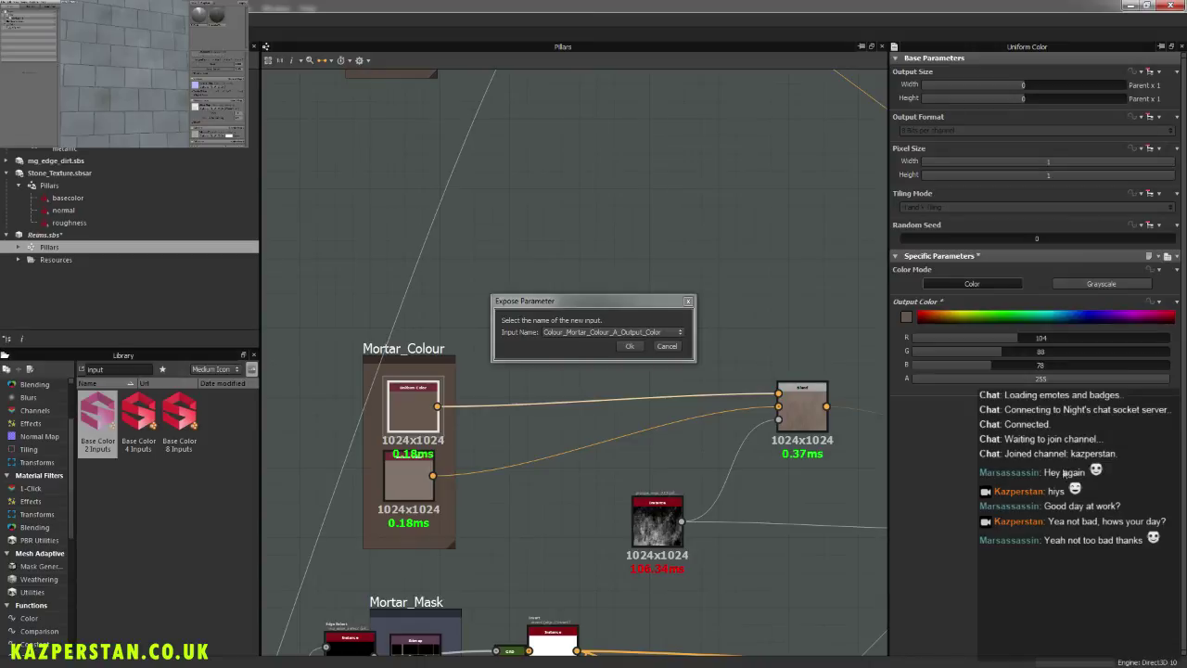
pyautogui.click(678, 332)
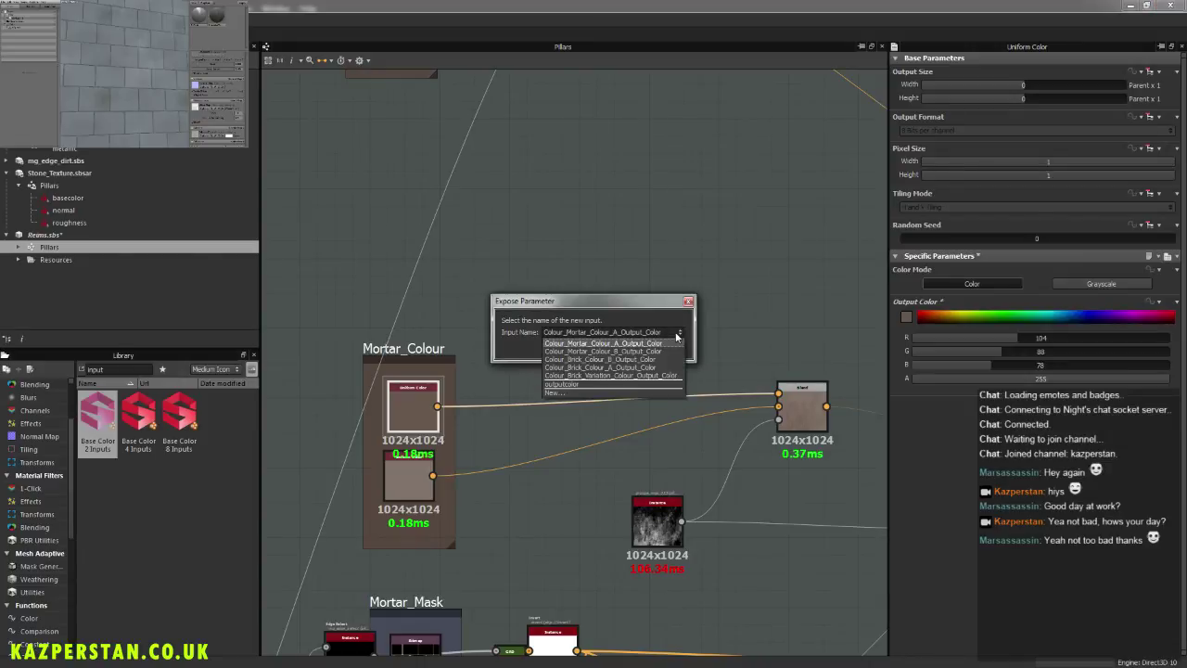
pyautogui.click(617, 392)
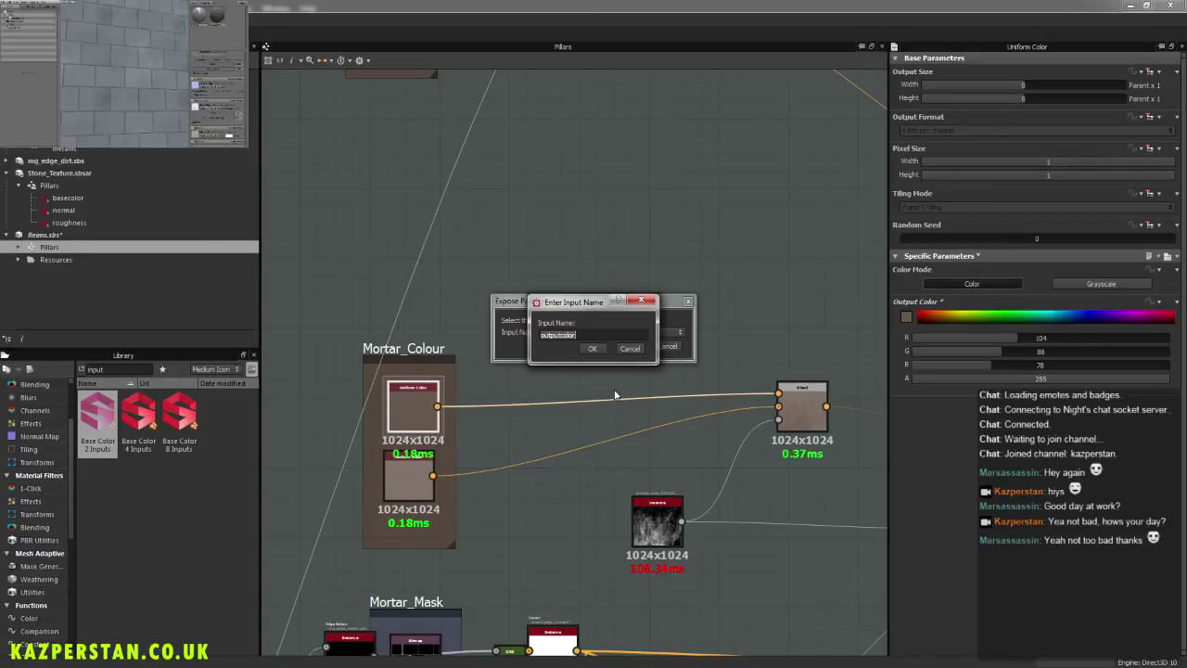
pyautogui.write('Mortal Colour A')
pyautogui.click(593, 348)
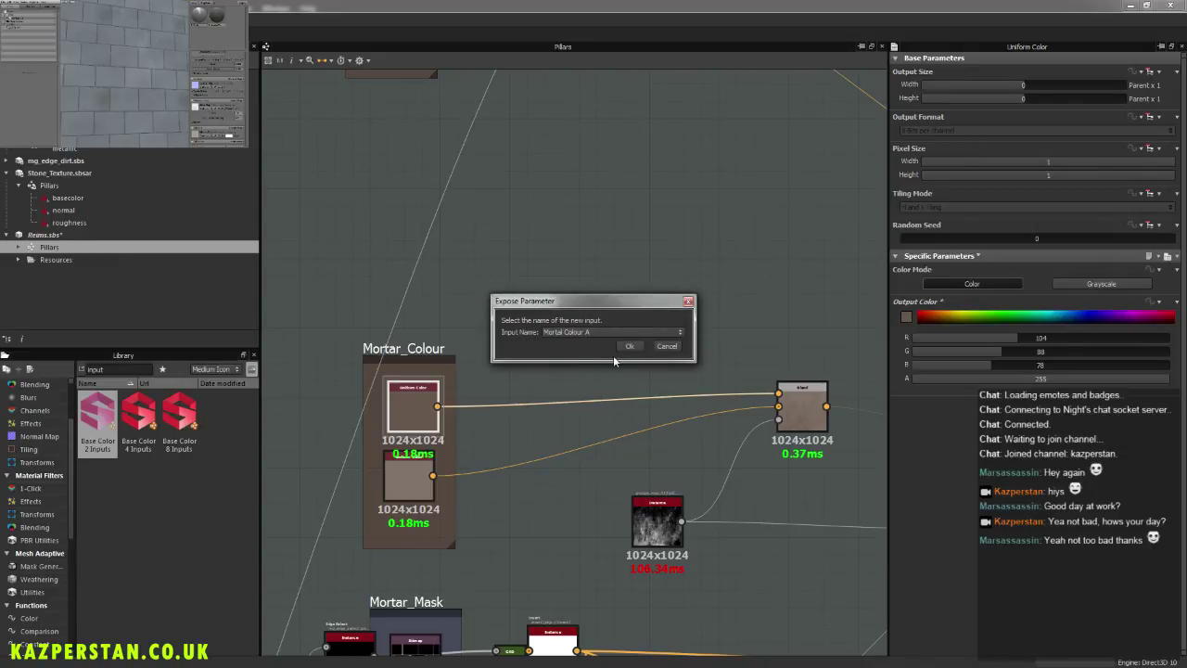
pyautogui.click(628, 346)
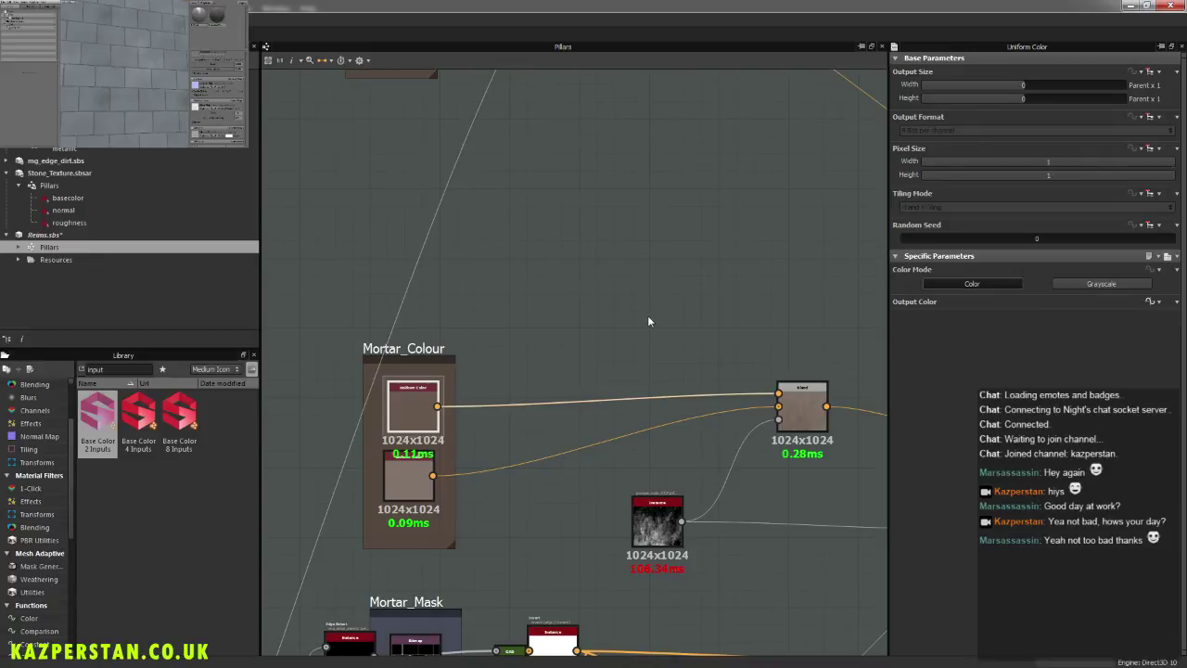
pyautogui.click(635, 311)
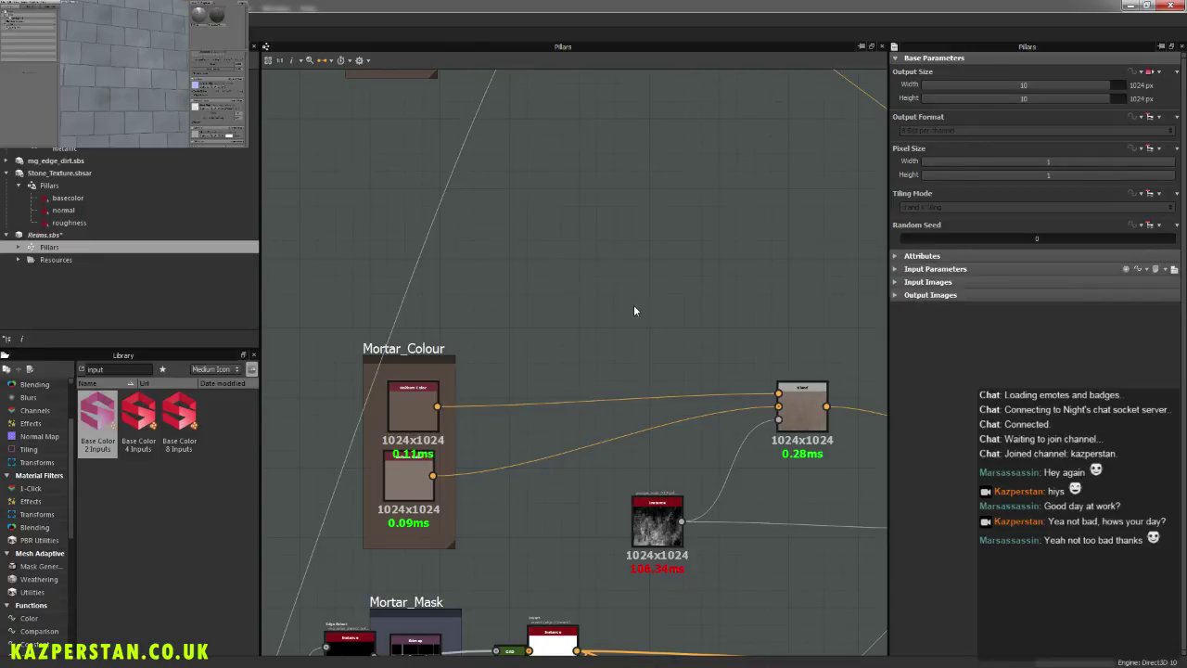
# Step: Publish the Reims.sbs package with its updated Pillars graph
pyautogui.rightClick(68, 253)
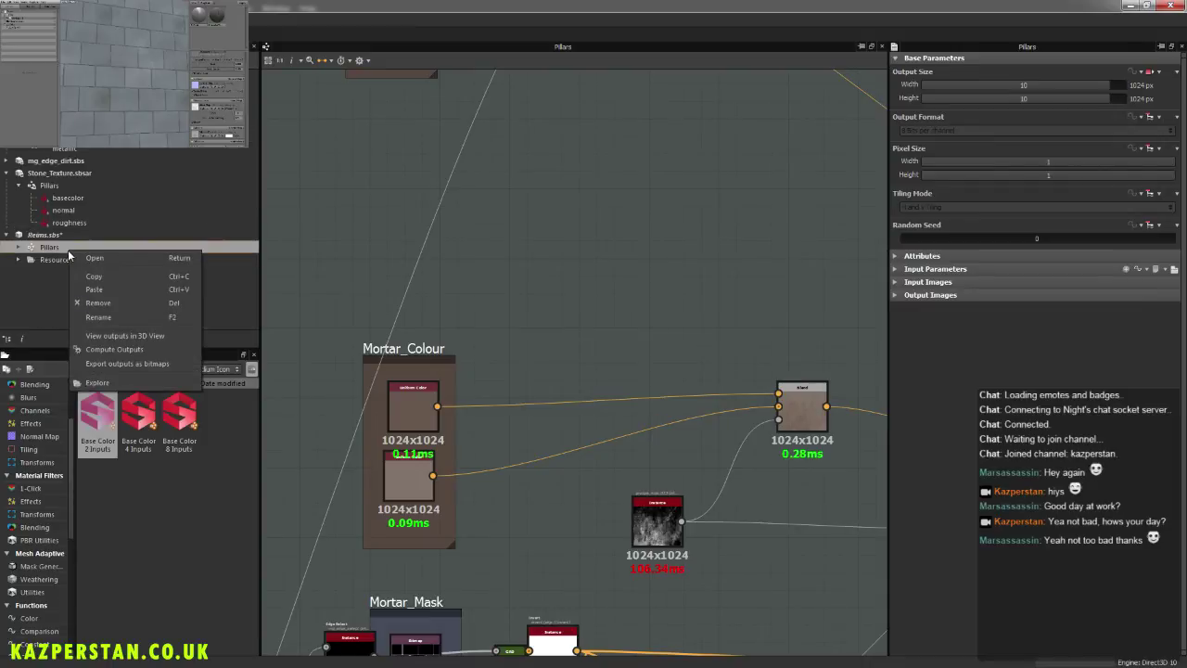
pyautogui.click(16, 248)
pyautogui.click(18, 248)
pyautogui.rightClick(51, 249)
pyautogui.click(52, 234)
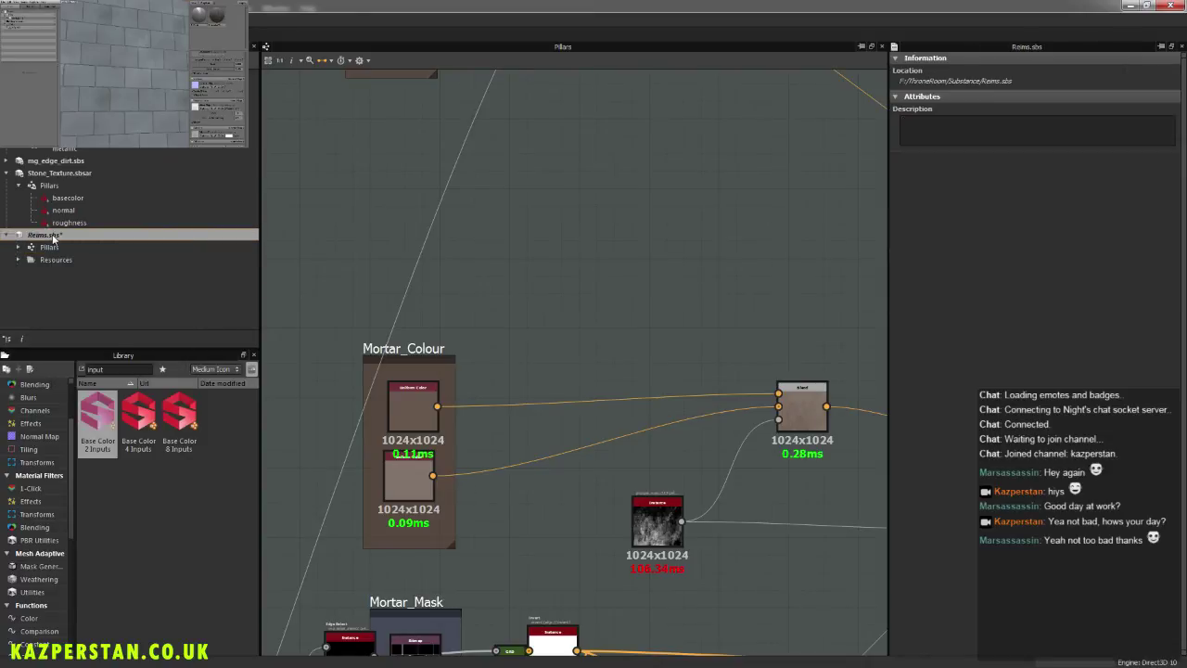
pyautogui.rightClick(52, 235)
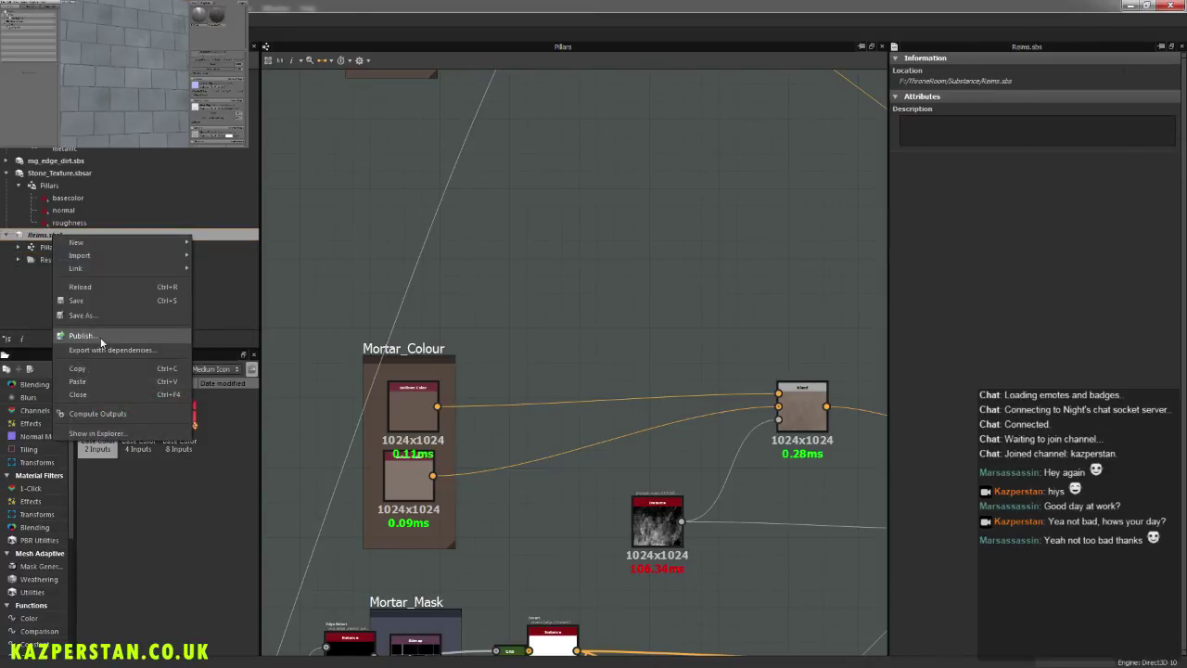
pyautogui.click(97, 337)
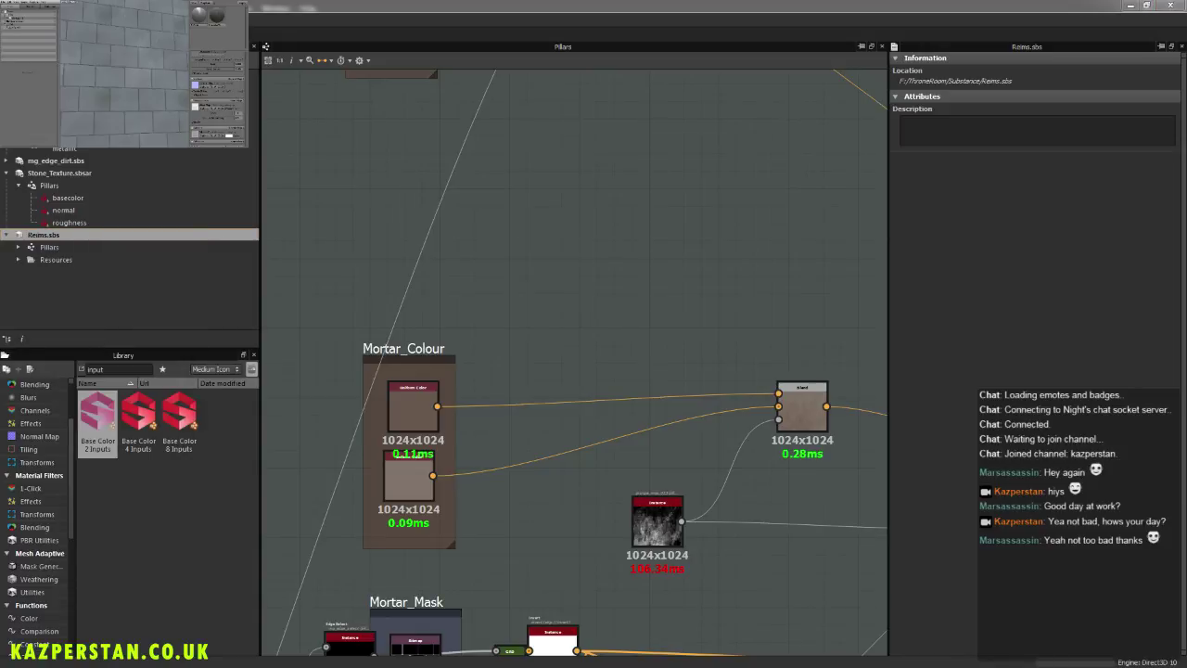
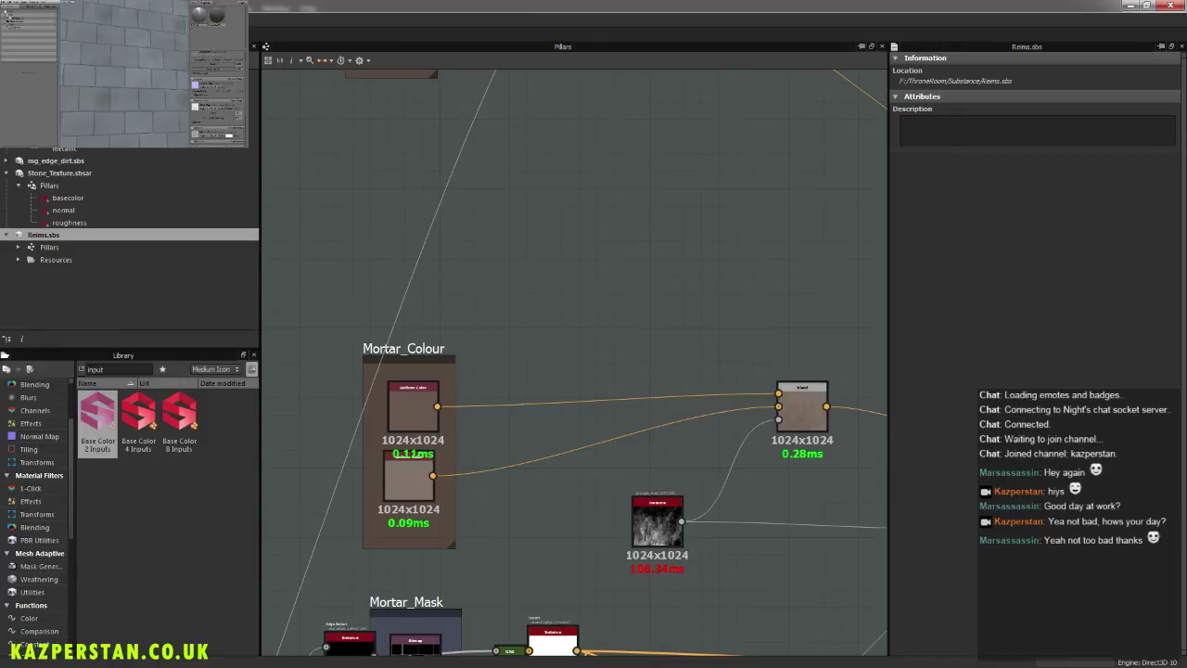
# Step: Open the Floor graph and inspect the instance parameters of its Pillars node
pyautogui.moveTo(389, 267); pyautogui.dragTo(476, 247, button='middle')
pyautogui.moveTo(523, 215); pyautogui.dragTo(339, 198, button='middle')
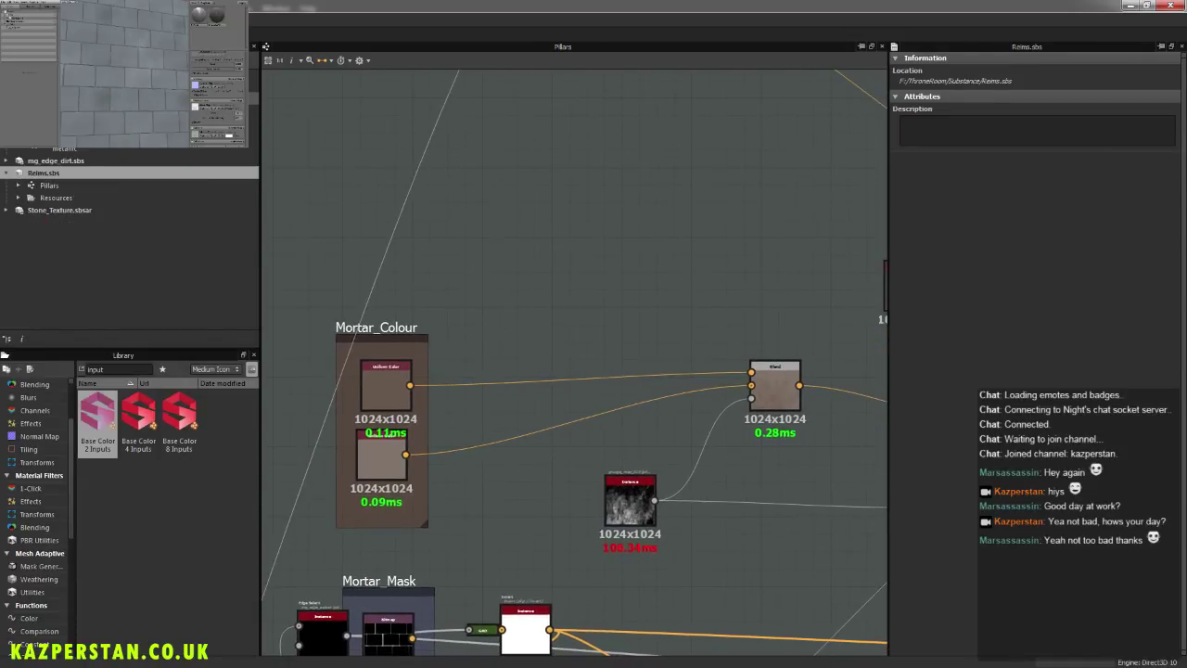
pyautogui.doubleClick(182, 146)
pyautogui.moveTo(519, 475); pyautogui.dragTo(493, 477, button='middle')
pyautogui.scroll(5, 697, 452)
pyautogui.click(630, 418)
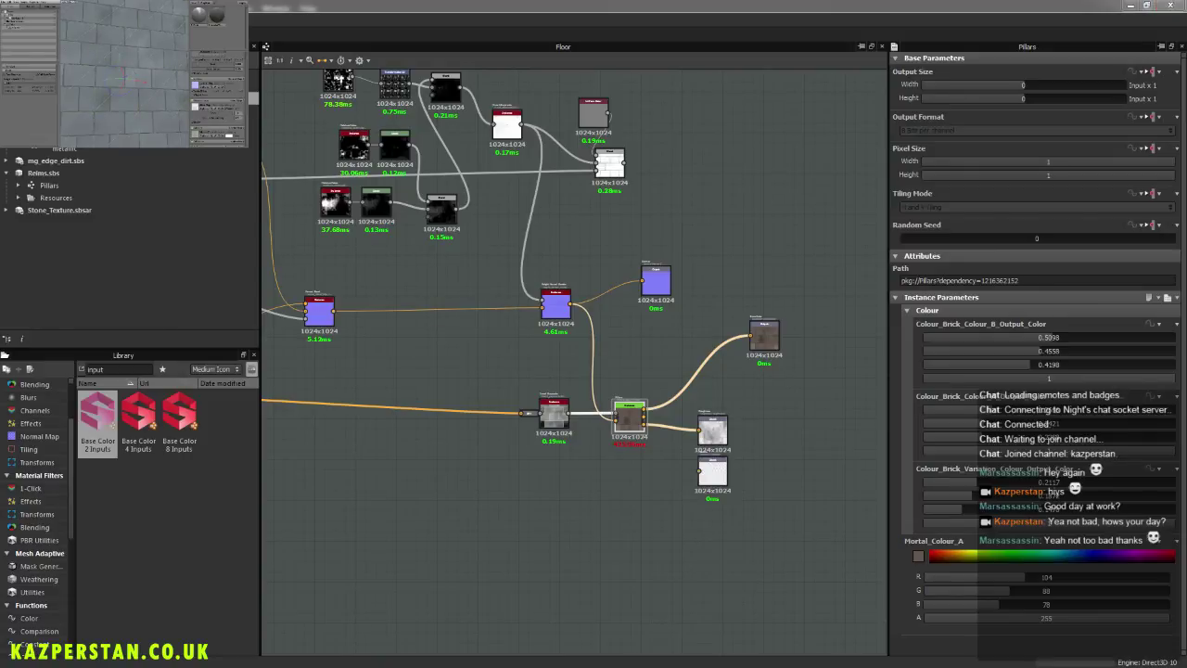
# Step: Open the Reims.sbs Pillars graph and make its output size relative to parent
pyautogui.doubleClick(48, 185)
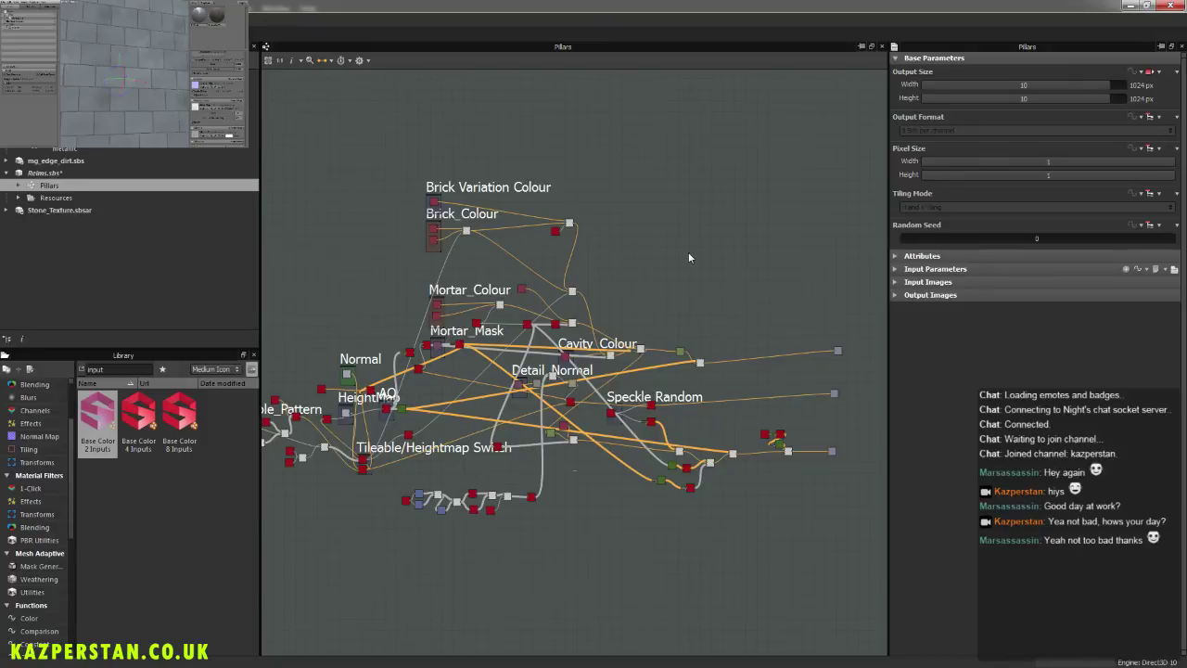
pyautogui.click(1158, 71)
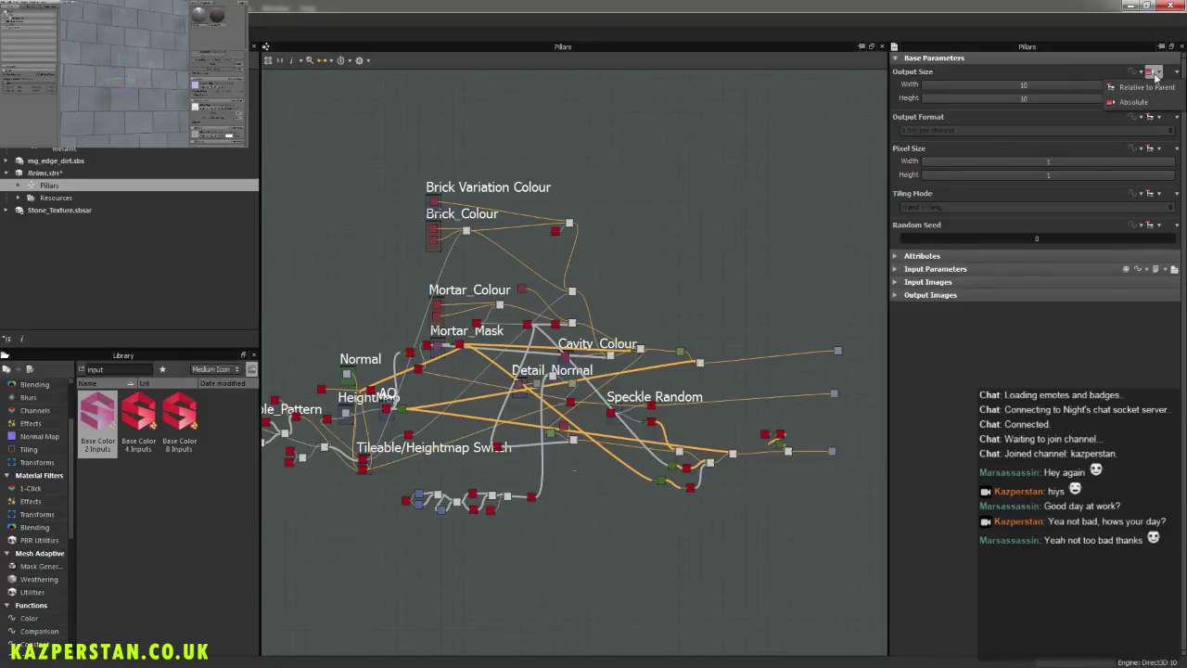
pyautogui.click(1148, 87)
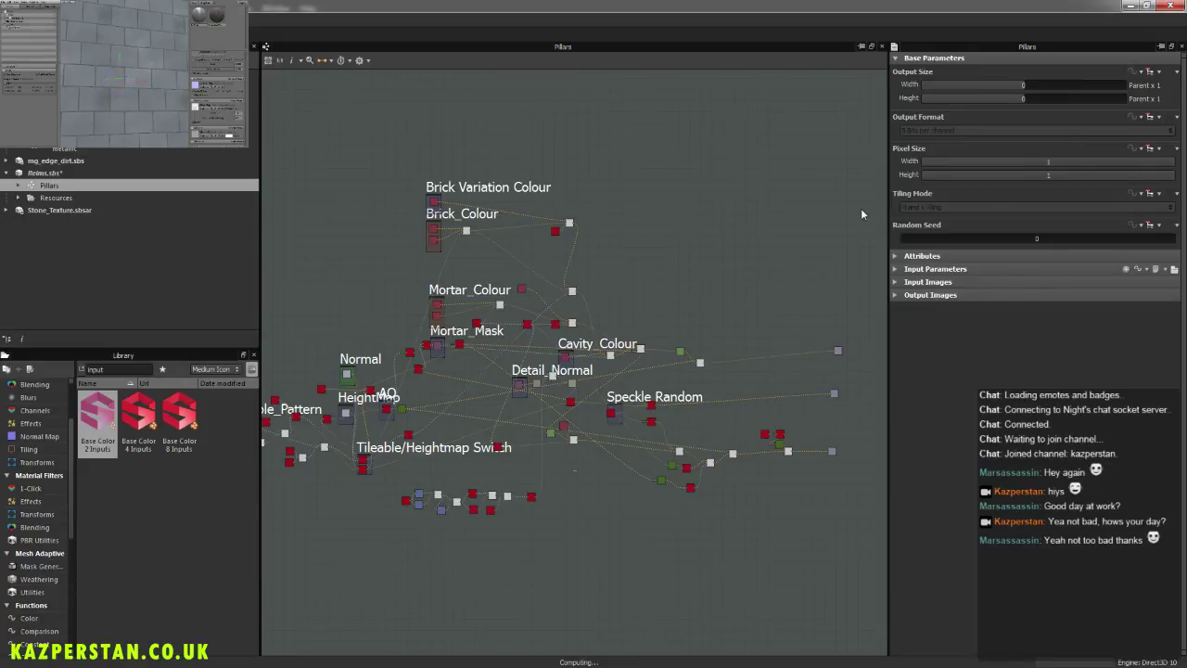
# Step: Examine the Pillars graph's output images list and its Base Color, Normal and Roughness output nodes
pyautogui.click(895, 294)
pyautogui.scroll(3, 764, 377)
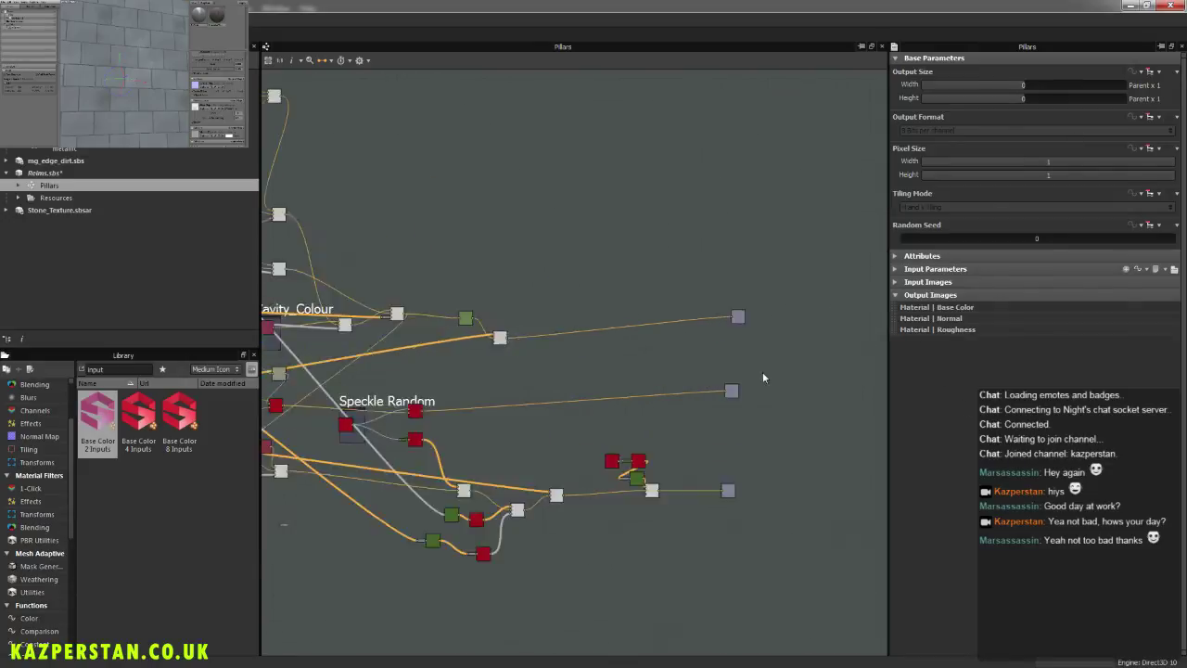
pyautogui.scroll(8, 731, 292)
pyautogui.moveTo(693, 304); pyautogui.dragTo(716, 336, button='middle')
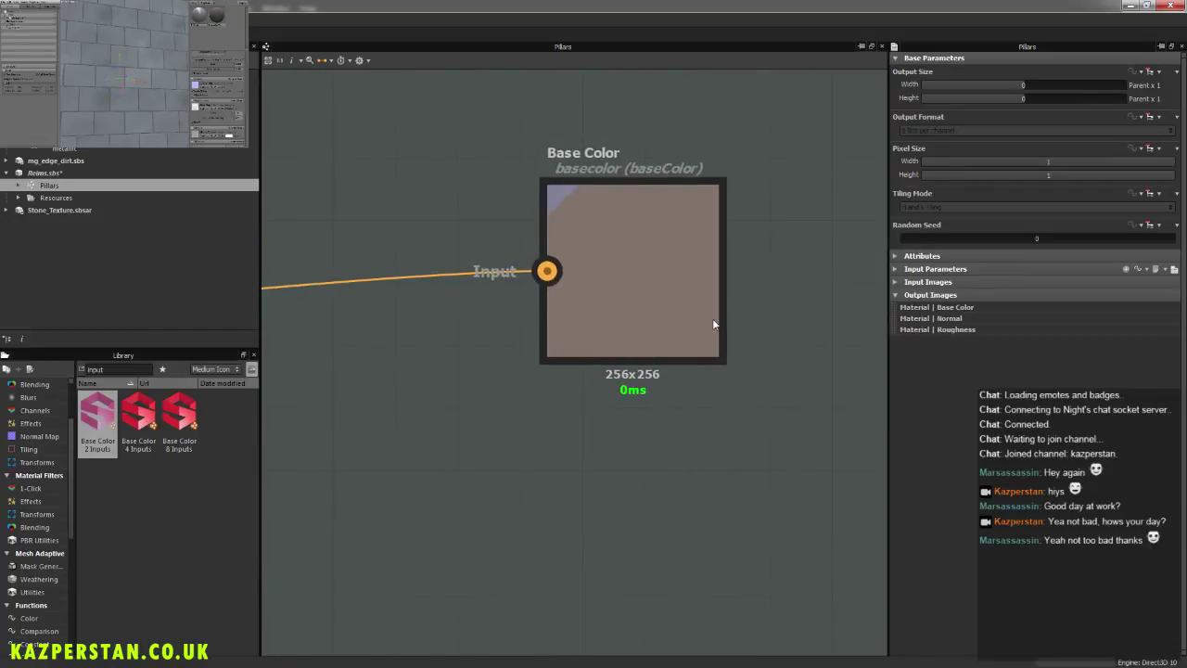
pyautogui.click(701, 316)
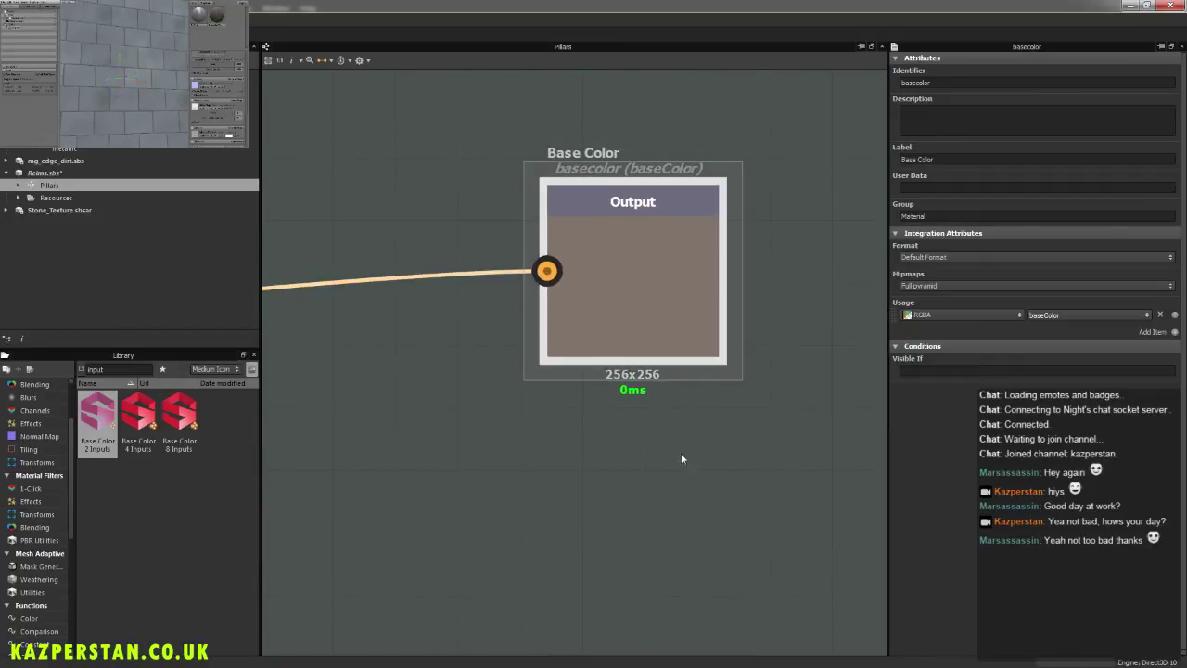
pyautogui.moveTo(681, 454); pyautogui.dragTo(692, 176, button='middle')
pyautogui.scroll(-5, 670, 371)
pyautogui.moveTo(679, 515); pyautogui.dragTo(686, 282, button='middle')
pyautogui.moveTo(701, 510); pyautogui.dragTo(666, 168, button='middle')
pyautogui.moveTo(657, 556); pyautogui.dragTo(662, 273, button='middle')
pyautogui.moveTo(649, 439); pyautogui.dragTo(653, 358, button='middle')
pyautogui.scroll(-7, 654, 347)
pyautogui.scroll(3, 663, 288)
pyautogui.moveTo(663, 264); pyautogui.dragTo(680, 414, button='middle')
pyautogui.moveTo(578, 395); pyautogui.dragTo(752, 390, button='middle')
pyautogui.scroll(4, 741, 380)
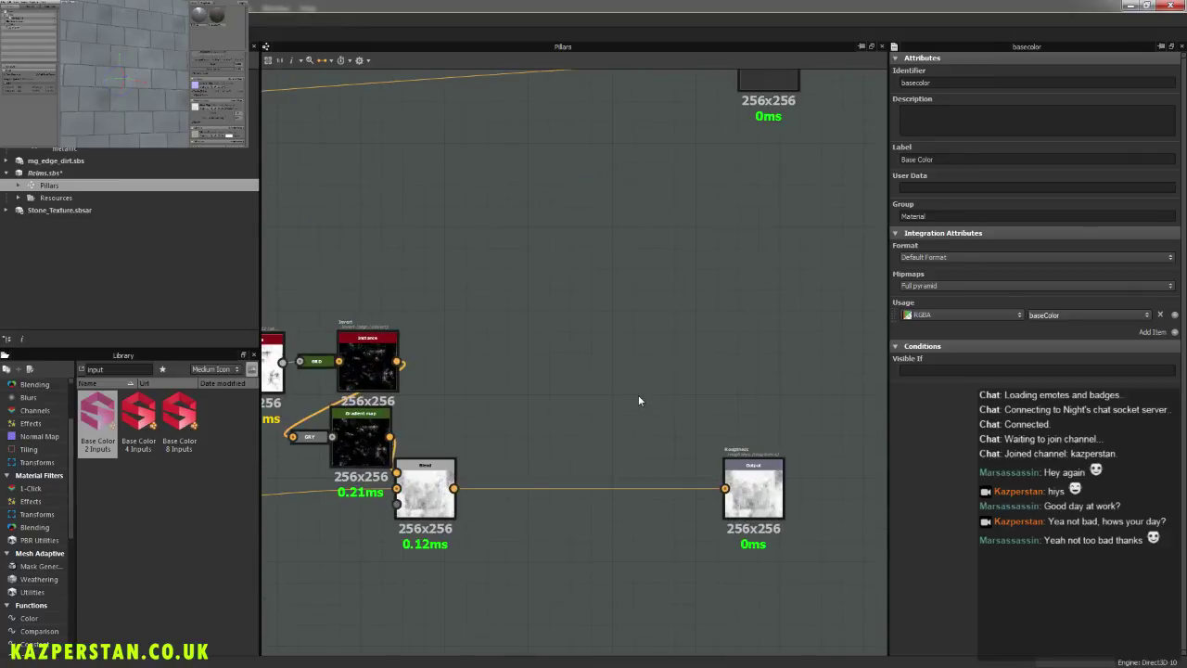
pyautogui.scroll(-3, 638, 400)
# Step: Save the Reims.sbs package and check the Pillars node's instance parameters in the Floor graph
pyautogui.click(45, 173)
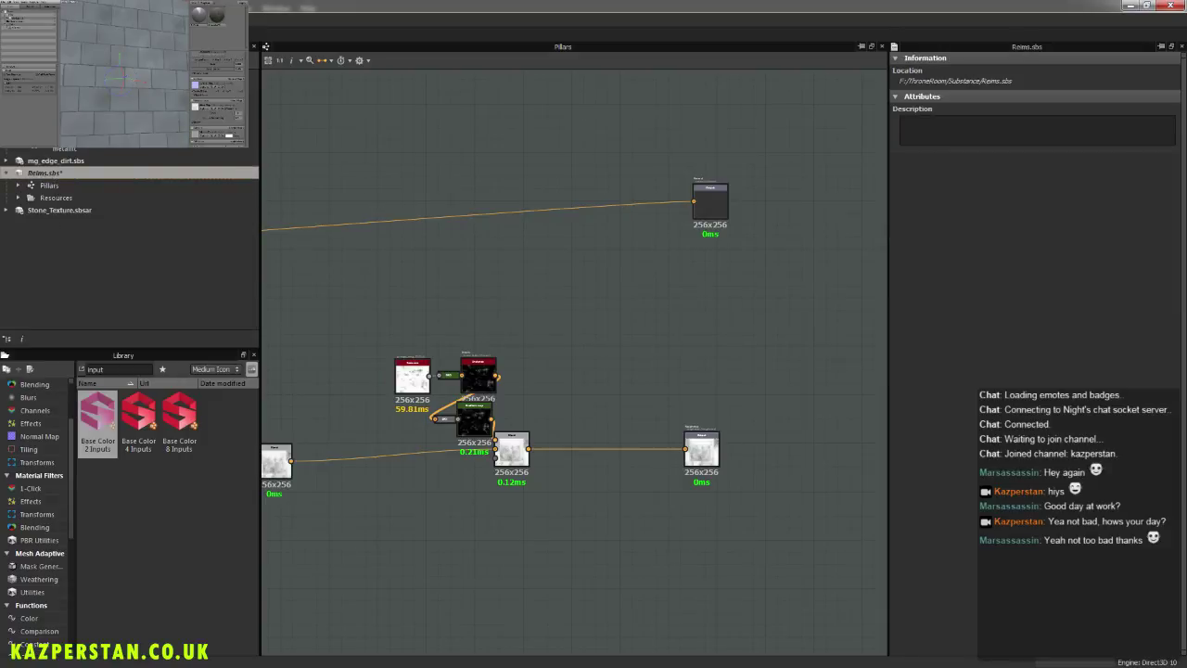
pyautogui.hotkey('ctrl', 's')
pyautogui.doubleClick(49, 99)
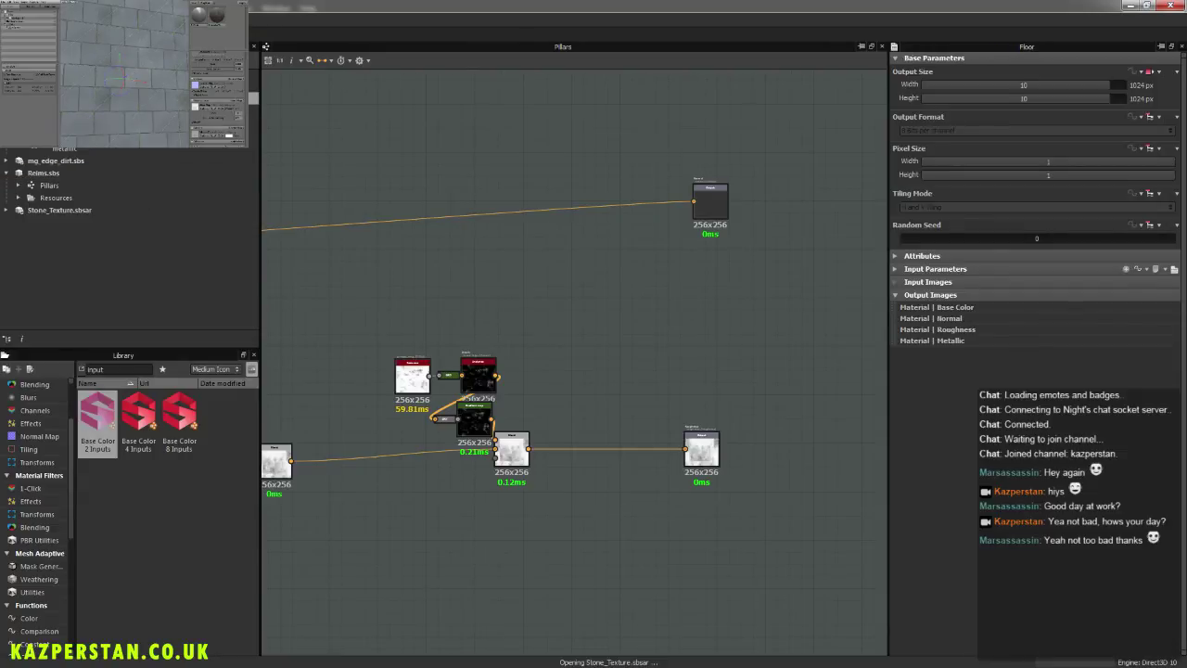
pyautogui.moveTo(790, 377); pyautogui.dragTo(522, 367, button='middle')
pyautogui.scroll(8, 582, 390)
pyautogui.moveTo(681, 449); pyautogui.dragTo(759, 360, button='middle')
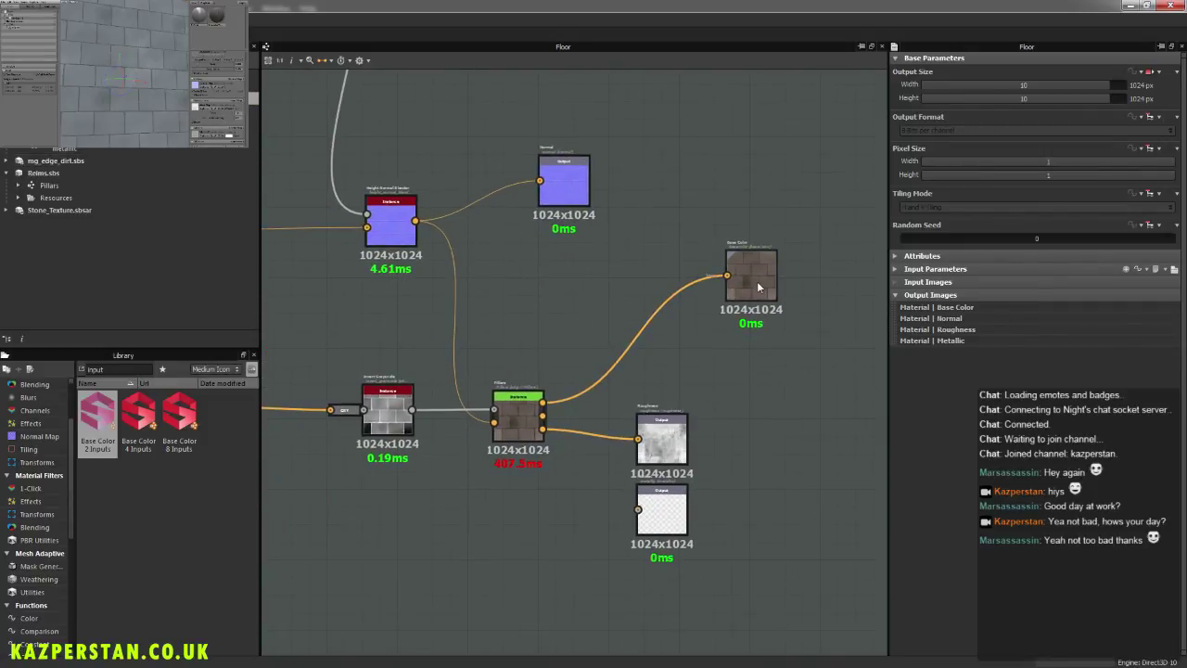
pyautogui.click(522, 422)
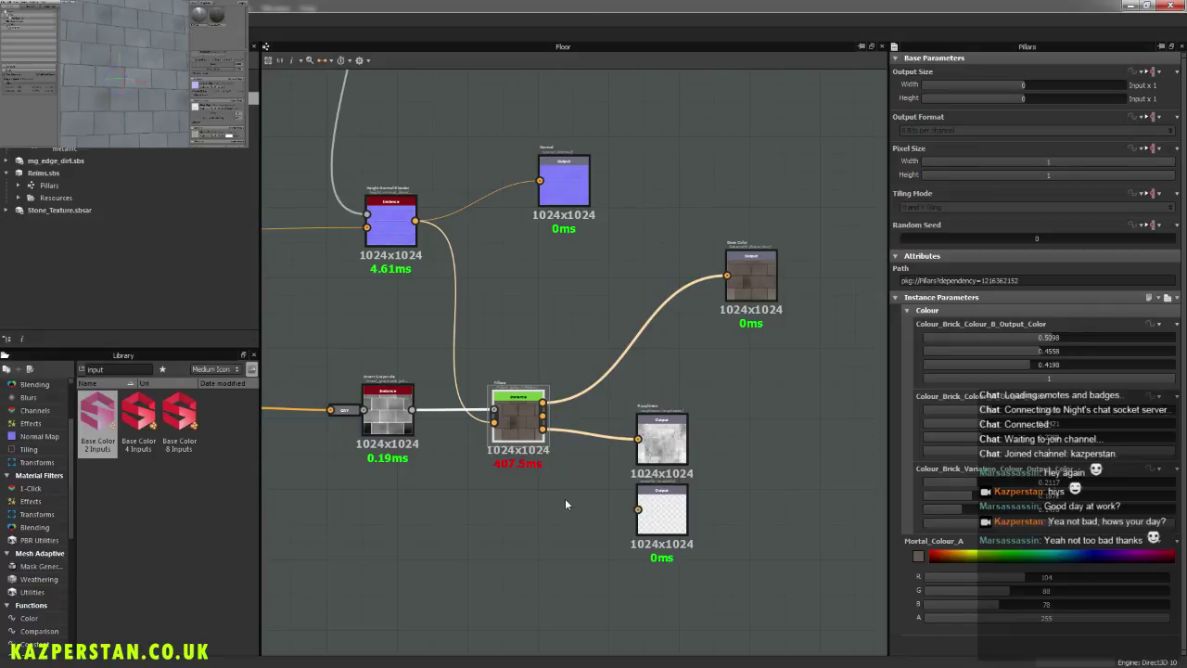
# Step: Place a fresh Stone_Texture Pillars instance in the Floor graph to check its parameters, and delete it
pyautogui.click(6, 211)
pyautogui.click(18, 223)
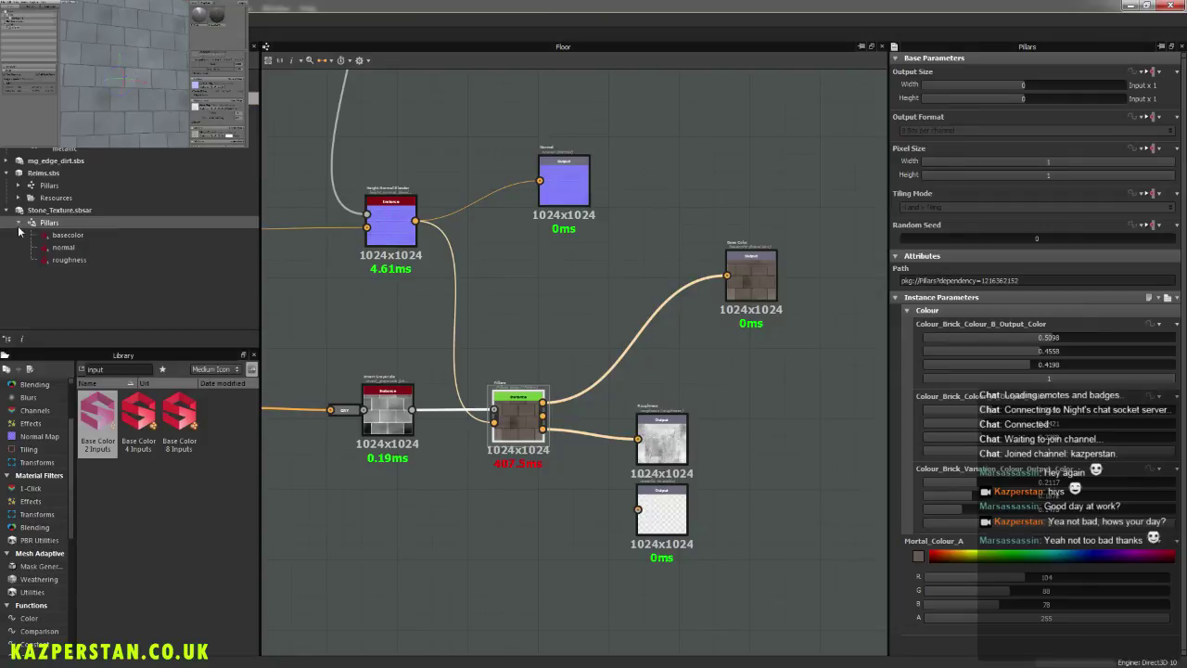
pyautogui.moveTo(49, 223); pyautogui.dragTo(689, 164)
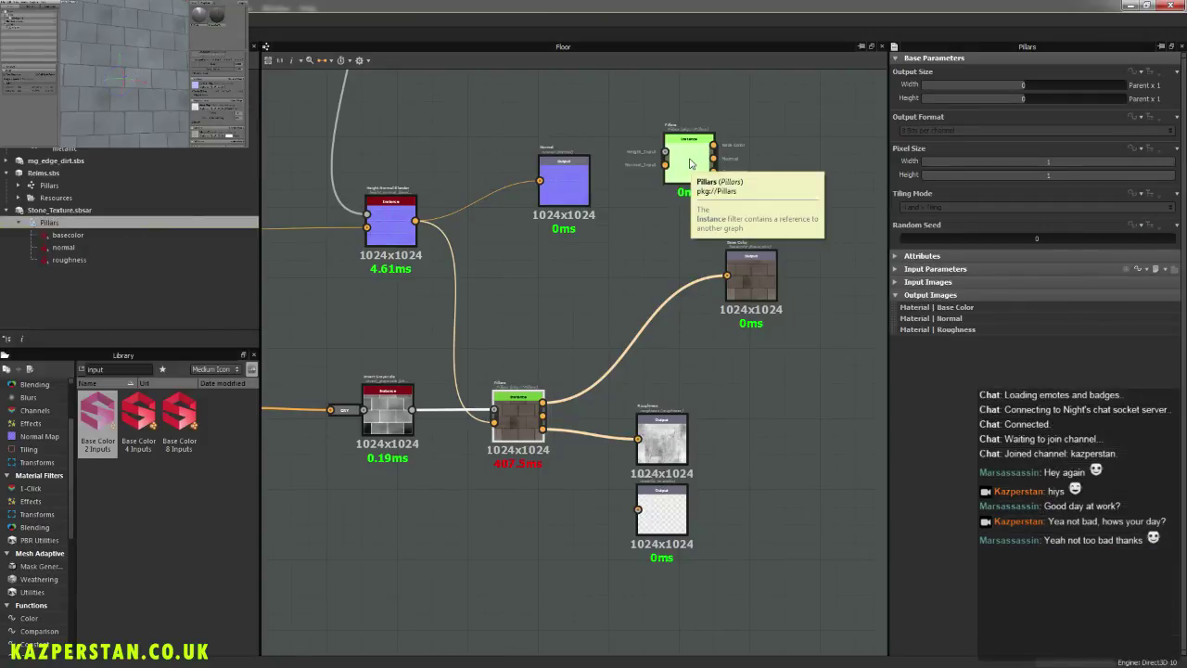
pyautogui.click(689, 163)
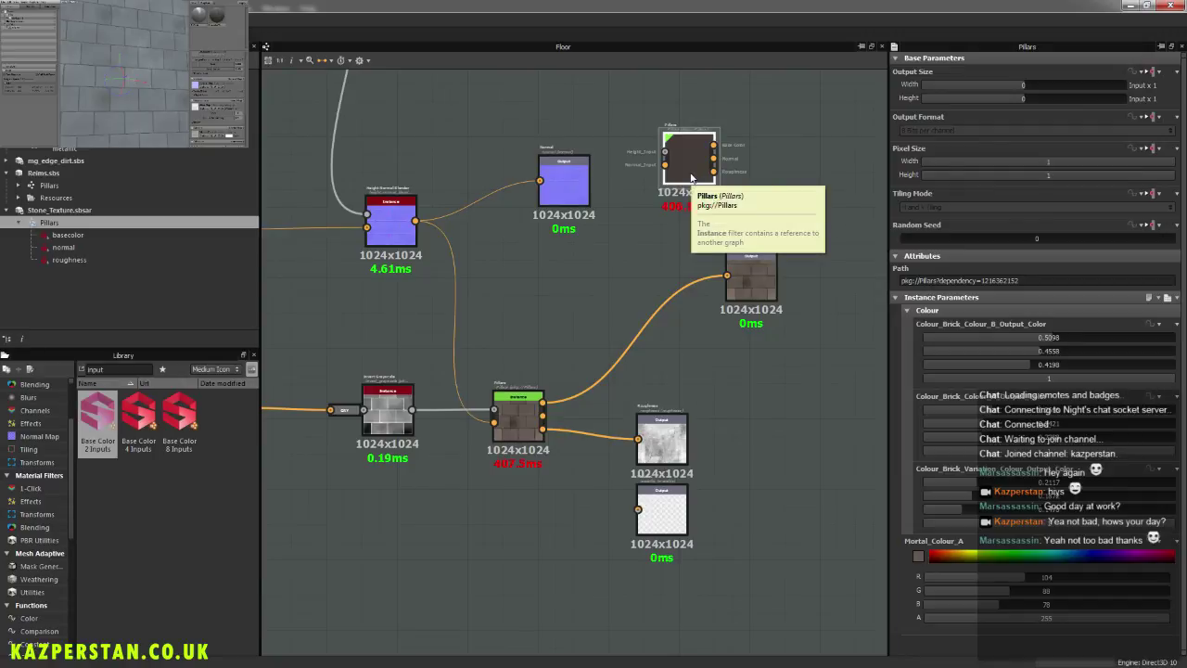
pyautogui.press('Delete')
pyautogui.moveTo(441, 234); pyautogui.dragTo(687, 371, button='middle')
pyautogui.scroll(-6, 593, 329)
pyautogui.moveTo(458, 294); pyautogui.dragTo(590, 330, button='middle')
pyautogui.scroll(3, 393, 357)
pyautogui.moveTo(393, 357); pyautogui.dragTo(796, 453, button='middle')
pyautogui.scroll(-3, 523, 369)
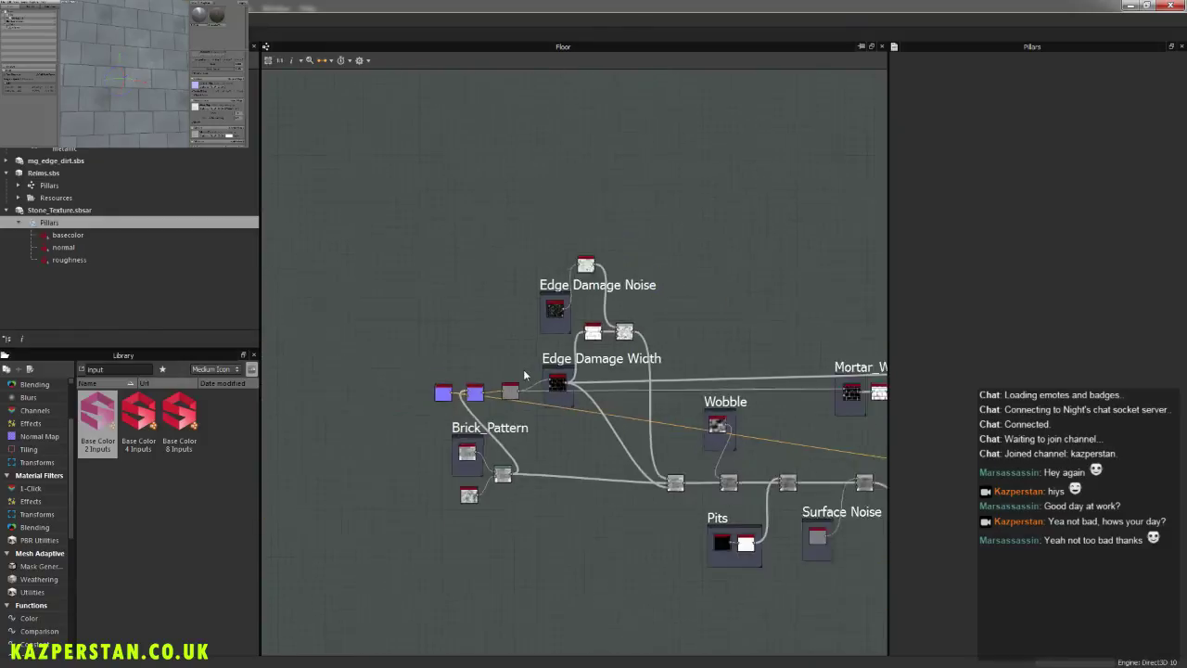
pyautogui.click(6, 210)
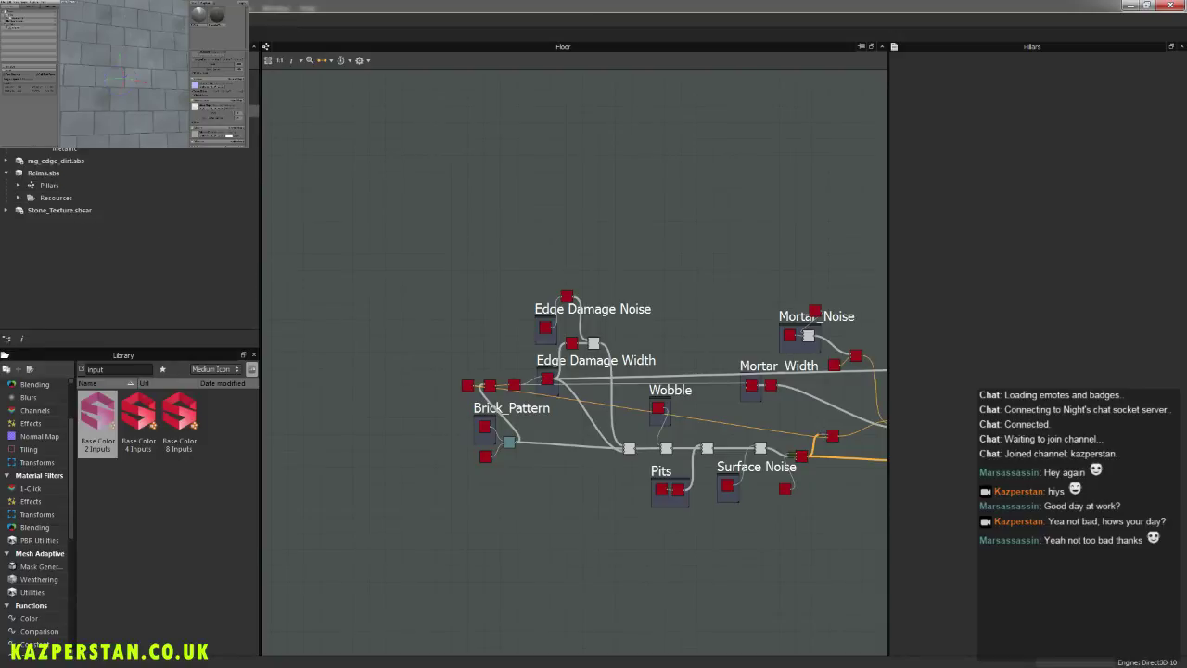
# Step: Open the Reims.sbs Pillars graph and inspect the upper Uniform Color node in the Mortar_Colour frame
pyautogui.doubleClick(65, 186)
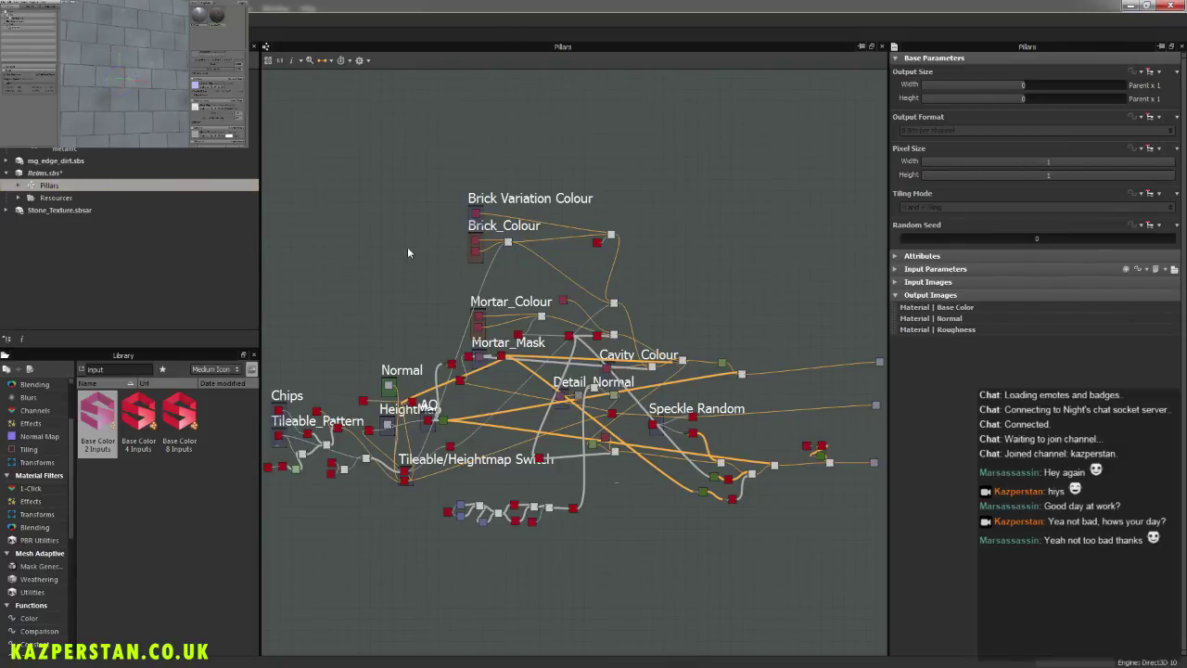
pyautogui.scroll(8, 520, 320)
pyautogui.scroll(2, 517, 318)
pyautogui.click(488, 252)
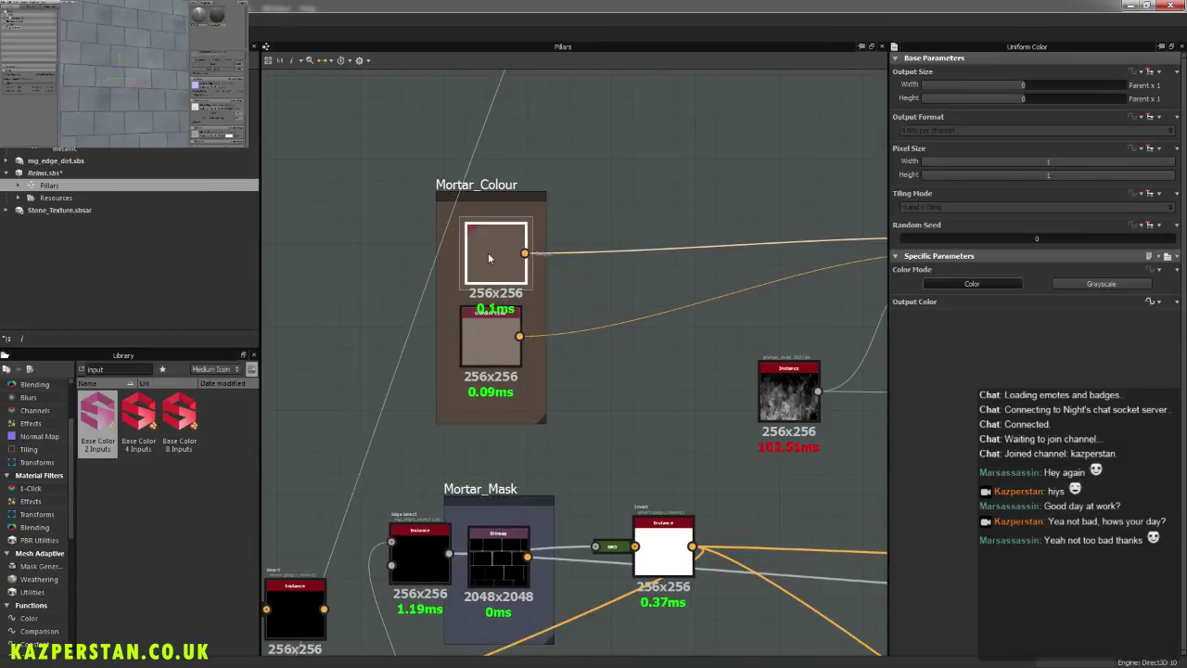
# Step: Expose the lower Mortar_Colour node's Output Color as a new graph input named Mortar Colour B
pyautogui.click(492, 332)
pyautogui.rightClick(492, 333)
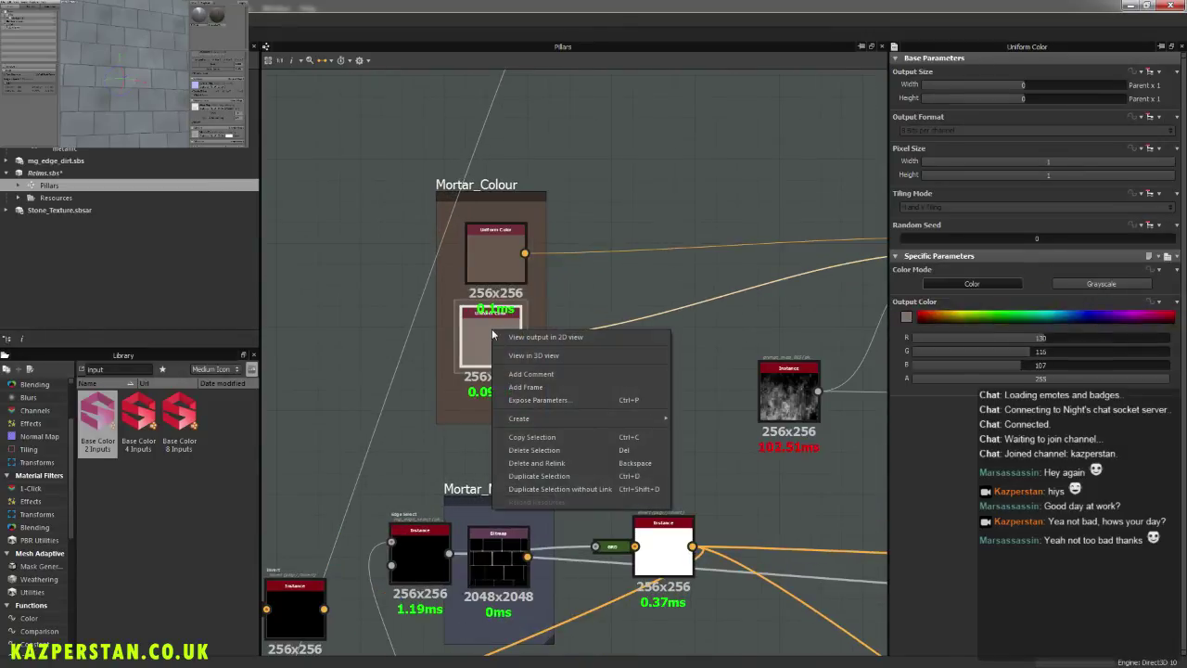
pyautogui.click(1176, 304)
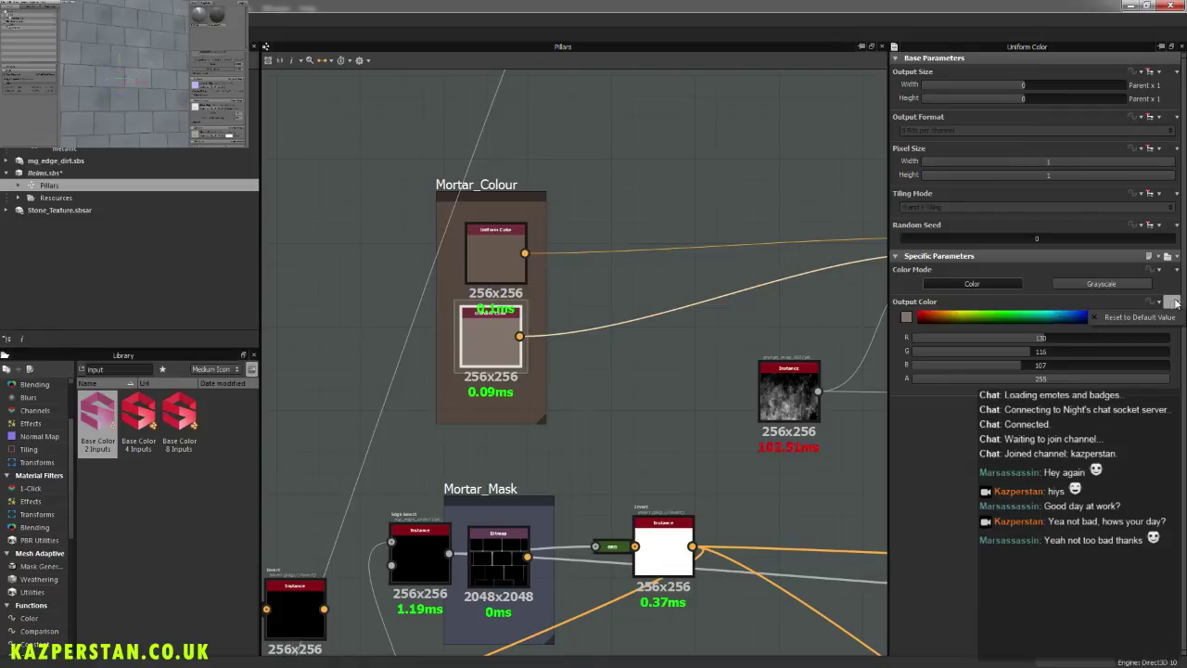
pyautogui.click(1154, 302)
pyautogui.click(1048, 486)
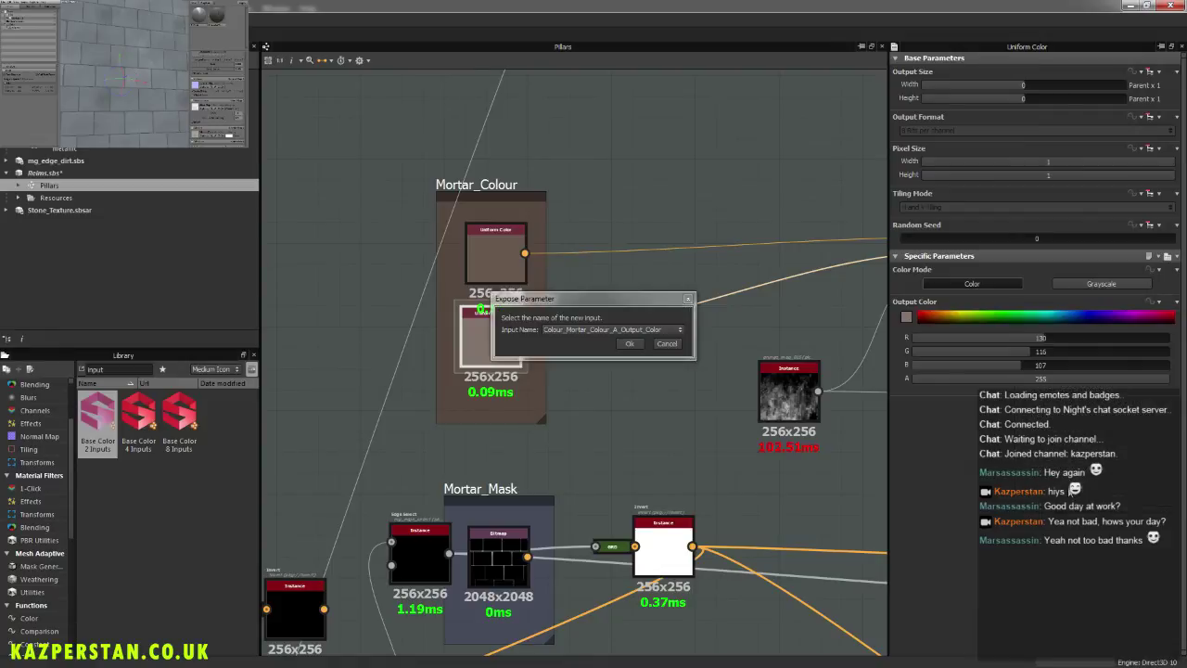
pyautogui.click(644, 332)
pyautogui.click(578, 396)
pyautogui.write('M')
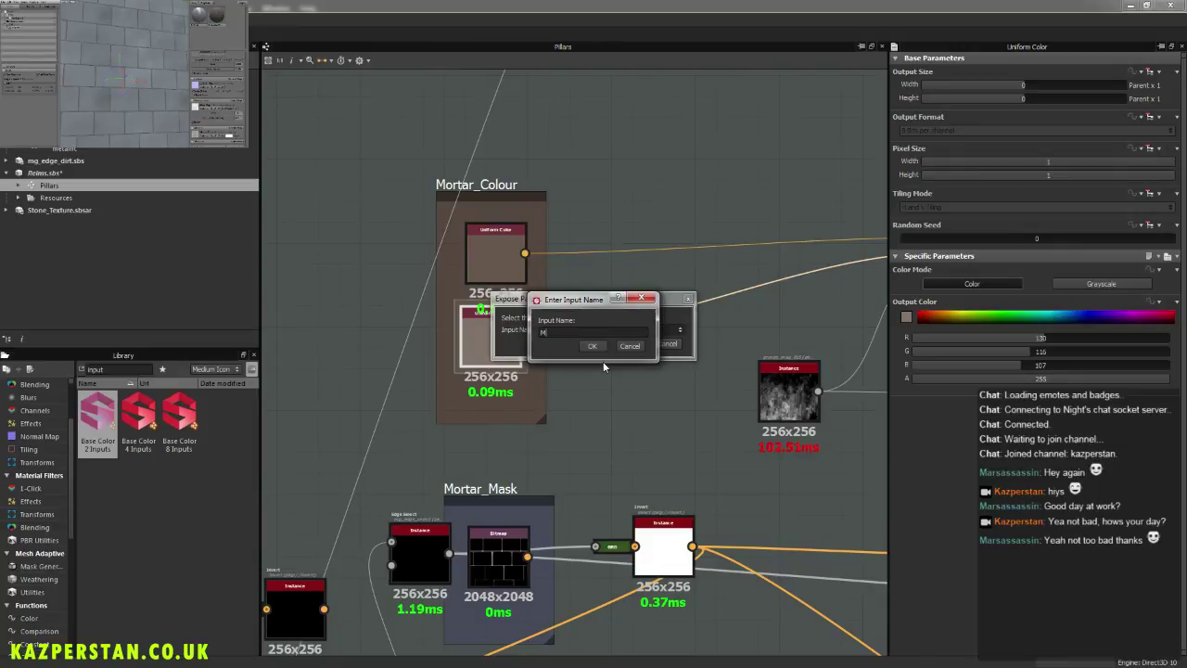
pyautogui.write('ortar Colo')
pyautogui.press('Return')
pyautogui.click(627, 343)
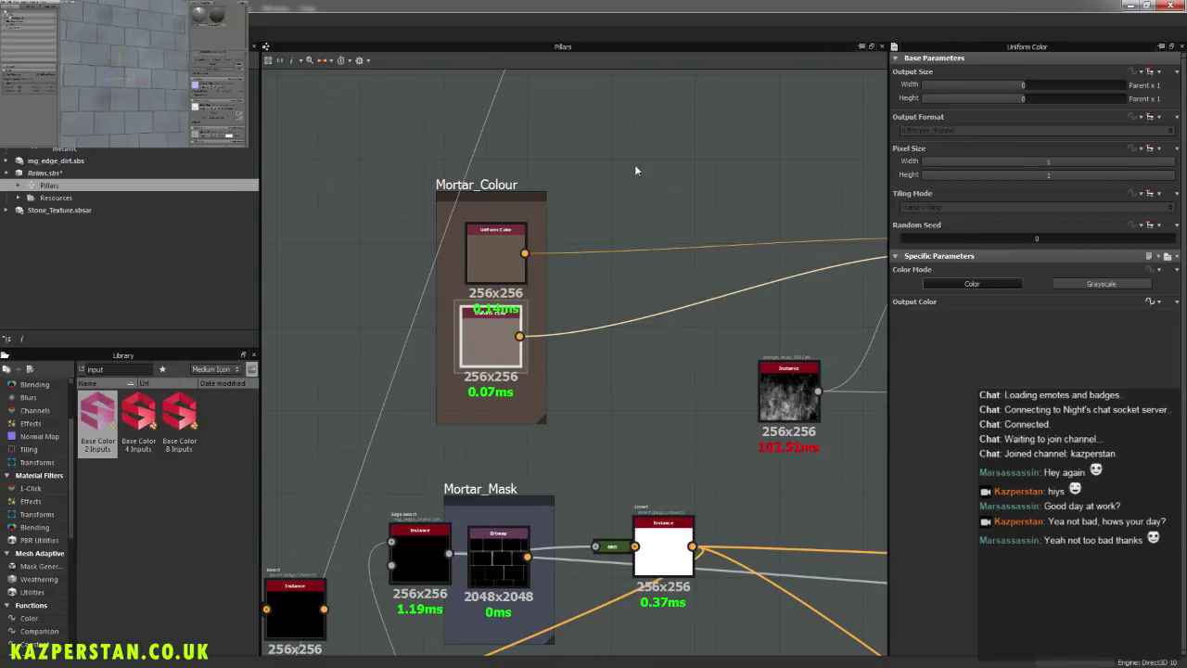
# Step: Reset the lower Brick_Colour node's Output Color and set it to a warm grey of RGB 126, 114, 106
pyautogui.moveTo(634, 165); pyautogui.dragTo(608, 600, button='middle')
pyautogui.moveTo(514, 266); pyautogui.dragTo(533, 466, button='middle')
pyautogui.click(495, 429)
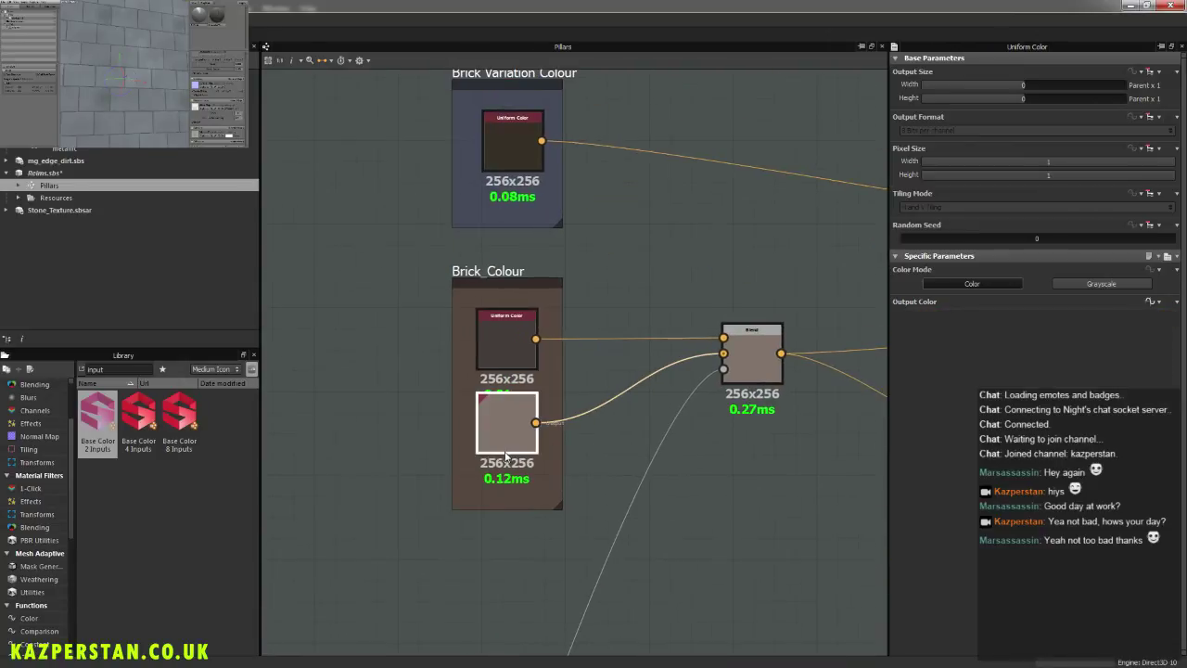
pyautogui.rightClick(495, 430)
pyautogui.click(494, 417)
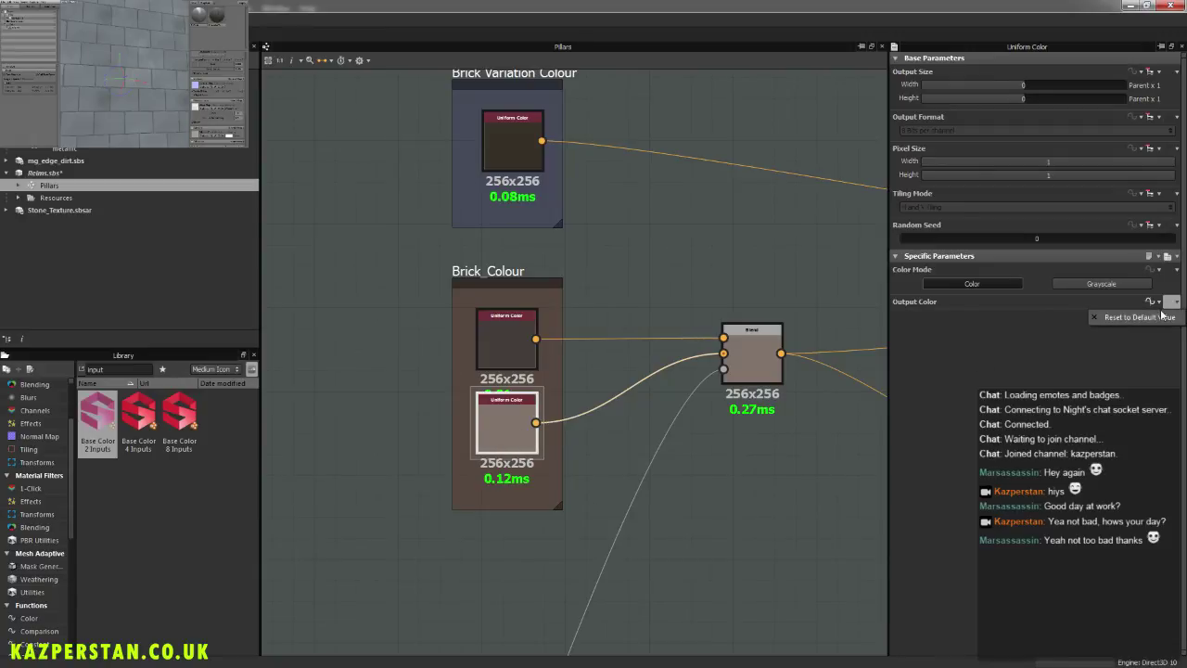
pyautogui.click(1160, 304)
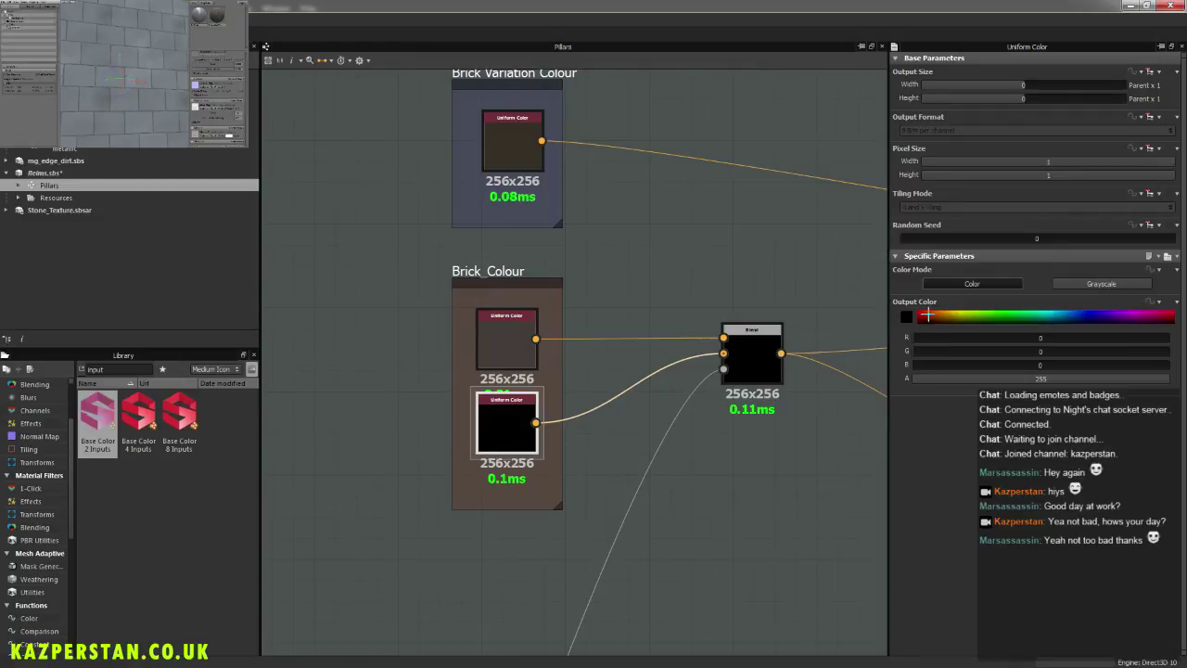
pyautogui.click(907, 321)
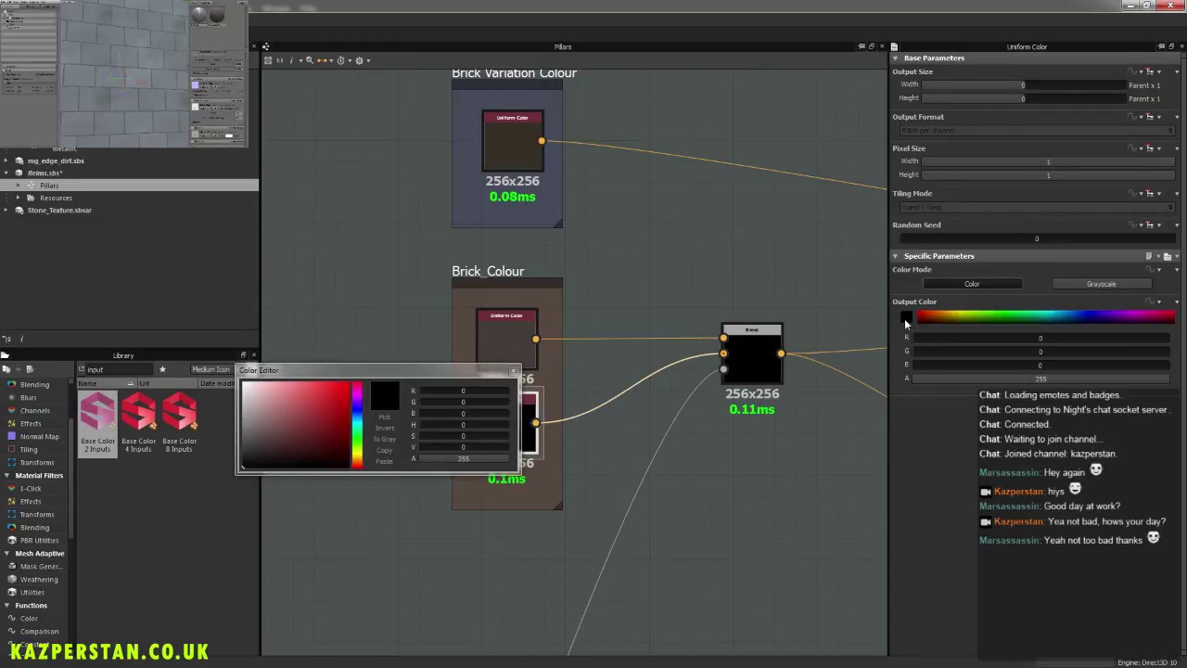
pyautogui.click(386, 416)
pyautogui.click(510, 339)
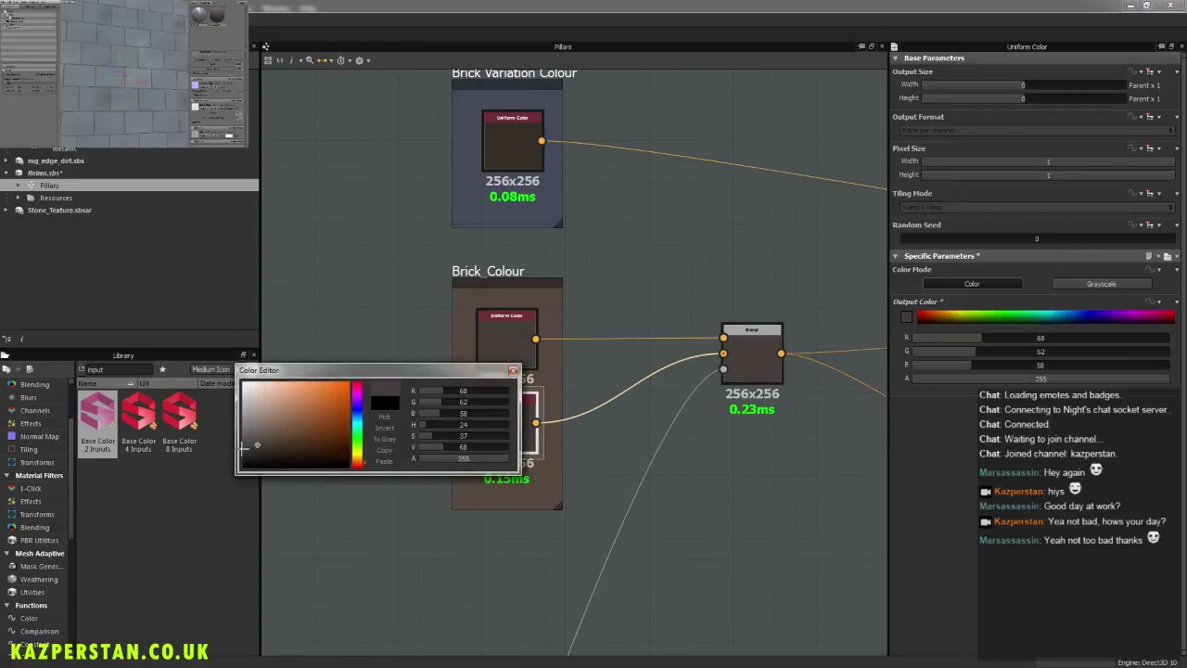
pyautogui.moveTo(257, 433); pyautogui.dragTo(259, 425)
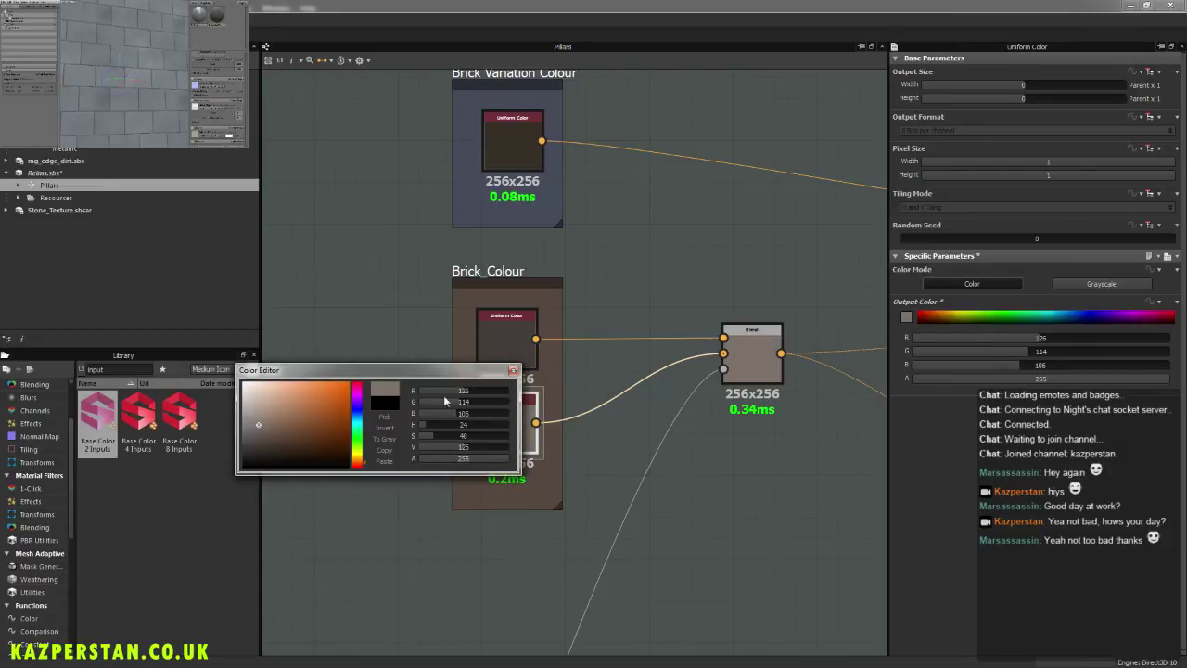
pyautogui.click(513, 370)
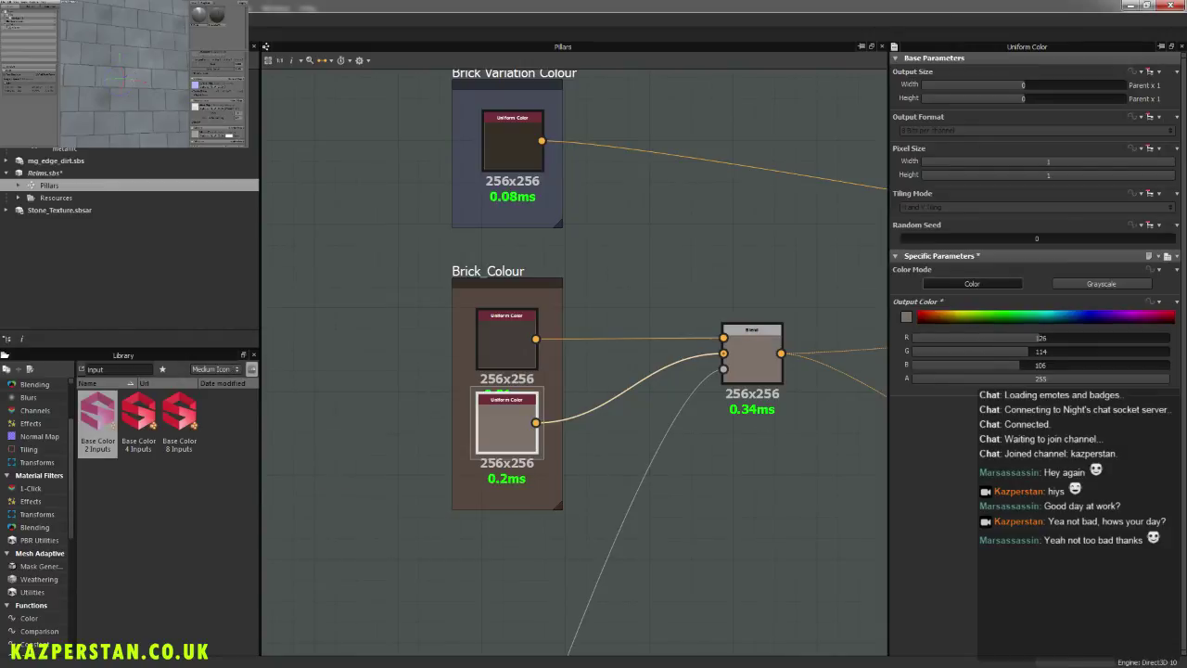
# Step: Expose the lower Brick_Colour node's Output Color as a new graph input named Stone Colour B
pyautogui.click(1156, 302)
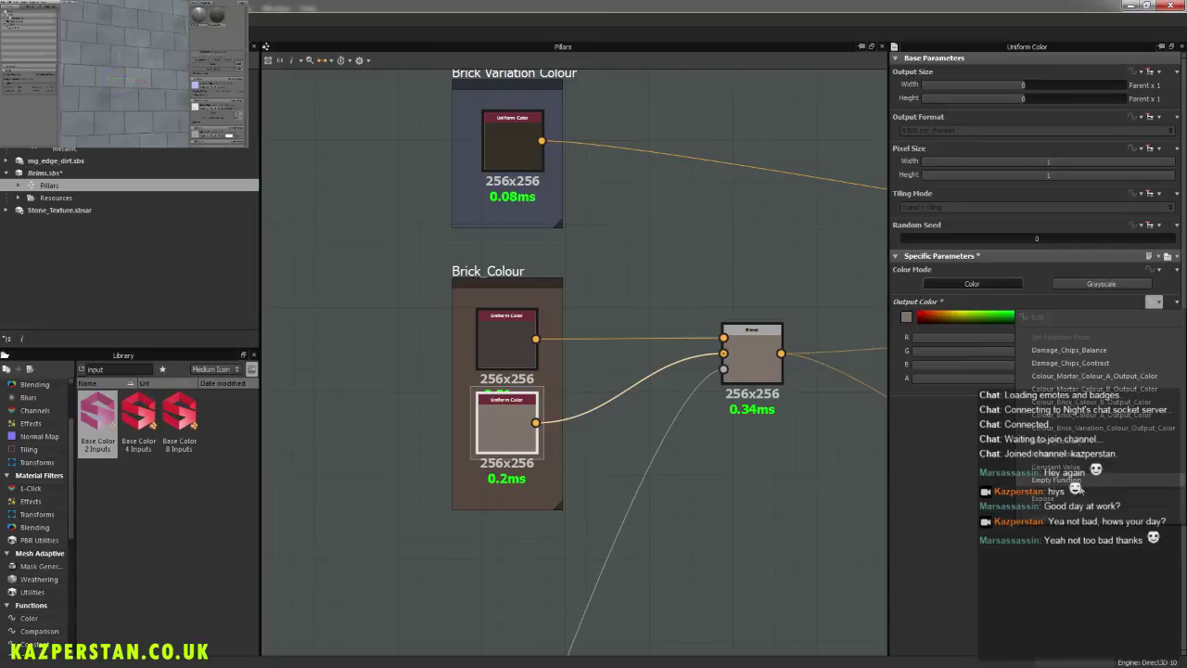
pyautogui.click(1076, 498)
pyautogui.click(649, 332)
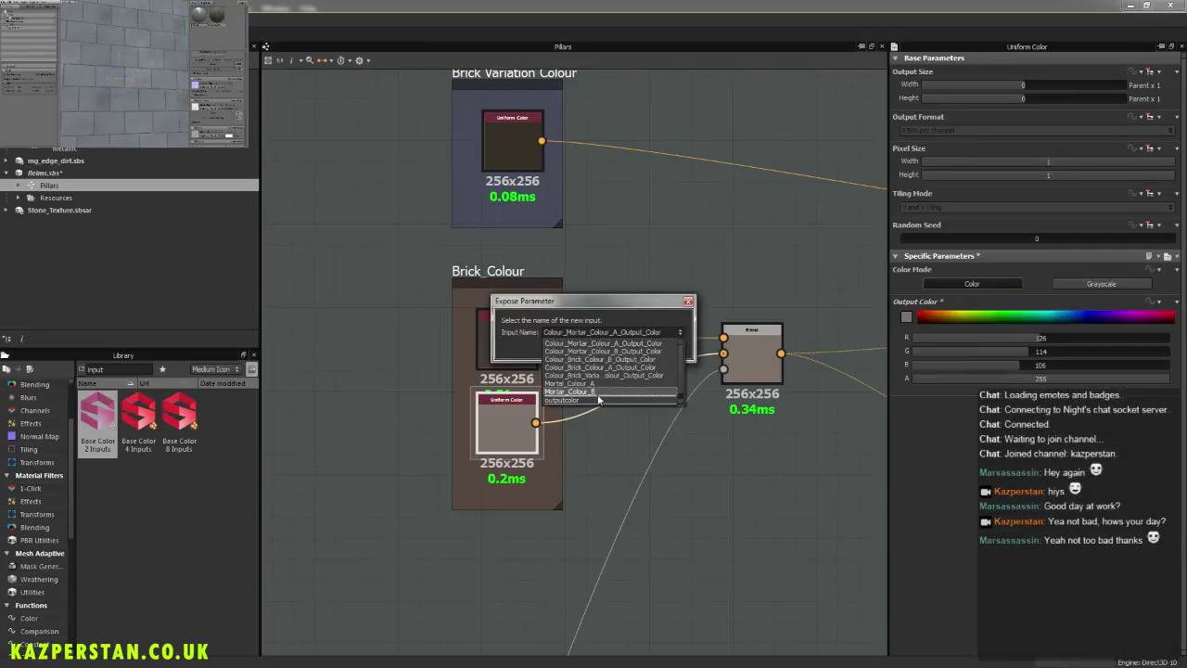
pyautogui.click(595, 401)
pyautogui.click(660, 333)
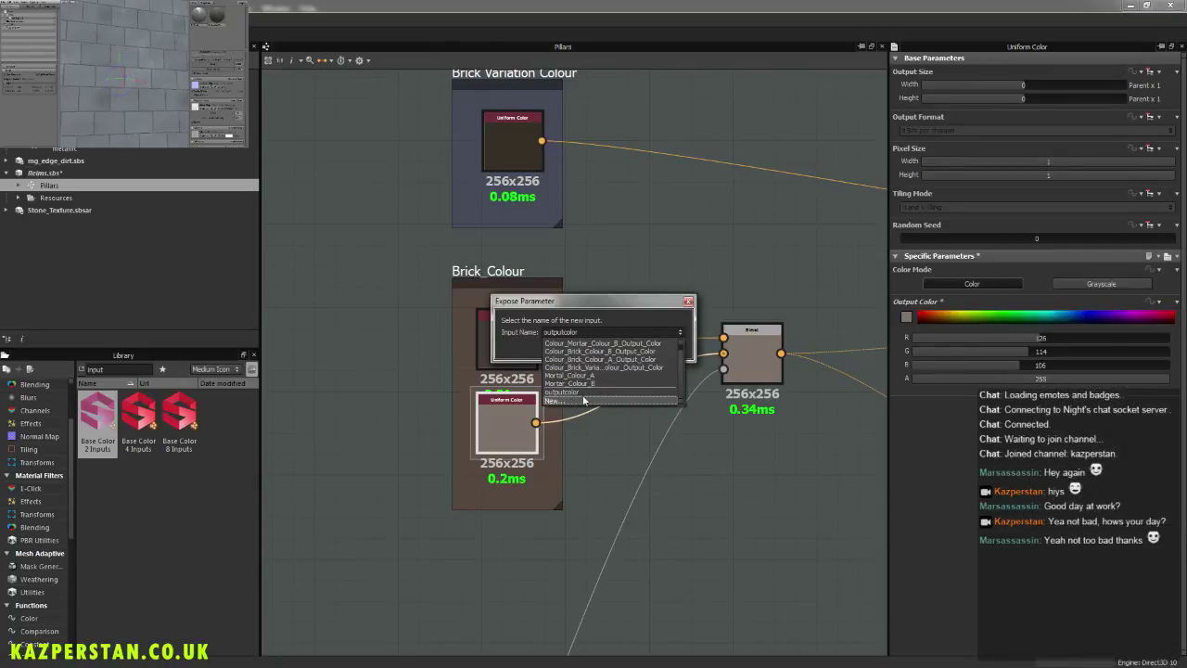
pyautogui.click(571, 402)
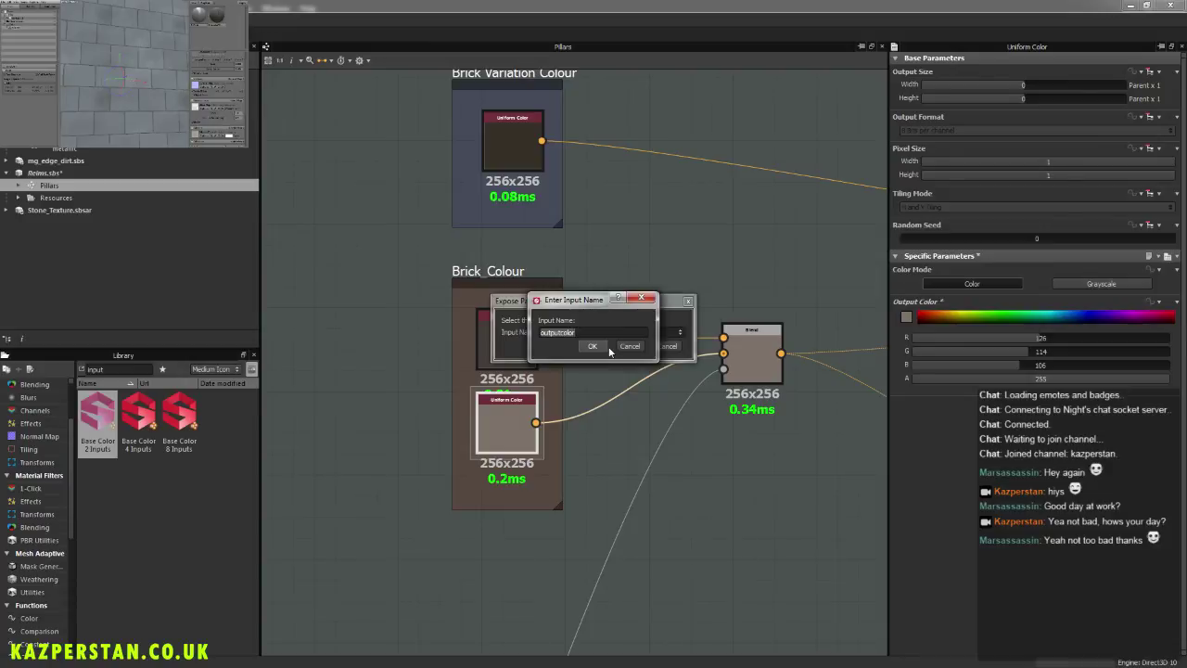
pyautogui.write('Br')
pyautogui.press('BackSpace')
pyautogui.press('BackSpace')
pyautogui.write('Stone')
pyautogui.click(598, 349)
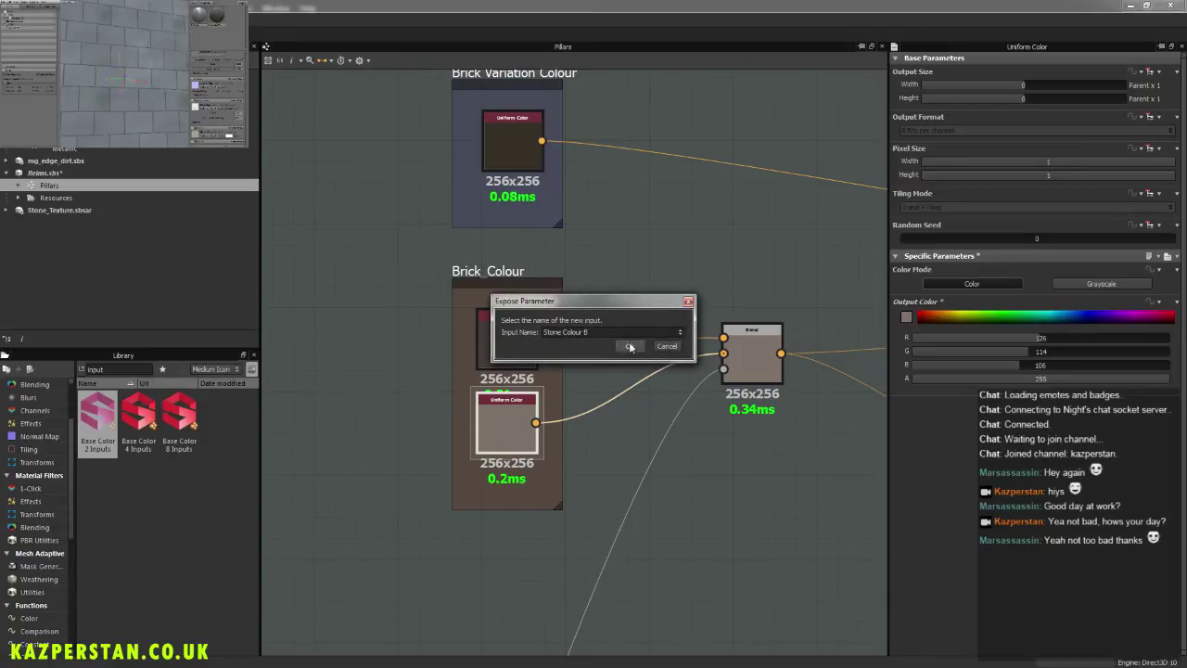
pyautogui.click(629, 343)
# Step: Check the Output Color function of the upper Brick_Colour node and return to the Pillars graph
pyautogui.click(479, 358)
pyautogui.rightClick(495, 342)
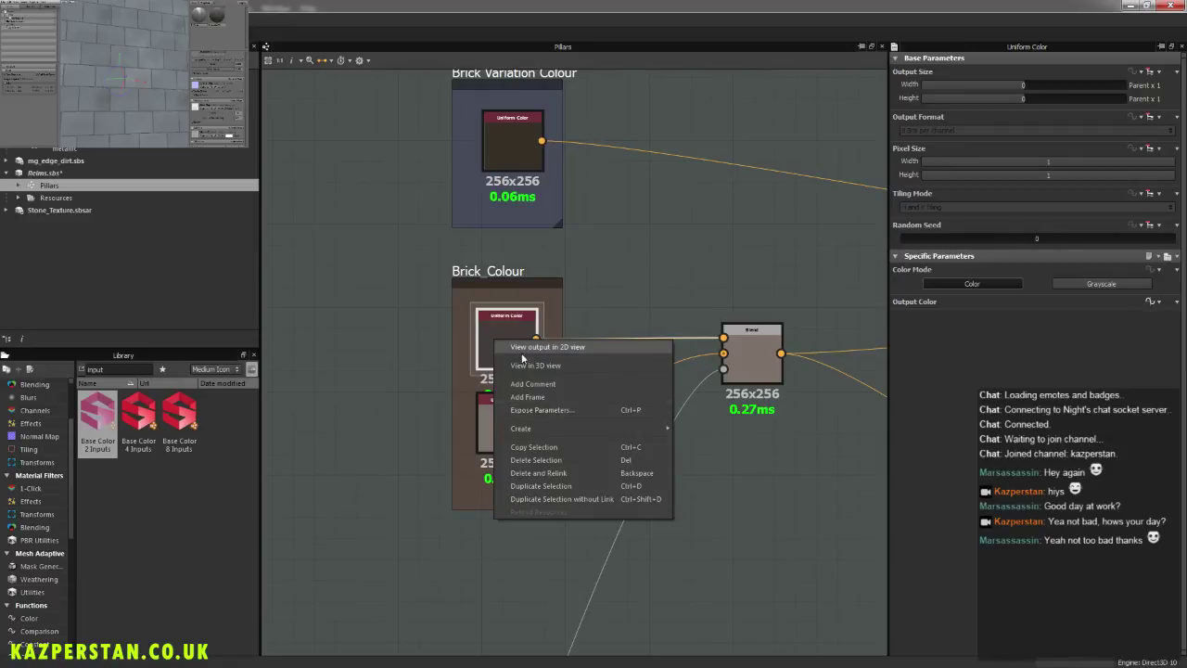
pyautogui.click(517, 332)
pyautogui.click(1167, 304)
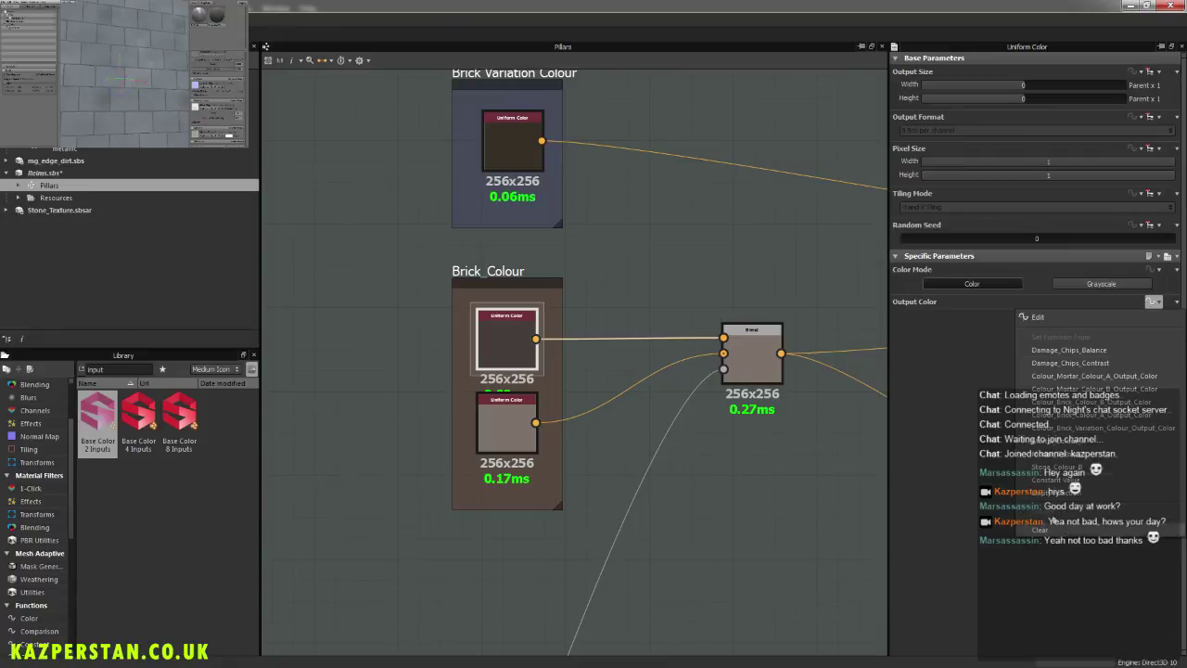
pyautogui.click(974, 373)
pyautogui.click(1150, 302)
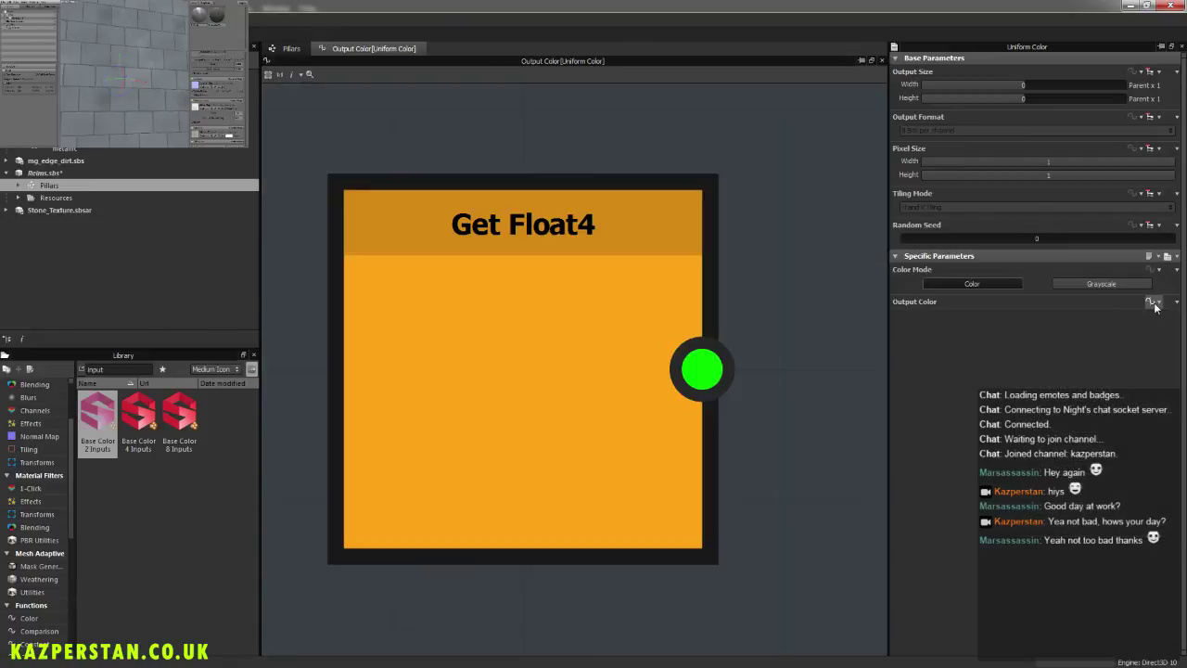
pyautogui.click(290, 49)
# Step: Reset the upper Brick_Colour node's Output Color and set it to a dark warm grey of RGB 84, 76, 71
pyautogui.click(1176, 302)
pyautogui.click(1153, 316)
pyautogui.click(906, 317)
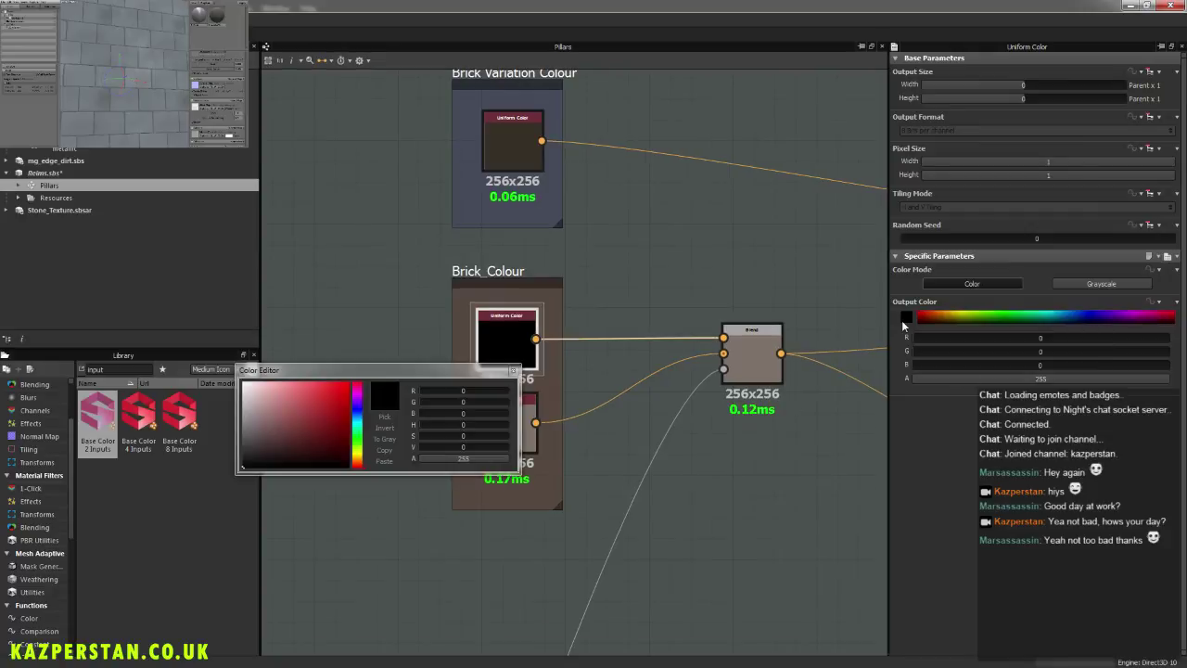
pyautogui.click(394, 417)
pyautogui.click(541, 443)
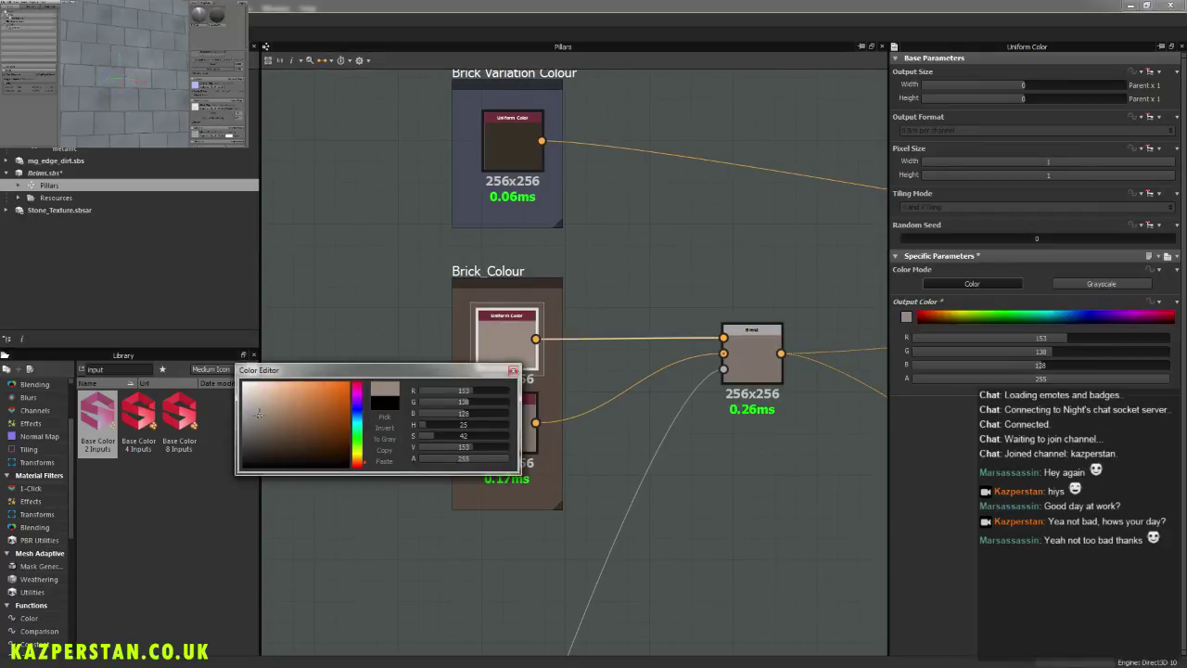
pyautogui.click(259, 439)
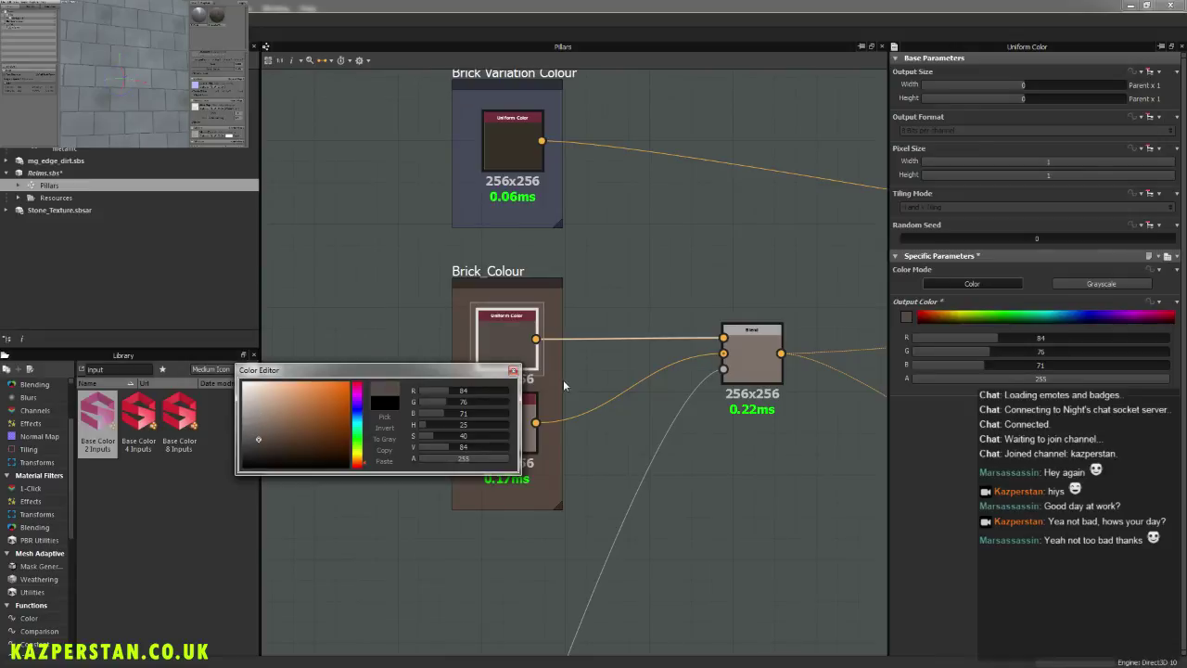
pyautogui.click(513, 370)
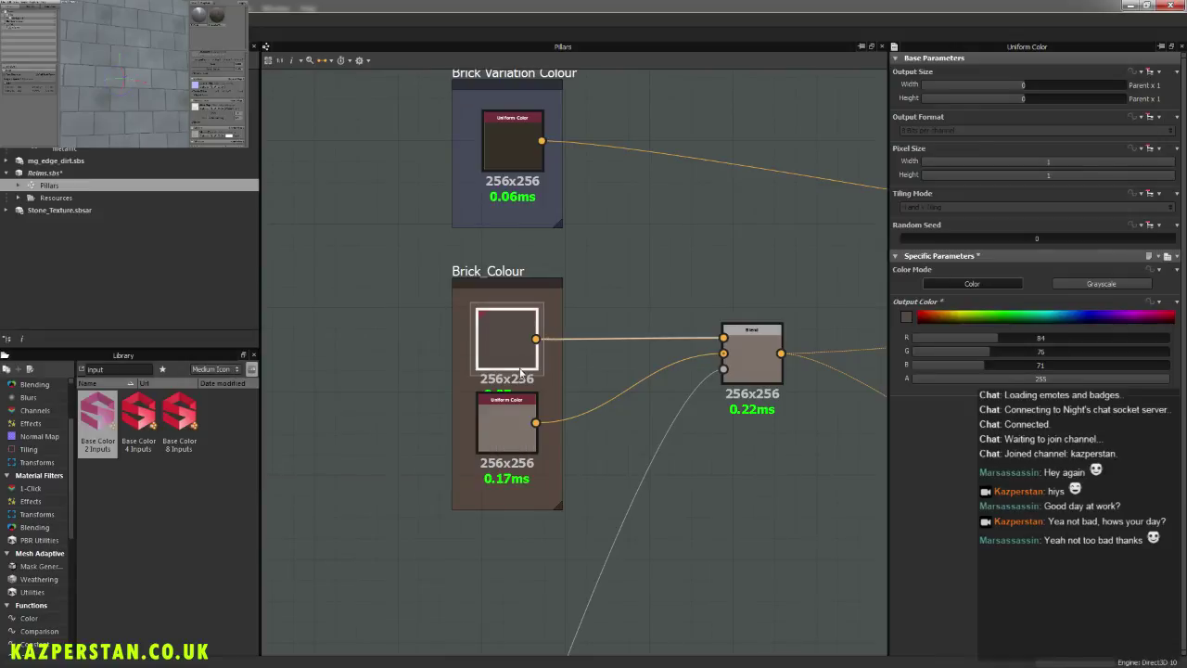
# Step: Expose the upper Brick_Colour node's Output Color as a new graph input named Brick Colour A
pyautogui.click(1155, 302)
pyautogui.click(1074, 512)
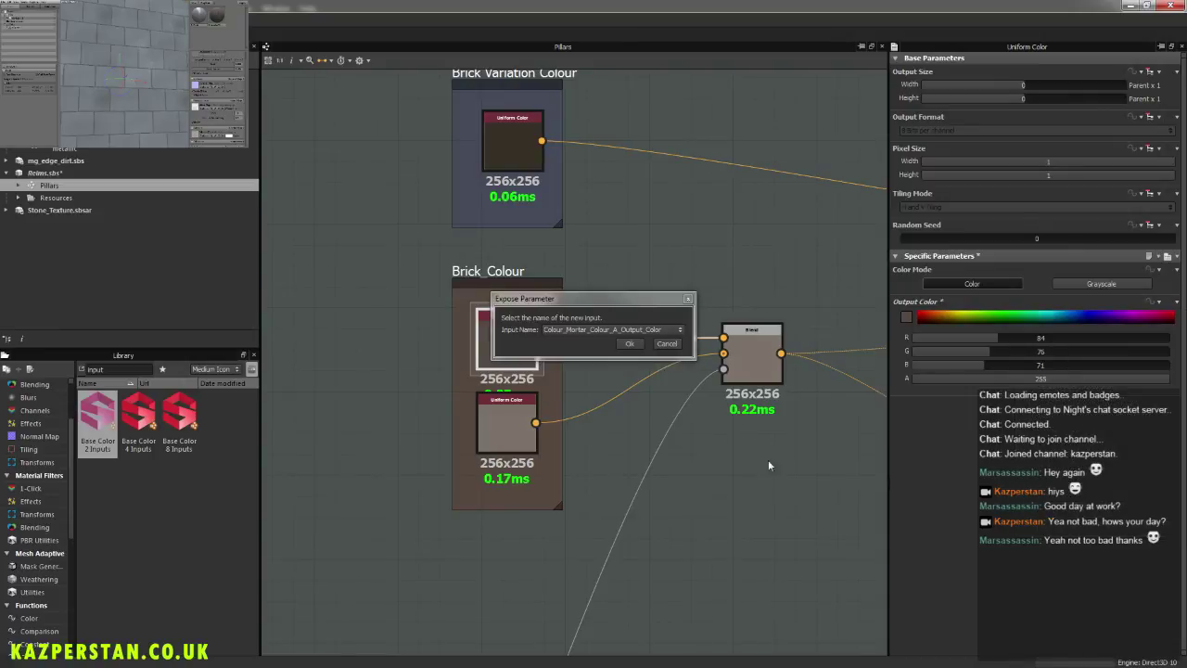
pyautogui.click(675, 331)
pyautogui.click(601, 399)
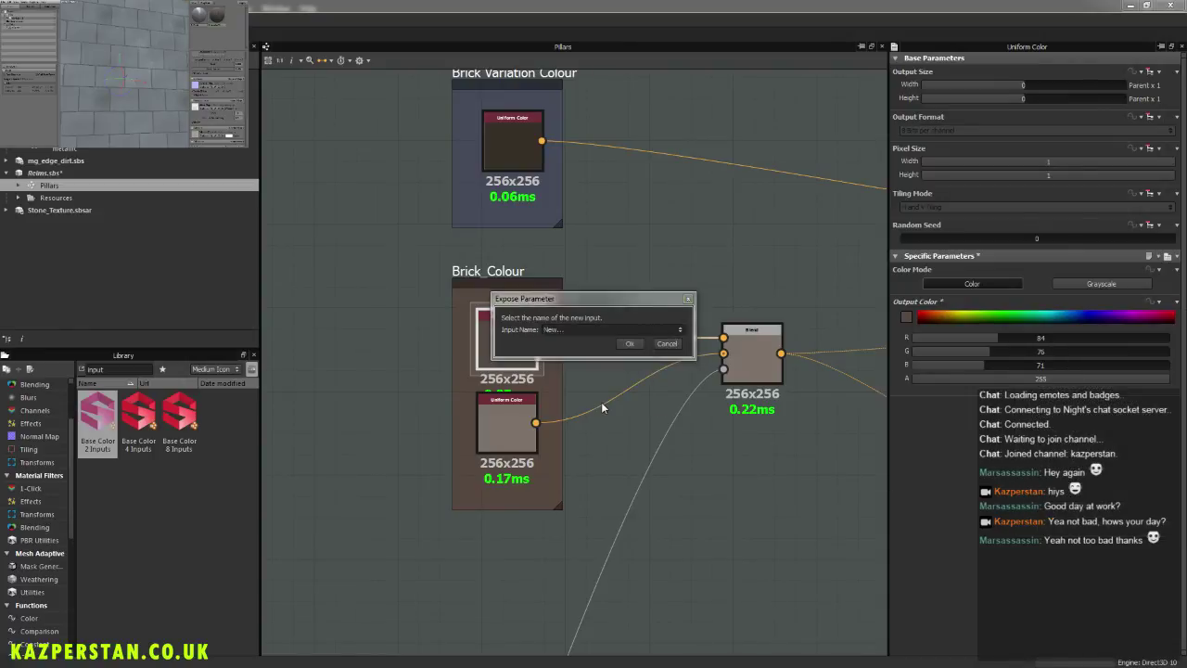
pyautogui.write('Bric')
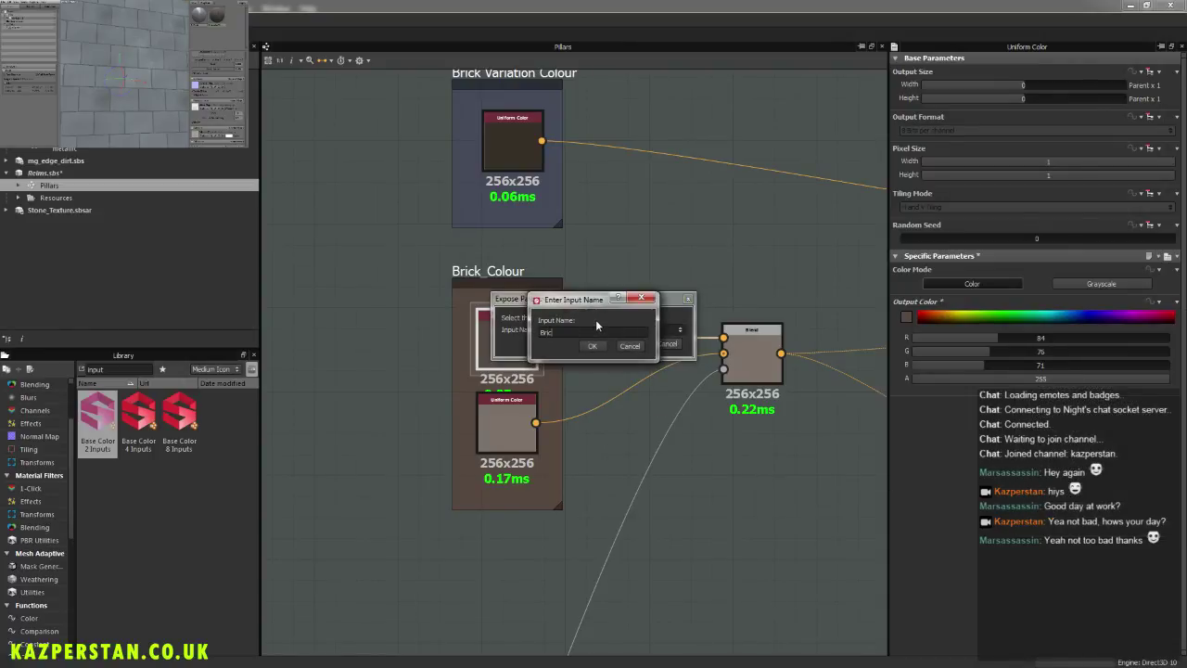
pyautogui.write('k Colour A')
pyautogui.click(591, 345)
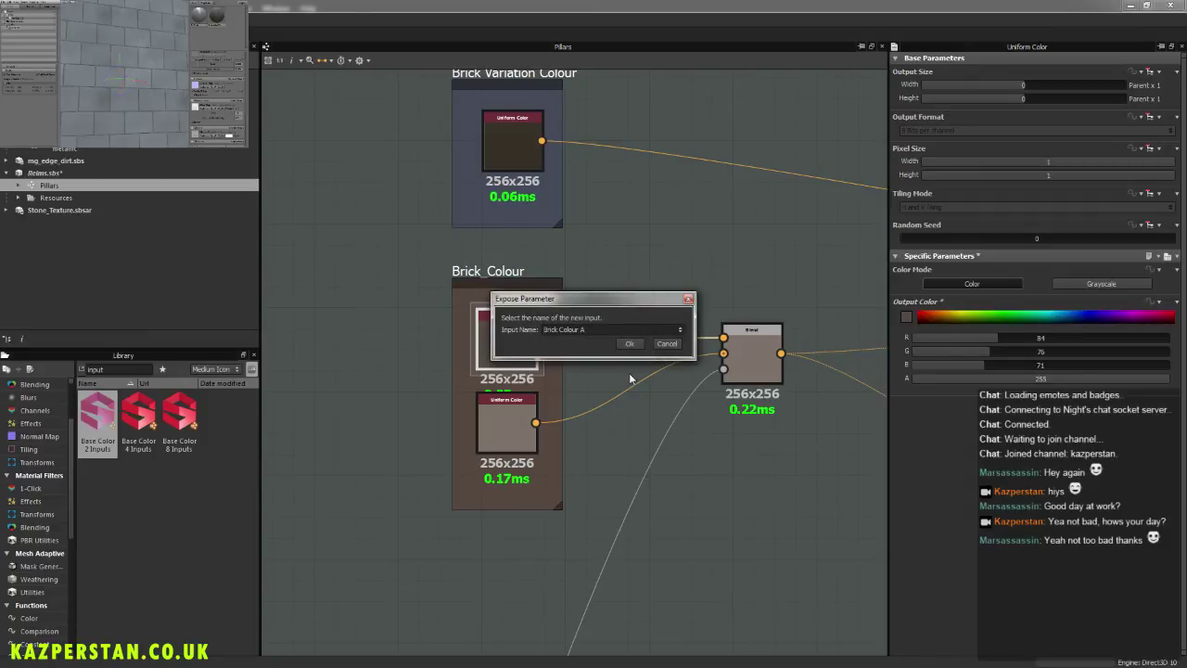
pyautogui.click(629, 343)
# Step: Reset the Brick Variation Colour node's Output Color and set it to a very dark grey of RGB 50, 45, 42
pyautogui.moveTo(552, 196); pyautogui.dragTo(547, 274, button='middle')
pyautogui.click(509, 226)
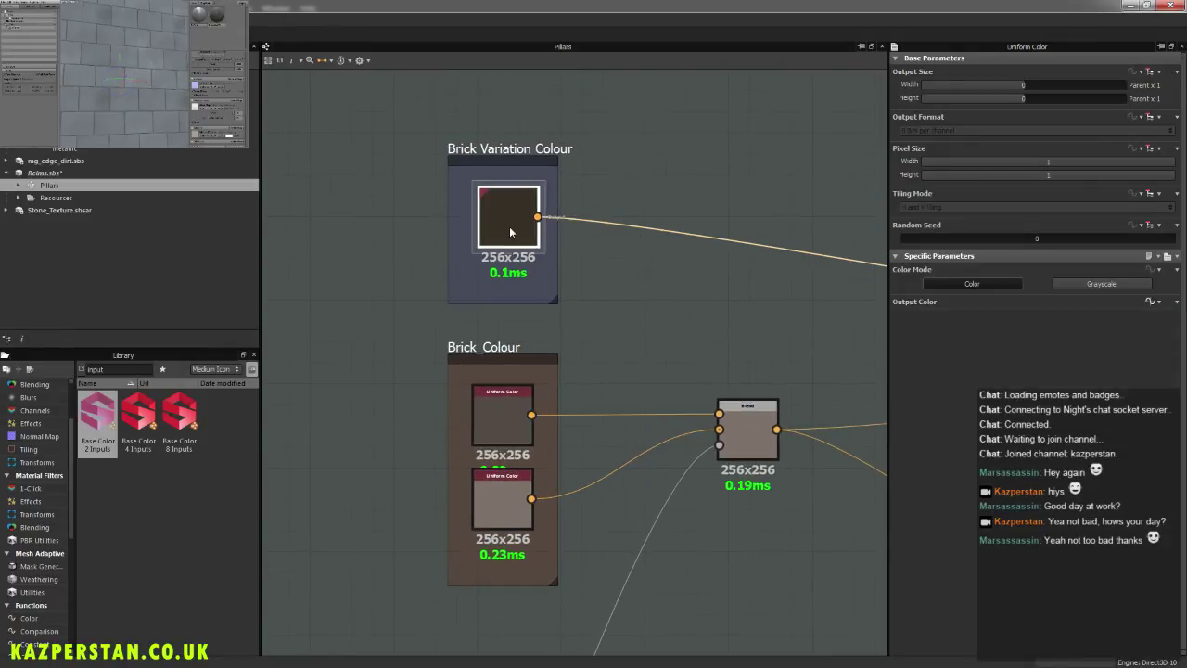
pyautogui.click(1173, 301)
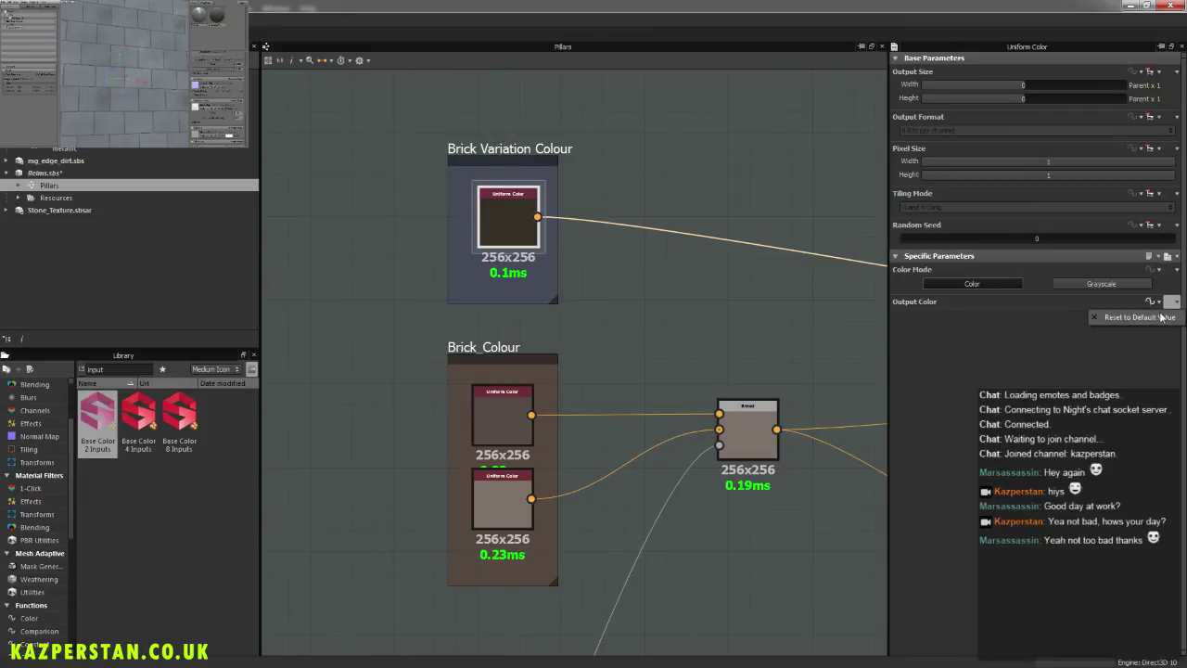
pyautogui.click(1161, 318)
pyautogui.click(905, 319)
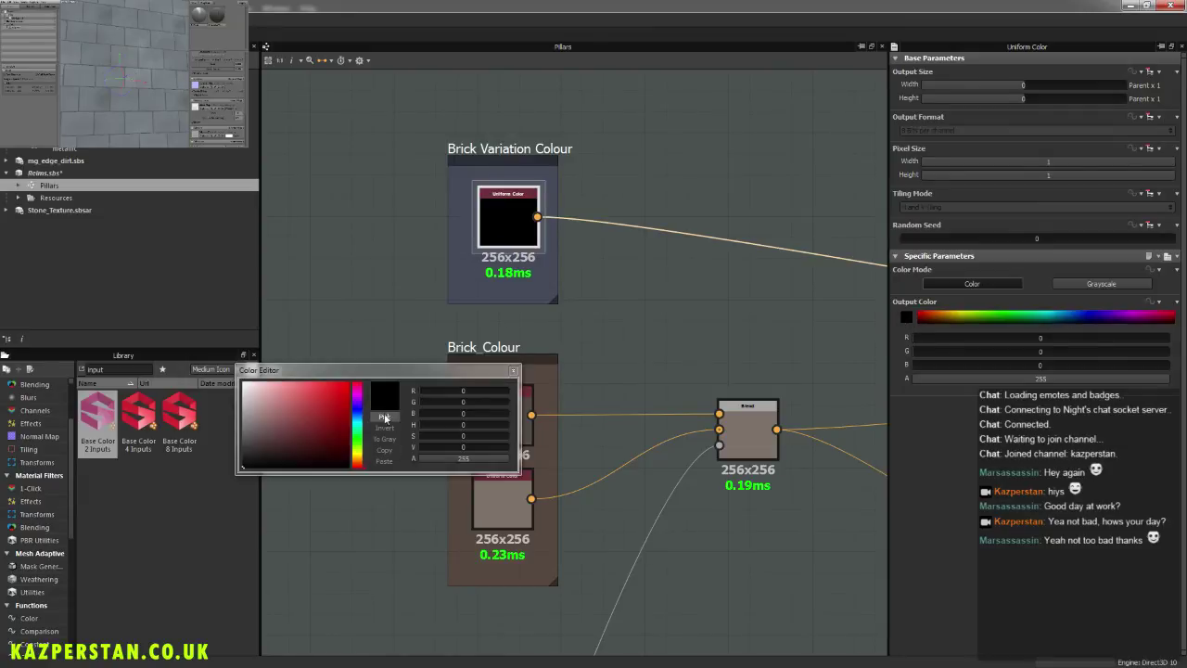
pyautogui.click(385, 417)
pyautogui.click(528, 434)
pyautogui.click(259, 451)
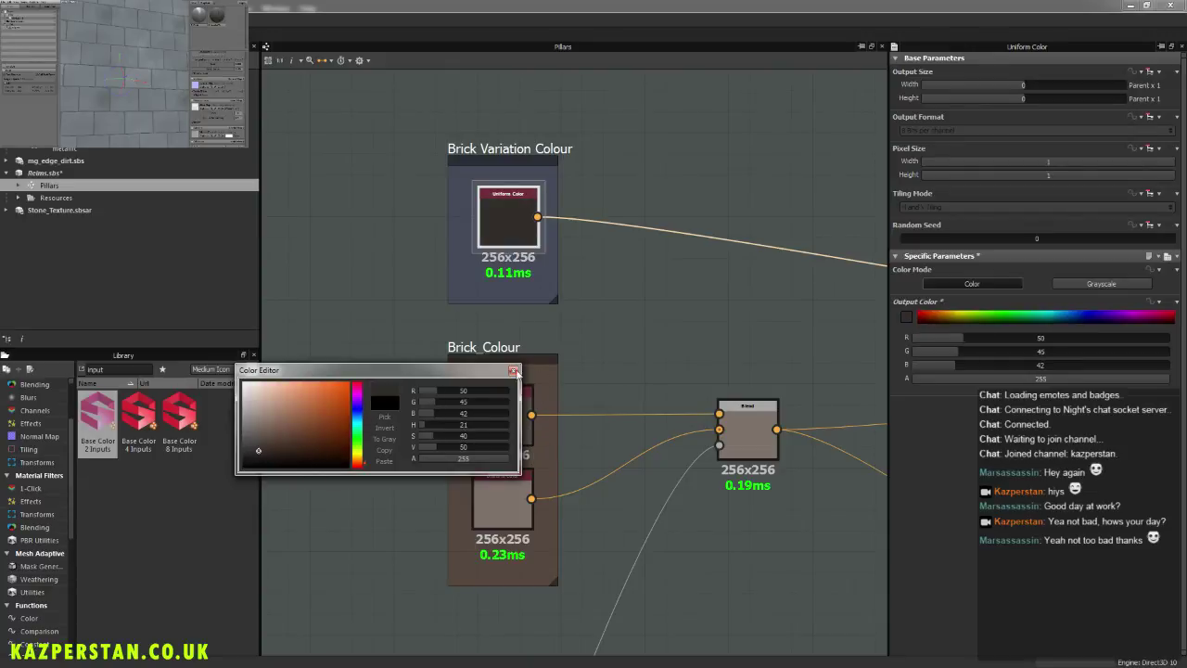
pyautogui.click(515, 371)
# Step: Expose the Brick Variation Colour node's Output Color as a new graph input named Brick Variation Colour
pyautogui.click(1159, 303)
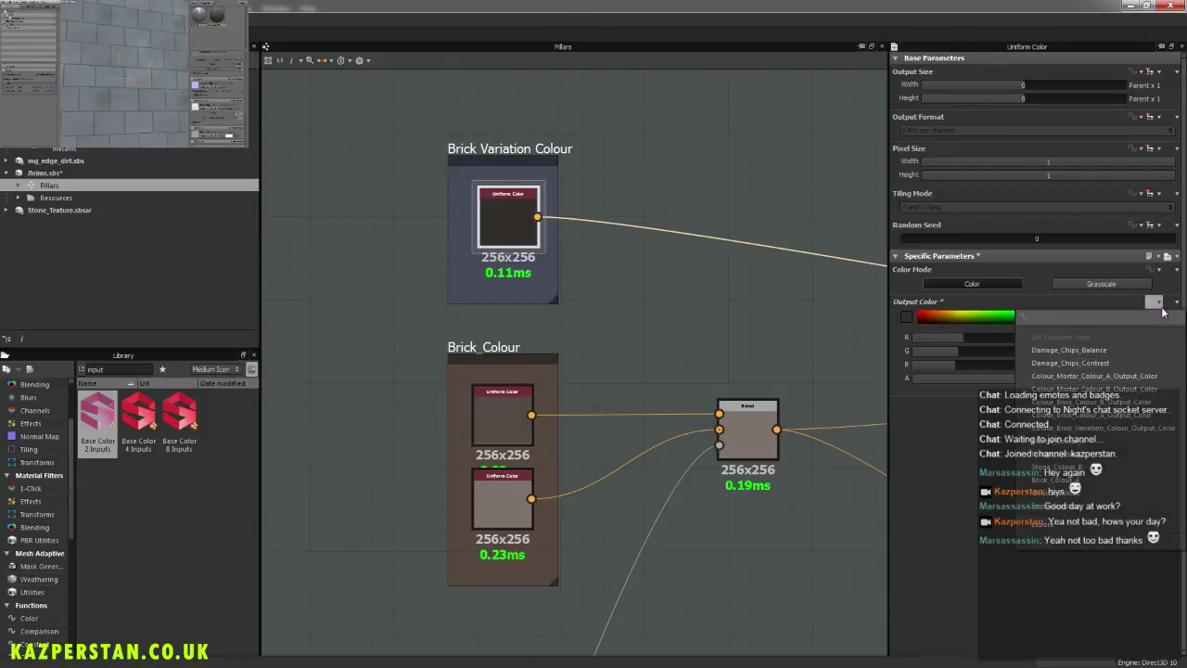
pyautogui.click(1099, 530)
pyautogui.click(679, 329)
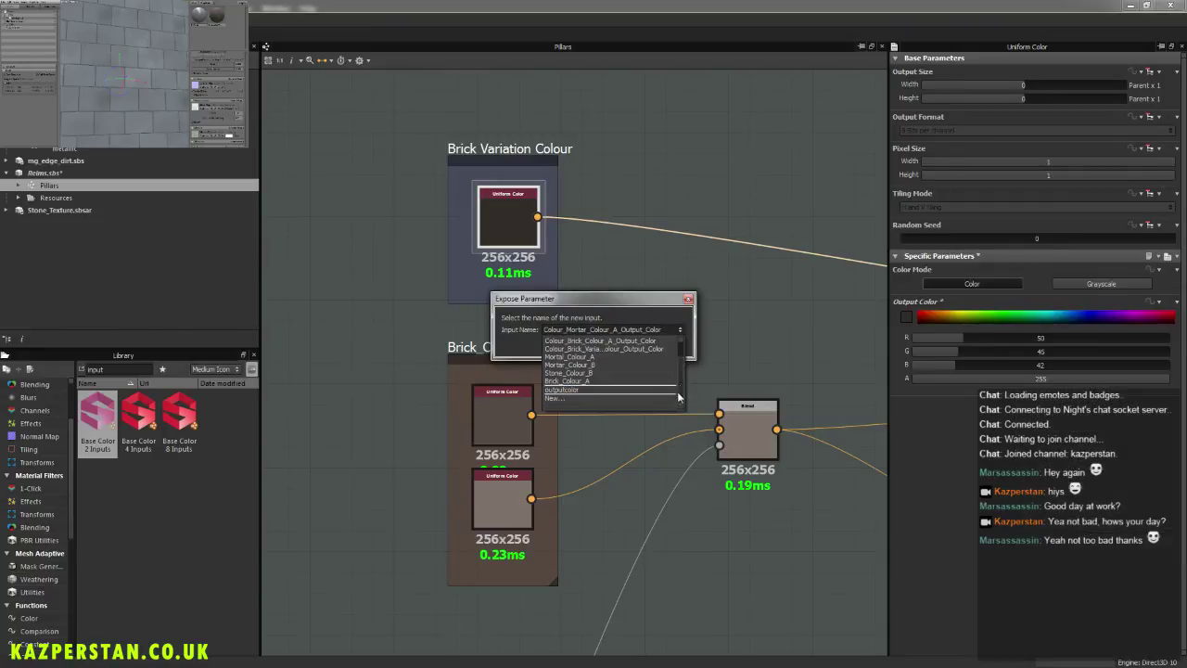
pyautogui.click(576, 398)
pyautogui.write('Br')
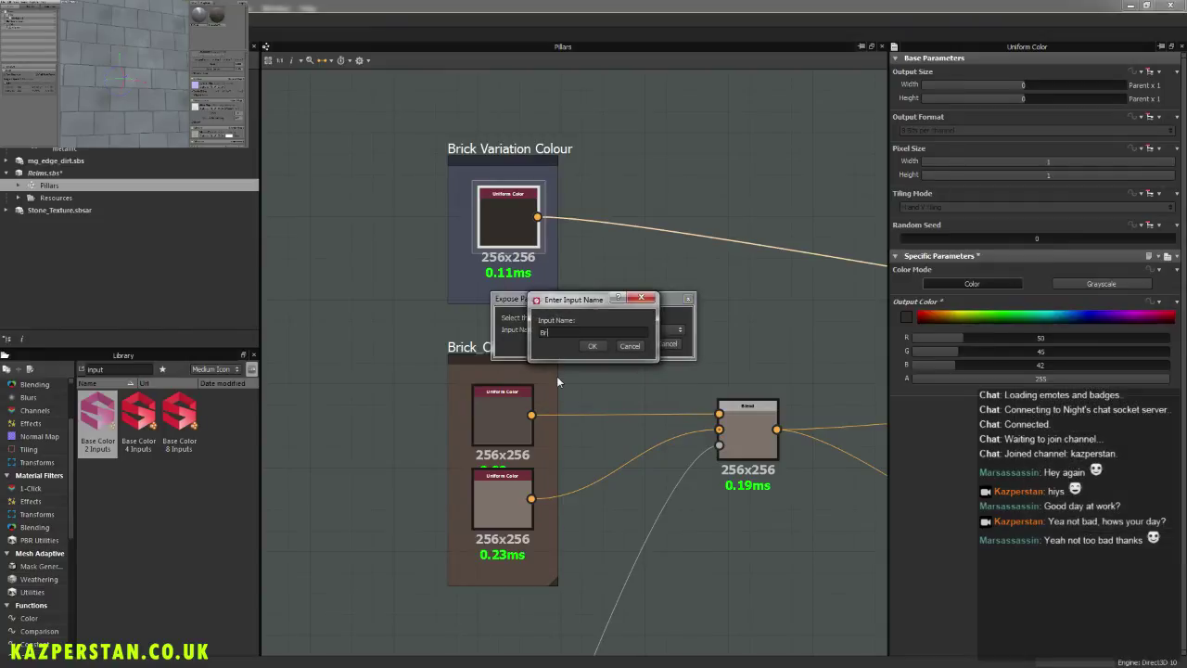
pyautogui.write('ick Variation Colou')
pyautogui.press('BackSpace')
pyautogui.press('BackSpace')
pyautogui.press('BackSpace')
pyautogui.write('ur')
pyautogui.click(591, 345)
pyautogui.click(630, 343)
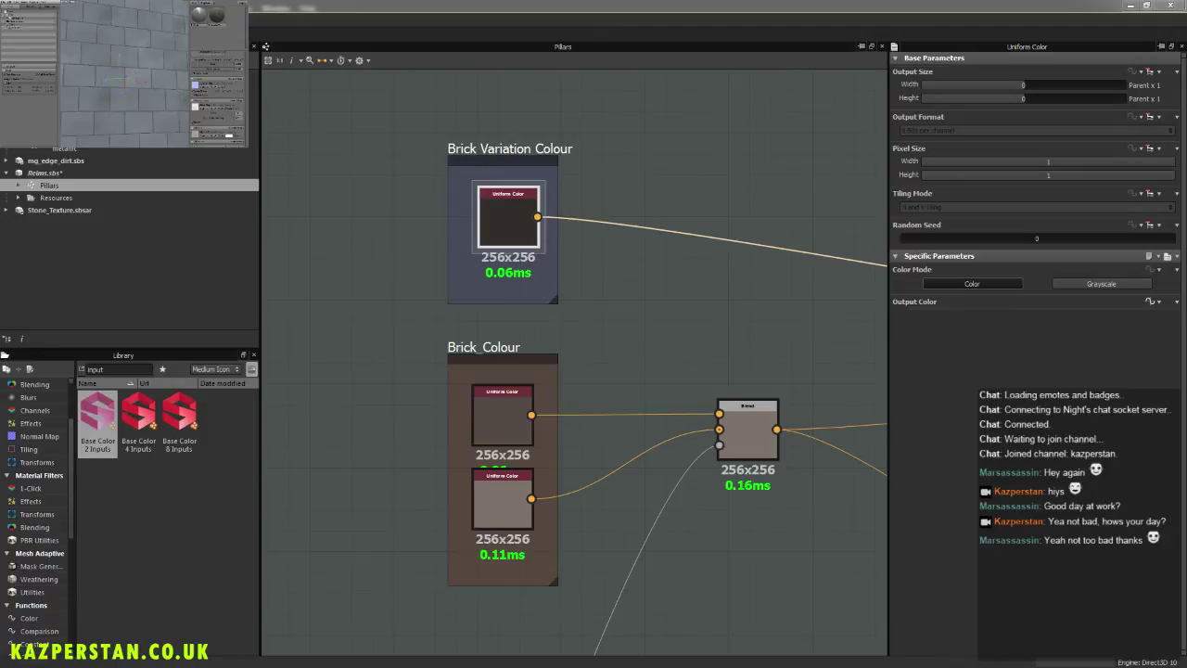
# Step: Look over the brick and mortar colour nodes in the Pillars graph and the blends they feed for remaining colours
pyautogui.click(354, 282)
pyautogui.moveTo(421, 300); pyautogui.dragTo(340, 307, button='middle')
pyautogui.scroll(-3, 460, 343)
pyautogui.scroll(-2, 455, 350)
pyautogui.scroll(6, 654, 272)
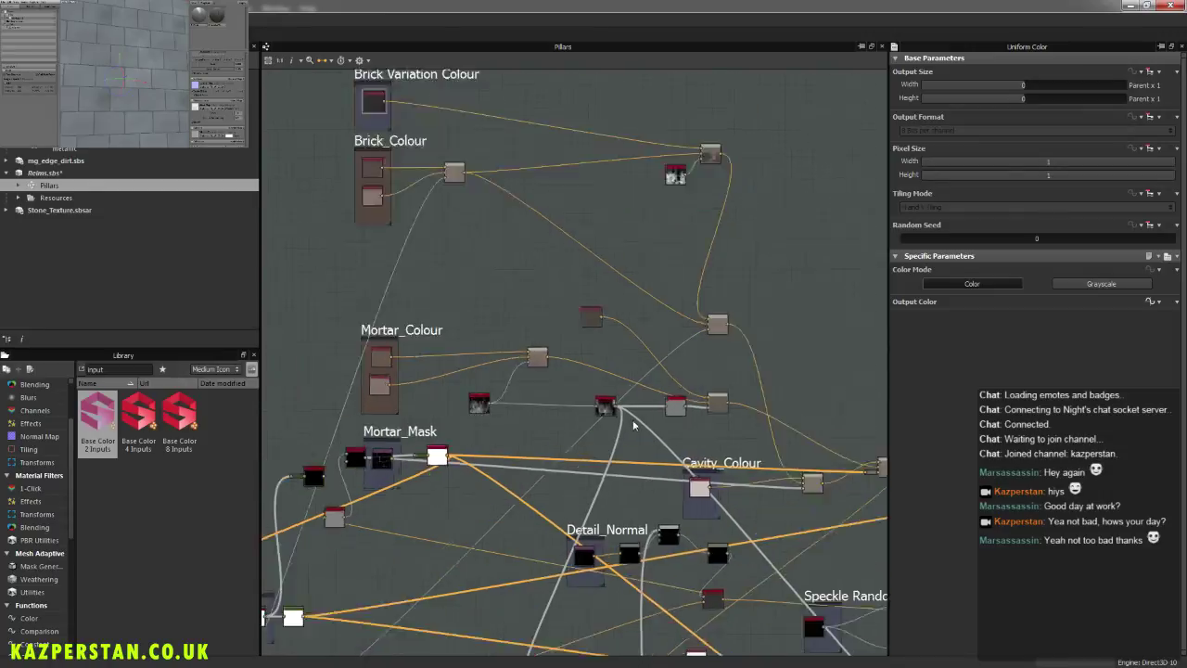
pyautogui.moveTo(593, 296); pyautogui.dragTo(725, 424, button='middle')
pyautogui.scroll(2, 591, 374)
pyautogui.scroll(-8, 588, 374)
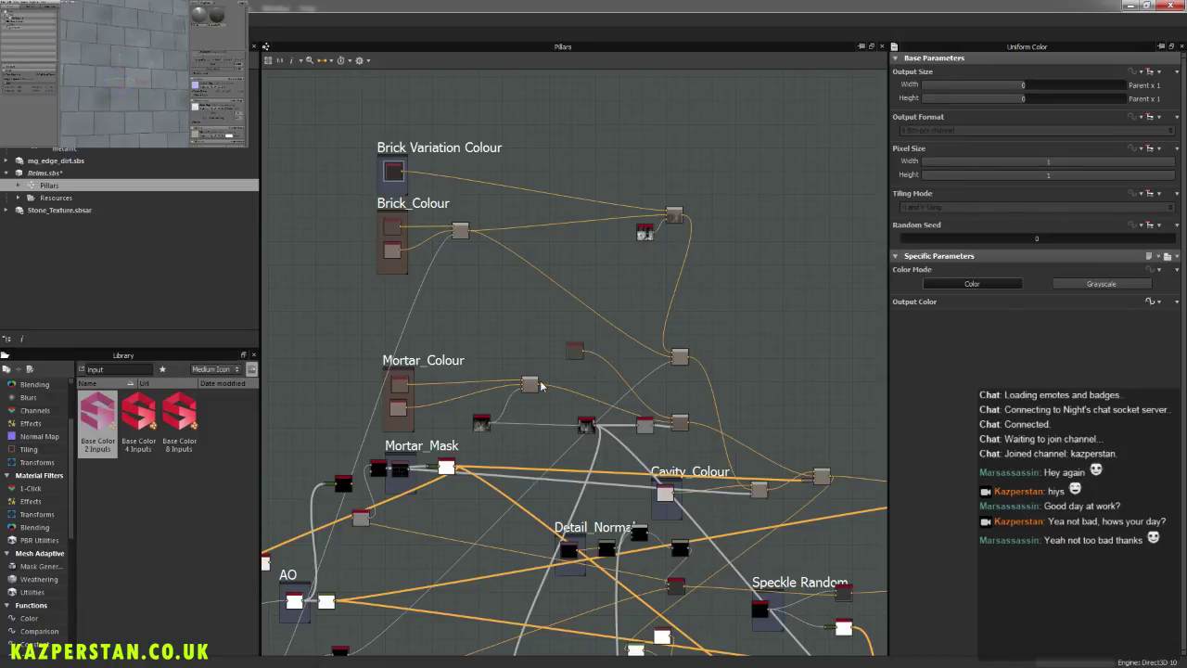
pyautogui.scroll(3, 539, 386)
pyautogui.moveTo(661, 412); pyautogui.dragTo(753, 395, button='middle')
pyautogui.scroll(5, 690, 427)
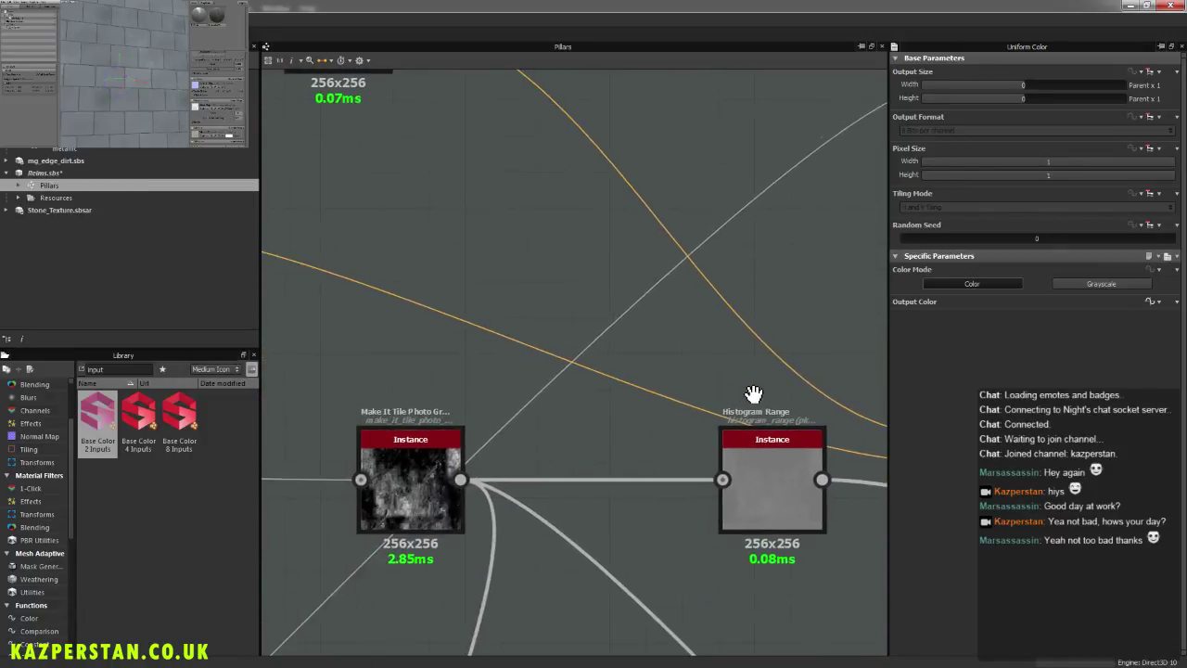
pyautogui.scroll(-3, 753, 394)
# Step: Save the Reims.sbs package with the newly exposed colour inputs
pyautogui.click(18, 187)
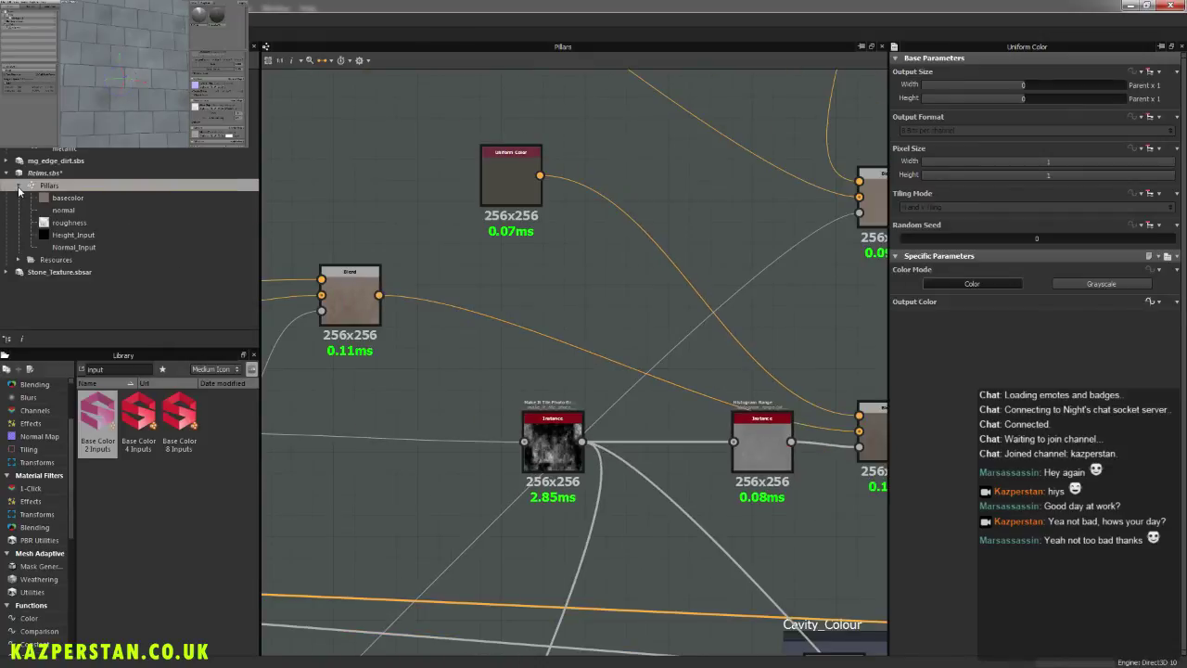
pyautogui.click(18, 187)
pyautogui.click(44, 172)
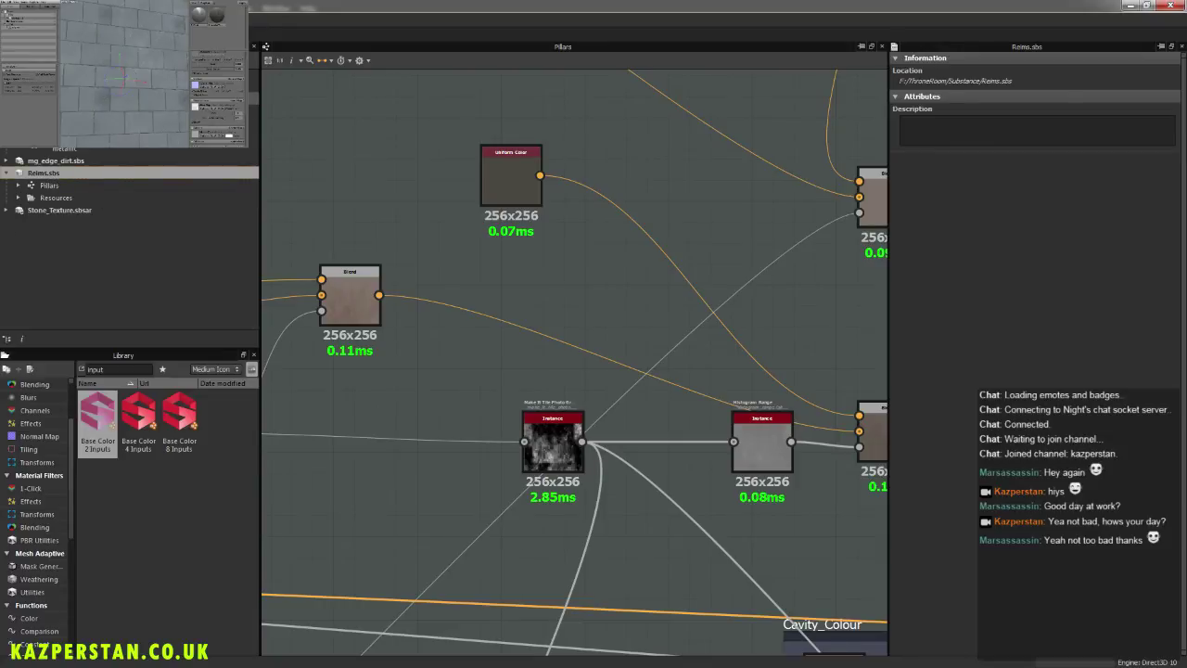
# Step: Open the Floor graph and select its Pillars instance node to bring up the exposed colour parameters
pyautogui.doubleClick(52, 98)
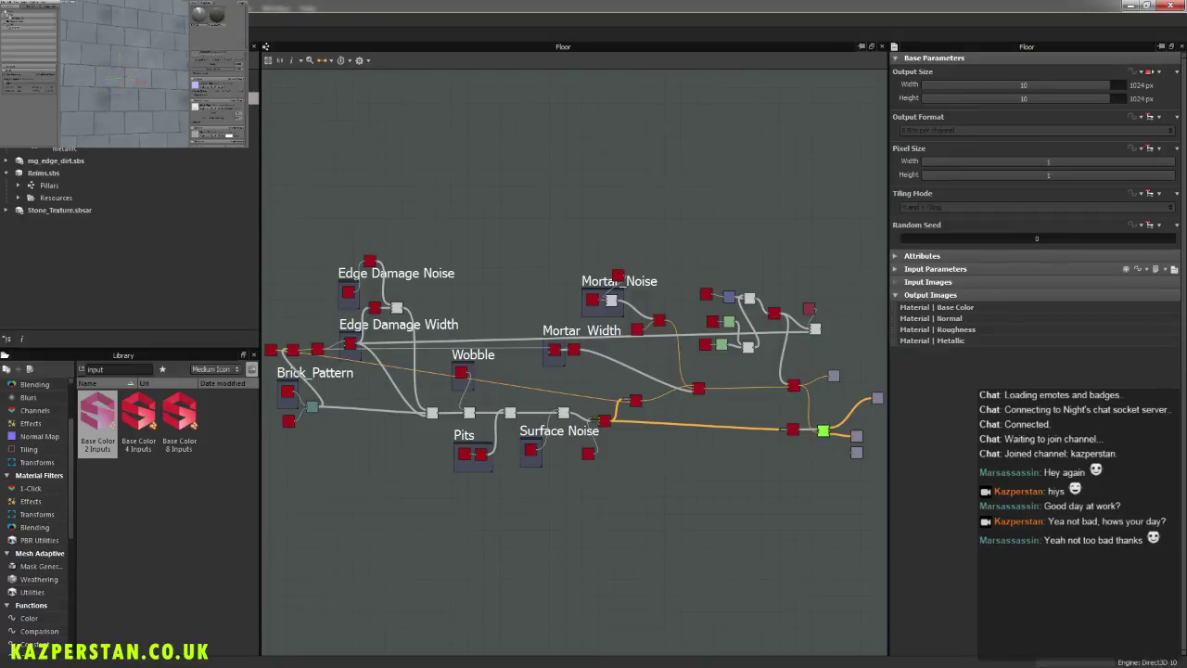
pyautogui.moveTo(512, 343); pyautogui.dragTo(359, 325, button='middle')
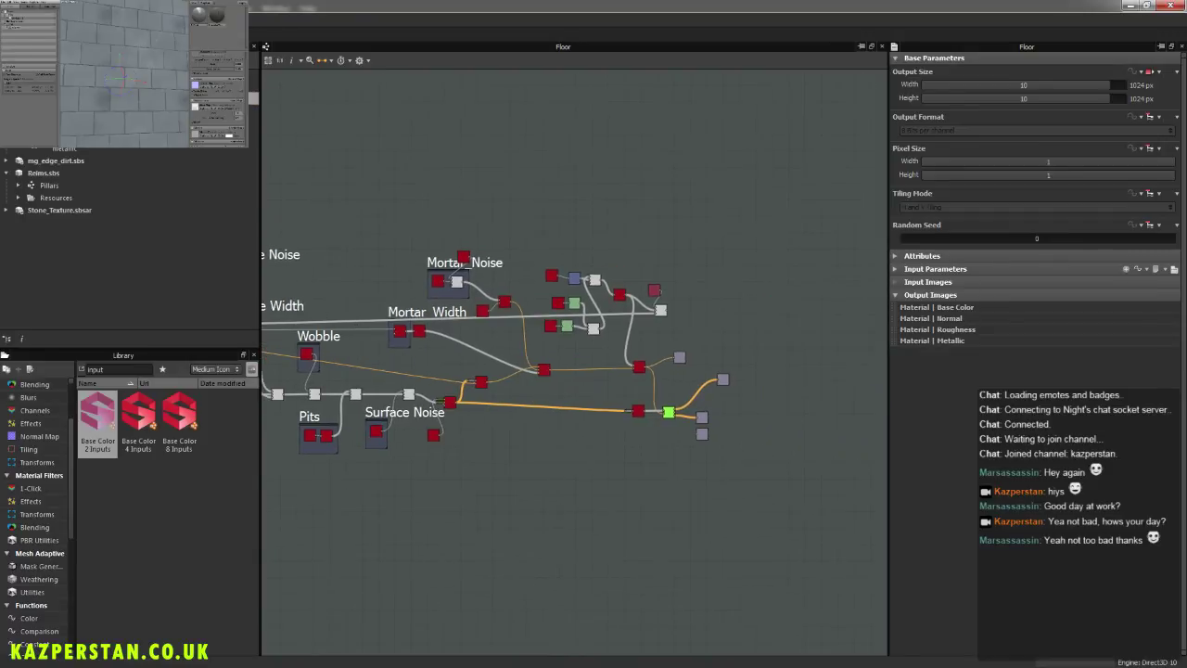
pyautogui.scroll(3, 752, 401)
pyautogui.scroll(3, 676, 432)
pyautogui.click(715, 279)
pyautogui.click(484, 425)
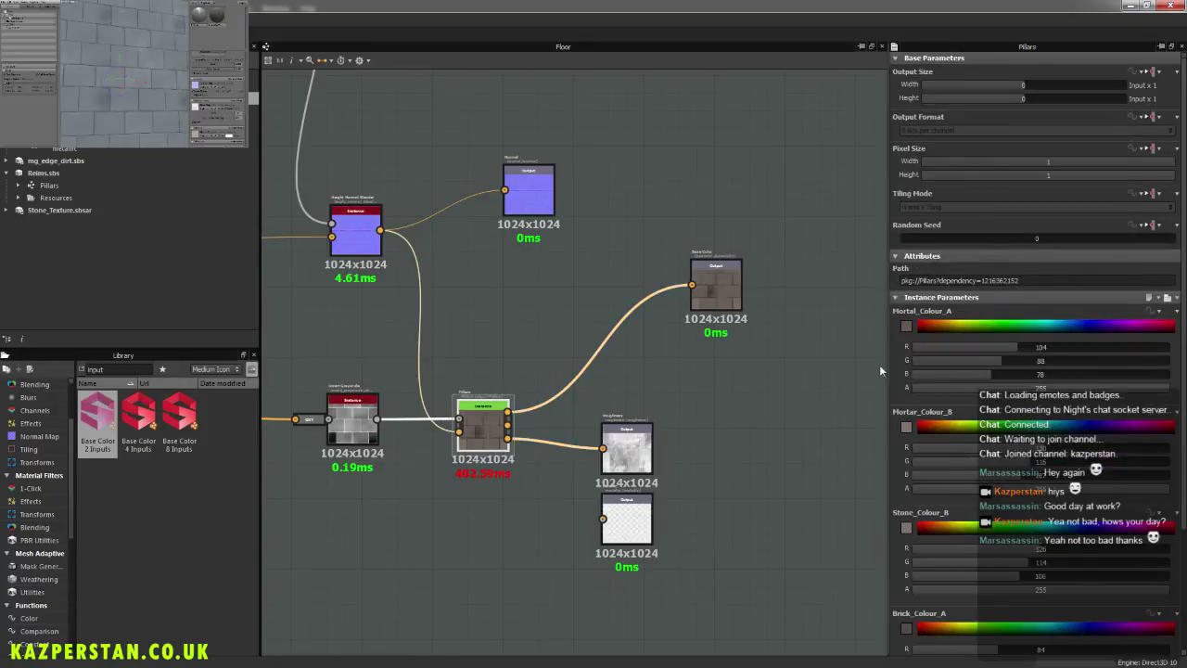
pyautogui.scroll(-1, 853, 455)
pyautogui.scroll(-4, 932, 516)
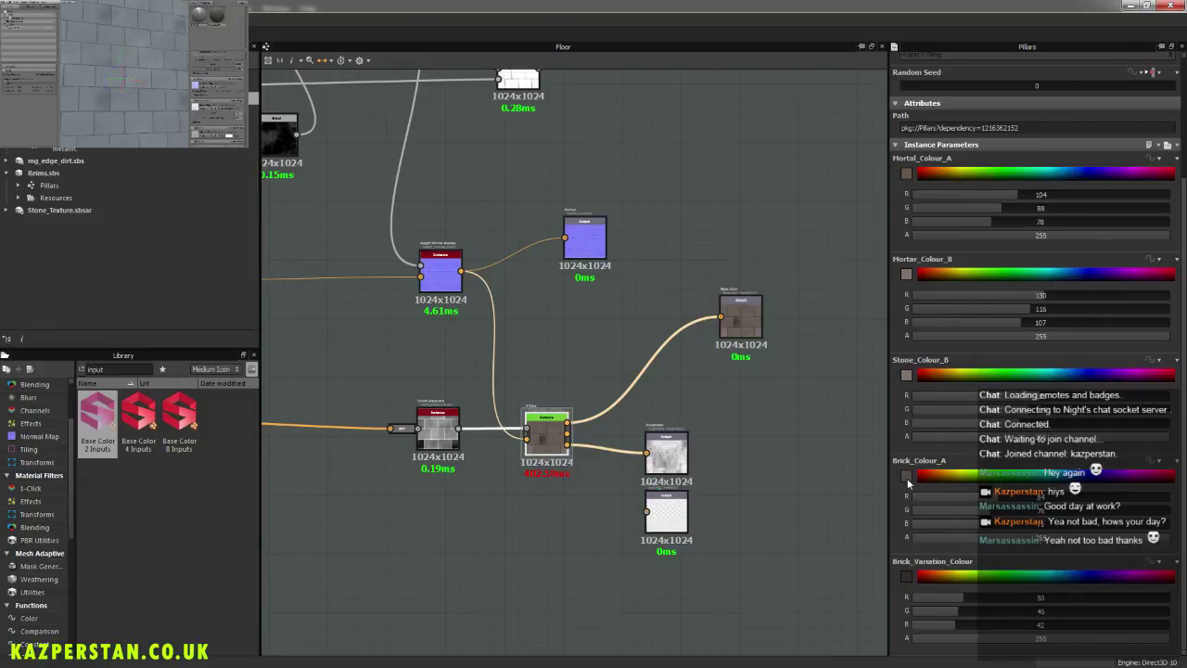
# Step: Darken the Pillars instance's Brick_Colour_A to a near-black warm grey of RGB 37, 34, 31
pyautogui.click(908, 481)
pyautogui.click(259, 448)
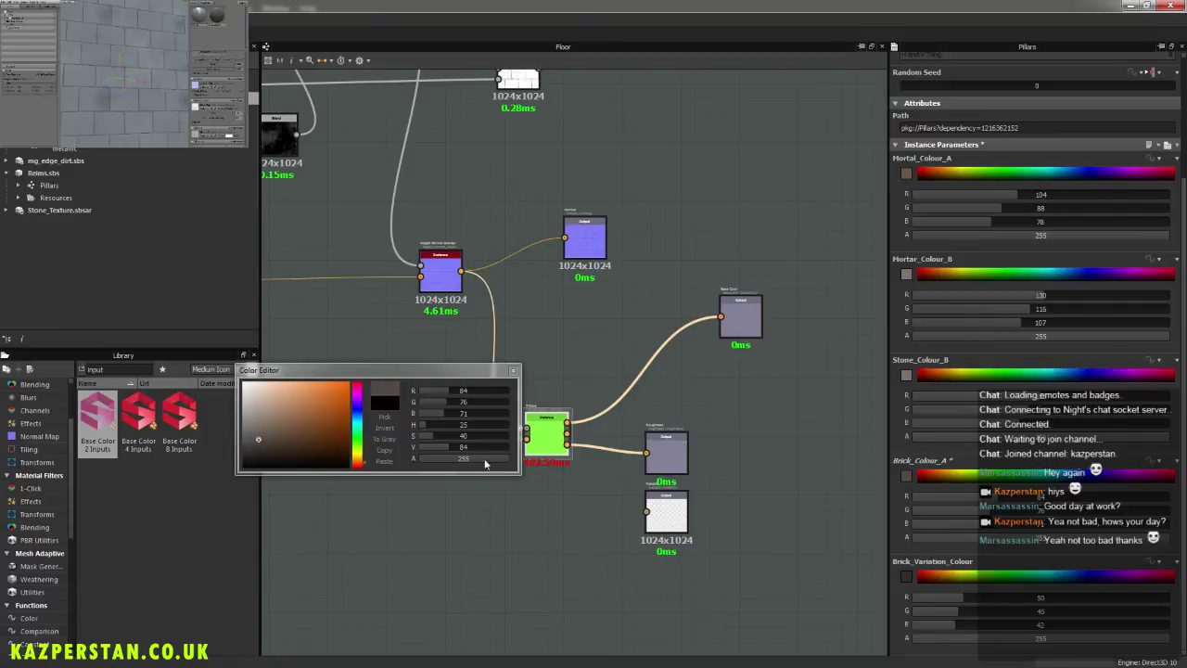
pyautogui.moveTo(260, 448); pyautogui.dragTo(262, 447)
pyautogui.click(257, 455)
pyautogui.click(257, 455)
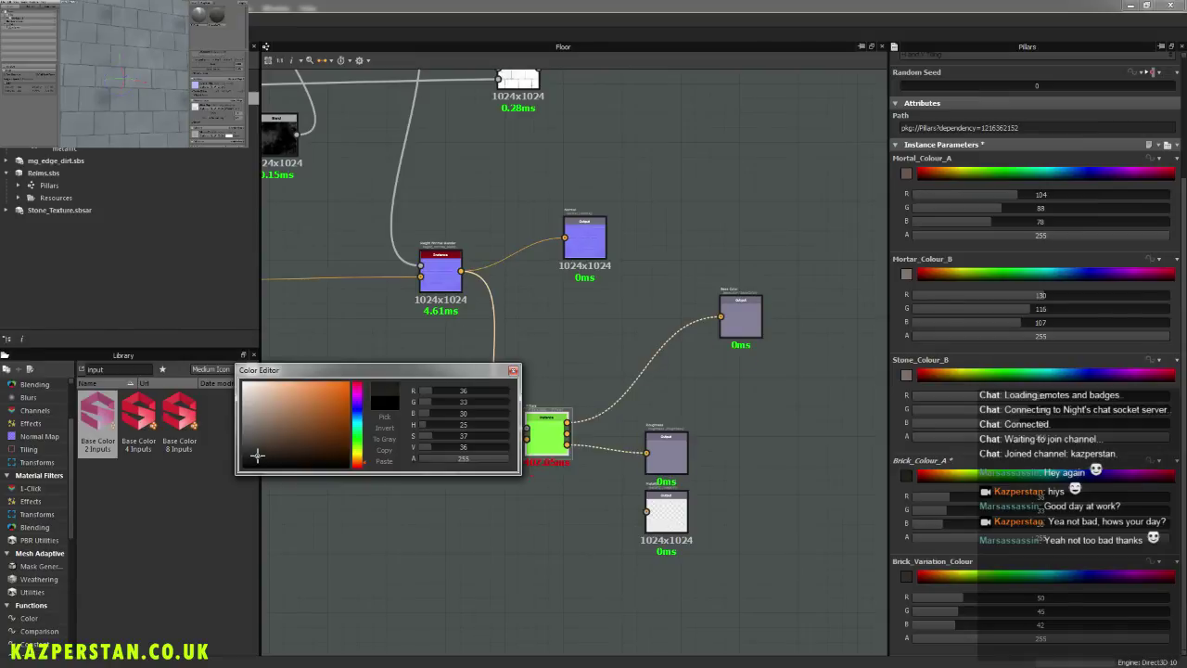
pyautogui.click(256, 456)
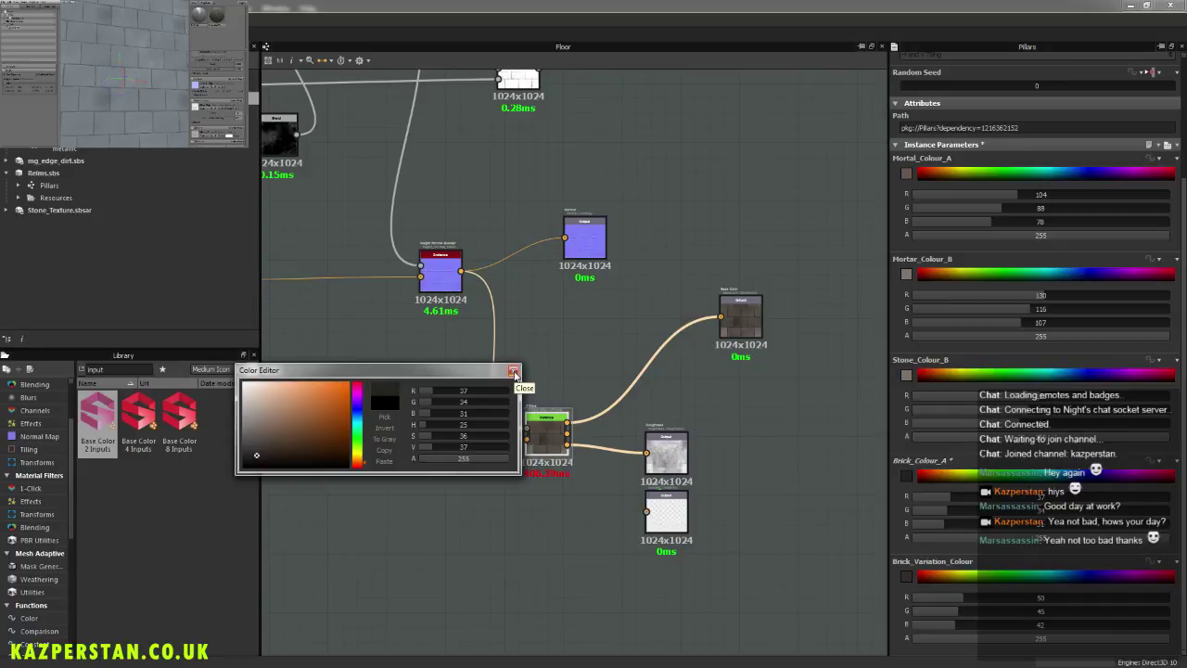
pyautogui.click(512, 372)
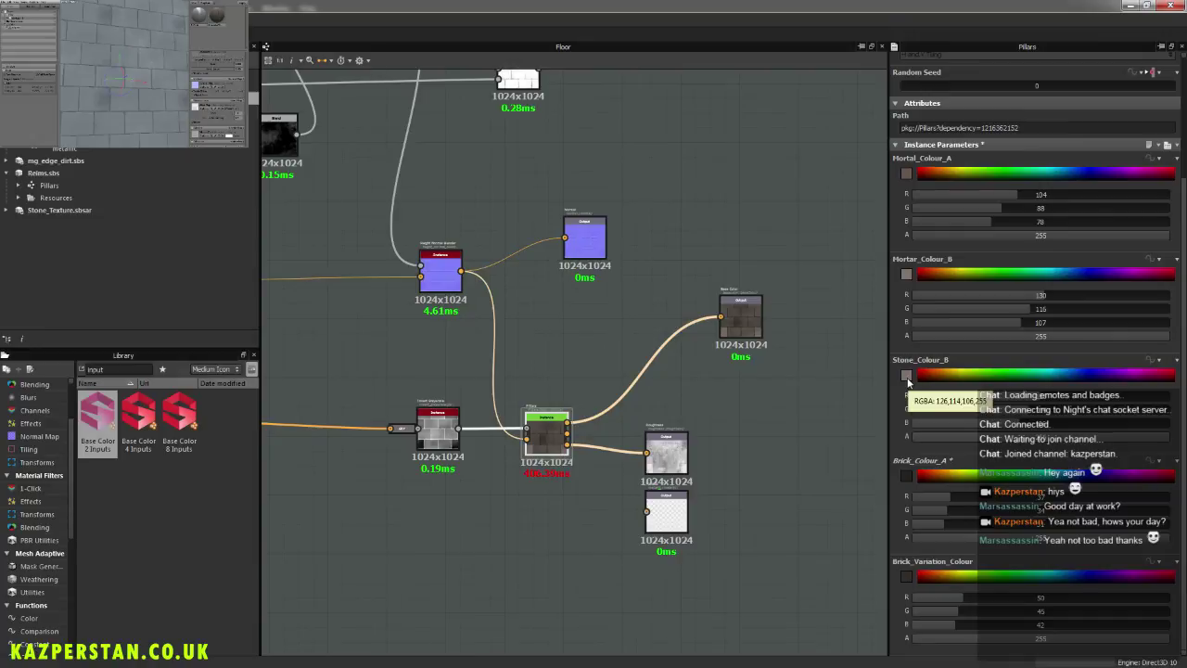
# Step: Try a dark brown of RGB 68, 60, 55 for the Pillars instance's Stone_Colour_B
pyautogui.click(905, 376)
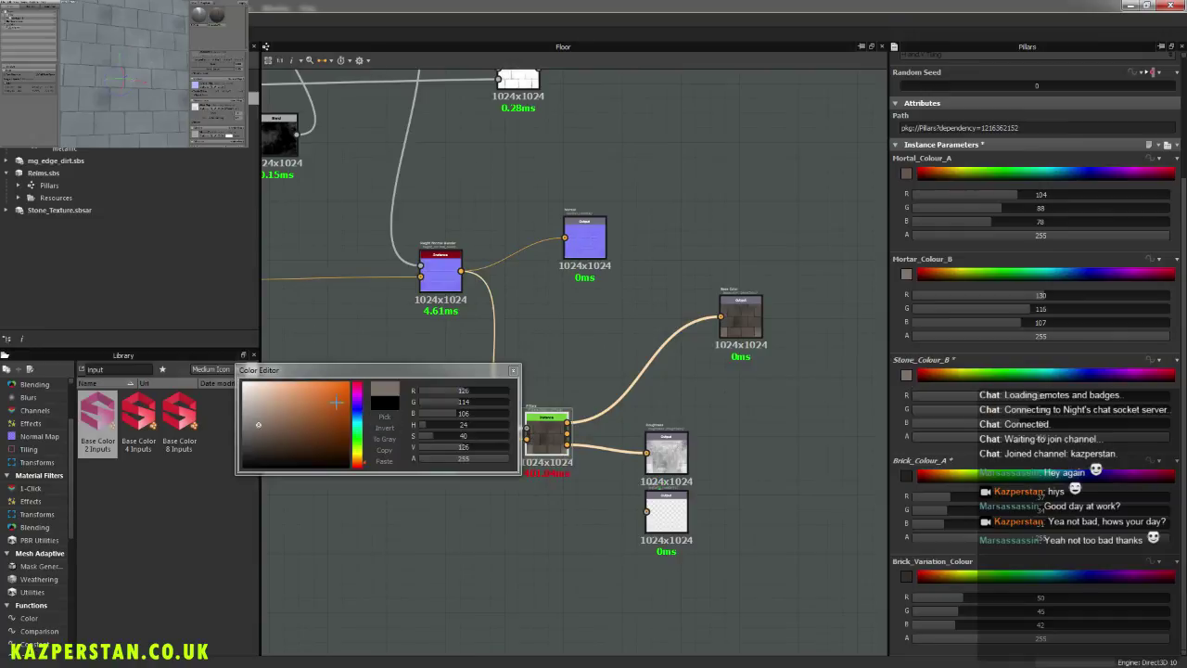
pyautogui.moveTo(258, 425); pyautogui.dragTo(273, 440)
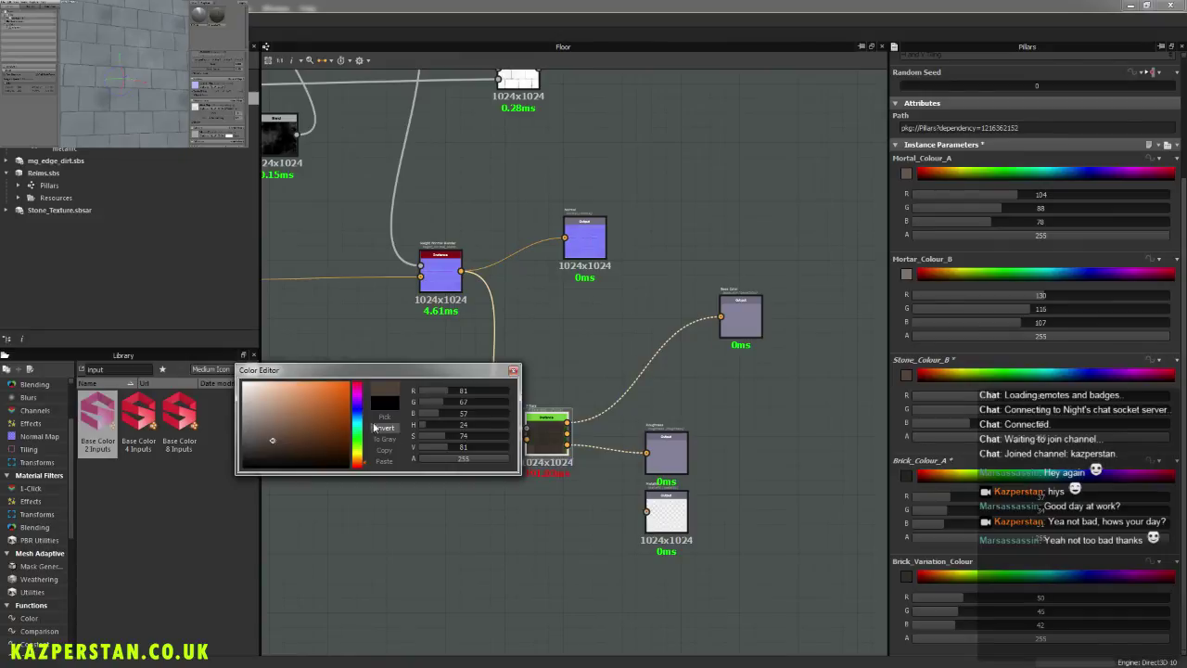
pyautogui.moveTo(270, 441); pyautogui.dragTo(261, 444)
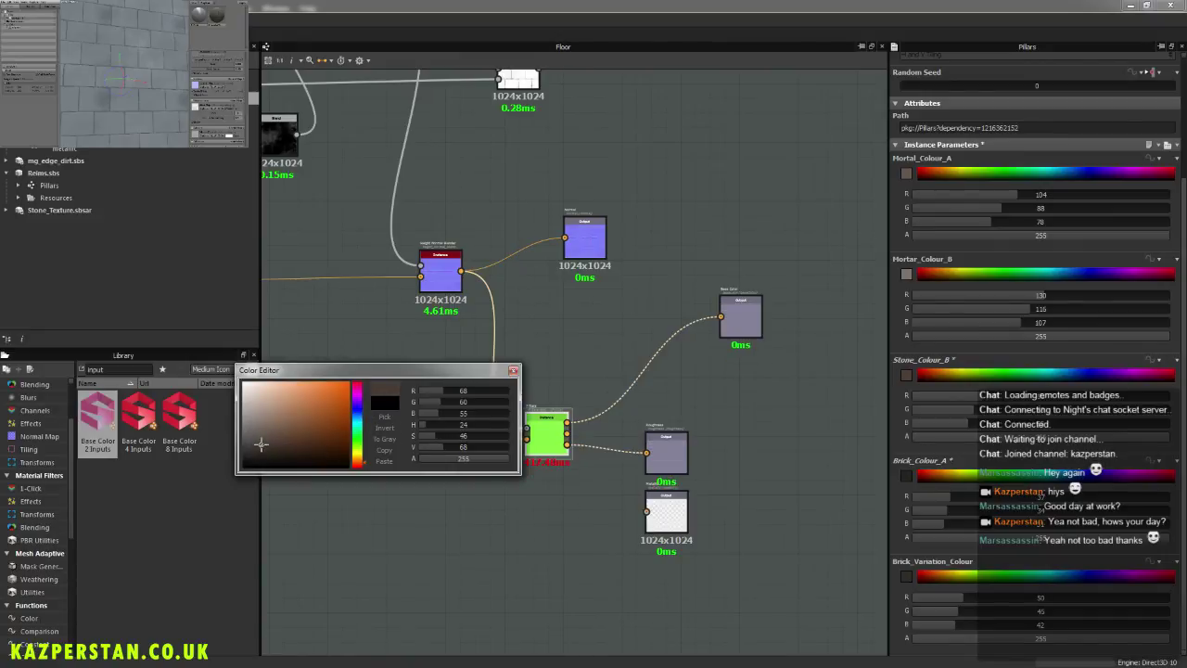
pyautogui.click(643, 348)
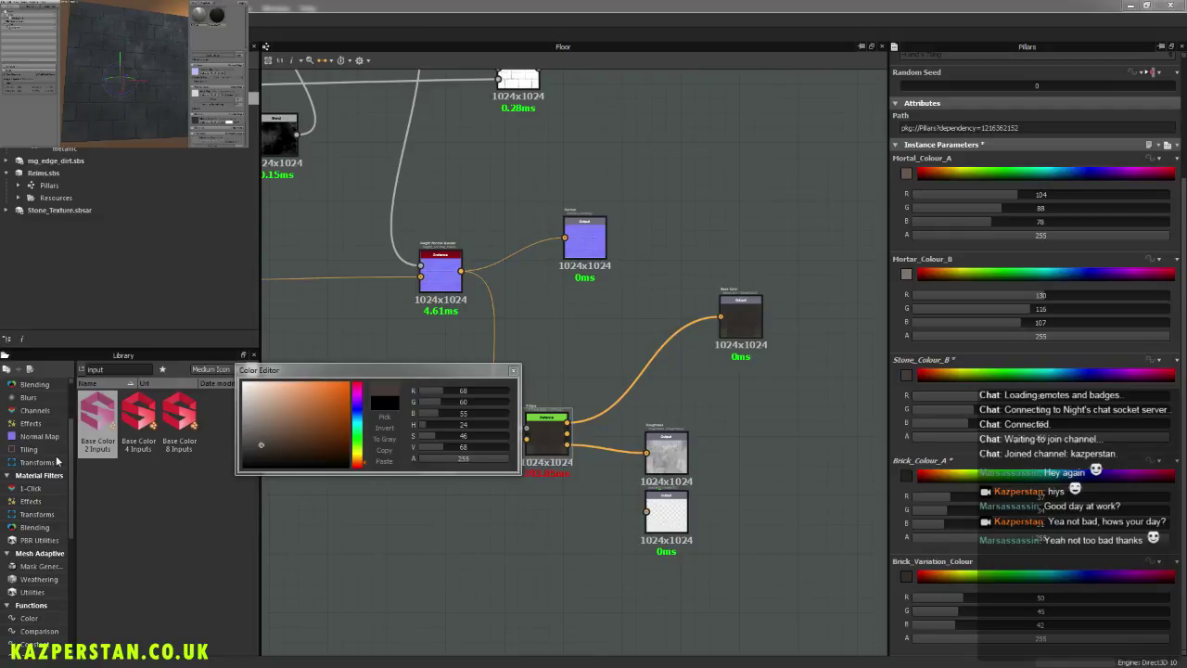
# Step: Try an on-screen sampled greenish grey of RGB 91, 92, 86 for Stone_Colour_B
pyautogui.click(385, 417)
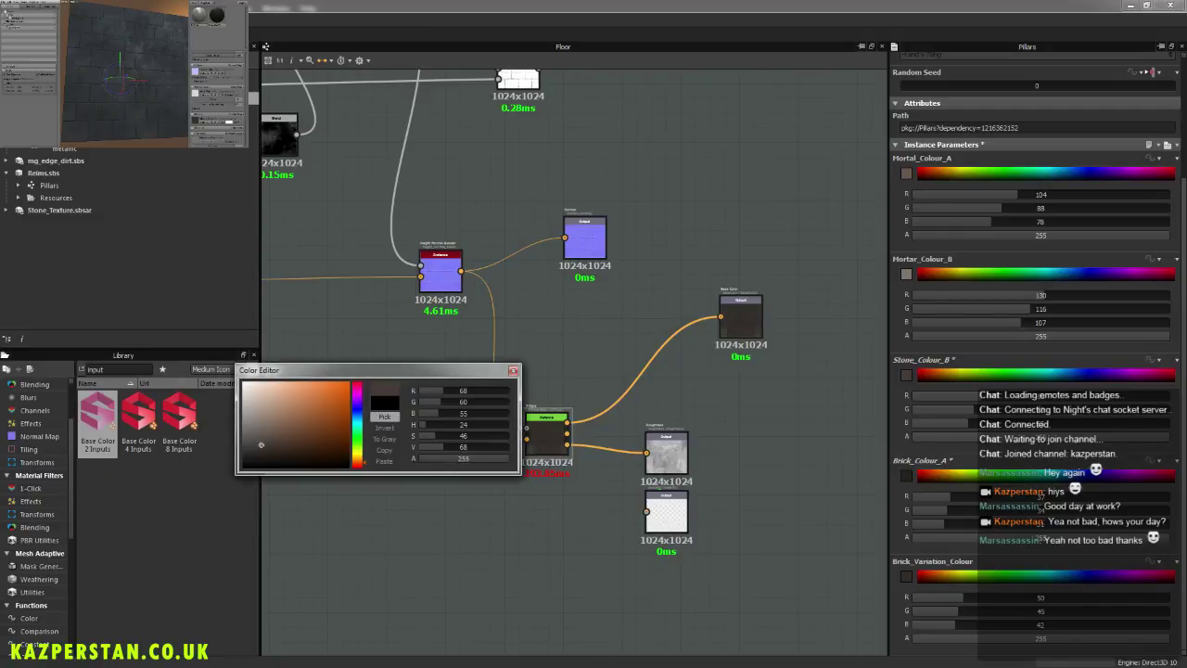
pyautogui.click(381, 472)
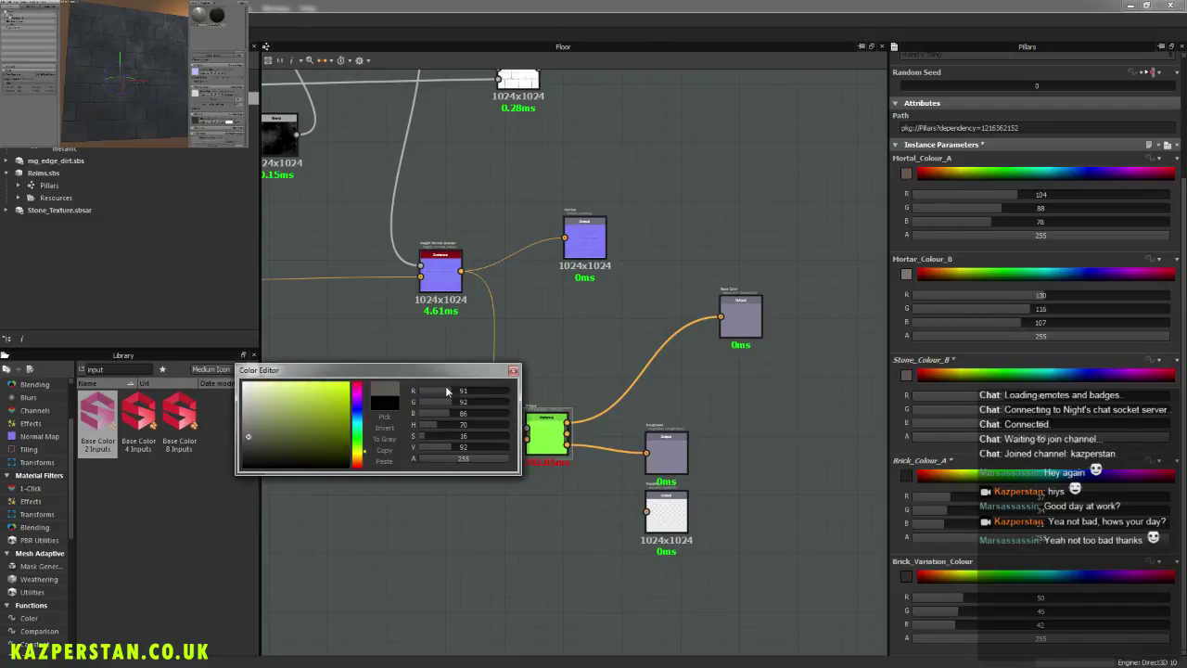
pyautogui.click(514, 371)
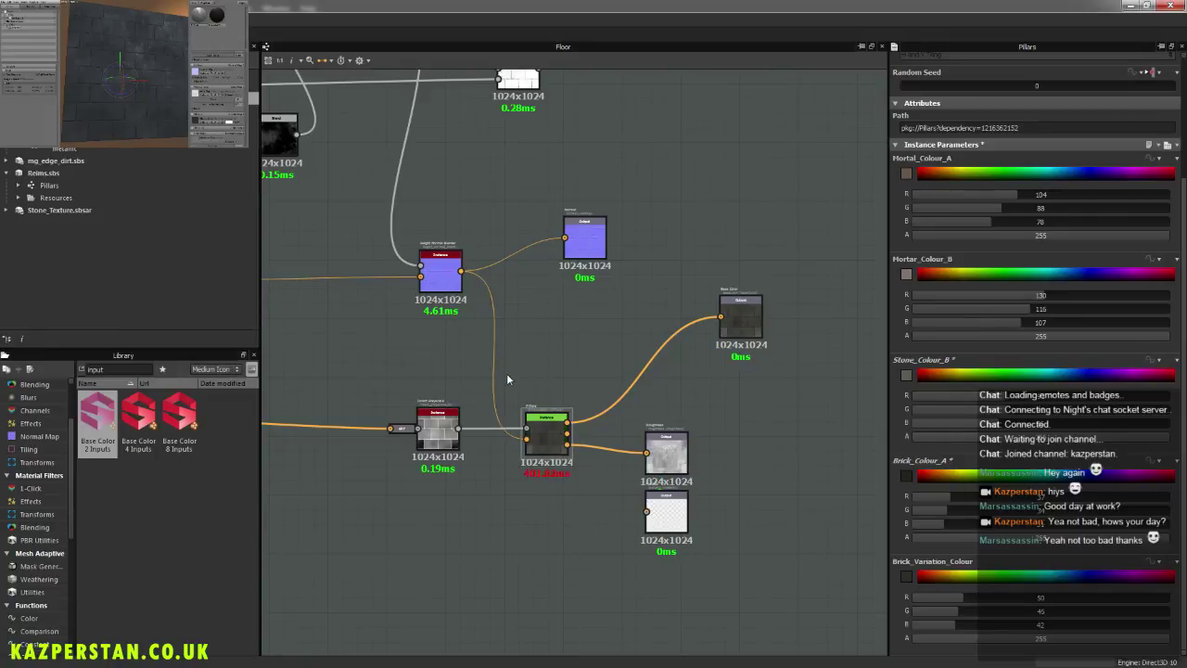
# Step: Sample a neutral warm grey of RGB 92, 88, 85 from the screen for Stone_Colour_B
pyautogui.click(907, 375)
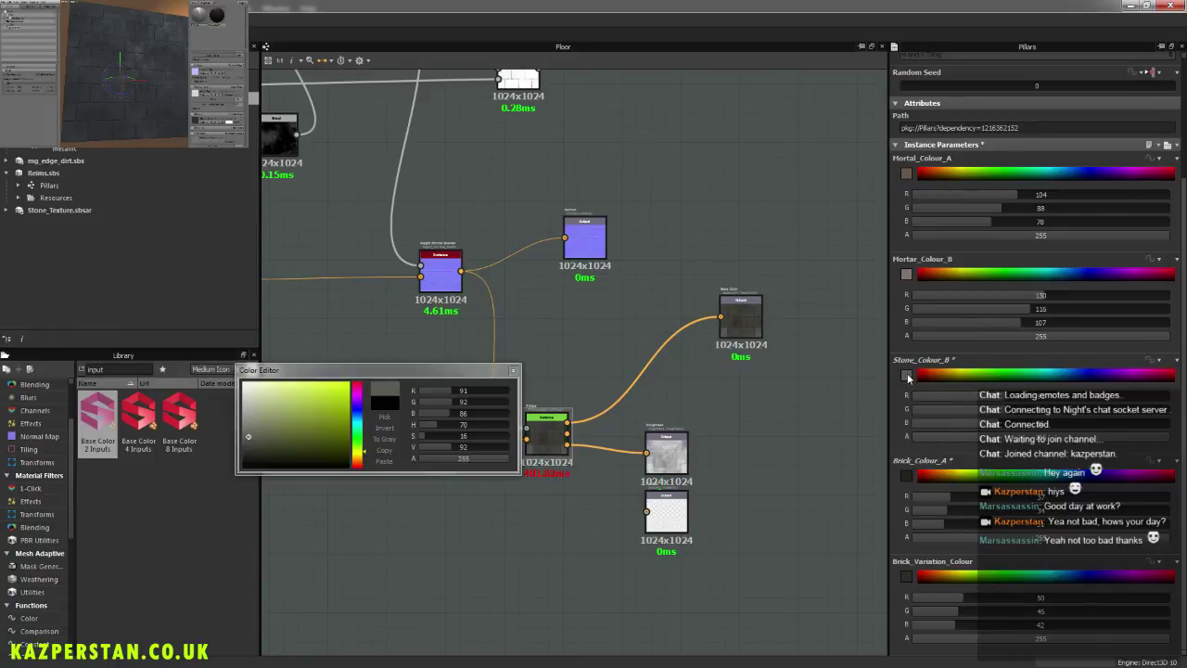
pyautogui.click(385, 418)
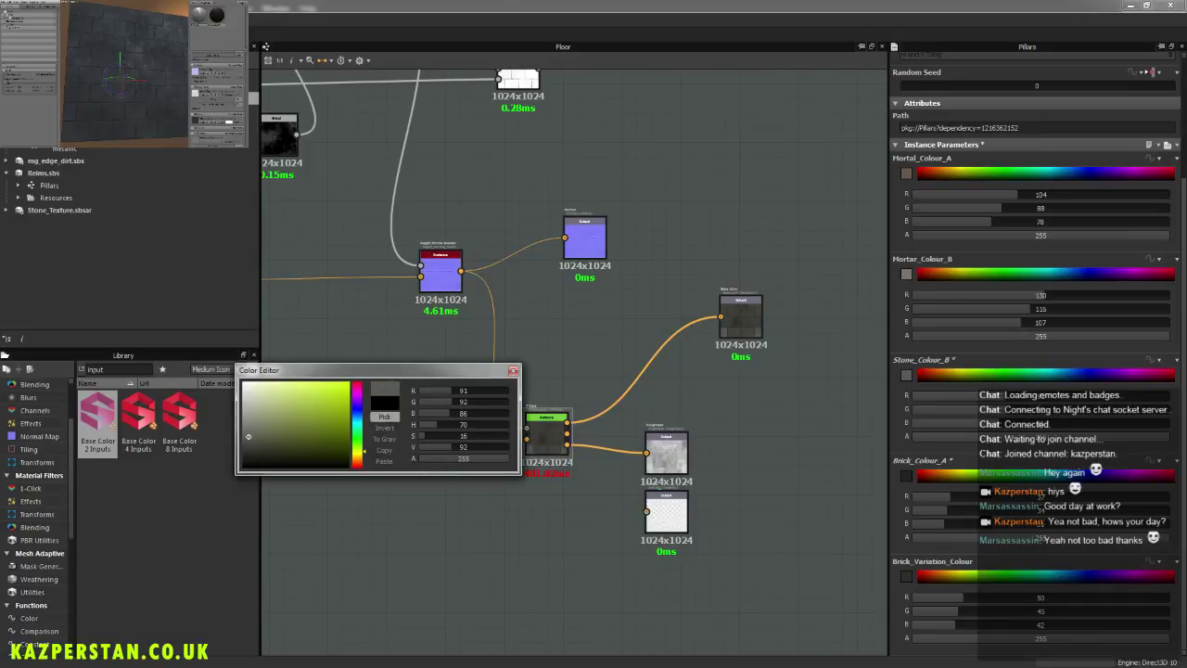
pyautogui.click(120, 74)
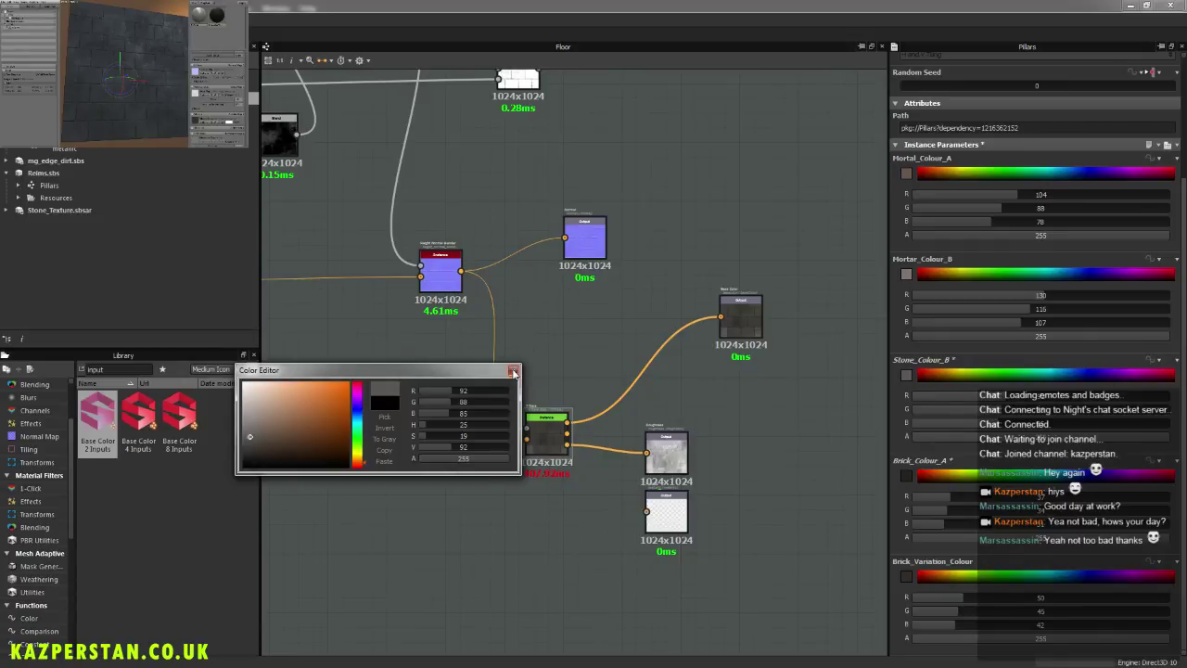
pyautogui.click(513, 372)
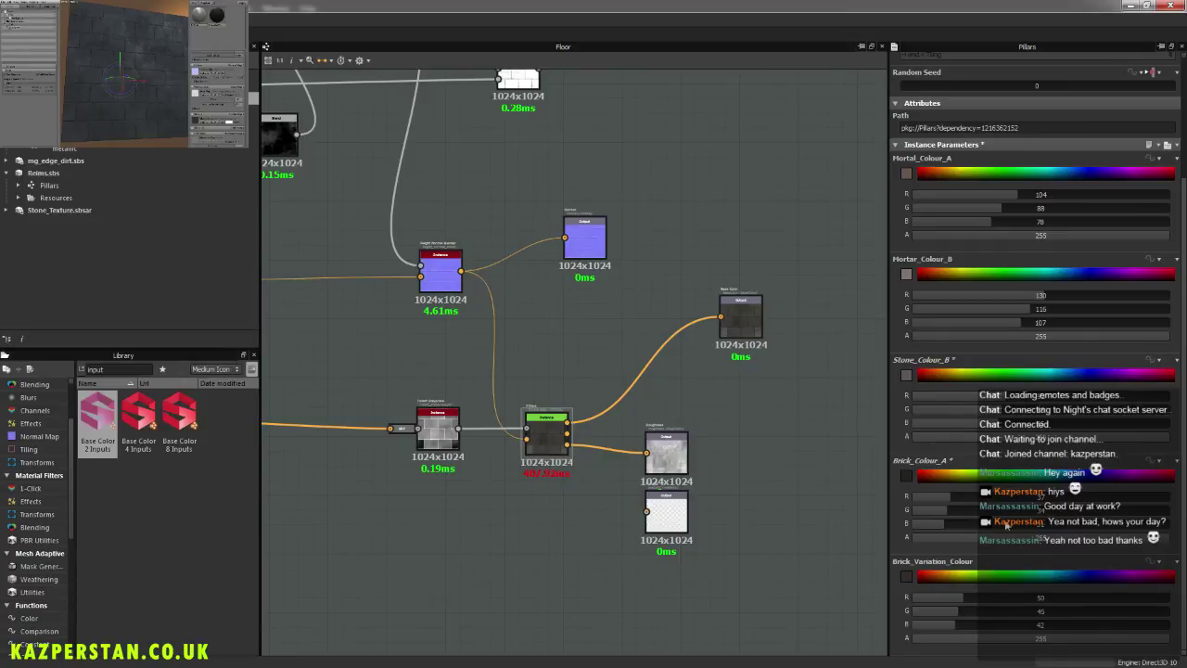
# Step: Set the Pillars instance's Brick_Variation_Colour to a mid-dark warm grey of RGB 94, 85, 80
pyautogui.click(907, 577)
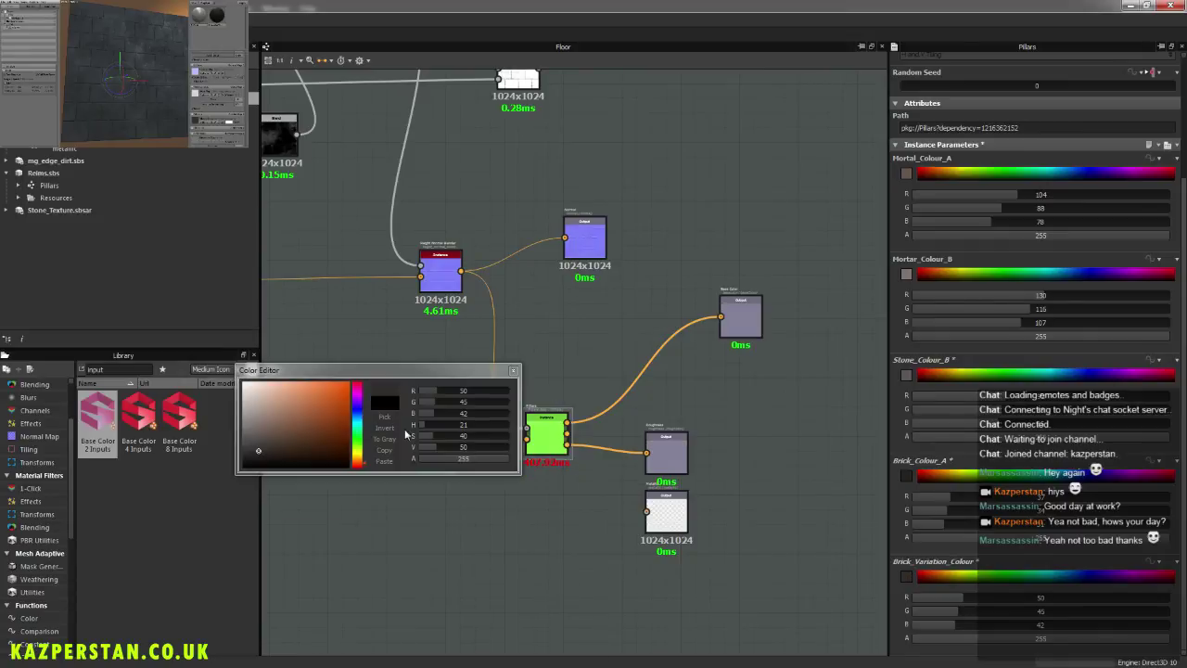
pyautogui.click(392, 419)
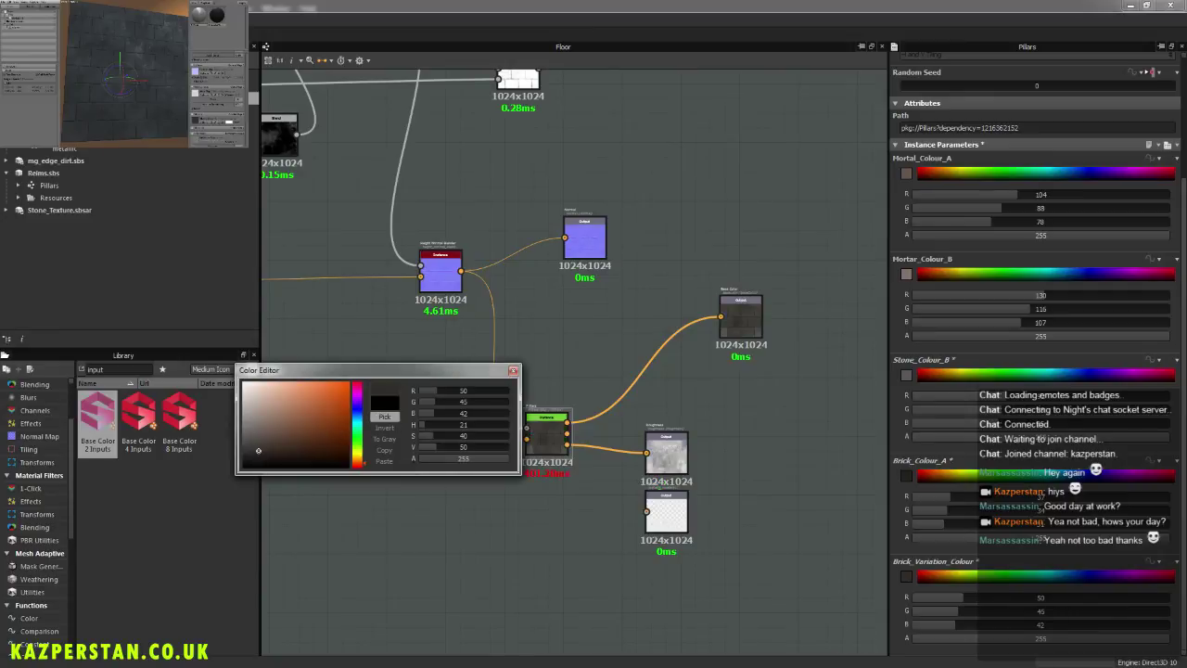
pyautogui.click(258, 435)
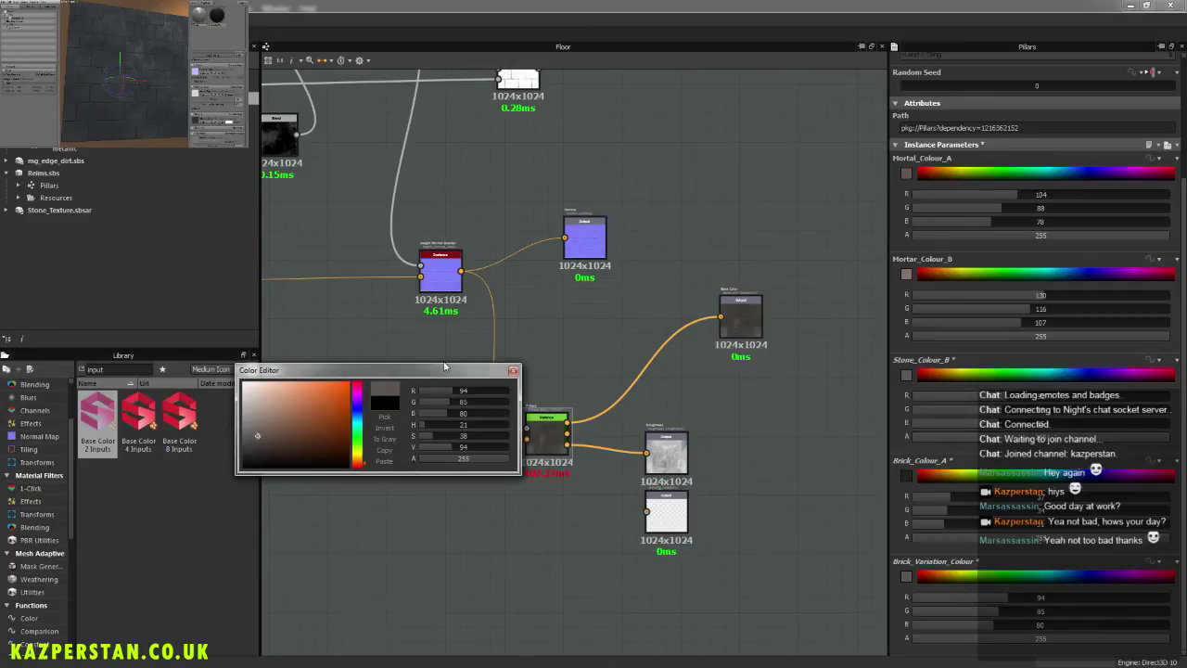
pyautogui.click(512, 370)
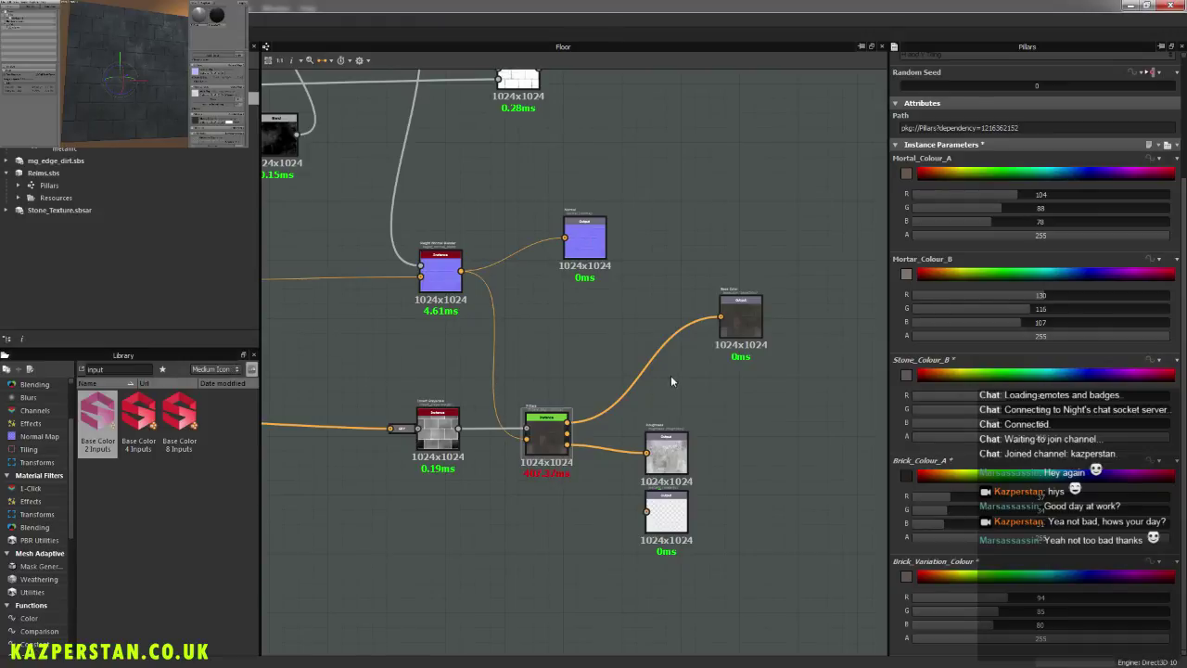
# Step: Switch to the 3D preview and inspect the floor bricks on the cube from several angles and up close
pyautogui.click(174, 11)
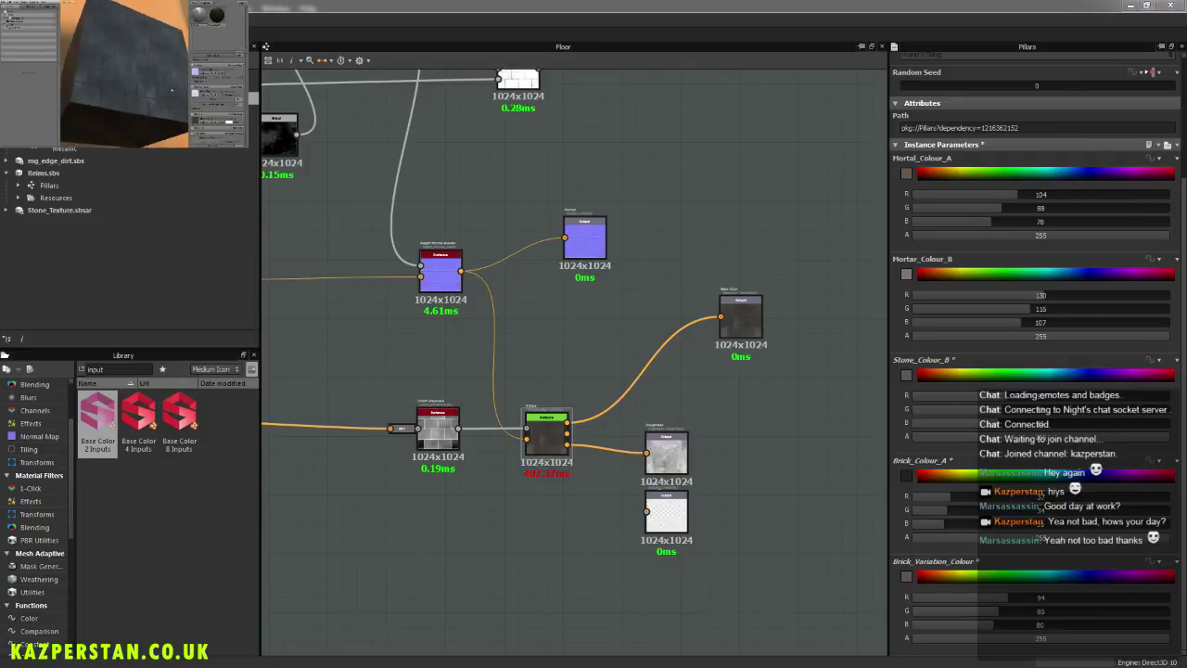
pyautogui.moveTo(170, 112); pyautogui.dragTo(154, 85)
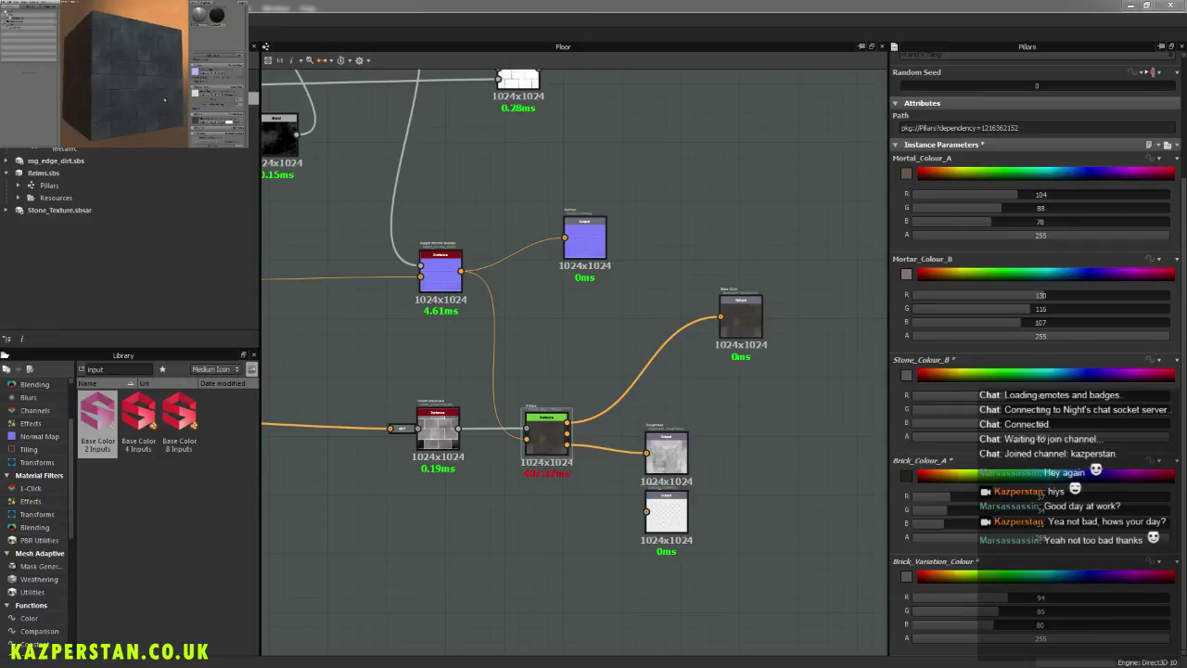
pyautogui.scroll(5, 135, 90)
pyautogui.moveTo(136, 90); pyautogui.dragTo(148, 109)
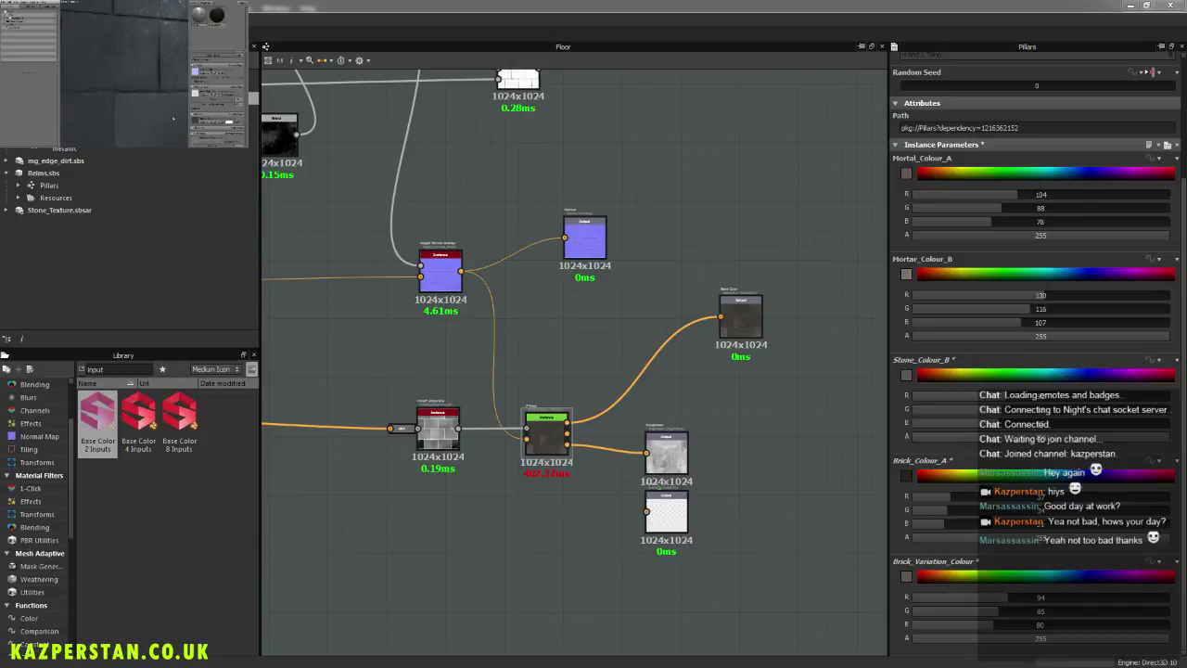
# Step: Darken the Pillars instance's Brick_Variation_Colour to a warm grey of RGB 75, 67, 63
pyautogui.scroll(-5, 167, 106)
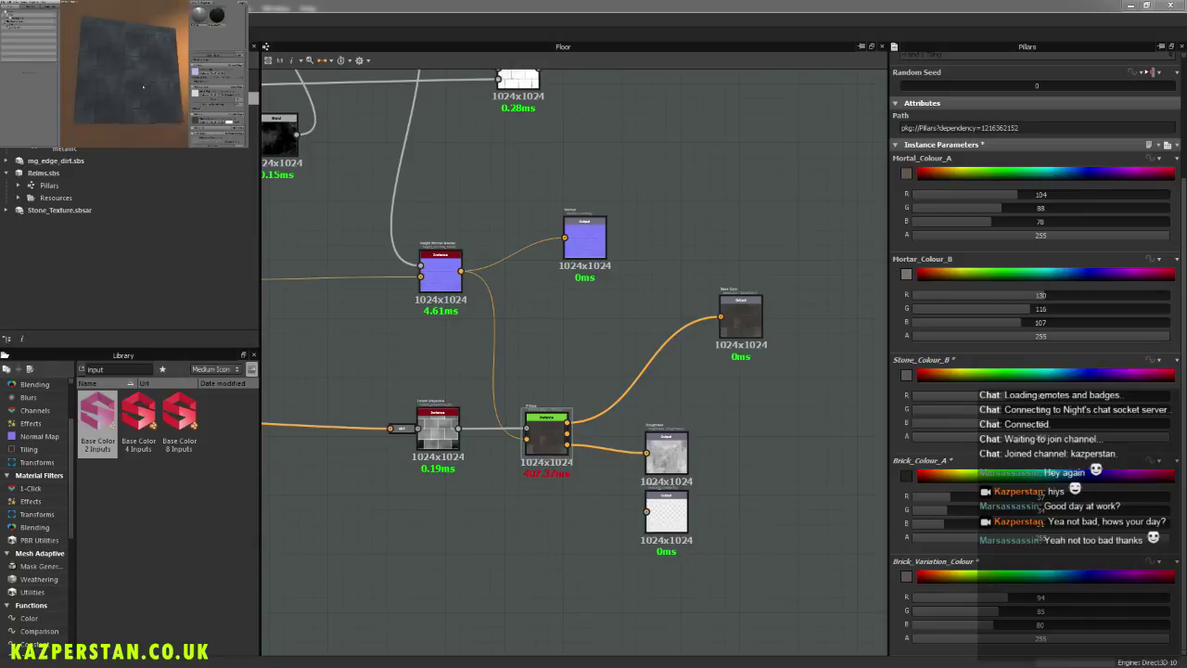
pyautogui.moveTo(159, 90); pyautogui.dragTo(137, 74)
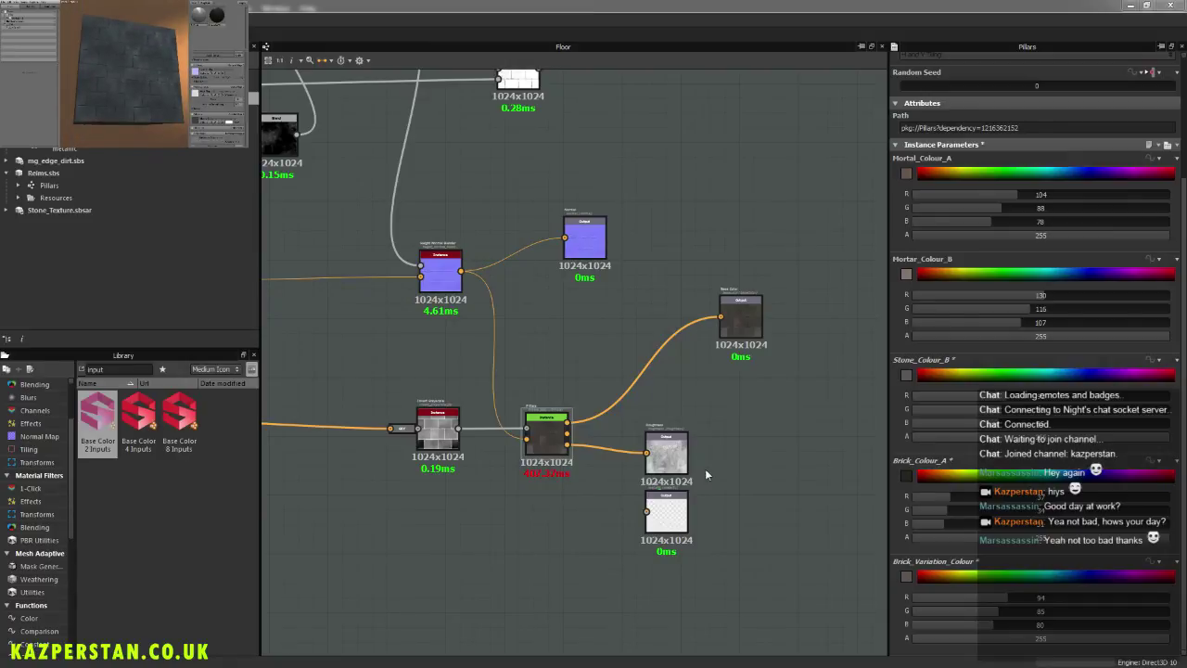
pyautogui.click(907, 577)
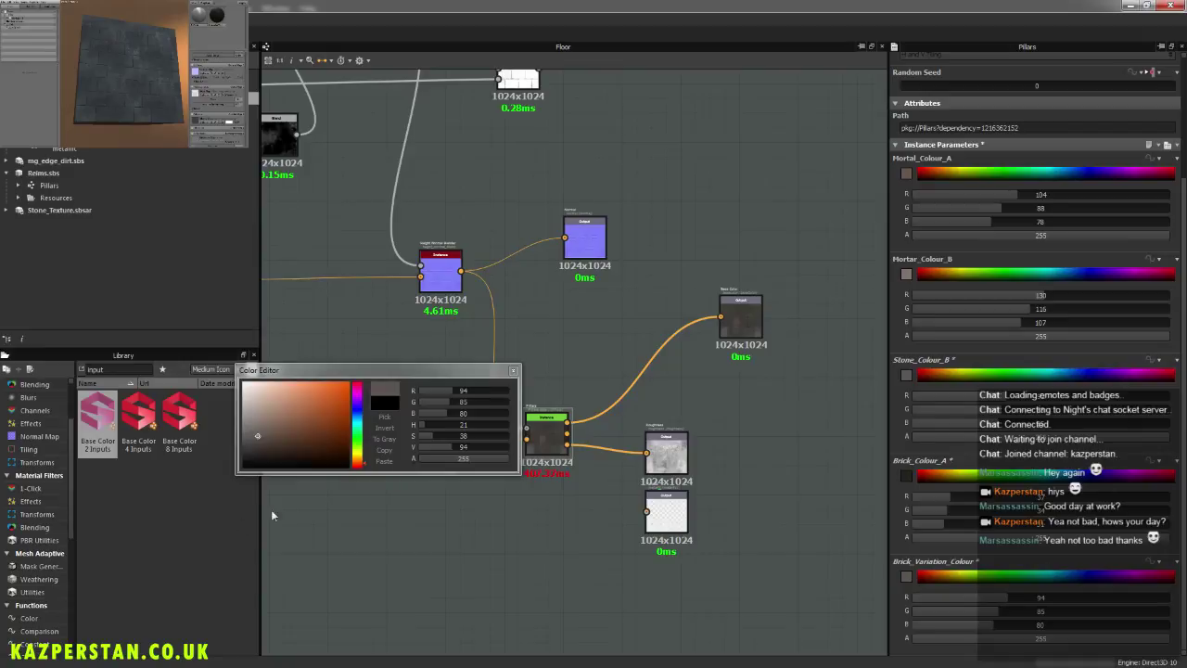
pyautogui.click(258, 442)
# Step: Set Brick_Colour_A to a dark warm grey of RGB 66, 60, 56 and make Stone_Colour_B slightly lighter
pyautogui.click(906, 477)
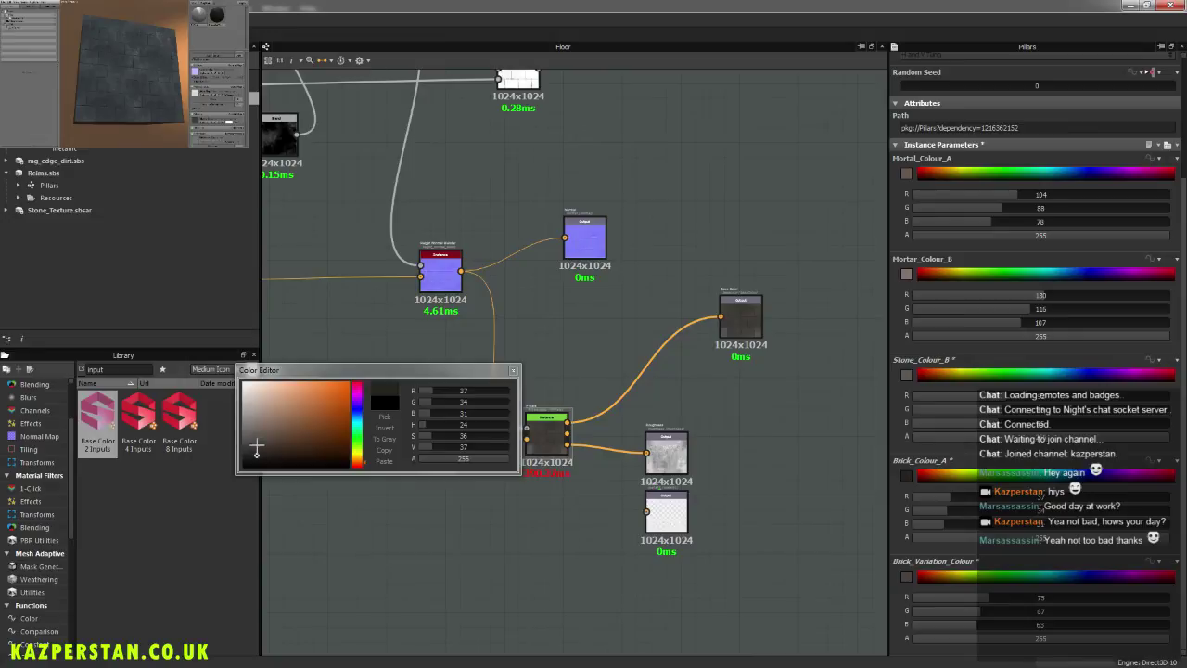
pyautogui.moveTo(257, 447); pyautogui.dragTo(257, 438)
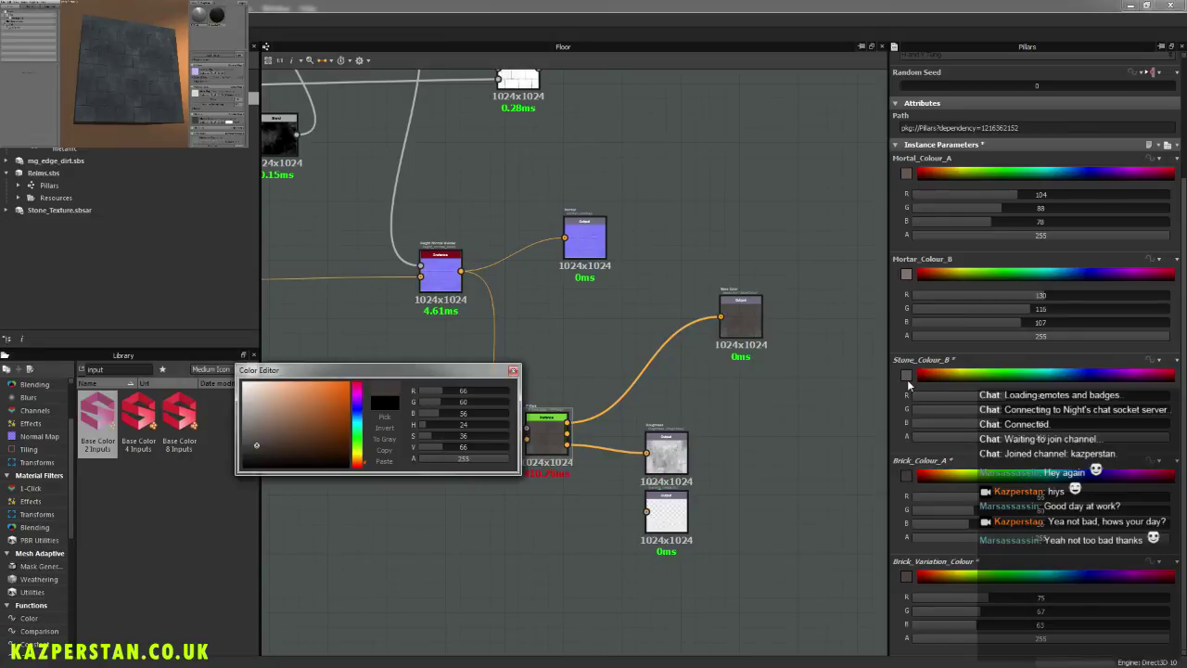
pyautogui.click(907, 375)
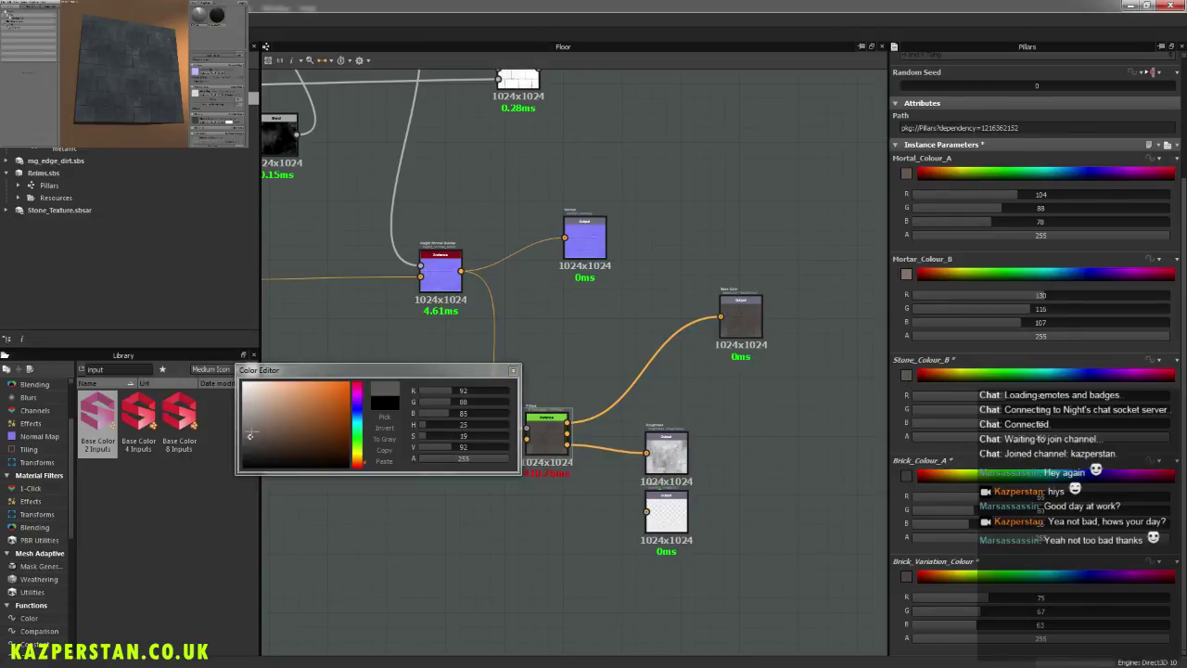
pyautogui.click(249, 430)
# Step: Darken Mortar_Colour_B to RGB 92, 82, 76 and Mortal_Colour_A to RGB 74, 63, 56
pyautogui.click(907, 274)
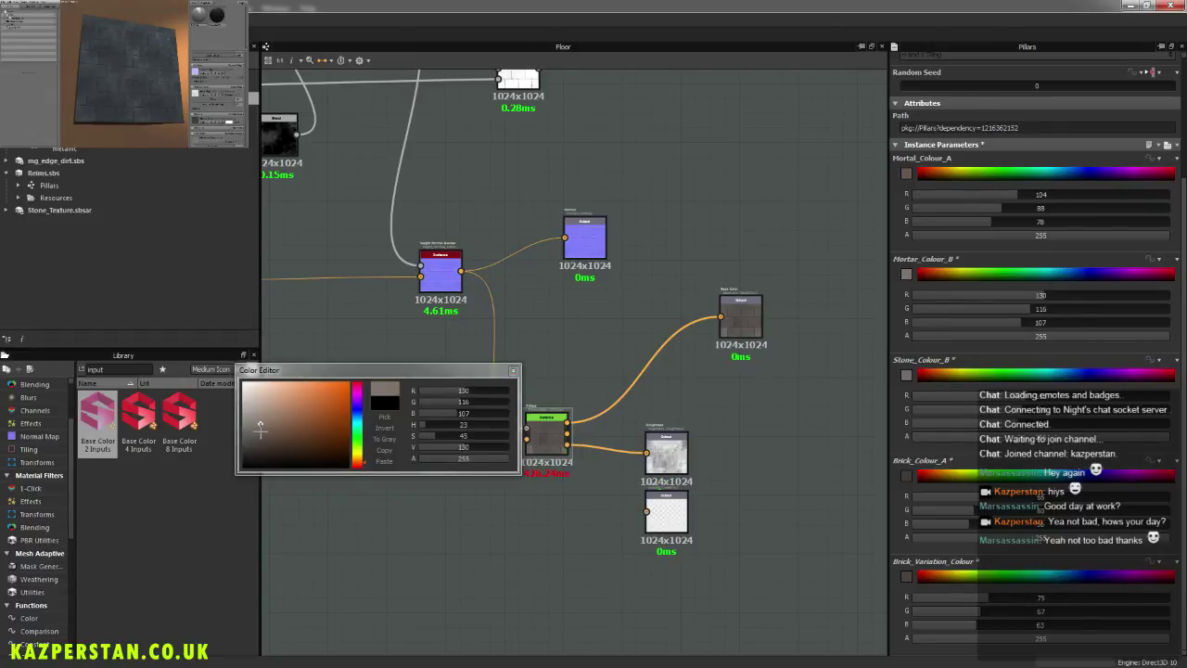
pyautogui.click(261, 436)
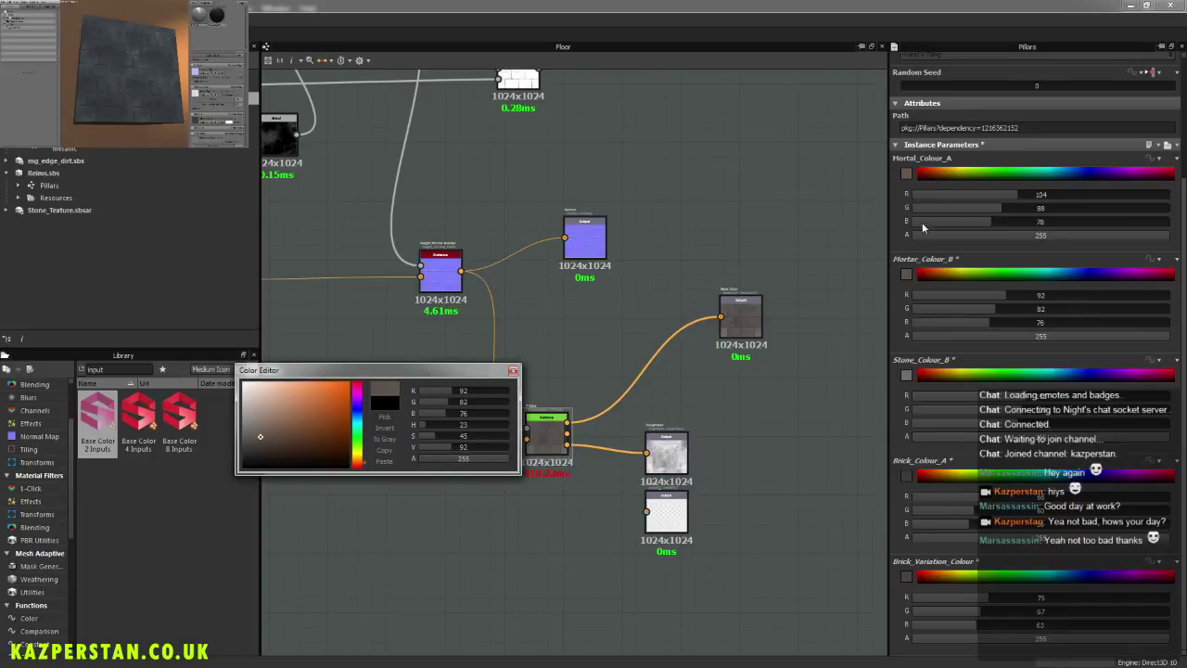
pyautogui.click(906, 173)
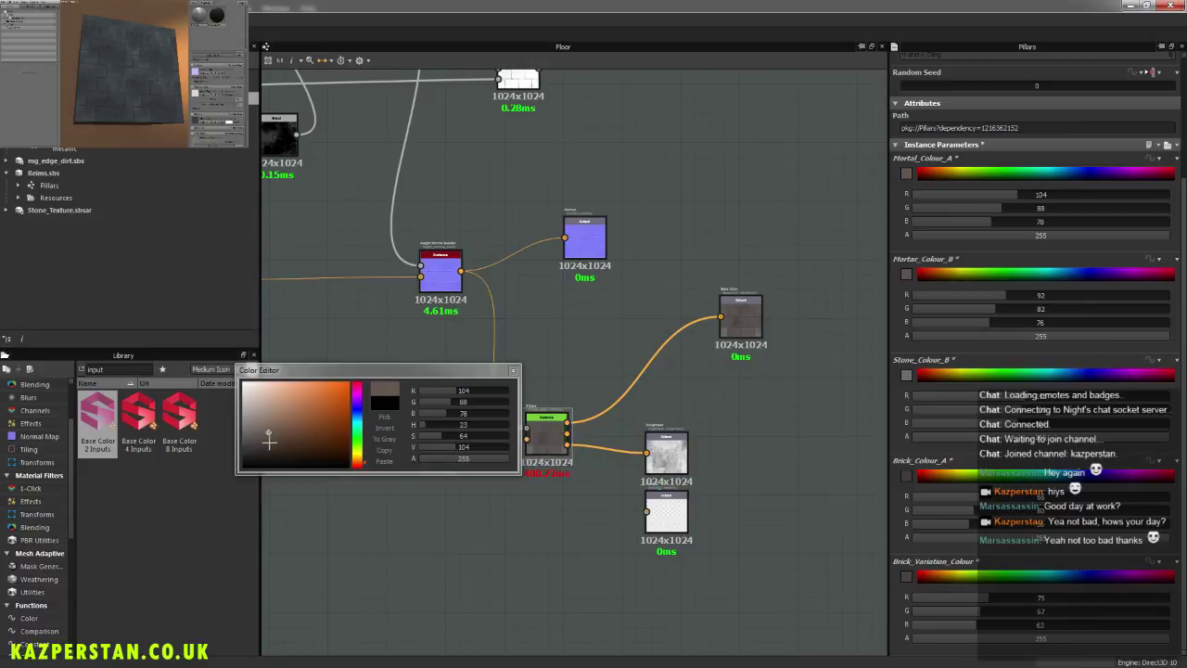
pyautogui.click(268, 442)
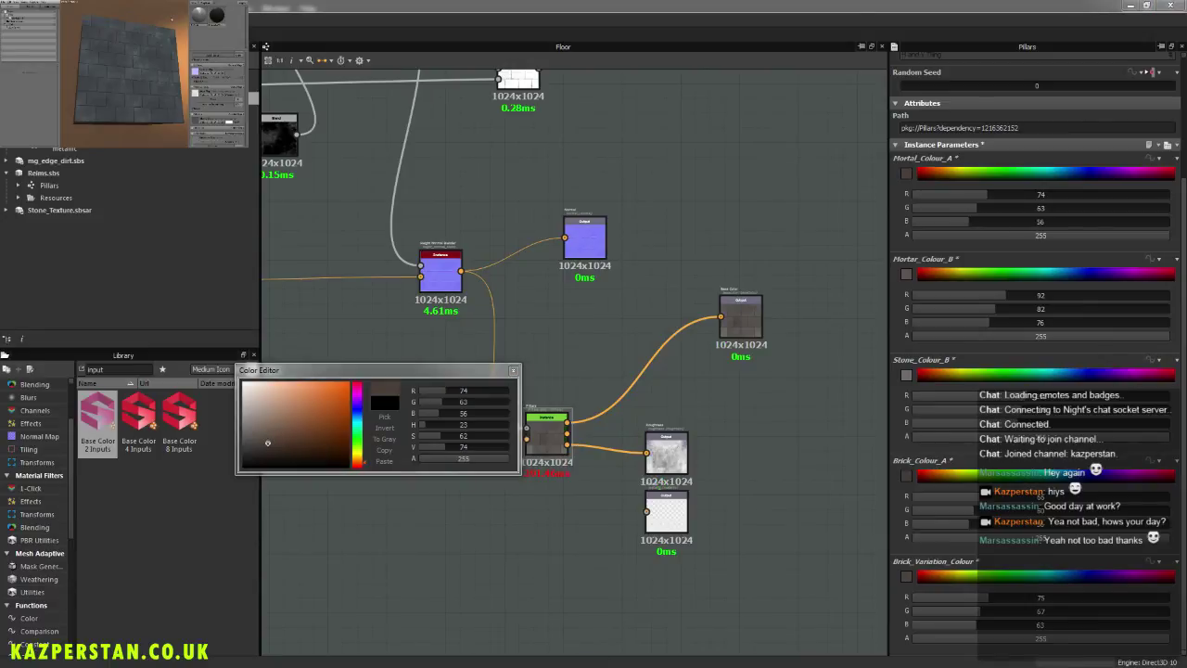
# Step: Inspect the recoloured floor bricks on the 3D preview at several distances and close the colour editor
pyautogui.moveTo(179, 68); pyautogui.dragTo(141, 98)
pyautogui.scroll(-3, 141, 96)
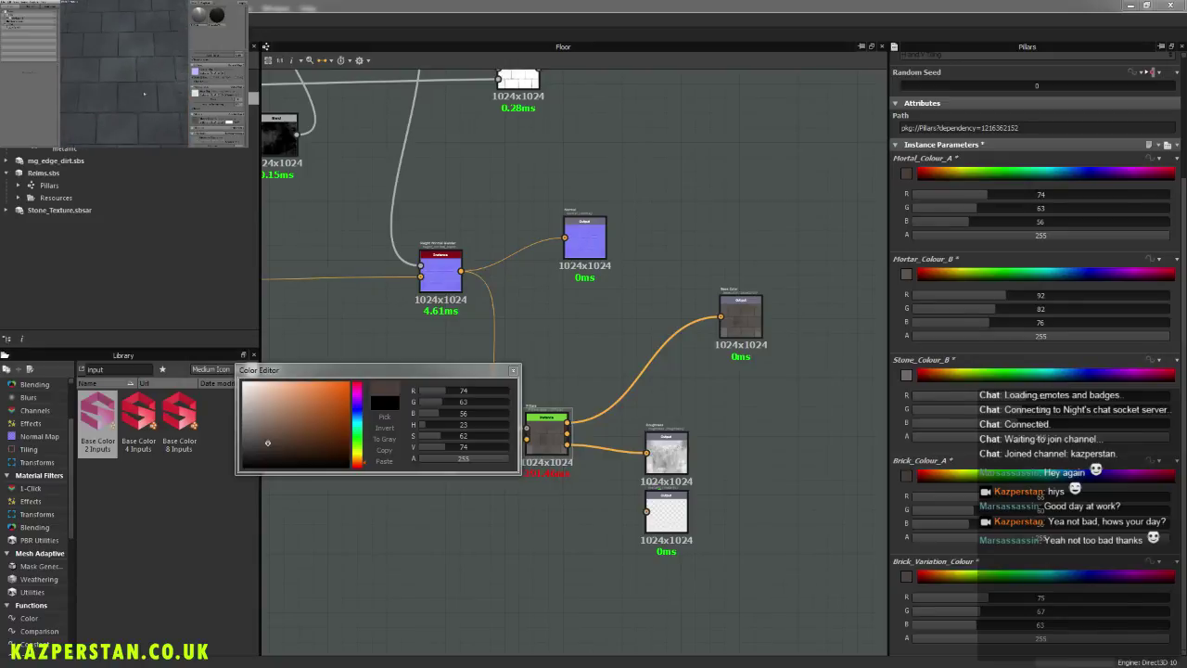
pyautogui.moveTo(141, 92)
pyautogui.mouseDown()
pyautogui.moveTo(163, 85)
pyautogui.moveTo(128, 82)
pyautogui.mouseUp()
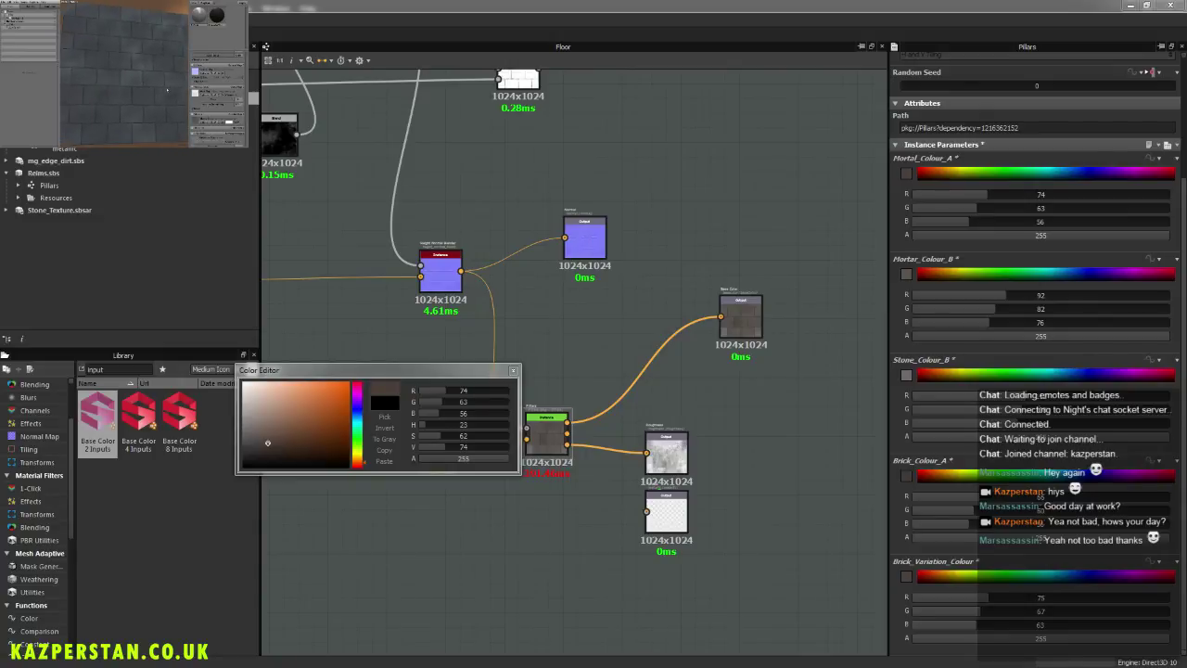
pyautogui.scroll(-5, 122, 77)
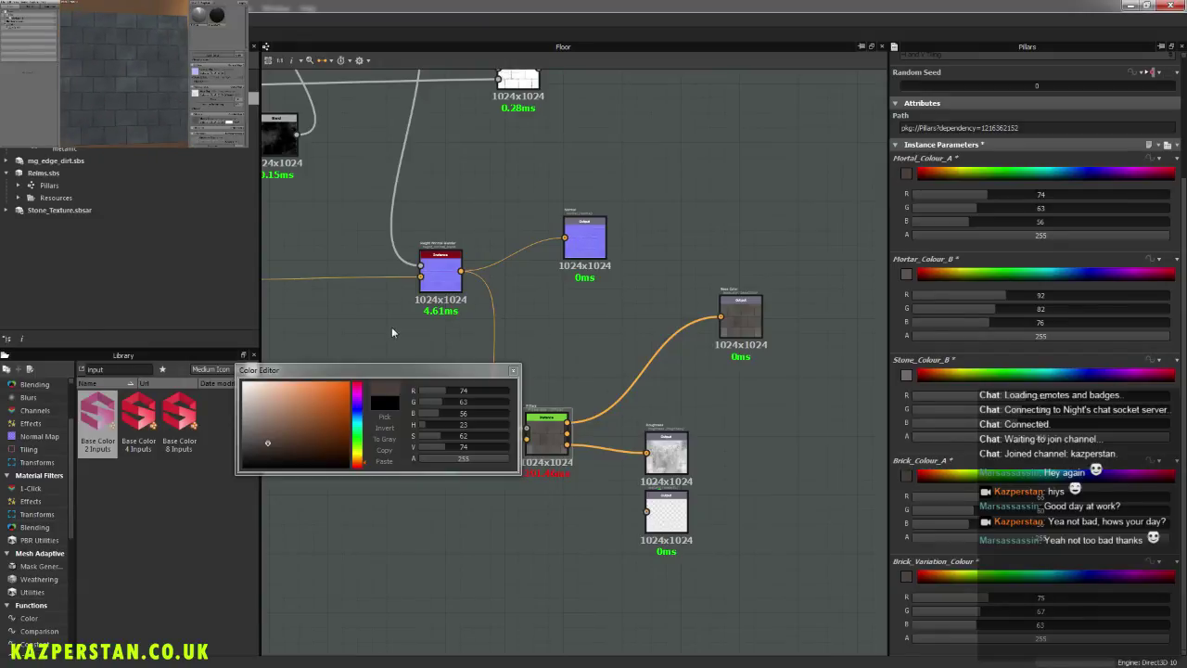
pyautogui.click(513, 370)
# Step: Try a random seed of 3 for the Wobble frame's Perlin noise and undo the change
pyautogui.scroll(-5, 436, 375)
pyautogui.scroll(3, 426, 389)
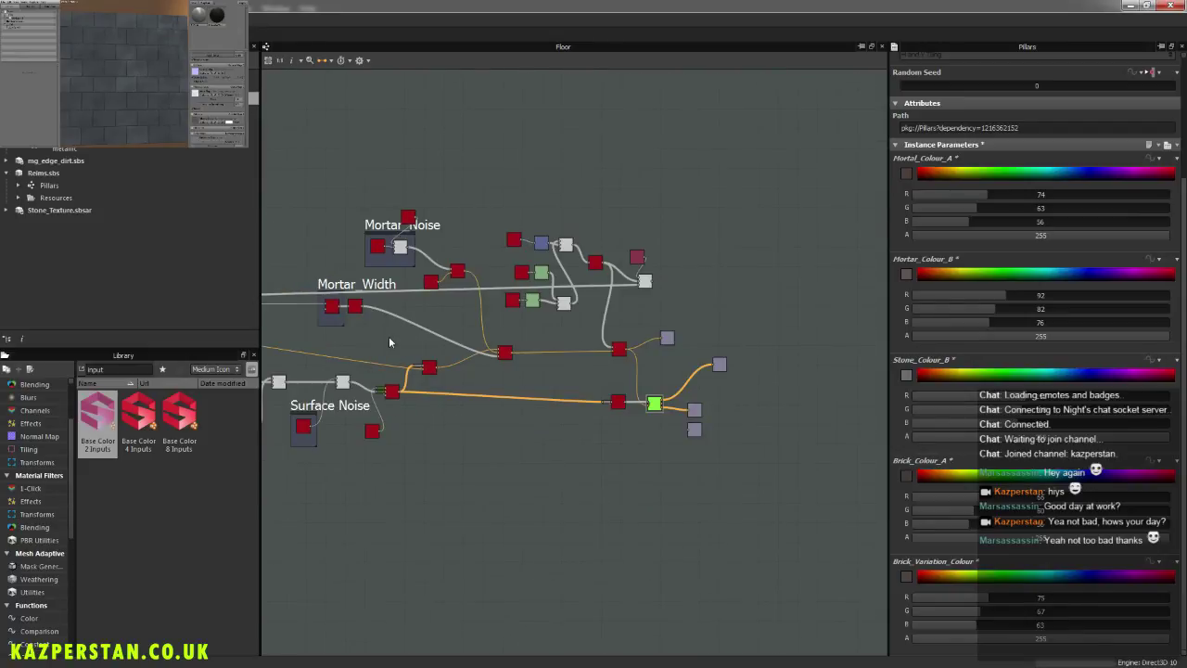
pyautogui.moveTo(390, 342); pyautogui.dragTo(577, 364, button='middle')
pyautogui.moveTo(301, 388); pyautogui.dragTo(523, 389, button='middle')
pyautogui.scroll(4, 636, 378)
pyautogui.scroll(1, 664, 361)
pyautogui.click(623, 332)
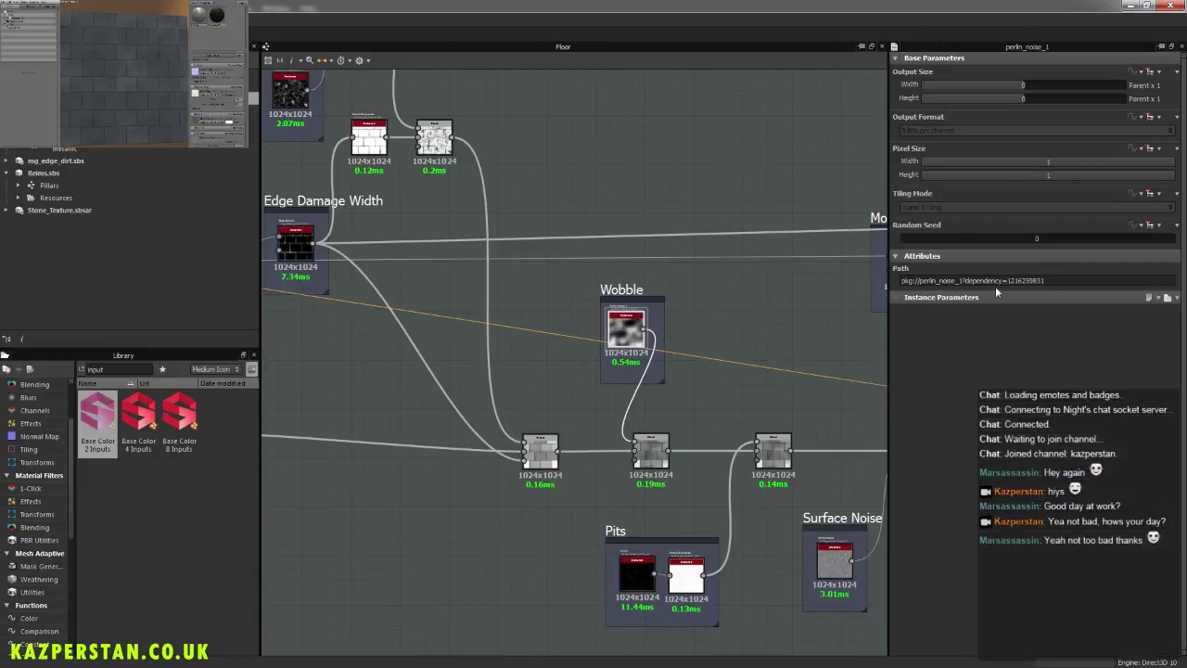
pyautogui.click(971, 240)
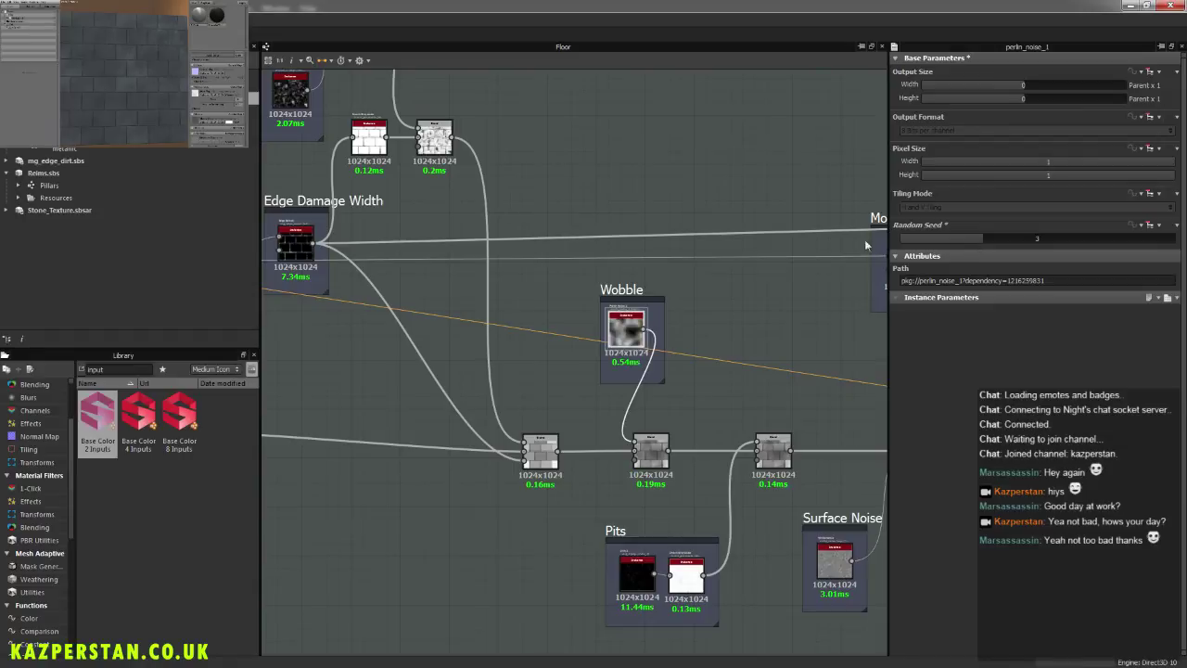
pyautogui.click(171, 10)
pyautogui.click(597, 199)
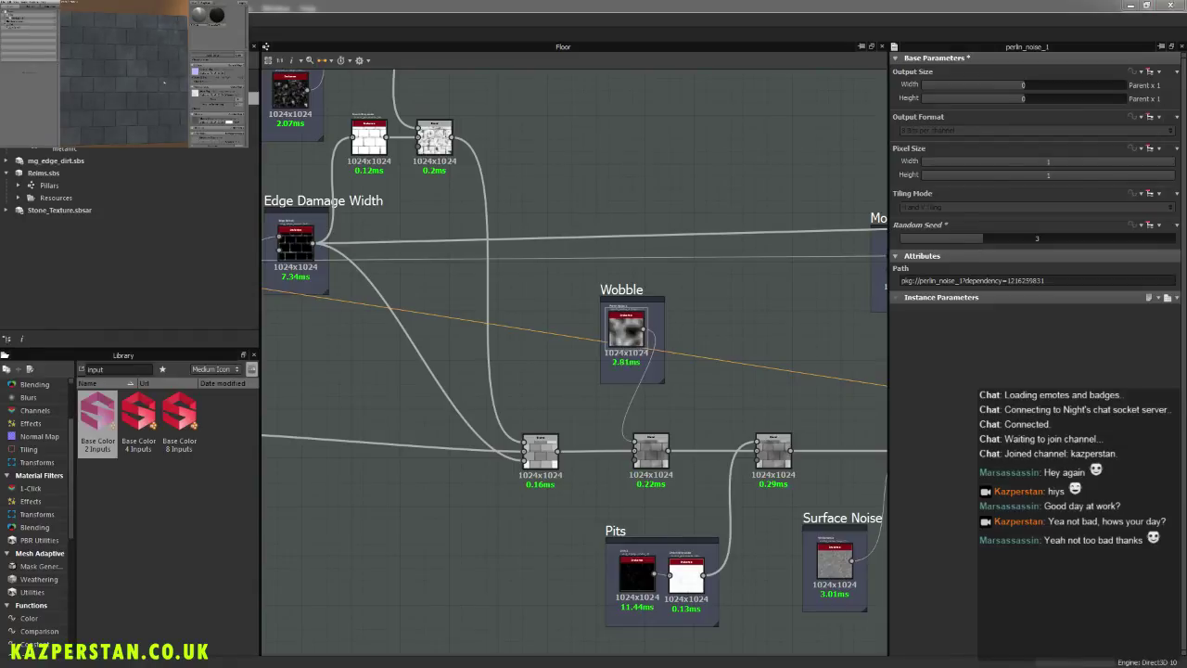
pyautogui.moveTo(670, 275); pyautogui.dragTo(629, 296, button='middle')
pyautogui.hotkey('ctrl', 'z')
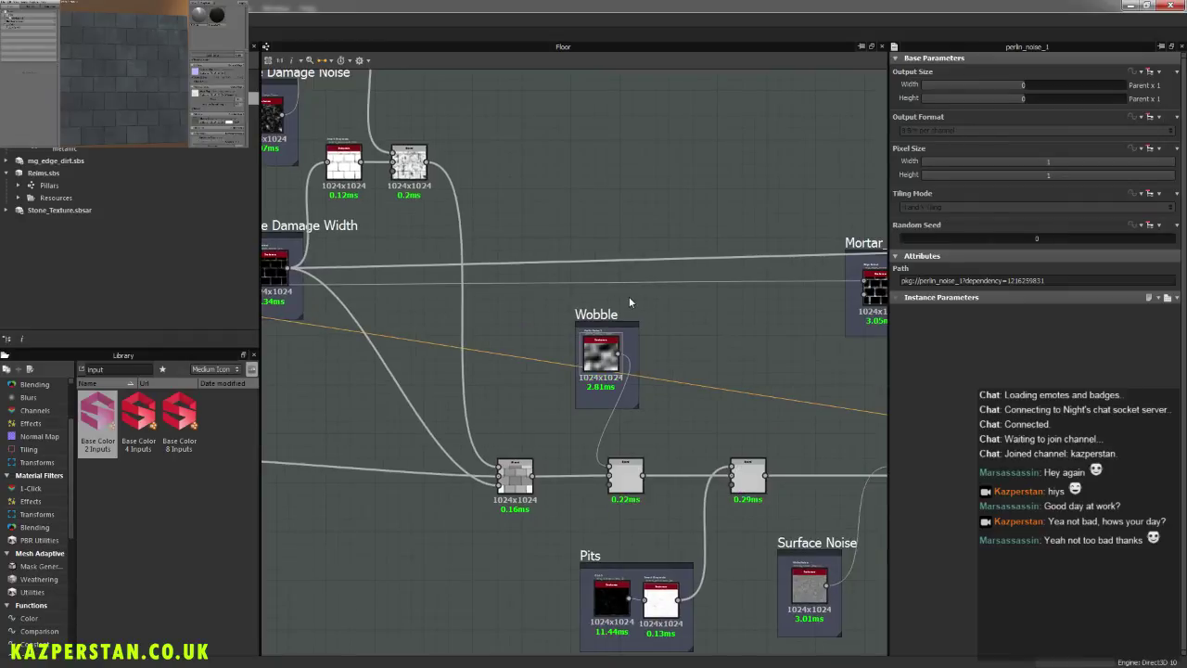
# Step: Look over the Floor graph's node chain, from the surface noises back to the edge damage nodes
pyautogui.moveTo(509, 300); pyautogui.dragTo(551, 244, button='middle')
pyautogui.moveTo(548, 453); pyautogui.dragTo(416, 458, button='middle')
pyautogui.scroll(-2, 507, 456)
pyautogui.moveTo(612, 504); pyautogui.dragTo(416, 424, button='middle')
pyautogui.moveTo(631, 377); pyautogui.dragTo(366, 432, button='middle')
pyautogui.moveTo(456, 424); pyautogui.dragTo(642, 396, button='middle')
pyautogui.moveTo(473, 389); pyautogui.dragTo(649, 443, button='middle')
pyautogui.moveTo(443, 402); pyautogui.dragTo(609, 389, button='middle')
pyautogui.scroll(5, 655, 337)
pyautogui.moveTo(723, 299); pyautogui.dragTo(631, 500, button='middle')
pyautogui.scroll(1, 609, 449)
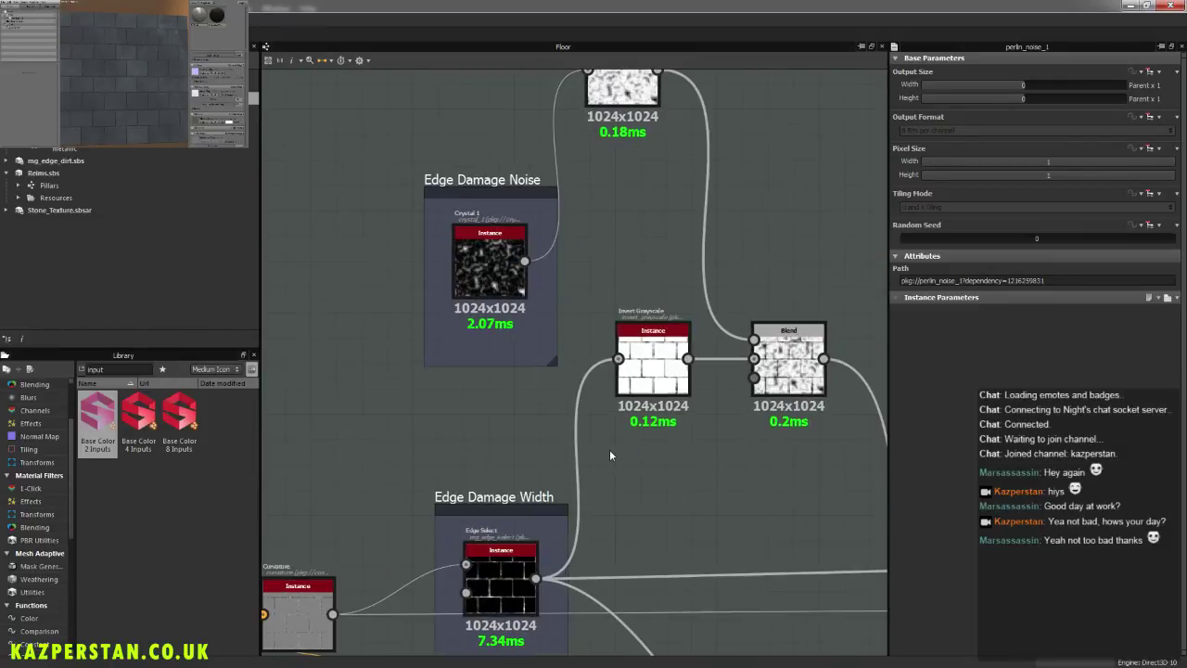
pyautogui.scroll(-6, 605, 452)
# Step: Raise the intensity of the Warp node beside the Brick_Pattern frame to 0.09
pyautogui.moveTo(503, 584); pyautogui.dragTo(530, 441, button='middle')
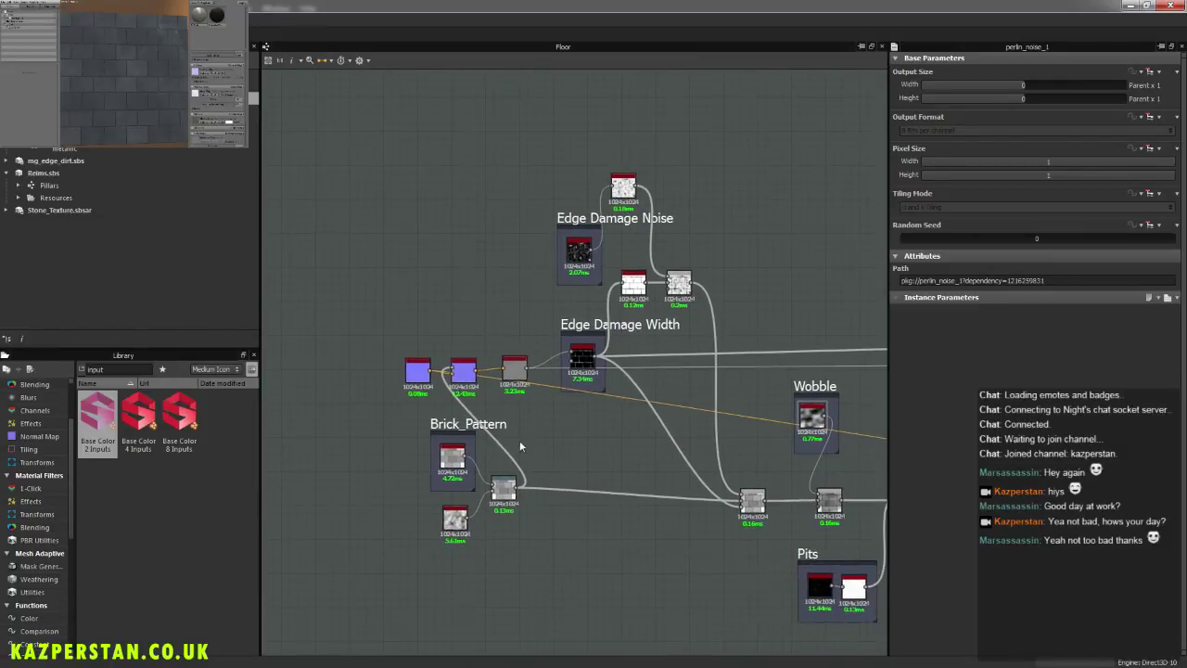
pyautogui.scroll(5, 505, 514)
pyautogui.click(502, 433)
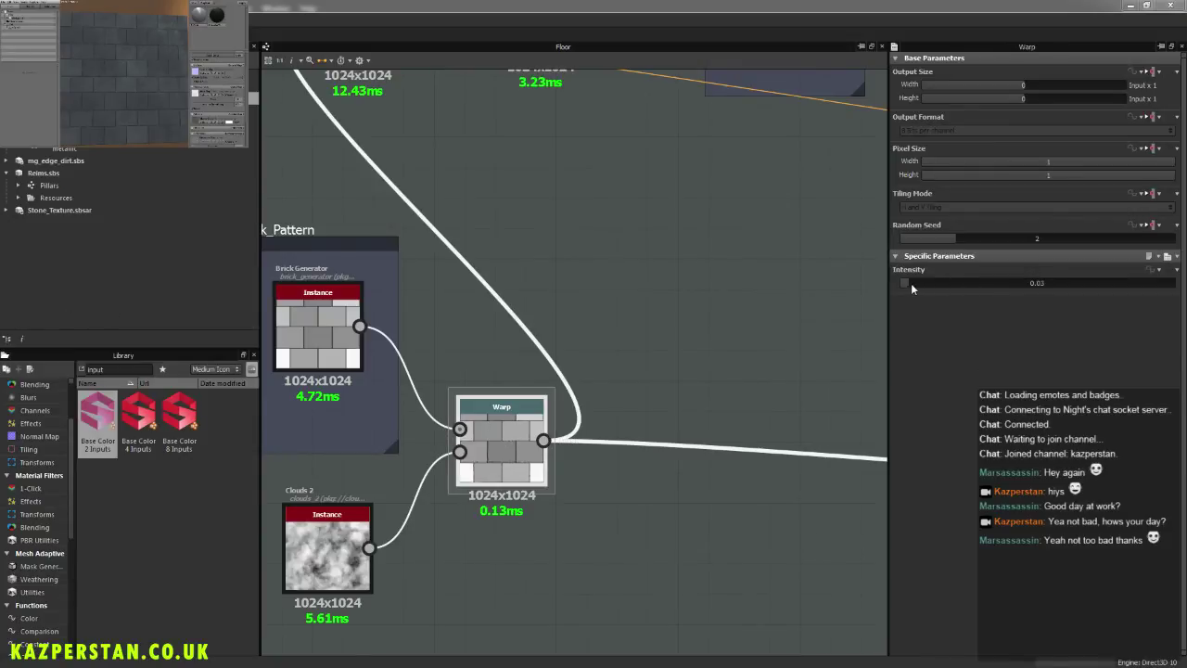
pyautogui.moveTo(911, 282); pyautogui.dragTo(925, 282)
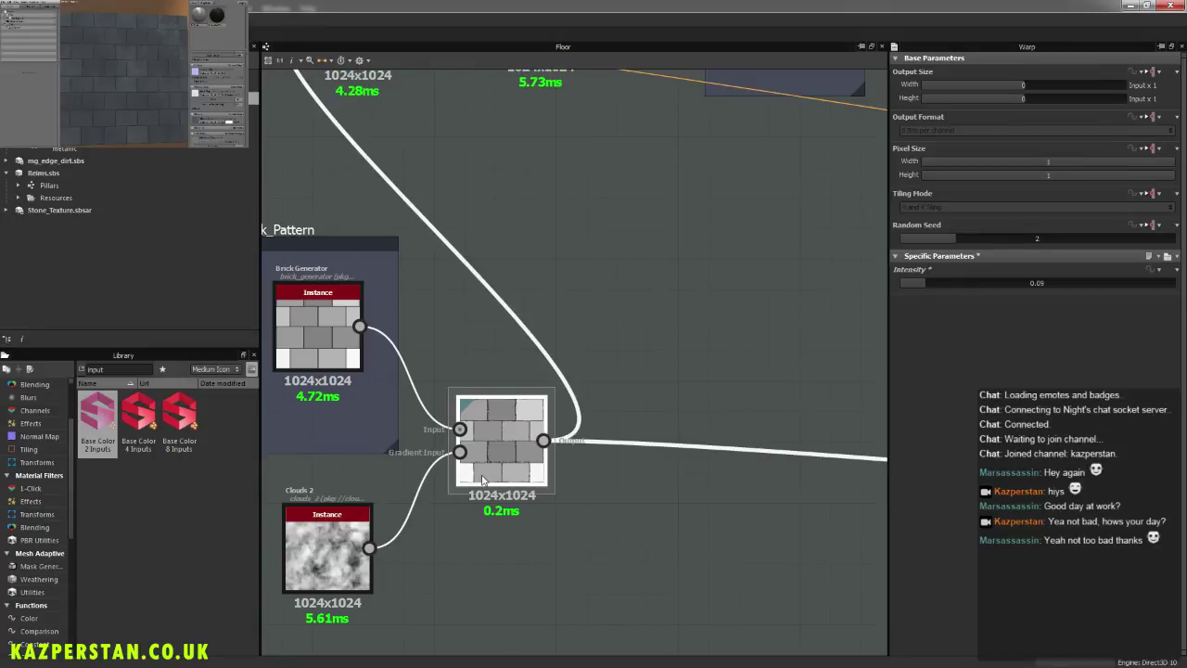
# Step: Feed a new Crystal 1 noise into the Warp's gradient input instead of Clouds 2, and set the Warp intensity to 0.06
pyautogui.moveTo(384, 487); pyautogui.dragTo(441, 482, button='middle')
pyautogui.scroll(3, 68, 515)
pyautogui.click(30, 410)
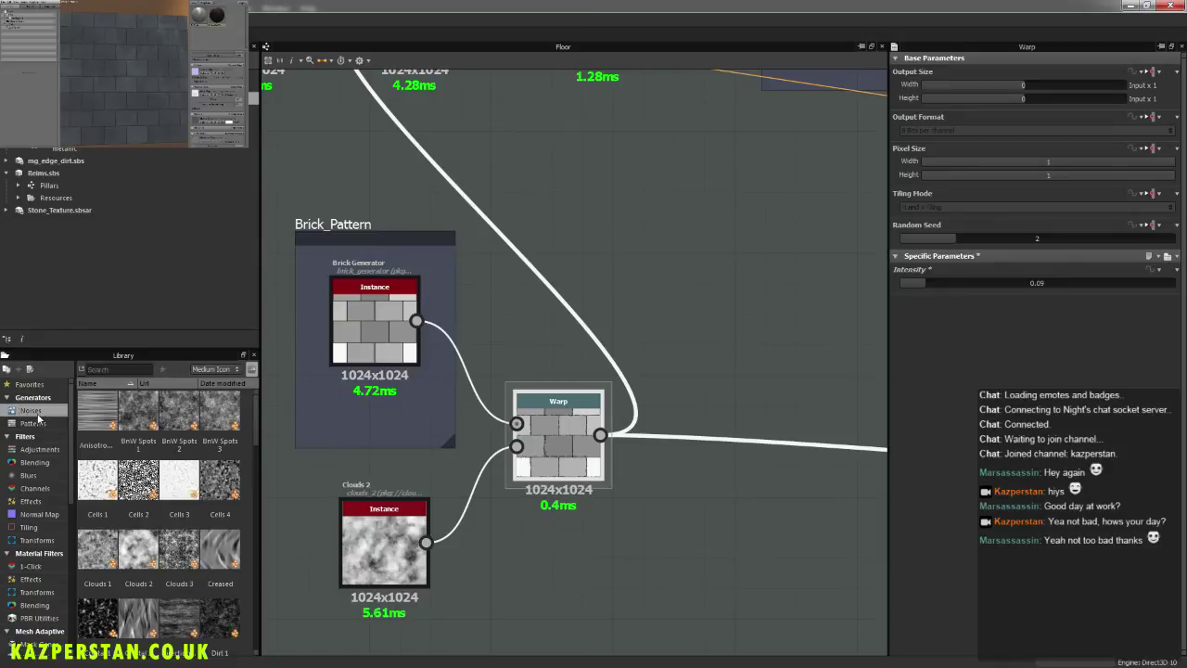
pyautogui.scroll(-1, 256, 457)
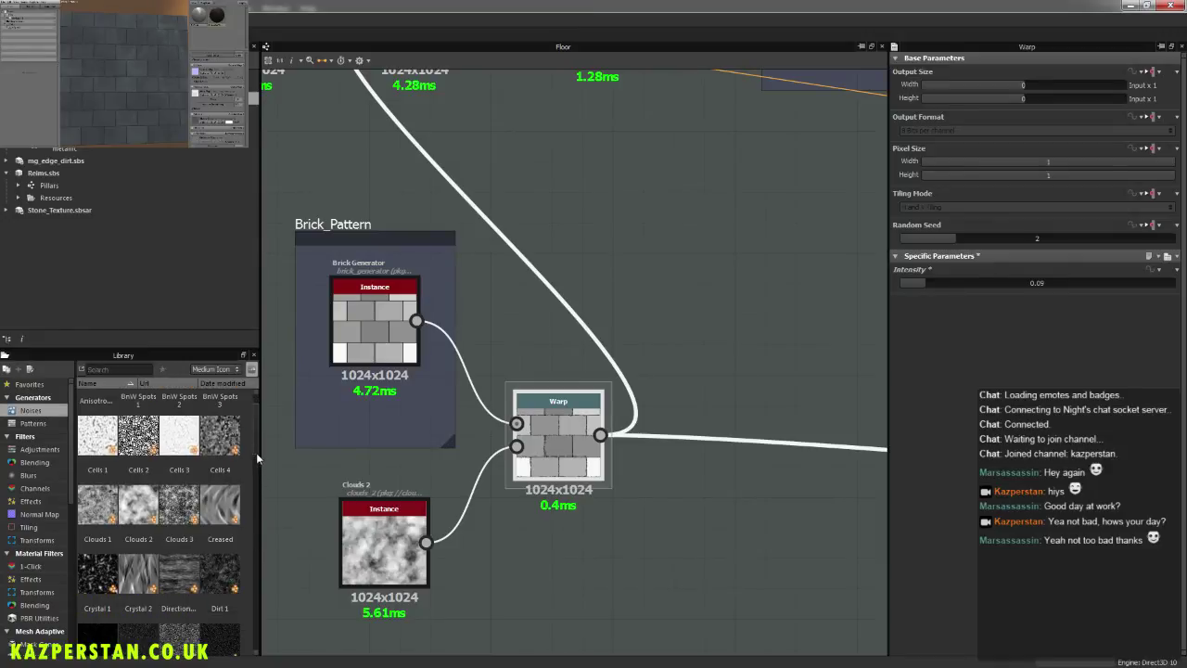
pyautogui.moveTo(97, 572); pyautogui.dragTo(517, 446)
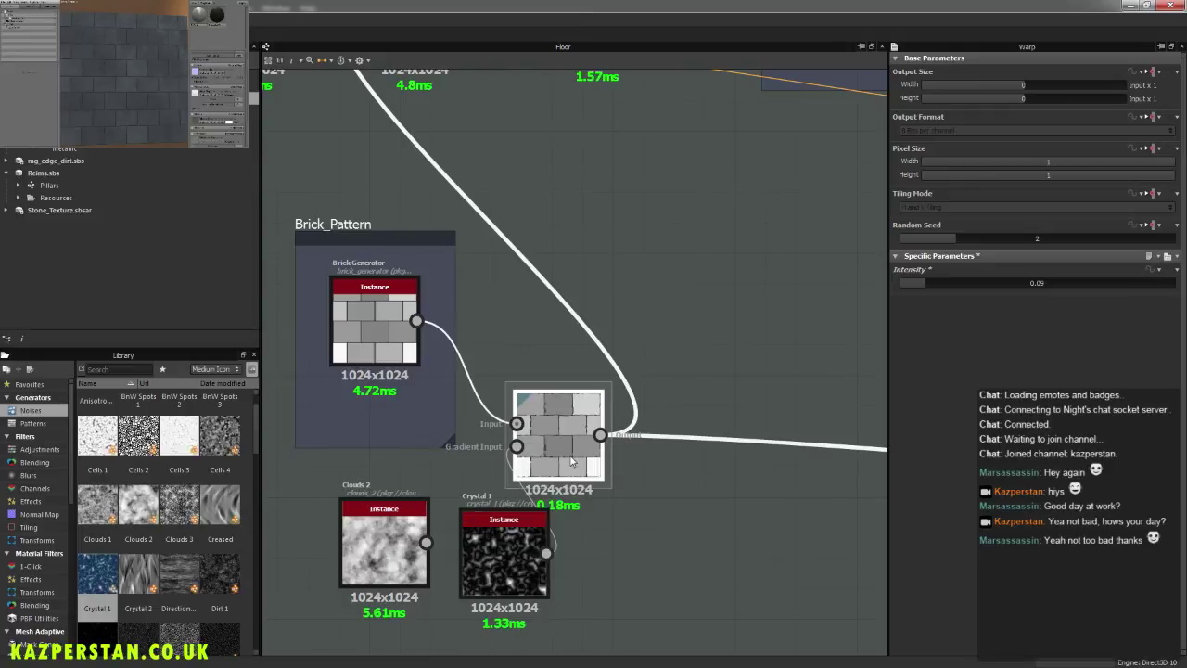
pyautogui.moveTo(930, 284)
pyautogui.mouseDown()
pyautogui.moveTo(905, 284)
pyautogui.moveTo(916, 284)
pyautogui.mouseUp()
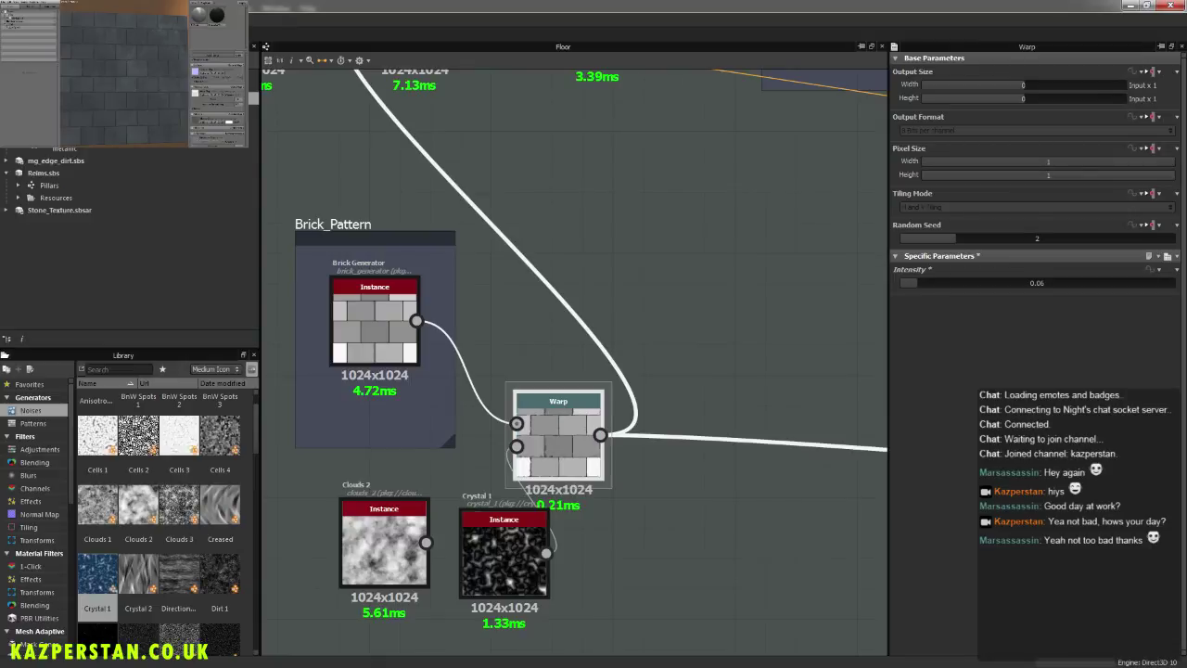
pyautogui.scroll(5, 161, 27)
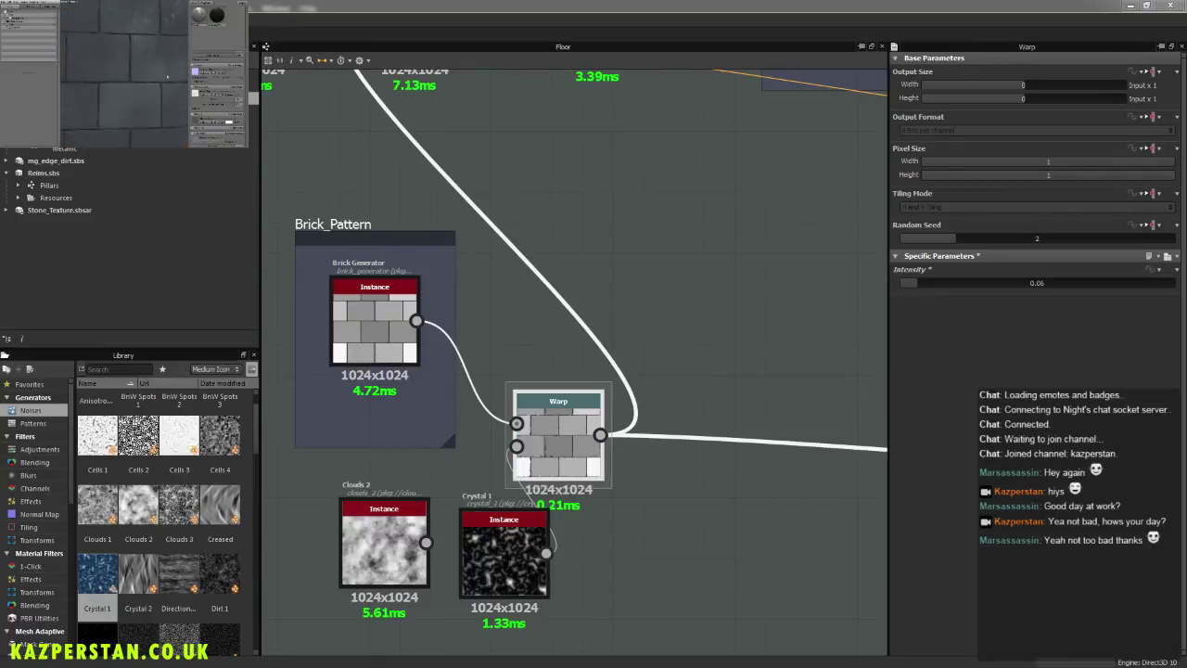
pyautogui.moveTo(168, 75); pyautogui.dragTo(176, 79)
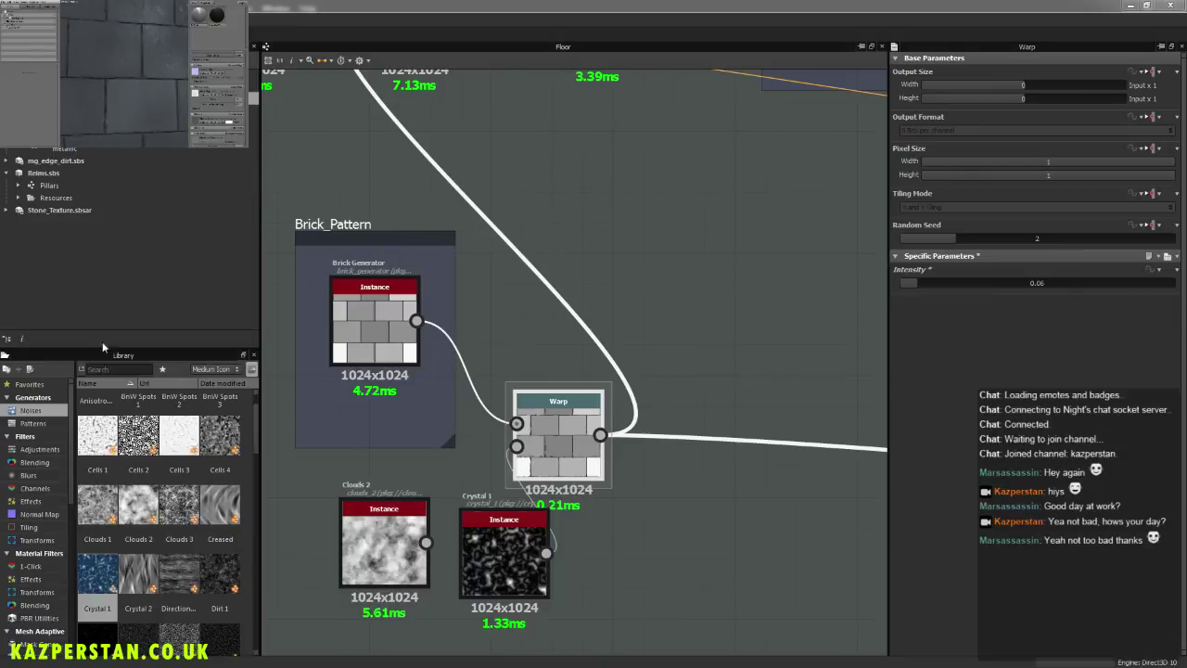
# Step: Add a Blend node below the Warp, with Crystal 1 as its foreground and Clouds 2 as its background
pyautogui.moveTo(581, 525); pyautogui.dragTo(646, 417, button='middle')
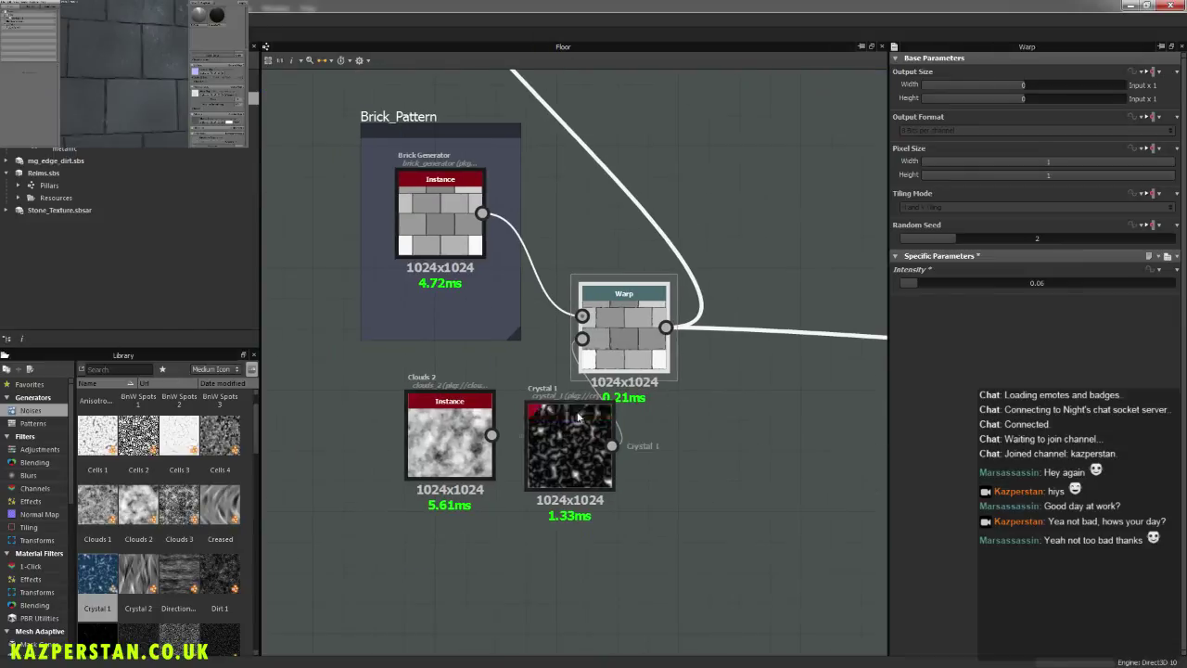
pyautogui.moveTo(457, 449); pyautogui.dragTo(323, 448)
pyautogui.moveTo(585, 473); pyautogui.dragTo(465, 463)
pyautogui.rightClick(562, 532)
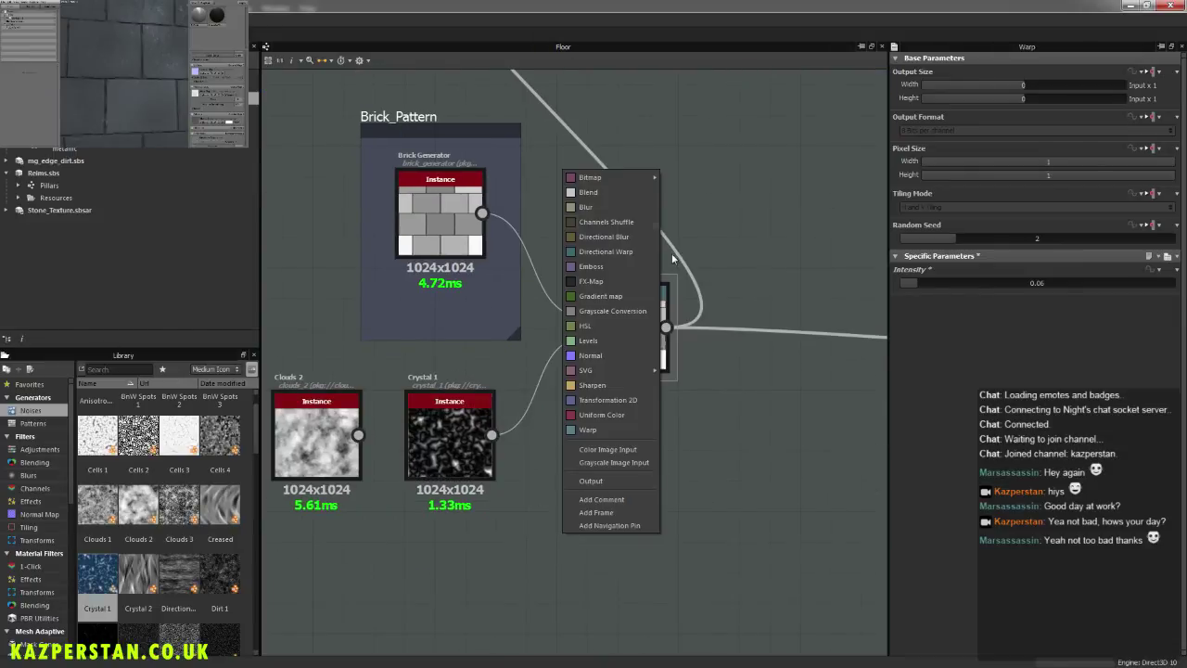
pyautogui.click(671, 253)
pyautogui.moveTo(491, 435); pyautogui.dragTo(520, 509)
pyautogui.moveTo(358, 435); pyautogui.dragTo(519, 532)
pyautogui.moveTo(310, 435); pyautogui.dragTo(431, 558)
# Step: Set the Blend node's blending mode to Add (Linear Dodge) and connect its output to the Warp's gradient input
pyautogui.click(449, 436)
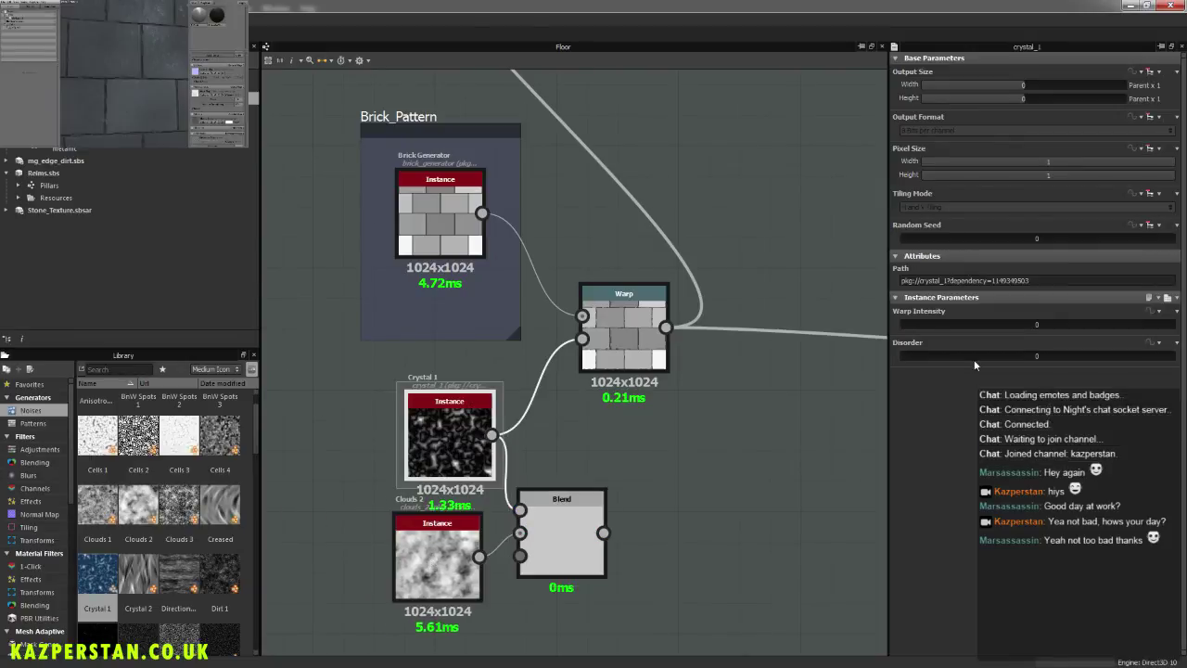
pyautogui.click(561, 543)
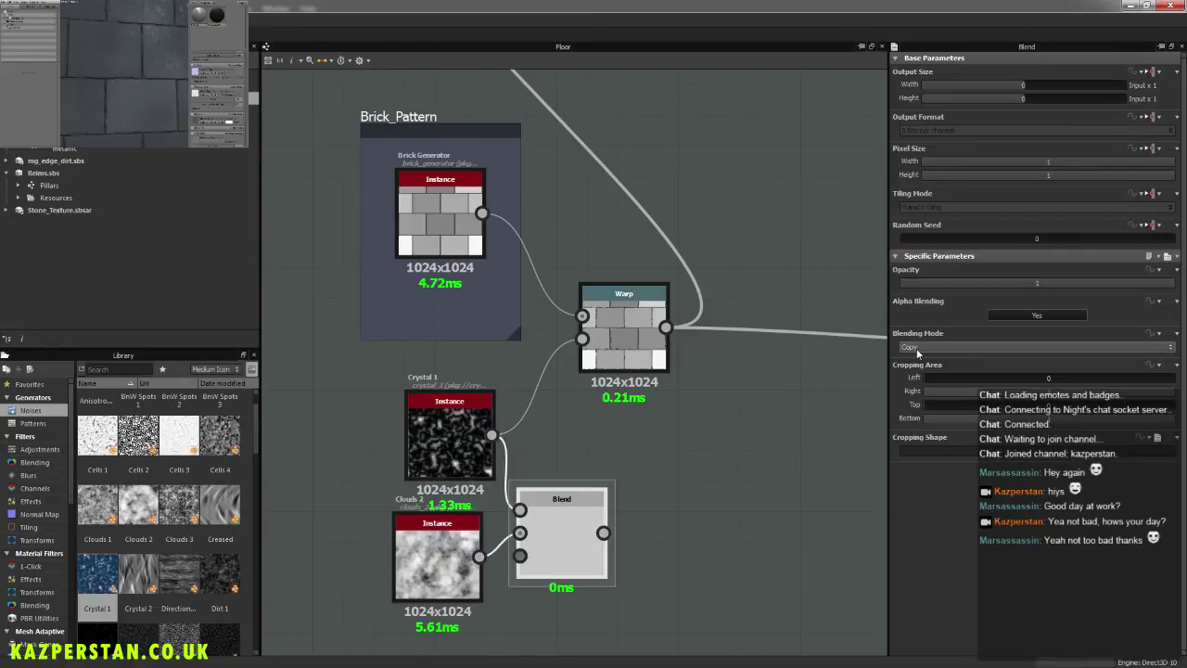
pyautogui.click(927, 346)
pyautogui.click(934, 365)
pyautogui.moveTo(603, 532)
pyautogui.mouseDown()
pyautogui.moveTo(630, 417)
pyautogui.moveTo(582, 338)
pyautogui.mouseUp()
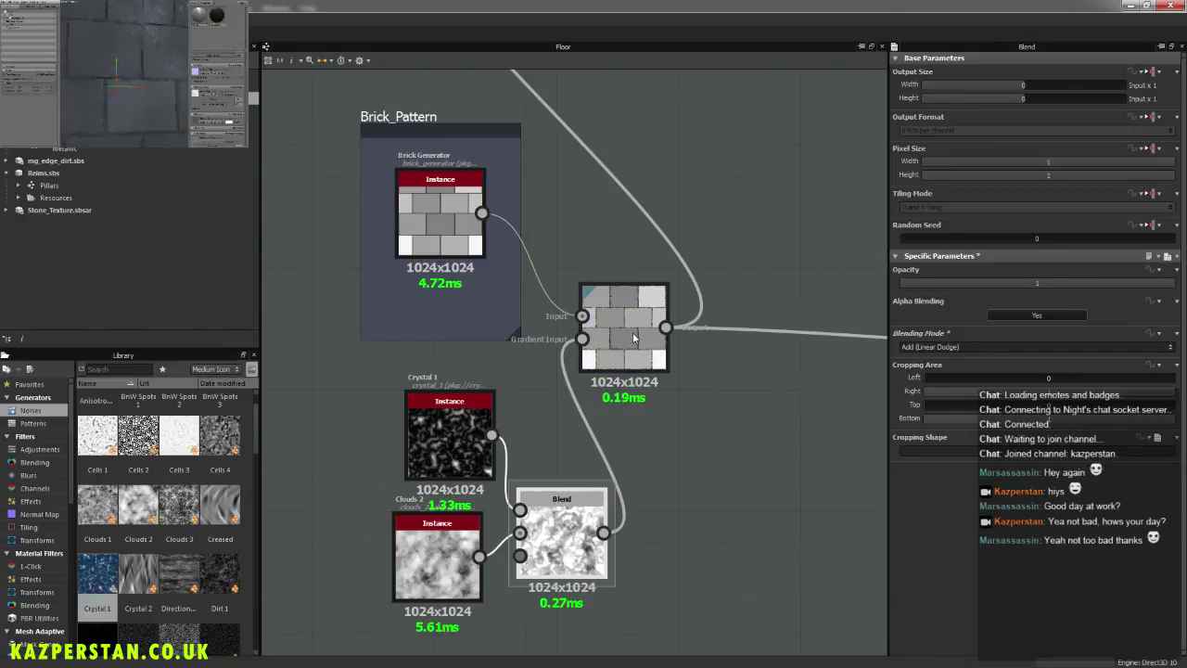
# Step: Lower the Warp's intensity to 0.03 and check the brick edges on the 3D preview
pyautogui.click(623, 315)
pyautogui.moveTo(923, 293); pyautogui.dragTo(908, 283)
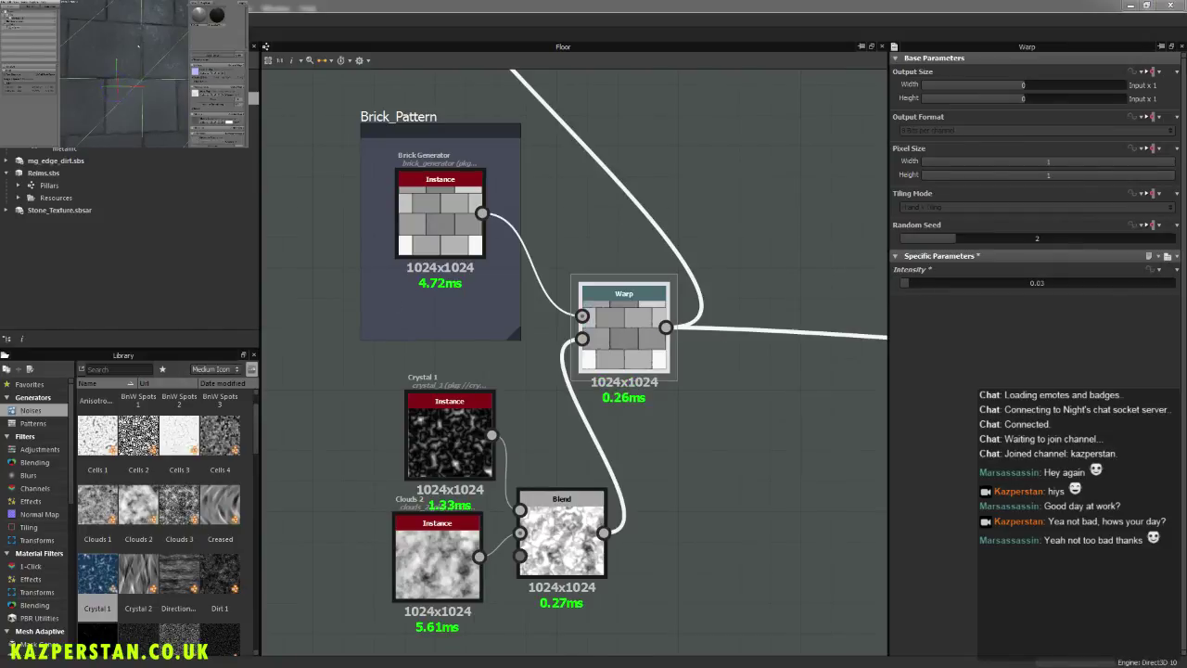
pyautogui.scroll(-5, 167, 65)
pyautogui.click(162, 21)
pyautogui.scroll(5, 152, 63)
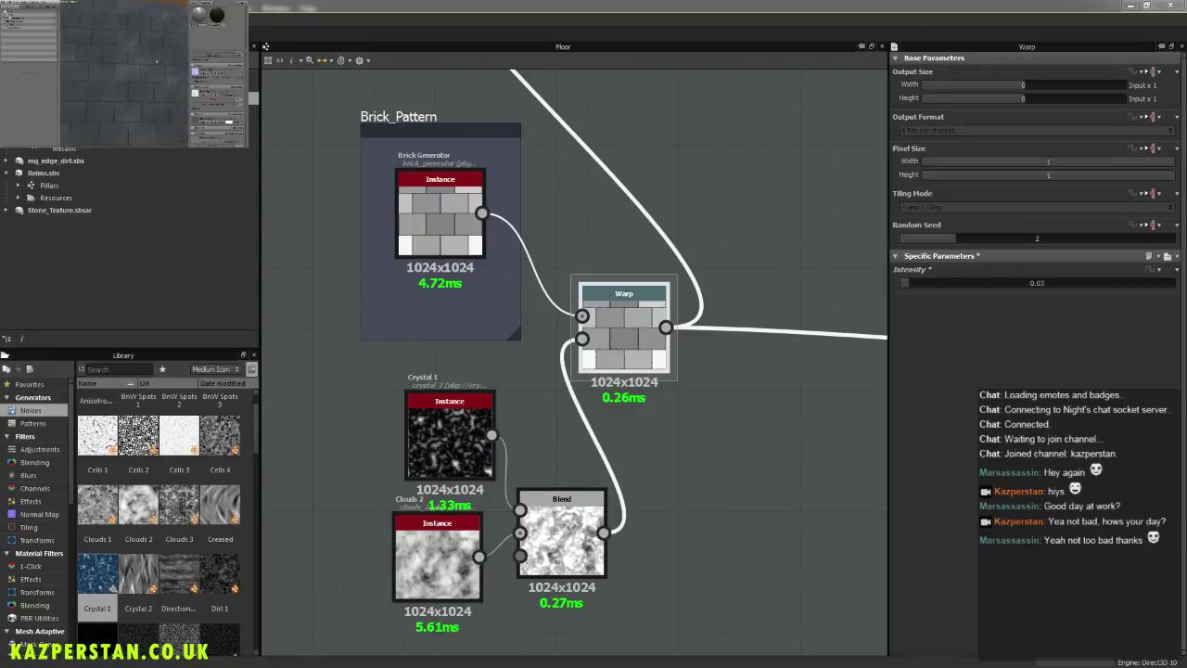
# Step: Examine the warped brick edges from several distances on the 3D preview
pyautogui.moveTo(151, 64); pyautogui.dragTo(126, 85)
pyautogui.scroll(-3, 170, 74)
pyautogui.scroll(4, 115, 64)
pyautogui.moveTo(128, 86); pyautogui.dragTo(61, 60, button='right')
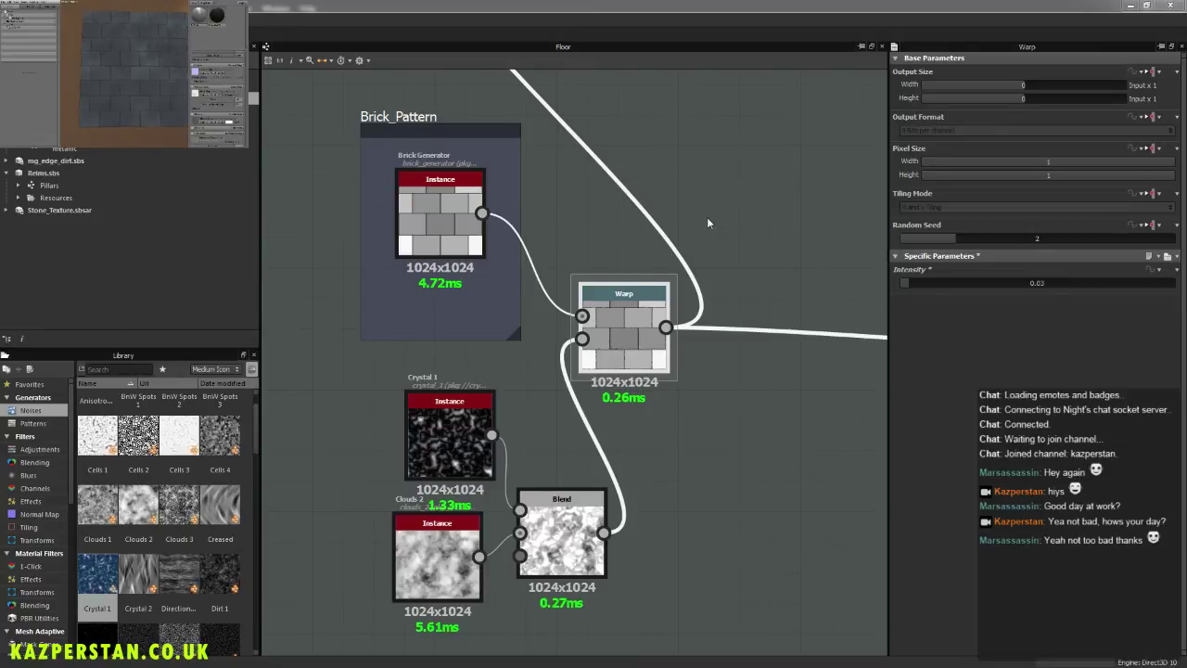
# Step: Try progressively lower Concave Softness values on the Edge Select node in the Mortar_Width frame, comparing the mortar on the 3D preview
pyautogui.scroll(-3, 707, 221)
pyautogui.moveTo(706, 221); pyautogui.dragTo(573, 306, button='middle')
pyautogui.scroll(-1, 586, 295)
pyautogui.moveTo(670, 241); pyautogui.dragTo(445, 374, button='middle')
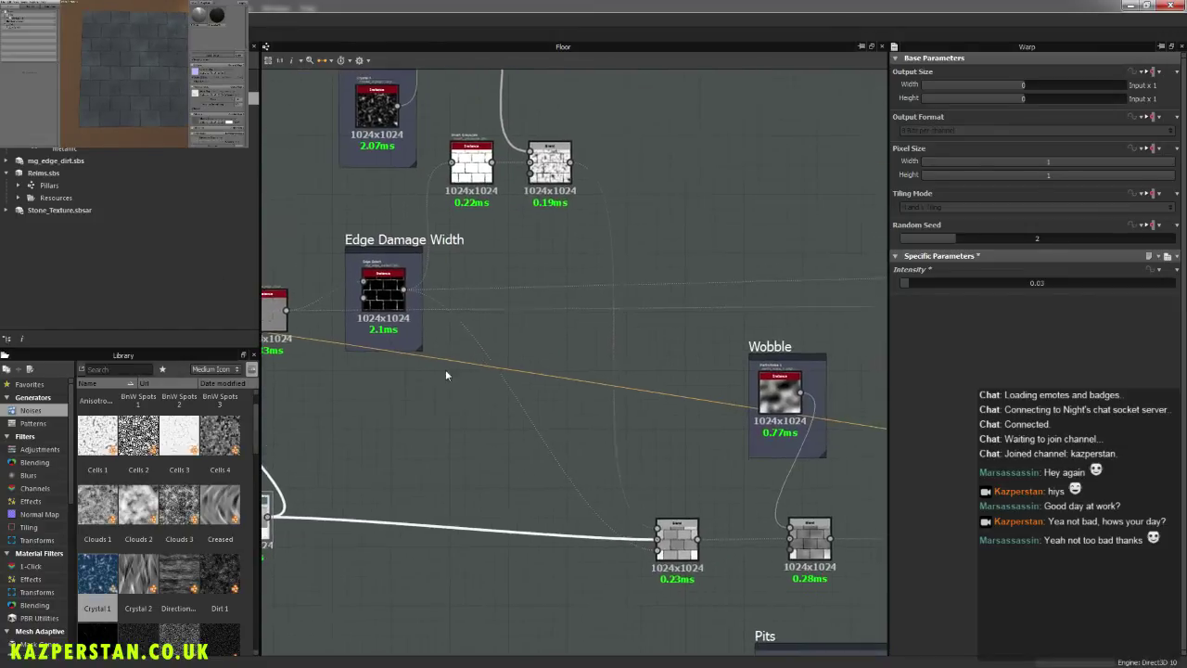
pyautogui.scroll(-2, 499, 343)
pyautogui.moveTo(626, 335); pyautogui.dragTo(364, 304, button='middle')
pyautogui.moveTo(697, 344); pyautogui.dragTo(500, 372, button='middle')
pyautogui.scroll(3, 493, 371)
pyautogui.scroll(2, 493, 375)
pyautogui.click(451, 240)
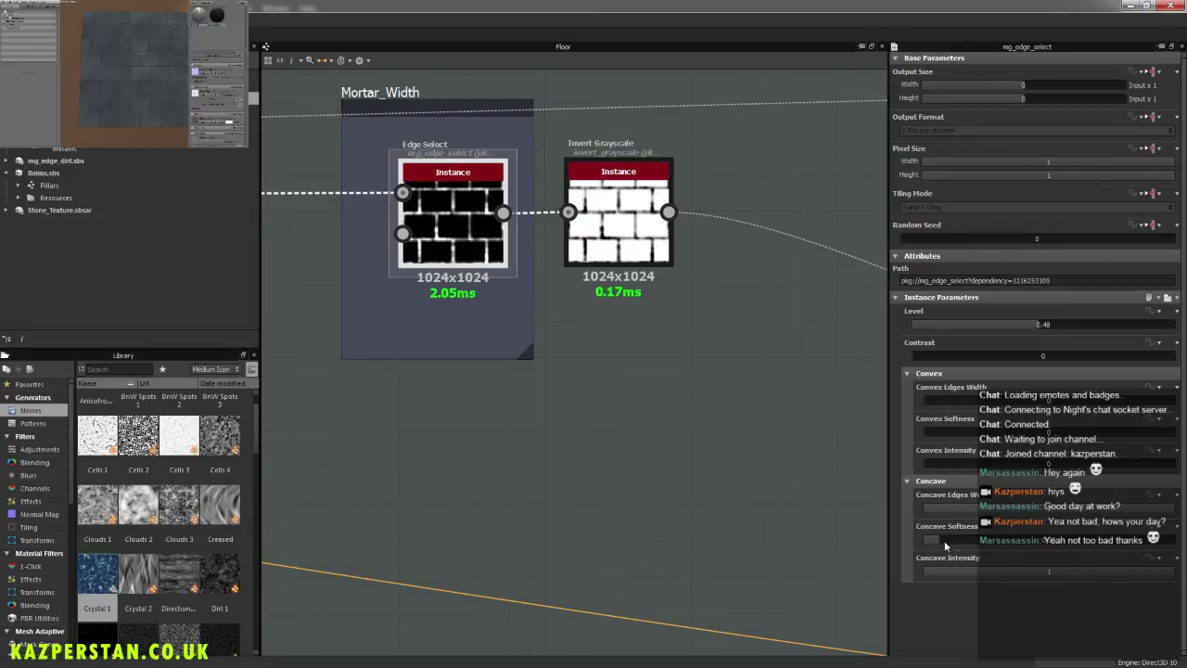
pyautogui.moveTo(942, 542); pyautogui.dragTo(935, 545)
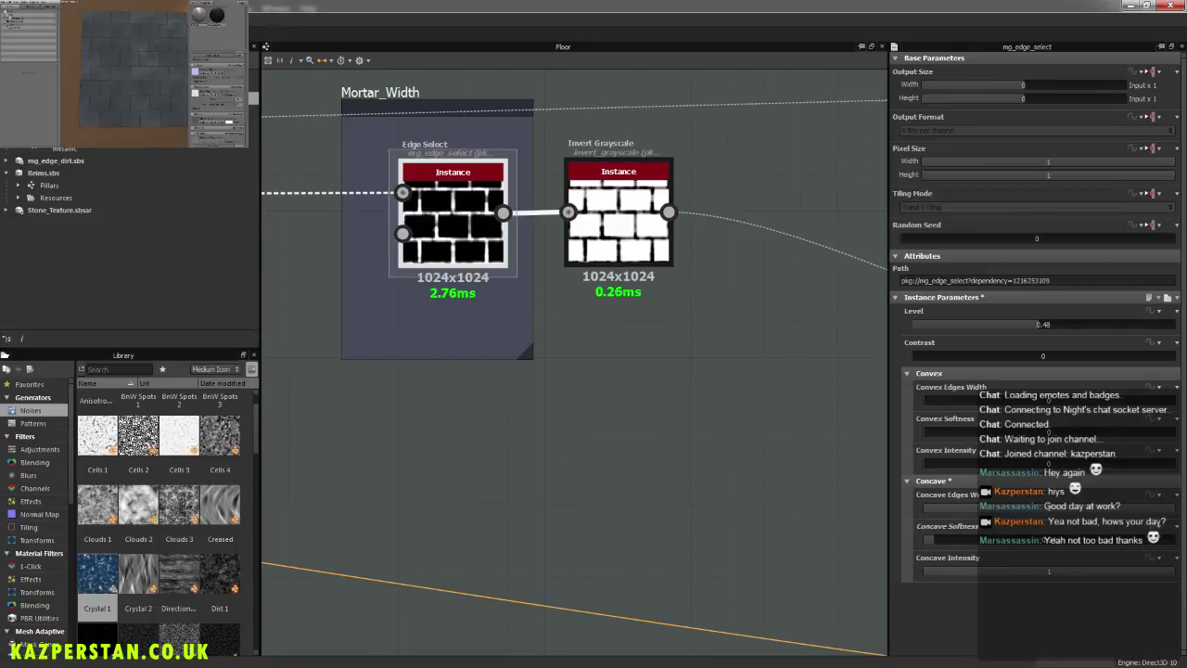
pyautogui.click(74, 63)
pyautogui.keyDown('alt'); pyautogui.moveTo(157, 106); pyautogui.dragTo(141, 96); pyautogui.keyUp('alt')
pyautogui.scroll(5, 139, 90)
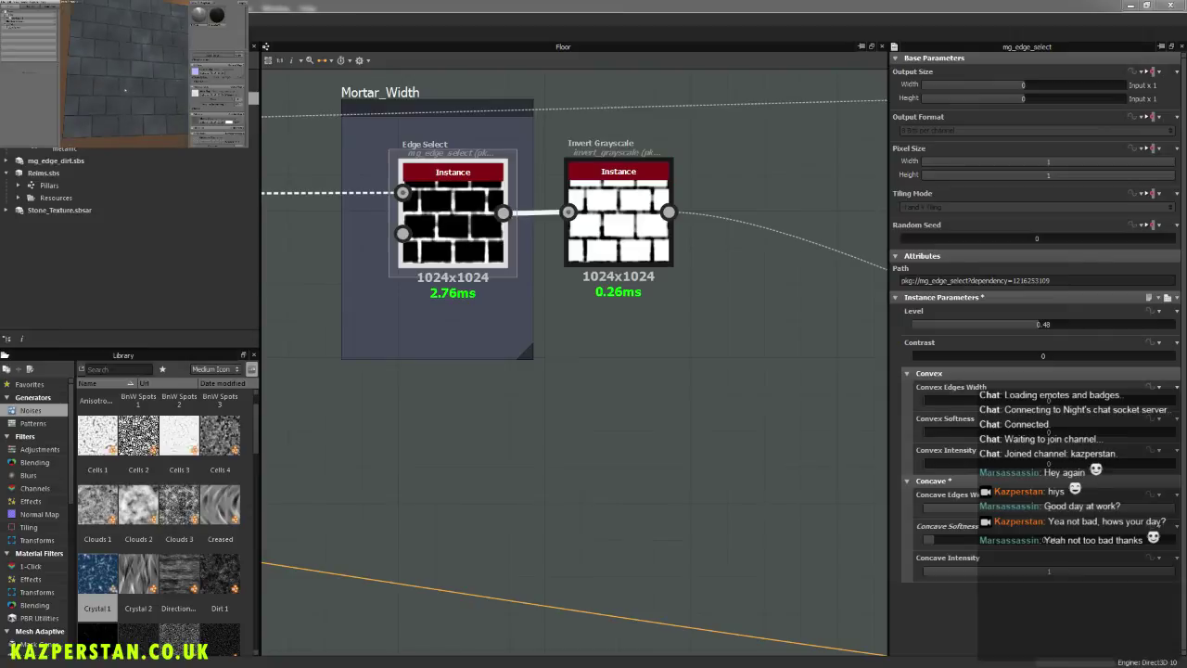
pyautogui.moveTo(933, 543); pyautogui.dragTo(910, 542)
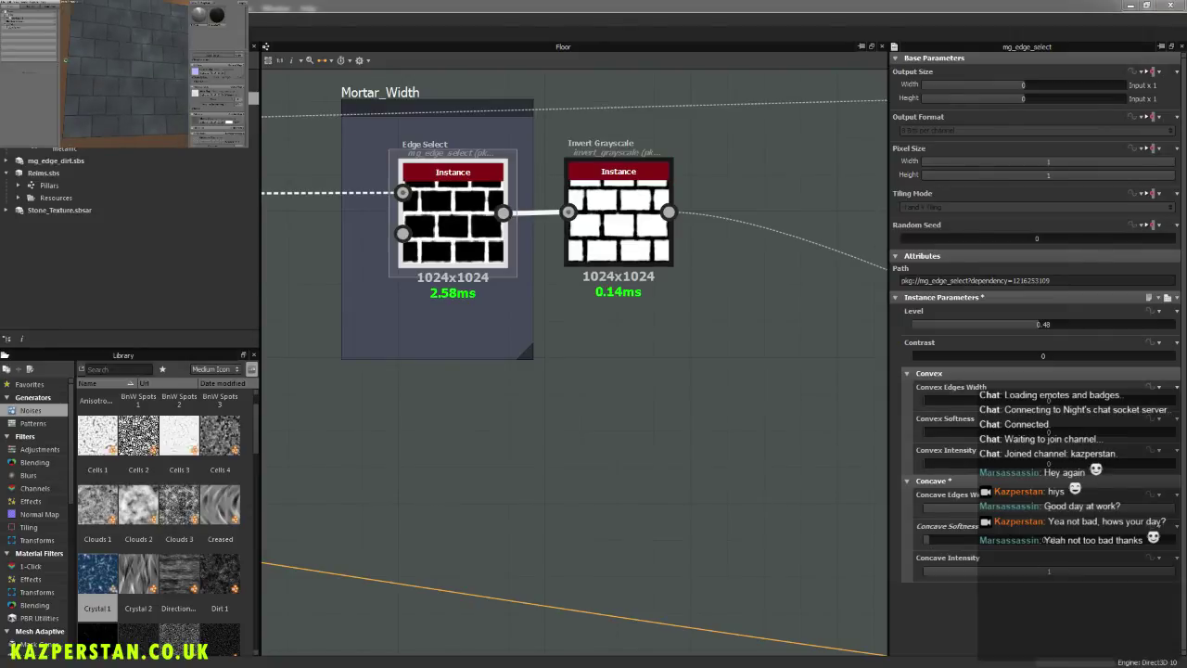
pyautogui.moveTo(787, 472); pyautogui.dragTo(779, 479, button='middle')
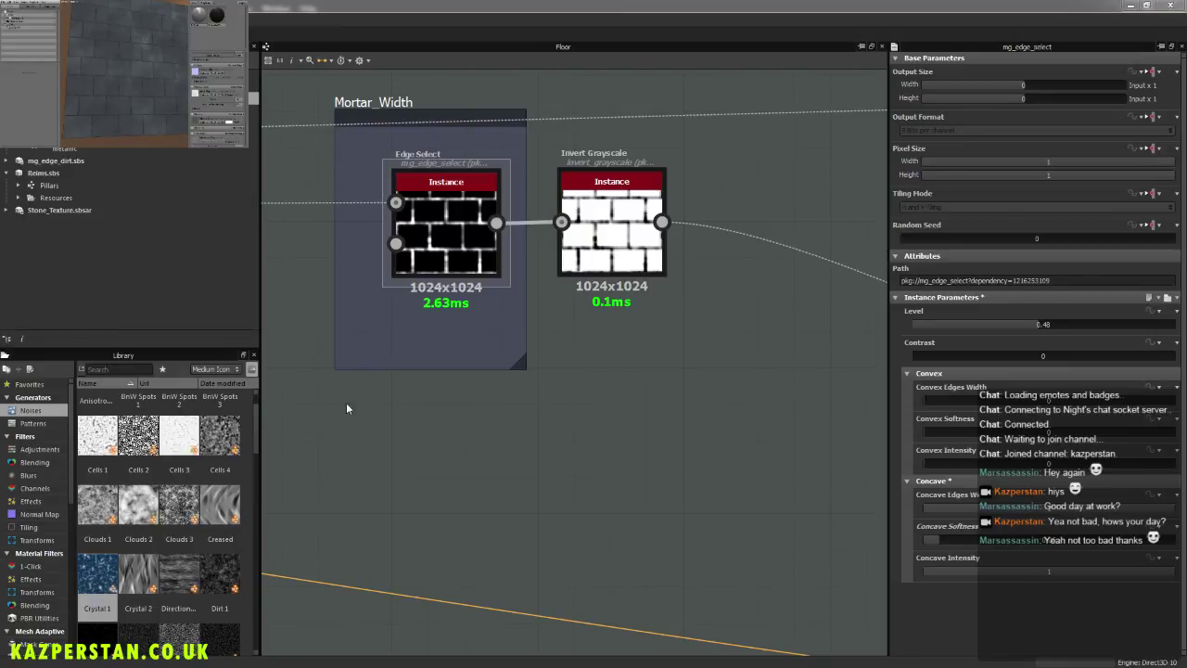
# Step: Fine-tune the Concave Softness of the Mortar_Width Edge Select at a low value that keeps soft, thin mortar lines on the 3D preview
pyautogui.click(435, 238)
pyautogui.click(936, 541)
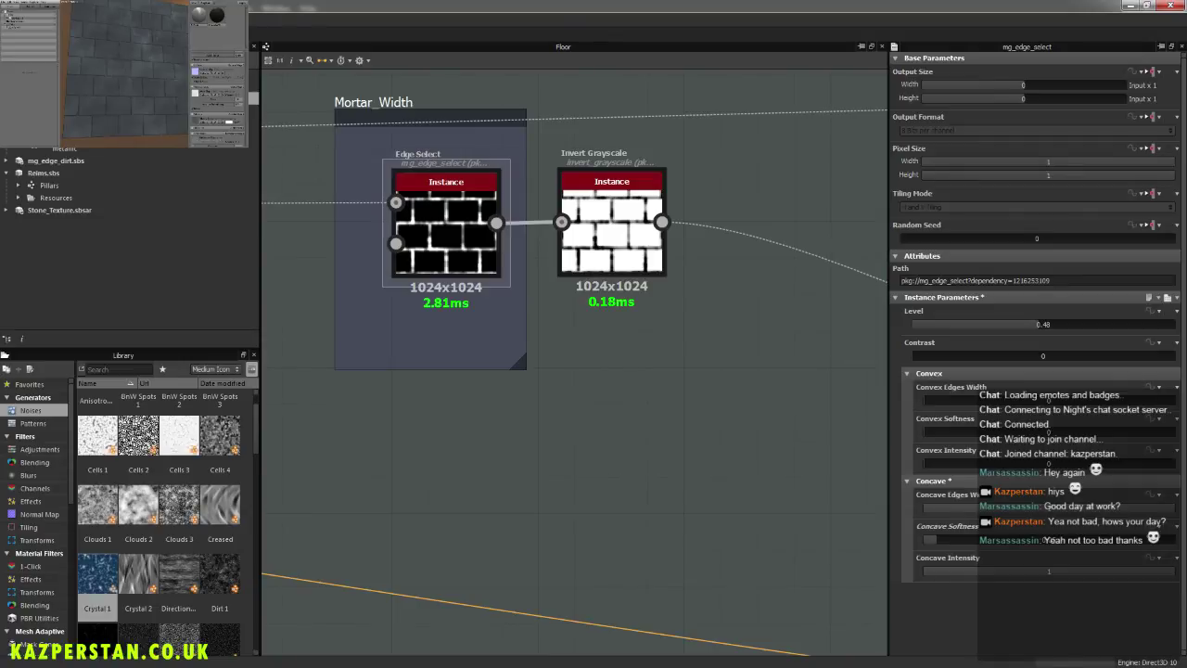
pyautogui.click(66, 54)
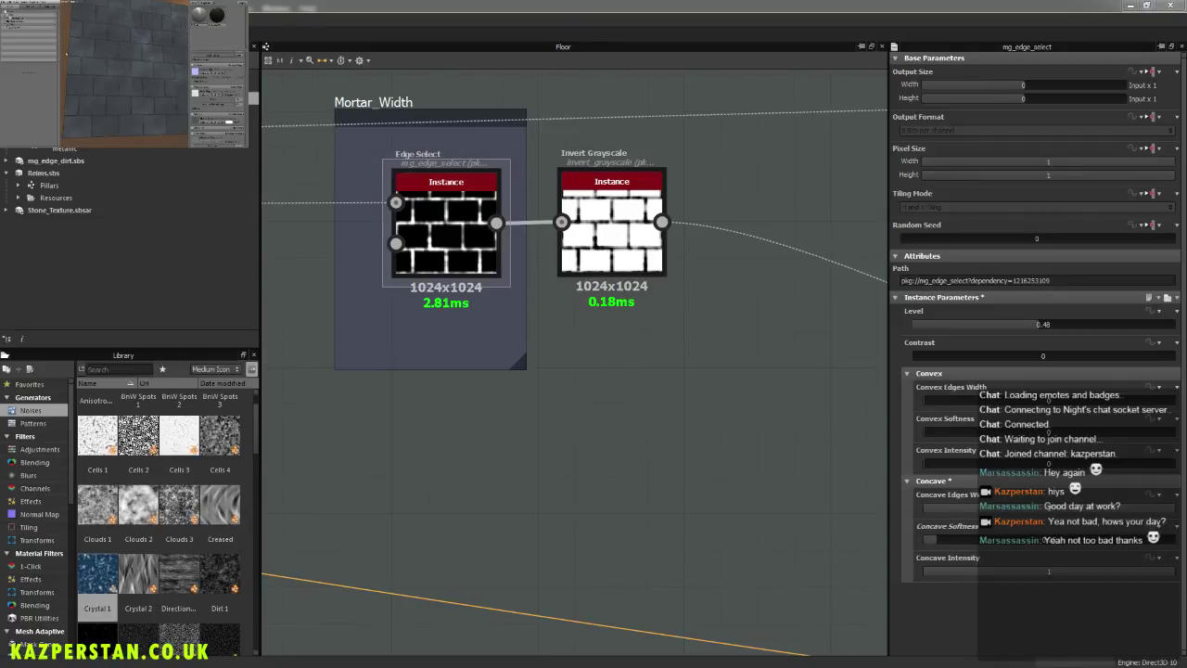
pyautogui.click(937, 542)
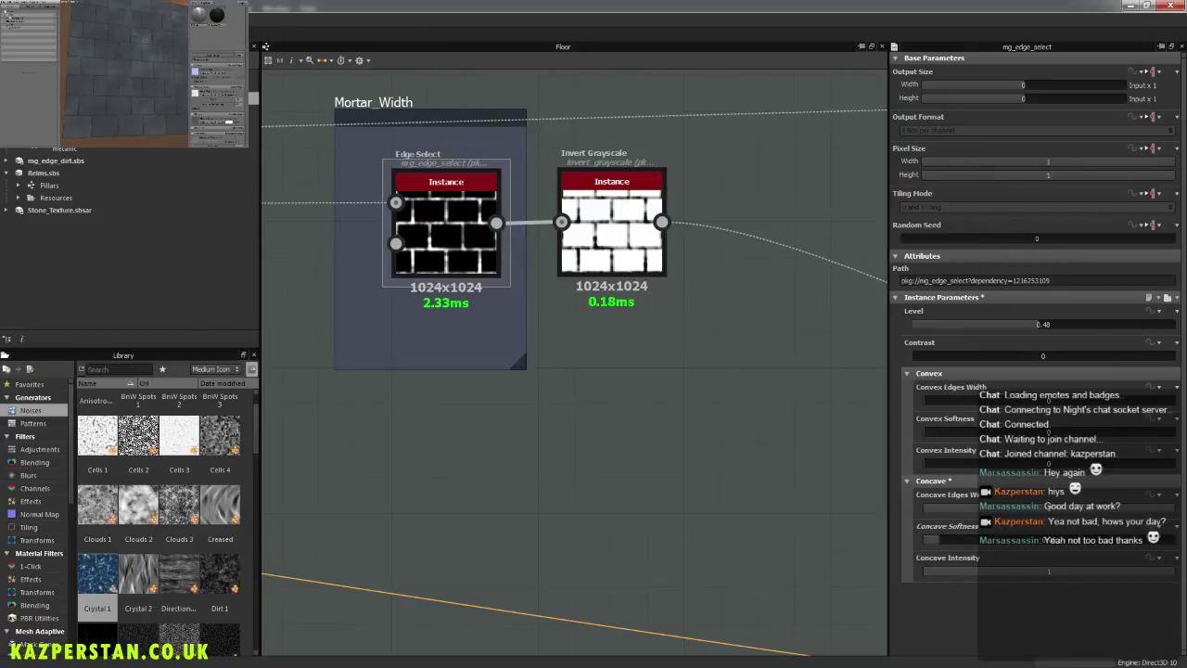
pyautogui.click(65, 41)
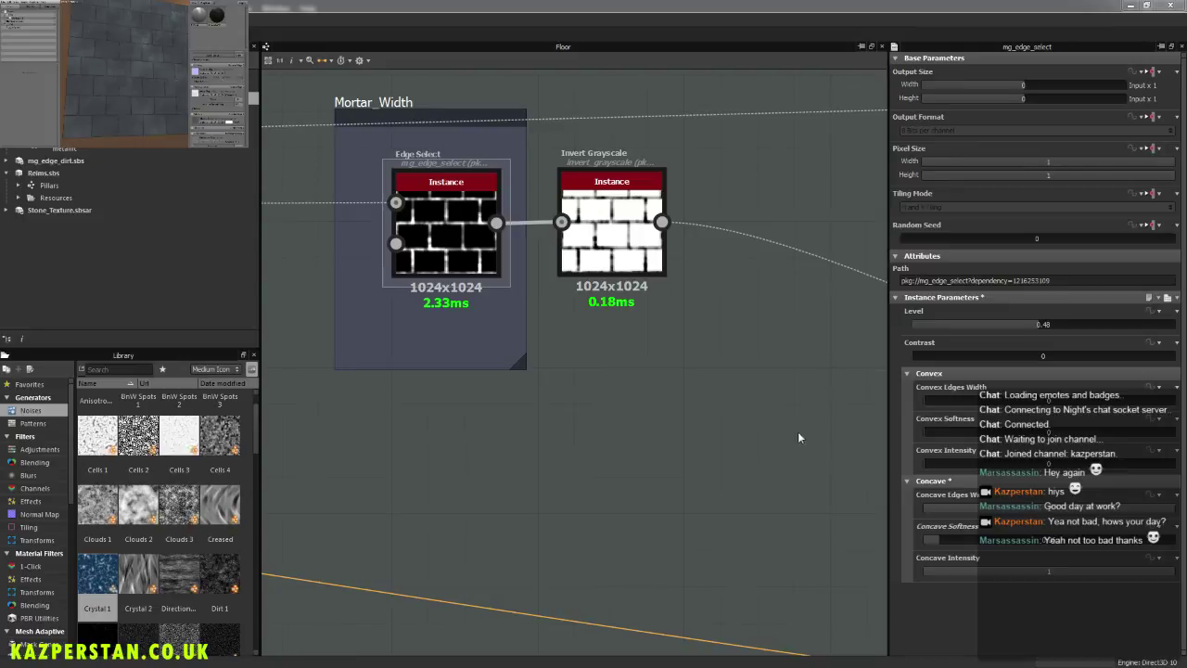
# Step: Inspect the Normal Blend node's settings and those of the Height Normal Blender that feeds the Curvature node
pyautogui.moveTo(764, 441); pyautogui.dragTo(601, 422, button='middle')
pyautogui.scroll(-5, 598, 397)
pyautogui.moveTo(745, 433); pyautogui.dragTo(471, 396, button='middle')
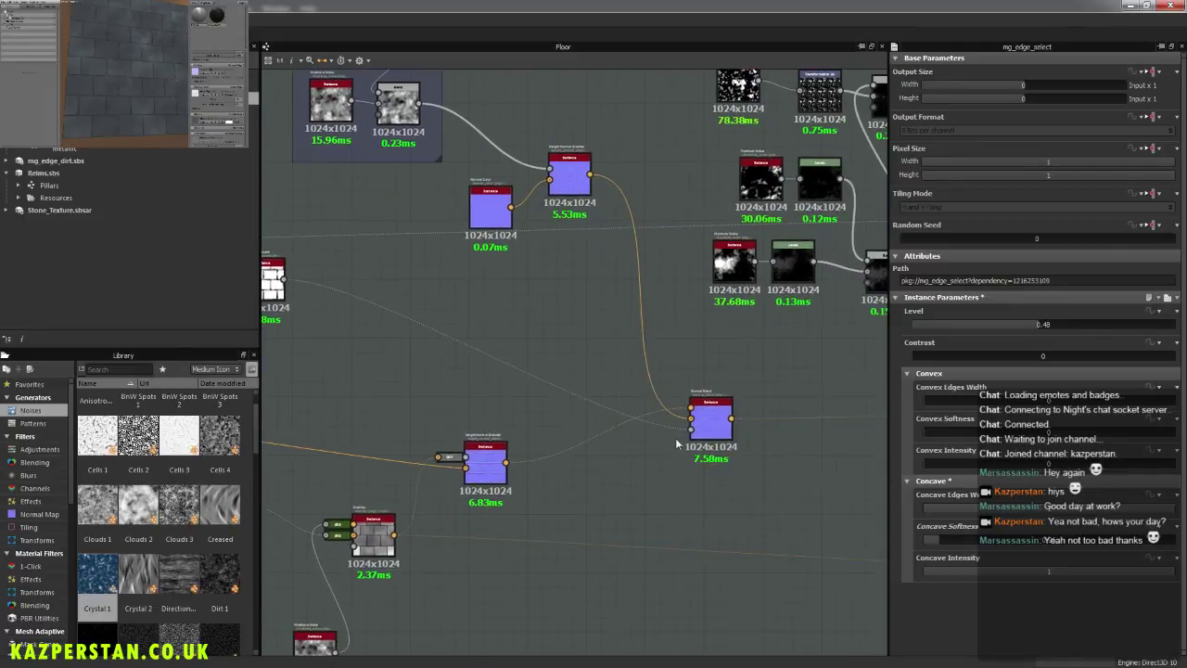
pyautogui.scroll(2, 675, 444)
pyautogui.click(716, 416)
pyautogui.moveTo(542, 294); pyautogui.dragTo(709, 470, button='middle')
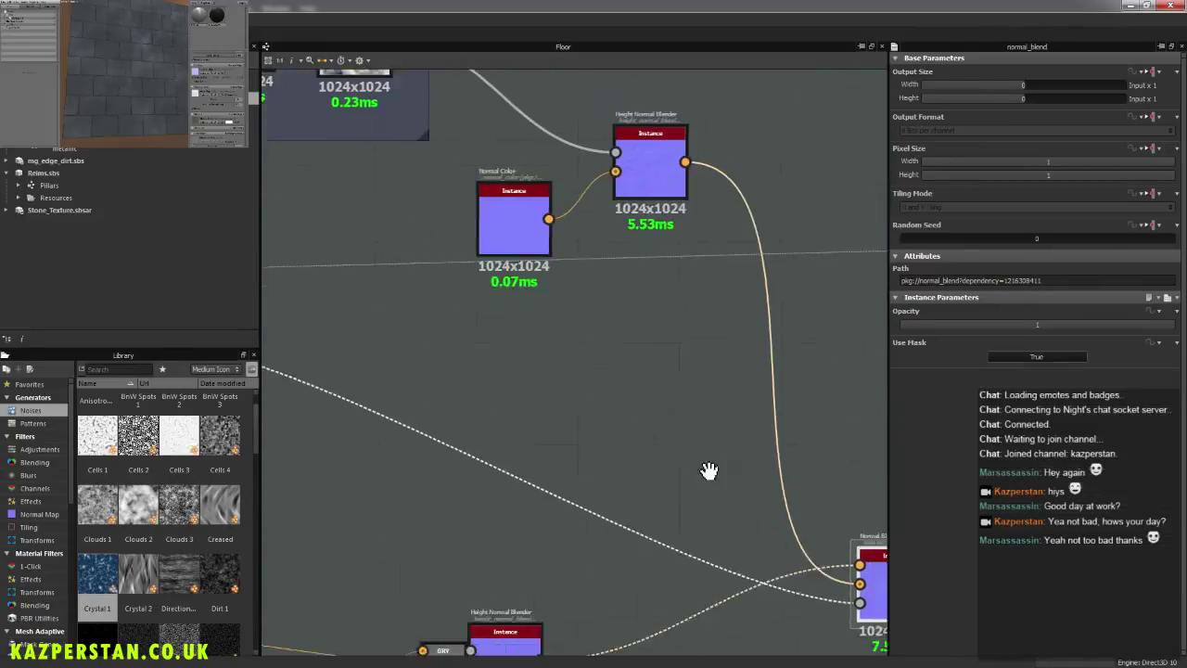
pyautogui.scroll(-2, 595, 455)
pyautogui.moveTo(598, 545); pyautogui.dragTo(627, 444, button='middle')
pyautogui.moveTo(479, 450); pyautogui.dragTo(735, 484, button='middle')
pyautogui.moveTo(508, 339); pyautogui.dragTo(544, 430, button='middle')
pyautogui.scroll(4, 507, 406)
pyautogui.click(464, 198)
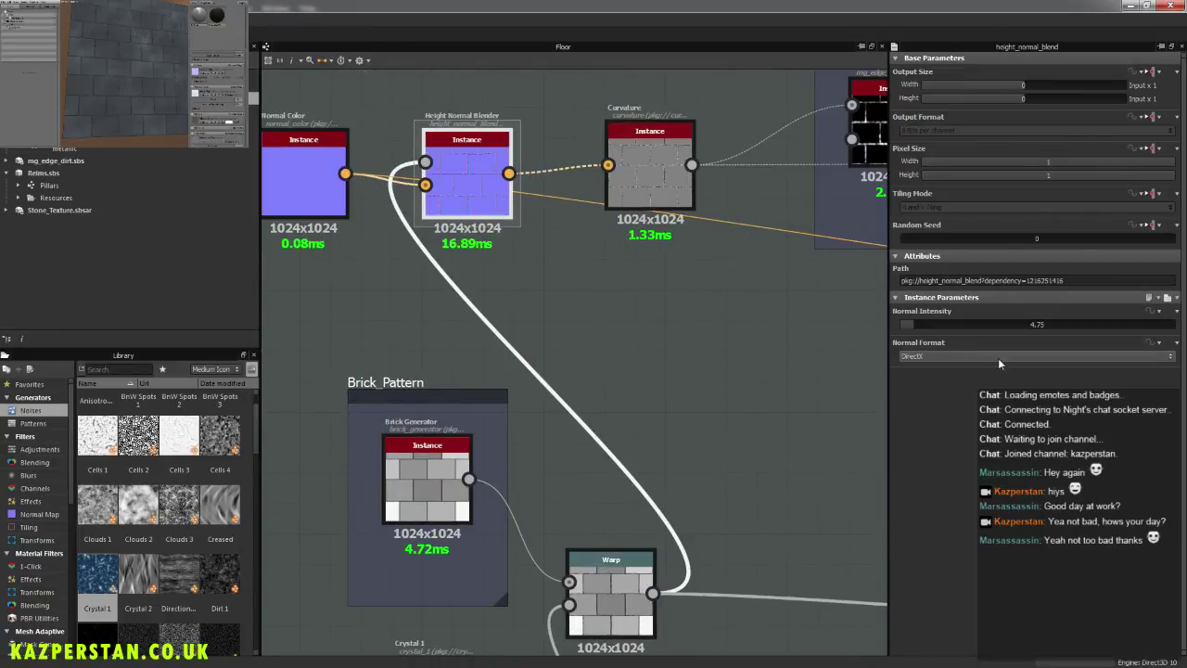
# Step: Trace the normal chain from the first Height Normal Blender through to the Normal output and back
pyautogui.moveTo(848, 345); pyautogui.dragTo(589, 380, button='middle')
pyautogui.scroll(-7, 589, 382)
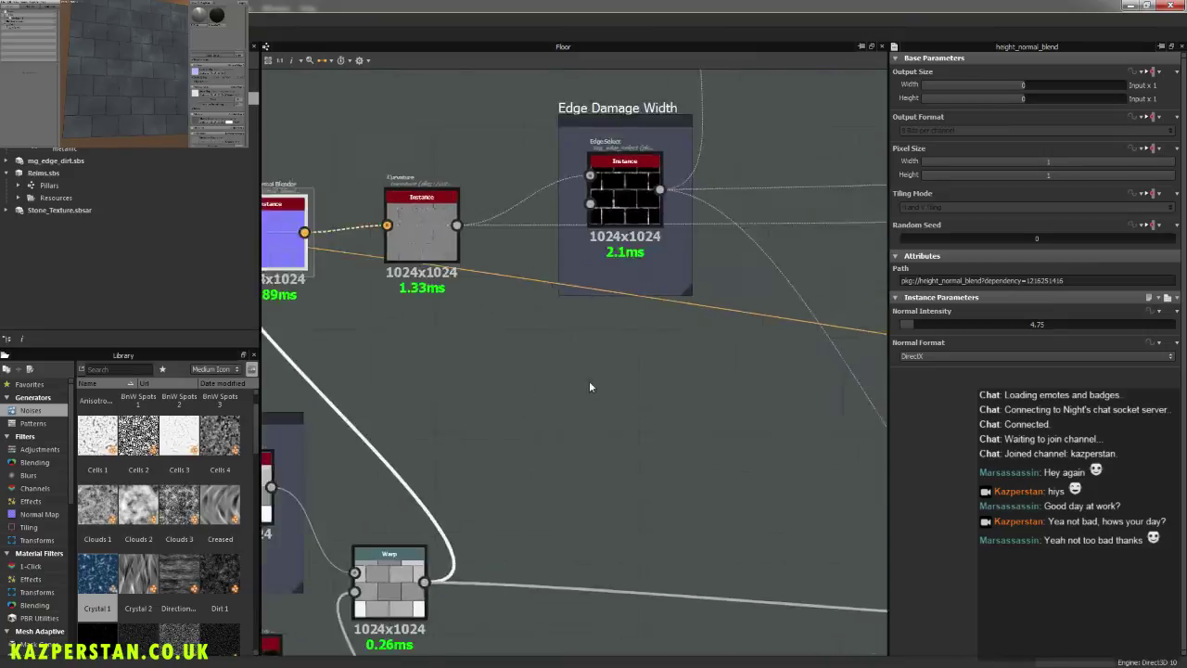
pyautogui.moveTo(779, 400); pyautogui.dragTo(392, 397, button='middle')
pyautogui.moveTo(825, 450); pyautogui.dragTo(423, 419, button='middle')
pyautogui.moveTo(795, 418); pyautogui.dragTo(421, 378, button='middle')
pyautogui.scroll(5, 453, 387)
pyautogui.click(605, 206)
pyautogui.moveTo(514, 326); pyautogui.dragTo(562, 344, button='middle')
pyautogui.scroll(-5, 482, 353)
pyautogui.scroll(2, 548, 364)
pyautogui.scroll(6, 510, 386)
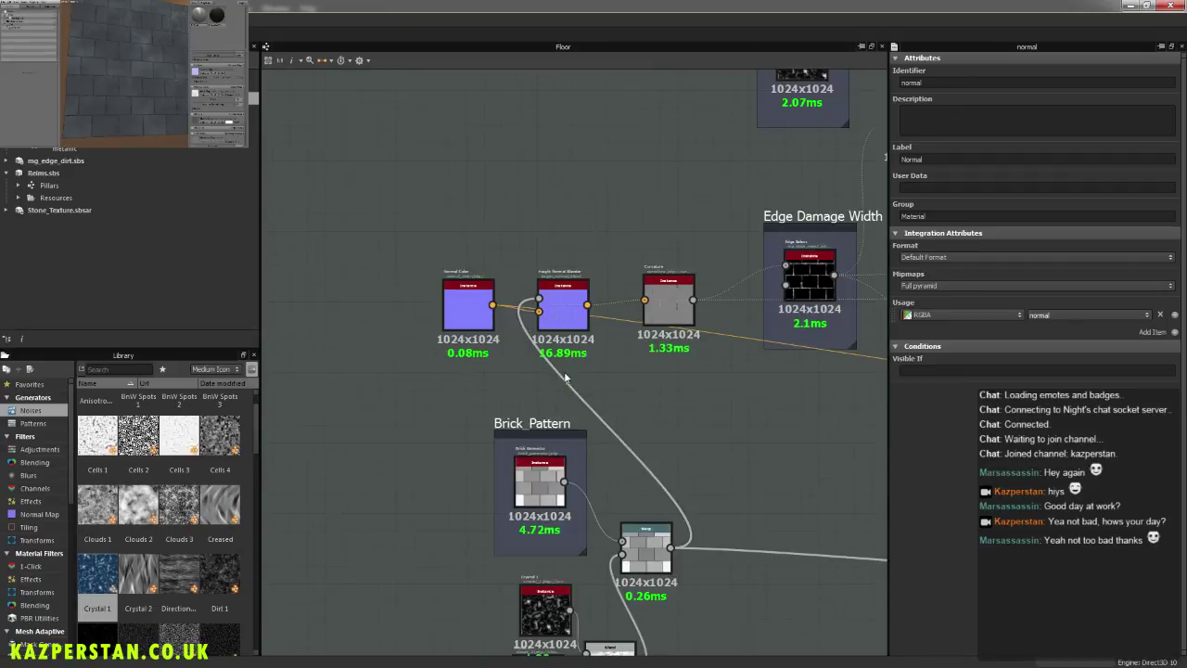
# Step: Set the Normal Intensity of the Height Normal Blender feeding the Curvature node to 15.77
pyautogui.click(554, 278)
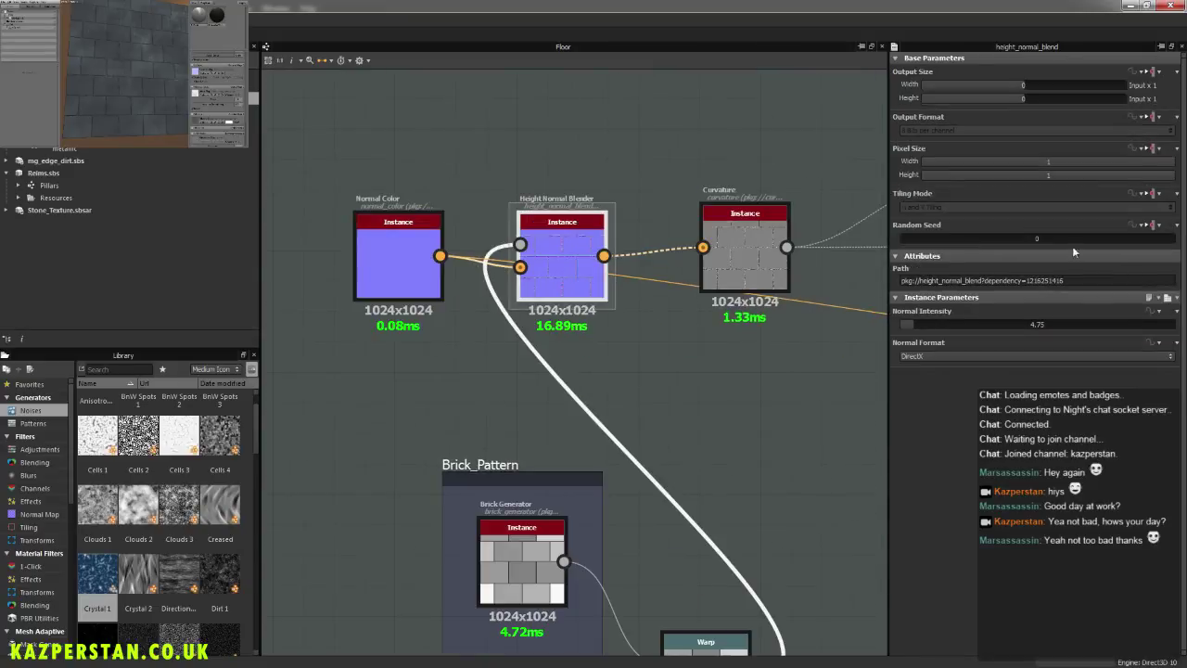
pyautogui.click(925, 325)
pyautogui.click(1046, 323)
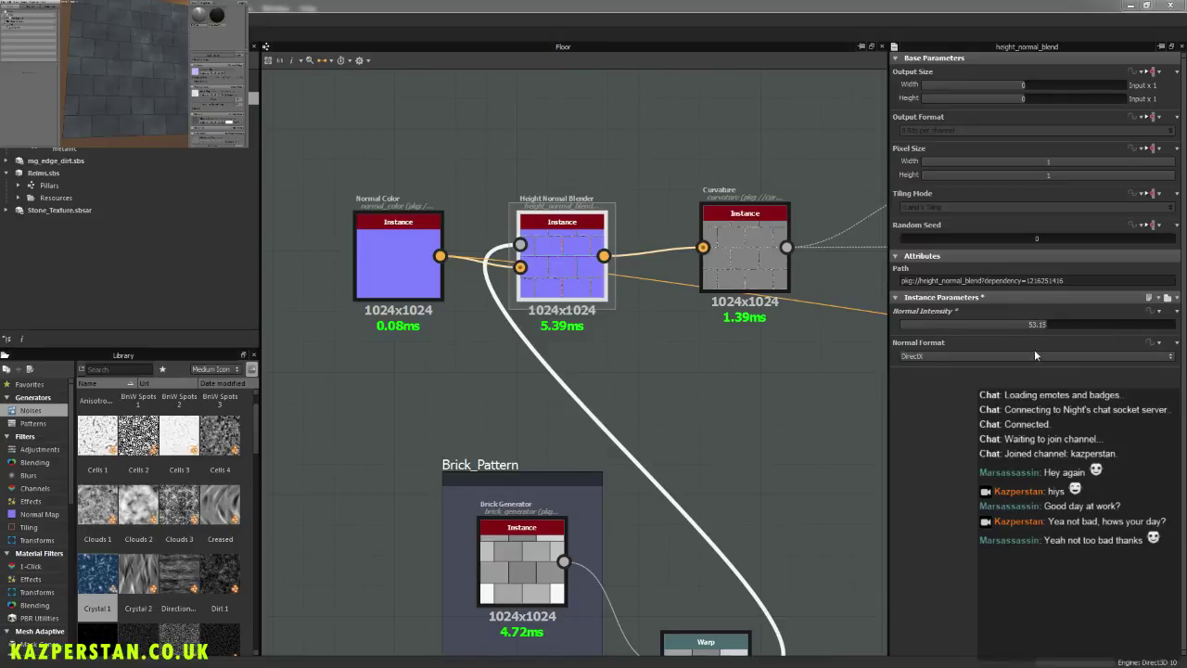
pyautogui.click(943, 322)
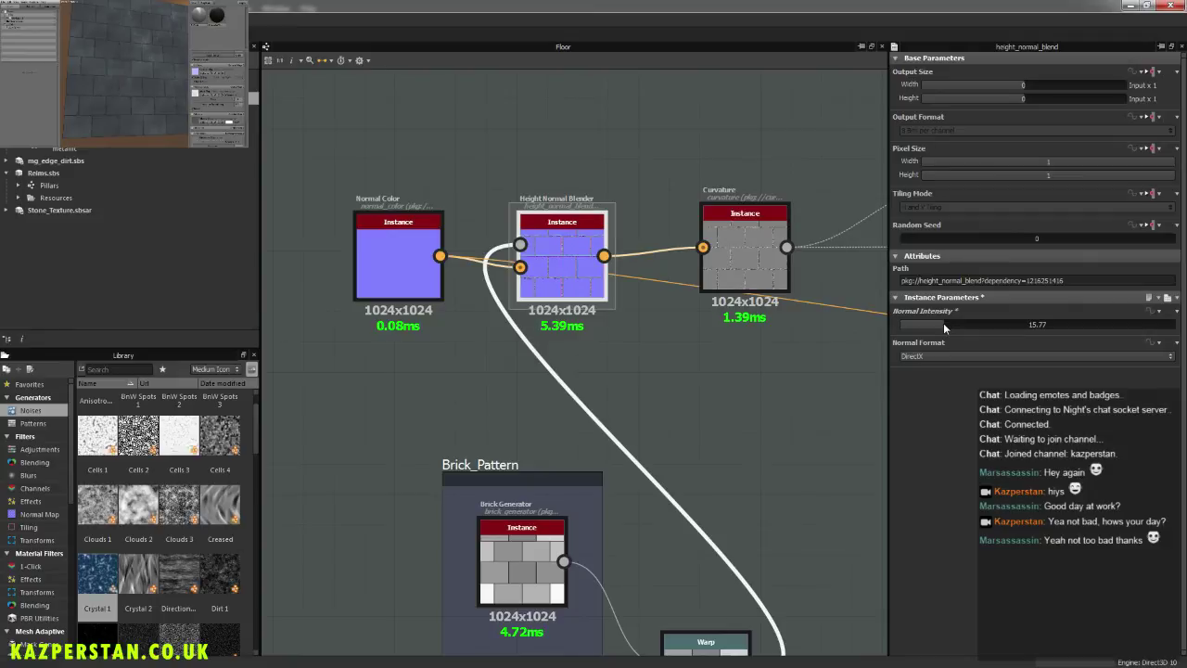
pyautogui.moveTo(763, 503); pyautogui.dragTo(691, 321, button='middle')
pyautogui.scroll(-2, 688, 332)
pyautogui.scroll(-2, 689, 338)
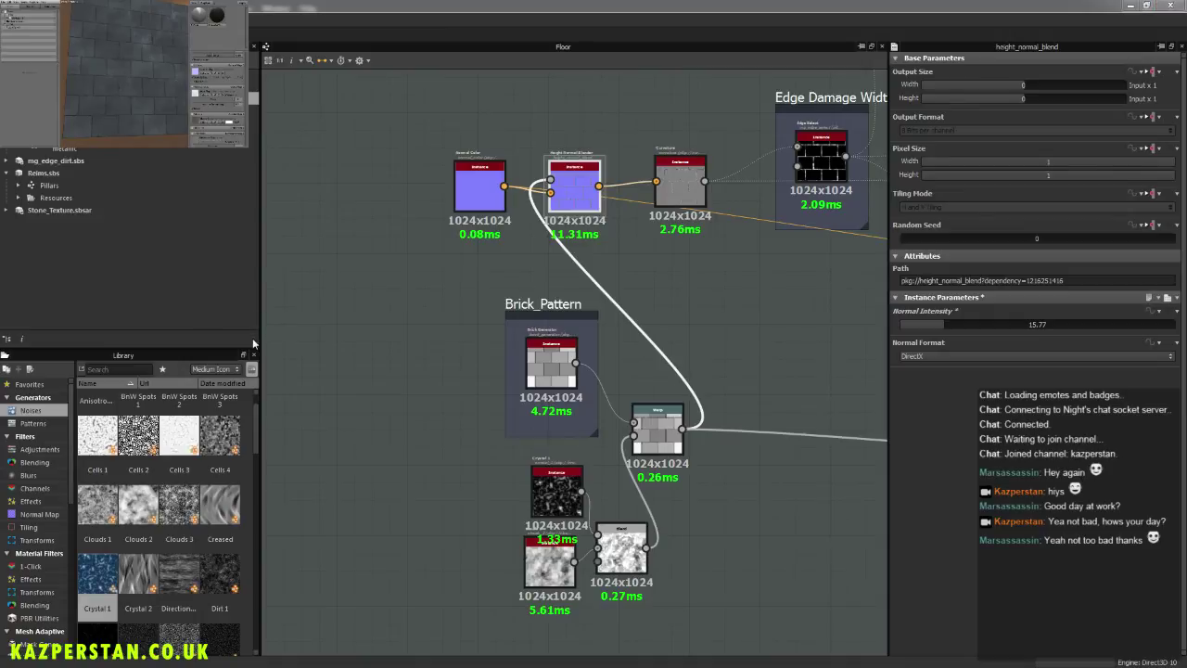
# Step: Try a Normal Intensity of 21.17 on the Height Normal Blender fed by the Overlay, compare on the 3D preview, and undo it
pyautogui.moveTo(787, 273); pyautogui.dragTo(414, 245, button='middle')
pyautogui.scroll(-3, 719, 375)
pyautogui.moveTo(778, 335); pyautogui.dragTo(483, 378, button='middle')
pyautogui.moveTo(876, 436); pyautogui.dragTo(527, 428, button='middle')
pyautogui.scroll(7, 656, 409)
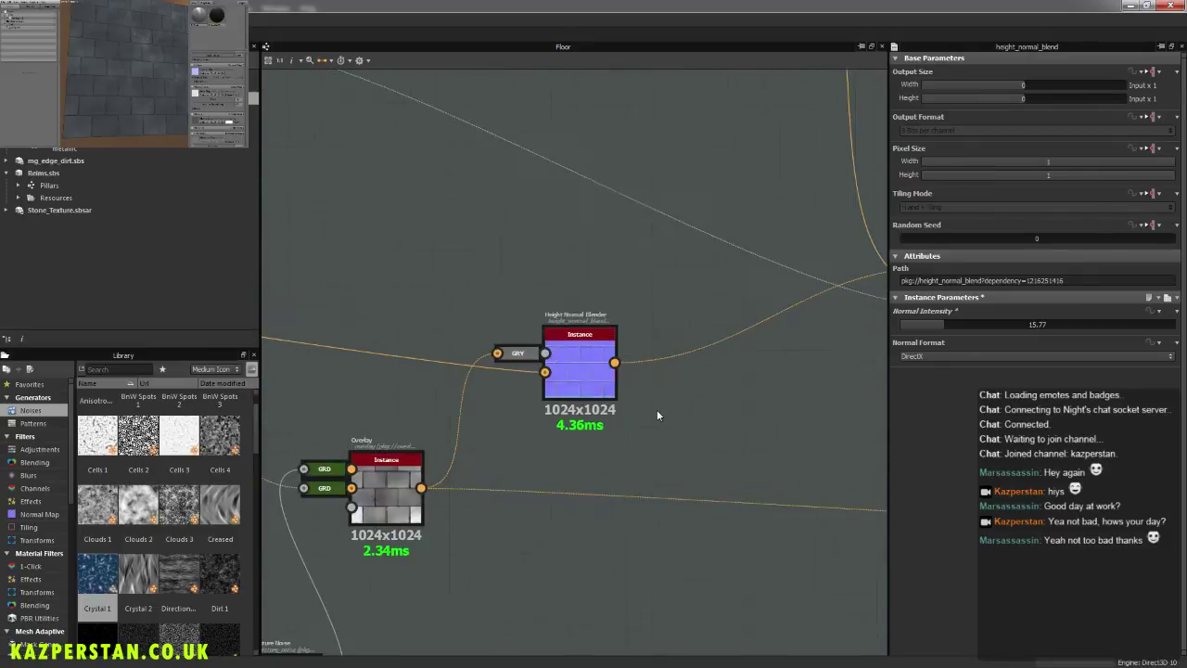
pyautogui.click(530, 333)
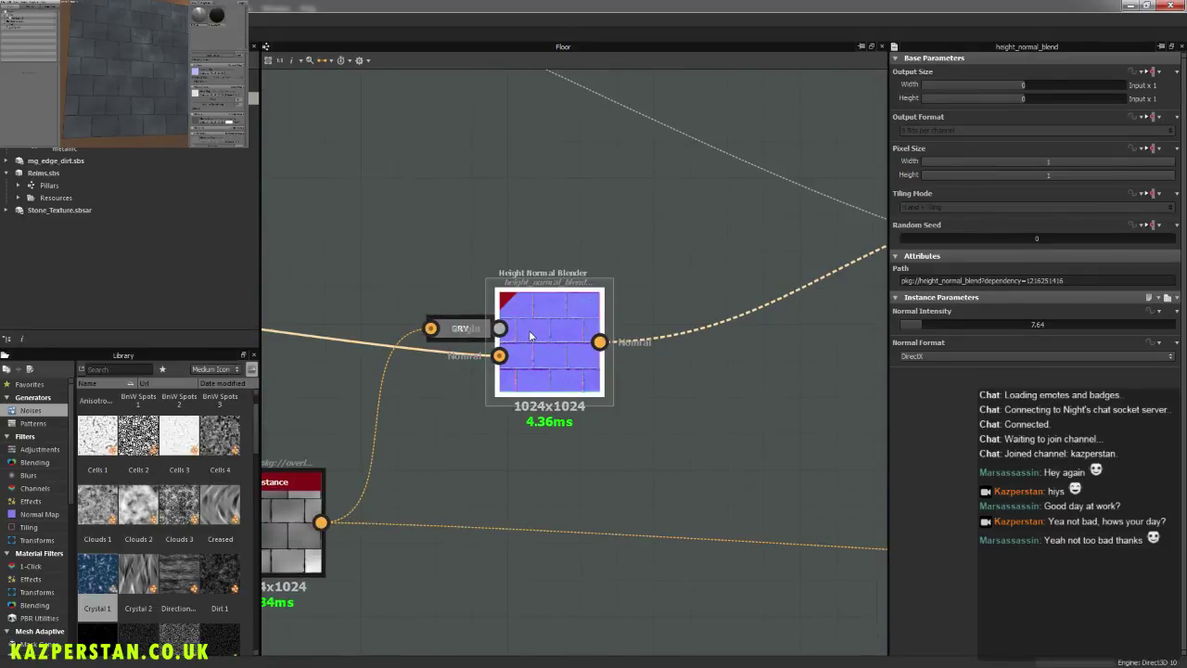
pyautogui.click(958, 325)
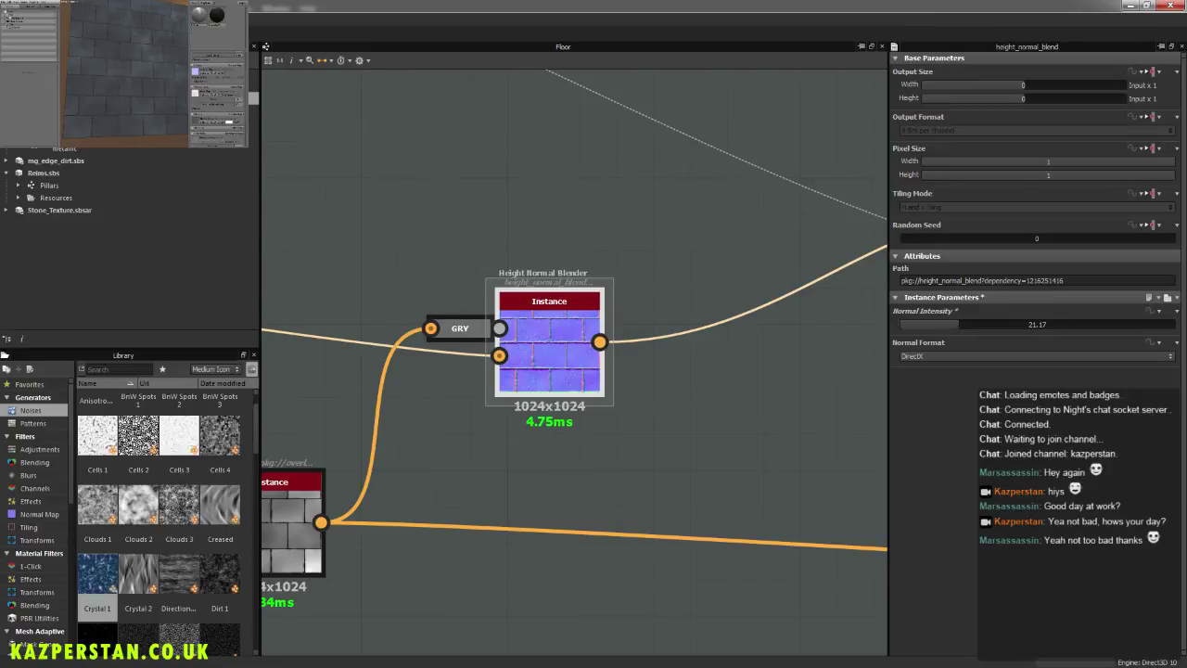
pyautogui.click(66, 42)
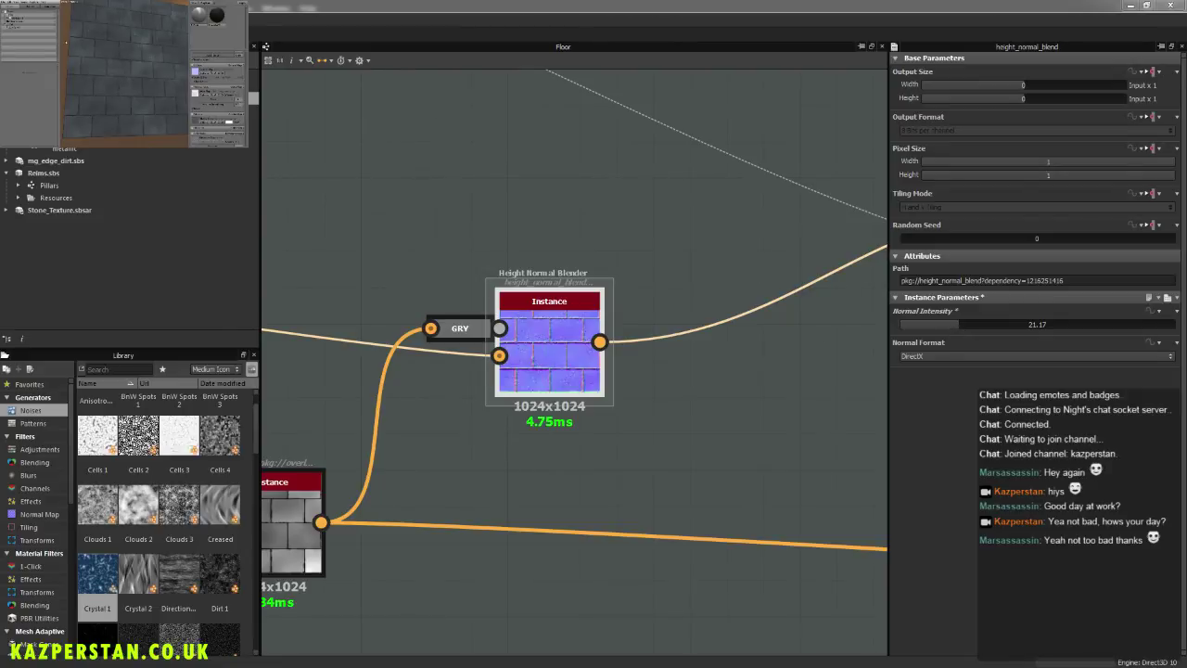
pyautogui.moveTo(156, 99)
pyautogui.mouseDown()
pyautogui.moveTo(168, 76)
pyautogui.moveTo(170, 96)
pyautogui.mouseUp()
pyautogui.scroll(-1, 627, 384)
pyautogui.hotkey('ctrl', 'z')
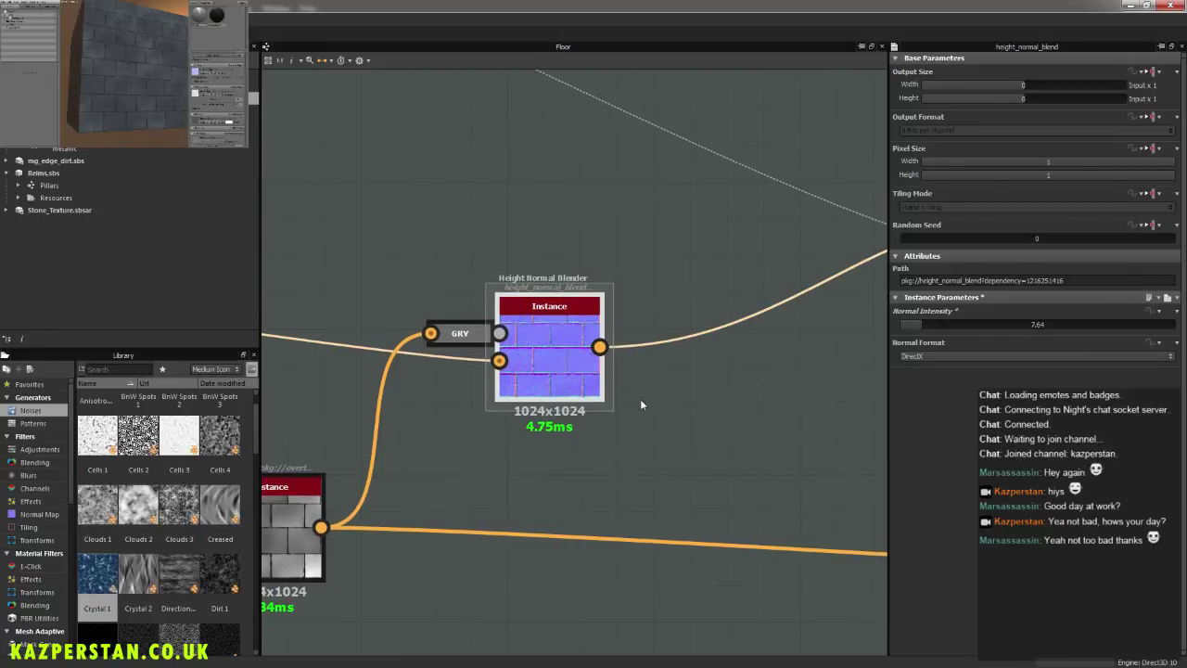
# Step: Try a Normal Intensity of 7.66 on the Height Normal Blender feeding the Normal output, and undo it
pyautogui.scroll(-2, 597, 396)
pyautogui.scroll(-3, 597, 396)
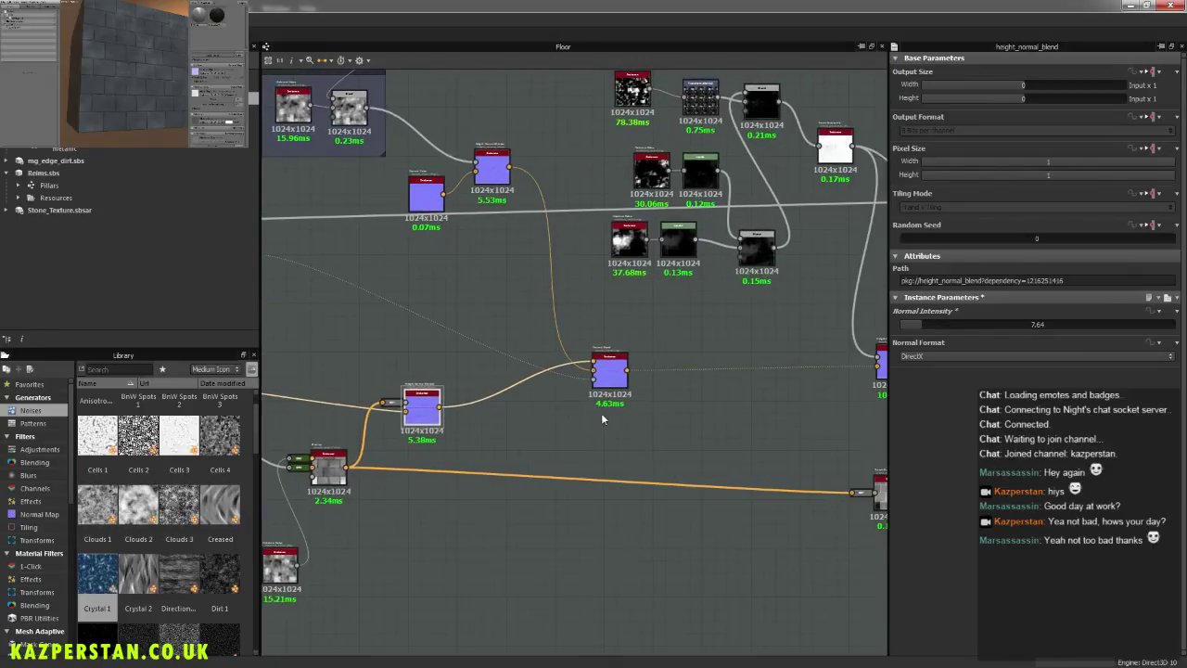
pyautogui.scroll(3, 601, 413)
pyautogui.click(627, 347)
pyautogui.scroll(-3, 758, 363)
pyautogui.moveTo(759, 364); pyautogui.dragTo(525, 426, button='middle')
pyautogui.scroll(4, 728, 438)
pyautogui.click(632, 382)
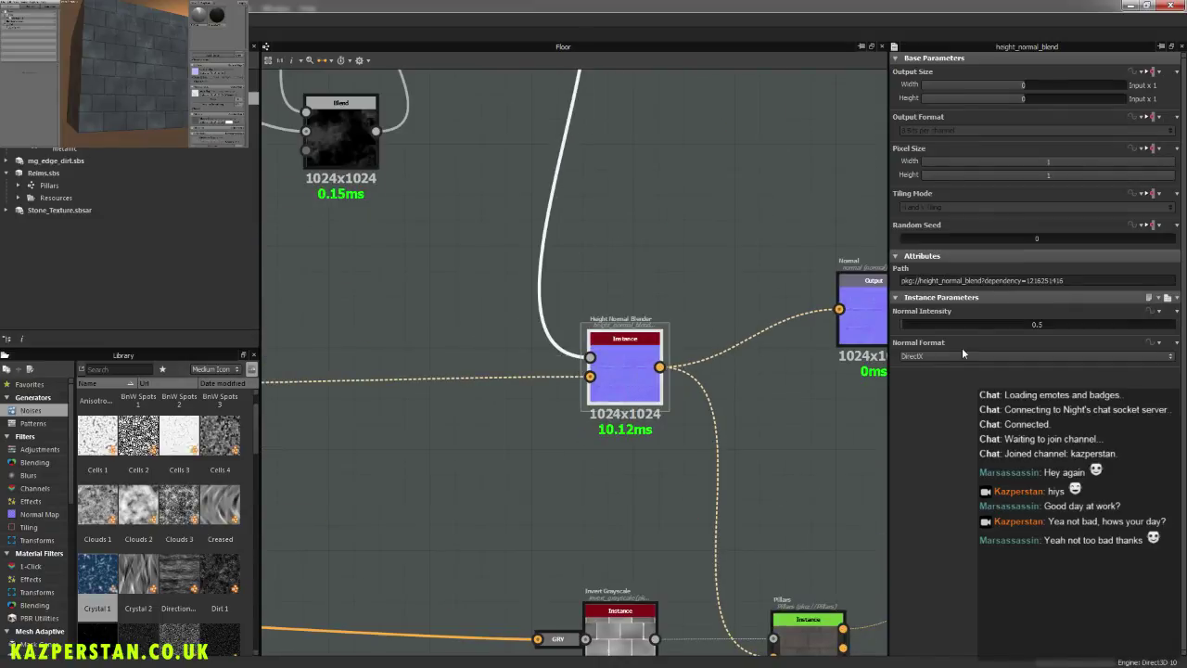
pyautogui.click(921, 324)
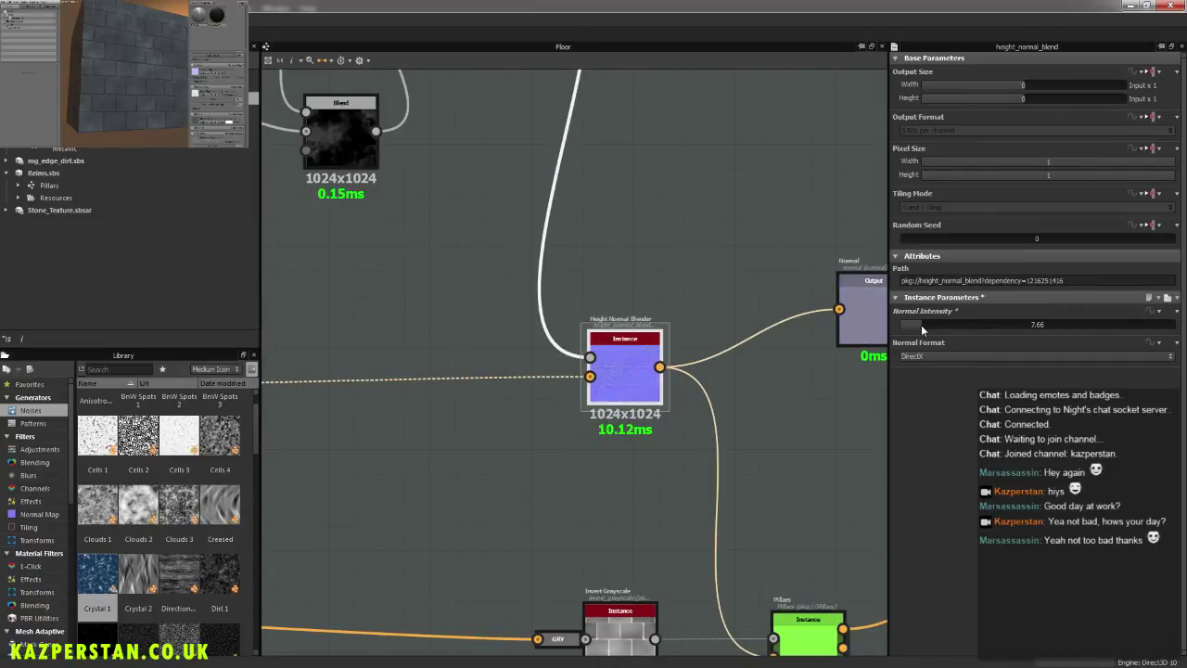
pyautogui.hotkey('ctrl', 'z')
# Step: Try a Normal Intensity of 3.83 on the last Height Normal Blender, check the 3D preview, and undo the change
pyautogui.click(912, 325)
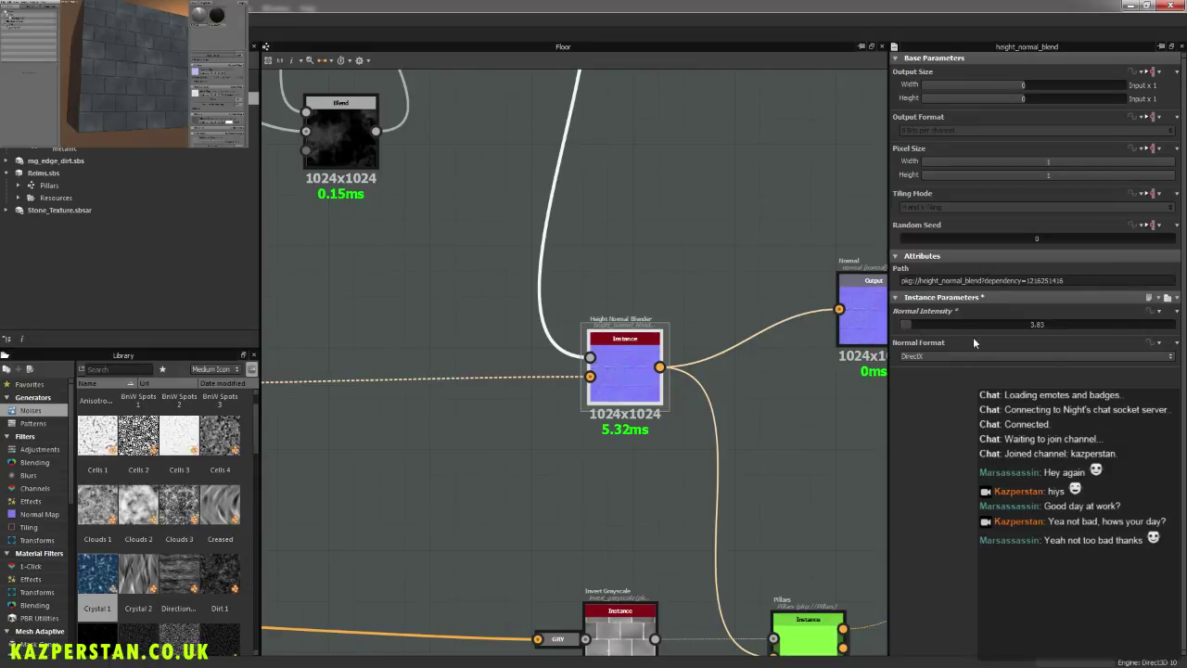
pyautogui.click(68, 53)
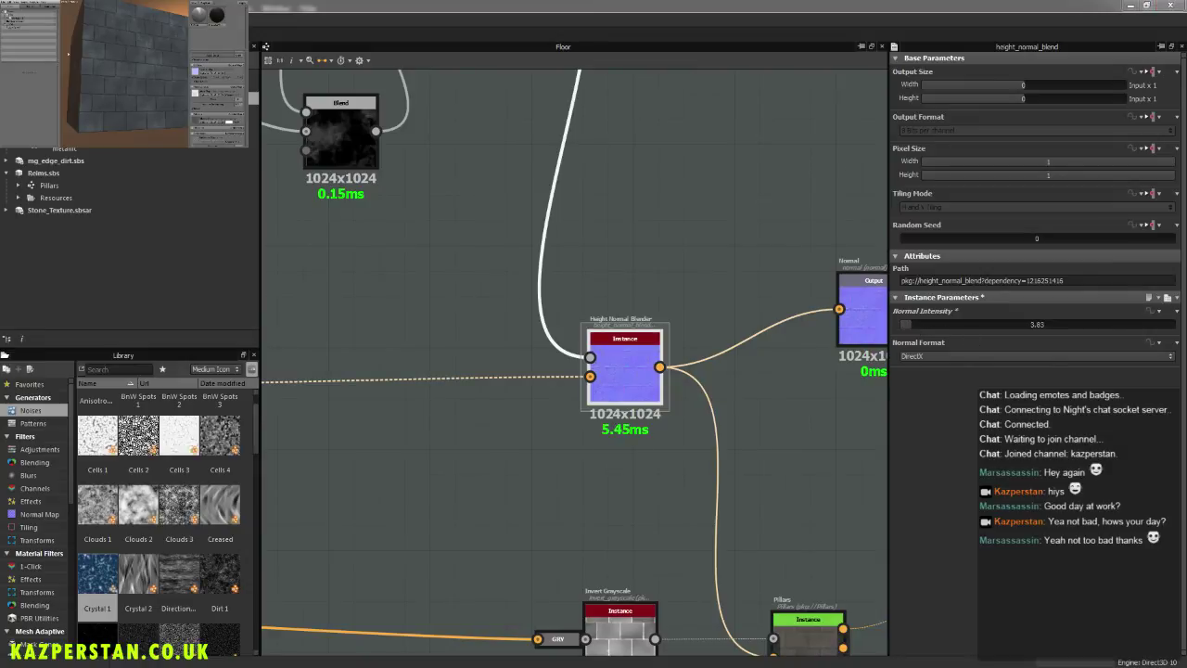
pyautogui.moveTo(732, 279); pyautogui.dragTo(697, 298, button='middle')
pyautogui.hotkey('ctrl', 'z')
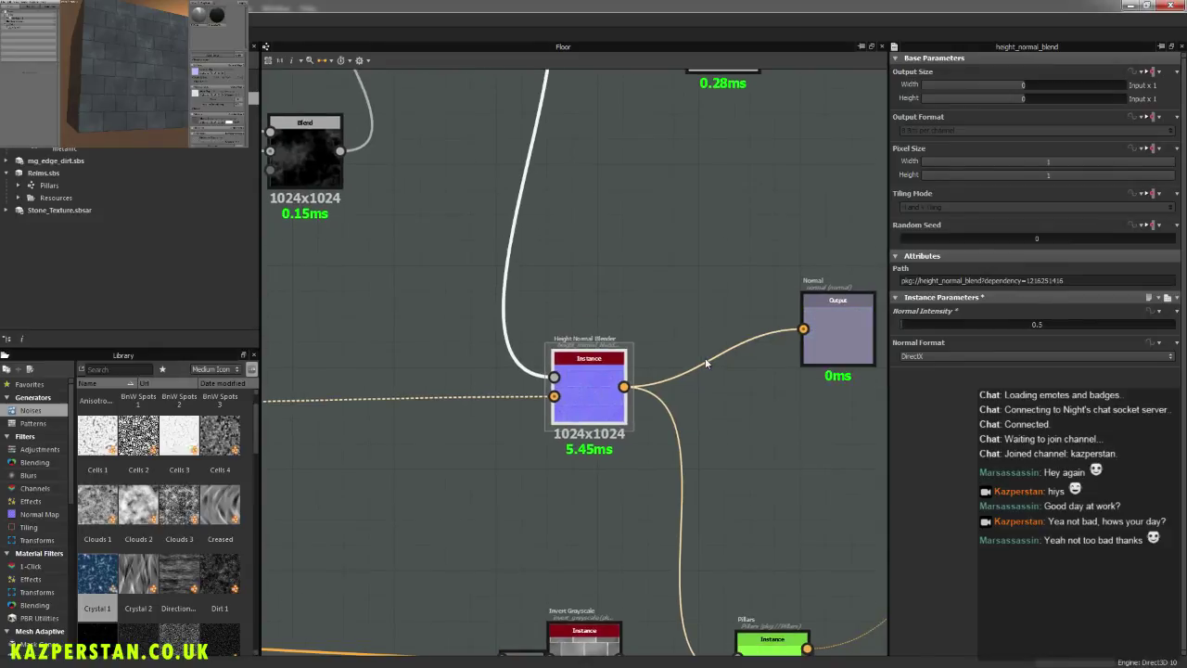
pyautogui.click(474, 317)
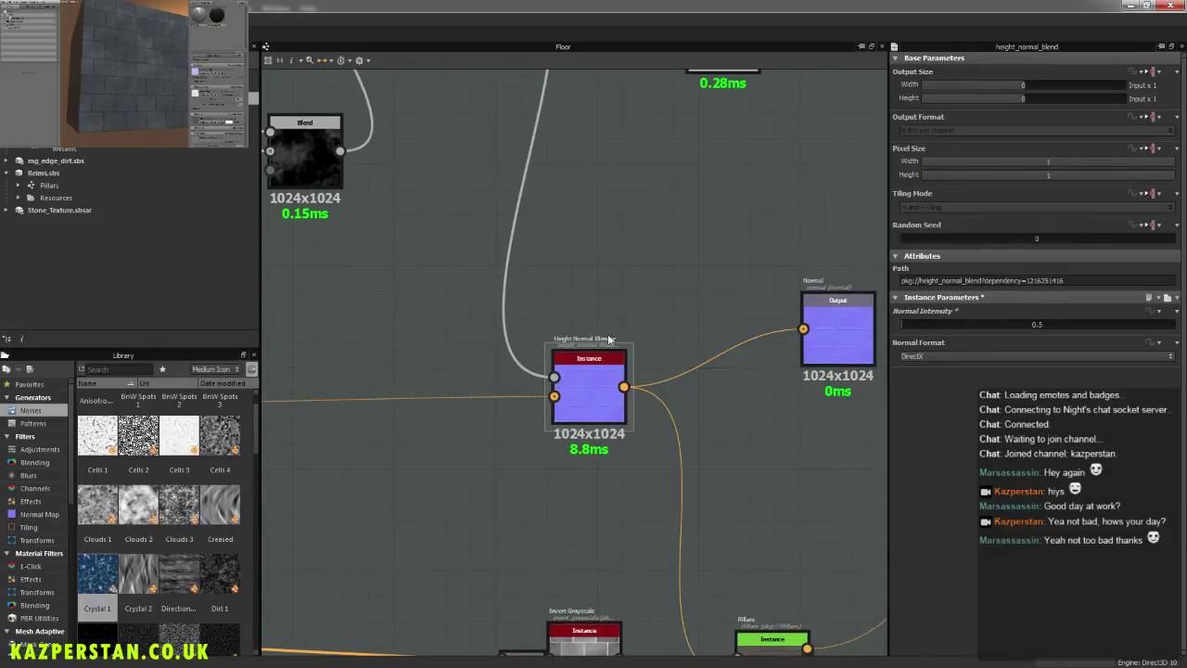
# Step: Examine the Normal Blend node's settings and incoming connections, and inspect a single brick's surface closely on the 3D preview
pyautogui.moveTo(120, 58); pyautogui.dragTo(139, 76)
pyautogui.moveTo(768, 457); pyautogui.dragTo(404, 444, button='middle')
pyautogui.scroll(-4, 493, 431)
pyautogui.moveTo(470, 412); pyautogui.dragTo(665, 414, button='middle')
pyautogui.moveTo(283, 403); pyautogui.dragTo(574, 404, button='middle')
pyautogui.scroll(4, 561, 428)
pyautogui.click(582, 396)
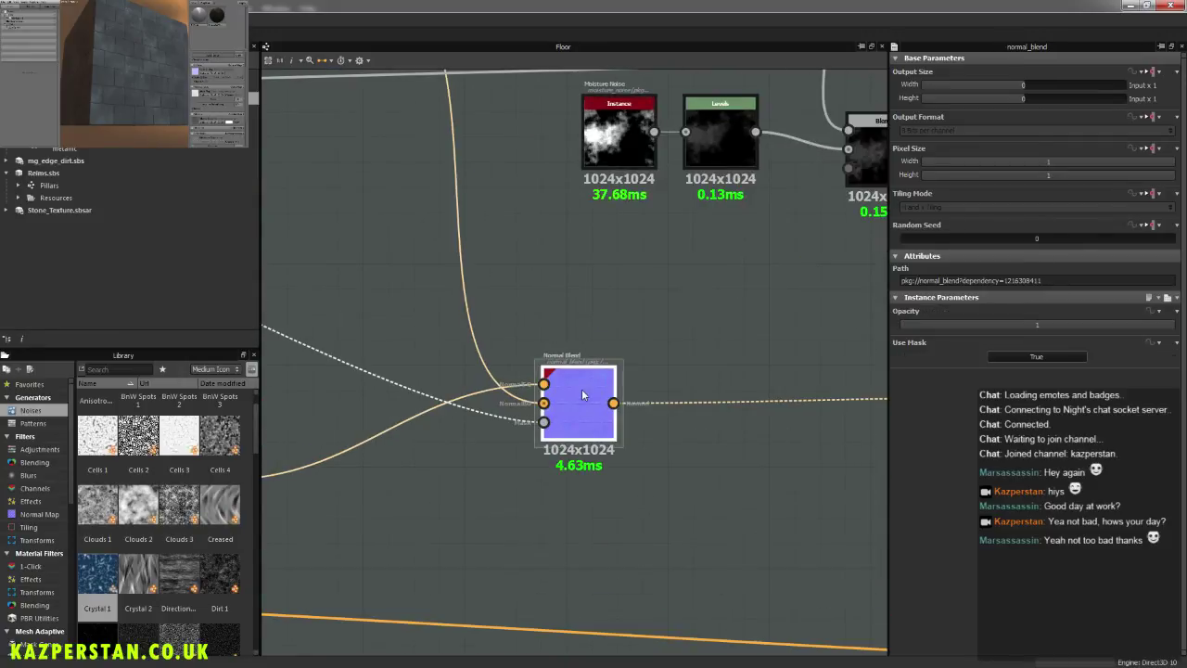
pyautogui.moveTo(474, 373); pyautogui.dragTo(572, 400, button='middle')
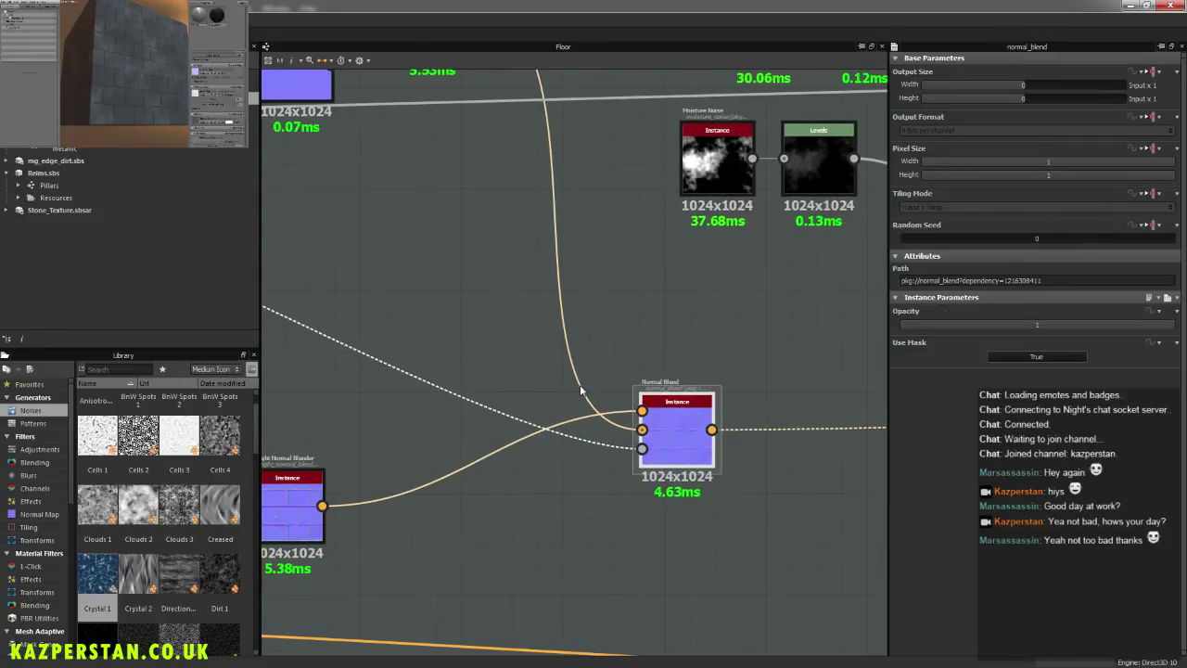
pyautogui.moveTo(121, 77); pyautogui.dragTo(183, 96)
pyautogui.scroll(4, 160, 84)
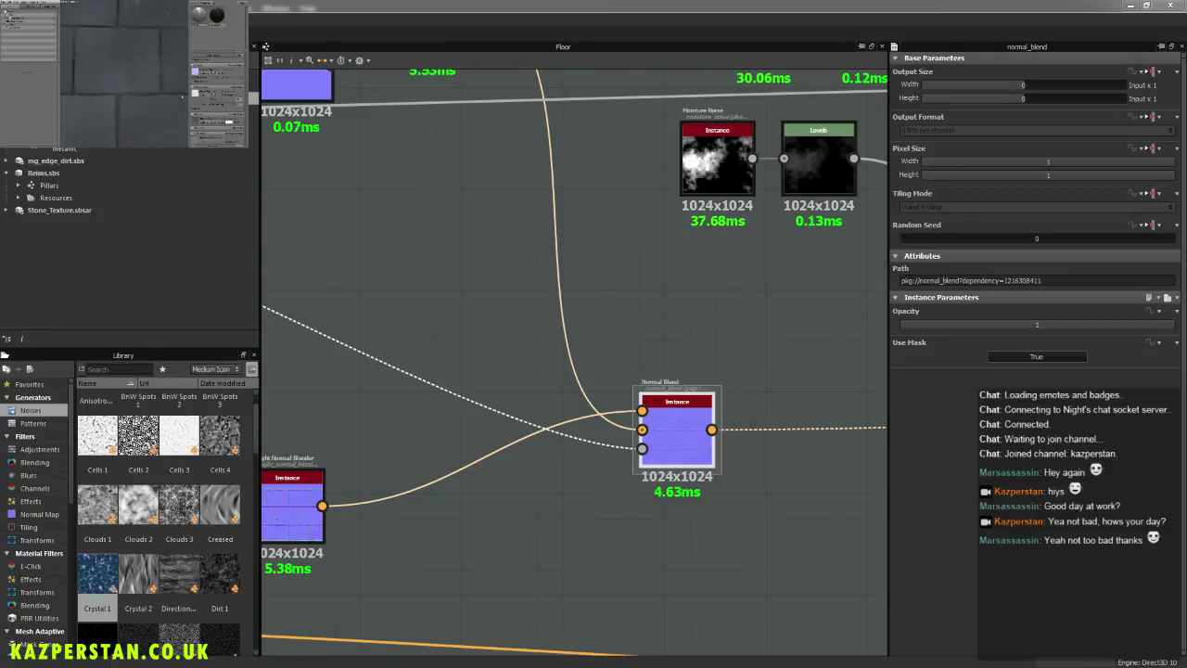
# Step: Try a Normal Intensity of 1.58 on the last Height Normal Blender, the one feeding the Normal output
pyautogui.scroll(-4, 577, 336)
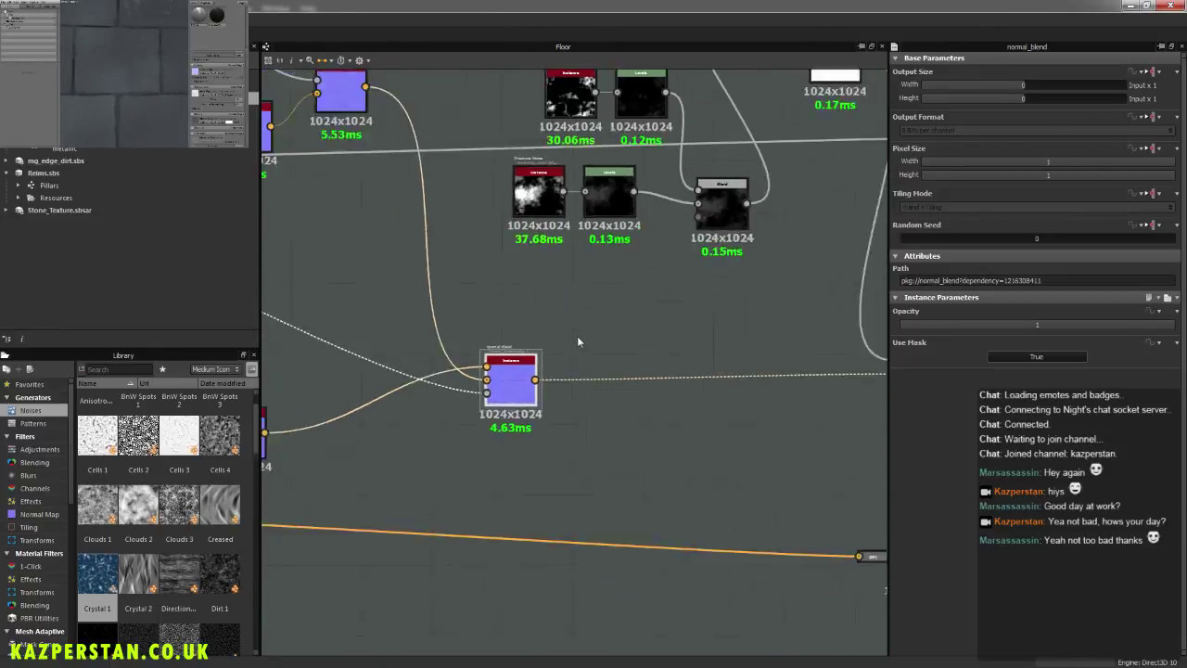
pyautogui.scroll(5, 719, 363)
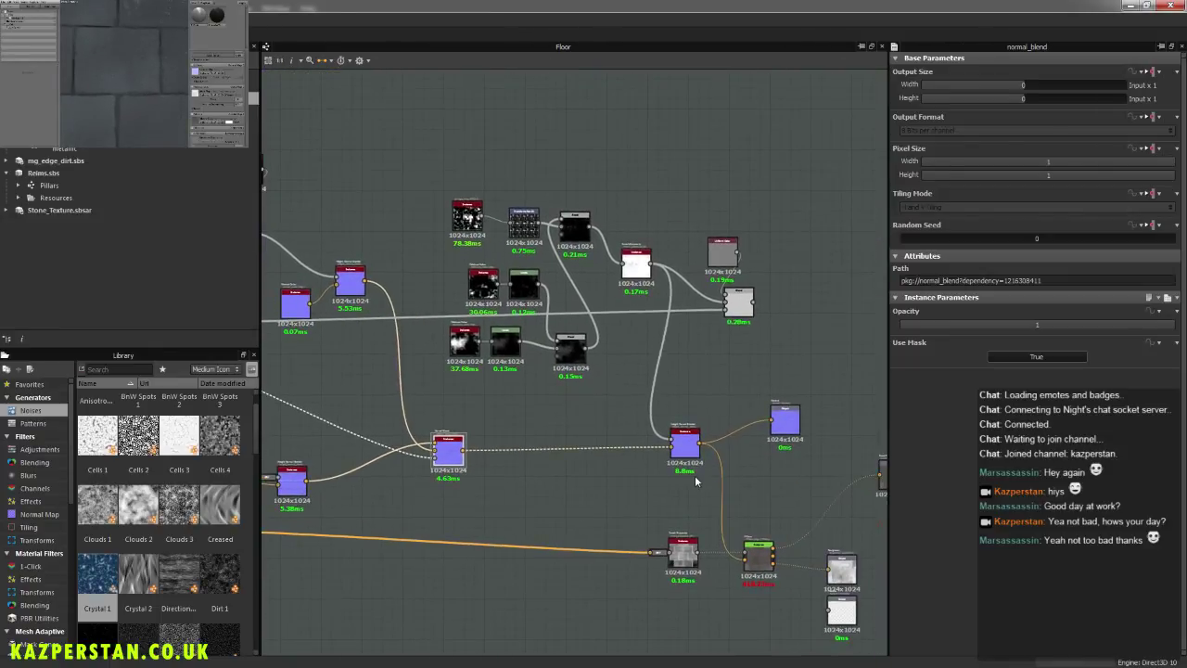
pyautogui.click(679, 371)
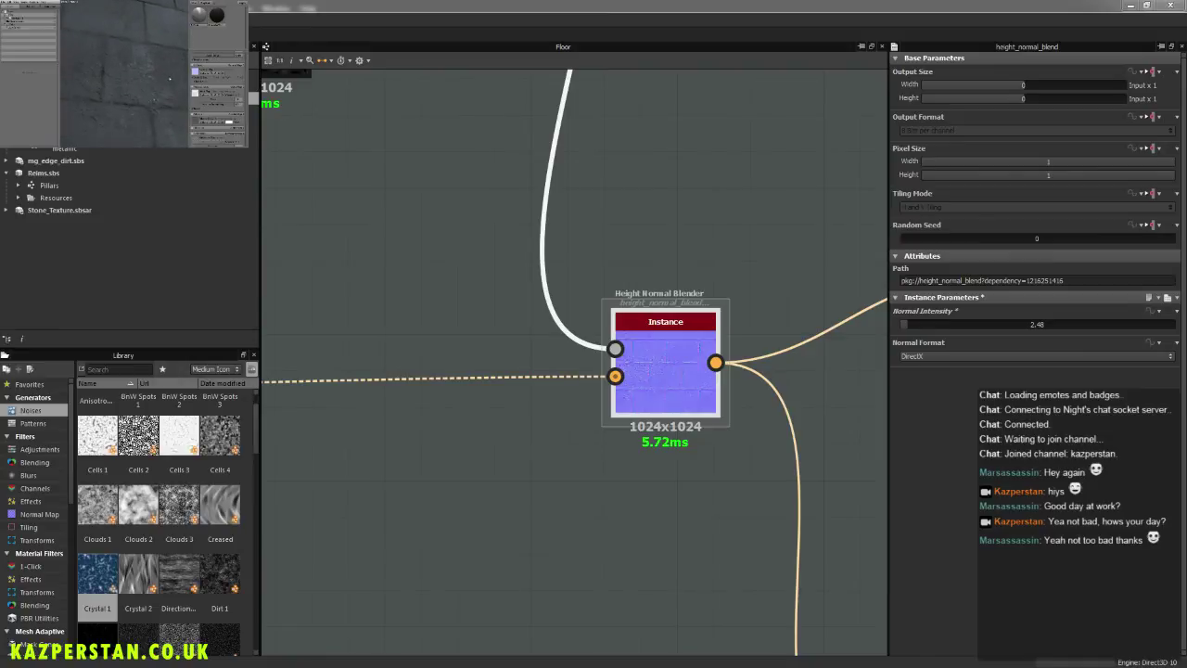
pyautogui.moveTo(911, 330); pyautogui.dragTo(905, 329)
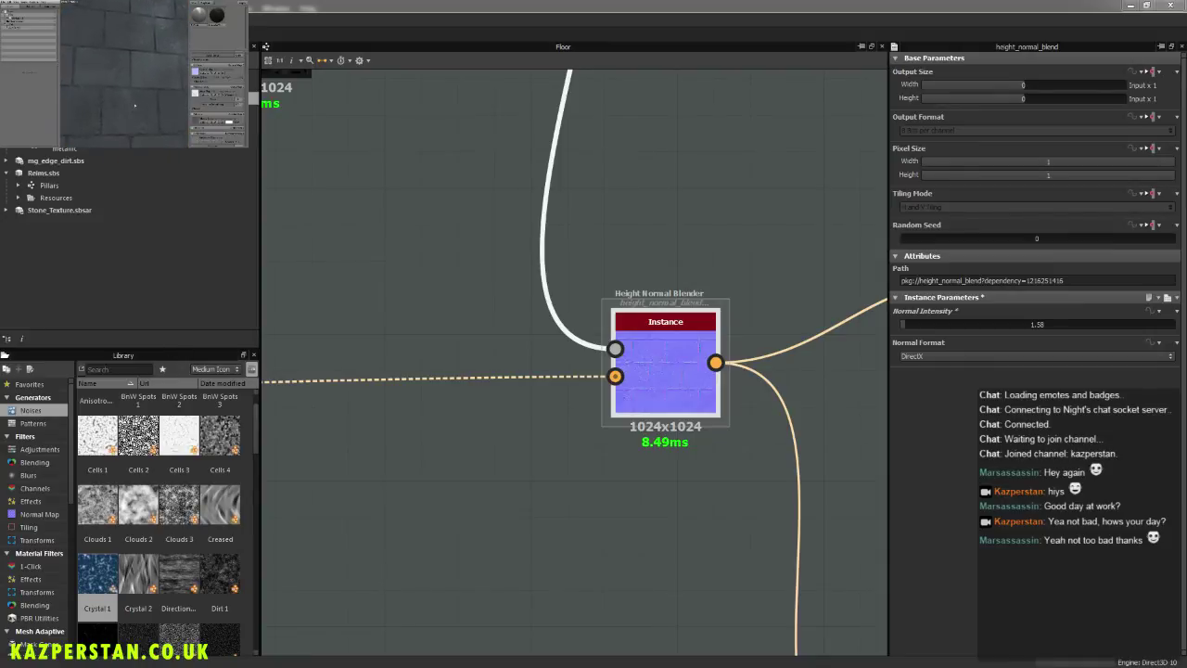
# Step: Insert a Transformation 2D node between the Blend of the two Moisture Noise branches and the upper Blend node
pyautogui.scroll(-5, 575, 417)
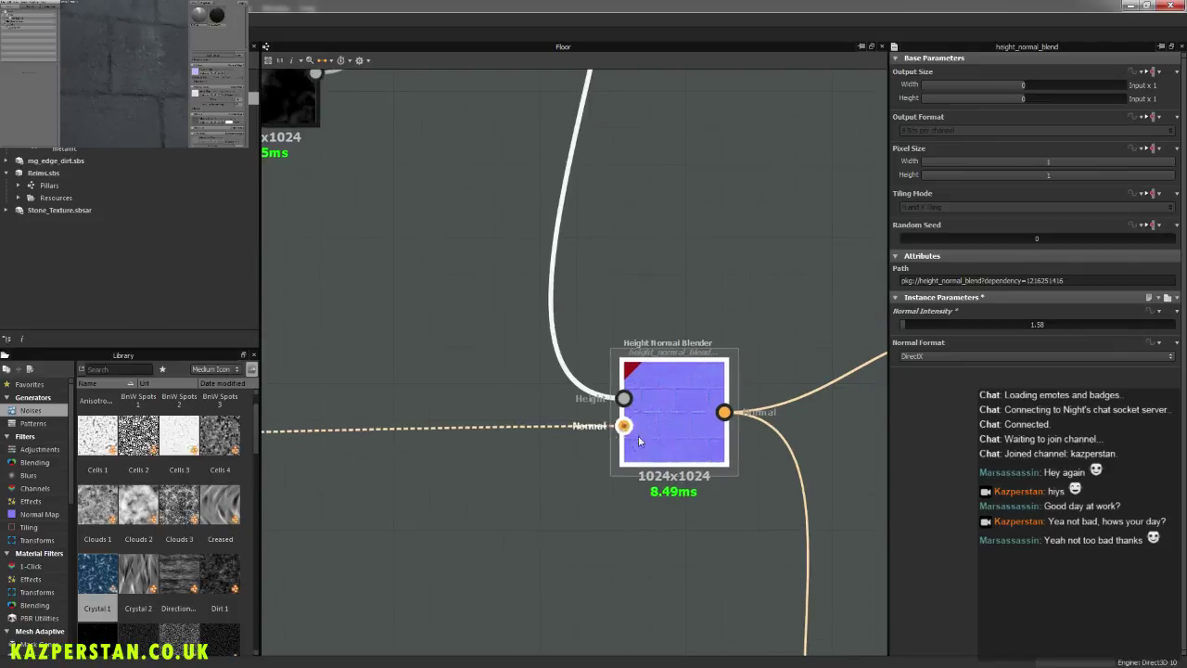
pyautogui.scroll(1, 493, 361)
pyautogui.moveTo(492, 360); pyautogui.dragTo(587, 454, button='middle')
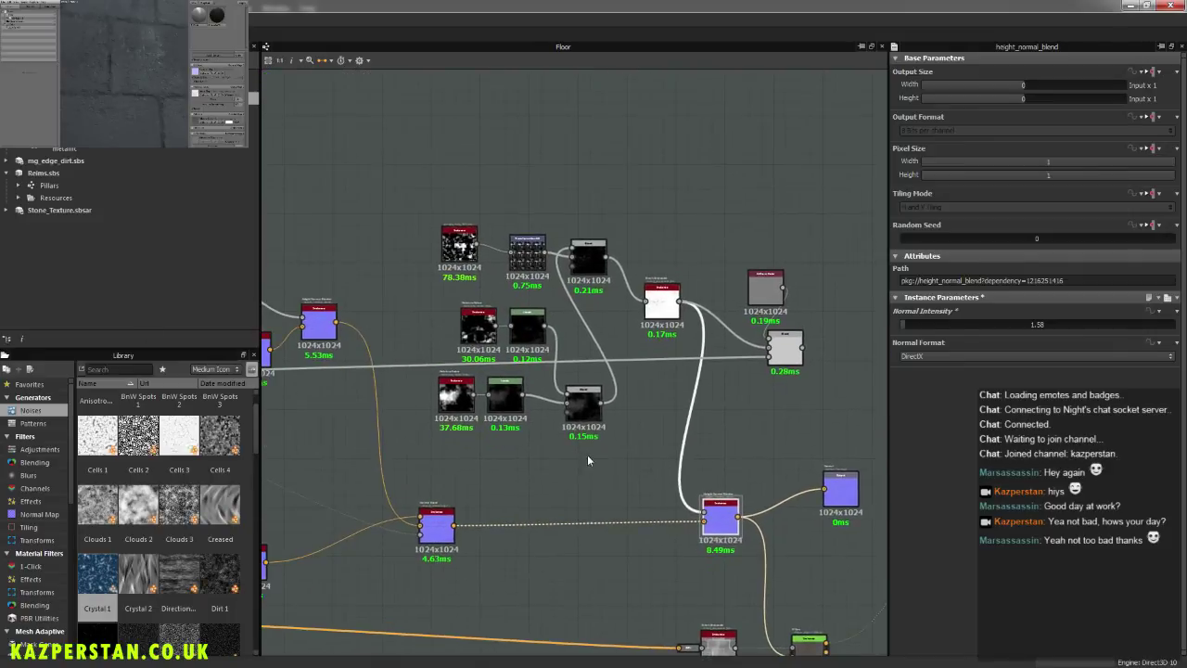
pyautogui.scroll(2, 583, 434)
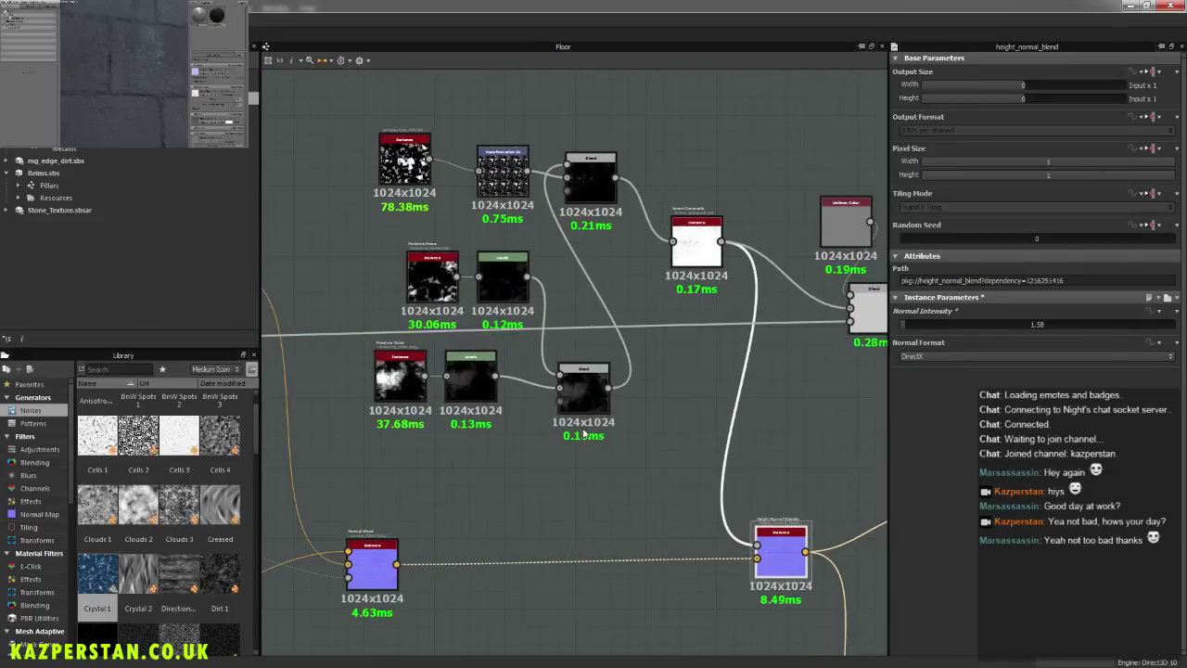
pyautogui.rightClick(671, 382)
pyautogui.click(732, 252)
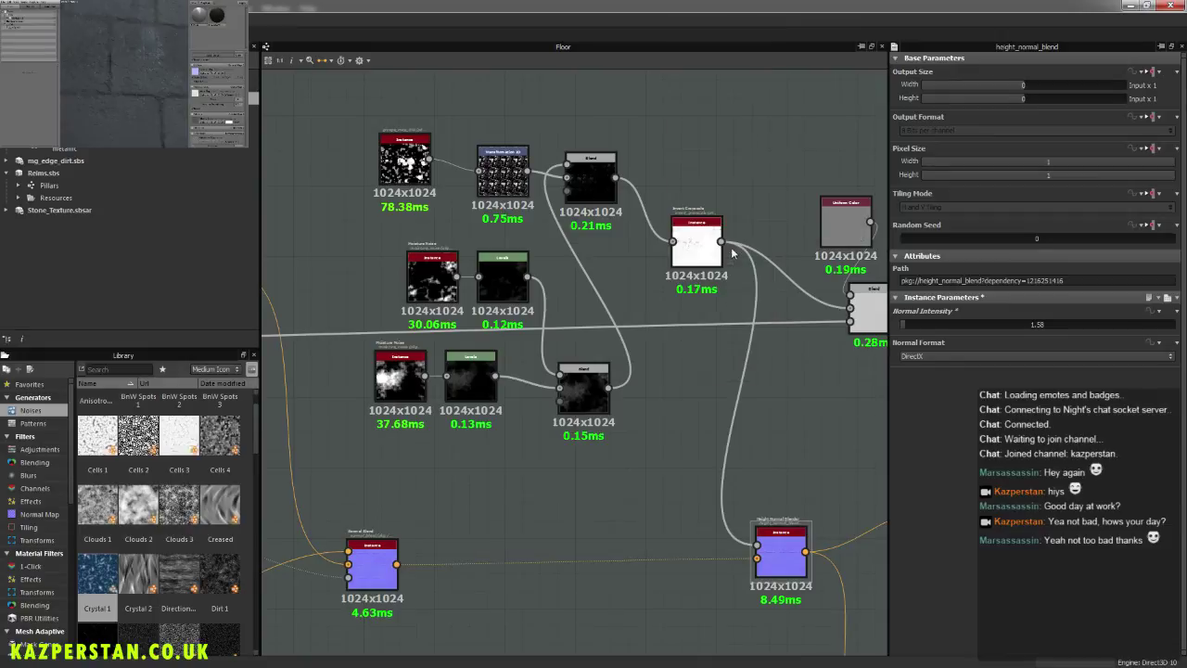
pyautogui.moveTo(697, 383); pyautogui.dragTo(568, 165)
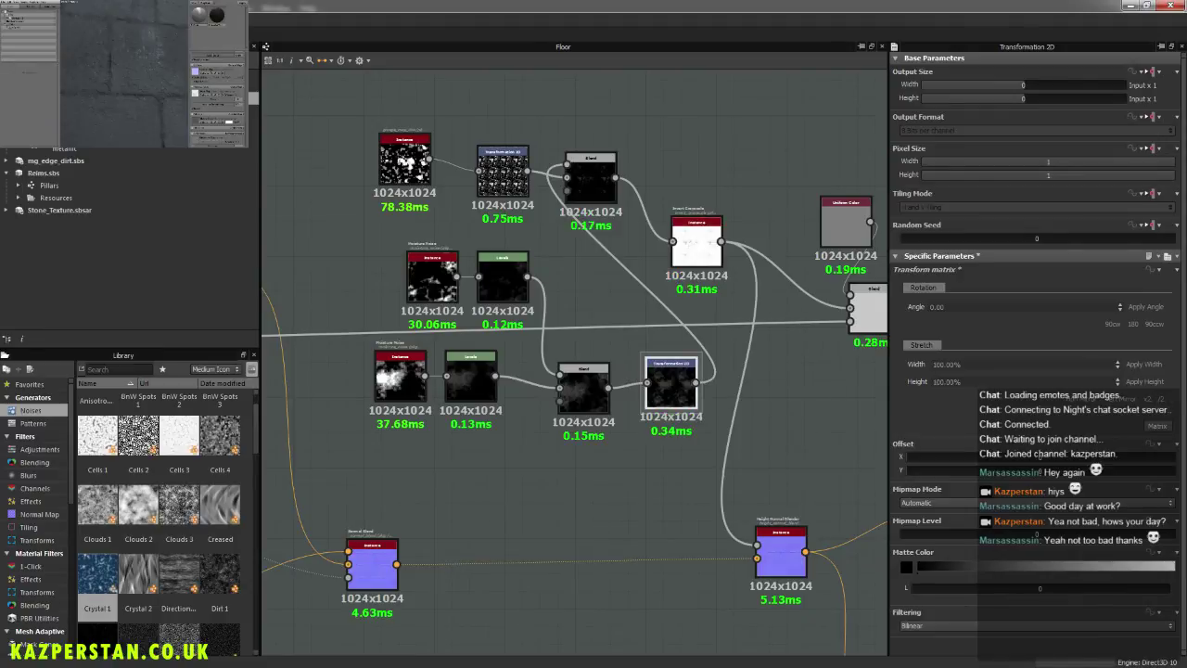
# Step: Inspect the floor material's lighting and surface from several angles and distances on the 3D preview
pyautogui.scroll(-6, 153, 85)
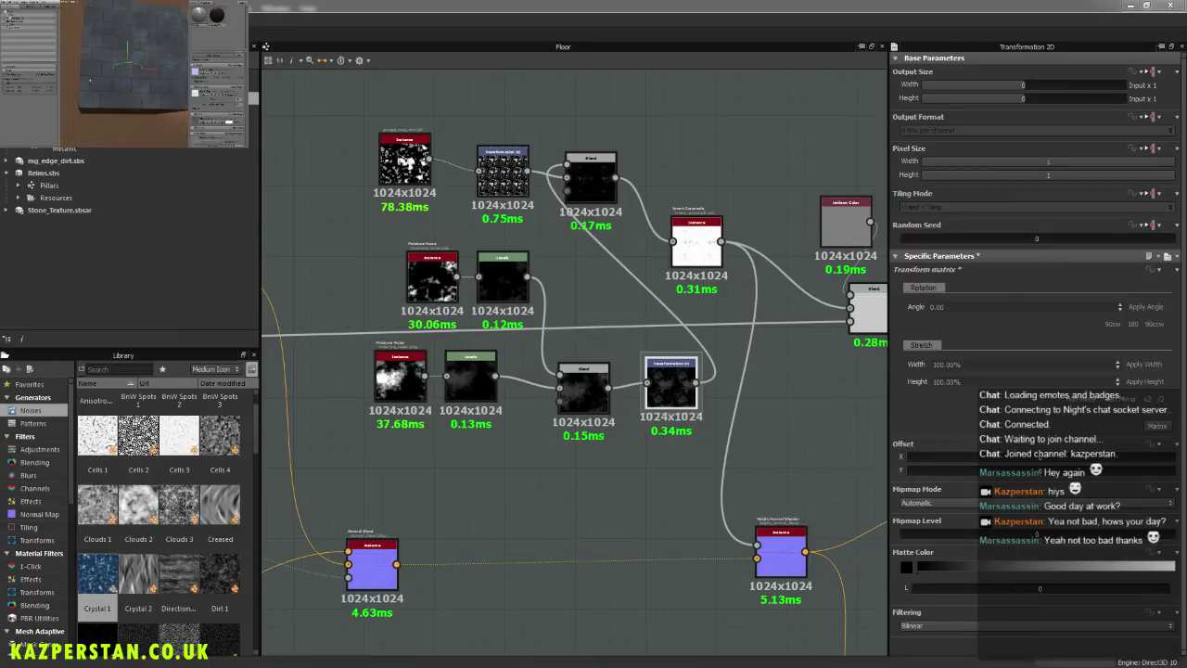
pyautogui.click(141, 132)
pyautogui.moveTo(139, 128); pyautogui.dragTo(137, 97)
pyautogui.scroll(5, 137, 98)
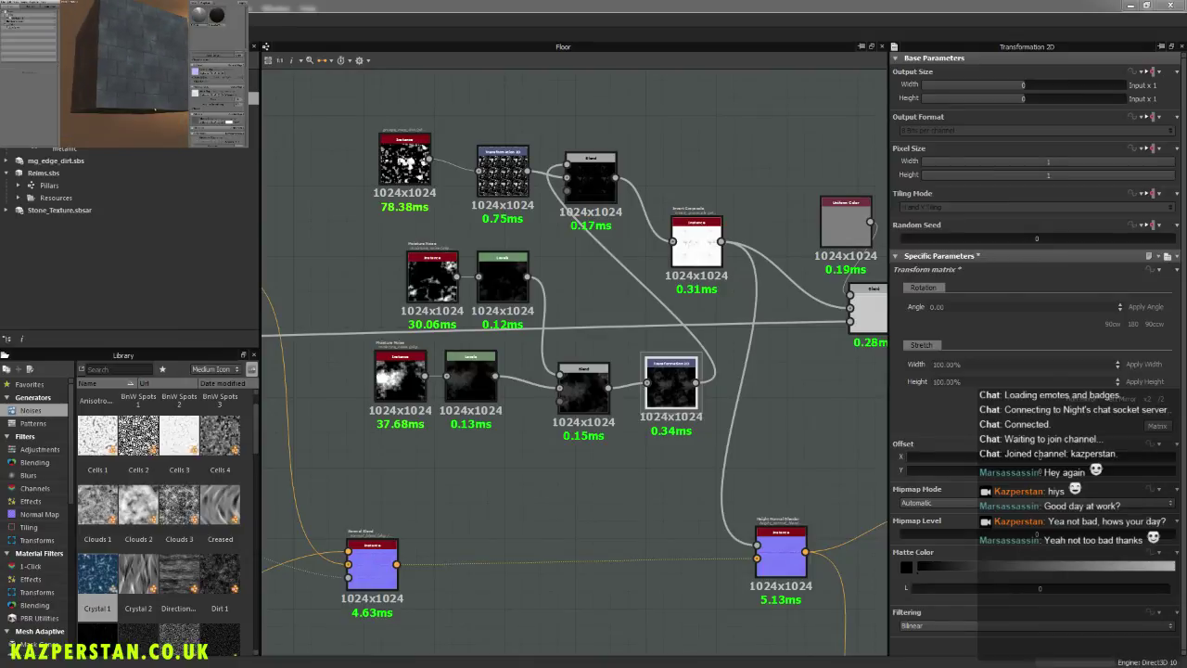
pyautogui.moveTo(150, 110)
pyautogui.mouseDown()
pyautogui.moveTo(159, 108)
pyautogui.moveTo(148, 99)
pyautogui.moveTo(161, 115)
pyautogui.moveTo(110, 82)
pyautogui.moveTo(139, 98)
pyautogui.moveTo(141, 121)
pyautogui.moveTo(162, 97)
pyautogui.moveTo(132, 108)
pyautogui.mouseUp()
pyautogui.scroll(-4, 106, 80)
pyautogui.scroll(5, 164, 95)
# Step: Set the minimum Height of the Brick Generator in the Brick_Pattern frame to 0.01
pyautogui.moveTo(488, 459); pyautogui.dragTo(590, 451, button='middle')
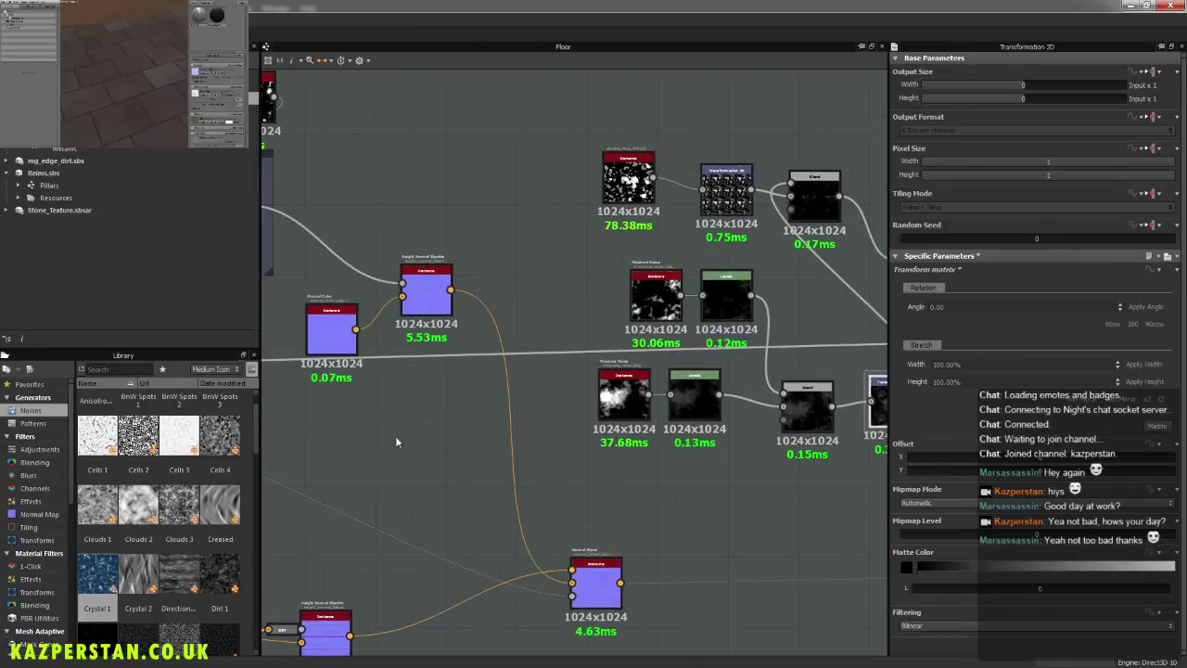
pyautogui.moveTo(396, 441); pyautogui.dragTo(674, 463, button='middle')
pyautogui.scroll(-4, 439, 435)
pyautogui.moveTo(413, 416); pyautogui.dragTo(638, 393, button='middle')
pyautogui.moveTo(464, 530); pyautogui.dragTo(615, 373, button='middle')
pyautogui.scroll(5, 546, 450)
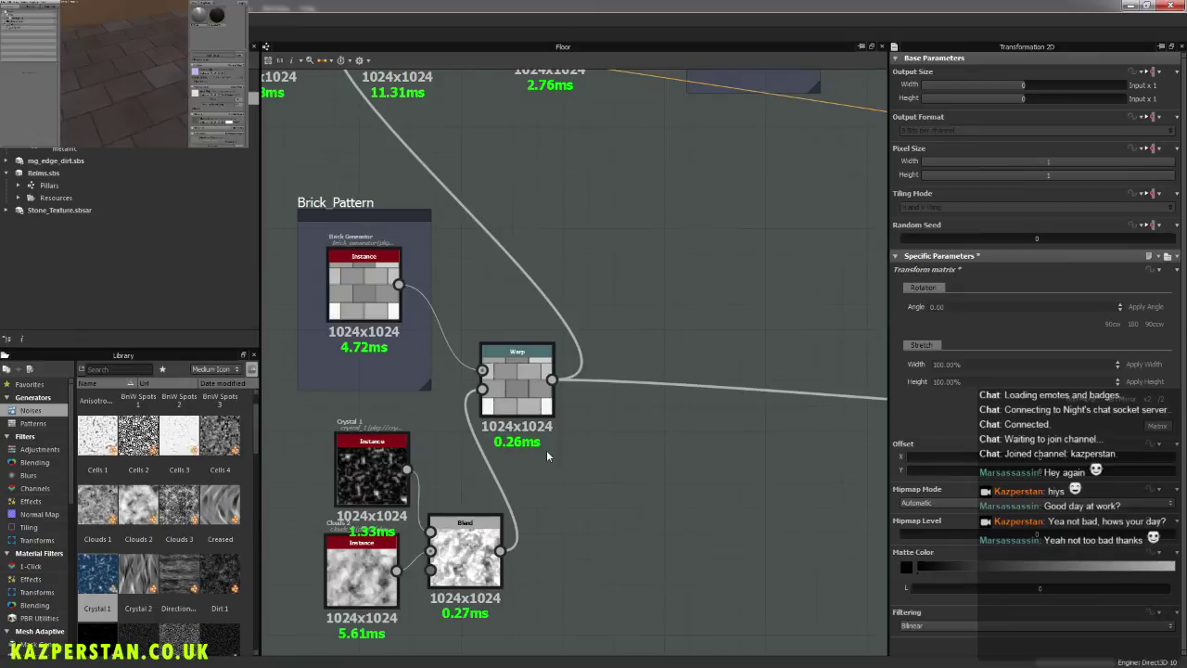
pyautogui.moveTo(546, 450); pyautogui.dragTo(633, 408, button='middle')
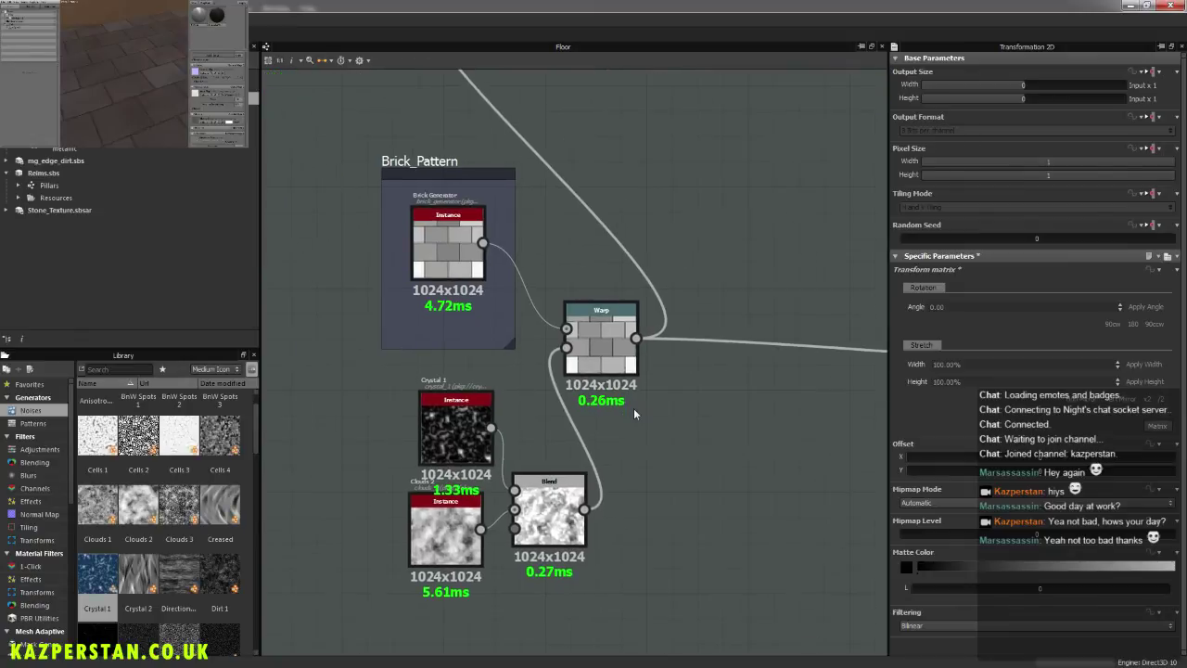
pyautogui.click(443, 247)
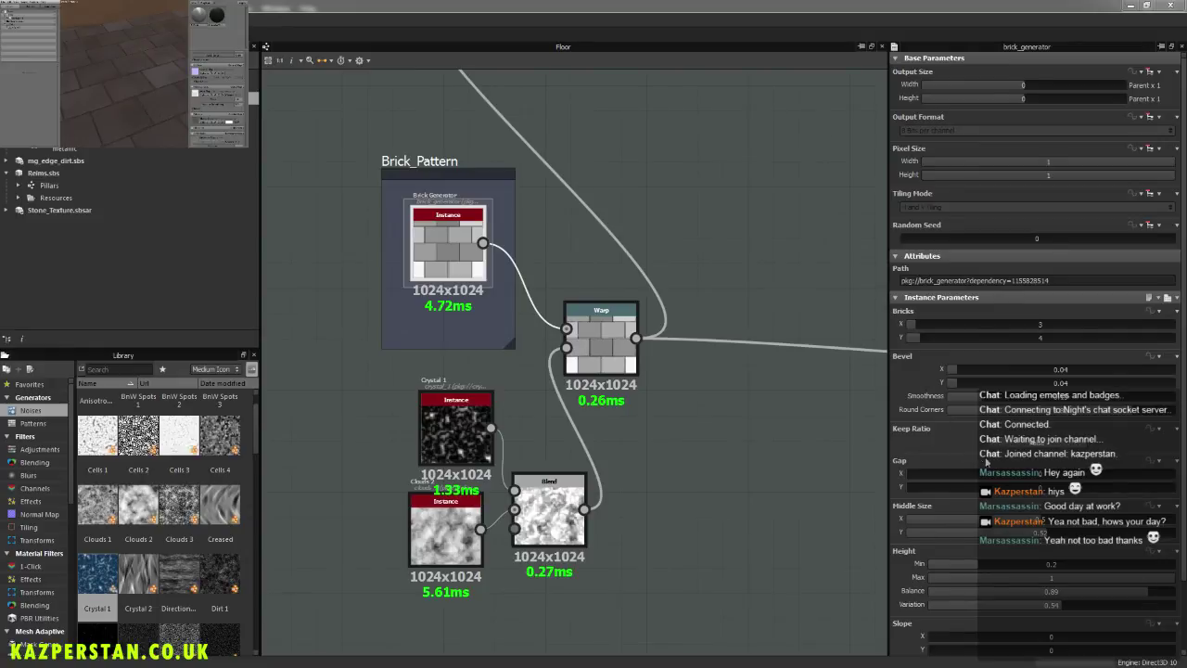
pyautogui.moveTo(788, 468); pyautogui.dragTo(779, 446, button='middle')
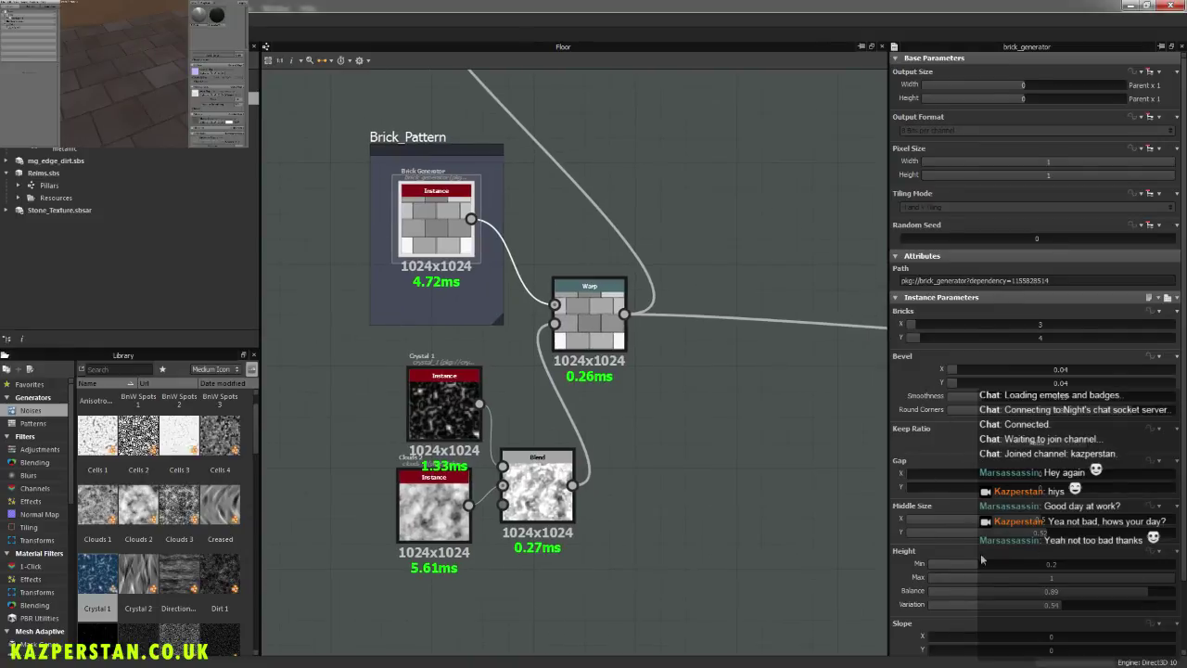
pyautogui.moveTo(979, 566); pyautogui.dragTo(930, 567)
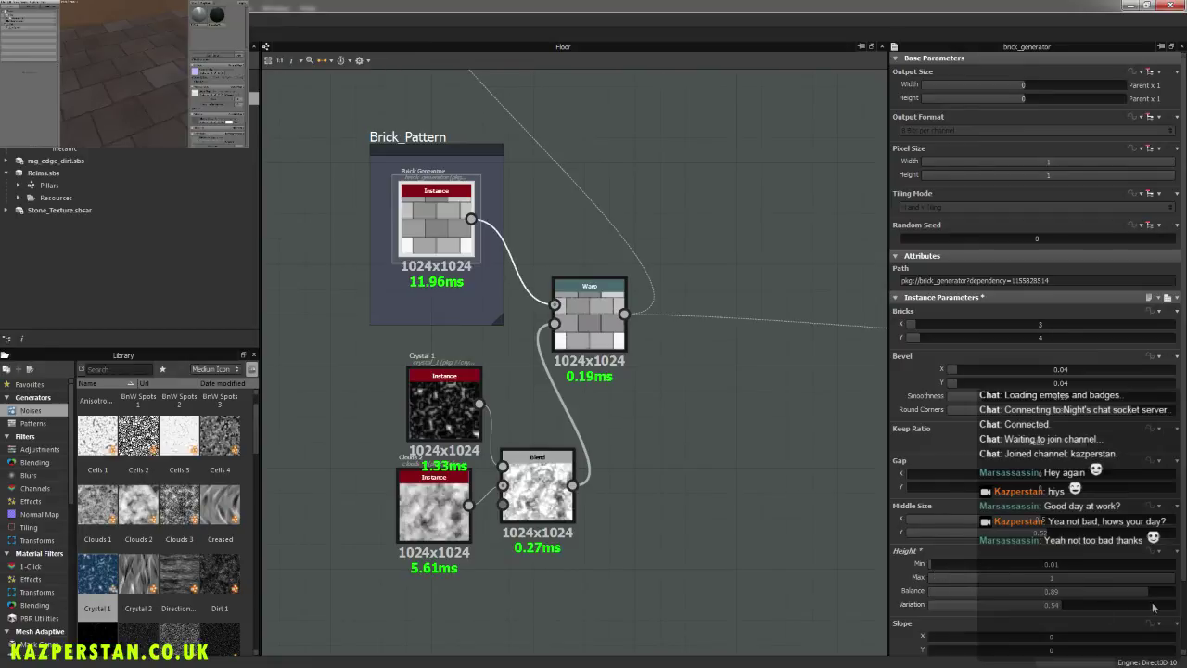
# Step: Set the Brick Generator's height Variation to 0.64 after comparing 0.72 and 0.67 on the 3D preview
pyautogui.click(1086, 605)
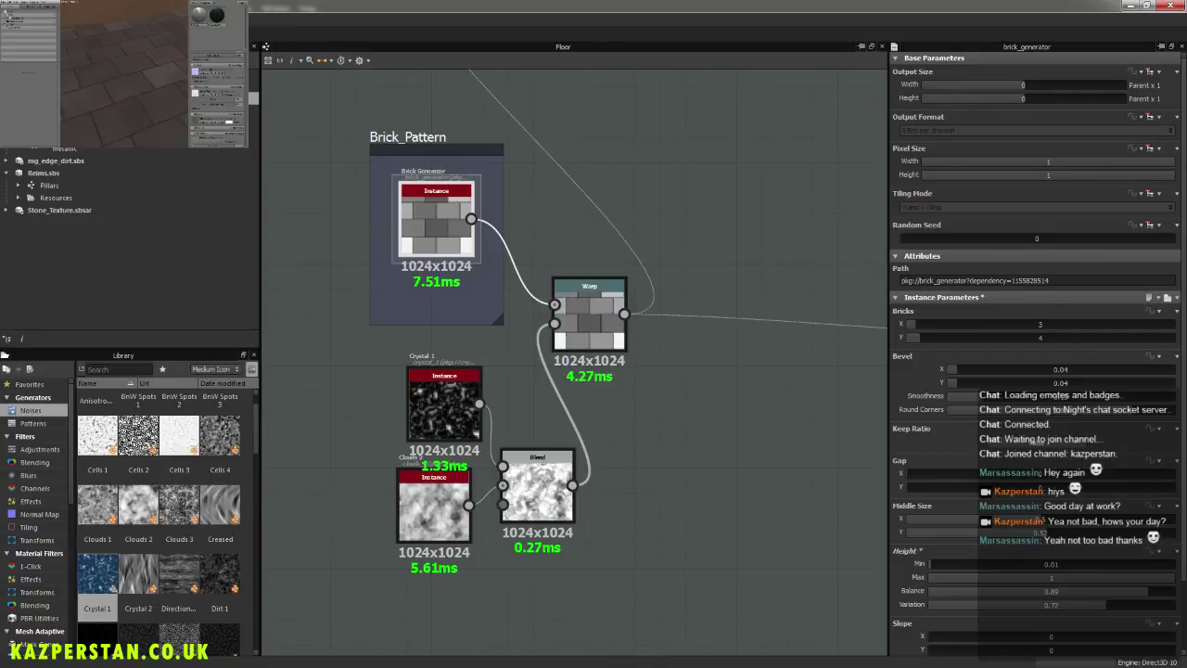
pyautogui.moveTo(171, 76); pyautogui.dragTo(147, 49)
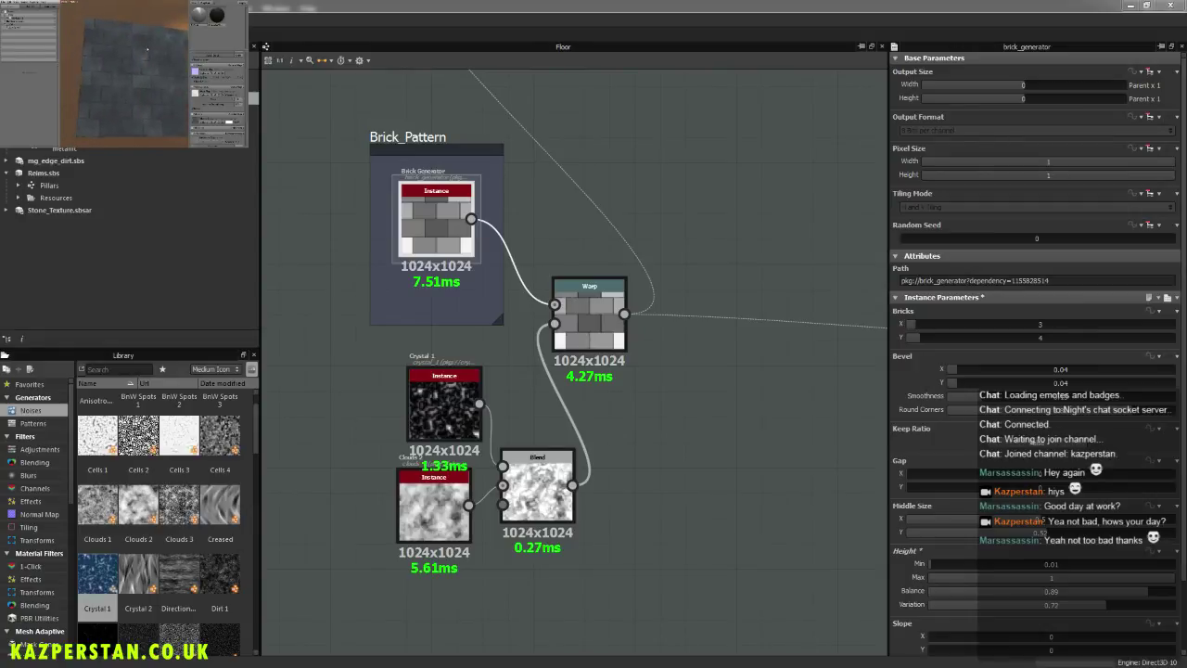
pyautogui.click(1094, 606)
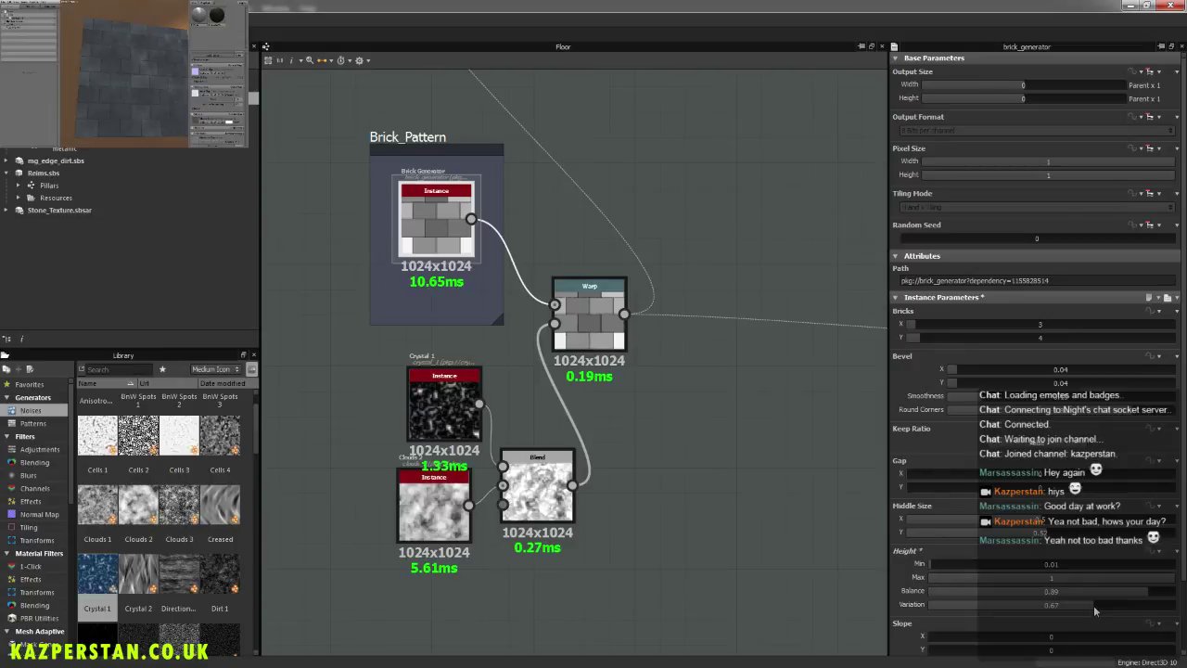
pyautogui.click(1086, 605)
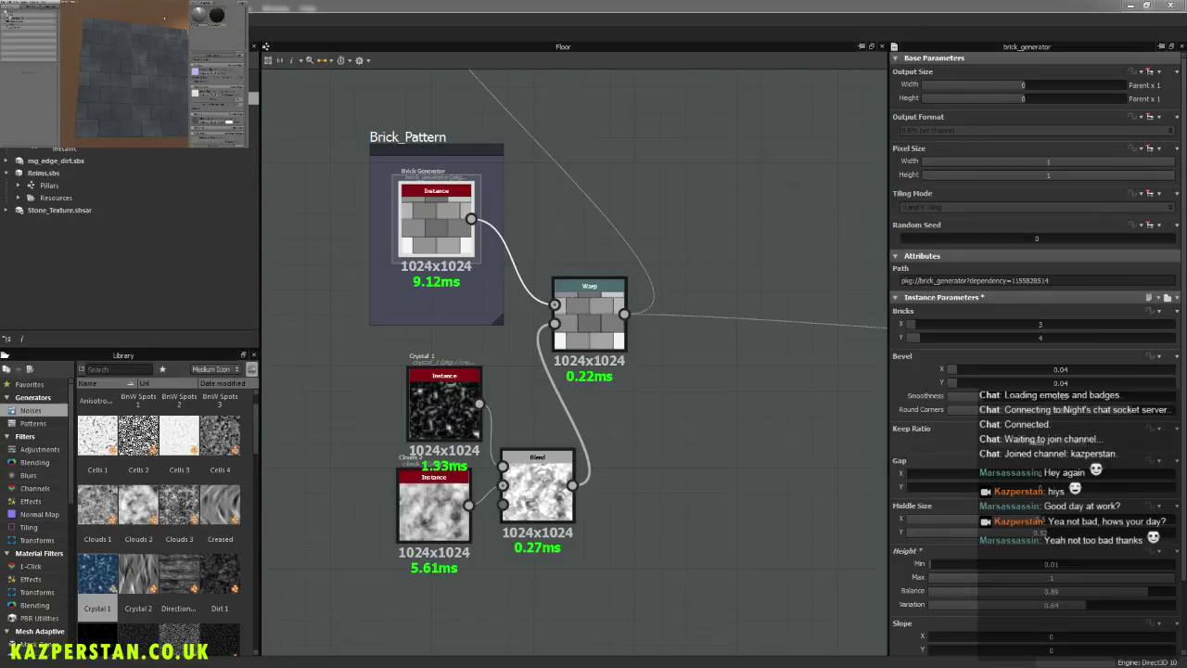
pyautogui.moveTo(166, 107)
pyautogui.mouseDown()
pyautogui.moveTo(148, 82)
pyautogui.moveTo(164, 59)
pyautogui.moveTo(165, 128)
pyautogui.mouseUp()
# Step: Move the Roughness and Metallic output nodes further from the Pillars node to make room between them
pyautogui.scroll(-3, 581, 386)
pyautogui.moveTo(876, 448); pyautogui.dragTo(374, 401, button='middle')
pyautogui.scroll(-4, 660, 430)
pyautogui.moveTo(826, 442); pyautogui.dragTo(584, 447, button='middle')
pyautogui.scroll(4, 712, 447)
pyautogui.moveTo(714, 447); pyautogui.dragTo(614, 448, button='middle')
pyautogui.scroll(3, 615, 453)
pyautogui.moveTo(684, 306); pyautogui.dragTo(829, 292)
pyautogui.moveTo(683, 427); pyautogui.dragTo(855, 415)
# Step: Add a Levels node between the Pillars node's roughness output and the Roughness output, and align it between them
pyautogui.rightClick(641, 414)
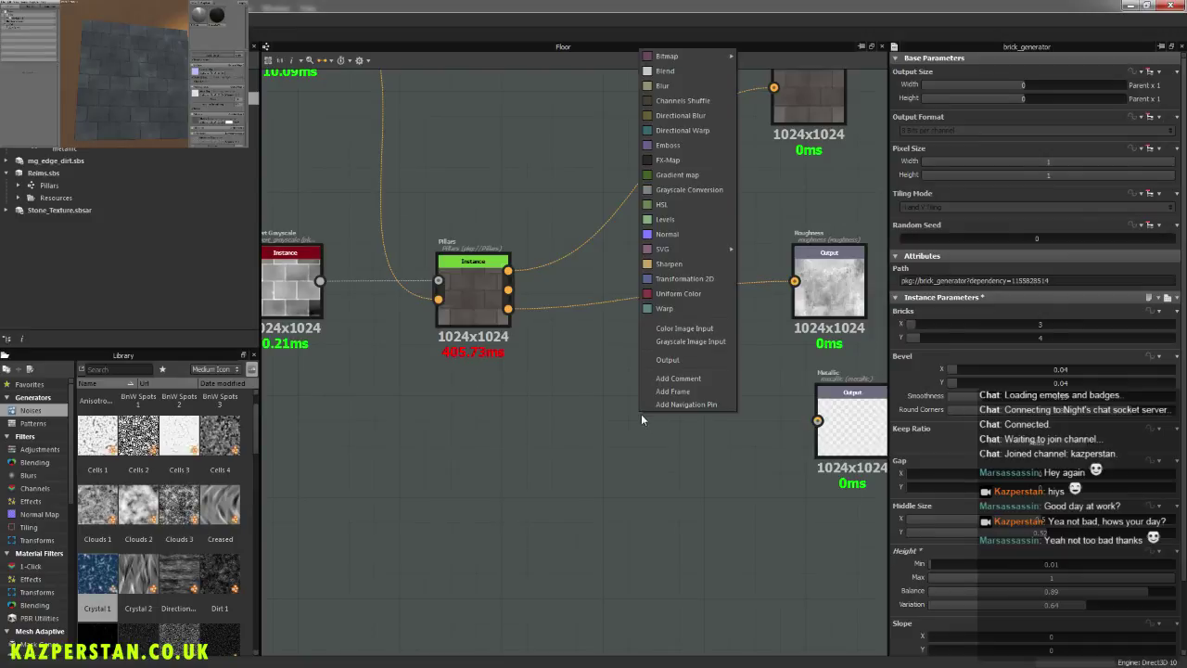
pyautogui.click(677, 219)
pyautogui.moveTo(508, 308); pyautogui.dragTo(795, 280)
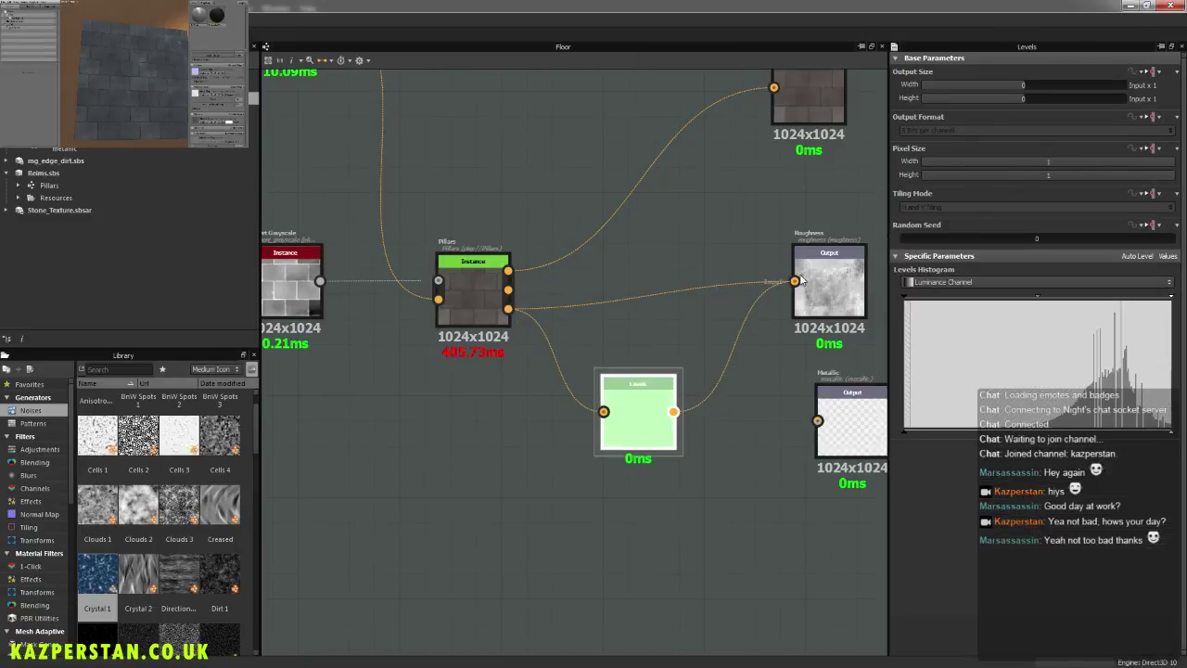
pyautogui.moveTo(649, 413); pyautogui.dragTo(654, 324)
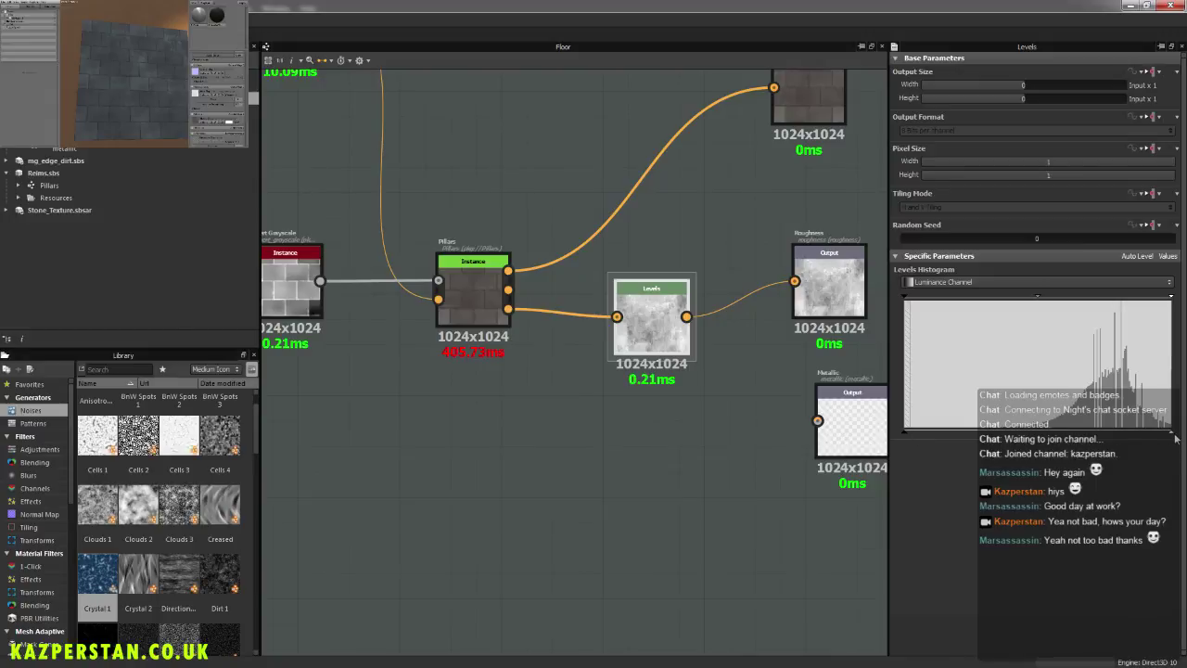
# Step: Lower the output white level of the roughness Levels node to darken the map, checking the shine on the 3D preview
pyautogui.moveTo(1173, 438); pyautogui.dragTo(1120, 441)
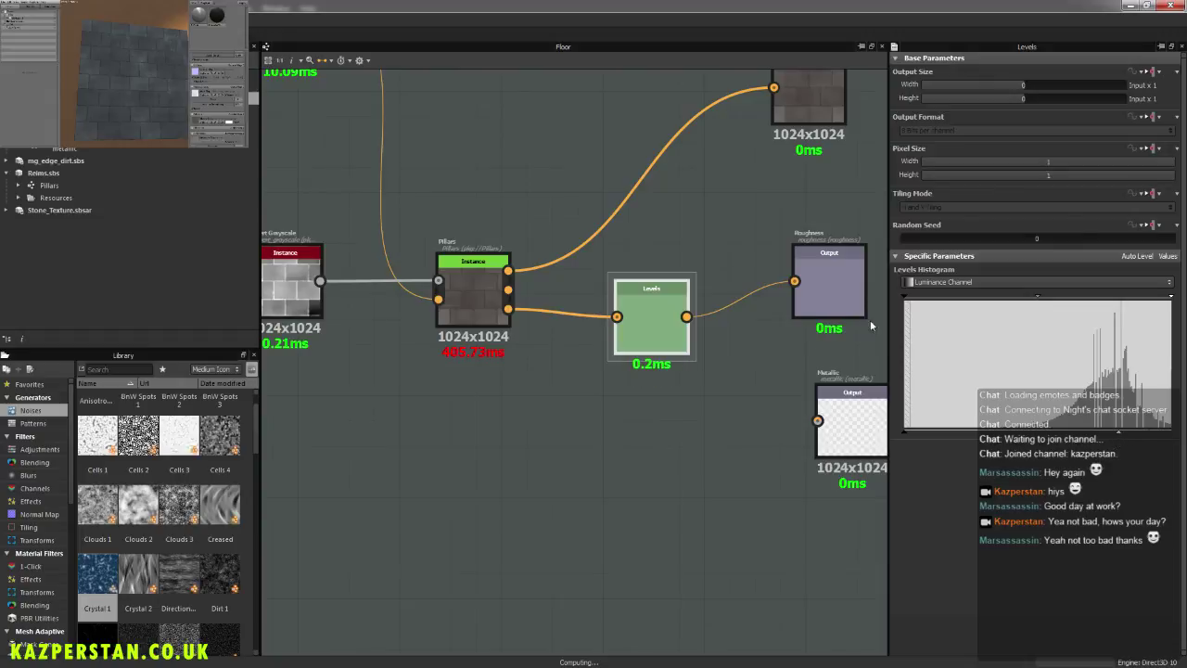
pyautogui.click(830, 290)
pyautogui.click(630, 321)
pyautogui.moveTo(1140, 436); pyautogui.dragTo(1122, 443)
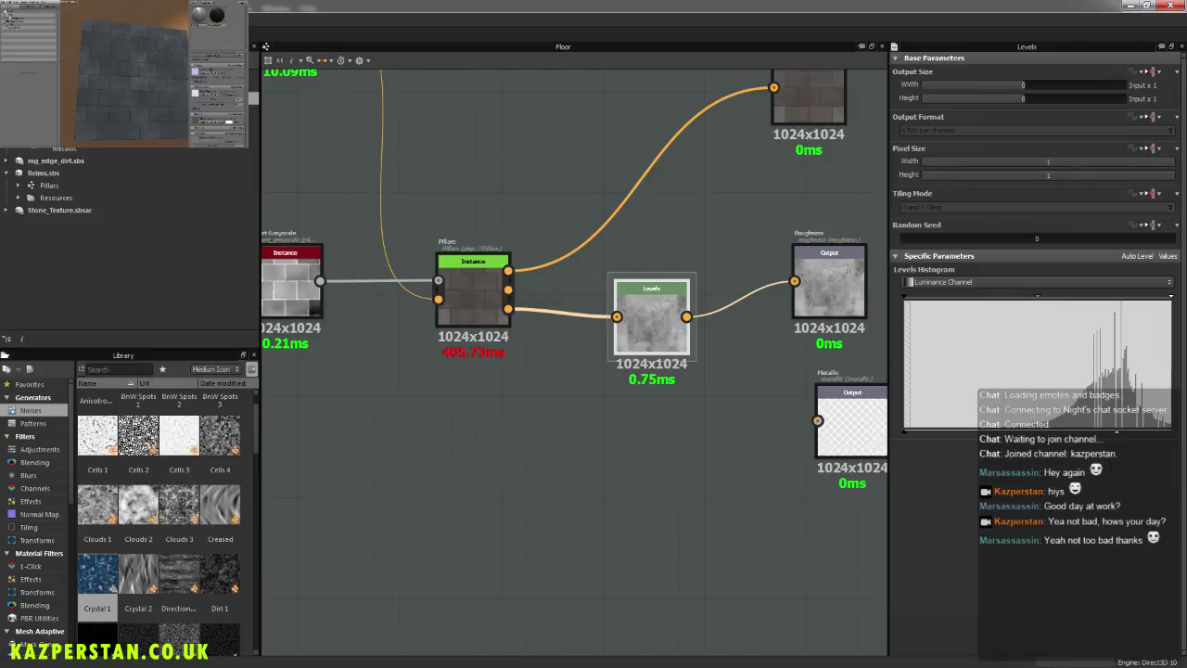
pyautogui.moveTo(173, 61)
pyautogui.mouseDown()
pyautogui.moveTo(160, 44)
pyautogui.moveTo(139, 72)
pyautogui.moveTo(180, 57)
pyautogui.mouseUp()
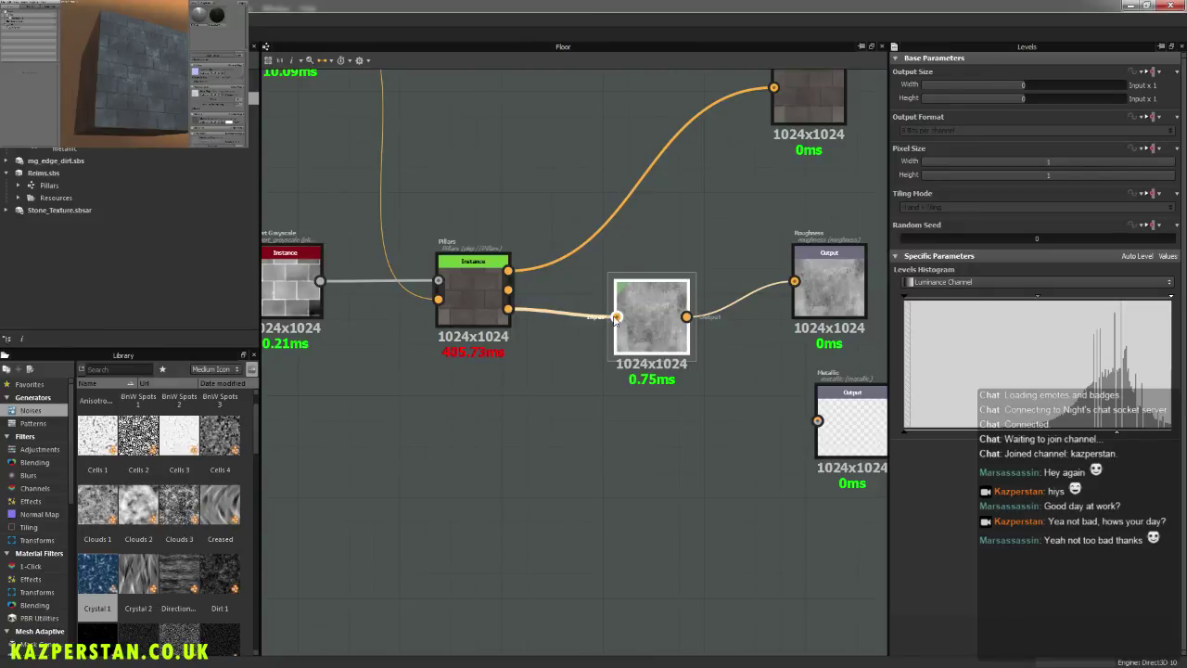
pyautogui.moveTo(1117, 433); pyautogui.dragTo(1099, 436)
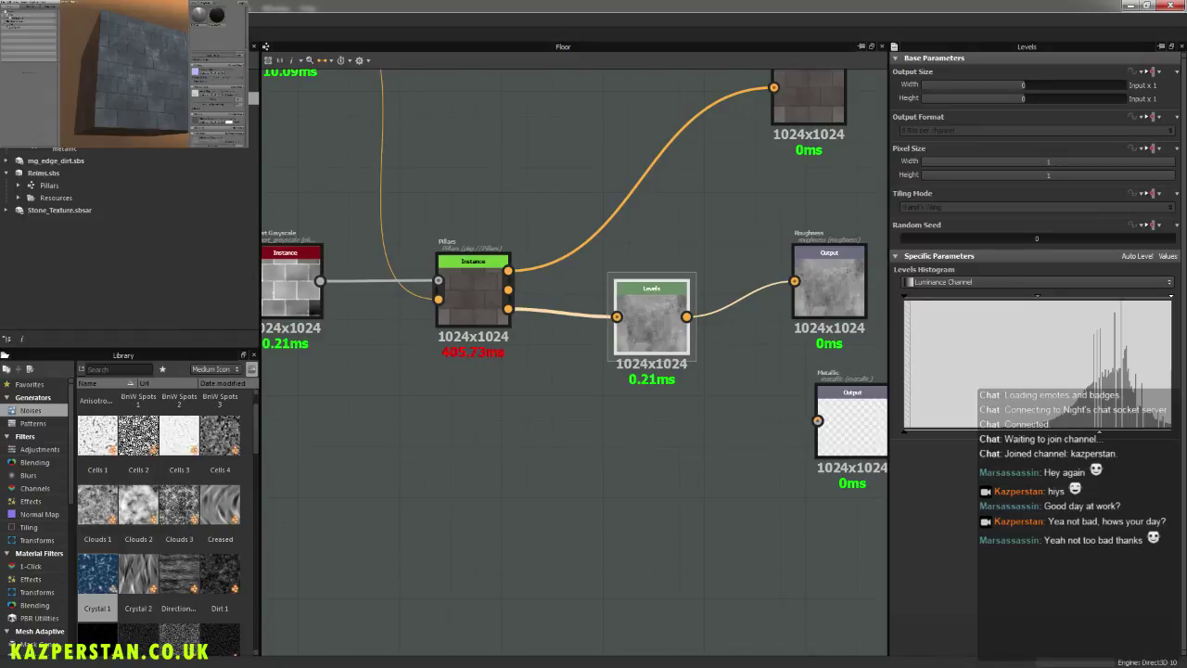
pyautogui.click(139, 72)
pyautogui.moveTo(139, 72); pyautogui.dragTo(165, 60)
pyautogui.scroll(5, 157, 51)
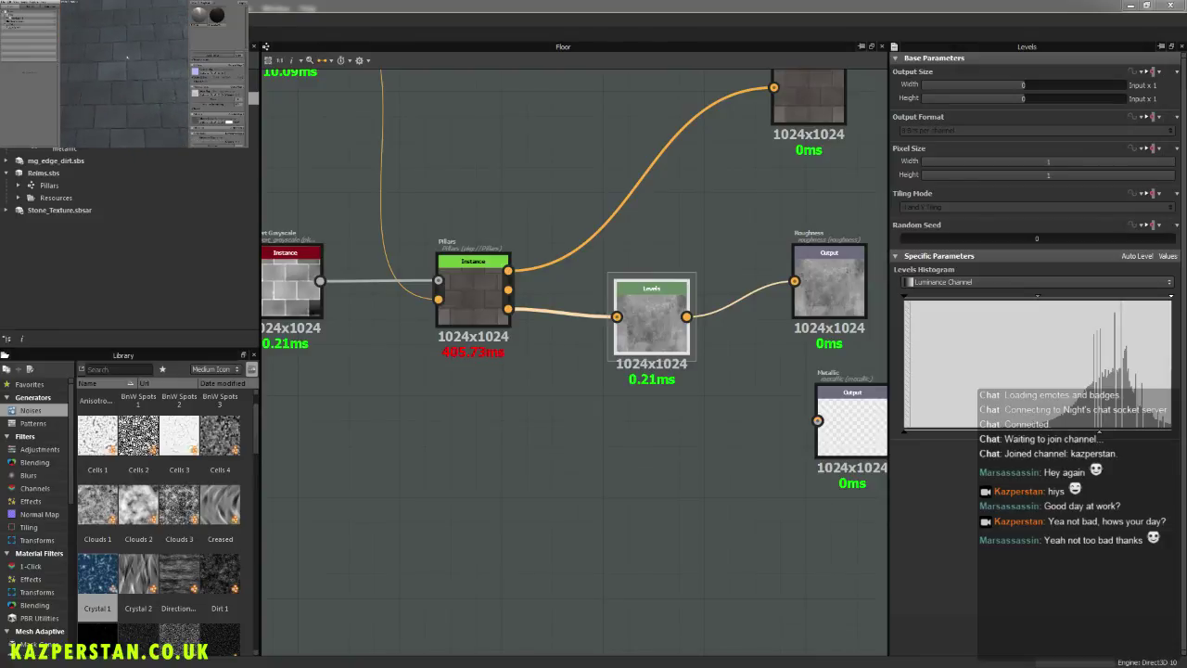
# Step: Set the Normal Intensity of the Height Normal Blender feeding the Normal output to 0.2 and check the 3D preview
pyautogui.scroll(-3, 155, 57)
pyautogui.moveTo(493, 172); pyautogui.dragTo(594, 418, button='middle')
pyautogui.scroll(-3, 453, 313)
pyautogui.moveTo(433, 300); pyautogui.dragTo(543, 403, button='middle')
pyautogui.scroll(3, 544, 406)
pyautogui.click(534, 363)
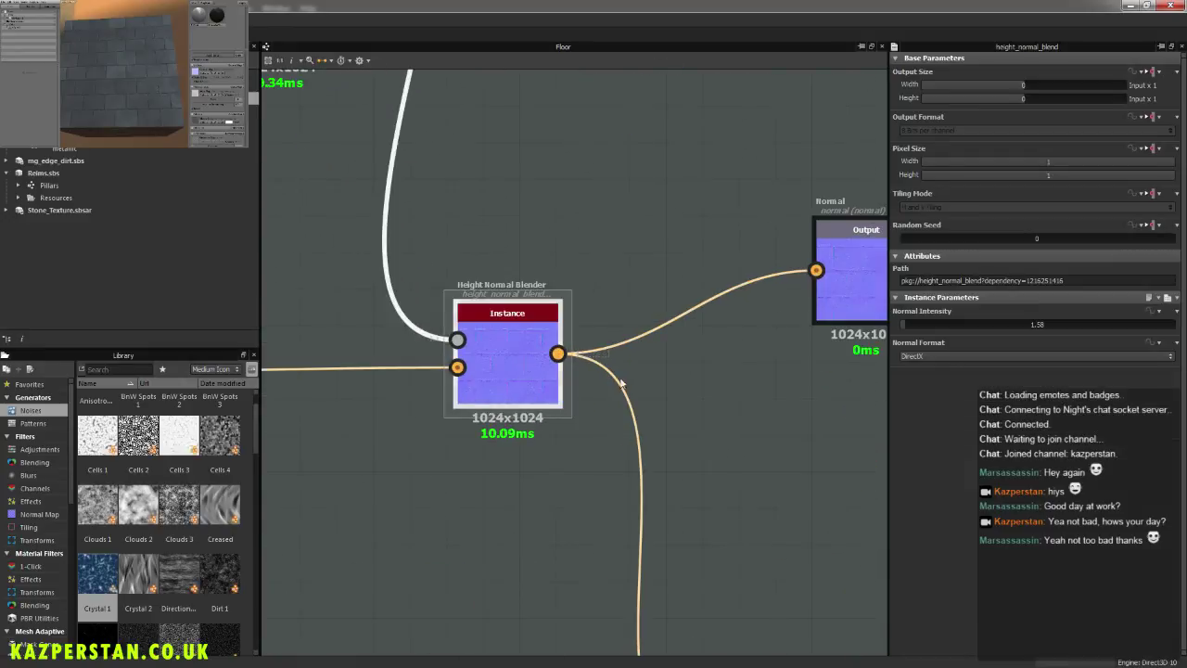
pyautogui.write('0.2')
pyautogui.press('Return')
pyautogui.moveTo(154, 55); pyautogui.dragTo(167, 94)
pyautogui.scroll(4, 168, 93)
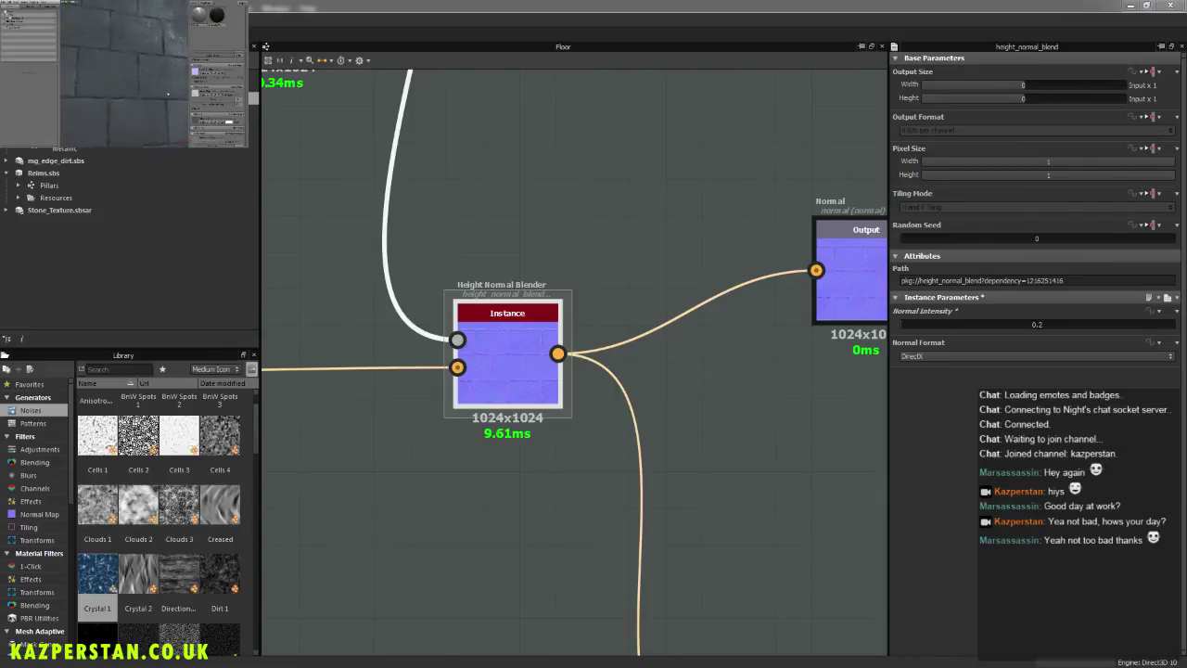
pyautogui.scroll(-5, 167, 94)
pyautogui.moveTo(167, 94); pyautogui.dragTo(133, 81)
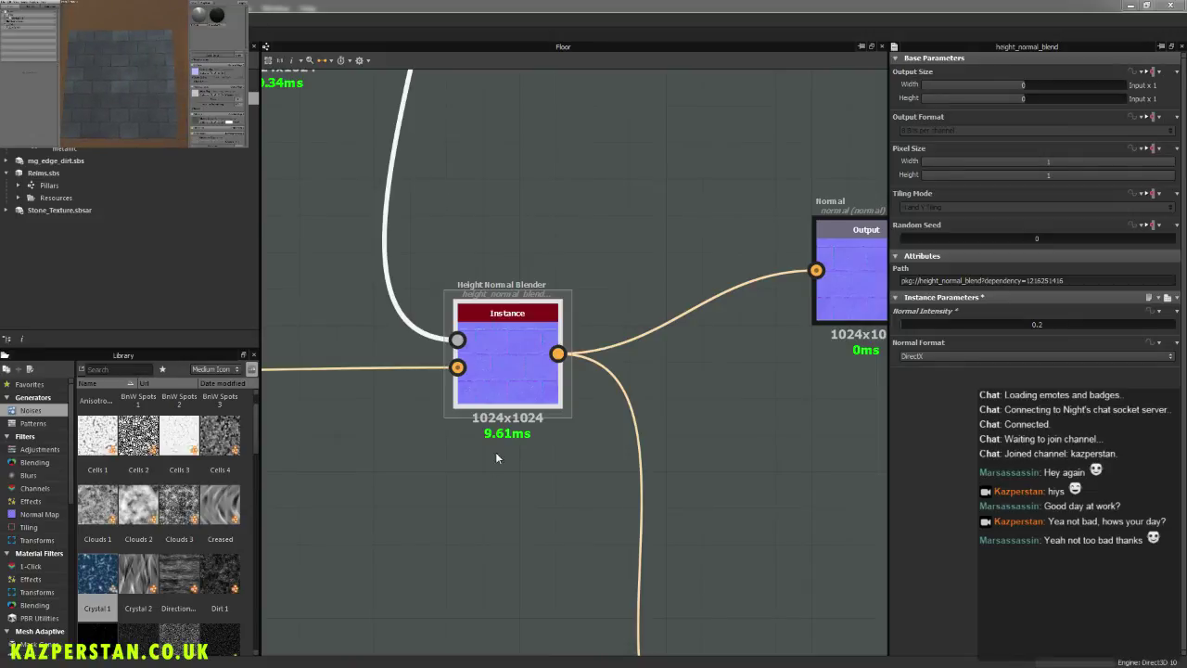
# Step: Darken the Pillars node's Mortal_Colour_A to RGB 54, 45, 39
pyautogui.scroll(-3, 495, 454)
pyautogui.moveTo(558, 433); pyautogui.dragTo(477, 355, button='middle')
pyautogui.scroll(-1, 477, 356)
pyautogui.moveTo(672, 499); pyautogui.dragTo(595, 400, button='middle')
pyautogui.click(485, 425)
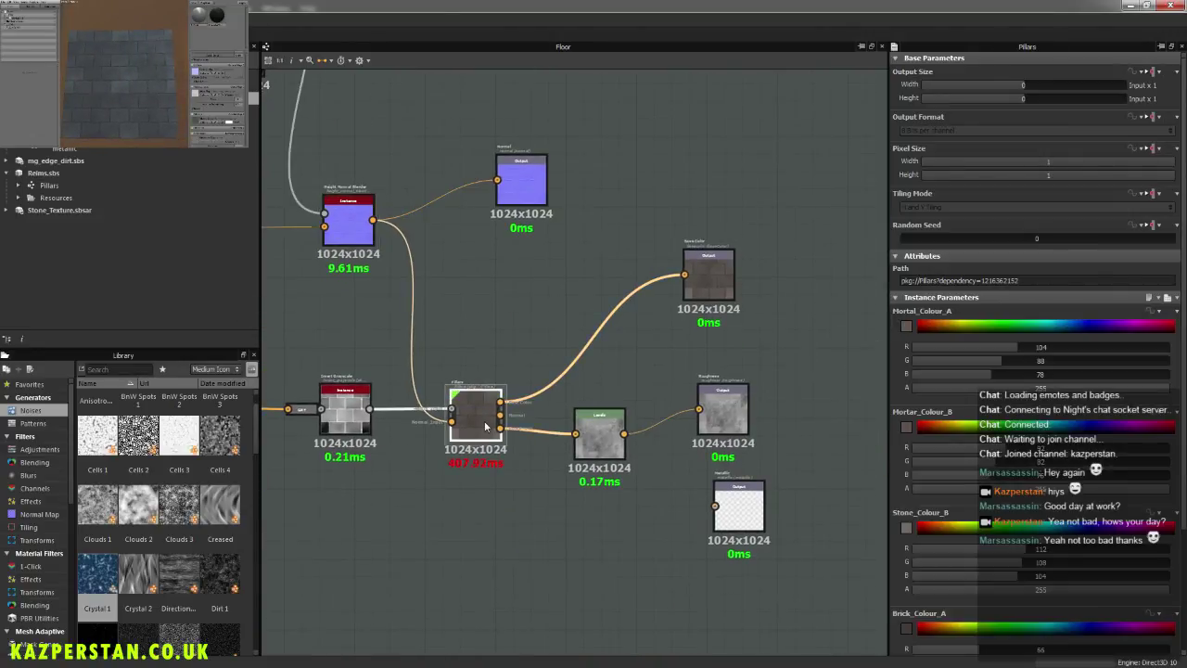
pyautogui.click(907, 326)
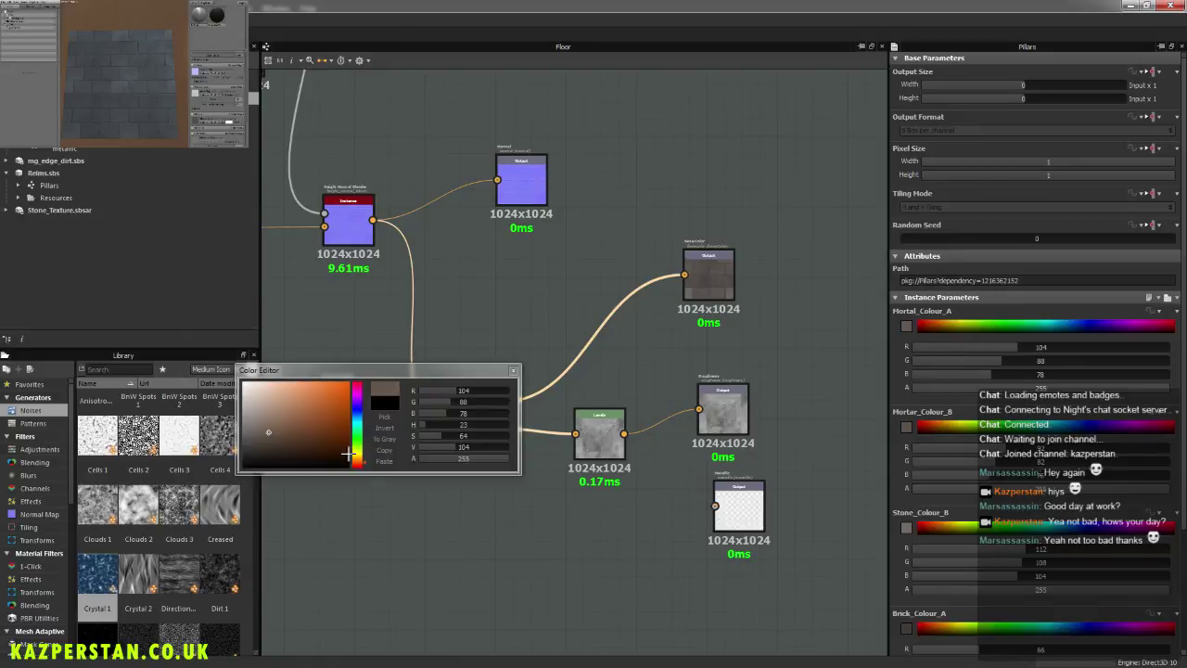
pyautogui.click(268, 452)
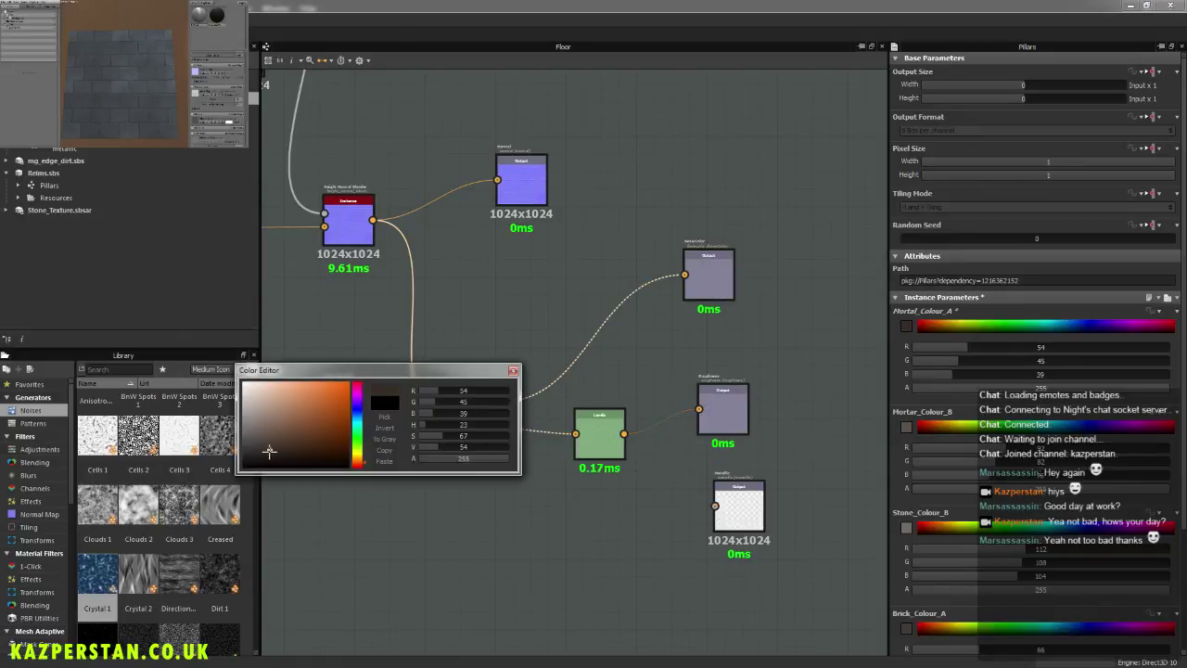
# Step: Darken the Pillars node's Mortar_Colour_B to RGB 47, 41, 38
pyautogui.click(906, 427)
pyautogui.click(262, 452)
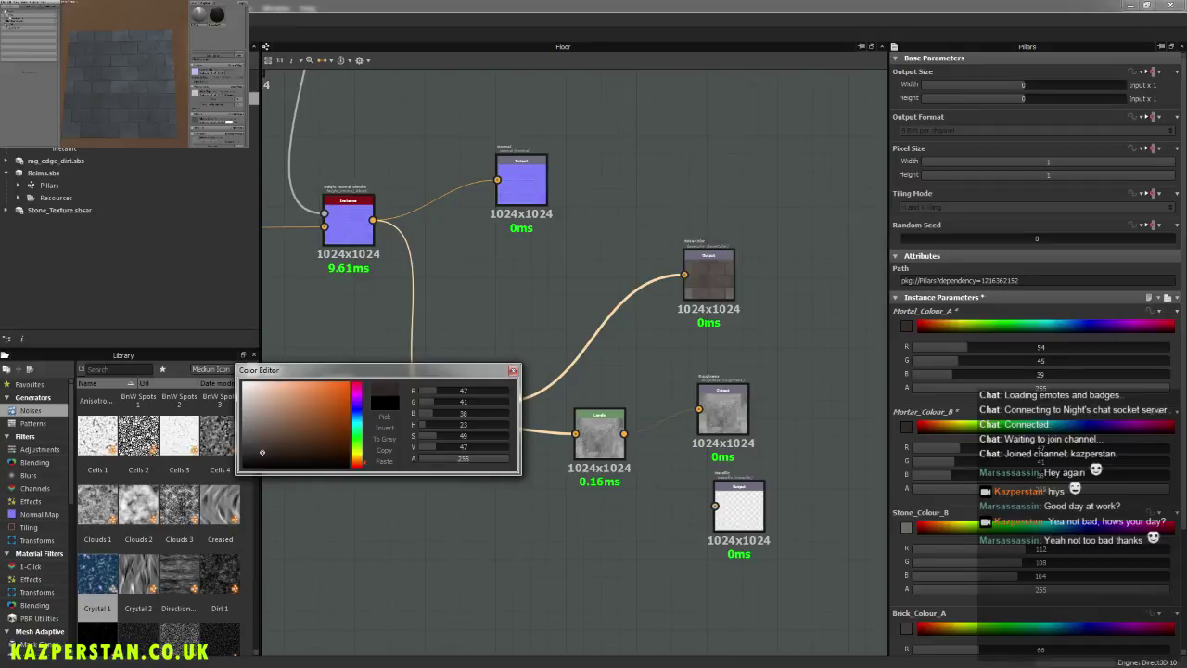
pyautogui.click(147, 18)
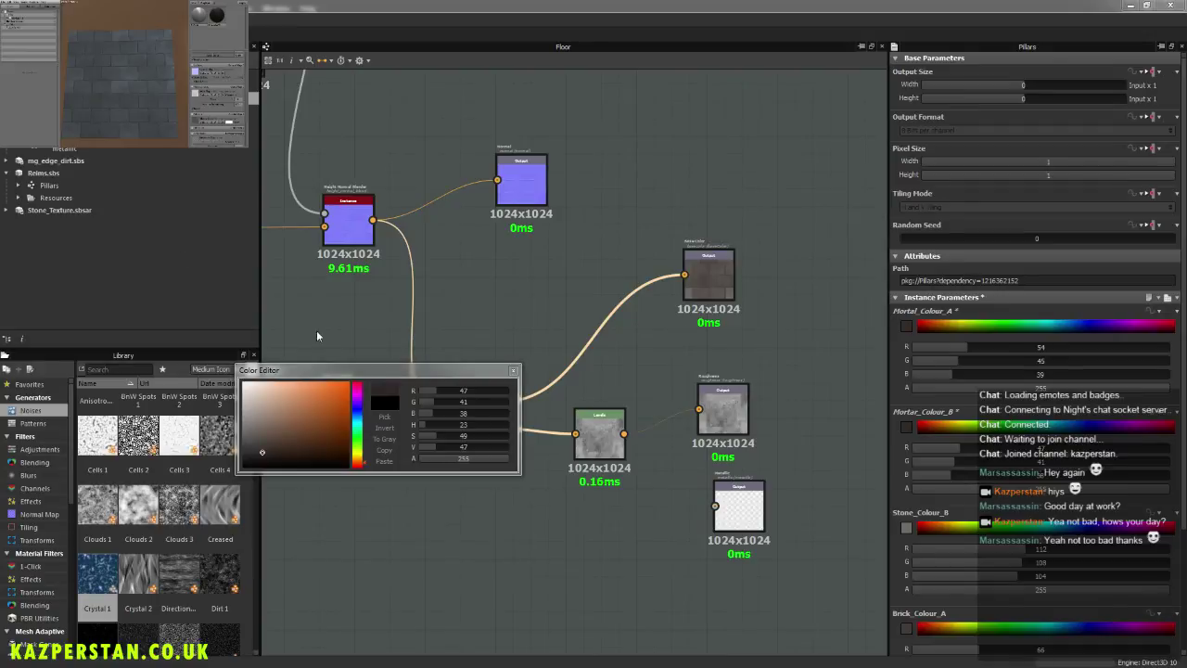
pyautogui.click(513, 370)
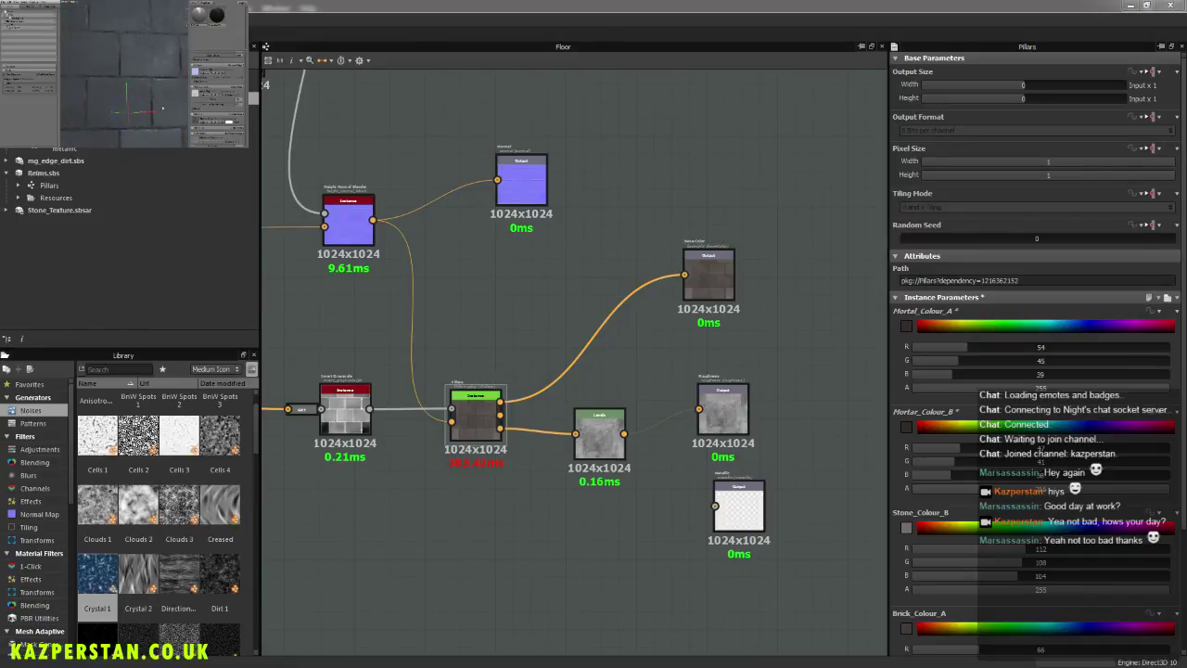
# Step: Open the Pillars graph of the Reims.sbs package and find its mortar nodes
pyautogui.moveTo(731, 337); pyautogui.dragTo(723, 358, button='middle')
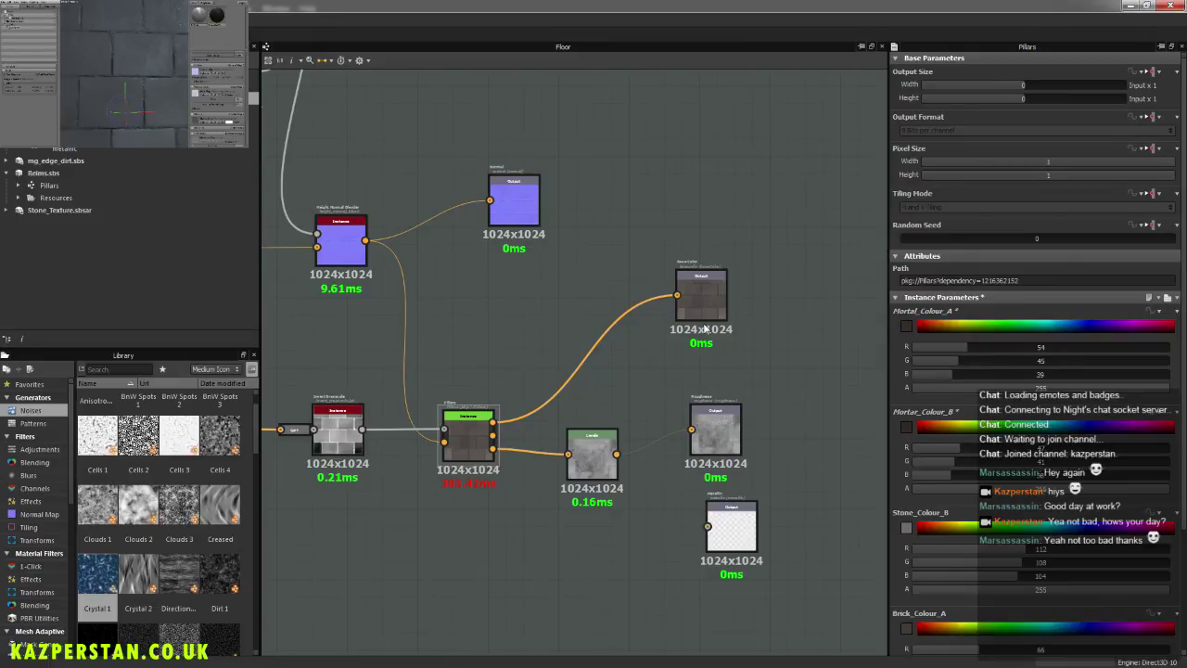
pyautogui.moveTo(559, 305); pyautogui.dragTo(605, 369, button='middle')
pyautogui.scroll(5, 547, 360)
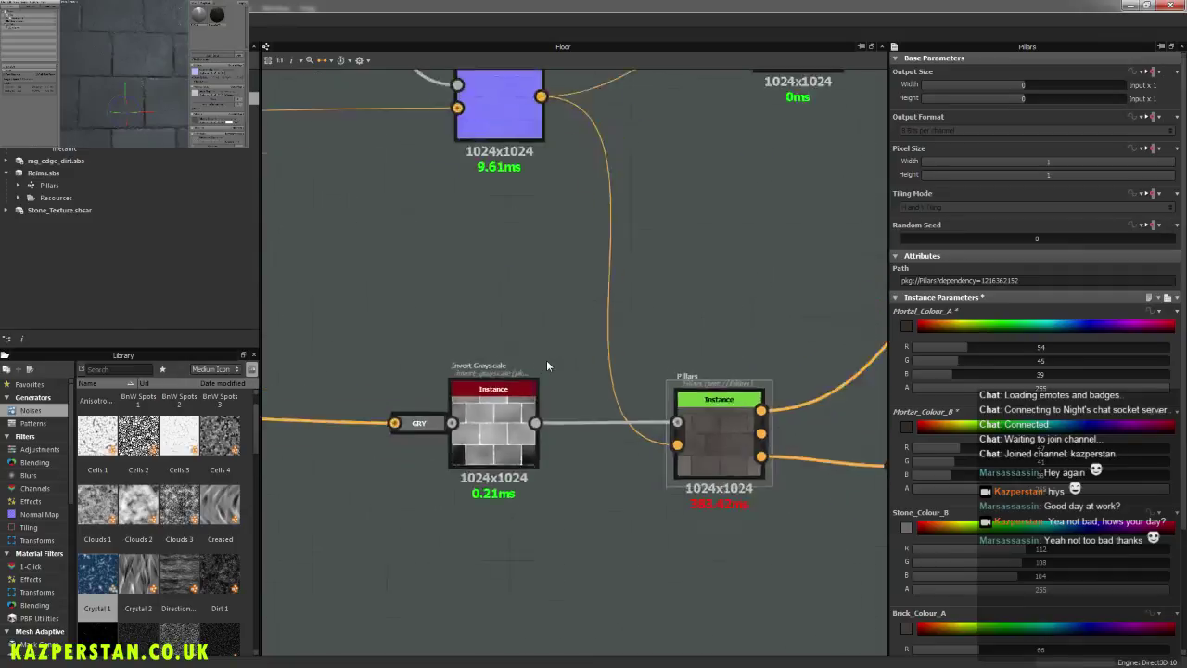
pyautogui.scroll(-3, 546, 360)
pyautogui.scroll(-3, 614, 336)
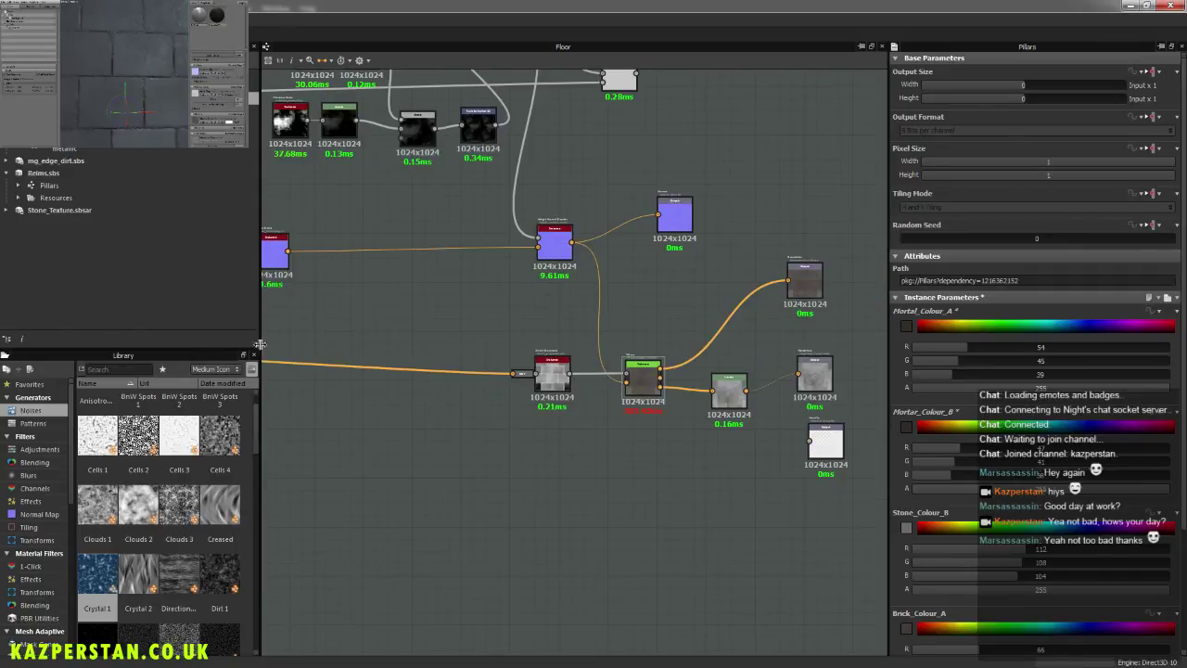
pyautogui.doubleClick(54, 189)
pyautogui.scroll(-5, 532, 384)
pyautogui.moveTo(676, 375); pyautogui.dragTo(531, 370, button='middle')
pyautogui.scroll(3, 629, 406)
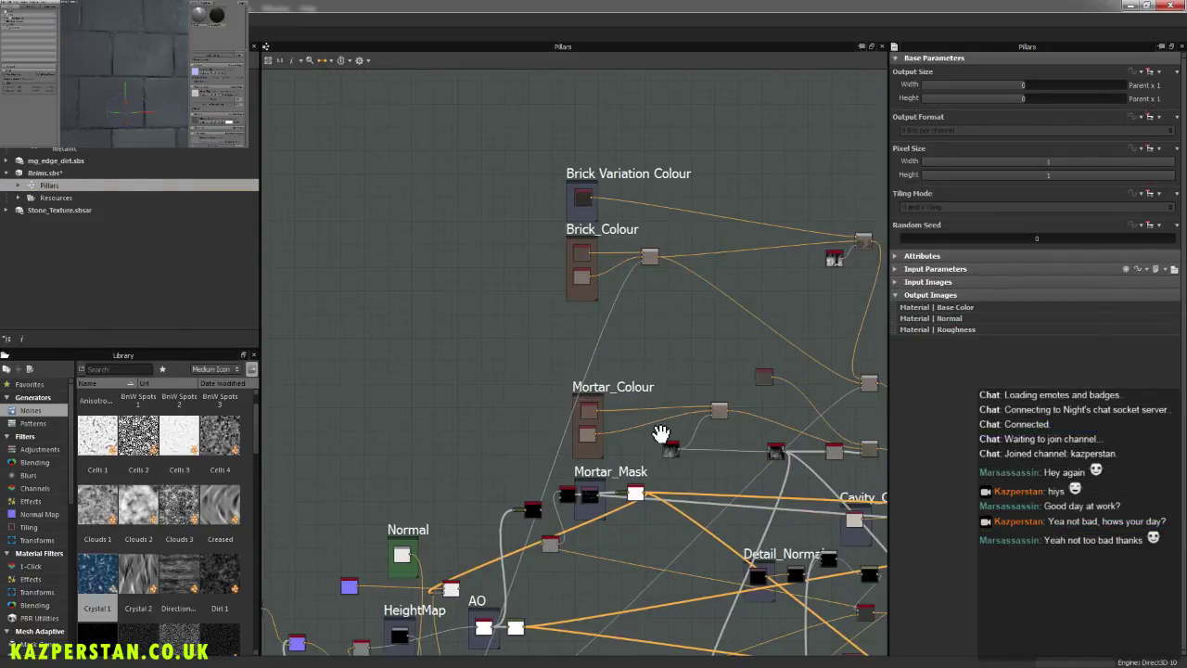
# Step: Trace the Mortar_Colour connections through the Histogram Range and blend nodes, then back to the Mortar_Mask frame
pyautogui.scroll(6, 666, 427)
pyautogui.moveTo(593, 434); pyautogui.dragTo(523, 451, button='middle')
pyautogui.scroll(1, 588, 441)
pyautogui.scroll(1, 587, 441)
pyautogui.moveTo(744, 427); pyautogui.dragTo(486, 418, button='middle')
pyautogui.scroll(1, 730, 460)
pyautogui.moveTo(761, 445); pyautogui.dragTo(317, 477, button='middle')
pyautogui.moveTo(715, 456); pyautogui.dragTo(589, 460, button='middle')
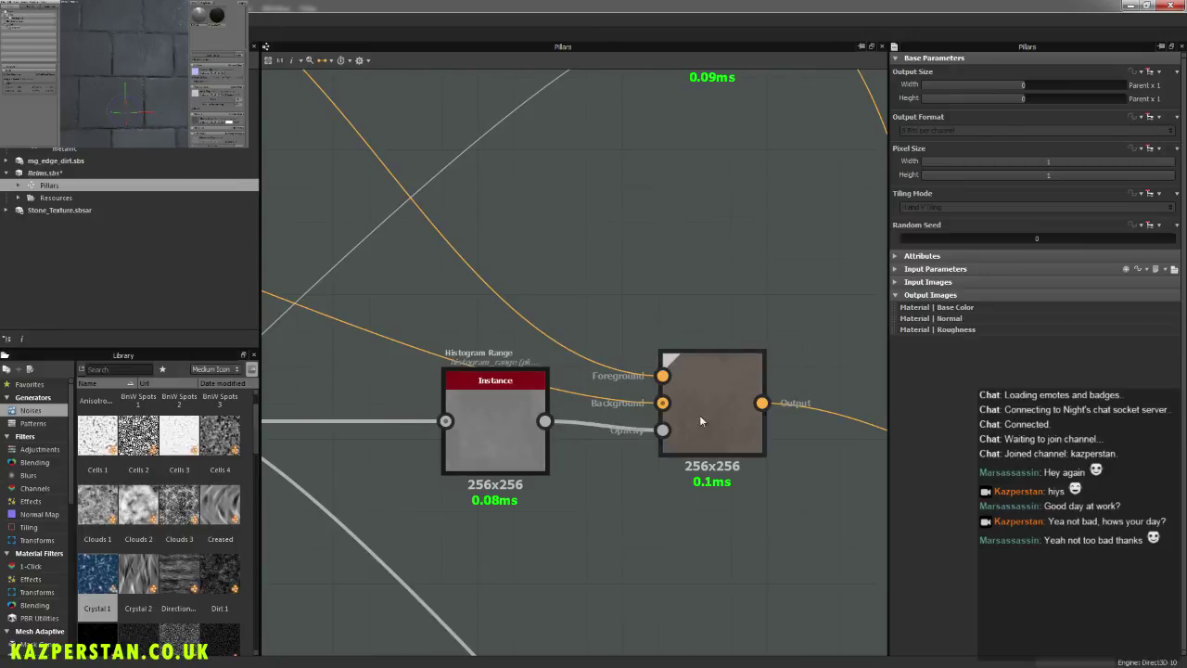
pyautogui.scroll(-5, 699, 415)
pyautogui.moveTo(765, 476); pyautogui.dragTo(582, 400, button='middle')
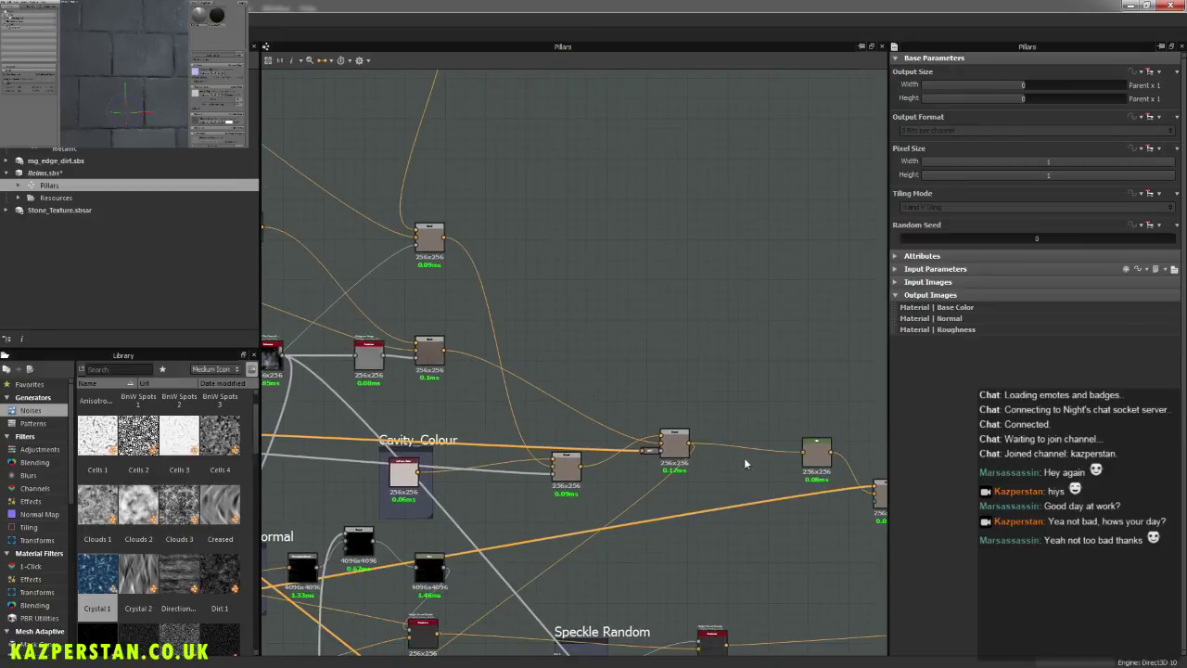
pyautogui.scroll(3, 743, 461)
pyautogui.moveTo(485, 424); pyautogui.dragTo(732, 405, button='middle')
pyautogui.moveTo(490, 427); pyautogui.dragTo(941, 437, button='middle')
pyautogui.moveTo(542, 407); pyautogui.dragTo(857, 417, button='middle')
pyautogui.moveTo(444, 410); pyautogui.dragTo(655, 423, button='middle')
pyautogui.scroll(3, 655, 423)
pyautogui.scroll(-3, 654, 423)
pyautogui.scroll(-2, 519, 408)
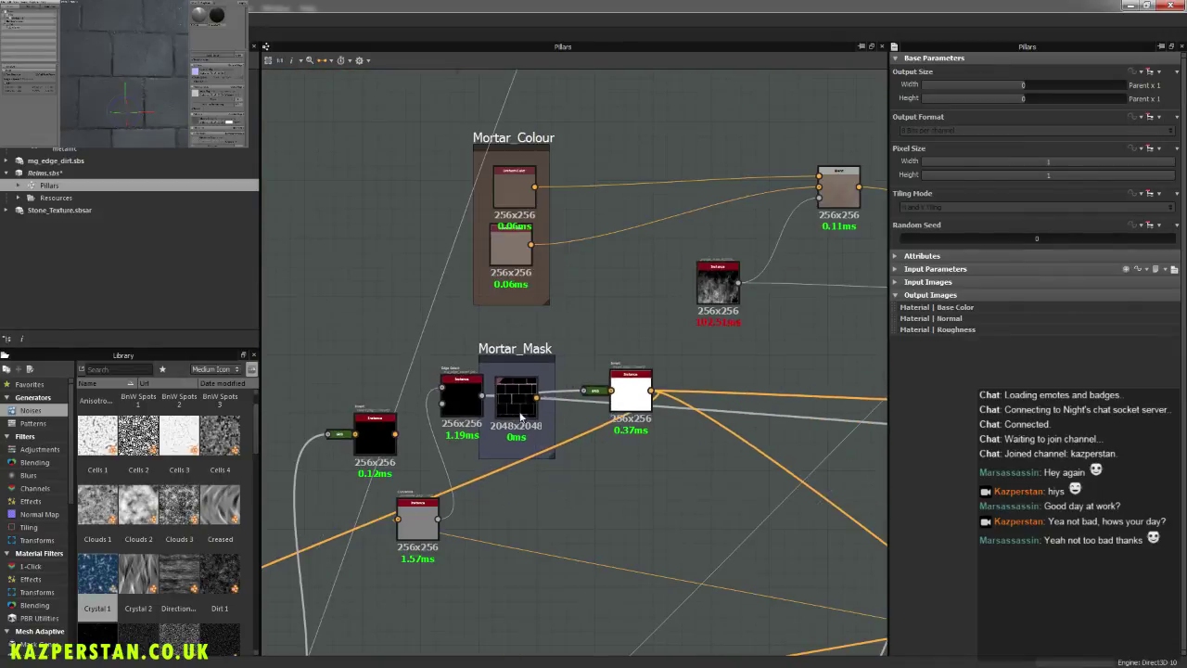
# Step: Inspect the brick mask Bitmap in the Mortar_Mask frame and its connections to neighbouring nodes
pyautogui.moveTo(525, 515); pyautogui.dragTo(612, 438, button='middle')
pyautogui.scroll(3, 625, 376)
pyautogui.moveTo(615, 366); pyautogui.dragTo(612, 507, button='middle')
pyautogui.scroll(2, 625, 467)
pyautogui.click(589, 409)
pyautogui.moveTo(597, 251); pyautogui.dragTo(562, 349, button='middle')
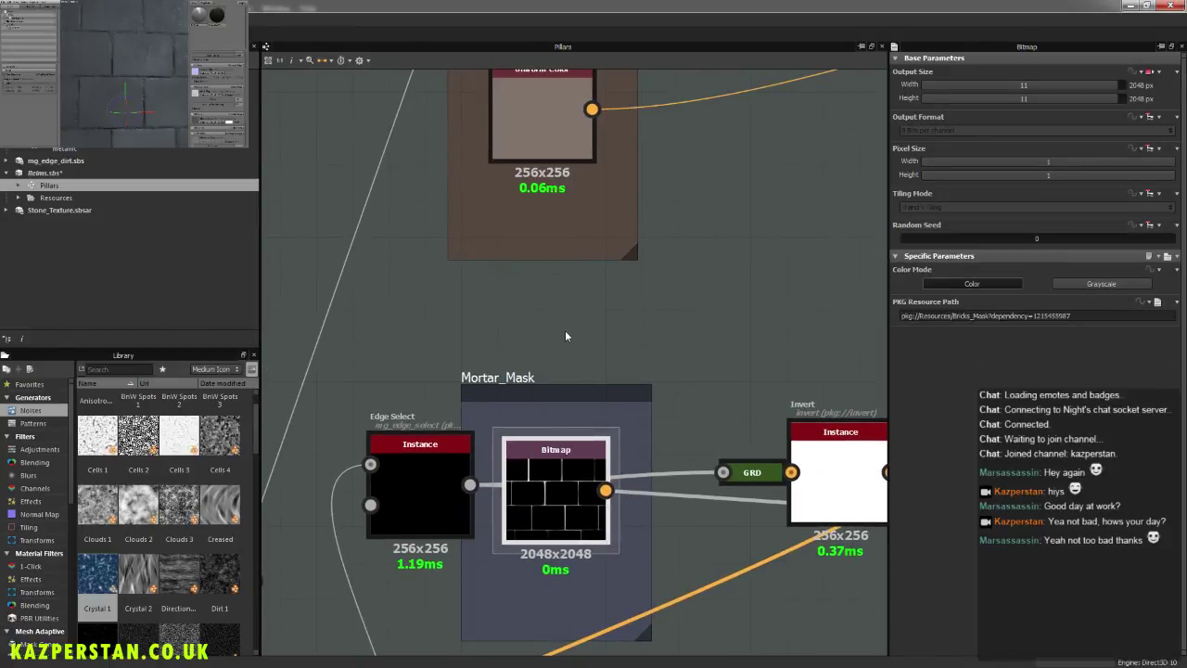
pyautogui.scroll(-2, 565, 338)
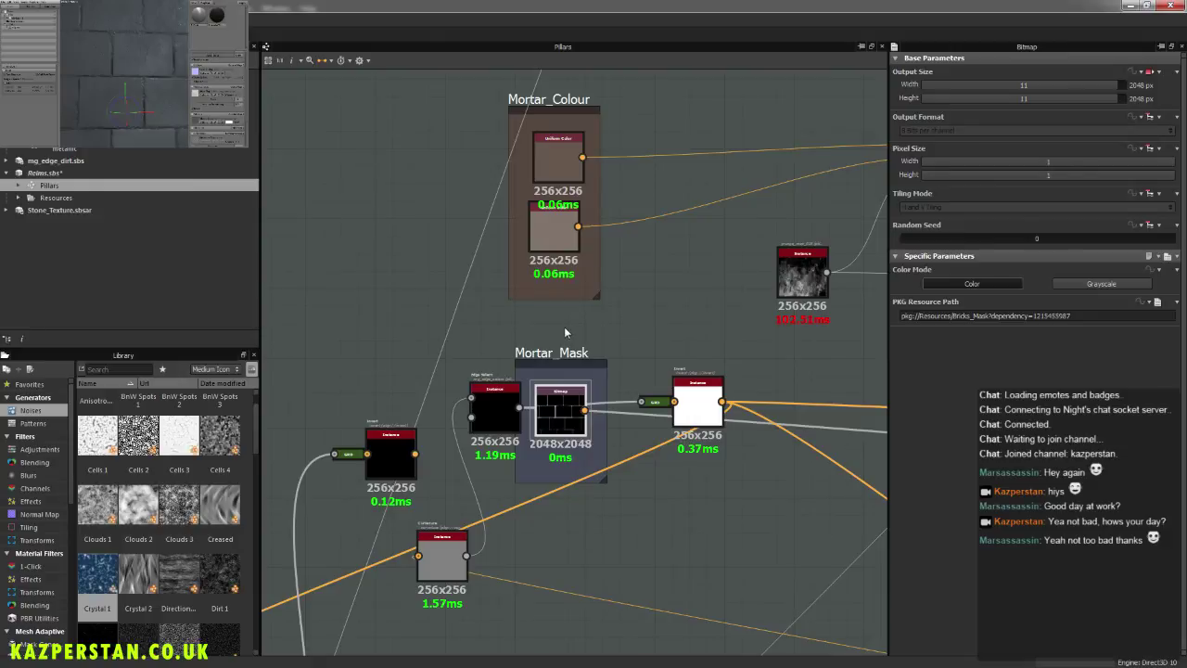
pyautogui.scroll(-2, 564, 327)
pyautogui.scroll(5, 597, 332)
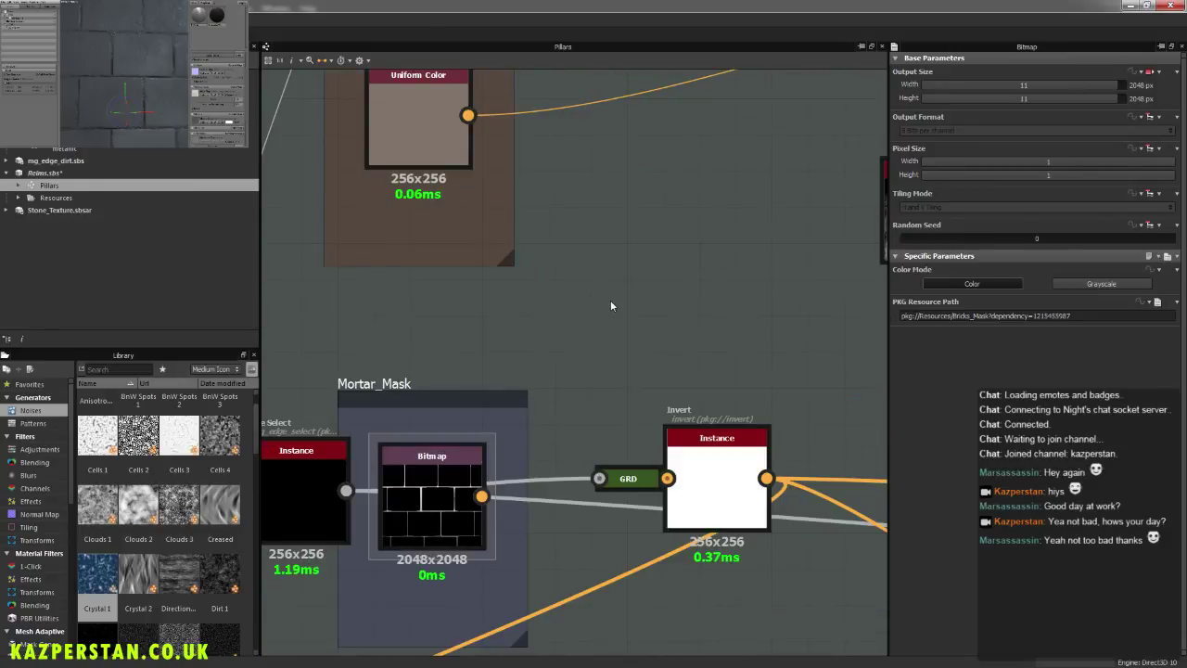
# Step: Add a grayscale image input near the Mortar_Mask frame and move the brick mask Bitmap out of the frame
pyautogui.rightClick(611, 306)
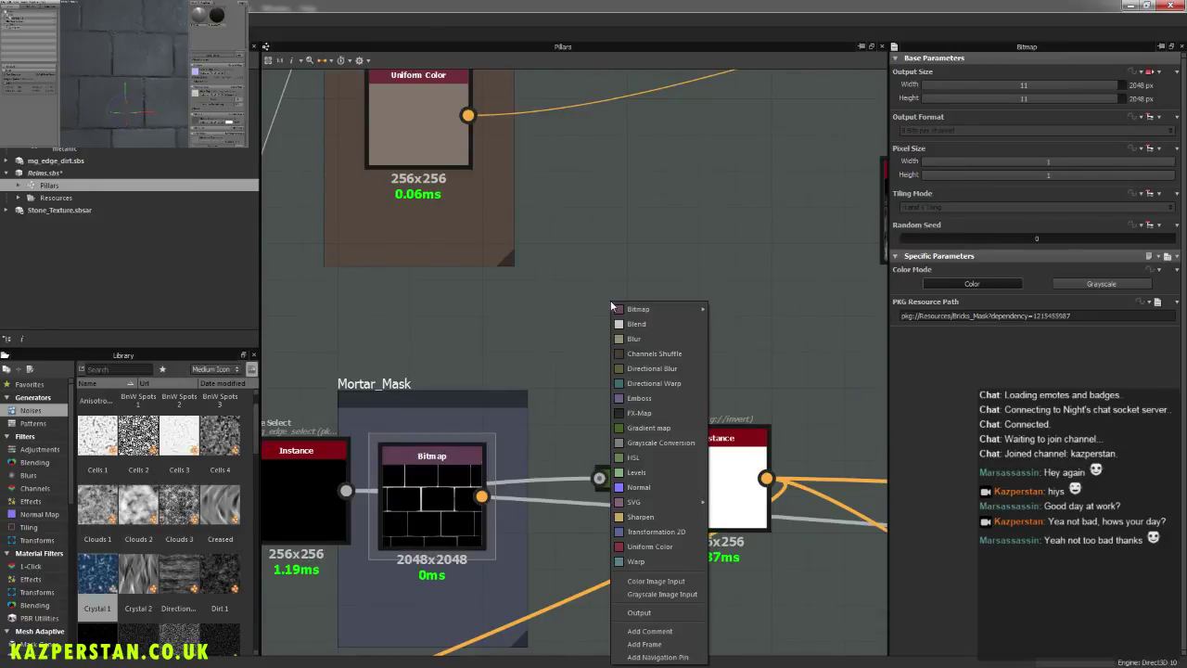
pyautogui.click(668, 594)
pyautogui.moveTo(562, 320); pyautogui.dragTo(526, 320)
pyautogui.moveTo(431, 495); pyautogui.dragTo(431, 562)
pyautogui.moveTo(497, 510); pyautogui.dragTo(629, 422, button='middle')
pyautogui.moveTo(568, 472); pyautogui.dragTo(328, 231)
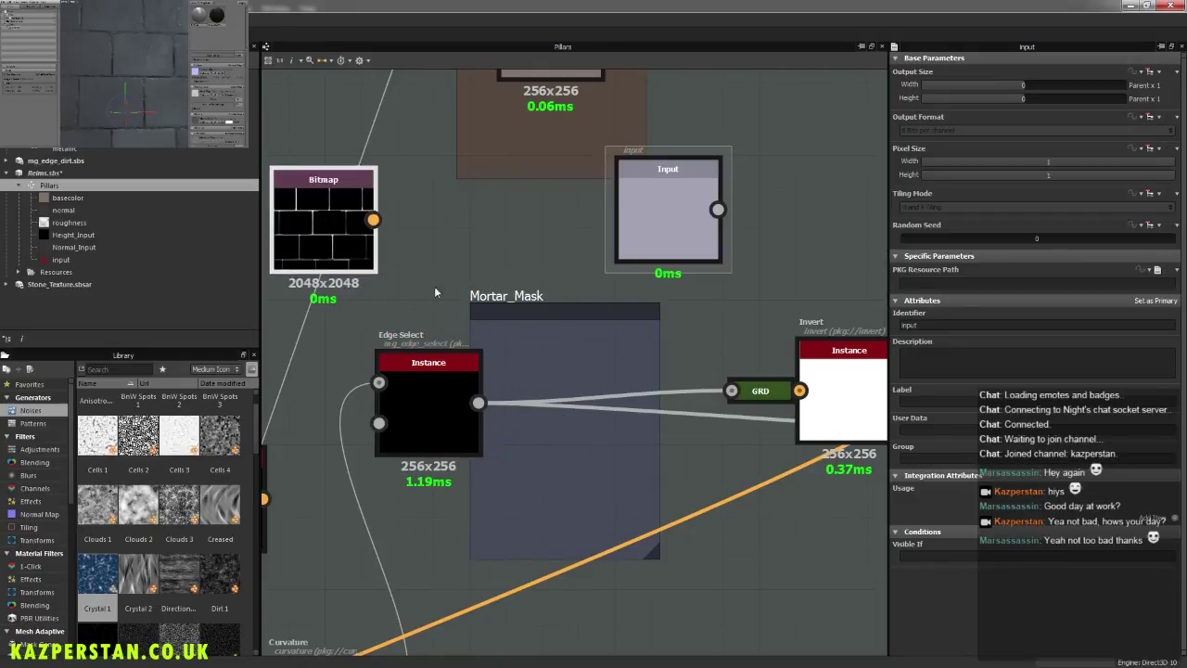
# Step: Connect the new grayscale input to the gradient node before Invert, replacing the Edge Select connection
pyautogui.moveTo(609, 358); pyautogui.dragTo(556, 414, button='middle')
pyautogui.scroll(-2, 596, 260)
pyautogui.click(449, 380)
pyautogui.moveTo(662, 268); pyautogui.dragTo(670, 375)
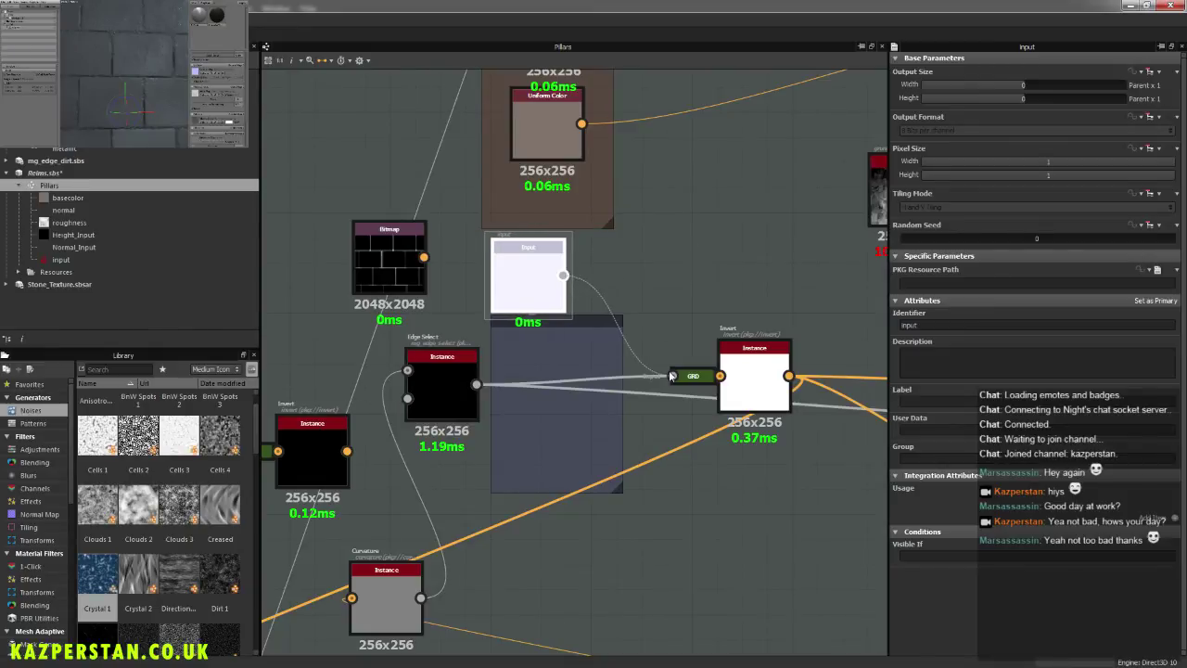
pyautogui.moveTo(670, 375); pyautogui.dragTo(673, 376)
# Step: Connect the grayscale input to the other downstream node fed by Edge Select, replacing that link as well
pyautogui.moveTo(562, 276); pyautogui.dragTo(778, 516)
pyautogui.moveTo(788, 514); pyautogui.dragTo(544, 481, button='middle')
pyautogui.moveTo(839, 476); pyautogui.dragTo(556, 454, button='middle')
pyautogui.moveTo(809, 491); pyautogui.dragTo(548, 458, button='middle')
pyautogui.moveTo(771, 447); pyautogui.dragTo(485, 441, button='middle')
pyautogui.moveTo(780, 466); pyautogui.dragTo(657, 456, button='middle')
pyautogui.click(570, 383)
pyautogui.moveTo(459, 353); pyautogui.dragTo(1141, 396, button='middle')
pyautogui.moveTo(519, 366); pyautogui.dragTo(1125, 382, button='middle')
pyautogui.moveTo(579, 384); pyautogui.dragTo(749, 427, button='middle')
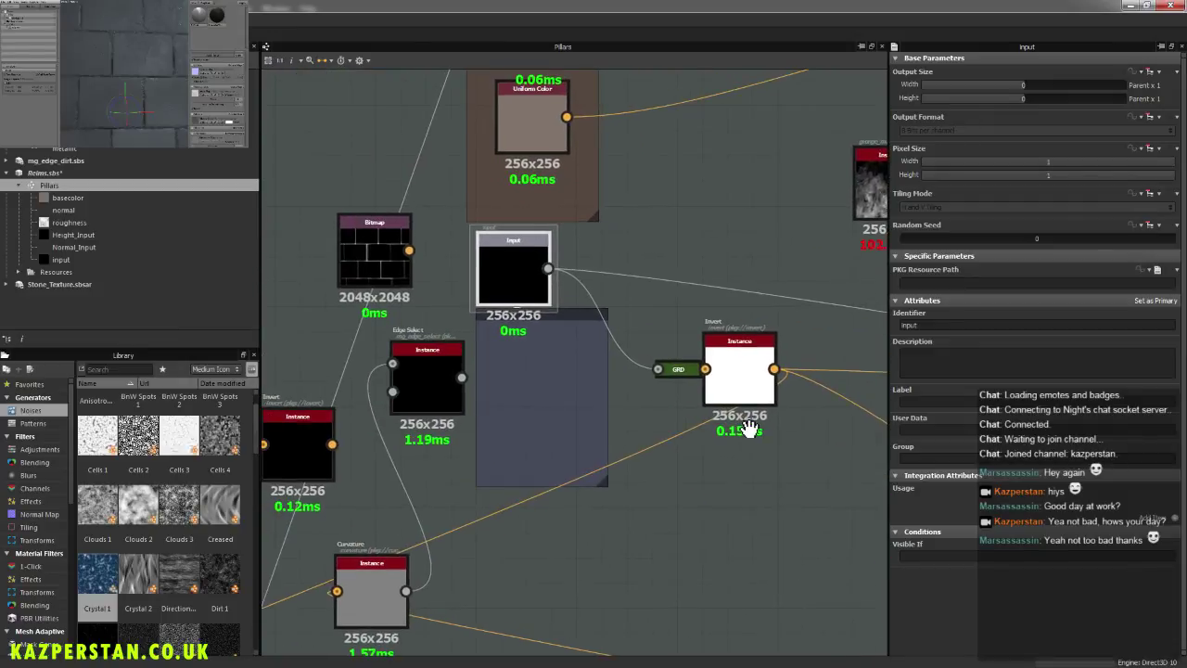
# Step: Move the new grayscale input node into the Mortar_Mask frame beside Edge Select
pyautogui.moveTo(438, 388)
pyautogui.mouseDown()
pyautogui.moveTo(449, 380)
pyautogui.moveTo(438, 390)
pyautogui.mouseUp()
pyautogui.moveTo(511, 280); pyautogui.dragTo(529, 384)
pyautogui.scroll(-3, 695, 352)
pyautogui.moveTo(482, 524); pyautogui.dragTo(532, 472, button='middle')
pyautogui.scroll(4, 722, 345)
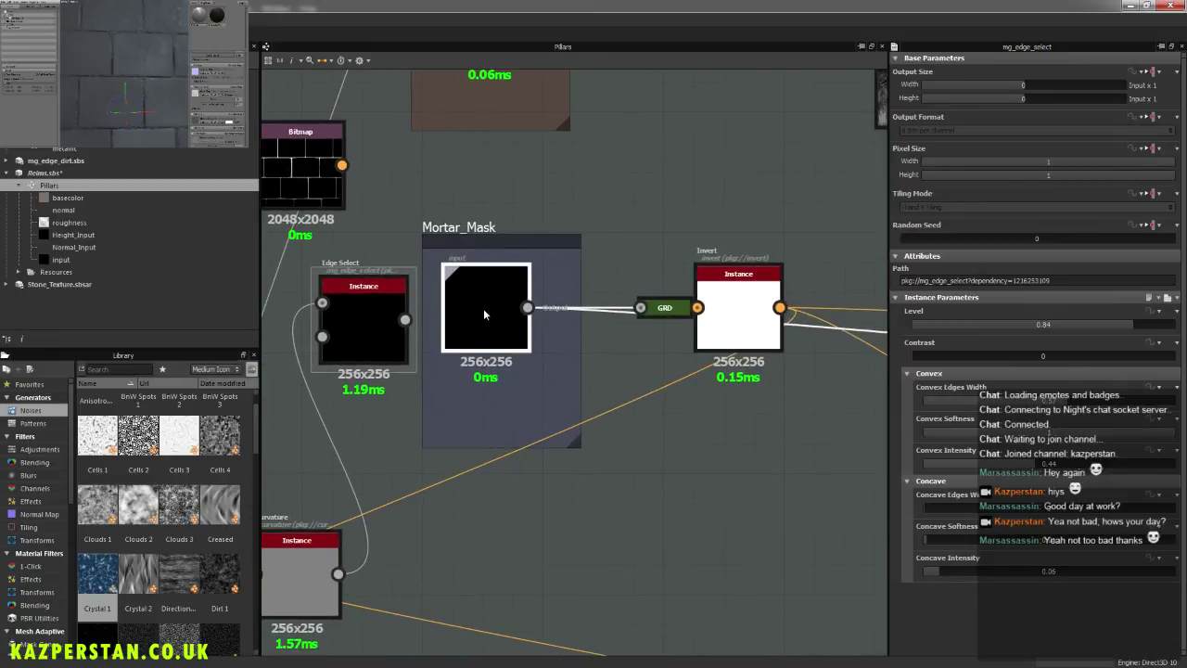
# Step: Centre the input node in the Mortar_Mask frame, give it identifier Mortar_Mask, label Mortar Mask and group Inputs, and save the package
pyautogui.moveTo(483, 310); pyautogui.dragTo(499, 336)
pyautogui.click(496, 336)
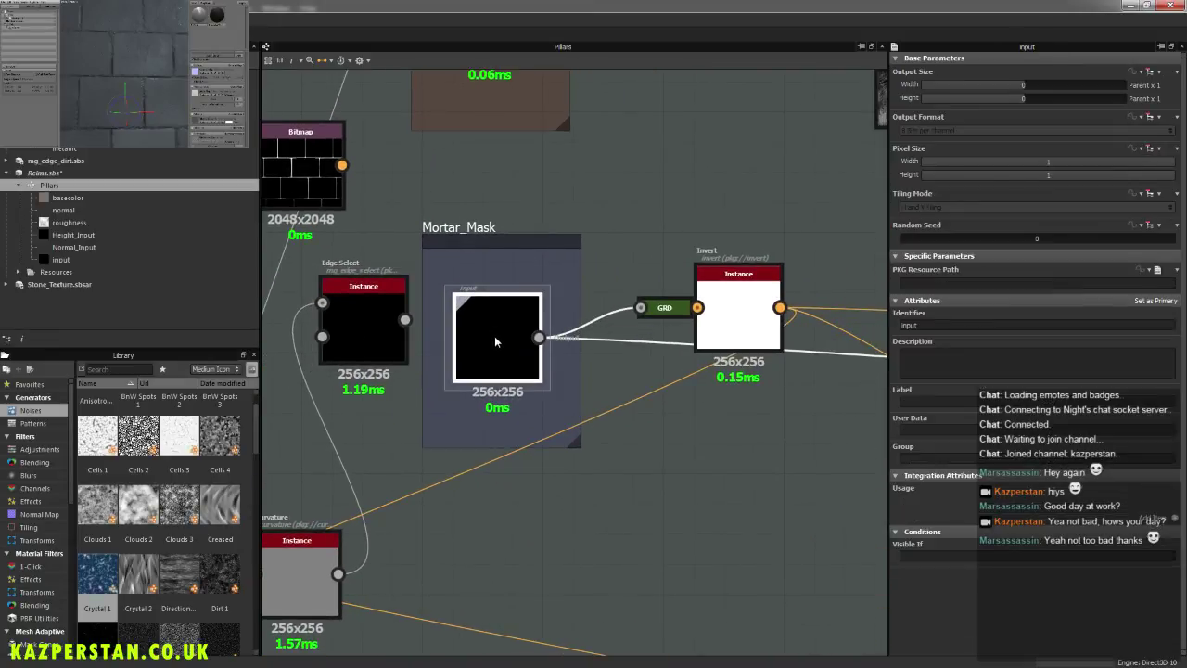
pyautogui.doubleClick(937, 325)
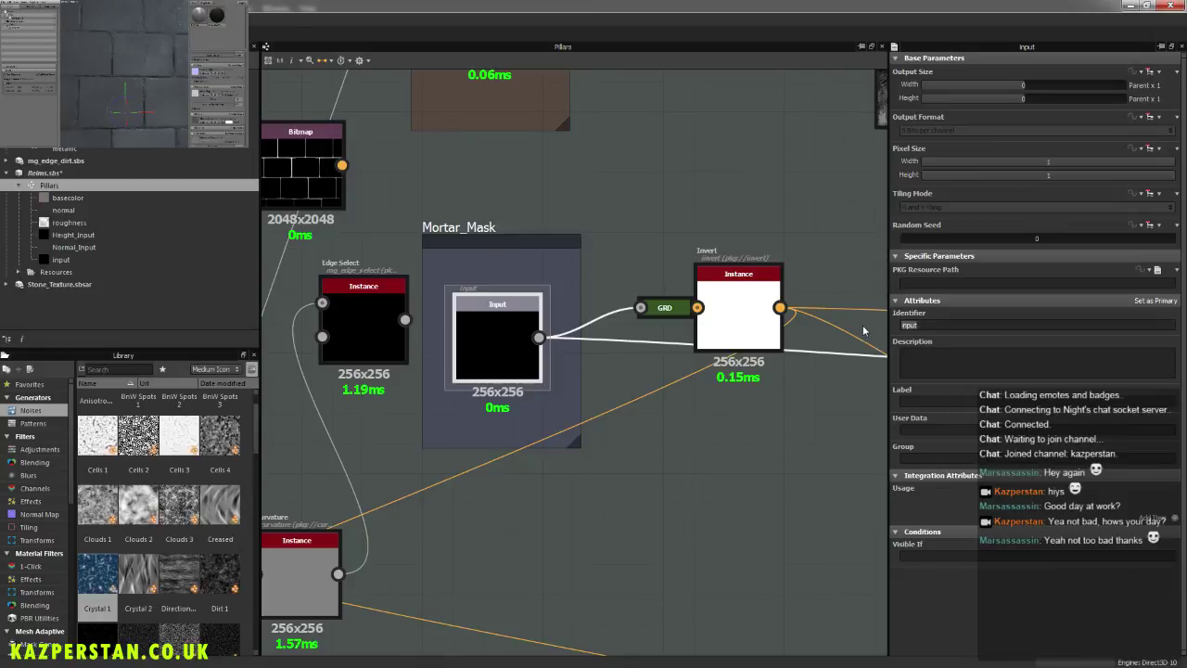
pyautogui.click(903, 458)
pyautogui.write('Inputs')
pyautogui.doubleClick(915, 326)
pyautogui.write('Mortar_Mask')
pyautogui.click(918, 403)
pyautogui.press('Return')
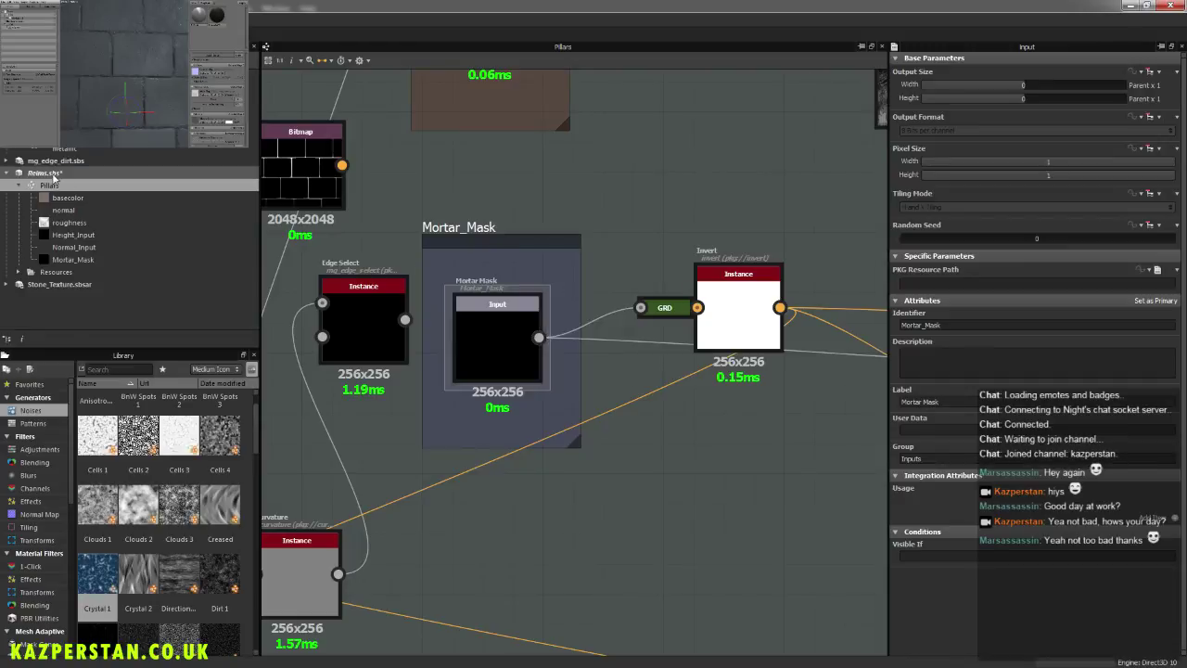
pyautogui.hotkey('ctrl', 's')
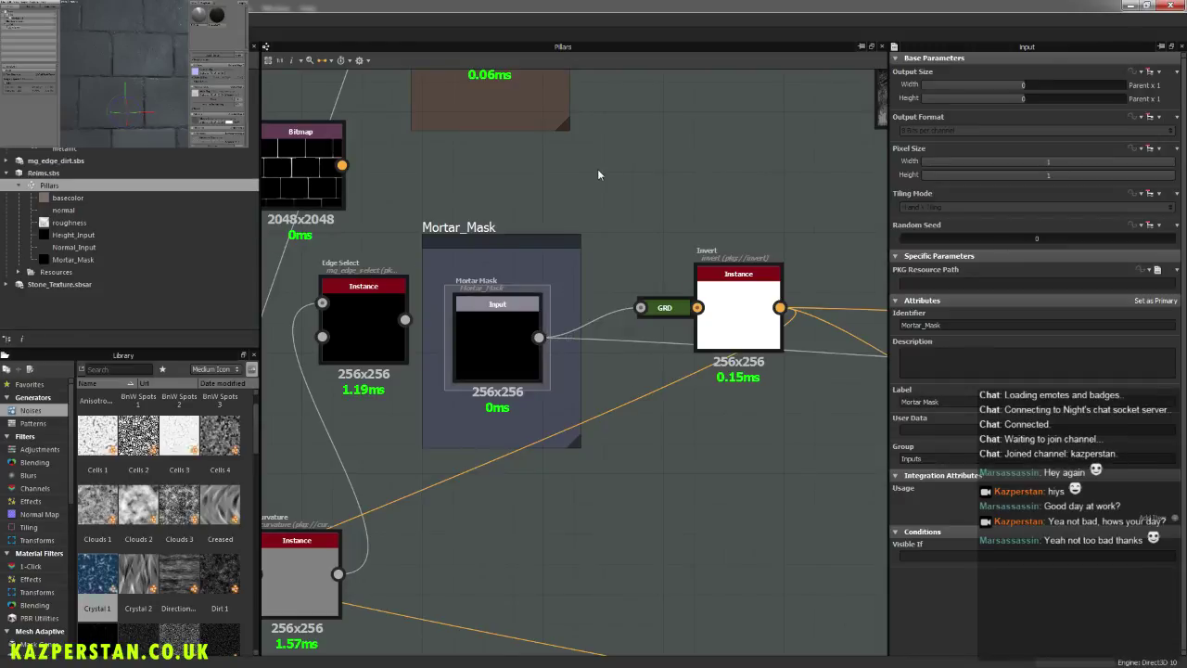
# Step: Open the Floor graph, which contains the Pillars instance node
pyautogui.click(43, 172)
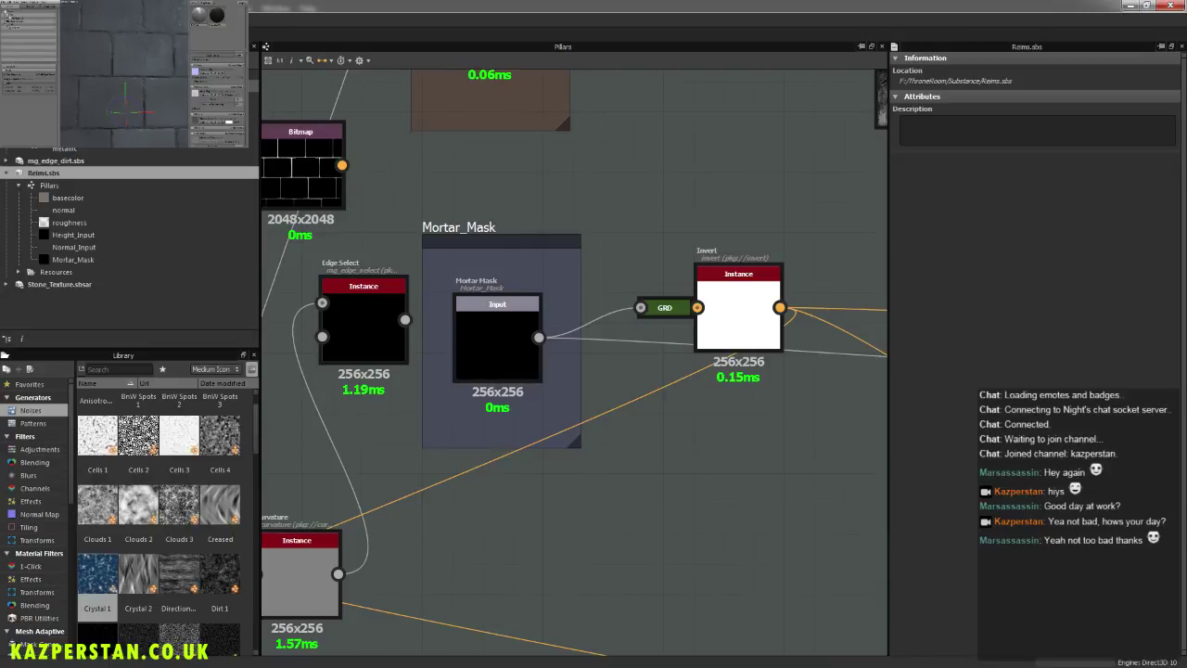
pyautogui.click(44, 85)
pyautogui.doubleClick(46, 98)
pyautogui.press('f')
pyautogui.moveTo(839, 584); pyautogui.dragTo(546, 383, button='middle')
pyautogui.scroll(6, 546, 384)
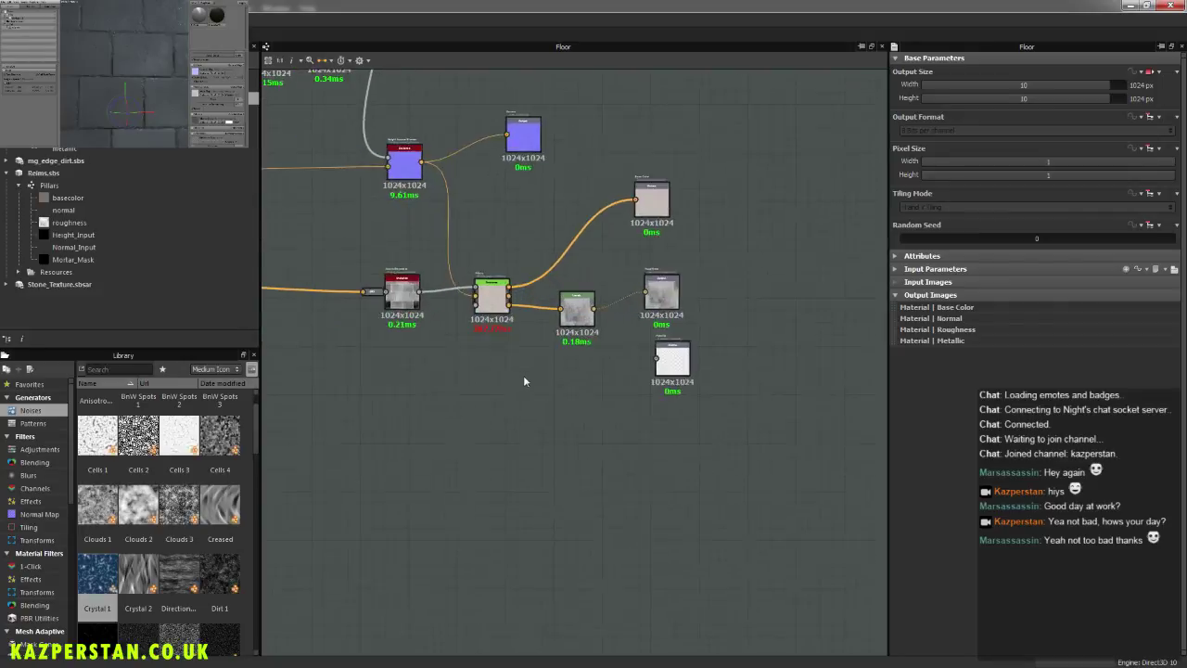
# Step: Connect the Invert Grayscale output beside the Mortar_Width frame to the Pillars node's Mortar Mask input and check the 3D preview
pyautogui.scroll(-3, 415, 354)
pyautogui.moveTo(415, 354); pyautogui.dragTo(722, 404, button='middle')
pyautogui.moveTo(454, 348); pyautogui.dragTo(708, 414, button='middle')
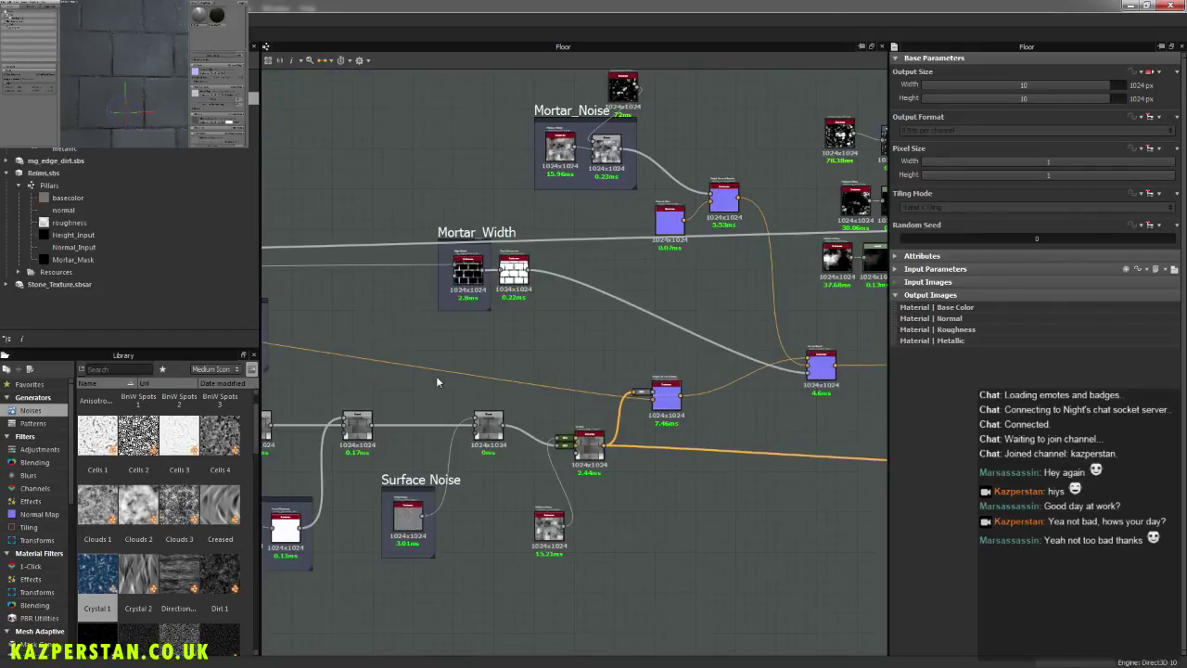
pyautogui.moveTo(437, 378); pyautogui.dragTo(590, 475, button='middle')
pyautogui.moveTo(507, 449); pyautogui.dragTo(479, 403, button='middle')
pyautogui.scroll(3, 479, 403)
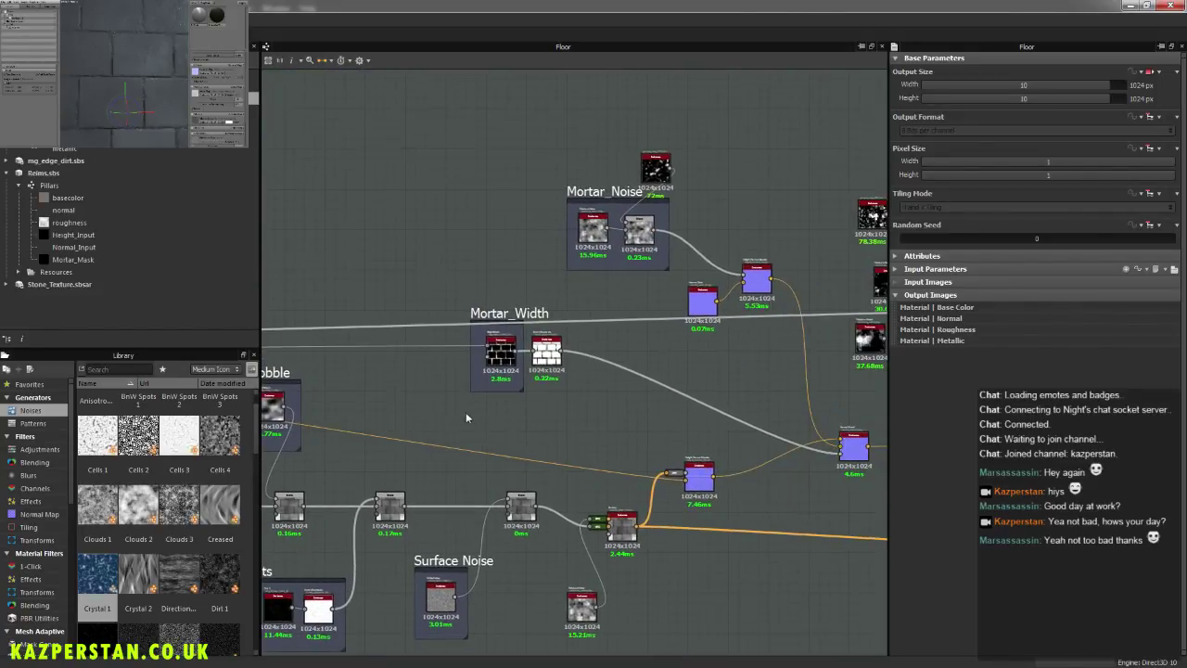
pyautogui.scroll(4, 553, 403)
pyautogui.moveTo(472, 273); pyautogui.dragTo(621, 465)
pyautogui.scroll(-8, 555, 373)
pyautogui.moveTo(770, 497); pyautogui.dragTo(621, 465, button='middle')
pyautogui.scroll(5, 640, 459)
pyautogui.moveTo(622, 465); pyautogui.dragTo(672, 445)
pyautogui.scroll(3, 700, 425)
pyautogui.moveTo(700, 425); pyautogui.dragTo(717, 356)
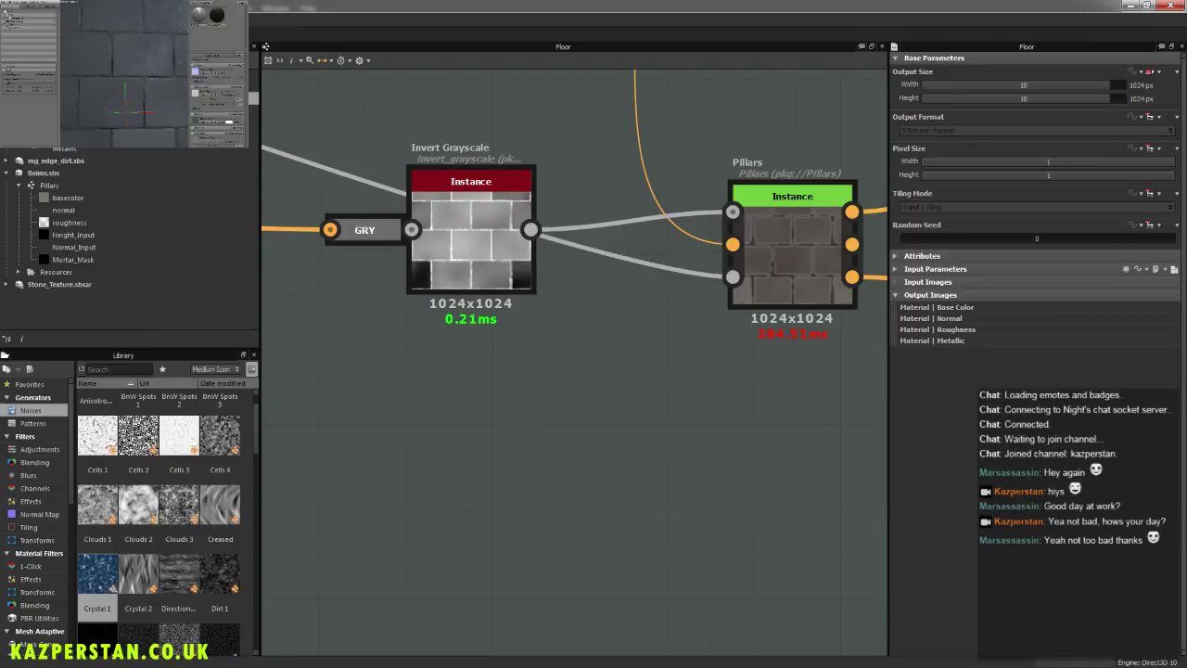
pyautogui.scroll(-6, 157, 95)
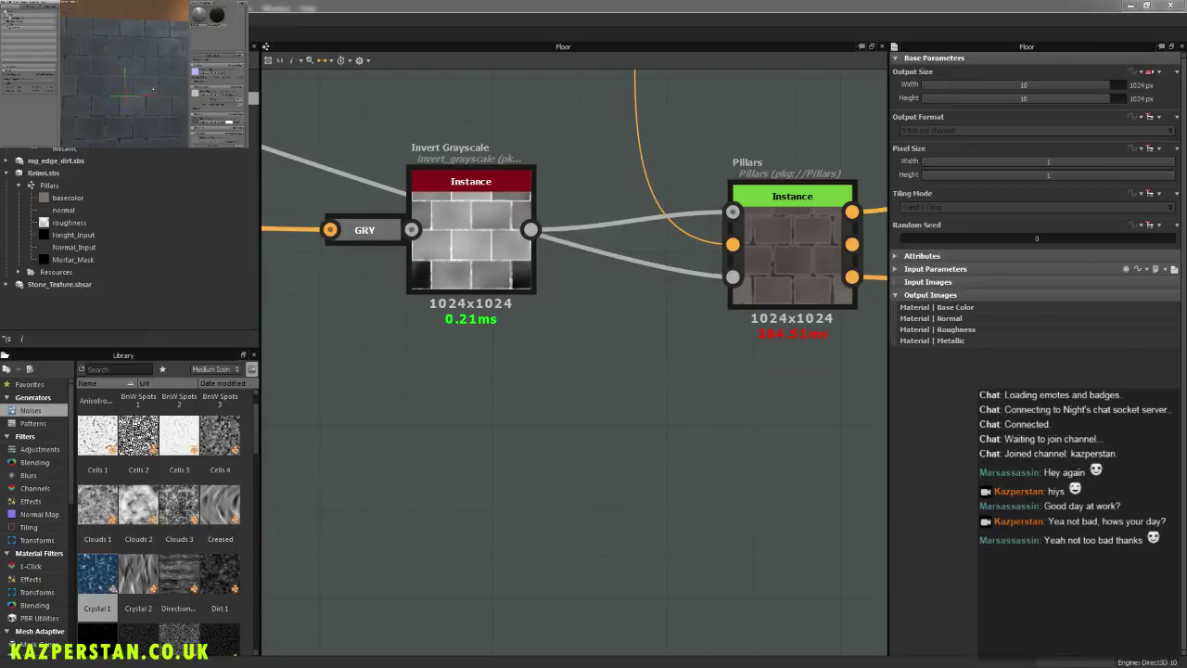
pyautogui.moveTo(148, 90); pyautogui.dragTo(156, 88)
pyautogui.scroll(5, 156, 93)
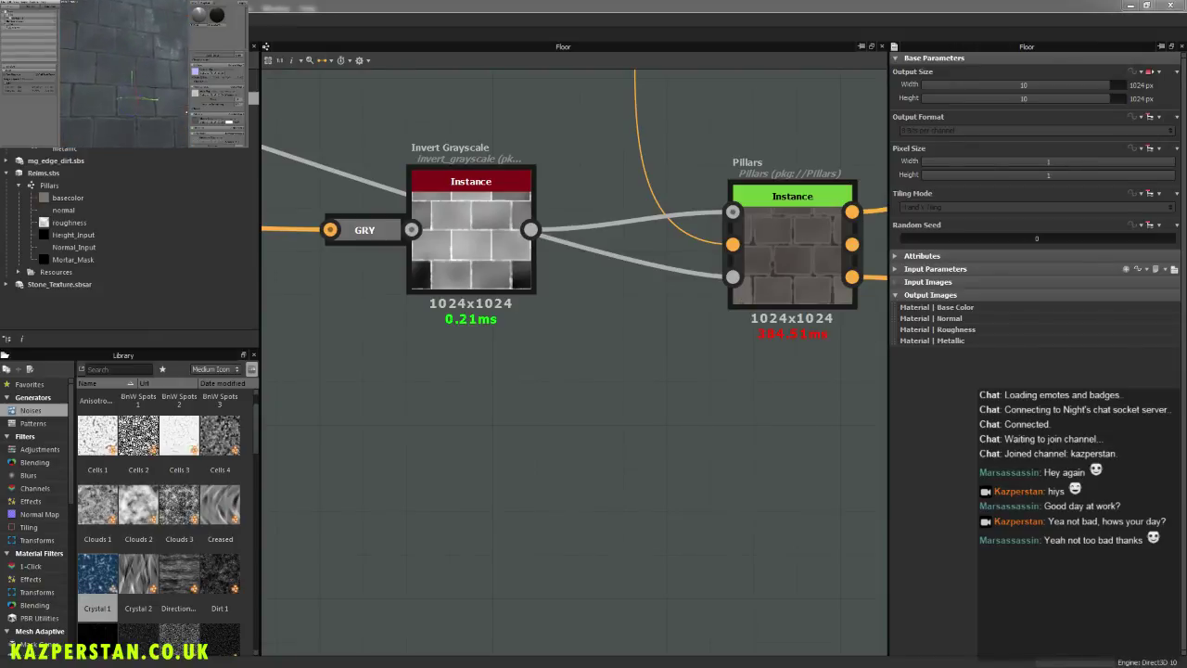
# Step: Try to link the Mortar_Width Edge Select output directly to the Pillars node's Mortar Mask input
pyautogui.scroll(-5, 559, 464)
pyautogui.scroll(-3, 455, 417)
pyautogui.moveTo(399, 407); pyautogui.dragTo(696, 436, button='middle')
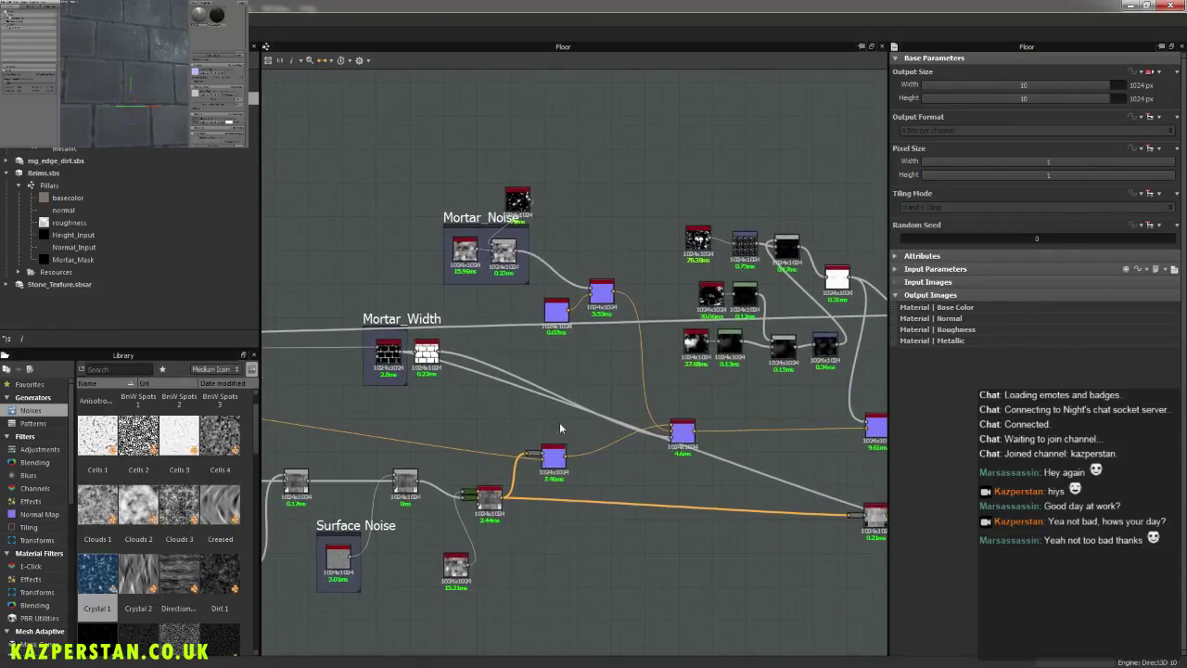
pyautogui.scroll(2, 402, 412)
pyautogui.click(378, 329)
pyautogui.moveTo(816, 465); pyautogui.dragTo(488, 434, button='middle')
pyautogui.moveTo(694, 510); pyautogui.dragTo(516, 409, button='middle')
pyautogui.scroll(3, 648, 513)
pyautogui.scroll(2, 648, 514)
pyautogui.moveTo(648, 515); pyautogui.dragTo(602, 338)
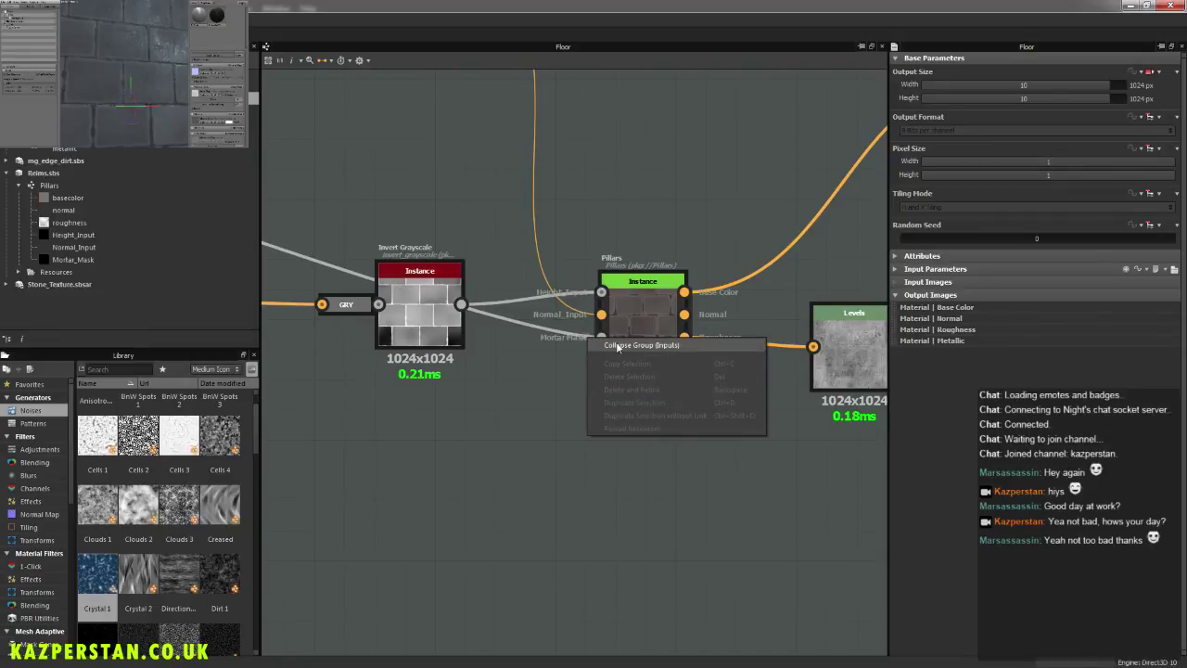
# Step: Retry linking the Mortar_Width Edge Select output to Pillars, and remove the existing link on the Mortar Mask input
pyautogui.scroll(-4, 549, 411)
pyautogui.moveTo(536, 370); pyautogui.dragTo(762, 530, button='middle')
pyautogui.scroll(-2, 441, 363)
pyautogui.moveTo(386, 342); pyautogui.dragTo(588, 400, button='middle')
pyautogui.scroll(4, 451, 327)
pyautogui.scroll(-2, 403, 384)
pyautogui.click(331, 414)
pyautogui.moveTo(795, 508); pyautogui.dragTo(411, 339, button='middle')
pyautogui.moveTo(758, 557); pyautogui.dragTo(553, 461, button='middle')
pyautogui.scroll(5, 554, 461)
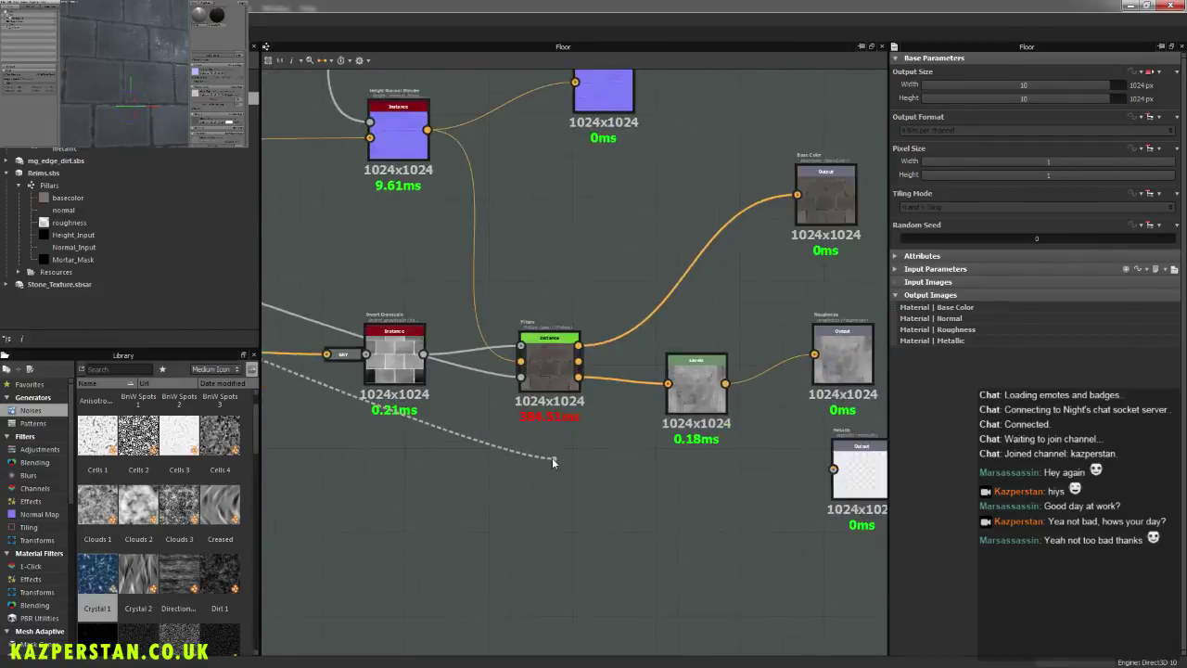
pyautogui.moveTo(509, 345); pyautogui.dragTo(509, 344)
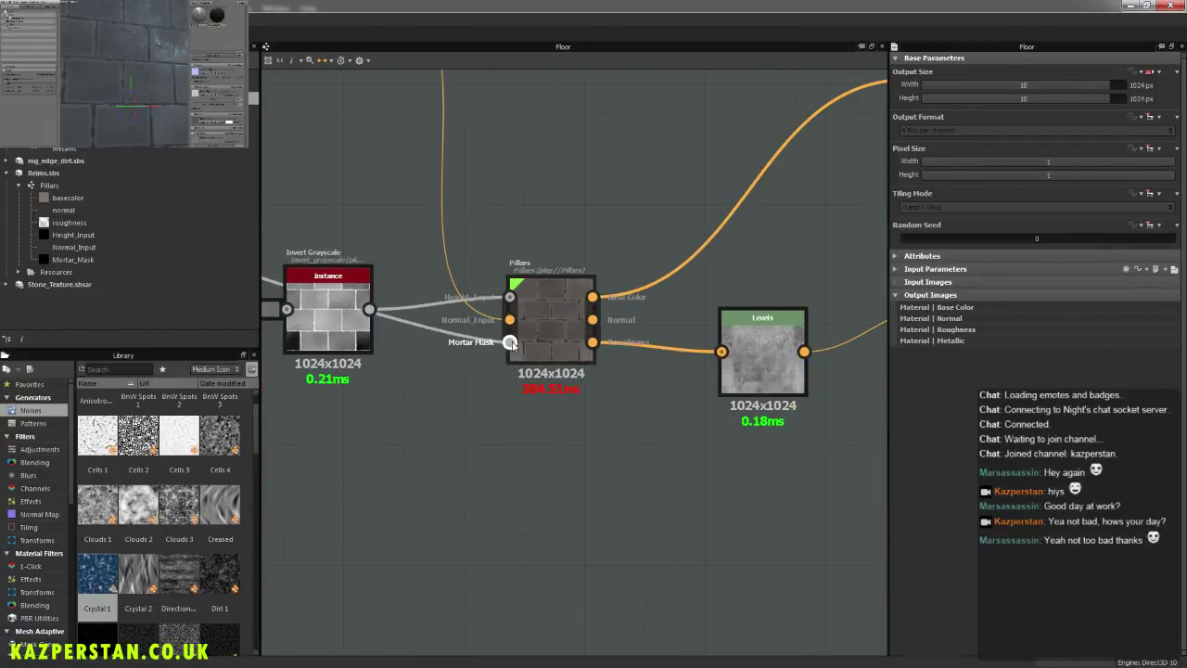
pyautogui.click(556, 348)
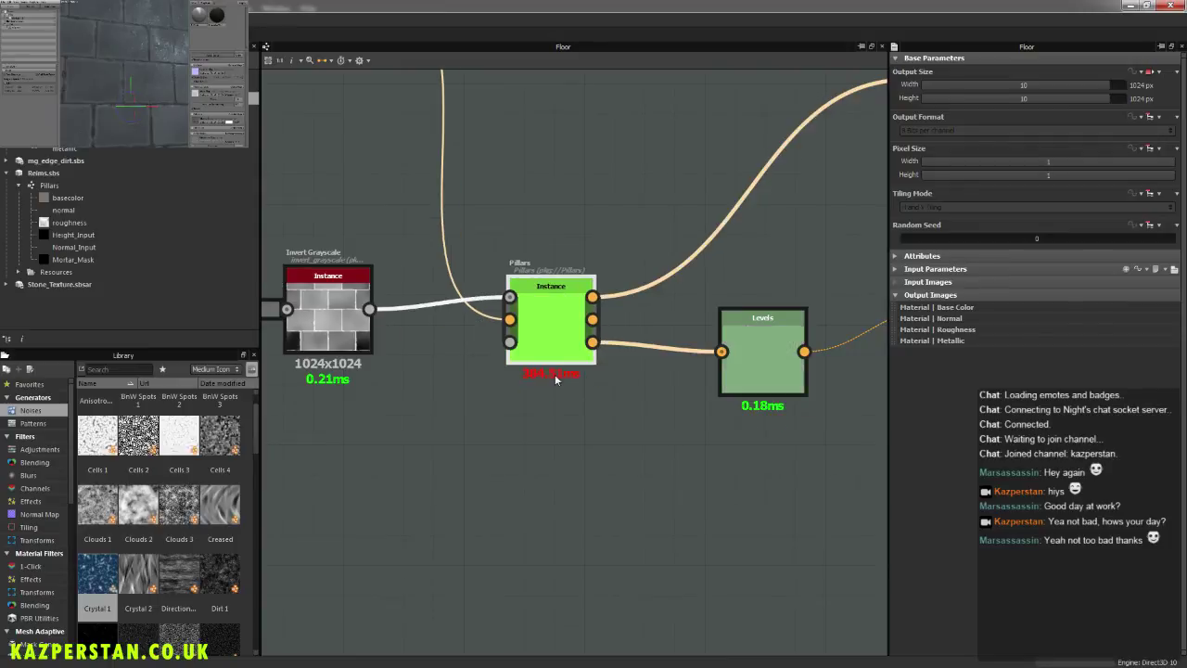
# Step: Connect the uninverted Edge Select mask in the Mortar_Width frame to the Pillars node's Mortar Mask input and inspect the 3D preview
pyautogui.scroll(-5, 556, 362)
pyautogui.moveTo(424, 283); pyautogui.dragTo(600, 402, button='middle')
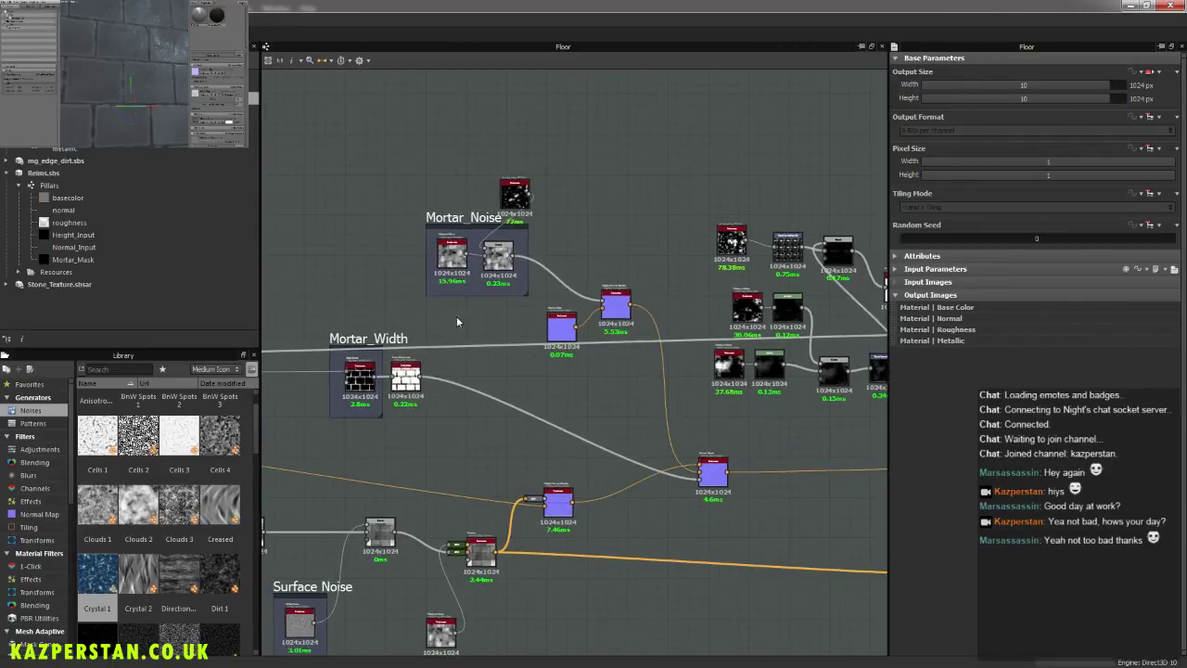
pyautogui.click(374, 378)
pyautogui.moveTo(769, 465); pyautogui.dragTo(367, 273, button='middle')
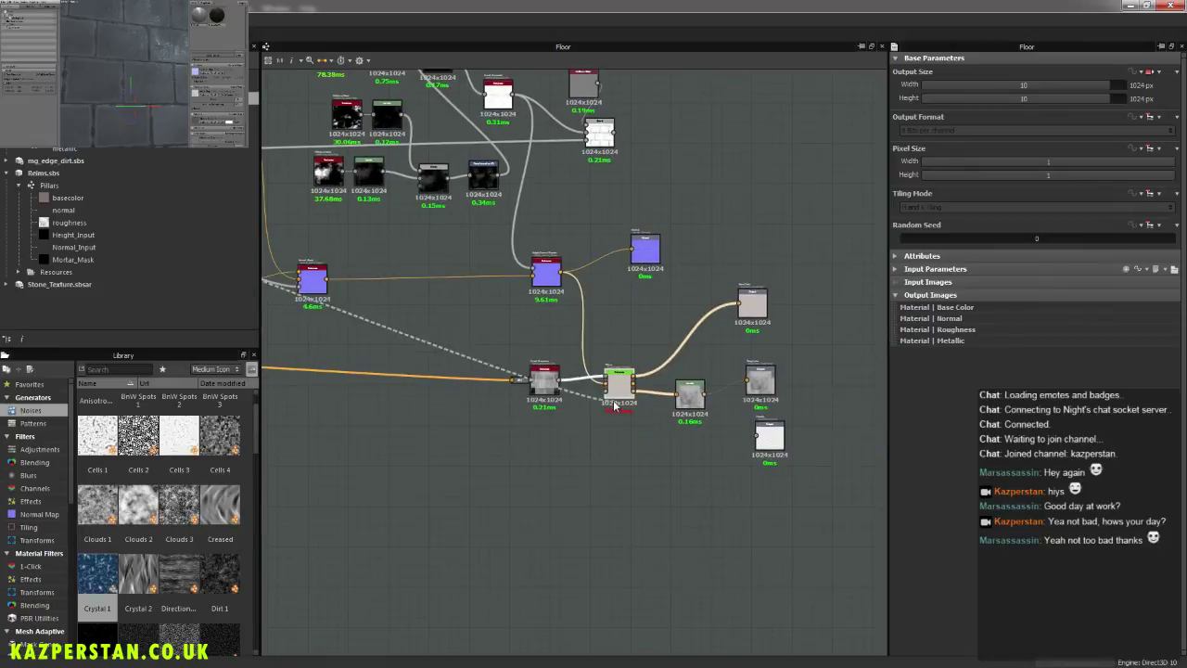
pyautogui.scroll(2, 609, 408)
pyautogui.click(599, 381)
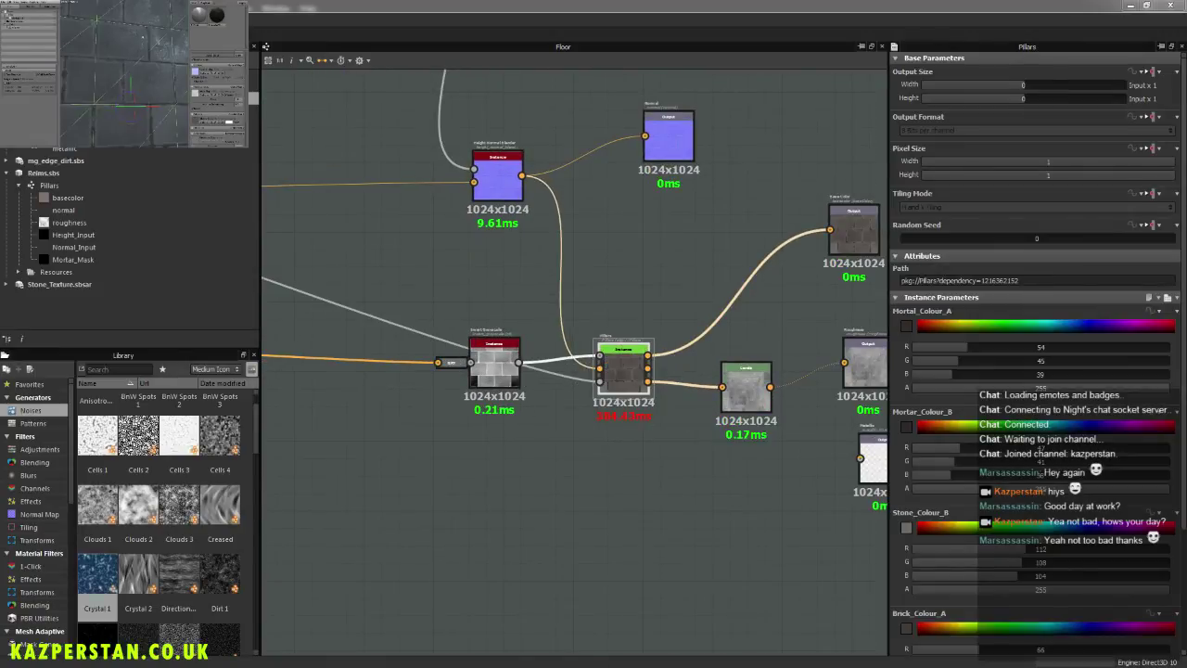
pyautogui.scroll(-5, 150, 58)
pyautogui.click(174, 51)
pyautogui.moveTo(166, 51); pyautogui.dragTo(95, 63)
pyautogui.scroll(5, 150, 57)
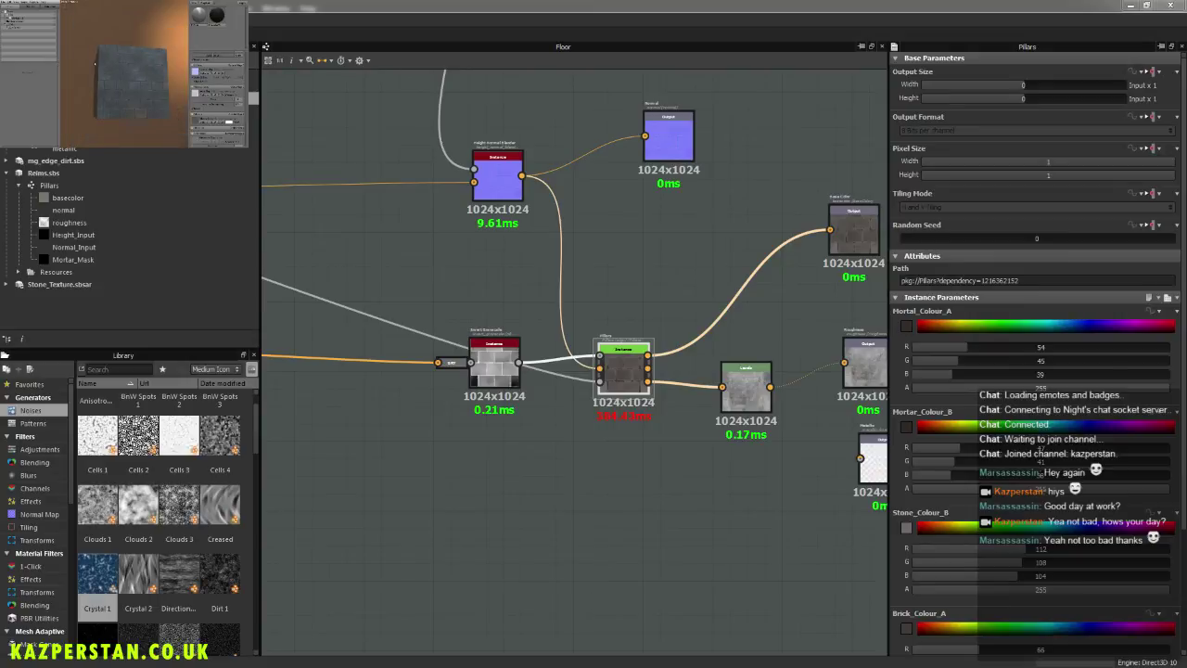
pyautogui.moveTo(155, 88); pyautogui.dragTo(181, 118)
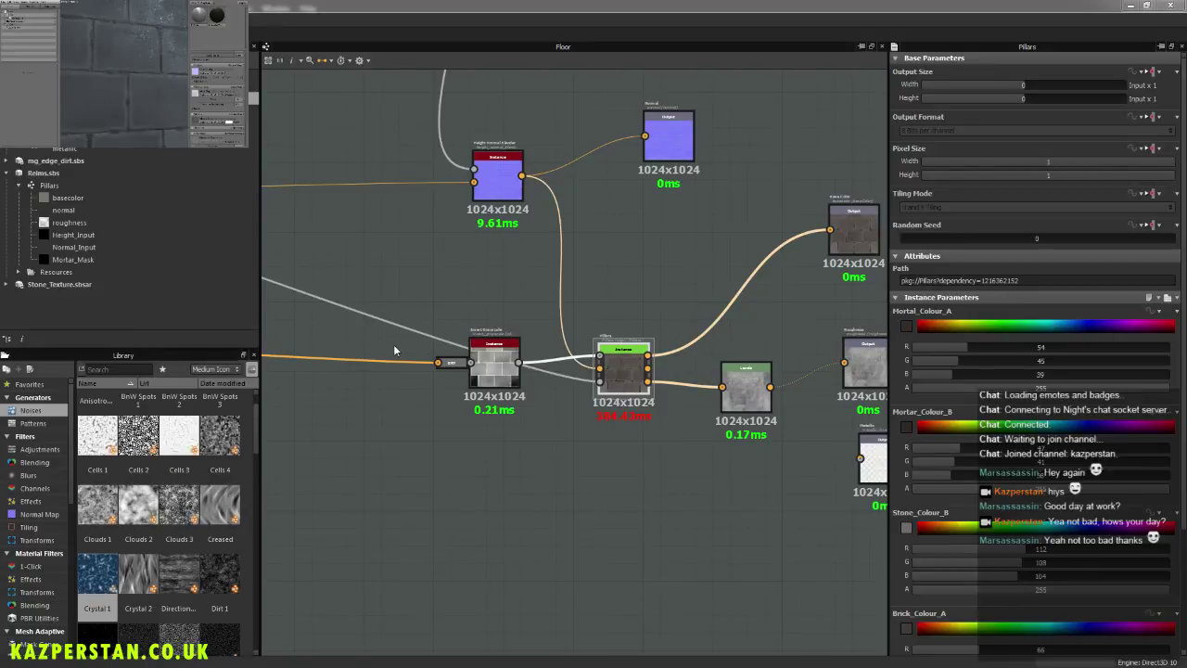
# Step: Duplicate the Edge Select node in the Mortar_Width frame, keeping its incoming curvature link
pyautogui.scroll(-5, 417, 260)
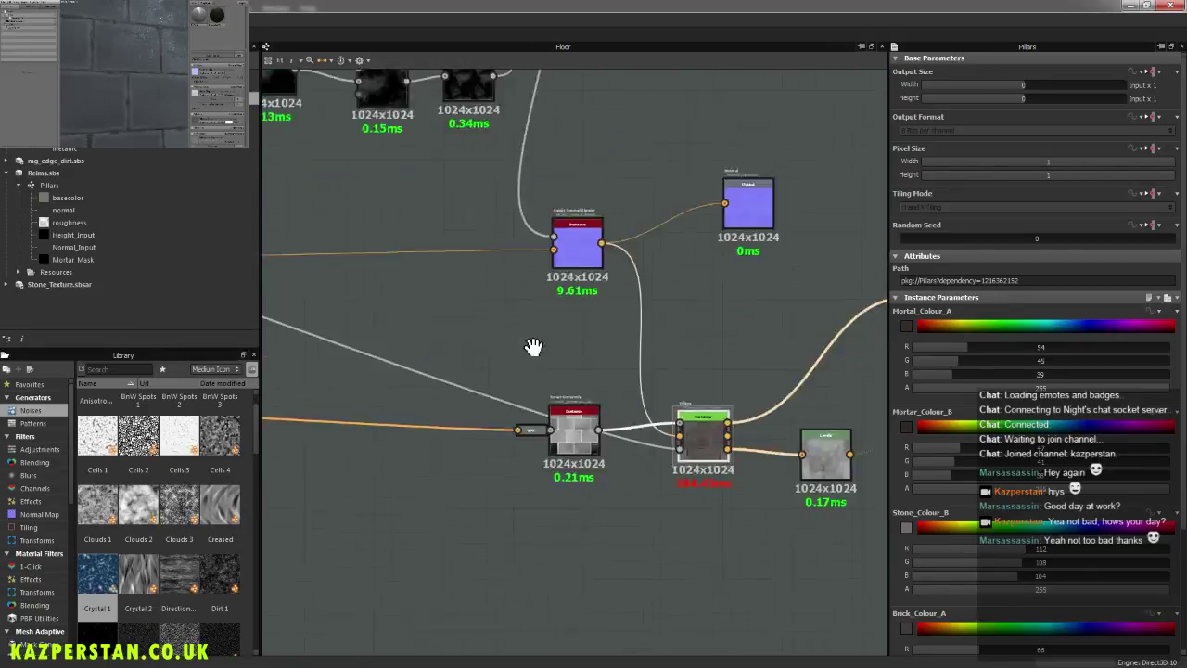
pyautogui.scroll(2, 635, 470)
pyautogui.moveTo(618, 429); pyautogui.dragTo(922, 483, button='middle')
pyautogui.scroll(8, 485, 418)
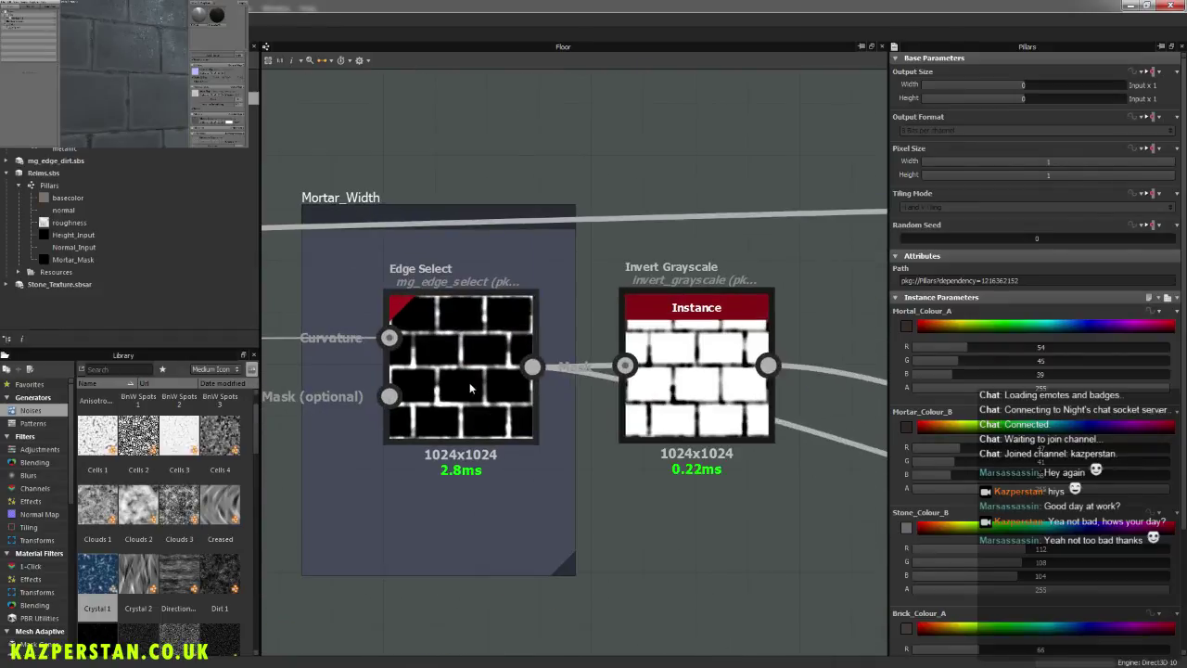
pyautogui.click(470, 388)
pyautogui.scroll(-6, 470, 389)
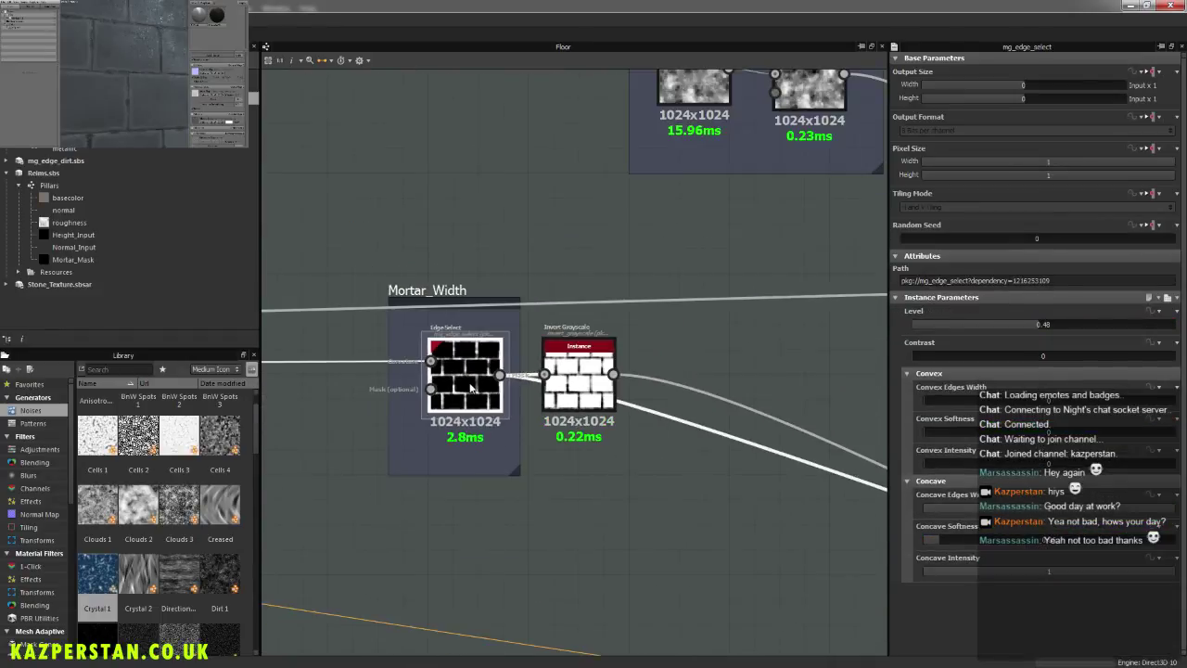
pyautogui.hotkey('ctrl', 'd')
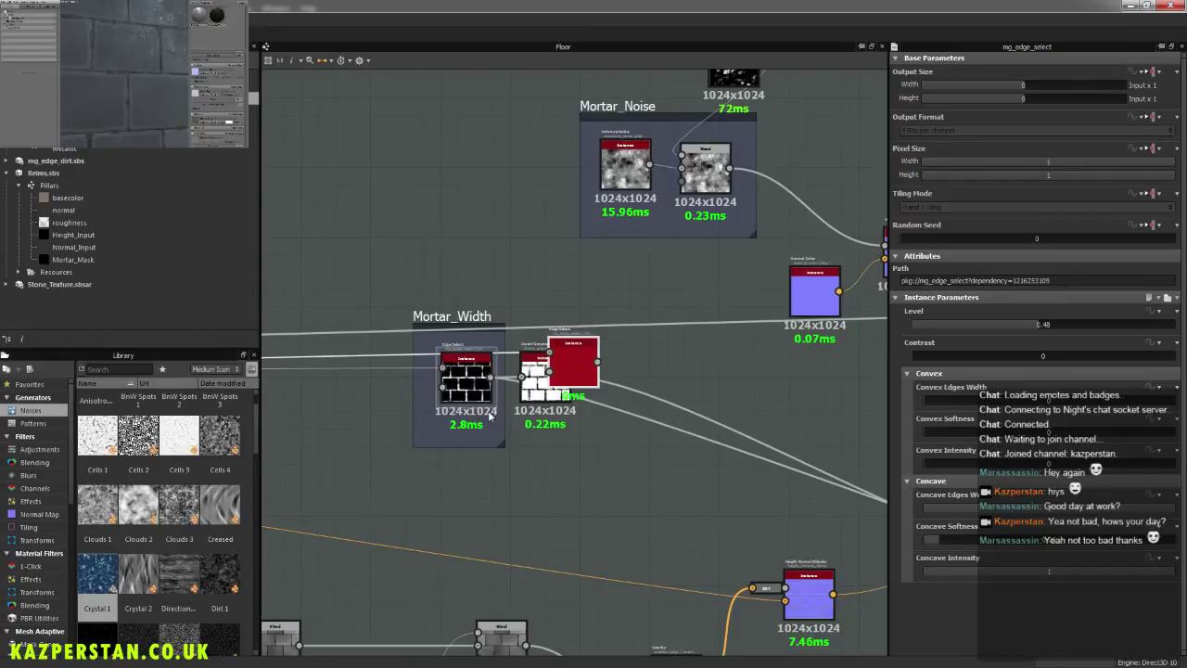
# Step: Move the duplicated Edge Select node into the empty space below the Pillars node
pyautogui.moveTo(563, 361); pyautogui.dragTo(647, 545)
pyautogui.moveTo(692, 534); pyautogui.dragTo(531, 281, button='middle')
pyautogui.scroll(-2, 531, 281)
pyautogui.scroll(-1, 531, 276)
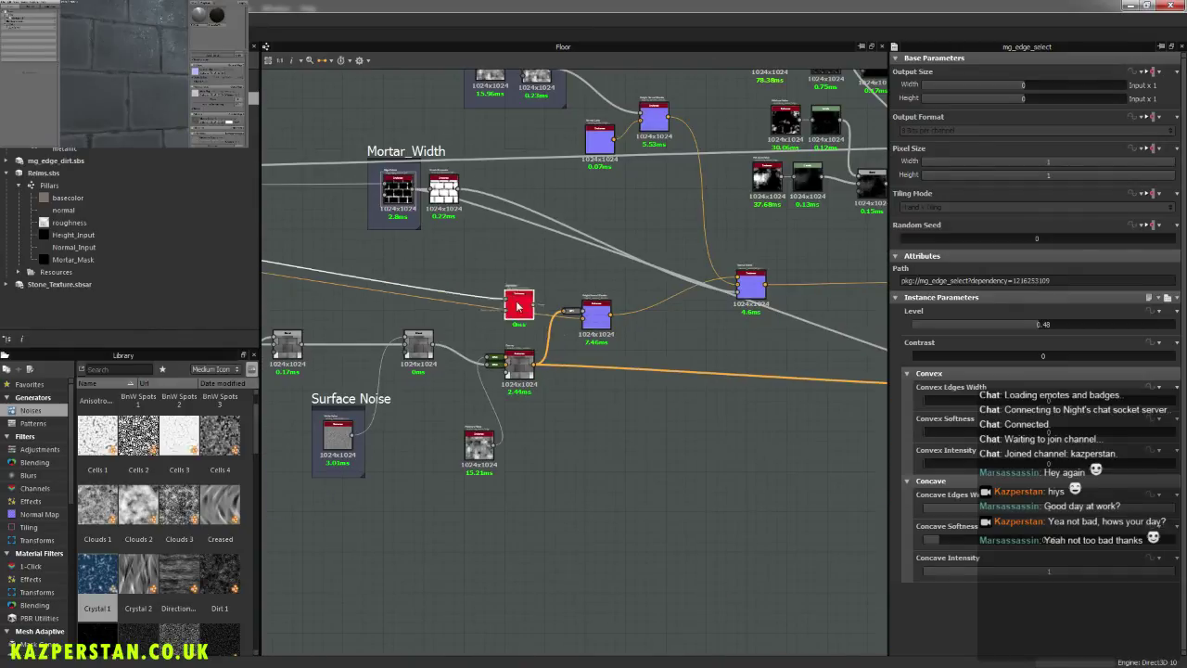
pyautogui.moveTo(518, 298); pyautogui.dragTo(702, 564)
pyautogui.moveTo(766, 547); pyautogui.dragTo(530, 424, button='middle')
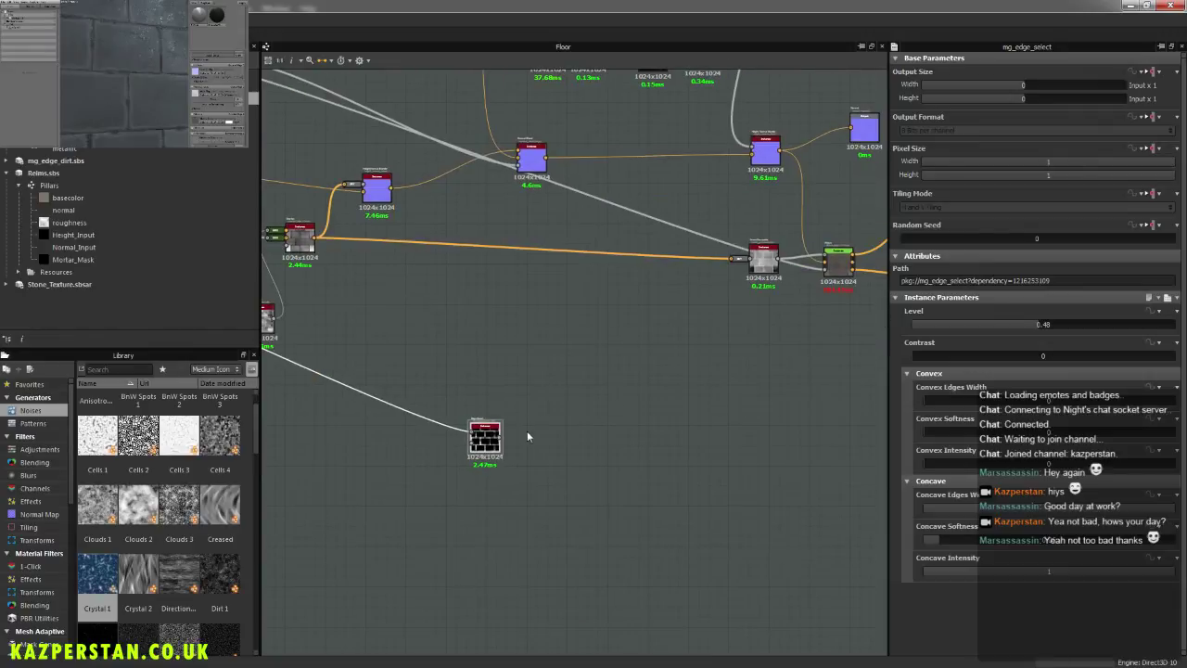
pyautogui.moveTo(499, 449); pyautogui.dragTo(698, 347)
pyautogui.moveTo(768, 345); pyautogui.dragTo(587, 425, button='middle')
pyautogui.moveTo(509, 428); pyautogui.dragTo(603, 453)
pyautogui.scroll(7, 616, 442)
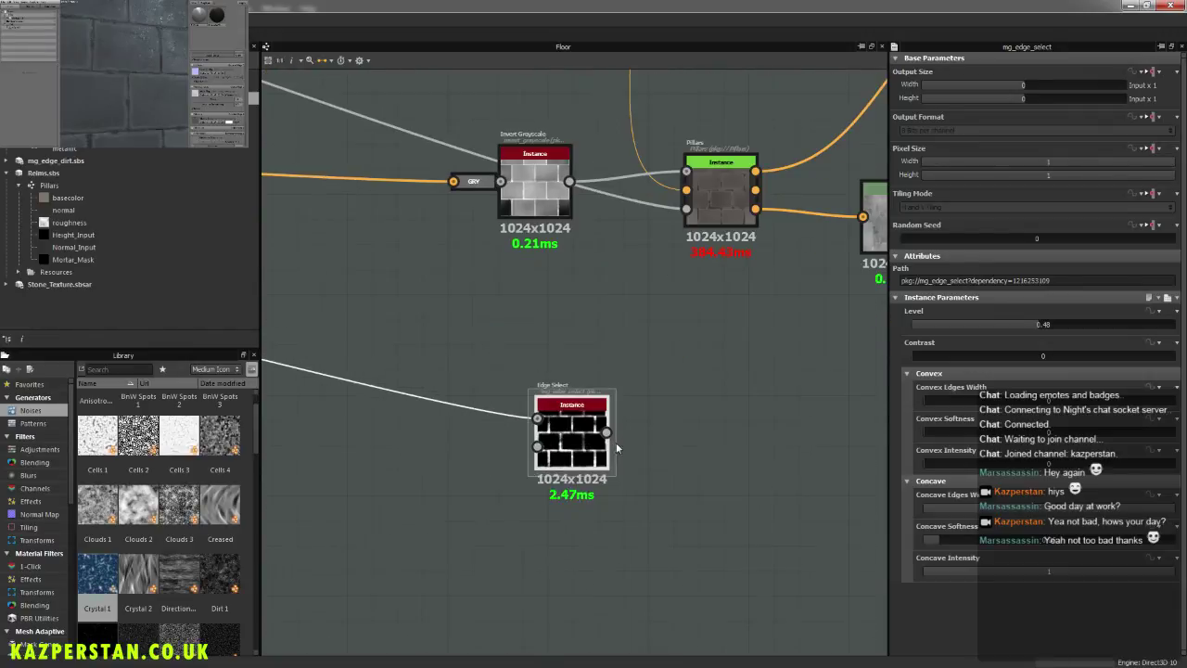
# Step: Lower the duplicated Edge Select's Concave Softness to its minimum and reduce its Concave Edges Width for thin, sharp mortar lines
pyautogui.scroll(1, 654, 361)
pyautogui.moveTo(954, 547); pyautogui.dragTo(925, 546)
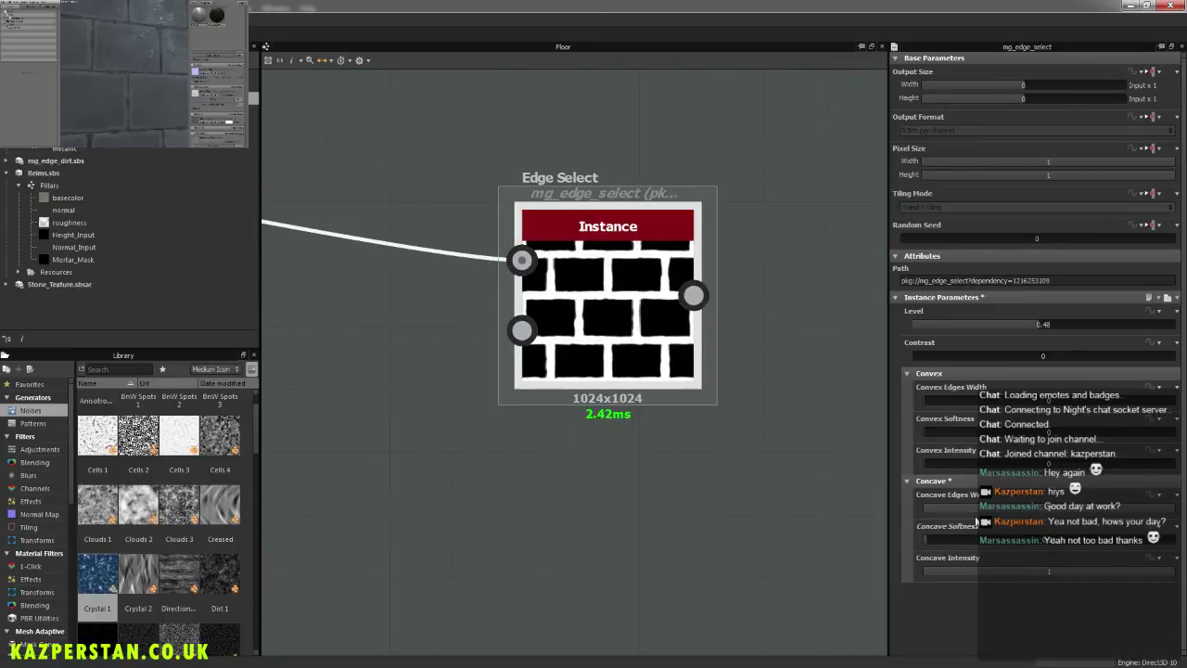
pyautogui.moveTo(1145, 514); pyautogui.dragTo(1005, 519)
# Step: Connect the duplicated Edge Select's output to the Pillars node's Mortar Mask input and check the stone wall in the 3D preview
pyautogui.moveTo(748, 283); pyautogui.dragTo(542, 525, button='middle')
pyautogui.moveTo(489, 537); pyautogui.dragTo(529, 231)
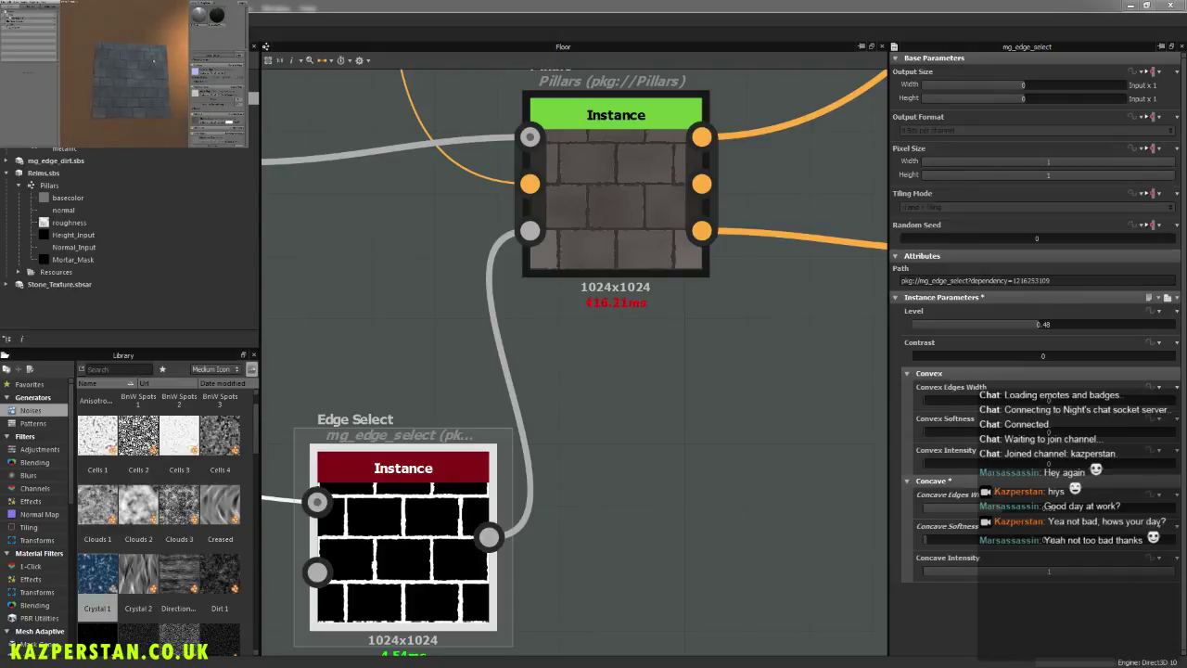
pyautogui.moveTo(184, 93); pyautogui.dragTo(161, 58)
pyautogui.scroll(4, 176, 100)
pyautogui.scroll(-5, 145, 67)
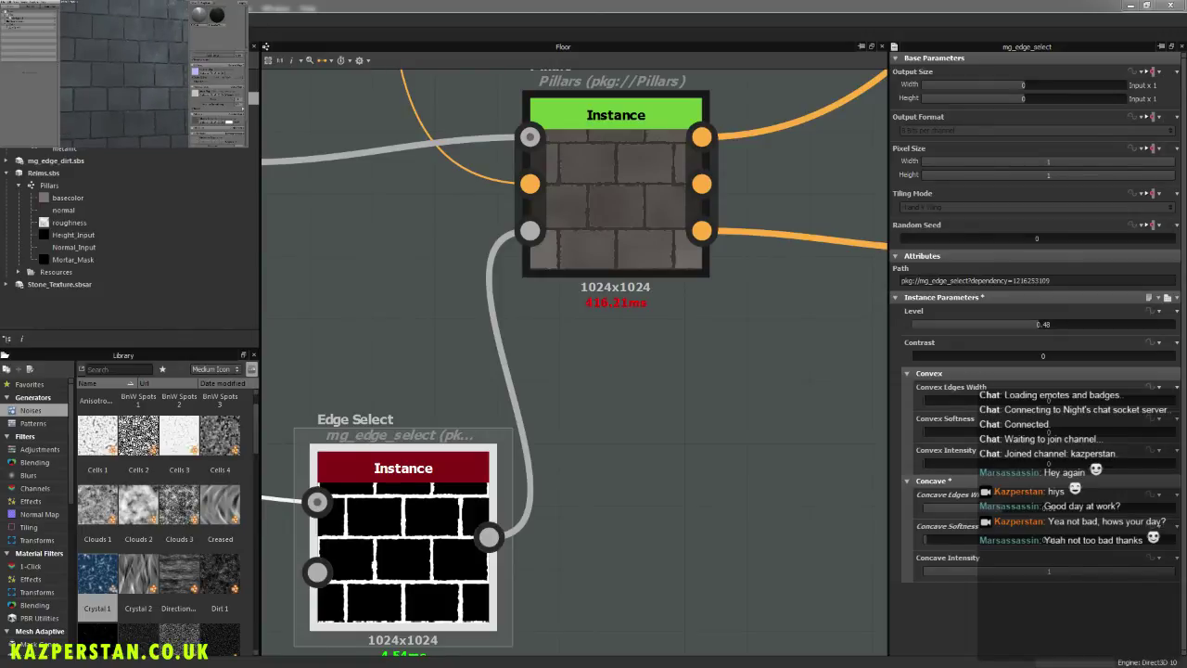
# Step: Raise the duplicated Edge Select's Concave Softness slightly and inspect the mortar lines on the 3D preview at different distances
pyautogui.click(940, 540)
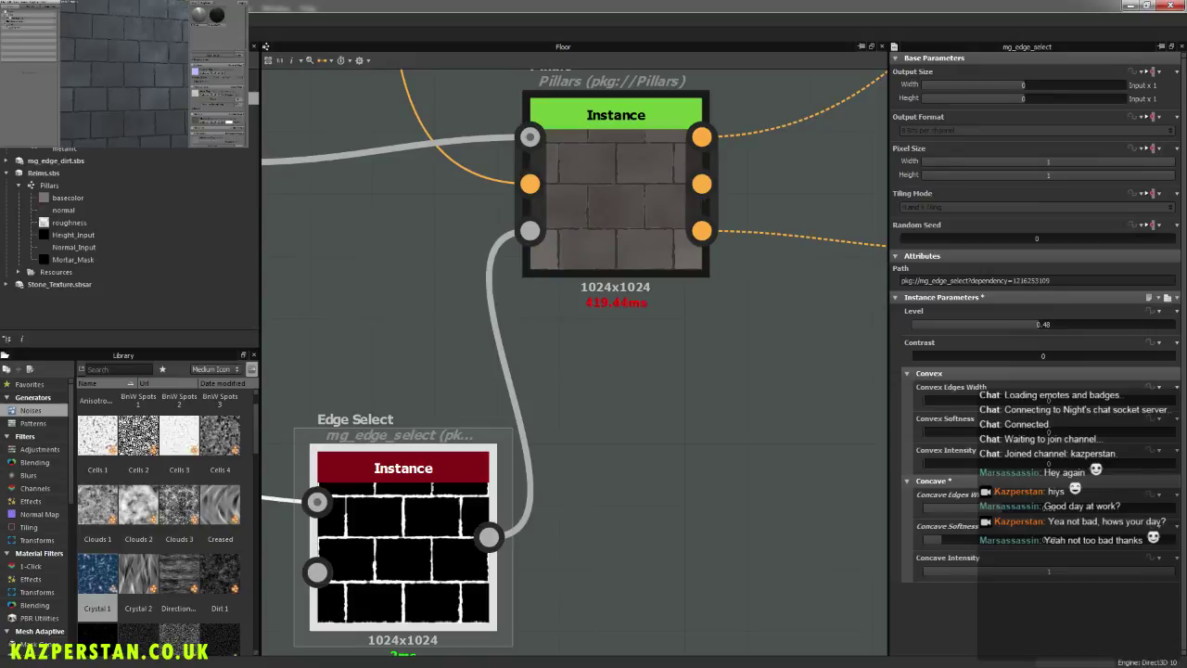
pyautogui.click(137, 83)
pyautogui.keyDown('alt'); pyautogui.moveTo(144, 84); pyautogui.dragTo(139, 42, button='right'); pyautogui.keyUp('alt')
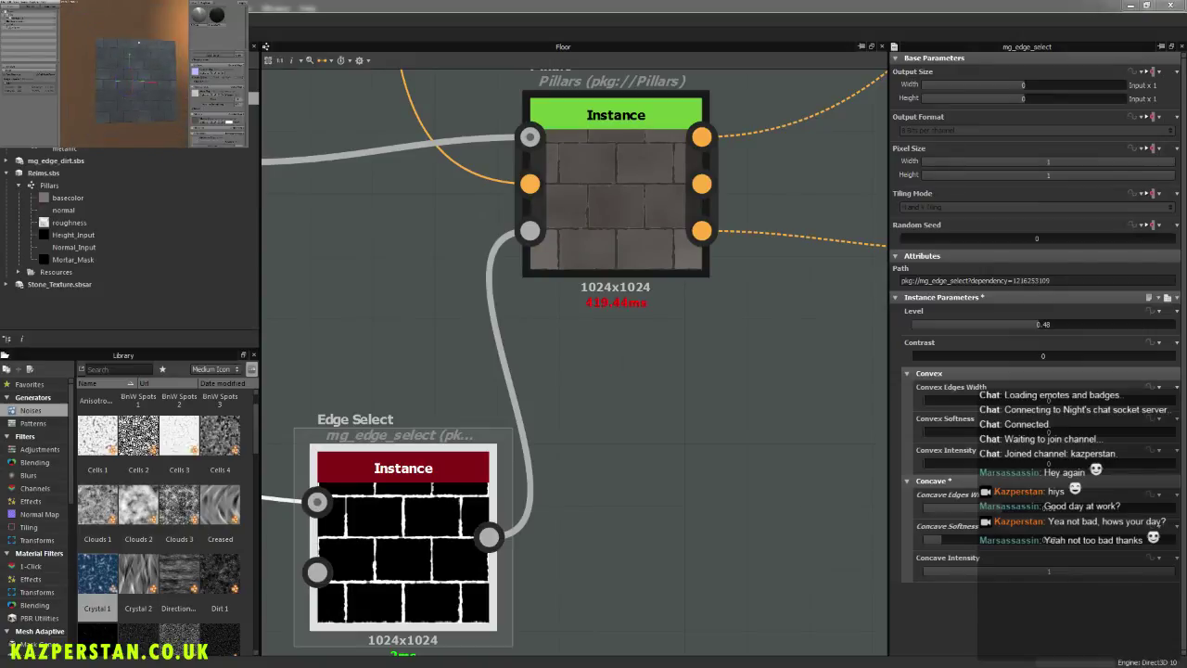
pyautogui.scroll(5, 143, 83)
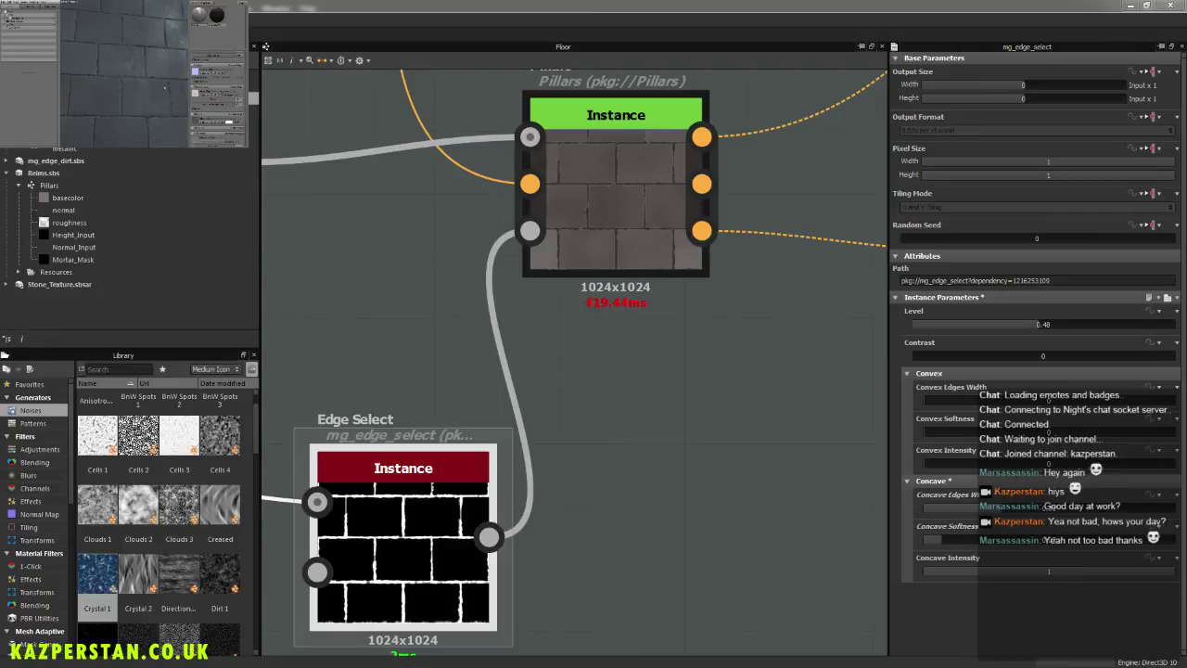
pyautogui.scroll(-5, 141, 93)
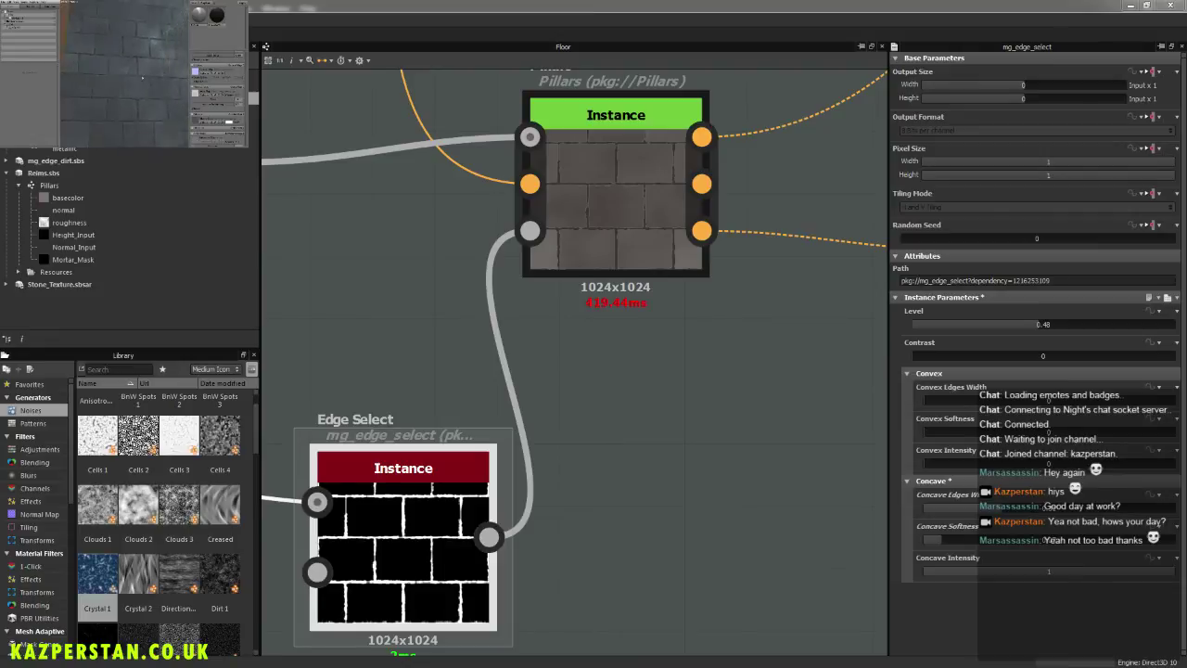
# Step: Set the Intensity of the Warp node that distorts the brick pattern to 0.01 and check the stone joints in the 3D preview
pyautogui.scroll(2, 139, 92)
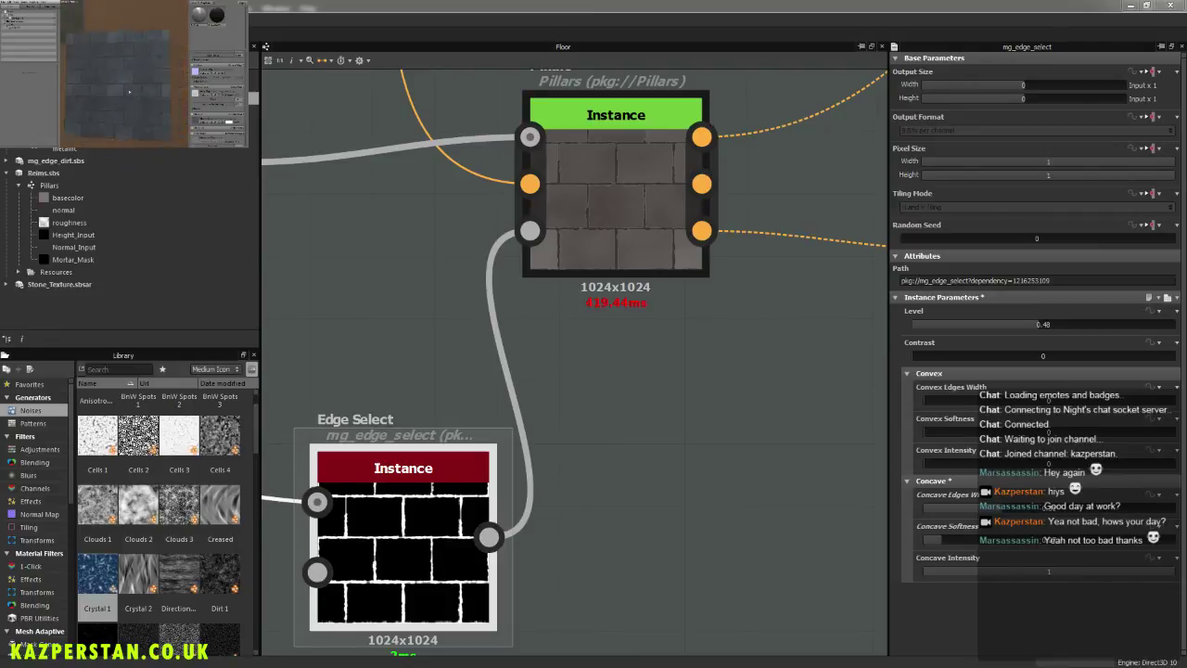
pyautogui.scroll(4, 134, 92)
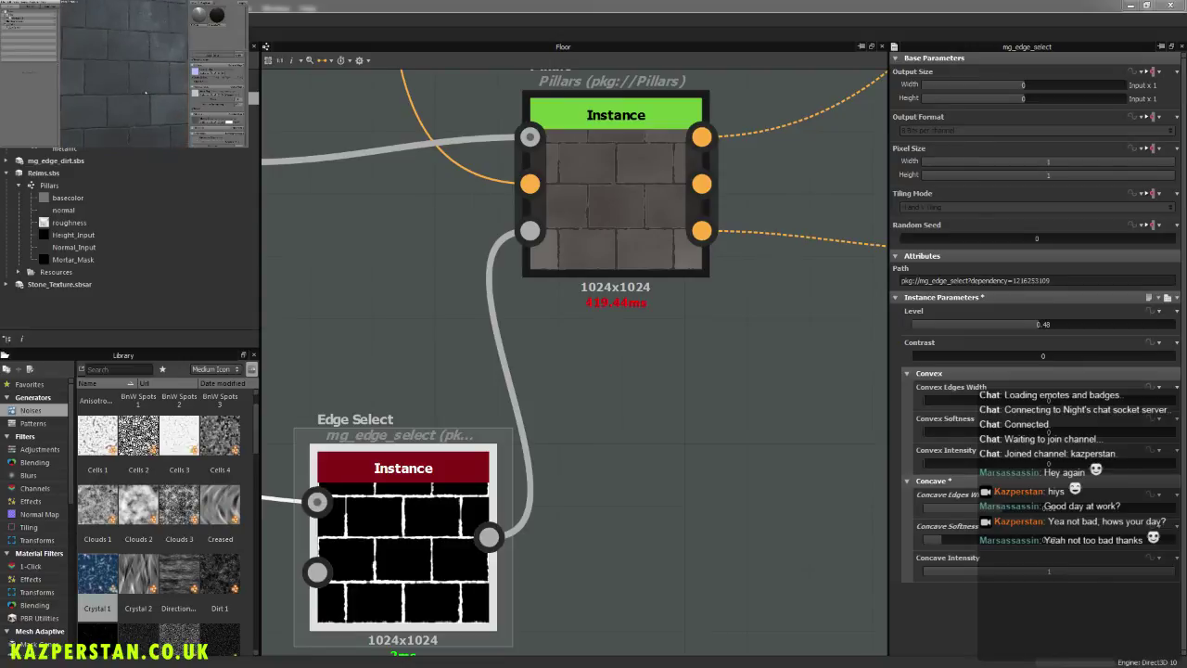
pyautogui.moveTo(373, 365); pyautogui.dragTo(778, 360, button='middle')
pyautogui.scroll(-4, 508, 342)
pyautogui.moveTo(357, 344); pyautogui.dragTo(911, 428, button='middle')
pyautogui.scroll(-3, 417, 371)
pyautogui.moveTo(417, 371); pyautogui.dragTo(756, 412, button='middle')
pyautogui.scroll(-3, 533, 389)
pyautogui.moveTo(529, 394); pyautogui.dragTo(863, 385, button='middle')
pyautogui.scroll(-2, 518, 393)
pyautogui.scroll(6, 542, 378)
pyautogui.scroll(2, 548, 367)
pyautogui.moveTo(583, 456); pyautogui.dragTo(583, 491, button='middle')
pyautogui.click(563, 195)
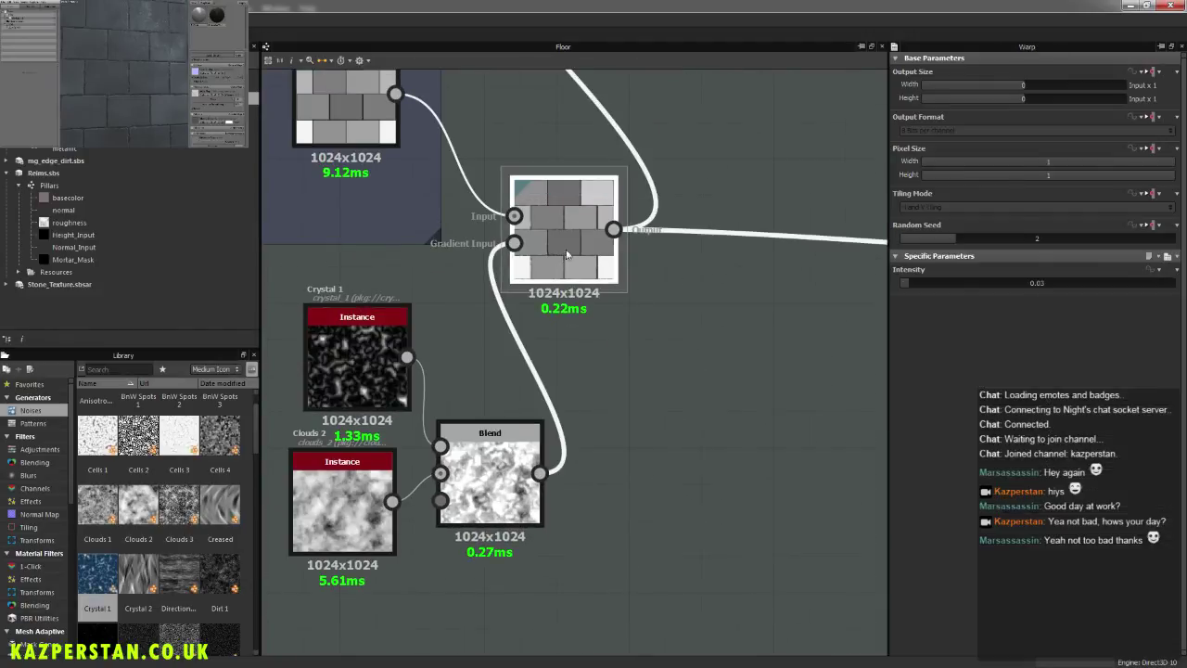
pyautogui.click(1045, 288)
pyautogui.write('0.01')
pyautogui.press('Return')
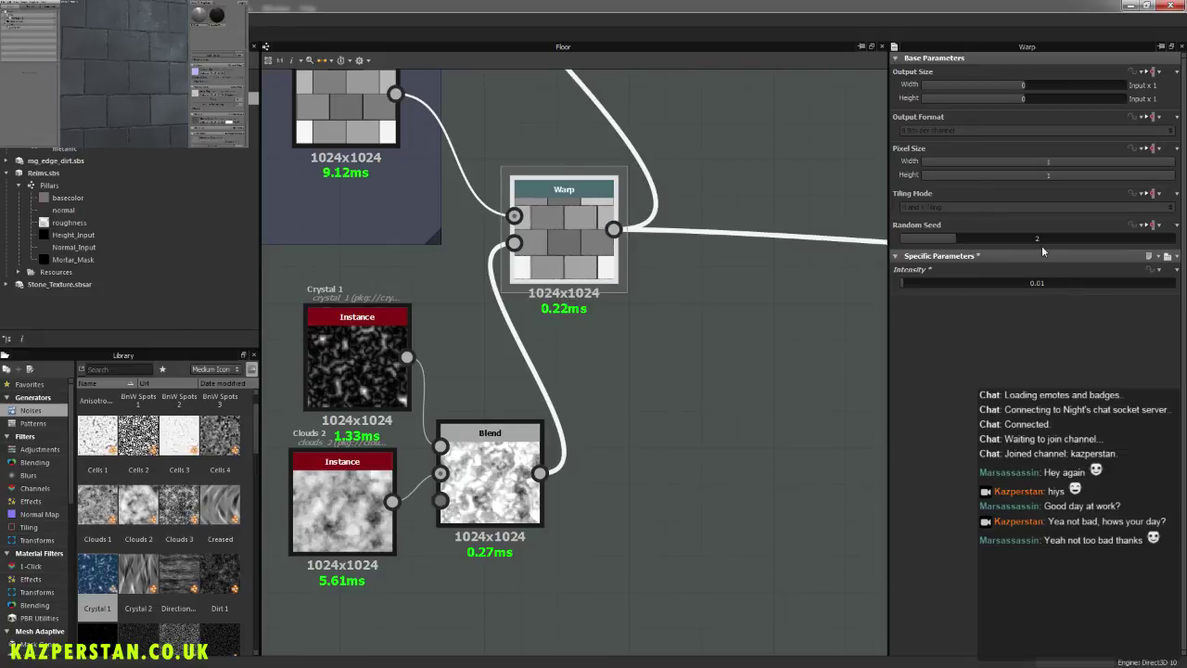
pyautogui.click(133, 86)
pyautogui.scroll(3, 120, 92)
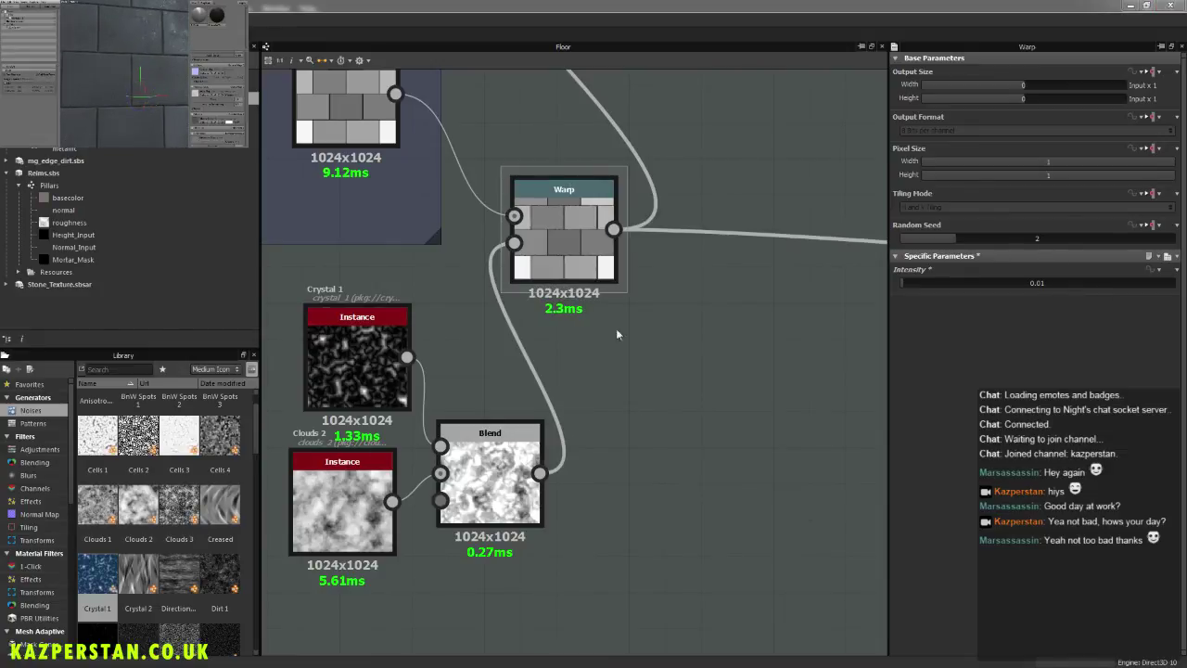
# Step: Set the Warp node's Intensity to 0.02 and check the stone edges in the 3D preview
pyautogui.click(582, 258)
pyautogui.doubleClick(1009, 284)
pyautogui.write('0.02')
pyautogui.press('Return')
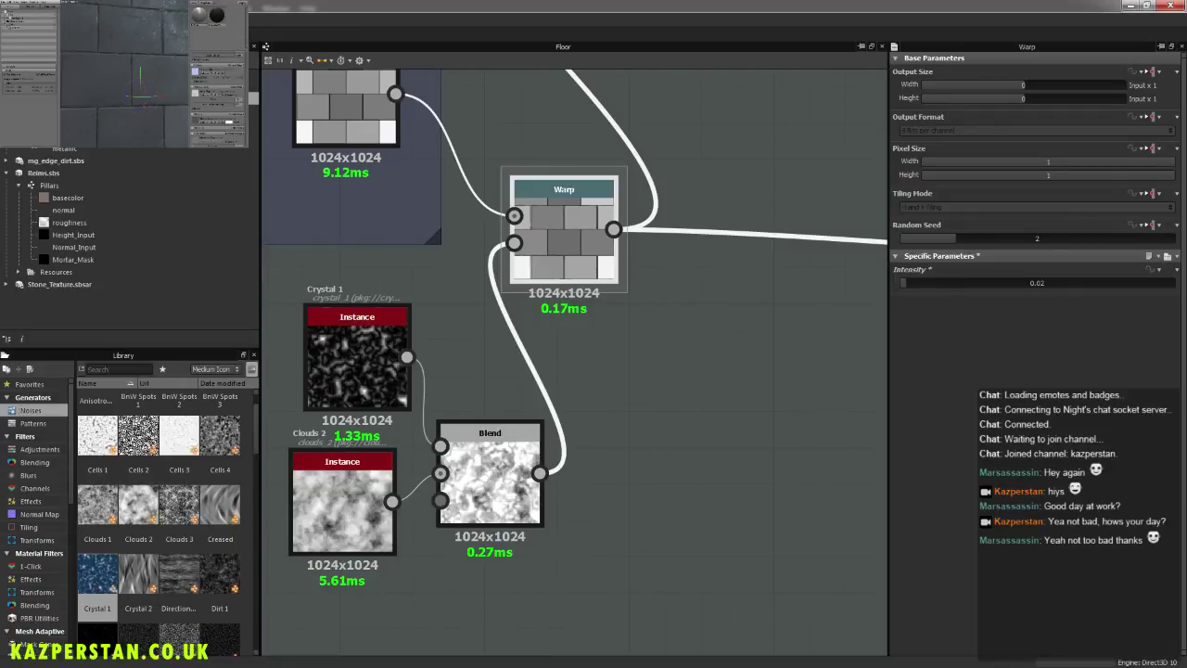
pyautogui.click(107, 46)
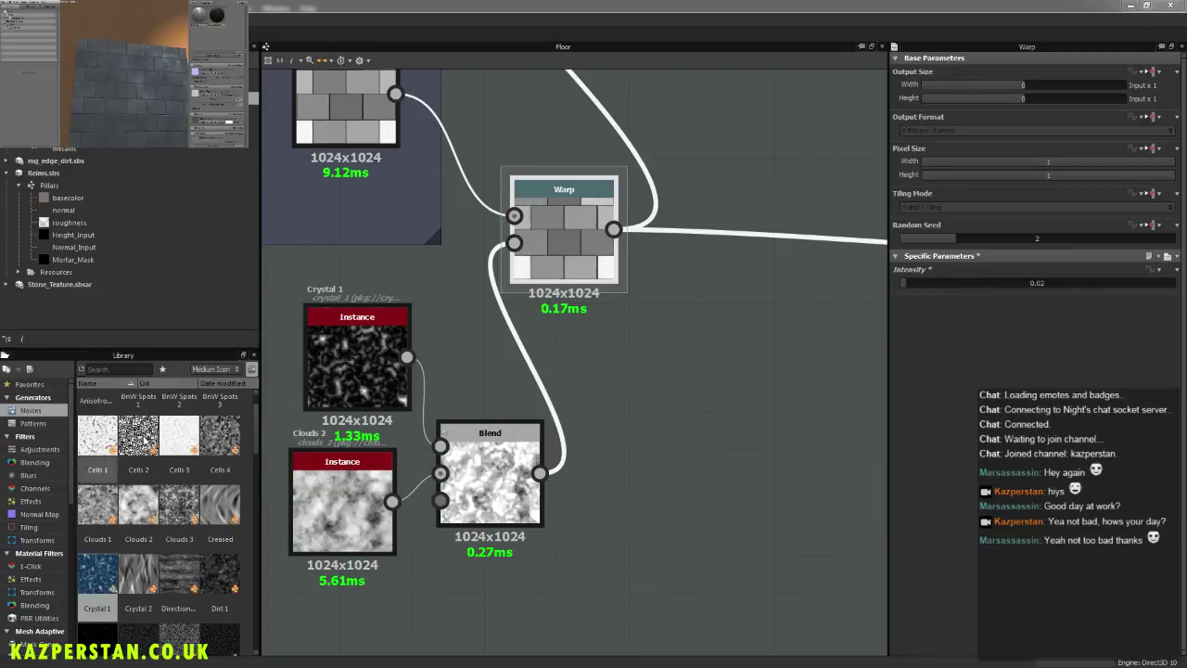
# Step: Raise the Concave Edges Width of the Edge Select node feeding the Pillars node and inspect the mortar lines in the 3D preview
pyautogui.moveTo(718, 397); pyautogui.dragTo(565, 420, button='middle')
pyautogui.scroll(-6, 594, 437)
pyautogui.moveTo(779, 439); pyautogui.dragTo(491, 375, button='middle')
pyautogui.moveTo(860, 451); pyautogui.dragTo(614, 467, button='middle')
pyautogui.scroll(4, 687, 426)
pyautogui.moveTo(789, 301); pyautogui.dragTo(577, 463, button='middle')
pyautogui.scroll(-5, 601, 458)
pyautogui.moveTo(701, 480); pyautogui.dragTo(472, 445, button='middle')
pyautogui.scroll(6, 624, 485)
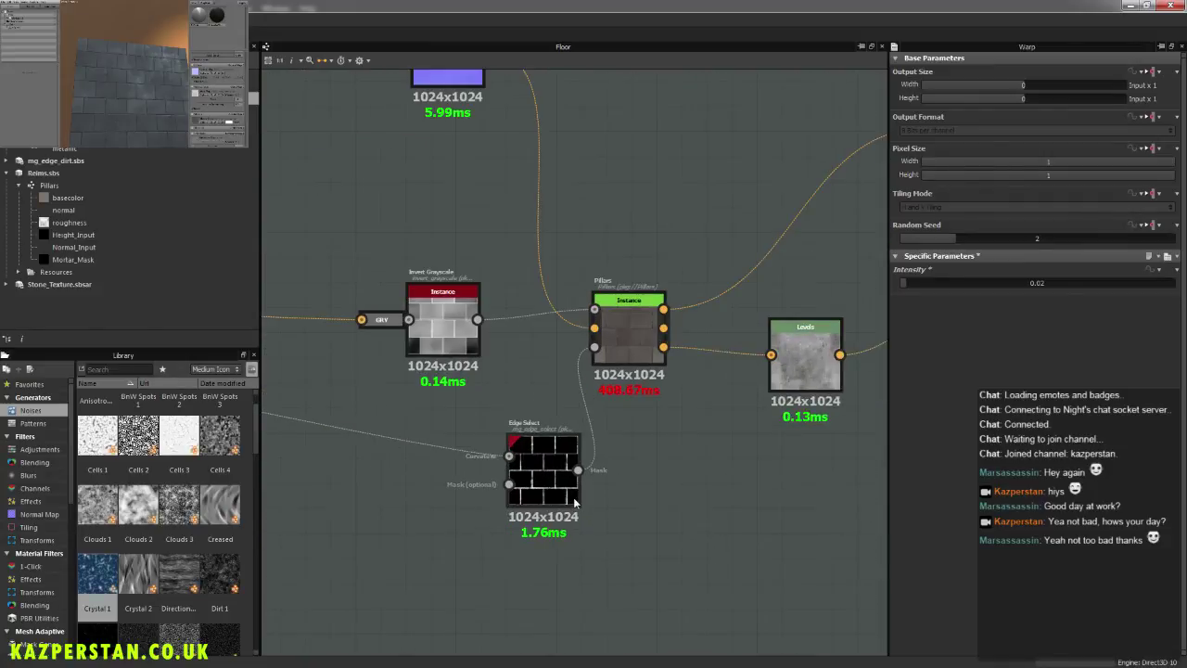
pyautogui.click(548, 483)
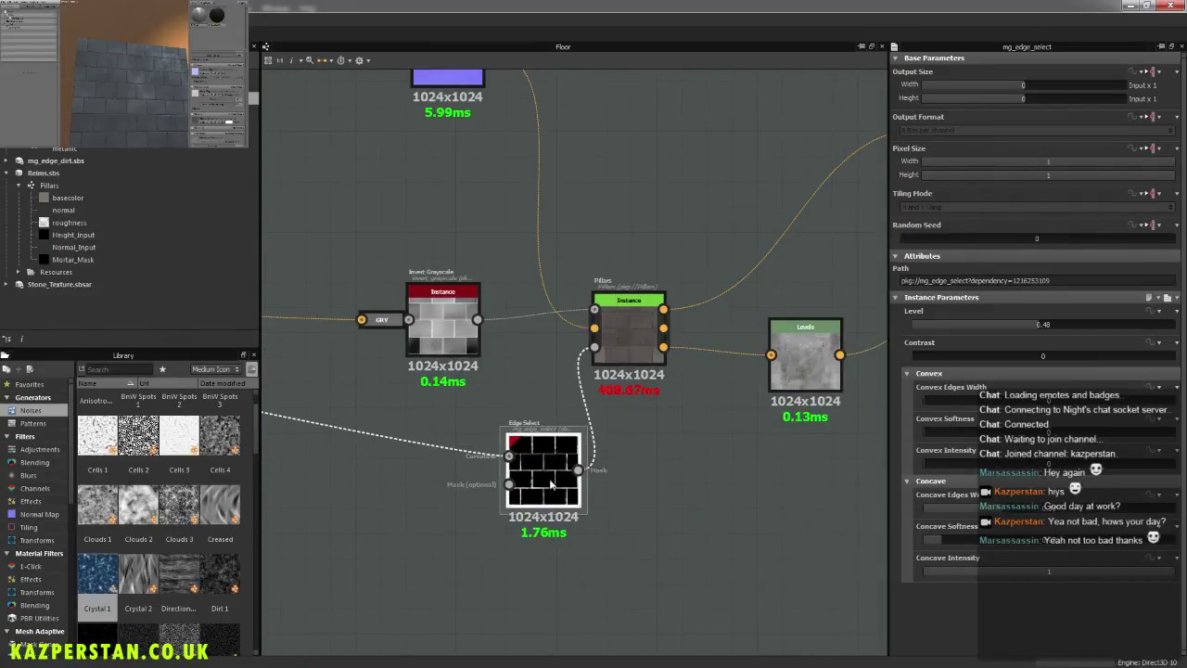
pyautogui.scroll(-3, 742, 462)
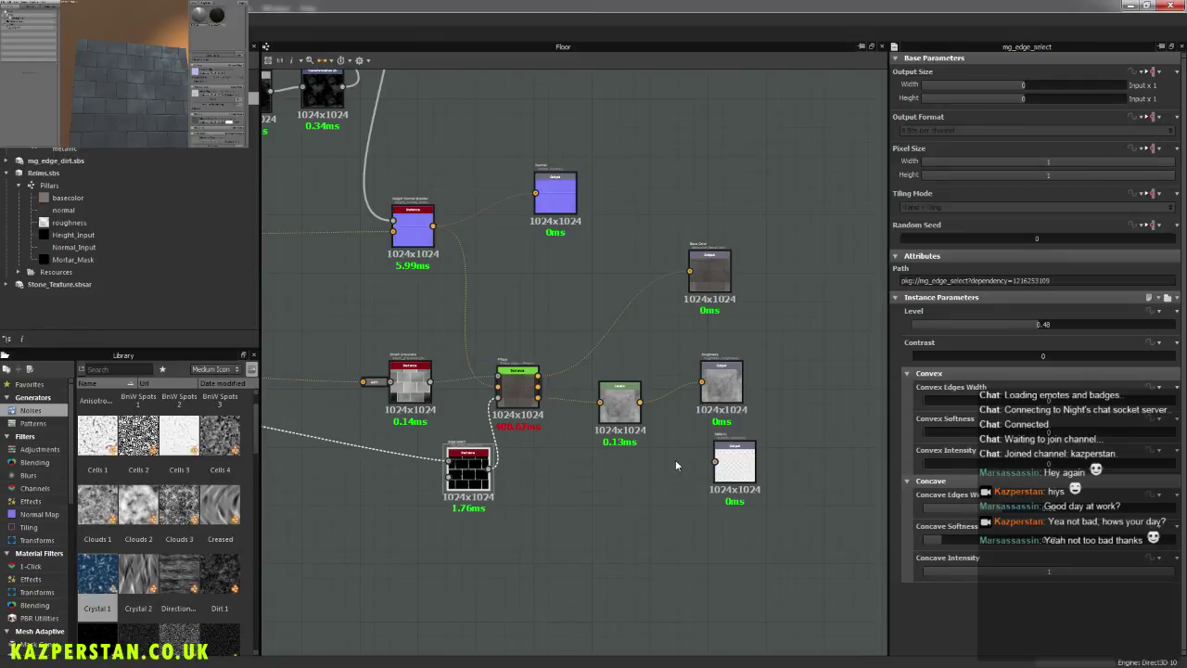
pyautogui.scroll(3, 649, 449)
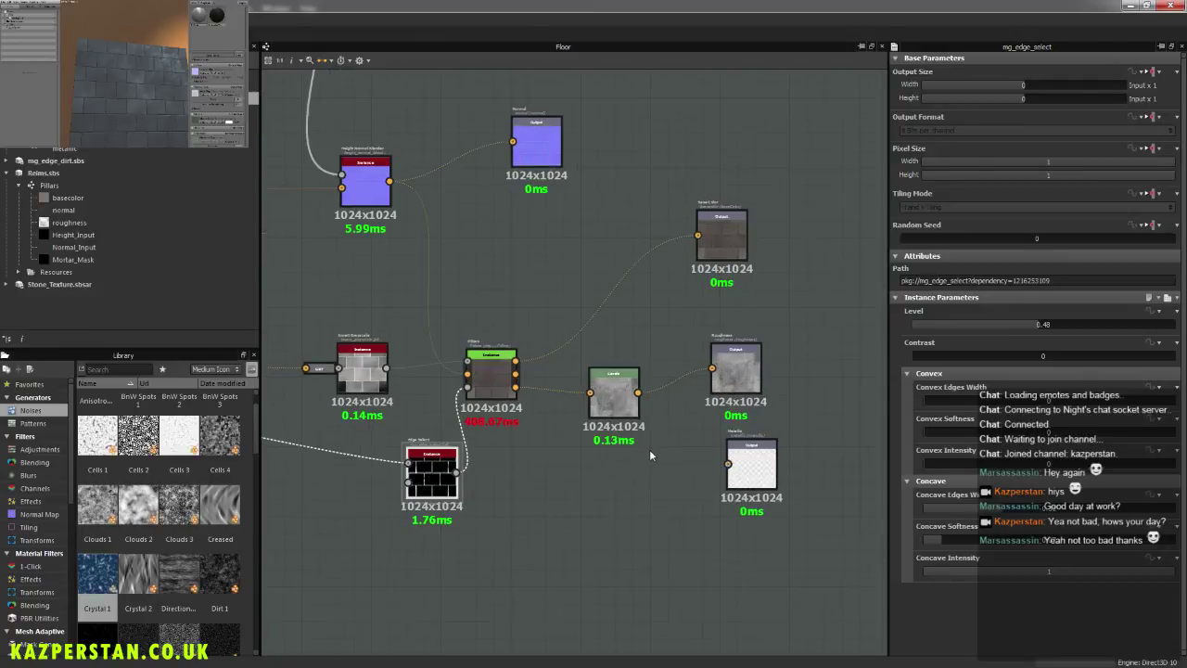
pyautogui.moveTo(633, 470); pyautogui.dragTo(807, 535, button='middle')
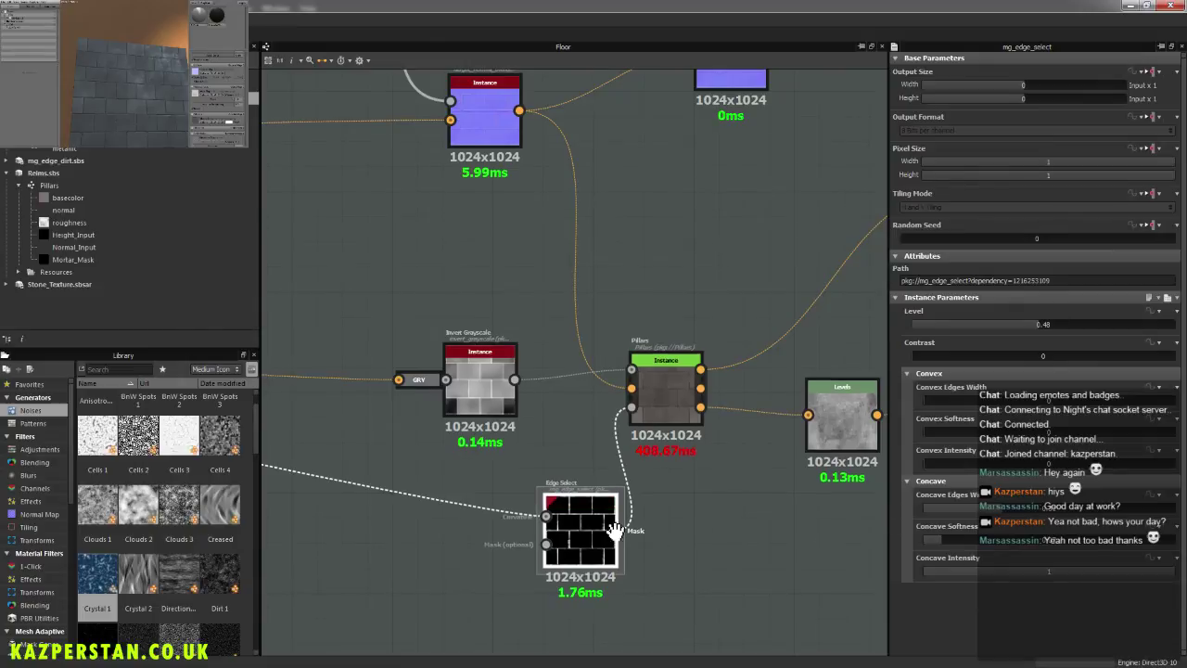
pyautogui.moveTo(604, 561); pyautogui.dragTo(614, 488, button='middle')
pyautogui.scroll(3, 614, 488)
pyautogui.scroll(2, 615, 491)
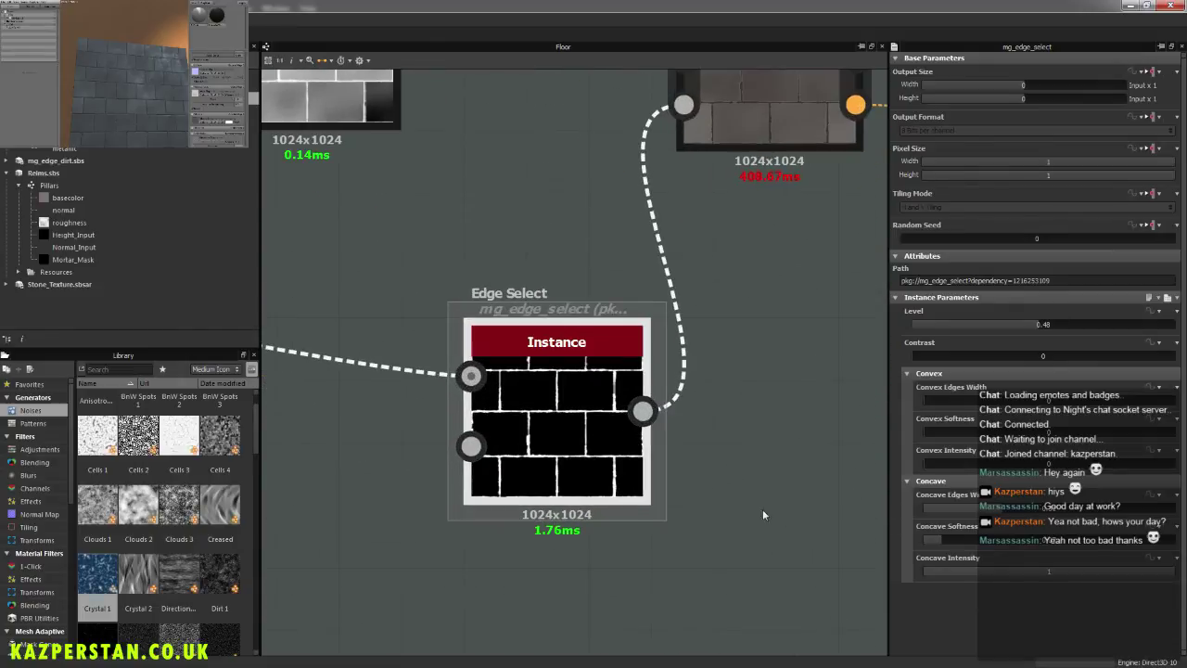
pyautogui.moveTo(999, 509); pyautogui.dragTo(1064, 513)
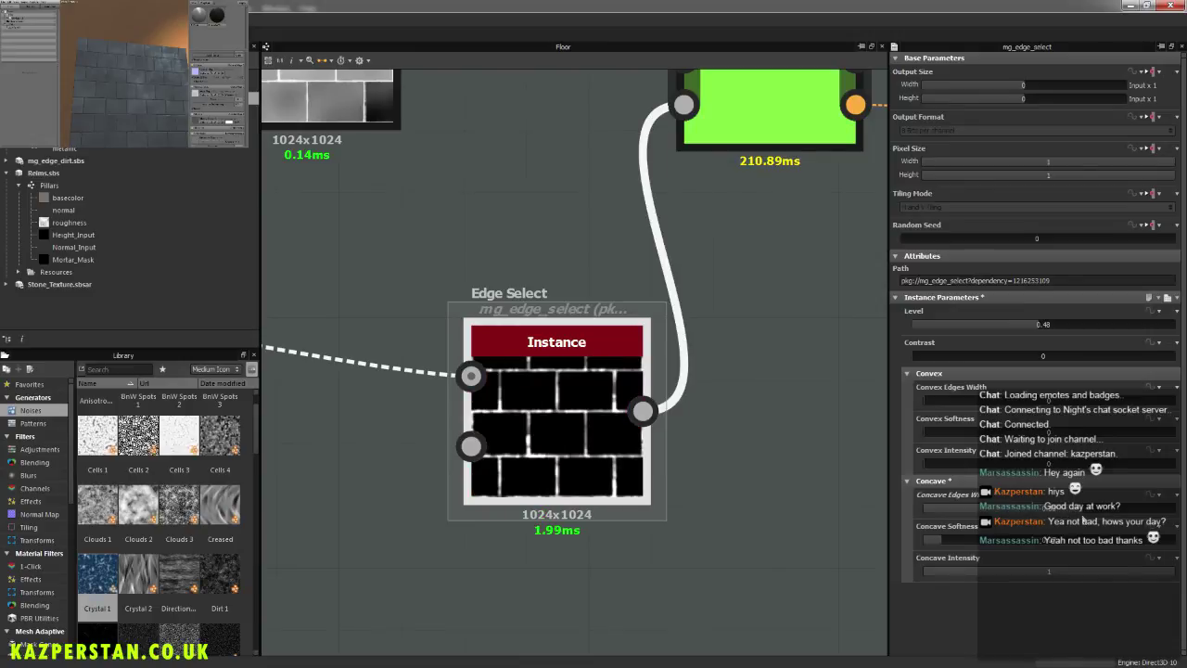
pyautogui.scroll(5, 149, 61)
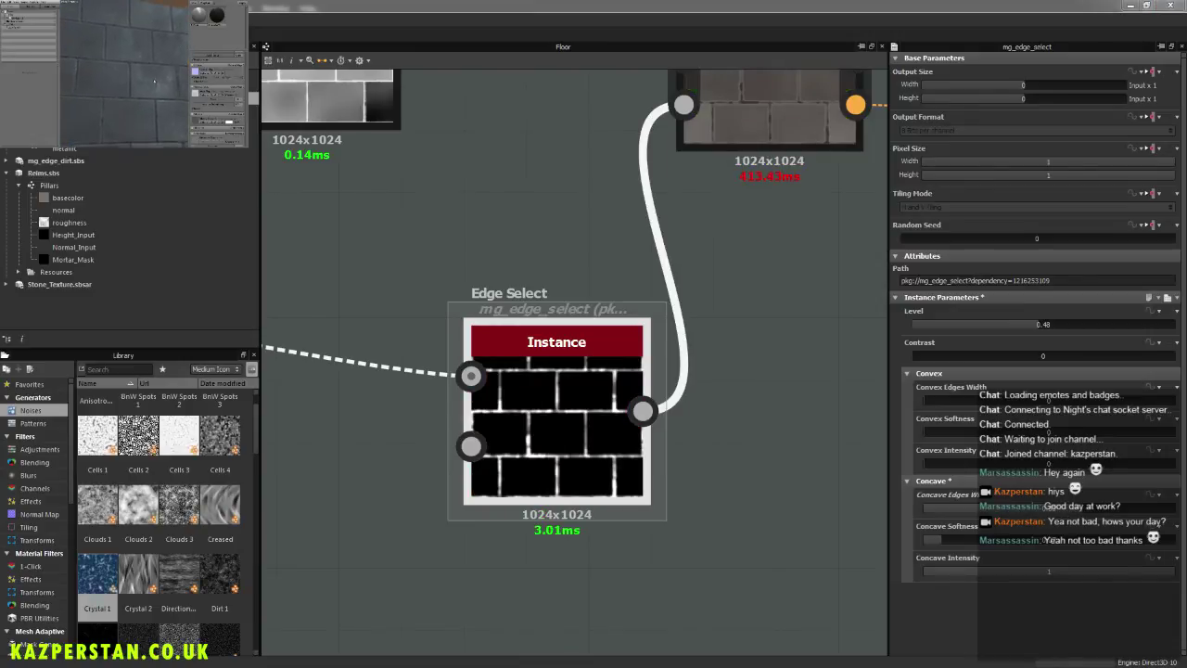
pyautogui.moveTo(155, 82); pyautogui.dragTo(126, 72)
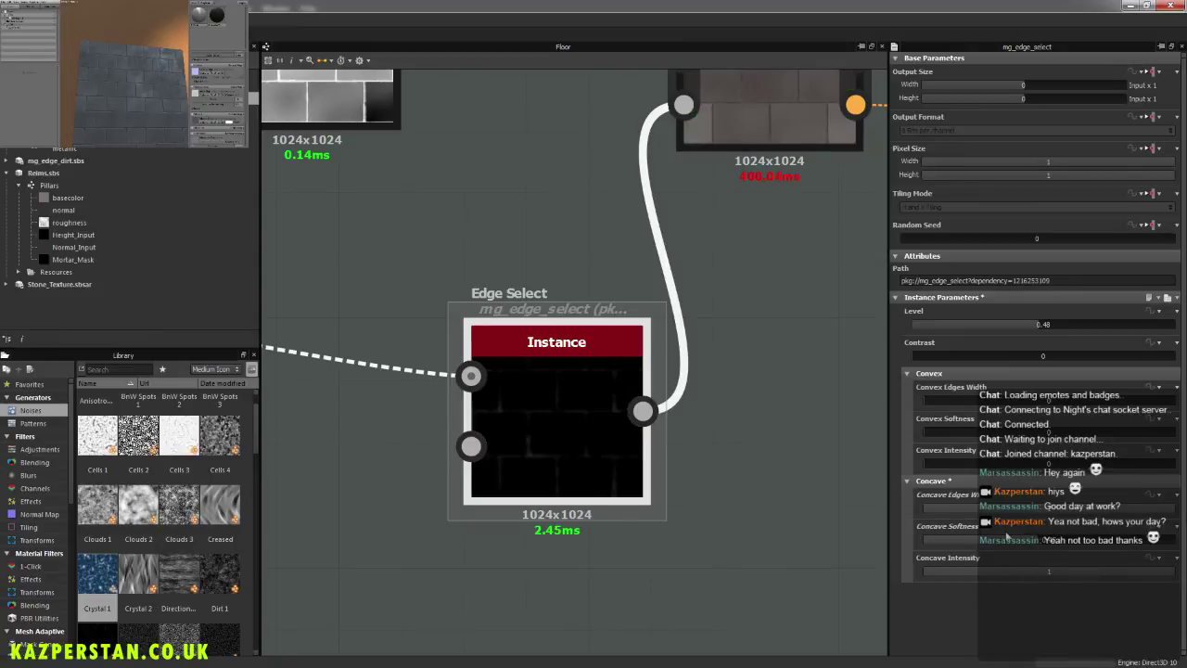
# Step: Try a very low Concave Softness on the Edge Select feeding Pillars and inspect the mortar up close
pyautogui.click(937, 541)
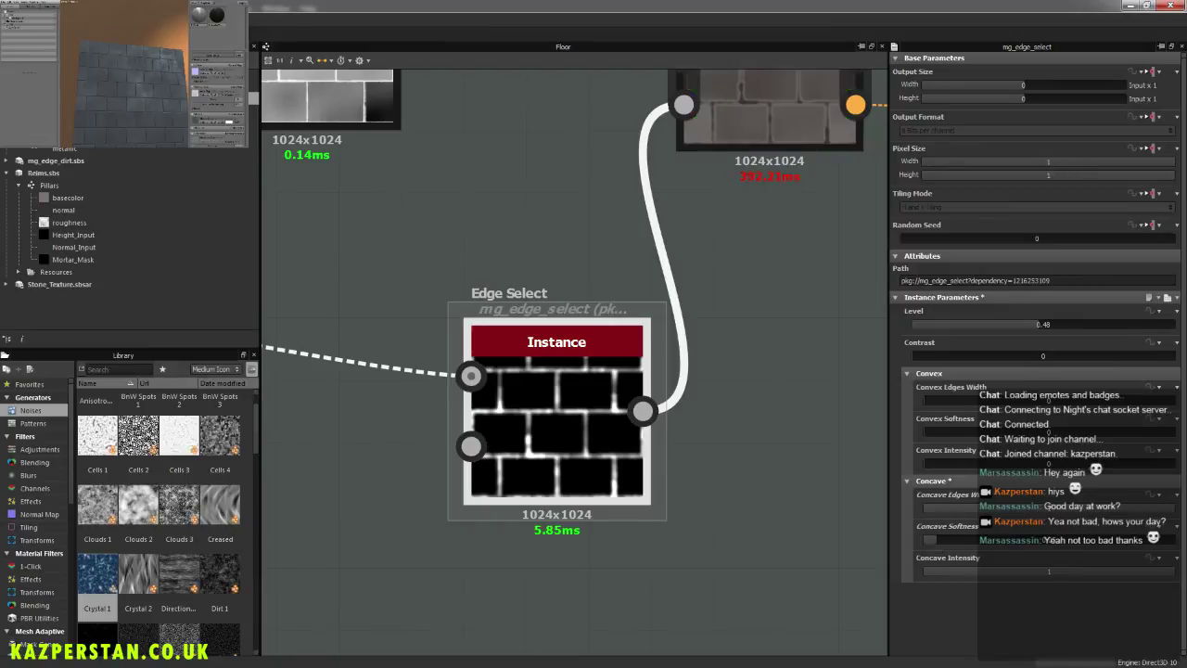
pyautogui.click(135, 38)
pyautogui.moveTo(129, 55); pyautogui.dragTo(182, 75, button='right')
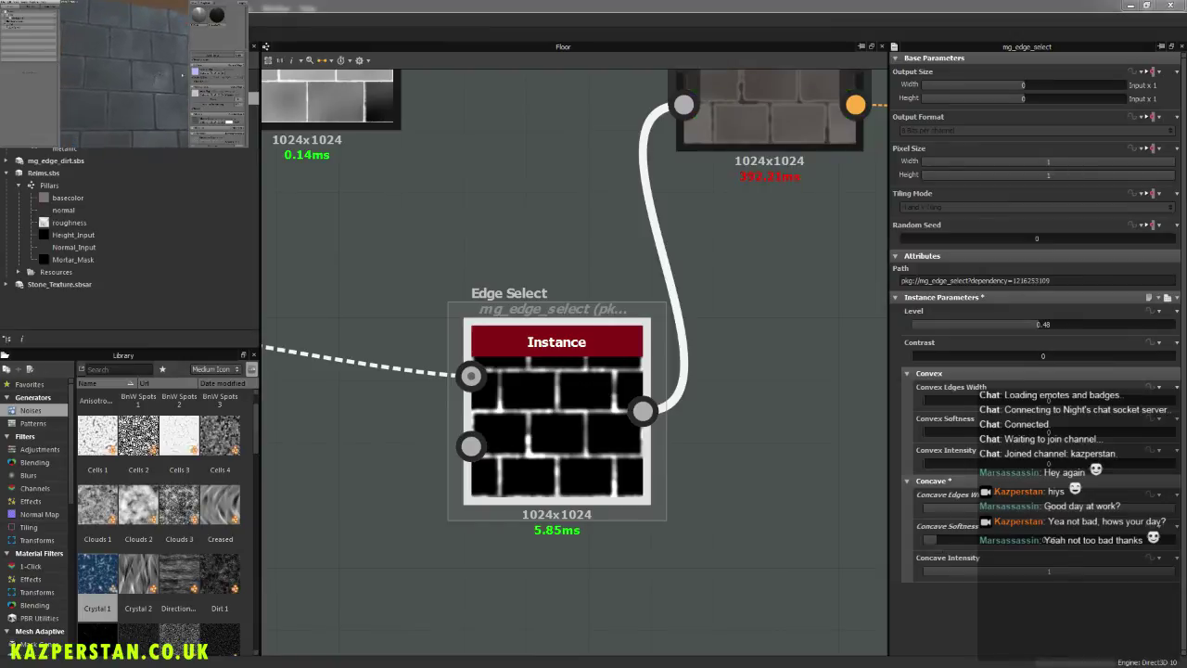
# Step: Raise the same Edge Select's Concave Softness in small increments for thinner mortar lines, checking each change in the 3D preview
pyautogui.moveTo(952, 537); pyautogui.dragTo(962, 539)
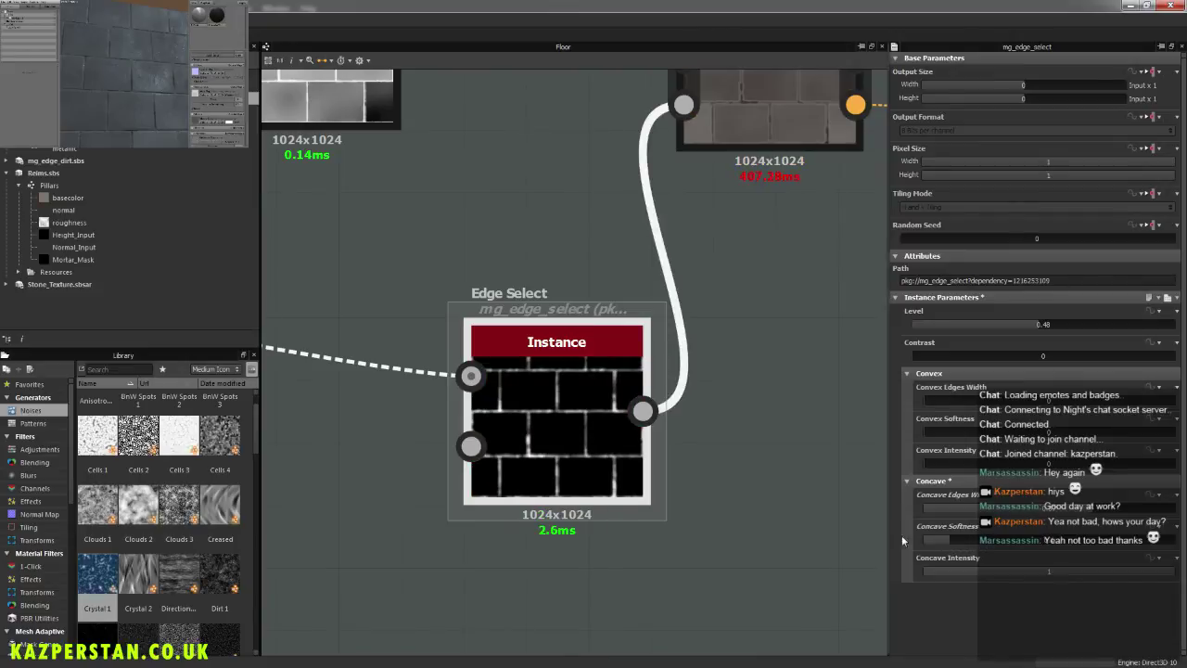
pyautogui.moveTo(159, 66); pyautogui.dragTo(158, 81)
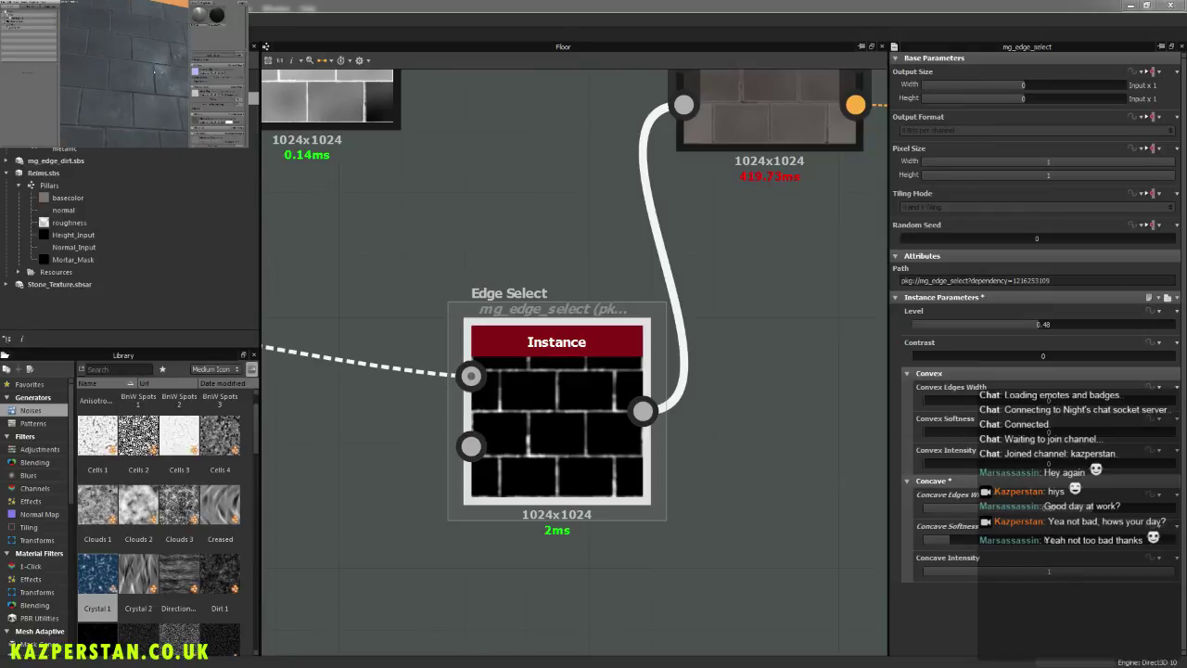
pyautogui.moveTo(951, 536); pyautogui.dragTo(959, 538)
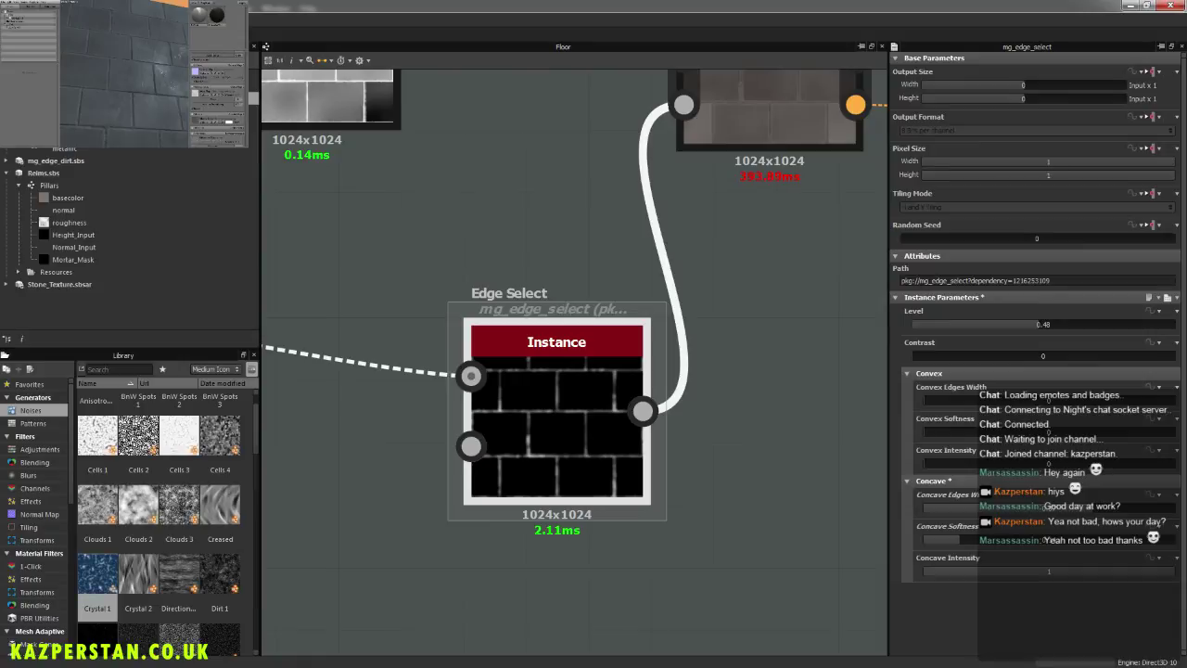
pyautogui.moveTo(171, 71); pyautogui.dragTo(157, 96)
pyautogui.click(962, 540)
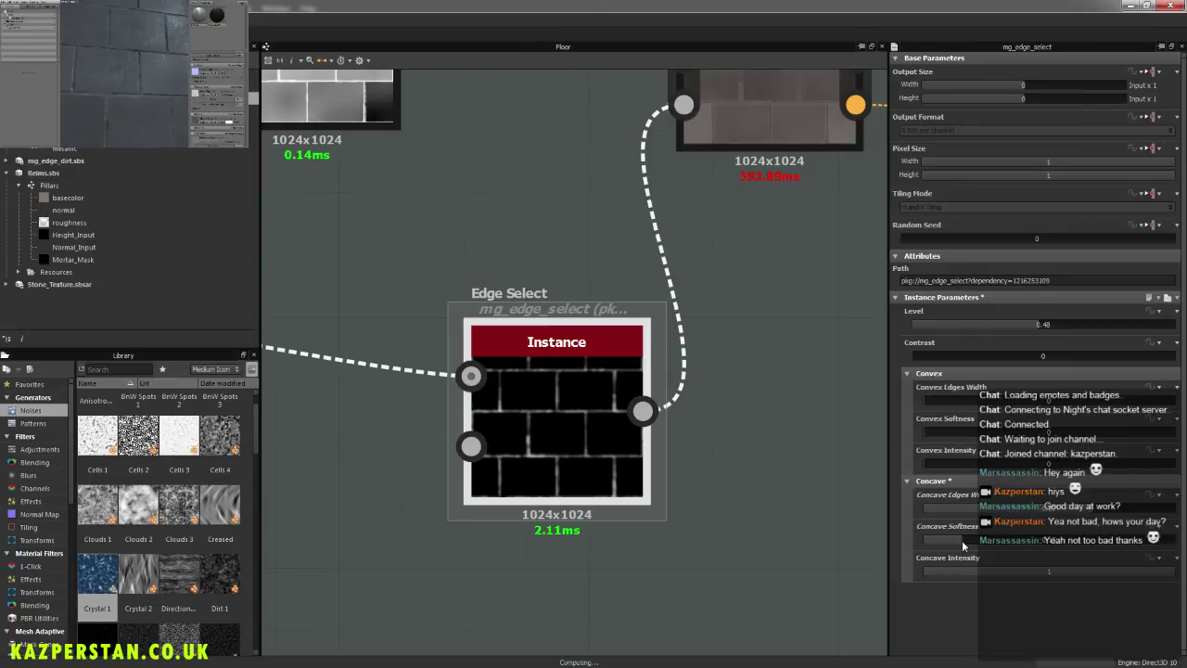
pyautogui.moveTo(156, 65); pyautogui.dragTo(155, 94)
pyautogui.scroll(-5, 158, 60)
pyautogui.scroll(5, 168, 97)
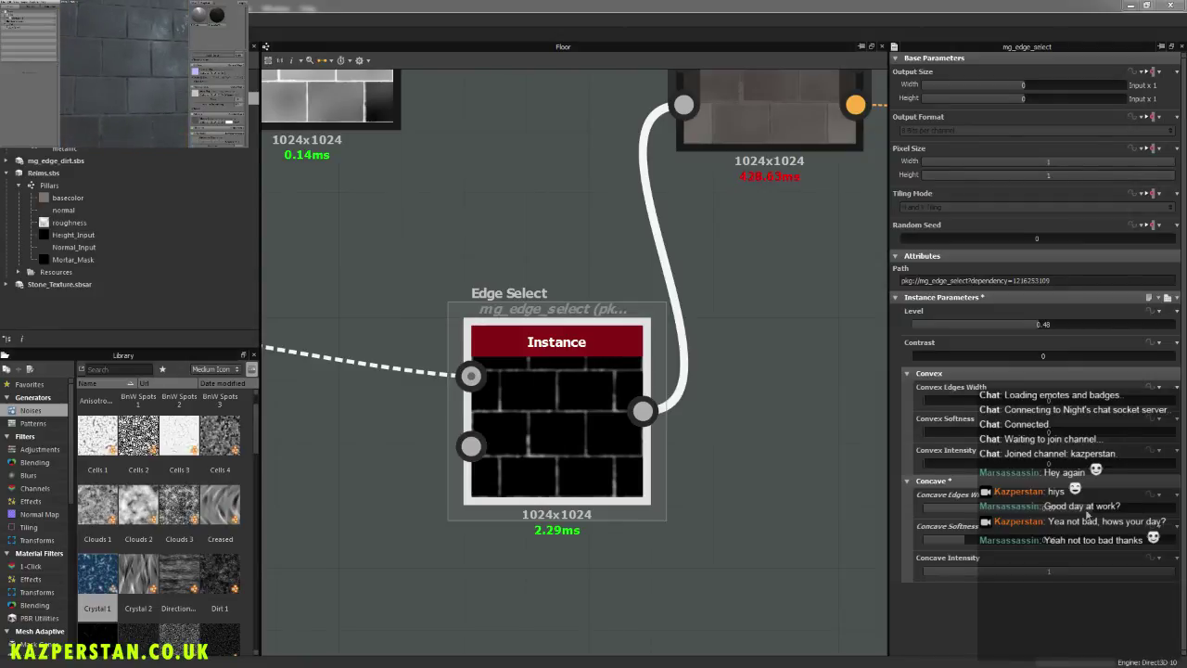
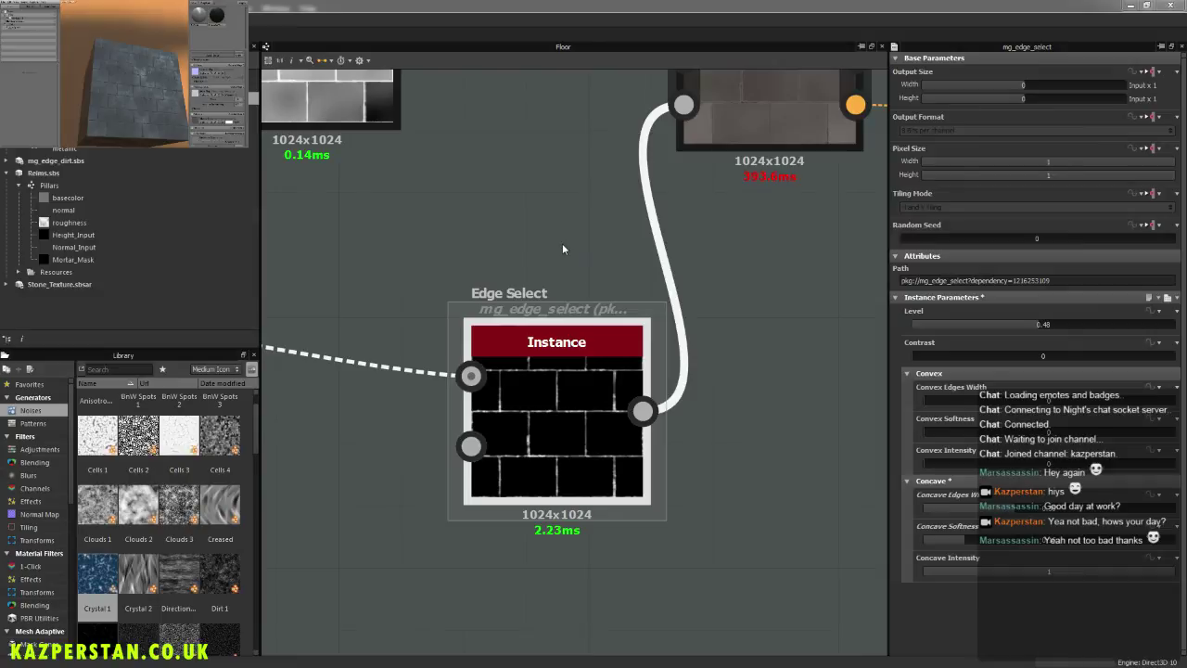
# Step: Reduce the Concave Edges Width of the Edge Select below the Pillars node to narrow the mortar mask
pyautogui.moveTo(565, 204); pyautogui.dragTo(588, 428, button='middle')
pyautogui.click(795, 303)
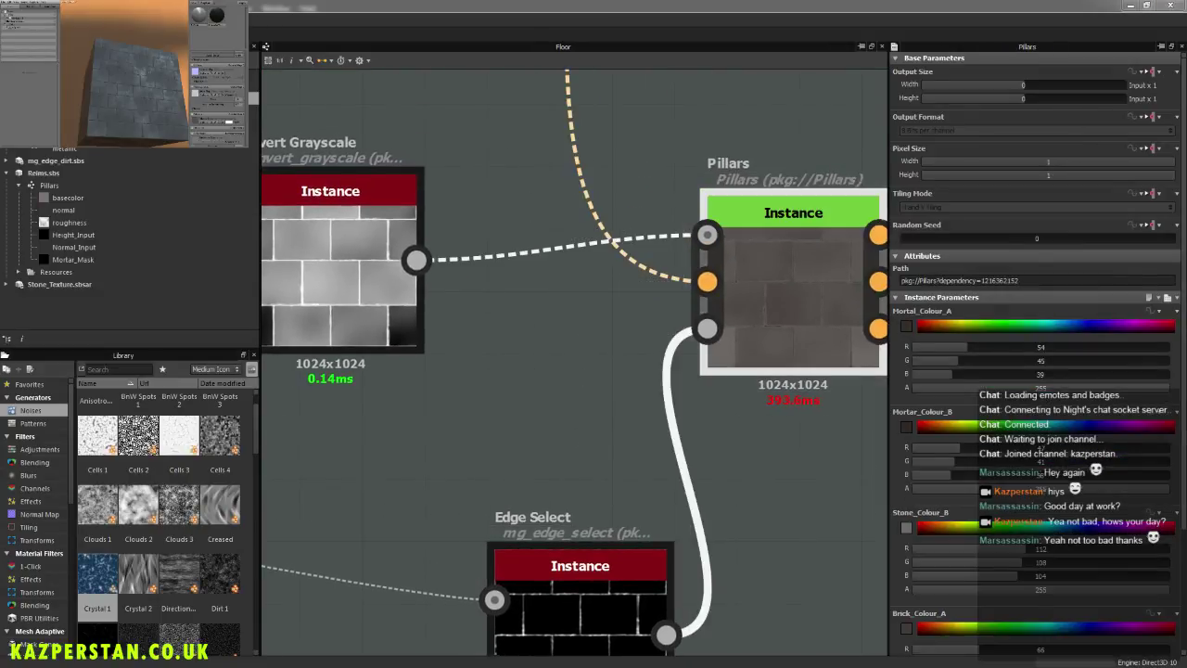
pyautogui.click(579, 601)
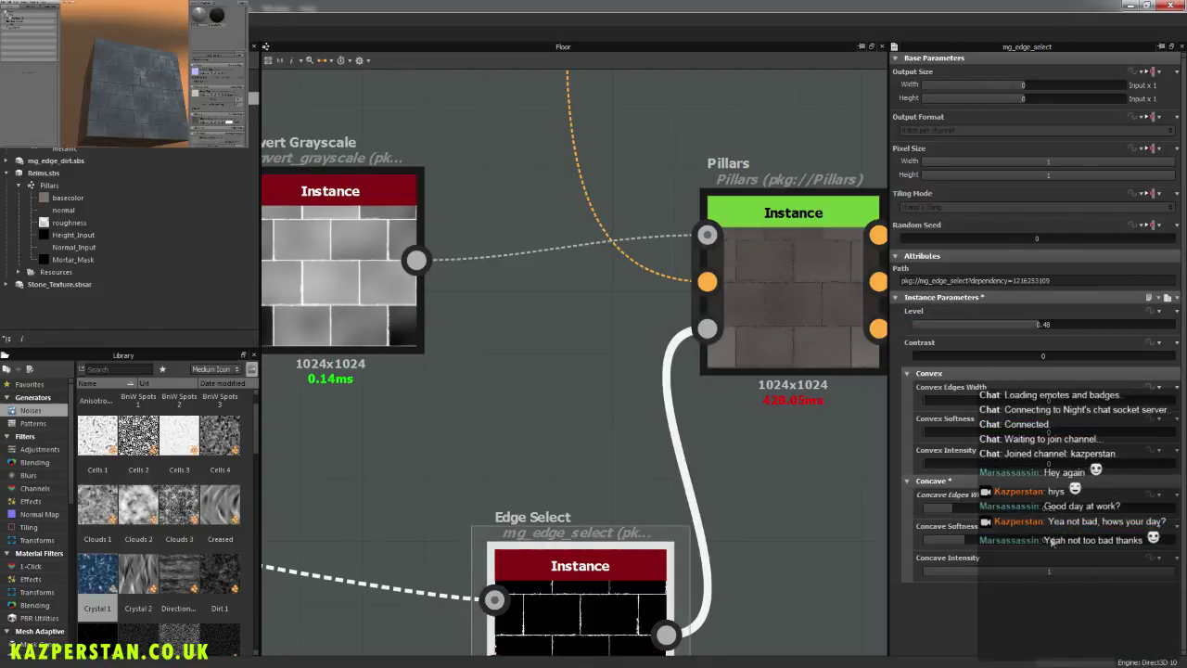
pyautogui.moveTo(943, 511)
pyautogui.mouseDown()
pyautogui.moveTo(1058, 522)
pyautogui.moveTo(924, 522)
pyautogui.moveTo(939, 523)
pyautogui.mouseUp()
# Step: Raise the Concave Softness of the Edge Select in the Mortar_Width frame until its lines nearly fade, and inspect the wall in the 3D preview
pyautogui.moveTo(450, 469); pyautogui.dragTo(660, 543, button='middle')
pyautogui.scroll(-5, 612, 503)
pyautogui.moveTo(455, 440); pyautogui.dragTo(699, 505, button='middle')
pyautogui.scroll(-3, 698, 503)
pyautogui.moveTo(278, 361); pyautogui.dragTo(587, 502, button='middle')
pyautogui.scroll(-3, 586, 504)
pyautogui.moveTo(423, 475); pyautogui.dragTo(580, 483, button='middle')
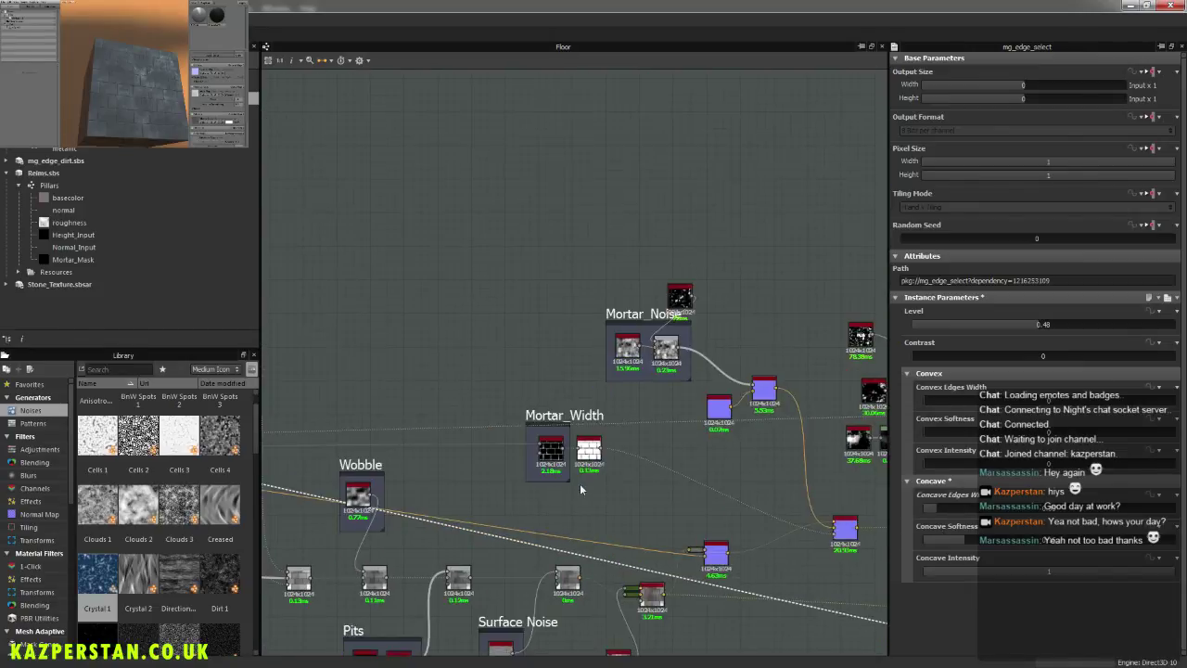
pyautogui.scroll(4, 579, 484)
pyautogui.moveTo(662, 494); pyautogui.dragTo(575, 572, button='middle')
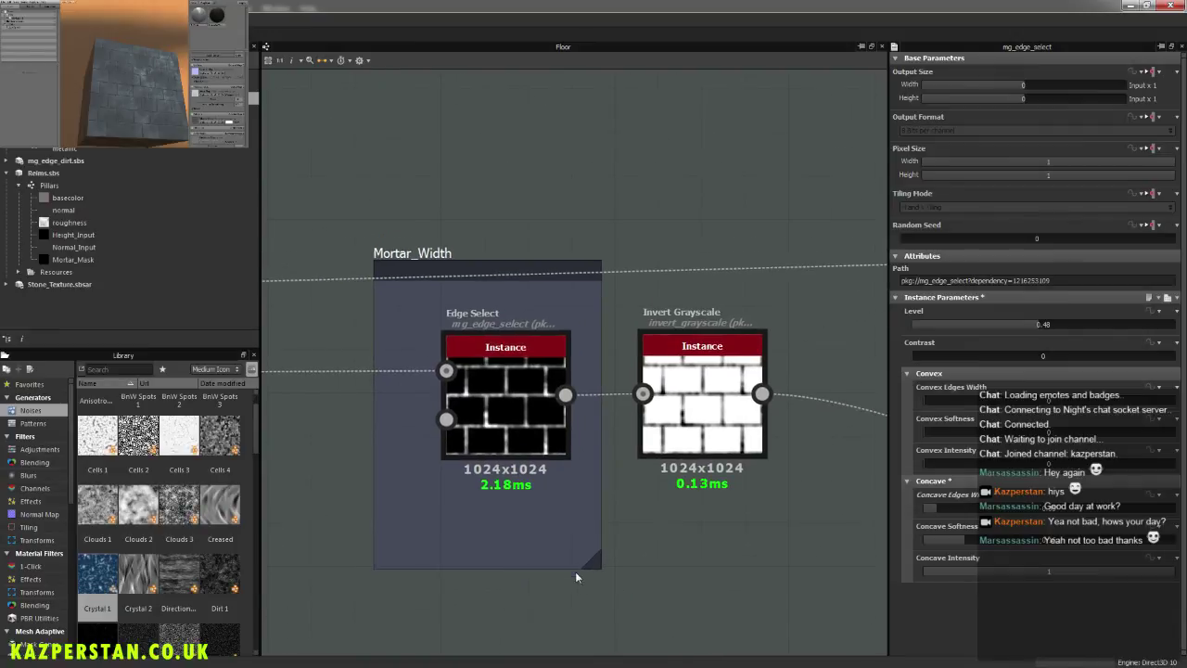
pyautogui.scroll(1, 523, 528)
pyautogui.click(538, 423)
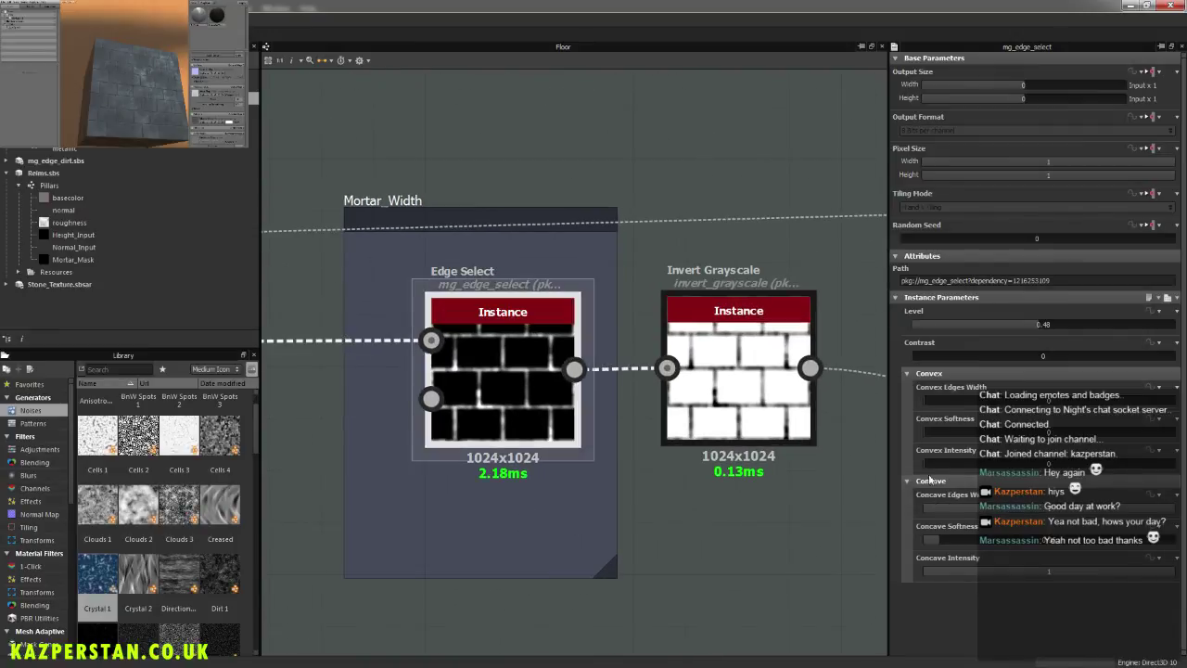
pyautogui.click(933, 543)
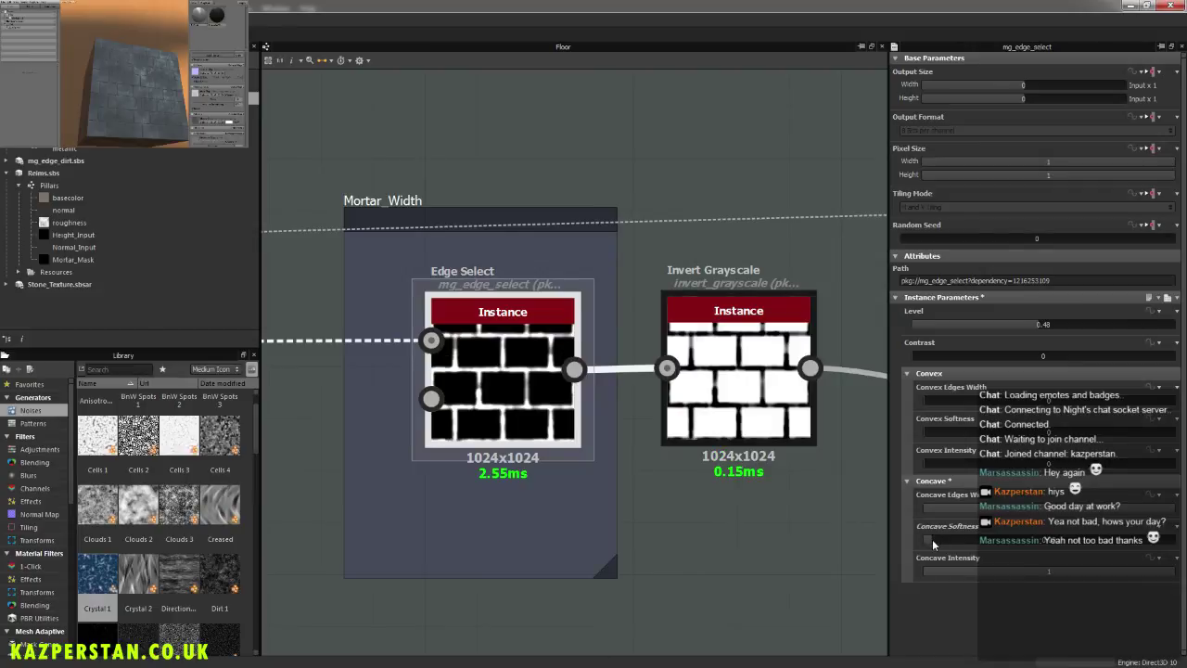
pyautogui.moveTo(933, 539); pyautogui.dragTo(947, 540)
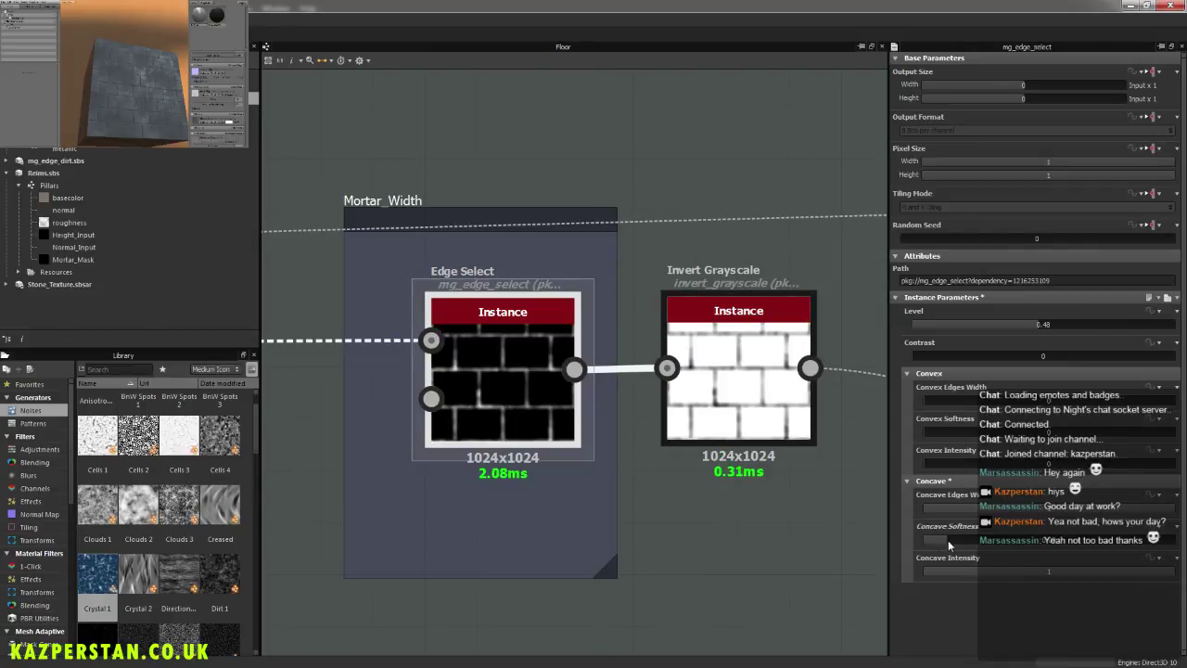
pyautogui.moveTo(948, 540); pyautogui.dragTo(978, 547)
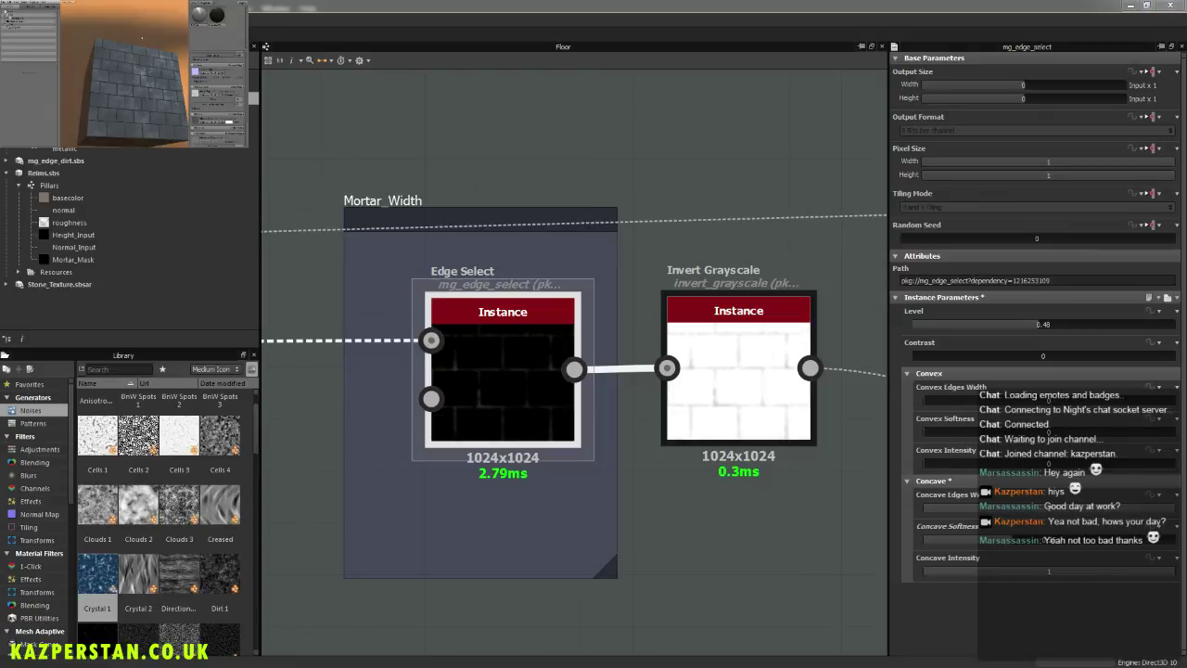
pyautogui.moveTo(173, 116); pyautogui.dragTo(119, 83)
pyautogui.moveTo(118, 82)
pyautogui.mouseDown(button='right')
pyautogui.moveTo(169, 119)
pyautogui.moveTo(119, 81)
pyautogui.mouseUp(button='right')
pyautogui.scroll(-5, 607, 452)
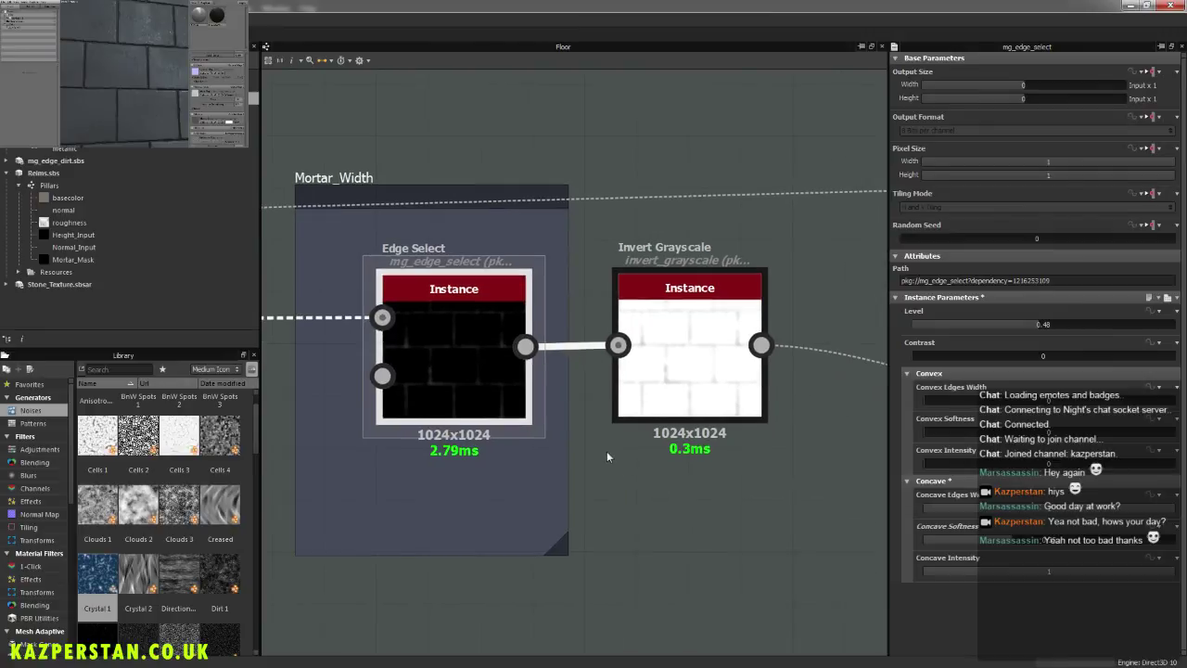
# Step: Soften the concave edge mask of the Edge Select feeding Pillars, then inspect the mortar on the wall in the 3D preview
pyautogui.scroll(-9, 630, 456)
pyautogui.moveTo(717, 535); pyautogui.dragTo(653, 442, button='middle')
pyautogui.scroll(5, 653, 441)
pyautogui.moveTo(755, 378); pyautogui.dragTo(751, 381, button='middle')
pyautogui.scroll(6, 751, 378)
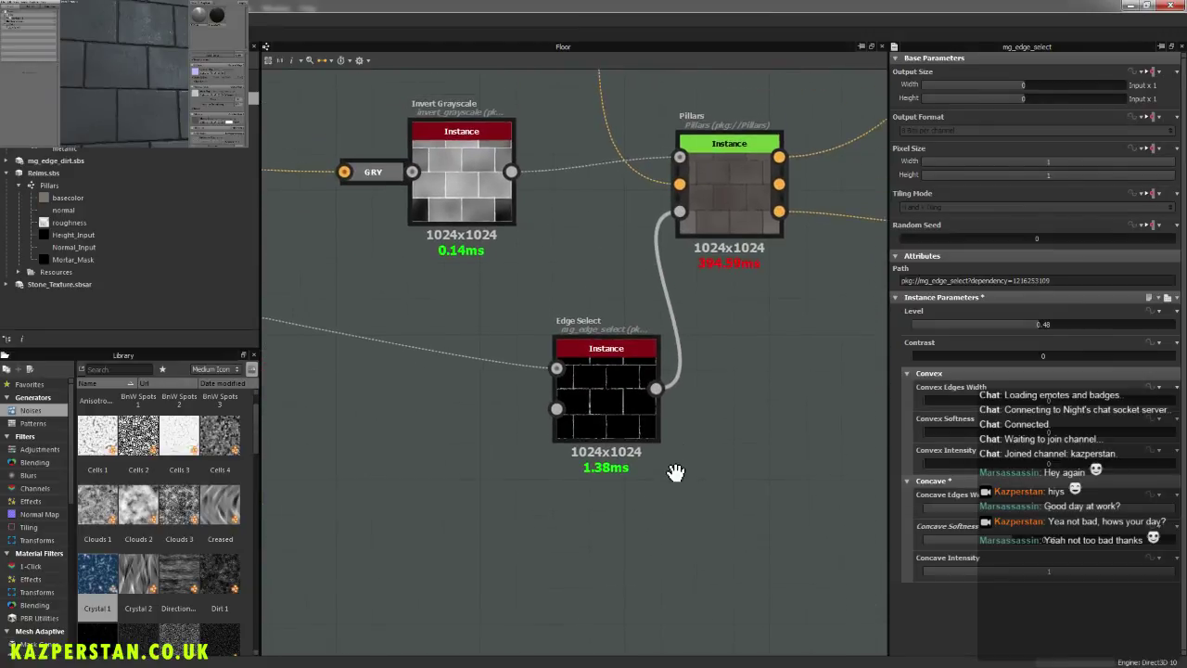
pyautogui.click(586, 382)
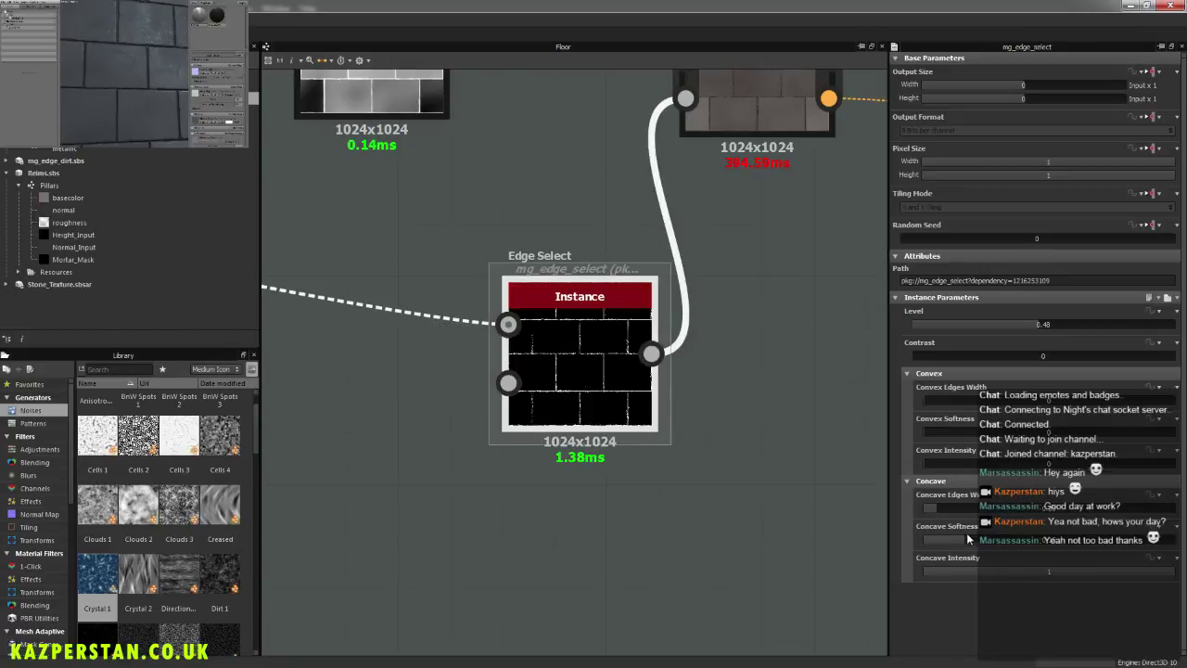
pyautogui.moveTo(1006, 509)
pyautogui.mouseDown()
pyautogui.moveTo(1074, 518)
pyautogui.moveTo(1015, 502)
pyautogui.mouseUp()
pyautogui.click(130, 80)
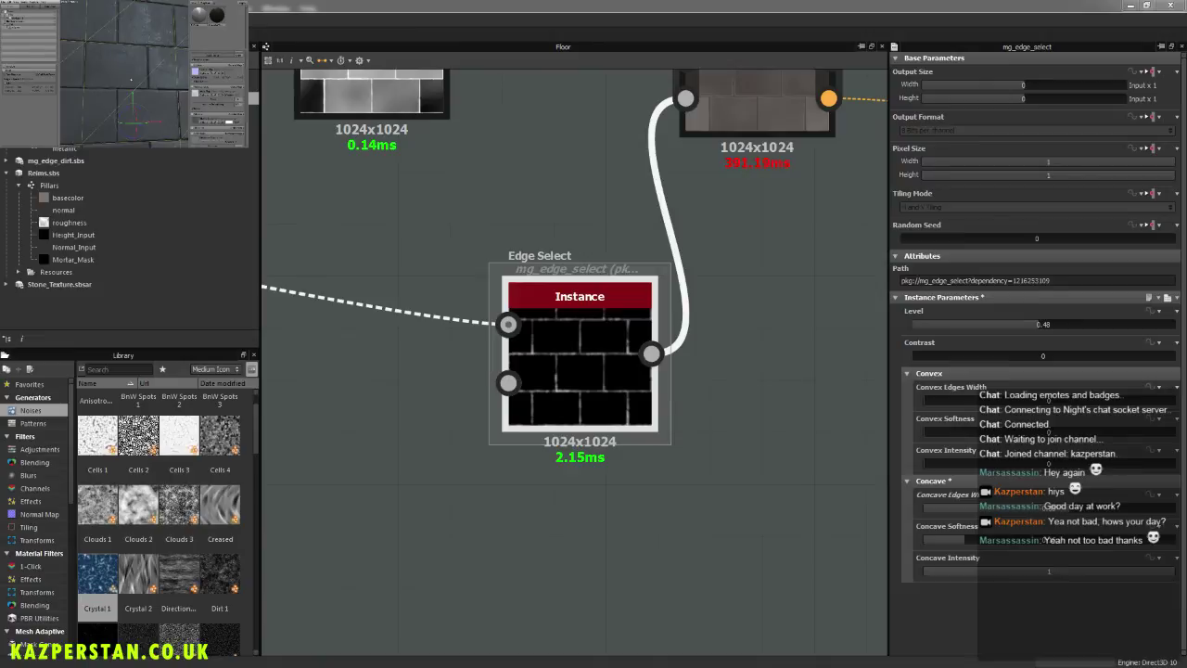
pyautogui.scroll(-6, 159, 93)
pyautogui.moveTo(159, 94)
pyautogui.mouseDown()
pyautogui.moveTo(138, 75)
pyautogui.moveTo(165, 86)
pyautogui.mouseUp()
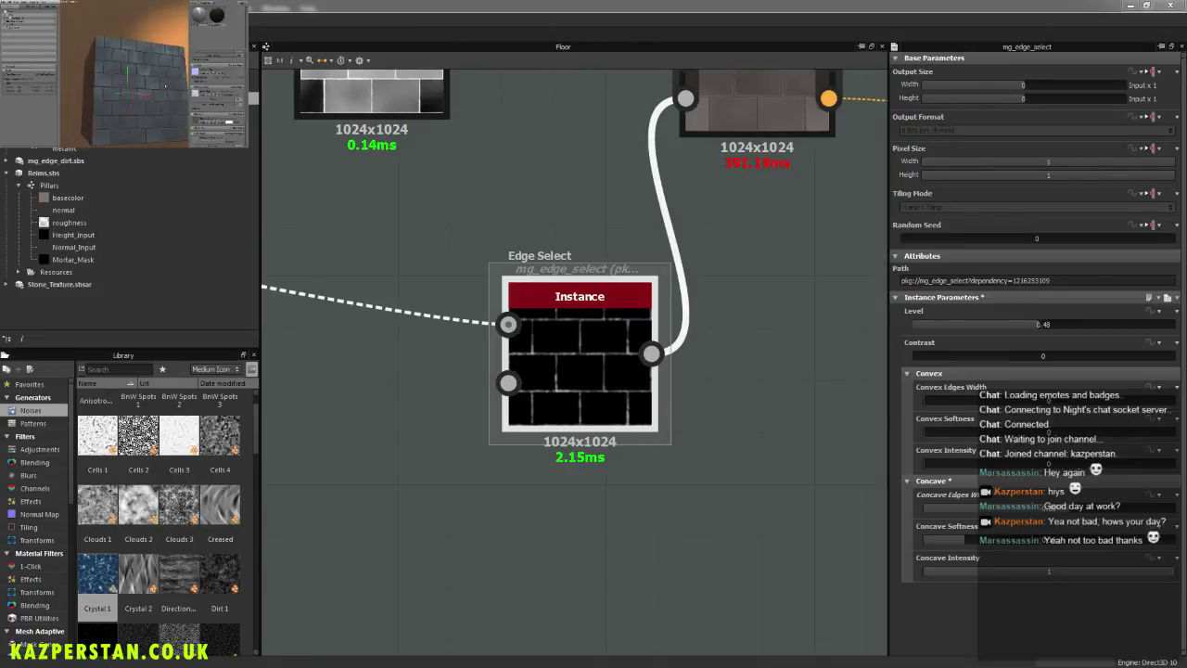
# Step: Examine the settings of the Height Normal Blender fed by the Overlay node and view the stone surface from above in 3D
pyautogui.scroll(-6, 457, 251)
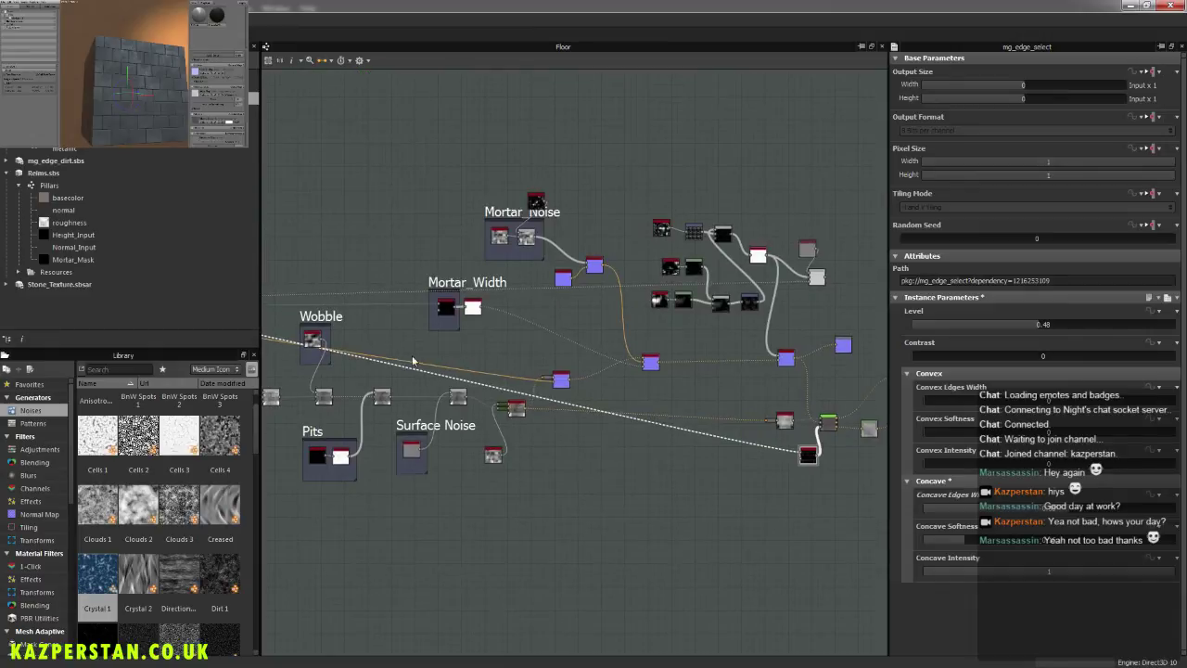
pyautogui.moveTo(507, 404); pyautogui.dragTo(626, 410, button='middle')
pyautogui.scroll(4, 494, 363)
pyautogui.moveTo(371, 357); pyautogui.dragTo(570, 392, button='middle')
pyautogui.scroll(1, 688, 423)
pyautogui.moveTo(688, 423); pyautogui.dragTo(397, 406, button='middle')
pyautogui.moveTo(667, 436); pyautogui.dragTo(439, 420, button='middle')
pyautogui.scroll(5, 693, 447)
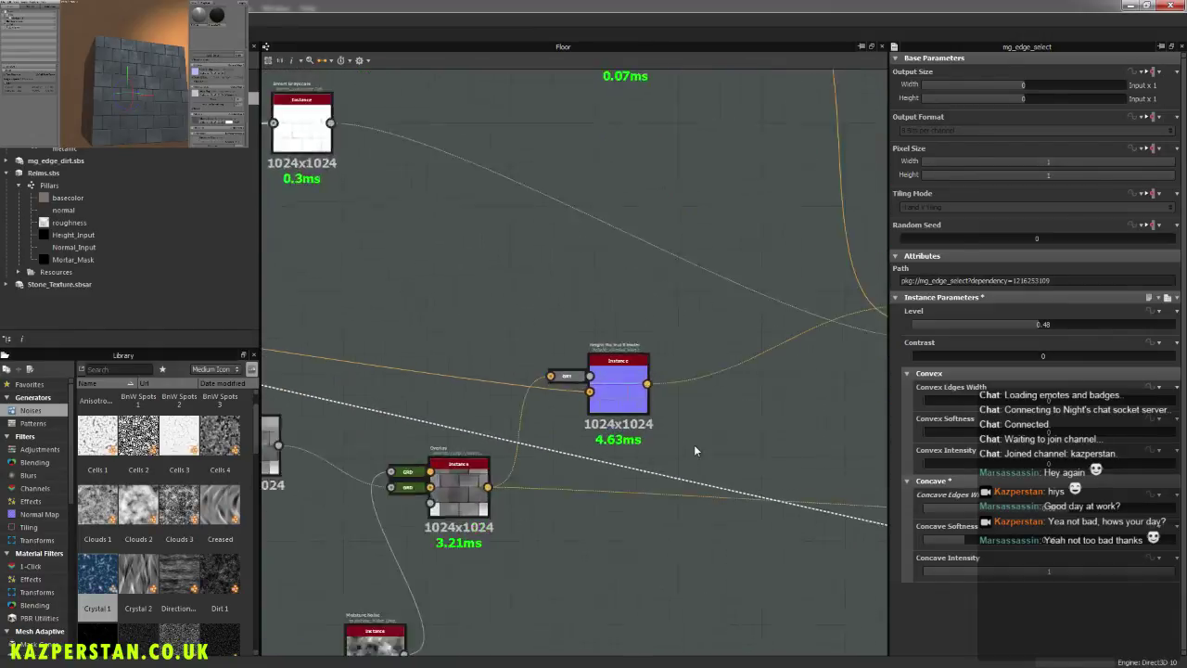
pyautogui.click(575, 374)
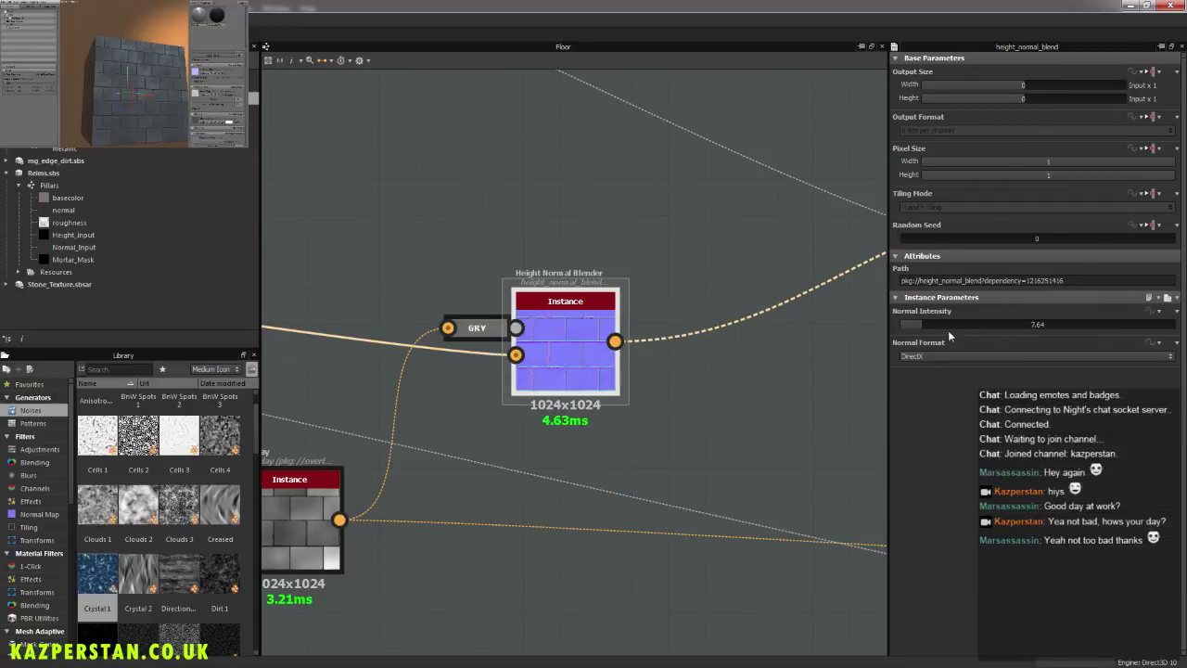
pyautogui.moveTo(139, 115); pyautogui.dragTo(166, 125)
pyautogui.scroll(-5, 607, 436)
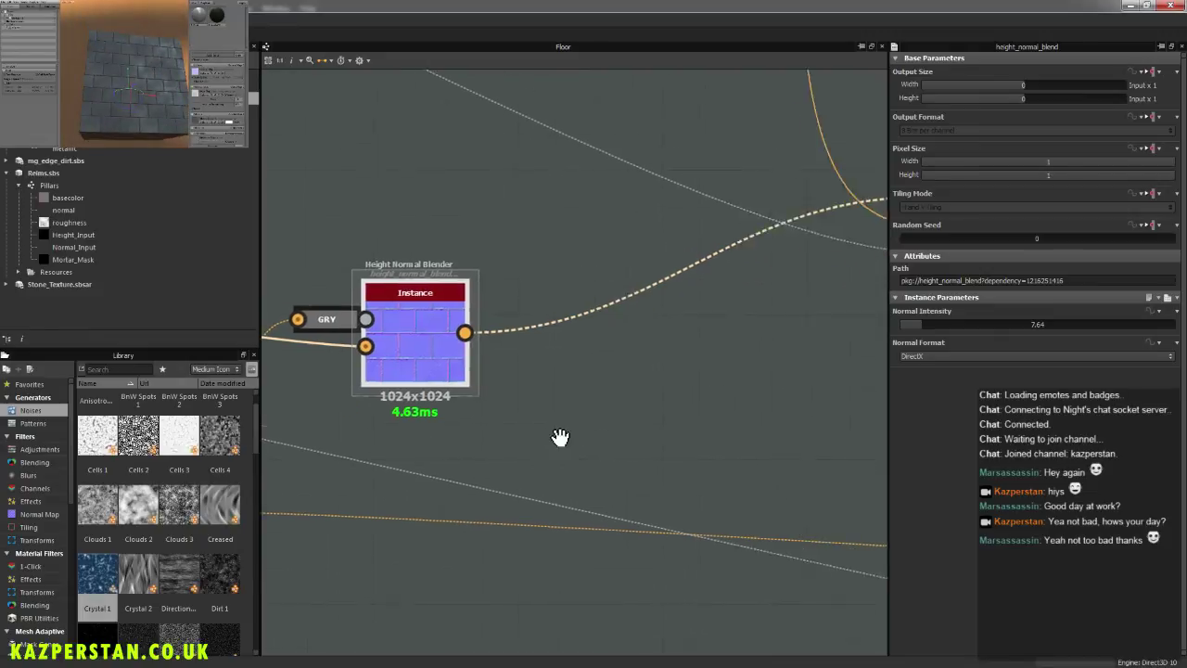
# Step: Try a Normal Intensity of 27.7 on the Height Normal Blender after Overlay and inspect the relief in the 3D preview
pyautogui.scroll(4, 719, 439)
pyautogui.moveTo(400, 325); pyautogui.dragTo(752, 397, button='middle')
pyautogui.moveTo(508, 385); pyautogui.dragTo(373, 385, button='middle')
pyautogui.moveTo(862, 399); pyautogui.dragTo(654, 393, button='middle')
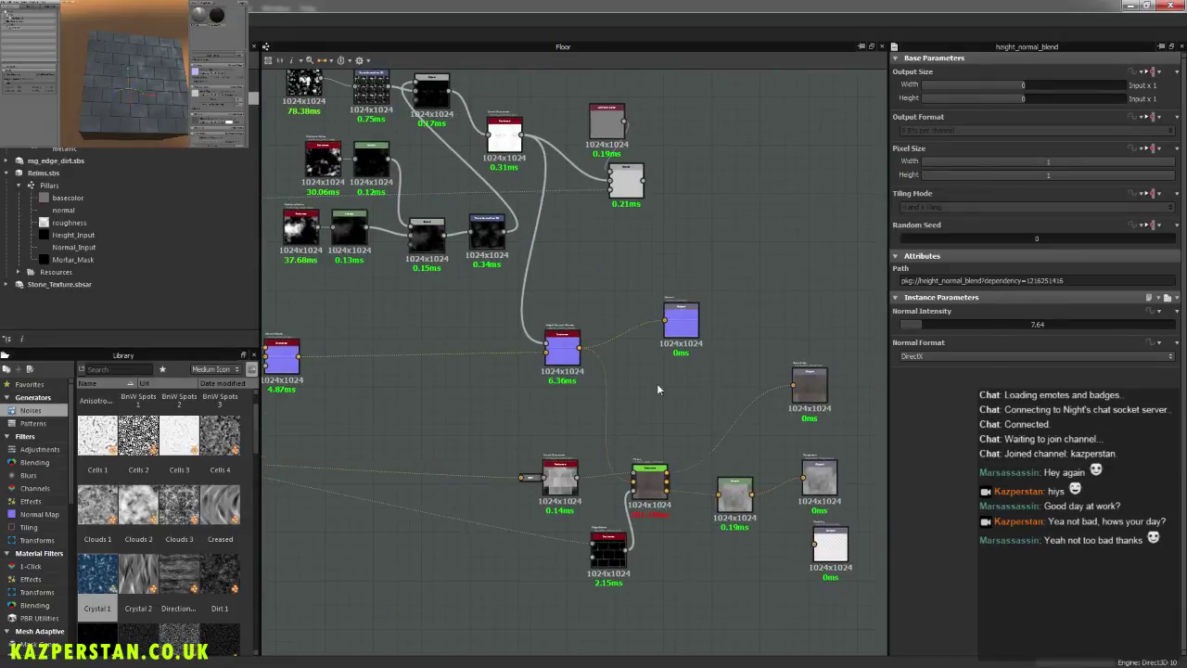
pyautogui.click(684, 342)
pyautogui.moveTo(352, 376); pyautogui.dragTo(753, 398, button='middle')
pyautogui.moveTo(498, 420); pyautogui.dragTo(486, 371, button='middle')
pyautogui.scroll(4, 684, 417)
pyautogui.click(690, 402)
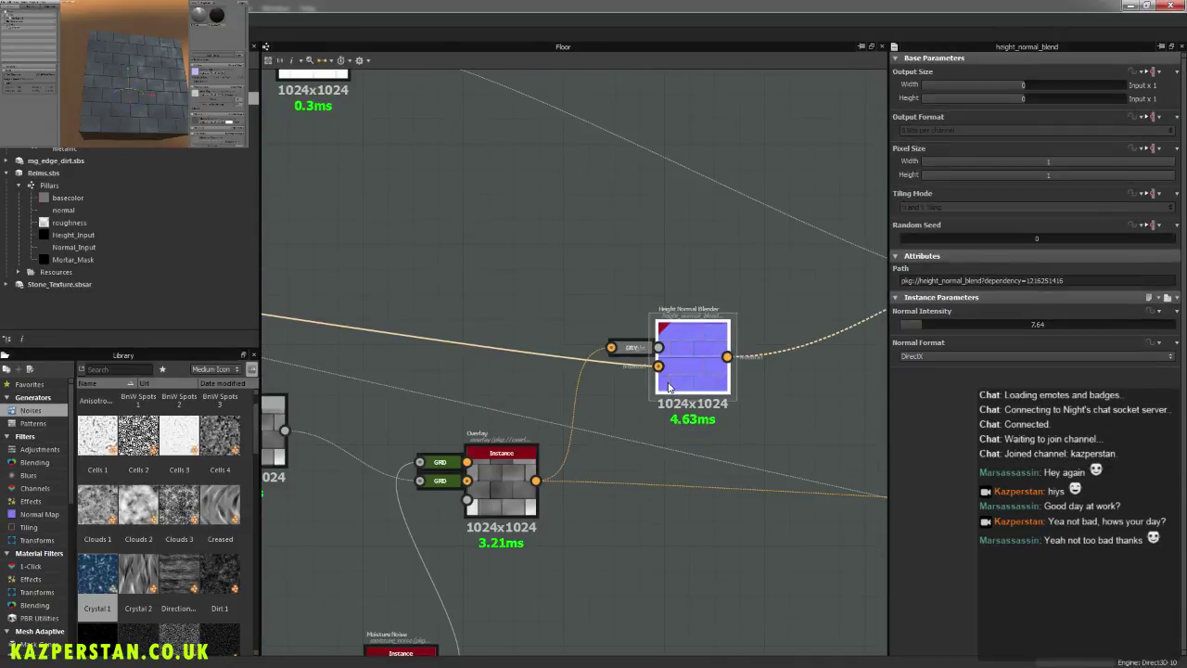
pyautogui.click(976, 328)
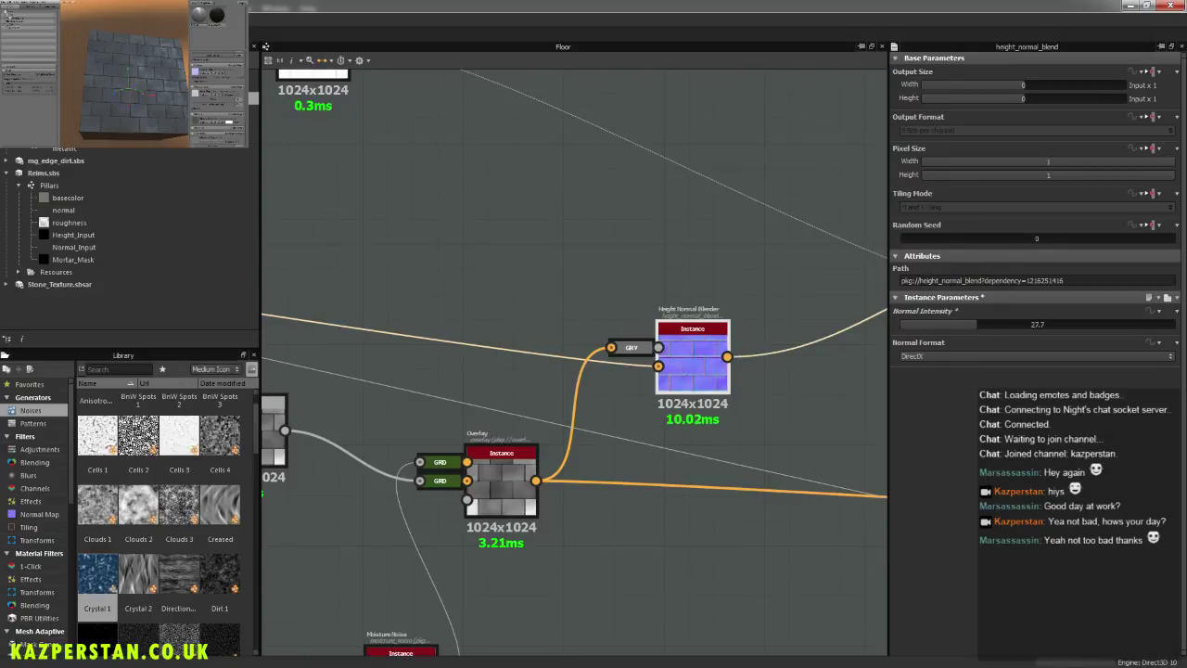
pyautogui.click(172, 28)
pyautogui.moveTo(149, 69)
pyautogui.keyDown('alt'); pyautogui.mouseDown()
pyautogui.moveTo(159, 51)
pyautogui.moveTo(172, 66)
pyautogui.mouseUp(); pyautogui.keyUp('alt')
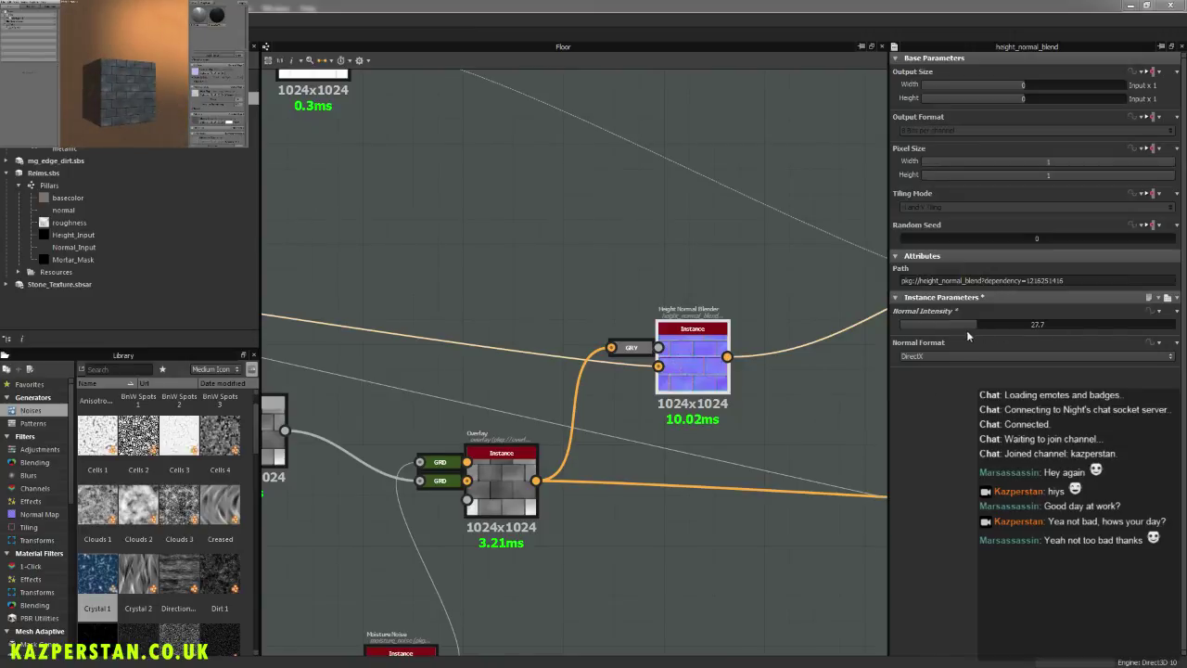
# Step: Set the Height Normal Blender's Normal Intensity to 19.59 and check the wall in the 3D preview
pyautogui.moveTo(970, 325); pyautogui.dragTo(960, 325)
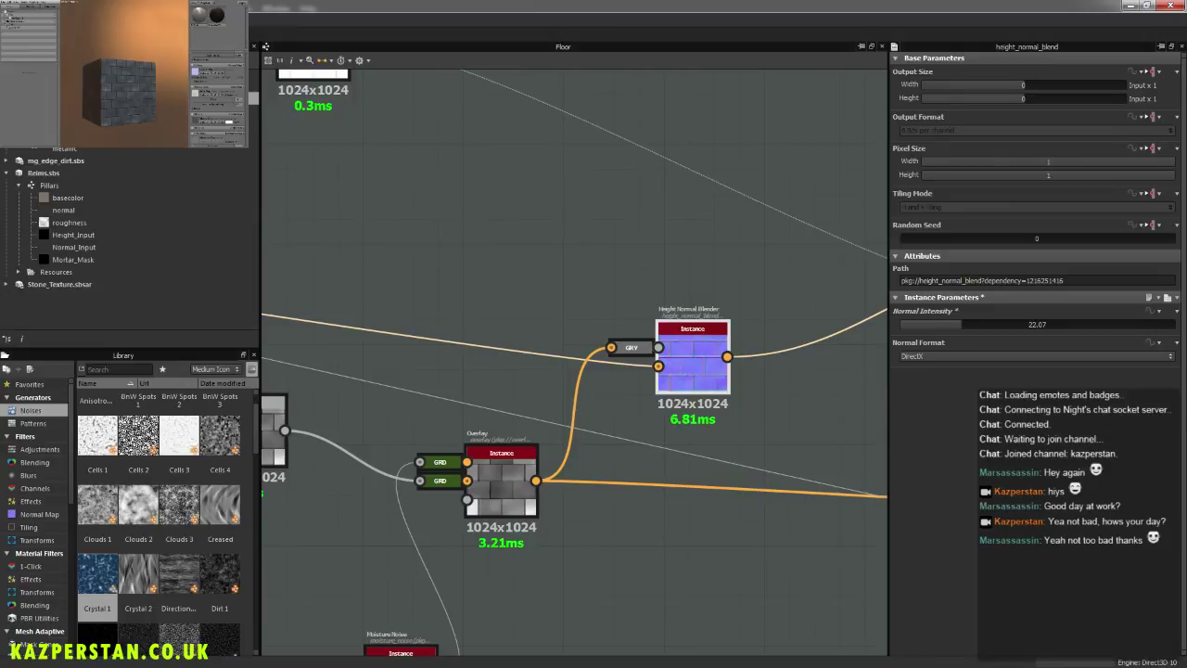
pyautogui.moveTo(956, 325); pyautogui.dragTo(951, 325)
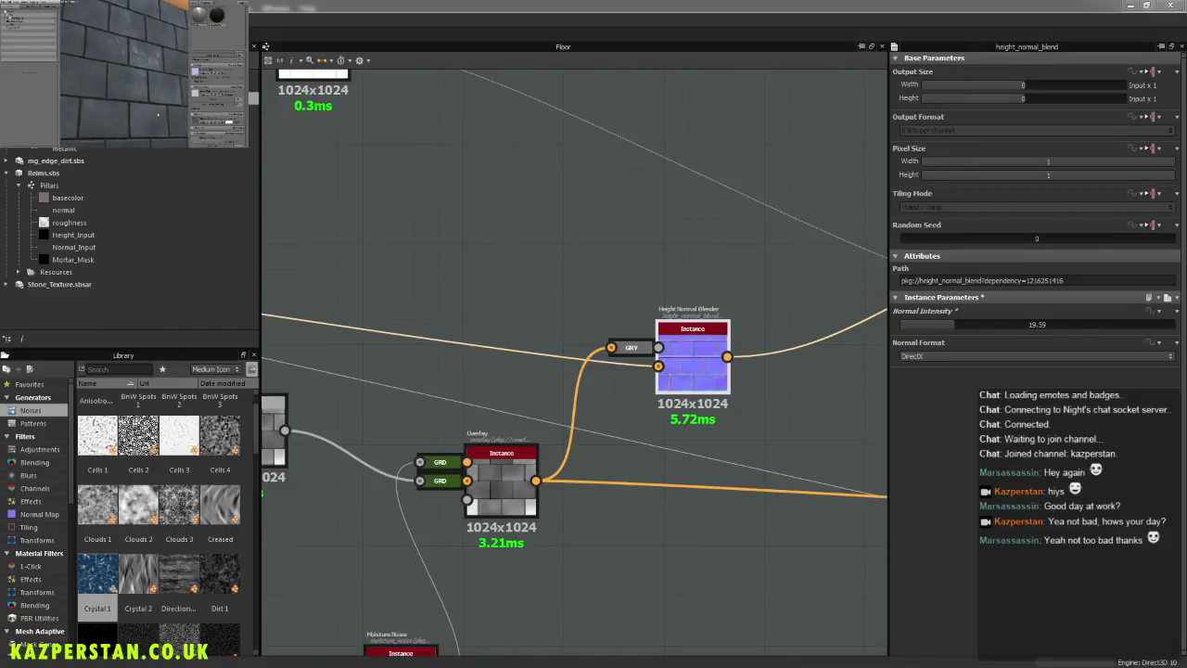
pyautogui.scroll(-4, 133, 105)
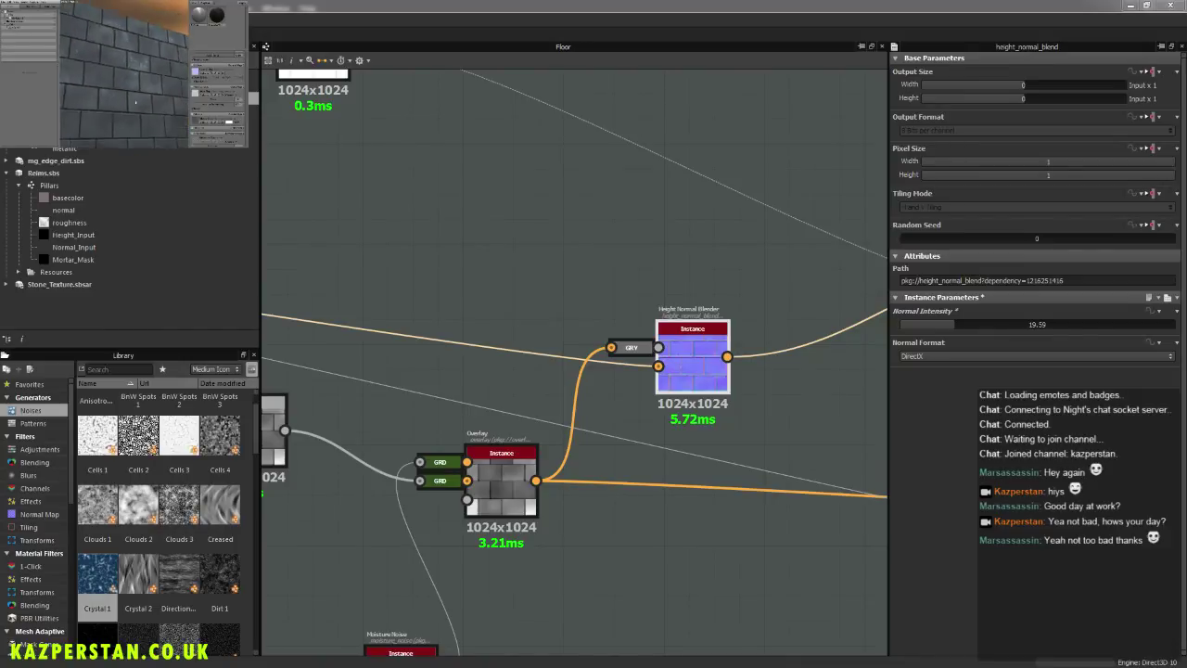
# Step: Examine the Blend combining the edge damage noise with the inverted width mask, and the Blend it feeds in the height chain
pyautogui.moveTo(471, 365); pyautogui.dragTo(644, 340, button='middle')
pyautogui.scroll(-6, 457, 343)
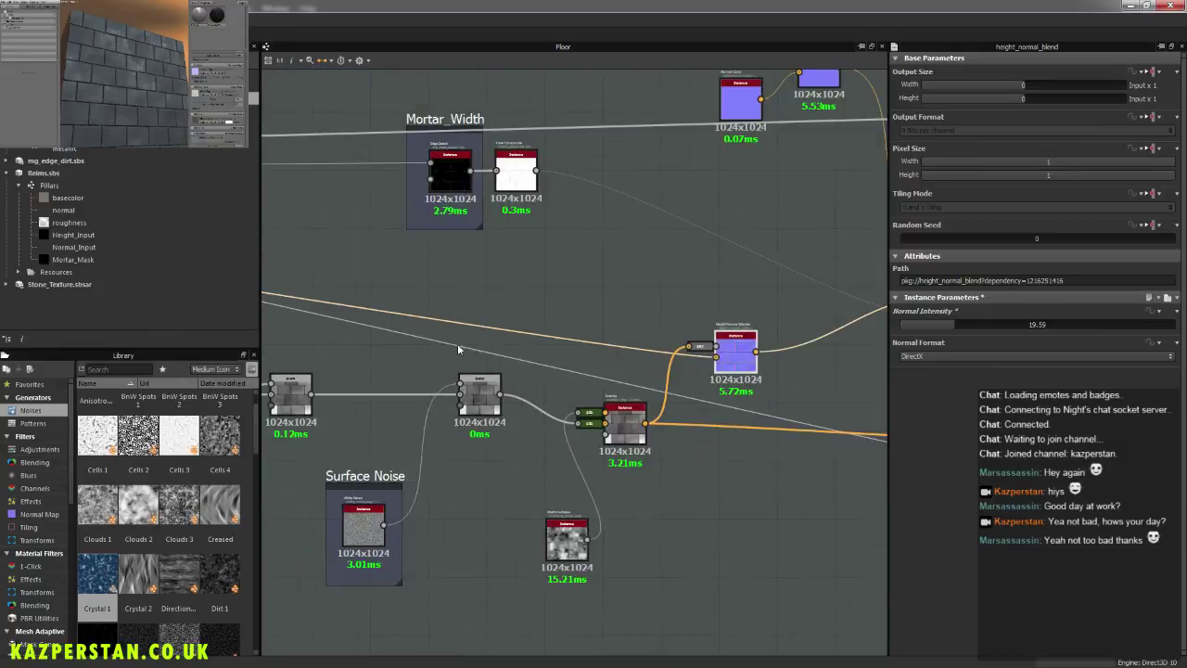
pyautogui.moveTo(320, 311); pyautogui.dragTo(533, 458, button='middle')
pyautogui.scroll(4, 478, 404)
pyautogui.moveTo(609, 253); pyautogui.dragTo(498, 343, button='middle')
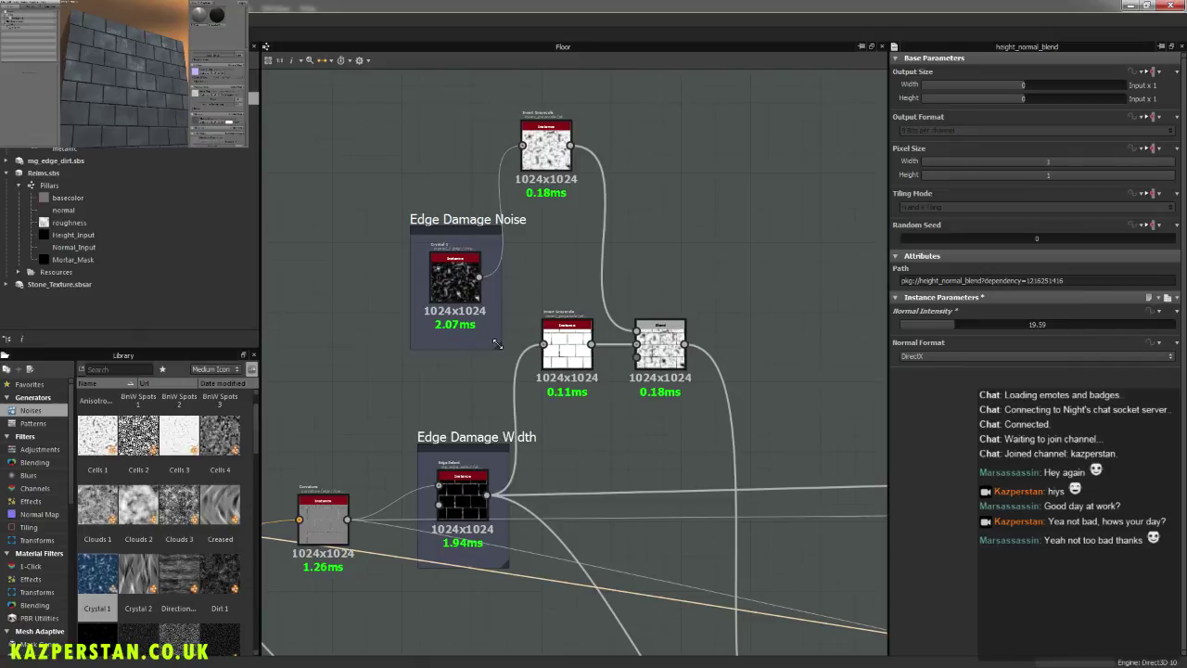
pyautogui.scroll(4, 496, 334)
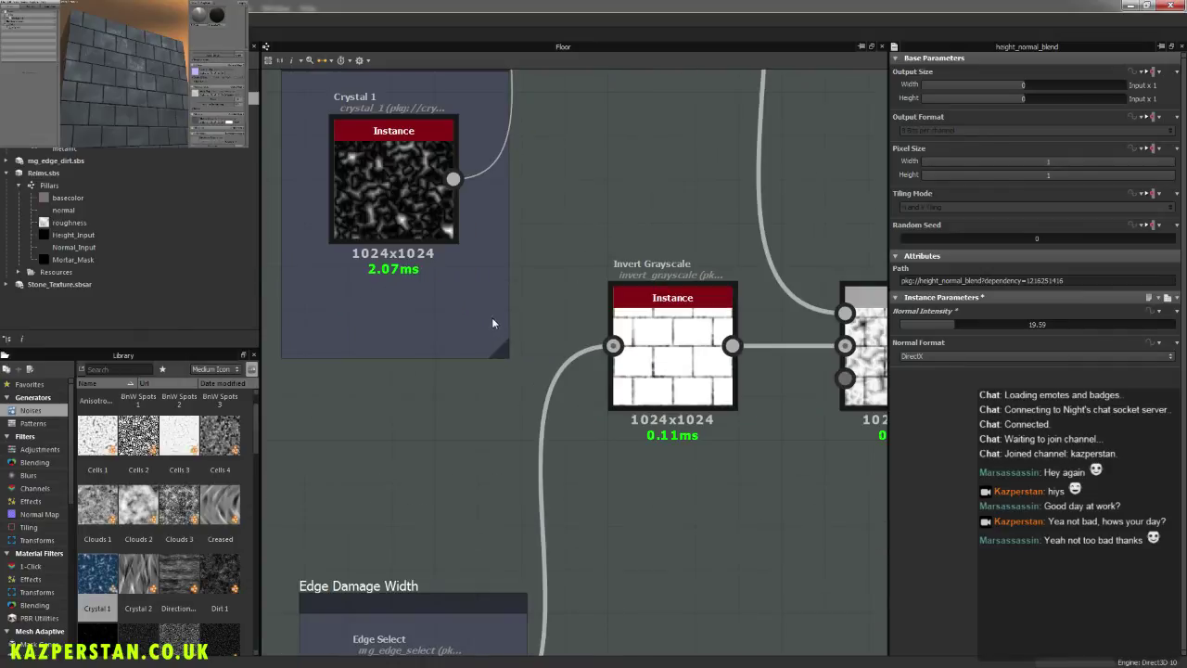
pyautogui.moveTo(568, 351); pyautogui.dragTo(440, 485, button='middle')
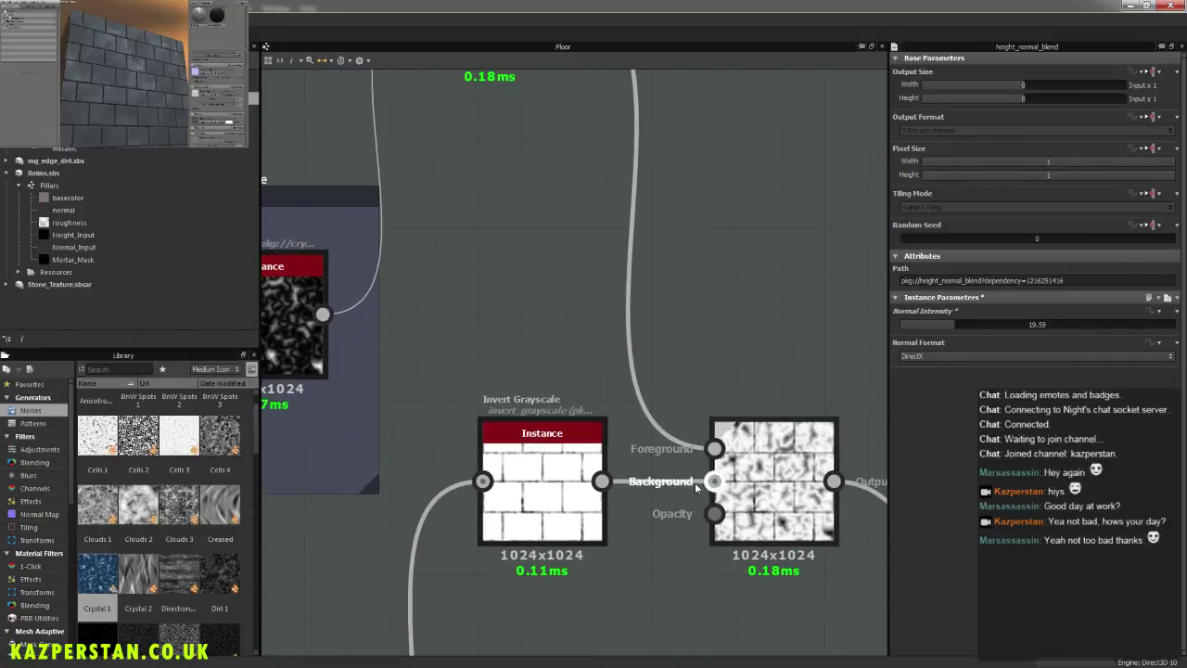
pyautogui.click(763, 486)
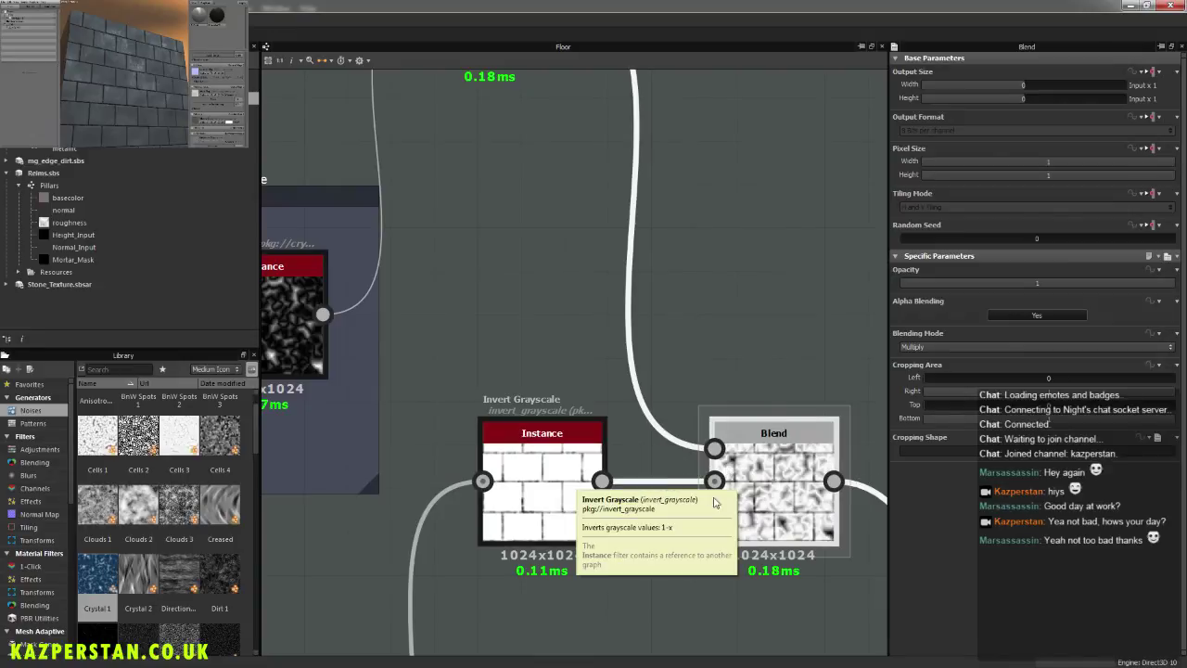
pyautogui.scroll(-5, 726, 501)
pyautogui.moveTo(723, 526); pyautogui.dragTo(652, 330, button='middle')
pyautogui.moveTo(741, 498); pyautogui.dragTo(692, 439, button='middle')
pyautogui.scroll(4, 721, 544)
pyautogui.click(653, 443)
pyautogui.moveTo(605, 278); pyautogui.dragTo(658, 553, button='middle')
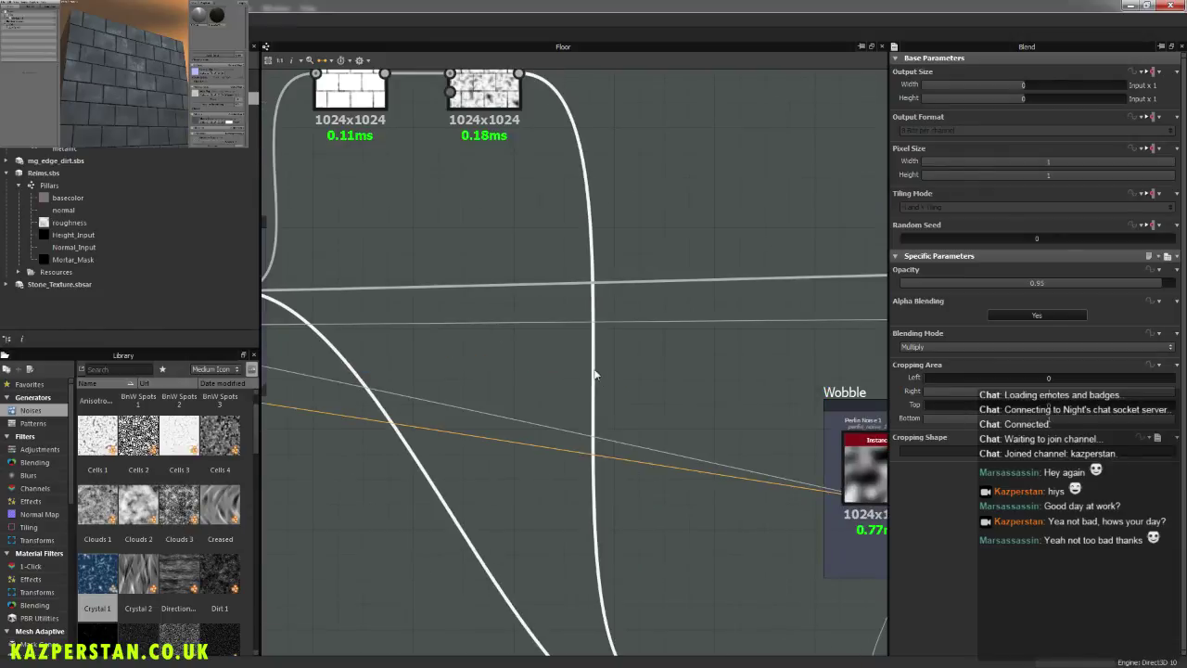
# Step: Trace the edge damage branch through its Blend nodes and examine the Edge Select settings in the Edge Damage Width frame
pyautogui.click(490, 107)
pyautogui.moveTo(525, 147); pyautogui.dragTo(564, 133, button='middle')
pyautogui.moveTo(729, 447); pyautogui.dragTo(763, 485, button='middle')
pyautogui.moveTo(599, 309); pyautogui.dragTo(755, 540, button='middle')
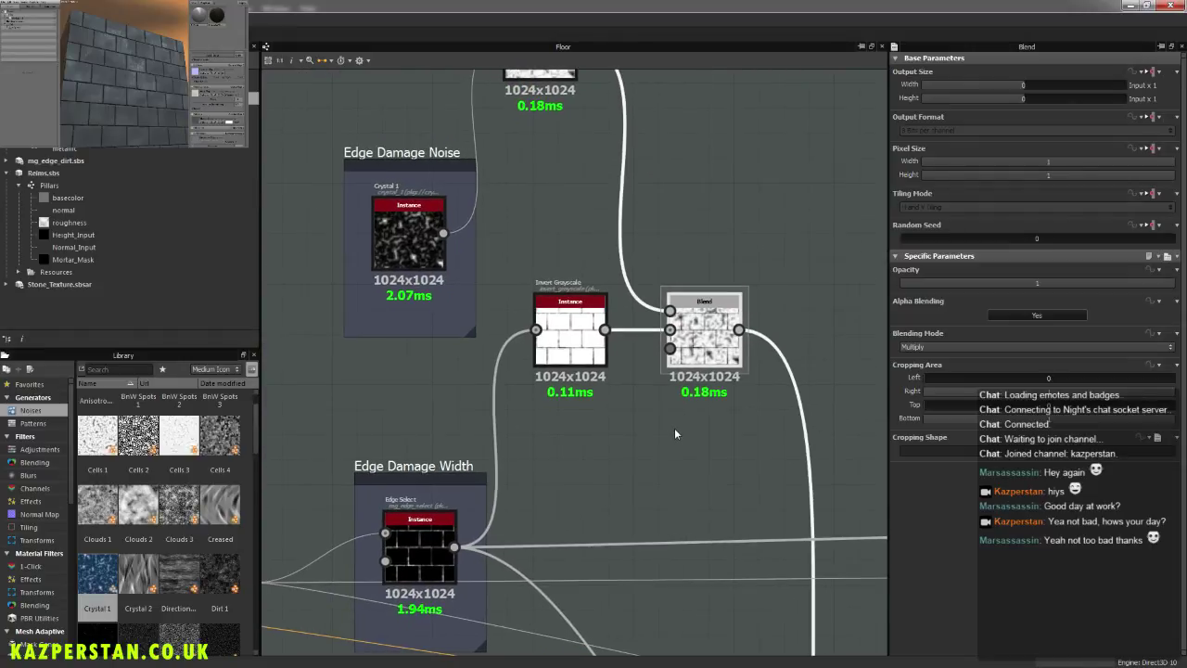
pyautogui.moveTo(722, 575); pyautogui.dragTo(611, 143, button='middle')
pyautogui.scroll(-1, 694, 439)
pyautogui.moveTo(696, 444); pyautogui.dragTo(680, 387, button='middle')
pyautogui.moveTo(549, 405); pyautogui.dragTo(638, 551, button='middle')
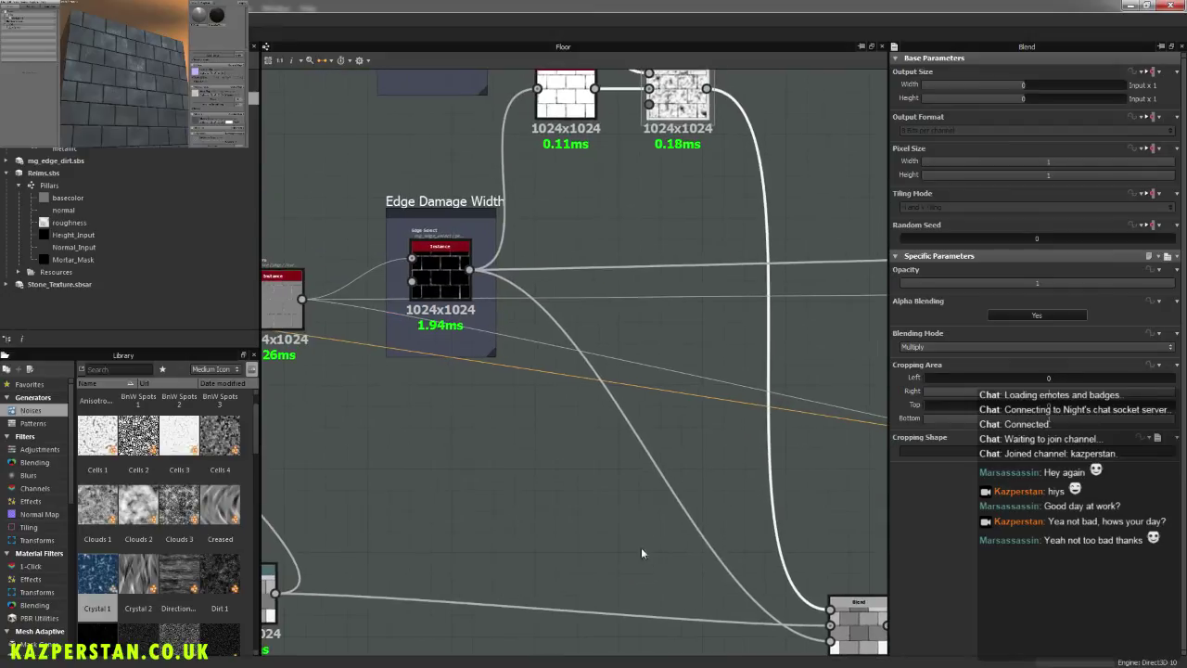
pyautogui.click(436, 271)
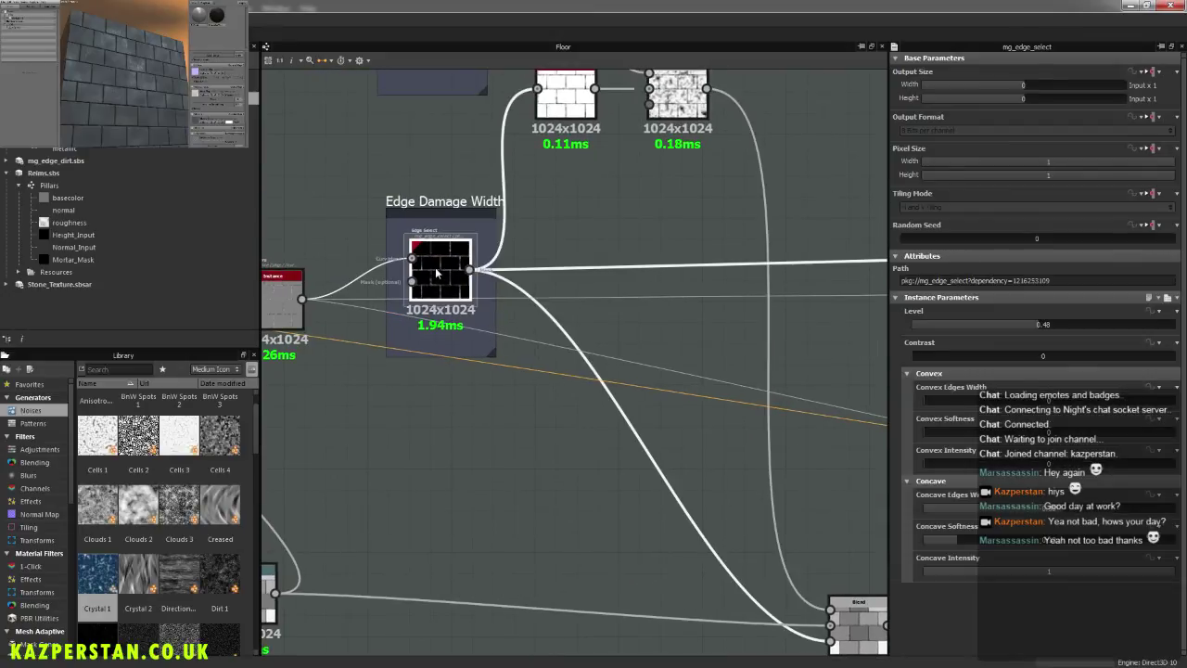
pyautogui.moveTo(659, 359); pyautogui.dragTo(706, 597, button='middle')
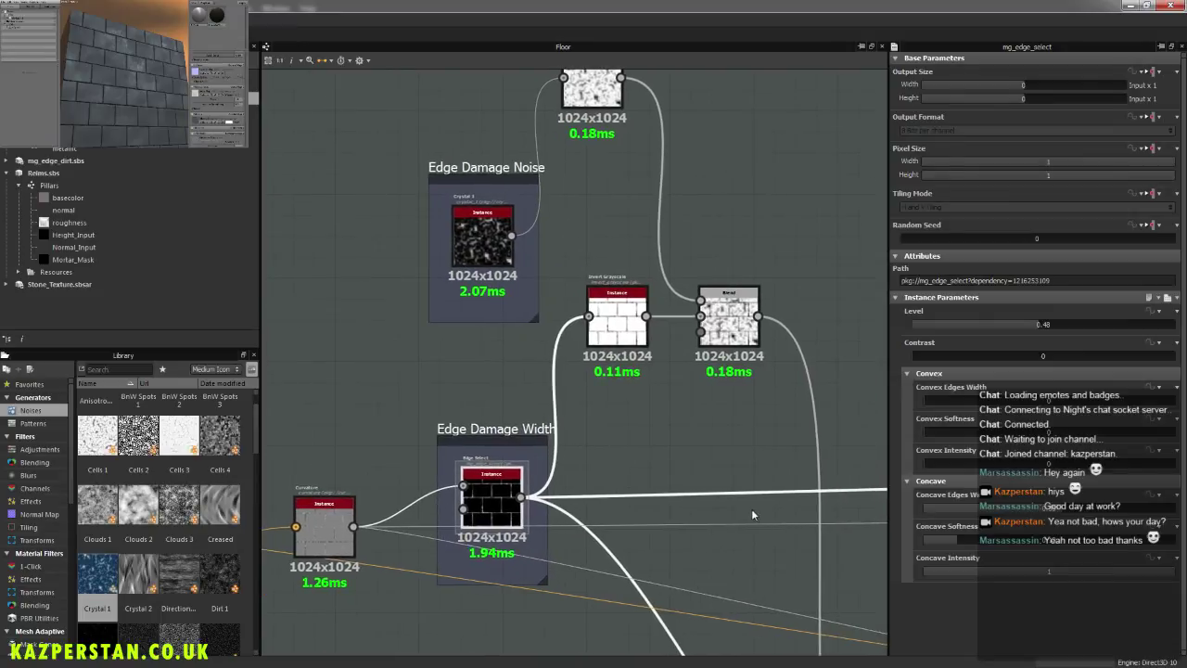
# Step: Set the Warp Intensity of the Crystal 1 noise in the Edge Damage Noise frame to 7.88
pyautogui.click(472, 252)
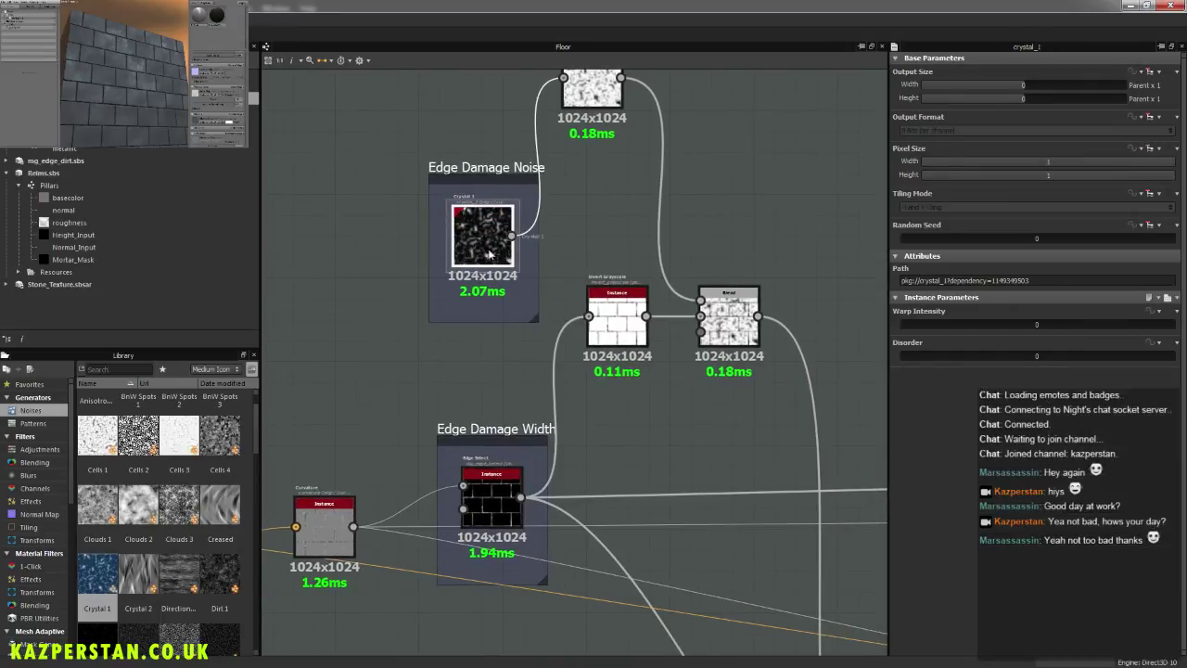
pyautogui.moveTo(913, 323)
pyautogui.mouseDown()
pyautogui.moveTo(931, 332)
pyautogui.moveTo(921, 327)
pyautogui.mouseUp()
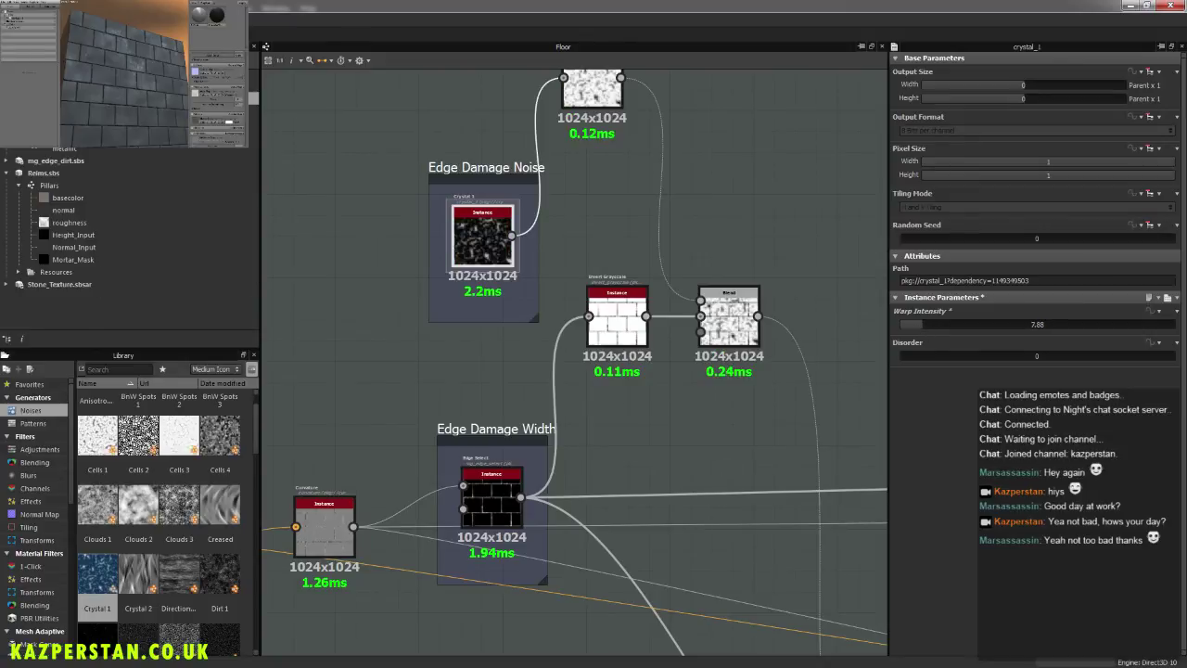
pyautogui.click(144, 20)
# Step: Try driving the edge damage Blend's Opacity with the inverted Mortar_Width mask and inspect the wall in the 3D preview
pyautogui.moveTo(660, 463); pyautogui.dragTo(609, 324, button='middle')
pyautogui.moveTo(643, 420); pyautogui.dragTo(535, 363, button='middle')
pyautogui.scroll(-3, 557, 366)
pyautogui.scroll(-4, 618, 422)
pyautogui.moveTo(863, 511); pyautogui.dragTo(660, 489, button='middle')
pyautogui.moveTo(623, 369); pyautogui.dragTo(625, 428, button='middle')
pyautogui.scroll(2, 595, 399)
pyautogui.scroll(4, 593, 401)
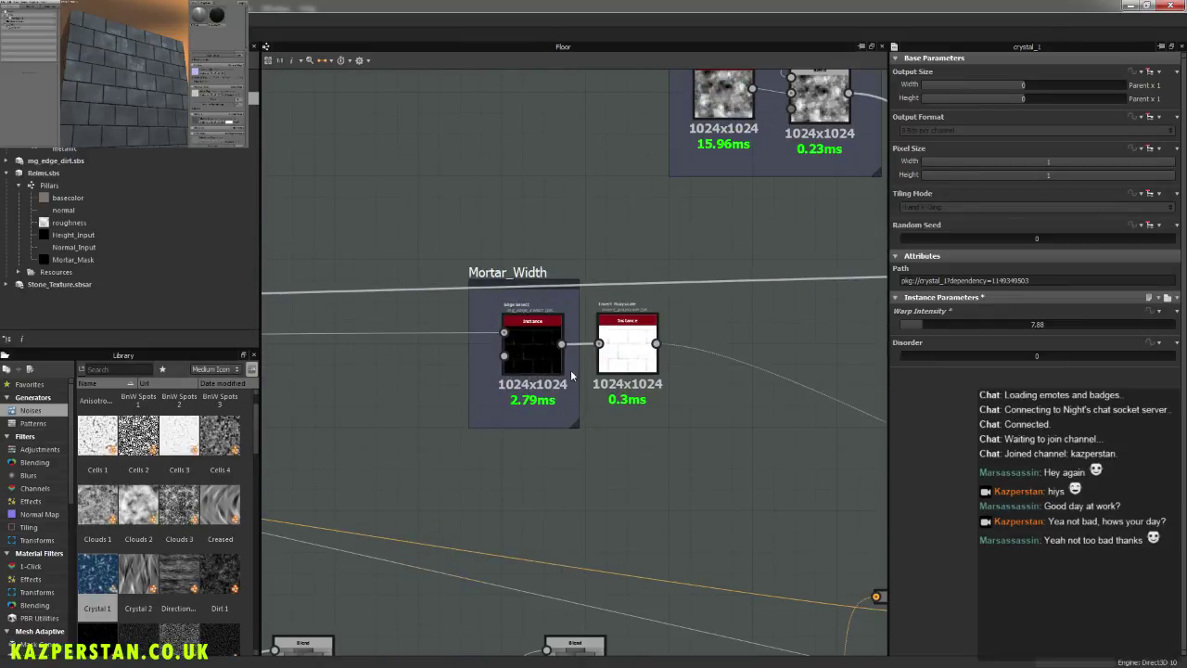
pyautogui.scroll(-4, 628, 439)
pyautogui.moveTo(728, 465); pyautogui.dragTo(855, 465, button='middle')
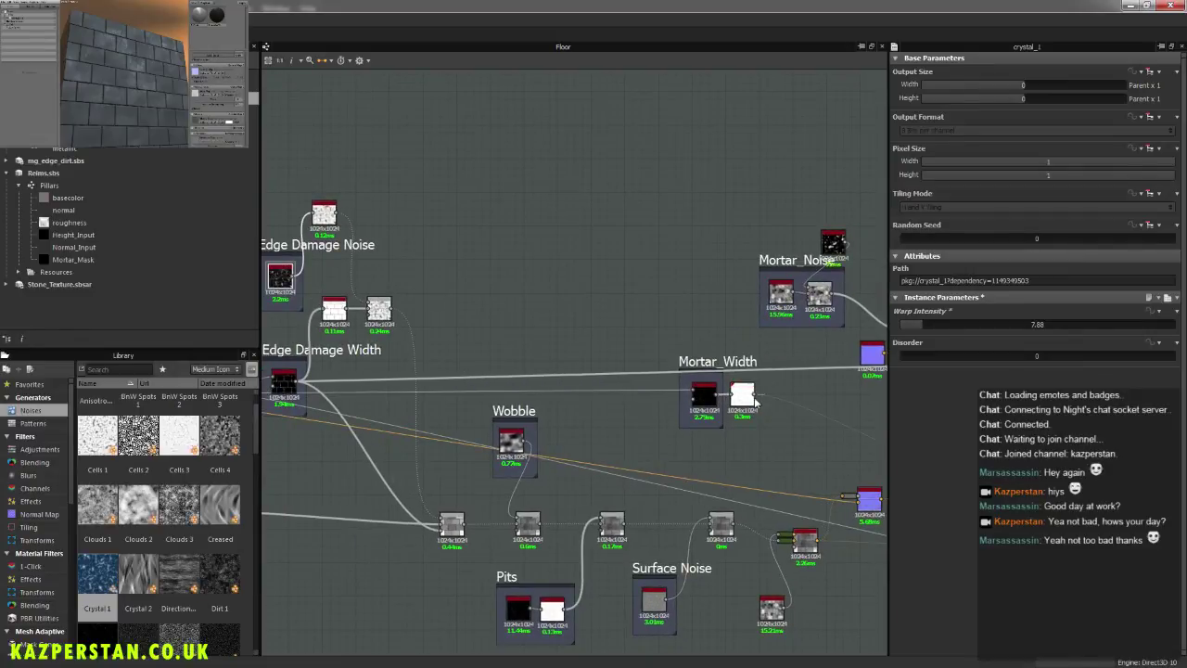
pyautogui.moveTo(315, 443); pyautogui.dragTo(625, 435, button='middle')
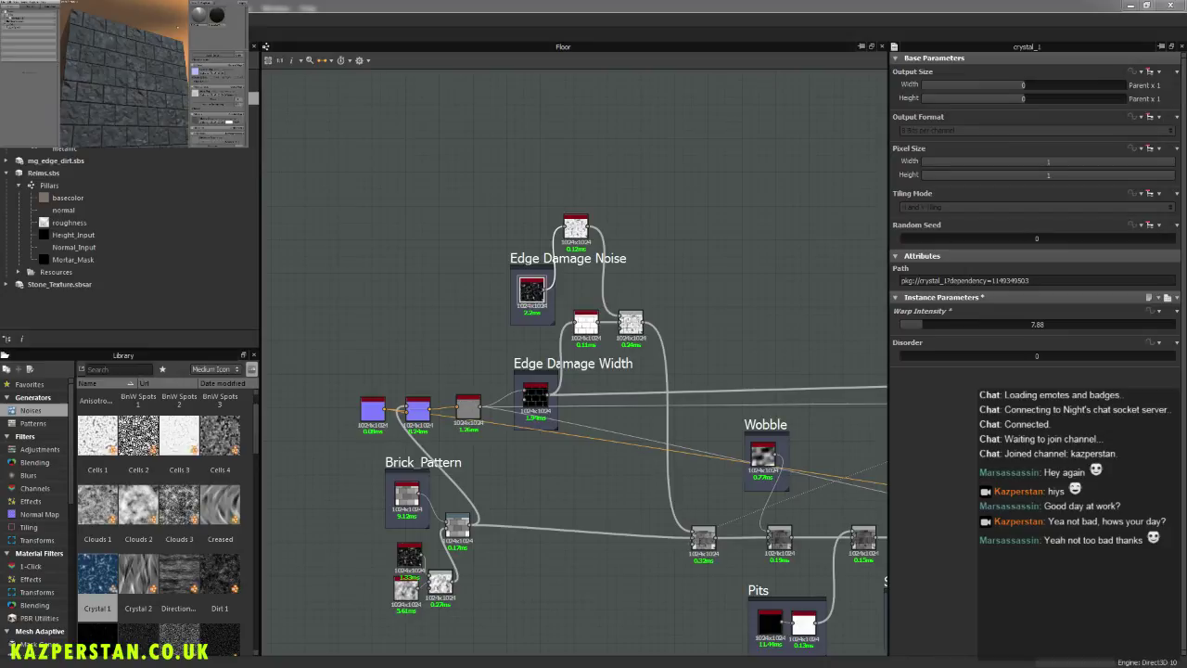
pyautogui.keyDown('alt'); pyautogui.moveTo(158, 115); pyautogui.dragTo(128, 88); pyautogui.keyUp('alt')
pyautogui.scroll(5, 149, 110)
pyautogui.scroll(-4, 127, 87)
pyautogui.scroll(-5, 128, 87)
# Step: Try the Mortar_Width Edge Select output as the edge damage Blend's Opacity input and inspect the stones up close
pyautogui.moveTo(742, 459); pyautogui.dragTo(631, 429, button='middle')
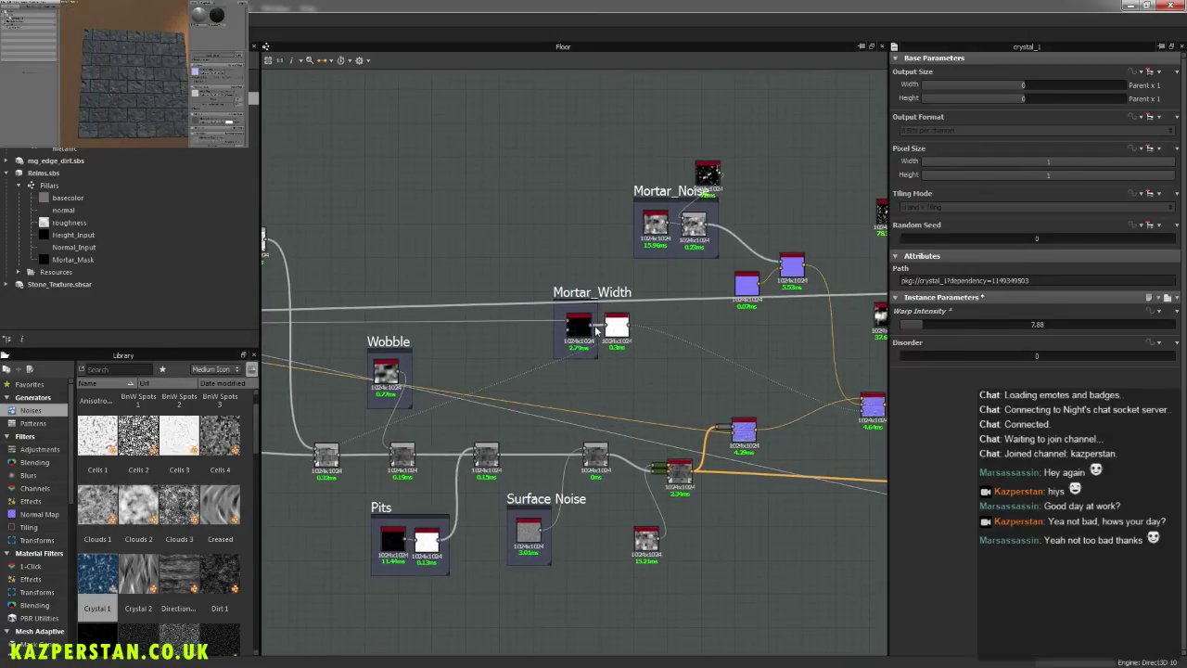
pyautogui.moveTo(397, 482); pyautogui.dragTo(491, 479, button='middle')
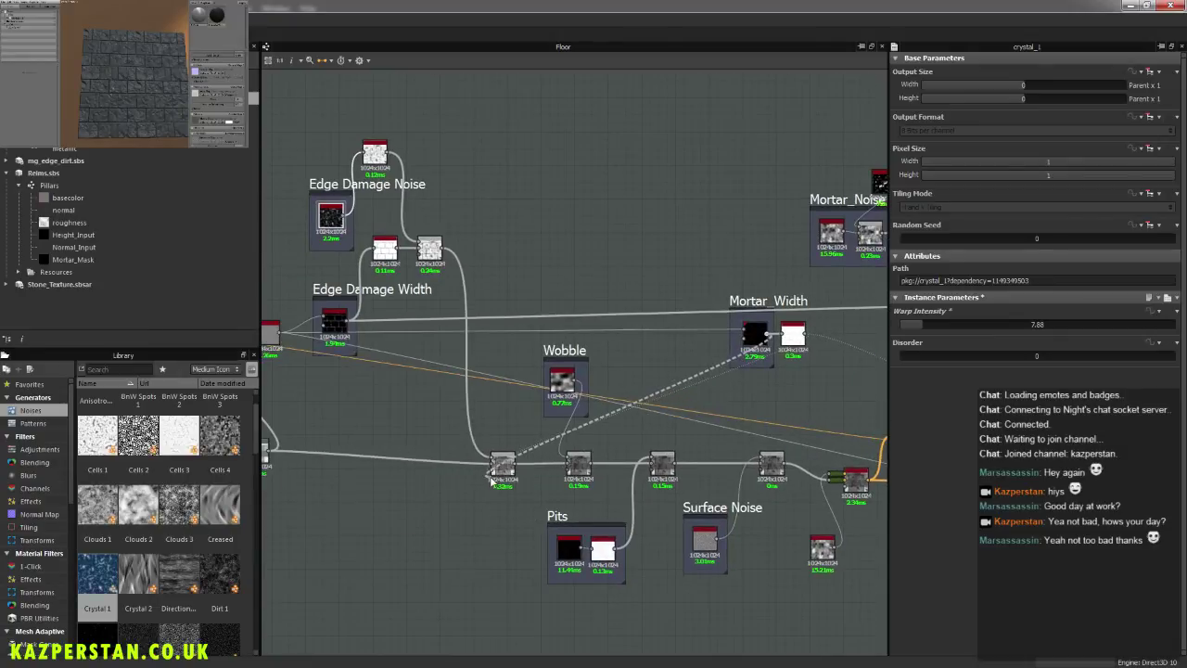
pyautogui.moveTo(493, 475); pyautogui.dragTo(495, 473)
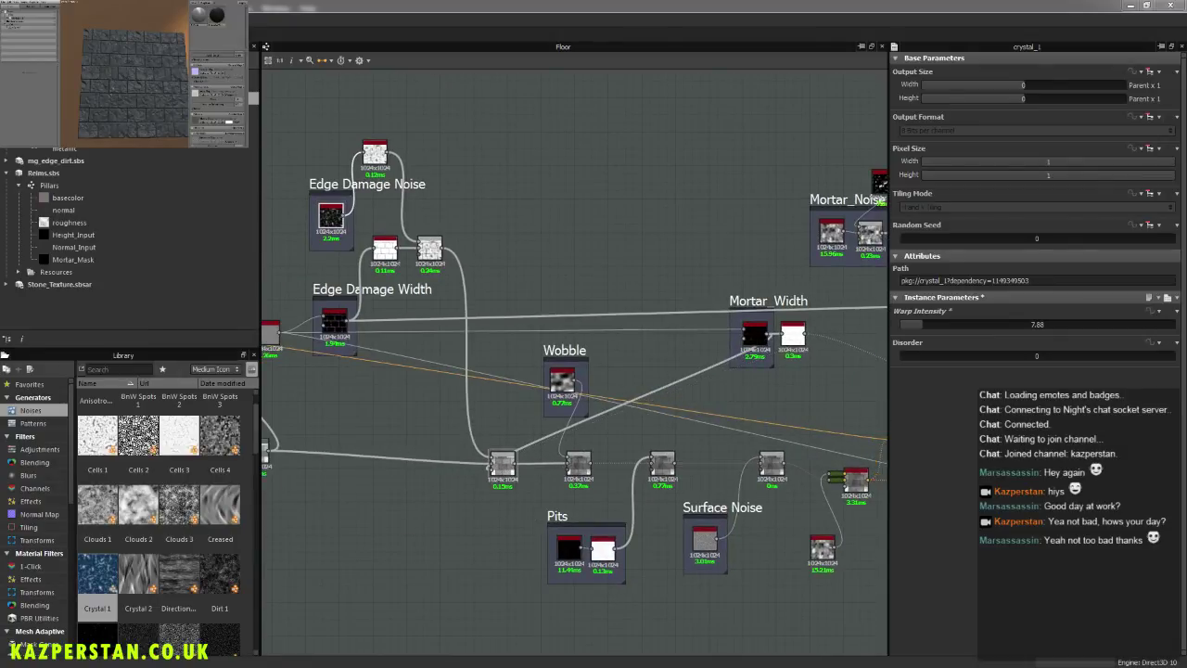
pyautogui.keyDown('alt'); pyautogui.moveTo(134, 31); pyautogui.dragTo(138, 70, button='right'); pyautogui.keyUp('alt')
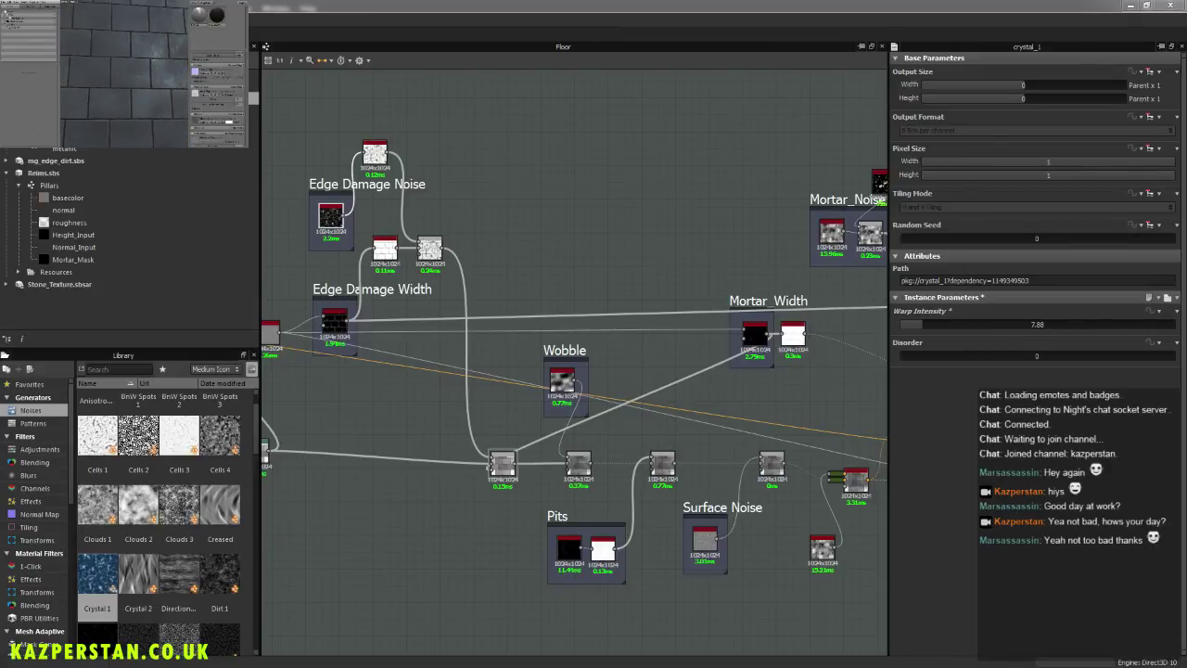
# Step: Connect the output of the Edge Select below Pillars to the Opacity input of the edge damage Blend
pyautogui.moveTo(712, 302); pyautogui.dragTo(501, 219, button='middle')
pyautogui.moveTo(729, 357); pyautogui.dragTo(478, 344, button='middle')
pyautogui.click(825, 452)
pyautogui.moveTo(282, 316); pyautogui.dragTo(768, 350, button='middle')
pyautogui.scroll(3, 529, 492)
pyautogui.moveTo(522, 362); pyautogui.dragTo(526, 344)
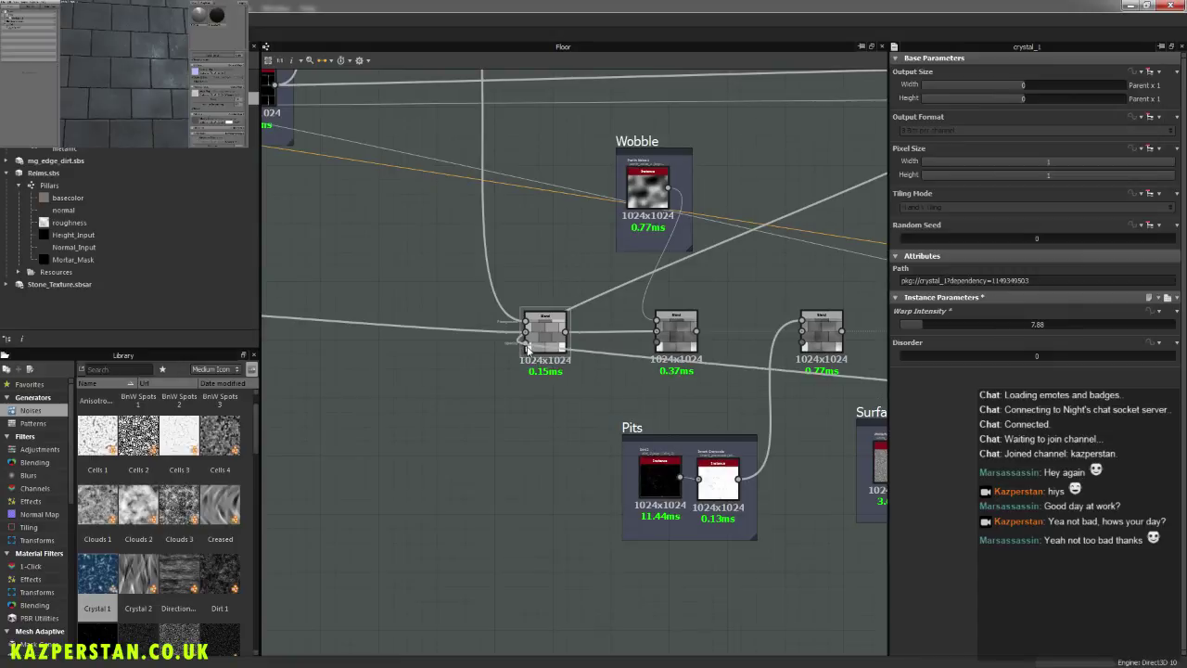
# Step: Duplicate the Edge Select node below Pillars and pull the copy away from the original
pyautogui.moveTo(876, 408)
pyautogui.mouseDown(button='middle')
pyautogui.moveTo(565, 410)
pyautogui.moveTo(239, 345)
pyautogui.mouseUp(button='middle')
pyautogui.moveTo(741, 410); pyautogui.dragTo(353, 394, button='middle')
pyautogui.moveTo(676, 417); pyautogui.dragTo(474, 418, button='middle')
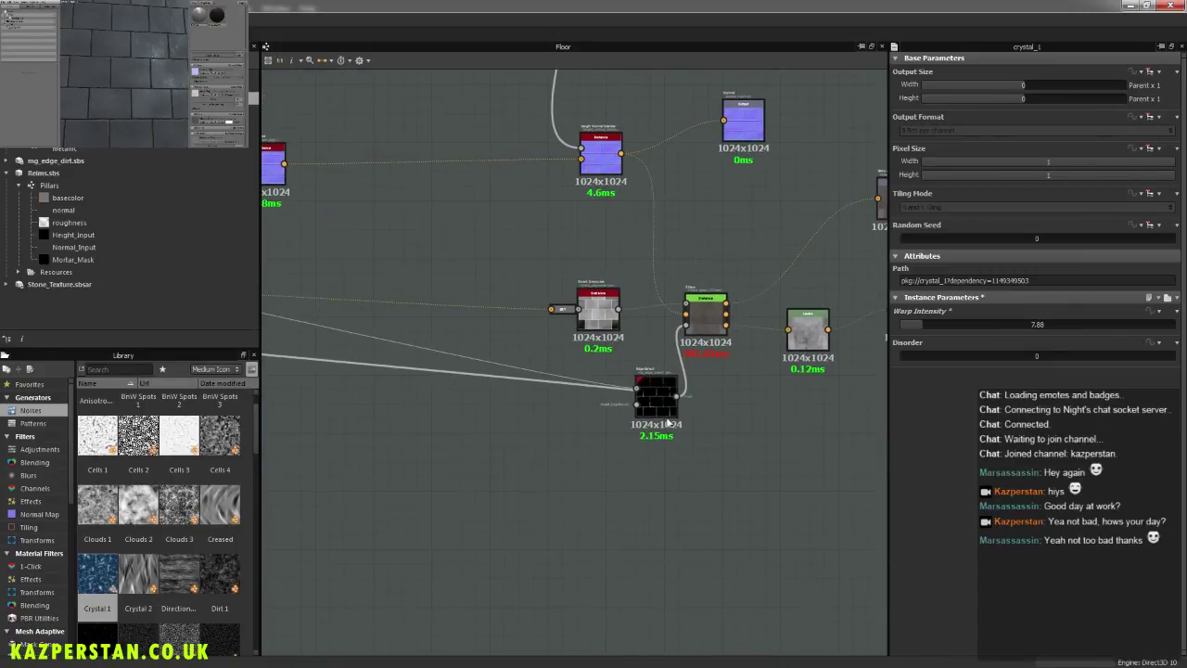
pyautogui.click(668, 419)
pyautogui.hotkey('ctrl', 'd')
pyautogui.moveTo(587, 371); pyautogui.dragTo(363, 425)
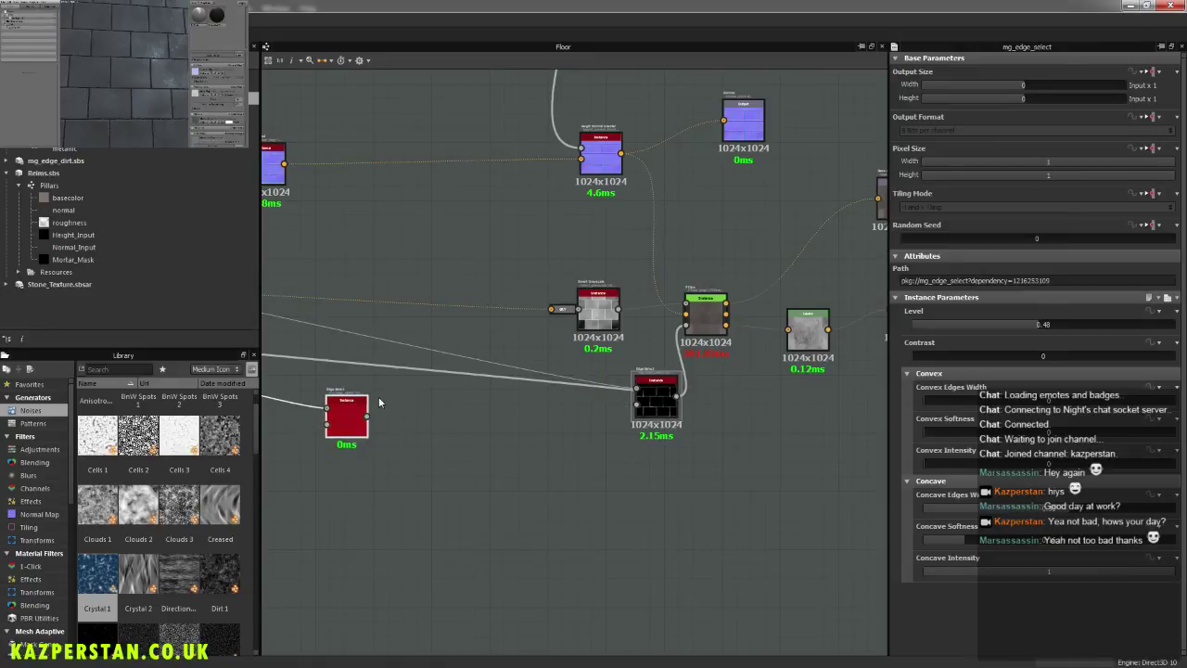
# Step: Place the Edge Select copy beside the edge damage Blend and connect its output to the Blend's Opacity input
pyautogui.moveTo(375, 399); pyautogui.dragTo(781, 480, button='middle')
pyautogui.moveTo(775, 488); pyautogui.dragTo(330, 383)
pyautogui.moveTo(318, 398); pyautogui.dragTo(793, 467, button='middle')
pyautogui.moveTo(793, 467); pyautogui.dragTo(410, 356)
pyautogui.moveTo(462, 358); pyautogui.dragTo(899, 455, button='middle')
pyautogui.moveTo(842, 447); pyautogui.dragTo(509, 411)
pyautogui.moveTo(588, 426); pyautogui.dragTo(373, 386, button='middle')
pyautogui.moveTo(289, 375); pyautogui.dragTo(703, 416)
pyautogui.moveTo(765, 420); pyautogui.dragTo(999, 518, button='middle')
pyautogui.scroll(-3, 742, 494)
pyautogui.moveTo(823, 505); pyautogui.dragTo(619, 560)
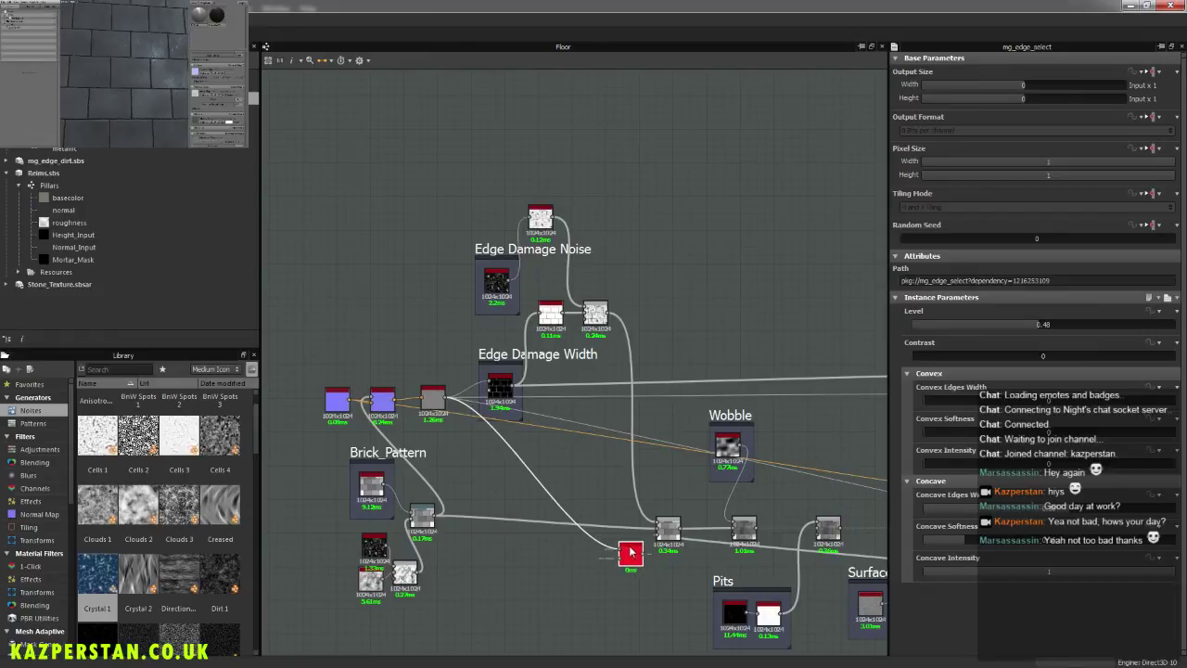
pyautogui.moveTo(619, 560); pyautogui.dragTo(620, 483, button='middle')
pyautogui.scroll(5, 652, 502)
pyautogui.moveTo(605, 364); pyautogui.dragTo(673, 282)
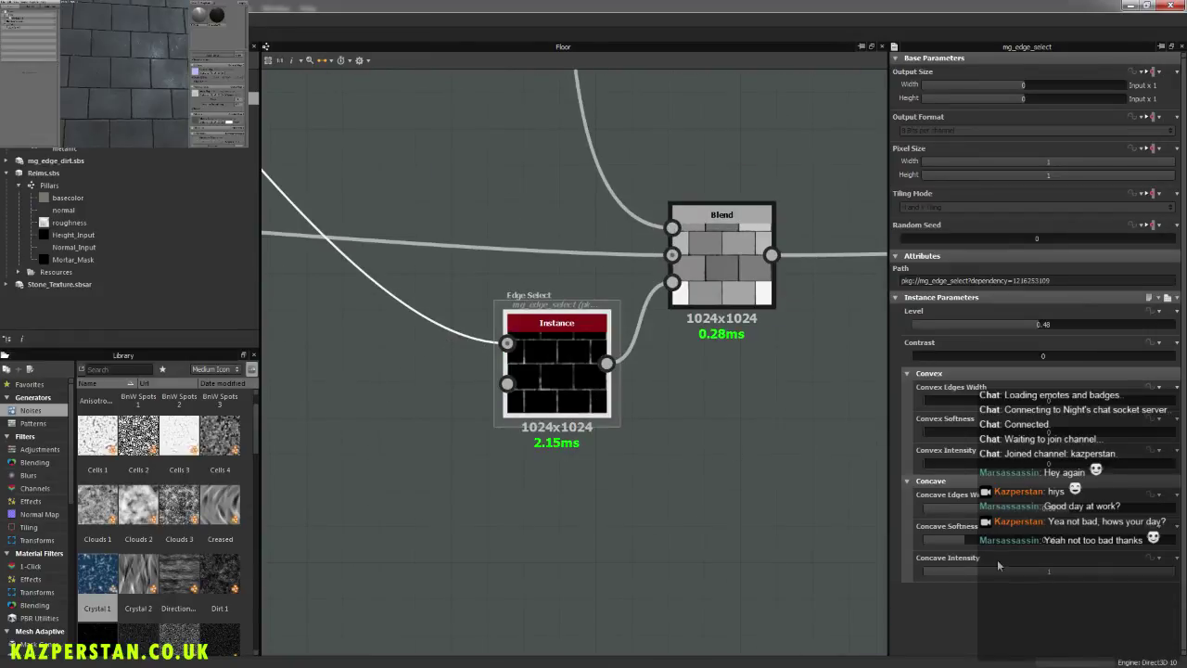
# Step: Lower the new Edge Select's Concave Softness to its minimum, reduce its Concave Edges Width, and inspect the wall in the 3D preview
pyautogui.moveTo(964, 541); pyautogui.dragTo(878, 543)
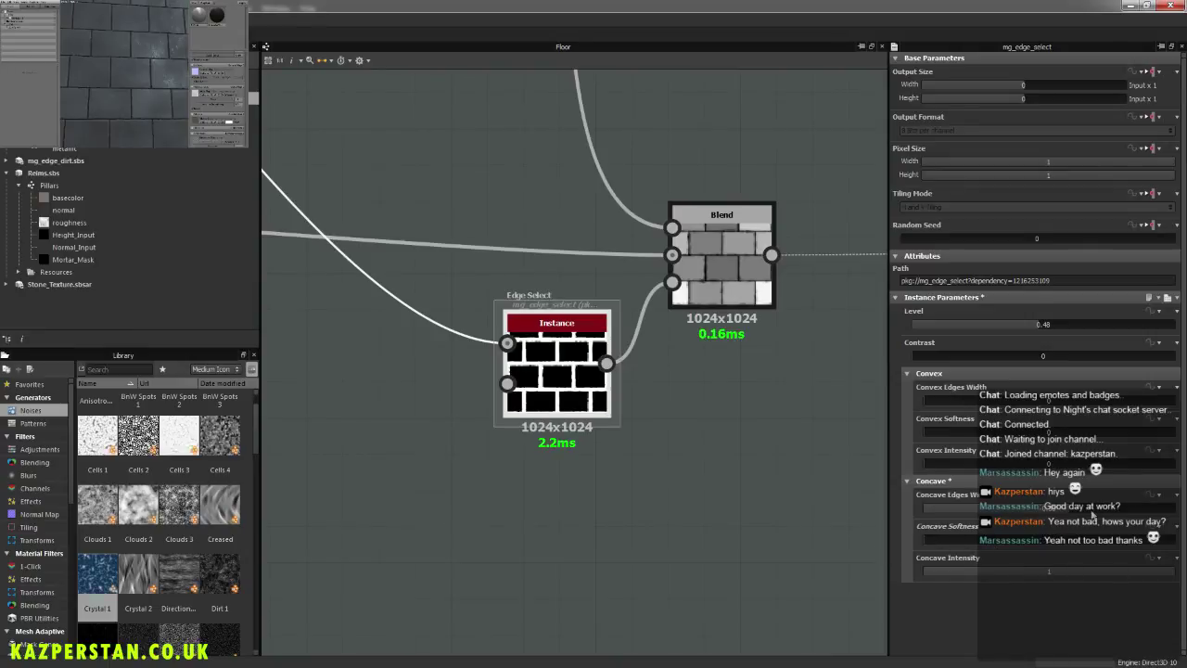
pyautogui.moveTo(1063, 512); pyautogui.dragTo(1005, 515)
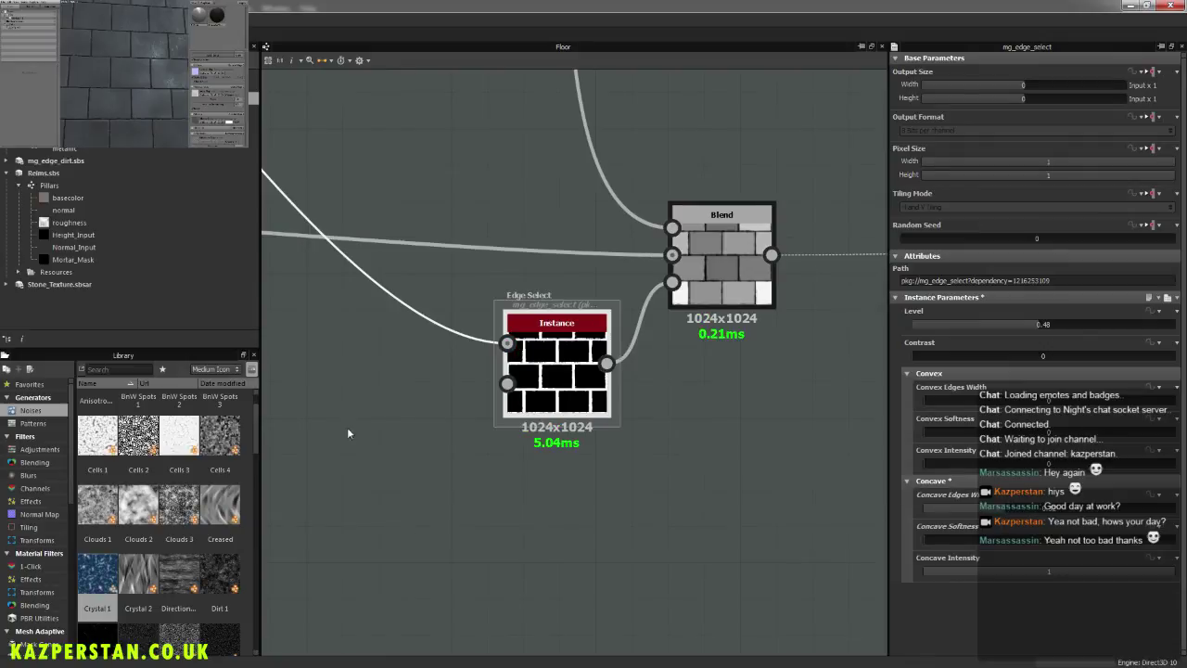
pyautogui.moveTo(175, 98); pyautogui.dragTo(129, 97)
pyautogui.scroll(4, 179, 110)
# Step: Try a Warp Intensity of 35.81 on the Crystal 1 noise in the Edge Damage Noise frame and check the 3D preview
pyautogui.moveTo(470, 224); pyautogui.dragTo(651, 459, button='middle')
pyautogui.scroll(-6, 651, 459)
pyautogui.moveTo(401, 314); pyautogui.dragTo(547, 488, button='middle')
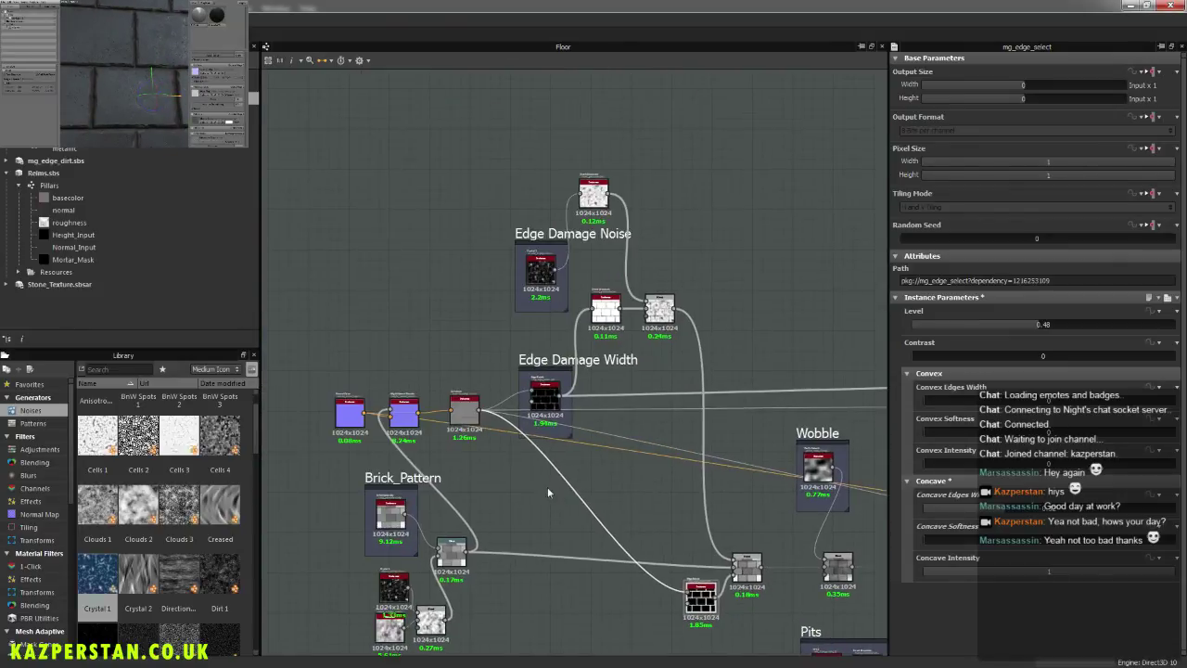
pyautogui.scroll(4, 525, 357)
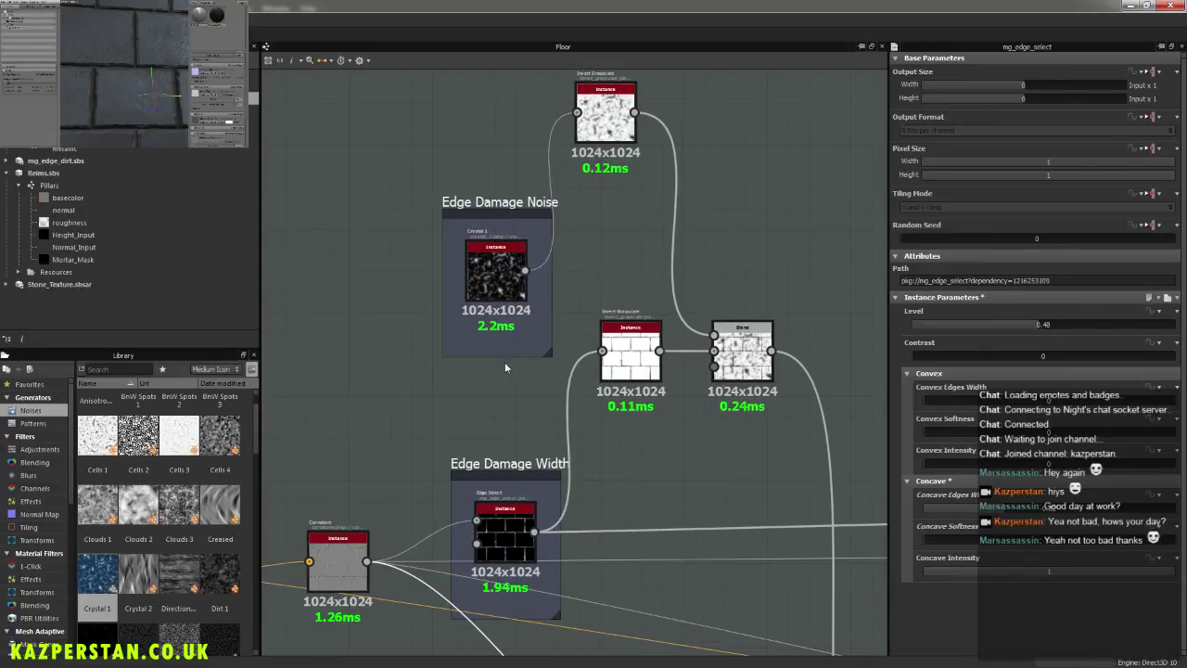
pyautogui.scroll(1, 504, 368)
pyautogui.moveTo(519, 304); pyautogui.dragTo(522, 424, button='middle')
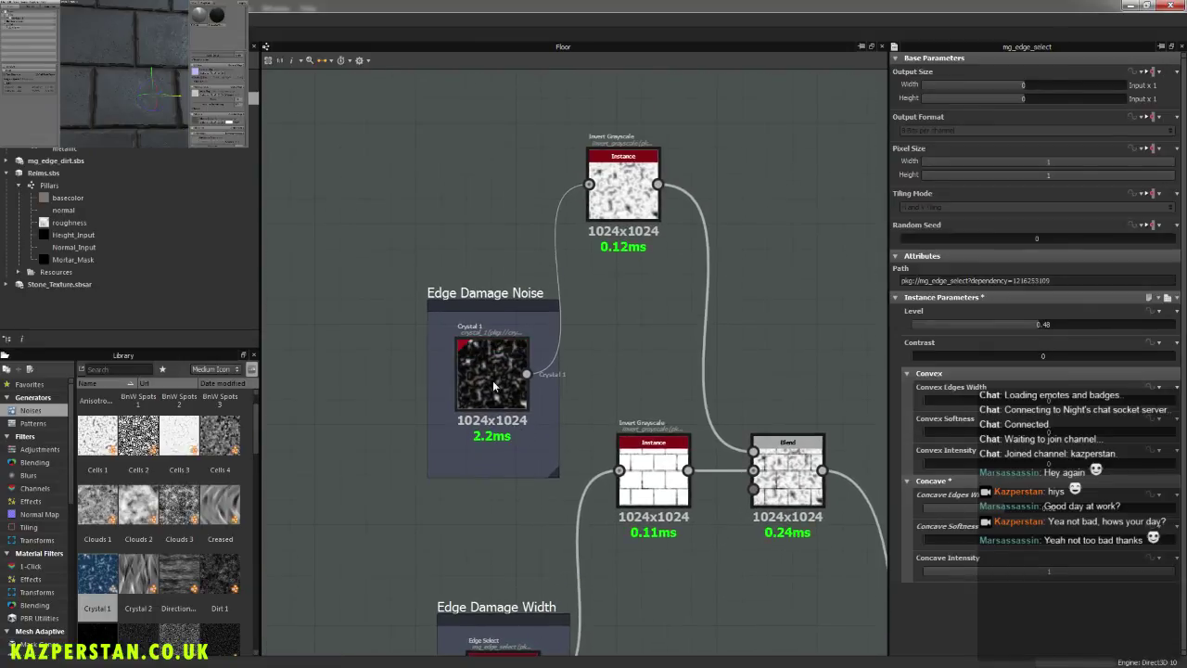
pyautogui.click(492, 381)
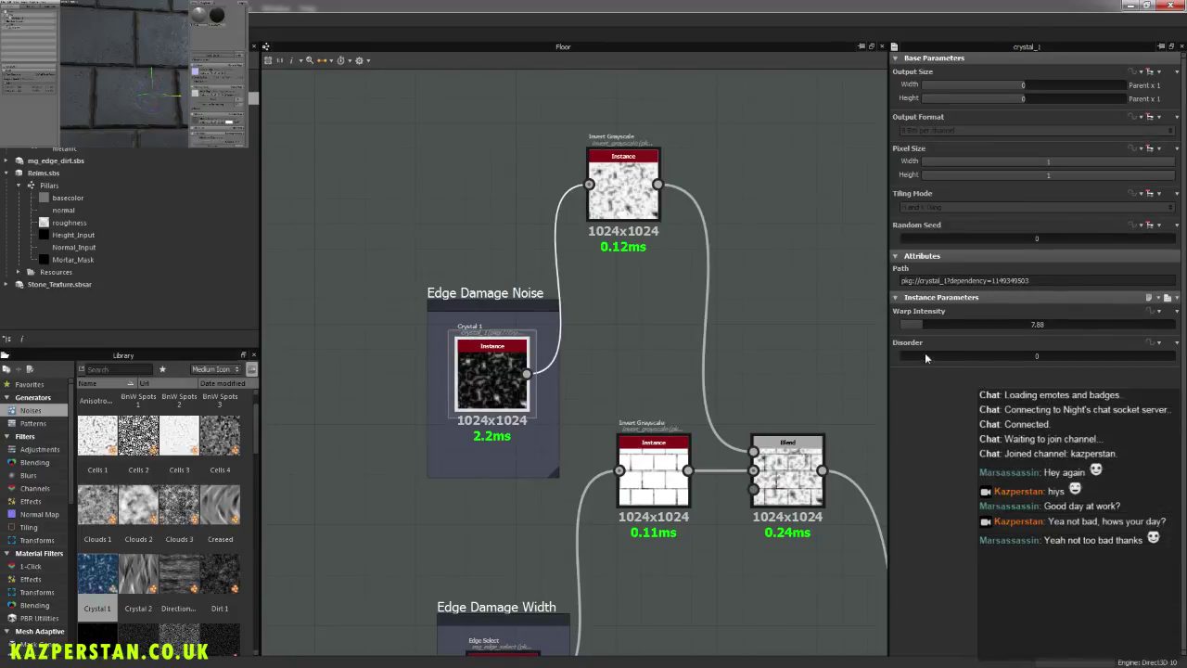
pyautogui.moveTo(920, 326); pyautogui.dragTo(998, 327)
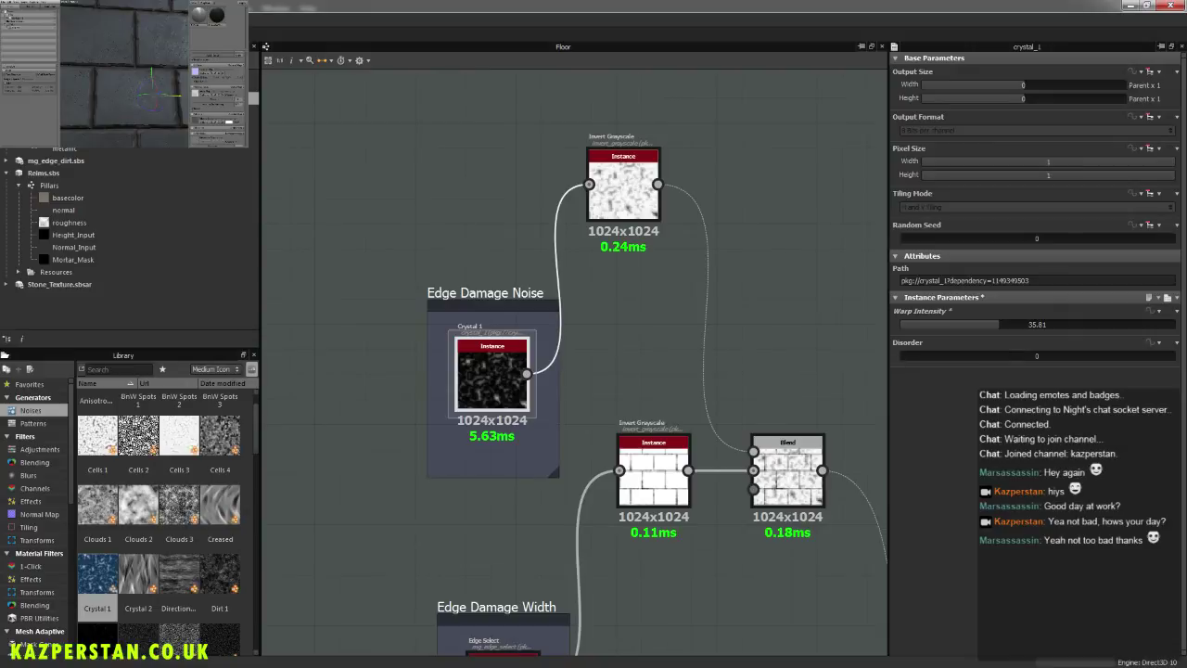
pyautogui.click(128, 85)
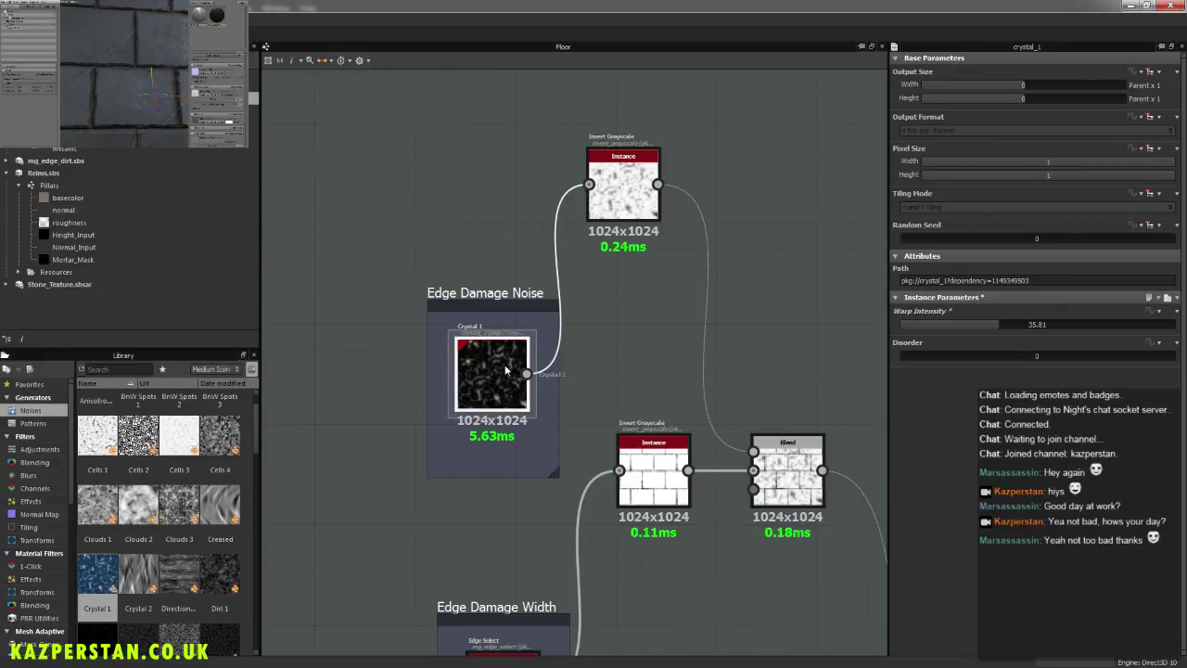
# Step: Set the Crystal 1 noise's Warp Intensity to 0 and its Disorder to 18.47, and check the stones in the 3D preview
pyautogui.moveTo(998, 326); pyautogui.dragTo(921, 327)
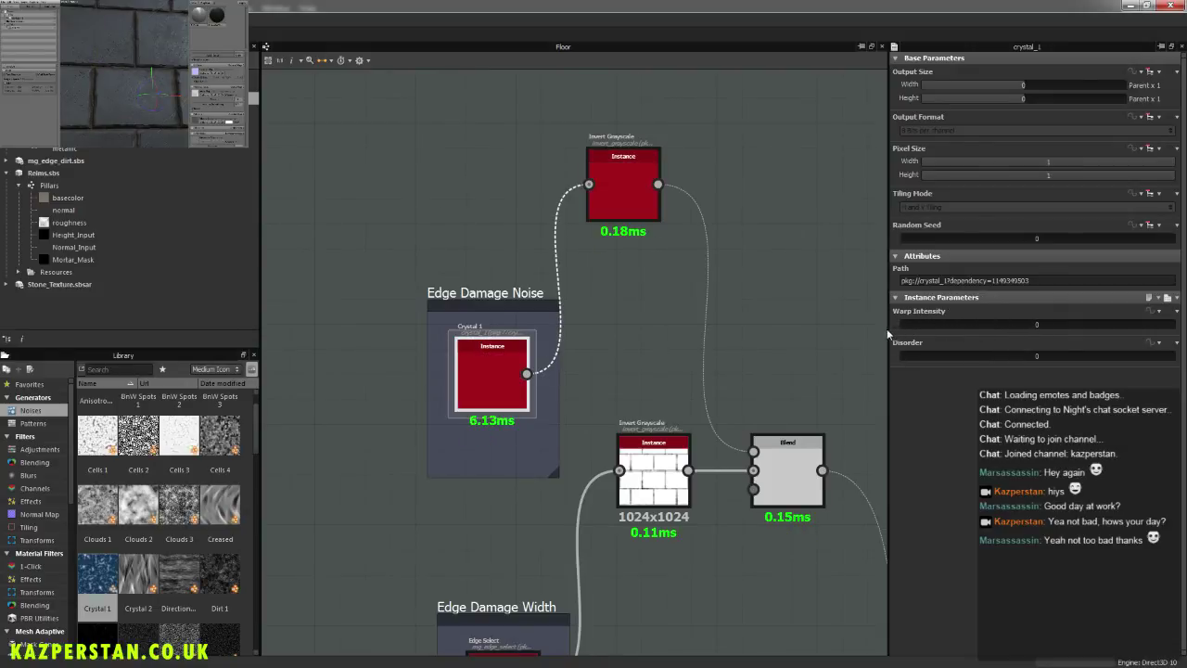
pyautogui.click(932, 352)
pyautogui.click(951, 356)
pyautogui.click(115, 88)
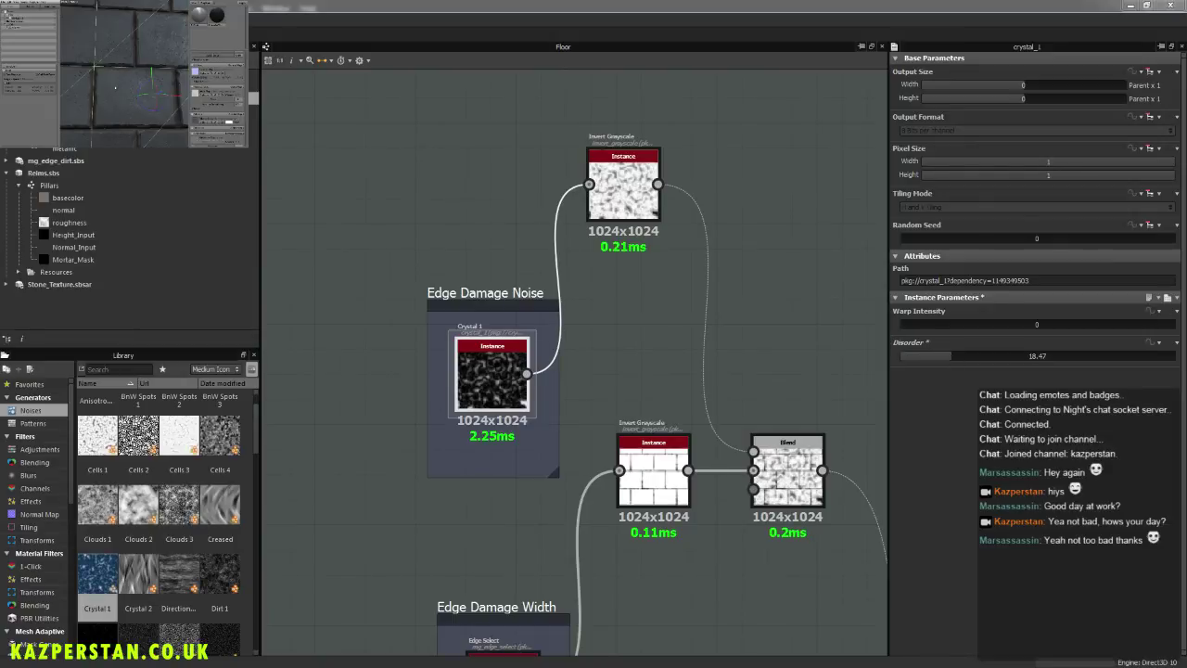
pyautogui.scroll(2, 619, 360)
# Step: Slightly raise the Concave Softness of the Edge Select that feeds the edge damage Blend's Opacity
pyautogui.scroll(-5, 383, 343)
pyautogui.scroll(-3, 671, 482)
pyautogui.moveTo(661, 495); pyautogui.dragTo(544, 441, button='middle')
pyautogui.moveTo(546, 524); pyautogui.dragTo(941, 394, button='middle')
pyautogui.moveTo(724, 333); pyautogui.dragTo(294, 358, button='middle')
pyautogui.moveTo(531, 450); pyautogui.dragTo(642, 408, button='middle')
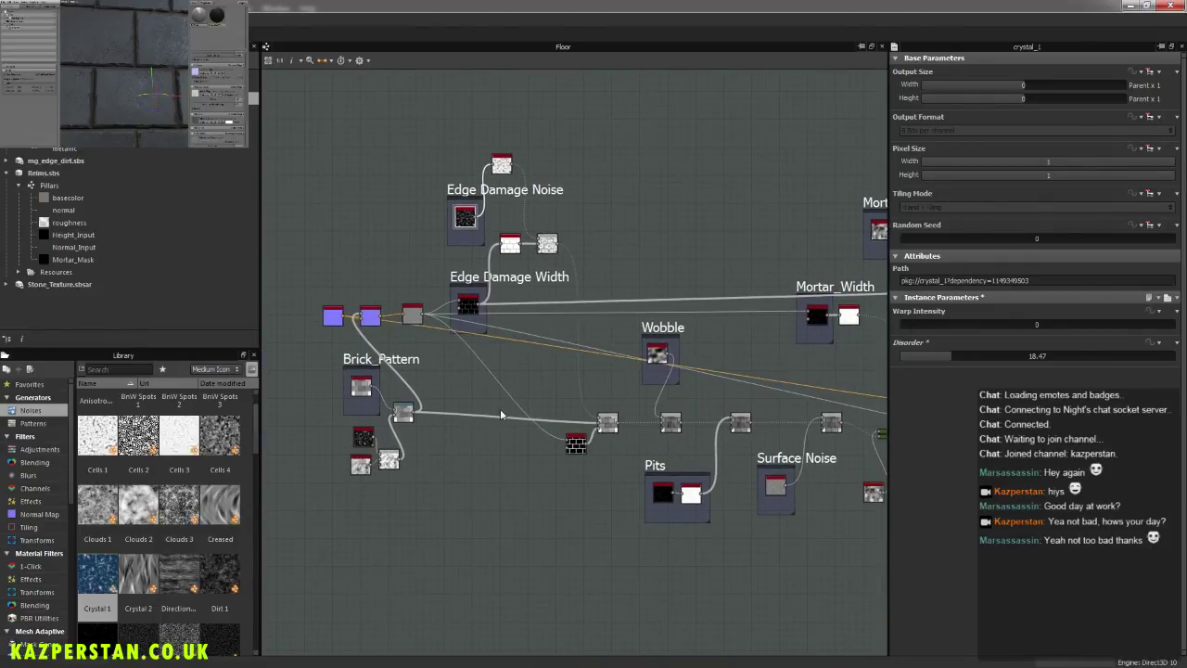
pyautogui.scroll(4, 592, 467)
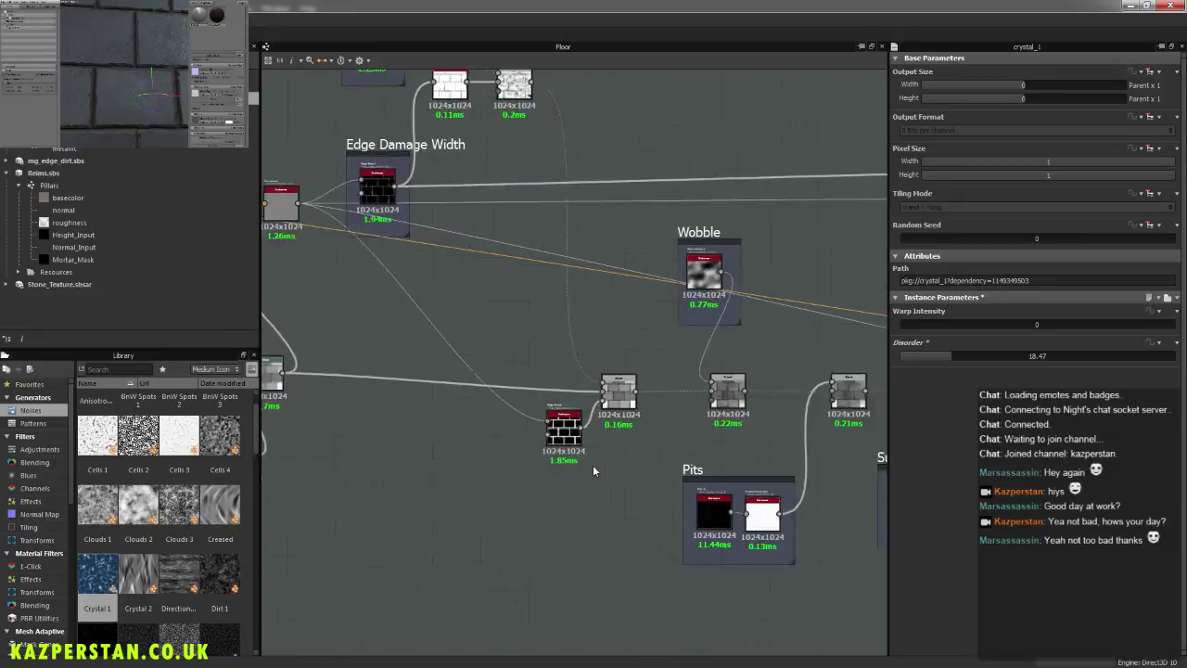
pyautogui.moveTo(717, 446); pyautogui.dragTo(504, 421, button='middle')
pyautogui.scroll(-3, 567, 414)
pyautogui.moveTo(492, 354); pyautogui.dragTo(582, 514, button='middle')
pyautogui.scroll(5, 585, 491)
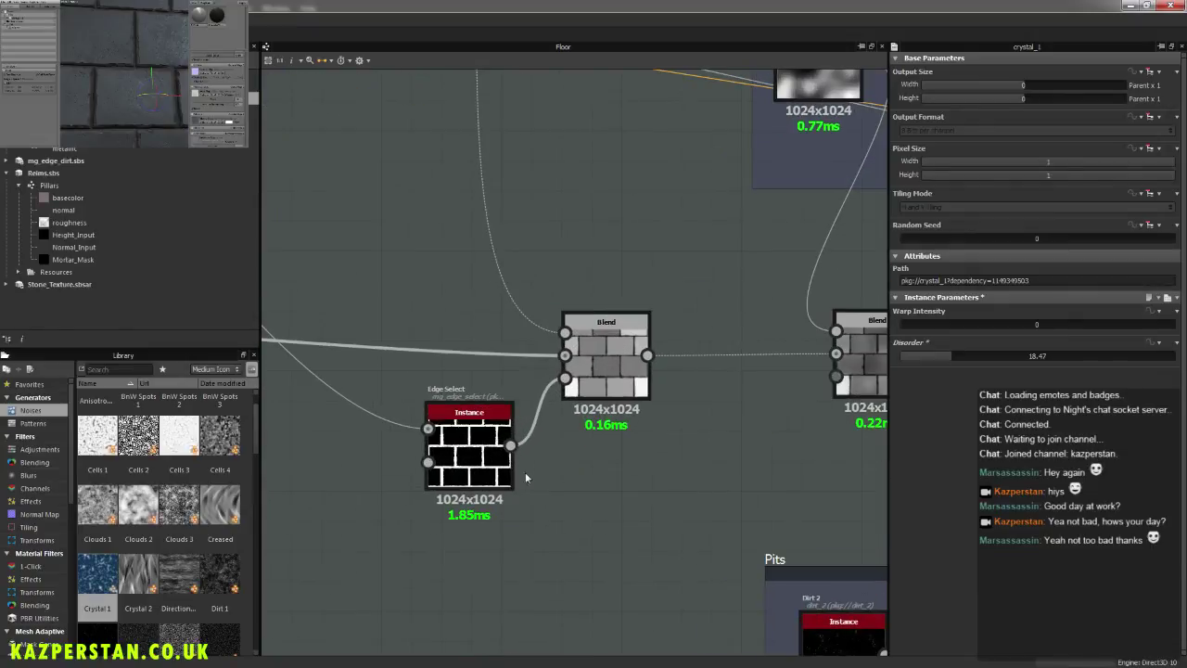
pyautogui.click(480, 459)
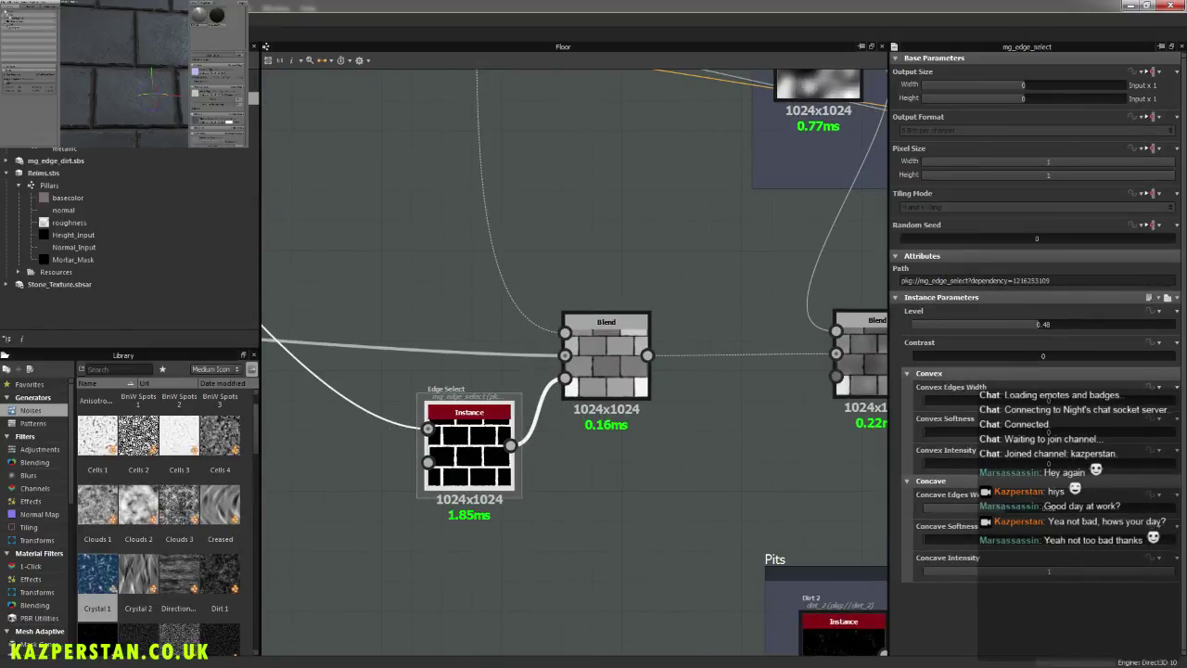
pyautogui.click(605, 364)
pyautogui.click(479, 451)
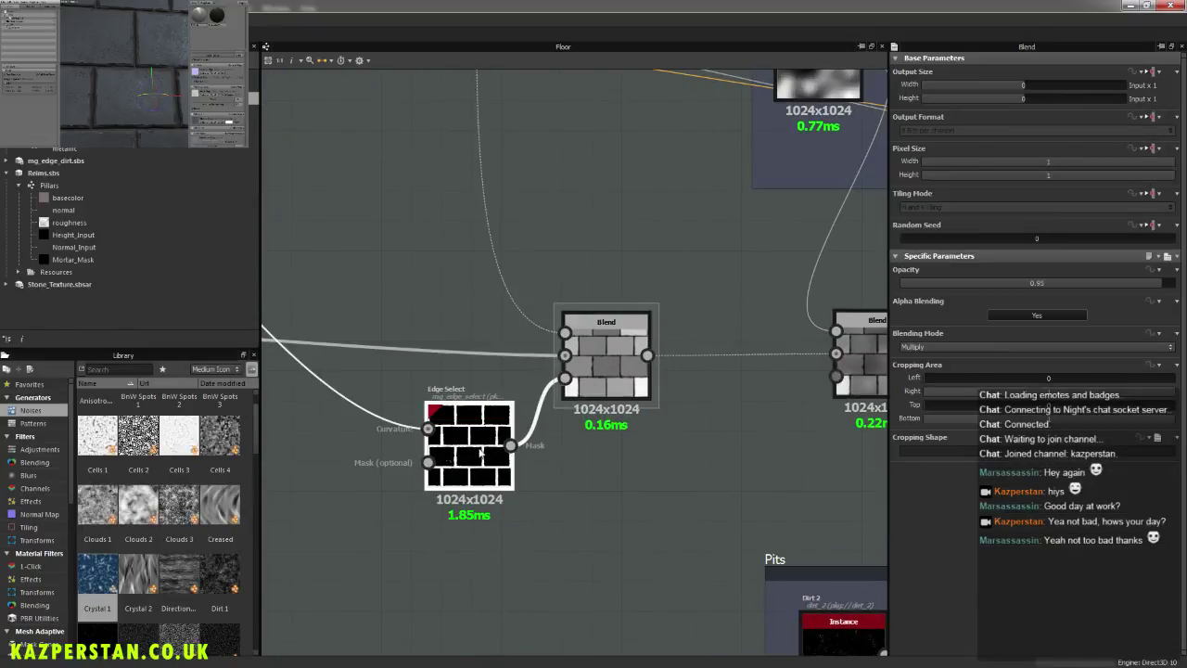
pyautogui.moveTo(937, 542)
pyautogui.mouseDown()
pyautogui.moveTo(952, 539)
pyautogui.moveTo(942, 539)
pyautogui.mouseUp()
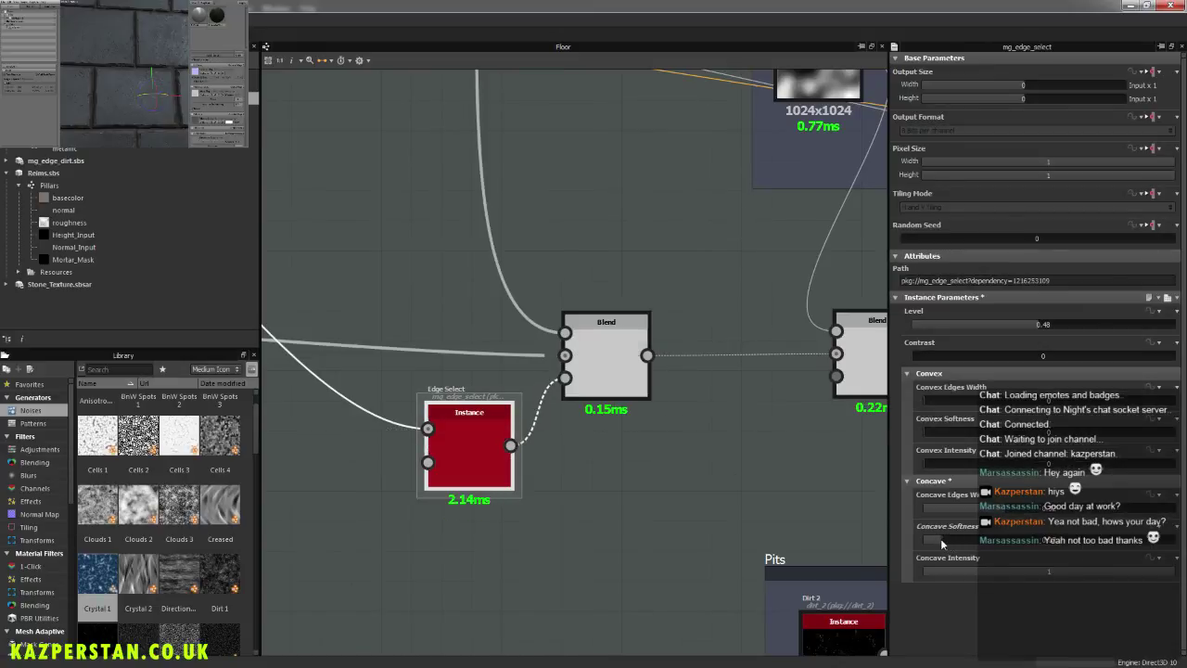
# Step: Move the Edge Select farther from the edge damage Blend to make room between the two nodes
pyautogui.moveTo(485, 464); pyautogui.dragTo(637, 447, button='middle')
pyautogui.moveTo(637, 447); pyautogui.dragTo(387, 445)
pyautogui.click(616, 497)
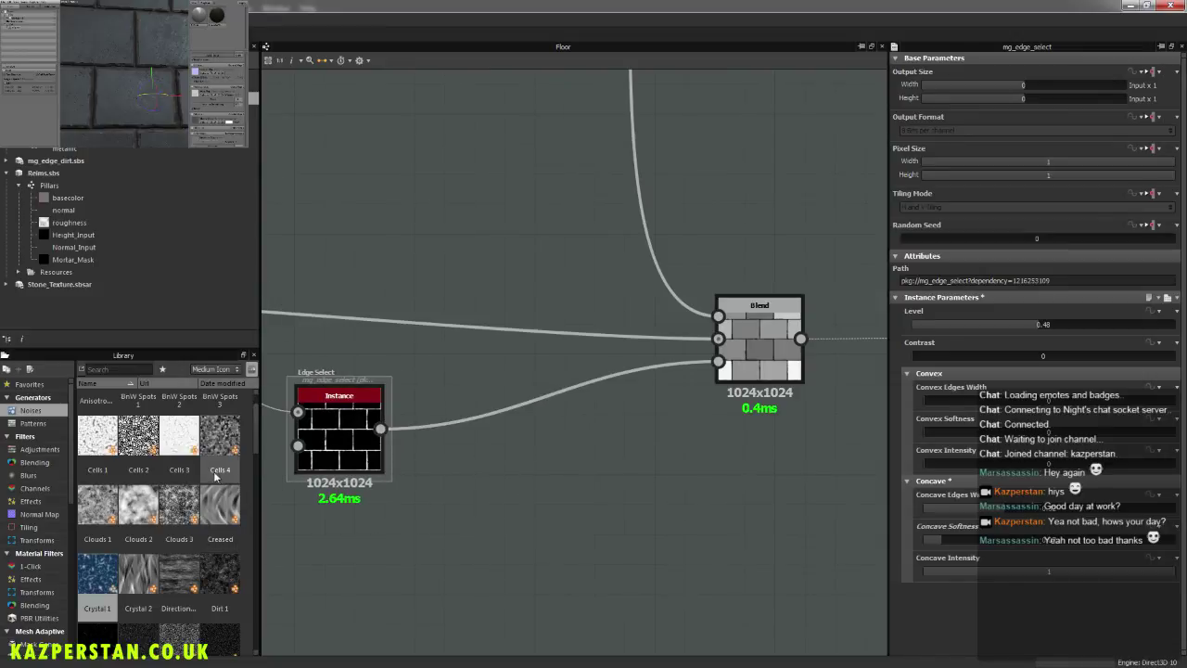
# Step: Add the grunge map 006 noise from the library to the graph between the Edge Select and the edge damage Blend
pyautogui.scroll(1, 252, 429)
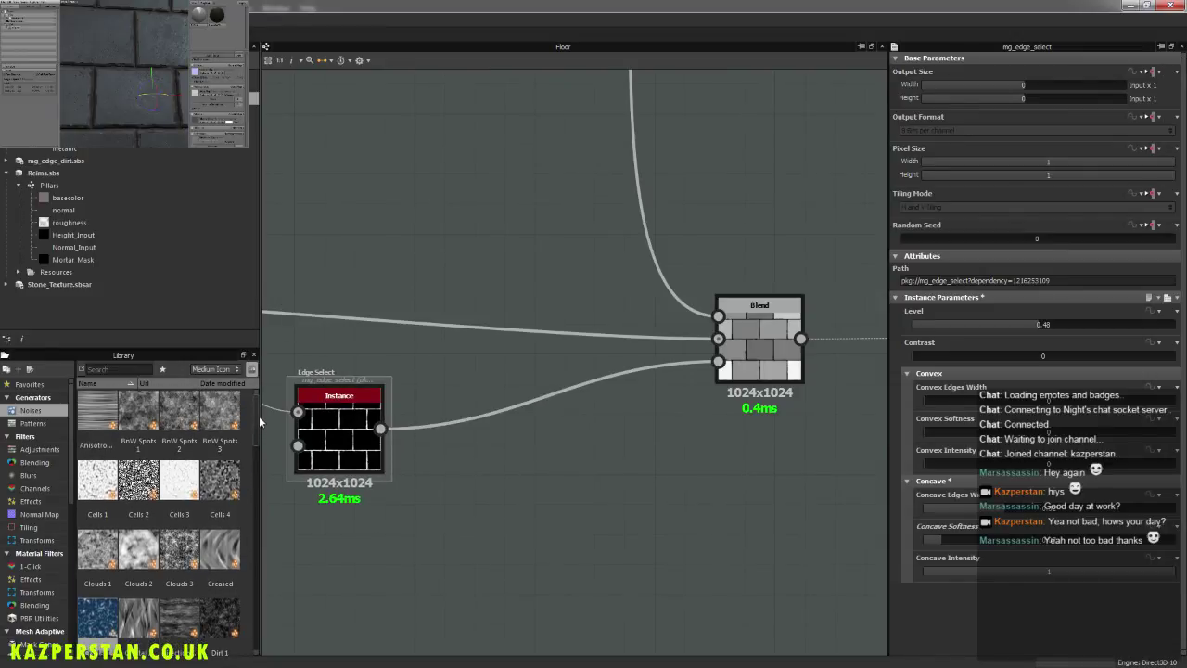
pyautogui.scroll(-6, 259, 421)
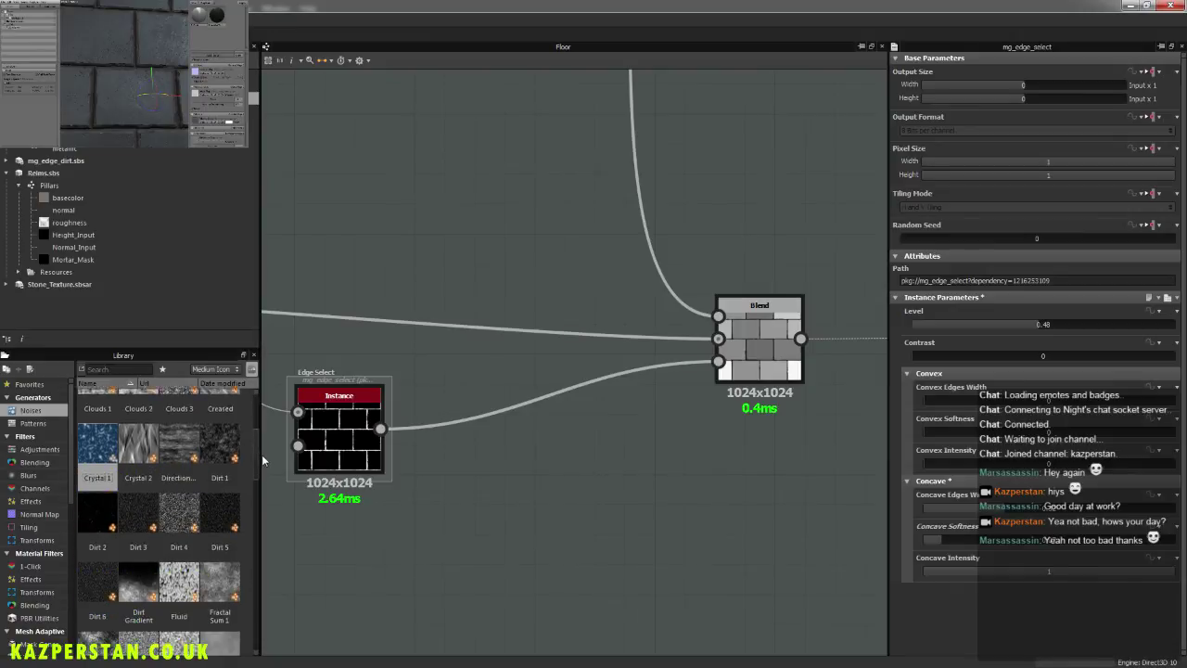
pyautogui.scroll(-2, 263, 471)
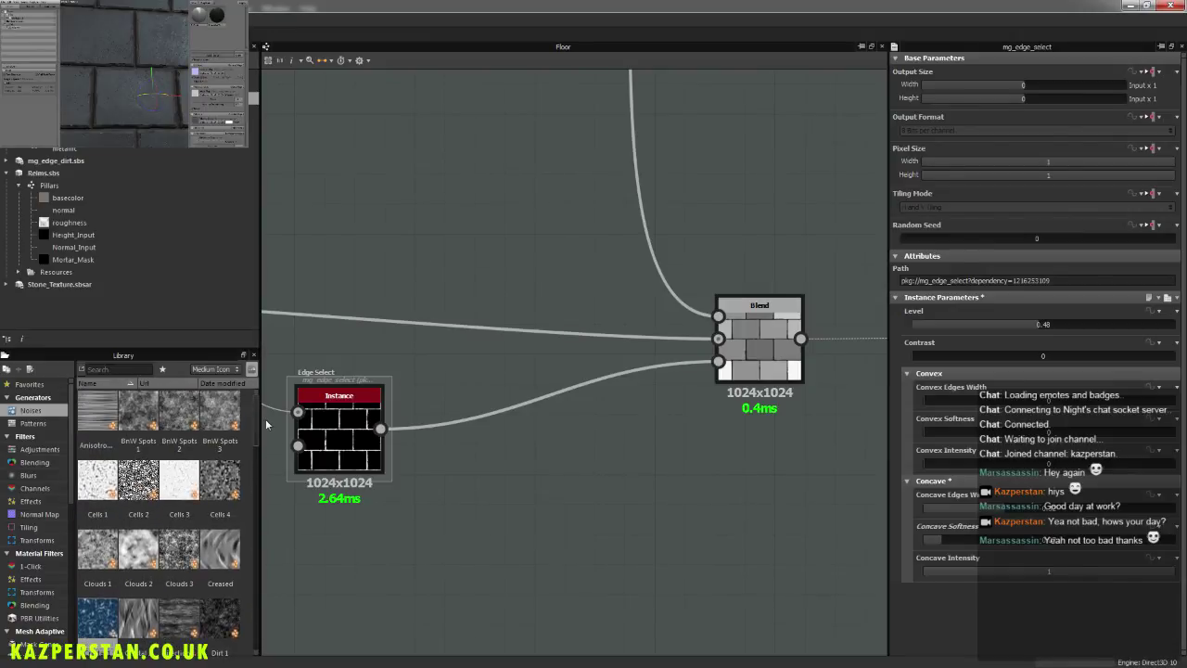
pyautogui.scroll(-4, 266, 483)
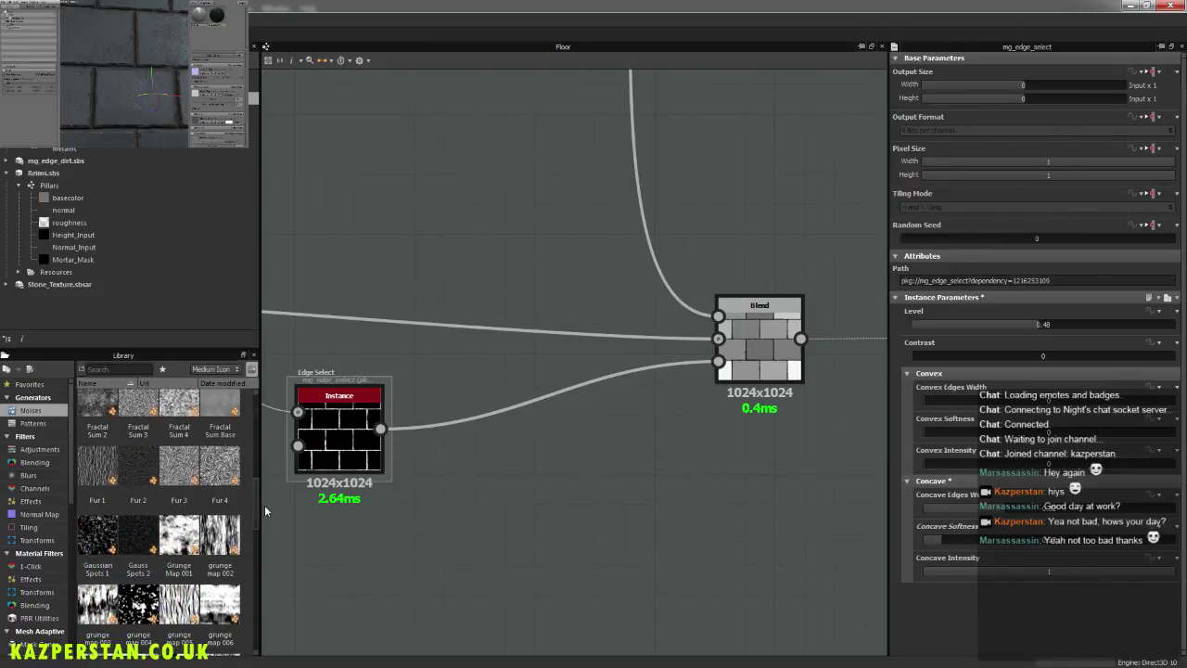
pyautogui.scroll(-2, 265, 512)
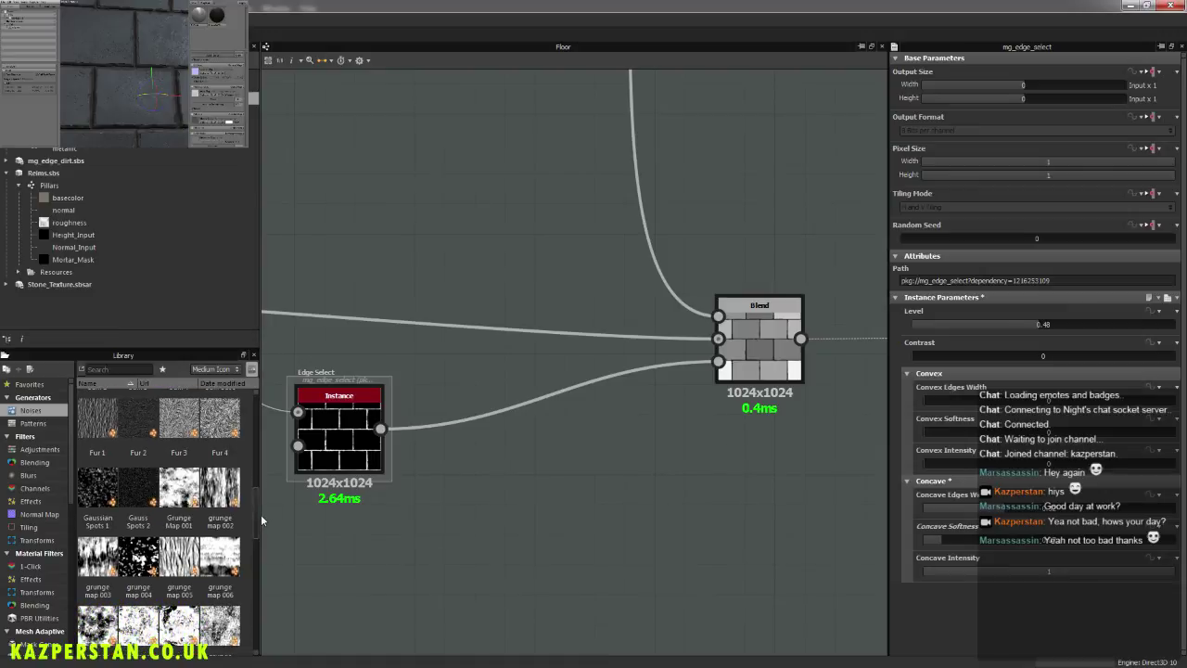
pyautogui.moveTo(219, 554); pyautogui.dragTo(484, 496)
# Step: Add a Blend node with grunge map 006 as its Foreground and the Edge Select as its Background
pyautogui.rightClick(601, 489)
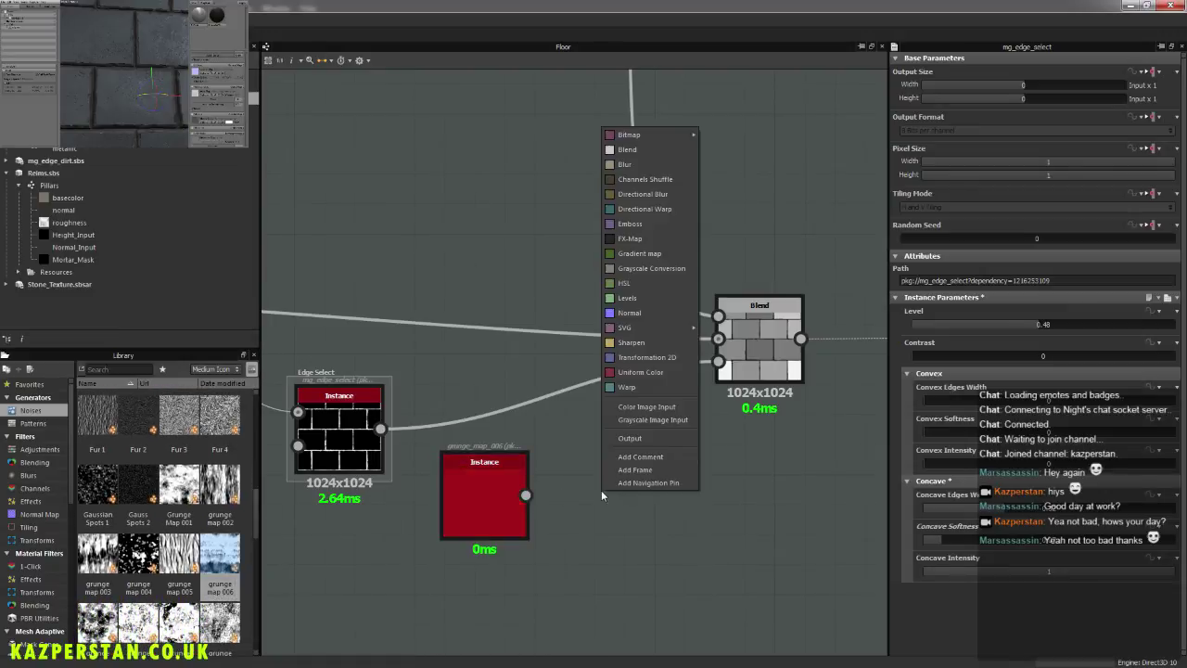
pyautogui.click(636, 149)
pyautogui.moveTo(617, 507); pyautogui.dragTo(652, 519)
pyautogui.moveTo(526, 495); pyautogui.dragTo(598, 488)
pyautogui.moveTo(381, 428); pyautogui.dragTo(603, 512)
pyautogui.moveTo(473, 501); pyautogui.dragTo(486, 423)
# Step: Set the new Blend to Add (Linear Dodge), connect it to the edge damage Blend's Opacity input, and inspect the wall in the 3D preview
pyautogui.click(661, 515)
pyautogui.click(935, 346)
pyautogui.click(932, 365)
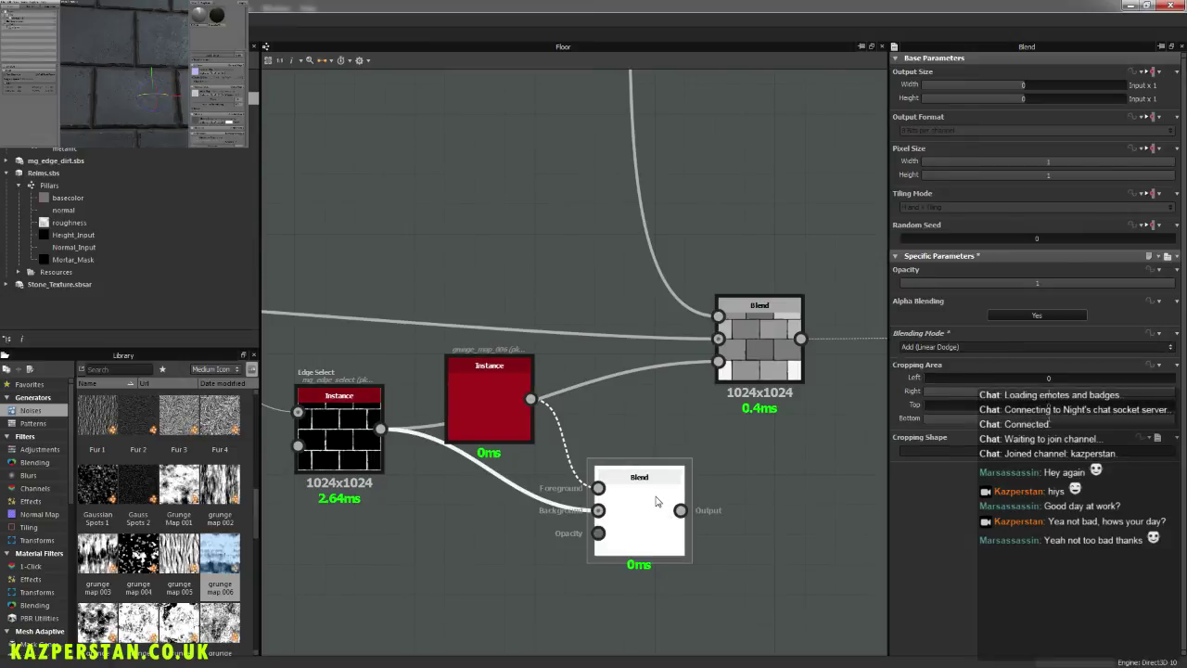
pyautogui.moveTo(680, 510); pyautogui.dragTo(719, 362)
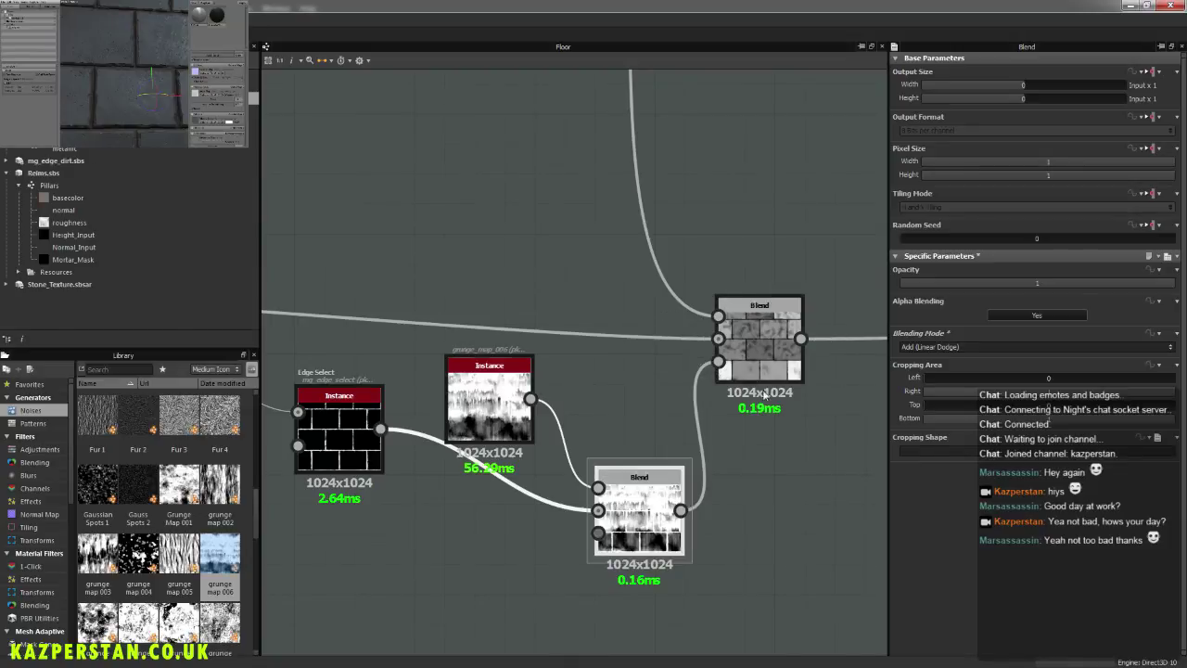
pyautogui.click(725, 369)
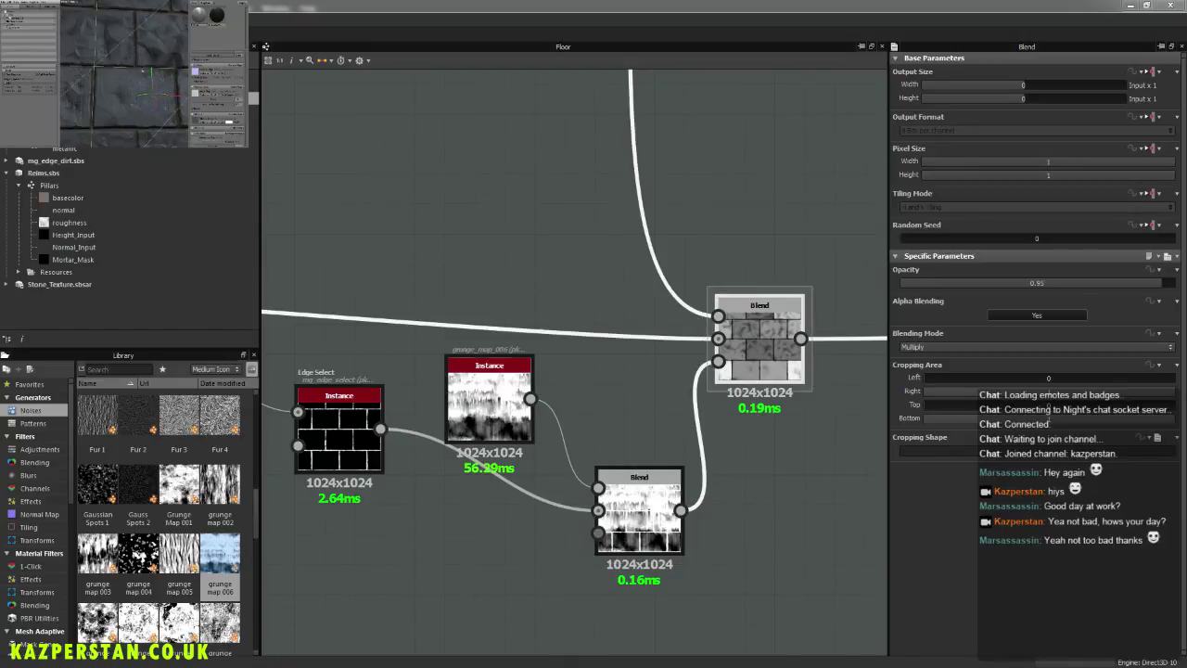
pyautogui.moveTo(159, 70); pyautogui.dragTo(152, 69, button='right')
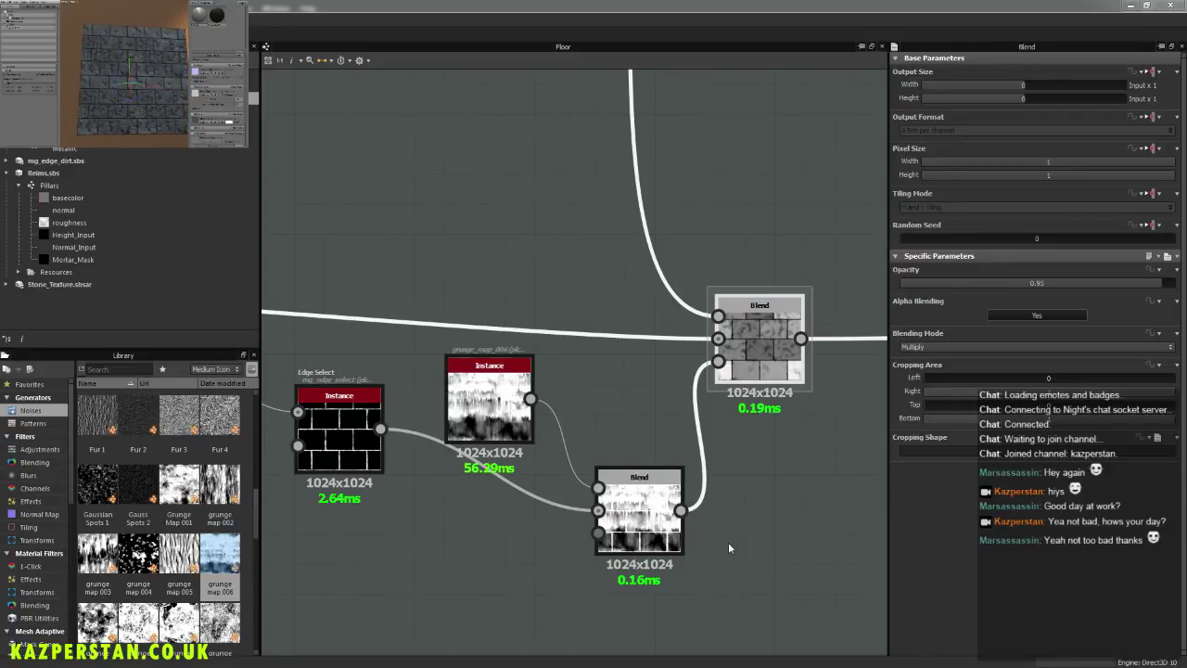
# Step: Swap the grunge mask Blend's Foreground and Background inputs, and set its mode to Multiply with Opacity 0.94
pyautogui.moveTo(380, 428); pyautogui.dragTo(600, 489)
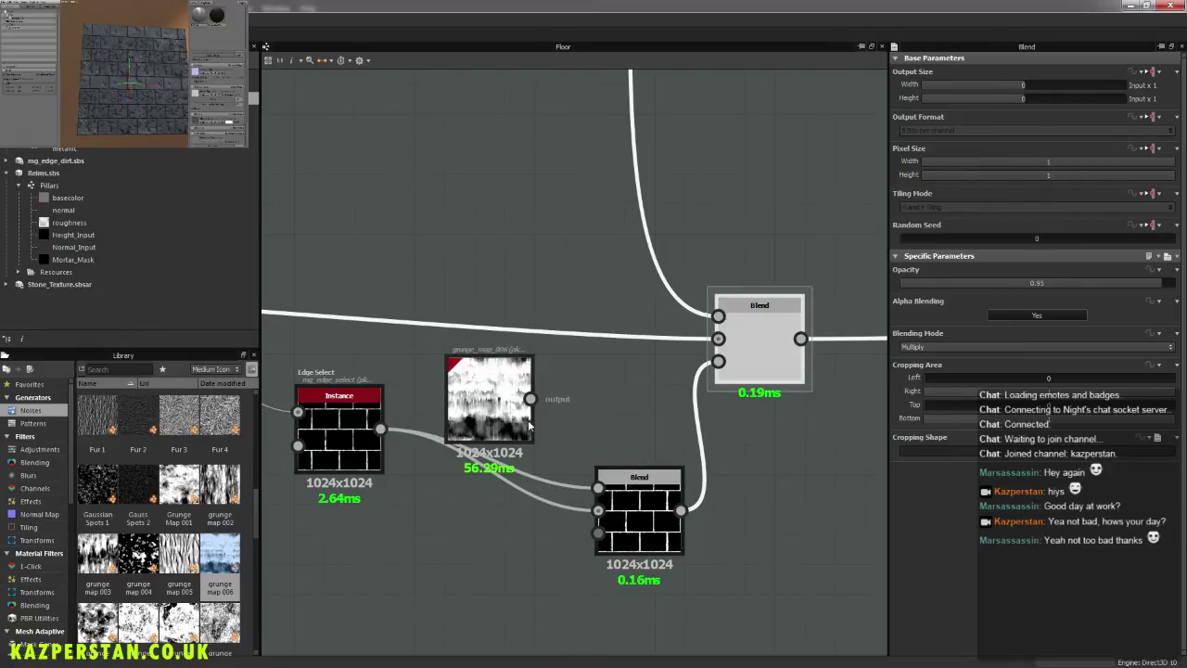
pyautogui.click(600, 516)
pyautogui.click(956, 348)
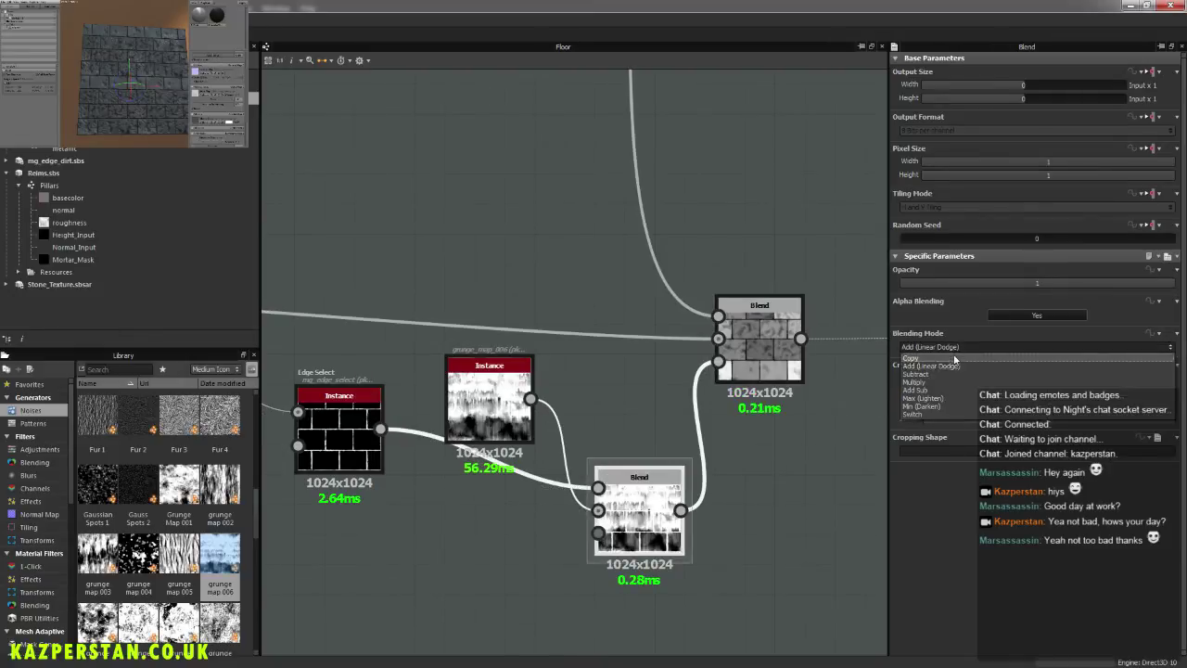
pyautogui.click(942, 382)
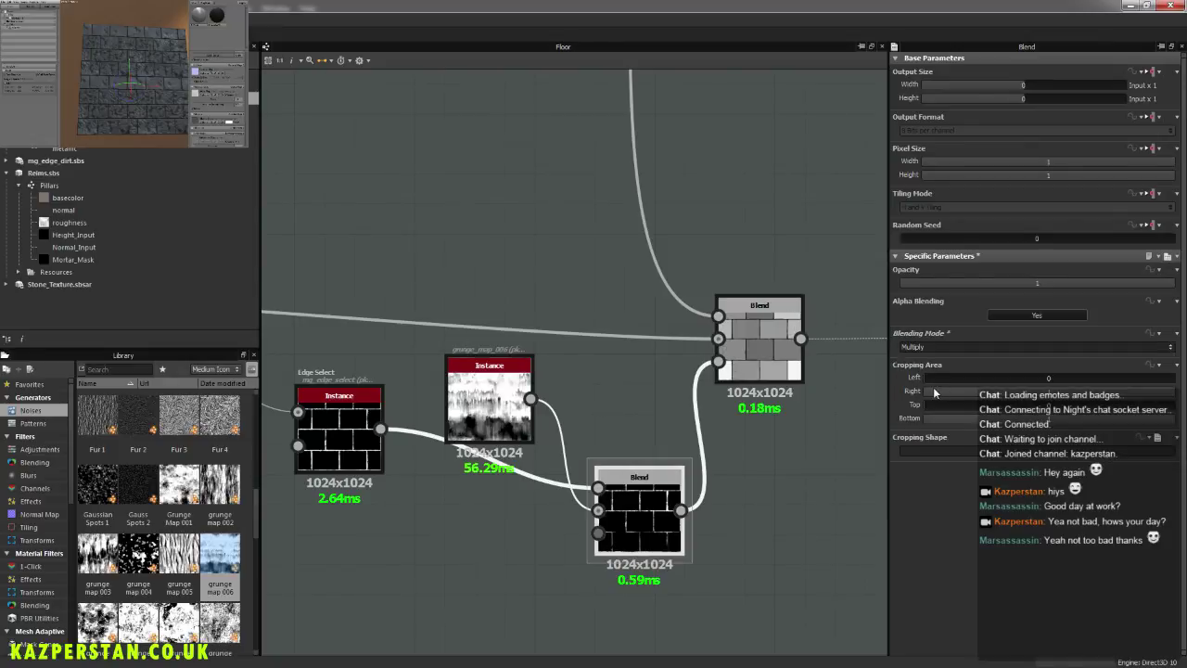
pyautogui.moveTo(1160, 284); pyautogui.dragTo(1158, 288)
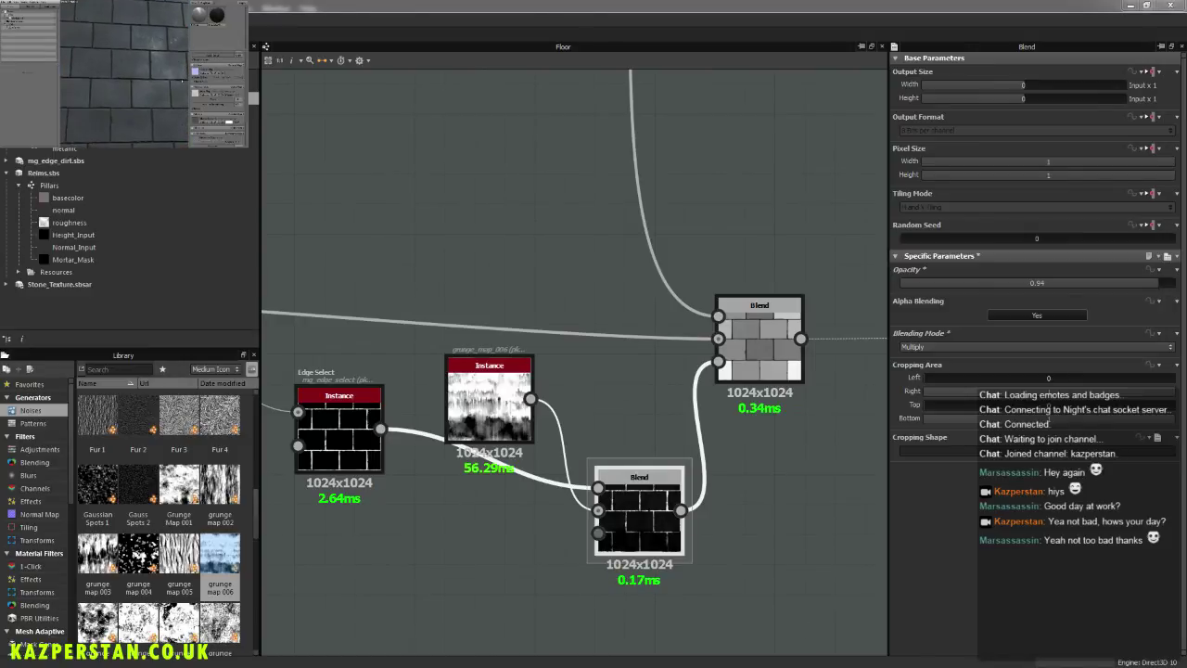
# Step: Tune the grunge mask Blend's Opacity to 0.9 while comparing the wall in the 3D preview
pyautogui.moveTo(1155, 290); pyautogui.dragTo(1146, 289)
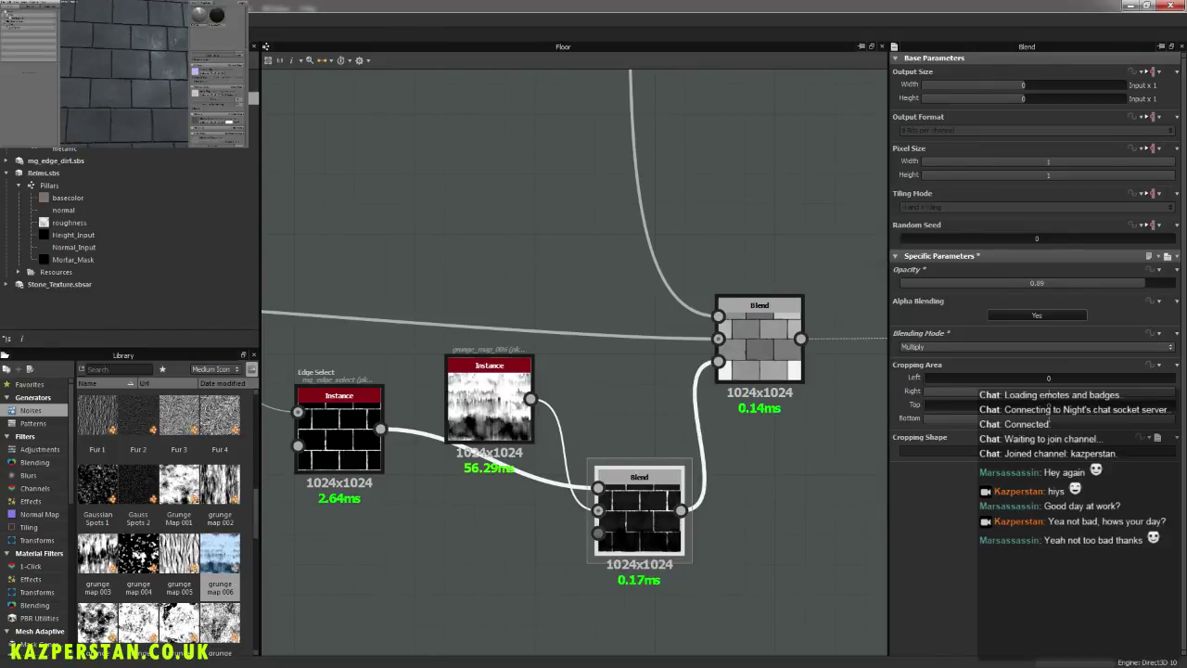
pyautogui.moveTo(171, 84)
pyautogui.mouseDown()
pyautogui.moveTo(151, 67)
pyautogui.moveTo(167, 102)
pyautogui.mouseUp()
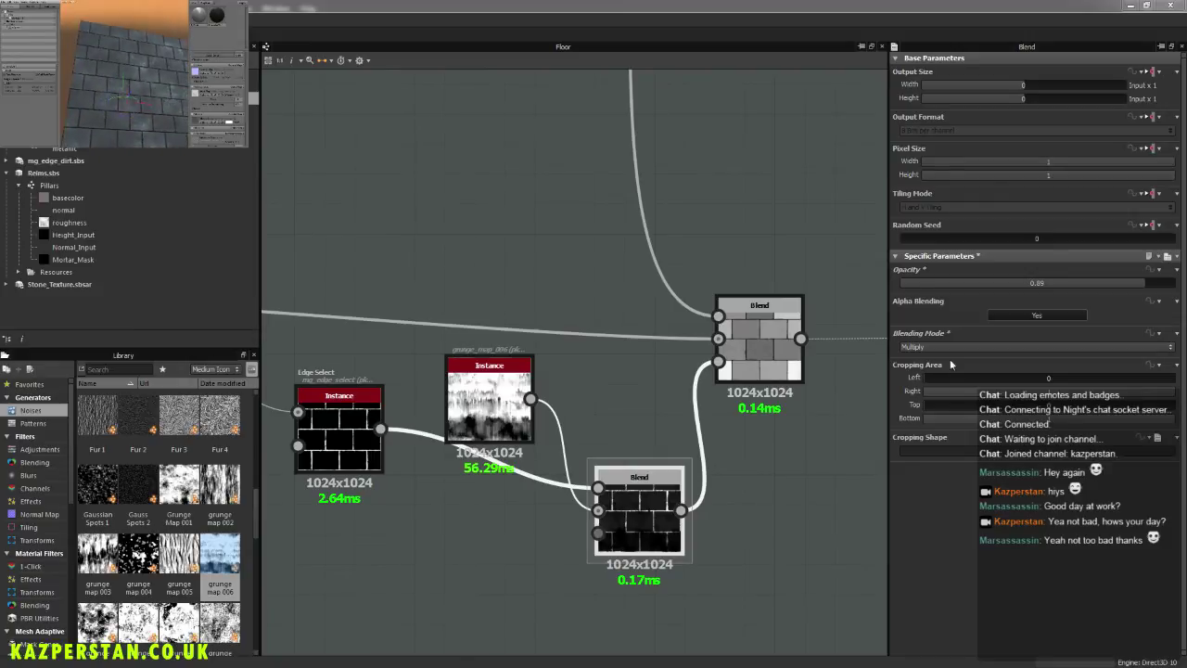
pyautogui.moveTo(1140, 291); pyautogui.dragTo(1133, 292)
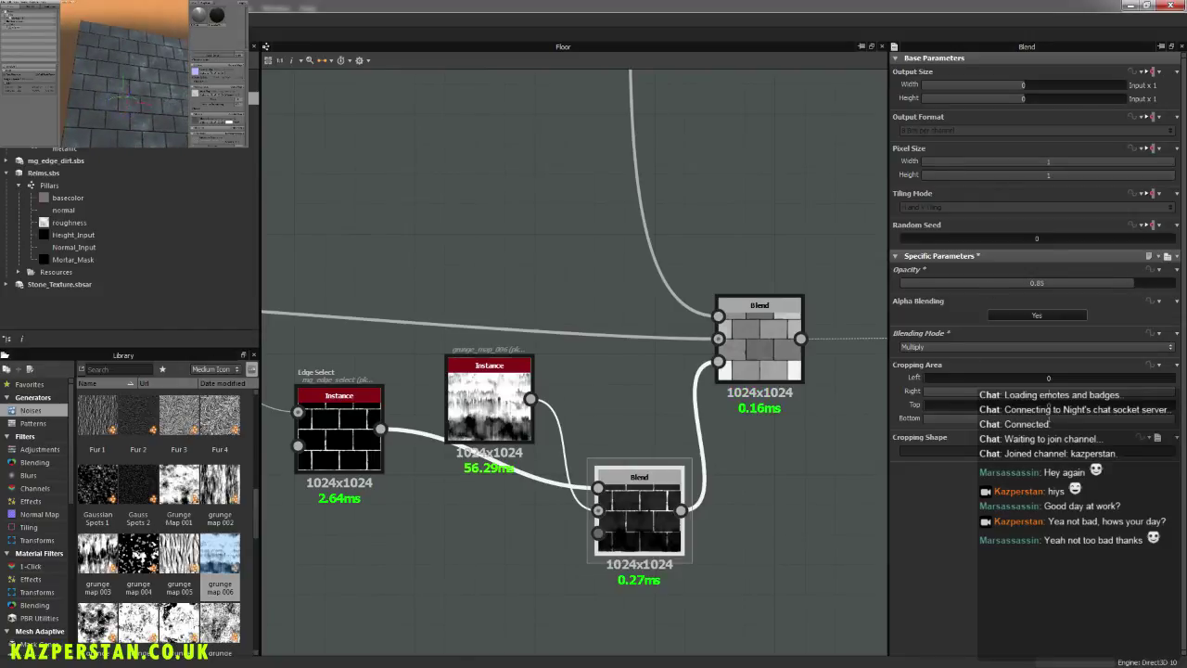
pyautogui.moveTo(158, 61); pyautogui.dragTo(165, 70)
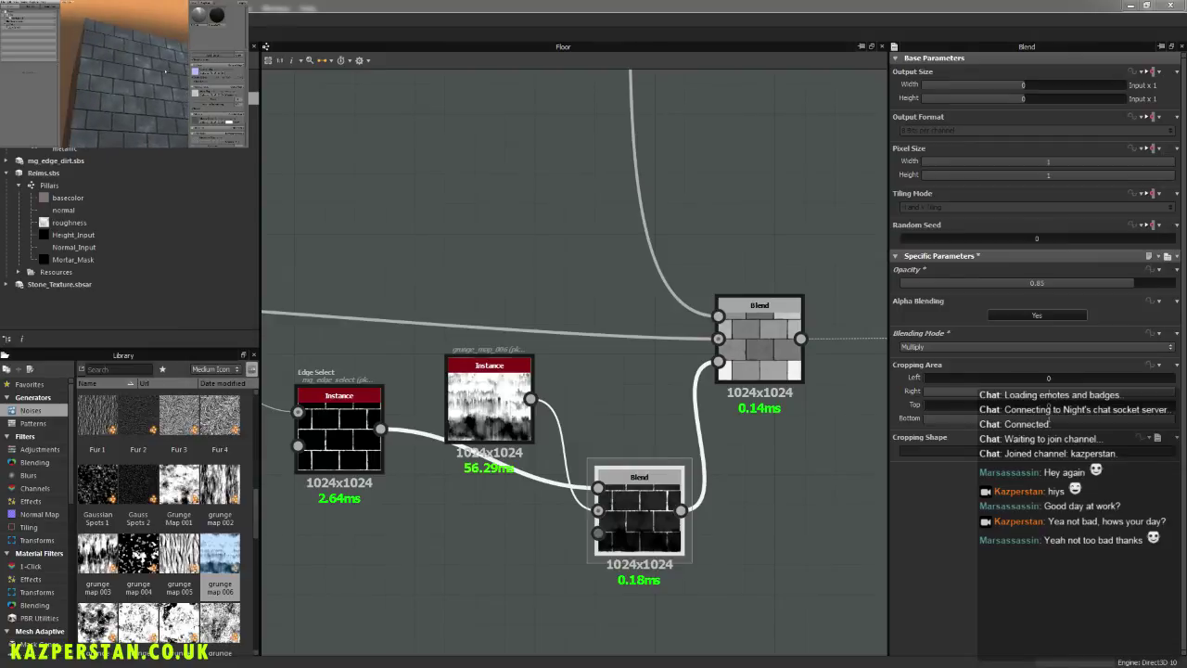
pyautogui.moveTo(1133, 288); pyautogui.dragTo(1148, 287)
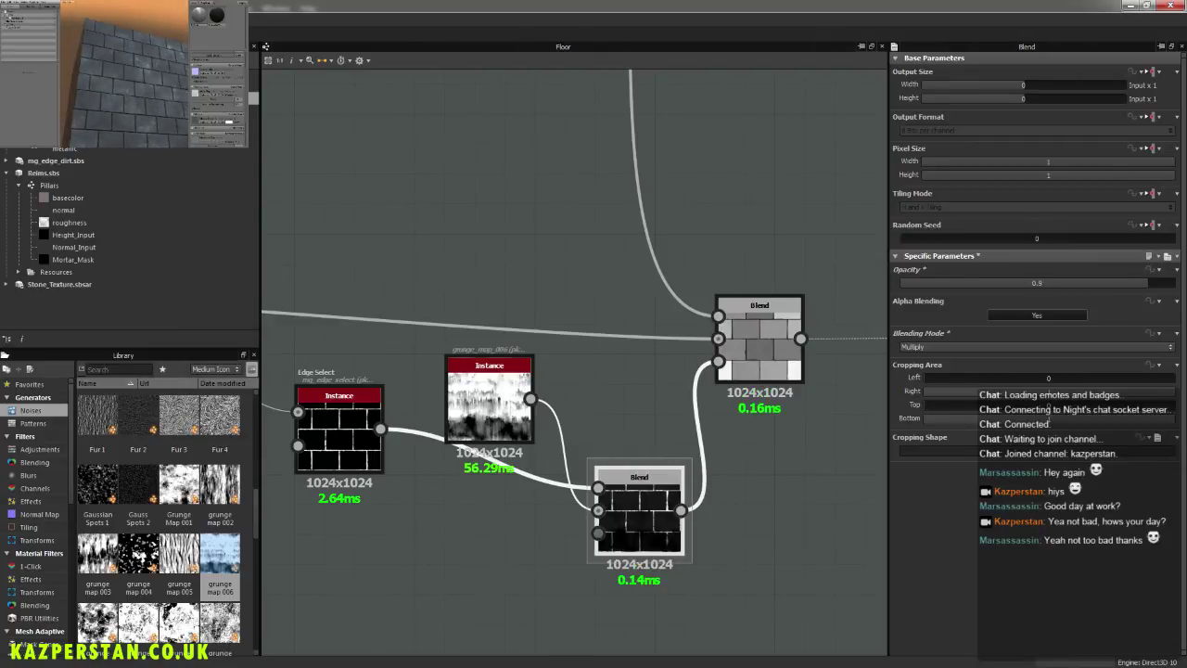
pyautogui.moveTo(165, 75); pyautogui.dragTo(158, 78)
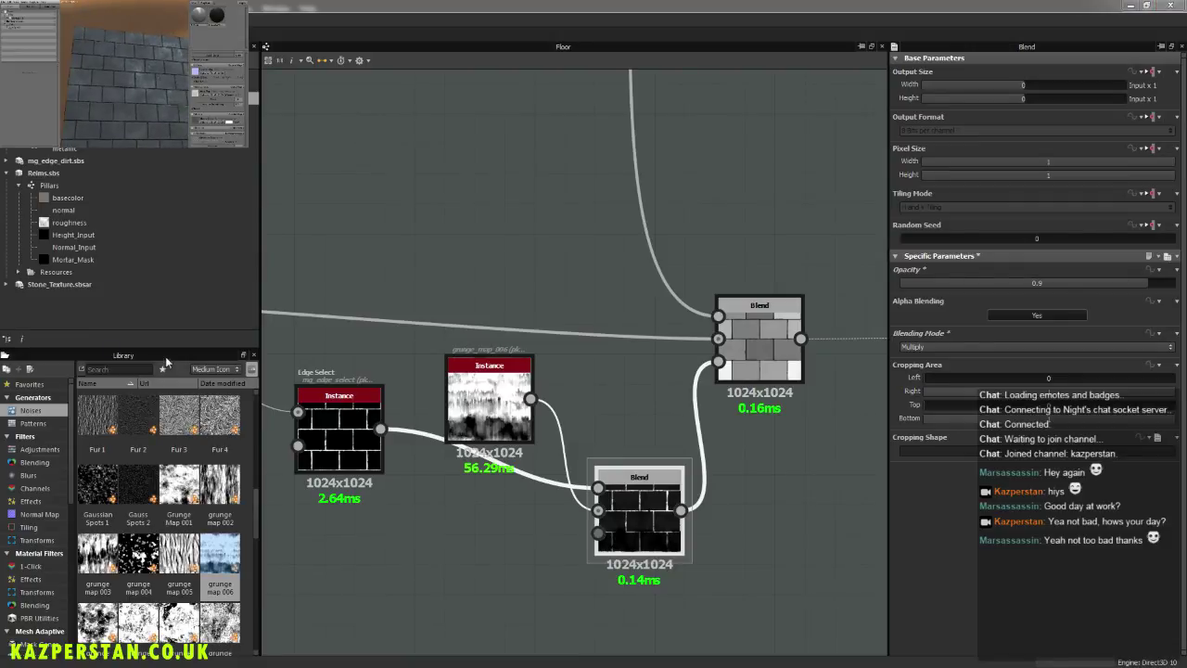
# Step: Feed the library's grunge map 004 into the mask Blend's Foreground, Edge Select into its Background, and set the mode to Add (Linear Dodge)
pyautogui.click(487, 408)
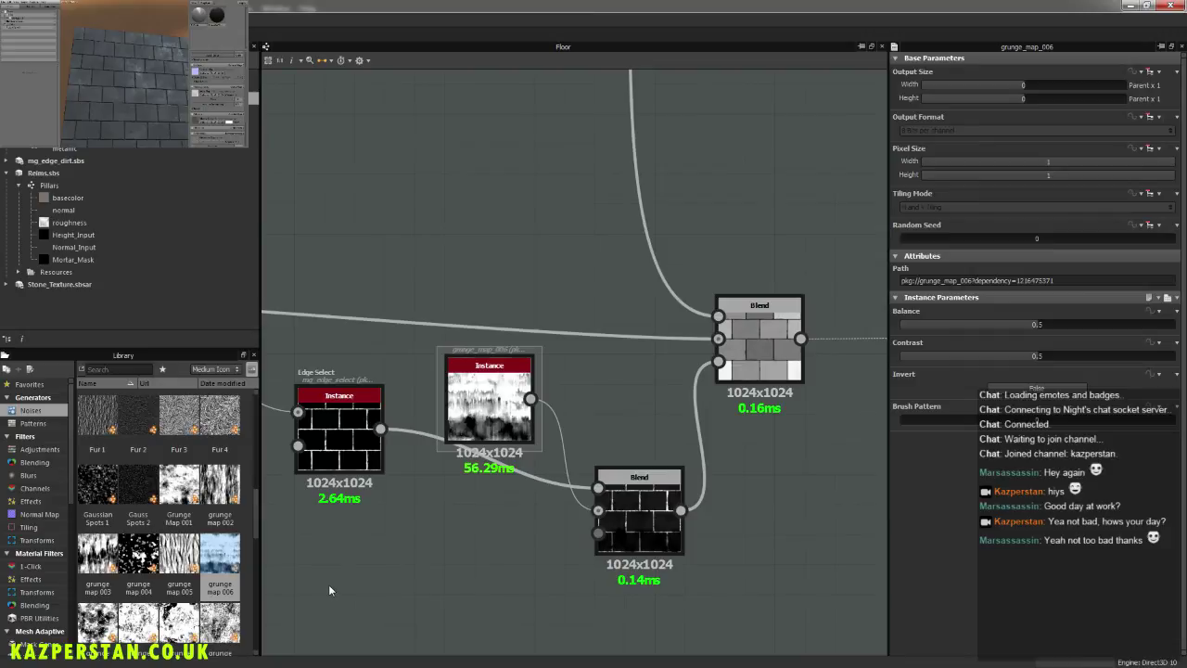
pyautogui.moveTo(138, 555); pyautogui.dragTo(598, 510)
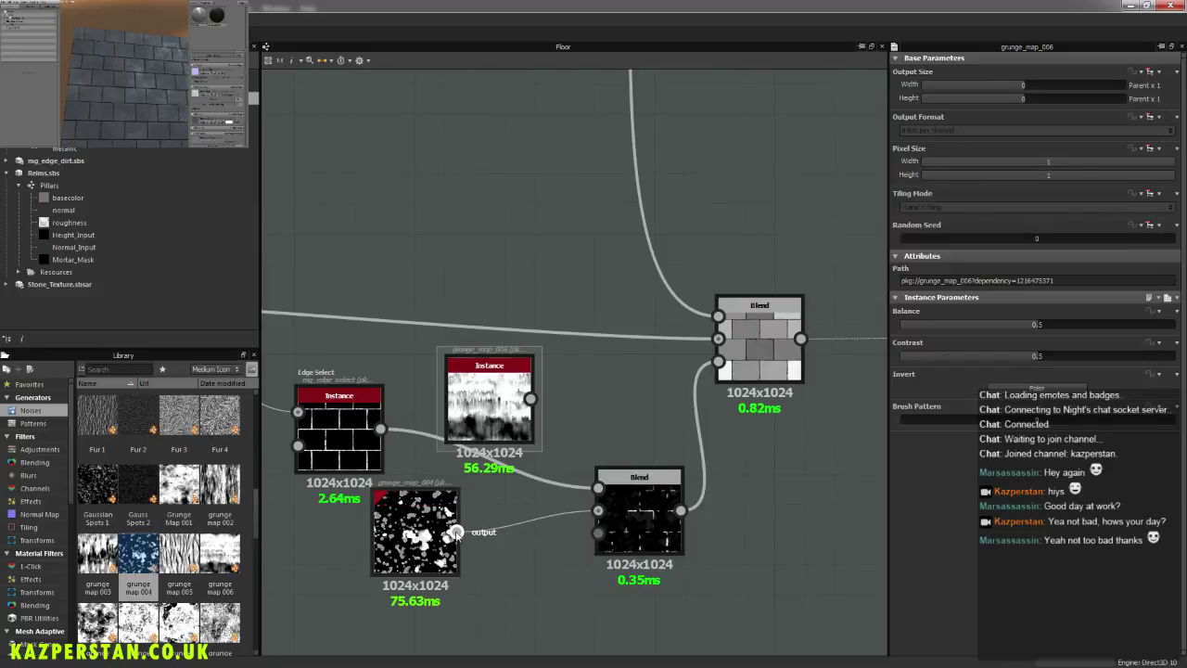
pyautogui.moveTo(380, 428); pyautogui.dragTo(598, 487)
pyautogui.click(640, 515)
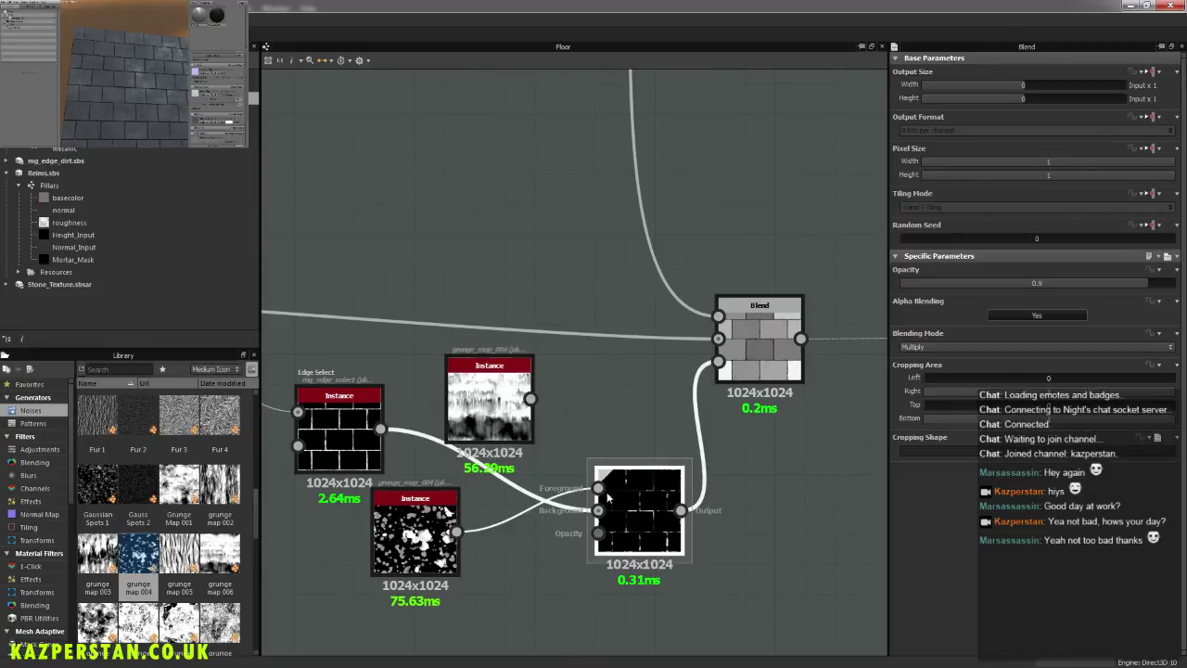
pyautogui.click(967, 345)
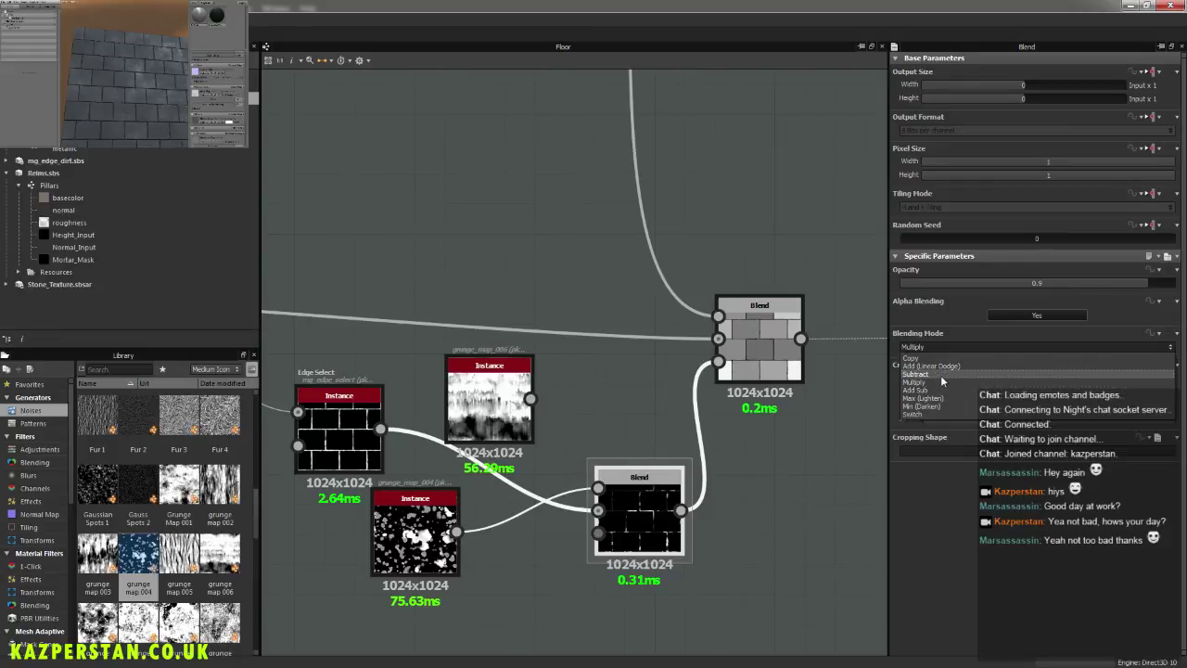
pyautogui.click(942, 366)
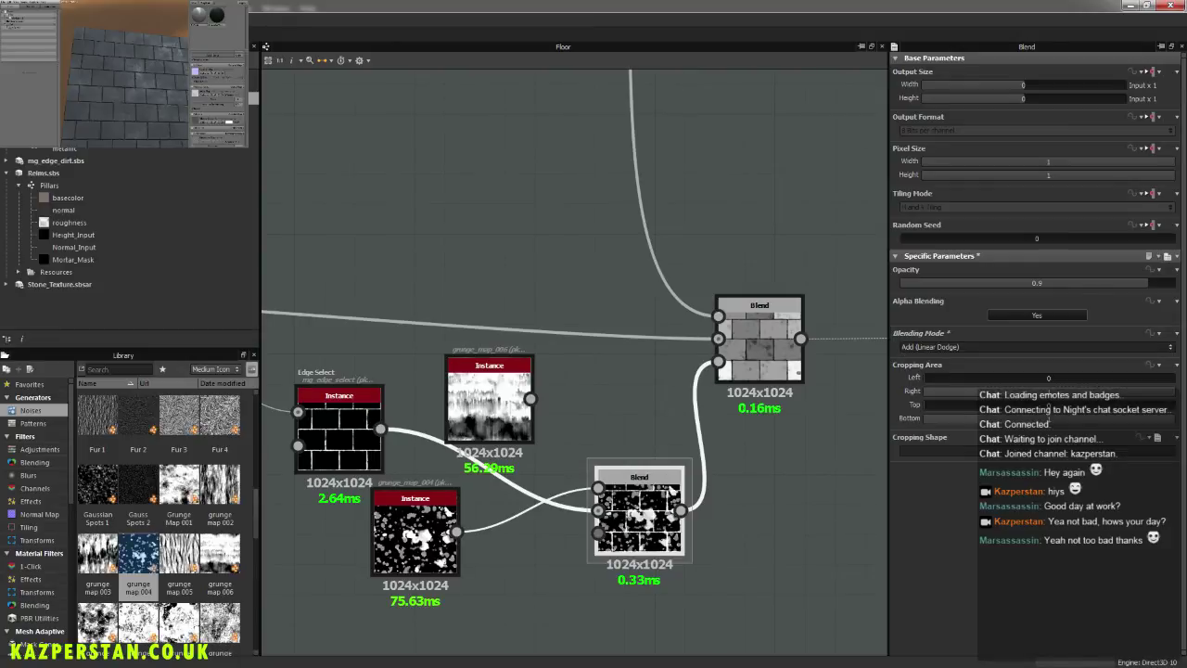
# Step: Set the grunge mask Blend's Opacity to 0.52 and inspect the stone surface up close in the 3D preview
pyautogui.moveTo(436, 533); pyautogui.dragTo(450, 552)
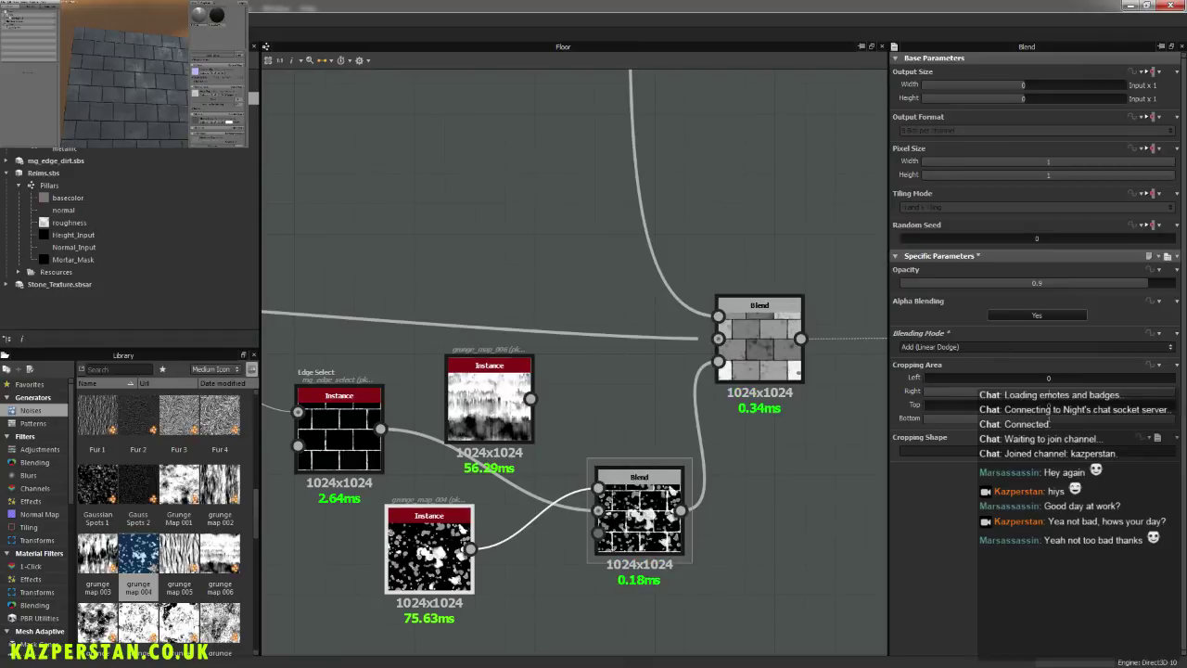
pyautogui.moveTo(1146, 295); pyautogui.dragTo(1043, 291)
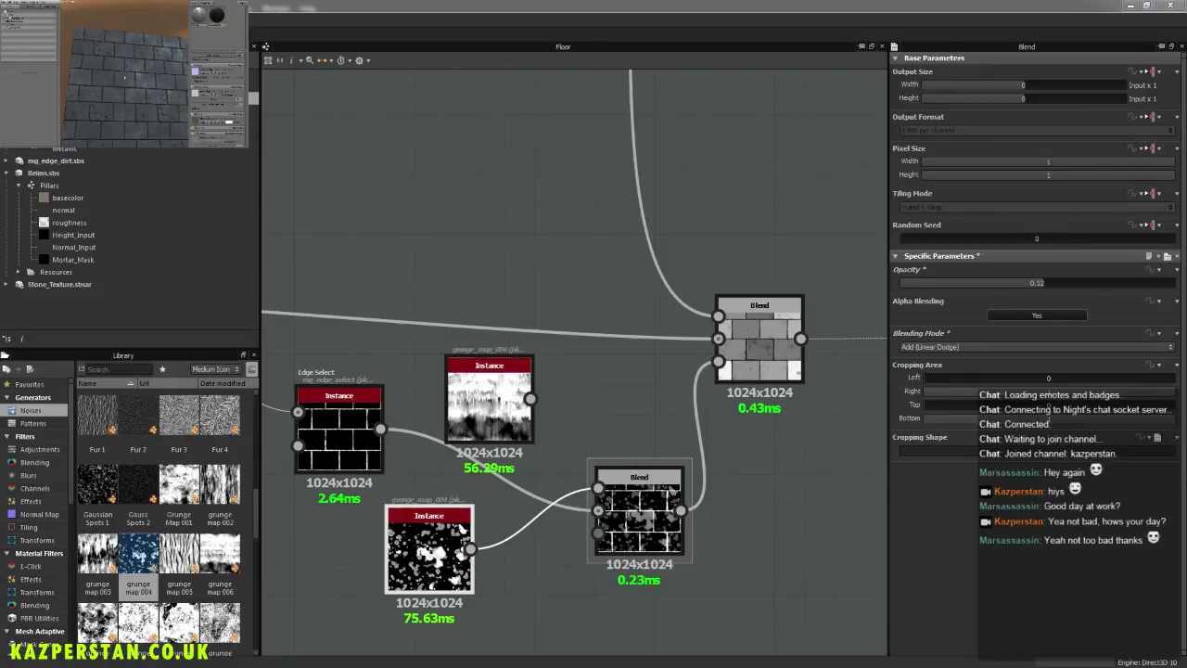
pyautogui.moveTo(412, 280); pyautogui.dragTo(457, 319, button='middle')
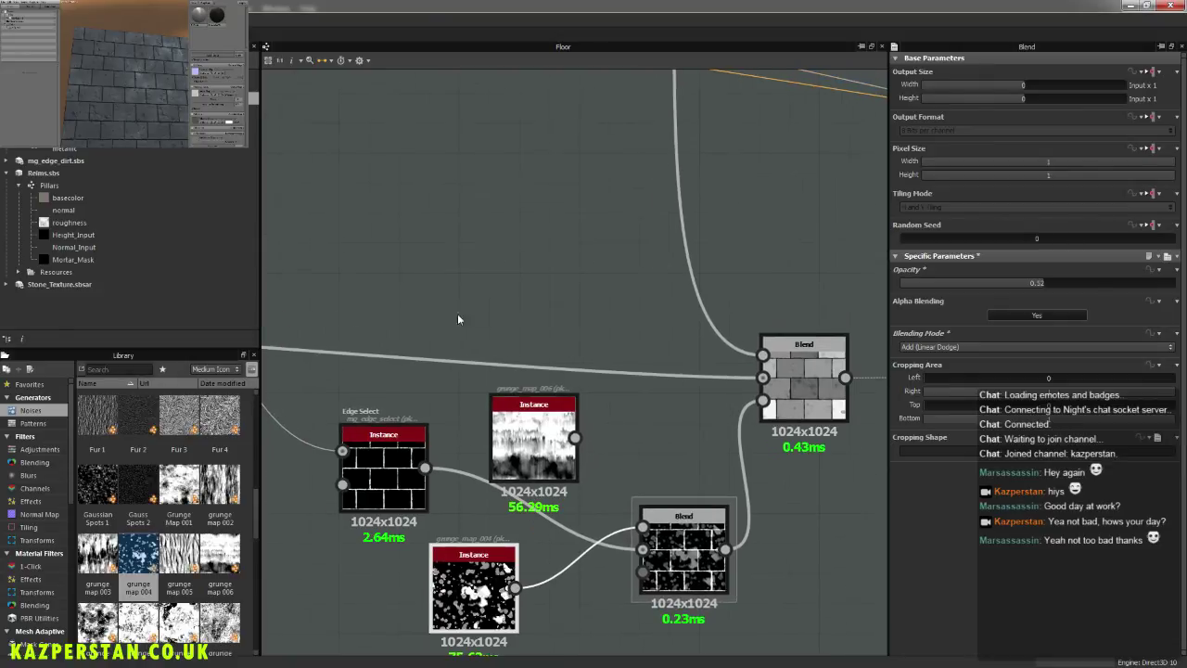
pyautogui.moveTo(121, 57); pyautogui.dragTo(155, 78, button='right')
pyautogui.scroll(-5, 99, 47)
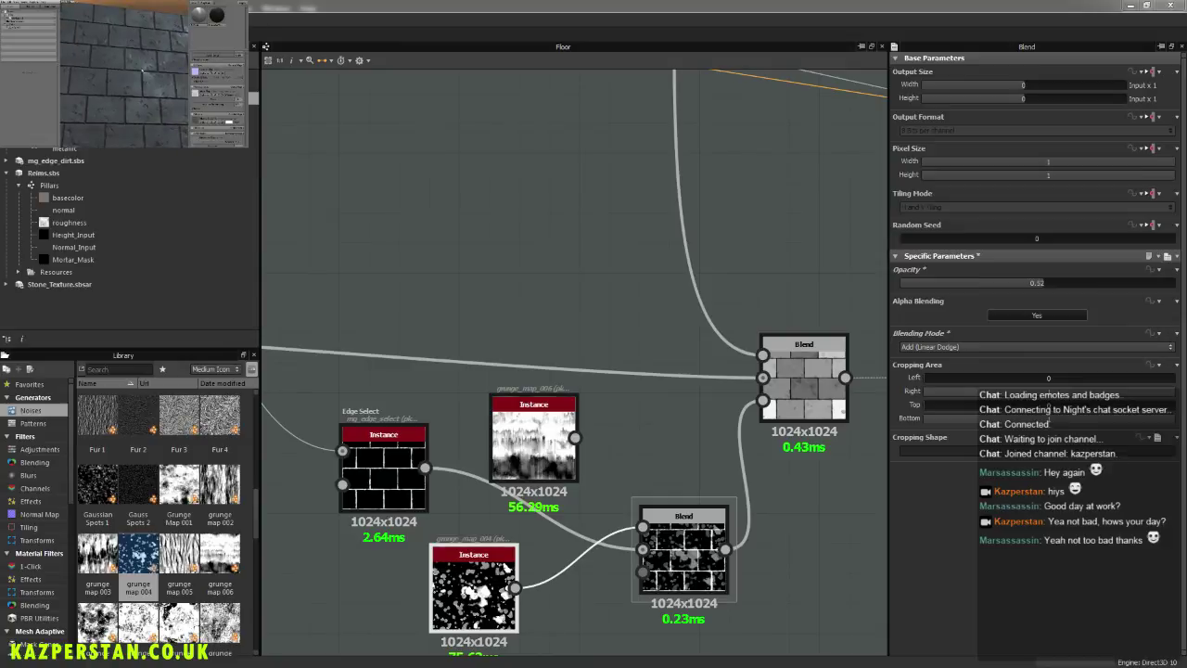
pyautogui.moveTo(99, 47); pyautogui.dragTo(118, 72)
pyautogui.scroll(-3, 682, 542)
# Step: Connect the existing Blend that feeds the Invert Grayscale node to the mask Blend's Foreground in place of grunge map 004
pyautogui.moveTo(684, 538); pyautogui.dragTo(642, 449, button='middle')
pyautogui.scroll(-4, 642, 449)
pyautogui.moveTo(757, 297); pyautogui.dragTo(636, 395, button='middle')
pyautogui.scroll(4, 636, 396)
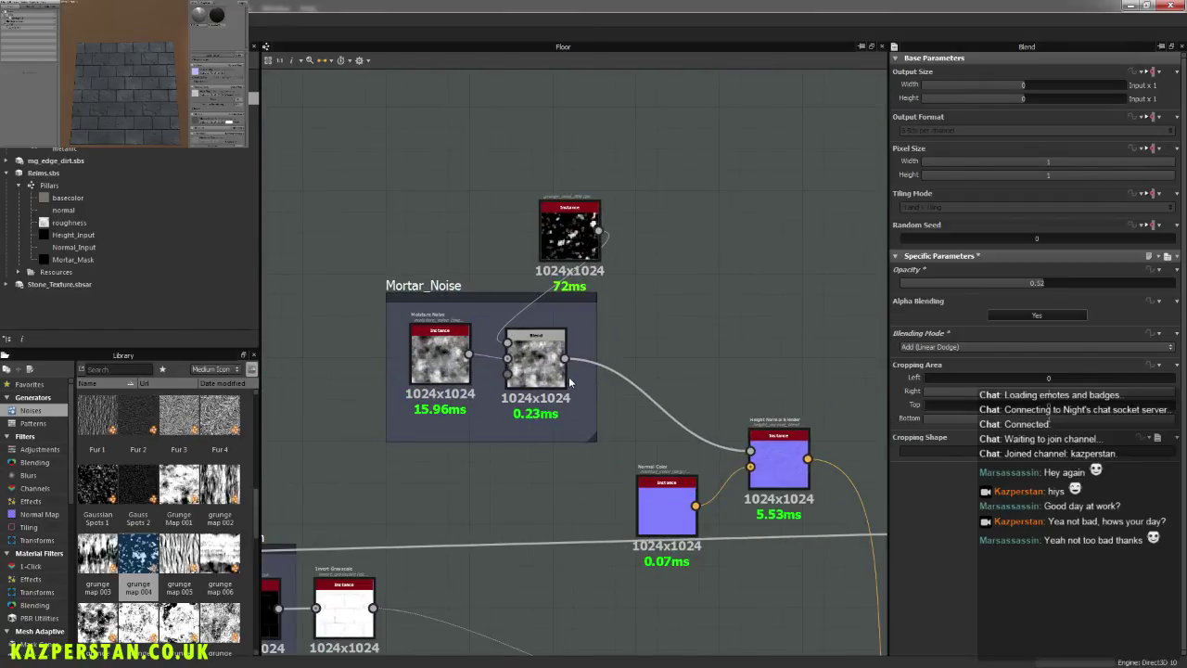
pyautogui.moveTo(731, 399); pyautogui.dragTo(494, 365, button='middle')
pyautogui.scroll(-4, 662, 408)
pyautogui.moveTo(705, 413); pyautogui.dragTo(424, 373, button='middle')
pyautogui.scroll(2, 582, 395)
pyautogui.scroll(3, 581, 396)
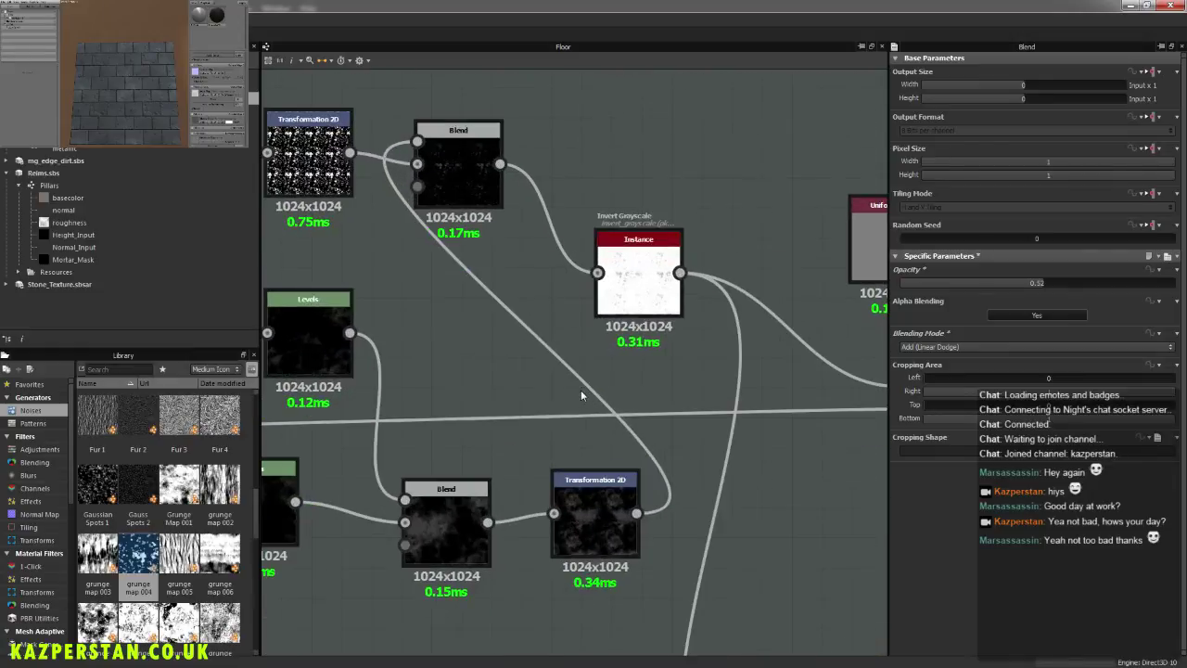
pyautogui.moveTo(580, 392); pyautogui.dragTo(701, 446, button='middle')
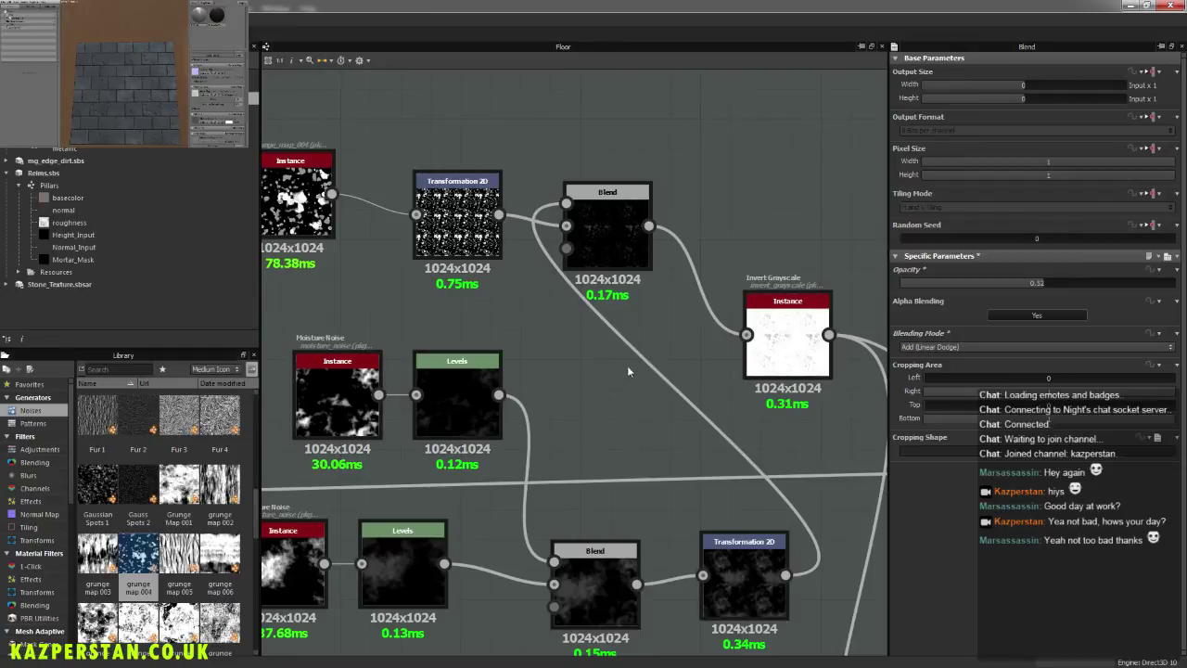
pyautogui.moveTo(737, 440); pyautogui.dragTo(654, 350, button='middle')
pyautogui.moveTo(722, 430); pyautogui.dragTo(683, 450, button='middle')
pyautogui.moveTo(709, 269); pyautogui.dragTo(727, 420)
pyautogui.moveTo(528, 159); pyautogui.dragTo(541, 490)
pyautogui.scroll(-5, 663, 390)
pyautogui.moveTo(454, 547); pyautogui.dragTo(837, 419, button='middle')
pyautogui.moveTo(525, 553); pyautogui.dragTo(790, 451, button='middle')
pyautogui.moveTo(525, 477); pyautogui.dragTo(728, 524, button='middle')
pyautogui.moveTo(775, 409); pyautogui.dragTo(632, 453)
pyautogui.scroll(5, 742, 436)
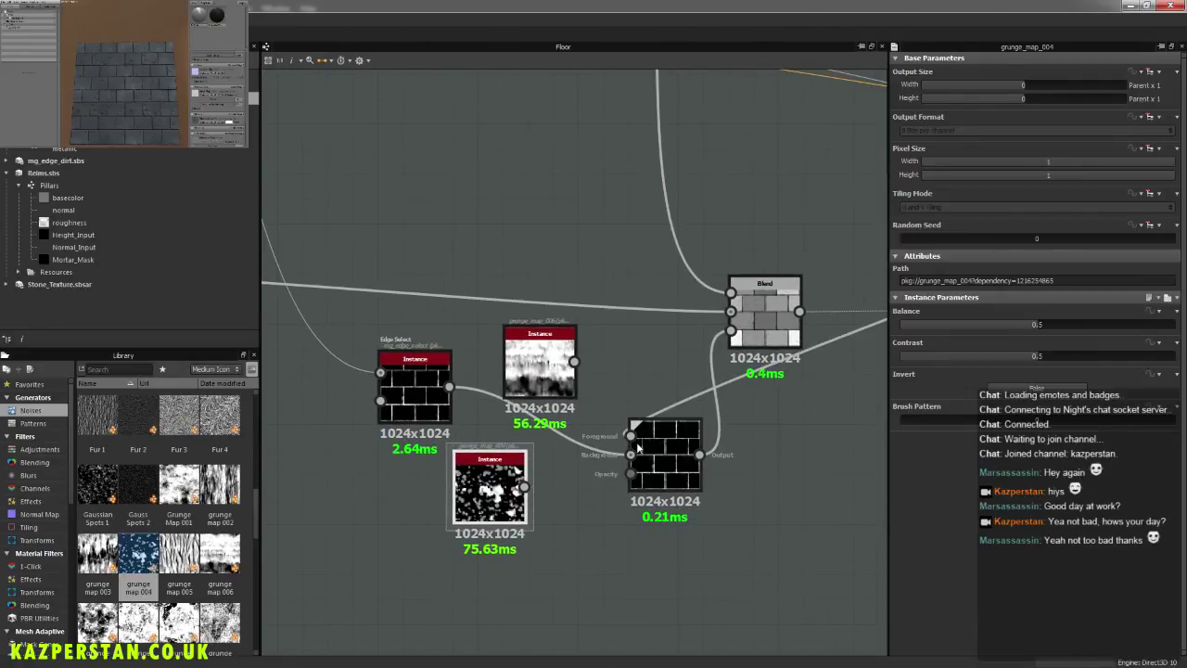
# Step: Raise the mask Blend's Opacity to 1 and check the brick edges in the 3D preview
pyautogui.click(139, 92)
pyautogui.scroll(5, 139, 93)
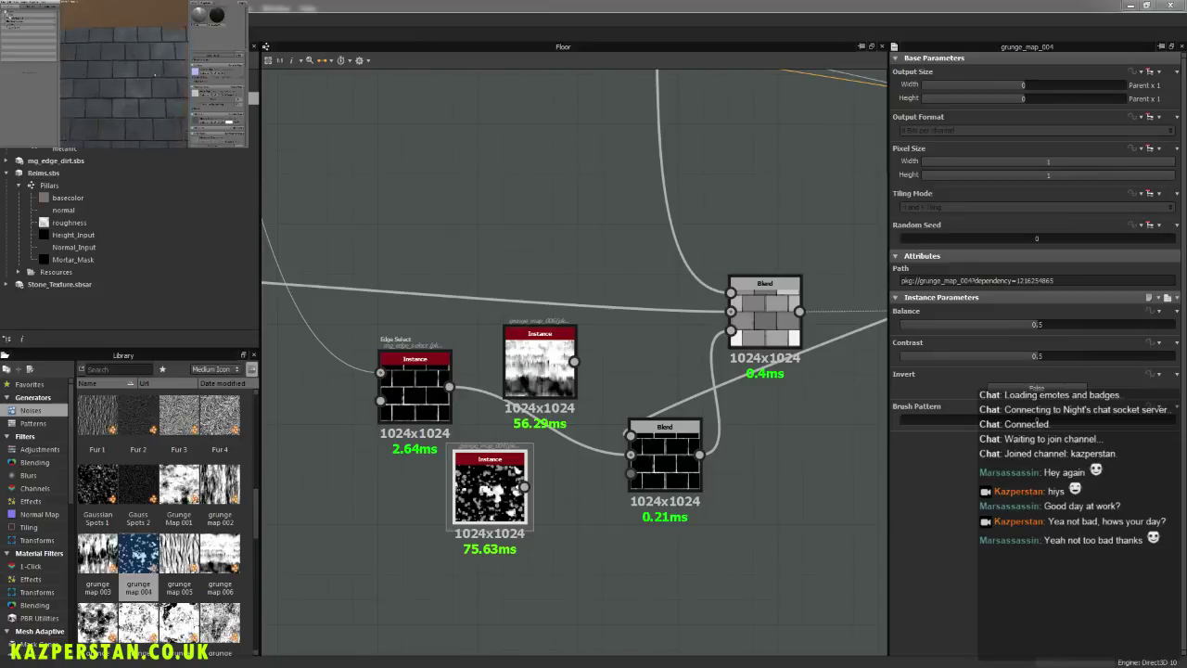
pyautogui.moveTo(139, 93)
pyautogui.mouseDown()
pyautogui.moveTo(170, 102)
pyautogui.moveTo(144, 90)
pyautogui.moveTo(153, 74)
pyautogui.moveTo(142, 89)
pyautogui.mouseUp()
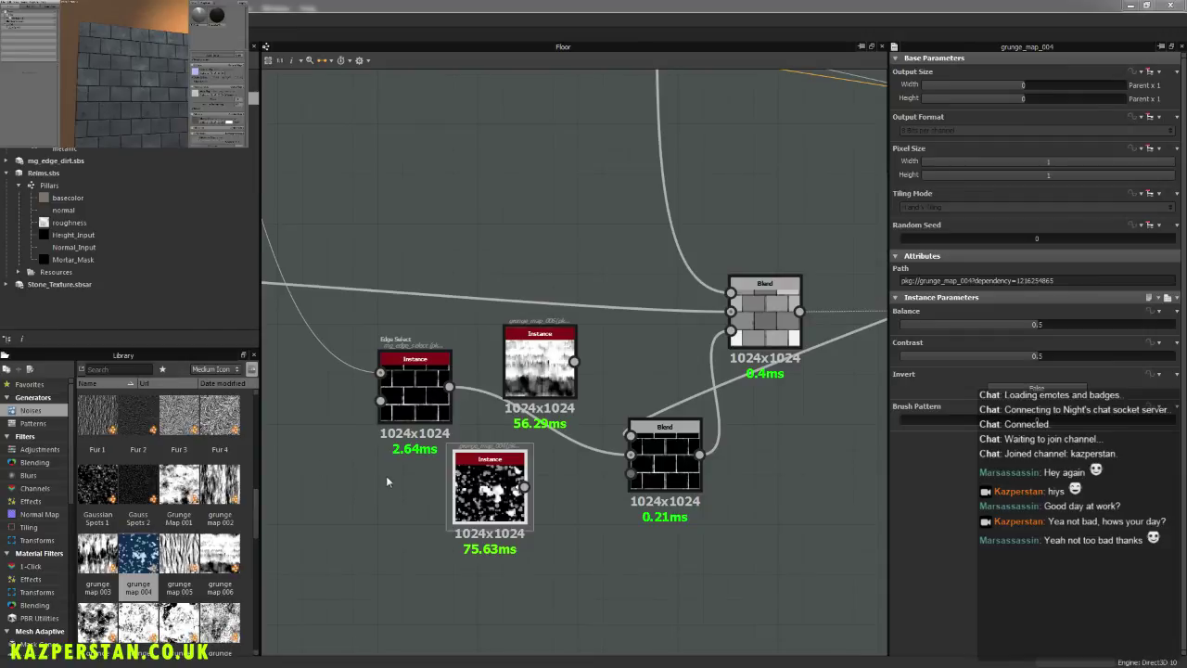
pyautogui.click(665, 459)
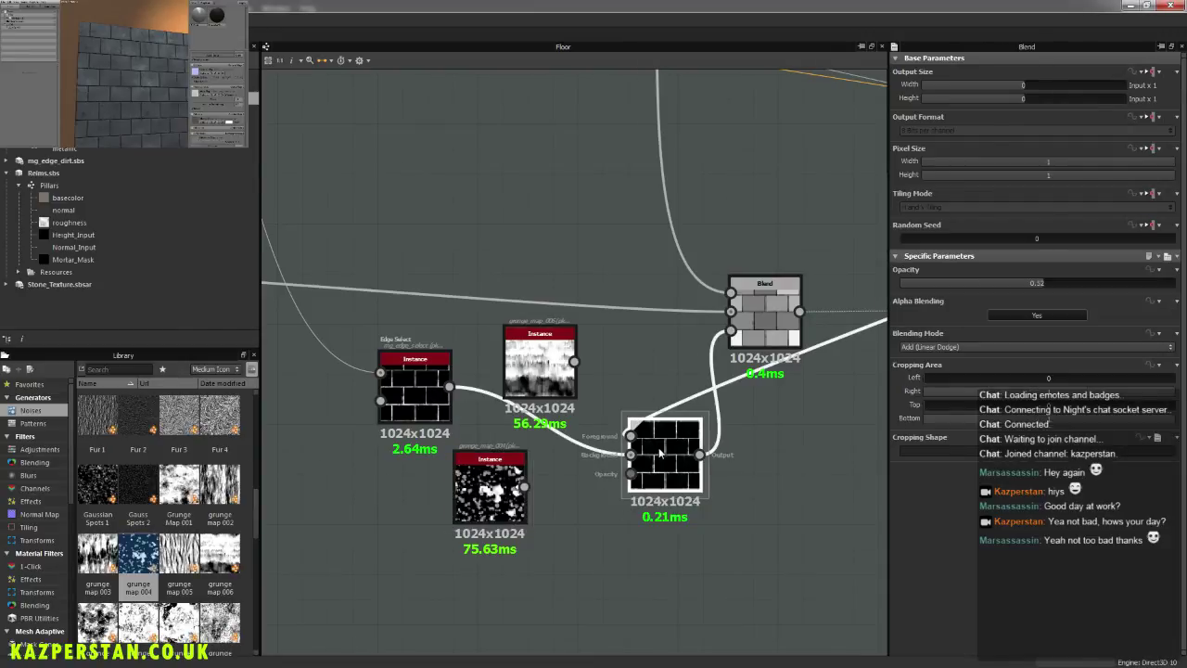
pyautogui.moveTo(1043, 283); pyautogui.dragTo(1185, 294)
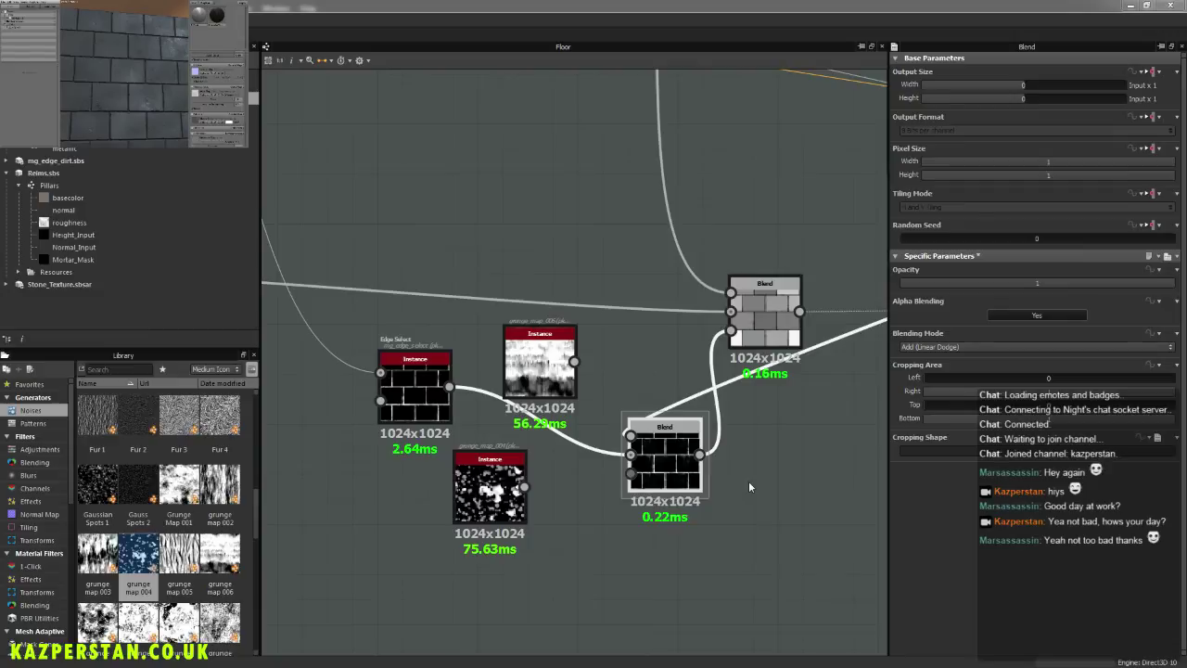
pyautogui.moveTo(674, 468)
pyautogui.mouseDown()
pyautogui.moveTo(656, 475)
pyautogui.moveTo(673, 462)
pyautogui.mouseUp()
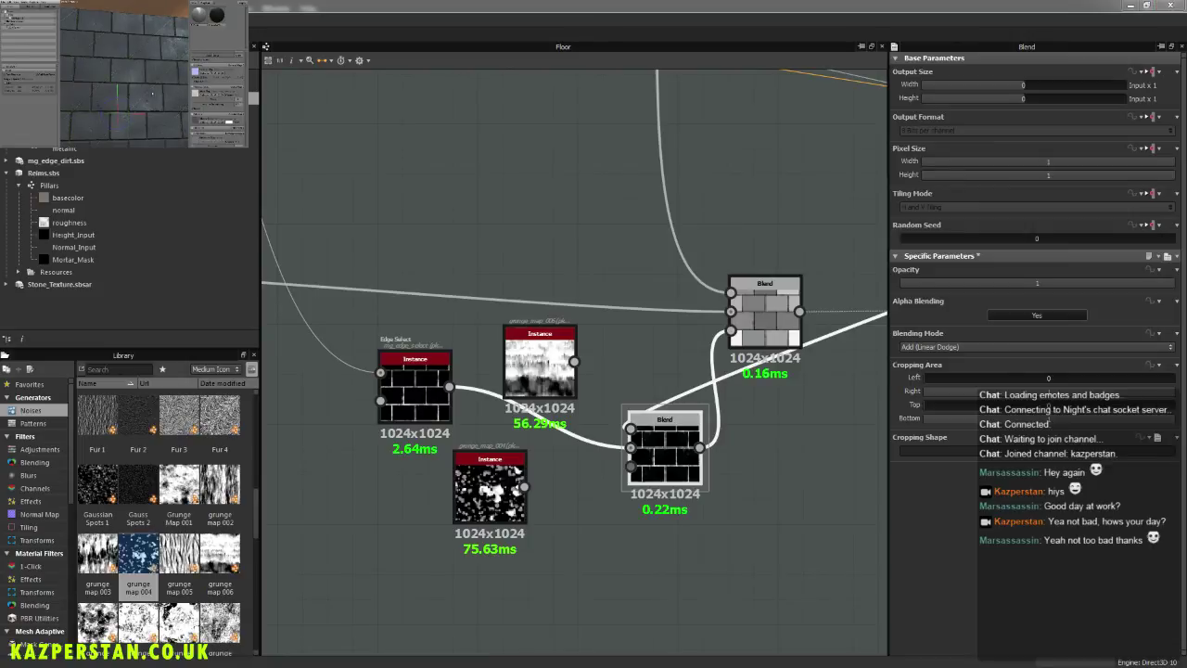
pyautogui.moveTo(153, 93); pyautogui.dragTo(90, 72)
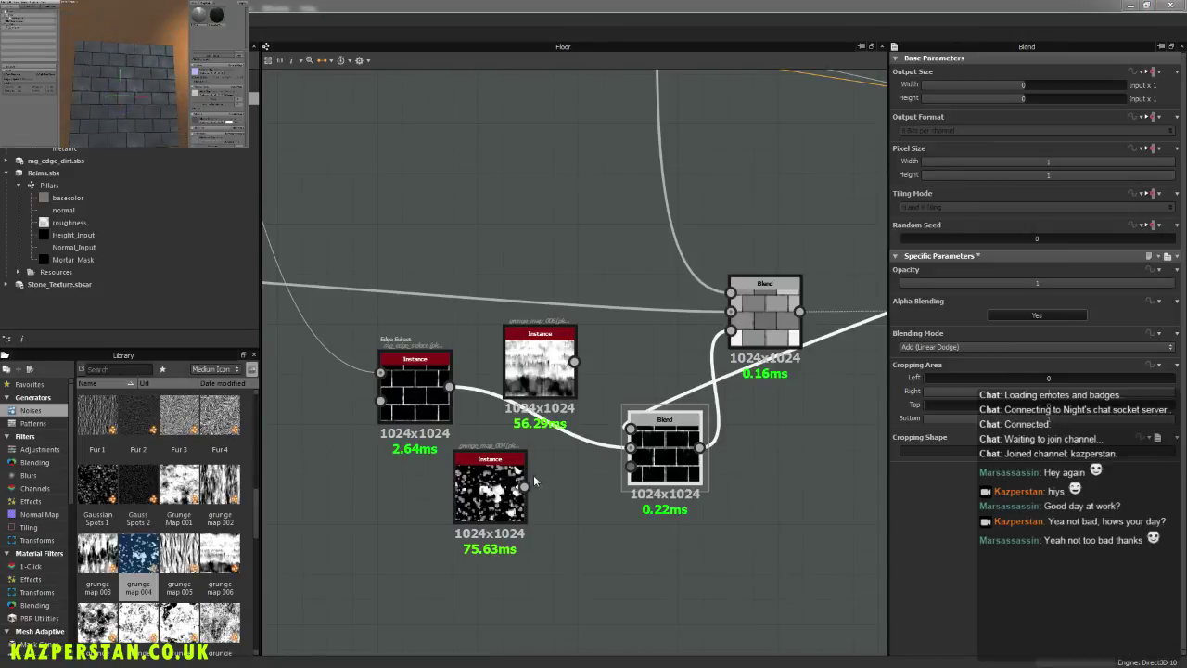
# Step: Reposition the grunge map 004 and mask Blend nodes, reconnect grunge map 004 to the Foreground, and inspect the wall in 3D
pyautogui.moveTo(512, 475); pyautogui.dragTo(470, 512)
pyautogui.moveTo(651, 461); pyautogui.dragTo(625, 473)
pyautogui.moveTo(481, 524); pyautogui.dragTo(606, 445)
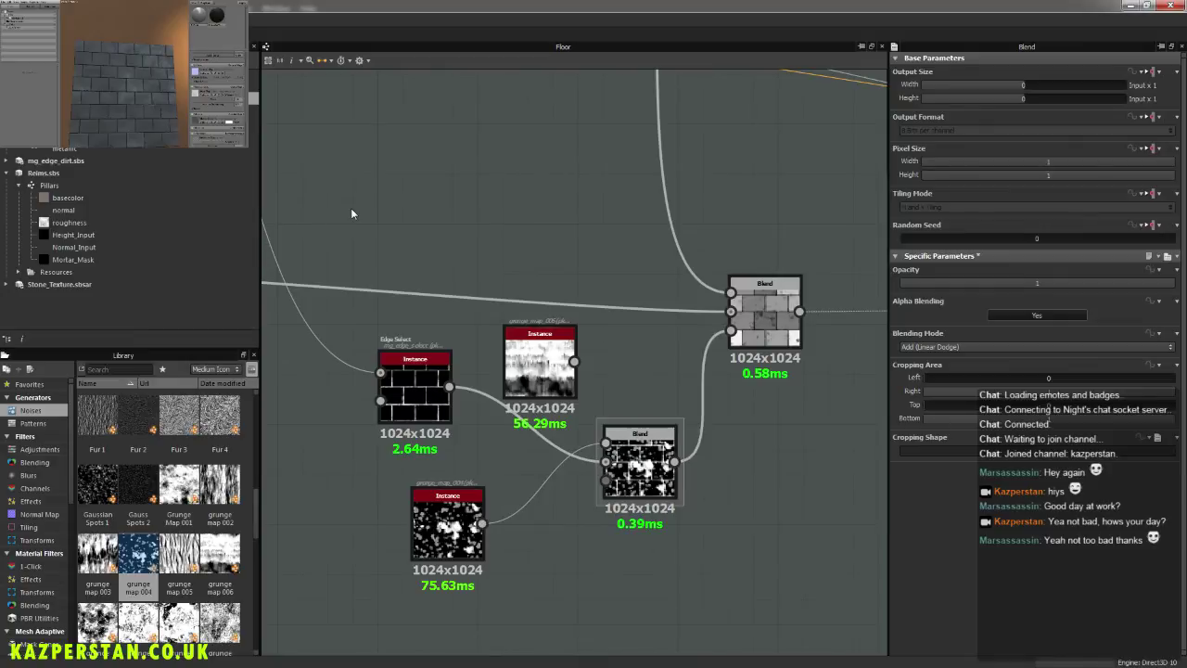
pyautogui.click(141, 32)
pyautogui.scroll(6, 123, 93)
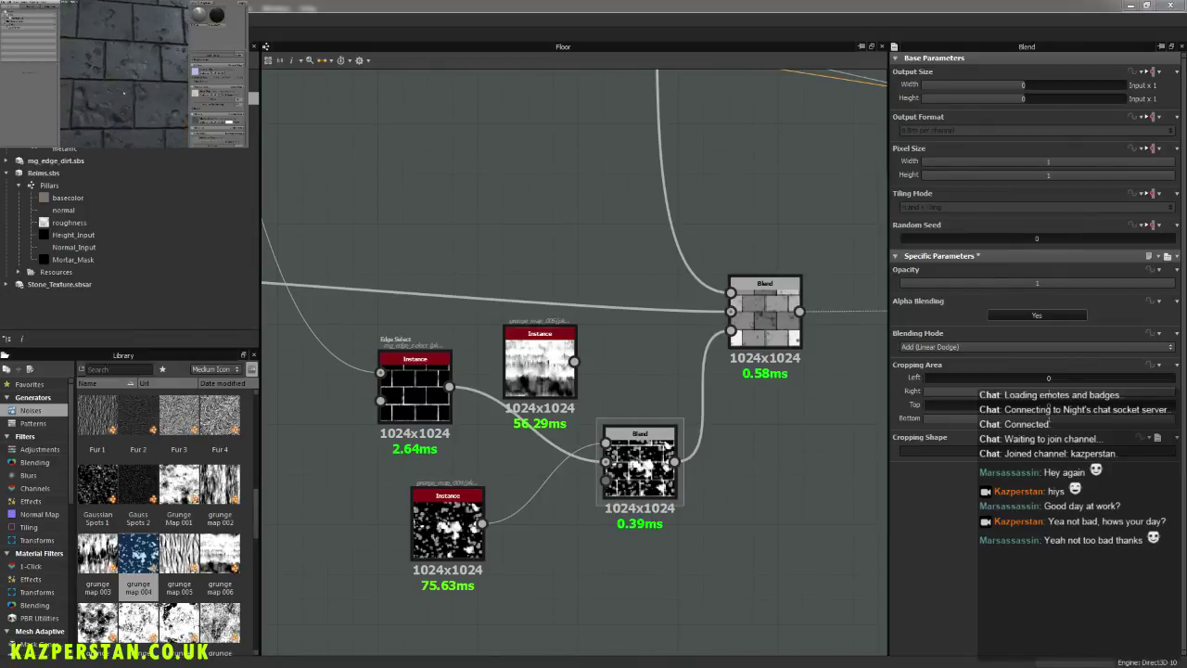
pyautogui.scroll(-7, 124, 93)
pyautogui.moveTo(111, 127); pyautogui.dragTo(164, 100)
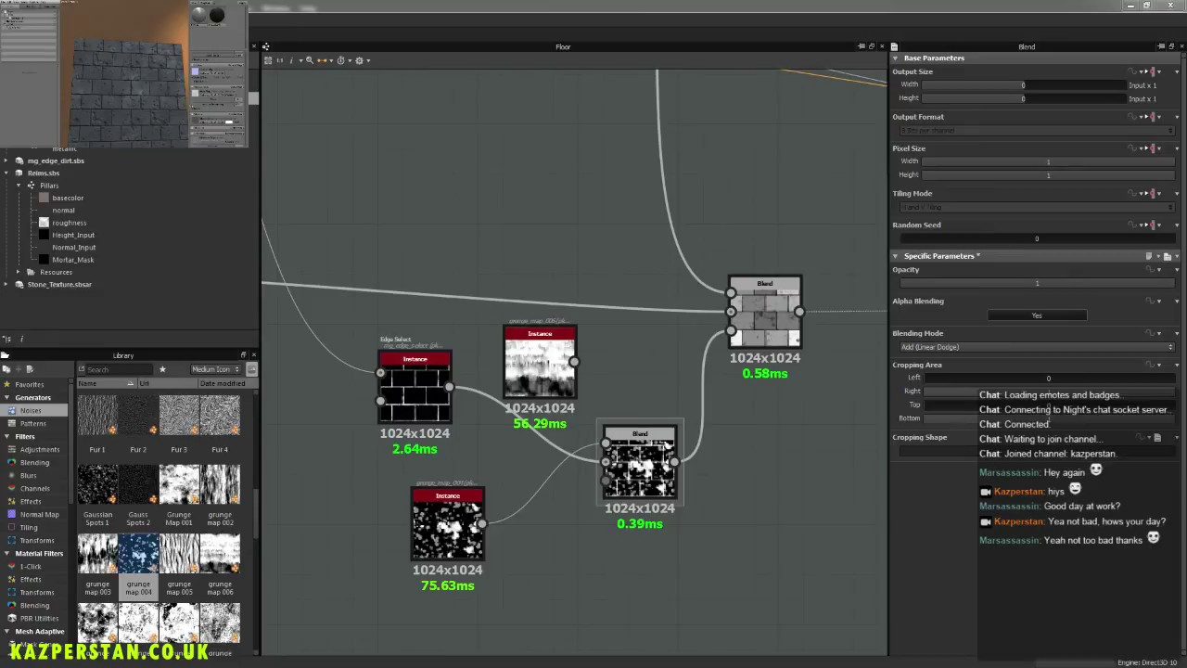
# Step: Space out the mask nodes, duplicate the Edge Select, and connect the copy to the mask Blend's Opacity input
pyautogui.moveTo(645, 468); pyautogui.dragTo(669, 469)
pyautogui.moveTo(466, 528); pyautogui.dragTo(403, 516)
pyautogui.click(497, 547)
pyautogui.moveTo(592, 567); pyautogui.dragTo(587, 552, button='middle')
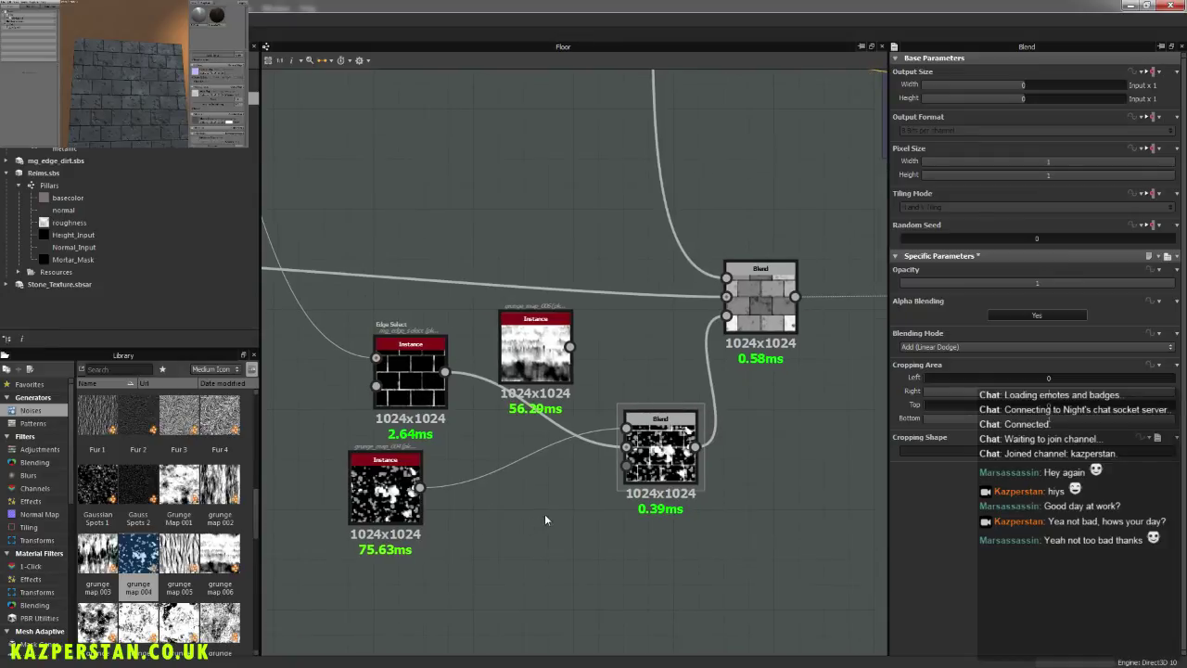
pyautogui.click(422, 401)
pyautogui.hotkey('ctrl', 'd')
pyautogui.moveTo(567, 366); pyautogui.dragTo(627, 464)
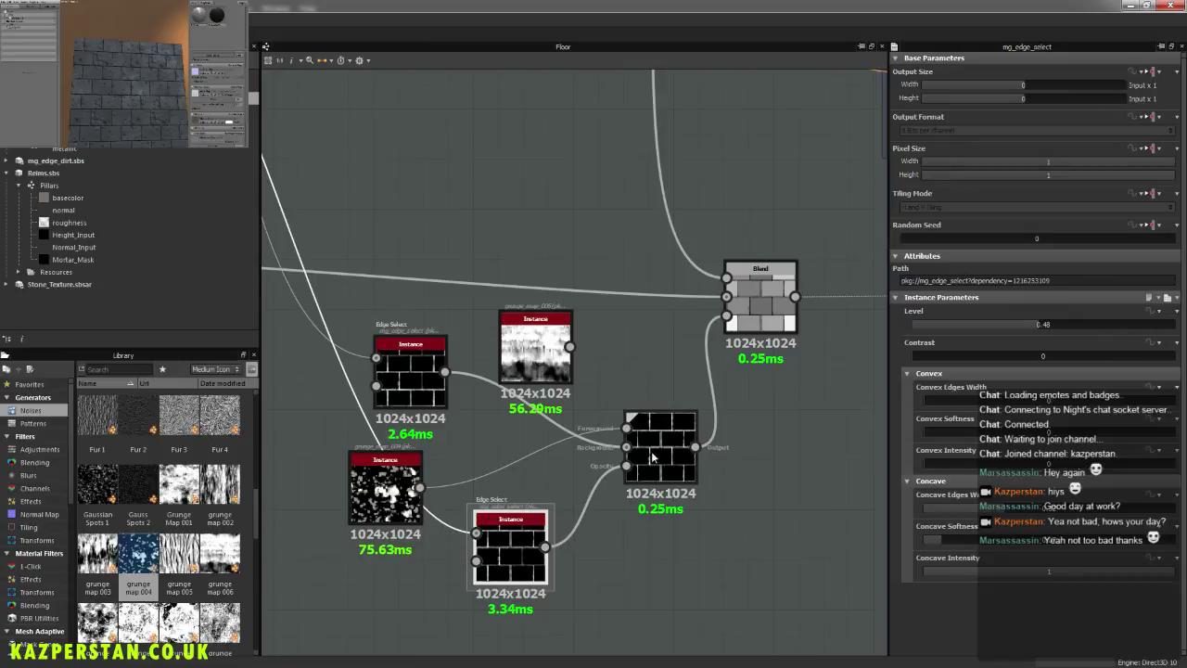
# Step: Widen the duplicated Edge Select's concave edges, lower their softness, and check the wall in the 3D preview
pyautogui.click(662, 452)
pyautogui.click(530, 528)
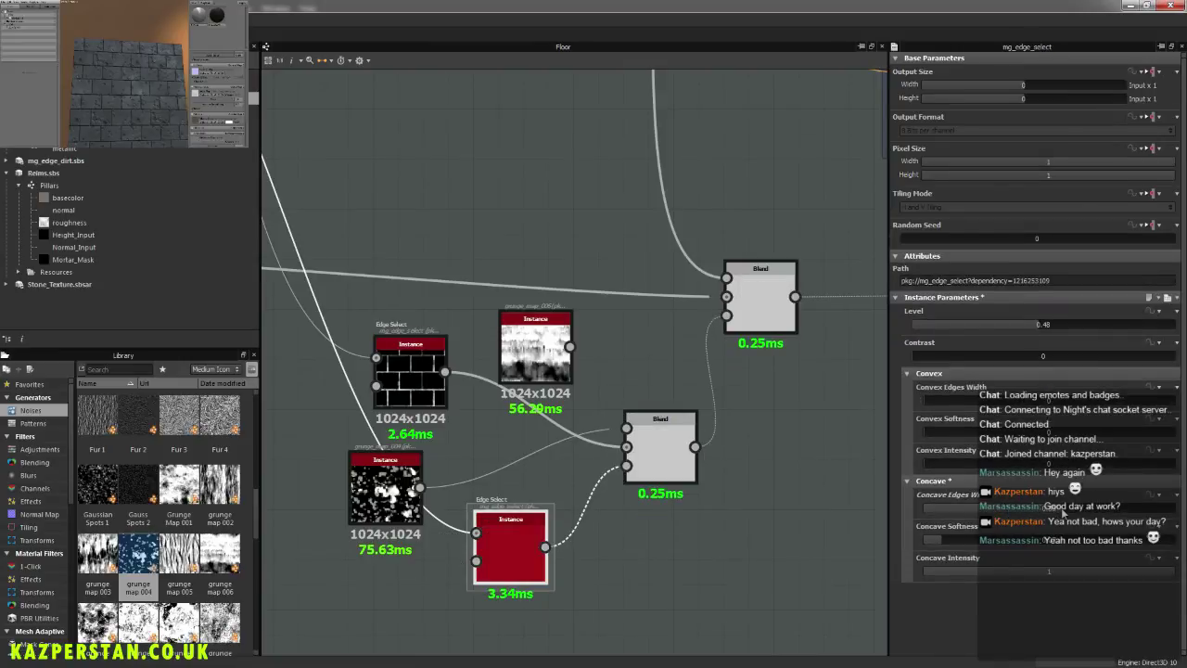
pyautogui.moveTo(943, 545); pyautogui.dragTo(933, 547)
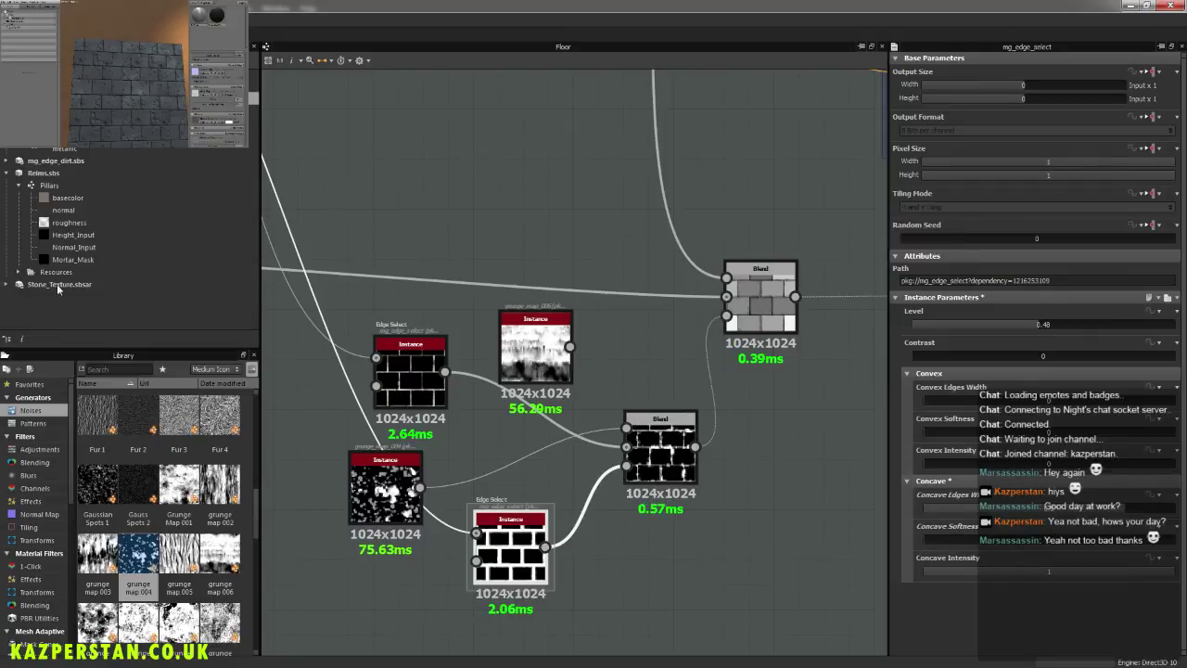
pyautogui.moveTo(165, 97); pyautogui.dragTo(132, 77)
# Step: Set the mask Blend's Opacity to 0.6 and readjust the duplicated Edge Select's Concave parameters for thinner edge lines
pyautogui.click(649, 436)
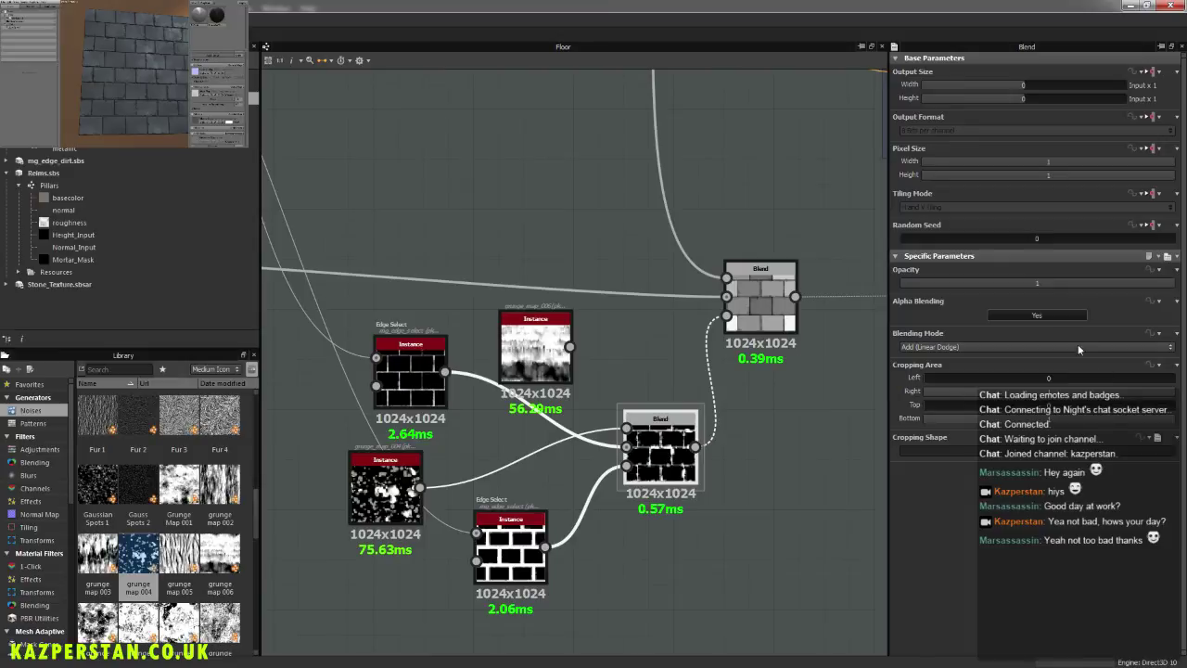
pyautogui.moveTo(1136, 286); pyautogui.dragTo(1072, 290)
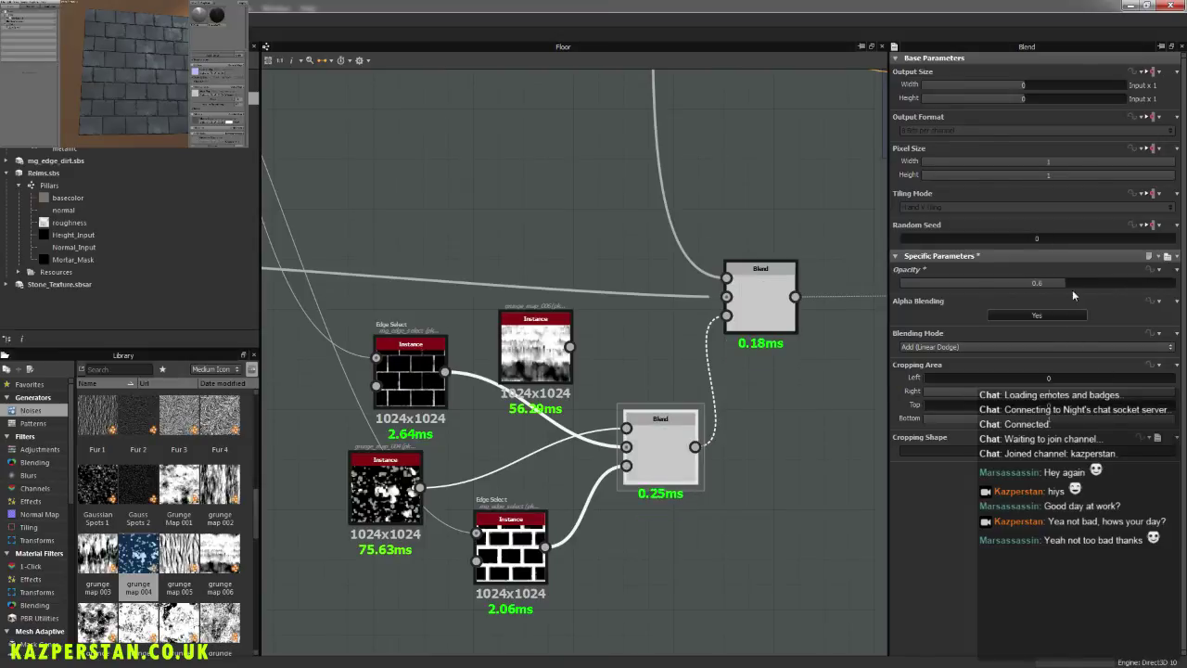
pyautogui.click(508, 541)
pyautogui.moveTo(928, 547); pyautogui.dragTo(938, 546)
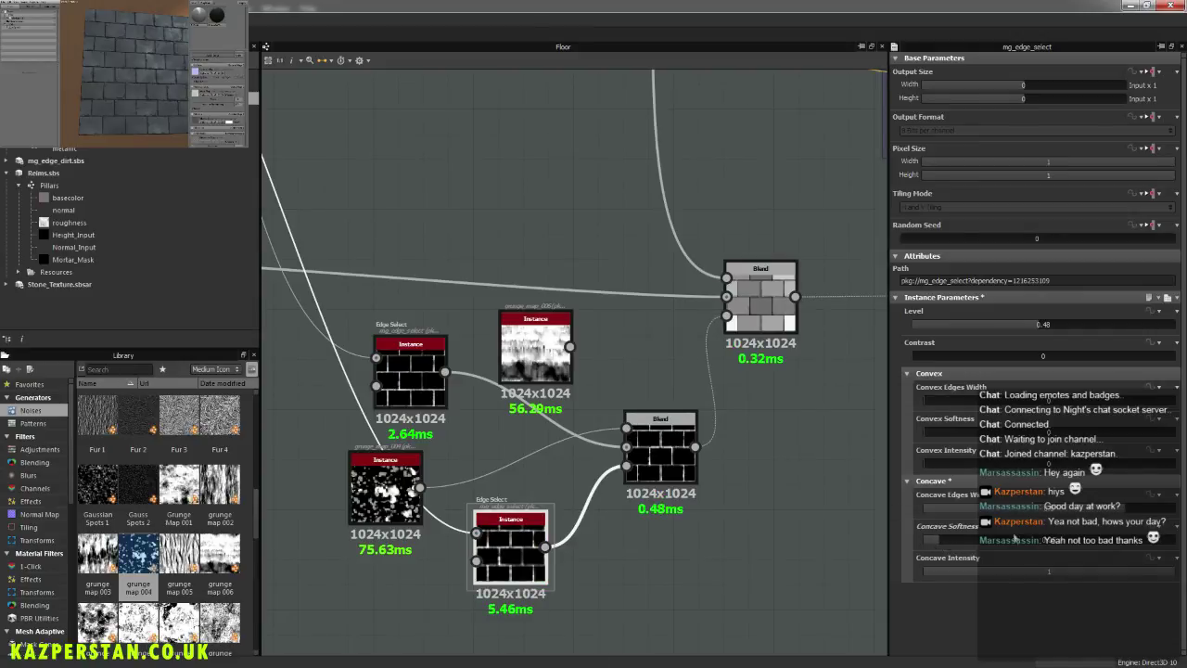
# Step: Lower the duplicated Edge Select's Concave Softness to near zero and slightly reduce its Concave Edges Width after checking the wall in 3D
pyautogui.click(75, 52)
pyautogui.moveTo(149, 86); pyautogui.dragTo(153, 90)
pyautogui.moveTo(153, 90); pyautogui.dragTo(166, 119, button='right')
pyautogui.scroll(-3, 164, 118)
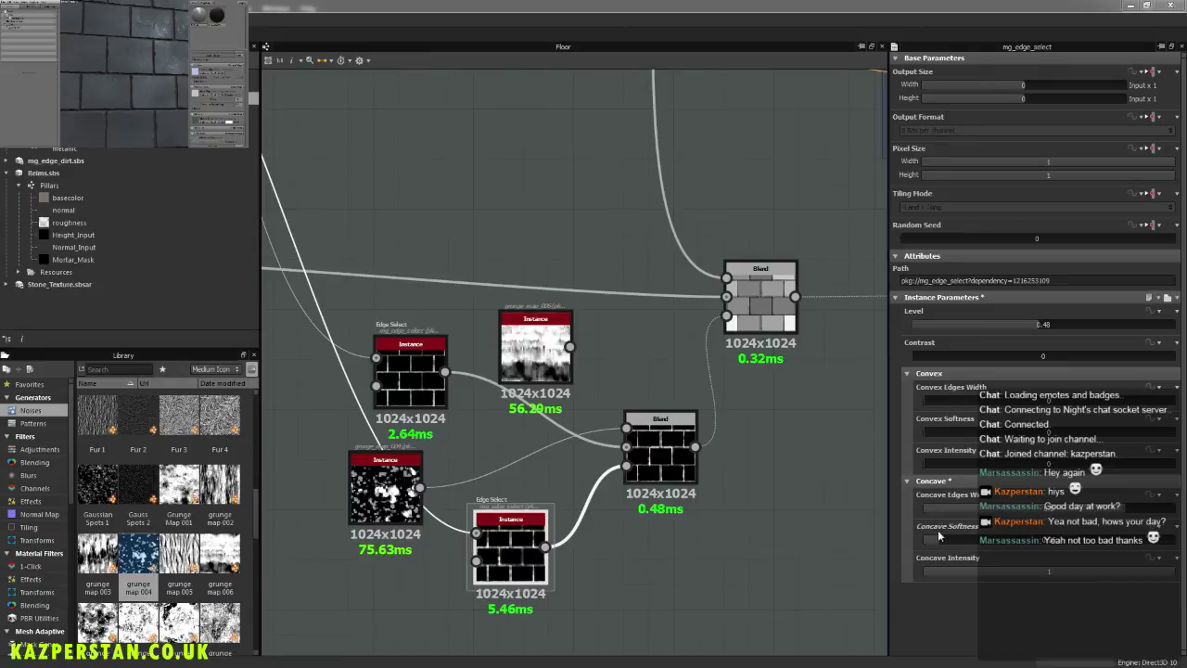
pyautogui.moveTo(936, 545); pyautogui.dragTo(932, 544)
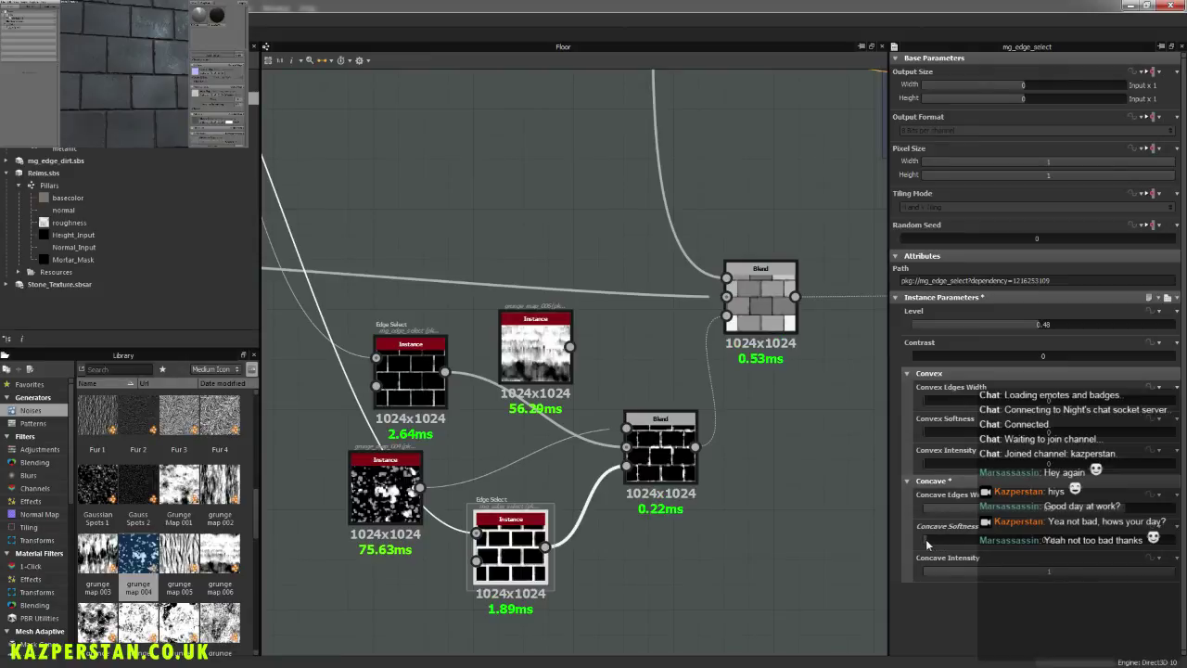
pyautogui.moveTo(1123, 513); pyautogui.dragTo(1095, 515)
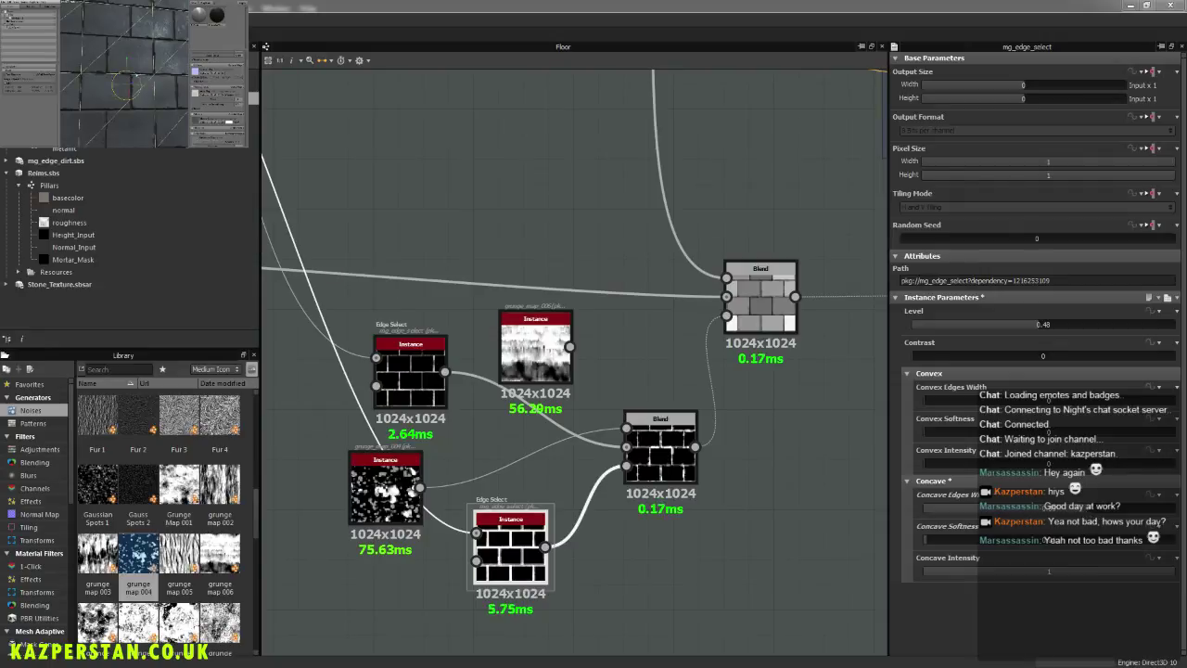
# Step: Examine the wall's edge damage in the 3D preview from close up, at a distance and from several angles
pyautogui.scroll(-5, 161, 85)
pyautogui.moveTo(160, 85)
pyautogui.mouseDown()
pyautogui.moveTo(158, 45)
pyautogui.moveTo(160, 67)
pyautogui.mouseUp()
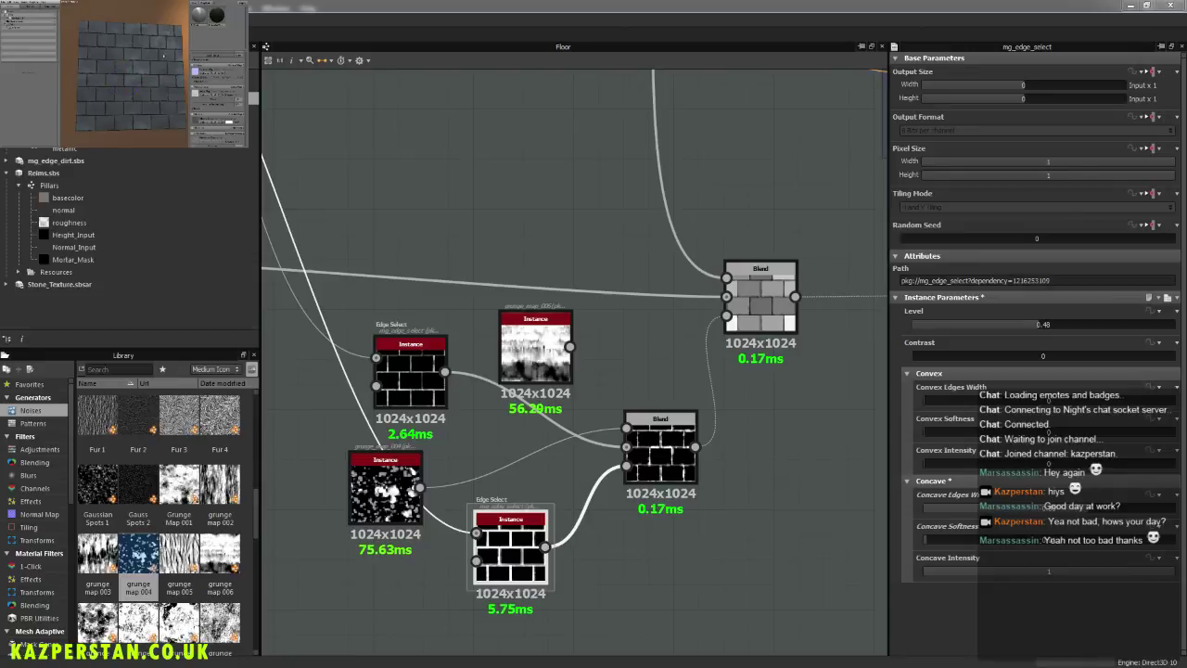
pyautogui.scroll(5, 135, 113)
pyautogui.scroll(4, 135, 113)
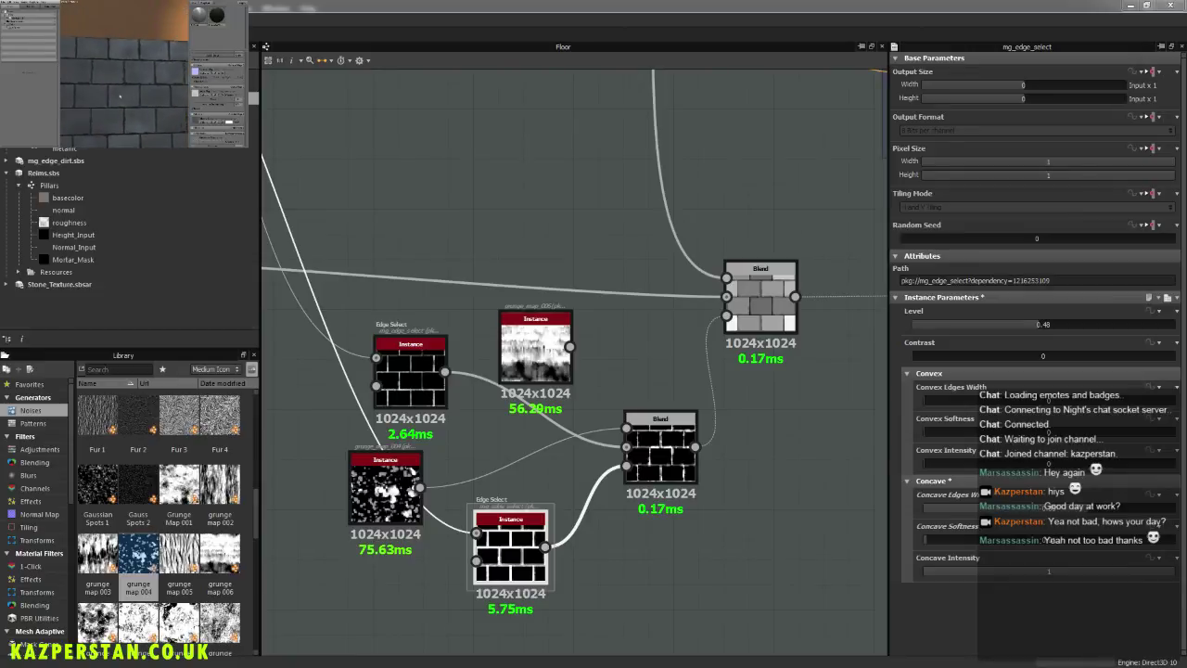
pyautogui.scroll(-8, 135, 113)
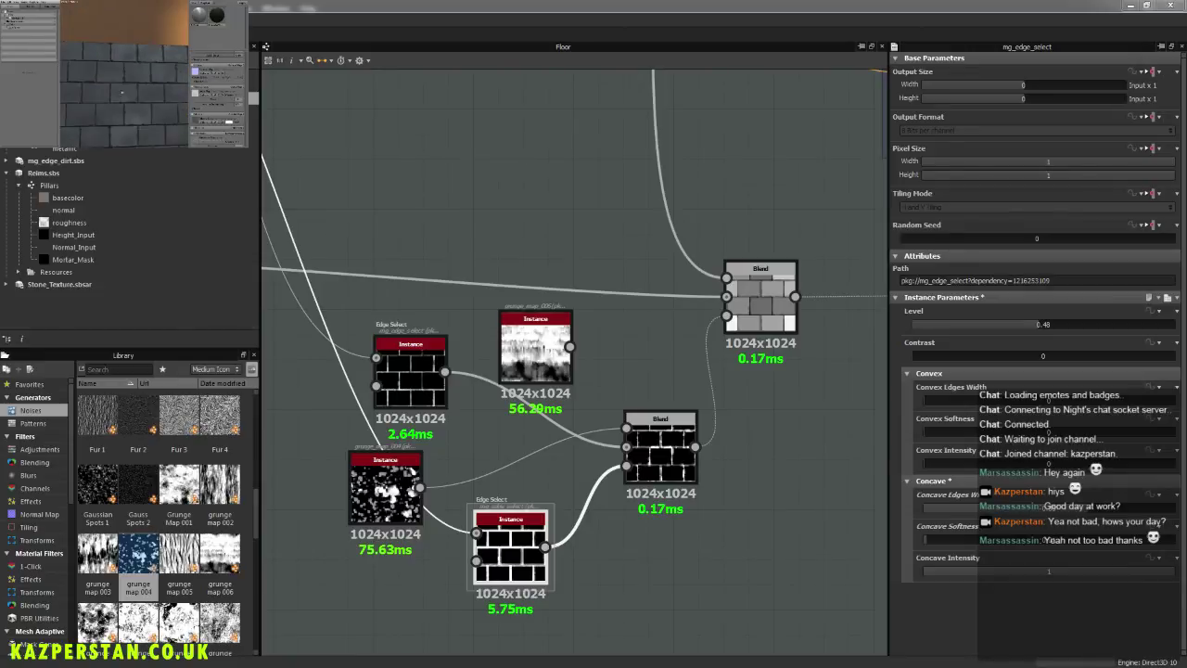
pyautogui.moveTo(135, 113); pyautogui.dragTo(156, 88)
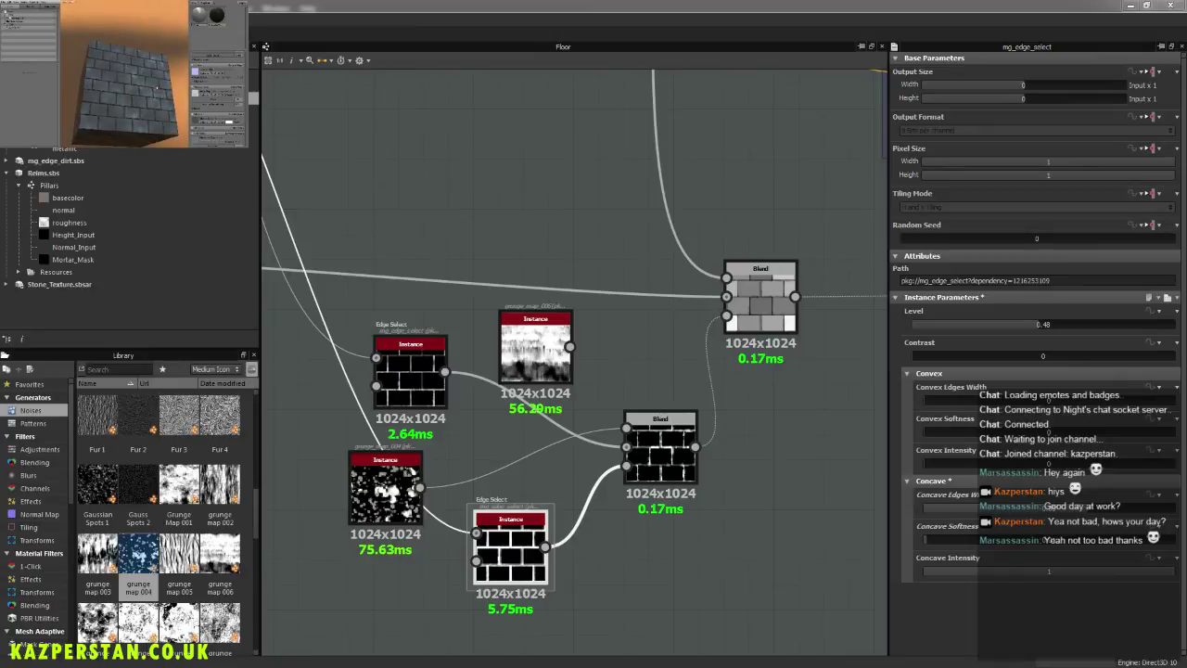
pyautogui.scroll(6, 156, 88)
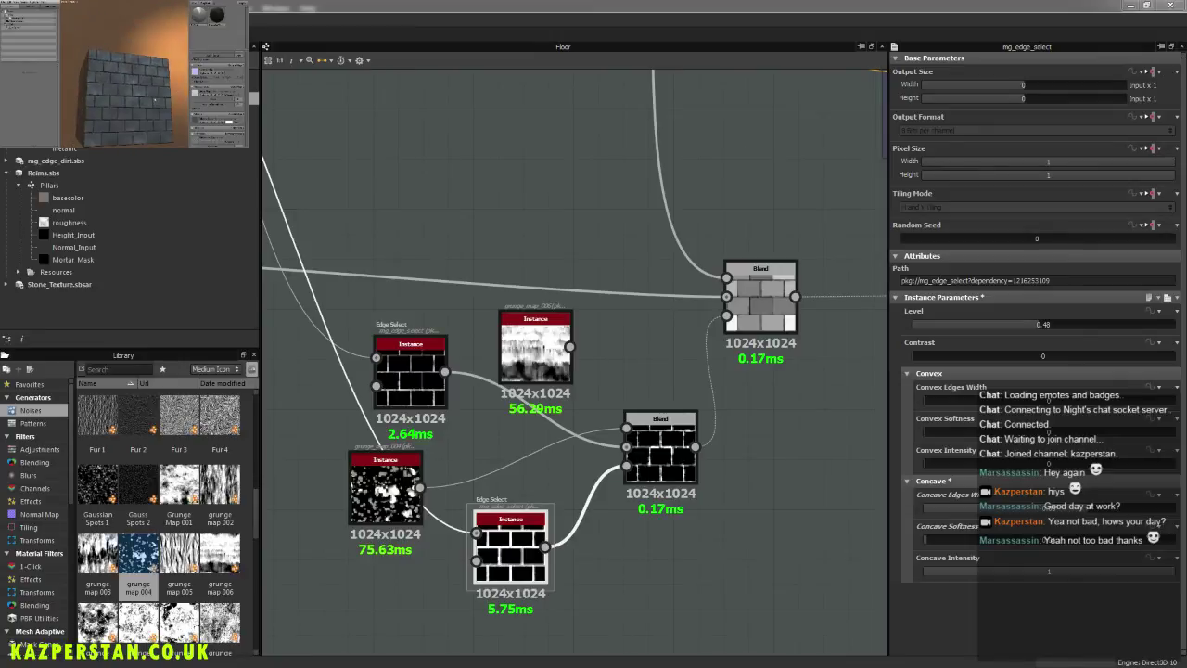
pyautogui.scroll(-5, 141, 88)
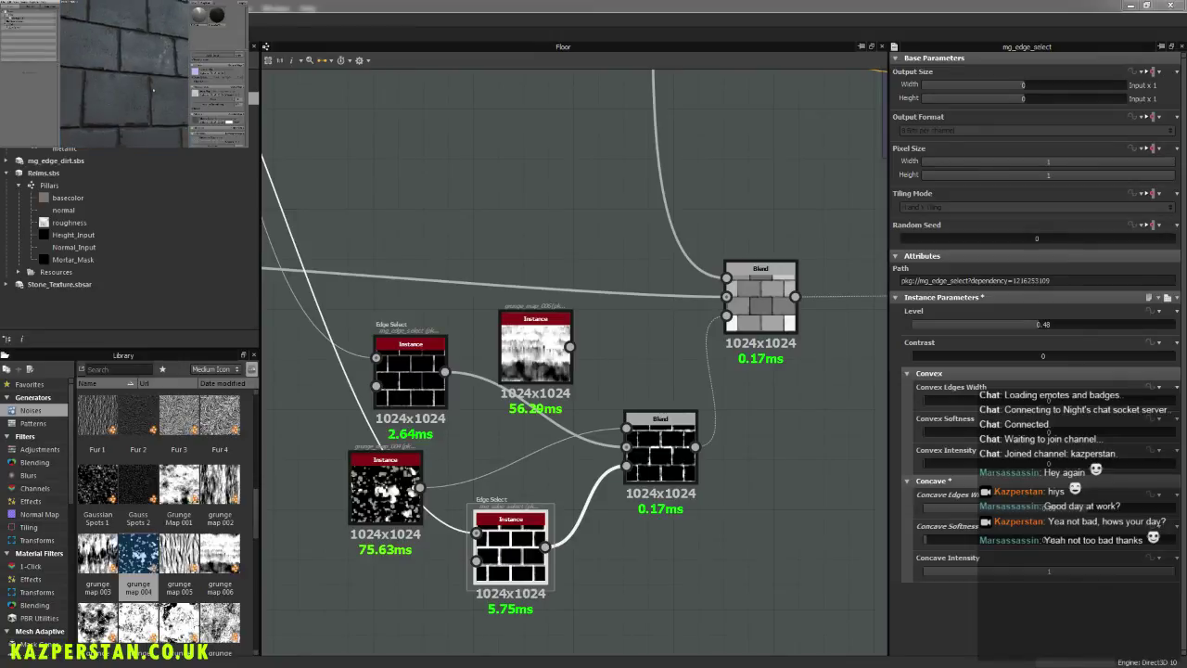
pyautogui.scroll(-5, 144, 95)
pyautogui.moveTo(102, 84); pyautogui.dragTo(102, 89)
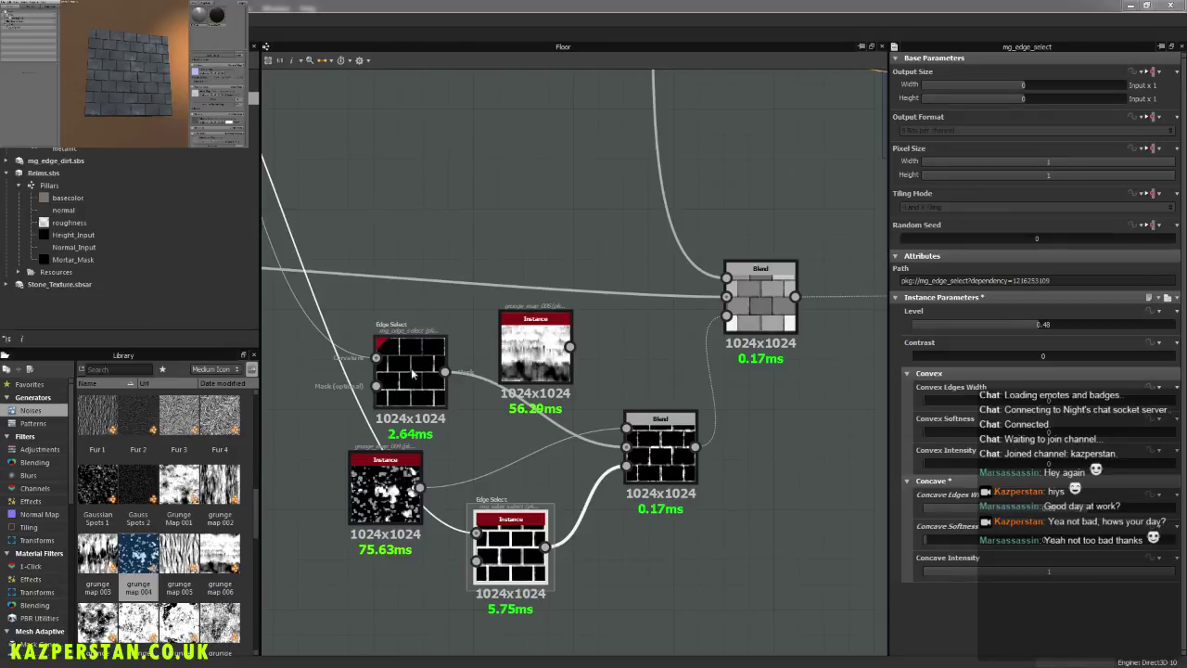
# Step: Lower the Brick Generator's Middle Size X slightly to vary the brick widths, and check the wall in the 3D preview
pyautogui.scroll(-4, 380, 351)
pyautogui.moveTo(293, 289); pyautogui.dragTo(485, 398, button='middle')
pyautogui.moveTo(285, 314); pyautogui.dragTo(567, 392, button='middle')
pyautogui.scroll(3, 517, 396)
pyautogui.moveTo(693, 446); pyautogui.dragTo(556, 324, button='middle')
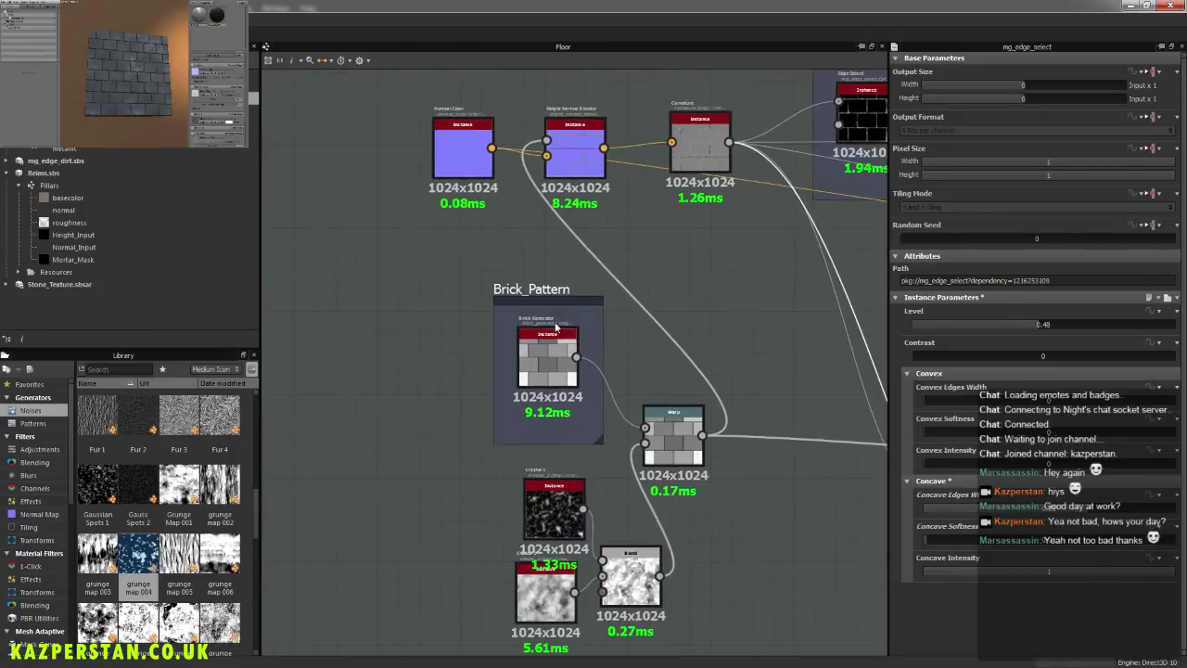
pyautogui.scroll(3, 568, 437)
pyautogui.click(541, 330)
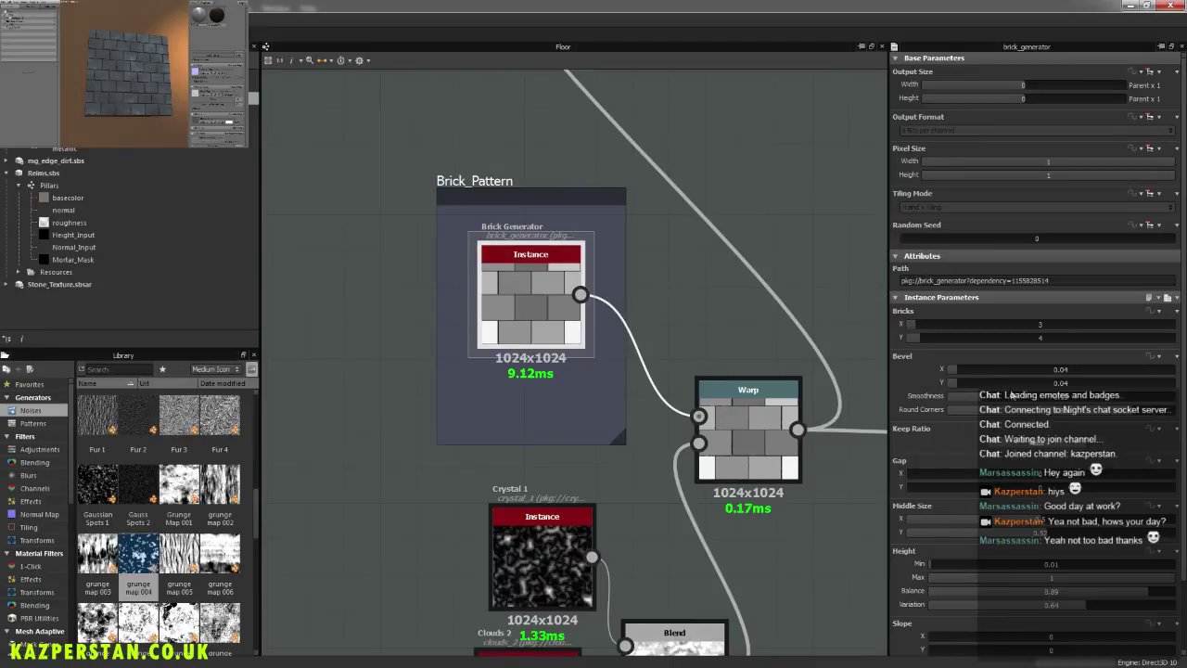
pyautogui.moveTo(920, 340); pyautogui.dragTo(919, 335)
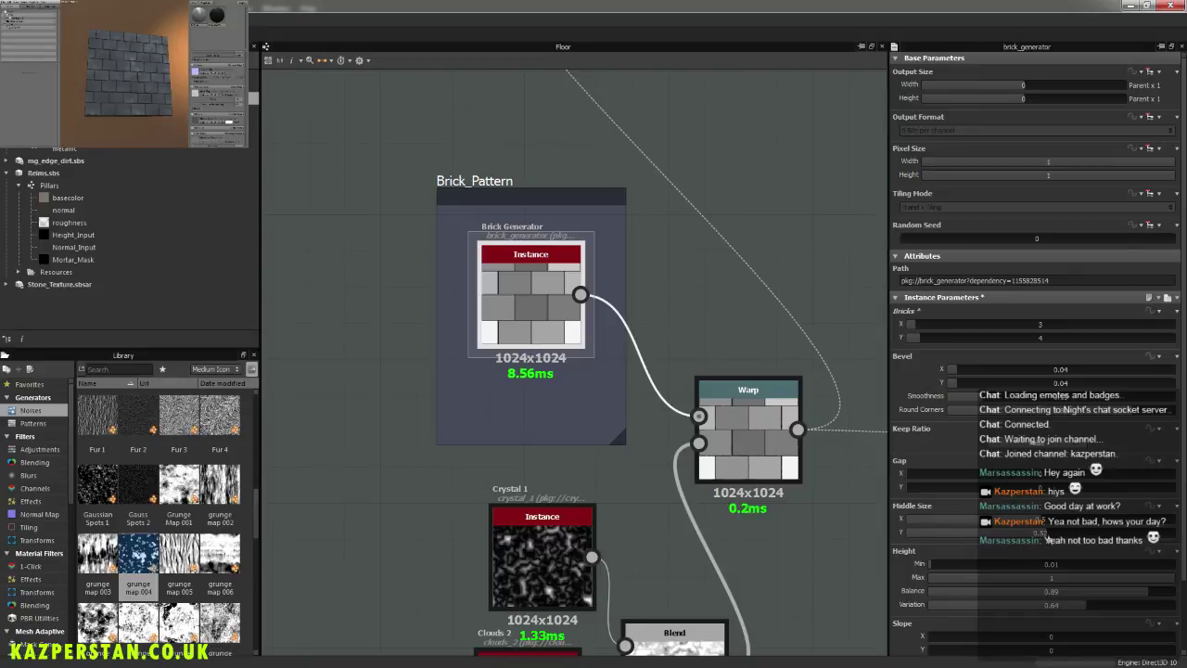
pyautogui.moveTo(1042, 524); pyautogui.dragTo(1033, 525)
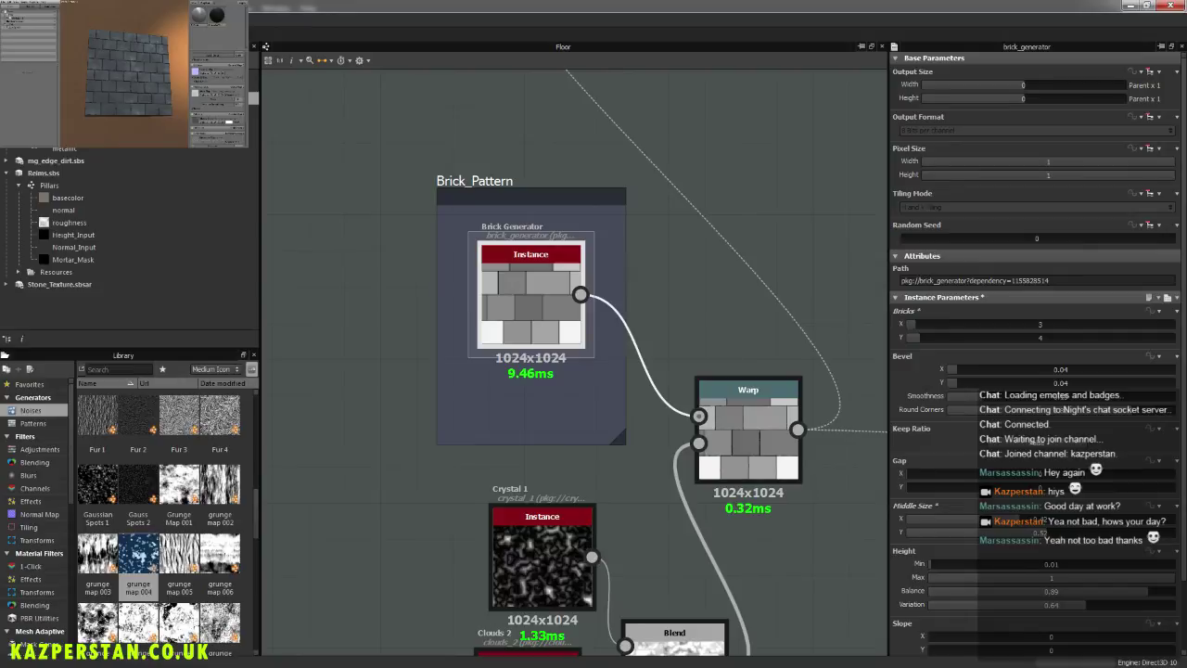
pyautogui.click(147, 20)
pyautogui.moveTo(169, 90)
pyautogui.mouseDown()
pyautogui.moveTo(145, 68)
pyautogui.moveTo(174, 91)
pyautogui.mouseUp()
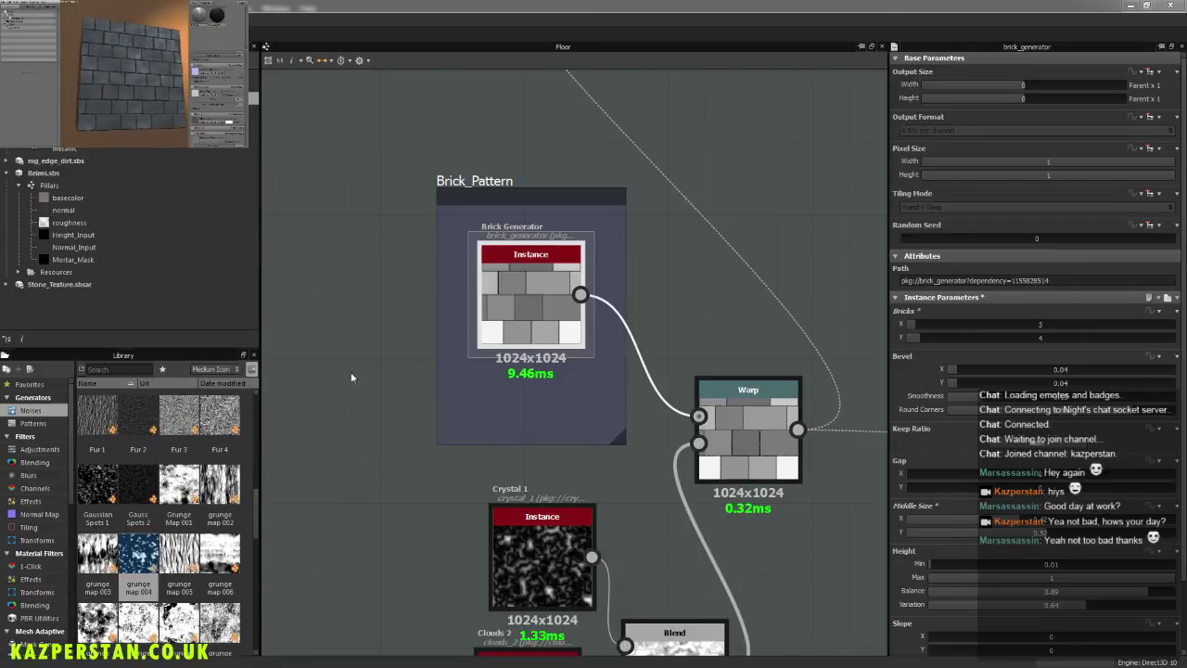
# Step: Examine the Floor graph from the Brick_Pattern and Edge Damage nodes through to the edge mask's Blend and Edge Select nodes
pyautogui.scroll(-4, 349, 369)
pyautogui.scroll(1, 341, 354)
pyautogui.moveTo(343, 353); pyautogui.dragTo(472, 386, button='middle')
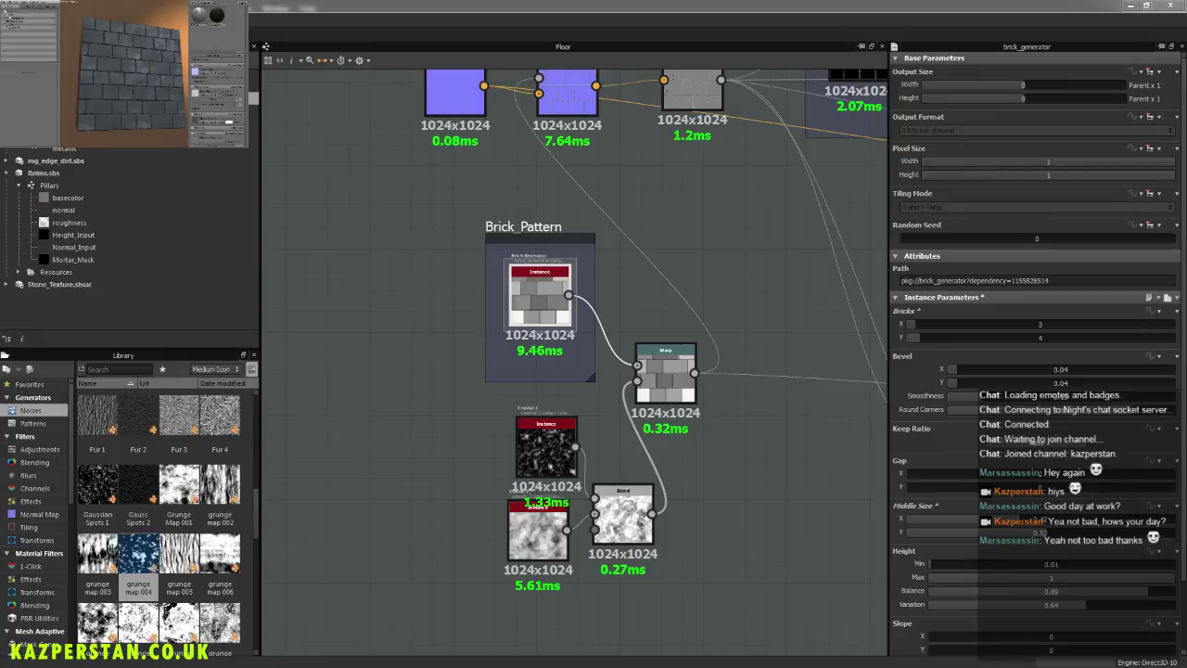
pyautogui.moveTo(742, 424); pyautogui.dragTo(614, 396, button='middle')
pyautogui.scroll(-7, 614, 397)
pyautogui.moveTo(779, 480); pyautogui.dragTo(441, 471, button='middle')
pyautogui.scroll(5, 654, 466)
pyautogui.moveTo(510, 441); pyautogui.dragTo(816, 482, button='middle')
pyautogui.moveTo(479, 414); pyautogui.dragTo(763, 474, button='middle')
pyautogui.scroll(-6, 763, 473)
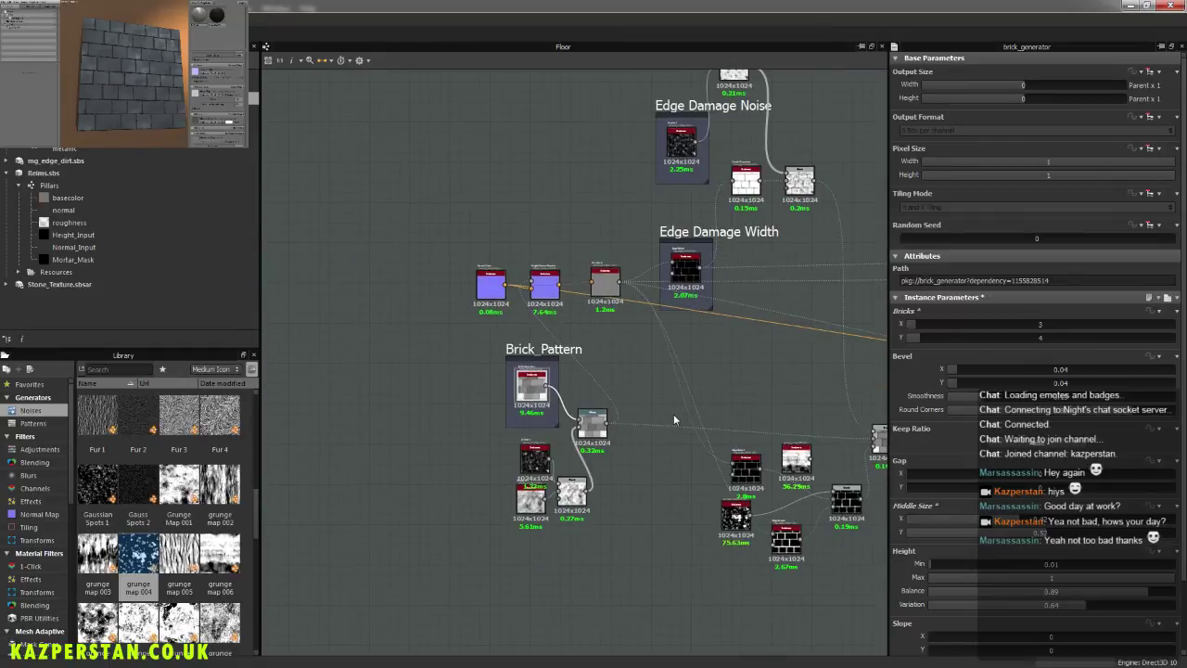
pyautogui.moveTo(755, 442); pyautogui.dragTo(729, 429, button='middle')
pyautogui.moveTo(476, 415); pyautogui.dragTo(647, 422, button='middle')
pyautogui.scroll(5, 489, 419)
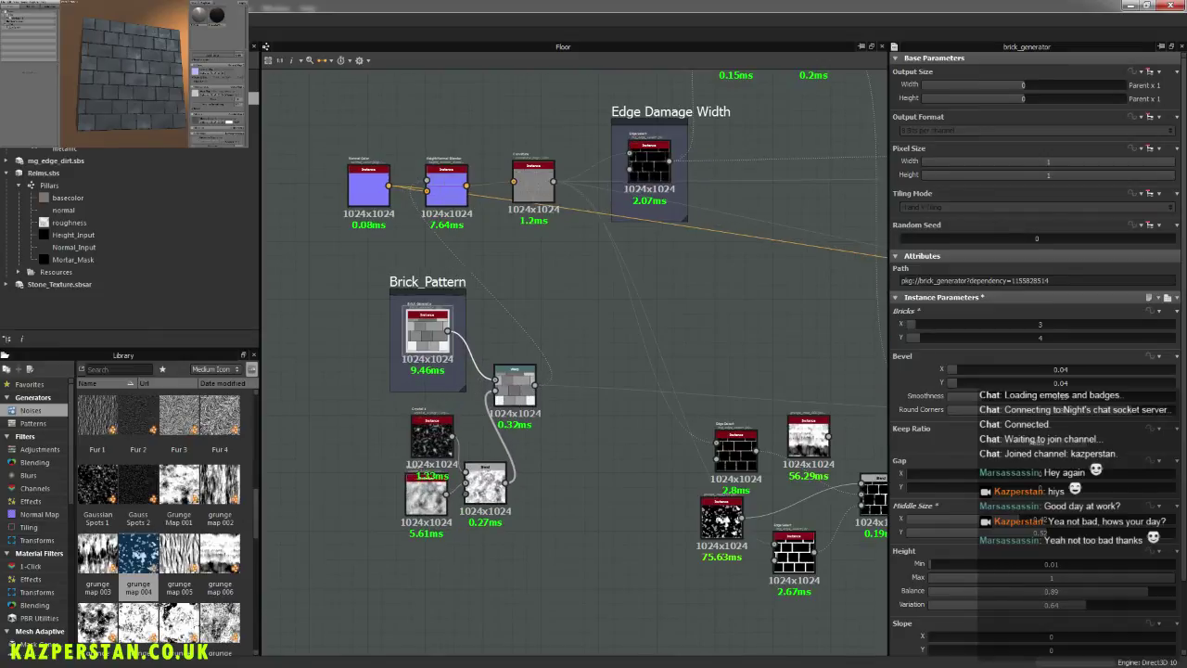
pyautogui.moveTo(502, 424); pyautogui.dragTo(551, 384, button='middle')
pyautogui.moveTo(756, 426); pyautogui.dragTo(376, 394, button='middle')
pyautogui.moveTo(702, 445); pyautogui.dragTo(374, 408, button='middle')
pyautogui.scroll(-4, 598, 404)
pyautogui.scroll(-2, 572, 406)
pyautogui.moveTo(513, 384); pyautogui.dragTo(615, 404, button='middle')
pyautogui.scroll(4, 555, 425)
pyautogui.scroll(3, 555, 426)
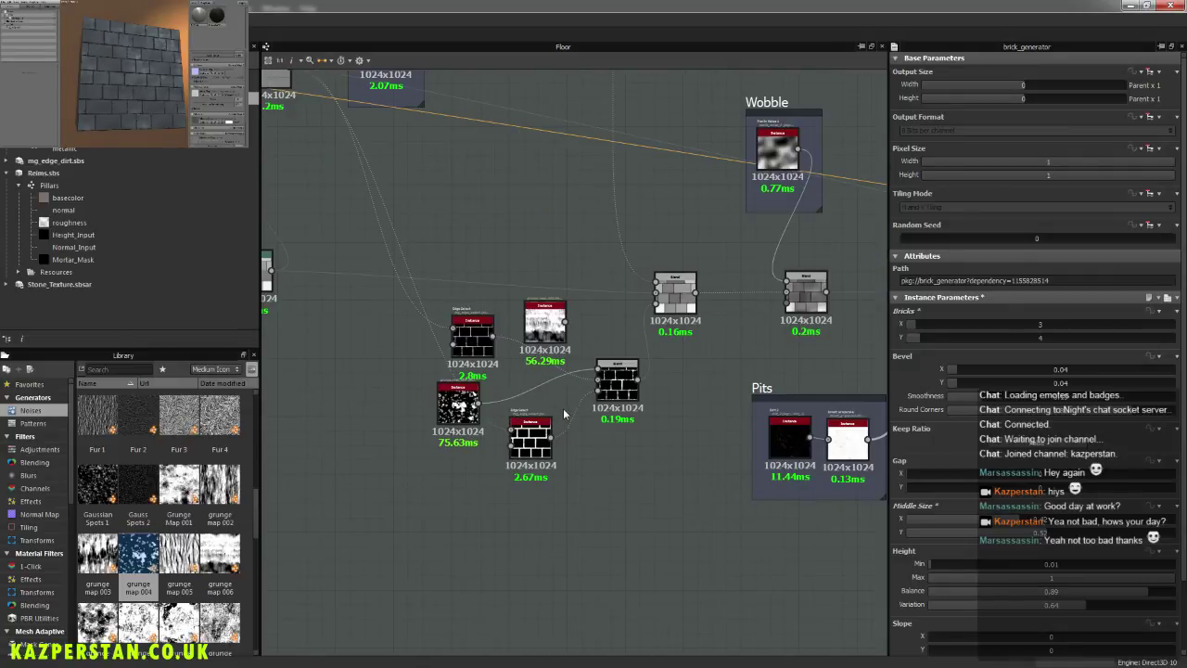
pyautogui.scroll(3, 563, 404)
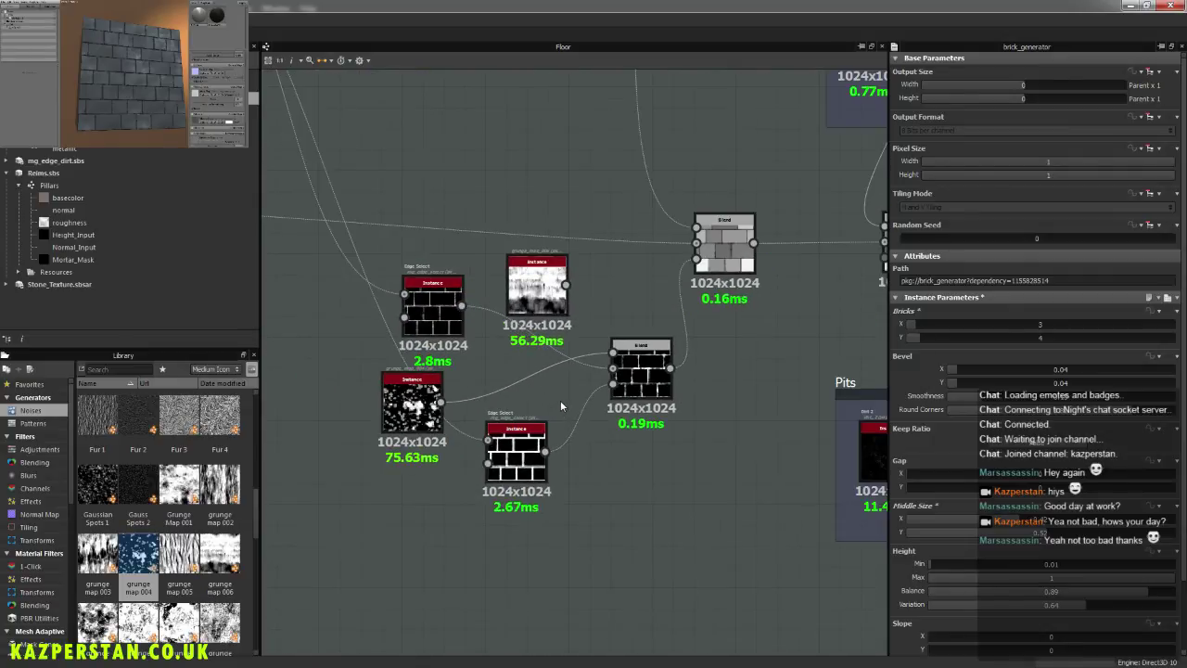
pyautogui.moveTo(640, 370); pyautogui.dragTo(629, 405, button='middle')
pyautogui.click(629, 406)
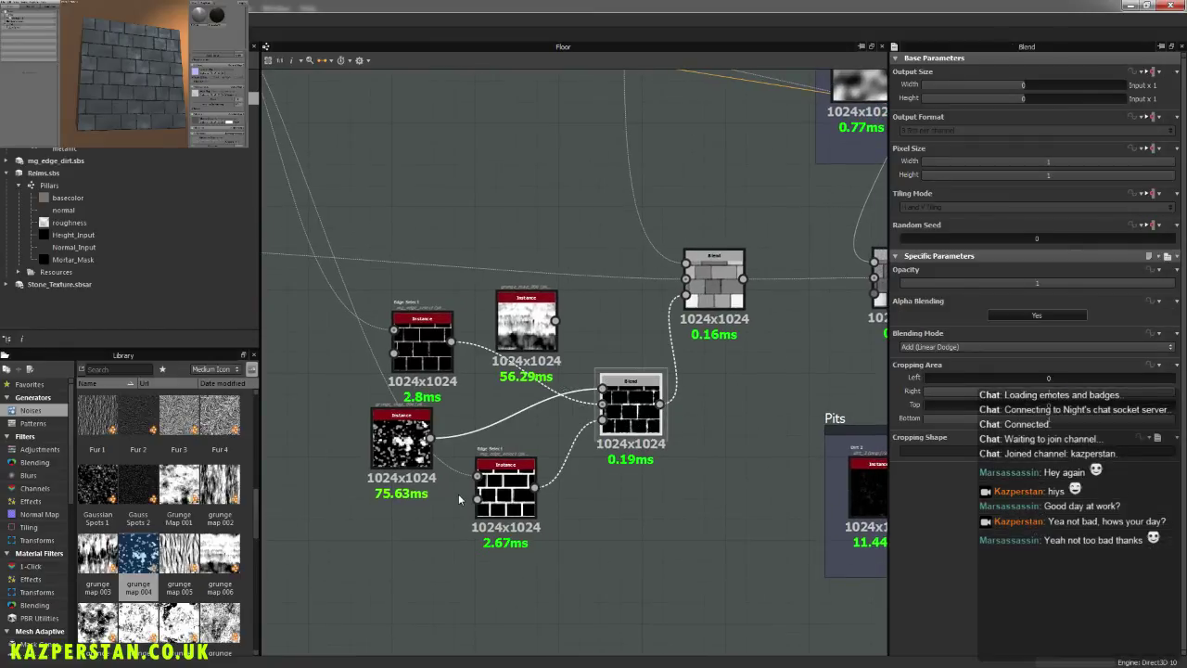
pyautogui.scroll(3, 458, 499)
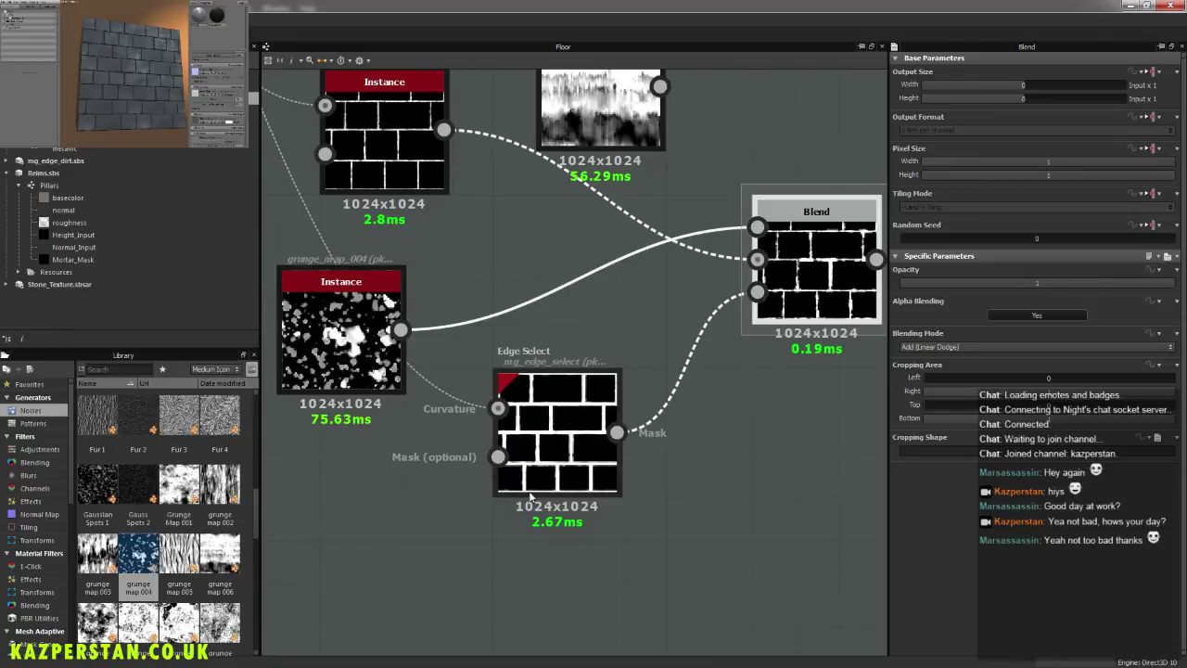
pyautogui.moveTo(564, 474); pyautogui.dragTo(537, 548, button='middle')
# Step: Delete the unused grunge map 006 node and space out grunge map 004 and the duplicated Edge Select around the mask Blend
pyautogui.click(571, 271)
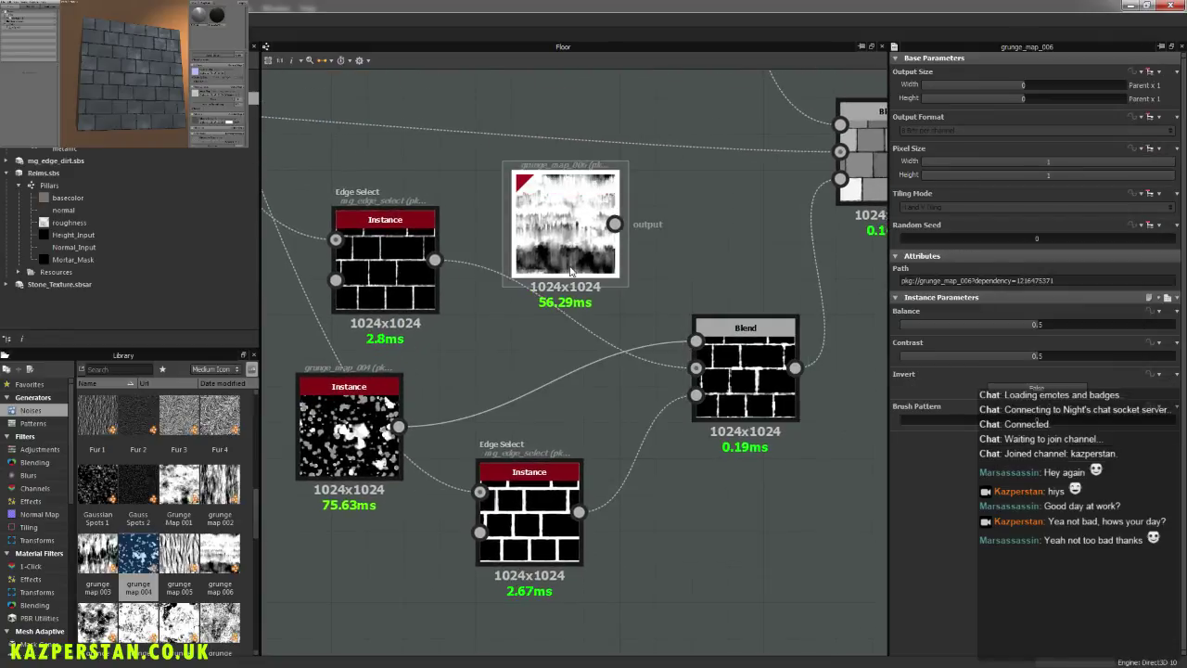
pyautogui.press('Delete')
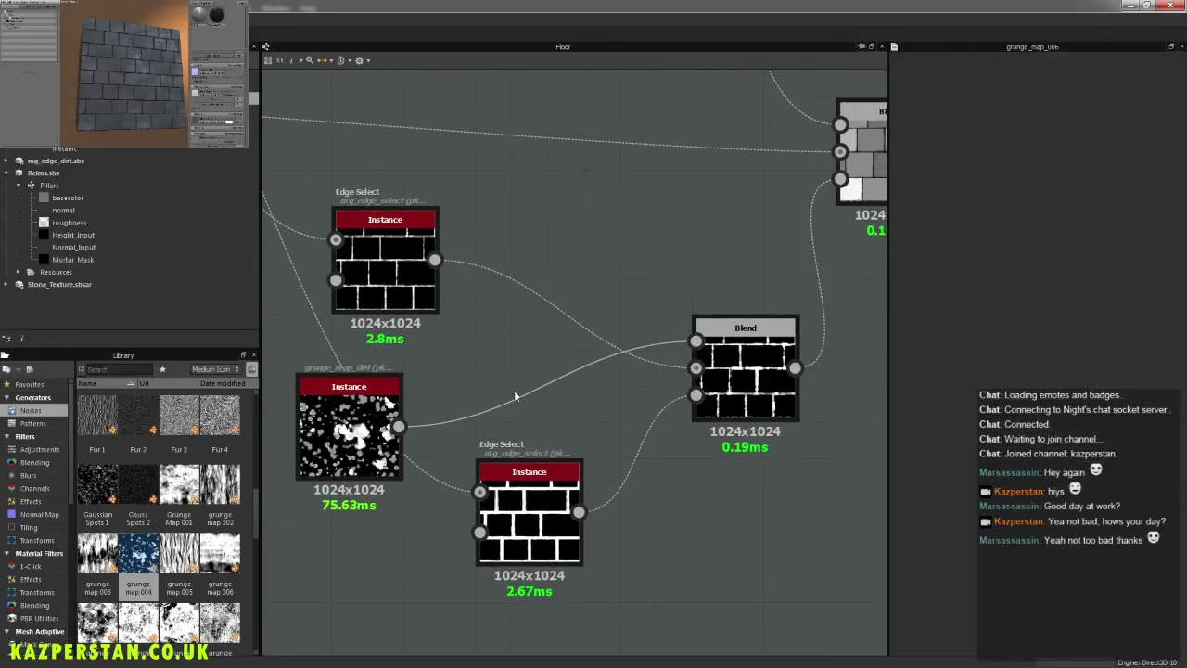
pyautogui.moveTo(380, 448); pyautogui.dragTo(558, 353)
pyautogui.moveTo(602, 462); pyautogui.dragTo(599, 510, button='middle')
pyautogui.moveTo(562, 339); pyautogui.dragTo(574, 229)
pyautogui.moveTo(633, 480); pyautogui.dragTo(650, 447, button='middle')
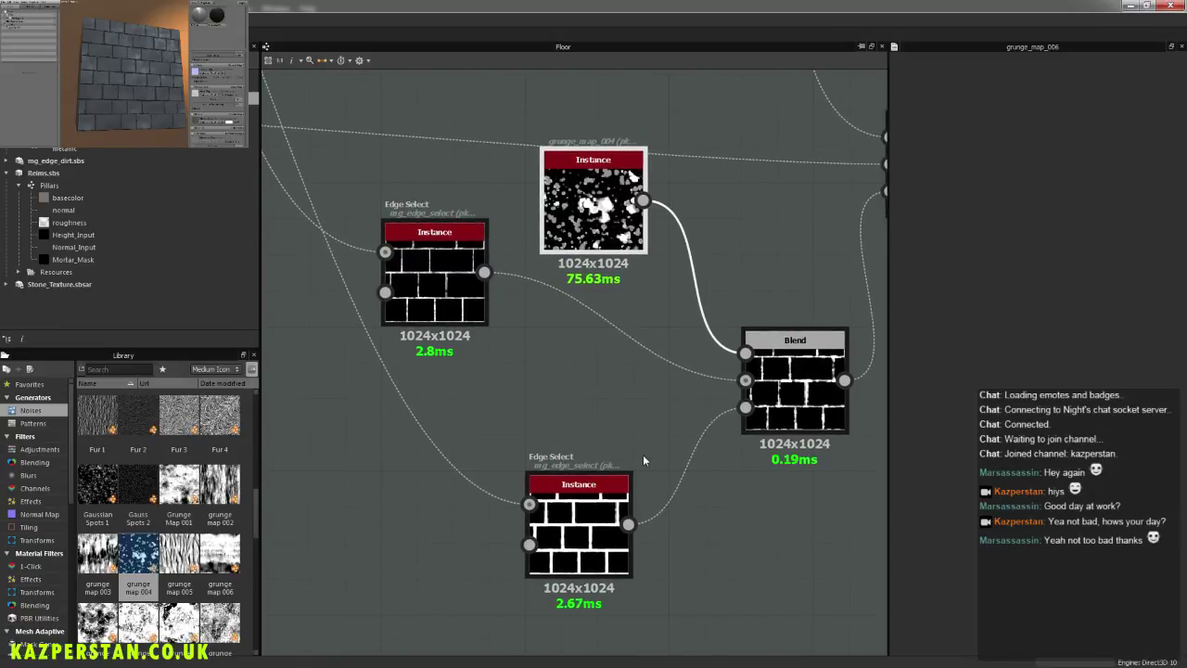
pyautogui.moveTo(593, 484); pyautogui.dragTo(328, 438)
# Step: Add a Blend node beside the duplicated Edge Select and connect the Edge Select's mask output to its Background
pyautogui.rightClick(560, 555)
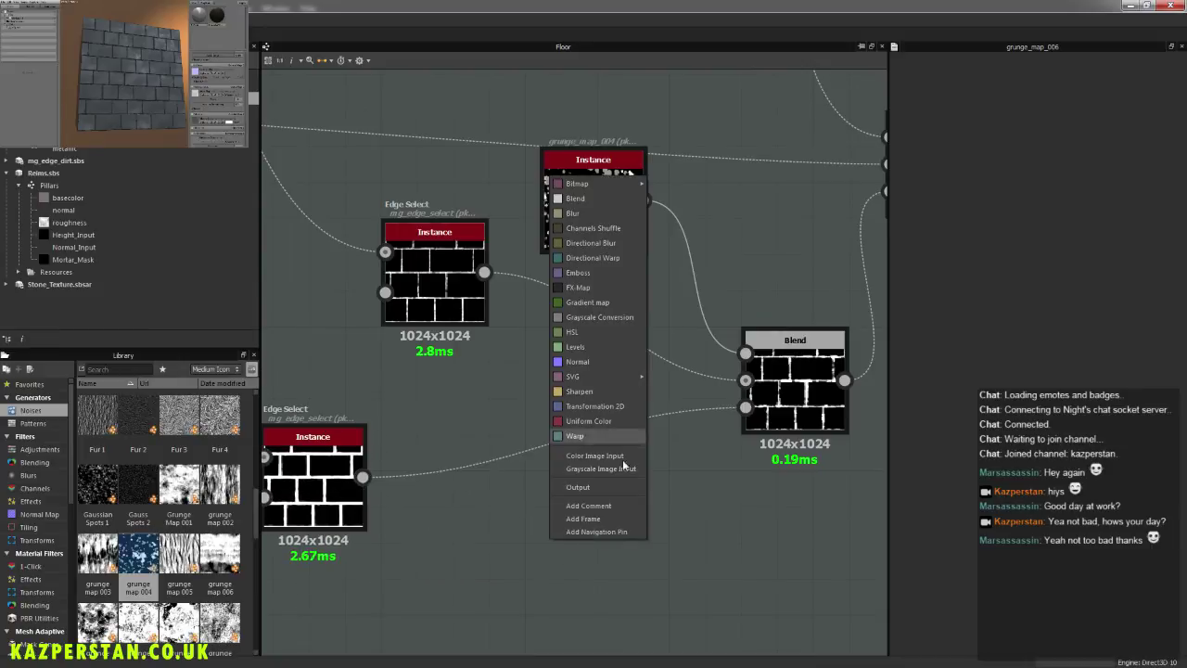
pyautogui.click(602, 203)
pyautogui.moveTo(360, 503); pyautogui.dragTo(439, 444, button='middle')
pyautogui.moveTo(440, 418); pyautogui.dragTo(576, 480)
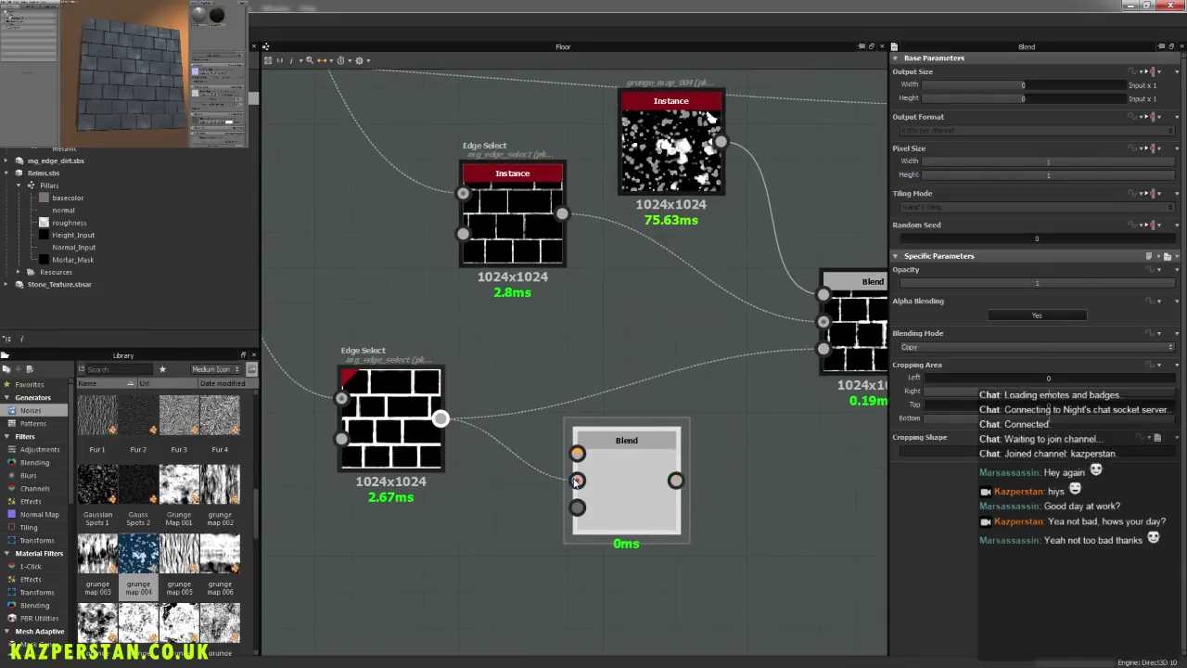
# Step: Add a Moisture Noise node from the library and connect it to the new Blend's Foreground
pyautogui.scroll(-3, 256, 500)
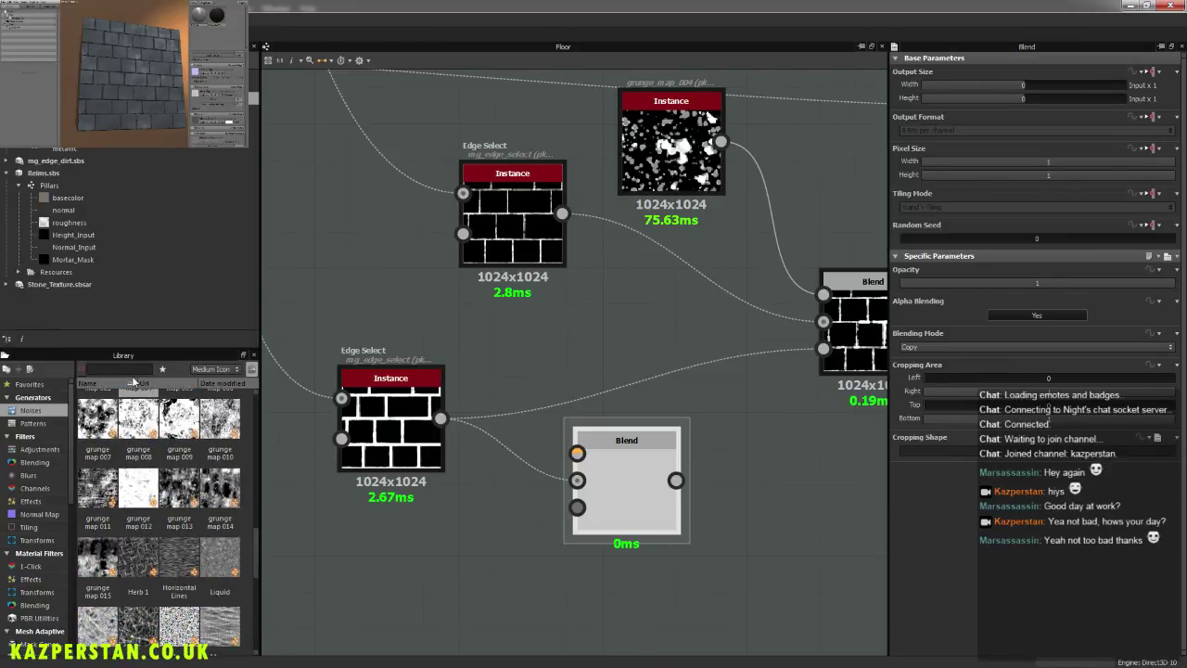
pyautogui.write('moi')
pyautogui.moveTo(98, 410); pyautogui.dragTo(316, 534)
pyautogui.moveTo(394, 559); pyautogui.dragTo(577, 453)
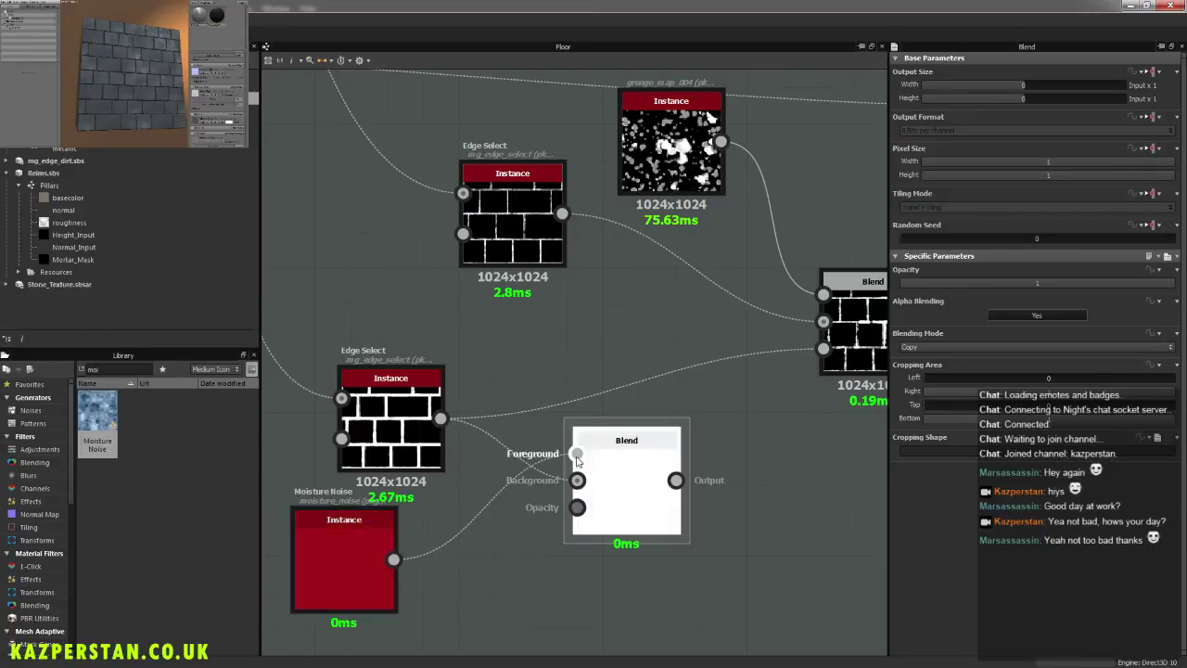
pyautogui.moveTo(353, 558); pyautogui.dragTo(412, 560)
pyautogui.moveTo(606, 492); pyautogui.dragTo(616, 494)
pyautogui.click(643, 505)
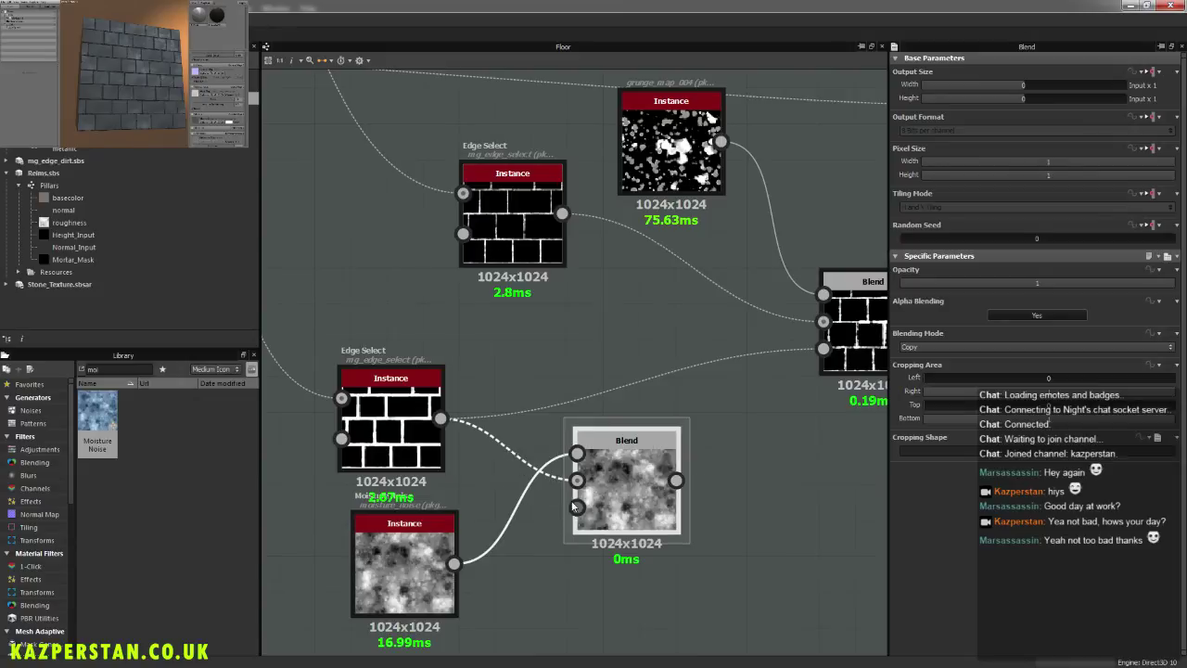
# Step: Set the new Blend's mode to Multiply, connect its output to the mask Blend's Opacity, and check the wall in 3D
pyautogui.click(939, 347)
pyautogui.click(931, 383)
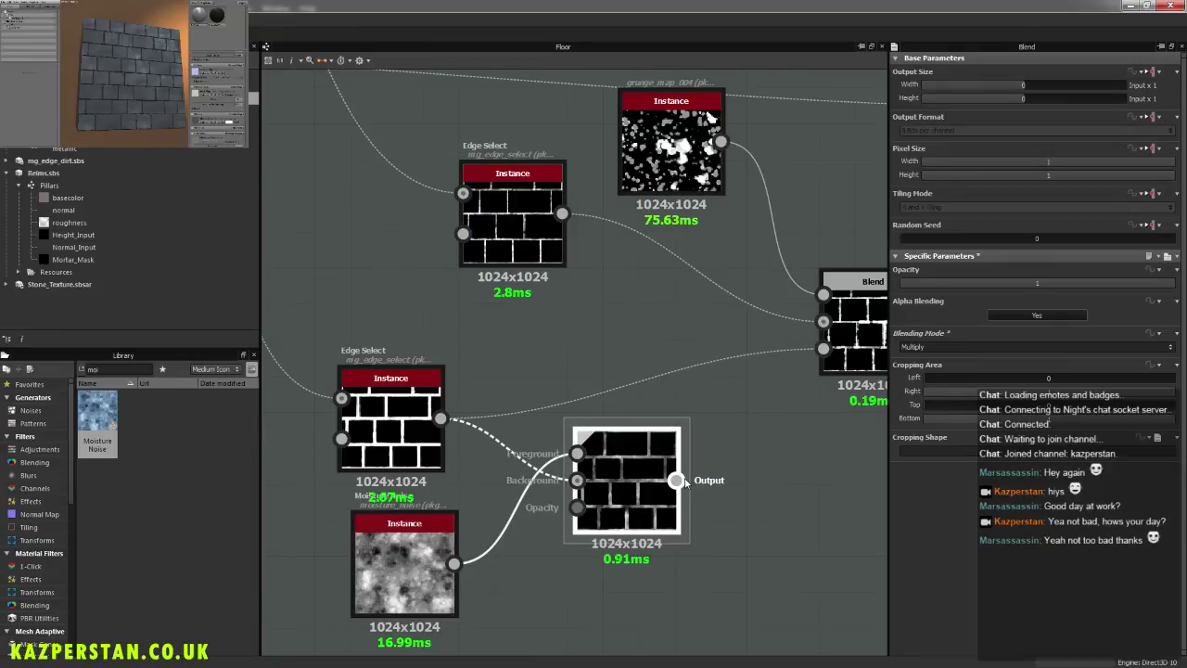
pyautogui.moveTo(715, 468); pyautogui.dragTo(656, 477, button='middle')
pyautogui.moveTo(621, 489); pyautogui.dragTo(770, 360)
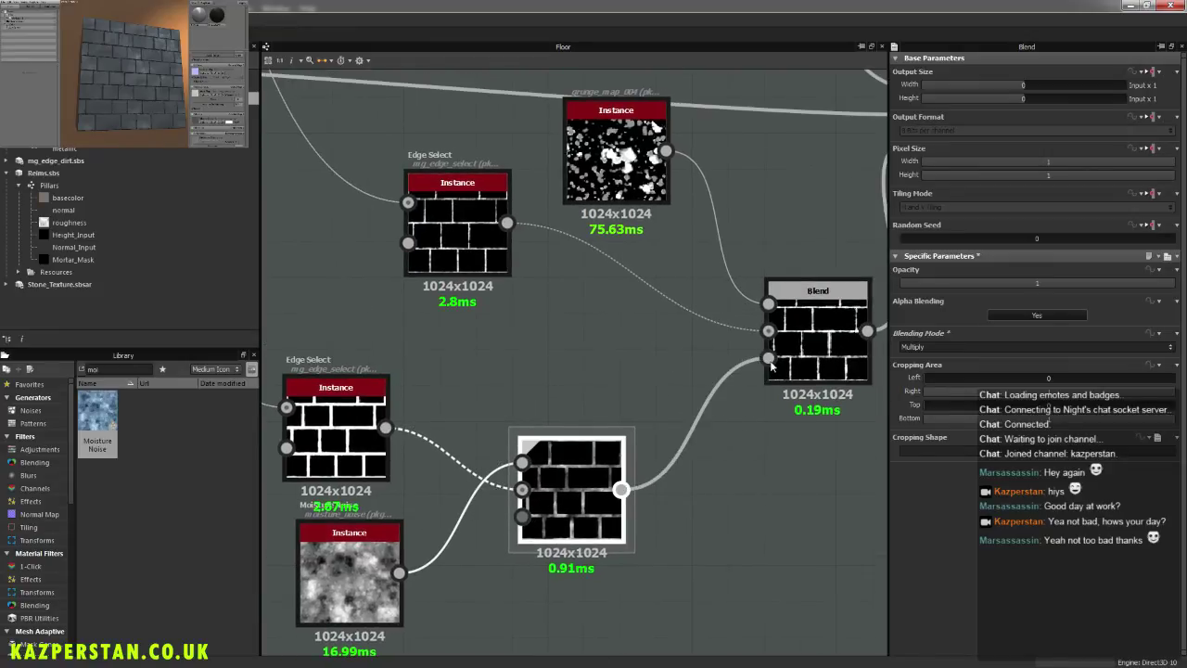
pyautogui.click(811, 347)
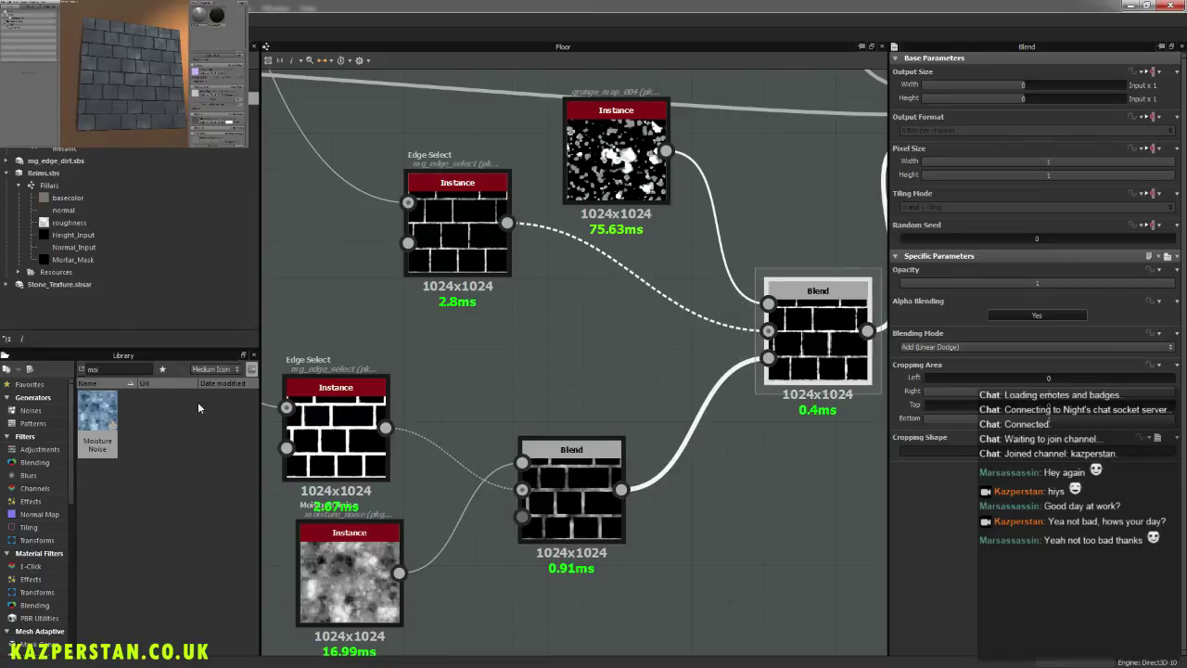
pyautogui.click(150, 17)
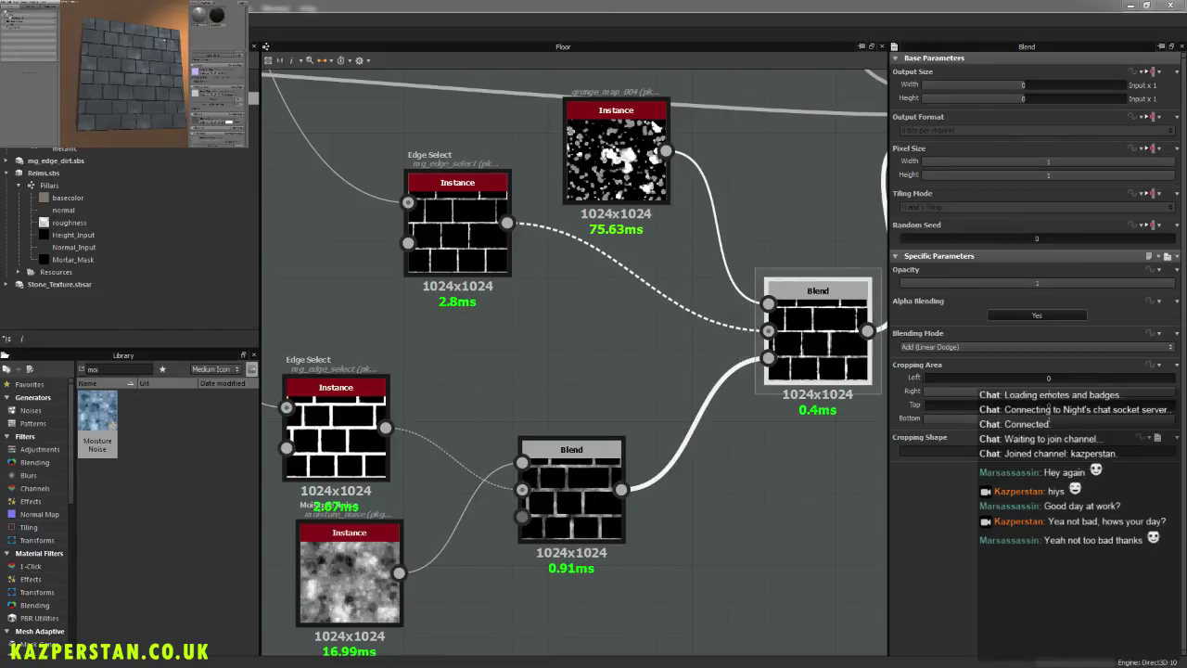
pyautogui.scroll(5, 153, 72)
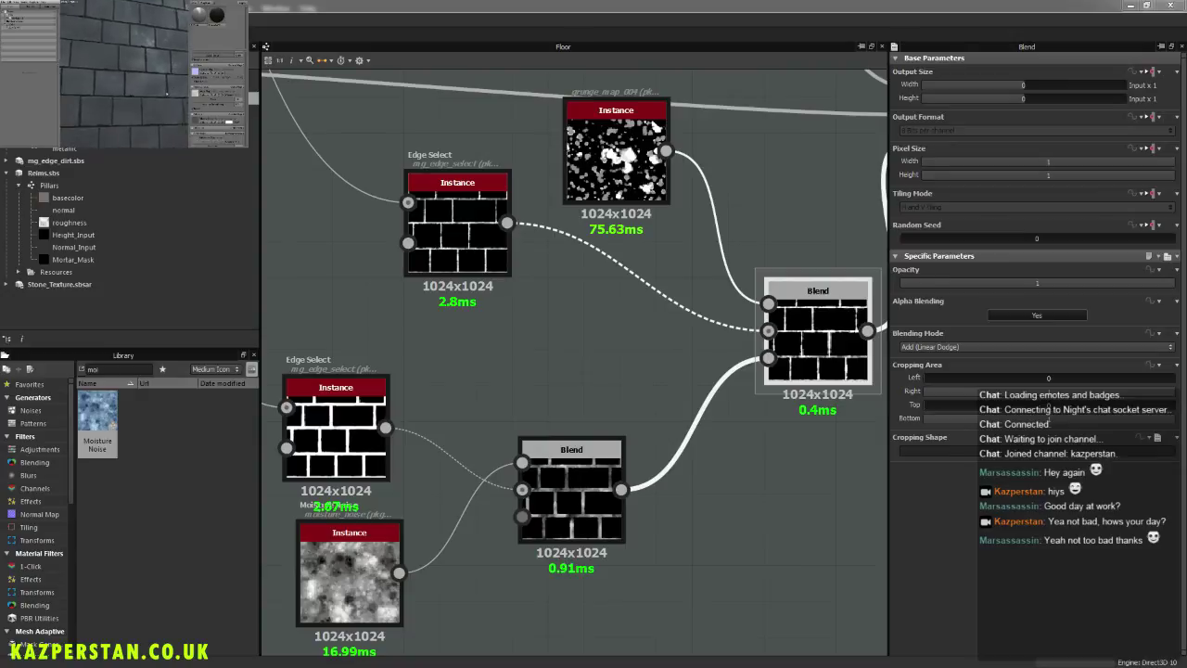
# Step: Set the Moisture Noise's Pattern Size Width to 177.93 and Pattern Size Height to 126.13, checking the wall in 3D
pyautogui.scroll(-5, 143, 88)
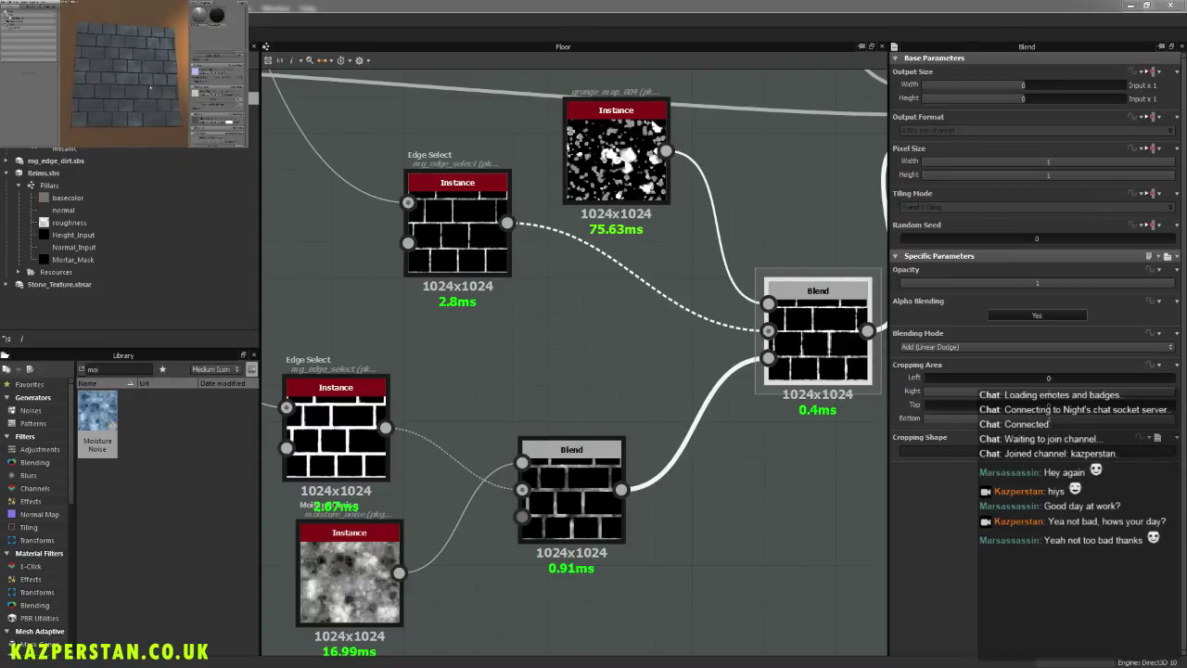
pyautogui.moveTo(143, 88); pyautogui.dragTo(159, 90)
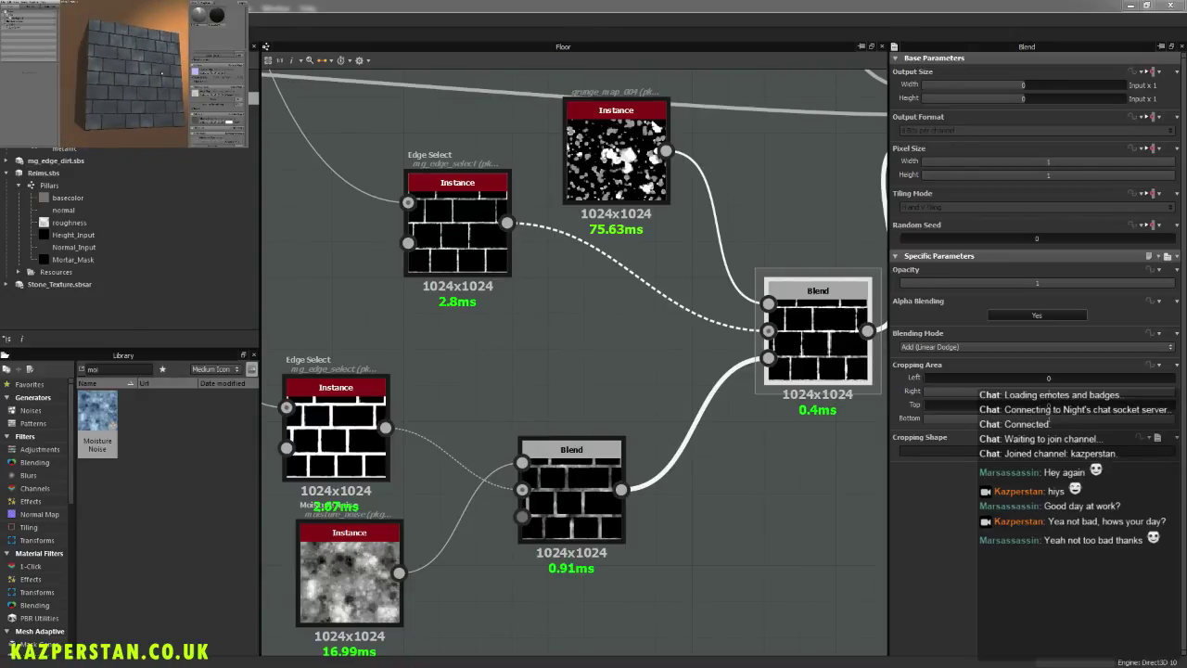
pyautogui.click(346, 565)
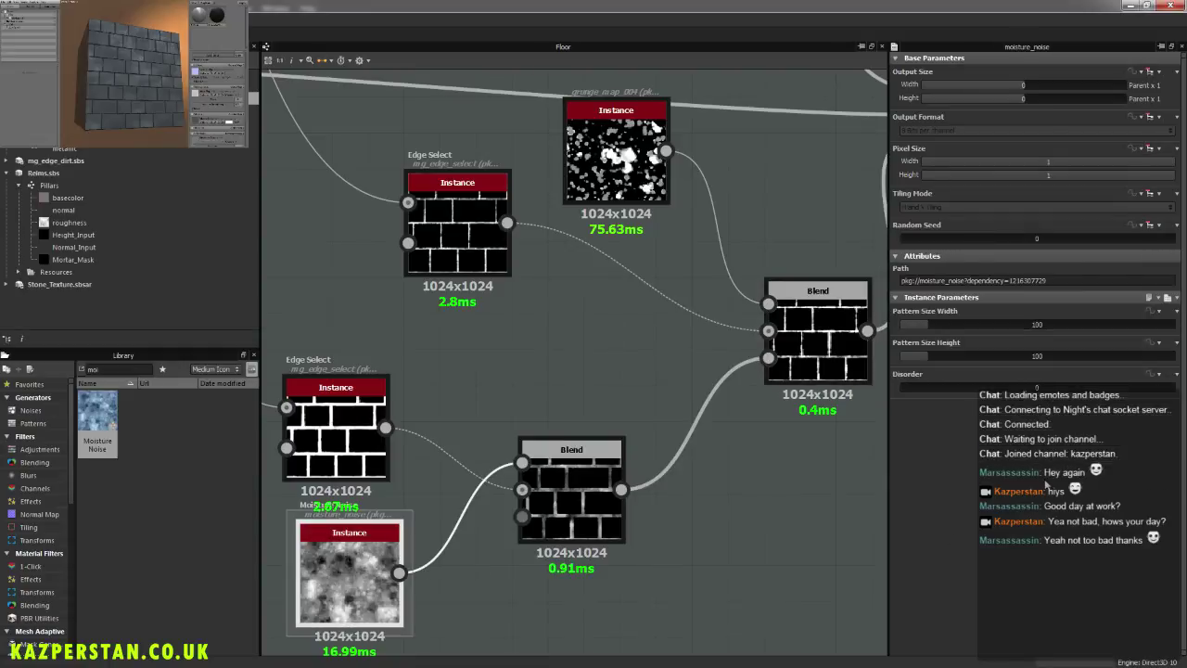
pyautogui.moveTo(929, 358)
pyautogui.mouseDown()
pyautogui.moveTo(942, 361)
pyautogui.moveTo(927, 360)
pyautogui.moveTo(948, 324)
pyautogui.moveTo(935, 355)
pyautogui.mouseUp()
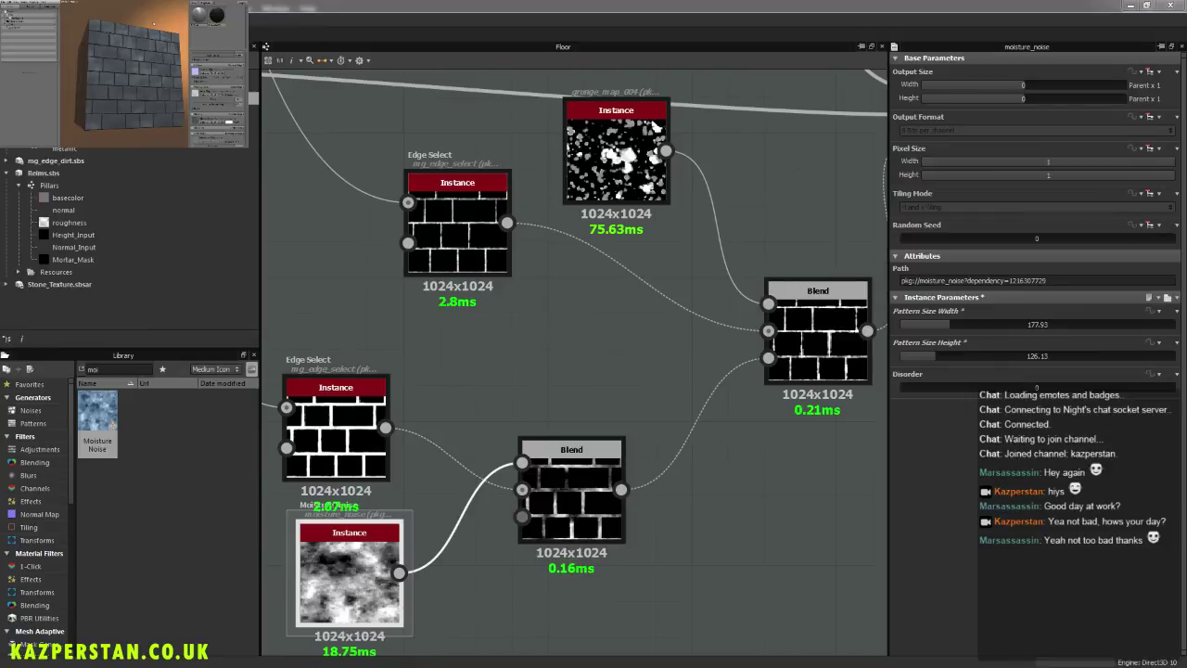
pyautogui.click(485, 409)
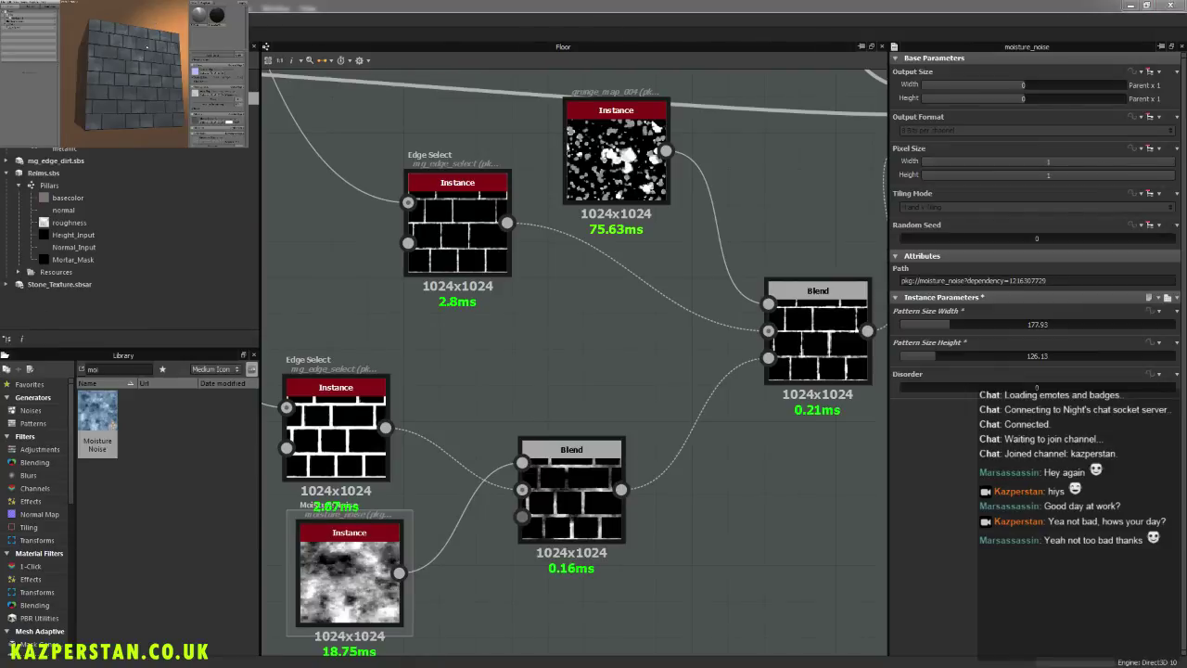
pyautogui.scroll(5, 140, 93)
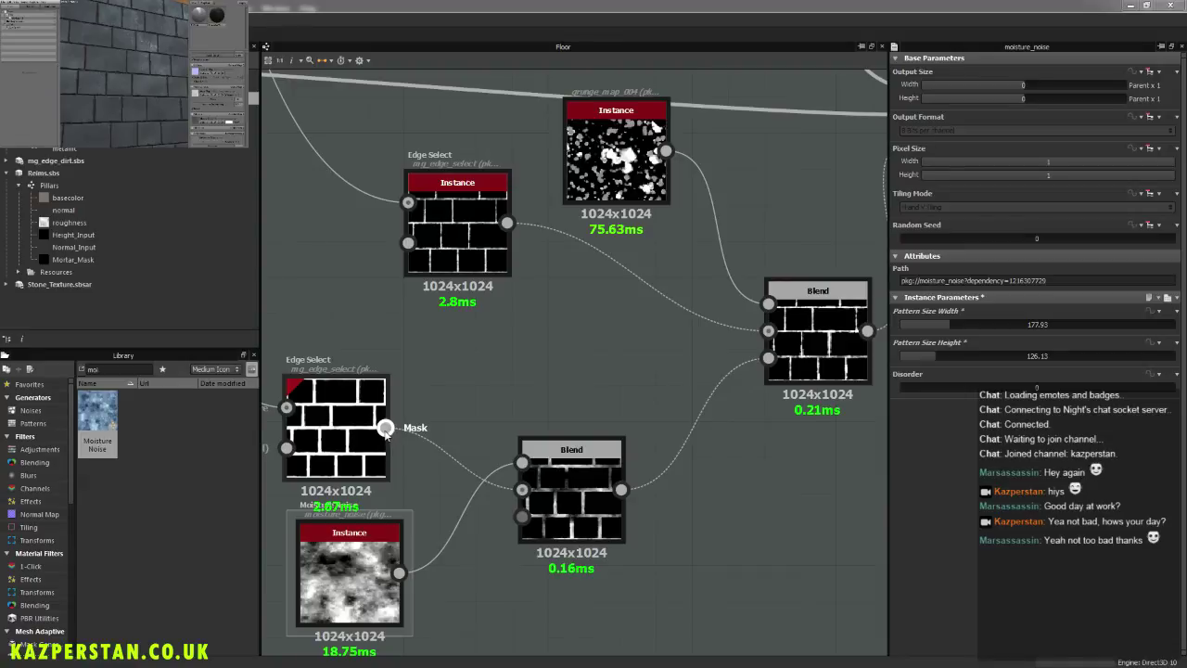
# Step: Try the lower Edge Select's mask directly in the mask Blend's Opacity, then reconnect the noise Blend there and inspect the wall
pyautogui.moveTo(384, 427); pyautogui.dragTo(768, 358)
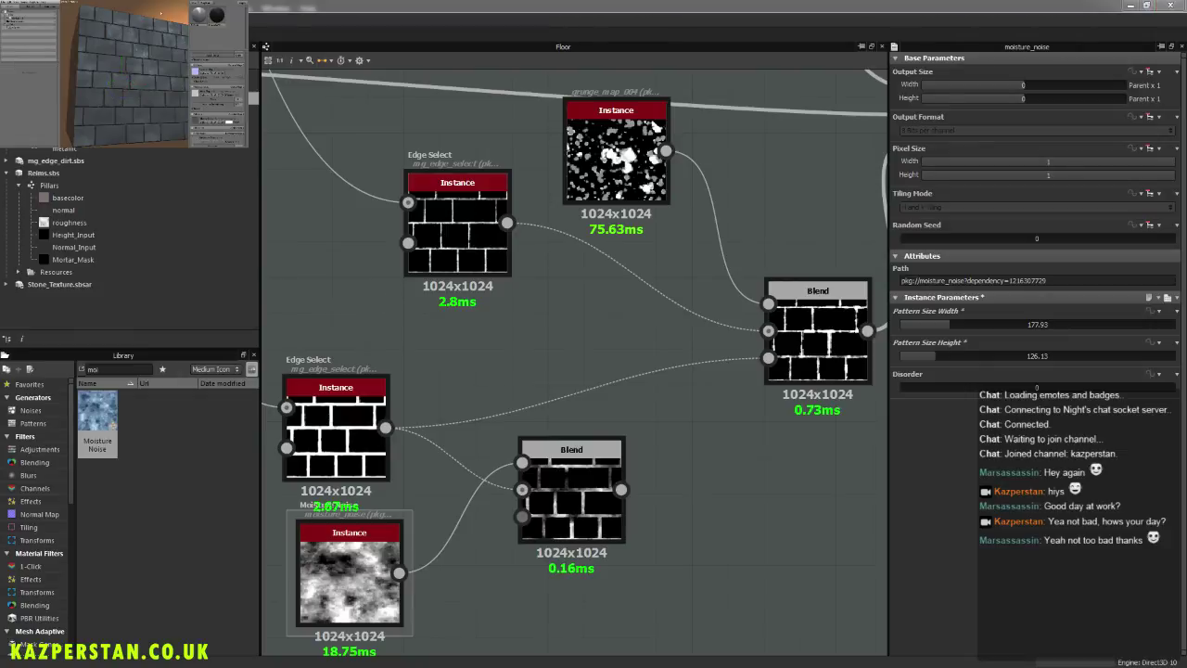
pyautogui.moveTo(621, 488); pyautogui.dragTo(768, 357)
pyautogui.scroll(-5, 772, 494)
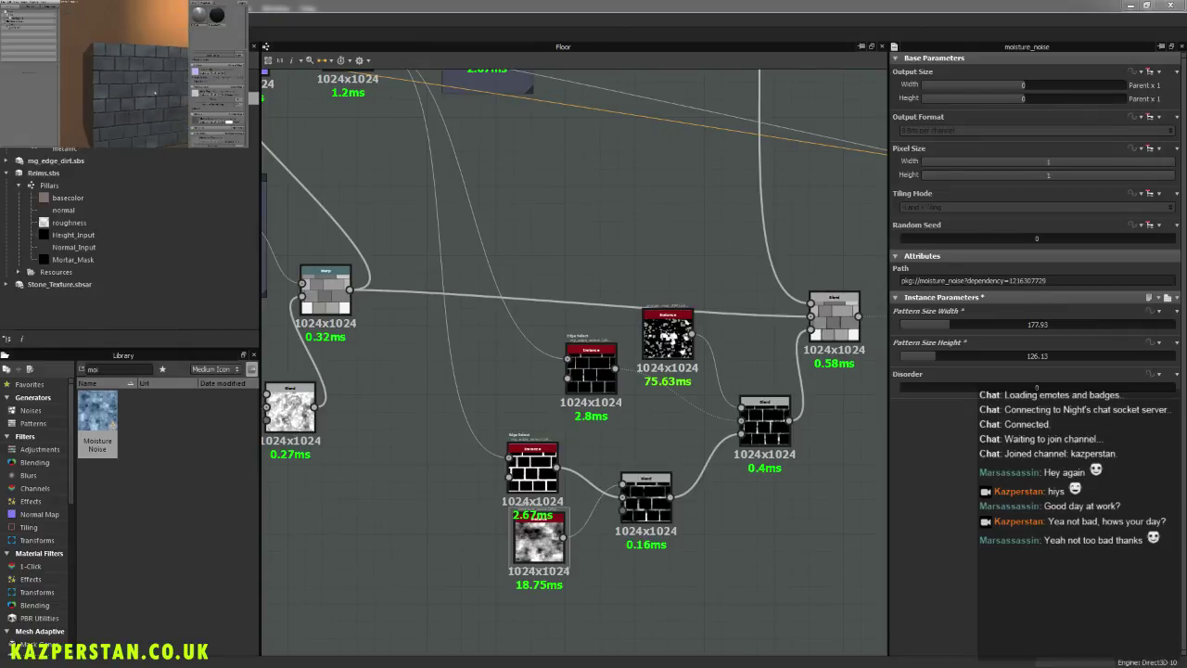
pyautogui.keyDown('alt'); pyautogui.moveTo(161, 80); pyautogui.dragTo(155, 82); pyautogui.keyUp('alt')
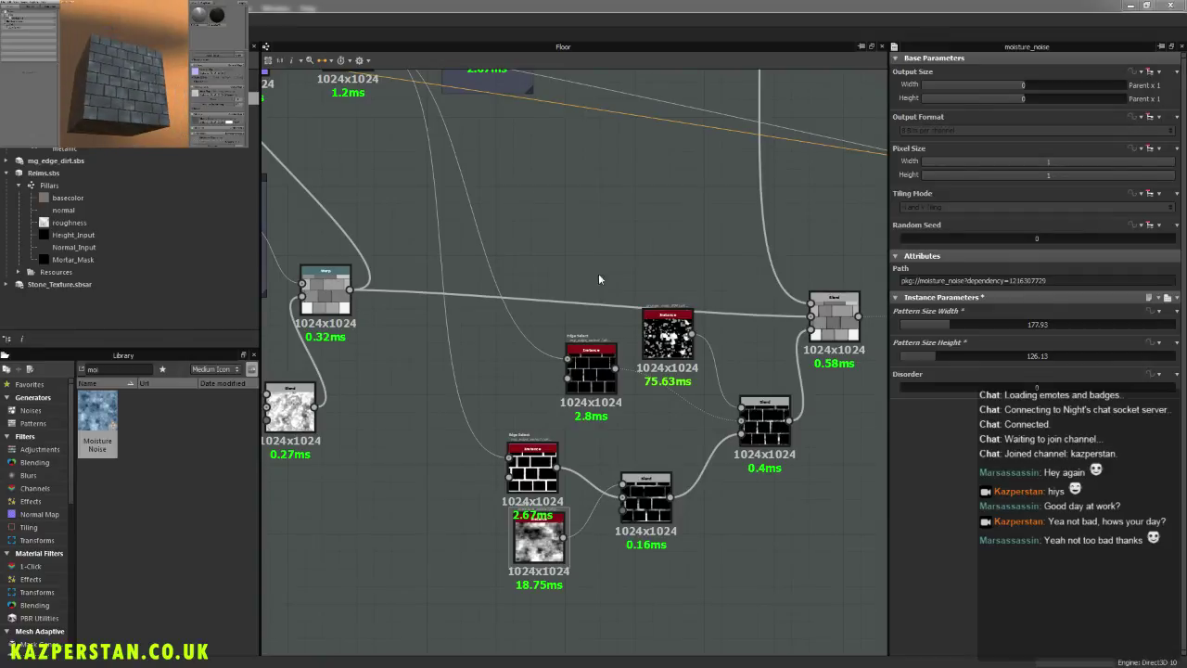
# Step: Move the Edge Select, grunge map, Moisture Noise and Blend nodes of the edge mask together into the empty graph area below
pyautogui.moveTo(577, 251); pyautogui.dragTo(503, 226, button='middle')
pyautogui.scroll(-3, 505, 227)
pyautogui.moveTo(519, 303); pyautogui.dragTo(483, 311)
pyautogui.moveTo(555, 288); pyautogui.dragTo(540, 319)
pyautogui.moveTo(531, 233); pyautogui.dragTo(517, 299, button='middle')
pyautogui.click(466, 328)
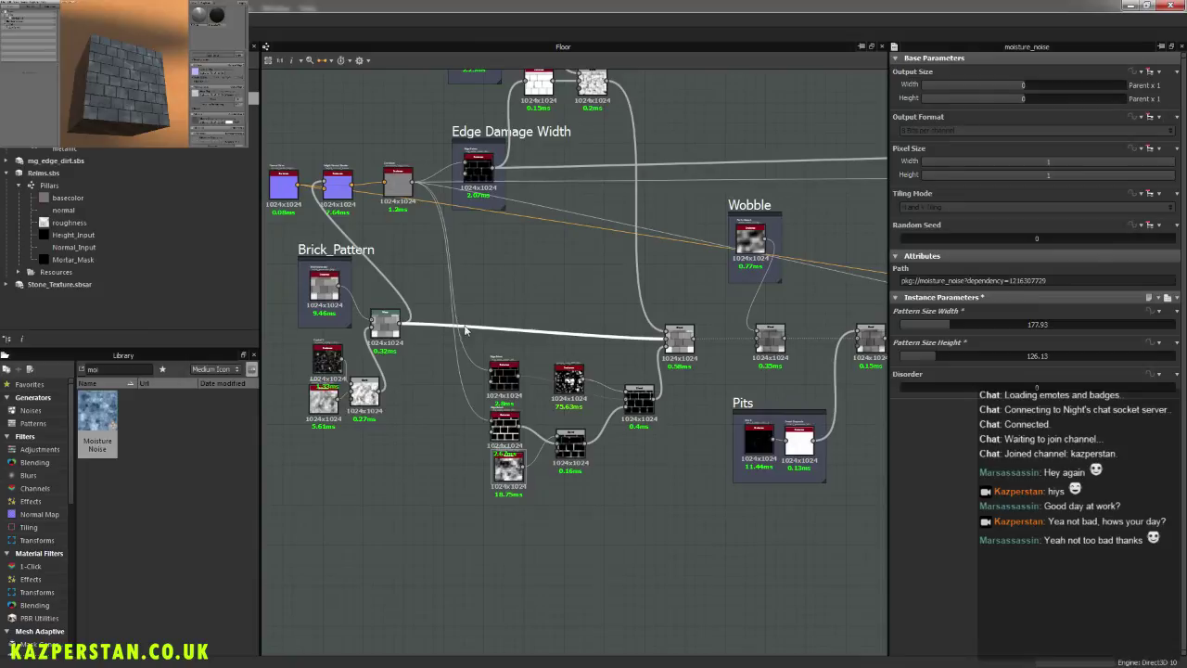
pyautogui.moveTo(454, 495); pyautogui.dragTo(598, 556)
pyautogui.moveTo(527, 597); pyautogui.dragTo(571, 454, button='middle')
# Step: Add a frame around the selected mask nodes and title it "Edge Damage Mask"
pyautogui.rightClick(571, 455)
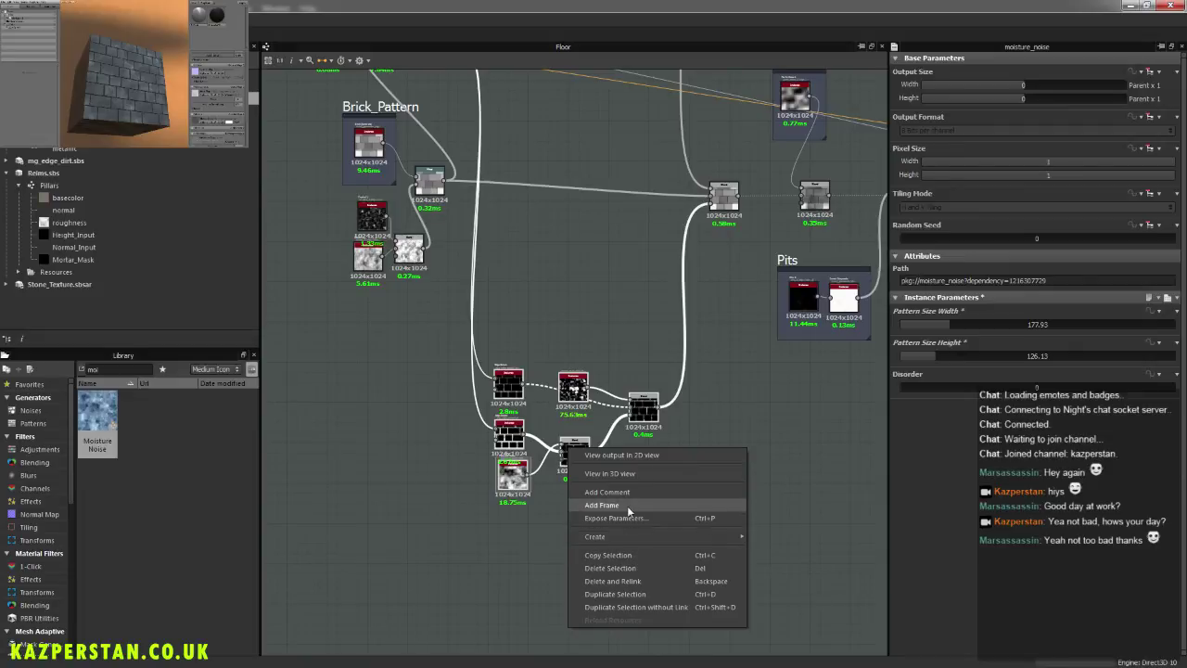
pyautogui.click(608, 505)
pyautogui.click(519, 349)
pyautogui.doubleClick(933, 112)
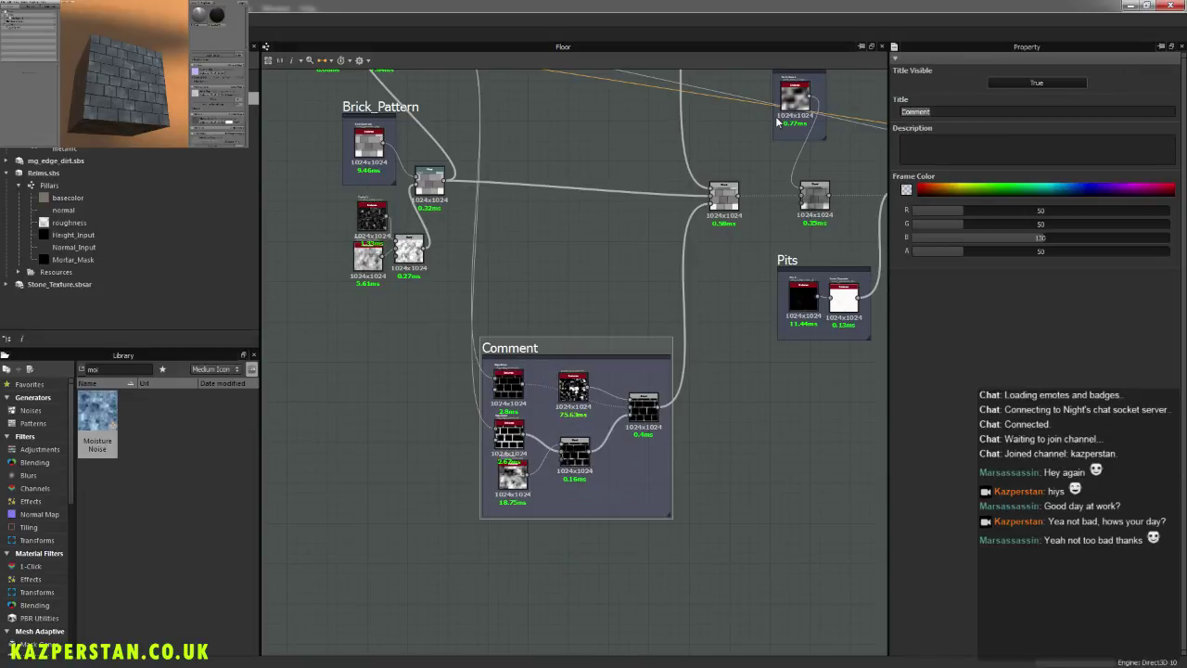
pyautogui.write('Edge Damage Mask')
pyautogui.press('Return')
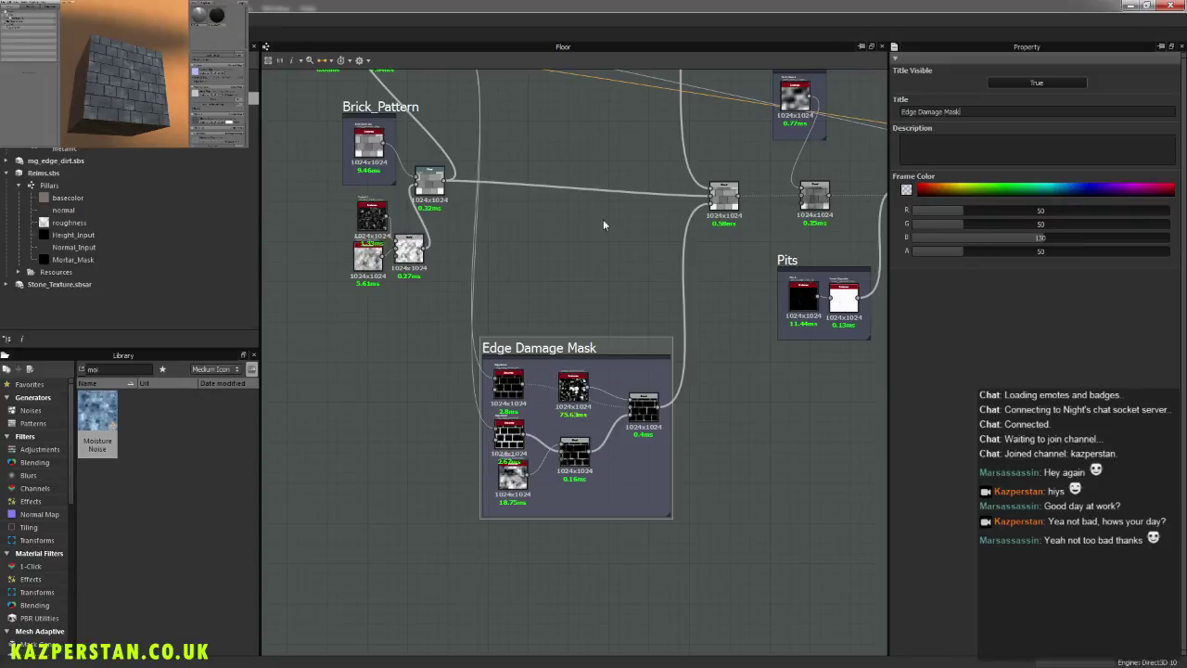
# Step: Move the Normal output node farther from the final Height Normal Blender to make room between them
pyautogui.scroll(-5, 603, 224)
pyautogui.moveTo(739, 368); pyautogui.dragTo(715, 369, button='middle')
pyautogui.moveTo(402, 374); pyautogui.dragTo(541, 362, button='middle')
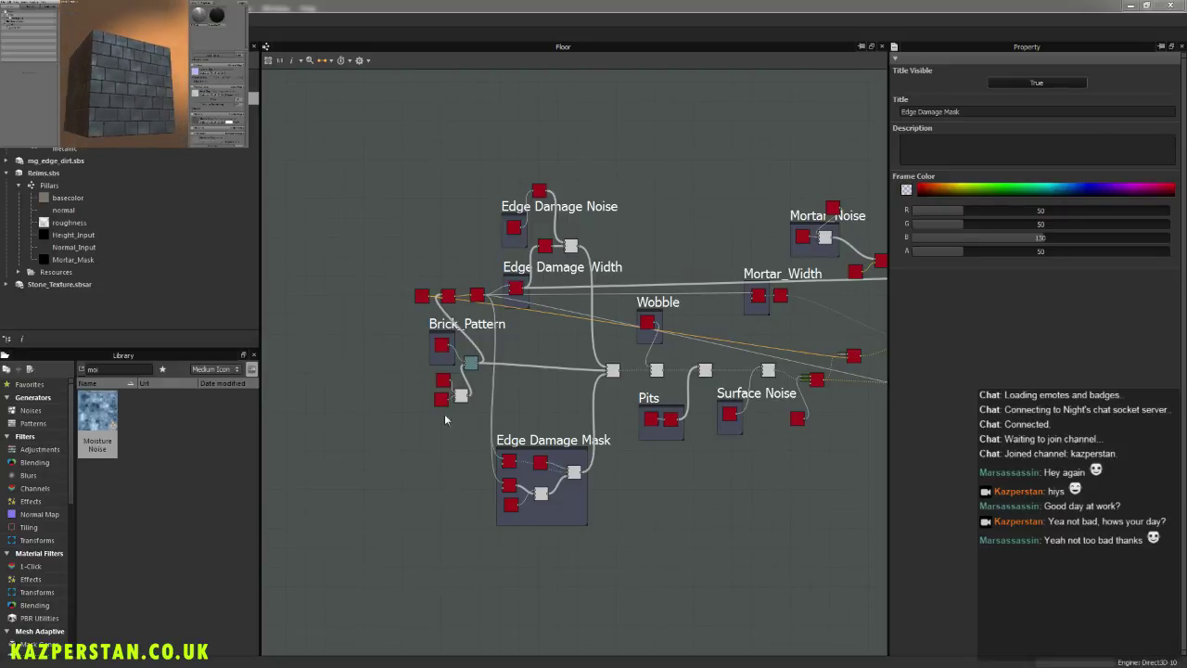
pyautogui.scroll(6, 594, 447)
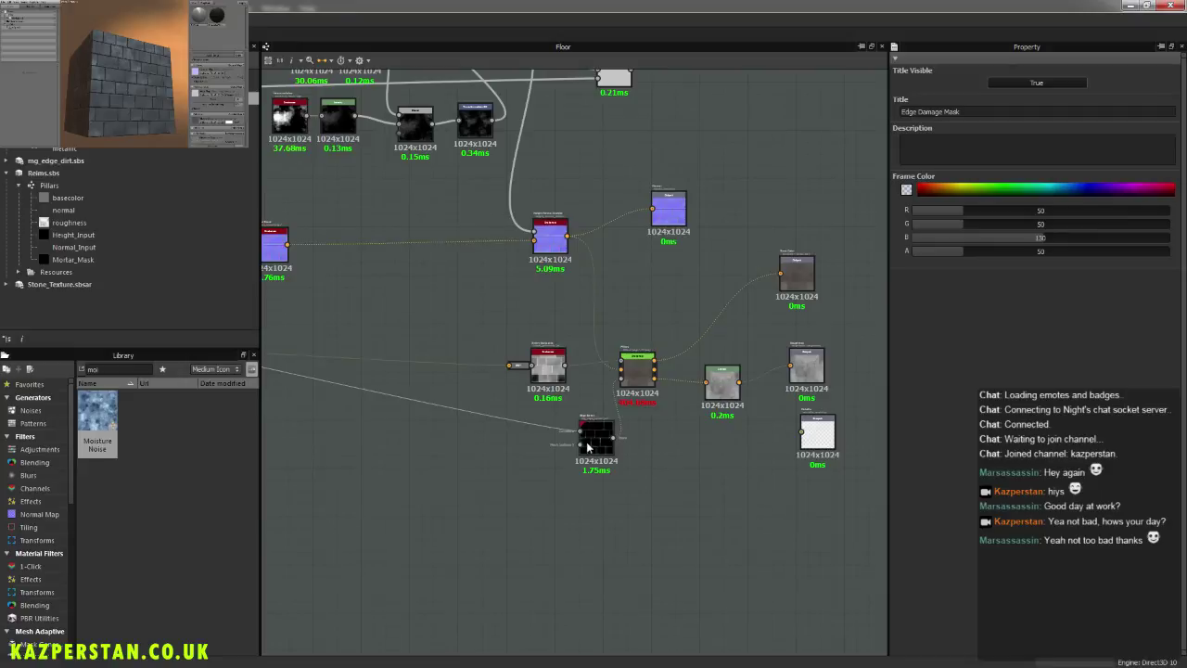
pyautogui.moveTo(596, 289); pyautogui.dragTo(567, 379, button='middle')
pyautogui.scroll(3, 567, 379)
pyautogui.click(702, 265)
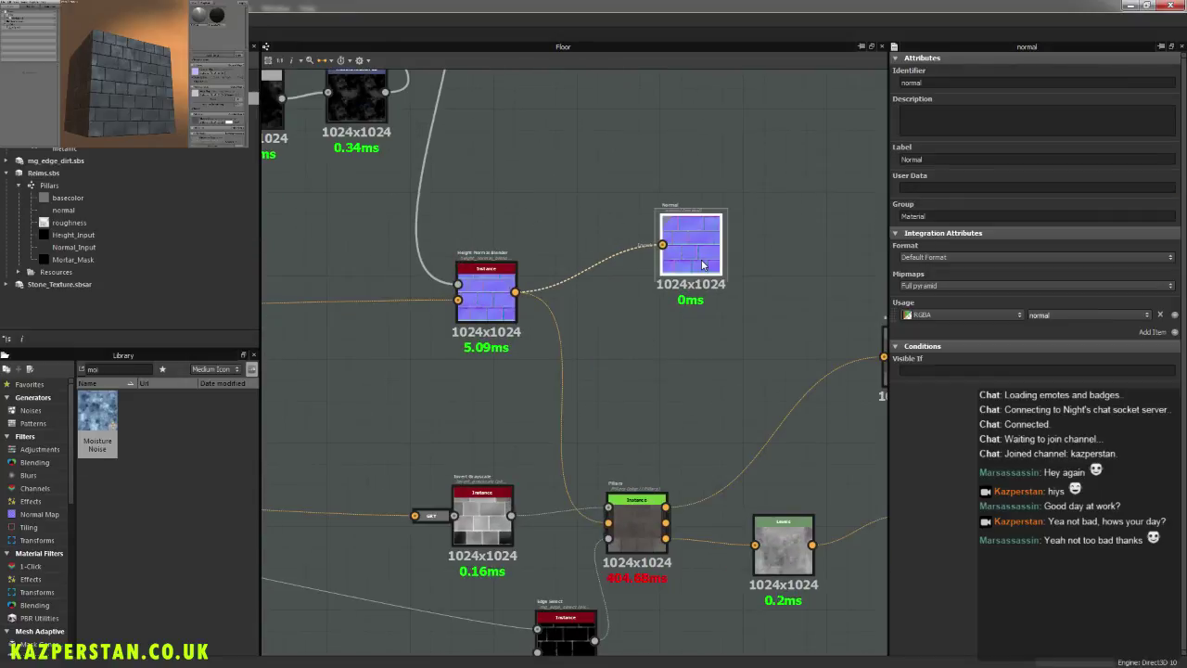
pyautogui.scroll(-4, 602, 362)
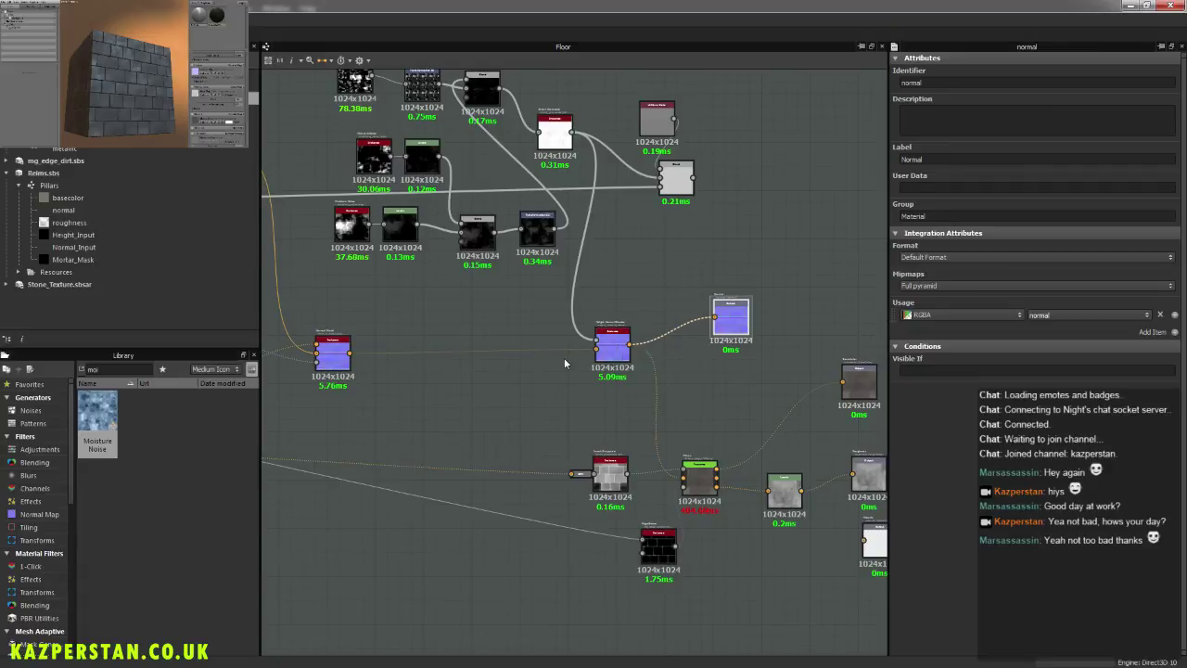
pyautogui.moveTo(795, 318); pyautogui.dragTo(686, 352, button='middle')
pyautogui.moveTo(630, 356); pyautogui.dragTo(786, 331)
pyautogui.click(629, 383)
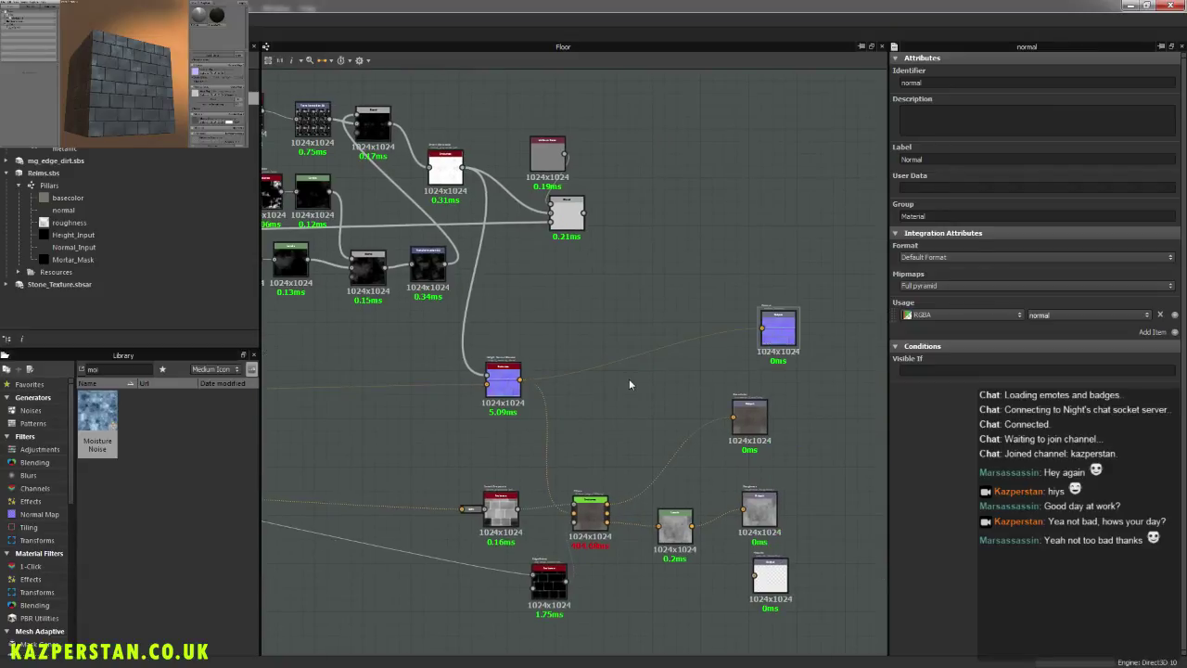
# Step: Add a Height Normal Blender from the library before the Normal output and feed the existing blender's normal into it
pyautogui.rightClick(614, 392)
pyautogui.moveTo(117, 370); pyautogui.dragTo(58, 369)
pyautogui.write('hei')
pyautogui.moveTo(174, 397); pyautogui.dragTo(620, 310)
pyautogui.scroll(1, 567, 369)
pyautogui.moveTo(511, 380); pyautogui.dragTo(630, 298)
# Step: Connect the Brick Generator's output to the Height input of the new Height Normal Blender
pyautogui.moveTo(512, 322); pyautogui.dragTo(697, 334, button='middle')
pyautogui.scroll(-3, 696, 334)
pyautogui.moveTo(376, 359); pyautogui.dragTo(862, 343, button='middle')
pyautogui.scroll(2, 557, 338)
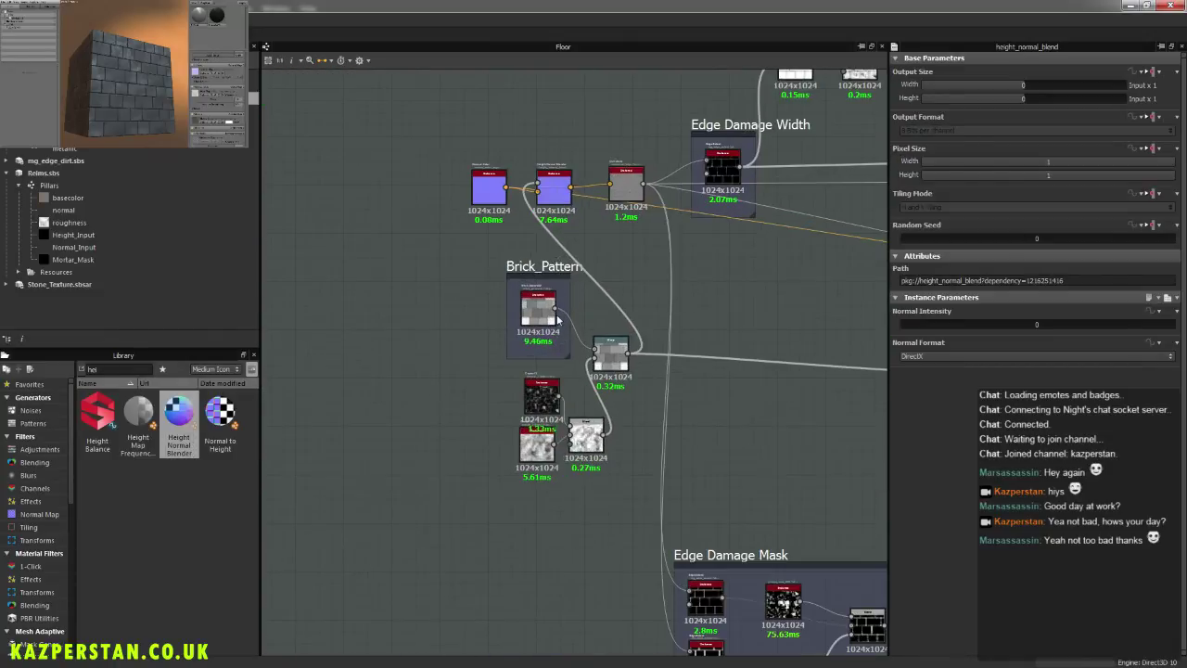
pyautogui.moveTo(823, 395); pyautogui.dragTo(519, 417, button='middle')
pyautogui.moveTo(788, 388); pyautogui.dragTo(379, 424, button='middle')
pyautogui.moveTo(867, 362)
pyautogui.mouseDown(button='middle')
pyautogui.moveTo(594, 427)
pyautogui.moveTo(571, 419)
pyautogui.moveTo(607, 415)
pyautogui.mouseUp(button='middle')
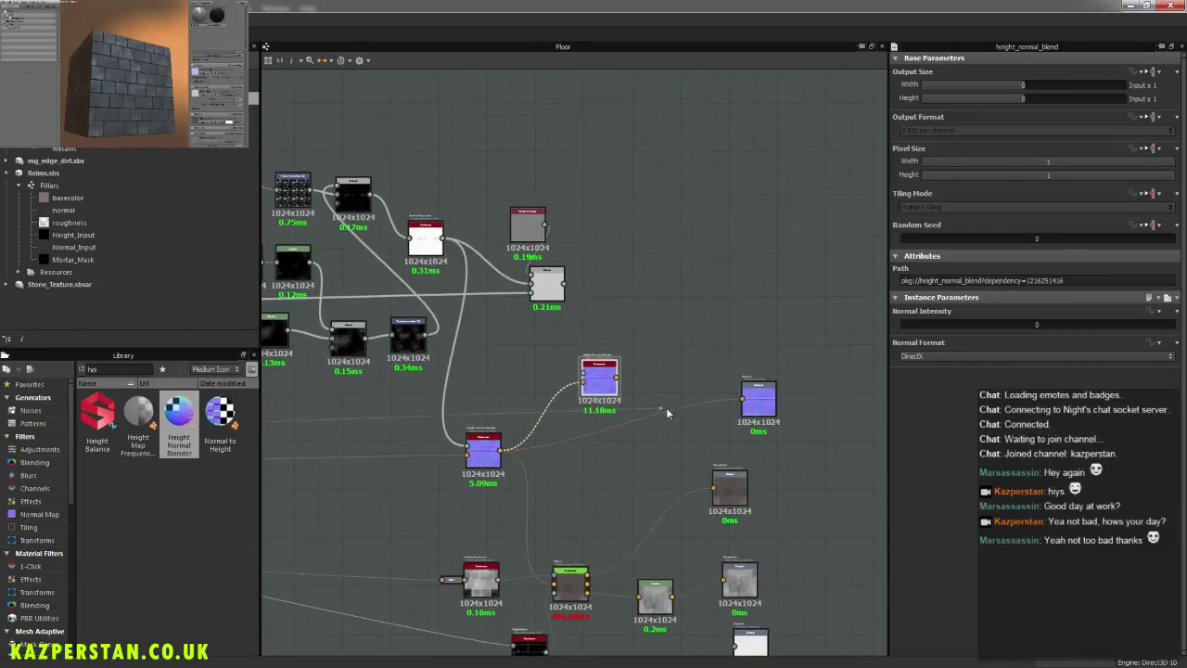
# Step: Set the new Height Normal Blender's Normal Intensity to 43.92
pyautogui.scroll(3, 621, 399)
pyautogui.click(552, 353)
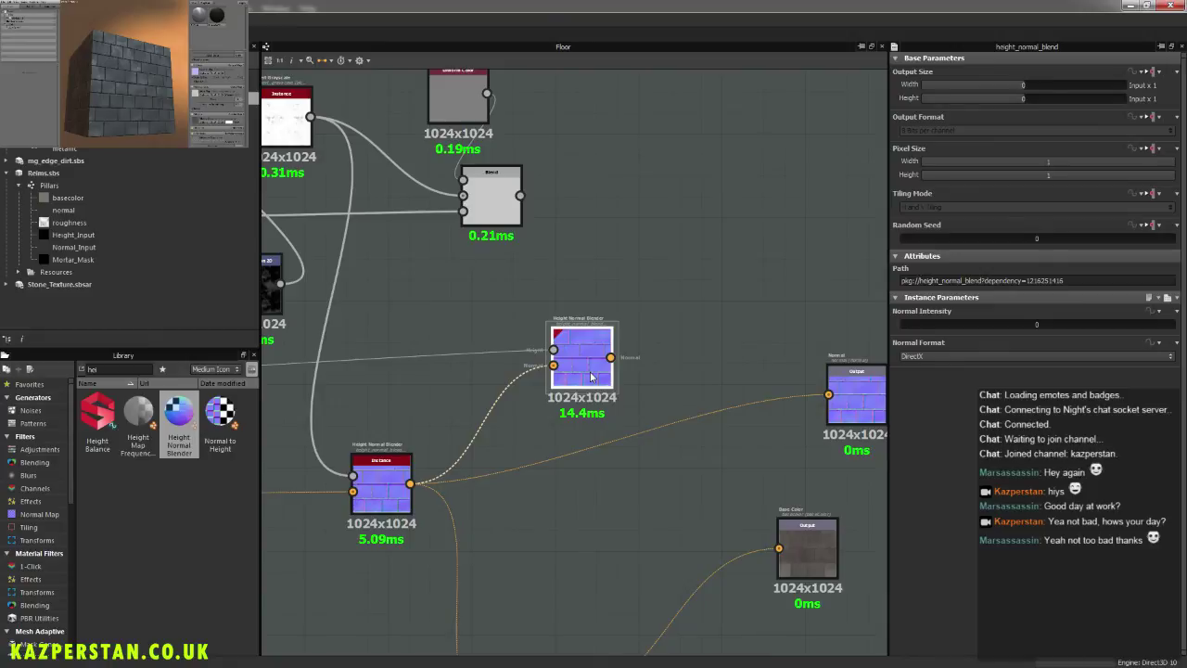
pyautogui.moveTo(594, 374); pyautogui.dragTo(707, 378, button='middle')
pyautogui.click(917, 326)
pyautogui.moveTo(916, 325); pyautogui.dragTo(1021, 339)
pyautogui.moveTo(832, 375); pyautogui.dragTo(692, 386, button='middle')
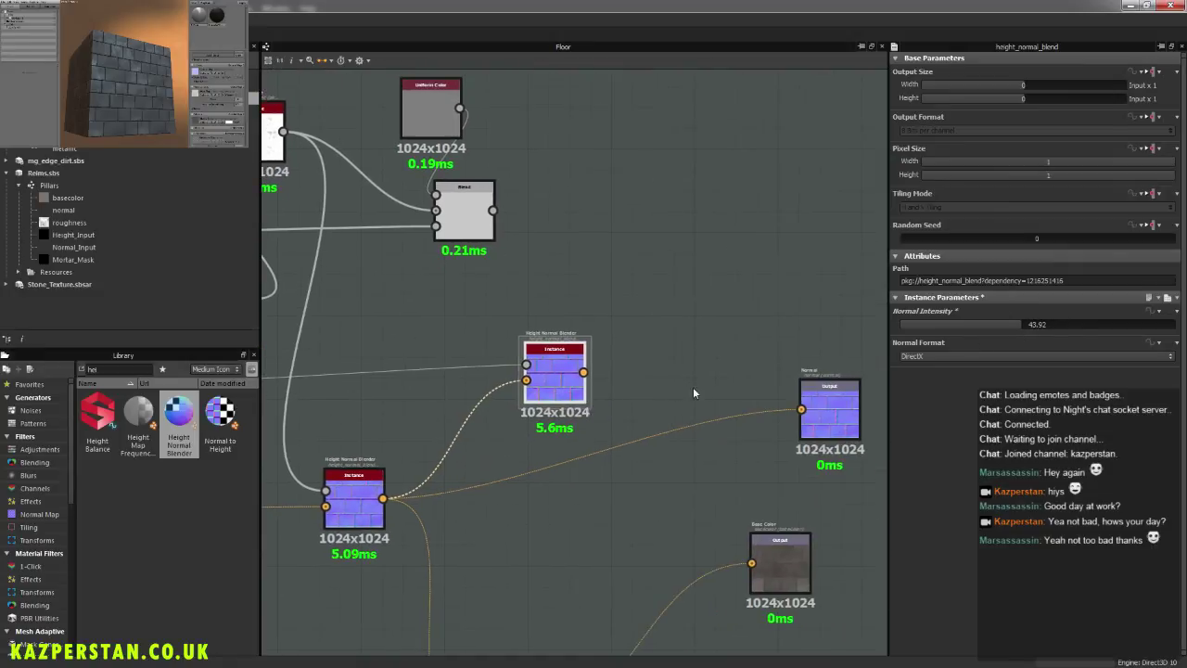
# Step: Connect the new Height Normal Blender to the Normal output and inspect the wall in 3D
pyautogui.moveTo(583, 372); pyautogui.dragTo(805, 409)
pyautogui.click(132, 30)
pyautogui.moveTo(160, 67)
pyautogui.mouseDown()
pyautogui.moveTo(130, 72)
pyautogui.moveTo(180, 116)
pyautogui.moveTo(134, 84)
pyautogui.moveTo(146, 80)
pyautogui.mouseUp()
pyautogui.scroll(4, 135, 77)
pyautogui.scroll(-5, 177, 113)
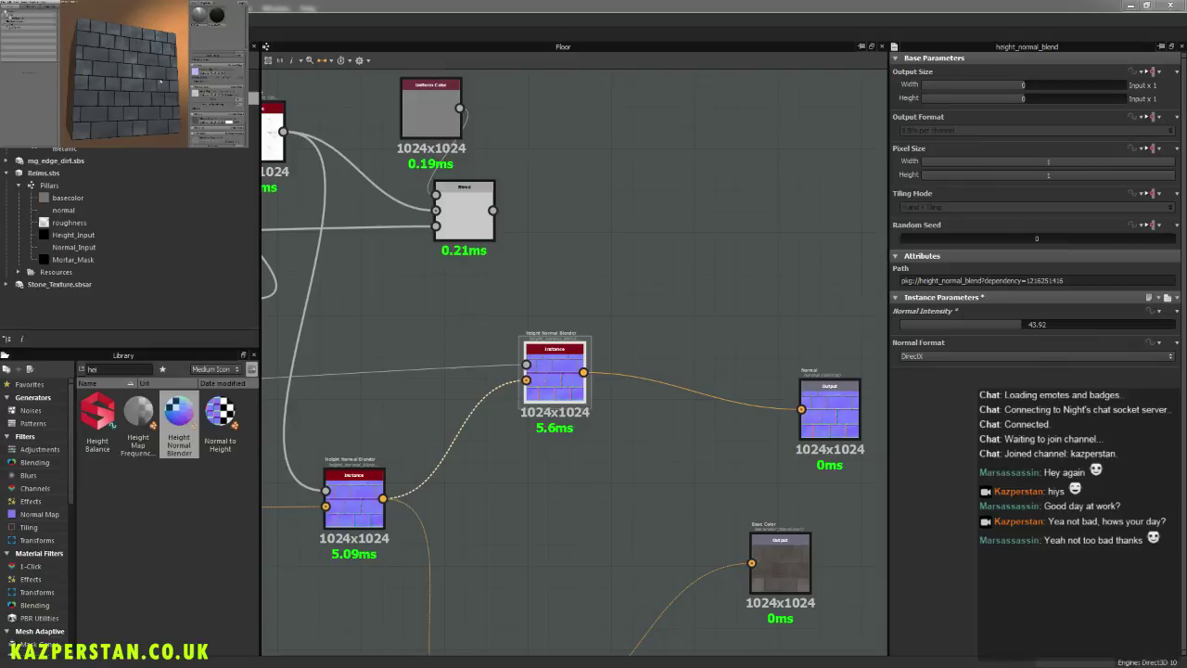
# Step: Set the Brick Generator's height Variation to 1 and inspect the wall in 3D
pyautogui.scroll(-10, 558, 420)
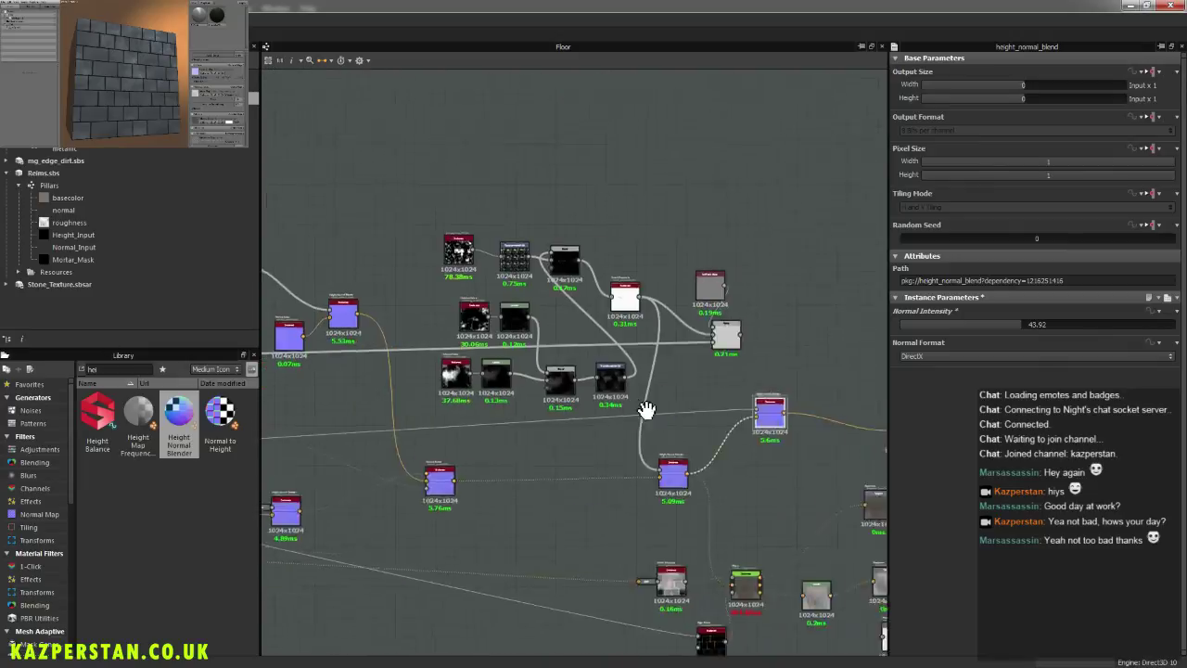
pyautogui.moveTo(444, 408); pyautogui.dragTo(659, 399, button='middle')
pyautogui.scroll(10, 499, 408)
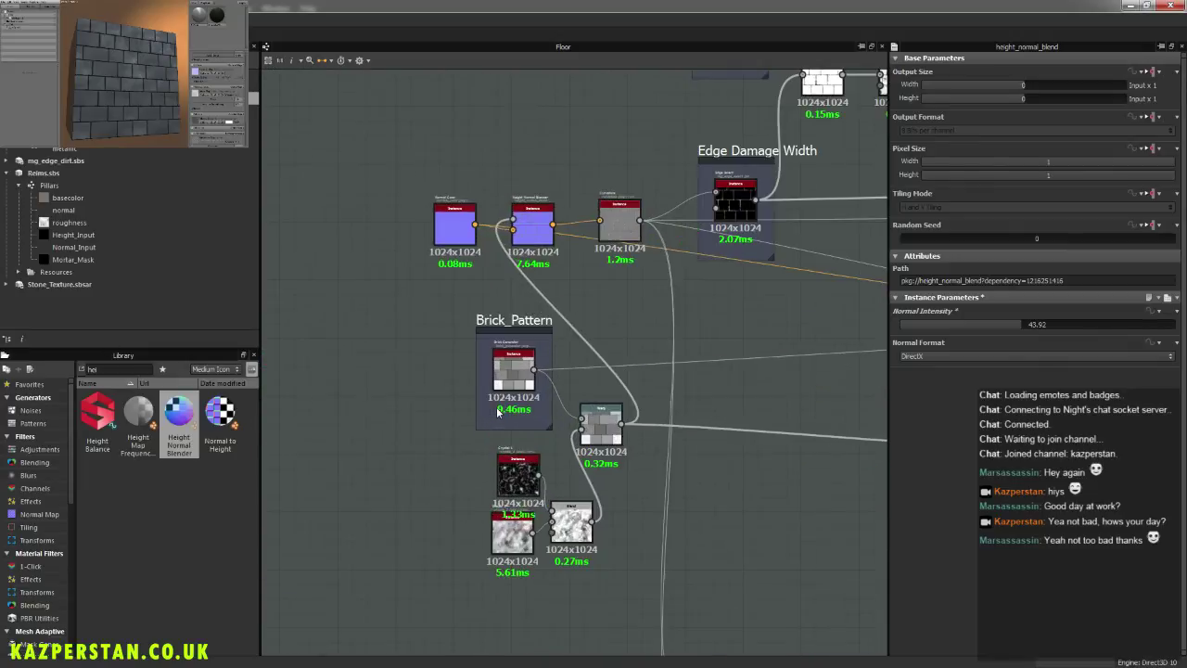
pyautogui.scroll(3, 497, 406)
pyautogui.click(524, 341)
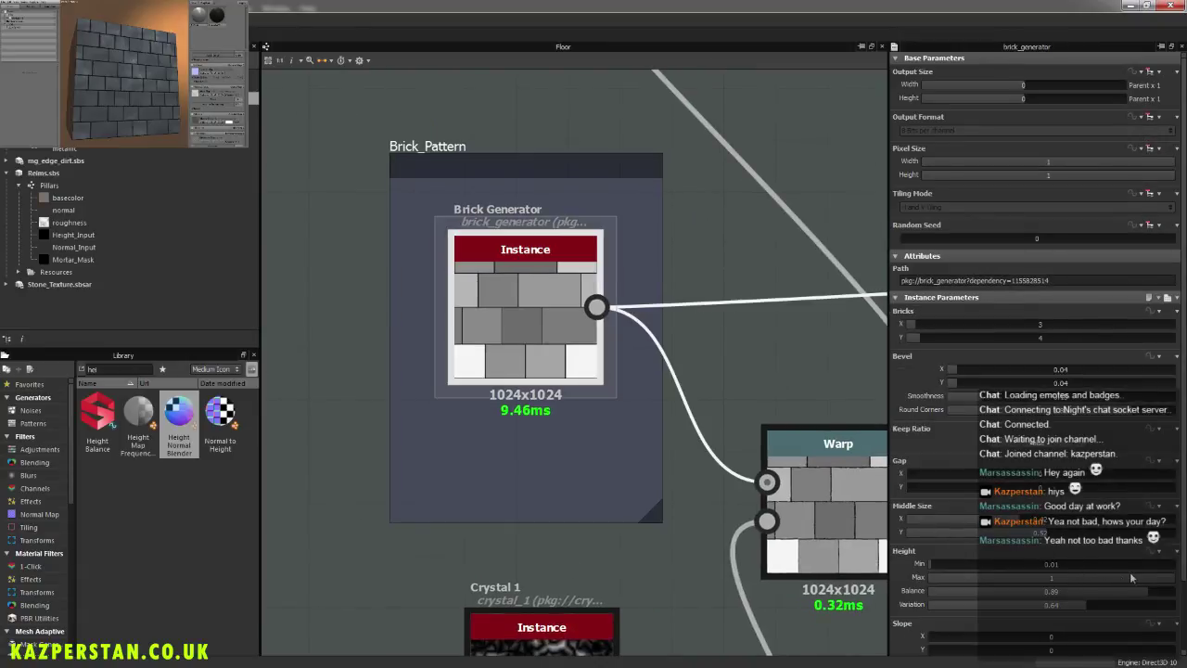
pyautogui.moveTo(1083, 604); pyautogui.dragTo(1175, 612)
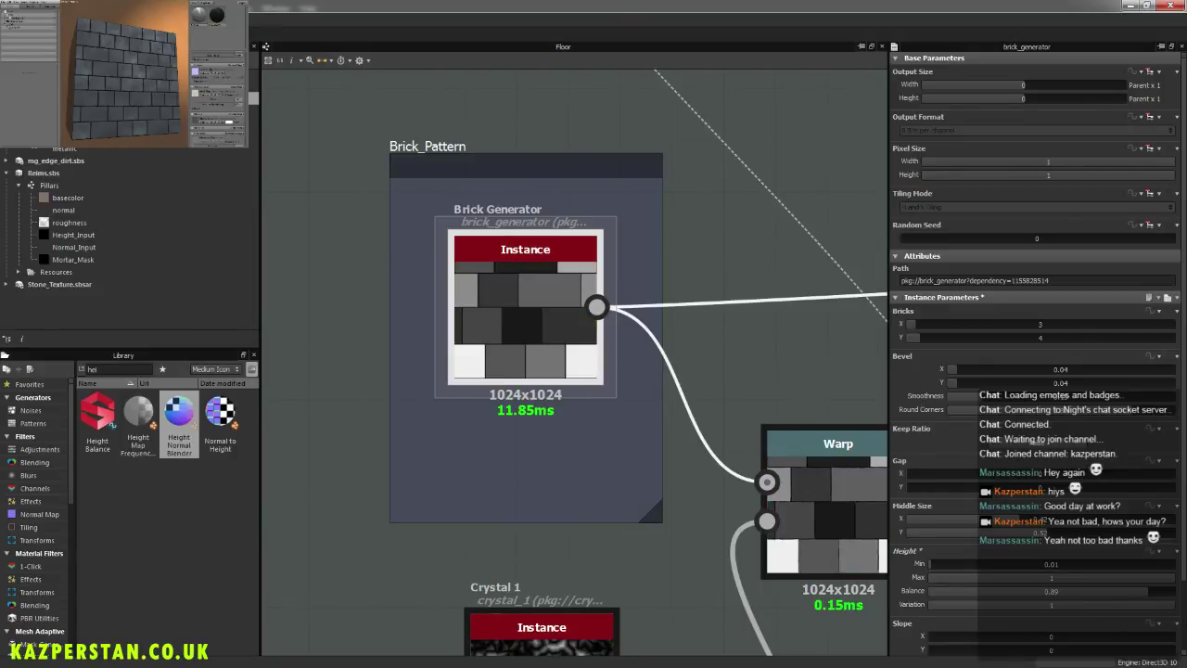
pyautogui.moveTo(169, 67); pyautogui.dragTo(149, 94)
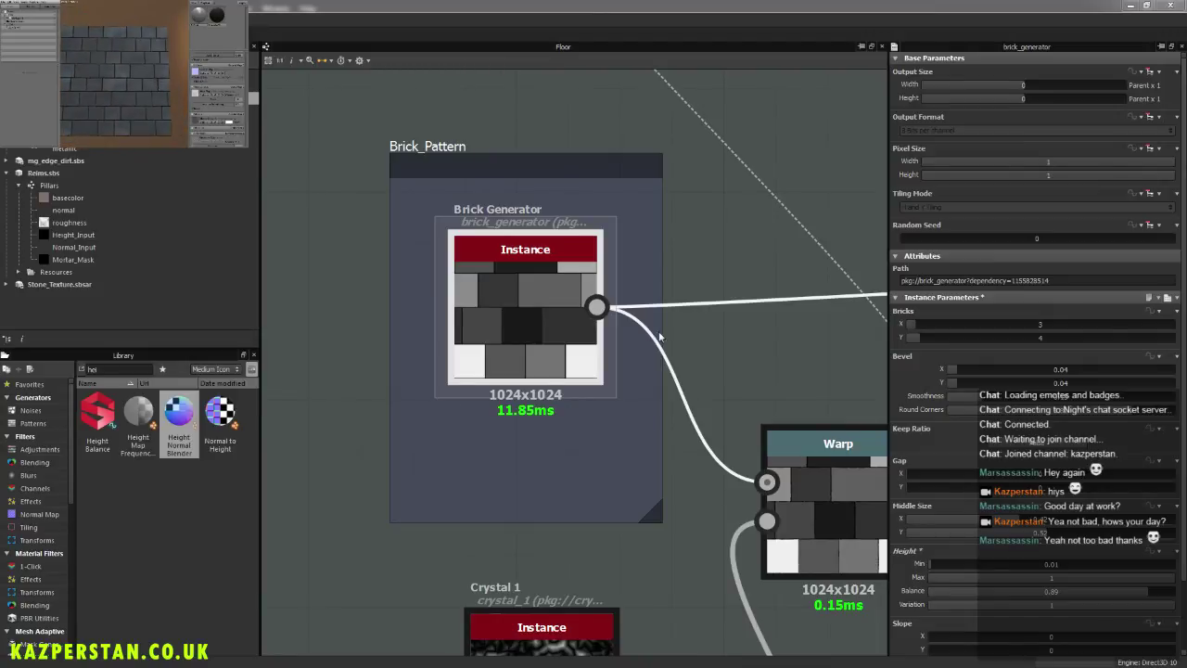
# Step: Delete the added Height Normal Blender, reconnect the original one to the Normal output, and check the wall in 3D
pyautogui.scroll(-5, 524, 334)
pyautogui.scroll(-5, 583, 321)
pyautogui.moveTo(862, 312); pyautogui.dragTo(564, 342, button='middle')
pyautogui.scroll(5, 739, 319)
pyautogui.click(805, 332)
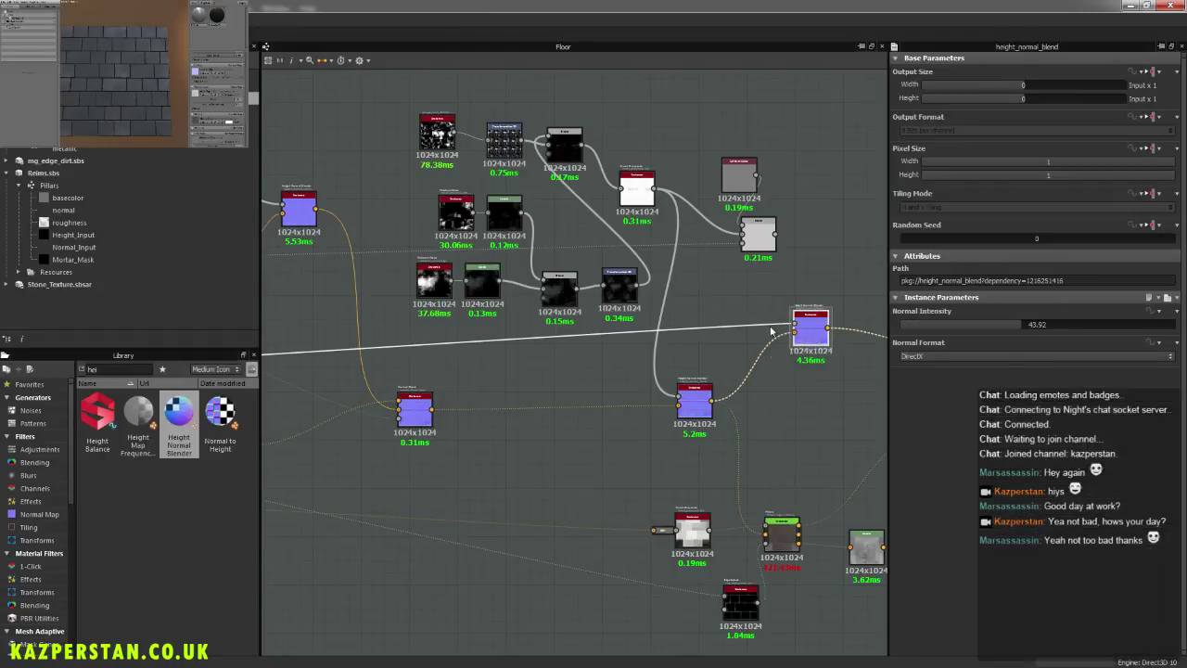
pyautogui.moveTo(789, 408); pyautogui.dragTo(599, 402, button='middle')
pyautogui.press('Delete')
pyautogui.moveTo(522, 395); pyautogui.dragTo(610, 400)
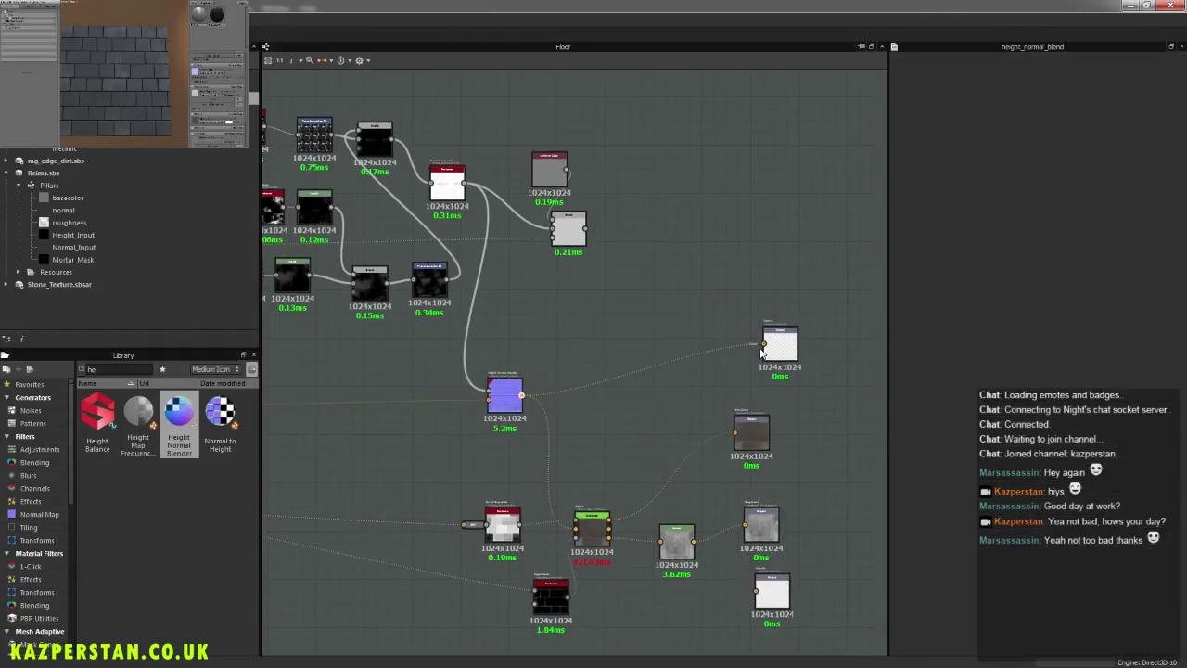
pyautogui.moveTo(760, 347); pyautogui.dragTo(763, 344)
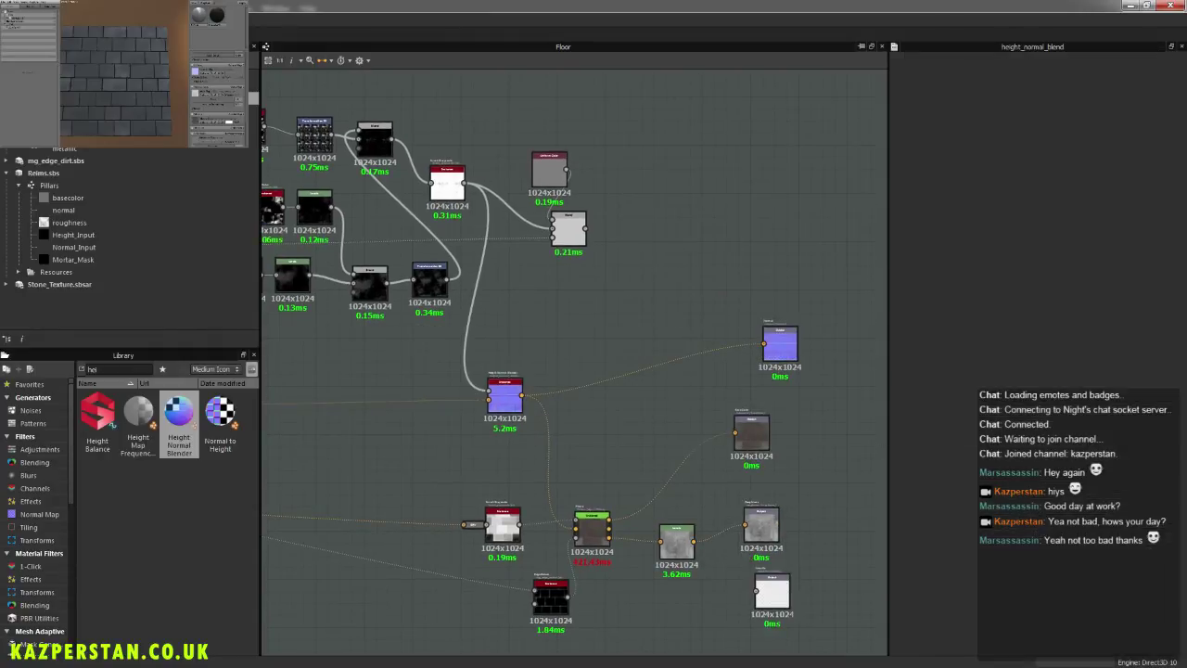
pyautogui.moveTo(126, 66); pyautogui.dragTo(168, 91)
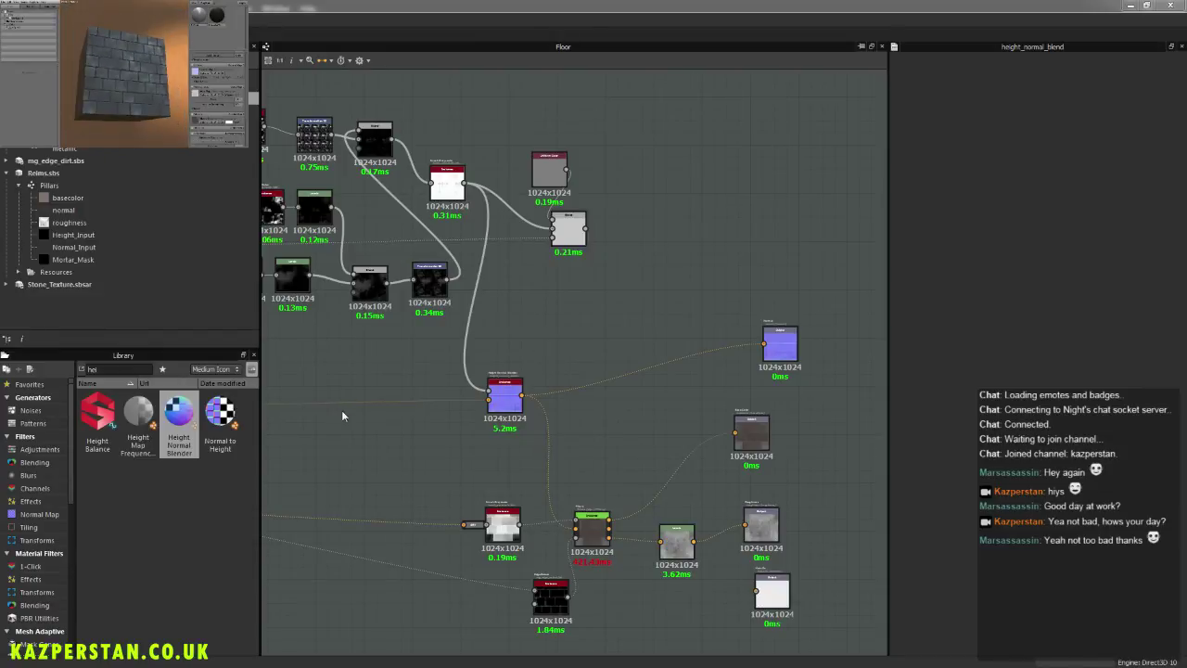
# Step: Set the Brick Generator's height Variation to 0.91
pyautogui.scroll(-5, 339, 417)
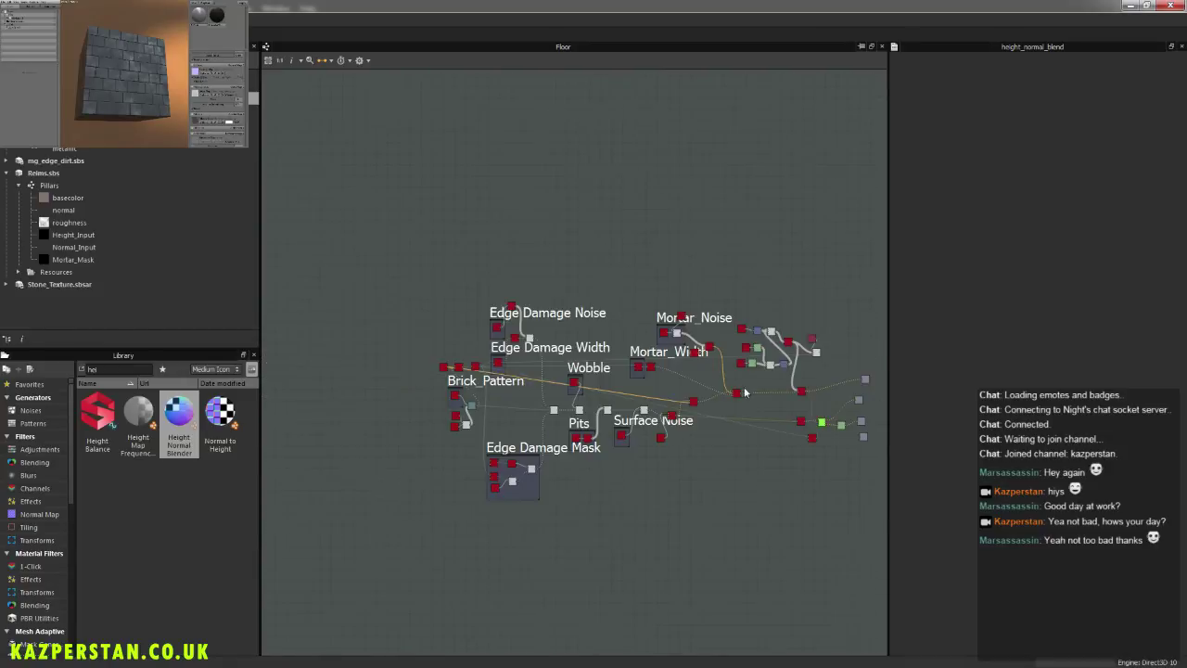
pyautogui.scroll(5, 522, 360)
pyautogui.click(477, 399)
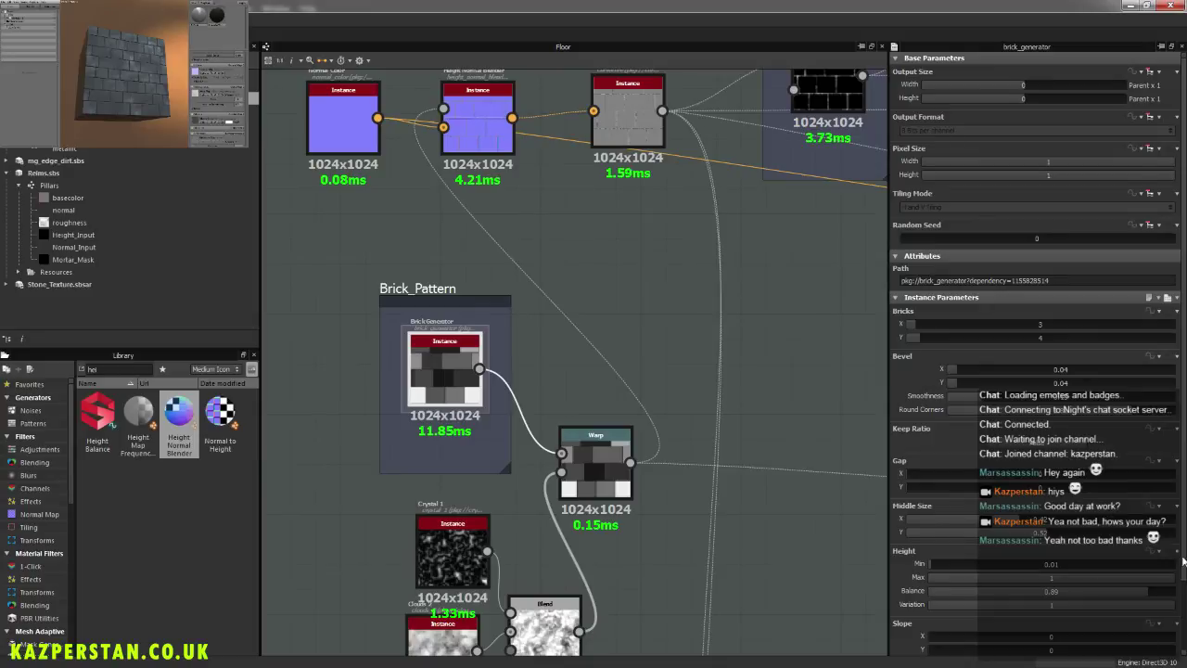
pyautogui.click(1154, 605)
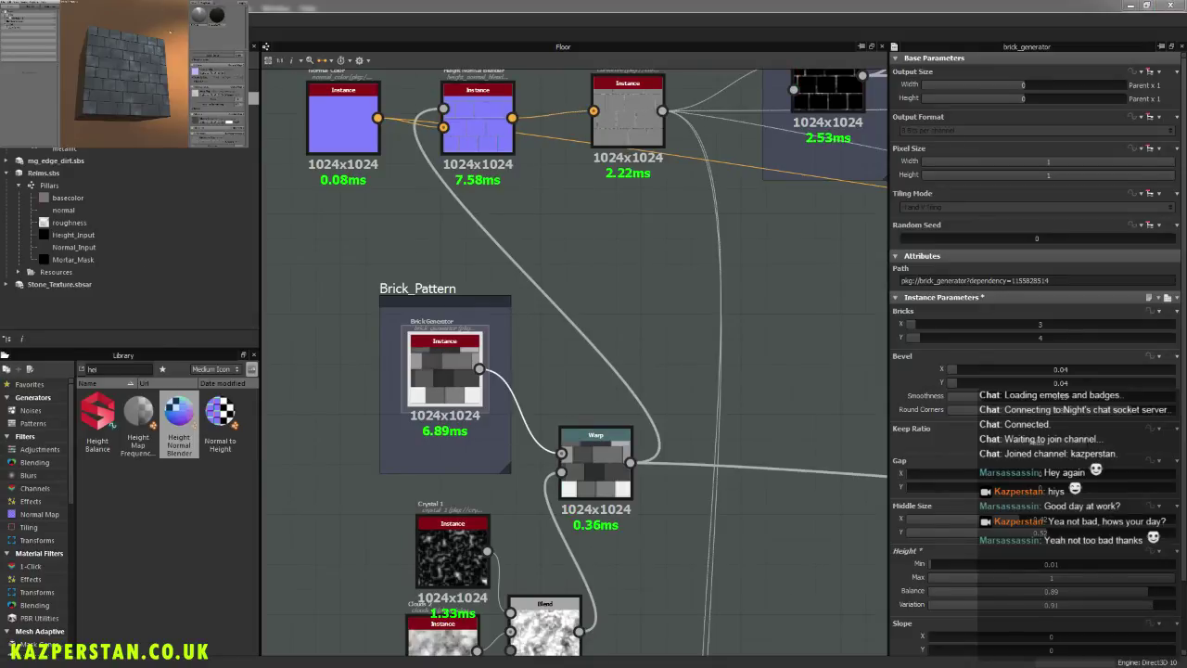
# Step: Set the Brick Generator's height Variation to 0.73
pyautogui.click(1107, 604)
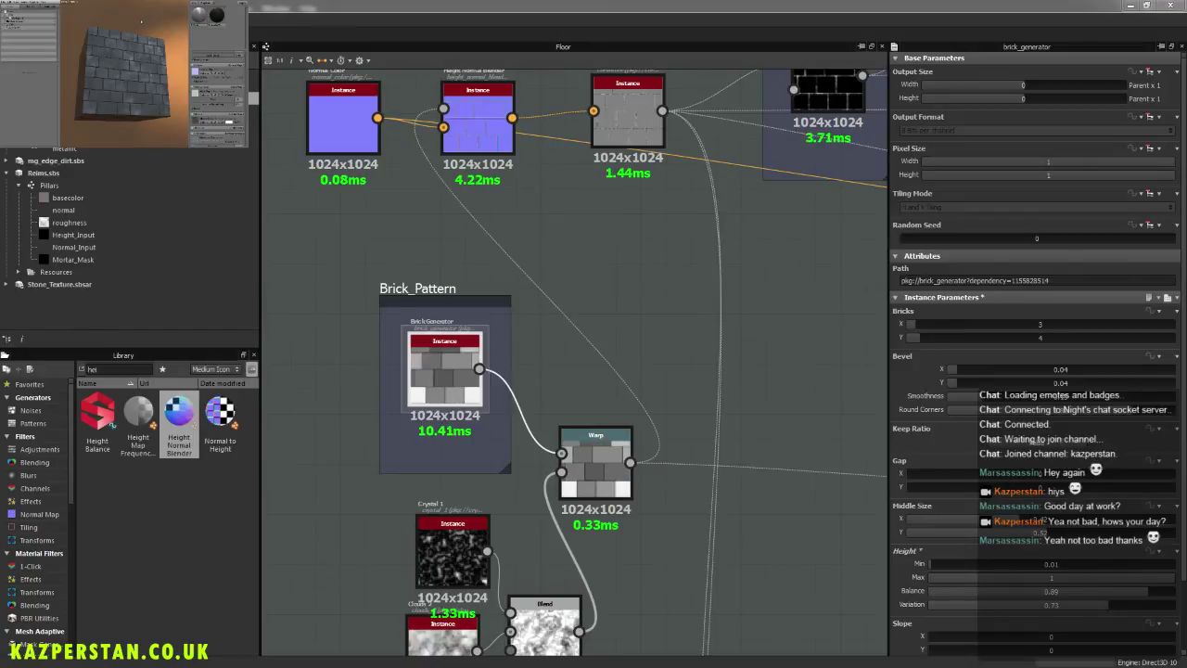
# Step: Add a Height Normal Blender before the Normal output and feed the existing blender's output into both its normal and height inputs
pyautogui.moveTo(869, 293); pyautogui.dragTo(524, 257, button='middle')
pyautogui.scroll(-1, 524, 256)
pyautogui.scroll(-10, 523, 261)
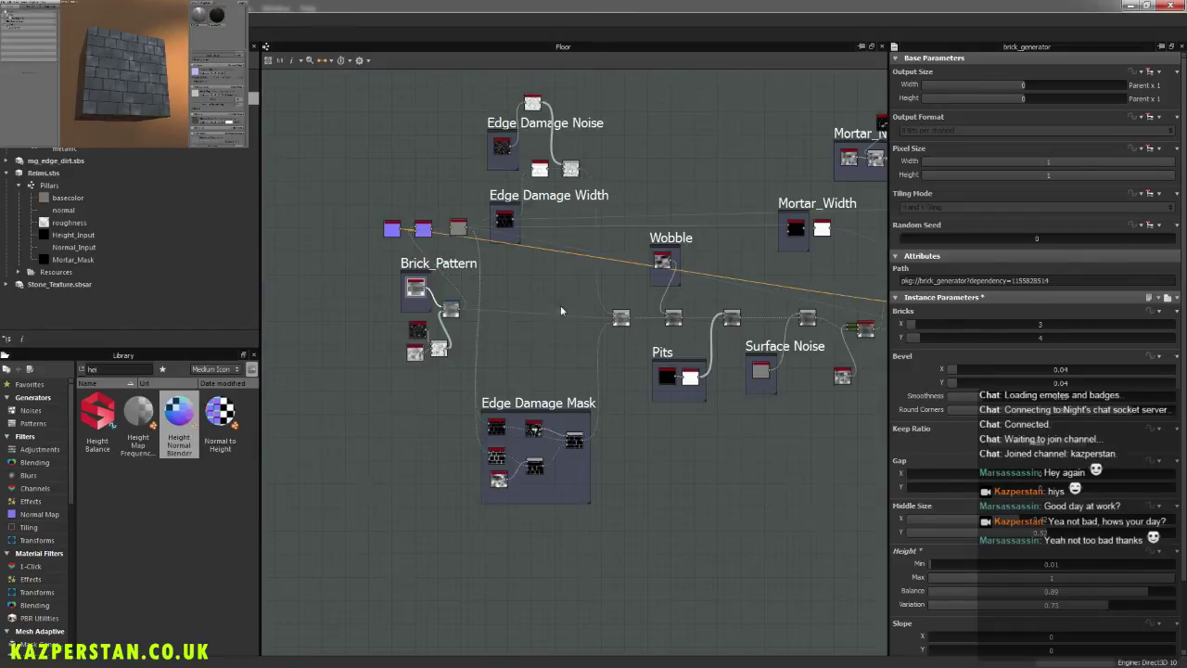
pyautogui.scroll(5, 551, 422)
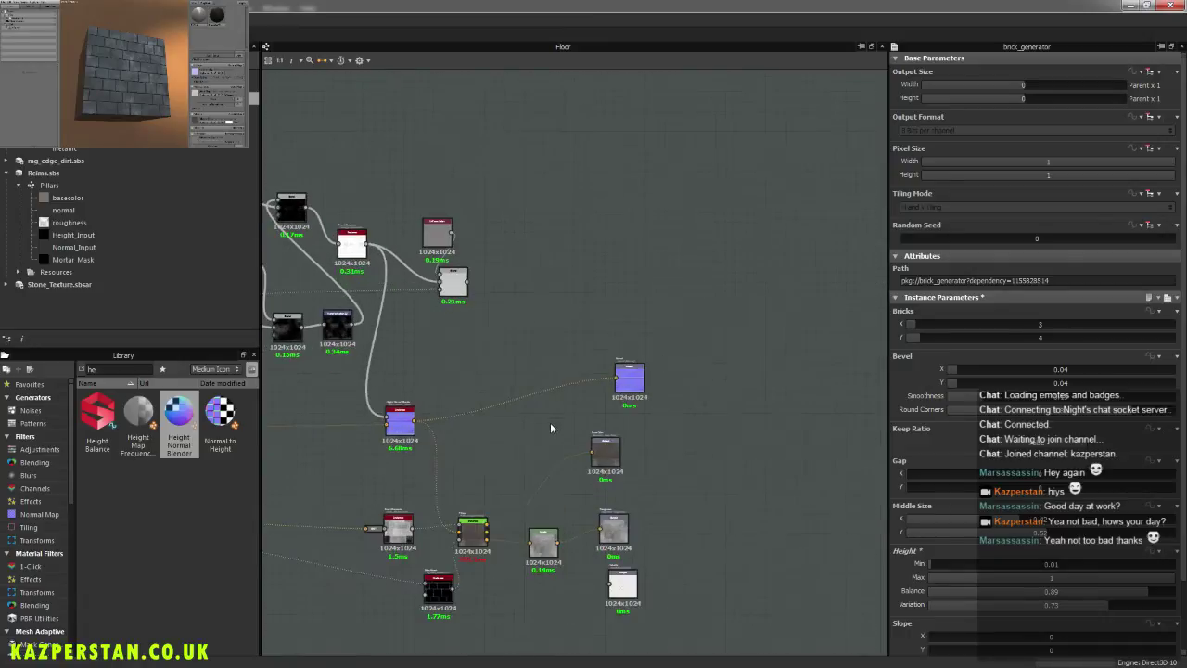
pyautogui.moveTo(182, 409); pyautogui.dragTo(619, 361)
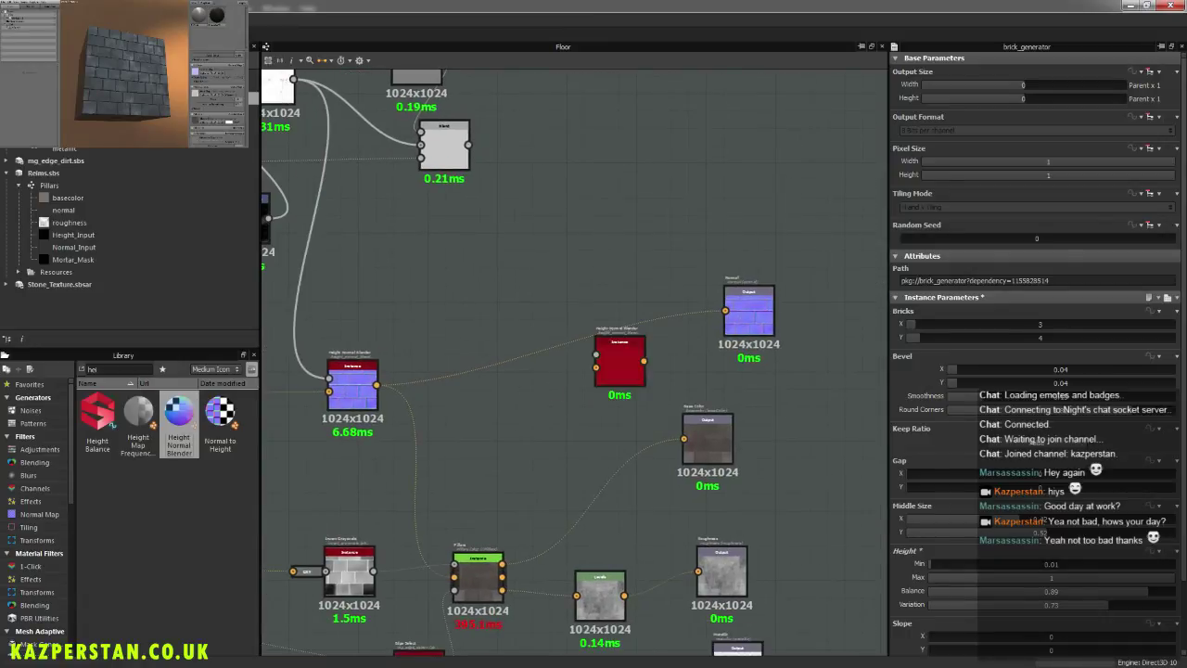
pyautogui.moveTo(376, 385); pyautogui.dragTo(584, 412)
pyautogui.click(616, 359)
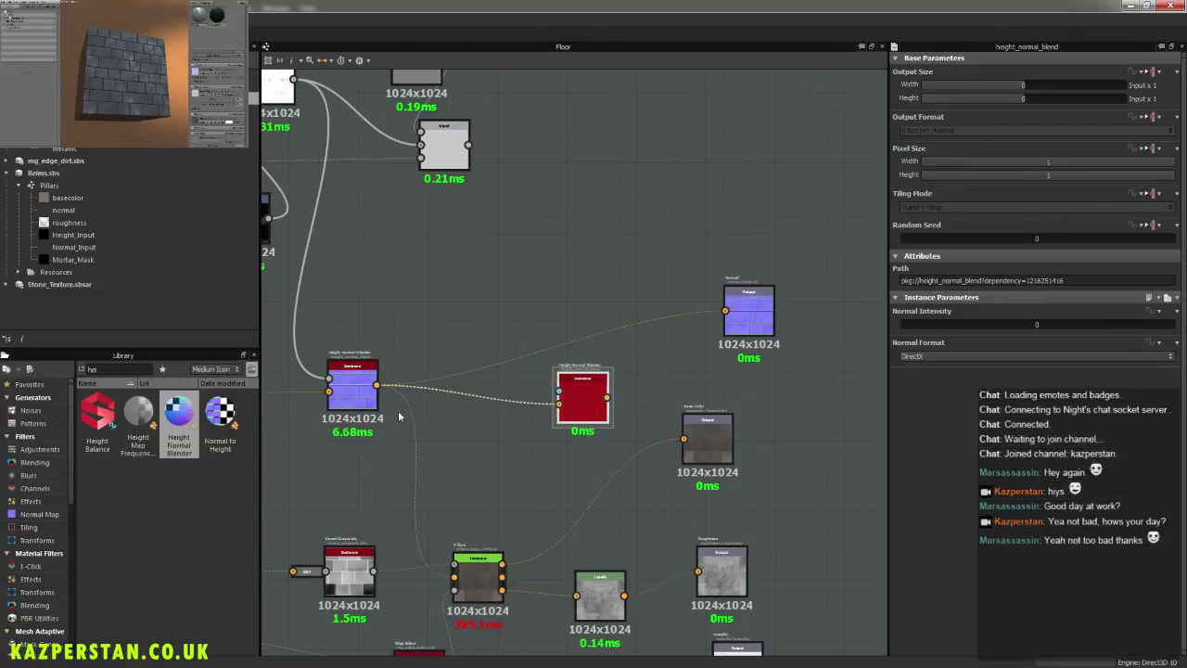
pyautogui.moveTo(376, 385); pyautogui.dragTo(561, 393)
pyautogui.moveTo(583, 409); pyautogui.dragTo(604, 375)
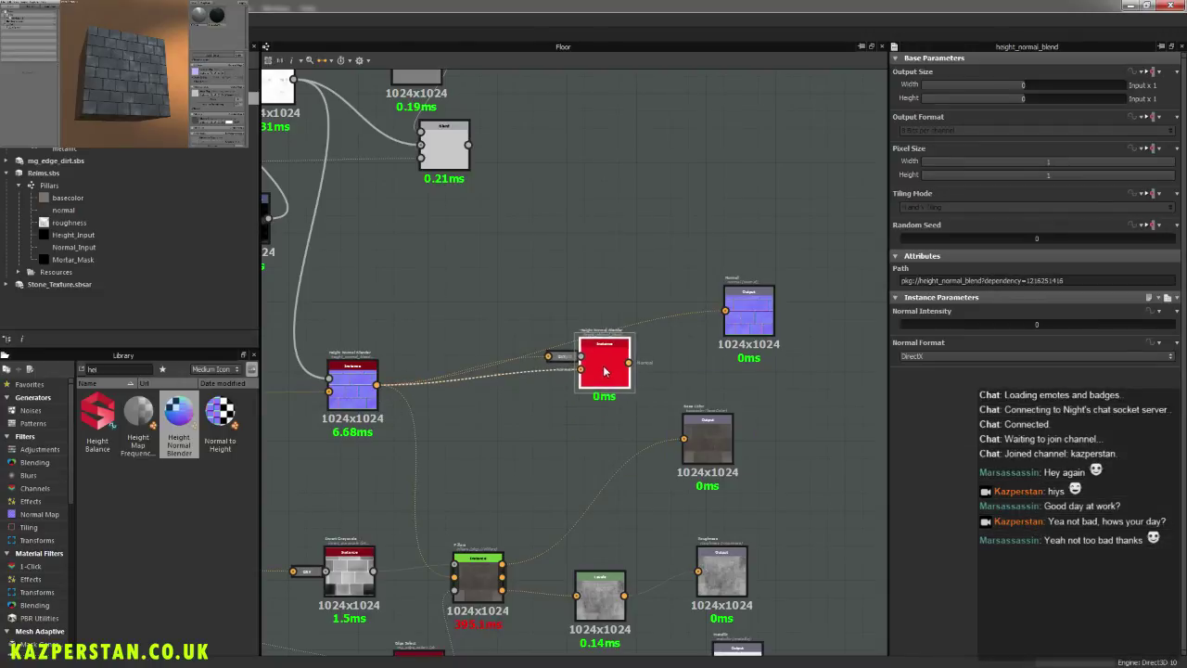
pyautogui.moveTo(905, 324)
pyautogui.mouseDown()
pyautogui.moveTo(936, 324)
pyautogui.moveTo(892, 330)
pyautogui.mouseUp()
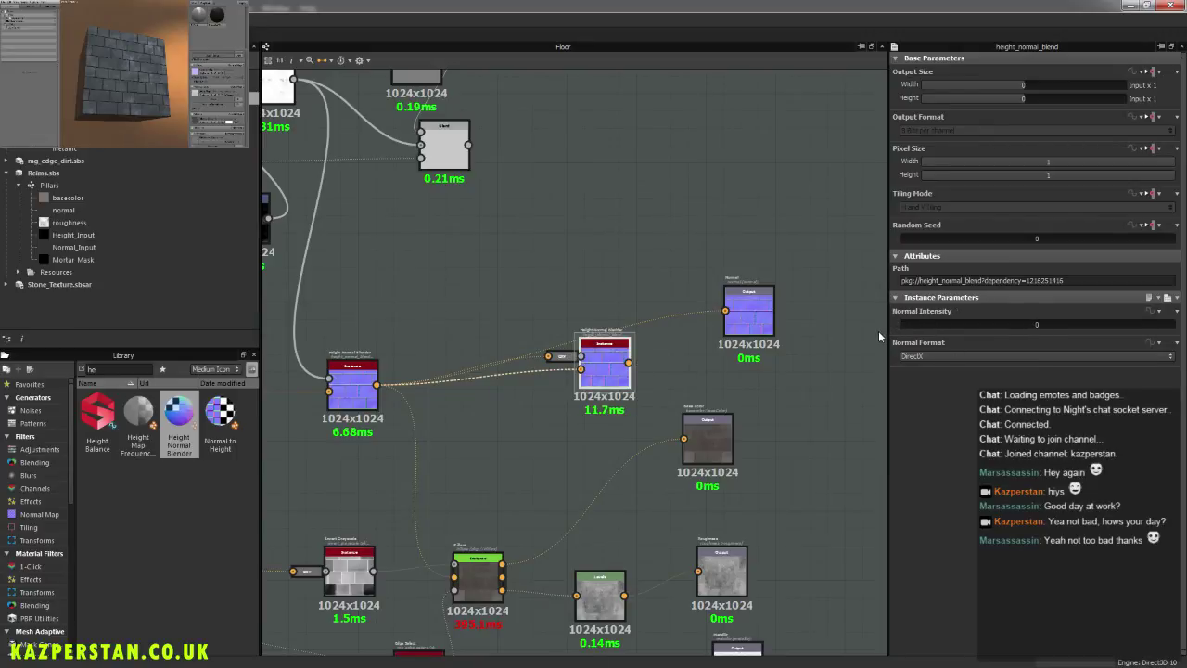
# Step: Try to route the edge damage Blend's output into the new Height Normal Blender's height input through the existing grayscale conversion
pyautogui.moveTo(499, 400); pyautogui.dragTo(575, 390, button='middle')
pyautogui.moveTo(603, 603); pyautogui.dragTo(703, 88, button='middle')
pyautogui.moveTo(368, 310); pyautogui.dragTo(540, 413, button='middle')
pyautogui.scroll(-4, 481, 430)
pyautogui.scroll(-5, 378, 350)
pyautogui.moveTo(376, 348); pyautogui.dragTo(715, 381, button='middle')
pyautogui.scroll(4, 491, 375)
pyautogui.scroll(3, 594, 360)
pyautogui.moveTo(629, 348); pyautogui.dragTo(593, 398, button='middle')
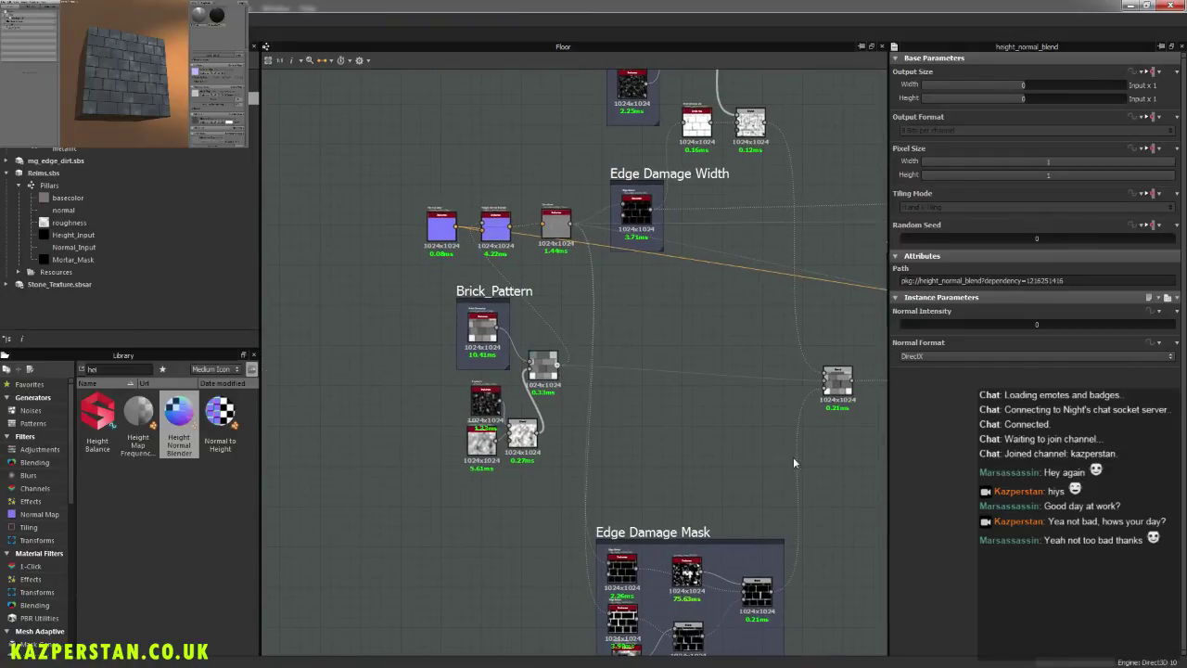
pyautogui.scroll(-3, 646, 445)
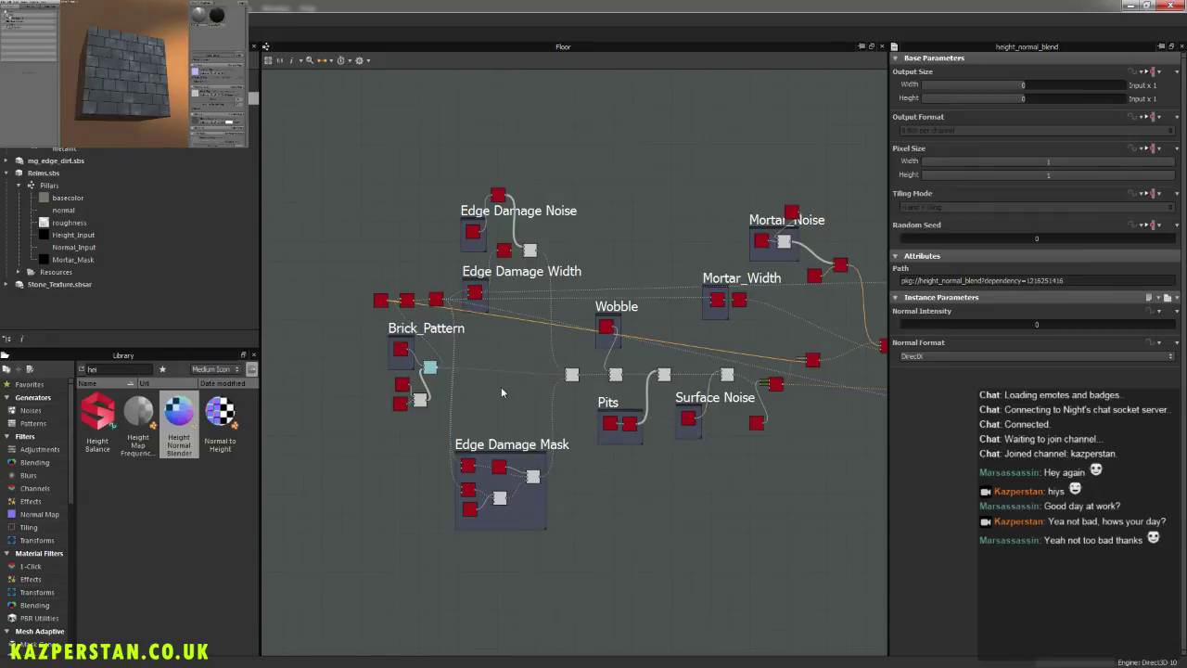
pyautogui.scroll(8, 582, 383)
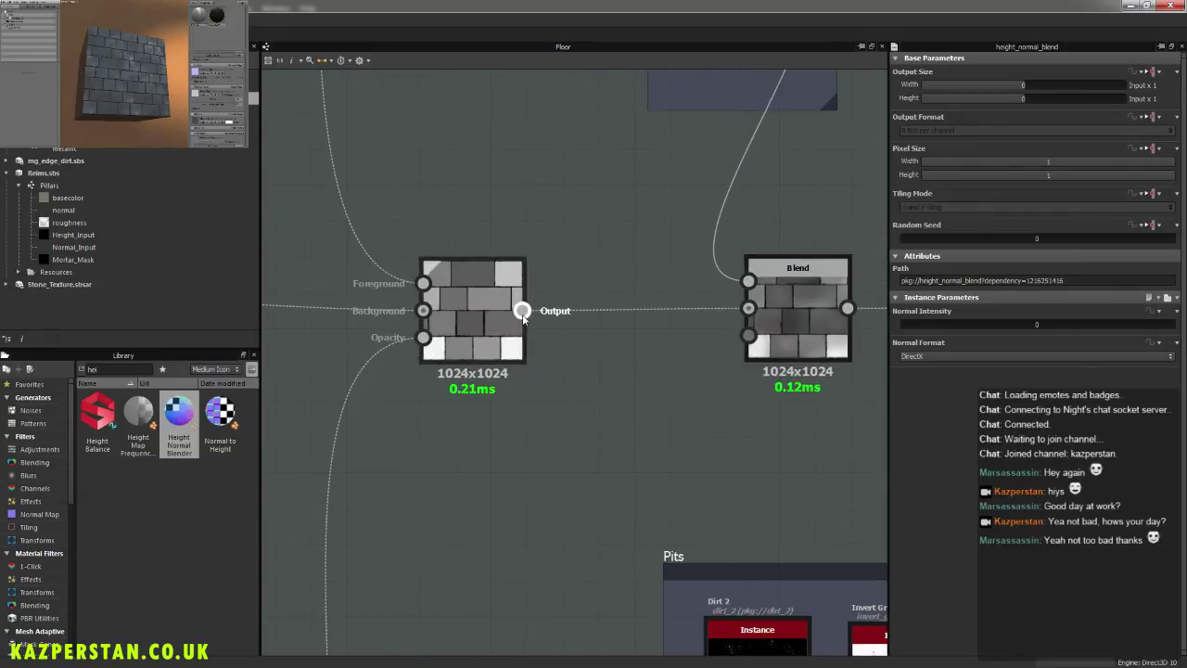
pyautogui.moveTo(523, 317); pyautogui.dragTo(666, 378, button='middle')
pyautogui.click(486, 359)
pyautogui.moveTo(795, 522); pyautogui.dragTo(563, 442, button='middle')
pyautogui.scroll(-3, 570, 445)
pyautogui.scroll(-9, 624, 459)
pyautogui.moveTo(681, 429); pyautogui.dragTo(412, 431, button='middle')
pyautogui.scroll(7, 619, 443)
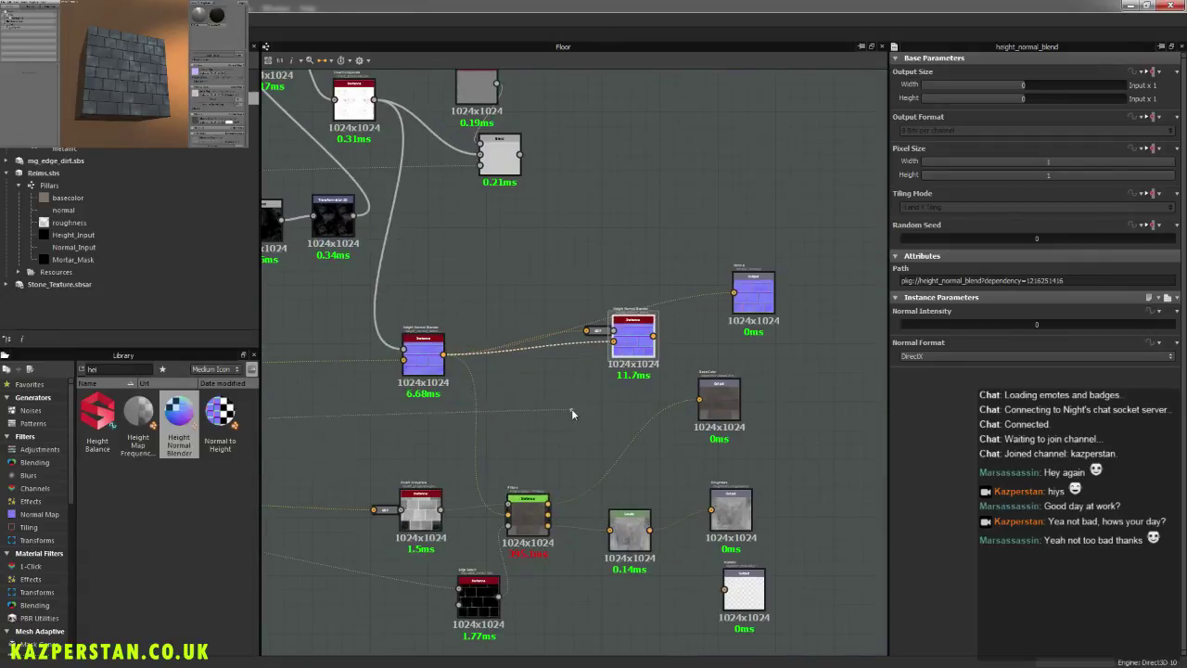
pyautogui.scroll(4, 577, 390)
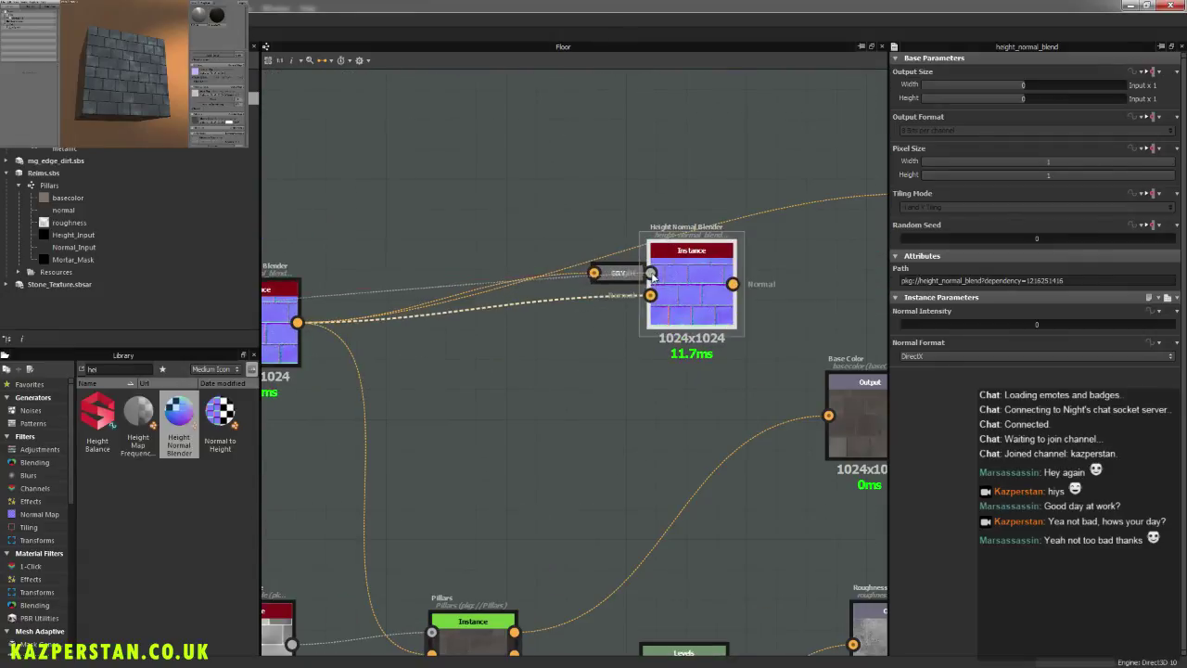
pyautogui.click(596, 274)
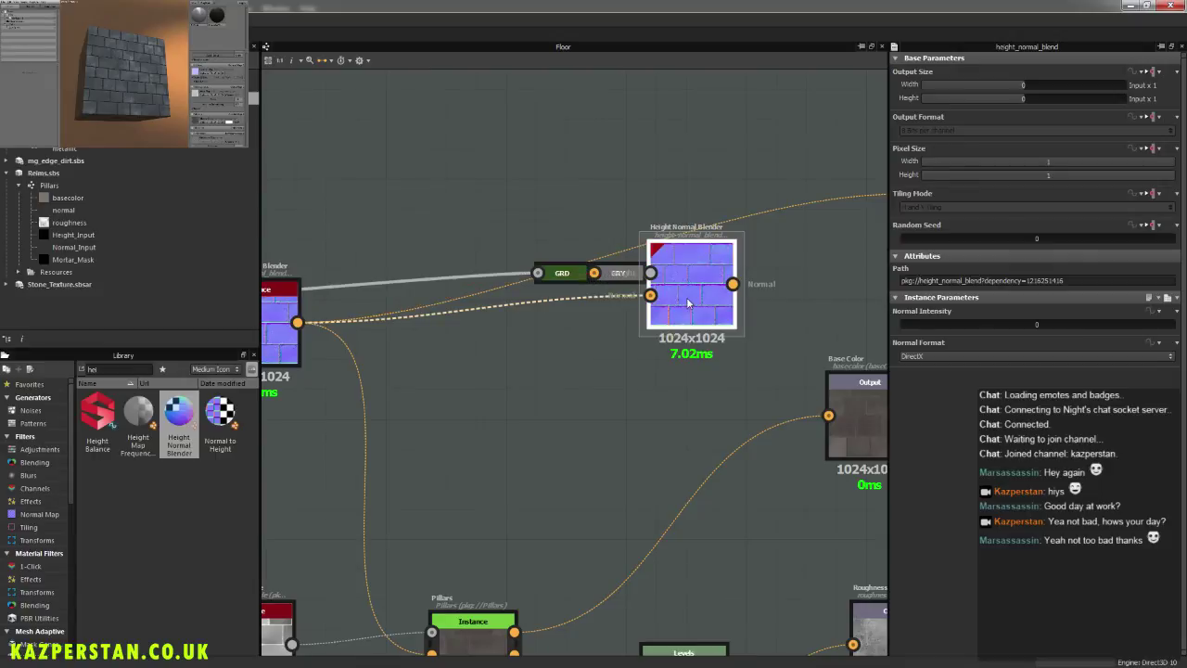
# Step: Delete the conversion nodes at the new Height Normal Blender and connect the edge damage Blend directly to its height input
pyautogui.click(568, 274)
pyautogui.press('Delete')
pyautogui.moveTo(790, 415); pyautogui.dragTo(809, 414, button='middle')
pyautogui.scroll(-8, 501, 380)
pyautogui.moveTo(379, 379); pyautogui.dragTo(788, 382, button='middle')
pyautogui.moveTo(343, 381); pyautogui.dragTo(547, 381, button='middle')
pyautogui.scroll(4, 547, 382)
pyautogui.scroll(3, 666, 436)
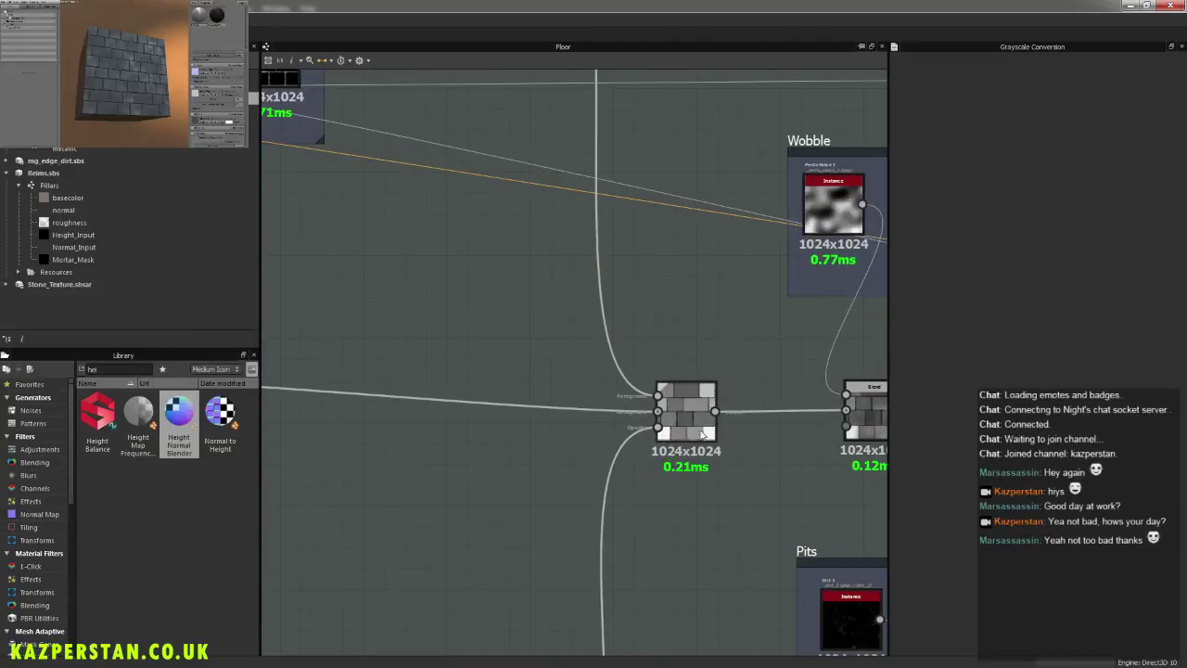
pyautogui.click(715, 411)
pyautogui.moveTo(779, 491); pyautogui.dragTo(479, 372, button='middle')
pyautogui.scroll(-4, 480, 372)
pyautogui.scroll(-4, 590, 373)
pyautogui.scroll(-3, 697, 408)
pyautogui.moveTo(765, 295); pyautogui.dragTo(523, 418, button='middle')
pyautogui.scroll(4, 584, 507)
pyautogui.moveTo(451, 489); pyautogui.dragTo(697, 427, button='middle')
pyautogui.scroll(4, 341, 460)
pyautogui.moveTo(340, 460); pyautogui.dragTo(472, 439, button='middle')
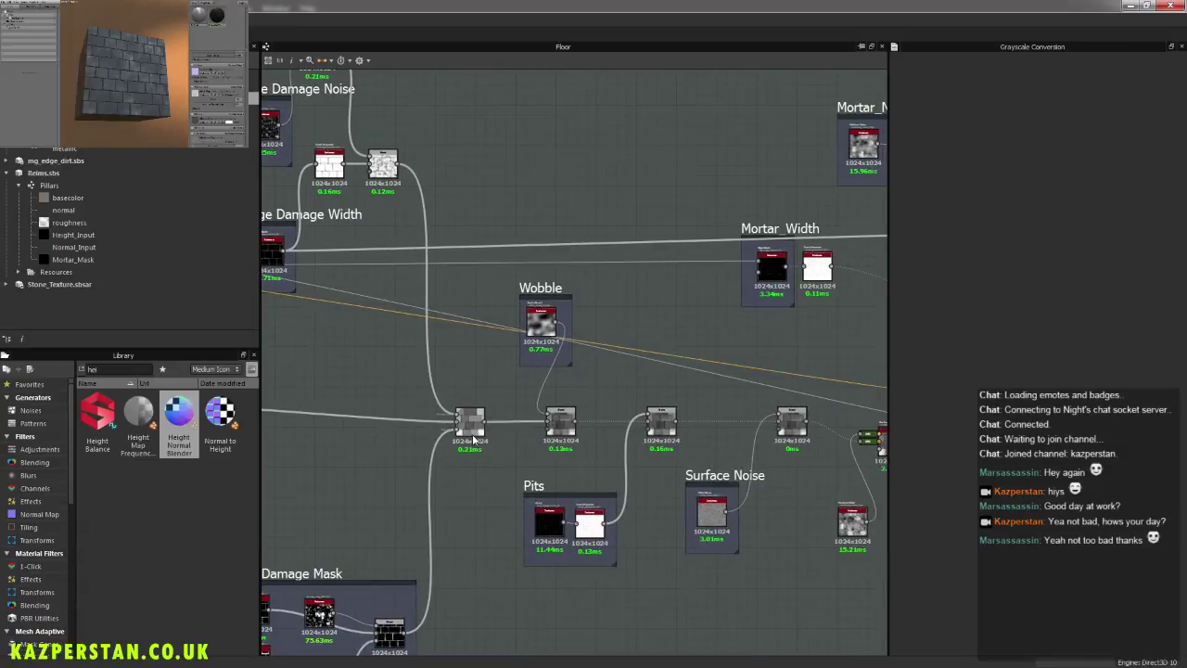
pyautogui.moveTo(824, 423); pyautogui.dragTo(543, 434, button='middle')
pyautogui.scroll(5, 556, 389)
pyautogui.click(642, 338)
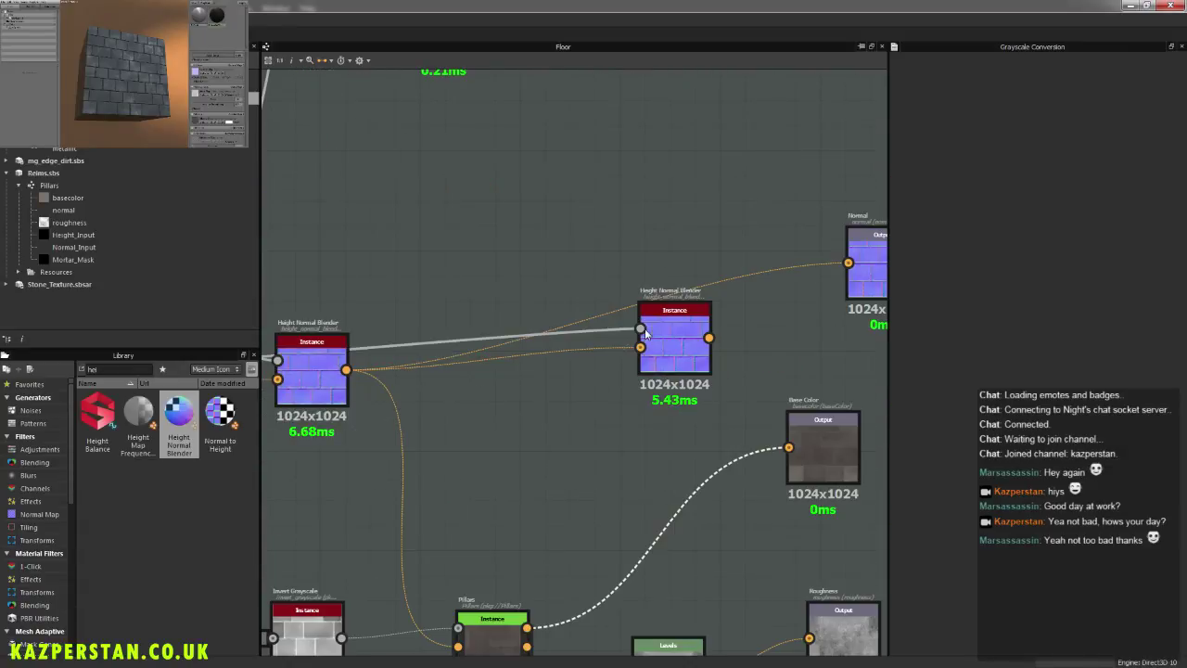
# Step: Move the new Height Normal Blender into open space above the output nodes and add a frame around it
pyautogui.moveTo(644, 343); pyautogui.dragTo(593, 162)
pyautogui.rightClick(609, 167)
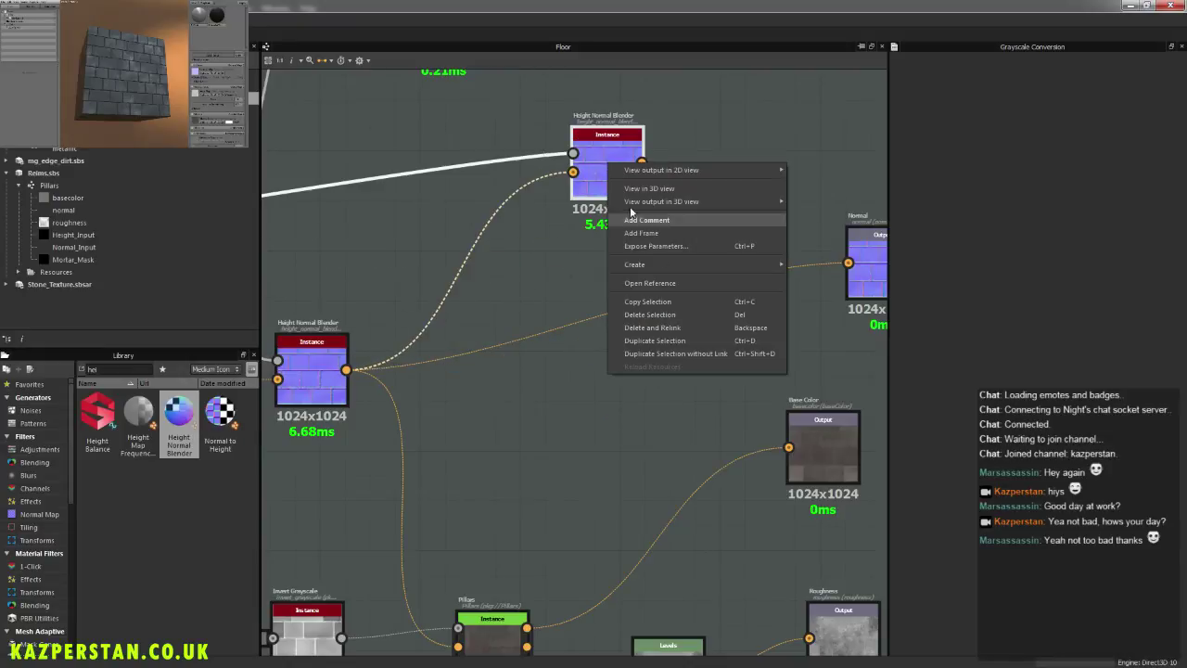
pyautogui.click(680, 239)
pyautogui.moveTo(680, 242); pyautogui.dragTo(674, 341, button='middle')
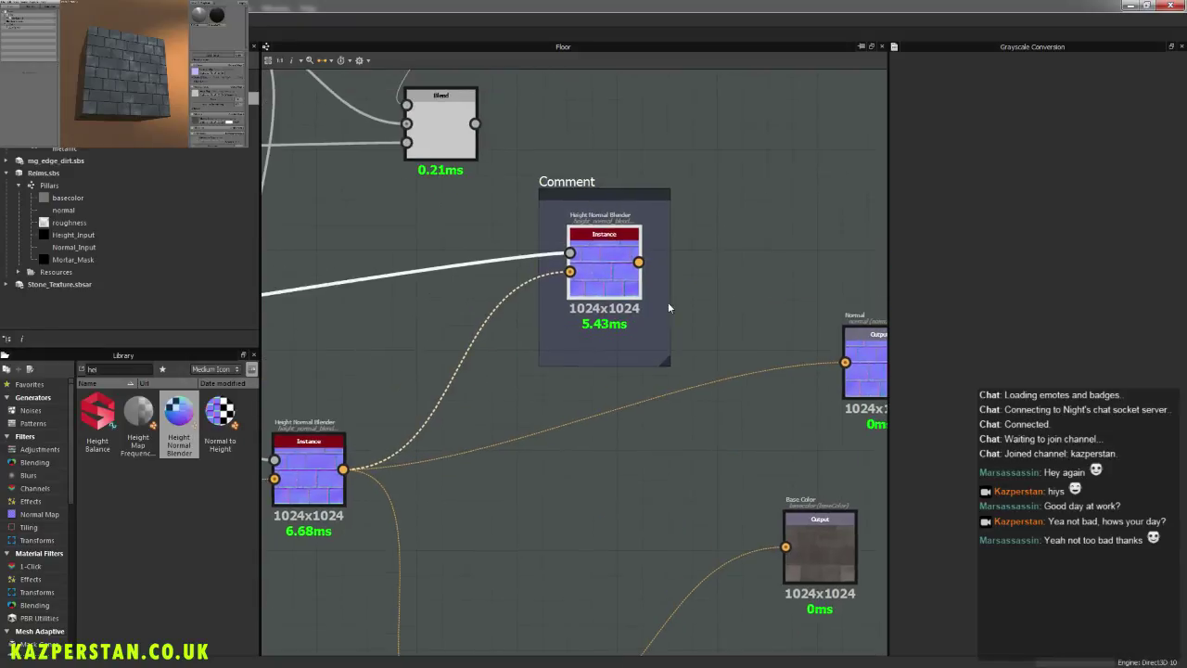
# Step: Title the new frame "Norm Intensity"
pyautogui.click(570, 185)
pyautogui.write('N')
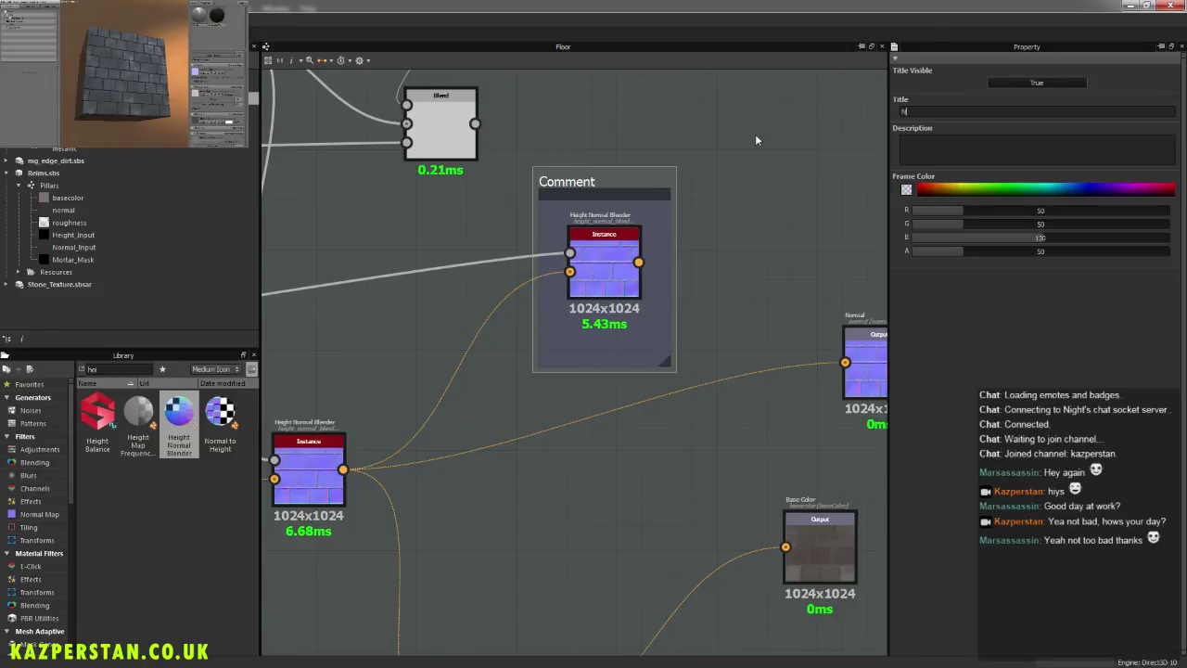
pyautogui.write('orm Intesnait')
pyautogui.write('y')
pyautogui.press('BackSpace')
pyautogui.press('BackSpace')
pyautogui.press('BackSpace')
pyautogui.press('BackSpace')
pyautogui.press('BackSpace')
pyautogui.press('BackSpace')
pyautogui.write('nsity')
pyautogui.press('Return')
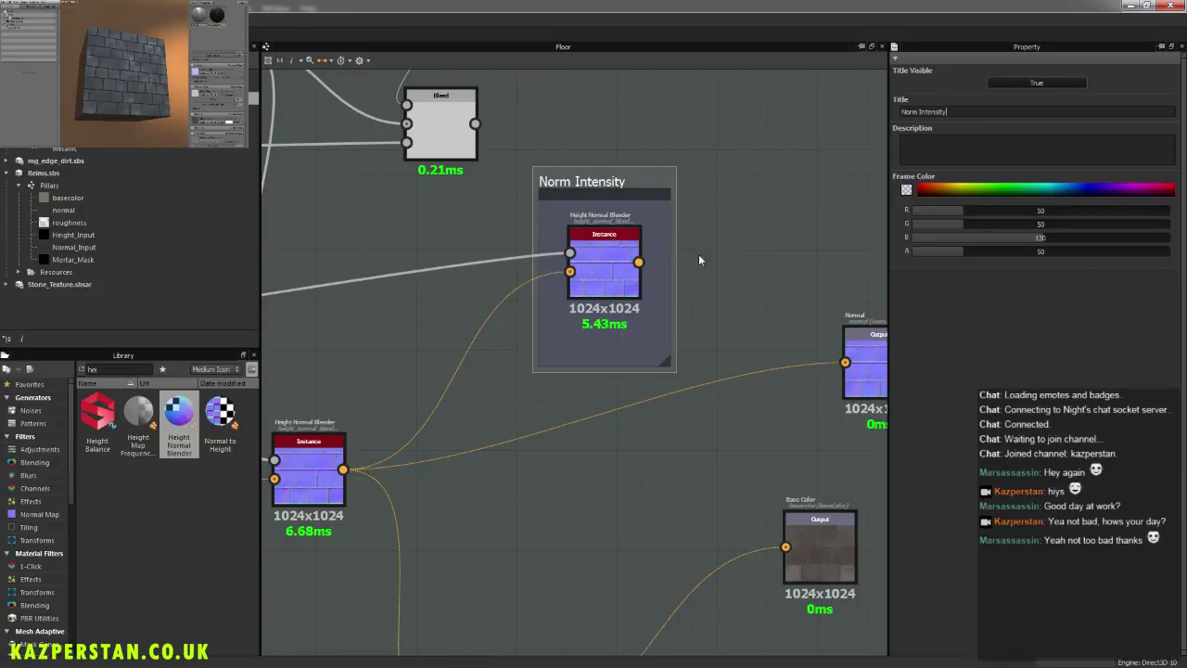
# Step: Connect the framed Height Normal Blender to the Normal output in place of the original blender
pyautogui.moveTo(699, 254); pyautogui.dragTo(594, 271, button='middle')
pyautogui.moveTo(534, 278); pyautogui.dragTo(741, 378)
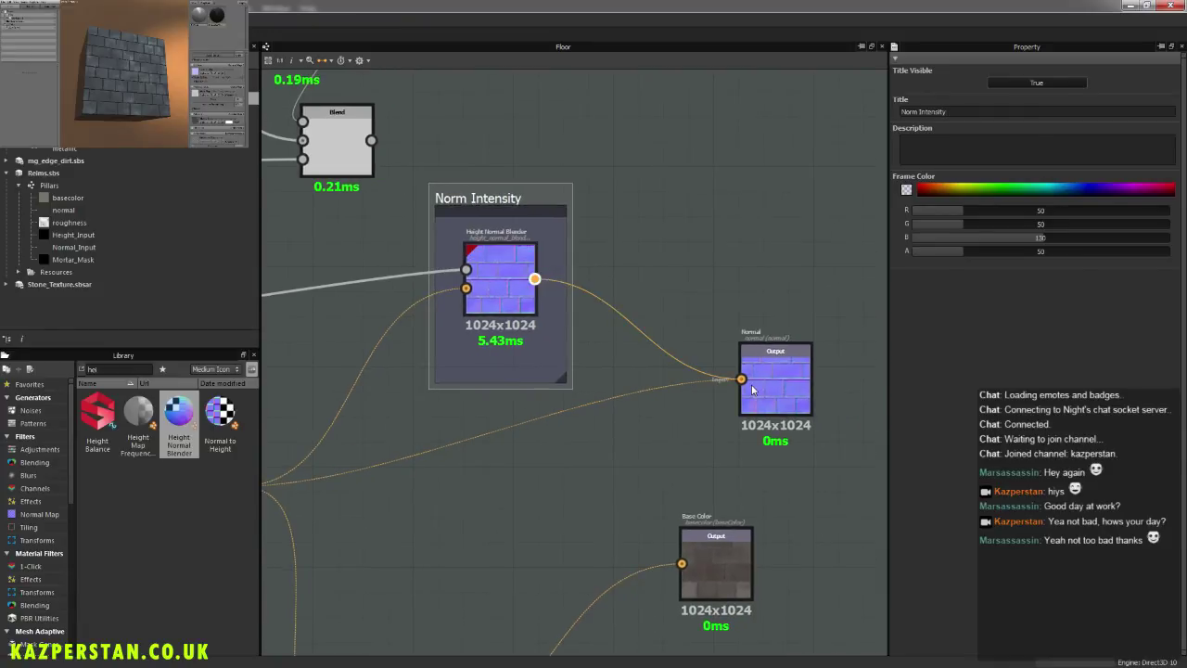
# Step: Set the framed blender's Normal Intensity to 9.68 and inspect the wall in 3D
pyautogui.click(500, 295)
pyautogui.moveTo(905, 326); pyautogui.dragTo(922, 326)
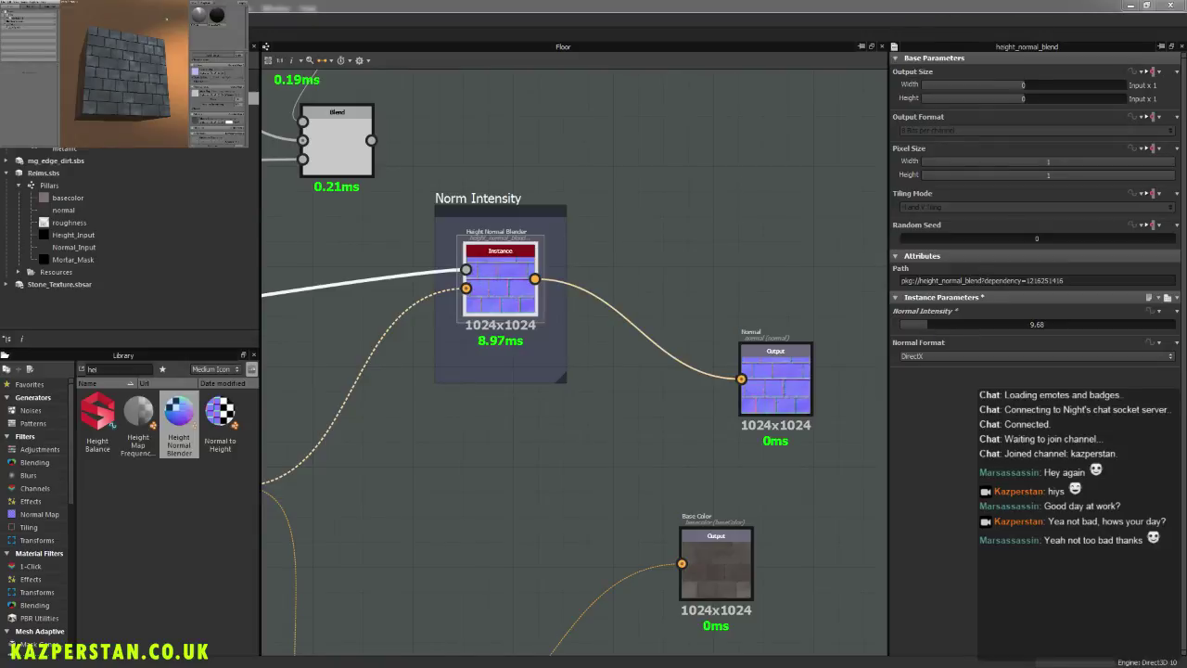
pyautogui.moveTo(169, 67)
pyautogui.mouseDown()
pyautogui.moveTo(139, 73)
pyautogui.moveTo(165, 82)
pyautogui.mouseUp()
pyautogui.scroll(5, 165, 84)
pyautogui.scroll(-3, 164, 84)
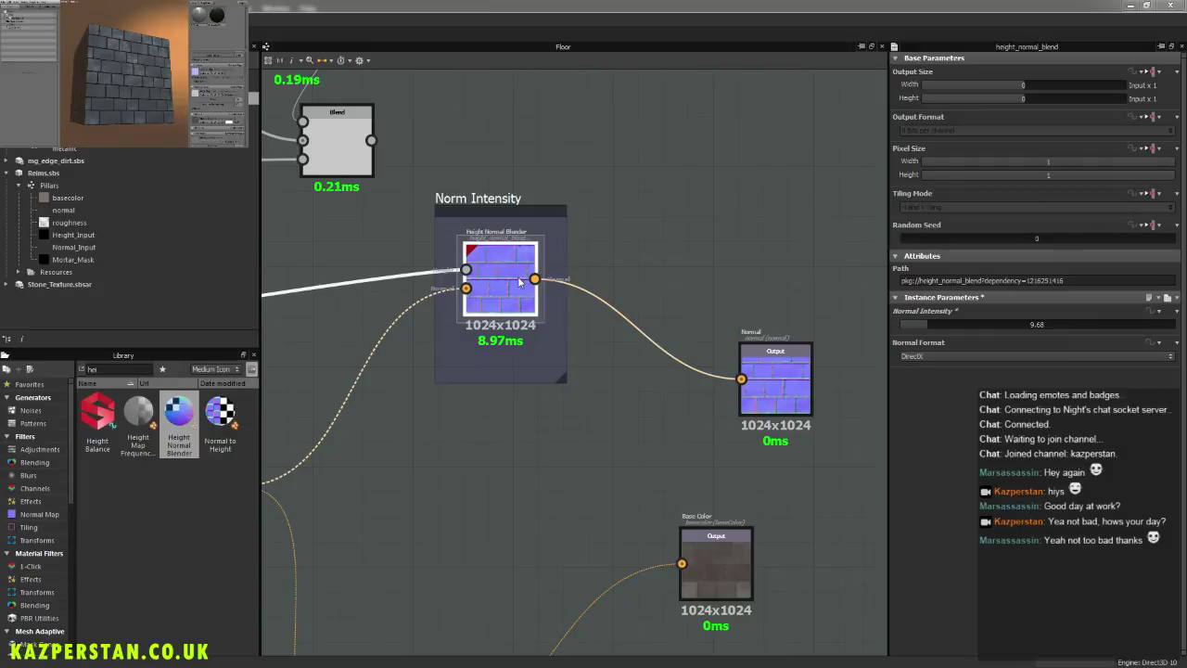
# Step: Reduce the framed blender's Normal Intensity to 0.68 and check the wall in 3D
pyautogui.moveTo(922, 325)
pyautogui.mouseDown()
pyautogui.moveTo(885, 330)
pyautogui.moveTo(901, 329)
pyautogui.mouseUp()
pyautogui.click(147, 28)
pyautogui.moveTo(175, 93)
pyautogui.mouseDown()
pyautogui.moveTo(158, 114)
pyautogui.moveTo(170, 98)
pyautogui.mouseUp()
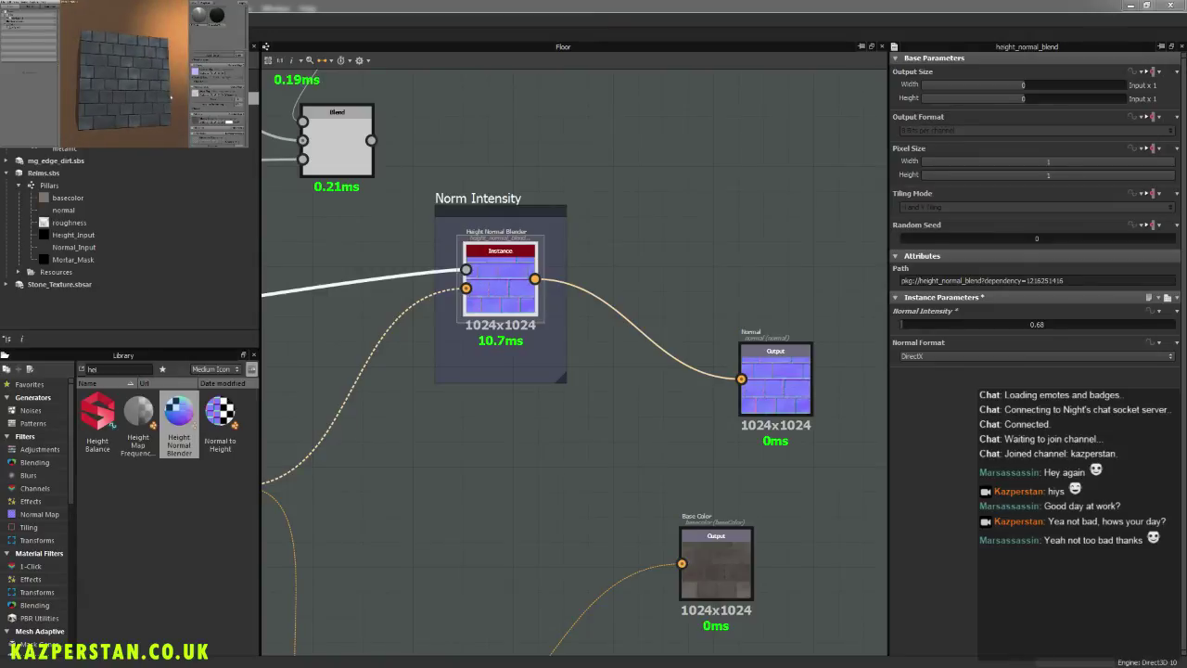
# Step: Set the framed blender's Normal Intensity to 0 and inspect the wall in 3D from other angles
pyautogui.moveTo(403, 482); pyautogui.dragTo(475, 481, button='middle')
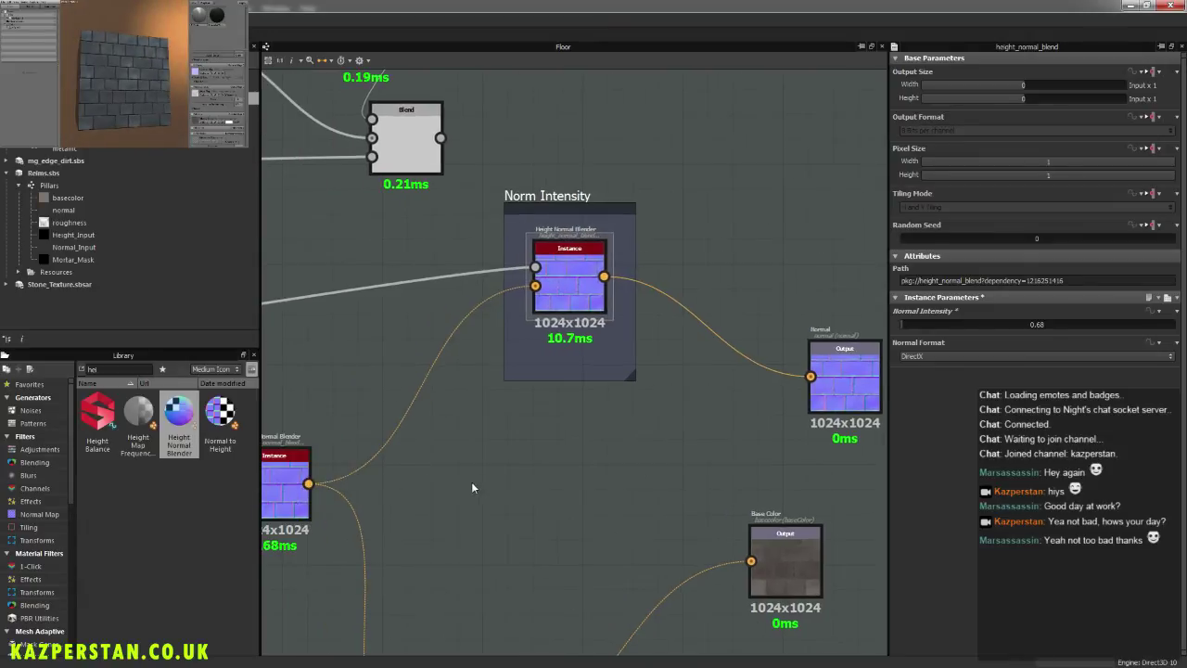
pyautogui.moveTo(910, 335); pyautogui.dragTo(896, 334)
pyautogui.click(636, 447)
pyautogui.moveTo(147, 68); pyautogui.dragTo(167, 66)
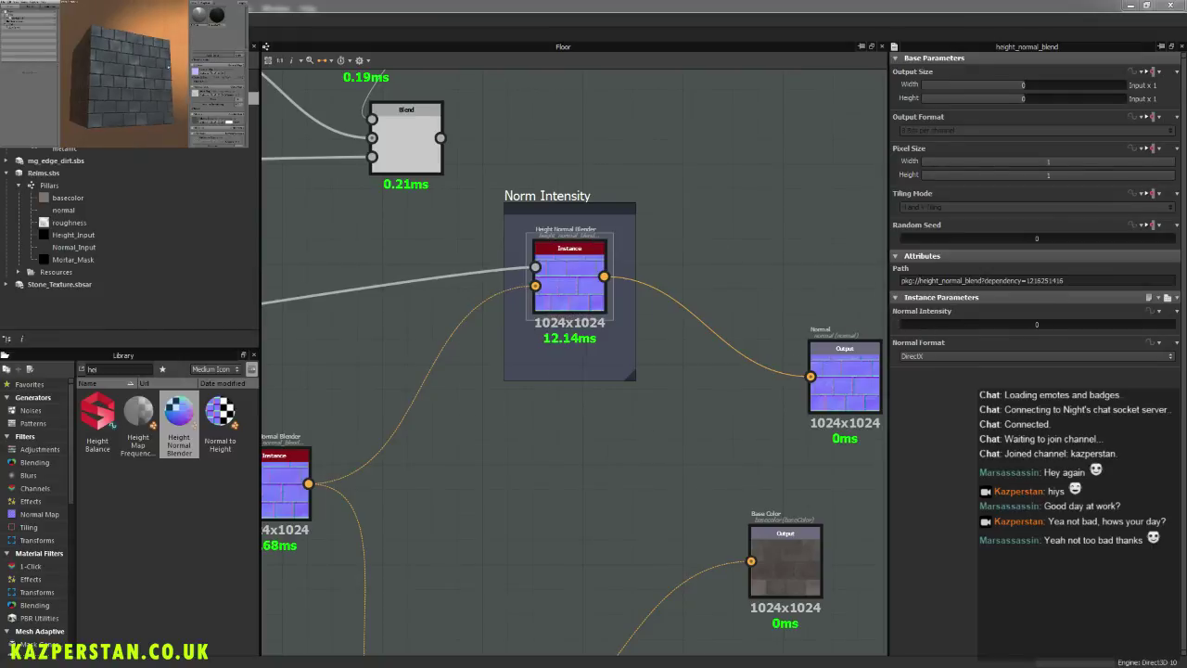
pyautogui.moveTo(575, 332); pyautogui.dragTo(582, 325, button='middle')
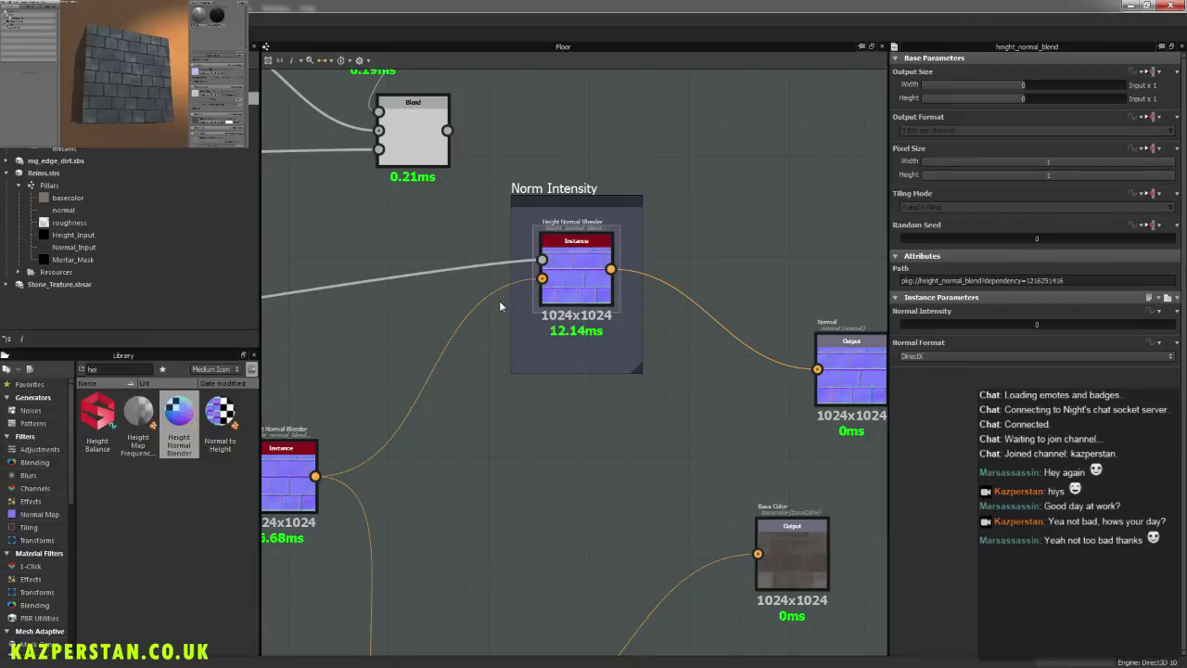
pyautogui.moveTo(139, 62); pyautogui.dragTo(154, 125)
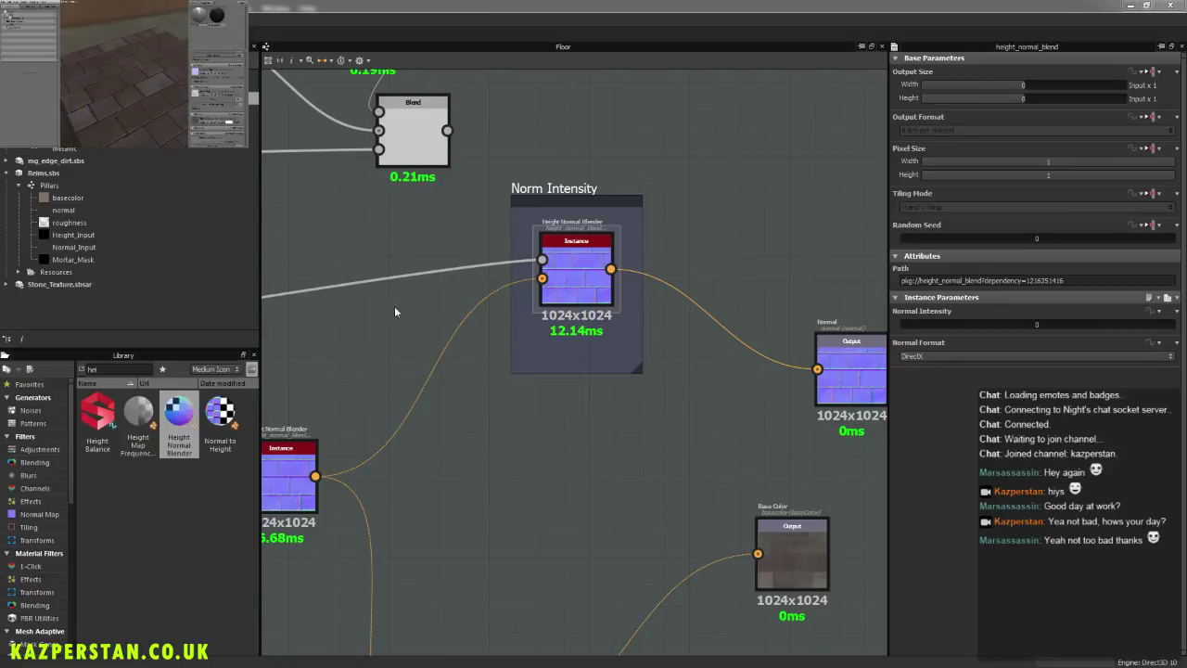
# Step: Review the Floor graph from the brick pattern and edge damage nodes through to the output nodes
pyautogui.moveTo(353, 268); pyautogui.dragTo(512, 323, button='middle')
pyautogui.scroll(-7, 496, 308)
pyautogui.moveTo(284, 282); pyautogui.dragTo(424, 325, button='middle')
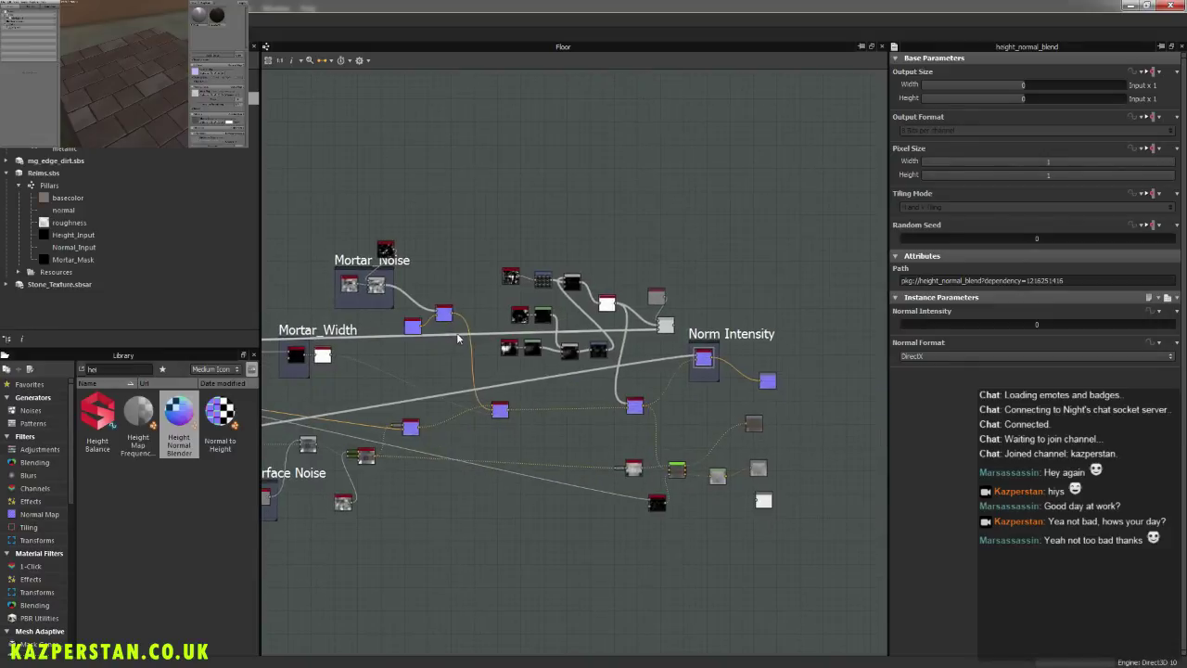
pyautogui.moveTo(499, 348); pyautogui.dragTo(760, 286, button='middle')
pyautogui.moveTo(493, 342); pyautogui.dragTo(702, 315, button='middle')
pyautogui.scroll(1, 600, 380)
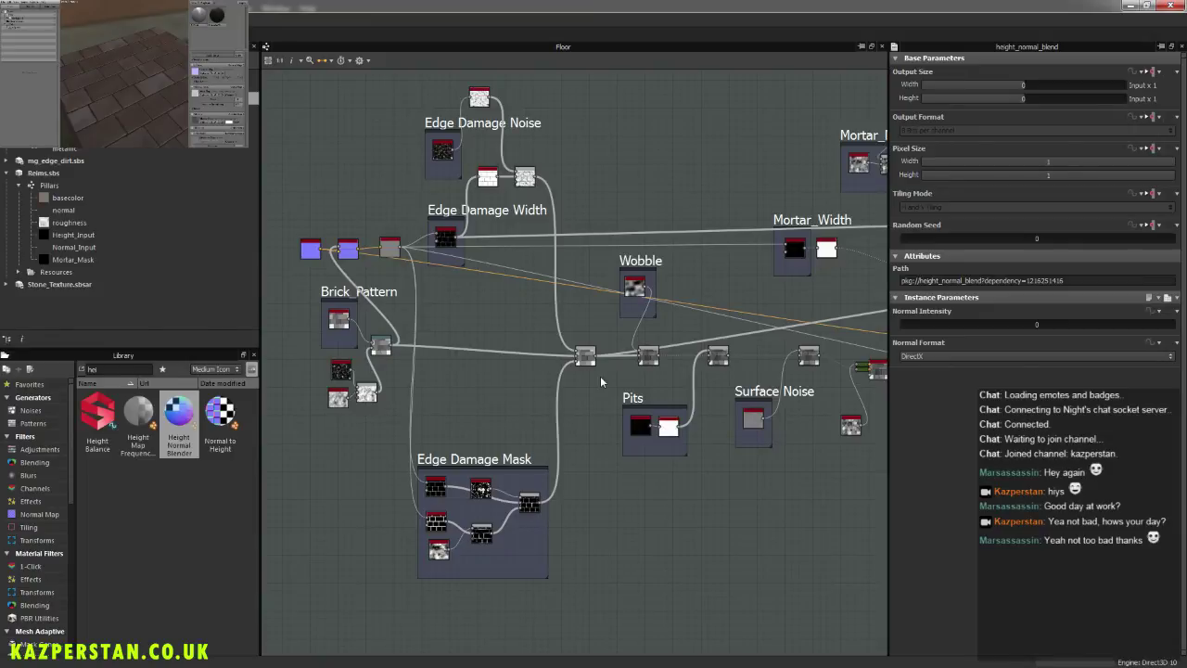
pyautogui.moveTo(686, 384); pyautogui.dragTo(553, 382, button='middle')
pyautogui.moveTo(743, 362); pyautogui.dragTo(448, 386, button='middle')
pyautogui.scroll(4, 713, 364)
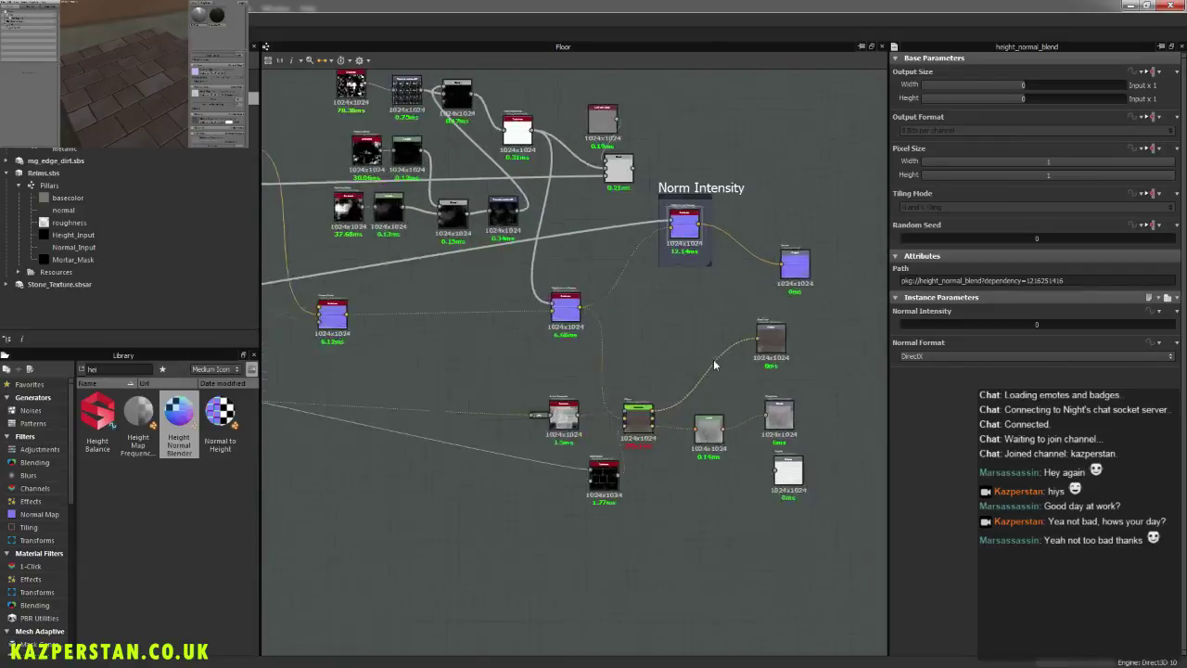
pyautogui.scroll(1, 633, 316)
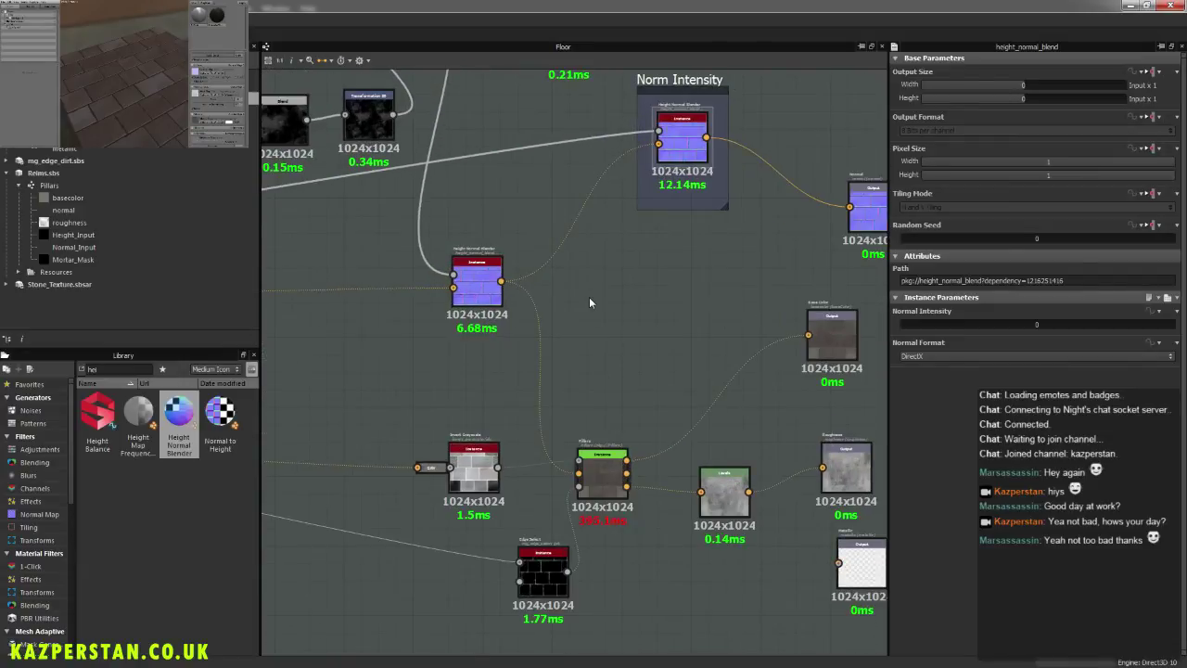
pyautogui.moveTo(589, 297); pyautogui.dragTo(628, 342, button='middle')
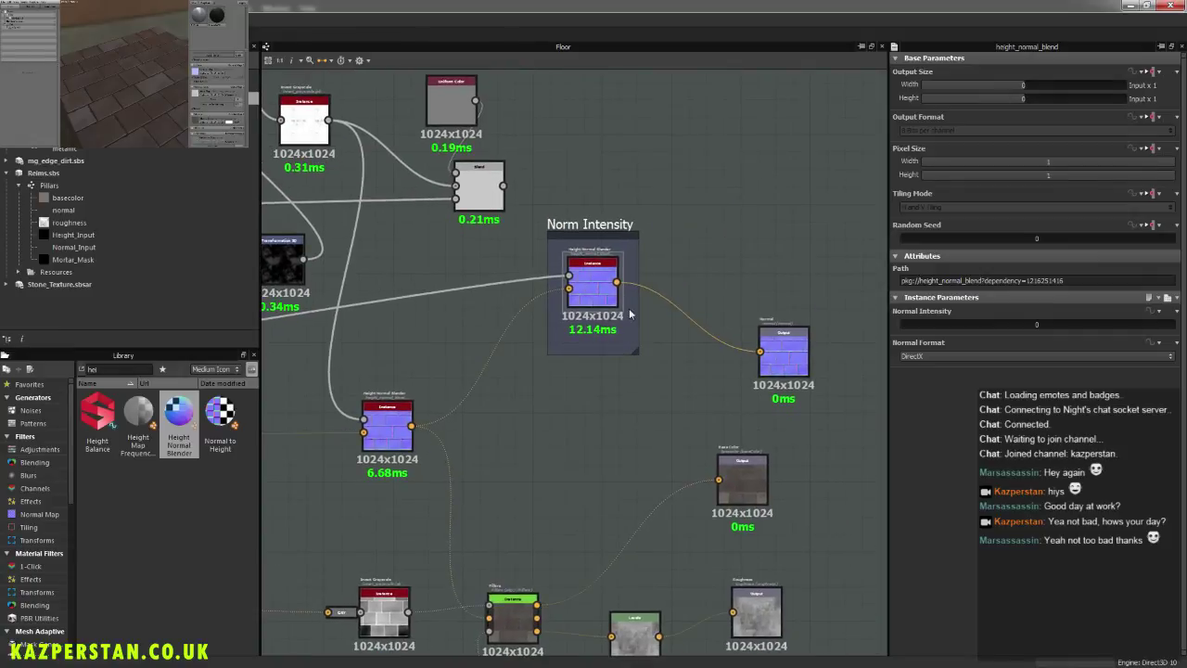
# Step: Move the Normal output and the Norm Intensity frame farther away from the original Height Normal Blender to free up graph space
pyautogui.moveTo(778, 301); pyautogui.dragTo(680, 270, button='middle')
pyautogui.moveTo(696, 307); pyautogui.dragTo(864, 278)
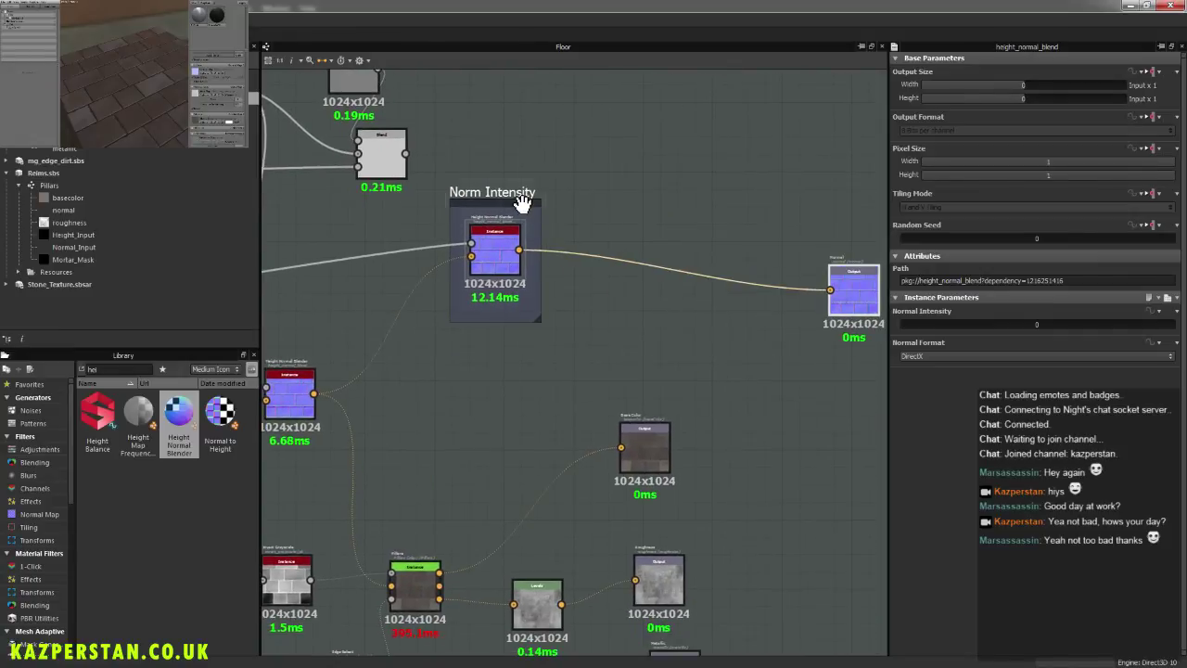
pyautogui.moveTo(522, 202); pyautogui.dragTo(774, 223)
pyautogui.moveTo(477, 313)
pyautogui.mouseDown(button='middle')
pyautogui.moveTo(639, 291)
pyautogui.moveTo(475, 321)
pyautogui.mouseUp(button='middle')
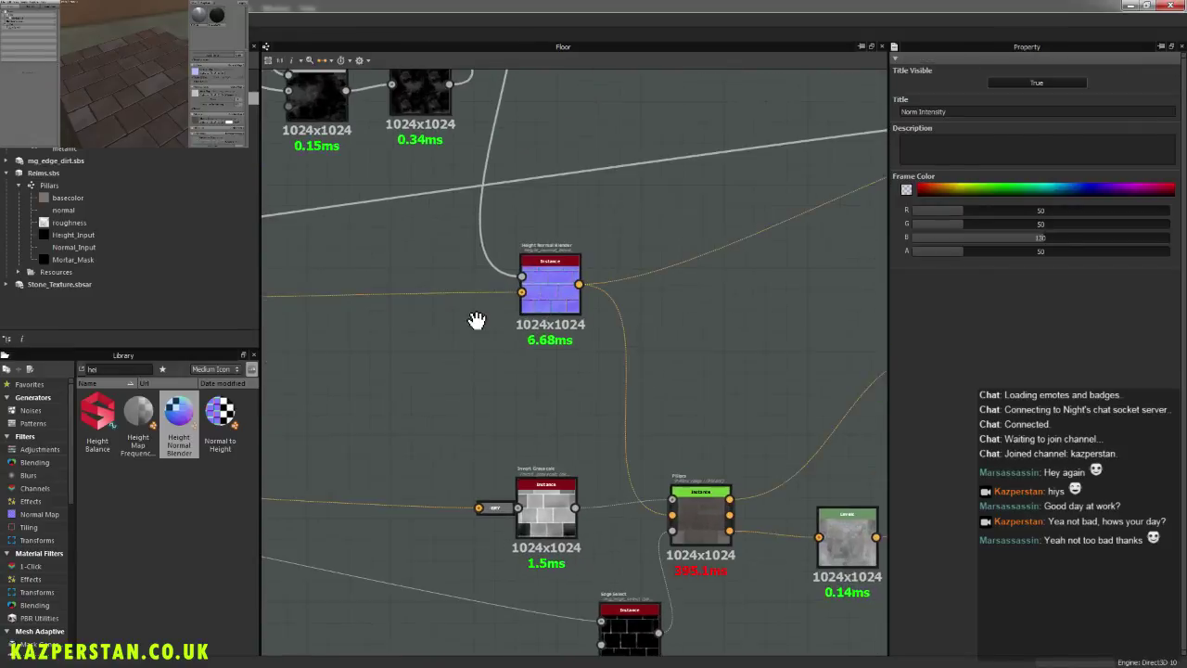
# Step: Add another Height Normal Blender instance in the space beside the original Height Normal Blender
pyautogui.scroll(-3, 477, 321)
pyautogui.scroll(2, 615, 334)
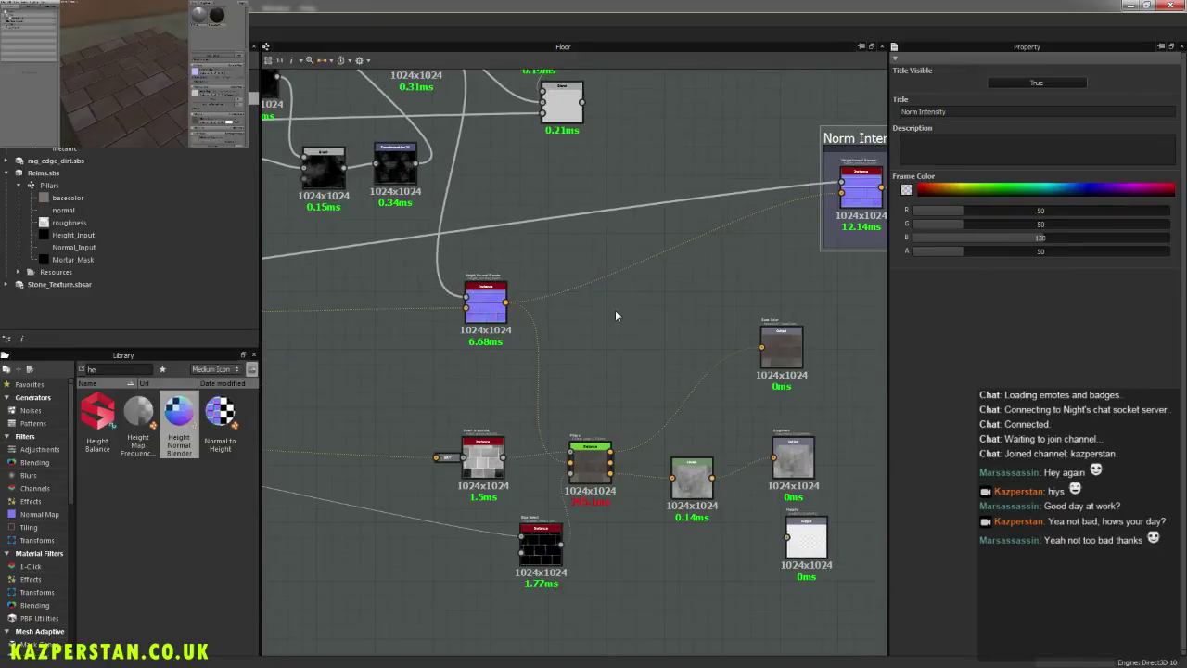
pyautogui.rightClick(616, 312)
pyautogui.moveTo(190, 416); pyautogui.dragTo(608, 340)
# Step: Try to link the Blend node fed by the edge damage branches to the new Height Normal Blender
pyautogui.moveTo(551, 343); pyautogui.dragTo(672, 308, button='middle')
pyautogui.scroll(-3, 390, 325)
pyautogui.moveTo(357, 354); pyautogui.dragTo(649, 347, button='middle')
pyautogui.moveTo(311, 364); pyautogui.dragTo(766, 346, button='middle')
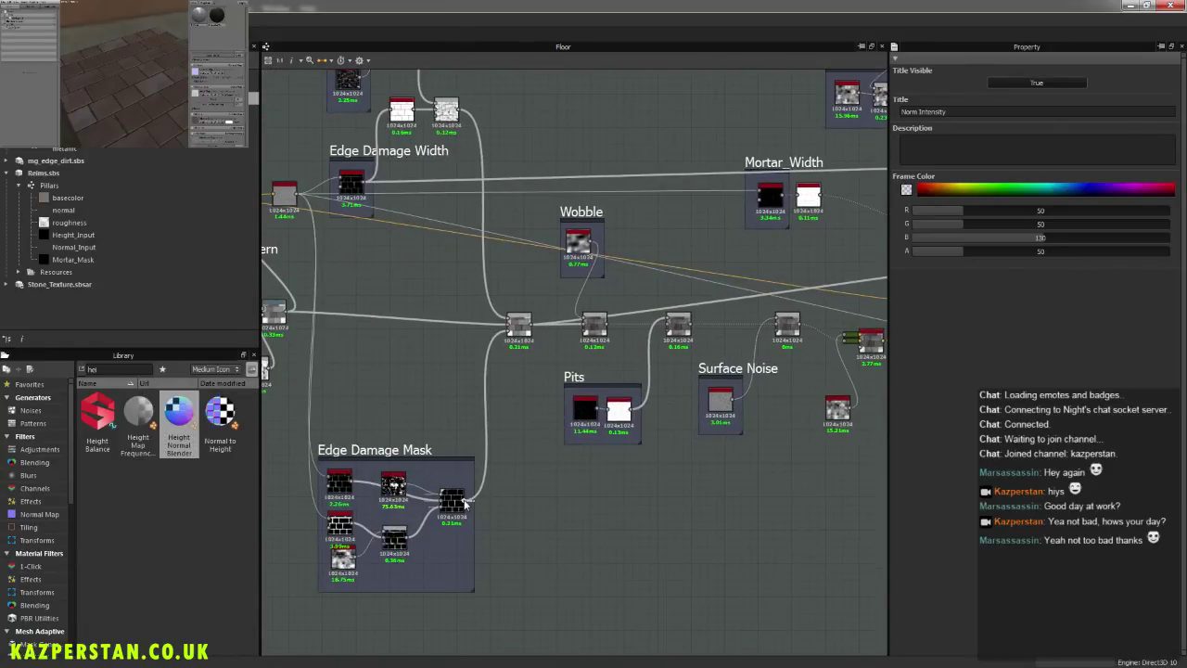
pyautogui.moveTo(447, 356); pyautogui.dragTo(562, 538, button='middle')
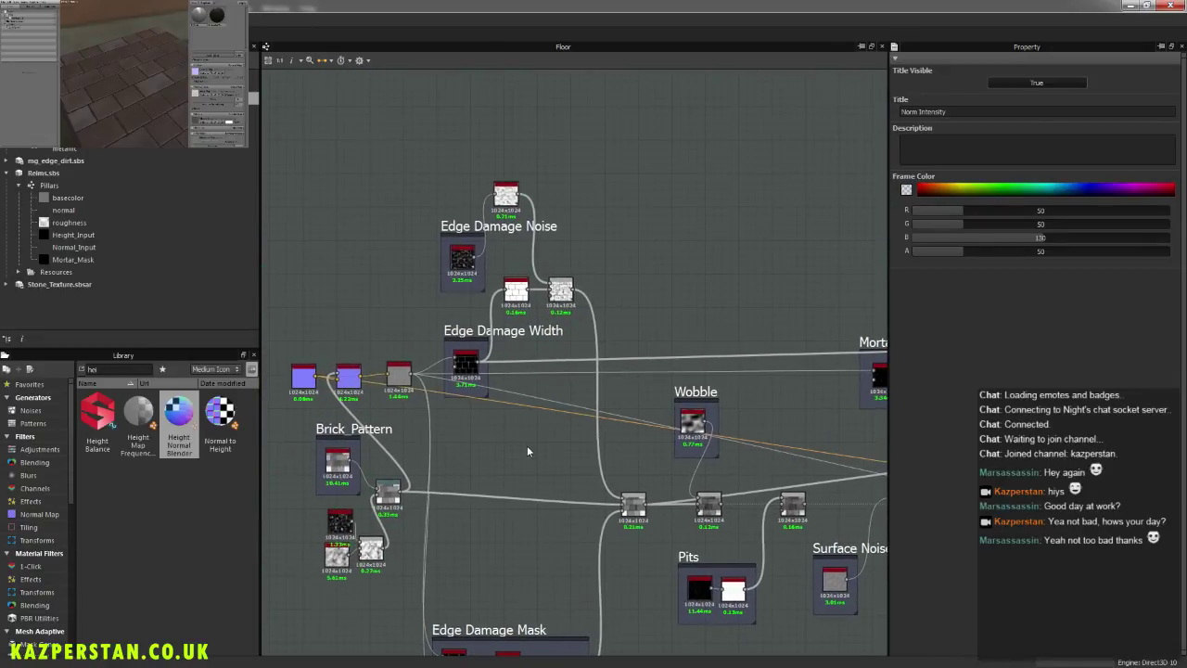
pyautogui.moveTo(631, 534); pyautogui.dragTo(530, 398, button='middle')
pyautogui.click(544, 370)
pyautogui.moveTo(824, 480); pyautogui.dragTo(269, 456, button='middle')
pyautogui.moveTo(561, 394); pyautogui.dragTo(213, 556, button='middle')
pyautogui.moveTo(690, 419); pyautogui.dragTo(789, 436)
pyautogui.scroll(1, 709, 456)
pyautogui.scroll(-2, 682, 464)
pyautogui.moveTo(779, 399); pyautogui.dragTo(699, 431, button='middle')
pyautogui.moveTo(698, 431); pyautogui.dragTo(522, 447)
pyautogui.scroll(4, 636, 450)
pyautogui.scroll(2, 689, 424)
pyautogui.scroll(-6, 689, 424)
pyautogui.moveTo(522, 447)
pyautogui.mouseDown(button='middle')
pyautogui.moveTo(848, 426)
pyautogui.moveTo(534, 442)
pyautogui.mouseUp(button='middle')
pyautogui.moveTo(792, 413); pyautogui.dragTo(637, 439, button='middle')
pyautogui.moveTo(480, 422); pyautogui.dragTo(1148, 328, button='middle')
pyautogui.moveTo(661, 415); pyautogui.dragTo(474, 435, button='middle')
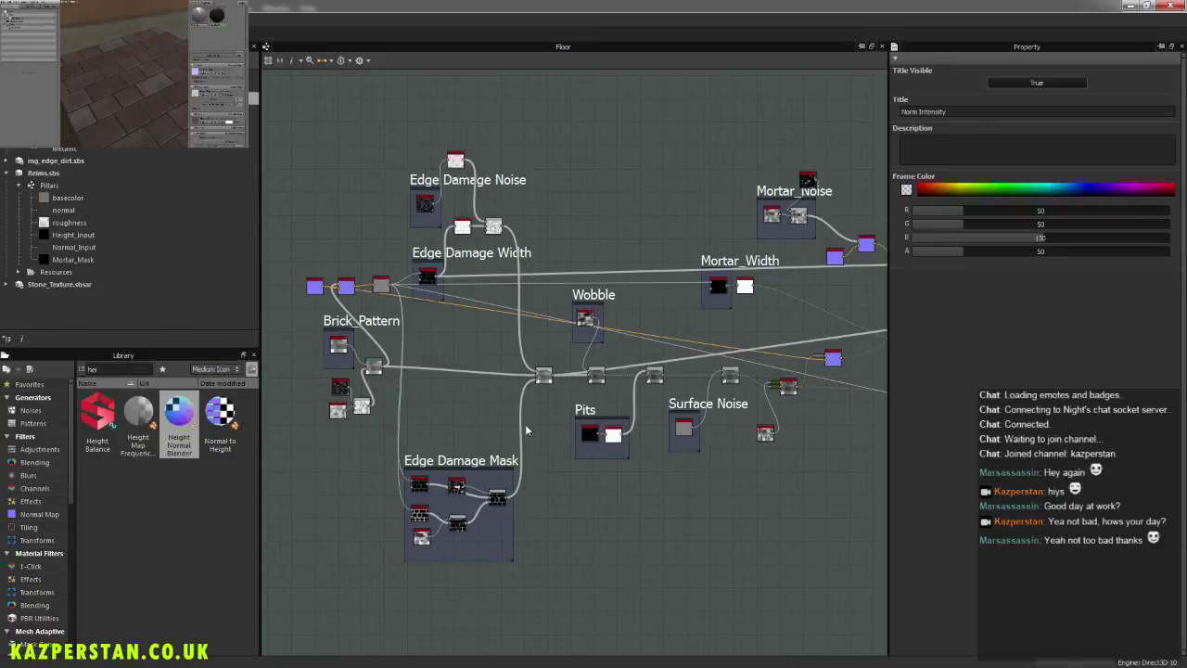
# Step: Connect the edge damage Blend to the new blender's height input, with the original Height Normal Blender feeding its normal input
pyautogui.click(553, 378)
pyautogui.moveTo(830, 417); pyautogui.dragTo(524, 442, button='middle')
pyautogui.moveTo(705, 414); pyautogui.dragTo(524, 445, button='middle')
pyautogui.scroll(4, 548, 484)
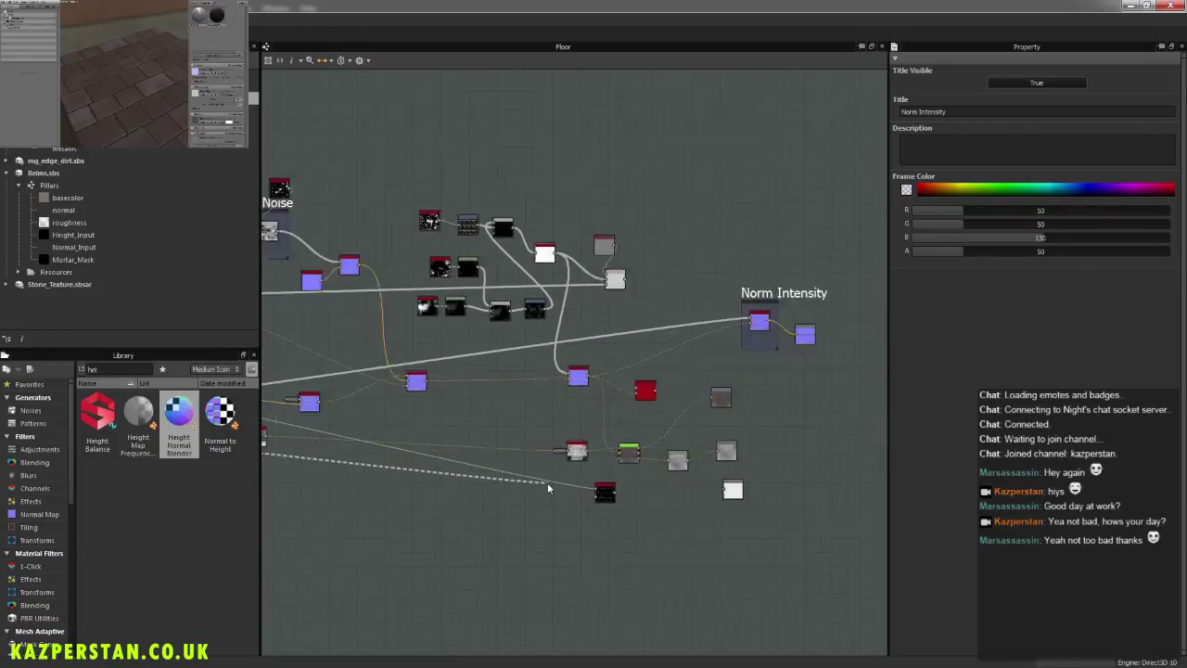
pyautogui.moveTo(560, 484); pyautogui.dragTo(644, 365)
pyautogui.scroll(3, 651, 417)
pyautogui.click(662, 369)
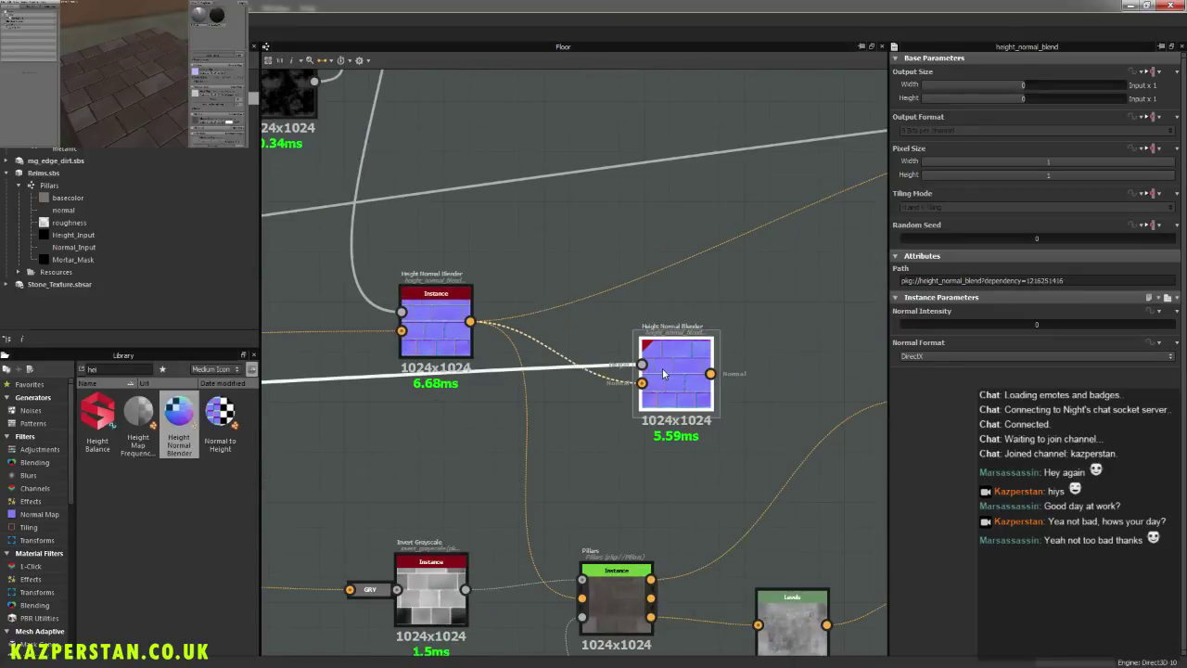
# Step: Connect the new blender's output to the Norm Intensity blender's normal input and check the wall in 3D
pyautogui.moveTo(709, 374); pyautogui.dragTo(470, 506, button='middle')
pyautogui.moveTo(404, 515); pyautogui.dragTo(748, 275)
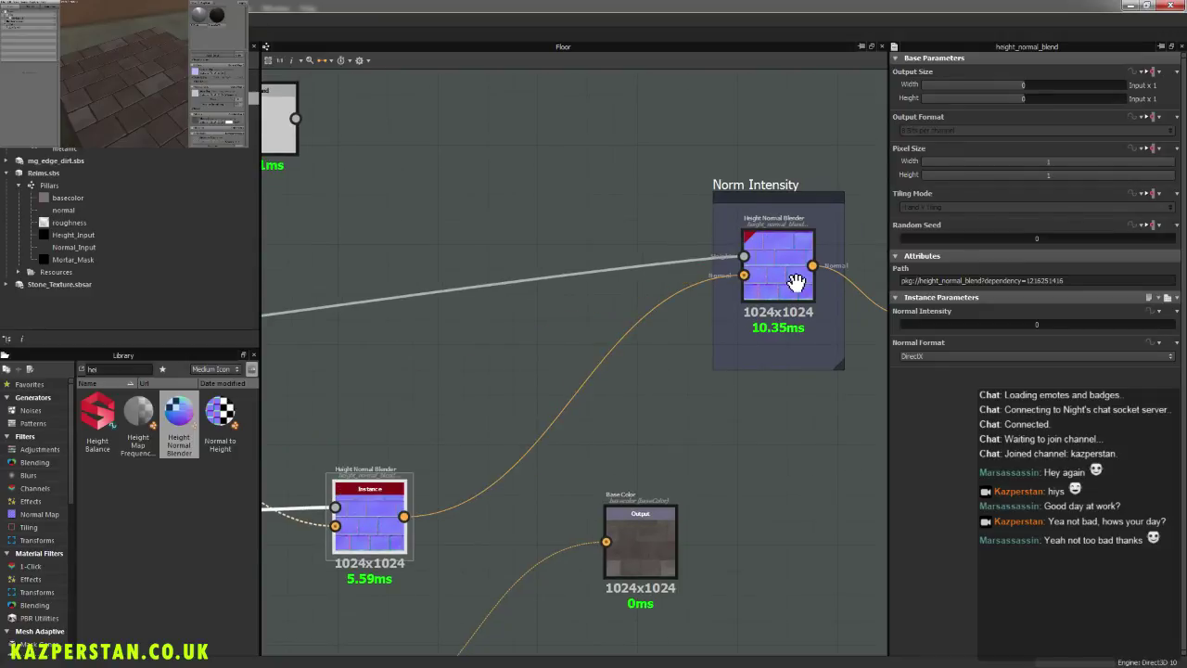
pyautogui.moveTo(153, 31); pyautogui.dragTo(173, 24)
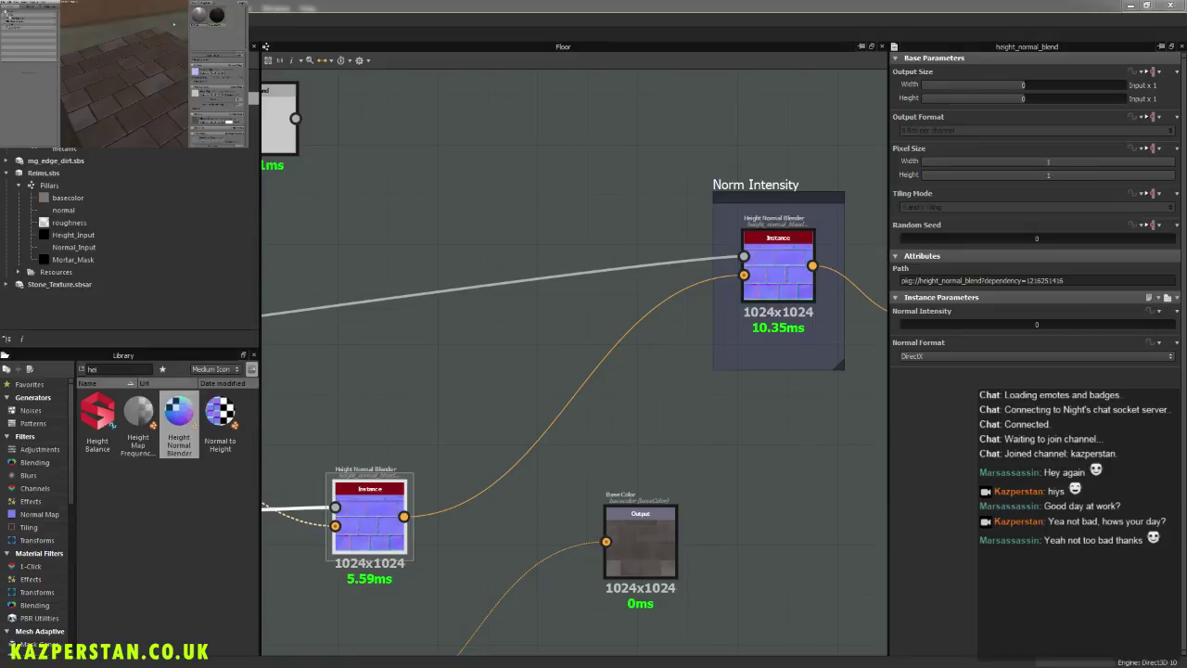
pyautogui.moveTo(164, 109); pyautogui.dragTo(140, 58)
pyautogui.scroll(3, 139, 65)
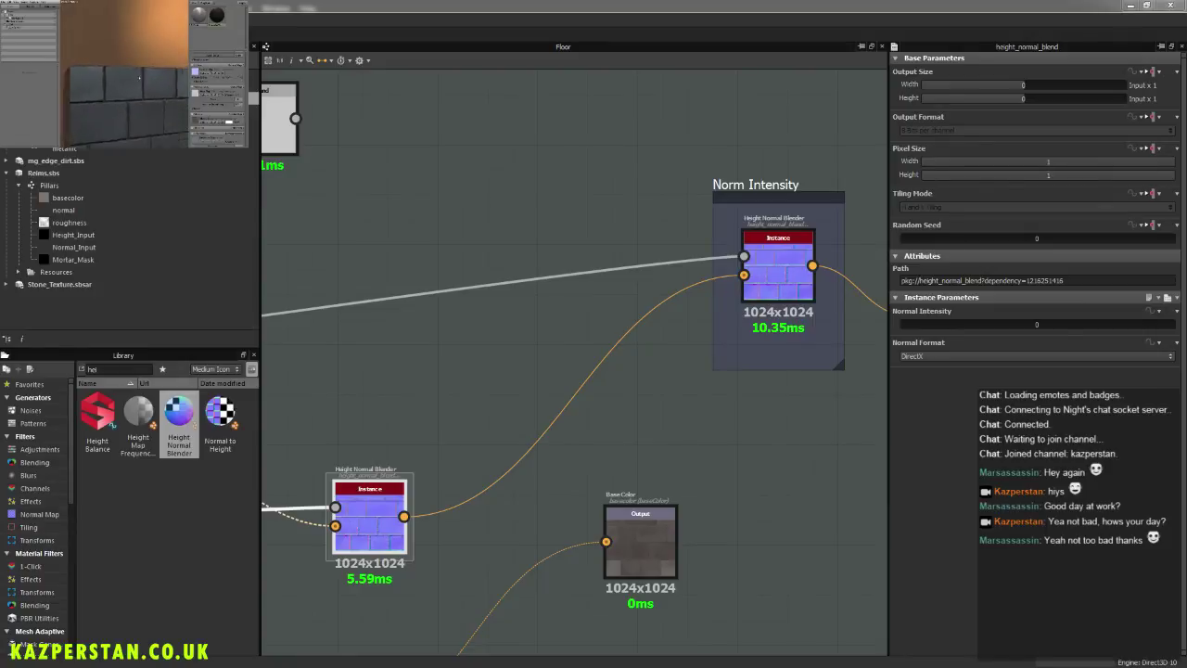
# Step: Set the new blender's Normal Intensity to 16.44 and inspect the brick wall in 3D
pyautogui.moveTo(524, 464); pyautogui.dragTo(613, 422, button='middle')
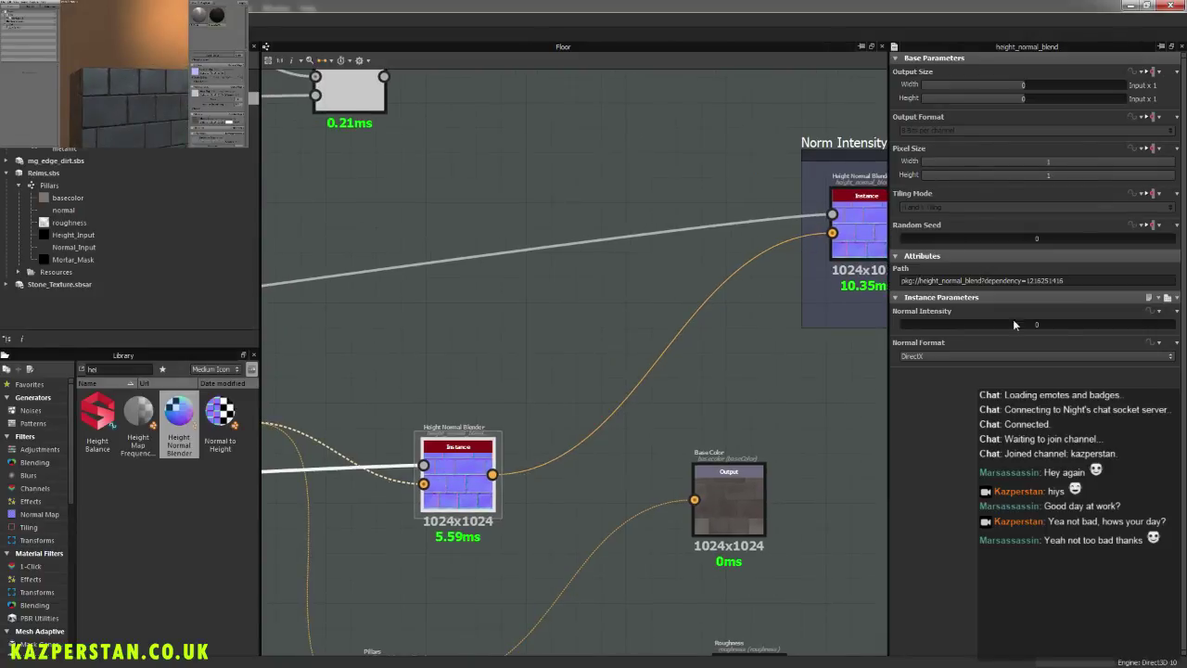
pyautogui.moveTo(902, 322); pyautogui.dragTo(945, 335)
pyautogui.click(140, 45)
pyautogui.moveTo(154, 95); pyautogui.dragTo(143, 93)
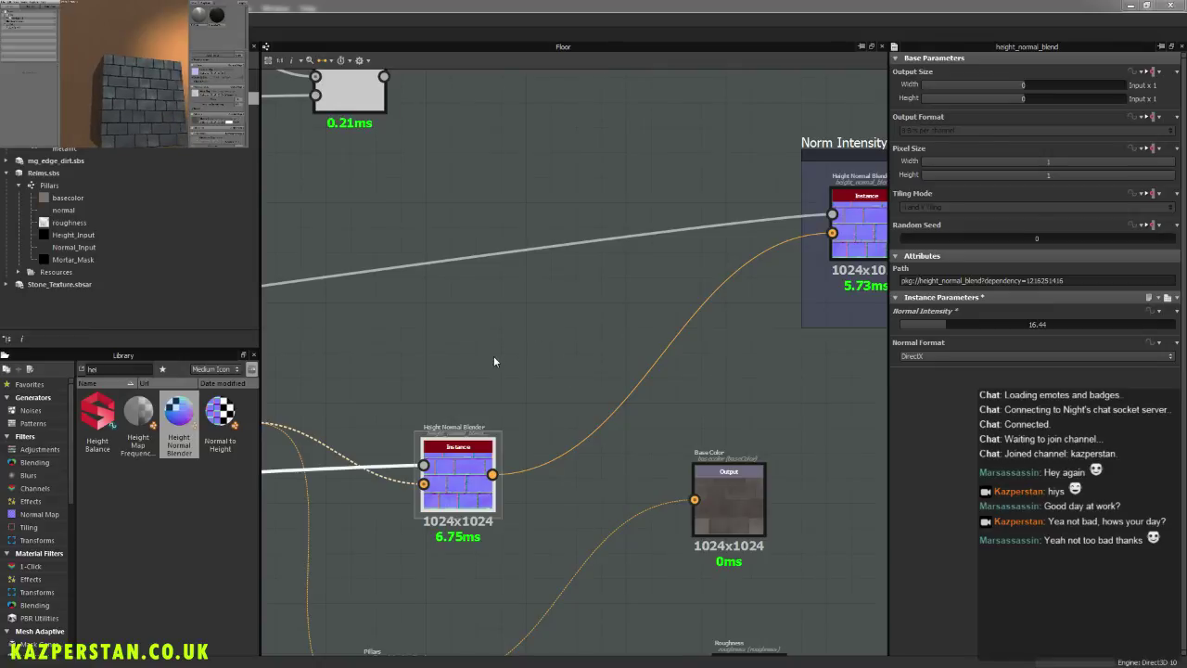
# Step: Undo the new blender's intensity change and its link to the Norm Intensity blender
pyautogui.moveTo(494, 357); pyautogui.dragTo(587, 336, button='middle')
pyautogui.hotkey('ctrl', 'z')
pyautogui.hotkey('ctrl', 'z')
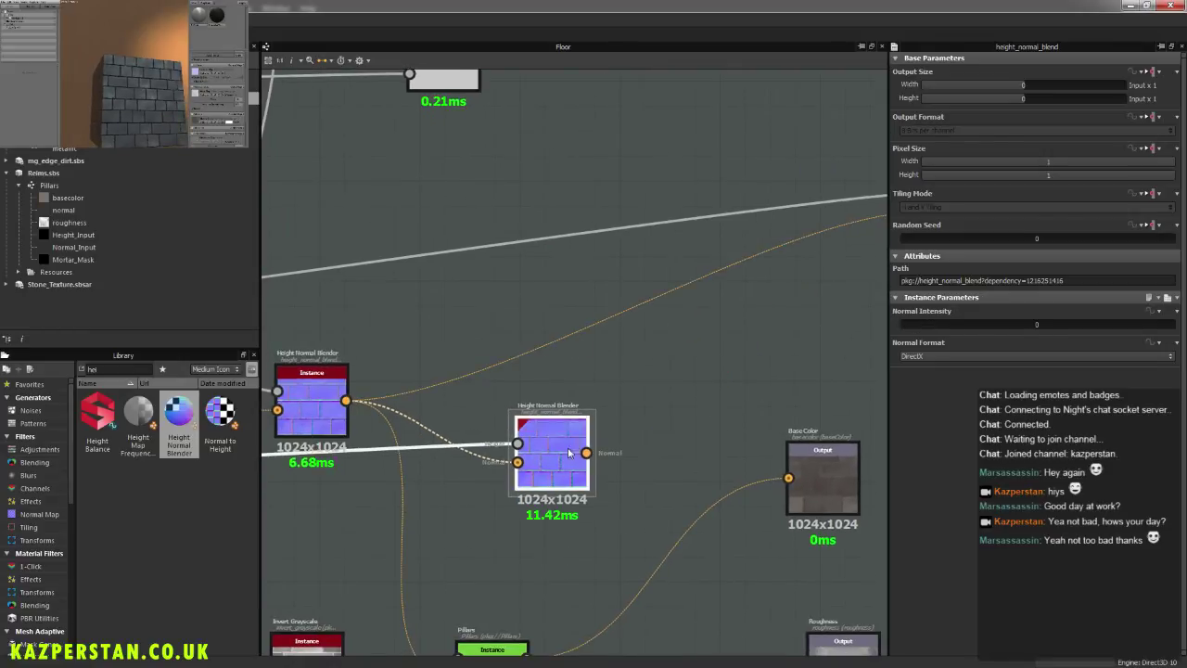
# Step: Add a Blend node in the free space beside the Edge Damage Mask frame
pyautogui.scroll(-5, 501, 426)
pyautogui.scroll(2, 338, 441)
pyautogui.moveTo(338, 442); pyautogui.dragTo(716, 390, button='middle')
pyautogui.moveTo(464, 623); pyautogui.dragTo(657, 427, button='middle')
pyautogui.scroll(5, 634, 439)
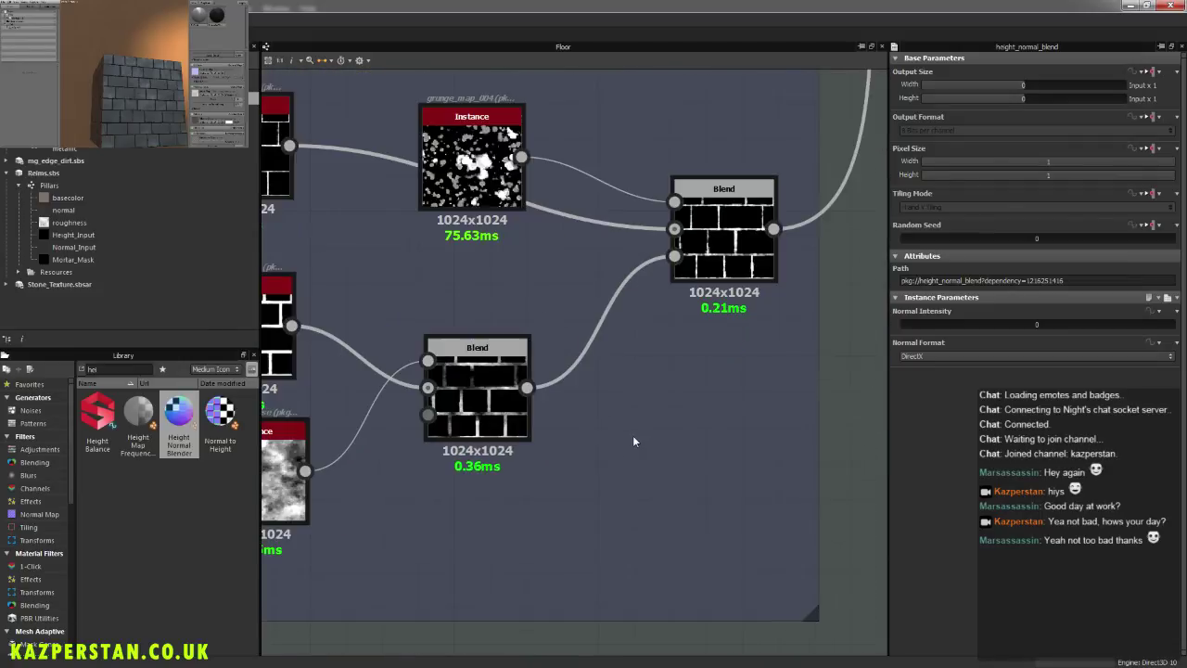
pyautogui.moveTo(660, 345); pyautogui.dragTo(571, 527, button='middle')
pyautogui.scroll(-5, 590, 473)
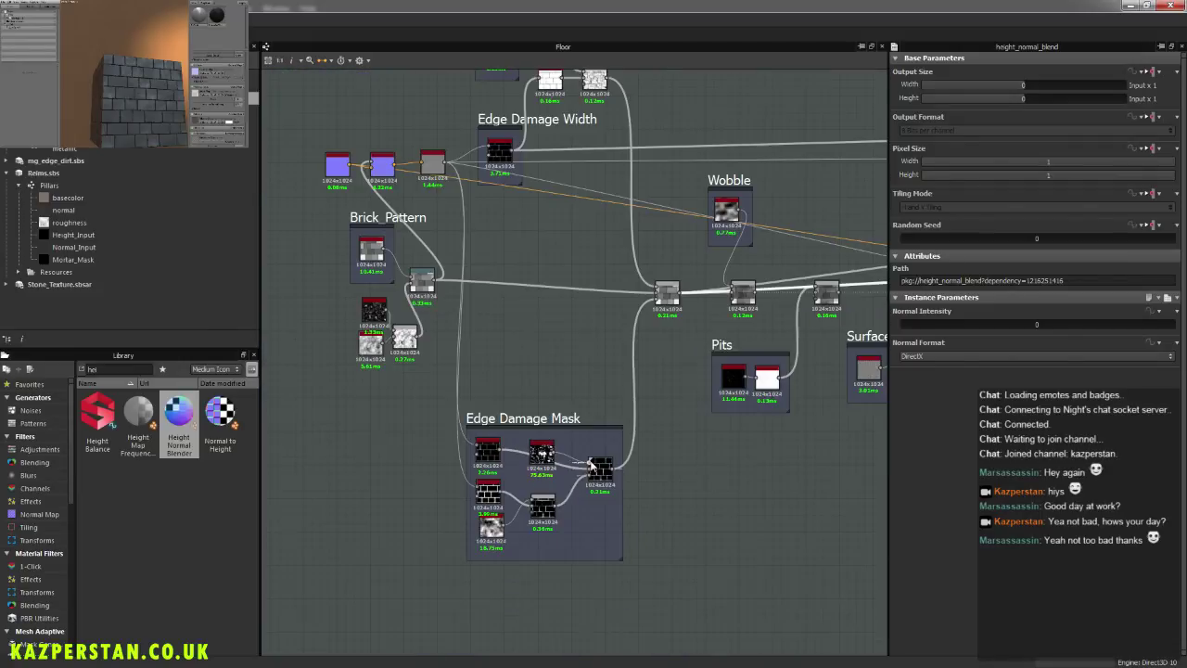
pyautogui.moveTo(691, 376); pyautogui.dragTo(637, 486, button='middle')
pyautogui.scroll(-1, 666, 527)
pyautogui.scroll(1, 660, 519)
pyautogui.scroll(1, 659, 525)
pyautogui.rightClick(638, 485)
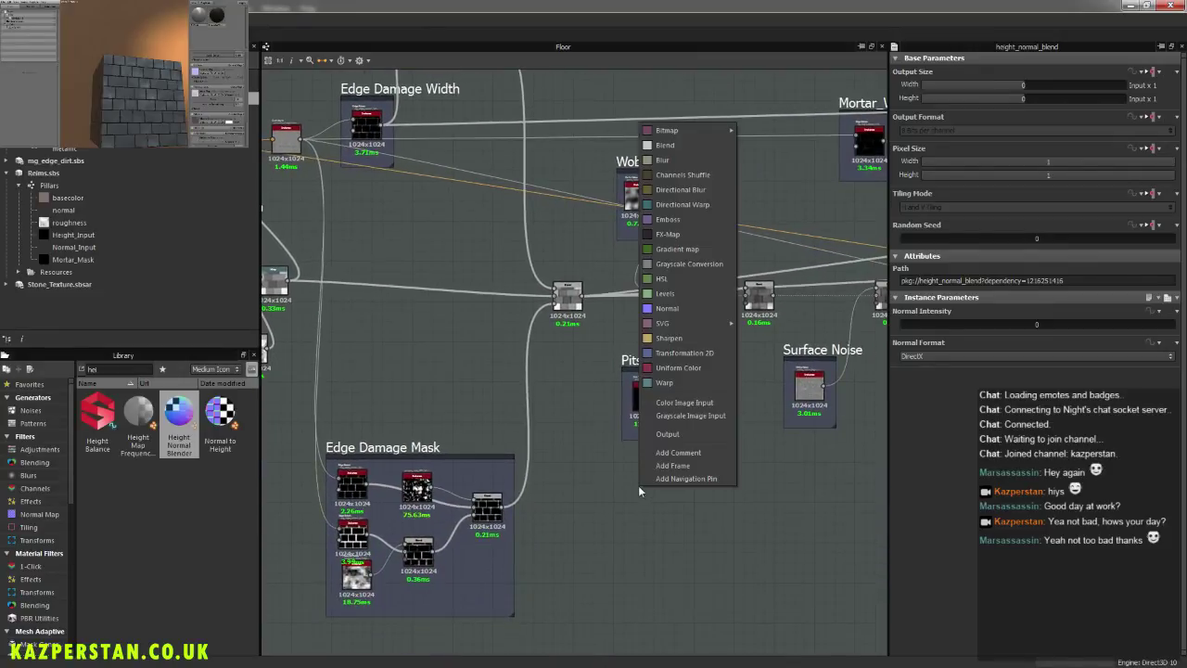
pyautogui.click(680, 148)
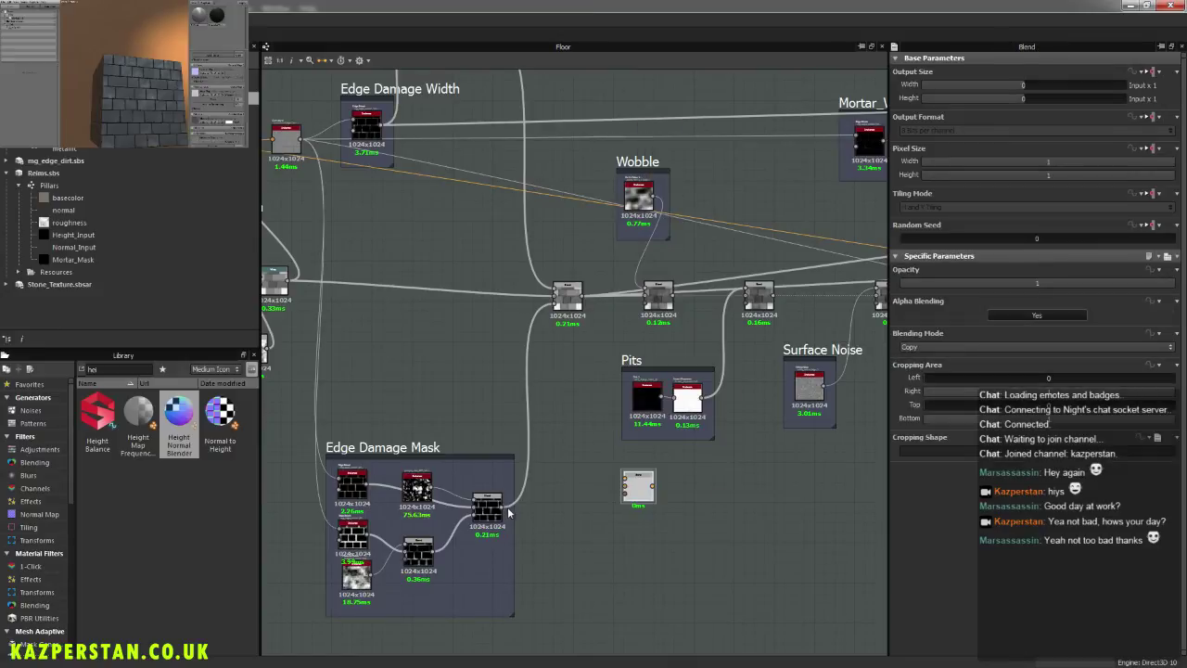
# Step: Connect the Edge Damage Mask output and the node above the Edge Damage Noise frame to the new Blend's inputs
pyautogui.moveTo(561, 360); pyautogui.dragTo(605, 486, button='middle')
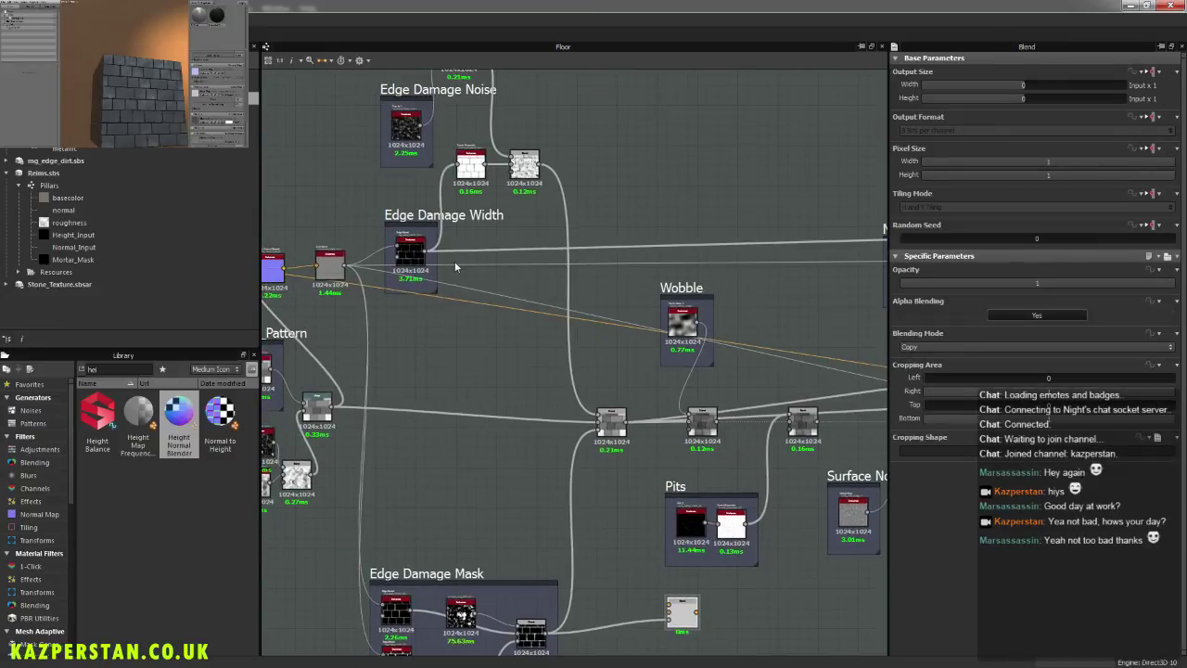
pyautogui.moveTo(478, 303); pyautogui.dragTo(558, 257)
pyautogui.moveTo(558, 257); pyautogui.dragTo(632, 474, button='middle')
pyautogui.click(545, 269)
pyautogui.moveTo(646, 559); pyautogui.dragTo(563, 199, button='middle')
pyautogui.click(657, 461)
pyautogui.moveTo(657, 463); pyautogui.dragTo(656, 464)
pyautogui.moveTo(656, 464); pyautogui.dragTo(619, 464, button='middle')
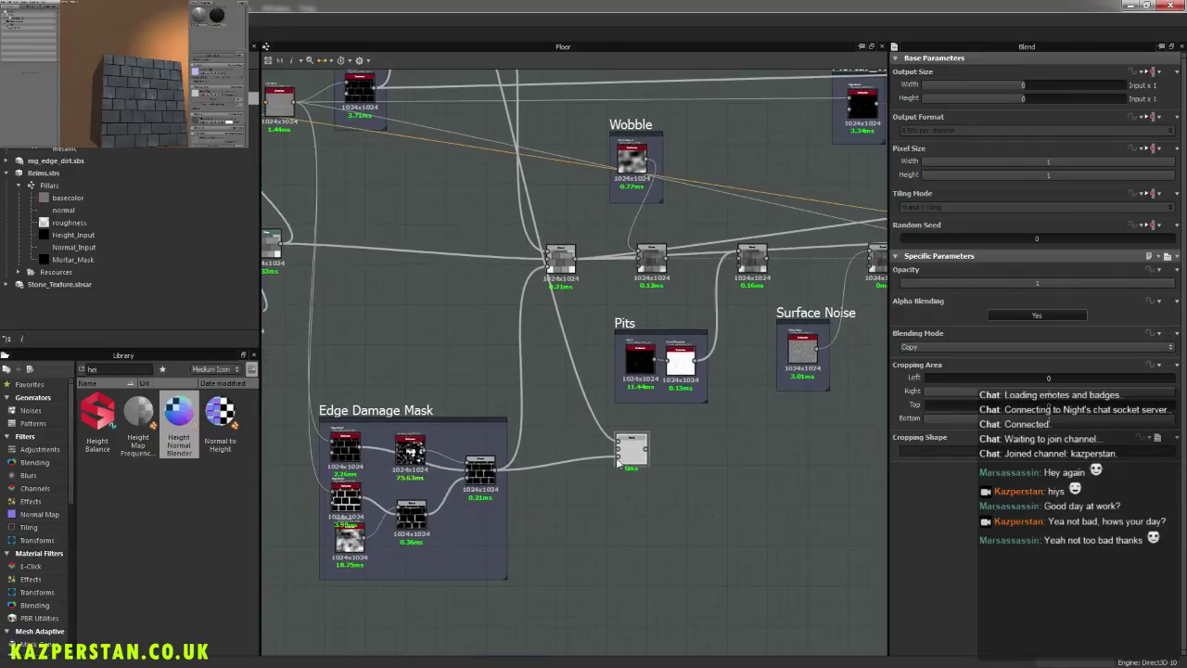
# Step: Add a grayscale Uniform Color node with value 127 and connect it to the new Blend
pyautogui.rightClick(697, 490)
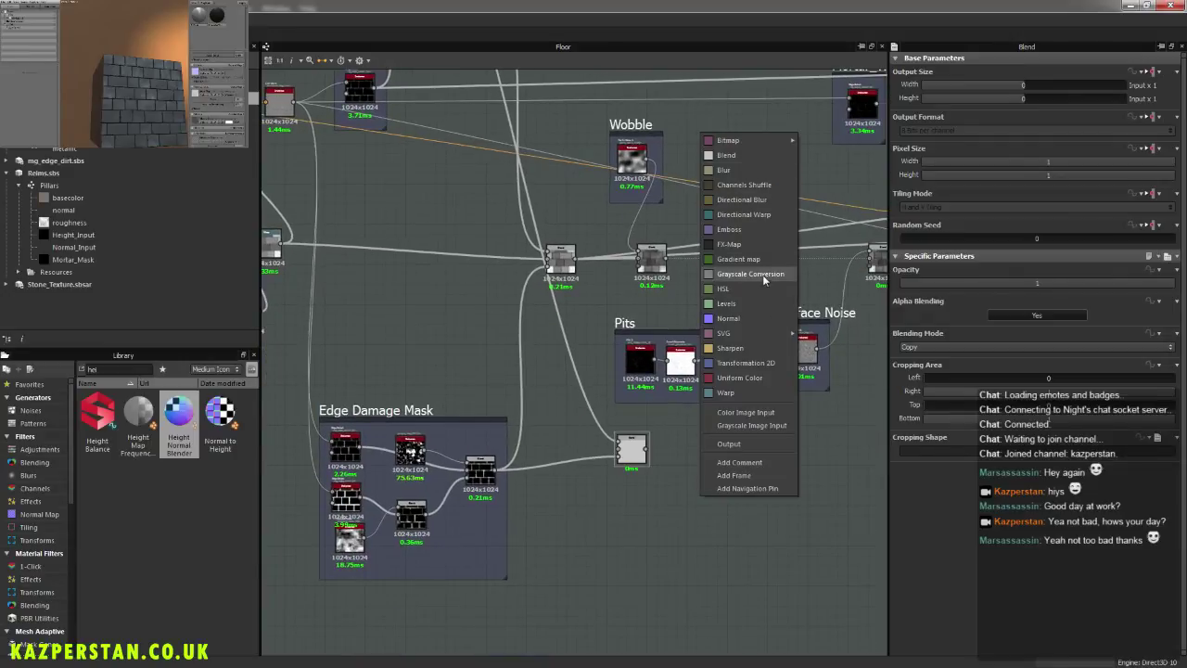
pyautogui.click(753, 377)
pyautogui.click(1095, 285)
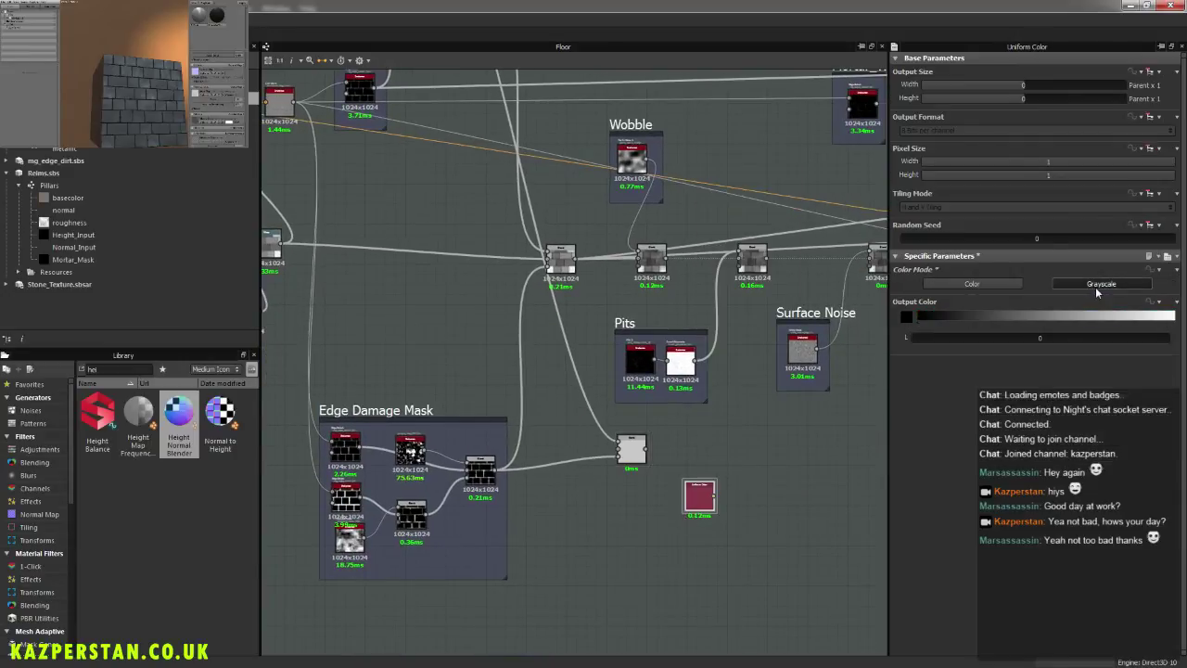
pyautogui.click(1040, 339)
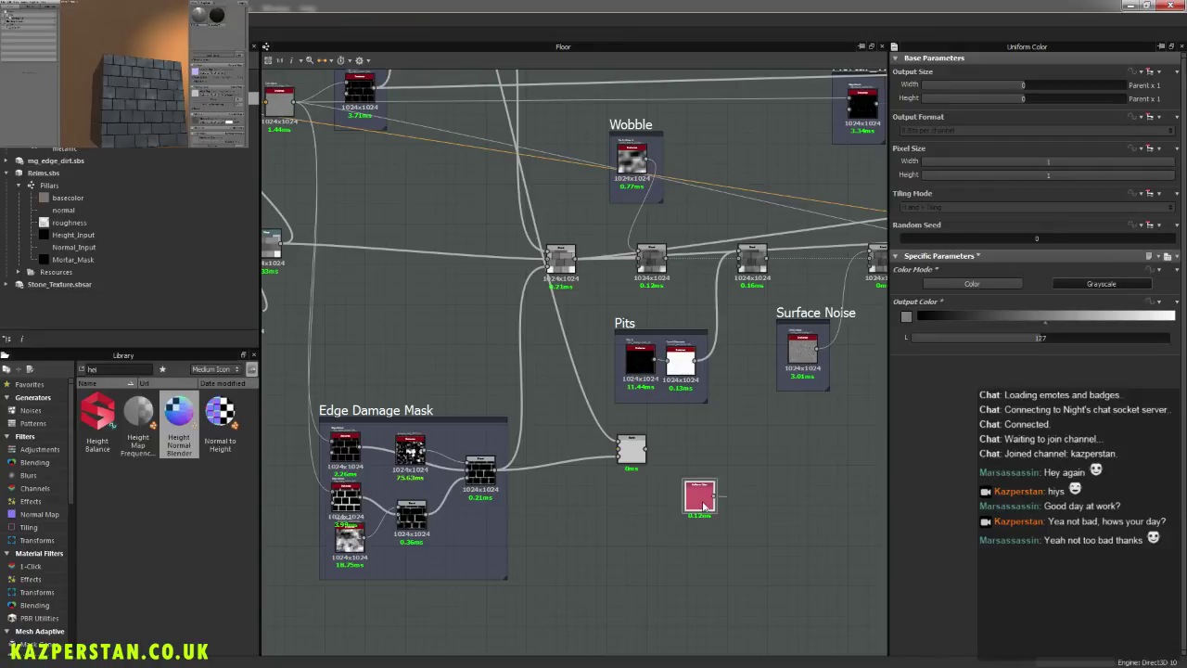
pyautogui.moveTo(705, 504); pyautogui.dragTo(610, 529)
pyautogui.click(627, 455)
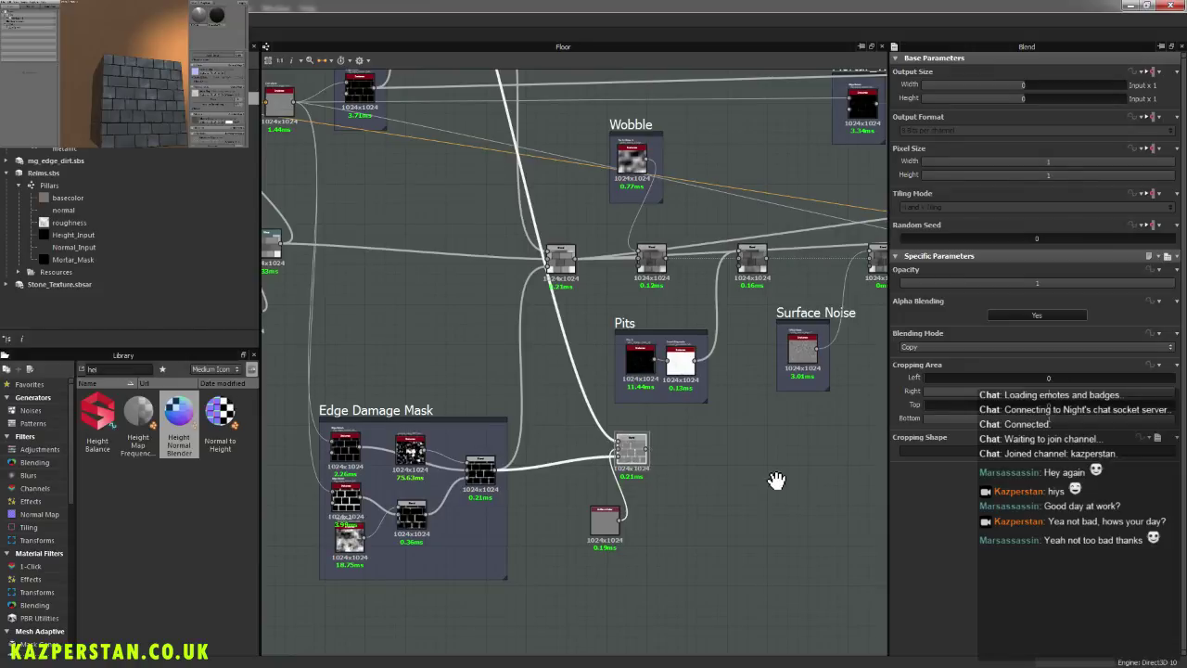
# Step: Move the new Blend closer to the output nodes and connect it to the new Height Normal Blender's height input
pyautogui.moveTo(774, 481); pyautogui.dragTo(609, 497, button='middle')
pyautogui.scroll(-3, 649, 492)
pyautogui.moveTo(709, 478); pyautogui.dragTo(674, 508, button='middle')
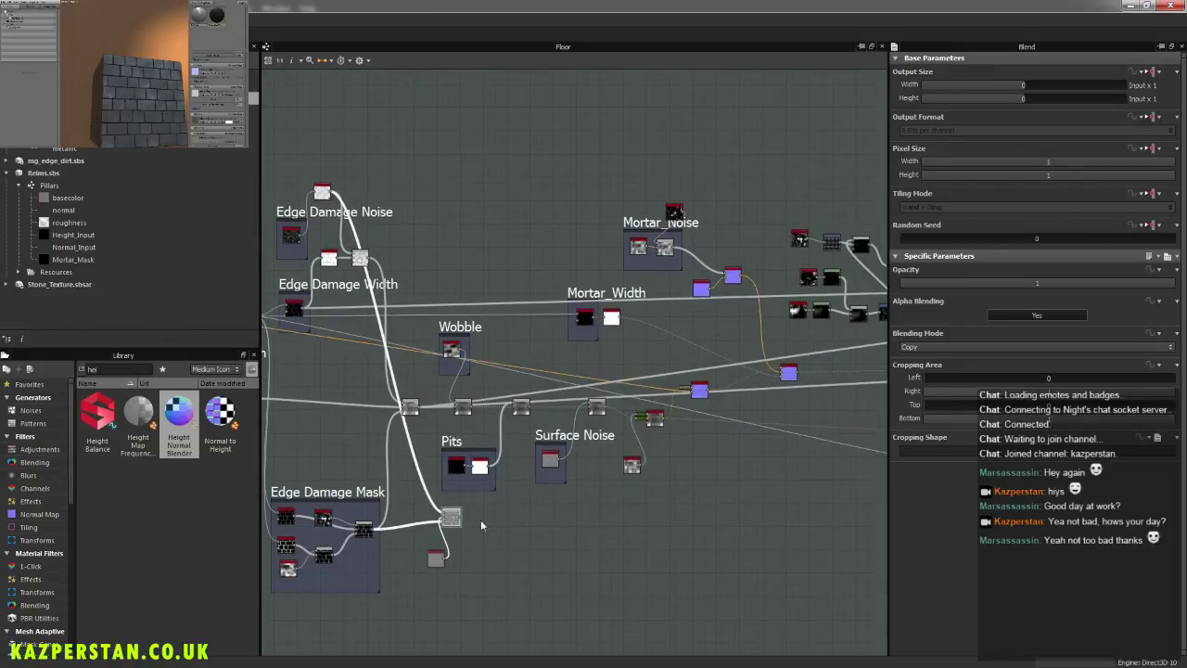
pyautogui.moveTo(810, 459); pyautogui.dragTo(568, 470, button='middle')
pyautogui.moveTo(330, 508); pyautogui.dragTo(548, 506)
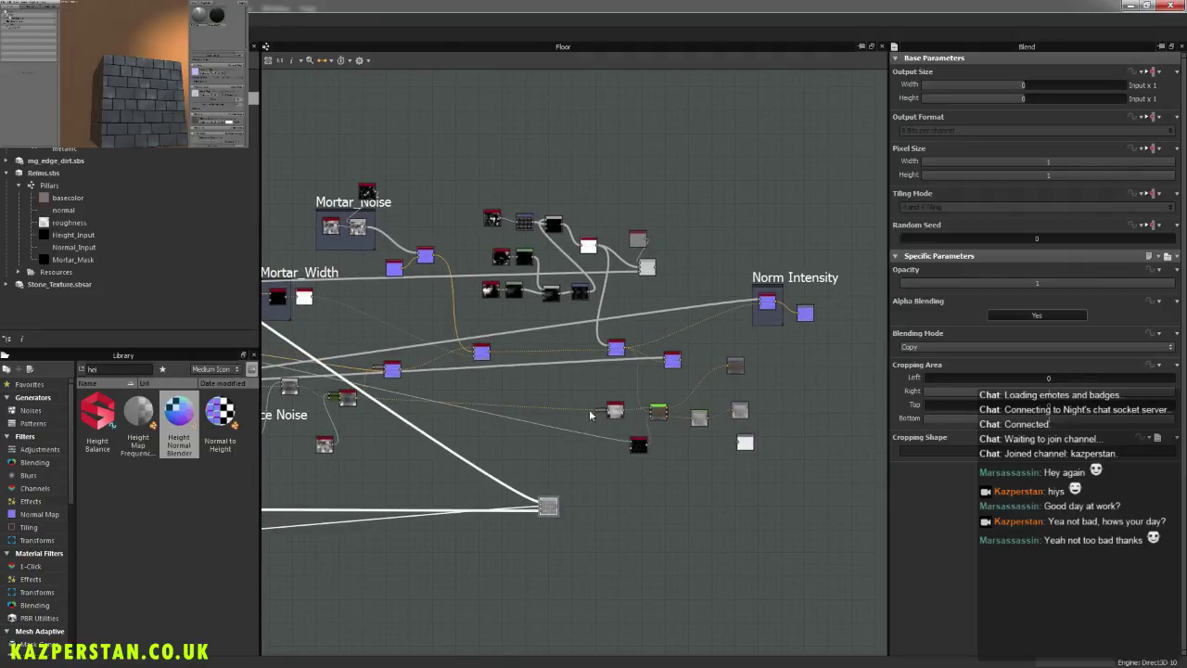
pyautogui.scroll(6, 596, 398)
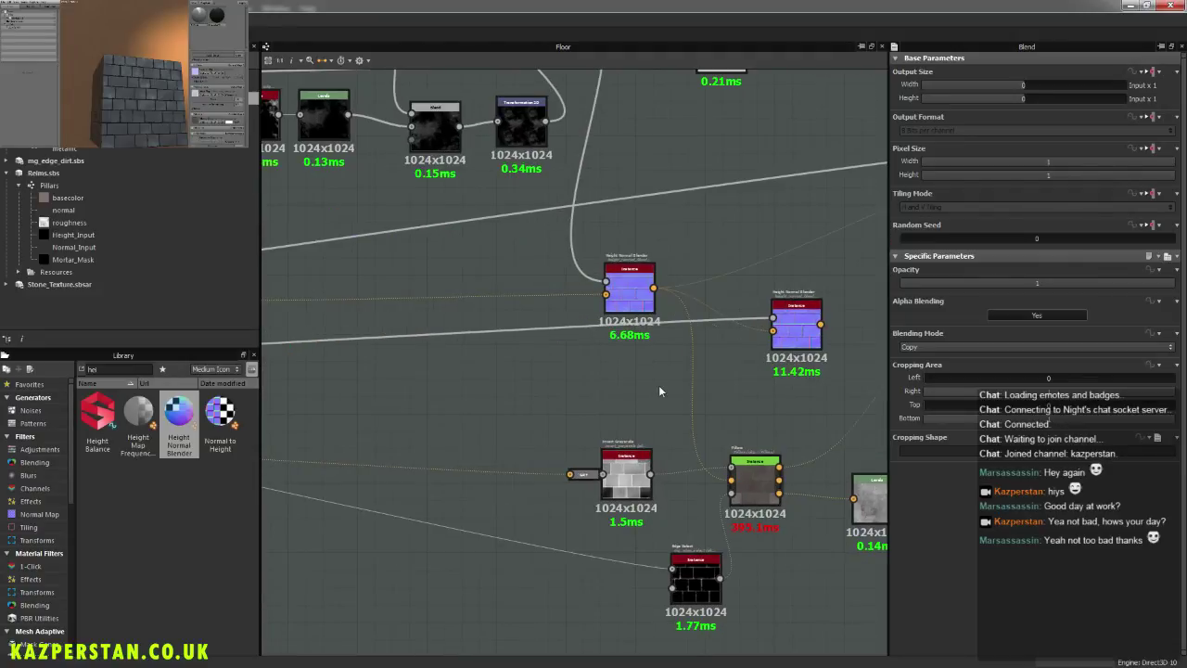
pyautogui.scroll(-5, 658, 392)
pyautogui.scroll(2, 595, 447)
pyautogui.moveTo(747, 394); pyautogui.dragTo(651, 401, button='middle')
pyautogui.moveTo(445, 622); pyautogui.dragTo(631, 368)
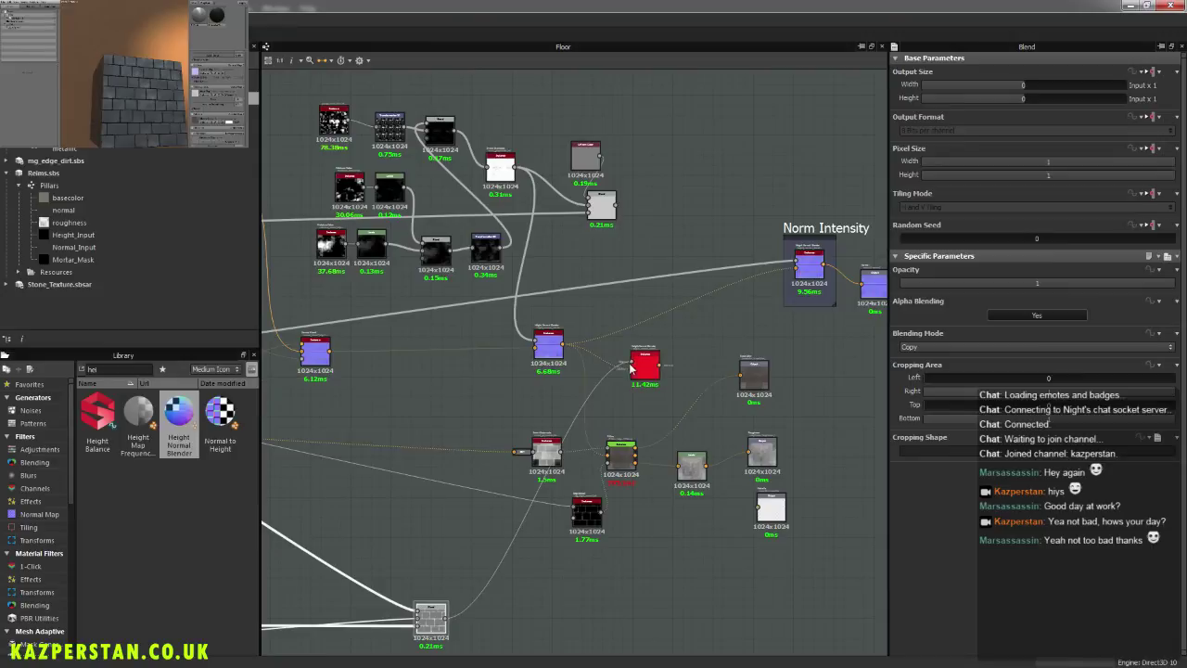
# Step: Set the new blender's Normal Intensity to 7.43 and connect its output to the Norm Intensity blender's normal input
pyautogui.click(646, 369)
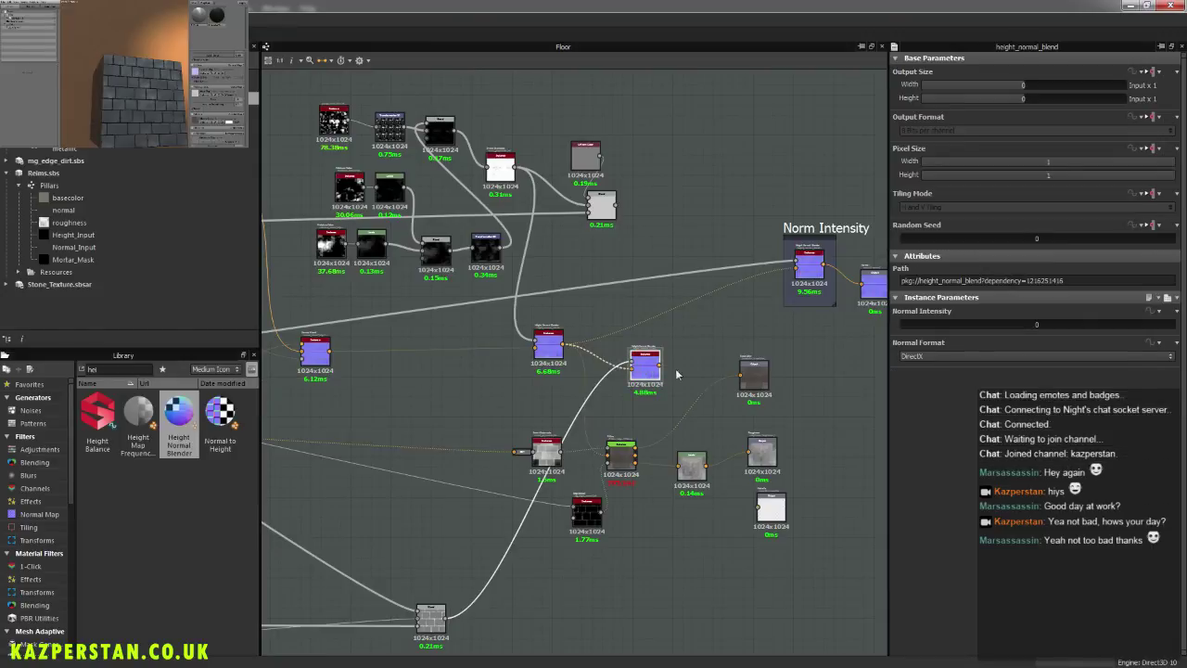
pyautogui.moveTo(903, 326)
pyautogui.mouseDown()
pyautogui.moveTo(931, 324)
pyautogui.moveTo(901, 326)
pyautogui.mouseUp()
pyautogui.scroll(4, 628, 397)
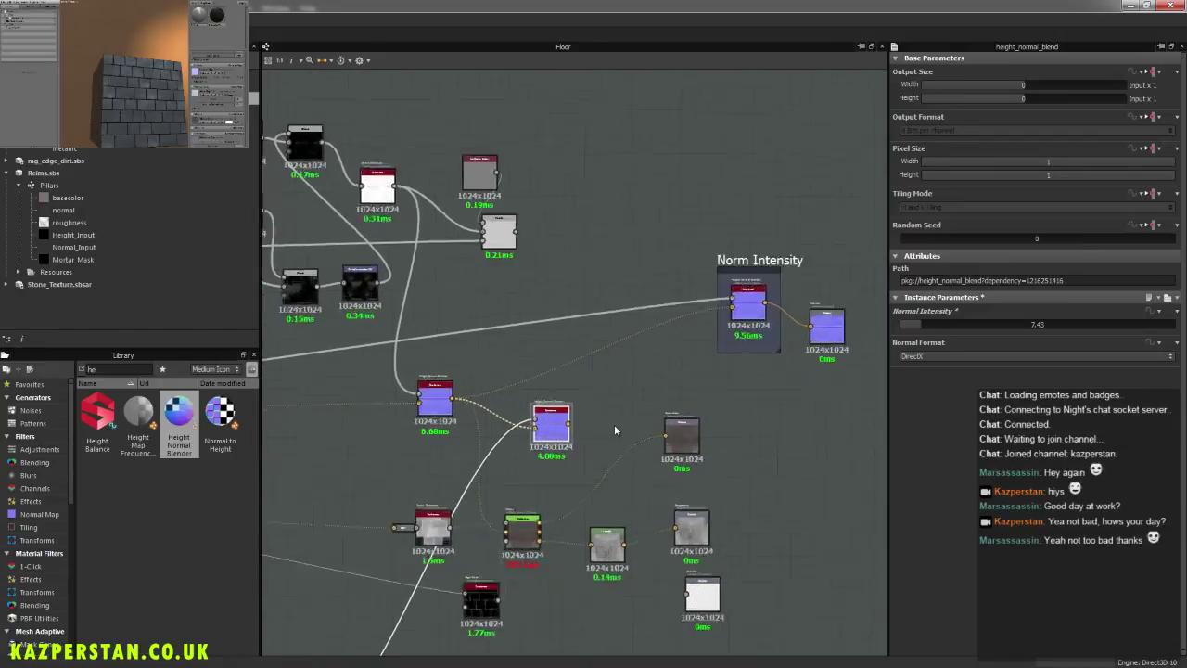
pyautogui.moveTo(548, 423); pyautogui.dragTo(783, 256)
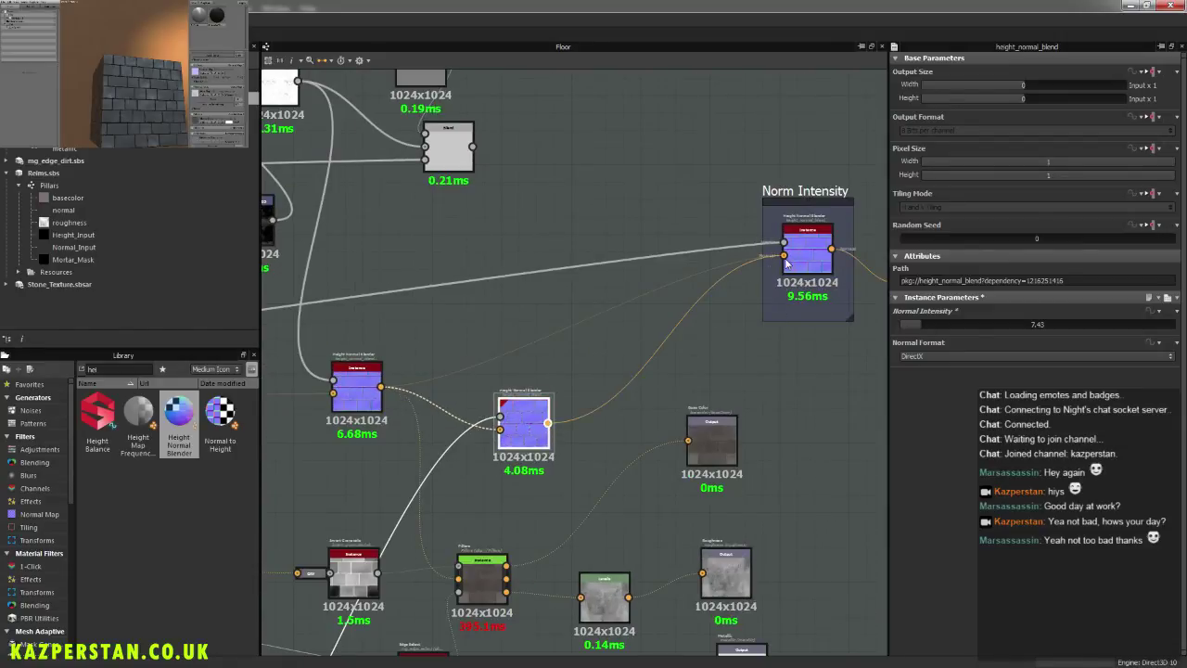
# Step: Inspect the bricks up close in 3D and compare with the new blender's Normal Intensity at 0
pyautogui.click(142, 40)
pyautogui.moveTo(173, 86)
pyautogui.mouseDown()
pyautogui.moveTo(167, 101)
pyautogui.moveTo(141, 67)
pyautogui.moveTo(176, 90)
pyautogui.mouseUp()
pyautogui.scroll(5, 167, 101)
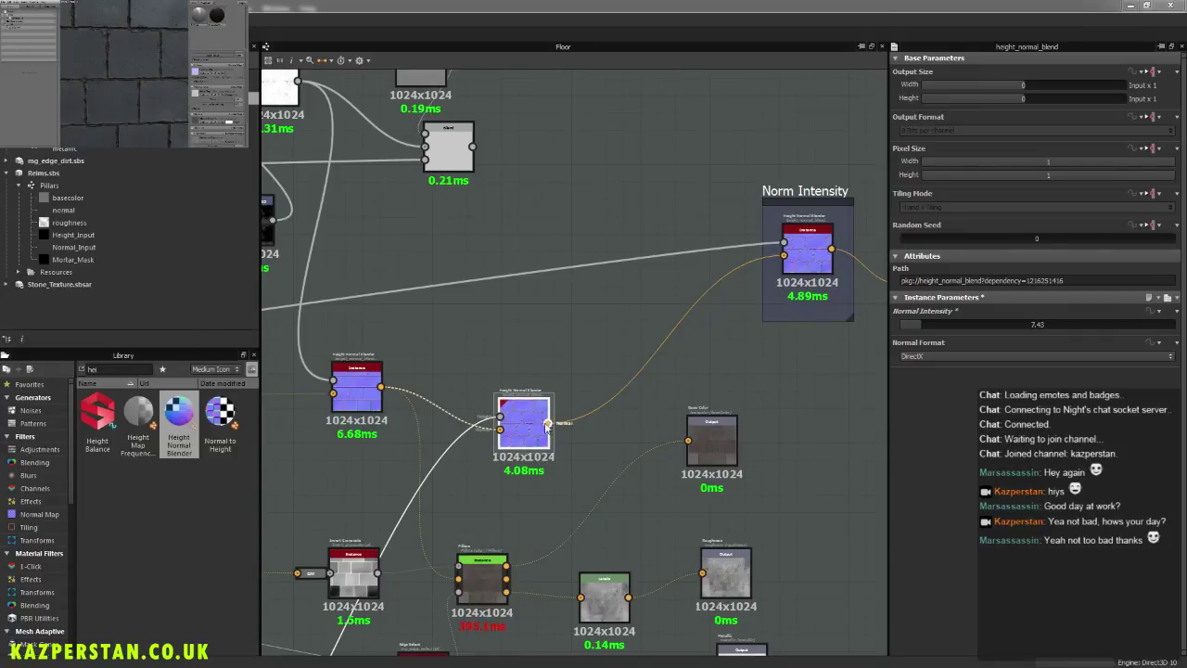
pyautogui.moveTo(920, 325); pyautogui.dragTo(891, 327)
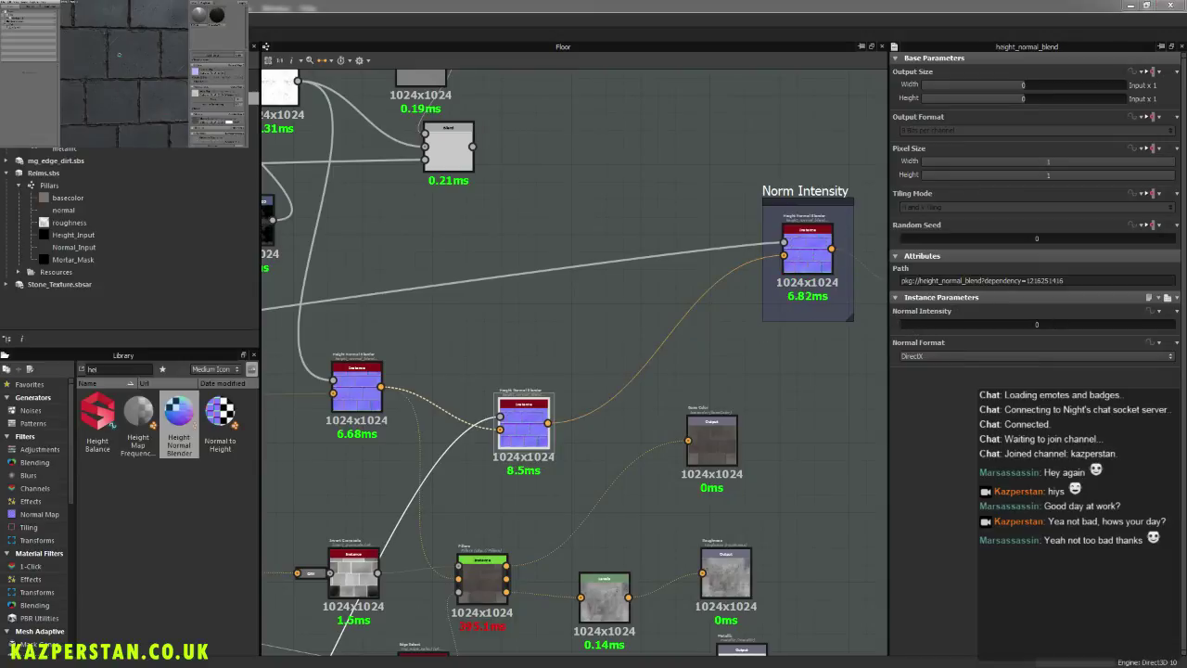
# Step: Set the new blender's Normal Intensity to 3.6 and inspect the brick edges in 3D
pyautogui.moveTo(906, 330); pyautogui.dragTo(909, 330)
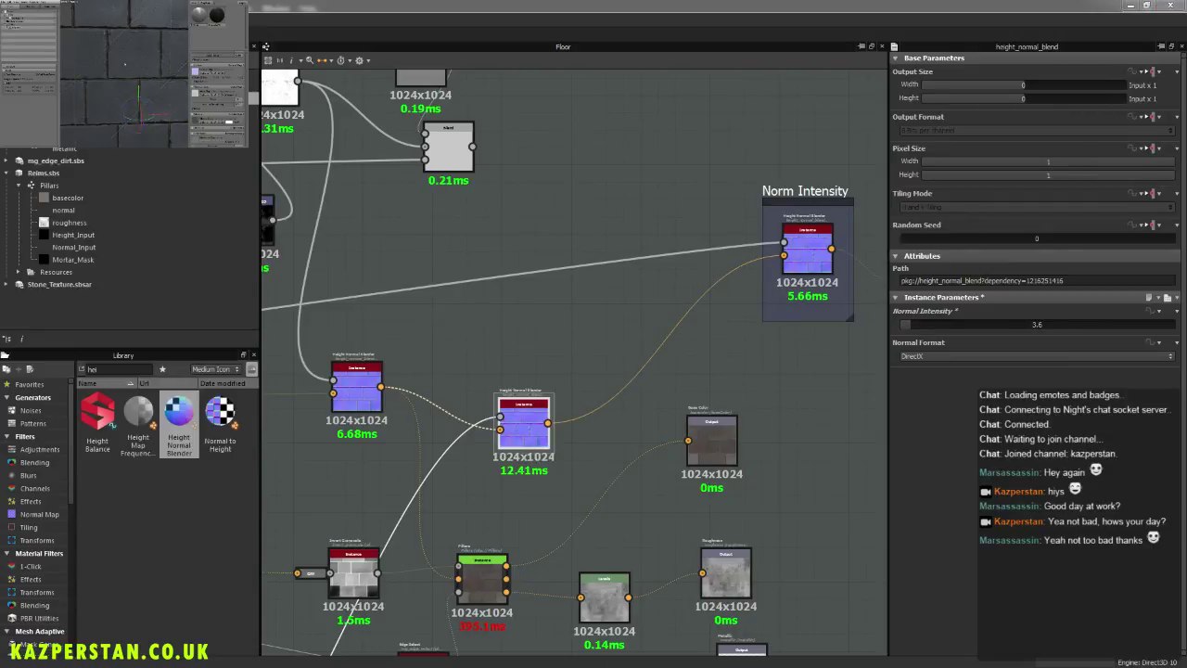
pyautogui.scroll(-5, 125, 64)
pyautogui.moveTo(126, 64)
pyautogui.mouseDown()
pyautogui.moveTo(167, 68)
pyautogui.moveTo(135, 80)
pyautogui.mouseUp()
pyautogui.scroll(5, 133, 80)
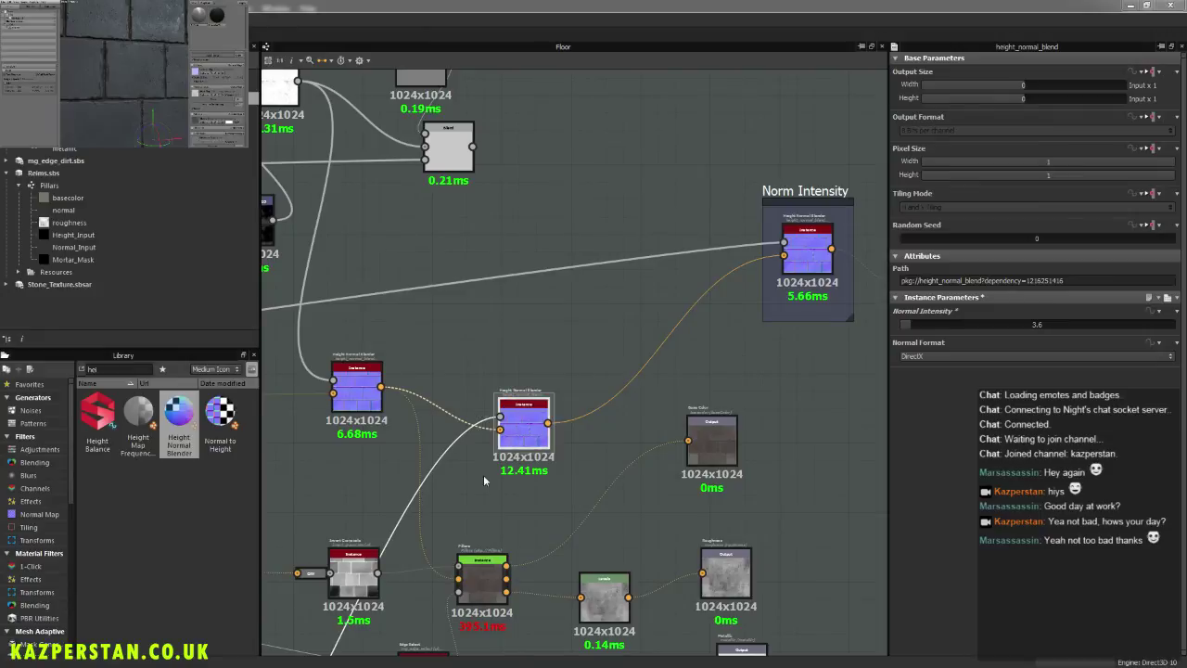
# Step: Add a Clouds 3 noise and connect it to the foreground input of the edge damage Blend
pyautogui.scroll(-2, 478, 505)
pyautogui.scroll(-3, 479, 505)
pyautogui.scroll(2, 655, 476)
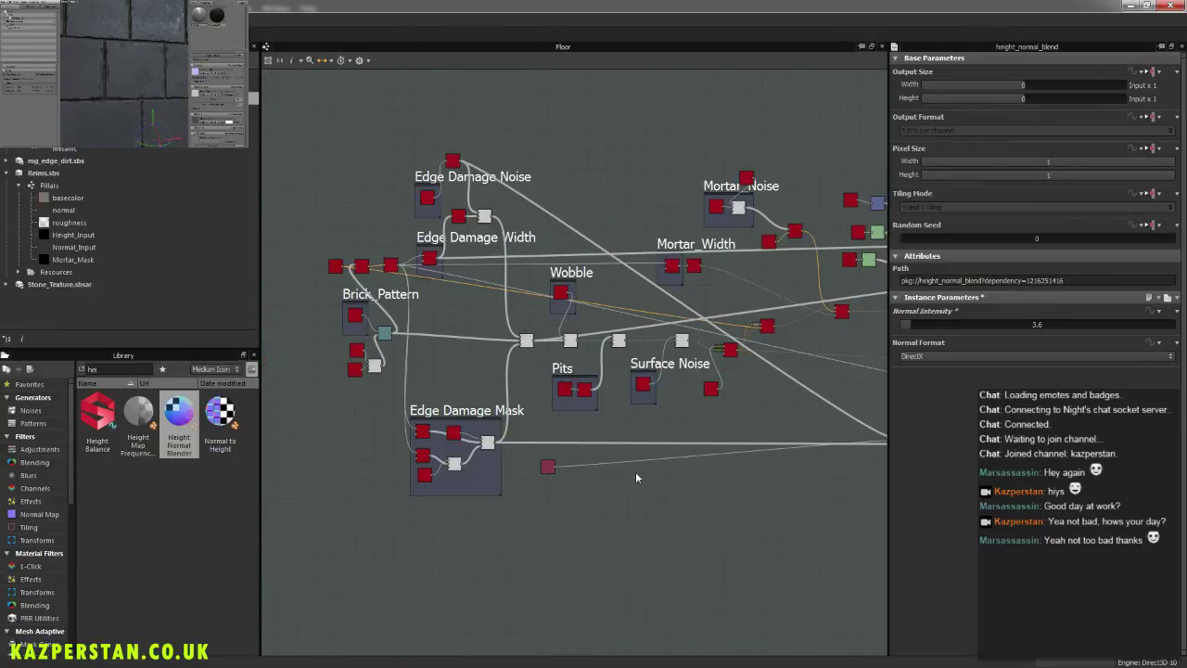
pyautogui.scroll(5, 547, 450)
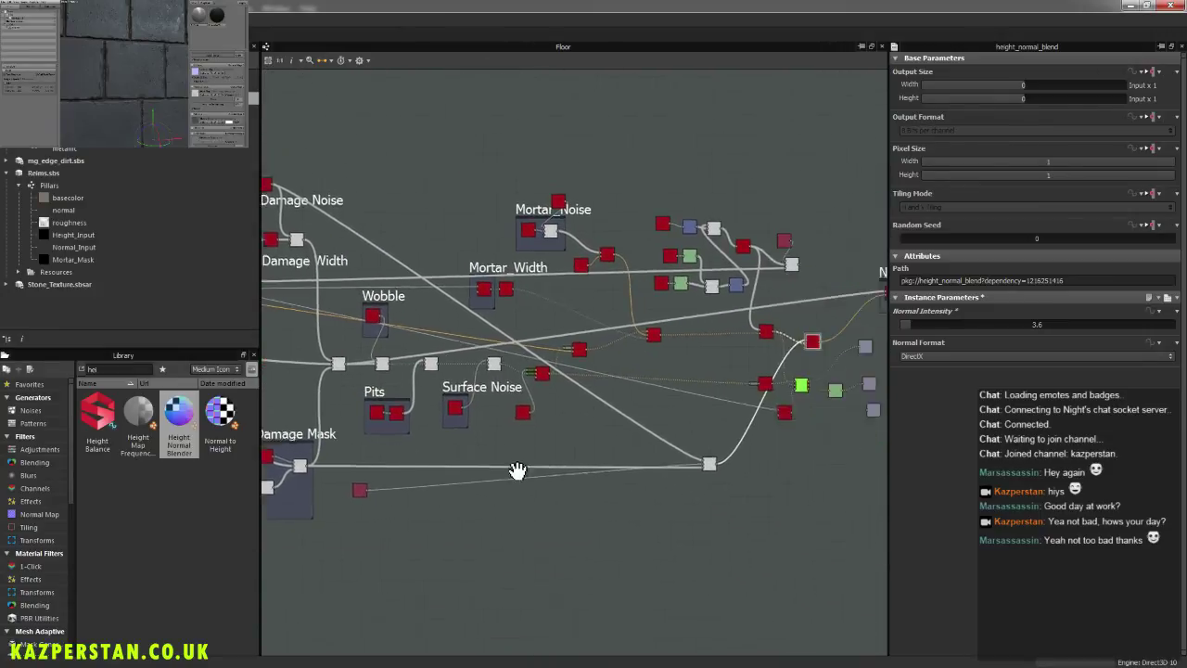
pyautogui.scroll(6, 681, 398)
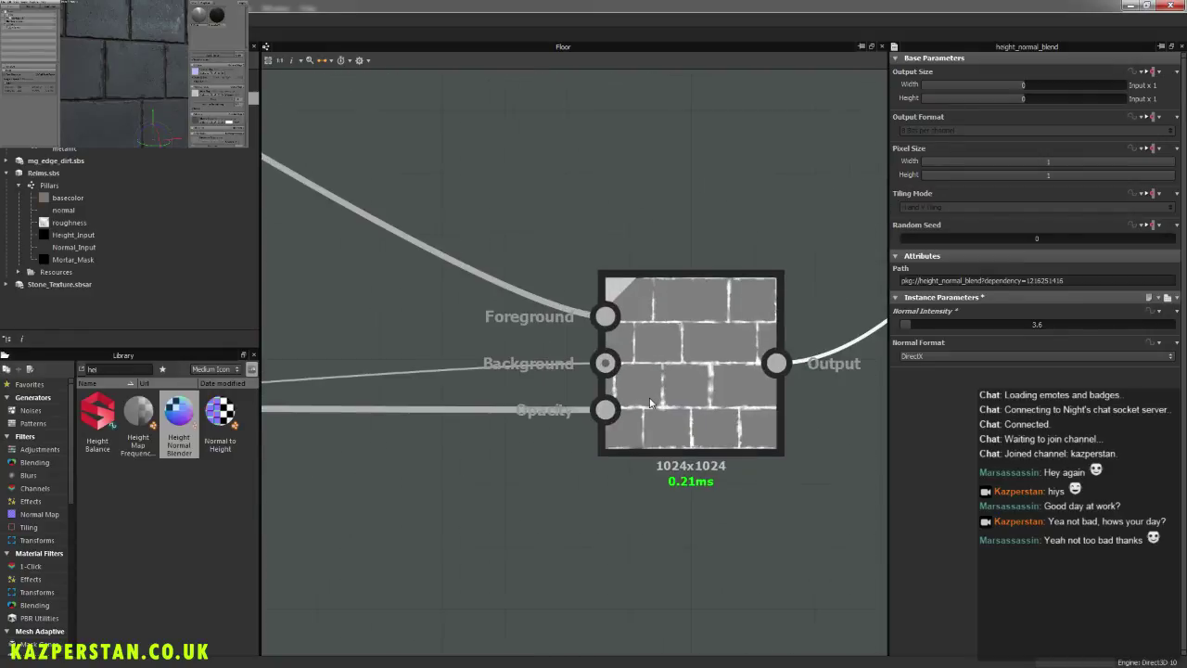
pyautogui.moveTo(716, 389); pyautogui.dragTo(691, 425, button='middle')
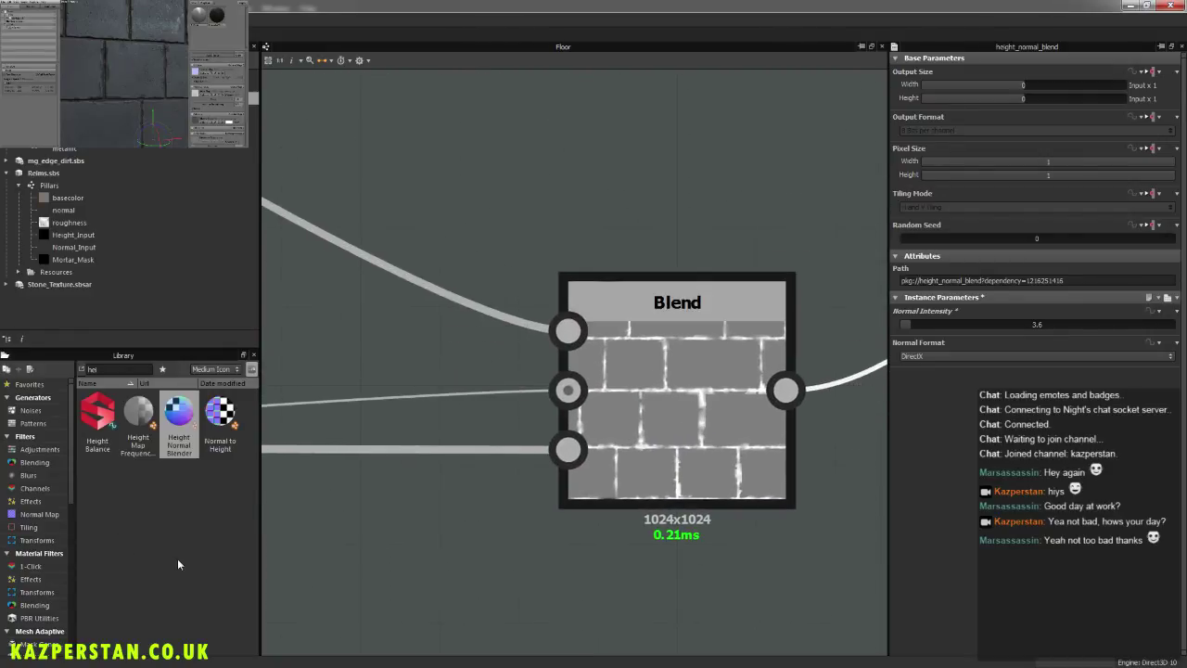
pyautogui.click(30, 409)
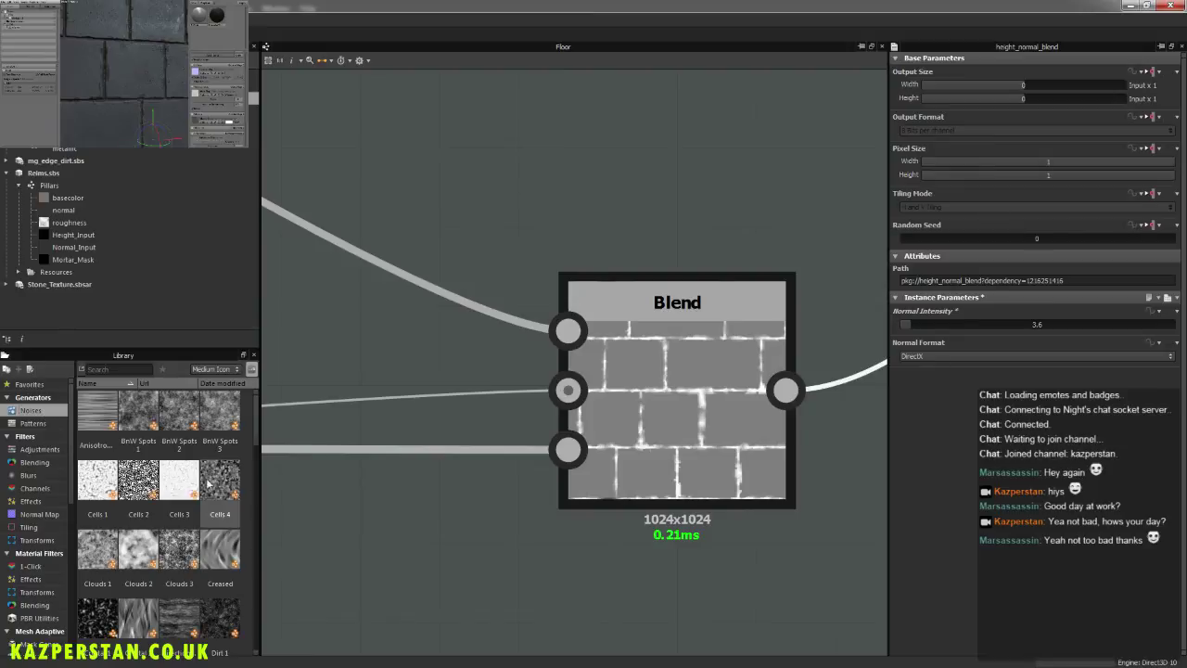
pyautogui.moveTo(179, 549); pyautogui.dragTo(329, 334)
pyautogui.moveTo(442, 344); pyautogui.dragTo(561, 340)
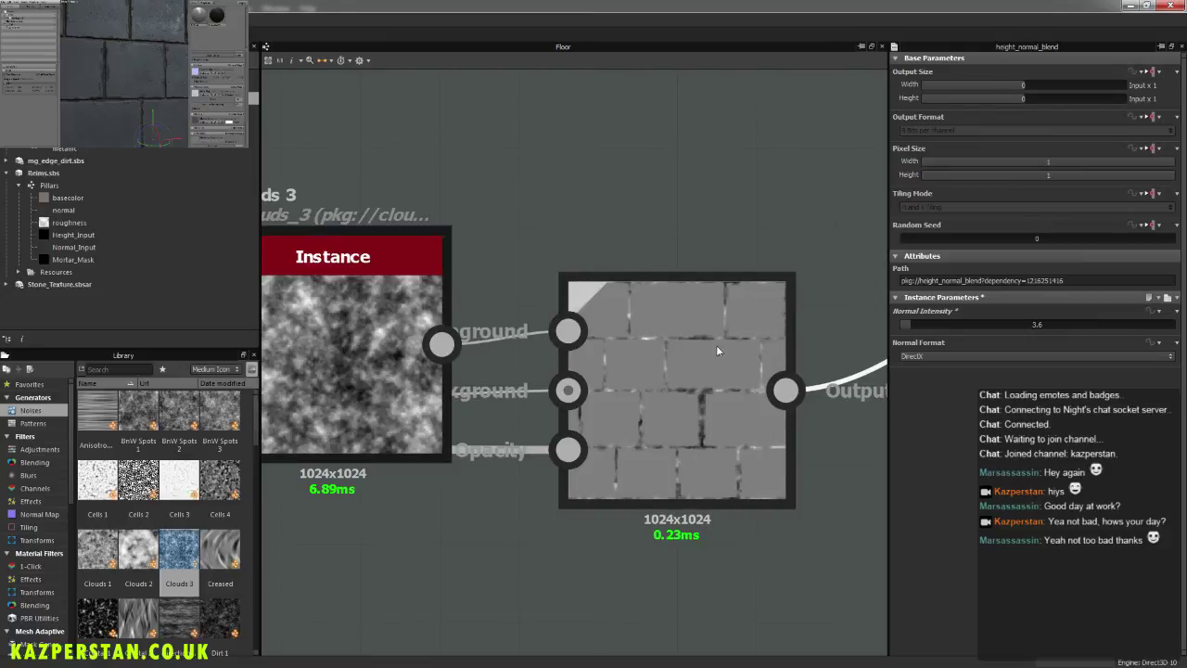
# Step: Inspect the edge damage on the bricks in 3D from close up, at a grazing angle and from a distance
pyautogui.keyDown('alt'); pyautogui.moveTo(152, 97); pyautogui.dragTo(100, 80, button='right'); pyautogui.keyUp('alt')
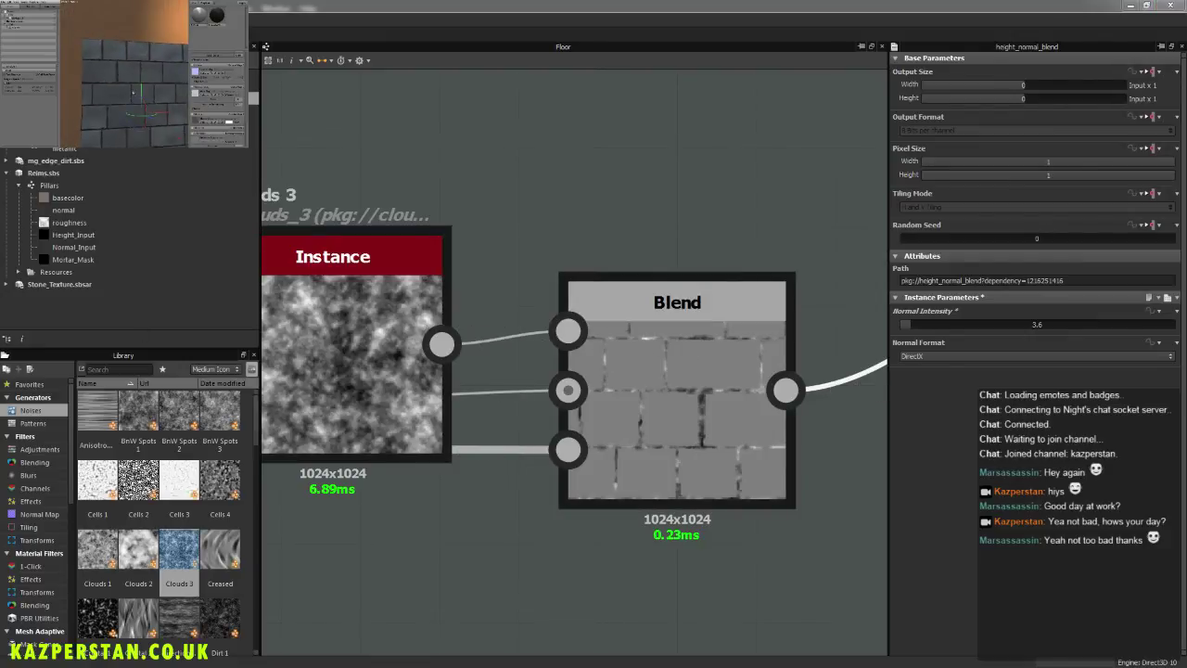
pyautogui.keyDown('alt'); pyautogui.moveTo(133, 92); pyautogui.dragTo(130, 25, button='middle'); pyautogui.keyUp('alt')
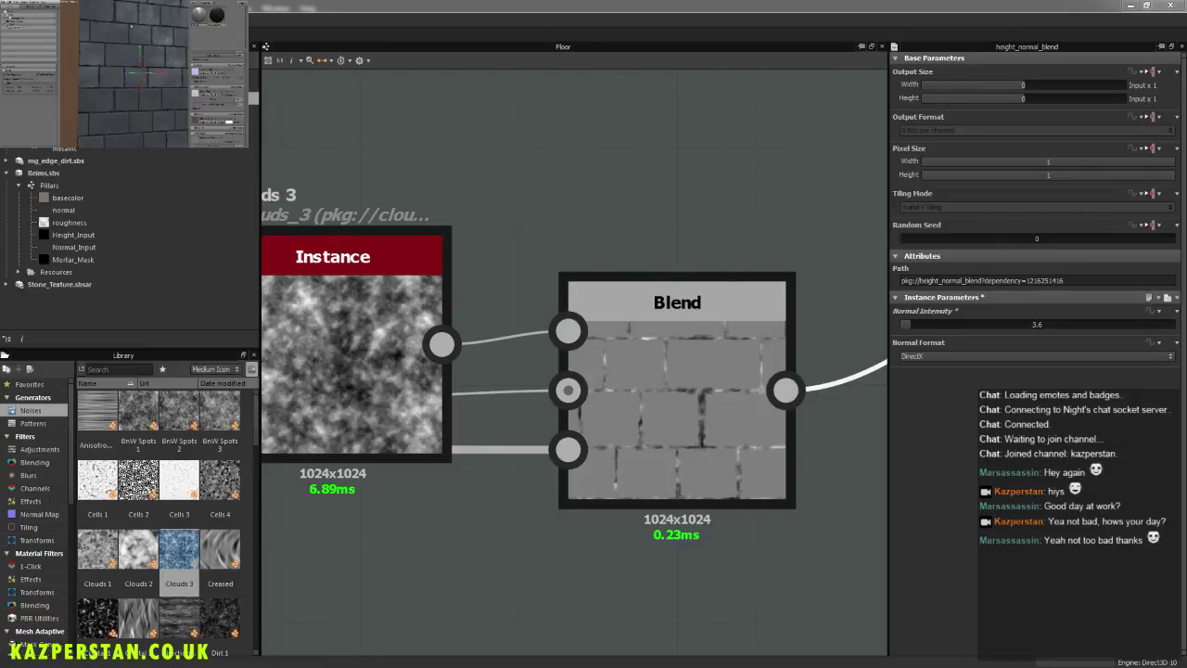
pyautogui.keyDown('alt'); pyautogui.moveTo(162, 60); pyautogui.dragTo(108, 50, button='right'); pyautogui.keyUp('alt')
pyautogui.keyDown('alt'); pyautogui.moveTo(108, 51); pyautogui.dragTo(113, 53); pyautogui.keyUp('alt')
pyautogui.moveTo(113, 53)
pyautogui.keyDown('alt'); pyautogui.mouseDown(button='right')
pyautogui.moveTo(163, 79)
pyautogui.moveTo(104, 60)
pyautogui.mouseUp(button='right'); pyautogui.keyUp('alt')
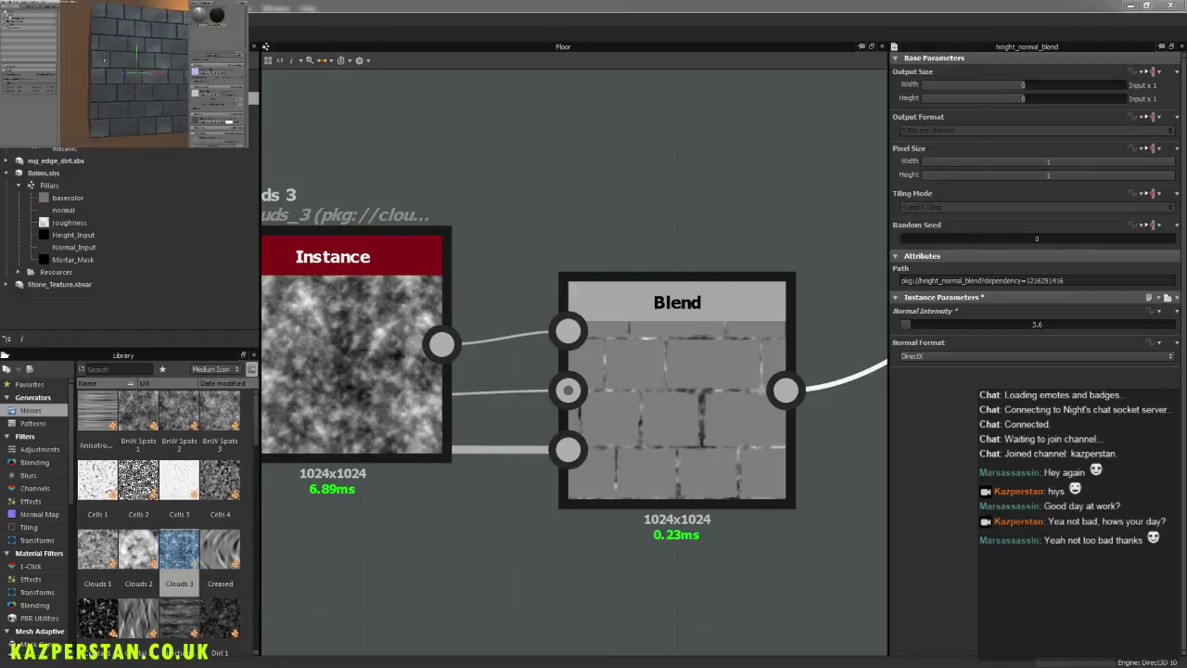
pyautogui.scroll(-5, 104, 60)
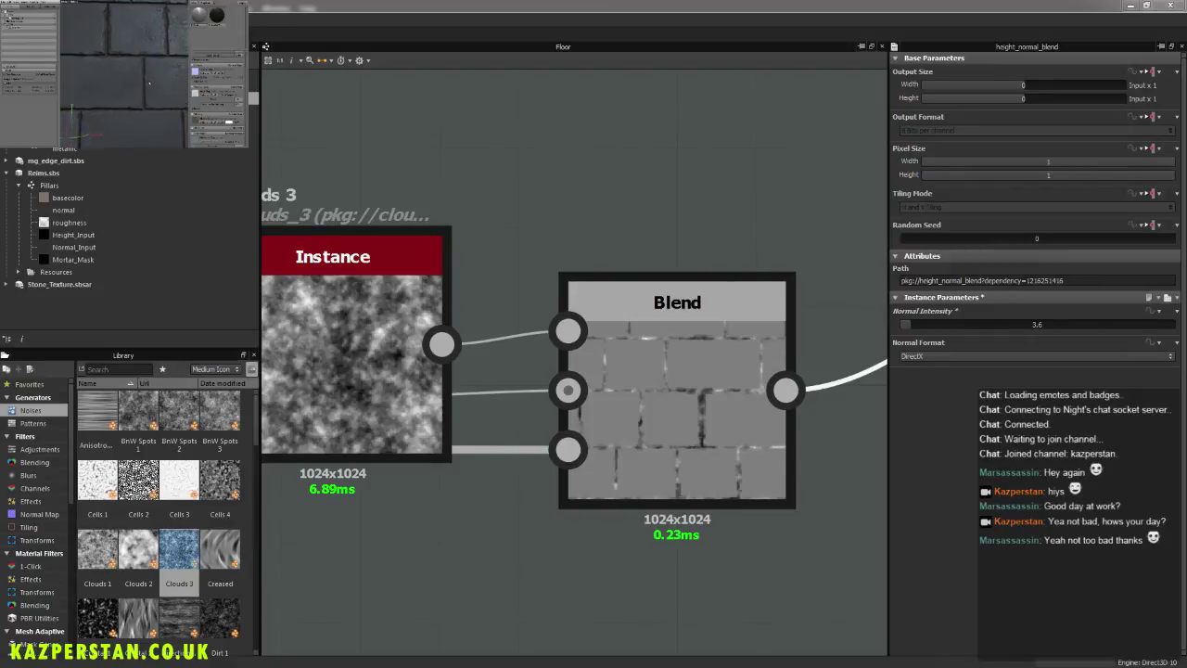
pyautogui.moveTo(131, 84); pyautogui.dragTo(166, 94)
pyautogui.moveTo(167, 96); pyautogui.dragTo(121, 64, button='right')
pyautogui.moveTo(122, 64); pyautogui.dragTo(148, 79)
pyautogui.moveTo(149, 79); pyautogui.dragTo(182, 102, button='right')
pyautogui.moveTo(182, 102); pyautogui.dragTo(183, 98)
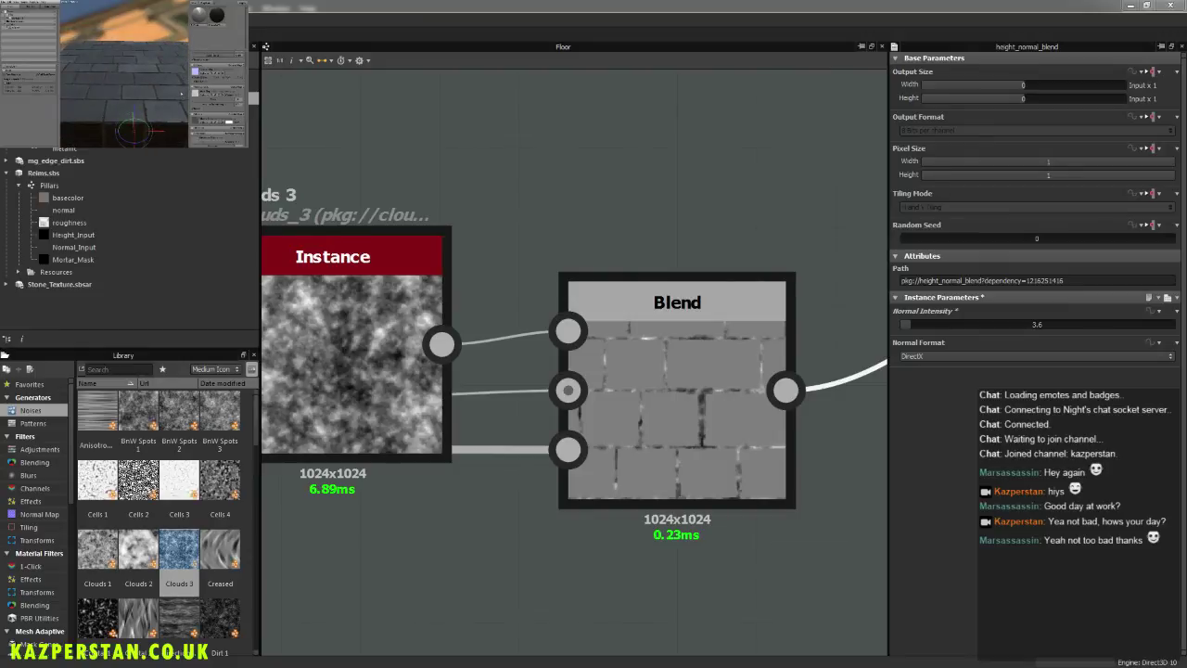
pyautogui.scroll(-5, 172, 93)
pyautogui.moveTo(172, 93); pyautogui.dragTo(155, 70)
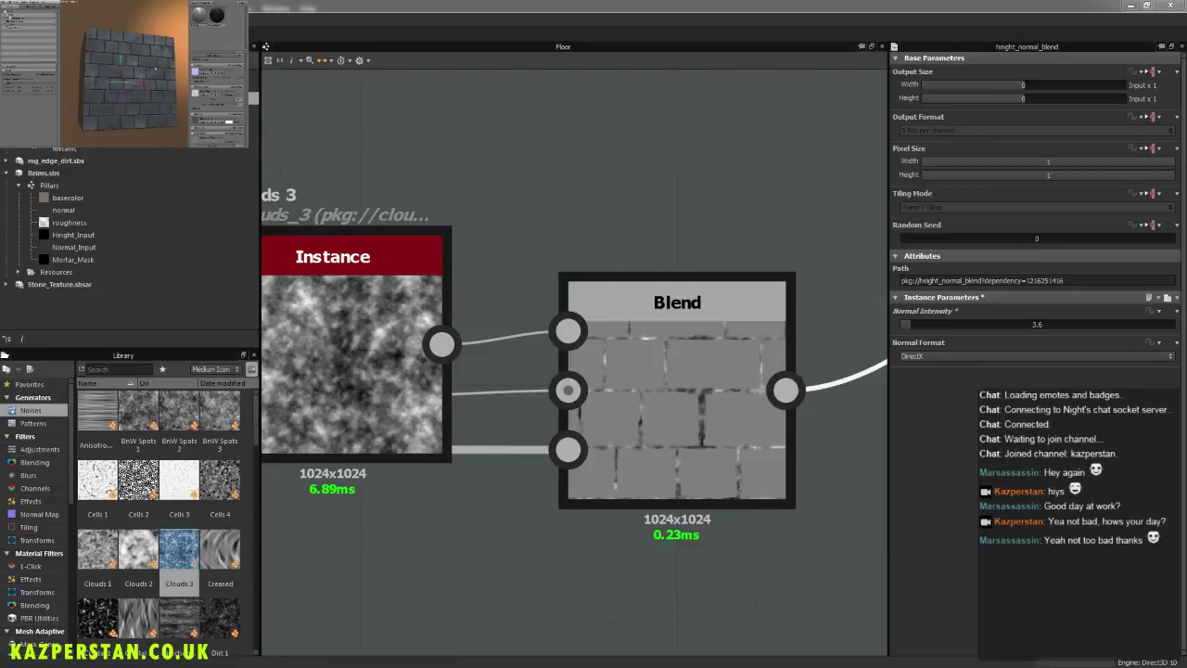
# Step: Move the Clouds 3 and Blend nodes together up and farther away from the output nodes
pyautogui.moveTo(785, 301); pyautogui.dragTo(600, 254, button='middle')
pyautogui.scroll(-7, 600, 254)
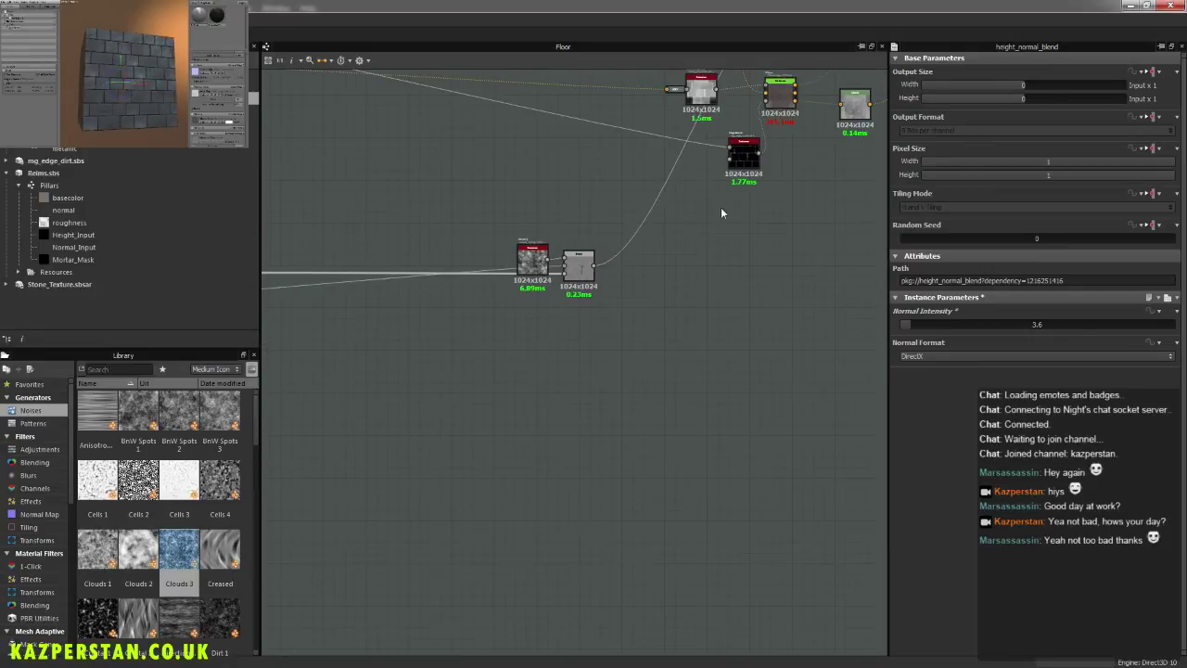
pyautogui.moveTo(721, 207); pyautogui.dragTo(655, 445, button='middle')
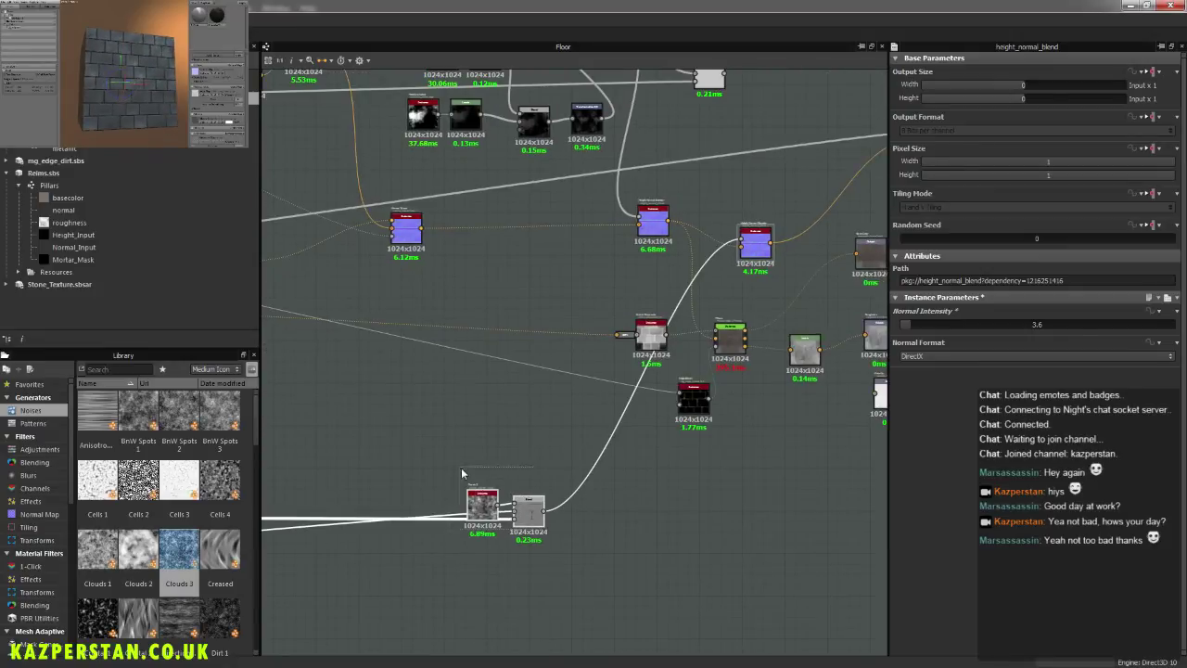
pyautogui.moveTo(427, 468); pyautogui.dragTo(553, 536)
pyautogui.moveTo(529, 516); pyautogui.dragTo(363, 418)
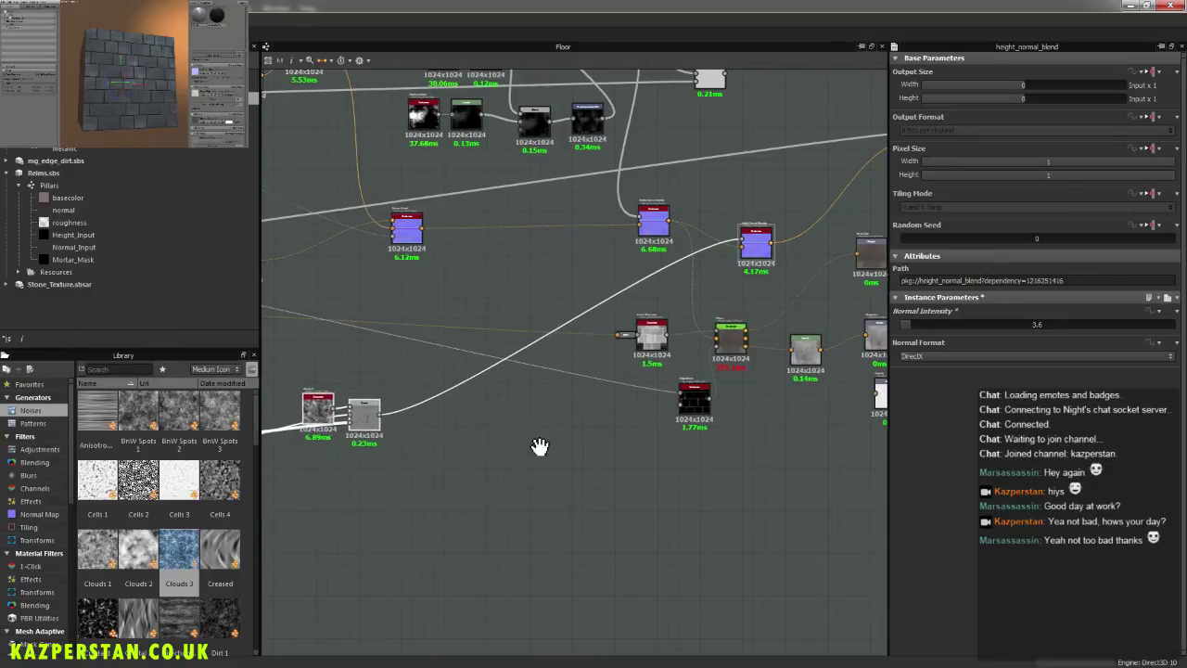
pyautogui.moveTo(538, 446); pyautogui.dragTo(476, 550, button='middle')
pyautogui.click(601, 540)
# Step: Line up the Base Color and Roughness outputs in a column beneath the Normal output
pyautogui.moveTo(765, 344); pyautogui.dragTo(615, 392, button='middle')
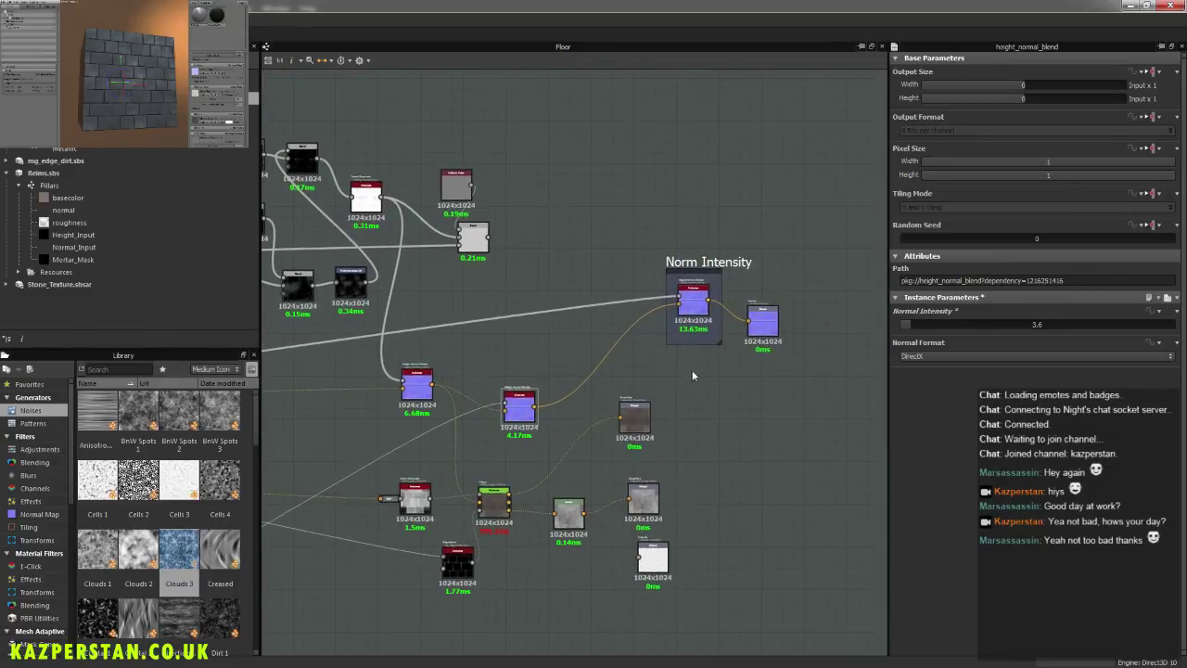
pyautogui.scroll(-5, 691, 374)
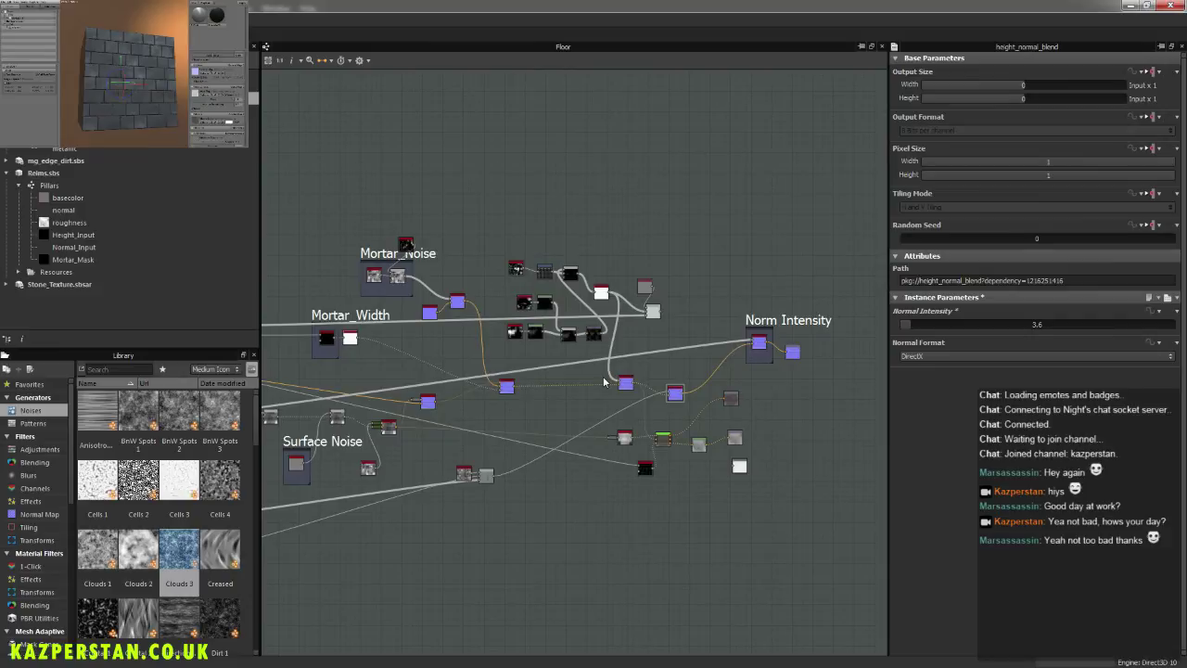
pyautogui.scroll(4, 705, 361)
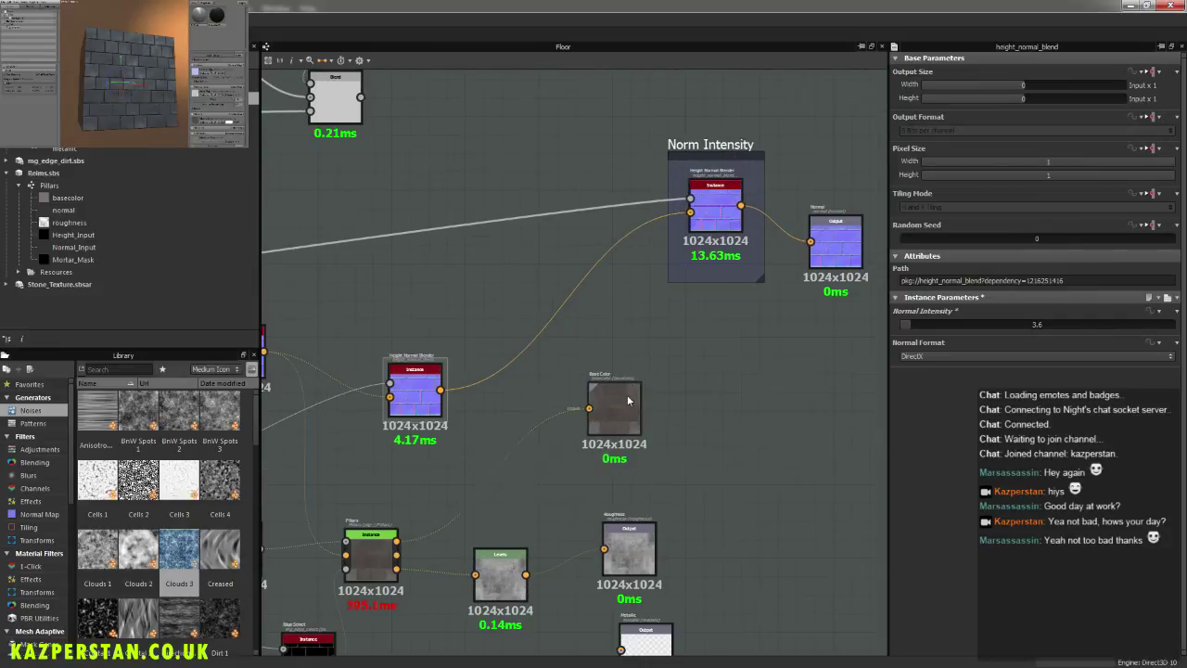
pyautogui.moveTo(813, 392); pyautogui.dragTo(841, 374)
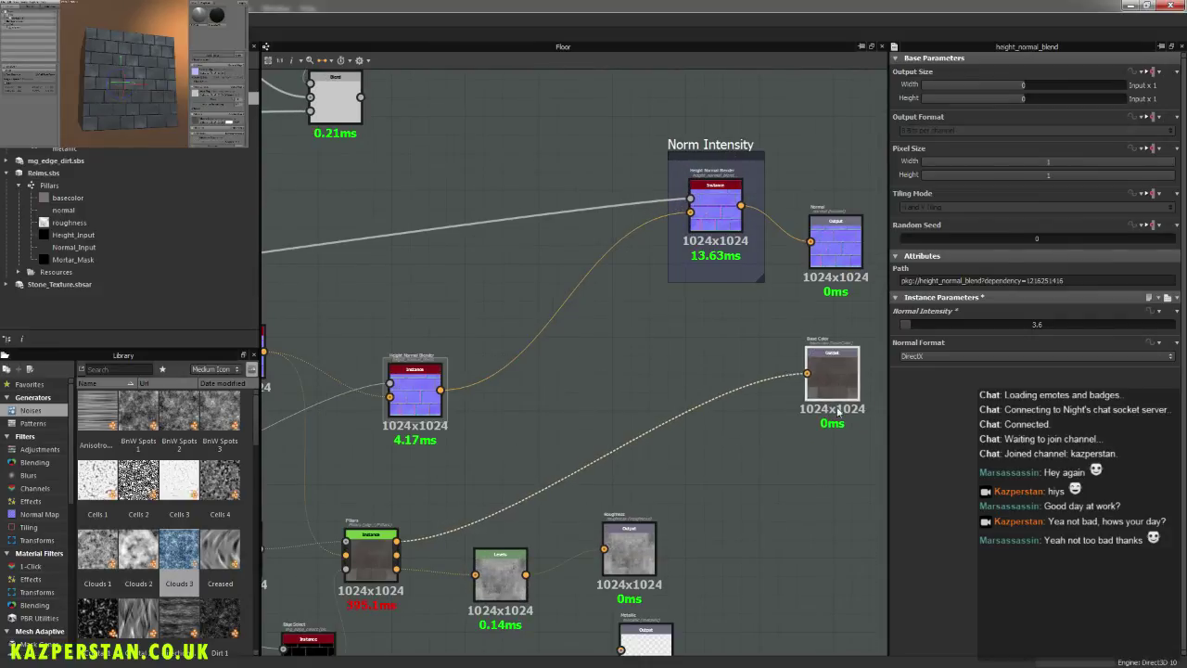
pyautogui.moveTo(799, 451); pyautogui.dragTo(744, 308, button='middle')
pyautogui.moveTo(580, 408); pyautogui.dragTo(781, 348)
# Step: Delete the unconnected Metallic output and check the brick material in 3D
pyautogui.click(603, 521)
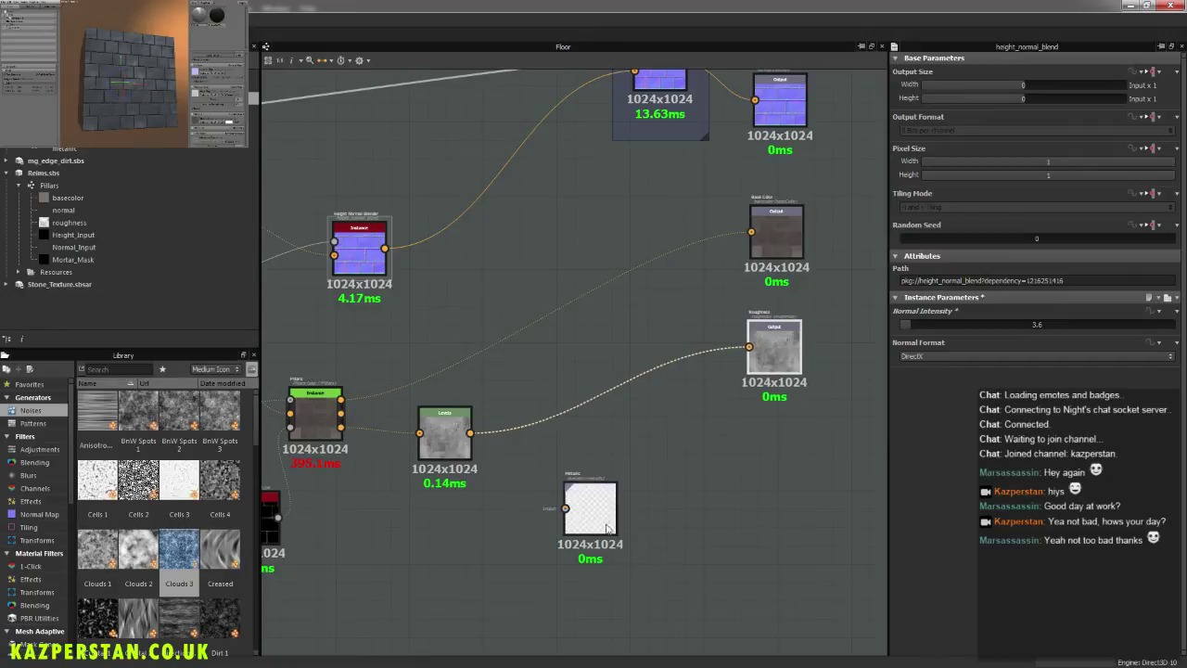
pyautogui.press('Delete')
pyautogui.moveTo(619, 506); pyautogui.dragTo(673, 470, button='middle')
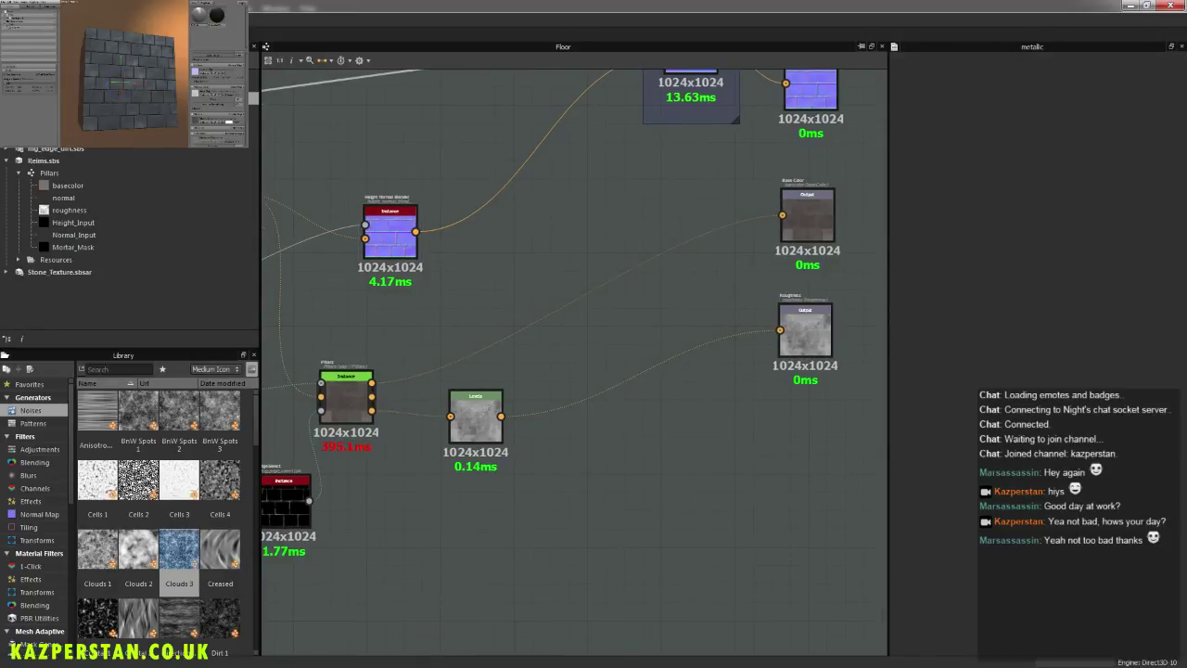
pyautogui.moveTo(162, 116)
pyautogui.mouseDown()
pyautogui.moveTo(174, 107)
pyautogui.moveTo(162, 65)
pyautogui.moveTo(120, 19)
pyautogui.moveTo(89, 32)
pyautogui.moveTo(182, 143)
pyautogui.moveTo(162, 130)
pyautogui.mouseUp()
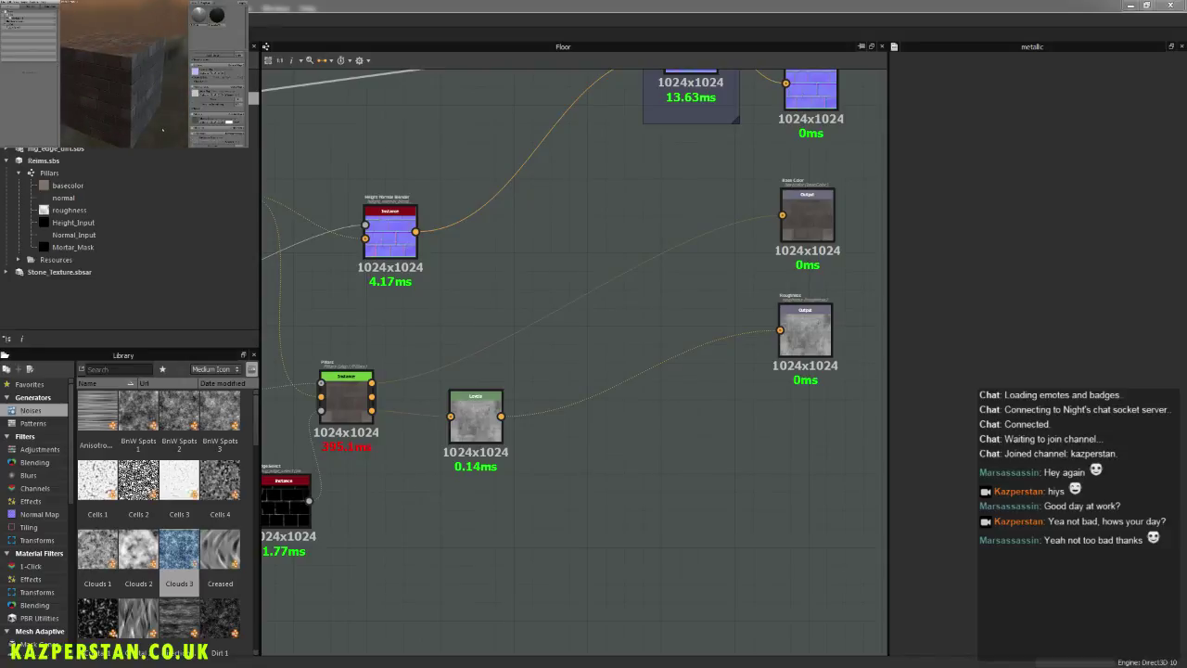
pyautogui.moveTo(162, 130); pyautogui.dragTo(132, 109)
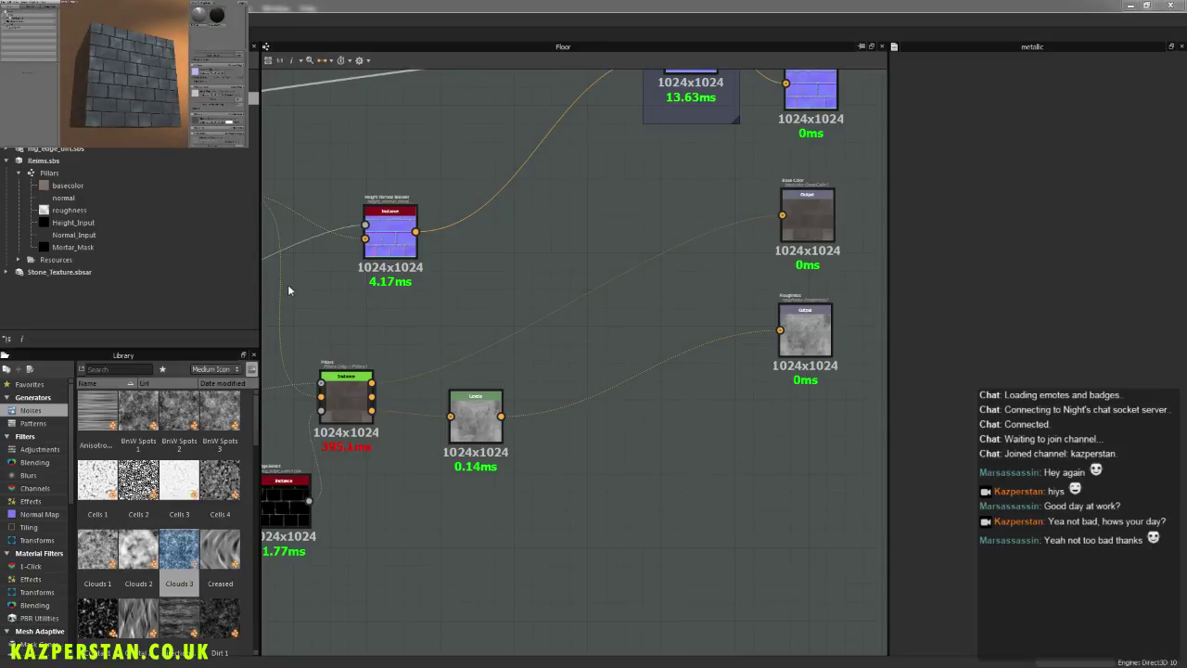
# Step: Try different bevel Round Corners and Smoothness values on the Brick Generator in the Brick_Pattern frame
pyautogui.moveTo(288, 290); pyautogui.dragTo(658, 362, button='middle')
pyautogui.scroll(-8, 476, 318)
pyautogui.moveTo(354, 325); pyautogui.dragTo(635, 340, button='middle')
pyautogui.moveTo(375, 343); pyautogui.dragTo(482, 369, button='middle')
pyautogui.scroll(8, 483, 361)
pyautogui.click(590, 328)
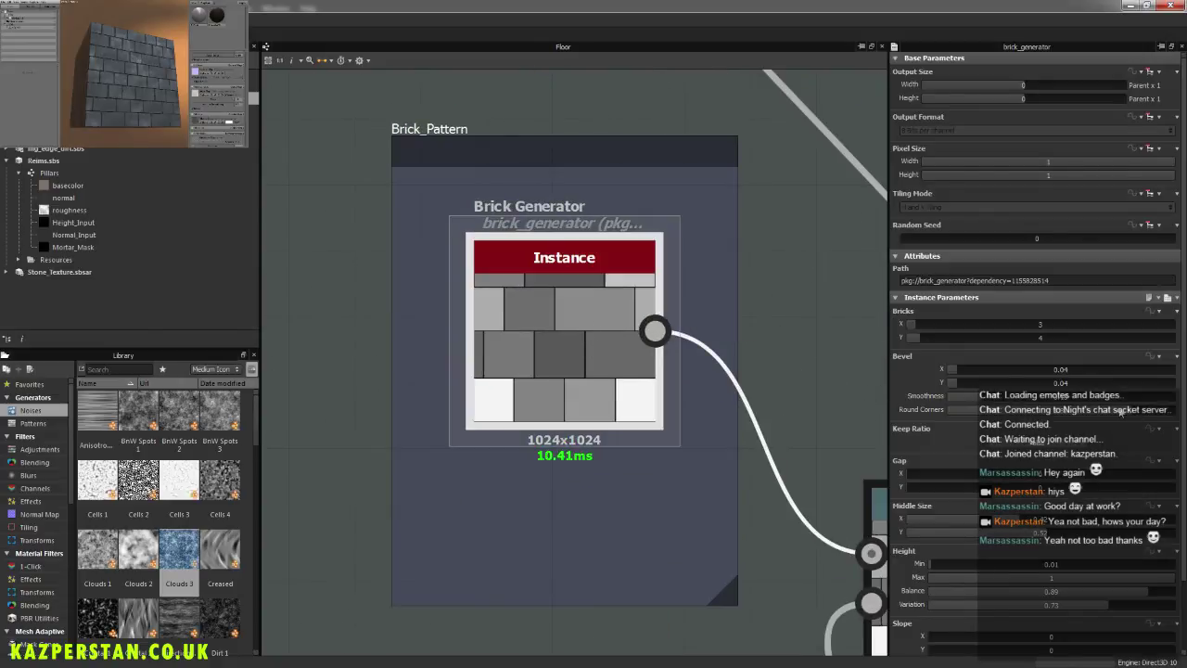
pyautogui.moveTo(1118, 409); pyautogui.dragTo(1164, 409)
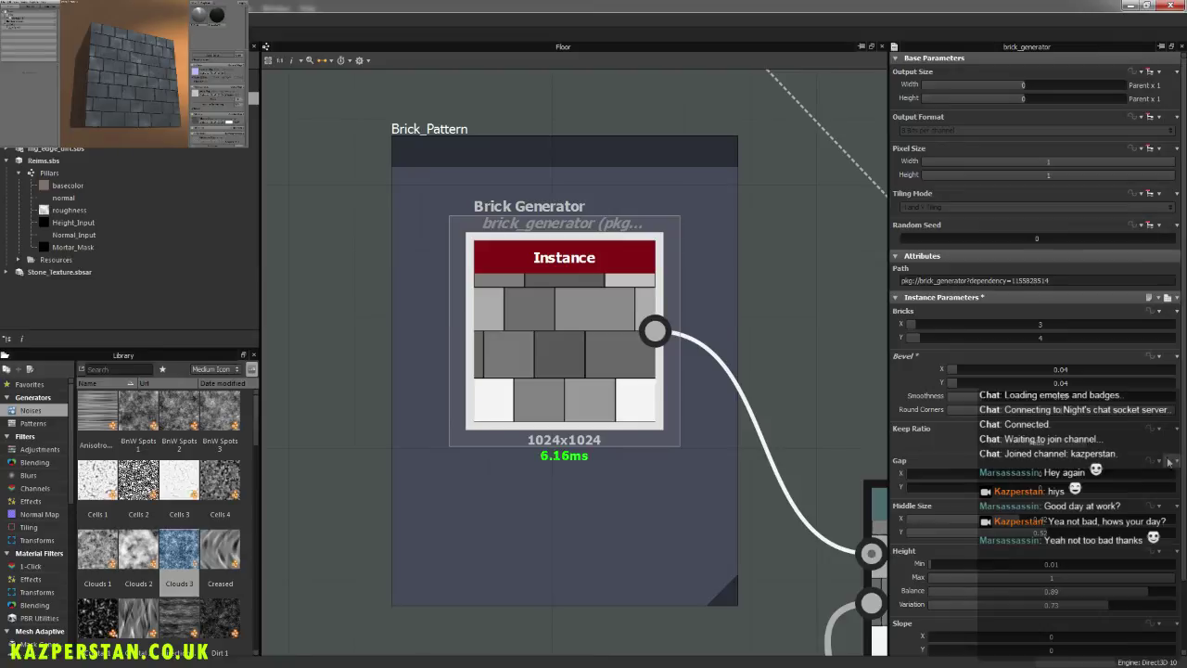
pyautogui.moveTo(979, 399); pyautogui.dragTo(1047, 401)
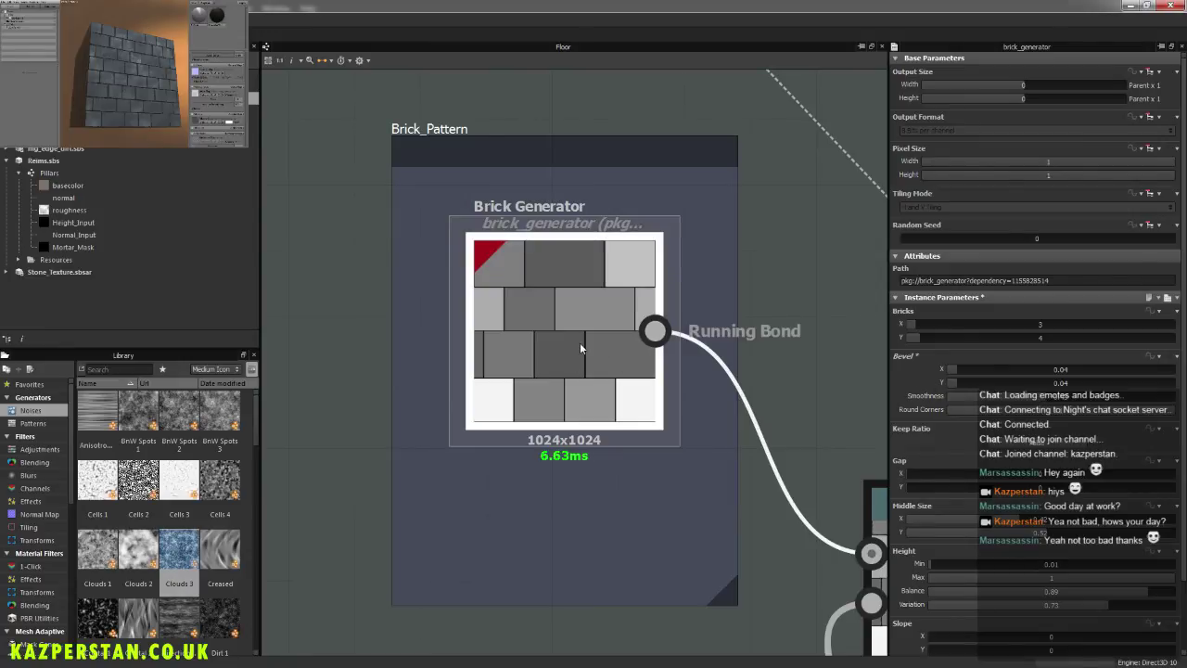
pyautogui.moveTo(1041, 401); pyautogui.dragTo(1184, 405)
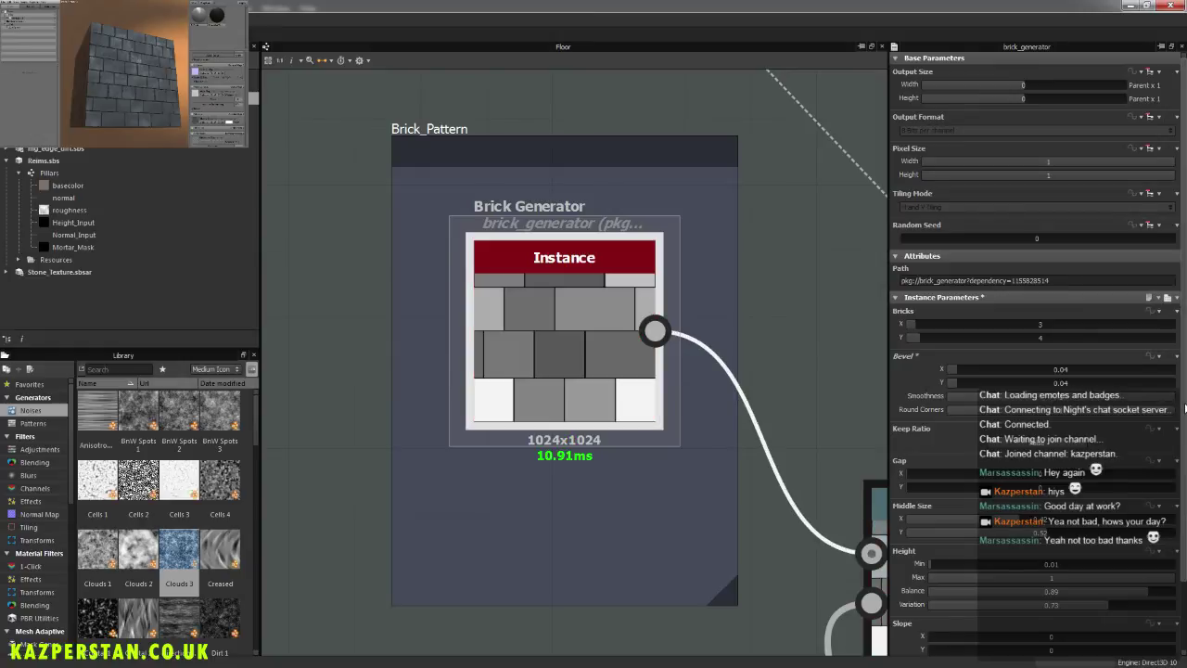
# Step: Try the Brick Generator's Bevel X and Y at 0.07, check the bricks in 3D, and raise Bevel X to 0.24
pyautogui.moveTo(957, 386); pyautogui.dragTo(963, 385)
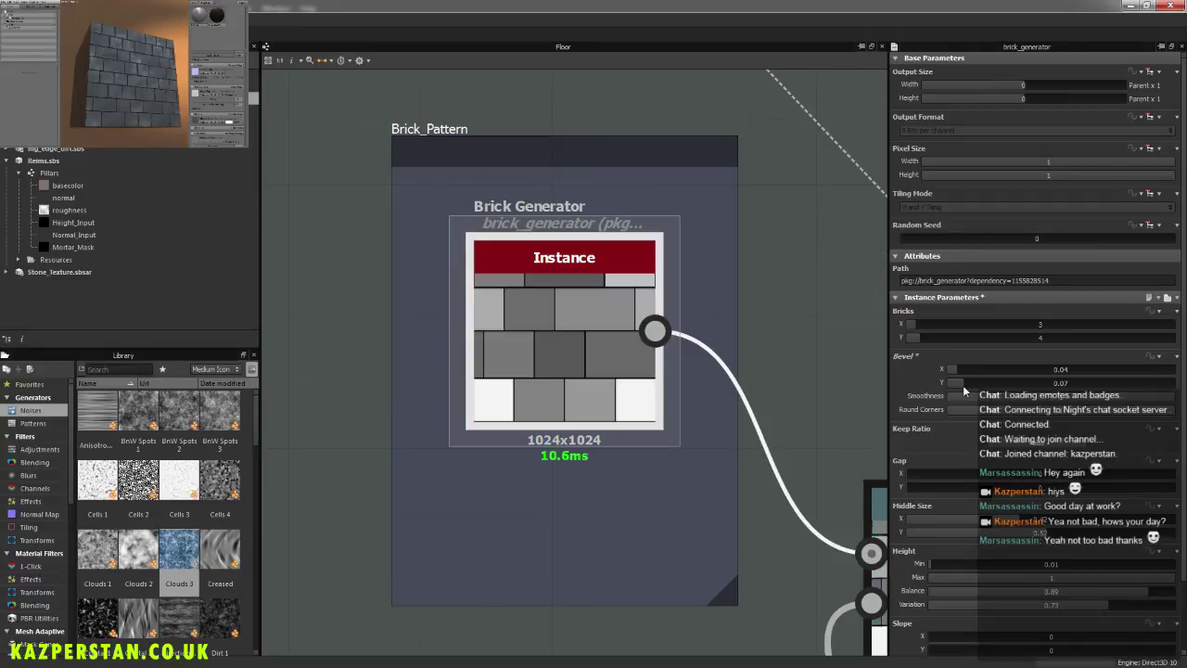
pyautogui.moveTo(958, 365); pyautogui.dragTo(961, 367)
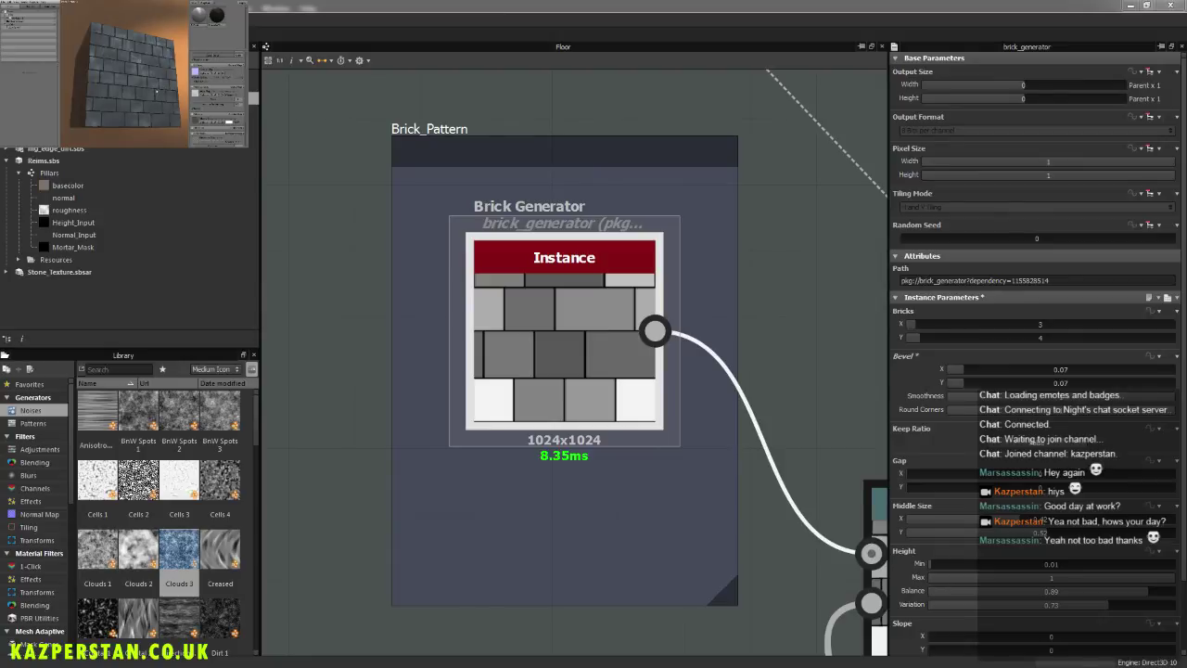
pyautogui.moveTo(157, 91); pyautogui.dragTo(121, 90)
pyautogui.scroll(4, 116, 89)
pyautogui.scroll(-3, 107, 88)
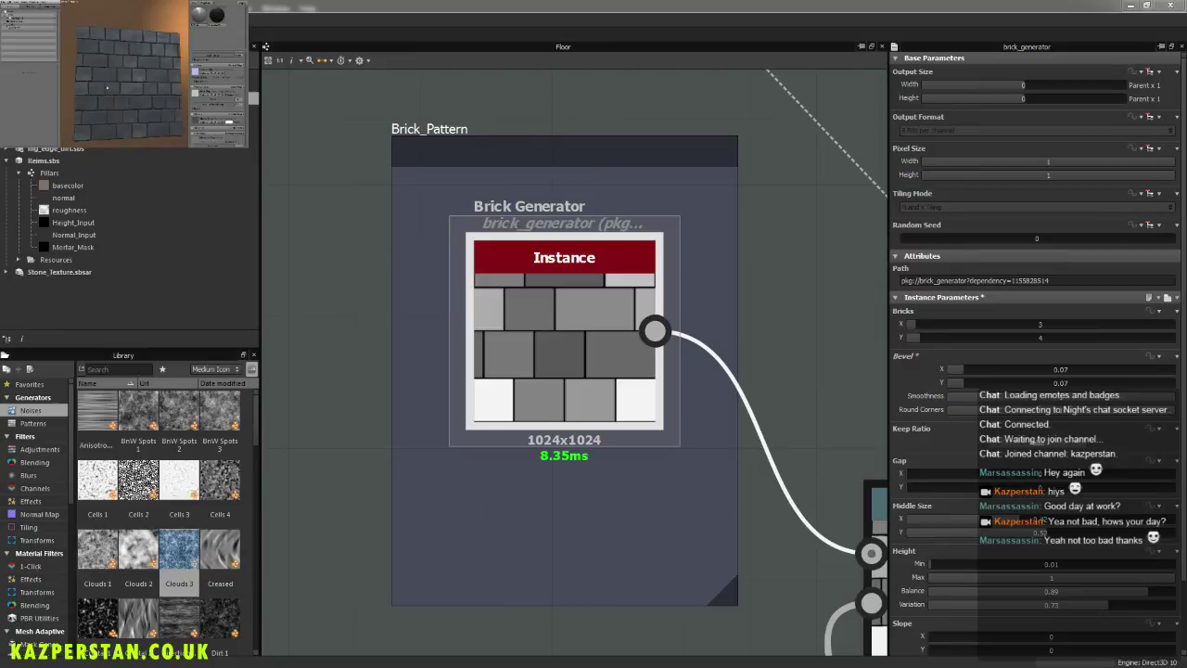
pyautogui.moveTo(968, 368); pyautogui.dragTo(1003, 371)
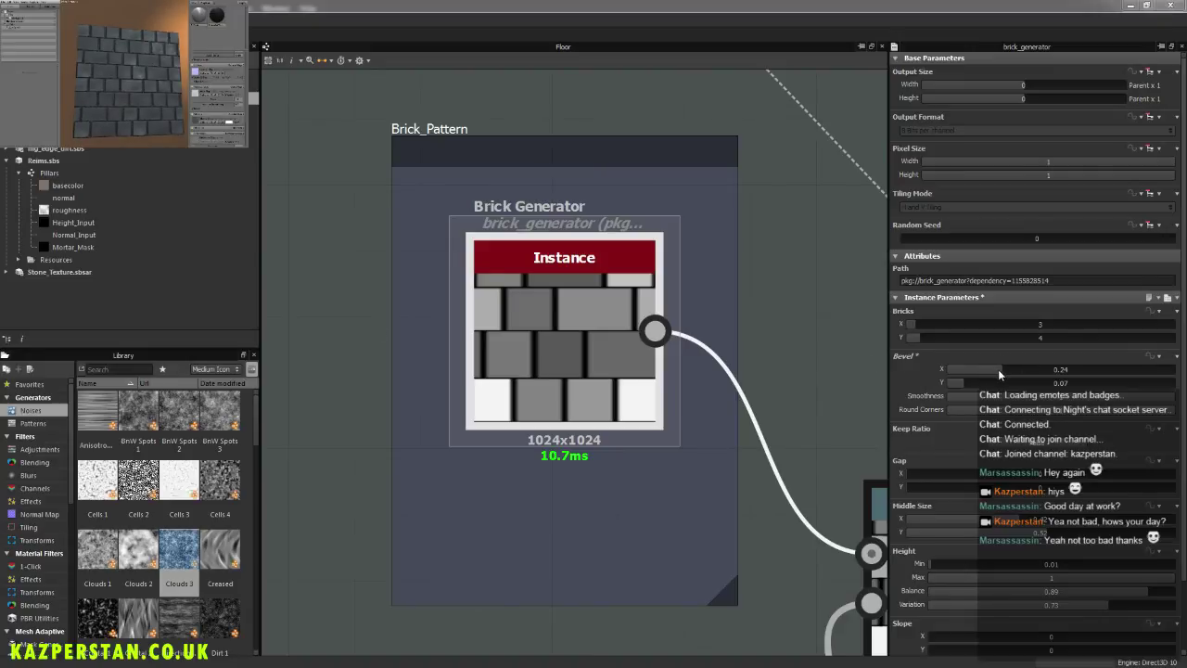
# Step: Set the Brick Generator's Bevel X to 0.05 and Bevel Y to 0.04, and inspect the bricks in 3D from several angles
pyautogui.moveTo(998, 369); pyautogui.dragTo(956, 383)
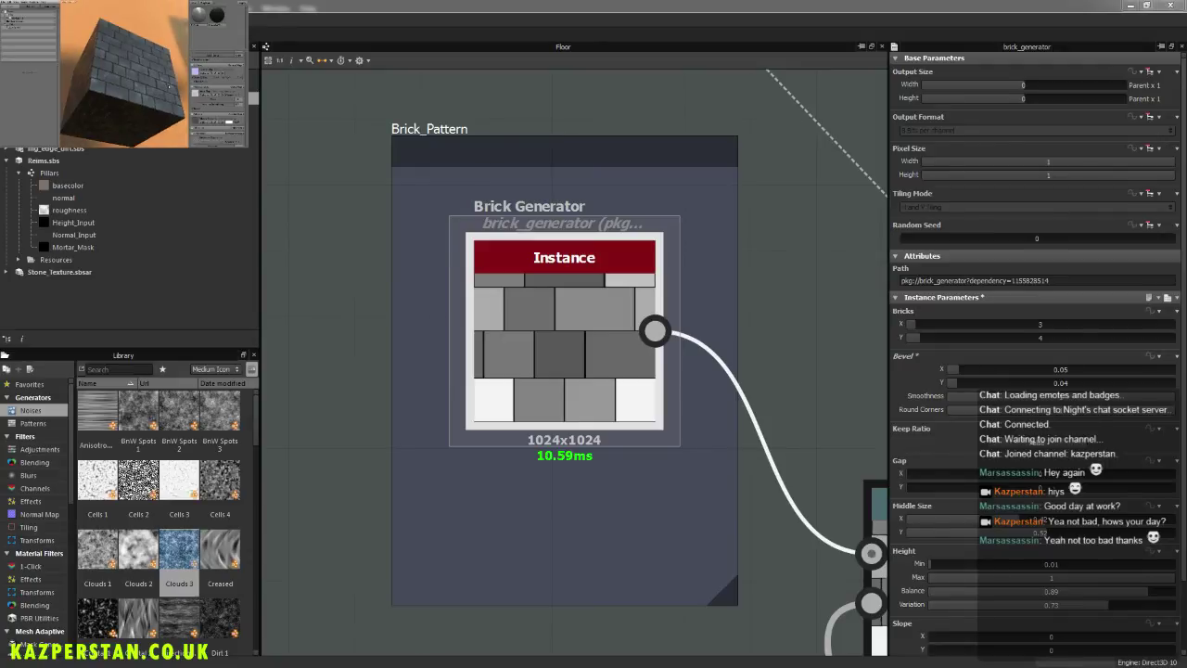
pyautogui.moveTo(167, 116); pyautogui.dragTo(170, 118)
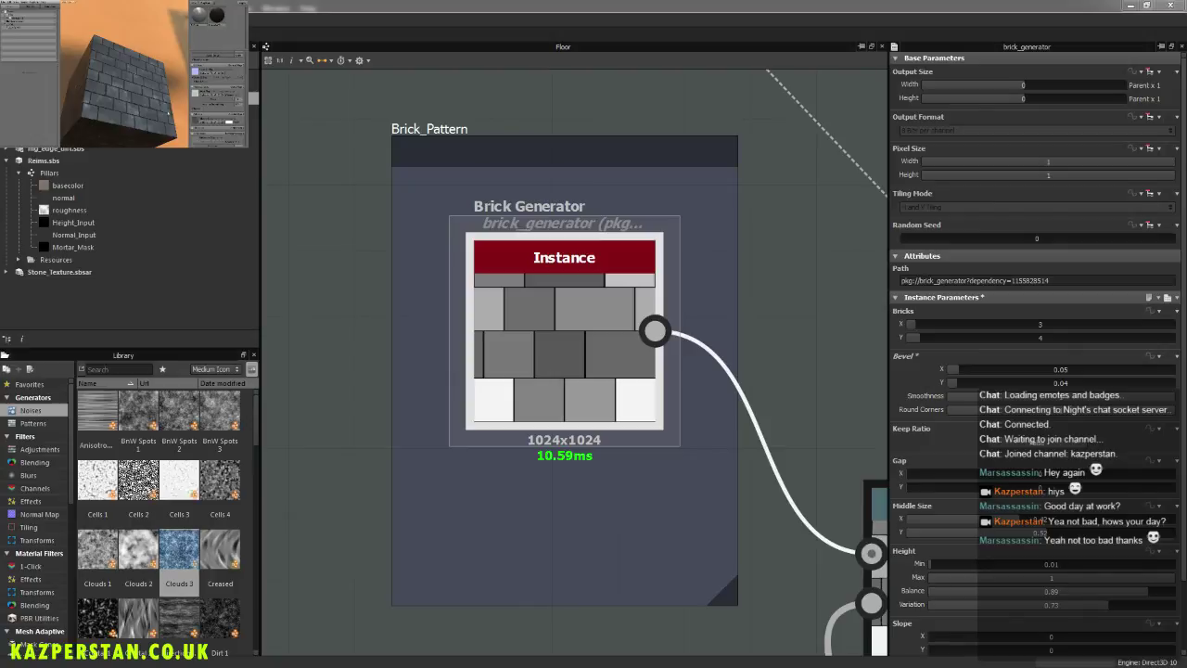
pyautogui.moveTo(139, 85); pyautogui.dragTo(180, 111)
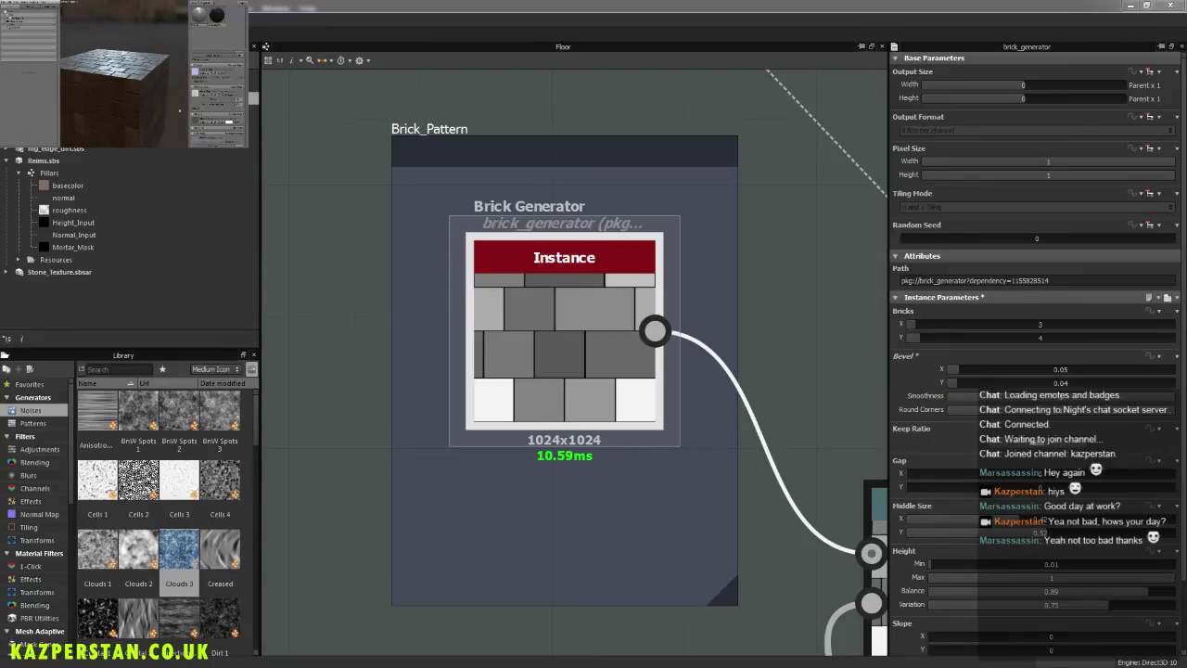
pyautogui.moveTo(180, 110); pyautogui.dragTo(112, 74)
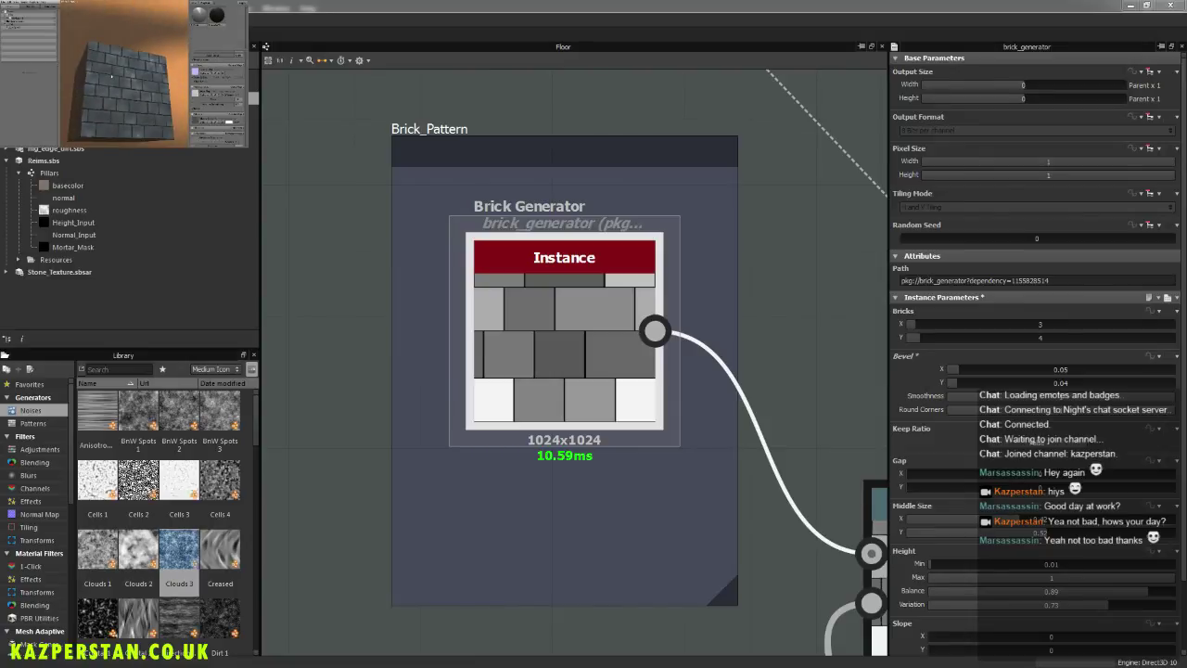
# Step: Switch to Photoshop, compare the opened crack alpha images, and close them
pyautogui.moveTo(744, 265); pyautogui.dragTo(744, 257, button='middle')
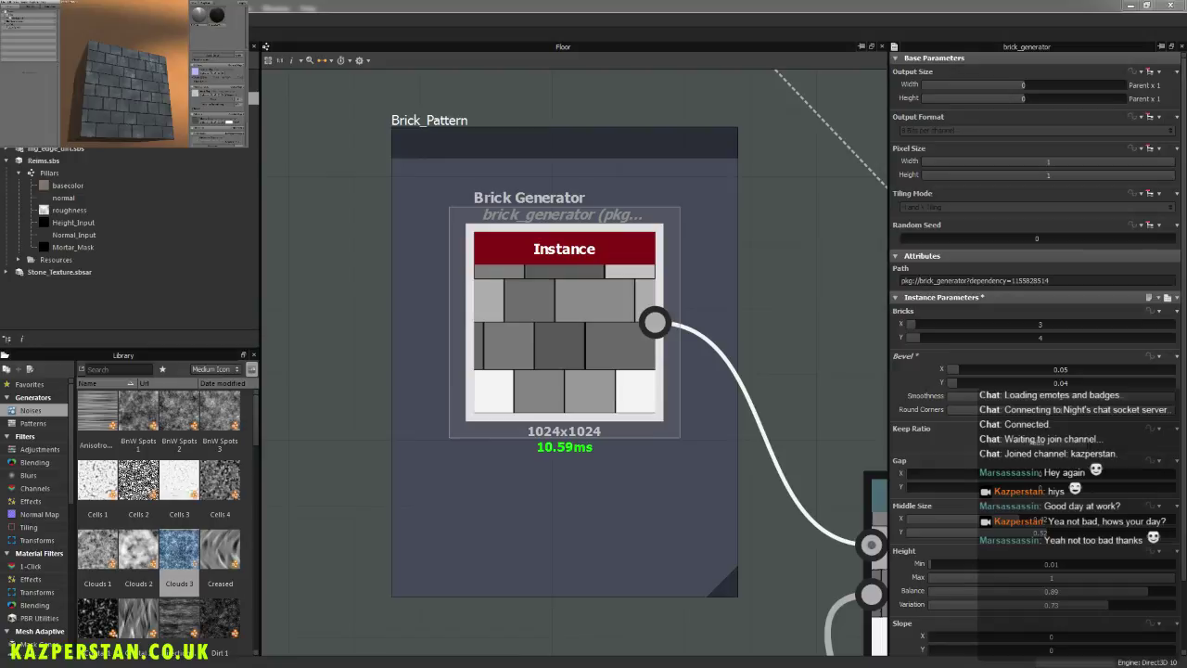
pyautogui.hotkey('alt', 'Tab')
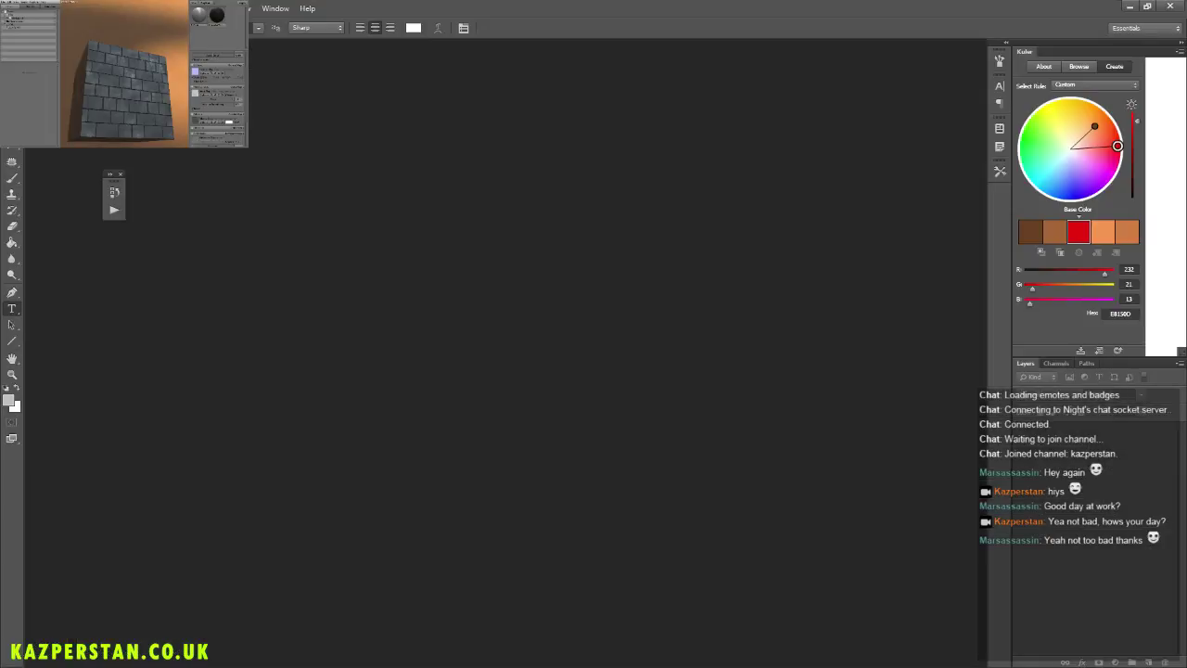
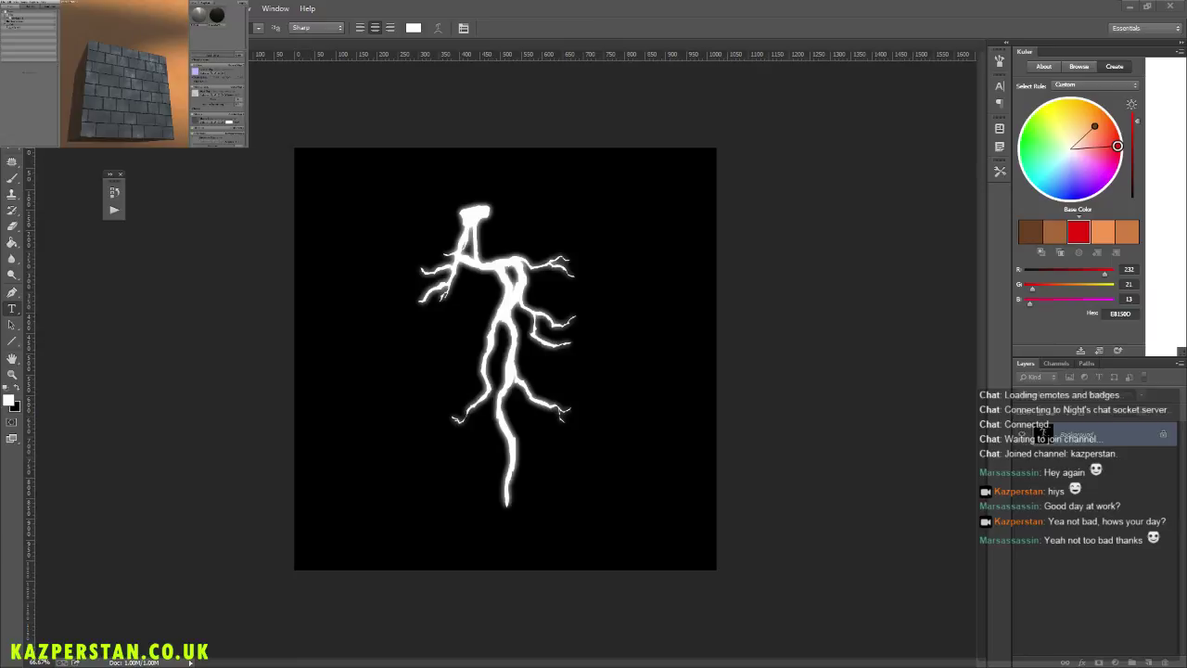
pyautogui.hotkey('ctrl', 'Tab')
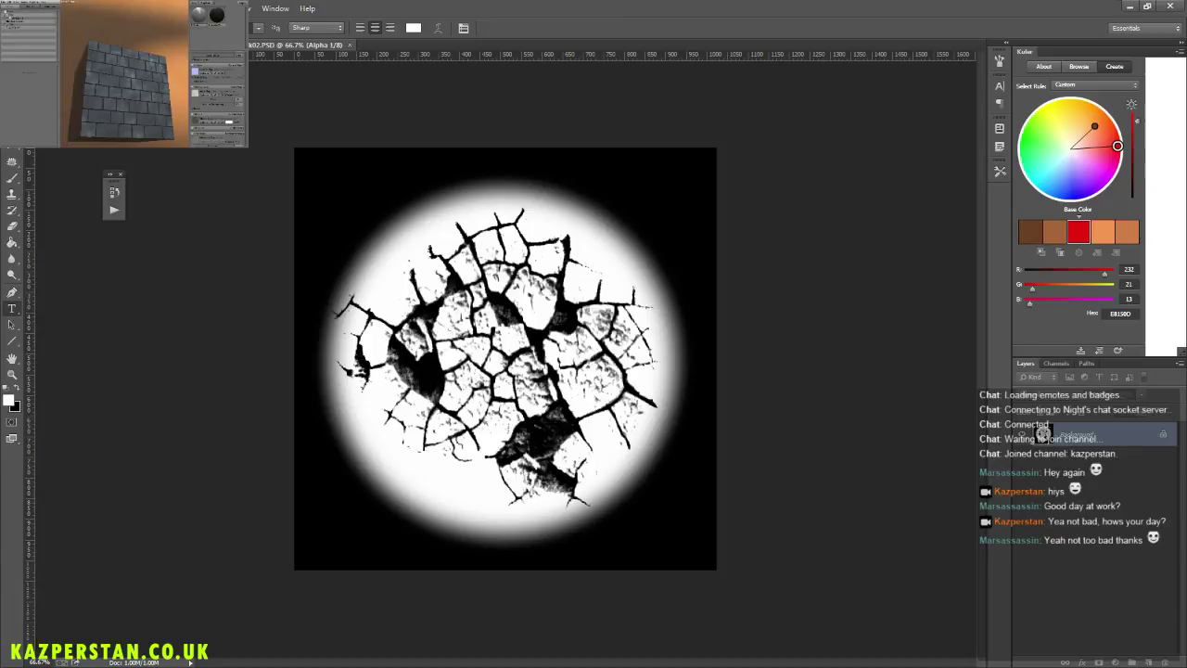
pyautogui.hotkey('ctrl', 'Tab')
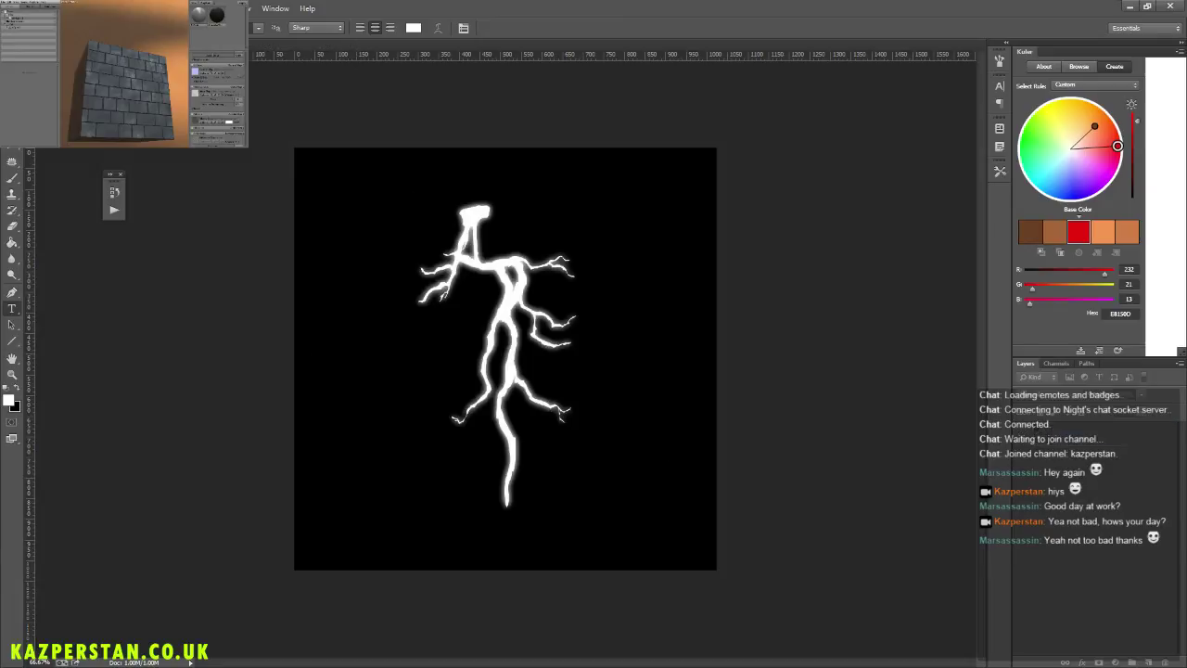
pyautogui.hotkey('ctrl', 'w')
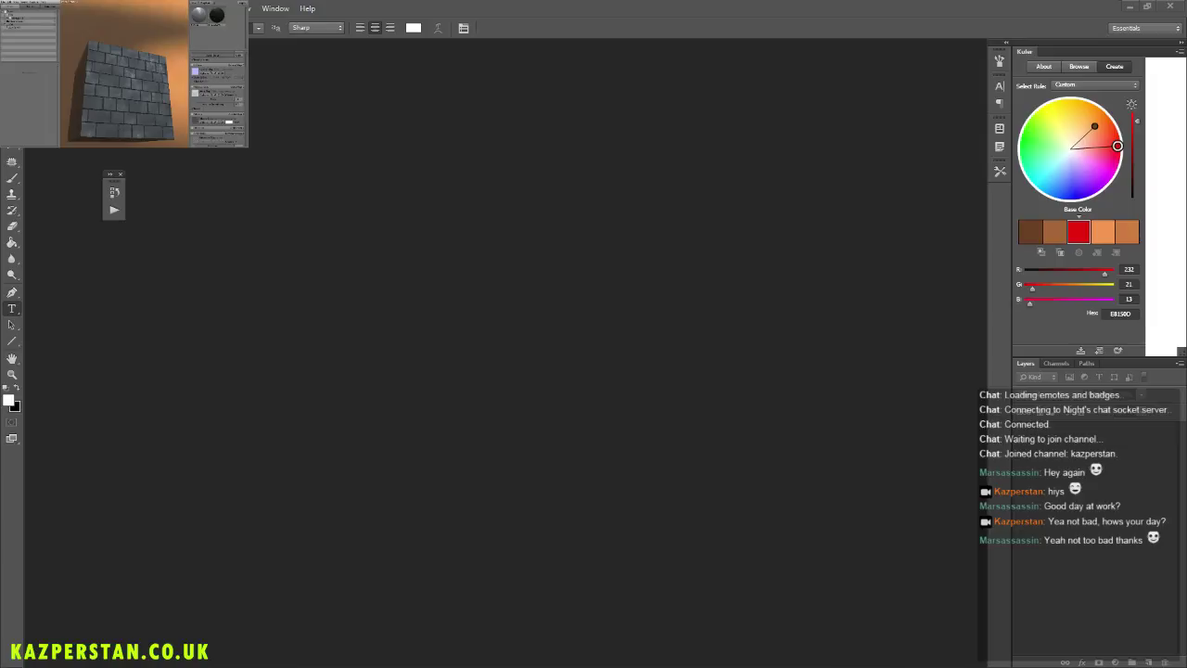
# Step: Copy the crack alpha files XMD_Terra_Crack01 and XMD_Terra_Crack07 into the Cracks folder on the WorkFiles (F:) drive
pyautogui.moveTo(0, 133); pyautogui.dragTo(619, 133)
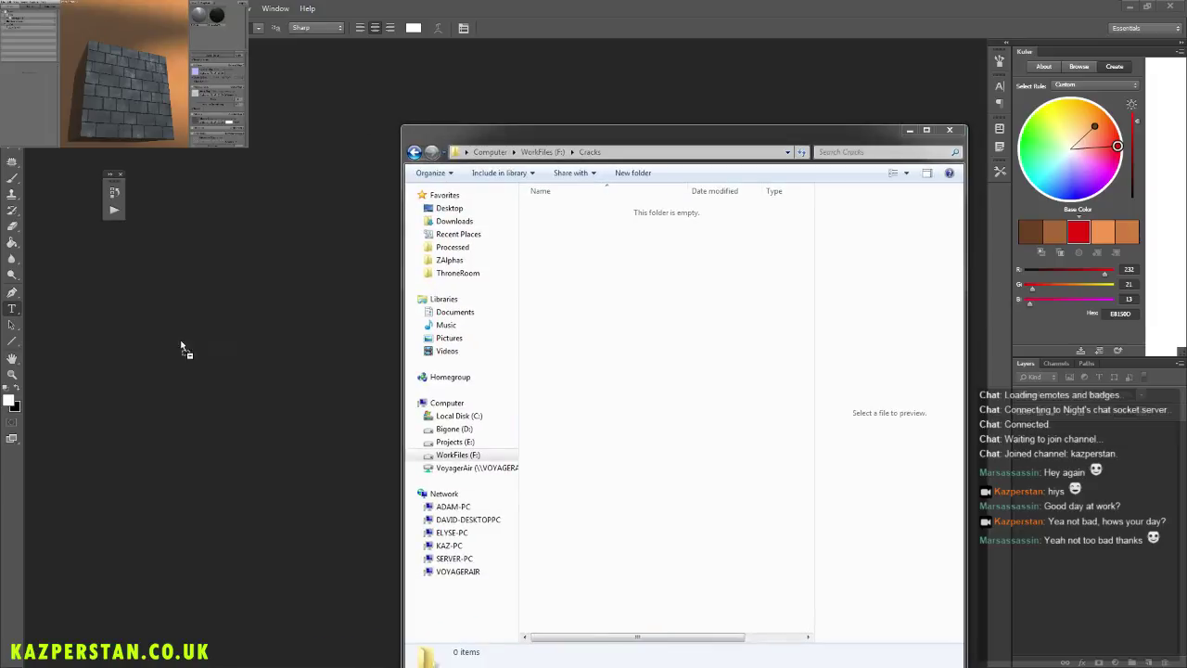
pyautogui.hotkey('ctrl', 'v')
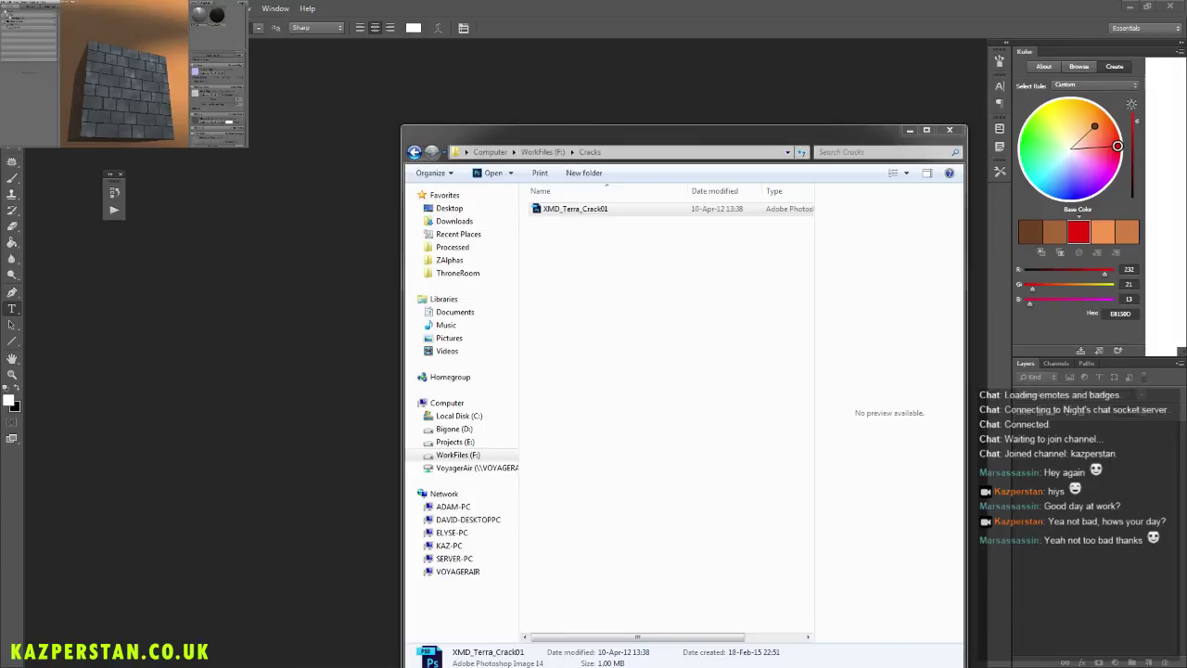
pyautogui.moveTo(0, 394); pyautogui.dragTo(642, 382)
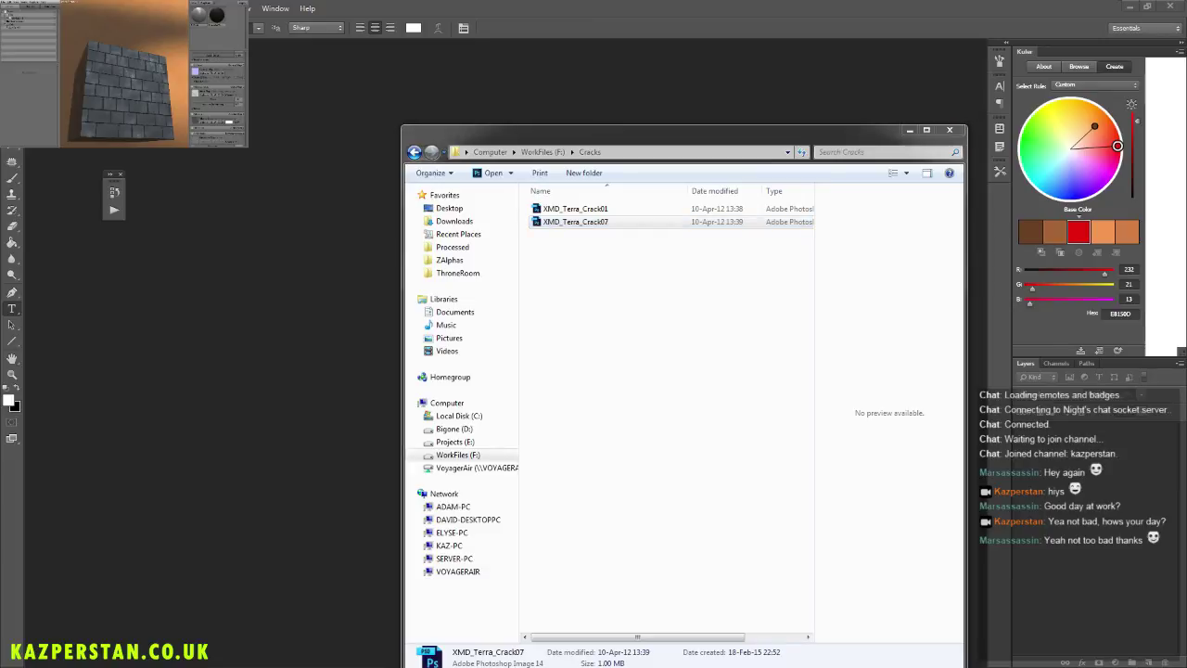
pyautogui.moveTo(0, 397); pyautogui.dragTo(787, 385)
pyautogui.moveTo(576, 370); pyautogui.dragTo(630, 346)
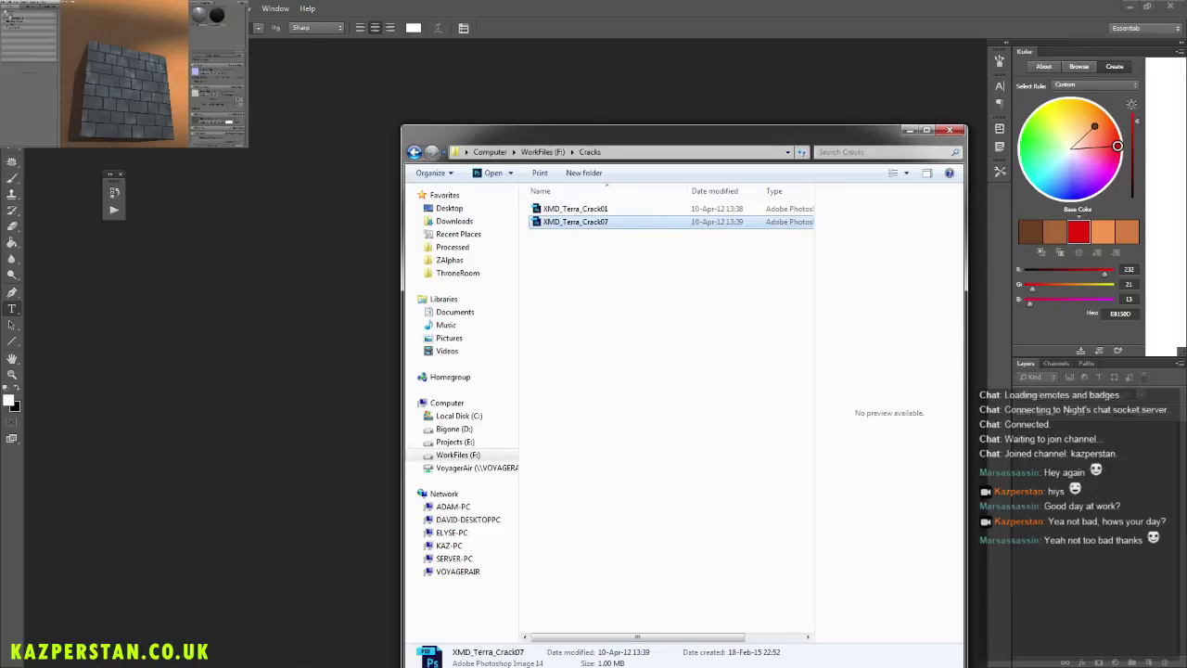
# Step: Open a second Windows Explorer window showing the computer's drives
pyautogui.hotkey('alt', 'Tab')
pyautogui.hotkey('alt', 'Tab')
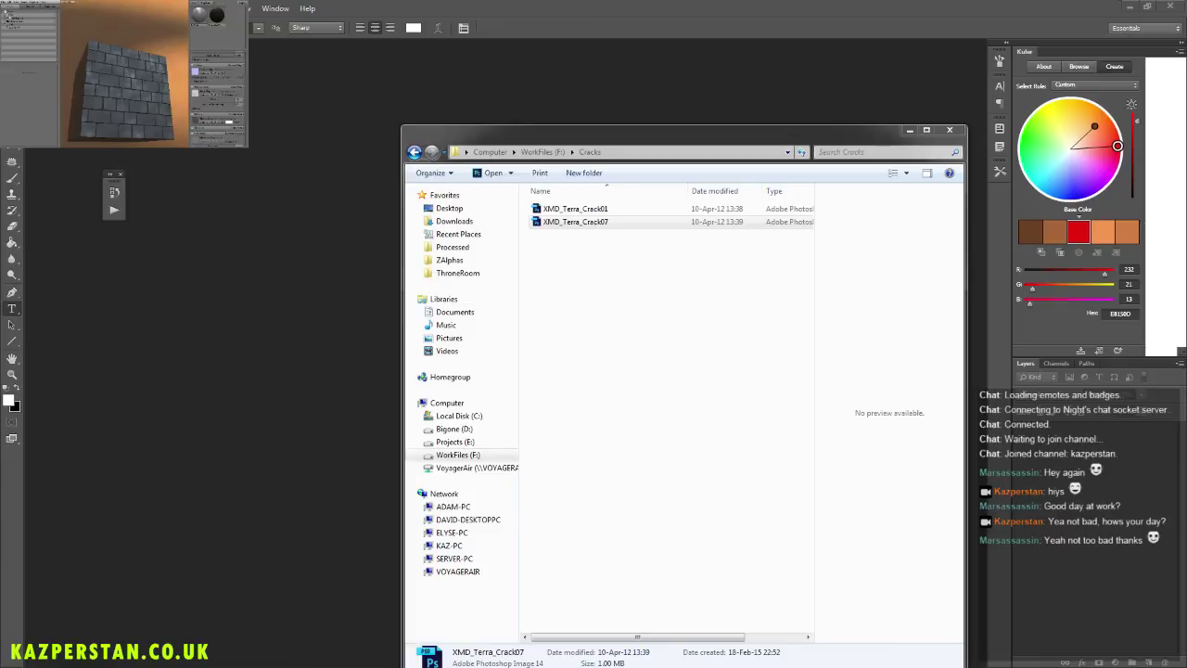
pyautogui.press('super+e')
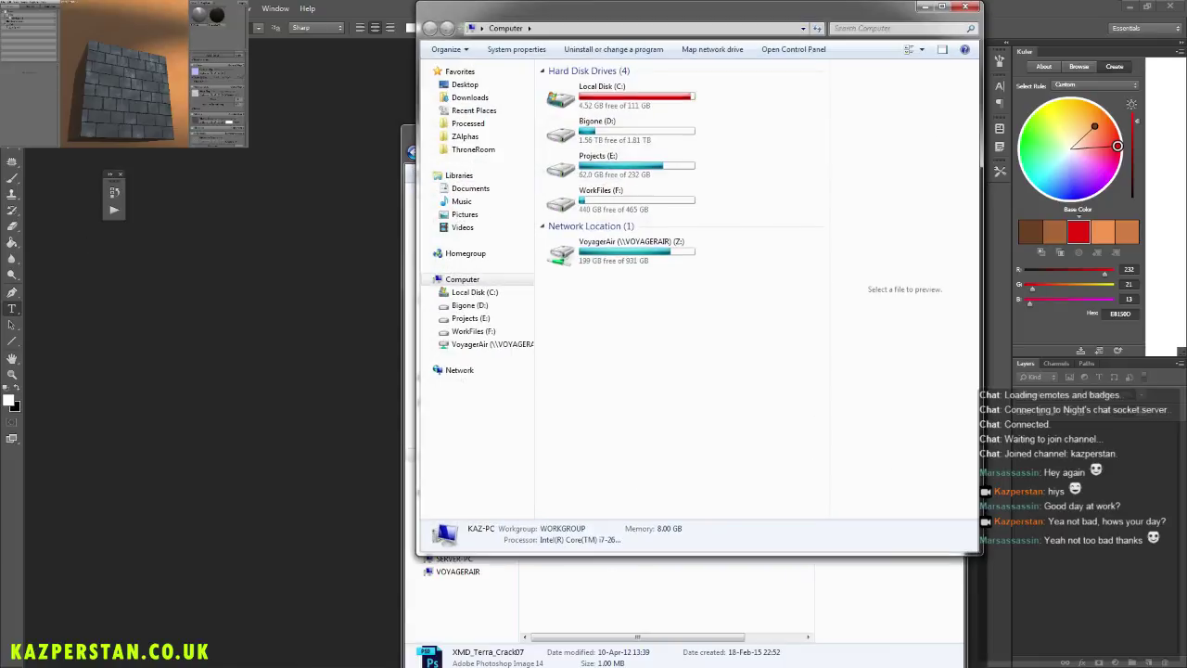
# Step: Open the WorkFiles (F:) drive and move its file browser window off the canvas
pyautogui.doubleClick(625, 201)
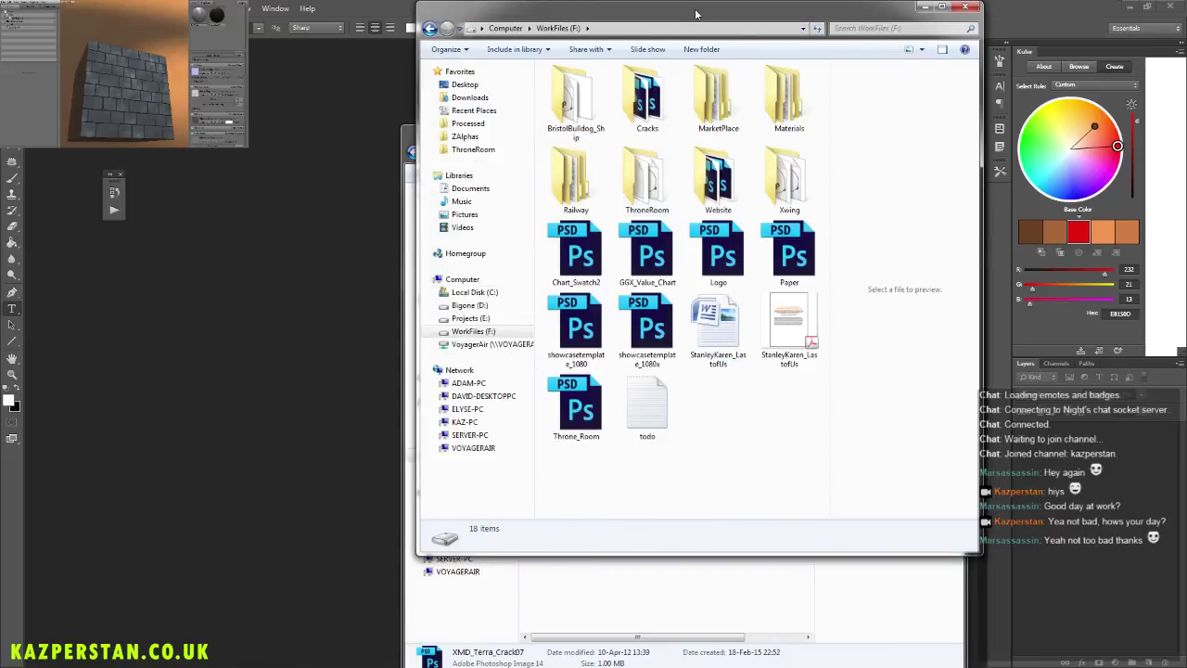
pyautogui.moveTo(696, 12); pyautogui.dragTo(0, 70)
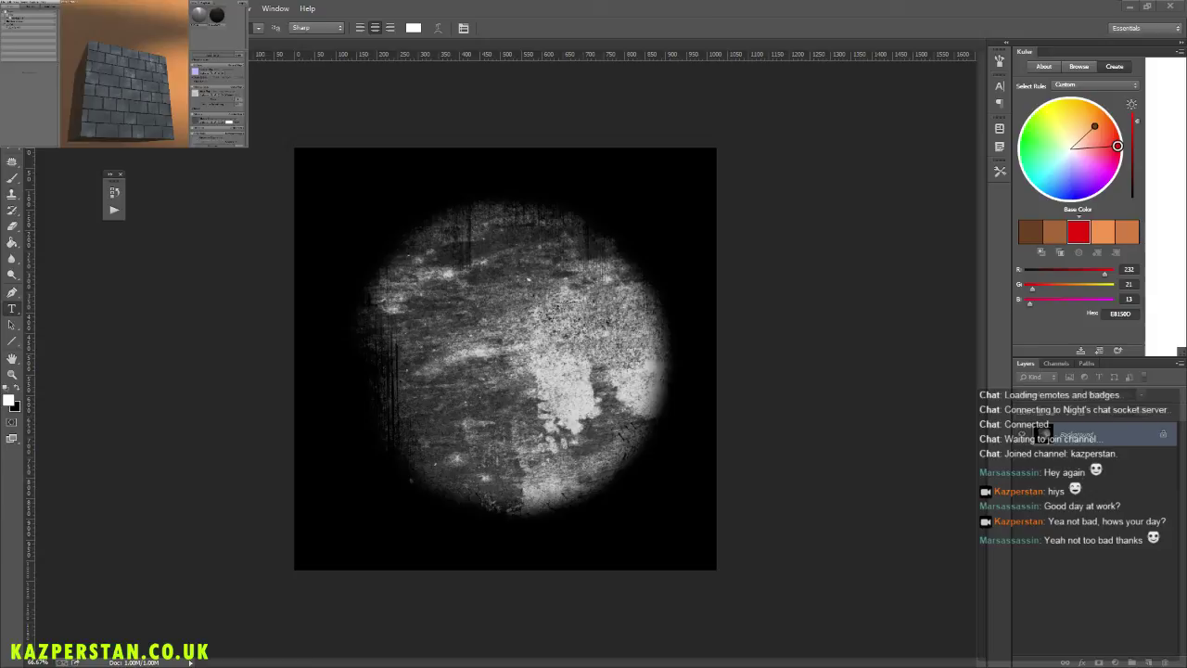
# Step: Close the two open grayscale alpha images, the rough circular texture and the white splatter
pyautogui.hotkey('ctrl', 'w')
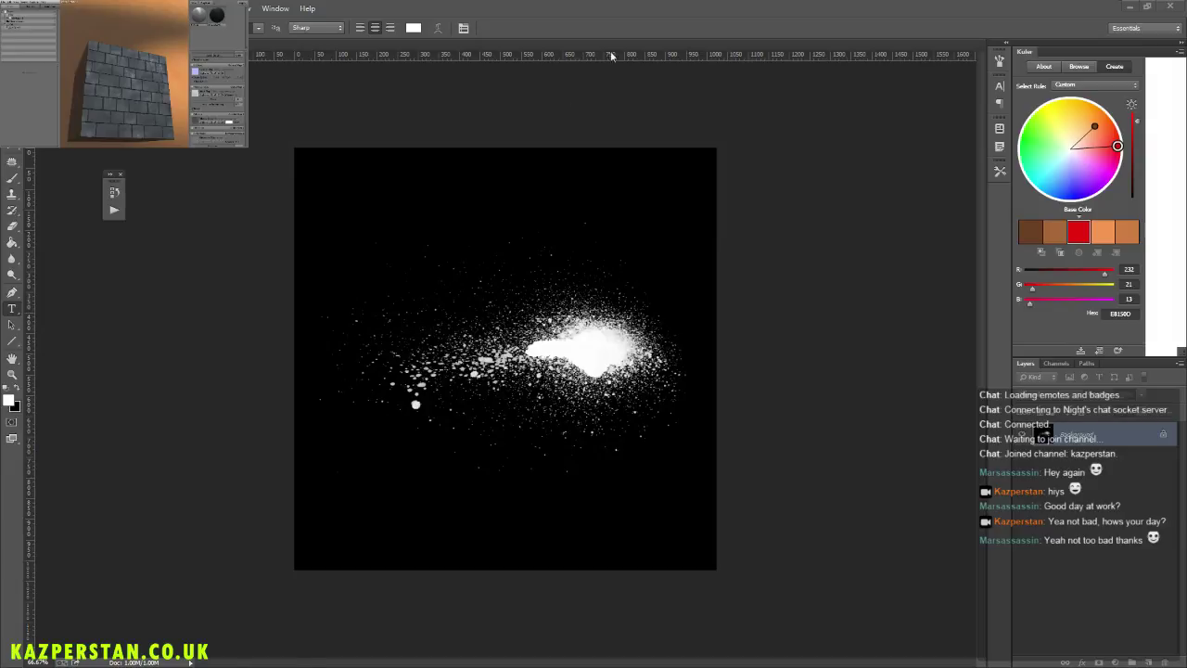
pyautogui.hotkey('ctrl', 'w')
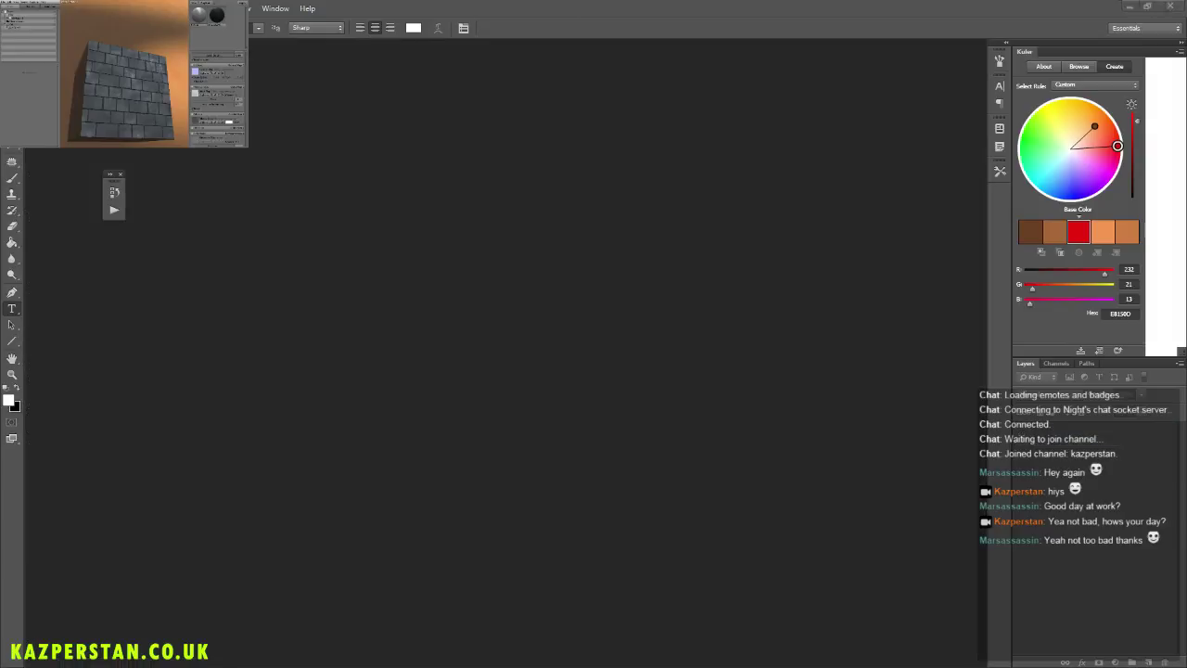
# Step: Bring up the F:\Cracks folder in the file browser and select its folder path
pyautogui.hotkey('ctrl', 'o')
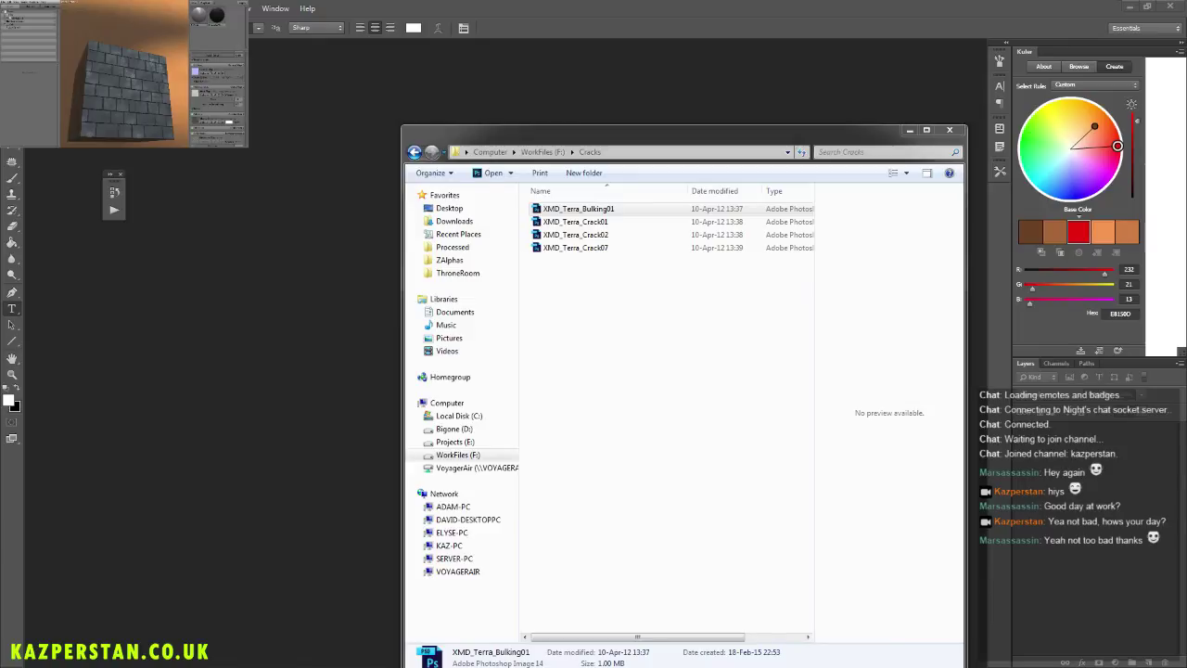
pyautogui.click(656, 151)
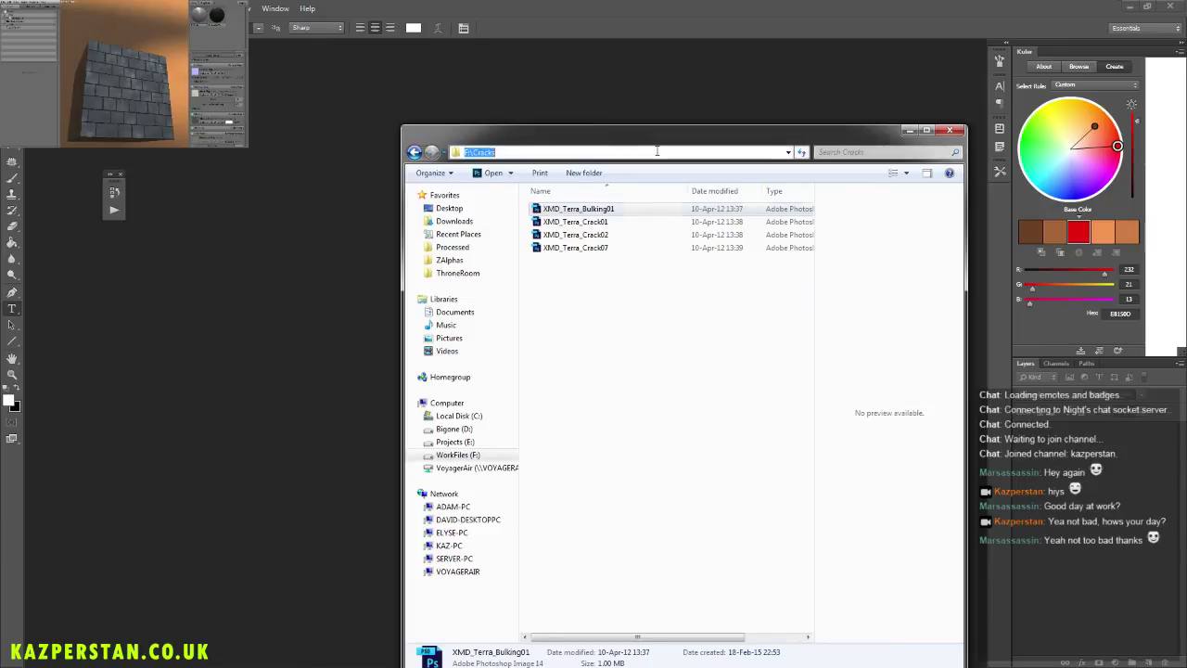
pyautogui.hotkey('alt', 'Tab')
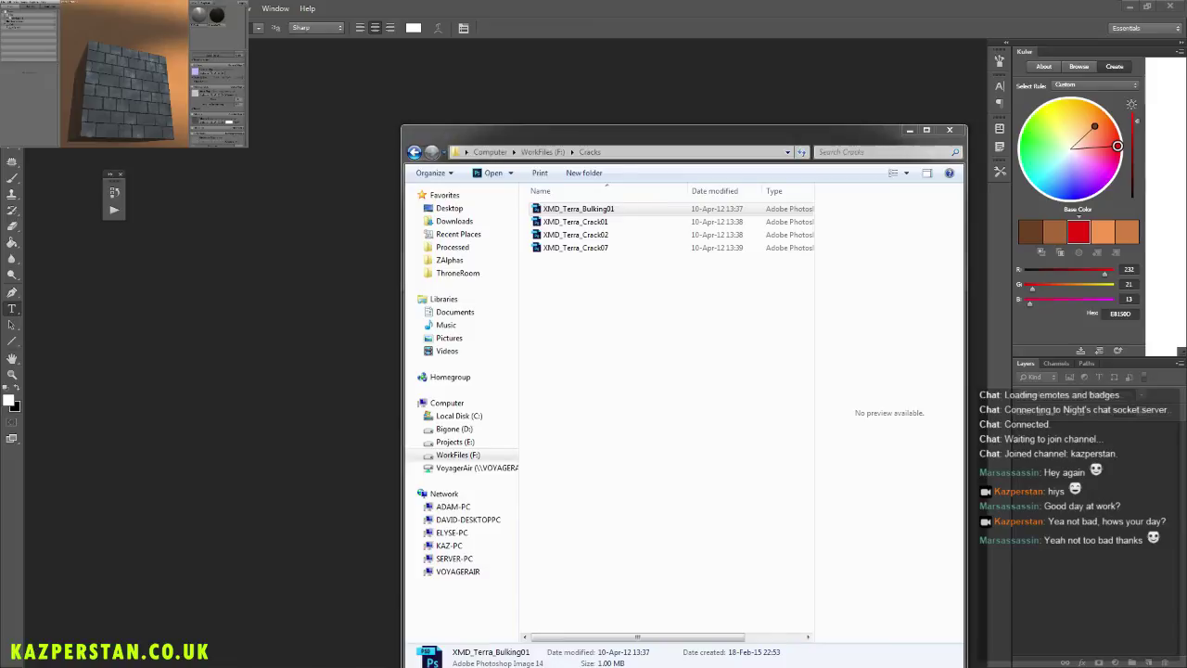
pyautogui.click(607, 222)
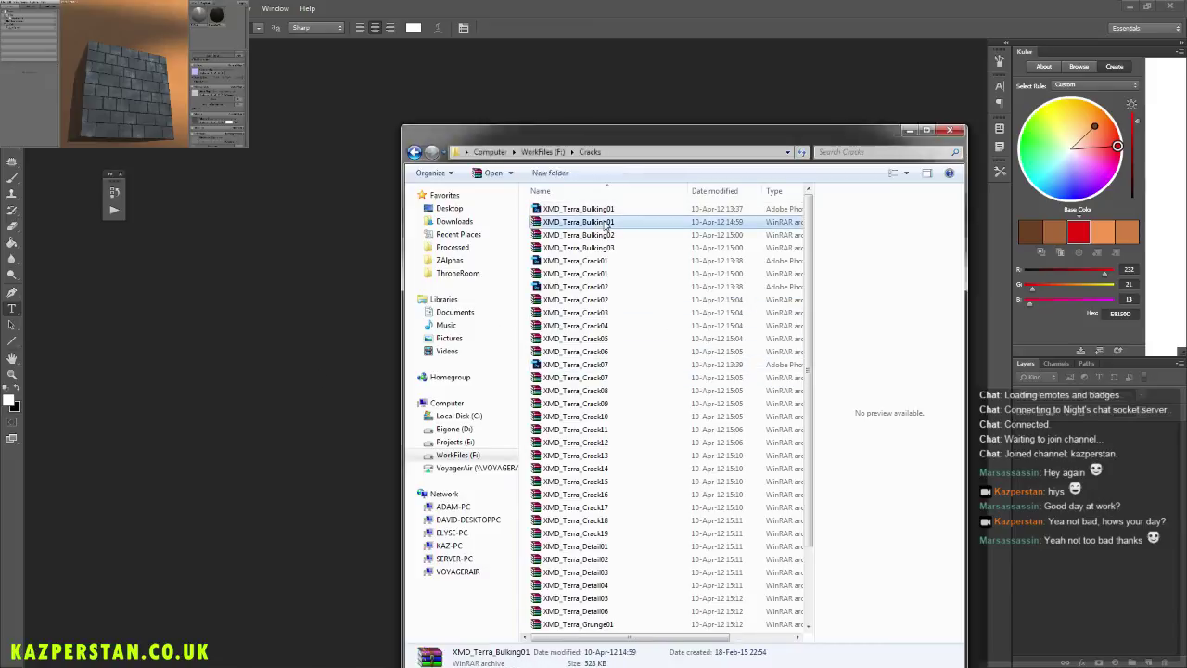
pyautogui.keyDown('ctrl'); pyautogui.click(612, 235); pyautogui.keyUp('ctrl')
pyautogui.keyDown('ctrl'); pyautogui.click(612, 248); pyautogui.keyUp('ctrl')
pyautogui.keyDown('ctrl'); pyautogui.click(612, 274); pyautogui.keyUp('ctrl')
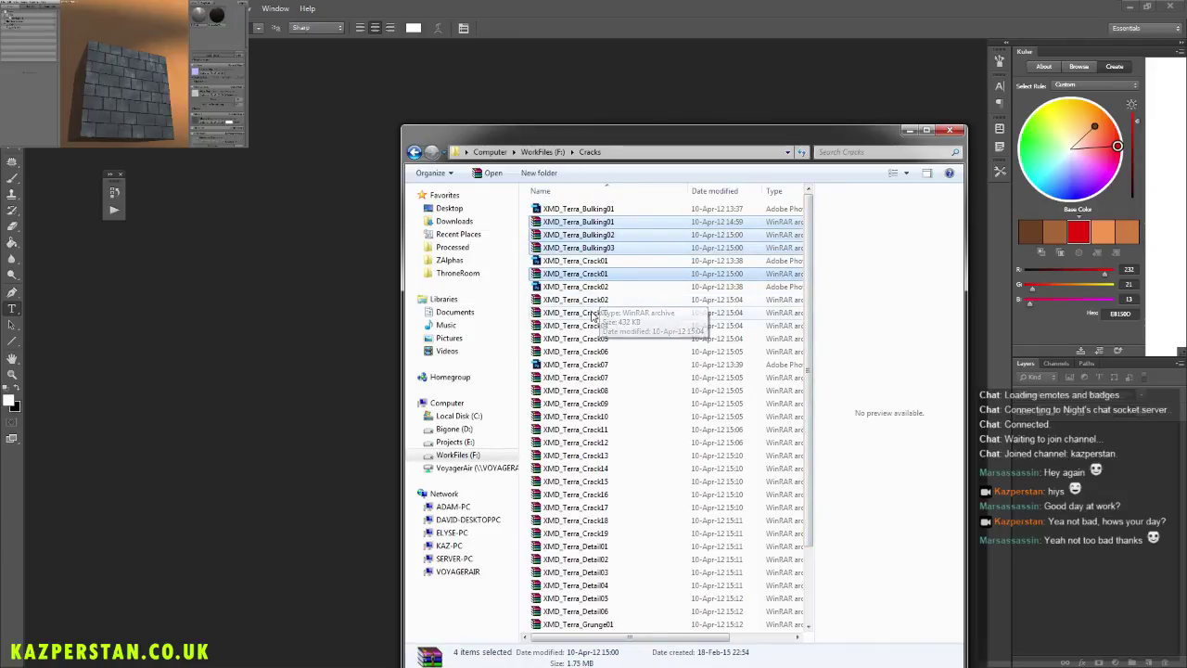
pyautogui.keyDown('ctrl'); pyautogui.click(593, 299); pyautogui.keyUp('ctrl')
pyautogui.keyDown('ctrl'); pyautogui.click(593, 313); pyautogui.keyUp('ctrl')
pyautogui.keyDown('ctrl'); pyautogui.click(593, 325); pyautogui.keyUp('ctrl')
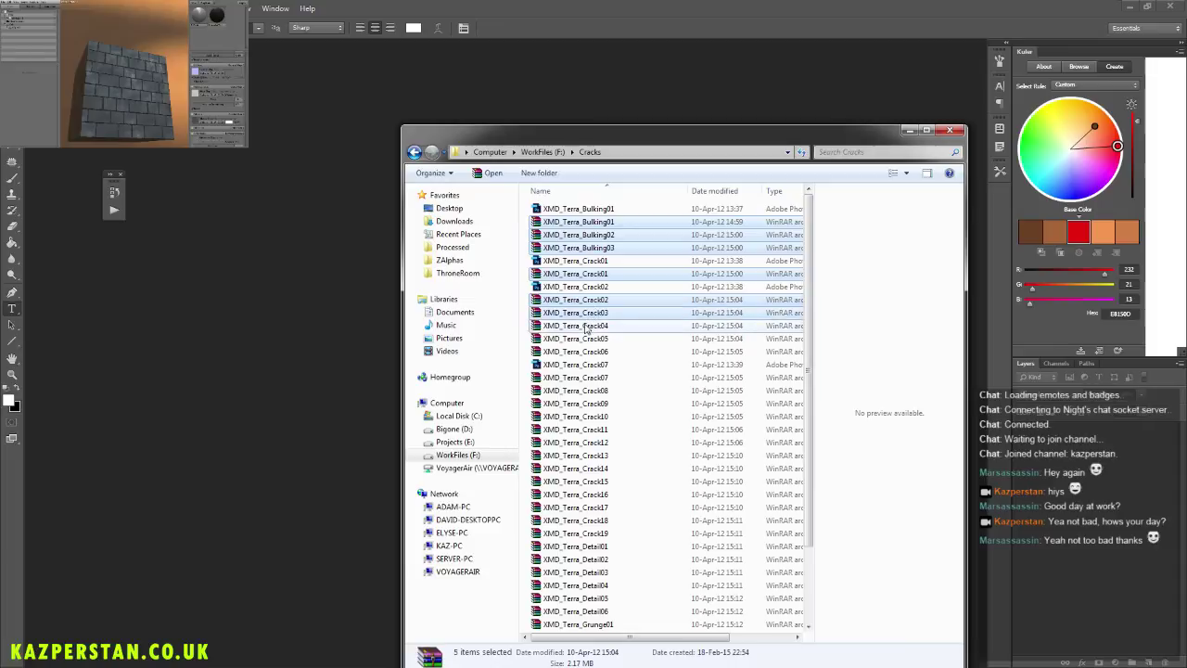
pyautogui.keyDown('ctrl'); pyautogui.click(594, 338); pyautogui.keyUp('ctrl')
pyautogui.keyDown('ctrl'); pyautogui.click(594, 351); pyautogui.keyUp('ctrl')
pyautogui.keyDown('ctrl'); pyautogui.click(575, 377); pyautogui.keyUp('ctrl')
pyautogui.keyDown('ctrl'); pyautogui.click(575, 391); pyautogui.keyUp('ctrl')
pyautogui.keyDown('ctrl'); pyautogui.click(574, 403); pyautogui.keyUp('ctrl')
# Step: Extract all WinRAR archives from XMD_Terra_Crack10 through XMD_Terra_Stones02 directly into the Cracks folder
pyautogui.keyDown('ctrl'); pyautogui.click(575, 416); pyautogui.keyUp('ctrl')
pyautogui.scroll(-1, 805, 454)
pyautogui.scroll(-1, 805, 454)
pyautogui.keyDown('shift'); pyautogui.click(575, 625); pyautogui.keyUp('shift')
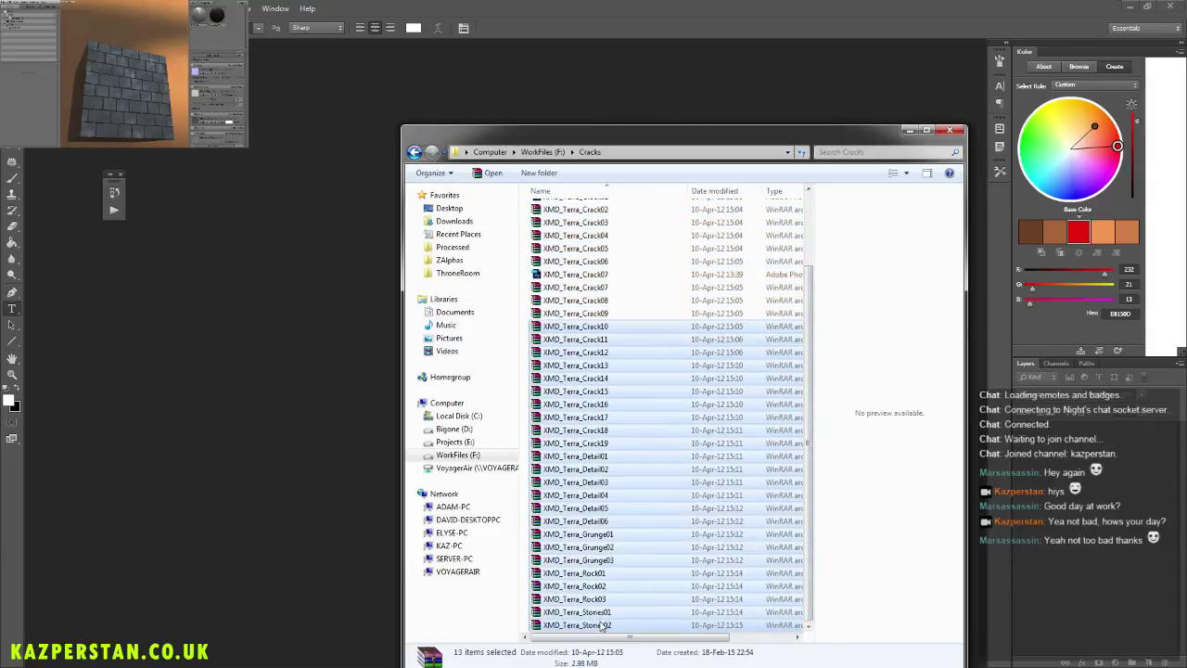
pyautogui.rightClick(600, 432)
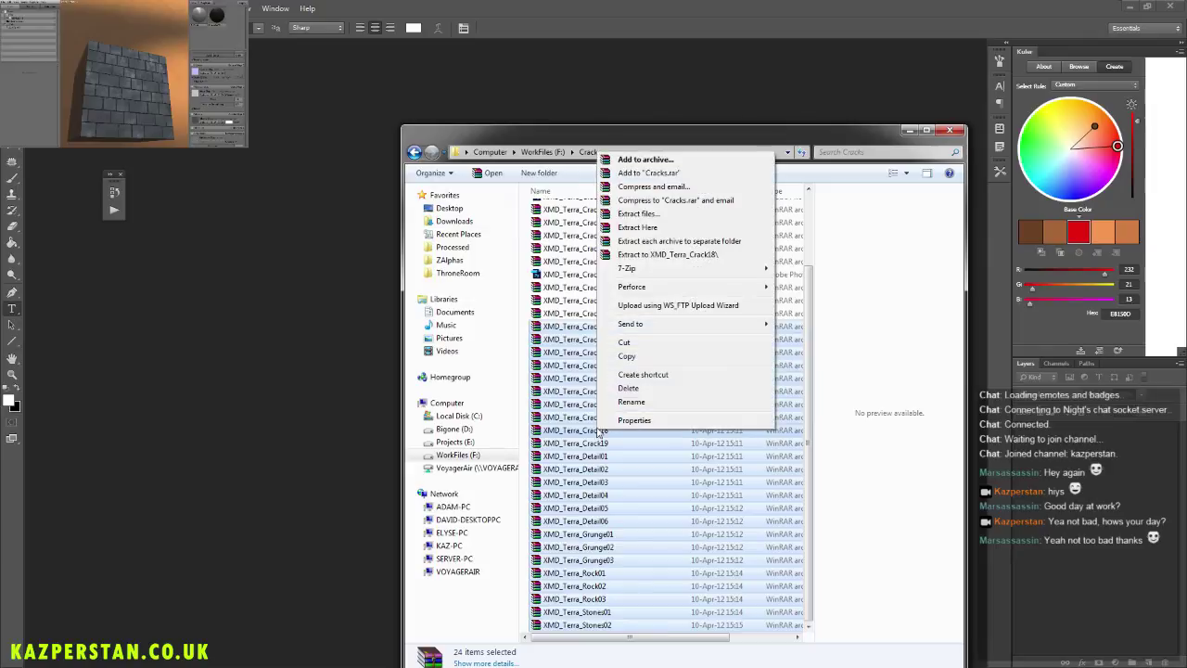
pyautogui.click(707, 228)
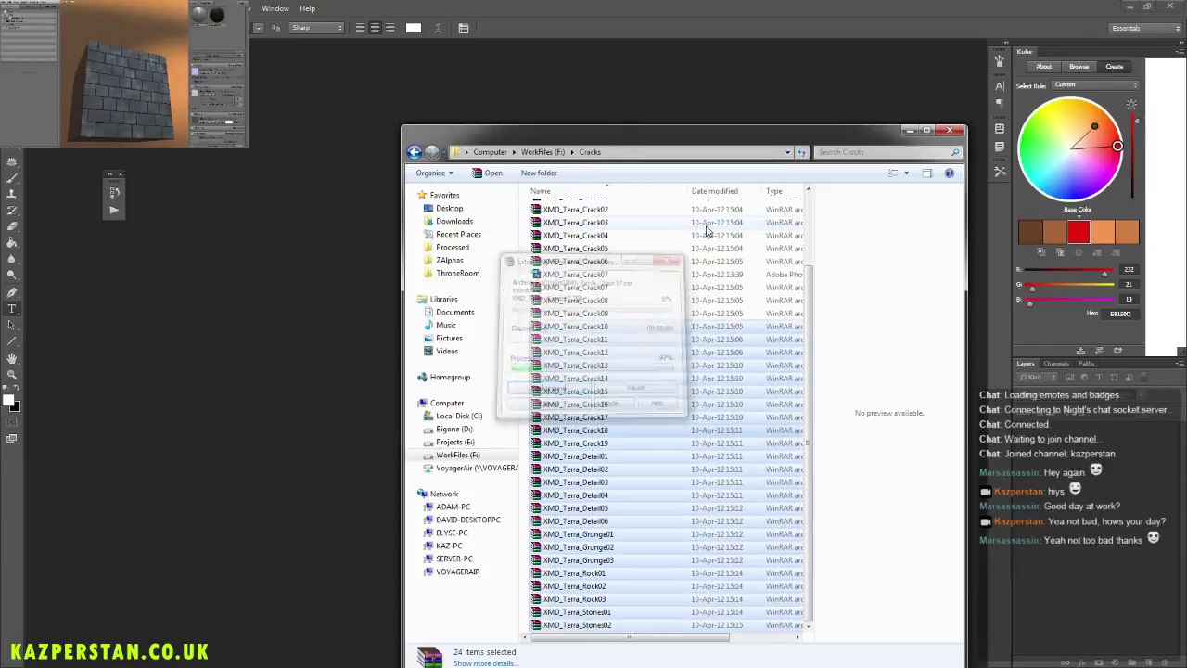
# Step: Extract the XMD_Terra_Bulking01–03 and Crack01–09 archives into the Cracks folder, replacing all existing files, and delete those archives
pyautogui.click(592, 318)
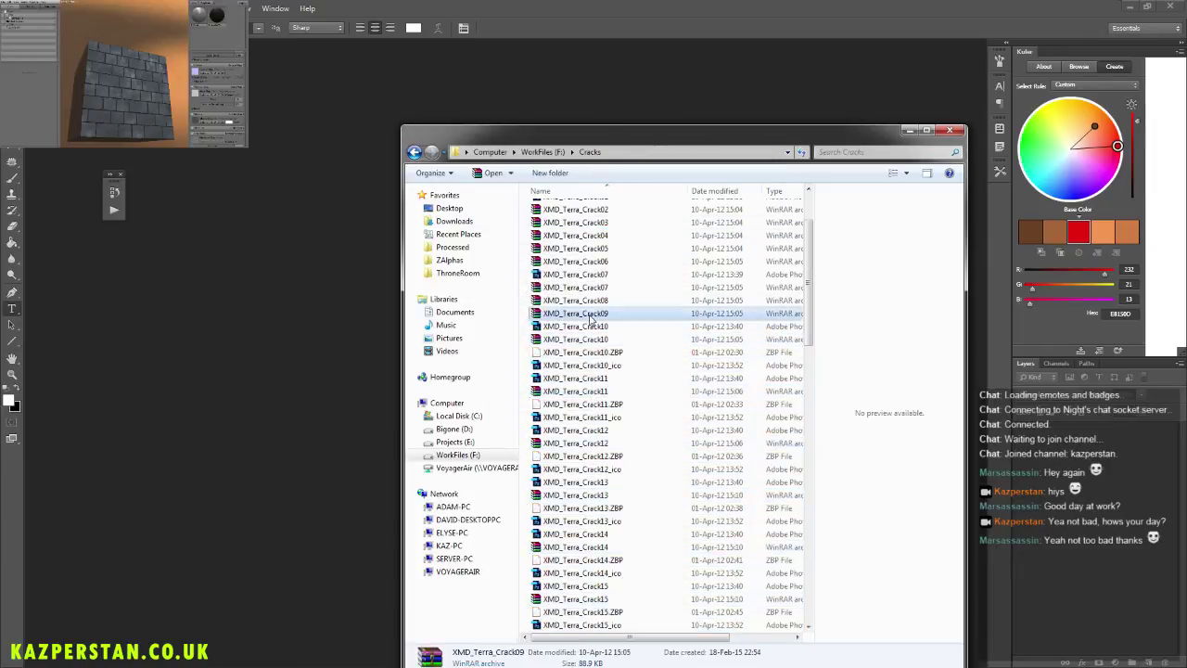
pyautogui.keyDown('shift'); pyautogui.click(583, 289); pyautogui.keyUp('shift')
pyautogui.keyDown('ctrl'); pyautogui.click(586, 263); pyautogui.keyUp('ctrl')
pyautogui.scroll(3, 607, 282)
pyautogui.keyDown('shift'); pyautogui.click(594, 301); pyautogui.keyUp('shift')
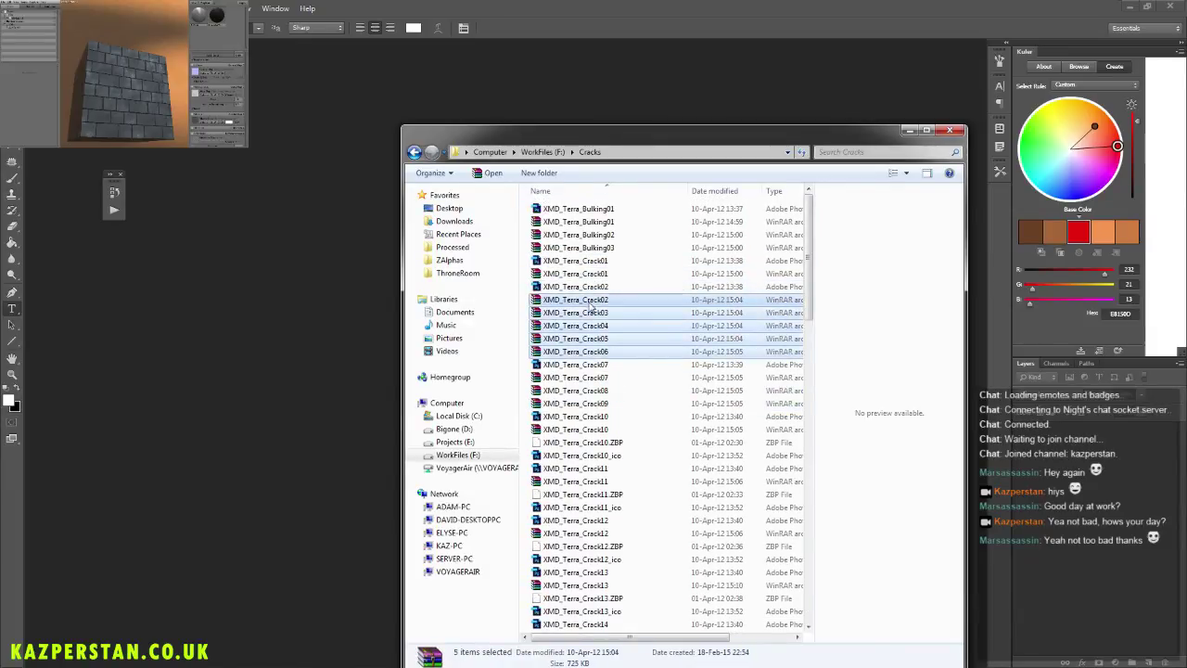
pyautogui.keyDown('ctrl'); pyautogui.click(584, 378); pyautogui.keyUp('ctrl')
pyautogui.keyDown('ctrl'); pyautogui.click(584, 390); pyautogui.keyUp('ctrl')
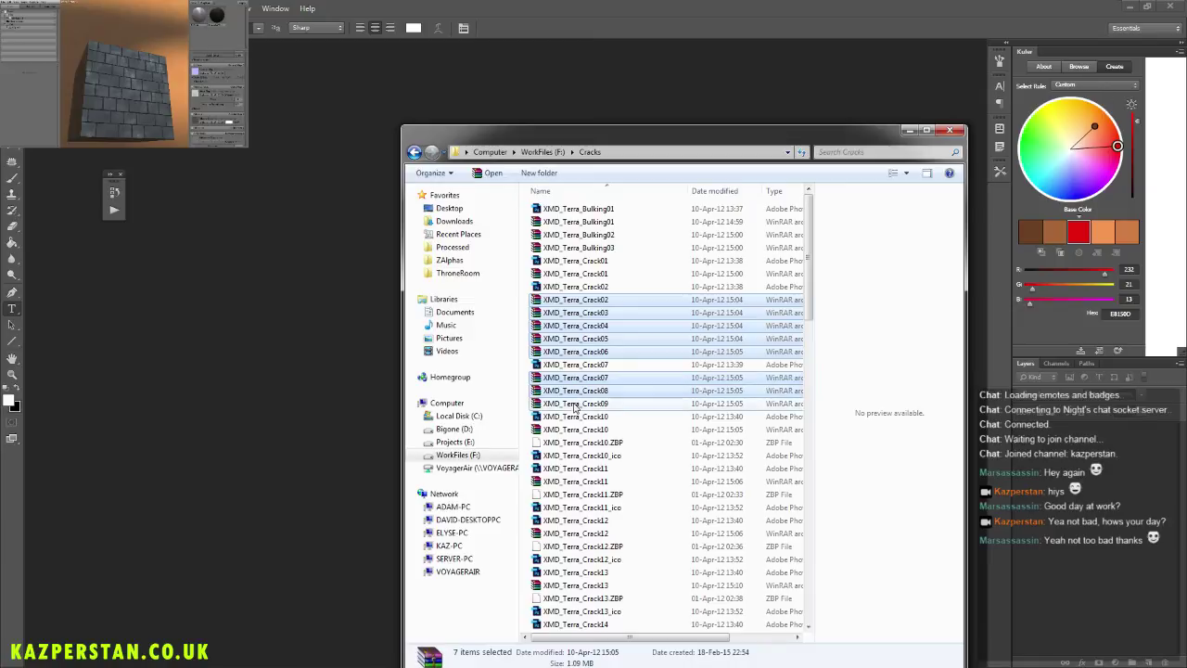
pyautogui.keyDown('ctrl'); pyautogui.click(584, 404); pyautogui.keyUp('ctrl')
pyautogui.keyDown('ctrl'); pyautogui.click(570, 273); pyautogui.keyUp('ctrl')
pyautogui.keyDown('ctrl'); pyautogui.click(583, 248); pyautogui.keyUp('ctrl')
pyautogui.keyDown('ctrl'); pyautogui.click(591, 234); pyautogui.keyUp('ctrl')
pyautogui.keyDown('ctrl'); pyautogui.click(601, 221); pyautogui.keyUp('ctrl')
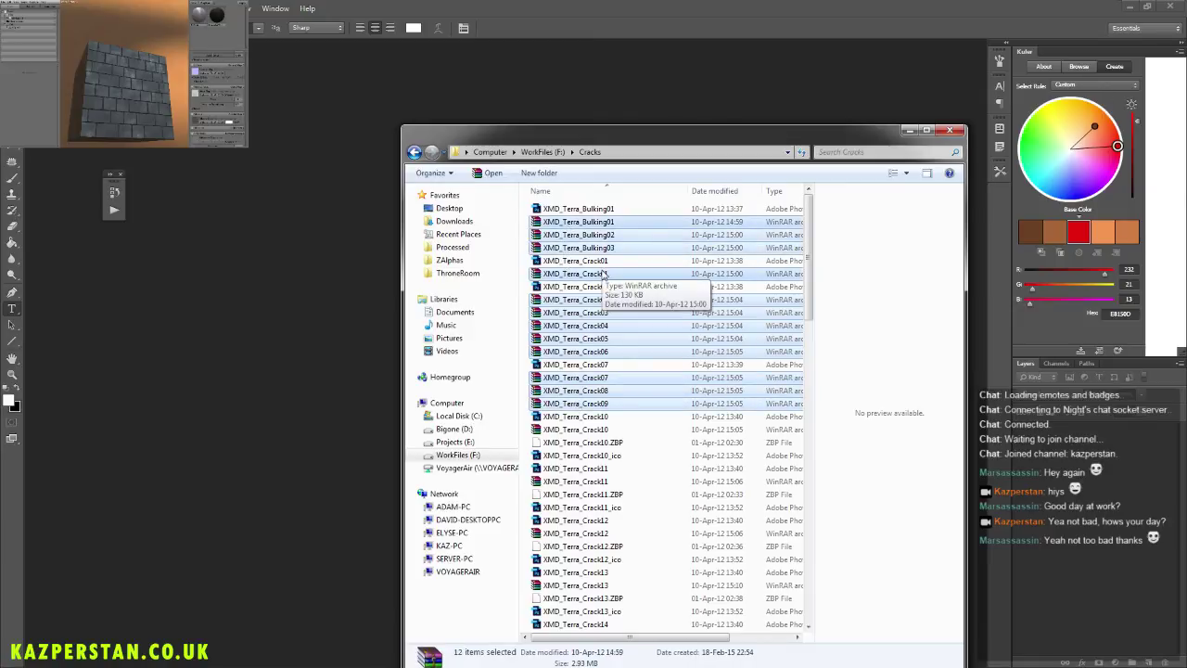
pyautogui.rightClick(608, 225)
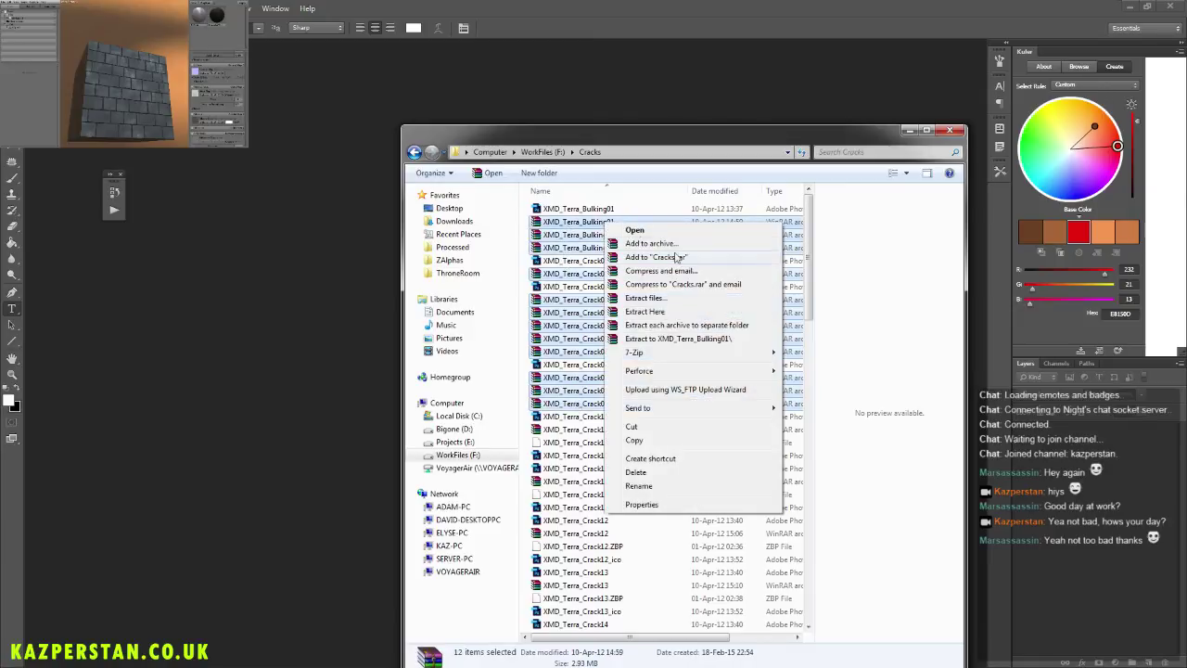
pyautogui.click(677, 313)
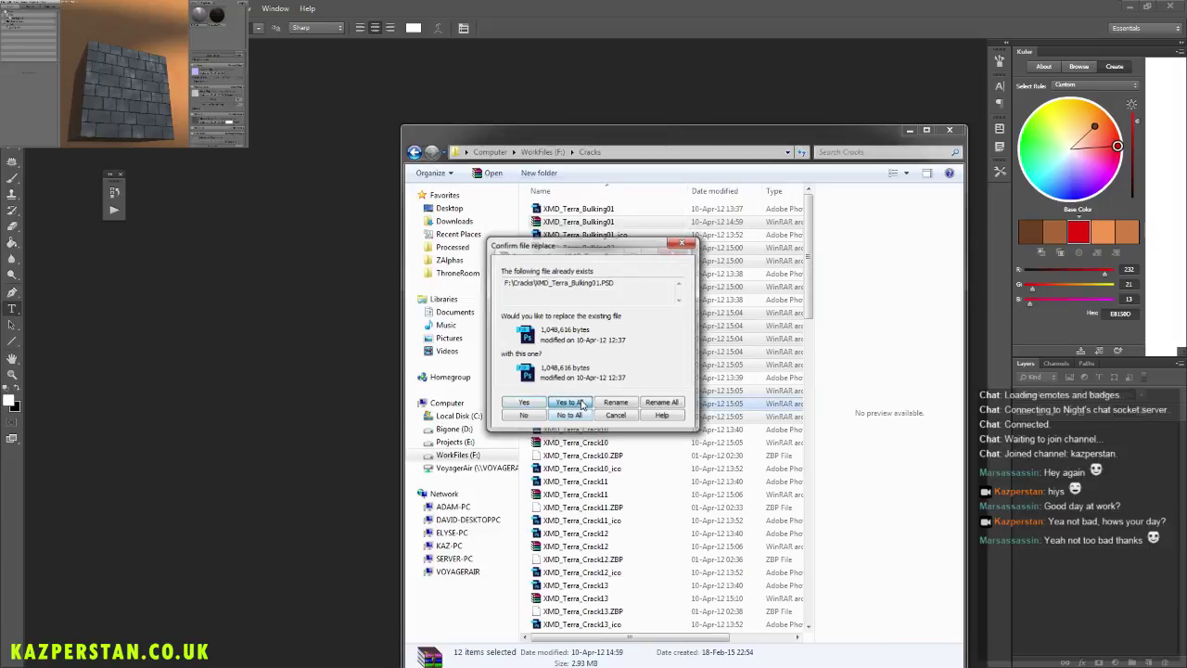
pyautogui.click(569, 402)
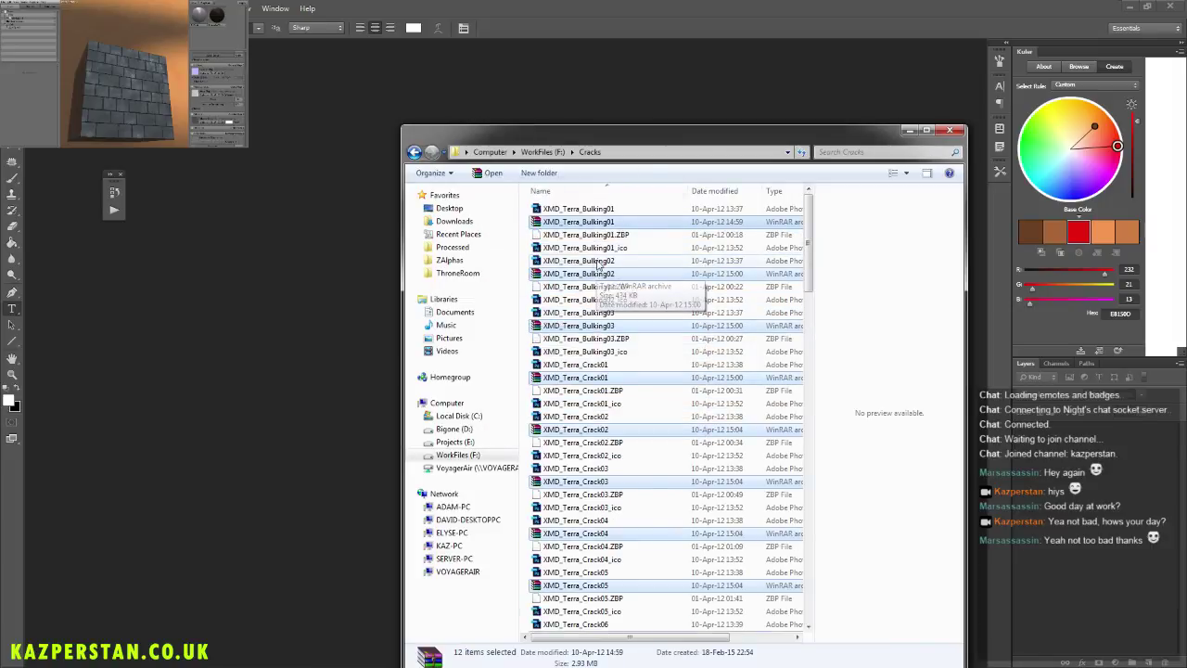
pyautogui.press('Delete')
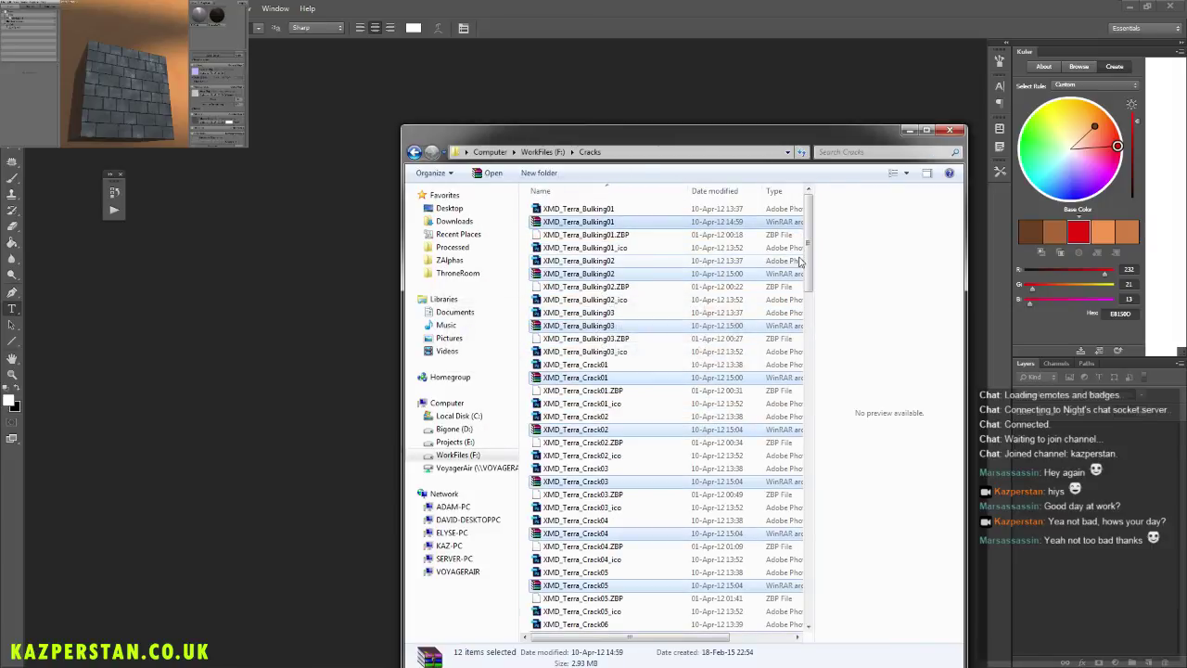
# Step: Delete the ZBP files from XMD_Terra_Bulking01 through Crack13 together with the WinRAR archives XMD_Terra_Crack10 through Crack14
pyautogui.click(621, 224)
pyautogui.keyDown('ctrl'); pyautogui.click(620, 261); pyautogui.keyUp('ctrl')
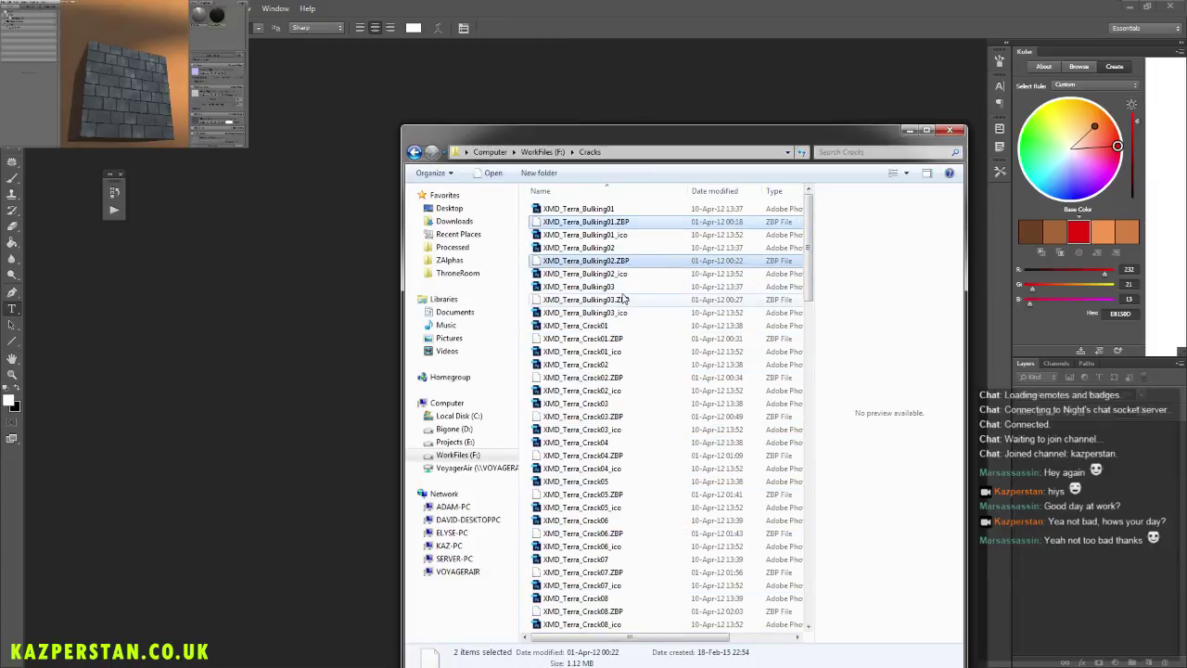
pyautogui.keyDown('ctrl'); pyautogui.click(619, 299); pyautogui.keyUp('ctrl')
pyautogui.keyDown('ctrl'); pyautogui.click(620, 338); pyautogui.keyUp('ctrl')
pyautogui.keyDown('ctrl'); pyautogui.click(619, 377); pyautogui.keyUp('ctrl')
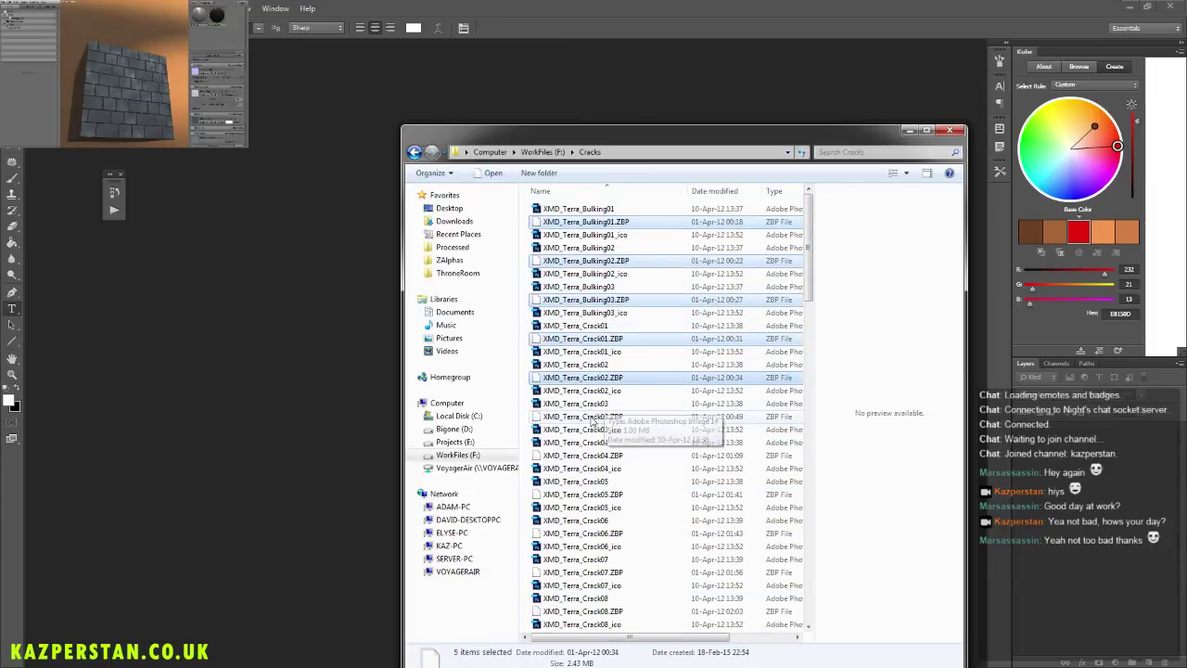
pyautogui.keyDown('ctrl'); pyautogui.click(619, 416); pyautogui.keyUp('ctrl')
pyautogui.keyDown('ctrl'); pyautogui.click(620, 455); pyautogui.keyUp('ctrl')
pyautogui.keyDown('ctrl'); pyautogui.click(575, 494); pyautogui.keyUp('ctrl')
pyautogui.keyDown('ctrl'); pyautogui.click(568, 534); pyautogui.keyUp('ctrl')
pyautogui.keyDown('ctrl'); pyautogui.click(568, 573); pyautogui.keyUp('ctrl')
pyautogui.scroll(-3, 594, 501)
pyautogui.keyDown('ctrl'); pyautogui.click(575, 494); pyautogui.keyUp('ctrl')
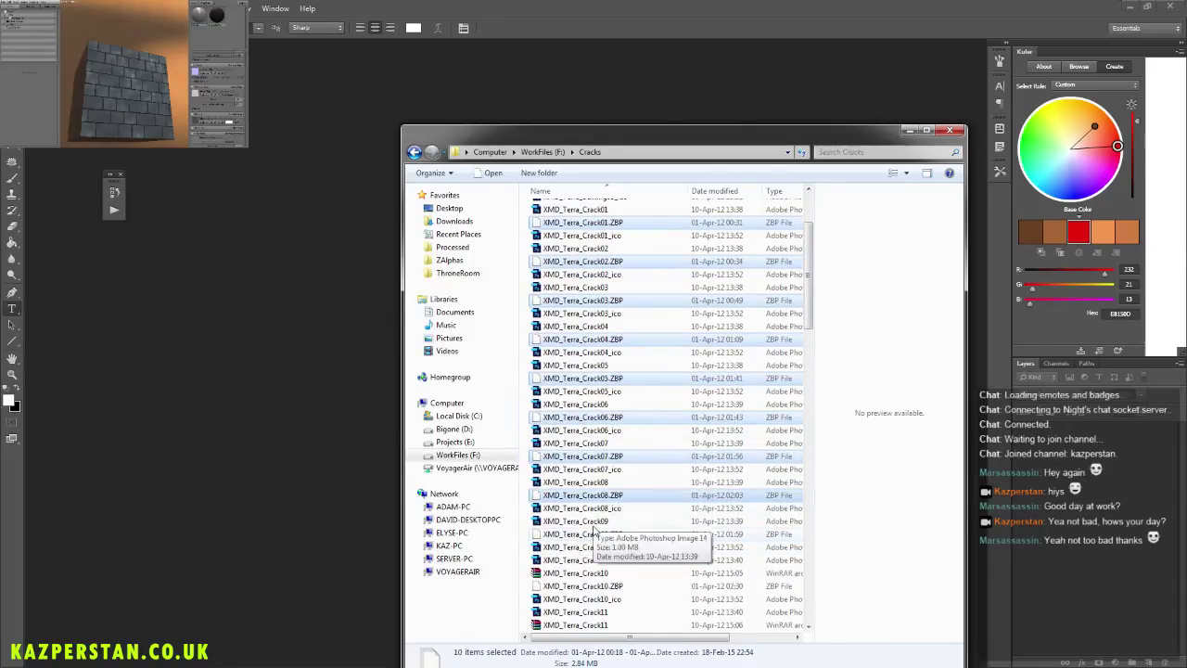
pyautogui.keyDown('ctrl'); pyautogui.click(571, 534); pyautogui.keyUp('ctrl')
pyautogui.keyDown('ctrl'); pyautogui.click(568, 572); pyautogui.keyUp('ctrl')
pyautogui.keyDown('ctrl'); pyautogui.click(567, 585); pyautogui.keyUp('ctrl')
pyautogui.keyDown('ctrl'); pyautogui.click(568, 624); pyautogui.keyUp('ctrl')
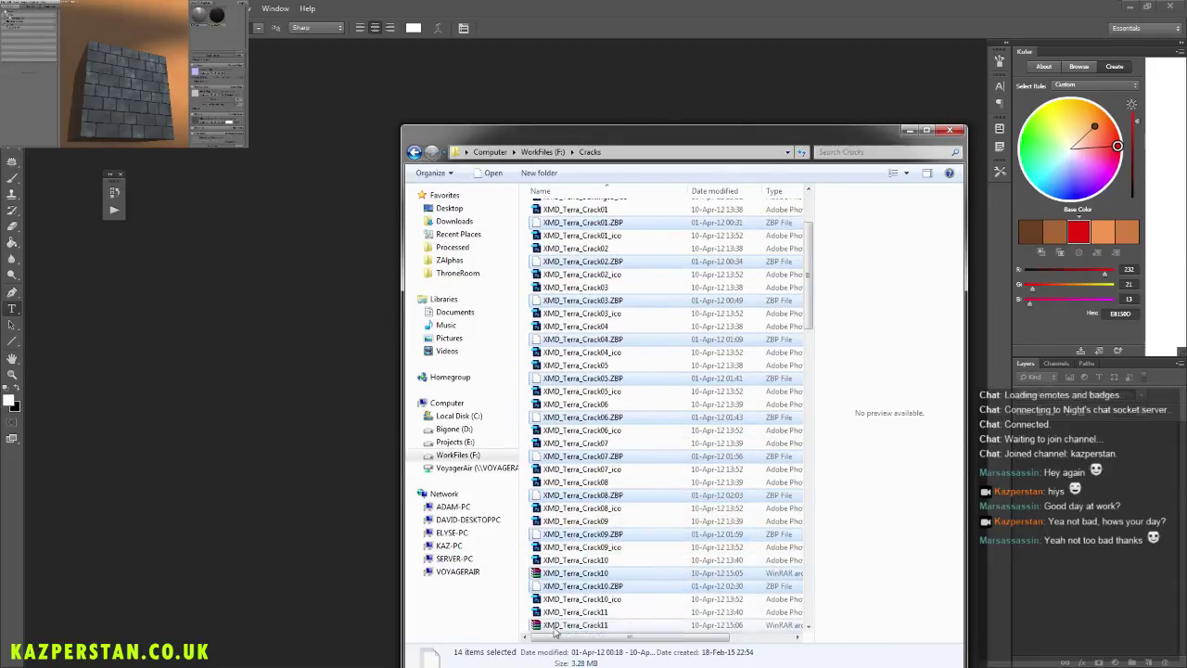
pyautogui.scroll(-4, 594, 531)
pyautogui.keyDown('ctrl'); pyautogui.click(568, 481); pyautogui.keyUp('ctrl')
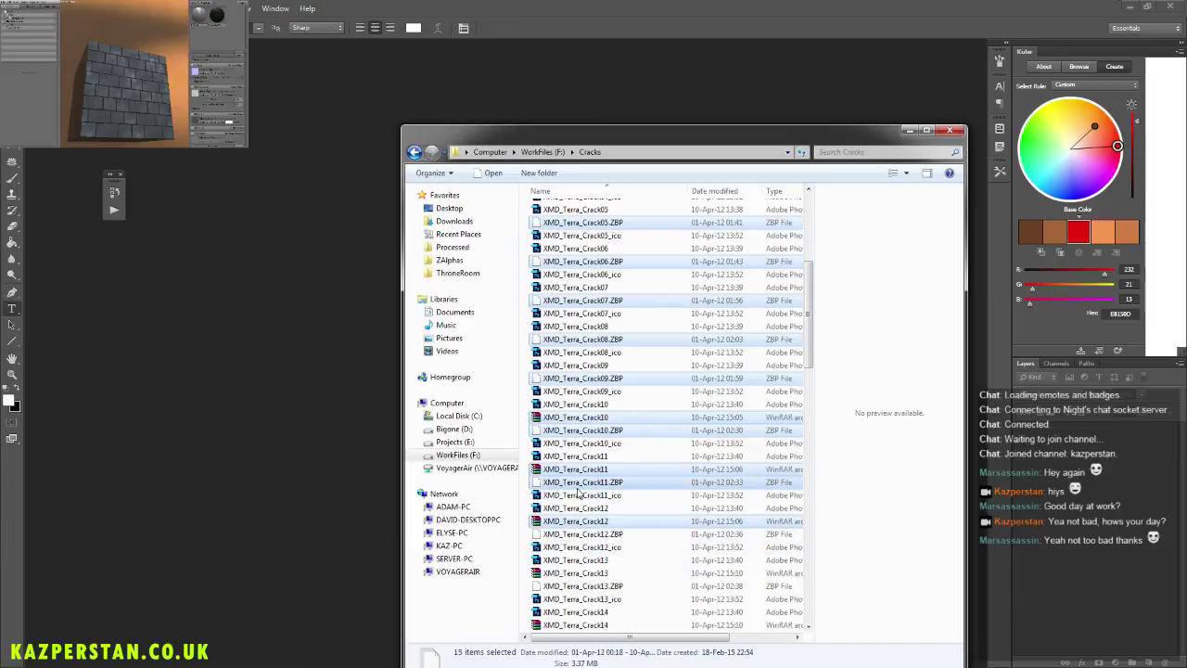
pyautogui.keyDown('ctrl'); pyautogui.click(567, 533); pyautogui.keyUp('ctrl')
pyautogui.keyDown('ctrl'); pyautogui.click(579, 572); pyautogui.keyUp('ctrl')
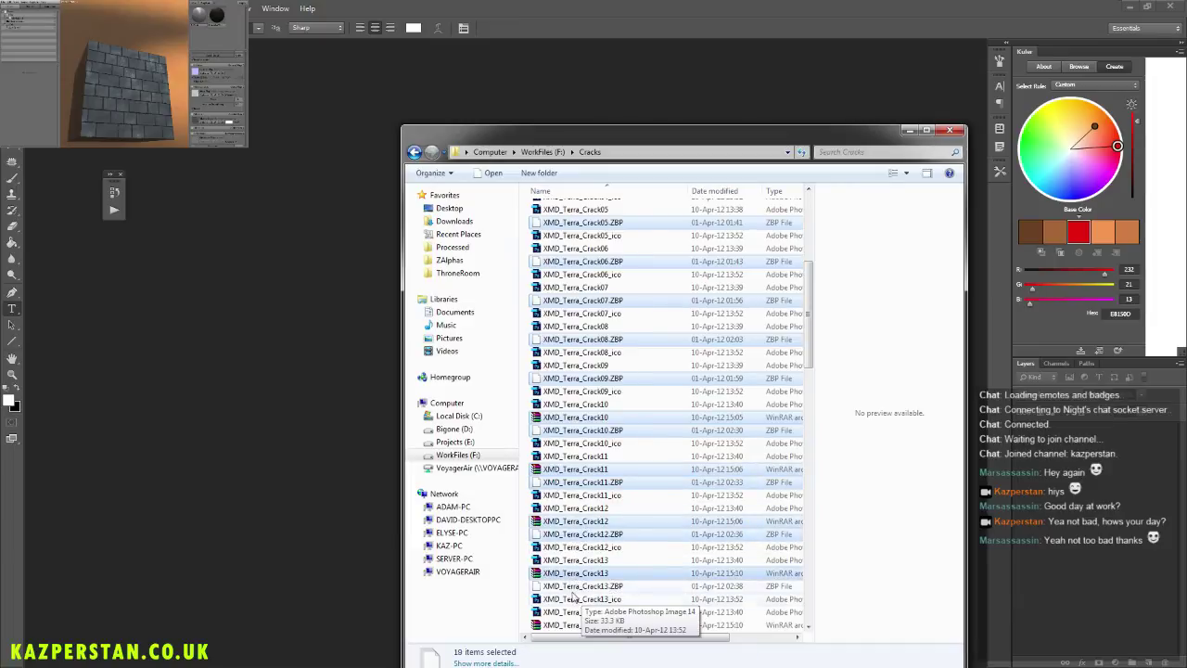
pyautogui.keyDown('ctrl'); pyautogui.click(582, 585); pyautogui.keyUp('ctrl')
pyautogui.keyDown('ctrl'); pyautogui.click(593, 624); pyautogui.keyUp('ctrl')
pyautogui.press('Delete')
pyautogui.press('Return')
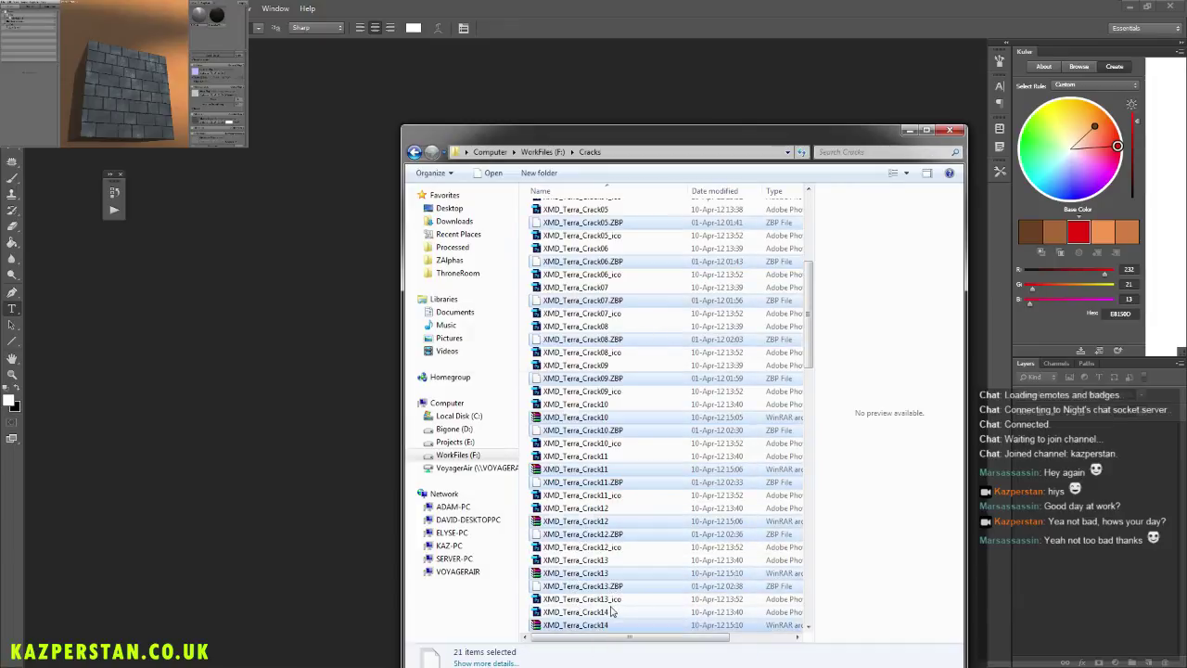
# Step: Delete the XMD_Terra_Crack14 through Crack19 ZBP files and the Crack15, Crack16 and Crack17 WinRAR archives
pyautogui.click(582, 364)
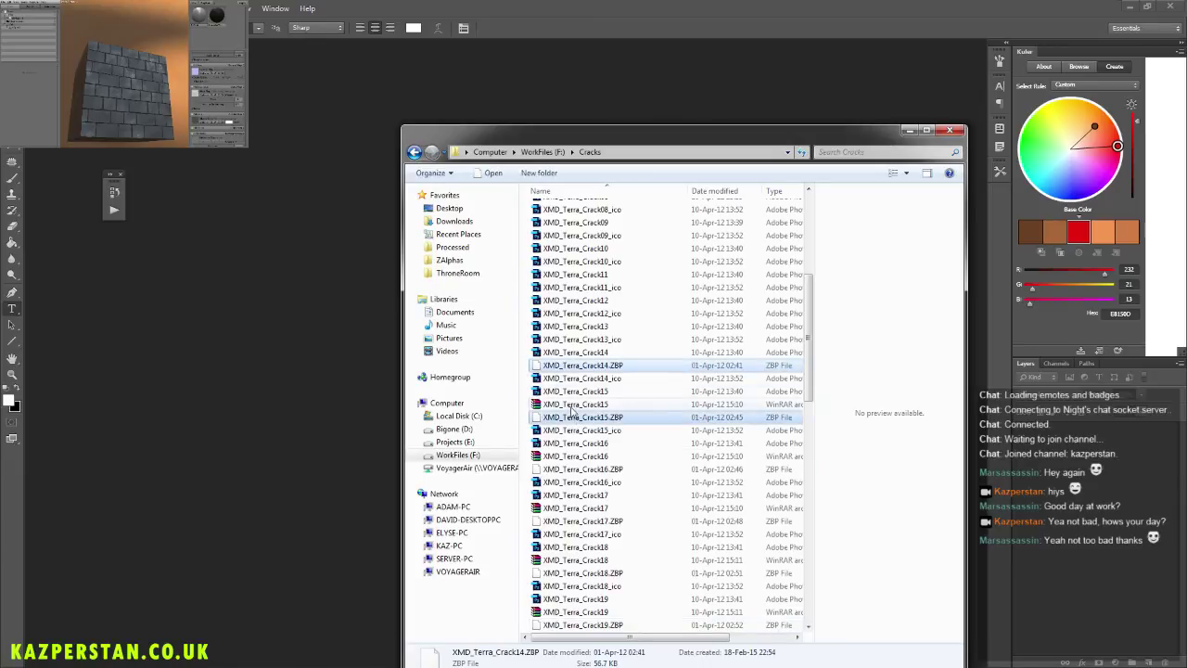
pyautogui.keyDown('ctrl'); pyautogui.click(575, 403); pyautogui.keyUp('ctrl')
pyautogui.keyDown('ctrl'); pyautogui.click(582, 417); pyautogui.keyUp('ctrl')
pyautogui.keyDown('ctrl'); pyautogui.click(575, 455); pyautogui.keyUp('ctrl')
pyautogui.keyDown('ctrl'); pyautogui.click(583, 468); pyautogui.keyUp('ctrl')
pyautogui.keyDown('ctrl'); pyautogui.click(575, 507); pyautogui.keyUp('ctrl')
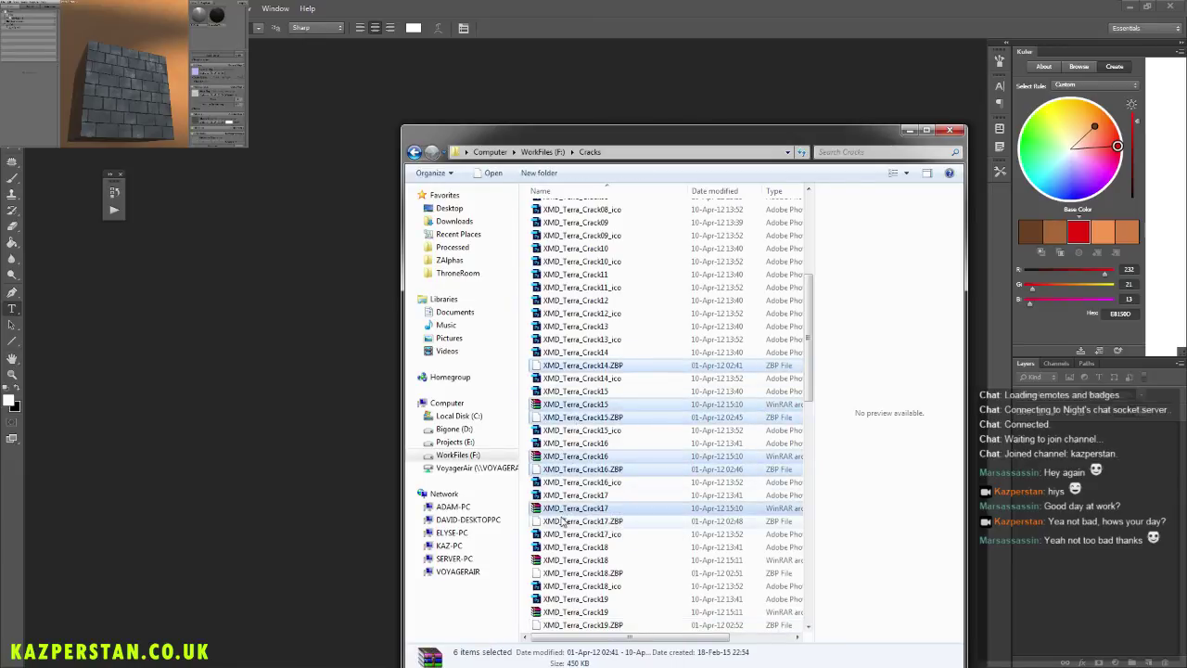
pyautogui.keyDown('ctrl'); pyautogui.click(582, 520); pyautogui.keyUp('ctrl')
pyautogui.keyDown('ctrl'); pyautogui.click(583, 572); pyautogui.keyUp('ctrl')
pyautogui.keyDown('ctrl'); pyautogui.click(582, 624); pyautogui.keyUp('ctrl')
pyautogui.press('Delete')
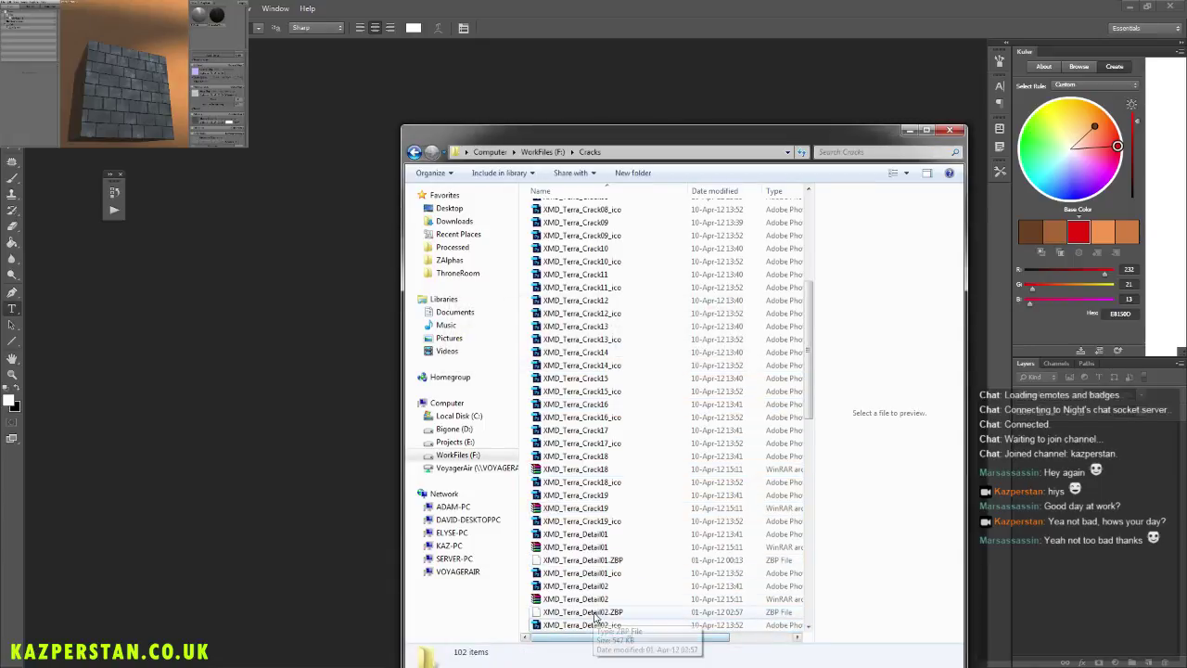
# Step: Delete the XMD_Terra_Detail01 and Detail02 ZBP files and the Crack18, Crack19, Detail01 and Detail02 WinRAR archives
pyautogui.click(583, 613)
pyautogui.keyDown('ctrl'); pyautogui.click(565, 560); pyautogui.keyUp('ctrl')
pyautogui.keyDown('ctrl'); pyautogui.click(561, 508); pyautogui.keyUp('ctrl')
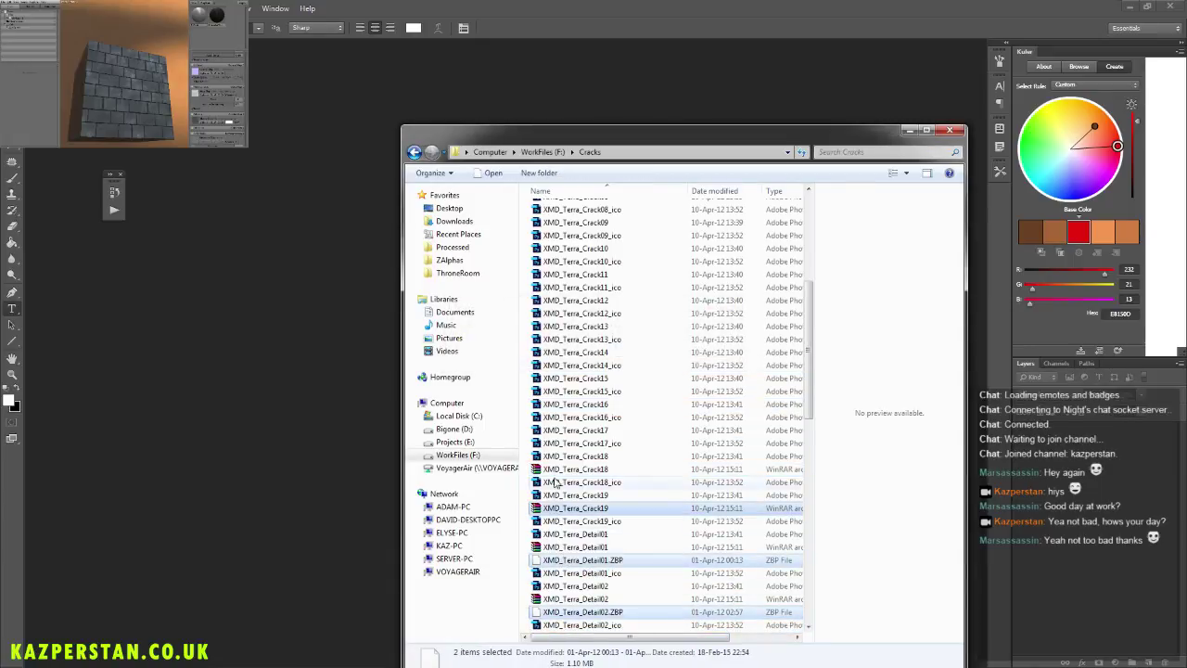
pyautogui.keyDown('ctrl'); pyautogui.click(557, 470); pyautogui.keyUp('ctrl')
pyautogui.keyDown('ctrl'); pyautogui.click(561, 547); pyautogui.keyUp('ctrl')
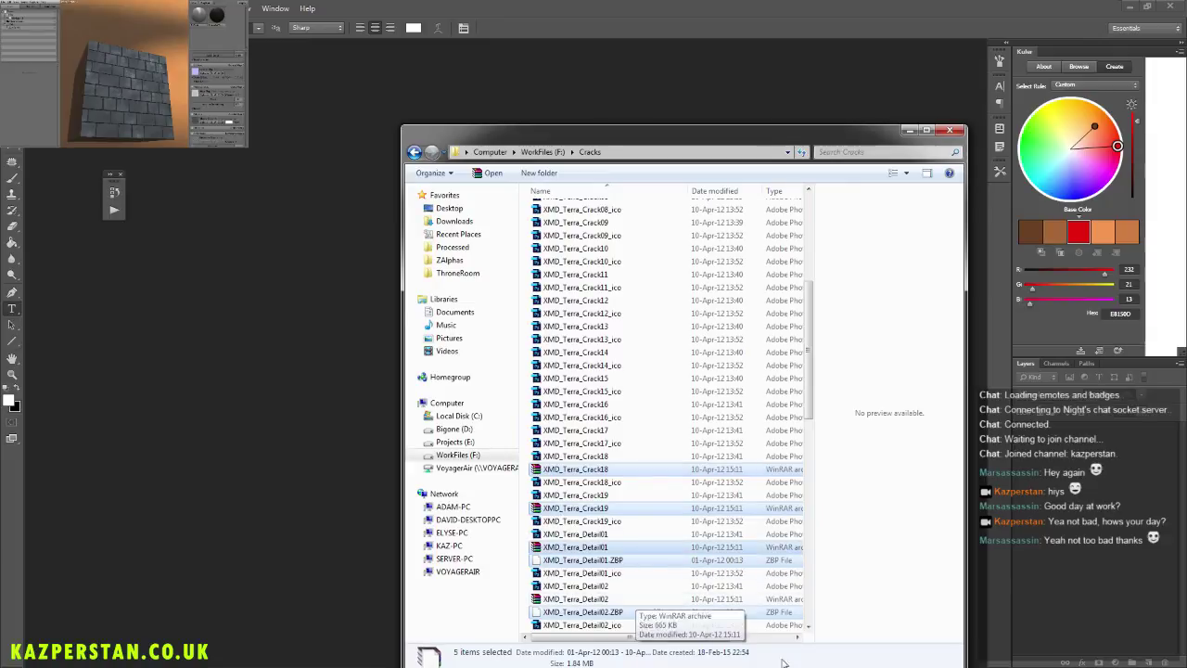
pyautogui.press('Delete')
pyautogui.press('Return')
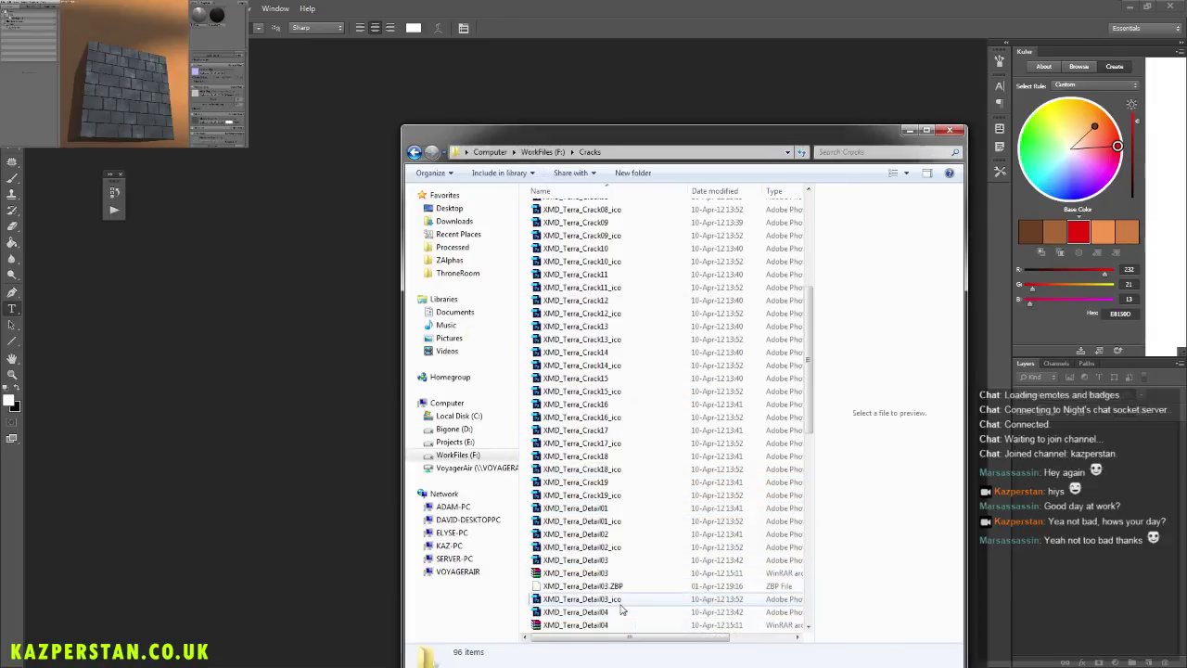
# Step: Delete the WinRAR archives and ZBP files of XMD_Terra_Detail03 through Detail06 and XMD_Terra_Grunge01 through Grunge03
pyautogui.click(582, 574)
pyautogui.keyDown('ctrl'); pyautogui.click(579, 587); pyautogui.keyUp('ctrl')
pyautogui.keyDown('ctrl'); pyautogui.click(569, 625); pyautogui.keyUp('ctrl')
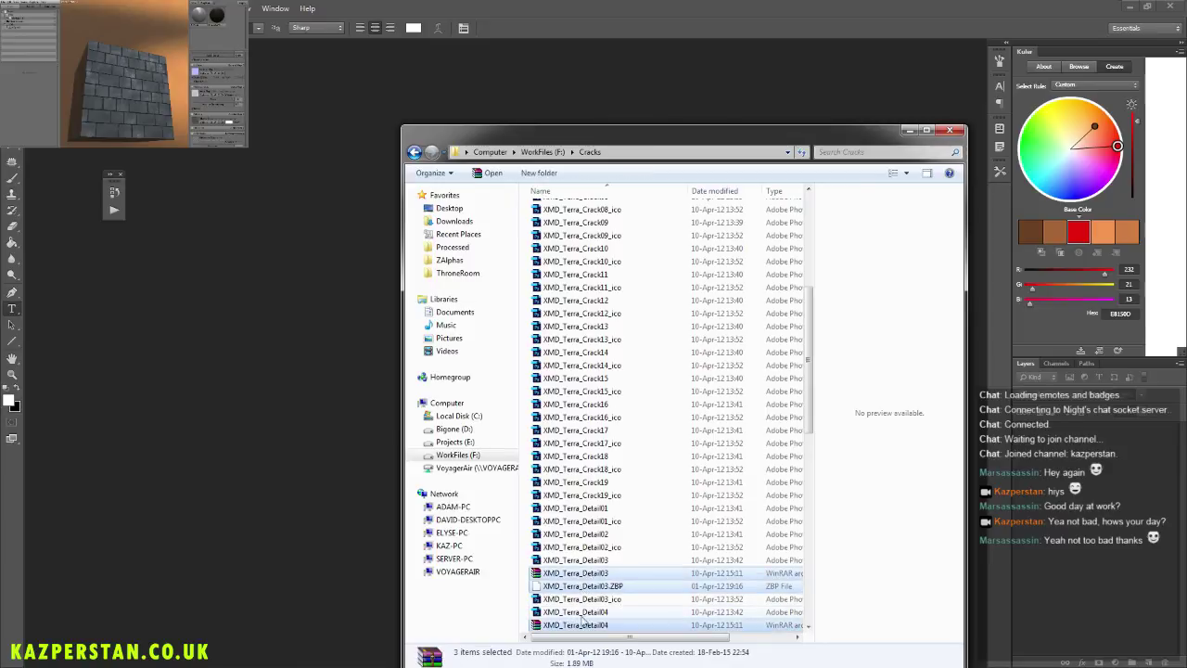
pyautogui.scroll(-3, 586, 579)
pyautogui.keyDown('ctrl'); pyautogui.click(582, 521); pyautogui.keyUp('ctrl')
pyautogui.keyDown('ctrl'); pyautogui.click(575, 560); pyautogui.keyUp('ctrl')
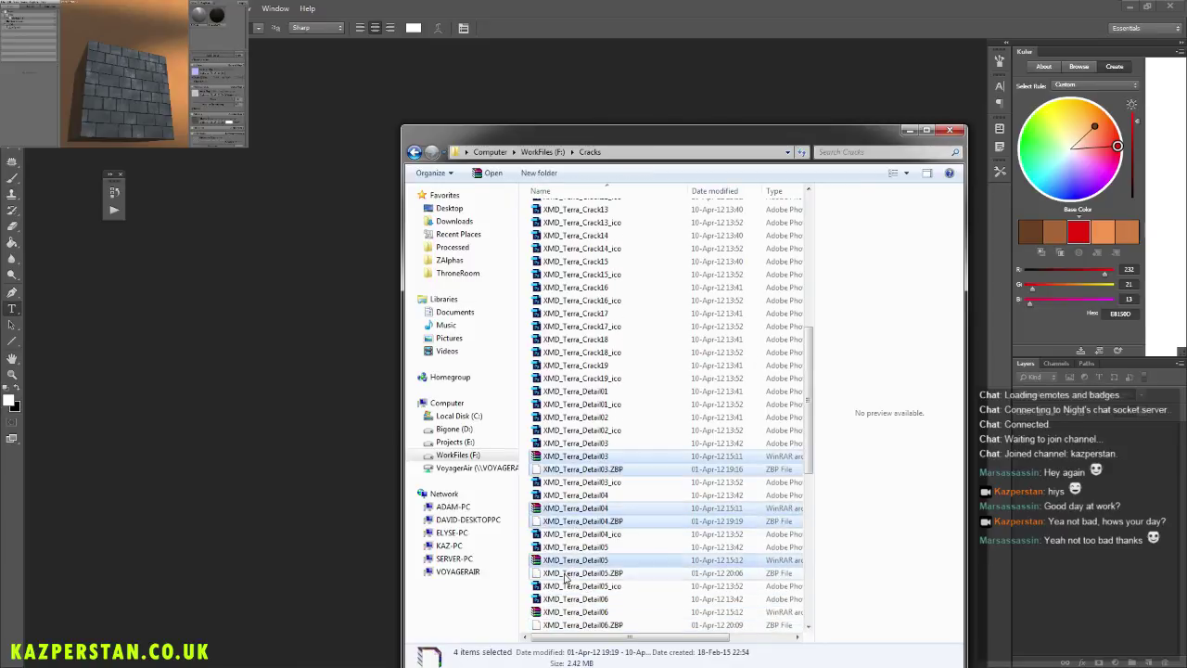
pyautogui.keyDown('ctrl'); pyautogui.click(582, 572); pyautogui.keyUp('ctrl')
pyautogui.keyDown('ctrl'); pyautogui.click(574, 611); pyautogui.keyUp('ctrl')
pyautogui.keyDown('ctrl'); pyautogui.click(564, 626); pyautogui.keyUp('ctrl')
pyautogui.scroll(-4, 579, 556)
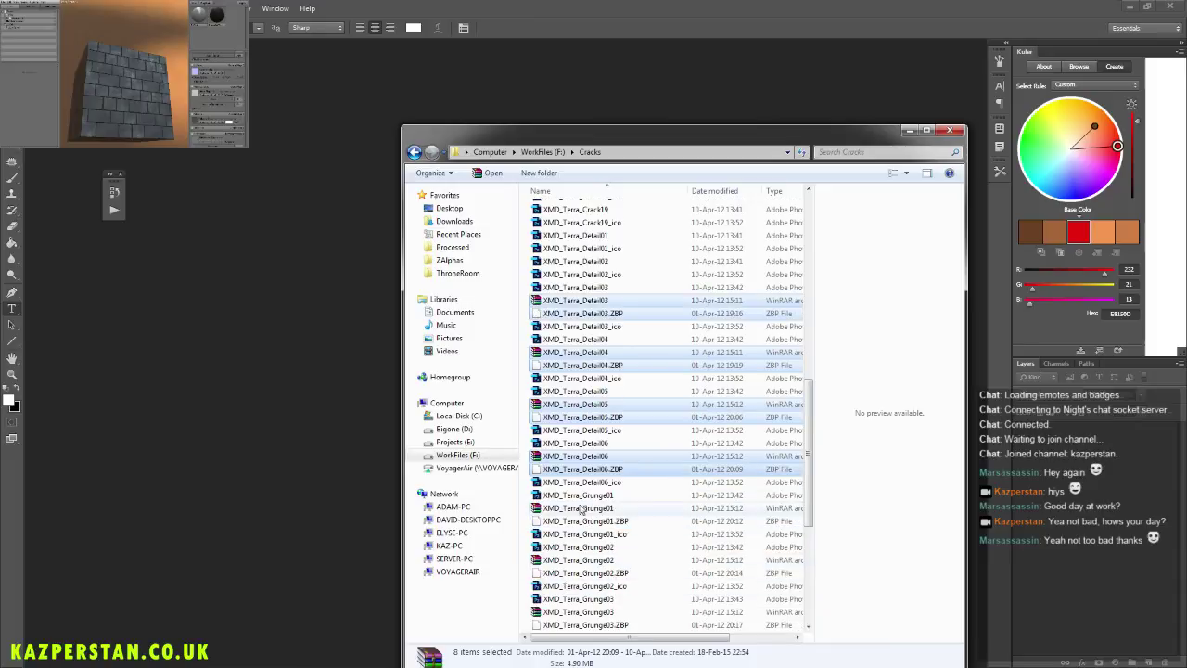
pyautogui.keyDown('ctrl'); pyautogui.click(574, 507); pyautogui.keyUp('ctrl')
pyautogui.keyDown('ctrl'); pyautogui.click(582, 520); pyautogui.keyUp('ctrl')
pyautogui.keyDown('ctrl'); pyautogui.click(575, 559); pyautogui.keyUp('ctrl')
pyautogui.keyDown('ctrl'); pyautogui.click(582, 572); pyautogui.keyUp('ctrl')
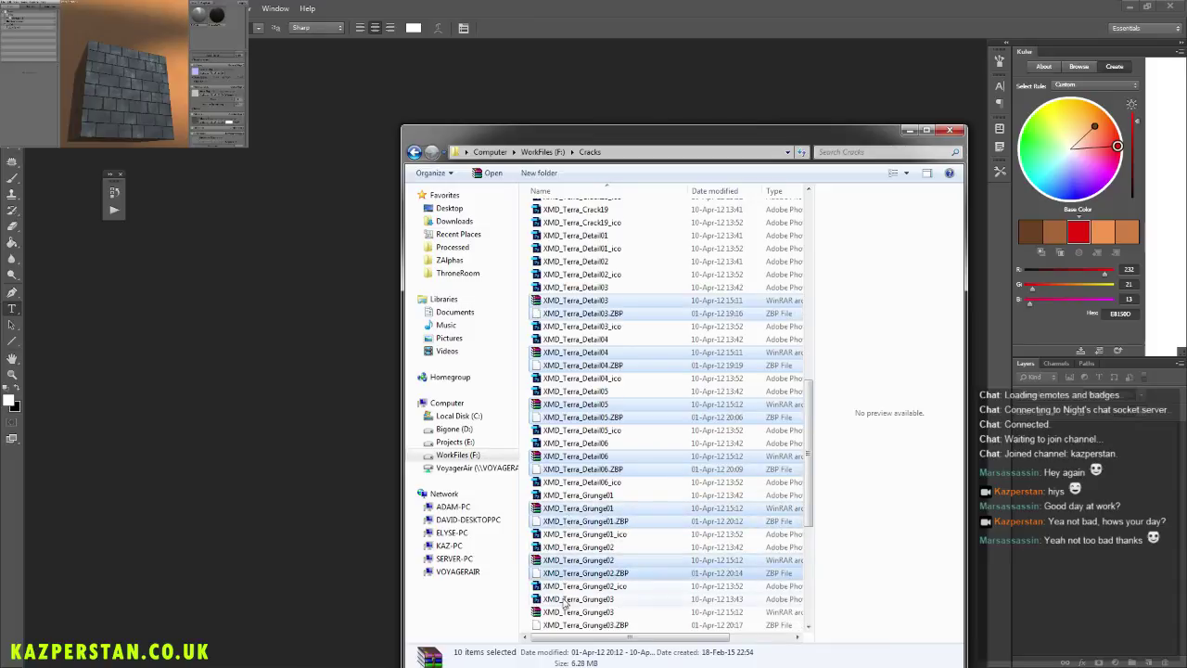
pyautogui.keyDown('ctrl'); pyautogui.click(575, 611); pyautogui.keyUp('ctrl')
pyautogui.keyDown('ctrl'); pyautogui.click(565, 626); pyautogui.keyUp('ctrl')
pyautogui.press('Delete')
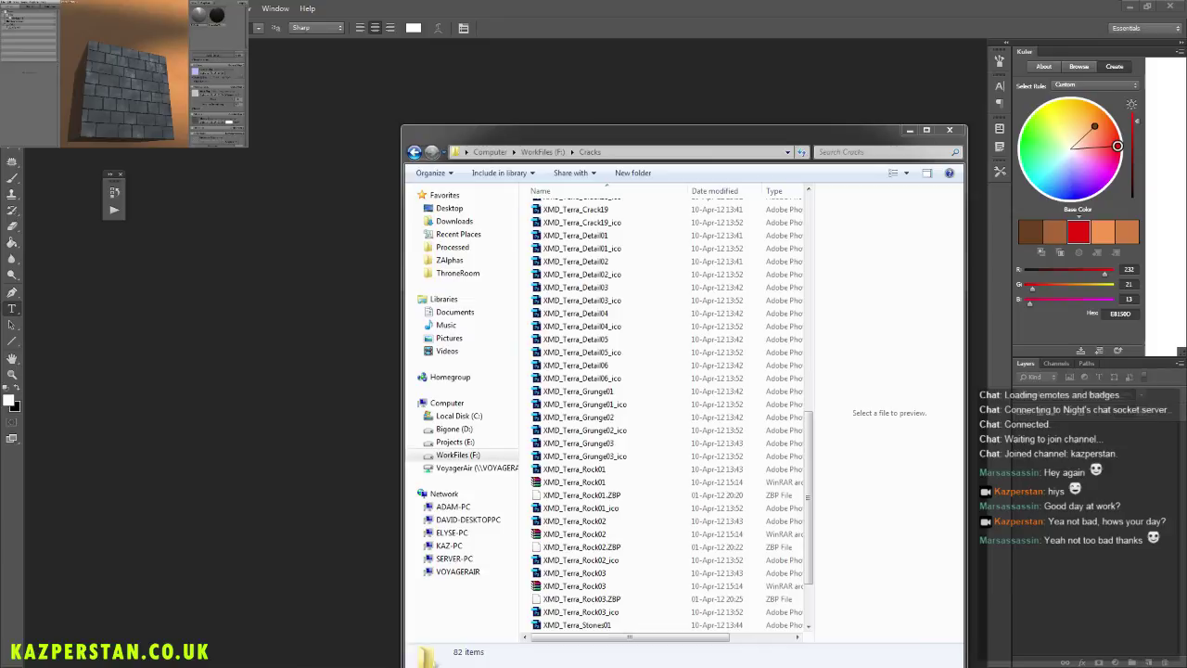
# Step: Delete the WinRAR archives and ZBP files of XMD_Terra_Rock01, Rock02 and Rock03
pyautogui.click(560, 484)
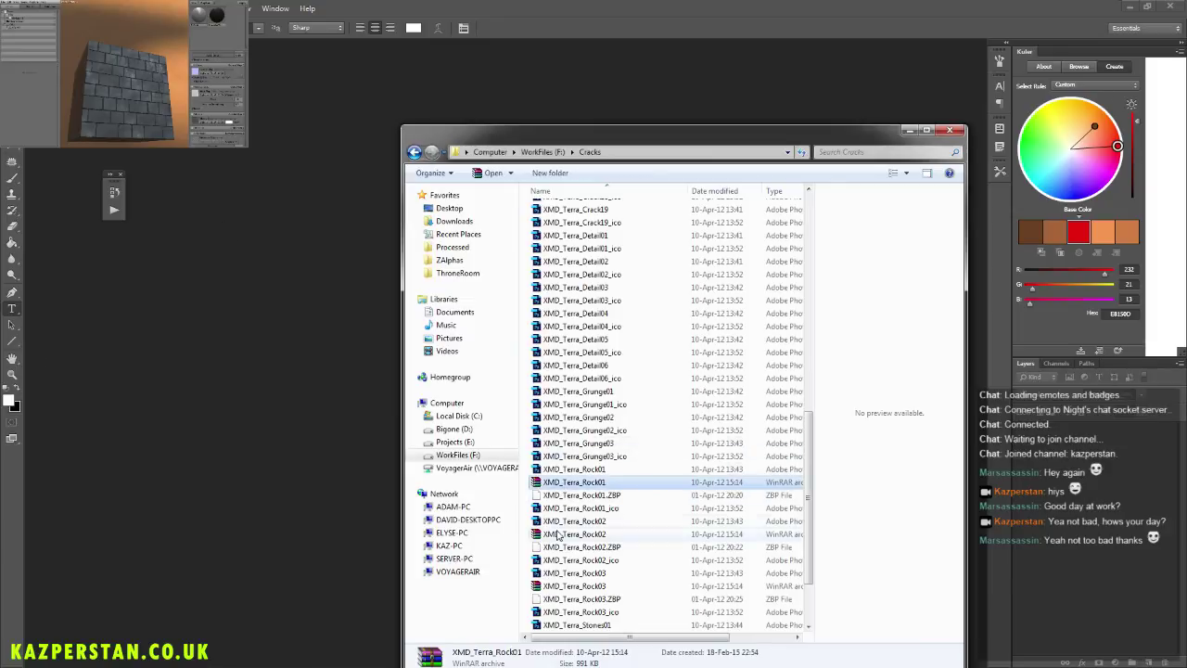
pyautogui.keyDown('ctrl'); pyautogui.click(579, 535); pyautogui.keyUp('ctrl')
pyautogui.keyDown('ctrl'); pyautogui.click(575, 495); pyautogui.keyUp('ctrl')
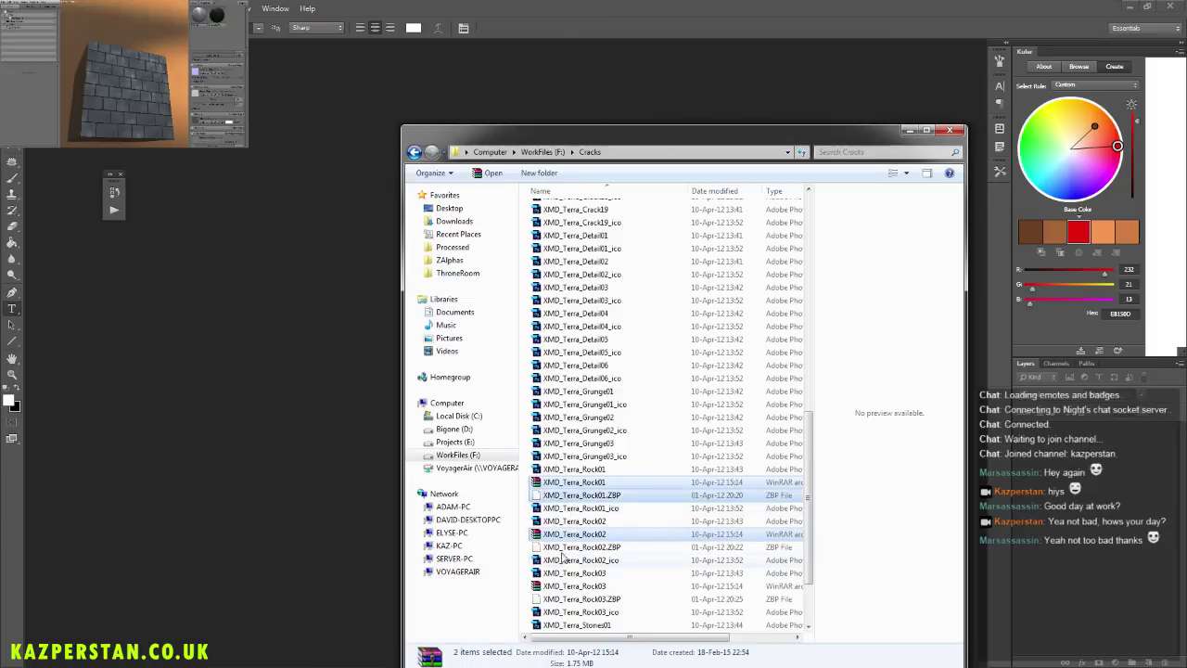
pyautogui.keyDown('ctrl'); pyautogui.click(571, 547); pyautogui.keyUp('ctrl')
pyautogui.keyDown('ctrl'); pyautogui.click(566, 599); pyautogui.keyUp('ctrl')
pyautogui.keyDown('ctrl'); pyautogui.click(570, 586); pyautogui.keyUp('ctrl')
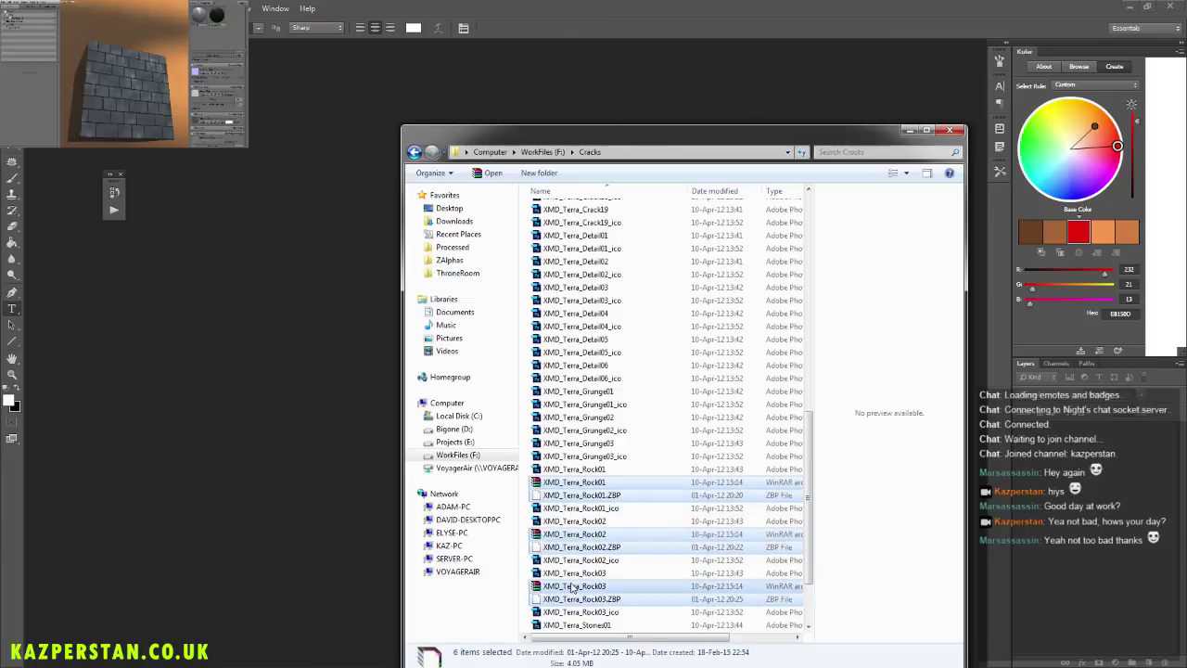
pyautogui.press('Delete')
pyautogui.press('Return')
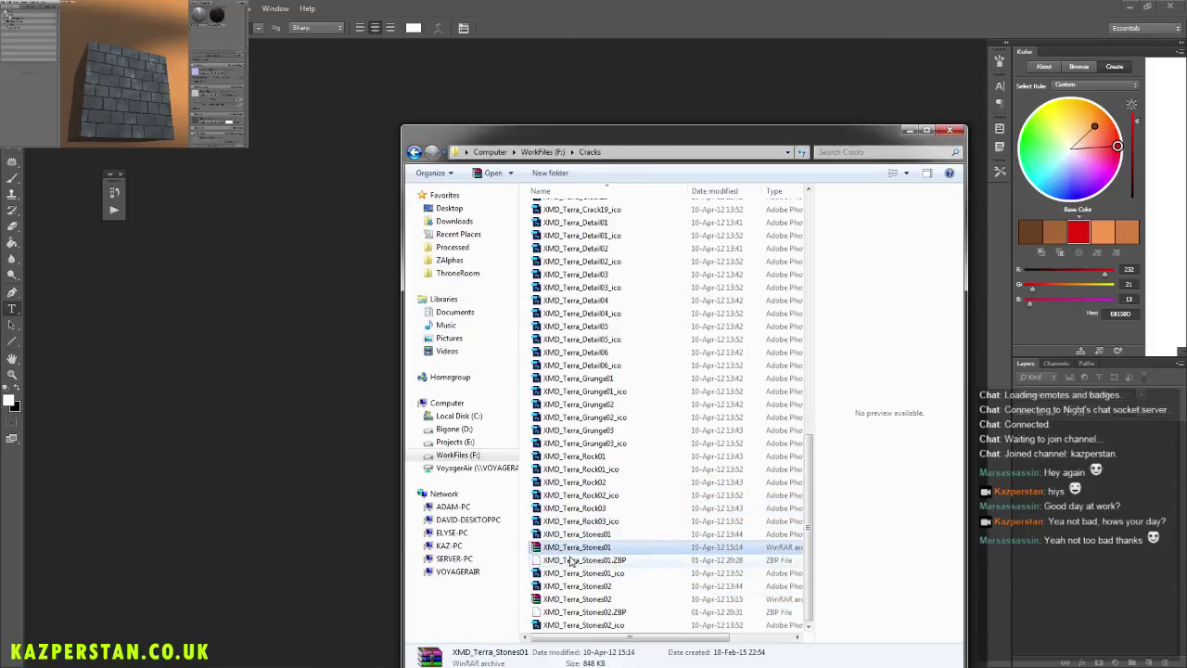
# Step: Delete the WinRAR archives and ZBP files of XMD_Terra_Stones01 and Stones02
pyautogui.keyDown('ctrl'); pyautogui.click(570, 560); pyautogui.keyUp('ctrl')
pyautogui.keyDown('ctrl'); pyautogui.click(565, 599); pyautogui.keyUp('ctrl')
pyautogui.keyDown('ctrl'); pyautogui.click(565, 612); pyautogui.keyUp('ctrl')
pyautogui.press('Delete')
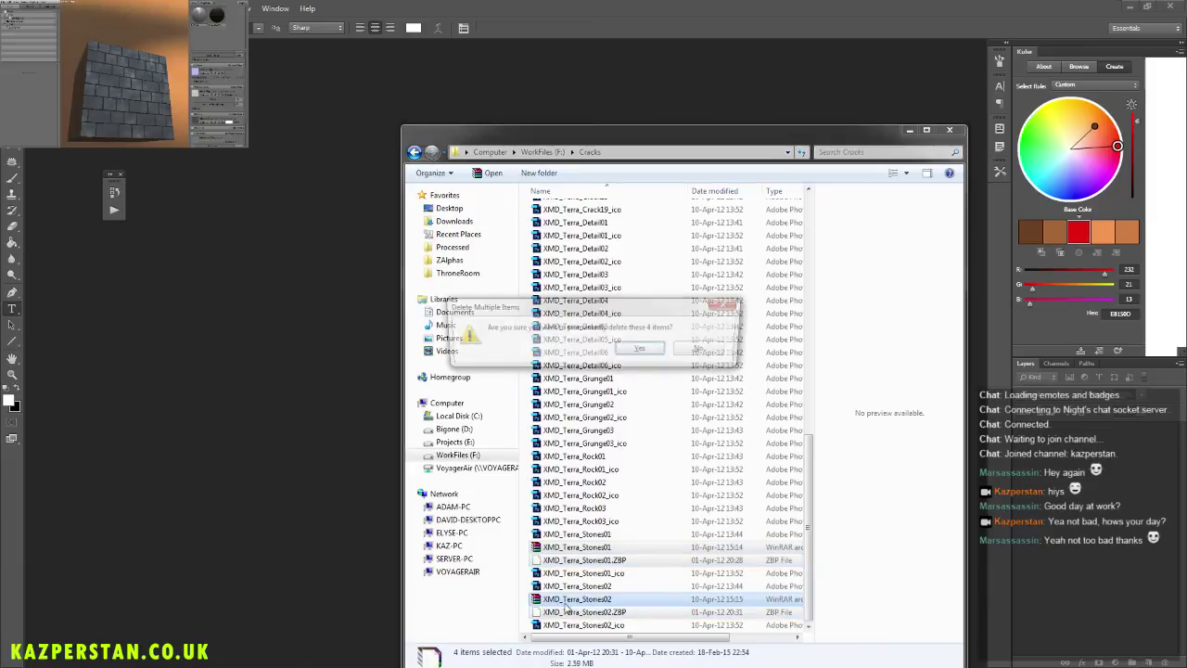
pyautogui.press('Return')
# Step: Delete every _ico image in the Cracks folder, from XMD_Terra_Bulking01_ico through XMD_Terra_Stones02_ico
pyautogui.moveTo(809, 478); pyautogui.dragTo(813, 244)
pyautogui.keyDown('ctrl'); pyautogui.click(622, 221); pyautogui.keyUp('ctrl')
pyautogui.keyDown('ctrl'); pyautogui.click(619, 248); pyautogui.keyUp('ctrl')
pyautogui.keyDown('ctrl'); pyautogui.click(621, 273); pyautogui.keyUp('ctrl')
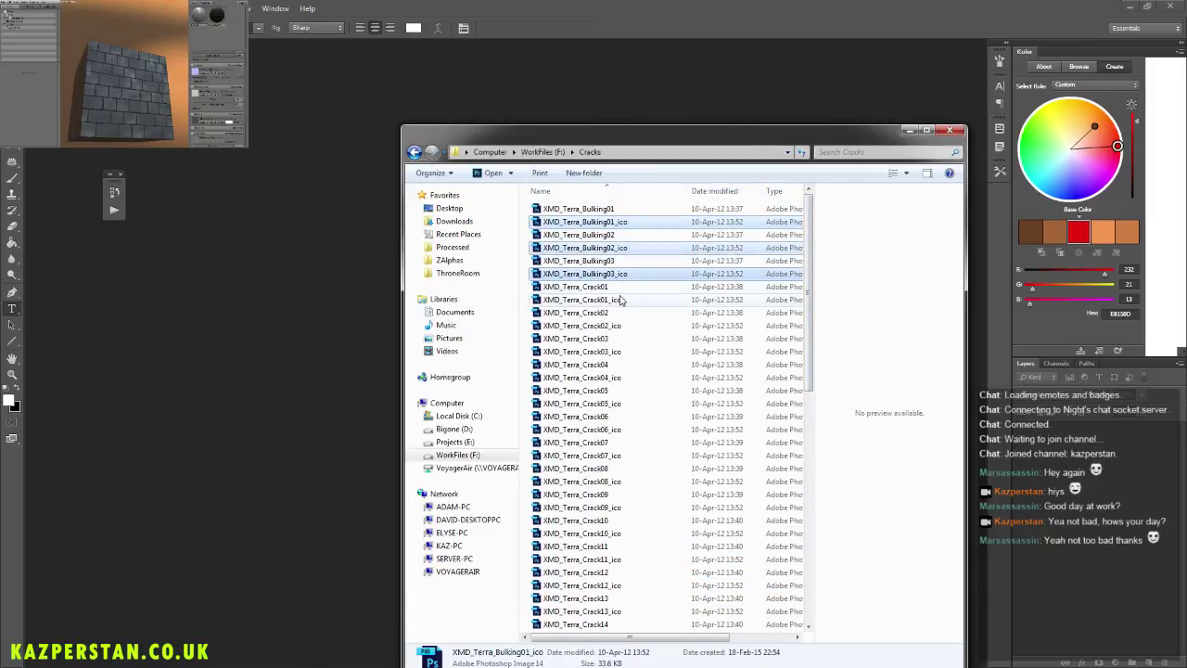
pyautogui.keyDown('ctrl'); pyautogui.click(621, 300); pyautogui.keyUp('ctrl')
pyautogui.keyDown('ctrl'); pyautogui.click(621, 326); pyautogui.keyUp('ctrl')
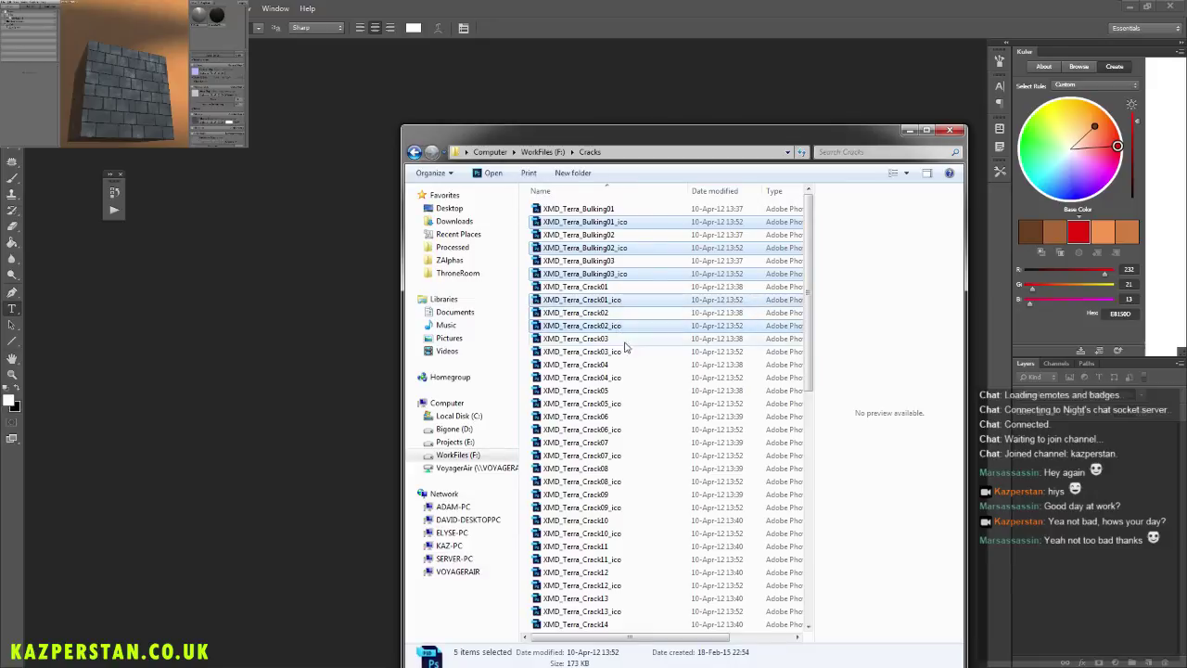
pyautogui.keyDown('ctrl'); pyautogui.click(621, 351); pyautogui.keyUp('ctrl')
pyautogui.keyDown('ctrl'); pyautogui.click(622, 377); pyautogui.keyUp('ctrl')
pyautogui.keyDown('ctrl'); pyautogui.click(621, 403); pyautogui.keyUp('ctrl')
pyautogui.keyDown('ctrl'); pyautogui.click(621, 430); pyautogui.keyUp('ctrl')
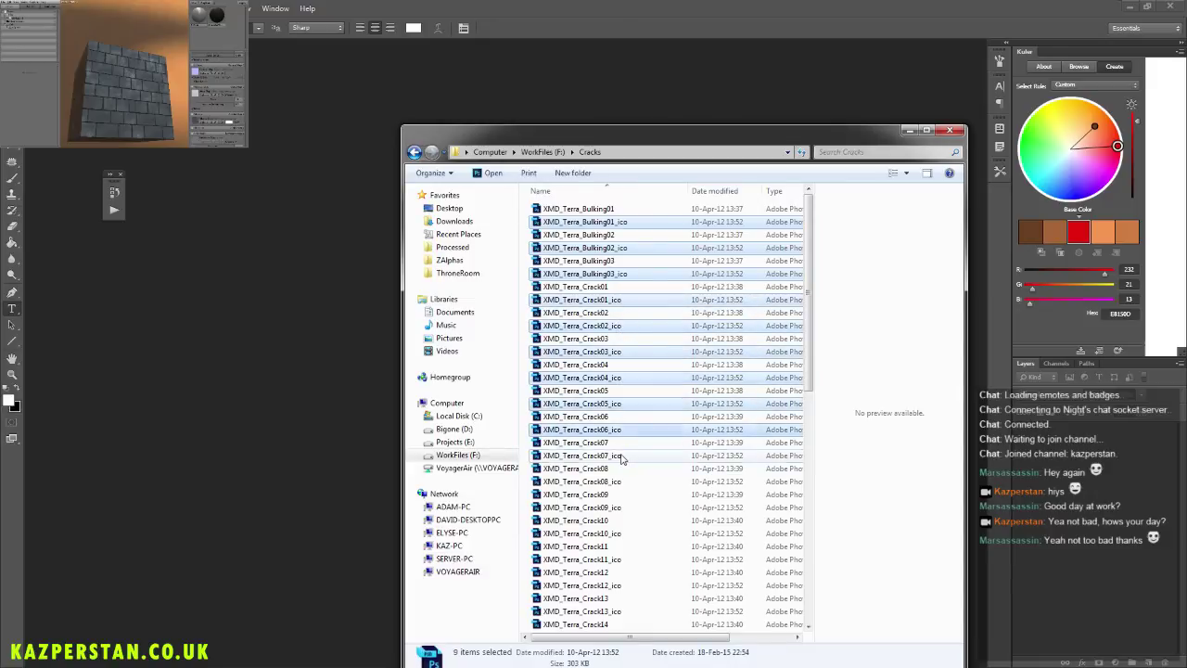
pyautogui.keyDown('ctrl'); pyautogui.click(622, 455); pyautogui.keyUp('ctrl')
pyautogui.keyDown('ctrl'); pyautogui.click(621, 482); pyautogui.keyUp('ctrl')
pyautogui.keyDown('ctrl'); pyautogui.click(622, 507); pyautogui.keyUp('ctrl')
pyautogui.keyDown('ctrl'); pyautogui.click(621, 533); pyautogui.keyUp('ctrl')
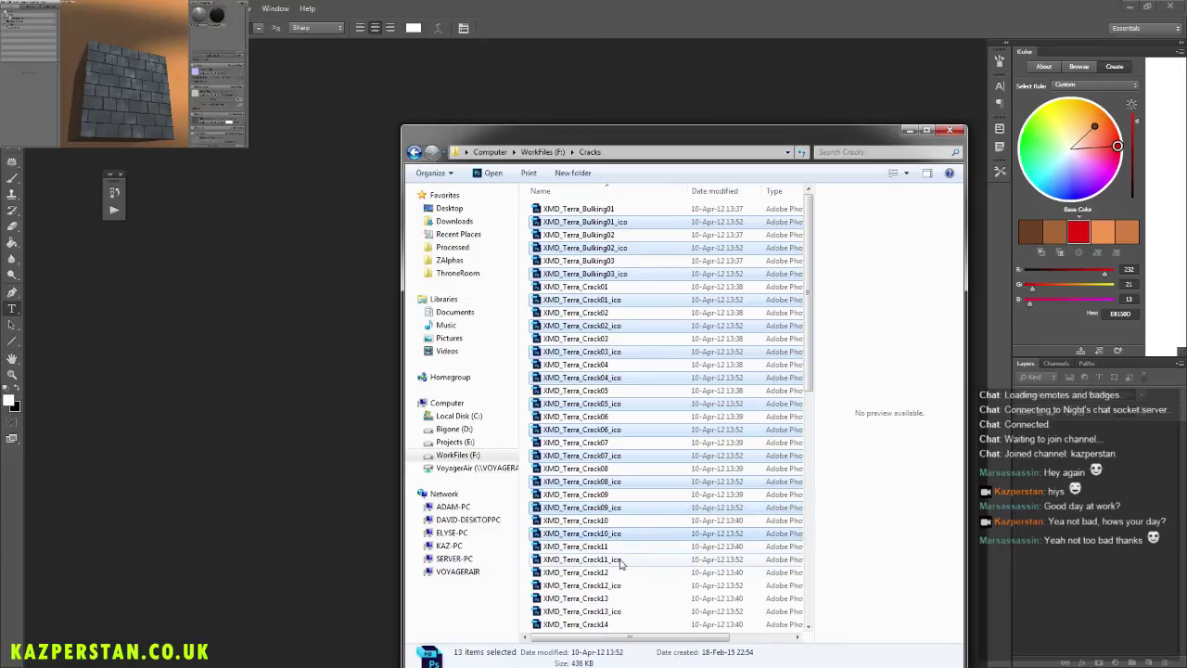
pyautogui.keyDown('ctrl'); pyautogui.click(622, 559); pyautogui.keyUp('ctrl')
pyautogui.keyDown('ctrl'); pyautogui.click(622, 585); pyautogui.keyUp('ctrl')
pyautogui.keyDown('ctrl'); pyautogui.click(621, 611); pyautogui.keyUp('ctrl')
pyautogui.scroll(-5, 621, 607)
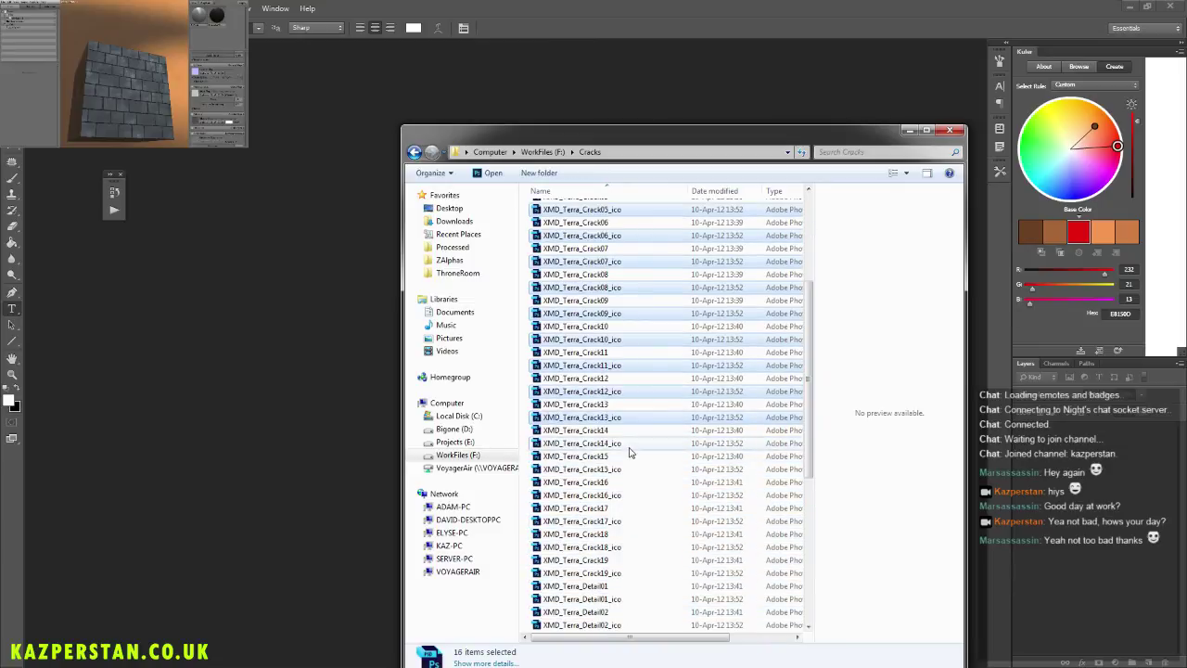
pyautogui.keyDown('ctrl'); pyautogui.click(629, 442); pyautogui.keyUp('ctrl')
pyautogui.keyDown('ctrl'); pyautogui.click(630, 468); pyautogui.keyUp('ctrl')
pyautogui.keyDown('ctrl'); pyautogui.click(630, 494); pyautogui.keyUp('ctrl')
pyautogui.keyDown('ctrl'); pyautogui.click(631, 520); pyautogui.keyUp('ctrl')
pyautogui.keyDown('ctrl'); pyautogui.click(631, 546); pyautogui.keyUp('ctrl')
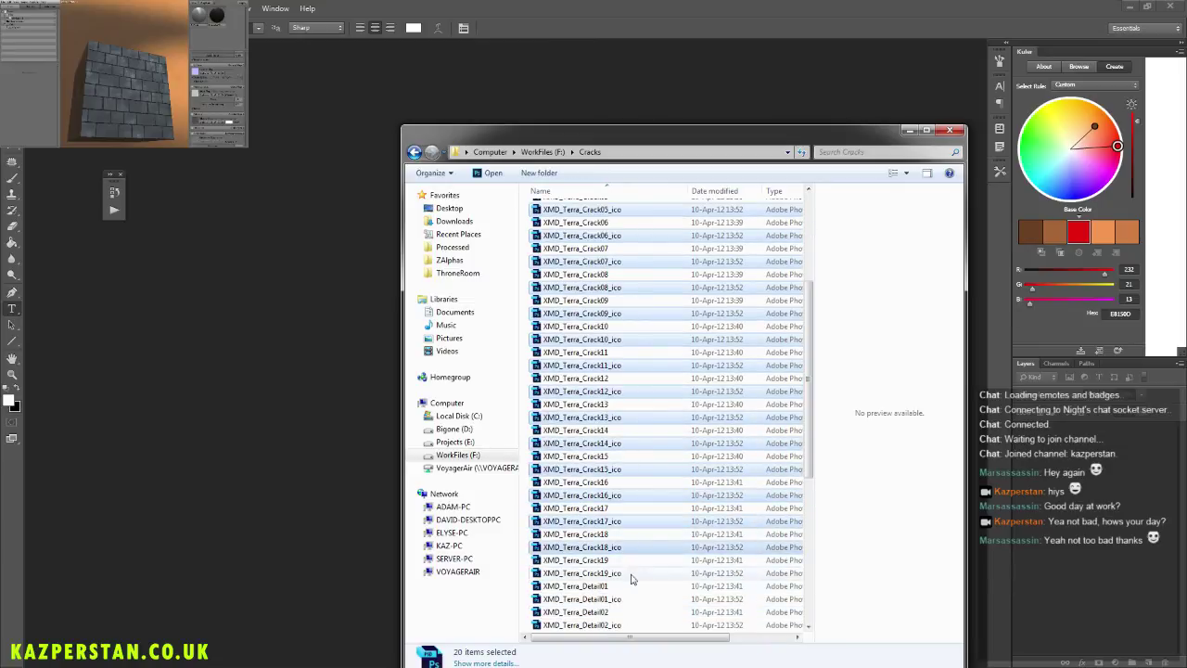
pyautogui.keyDown('ctrl'); pyautogui.click(630, 572); pyautogui.keyUp('ctrl')
pyautogui.keyDown('ctrl'); pyautogui.click(631, 598); pyautogui.keyUp('ctrl')
pyautogui.scroll(-8, 634, 570)
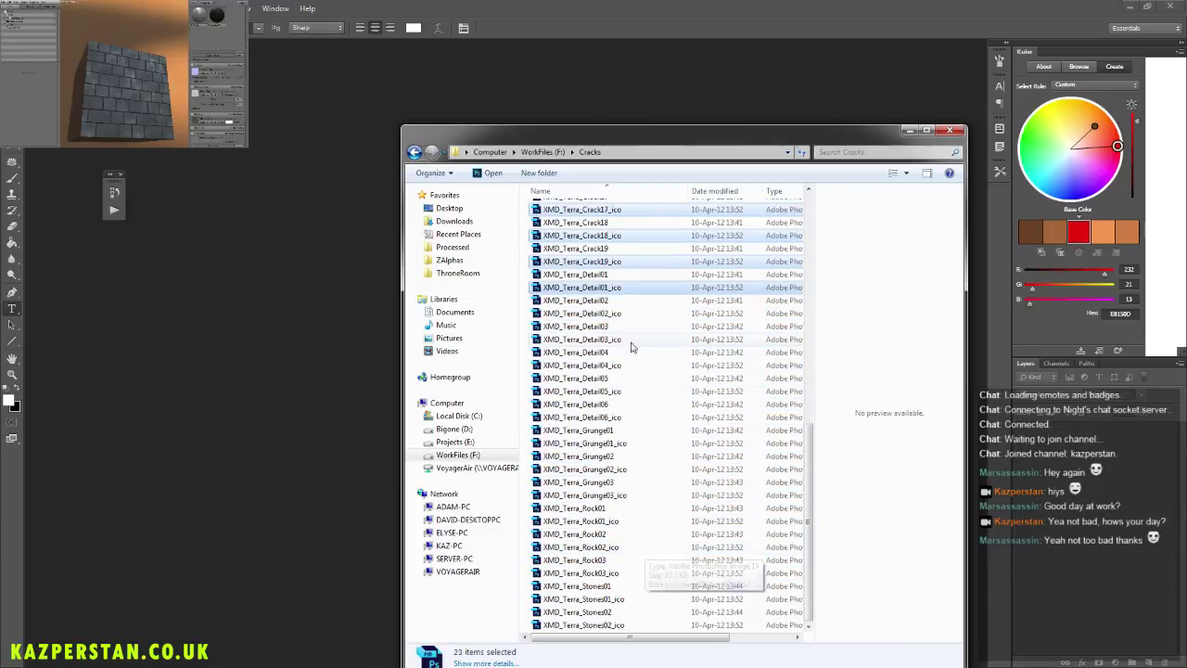
pyautogui.keyDown('ctrl'); pyautogui.click(614, 312); pyautogui.keyUp('ctrl')
pyautogui.keyDown('ctrl'); pyautogui.click(621, 338); pyautogui.keyUp('ctrl')
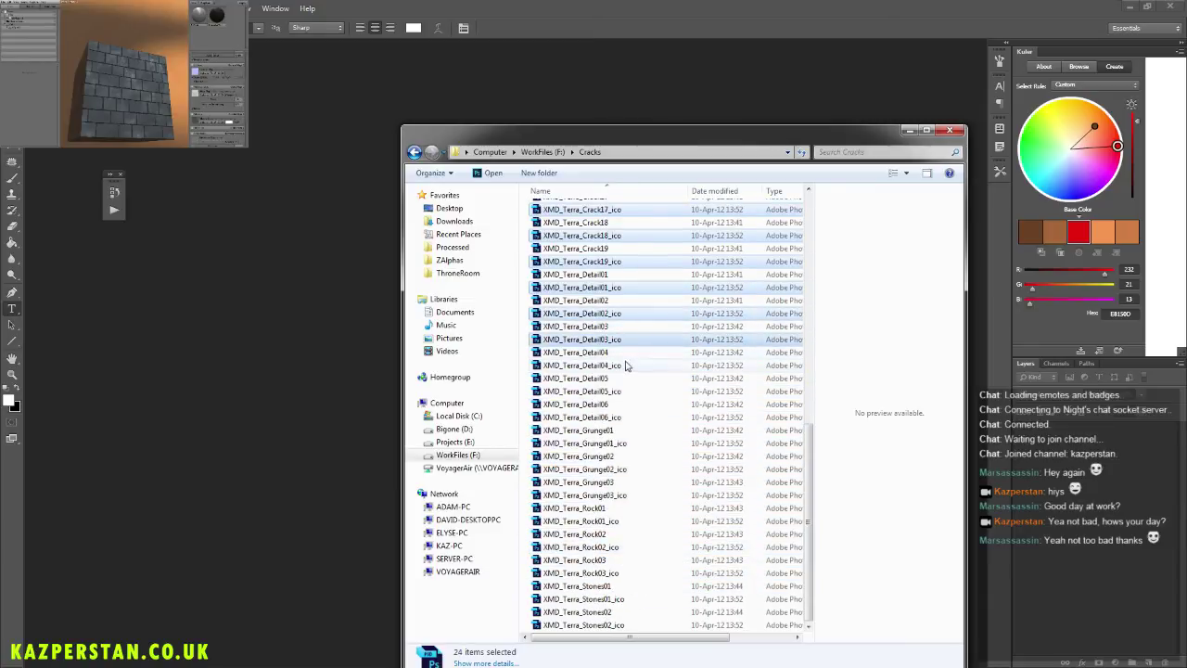
pyautogui.keyDown('ctrl'); pyautogui.click(625, 365); pyautogui.keyUp('ctrl')
pyautogui.keyDown('ctrl'); pyautogui.click(629, 390); pyautogui.keyUp('ctrl')
pyautogui.keyDown('ctrl'); pyautogui.click(631, 416); pyautogui.keyUp('ctrl')
pyautogui.keyDown('ctrl'); pyautogui.click(635, 442); pyautogui.keyUp('ctrl')
pyautogui.keyDown('ctrl'); pyautogui.click(638, 470); pyautogui.keyUp('ctrl')
pyautogui.keyDown('ctrl'); pyautogui.click(637, 494); pyautogui.keyUp('ctrl')
pyautogui.keyDown('ctrl'); pyautogui.click(635, 520); pyautogui.keyUp('ctrl')
pyautogui.keyDown('ctrl'); pyautogui.click(630, 546); pyautogui.keyUp('ctrl')
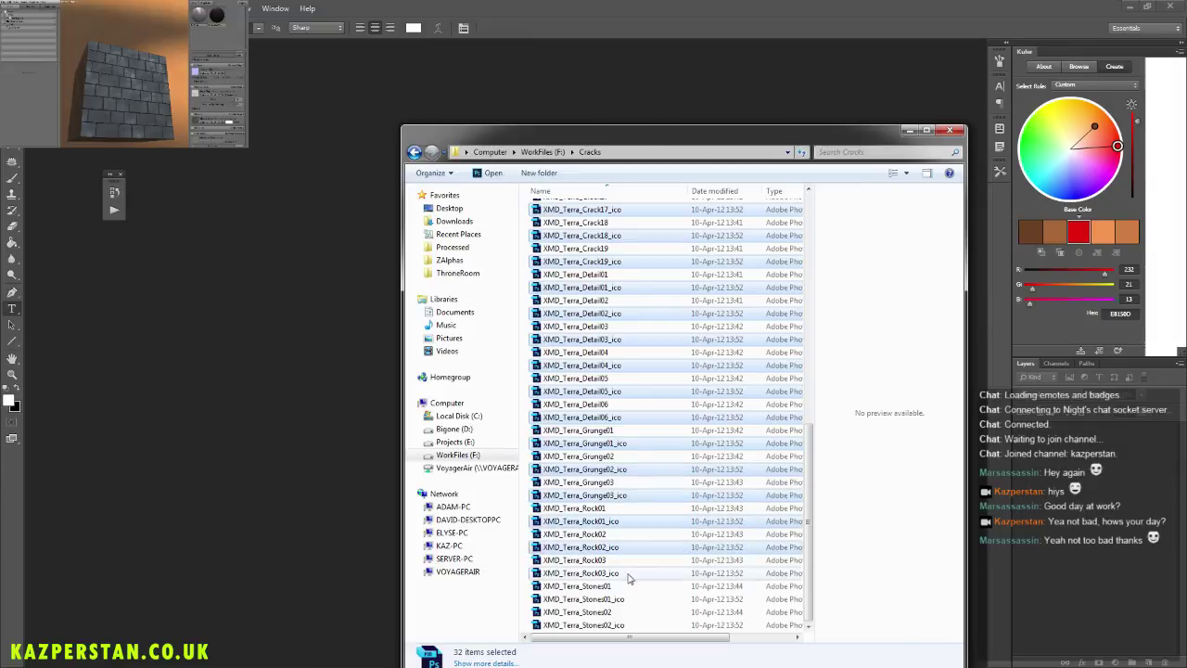
pyautogui.keyDown('ctrl'); pyautogui.click(628, 574); pyautogui.keyUp('ctrl')
pyautogui.keyDown('ctrl'); pyautogui.click(635, 623); pyautogui.keyUp('ctrl')
pyautogui.press('Delete')
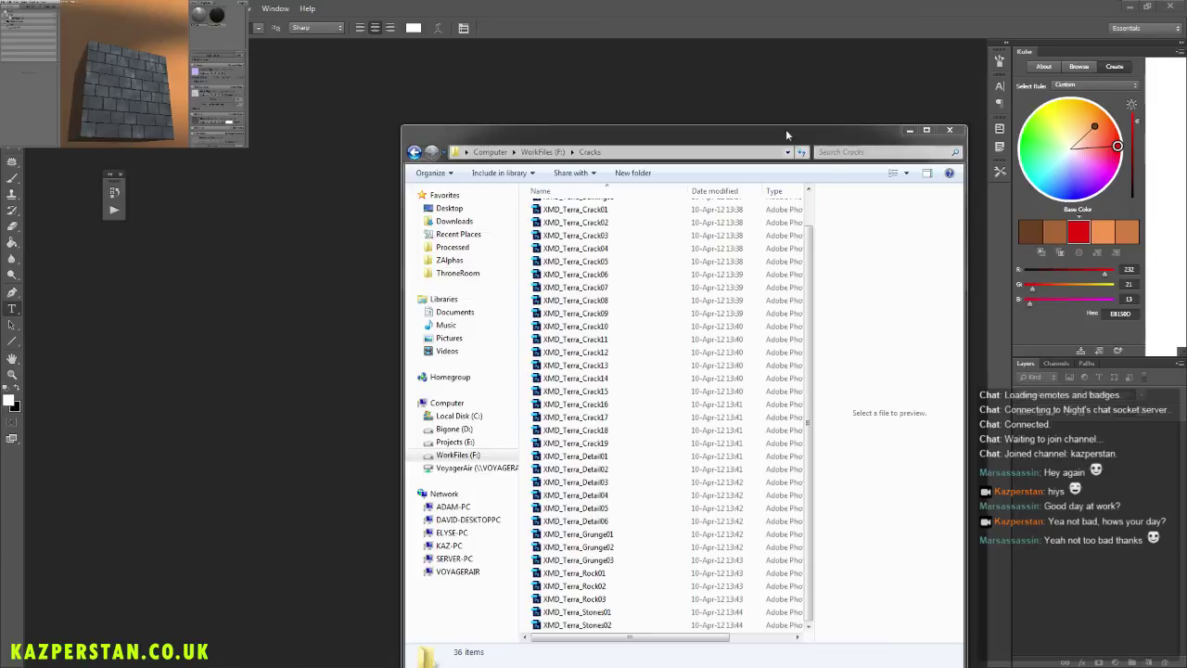
# Step: Minimize Photoshop, move the Cracks folder window aside and switch to the Floor graph in Substance Designer
pyautogui.click(1129, 7)
pyautogui.moveTo(637, 135); pyautogui.dragTo(0, 143)
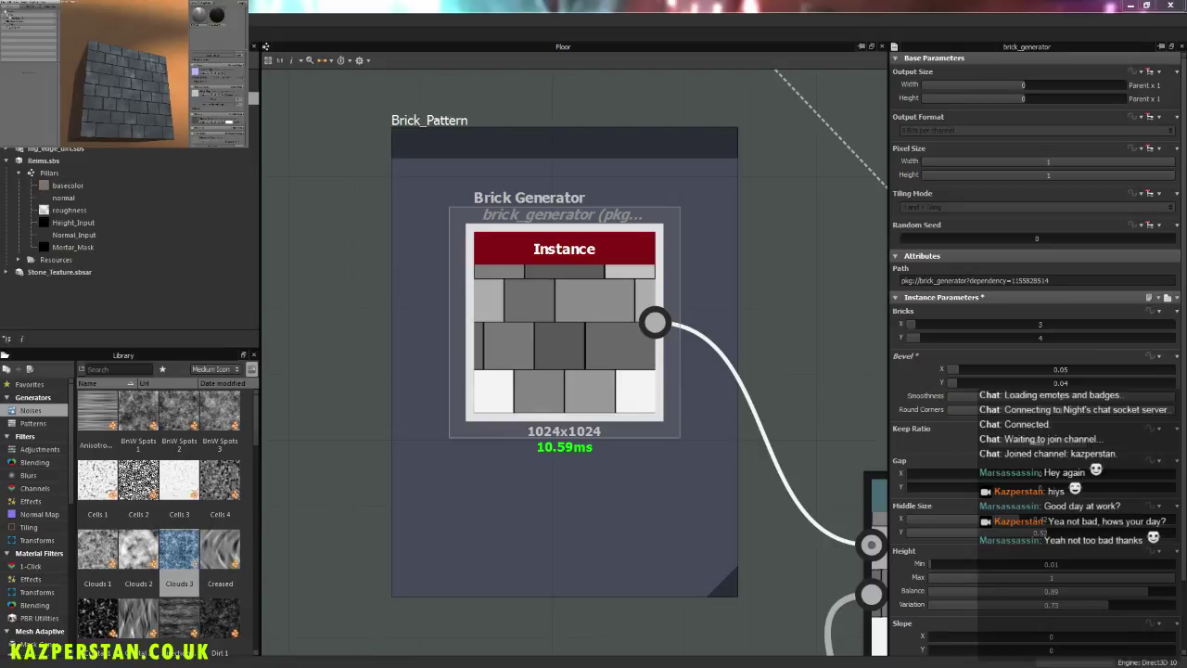
pyautogui.scroll(-10, 519, 345)
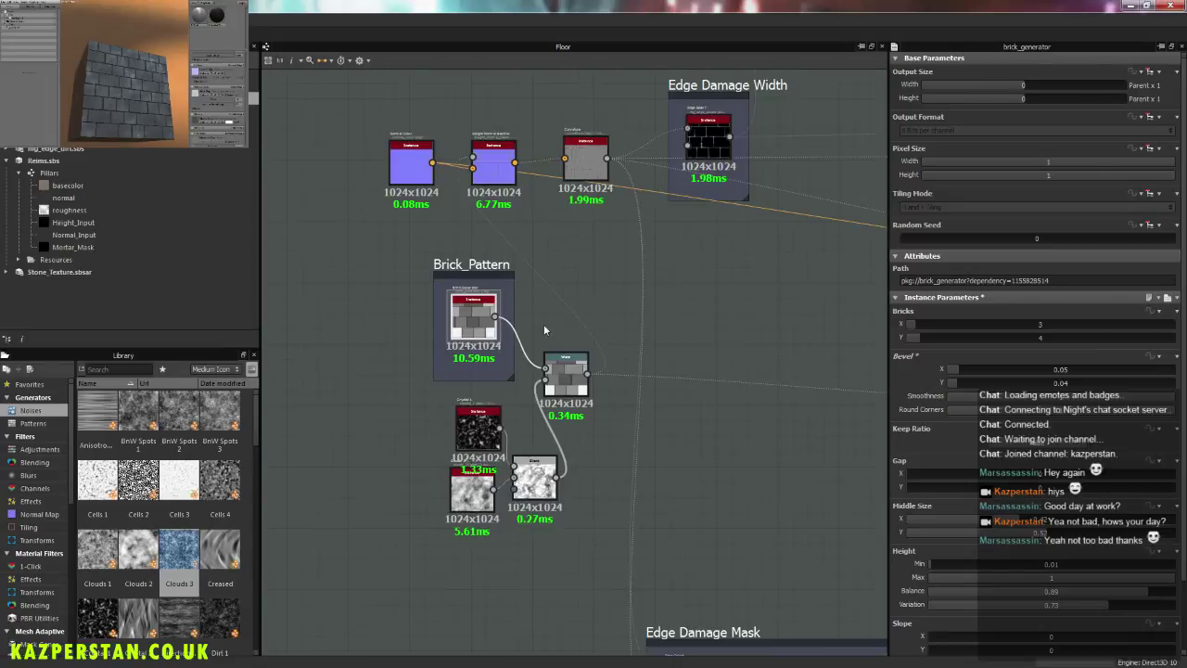
pyautogui.scroll(-3, 640, 334)
pyautogui.moveTo(683, 350); pyautogui.dragTo(445, 404, button='middle')
pyautogui.moveTo(687, 384); pyautogui.dragTo(525, 380, button='middle')
pyautogui.scroll(3, 641, 363)
pyautogui.scroll(2, 640, 362)
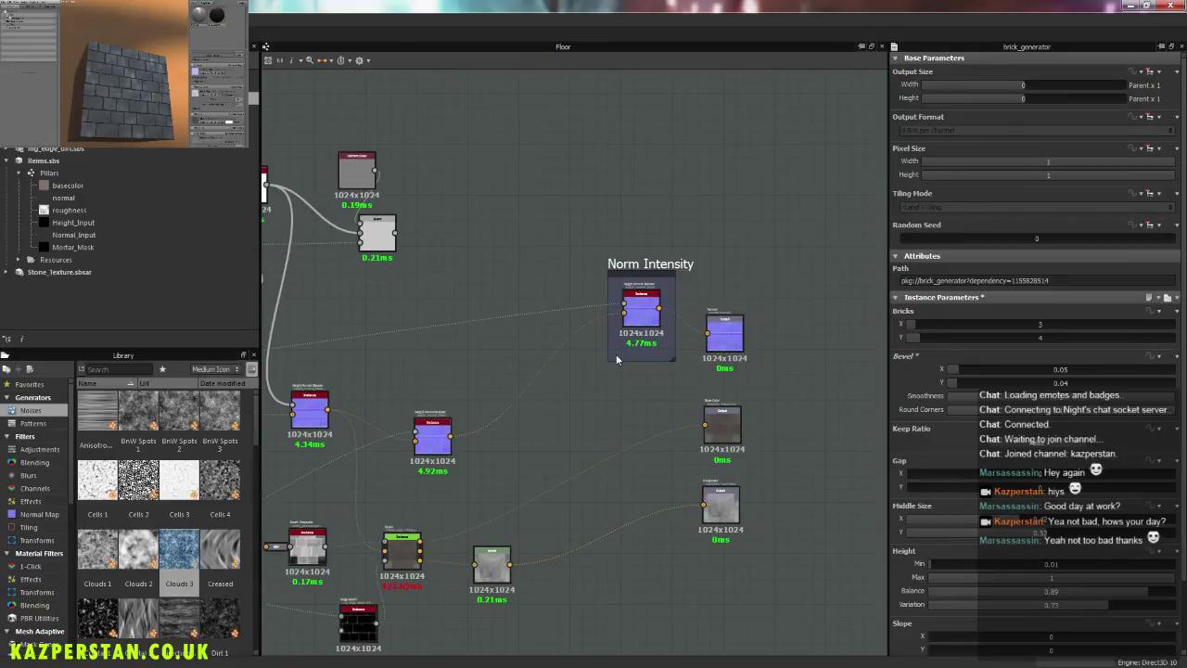
pyautogui.moveTo(577, 217); pyautogui.dragTo(749, 356)
pyautogui.scroll(-2, 749, 356)
pyautogui.moveTo(749, 356); pyautogui.dragTo(595, 281, button='middle')
pyautogui.scroll(-2, 595, 281)
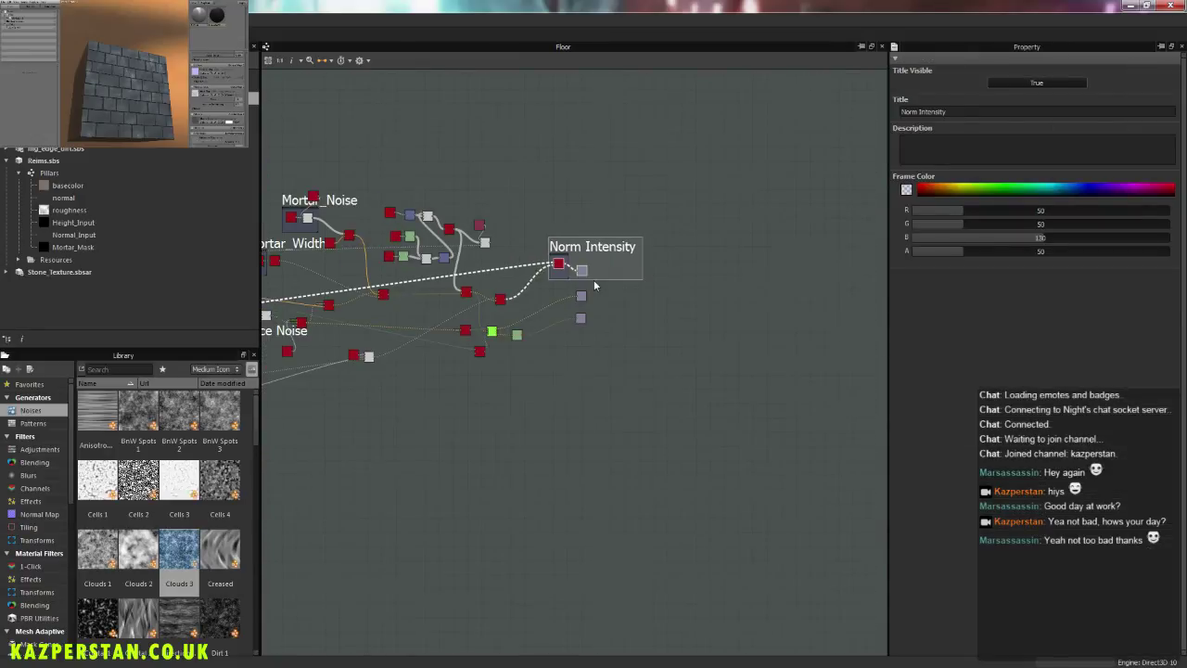
pyautogui.moveTo(586, 276); pyautogui.dragTo(775, 251)
pyautogui.moveTo(728, 295); pyautogui.dragTo(741, 387, button='middle')
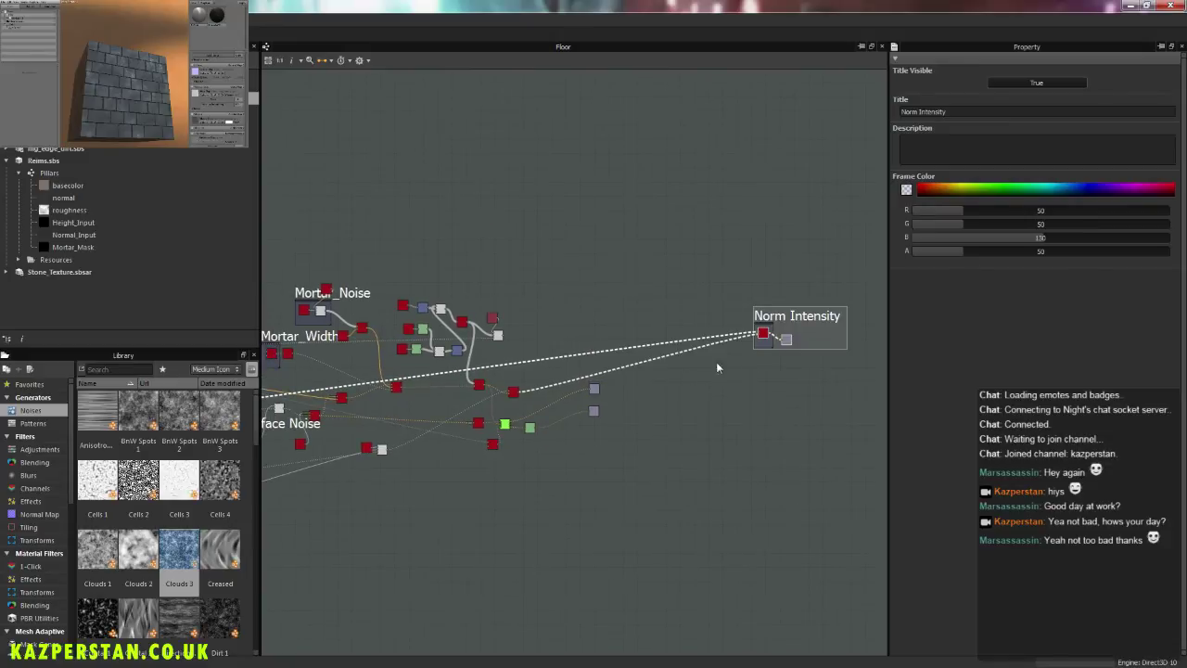
pyautogui.moveTo(690, 369); pyautogui.dragTo(651, 375, button='middle')
pyautogui.moveTo(747, 321); pyautogui.dragTo(527, 347)
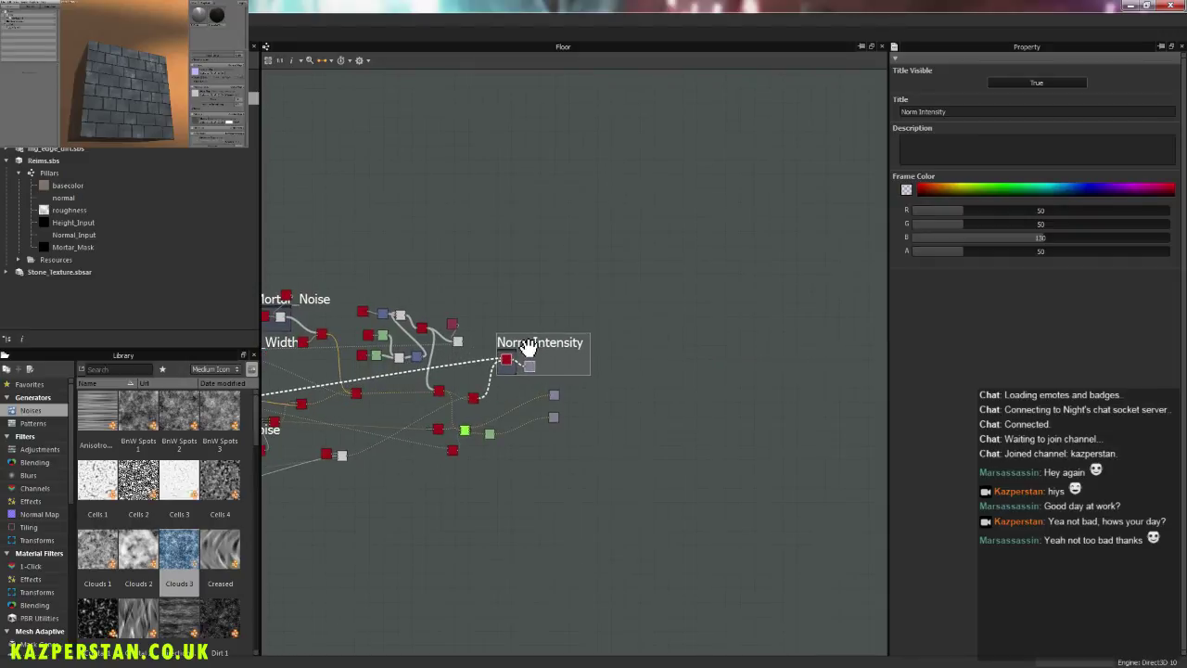
# Step: Move the Normal output node well away from the Norm Intensity frame to leave free space between them
pyautogui.moveTo(589, 346); pyautogui.dragTo(663, 335, button='middle')
pyautogui.scroll(5, 634, 350)
pyautogui.moveTo(564, 374); pyautogui.dragTo(884, 339)
pyautogui.click(608, 375)
pyautogui.moveTo(789, 398); pyautogui.dragTo(646, 358, button='middle')
pyautogui.moveTo(736, 295); pyautogui.dragTo(835, 293)
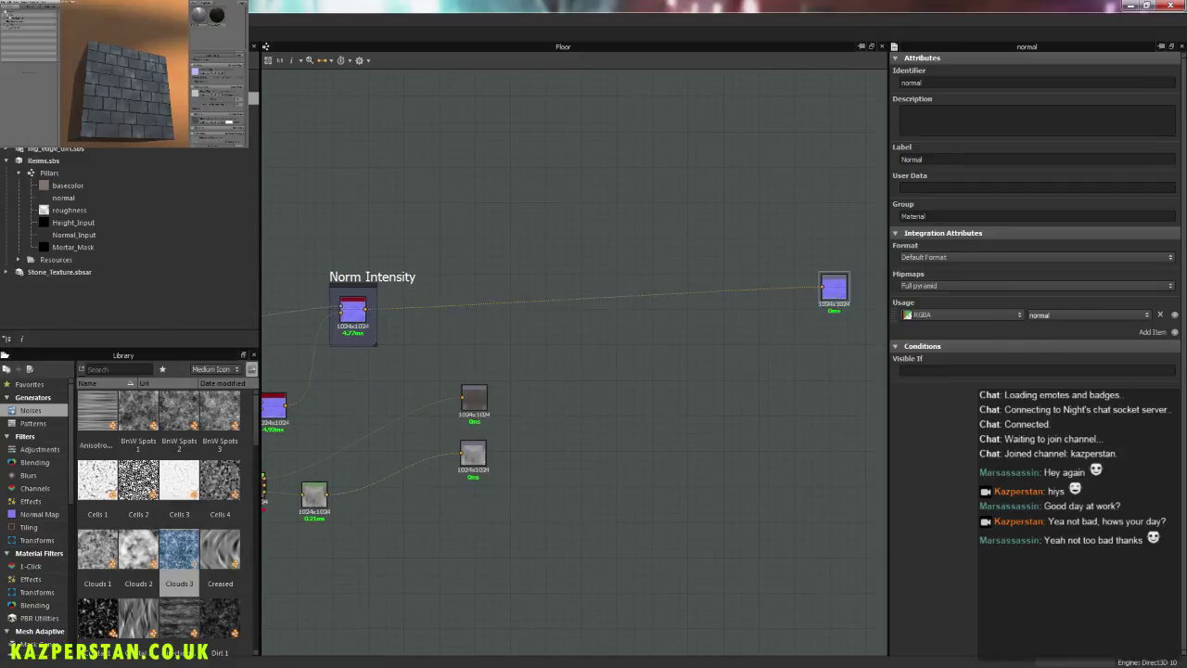
# Step: Import the XMD_Terra_Crack02 image as a resource into the Floor graph and delete its bitmap node
pyautogui.rightClick(555, 261)
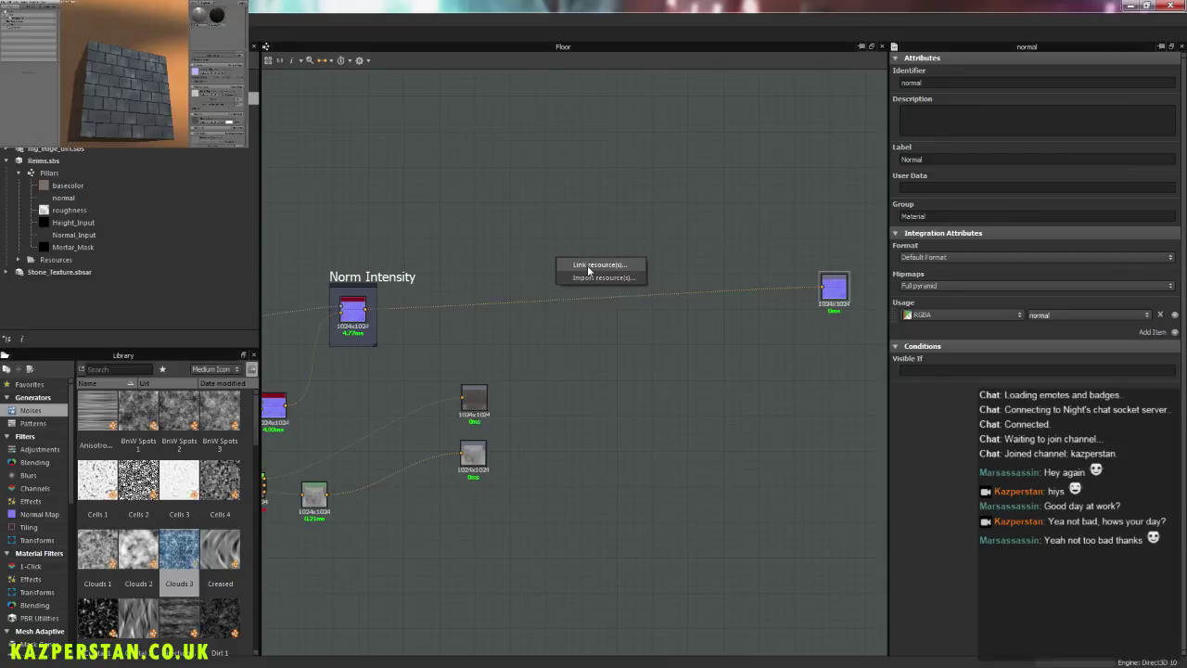
pyautogui.click(591, 279)
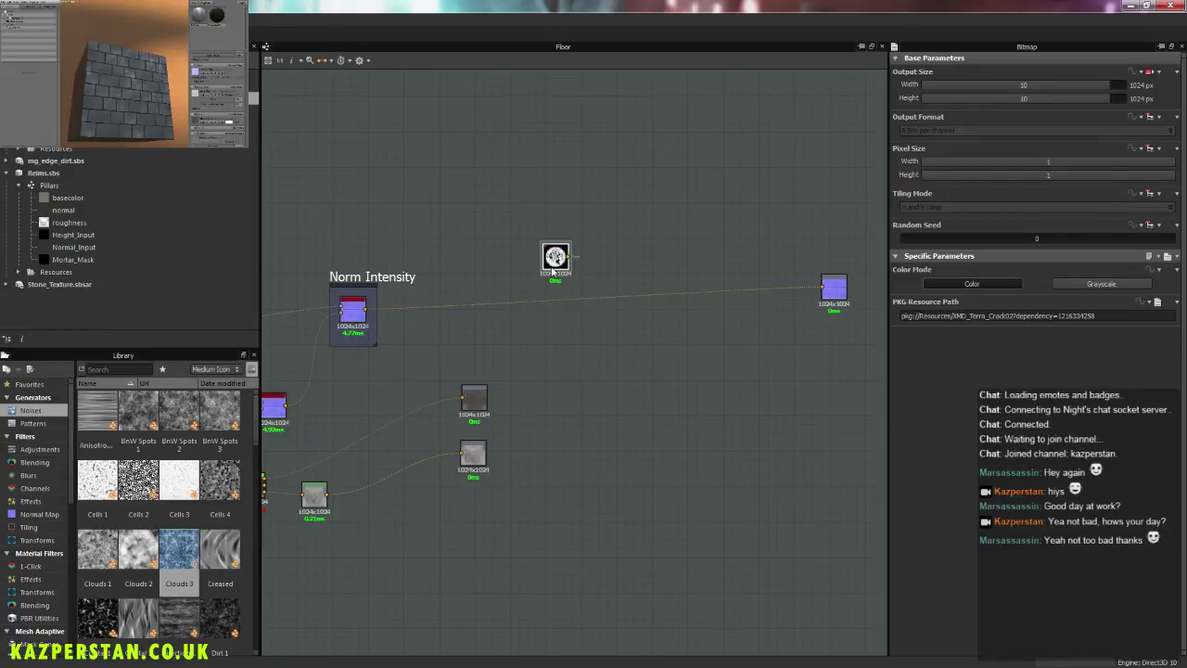
pyautogui.press('Delete')
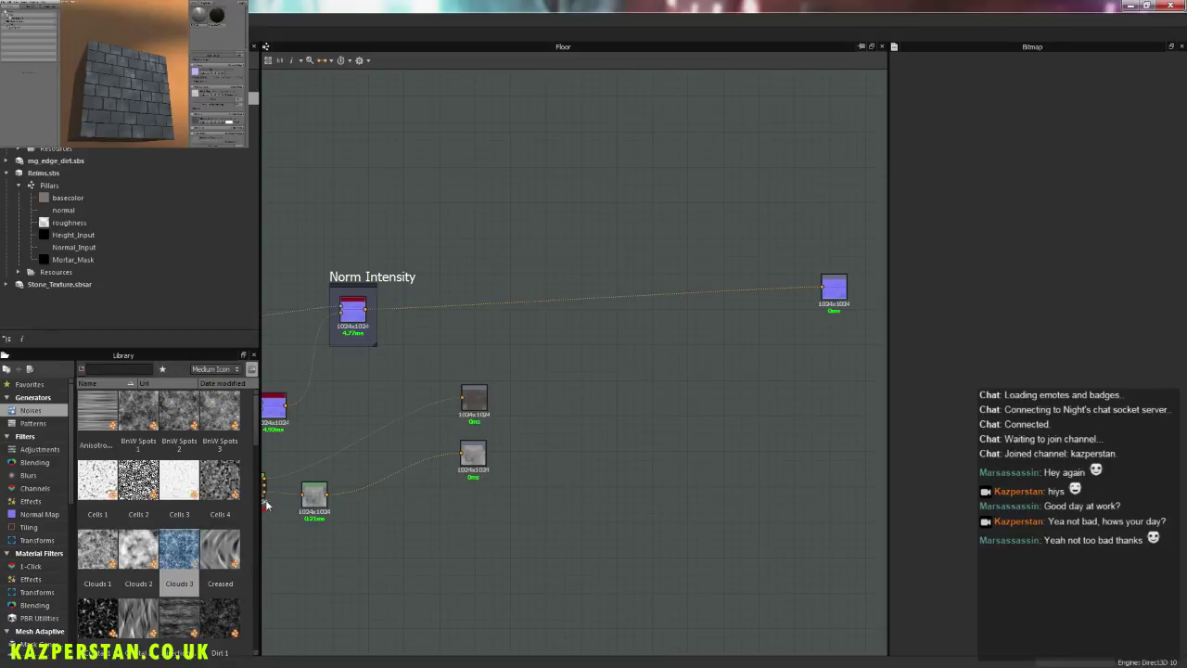
# Step: Browse the noise generators in the library and search for "mois"
pyautogui.click(106, 616)
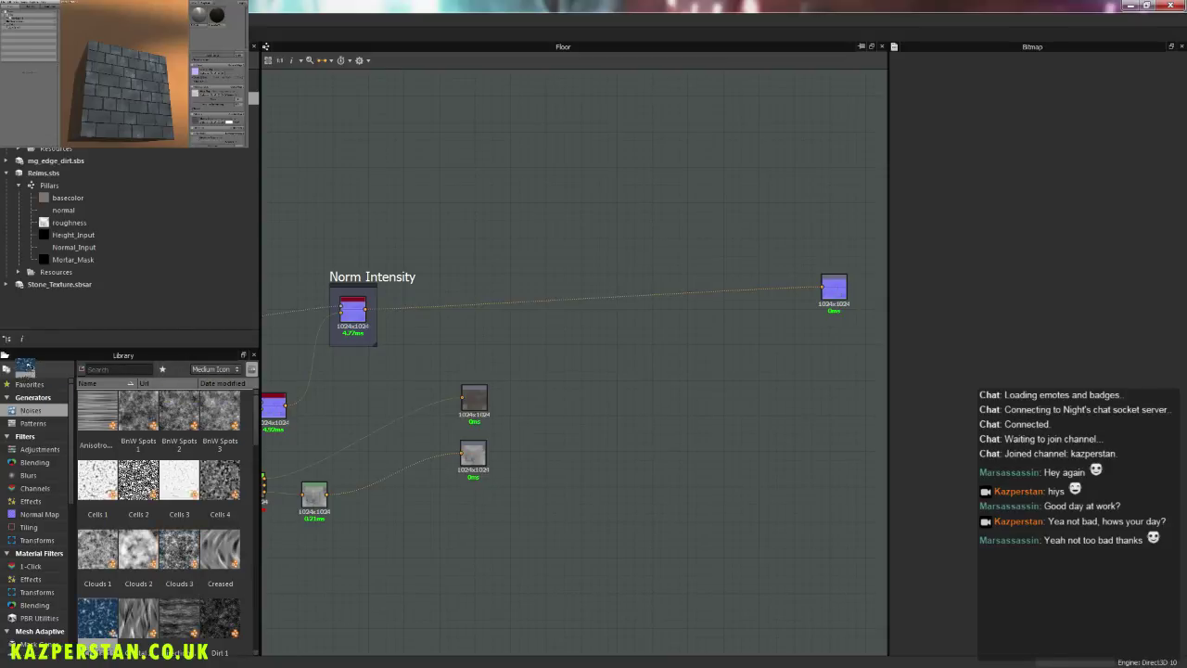
pyautogui.scroll(-1, 139, 491)
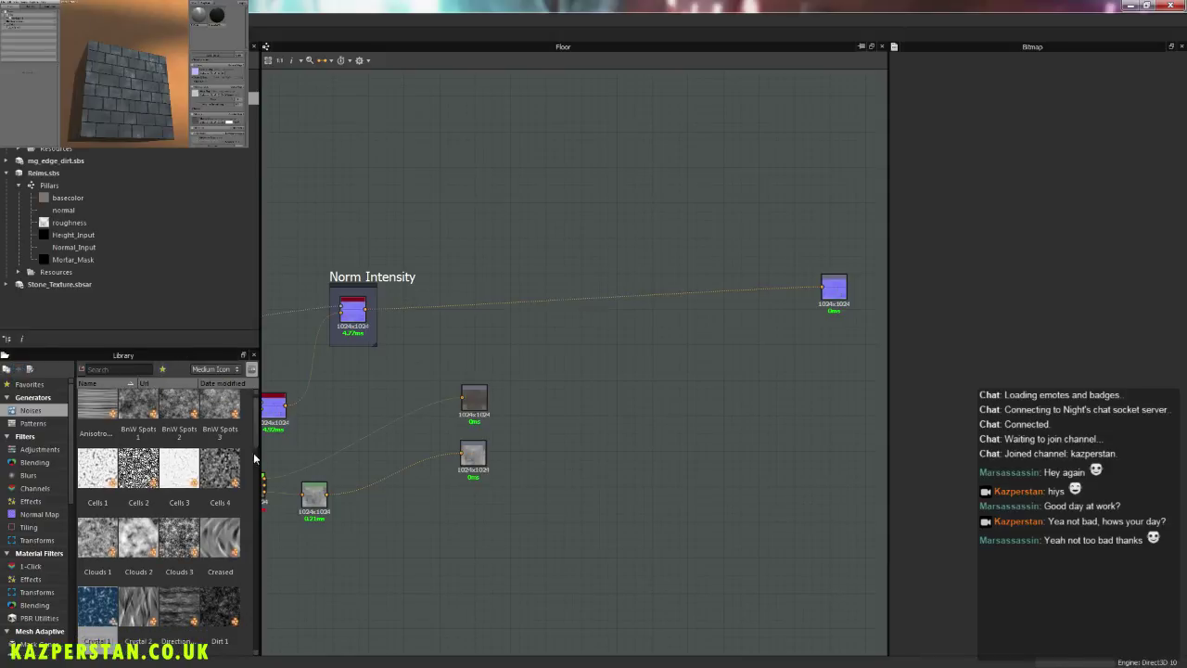
pyautogui.moveTo(257, 424); pyautogui.dragTo(260, 637)
pyautogui.click(179, 540)
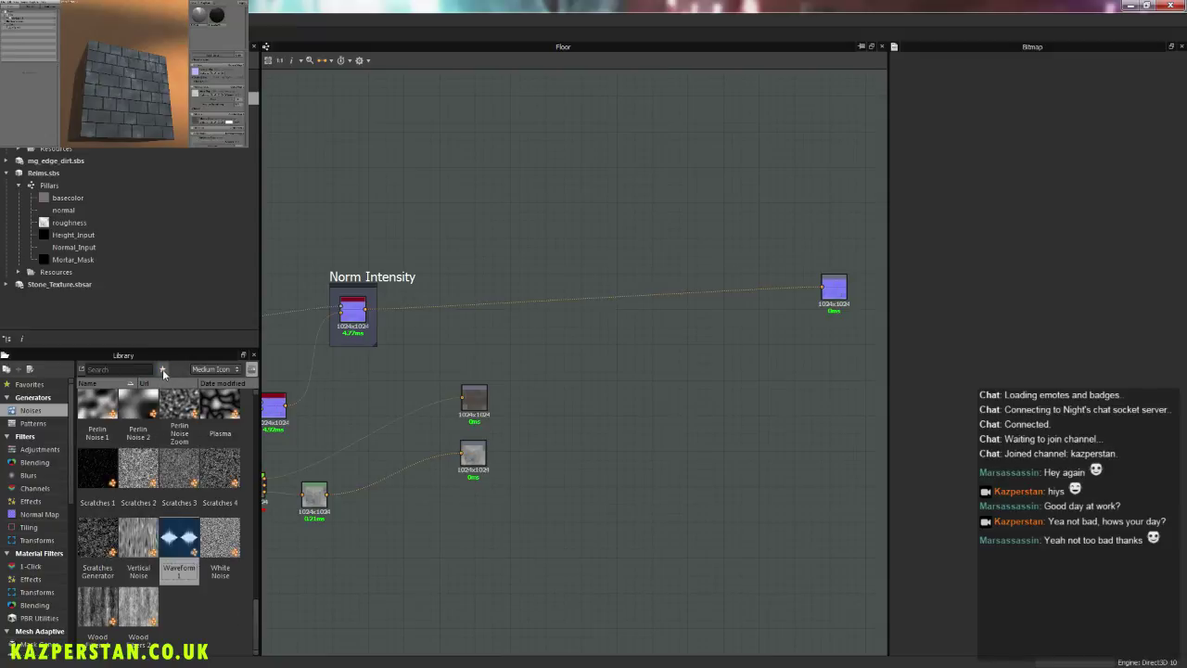
pyautogui.write('s')
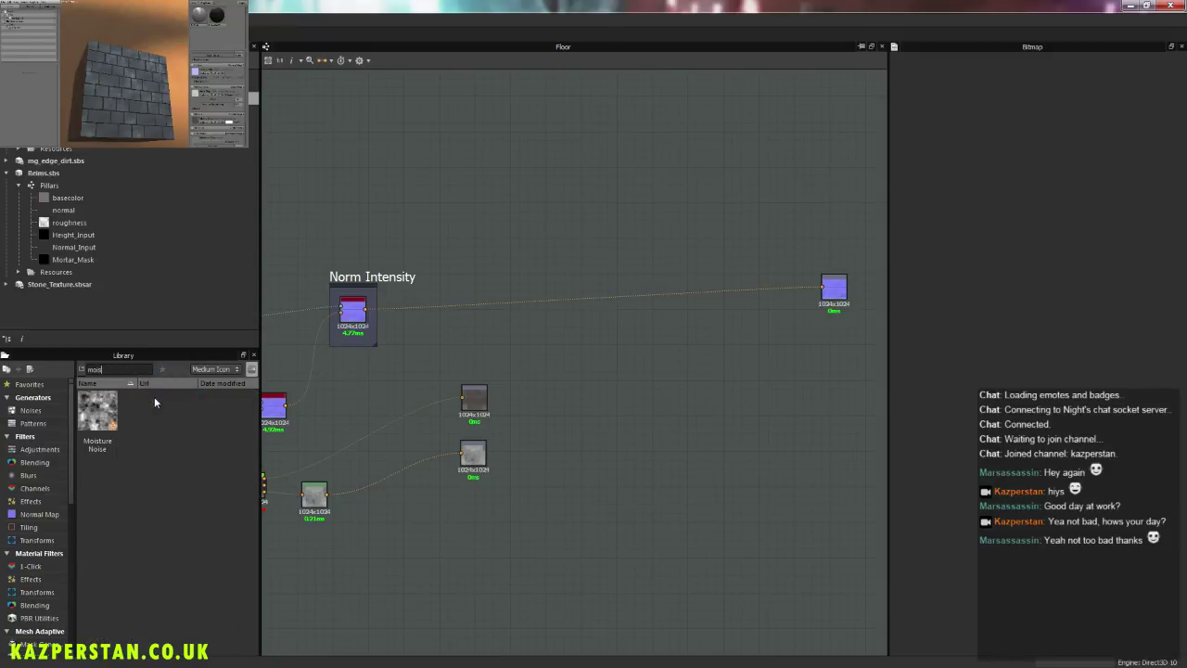
# Step: Add Moisture Noise, Invert Grayscale, Normal Color, Height Normal Blender and Normal to Height to the library favorites and display the favorites
pyautogui.doubleClick(124, 369)
pyautogui.write('inv')
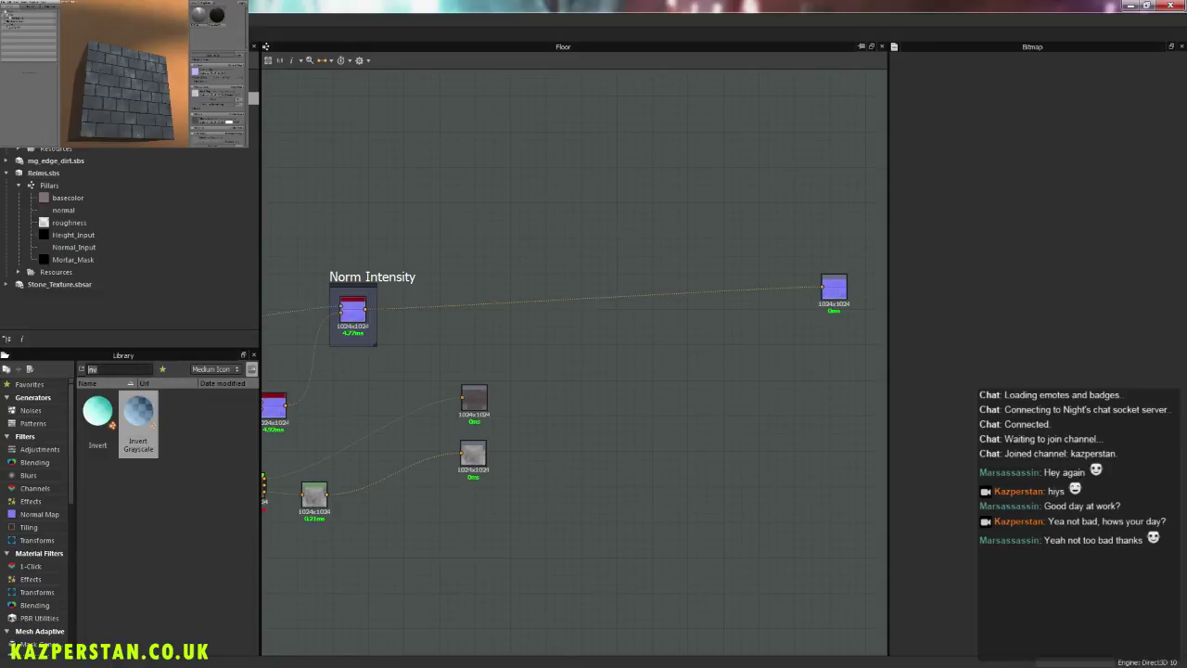
pyautogui.write('norm')
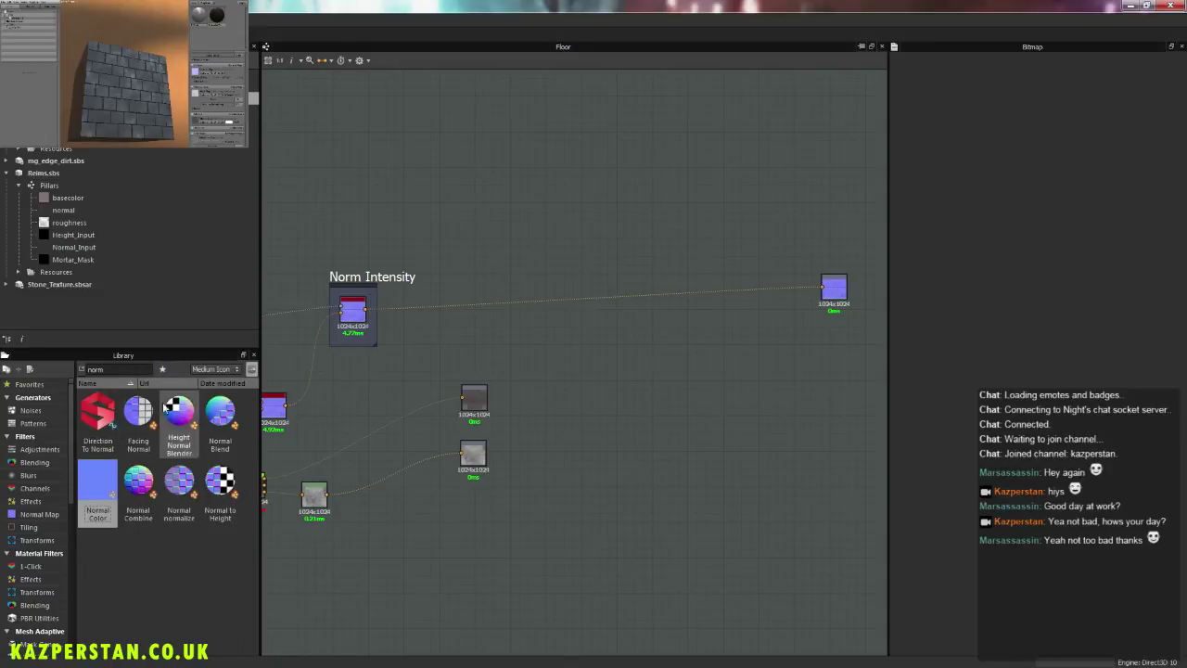
pyautogui.click(179, 411)
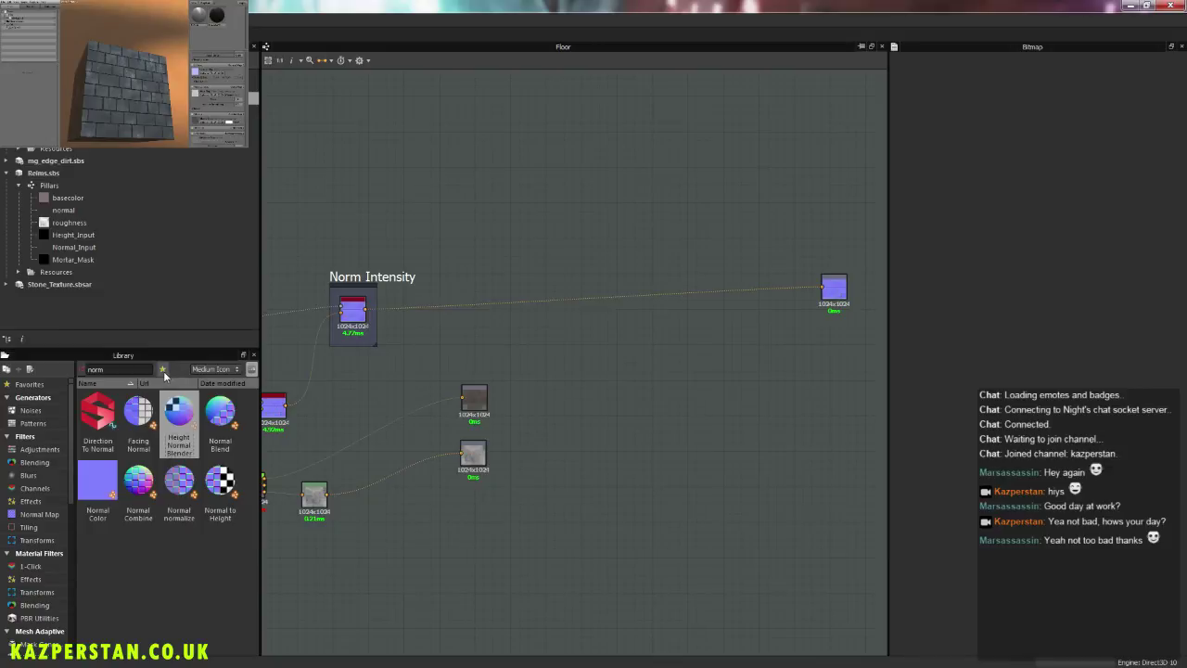
pyautogui.click(226, 488)
pyautogui.click(46, 385)
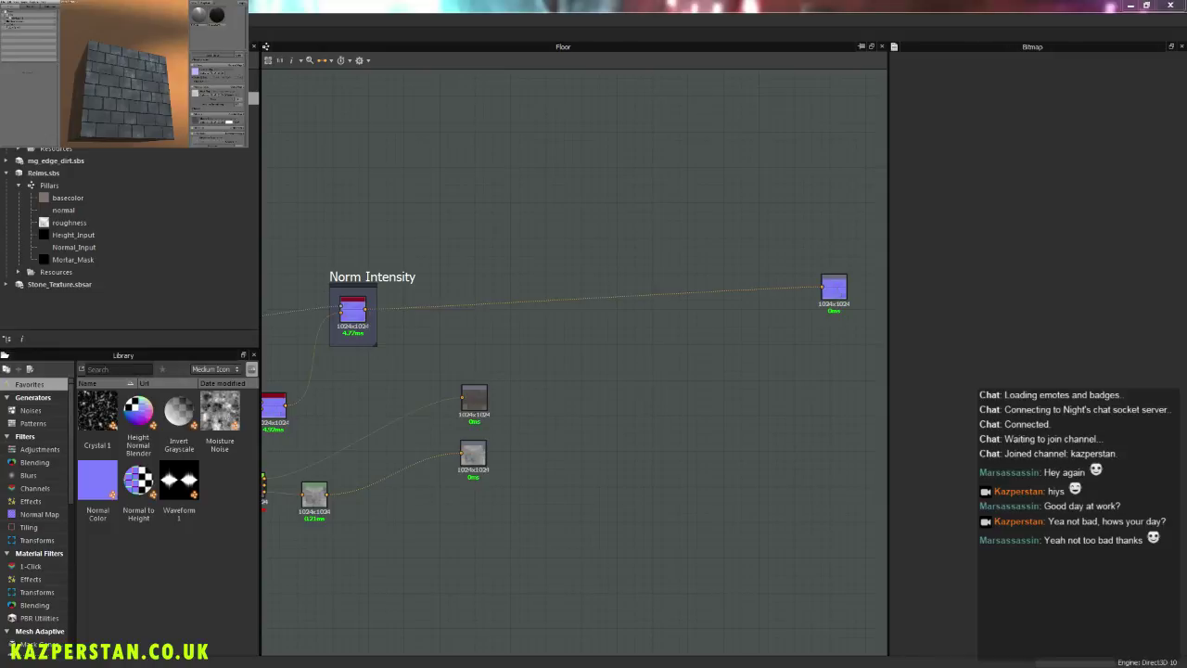
# Step: Import the XMD_Terra_Crack02 image again as a bitmap node between the Norm Intensity frame and the Normal output
pyautogui.moveTo(612, 473); pyautogui.dragTo(631, 461, button='middle')
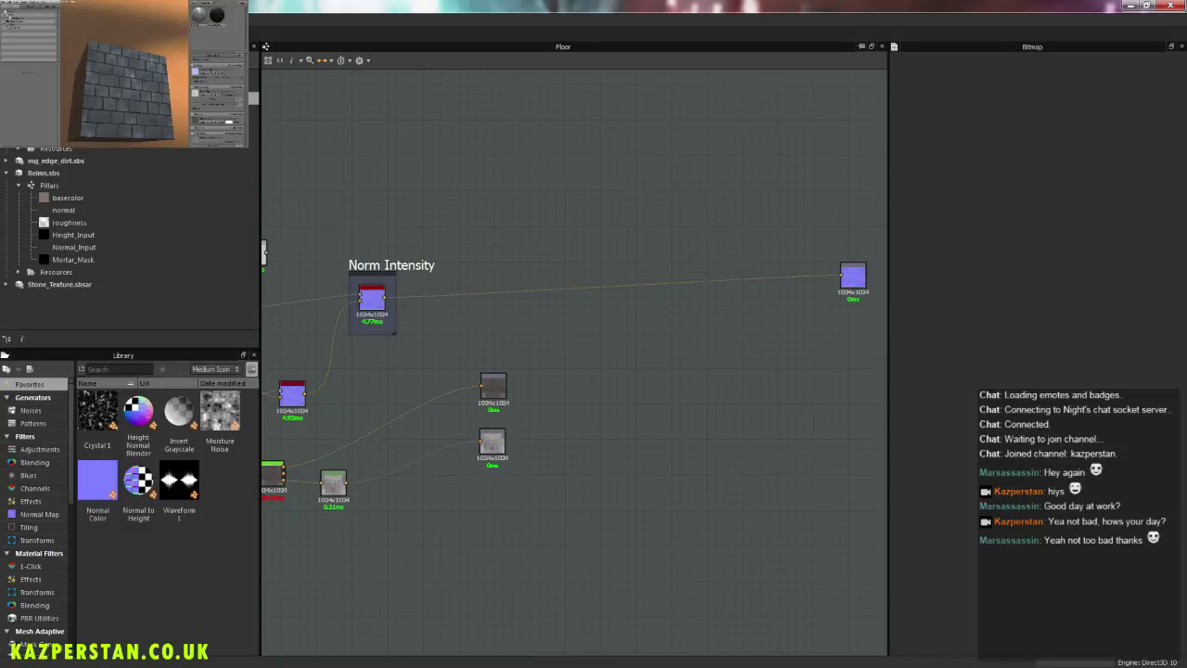
pyautogui.moveTo(640, 354); pyautogui.dragTo(639, 357)
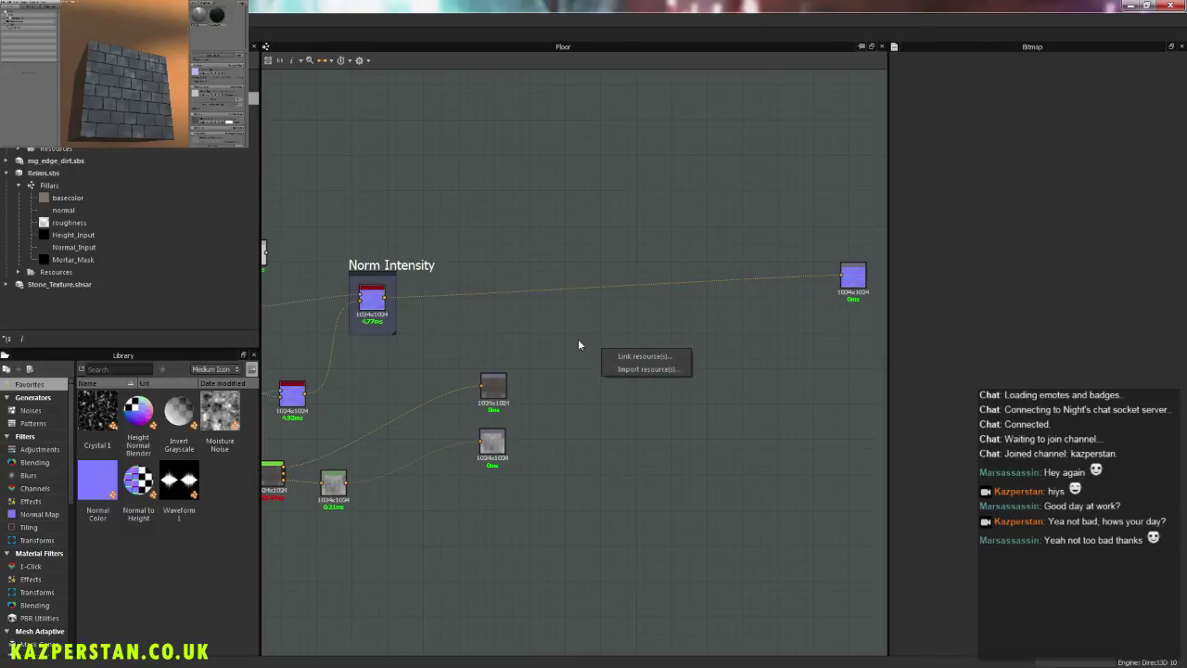
pyautogui.click(631, 369)
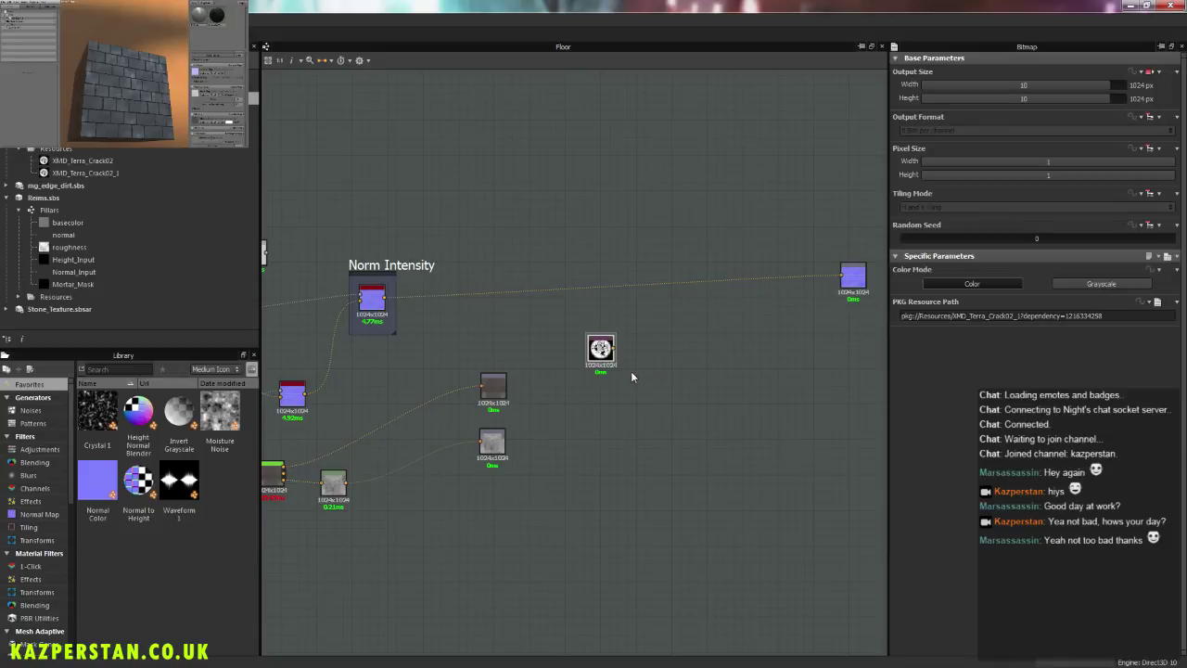
pyautogui.moveTo(630, 376); pyautogui.dragTo(612, 397, button='middle')
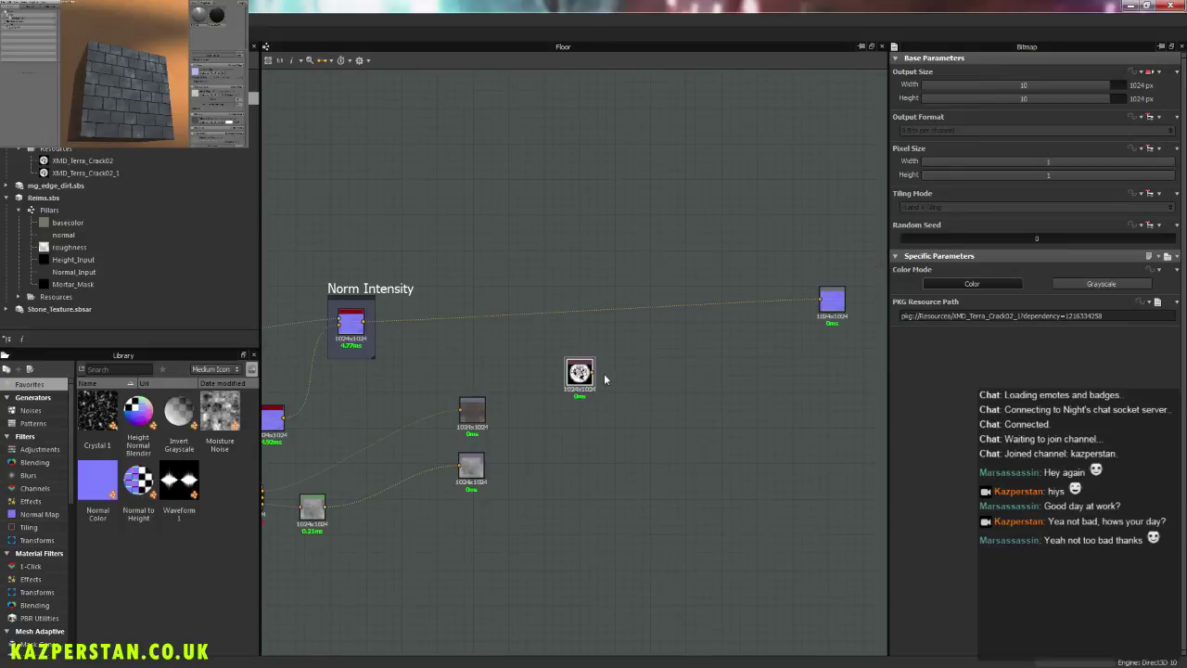
# Step: Add a Height Normal Blender node and feed it the crack bitmap as height and the Norm Intensity output as normal
pyautogui.moveTo(138, 417); pyautogui.dragTo(668, 331)
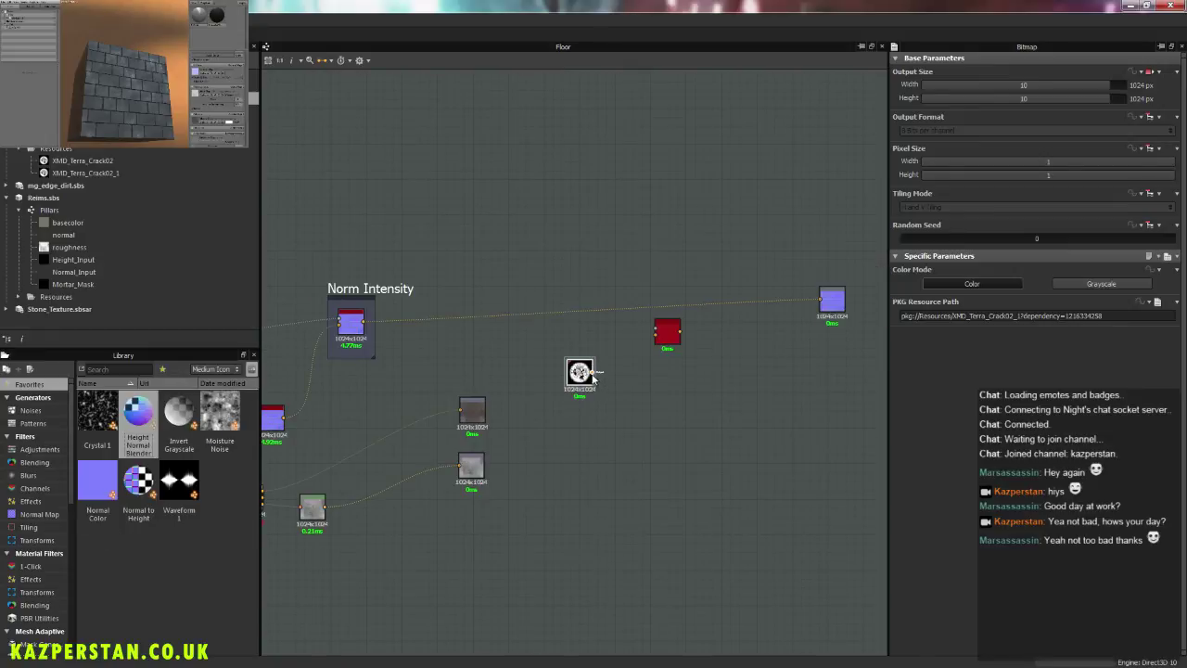
pyautogui.moveTo(590, 337); pyautogui.dragTo(642, 329)
pyautogui.moveTo(362, 322); pyautogui.dragTo(662, 337)
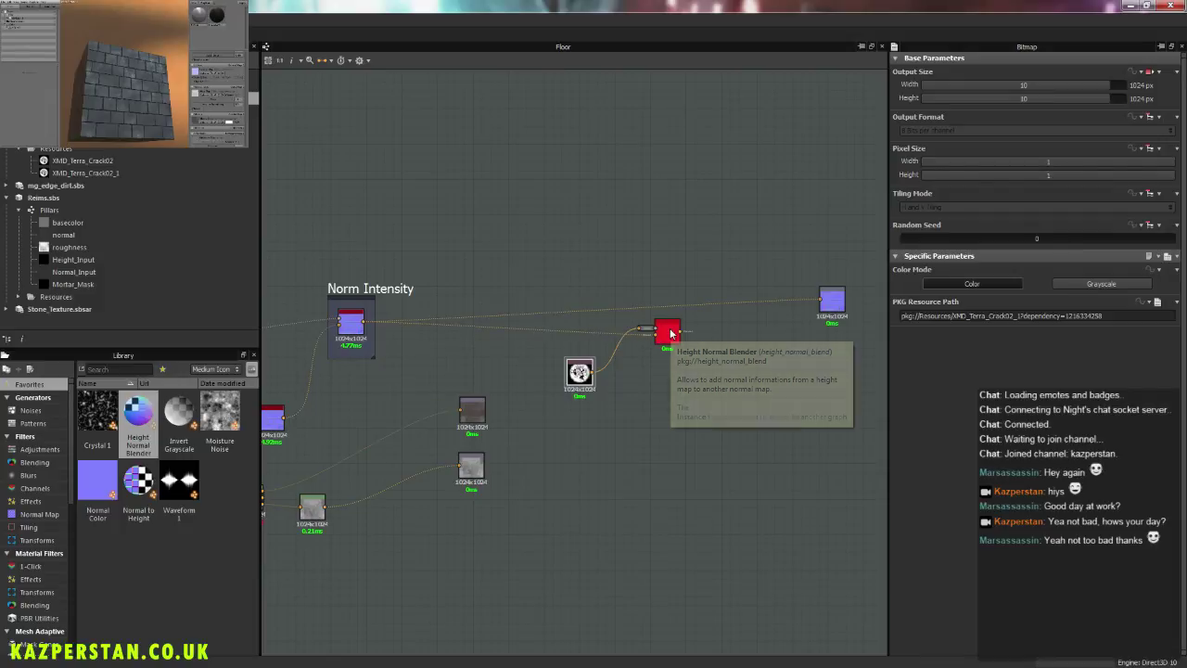
# Step: Set the new Height Normal Blender's Normal Intensity to 0.9 and connect its result to the Normal output node
pyautogui.click(667, 333)
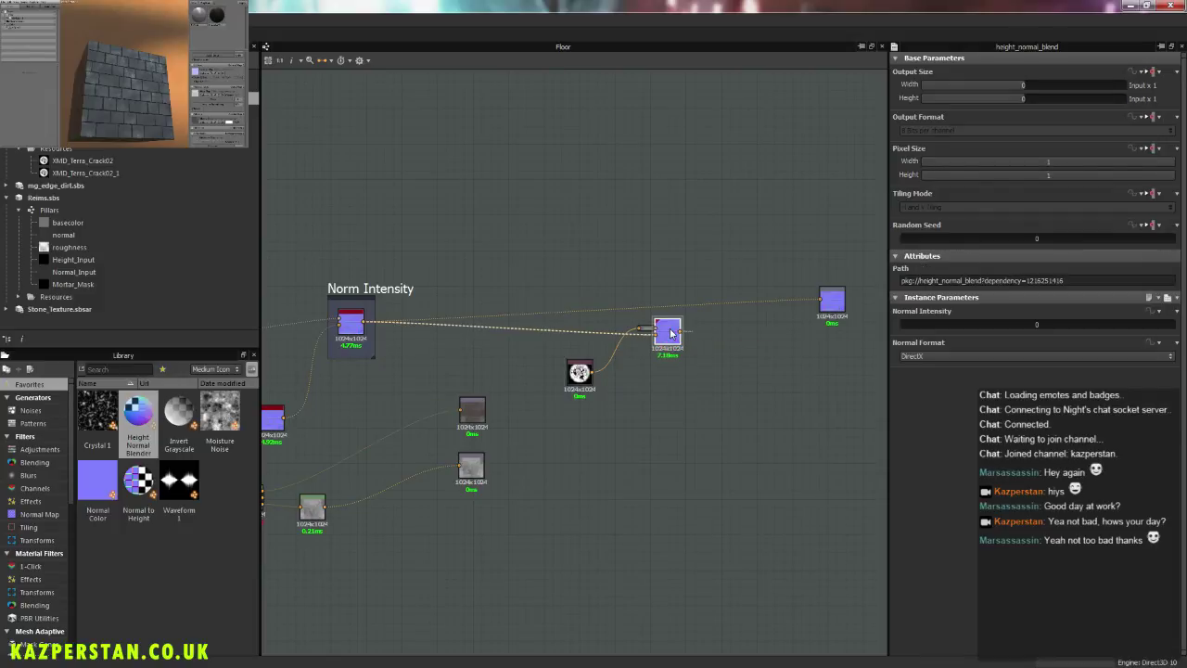
pyautogui.moveTo(909, 326)
pyautogui.mouseDown()
pyautogui.moveTo(942, 324)
pyautogui.moveTo(892, 322)
pyautogui.moveTo(913, 322)
pyautogui.moveTo(902, 323)
pyautogui.mouseUp()
pyautogui.moveTo(692, 392)
pyautogui.mouseDown(button='middle')
pyautogui.moveTo(700, 373)
pyautogui.moveTo(720, 382)
pyautogui.moveTo(691, 393)
pyautogui.mouseUp(button='middle')
pyautogui.scroll(6, 687, 381)
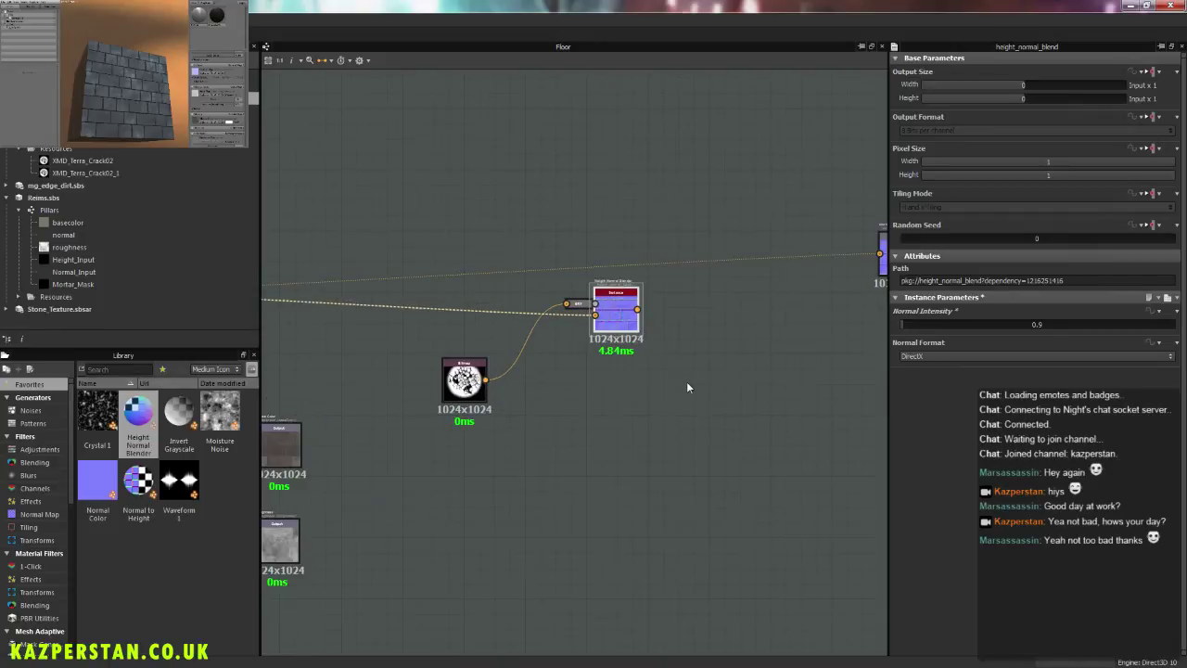
pyautogui.moveTo(532, 409); pyautogui.dragTo(577, 474, button='middle')
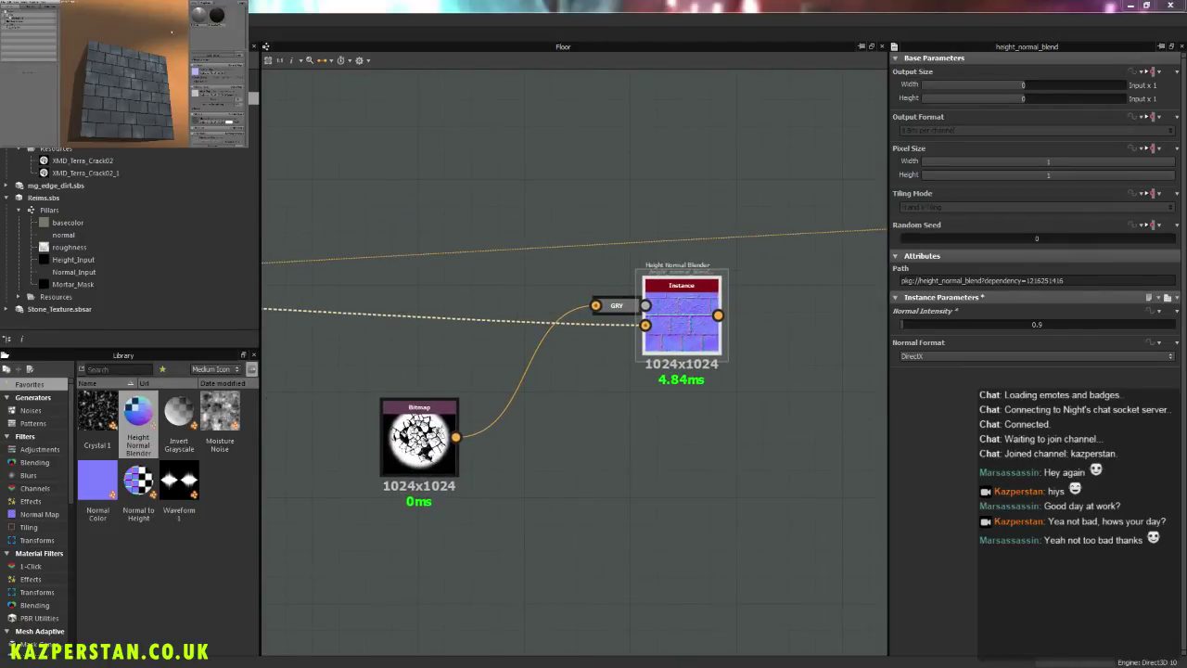
pyautogui.scroll(-3, 479, 393)
pyautogui.moveTo(465, 437); pyautogui.dragTo(708, 383)
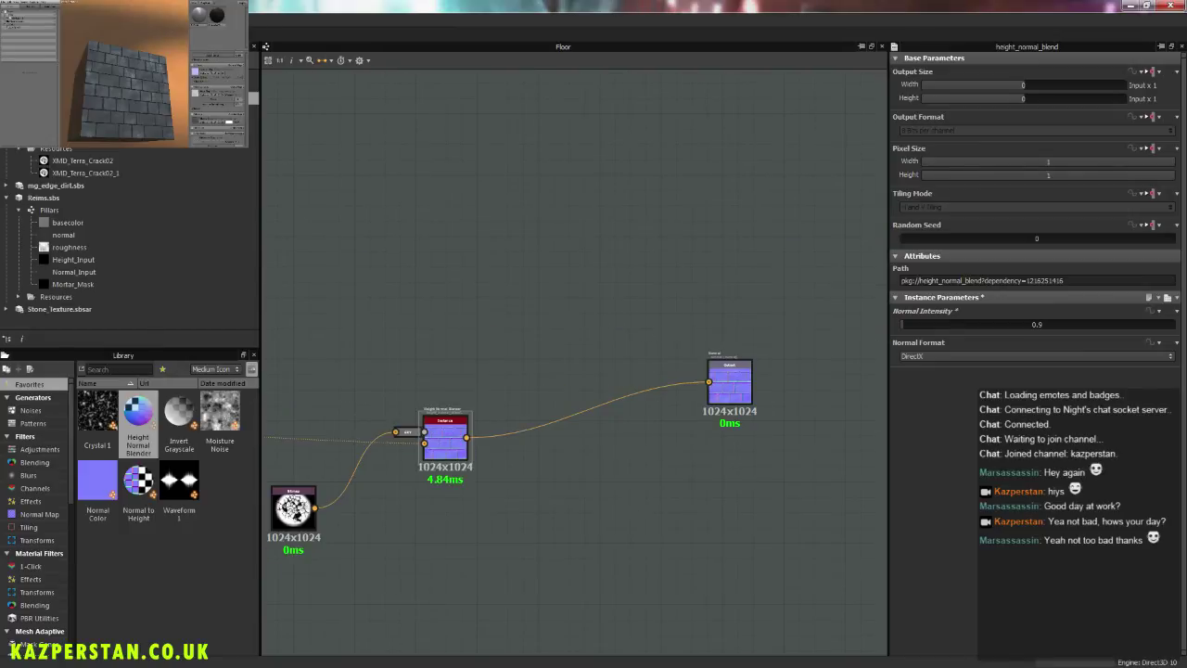
pyautogui.scroll(8, 153, 90)
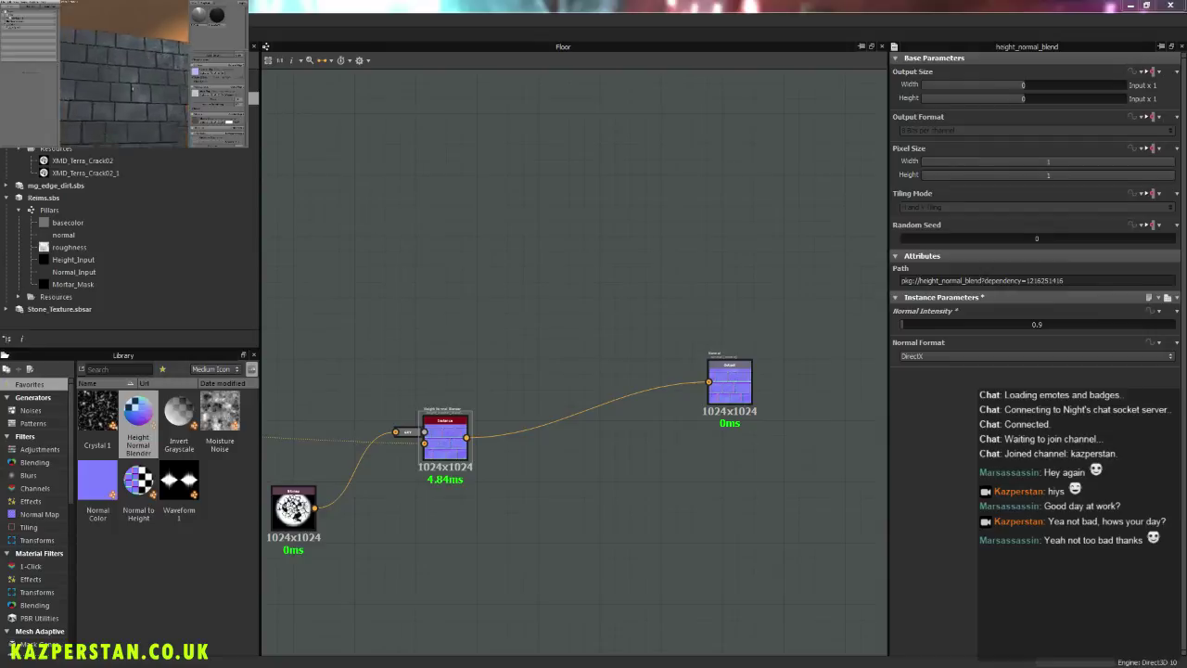
pyautogui.scroll(3, 152, 90)
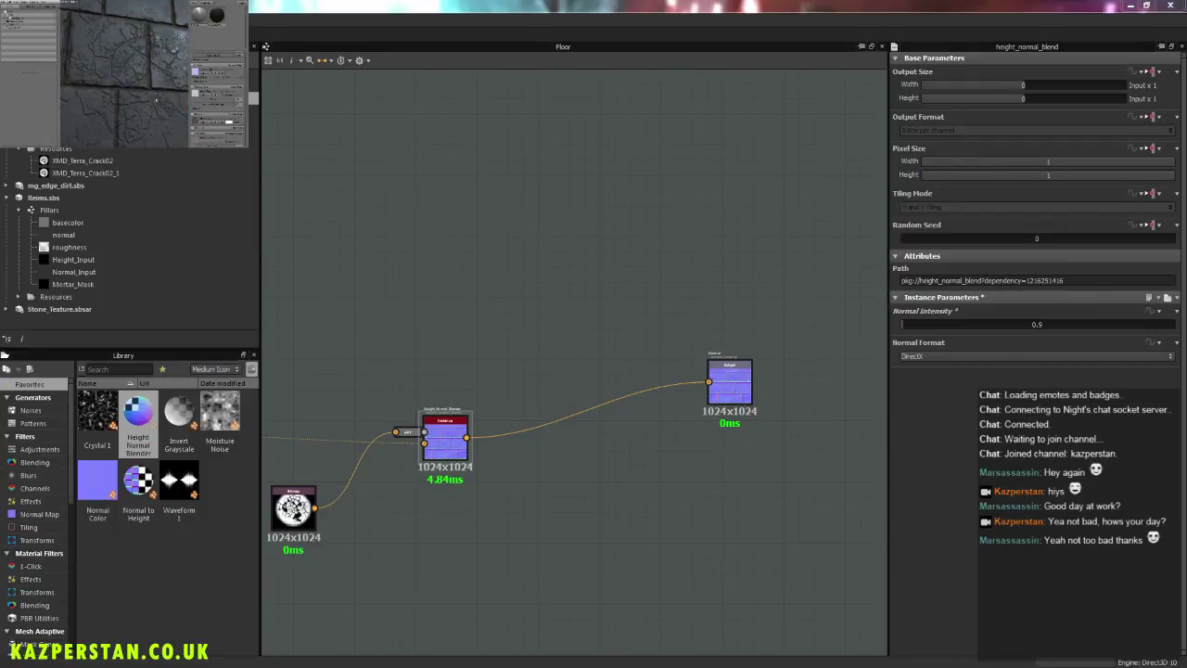
pyautogui.scroll(-4, 144, 86)
pyautogui.scroll(-6, 145, 87)
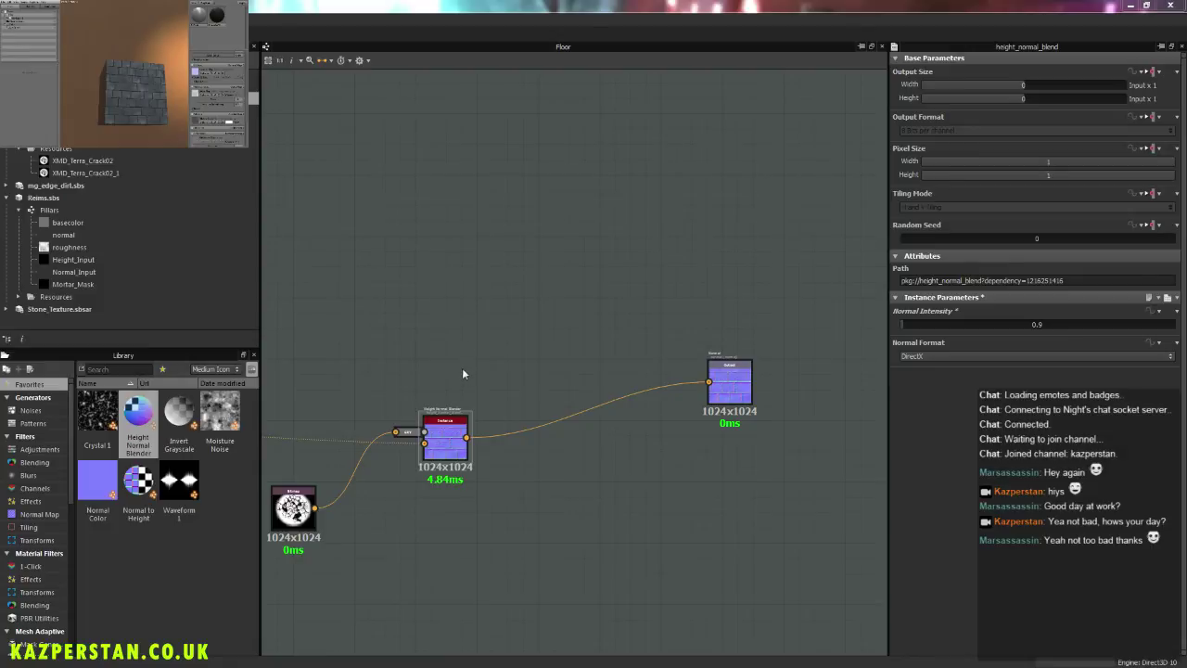
# Step: Move the base color and roughness outputs, Levels, Pillars, Invert Grayscale and edge-select nodes along the graph to line up below the crack nodes
pyautogui.moveTo(462, 371); pyautogui.dragTo(630, 318, button='middle')
pyautogui.scroll(-5, 529, 321)
pyautogui.moveTo(443, 342); pyautogui.dragTo(666, 282, button='middle')
pyautogui.scroll(5, 491, 410)
pyautogui.moveTo(544, 389); pyautogui.dragTo(565, 335)
pyautogui.moveTo(628, 377); pyautogui.dragTo(711, 345)
pyautogui.moveTo(773, 334); pyautogui.dragTo(499, 469, button='middle')
pyautogui.scroll(-4, 499, 470)
pyautogui.moveTo(531, 387); pyautogui.dragTo(784, 442)
pyautogui.moveTo(465, 474); pyautogui.dragTo(715, 466)
pyautogui.click(399, 470)
pyautogui.moveTo(399, 470); pyautogui.dragTo(637, 459)
pyautogui.moveTo(341, 477); pyautogui.dragTo(494, 463)
pyautogui.moveTo(364, 515); pyautogui.dragTo(497, 490)
pyautogui.moveTo(512, 500); pyautogui.dragTo(537, 449, button='middle')
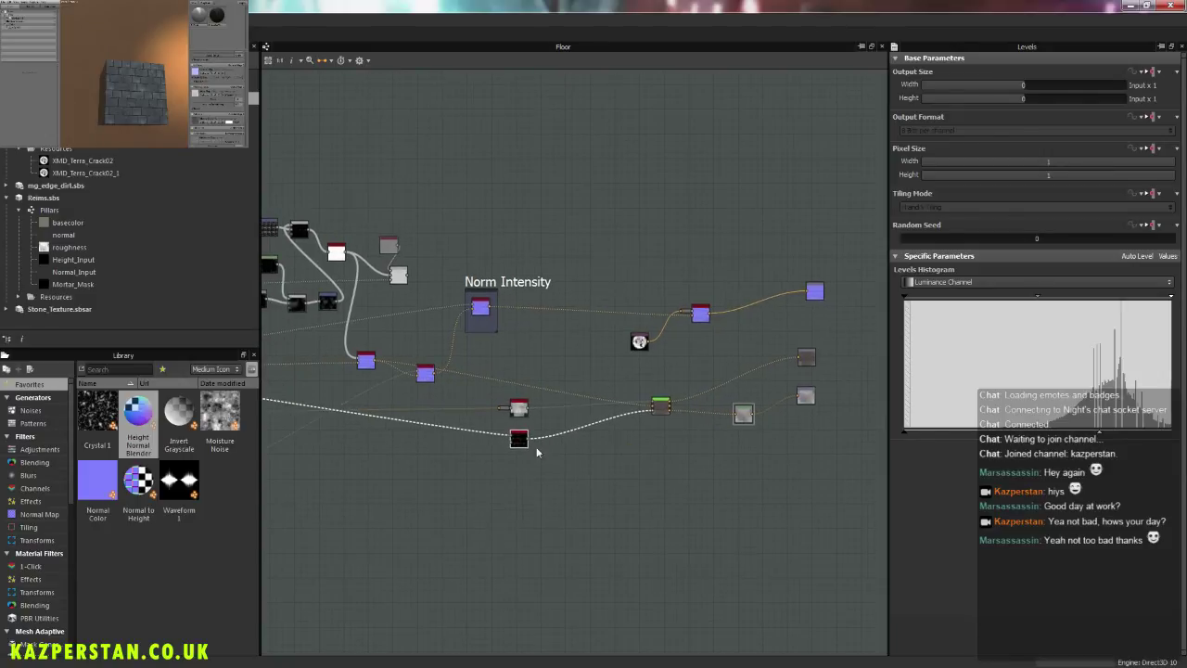
# Step: Add a Normal to Height node near the Pillars node and feed it the crack Height Normal Blender's output
pyautogui.scroll(4, 529, 456)
pyautogui.scroll(-4, 541, 316)
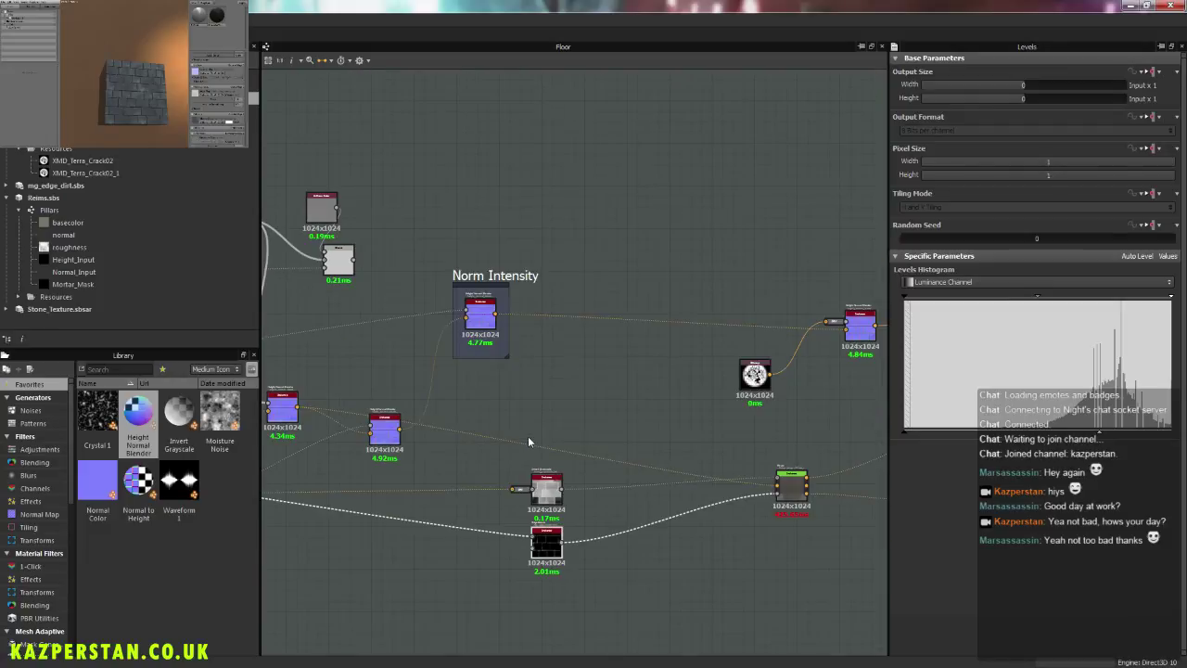
pyautogui.moveTo(636, 424); pyautogui.dragTo(554, 445, button='middle')
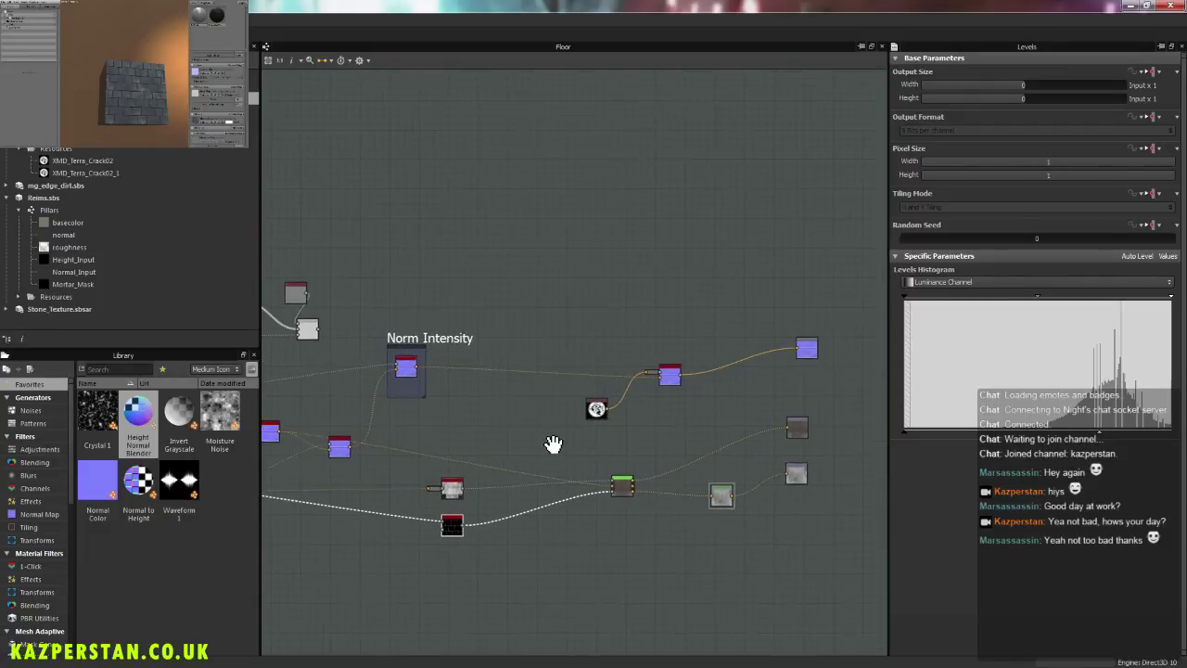
pyautogui.scroll(1, 548, 443)
pyautogui.scroll(2, 549, 431)
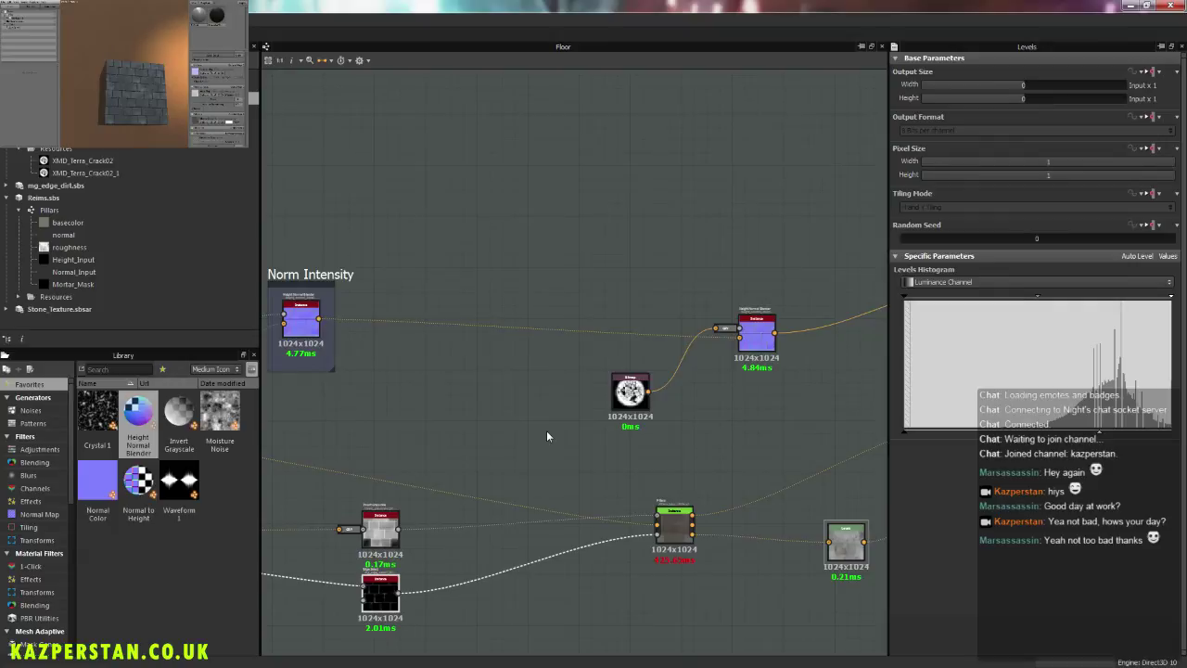
pyautogui.scroll(-2, 546, 430)
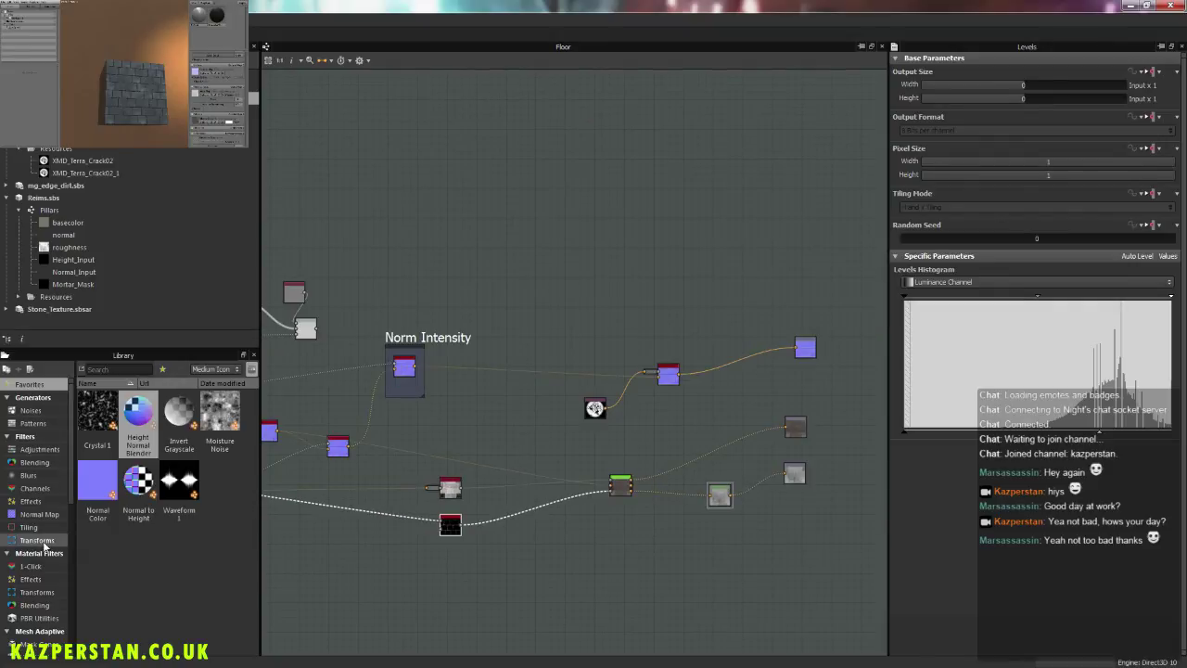
pyautogui.moveTo(138, 480); pyautogui.dragTo(607, 275)
pyautogui.moveTo(678, 378); pyautogui.dragTo(372, 587)
pyautogui.moveTo(372, 587); pyautogui.dragTo(484, 491, button='middle')
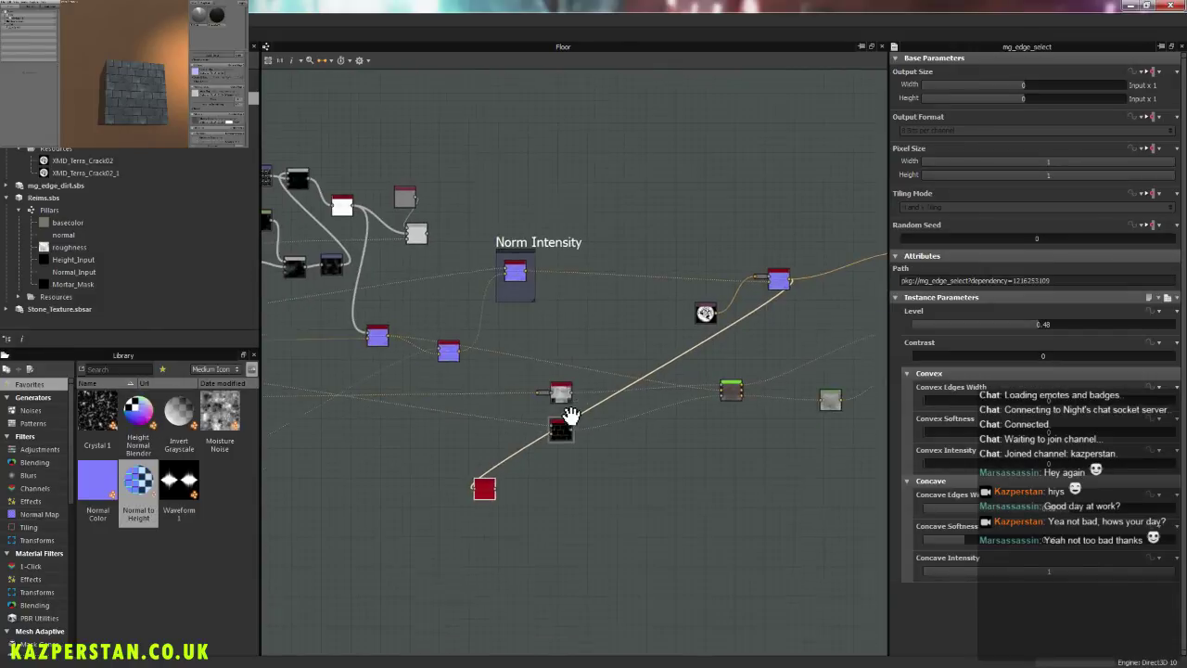
pyautogui.moveTo(484, 491); pyautogui.dragTo(657, 450)
# Step: Connect the Normal to Height output to the Pillars node's Height_Input and inspect the floor in the 3D preview
pyautogui.scroll(6, 658, 447)
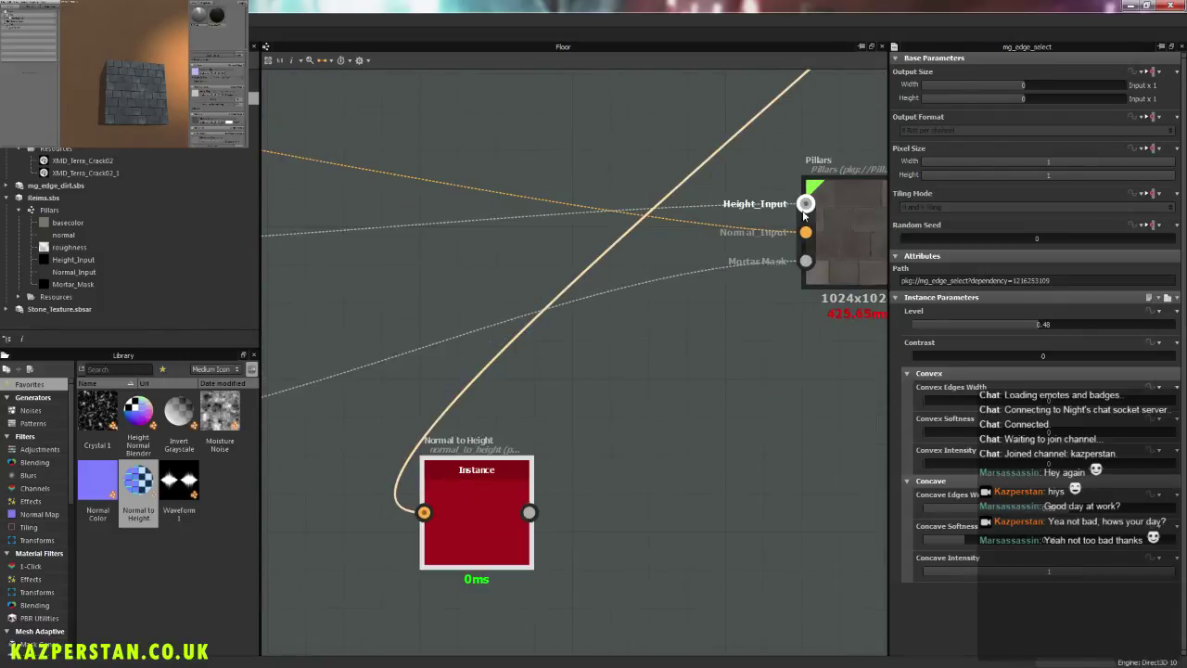
pyautogui.moveTo(530, 512); pyautogui.dragTo(806, 204)
pyautogui.click(509, 491)
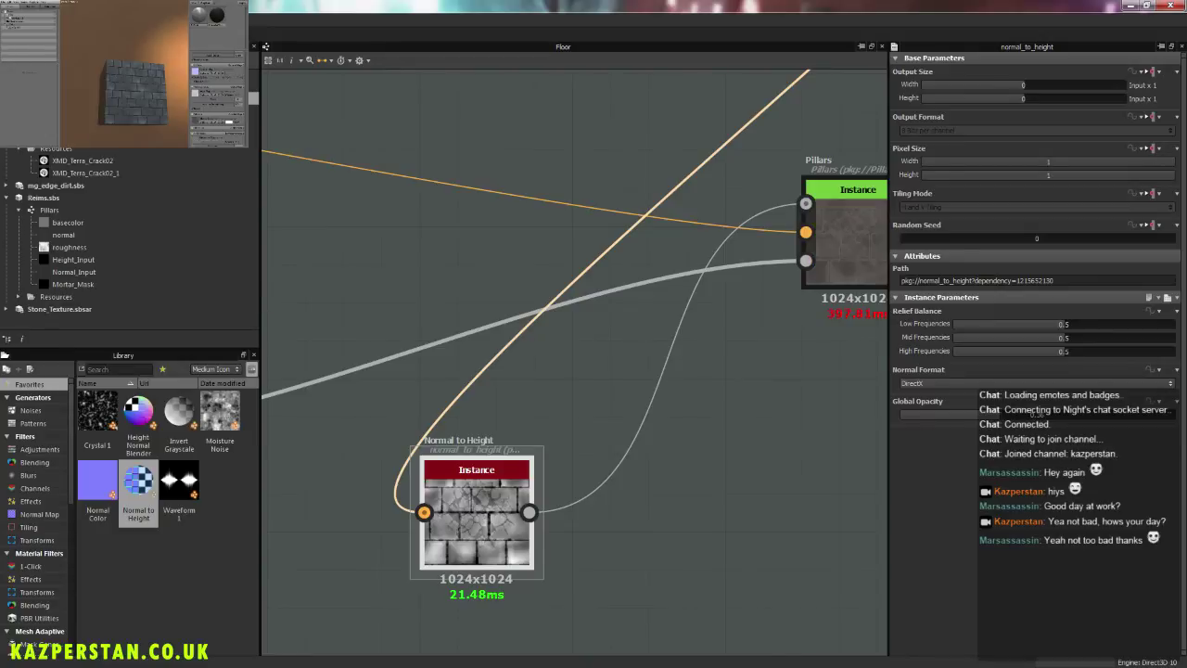
pyautogui.scroll(5, 159, 74)
pyautogui.moveTo(159, 75); pyautogui.dragTo(120, 86)
pyautogui.scroll(-5, 121, 89)
pyautogui.scroll(-5, 557, 399)
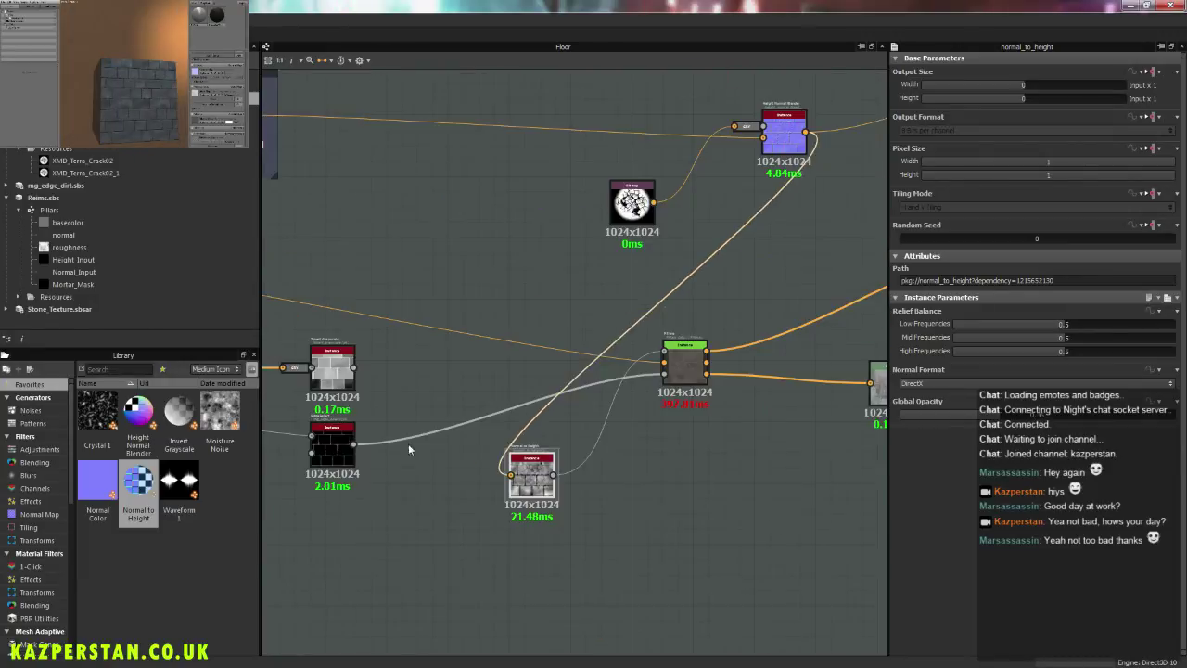
# Step: Reconnect the Invert Grayscale output to the Pillars node's Height_Input and compare the floor in the 3D preview
pyautogui.moveTo(355, 368); pyautogui.dragTo(664, 357)
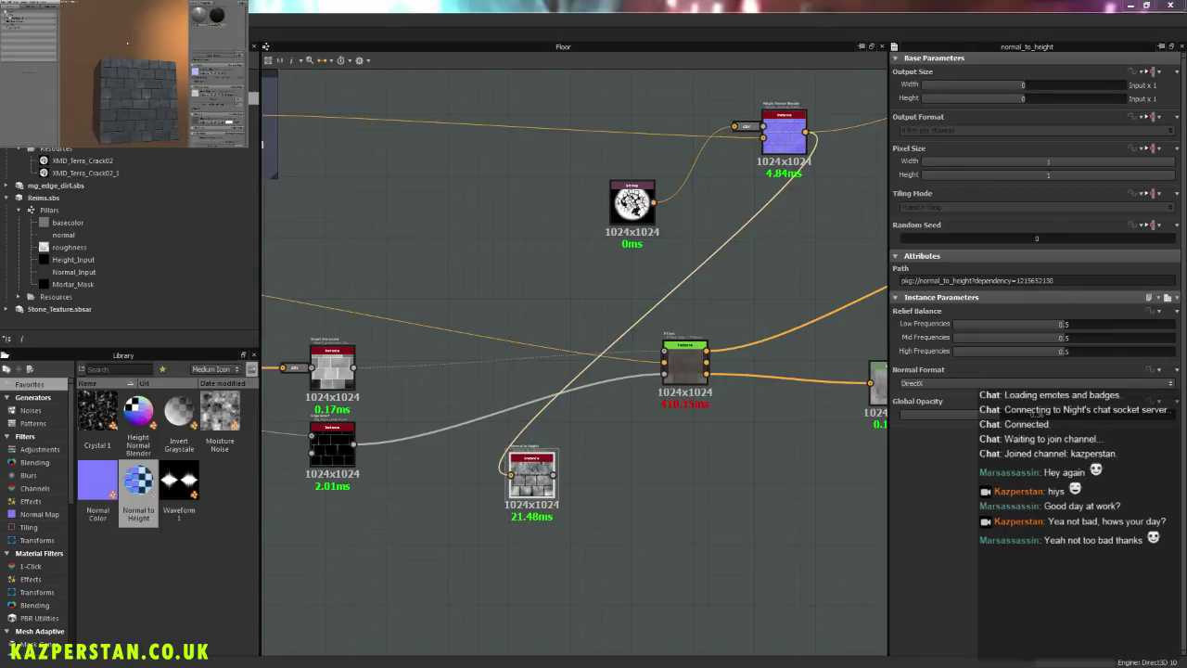
pyautogui.moveTo(169, 76)
pyautogui.mouseDown()
pyautogui.moveTo(137, 75)
pyautogui.moveTo(160, 81)
pyautogui.moveTo(159, 96)
pyautogui.mouseUp()
pyautogui.scroll(3, 160, 82)
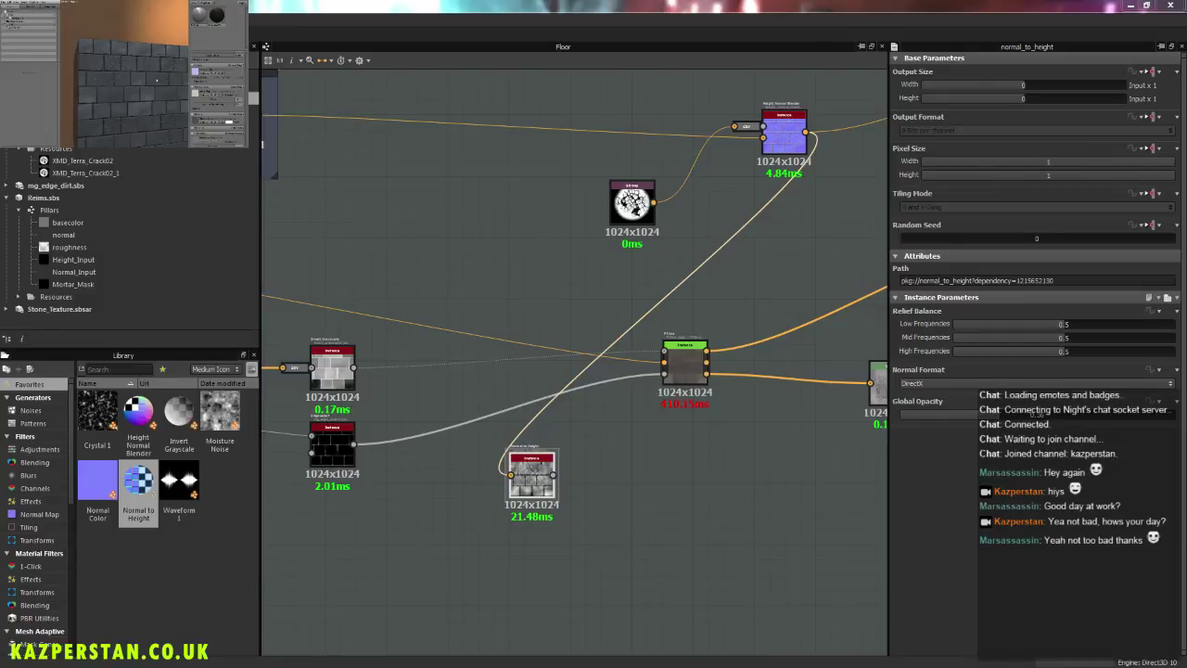
pyautogui.moveTo(154, 77); pyautogui.dragTo(156, 87)
# Step: Move the Normal to Height node up beside the crack bitmap, just below the Height Normal Blender that feeds it
pyautogui.moveTo(598, 464); pyautogui.dragTo(505, 538, button='middle')
pyautogui.moveTo(455, 548); pyautogui.dragTo(681, 321)
pyautogui.moveTo(456, 503); pyautogui.dragTo(689, 427, button='middle')
pyautogui.moveTo(576, 468); pyautogui.dragTo(565, 495, button='middle')
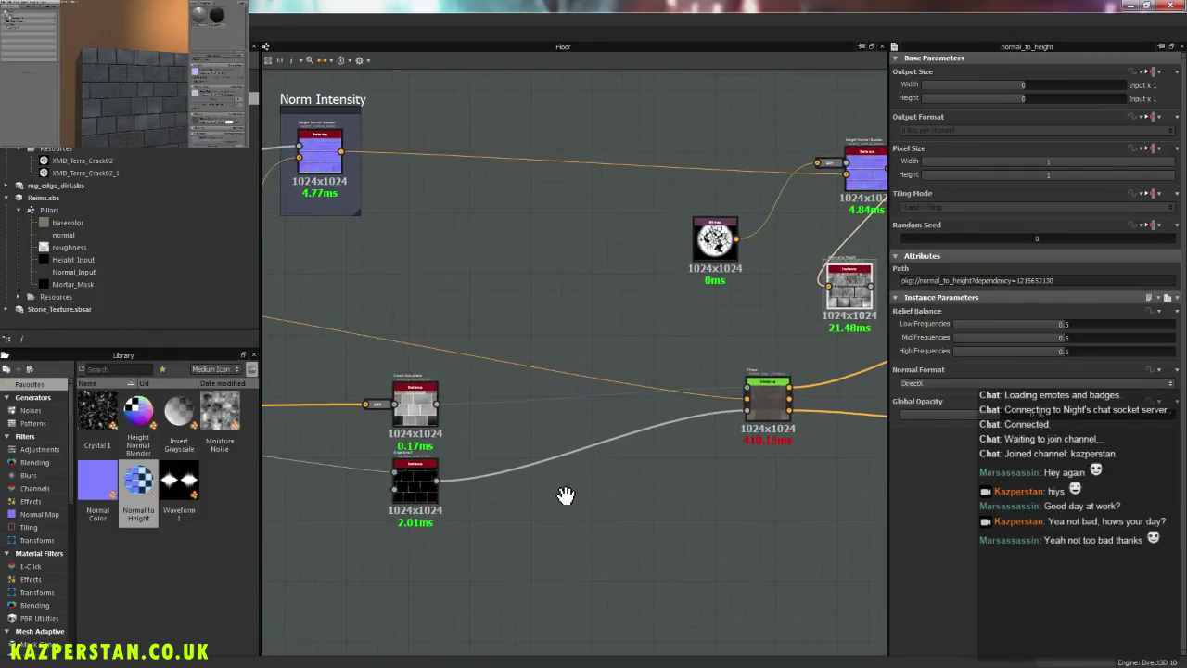
pyautogui.moveTo(566, 495); pyautogui.dragTo(558, 495, button='middle')
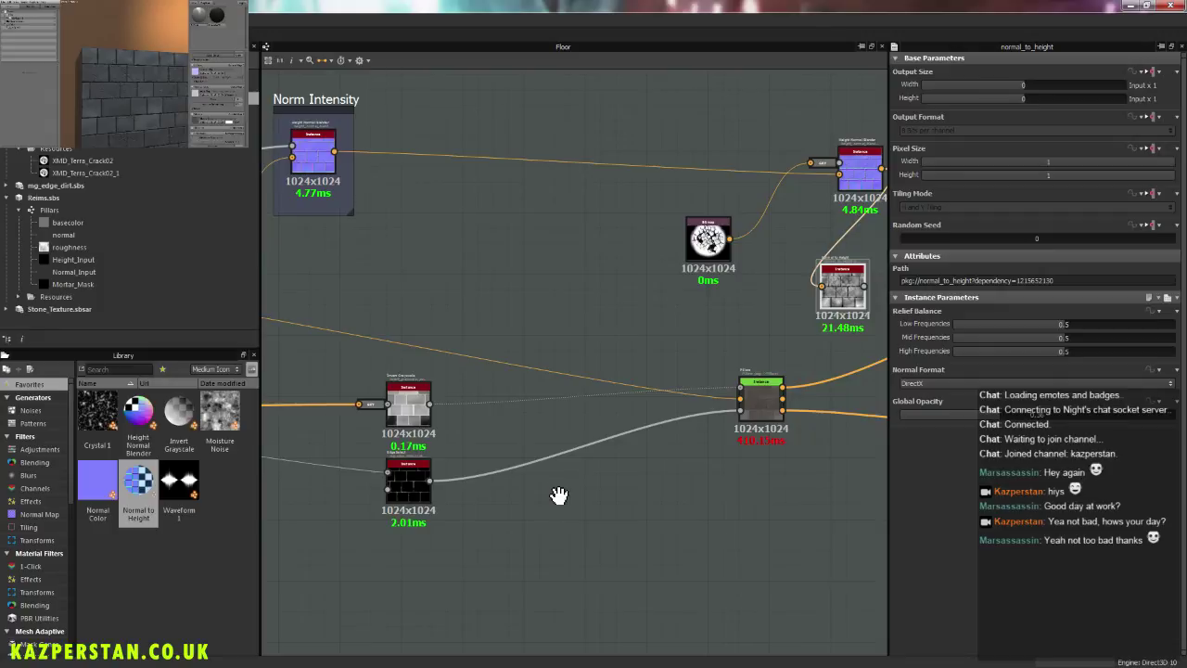
# Step: Place the crack bitmap above the normal connection line and shift its Height Normal Blender closer to it
pyautogui.click(404, 418)
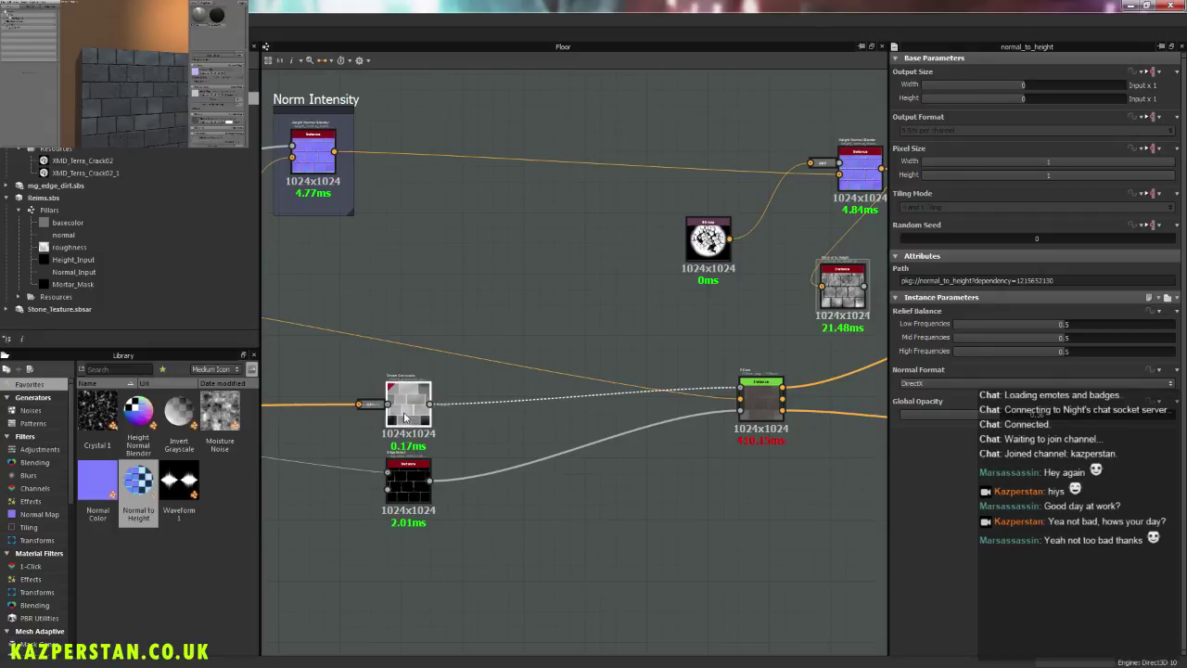
pyautogui.click(532, 328)
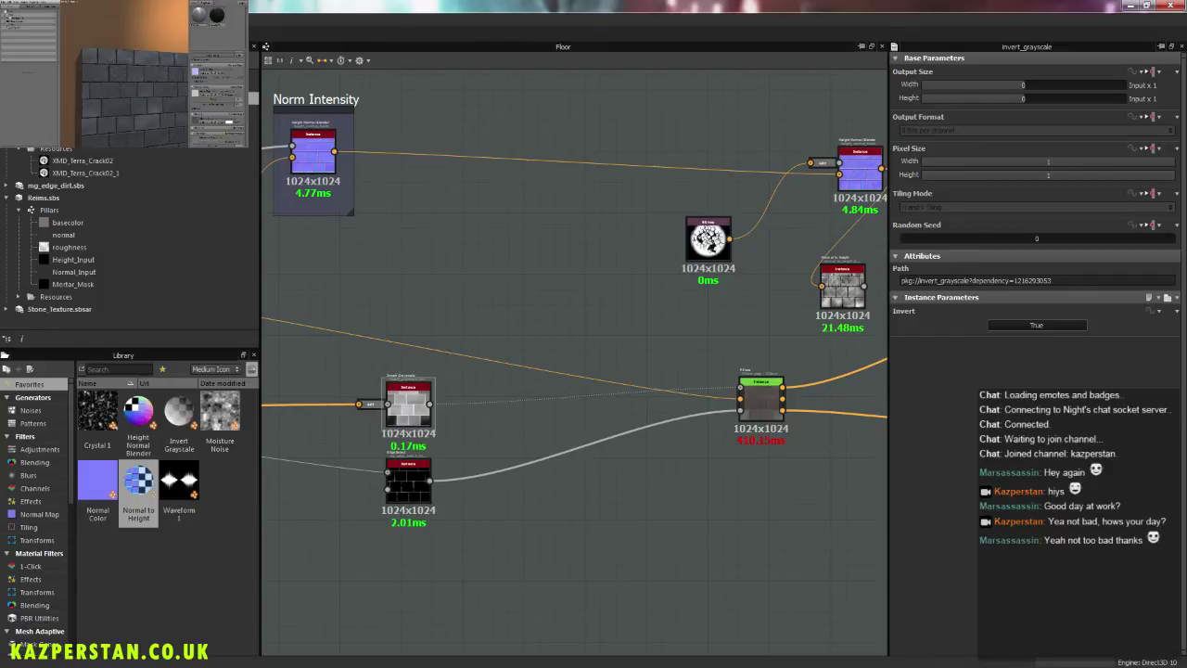
pyautogui.moveTo(684, 366); pyautogui.dragTo(428, 497, button='middle')
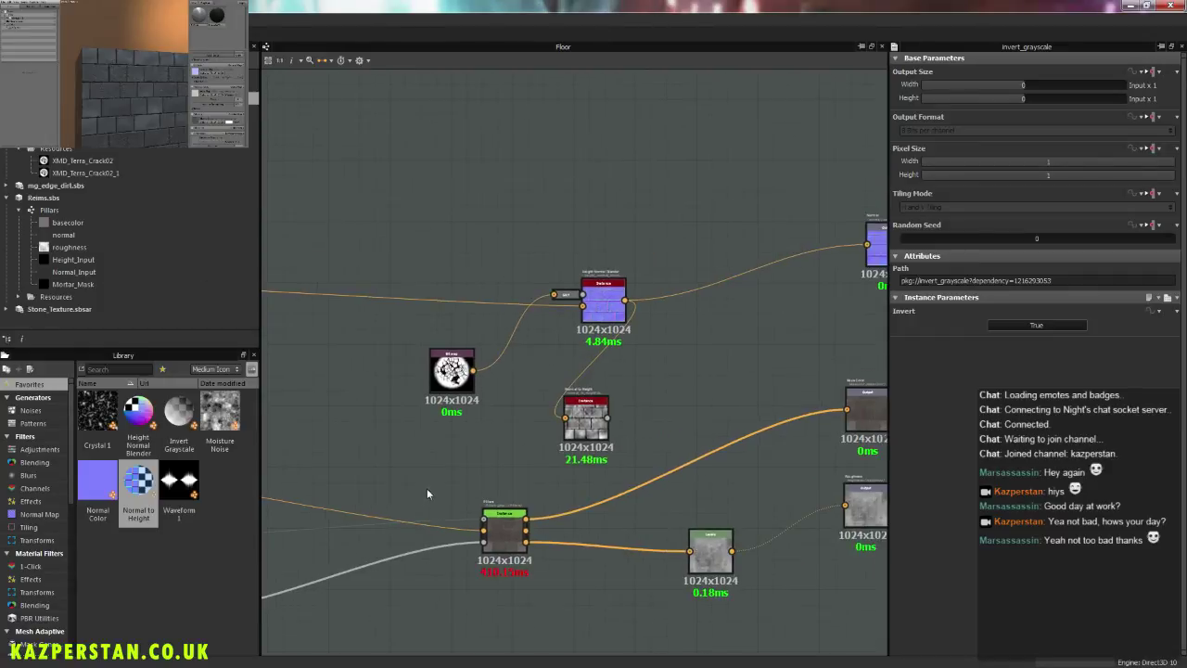
pyautogui.moveTo(456, 387); pyautogui.dragTo(463, 271)
pyautogui.moveTo(606, 306); pyautogui.dragTo(561, 314)
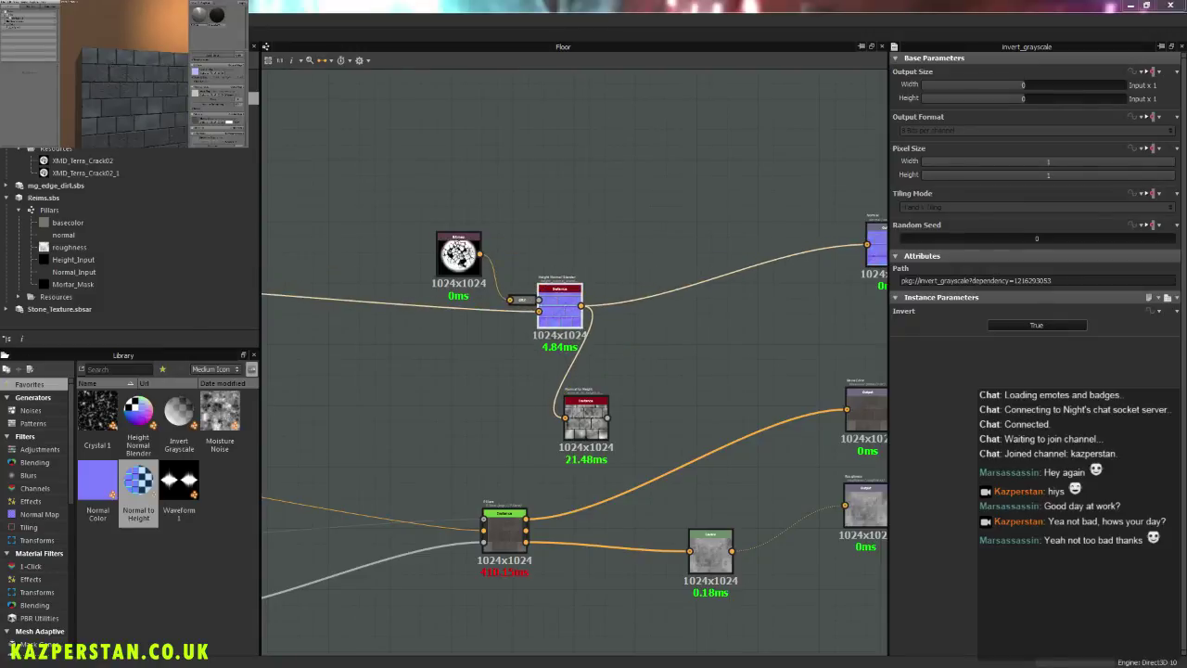
# Step: Bring the XMD_Terra_Crack03 and XMD_Terra_Crack04 images into the Floor graph as bitmap nodes above the existing crack bitmap
pyautogui.moveTo(489, 163); pyautogui.dragTo(488, 144)
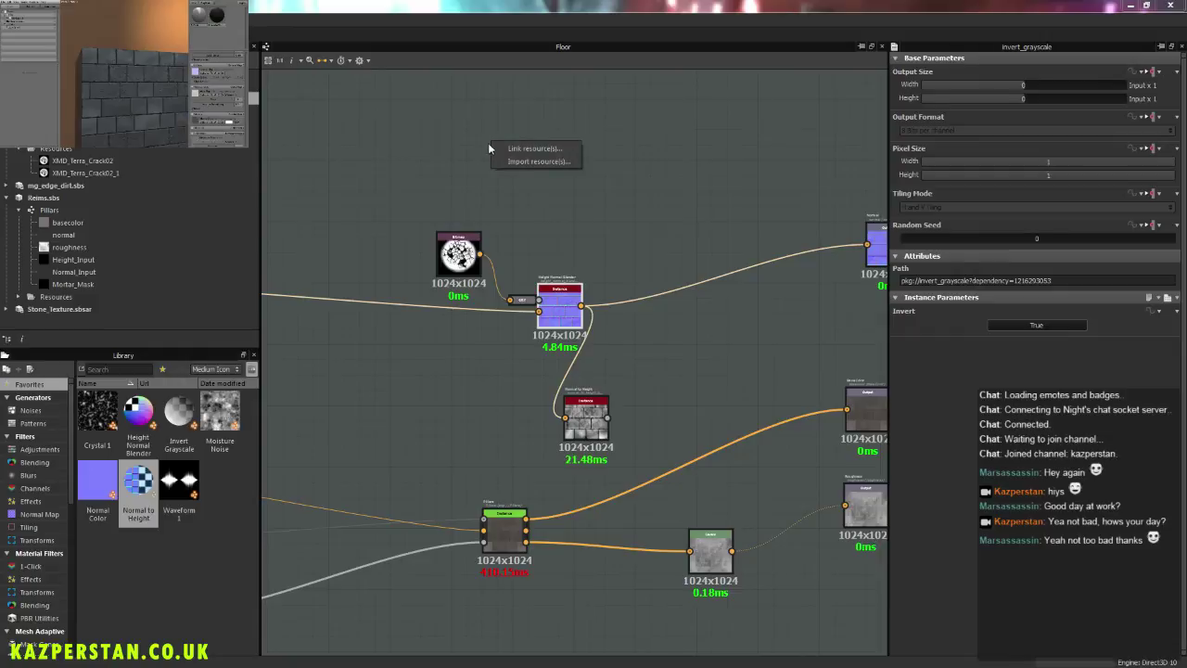
pyautogui.click(514, 149)
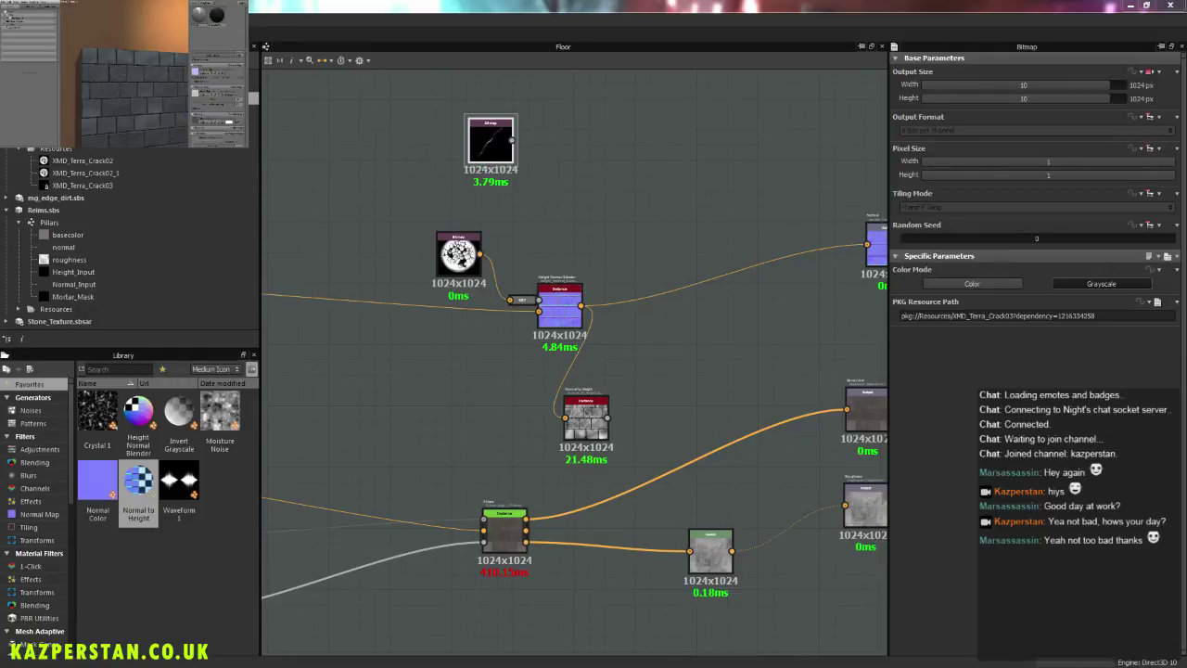
pyautogui.moveTo(426, 230); pyautogui.dragTo(556, 156)
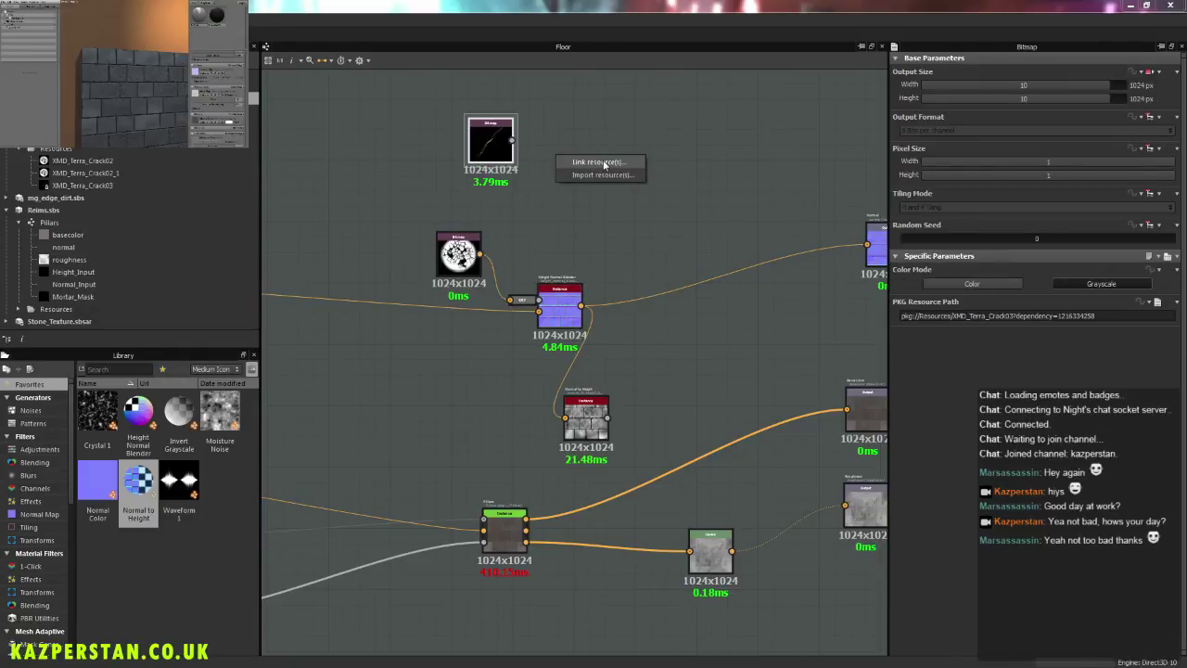
pyautogui.click(603, 174)
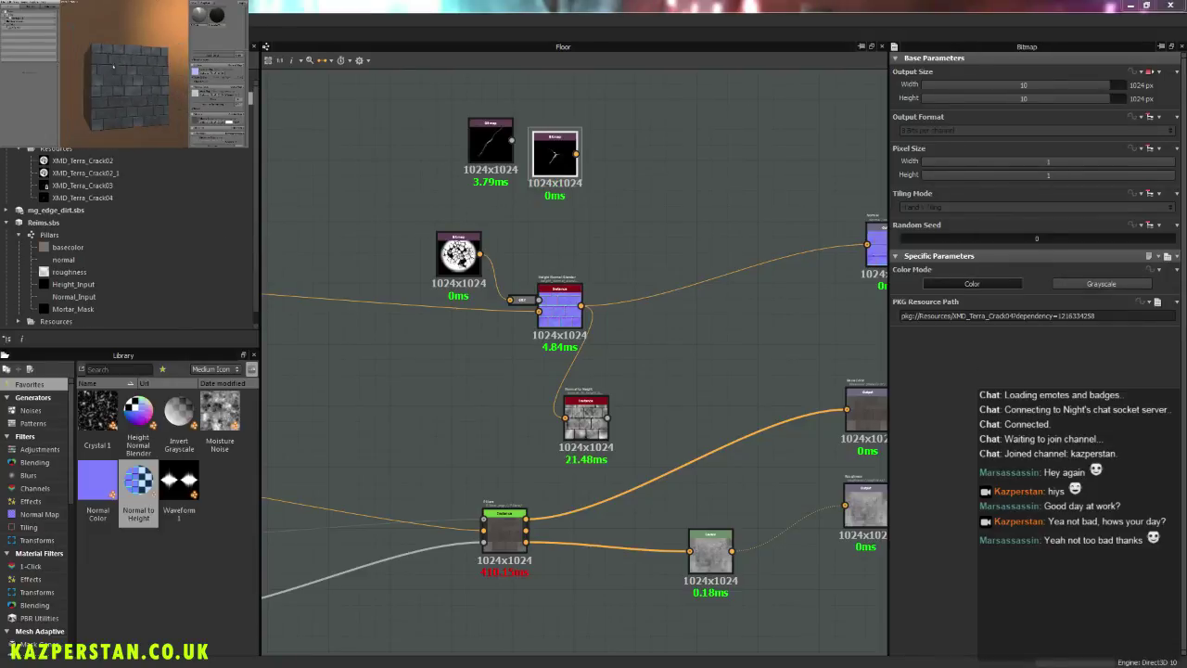
# Step: Add a Transformation 2D node beside the XMD_Terra_Crack04 bitmap and connect the bitmap's output to its input
pyautogui.moveTo(662, 239); pyautogui.dragTo(612, 256, button='middle')
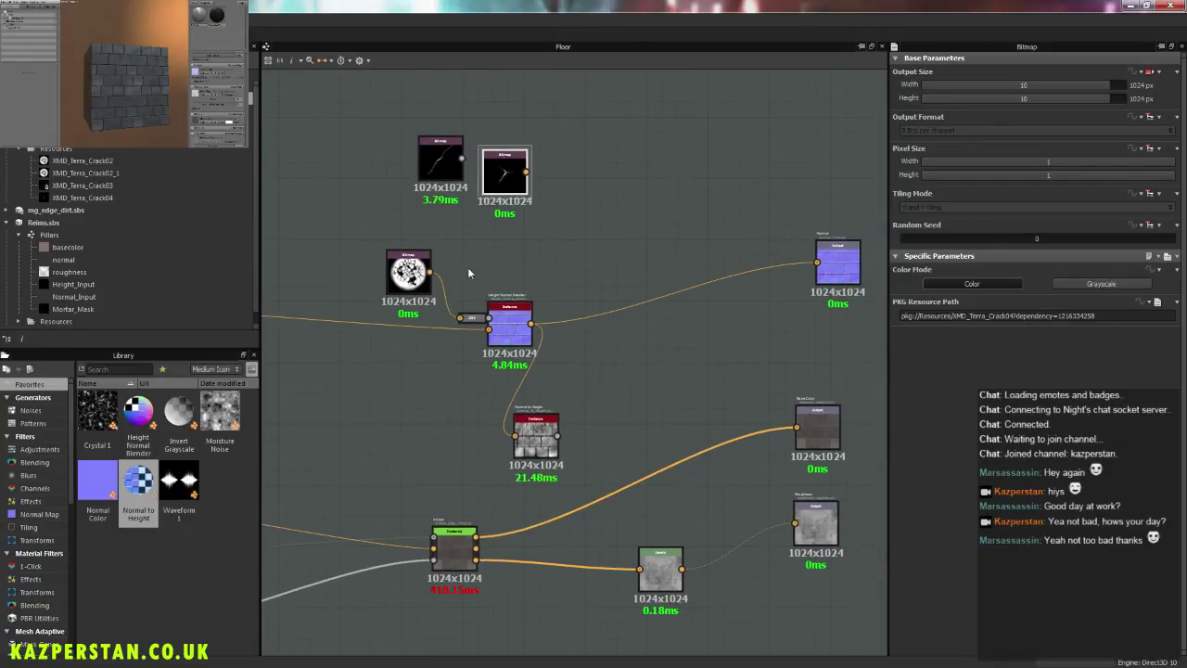
pyautogui.rightClick(593, 204)
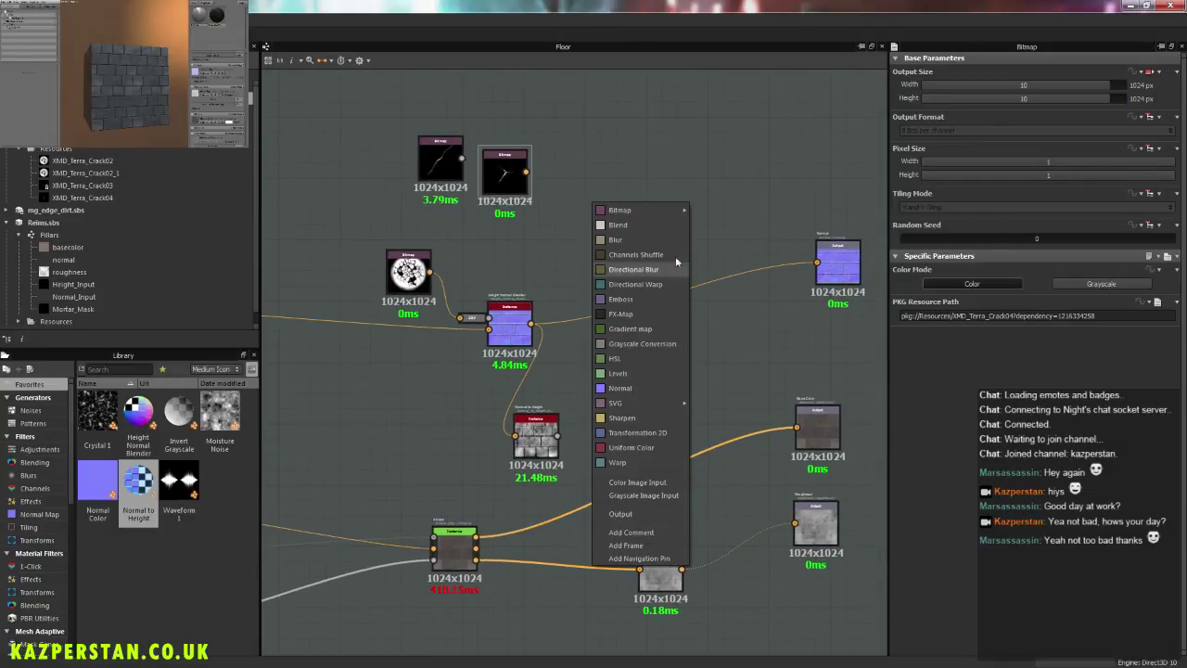
pyautogui.click(640, 432)
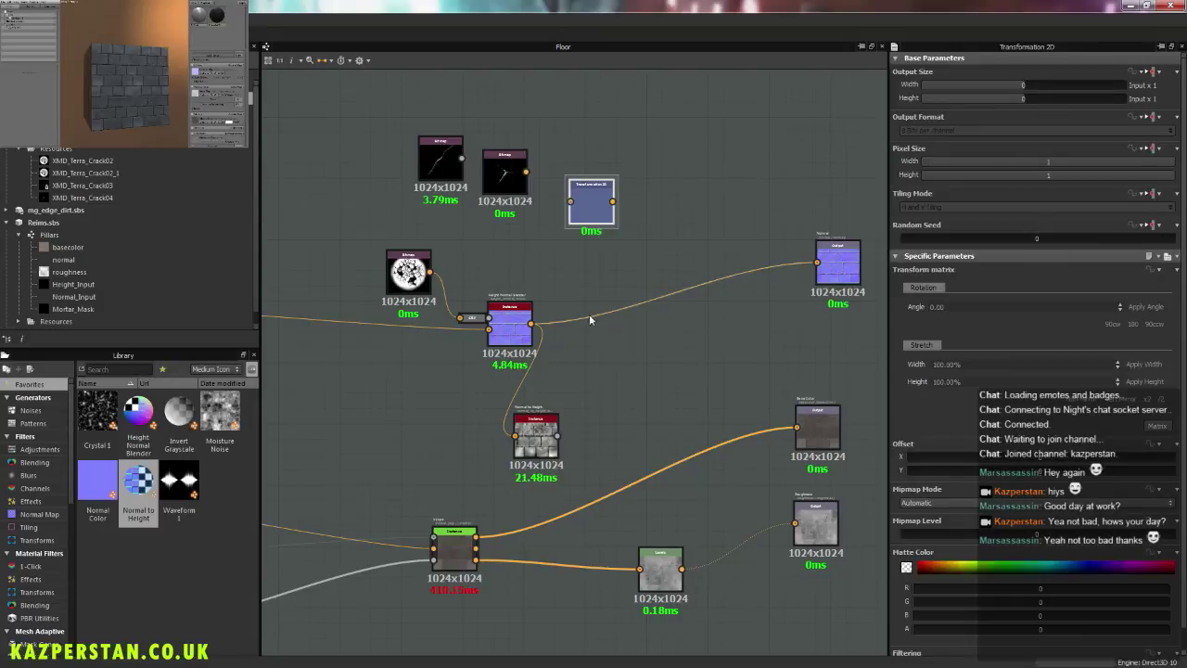
pyautogui.moveTo(526, 171); pyautogui.dragTo(569, 201)
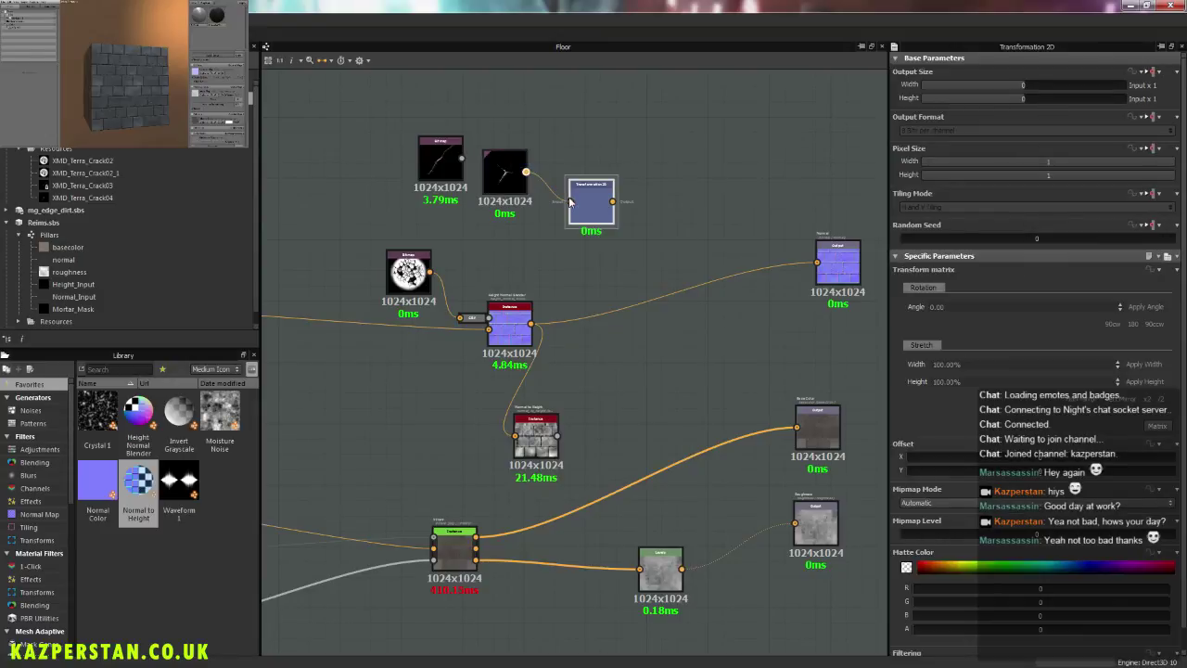
# Step: Move the other two crack bitmaps aside, feed the Transformation 2D output into the Height Normal Blender's height input, and inspect the 3D preview
pyautogui.moveTo(440, 141); pyautogui.dragTo(347, 90)
pyautogui.moveTo(405, 251); pyautogui.dragTo(366, 271)
pyautogui.moveTo(614, 201); pyautogui.dragTo(489, 327)
pyautogui.click(508, 324)
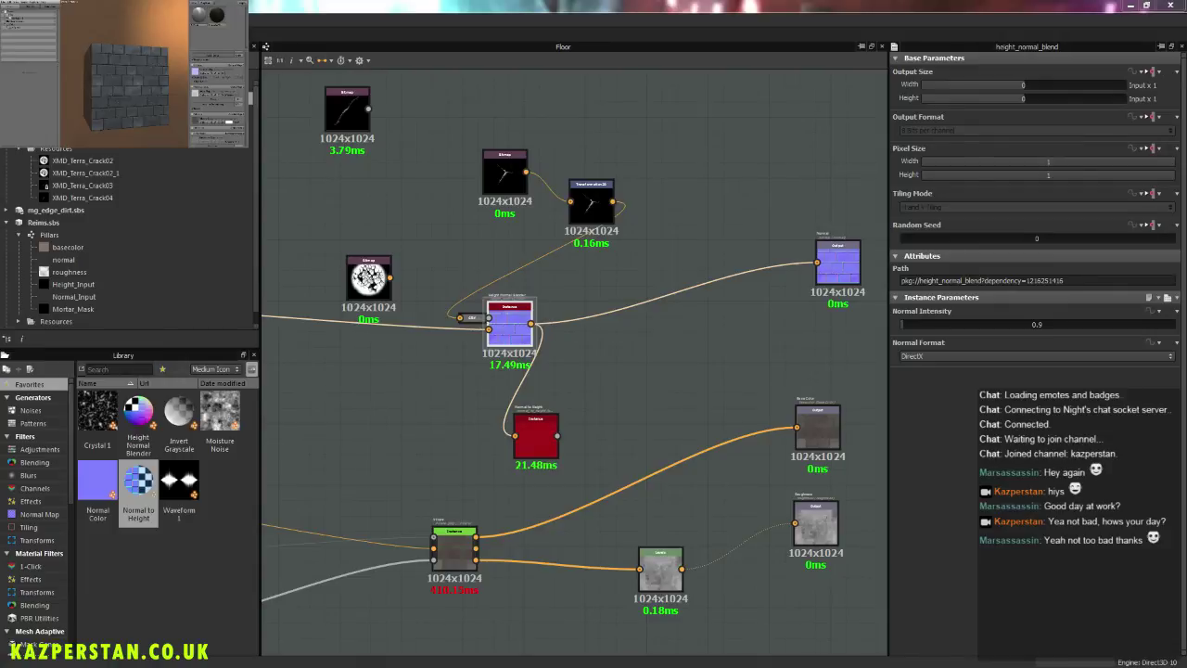
pyautogui.moveTo(152, 75); pyautogui.dragTo(141, 78)
pyautogui.scroll(5, 141, 78)
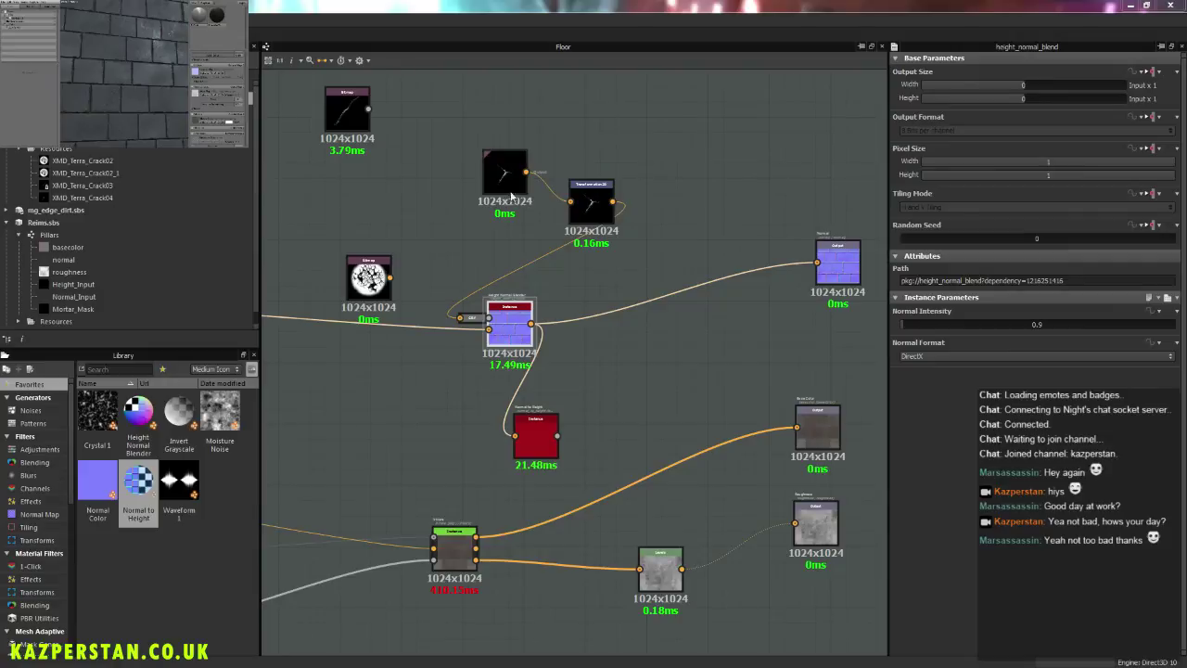
# Step: Line up the XMD_Terra_Crack04 bitmap and its Transformation 2D node in a row, shifting the XMD_Terra_Crack03 bitmap out of the way
pyautogui.moveTo(504, 172); pyautogui.dragTo(408, 165)
pyautogui.moveTo(347, 110); pyautogui.dragTo(301, 93)
pyautogui.click(581, 201)
pyautogui.moveTo(581, 200); pyautogui.dragTo(490, 165)
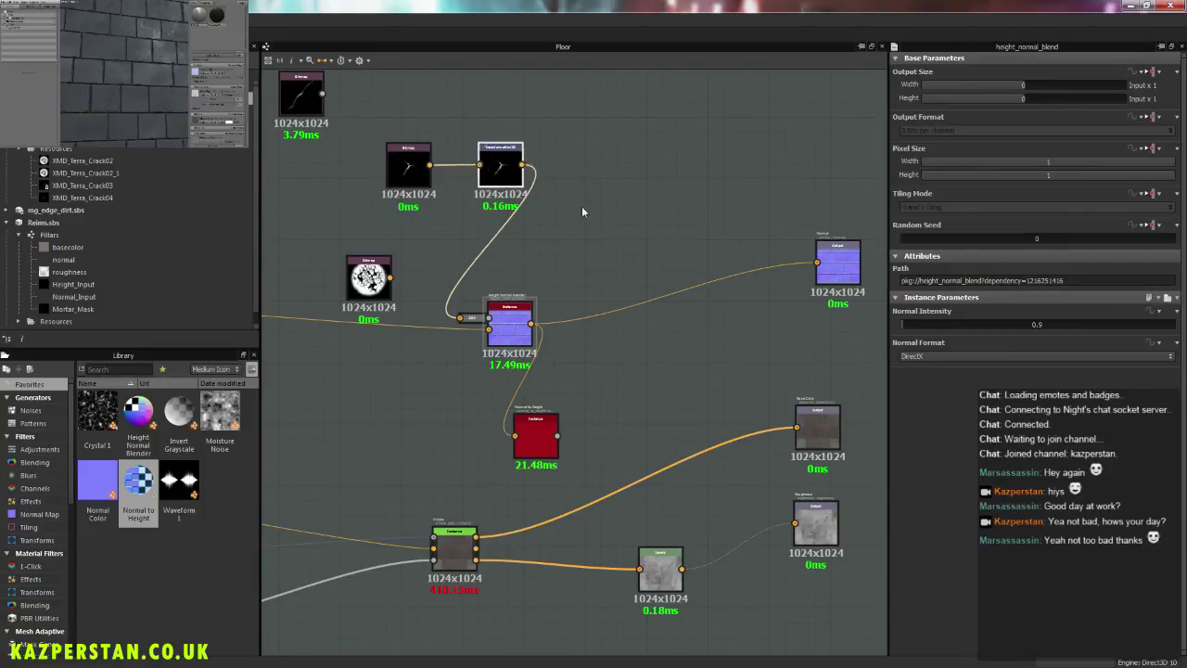
# Step: Insert an Invert Grayscale node between the Transformation 2D and the Height Normal Blender and inspect the result in the 3D preview
pyautogui.rightClick(565, 227)
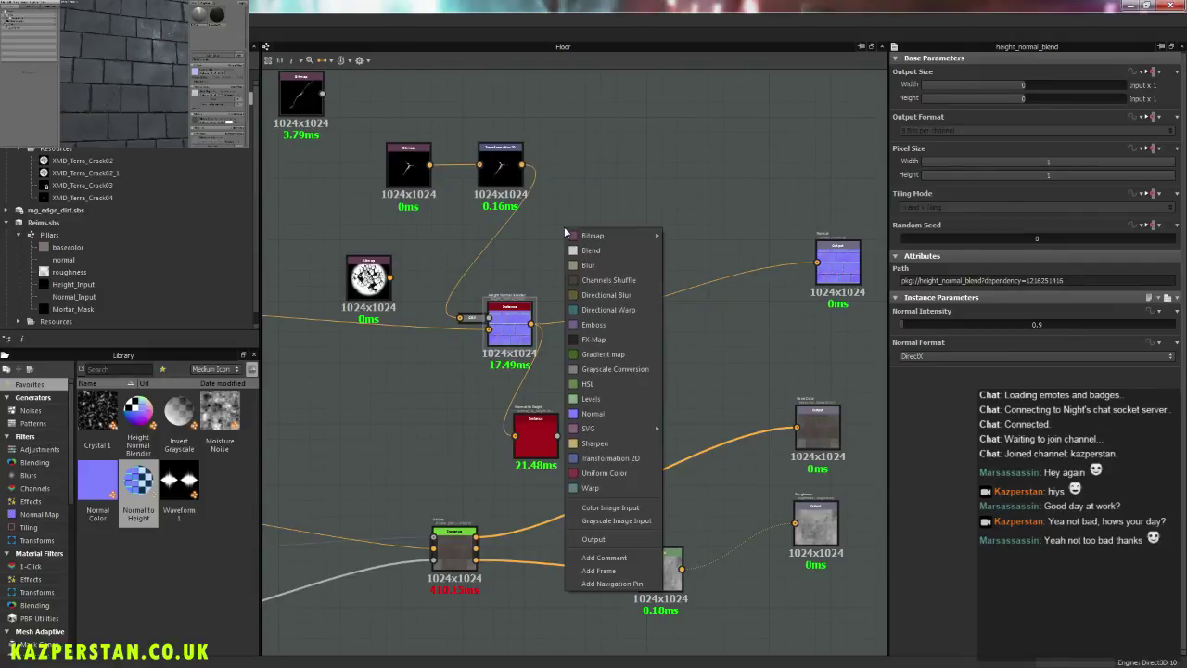
pyautogui.moveTo(187, 422); pyautogui.dragTo(581, 240)
pyautogui.moveTo(522, 165); pyautogui.dragTo(559, 241)
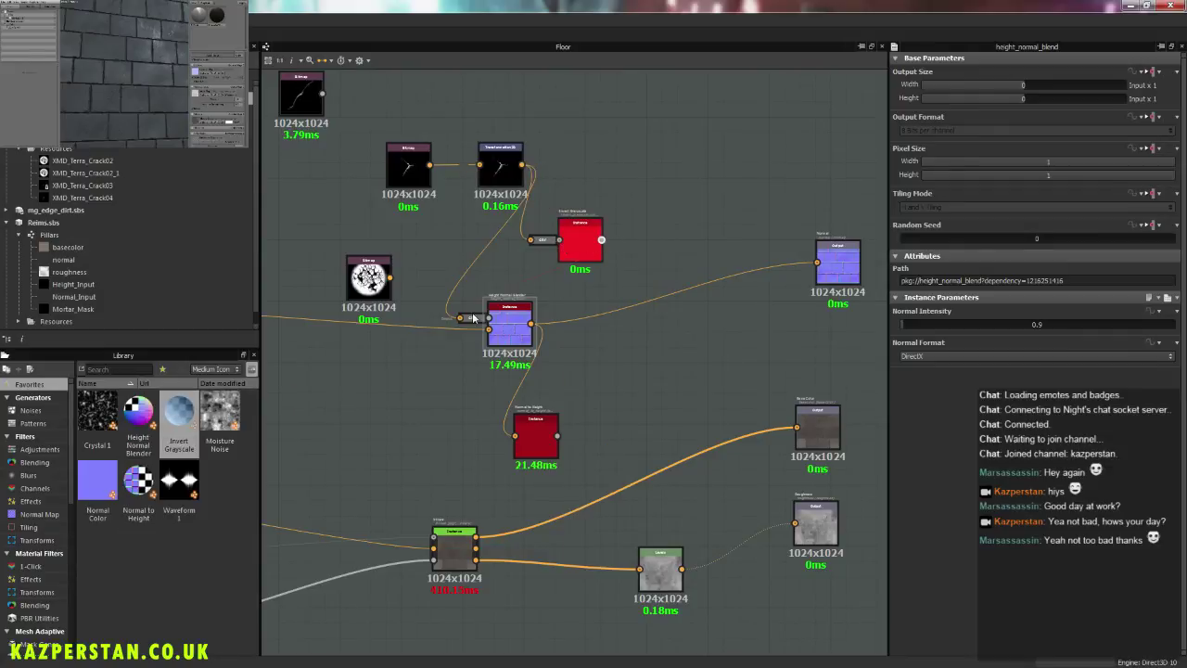
pyautogui.moveTo(462, 322); pyautogui.dragTo(461, 320)
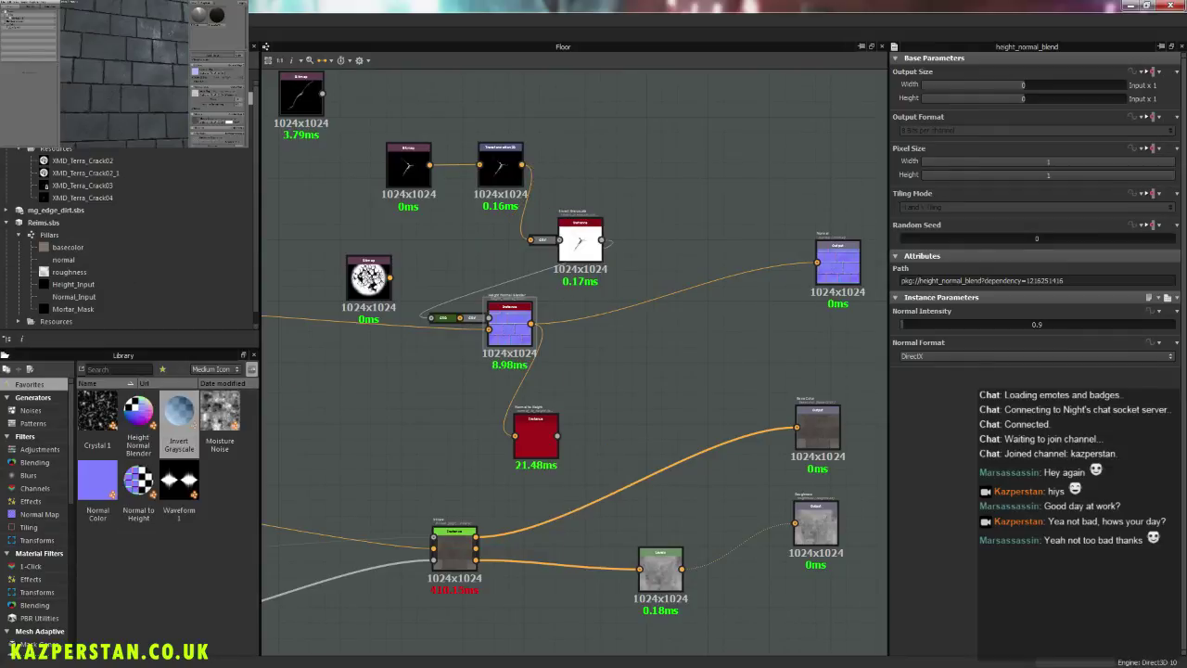
pyautogui.click(145, 89)
pyautogui.moveTo(145, 89); pyautogui.dragTo(153, 128)
pyautogui.scroll(-4, 130, 63)
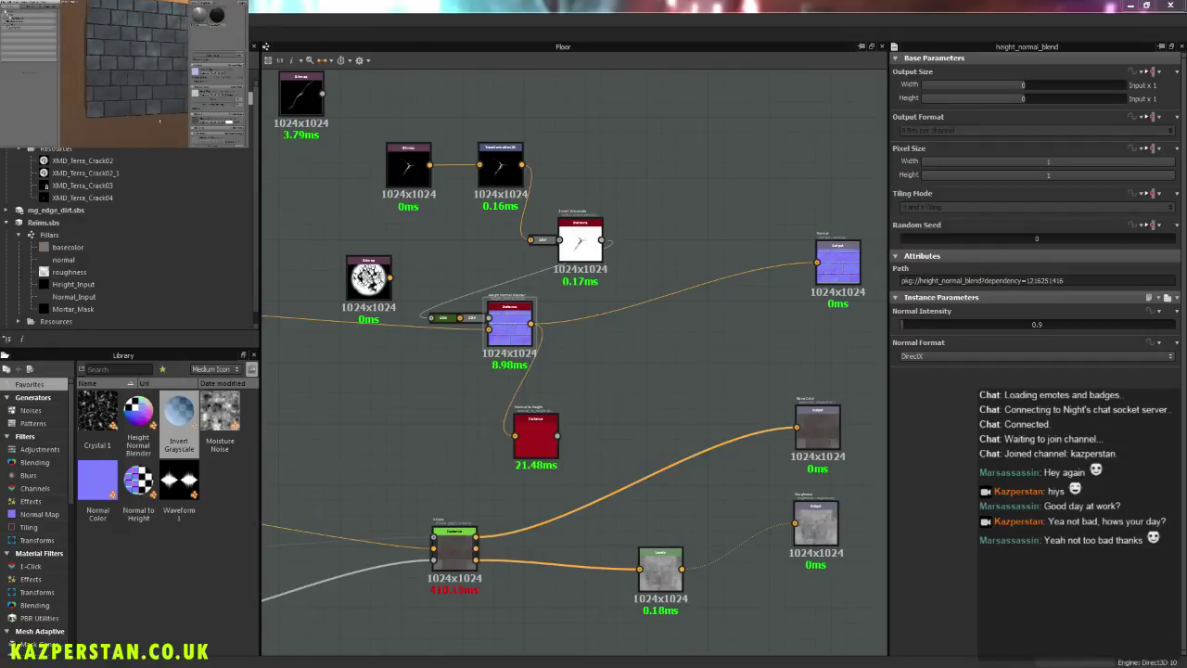
# Step: Set the Brick Generator's Bricks to X 6 and Y 8 and inspect the smaller bricks in the 3D preview
pyautogui.moveTo(117, 86)
pyautogui.mouseDown()
pyautogui.moveTo(124, 76)
pyautogui.moveTo(130, 89)
pyautogui.mouseUp()
pyautogui.moveTo(365, 375); pyautogui.dragTo(642, 393, button='middle')
pyautogui.scroll(-6, 448, 383)
pyautogui.moveTo(429, 378); pyautogui.dragTo(1078, 315, button='middle')
pyautogui.scroll(2, 400, 370)
pyautogui.scroll(6, 400, 375)
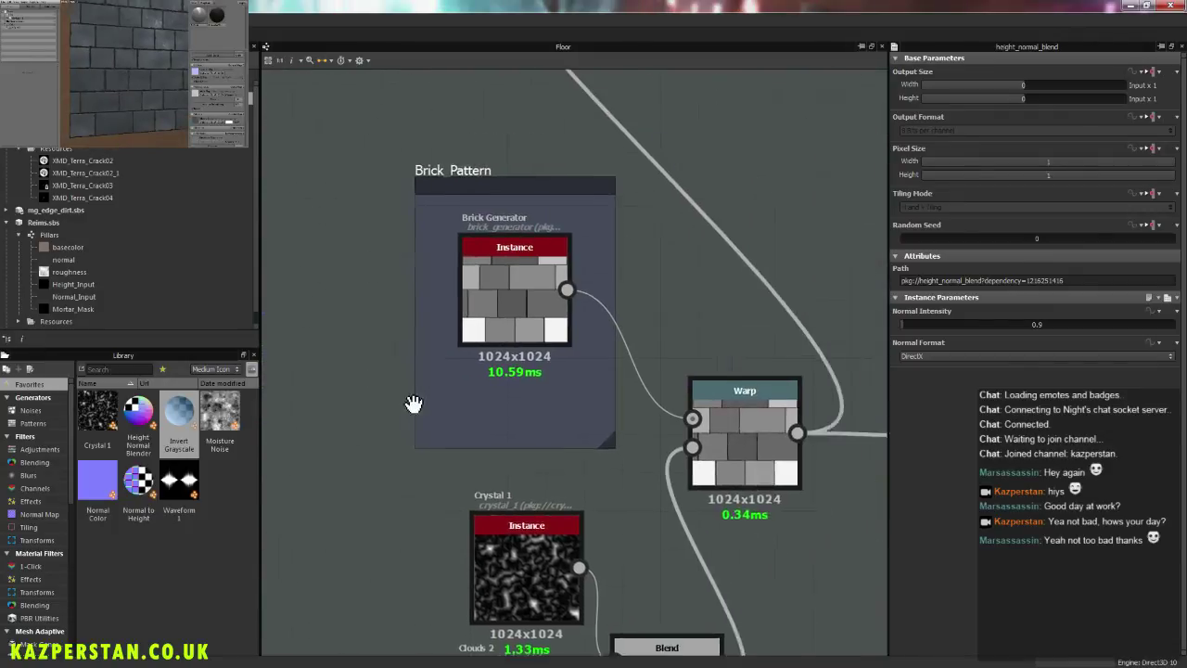
pyautogui.moveTo(411, 403); pyautogui.dragTo(372, 425, button='middle')
pyautogui.click(451, 328)
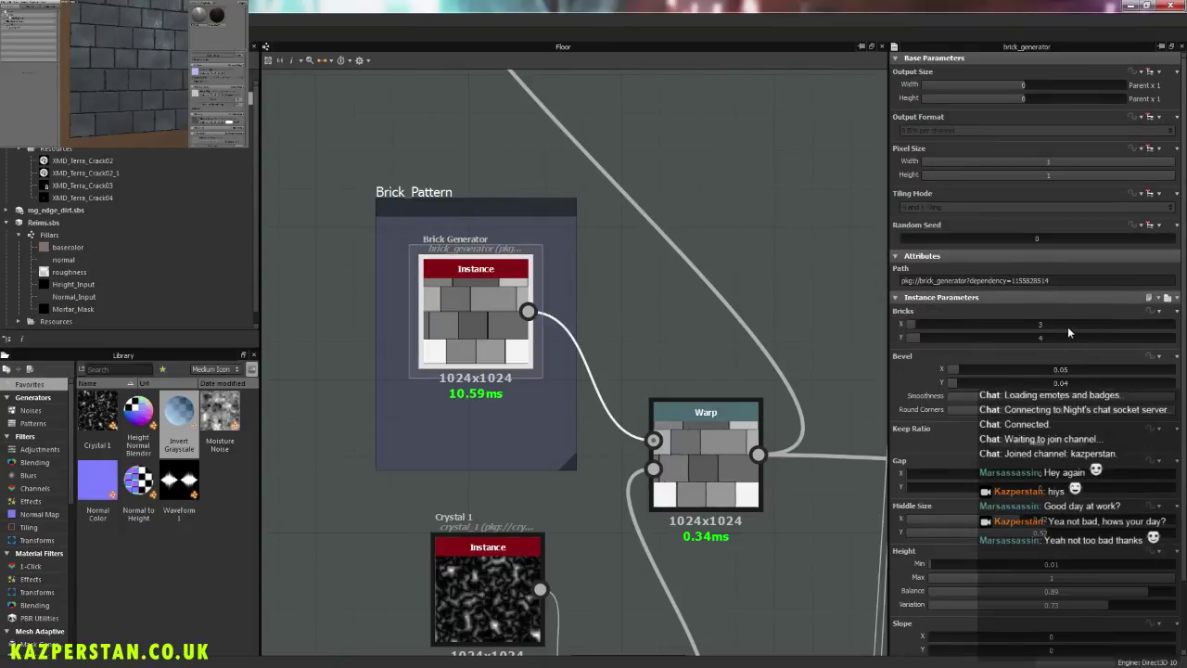
pyautogui.doubleClick(1067, 324)
pyautogui.write('6')
pyautogui.doubleClick(1049, 336)
pyautogui.write('8')
pyautogui.press('Return')
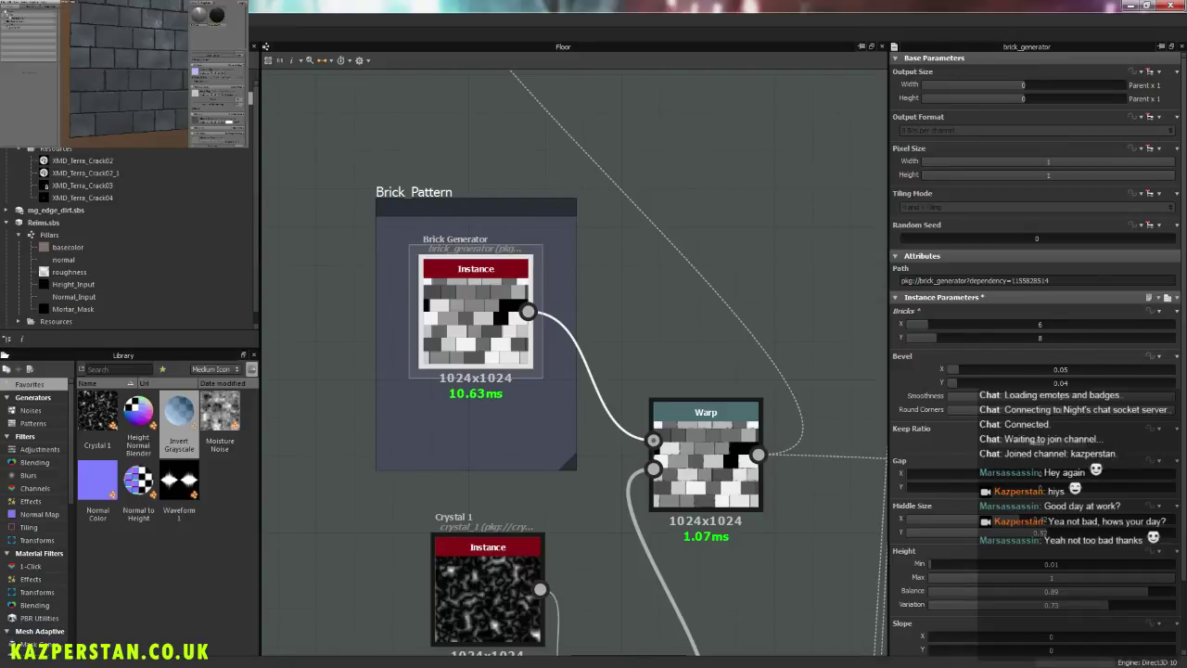
pyautogui.scroll(-5, 169, 104)
pyautogui.keyDown('alt'); pyautogui.moveTo(165, 93); pyautogui.dragTo(111, 109); pyautogui.keyUp('alt')
pyautogui.scroll(5, 141, 93)
pyautogui.scroll(-4, 152, 91)
pyautogui.scroll(4, 140, 120)
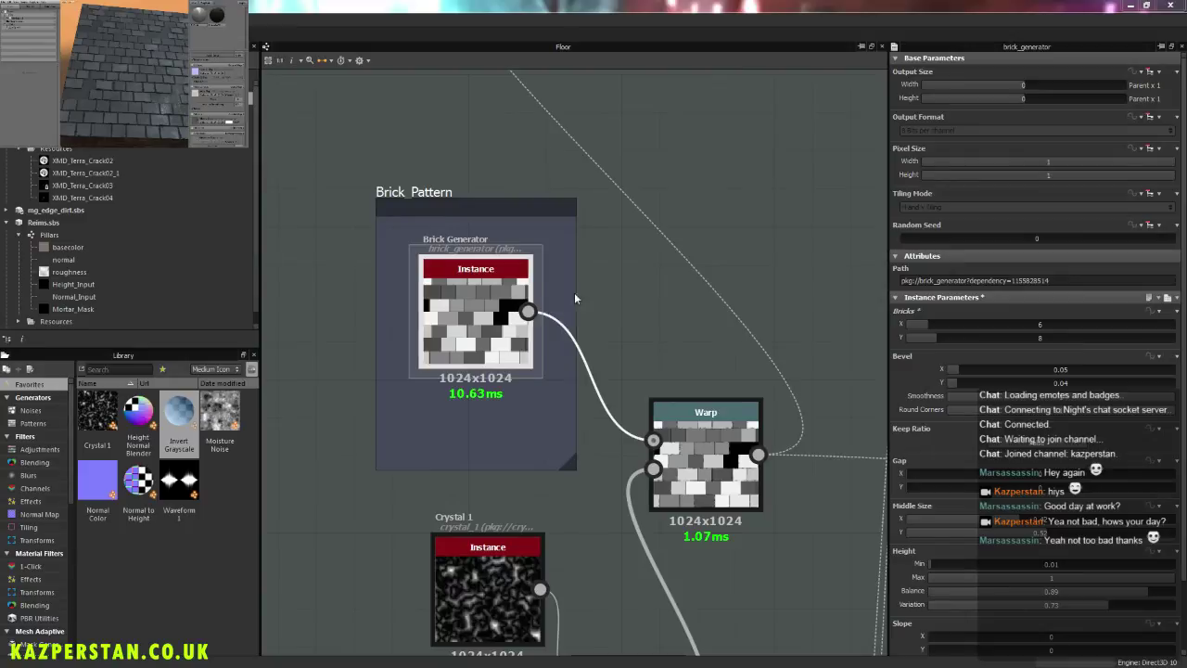
# Step: Place the XMD_Terra_Crack03 bitmap below the XMD_Terra_Crack04 bitmap and move the white crack bitmap above them
pyautogui.scroll(-4, 549, 300)
pyautogui.moveTo(664, 298); pyautogui.dragTo(593, 317, button='middle')
pyautogui.scroll(-3, 598, 316)
pyautogui.moveTo(879, 217); pyautogui.dragTo(651, 430, button='middle')
pyautogui.scroll(-3, 651, 430)
pyautogui.moveTo(733, 462); pyautogui.dragTo(482, 449, button='middle')
pyautogui.scroll(3, 712, 393)
pyautogui.scroll(-3, 712, 392)
pyautogui.moveTo(835, 426); pyautogui.dragTo(521, 425, button='middle')
pyautogui.moveTo(765, 420); pyautogui.dragTo(554, 413, button='middle')
pyautogui.scroll(4, 531, 413)
pyautogui.scroll(3, 531, 413)
pyautogui.moveTo(529, 319); pyautogui.dragTo(543, 424, button='middle')
pyautogui.click(417, 443)
pyautogui.moveTo(420, 440); pyautogui.dragTo(408, 143)
pyautogui.moveTo(408, 143); pyautogui.dragTo(537, 190, button='middle')
pyautogui.moveTo(418, 195); pyautogui.dragTo(554, 431)
pyautogui.moveTo(555, 431); pyautogui.dragTo(475, 309, button='middle')
pyautogui.moveTo(418, 304); pyautogui.dragTo(456, 314)
# Step: Shrink the crack to half size in the Transformation 2D node and adjust its X offset
pyautogui.click(599, 213)
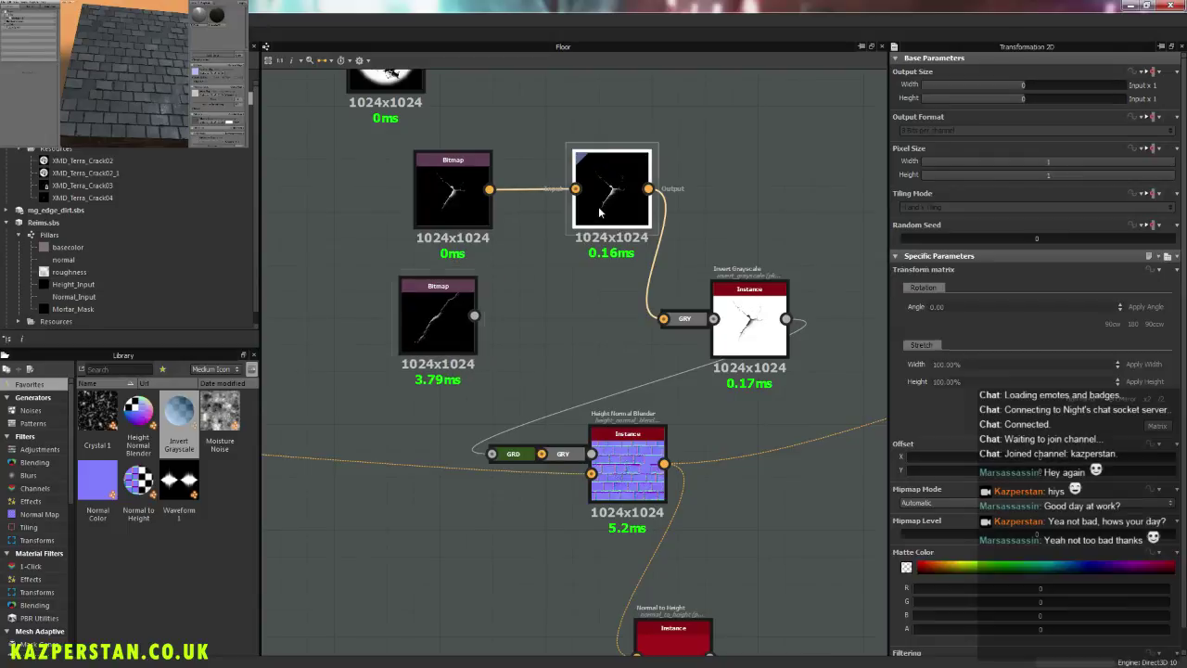
pyautogui.click(749, 320)
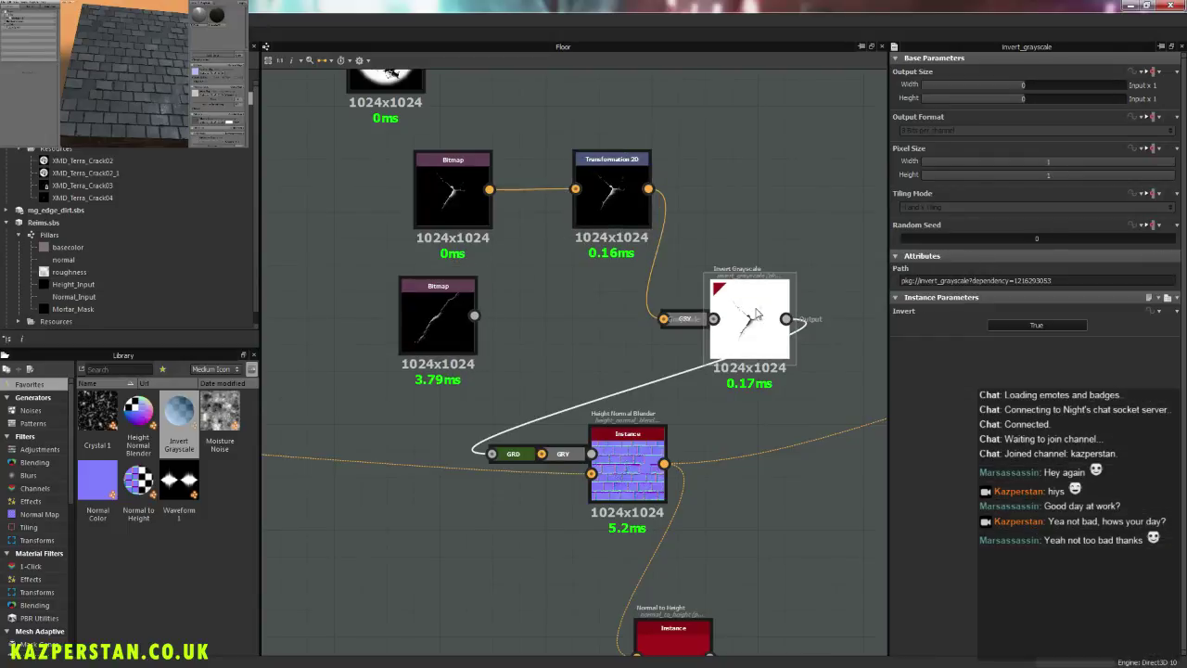
pyautogui.click(642, 468)
pyautogui.click(614, 199)
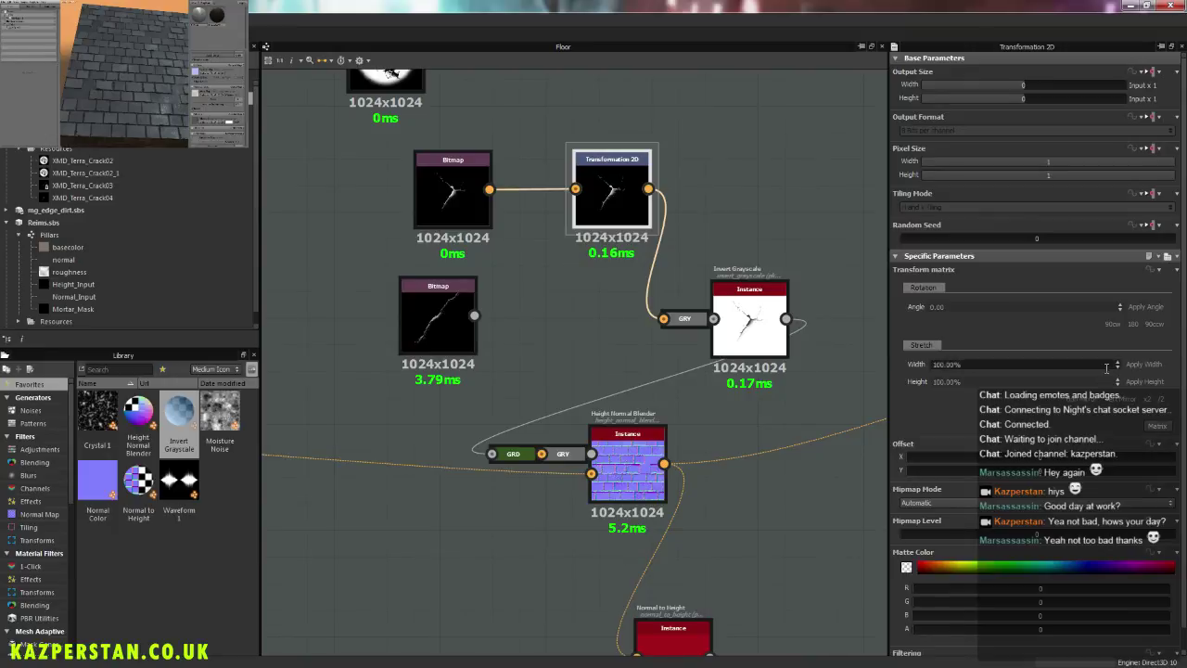
pyautogui.click(1161, 399)
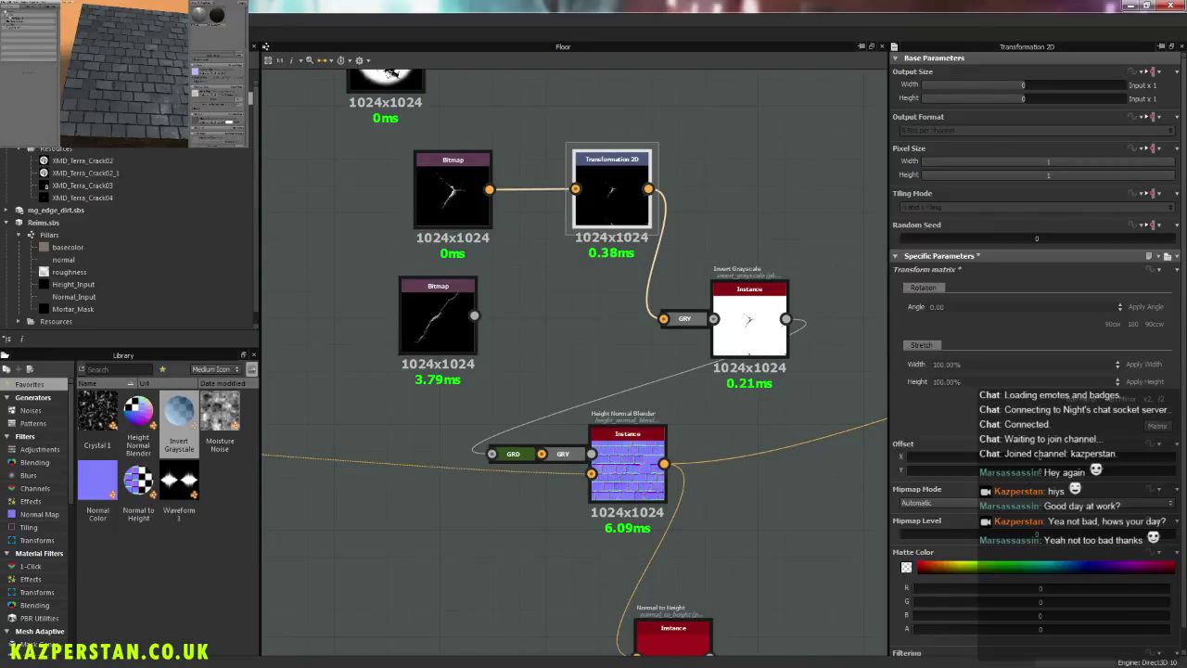
pyautogui.click(627, 469)
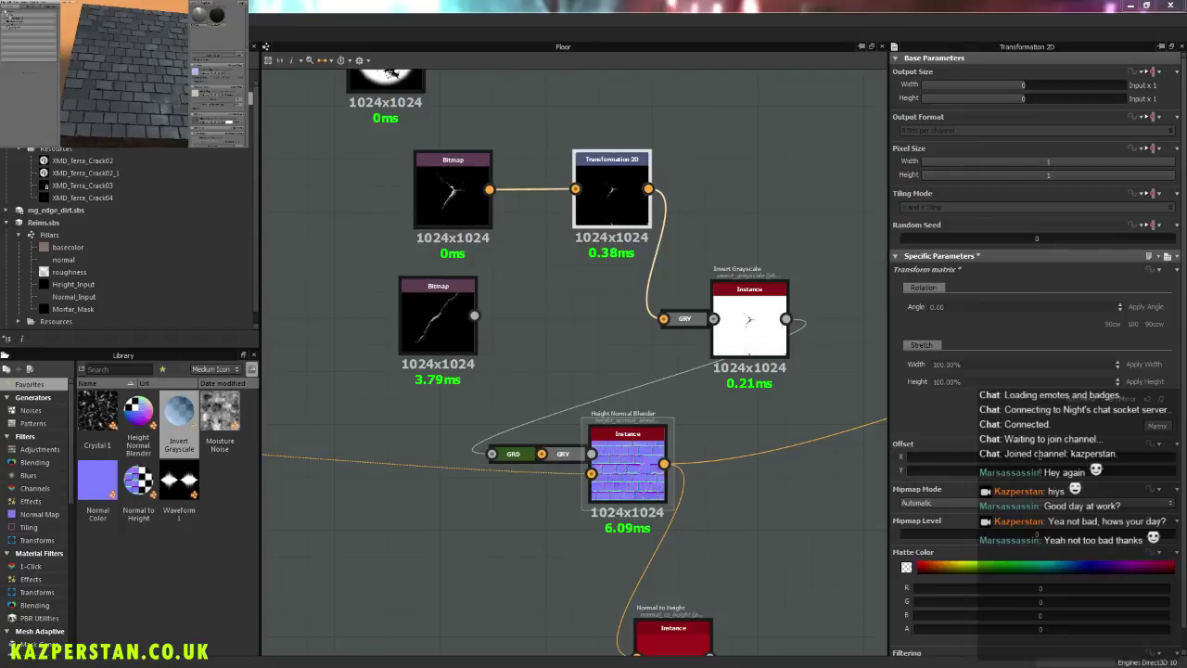
pyautogui.click(1037, 454)
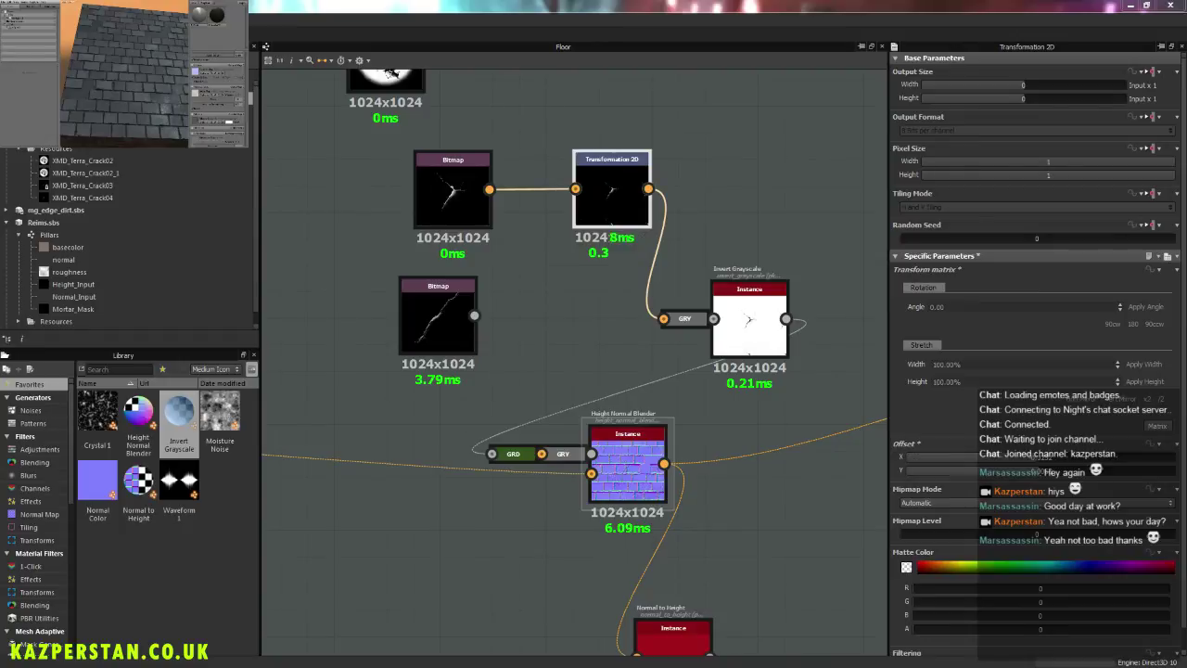
# Step: Try the Transformation 2D node's Tiling Mode as Relative to Parent, Absolute and Relative to Input
pyautogui.click(1159, 257)
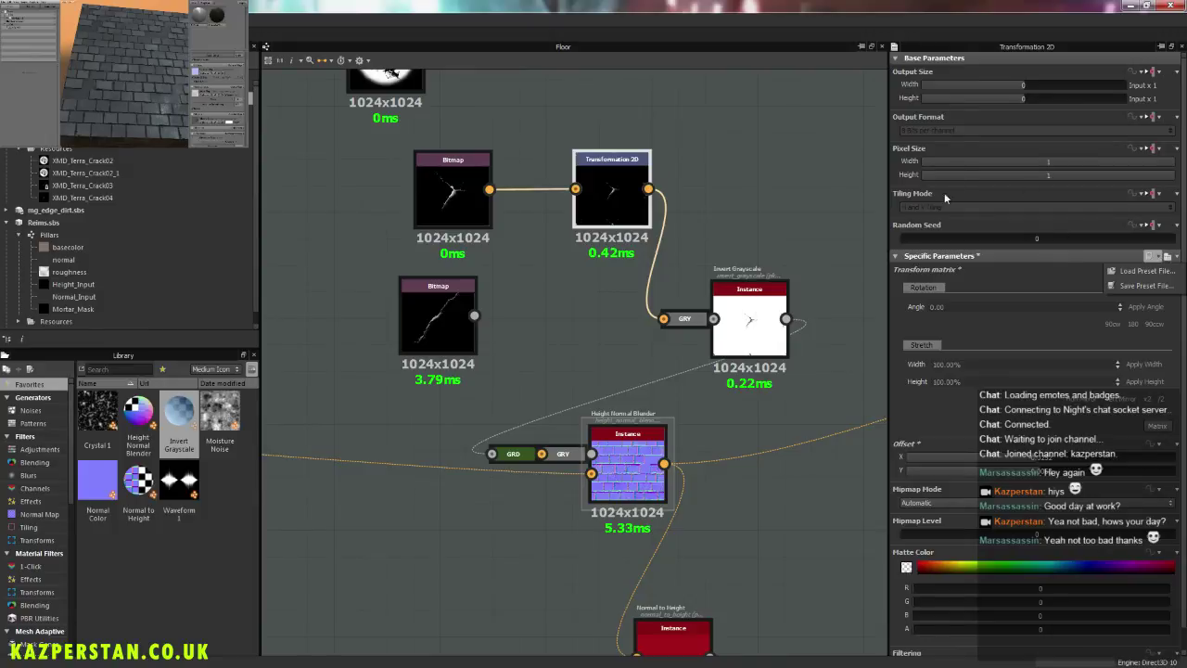
pyautogui.click(1154, 193)
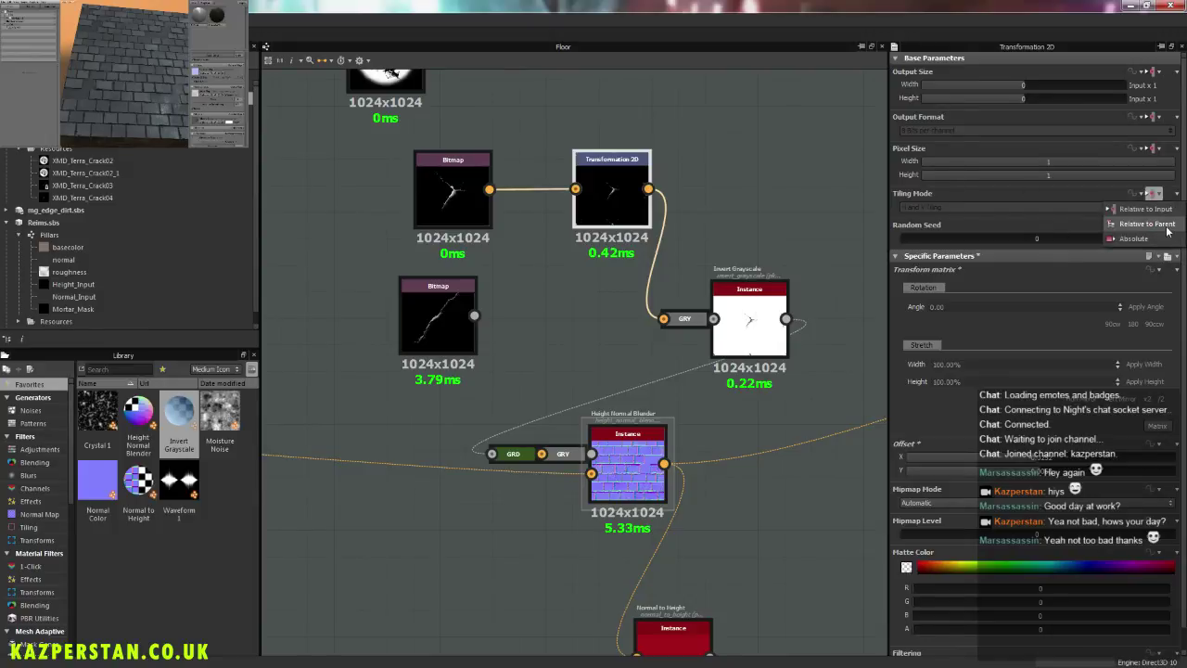
pyautogui.click(1165, 226)
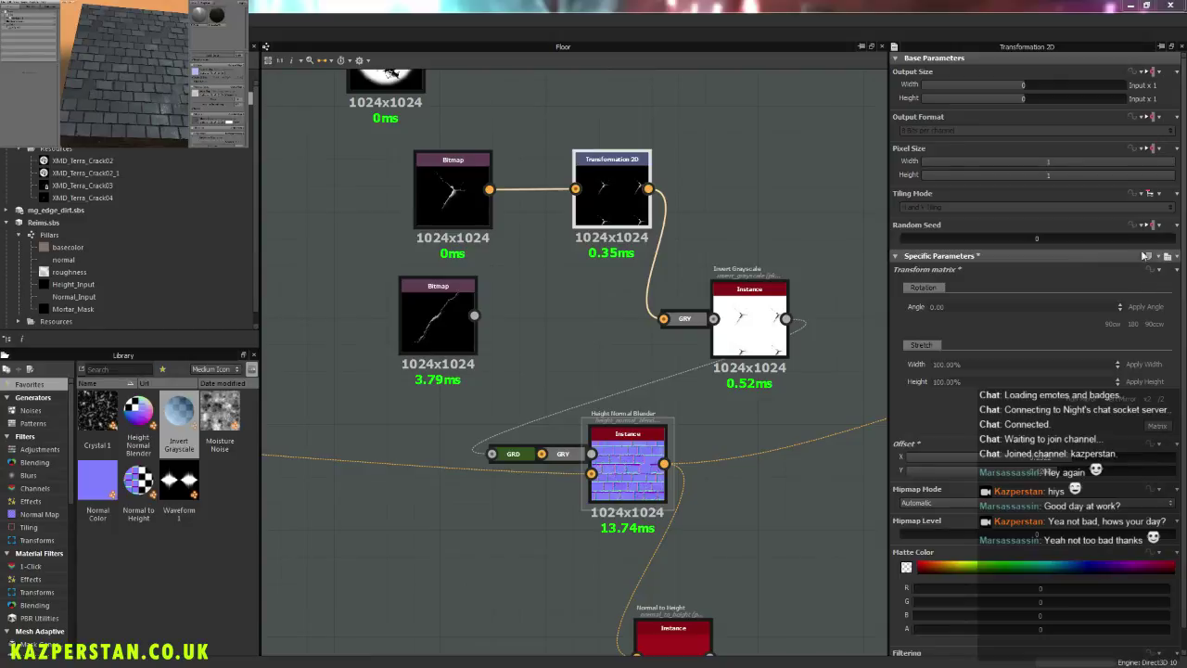
pyautogui.click(1152, 194)
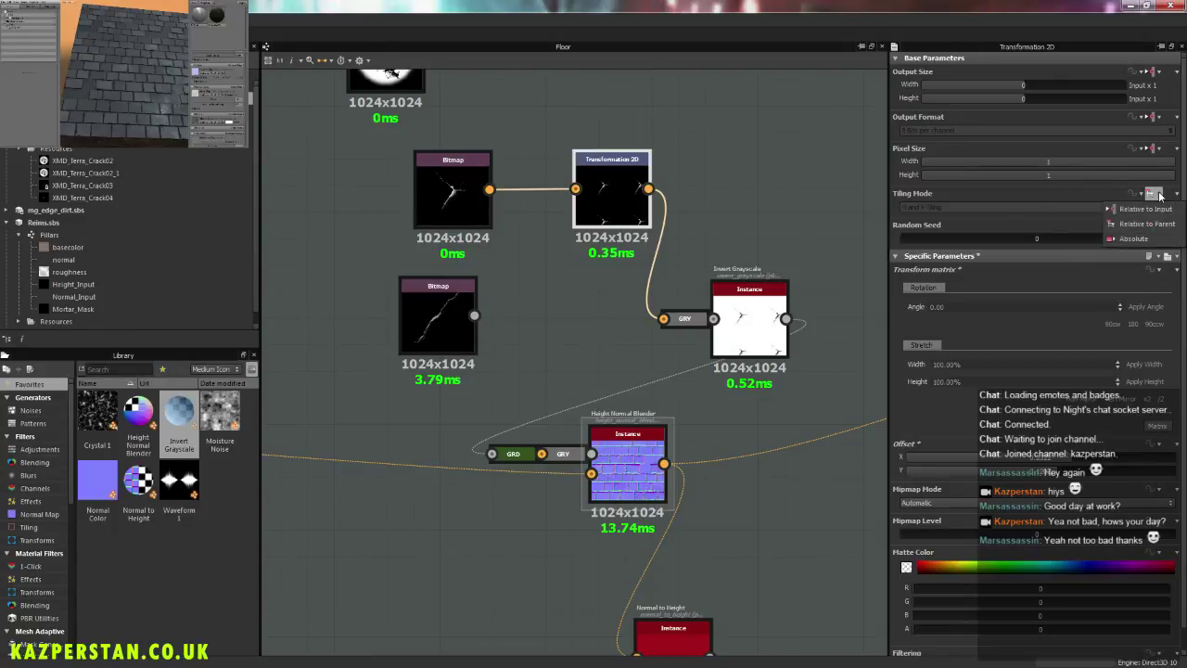
pyautogui.click(1138, 238)
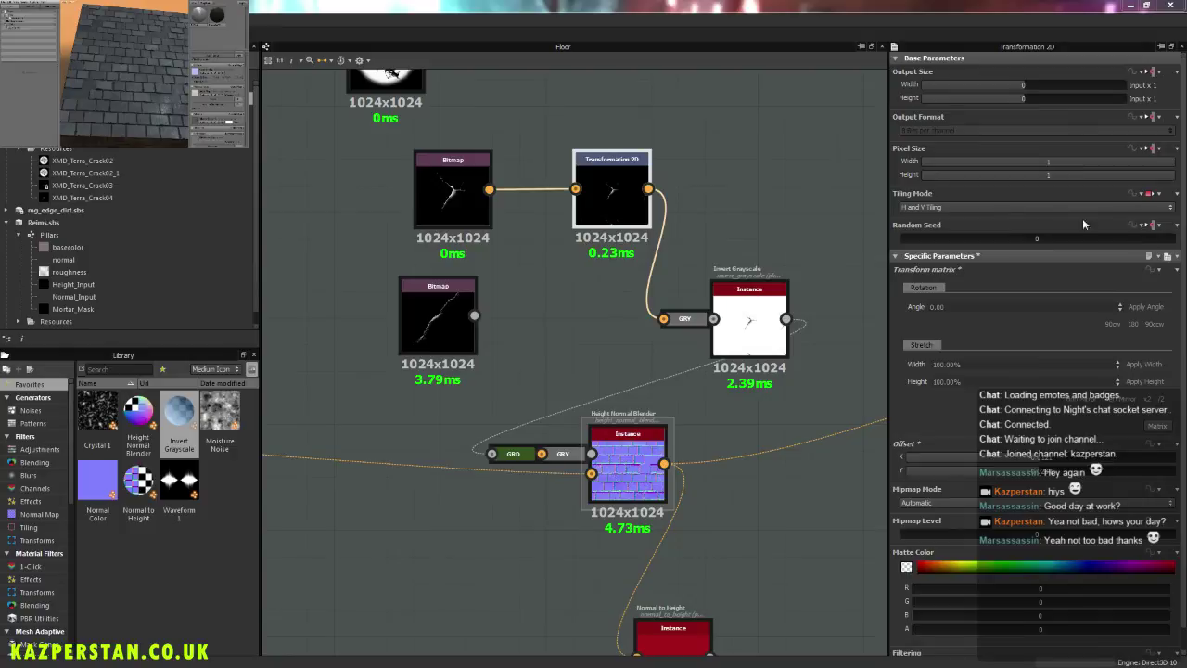
pyautogui.click(1155, 194)
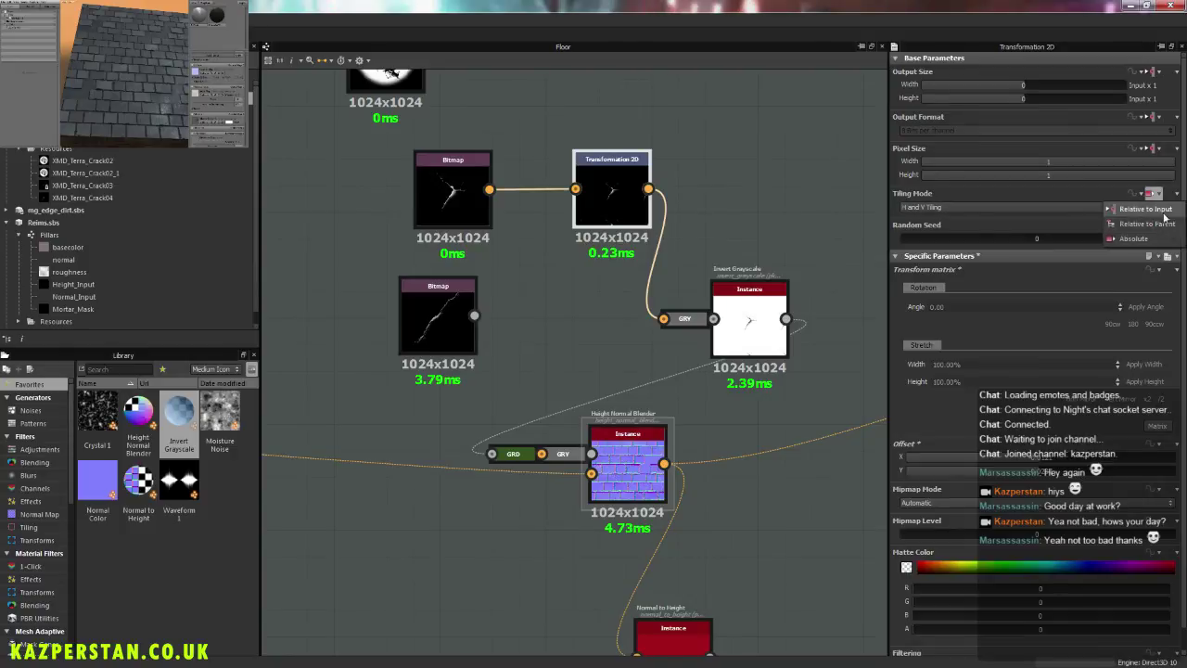
pyautogui.click(1168, 212)
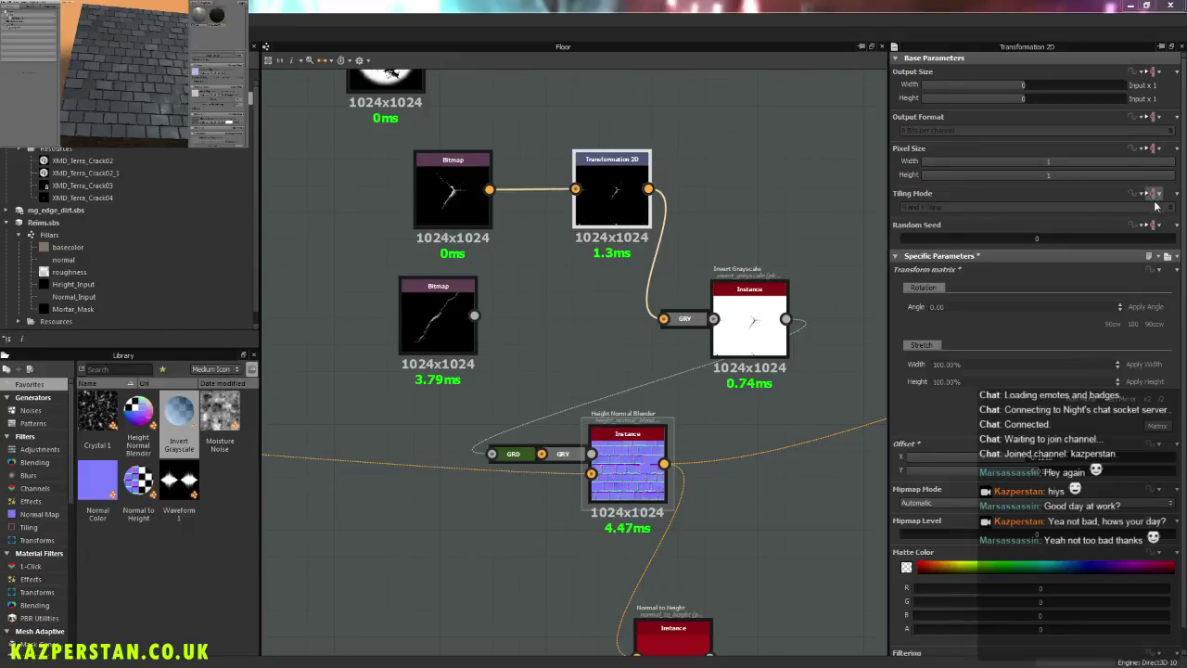
# Step: Make the Transformation 2D node's Tiling Mode Absolute and set it to No Tiling
pyautogui.click(1155, 194)
pyautogui.click(1133, 239)
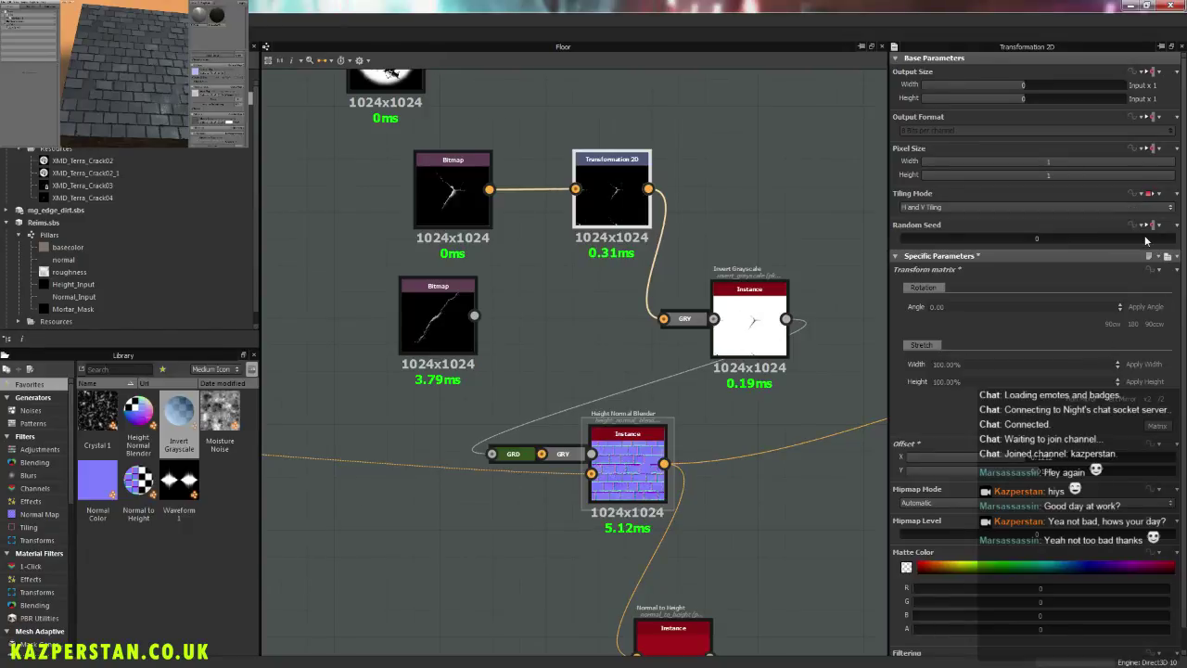
pyautogui.click(1072, 207)
pyautogui.click(1035, 221)
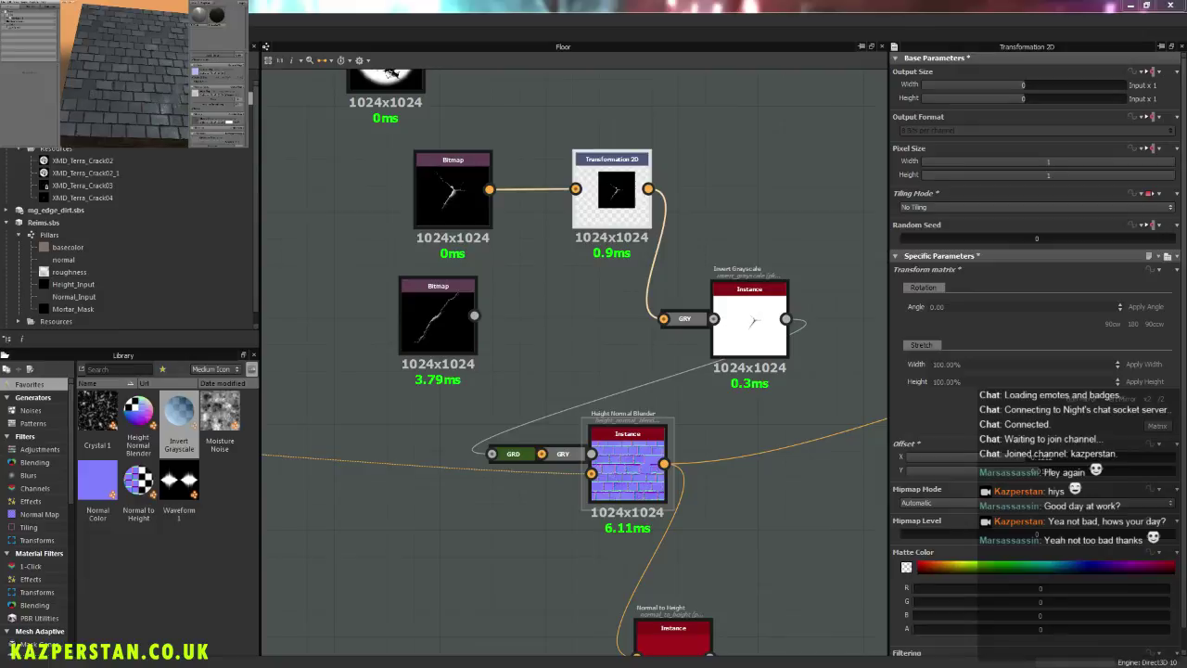
# Step: Set the minimum Height of the Brick Generator in the Brick_Pattern frame to 0.52 and check the wall preview
pyautogui.scroll(-8, 464, 441)
pyautogui.moveTo(365, 425); pyautogui.dragTo(992, 393, button='middle')
pyautogui.moveTo(401, 417); pyautogui.dragTo(564, 406, button='middle')
pyautogui.scroll(8, 564, 407)
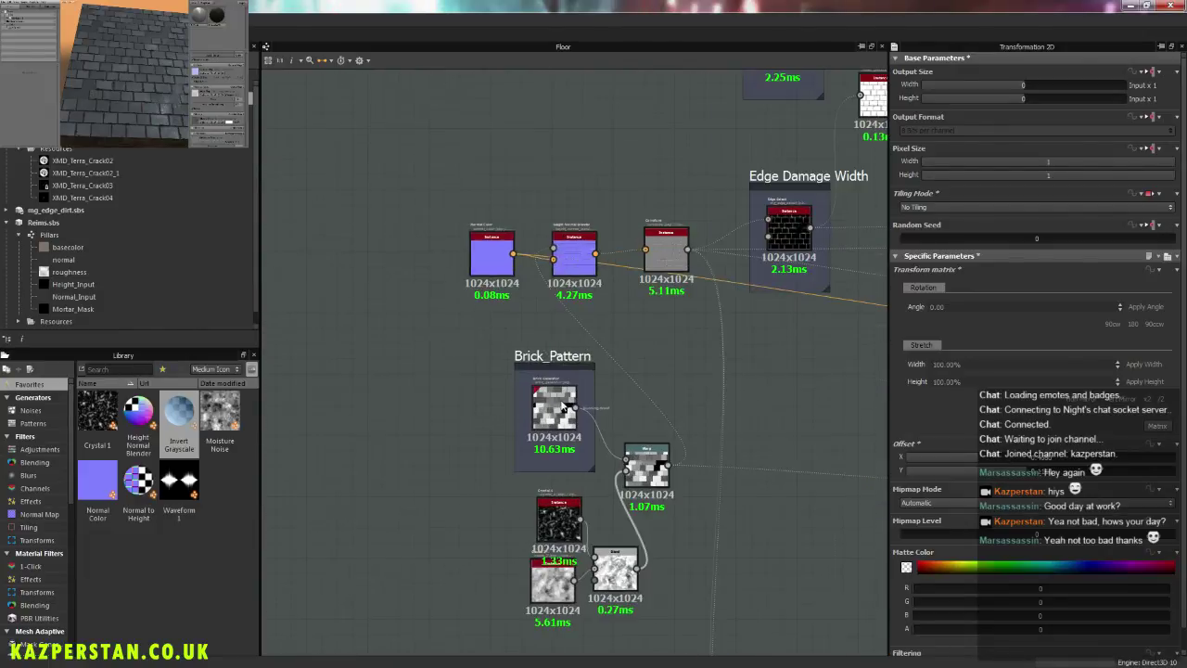
pyautogui.click(545, 404)
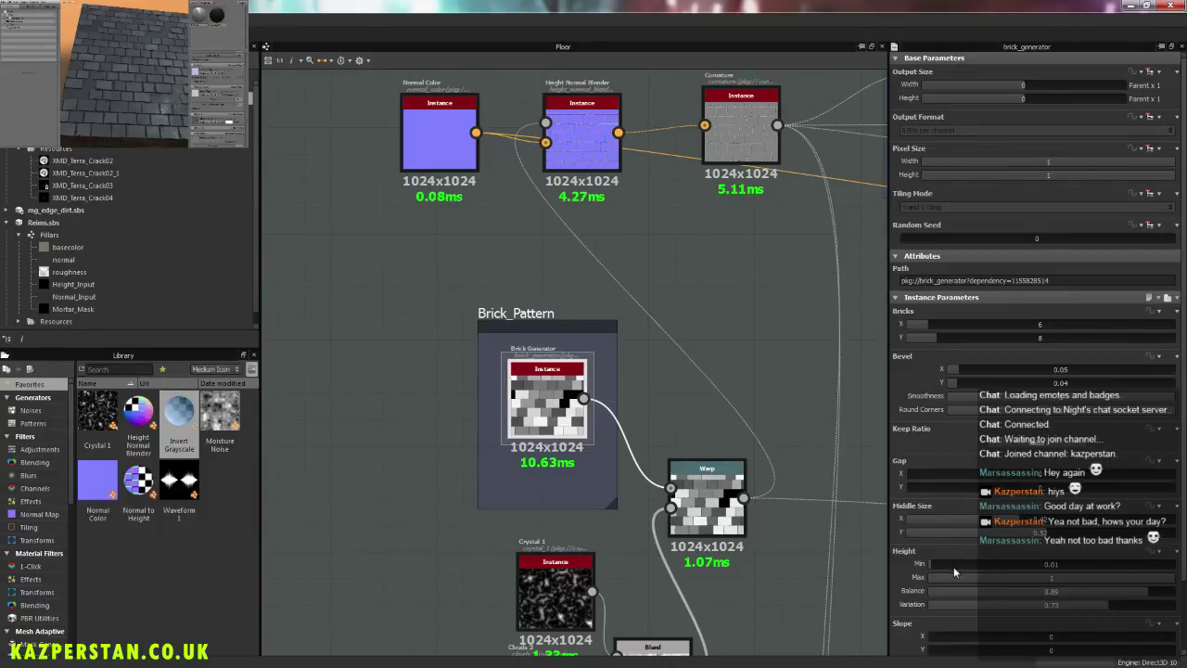
pyautogui.moveTo(947, 565); pyautogui.dragTo(1057, 576)
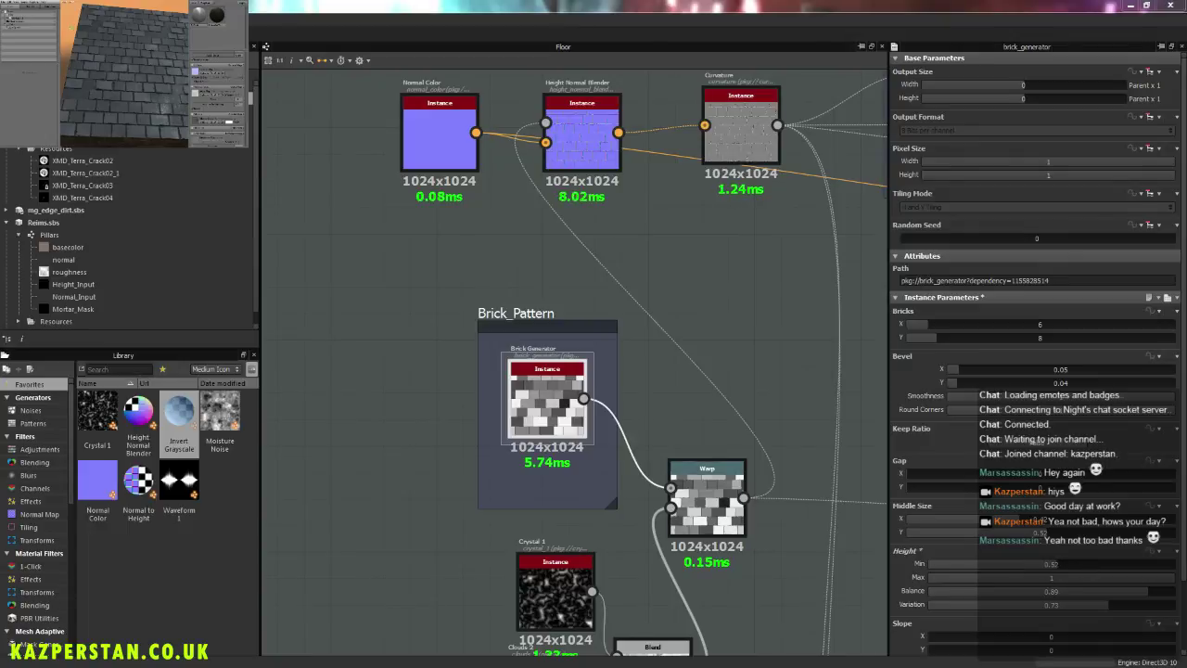
pyautogui.moveTo(113, 65); pyautogui.dragTo(149, 85)
pyautogui.scroll(5, 113, 77)
pyautogui.scroll(-5, 131, 94)
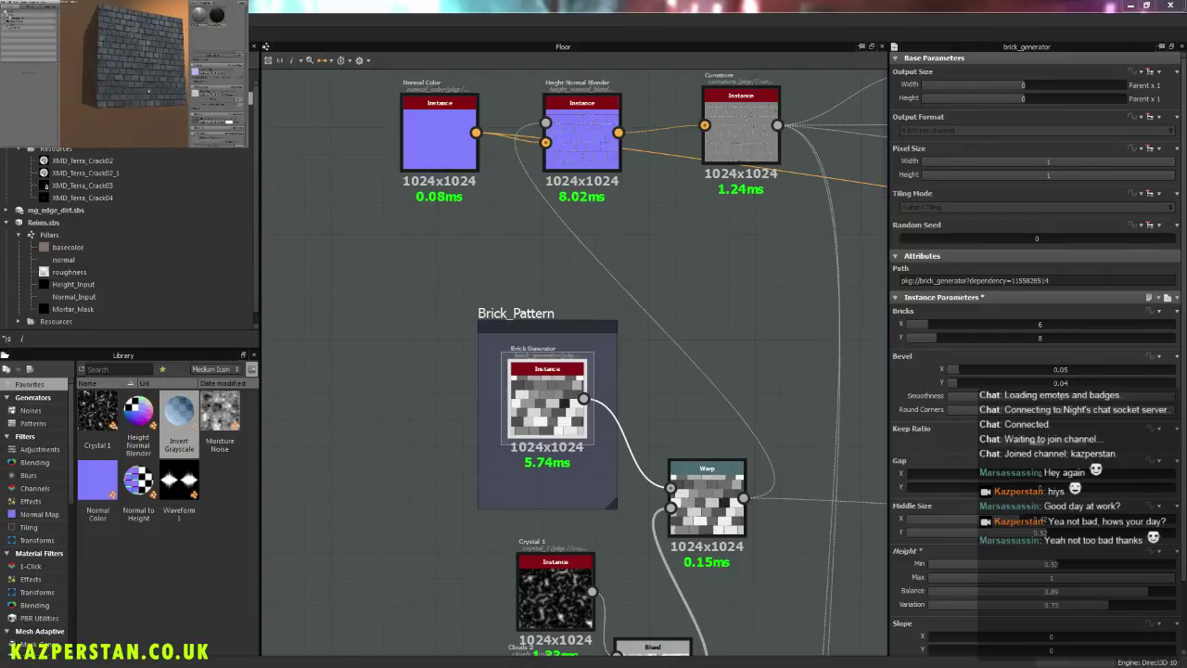
# Step: Set the Brick Generator's Bevel X and Y to 0.03 and check the wall preview
pyautogui.doubleClick(1058, 369)
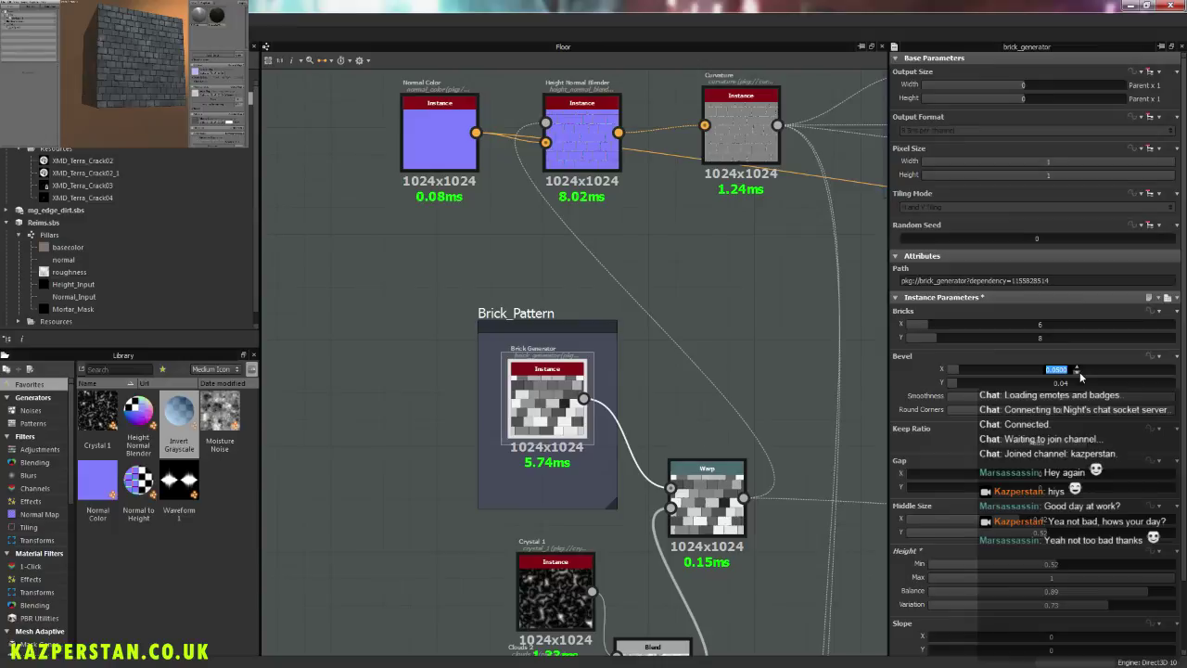
pyautogui.write('0.03')
pyautogui.press('Tab')
pyautogui.moveTo(144, 99)
pyautogui.mouseDown()
pyautogui.moveTo(158, 124)
pyautogui.moveTo(171, 109)
pyautogui.moveTo(146, 109)
pyautogui.mouseUp()
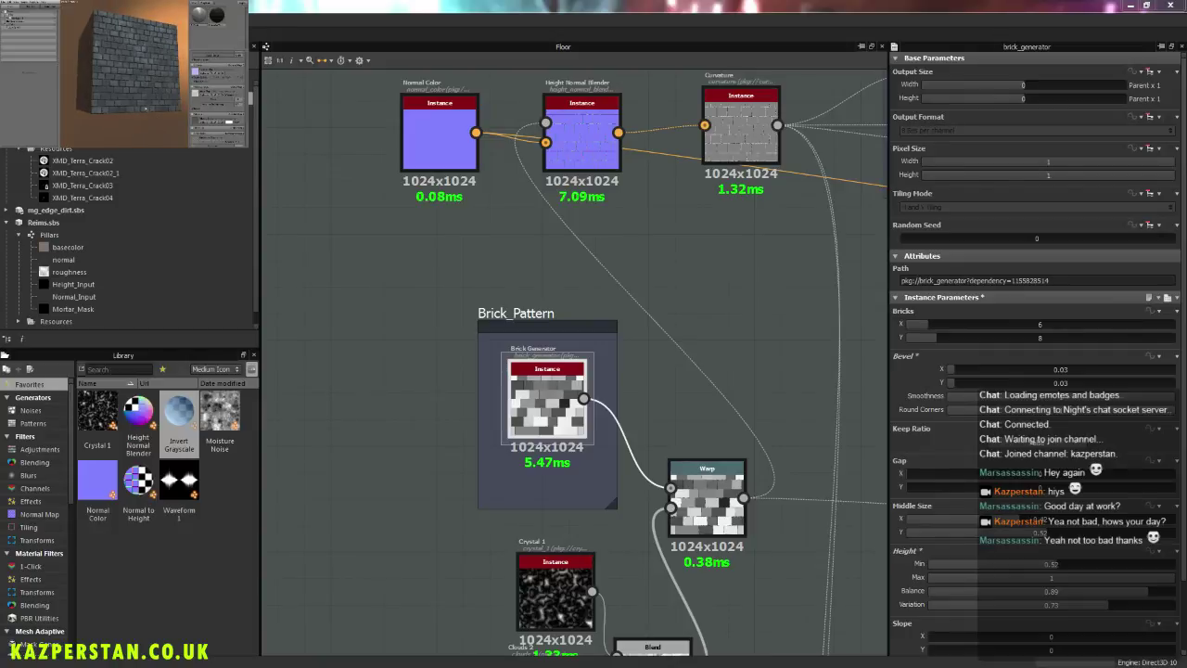
pyautogui.moveTo(139, 99)
pyautogui.mouseDown(button='right')
pyautogui.moveTo(185, 132)
pyautogui.moveTo(139, 97)
pyautogui.mouseUp(button='right')
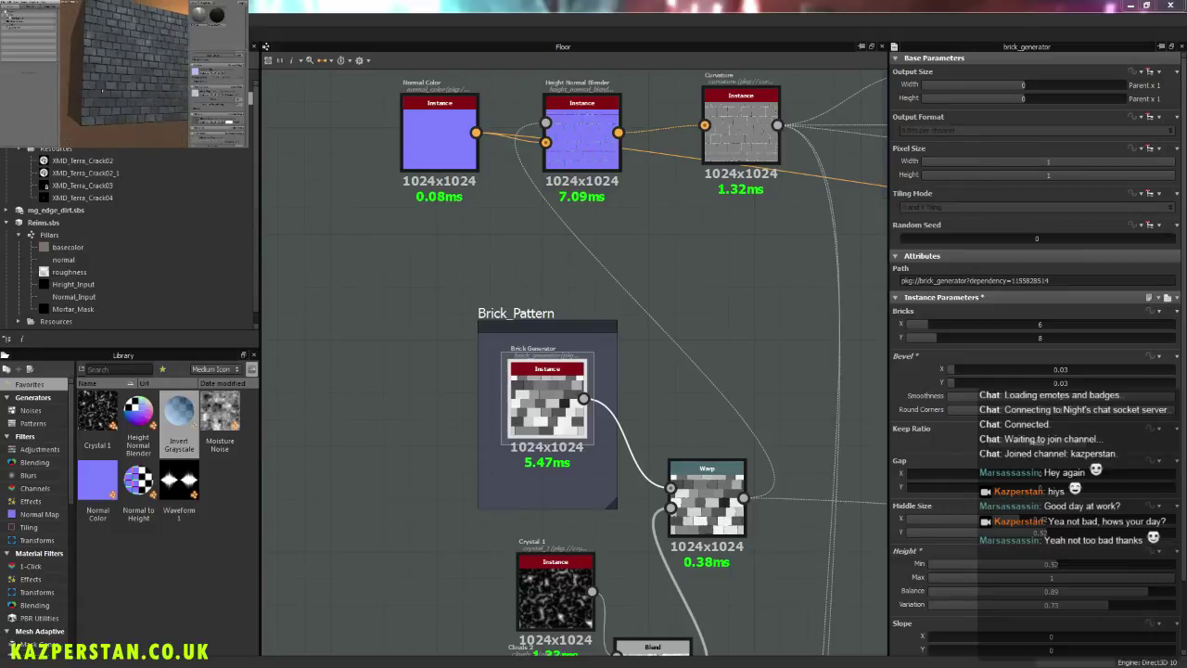
# Step: Move the grunge_map_004 node up to the upper edge of the Edge Damage Mask frame
pyautogui.moveTo(437, 535); pyautogui.dragTo(431, 578, button='middle')
pyautogui.scroll(-3, 628, 405)
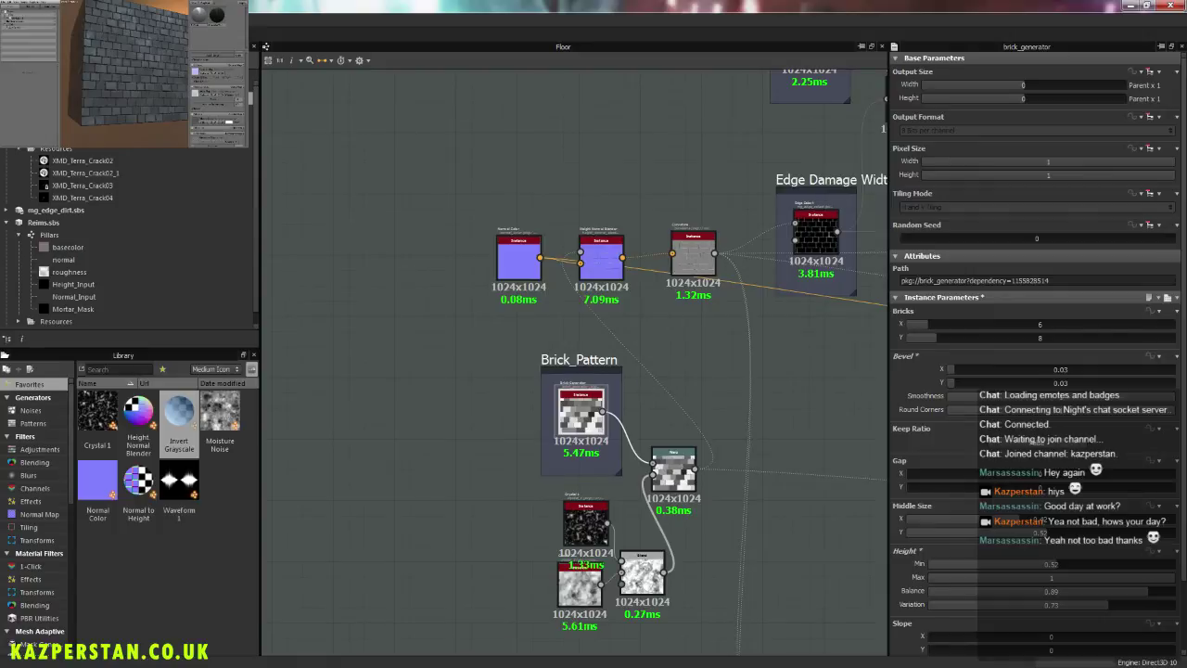
pyautogui.moveTo(678, 488); pyautogui.dragTo(666, 424, button='middle')
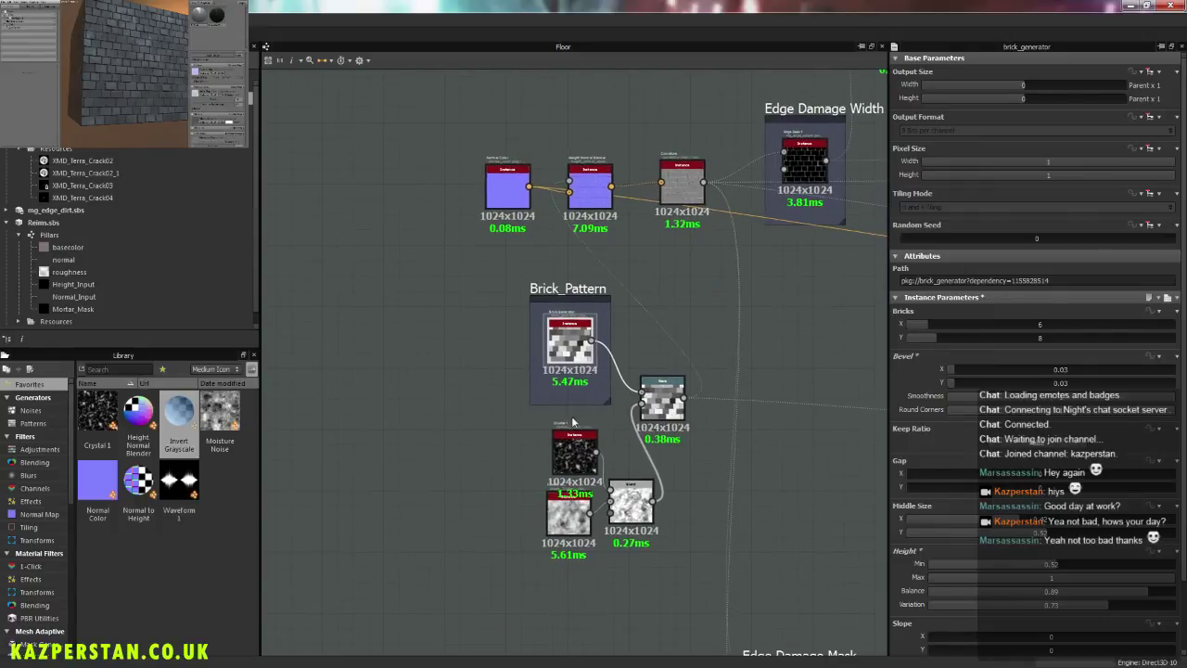
pyautogui.moveTo(755, 432); pyautogui.dragTo(455, 372, button='middle')
pyautogui.scroll(-4, 538, 375)
pyautogui.scroll(6, 594, 422)
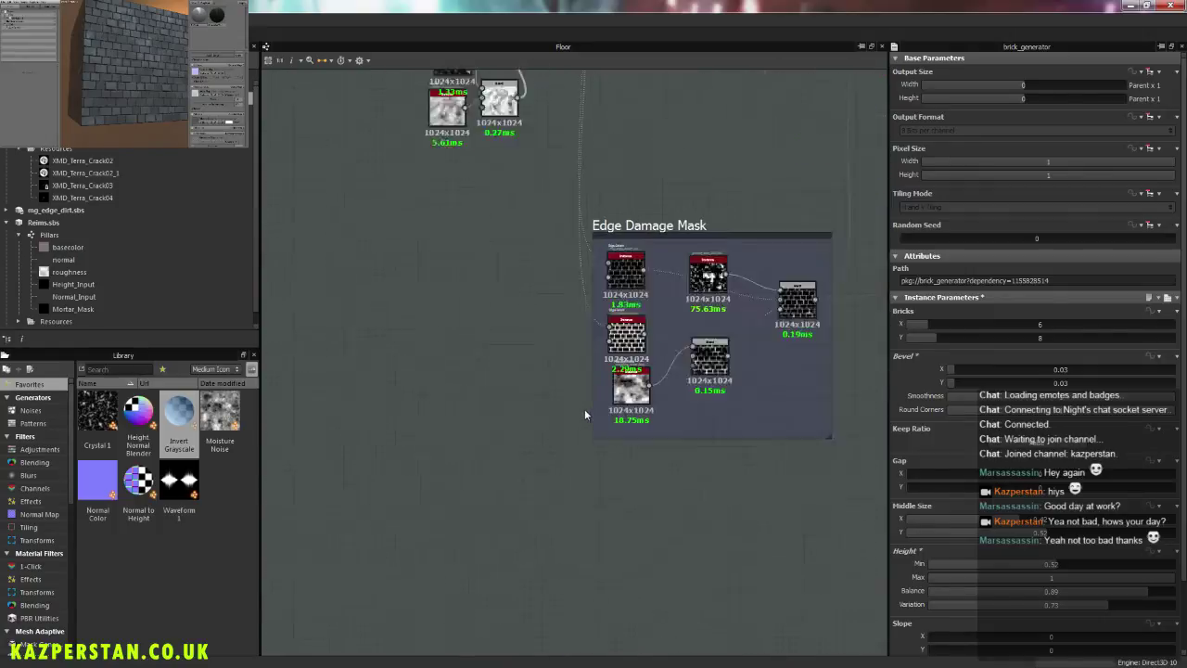
pyautogui.moveTo(701, 334); pyautogui.dragTo(612, 524, button='middle')
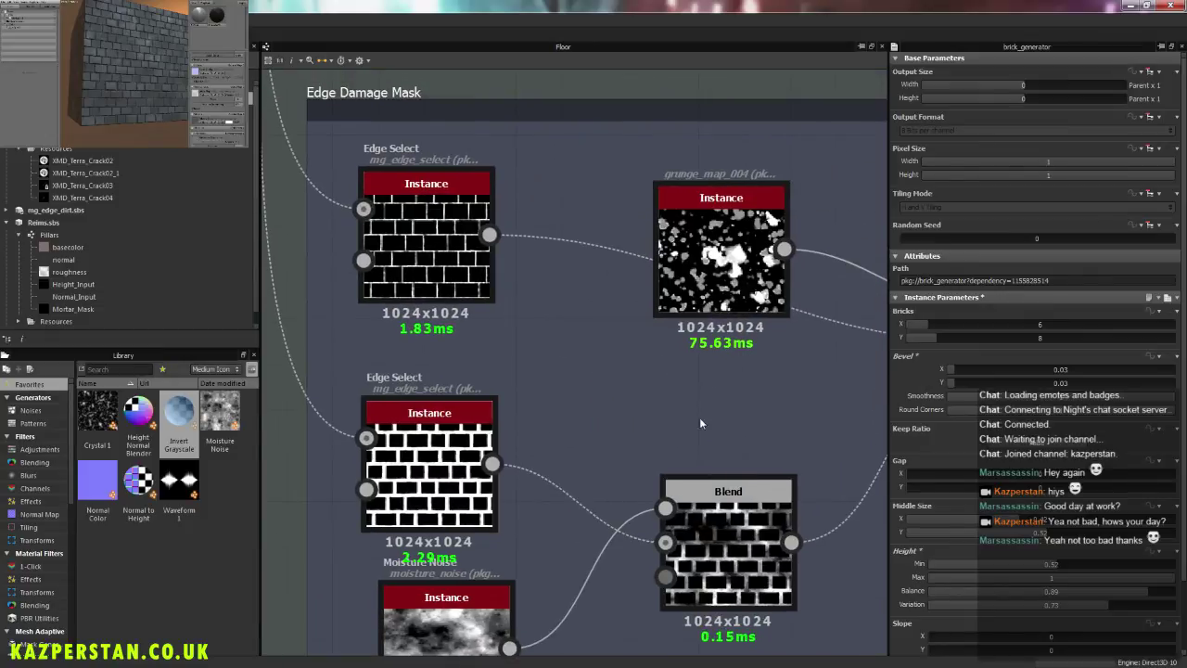
pyautogui.click(701, 288)
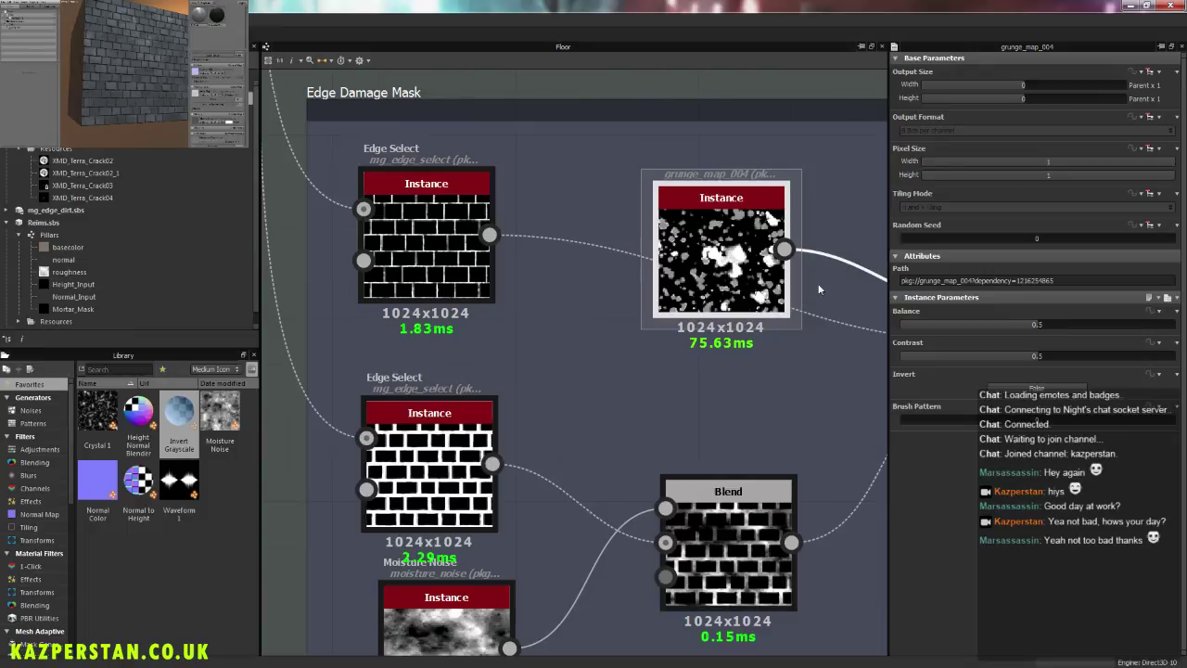
pyautogui.scroll(-3, 819, 289)
pyautogui.moveTo(637, 378); pyautogui.dragTo(593, 315)
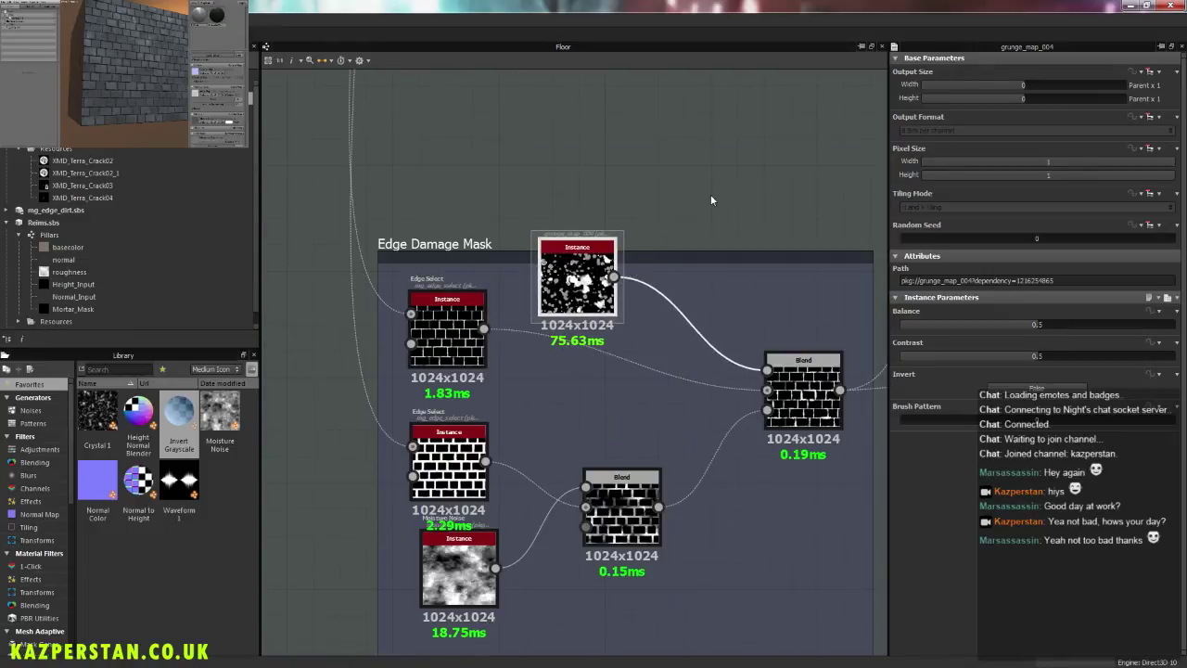
# Step: Insert a Transformation 2D node between grunge_map_004 and the final Blend node of the Edge Damage Mask
pyautogui.rightClick(688, 224)
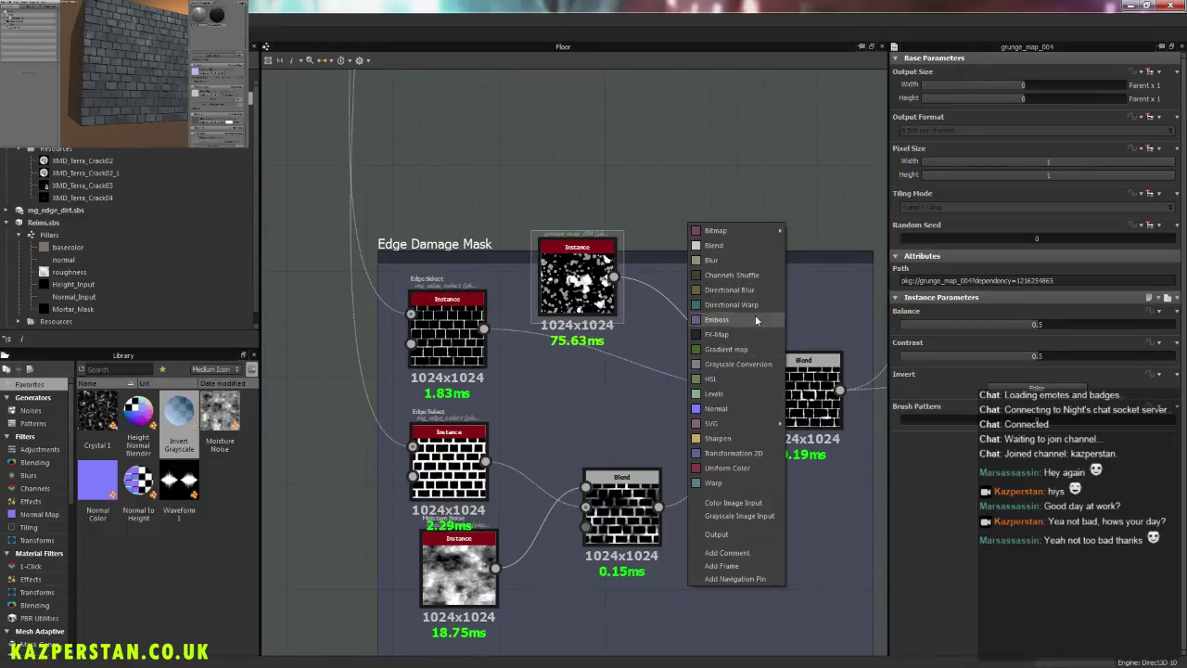
pyautogui.click(734, 452)
pyautogui.moveTo(614, 277); pyautogui.dragTo(651, 221)
pyautogui.moveTo(725, 222); pyautogui.dragTo(766, 371)
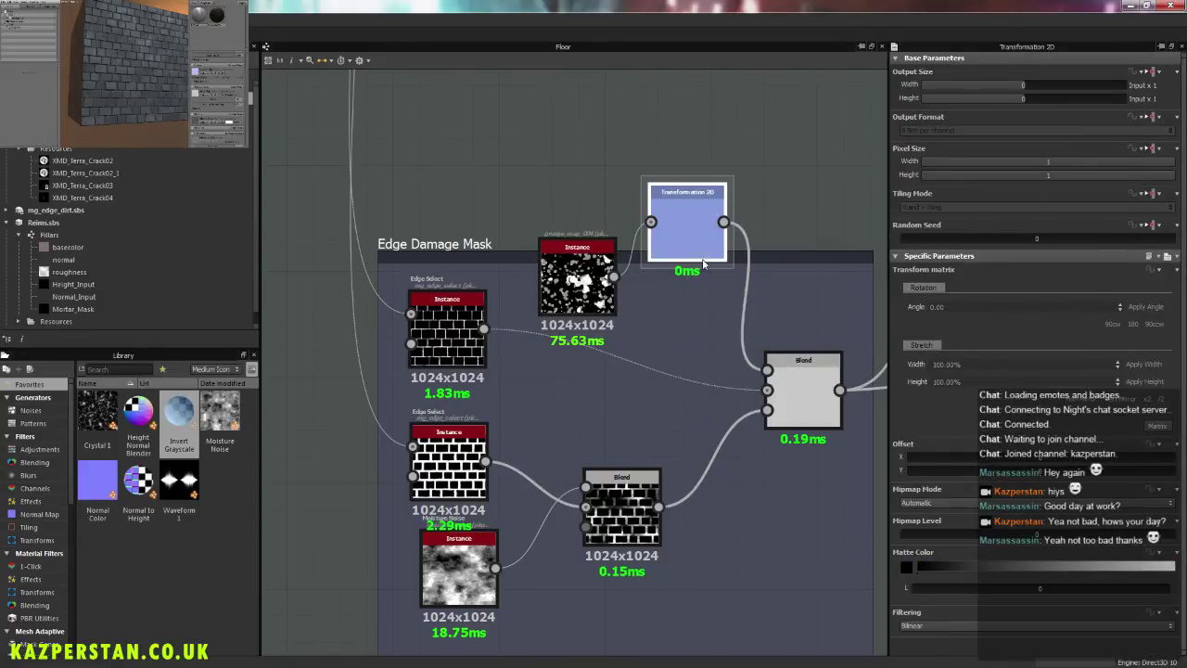
# Step: Scale the grunge pattern to half size in the new Transformation 2D node and inspect the brick edges in the preview
pyautogui.click(1163, 399)
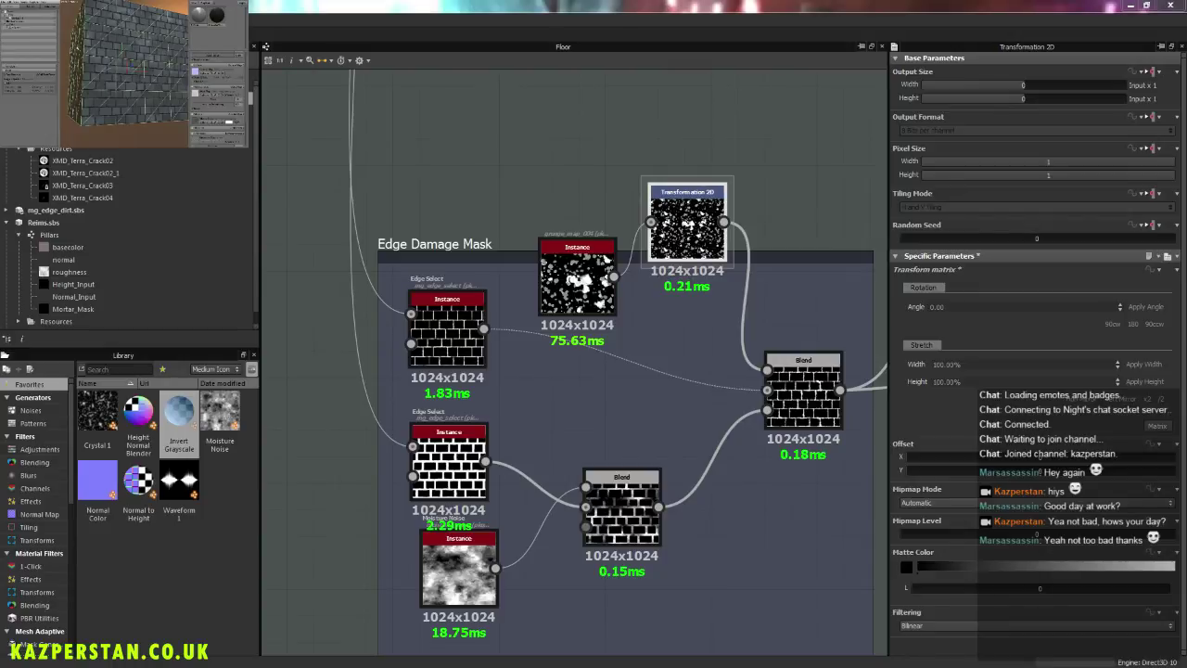
pyautogui.click(150, 126)
pyautogui.moveTo(150, 126)
pyautogui.mouseDown()
pyautogui.moveTo(176, 117)
pyautogui.moveTo(168, 123)
pyautogui.mouseUp()
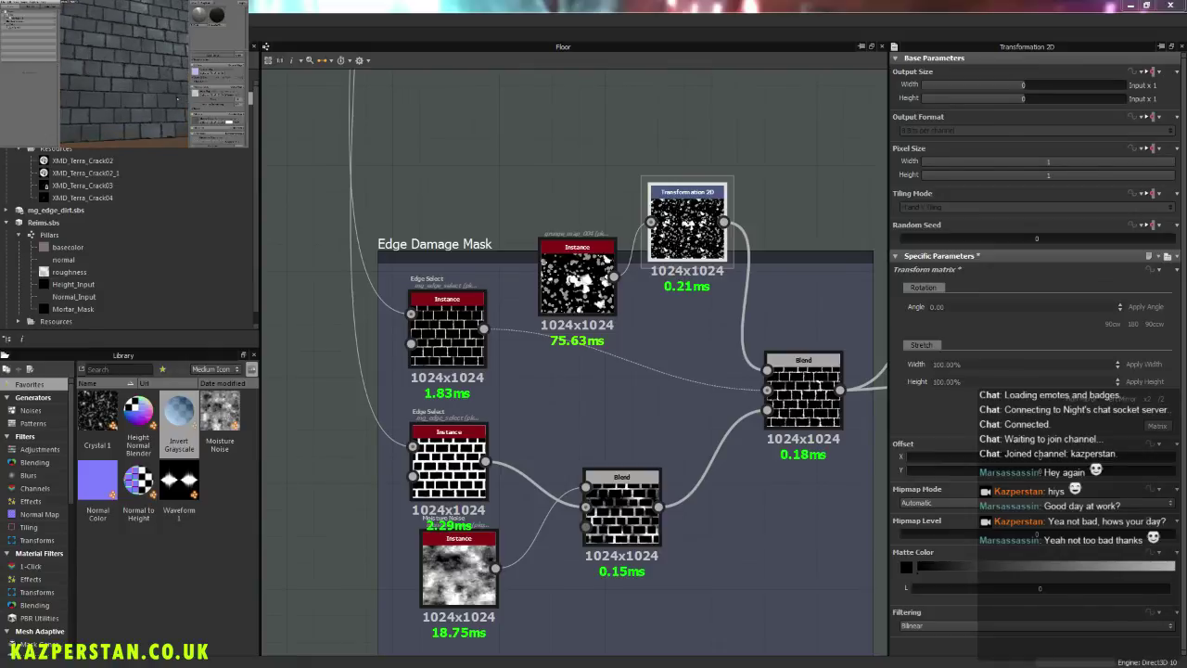
pyautogui.moveTo(177, 99); pyautogui.dragTo(118, 98)
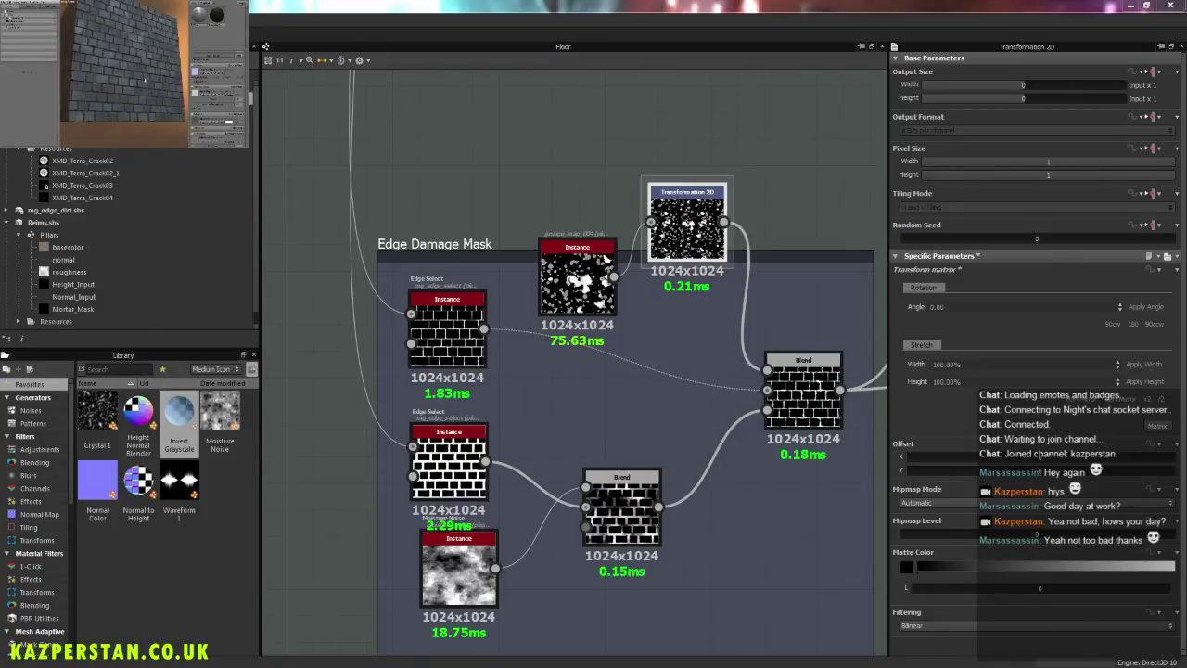
# Step: Reduce the Concave Edges Width of the lower Edge Select node in the Edge Damage Mask and inspect the wall preview
pyautogui.moveTo(510, 462); pyautogui.dragTo(537, 447, button='middle')
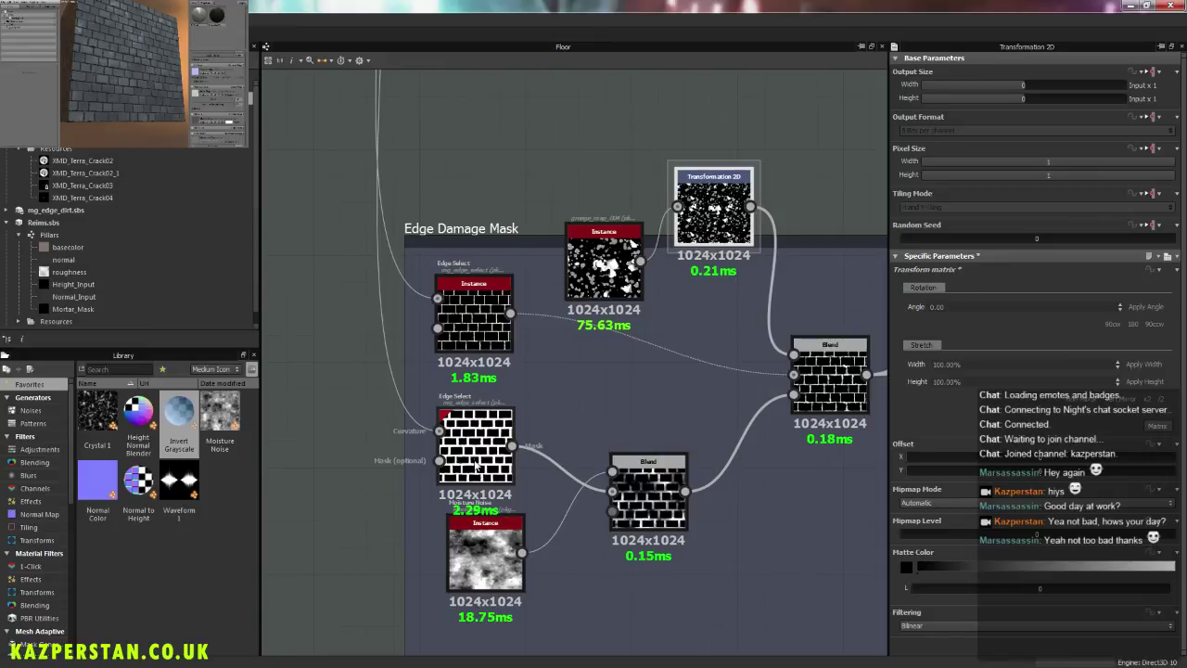
pyautogui.click(477, 459)
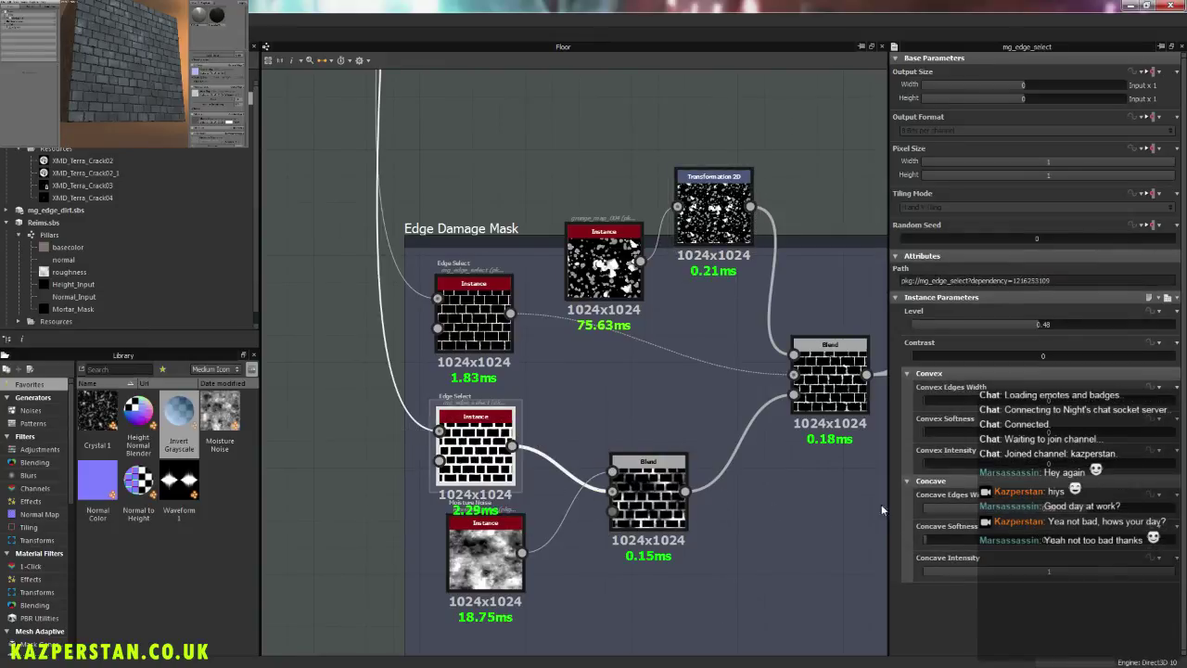
pyautogui.moveTo(1079, 509); pyautogui.dragTo(1047, 512)
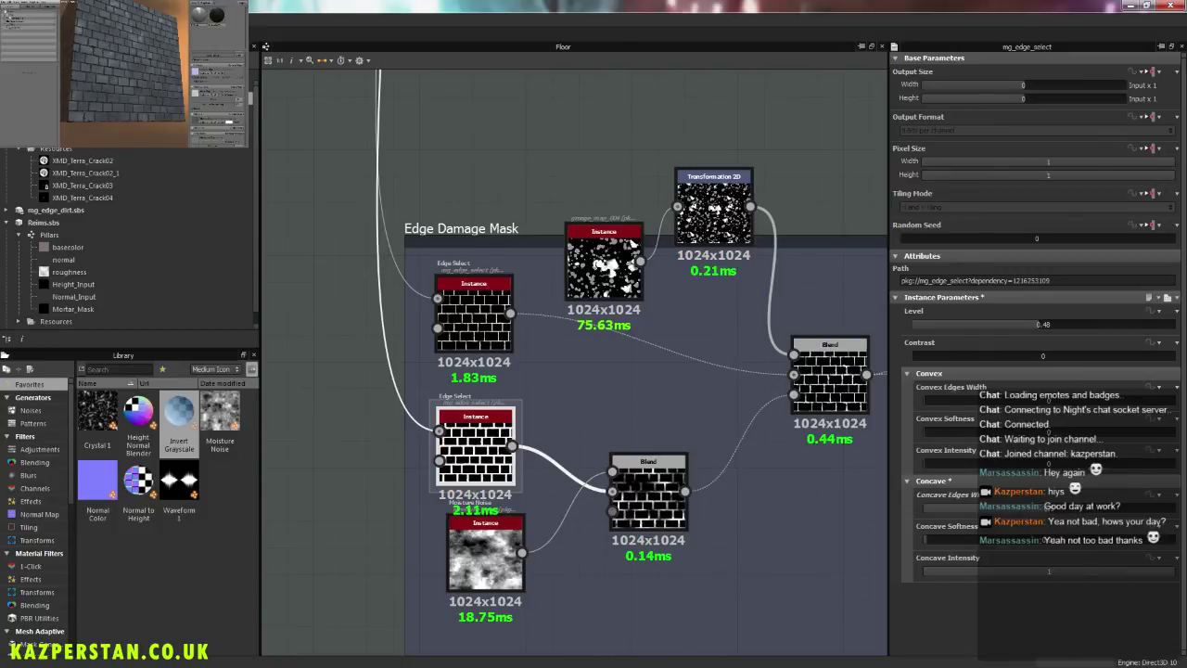
pyautogui.moveTo(180, 59); pyautogui.dragTo(176, 61)
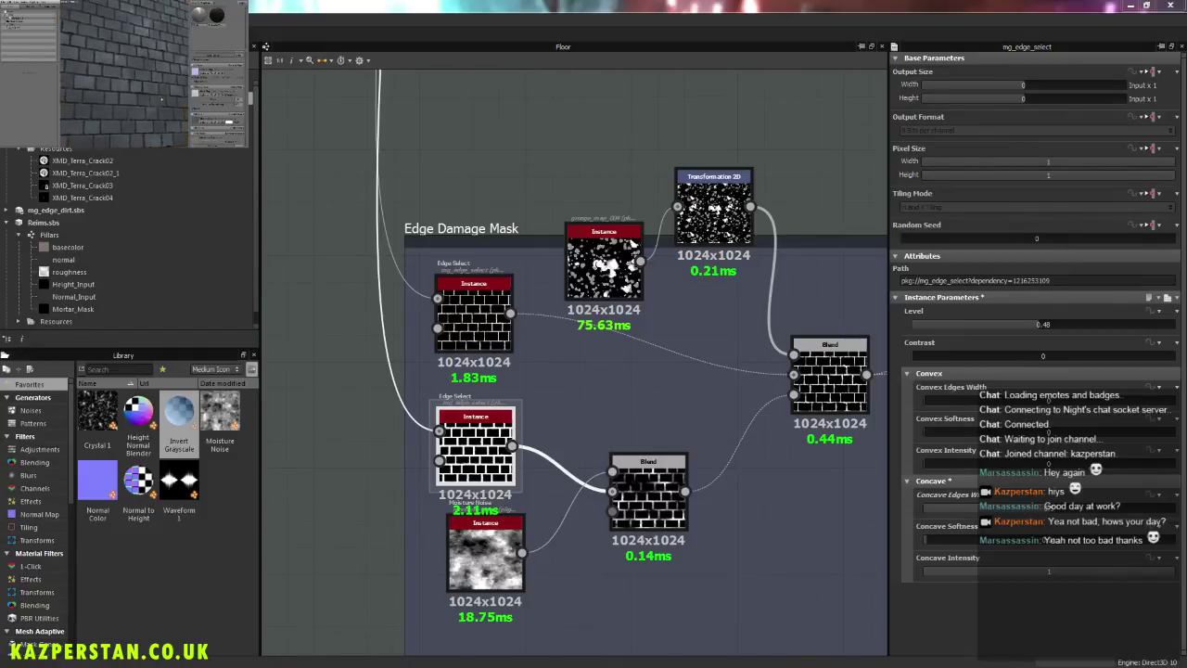
# Step: Raise the Normal Intensity of the Height Normal Blender fed by the inverted crack to 6.98
pyautogui.moveTo(684, 291); pyautogui.dragTo(579, 293, button='middle')
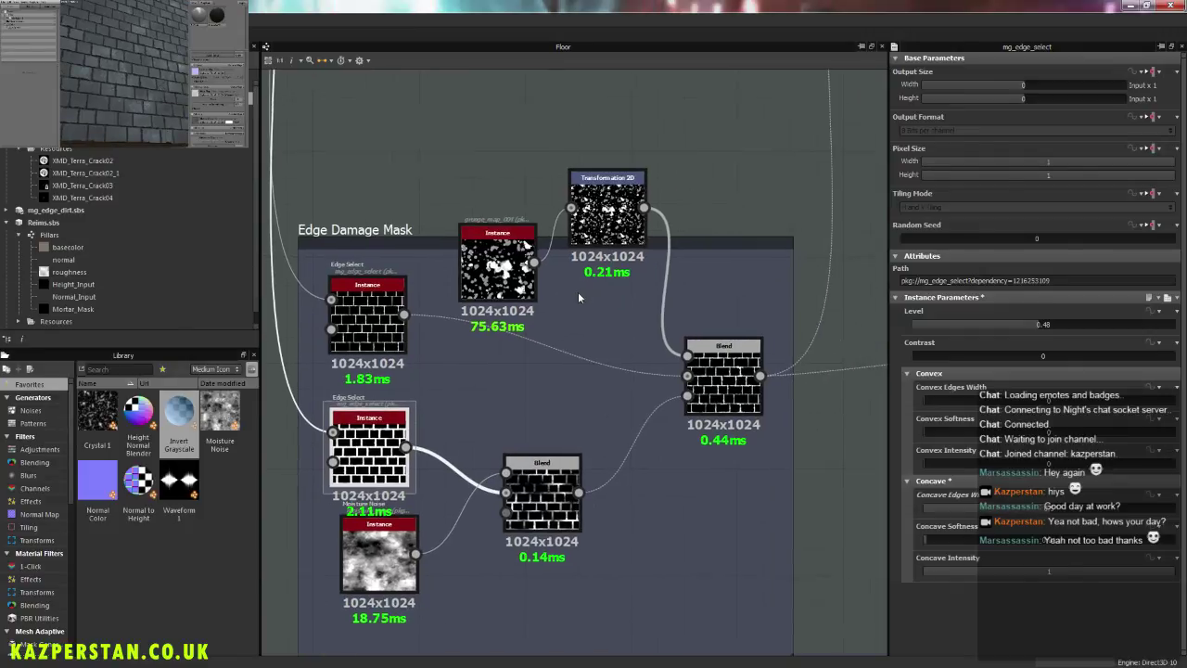
pyautogui.scroll(-8, 605, 299)
pyautogui.moveTo(763, 303)
pyautogui.mouseDown(button='middle')
pyautogui.moveTo(730, 349)
pyautogui.moveTo(547, 511)
pyautogui.mouseUp(button='middle')
pyautogui.moveTo(766, 344); pyautogui.dragTo(613, 413, button='middle')
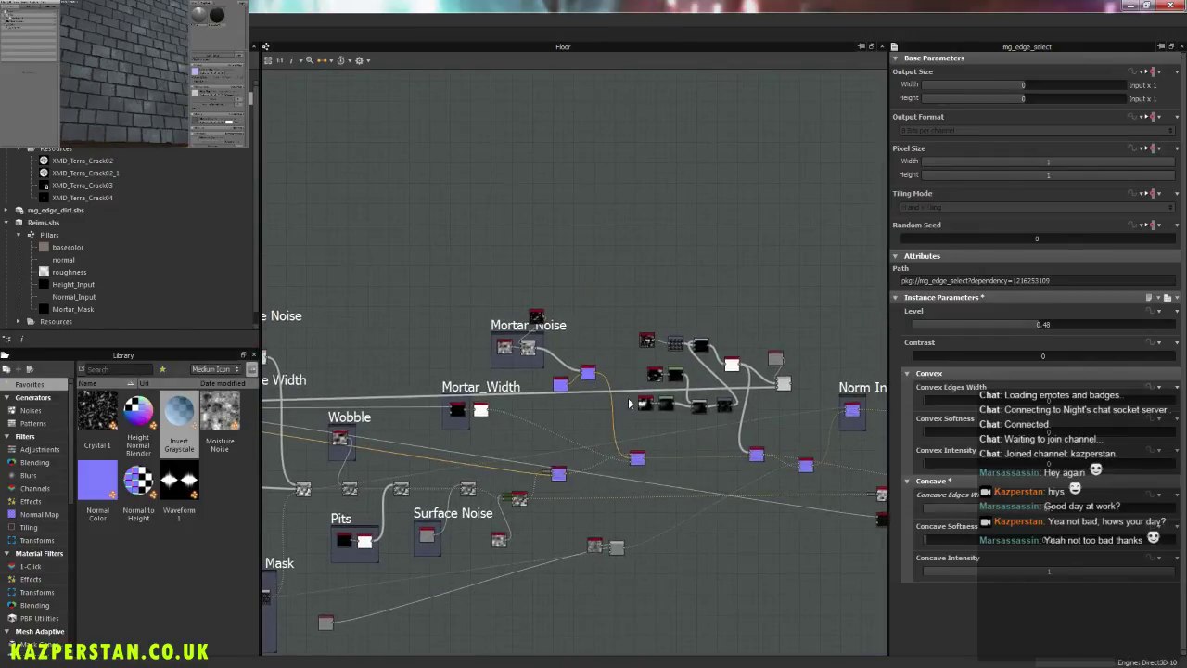
pyautogui.moveTo(735, 413)
pyautogui.mouseDown(button='middle')
pyautogui.moveTo(659, 400)
pyautogui.moveTo(538, 411)
pyautogui.moveTo(539, 197)
pyautogui.mouseUp(button='middle')
pyautogui.scroll(4, 660, 401)
pyautogui.scroll(-1, 539, 197)
pyautogui.moveTo(763, 365); pyautogui.dragTo(549, 443, button='middle')
pyautogui.scroll(-4, 556, 435)
pyautogui.scroll(5, 665, 368)
pyautogui.scroll(5, 664, 349)
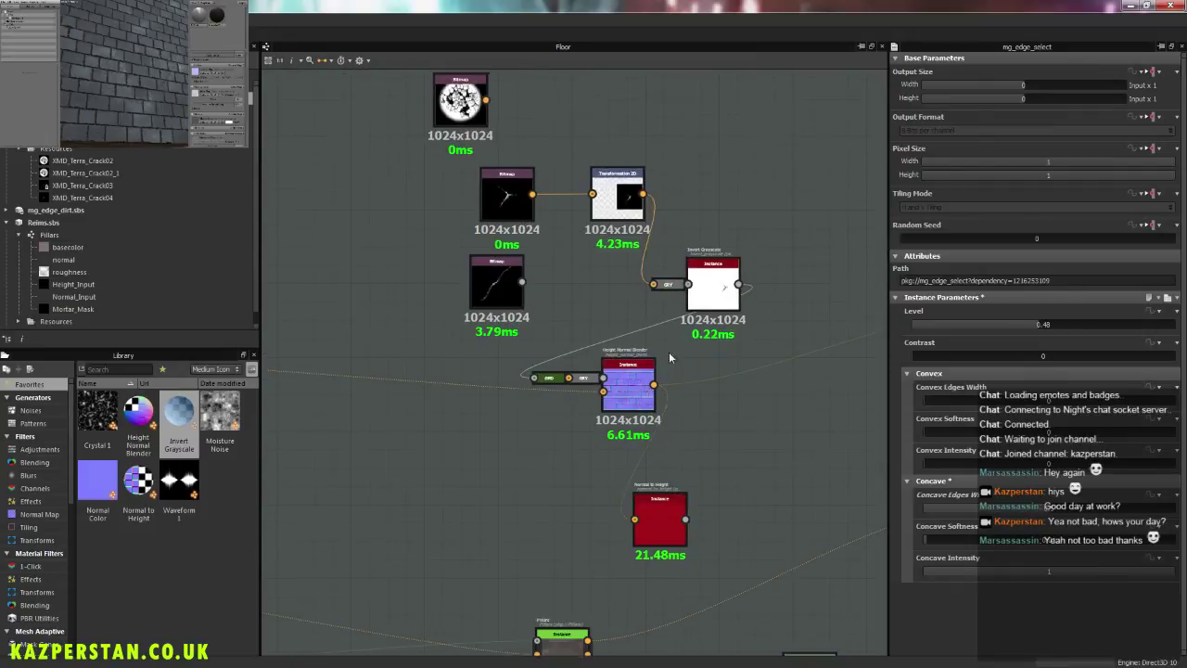
pyautogui.click(603, 432)
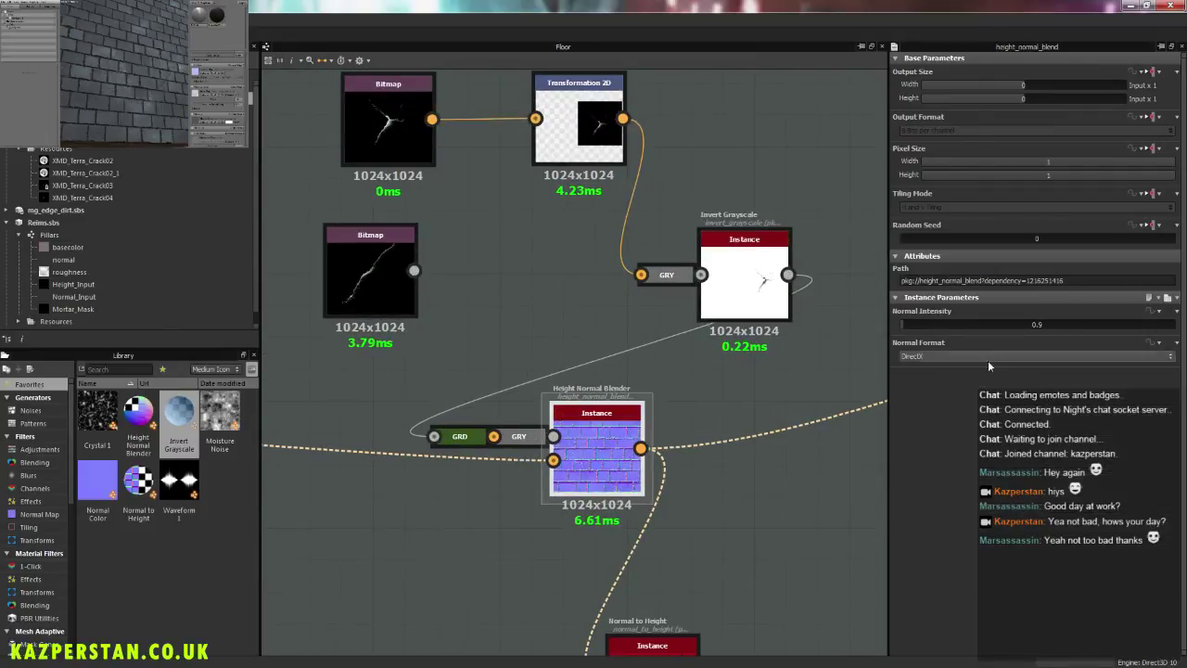
pyautogui.click(919, 323)
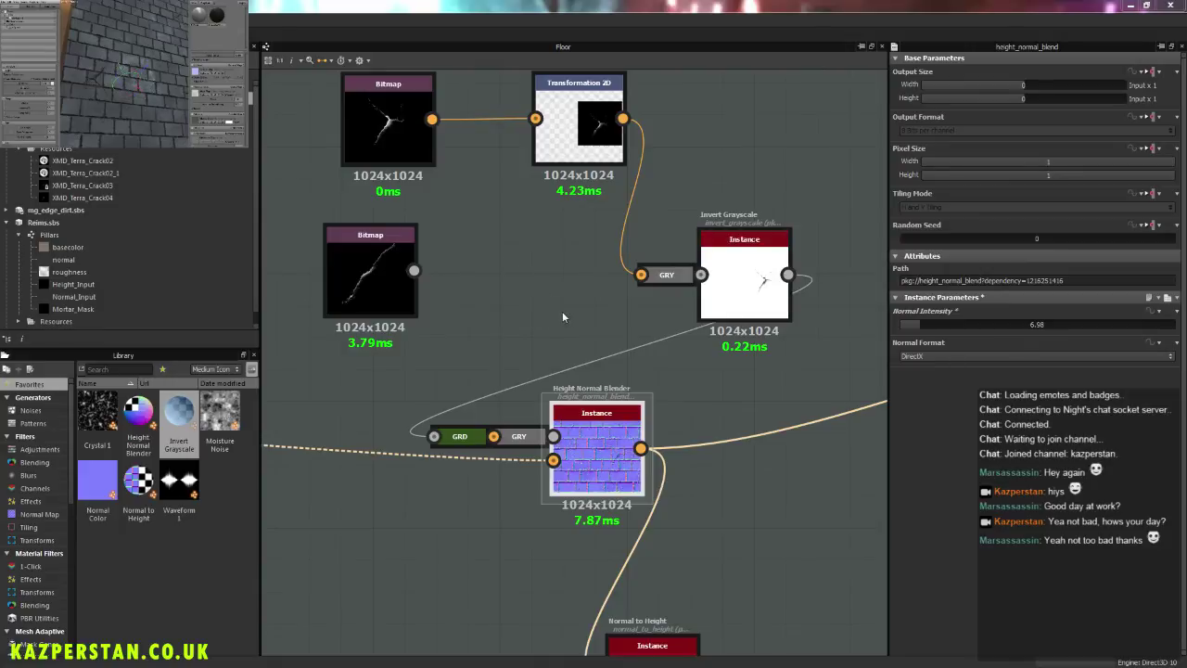
# Step: Try the XMD_Terra_Crack03 bitmap as the crack Transformation 2D node's input, then reconnect the XMD_Terra_Crack04 bitmap
pyautogui.moveTo(469, 276); pyautogui.dragTo(516, 402, button='middle')
pyautogui.moveTo(451, 399); pyautogui.dragTo(573, 246)
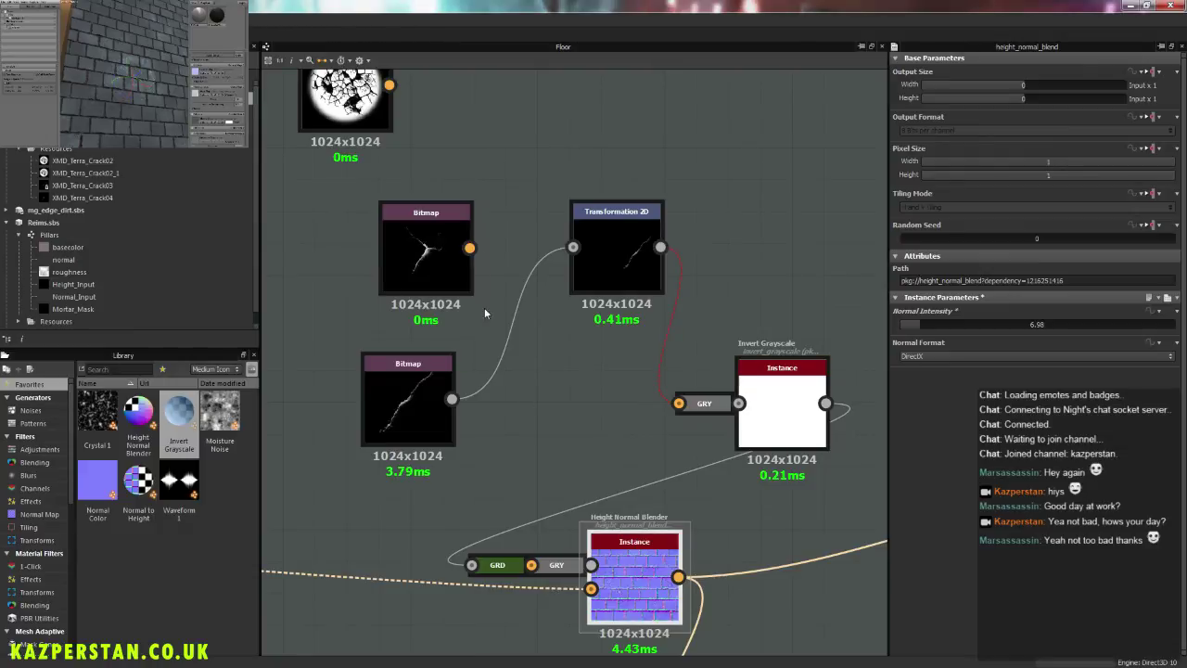
pyautogui.moveTo(469, 248); pyautogui.dragTo(572, 249)
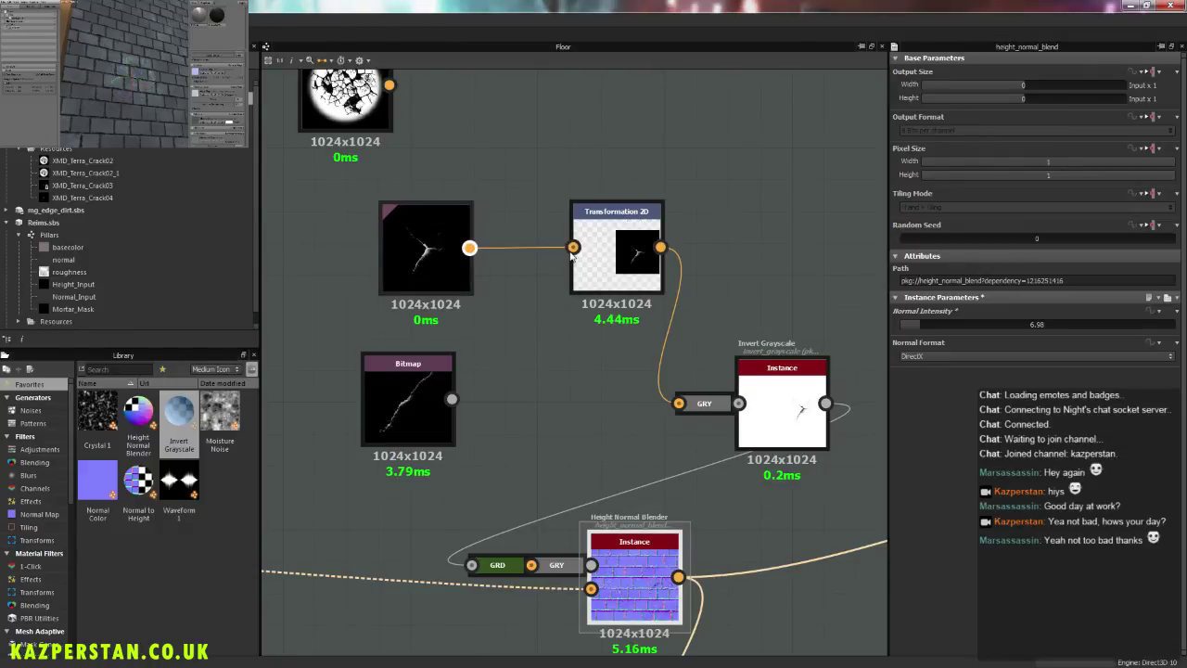
# Step: Feed the round white crack bitmap into the Transformation 2D node and set the Height Normal Blender's Normal Intensity to 0.23
pyautogui.scroll(-4, 511, 350)
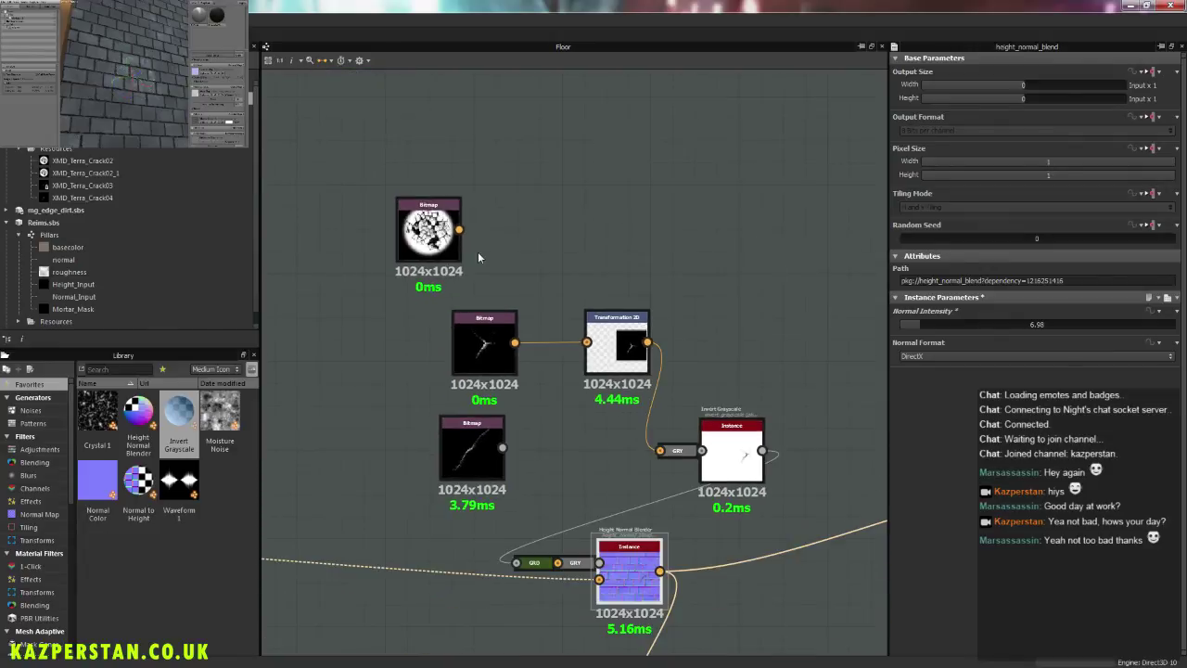
pyautogui.moveTo(459, 230); pyautogui.dragTo(588, 343)
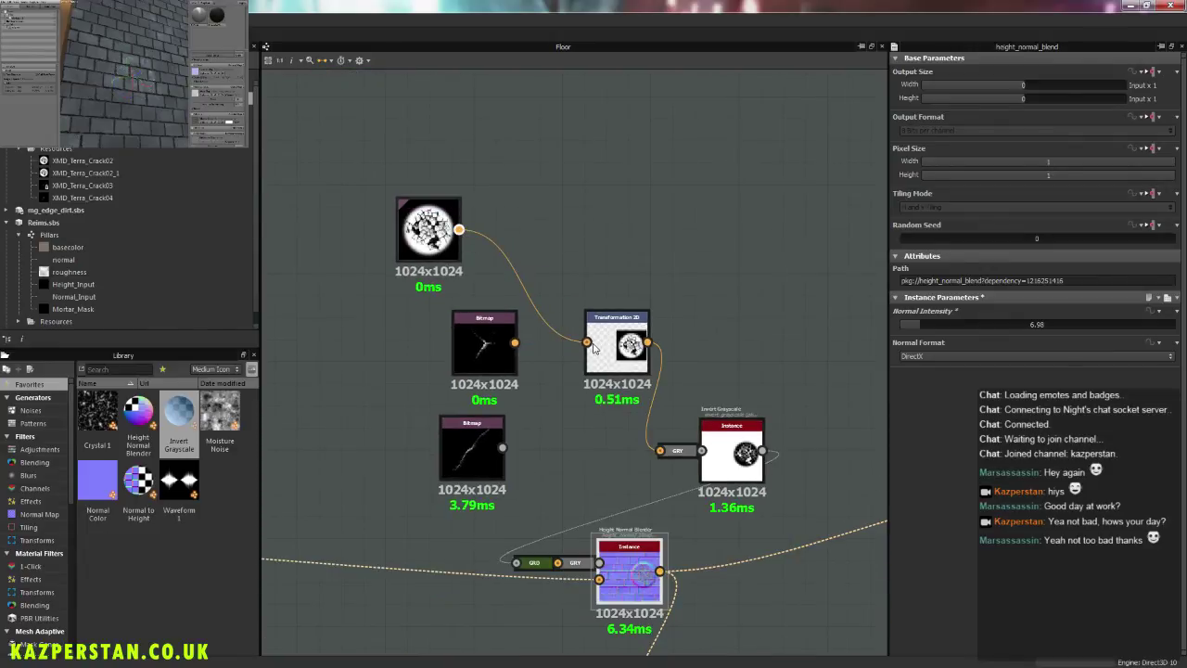
pyautogui.click(728, 437)
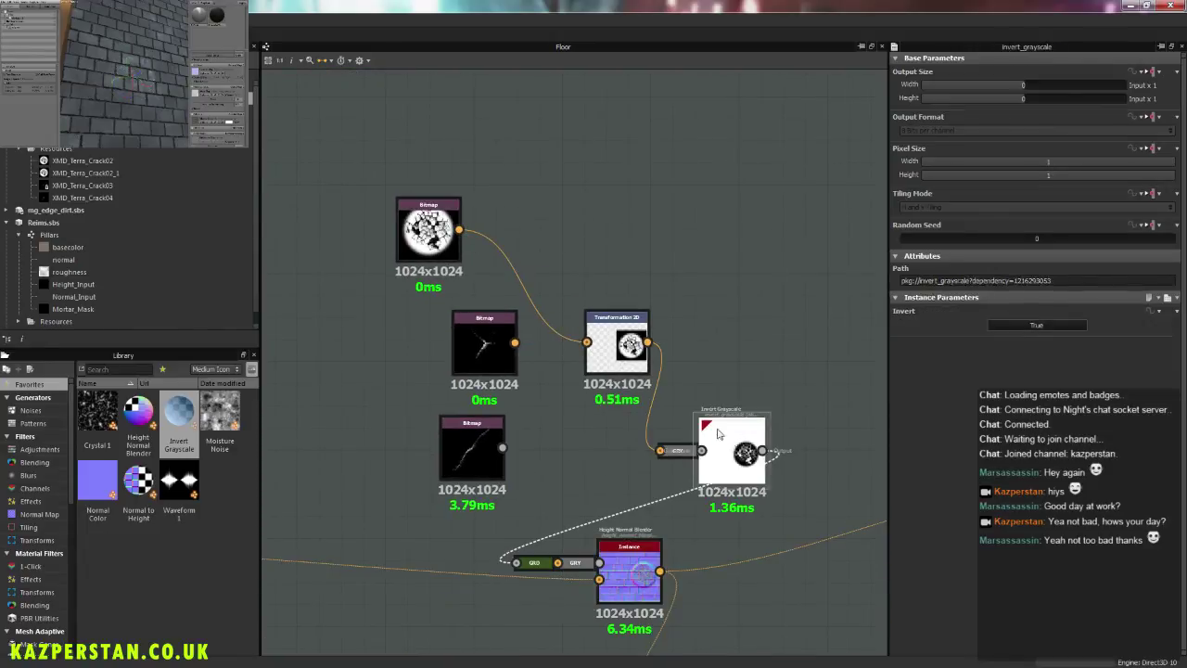
pyautogui.click(618, 345)
pyautogui.click(732, 441)
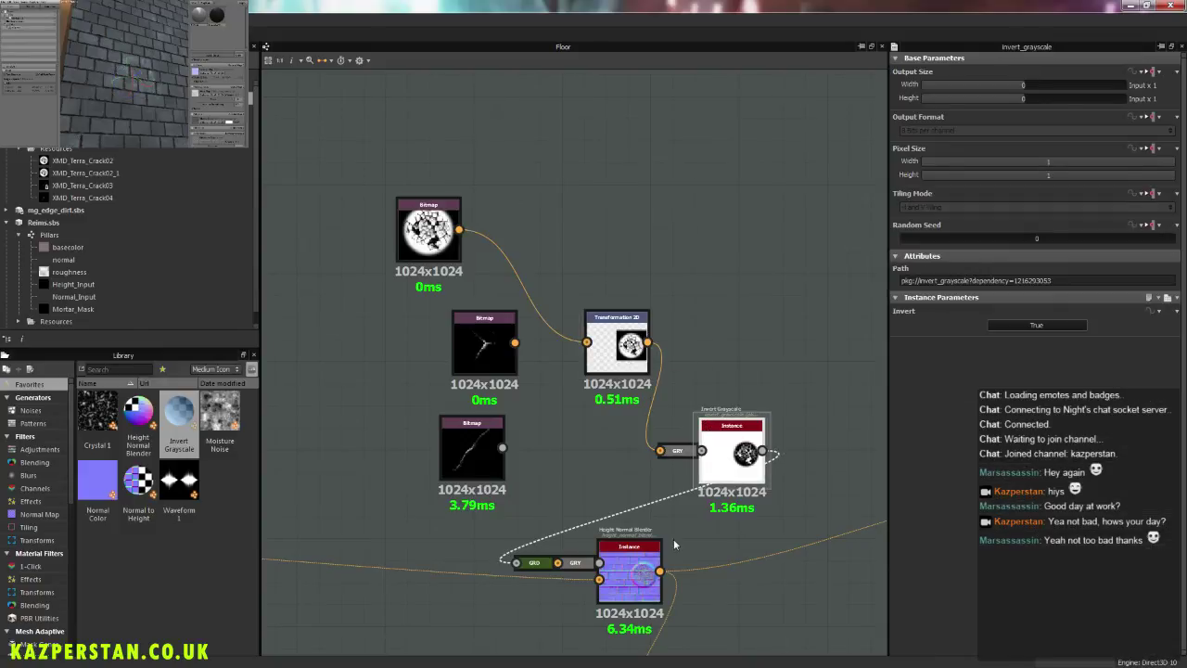
pyautogui.click(655, 556)
pyautogui.moveTo(922, 325); pyautogui.dragTo(904, 325)
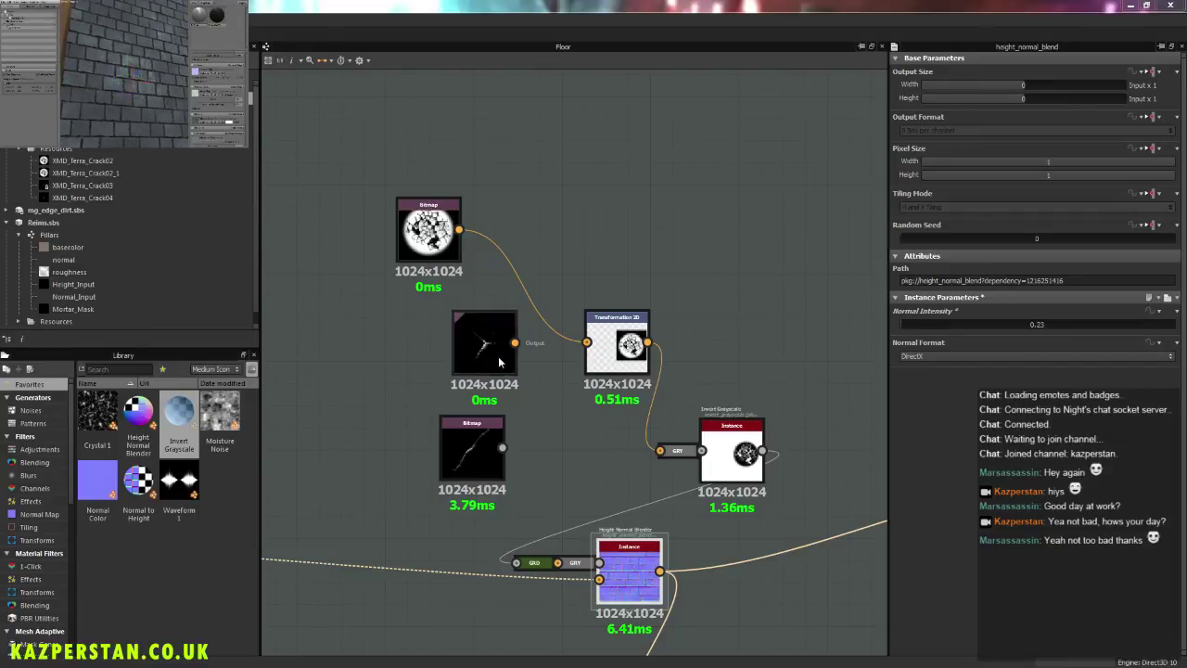
# Step: Move the unconnected XMD_Terra_Crack04 and XMD_Terra_Crack03 bitmaps farther away from the Transformation 2D node
pyautogui.moveTo(482, 347); pyautogui.dragTo(394, 345)
pyautogui.moveTo(455, 451); pyautogui.dragTo(411, 454)
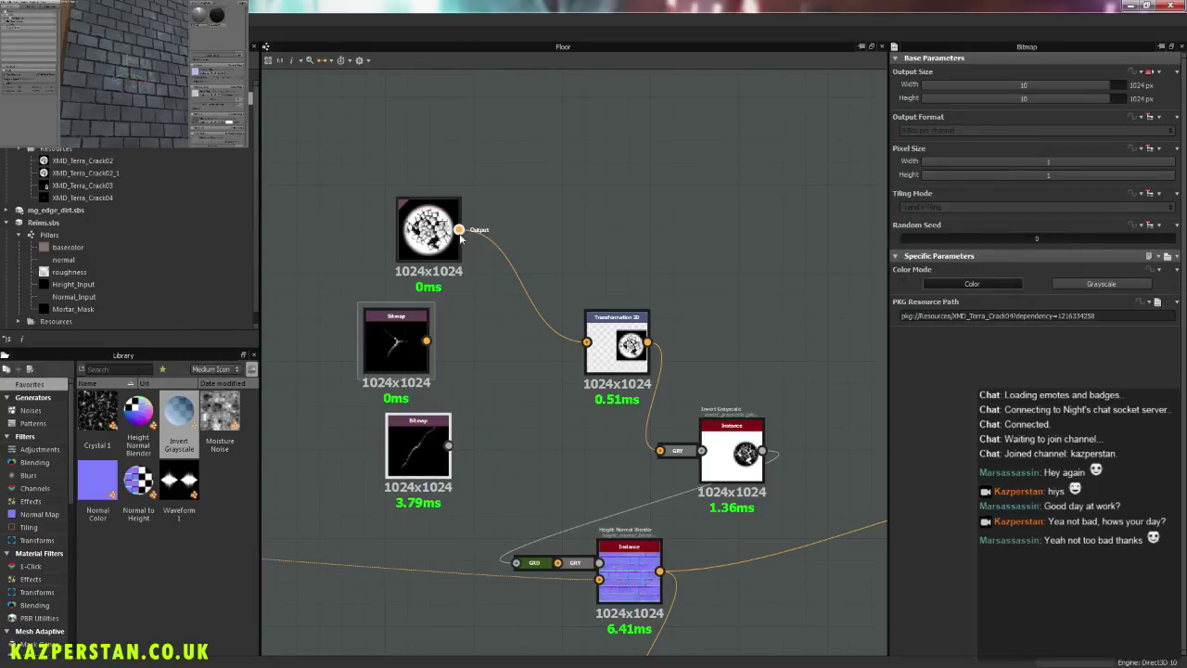
# Step: Try feeding the Transformation 2D output directly into the Height Normal Blender, bypassing Invert Grayscale, and remove the redundant conversion nodes
pyautogui.moveTo(648, 343); pyautogui.dragTo(521, 562)
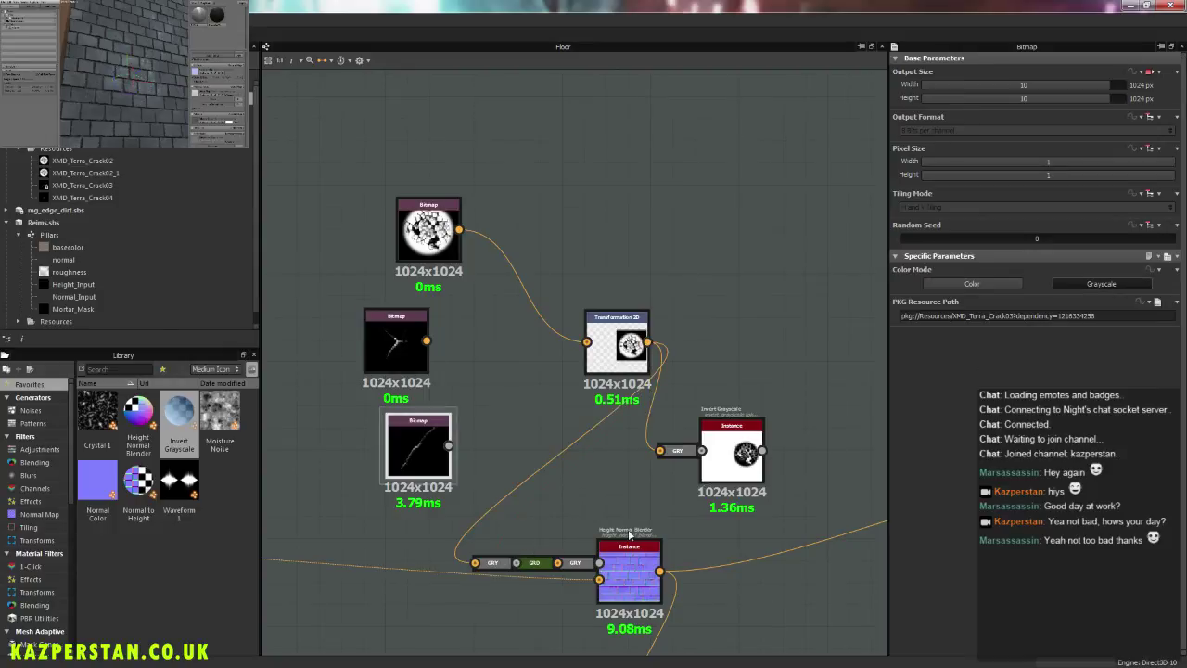
pyautogui.click(534, 562)
pyautogui.press('Delete')
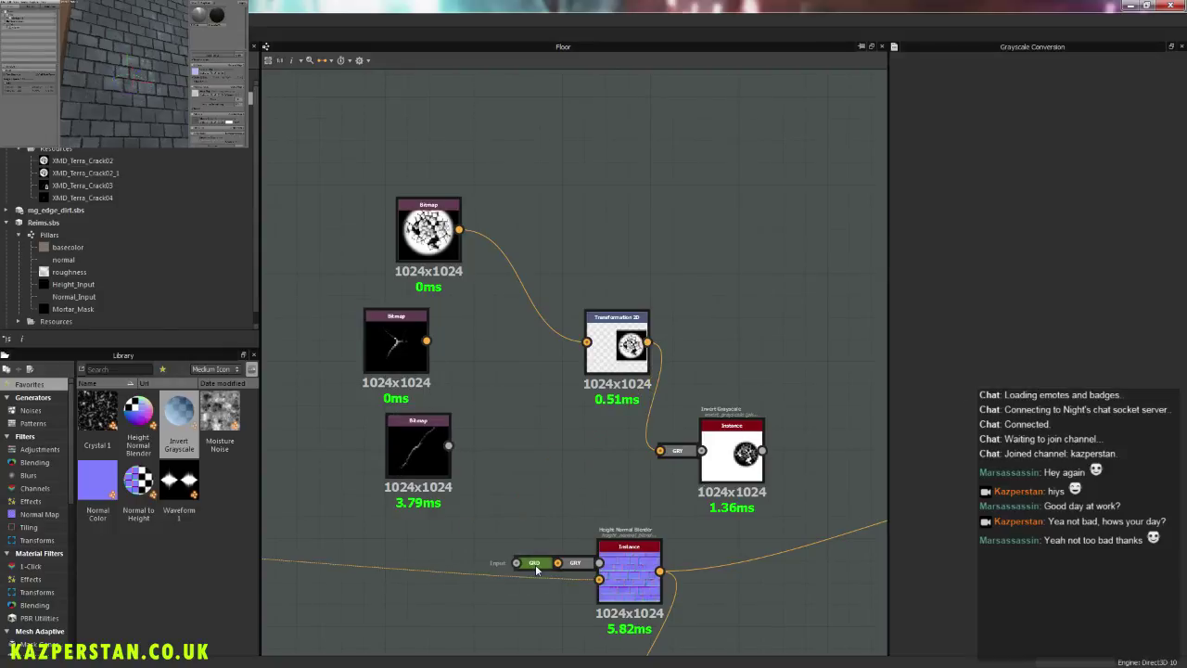
pyautogui.click(570, 567)
pyautogui.press('Delete')
pyautogui.moveTo(647, 343); pyautogui.dragTo(599, 563)
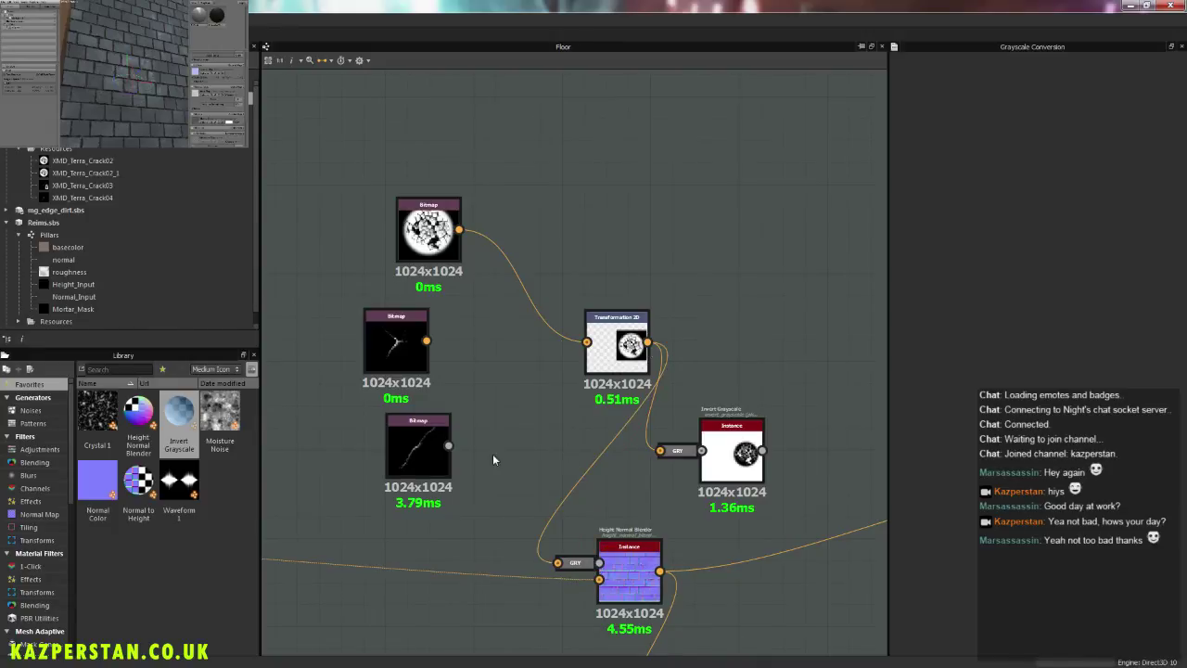
pyautogui.keyDown('alt'); pyautogui.moveTo(129, 74); pyautogui.dragTo(143, 93); pyautogui.keyUp('alt')
pyautogui.keyDown('alt'); pyautogui.moveTo(143, 93); pyautogui.dragTo(174, 132, button='right'); pyautogui.keyUp('alt')
pyautogui.moveTo(174, 132); pyautogui.dragTo(140, 121)
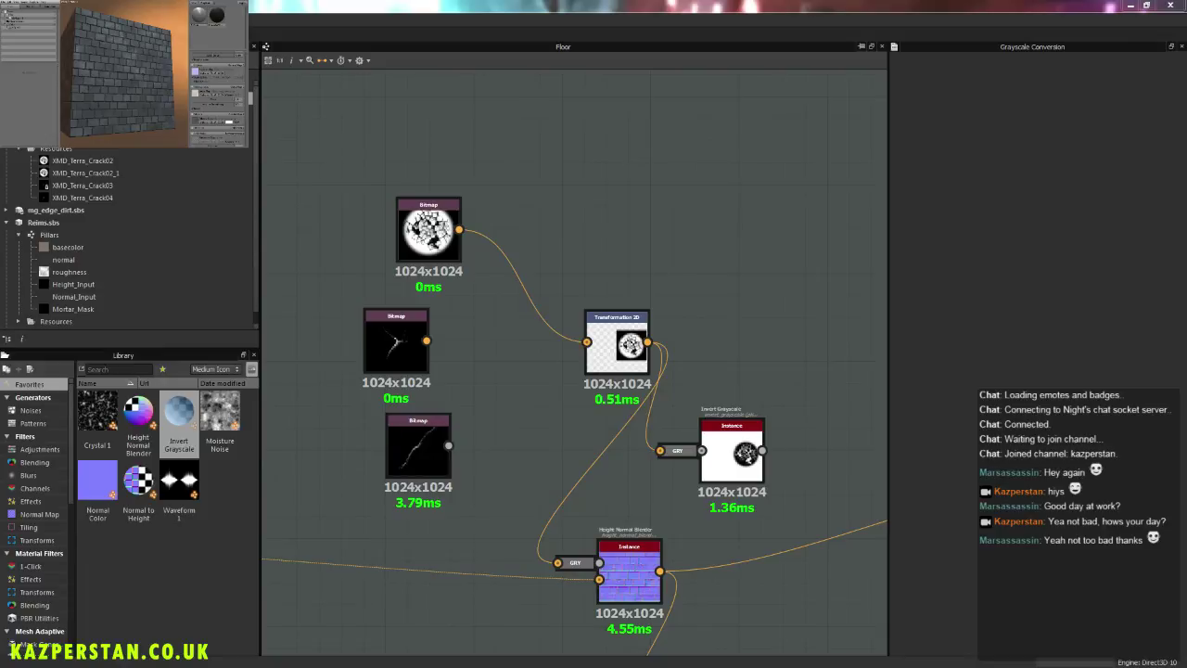
# Step: Import the XMD_Terra_Crack12 bitmap into the Floor graph and feed it into the Transformation 2D node
pyautogui.moveTo(436, 276); pyautogui.dragTo(599, 178)
pyautogui.click(636, 202)
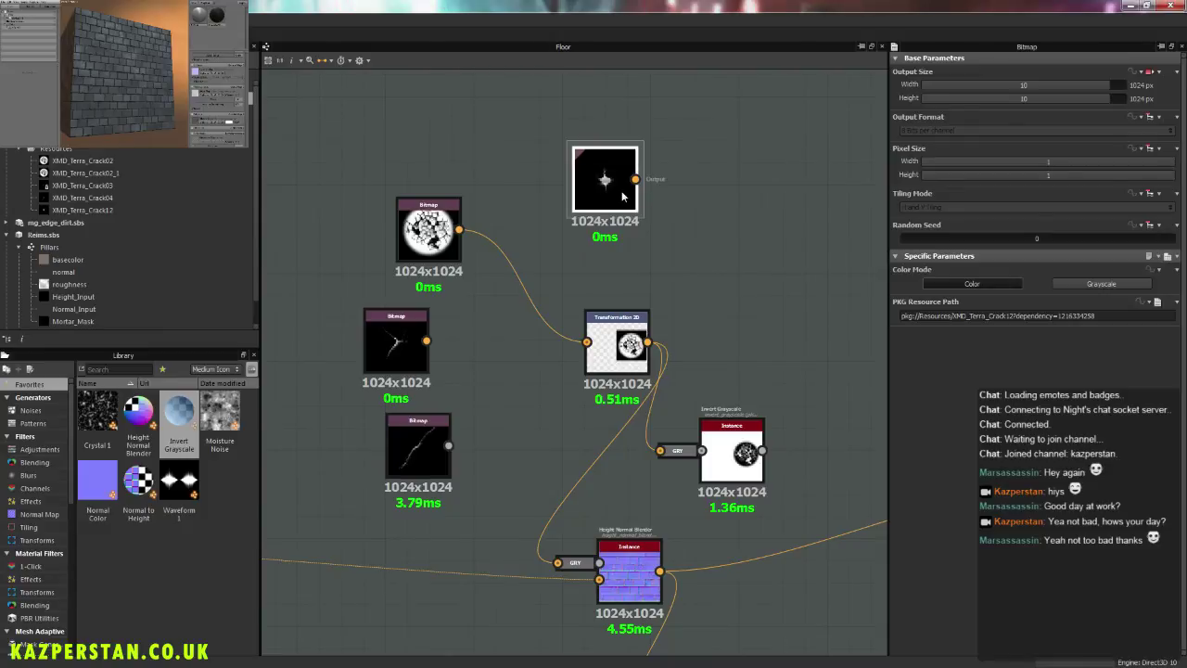
pyautogui.moveTo(635, 179); pyautogui.dragTo(588, 342)
pyautogui.click(631, 576)
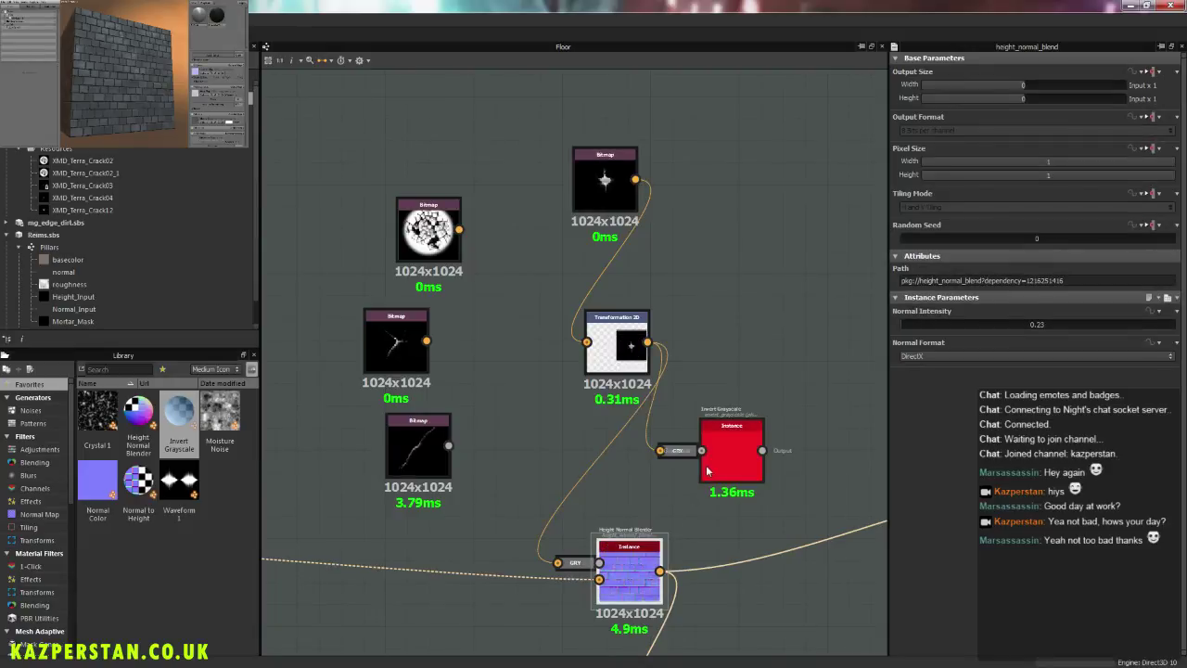
# Step: Delete the Invert Grayscale node and try feeding the XMD_Terra_Crack12 bitmap straight into the Height Normal Blender
pyautogui.moveTo(726, 455); pyautogui.dragTo(724, 424)
pyautogui.press('Delete')
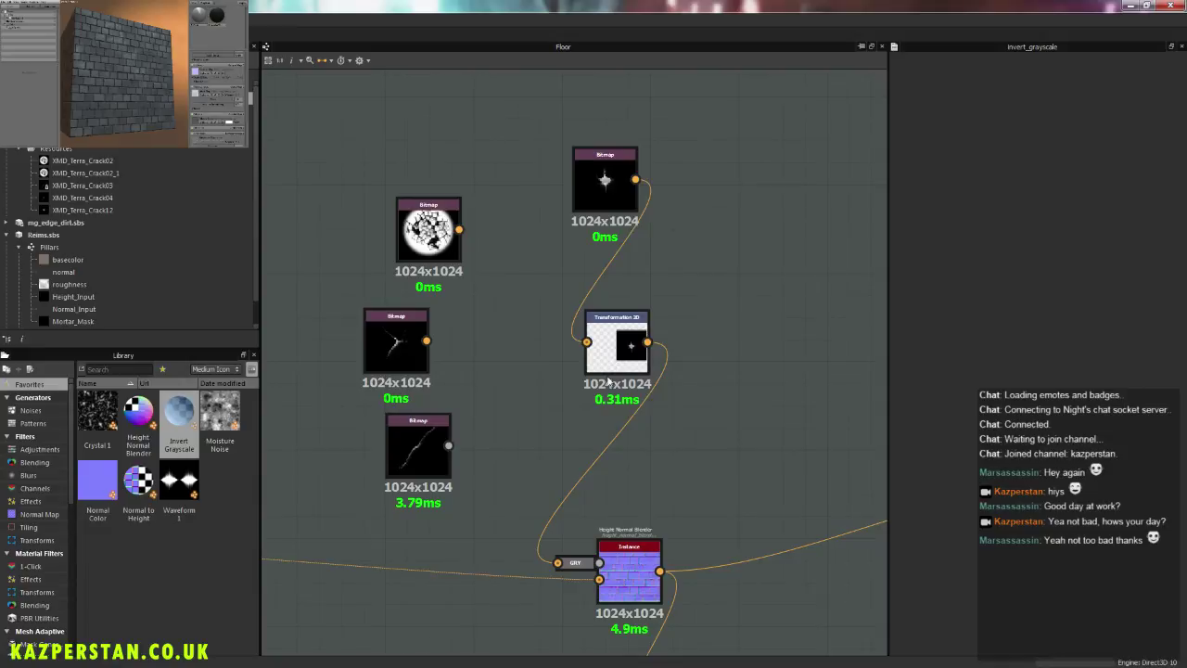
pyautogui.moveTo(634, 180); pyautogui.dragTo(554, 568)
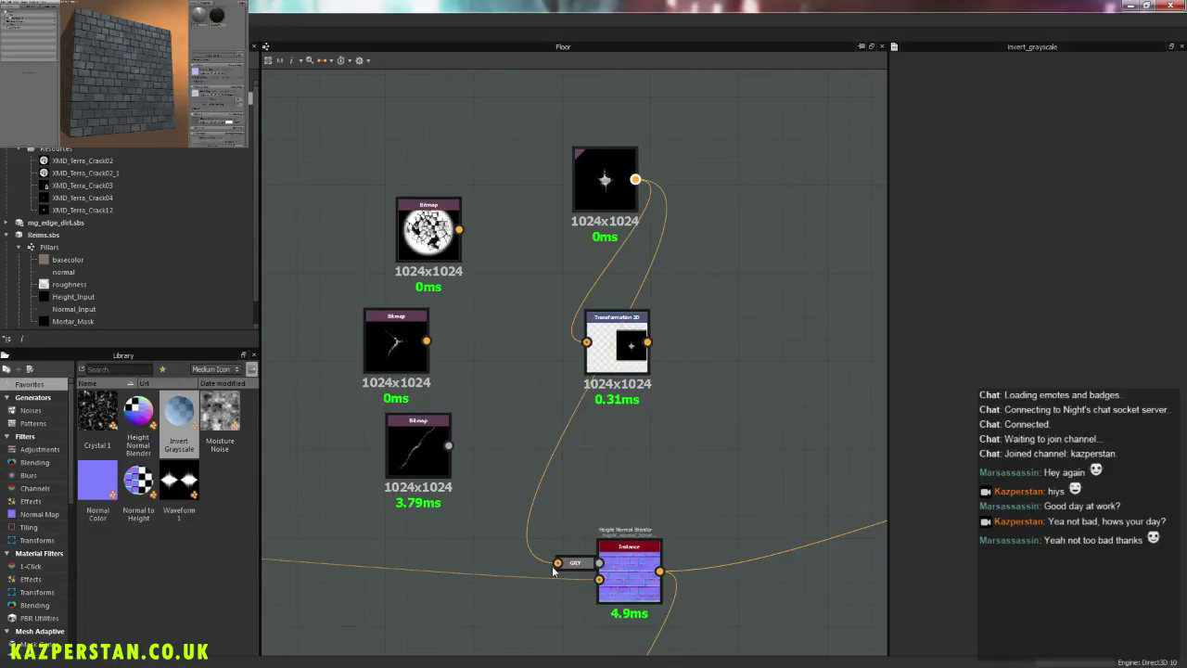
# Step: Set the Height Normal Blender's Normal Intensity to 18.24 and feed it from the Transformation 2D node again
pyautogui.click(629, 557)
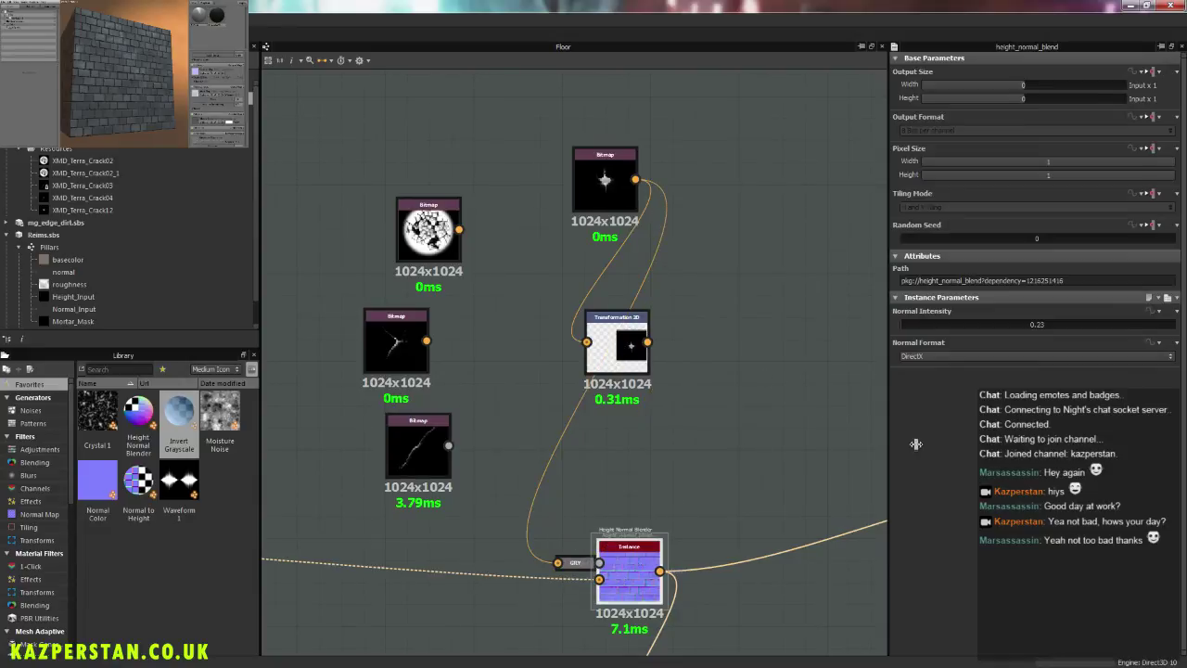
pyautogui.click(949, 321)
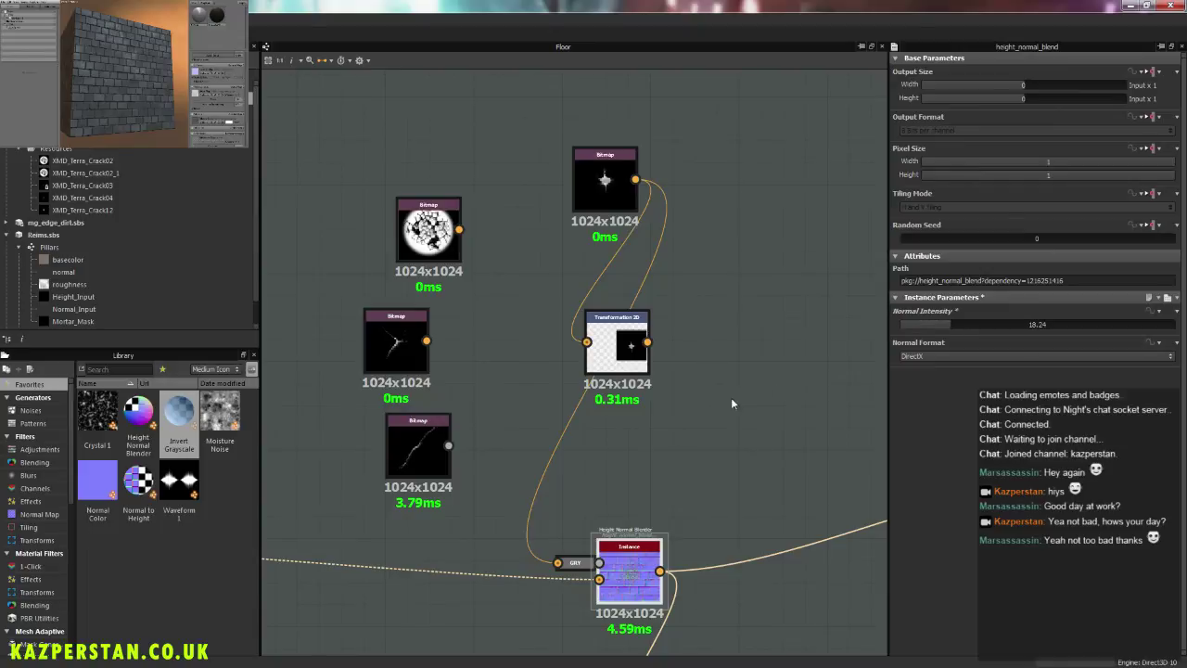
pyautogui.moveTo(647, 342); pyautogui.dragTo(563, 575)
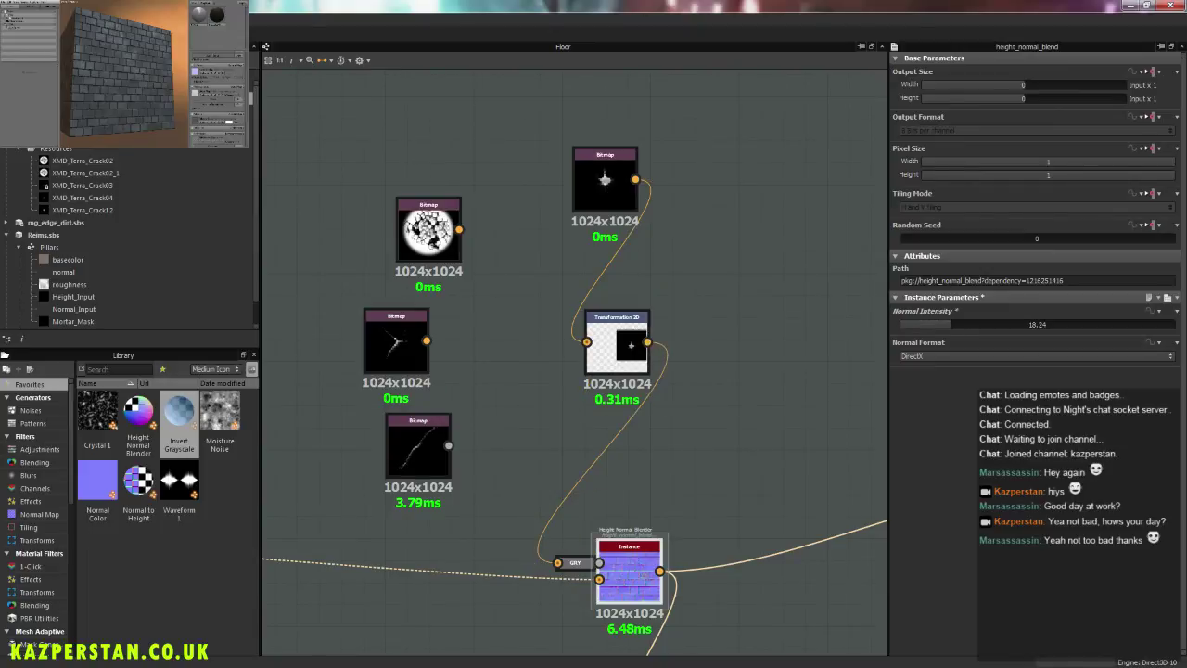
# Step: Inspect the crack up close on the brick preview and set the Normal Intensity to 4.95
pyautogui.moveTo(138, 97)
pyautogui.mouseDown()
pyautogui.moveTo(181, 113)
pyautogui.moveTo(139, 87)
pyautogui.mouseUp()
pyautogui.scroll(6, 167, 100)
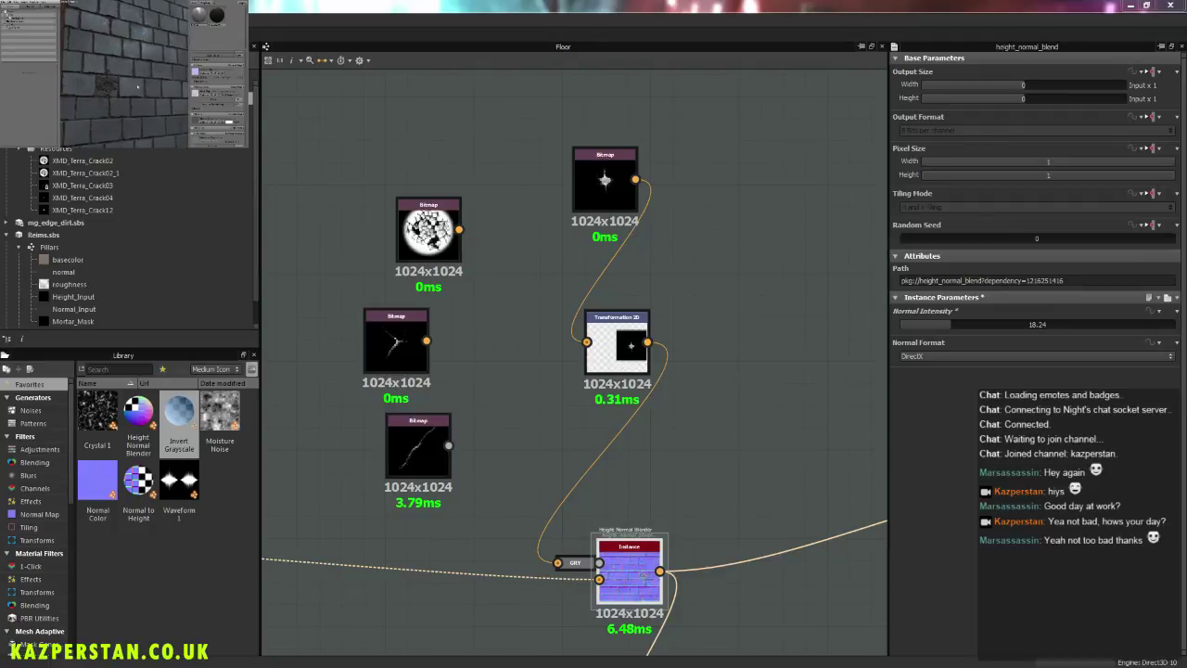
pyautogui.click(913, 325)
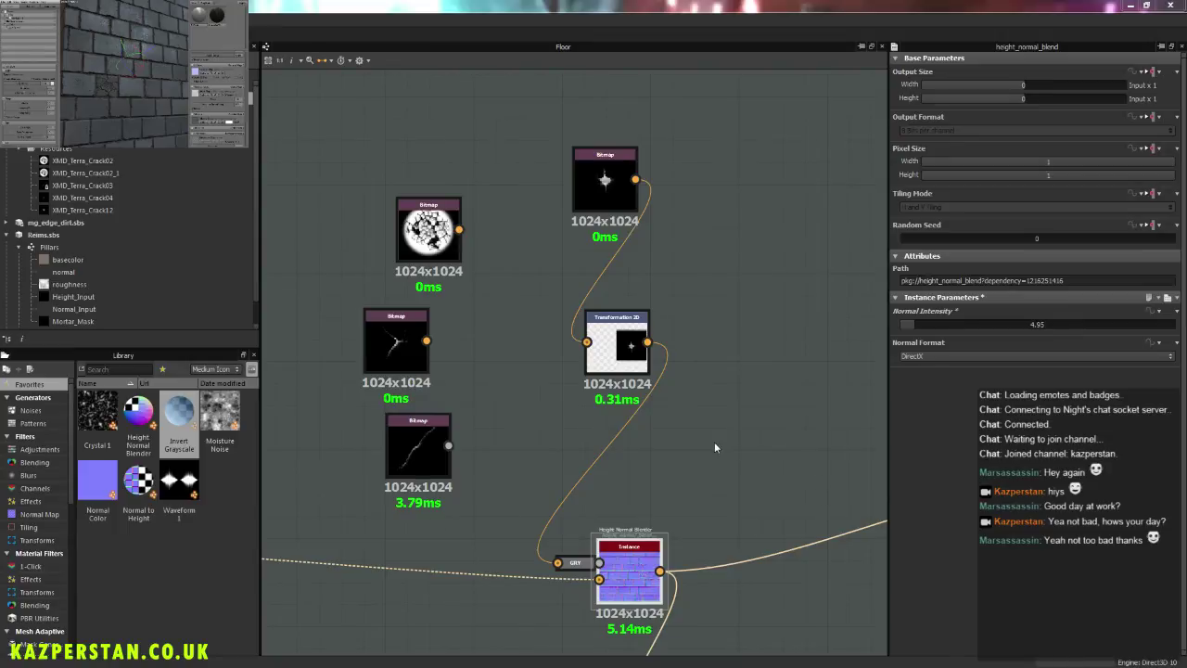
# Step: Insert an Invert Grayscale node between the Transformation 2D and Height Normal Blender nodes and delete the blender's redundant conversion nodes
pyautogui.moveTo(179, 413); pyautogui.dragTo(738, 436)
pyautogui.moveTo(647, 342); pyautogui.dragTo(573, 577)
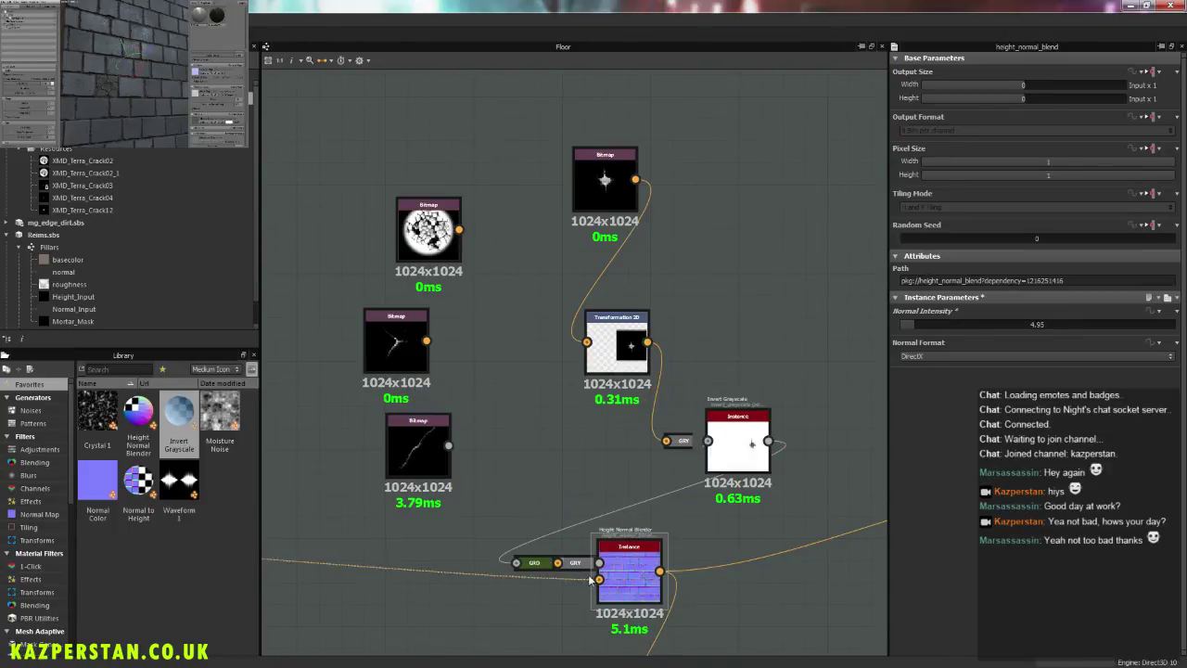
pyautogui.click(532, 565)
pyautogui.keyDown('ctrl'); pyautogui.click(576, 565); pyautogui.keyUp('ctrl')
pyautogui.press('Delete')
pyautogui.moveTo(769, 443); pyautogui.dragTo(600, 563)
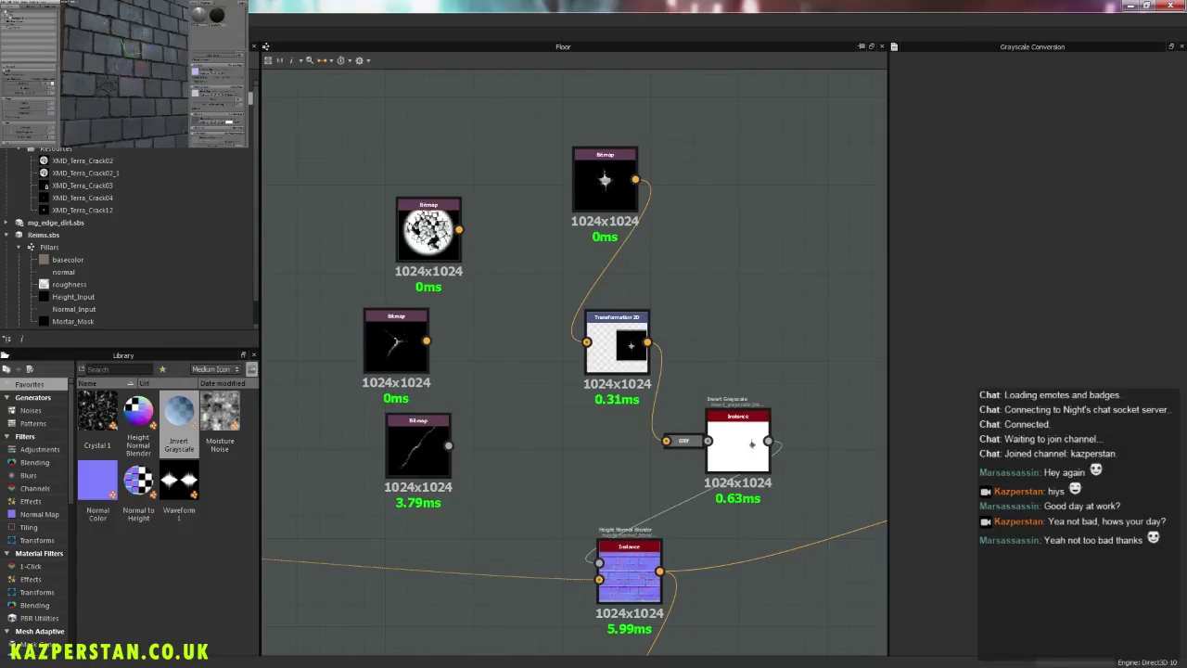
# Step: Check the inverted crack on the brick preview and set the Height Normal Blender's Normal Intensity to 3.6
pyautogui.scroll(-4, 108, 82)
pyautogui.moveTo(108, 83); pyautogui.dragTo(129, 106)
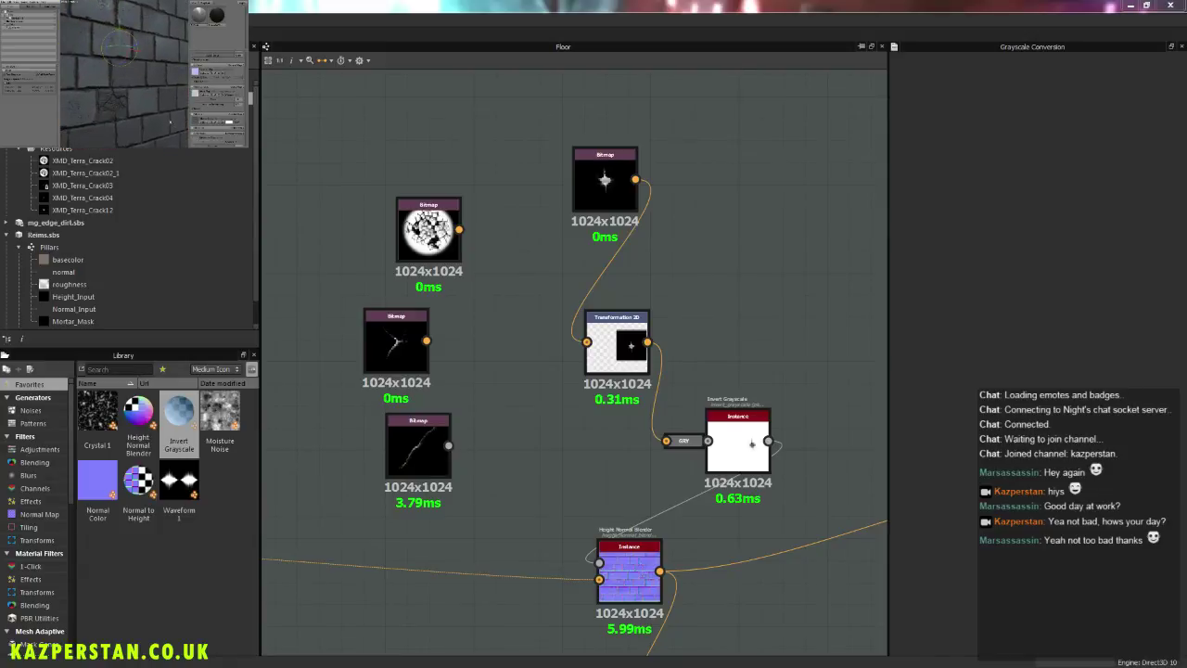
pyautogui.click(738, 452)
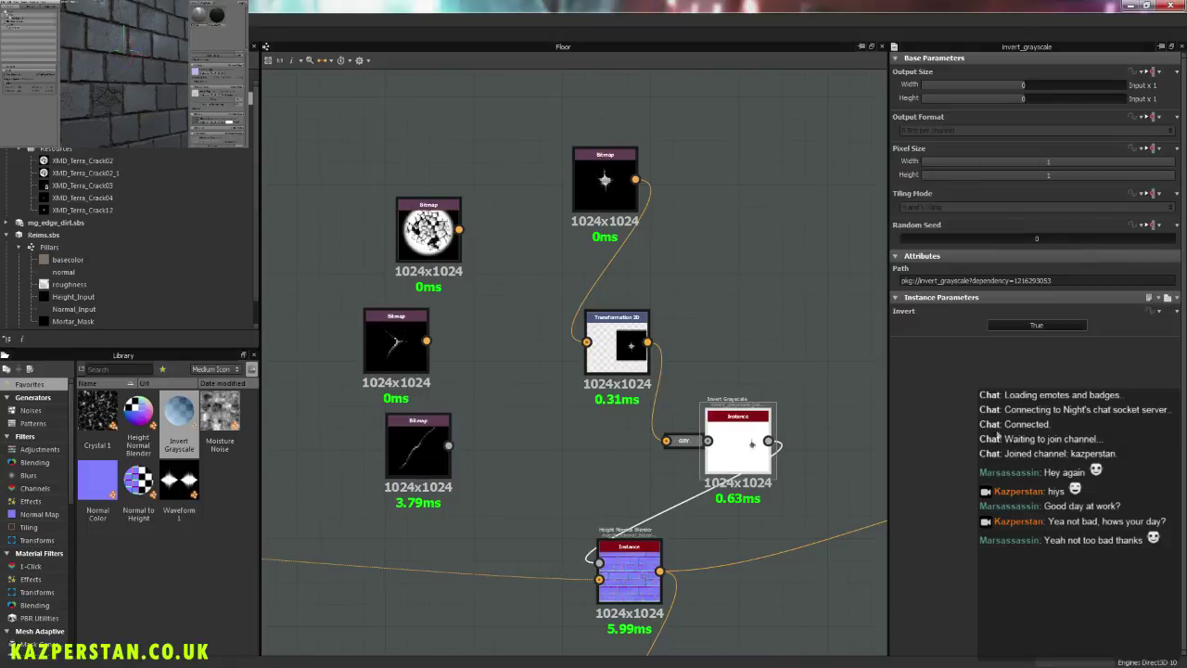
pyautogui.click(617, 350)
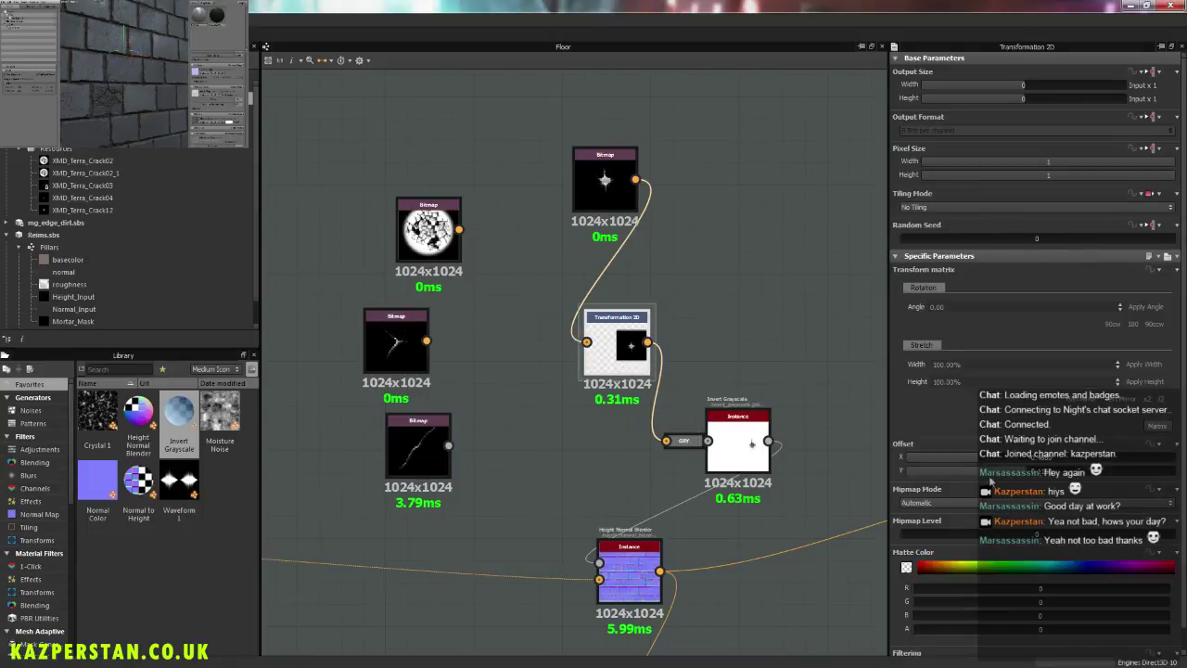
pyautogui.click(629, 561)
pyautogui.moveTo(914, 330); pyautogui.dragTo(910, 329)
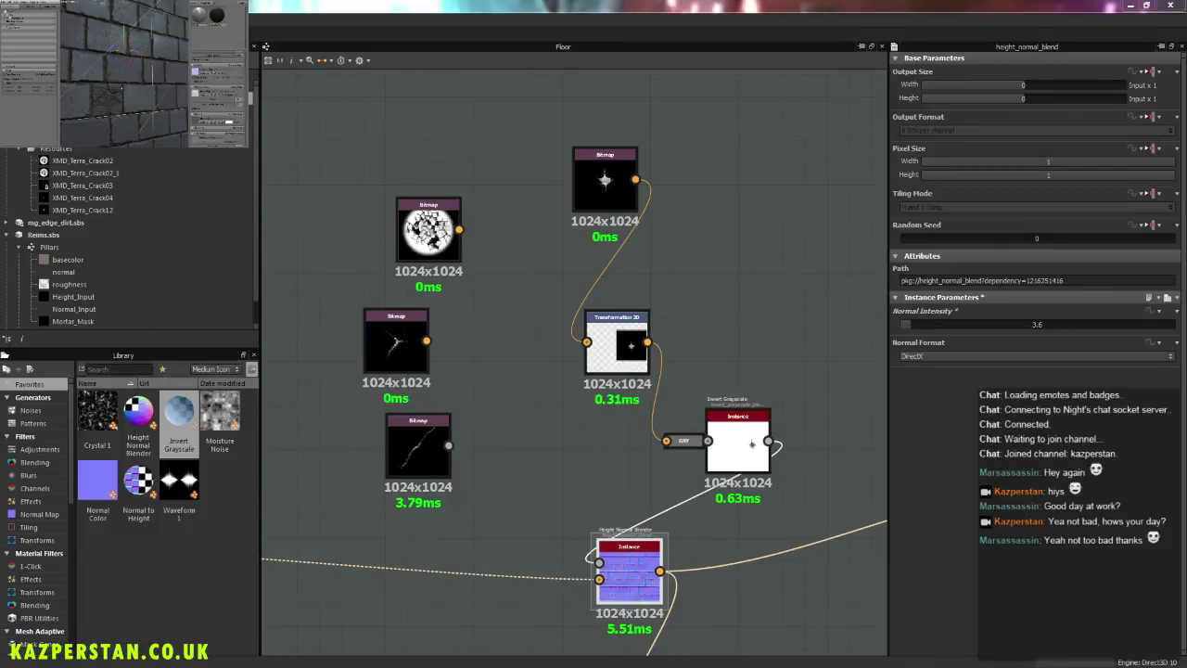
pyautogui.scroll(-5, 134, 93)
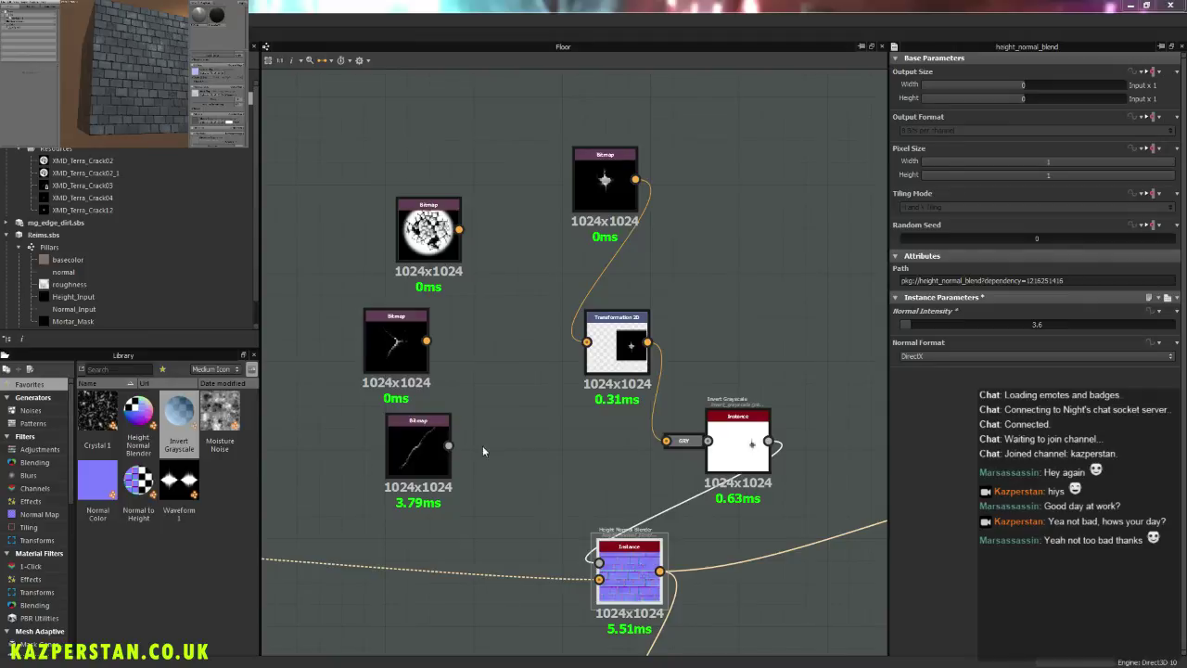
# Step: Feed the XMD_Terra_Crack03 bitmap into the Transformation 2D node, raise Normal Intensity to 81.08, and move the bitmap closer
pyautogui.moveTo(448, 446); pyautogui.dragTo(587, 347)
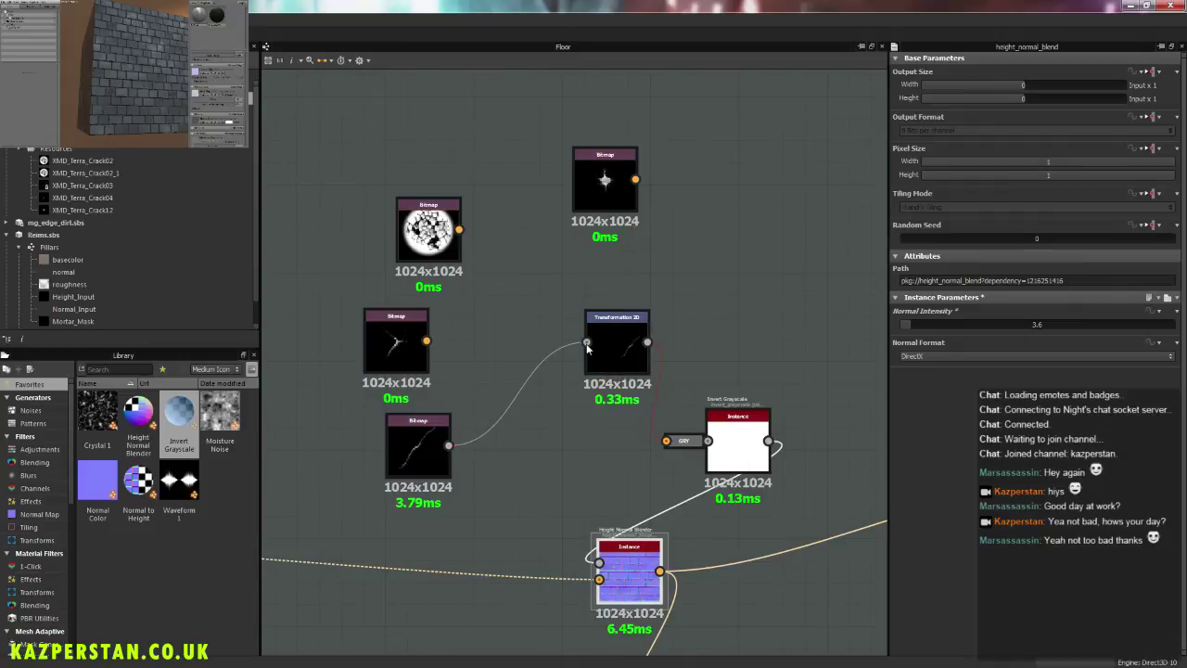
pyautogui.click(1022, 323)
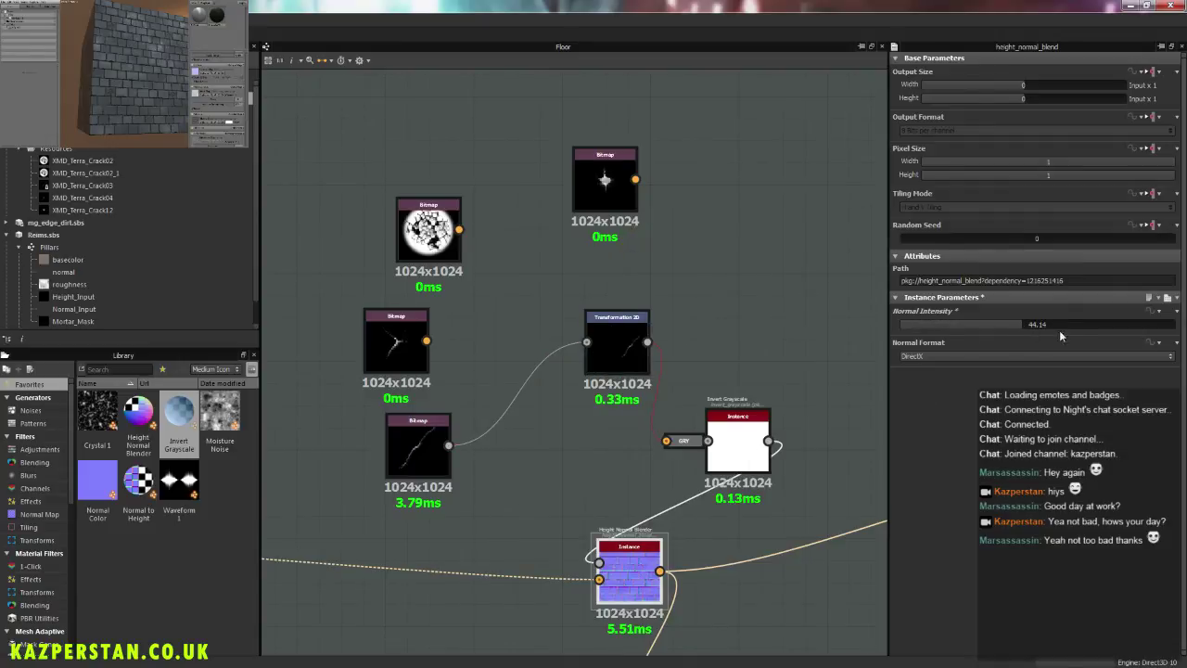
pyautogui.moveTo(1070, 336); pyautogui.dragTo(1122, 331)
pyautogui.moveTo(419, 445); pyautogui.dragTo(517, 437)
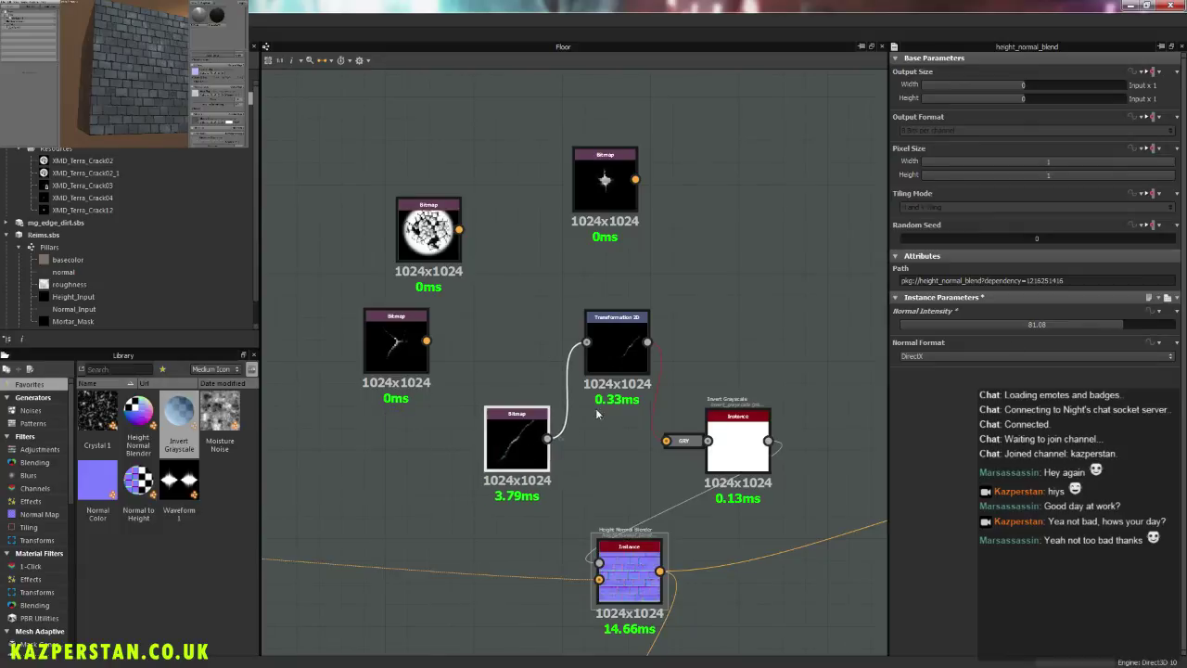
# Step: Try feeding the XMD_Terra_Crack03 bitmap directly into the Invert Grayscale node and move the Transformation 2D node aside
pyautogui.click(738, 449)
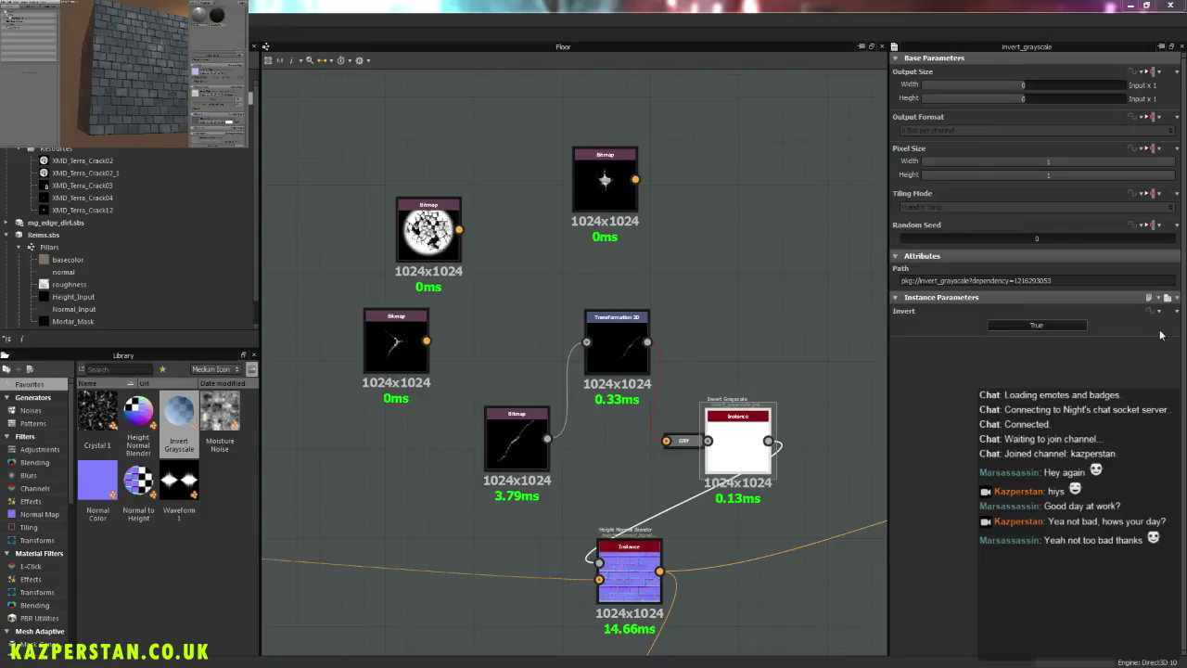
pyautogui.click(617, 350)
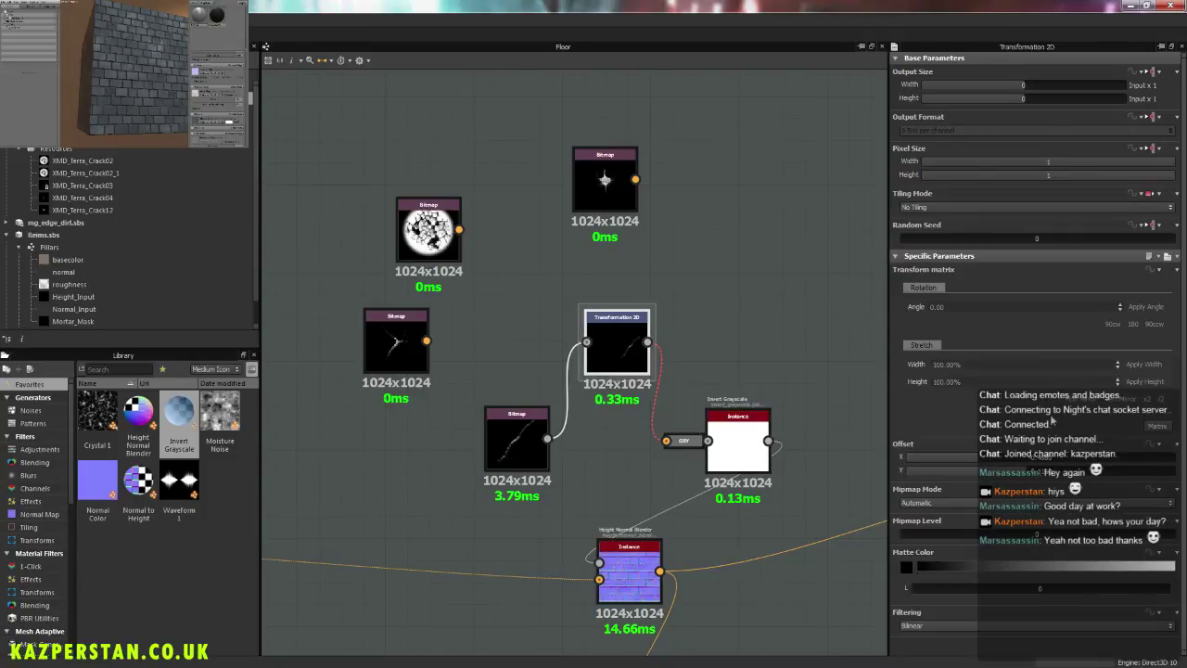
pyautogui.moveTo(548, 438); pyautogui.dragTo(664, 444)
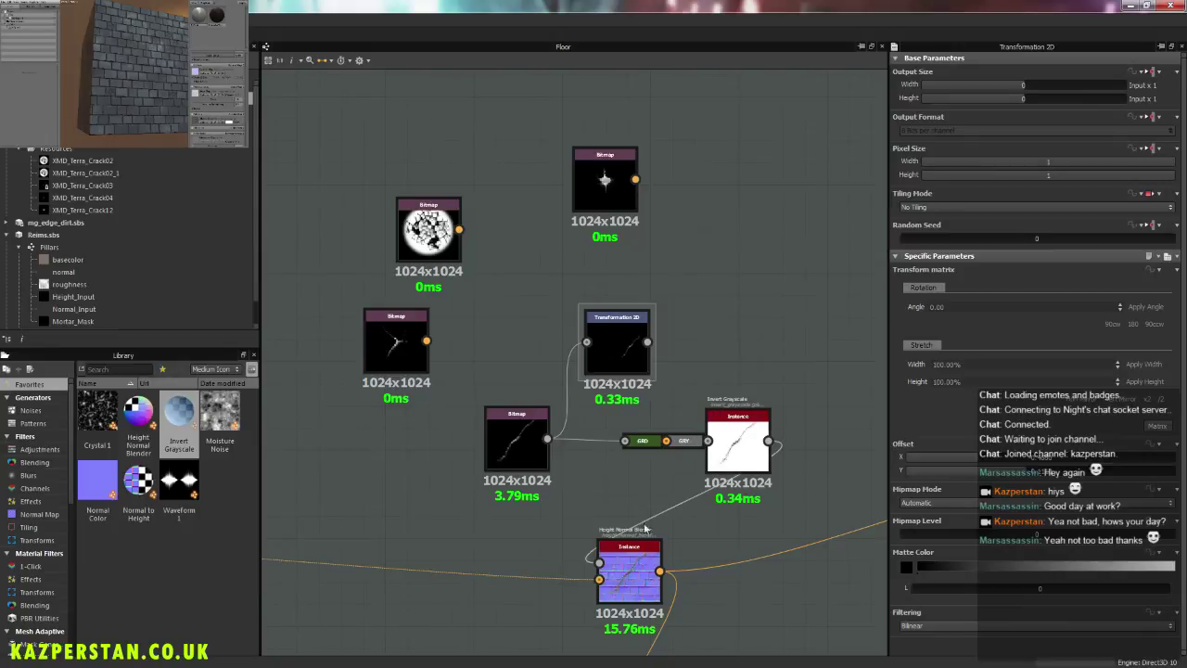
pyautogui.click(636, 558)
pyautogui.moveTo(624, 368); pyautogui.dragTo(764, 263)
pyautogui.rightClick(567, 304)
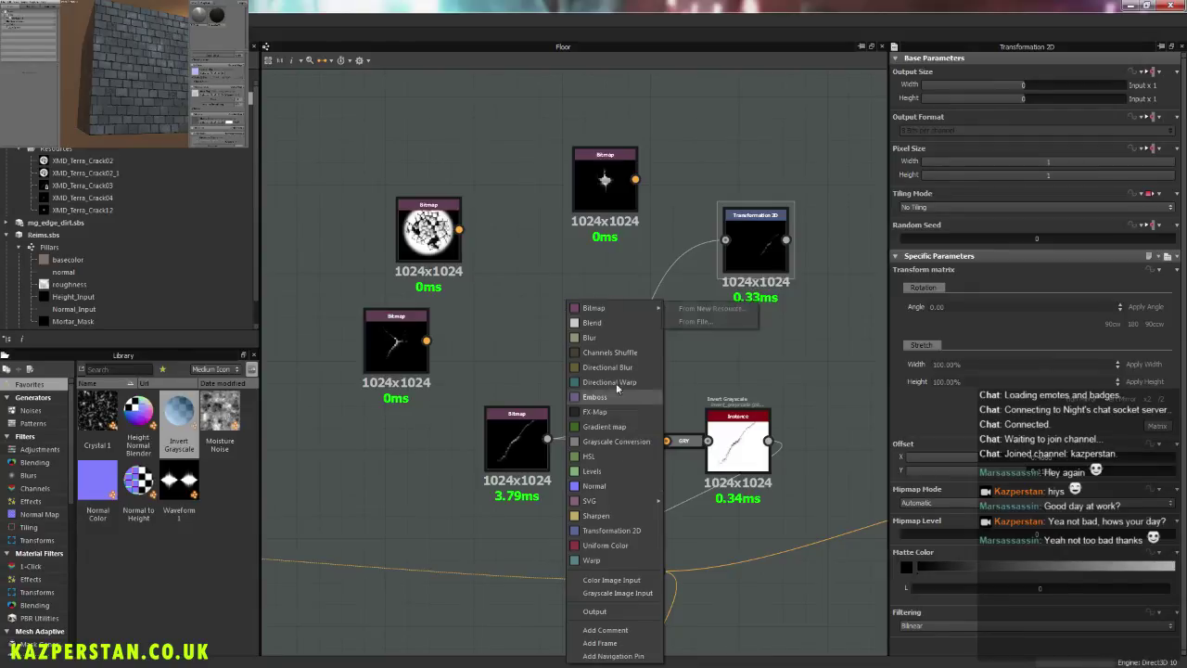
pyautogui.click(612, 529)
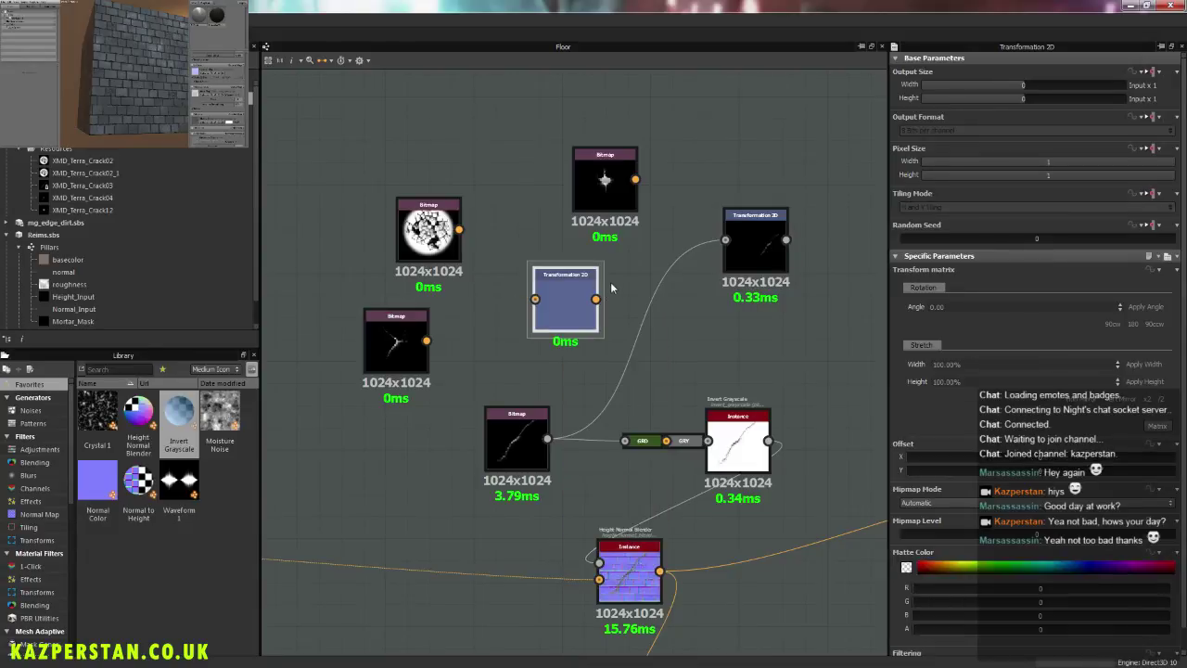
pyautogui.press('Delete')
# Step: Duplicate the no-tiling Transformation 2D node and feed the XMD_Terra_Crack03 bitmap into the copy
pyautogui.click(744, 244)
pyautogui.hotkey('ctrl', 'c')
pyautogui.hotkey('ctrl', 'v')
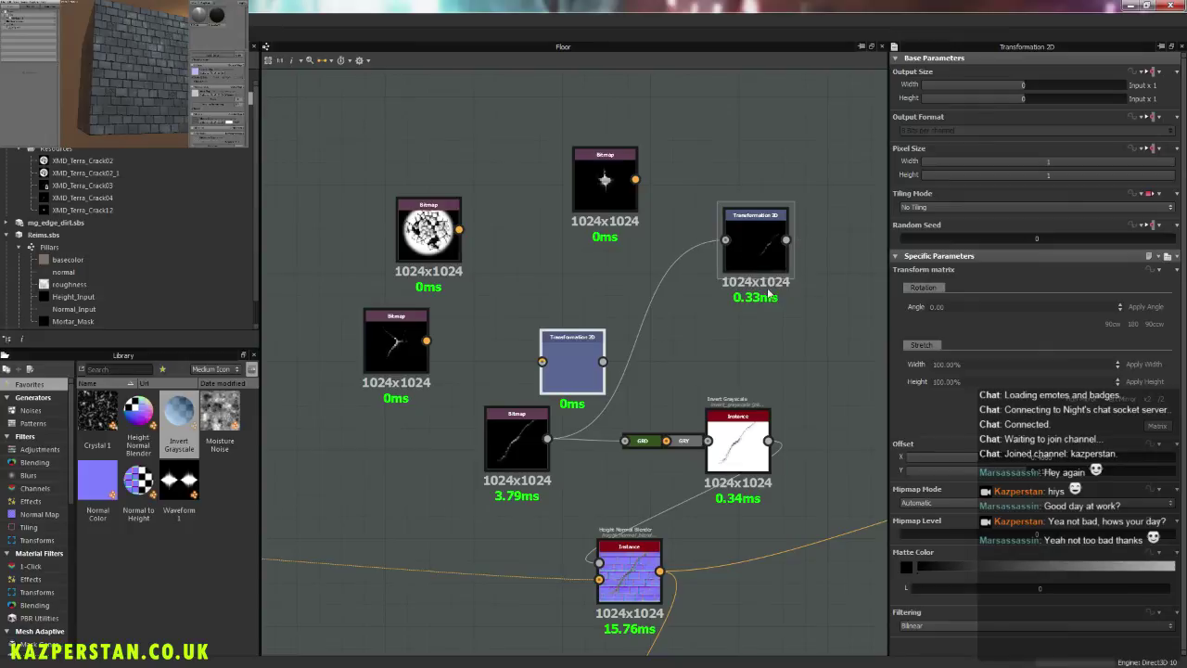
pyautogui.click(547, 376)
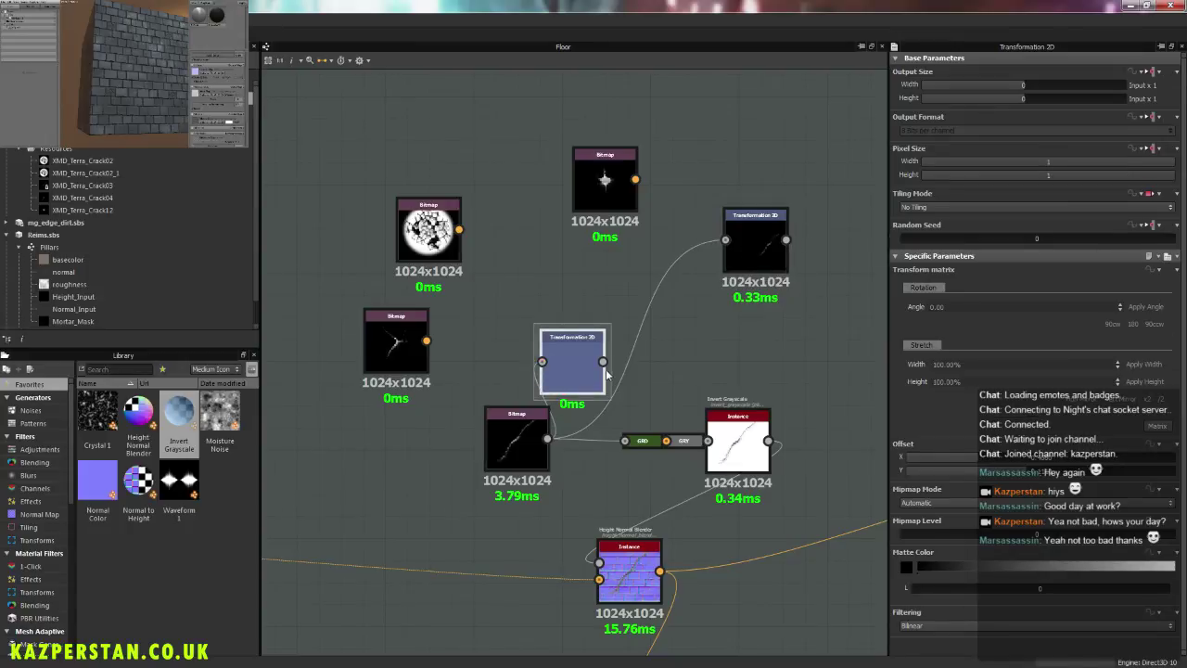
# Step: Remove the conversion before Invert Grayscale, connect the Transformation 2D copy to it, and line up the crack nodes
pyautogui.click(685, 441)
pyautogui.press('Delete')
pyautogui.moveTo(603, 361); pyautogui.dragTo(707, 440)
pyautogui.moveTo(537, 447); pyautogui.dragTo(505, 440)
pyautogui.moveTo(578, 363); pyautogui.dragTo(625, 435)
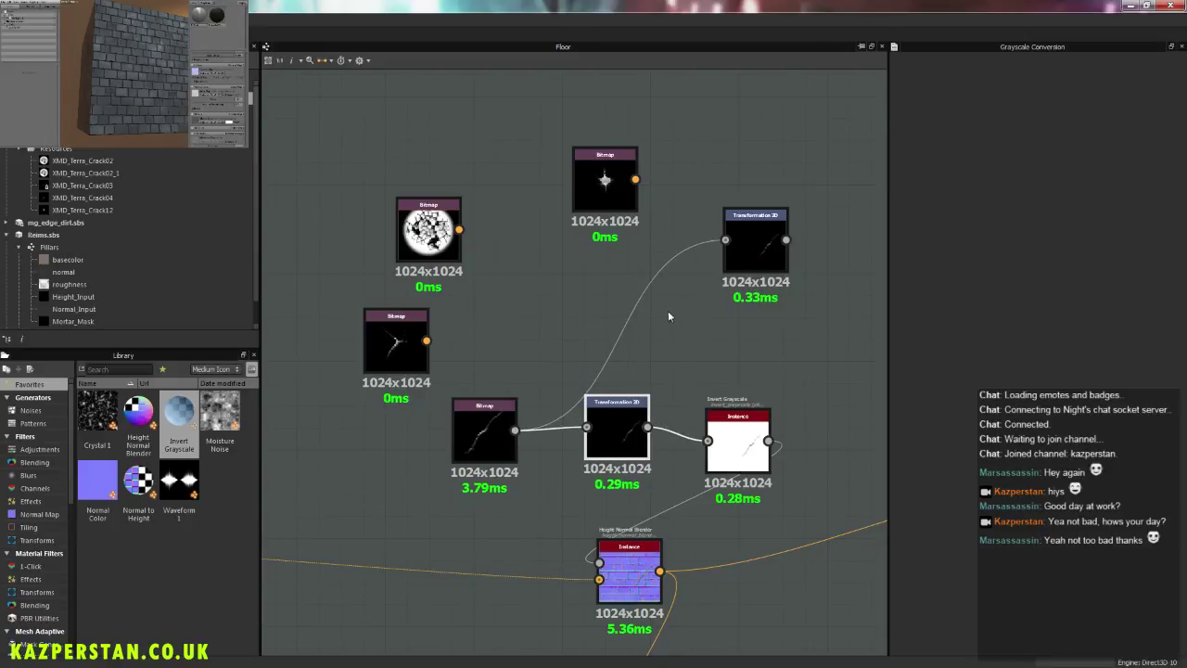
# Step: Delete the original Transformation 2D node and reposition its copy between the crack bitmap and Invert Grayscale
pyautogui.click(755, 245)
pyautogui.press('Delete')
pyautogui.moveTo(622, 436); pyautogui.dragTo(598, 422)
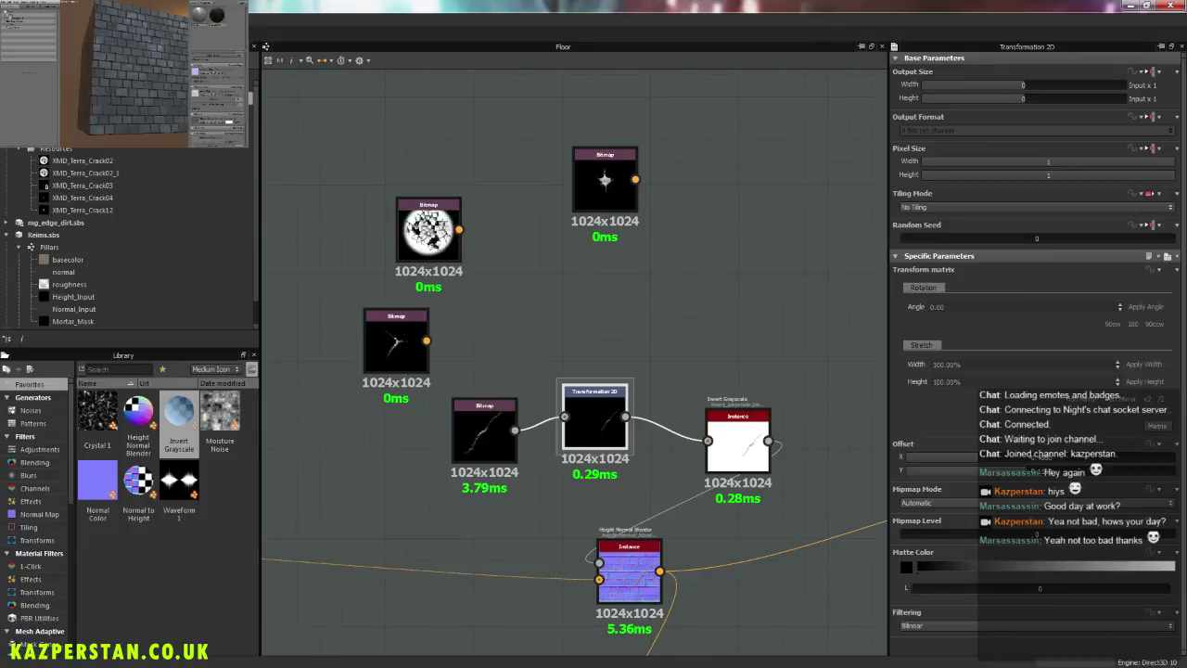
# Step: Halve the crack's scale twice in the Transformation 2D node and inspect it up close on the brick preview
pyautogui.doubleClick(630, 573)
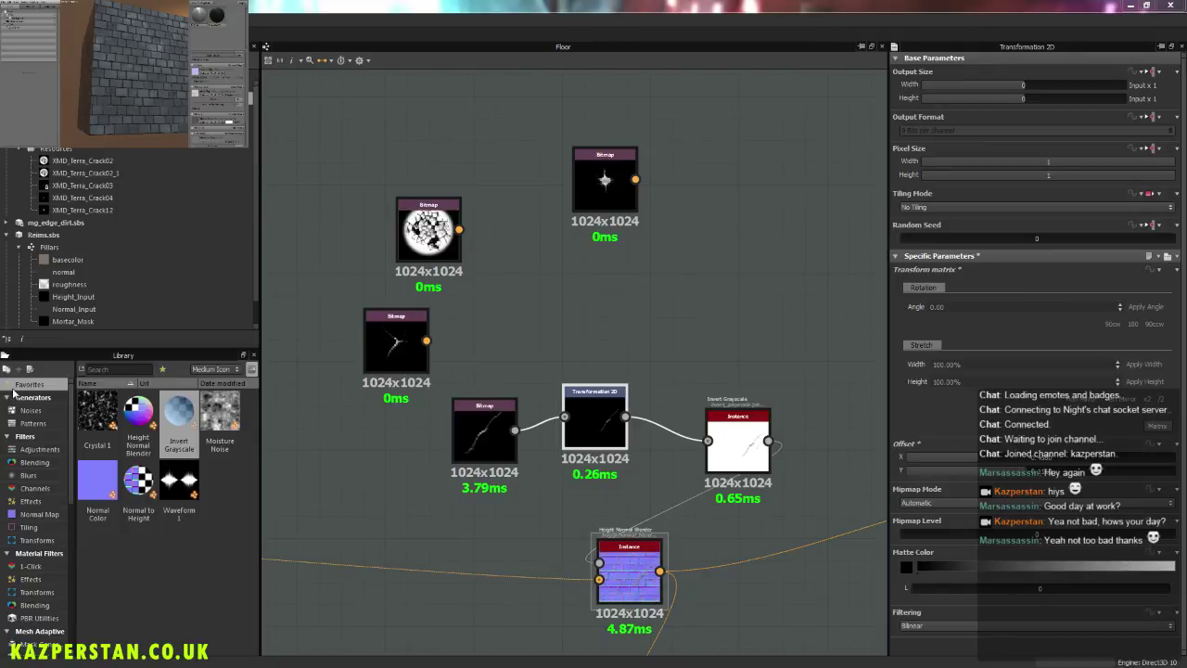
pyautogui.click(1163, 401)
pyautogui.click(1163, 401)
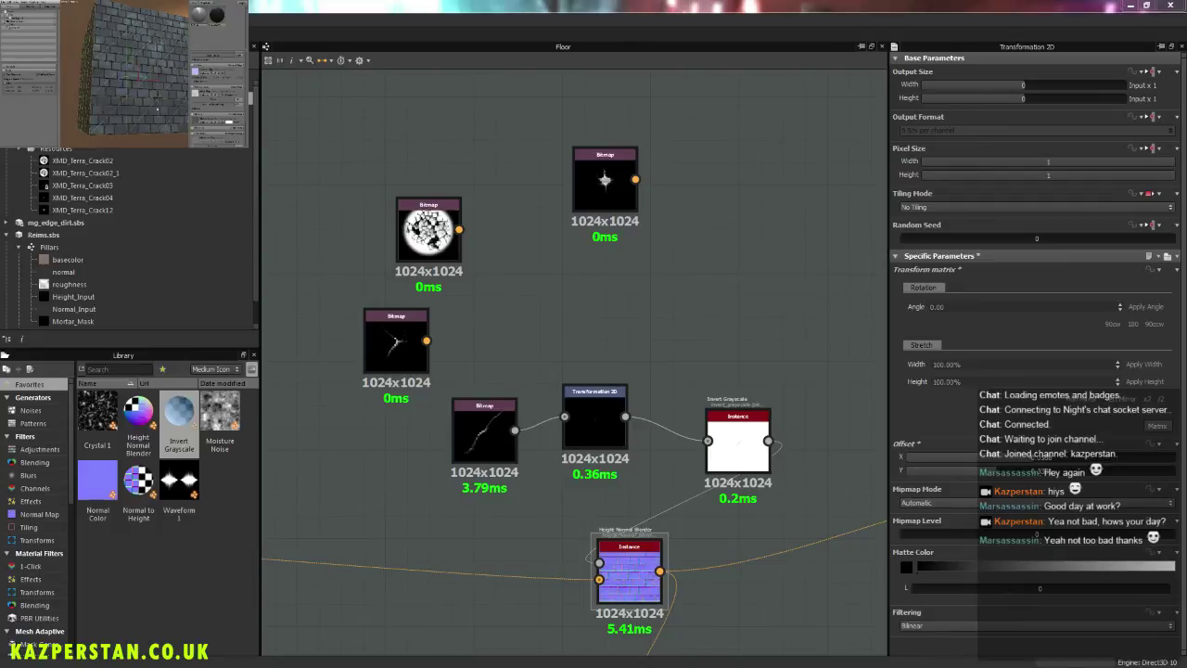
pyautogui.keyDown('alt'); pyautogui.moveTo(161, 113); pyautogui.dragTo(146, 112); pyautogui.keyUp('alt')
pyautogui.scroll(8, 144, 111)
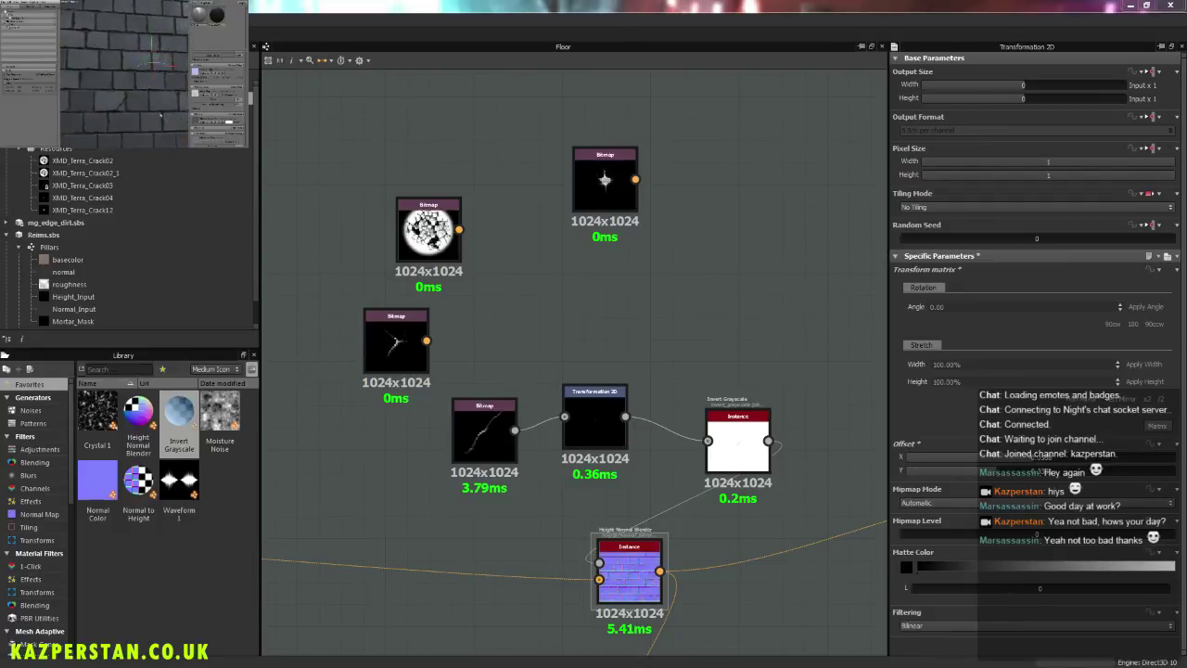
# Step: Examine the brick preview from several angles and review the settings of the Brick Generator node in the Brick_Pattern frame
pyautogui.scroll(-5, 143, 111)
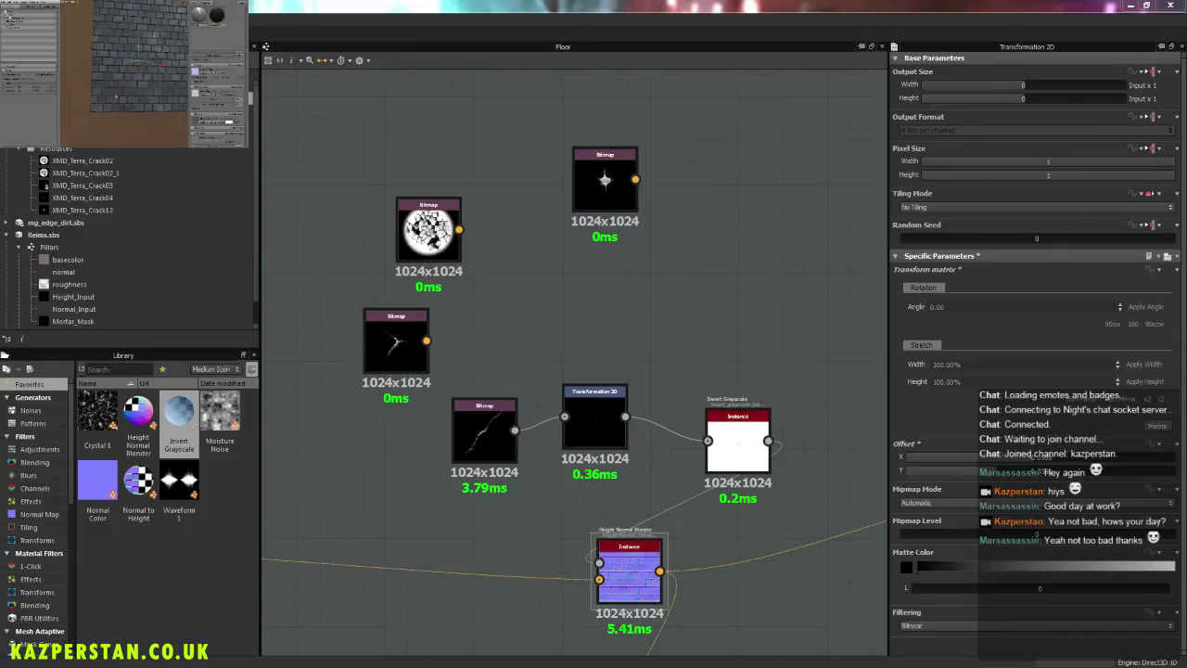
pyautogui.keyDown('alt'); pyautogui.moveTo(143, 97); pyautogui.dragTo(121, 120); pyautogui.keyUp('alt')
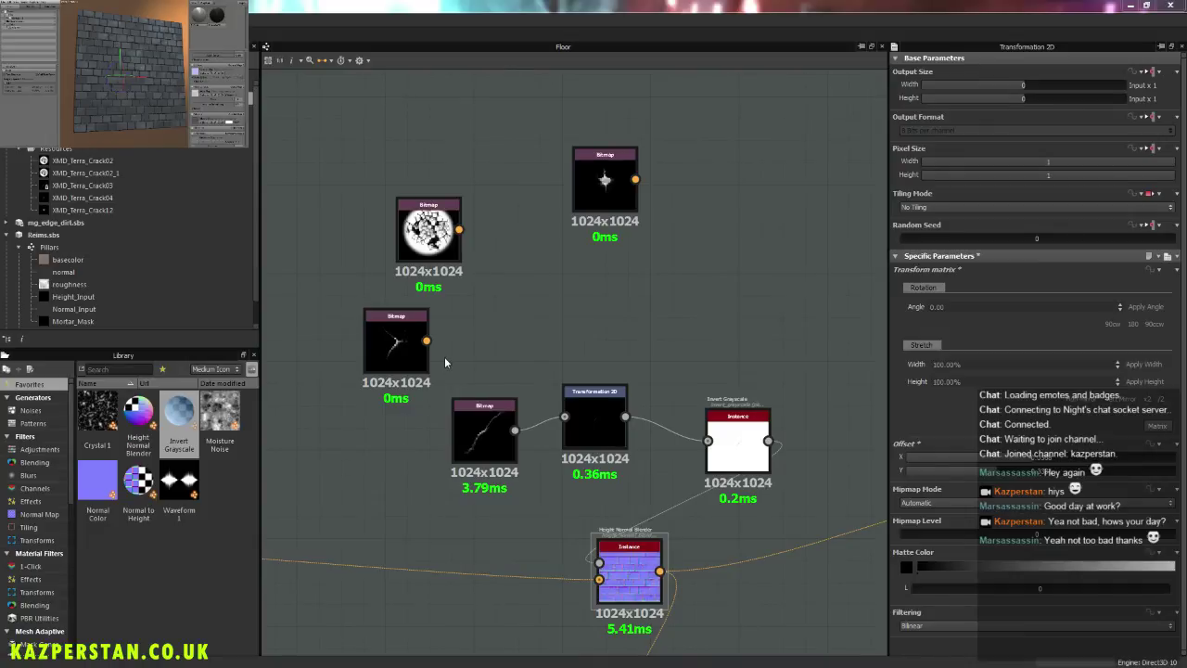
pyautogui.moveTo(128, 93)
pyautogui.keyDown('alt'); pyautogui.mouseDown()
pyautogui.moveTo(182, 108)
pyautogui.moveTo(116, 88)
pyautogui.mouseUp(); pyautogui.keyUp('alt')
pyautogui.scroll(3, 183, 108)
pyautogui.scroll(1, 183, 108)
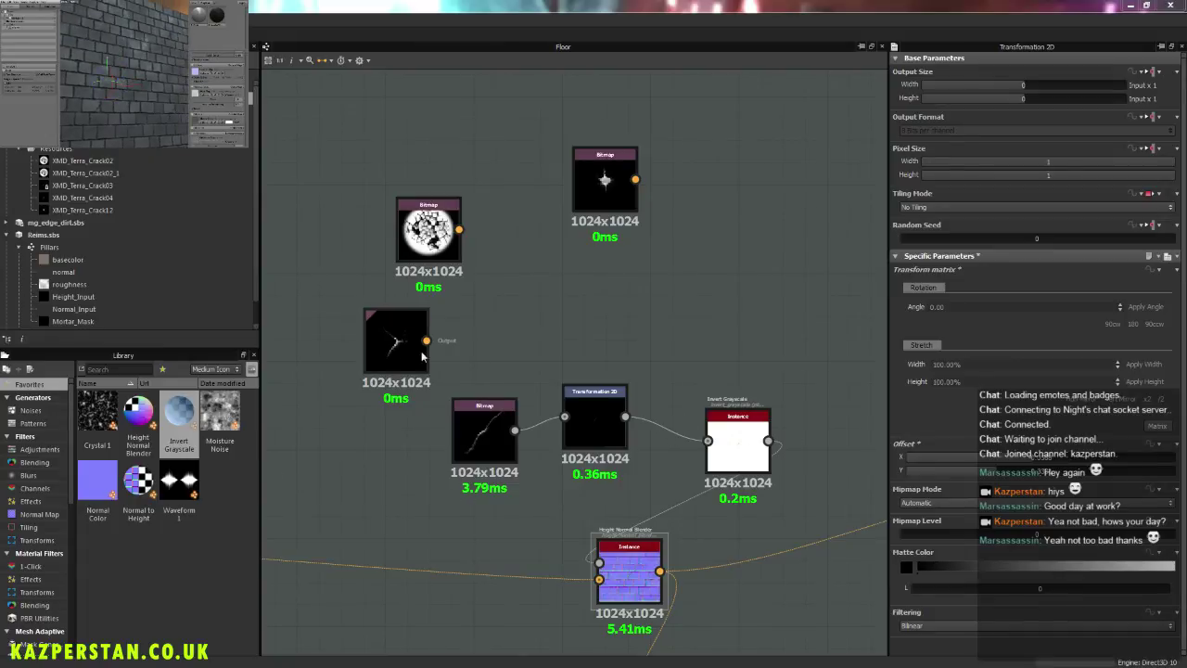
pyautogui.moveTo(400, 343); pyautogui.dragTo(670, 348, button='middle')
pyautogui.scroll(-5, 457, 349)
pyautogui.scroll(5, 454, 371)
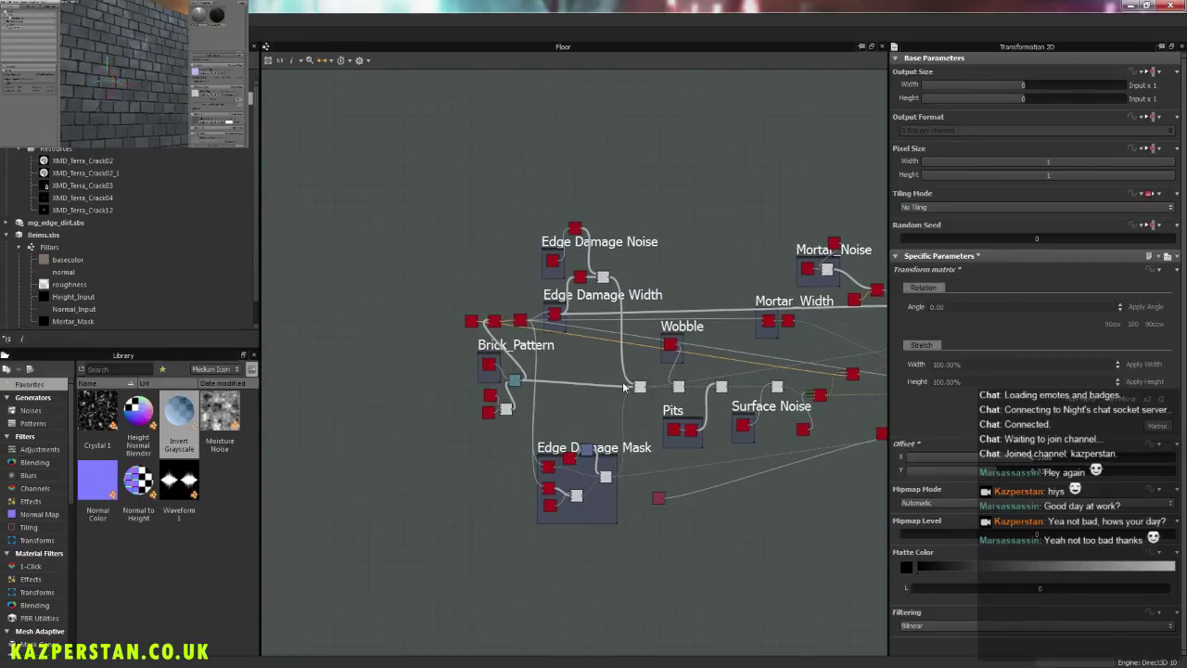
pyautogui.scroll(3, 507, 372)
pyautogui.moveTo(669, 605); pyautogui.dragTo(593, 385, button='middle')
pyautogui.scroll(-1, 594, 385)
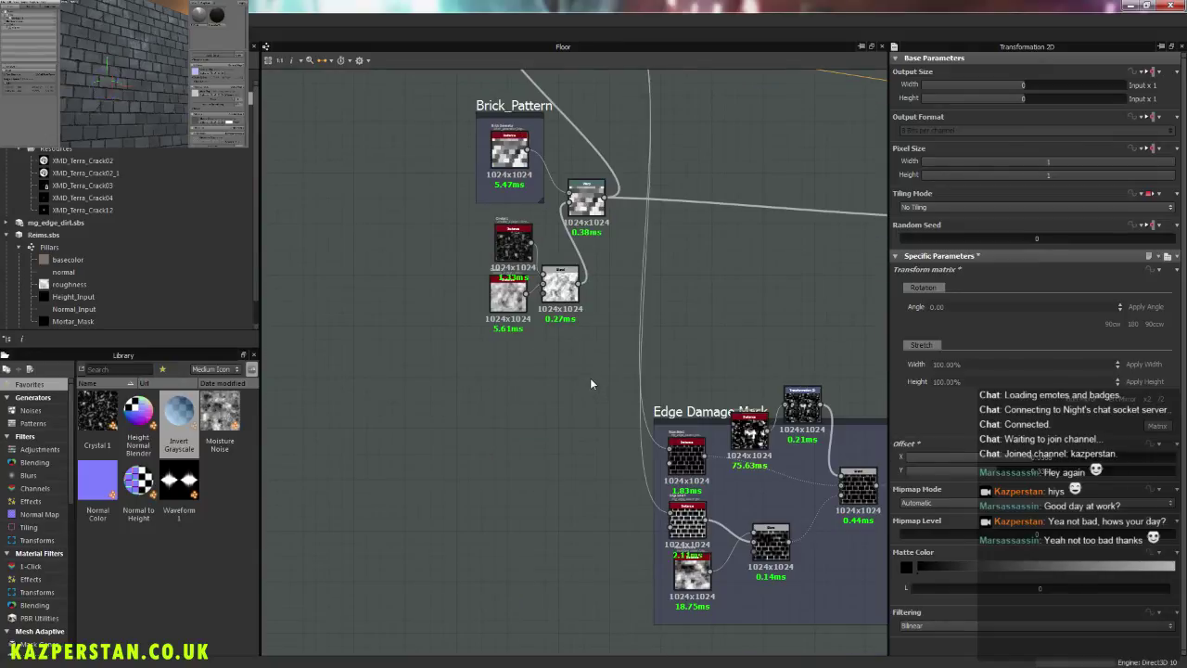
pyautogui.moveTo(585, 339); pyautogui.dragTo(624, 384, button='middle')
pyautogui.scroll(3, 630, 290)
pyautogui.moveTo(629, 291); pyautogui.dragTo(648, 544, button='middle')
pyautogui.scroll(3, 660, 477)
pyautogui.click(456, 308)
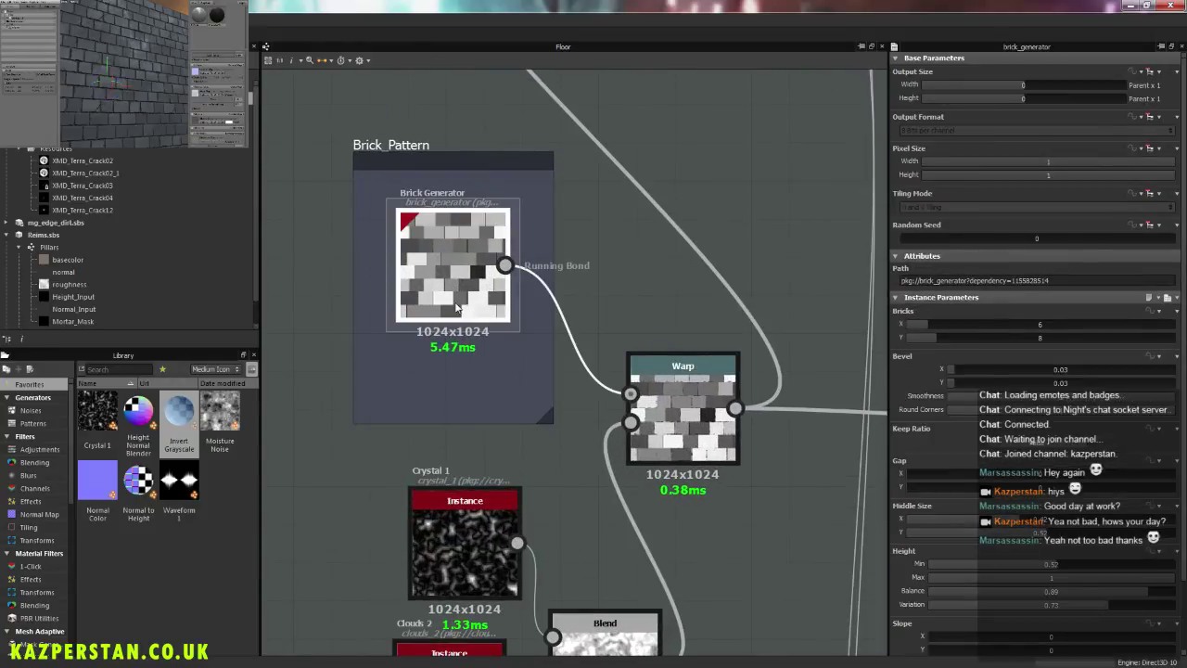
# Step: Delete the three unconnected crack bitmap nodes around the crack chain
pyautogui.scroll(-6, 532, 360)
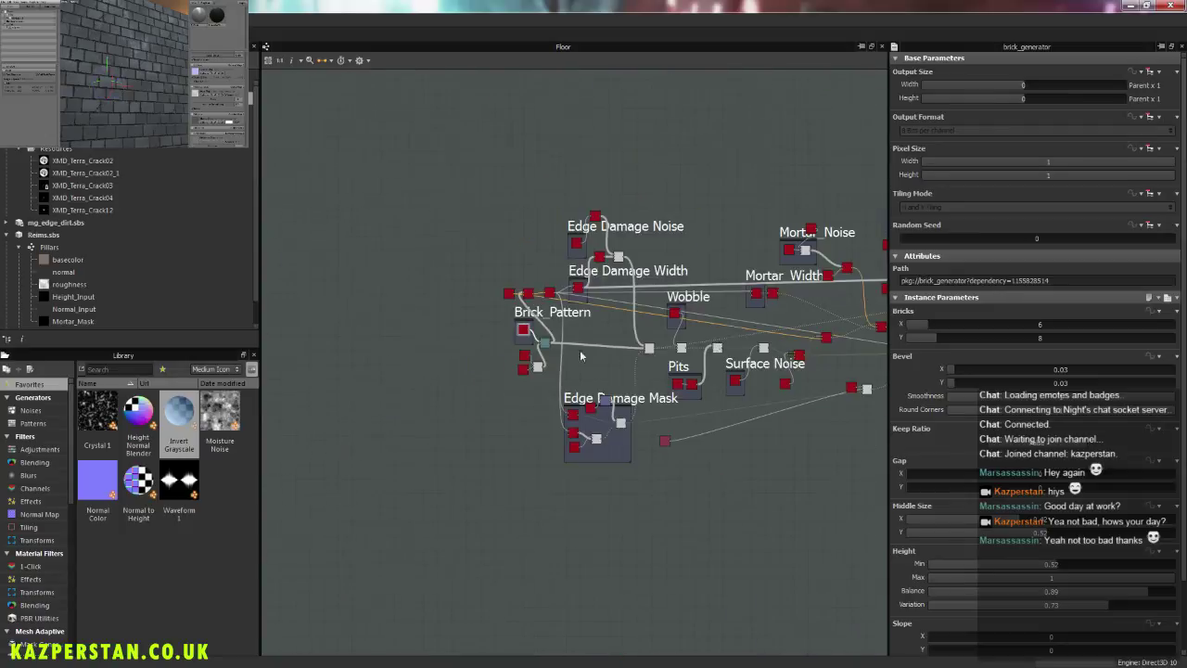
pyautogui.scroll(-1, 526, 377)
pyautogui.moveTo(635, 282); pyautogui.dragTo(508, 399, button='middle')
pyautogui.scroll(8, 630, 446)
pyautogui.moveTo(625, 418); pyautogui.dragTo(650, 321, button='middle')
pyautogui.click(486, 360)
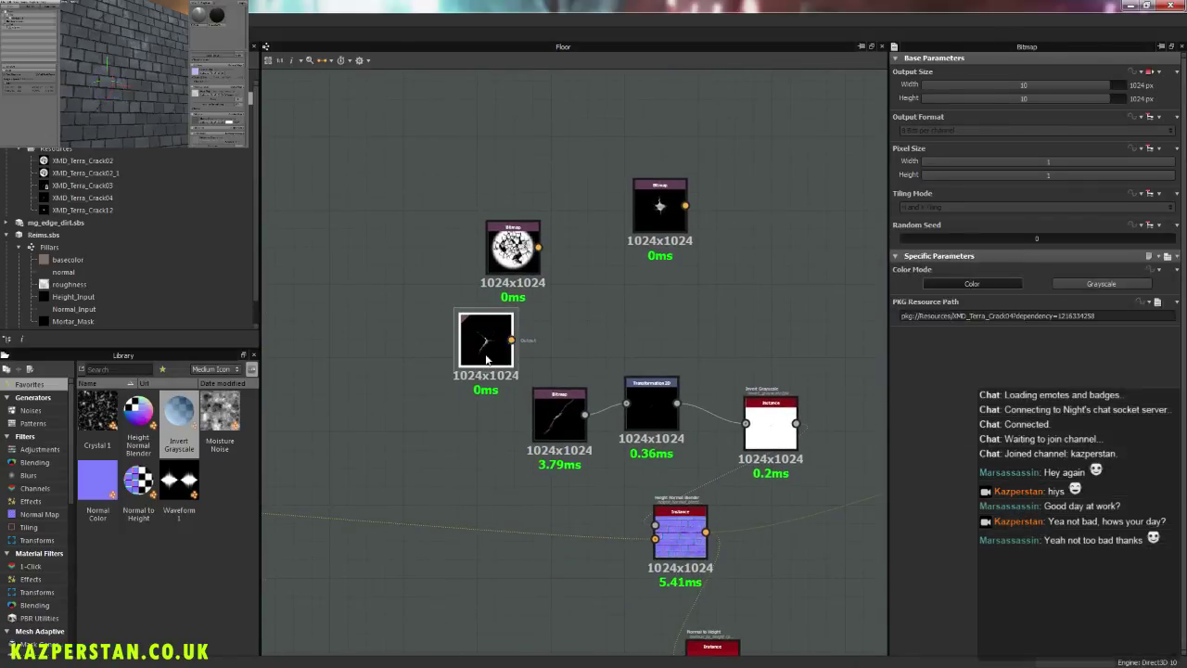
pyautogui.press('Delete')
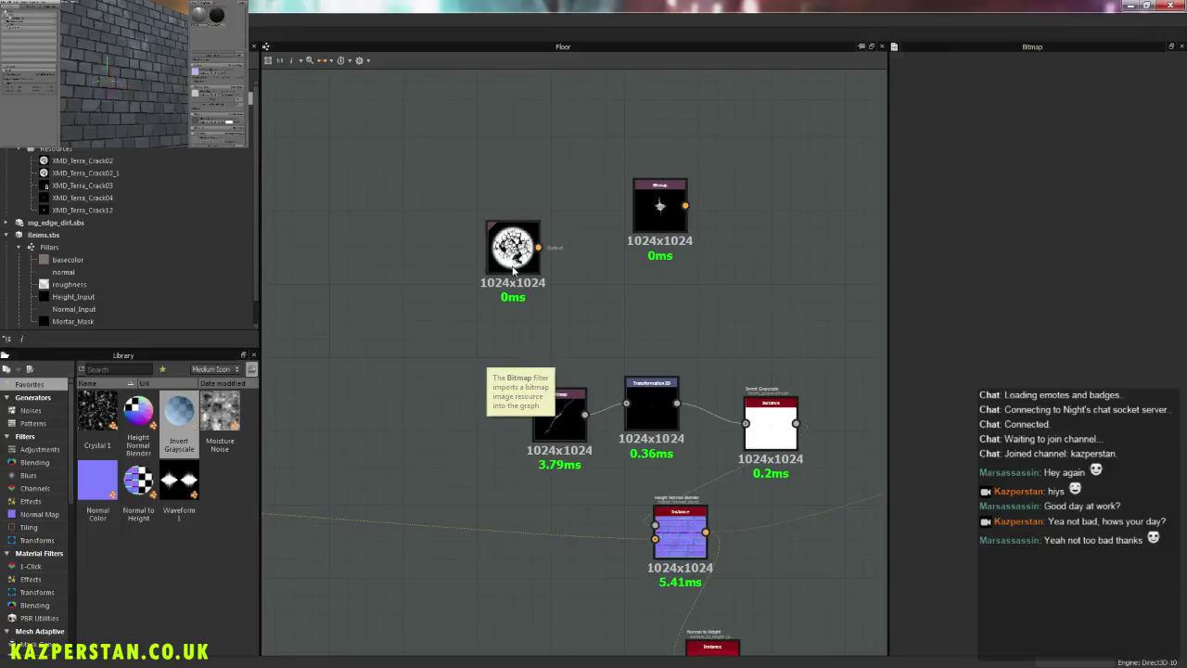
pyautogui.click(513, 246)
pyautogui.press('Delete')
pyautogui.click(652, 218)
pyautogui.press('Delete')
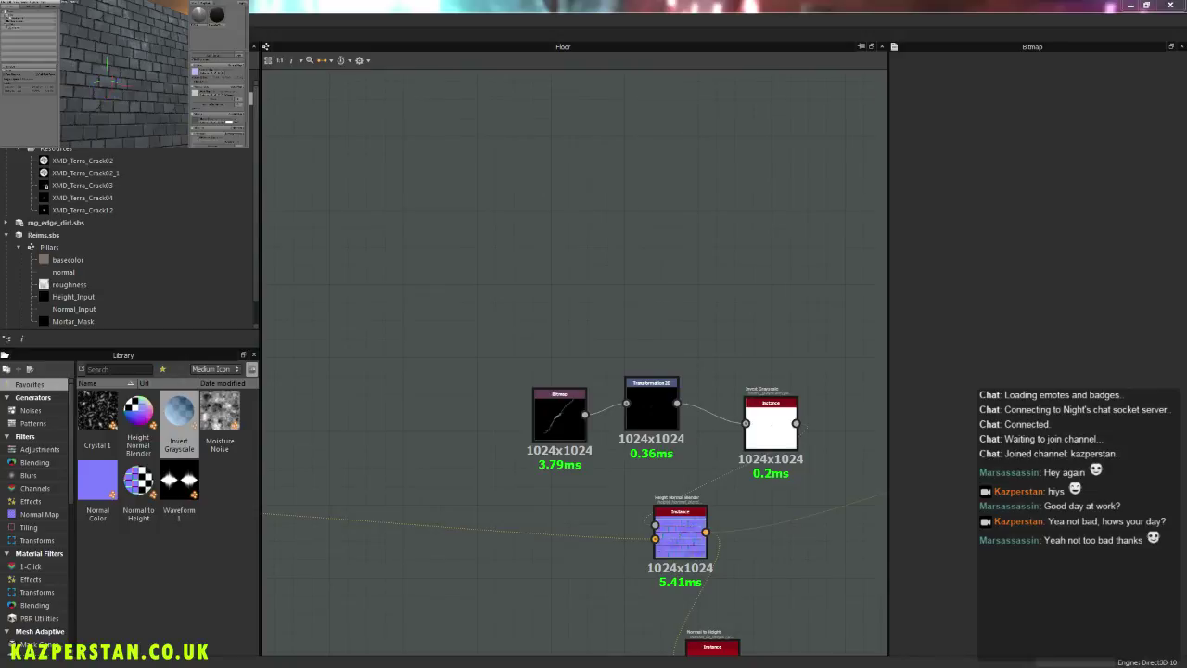
# Step: Bring the XMD_Terra_Detail01 bitmap into the Floor graph as a linked resource, above the crack nodes
pyautogui.moveTo(251, 374); pyautogui.dragTo(475, 261)
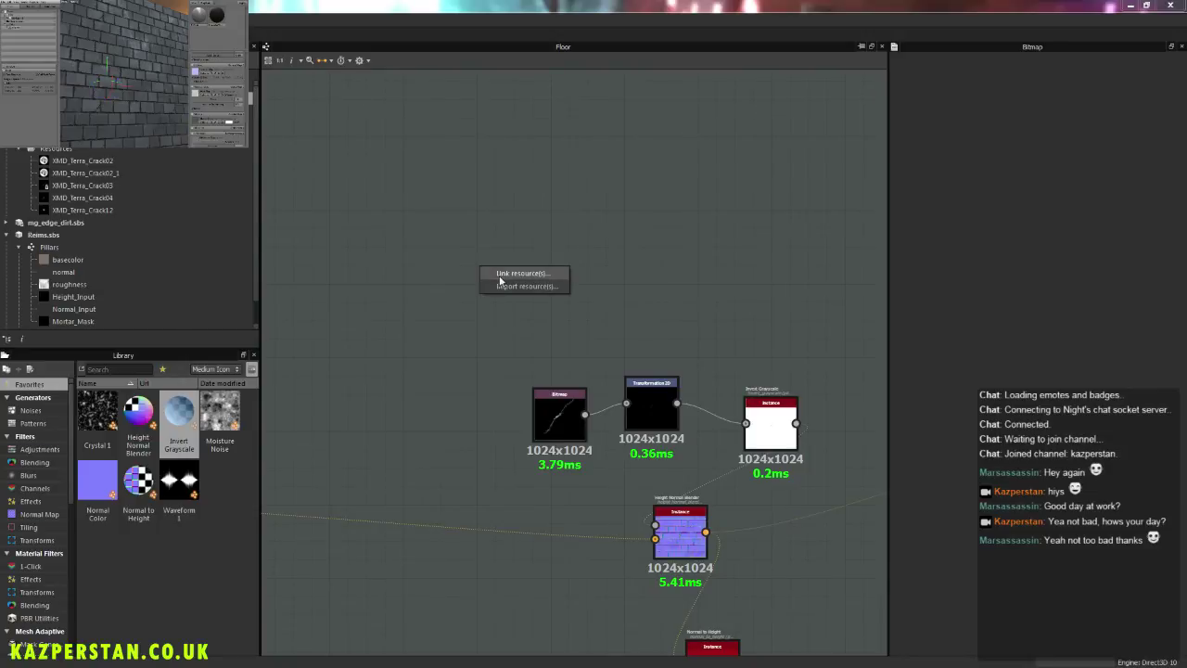
pyautogui.click(497, 273)
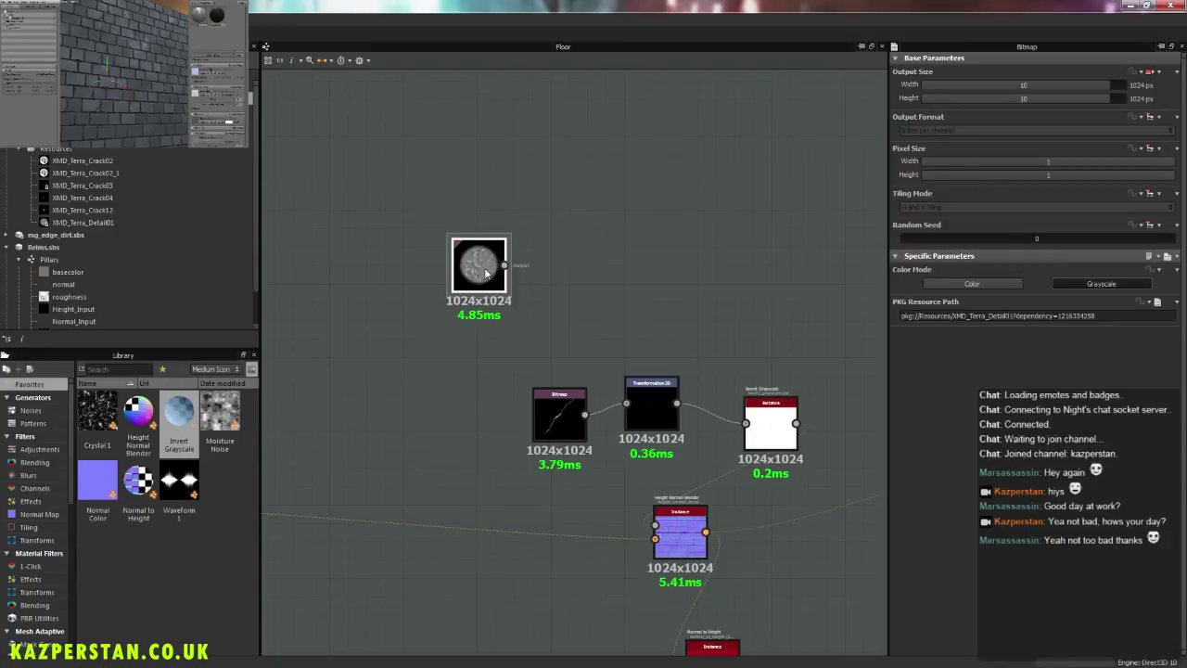
# Step: Delete the Normal to Height node attached to the Height Normal Blender's output
pyautogui.scroll(-5, 551, 214)
pyautogui.moveTo(719, 357); pyautogui.dragTo(577, 378, button='middle')
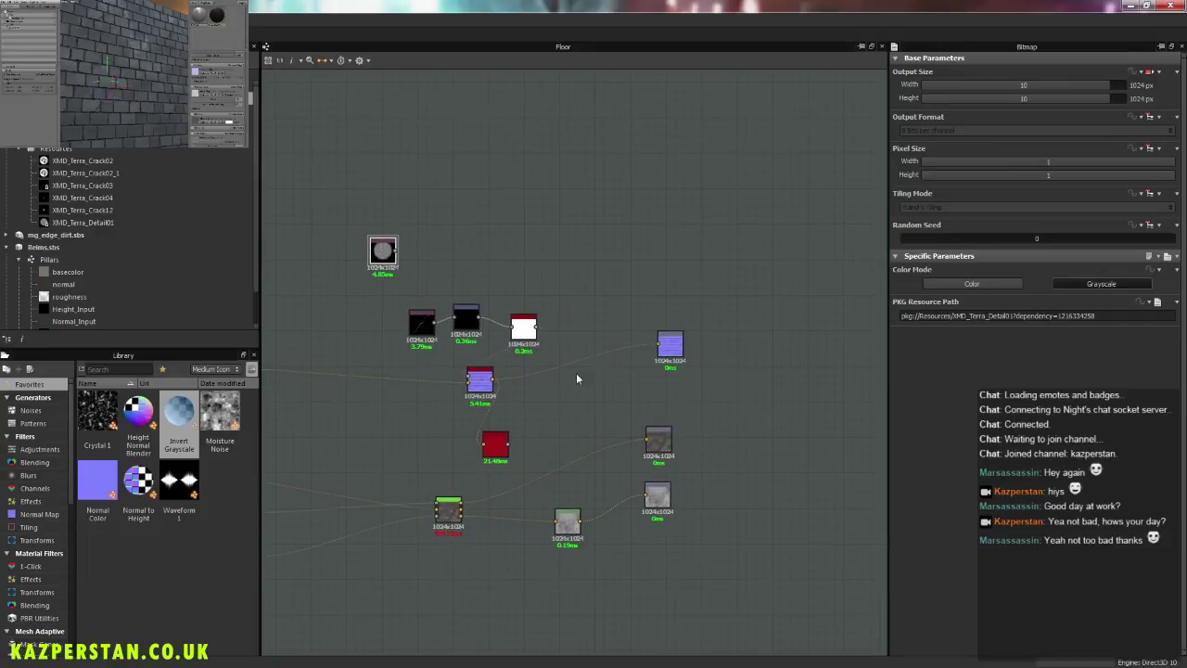
pyautogui.click(495, 447)
pyautogui.scroll(4, 497, 449)
pyautogui.scroll(2, 550, 429)
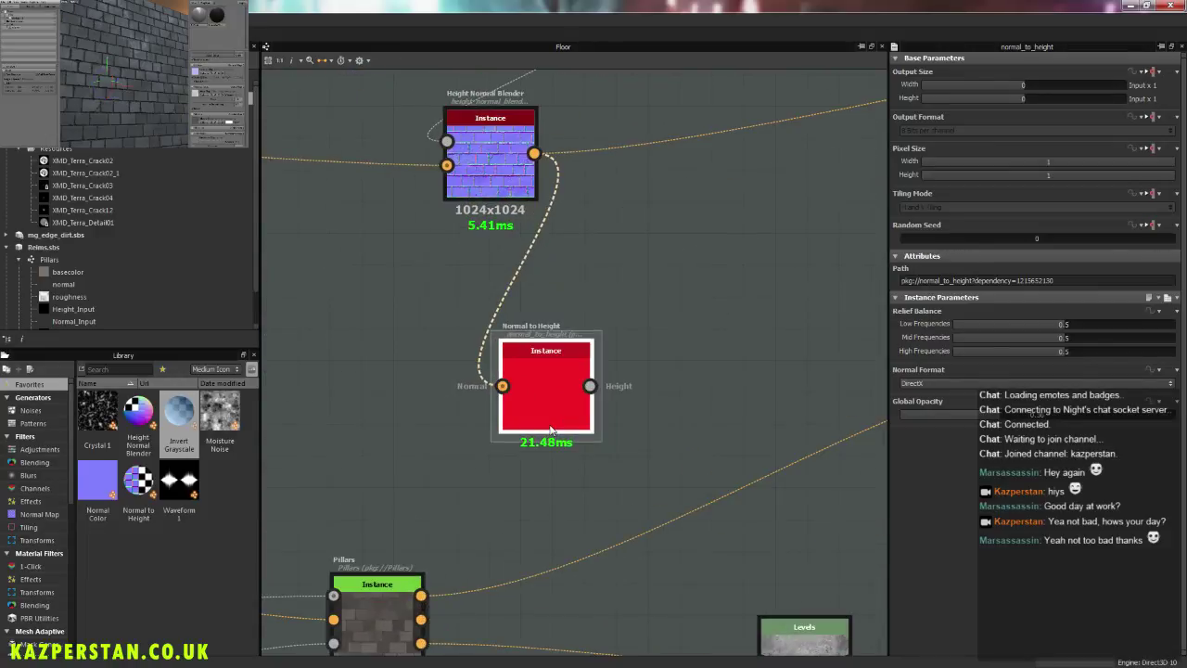
pyautogui.scroll(-3, 550, 428)
pyautogui.moveTo(642, 344); pyautogui.dragTo(521, 441, button='middle')
pyautogui.moveTo(429, 512); pyautogui.dragTo(642, 402)
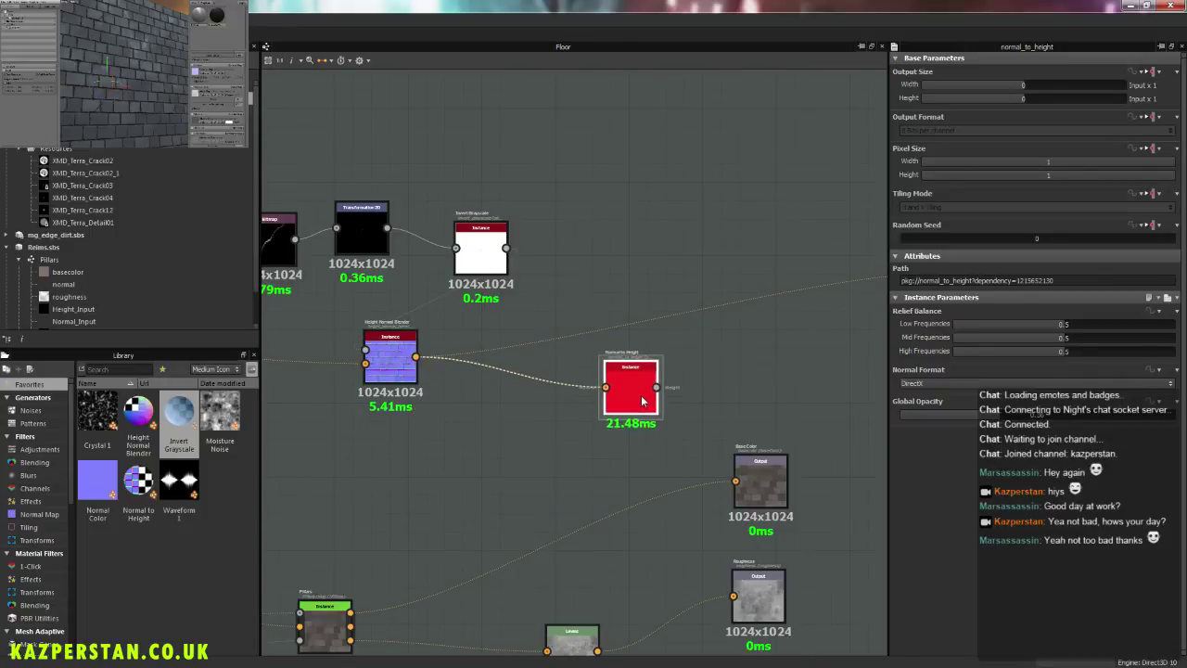
pyautogui.press('Delete')
# Step: Add a second Height Normal Blender and feed it the first blender's normal output and the XMD_Terra_Detail01 bitmap as height
pyautogui.moveTo(137, 417); pyautogui.dragTo(571, 417)
pyautogui.moveTo(416, 356); pyautogui.dragTo(614, 417)
pyautogui.moveTo(487, 383); pyautogui.dragTo(713, 415, button='middle')
pyautogui.moveTo(440, 121); pyautogui.dragTo(820, 437)
pyautogui.click(838, 449)
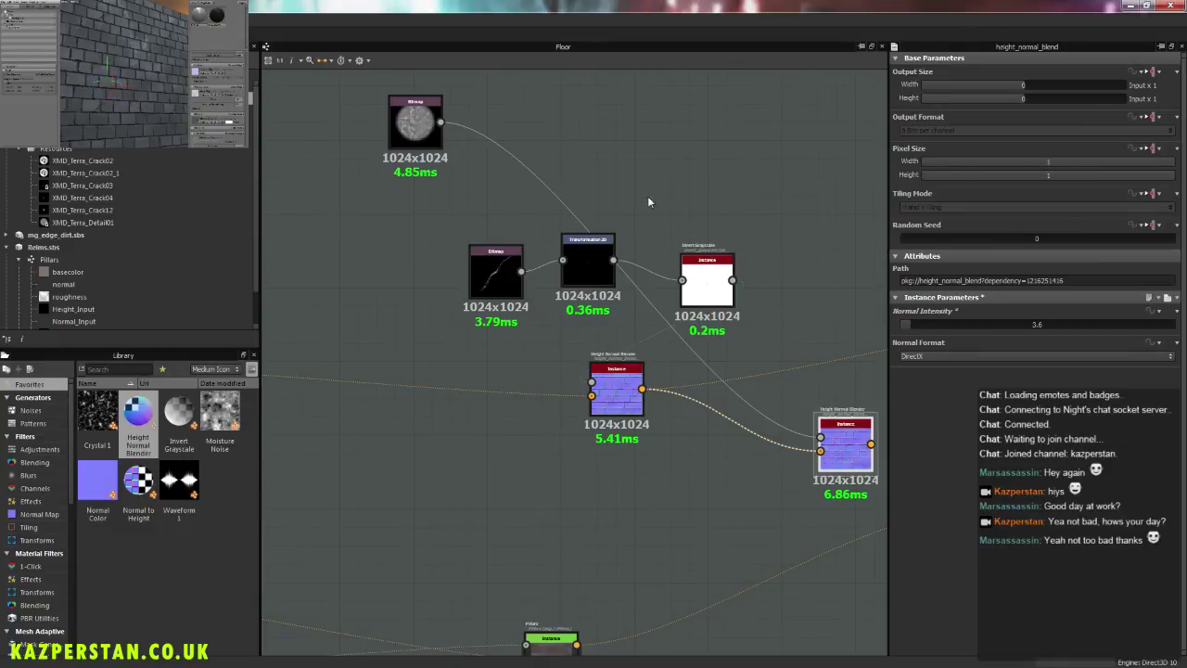
# Step: Rearrange both Height Normal Blender nodes, placing the first beside Invert Grayscale and the XMD_Terra_Detail01 bitmap directly above the second
pyautogui.moveTo(666, 425); pyautogui.dragTo(601, 412, button='middle')
pyautogui.moveTo(366, 130); pyautogui.dragTo(735, 377)
pyautogui.moveTo(803, 447); pyautogui.dragTo(803, 410)
pyautogui.moveTo(542, 388); pyautogui.dragTo(705, 286)
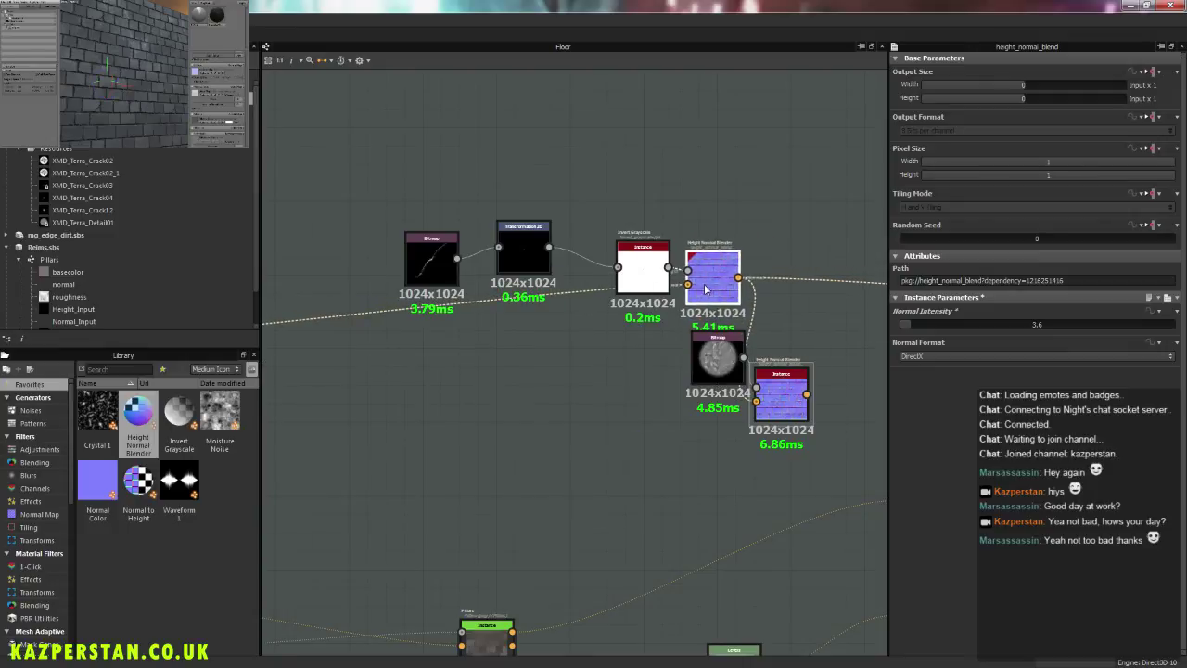
pyautogui.moveTo(705, 285); pyautogui.dragTo(580, 293, button='middle')
pyautogui.click(600, 364)
pyautogui.moveTo(601, 364); pyautogui.dragTo(559, 402)
pyautogui.moveTo(602, 290); pyautogui.dragTo(597, 332)
pyautogui.click(655, 408)
pyautogui.moveTo(655, 408); pyautogui.dragTo(692, 399)
pyautogui.click(561, 418)
pyautogui.moveTo(561, 417); pyautogui.dragTo(711, 432)
pyautogui.moveTo(614, 414); pyautogui.dragTo(696, 351)
pyautogui.moveTo(725, 422); pyautogui.dragTo(682, 413)
pyautogui.click(747, 406)
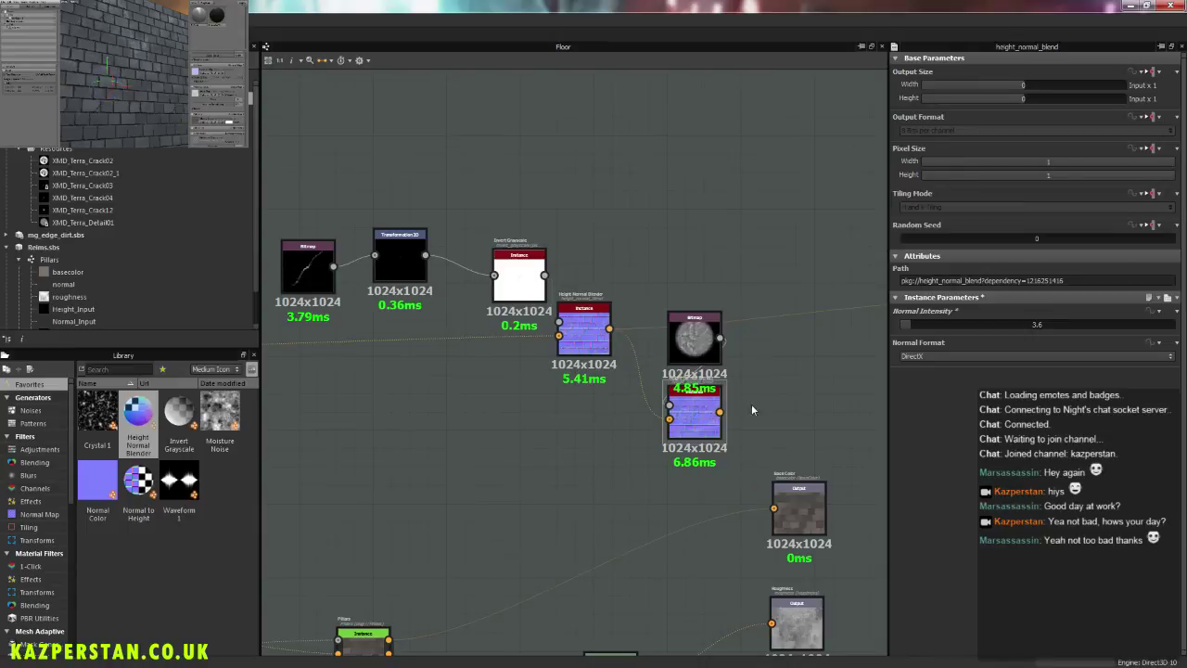
pyautogui.moveTo(695, 326); pyautogui.dragTo(696, 299)
# Step: Insert a Transformation 2D node between the XMD_Terra_Detail01 bitmap and the second Height Normal Blender, and apply its x2 scaling
pyautogui.rightClick(740, 220)
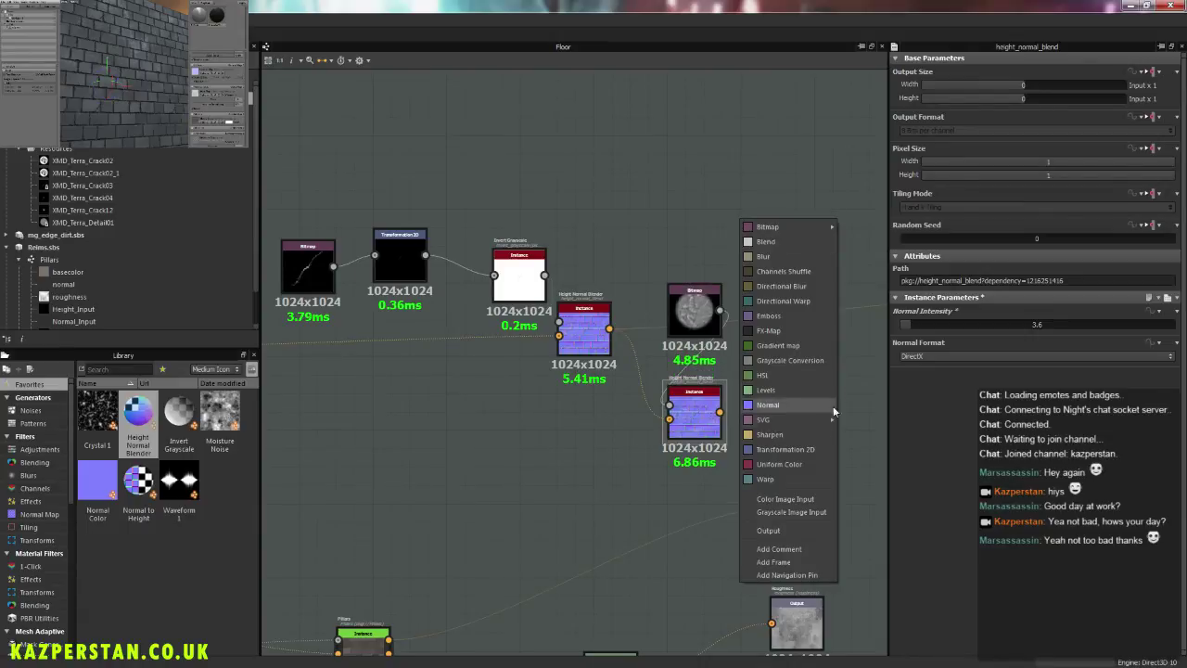
pyautogui.click(803, 453)
pyautogui.moveTo(694, 312); pyautogui.dragTo(621, 224)
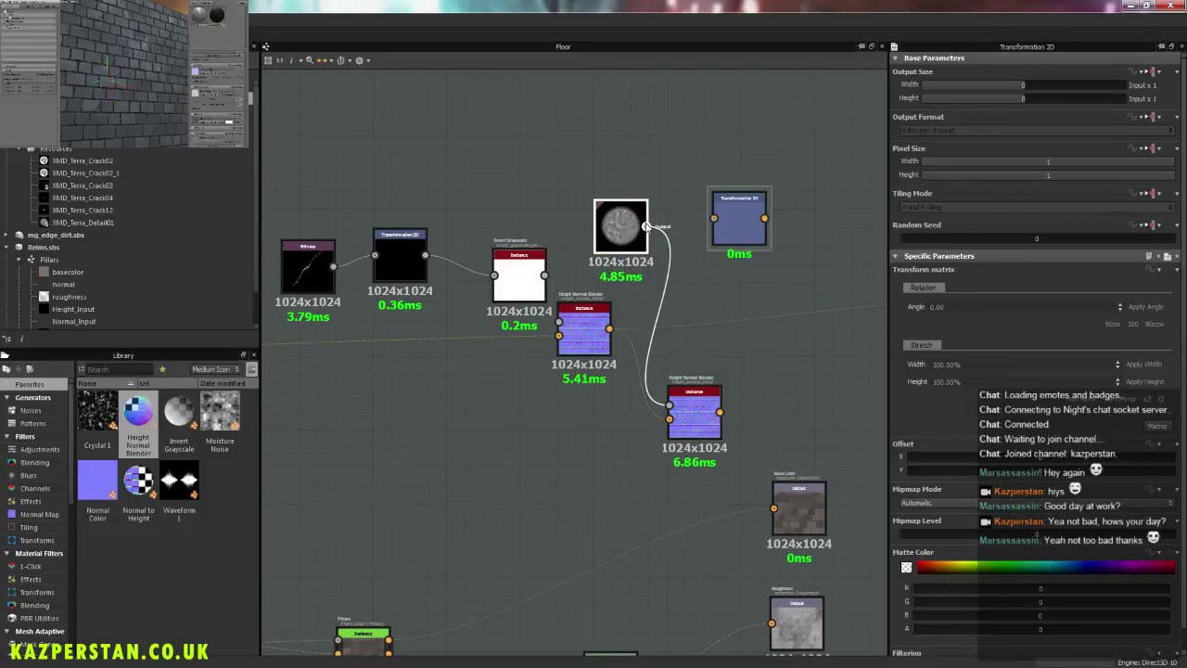
pyautogui.moveTo(708, 219); pyautogui.dragTo(713, 219)
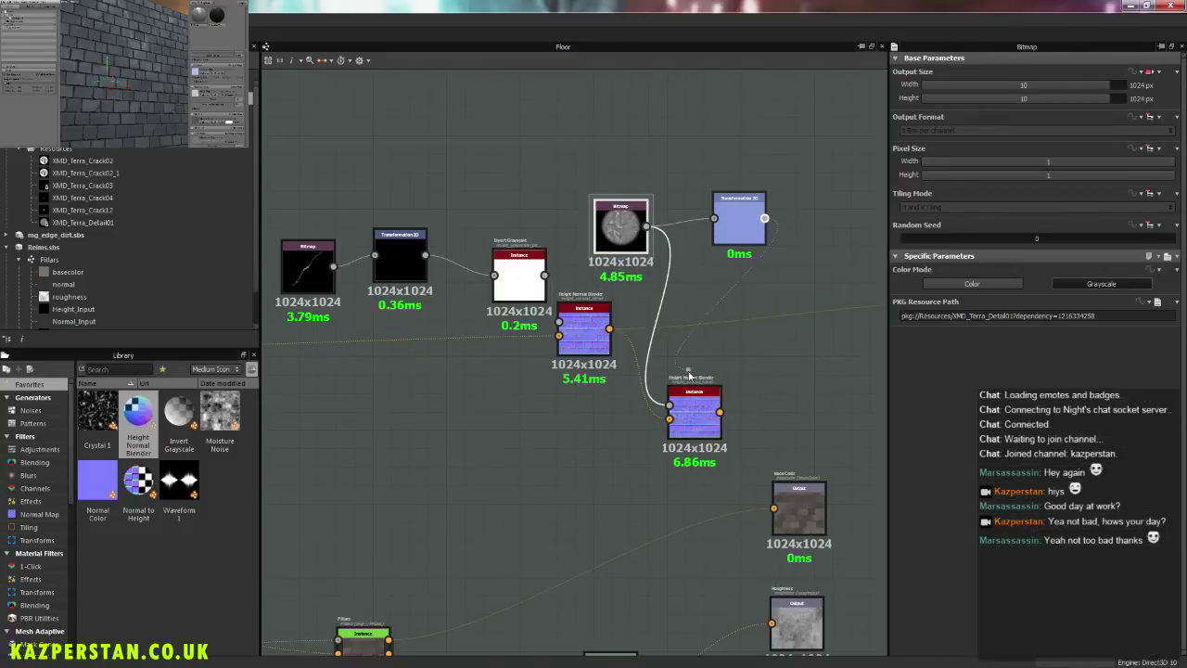
pyautogui.moveTo(668, 406); pyautogui.dragTo(764, 218)
pyautogui.moveTo(620, 225); pyautogui.dragTo(620, 200)
pyautogui.click(739, 222)
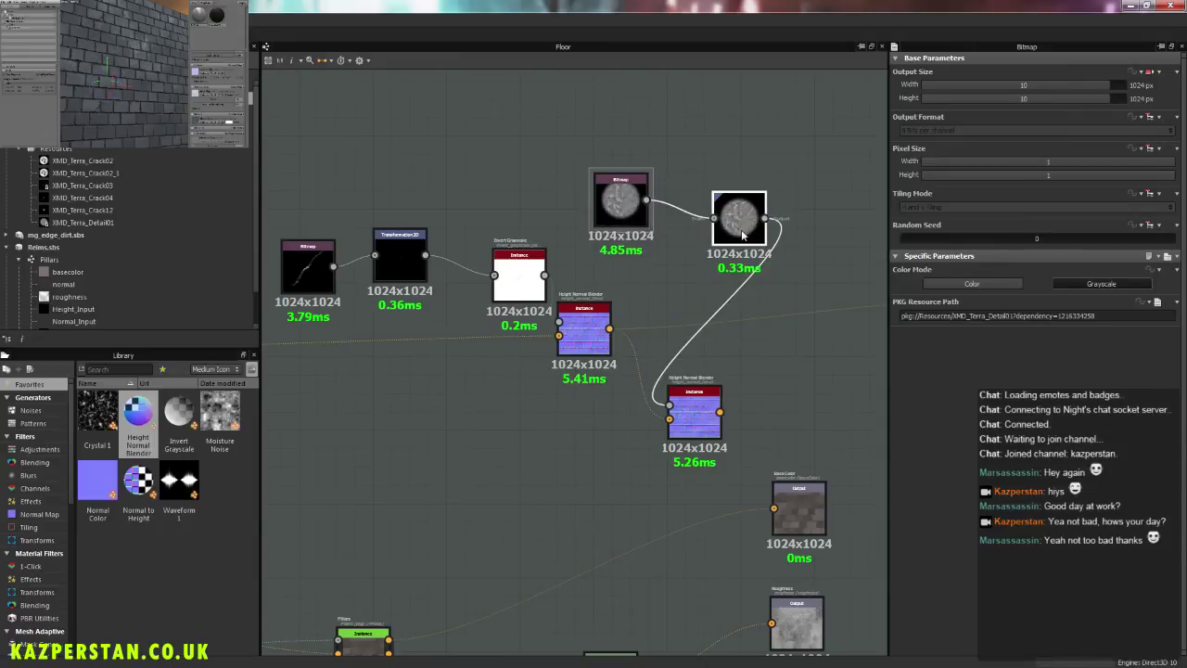
pyautogui.click(1148, 400)
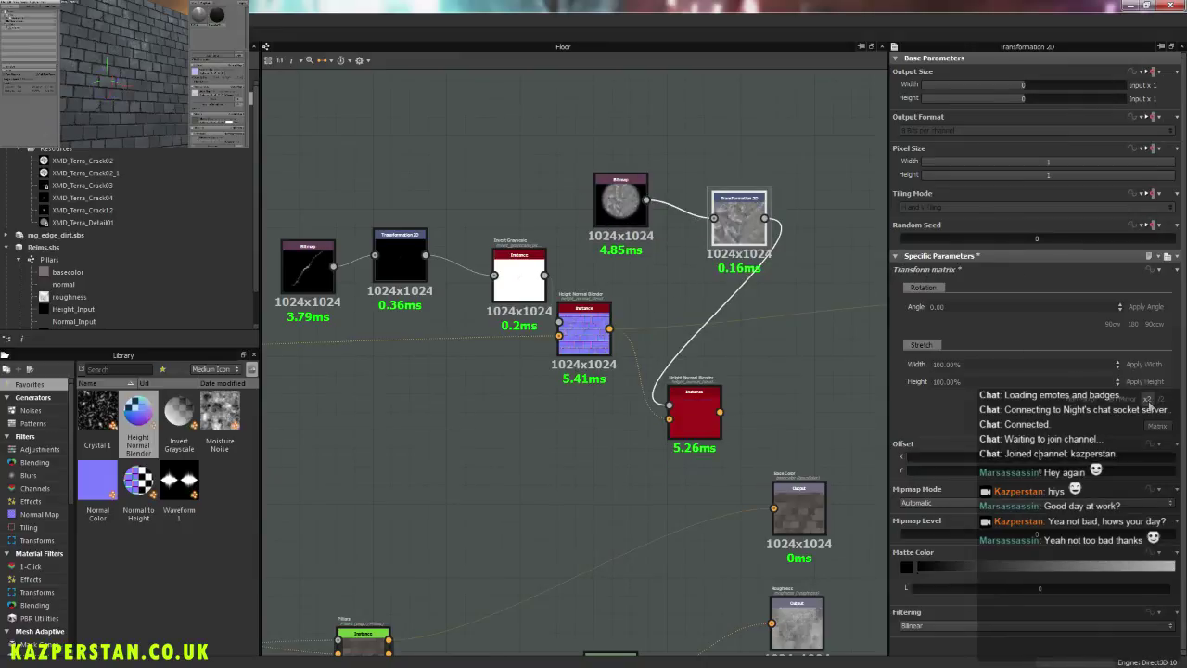
# Step: Connect the second Height Normal Blender to the Normal output and inspect the detail on the brick preview
pyautogui.click(703, 404)
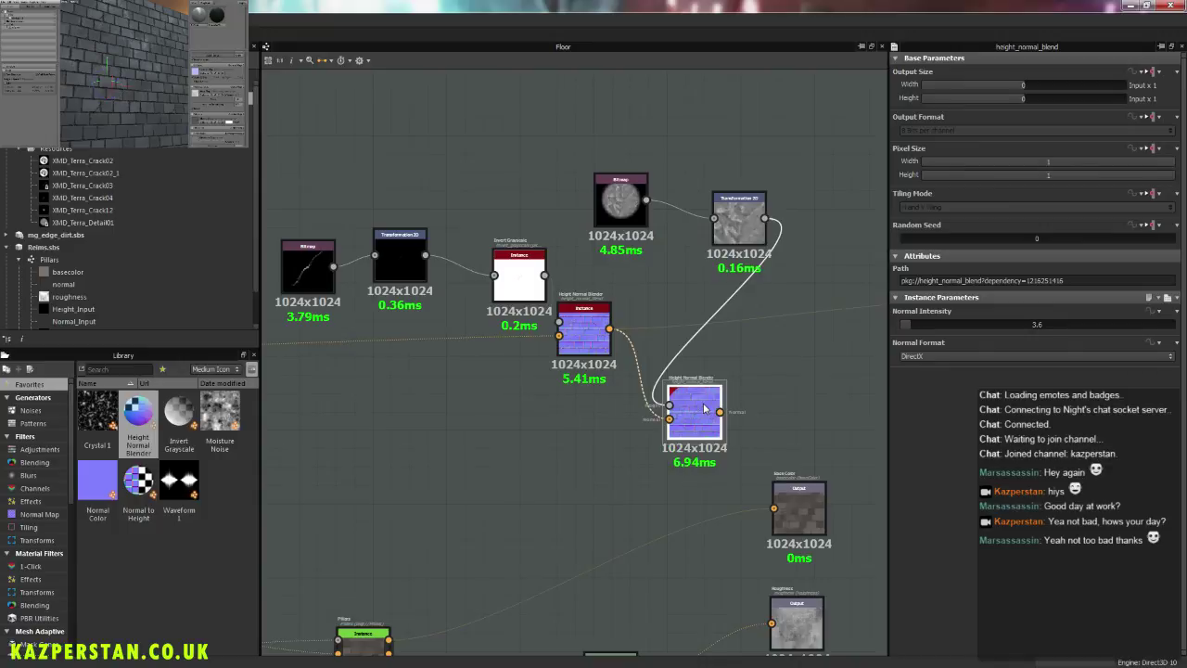
pyautogui.moveTo(709, 406); pyautogui.dragTo(523, 429, button='middle')
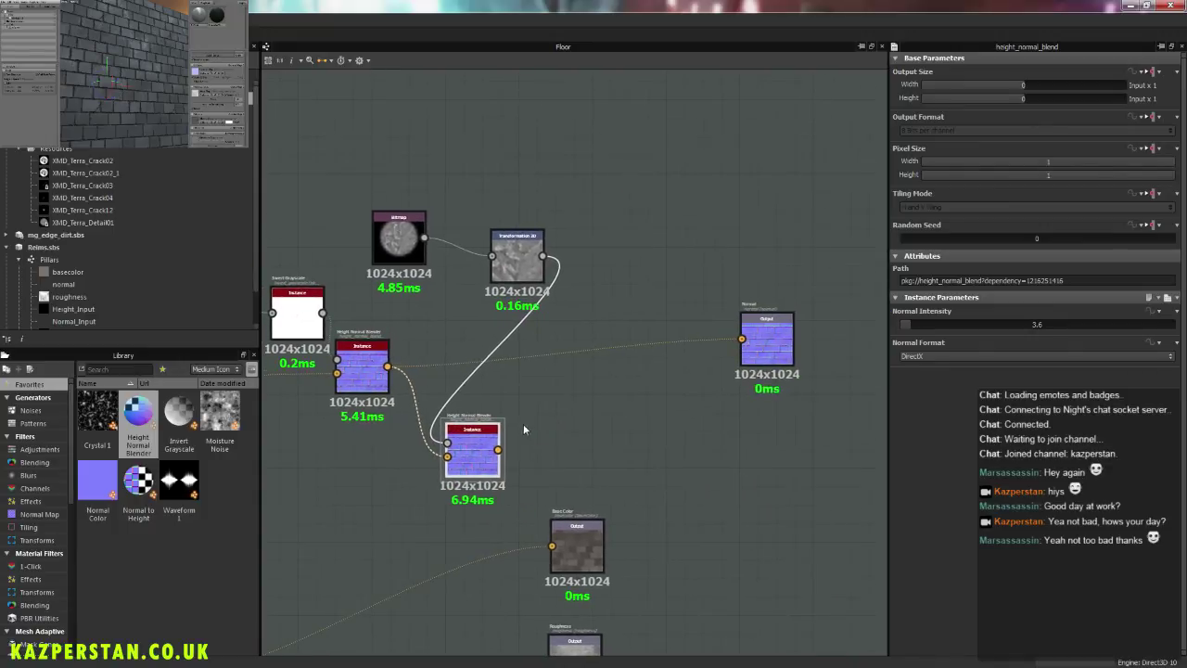
pyautogui.moveTo(498, 450); pyautogui.dragTo(741, 339)
pyautogui.click(139, 77)
pyautogui.moveTo(139, 78)
pyautogui.mouseDown()
pyautogui.moveTo(182, 72)
pyautogui.moveTo(135, 78)
pyautogui.moveTo(155, 88)
pyautogui.moveTo(129, 72)
pyautogui.moveTo(157, 85)
pyautogui.mouseUp()
pyautogui.scroll(6, 139, 76)
pyautogui.scroll(-5, 139, 76)
pyautogui.scroll(-3, 129, 73)
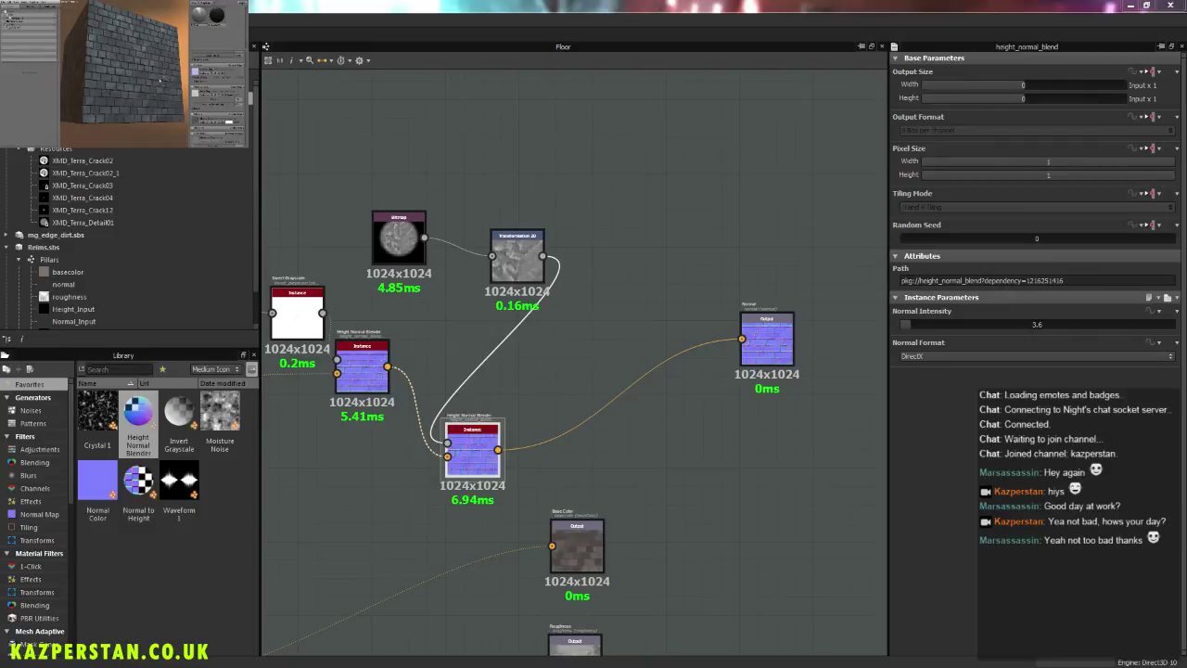
# Step: Move the second Height Normal Blender closer to the Normal output and set its Normal Intensity to 2.03
pyautogui.moveTo(465, 452); pyautogui.dragTo(594, 405)
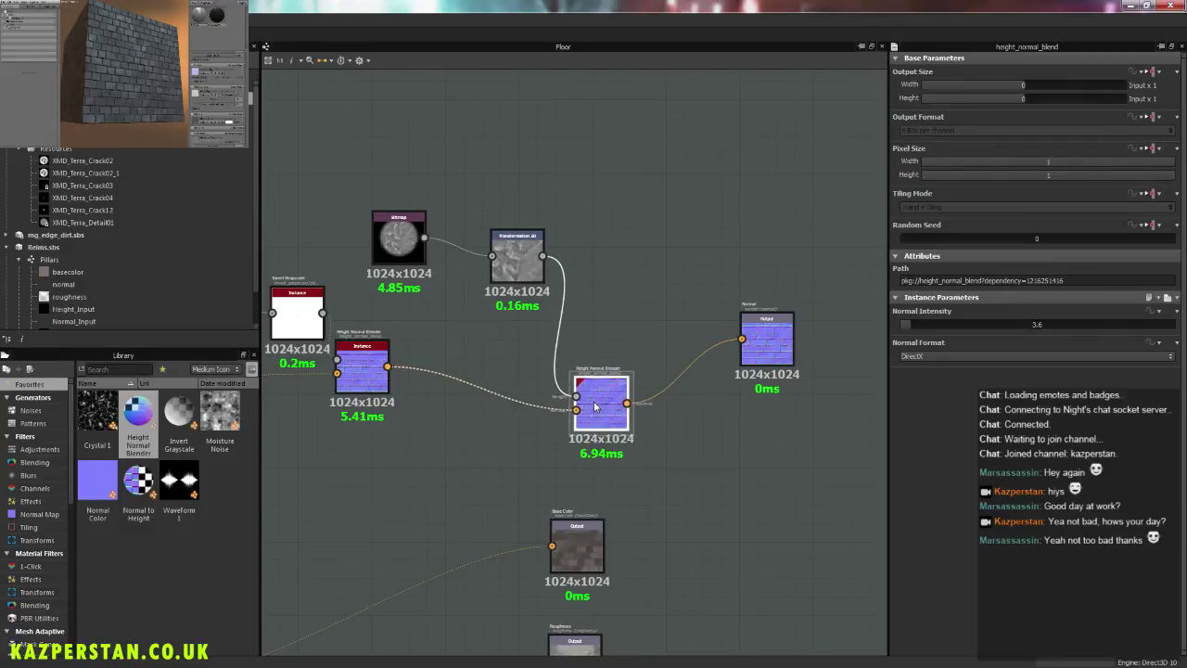
pyautogui.click(906, 326)
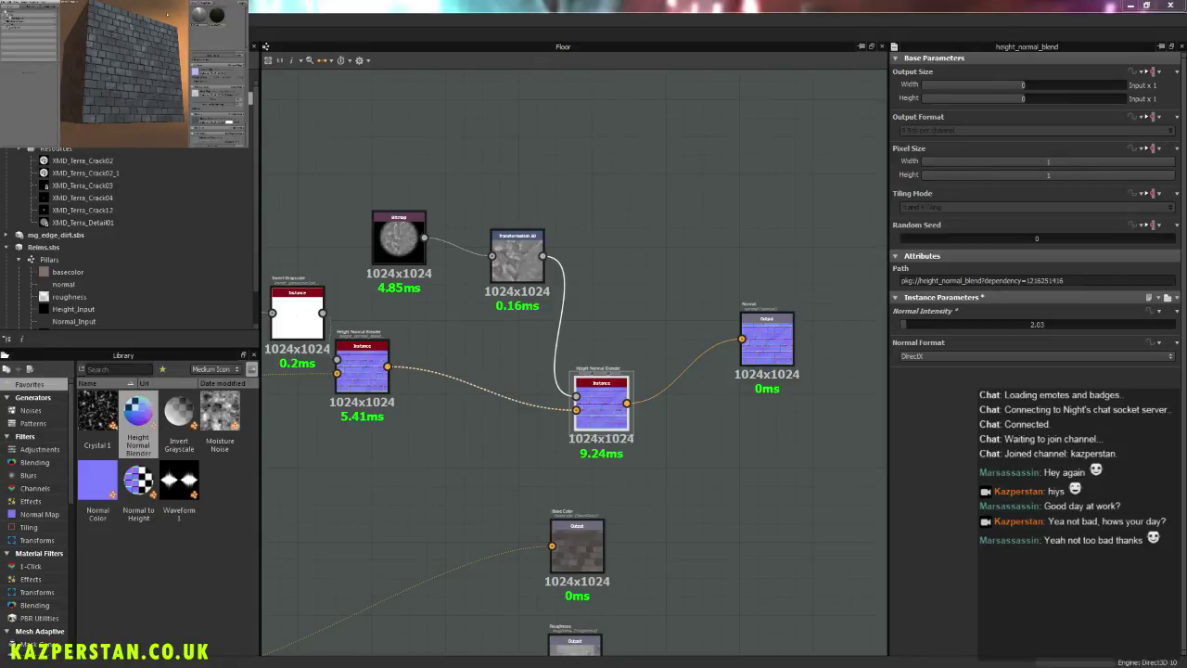
pyautogui.moveTo(145, 46); pyautogui.dragTo(103, 109, button='right')
# Step: Look over the crack and detail node chains leading to the Normal output and check the brick preview
pyautogui.scroll(-5, 124, 90)
pyautogui.moveTo(425, 315); pyautogui.dragTo(667, 320, button='middle')
pyautogui.moveTo(323, 353); pyautogui.dragTo(492, 376, button='middle')
pyautogui.scroll(7, 482, 354)
pyautogui.scroll(-8, 621, 362)
pyautogui.scroll(2, 512, 396)
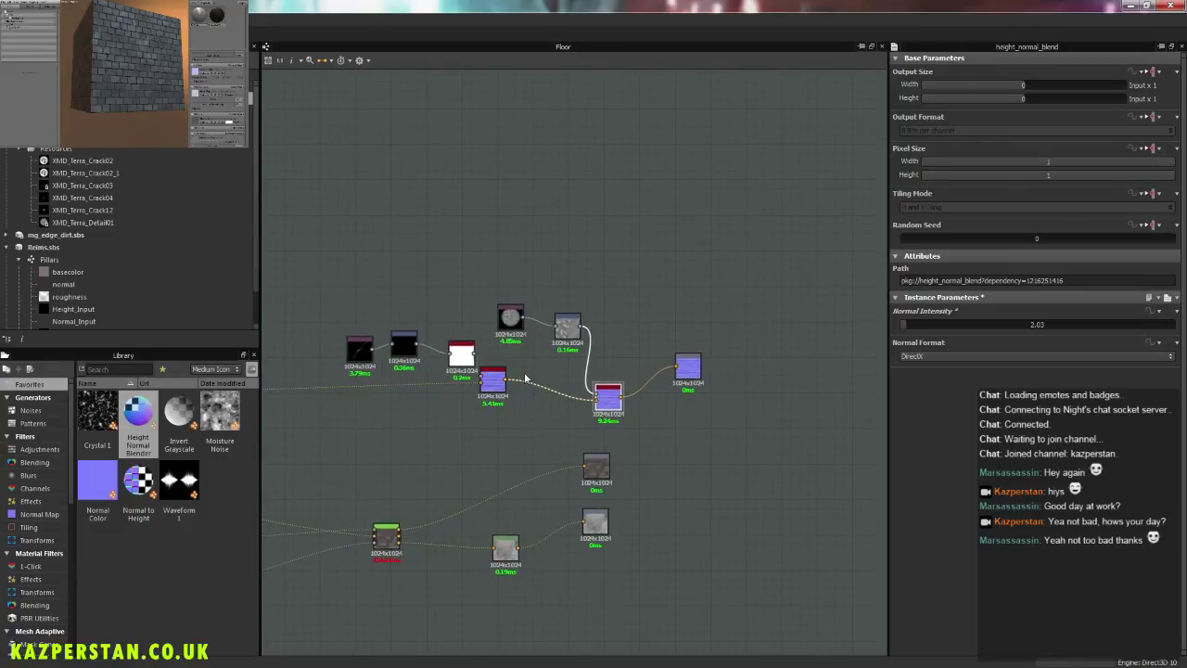
pyautogui.scroll(3, 547, 365)
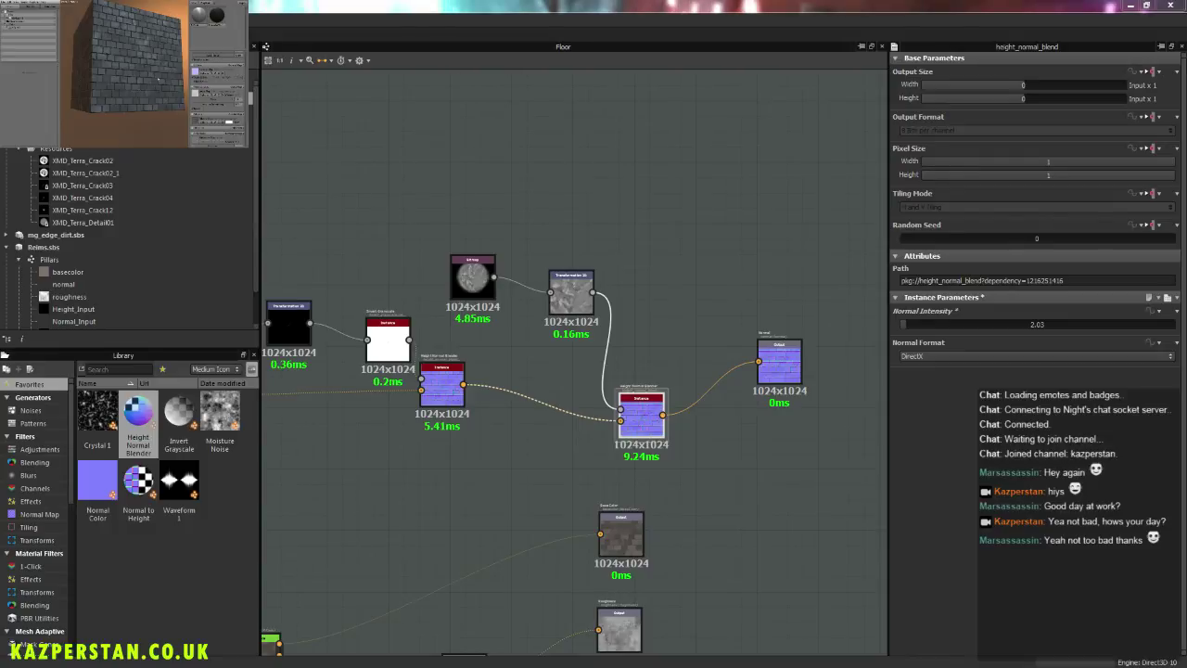
pyautogui.moveTo(164, 79); pyautogui.dragTo(166, 89)
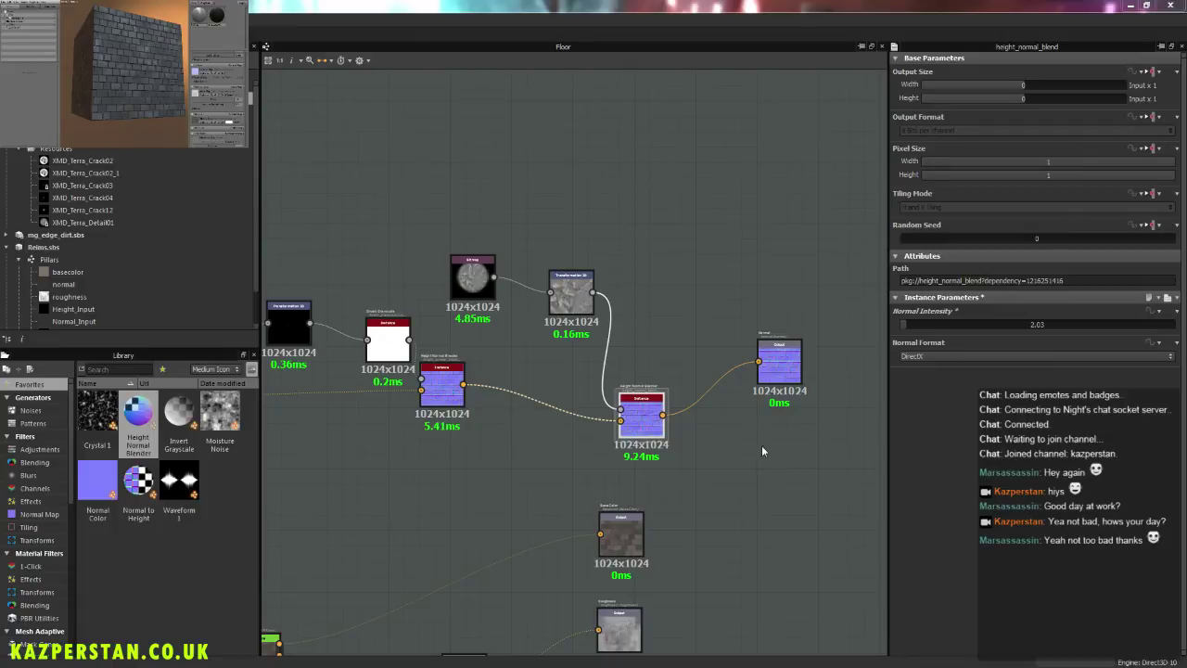
# Step: Try a Normal Intensity of 10.36 on the second Height Normal Blender and inspect the bricks under different angles and lighting
pyautogui.click(928, 326)
pyautogui.moveTo(174, 95); pyautogui.dragTo(152, 90)
pyautogui.moveTo(152, 90); pyautogui.dragTo(183, 122, button='right')
pyautogui.moveTo(183, 122); pyautogui.dragTo(173, 93)
pyautogui.moveTo(173, 93); pyautogui.dragTo(112, 89, button='right')
pyautogui.moveTo(111, 89); pyautogui.dragTo(165, 106)
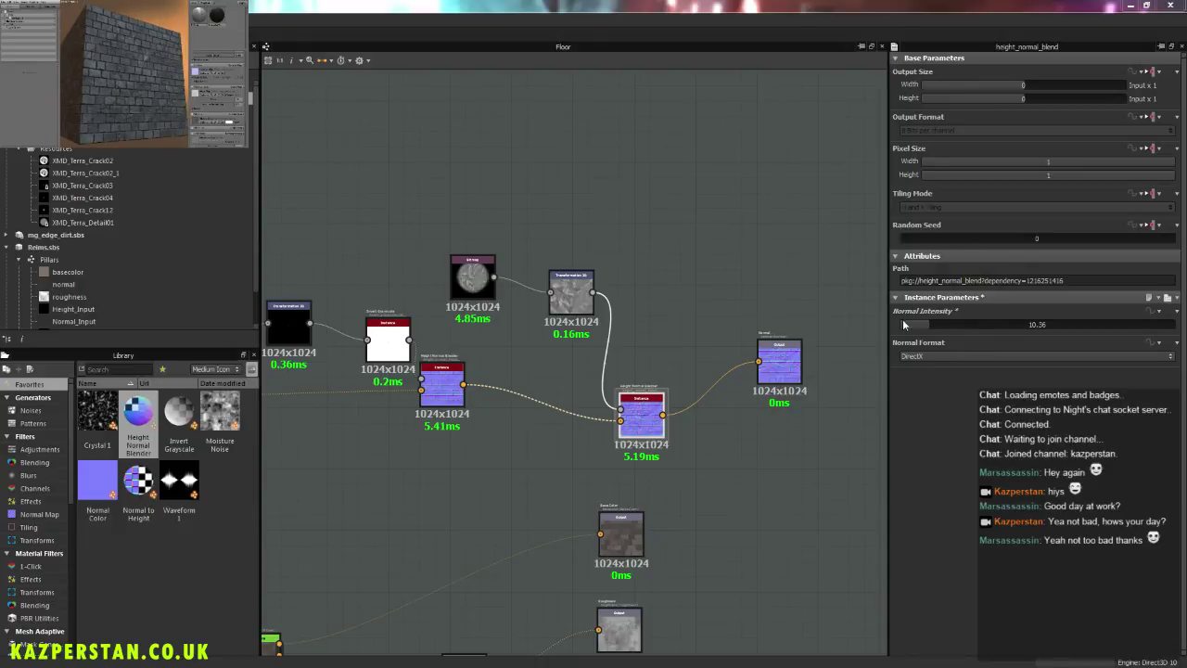
# Step: Try a Normal Intensity of 1.58, settle on 5.86, and check the bricks from above under different lighting
pyautogui.moveTo(918, 326); pyautogui.dragTo(904, 326)
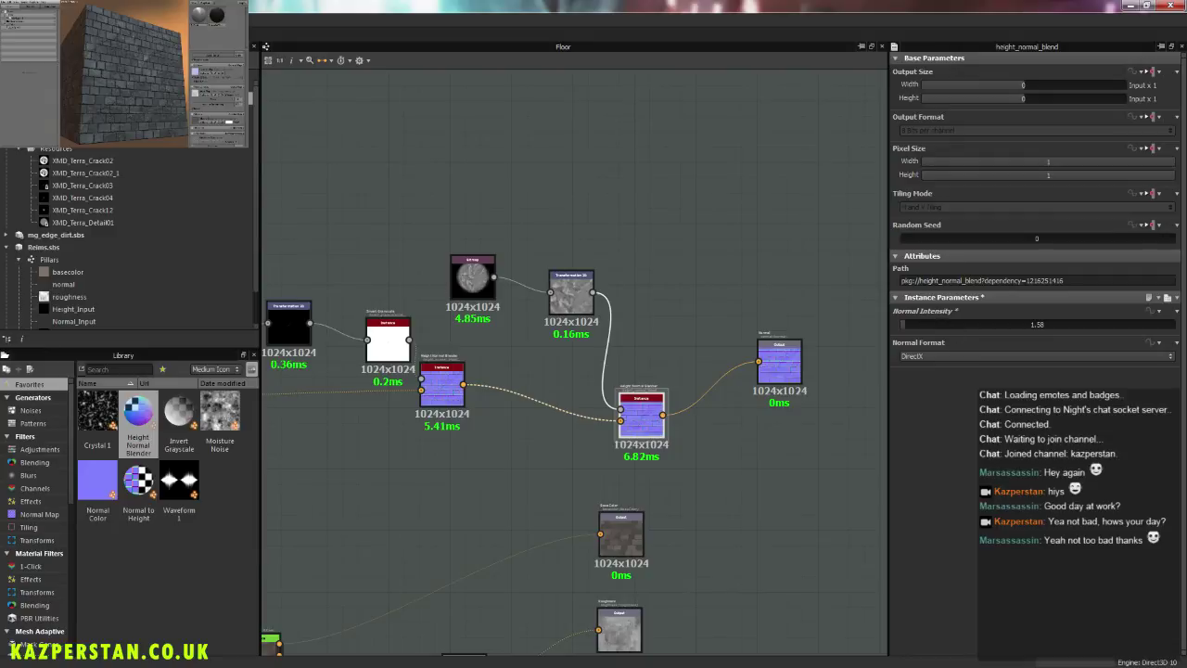
pyautogui.click(916, 327)
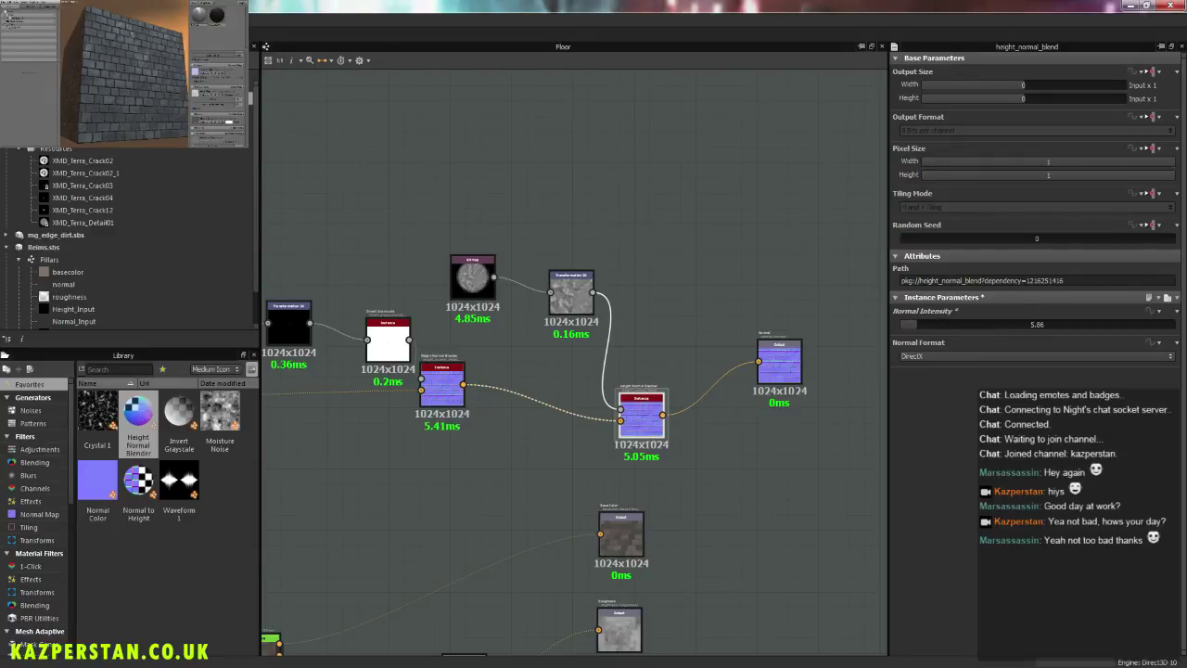
pyautogui.moveTo(116, 61); pyautogui.dragTo(128, 100)
pyautogui.moveTo(142, 37); pyautogui.dragTo(139, 47)
pyautogui.moveTo(139, 47); pyautogui.dragTo(145, 57, button='right')
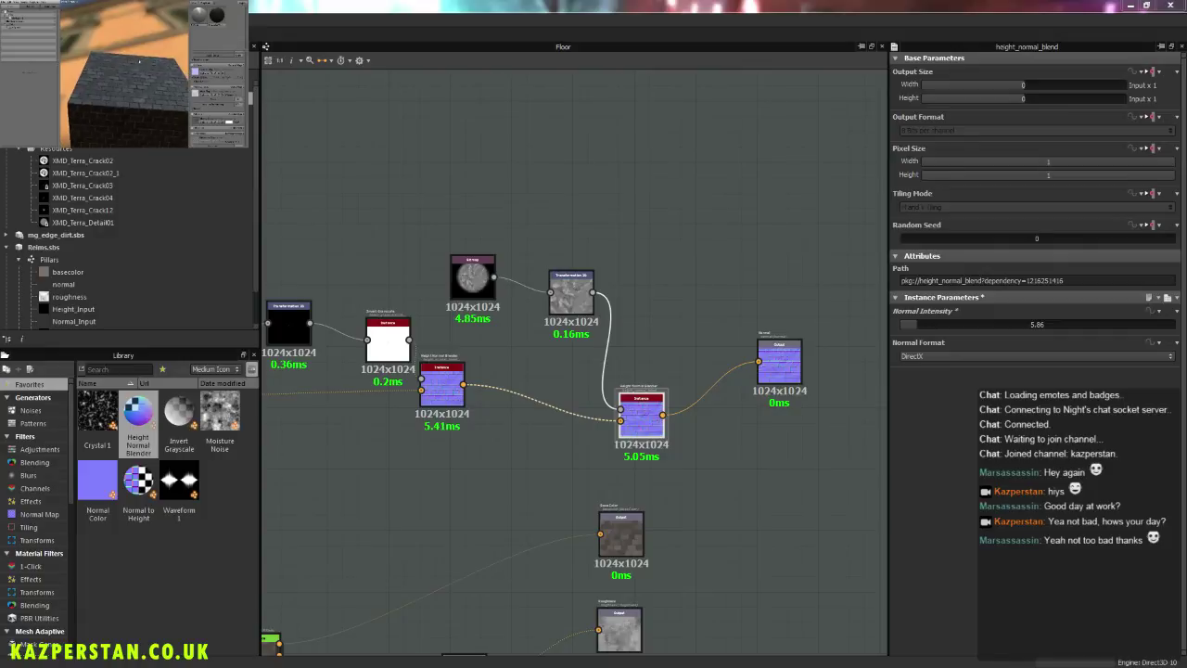
# Step: Try a Normal Intensity of 4.05 on the second Height Normal Blender and inspect the bricks under different angles and lighting
pyautogui.moveTo(145, 58); pyautogui.dragTo(139, 48)
pyautogui.moveTo(139, 48); pyautogui.dragTo(185, 105, button='right')
pyautogui.moveTo(173, 100); pyautogui.dragTo(146, 112)
pyautogui.moveTo(1036, 324); pyautogui.dragTo(911, 326)
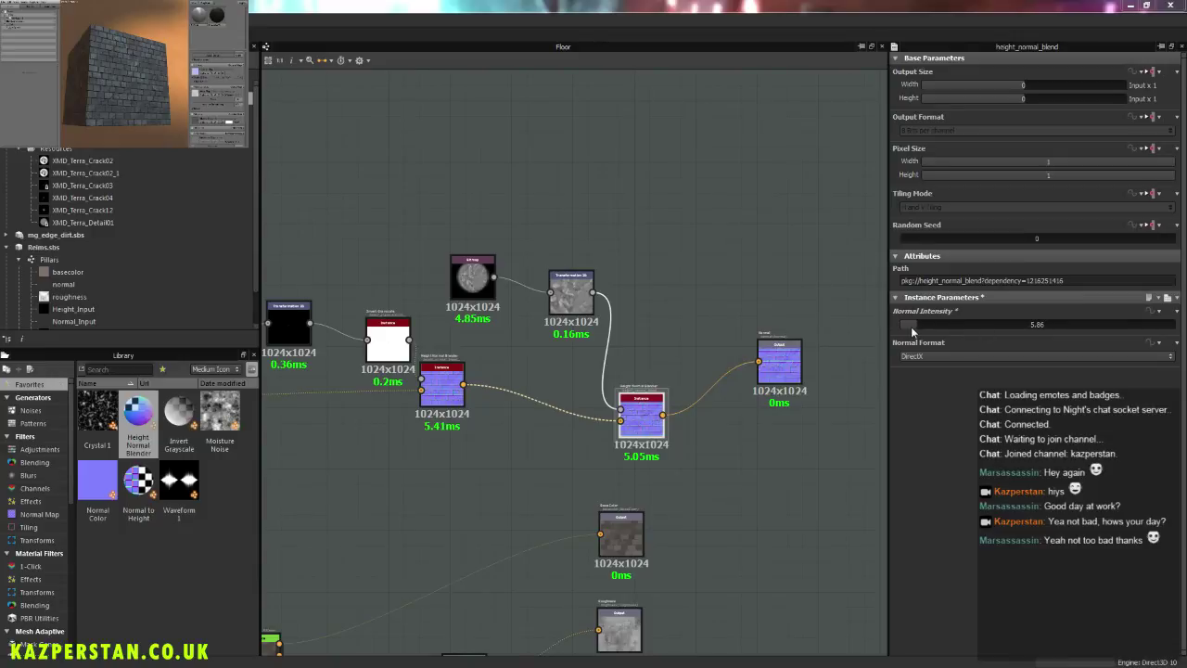
pyautogui.moveTo(158, 66); pyautogui.dragTo(151, 91)
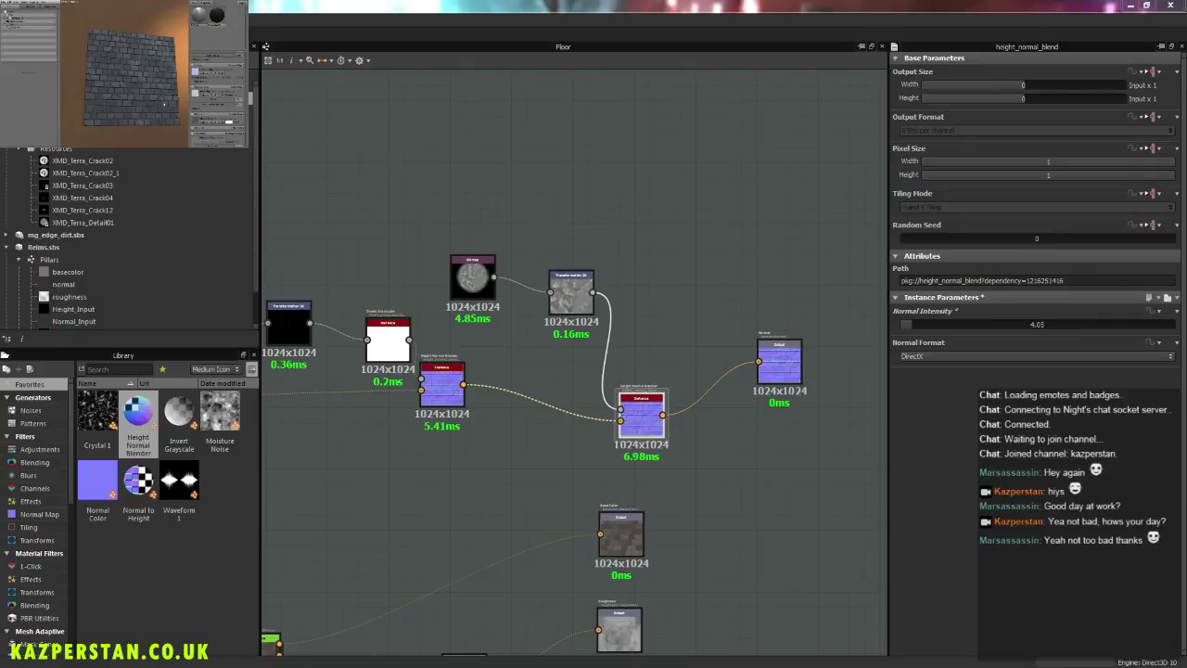
pyautogui.moveTo(164, 104); pyautogui.dragTo(176, 101)
# Step: Examine the XMD_Terra_Detail01 and XMD_Terra_Crack03 bitmap nodes and the Transformation 2D node that scales the crack
pyautogui.moveTo(460, 252); pyautogui.dragTo(599, 269, button='middle')
pyautogui.scroll(3, 641, 319)
pyautogui.click(607, 289)
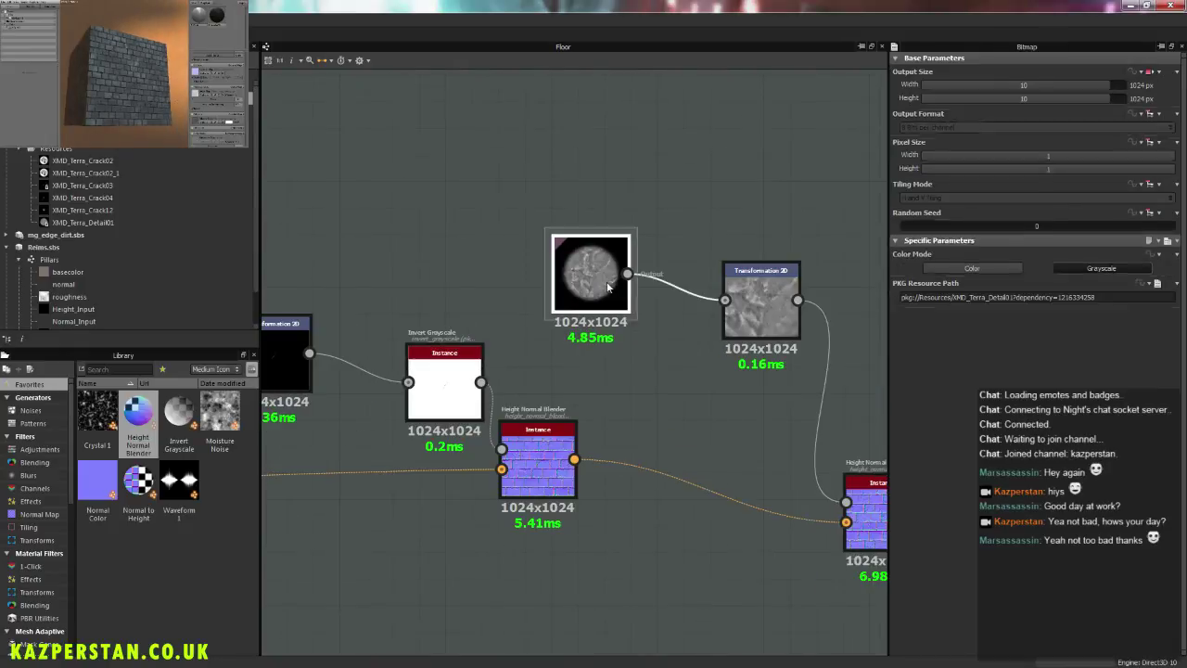
pyautogui.moveTo(558, 321); pyautogui.dragTo(842, 322, button='middle')
pyautogui.click(431, 406)
pyautogui.moveTo(431, 405); pyautogui.dragTo(589, 402, button='middle')
pyautogui.scroll(3, 612, 399)
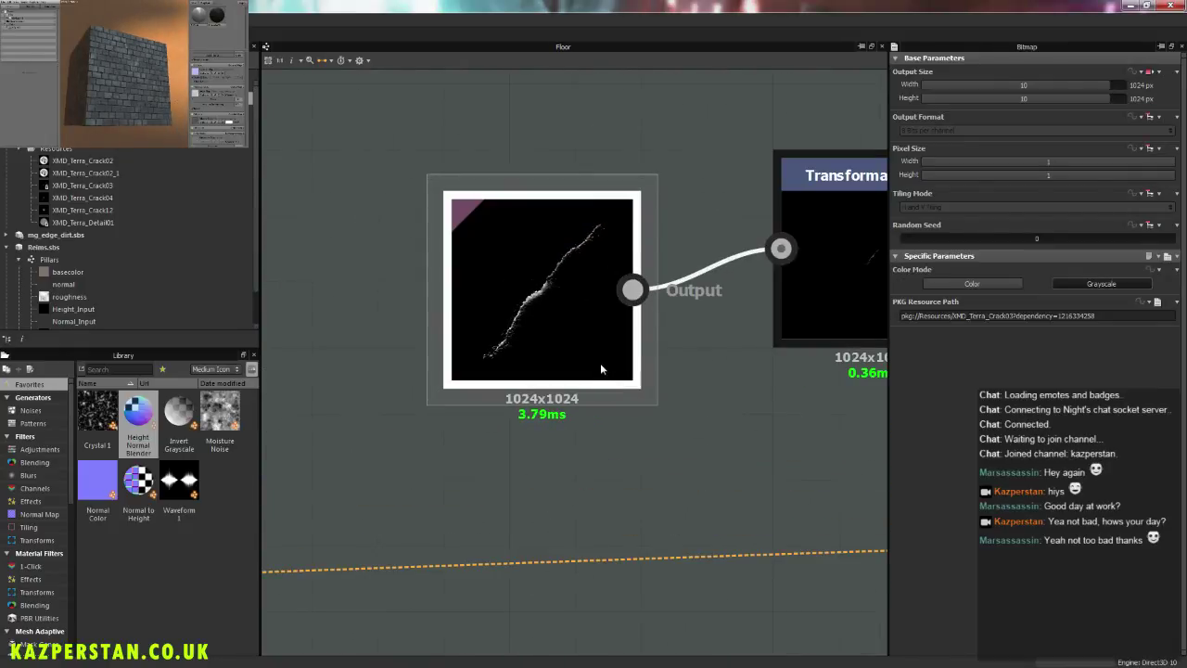
pyautogui.scroll(-4, 561, 325)
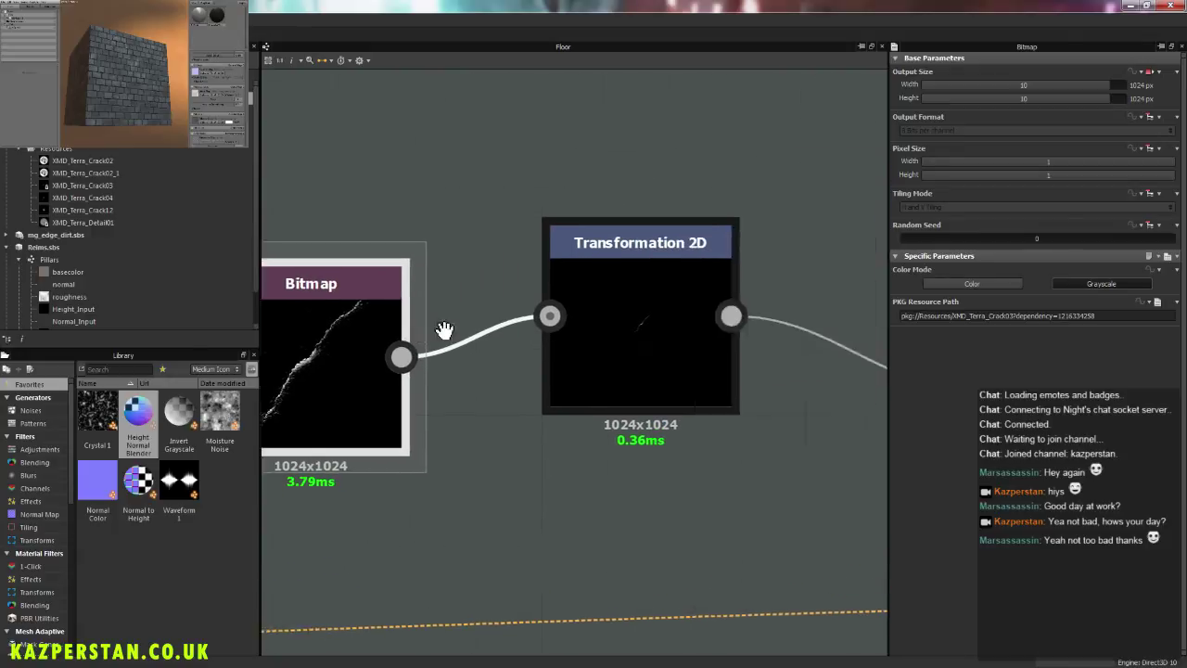
pyautogui.moveTo(597, 359); pyautogui.dragTo(548, 370, button='middle')
pyautogui.moveTo(846, 308); pyautogui.dragTo(805, 341, button='middle')
# Step: Try Normal Intensities of 62.16 and 9.23 on the second Height Normal Blender, checking the bricks up close
pyautogui.click(777, 442)
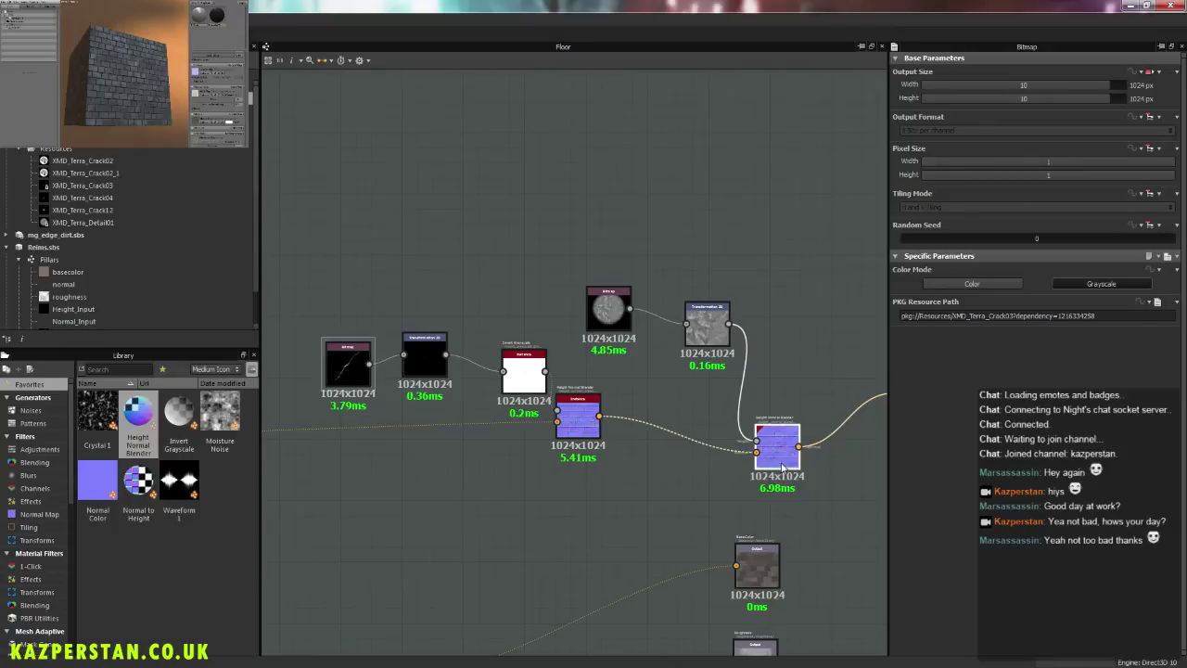
pyautogui.click(1071, 327)
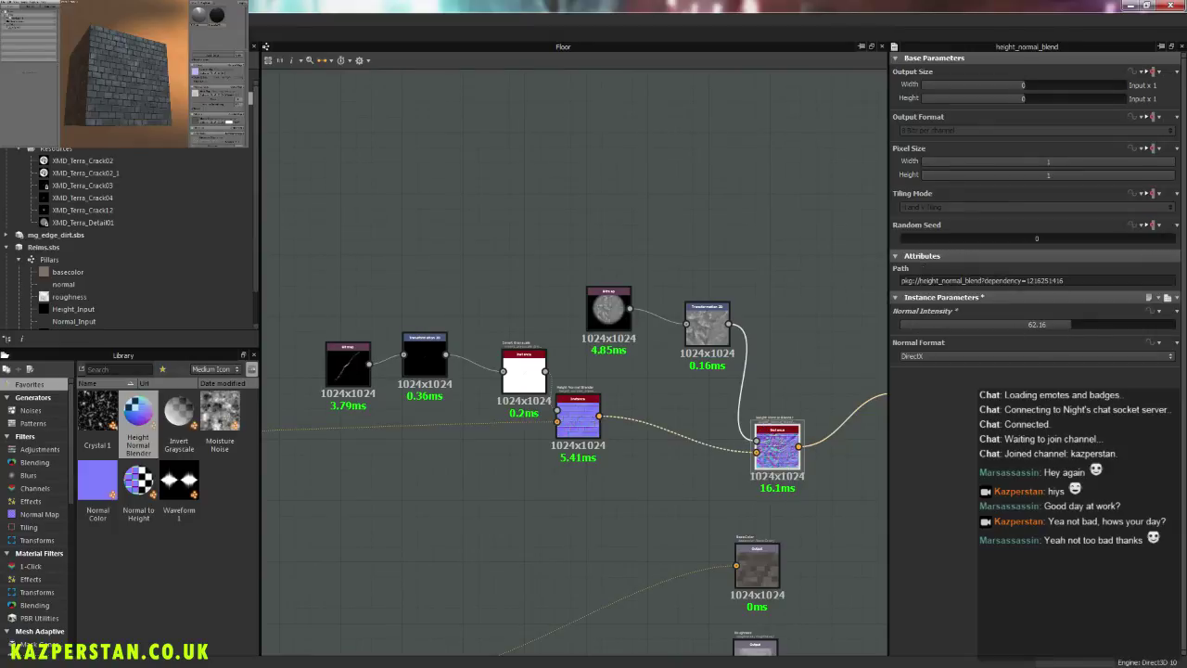
pyautogui.scroll(5, 124, 74)
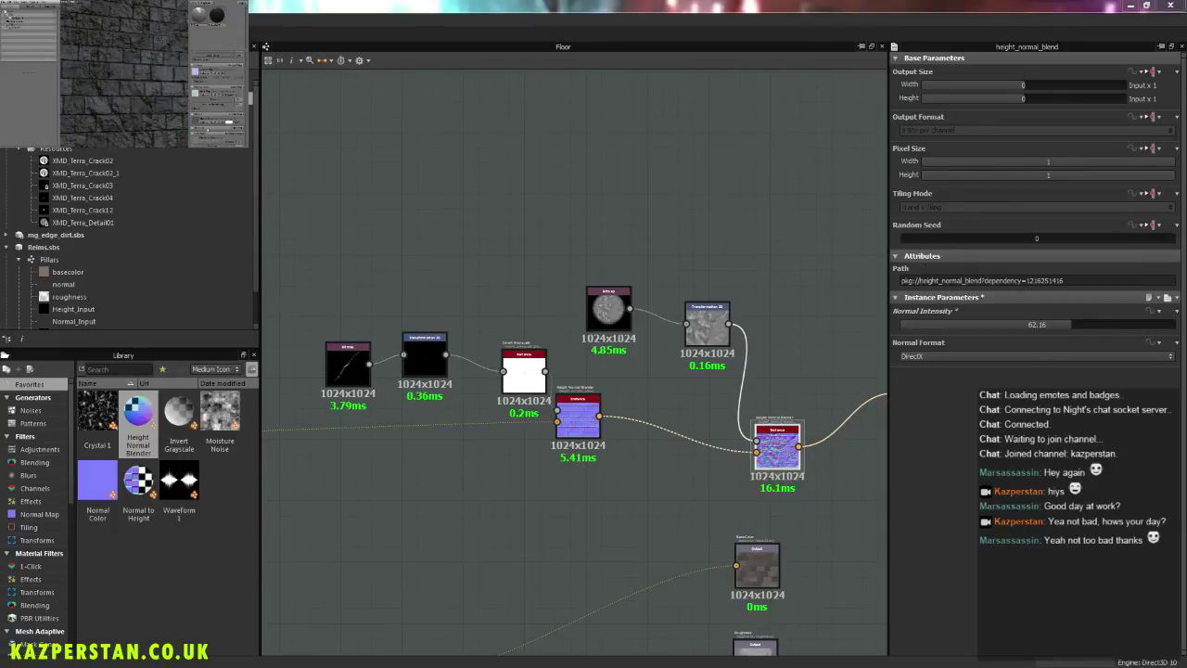
pyautogui.scroll(-5, 177, 96)
pyautogui.moveTo(980, 327); pyautogui.dragTo(925, 329)
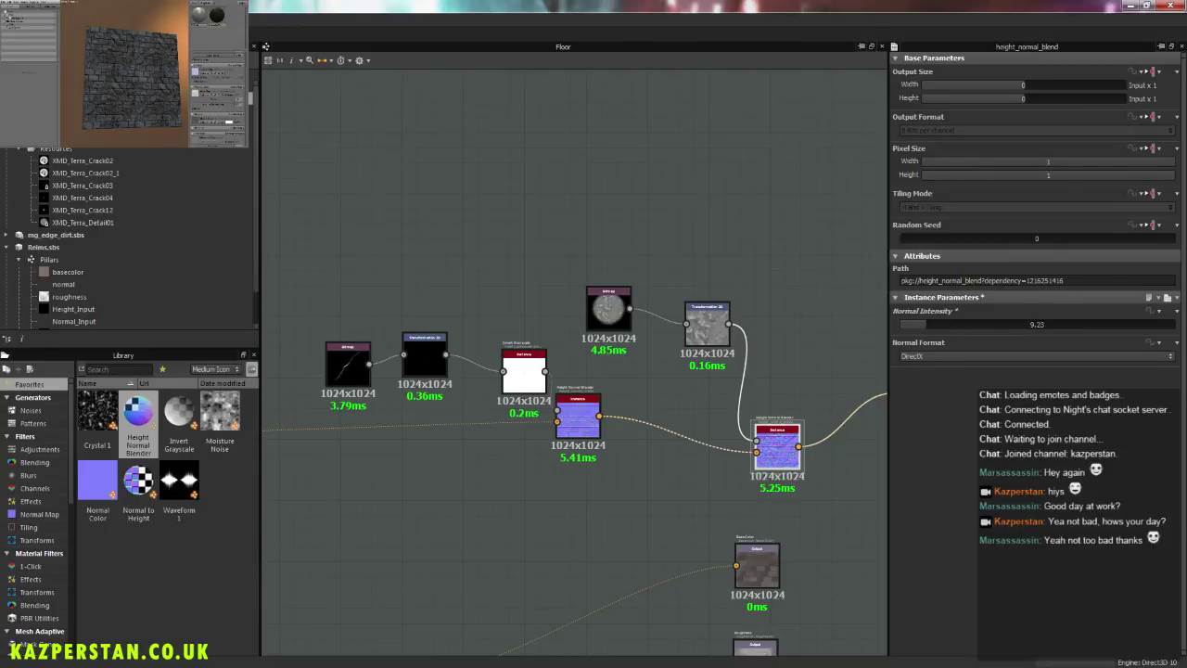
pyautogui.moveTo(135, 84); pyautogui.dragTo(158, 63)
pyautogui.scroll(5, 158, 63)
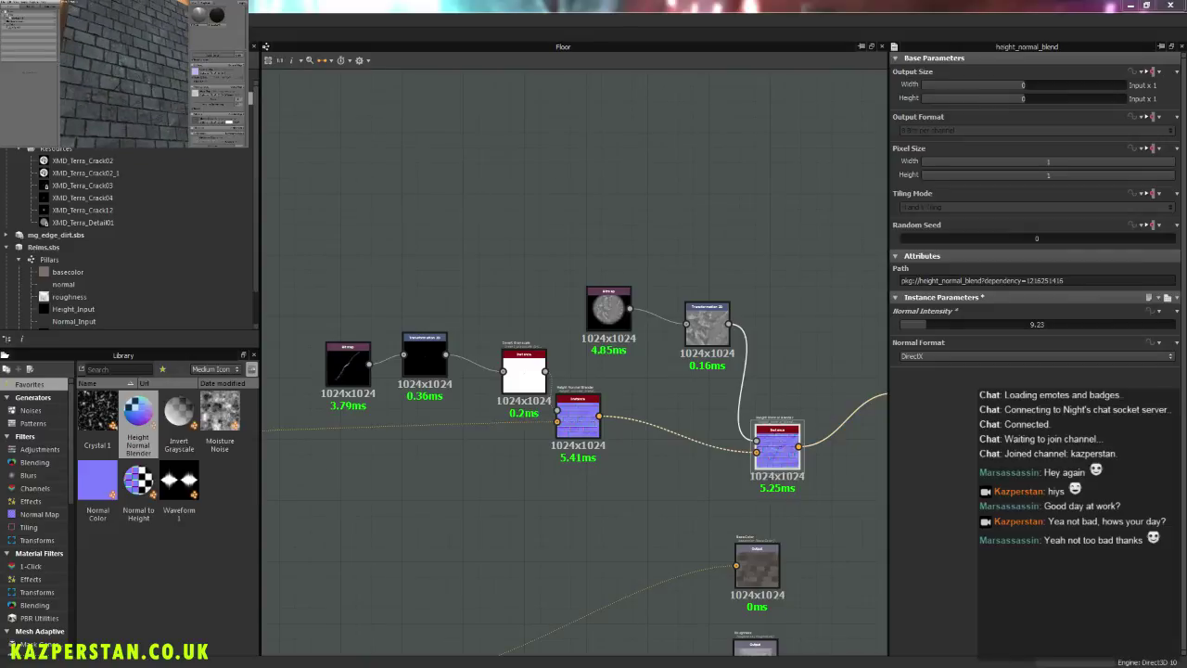
# Step: Try lower Normal Intensities on the second Height Normal Blender, settle on 3.15, and inspect the bricks from several angles
pyautogui.moveTo(923, 324); pyautogui.dragTo(906, 324)
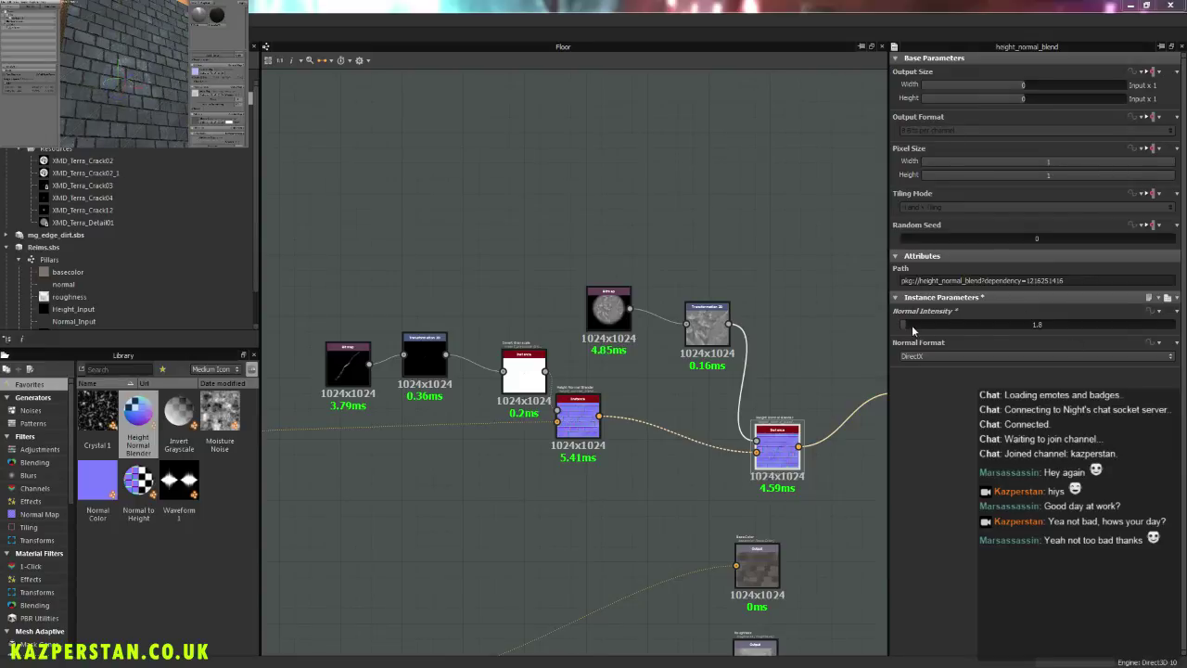
pyautogui.moveTo(912, 325); pyautogui.dragTo(916, 325)
pyautogui.scroll(-4, 116, 33)
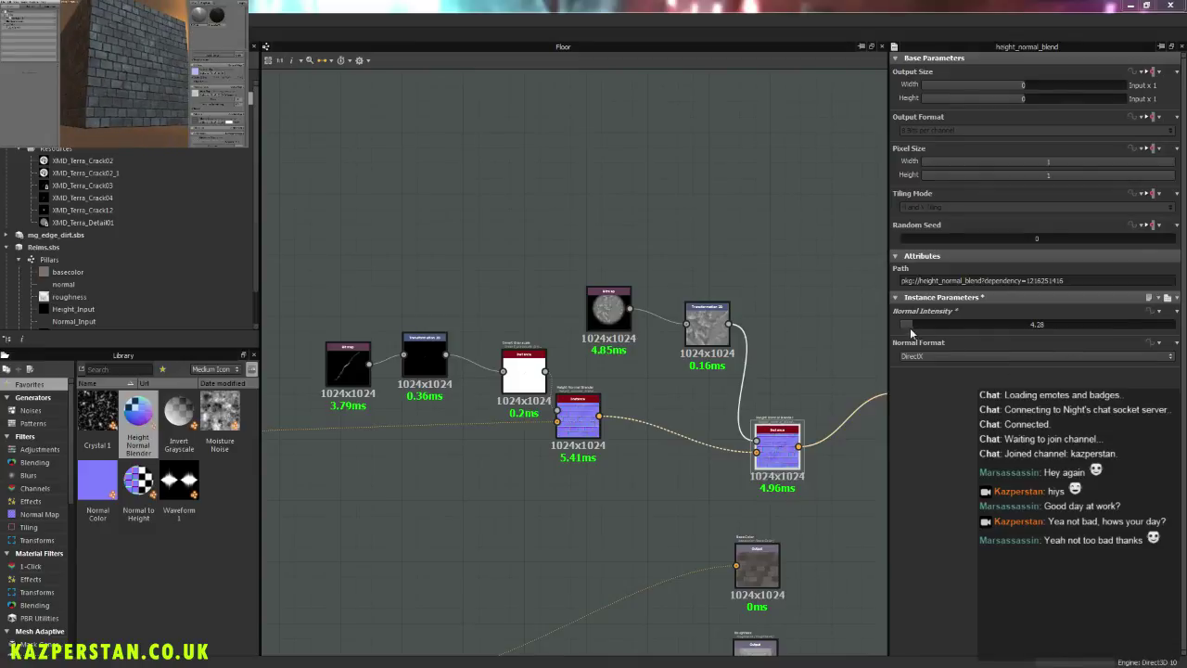
pyautogui.moveTo(912, 326); pyautogui.dragTo(910, 325)
pyautogui.scroll(-3, 931, 327)
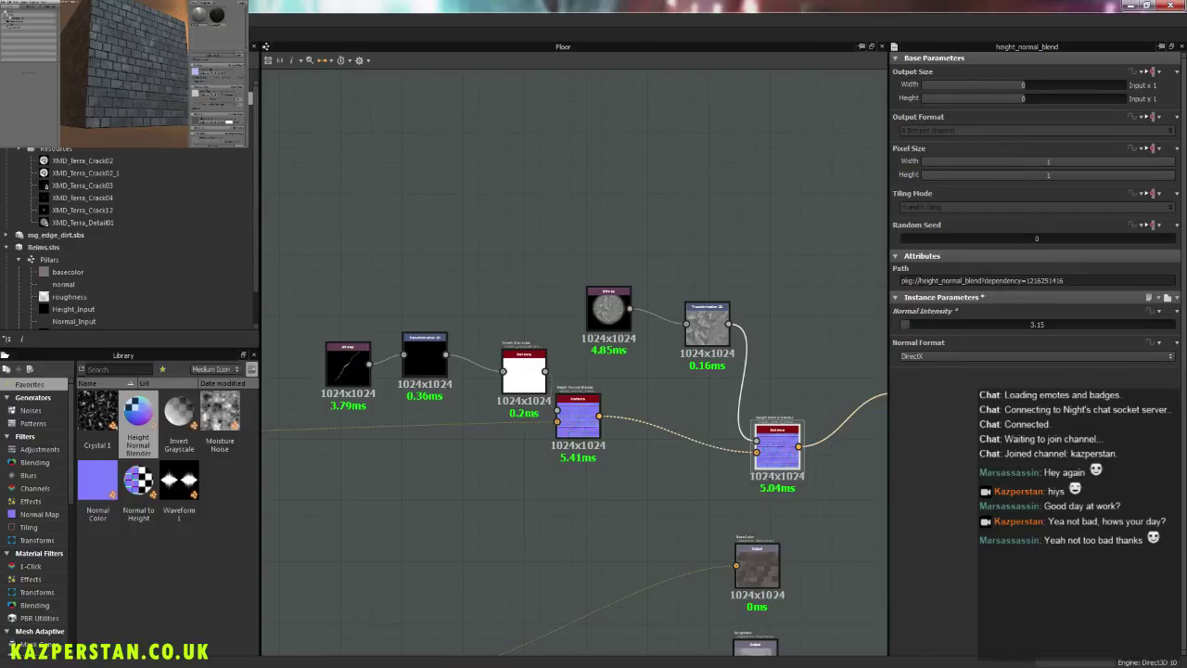
pyautogui.moveTo(140, 57); pyautogui.dragTo(157, 72)
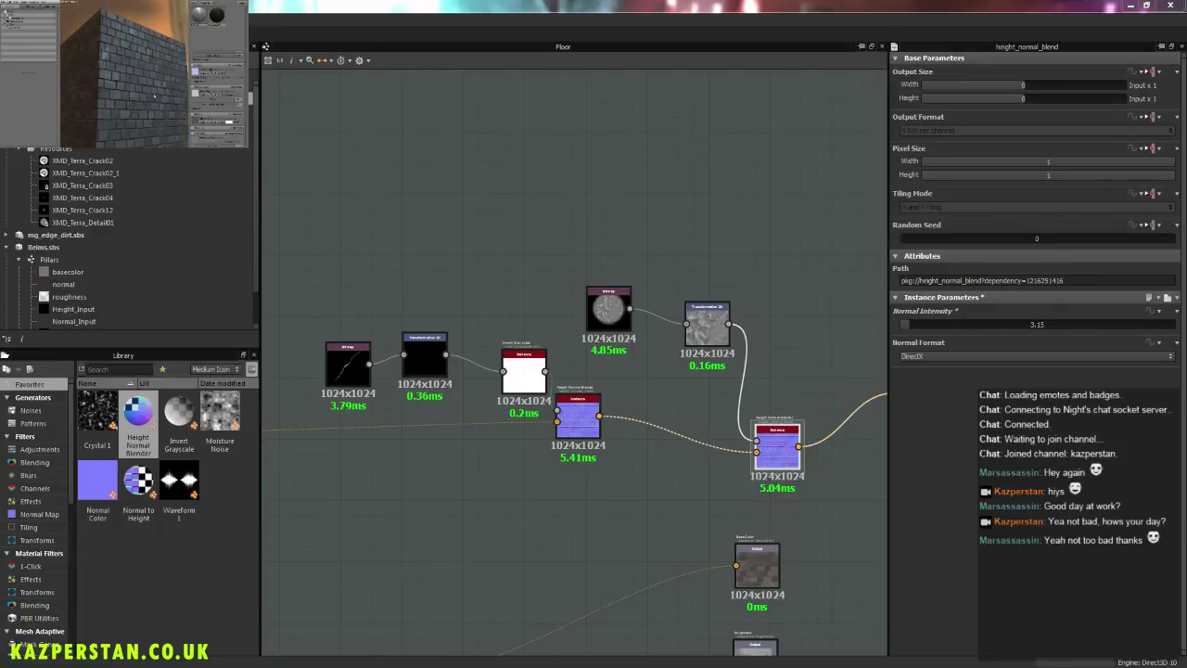
pyautogui.scroll(5, 135, 76)
pyautogui.moveTo(136, 78); pyautogui.dragTo(147, 89)
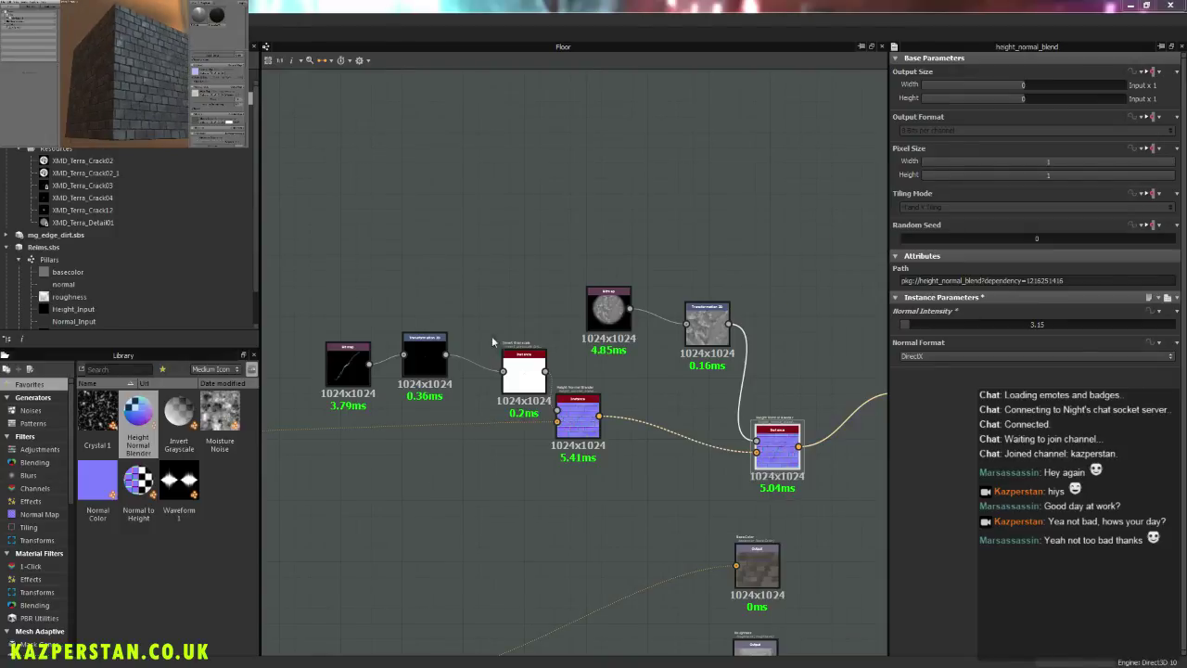
# Step: Try Normal Intensities of 10.14 and 7.88 on the upstream Height Normal Blender fed by the Overlay node and check the bricks
pyautogui.scroll(-5, 493, 342)
pyautogui.moveTo(357, 373); pyautogui.dragTo(537, 340, button='middle')
pyautogui.scroll(-2, 499, 346)
pyautogui.moveTo(421, 374); pyautogui.dragTo(667, 373, button='middle')
pyautogui.moveTo(467, 382); pyautogui.dragTo(695, 354, button='middle')
pyautogui.scroll(6, 539, 360)
pyautogui.scroll(1, 528, 319)
pyautogui.moveTo(528, 318); pyautogui.dragTo(535, 218, button='middle')
pyautogui.scroll(-1, 534, 218)
pyautogui.moveTo(728, 349); pyautogui.dragTo(604, 440, button='middle')
pyautogui.moveTo(787, 405); pyautogui.dragTo(527, 390, button='middle')
pyautogui.scroll(-2, 735, 400)
pyautogui.click(725, 339)
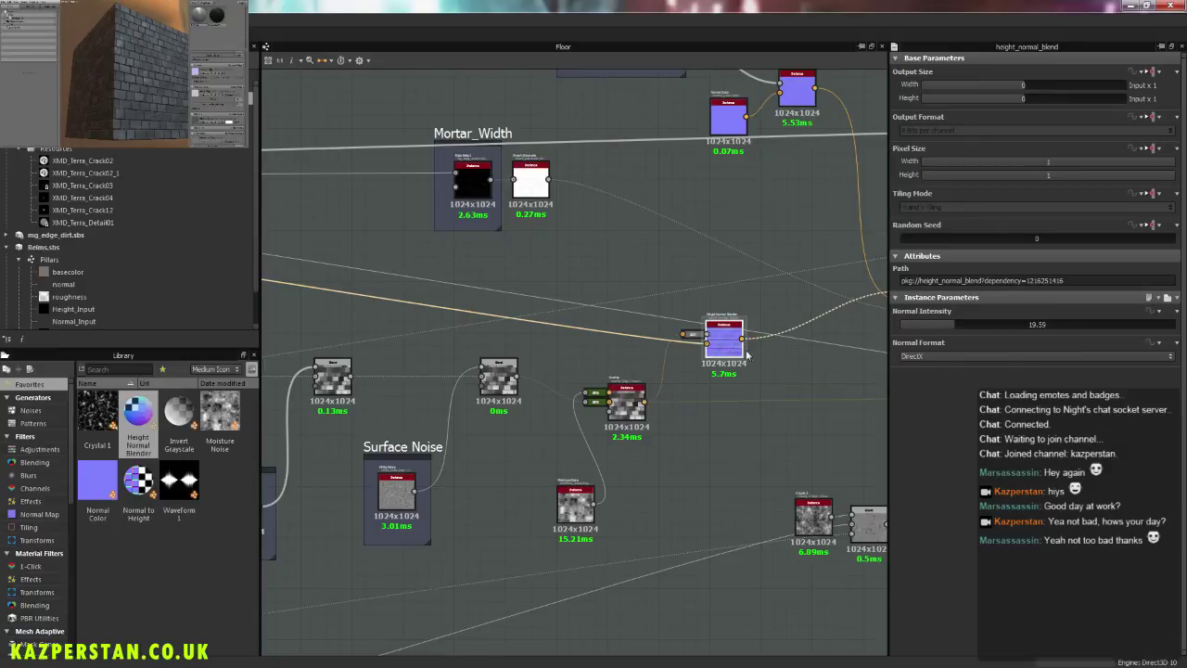
pyautogui.click(928, 322)
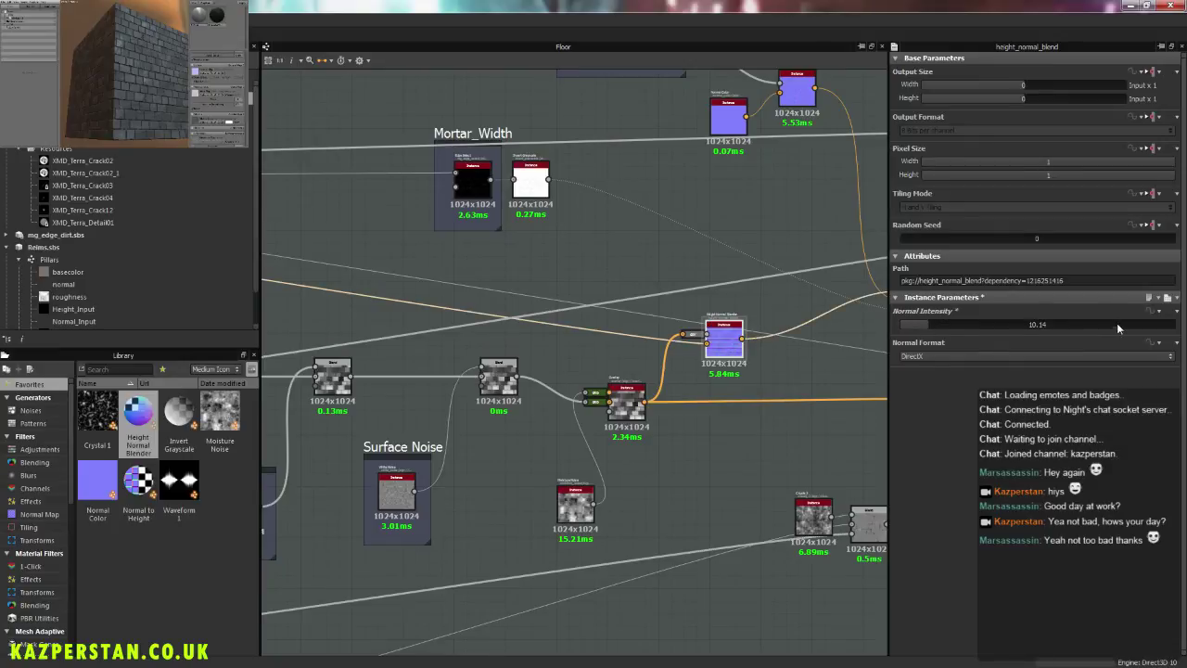
pyautogui.click(1116, 323)
pyautogui.click(932, 324)
pyautogui.moveTo(158, 69)
pyautogui.mouseDown()
pyautogui.moveTo(137, 65)
pyautogui.moveTo(144, 73)
pyautogui.mouseUp()
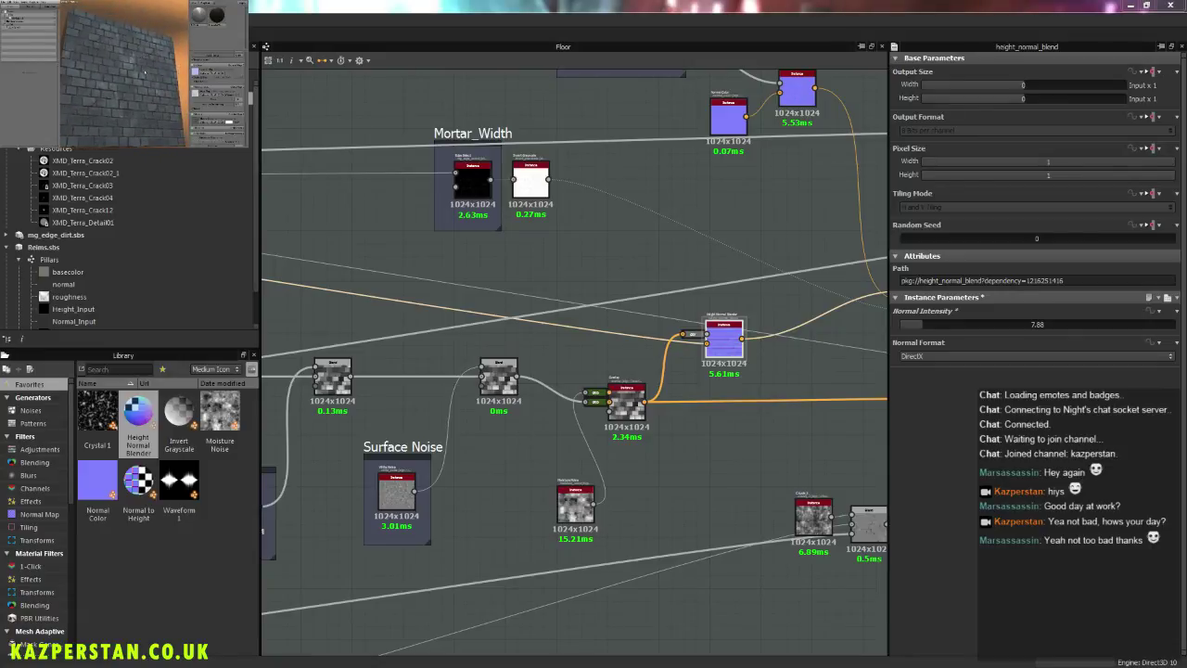
# Step: Try a Normal Intensity of 11.04 on the Height Normal Blender fed by the Overlay node
pyautogui.moveTo(627, 363); pyautogui.dragTo(709, 340, button='middle')
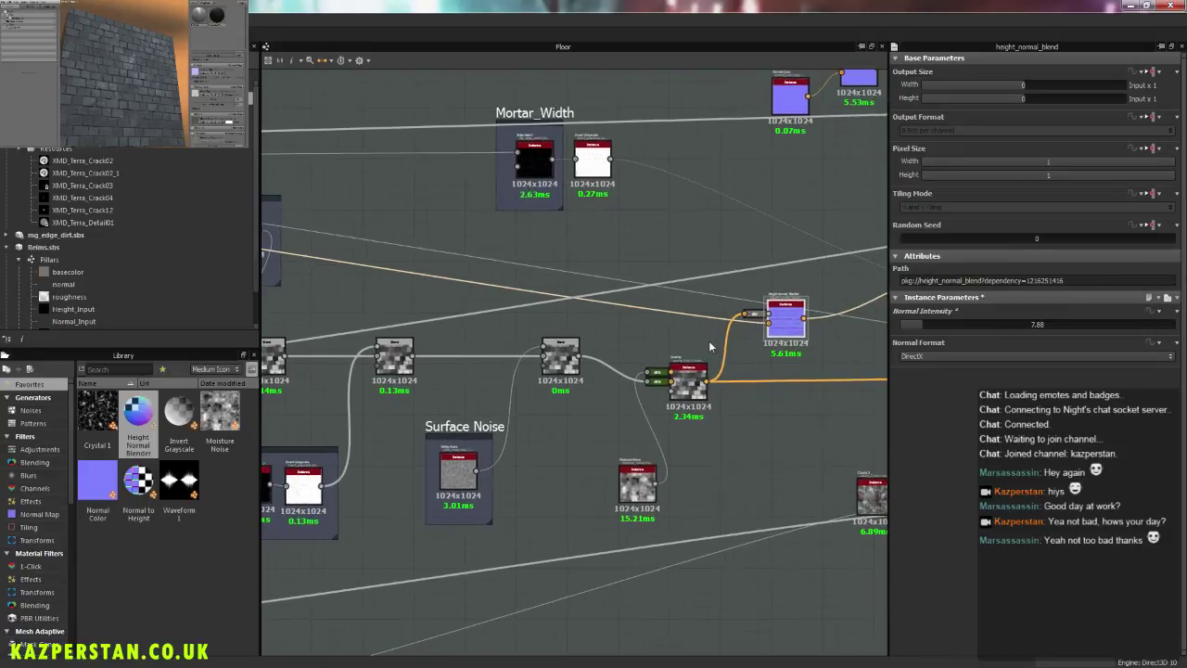
pyautogui.click(930, 325)
pyautogui.scroll(4, 695, 394)
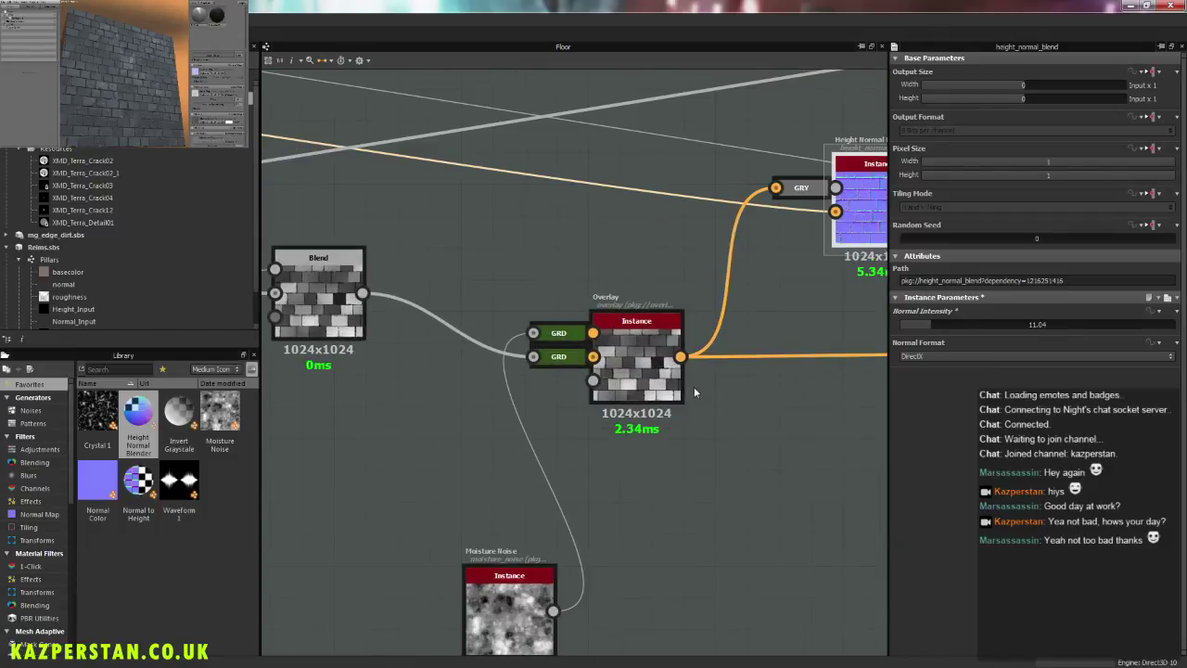
# Step: Set the Opacity of the Blend node that multiplies the Wobble noise into the bricks to 0.13
pyautogui.scroll(-3, 695, 390)
pyautogui.moveTo(566, 373); pyautogui.dragTo(879, 391, button='middle')
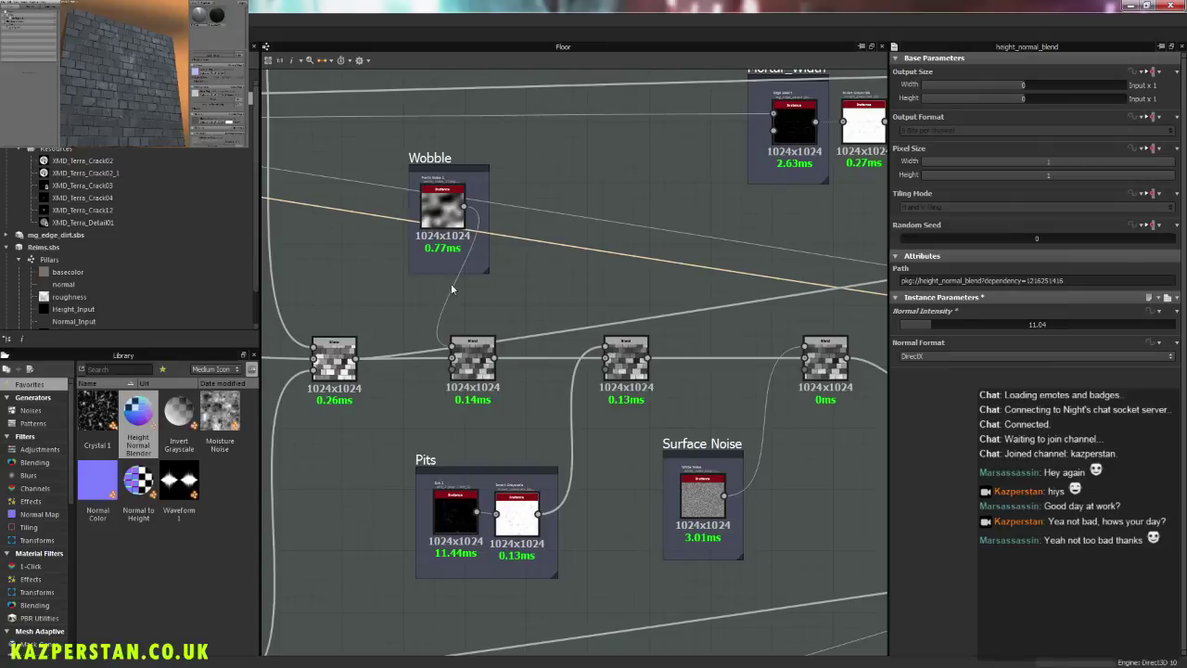
pyautogui.moveTo(451, 213)
pyautogui.mouseDown()
pyautogui.moveTo(419, 234)
pyautogui.moveTo(458, 207)
pyautogui.mouseUp()
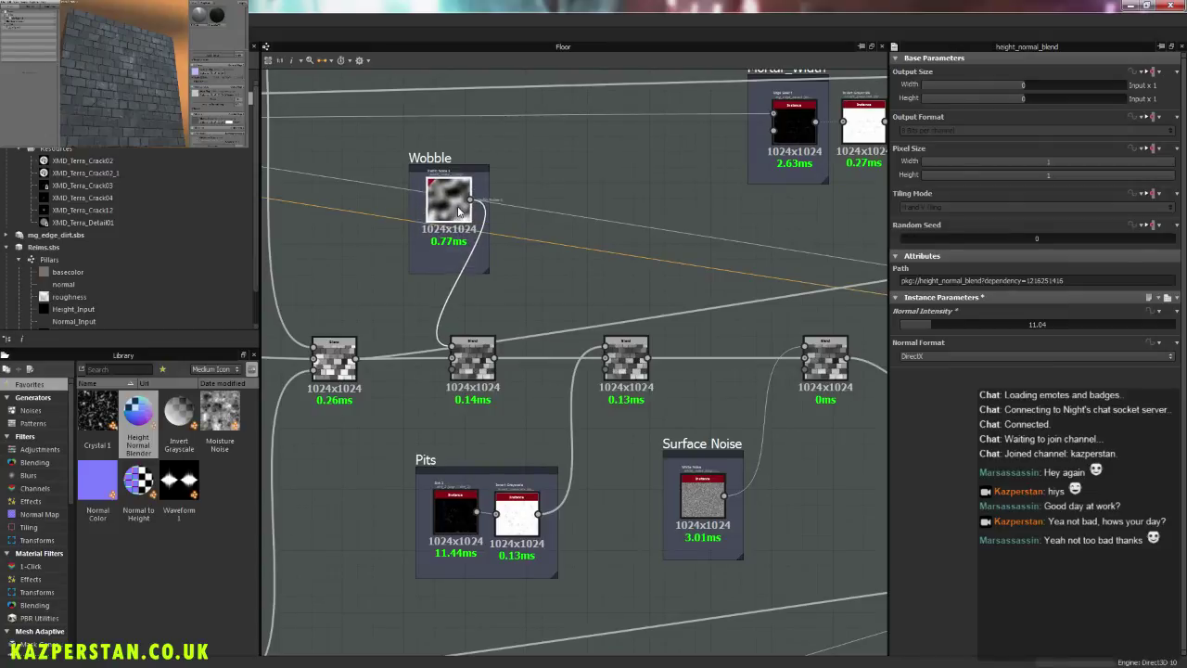
pyautogui.click(473, 355)
pyautogui.moveTo(763, 327); pyautogui.dragTo(470, 324, button='middle')
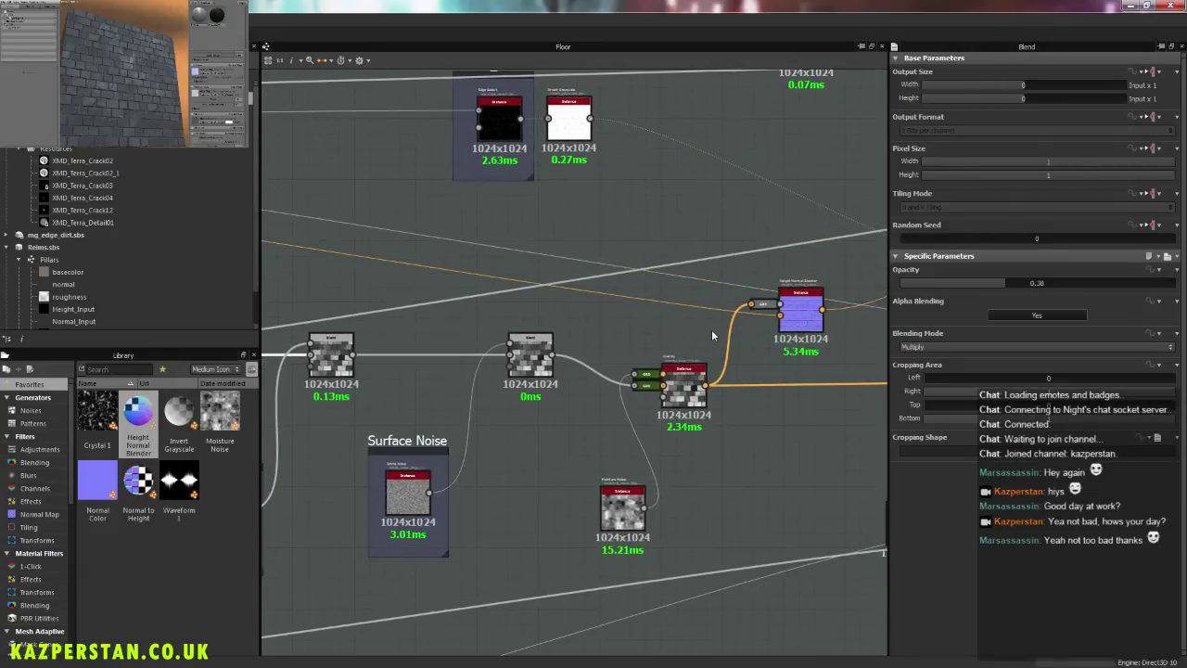
pyautogui.moveTo(523, 291); pyautogui.dragTo(722, 328, button='middle')
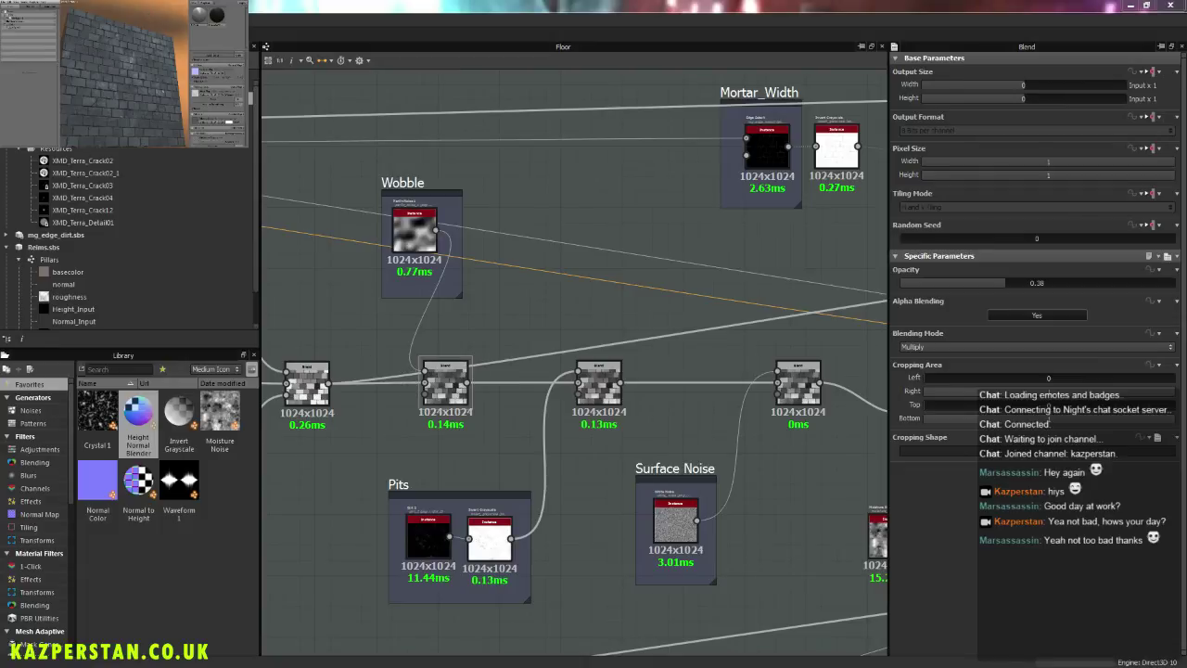
pyautogui.moveTo(170, 83)
pyautogui.mouseDown()
pyautogui.moveTo(185, 88)
pyautogui.moveTo(176, 84)
pyautogui.mouseUp()
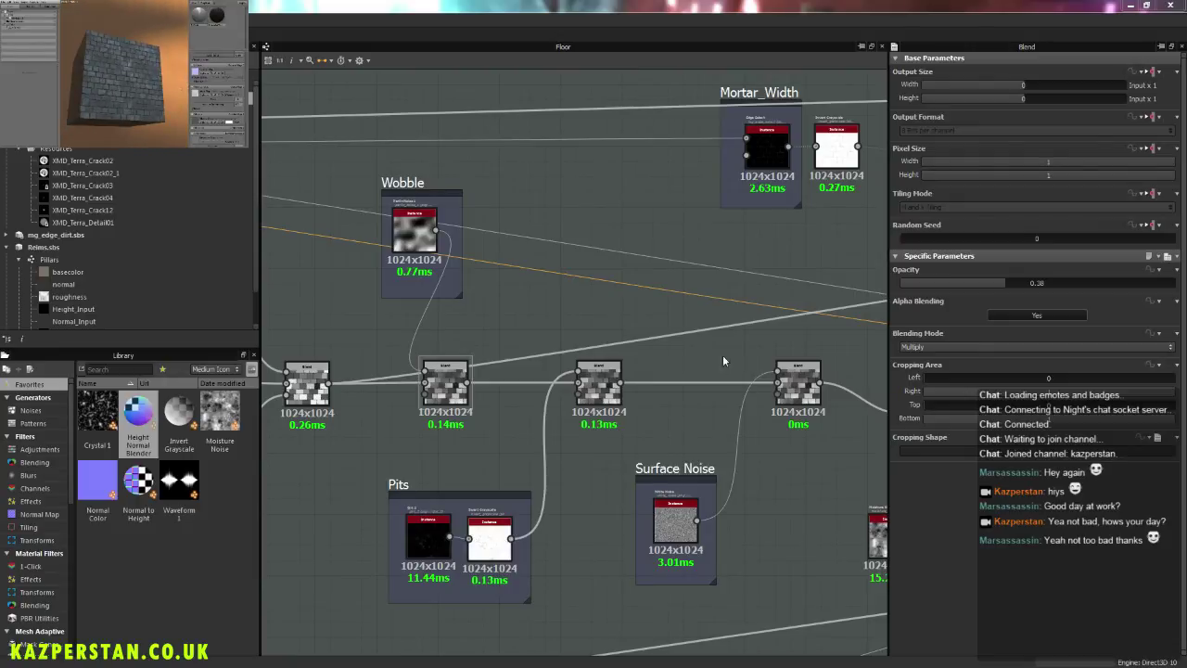
pyautogui.click(937, 283)
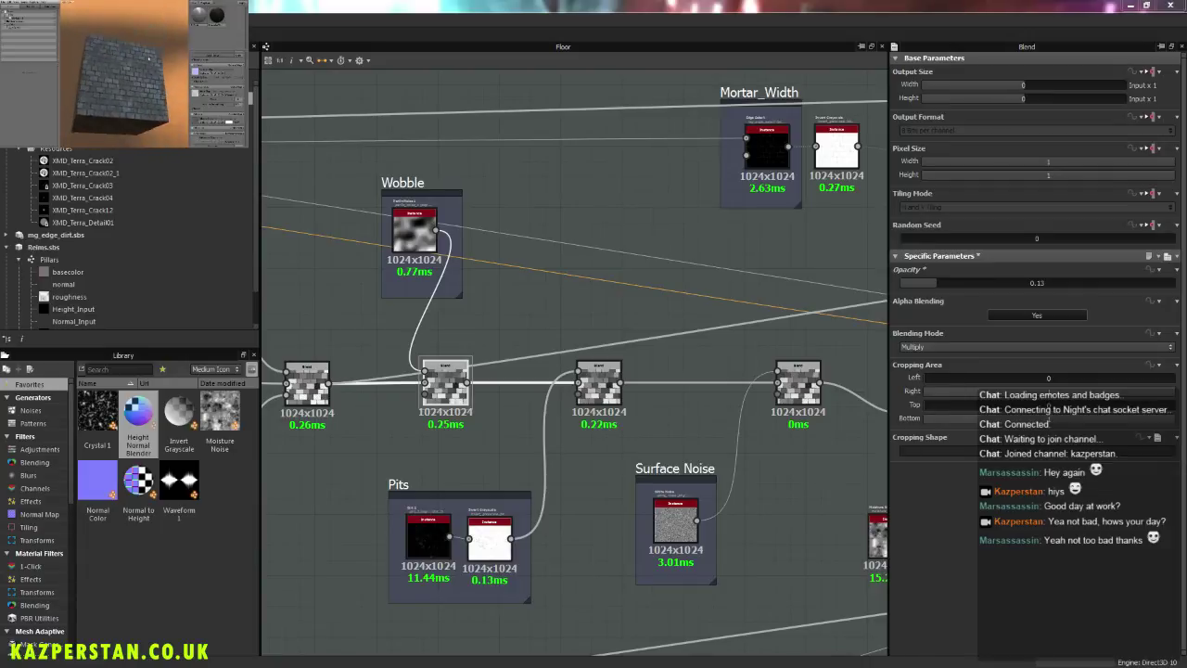
# Step: Set the Normal Intensity of the Height Normal Blender fed by the Overlay node to 15.99
pyautogui.moveTo(803, 321); pyautogui.dragTo(363, 298, button='middle')
pyautogui.click(628, 313)
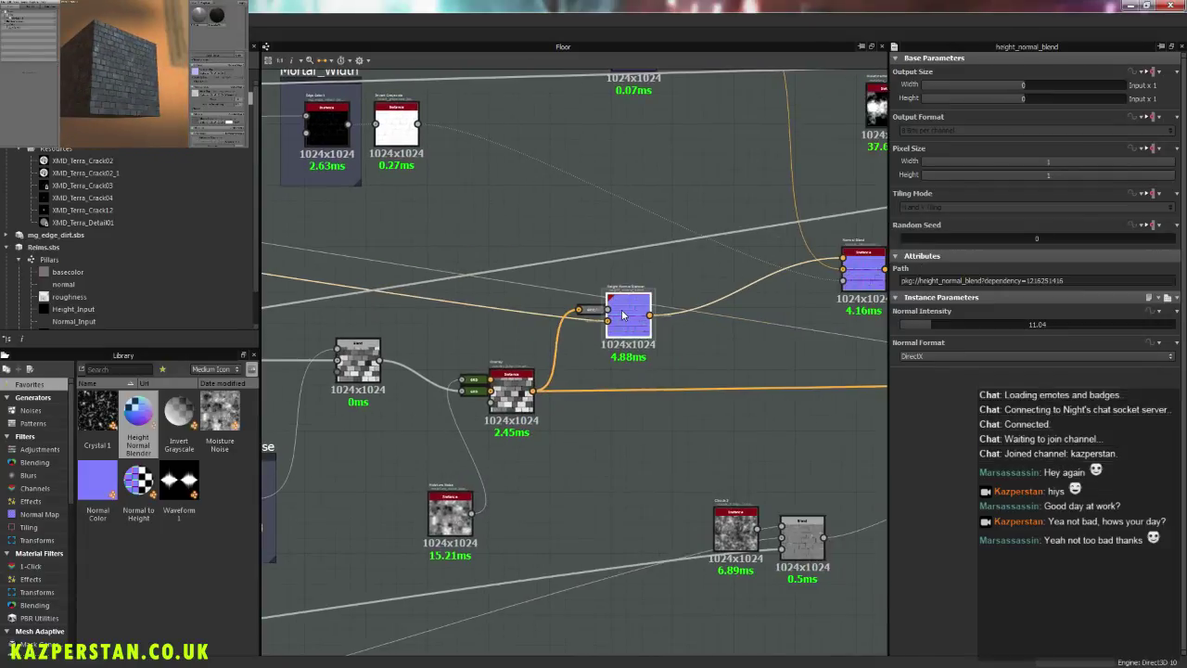
pyautogui.click(944, 326)
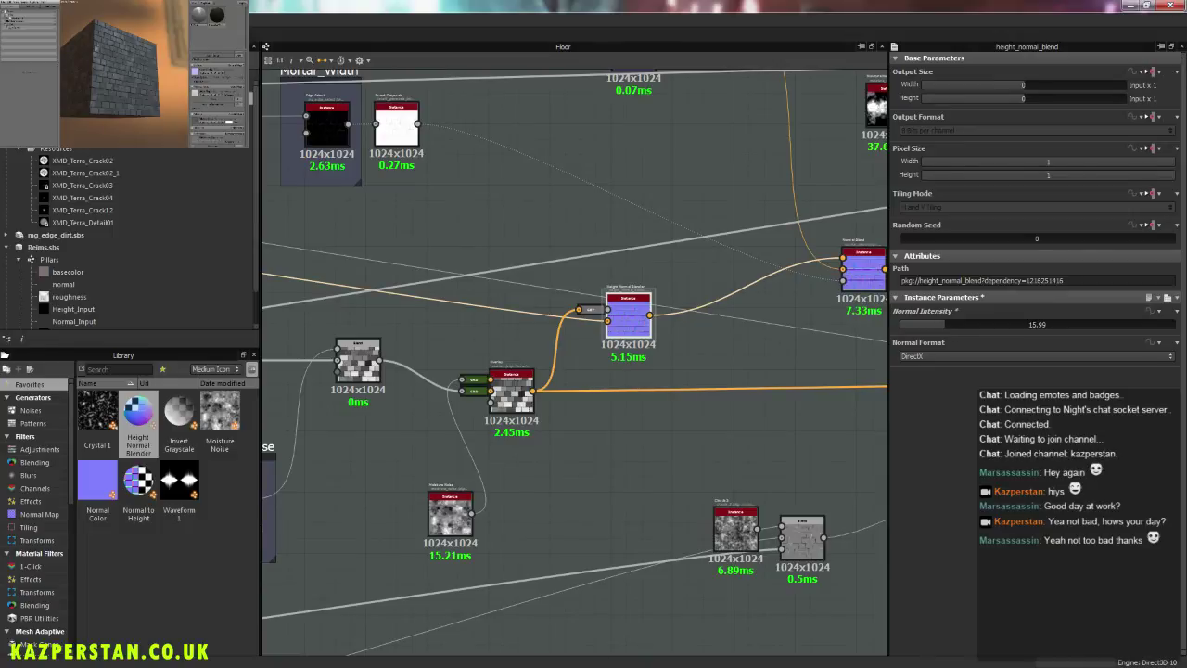
pyautogui.click(567, 209)
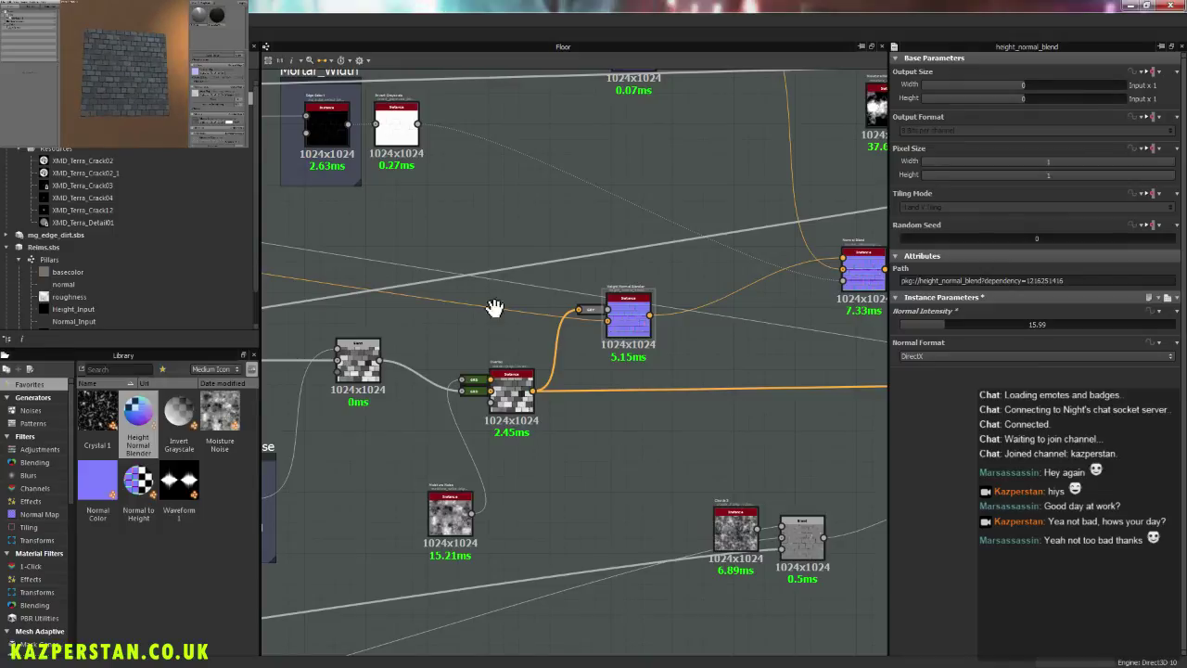
# Step: Examine the brick height chain feeding the Height Normal Blender, including the Overlay node's settings and its Moisture Noise input
pyautogui.scroll(-5, 495, 307)
pyautogui.moveTo(414, 276); pyautogui.dragTo(433, 305, button='middle')
pyautogui.moveTo(705, 328); pyautogui.dragTo(622, 327, button='middle')
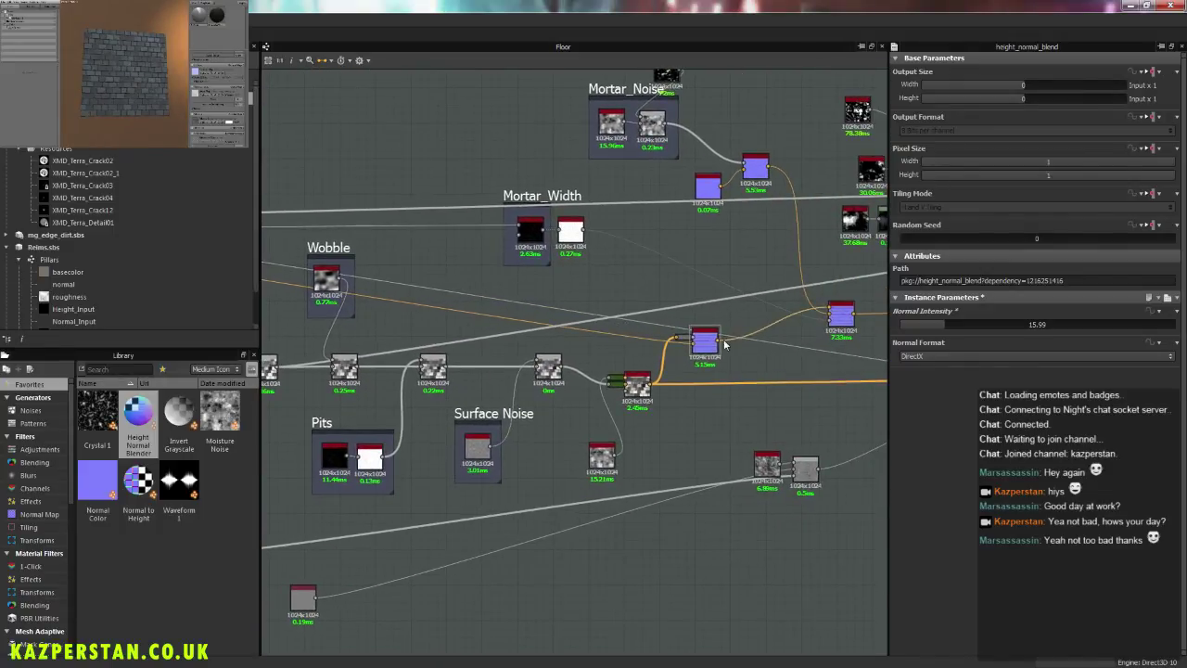
pyautogui.scroll(5, 701, 339)
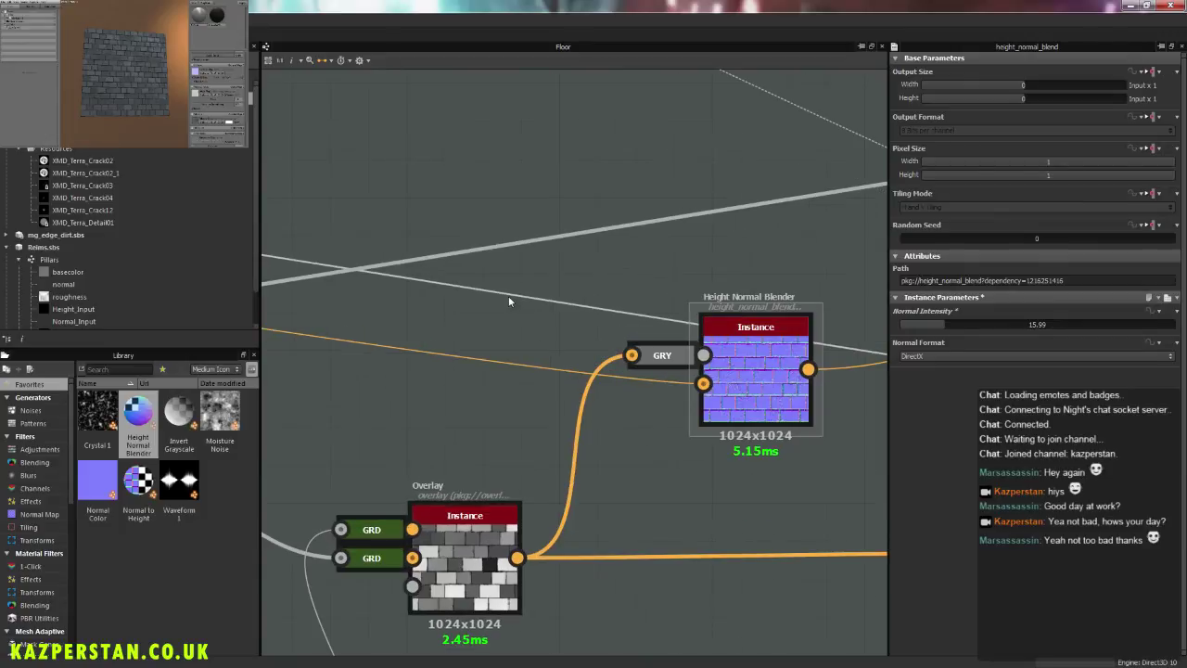
pyautogui.scroll(-4, 525, 301)
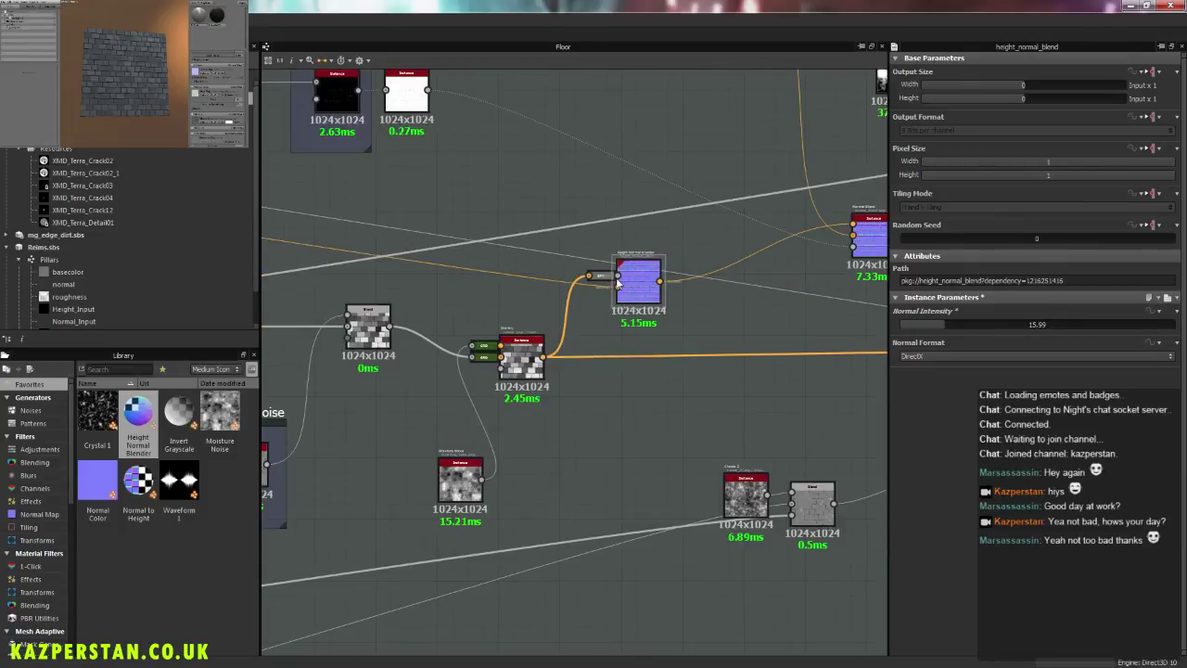
pyautogui.scroll(-3, 618, 283)
pyautogui.moveTo(471, 299); pyautogui.dragTo(510, 318, button='middle')
pyautogui.scroll(4, 519, 329)
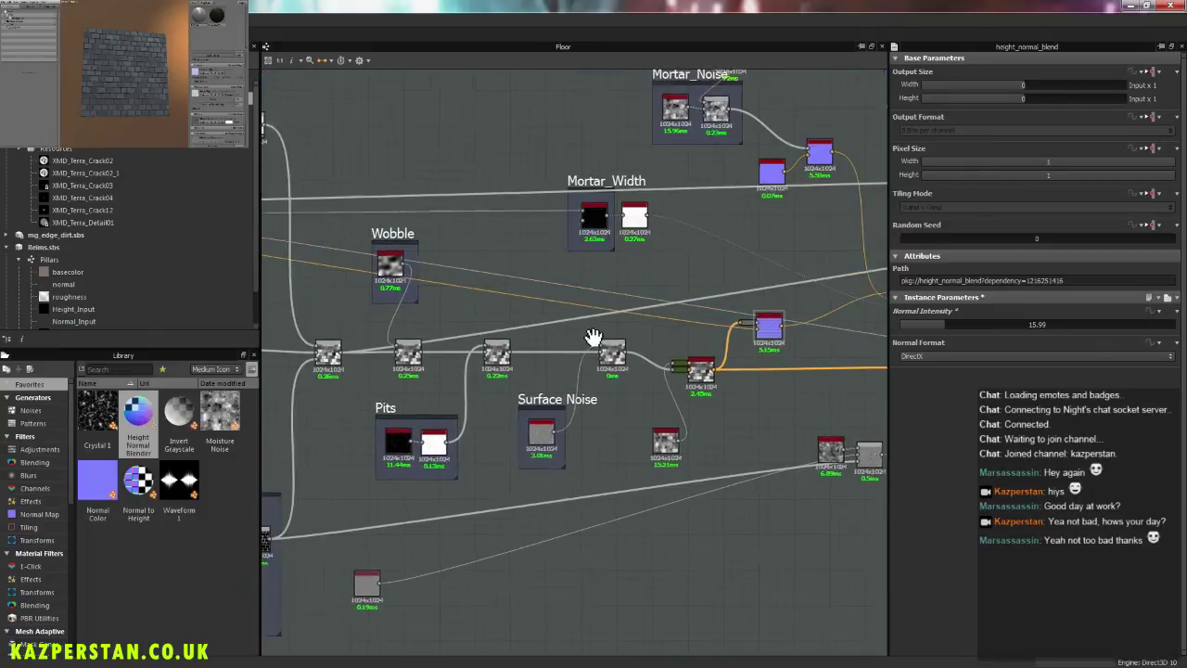
pyautogui.scroll(1, 691, 362)
pyautogui.click(691, 364)
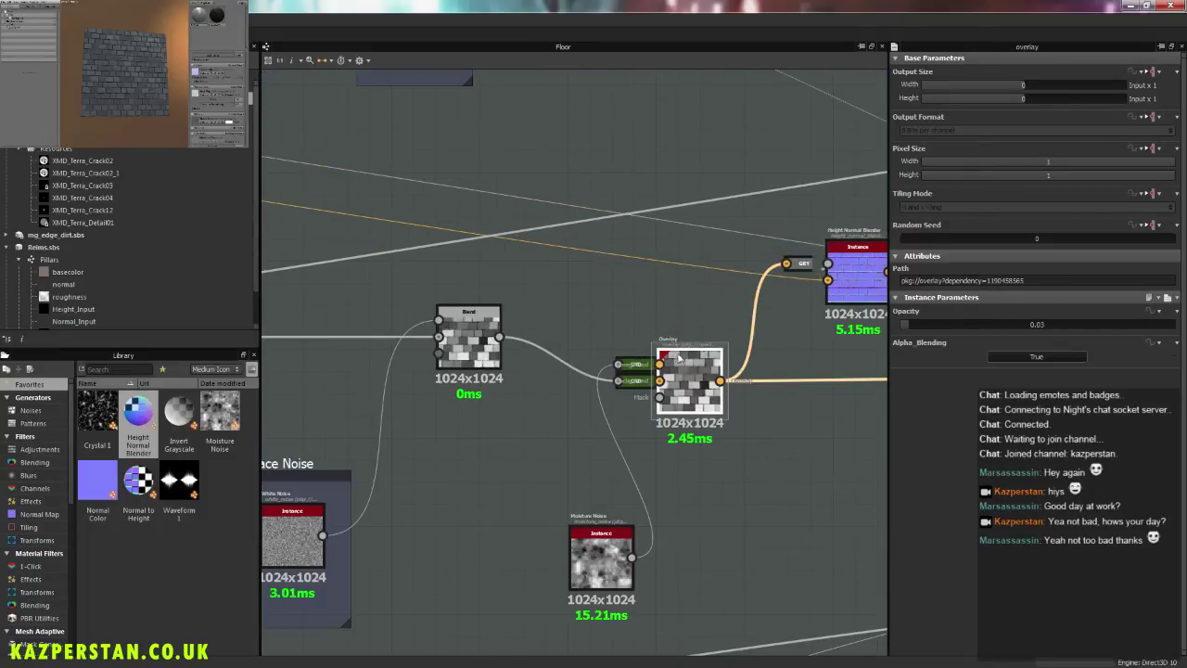
pyautogui.moveTo(685, 449); pyautogui.dragTo(682, 438, button='middle')
pyautogui.scroll(1, 661, 447)
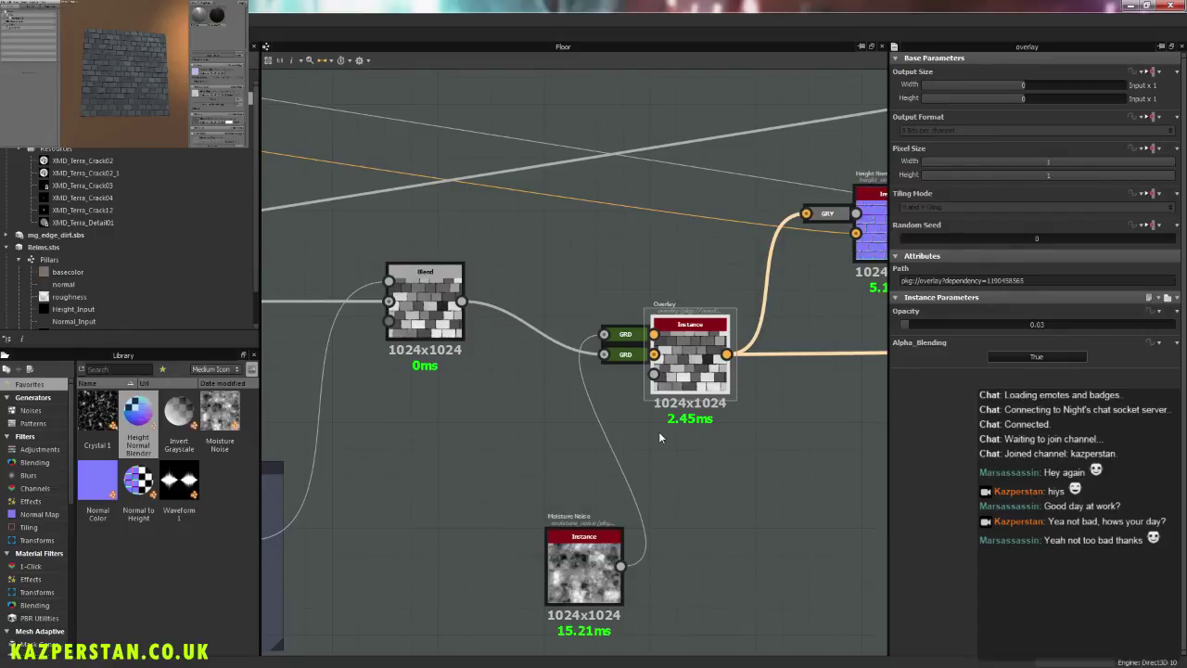
# Step: Examine the Overlay node with its Moisture Noise input and look up "ove" in the node library
pyautogui.scroll(-7, 693, 399)
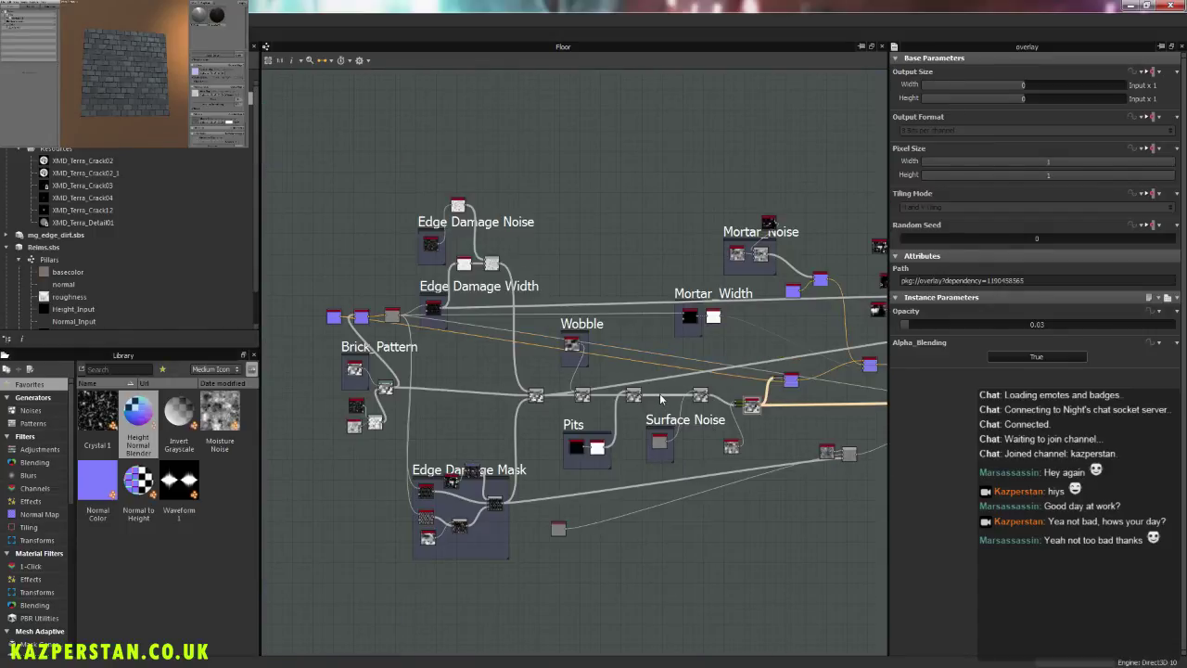
pyautogui.scroll(7, 661, 401)
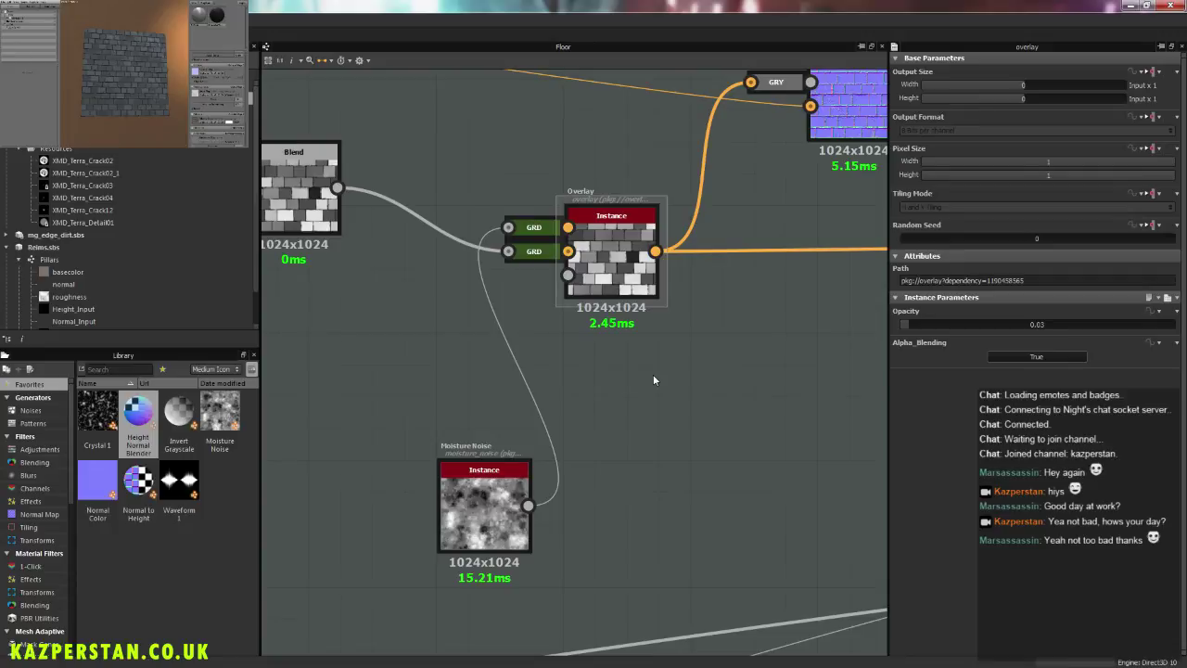
pyautogui.click(624, 283)
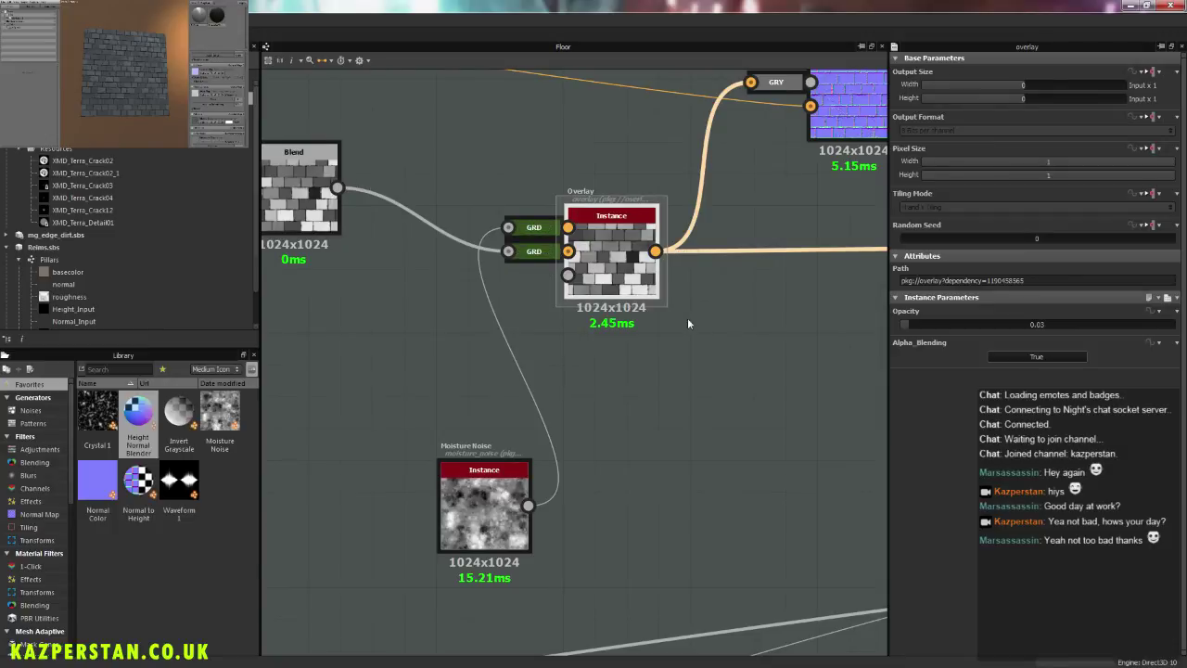
pyautogui.moveTo(687, 323); pyautogui.dragTo(787, 422, button='middle')
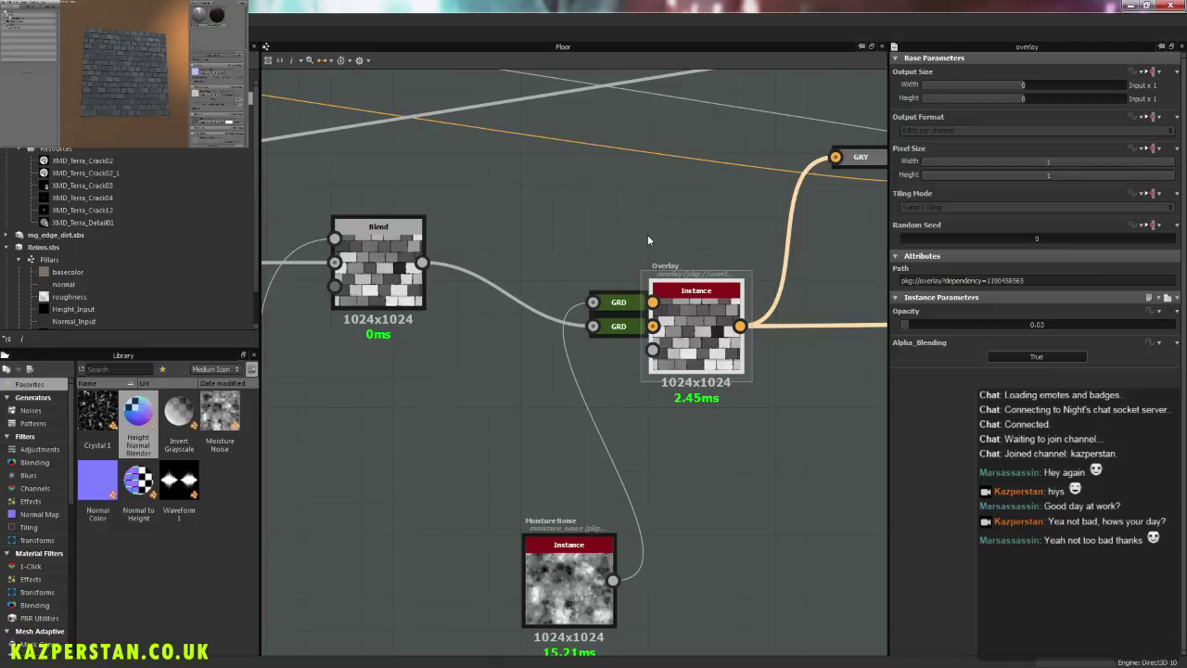
pyautogui.click(106, 370)
pyautogui.write('ove')
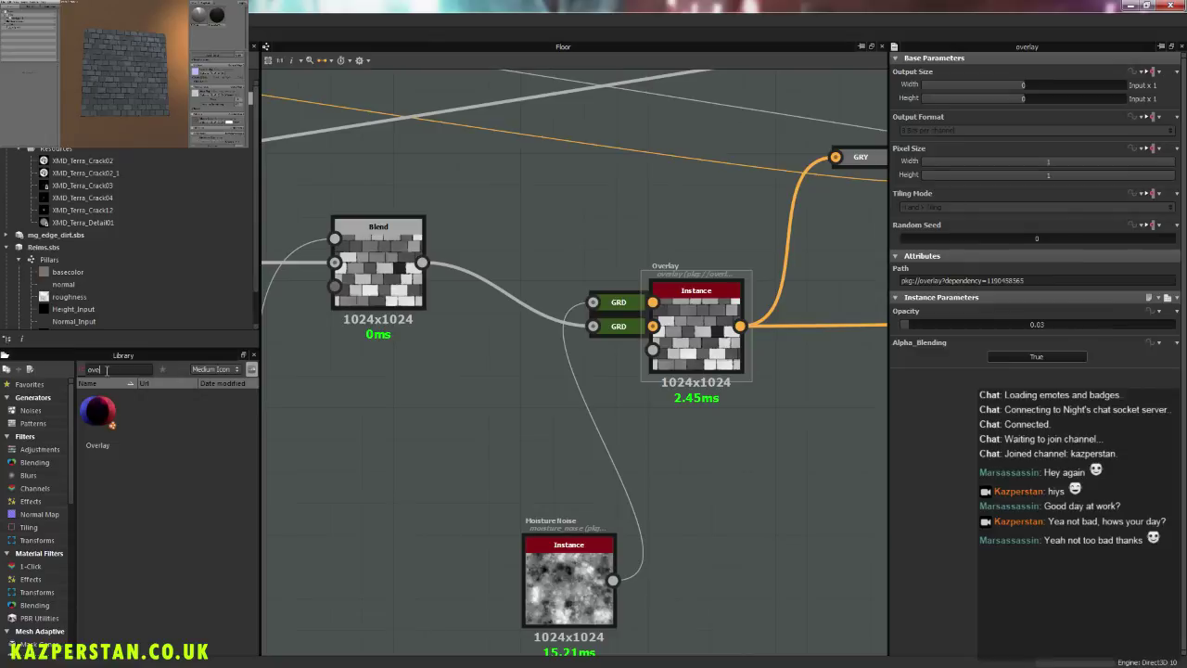
pyautogui.press('BackSpace')
pyautogui.press('BackSpace')
pyautogui.press('BackSpace')
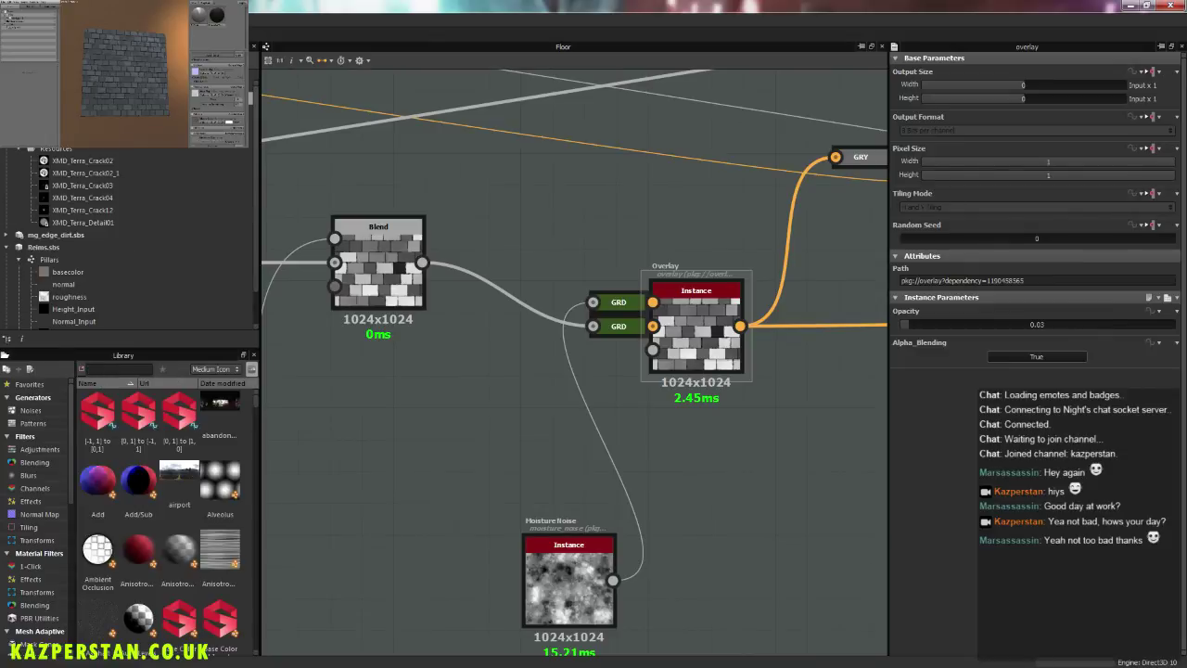
# Step: Examine the brick surface up close in the 3D preview and follow the graph through Norm Intensity to the output nodes
pyautogui.moveTo(139, 81); pyautogui.dragTo(169, 85)
pyautogui.scroll(4, 170, 85)
pyautogui.scroll(-4, 170, 85)
pyautogui.moveTo(613, 290); pyautogui.dragTo(443, 318, button='middle')
pyautogui.scroll(-4, 542, 291)
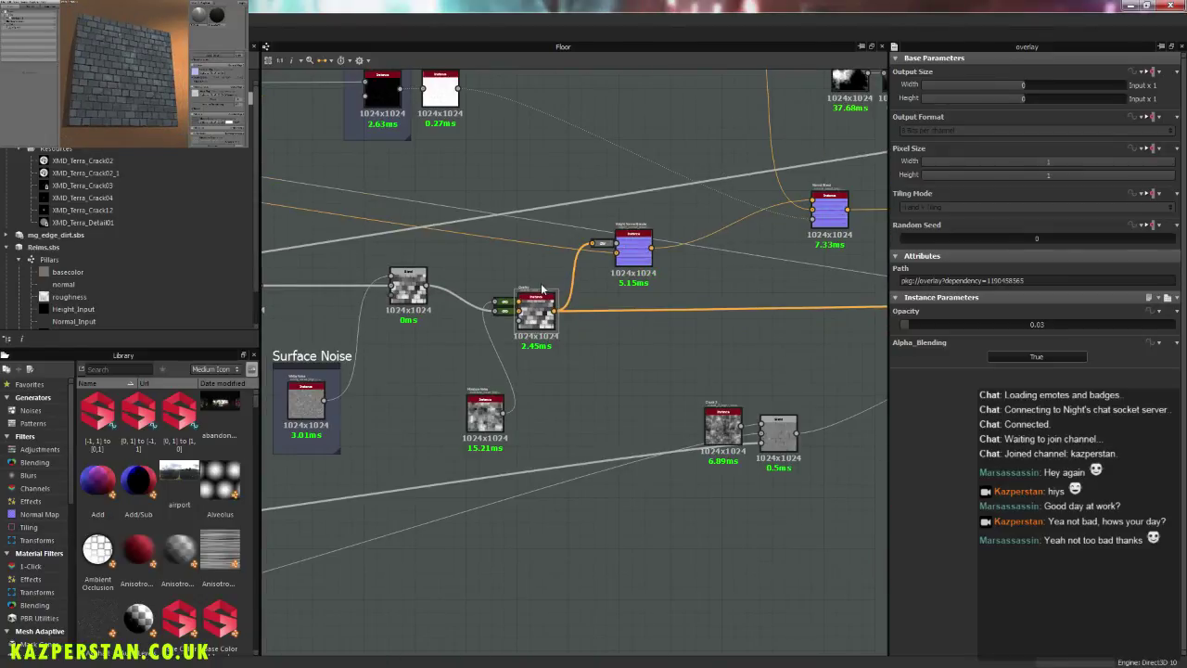
pyautogui.scroll(-3, 540, 306)
pyautogui.moveTo(534, 326); pyautogui.dragTo(448, 402, button='middle')
pyautogui.moveTo(720, 347); pyautogui.dragTo(554, 361, button='middle')
pyautogui.moveTo(627, 371); pyautogui.dragTo(628, 362, button='middle')
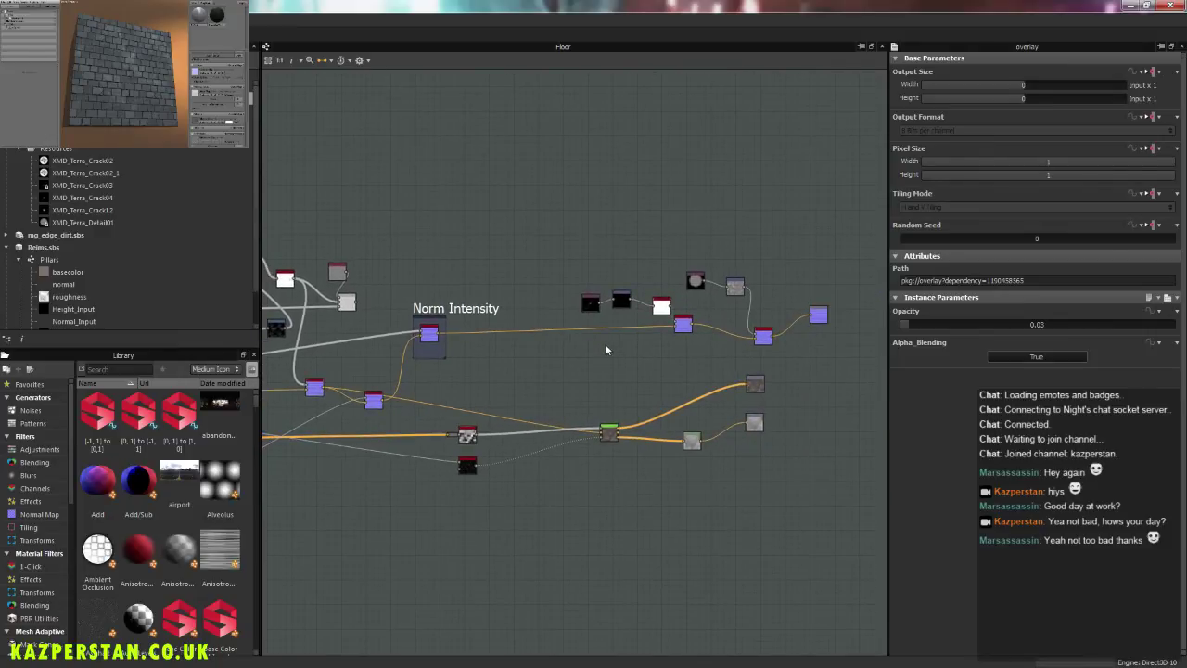
pyautogui.scroll(5, 142, 82)
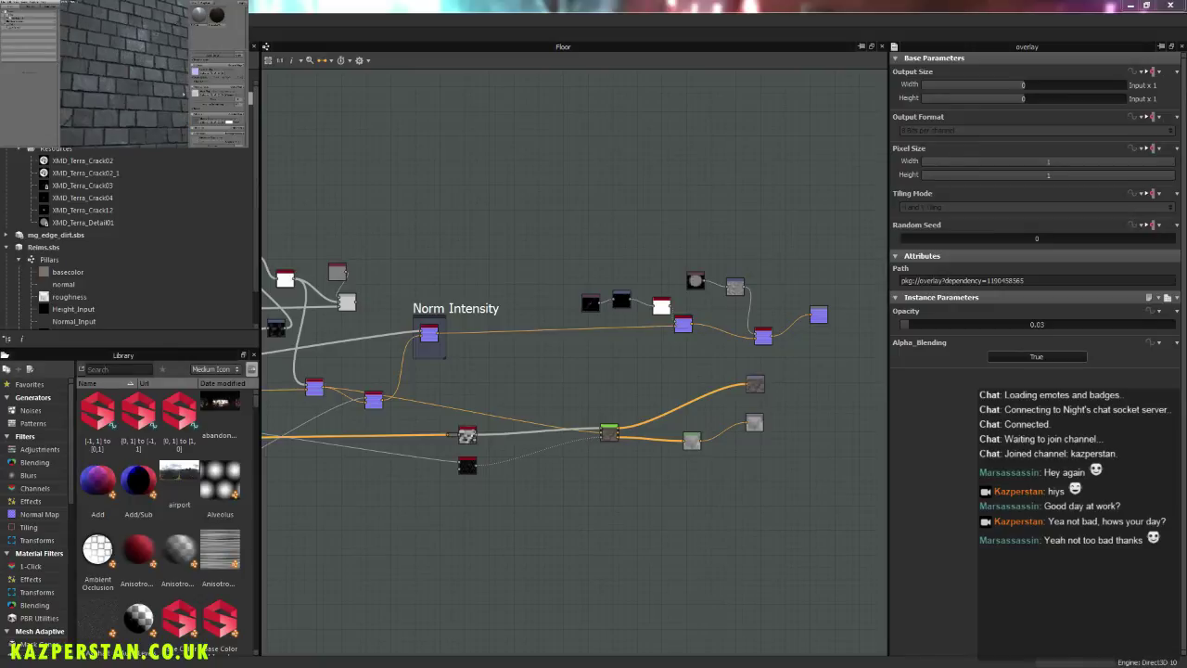
pyautogui.scroll(-6, 149, 82)
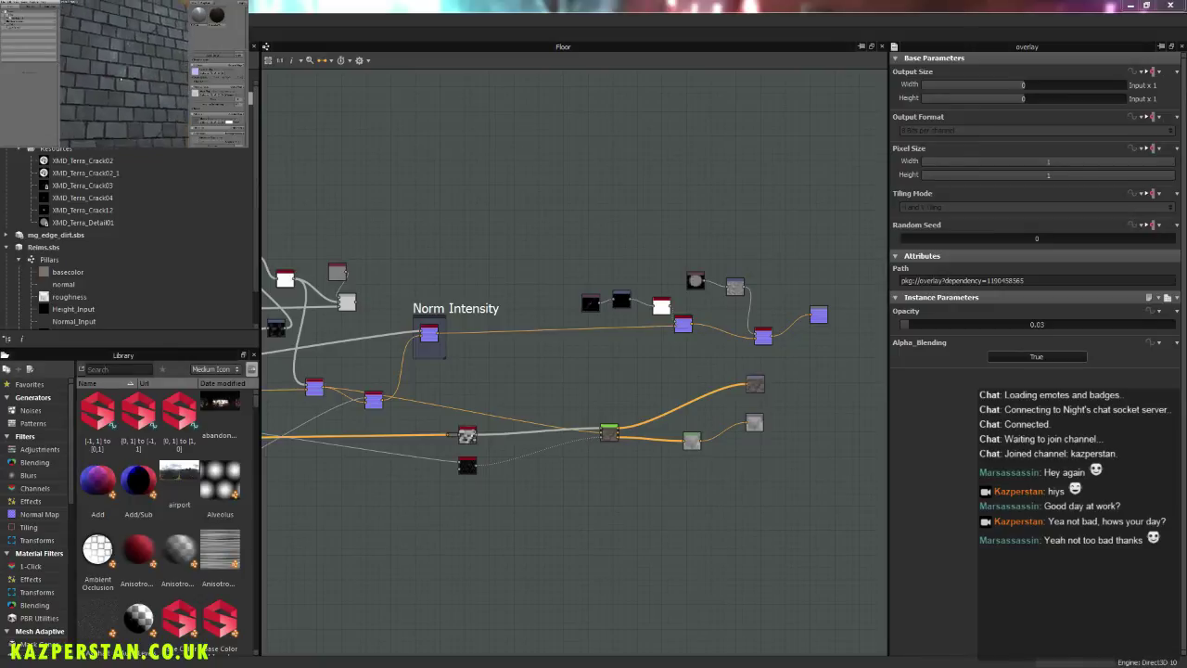
# Step: Adjust the Concave Edges Width of the Edge Select node in the Edge Damage Width frame
pyautogui.moveTo(389, 308); pyautogui.dragTo(723, 328, button='middle')
pyautogui.moveTo(614, 354); pyautogui.dragTo(559, 438, button='middle')
pyautogui.scroll(3, 541, 368)
pyautogui.scroll(4, 540, 365)
pyautogui.click(543, 353)
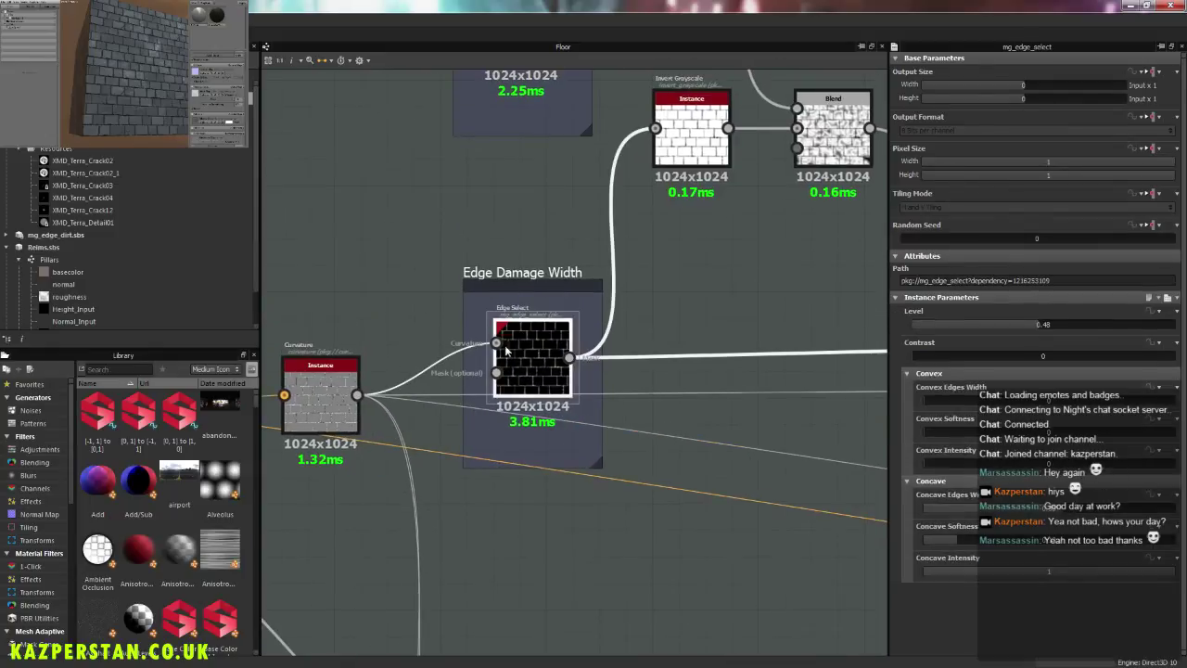
pyautogui.click(1041, 514)
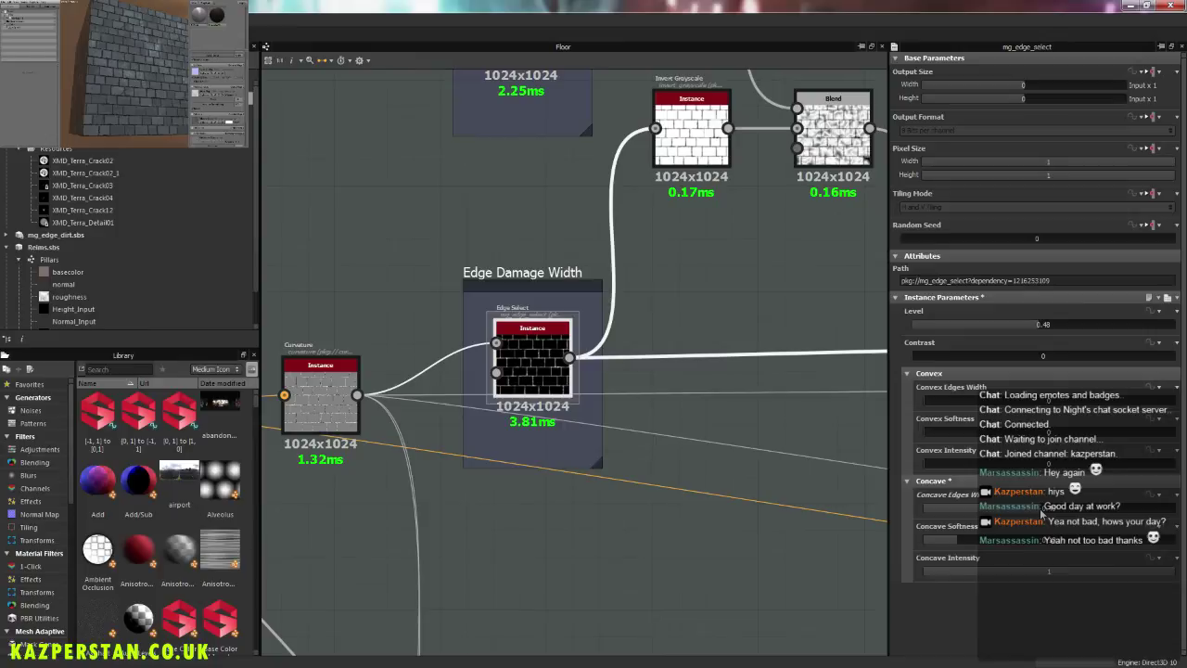
pyautogui.moveTo(1040, 514); pyautogui.dragTo(1105, 523)
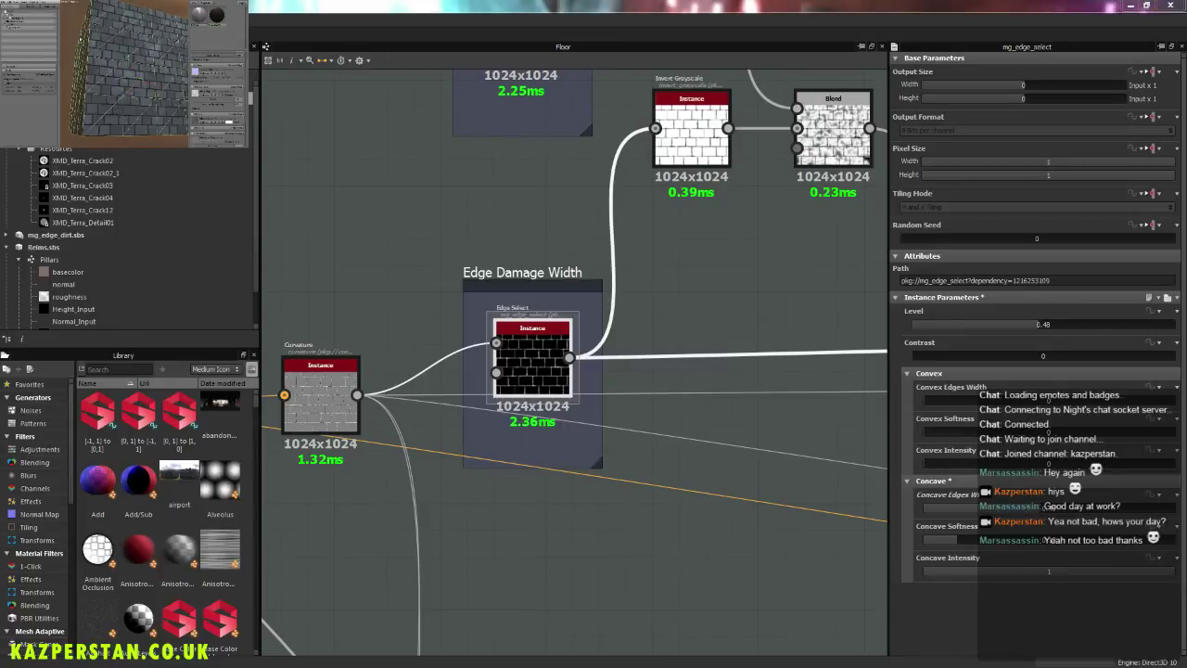
# Step: Try a different Concave Edges Width on the Edge Select node blended with Moisture Noise in the Edge Damage Mask frame
pyautogui.moveTo(661, 473); pyautogui.dragTo(671, 224, button='middle')
pyautogui.scroll(-3, 671, 224)
pyautogui.moveTo(453, 430); pyautogui.dragTo(491, 189, button='middle')
pyautogui.scroll(-1, 490, 189)
pyautogui.moveTo(681, 432); pyautogui.dragTo(640, 328, button='middle')
pyautogui.scroll(5, 590, 411)
pyautogui.moveTo(560, 368); pyautogui.dragTo(583, 413, button='middle')
pyautogui.click(533, 385)
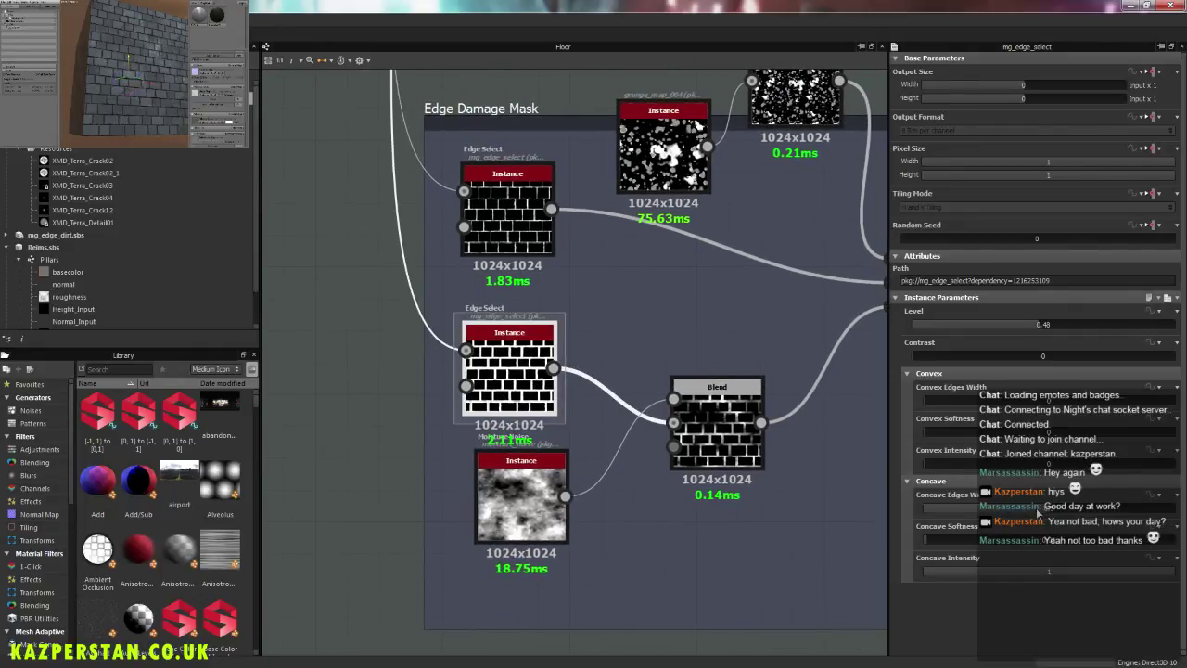
pyautogui.moveTo(1037, 513)
pyautogui.mouseDown()
pyautogui.moveTo(1004, 513)
pyautogui.moveTo(1019, 518)
pyautogui.mouseUp()
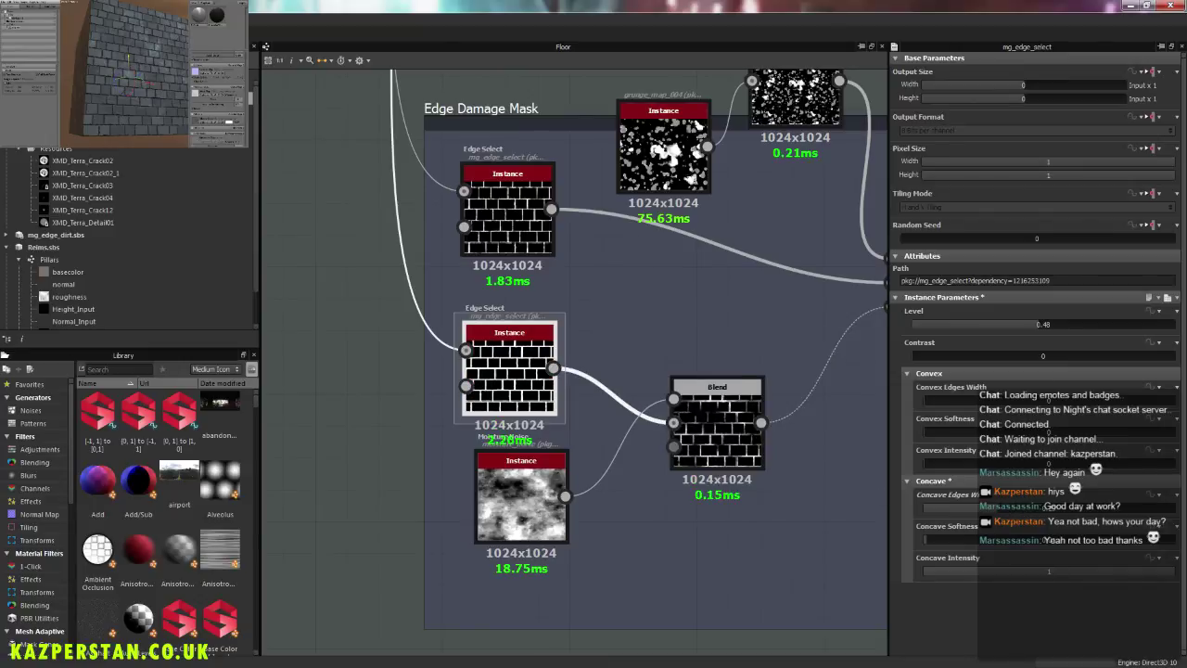
pyautogui.scroll(6, 162, 87)
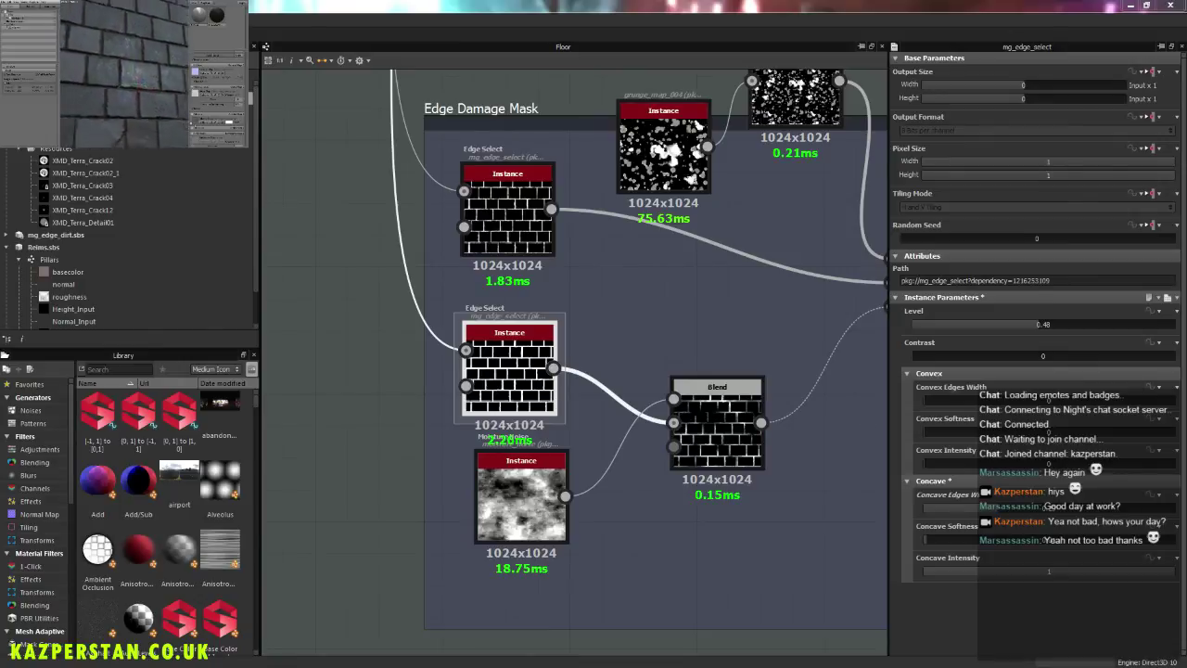
pyautogui.scroll(-5, 125, 74)
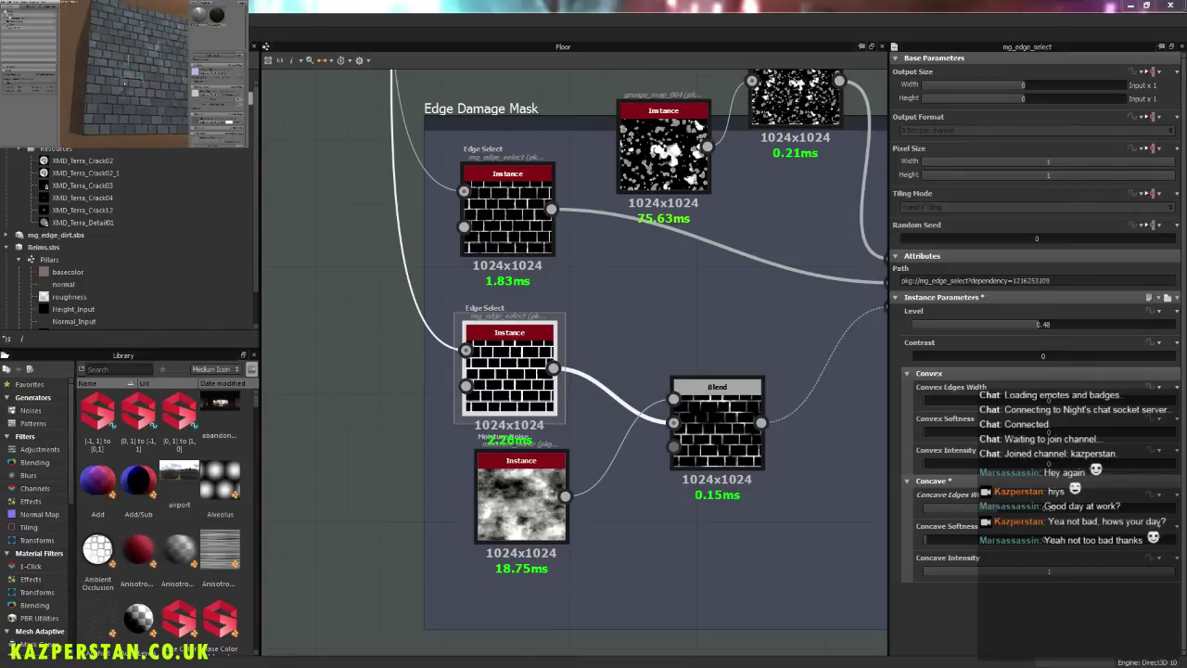
# Step: Compare narrow and wide Concave Edges Width values on the Edge Select node blended with Moisture Noise, checking the brick edges in the preview
pyautogui.click(948, 508)
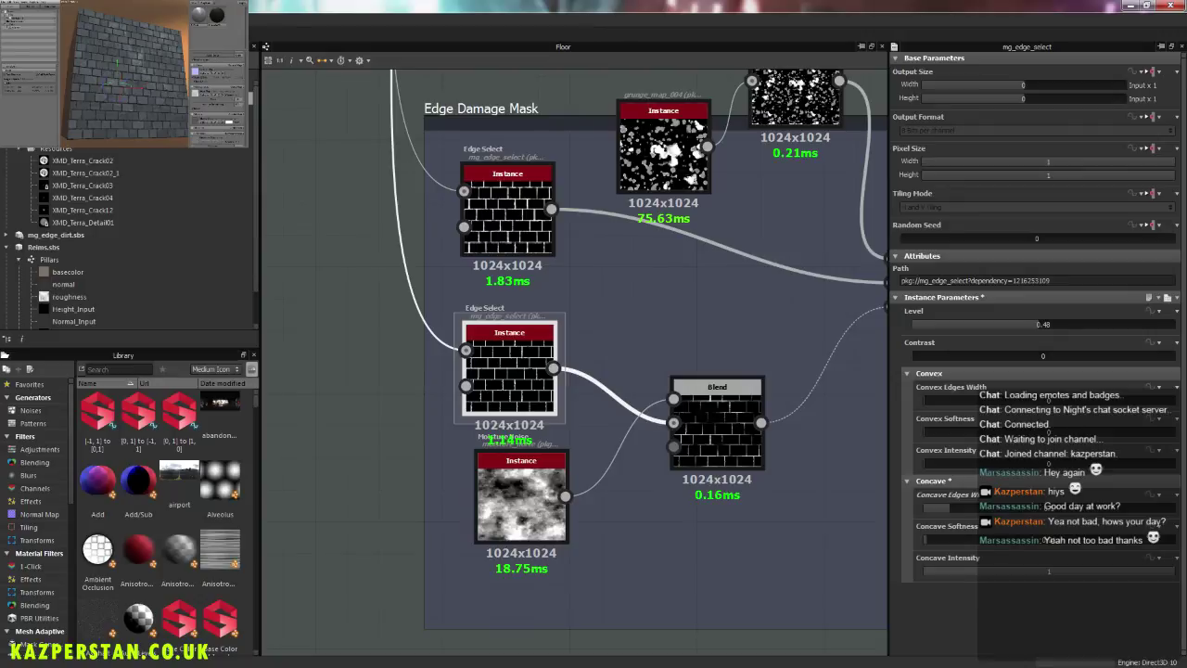
pyautogui.click(166, 17)
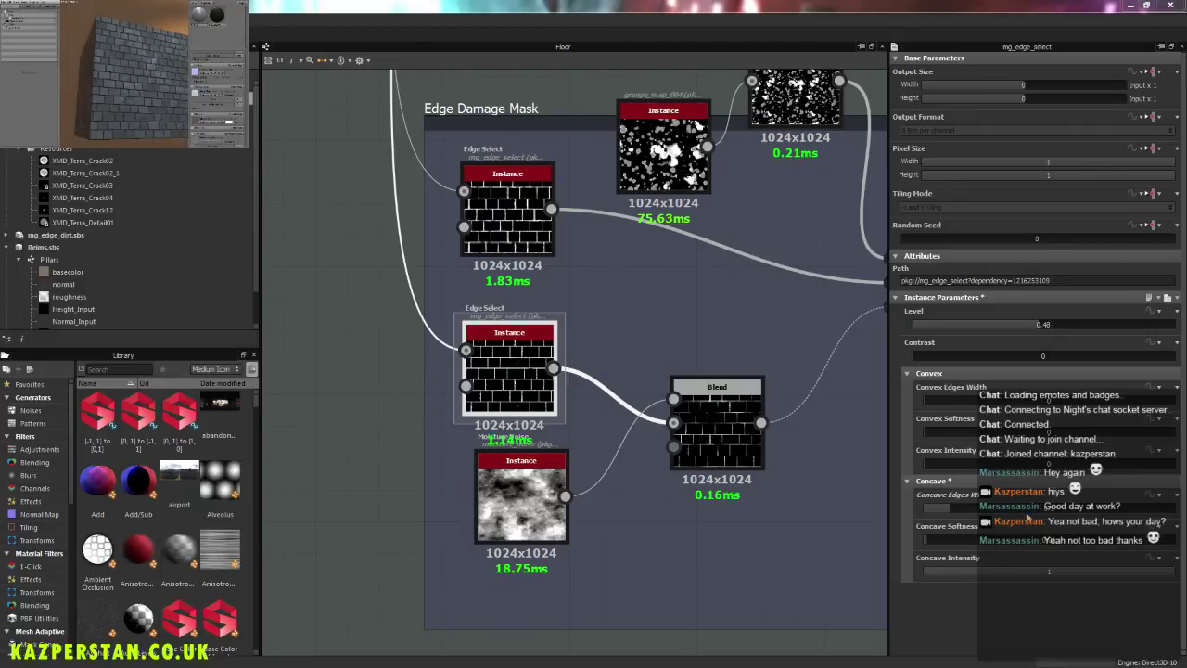
pyautogui.click(1029, 510)
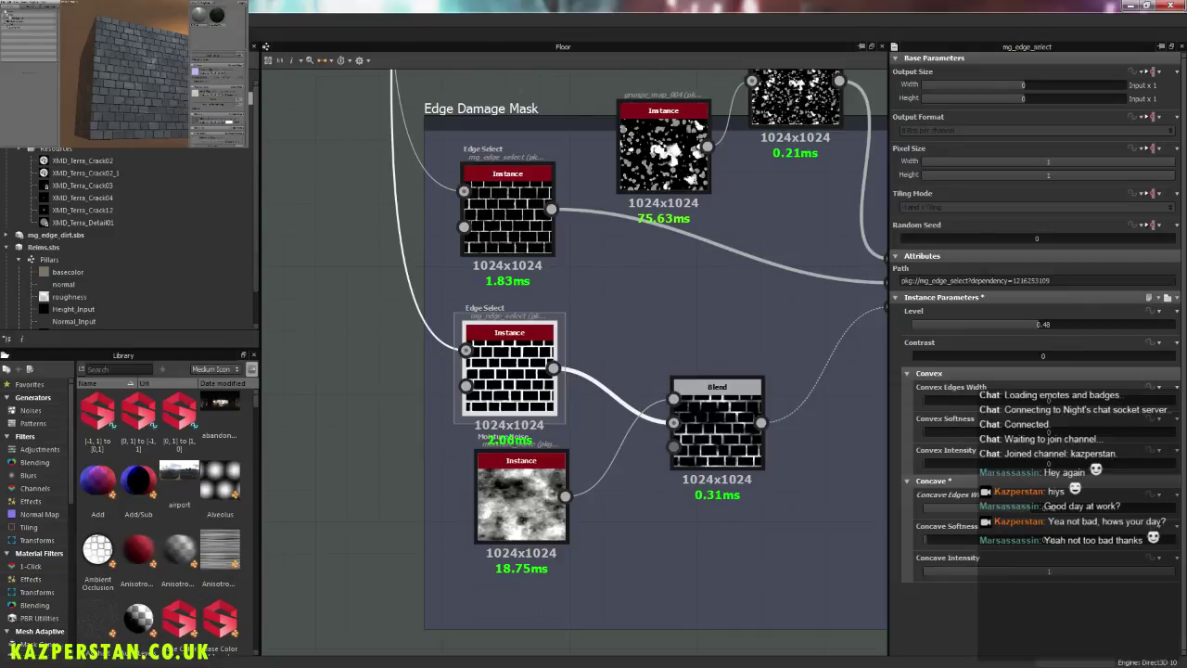
pyautogui.click(1147, 510)
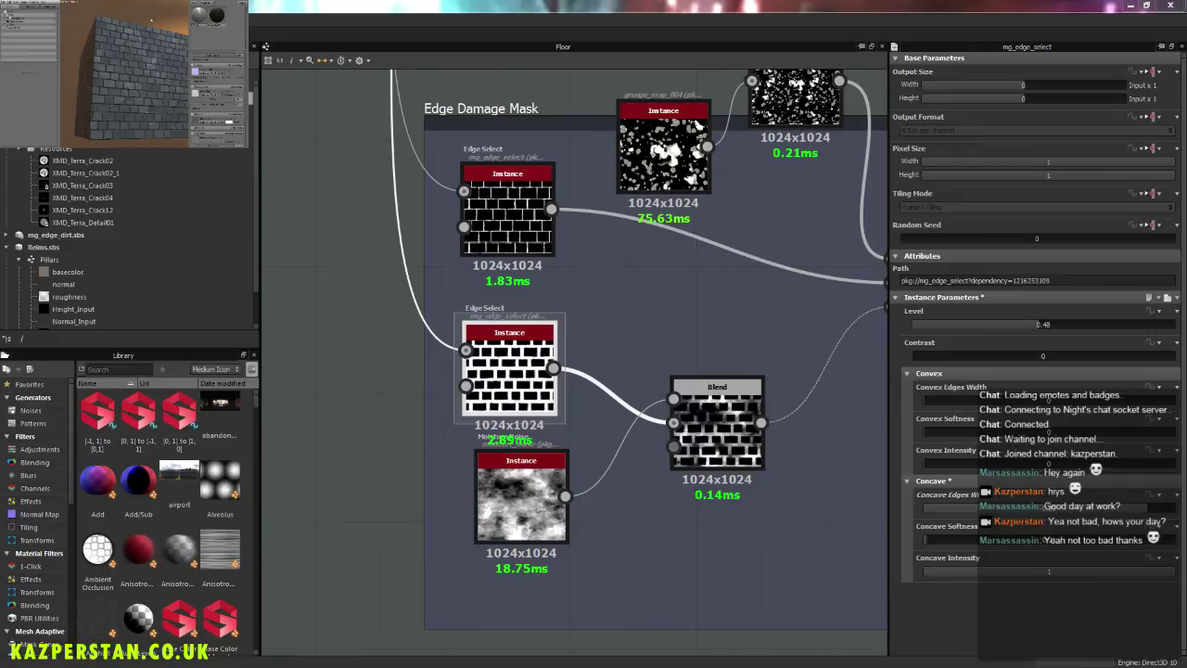
pyautogui.click(944, 509)
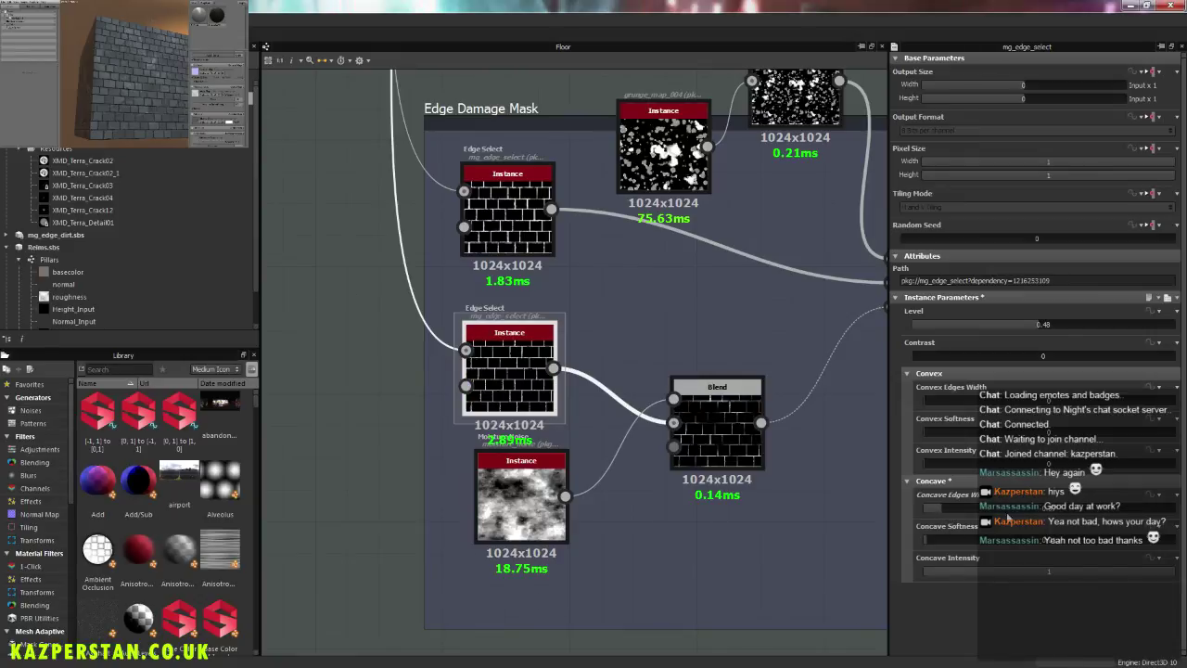
pyautogui.moveTo(143, 45); pyautogui.dragTo(125, 75, button='right')
pyautogui.scroll(-5, 157, 82)
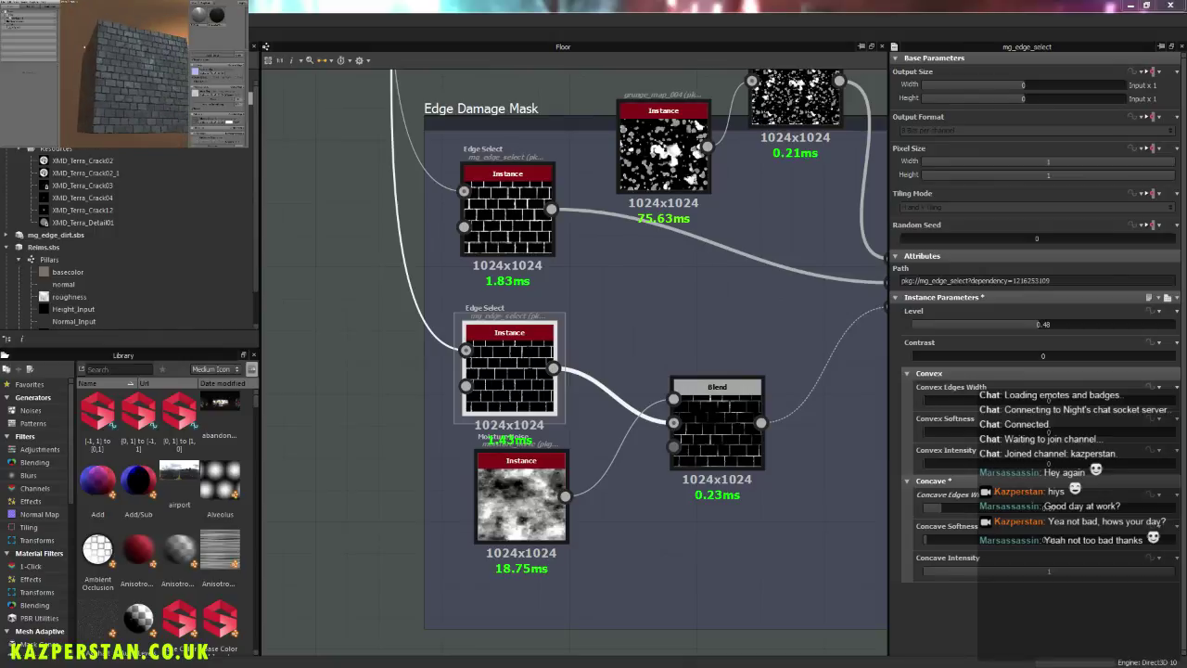
# Step: Slightly raise the Concave Edges Width of the Edge Select node blended with Moisture Noise and check the bricks in the 3D preview
pyautogui.click(717, 316)
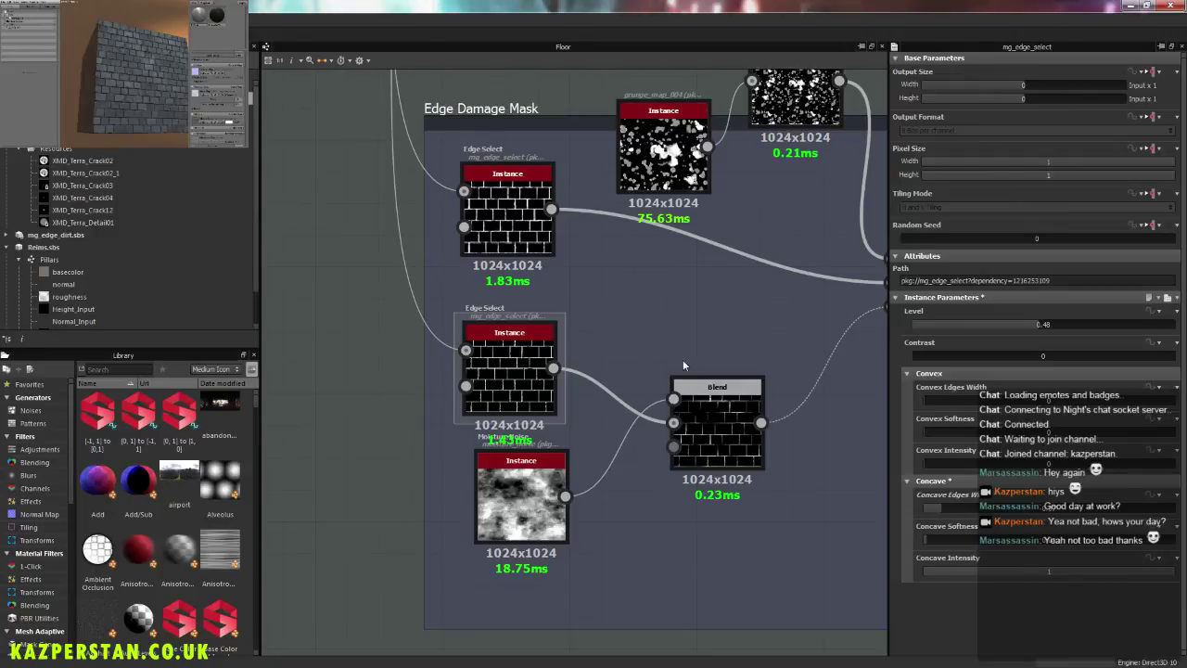
pyautogui.click(720, 449)
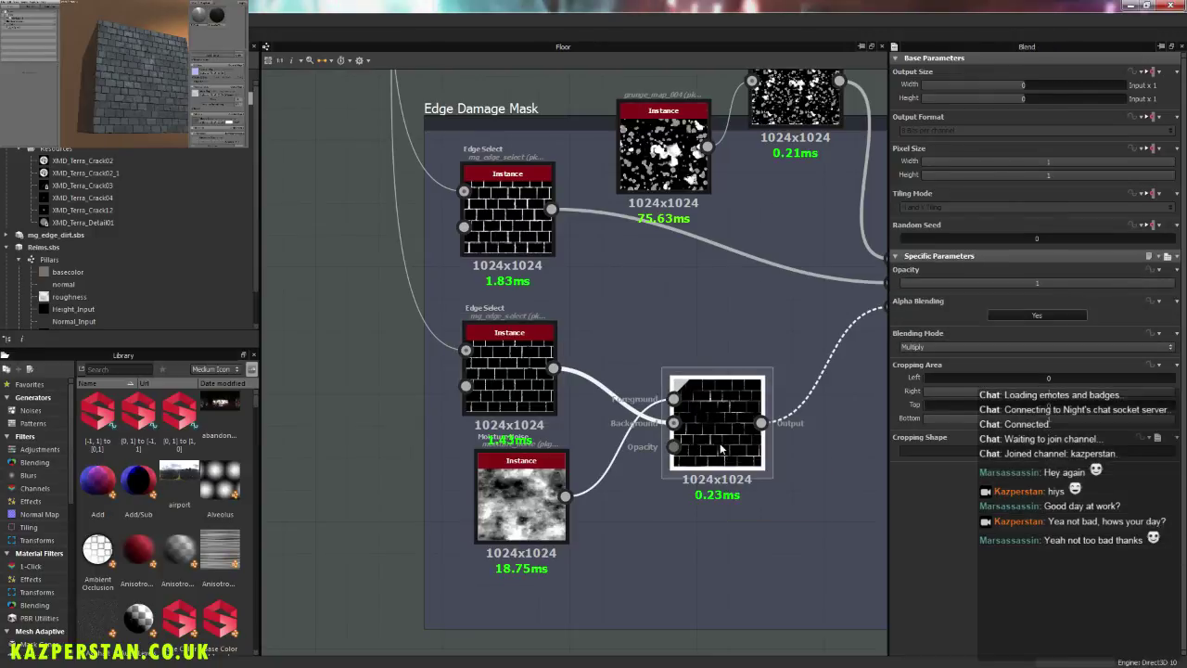
pyautogui.click(509, 371)
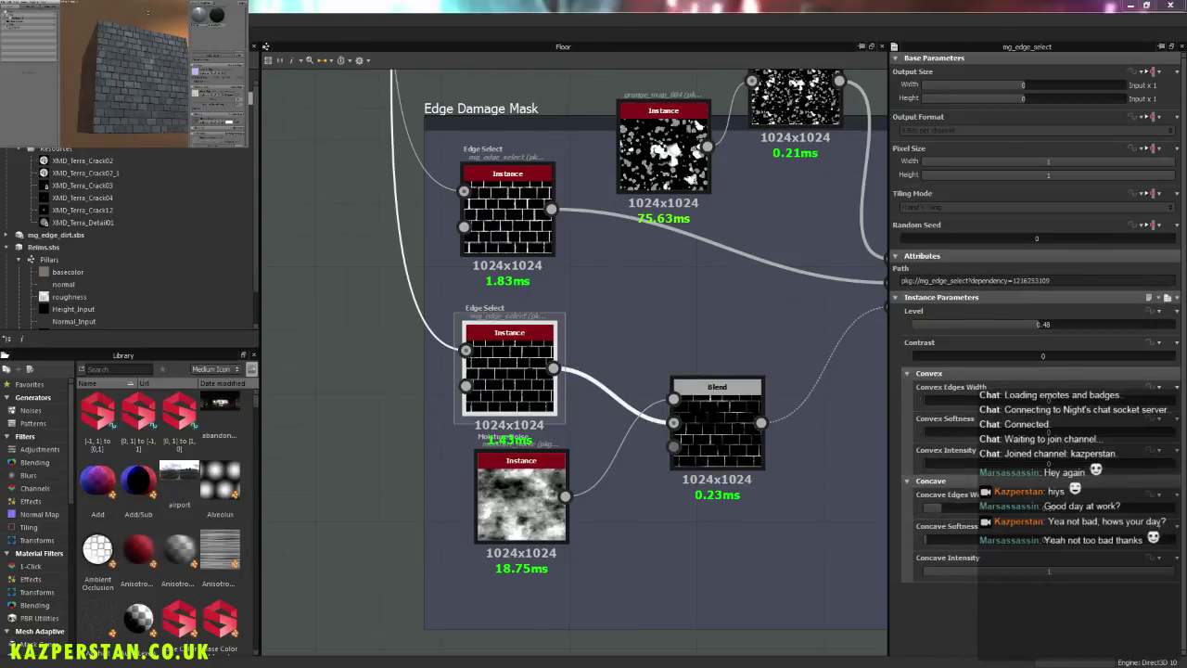
pyautogui.moveTo(161, 38)
pyautogui.mouseDown()
pyautogui.moveTo(153, 52)
pyautogui.moveTo(167, 50)
pyautogui.mouseUp()
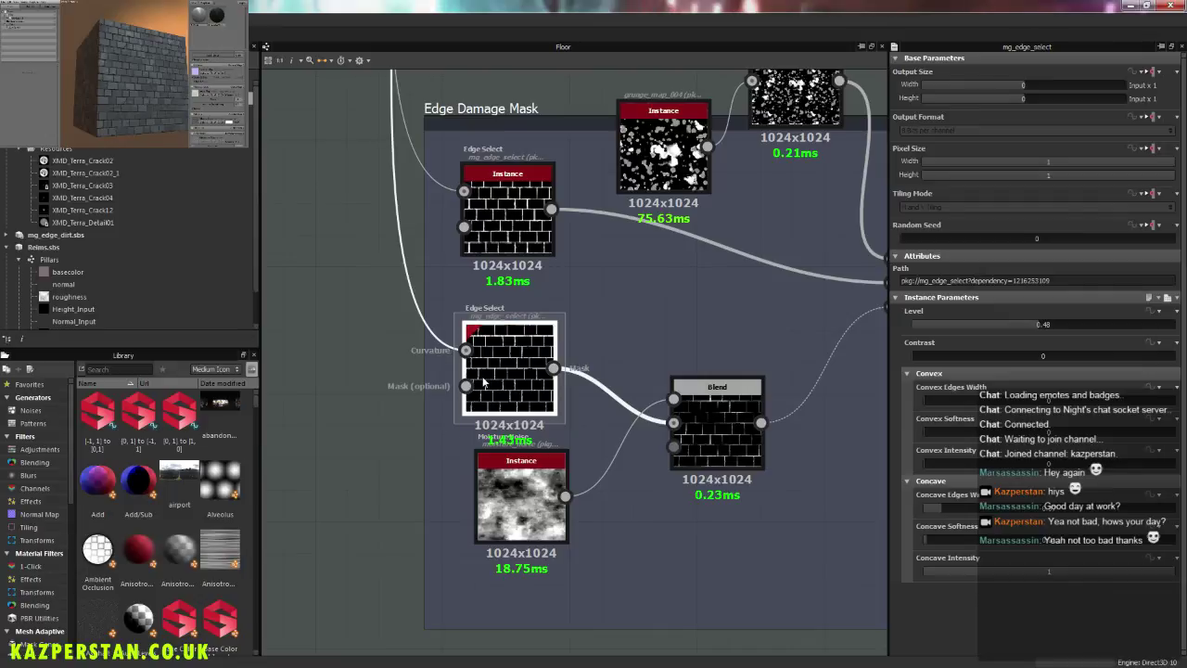
pyautogui.moveTo(606, 297); pyautogui.dragTo(511, 345, button='middle')
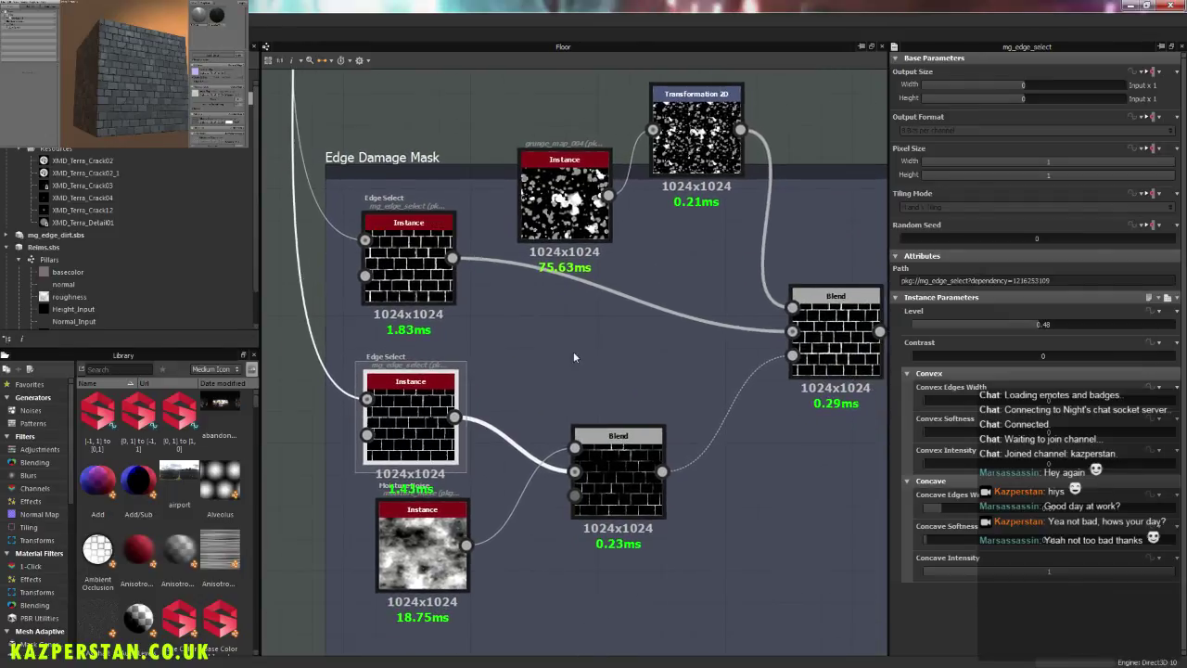
pyautogui.click(949, 508)
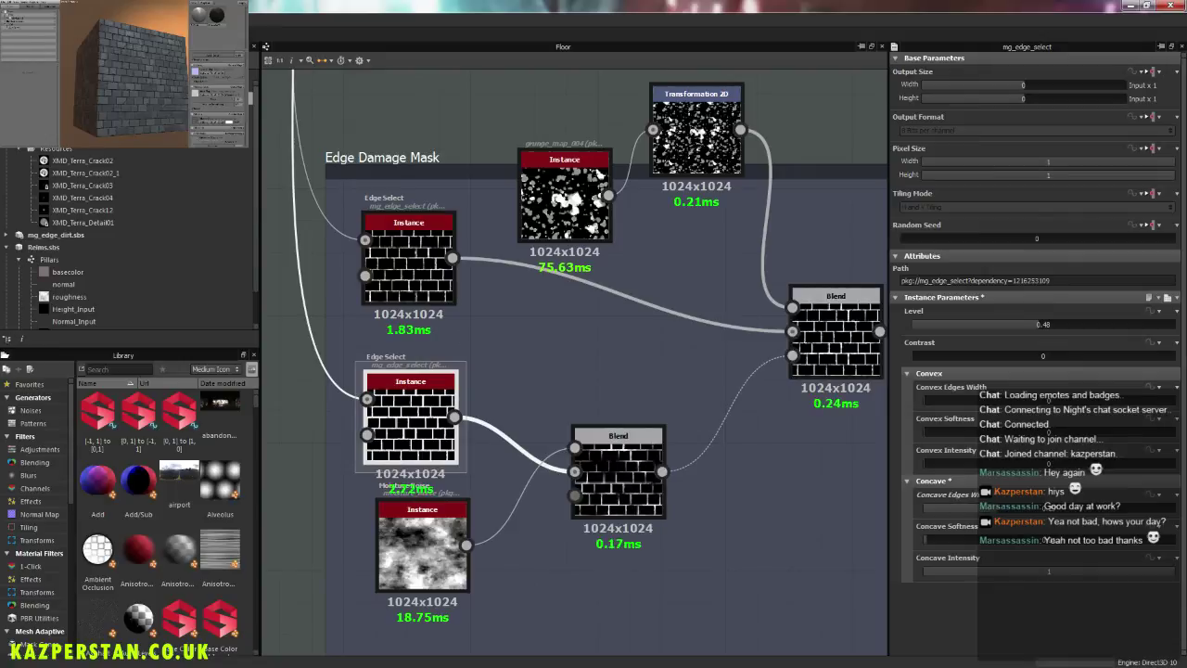
pyautogui.moveTo(172, 52); pyautogui.dragTo(160, 84)
pyautogui.moveTo(176, 19); pyautogui.dragTo(176, 108)
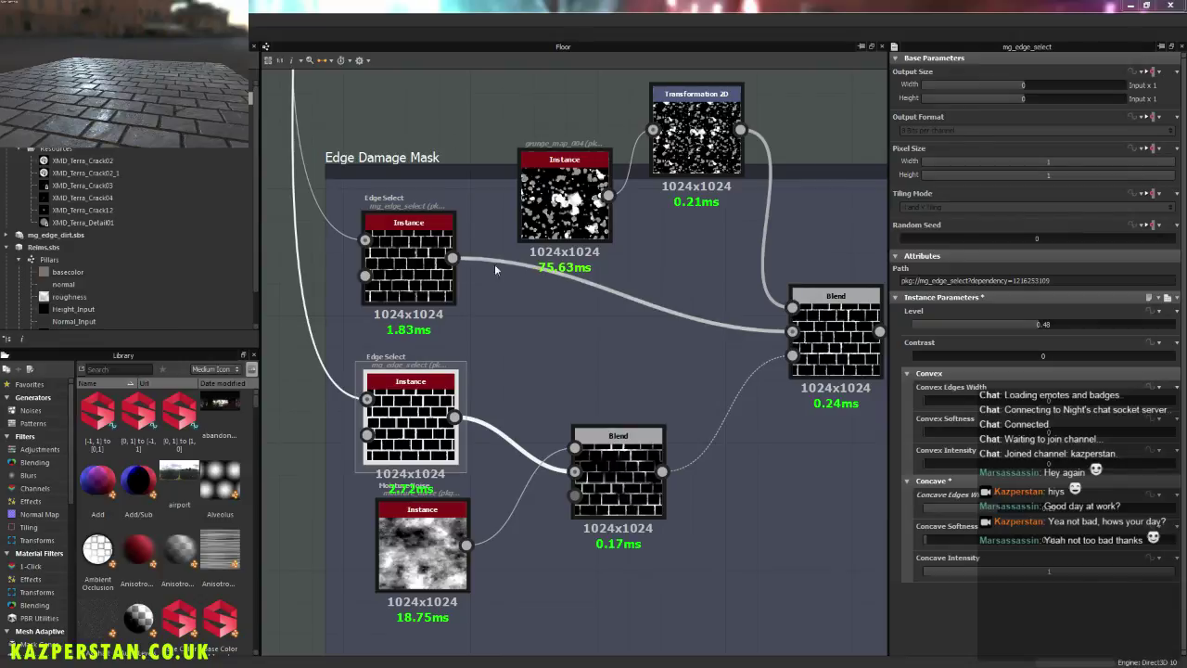
# Step: Examine the settings of the Brick Generator in the Brick_Pattern frame and of the Warp node it feeds
pyautogui.scroll(-5, 600, 323)
pyautogui.scroll(-1, 508, 257)
pyautogui.moveTo(468, 200); pyautogui.dragTo(607, 483, button='middle')
pyautogui.scroll(1, 607, 482)
pyautogui.moveTo(507, 271); pyautogui.dragTo(565, 454, button='middle')
pyautogui.scroll(5, 563, 452)
pyautogui.moveTo(626, 492); pyautogui.dragTo(603, 304, button='middle')
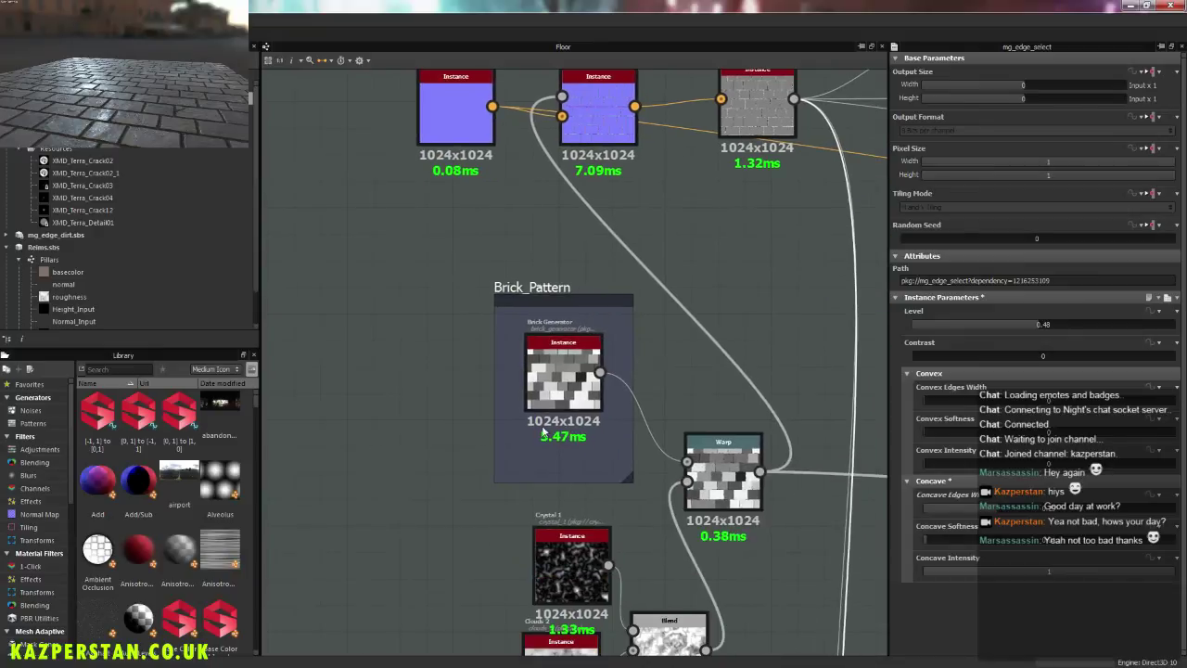
pyautogui.click(564, 386)
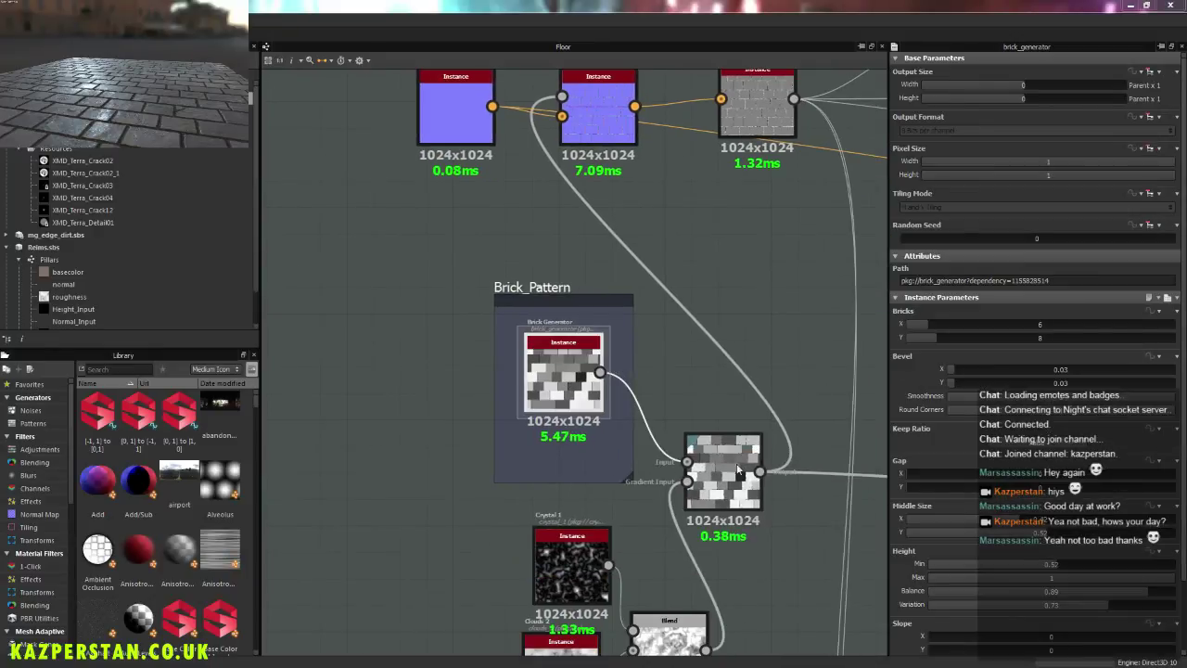
pyautogui.moveTo(735, 493); pyautogui.dragTo(686, 452, button='middle')
pyautogui.click(686, 452)
# Step: Set the Opacity of the Blend node that multiplies the masked edge damage into the bricks to 0.62
pyautogui.moveTo(767, 438); pyautogui.dragTo(551, 429, button='middle')
pyautogui.scroll(-7, 608, 434)
pyautogui.moveTo(769, 440); pyautogui.dragTo(571, 416, button='middle')
pyautogui.scroll(5, 571, 419)
pyautogui.scroll(3, 509, 426)
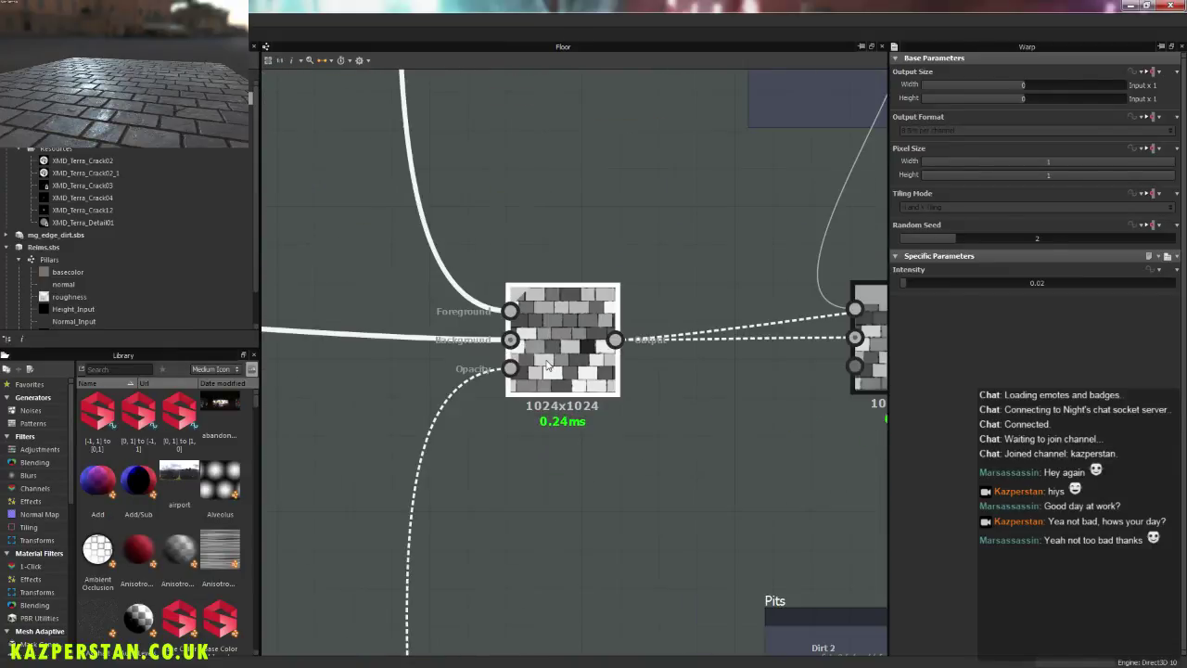
pyautogui.click(550, 366)
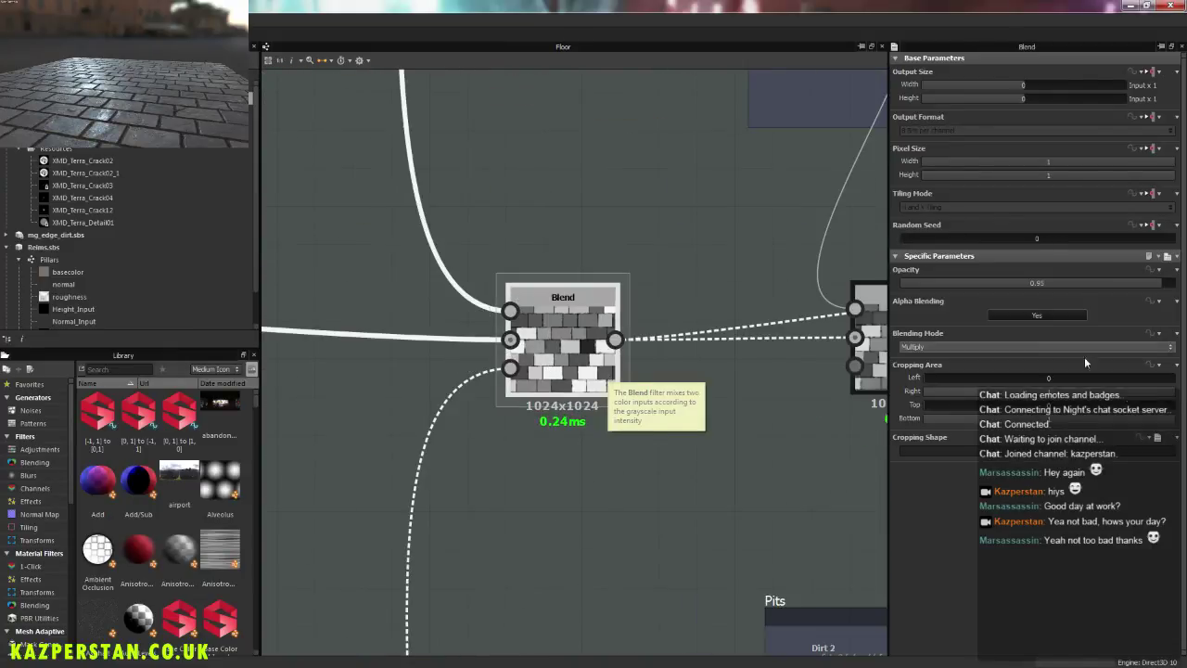
pyautogui.click(1116, 284)
pyautogui.click(1070, 285)
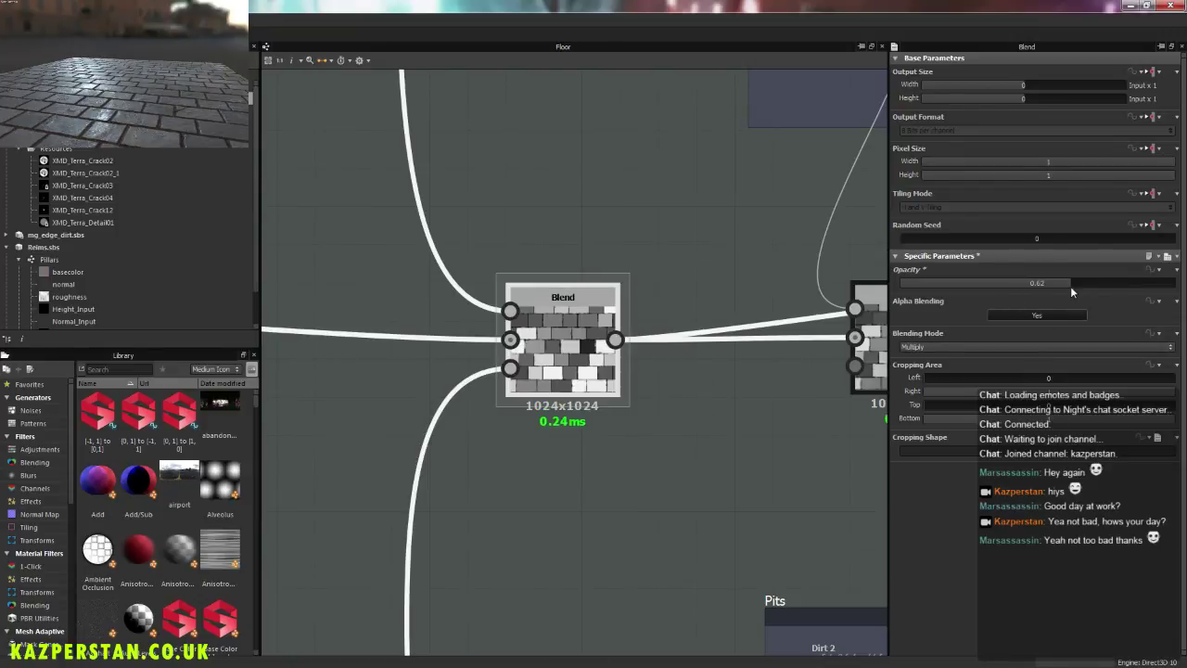
# Step: Set the Opacity of the Blend node that multiplies the masked edge damage into the bricks to 1
pyautogui.click(959, 289)
pyautogui.moveTo(964, 282); pyautogui.dragTo(1185, 309)
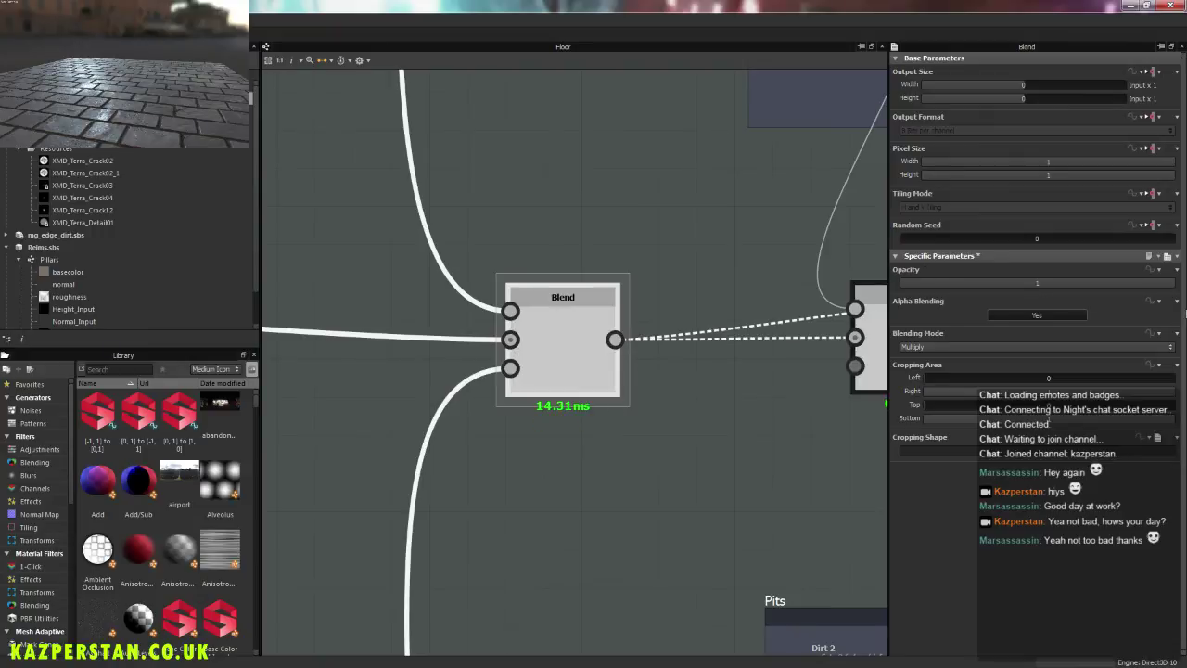
# Step: Examine the Edge Select node in the Edge Damage Width frame and the brick edges in the 3D preview from several angles
pyautogui.moveTo(595, 429); pyautogui.dragTo(721, 442, button='middle')
pyautogui.scroll(-4, 722, 441)
pyautogui.moveTo(641, 297); pyautogui.dragTo(645, 603, button='middle')
pyautogui.moveTo(616, 399); pyautogui.dragTo(730, 473, button='middle')
pyautogui.moveTo(581, 439); pyautogui.dragTo(548, 538, button='middle')
pyautogui.scroll(3, 543, 469)
pyautogui.click(440, 501)
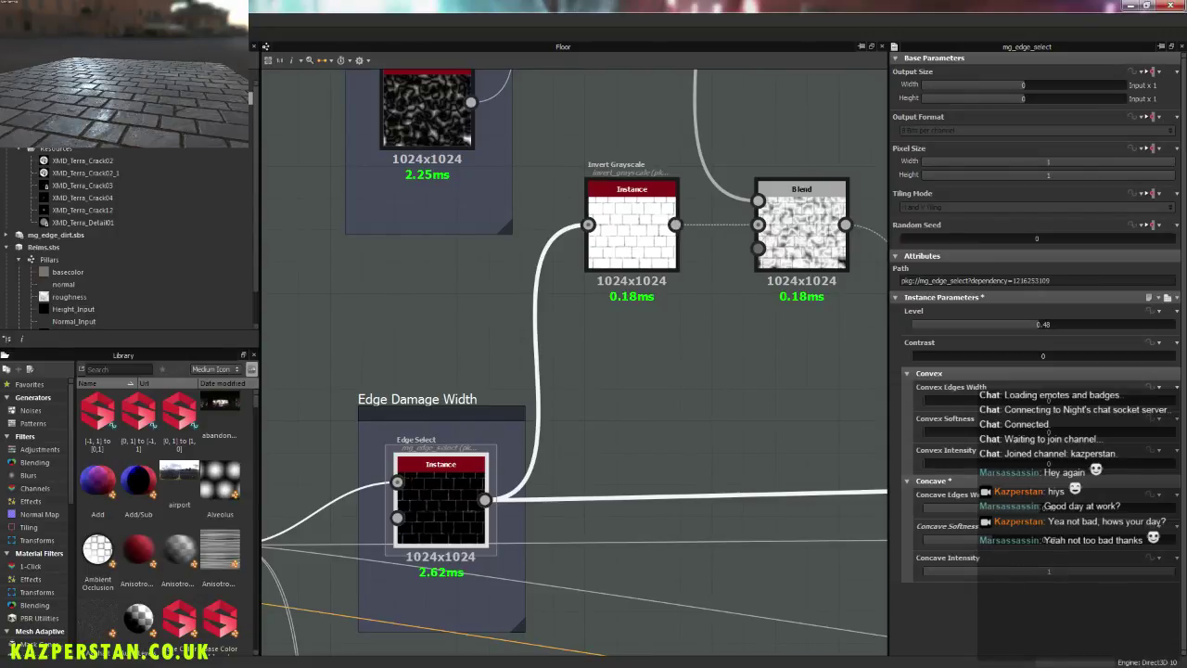
pyautogui.scroll(-3, 163, 69)
pyautogui.moveTo(159, 72)
pyautogui.mouseDown()
pyautogui.moveTo(143, 107)
pyautogui.moveTo(146, 78)
pyautogui.mouseUp()
pyautogui.scroll(5, 145, 78)
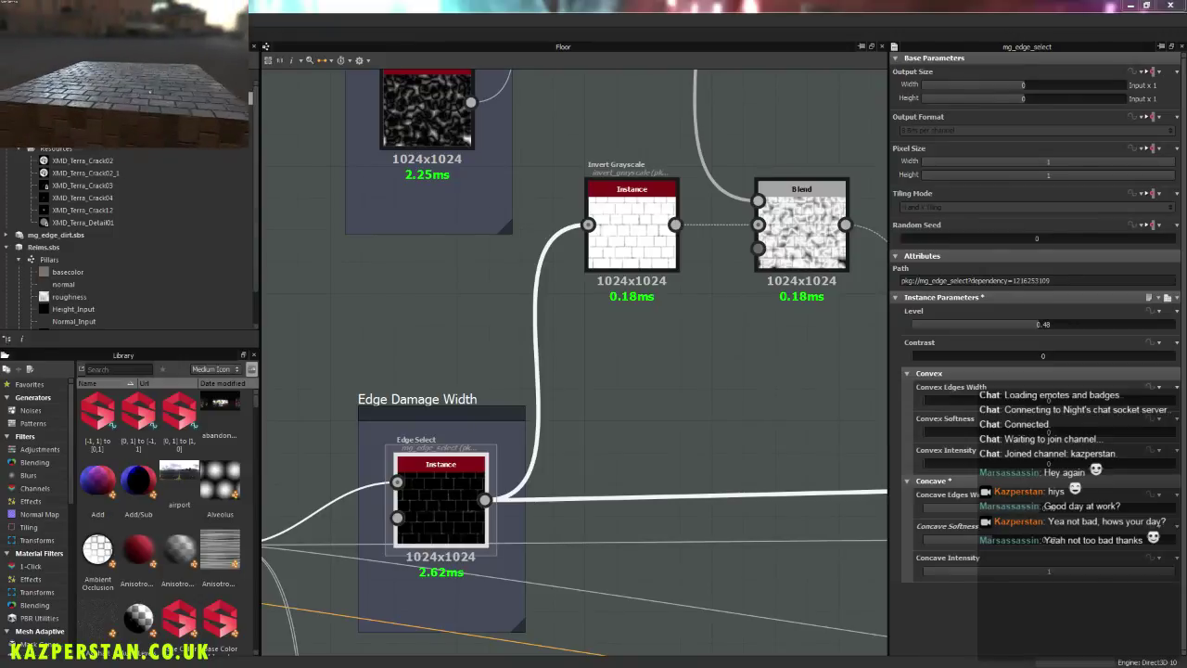
pyautogui.moveTo(146, 78); pyautogui.dragTo(152, 110, button='middle')
pyautogui.moveTo(153, 109); pyautogui.dragTo(164, 102)
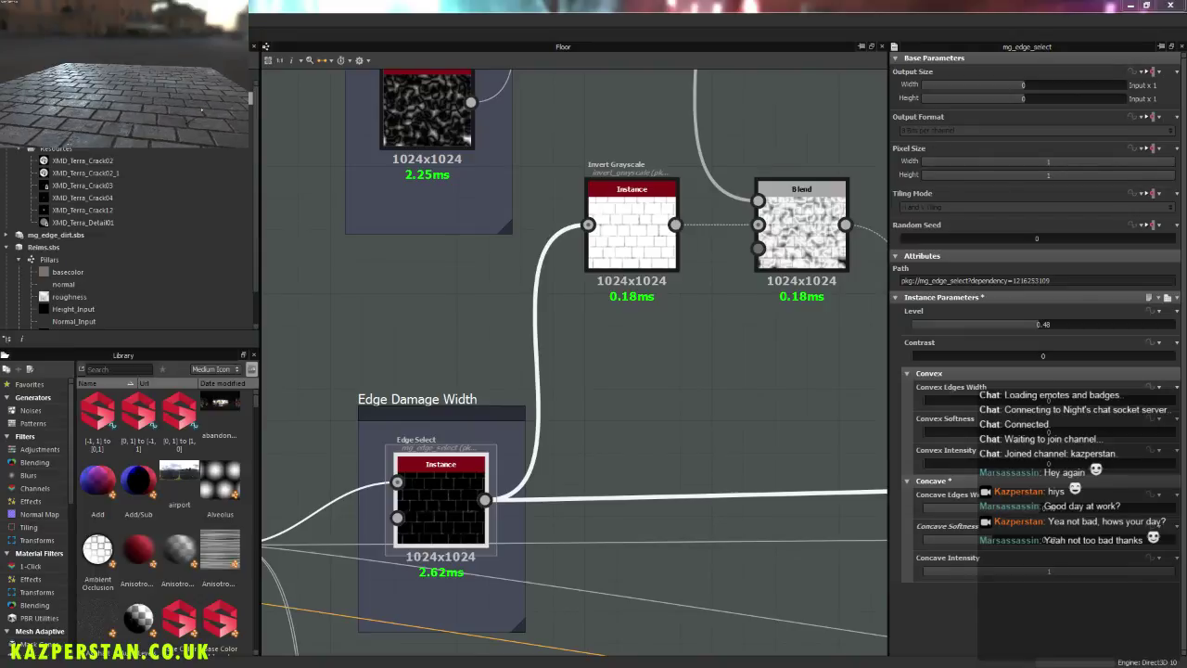
pyautogui.moveTo(202, 109); pyautogui.dragTo(170, 108)
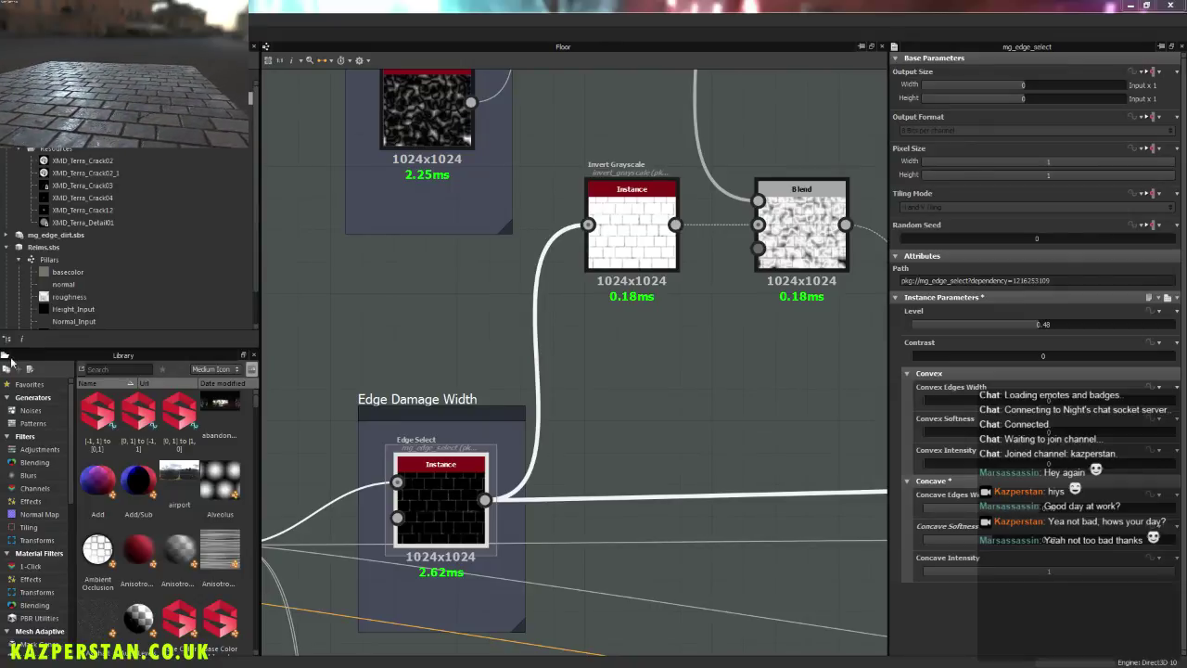
pyautogui.moveTo(604, 392); pyautogui.dragTo(582, 402, button='middle')
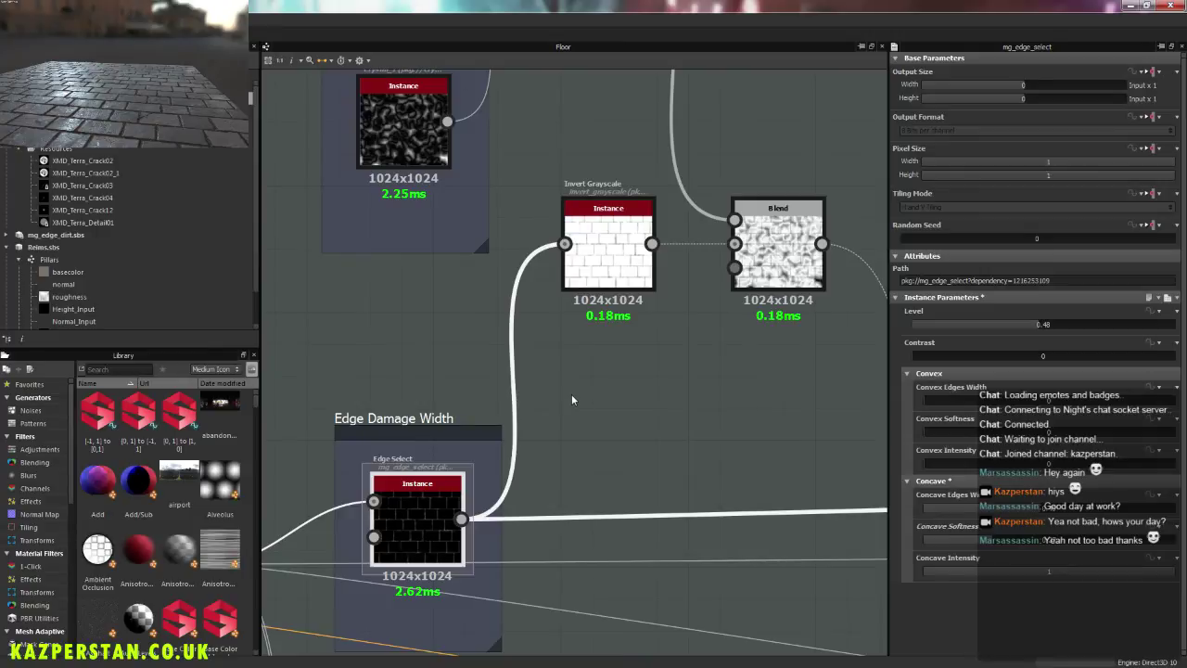
pyautogui.moveTo(208, 79); pyautogui.dragTo(196, 76)
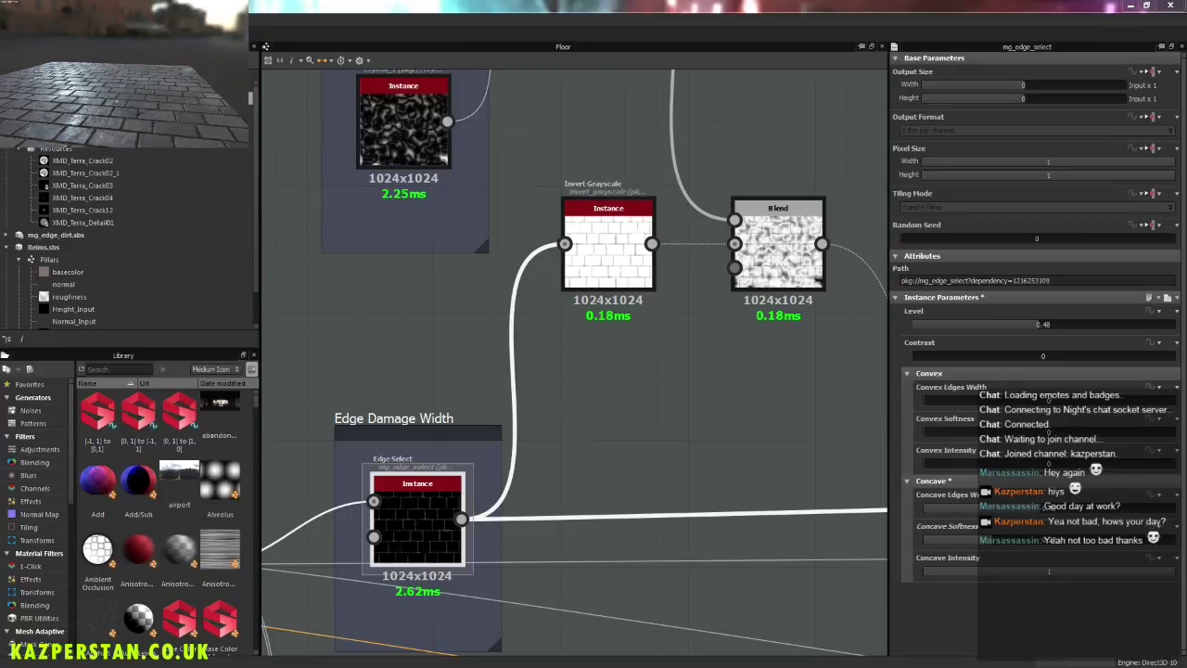
pyautogui.moveTo(149, 96); pyautogui.dragTo(173, 99)
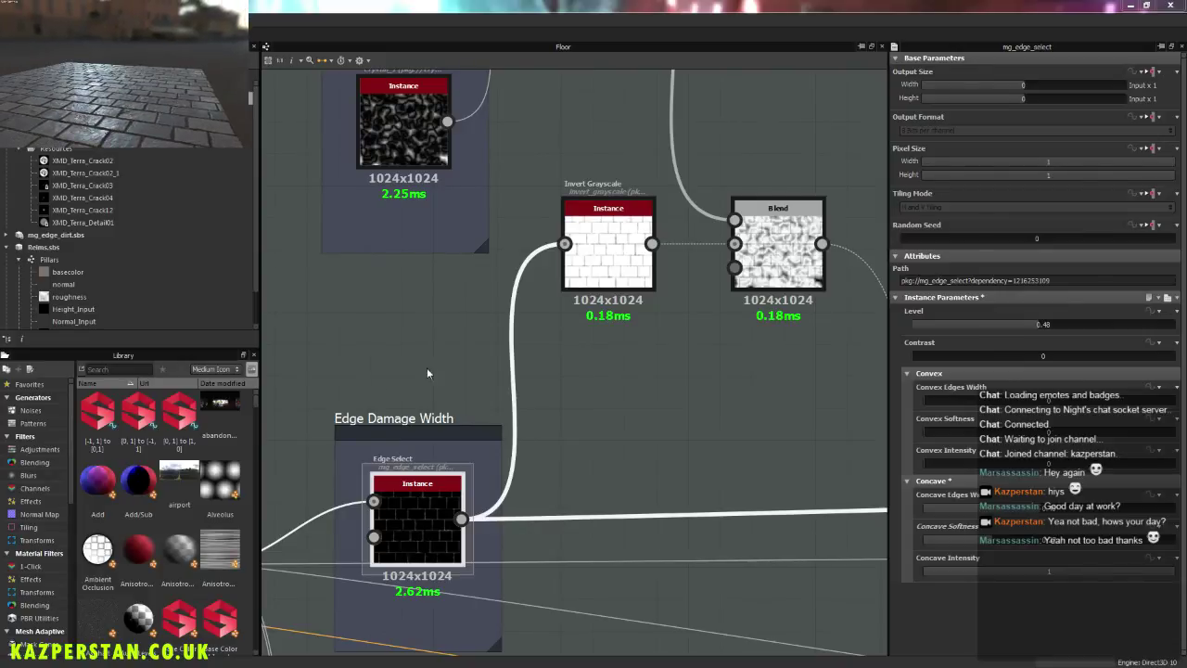
# Step: Add a Crystal 2 noise node from the library's Noises into the Edge Damage Mask frame
pyautogui.scroll(-1, 405, 381)
pyautogui.moveTo(405, 381); pyautogui.dragTo(451, 424, button='middle')
pyautogui.moveTo(450, 197); pyautogui.dragTo(543, 185, button='middle')
pyautogui.scroll(-3, 549, 371)
pyautogui.moveTo(553, 545); pyautogui.dragTo(489, 573, button='middle')
pyautogui.scroll(4, 583, 294)
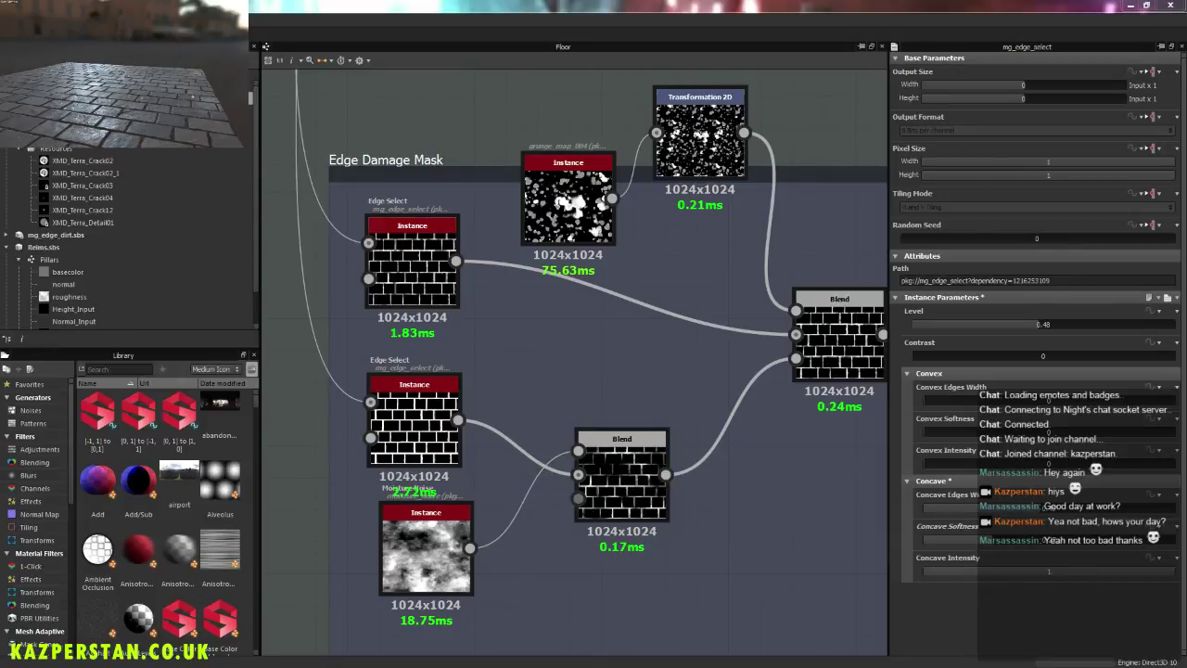
pyautogui.click(37, 410)
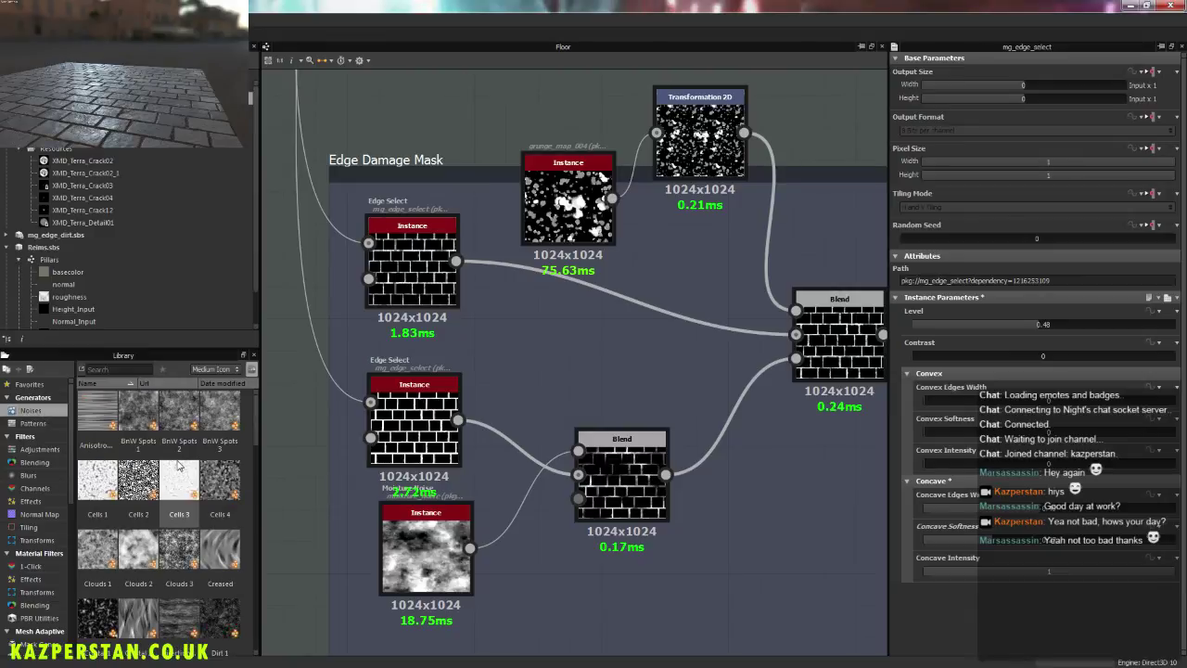
pyautogui.moveTo(255, 416); pyautogui.dragTo(251, 434)
pyautogui.moveTo(139, 524); pyautogui.dragTo(502, 371)
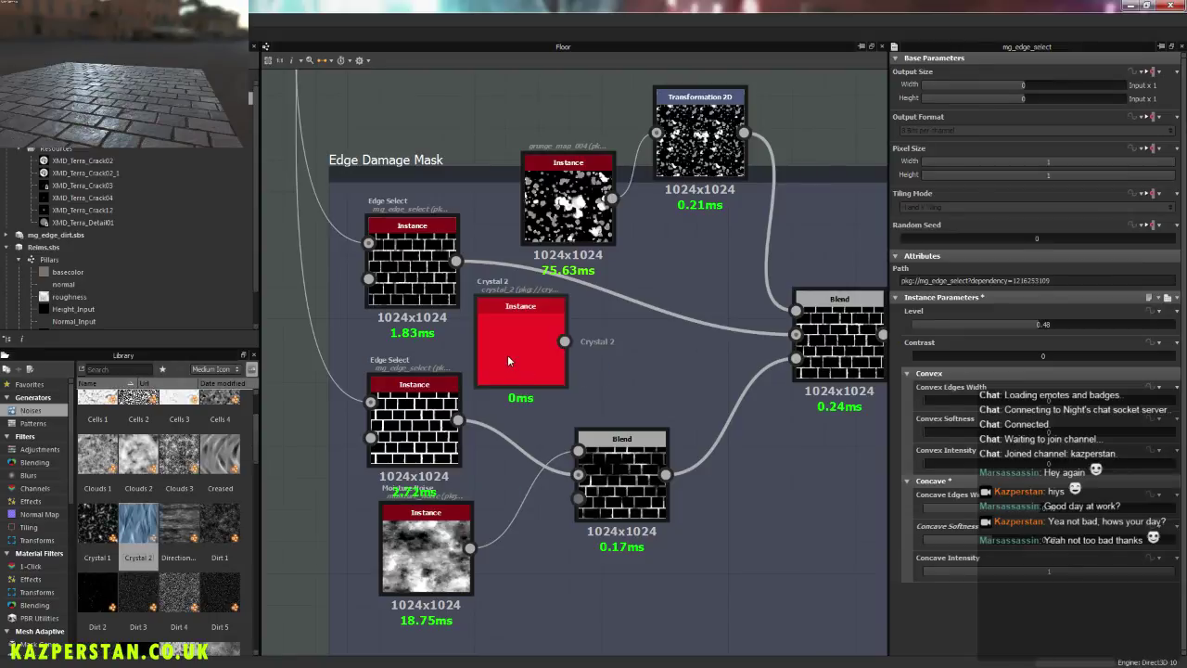
pyautogui.click(507, 354)
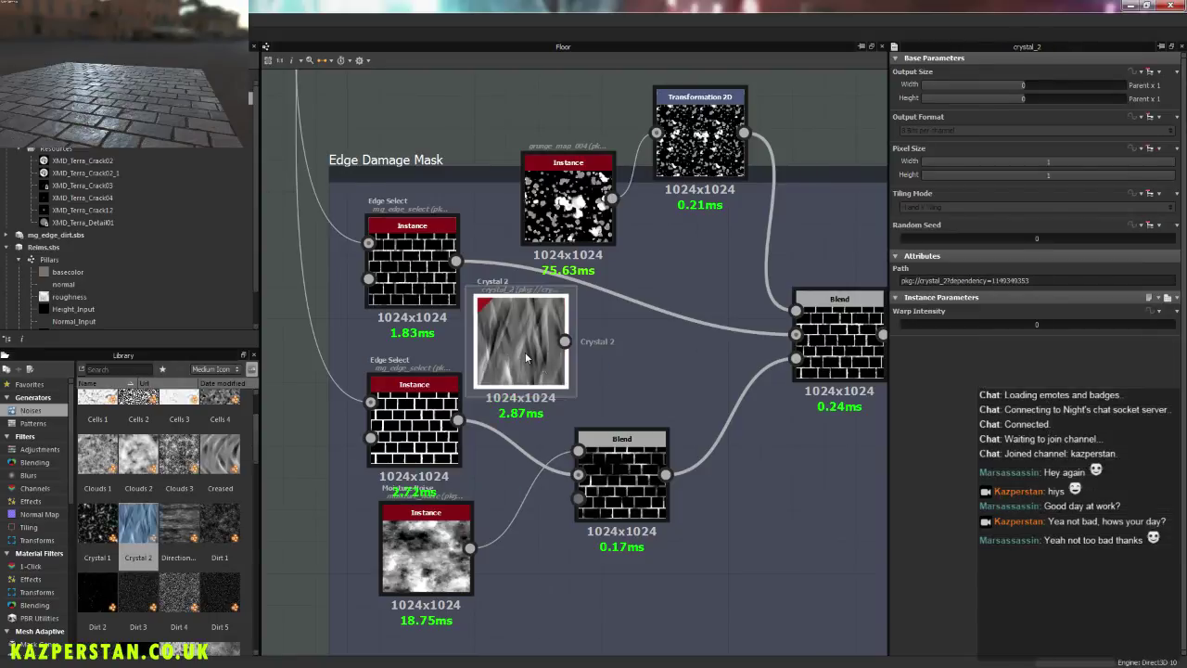
# Step: Bring the Crystal 2 node to the Edge Damage Noise frame and connect it to the Invert Grayscale node in place of Crystal 1
pyautogui.moveTo(604, 326); pyautogui.dragTo(583, 538, button='middle')
pyautogui.scroll(-6, 580, 519)
pyautogui.moveTo(567, 514); pyautogui.dragTo(484, 151)
pyautogui.moveTo(482, 174); pyautogui.dragTo(497, 486, button='middle')
pyautogui.scroll(8, 504, 438)
pyautogui.moveTo(464, 473); pyautogui.dragTo(525, 169)
pyautogui.moveTo(573, 201); pyautogui.dragTo(403, 495, button='middle')
pyautogui.moveTo(384, 480); pyautogui.dragTo(688, 147)
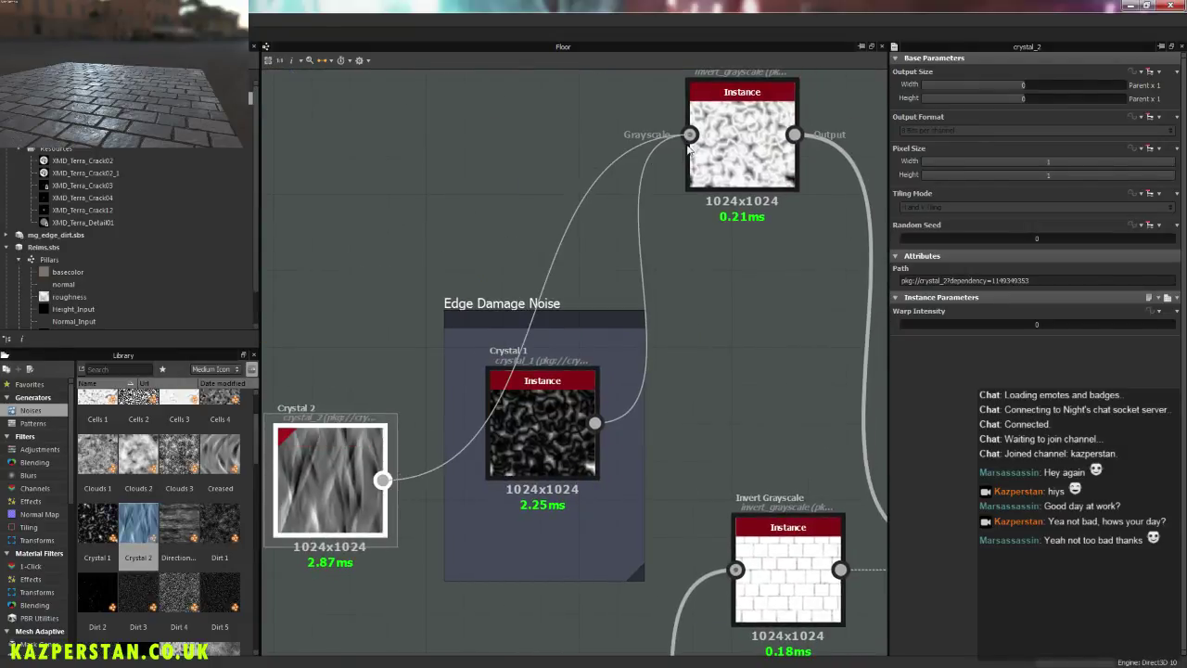
# Step: Move the Crystal 2 node above the Edge Damage Noise frame and try a Warp Intensity of 77.03
pyautogui.moveTo(712, 393); pyautogui.dragTo(580, 308, button='middle')
pyautogui.moveTo(371, 346); pyautogui.dragTo(510, 360, button='middle')
pyautogui.moveTo(347, 382); pyautogui.dragTo(499, 97)
pyautogui.moveTo(589, 188); pyautogui.dragTo(521, 313, button='middle')
pyautogui.moveTo(1044, 324); pyautogui.dragTo(1113, 334)
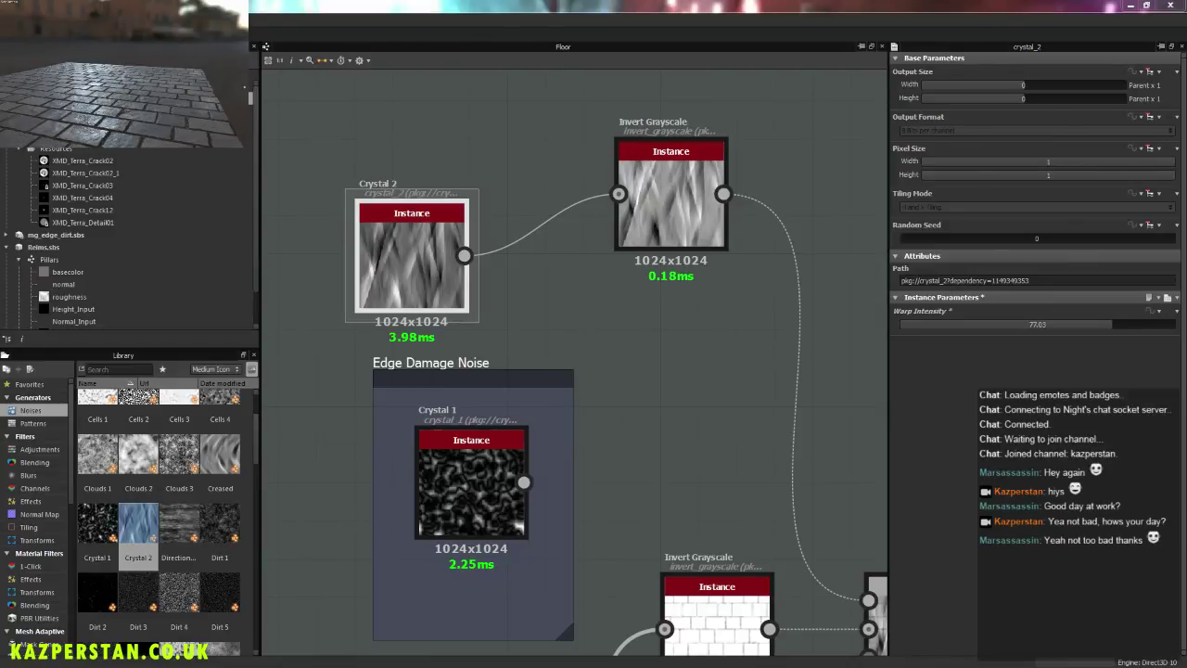
# Step: Undo the Crystal 2 warp and move, and reconnect Crystal 1 to the Invert Grayscale node
pyautogui.moveTo(605, 348); pyautogui.dragTo(609, 327, button='middle')
pyautogui.hotkey('ctrl', 'z')
pyautogui.hotkey('ctrl', 'z')
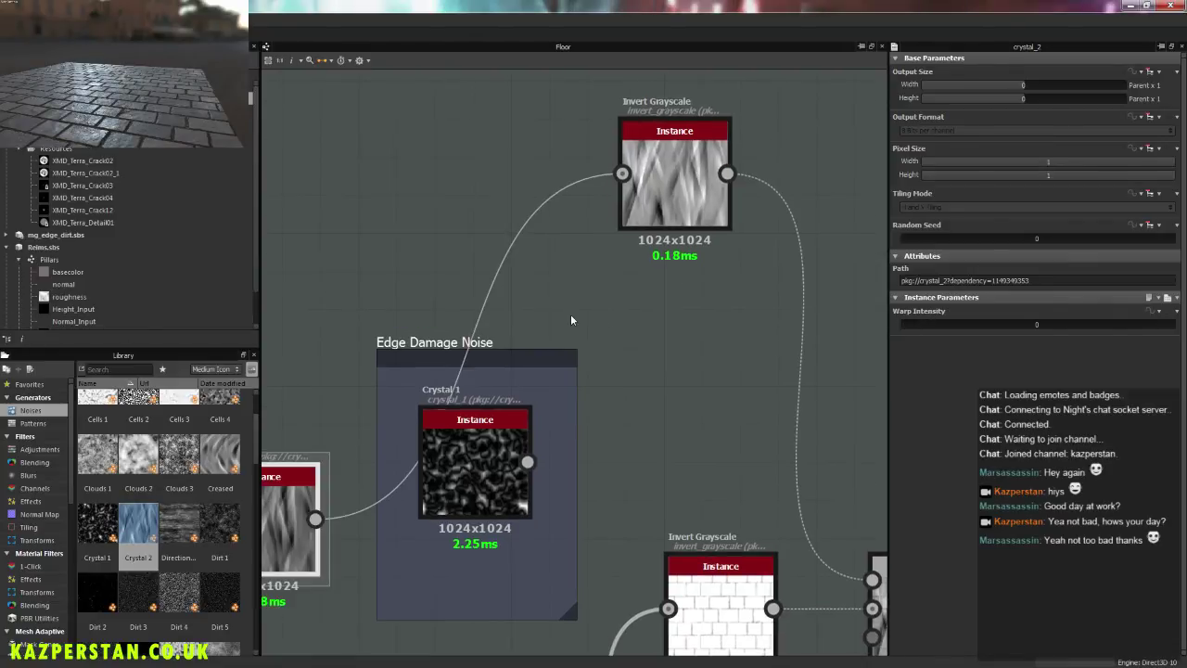
pyautogui.moveTo(527, 461); pyautogui.dragTo(622, 174)
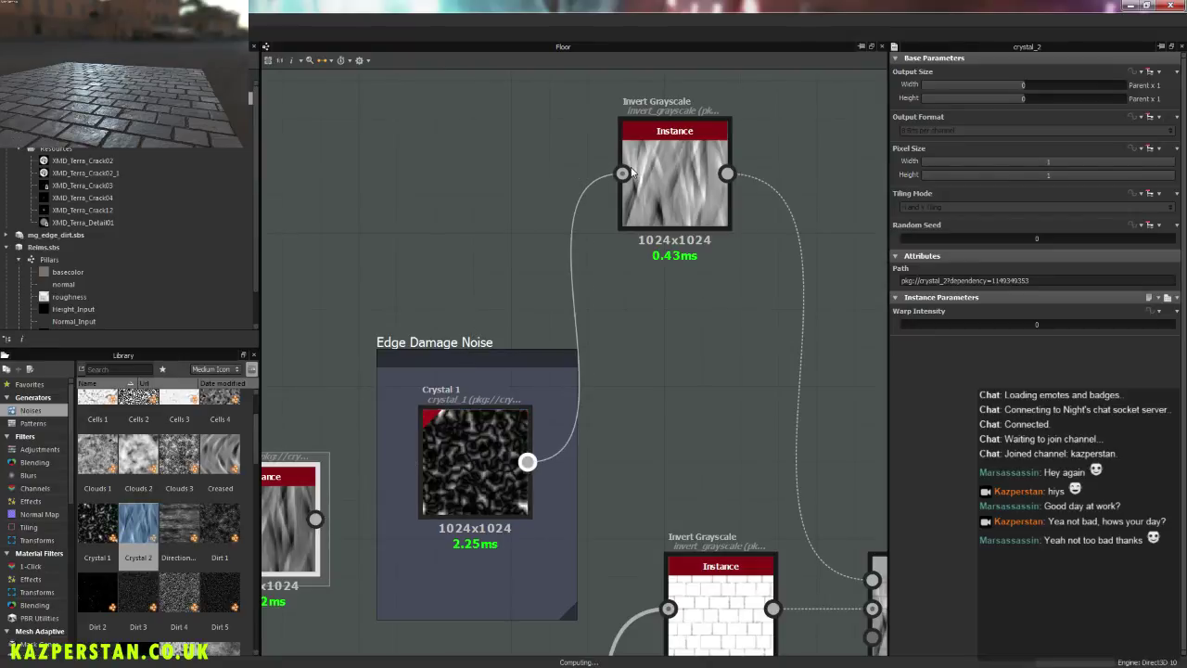
# Step: Examine the brick edges in the 3D preview, both close up and from a distance
pyautogui.click(695, 193)
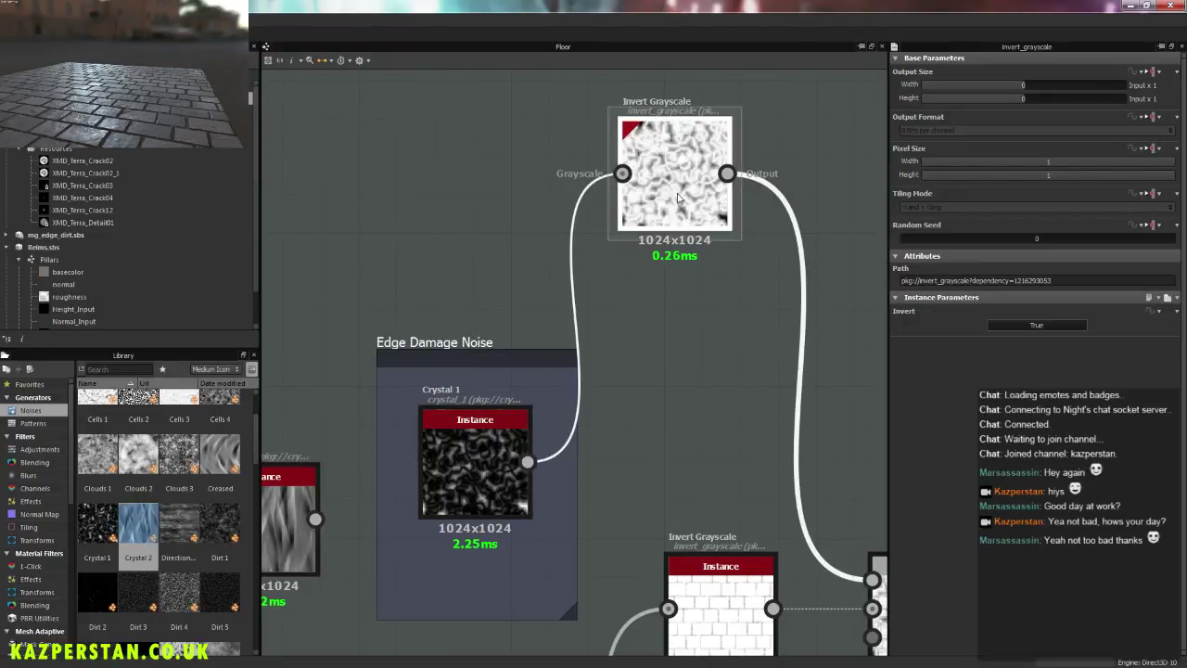
pyautogui.moveTo(139, 71)
pyautogui.mouseDown()
pyautogui.moveTo(160, 100)
pyautogui.moveTo(216, 76)
pyautogui.moveTo(142, 57)
pyautogui.mouseUp()
pyautogui.scroll(5, 161, 100)
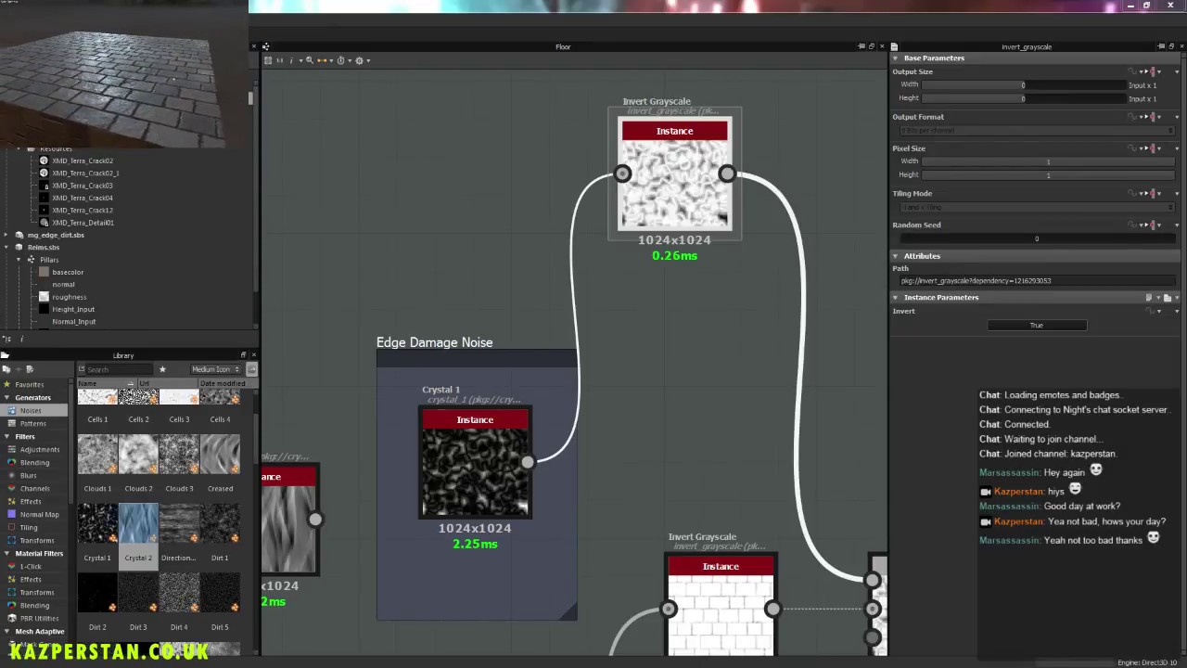
pyautogui.moveTo(190, 67); pyautogui.dragTo(182, 85)
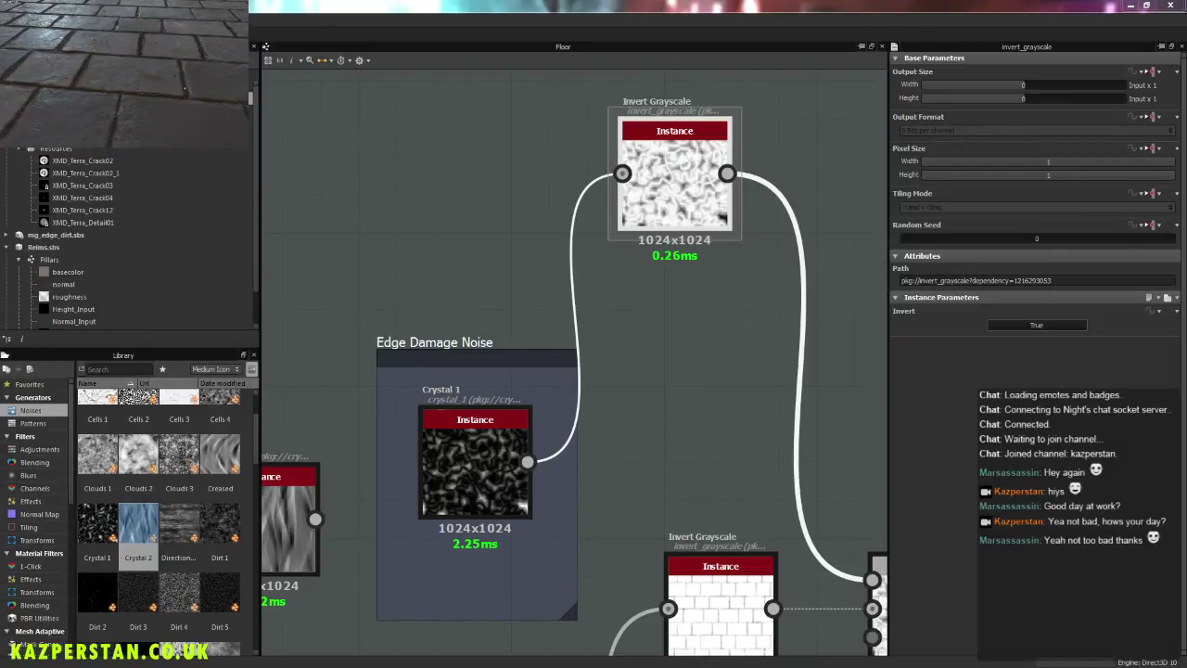
pyautogui.moveTo(196, 96); pyautogui.dragTo(112, 64, button='right')
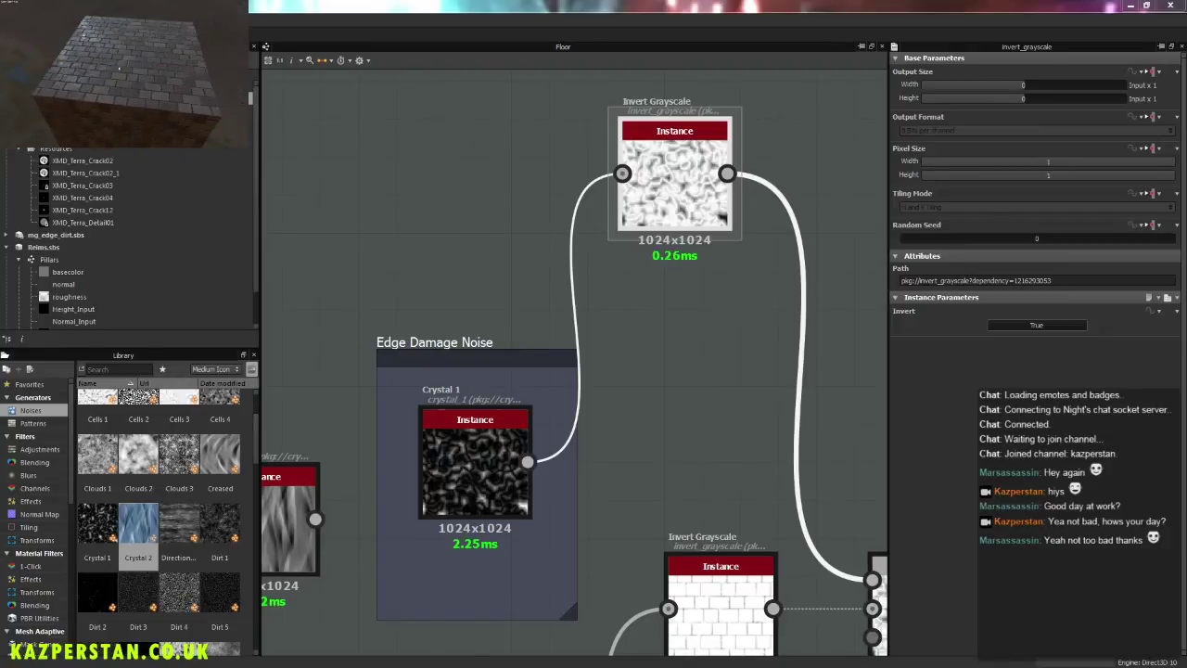
pyautogui.moveTo(147, 80); pyautogui.dragTo(145, 113)
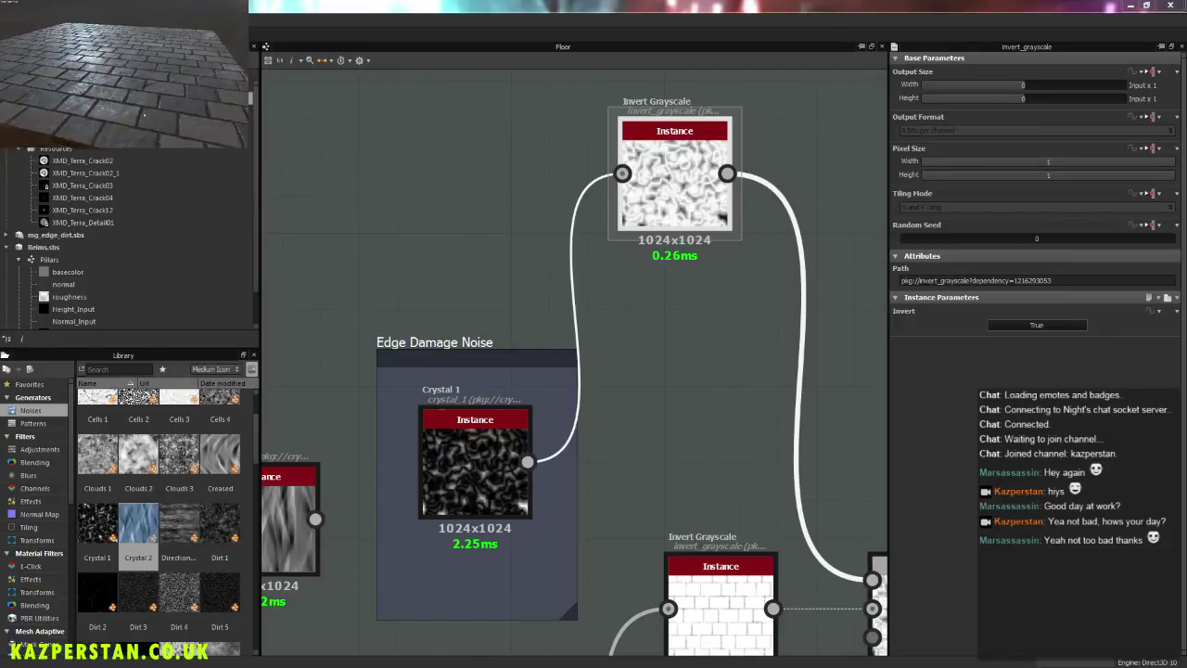
pyautogui.moveTo(158, 97); pyautogui.dragTo(162, 103)
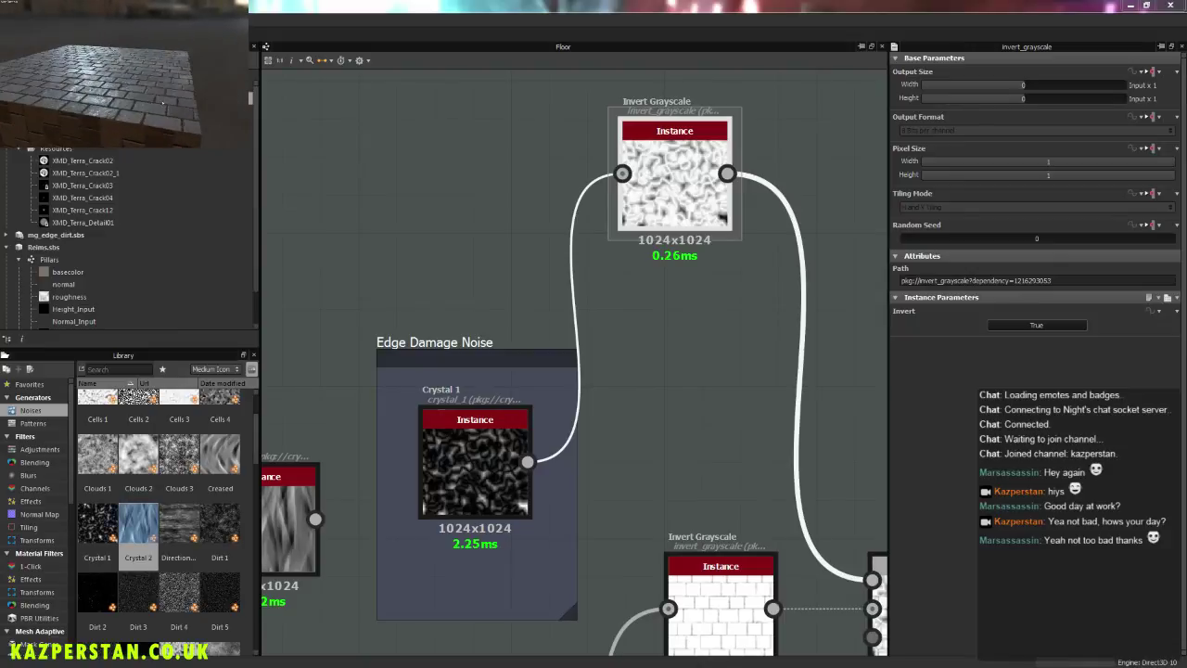
# Step: Add a Blend node beside the final Blend of the Edge Damage Mask frame
pyautogui.scroll(-6, 701, 493)
pyautogui.moveTo(687, 602); pyautogui.dragTo(564, 310, button='middle')
pyautogui.scroll(-3, 565, 312)
pyautogui.moveTo(601, 520); pyautogui.dragTo(584, 158, button='middle')
pyautogui.scroll(4, 540, 268)
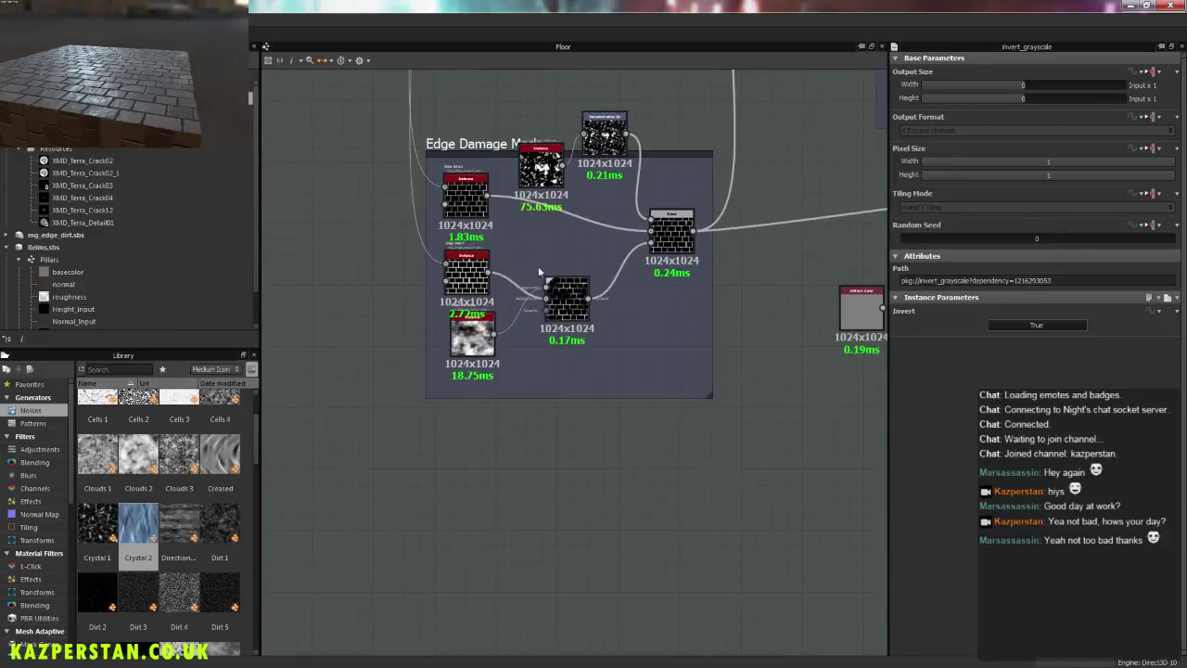
pyautogui.moveTo(638, 309); pyautogui.dragTo(578, 405, button='middle')
pyautogui.click(598, 329)
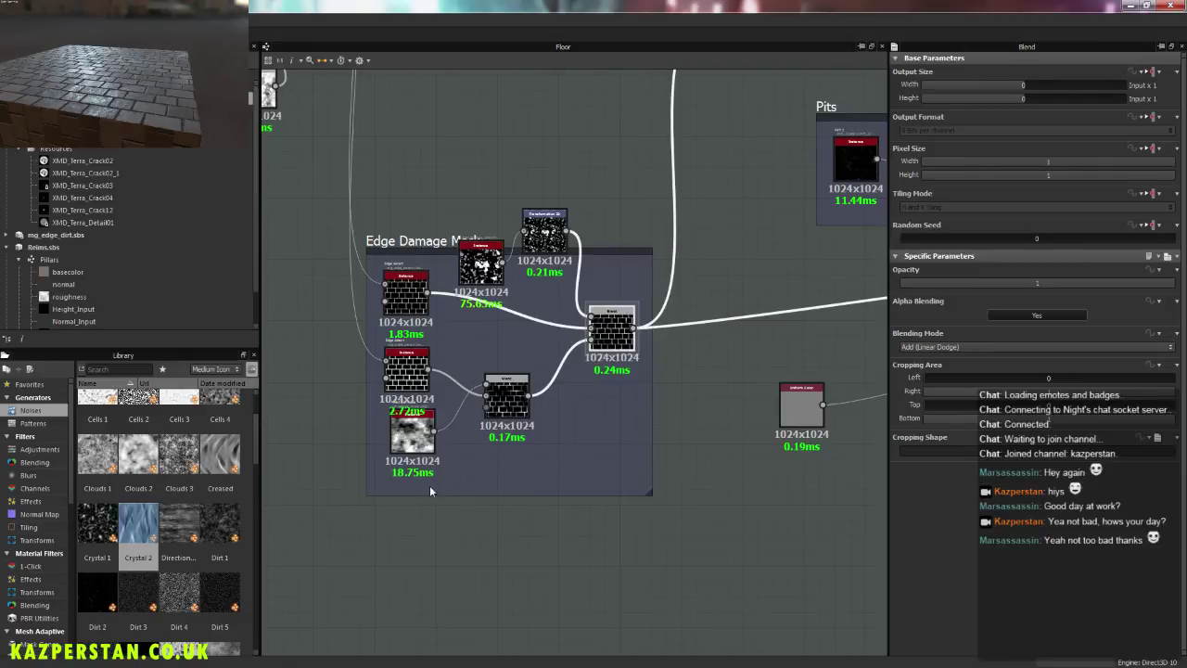
pyautogui.moveTo(429, 485); pyautogui.dragTo(517, 485, button='middle')
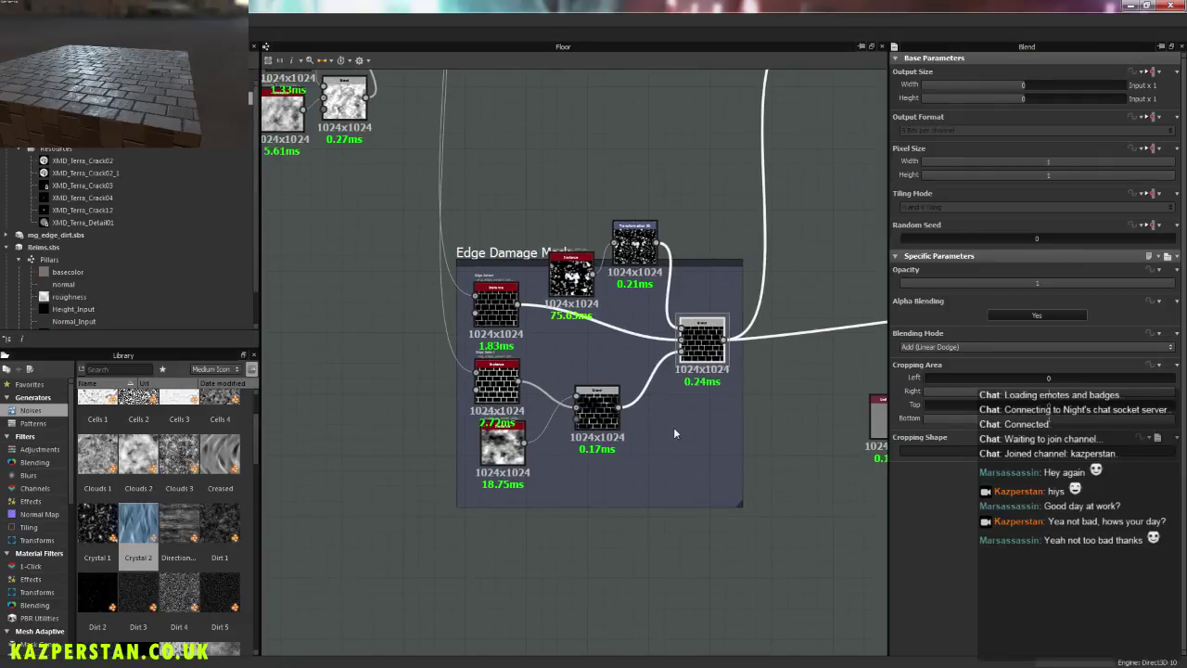
pyautogui.moveTo(652, 423); pyautogui.dragTo(551, 468, button='middle')
pyautogui.rightClick(629, 448)
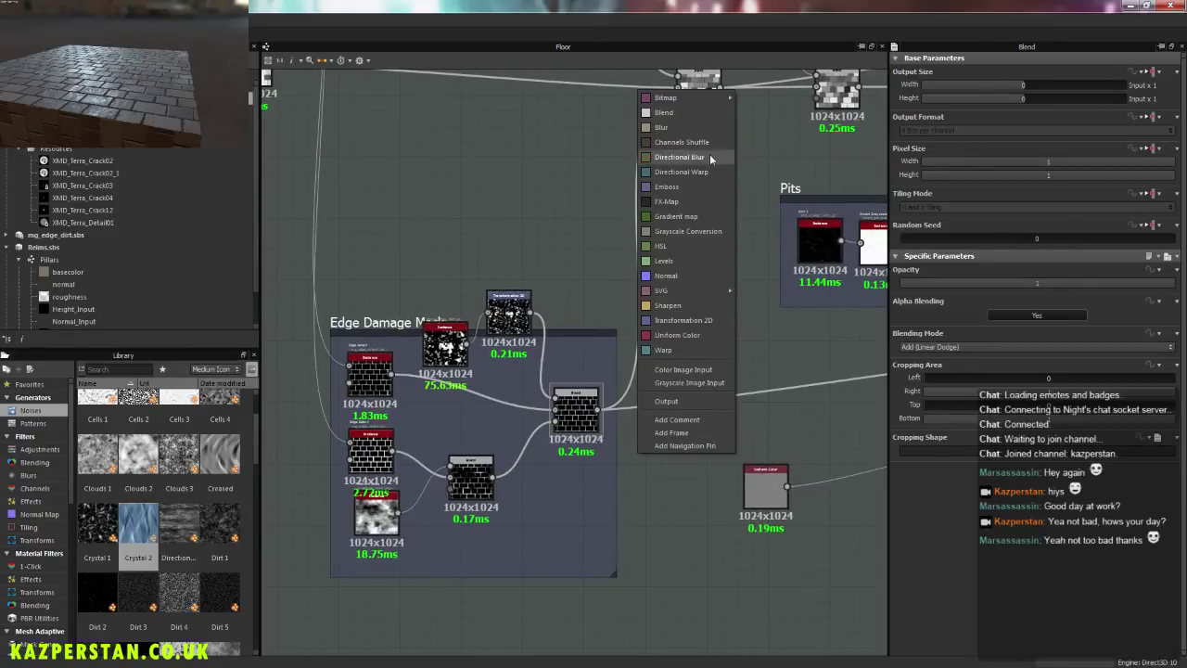
pyautogui.click(689, 116)
# Step: Connect the Edge Damage Mask's final Blend output to the new Blend's background and place the node just outside the frame
pyautogui.moveTo(586, 417); pyautogui.dragTo(692, 397)
pyautogui.moveTo(638, 454); pyautogui.dragTo(623, 464)
pyautogui.scroll(3, 624, 465)
pyautogui.moveTo(380, 475); pyautogui.dragTo(527, 463)
pyautogui.moveTo(722, 390); pyautogui.dragTo(657, 423, button='middle')
pyautogui.moveTo(645, 364); pyautogui.dragTo(448, 384)
pyautogui.moveTo(527, 486); pyautogui.dragTo(614, 460)
pyautogui.moveTo(486, 376); pyautogui.dragTo(598, 475)
pyautogui.moveTo(634, 424); pyautogui.dragTo(655, 479, button='middle')
pyautogui.scroll(-7, 631, 471)
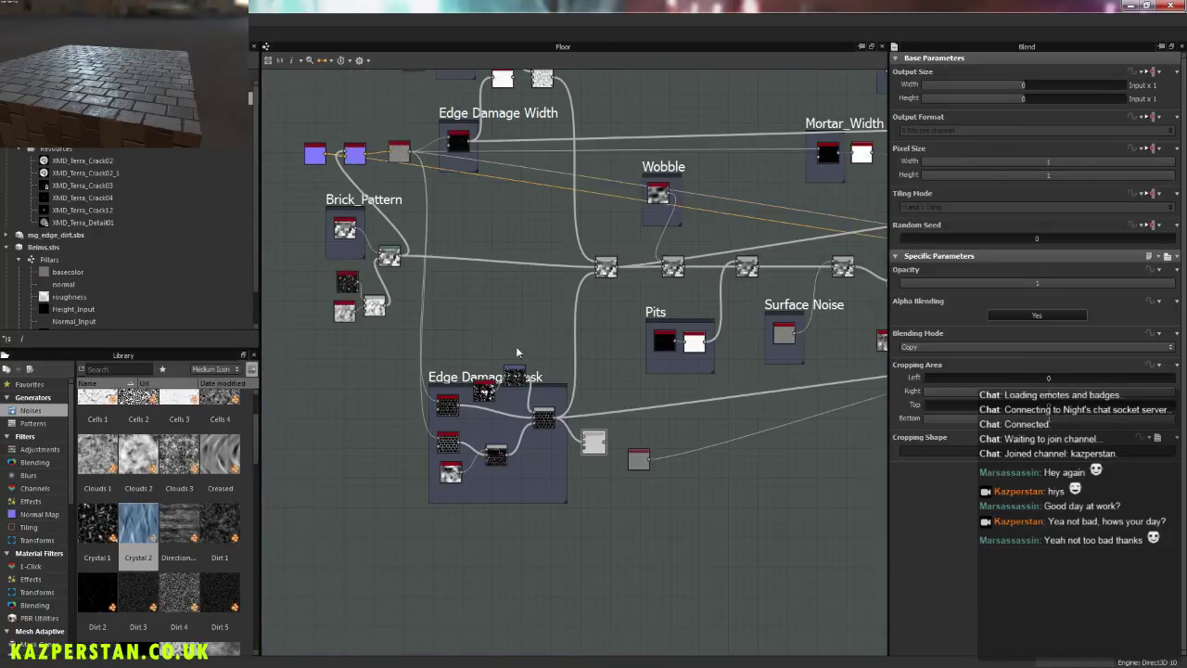
# Step: Add another Crystal 2 noise node above the new Blend and connect it to the Blend's foreground
pyautogui.scroll(4, 514, 348)
pyautogui.moveTo(210, 538); pyautogui.dragTo(689, 353)
pyautogui.moveTo(689, 354); pyautogui.dragTo(640, 249, button='middle')
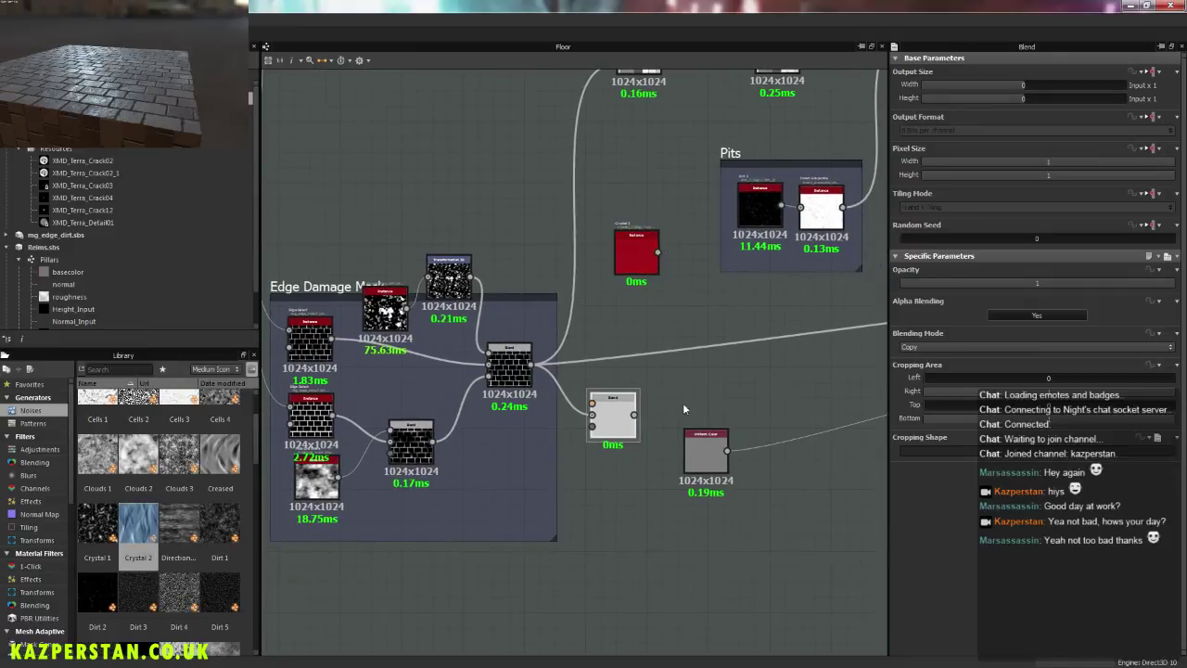
pyautogui.click(611, 414)
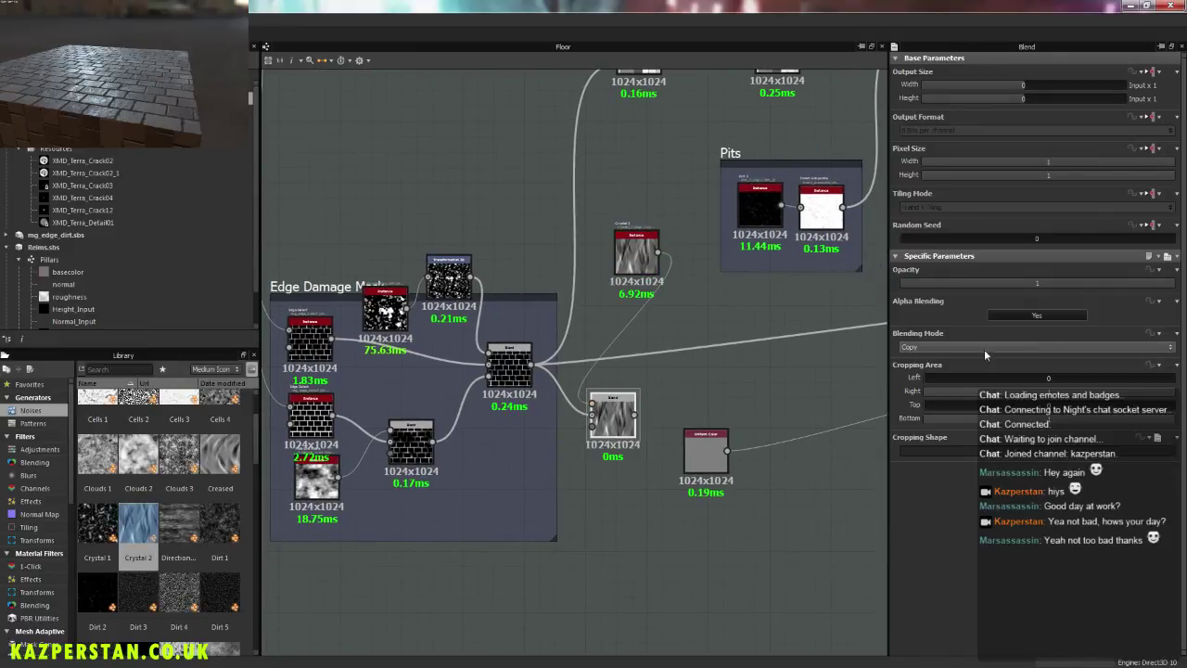
# Step: Set the new Blend's Blending Mode to Subtract with an Opacity of 1
pyautogui.click(936, 282)
pyautogui.click(1035, 346)
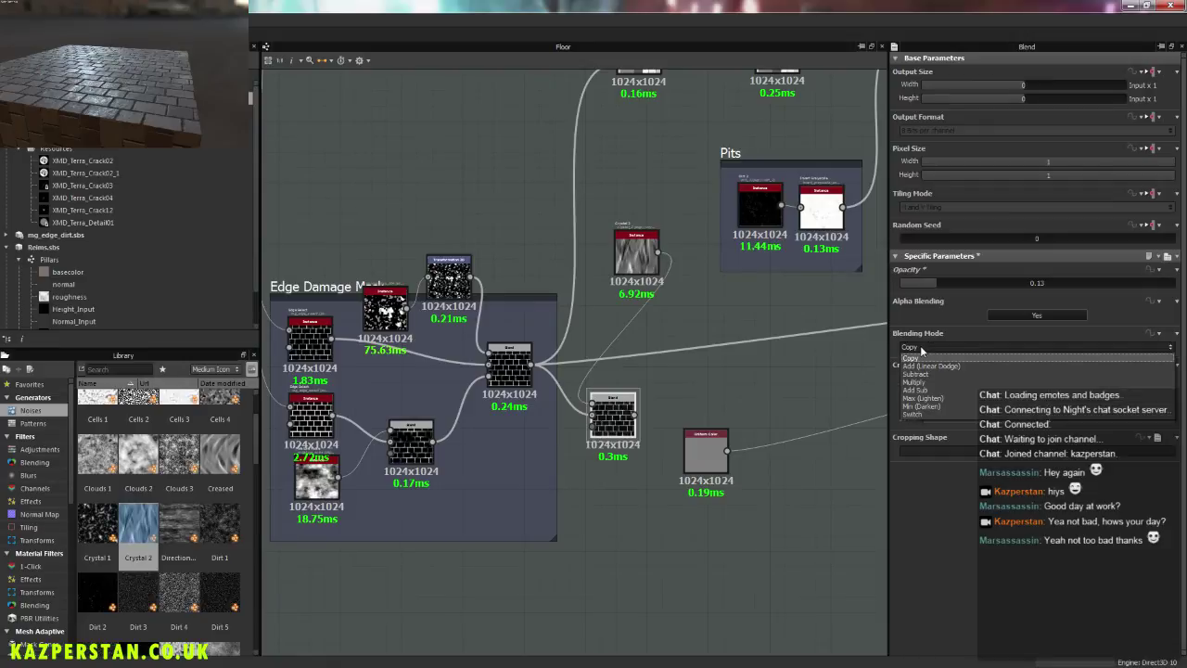
pyautogui.click(1020, 372)
pyautogui.moveTo(1122, 282); pyautogui.dragTo(1183, 289)
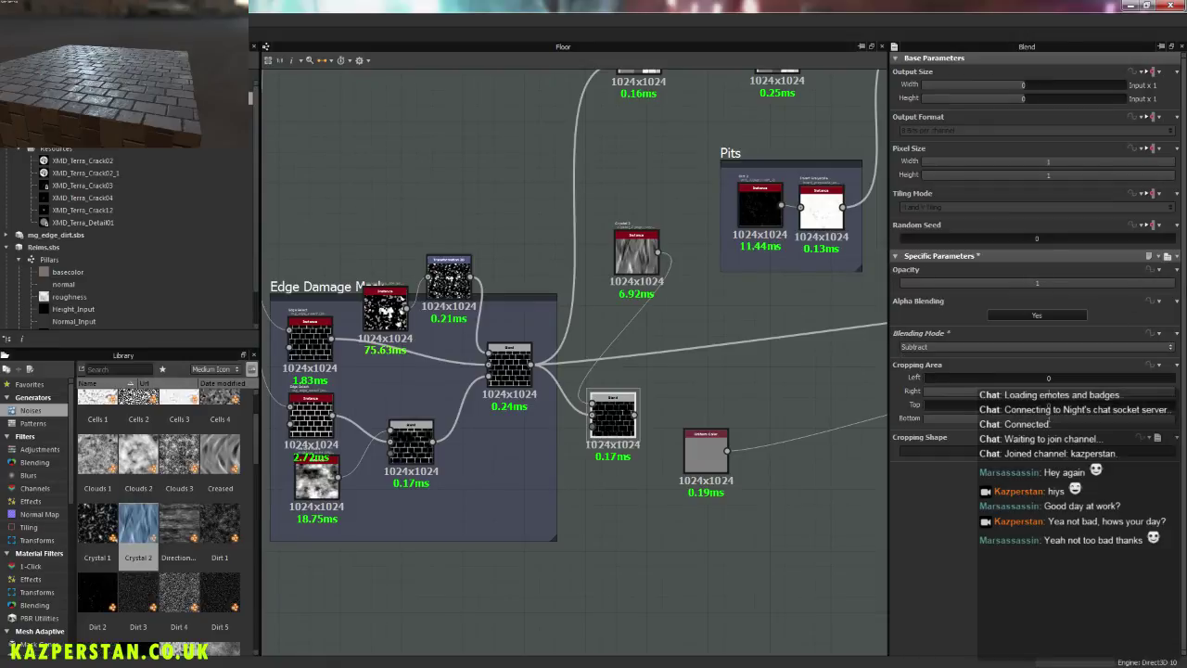
# Step: Insert a Transformation 2D node between Crystal 2 and the new Blend and rotate the noise by 90 degrees
pyautogui.moveTo(634, 266); pyautogui.dragTo(620, 291)
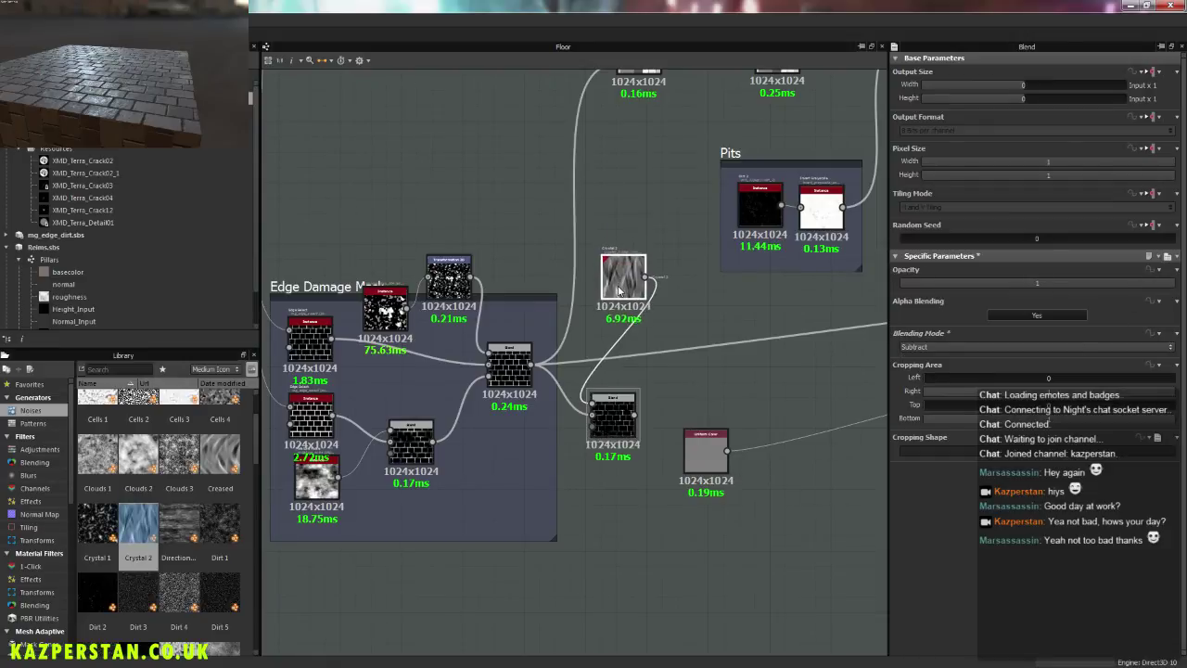
pyautogui.rightClick(619, 290)
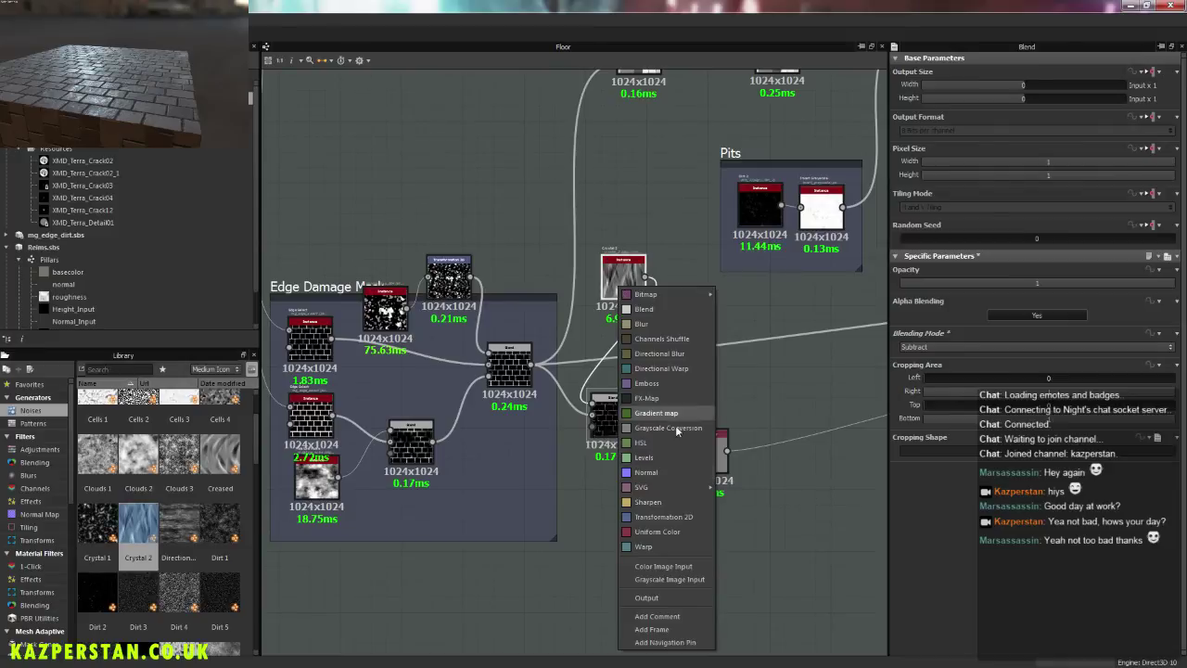
pyautogui.click(681, 517)
pyautogui.moveTo(631, 292); pyautogui.dragTo(534, 230)
pyautogui.click(667, 278)
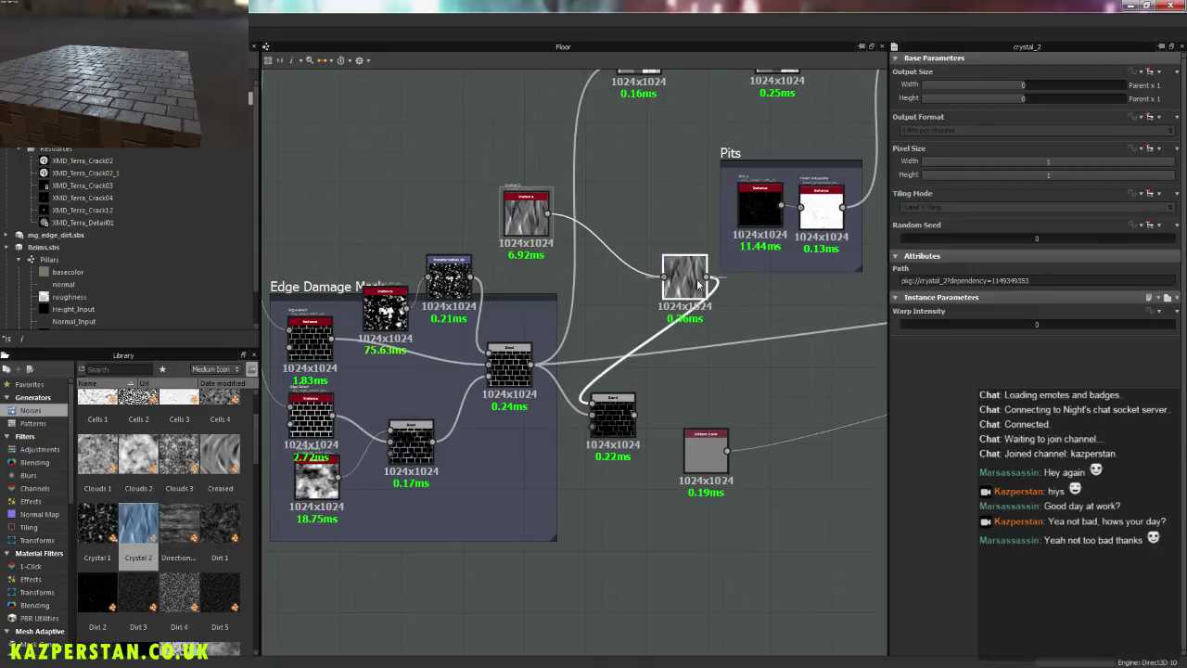
pyautogui.click(1113, 324)
pyautogui.moveTo(694, 292); pyautogui.dragTo(621, 315)
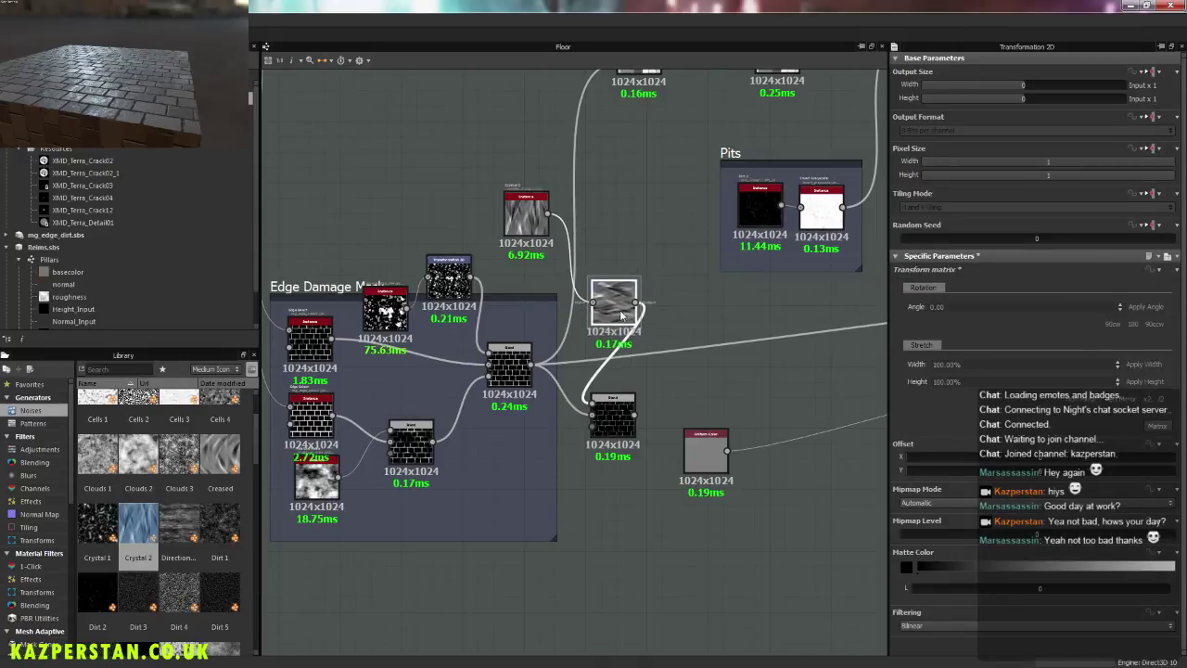
# Step: Shrink the rotated Crystal 2 noise pattern and insert a Levels node between Transformation 2D and the new Blend
pyautogui.click(1148, 400)
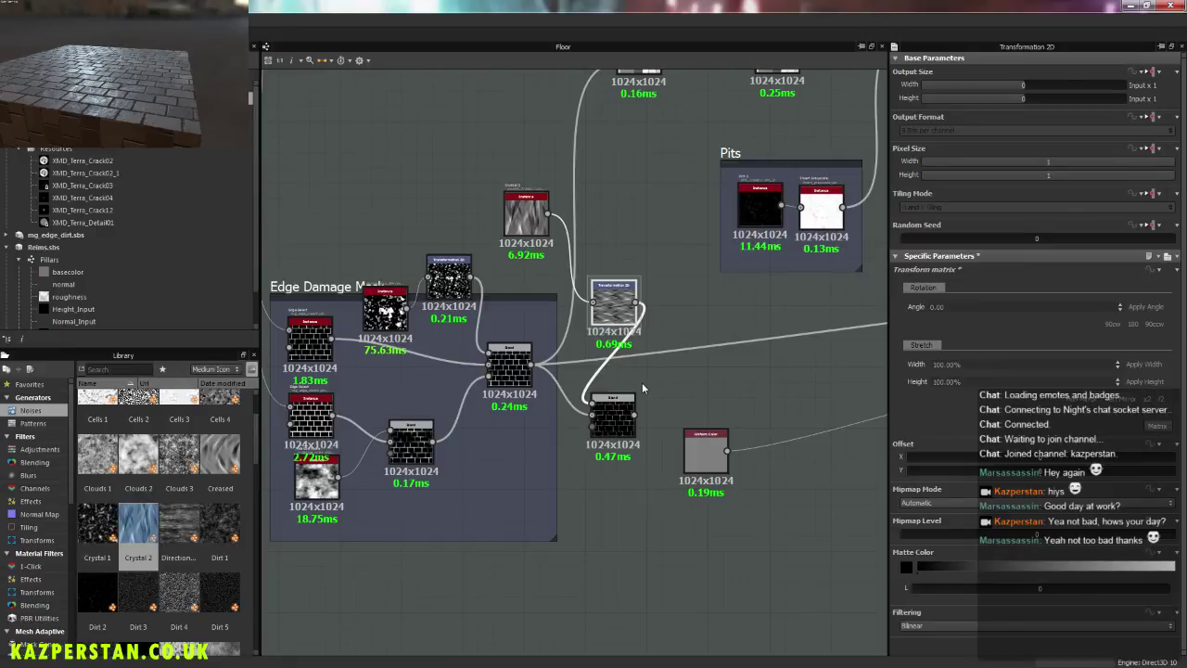
pyautogui.moveTo(614, 315); pyautogui.dragTo(609, 278)
pyautogui.rightClick(608, 278)
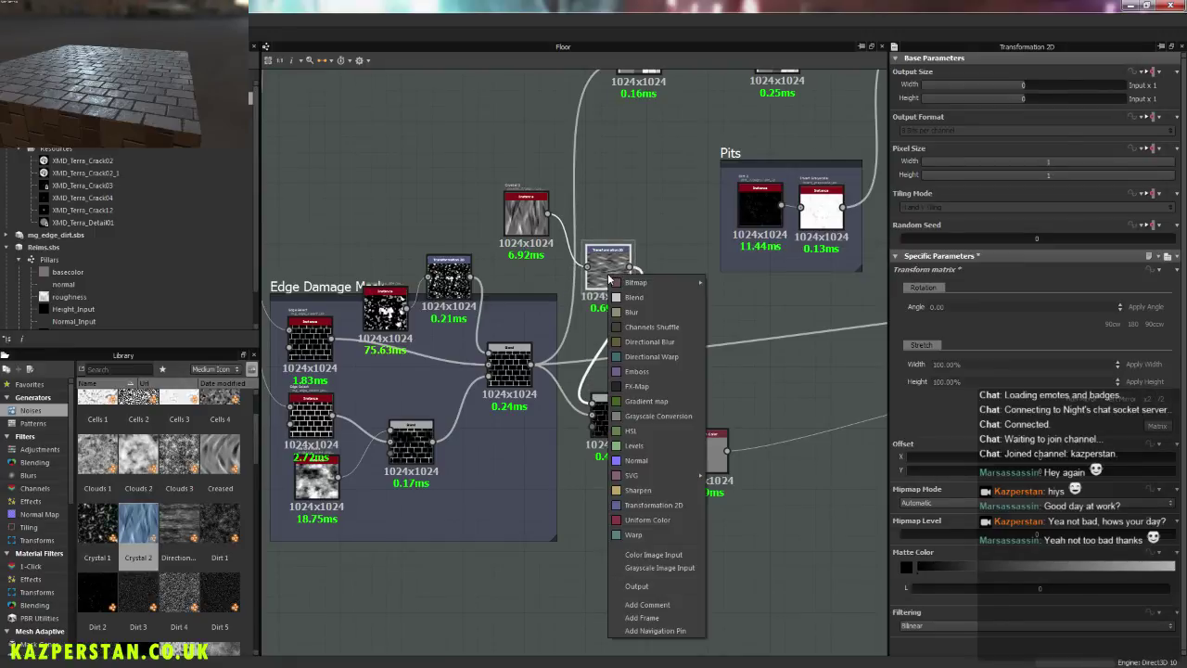
pyautogui.click(649, 446)
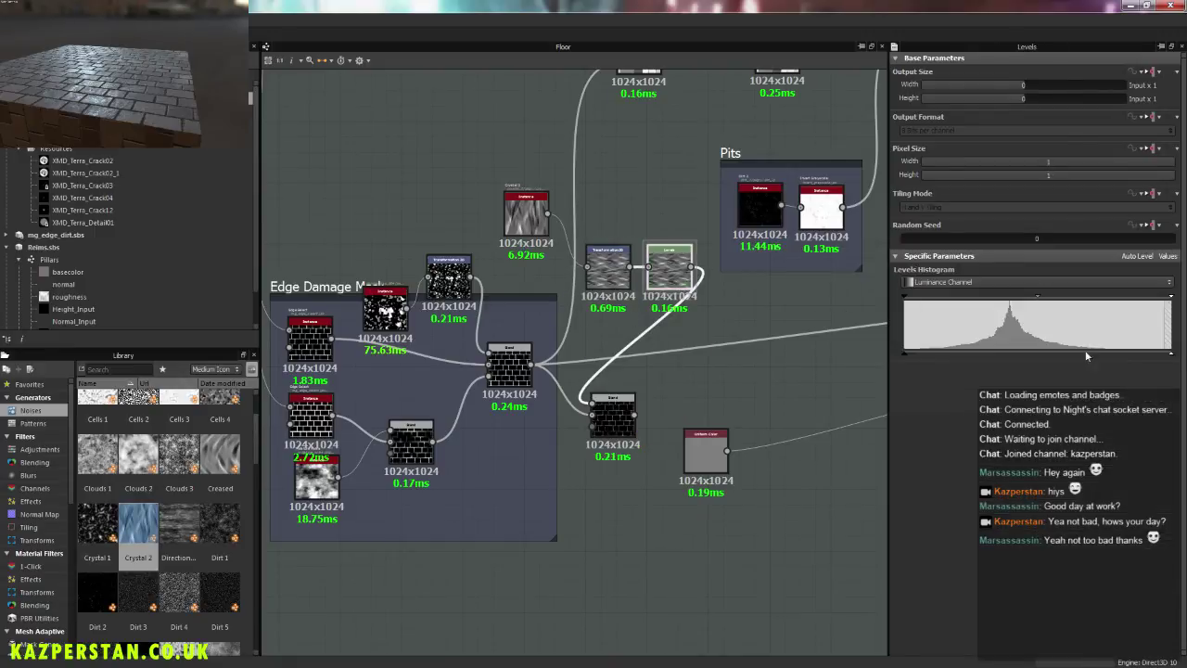
# Step: Raise the rotated noise's contrast in Levels by moving the input black and white points inward, and select the new Blend
pyautogui.moveTo(1171, 298); pyautogui.dragTo(1128, 301)
pyautogui.moveTo(906, 297); pyautogui.dragTo(973, 298)
pyautogui.moveTo(1125, 298); pyautogui.dragTo(1076, 298)
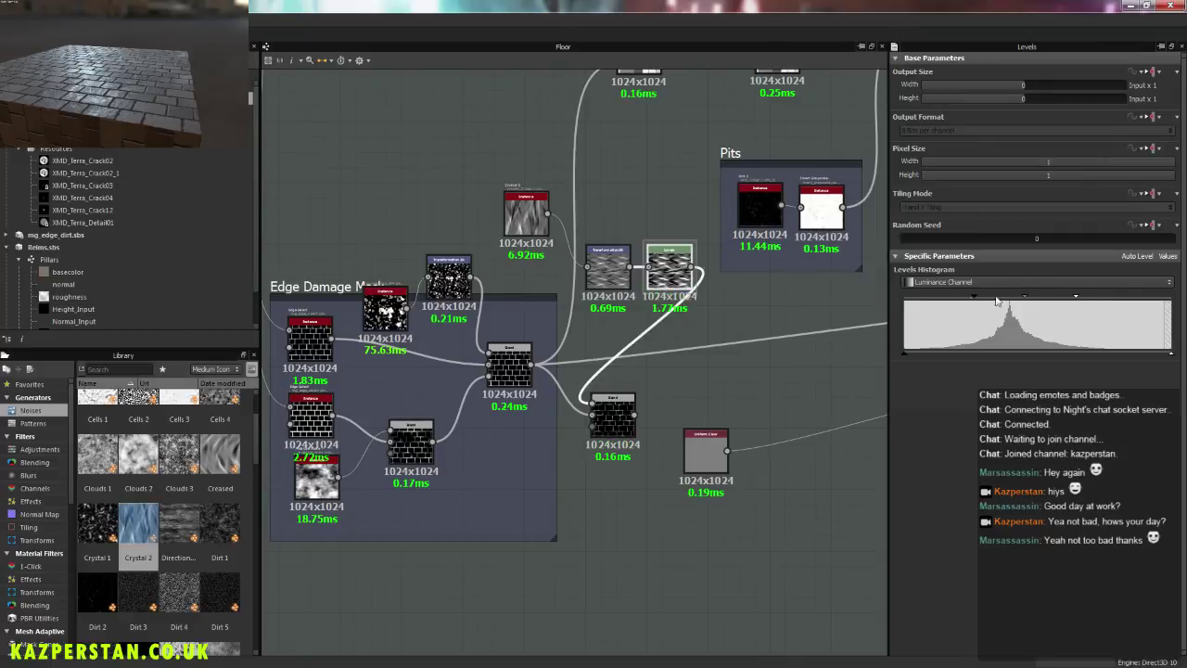
pyautogui.moveTo(974, 297); pyautogui.dragTo(981, 297)
pyautogui.moveTo(1076, 297); pyautogui.dragTo(1063, 297)
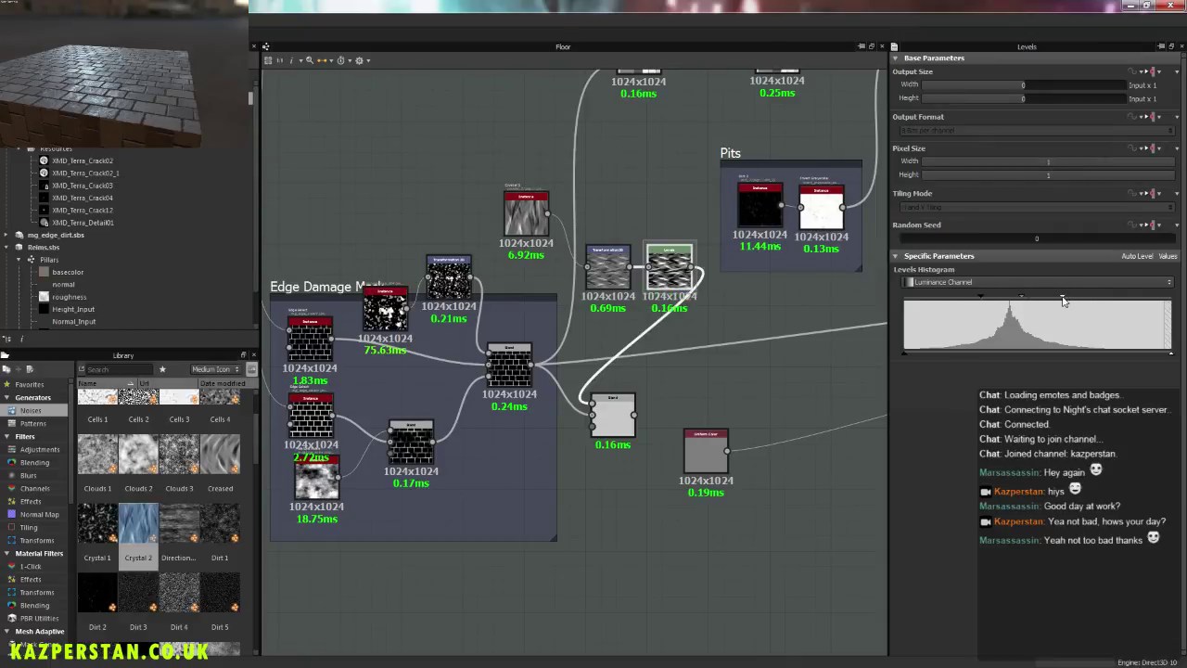
pyautogui.moveTo(585, 333); pyautogui.dragTo(630, 389, button='middle')
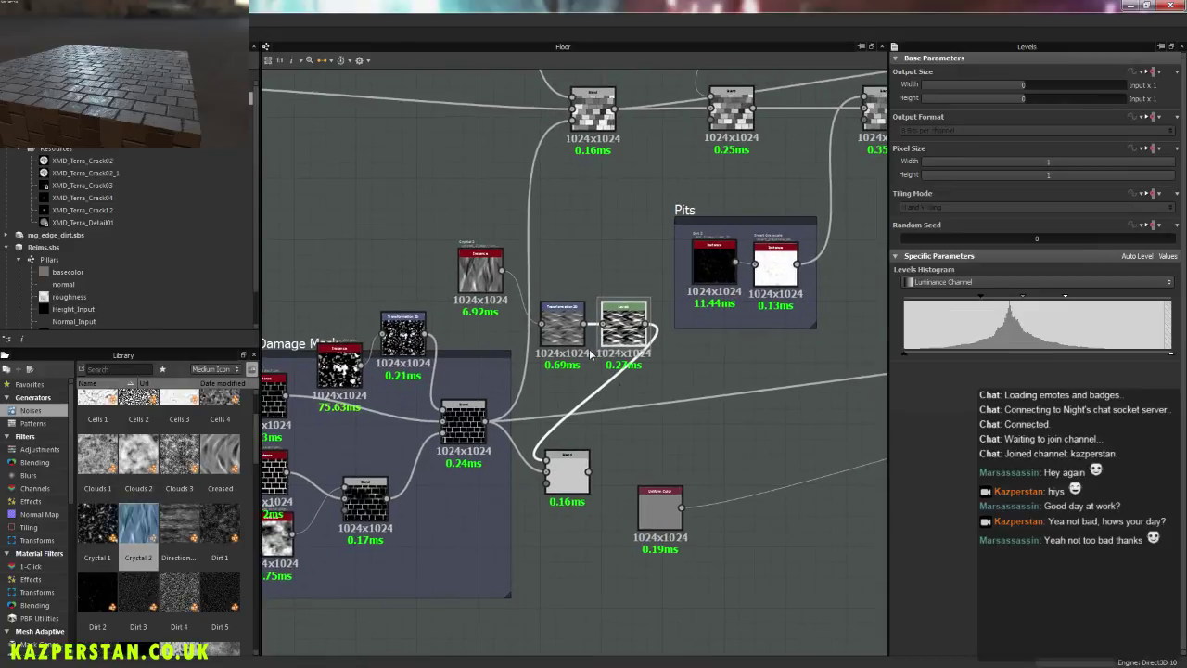
pyautogui.click(577, 471)
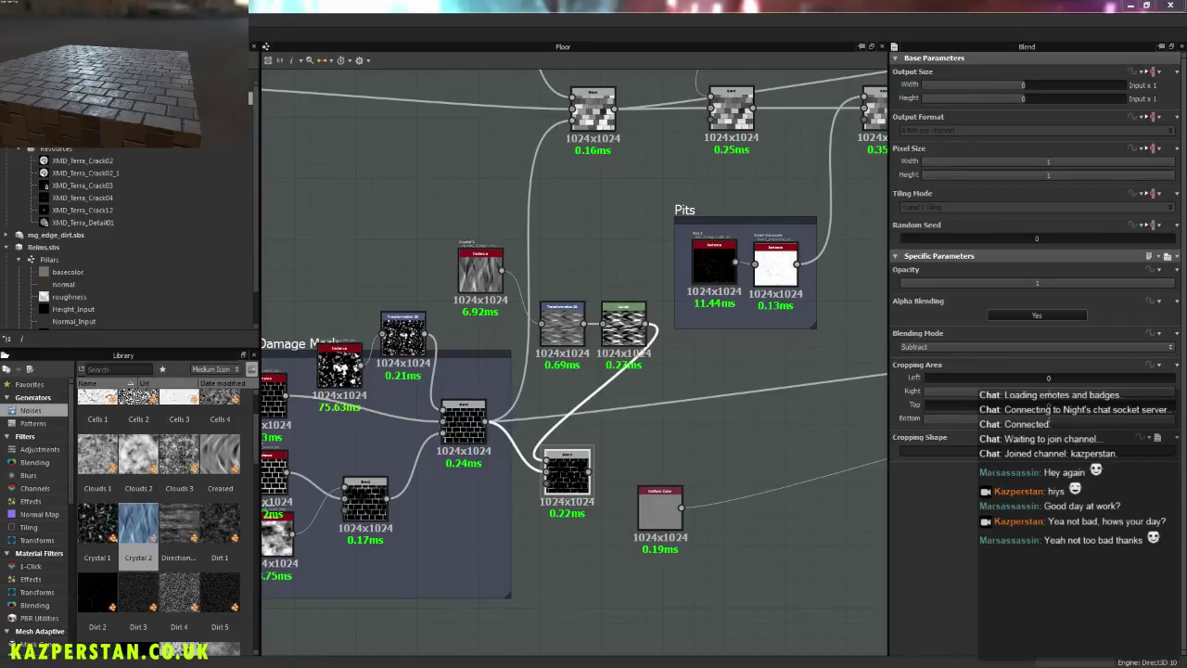
# Step: Move the lower Edge Select node out of the Edge Damage Mask frame and add a favourite Invert Grayscale node below it
pyautogui.moveTo(489, 545); pyautogui.dragTo(705, 502, button='middle')
pyautogui.scroll(3, 428, 477)
pyautogui.moveTo(475, 406); pyautogui.dragTo(345, 400)
pyautogui.rightClick(368, 457)
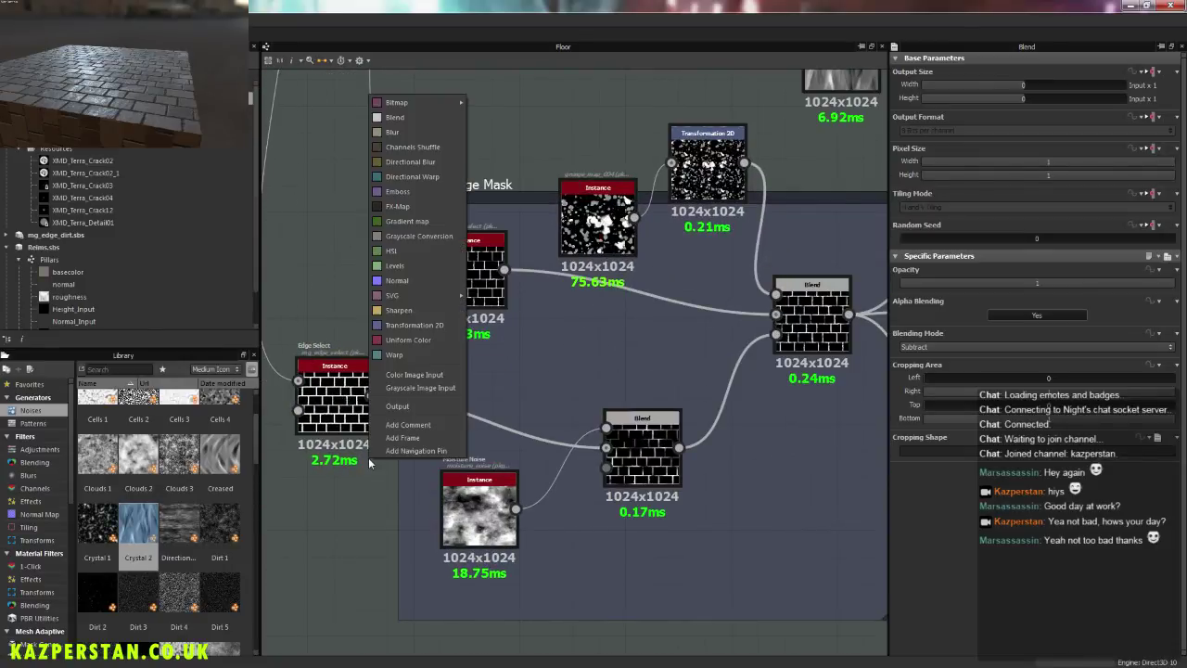
pyautogui.click(27, 384)
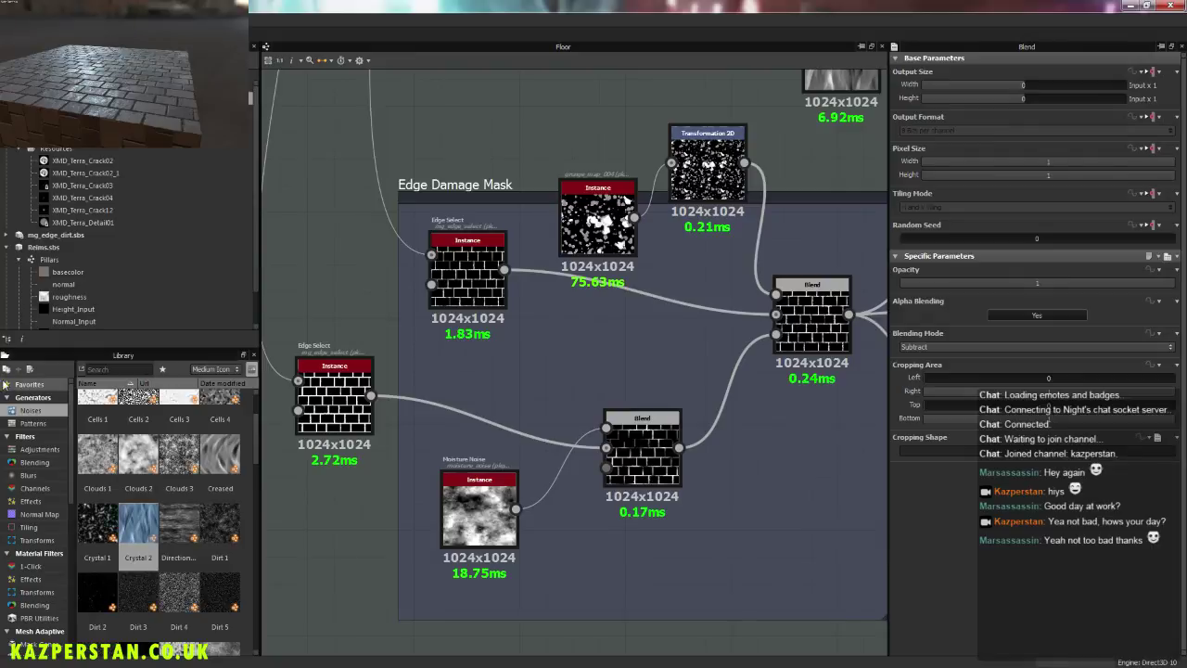
pyautogui.moveTo(196, 441); pyautogui.dragTo(358, 526)
# Step: Try routing the lower Edge Select through Invert Grayscale into the lower Blend's background, and undo the rewiring
pyautogui.moveTo(371, 396); pyautogui.dragTo(321, 527)
pyautogui.moveTo(606, 452); pyautogui.dragTo(606, 451)
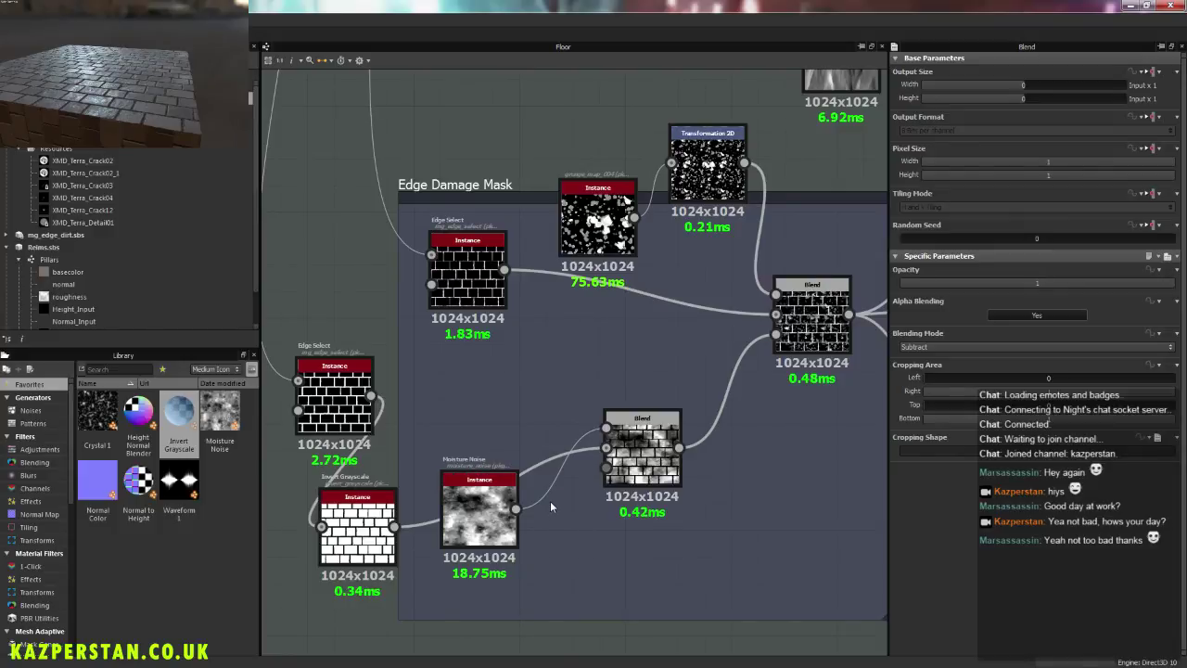
pyautogui.hotkey('ctrl', 'z')
pyautogui.hotkey('ctrl', 'z')
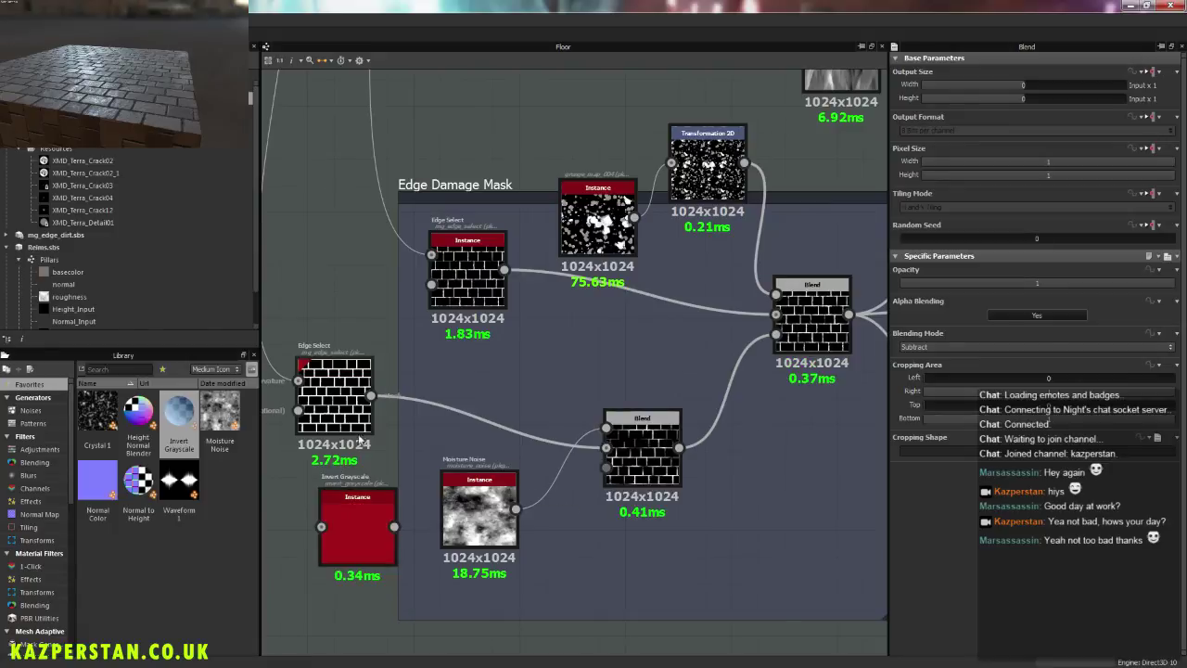
# Step: Move the upper Edge Select out of the frame and connect it to Invert Grayscale placed between it and the Blends
pyautogui.moveTo(377, 507); pyautogui.dragTo(332, 559)
pyautogui.moveTo(463, 292); pyautogui.dragTo(353, 273)
pyautogui.moveTo(341, 548); pyautogui.dragTo(501, 301)
pyautogui.click(500, 324)
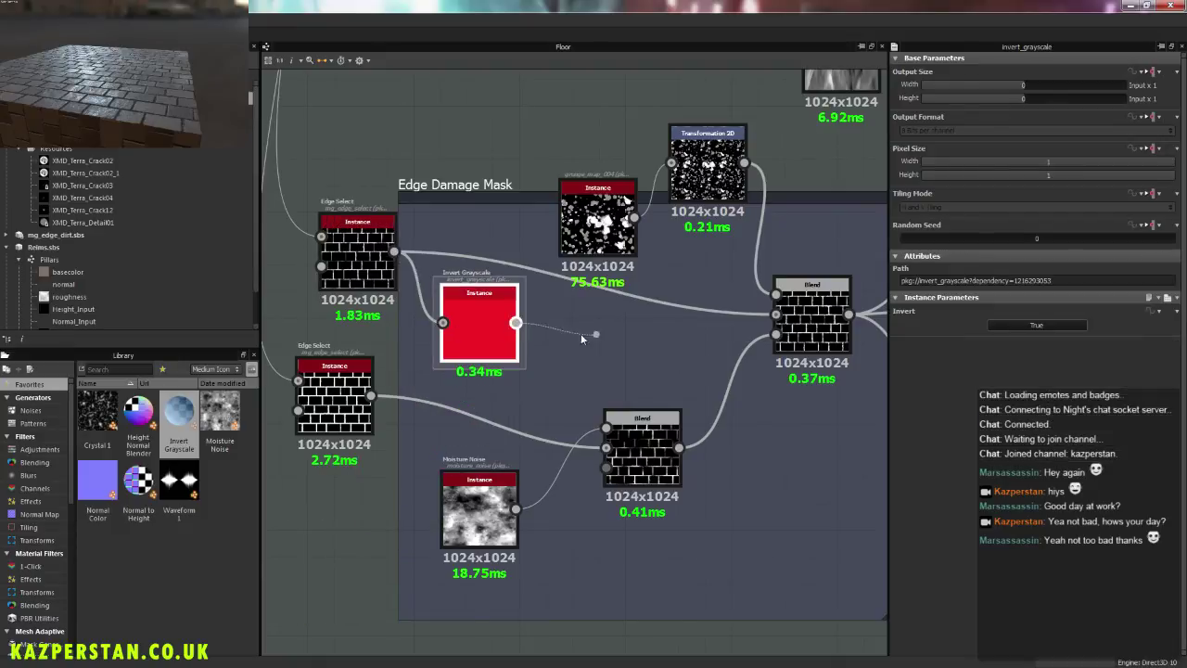